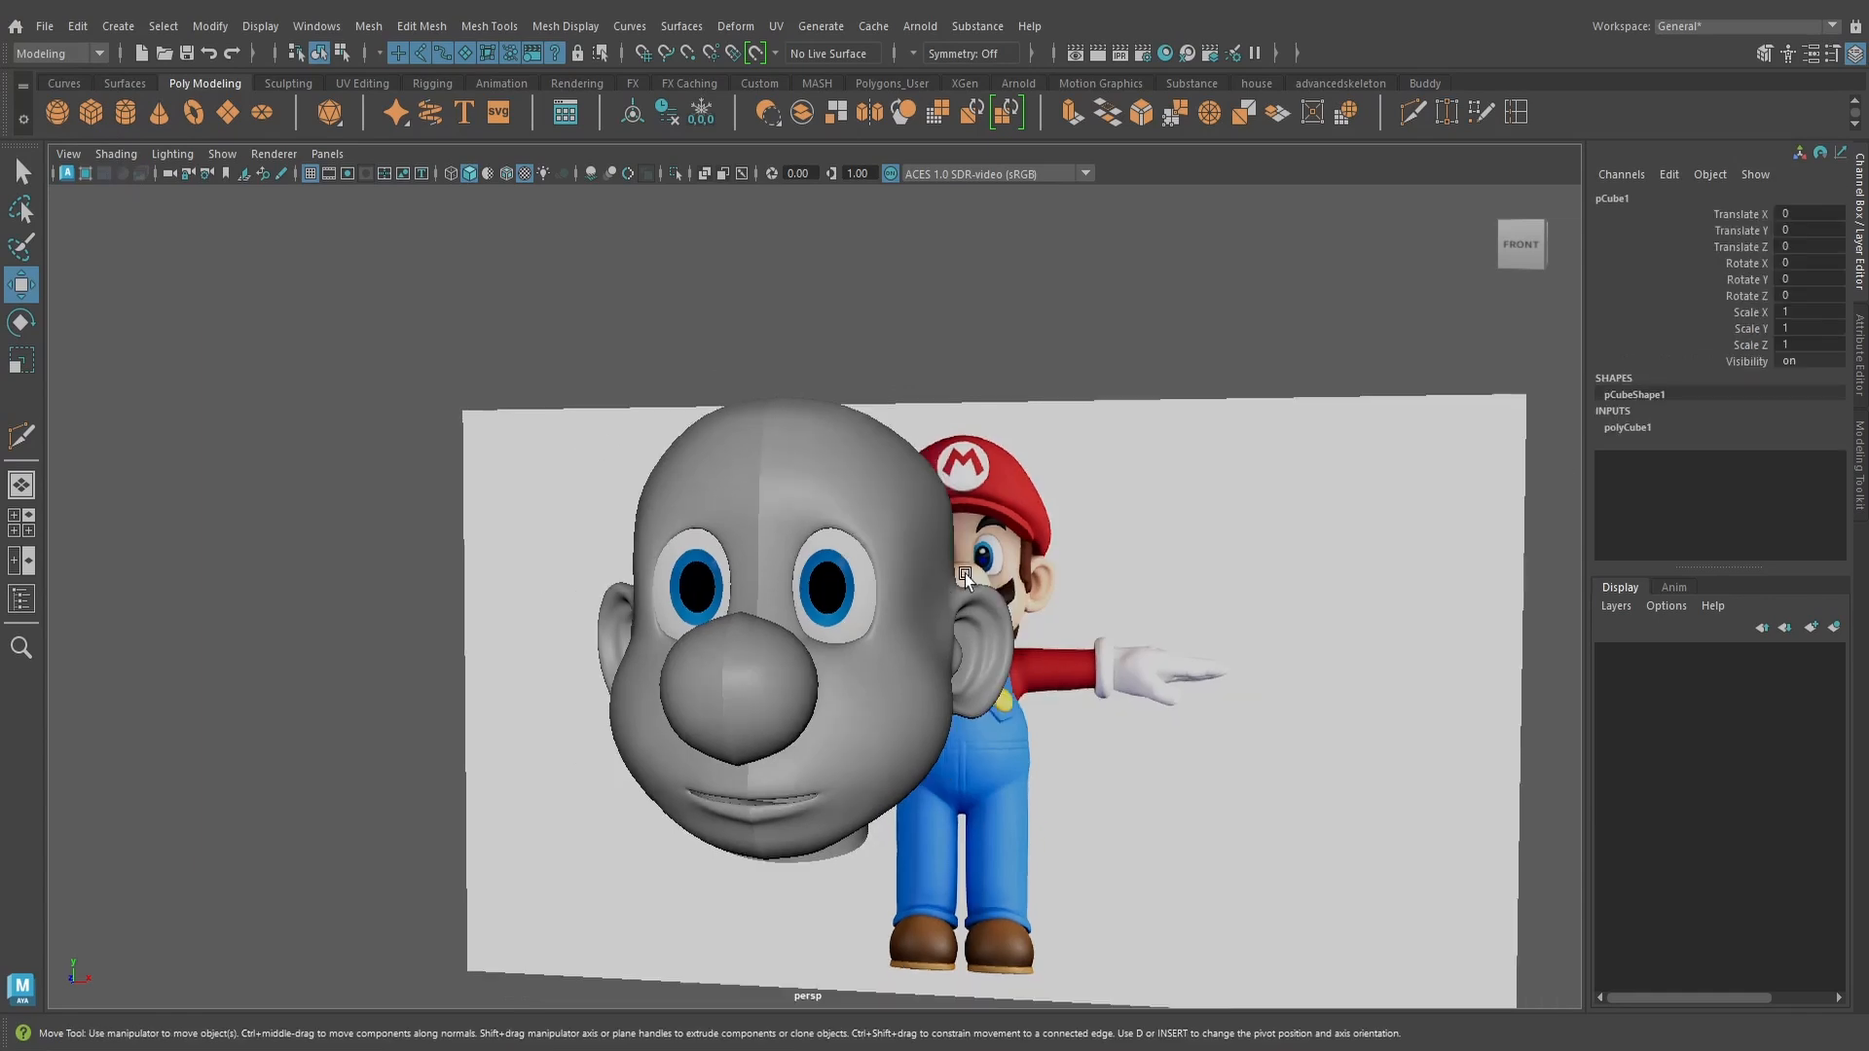
Move the cube out in front of the face, to about Translate Y 7.29 and Translate Z 3.15
left_click_drag(950, 640, 949, 652, "alt")
scroll(949, 652, "down", 4)
left_click_drag(804, 856, 806, 550)
left_click_drag(911, 621, 839, 656, "alt")
left_click_drag(767, 681, 699, 749)
left_click(1516, 251)
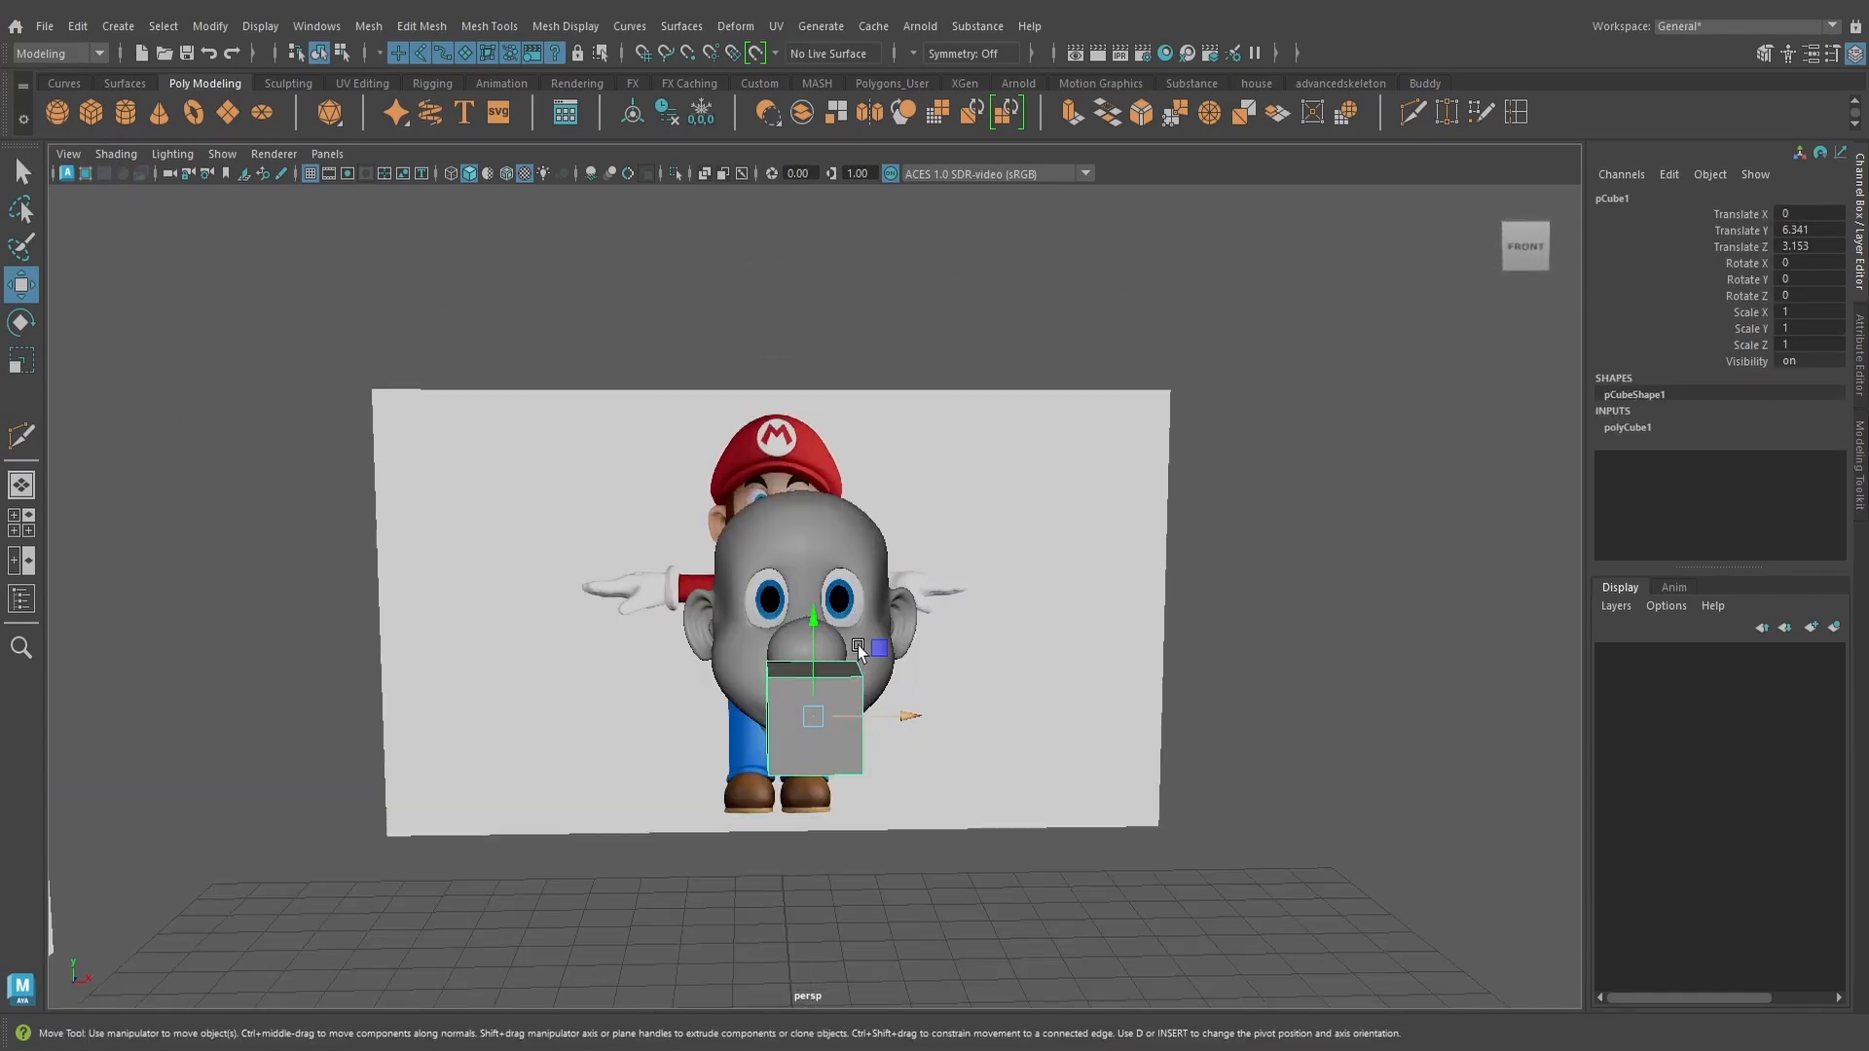
left_click_drag(816, 638, 816, 535)
Set the cube's width to 5 with 4 width subdivisions, and scale it uniformly to 0.13
left_click(1633, 428)
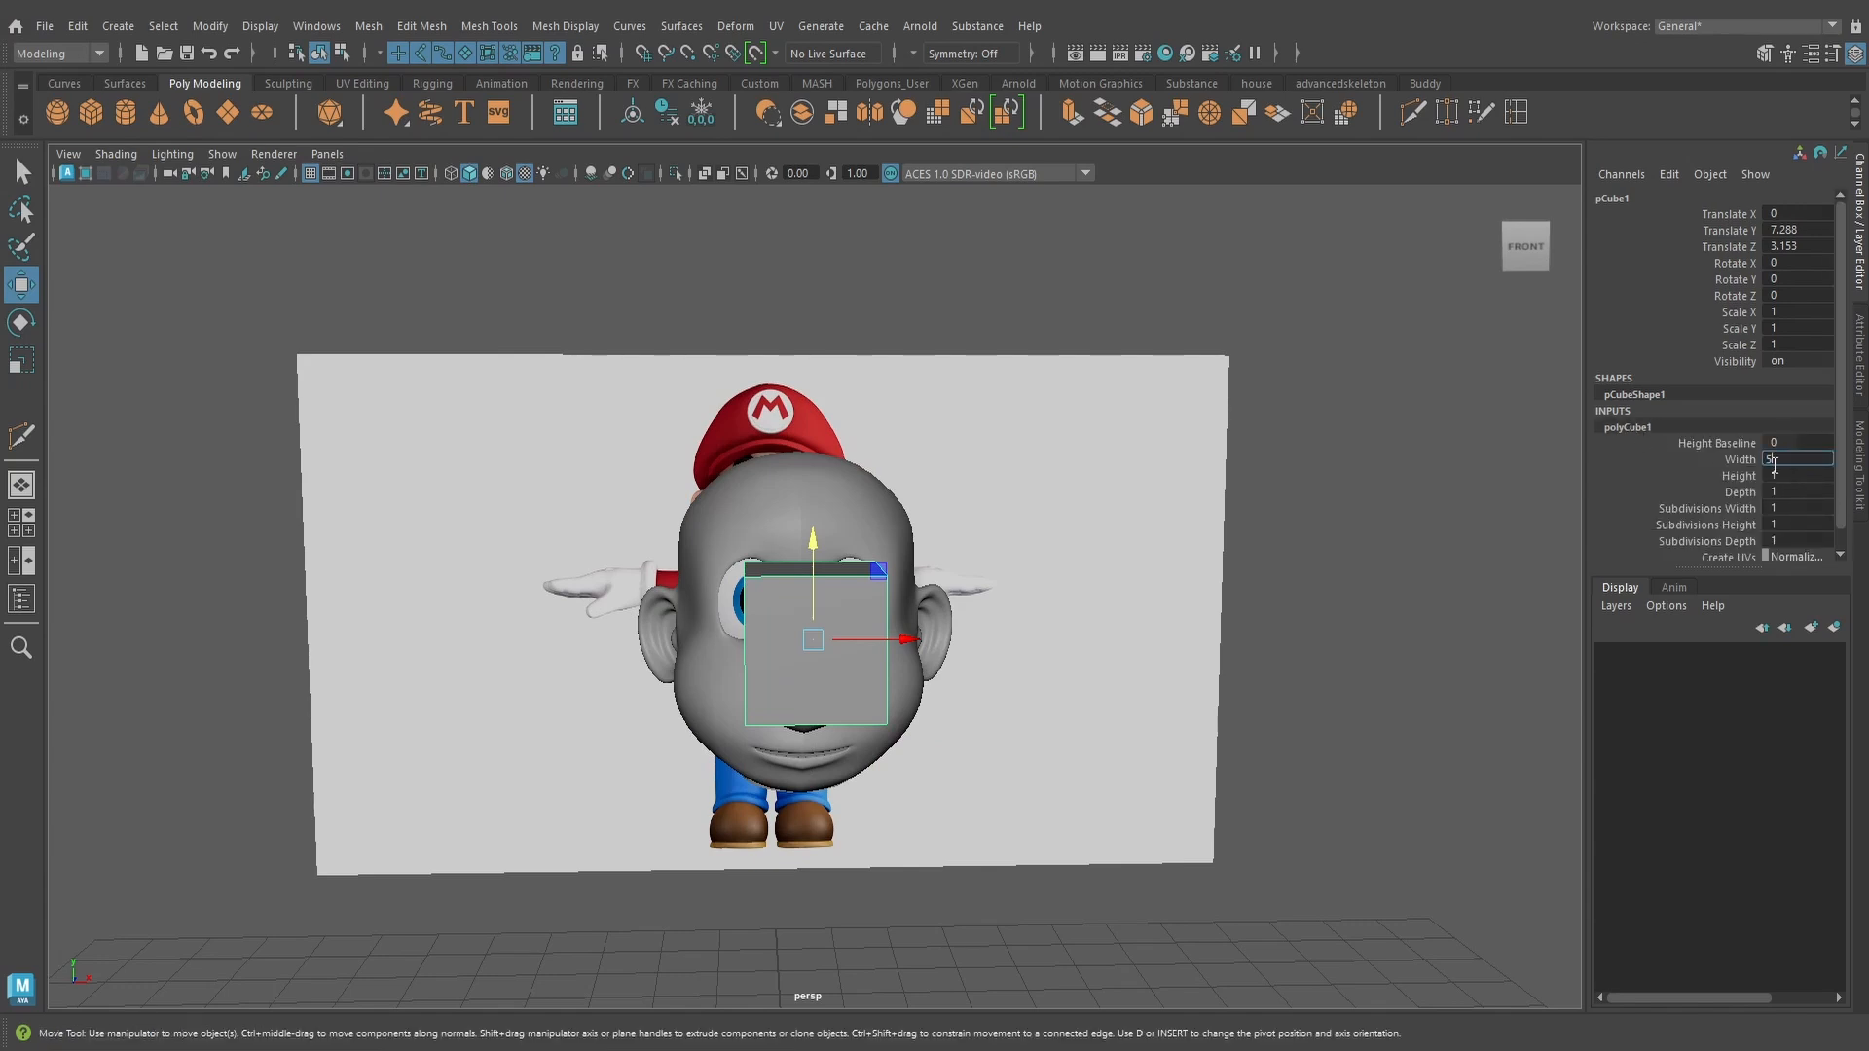
key("Return")
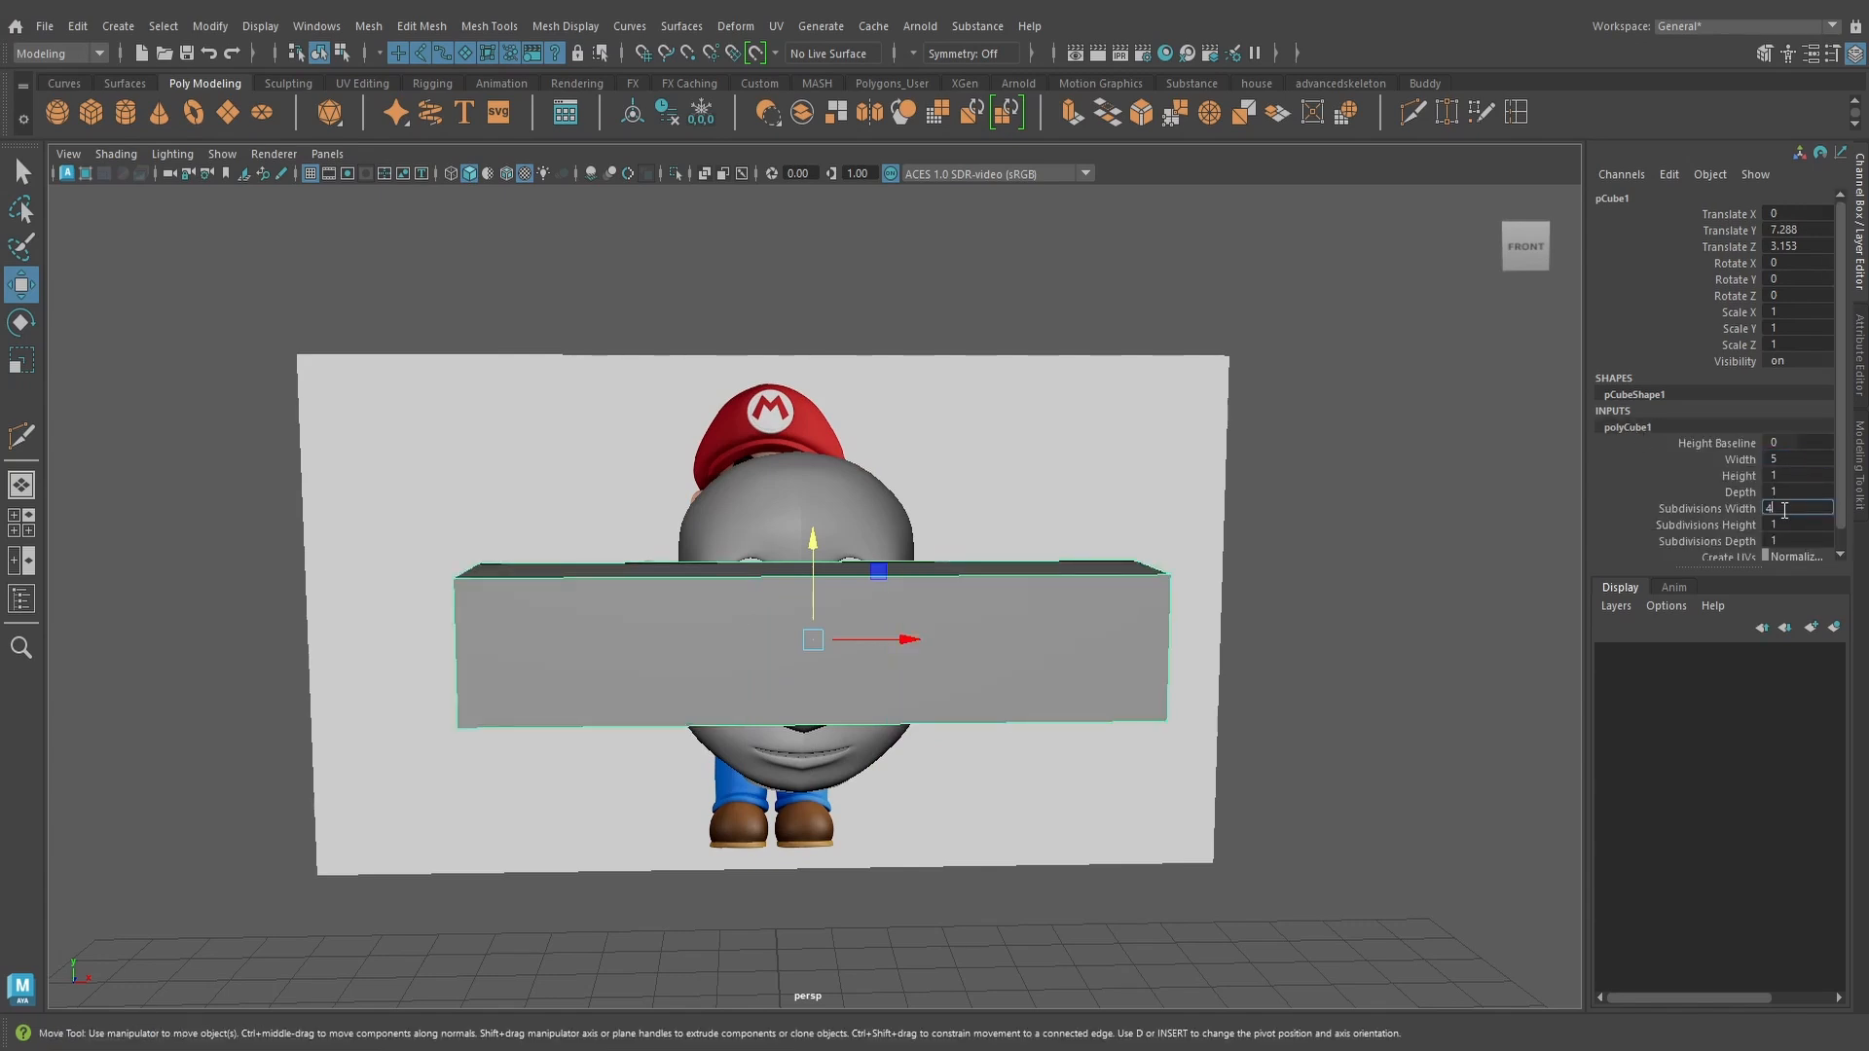
scroll(769, 638, "up", 4)
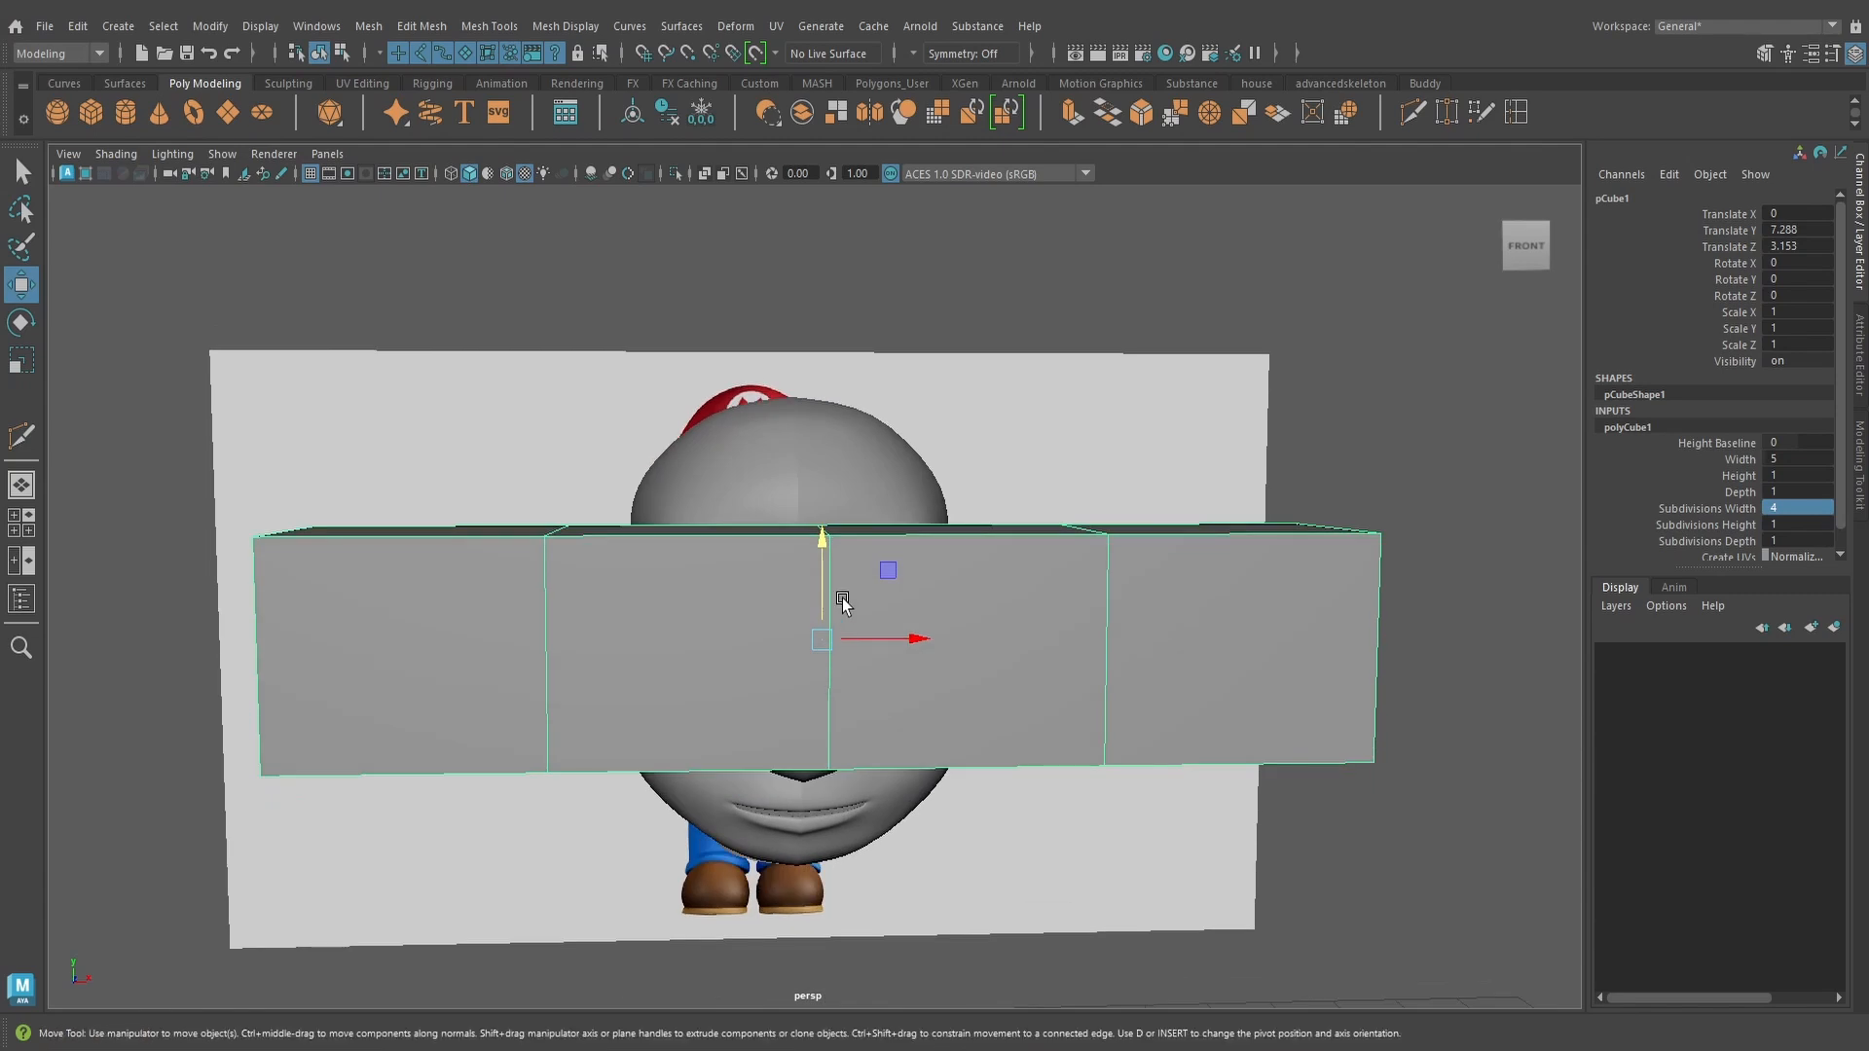
left_click(20, 361)
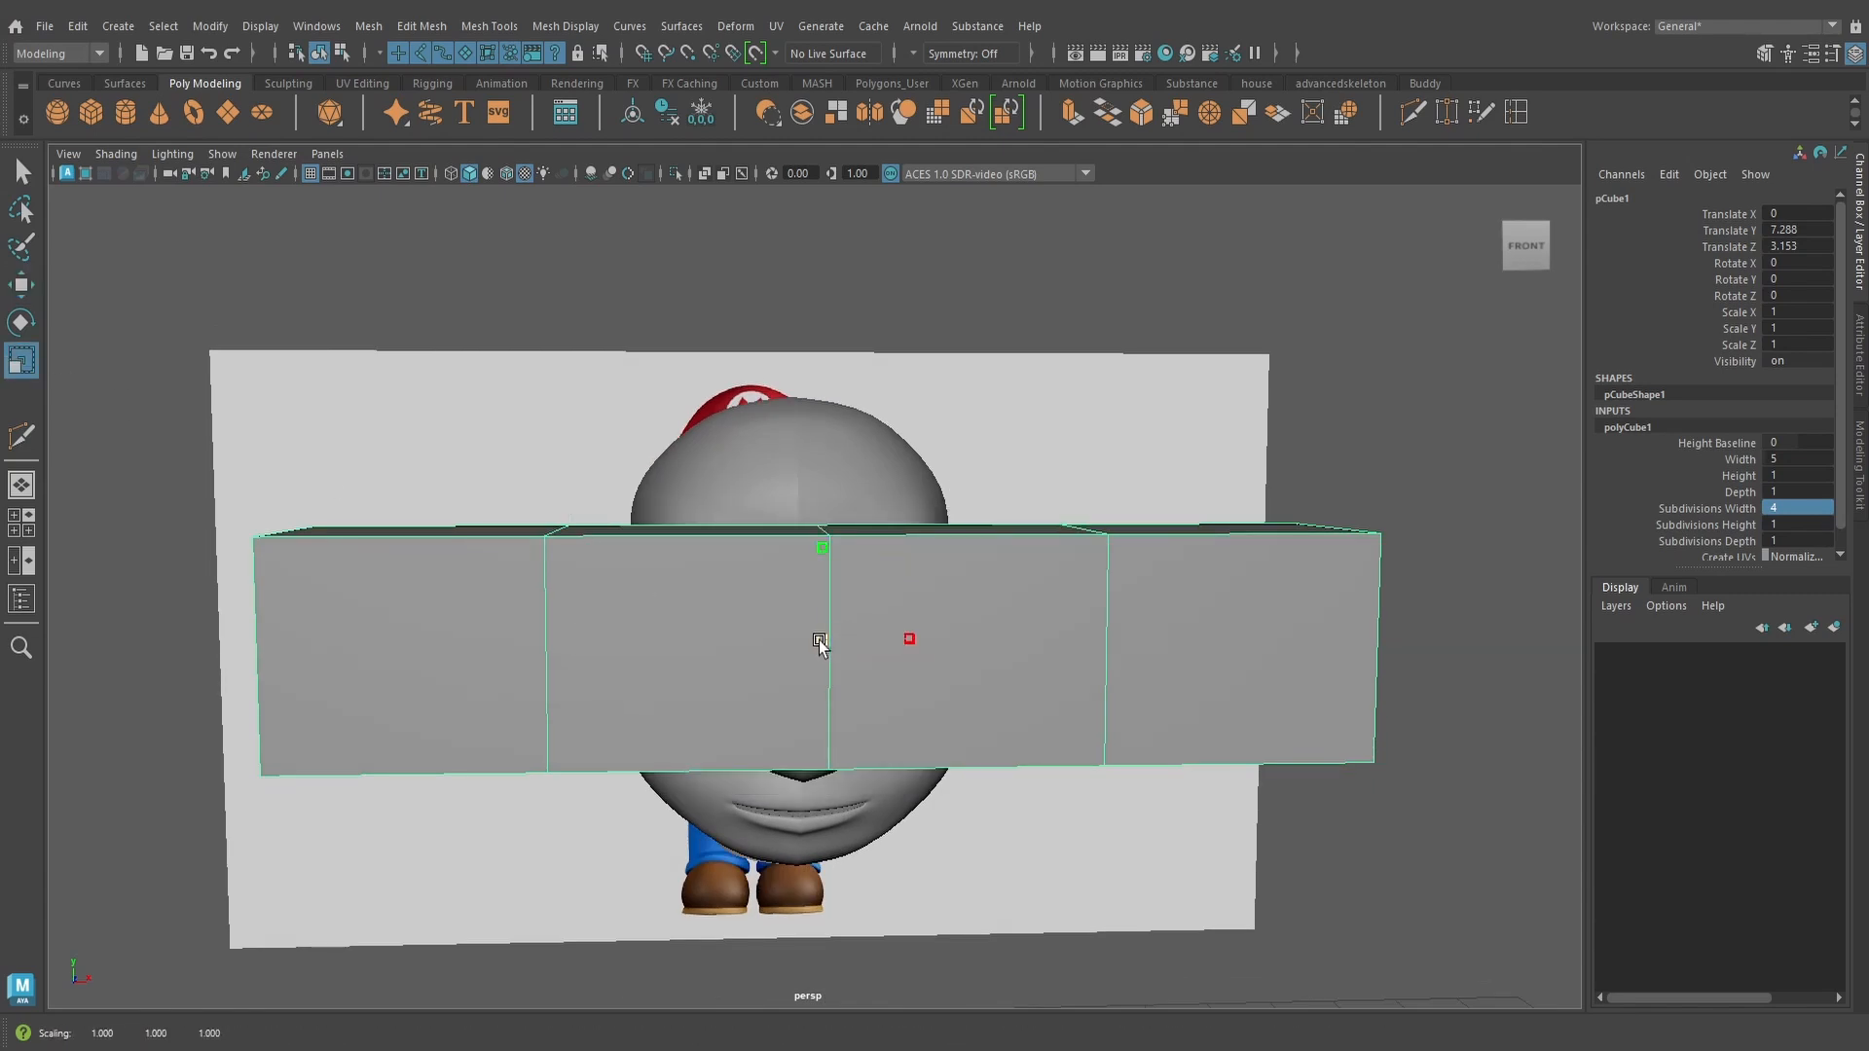
left_click_drag(821, 639, 470, 581)
In the front view with wireframe display, place the bar over the reference's left eyebrow at Translate X 0.505 and Translate Y 7.815
left_click_drag(870, 610, 878, 626, "alt")
key("space")
scroll(878, 623, "down", 6)
middle_click_drag(876, 591, 878, 610, "alt")
scroll(867, 633, "up", 3)
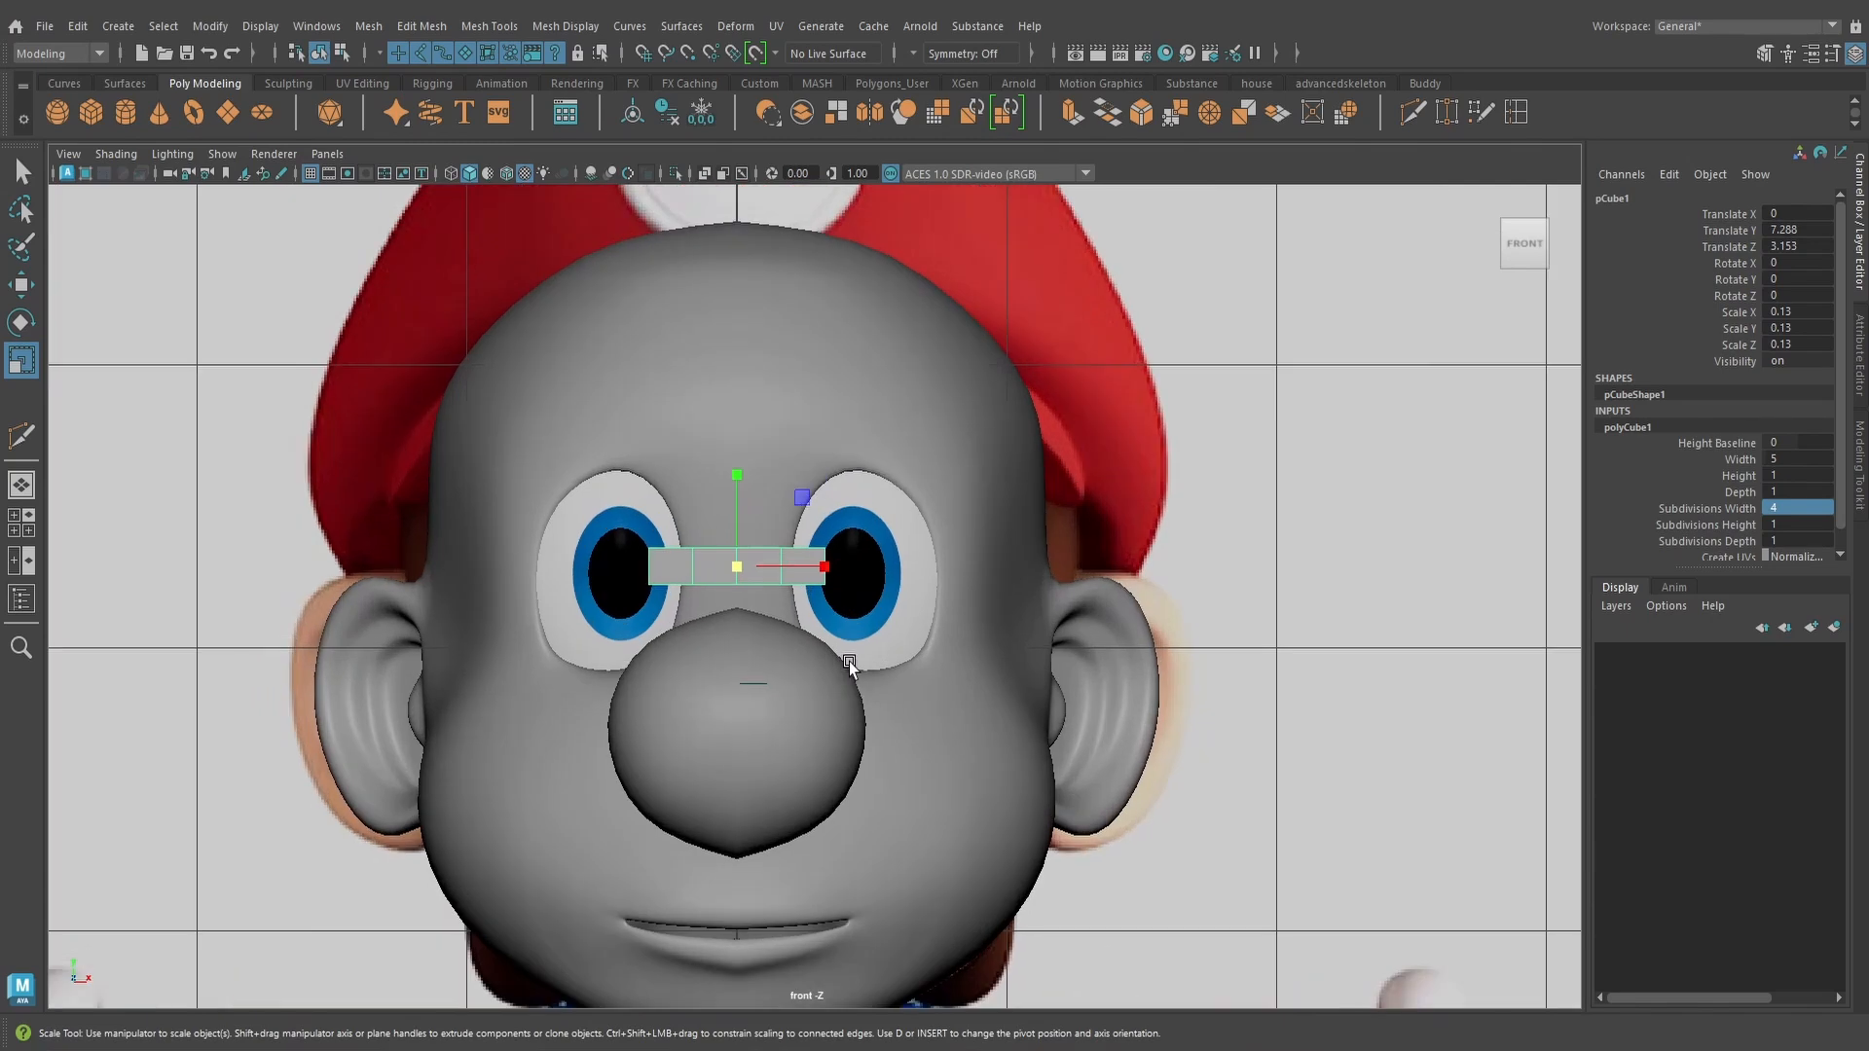
left_click(20, 284)
left_click_drag(739, 457, 749, 308)
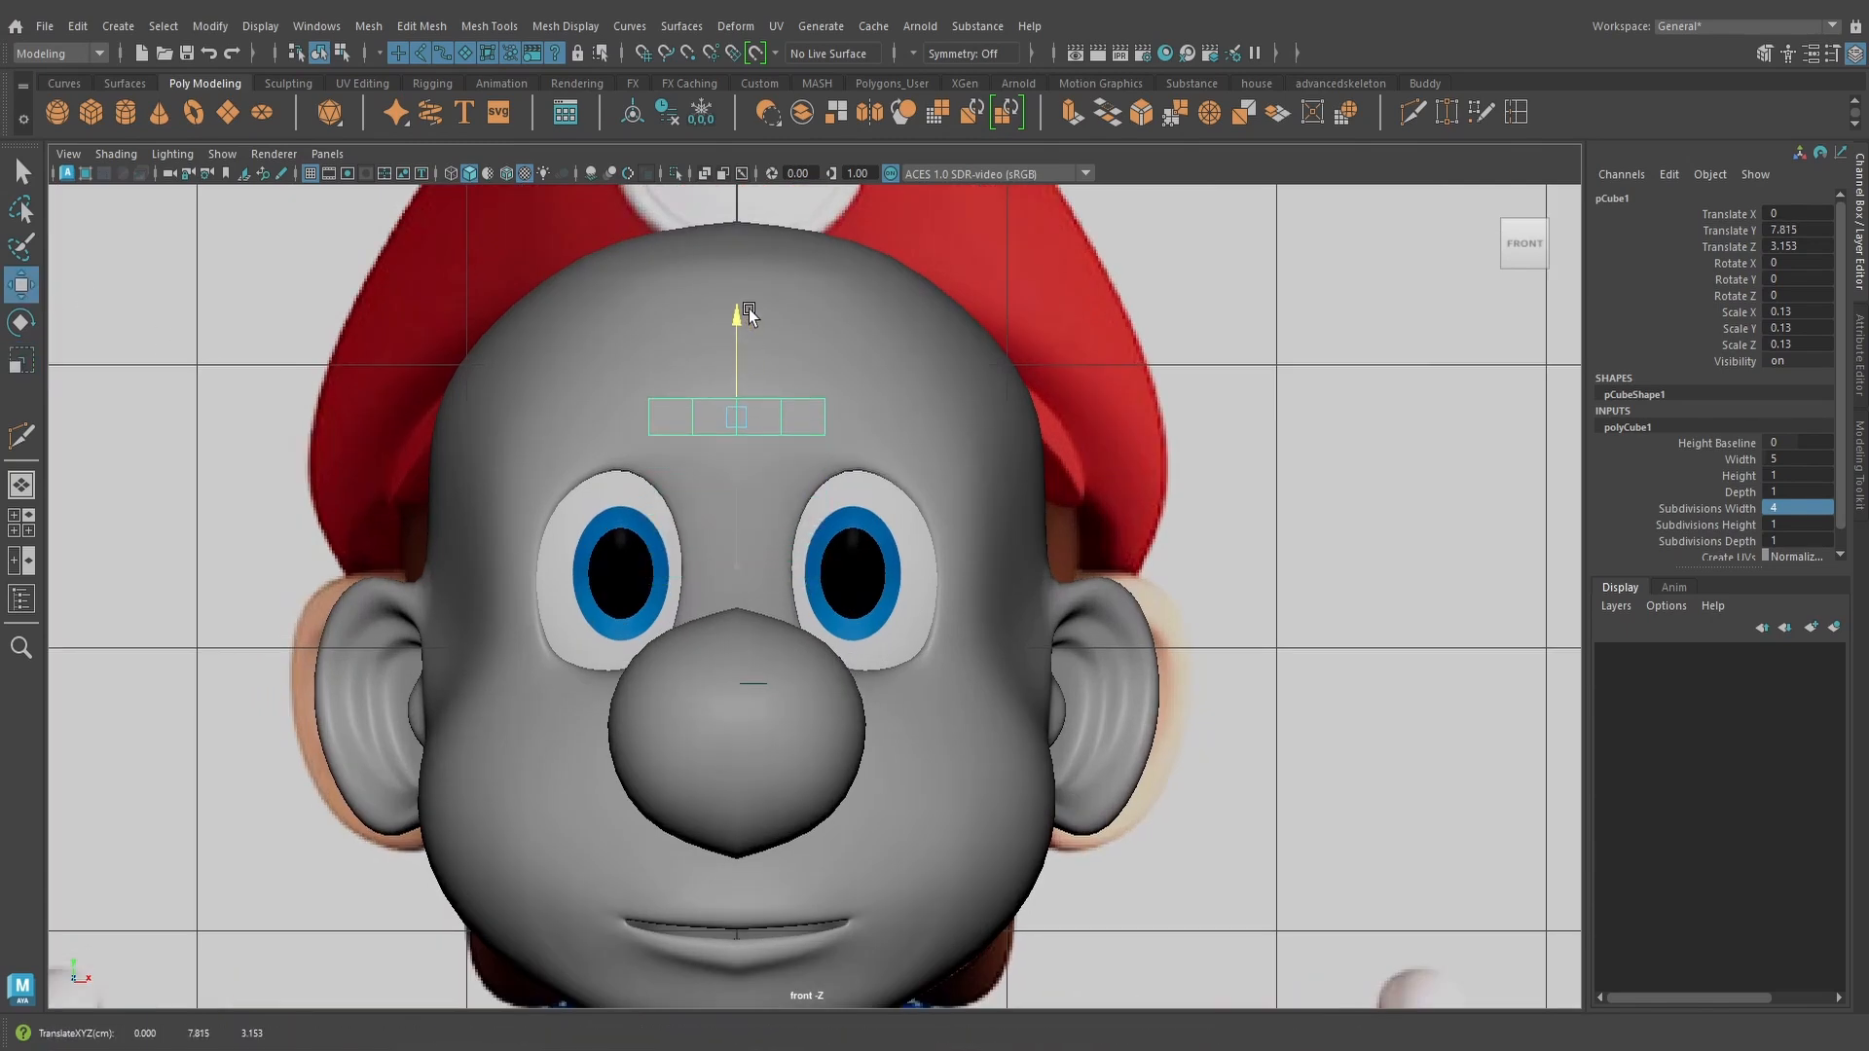
key("4")
scroll(946, 438, "up", 2)
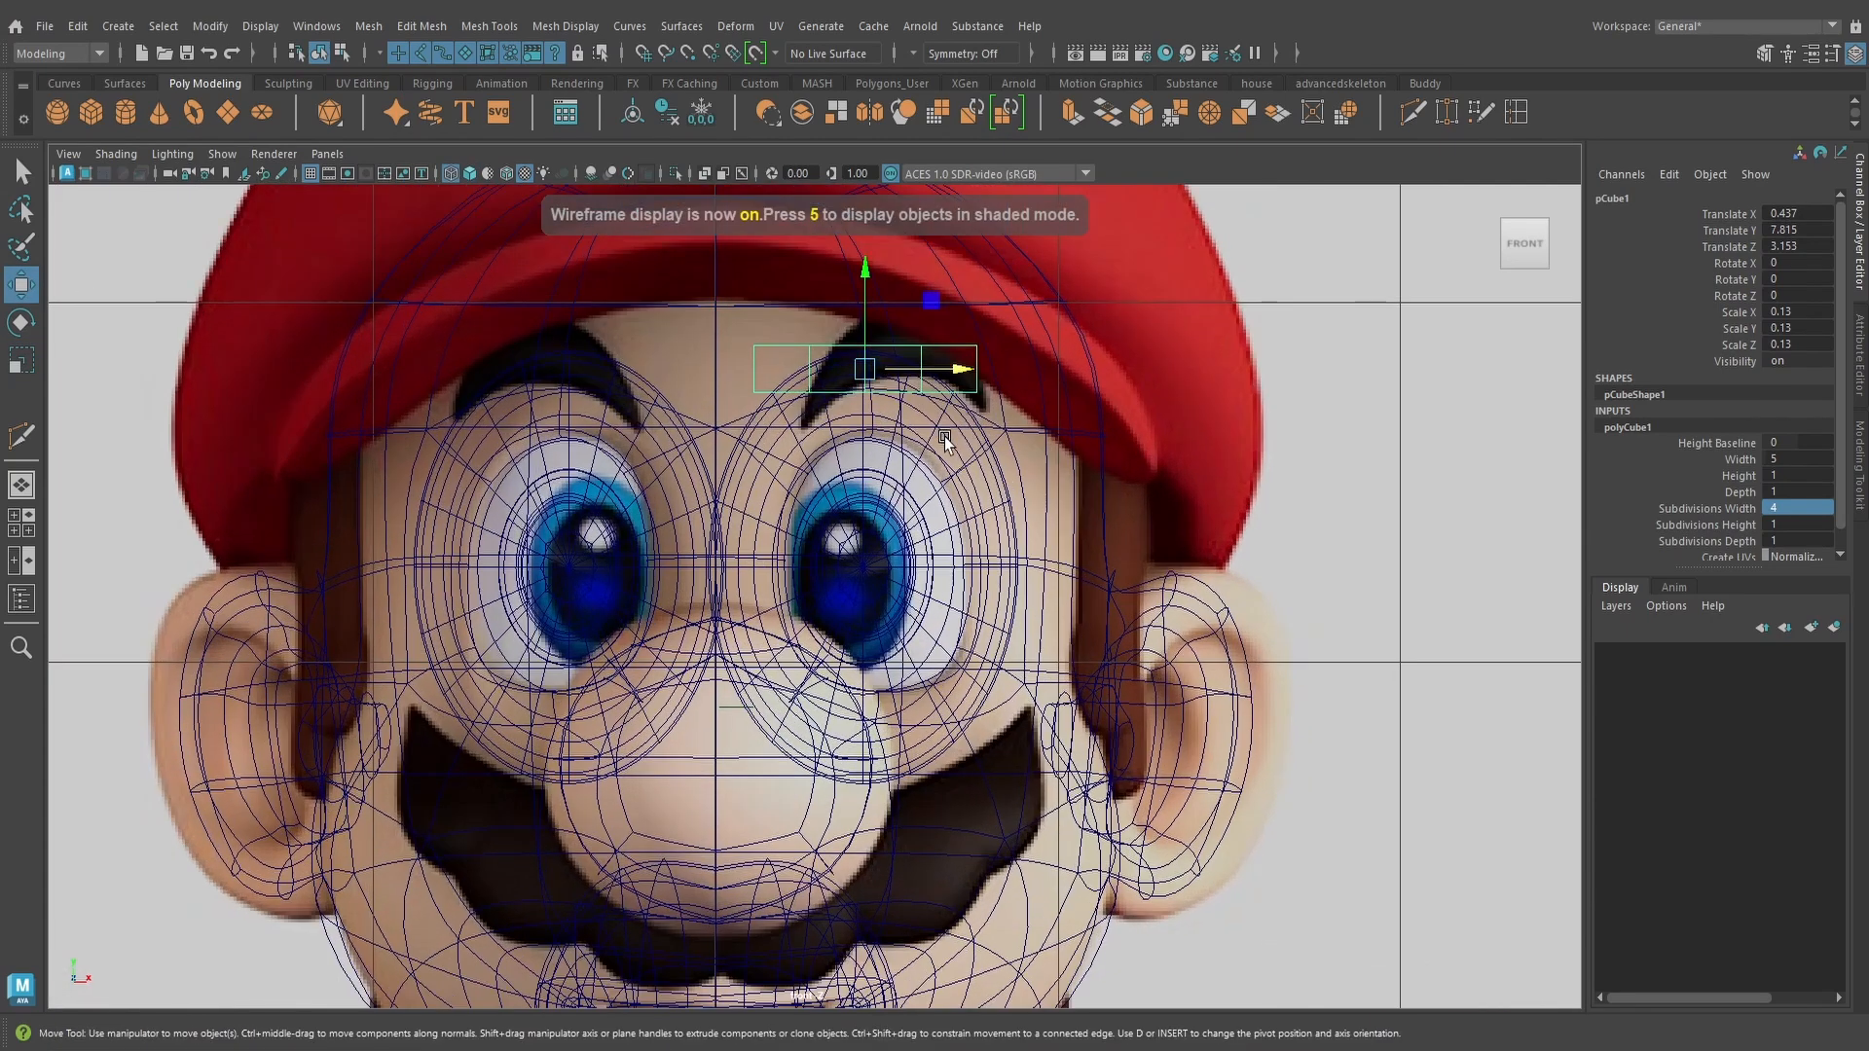
middle_click_drag(946, 438, 932, 628, "alt")
left_click_drag(953, 556, 959, 554)
Arch the bar in vertex mode by raising its middle vertex column and lowering the side columns along the reference eyebrow
scroll(974, 560, "up", 2)
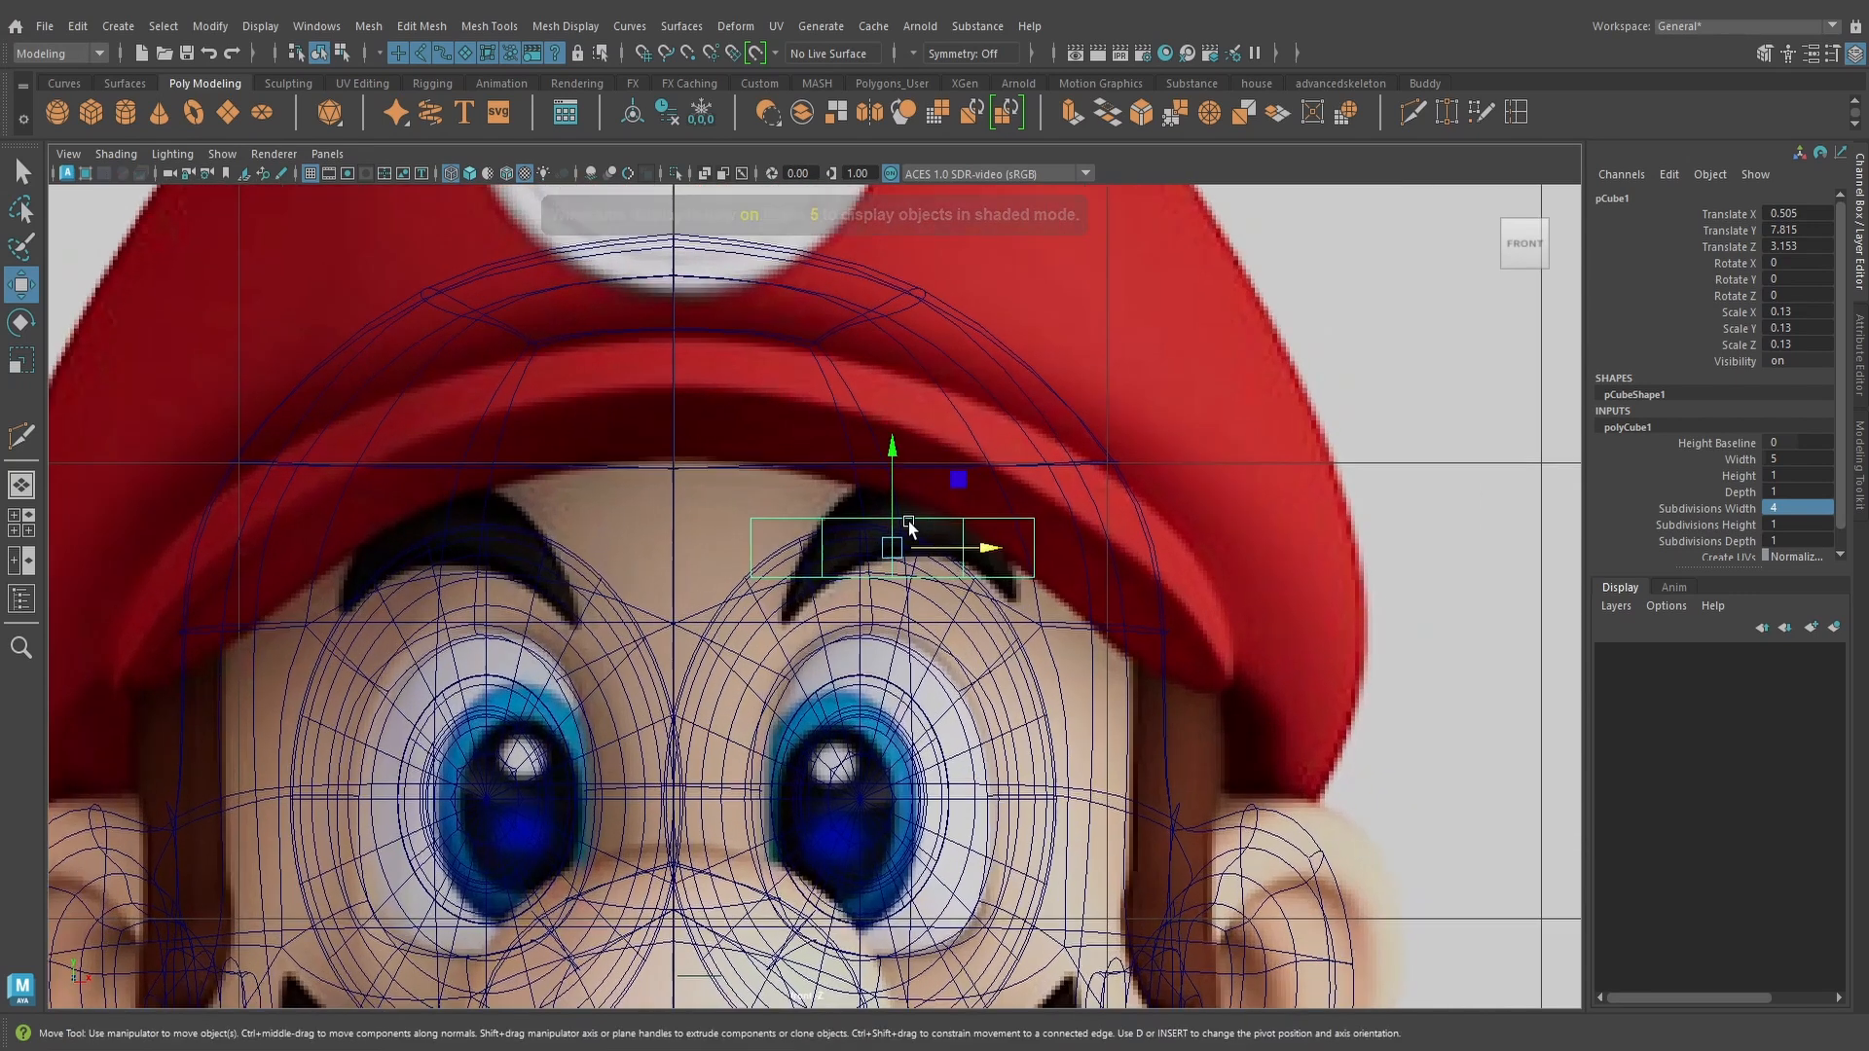
right_click_drag(955, 470, 888, 463)
left_click_drag(887, 456, 899, 397)
left_click_drag(717, 477, 775, 590)
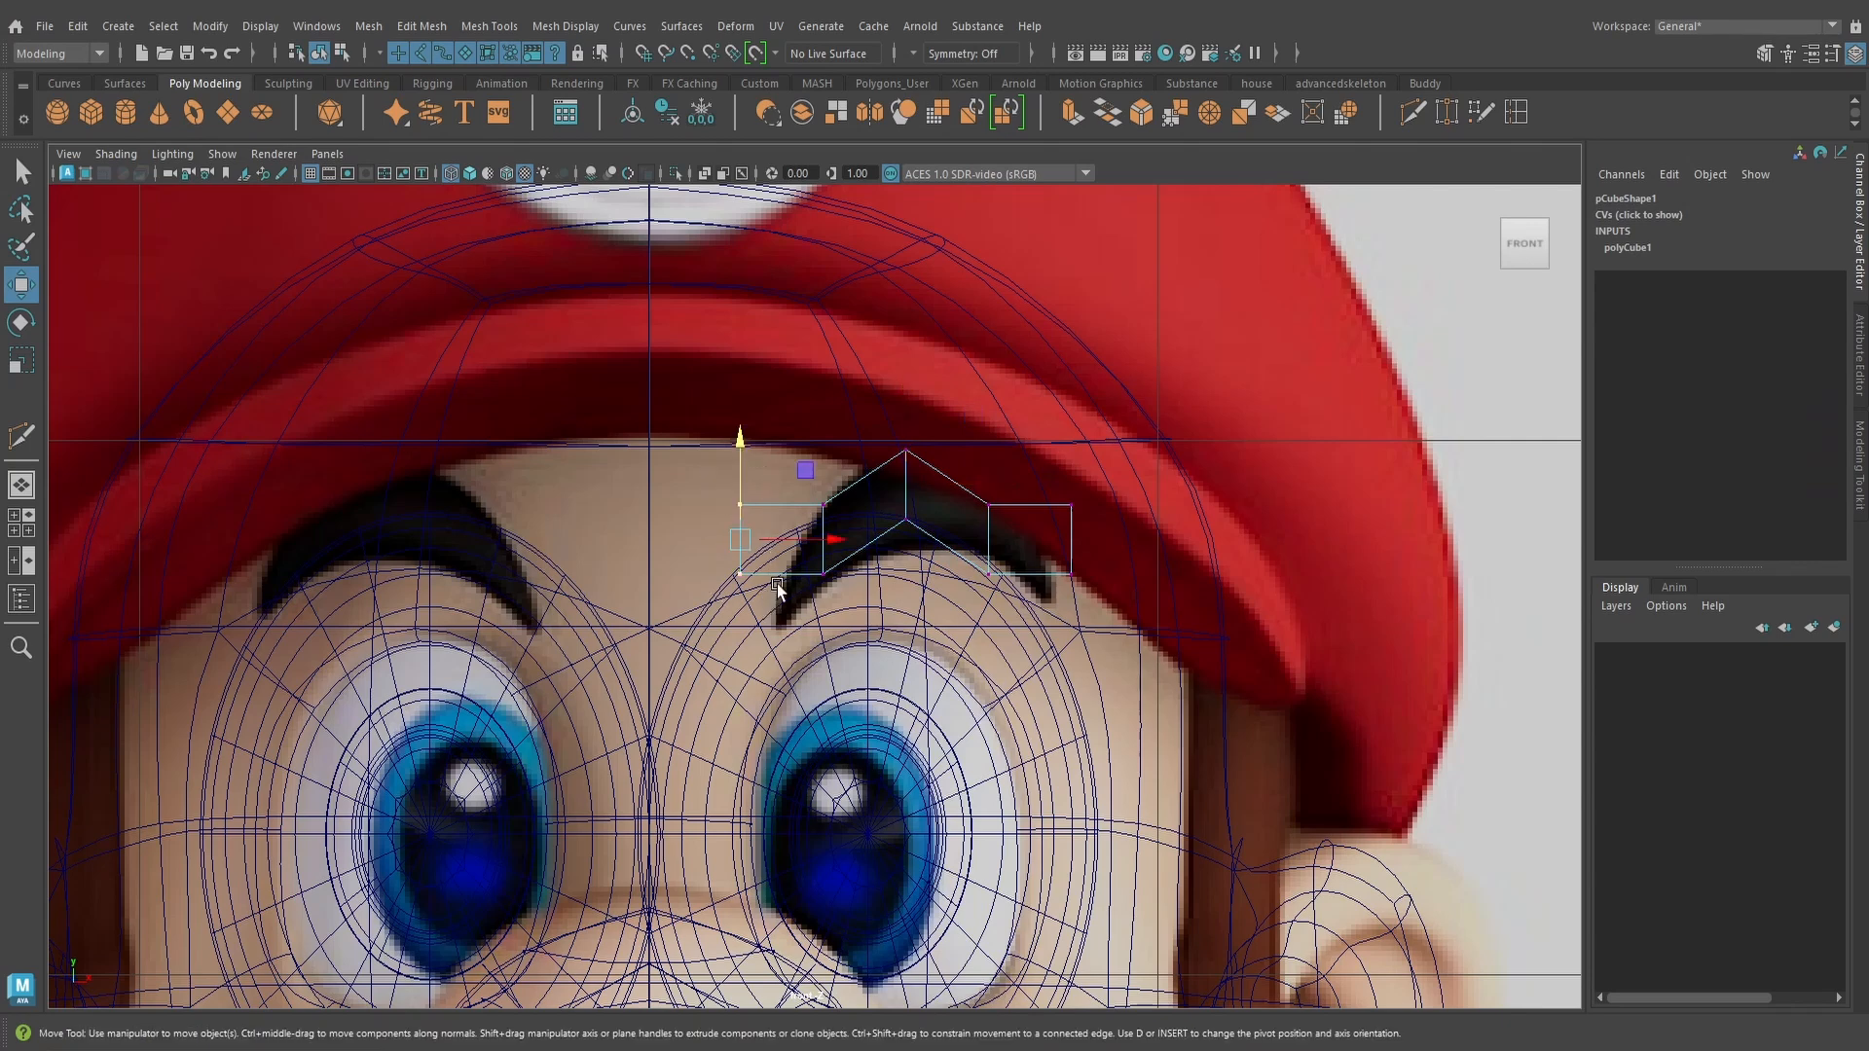
left_click_drag(740, 438, 844, 576)
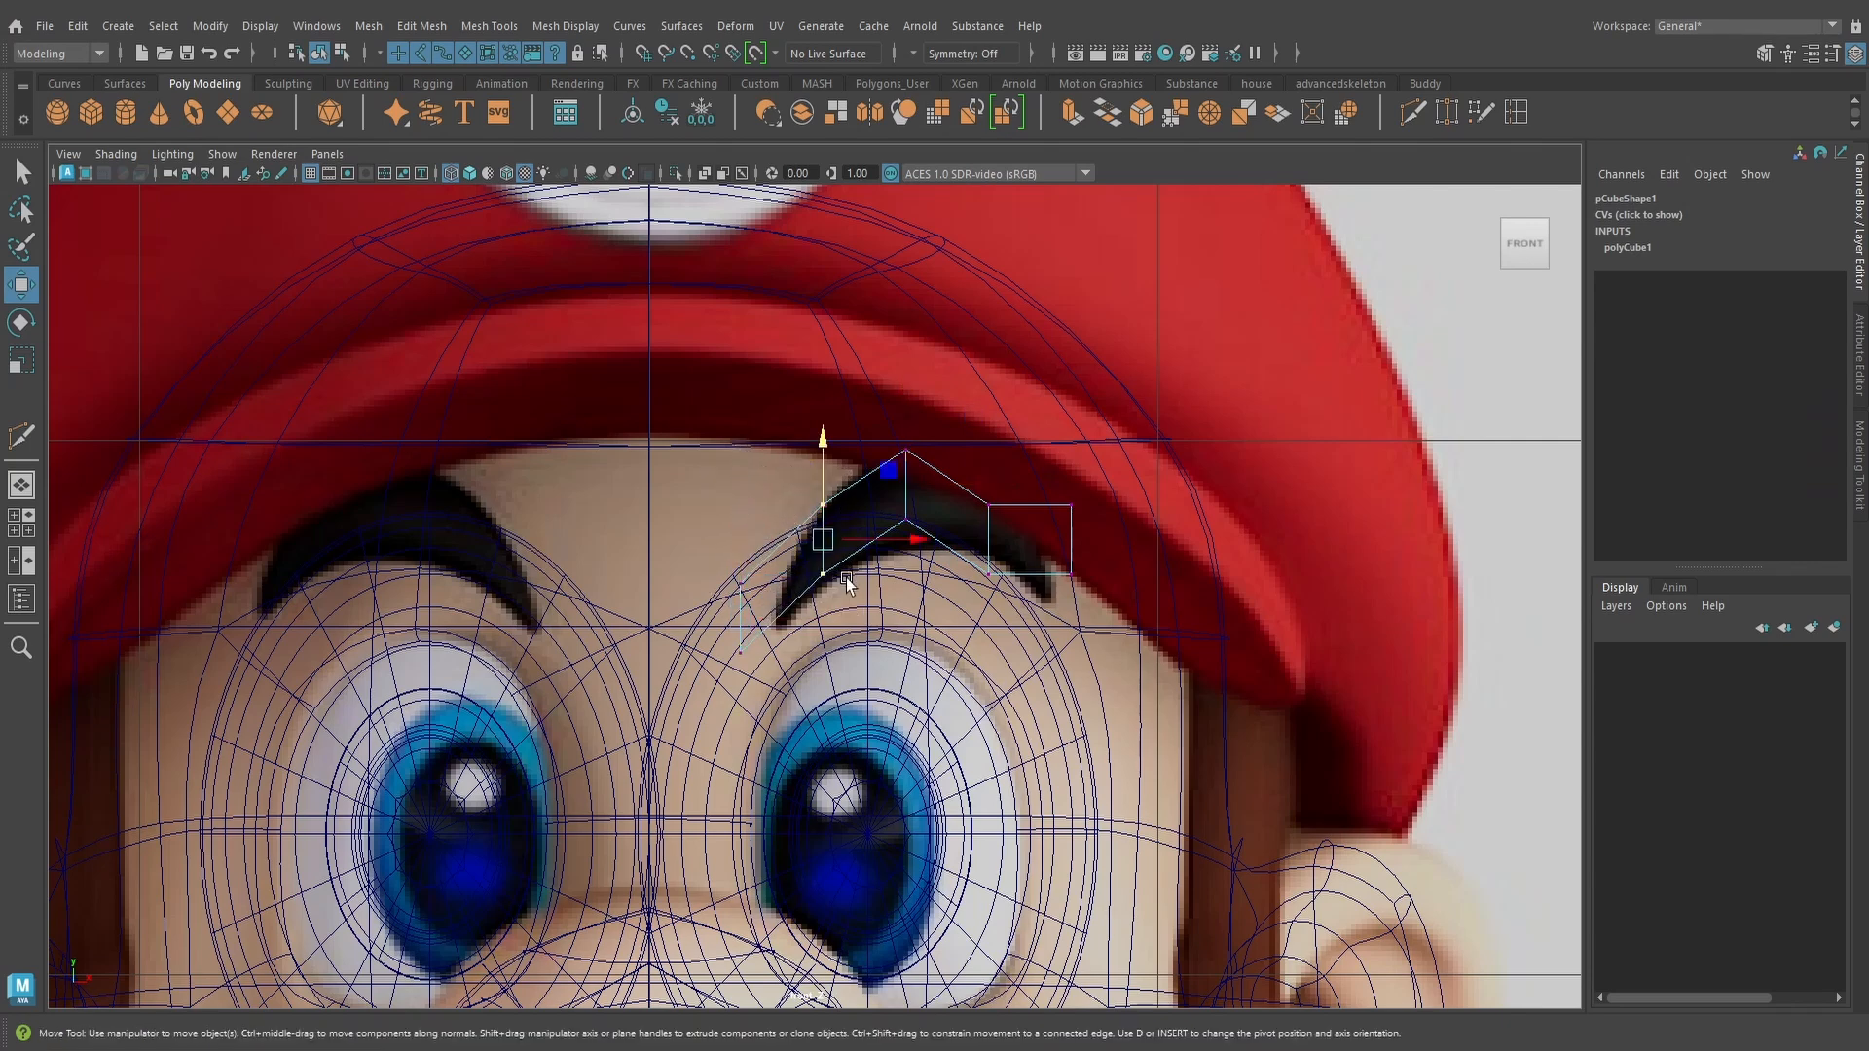
left_click_drag(820, 438, 820, 444)
left_click_drag(1029, 610, 988, 425)
left_click_drag(1156, 615, 1091, 573)
left_click_drag(1066, 436, 1077, 474)
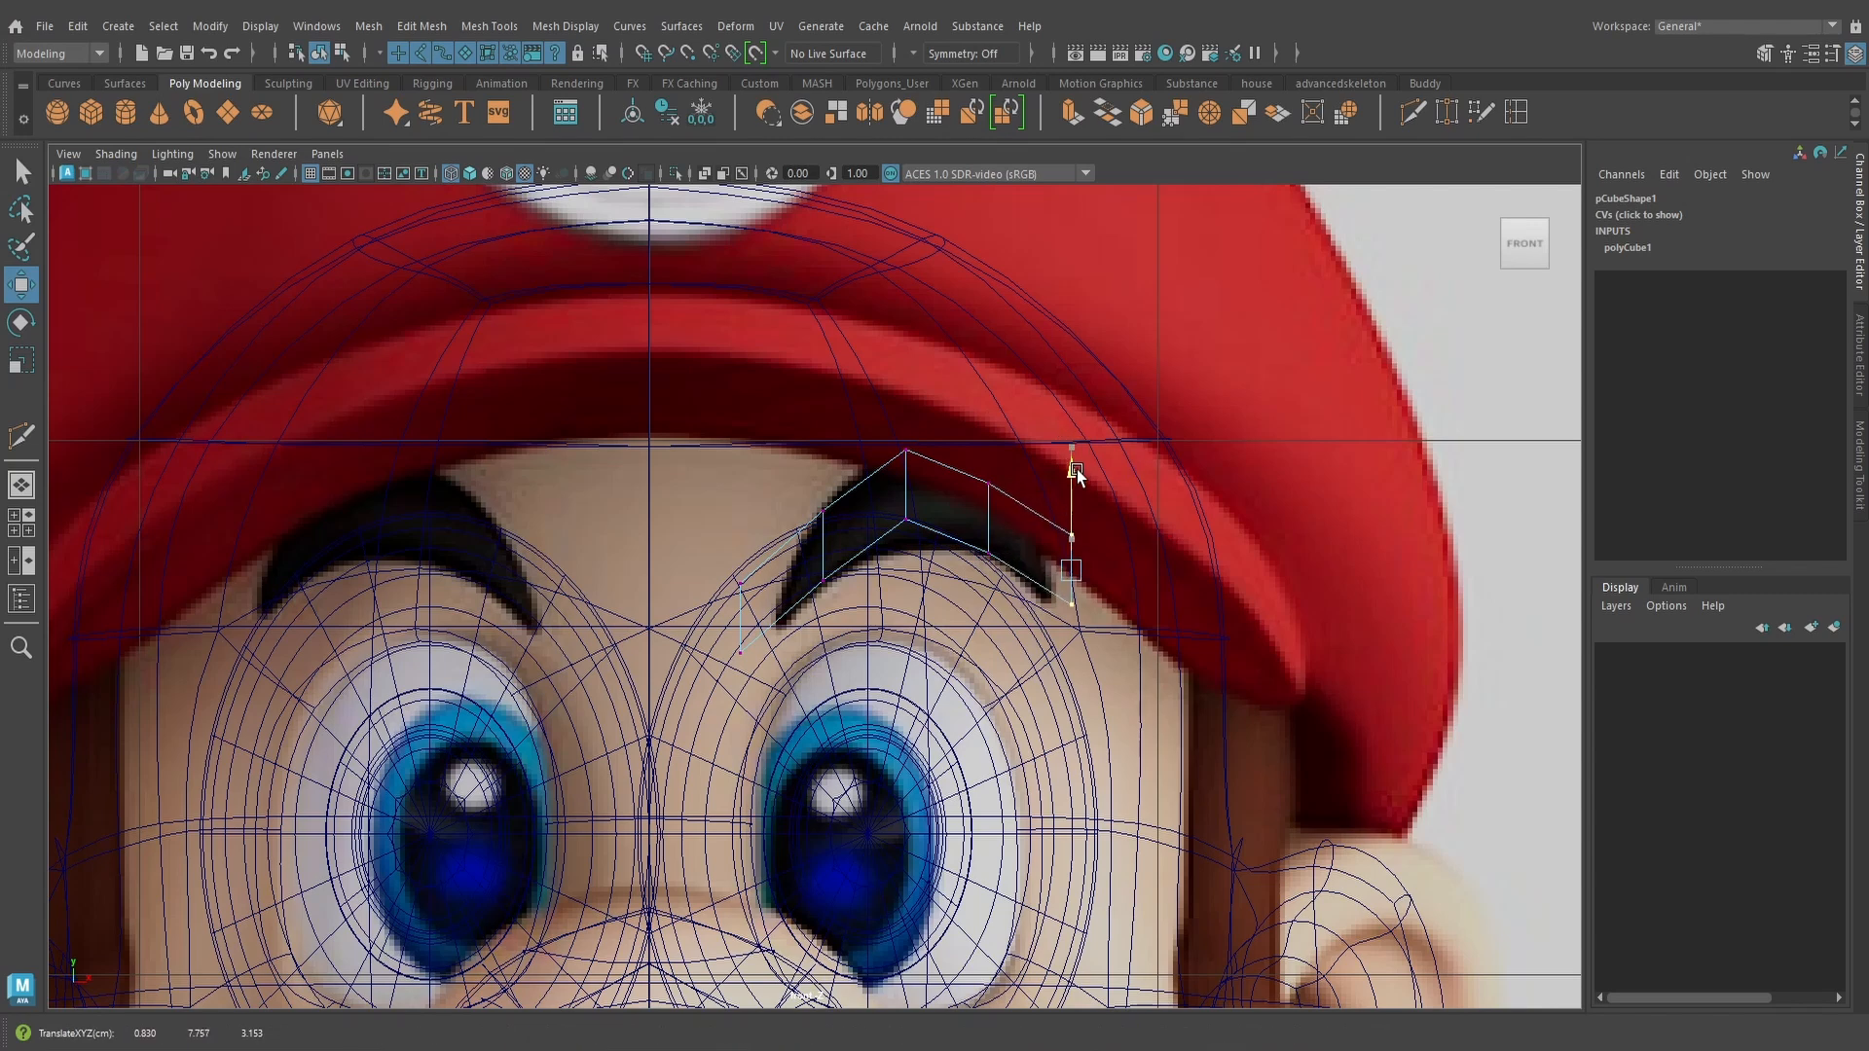
Shift both end vertex columns inward to the eyebrow's tips and scale them down vertically to taper the ends
scroll(745, 552, "up", 3)
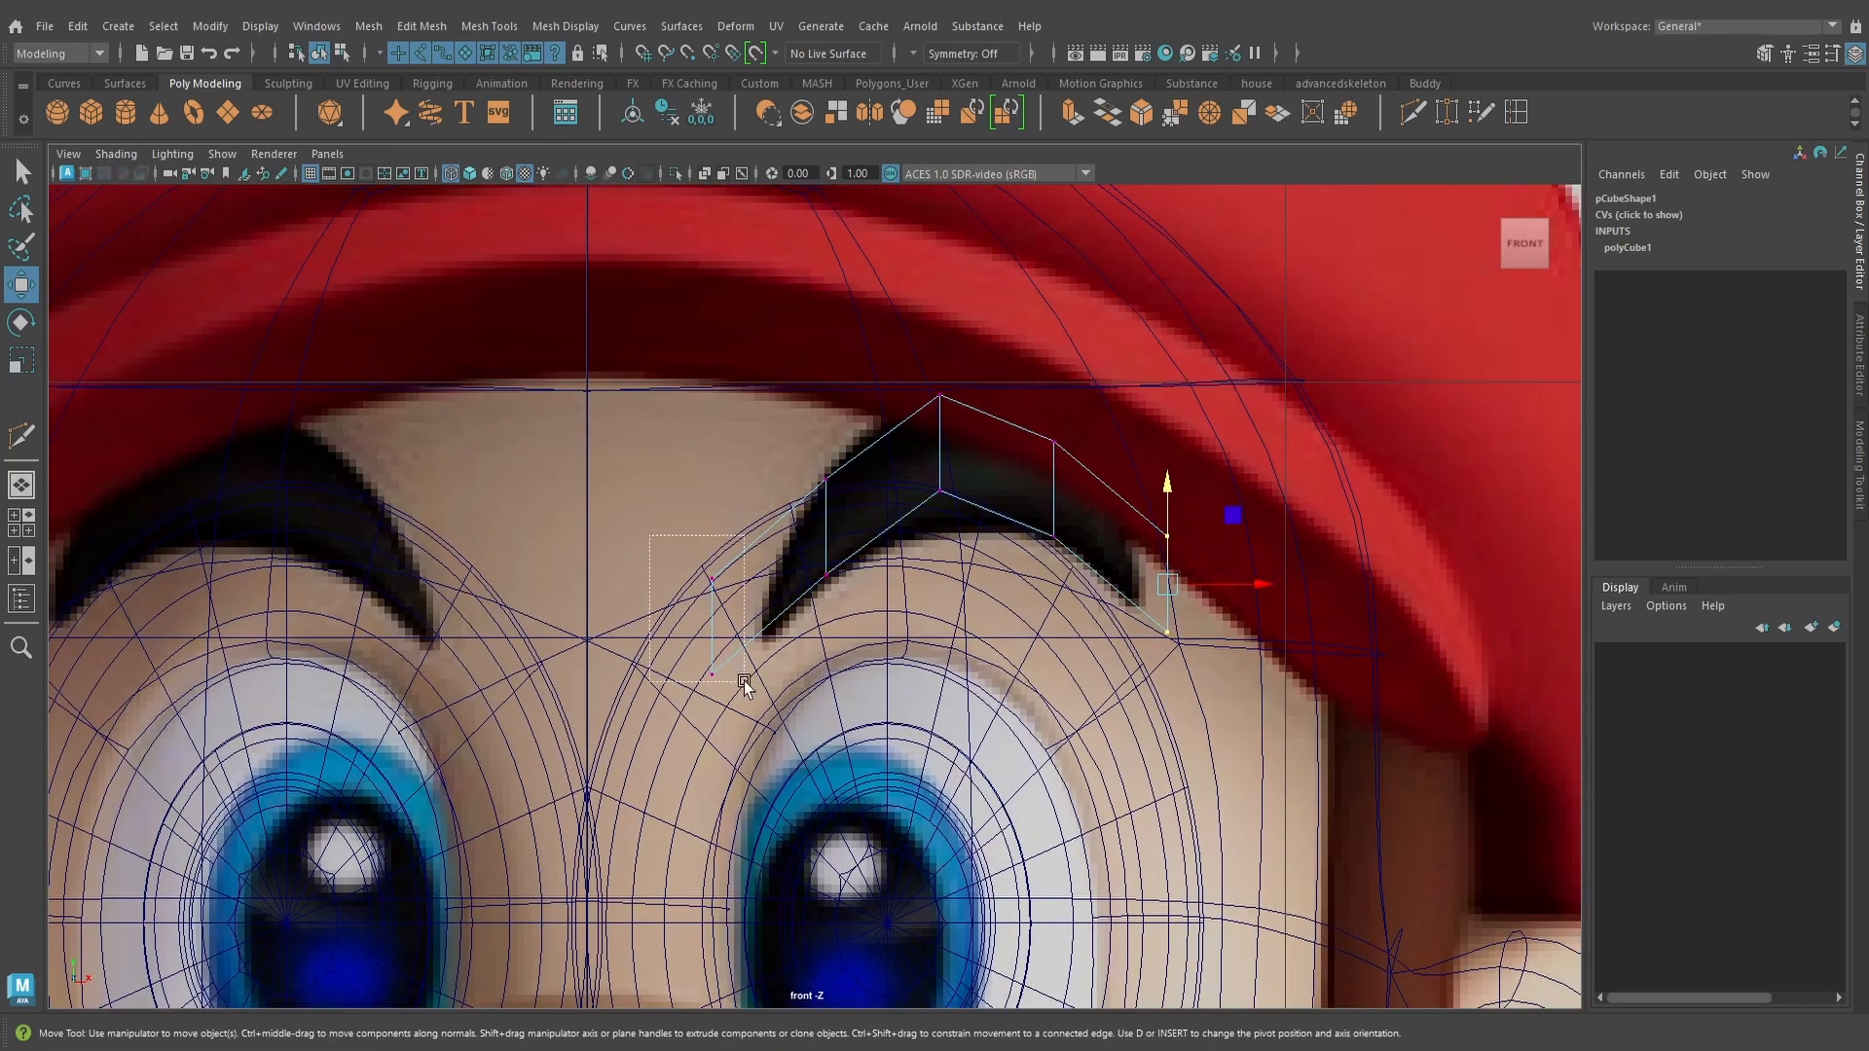
left_click_drag(745, 684, 830, 628)
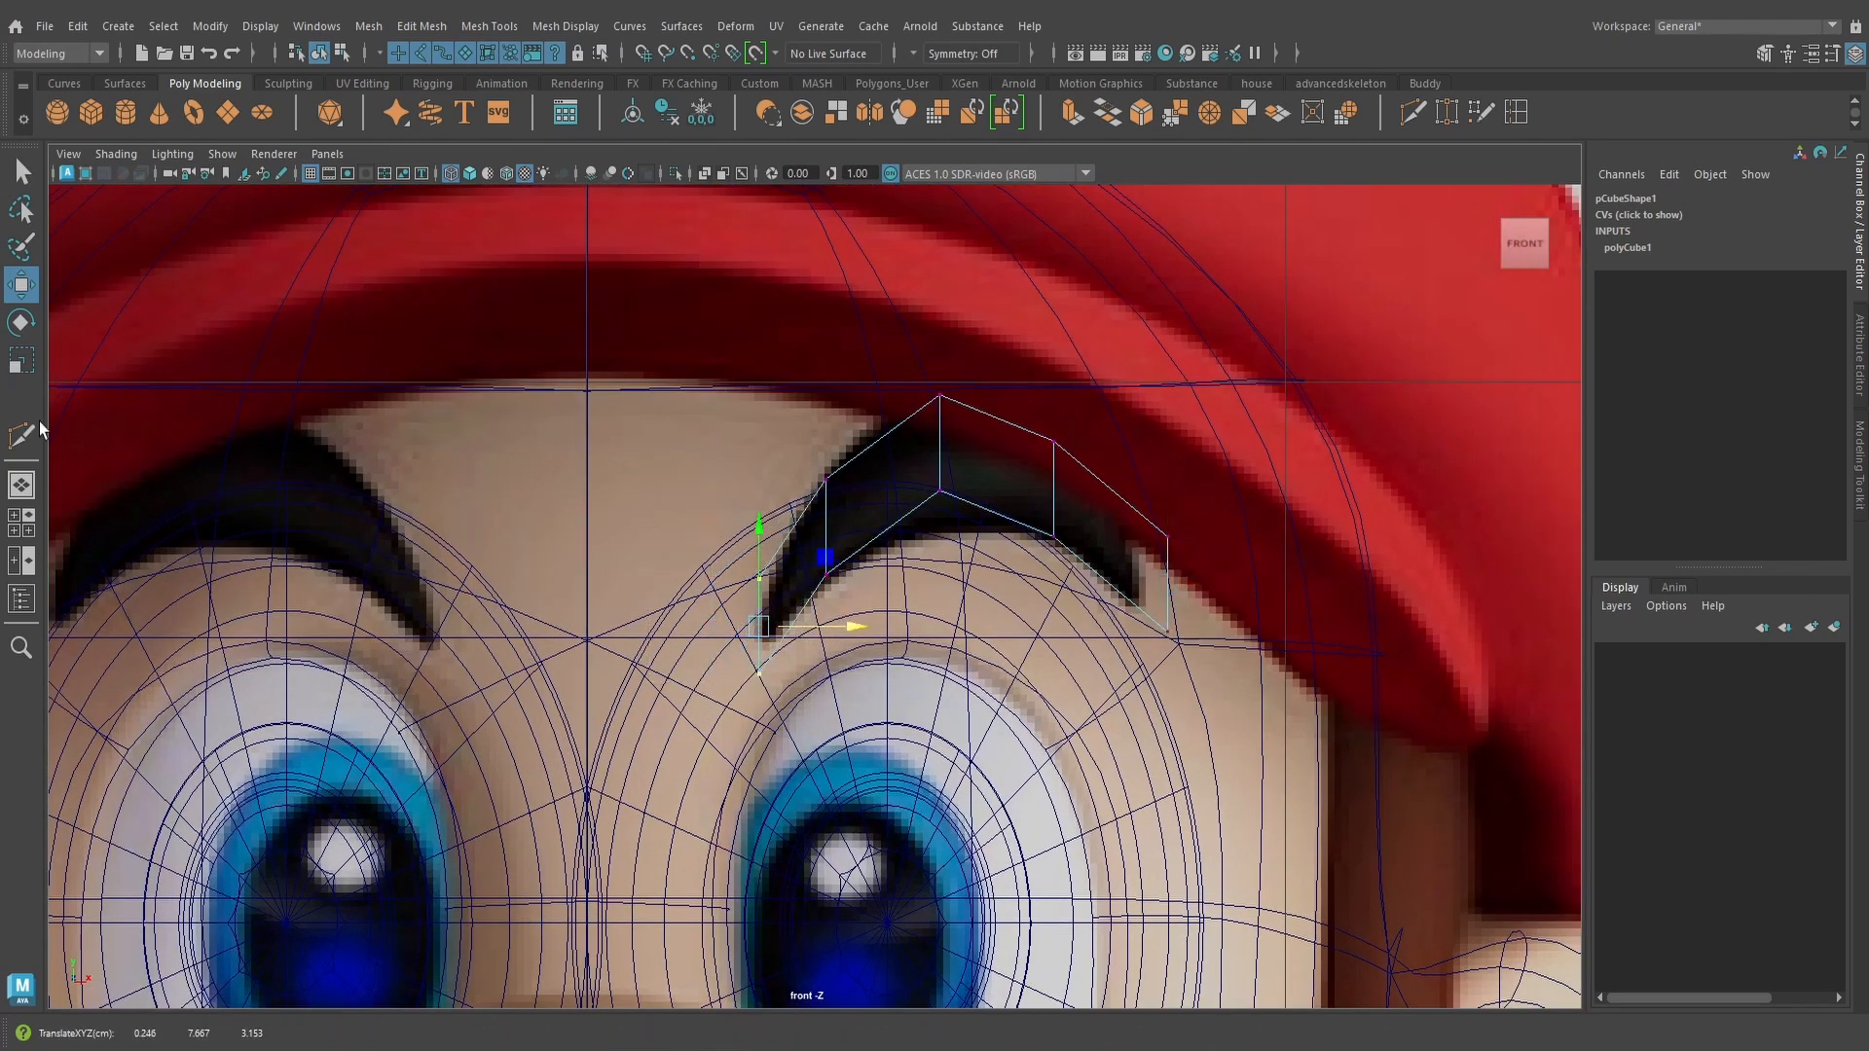
key("r")
left_click_drag(762, 534, 767, 567)
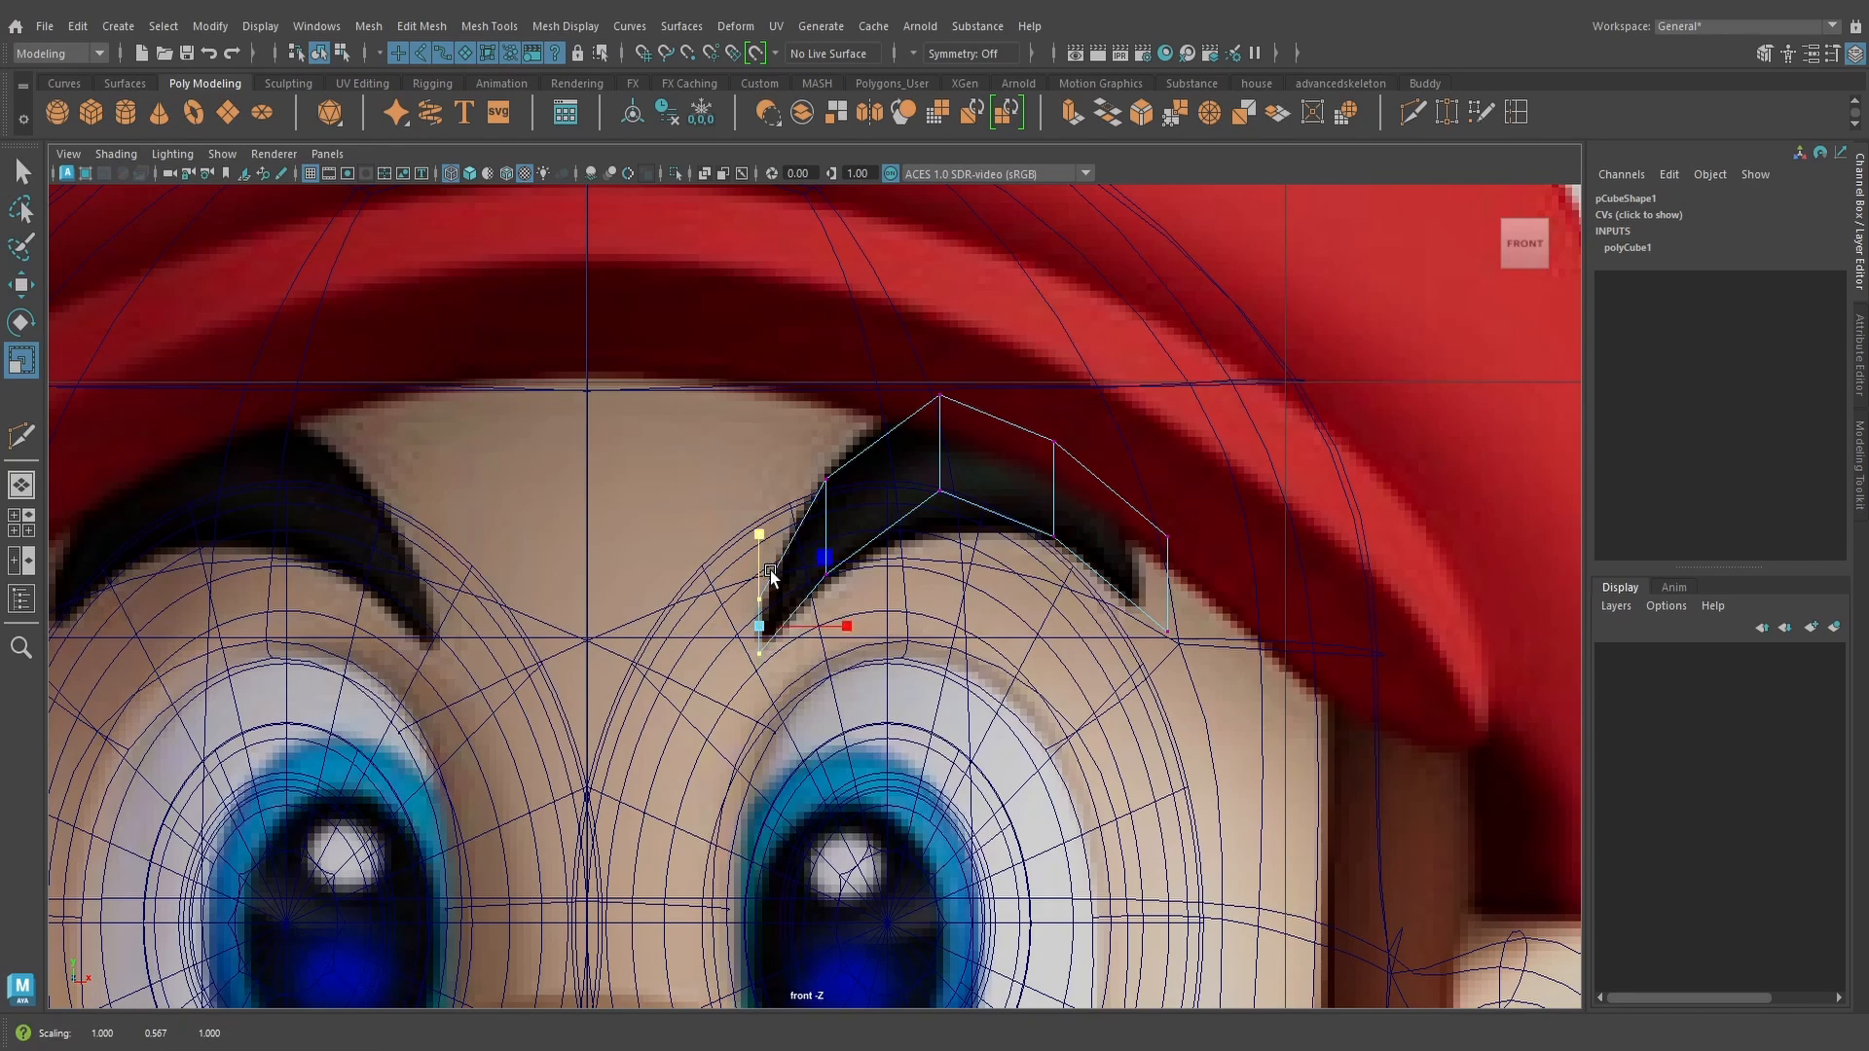
left_click_drag(1202, 646, 1177, 512)
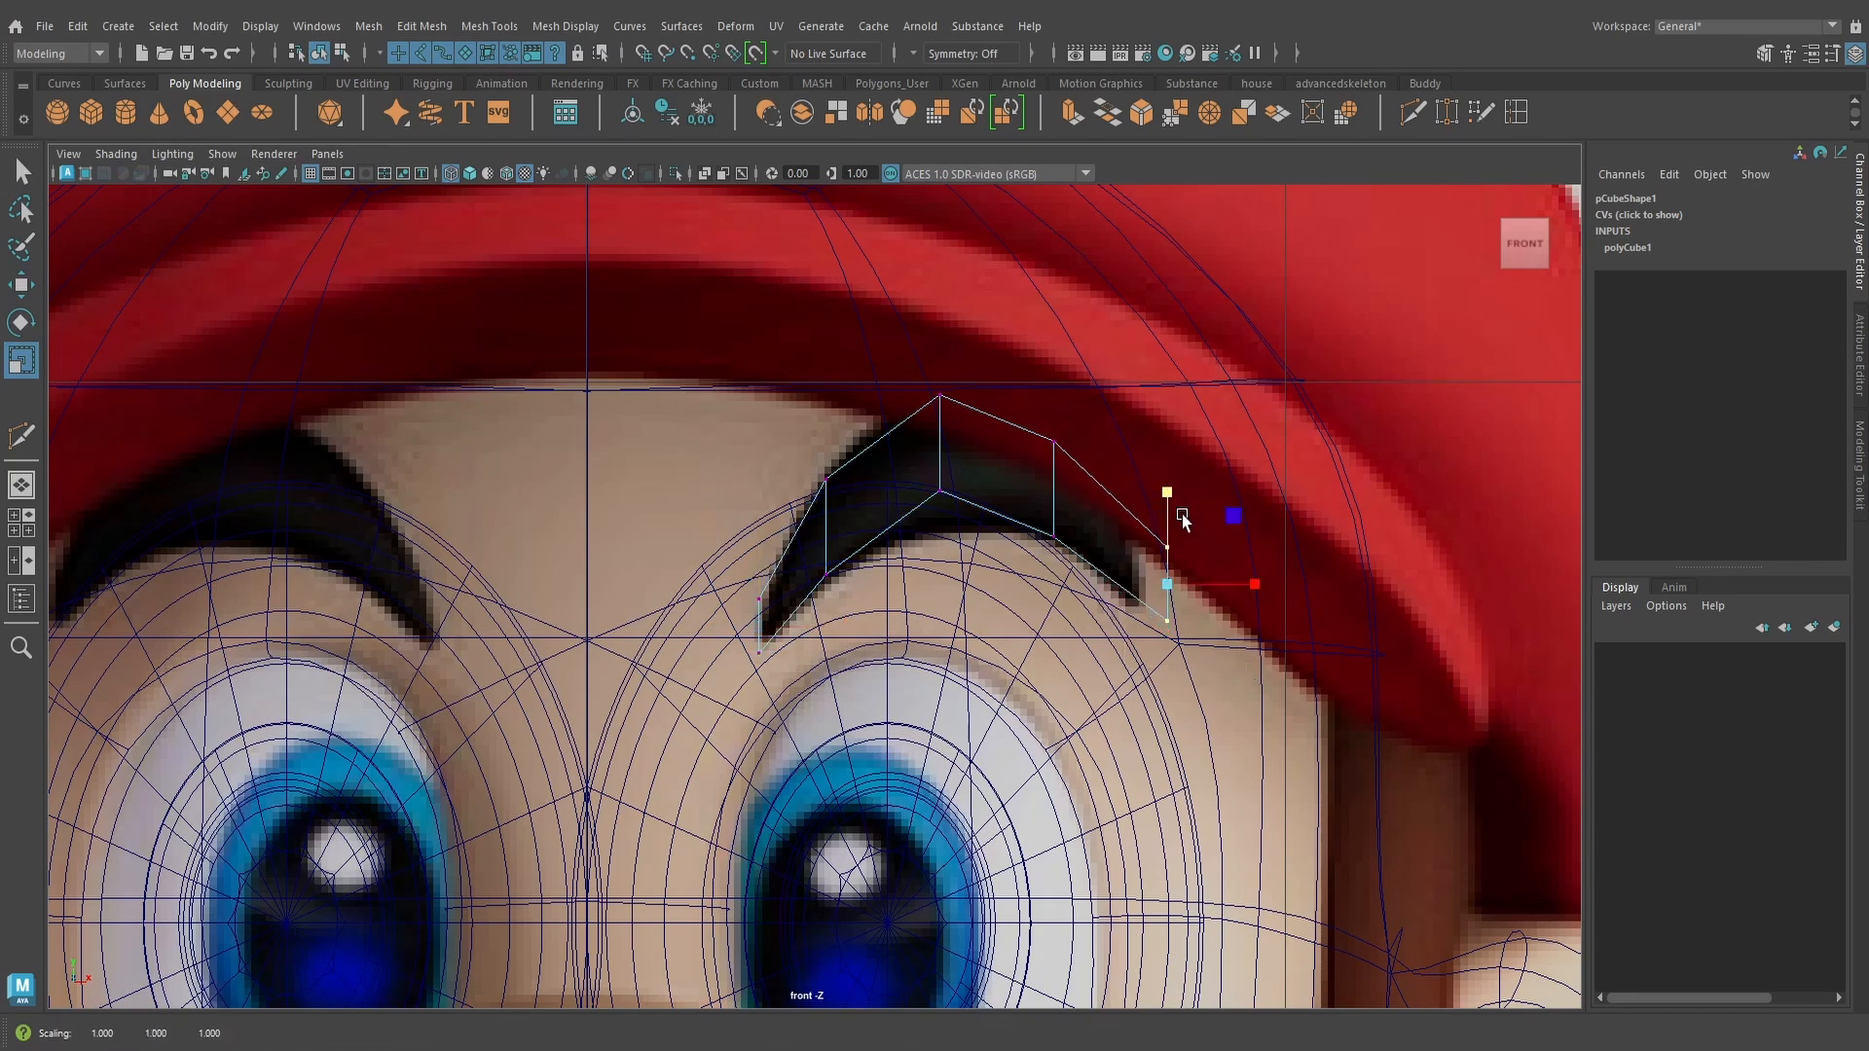
left_click(21, 284)
left_click_drag(1264, 584, 1239, 584)
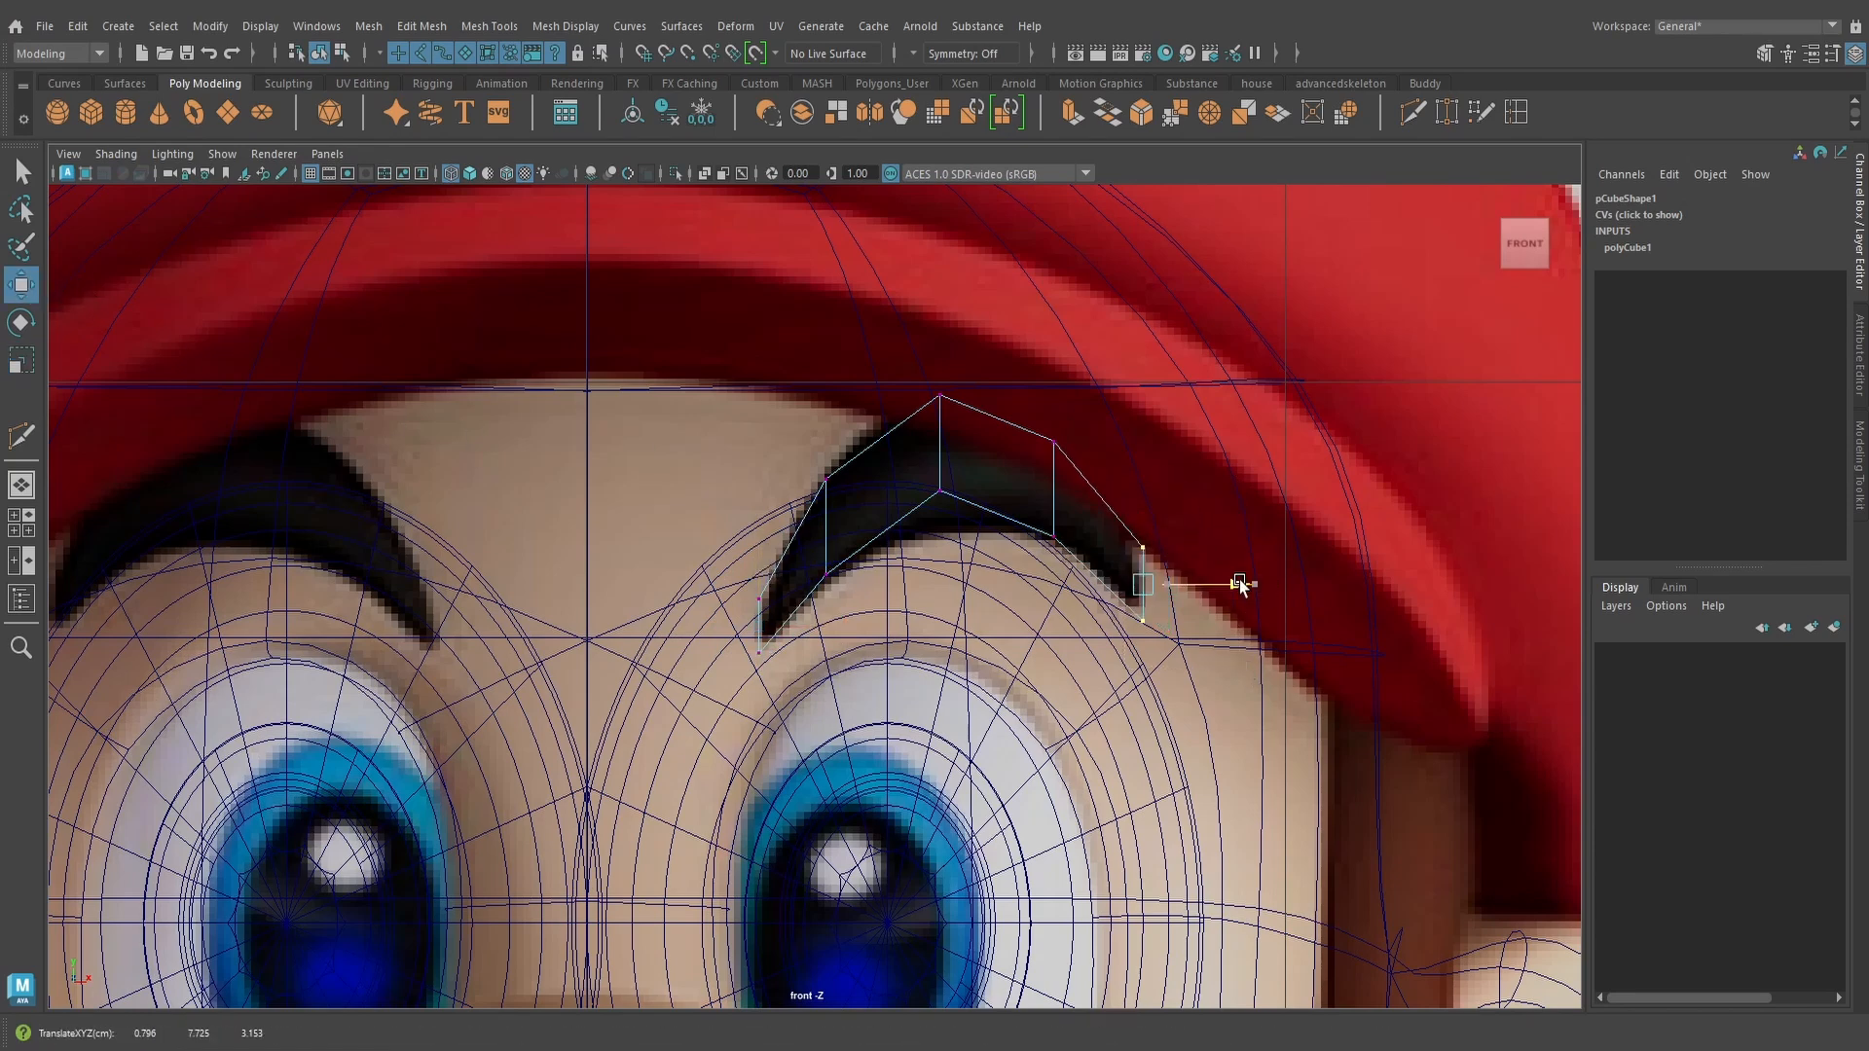
Lower the bottom middle vertices onto the lower edge of the reference eyebrow
middle_click_drag(990, 490, 1012, 564, "alt")
scroll(1013, 571, "up", 1)
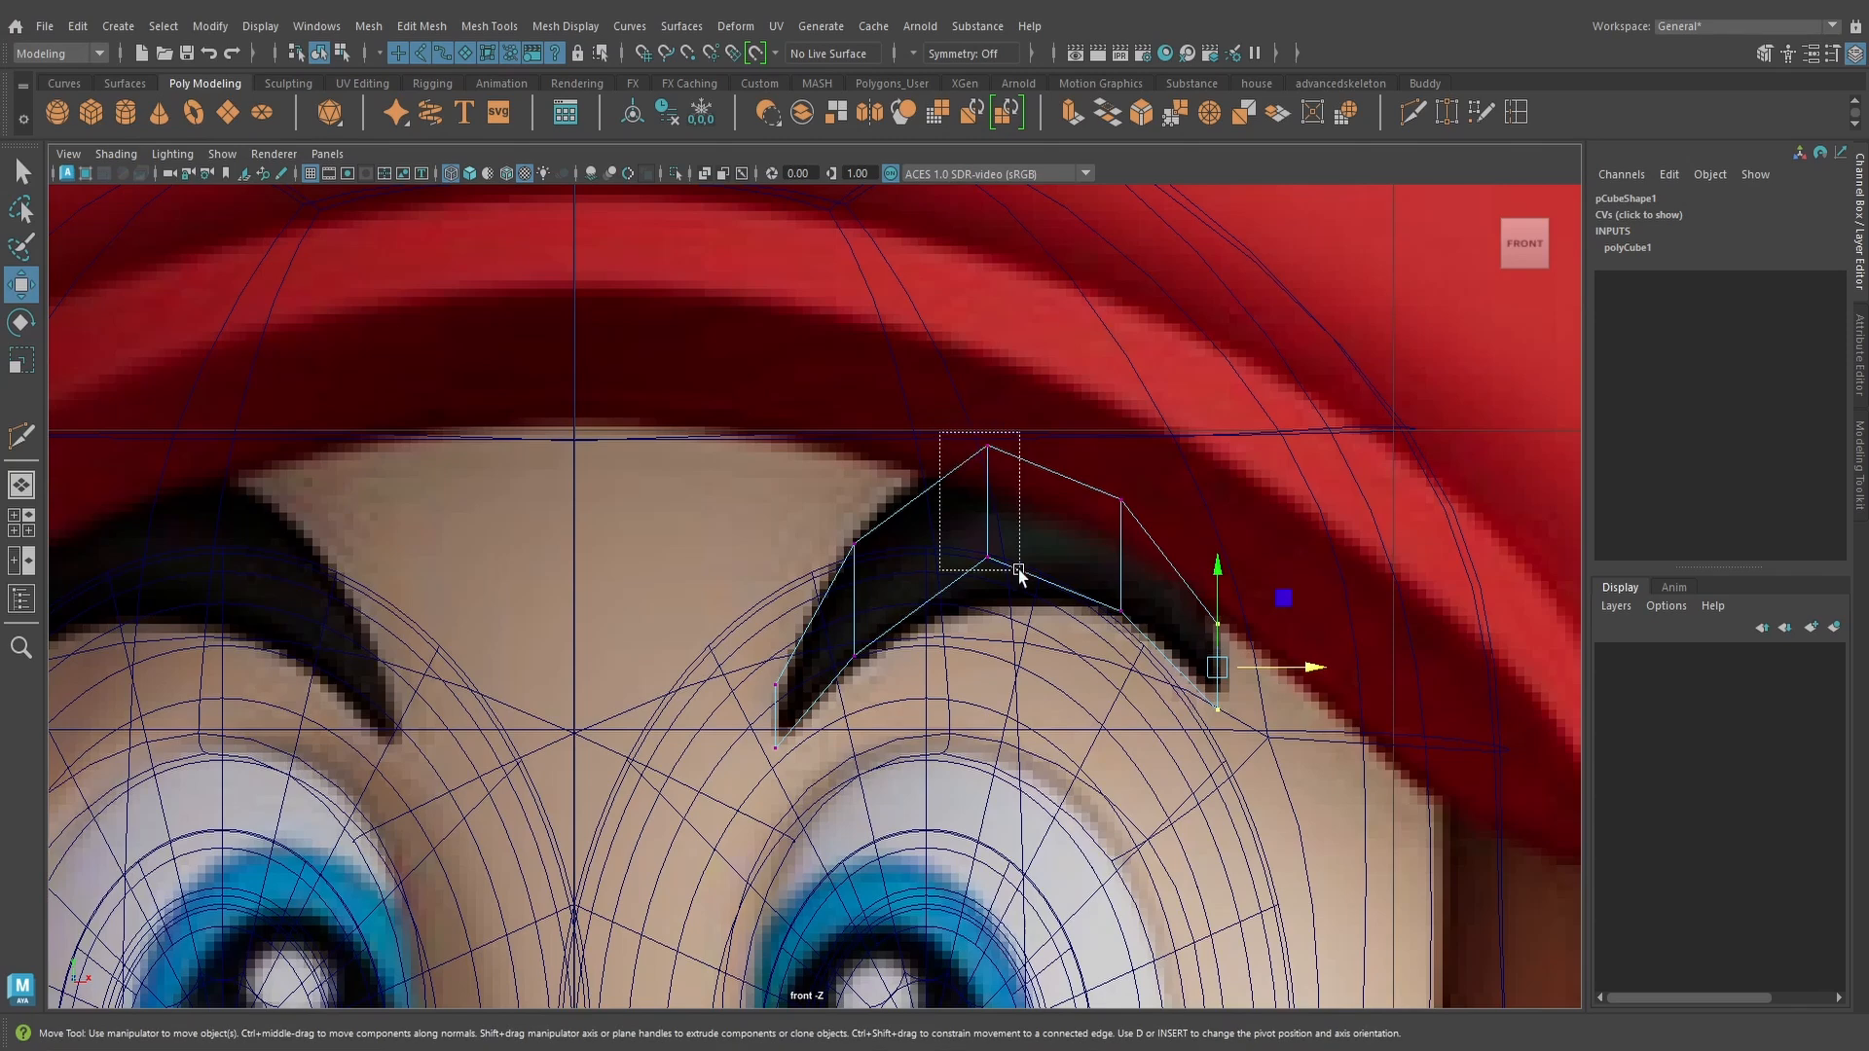
left_click_drag(939, 433, 945, 528)
left_click_drag(988, 455, 988, 500)
middle_click_drag(1017, 533, 1027, 623, "alt")
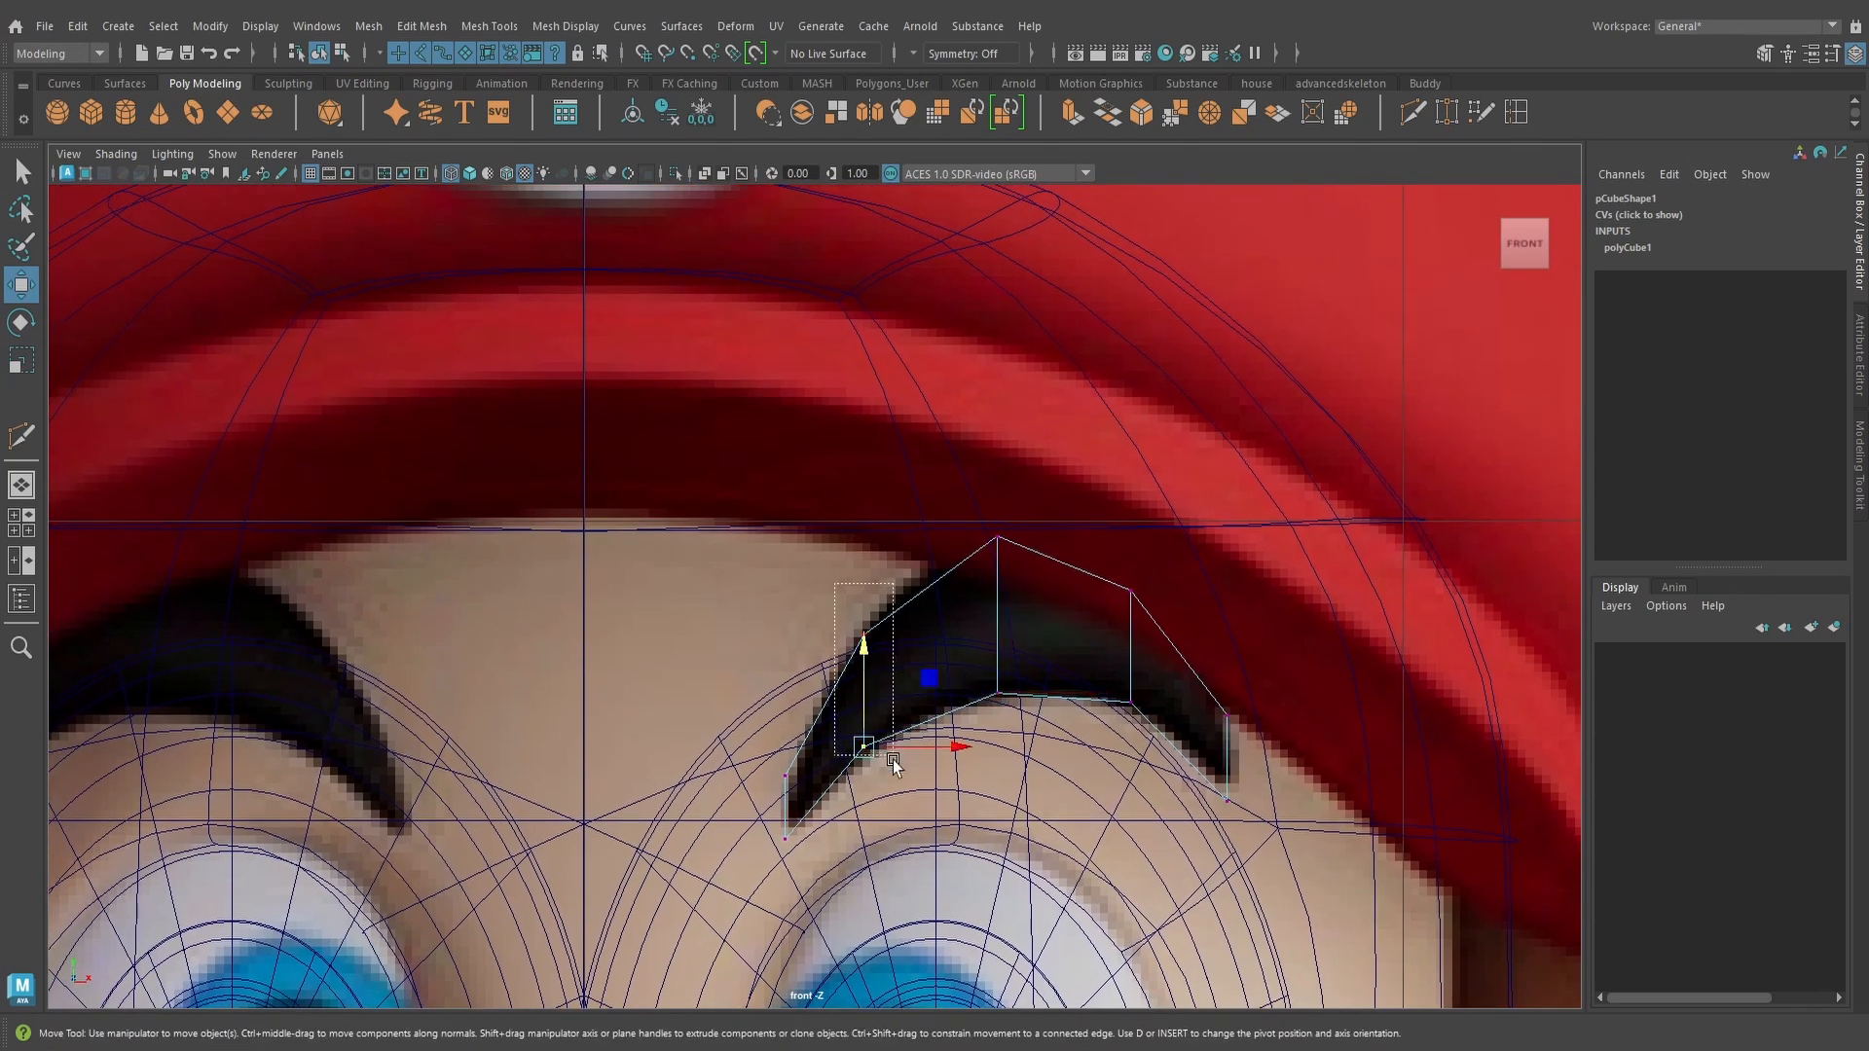
Rotate the vertex columns on either side of the middle so they fan out along the eyebrow's curve
left_click_drag(894, 765, 894, 765)
key("e")
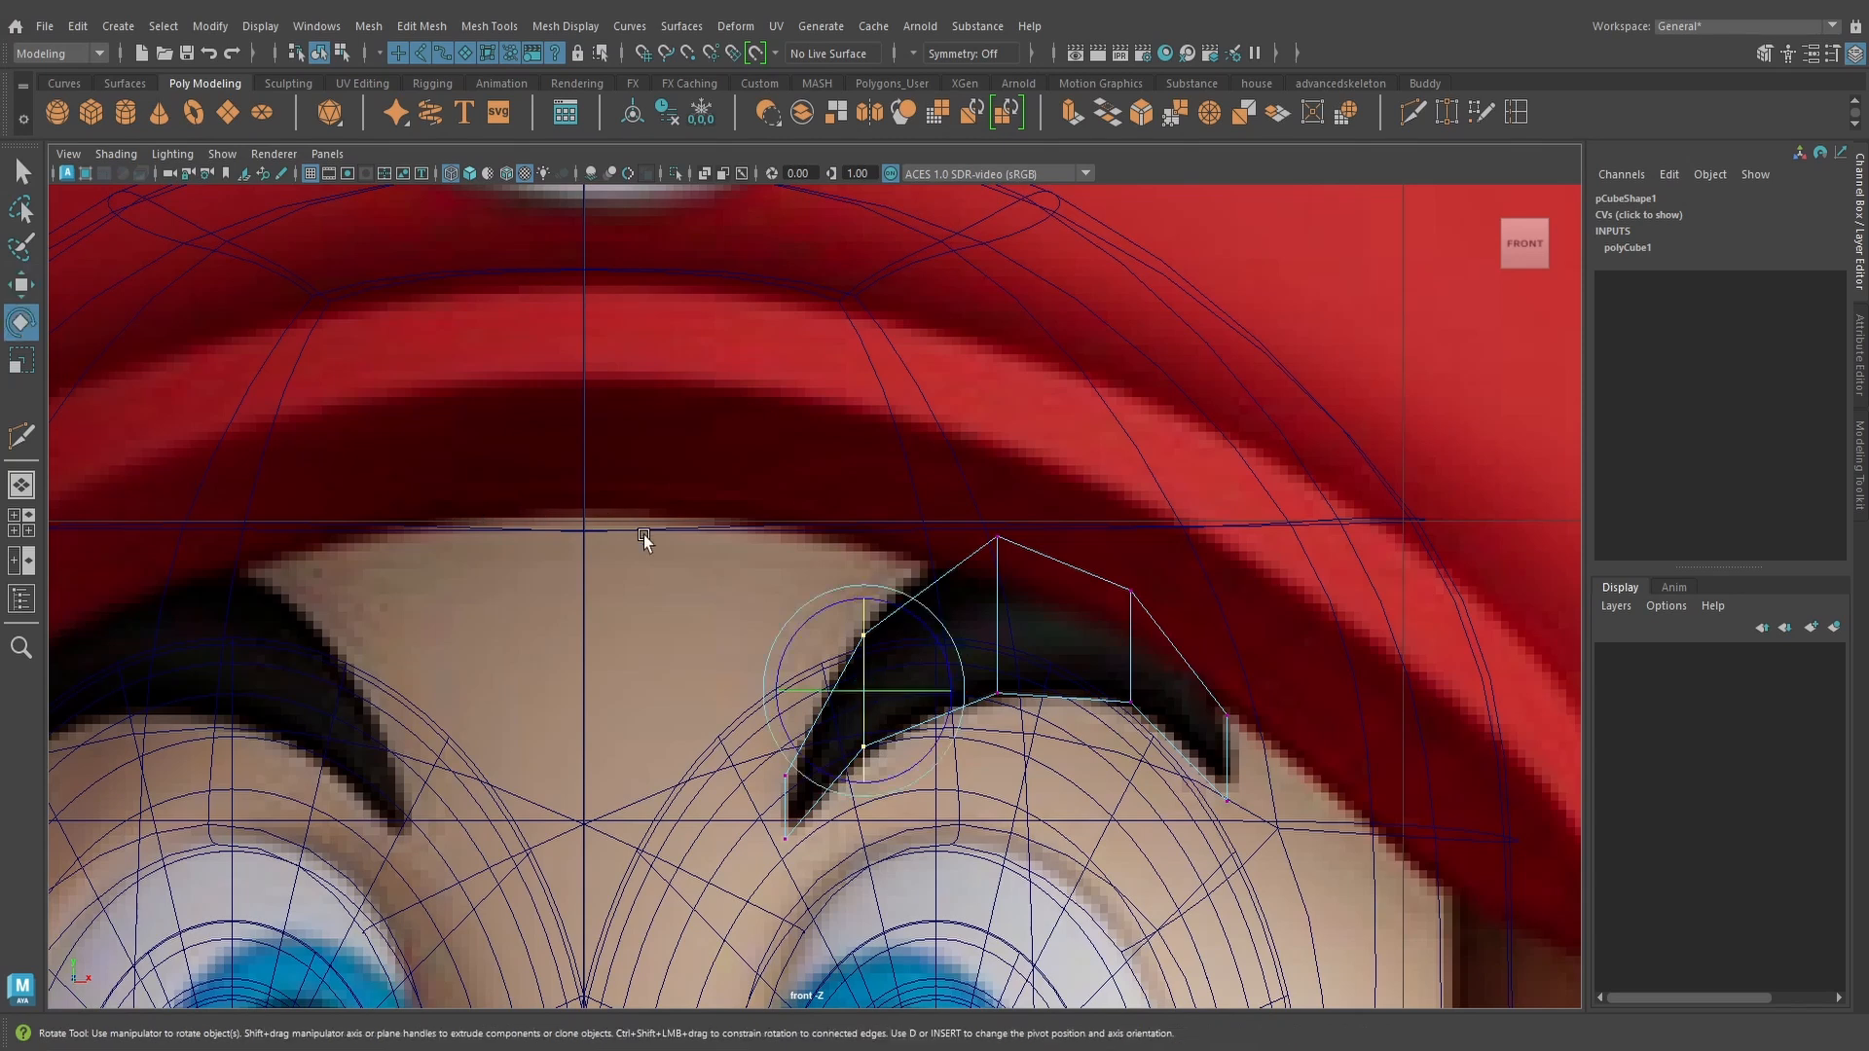
left_click_drag(933, 628, 908, 617)
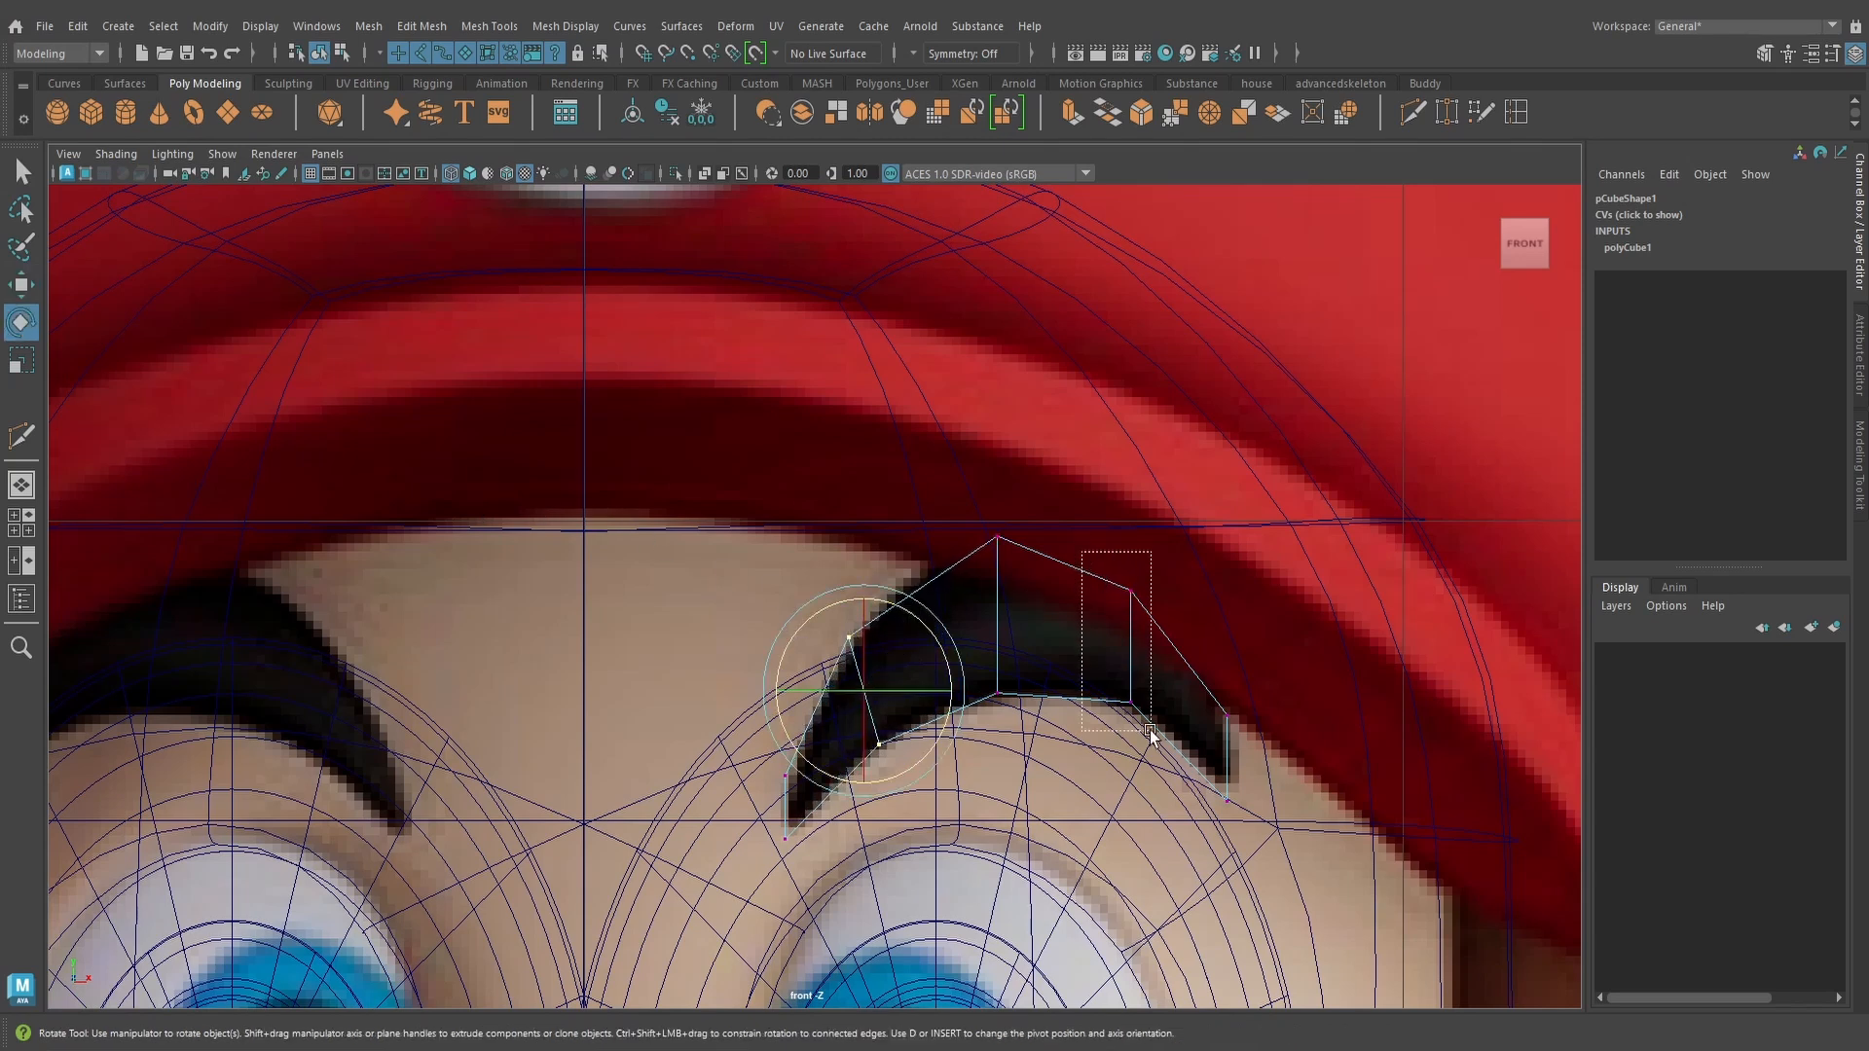
left_click_drag(1149, 737, 1151, 732)
left_click_drag(1217, 648, 1221, 633)
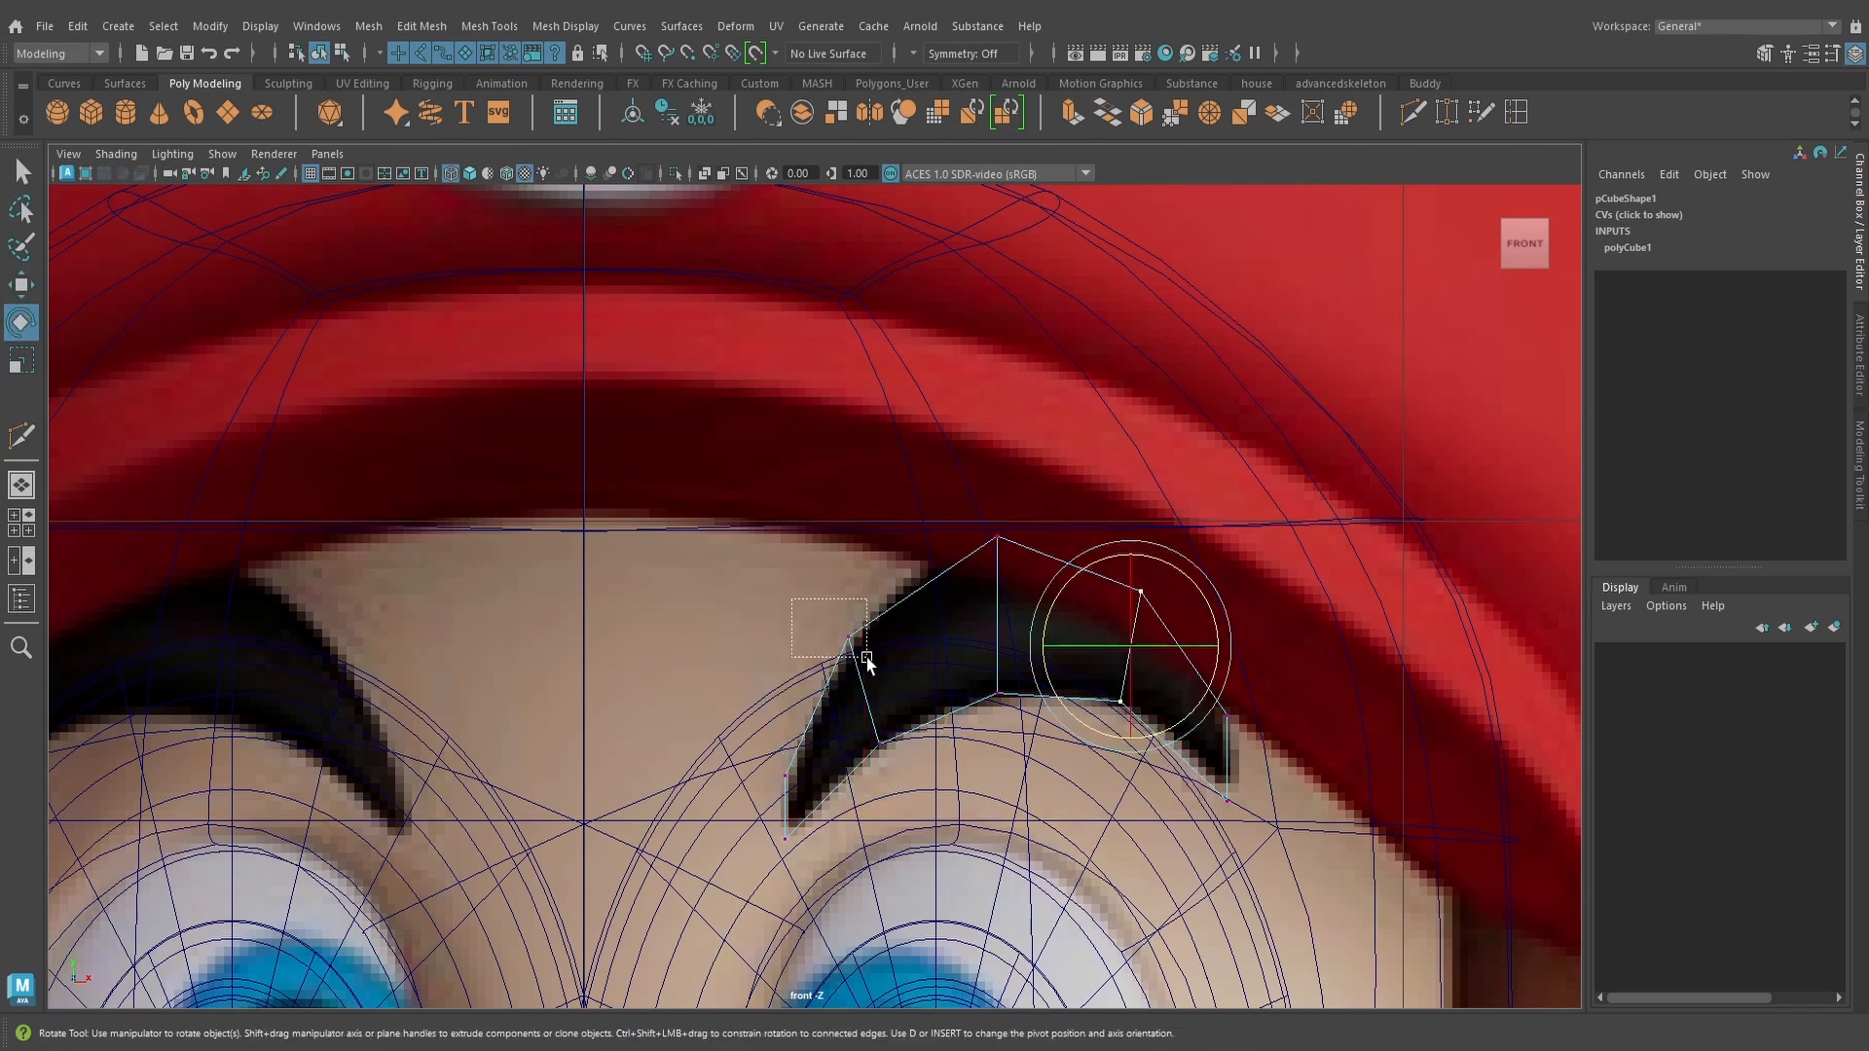
Adjust the upper vertices of the eyebrow, nudging the inner one down and the middle one up and slightly toward the nose
left_click_drag(867, 658, 871, 660)
key("w")
left_click_drag(849, 541, 849, 549)
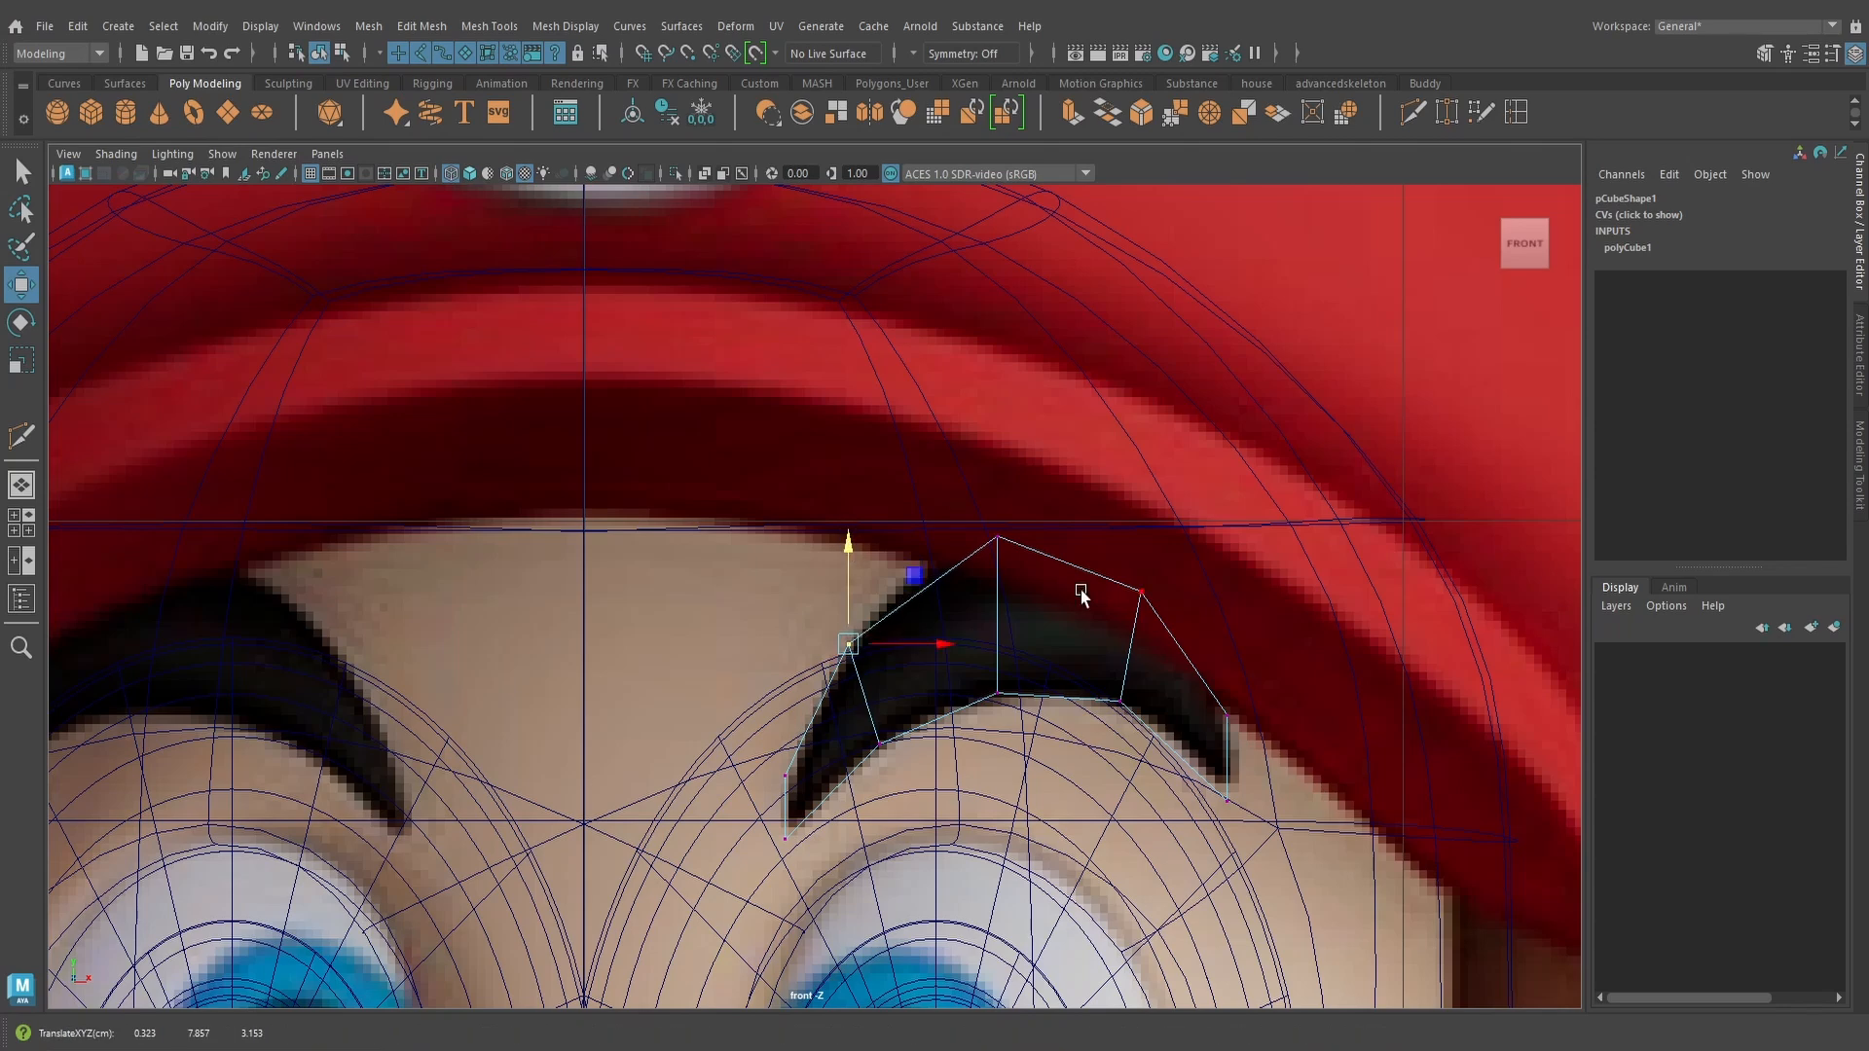
left_click_drag(1102, 558, 1196, 633)
middle_click_drag(1035, 590, 1050, 628, "alt")
left_click_drag(932, 535, 1068, 623)
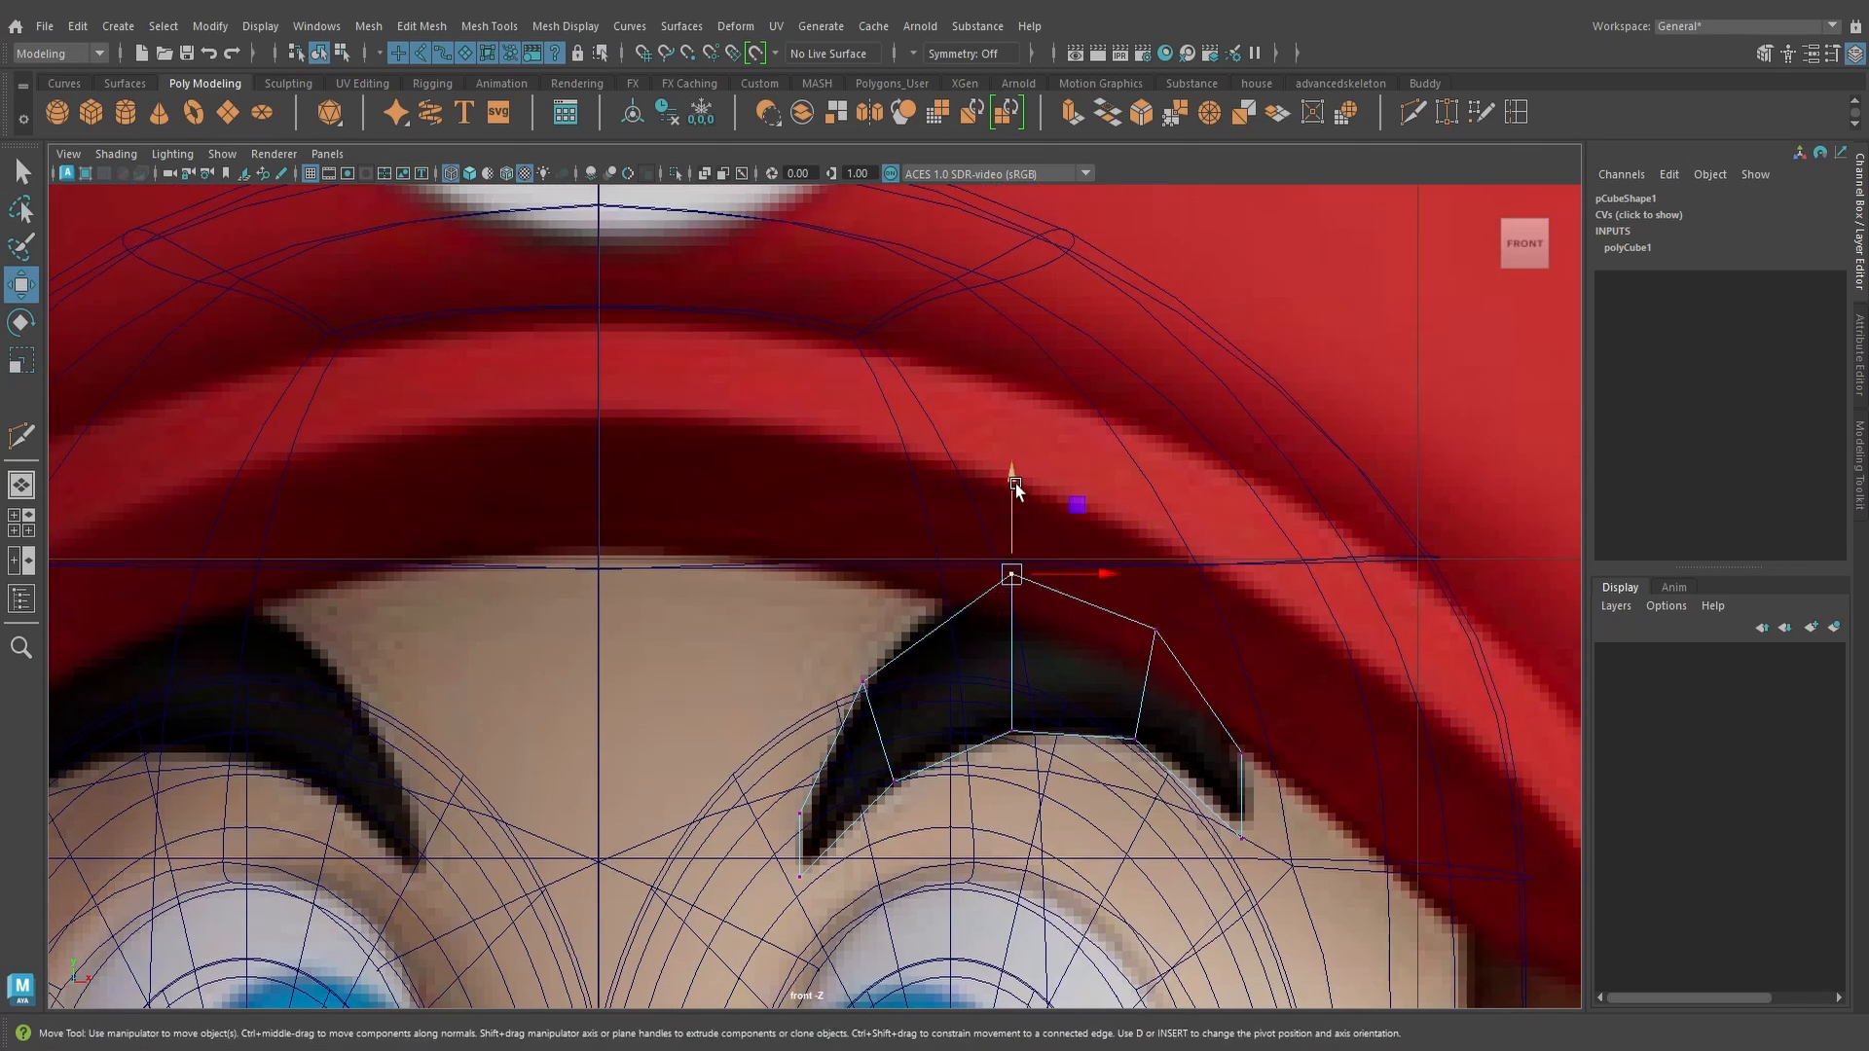
left_click_drag(1016, 489, 1008, 475)
left_click_drag(1085, 581, 1072, 579)
Fine-tune the bottom vertices at the eyebrow's outer tip and middle to match the reference outline
scroll(1099, 628, "up", 2)
middle_click_drag(1101, 630, 1050, 559, "alt")
scroll(987, 623, "up", 1)
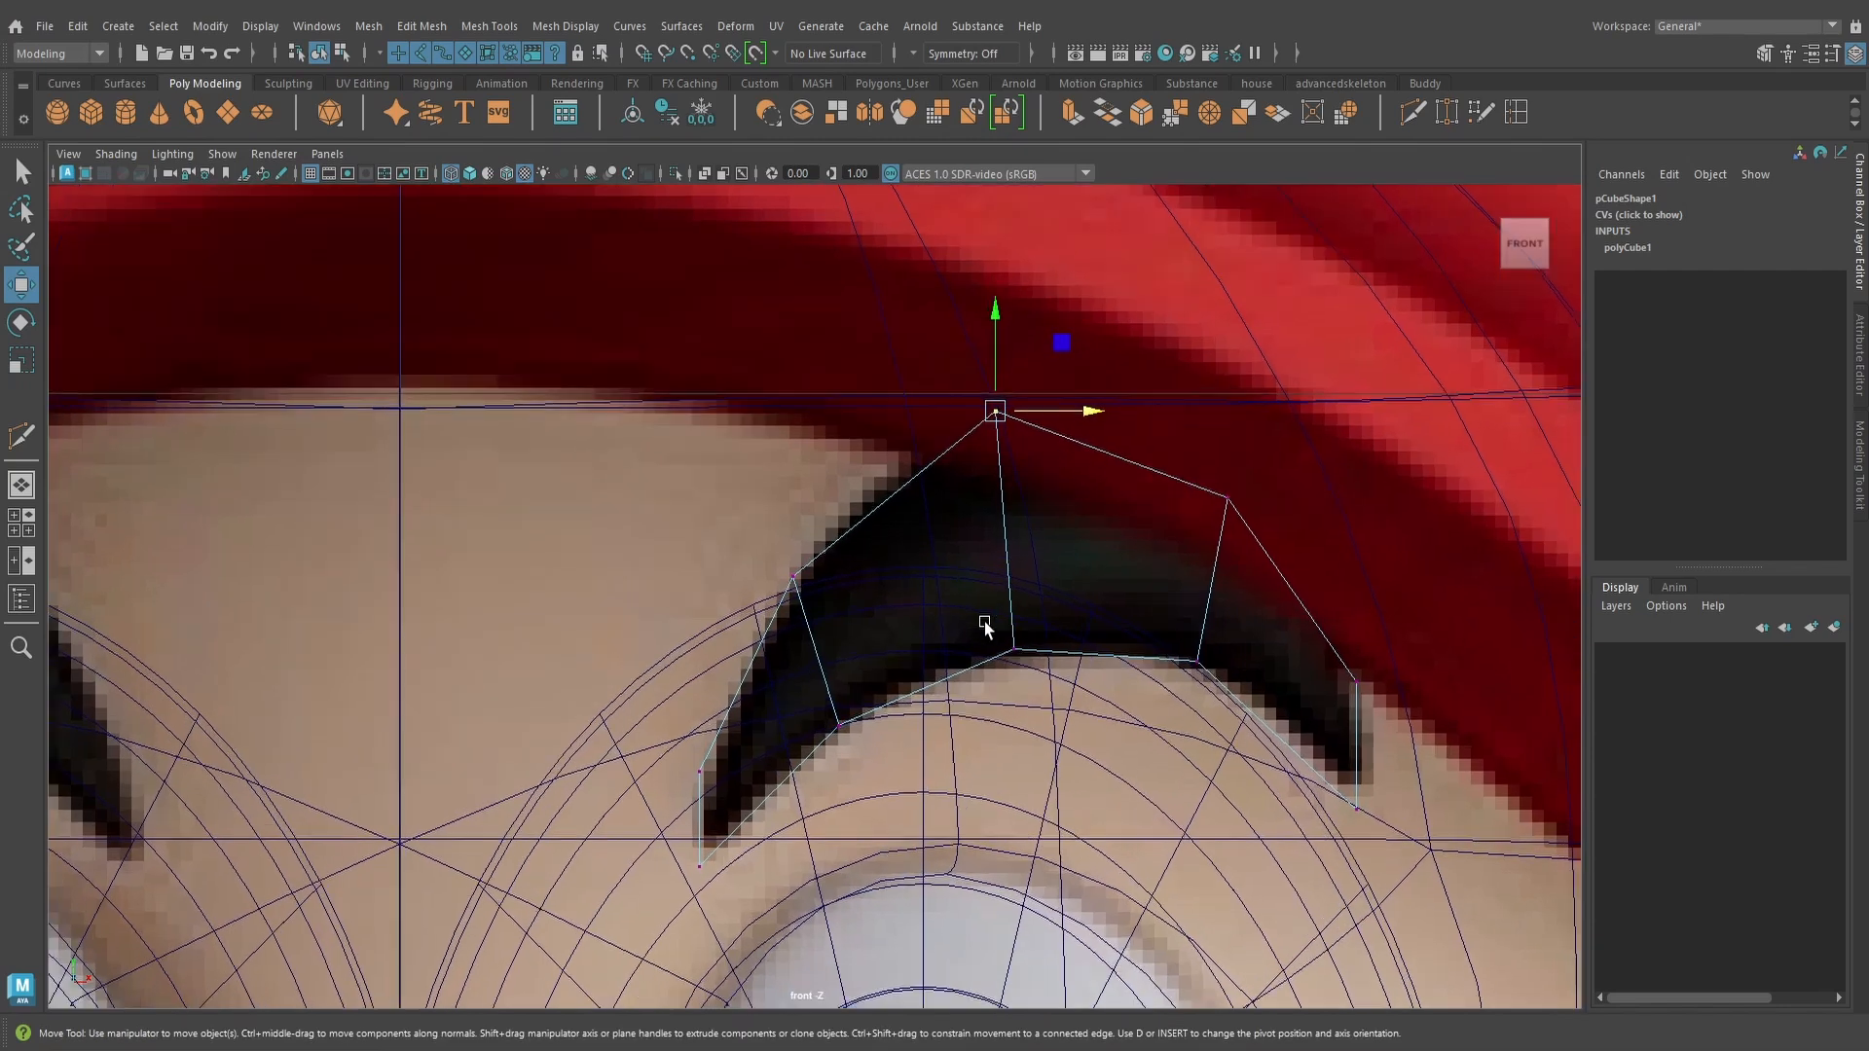
left_click_drag(1358, 725, 1358, 728)
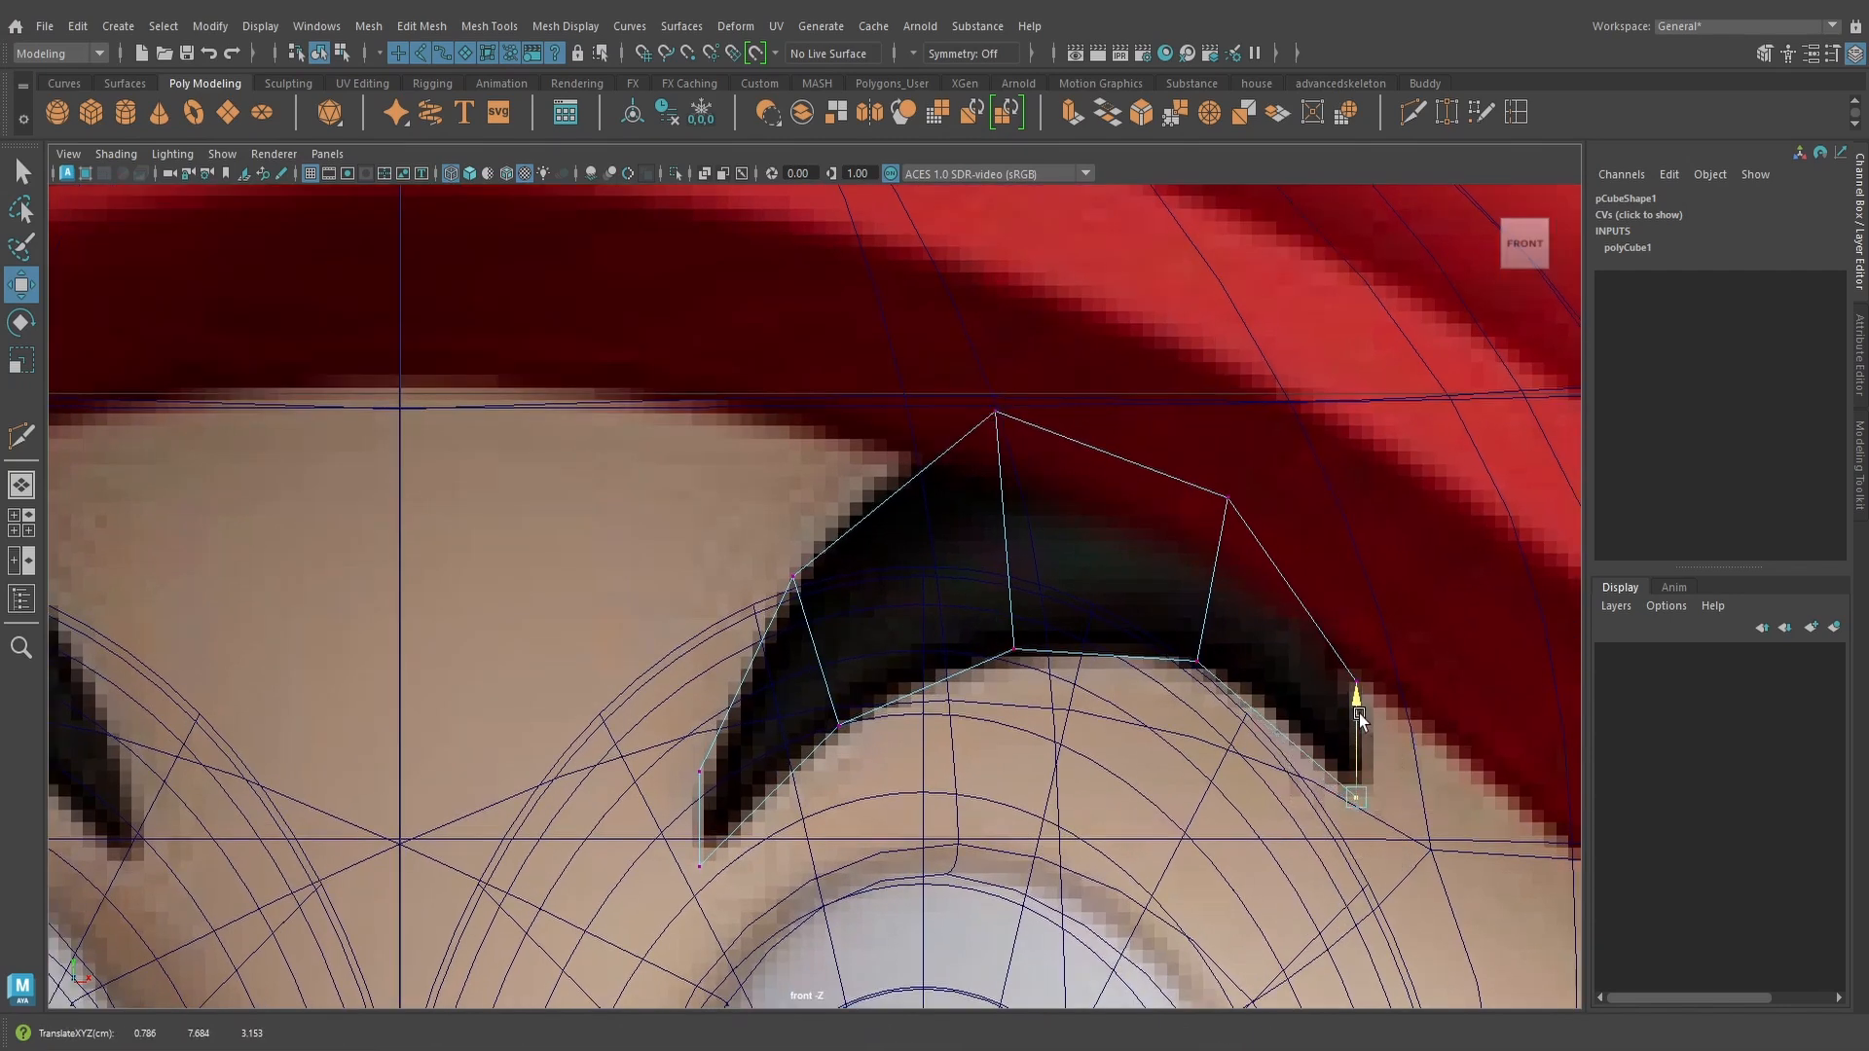
left_click_drag(968, 626, 1045, 682)
left_click_drag(1013, 562, 1013, 563)
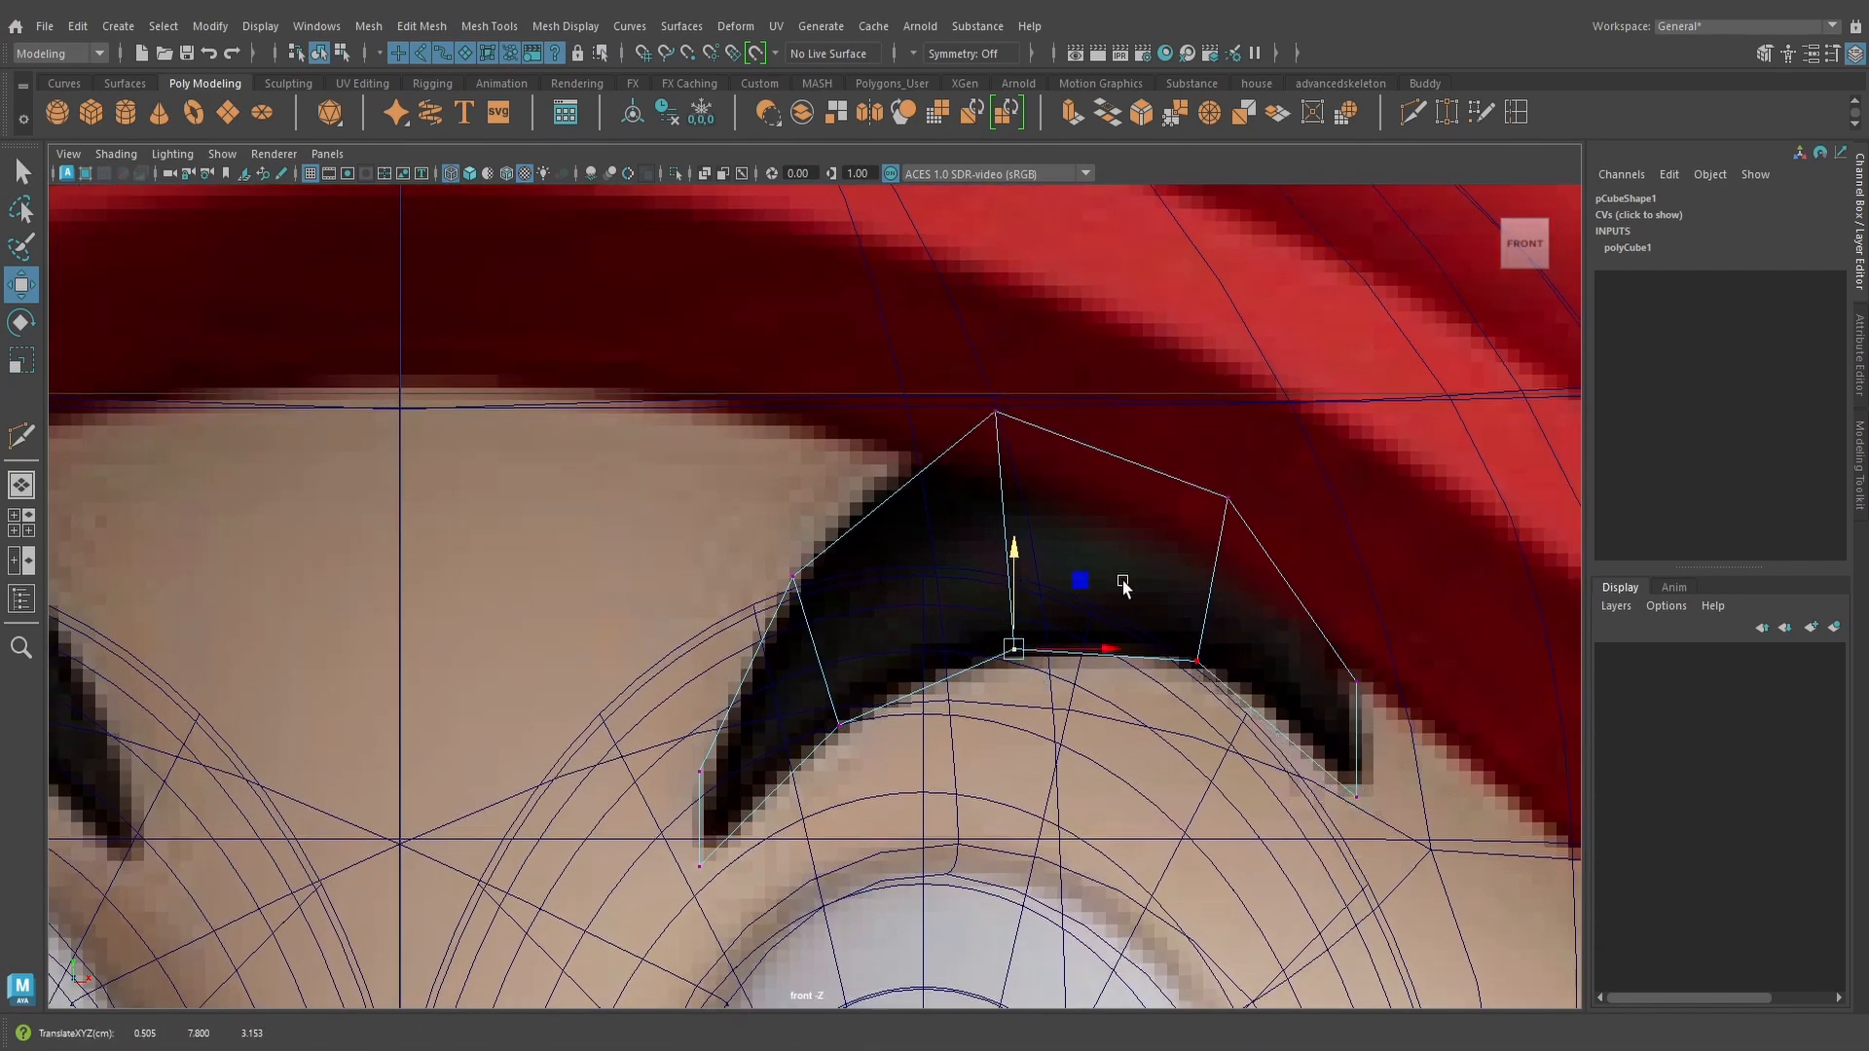
Return to the shaded perspective view and object mode, and move the eyebrow back against the forehead to about Translate Z 0.8
key("space")
left_click_drag(1123, 581, 1119, 493)
left_click_drag(847, 589, 1013, 620, "alt")
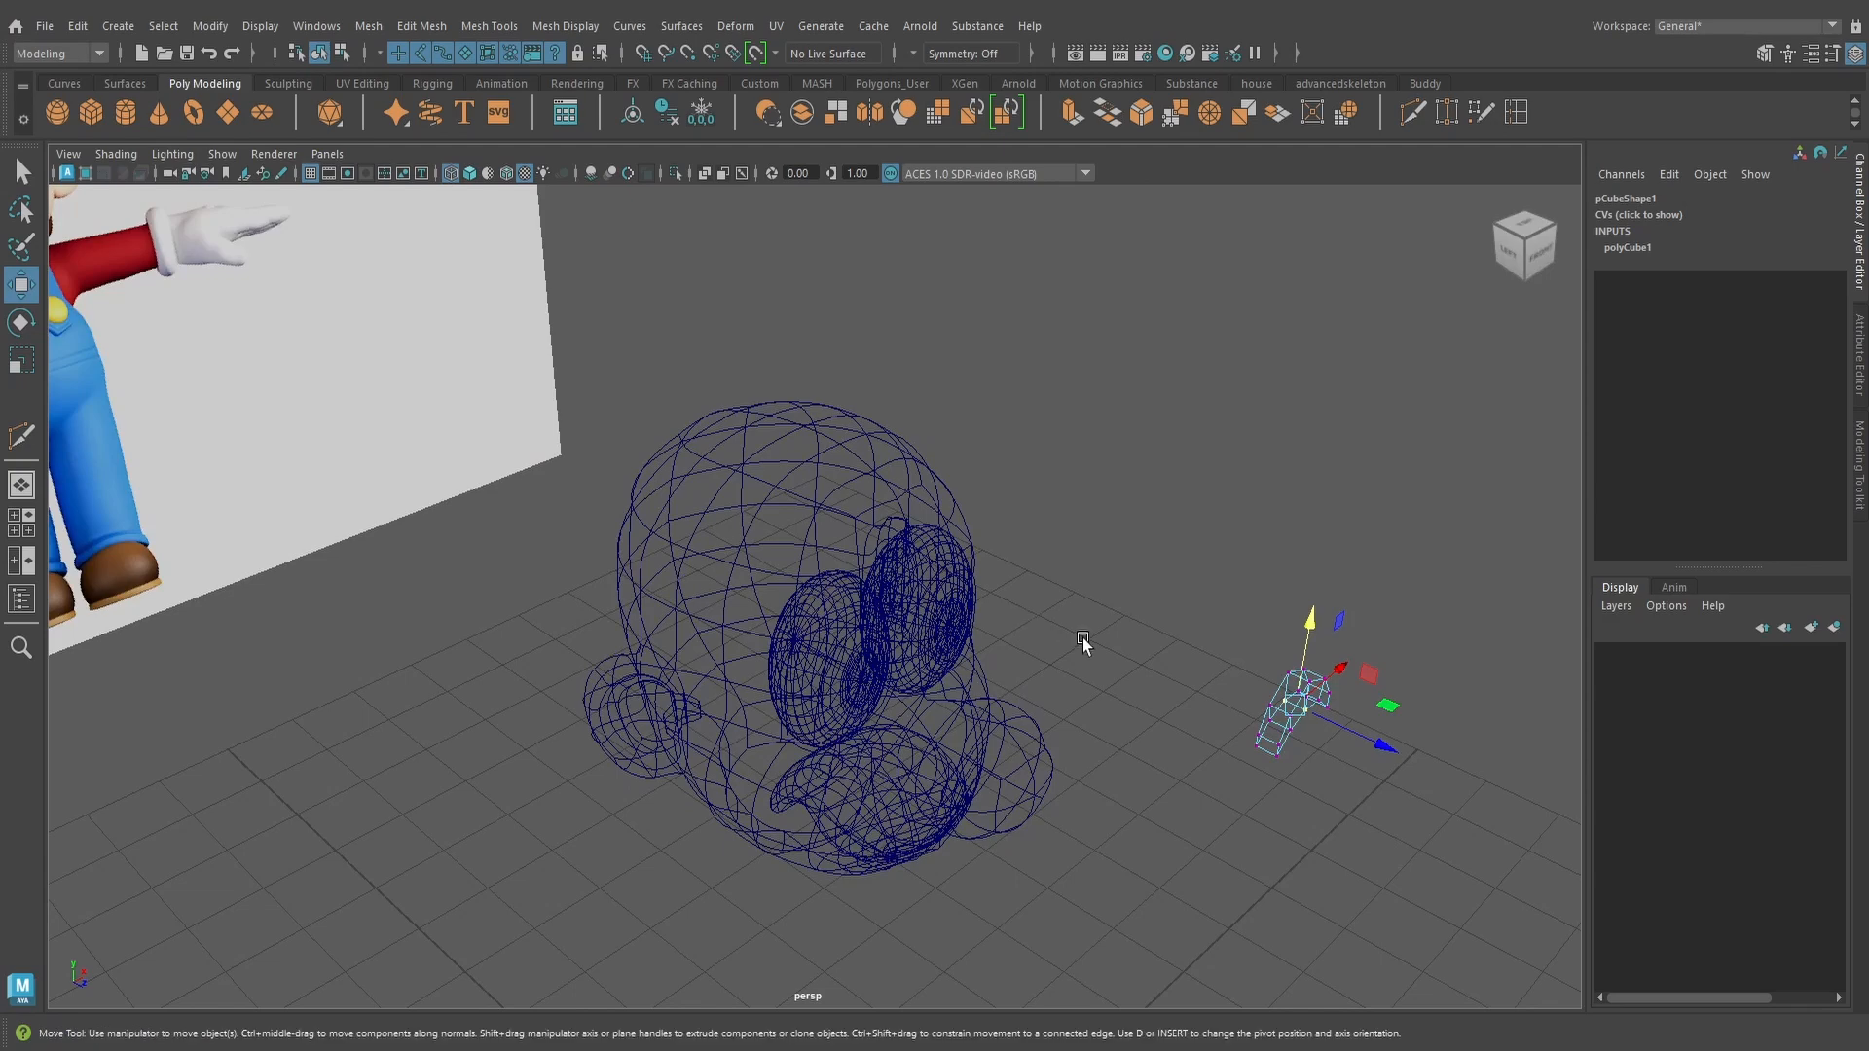
key("5")
left_click_drag(1166, 691, 1119, 631, "alt")
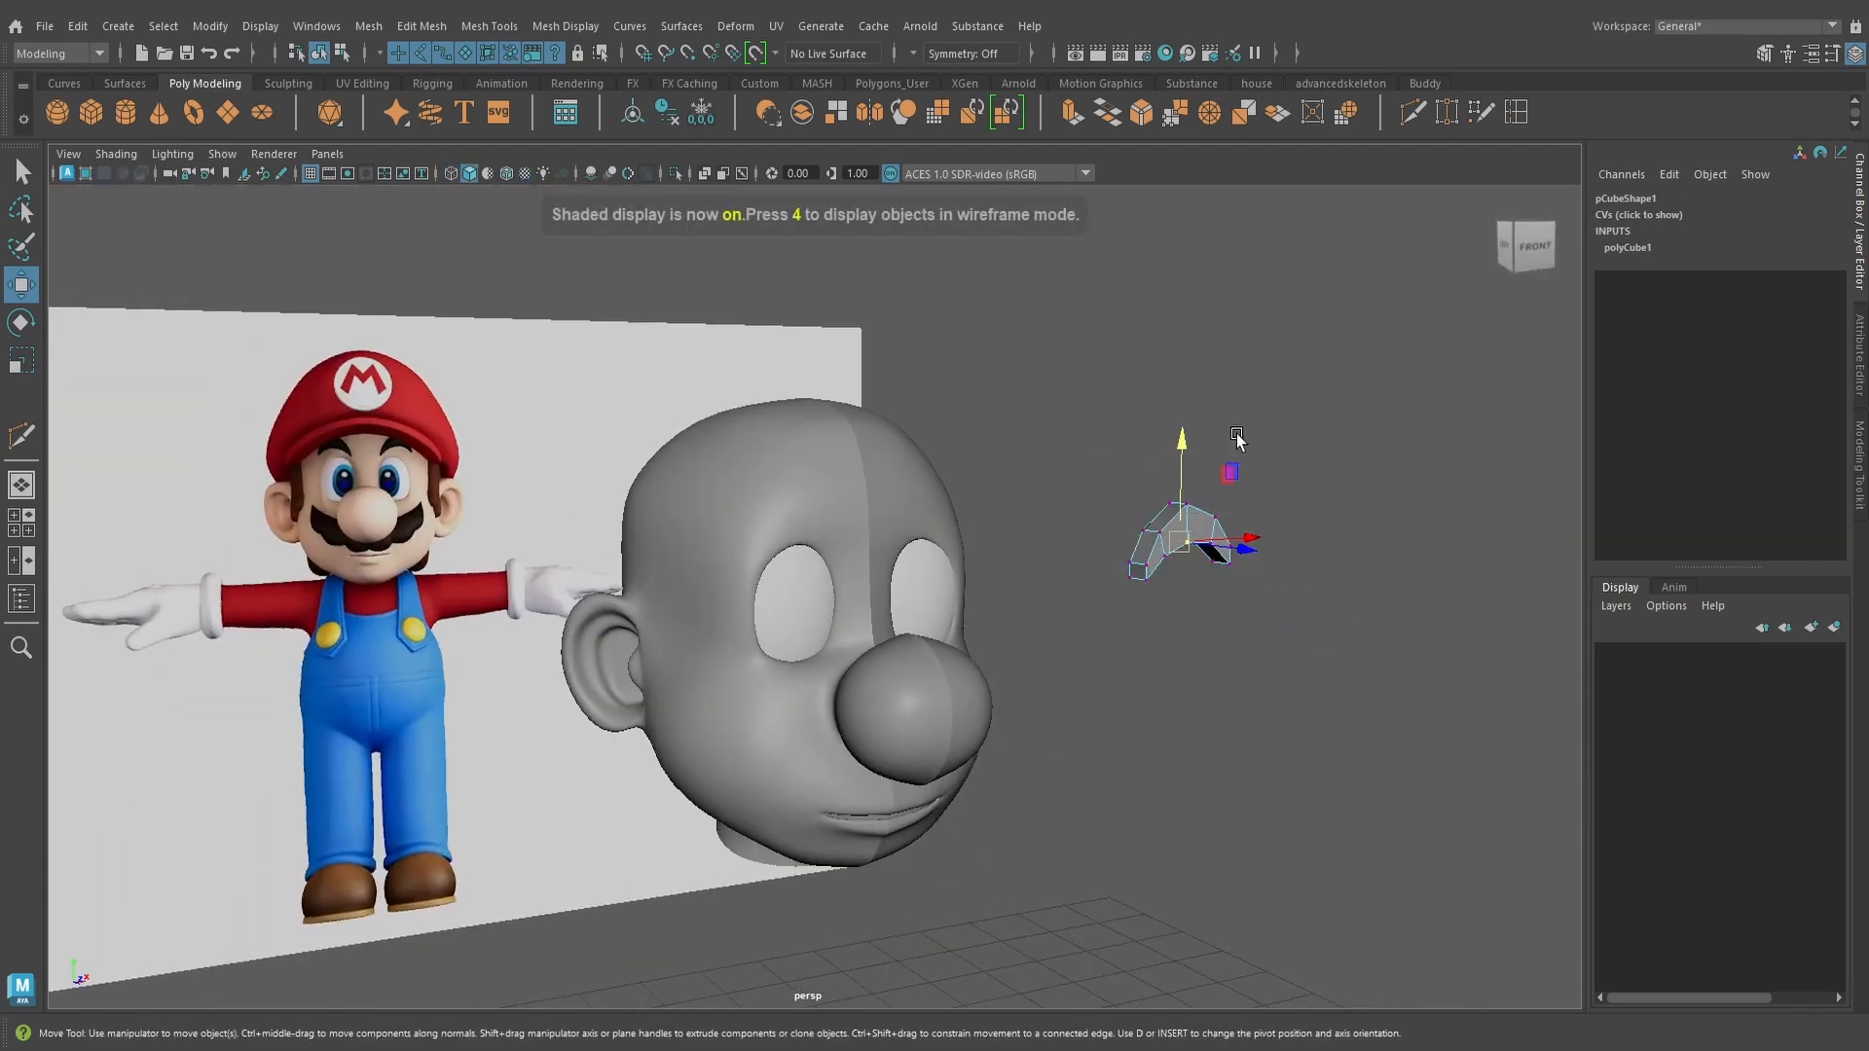
key("F8")
key("6")
left_click_drag(1247, 540, 1082, 599)
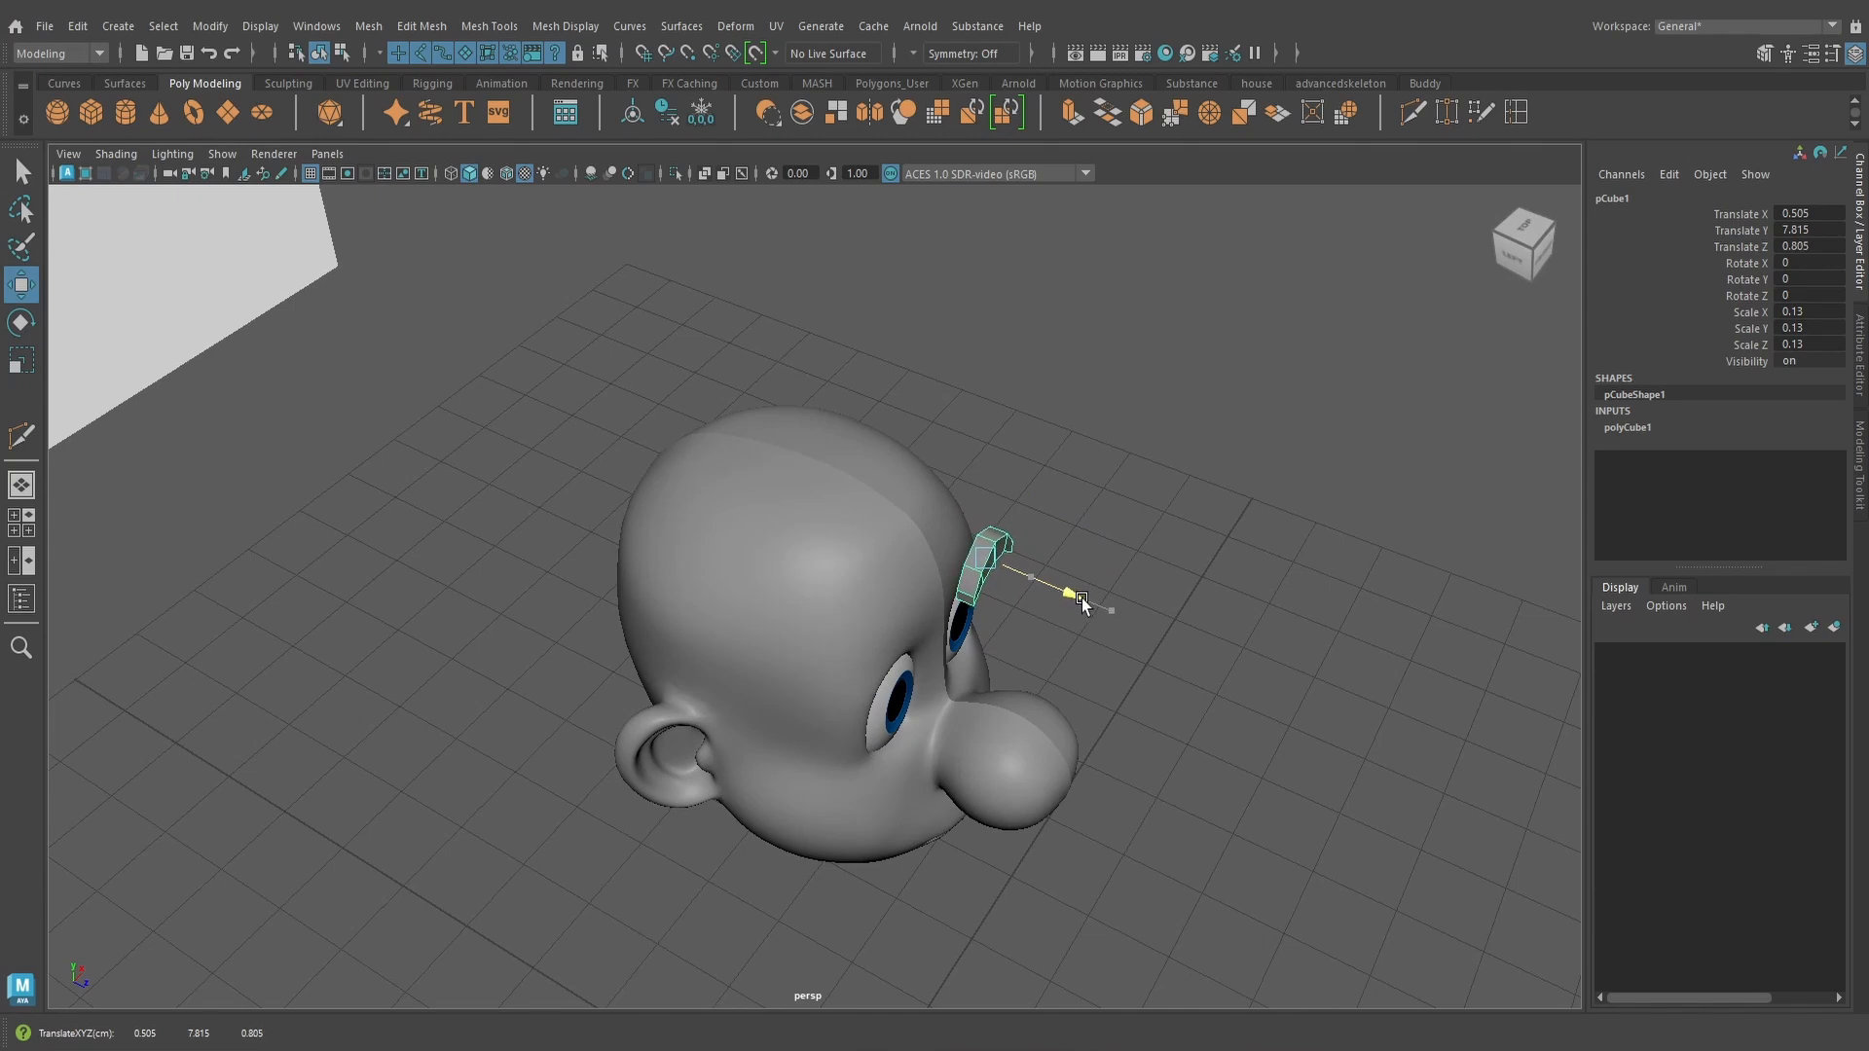
Push the eyebrow into the forehead to Translate Z 0.75 and show it with smooth mesh preview
scroll(1085, 596, "up", 5)
key("r")
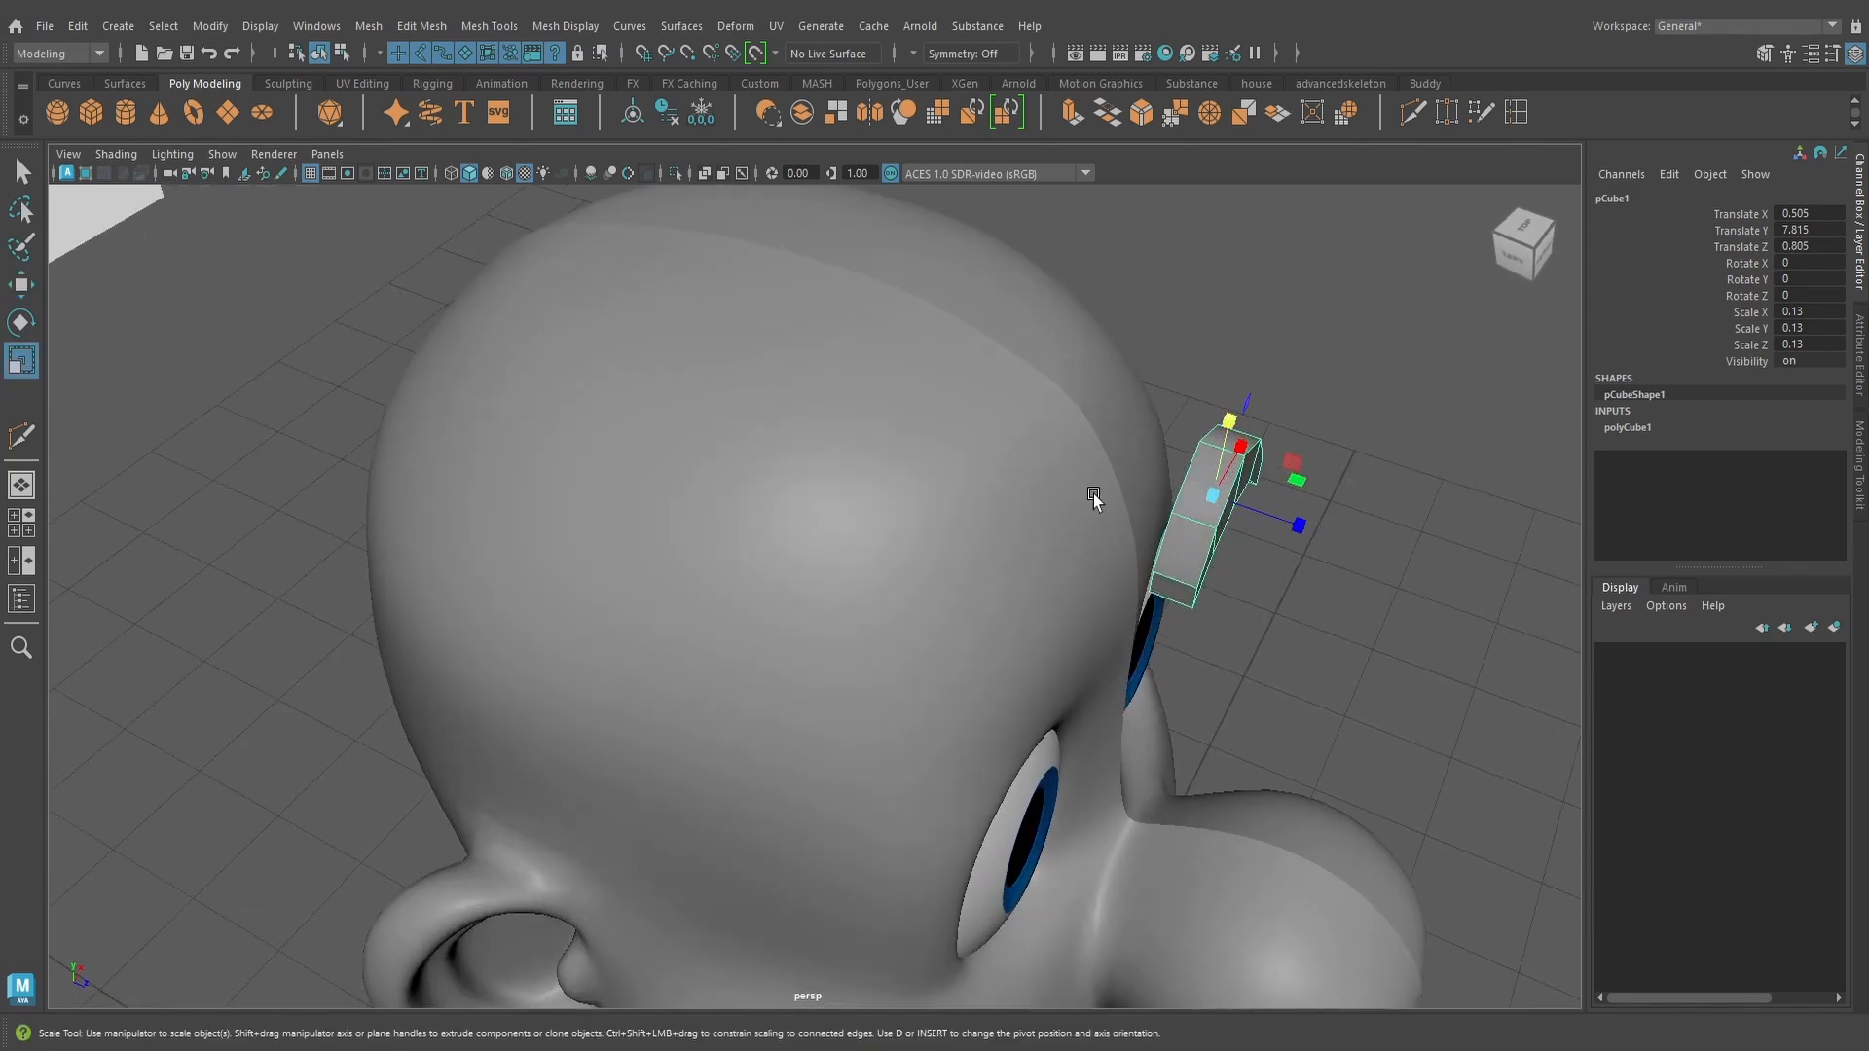
left_click_drag(1298, 526, 1125, 528)
left_click(21, 284)
scroll(1125, 529, "down", 3)
middle_click_drag(1125, 529, 1103, 649, "alt")
left_click(1043, 383)
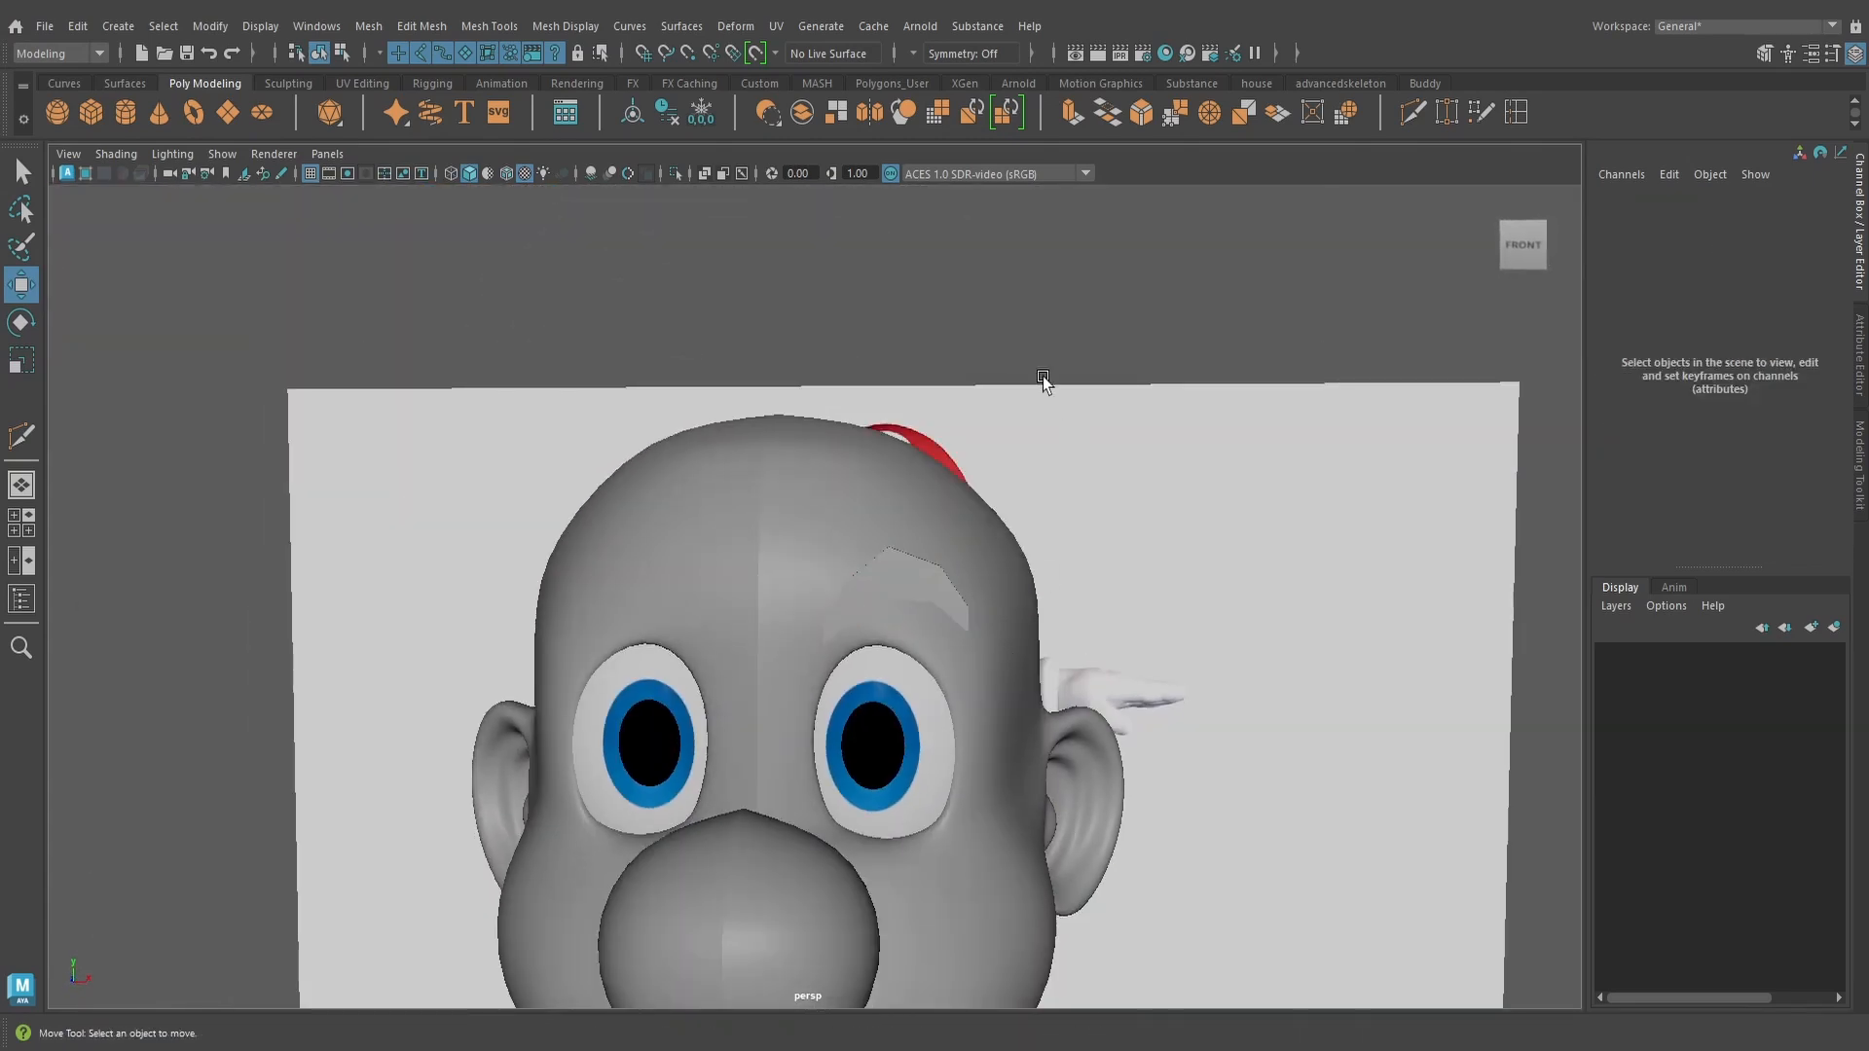
scroll(1003, 503, "up", 3)
left_click(981, 548)
scroll(974, 545, "down", 3)
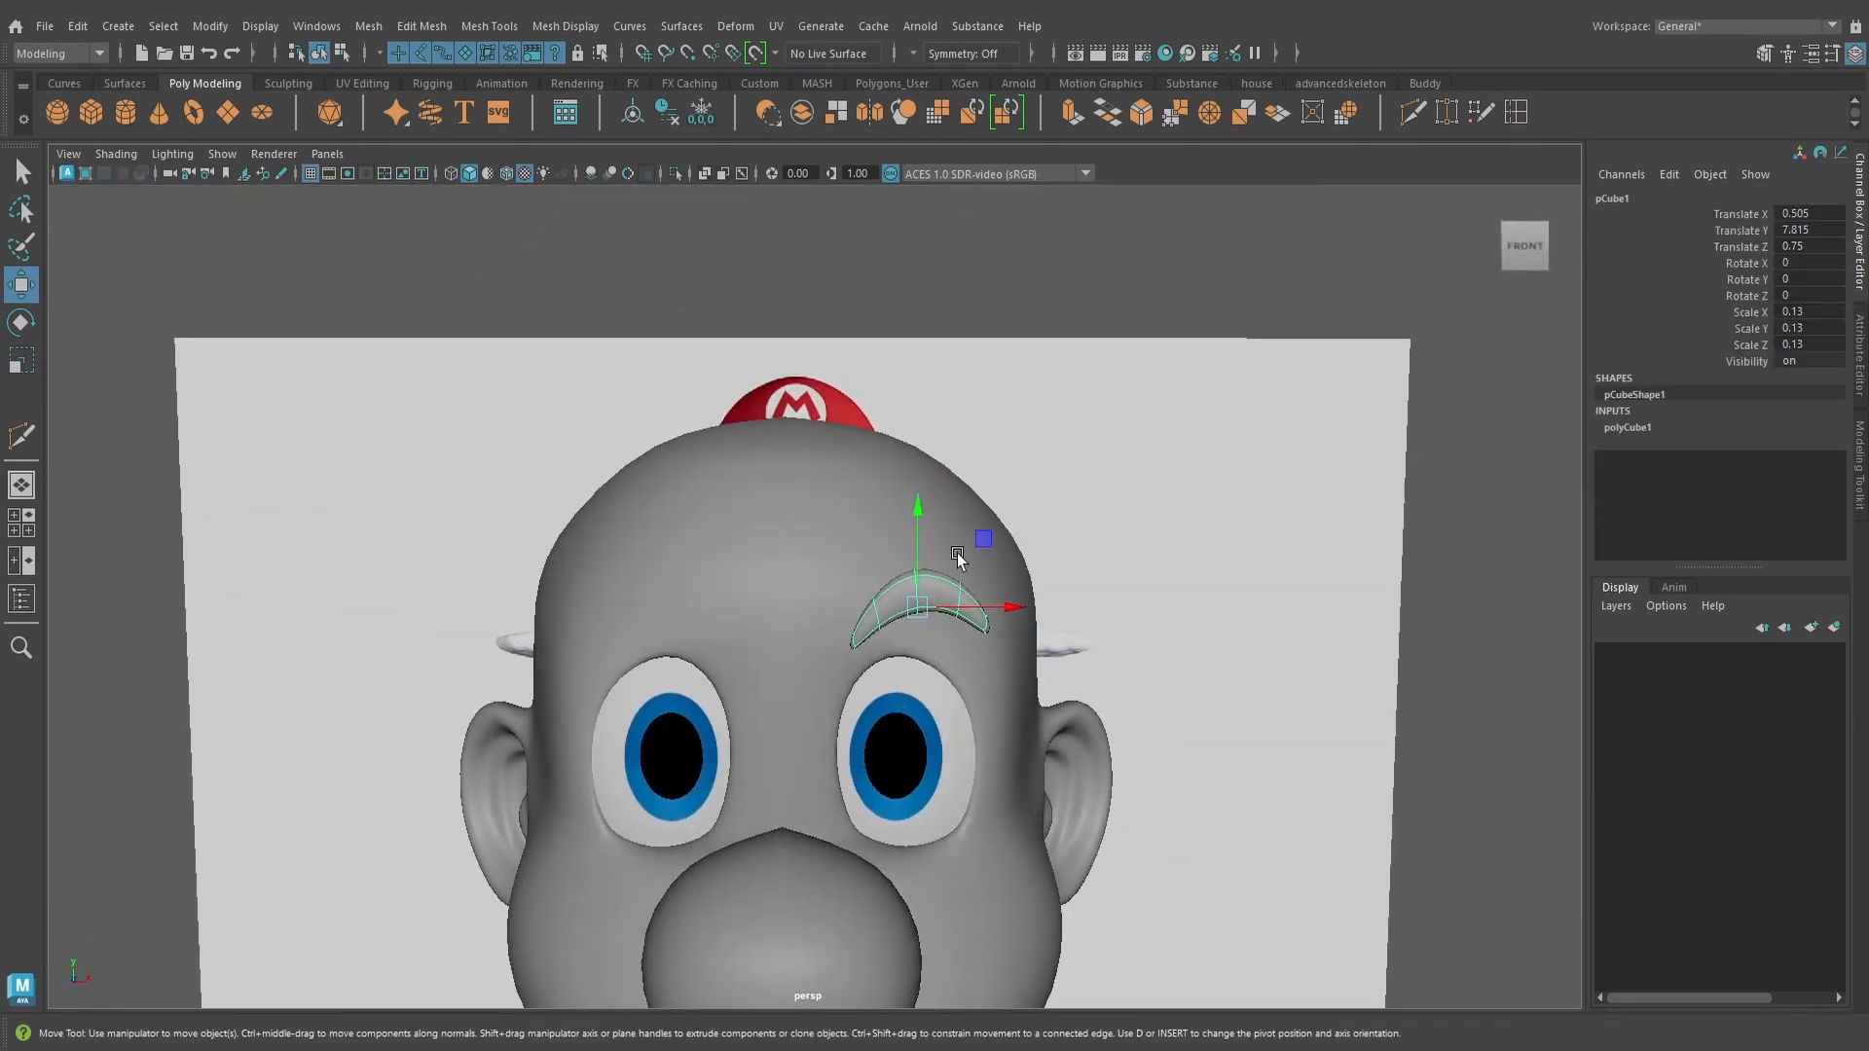
left_click(1089, 638)
scroll(1077, 626, "down", 4)
scroll(1032, 672, "up", 3)
Nudge the eyebrow in depth against the forehead to Translate Z 0.751
left_click_drag(983, 647, 1091, 723, "alt")
left_click(955, 727)
middle_click_drag(1090, 720, 893, 649, "alt")
scroll(893, 650, "up", 5)
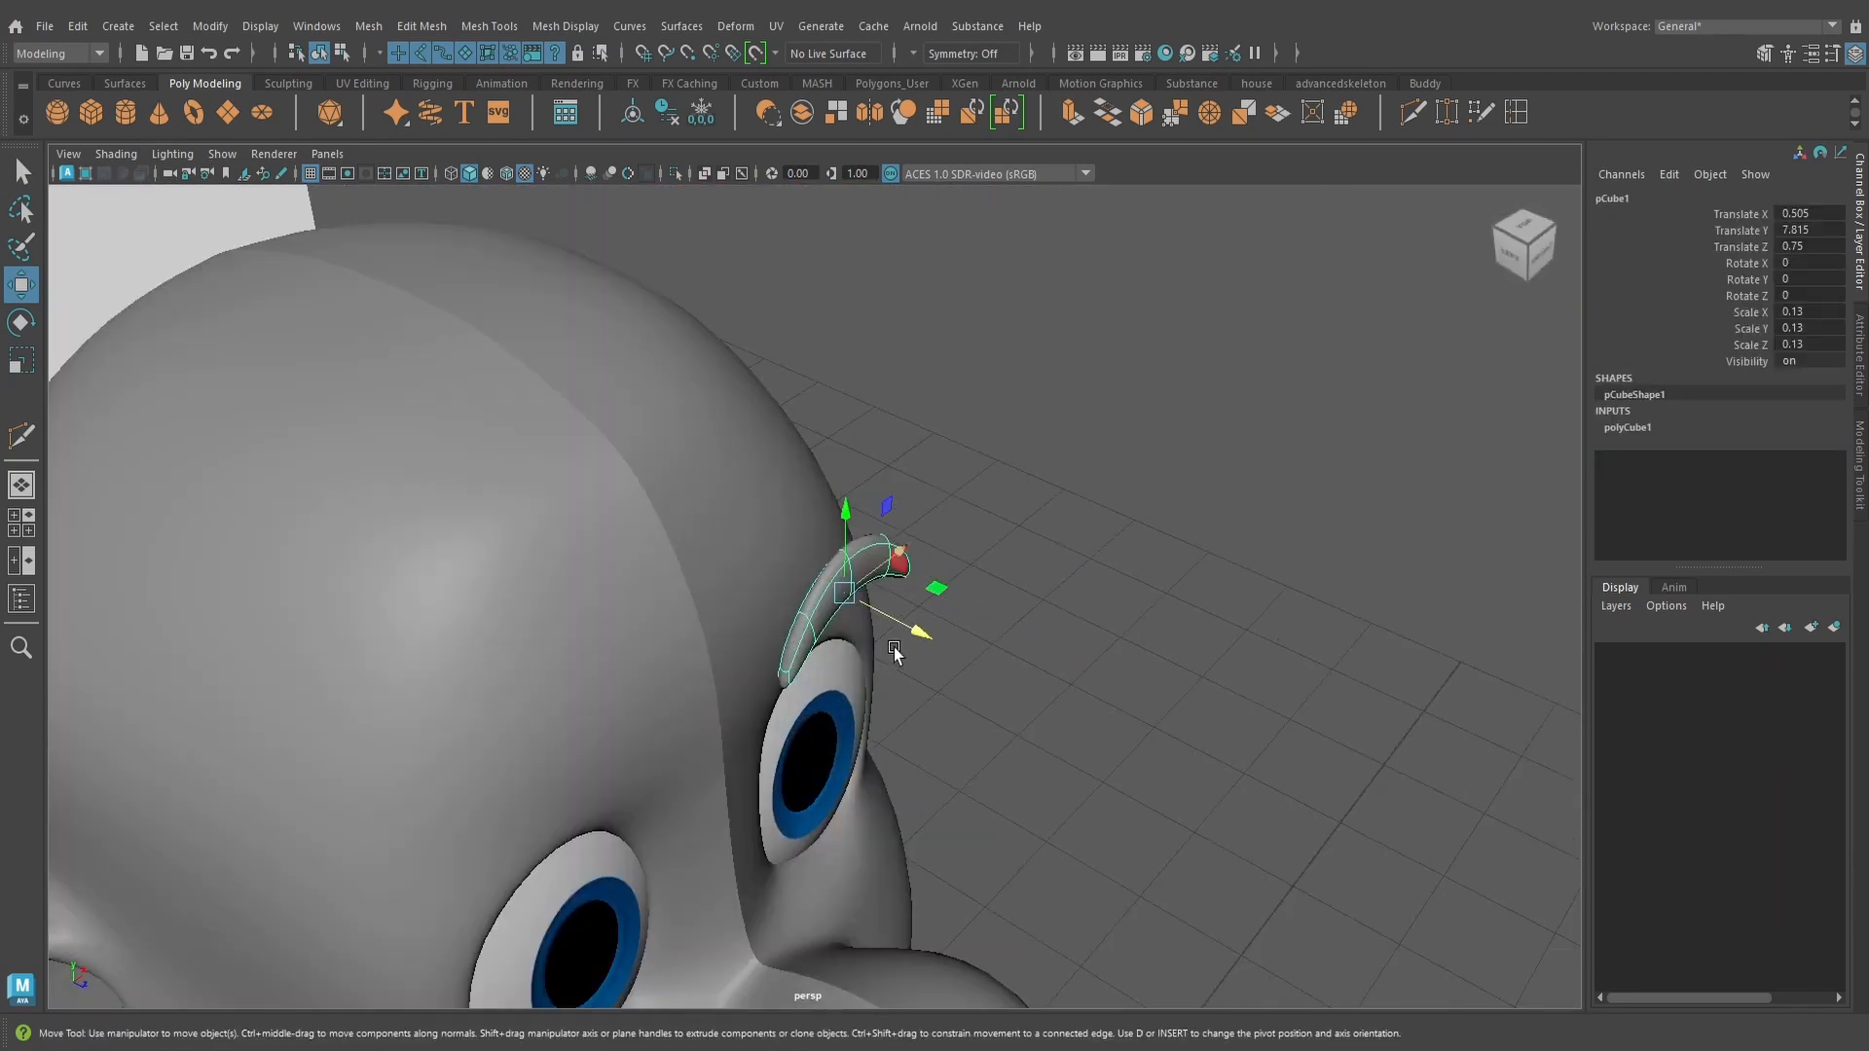
left_click_drag(894, 650, 979, 716, "alt")
left_click_drag(1035, 623, 1008, 745)
Move the vertices of the eyebrow's outer end back toward the head so they follow the forehead's curve
right_click_drag(960, 696, 866, 455)
left_click_drag(889, 700, 1037, 699)
left_click_drag(1068, 678, 1022, 680)
left_click_drag(1079, 681, 862, 665, "alt")
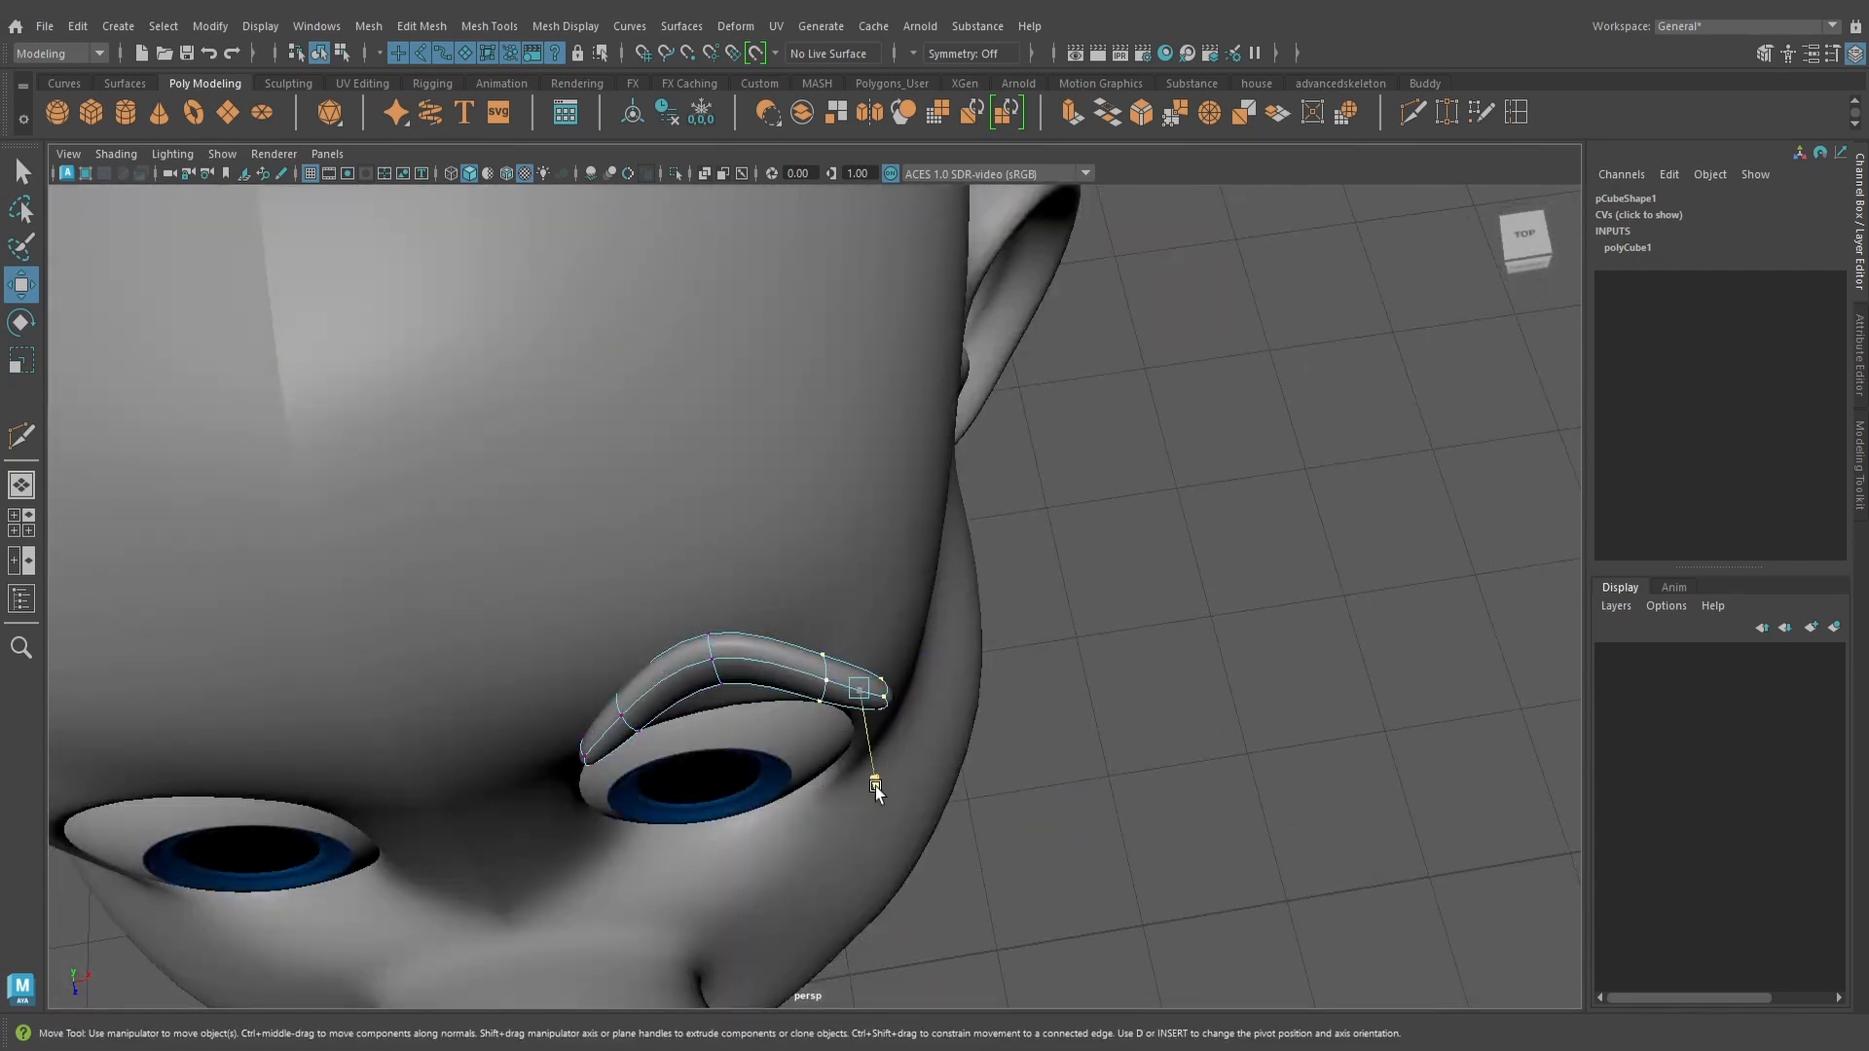
left_click_drag(875, 790, 858, 633)
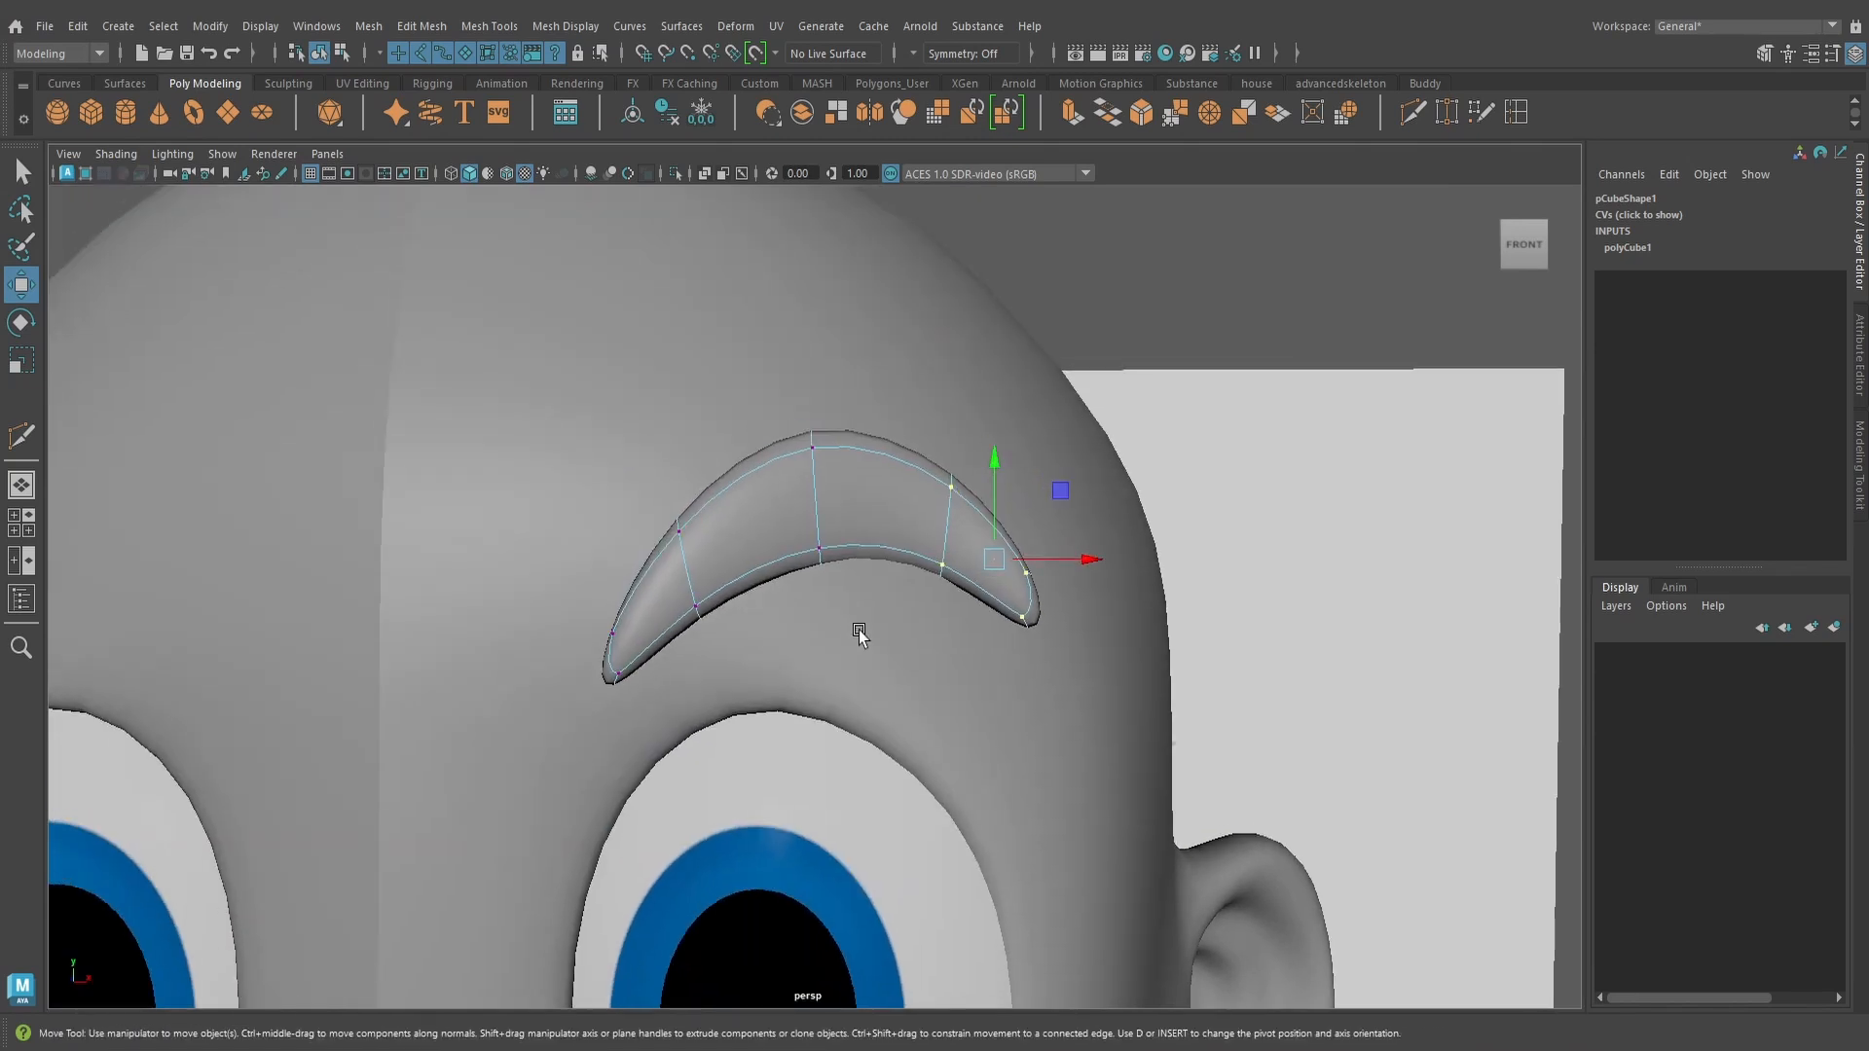
Adjust the depth of the eyebrow's middle vertices to fit the curvature of the forehead
scroll(859, 631, "up", 3)
left_click_drag(776, 467, 873, 608)
left_click_drag(874, 608, 927, 654, "alt")
mouse_move(927, 655)
left_mouse_down()
mouse_move(905, 522)
mouse_move(1019, 566)
mouse_move(1036, 671)
mouse_move(1027, 489)
mouse_move(1058, 555)
mouse_move(914, 567)
mouse_move(972, 651)
mouse_move(968, 680)
mouse_move(814, 644)
left_mouse_up()
Turn off the eyebrow's smooth preview and adjust its inner and middle vertices to fit the forehead
key("1")
key("4")
key("5")
left_click_drag(607, 531, 748, 651)
left_click_drag(764, 603, 856, 718, "alt")
left_click_drag(804, 748, 824, 628, "alt")
left_click_drag(765, 466, 861, 557)
left_click_drag(841, 560, 930, 570, "alt")
Restore the eyebrow's smooth preview, return to object mode and deselect it
key("3")
left_click_drag(926, 646, 889, 547, "alt")
scroll(890, 547, "down", 3)
right_click_drag(888, 467, 926, 430)
scroll(926, 430, "down", 3)
left_click(997, 301)
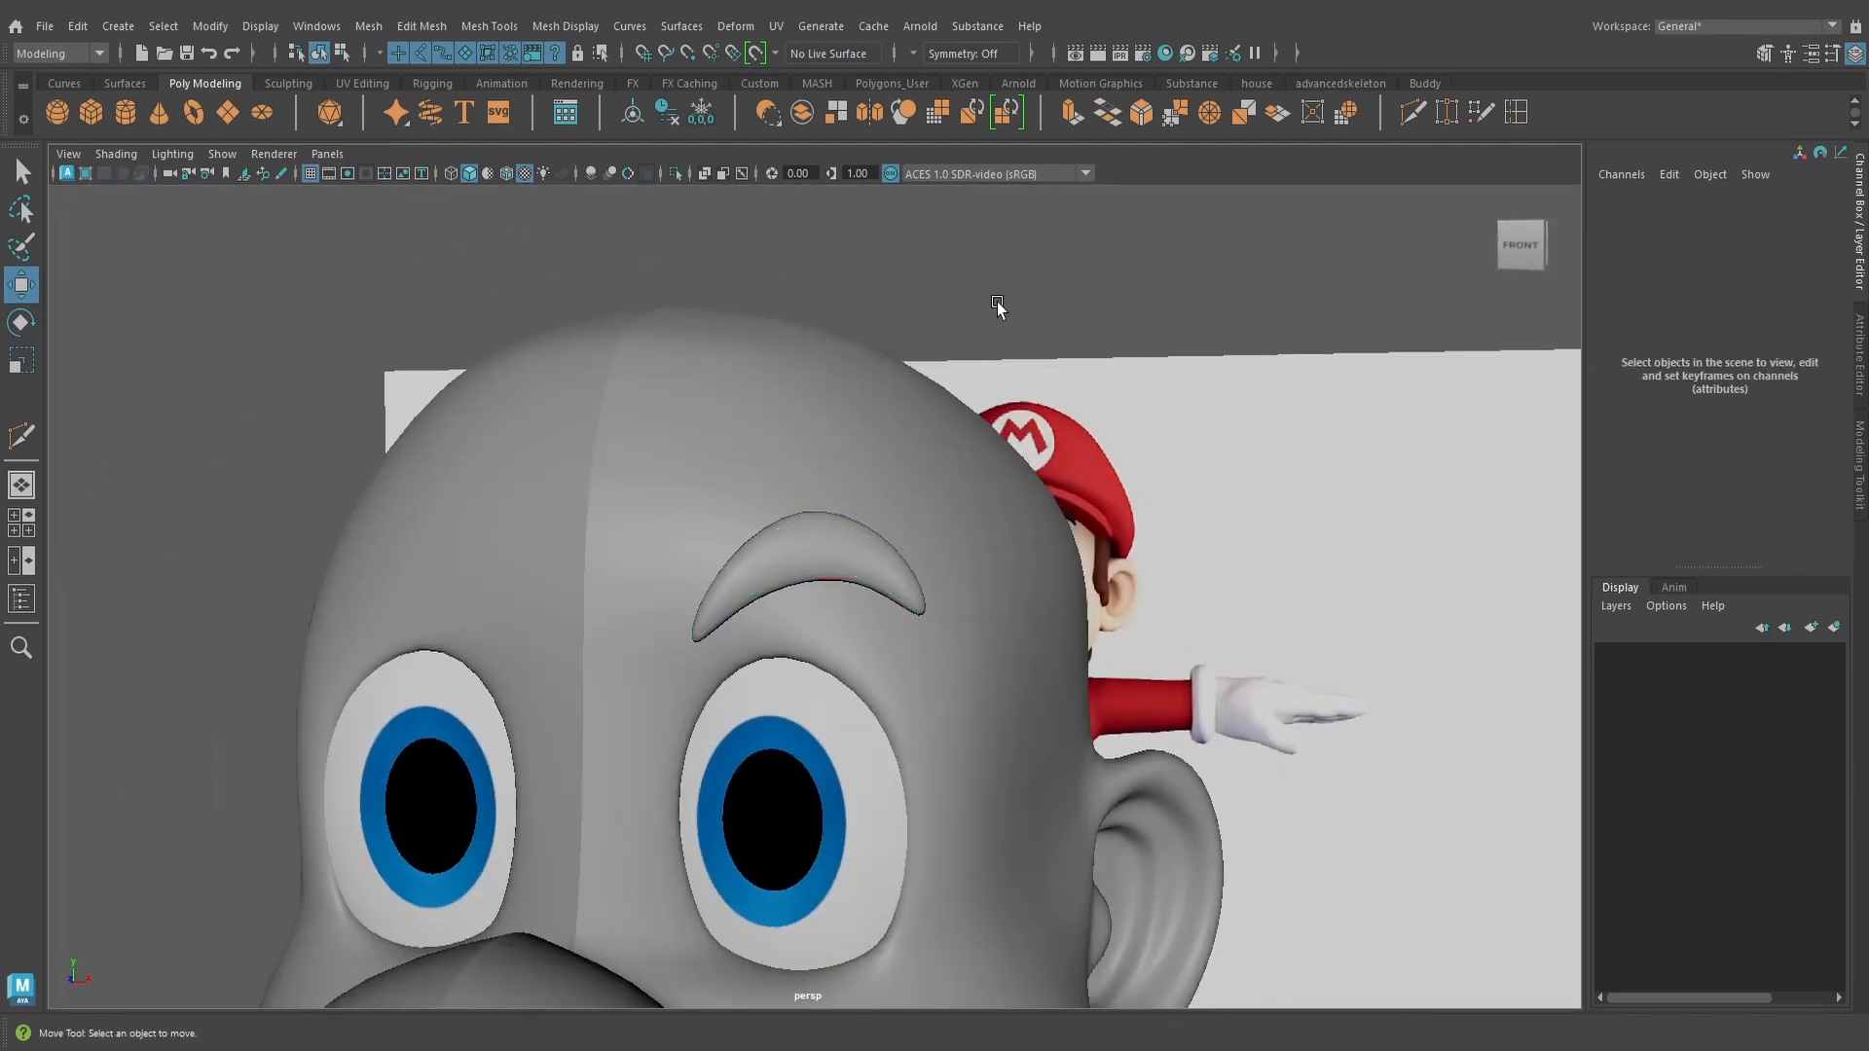
Compare the eyebrow's outline with the reference image in the wireframe front view
left_click_drag(822, 483, 843, 553, "alt")
key("space")
scroll(1071, 681, "down", 8)
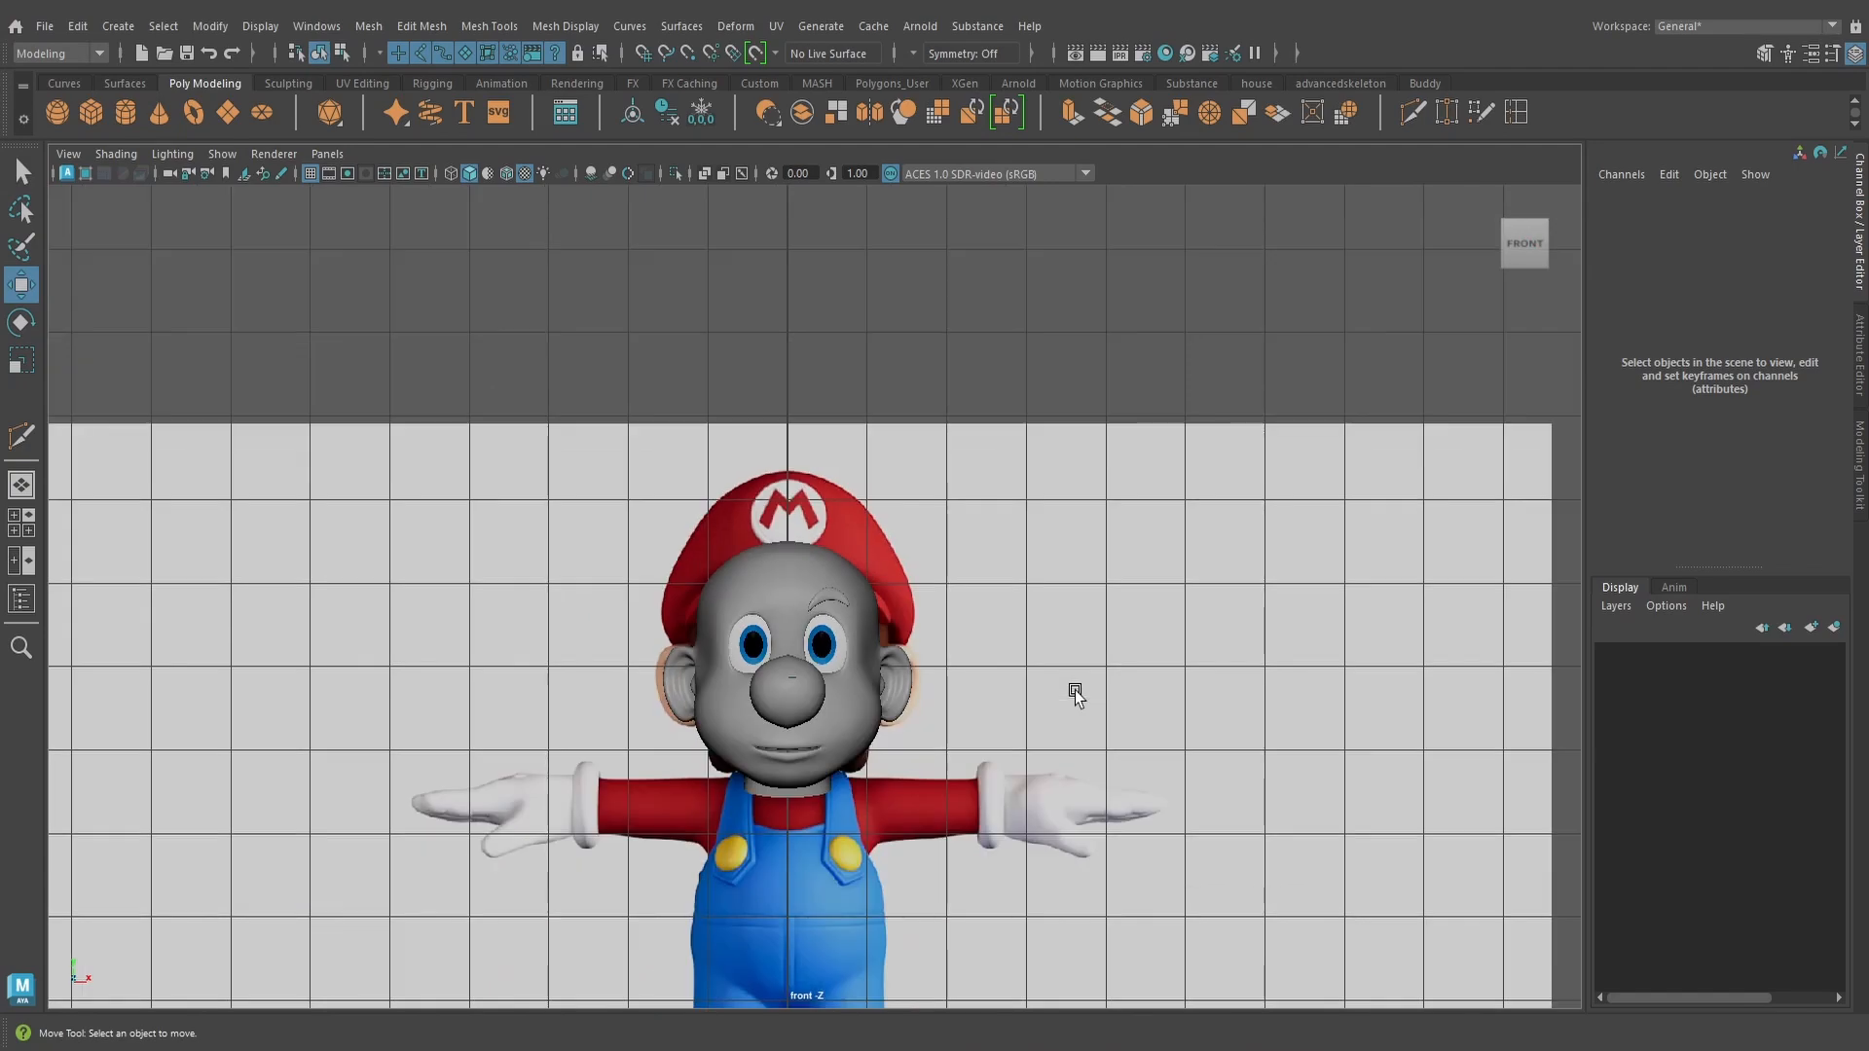
key("4")
scroll(1071, 681, "up", 6)
scroll(1071, 682, "up", 4)
scroll(993, 564, "up", 2)
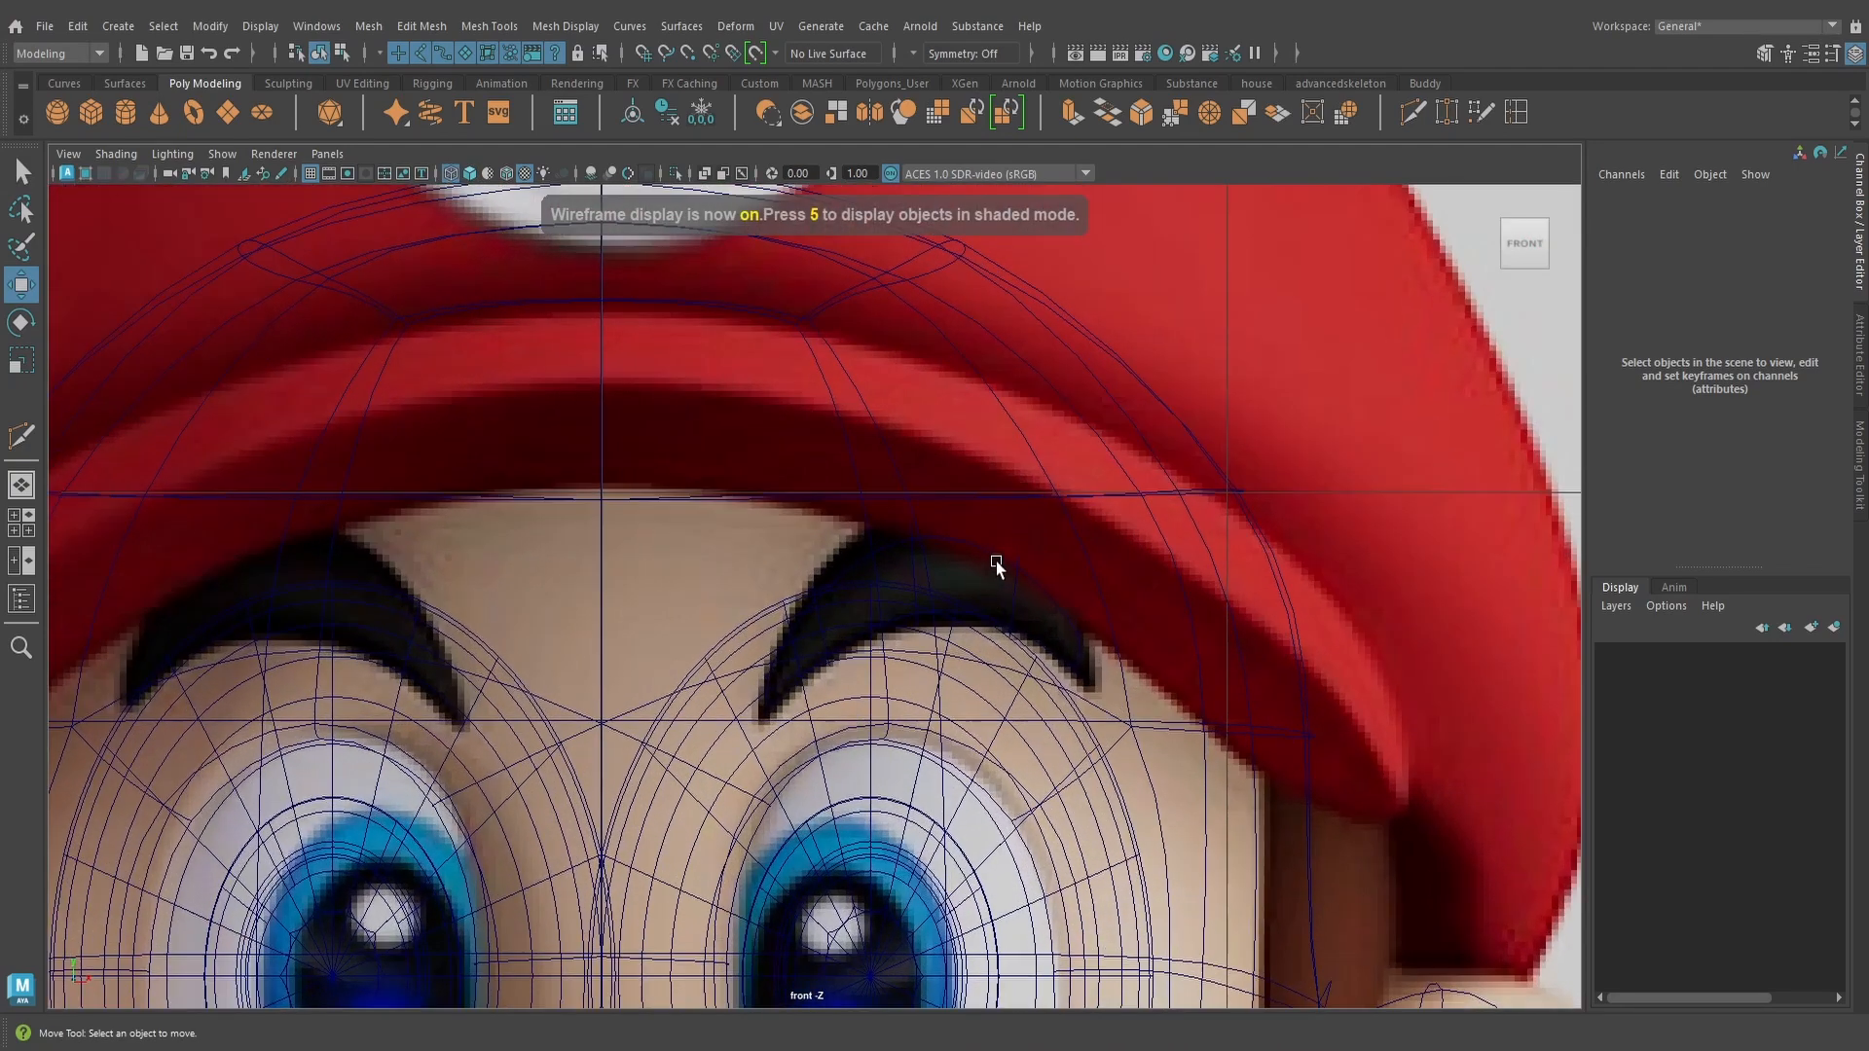
left_click(993, 562)
scroll(1008, 513, "up", 3)
key("space")
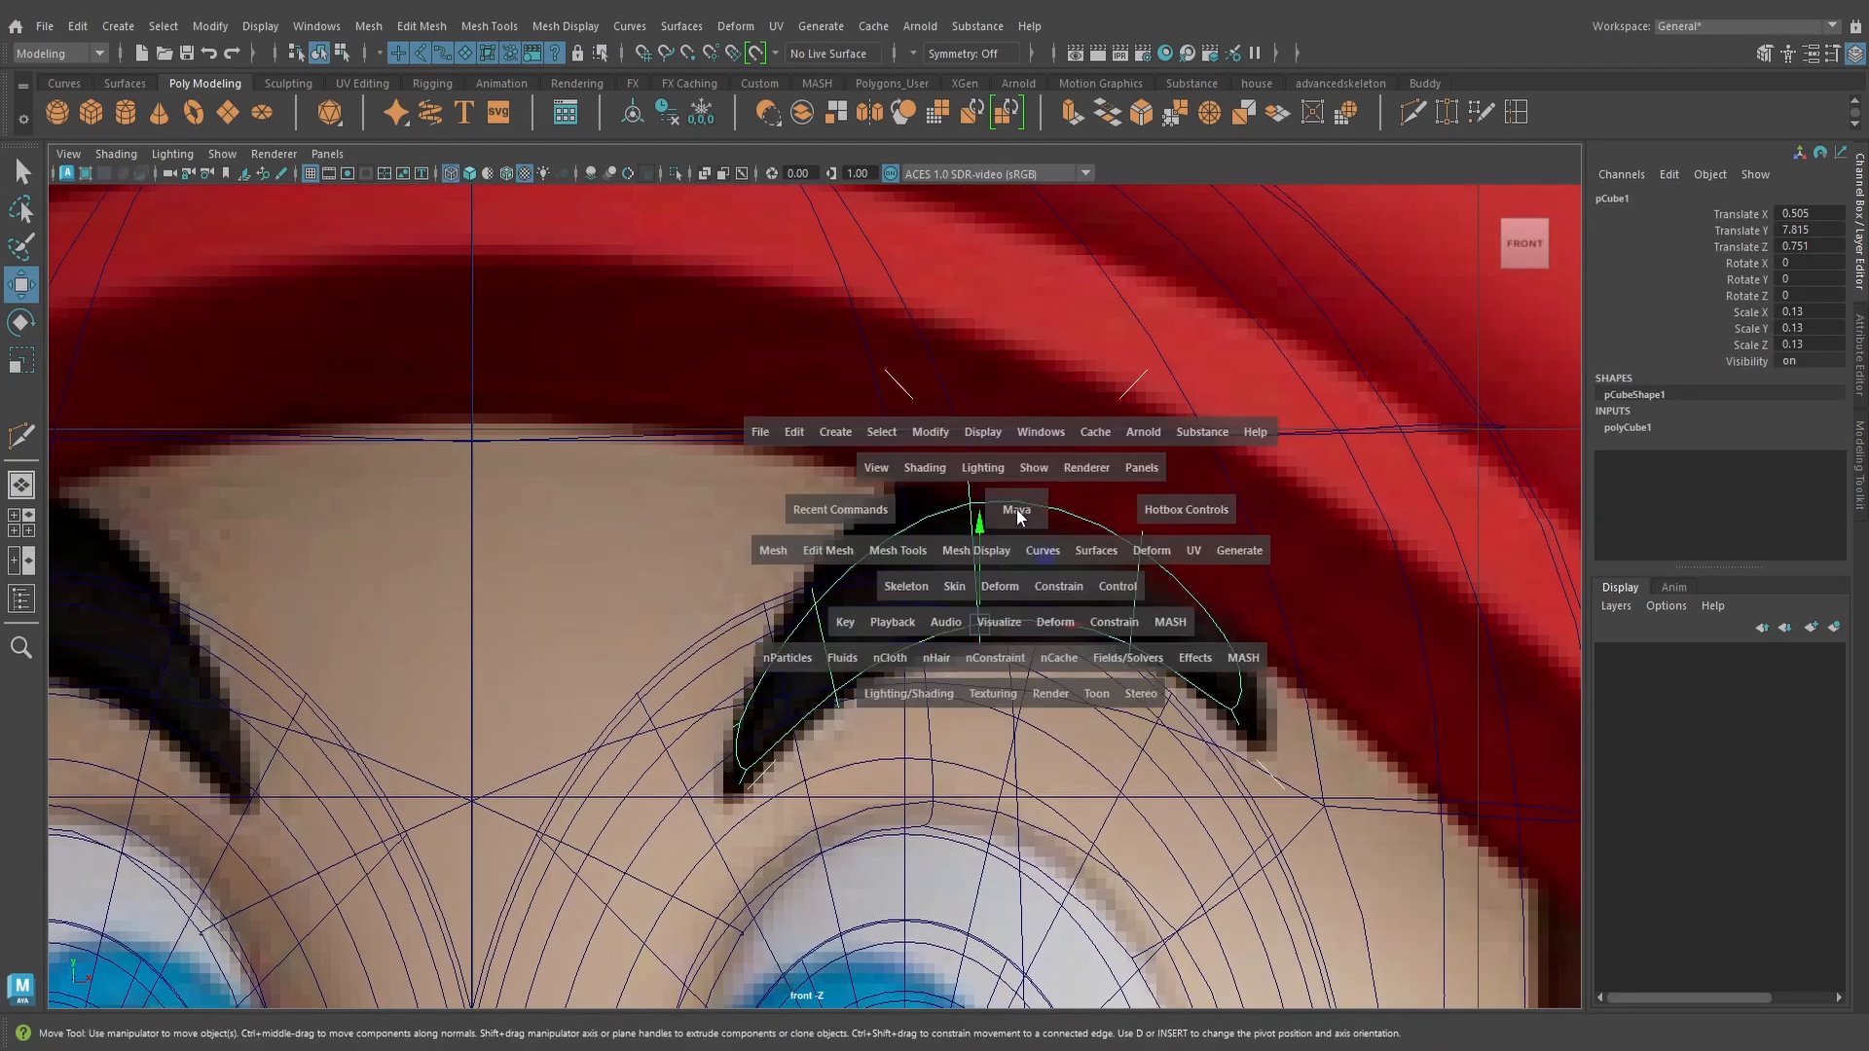
Return to the shaded, textured perspective view and check the eyebrow on the whole head
mouse_move(1017, 514)
left_mouse_down()
mouse_move(1017, 449)
mouse_move(987, 508)
left_mouse_up()
key("6")
scroll(974, 487, "down", 2)
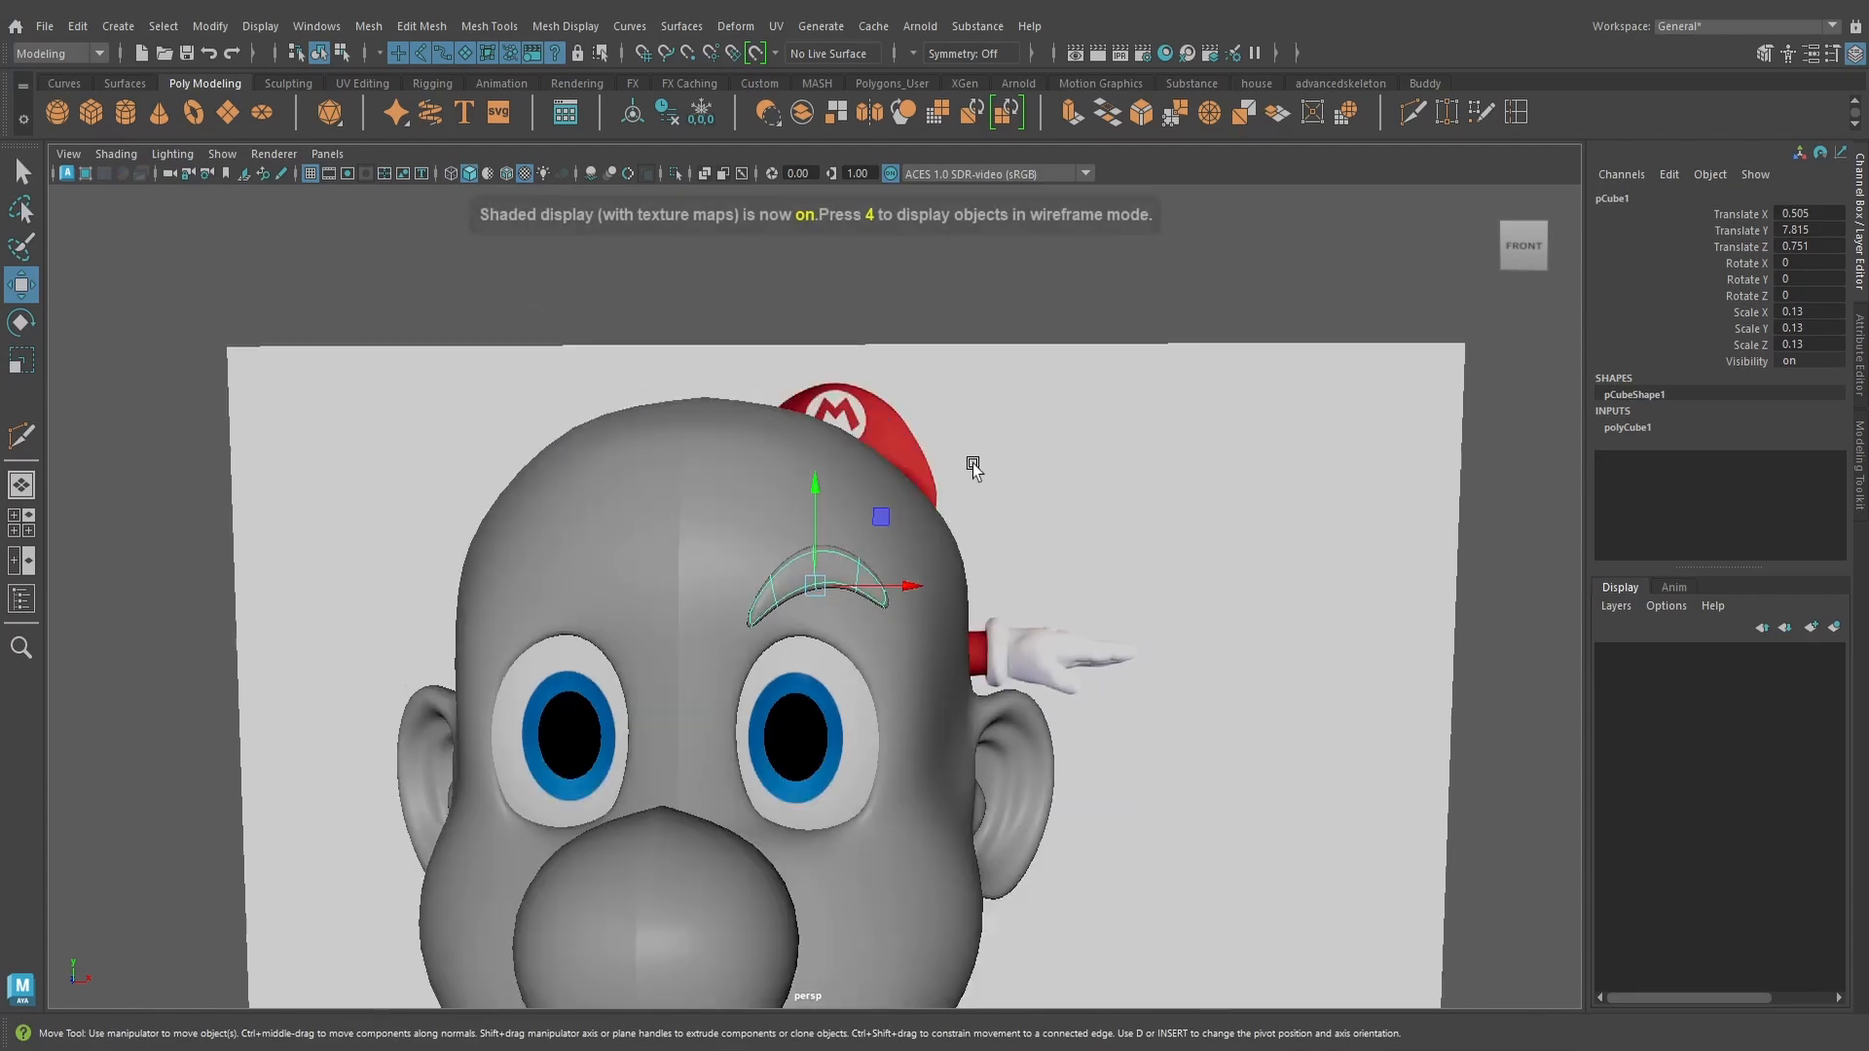
left_click(926, 542)
scroll(915, 613, "down", 4)
scroll(924, 584, "down", 3)
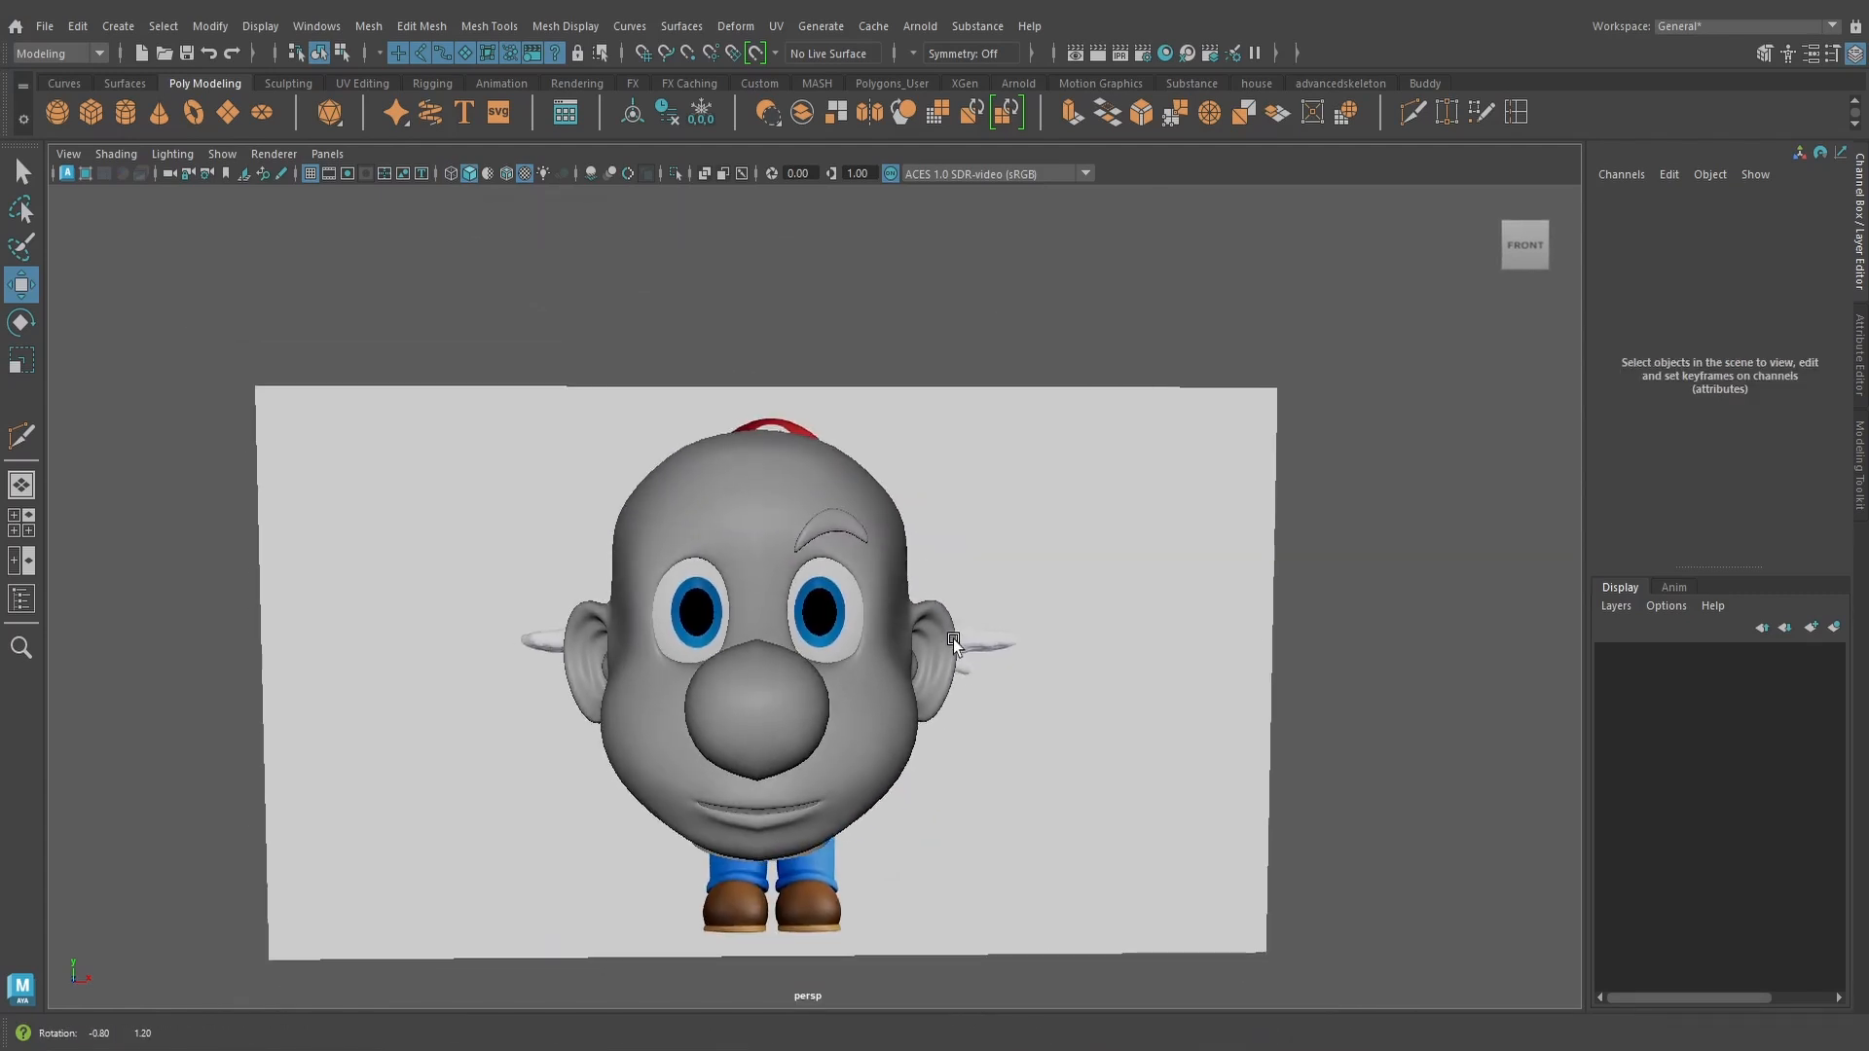
left_click_drag(896, 671, 862, 684, "alt")
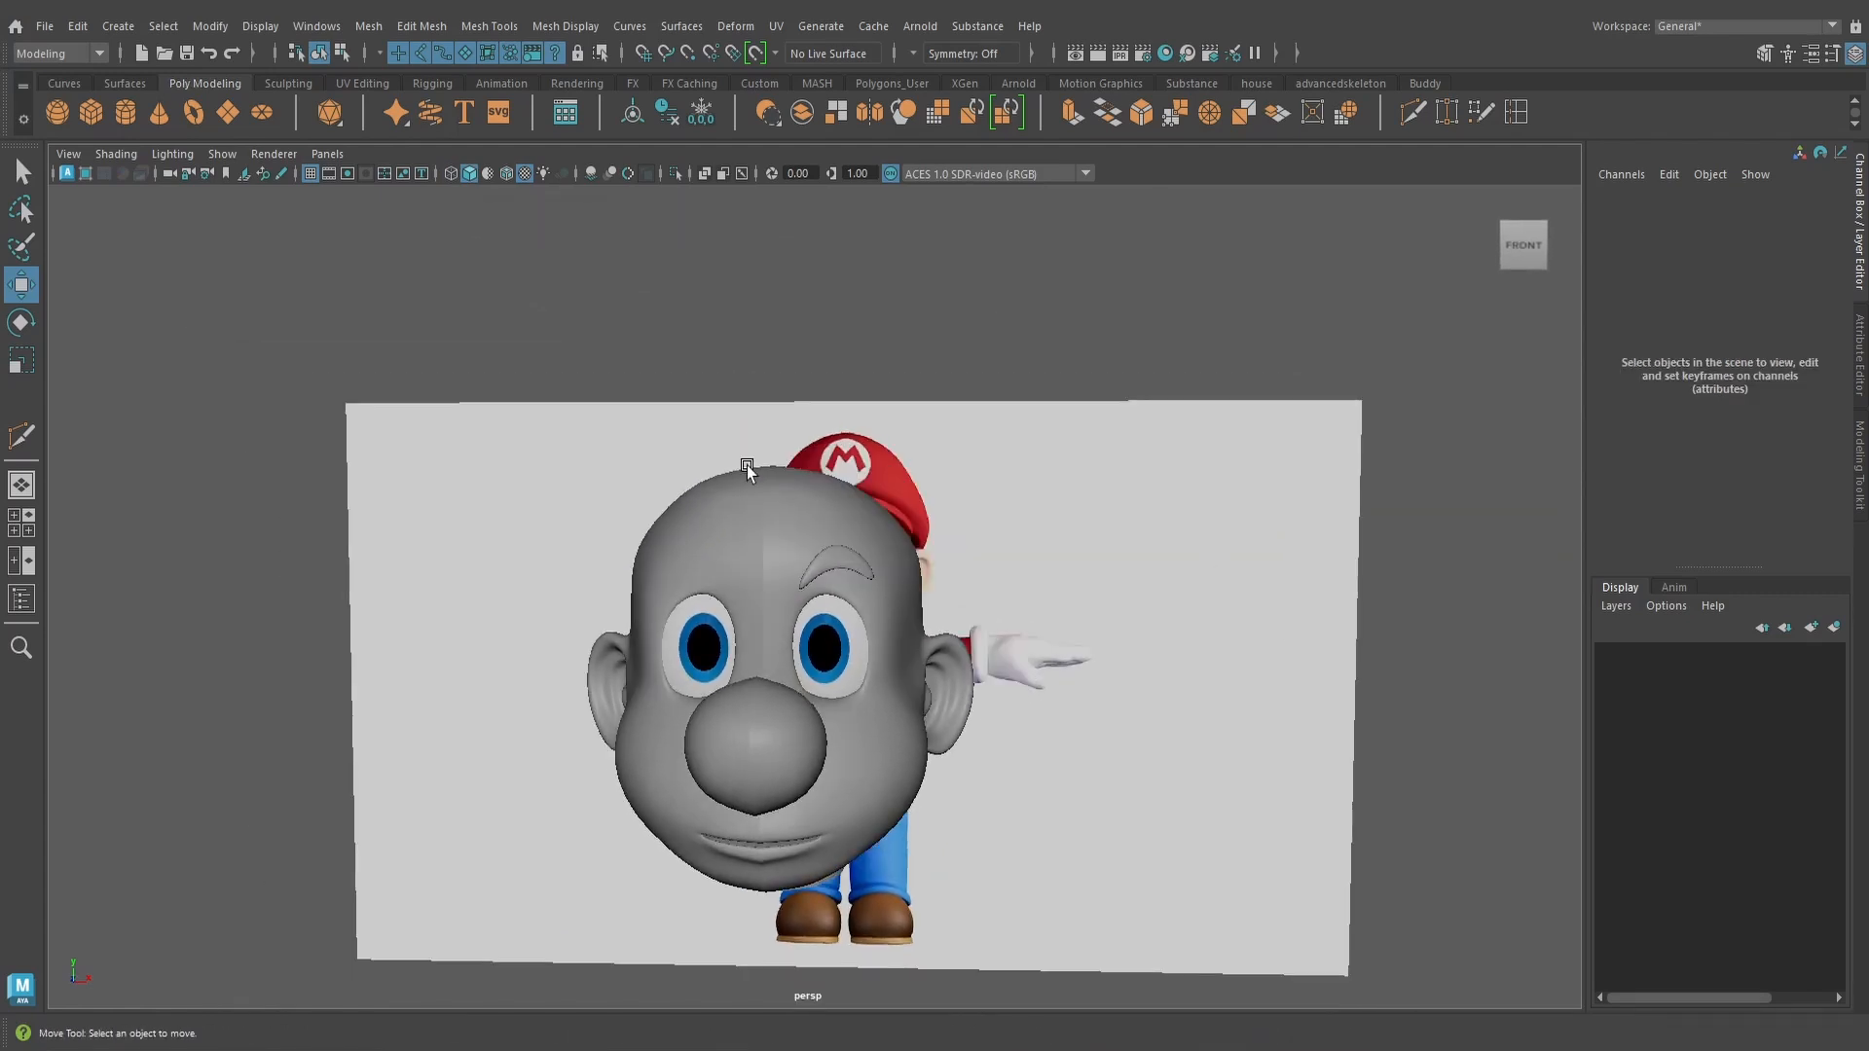
Insert a lengthwise edge loop along the middle of the eyebrow with the Multi-Cut tool
scroll(854, 580, "up", 5)
left_click(862, 500)
left_click_drag(890, 496, 895, 522, "alt")
scroll(895, 522, "up", 3)
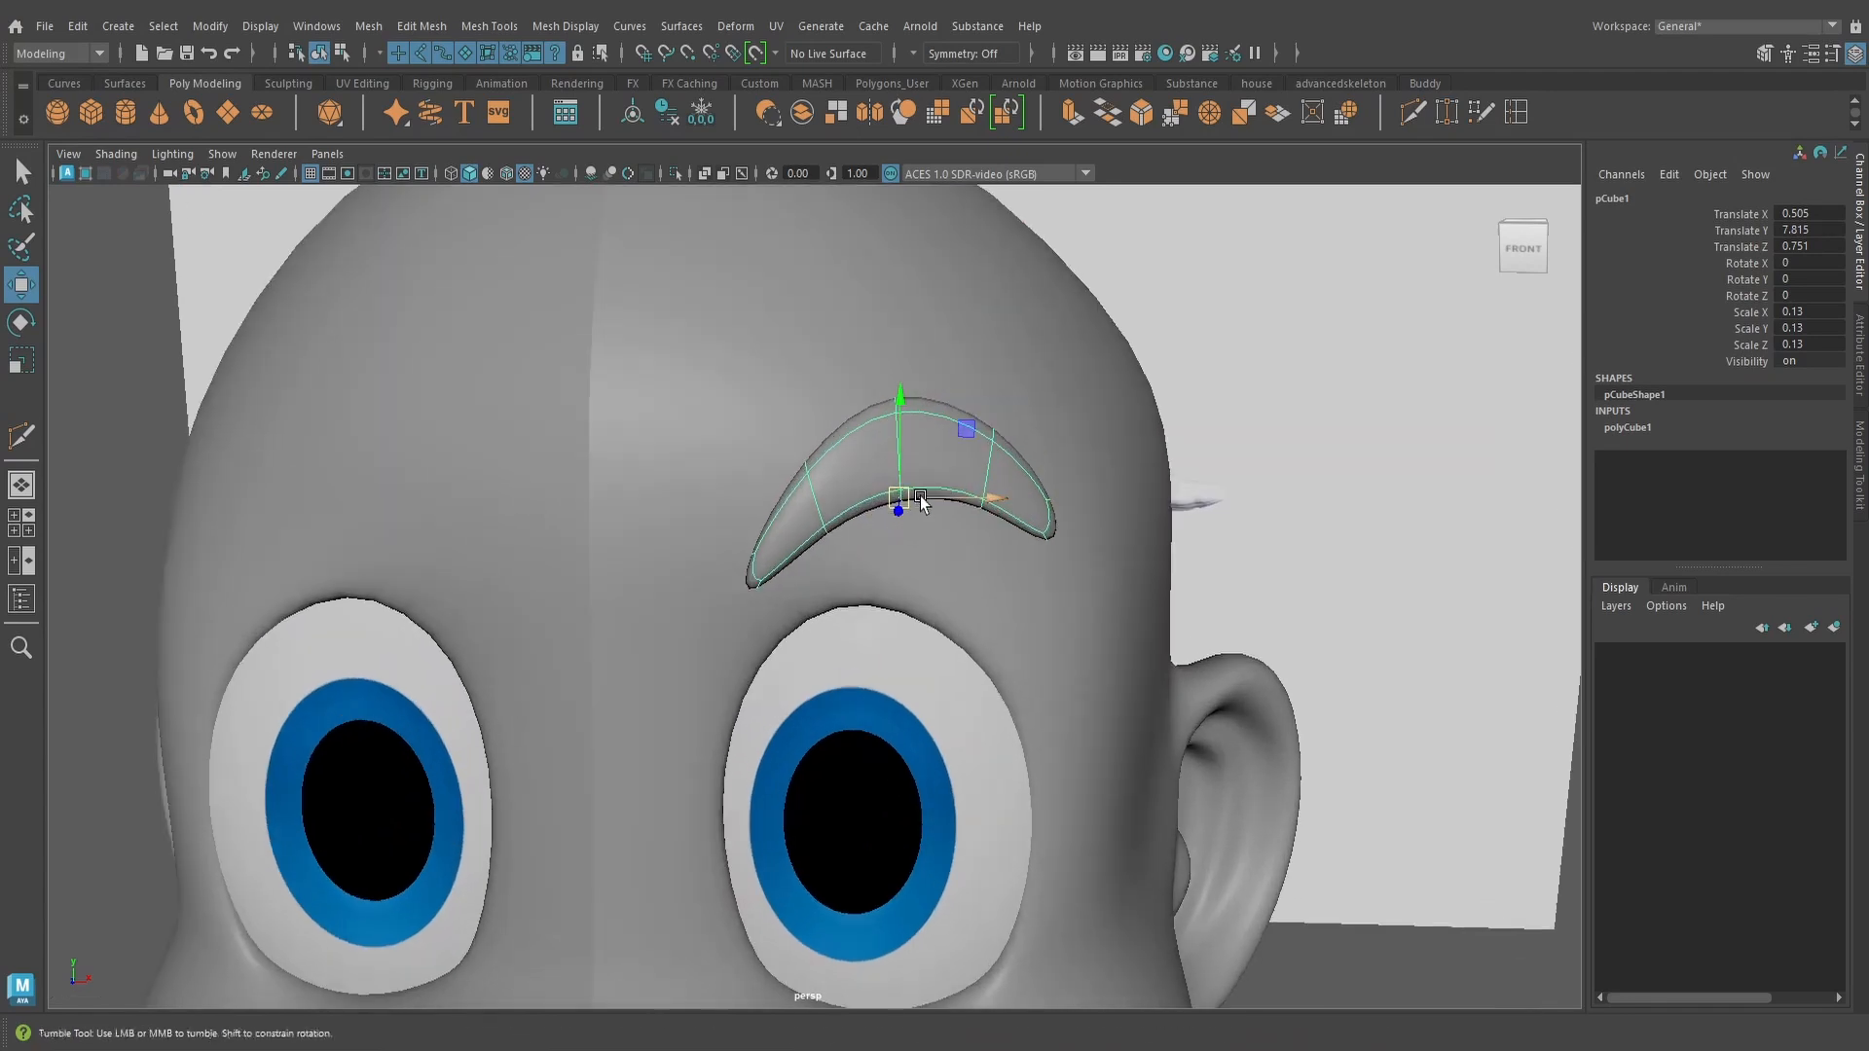
left_click(1421, 109)
scroll(896, 494, "up", 4)
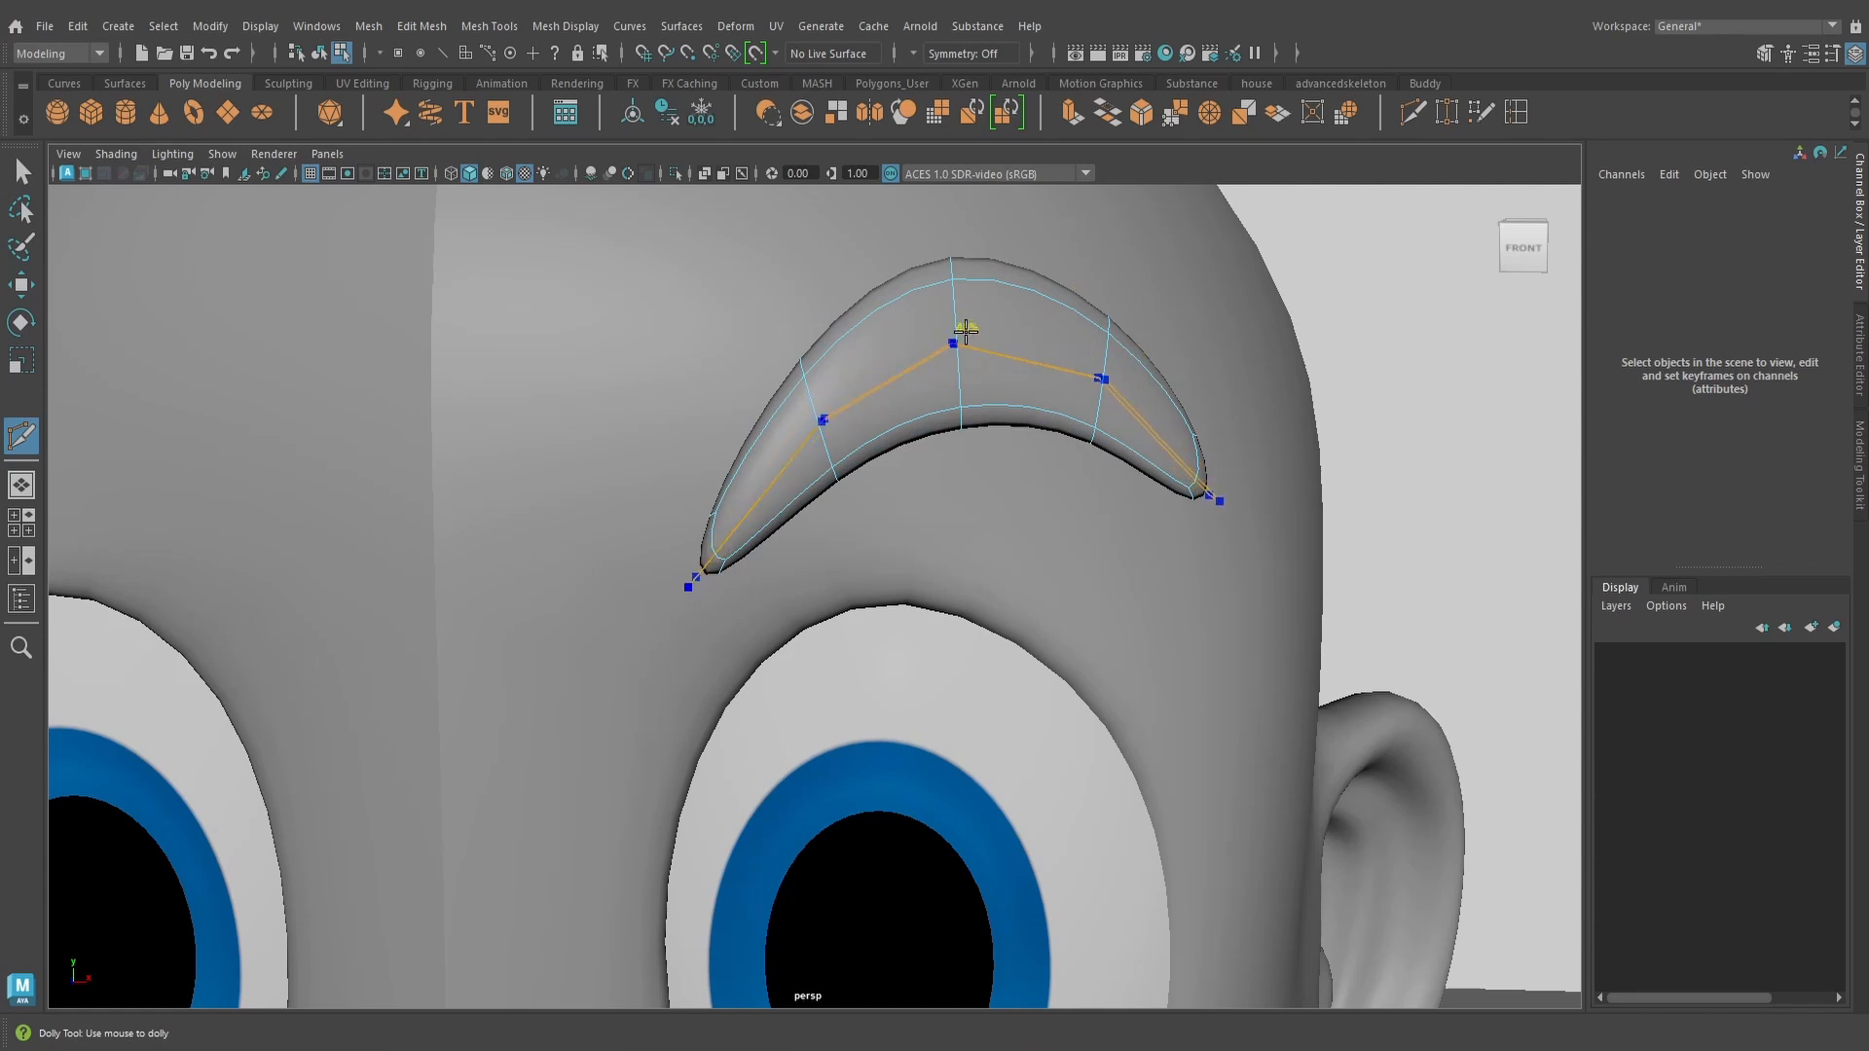
left_click_drag(1100, 360, 1135, 425, "alt")
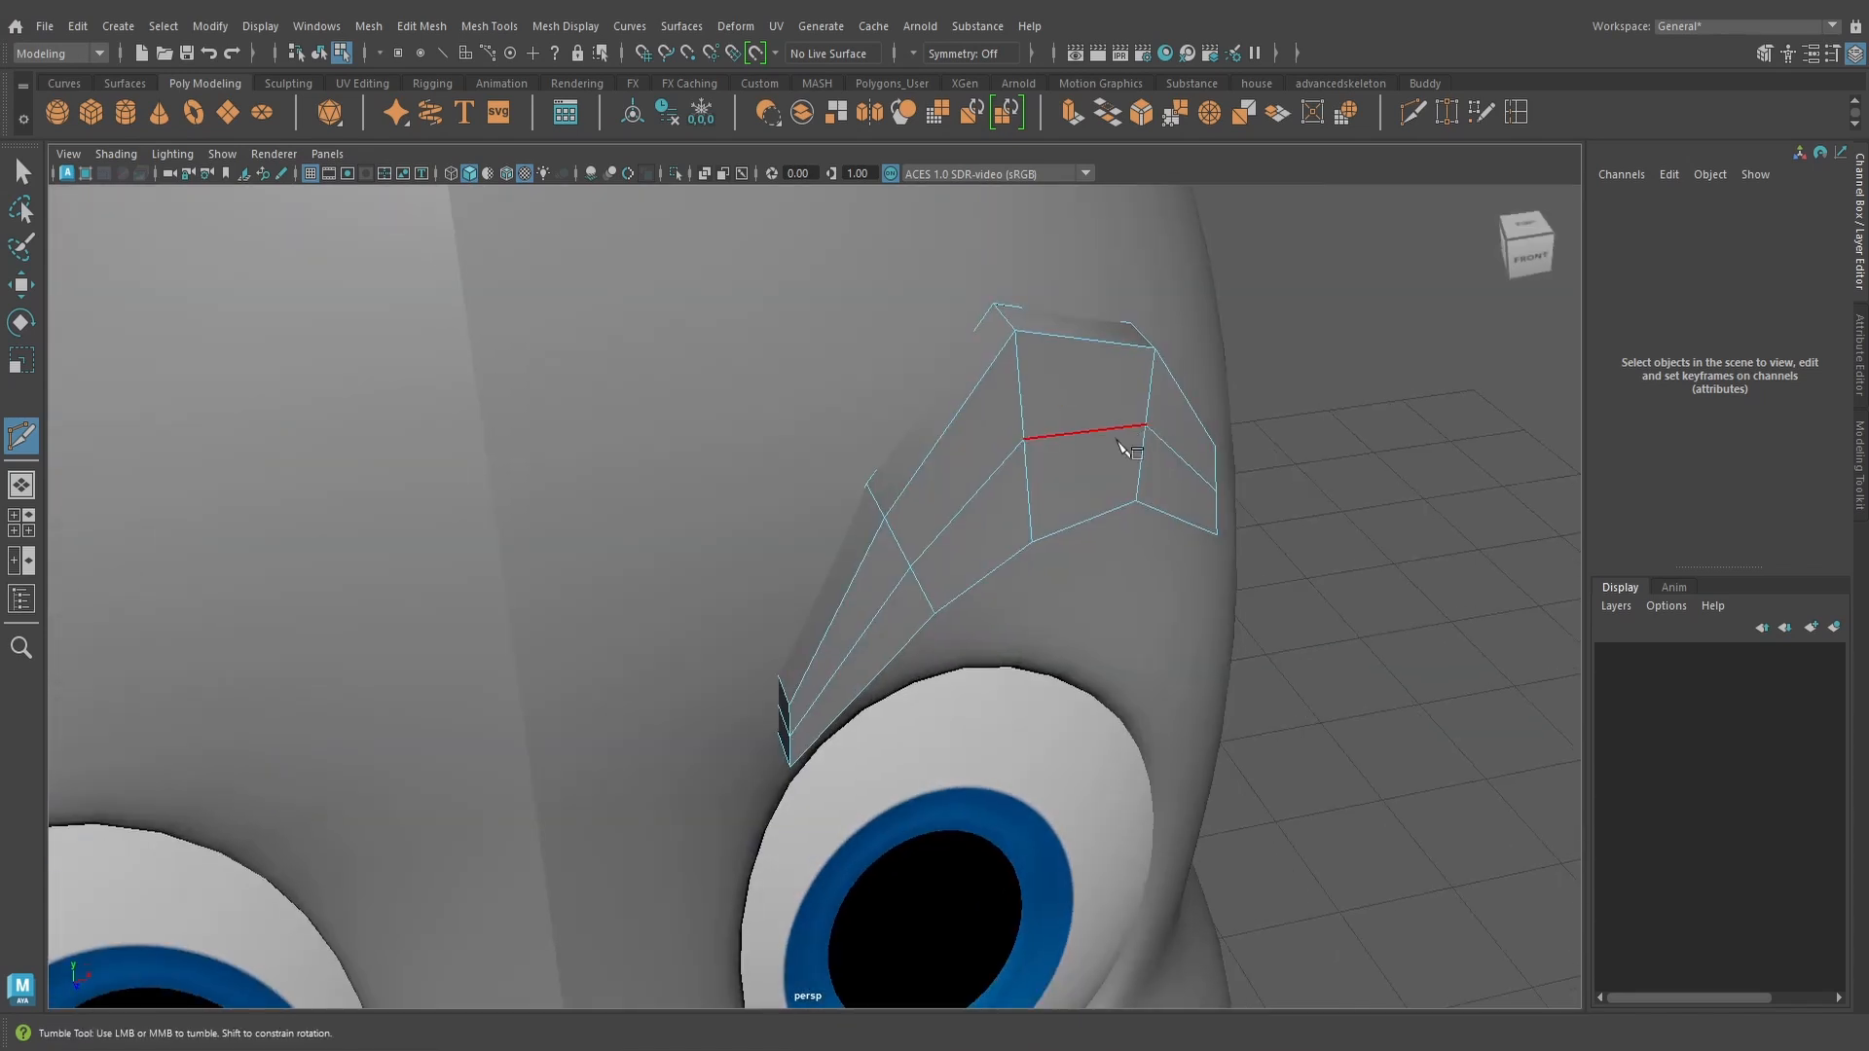
Pull the vertices of the eyebrow's new centre edge loop slightly forward to give it a rounder volume
key("w")
right_click_drag(1095, 446, 1030, 437)
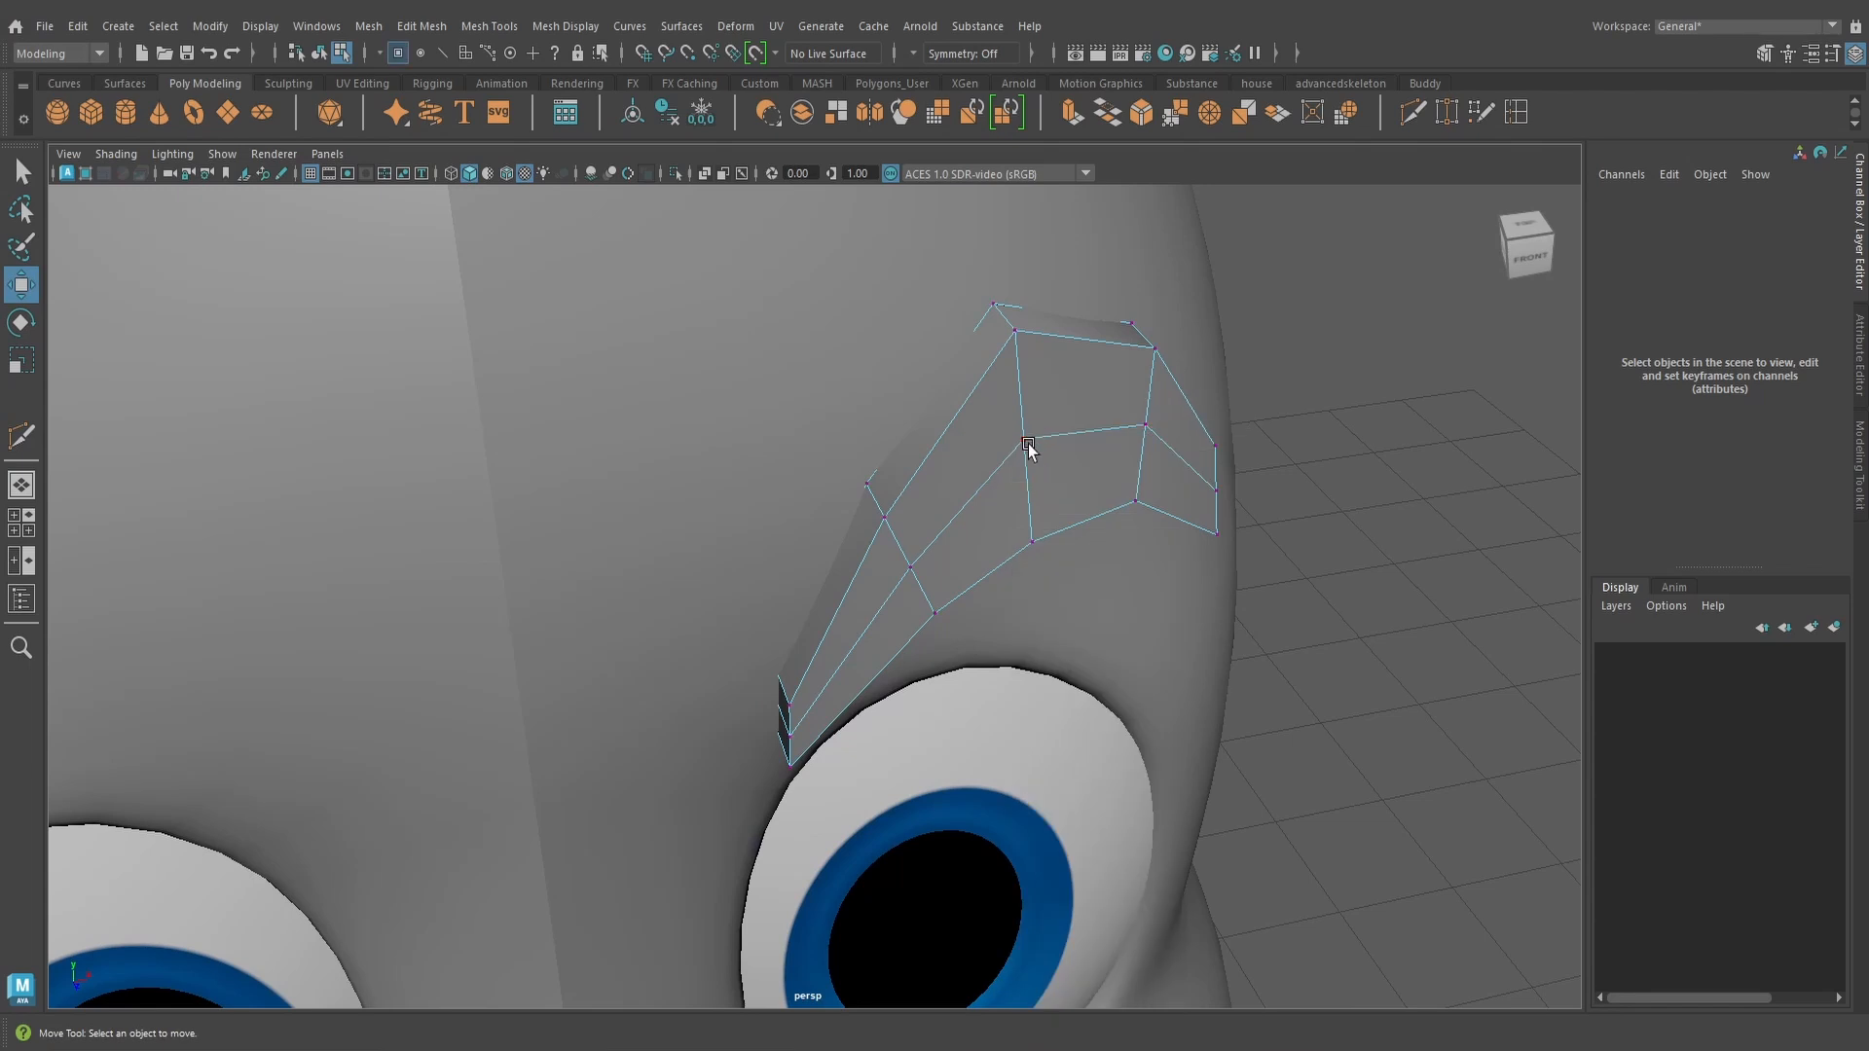
left_click(1025, 441)
left_click_drag(1098, 469, 1120, 510, "alt")
left_click_drag(1054, 612, 1054, 634)
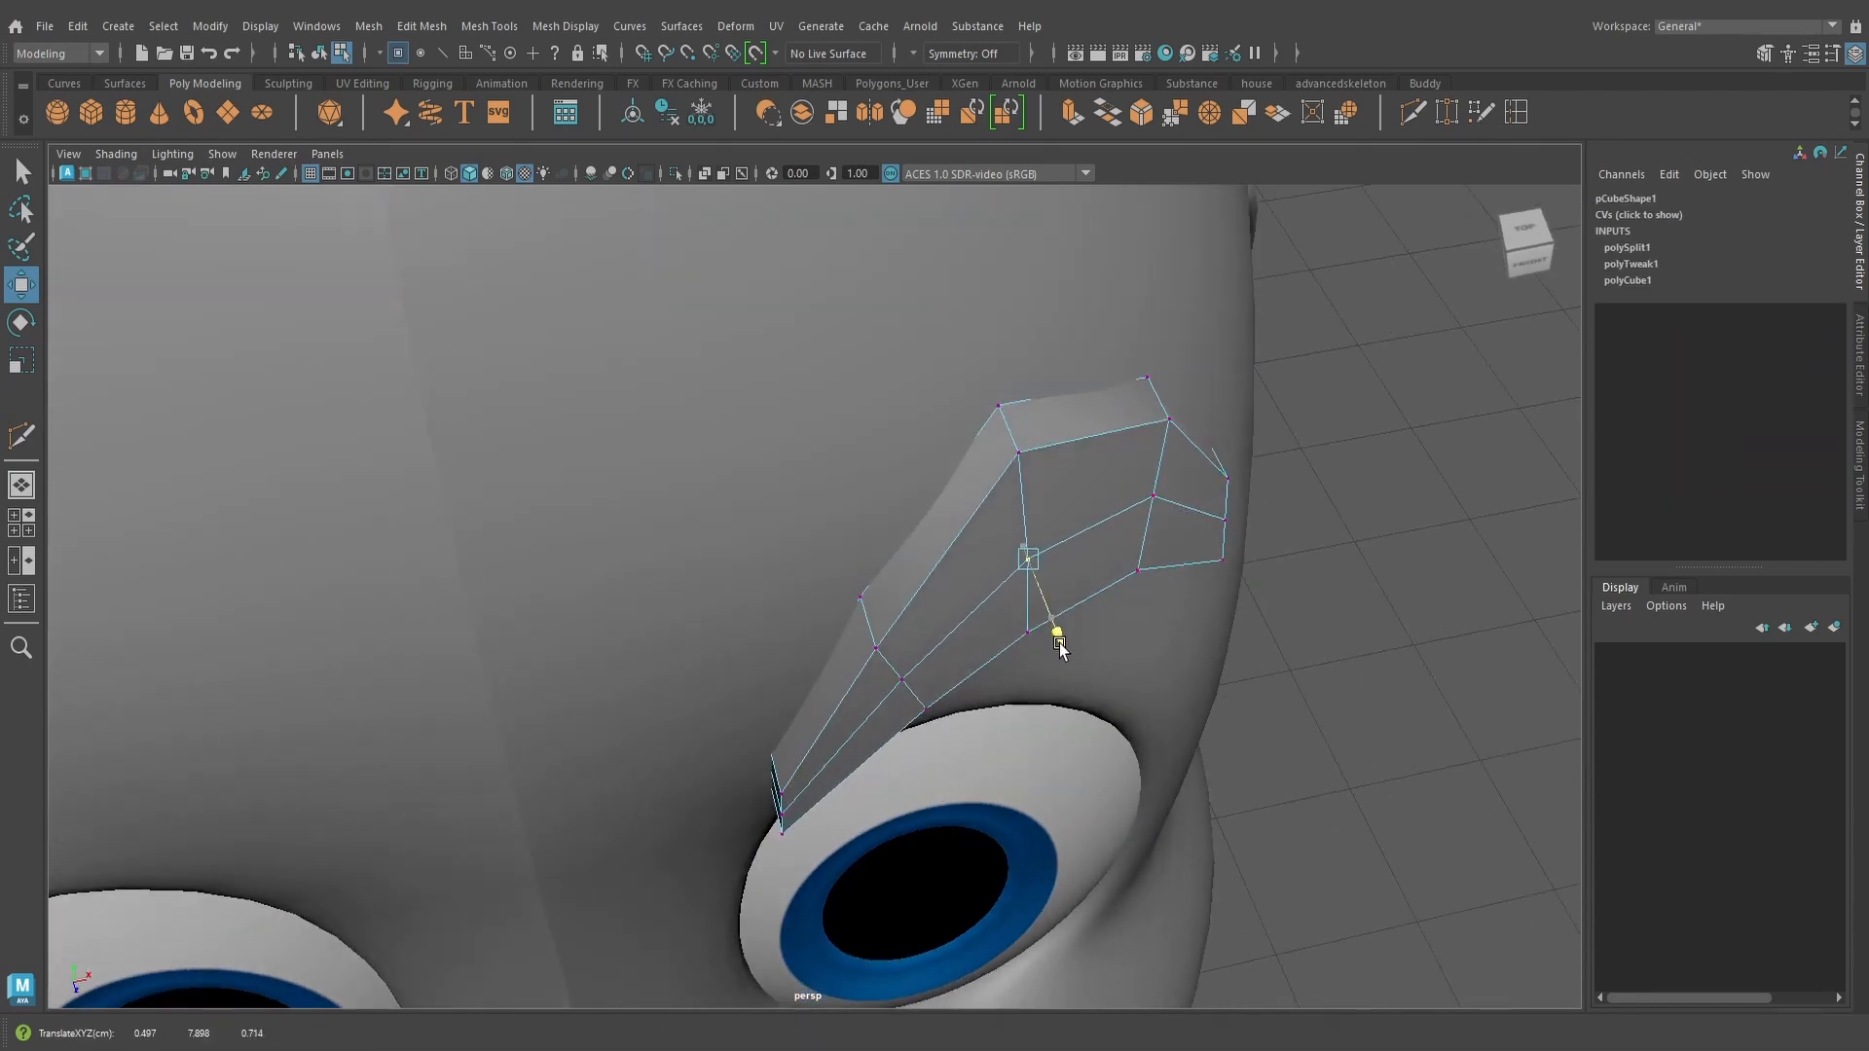
left_click(1154, 500)
left_click_drag(1185, 555, 1186, 557)
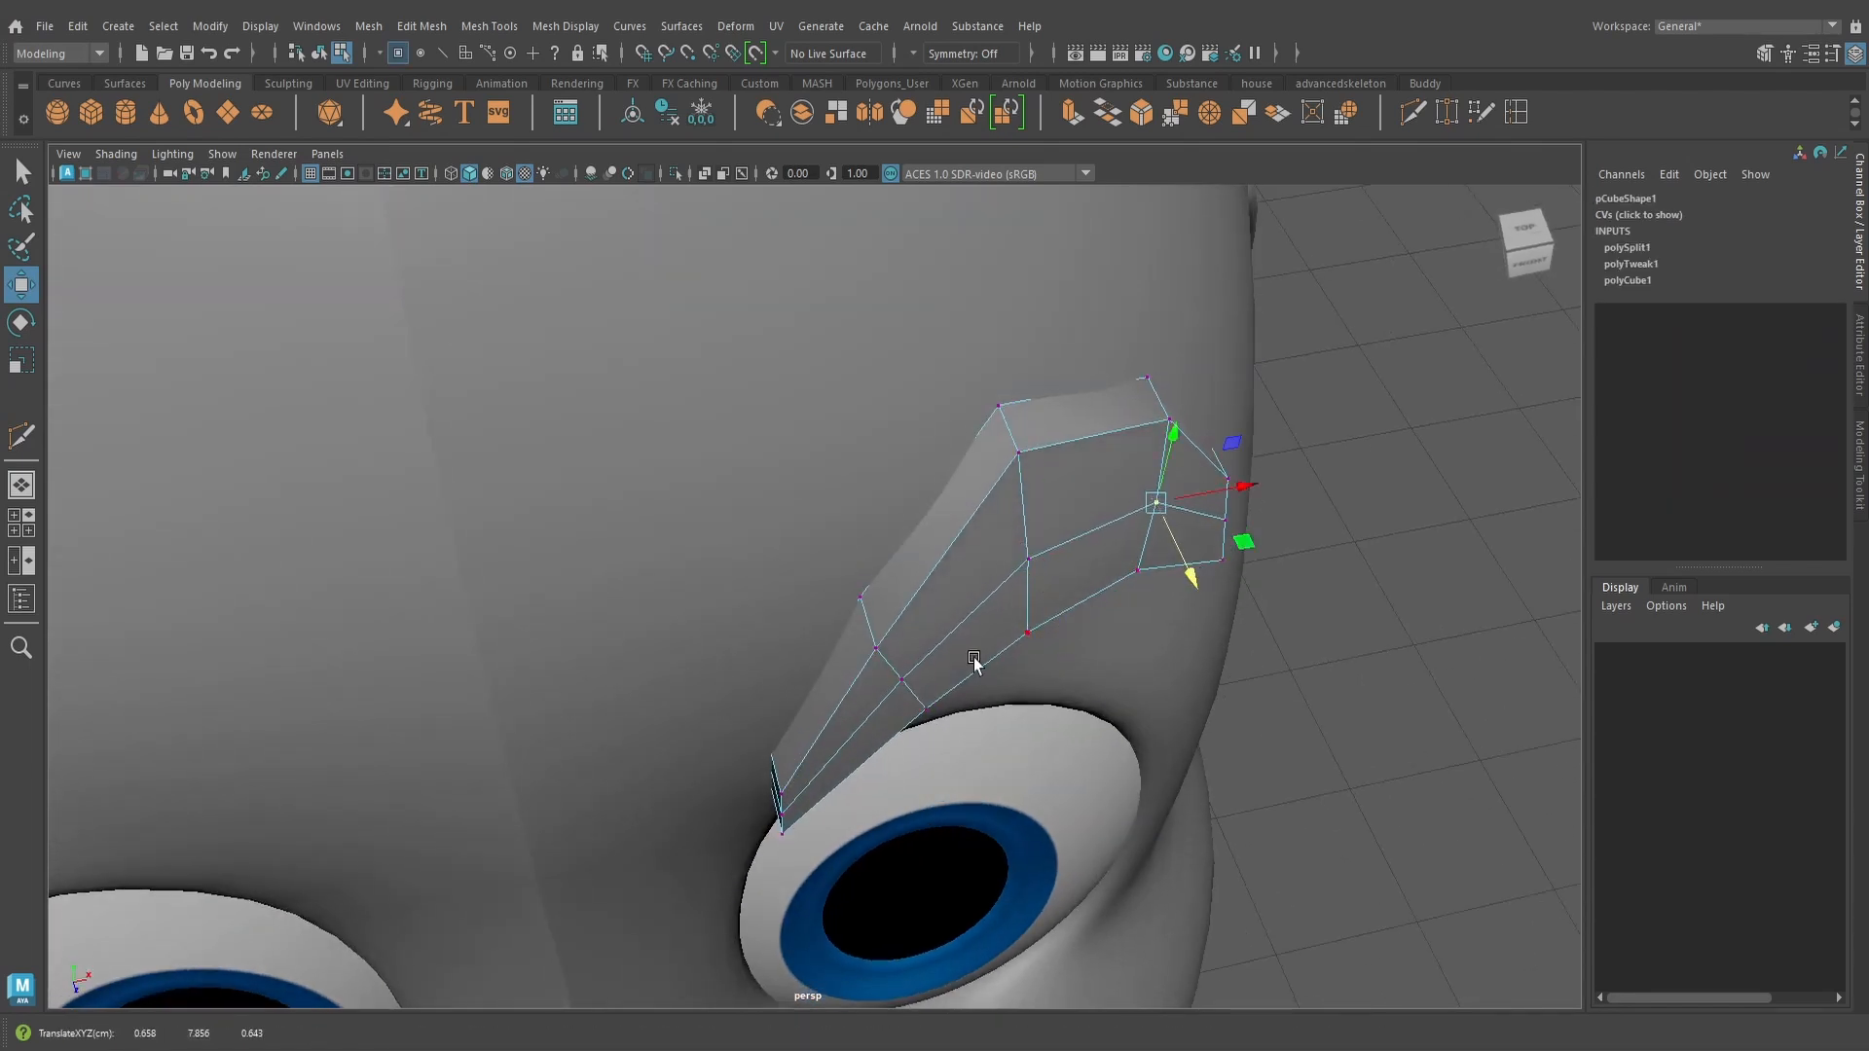
left_click(903, 679)
left_click_drag(910, 740, 946, 693, "alt")
left_click_drag(1182, 574, 987, 720, "alt")
left_click(1105, 517)
left_click_drag(1051, 650, 1178, 574, "alt")
Return to object mode, delete the eyebrow's construction history and deselect it
right_click_drag(971, 344, 1002, 339)
scroll(997, 366, "down", 10)
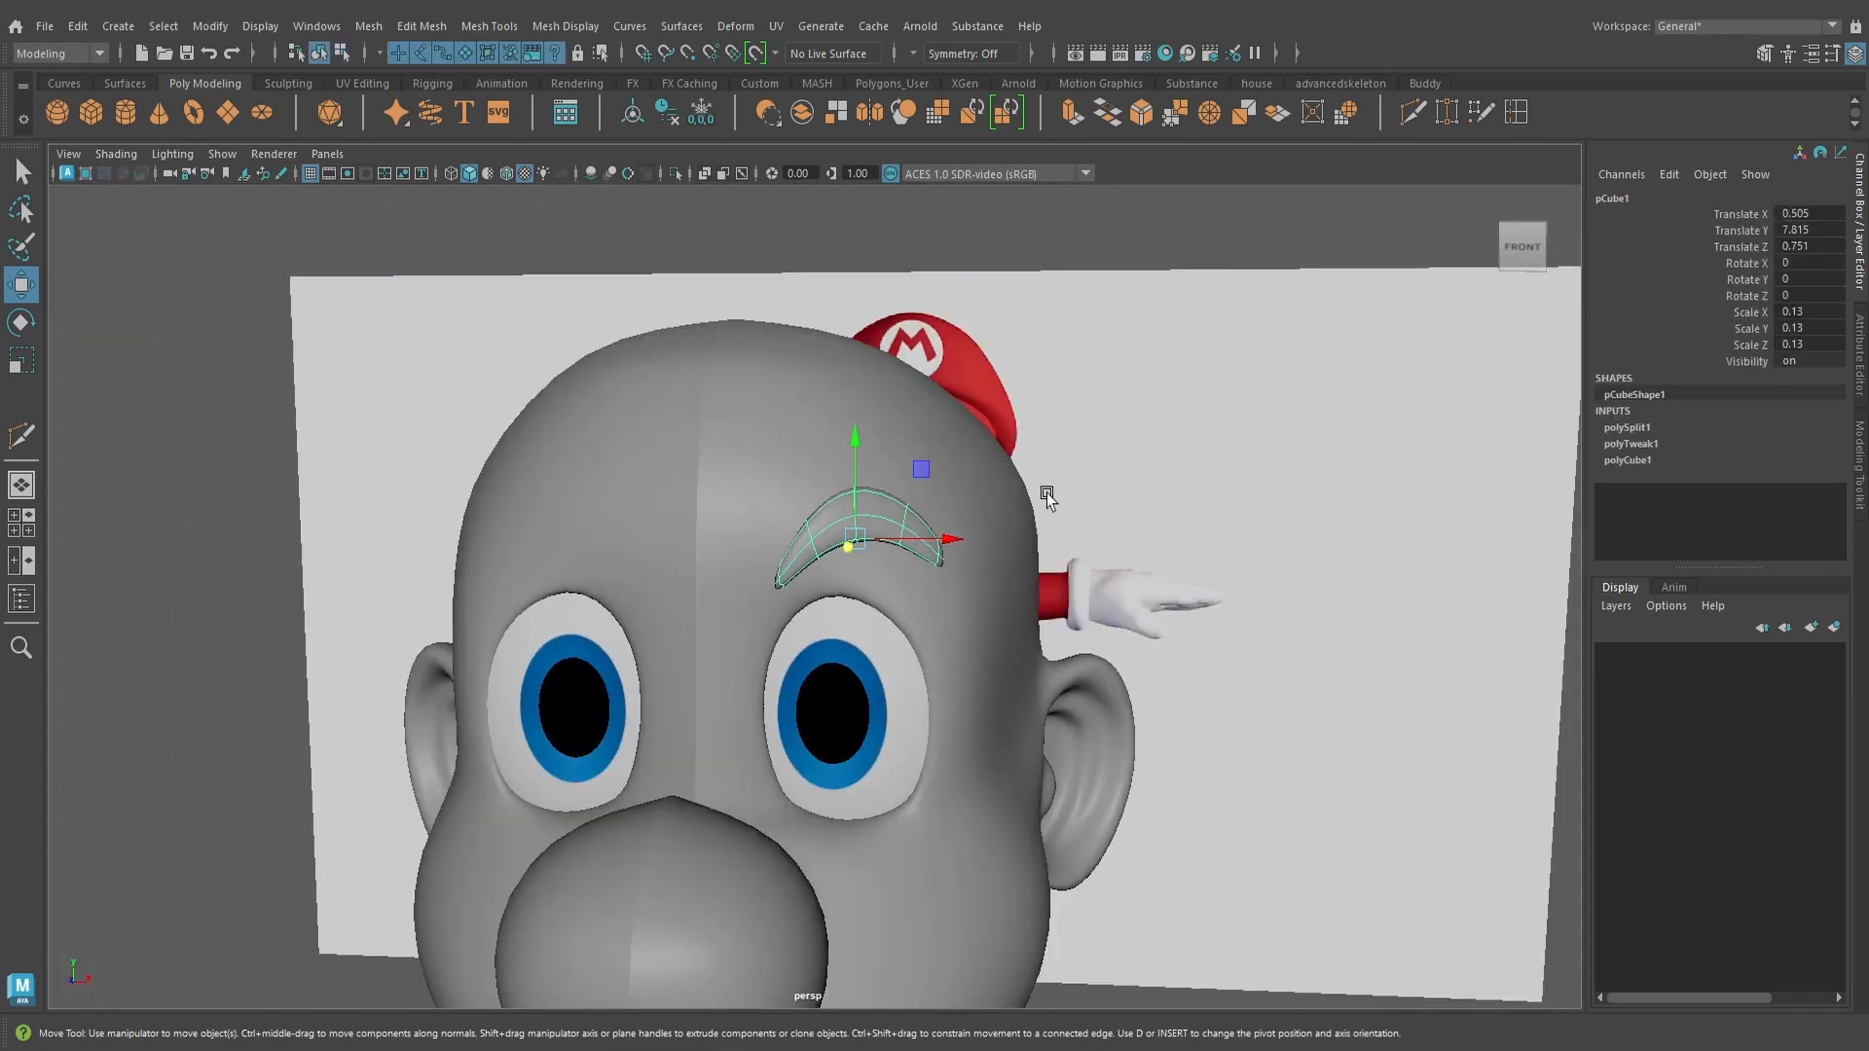
scroll(1048, 494, "down", 3)
left_click(666, 113)
left_click_drag(964, 594, 1017, 608, "alt")
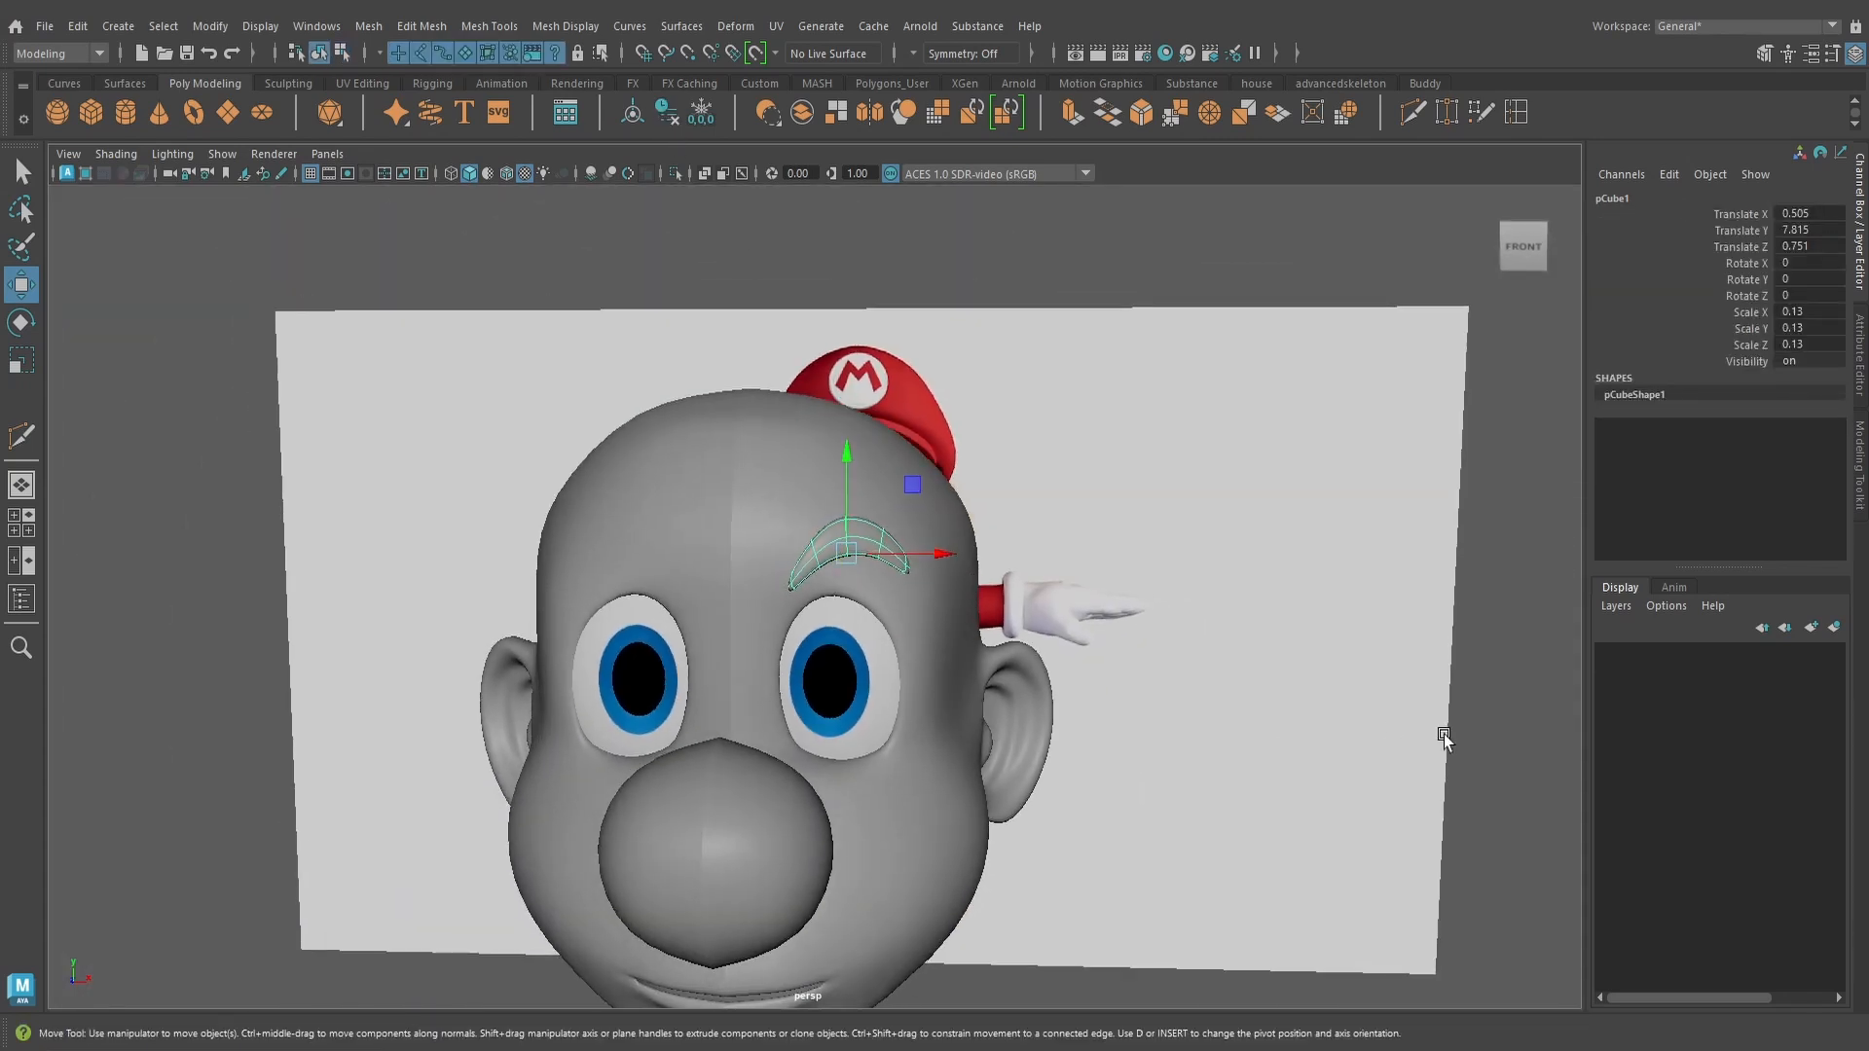
left_click(1478, 719)
Move the eyebrow's pivot sideways to the head's centre line in the wireframe front view, and return to the shaded perspective view
left_click(896, 552)
middle_click_drag(899, 602, 958, 553, "alt")
key("space")
left_click_drag(958, 553, 958, 608)
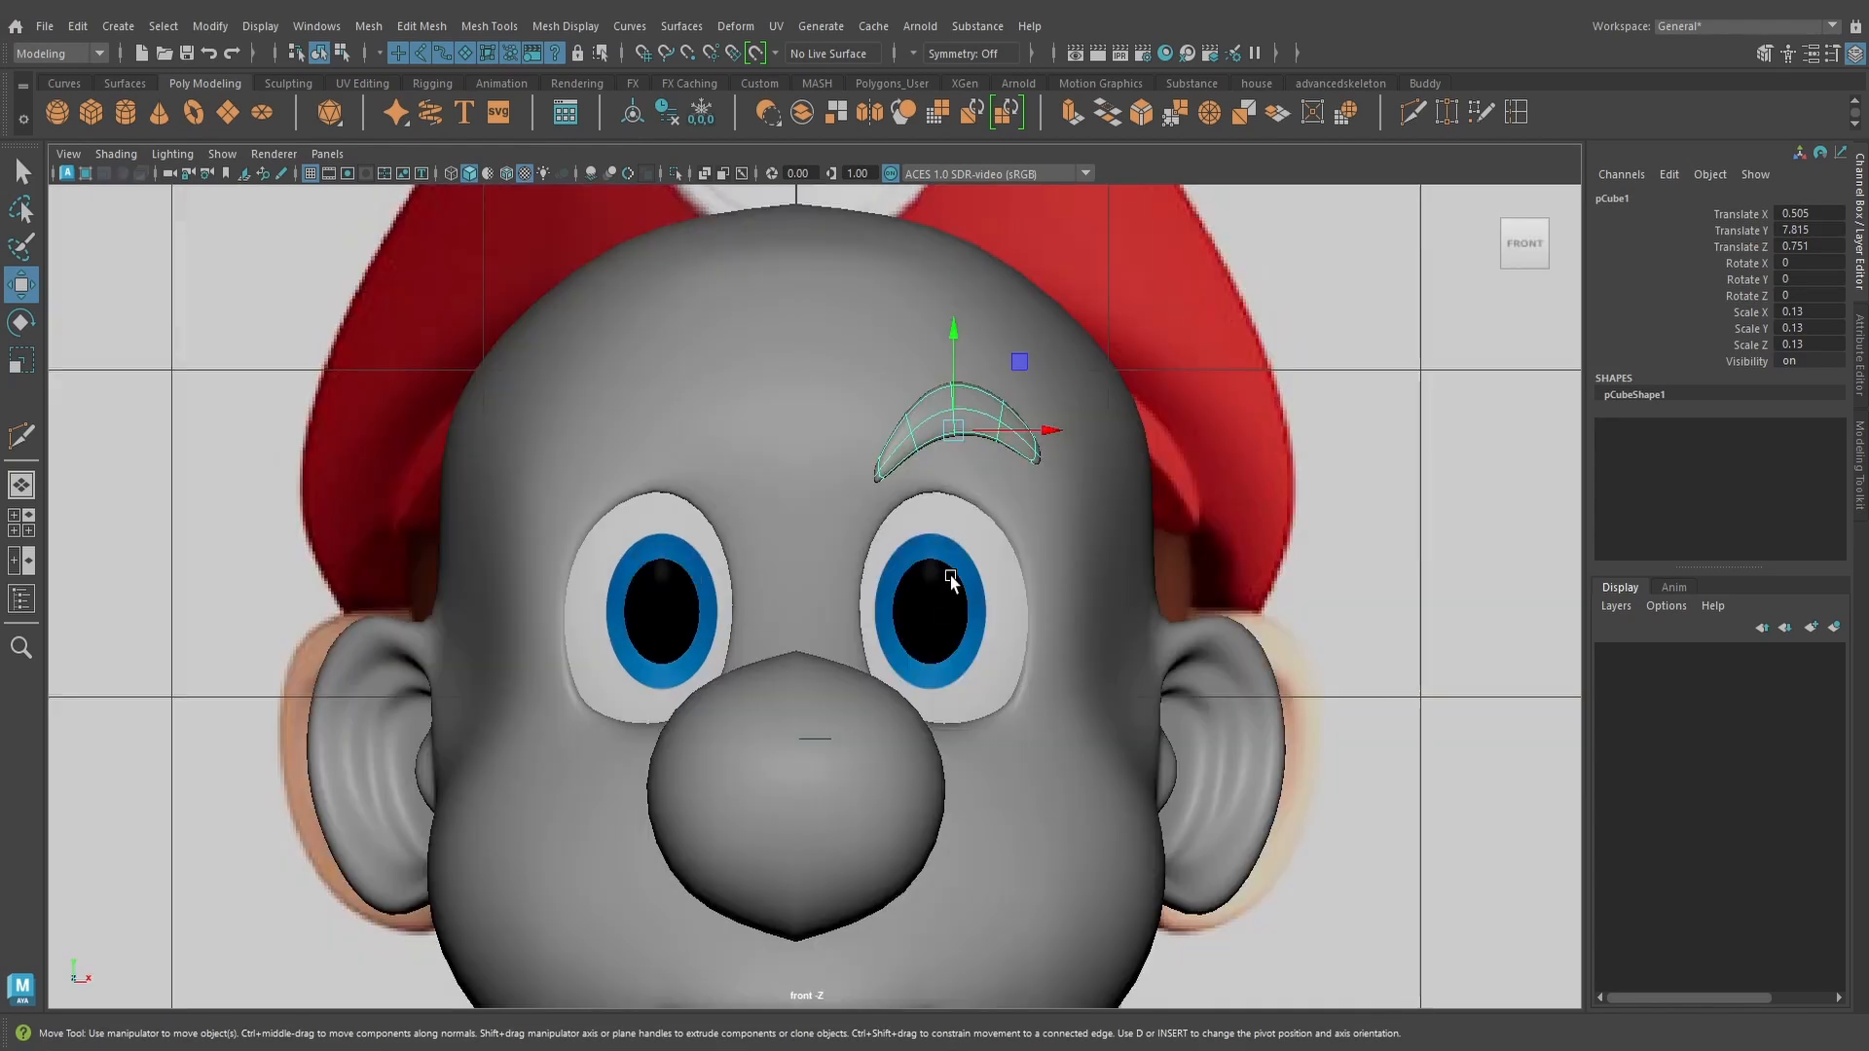
key("4")
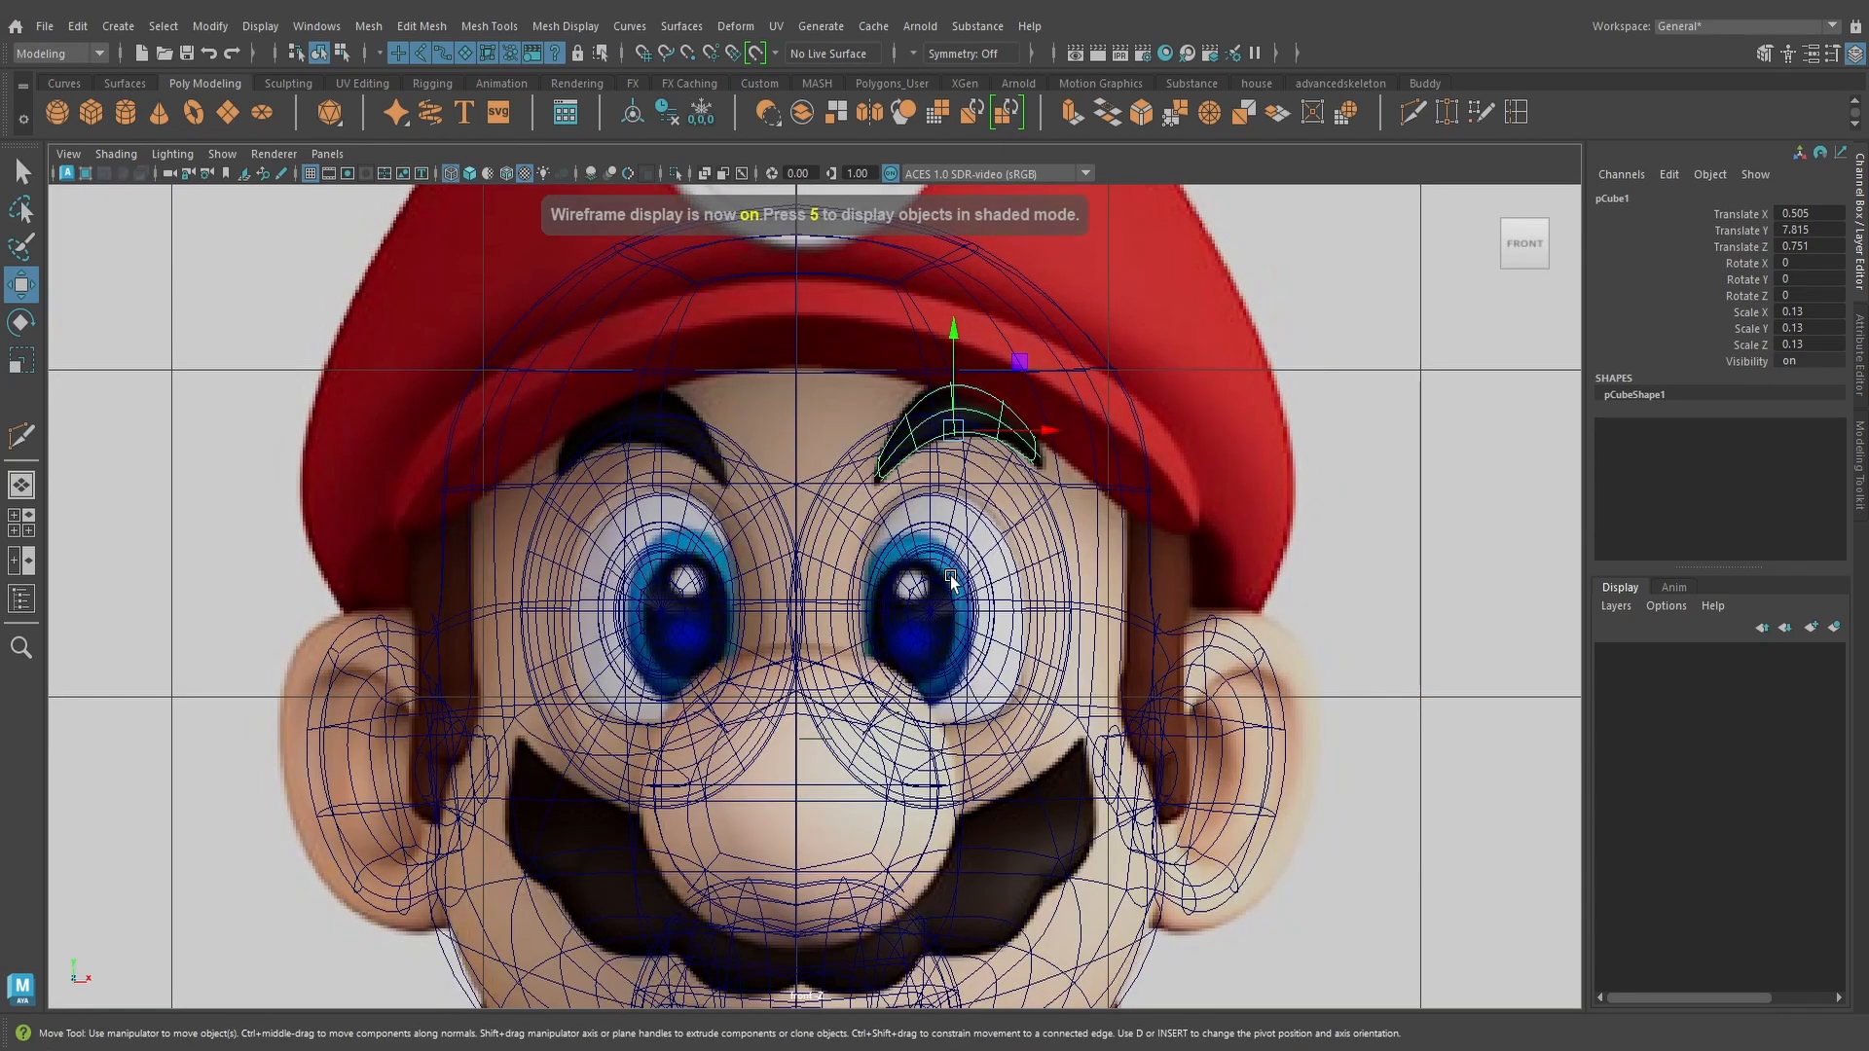
key("d")
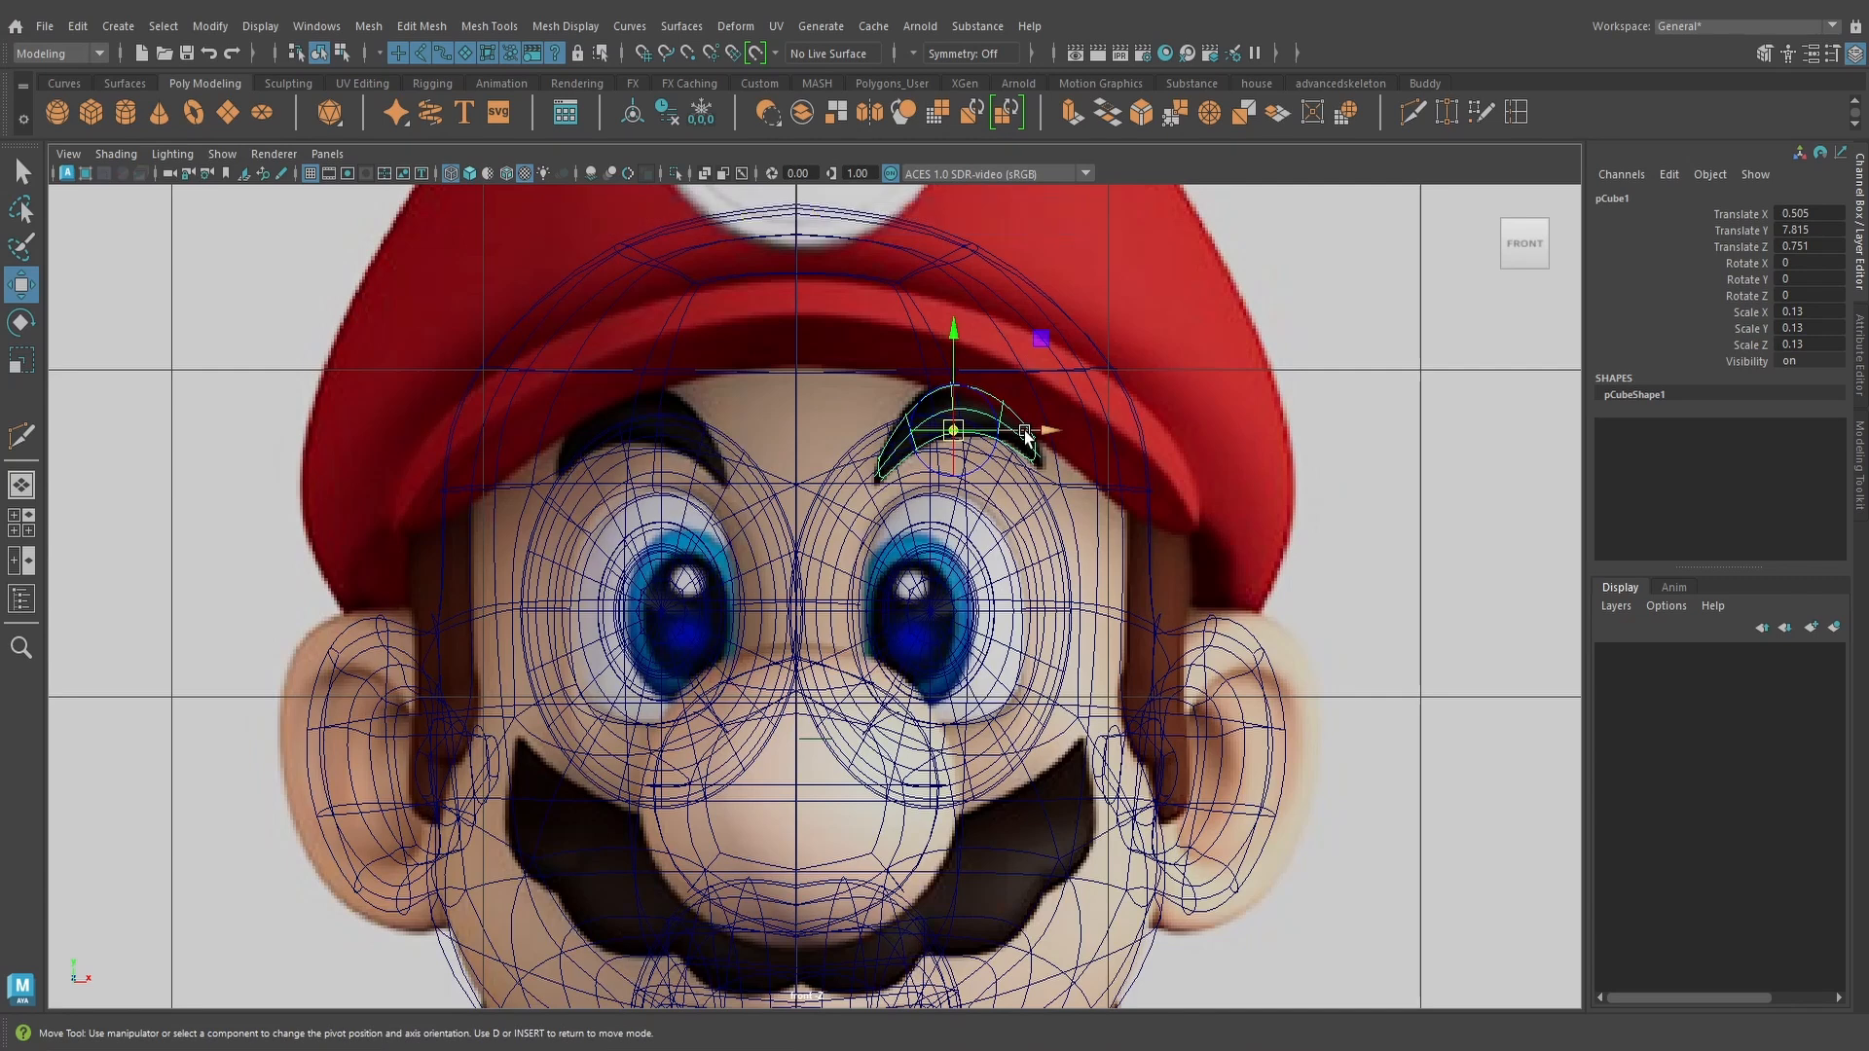
left_click_drag(1027, 437, 921, 379)
key("space")
left_click_drag(933, 429, 962, 527, "alt")
key("6")
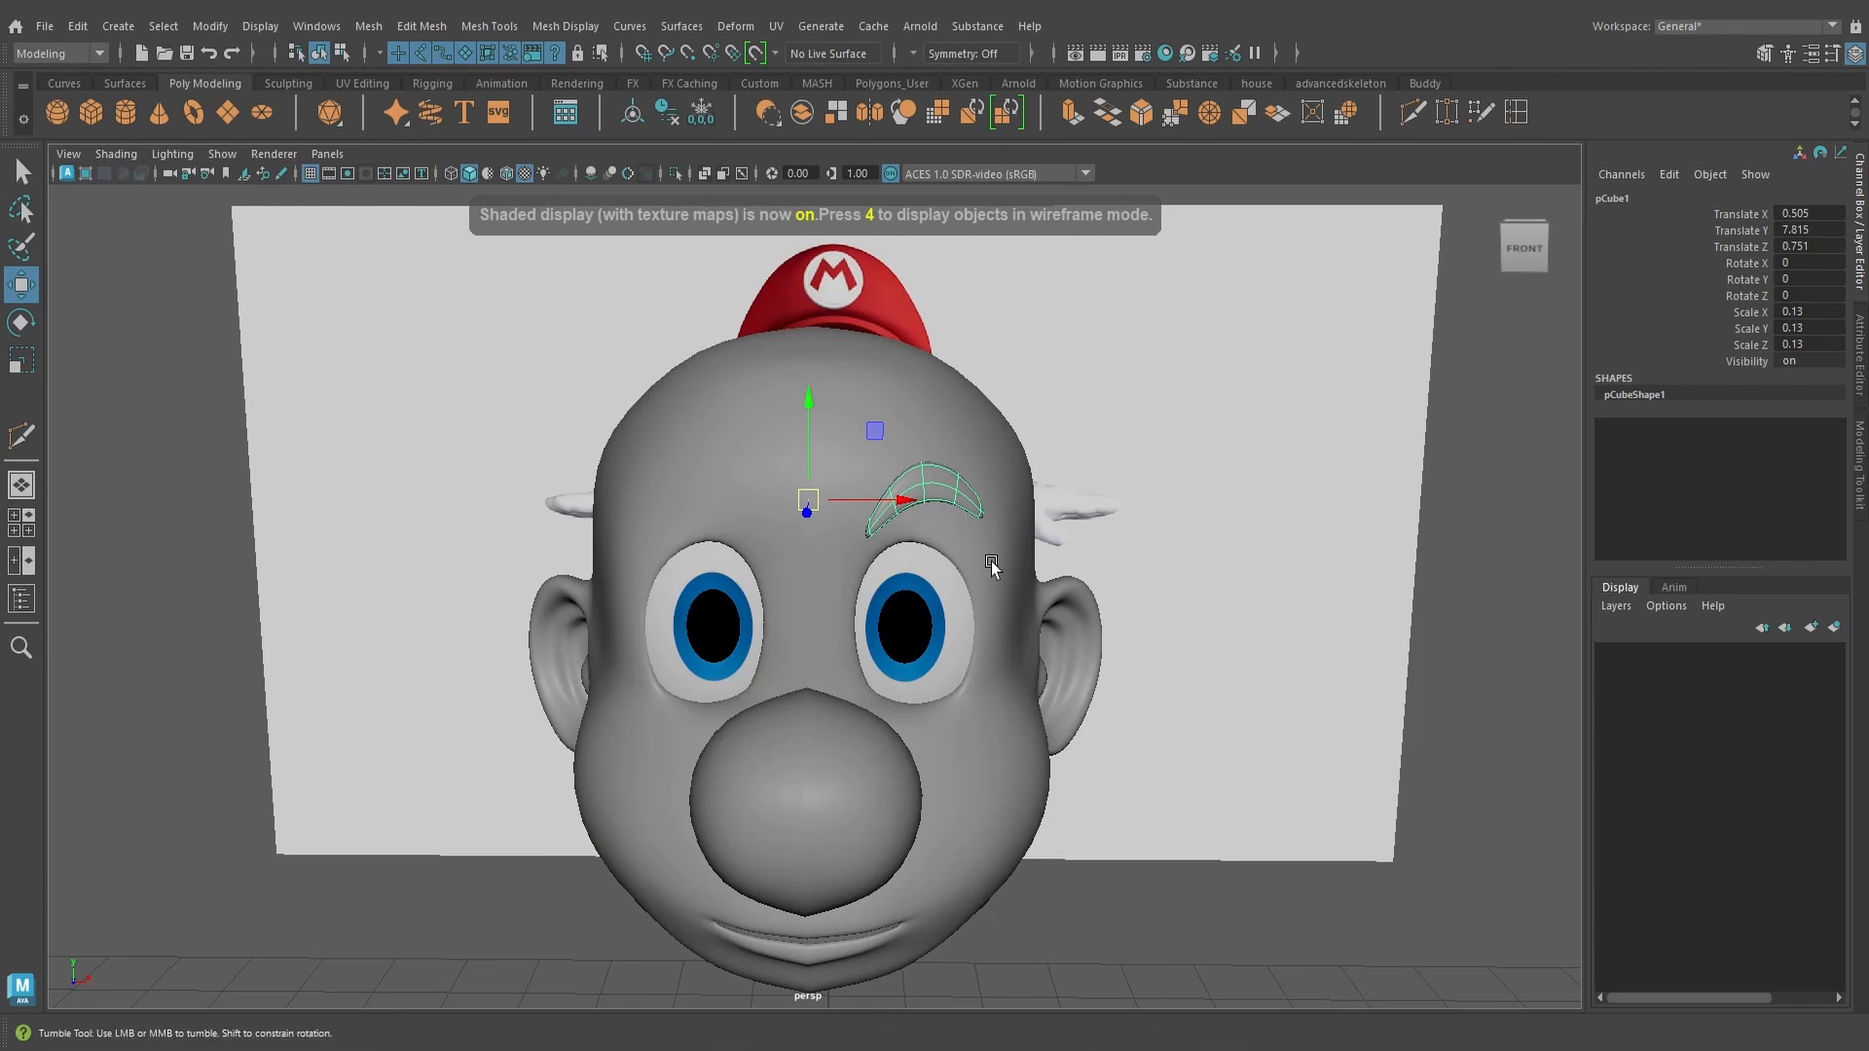
Mirror the eyebrow to the other side with Duplicate Special, using one copy at Scale X -1, and deselect it
left_click(78, 27)
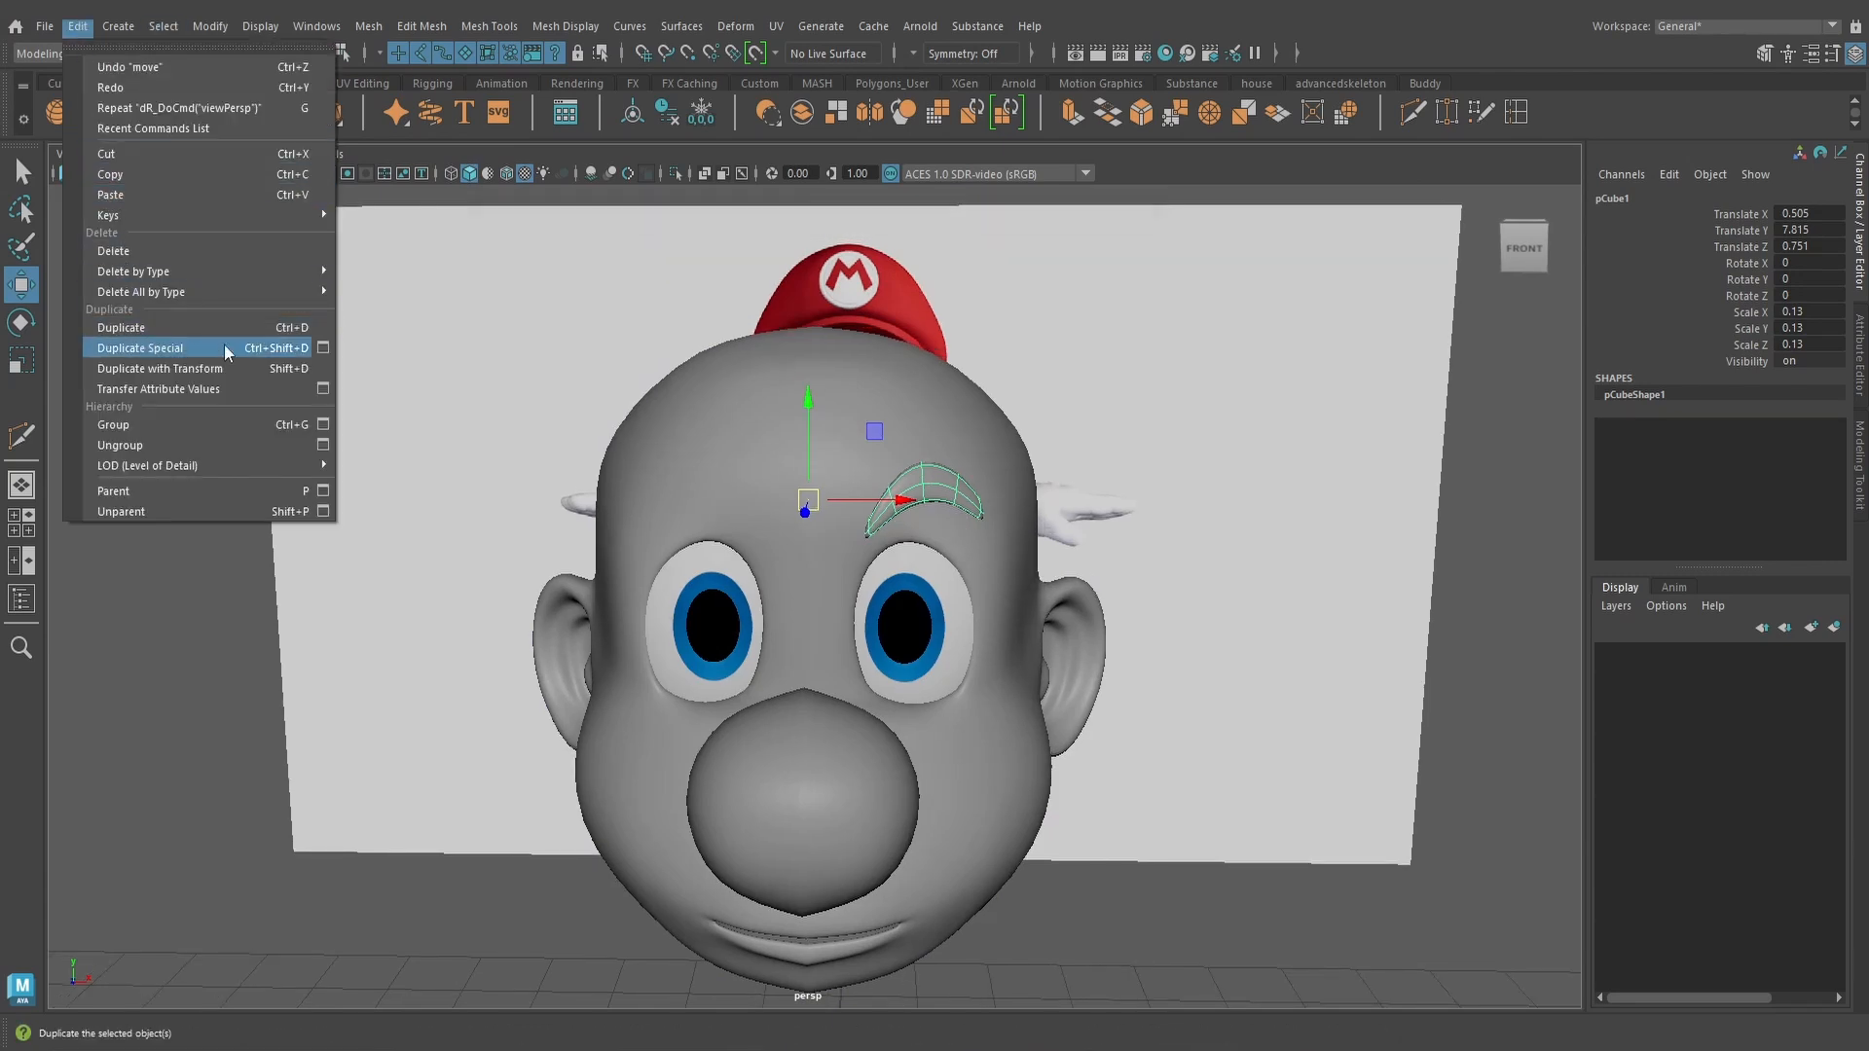
left_click(323, 347)
left_click(209, 153)
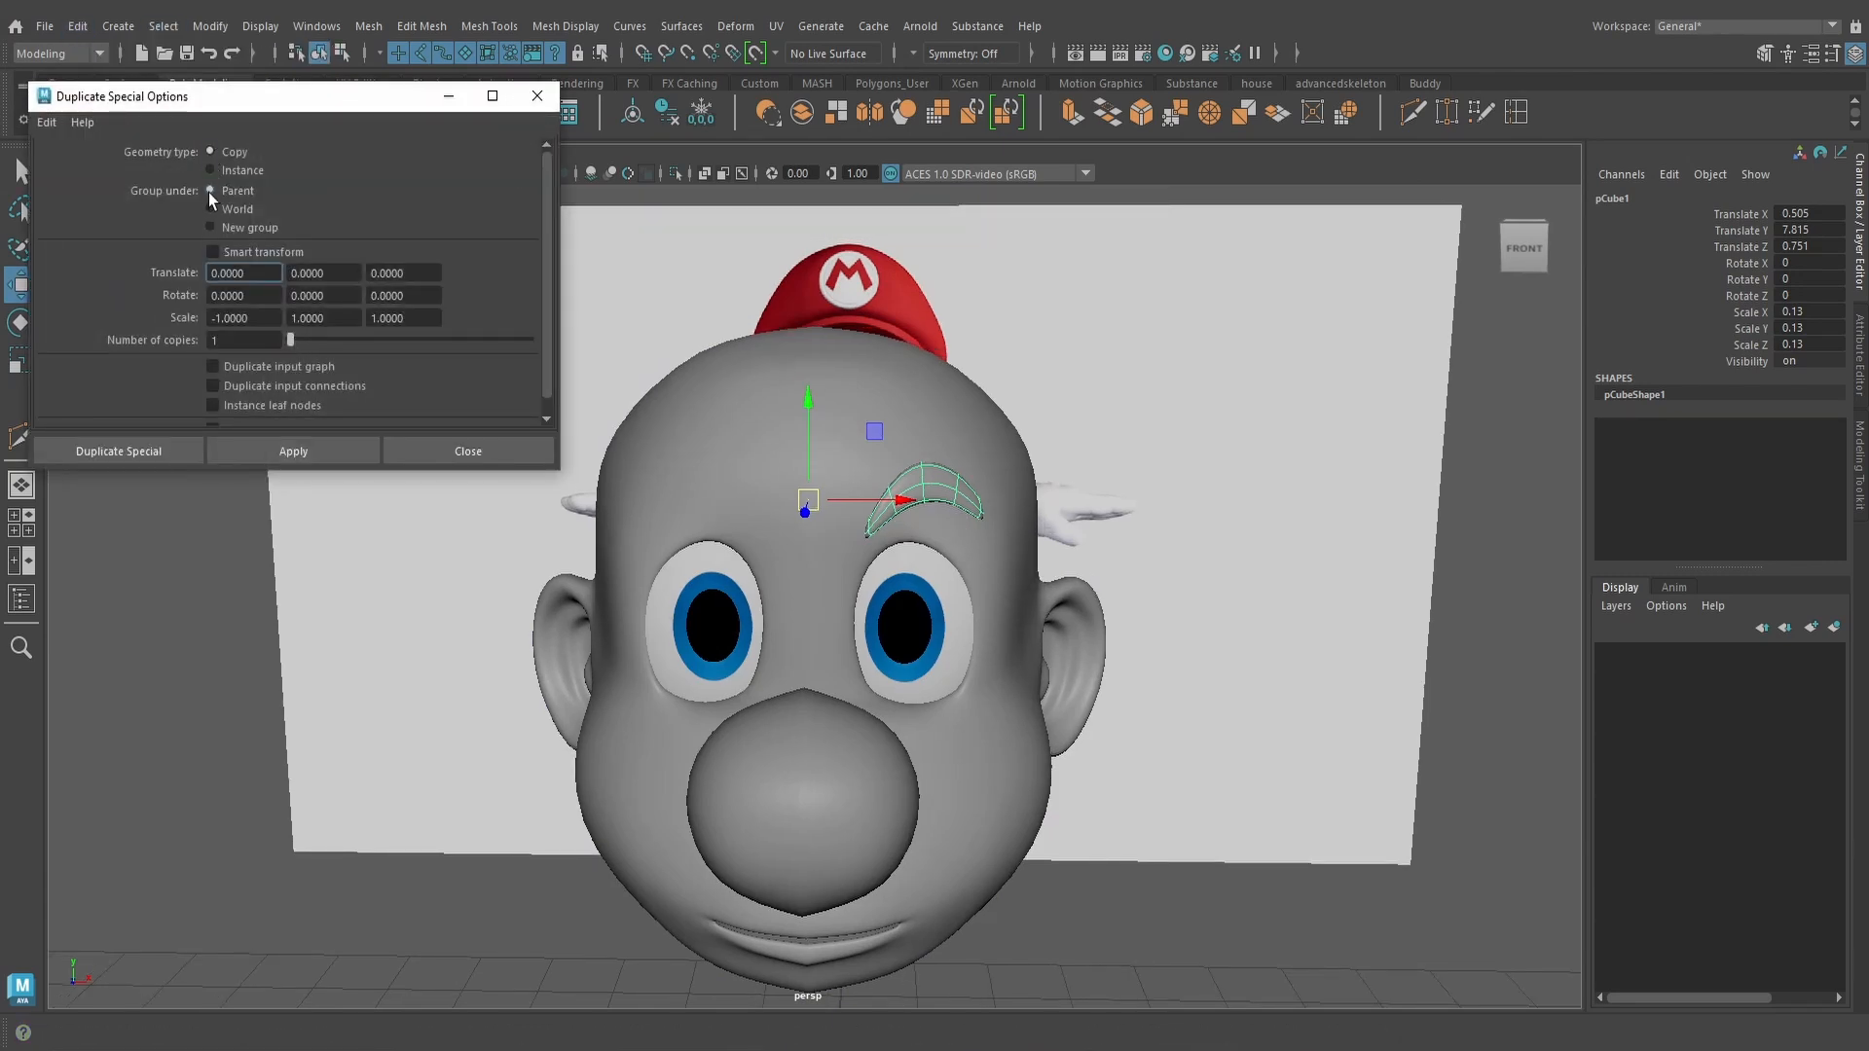
left_click(141, 452)
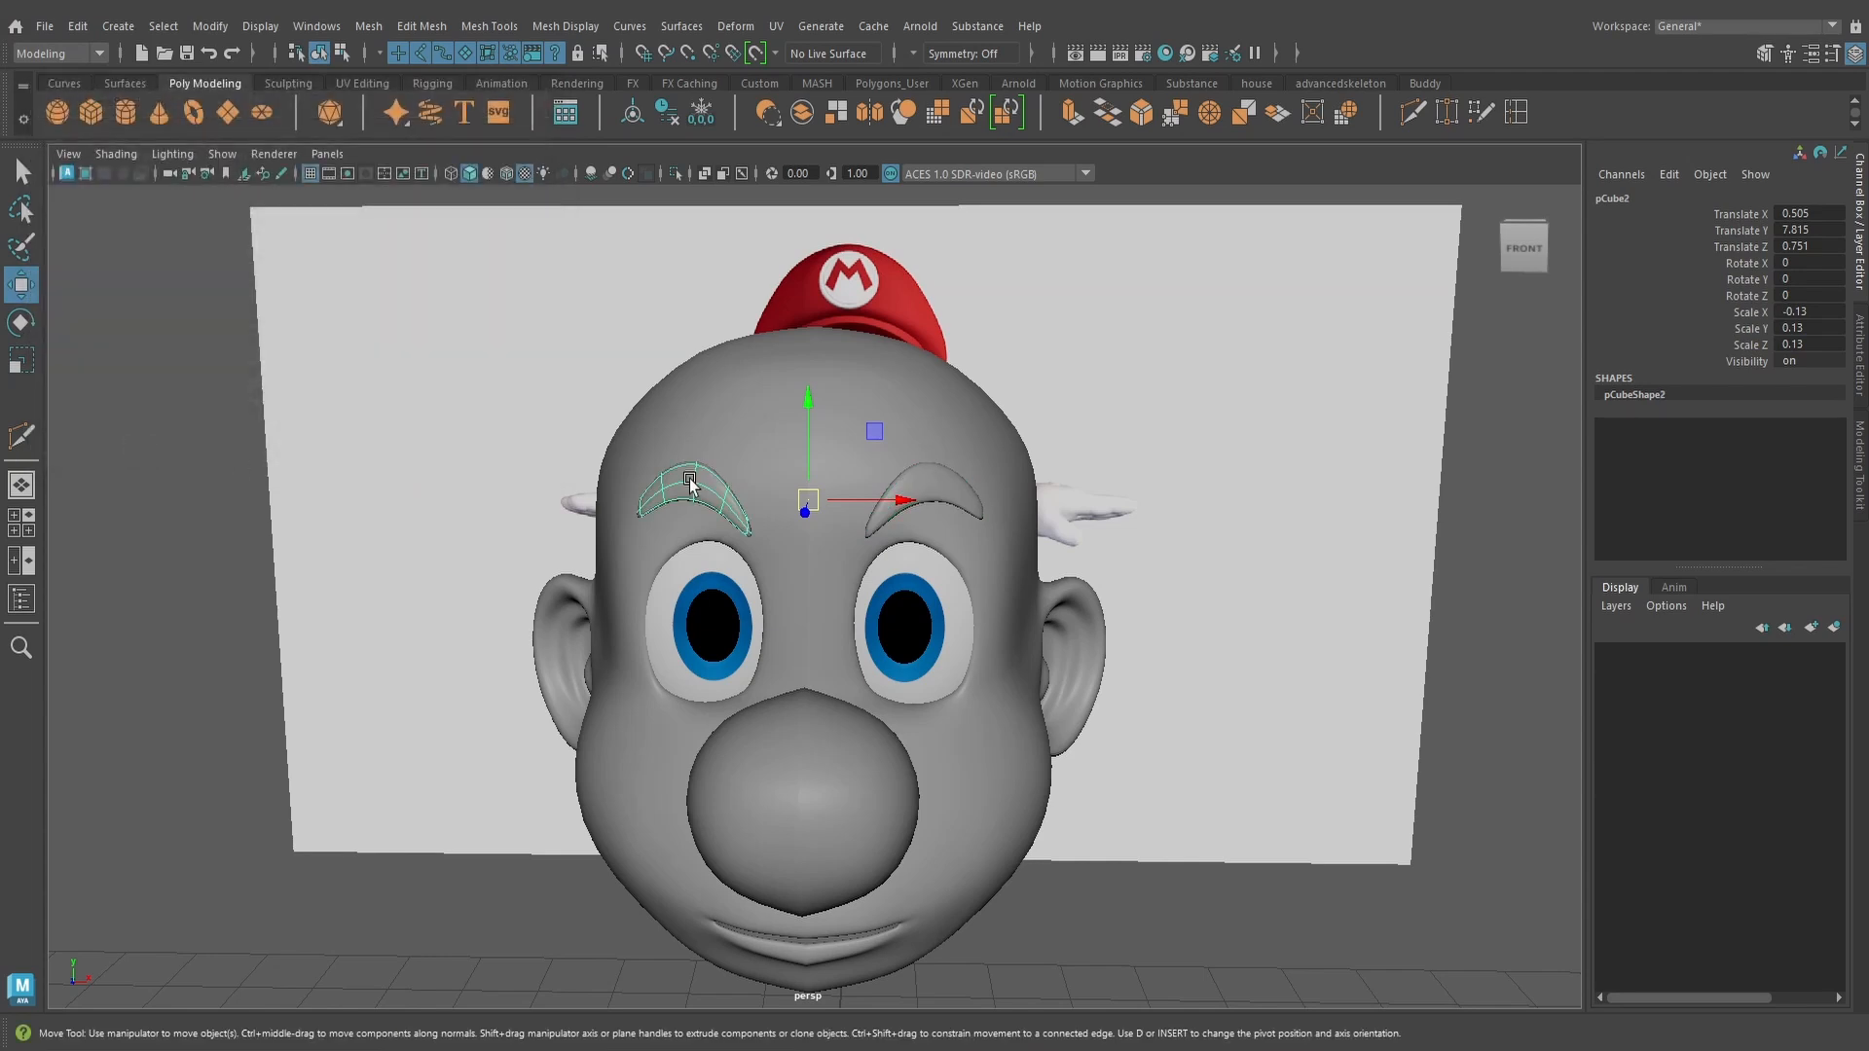
left_click(237, 558)
left_click_drag(879, 534, 932, 582, "alt")
scroll(818, 484, "down", 5)
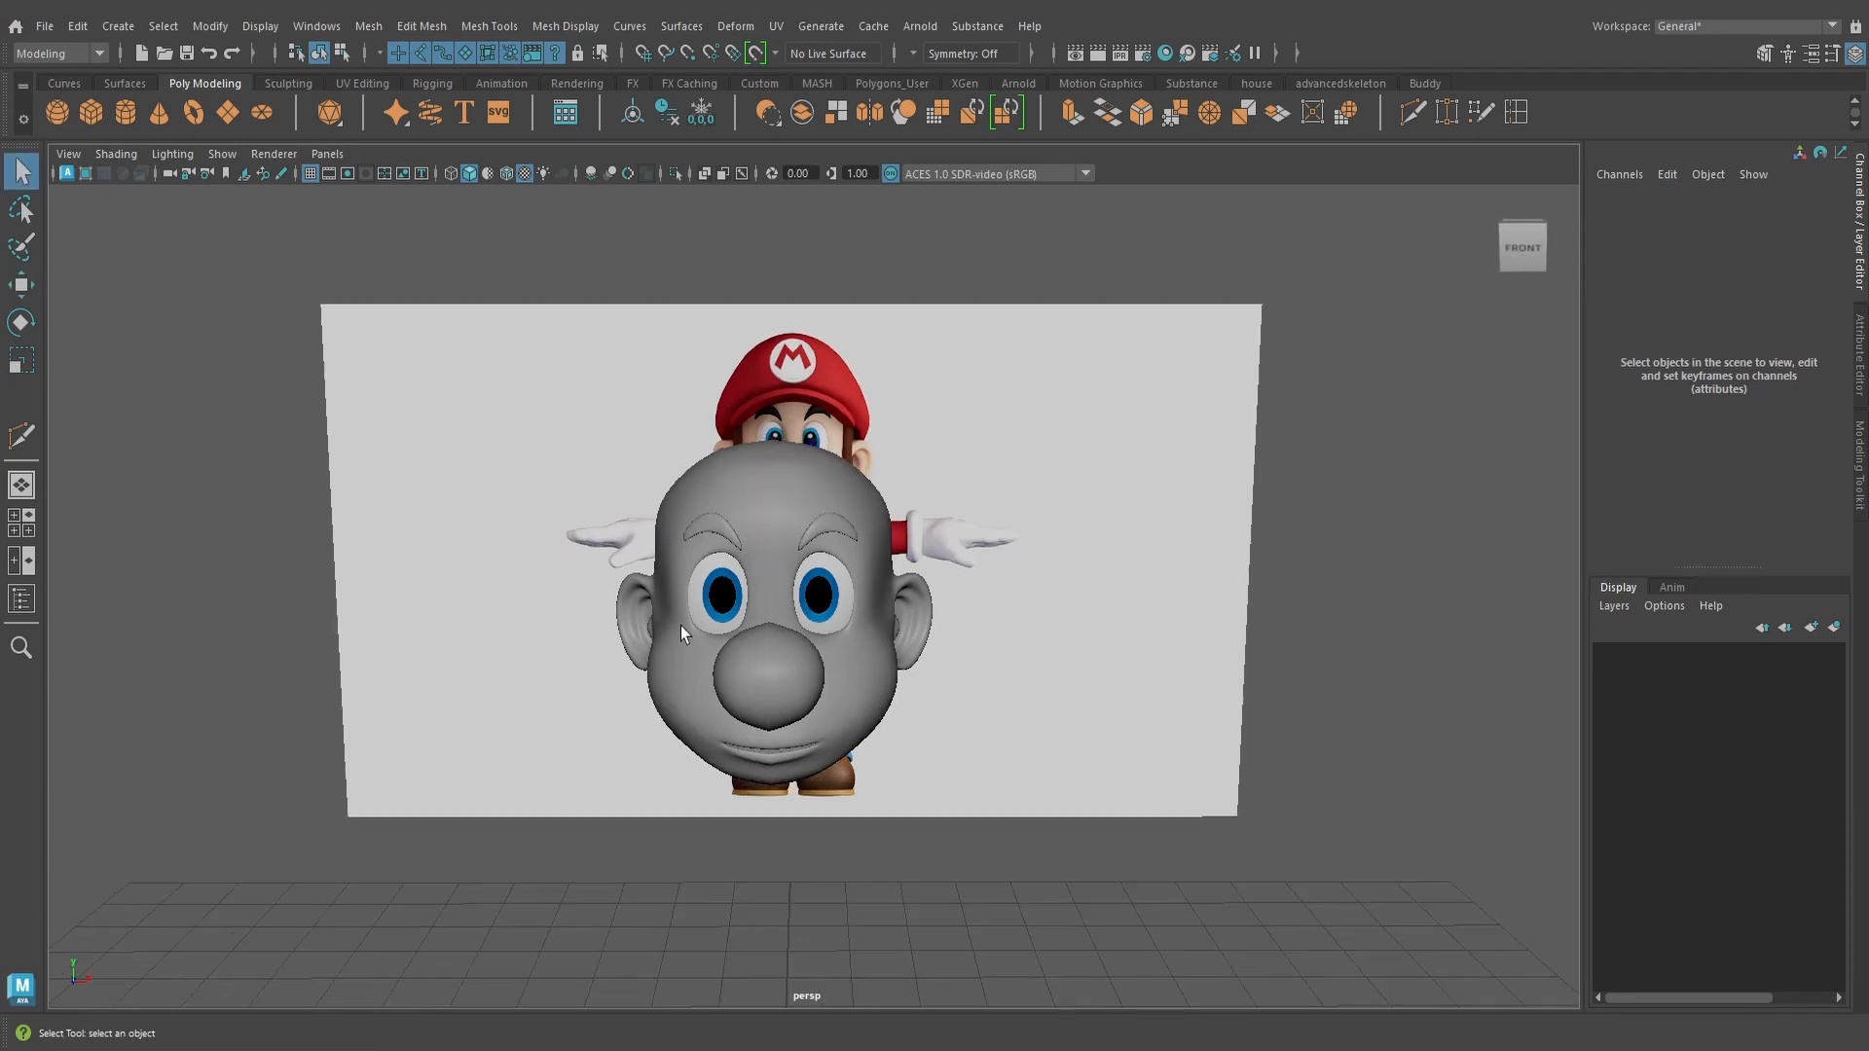
Turn off the head's smooth preview and insert an edge loop around the eye socket with the Multi-Cut tool
scroll(831, 593, "up", 5)
left_click(946, 579)
scroll(973, 576, "up", 2)
key("1")
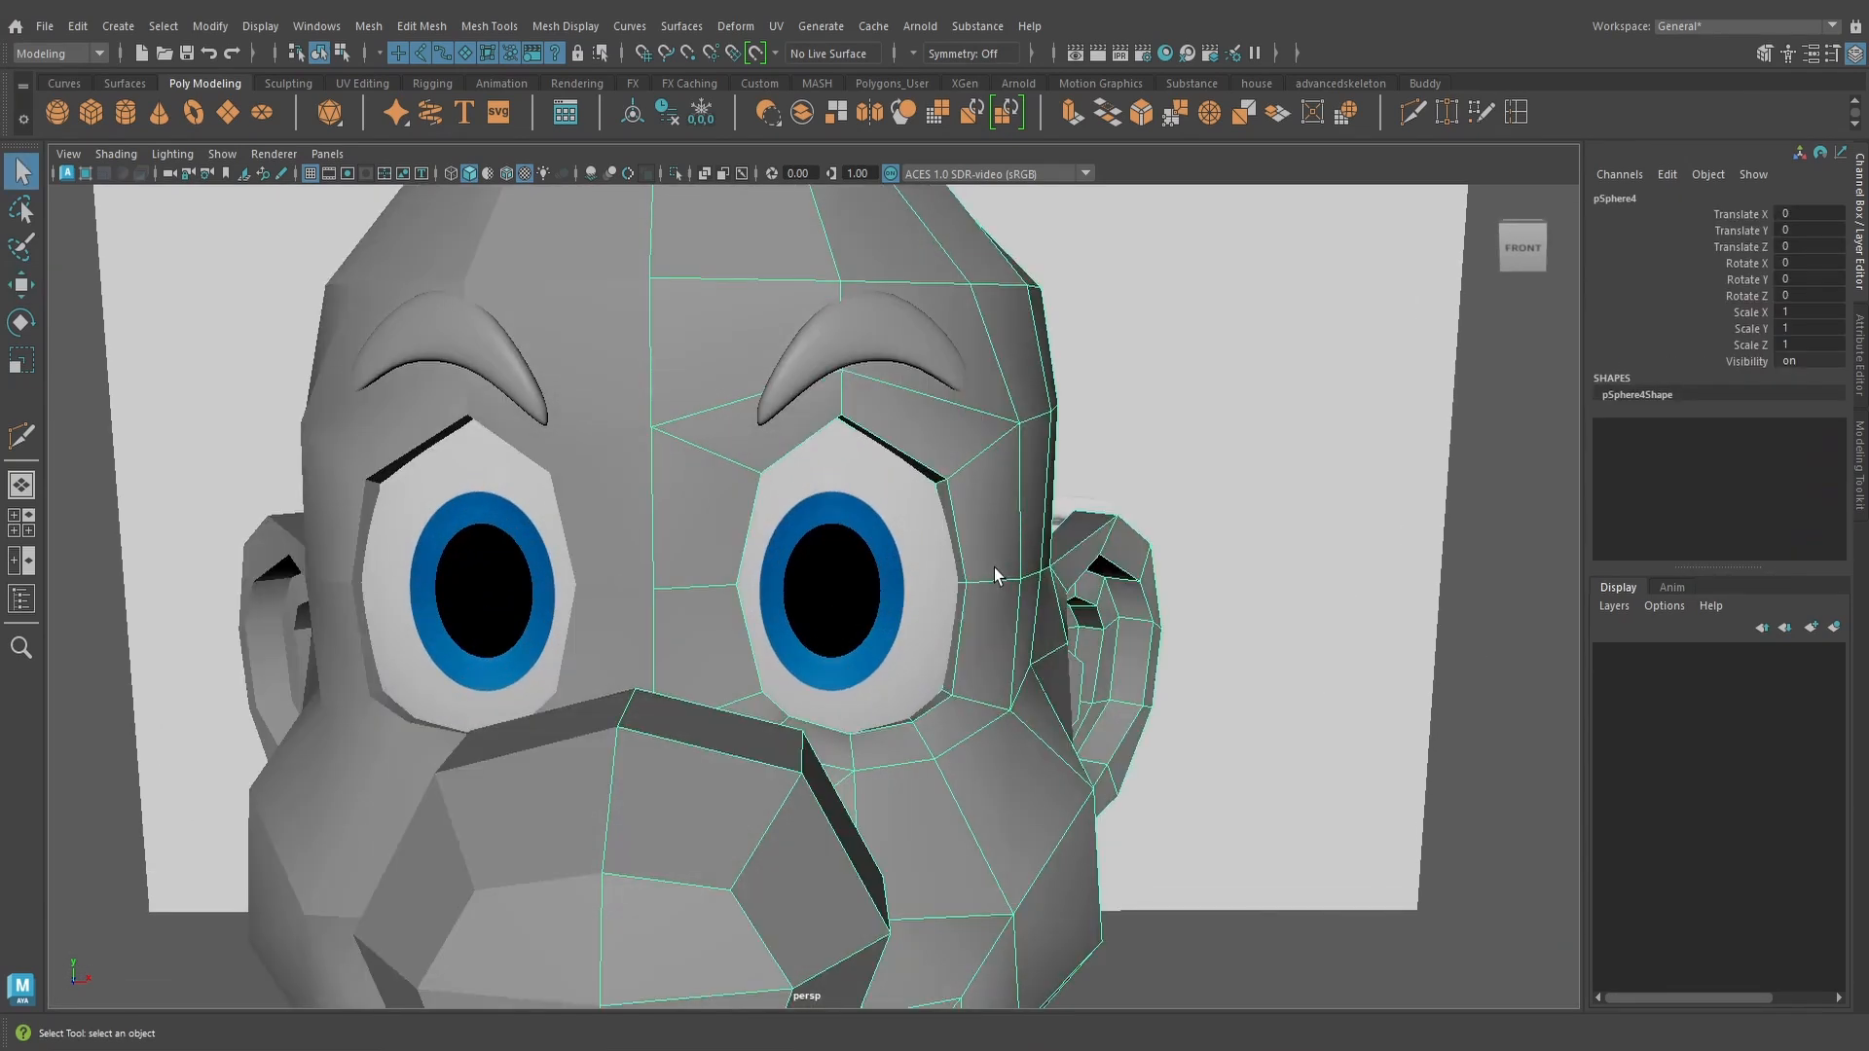
left_click(1413, 112)
scroll(1022, 421, "up", 3)
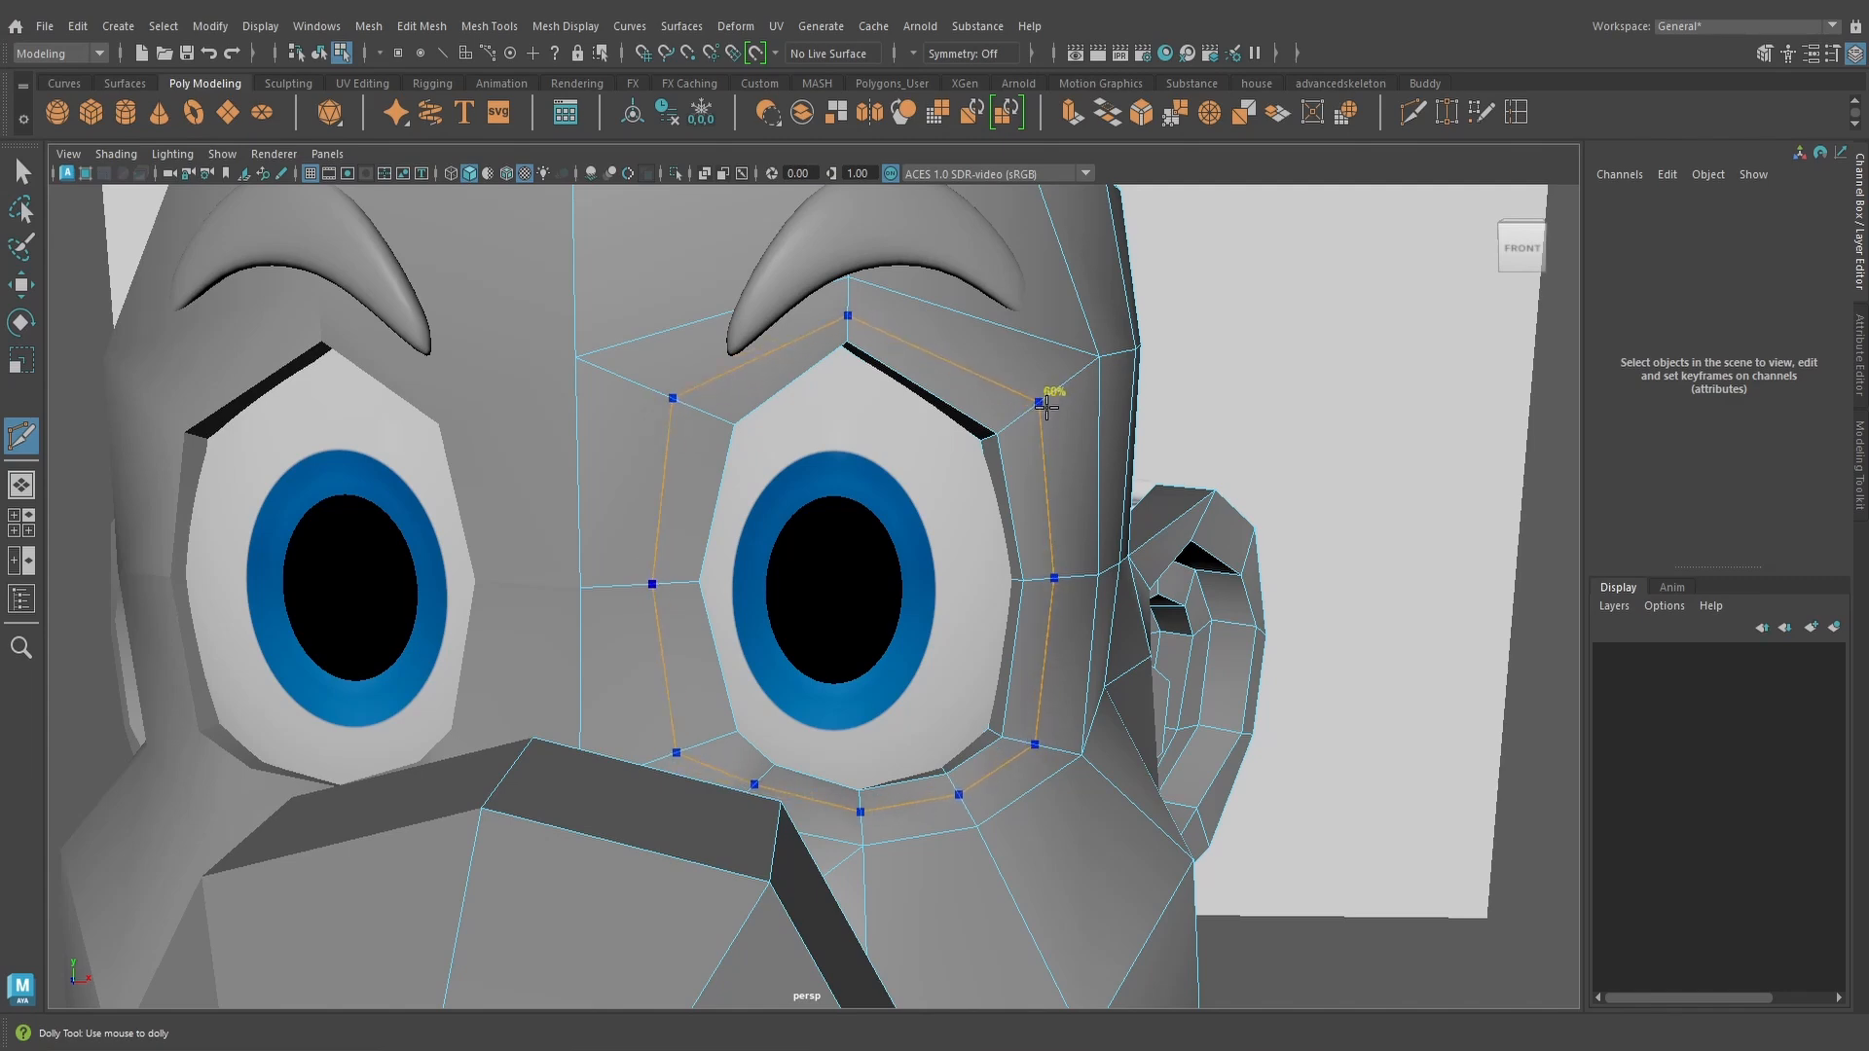
left_click(1055, 400, "ctrl")
left_click_drag(1088, 541, 1061, 424, "alt")
Reposition the new loop's vertices at the upper outer corner and outer side of the eye socket
key("w")
right_click_drag(1070, 418, 1010, 417)
left_click(1042, 411)
left_click_drag(1034, 438, 1006, 435, "alt")
left_click_drag(1013, 318, 922, 535)
left_click_drag(735, 660, 915, 467)
left_click_drag(1046, 382, 1040, 392)
left_click_drag(963, 473, 1022, 498, "alt")
left_click_drag(1078, 389, 1052, 521)
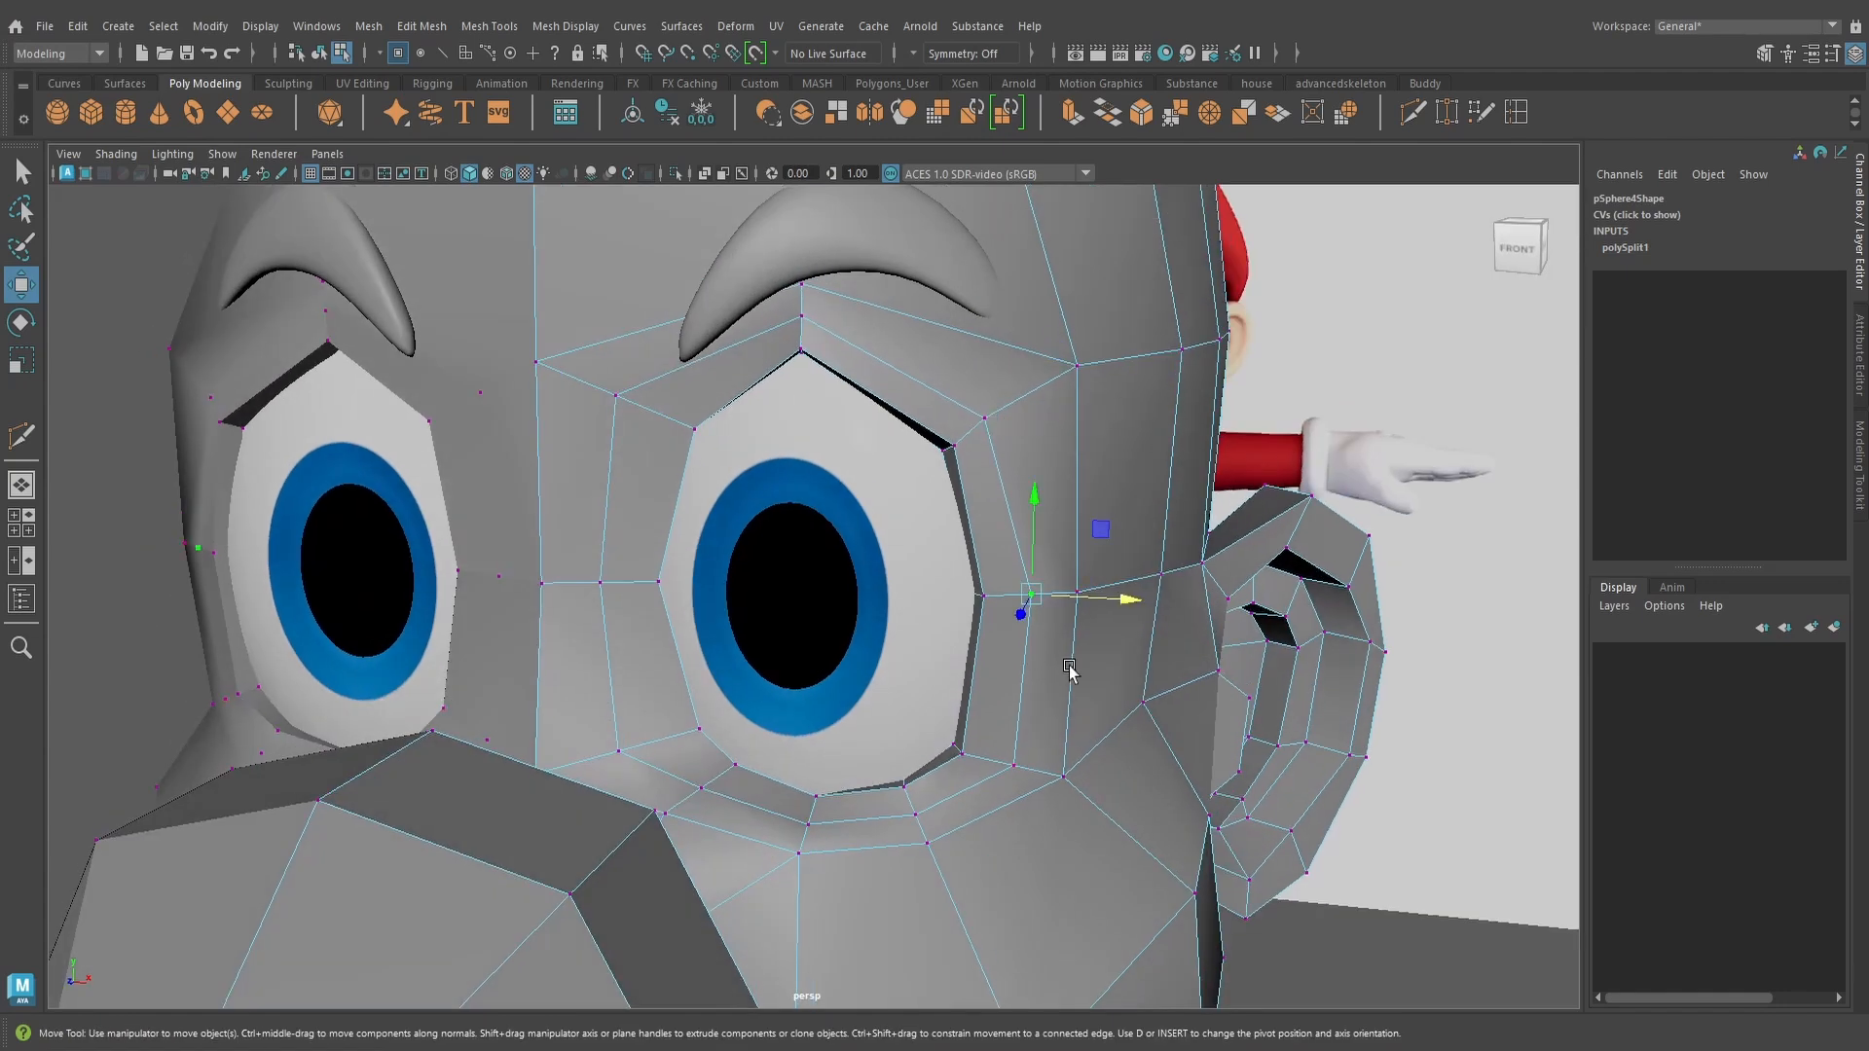
Adjust the new loop's lower outer vertex and examine the lower eye socket from the side
mouse_move(1069, 671)
left_mouse_down("alt")
mouse_move(1084, 798)
mouse_move(1052, 639)
mouse_move(1044, 669)
left_mouse_up("alt")
left_click(1030, 743)
left_click_drag(1030, 745, 1091, 803, "alt")
left_click_drag(1086, 805, 972, 898, "alt")
left_click_drag(1013, 845, 656, 662, "alt")
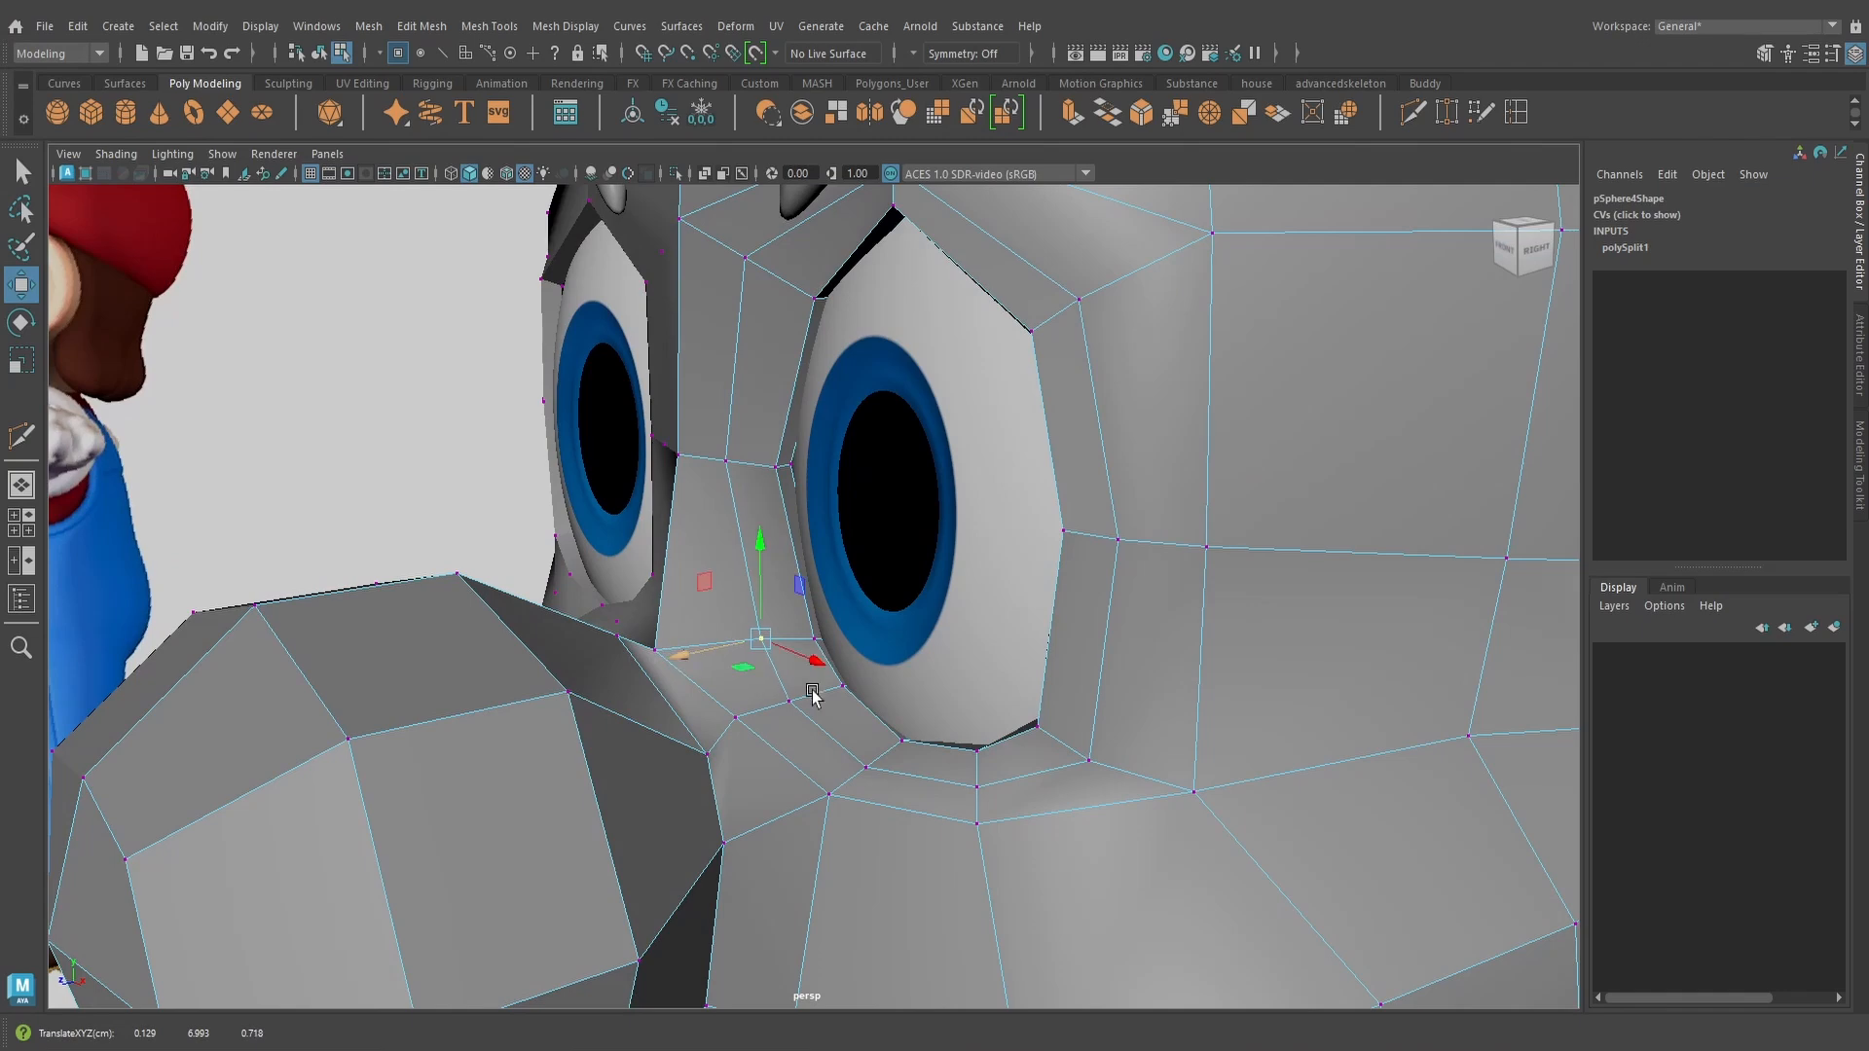
Adjust the height and depth of the new loop's vertices under the eye, near the nose
left_click_drag(812, 692, 983, 764, "alt")
left_click(864, 715)
left_click_drag(864, 715, 772, 745, "alt")
left_click_drag(772, 744, 951, 784, "alt")
left_click(942, 774)
left_click_drag(813, 826, 824, 823)
left_click_drag(974, 793, 876, 722, "alt")
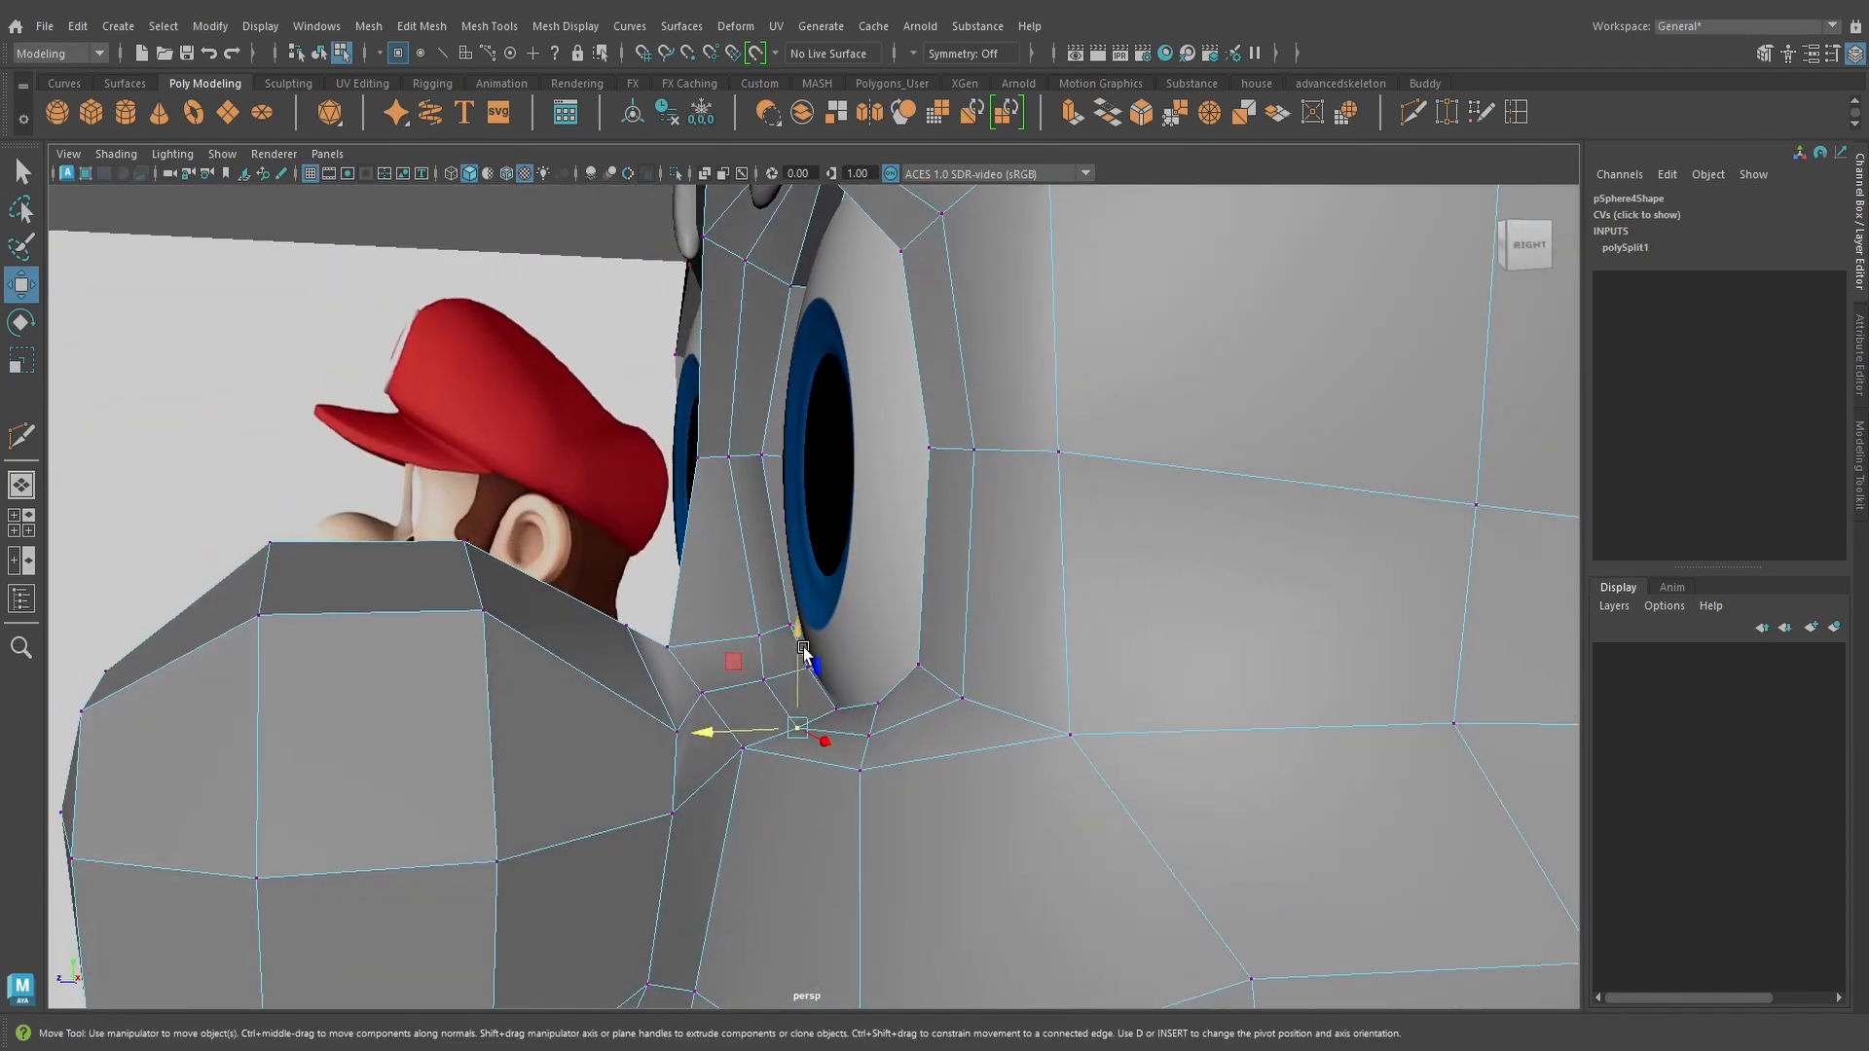
left_click_drag(803, 647, 765, 596)
left_click(767, 682)
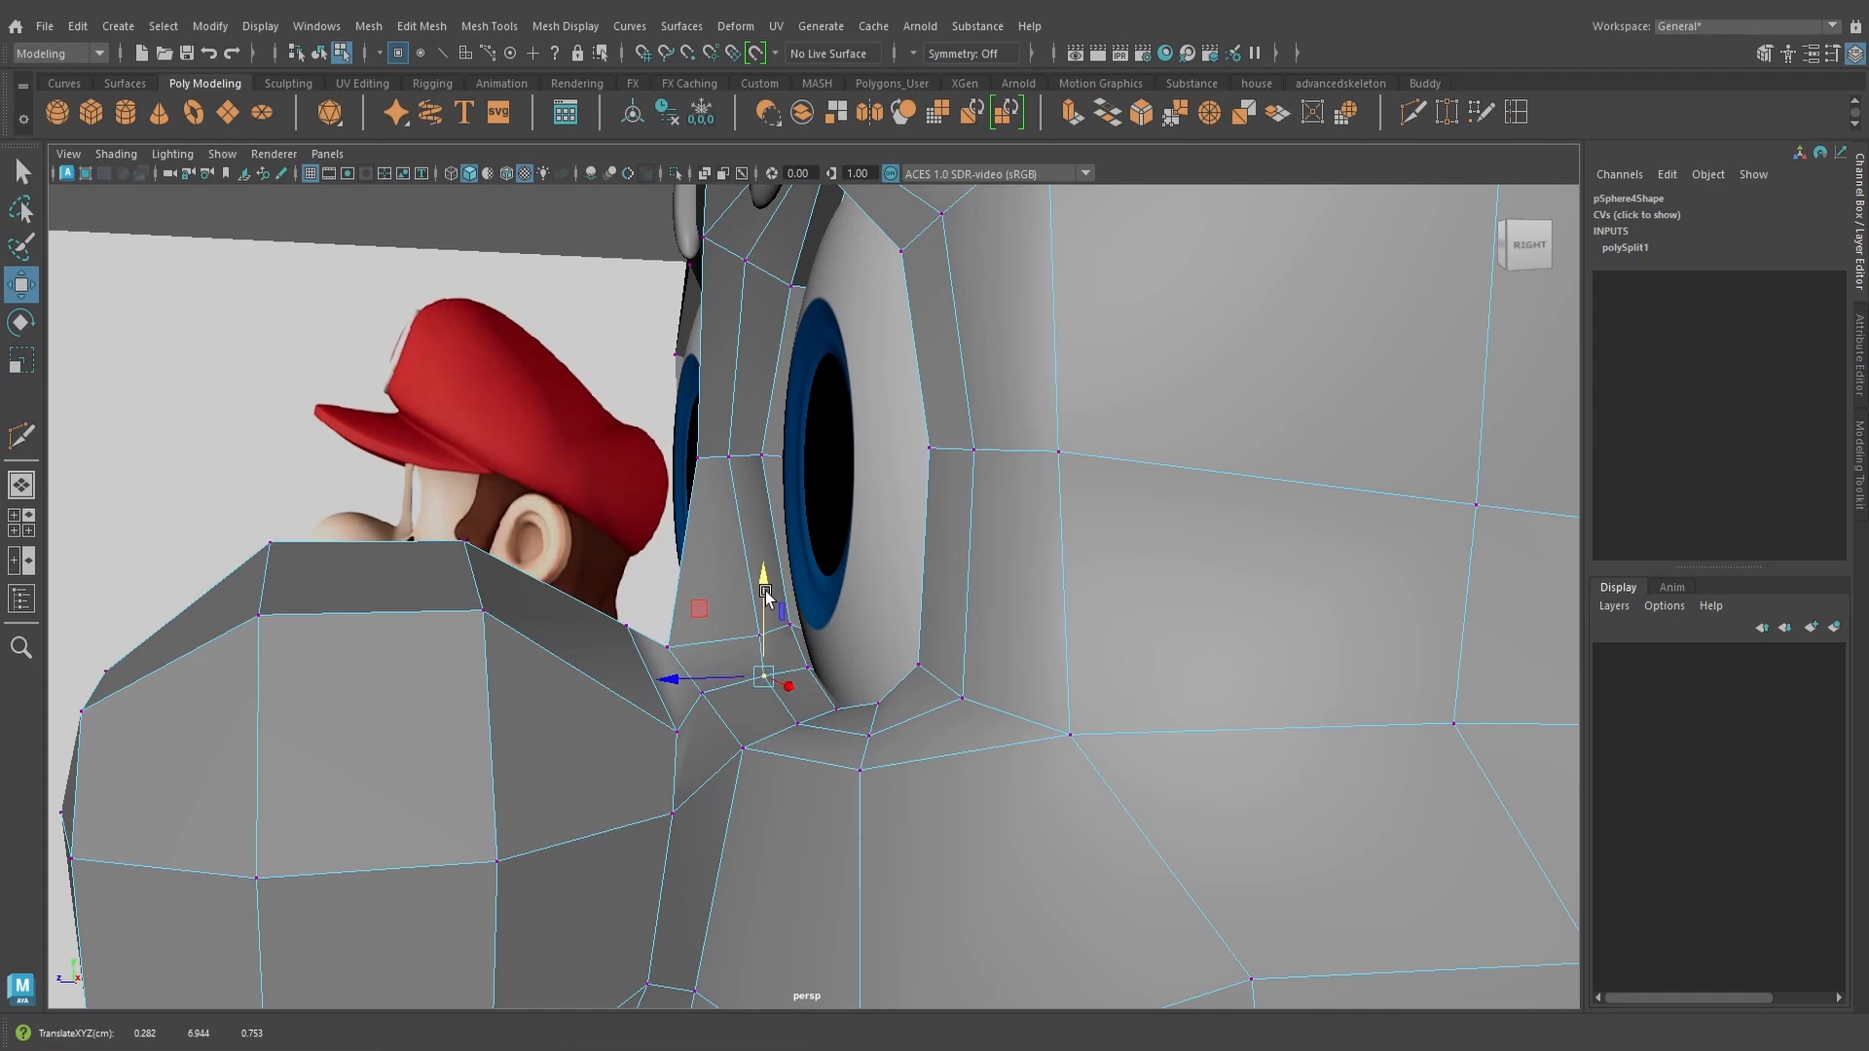
Shift the new loop's vertex on the inner side of the eye socket toward the eye
left_click(578, 237)
left_click_drag(747, 467, 790, 566, "alt")
left_click(753, 633)
left_click_drag(752, 633, 920, 643, "alt")
left_click_drag(887, 665, 902, 666)
left_click_drag(902, 666, 918, 645, "alt")
left_click_drag(869, 504, 881, 507)
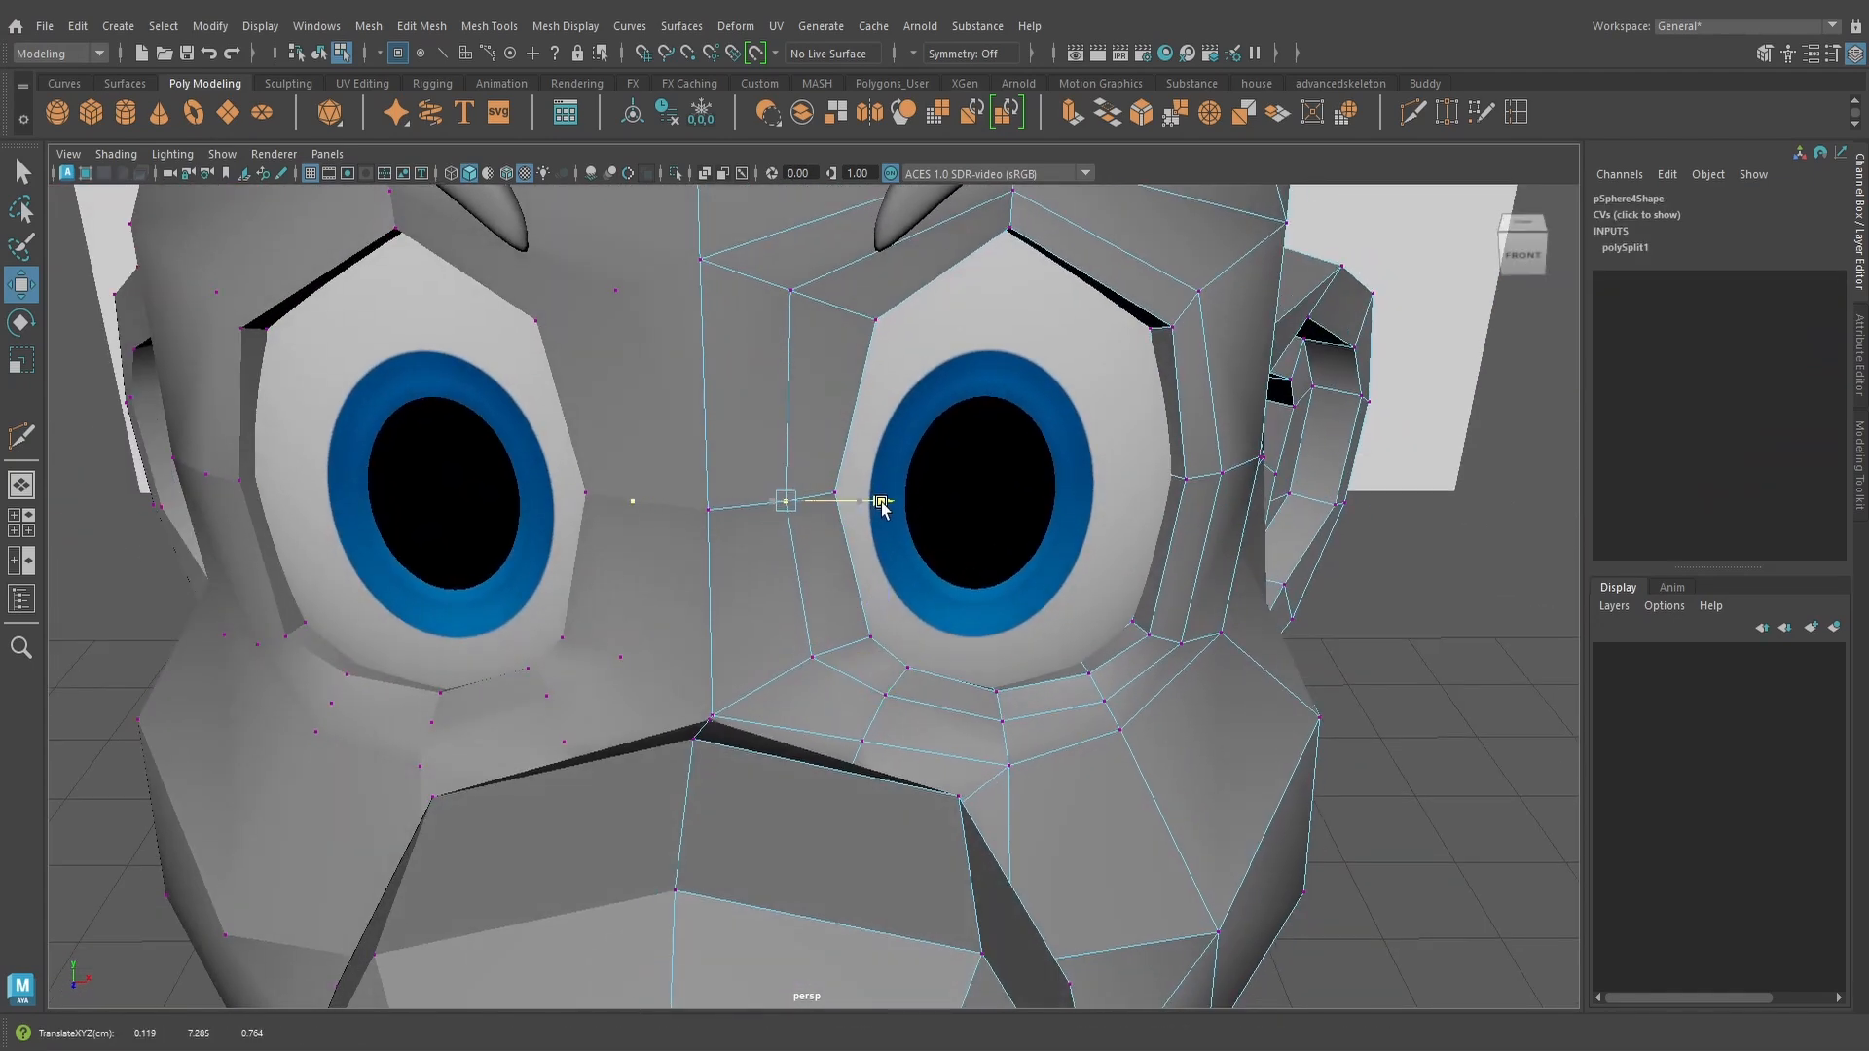
Move the new loop's vertex at the lower inner corner of the eye socket toward the eye and adjust its depth
left_click(815, 657)
mouse_move(906, 658)
left_mouse_down()
mouse_move(931, 597)
mouse_move(920, 655)
left_mouse_up()
left_click_drag(901, 606, 912, 601, "alt")
middle_click_drag(912, 600, 931, 709, "alt")
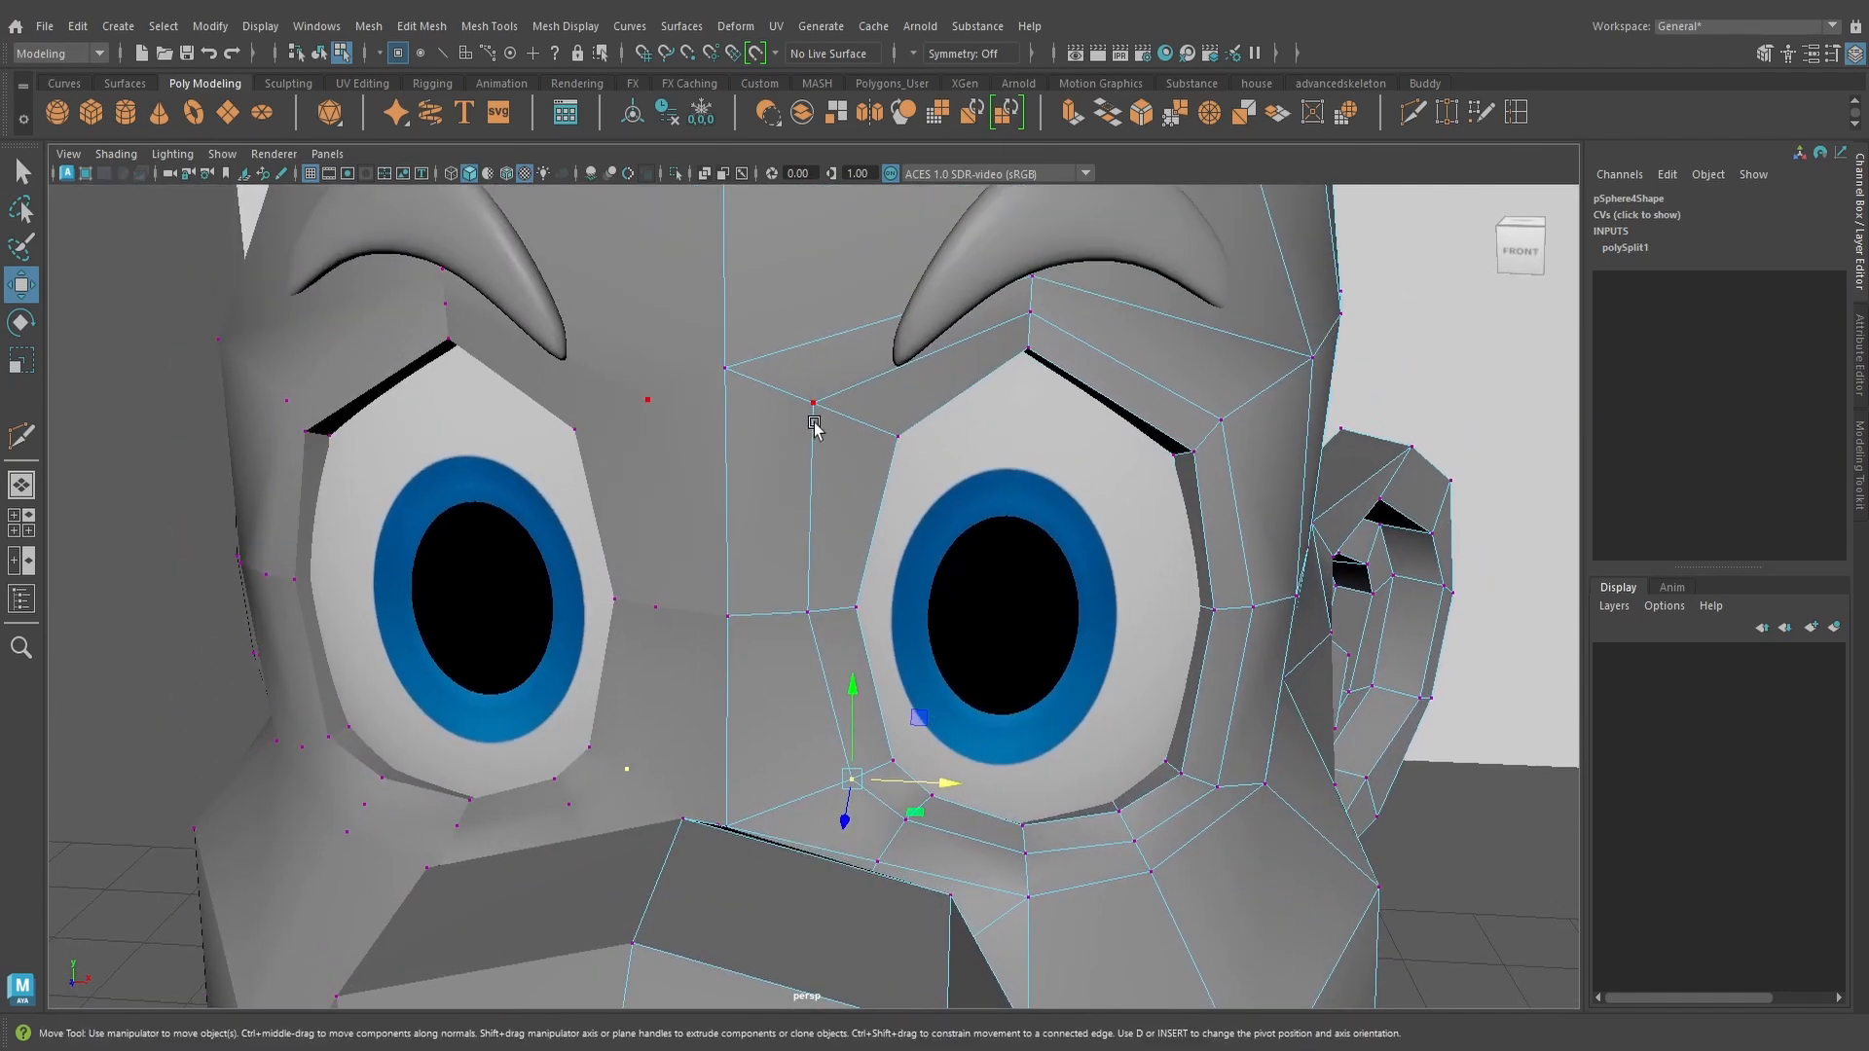
left_click_drag(827, 327, 953, 448, "alt")
left_click(895, 743)
left_click_drag(897, 741, 993, 668, "alt")
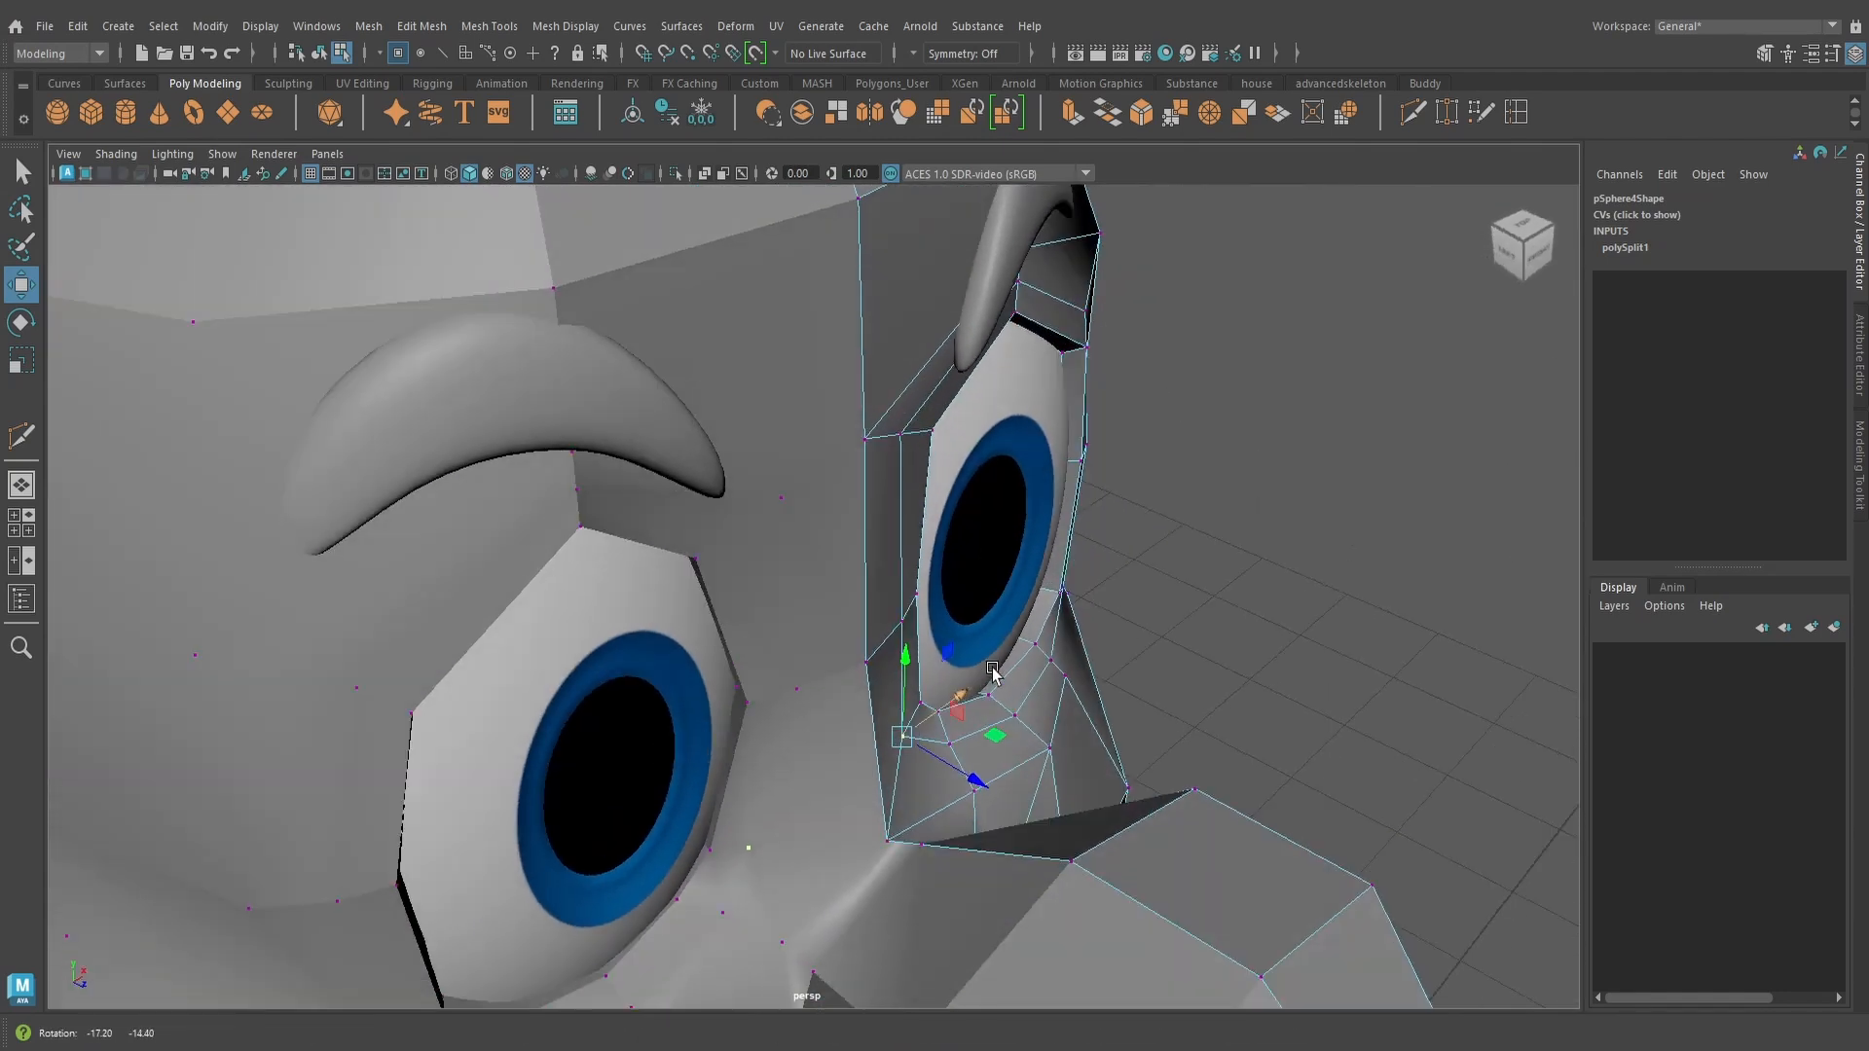
left_click_drag(974, 781, 970, 781)
Shift the new loop's vertex at the upper inner corner of the eye socket toward the eye and fine-tune its height
left_click_drag(967, 774, 846, 588, "alt")
left_click(857, 400)
left_click_drag(941, 397, 958, 397)
left_click_drag(929, 366, 881, 322, "alt")
left_click_drag(867, 294, 867, 292)
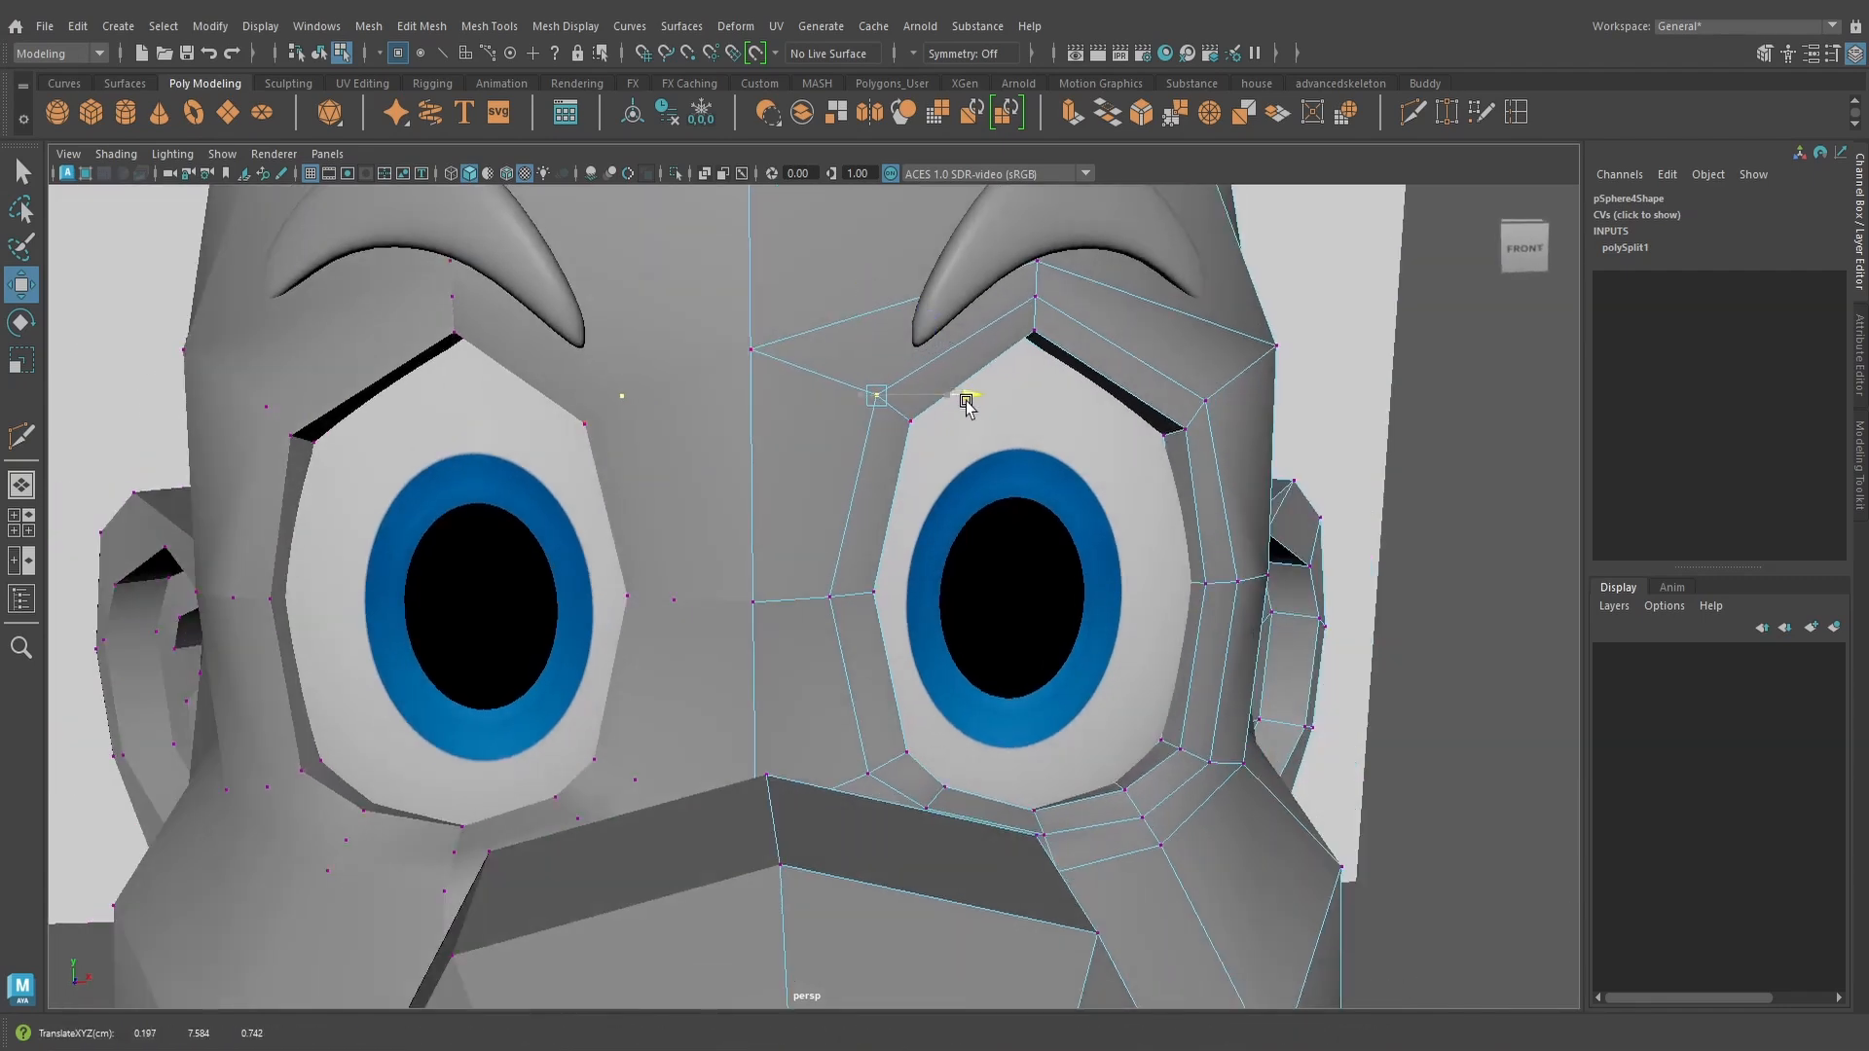
left_click_drag(966, 400, 966, 401)
left_click_drag(970, 409, 923, 391, "alt")
left_click_drag(854, 290, 854, 295)
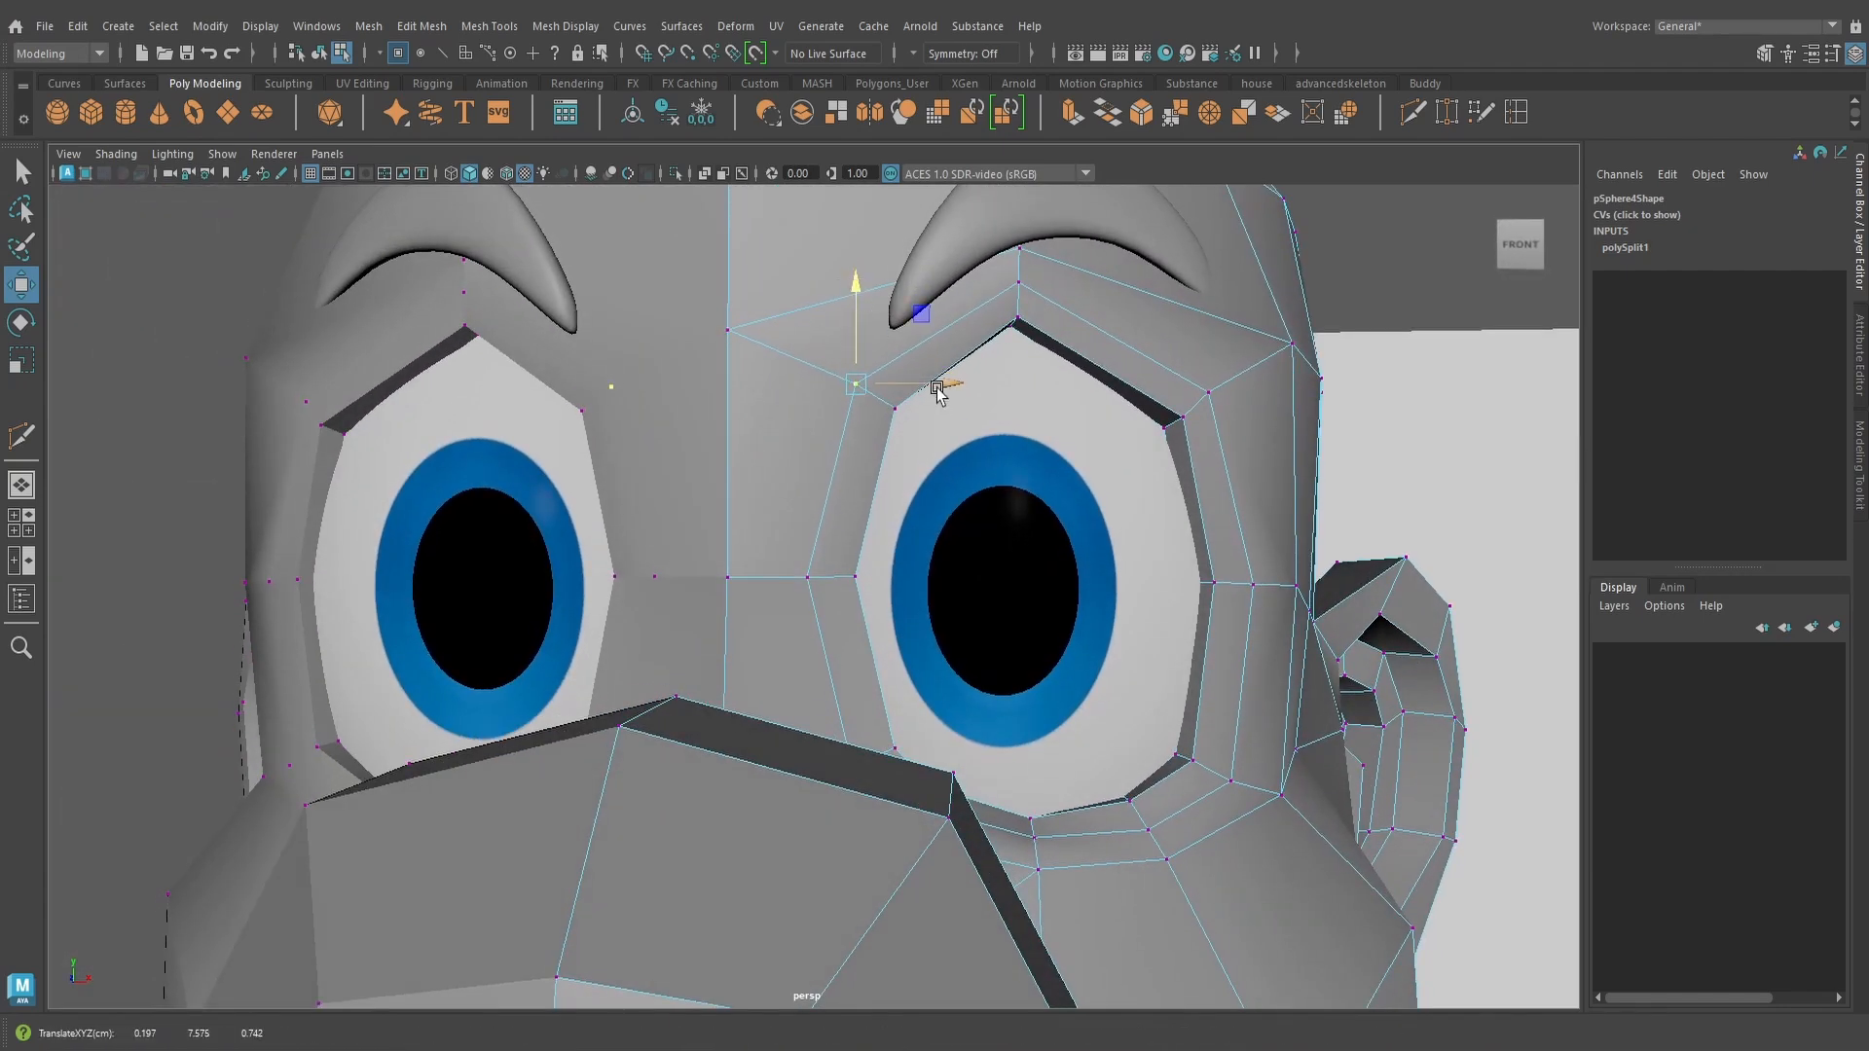
Adjust the new loop's vertices above the eye and below its lower outer edge, checking the socket from several angles
left_click(1021, 281)
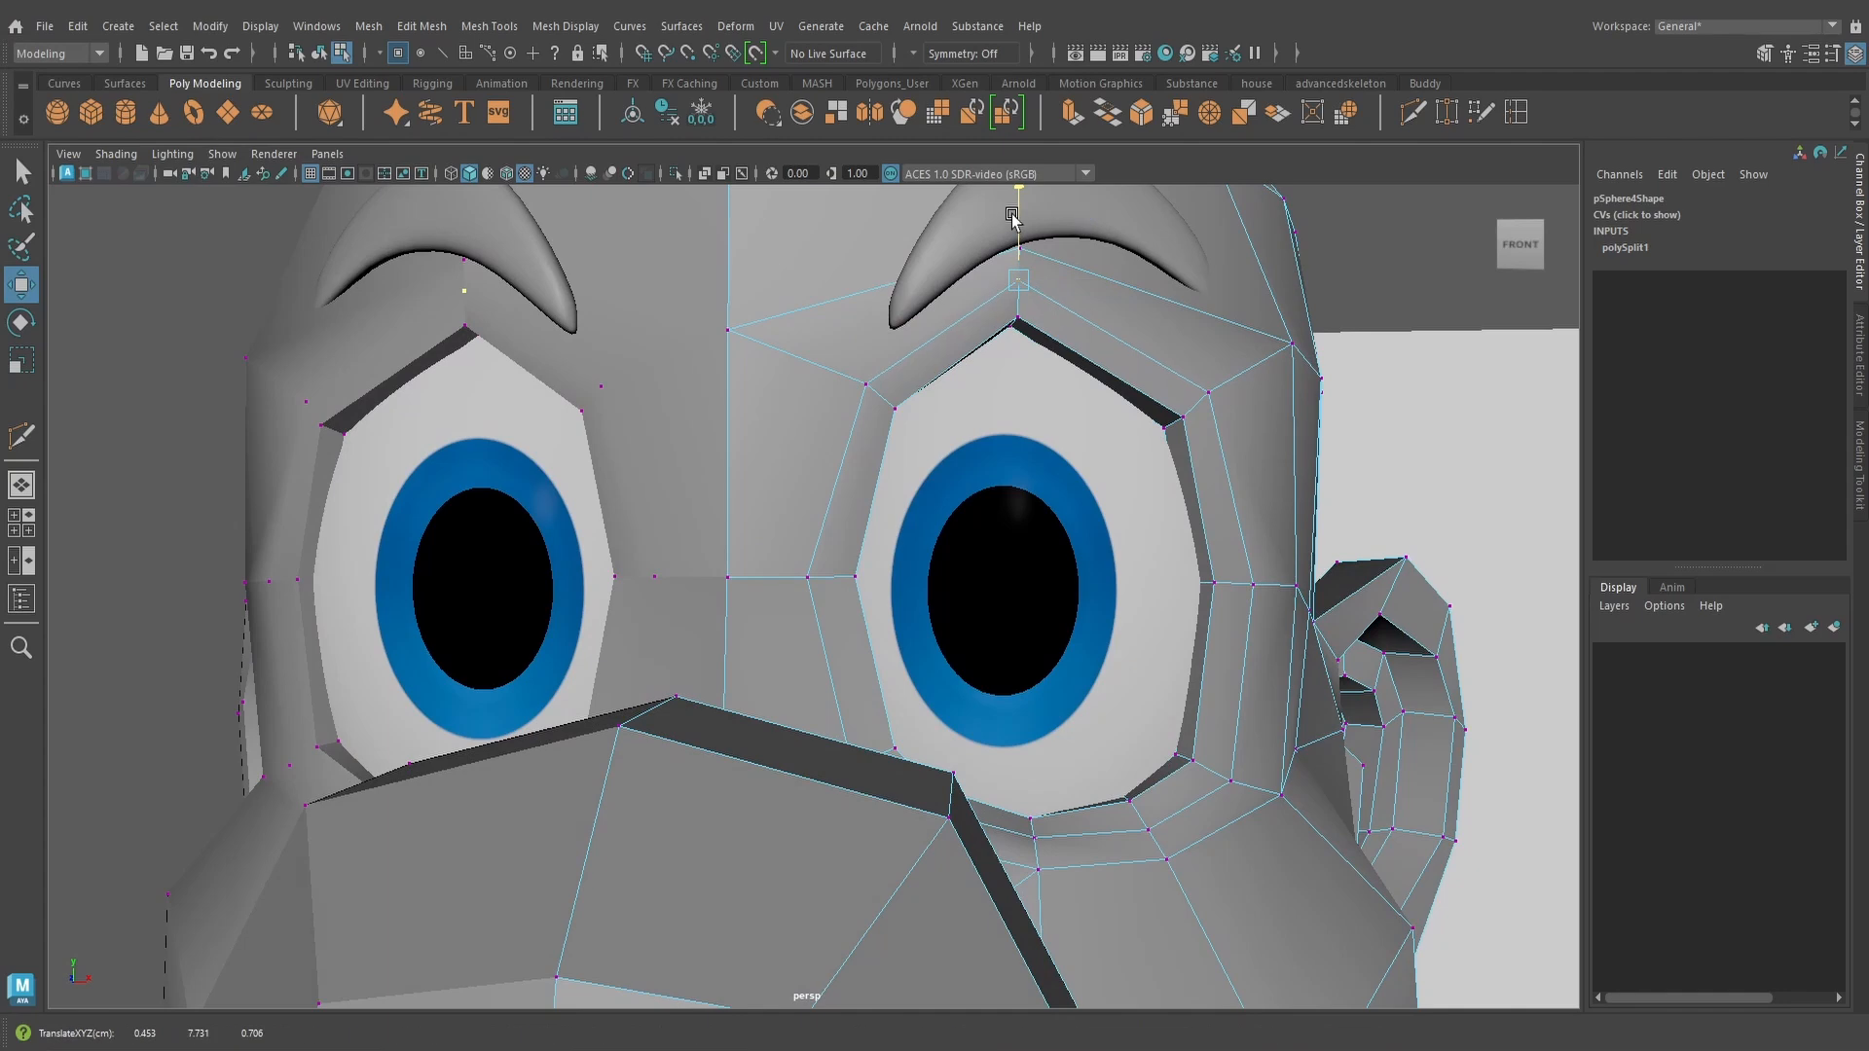
left_click_drag(1087, 257, 1014, 283, "alt")
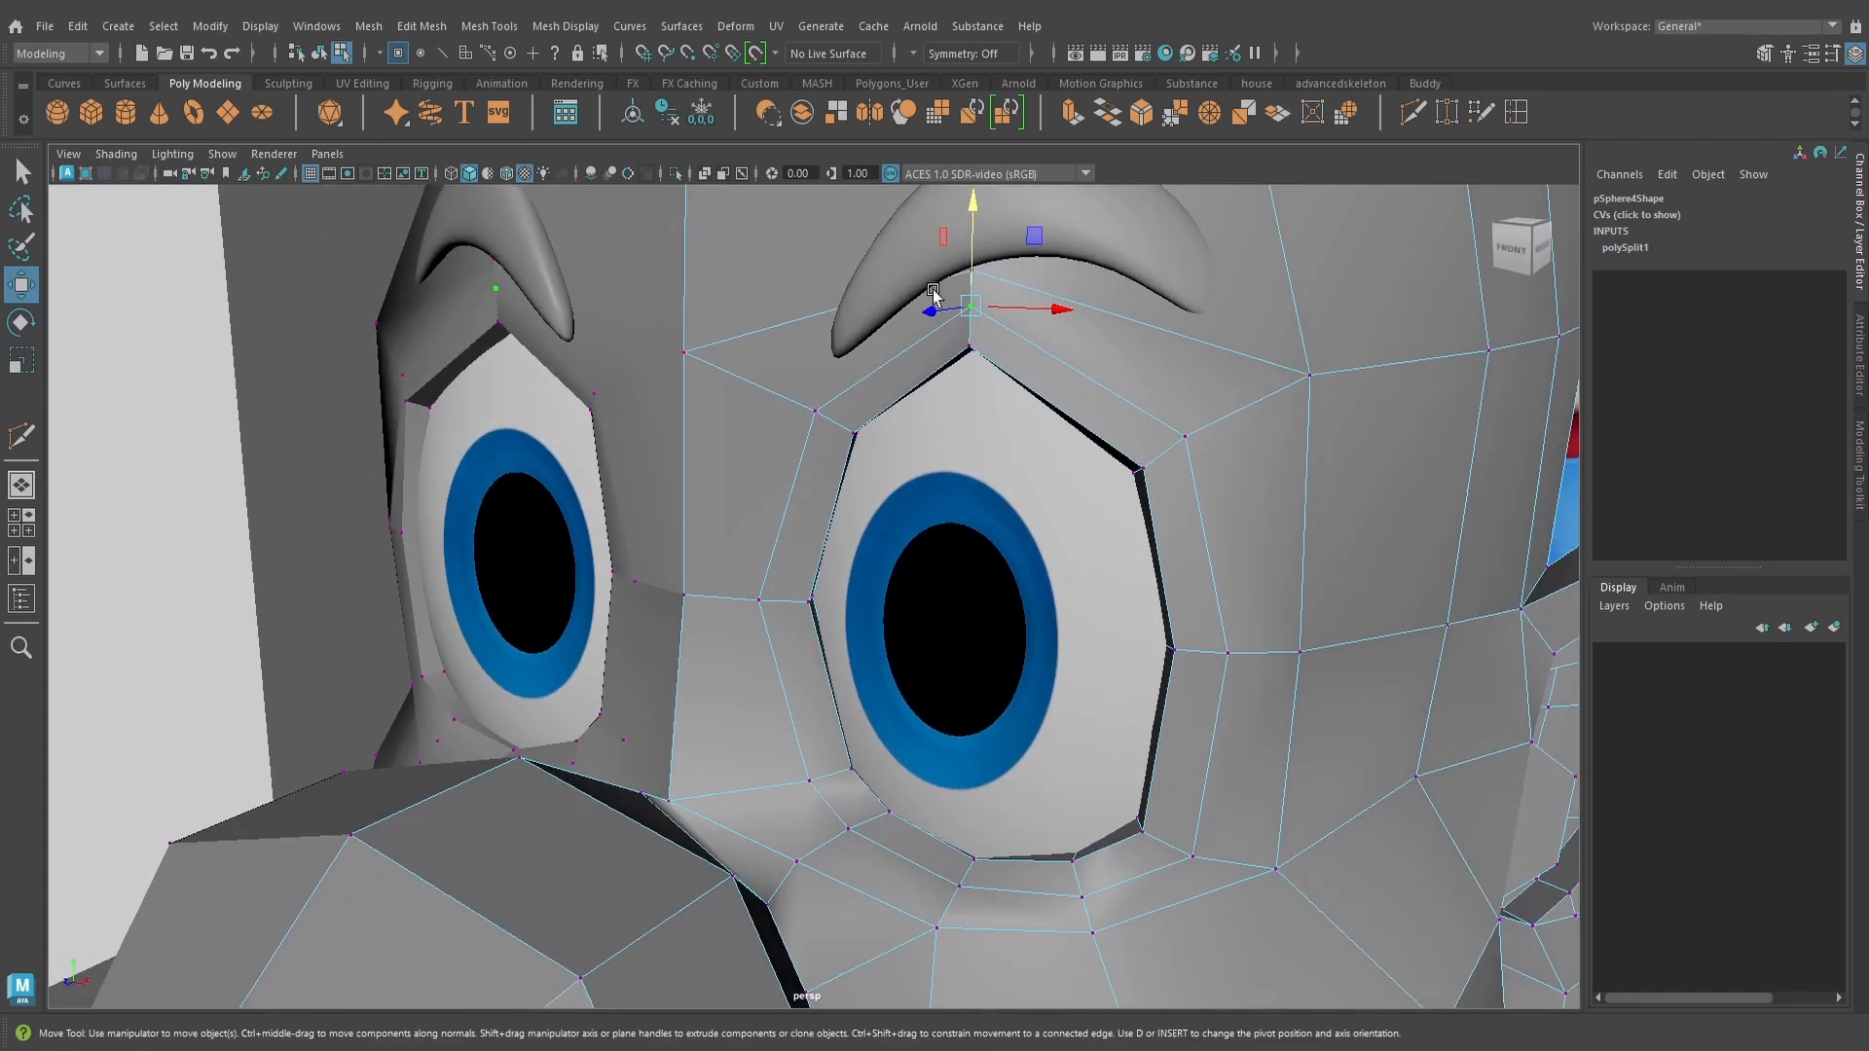
left_click_drag(967, 230, 608, 602, "alt")
left_click_drag(704, 659, 703, 740, "alt")
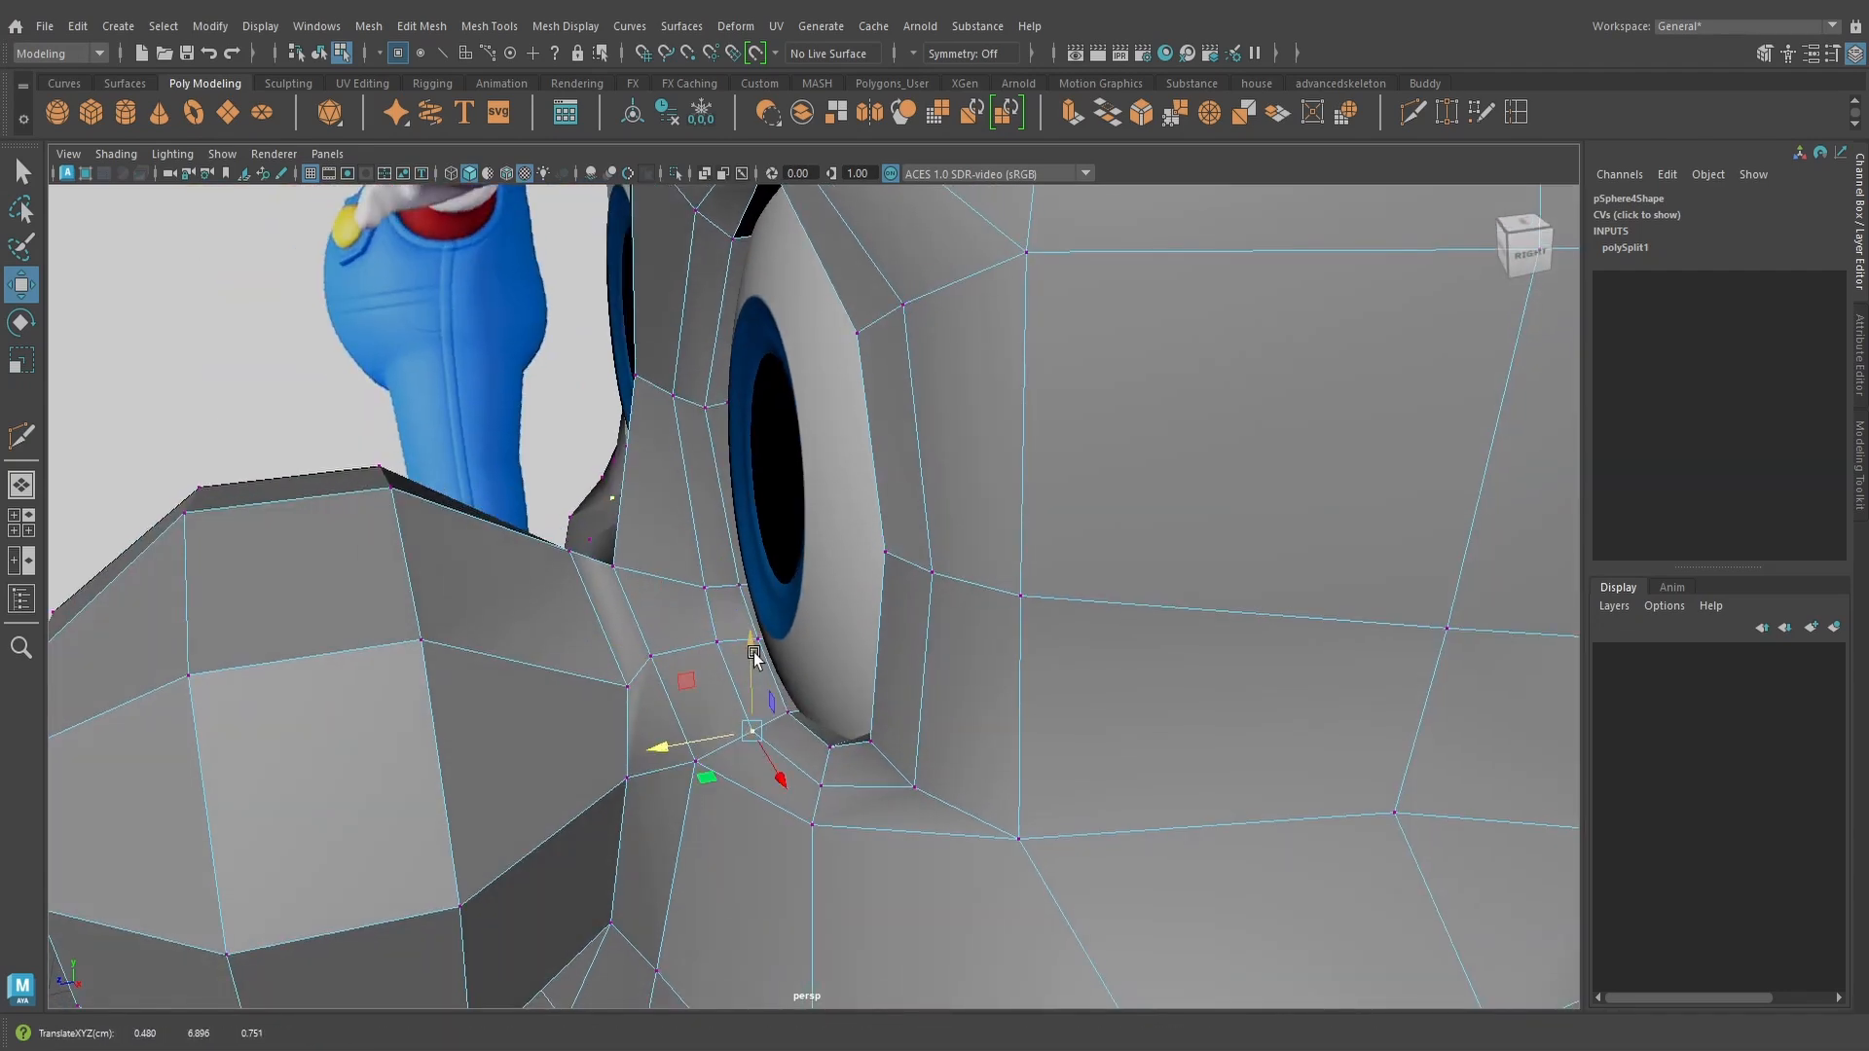
left_click_drag(753, 655, 921, 750, "alt")
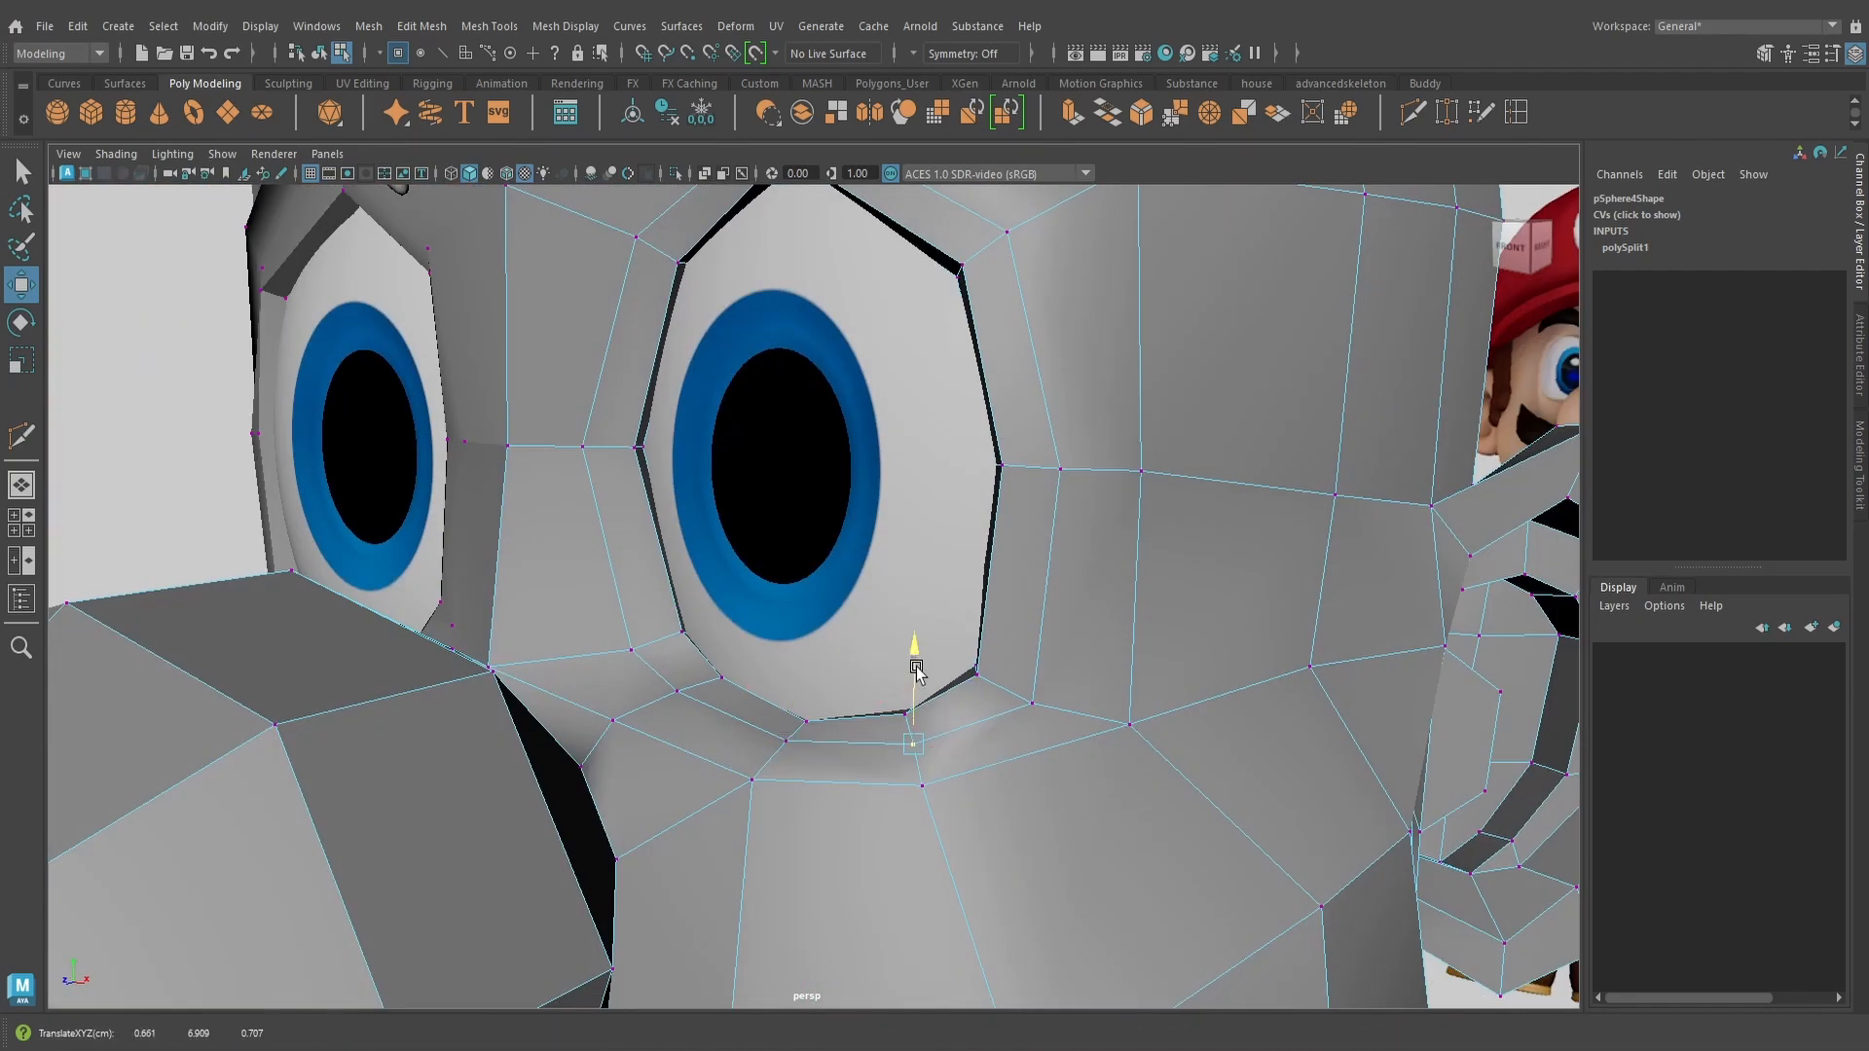
left_click_drag(916, 670, 709, 681, "alt")
Preview the head smoothed and fine-tune the height of the loop vertex under the outer part of the eye
key("F8")
key("3")
left_click_drag(1051, 555, 730, 689, "alt")
key("1")
right_click_drag(741, 467, 670, 527)
key("3")
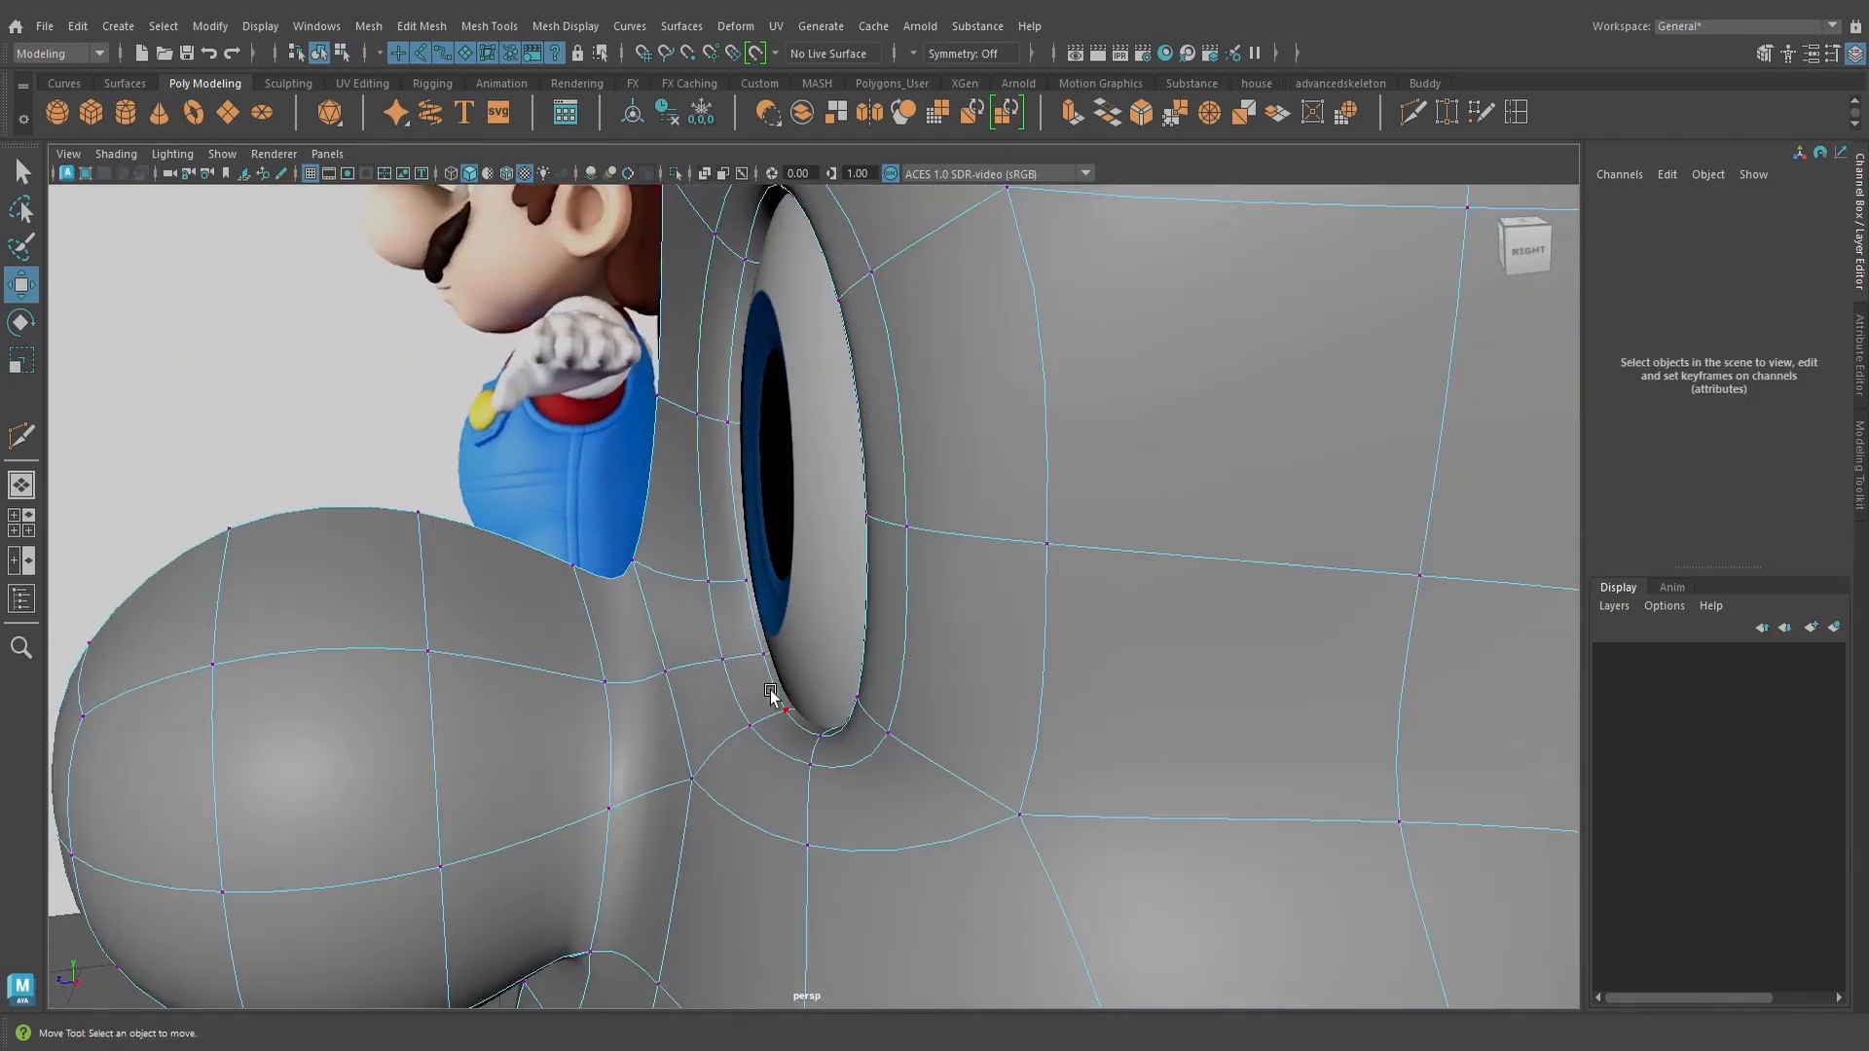
left_click(725, 659)
left_click_drag(725, 659, 954, 723, "alt")
left_click_drag(961, 631, 960, 628)
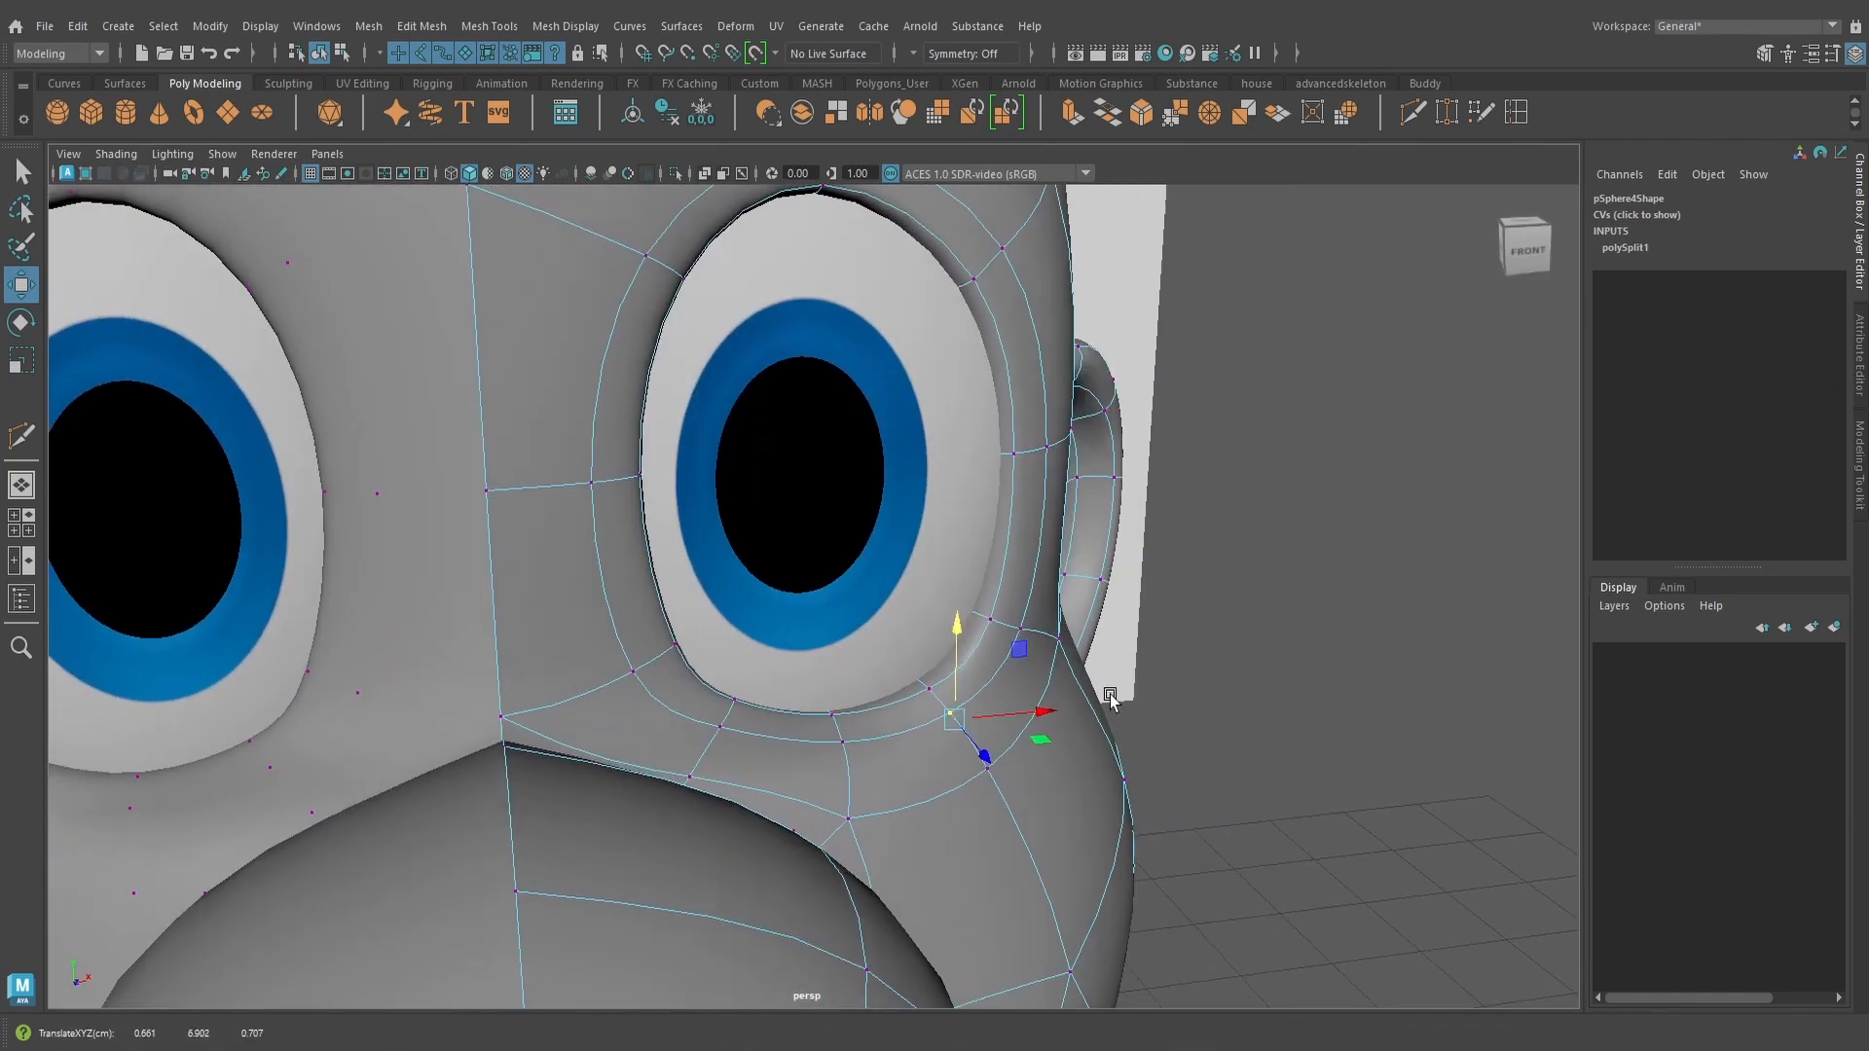
Return the head to object mode with smooth preview, deselect it and examine the refined eye sockets from the front
key("1")
left_click_drag(1032, 696, 1007, 742, "alt")
left_click_drag(1198, 715, 1056, 668, "alt")
right_click_drag(1051, 413, 1090, 399)
key("3")
scroll(1124, 654, "down", 4)
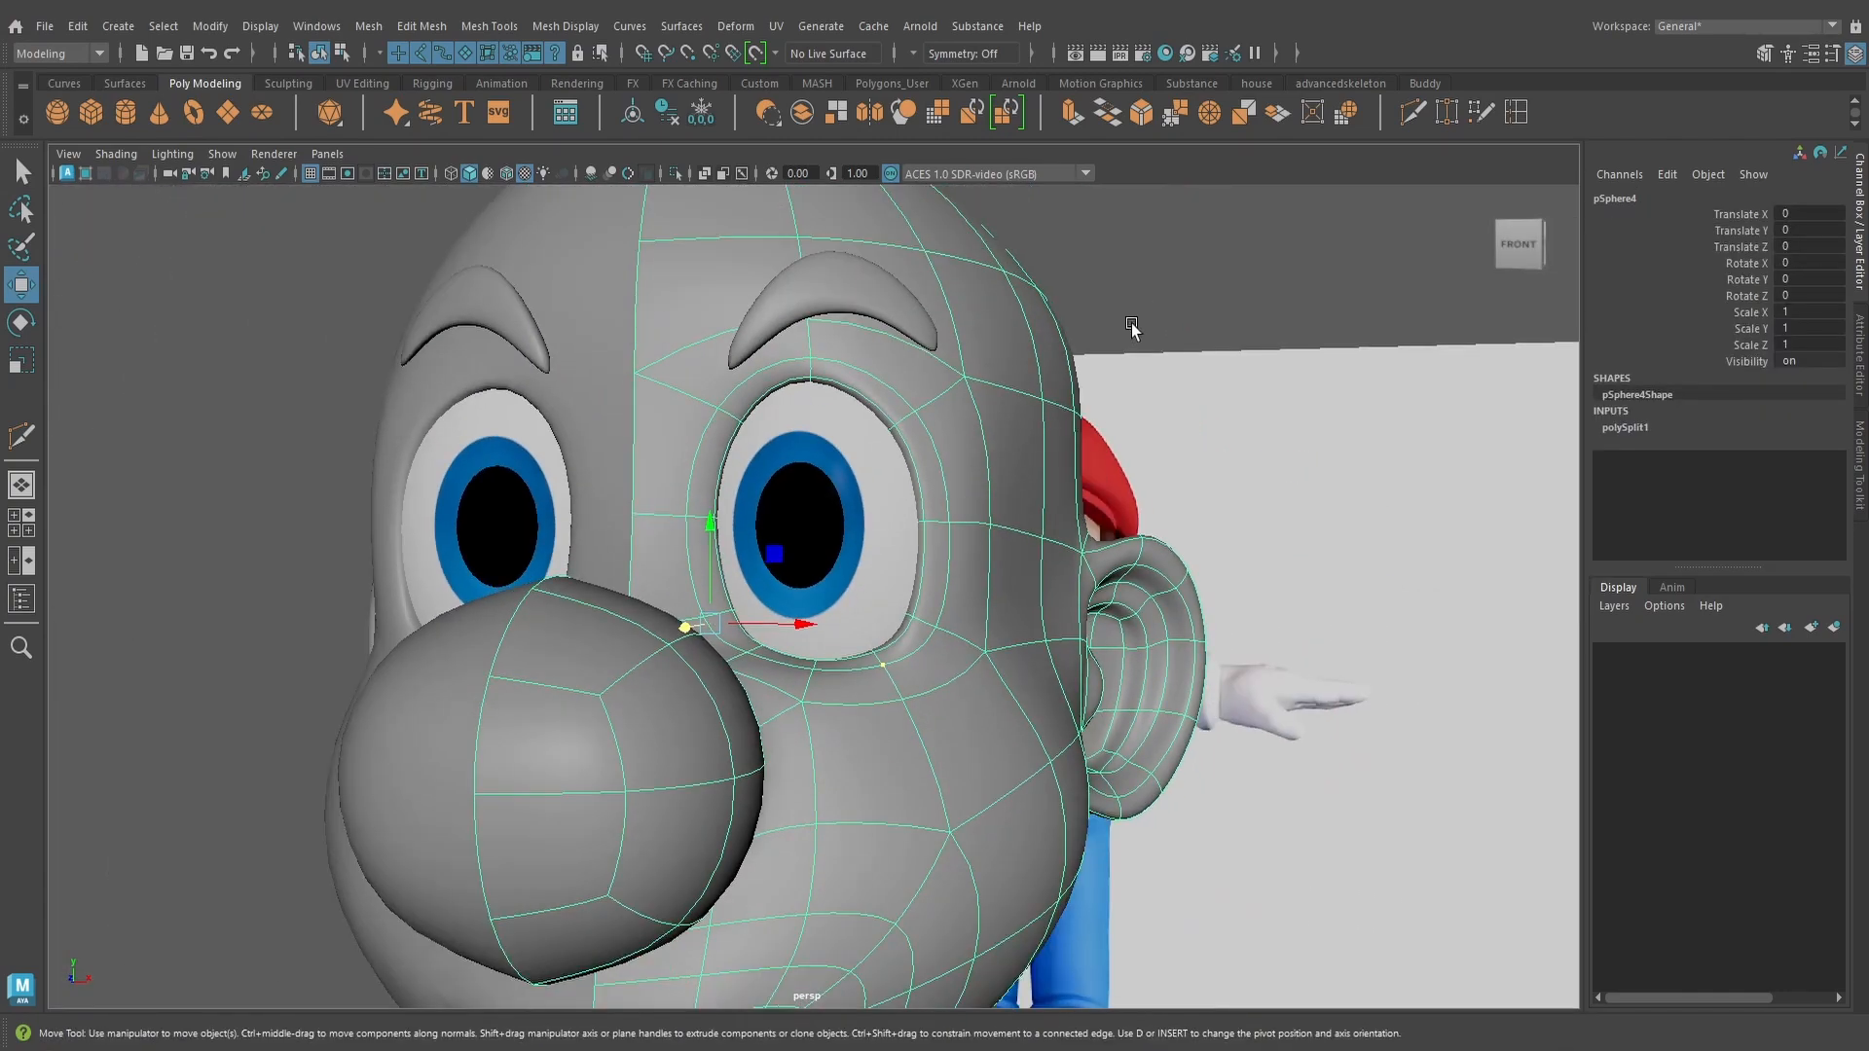
left_click(1133, 327)
left_click_drag(905, 584, 845, 641, "alt")
scroll(934, 604, "down", 5)
right_click_drag(845, 641, 819, 683, "alt")
left_click_drag(819, 683, 891, 687, "alt")
key("q")
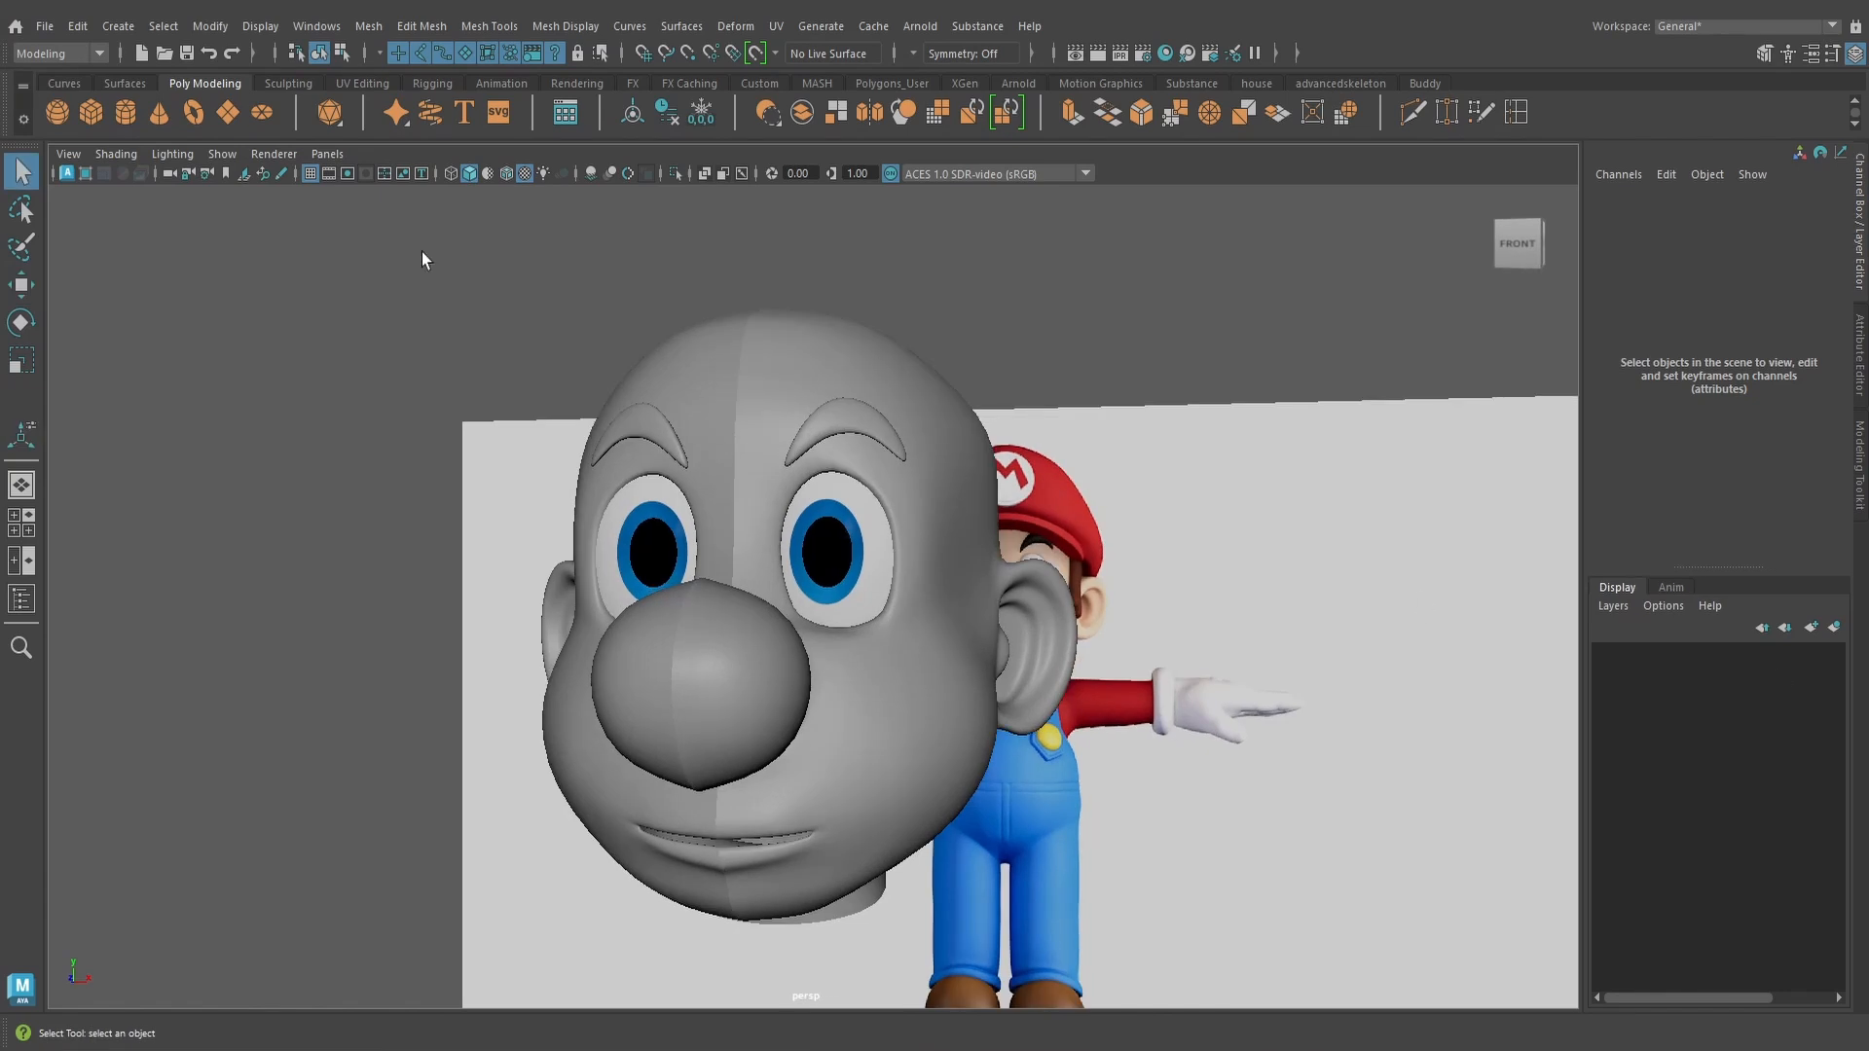
Create a polygon cube and move it in front of the face to about Y 6.717 and Z 2.615
left_click(961, 749)
scroll(960, 750, "down", 10)
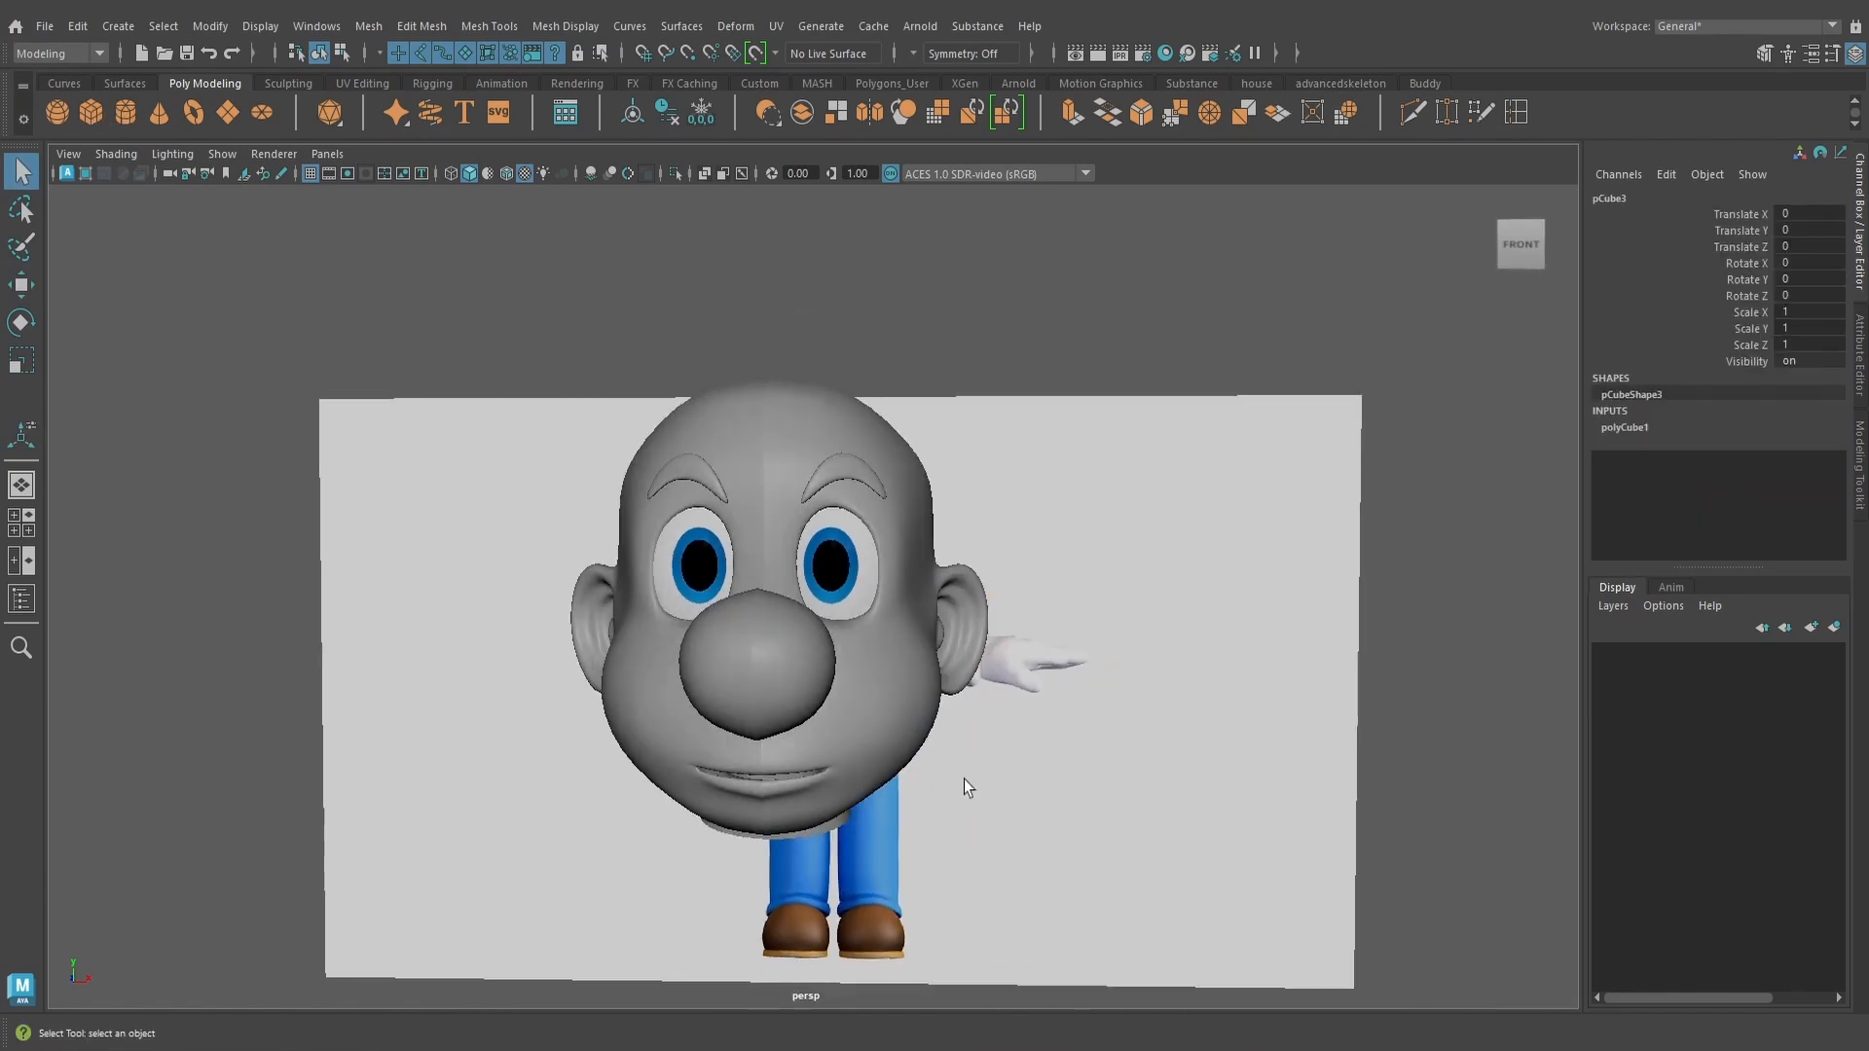
left_click(21, 285)
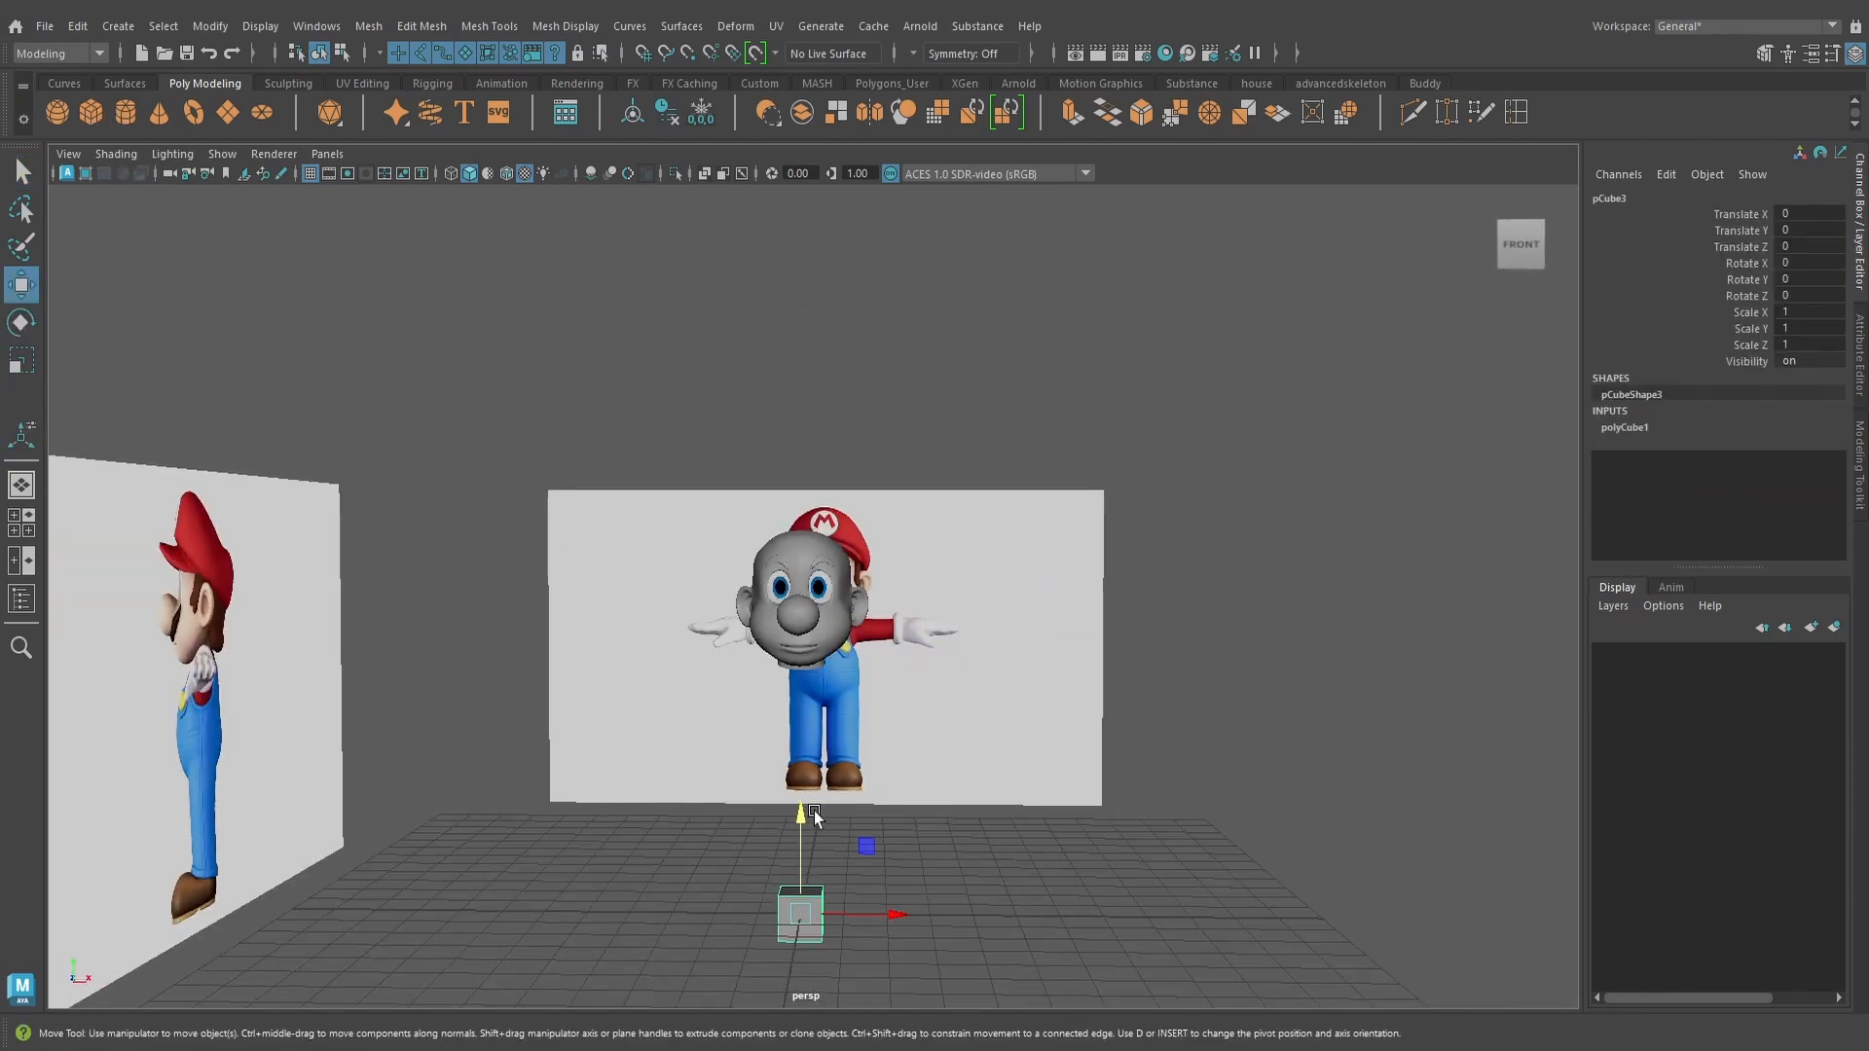
left_click_drag(804, 814, 749, 744)
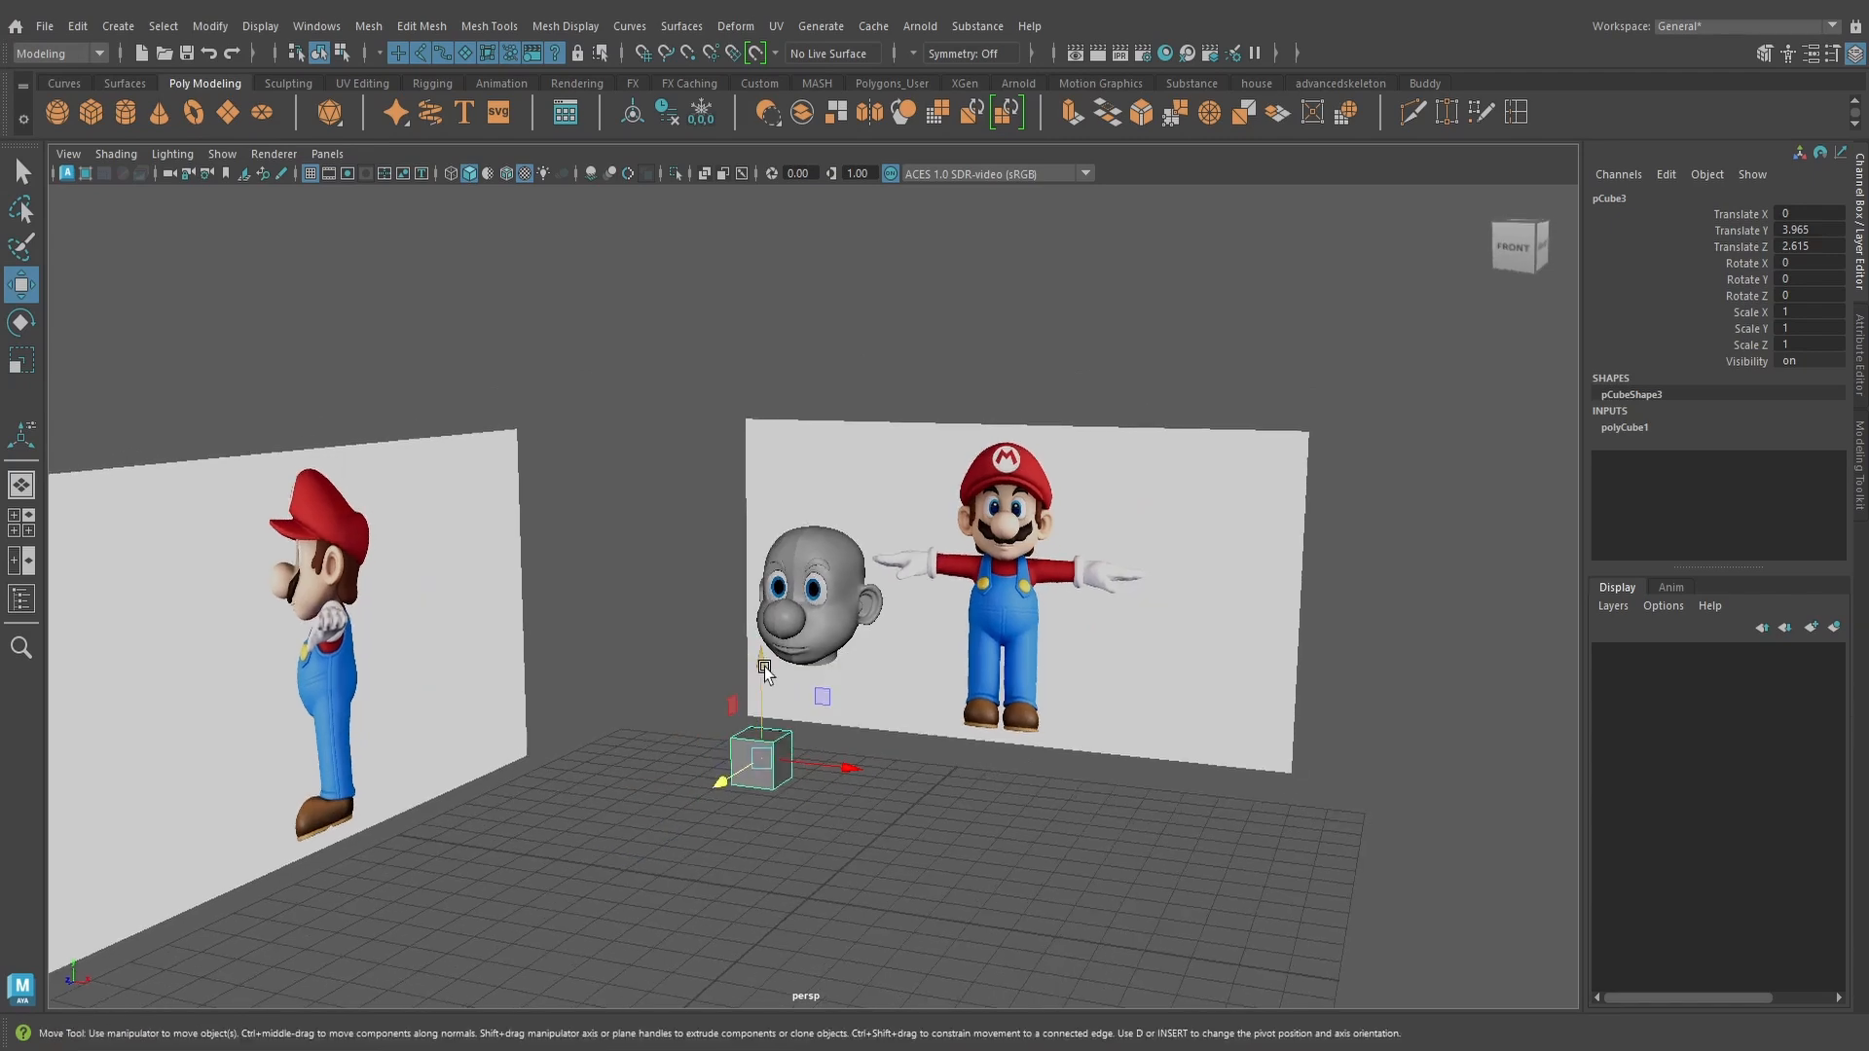
left_click_drag(764, 668, 865, 651)
scroll(828, 559, "up", 7)
key("space")
scroll(878, 650, "up", 6)
left_click_drag(720, 631, 724, 709)
middle_click_drag(868, 718, 891, 482, "alt")
Scale the cube uniformly to about 0.376 and place it beside the centre line over the moustache, at about X 0.193, Y 6.333
left_click(19, 358)
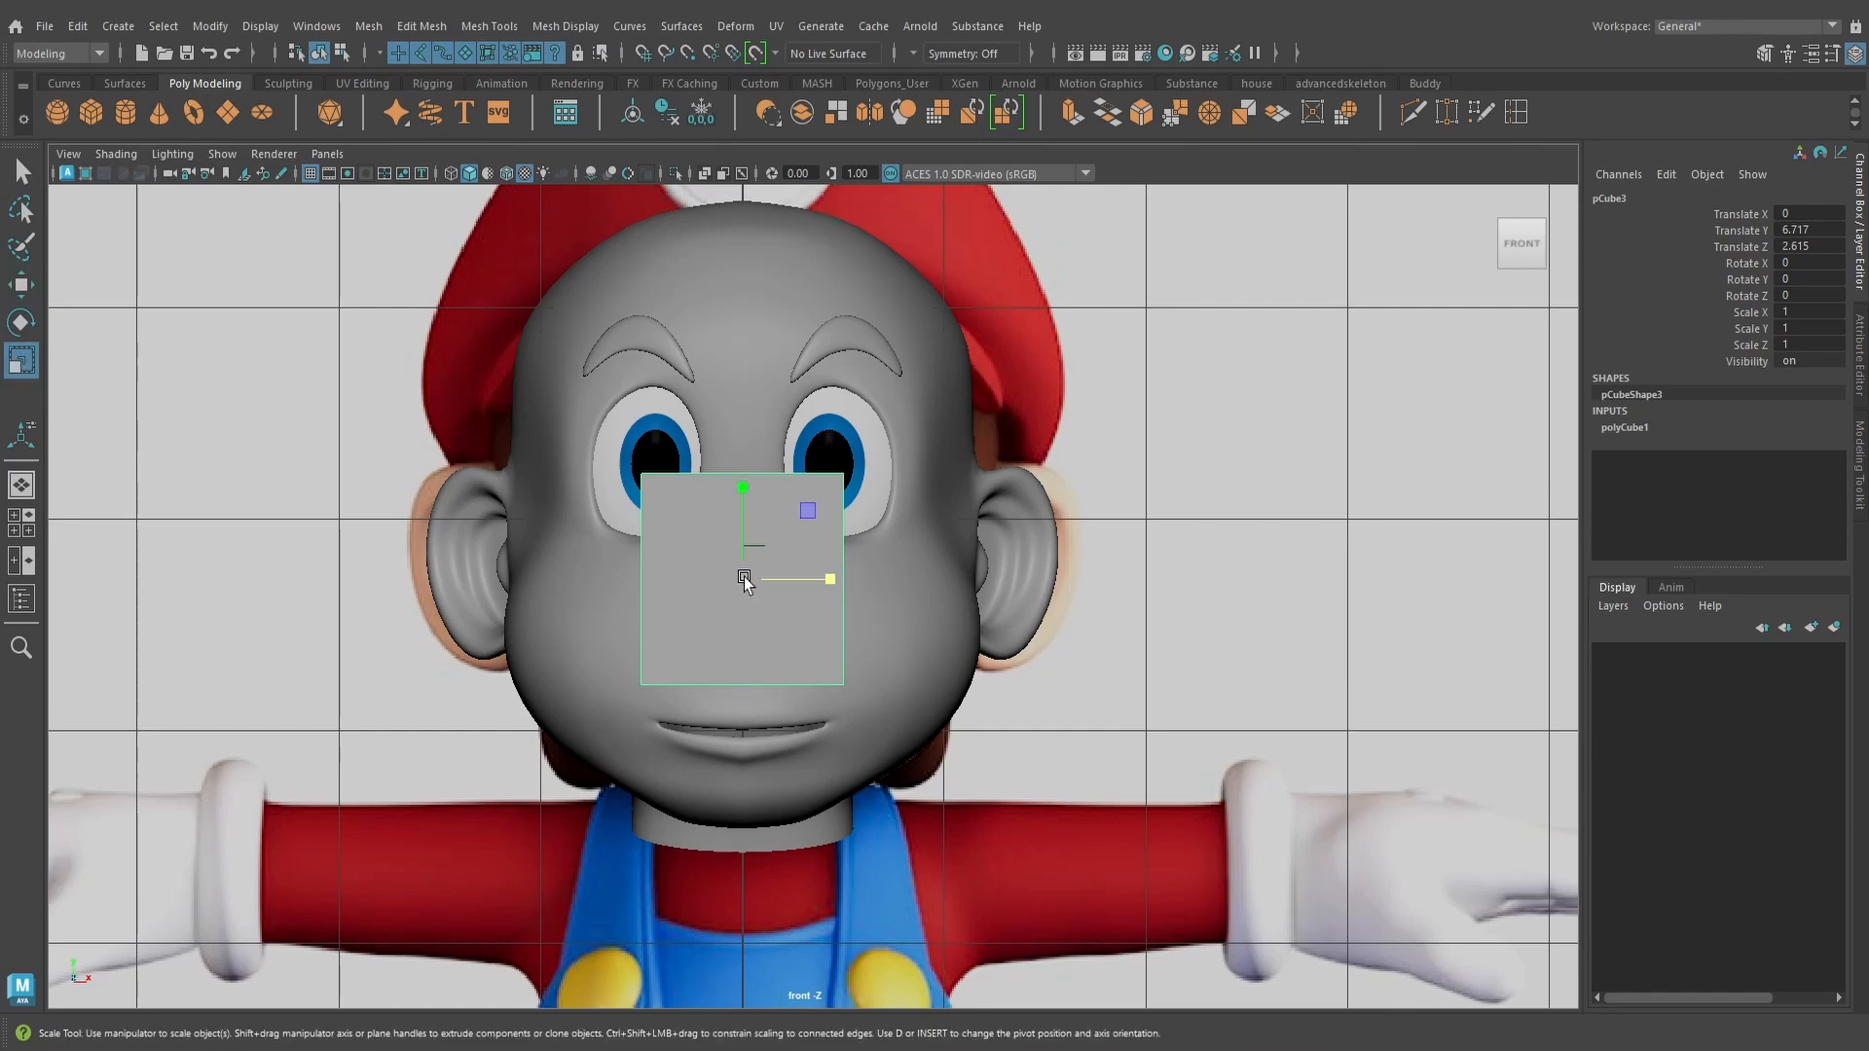
left_click_drag(745, 581, 696, 584)
key("4")
scroll(737, 630, "up", 5)
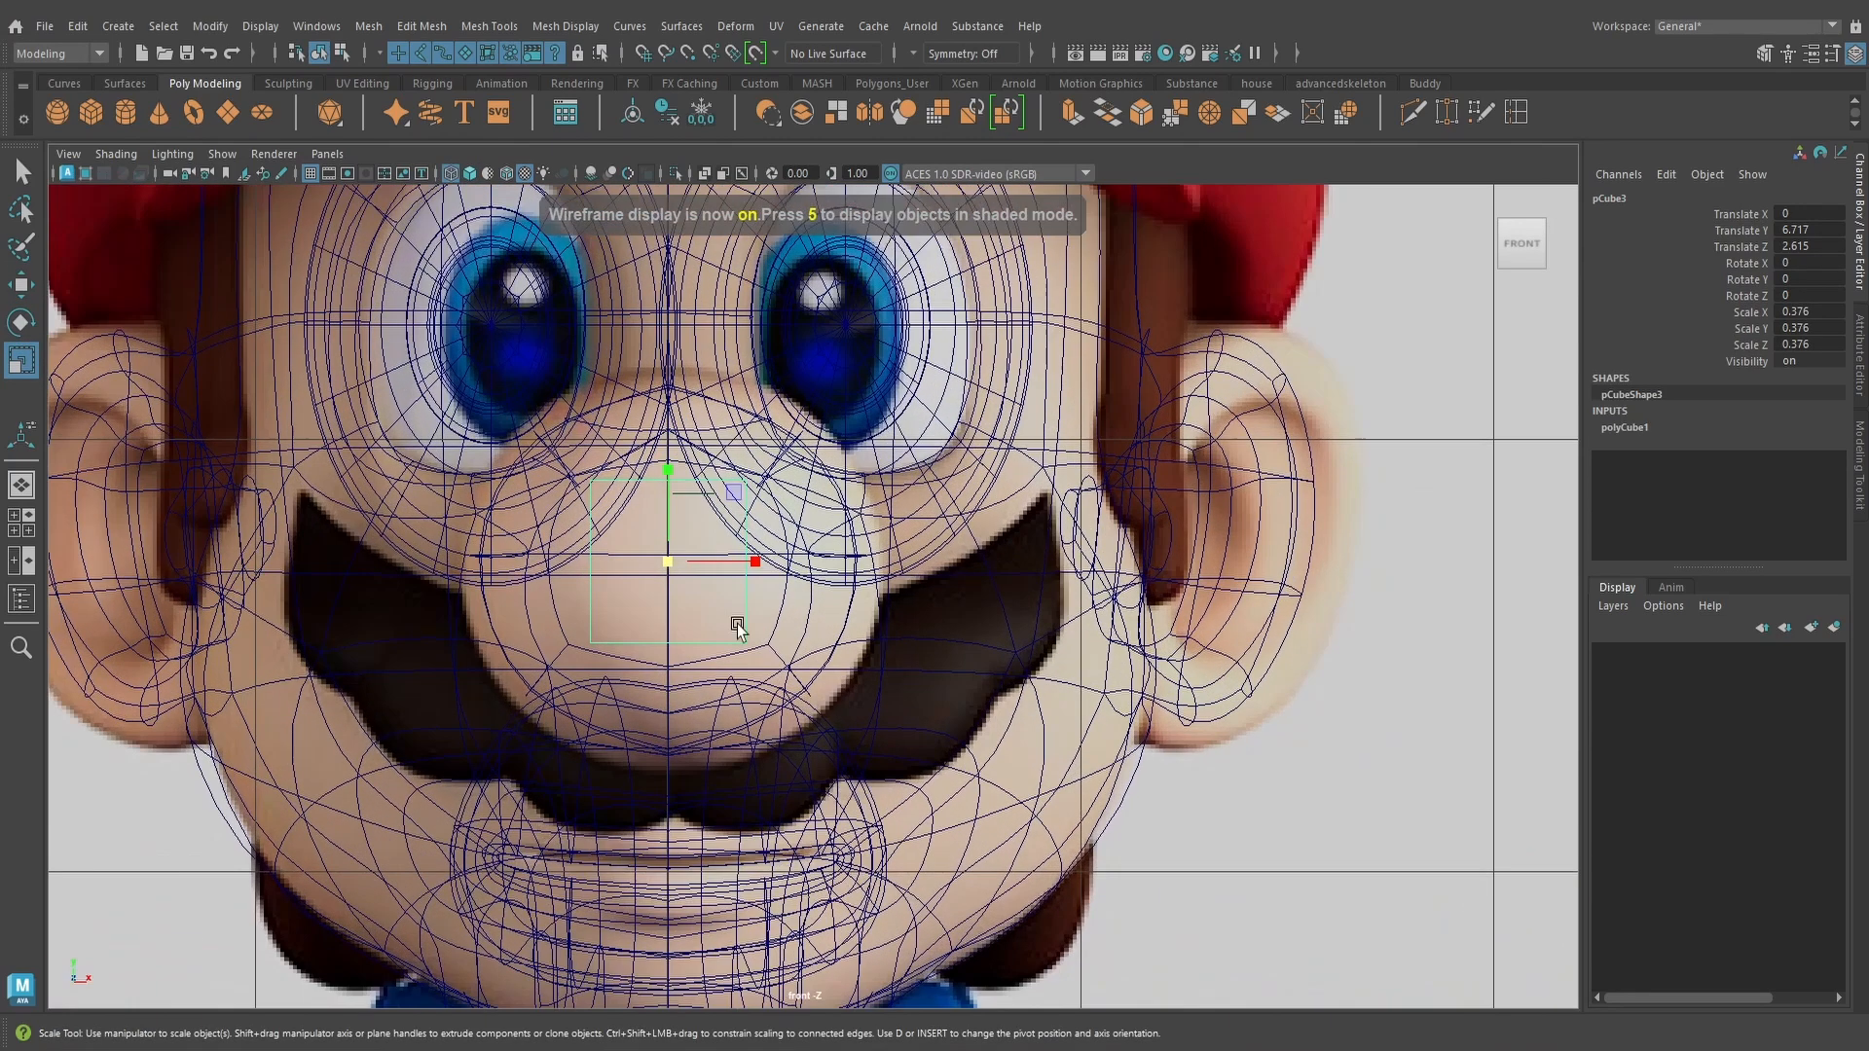
key("w")
left_click_drag(669, 511, 669, 679)
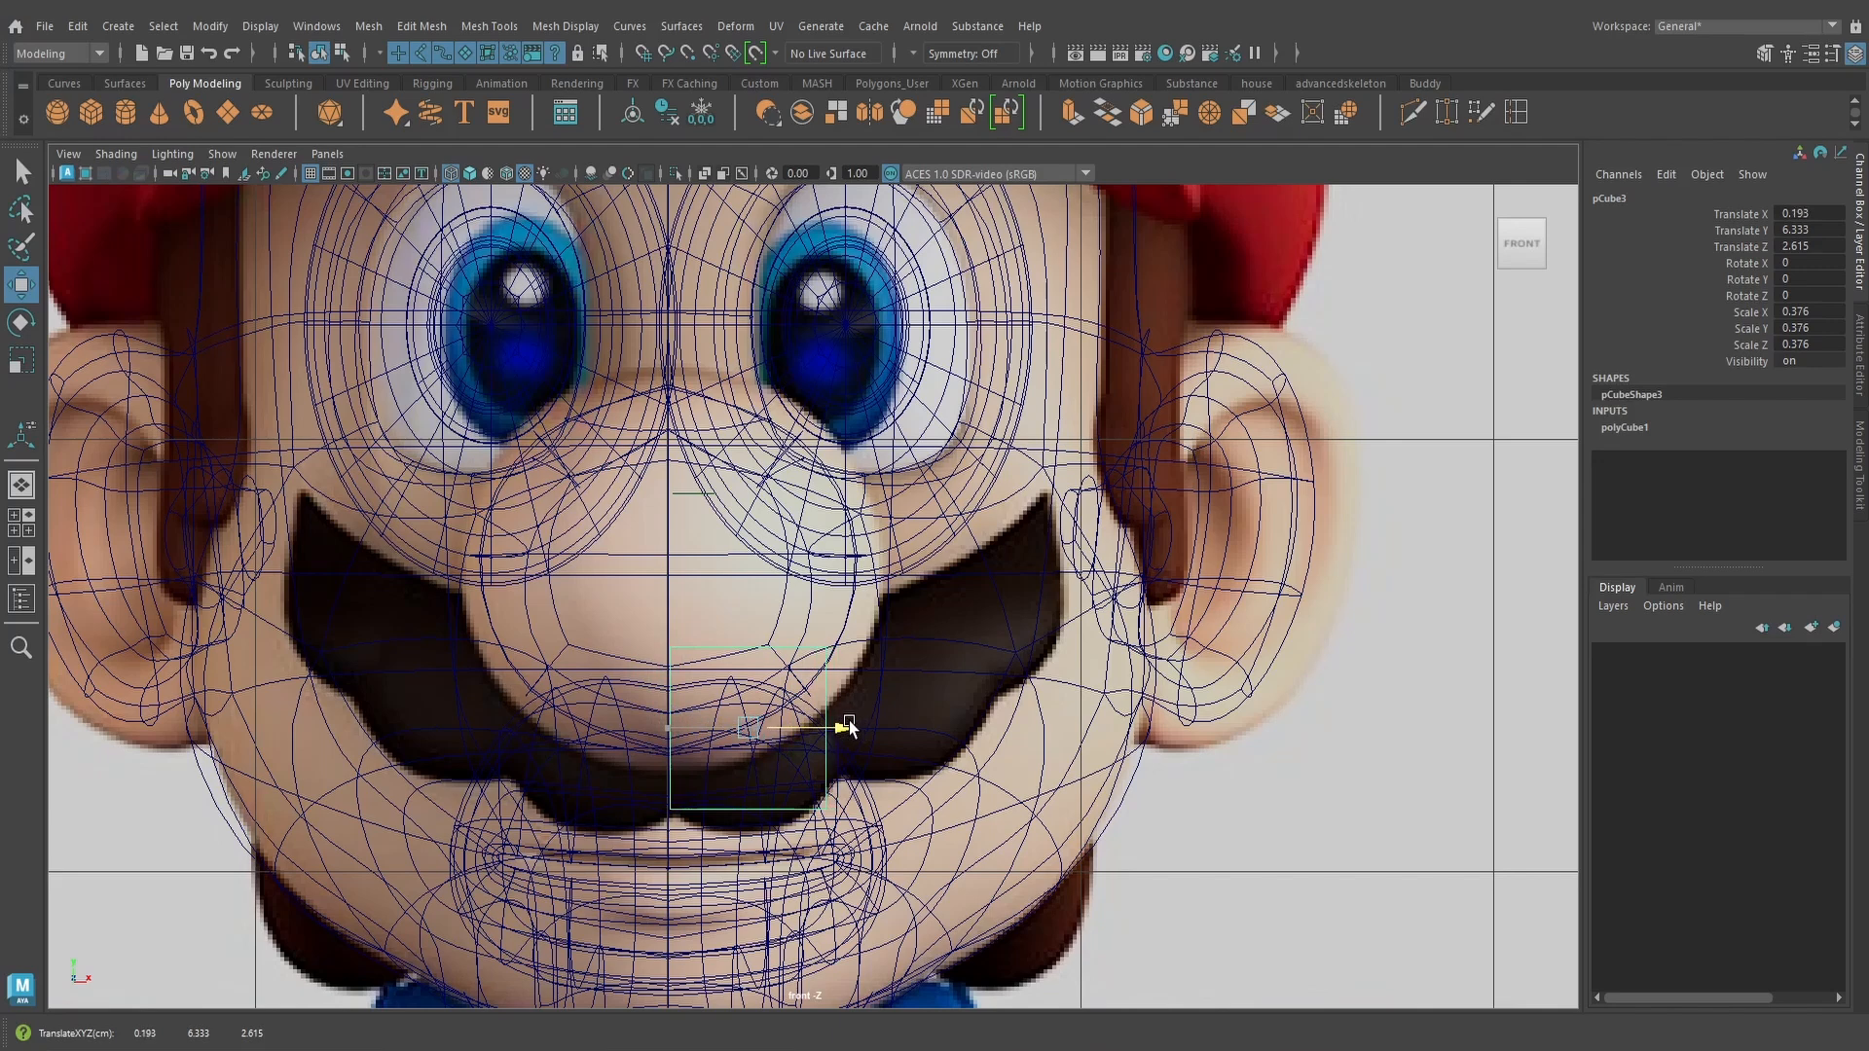
Move the cube's upper and lower vertices in the front wireframe view to fit the inner part of the reference moustache
right_click(698, 655)
right_click_drag(596, 449, 592, 454)
left_click_drag(542, 587, 735, 711)
left_click_drag(670, 552, 671, 553)
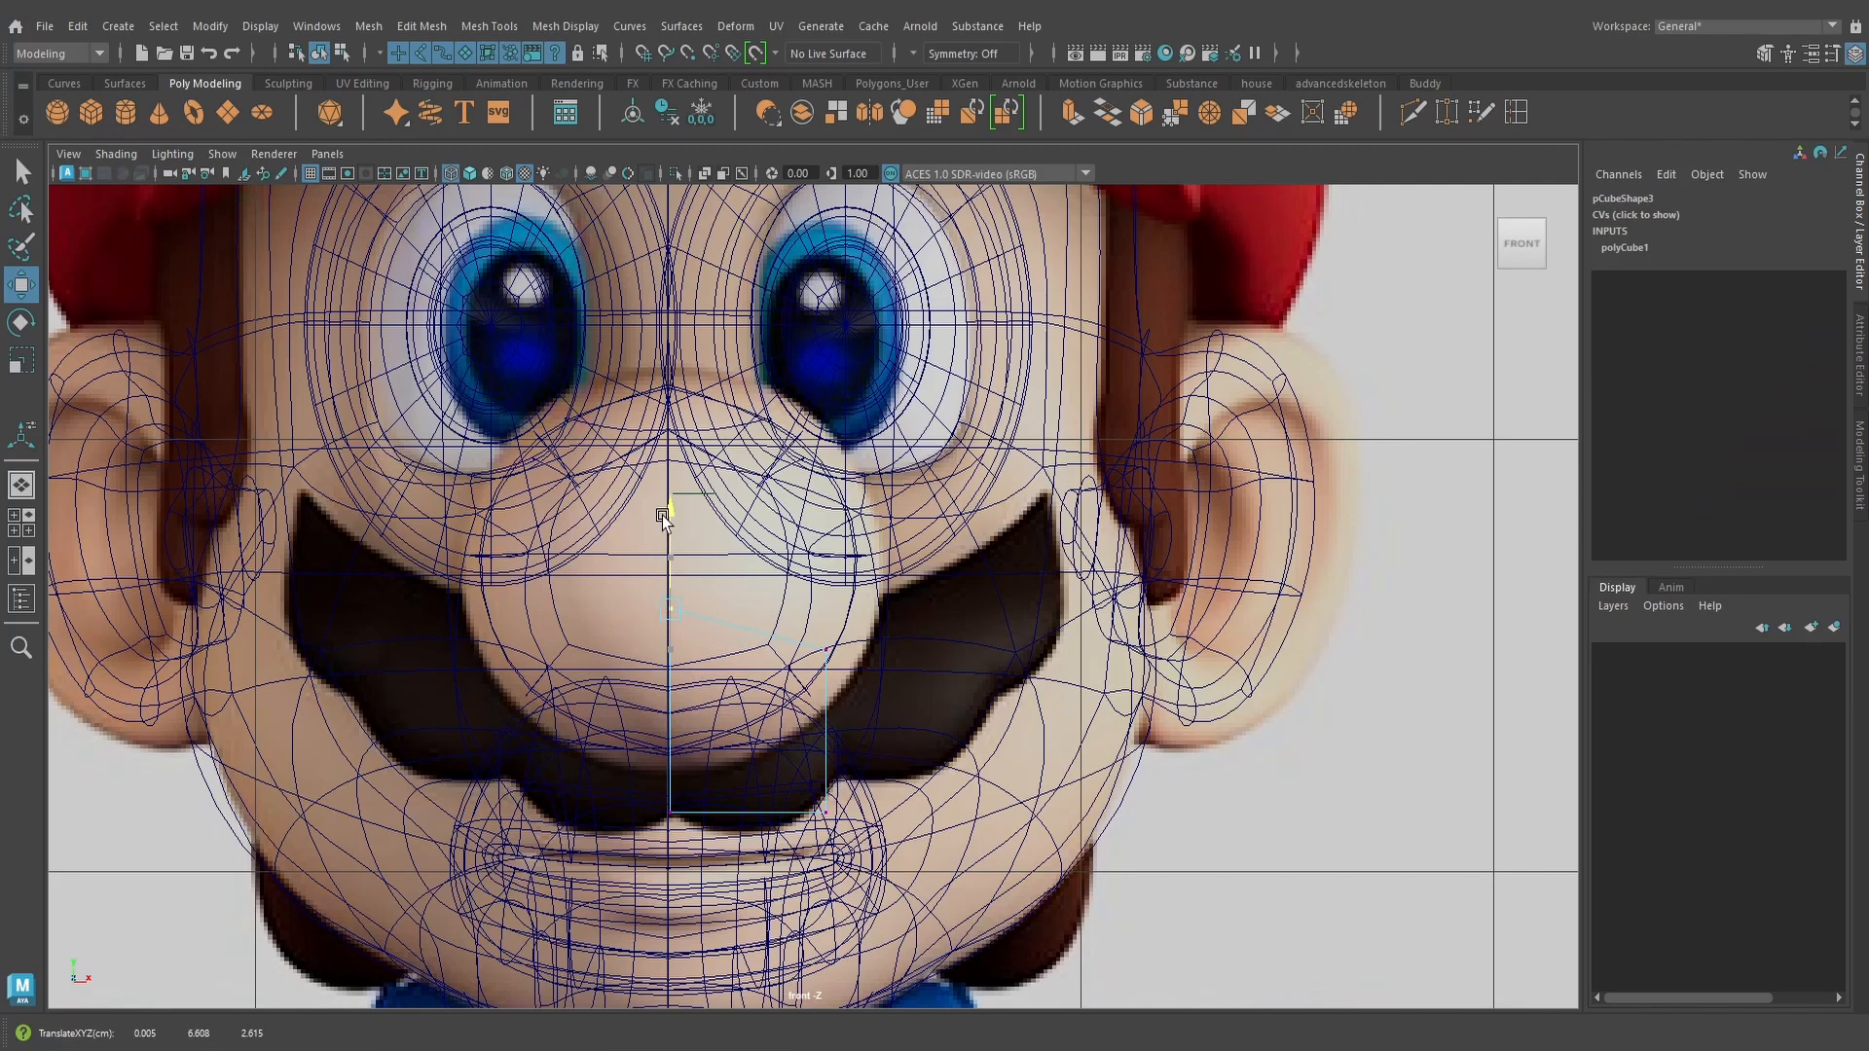
left_click_drag(803, 623, 847, 676)
left_click_drag(826, 587, 827, 568)
scroll(825, 801, "up", 1)
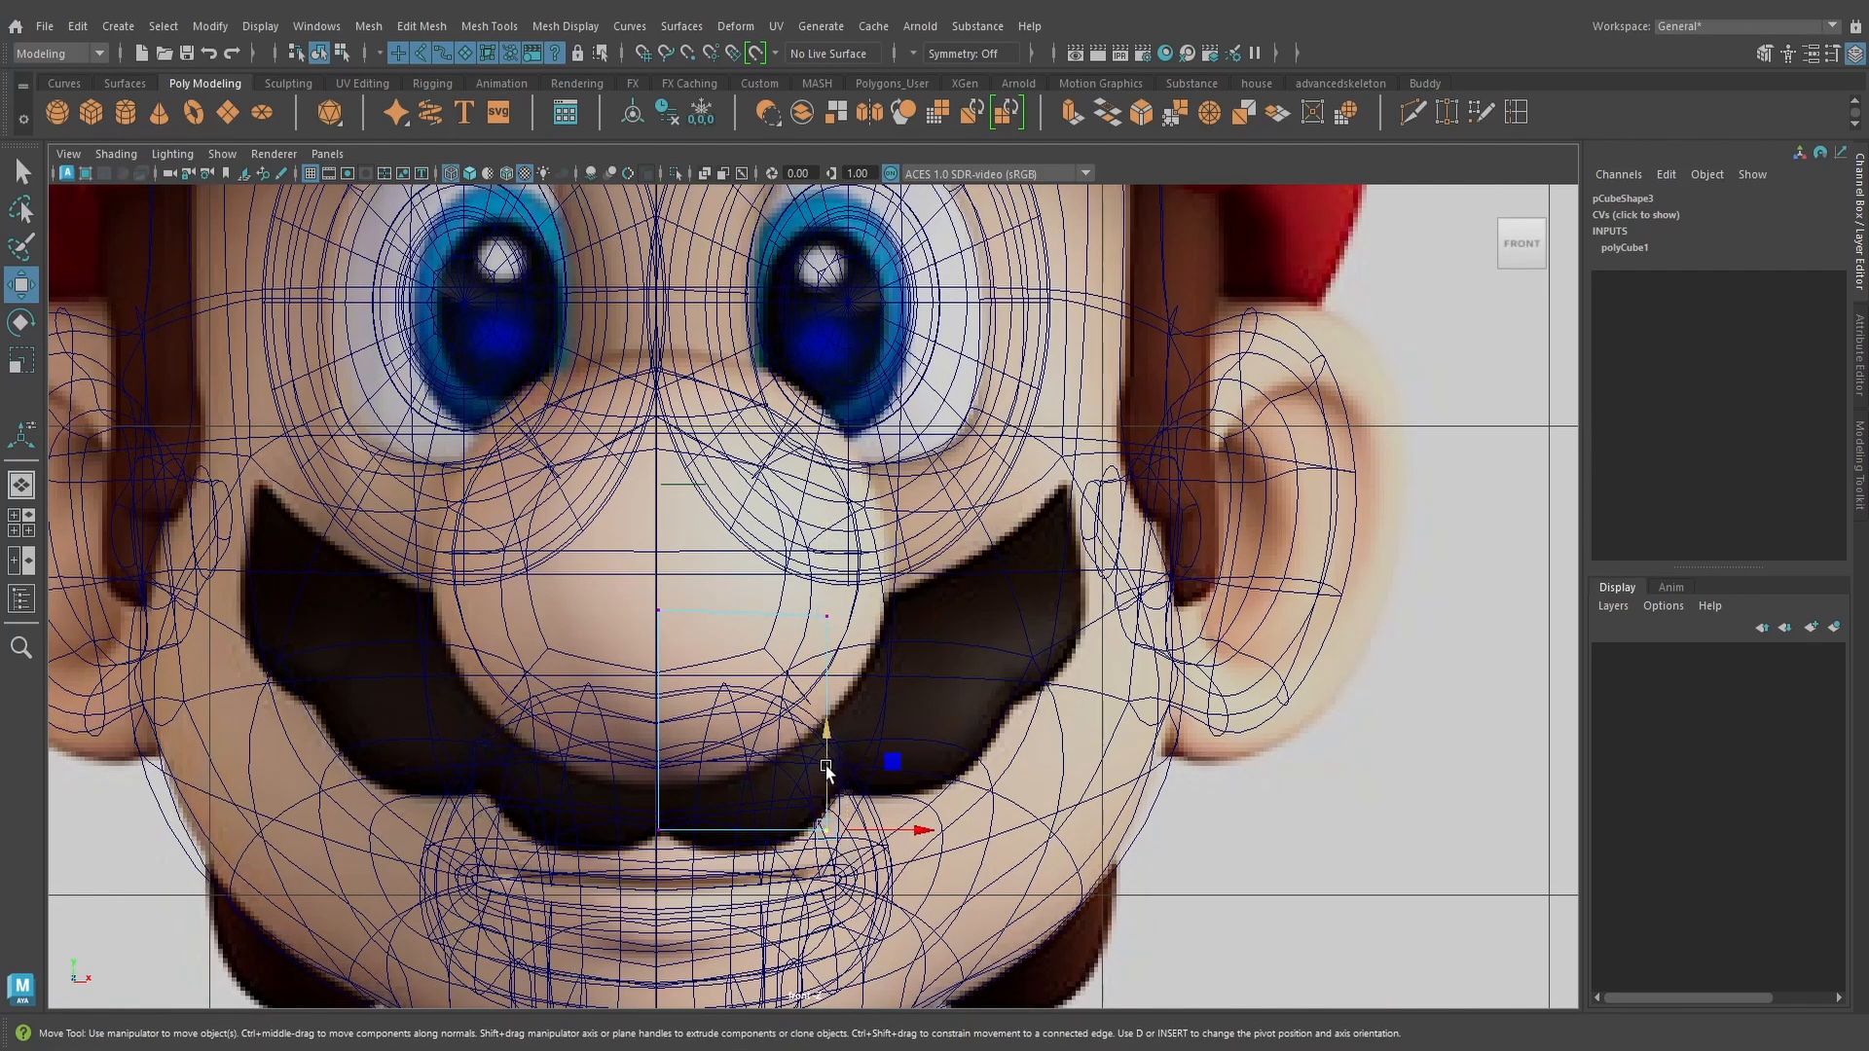
left_click_drag(825, 769, 825, 711)
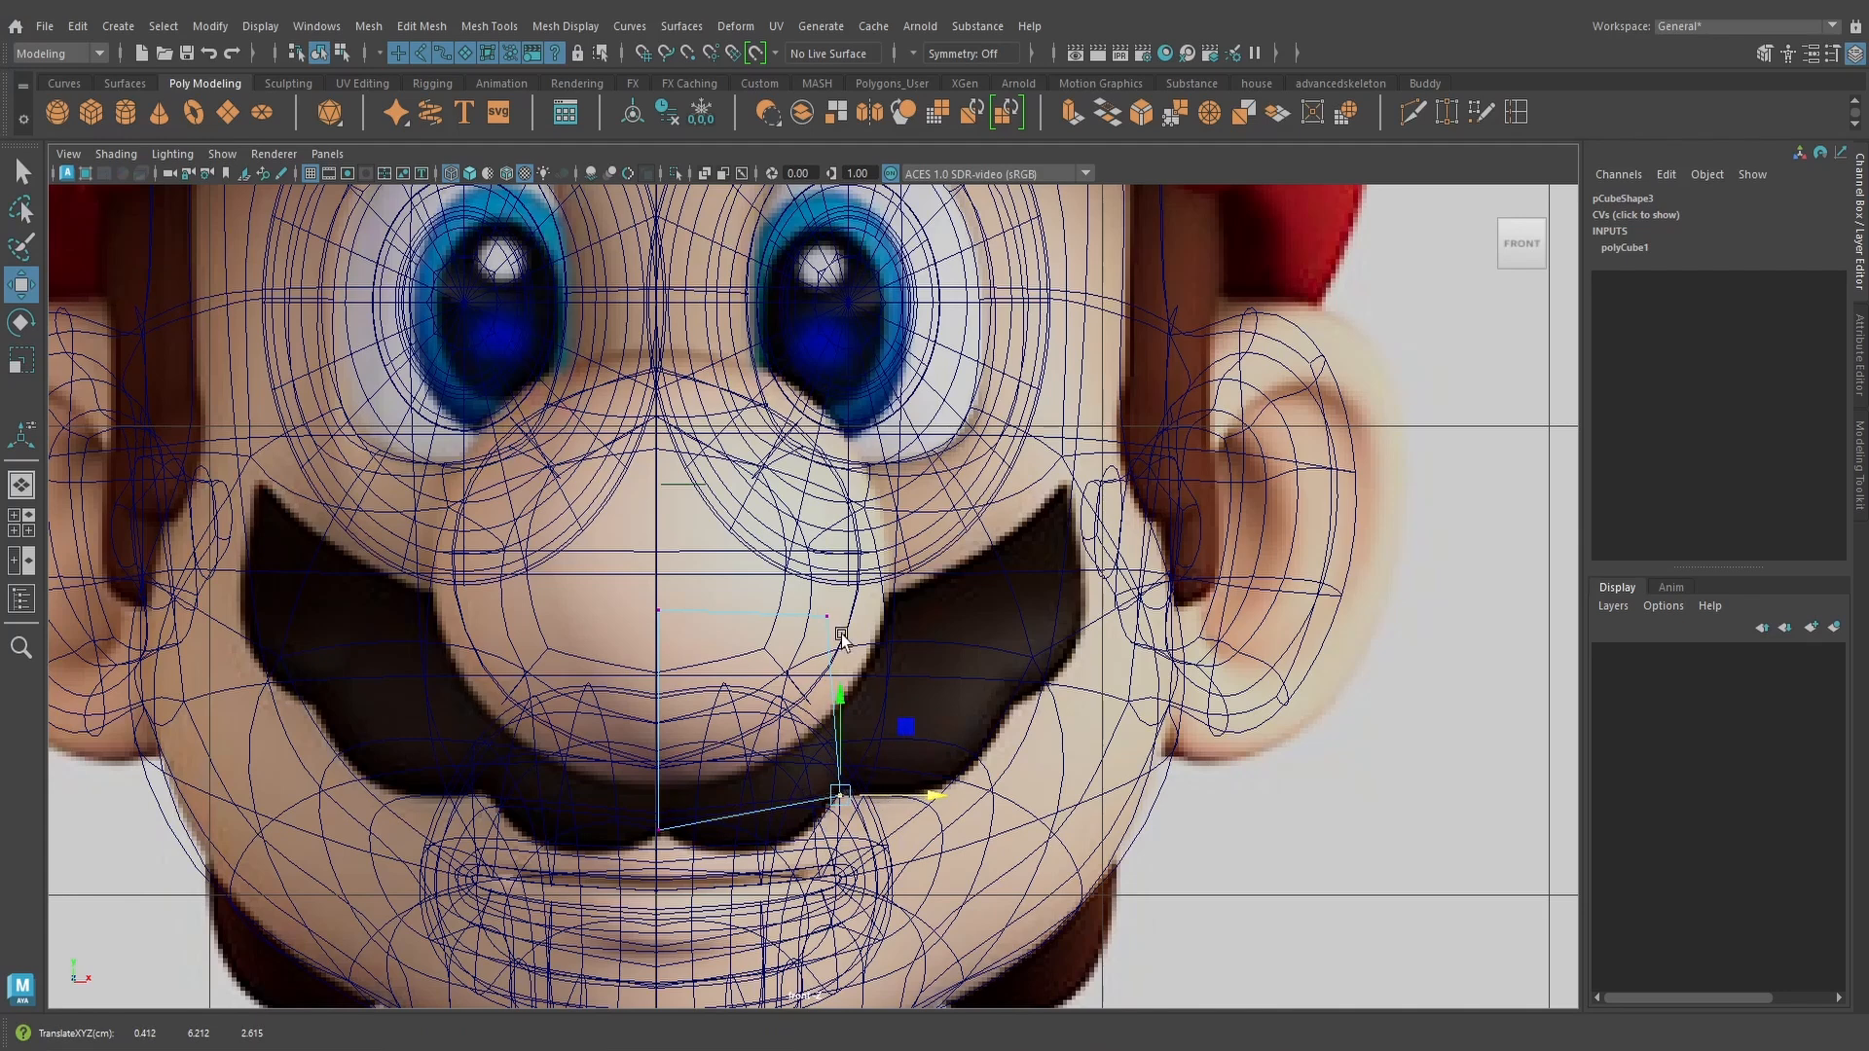
left_click_drag(798, 582, 954, 656)
Move the block back onto the moustache in the side view and pull its front vertices in to match the moustache's thickness
key("space")
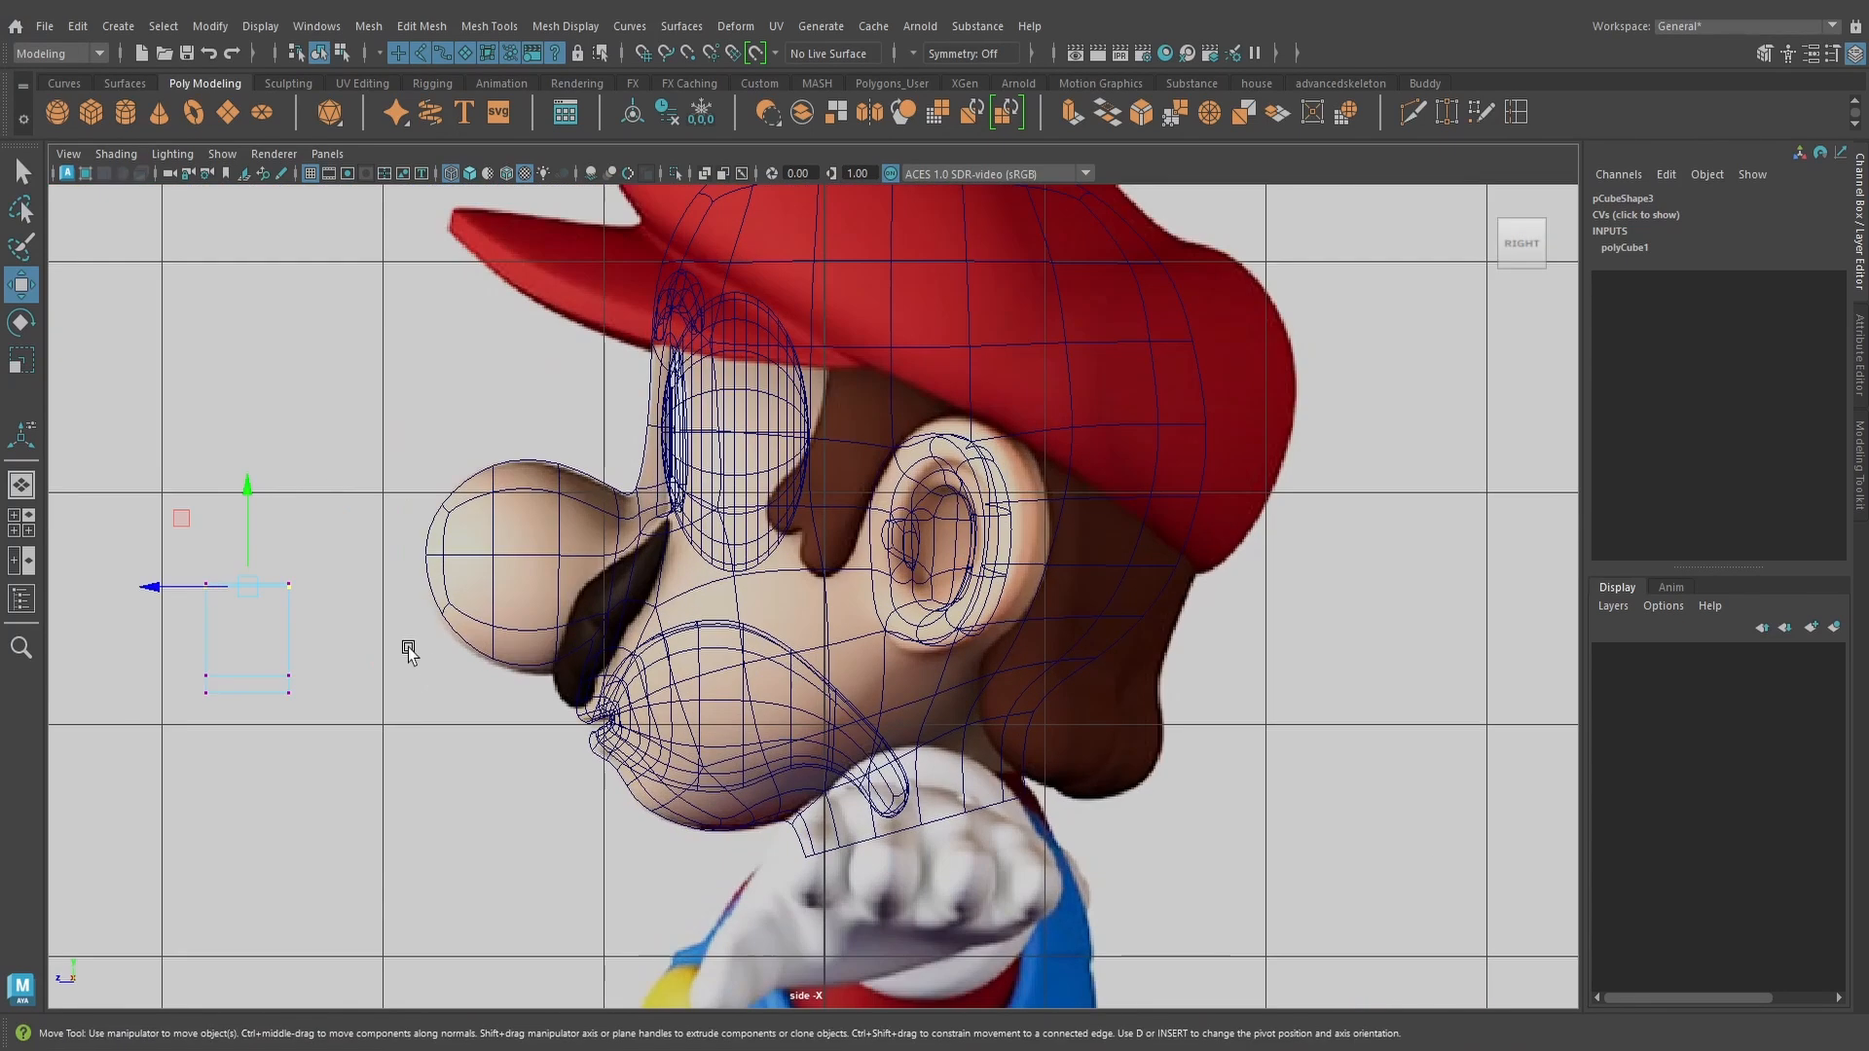
middle_click_drag(408, 652, 575, 737, "alt")
left_click_drag(349, 634, 558, 635)
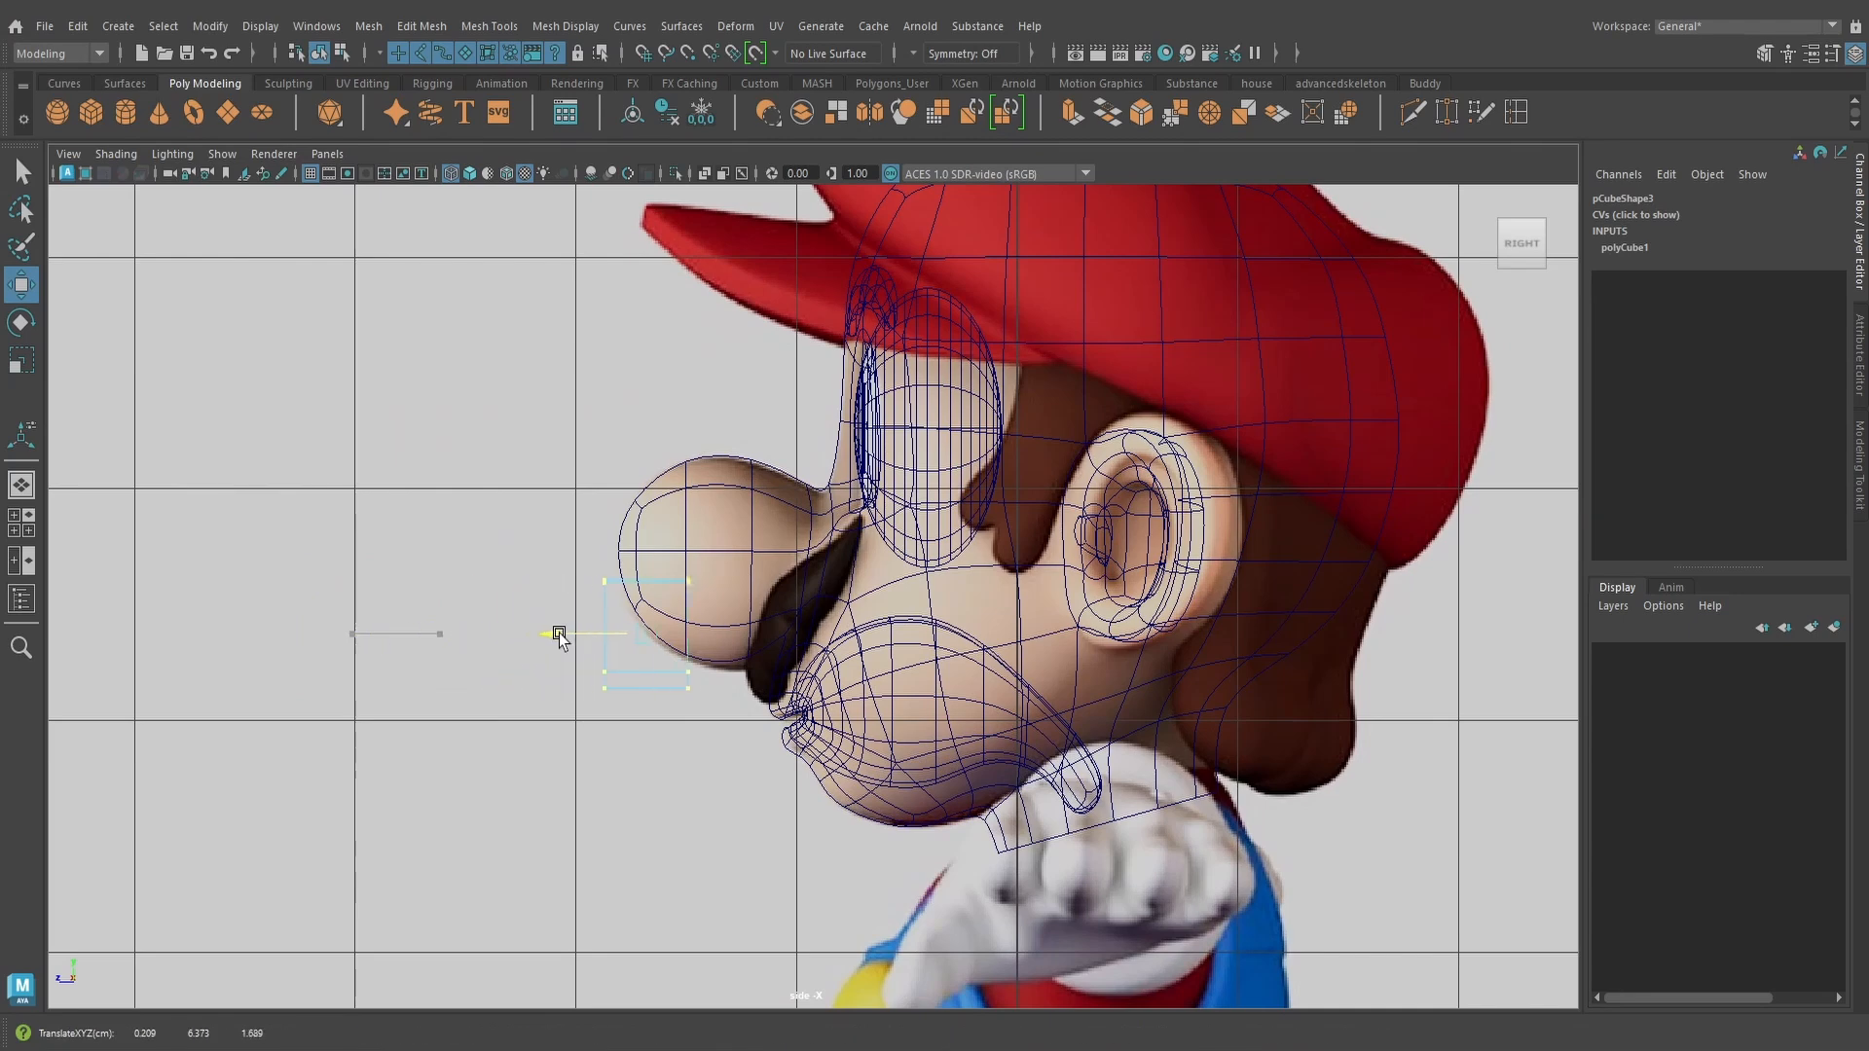
right_click_drag(657, 644, 696, 642, "alt")
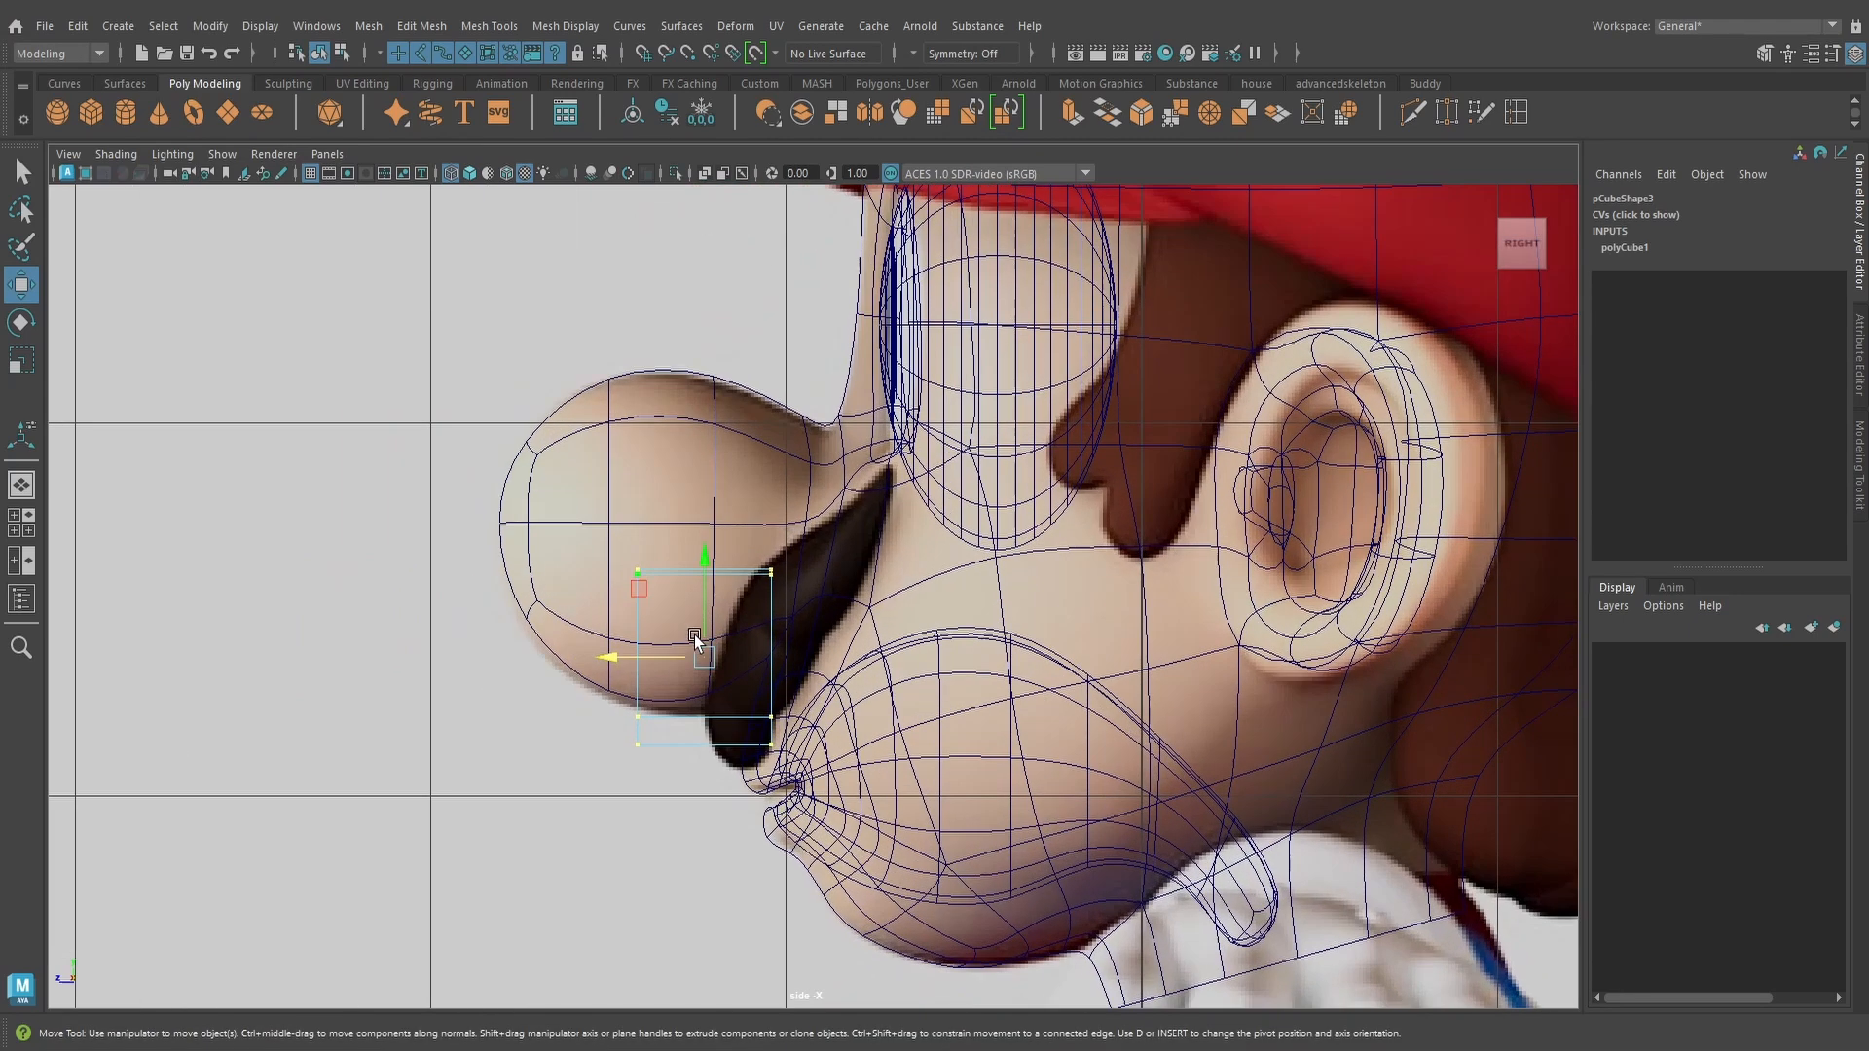
left_click_drag(611, 660, 614, 665)
left_click_drag(574, 504, 666, 764)
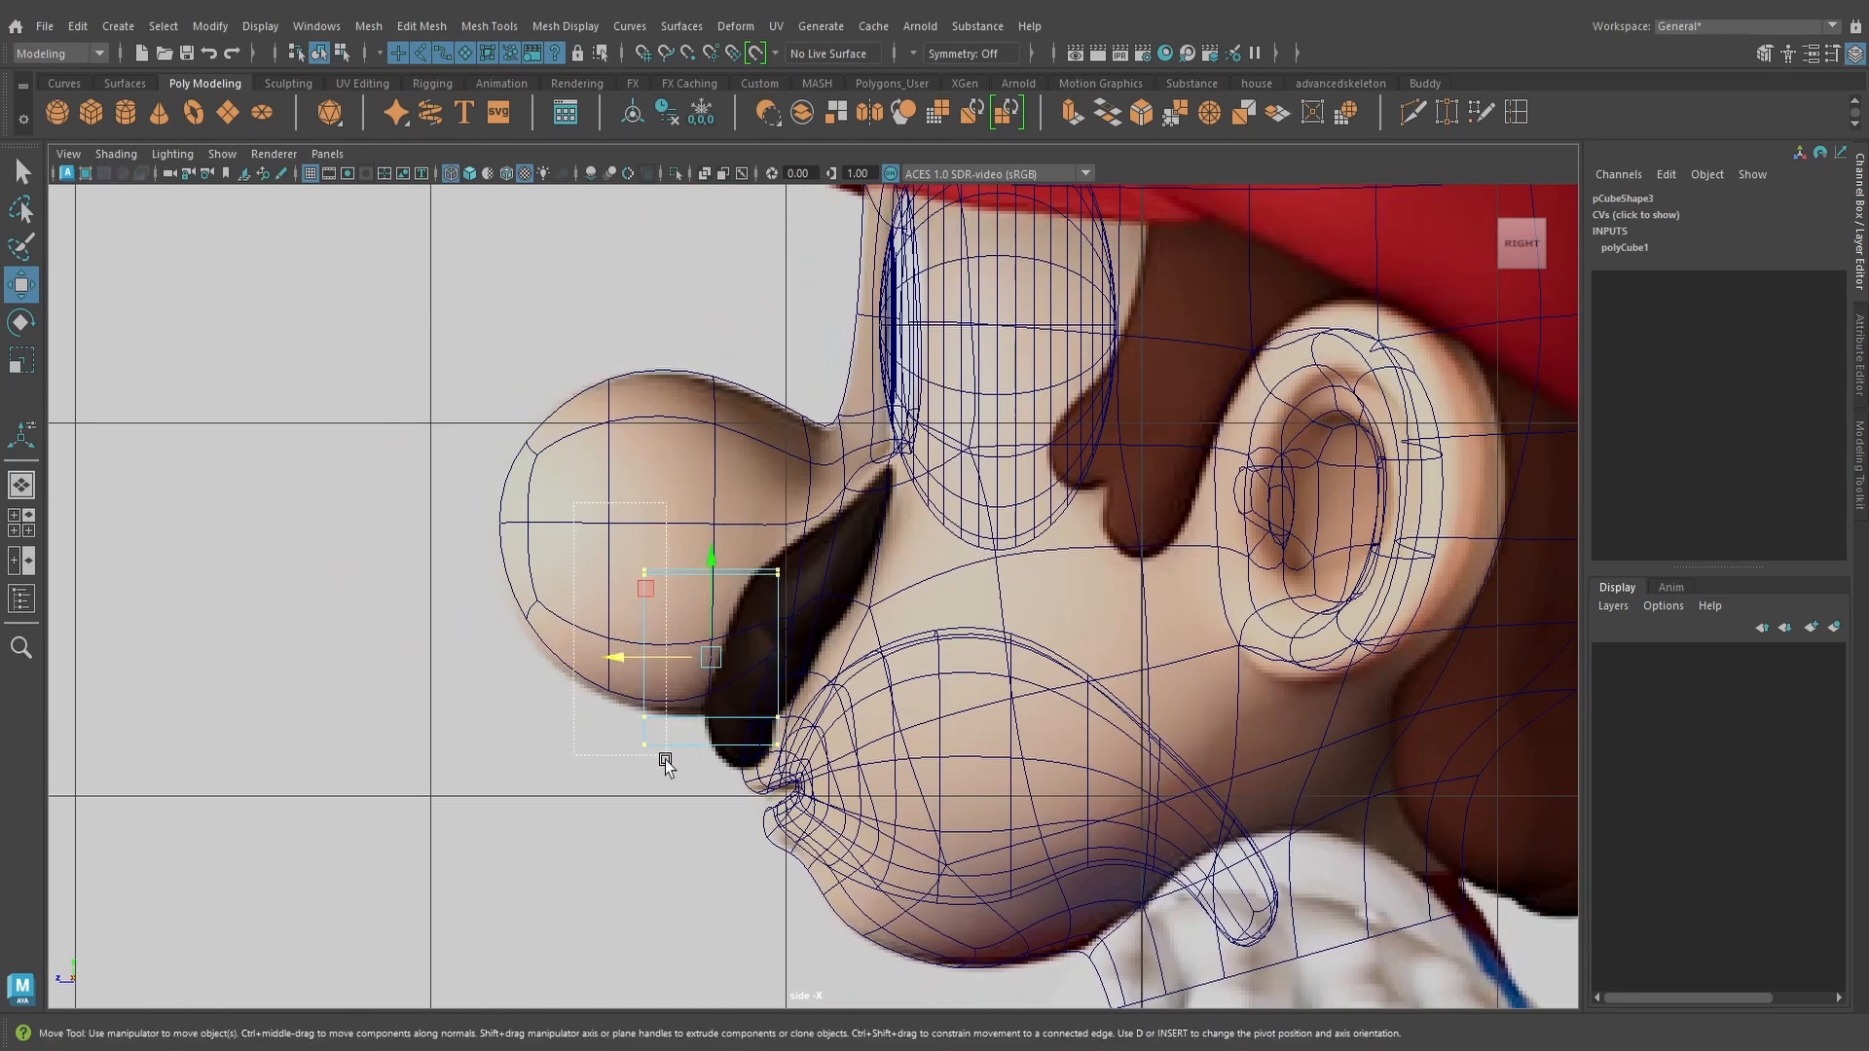
left_click_drag(595, 665, 612, 656)
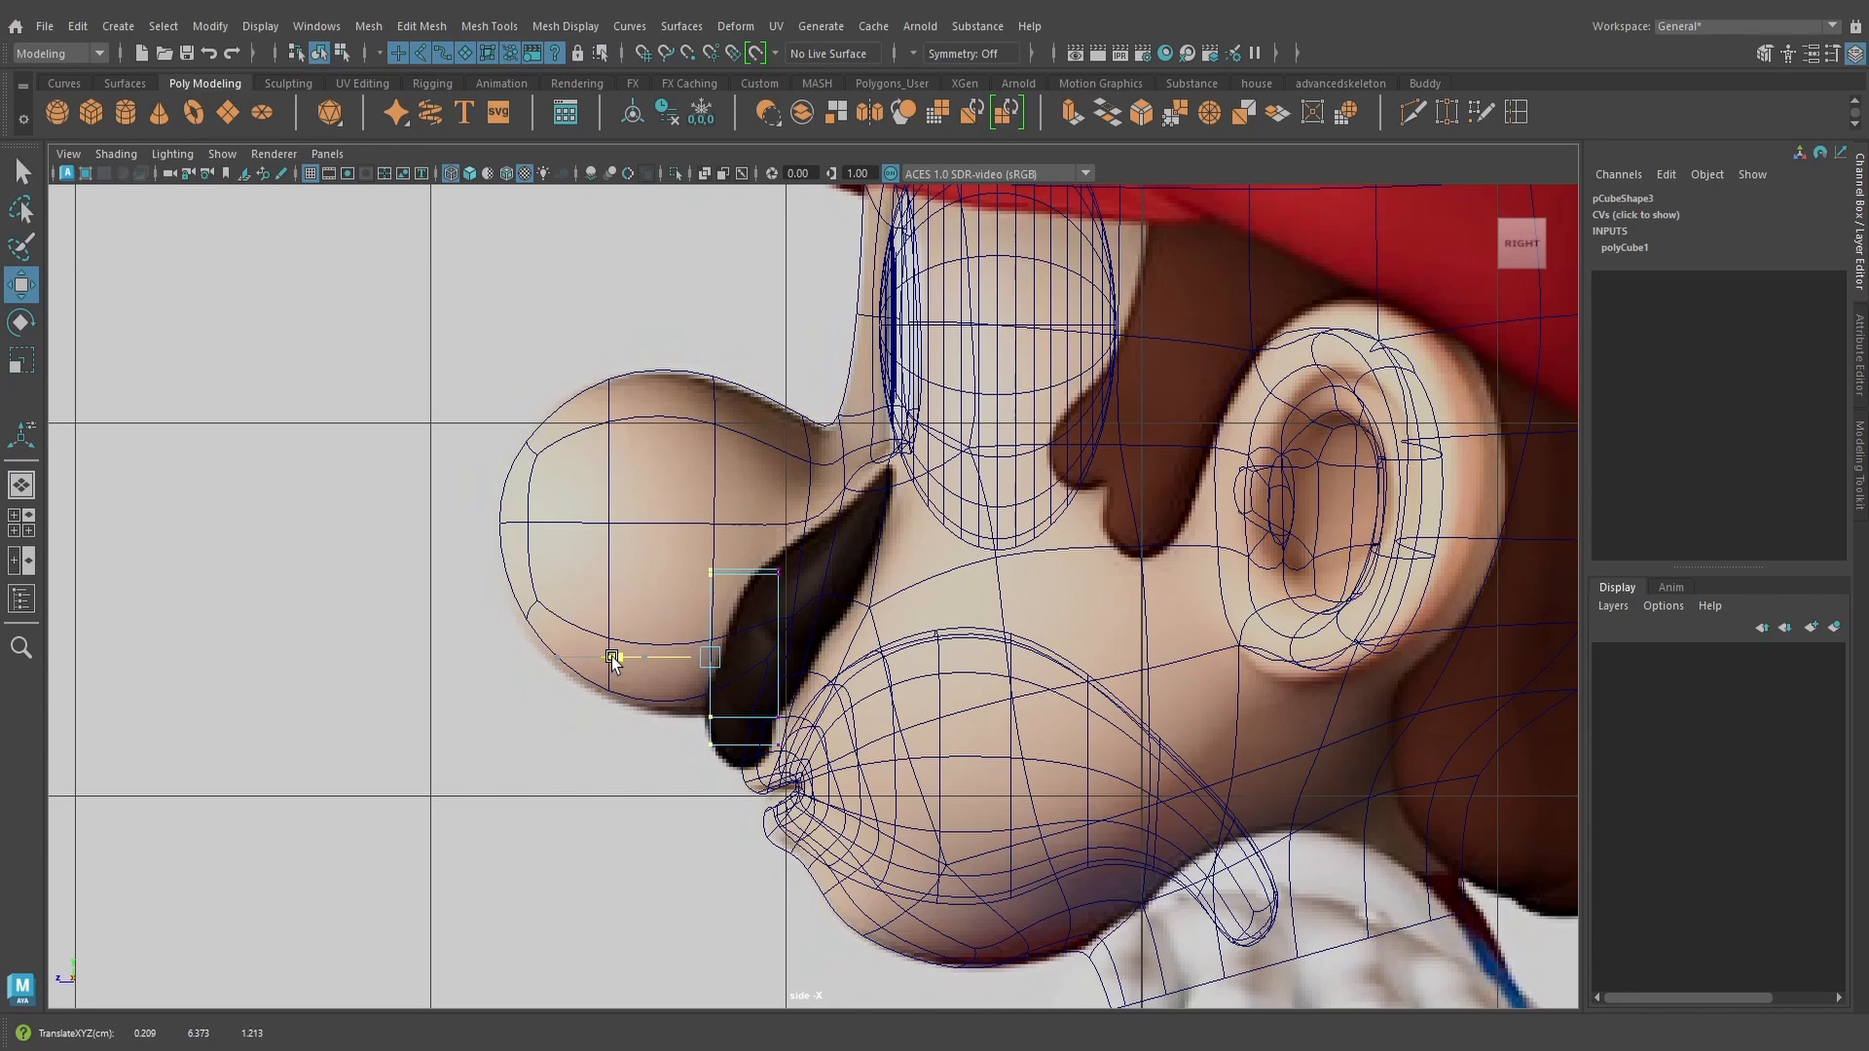
Extrude the block's outer side face away from the nose by about 0.266 in the shaded perspective view
key("space")
left_click_drag(757, 656, 756, 588)
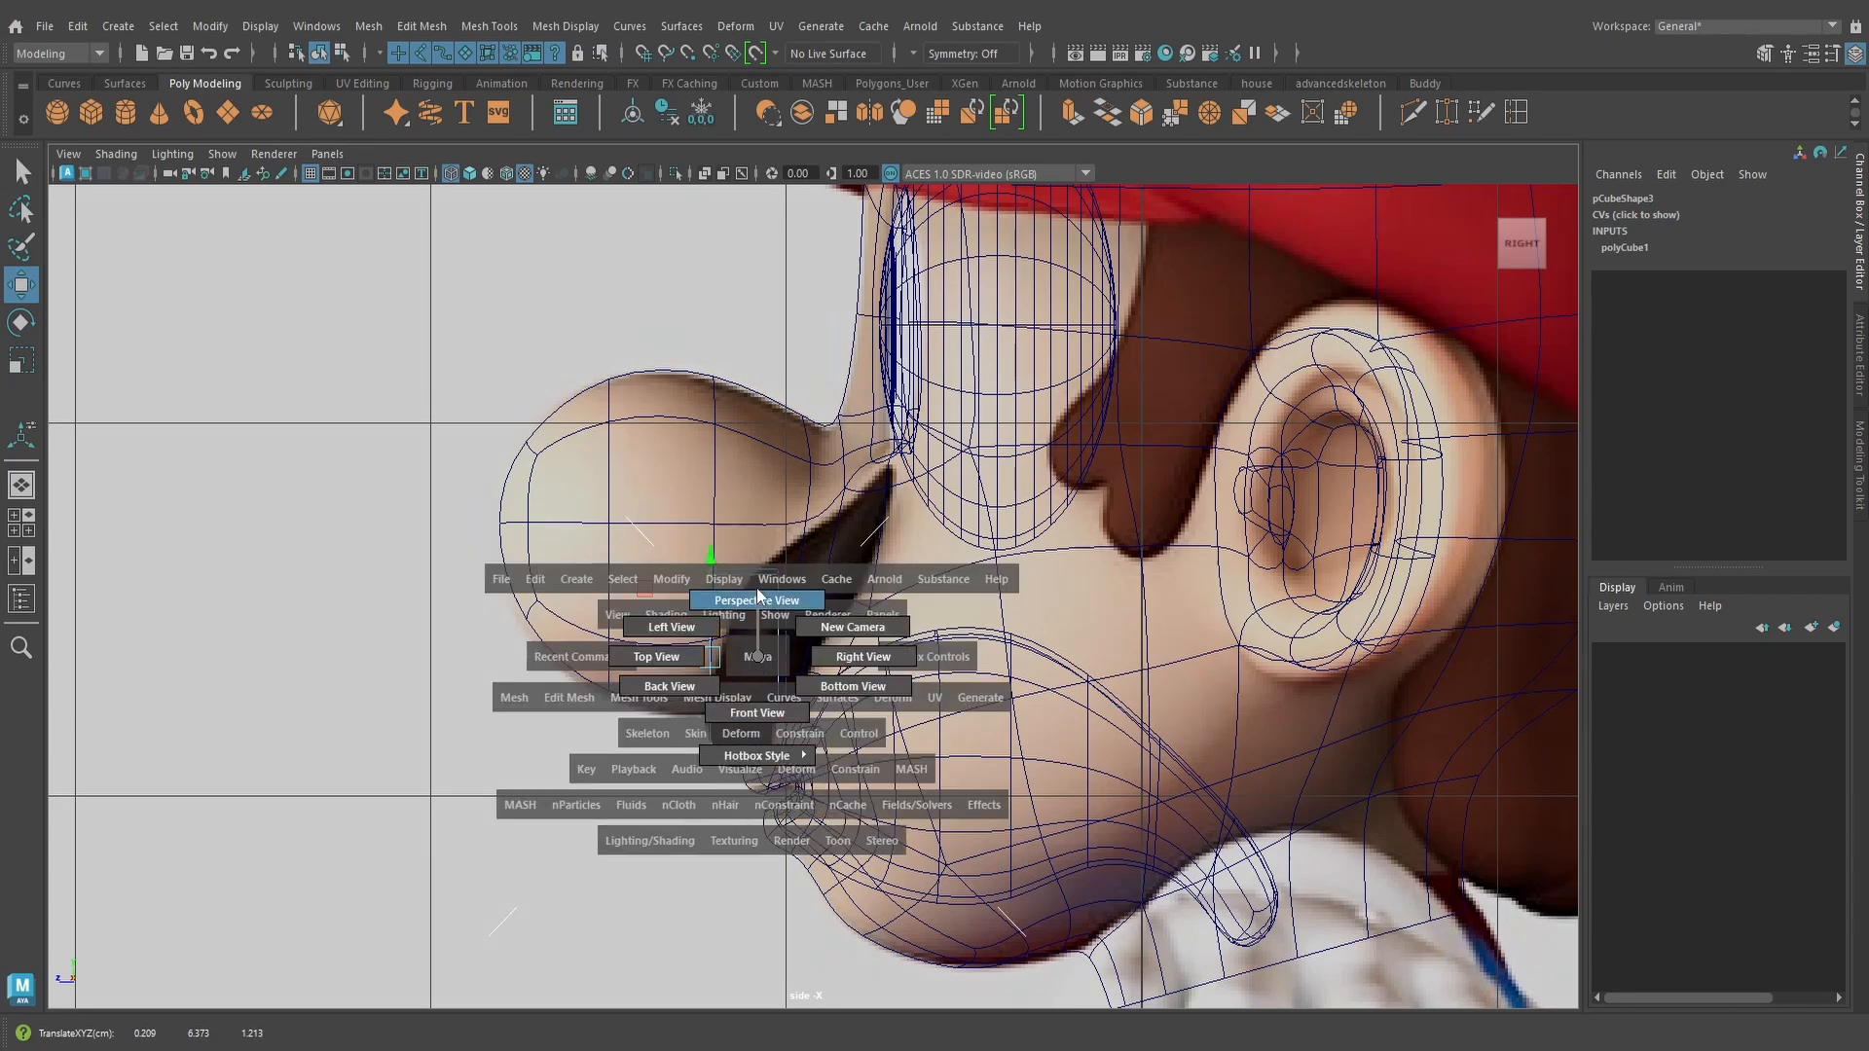
mouse_move(890, 681)
left_mouse_down("alt")
mouse_move(818, 747)
mouse_move(808, 716)
mouse_move(668, 634)
mouse_move(660, 740)
mouse_move(655, 675)
mouse_move(541, 549)
mouse_move(608, 504)
left_mouse_up("alt")
scroll(819, 746, "up", 5)
key("6")
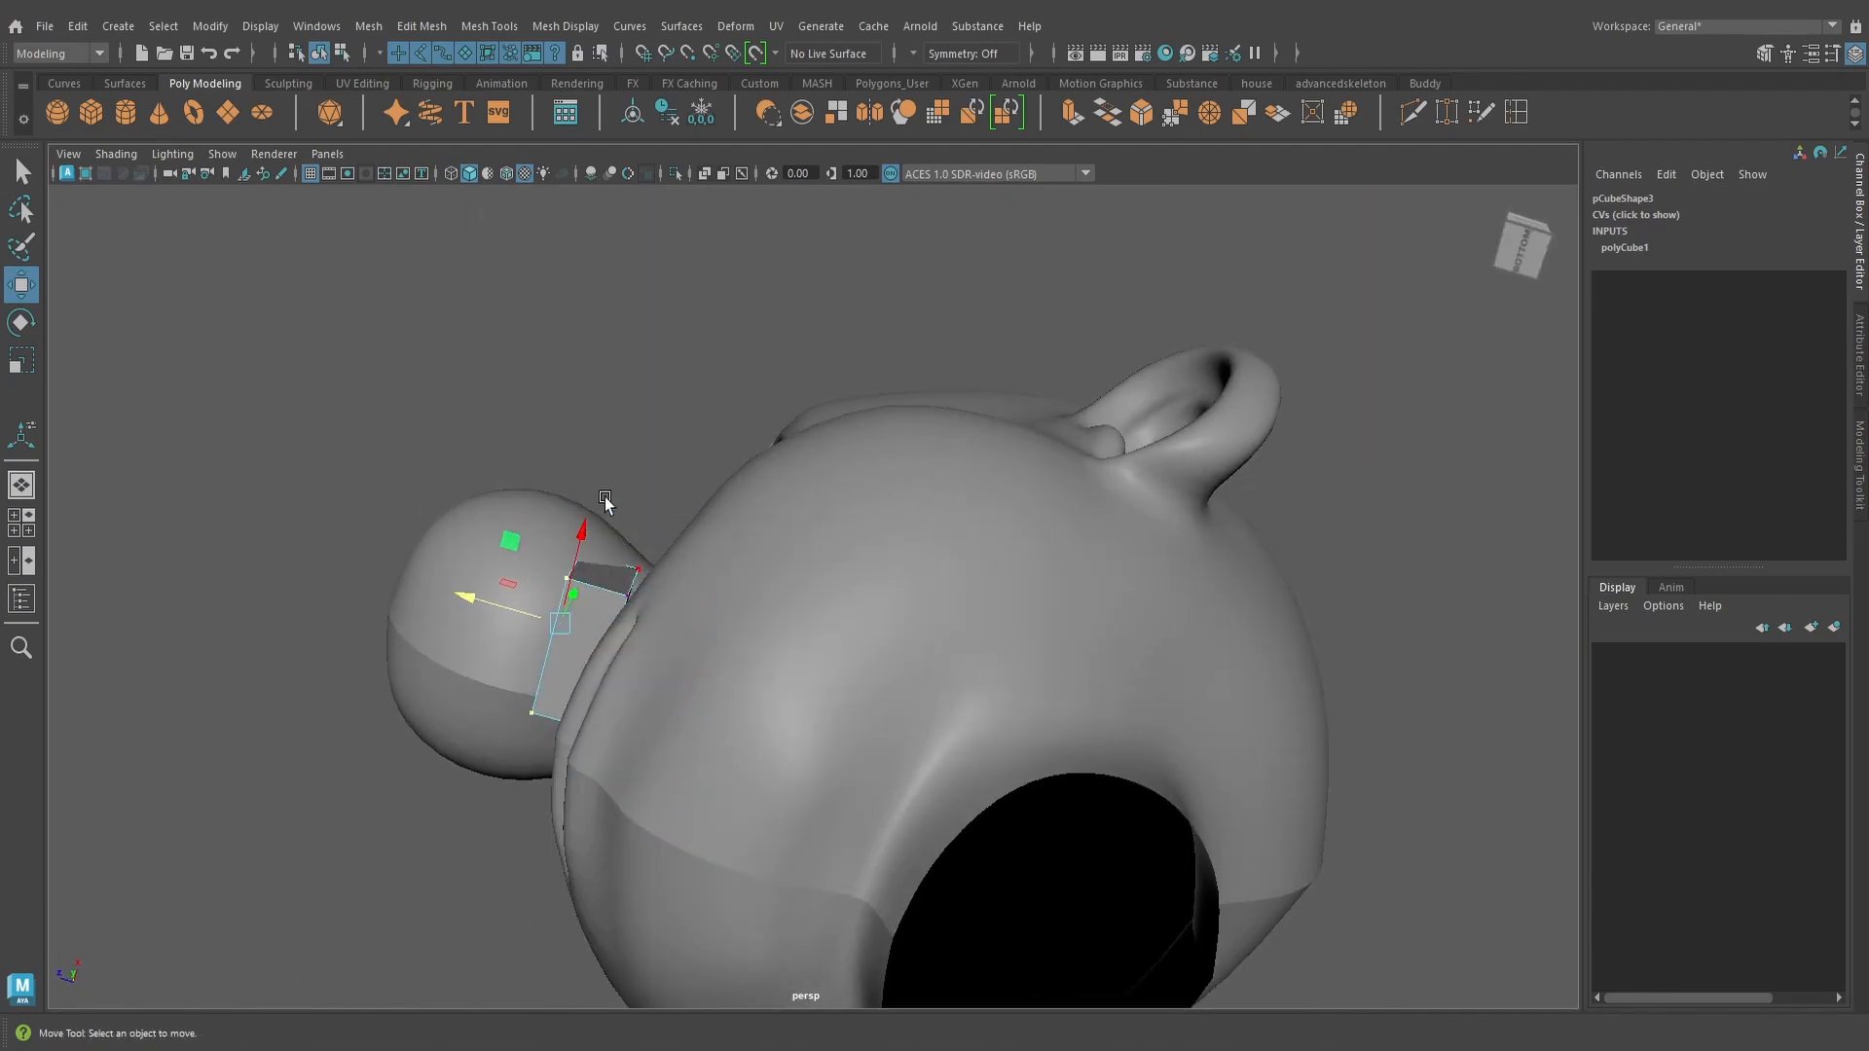
right_click_drag(609, 504, 611, 580)
left_click_drag(612, 580, 685, 789, "alt")
left_click(628, 765)
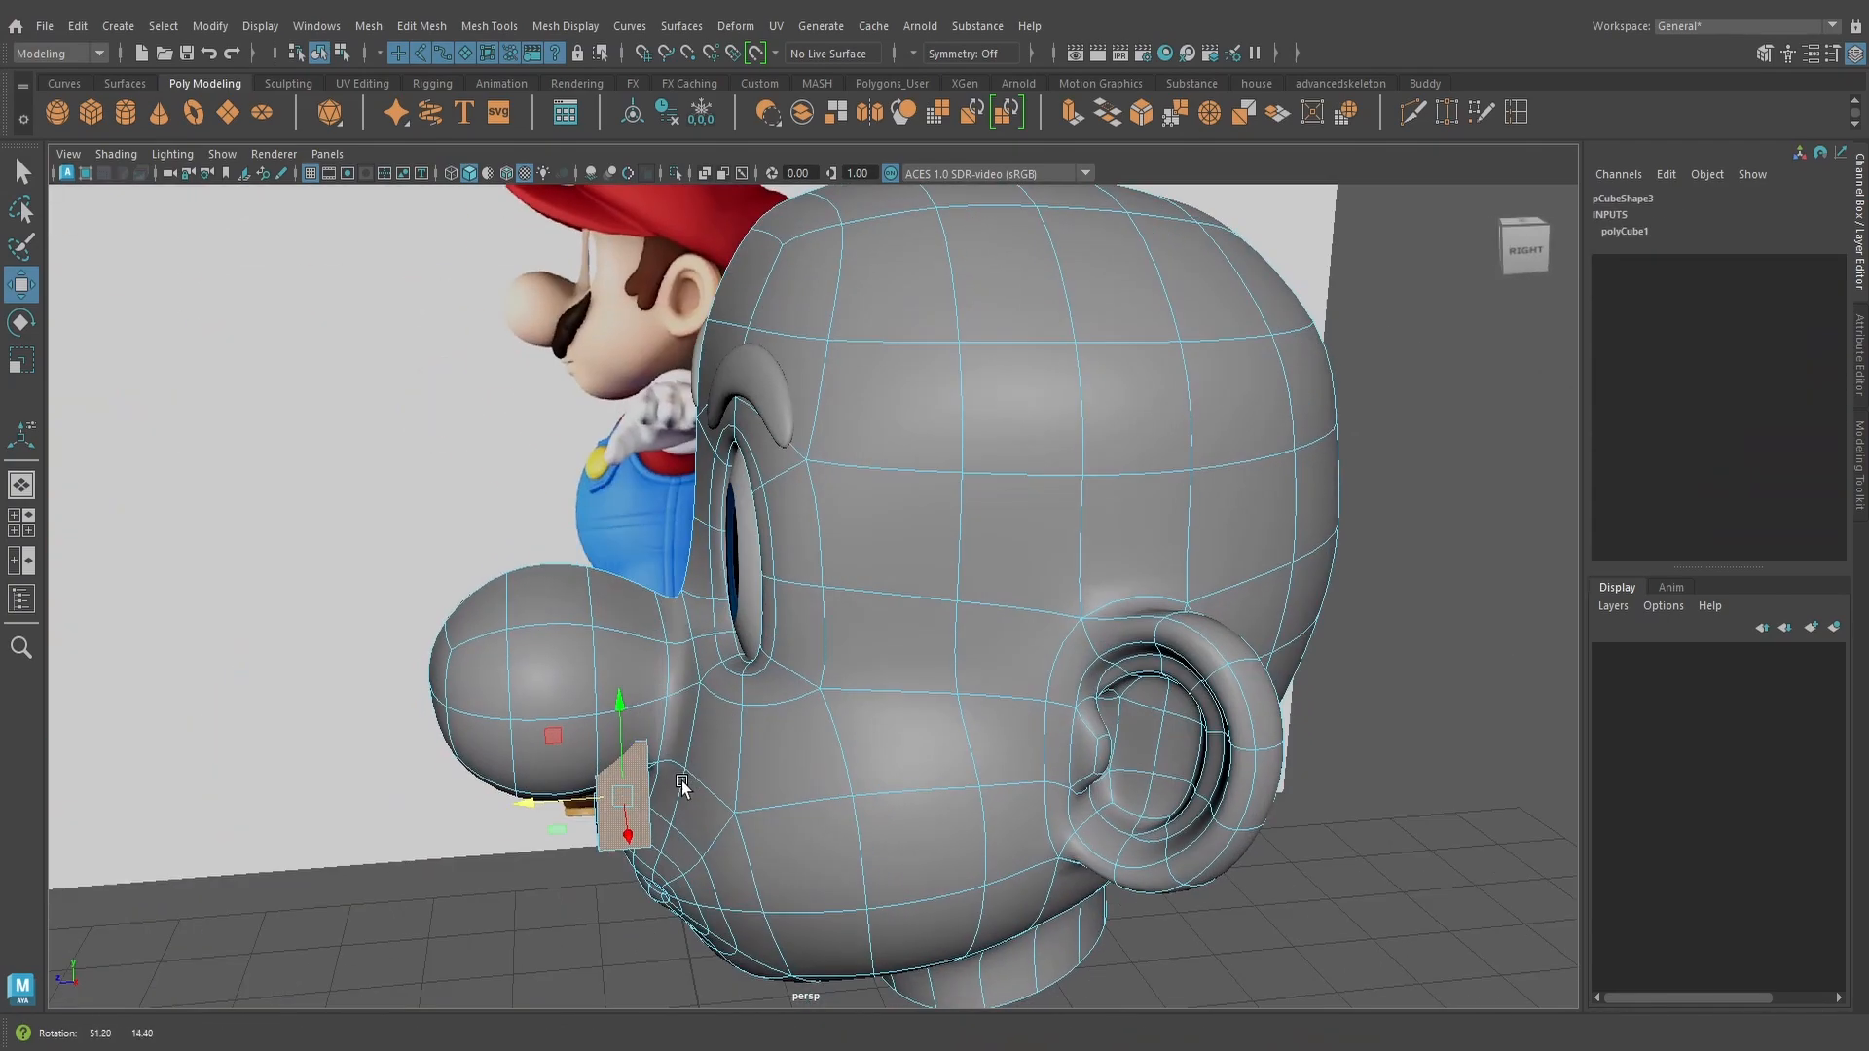
scroll(670, 784, "up", 3)
middle_click_drag(668, 785, 801, 617, "alt")
key("6")
key("r")
left_click_drag(801, 617, 873, 669, "alt")
left_click(1075, 113)
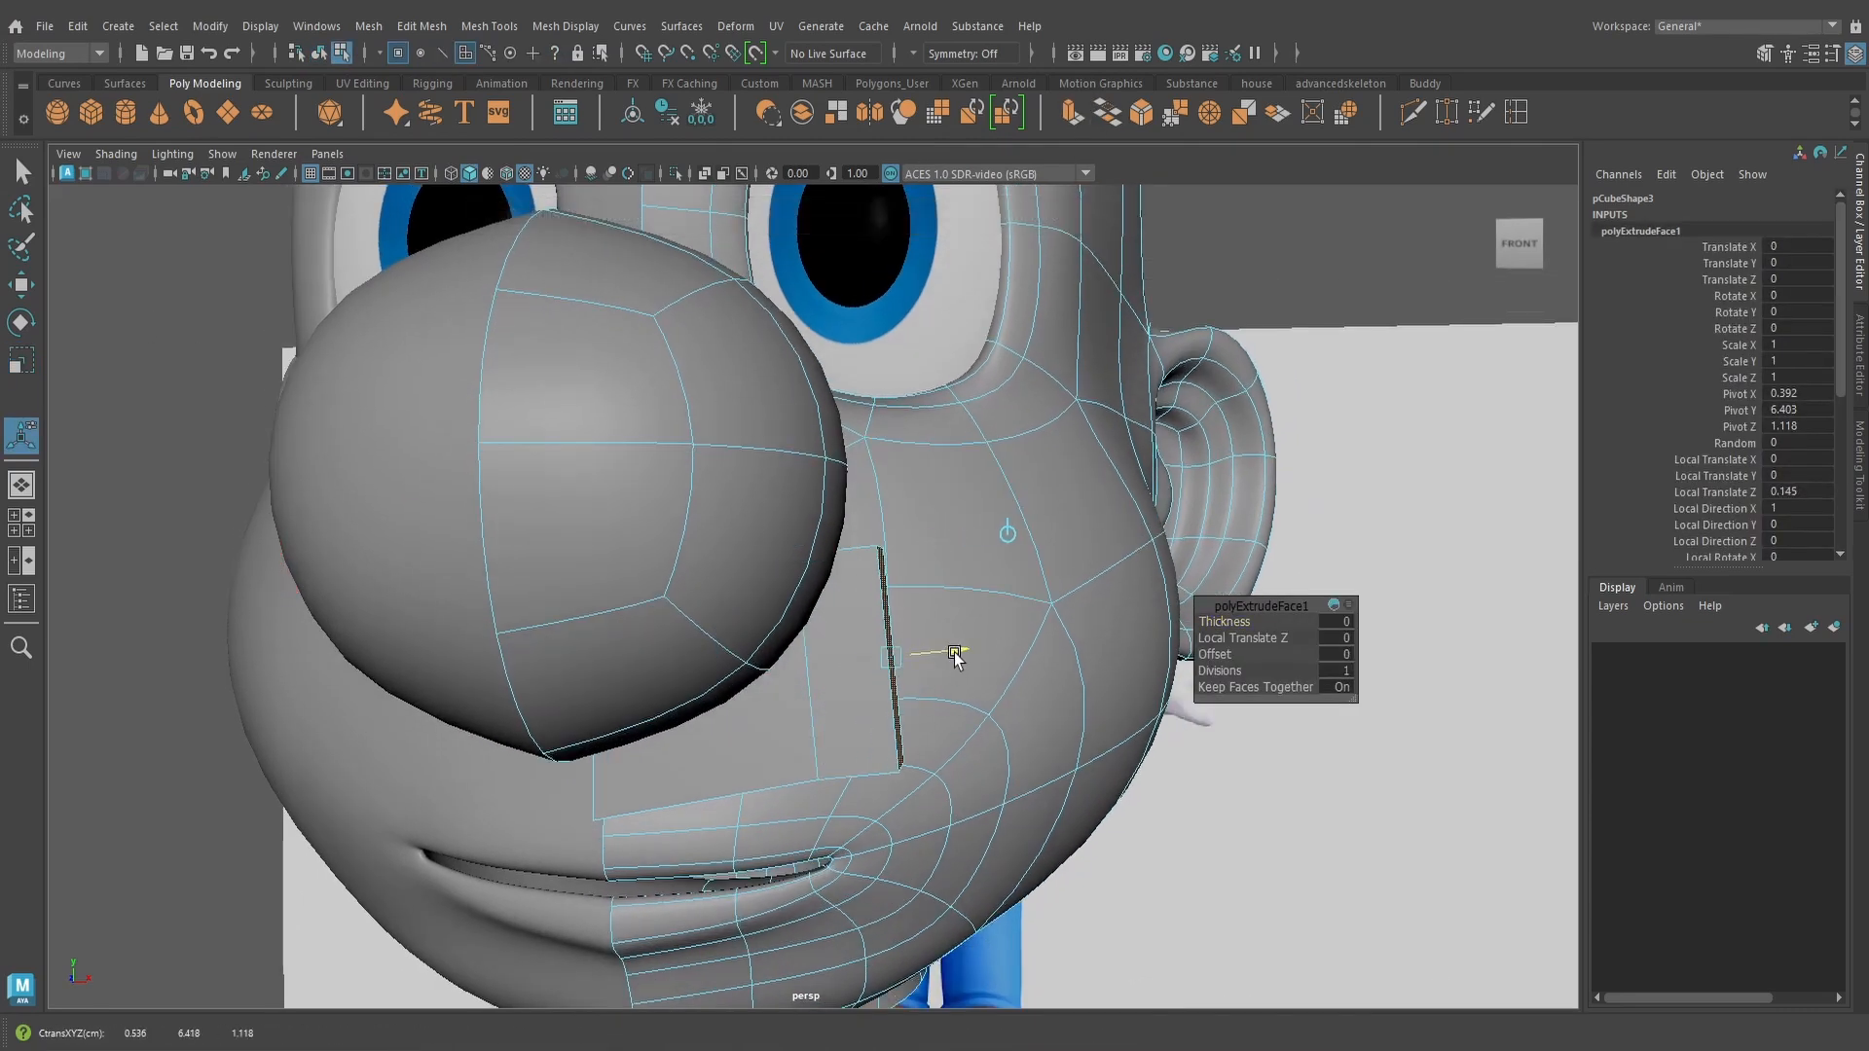
left_click_drag(1004, 650, 1009, 649)
mouse_move(1012, 654)
left_mouse_down("alt")
mouse_move(1034, 658)
mouse_move(1039, 611)
mouse_move(1038, 638)
left_mouse_up("alt")
Raise the extruded end's upper vertices to the top edge of the reference moustache in the front wireframe view
key("space")
scroll(1039, 639, "up", 1)
key("4")
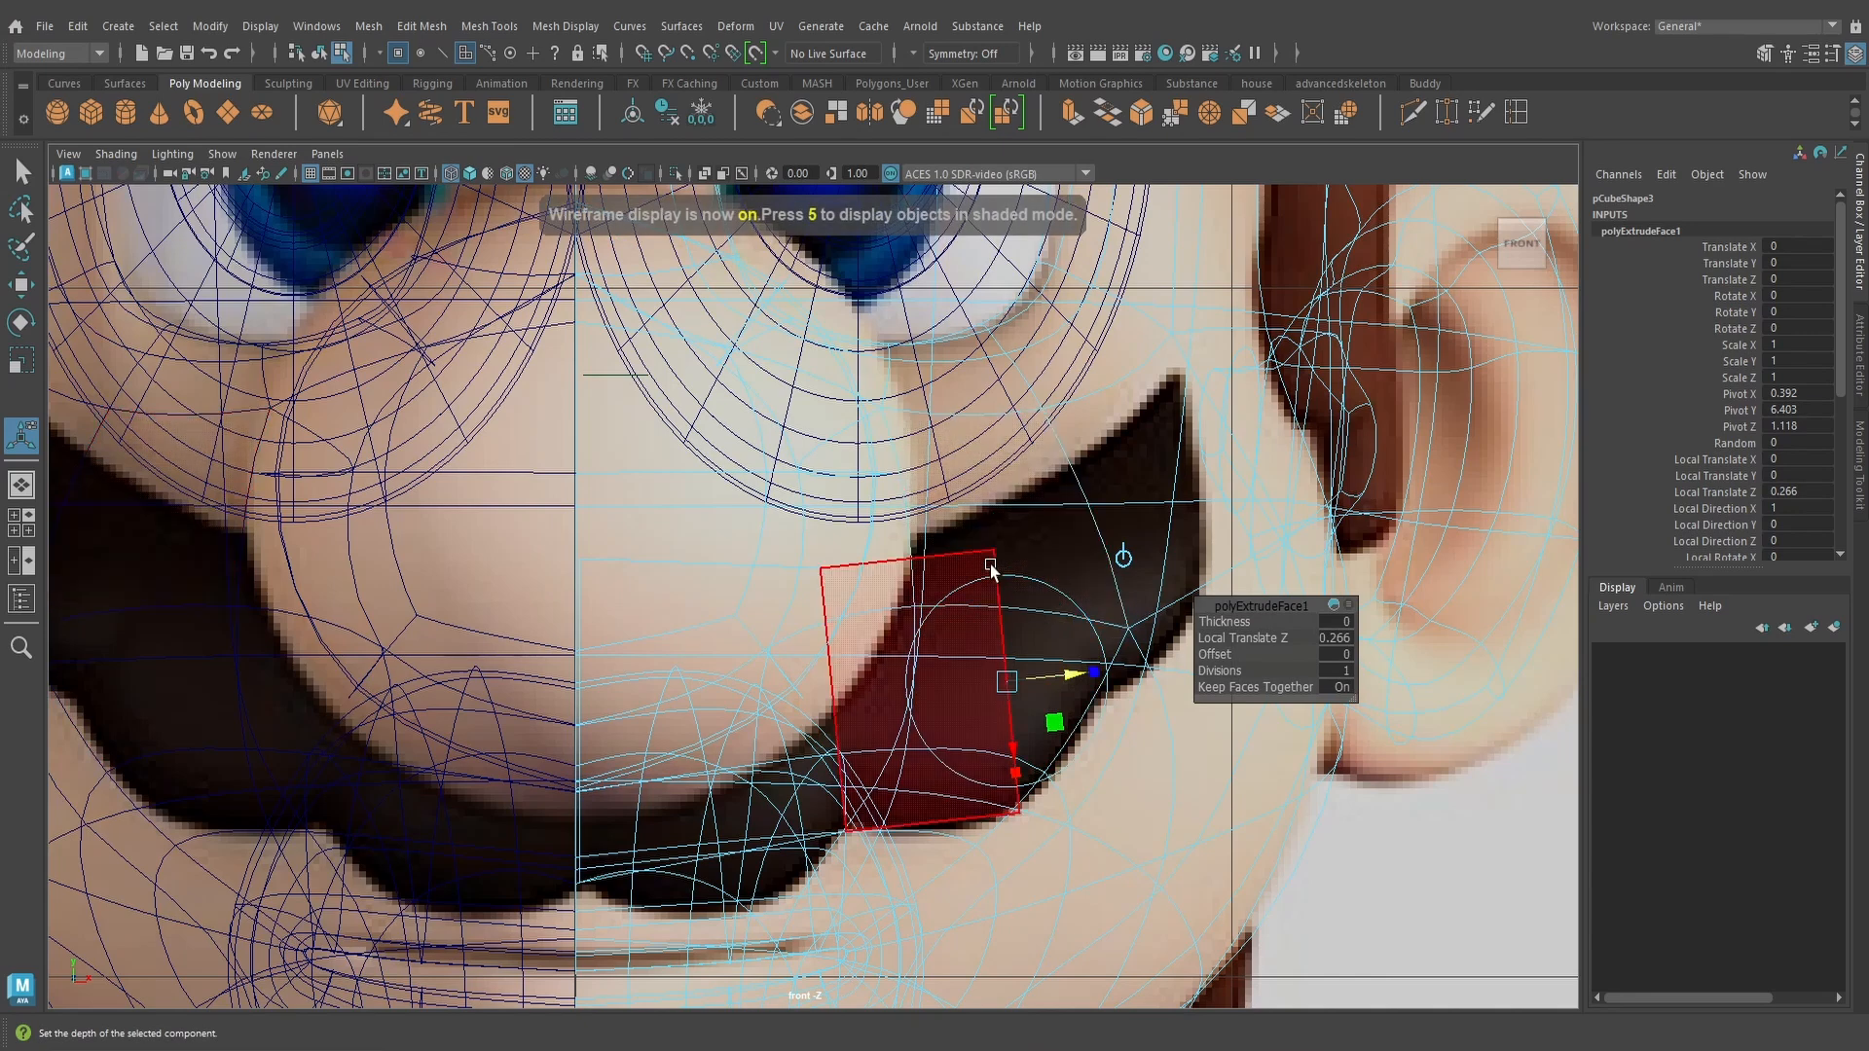
right_click(992, 565)
left_click(911, 468)
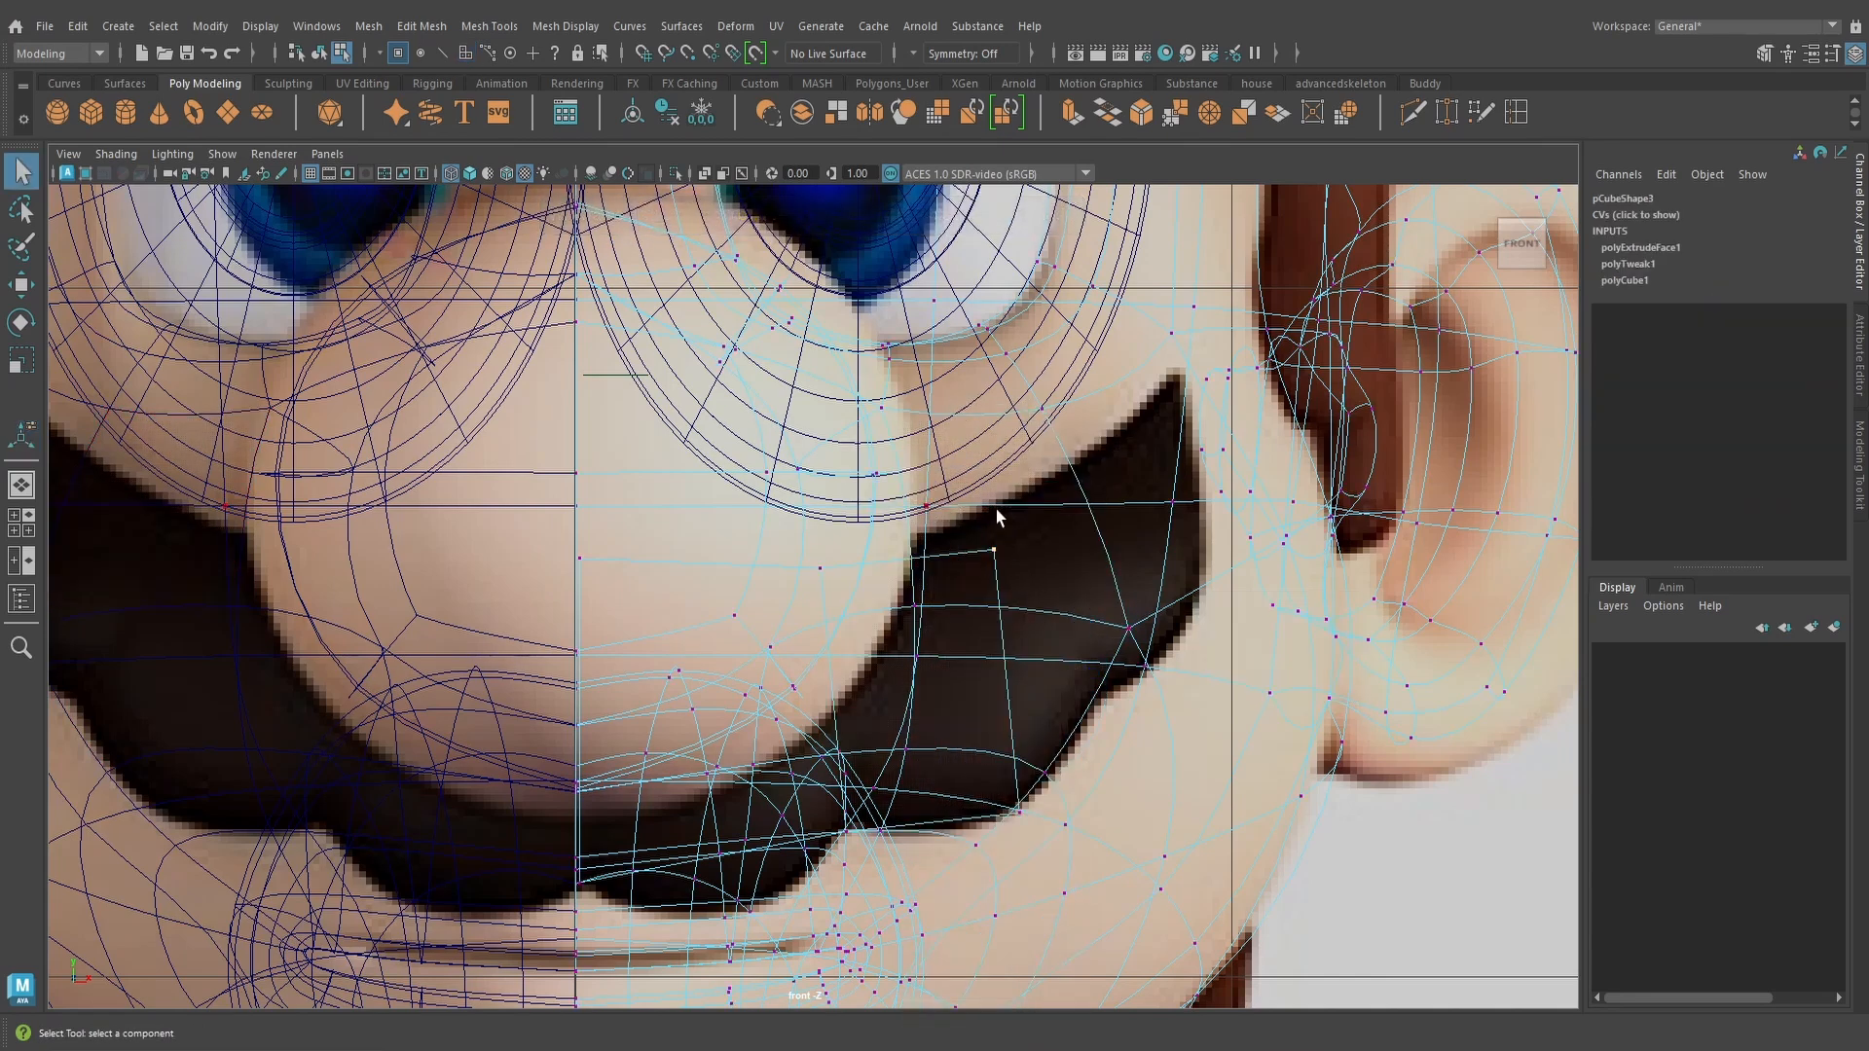
key("w")
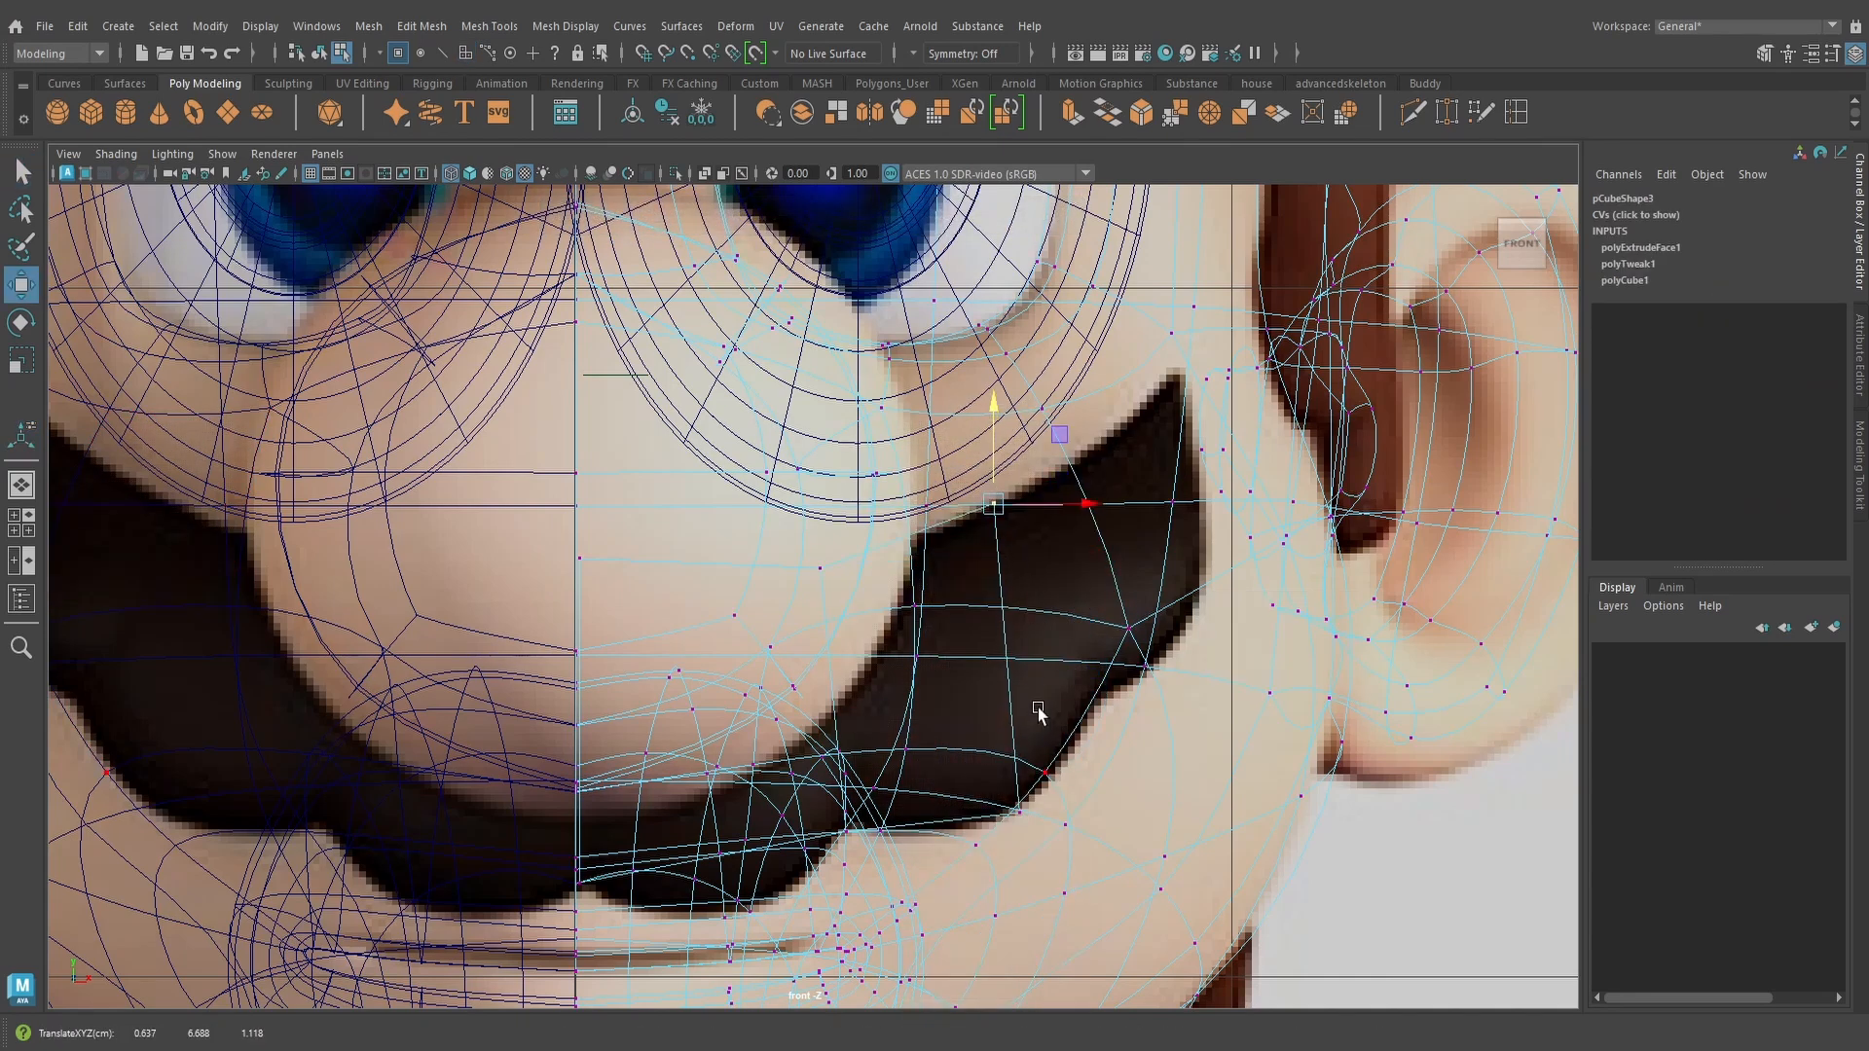
Move the extruded end's lower vertices outward to the moustache's lower outline and check the block from above
middle_click_drag(1043, 709, 1051, 590, "alt")
scroll(1054, 714, "up", 2)
key("space")
left_click_drag(1051, 710, 1018, 606)
mouse_move(1015, 609)
left_mouse_down("alt")
mouse_move(979, 651)
mouse_move(1026, 670)
mouse_move(1030, 742)
left_mouse_up("alt")
key("5")
key("4")
key("space")
left_click_drag(1135, 714, 1160, 708)
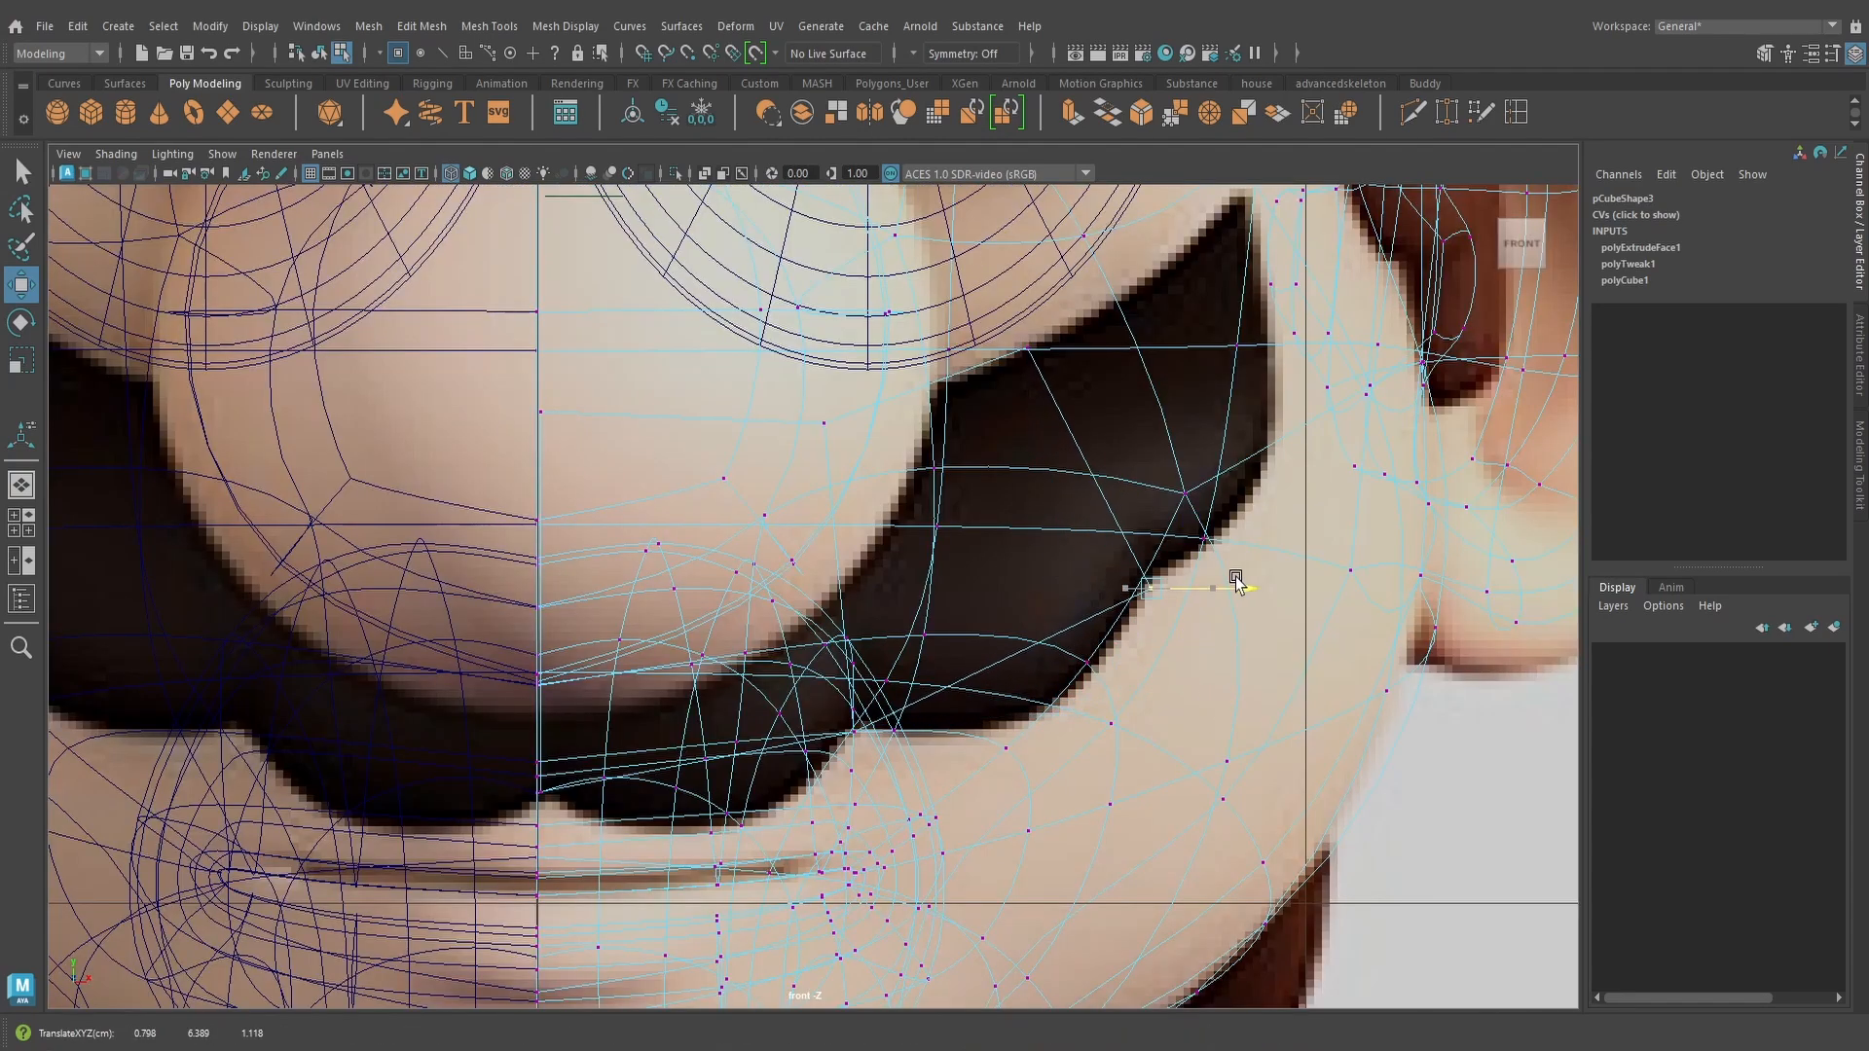
key("space")
left_click_drag(1159, 612, 1156, 562)
left_click_drag(1148, 584, 781, 794, "alt")
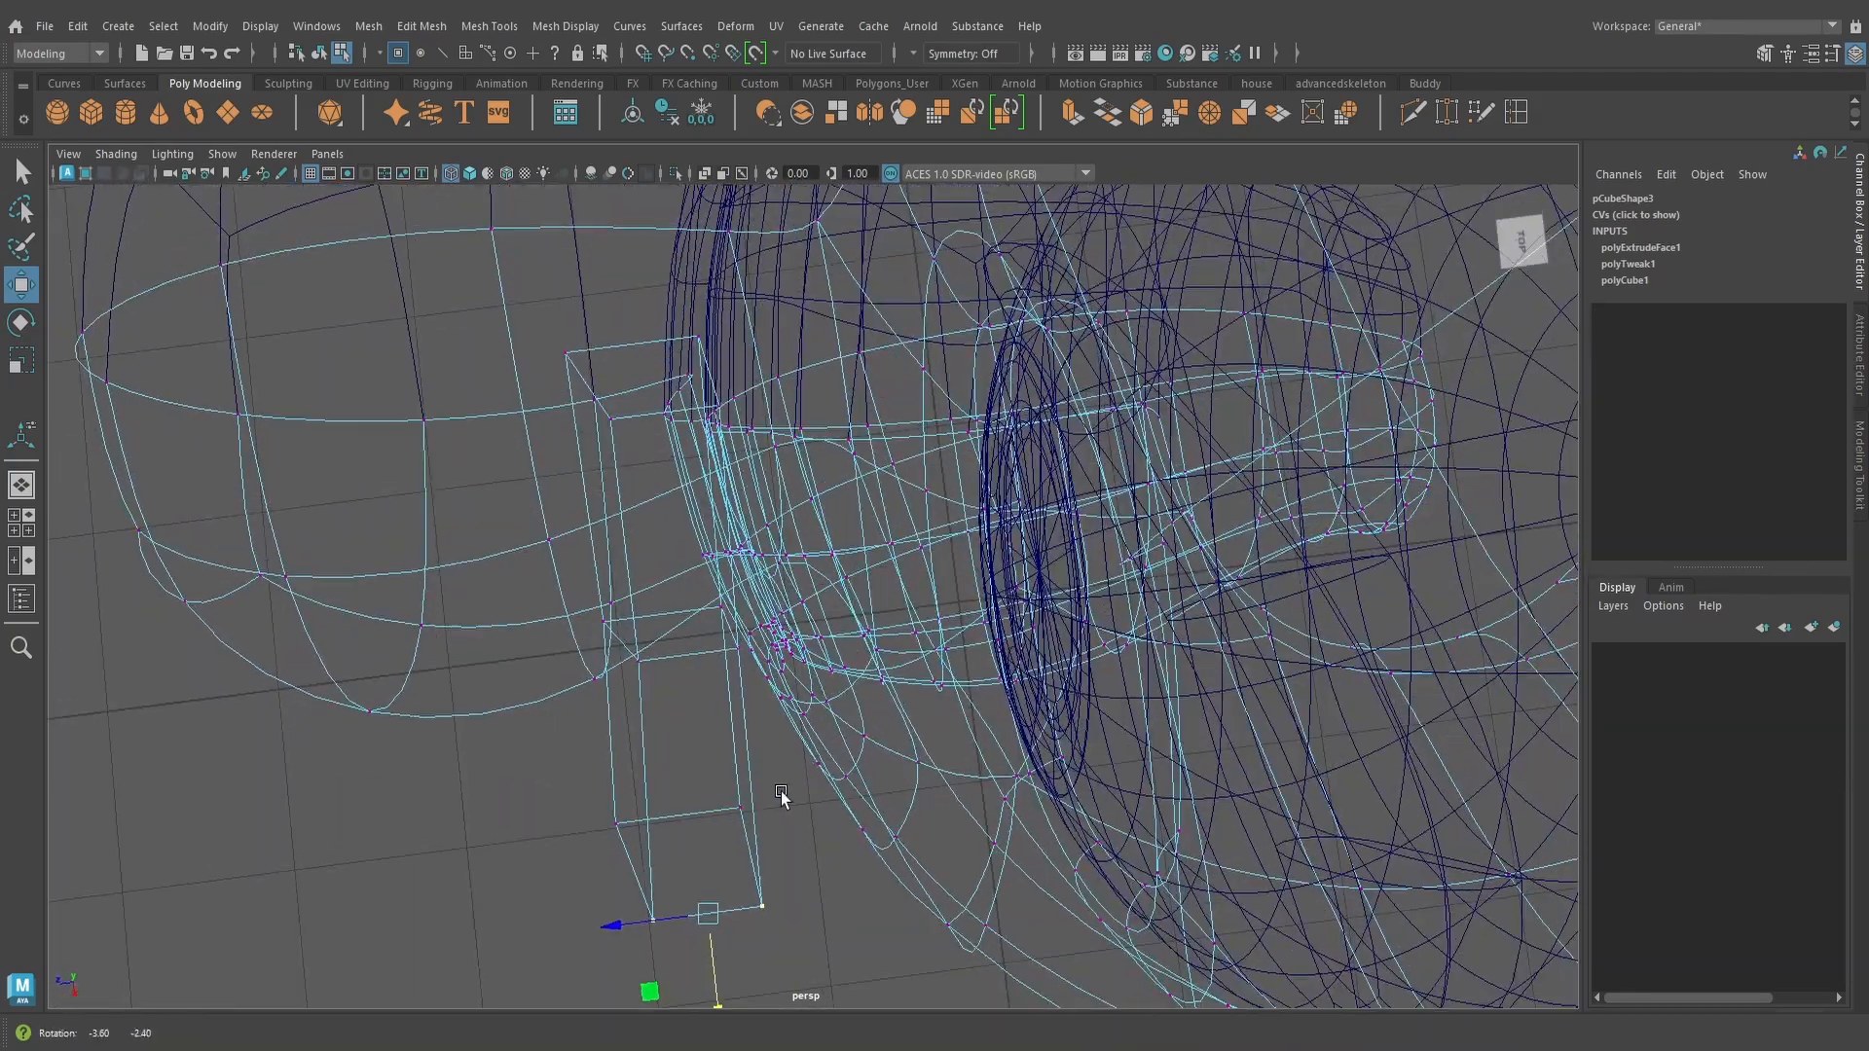
Move the vertices at the moustache block's outer end back toward the cheek in the wireframe view from above
left_click_drag(578, 783, 734, 909)
left_click_drag(597, 883, 633, 888)
left_click_drag(701, 776, 589, 599, "alt")
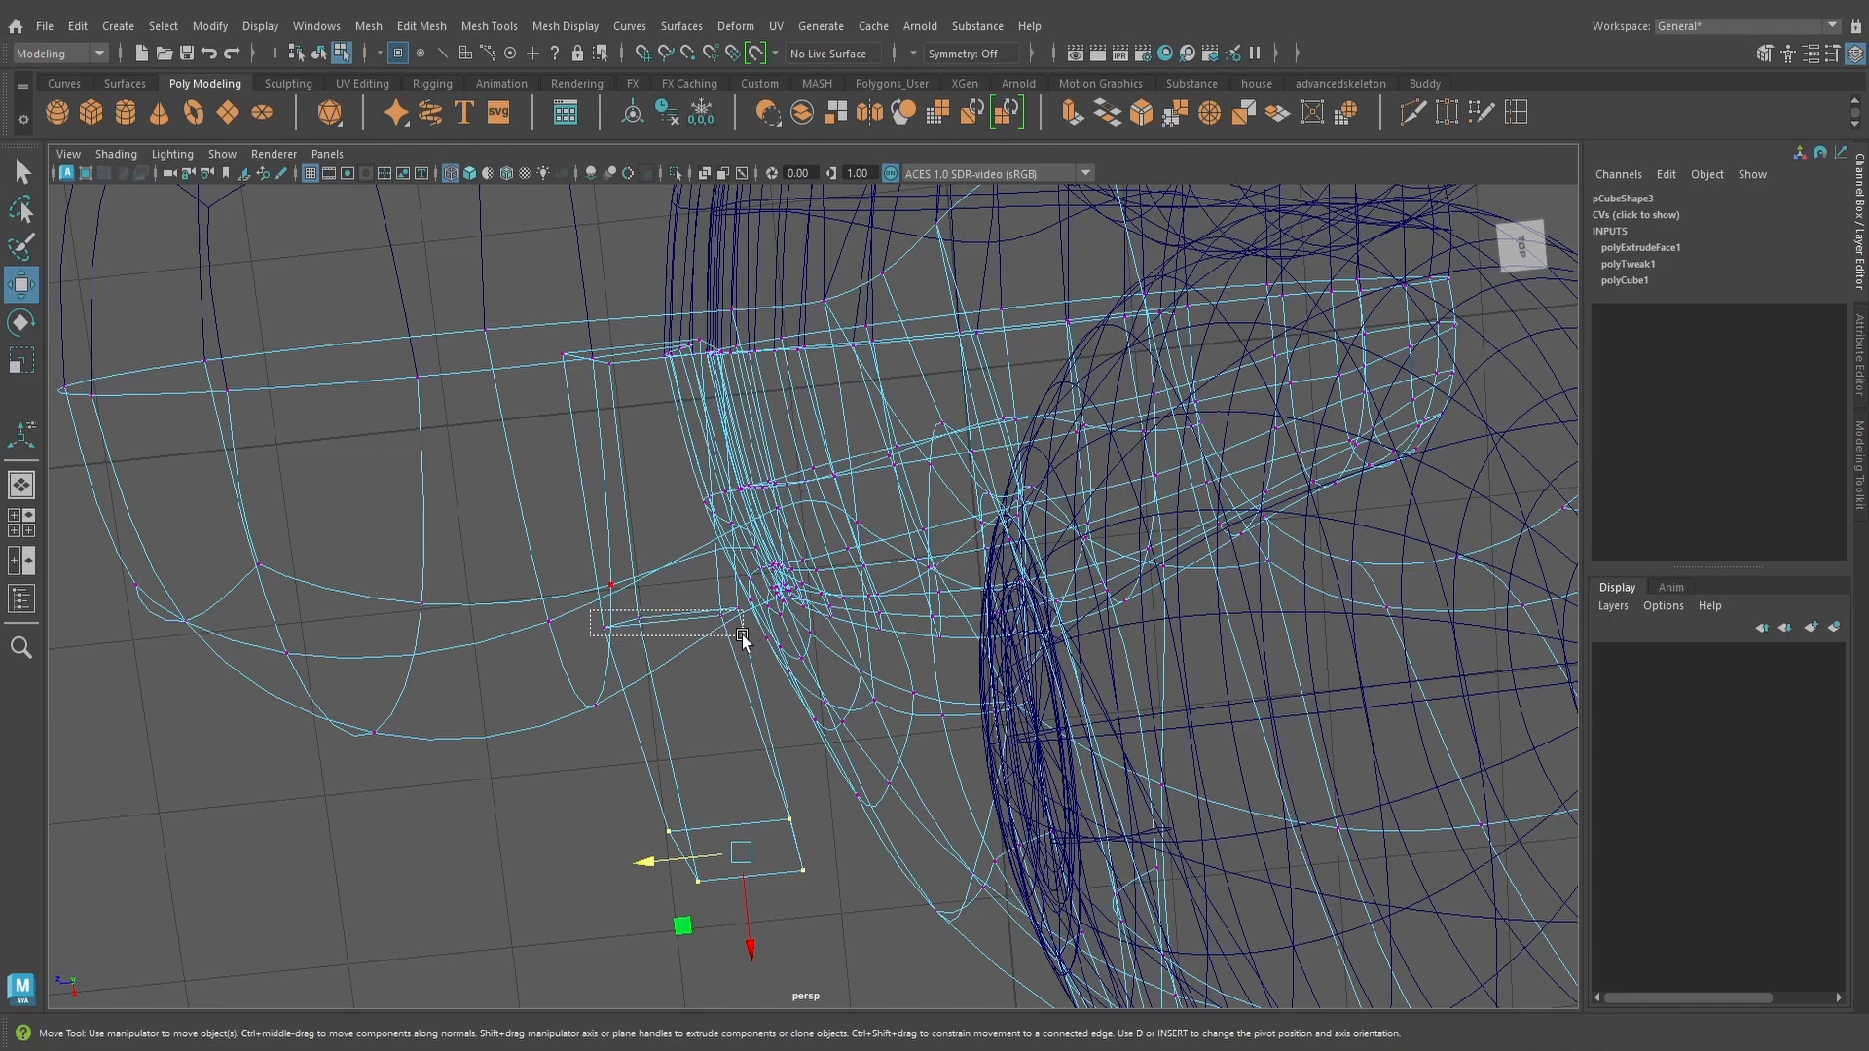
mouse_move(742, 635)
left_mouse_down()
mouse_move(714, 574)
mouse_move(722, 681)
mouse_move(830, 416)
mouse_move(735, 746)
mouse_move(774, 820)
left_mouse_up()
key("5")
key("4")
Extrude the block's outer end face toward the ear by about 0.189
right_click_drag(773, 820, 773, 516)
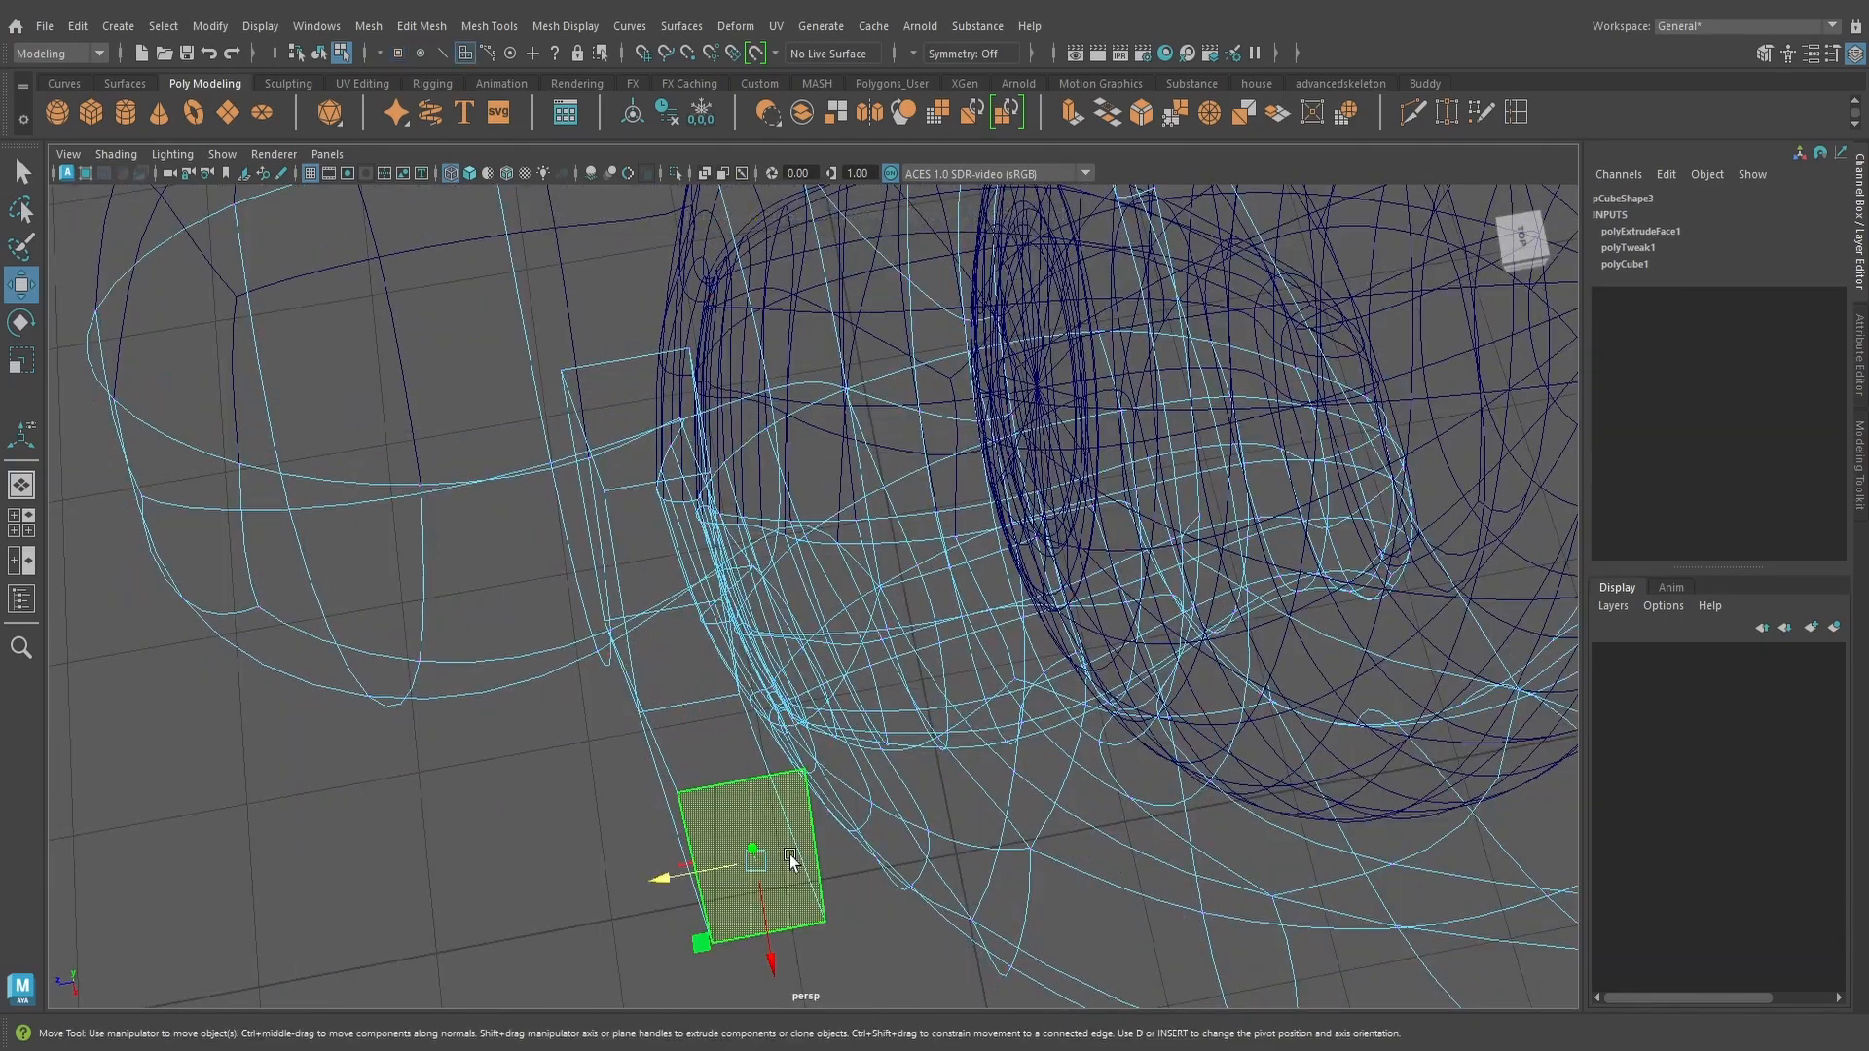
left_click_drag(875, 779, 1023, 687, "alt")
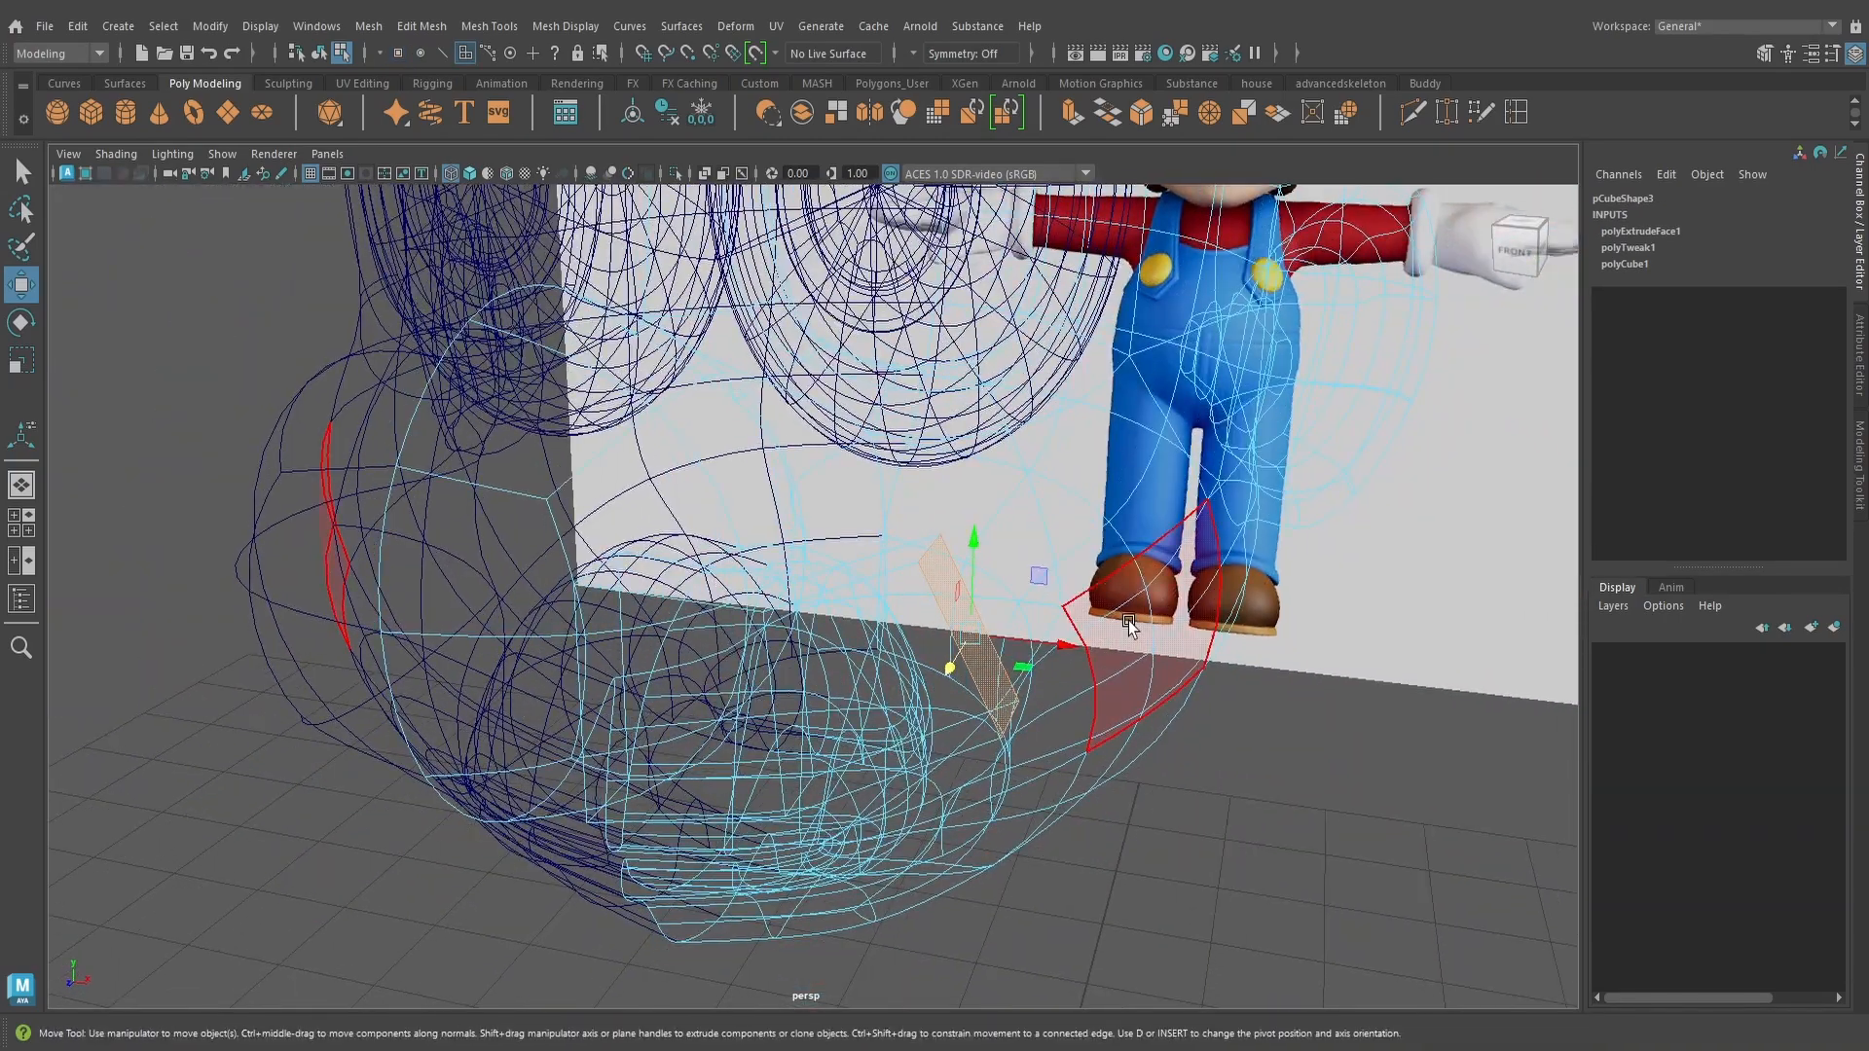
scroll(1101, 246, "up", 2)
left_click(1070, 113)
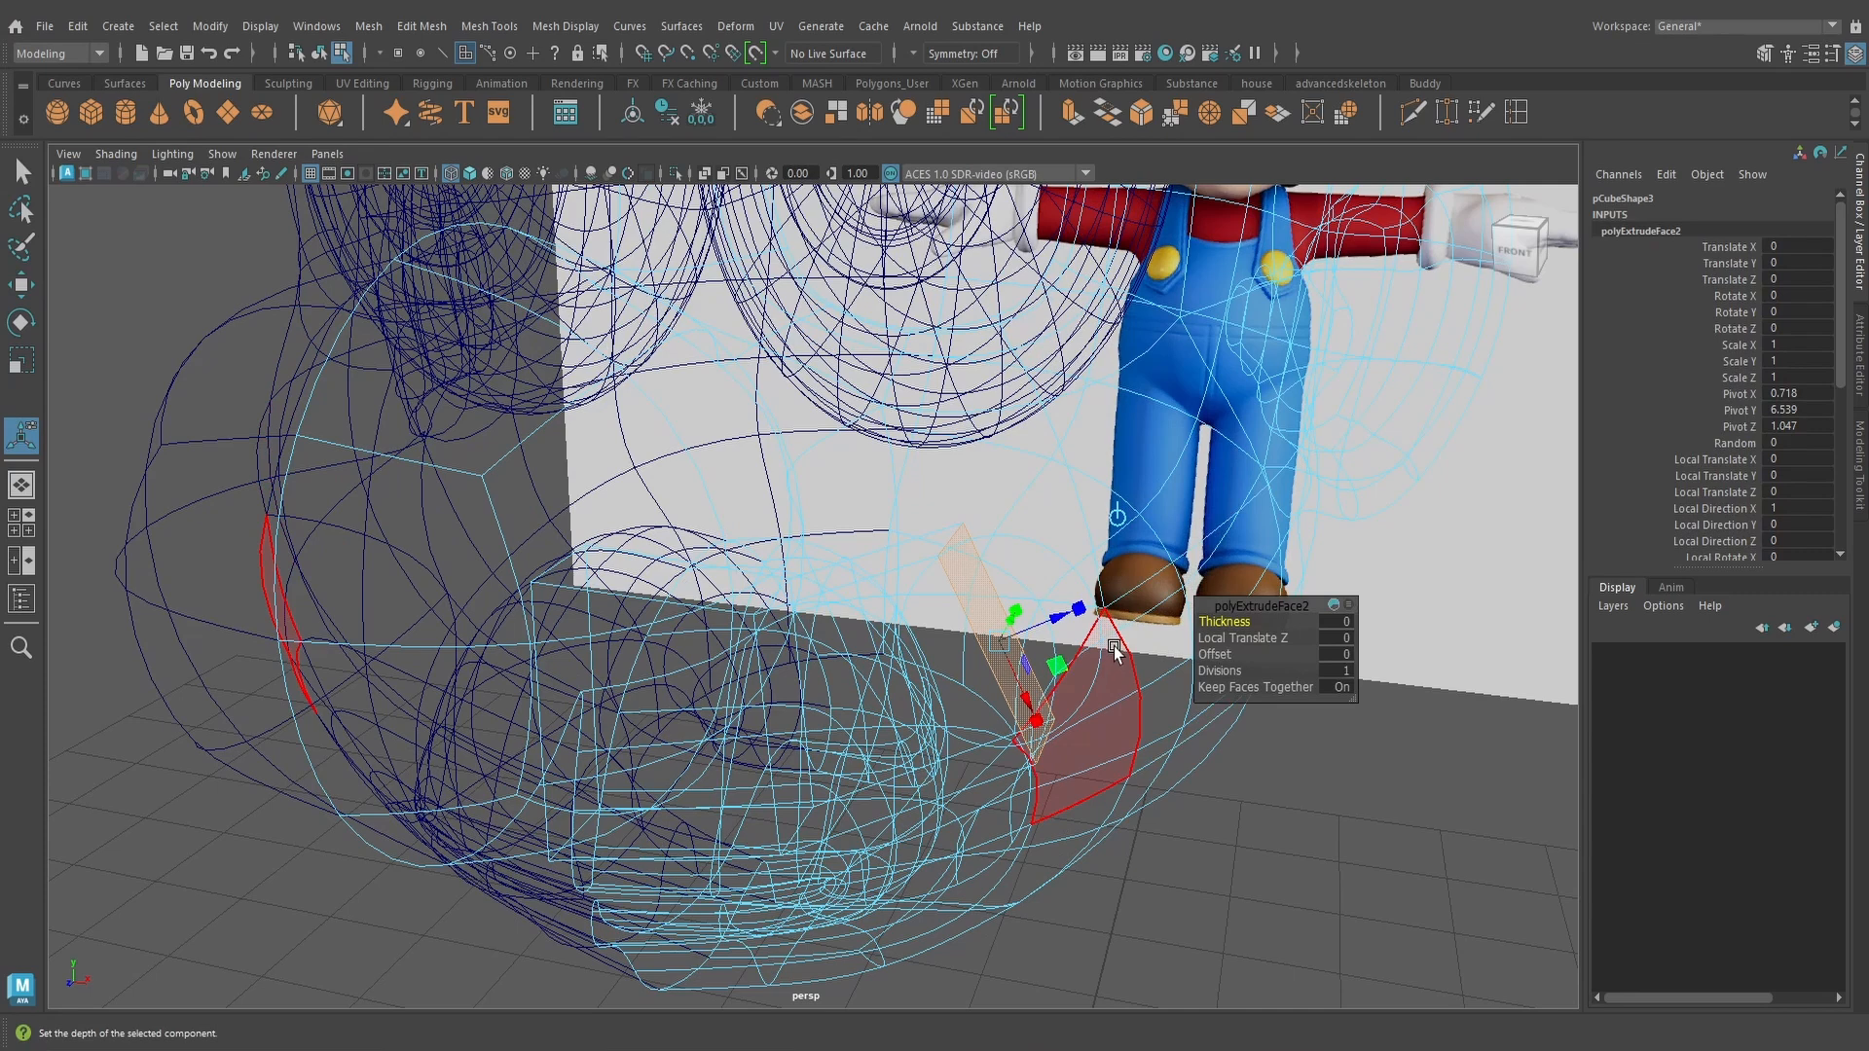
key("5")
left_click_drag(1069, 577, 1186, 591)
Extend the extrusion to about 0.281 in the front view, shift it up and shrink its end face onto the reference moustache's pointed tip
key("space")
scroll(1185, 592, "down", 2)
key("4")
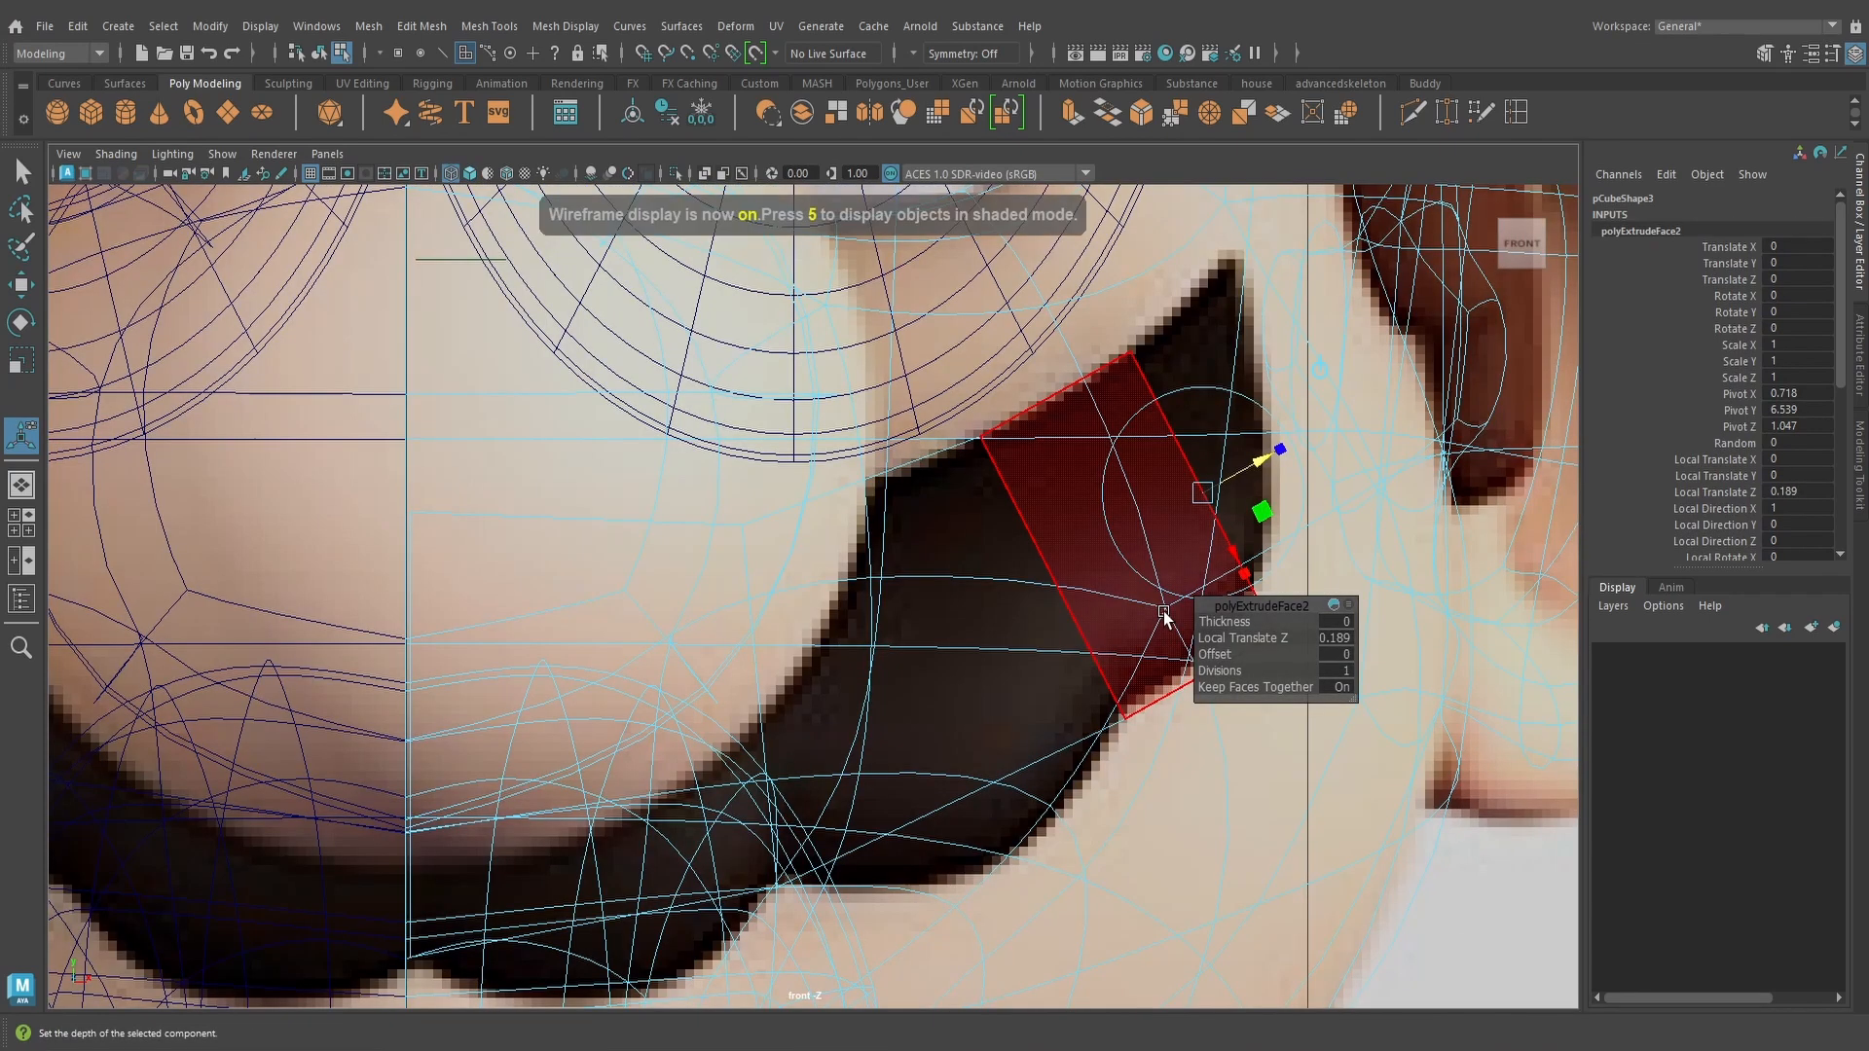
left_click_drag(1277, 450, 1314, 414)
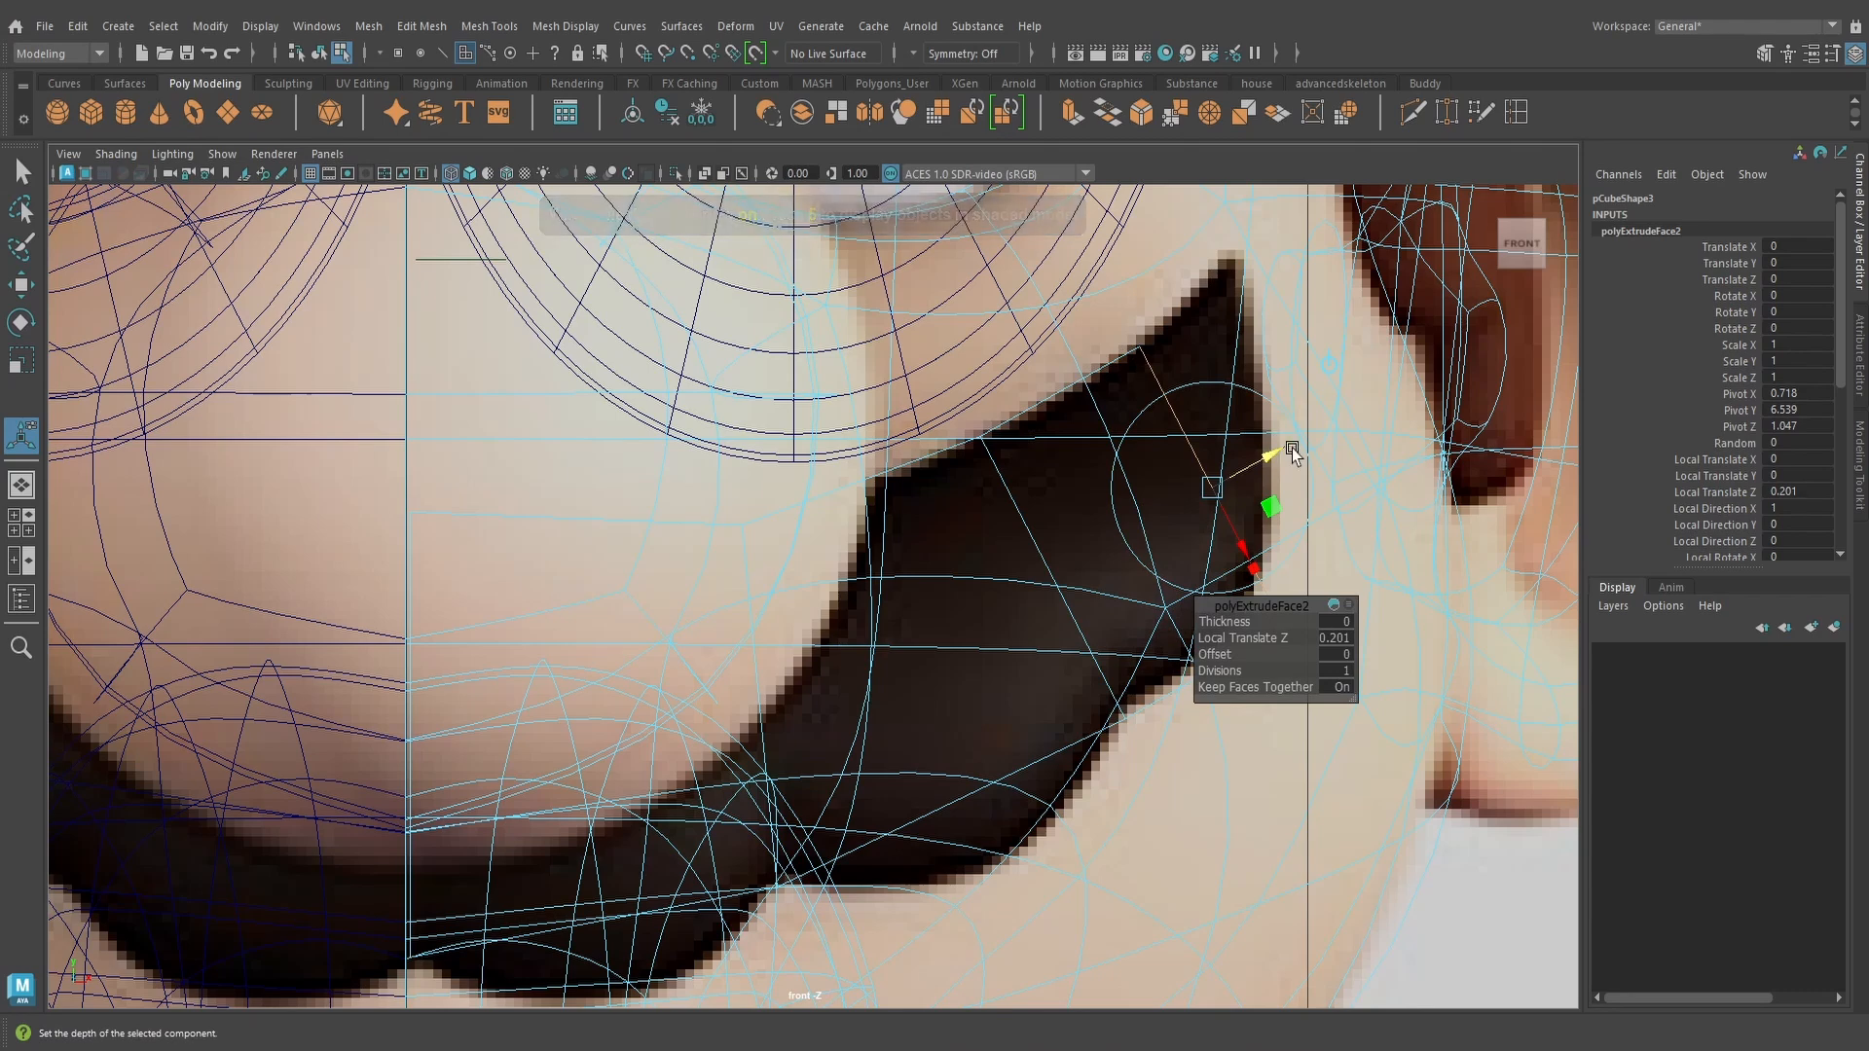
left_click_drag(1254, 569, 1207, 480)
left_click_drag(1234, 384, 1281, 312)
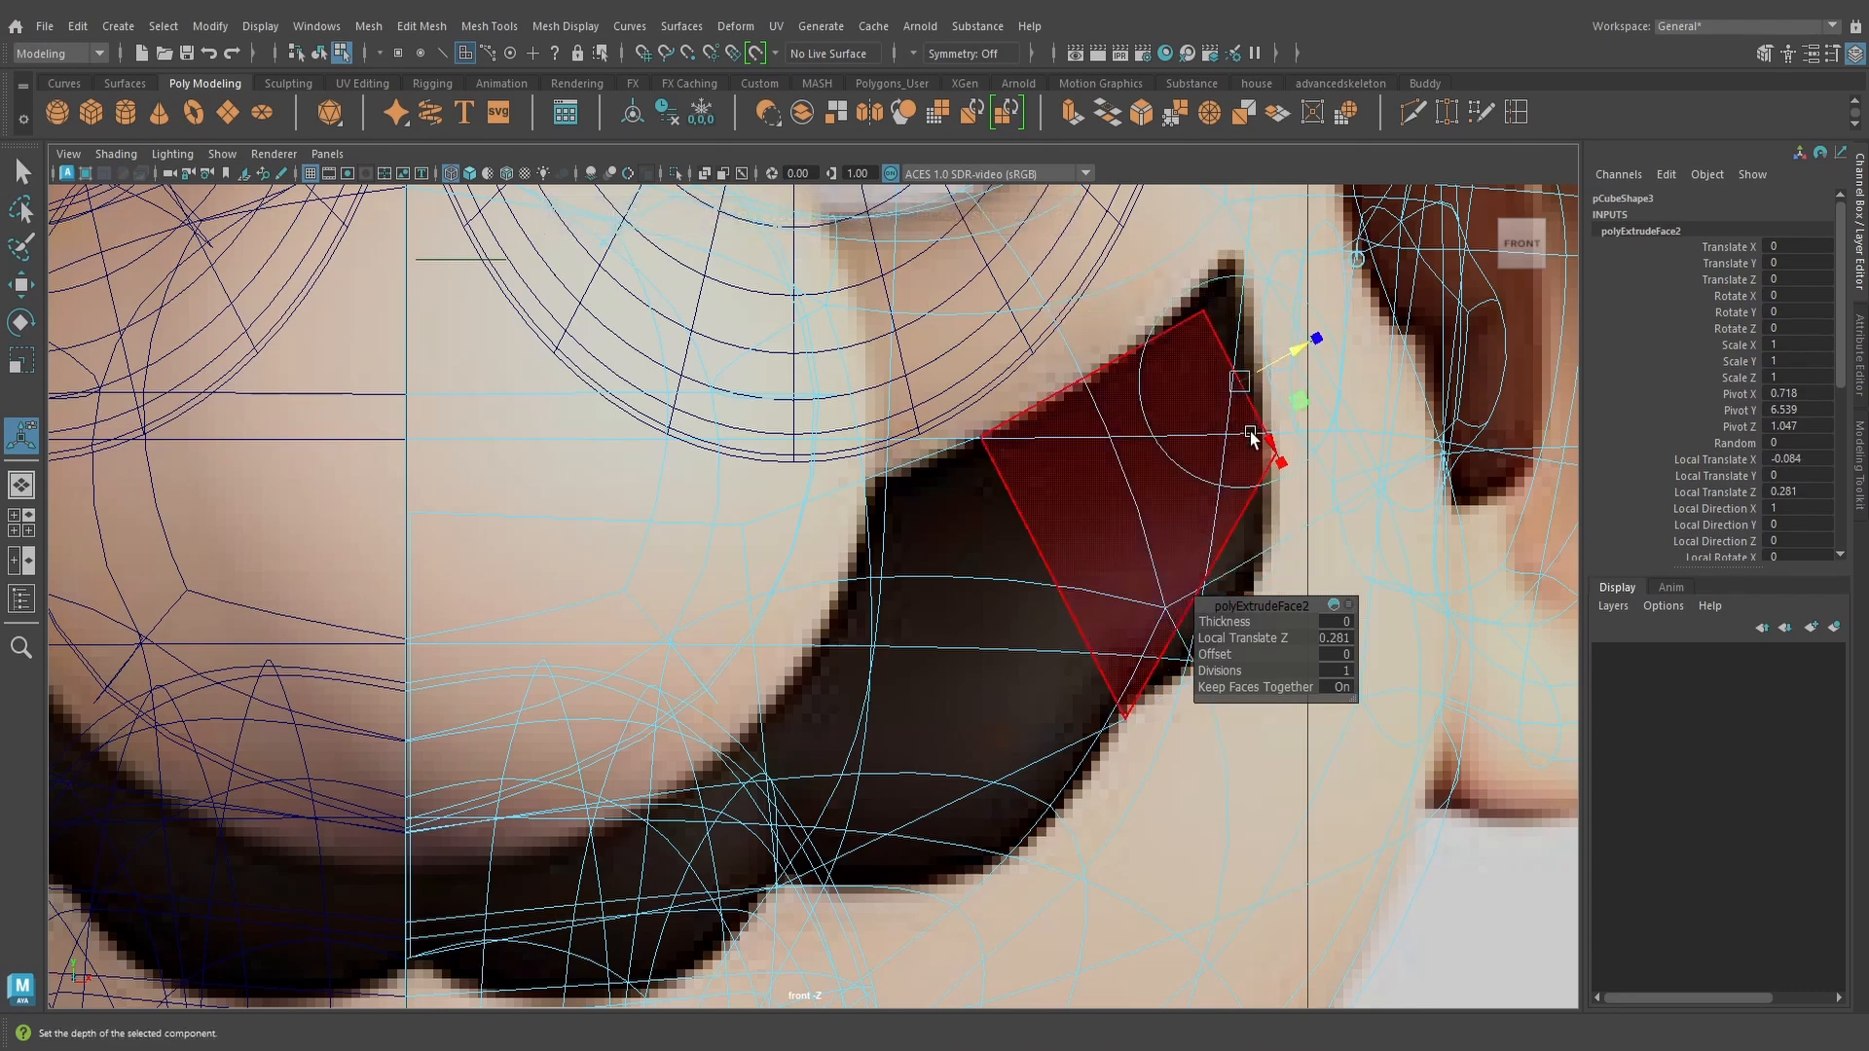
left_click_drag(1264, 432, 1226, 326)
left_click(24, 285)
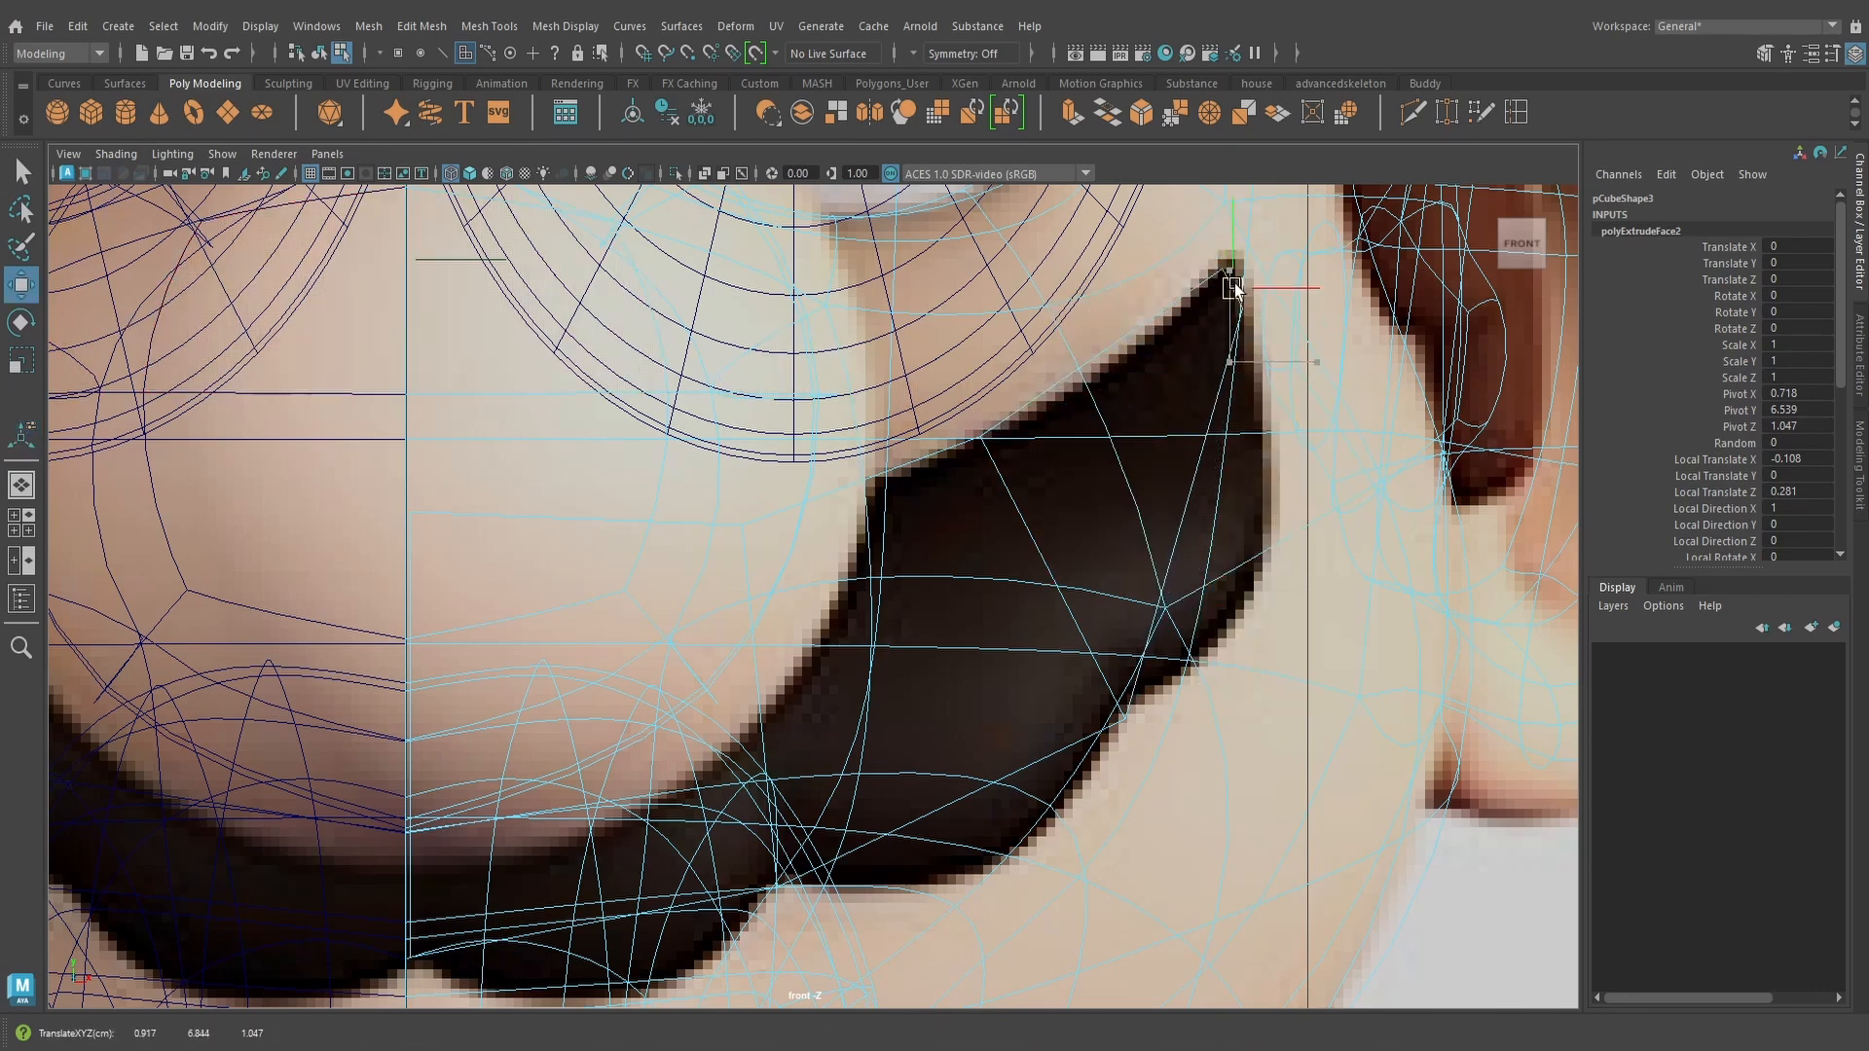
scroll(1231, 492, "down", 10)
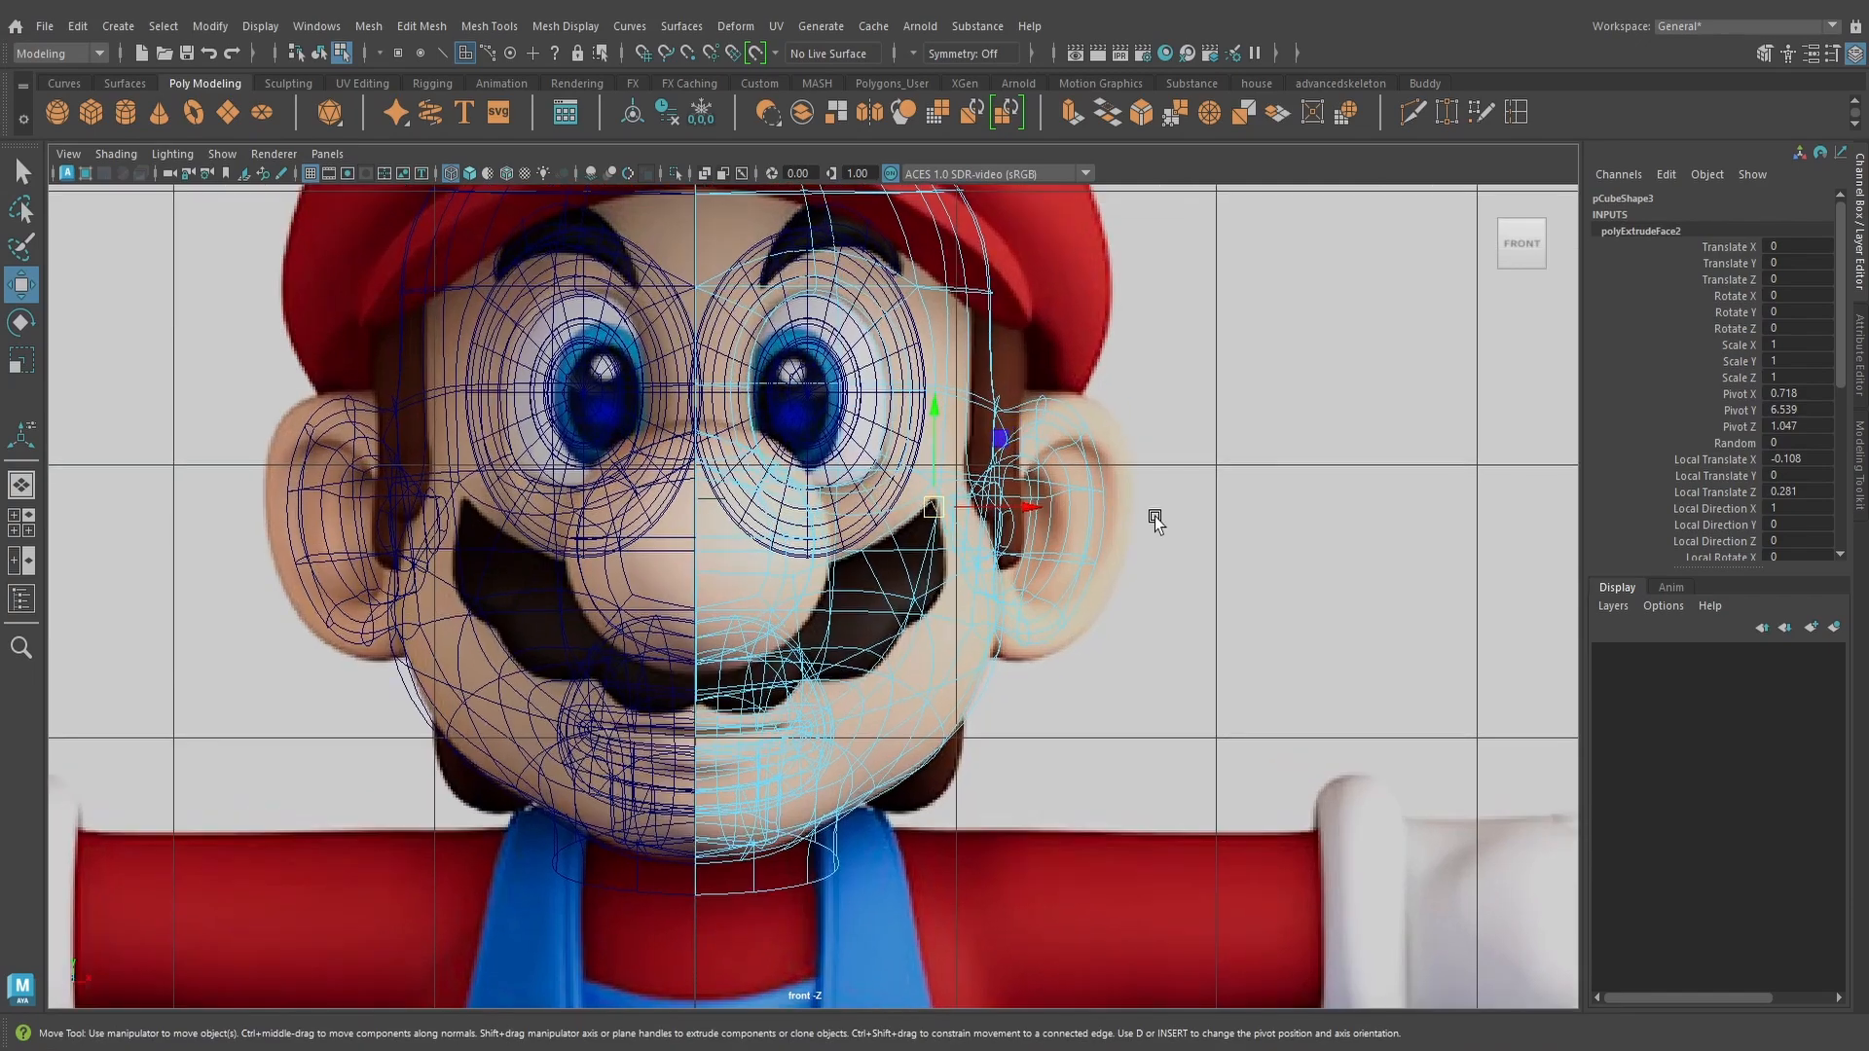
Pull the tip's front vertices back toward the face to thin the moustache's outer end, working from above in shaded perspective
key("5")
scroll(1148, 511, "up", 8)
key("space")
left_click_drag(1120, 559, 1121, 508)
mouse_move(1114, 583)
left_mouse_down("alt")
mouse_move(1092, 627)
mouse_move(993, 710)
mouse_move(942, 584)
mouse_move(725, 750)
mouse_move(772, 745)
left_mouse_up("alt")
left_click_drag(911, 631, 790, 468, "alt")
right_click_drag(790, 467, 706, 469)
left_click_drag(748, 752, 814, 852)
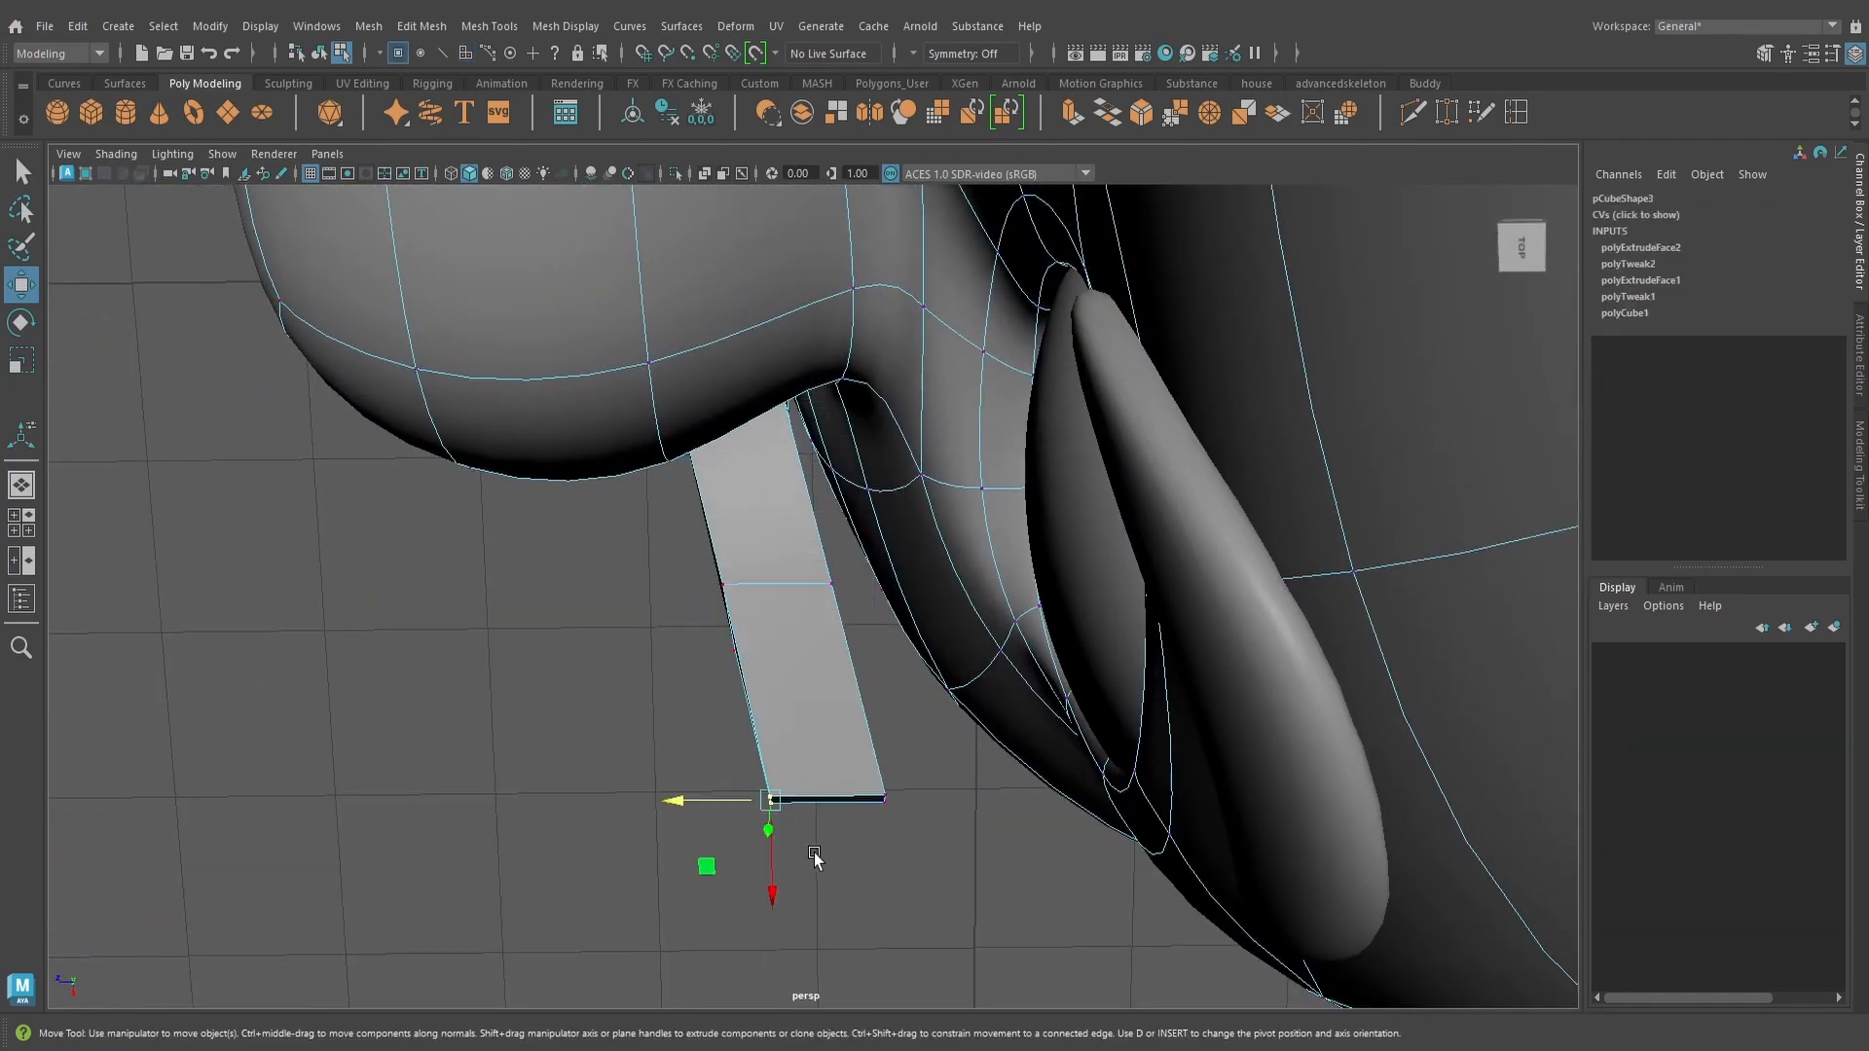
mouse_move(686, 800)
left_mouse_down()
mouse_move(885, 693)
mouse_move(760, 736)
mouse_move(794, 735)
mouse_move(668, 710)
mouse_move(792, 488)
mouse_move(652, 399)
mouse_move(668, 471)
mouse_move(727, 450)
mouse_move(671, 472)
mouse_move(626, 530)
mouse_move(697, 484)
mouse_move(643, 520)
mouse_move(595, 523)
mouse_move(646, 543)
mouse_move(622, 555)
mouse_move(600, 535)
mouse_move(577, 569)
mouse_move(717, 434)
left_mouse_up()
key("4")
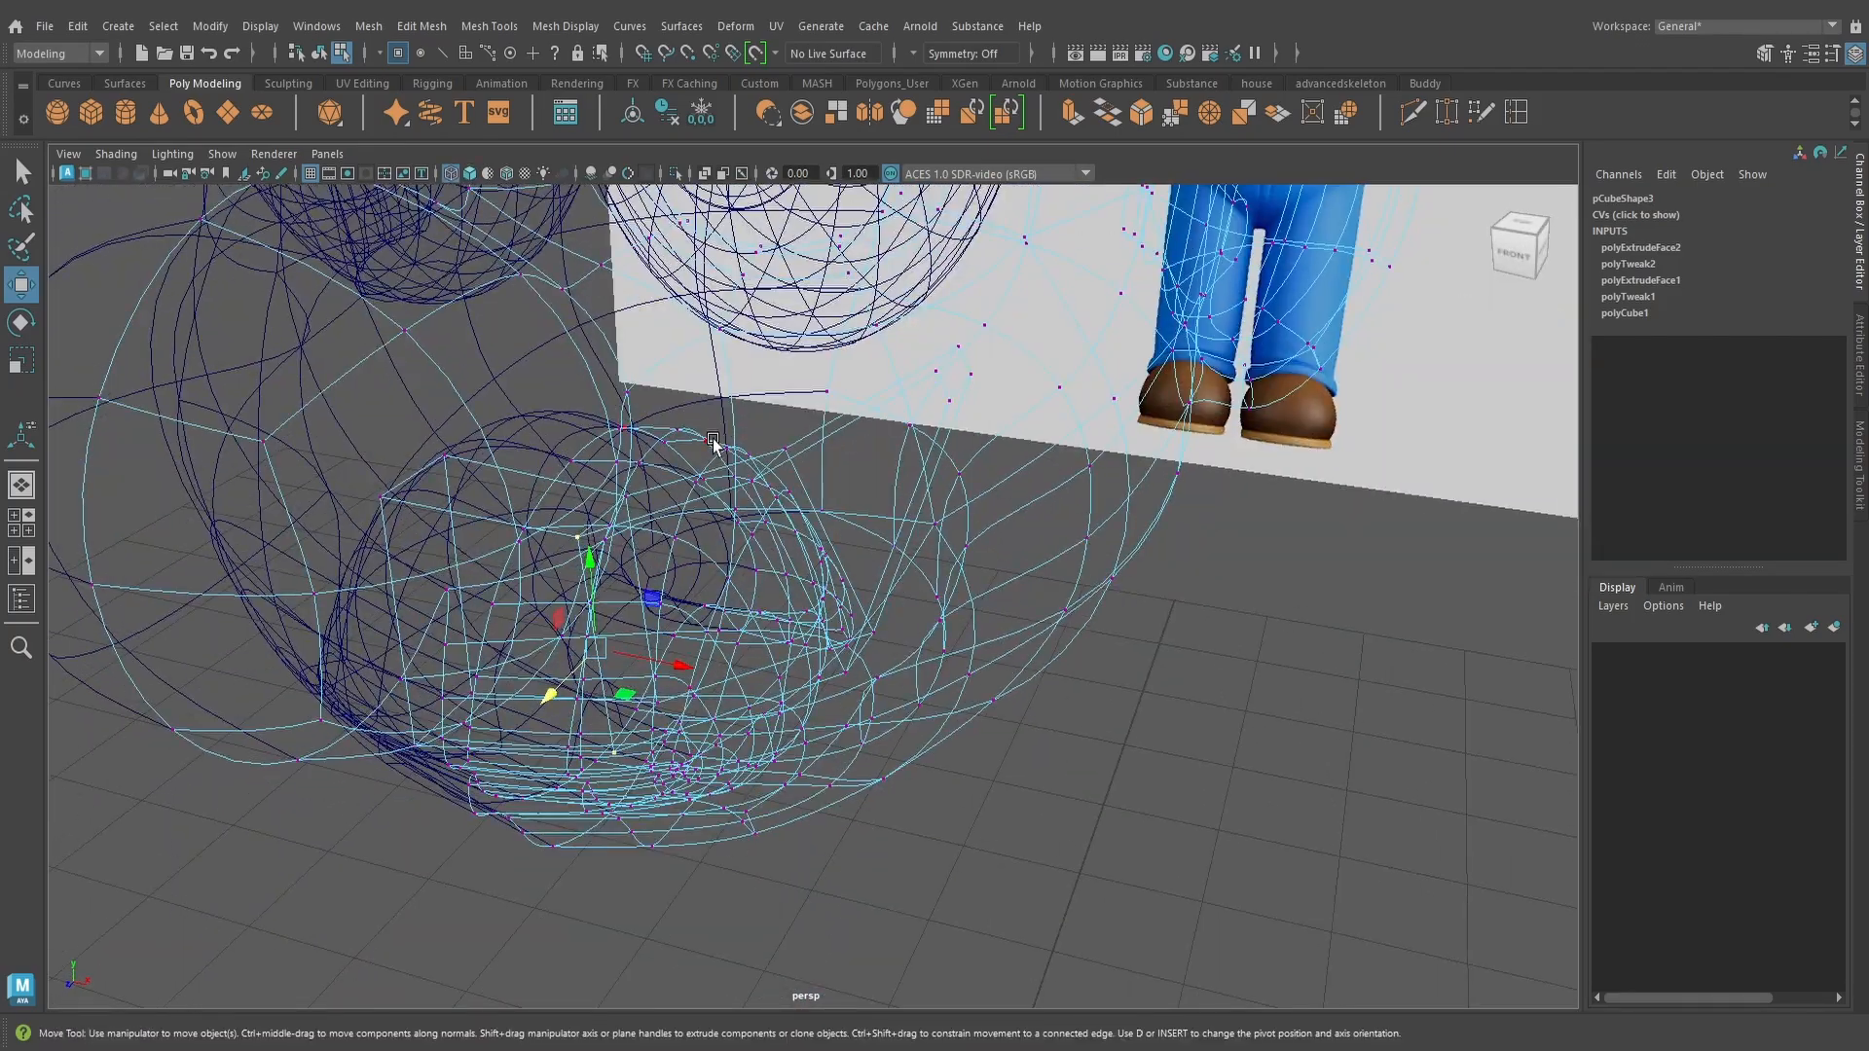
key("5")
Return the moustache to object mode and examine its shape from the front in textured display
mouse_move(654, 557)
left_mouse_down("alt")
mouse_move(633, 594)
mouse_move(748, 617)
mouse_move(768, 713)
mouse_move(745, 730)
mouse_move(988, 509)
mouse_move(1006, 525)
mouse_move(851, 467)
mouse_move(840, 557)
mouse_move(822, 530)
left_mouse_up("alt")
key("r")
right_click_drag(821, 529, 885, 542)
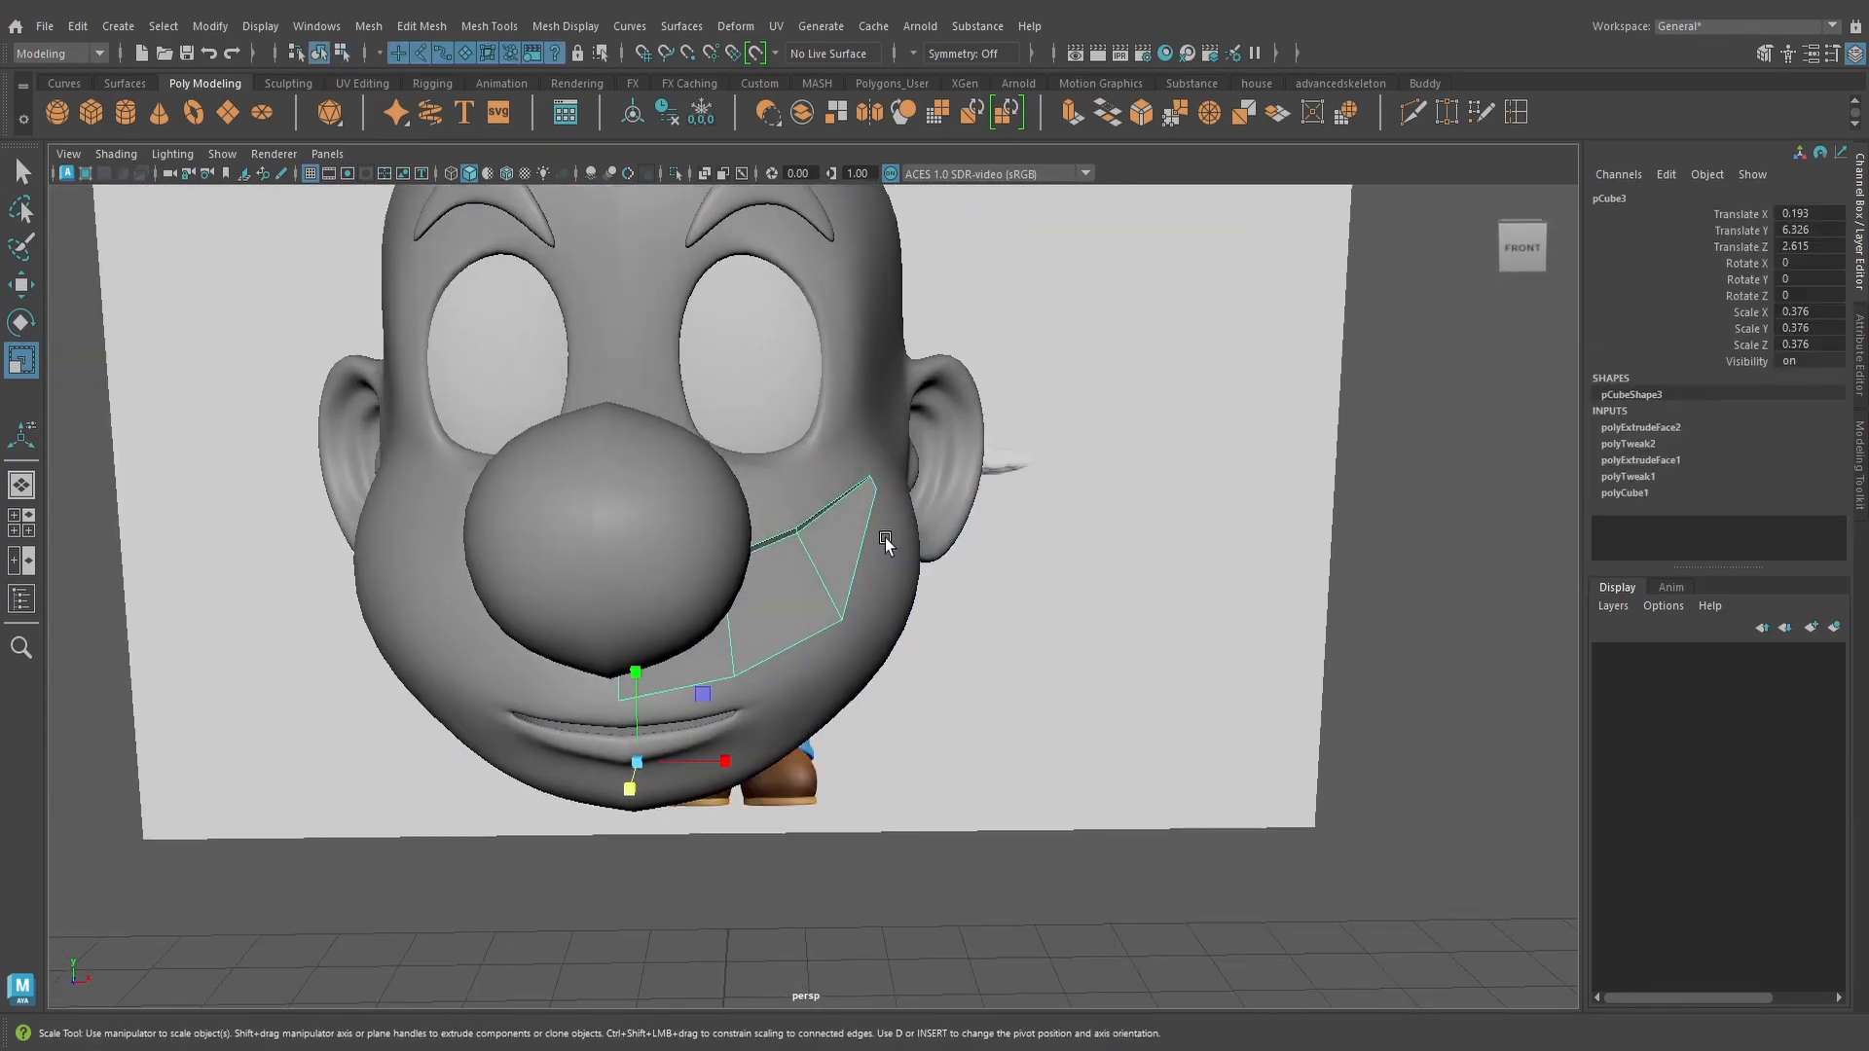
key("6")
left_click_drag(905, 572, 927, 694, "alt")
right_click_drag(928, 694, 898, 687, "alt")
left_click_drag(898, 687, 909, 655, "alt")
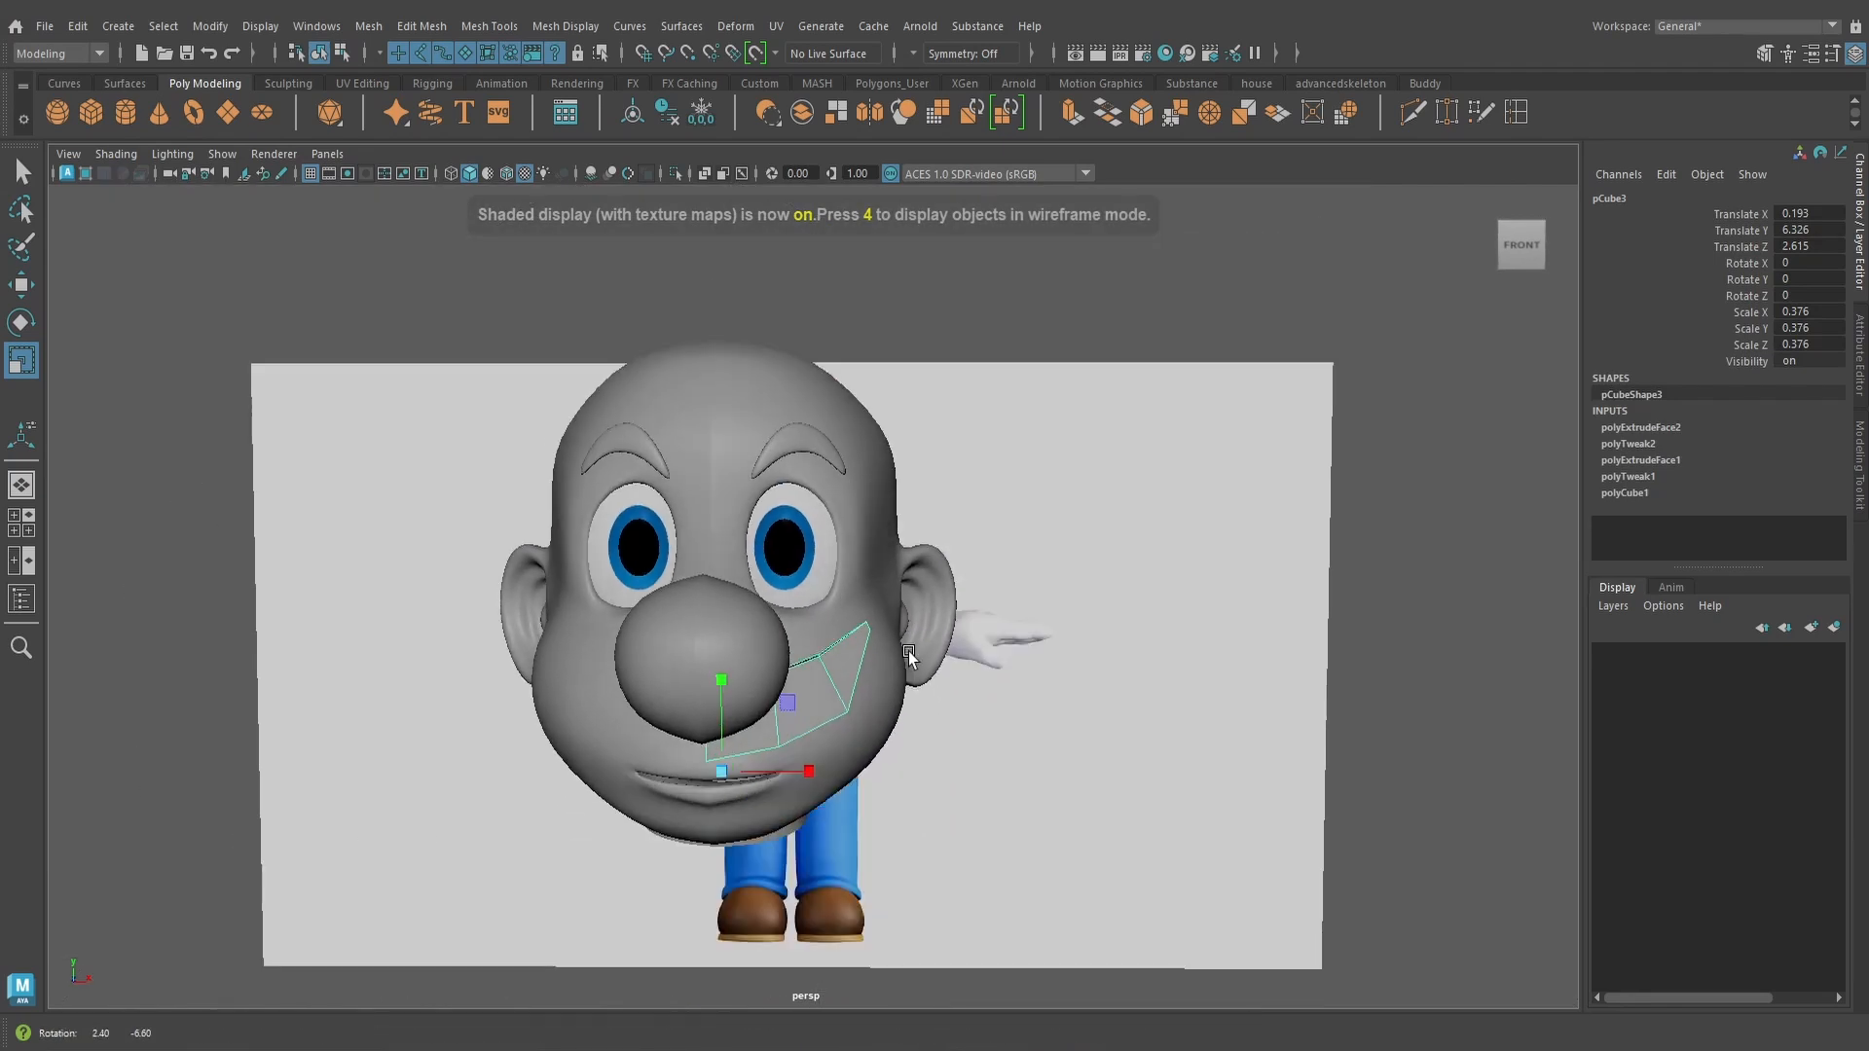
left_click(1338, 521)
scroll(938, 726, "up", 4)
mouse_move(888, 751)
left_mouse_down("alt")
mouse_move(876, 739)
mouse_move(881, 760)
left_mouse_up("alt")
left_click(872, 742)
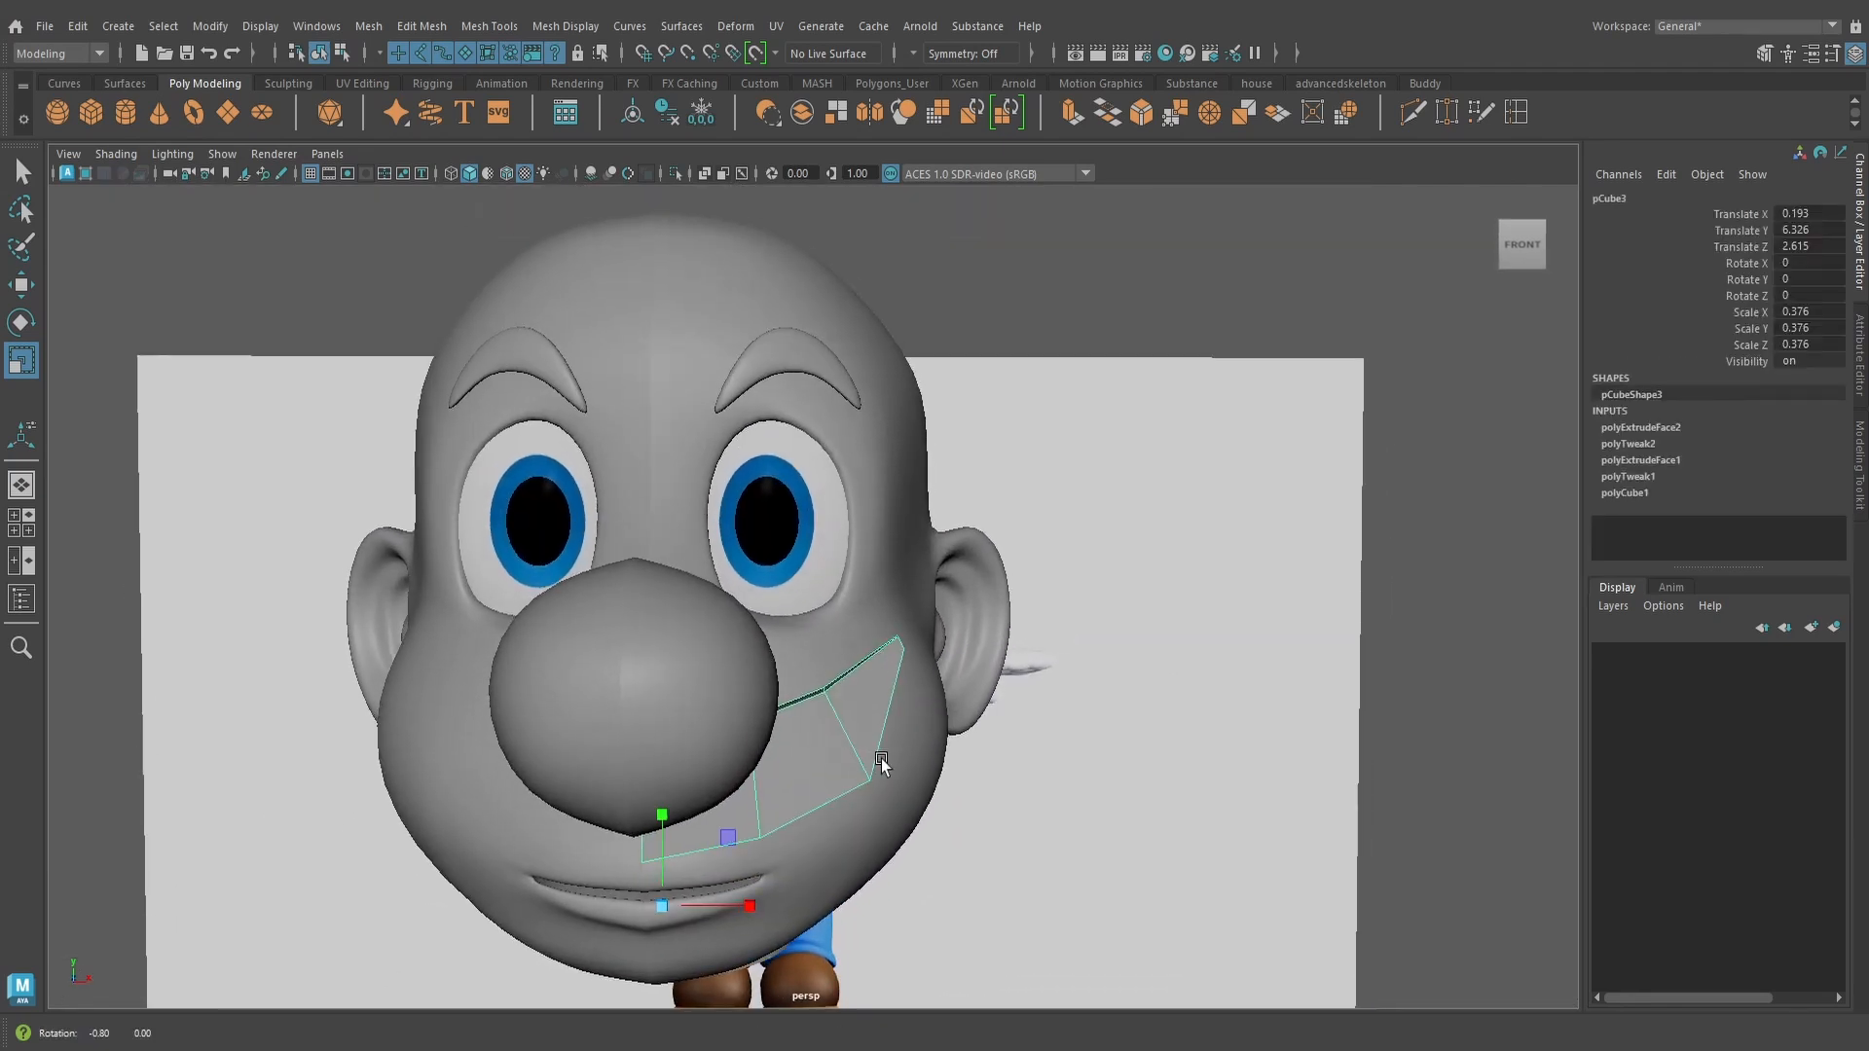
key("w")
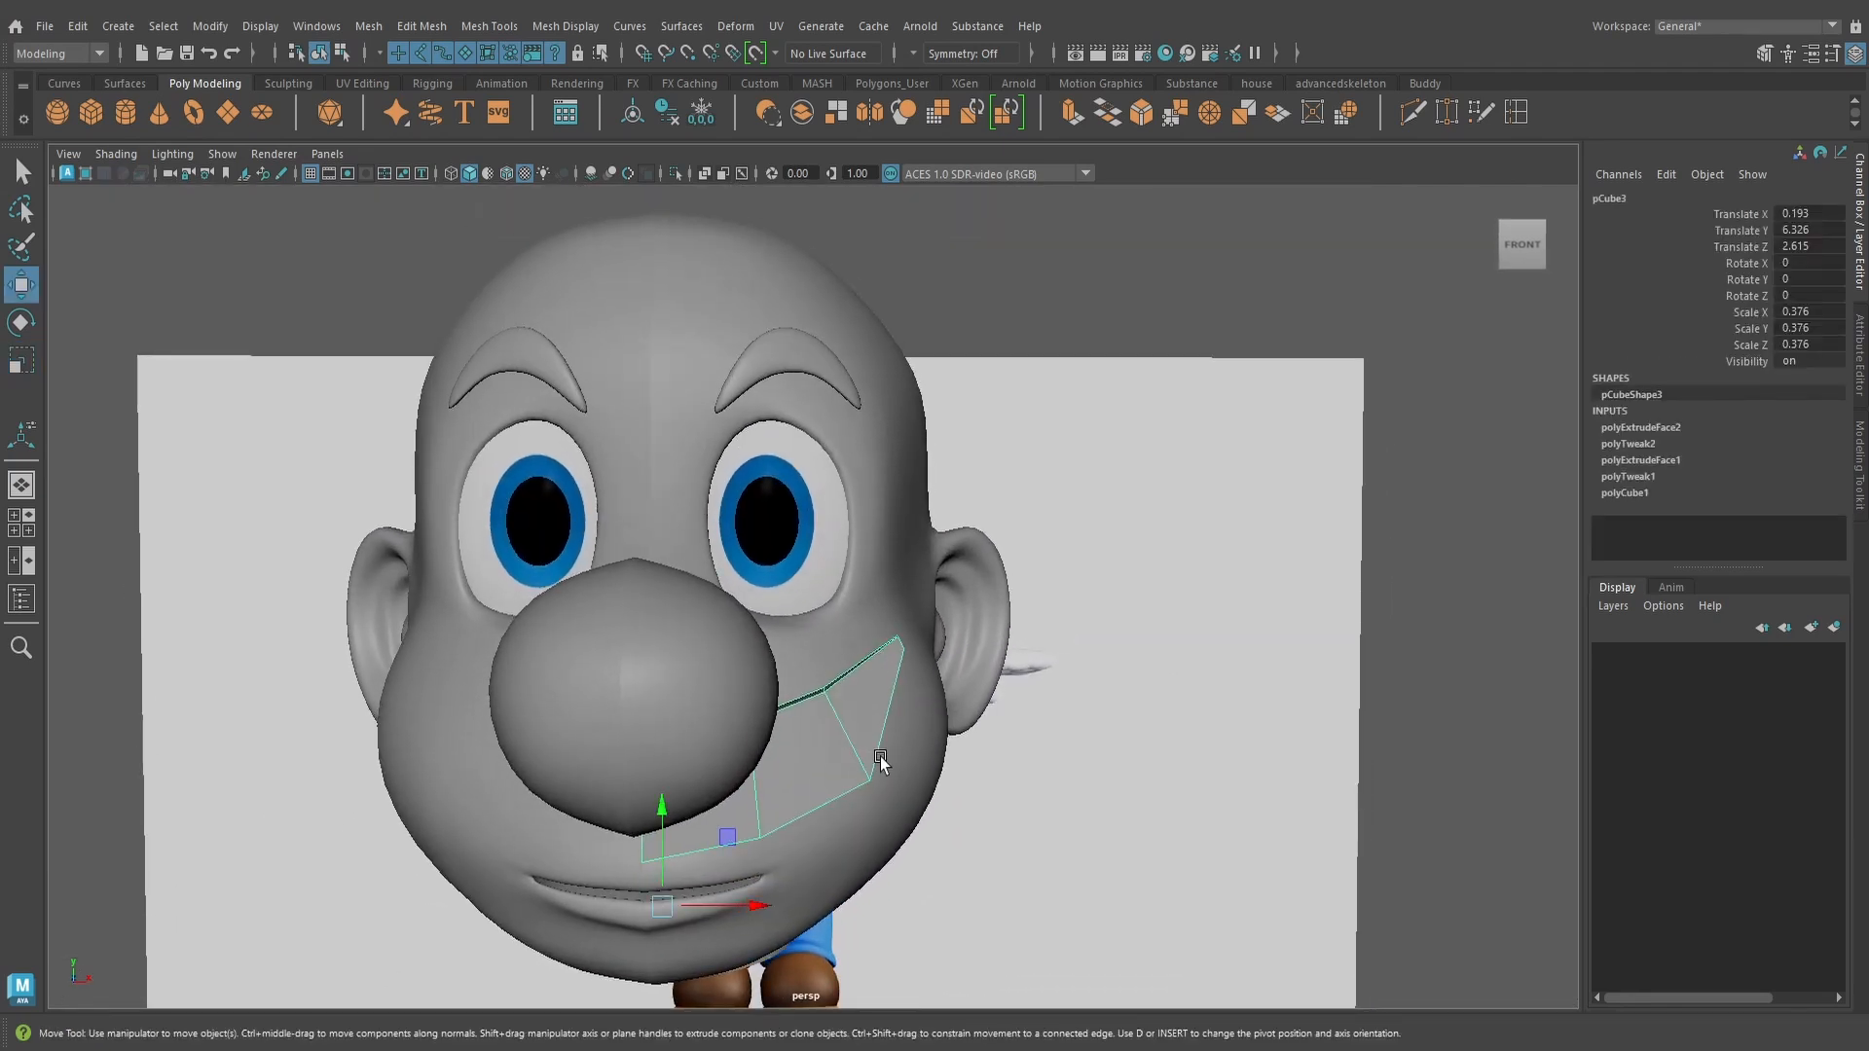
key("q")
Select the vertices at the moustache's outer tip in vertex mode
scroll(880, 756, "down", 3)
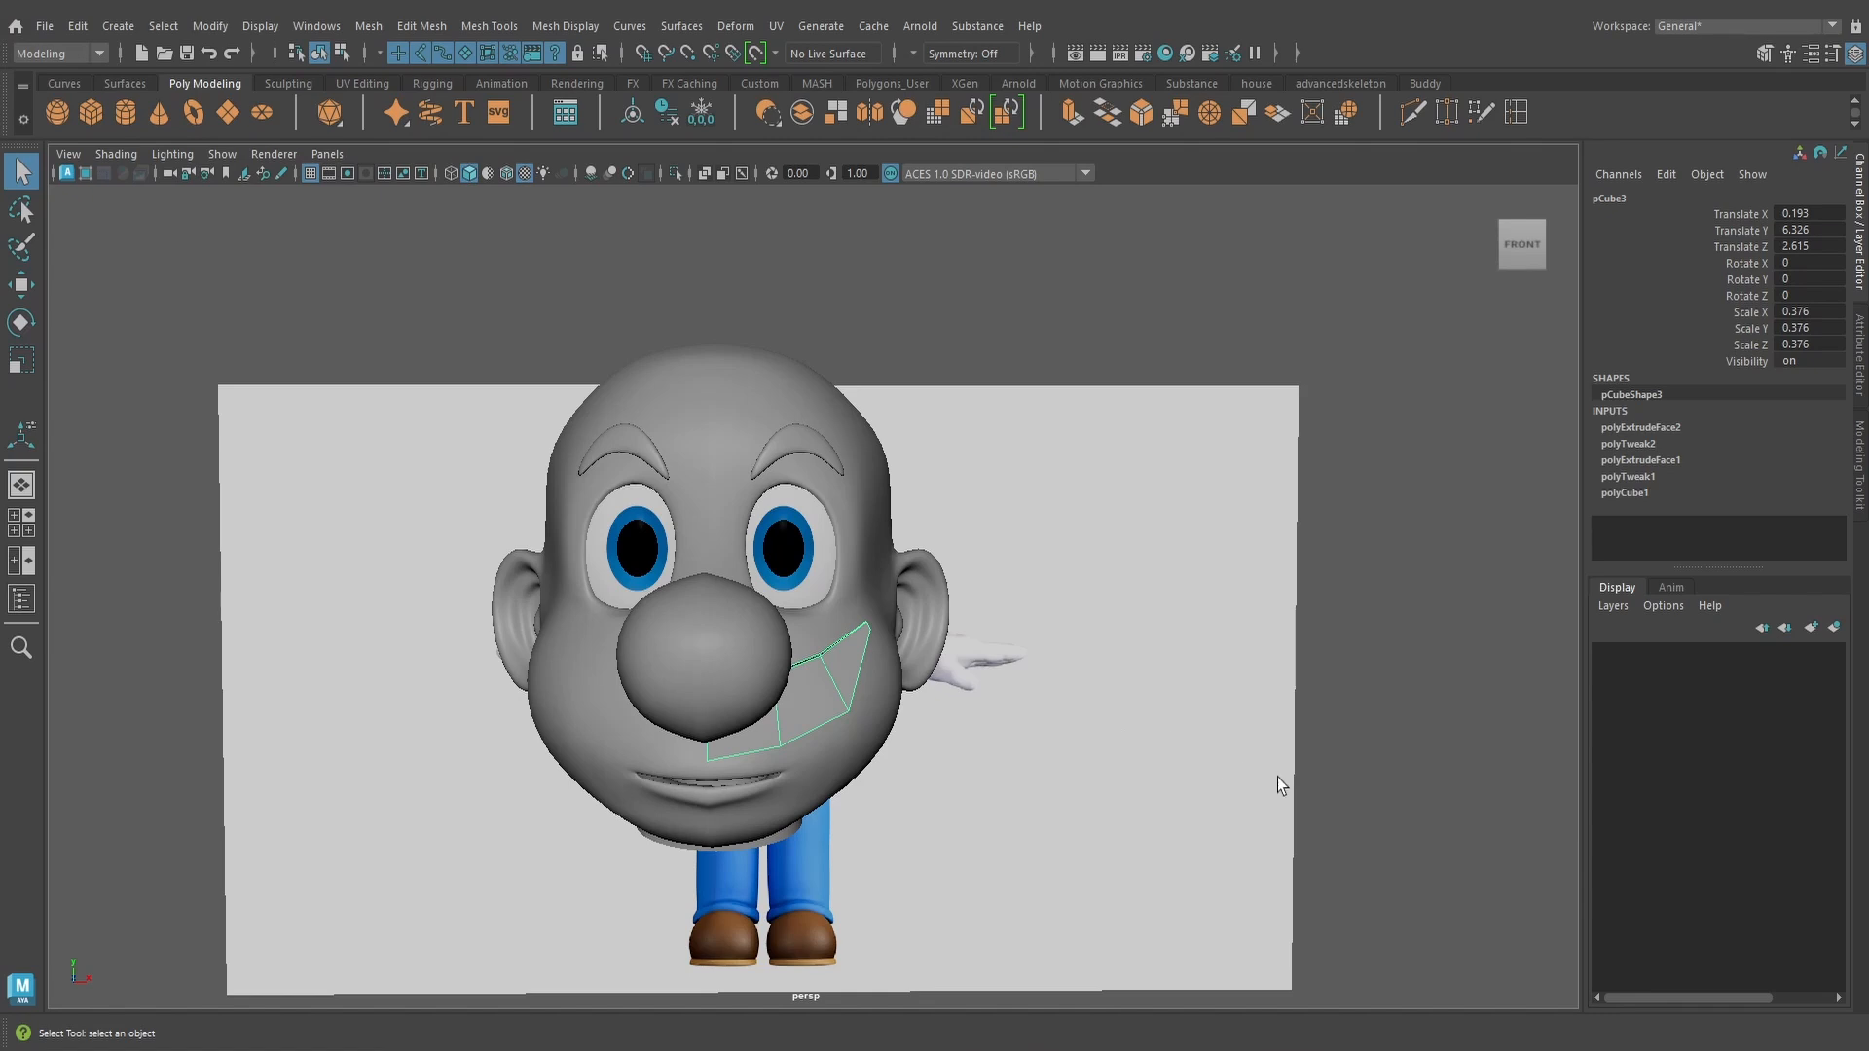
scroll(1001, 681, "up", 4)
left_click_drag(1001, 682, 1154, 663, "alt")
scroll(1031, 688, "up", 4)
right_click_drag(1153, 658, 1082, 469)
left_click_drag(1228, 635, 1153, 549)
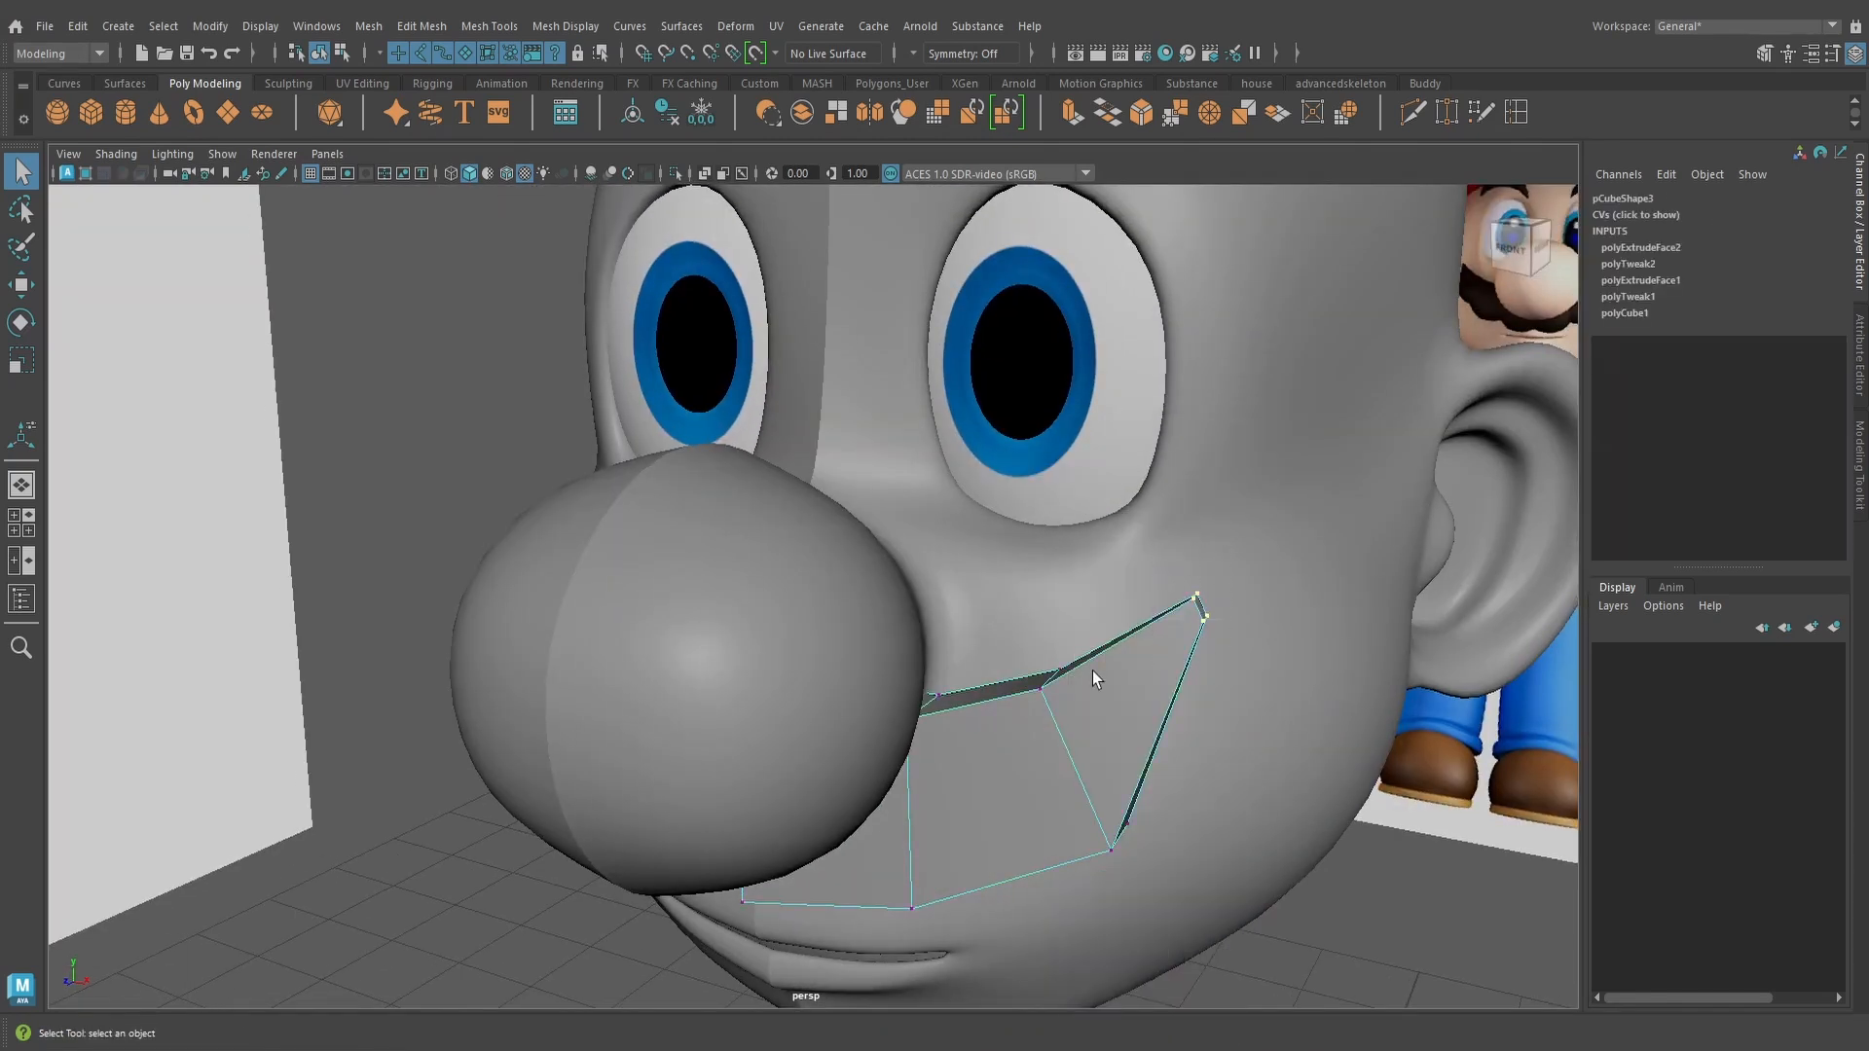
Compare the selected tip vertices with the moustache outline in the front wireframe view, trying the Rotate and Scale tools
key("space")
left_click_drag(1092, 669, 1134, 693, "alt")
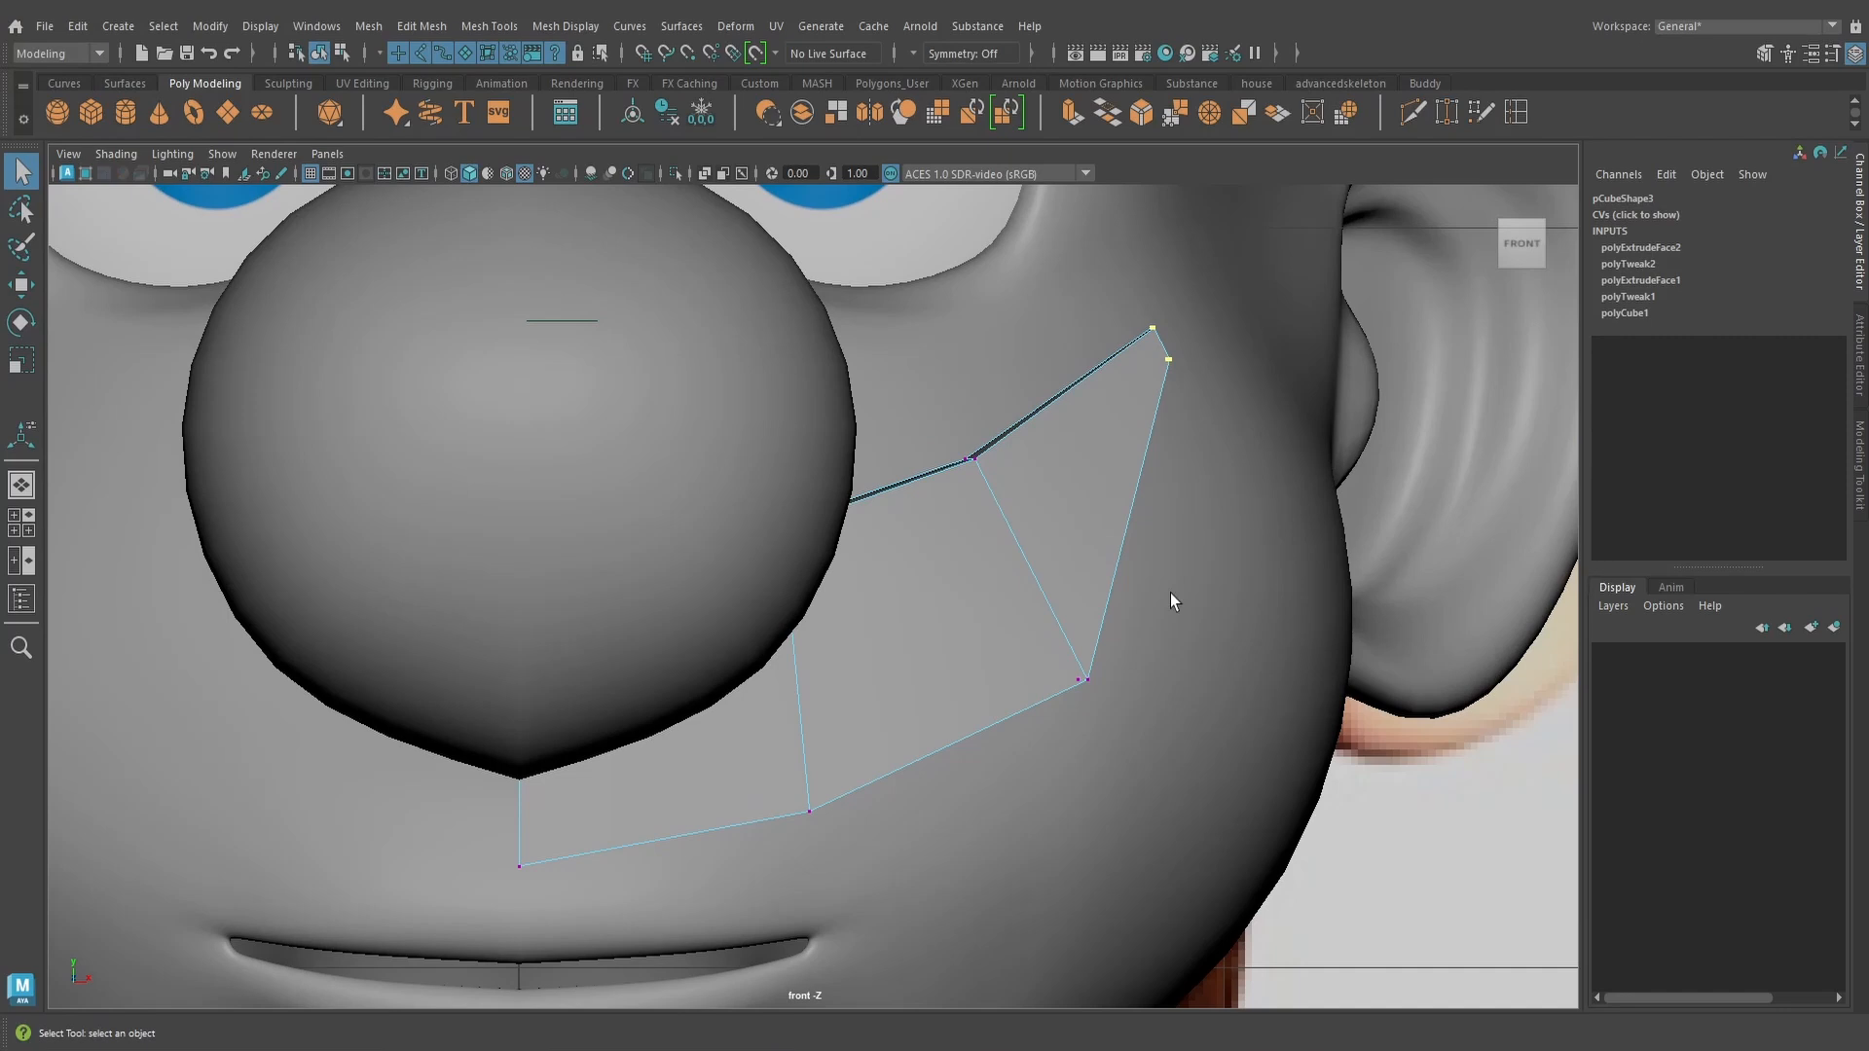
key("4")
scroll(1107, 433, "up", 1)
key("e")
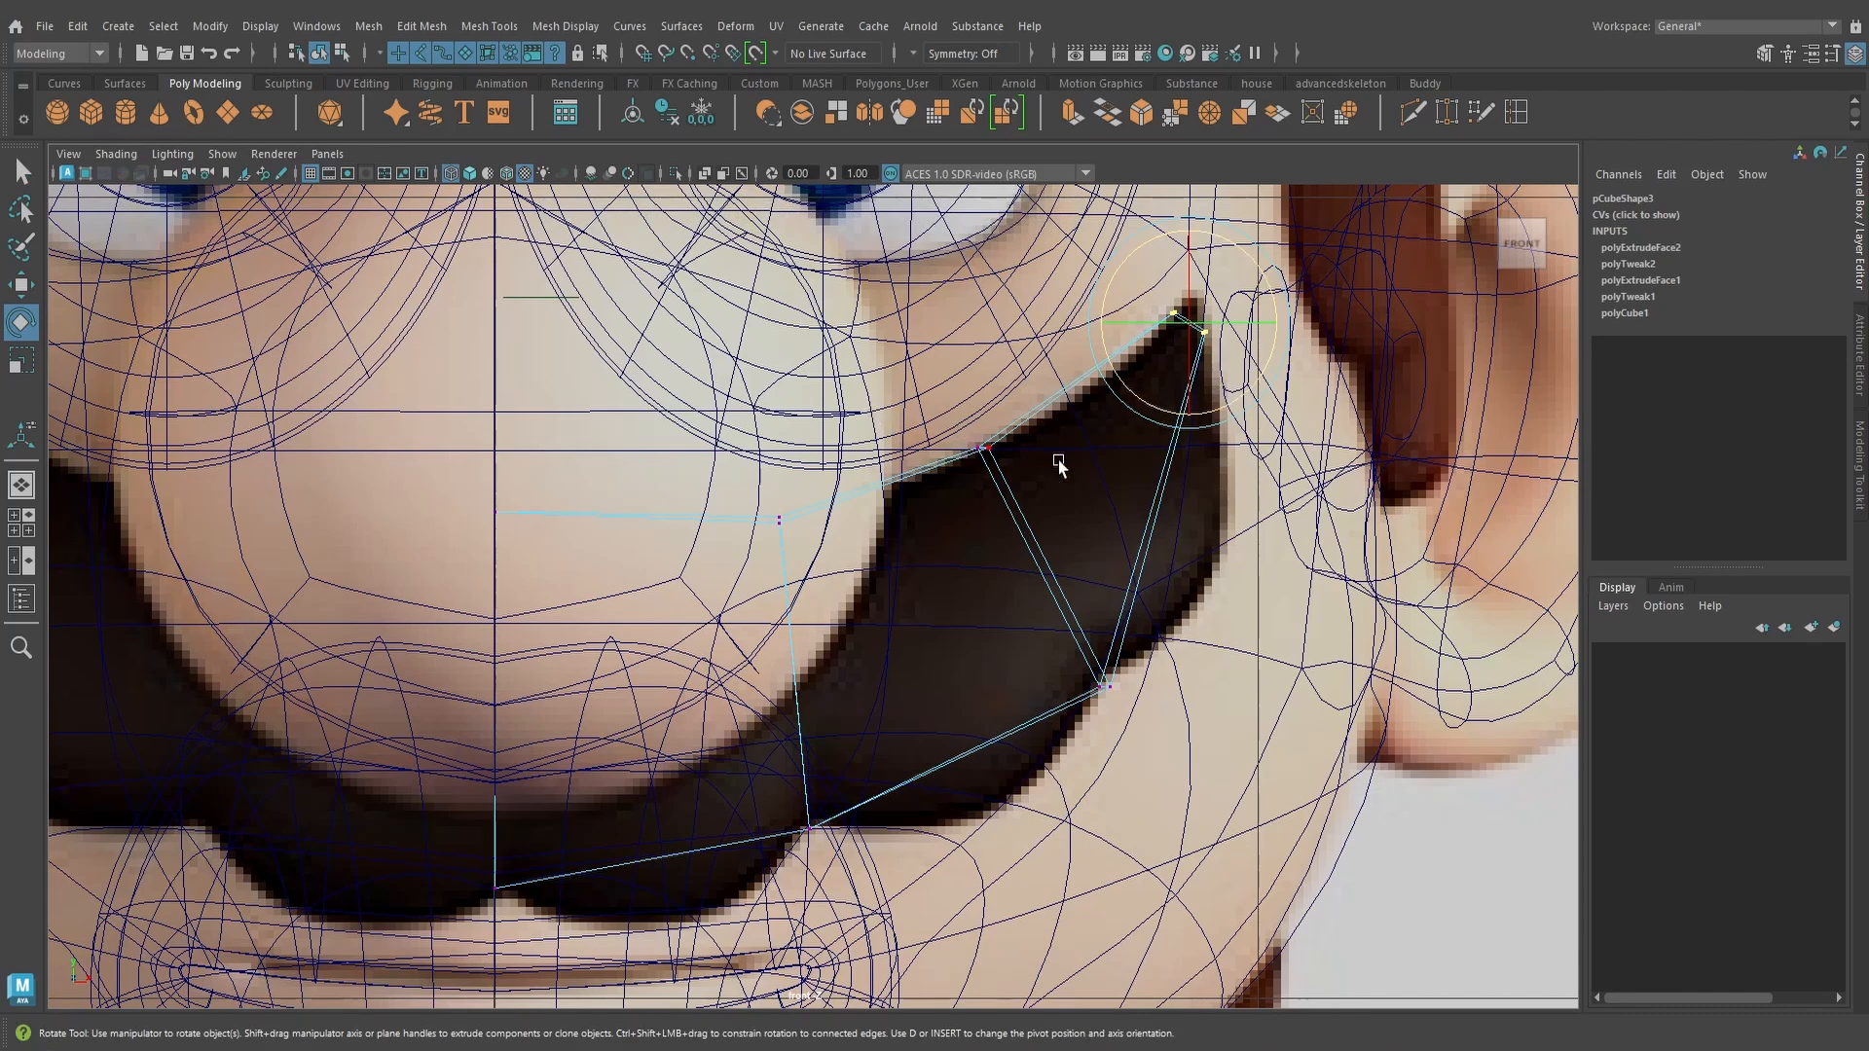
key("r")
left_click_drag(1265, 331, 1262, 329)
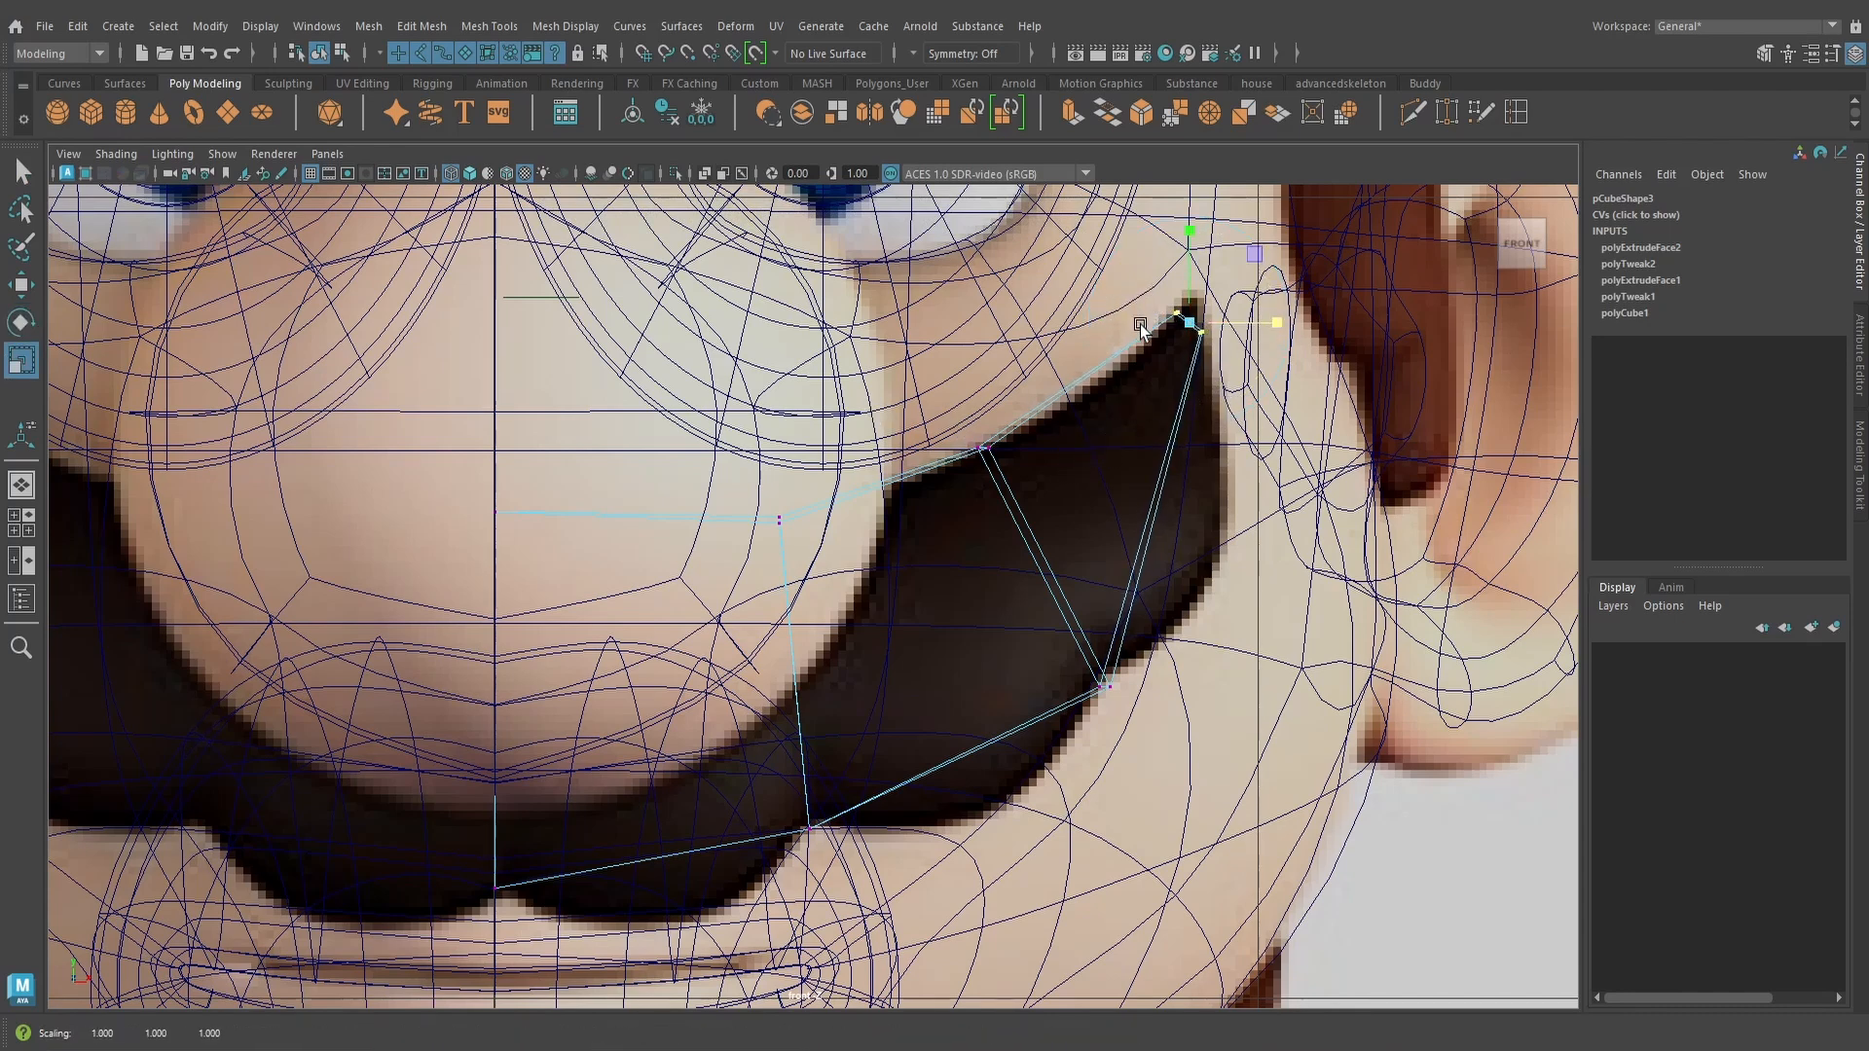
key("e")
scroll(1266, 365, "up", 3)
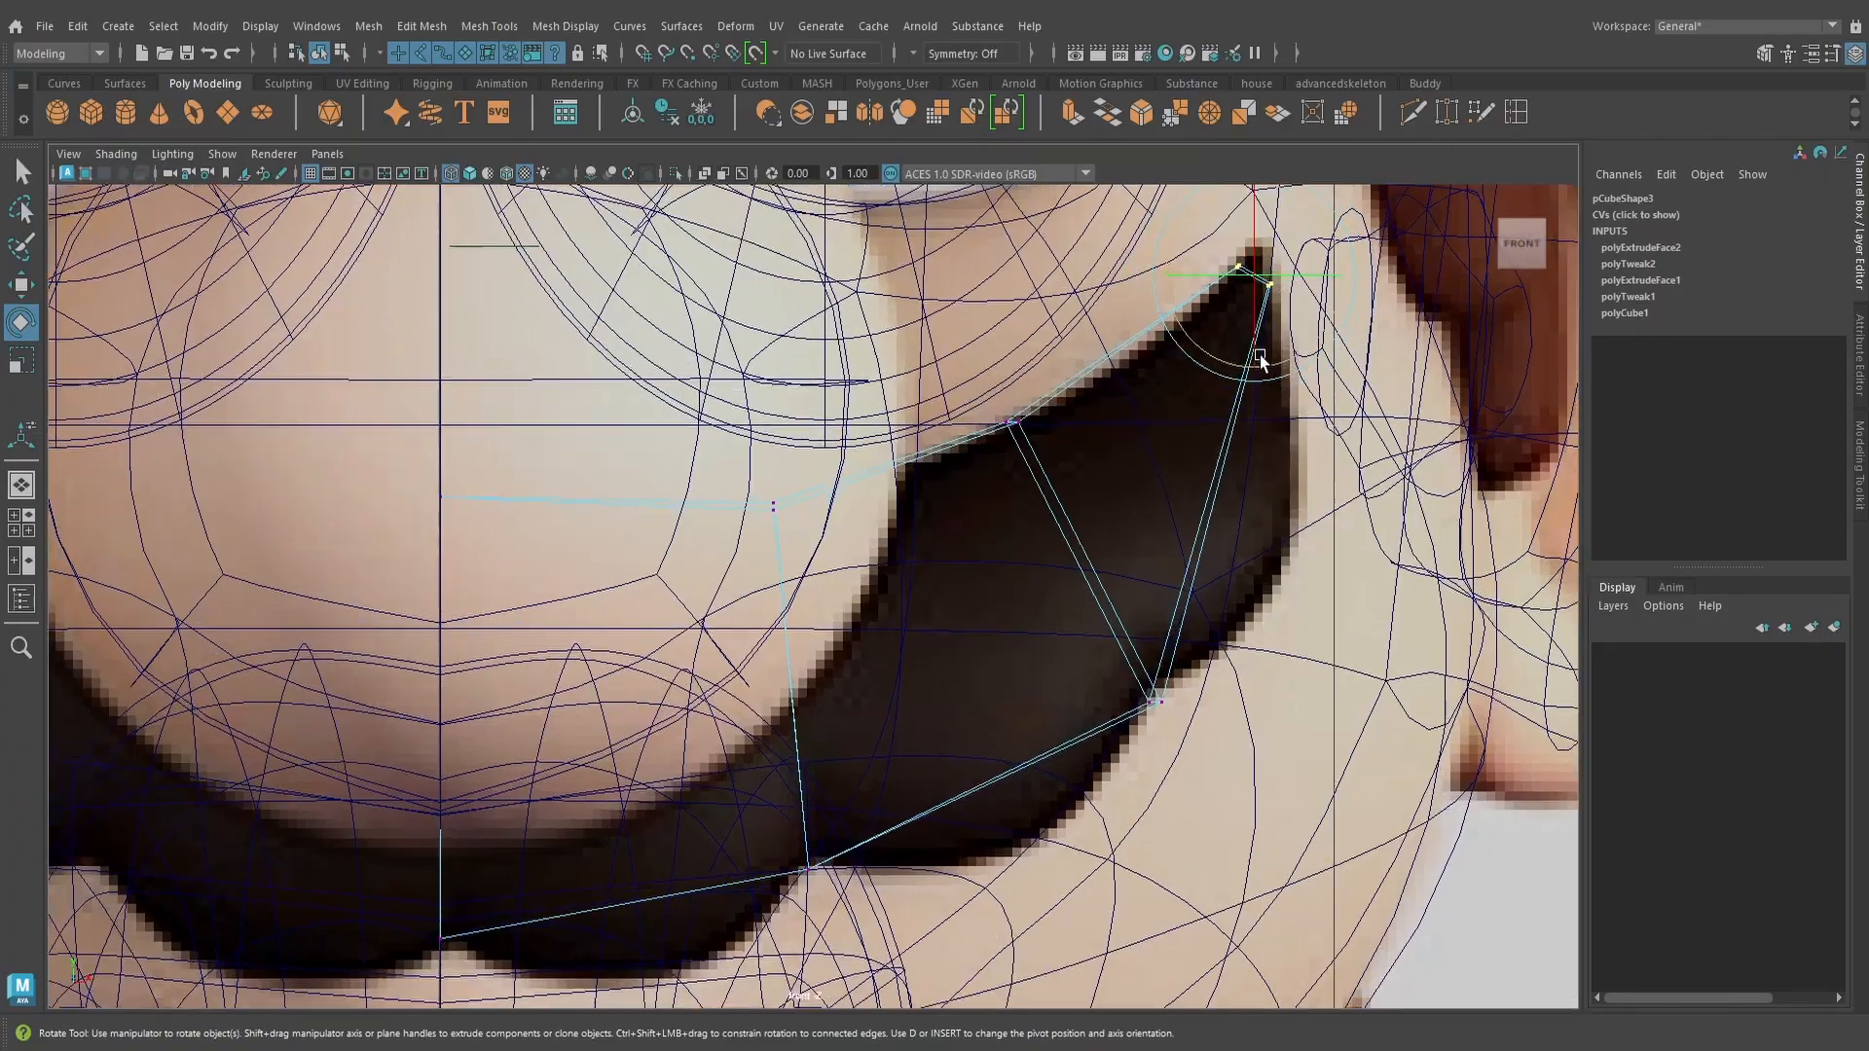
scroll(1256, 367, "down", 5)
scroll(939, 645, "up", 3)
middle_click_drag(939, 644, 973, 629, "alt")
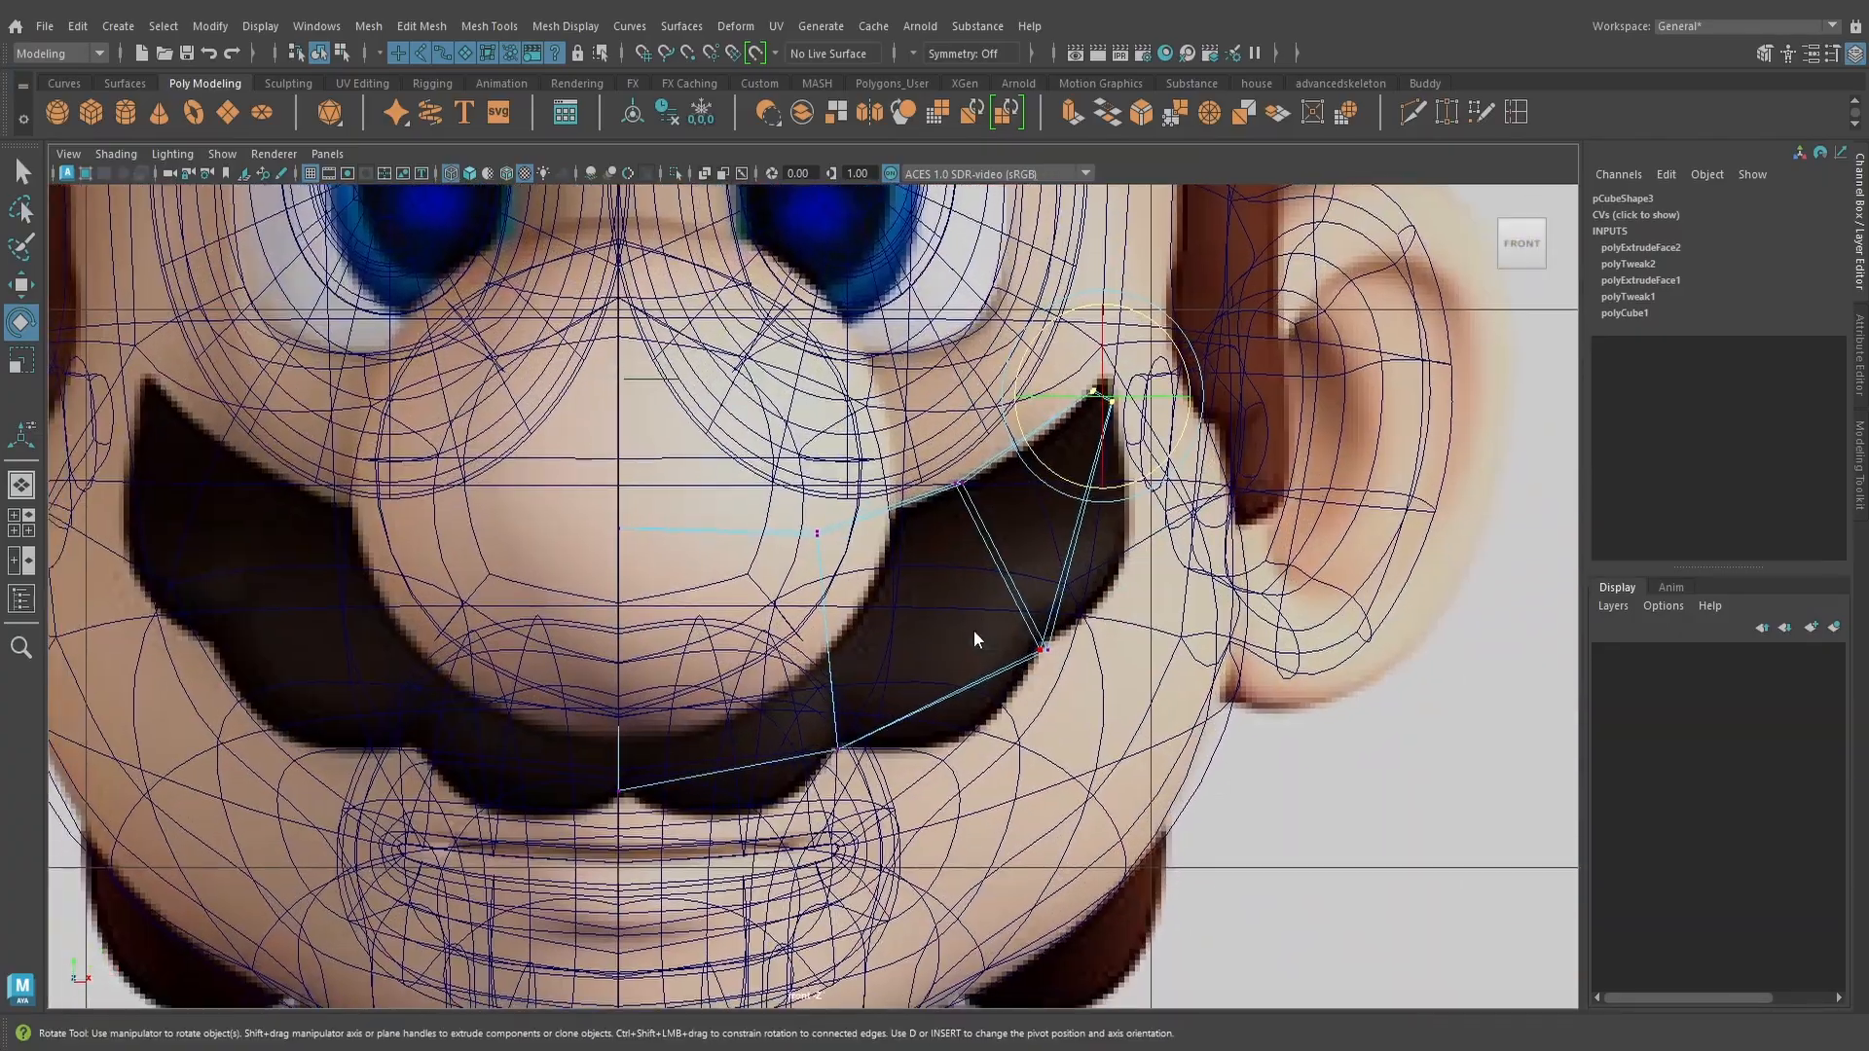
Move the tip vertices back onto the reference moustache's pointed end in the side wireframe view
key("space")
left_click_drag(973, 629, 890, 742)
middle_click_drag(905, 730, 856, 659, "alt")
left_click_drag(964, 678, 1010, 570, "alt")
key("space")
scroll(1009, 569, "up", 3)
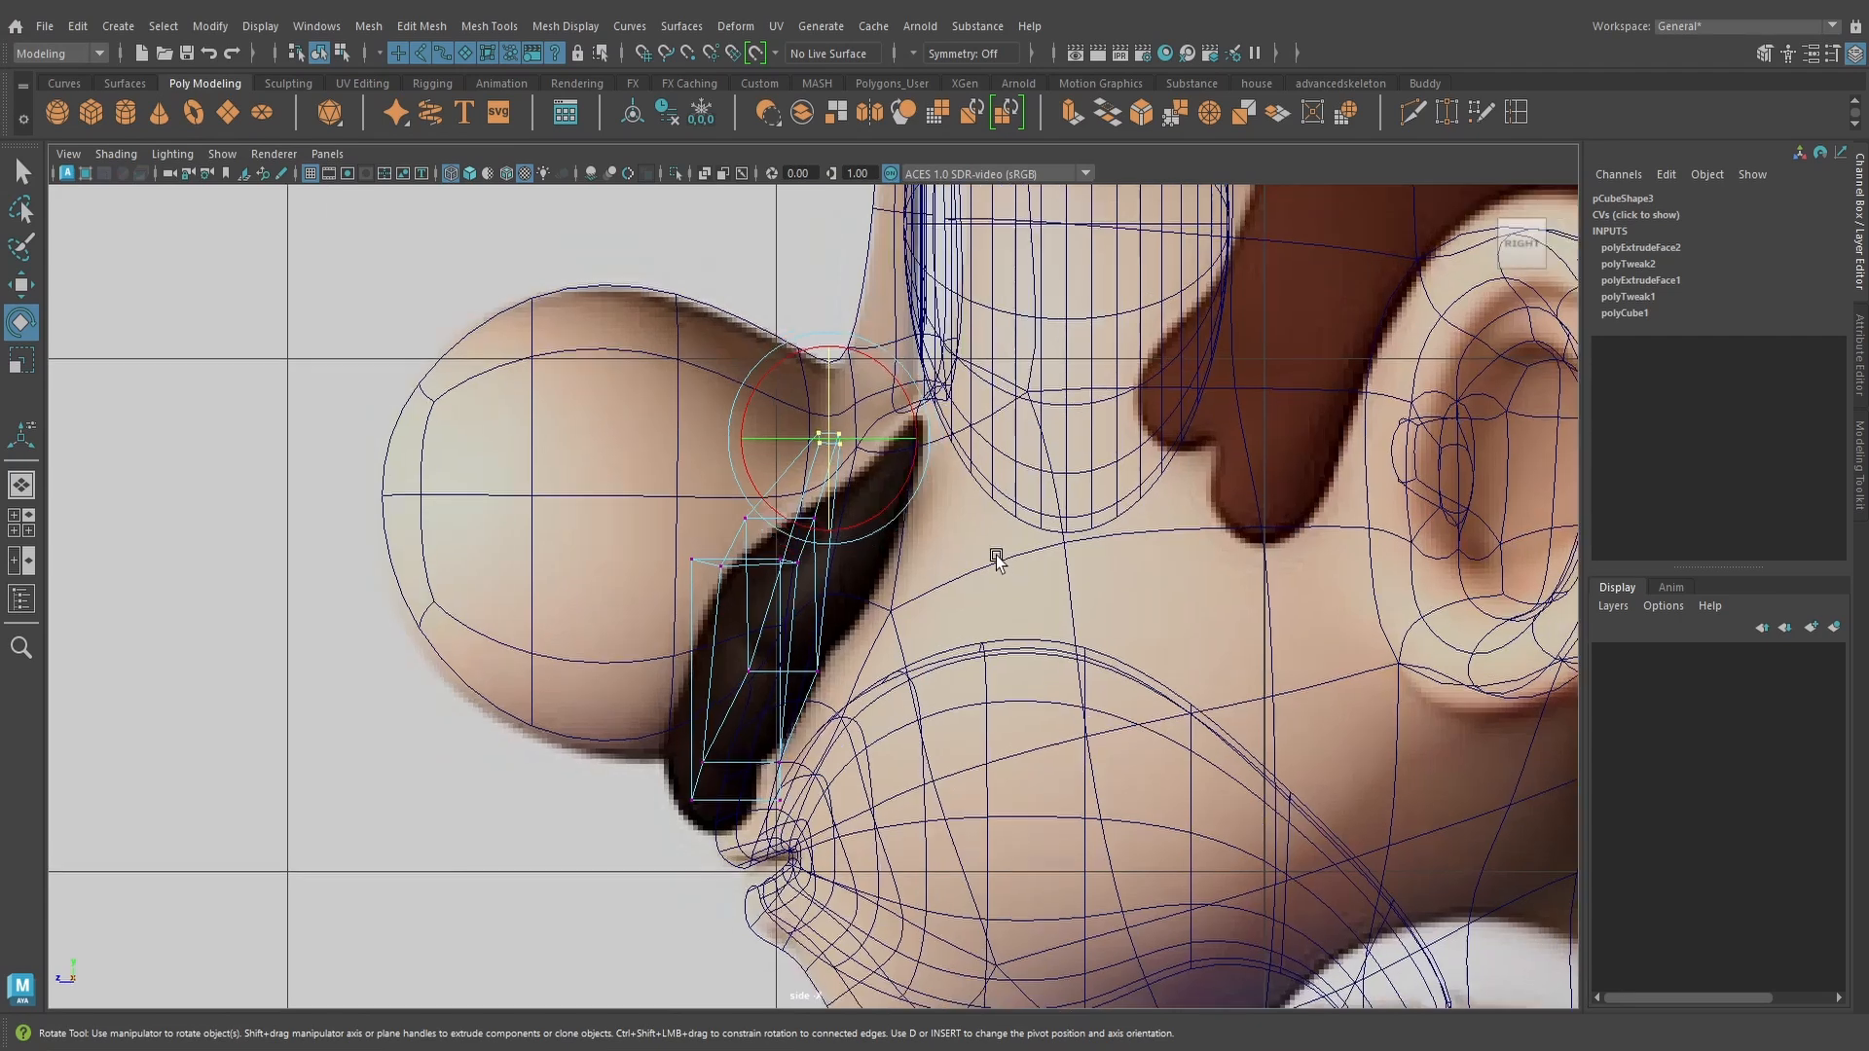
key("w")
left_click_drag(793, 407, 835, 411)
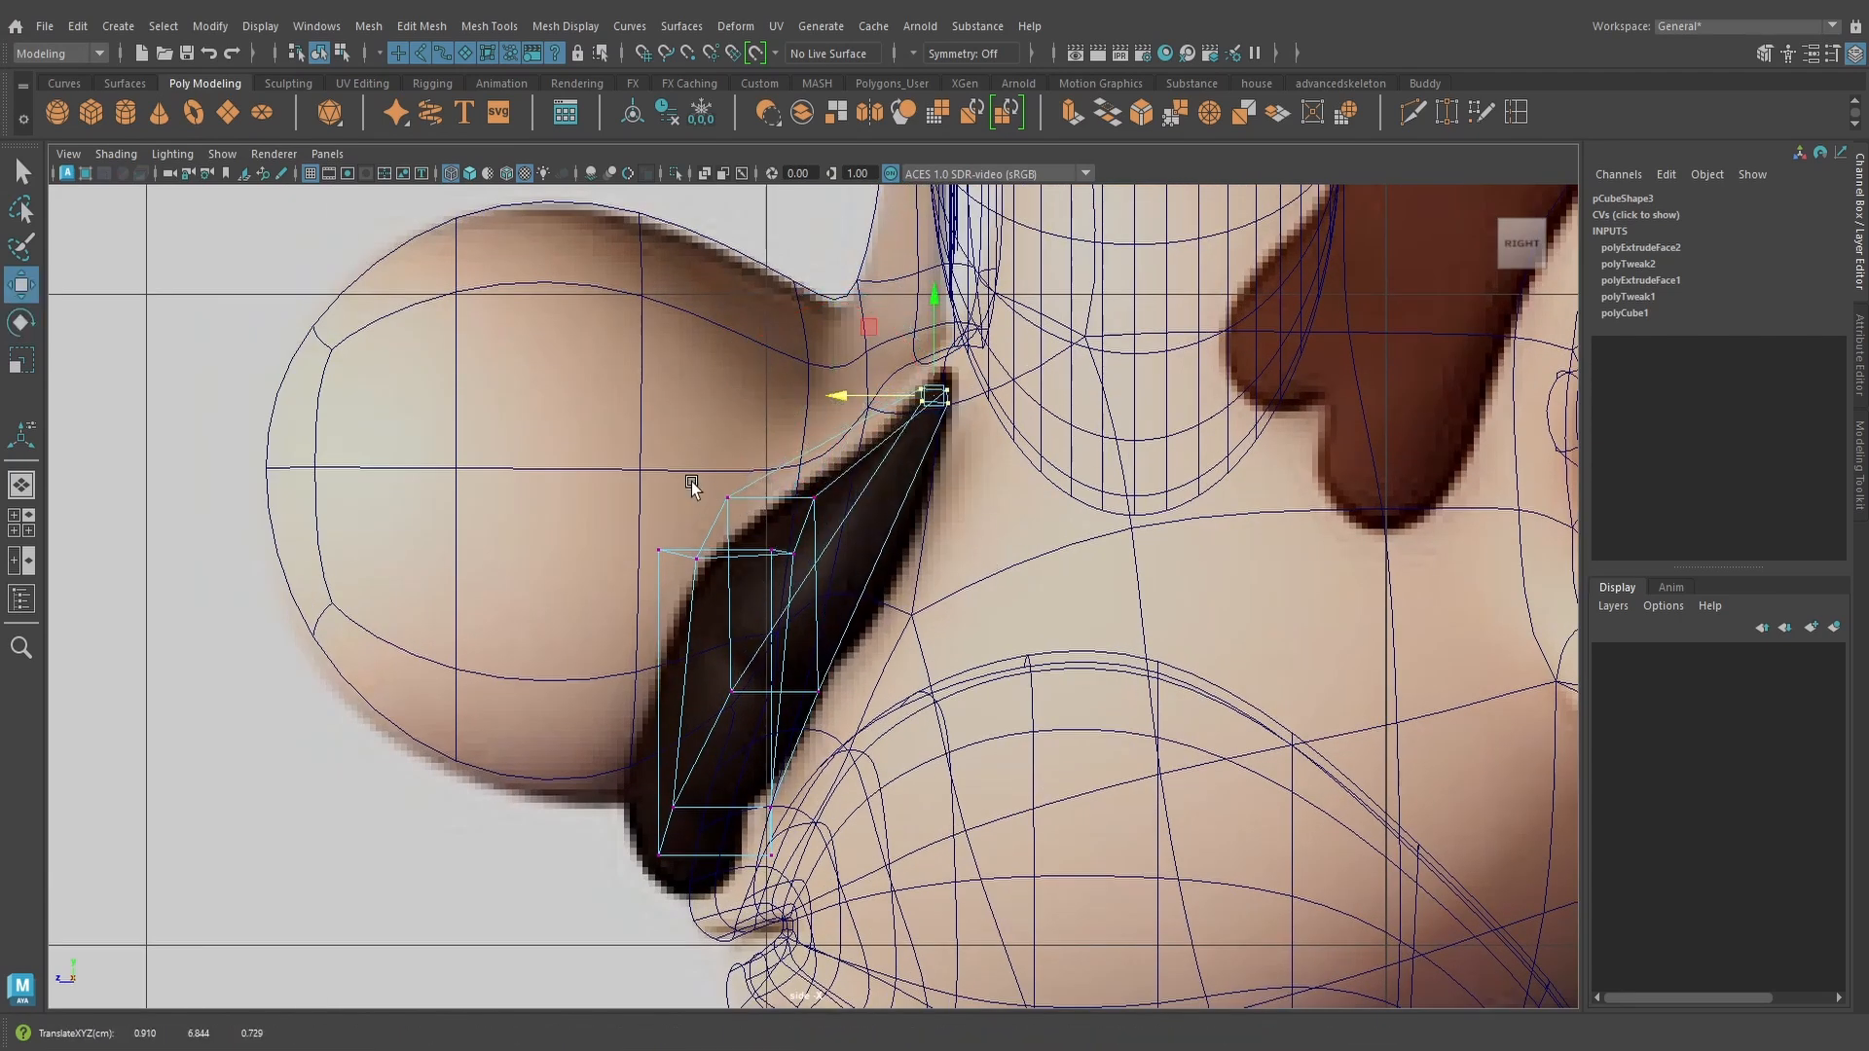
Shift the upper vertices of the moustache's middle and nose-side sections back toward the reference outline in the side view
left_click_drag(855, 519, 691, 498)
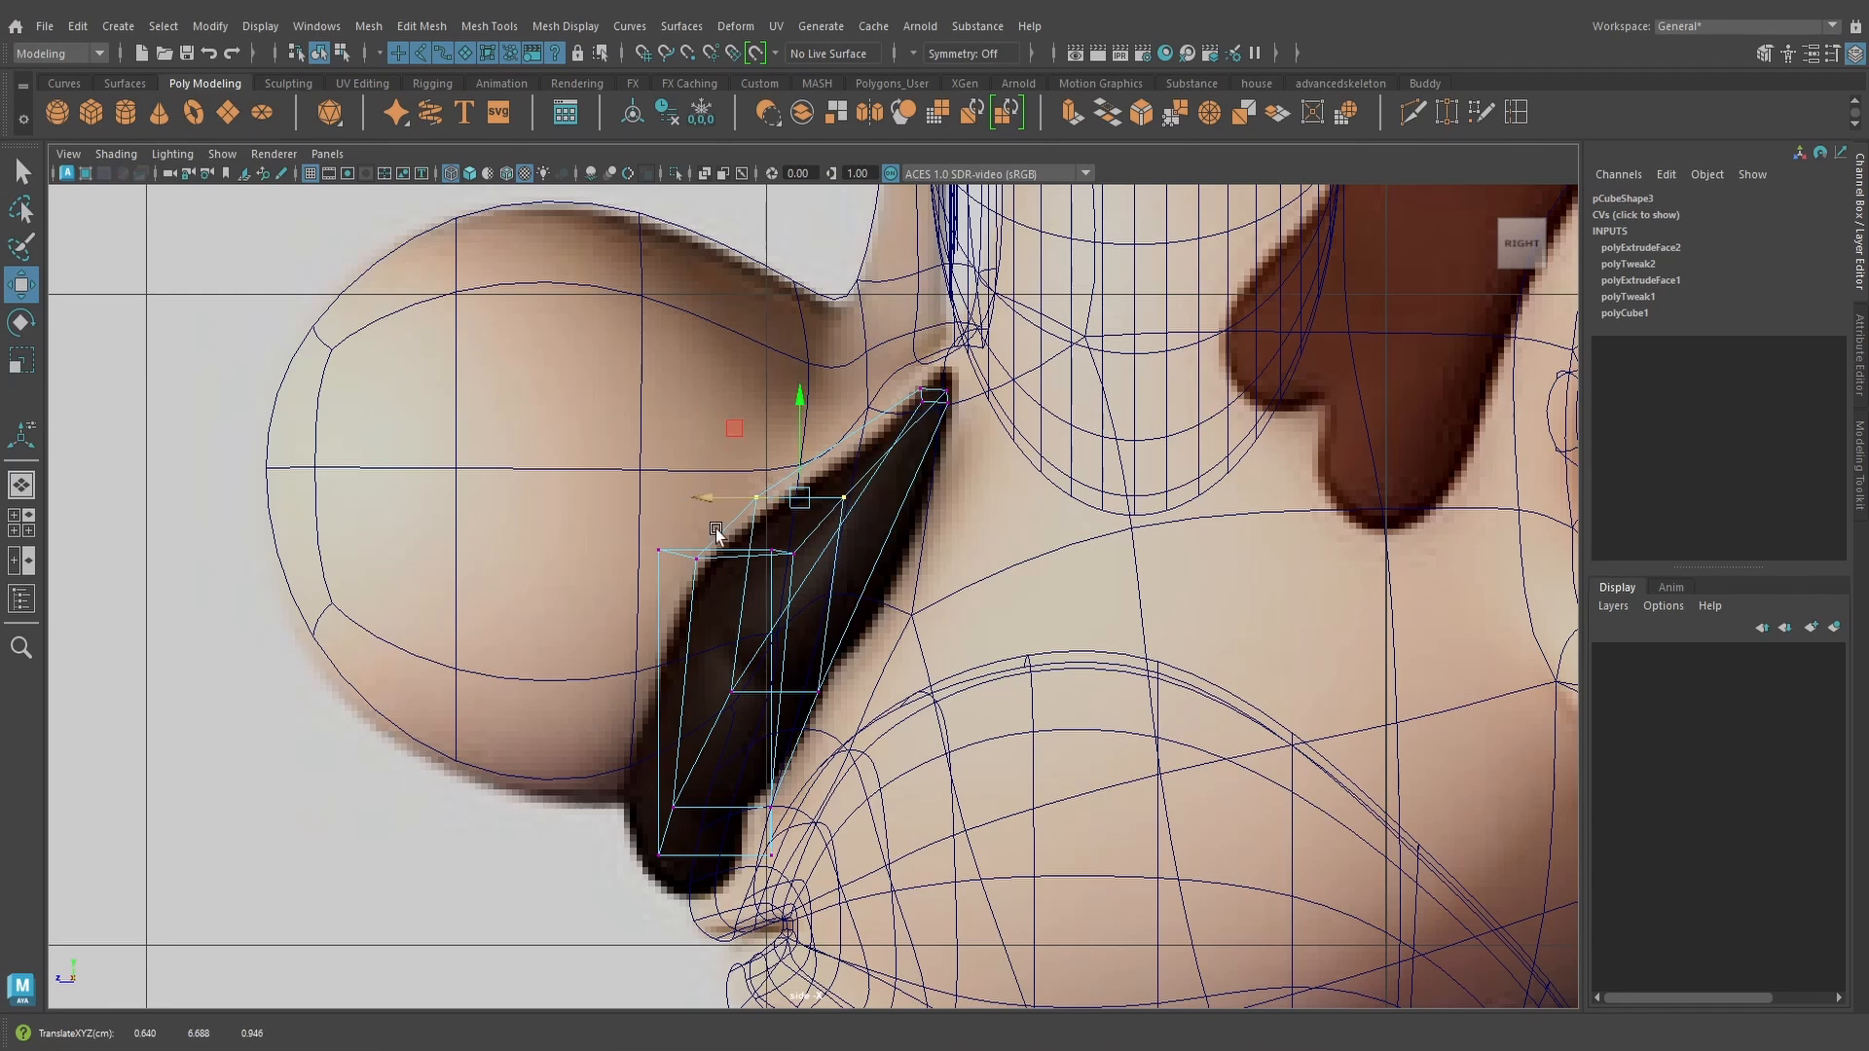
left_click_drag(720, 674, 766, 693)
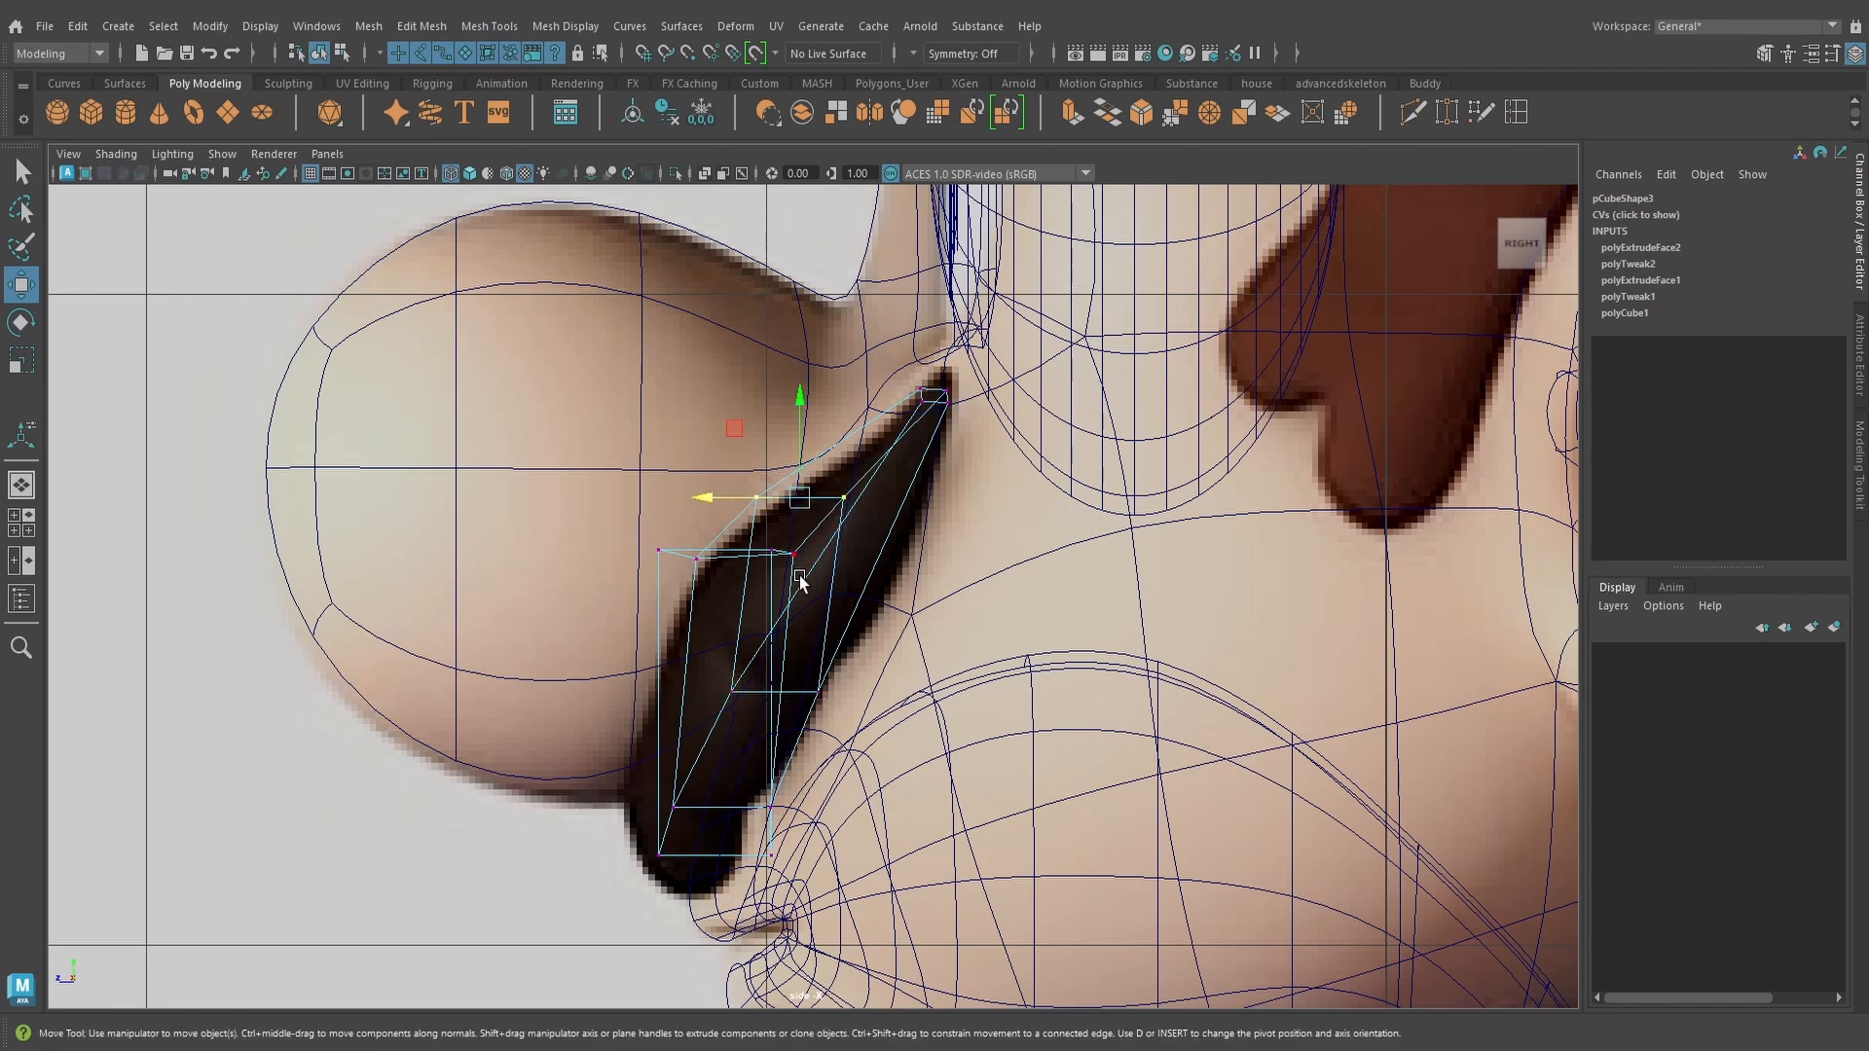
scroll(763, 613, "up", 1)
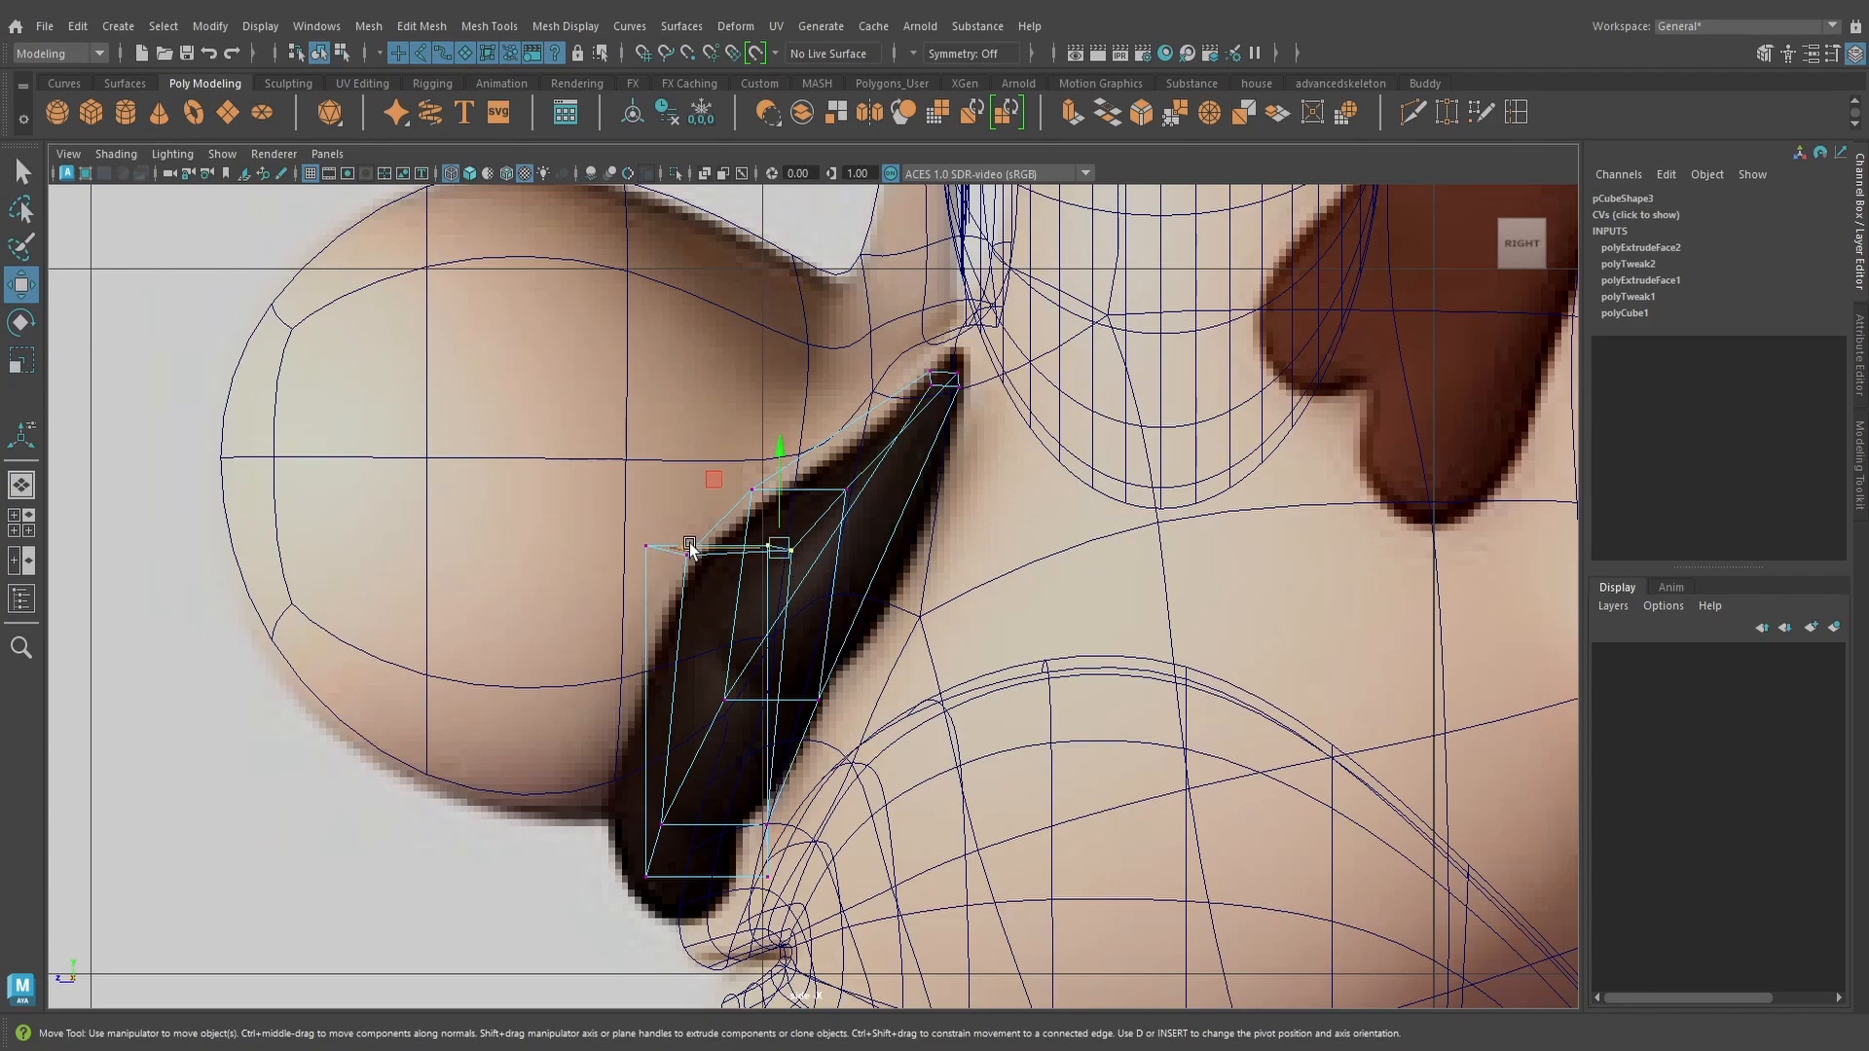
left_click_drag(690, 546, 695, 547)
left_click_drag(571, 527, 658, 570)
left_click_drag(600, 549, 606, 551)
scroll(701, 722, "up", 1)
Examine the moustache in perspective with textured display and smooth preview, and return it to object mode
key("space")
left_click_drag(705, 720, 705, 666)
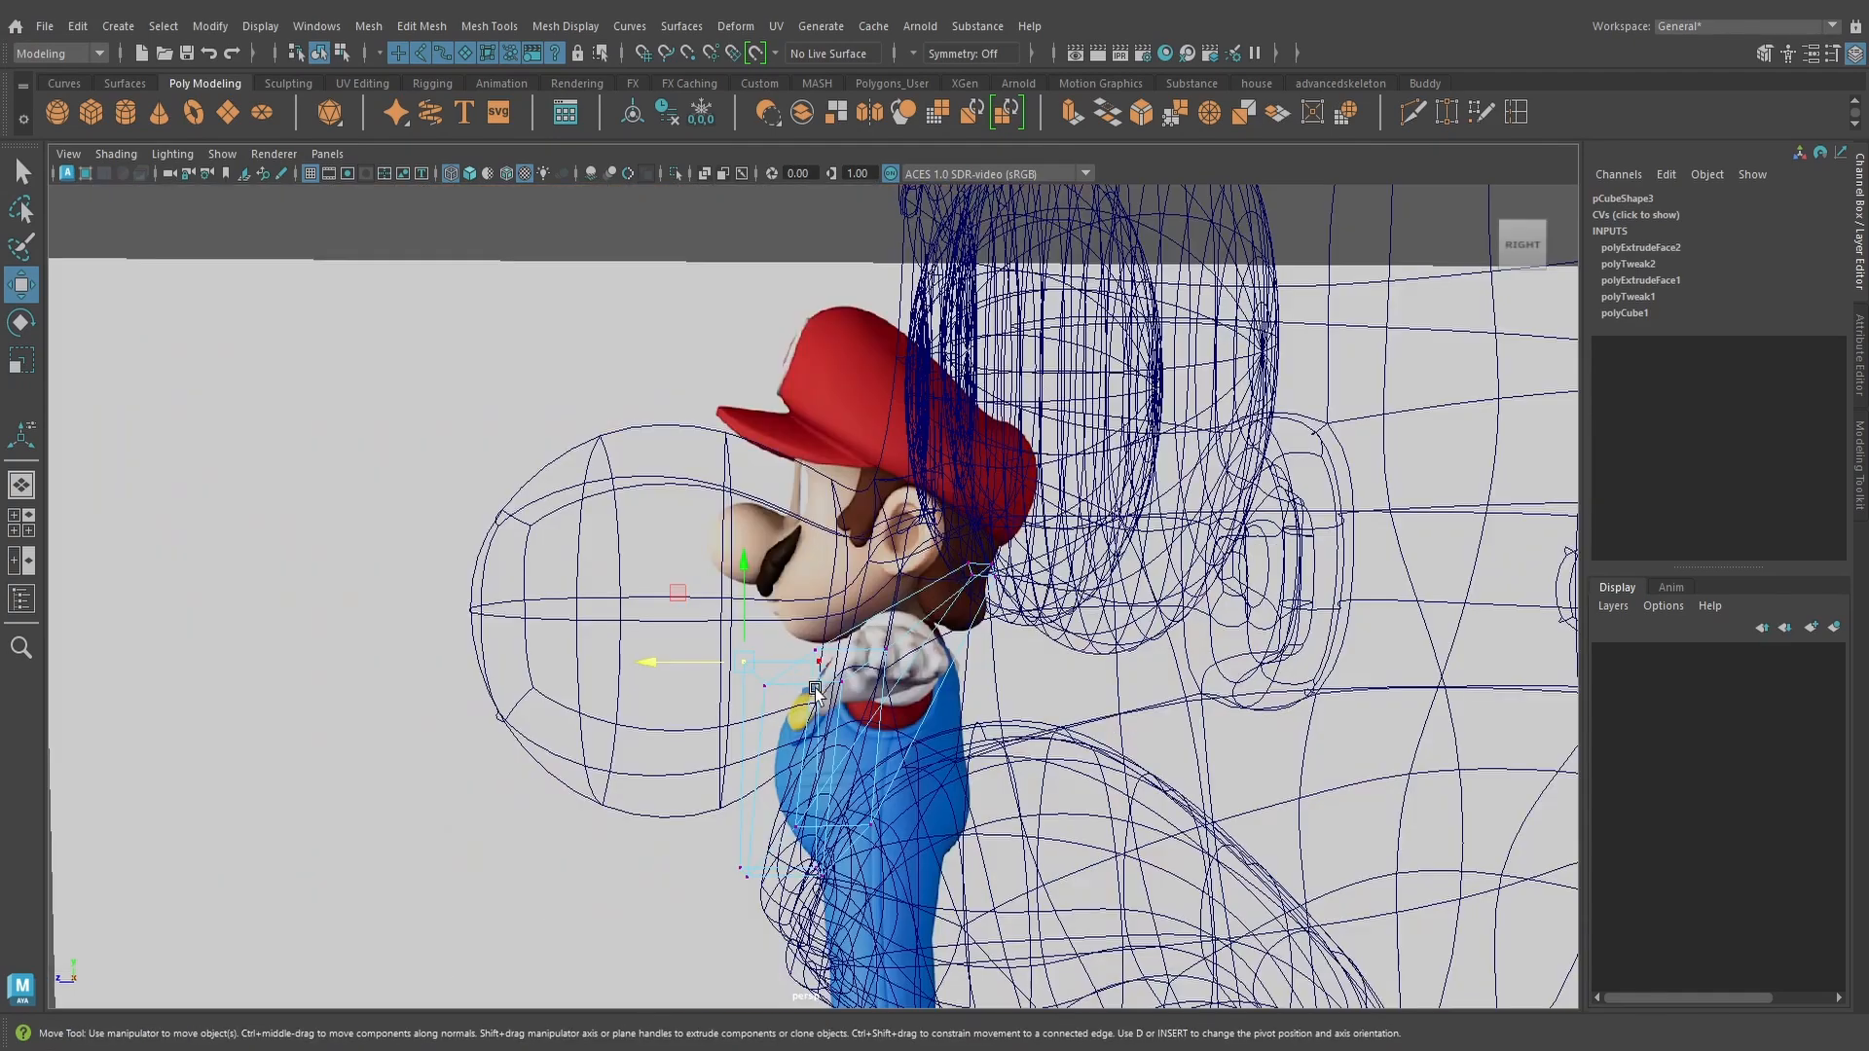
key("5")
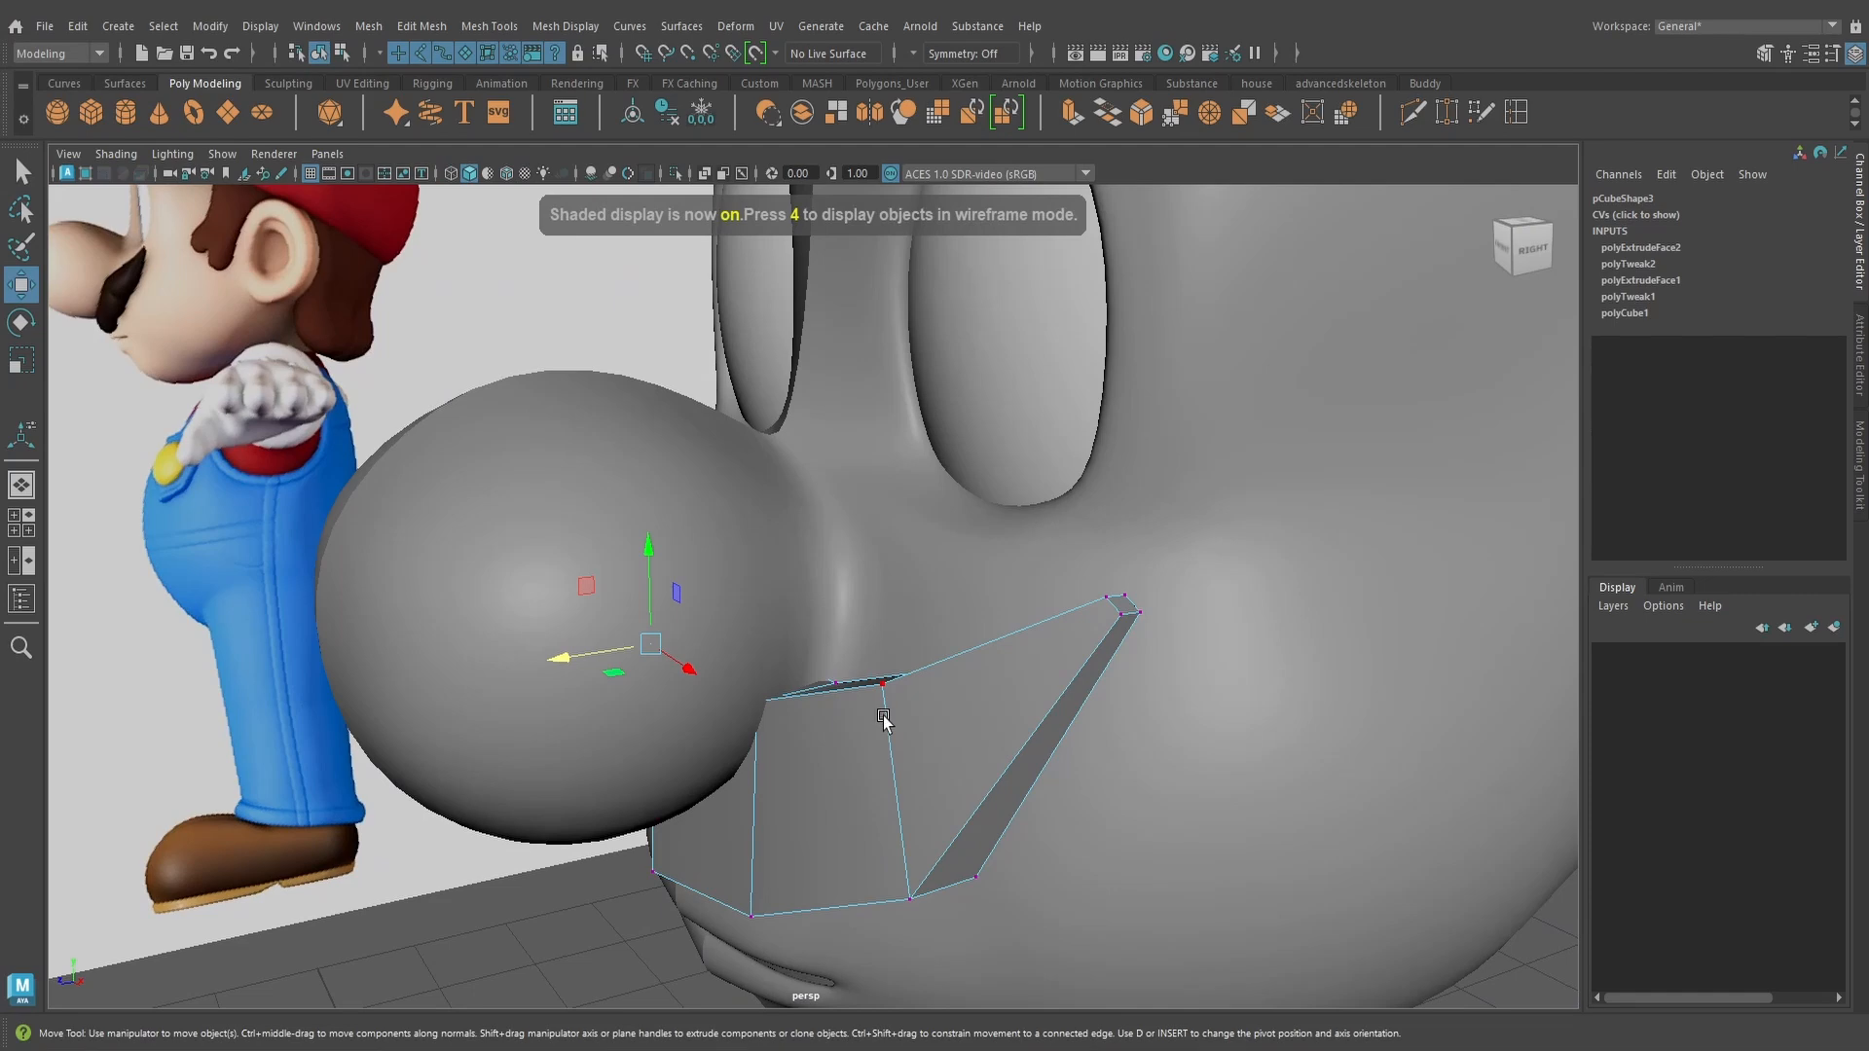
key("6")
key("3")
left_click_drag(885, 717, 839, 761, "alt")
key("space")
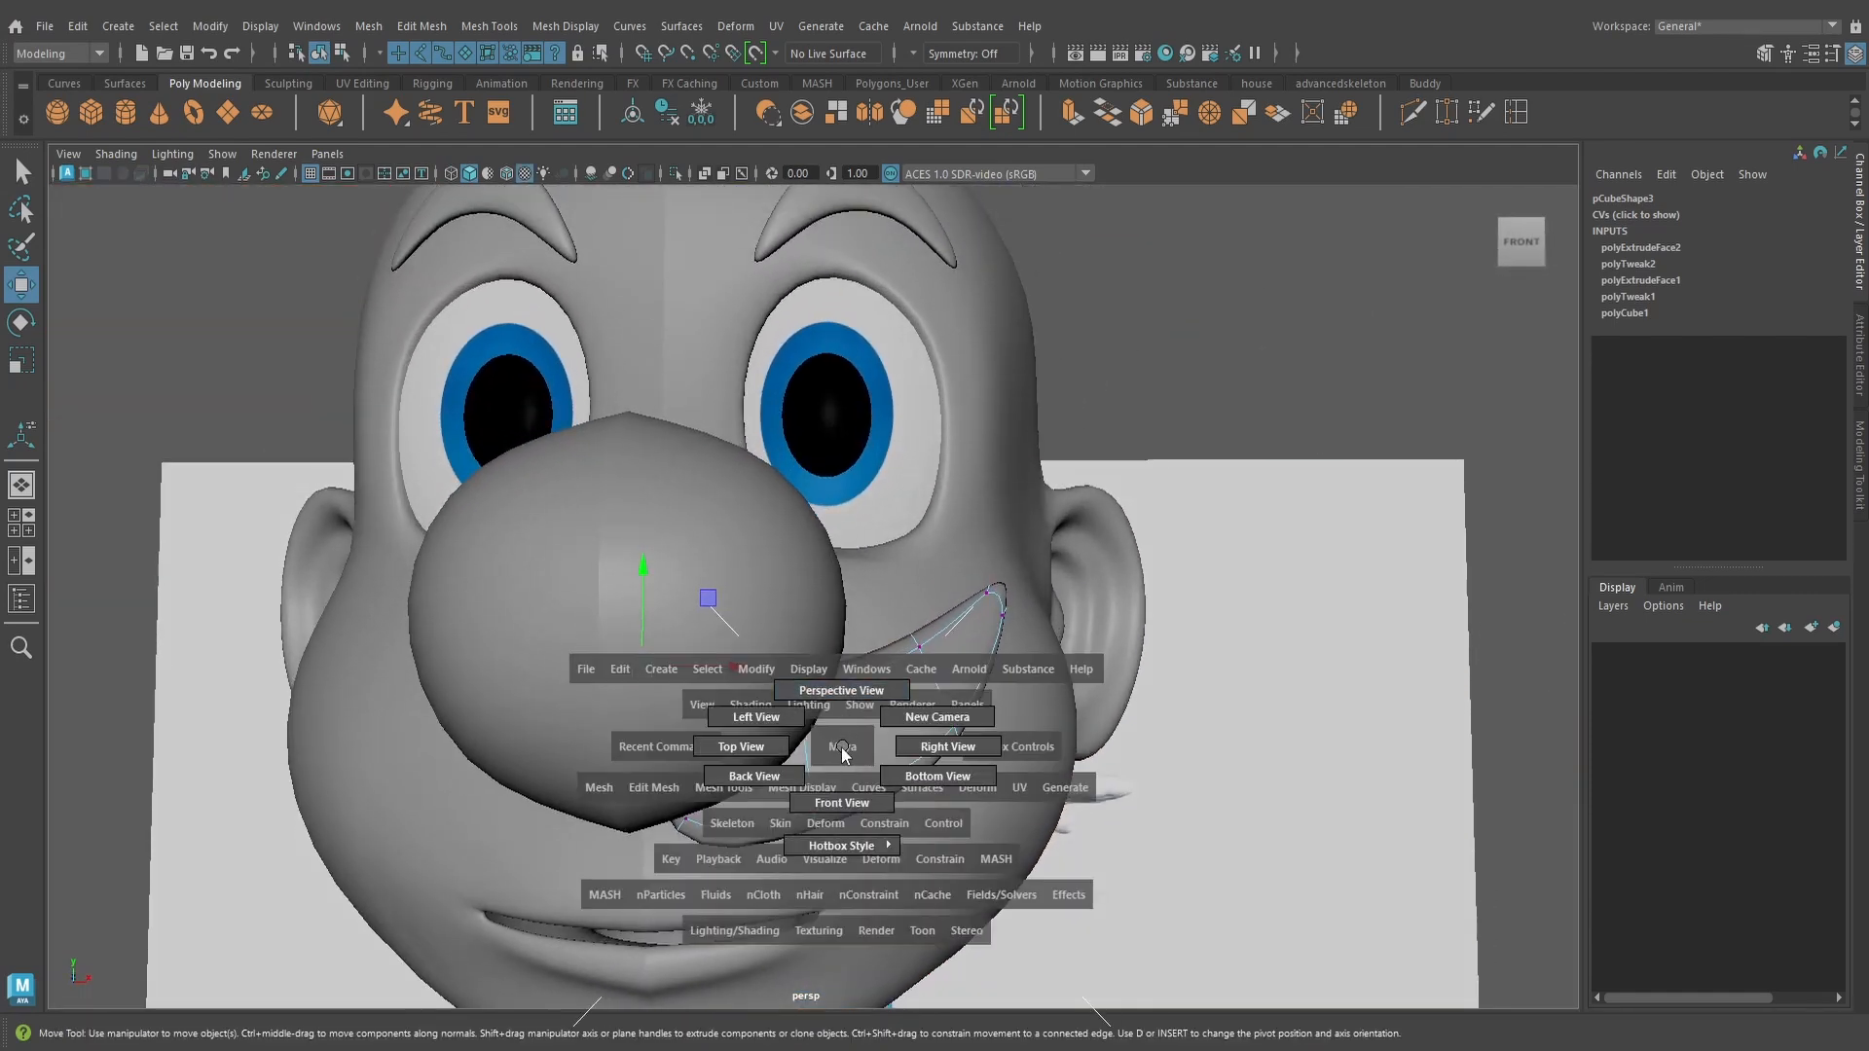
right_click_drag(834, 492, 895, 623)
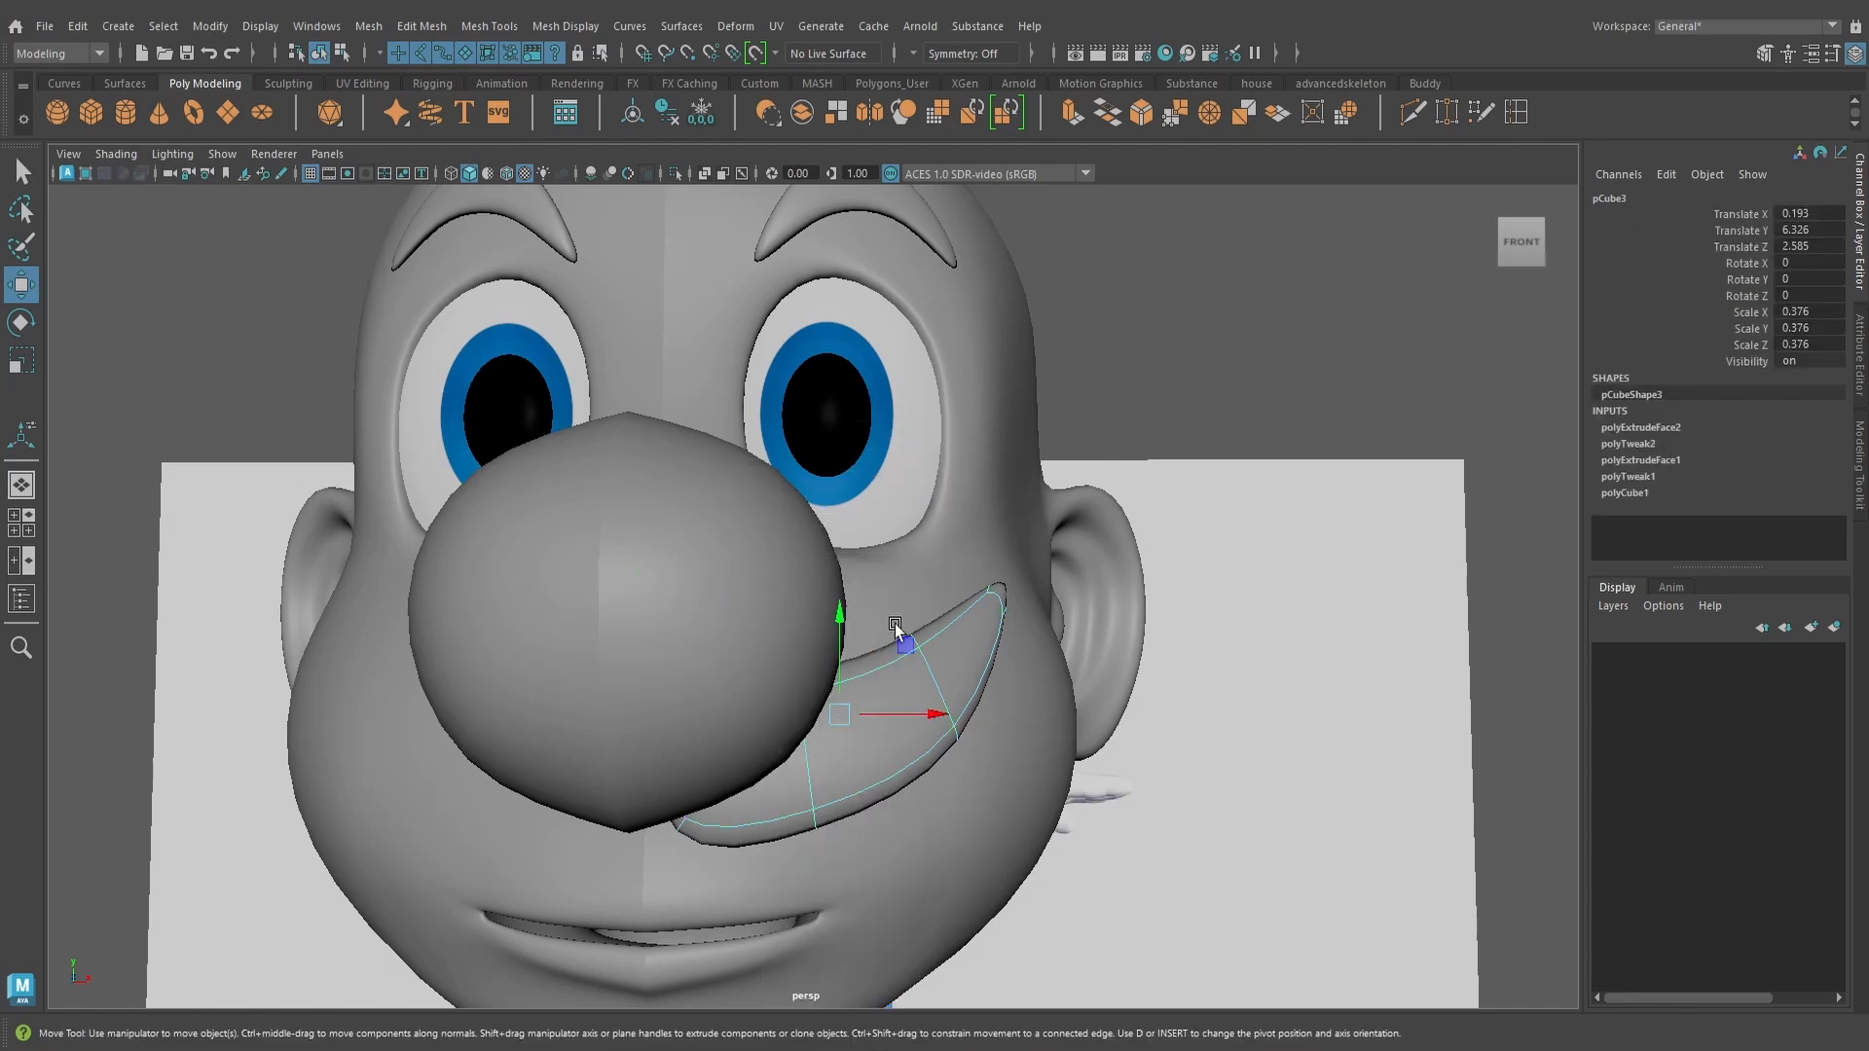
Turn off the smooth preview and insert an edge loop with Multi-Cut around the middle of the moustache's innermost segment
key("1")
scroll(876, 776, "up", 4)
middle_click_drag(878, 779, 932, 675, "alt")
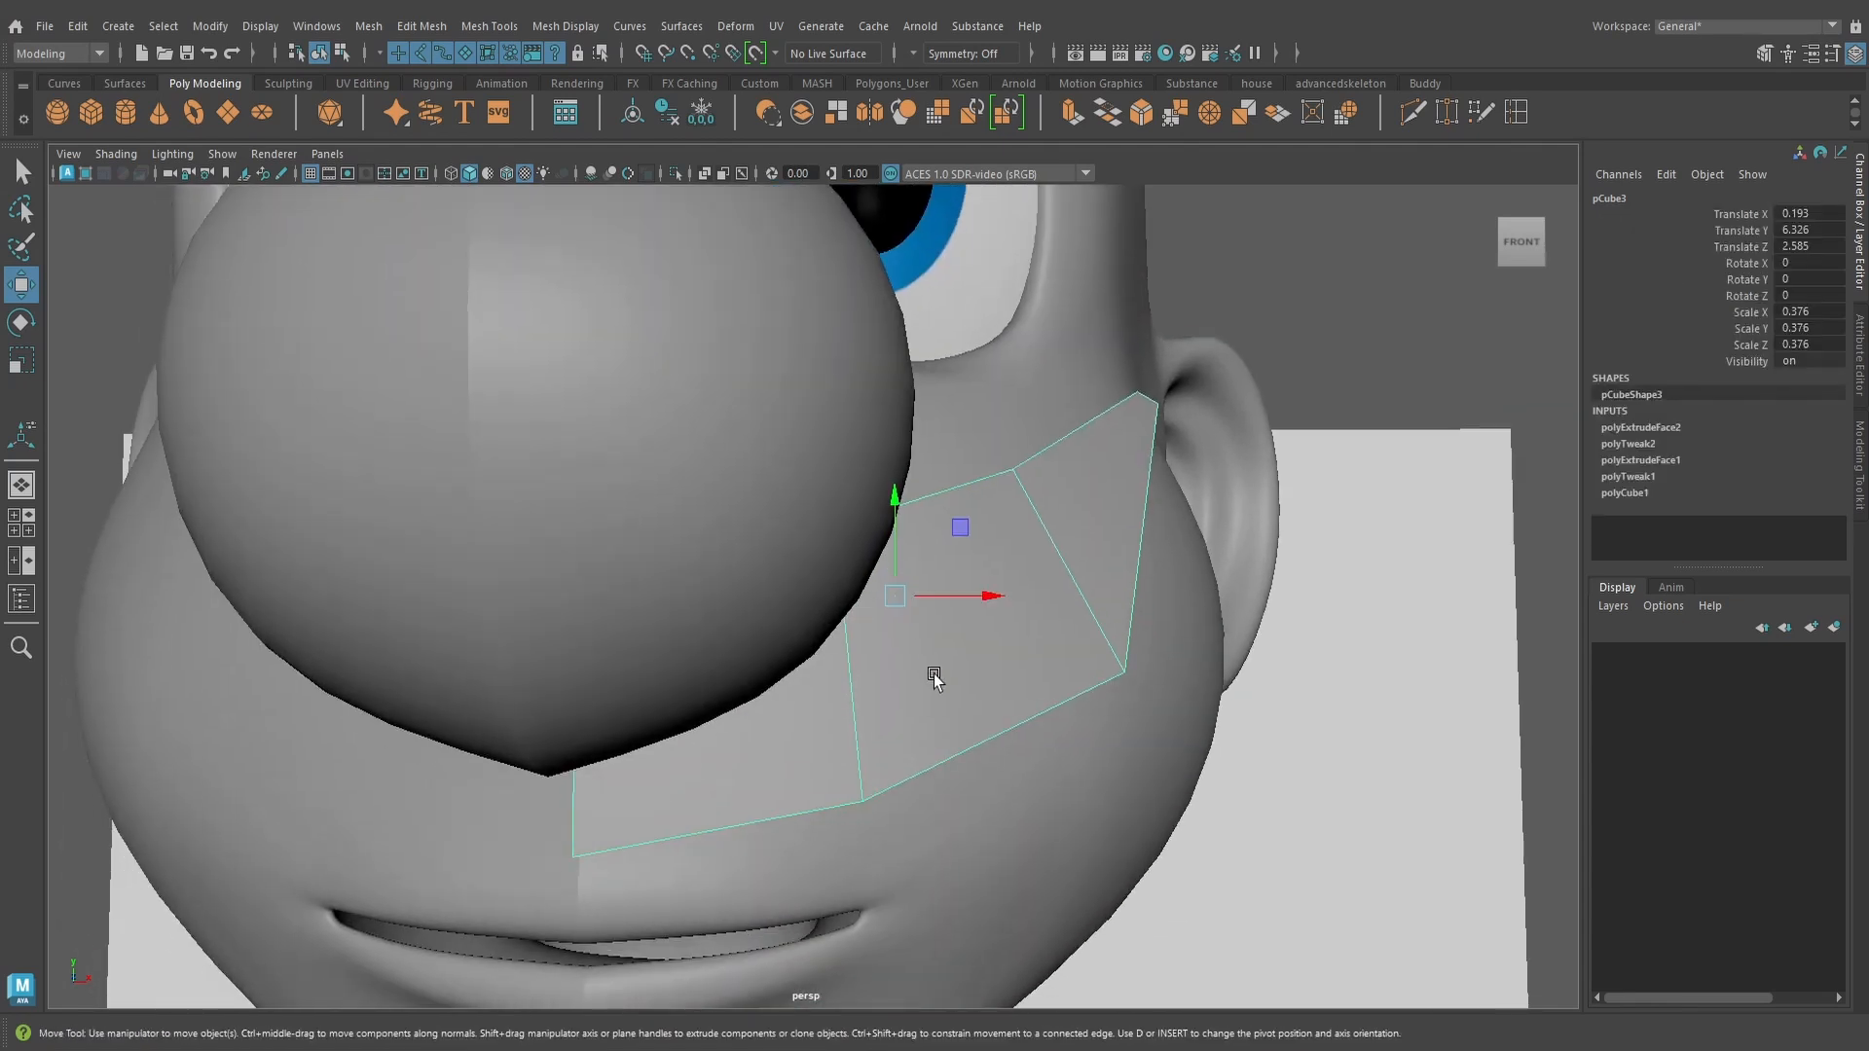
left_click_drag(932, 676, 905, 655, "alt")
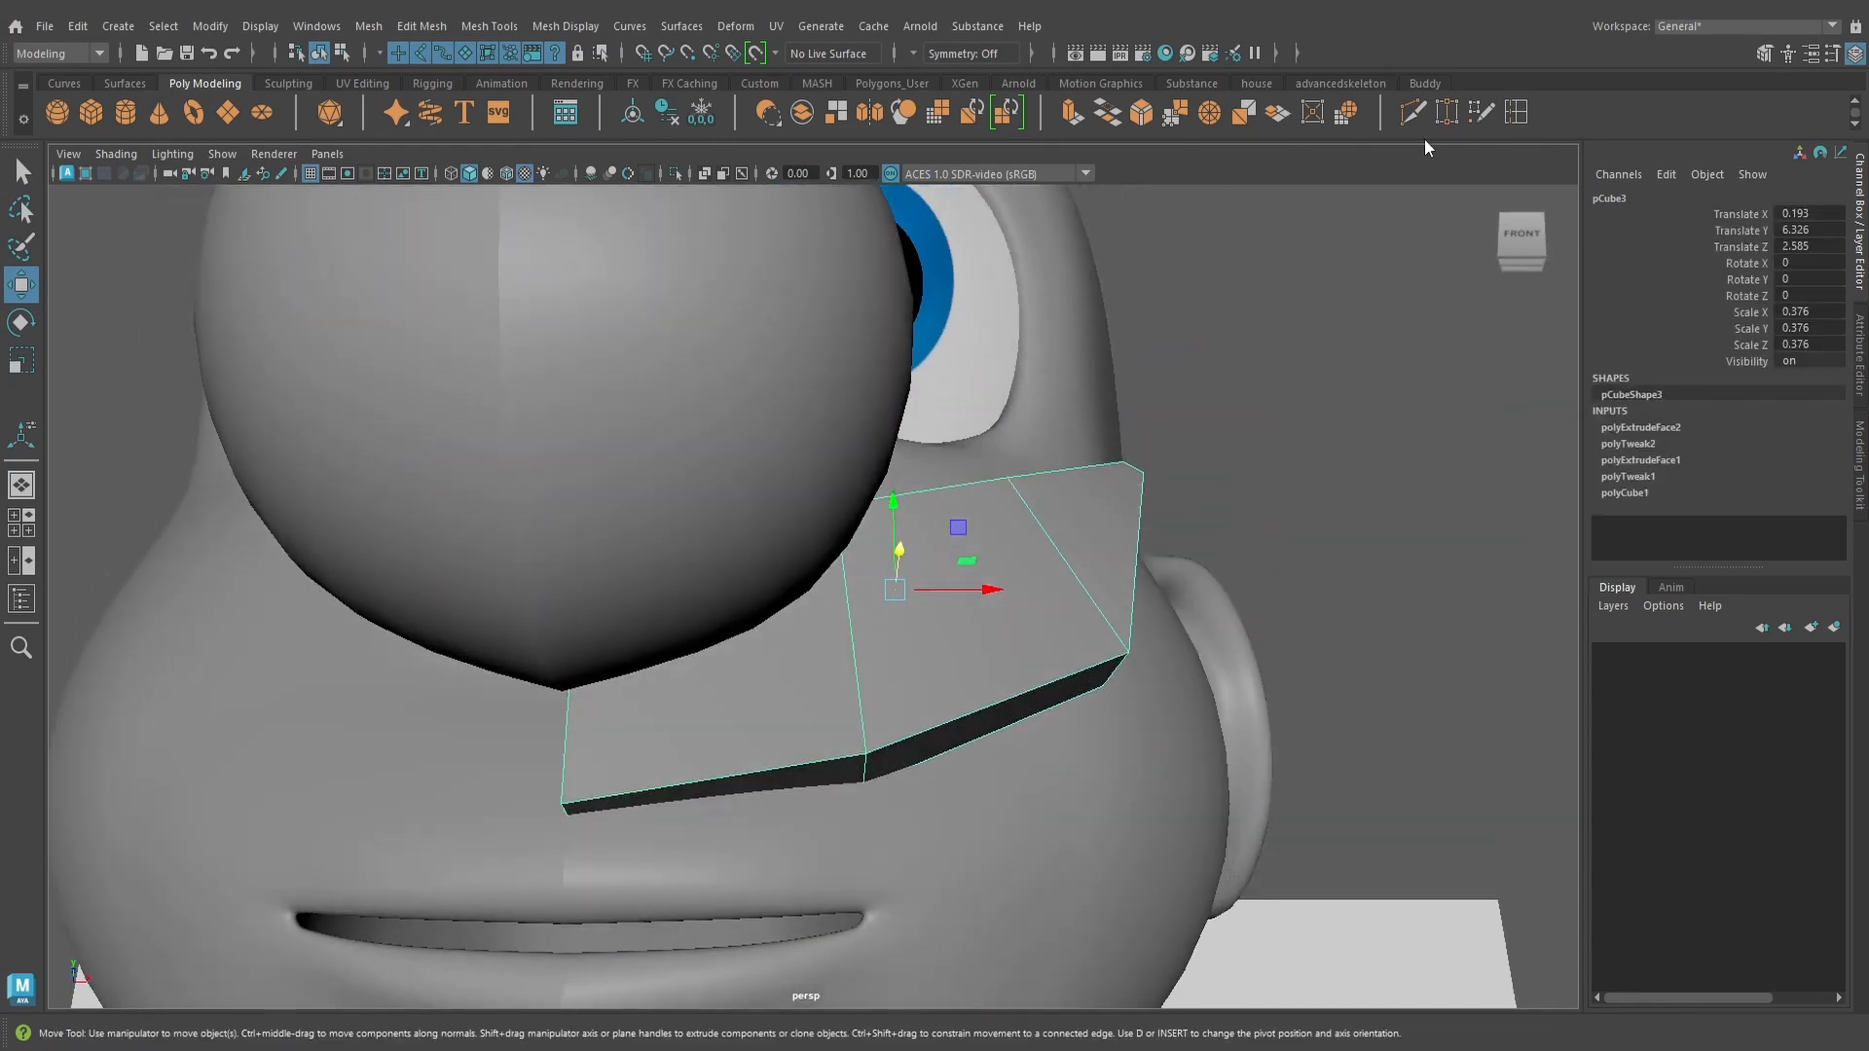
left_click(1415, 115)
key("Return")
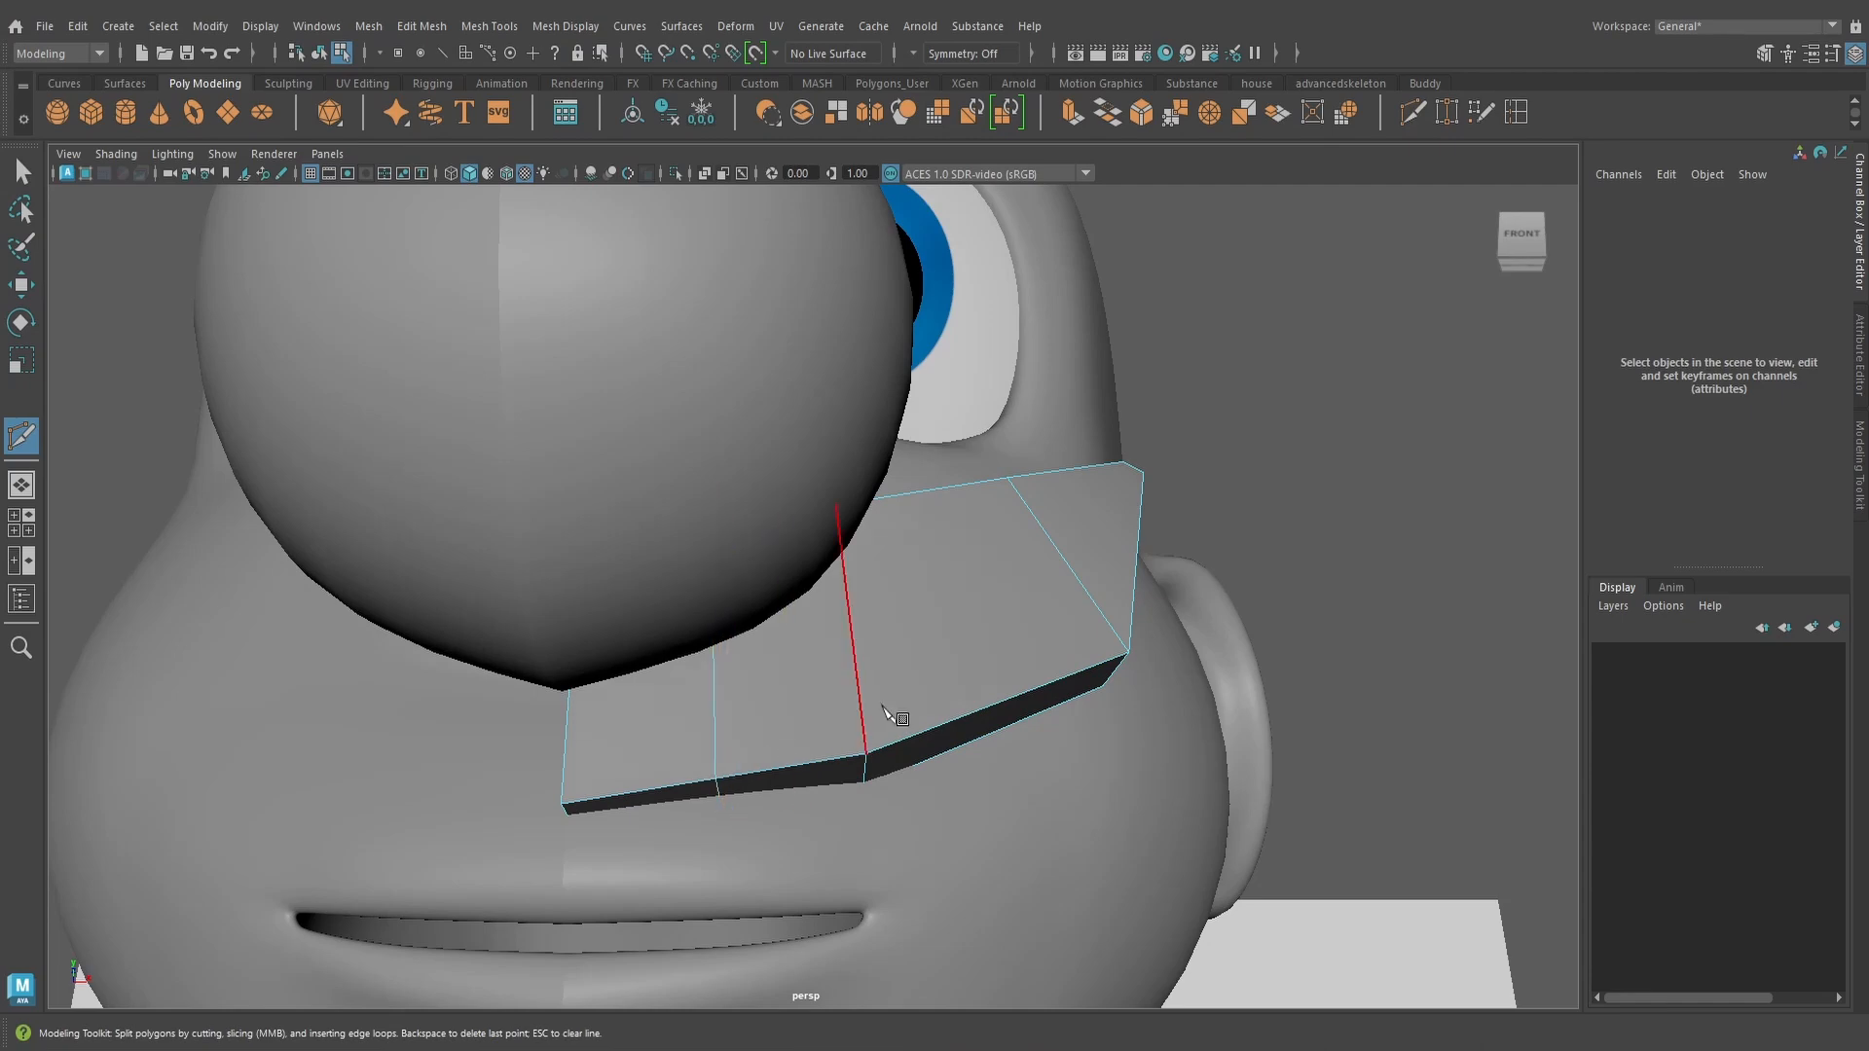
left_click_drag(897, 718, 905, 719, "alt")
key("w")
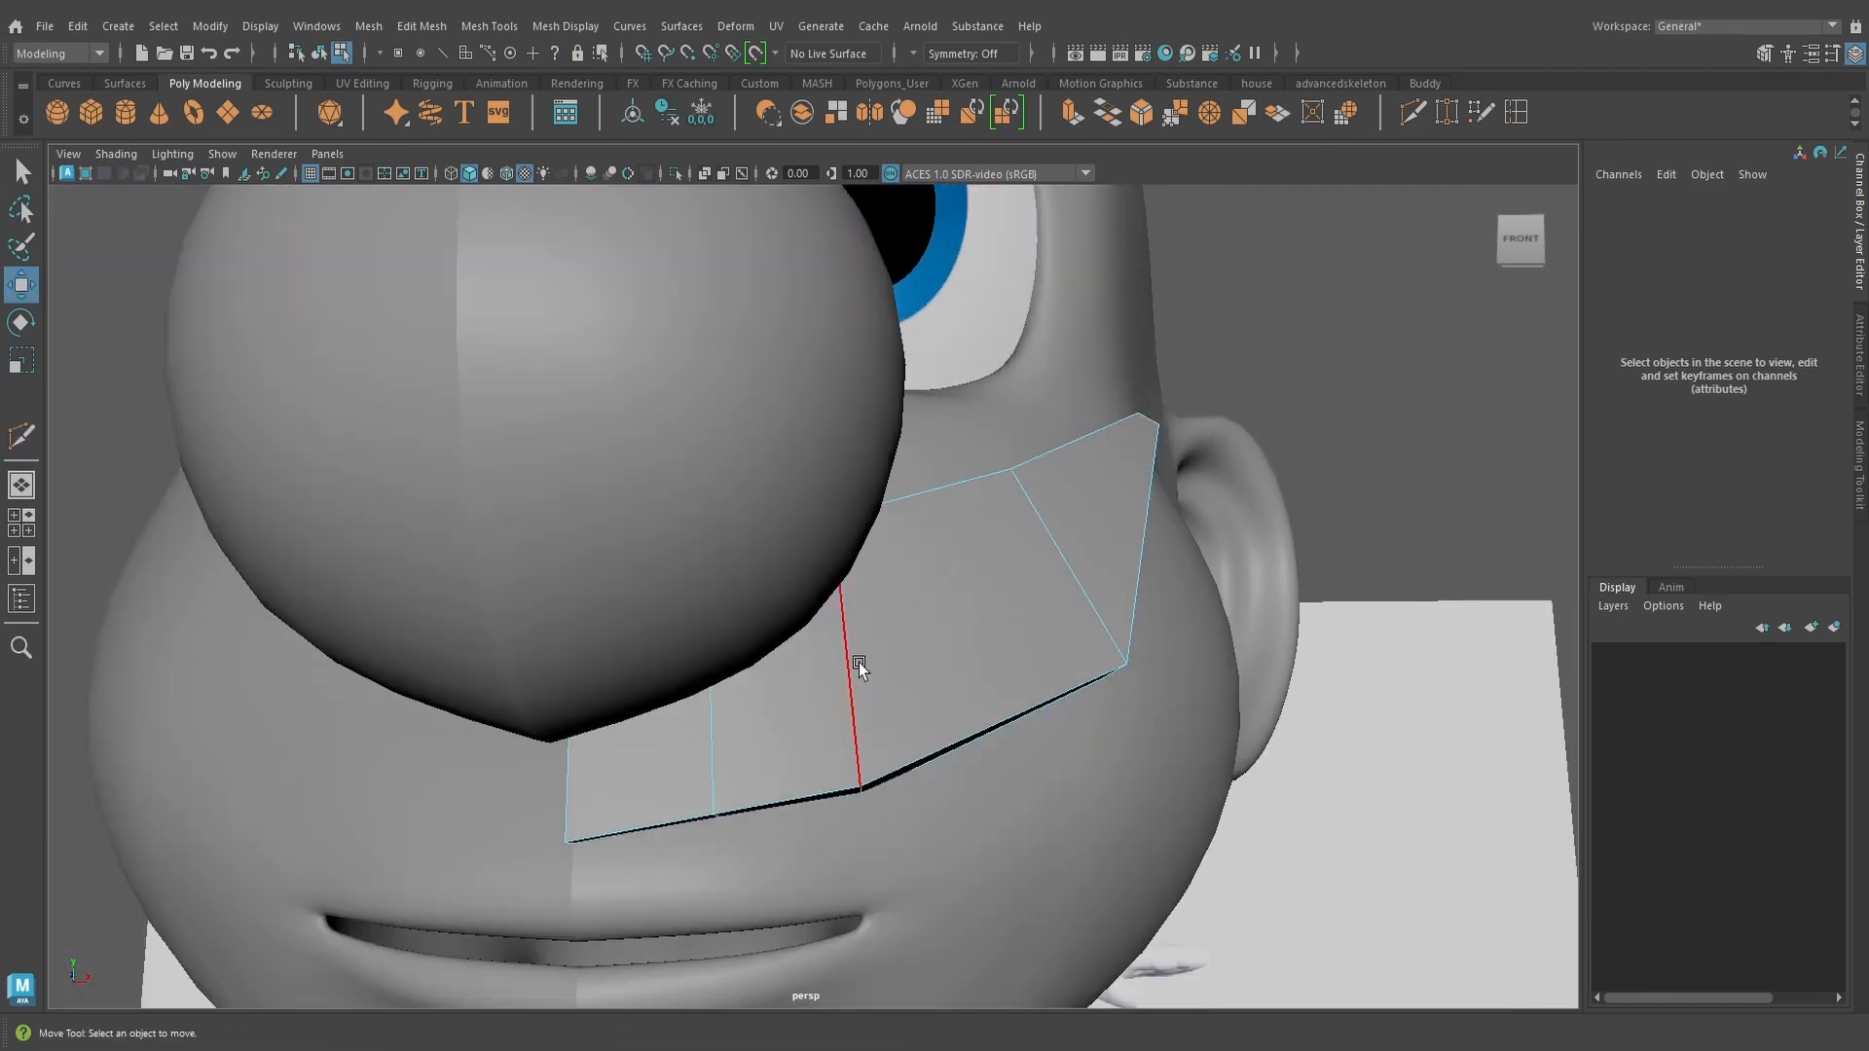
Try to lower the bottom vertices of the innermost middle loop to the reference moustache's lobe in the front wireframe view
right_click_drag(852, 666, 774, 469)
key("space")
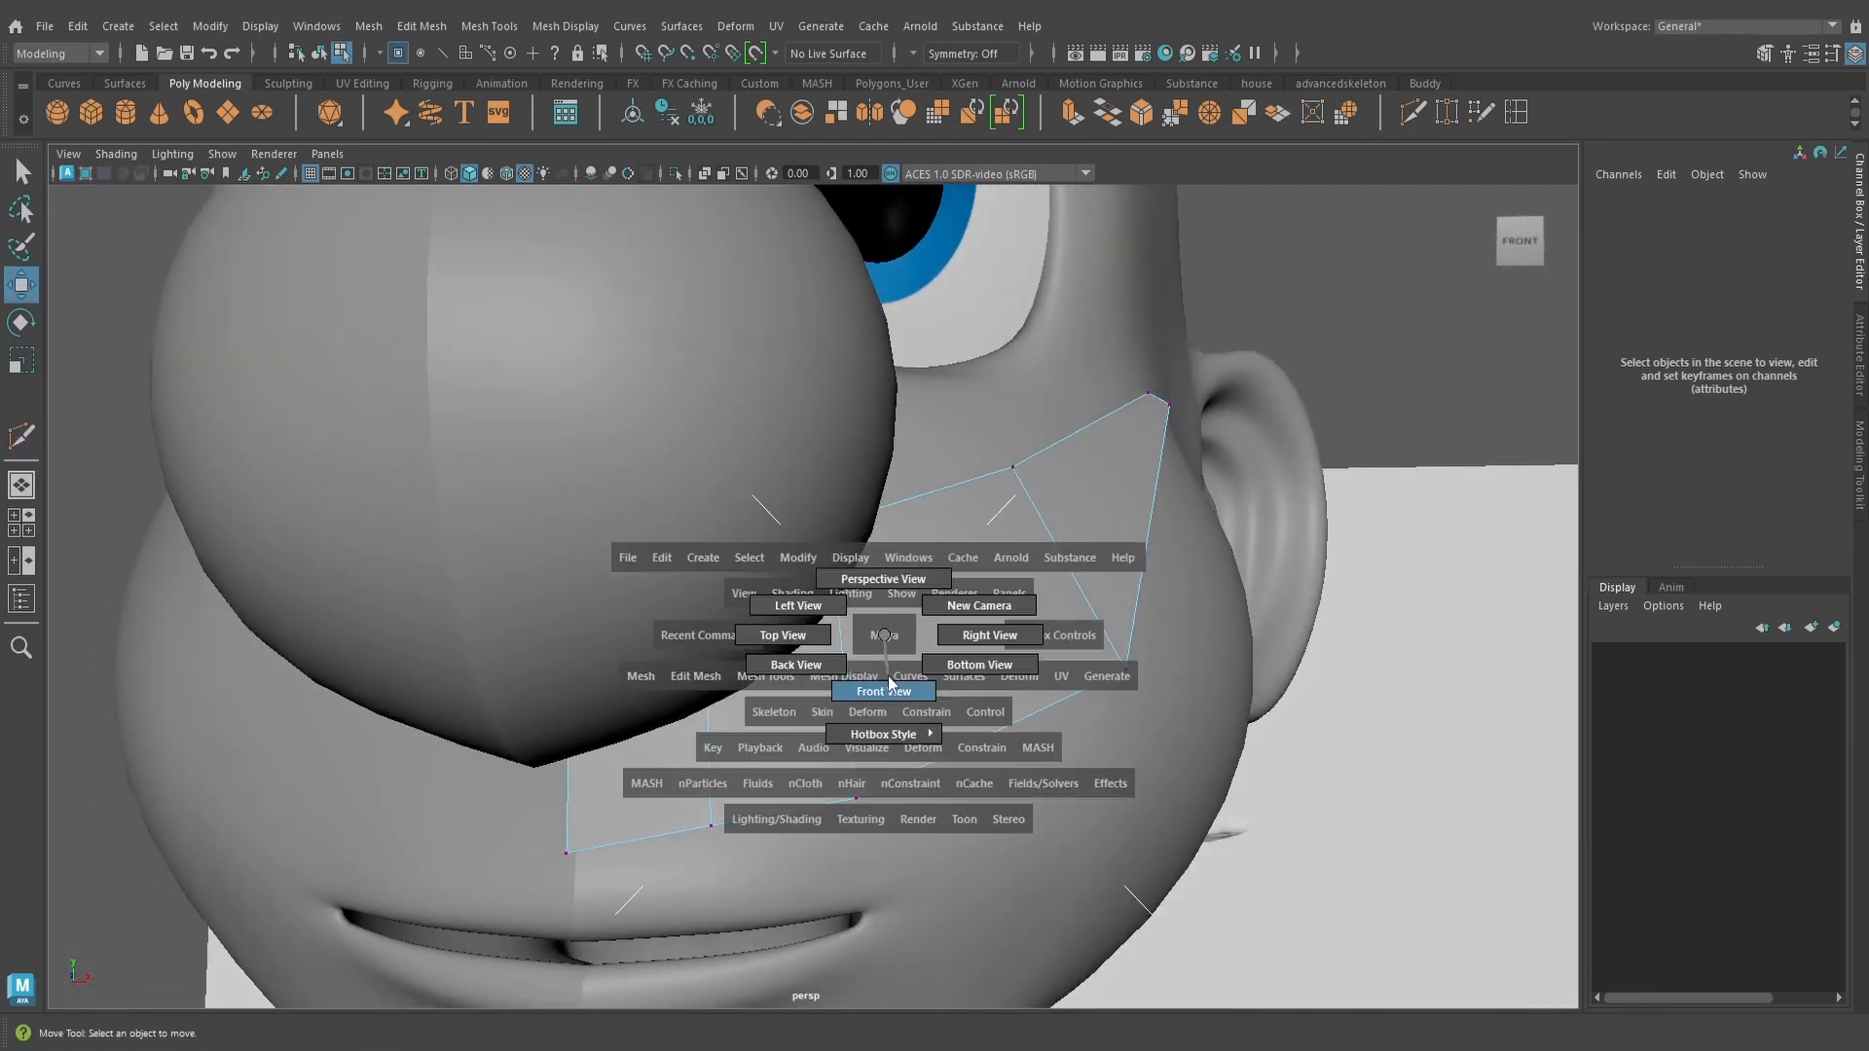
left_click_drag(889, 667, 881, 697)
key("4")
scroll(872, 706, "up", 2)
middle_click_drag(834, 761, 939, 638, "alt")
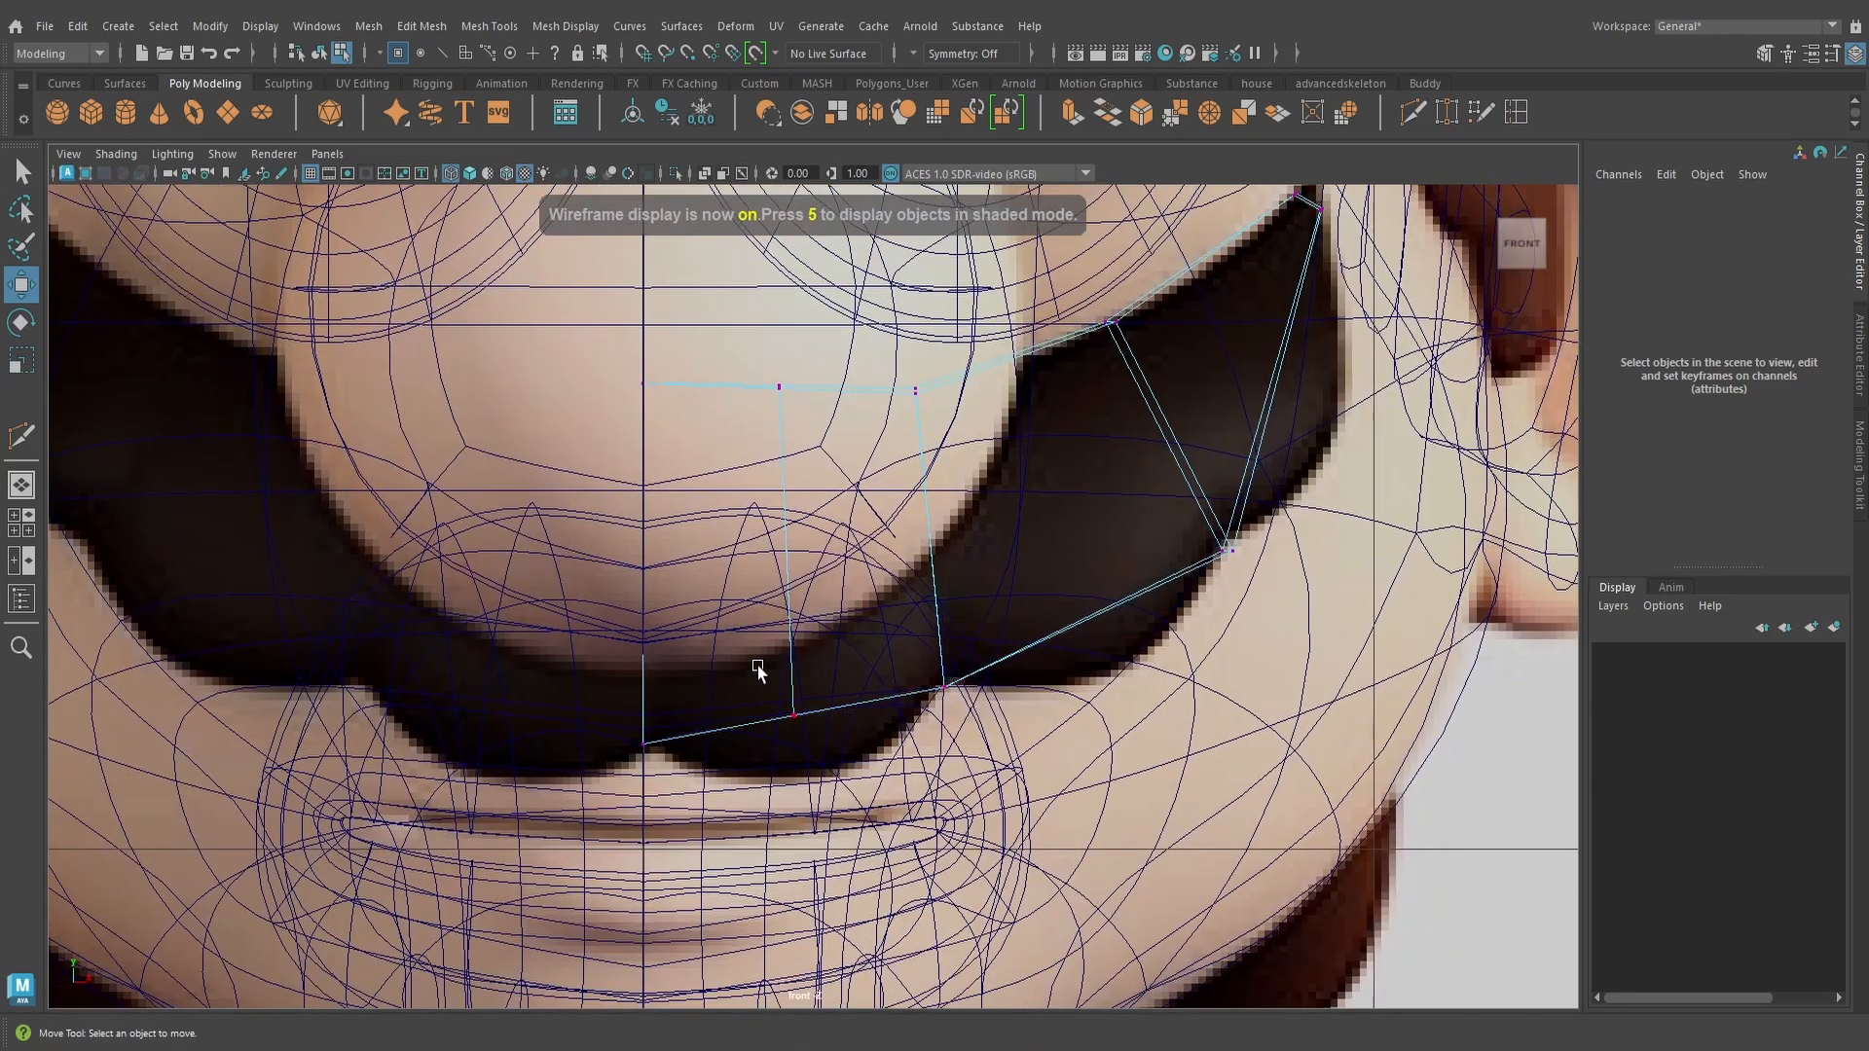
left_click_drag(759, 667, 822, 767)
left_click_drag(792, 622, 793, 682)
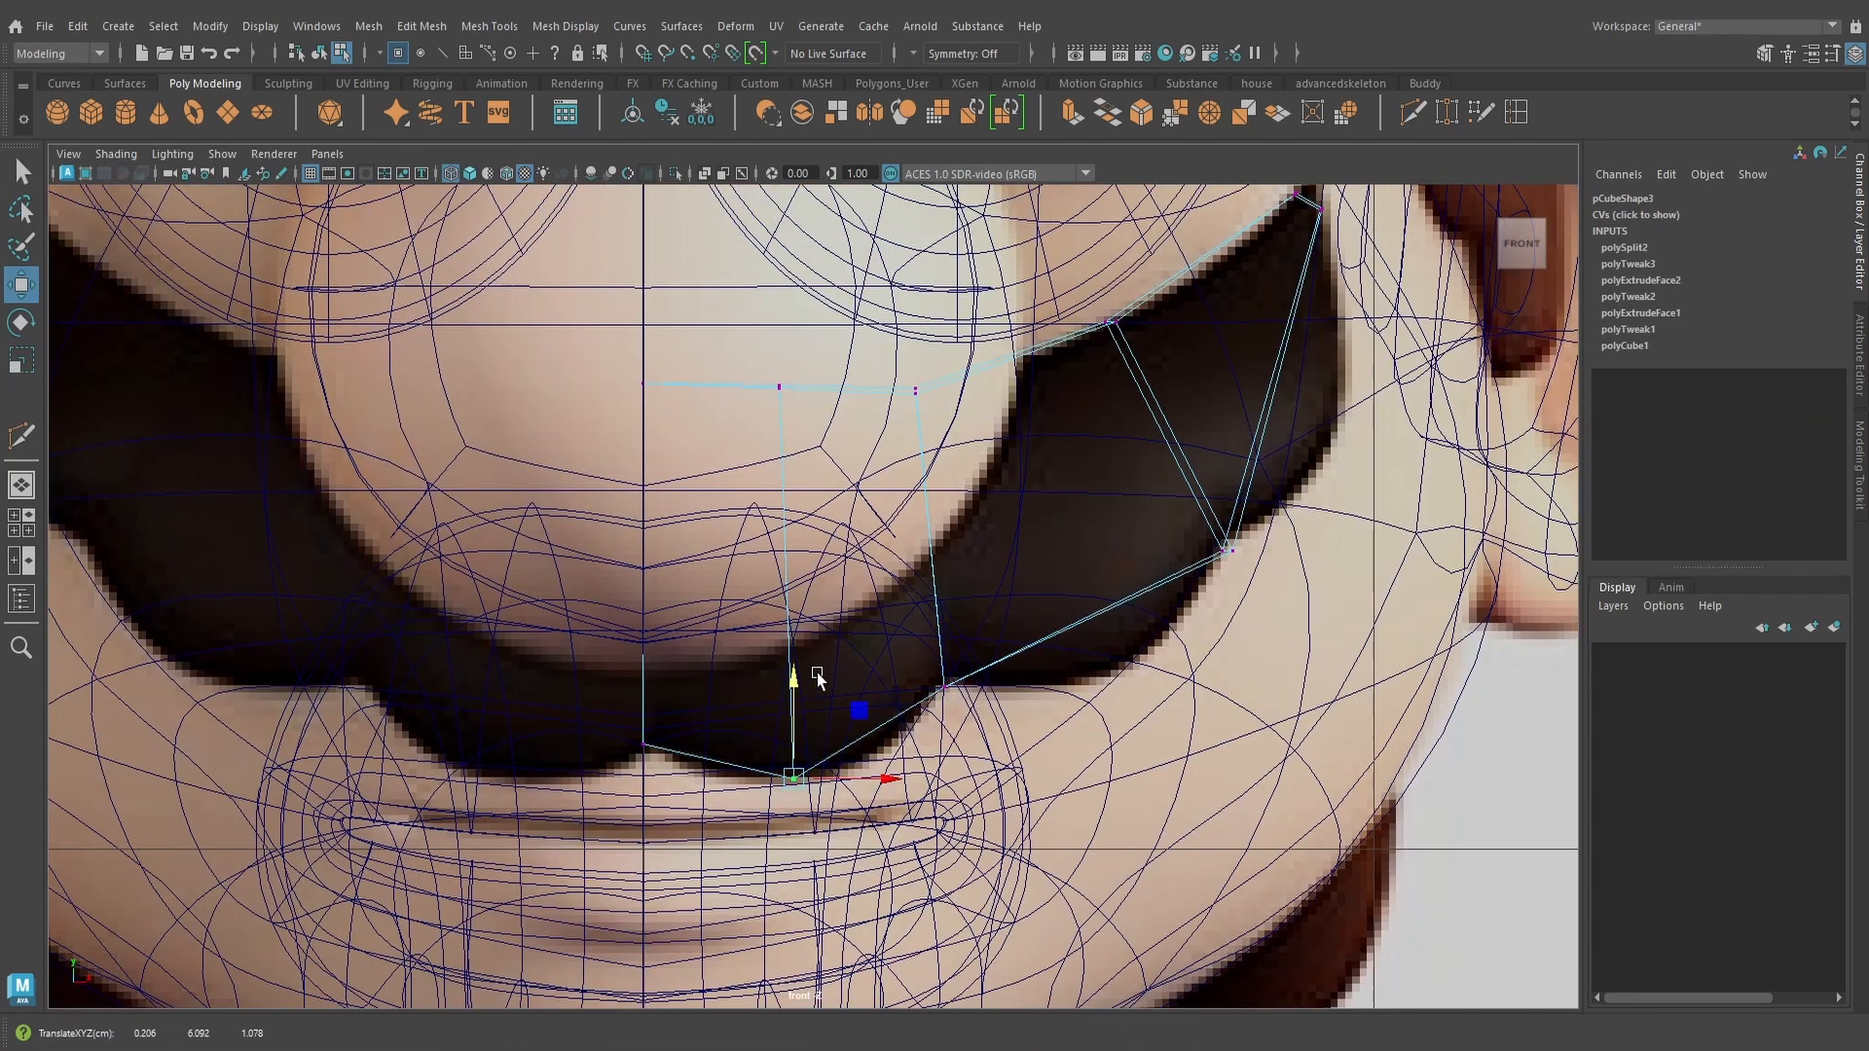
middle_click_drag(844, 623, 851, 738, "alt")
left_click_drag(814, 789, 798, 730)
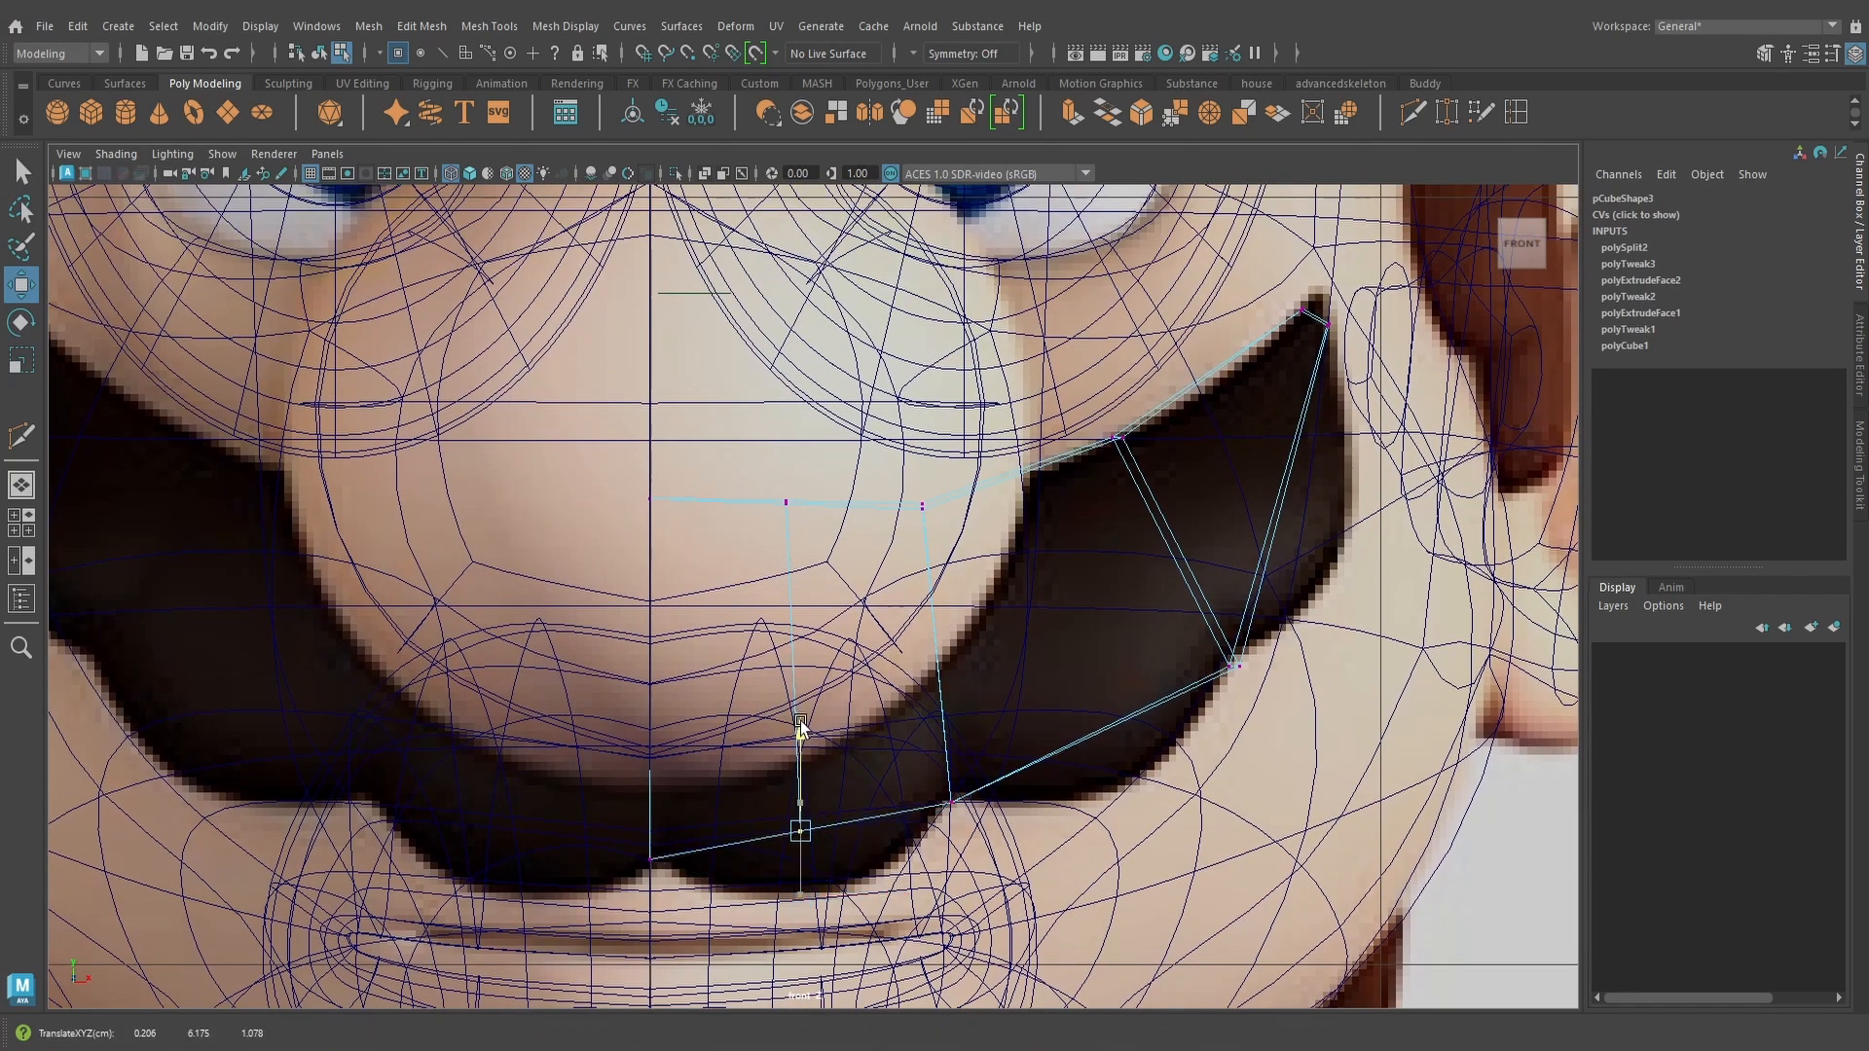
left_click_drag(768, 484, 803, 528)
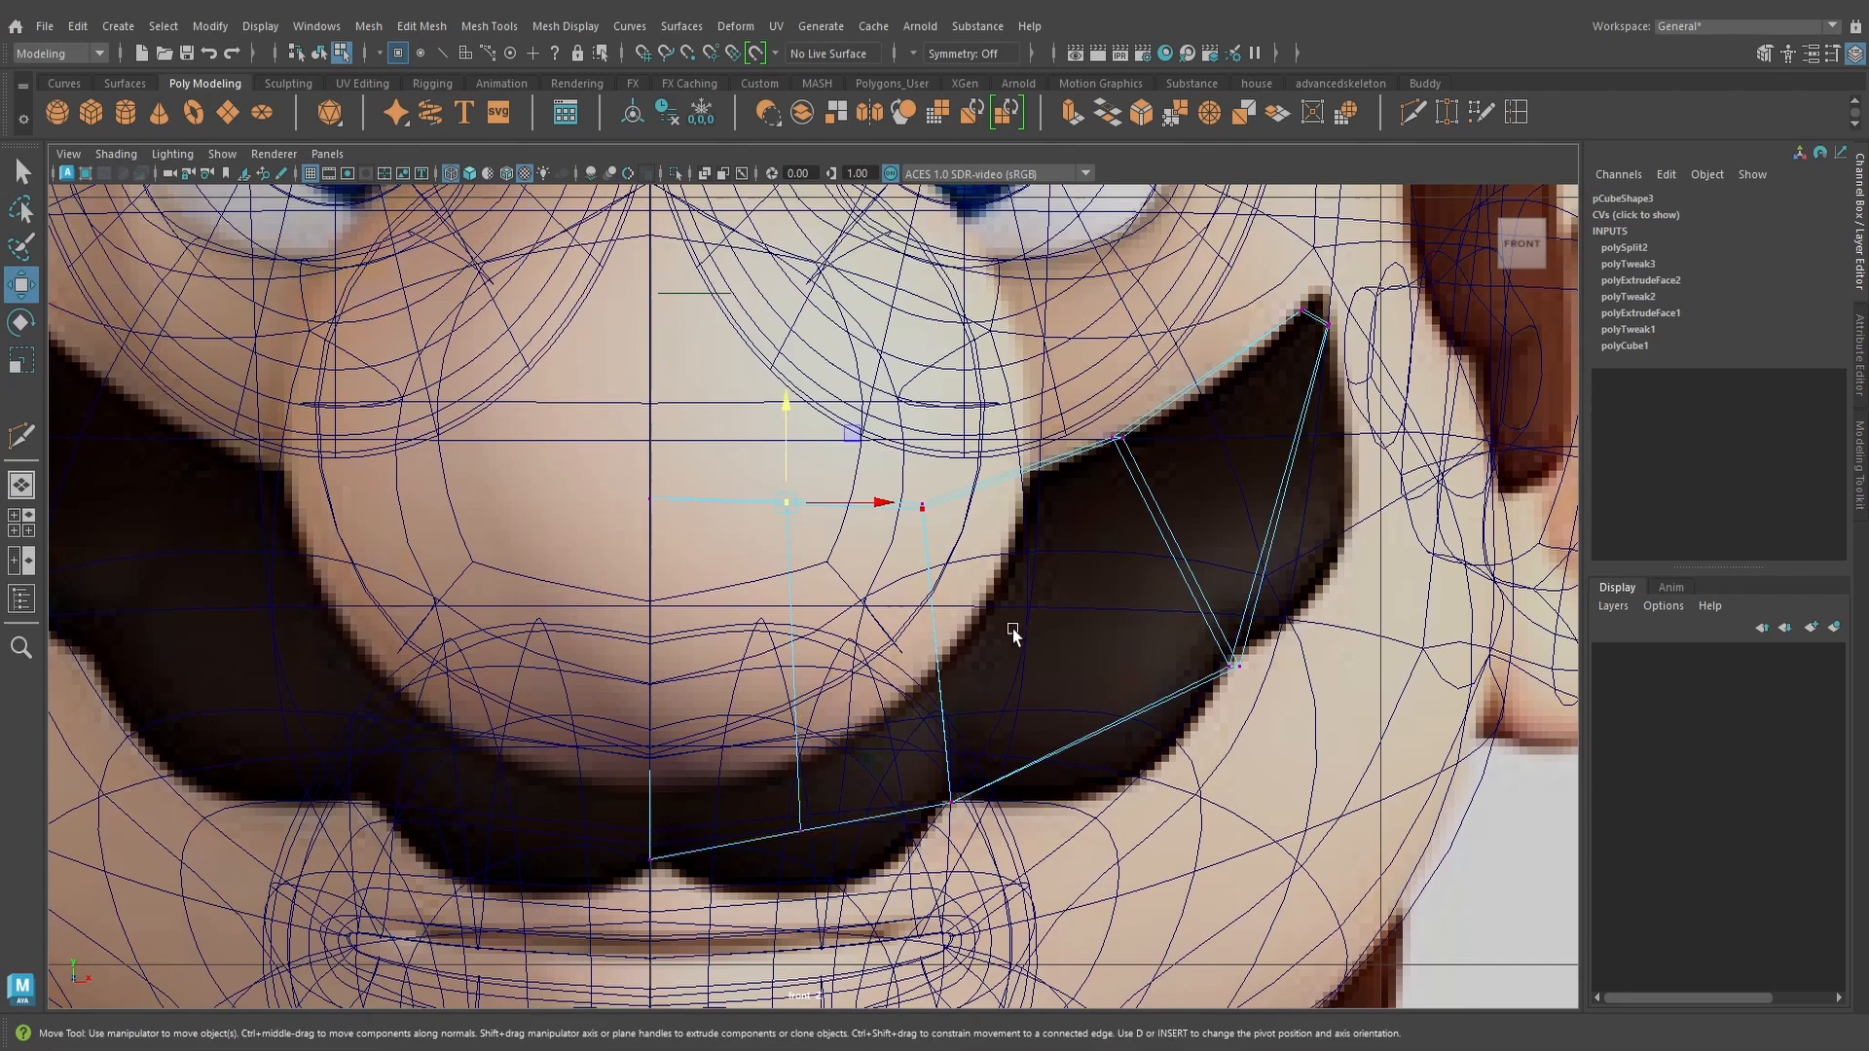
middle_click_drag(1014, 633, 881, 660, "alt")
Insert two edge loops with Multi-Cut, one across the segment beside the nose and one across the outer tip segment
left_click(1413, 114)
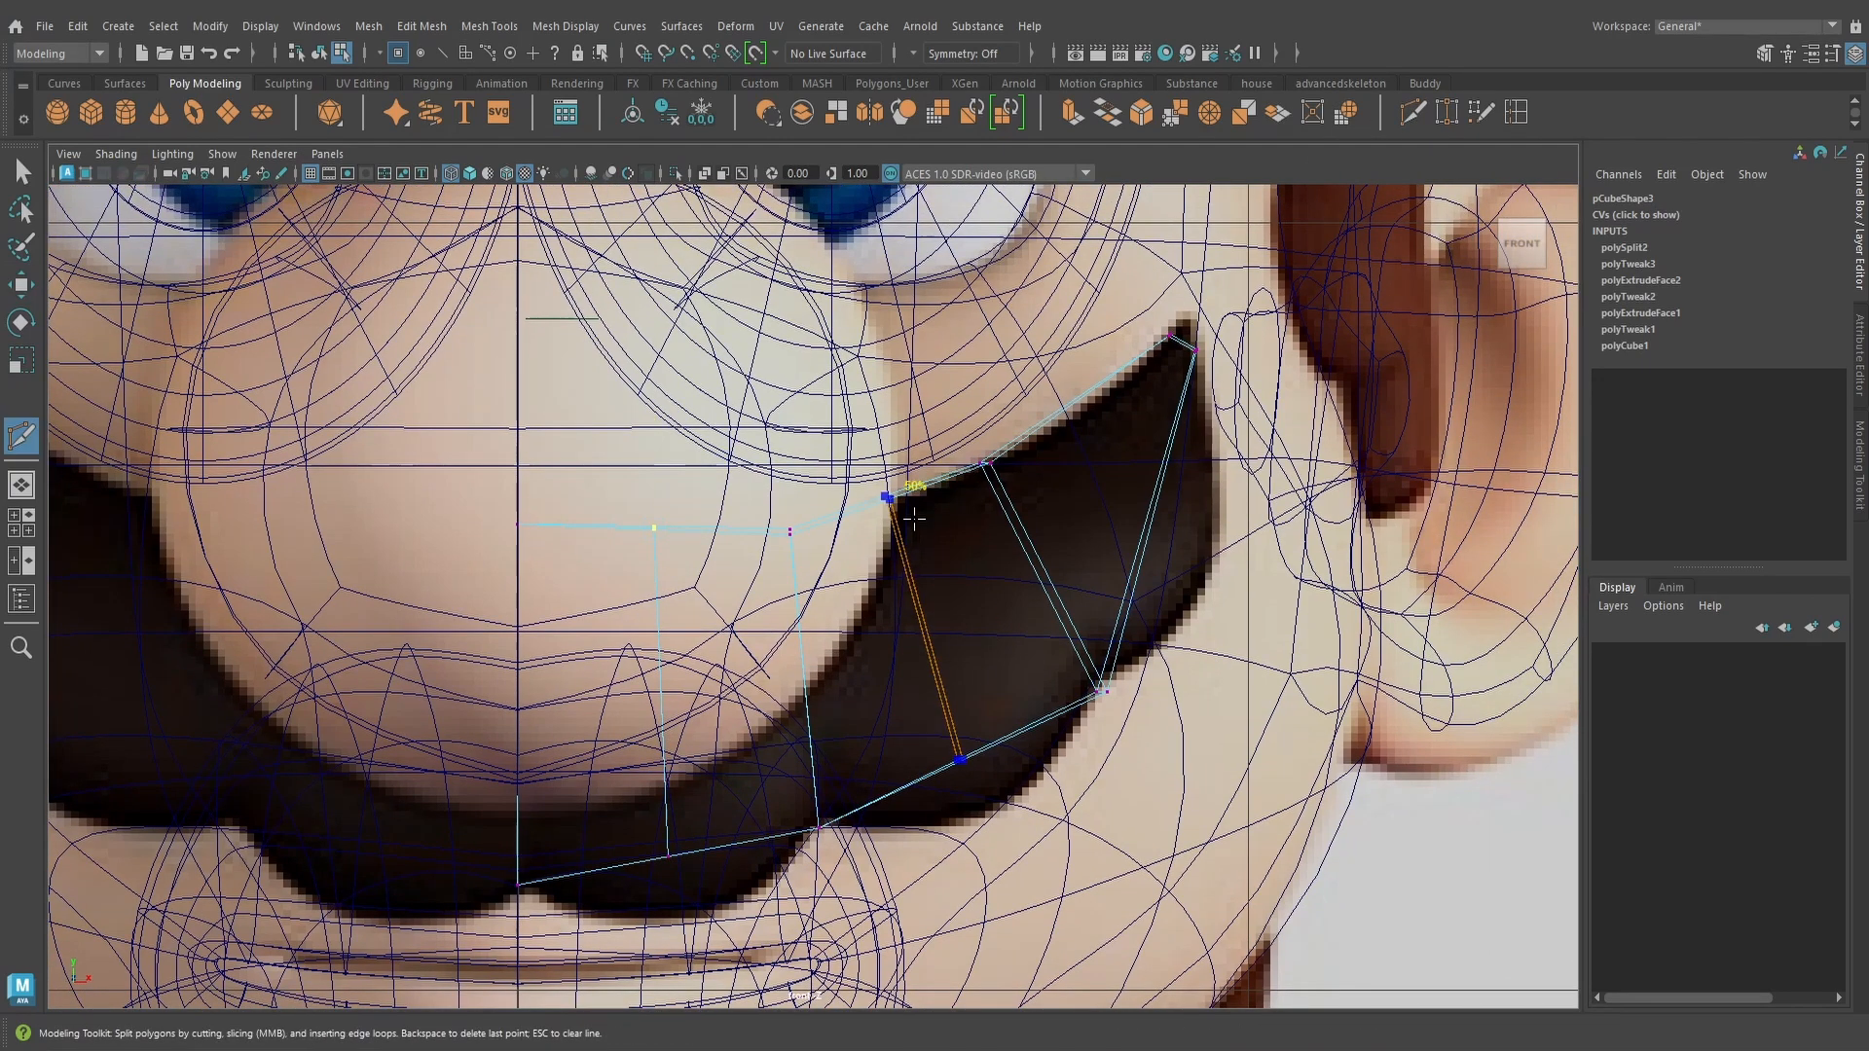
left_click(914, 518)
key("Return")
middle_click(1111, 418, "ctrl")
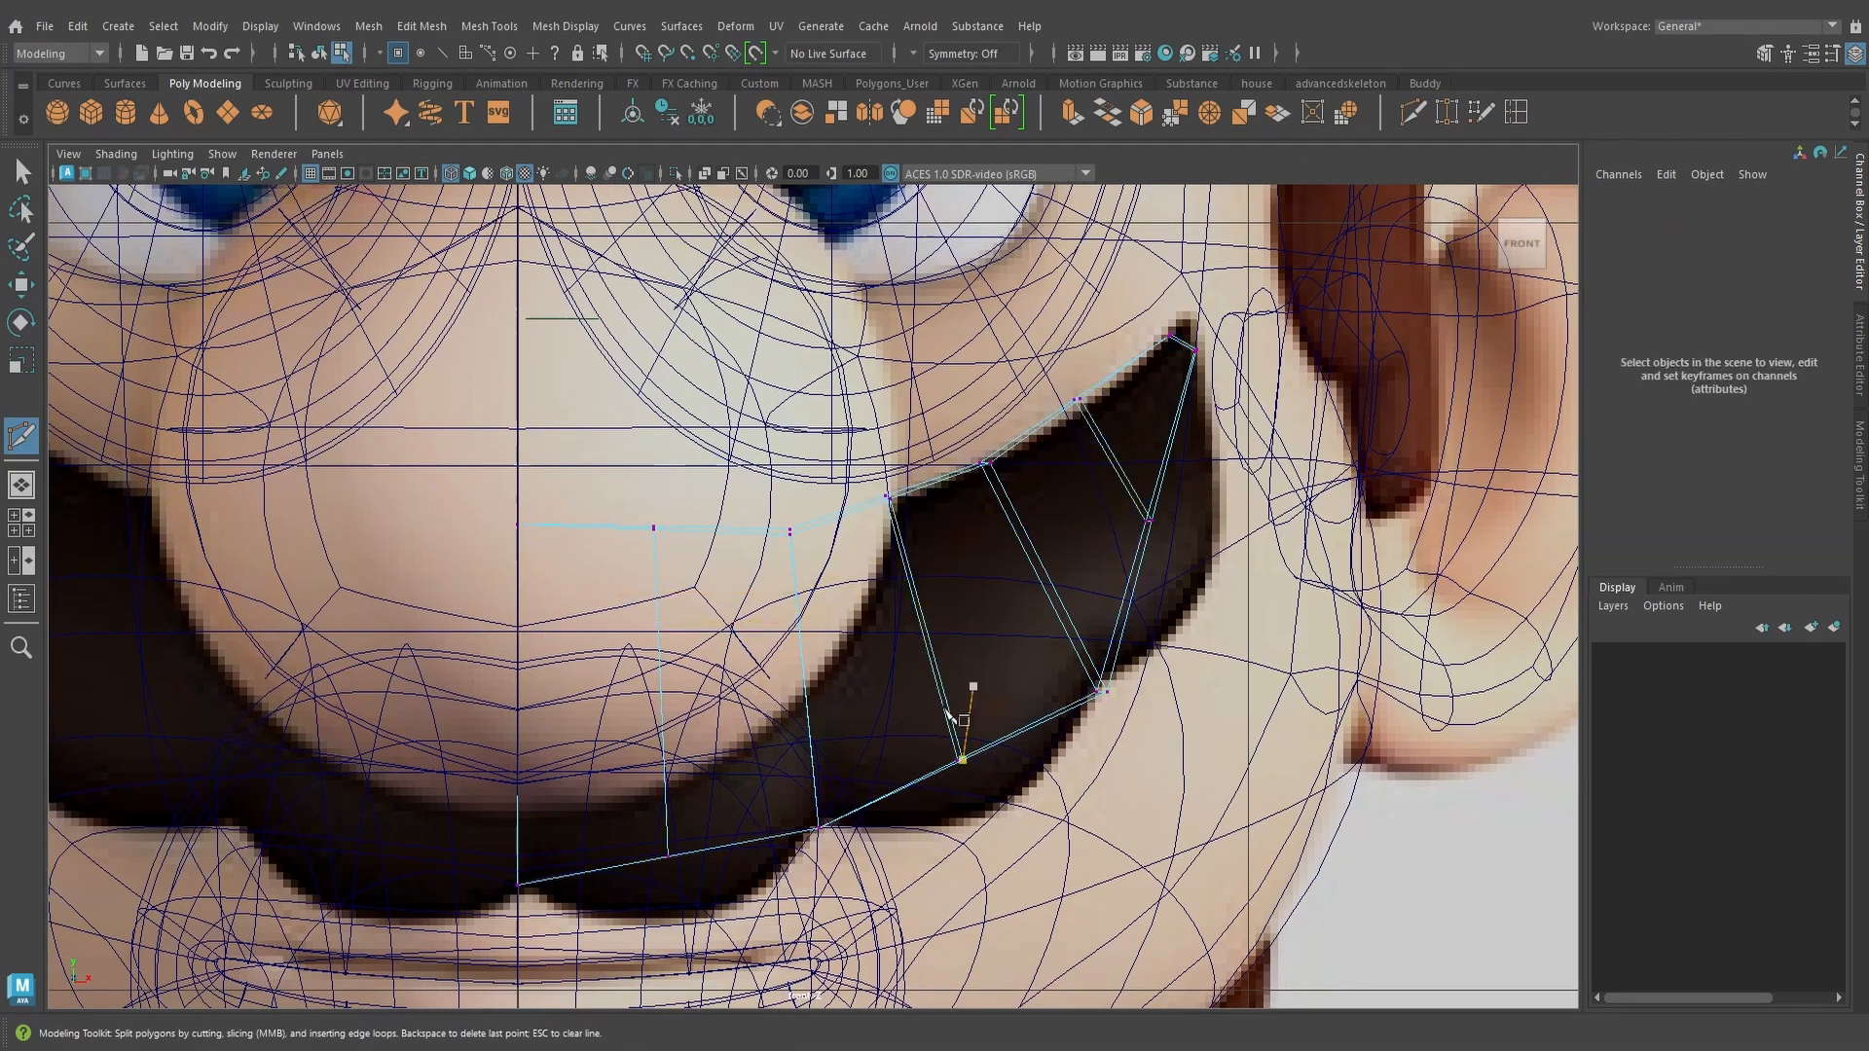
scroll(940, 721, "down", 6)
scroll(832, 728, "up", 6)
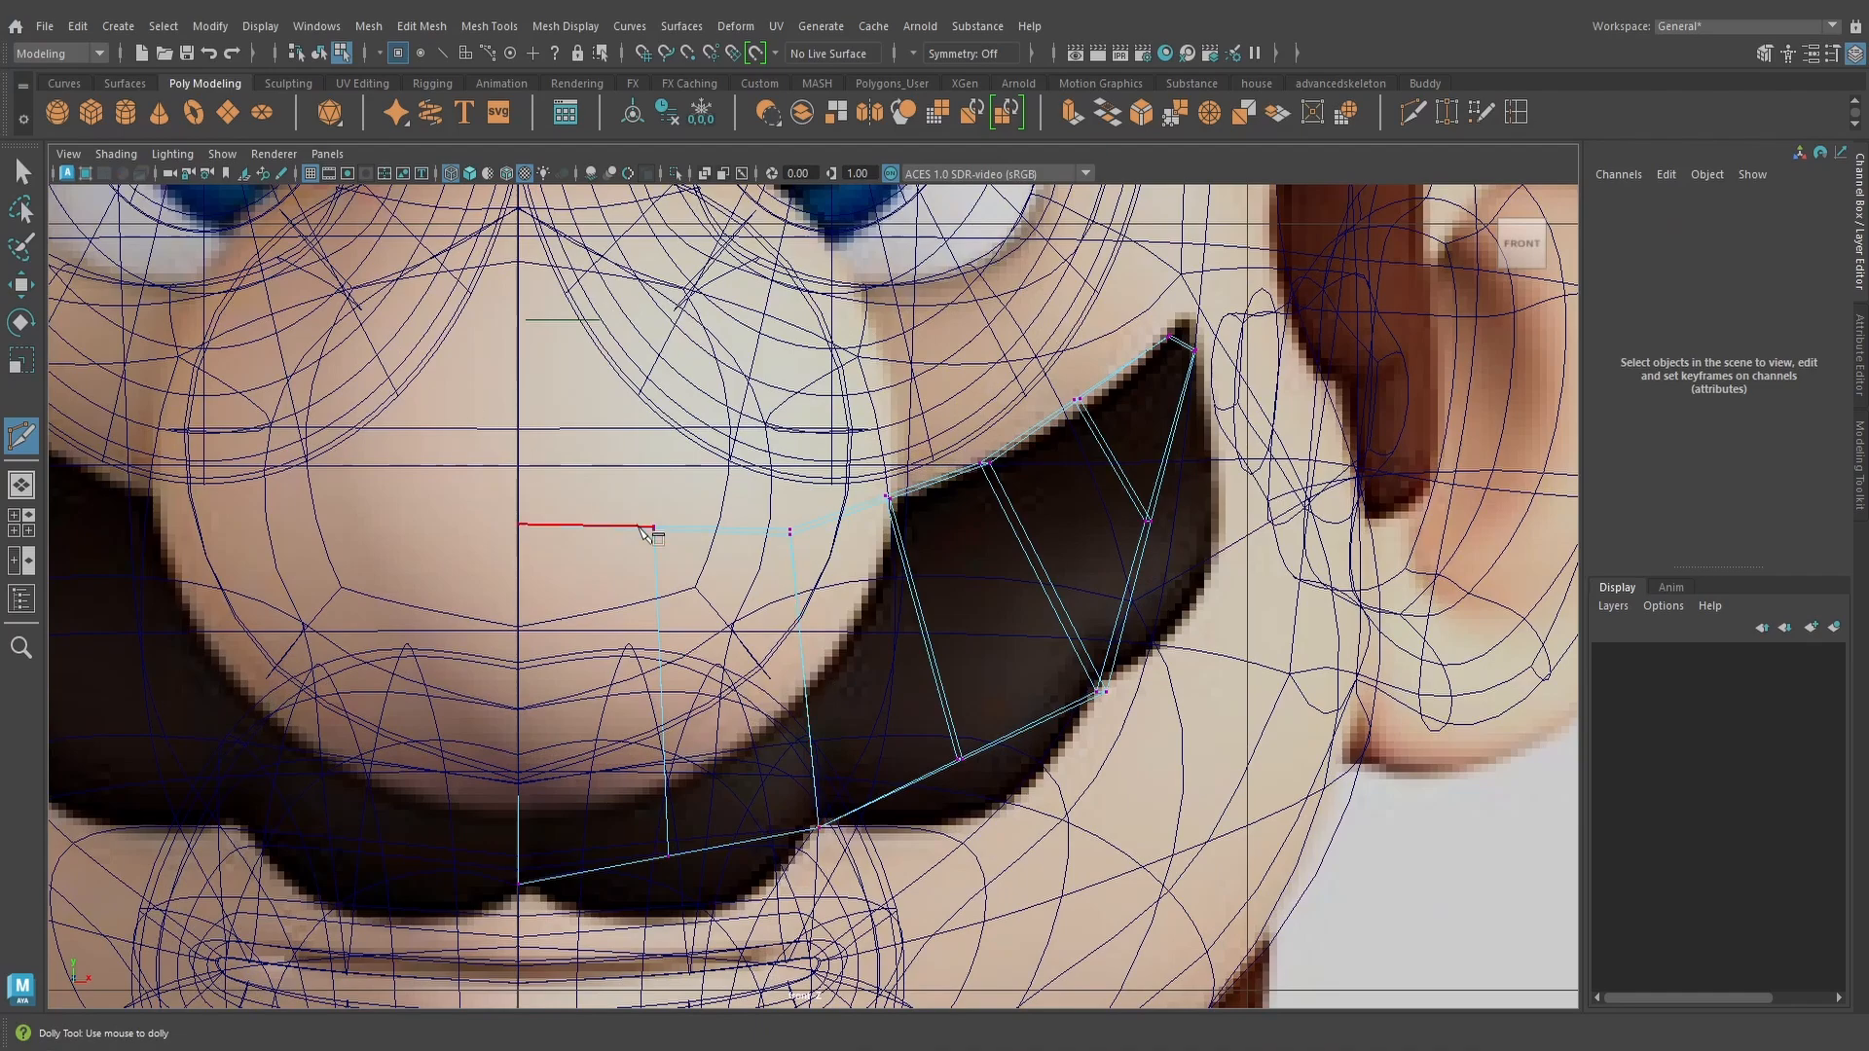
scroll(800, 623, "up", 2)
key("q")
Extrude the two bottom faces of the moustache's innermost segments about 0.075 downward and narrow them to form the reference's inner lobe
middle_click_drag(813, 722, 915, 600, "alt")
key("space")
left_click(915, 599)
left_click_drag(915, 601, 876, 590, "alt")
key("5")
right_click_drag(761, 713, 761, 527)
left_click(761, 721)
left_click_drag(670, 755, 821, 688, "alt")
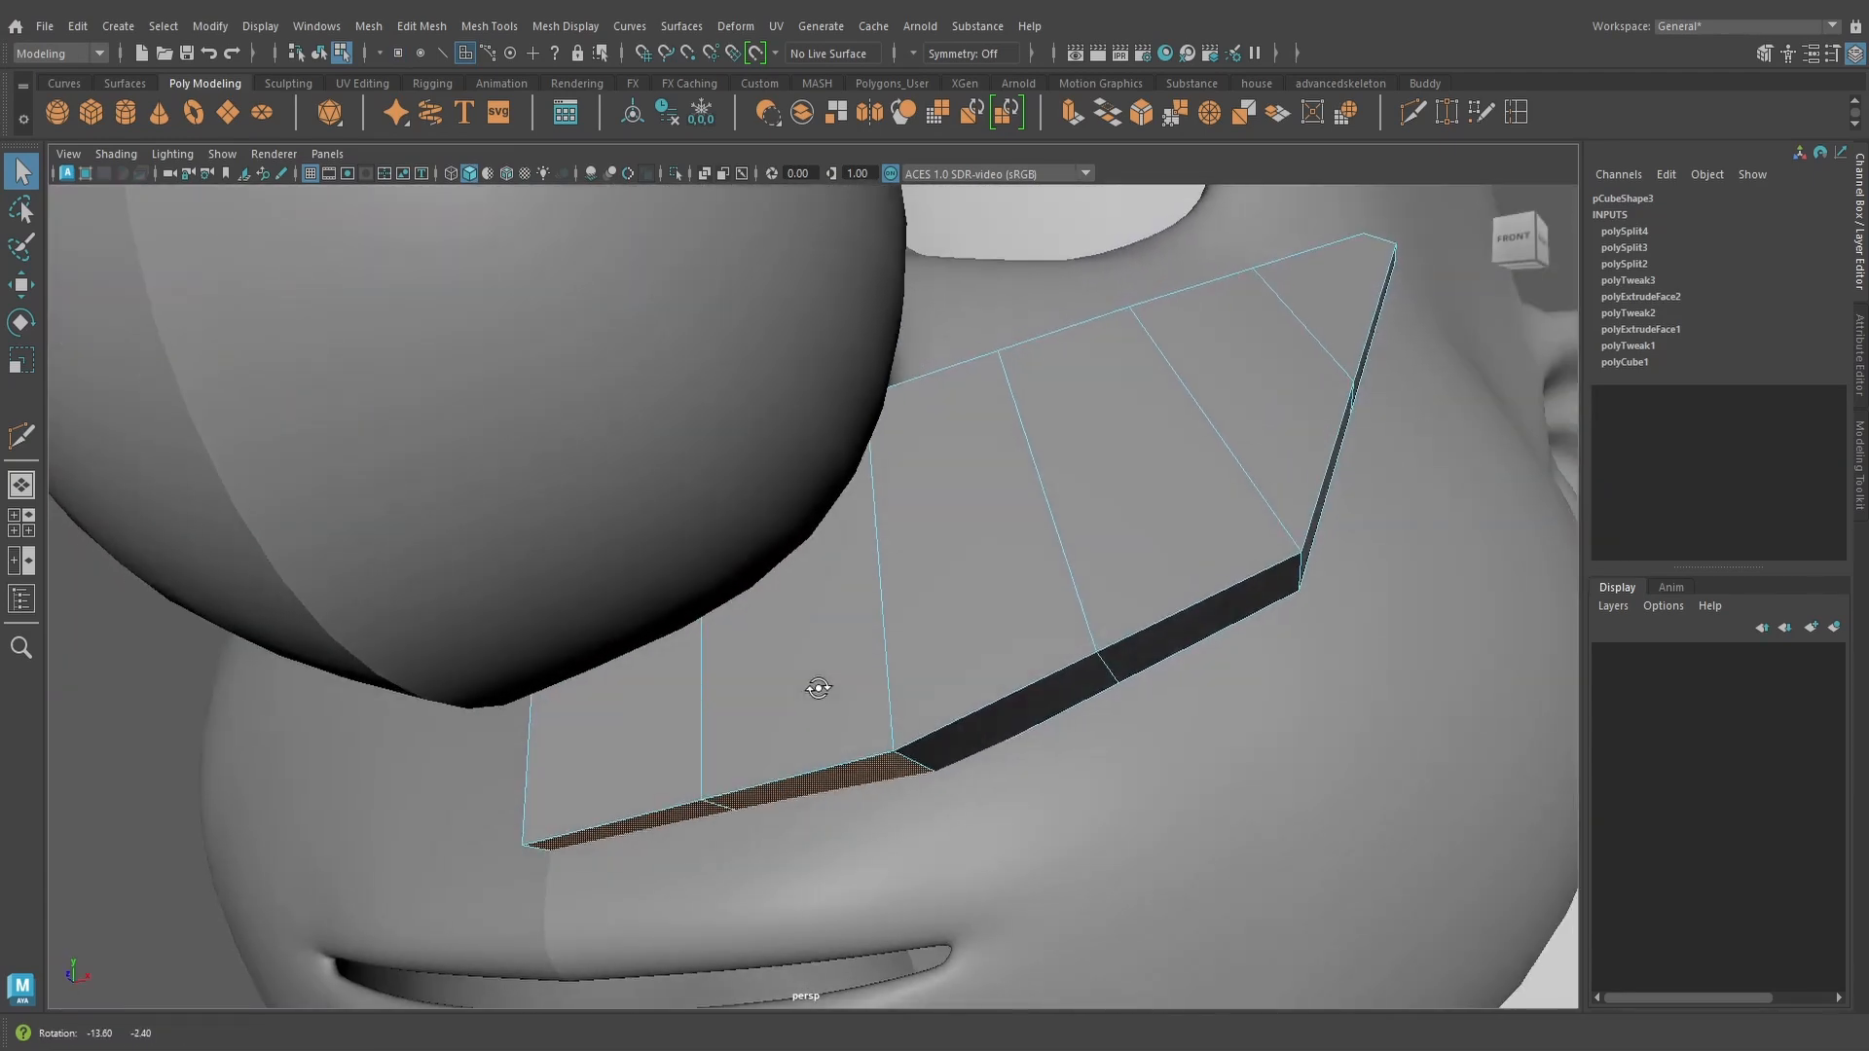
key("space")
left_click_drag(1036, 387, 1034, 459)
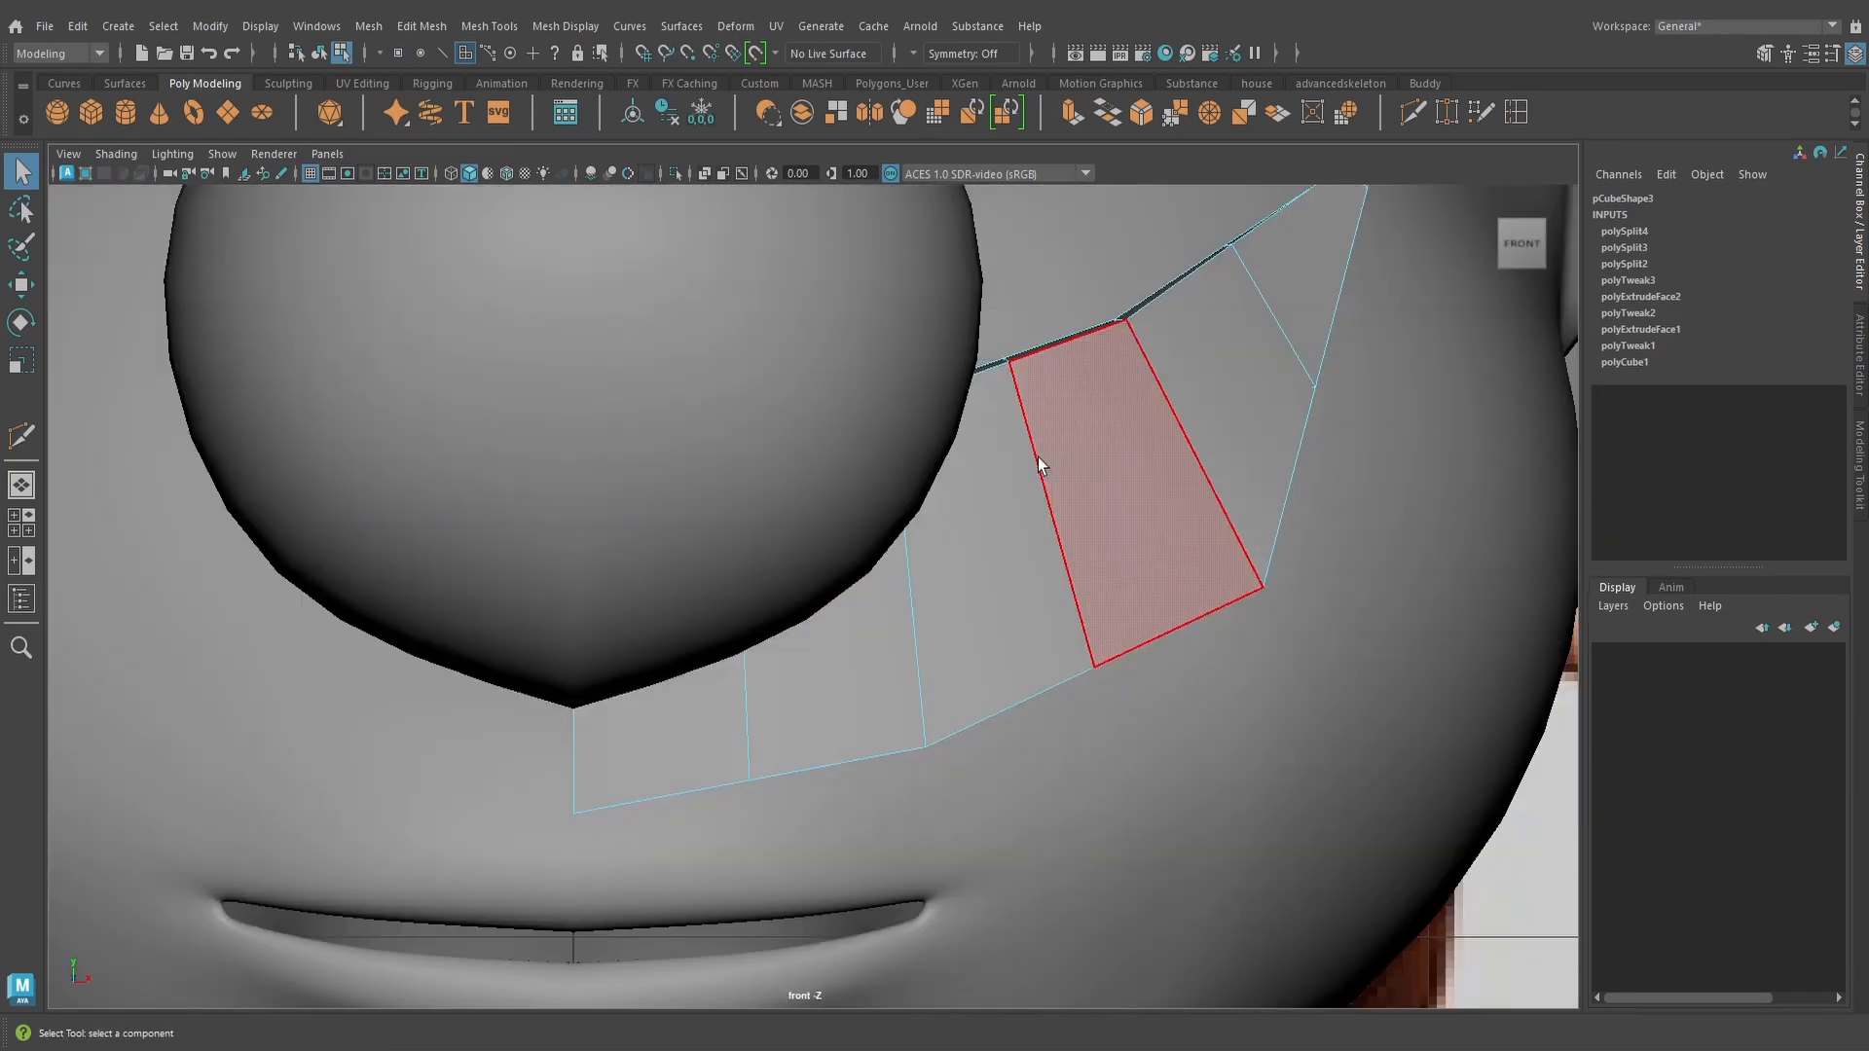
key("4")
left_click(1072, 112)
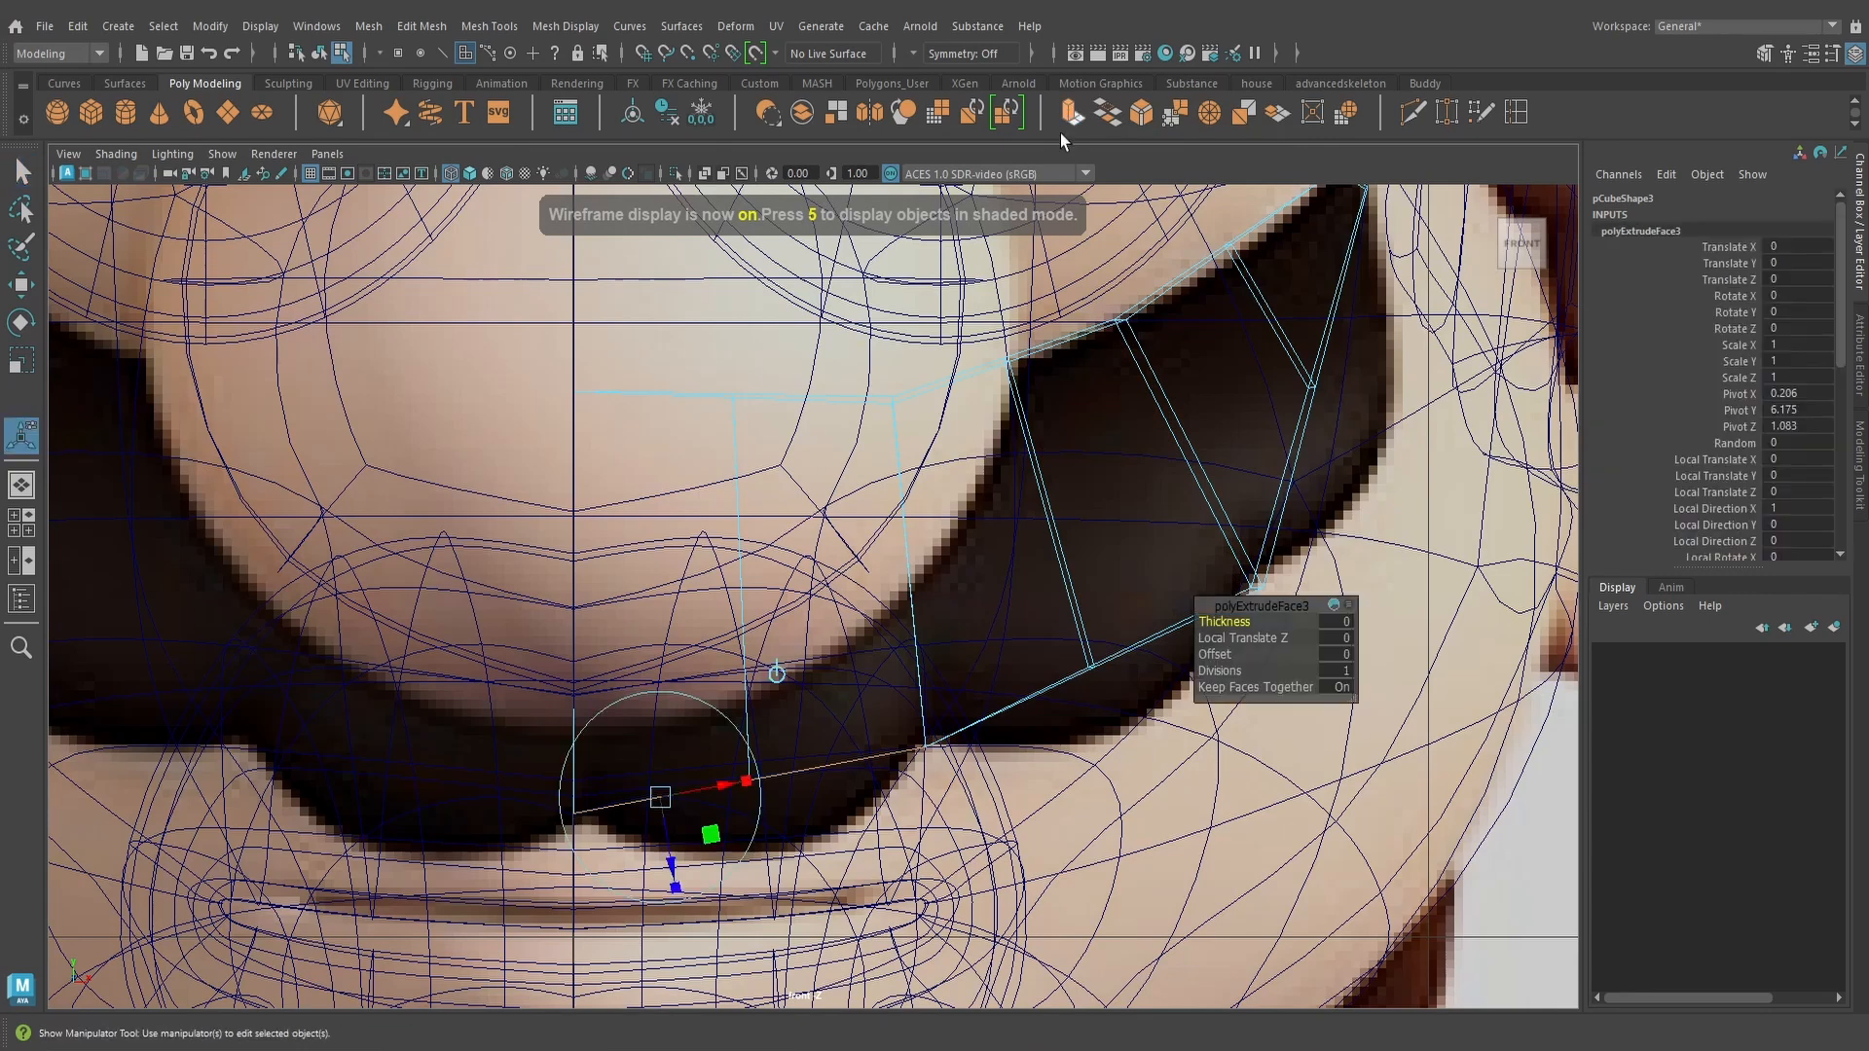
left_click_drag(675, 881, 679, 900)
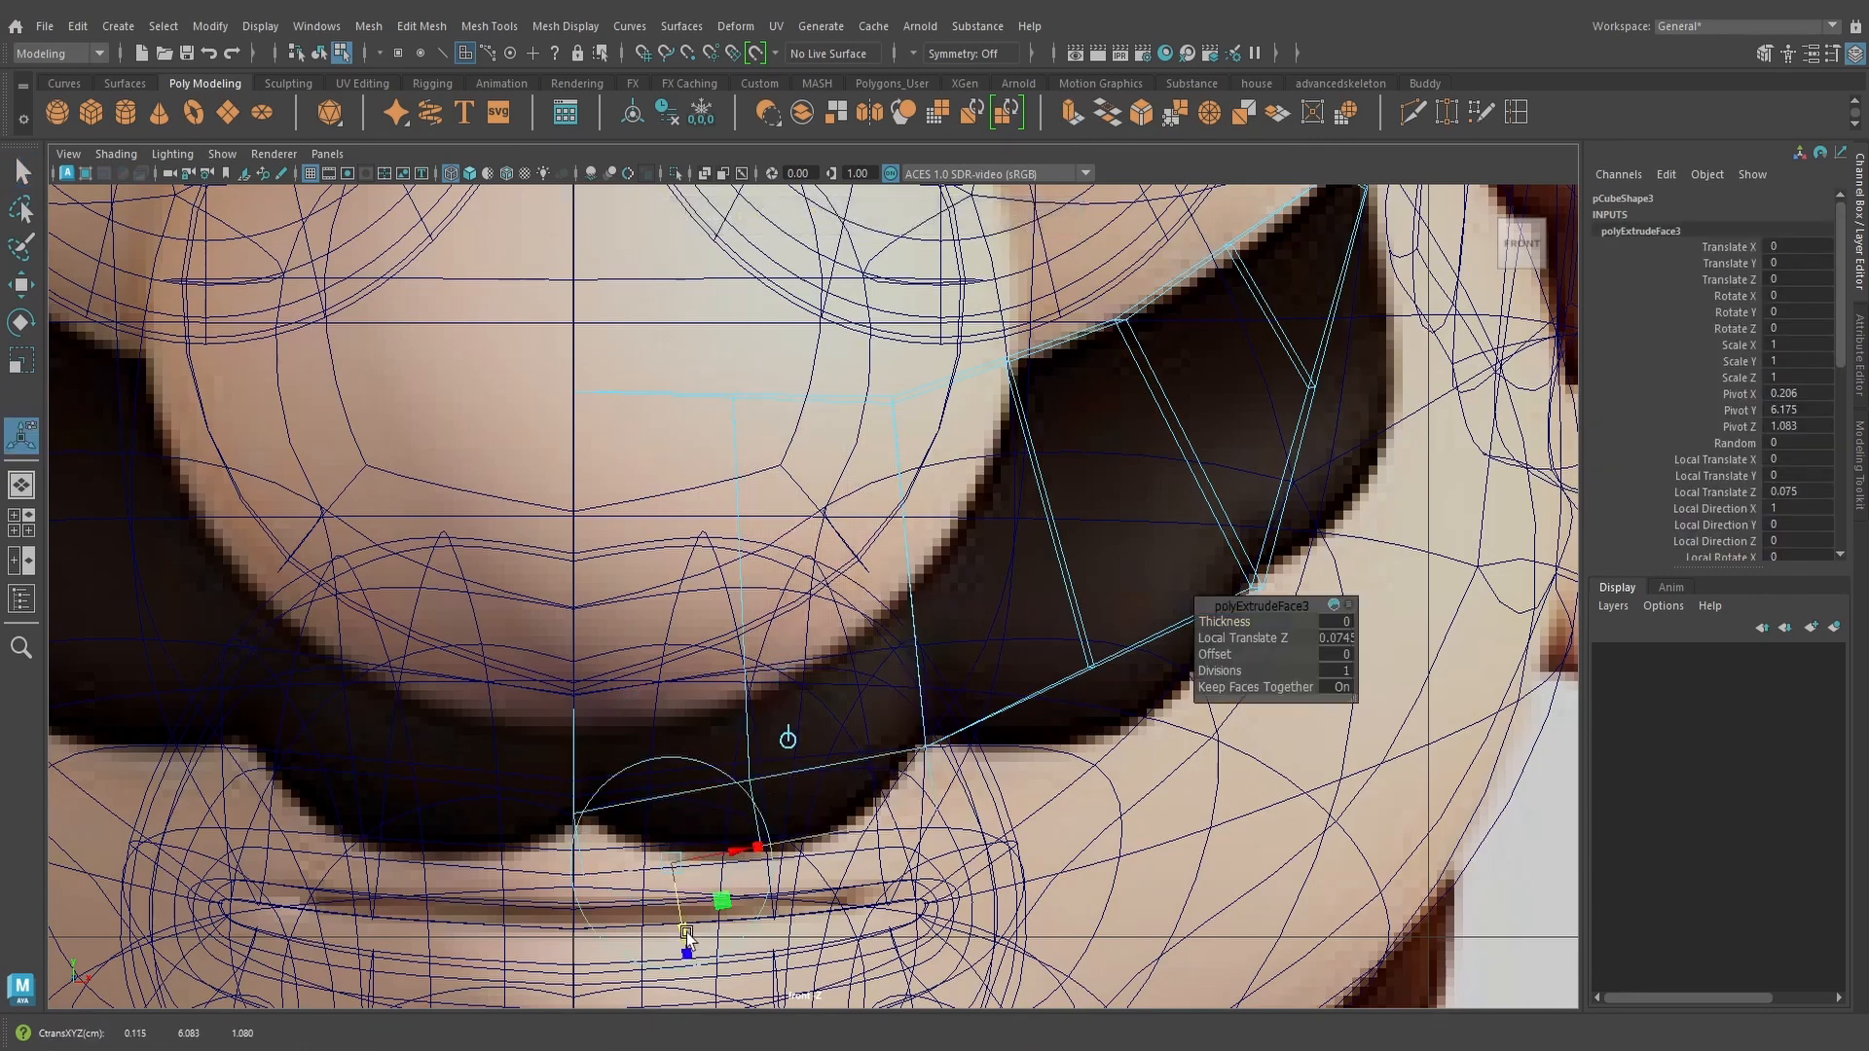
middle_click_drag(687, 936, 740, 810, "alt")
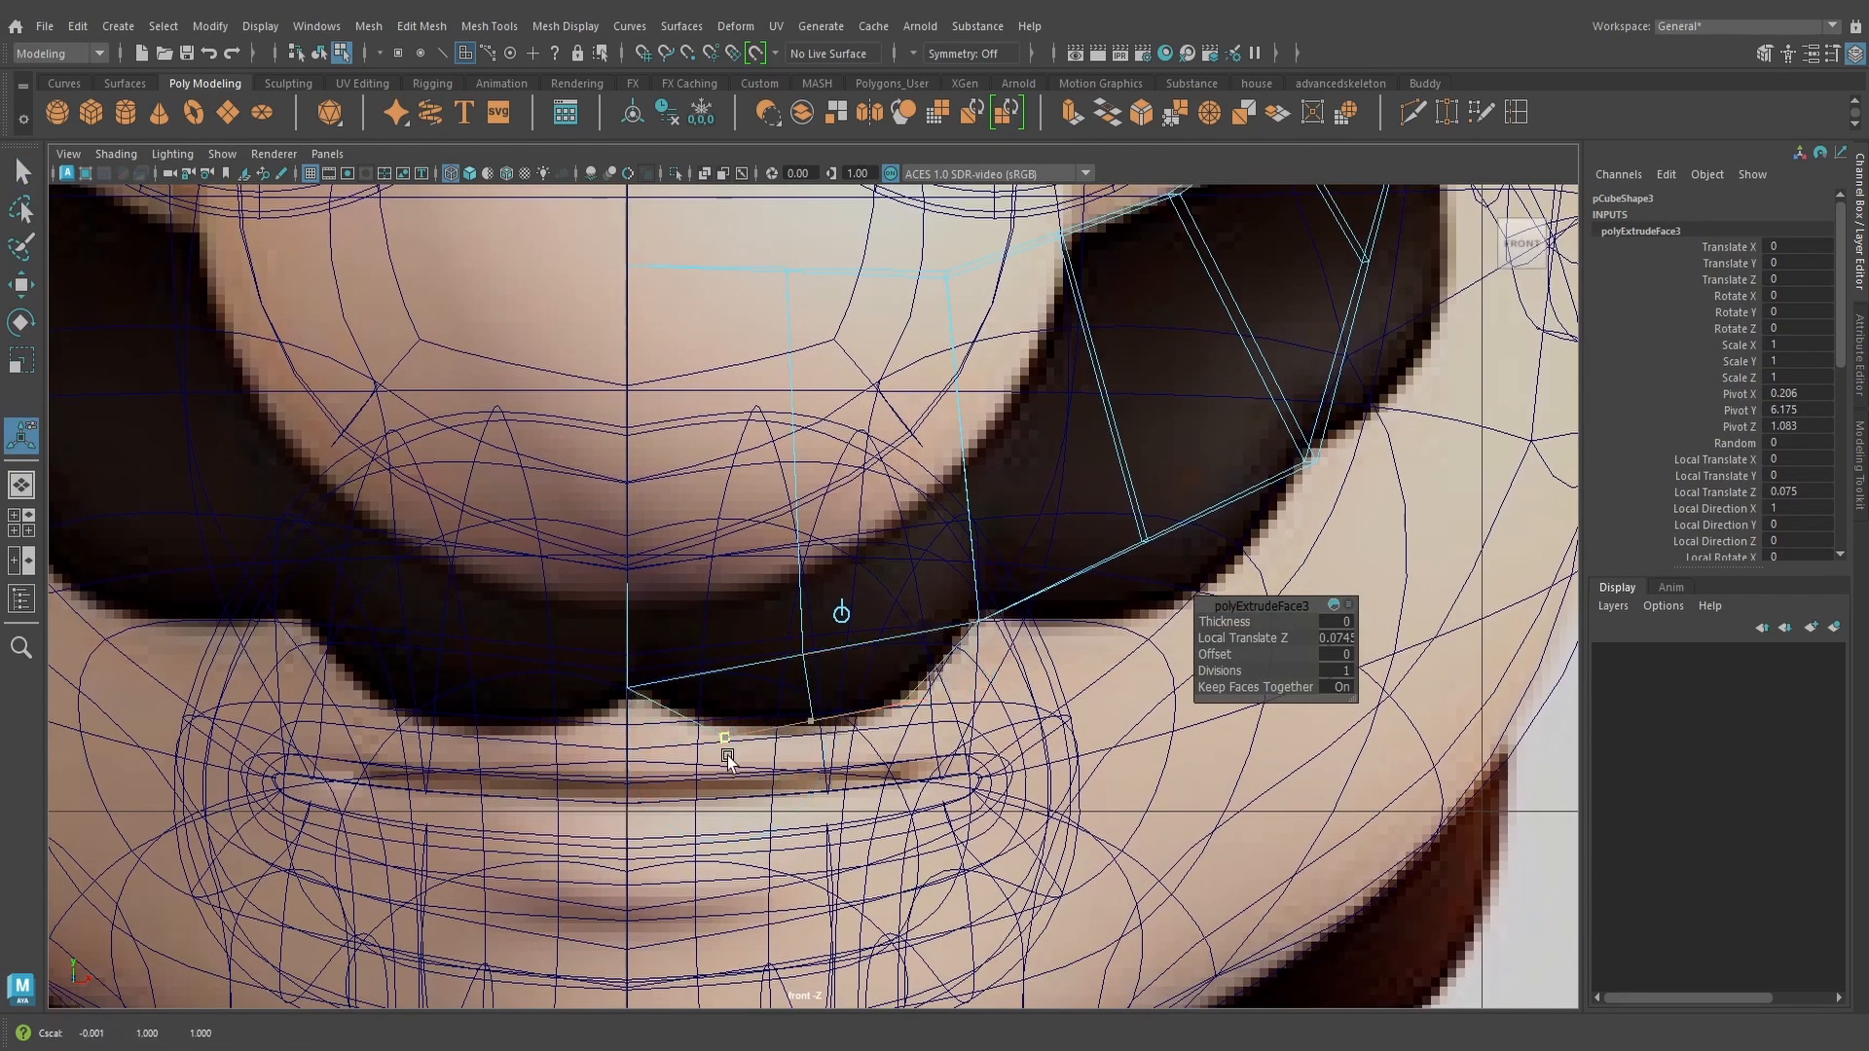
Fit the extruded inner lobe's bottom vertices to the reference outline in the front view
middle_click_drag(959, 644, 988, 645, "alt")
right_click_drag(988, 644, 819, 468, "alt")
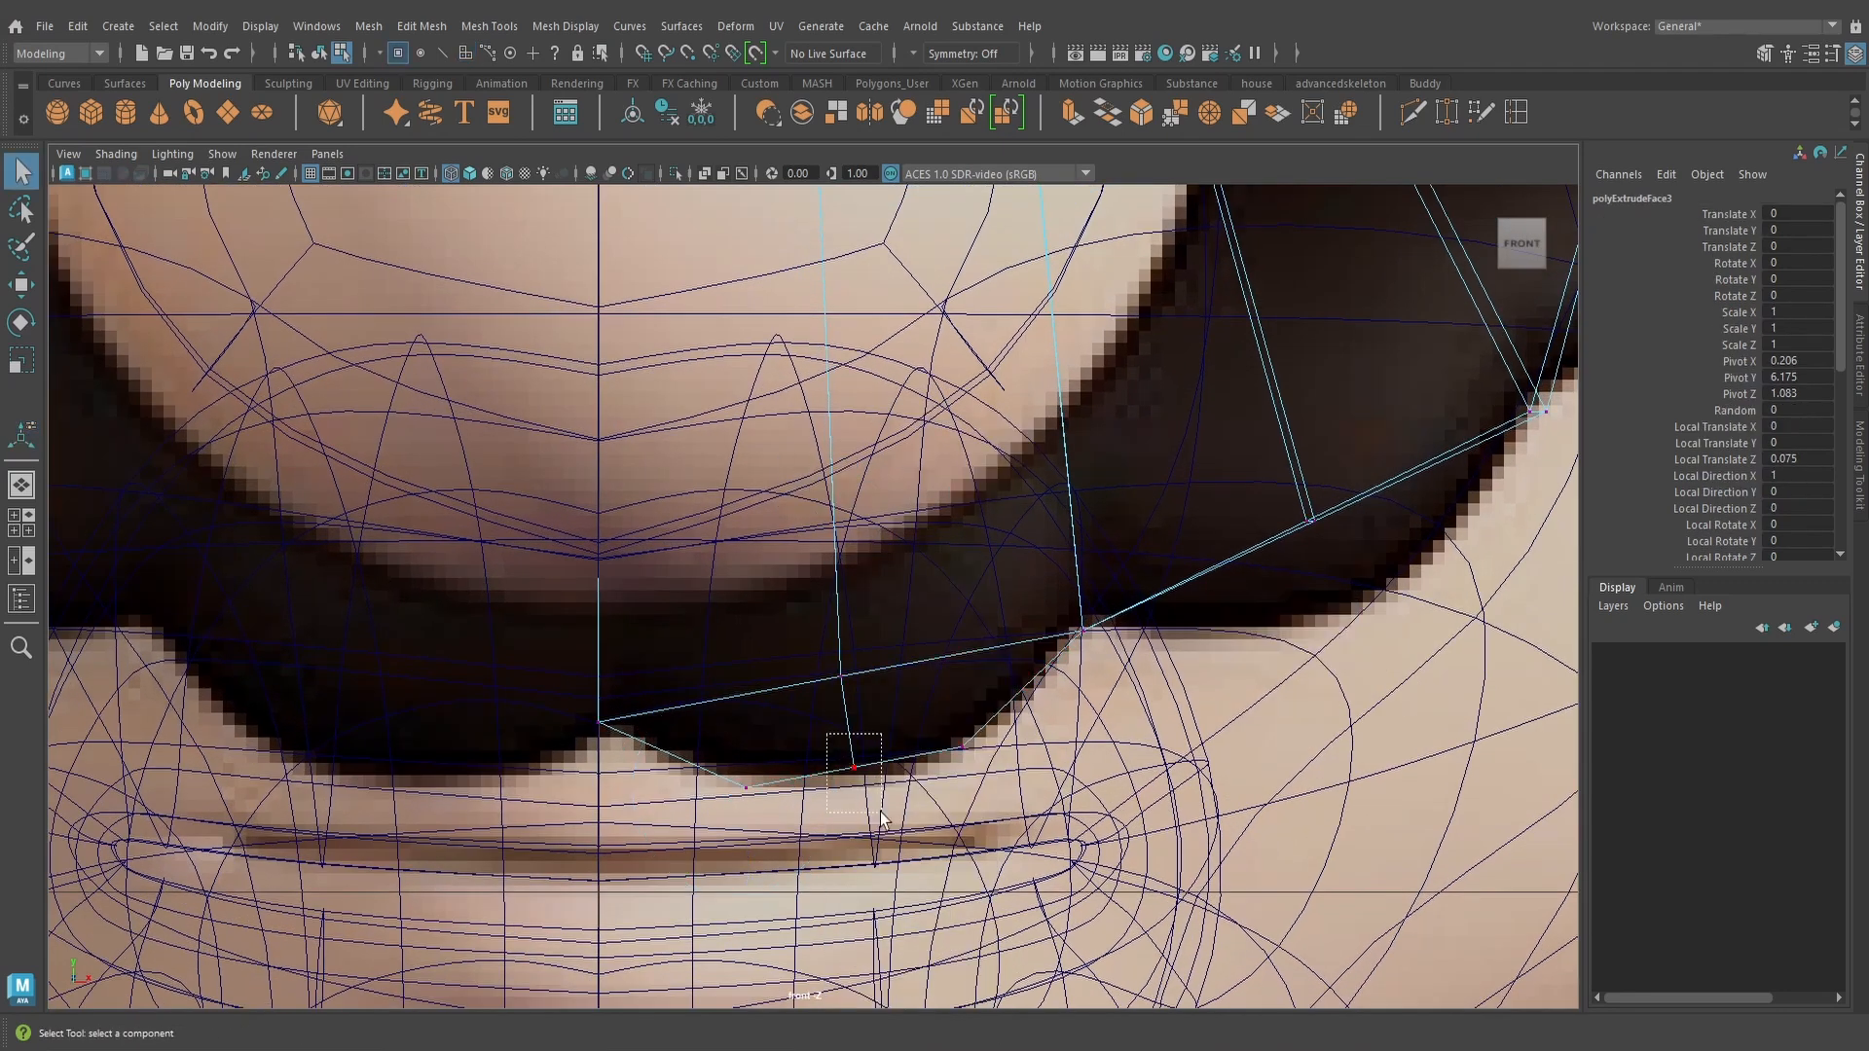
left_click_drag(827, 734, 857, 675)
key("w")
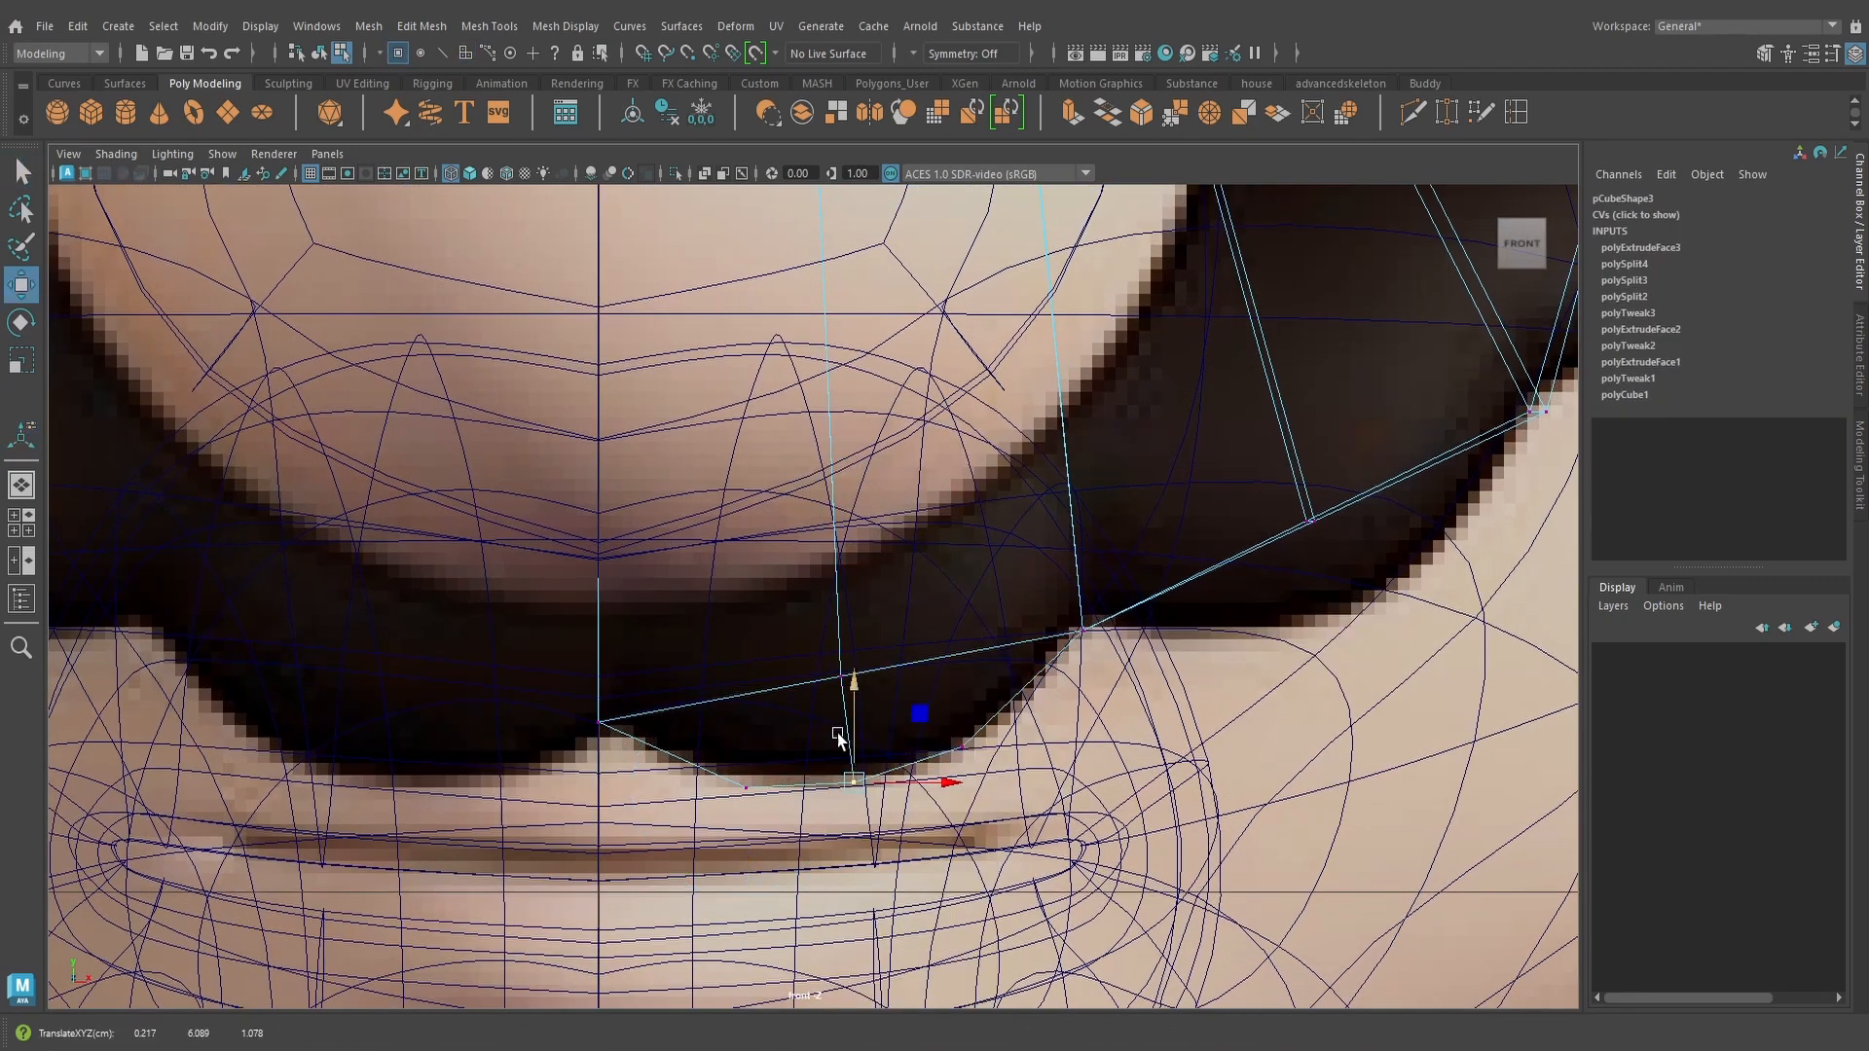
left_click_drag(718, 738, 769, 810)
left_click_drag(747, 711, 747, 707)
left_click_drag(997, 782, 952, 720)
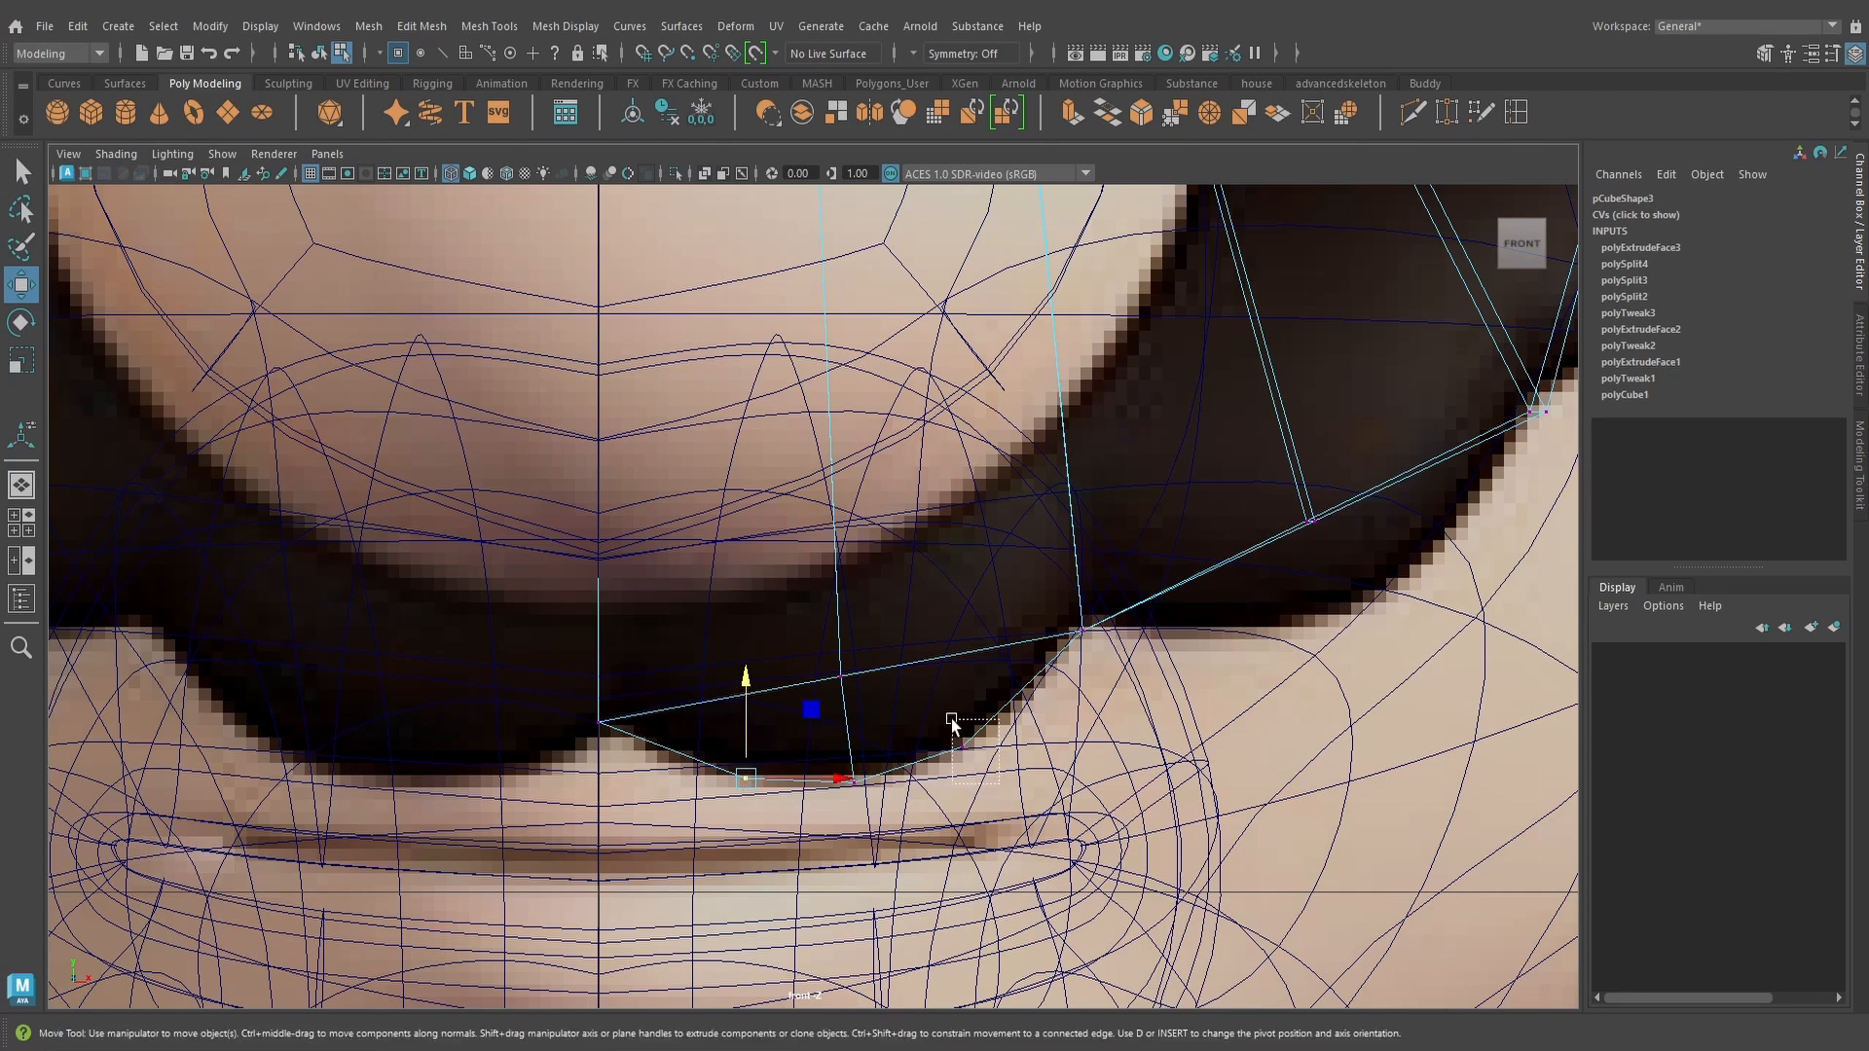
Raise the vertices at the notch between the lobes slightly and shift the middle vertices above the inner lobe sideways
left_click_drag(1103, 679, 1103, 678)
left_click_drag(1080, 598, 1077, 559)
left_click_drag(785, 596, 880, 713)
left_click_drag(845, 631, 845, 628)
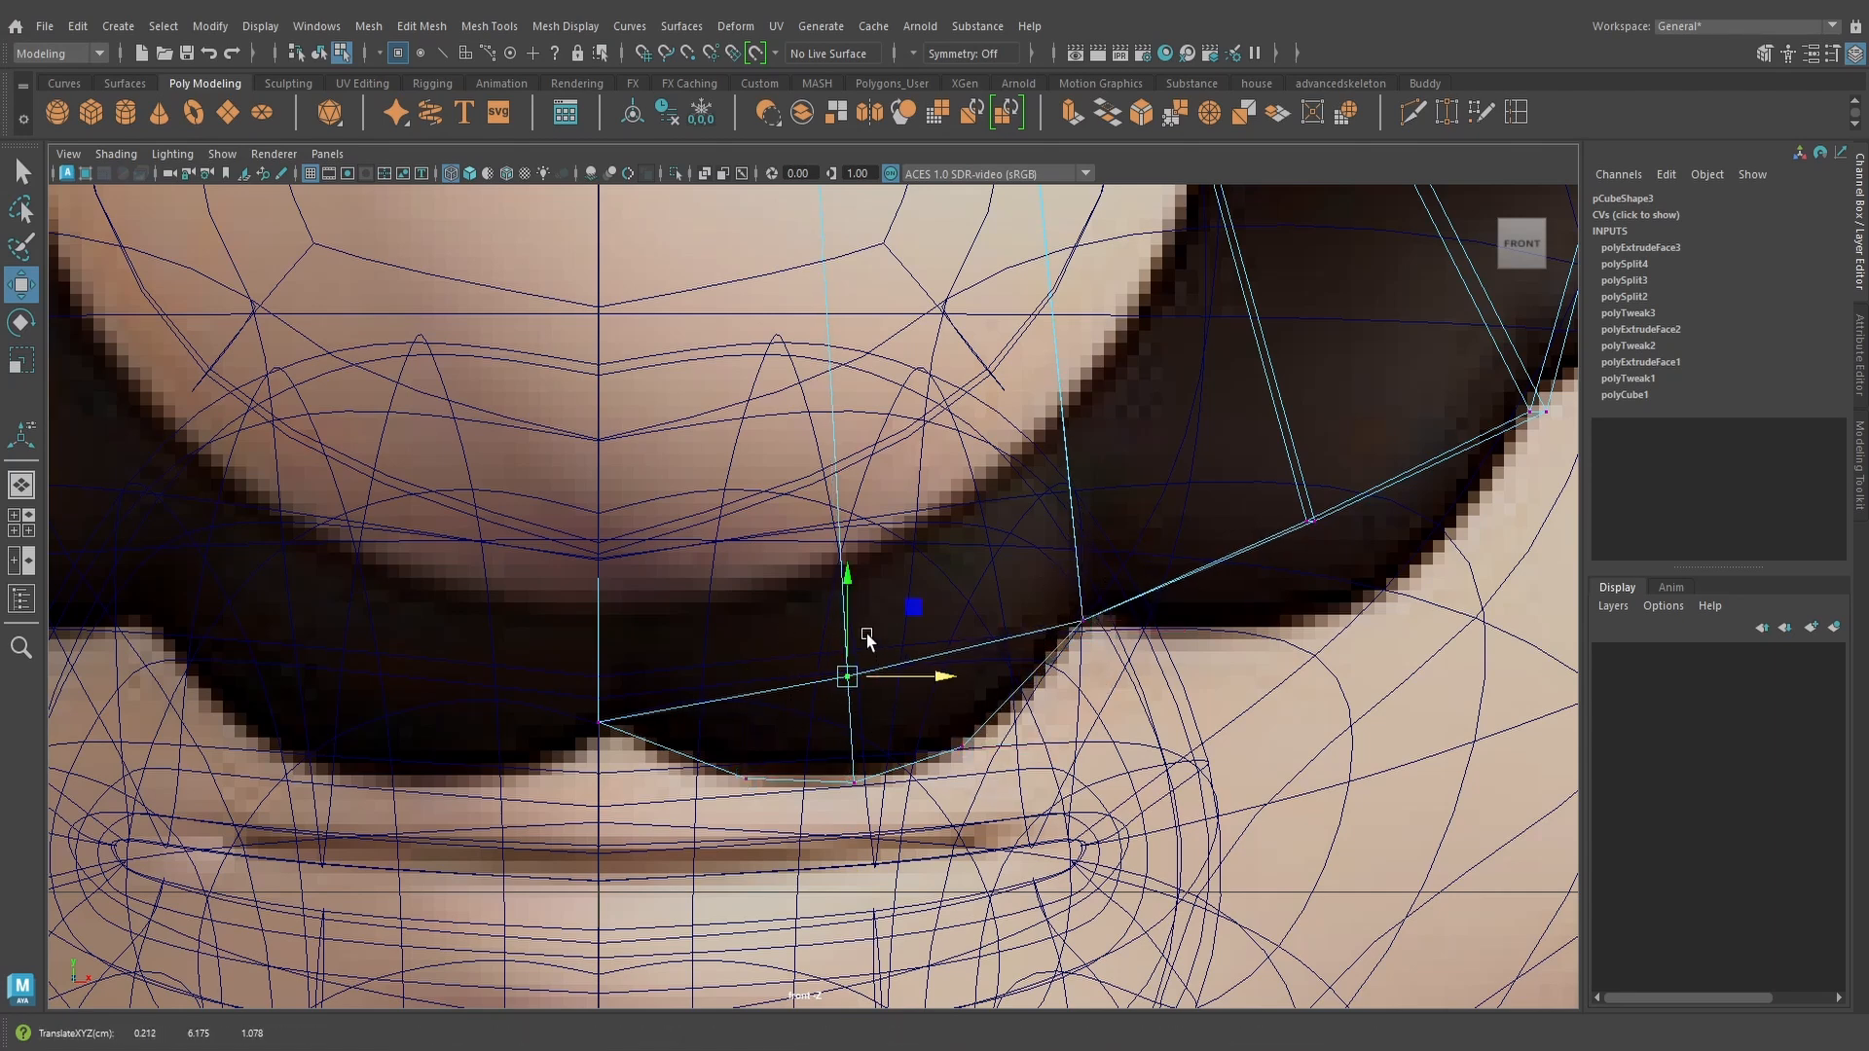
Adjust the height of the moustache's upper vertices behind and beside the nose to follow the reference's top edge
middle_click_drag(934, 547, 842, 710, "alt")
left_click_drag(733, 284, 733, 288)
middle_click_drag(840, 355, 805, 411, "alt")
left_click_drag(877, 390, 909, 342)
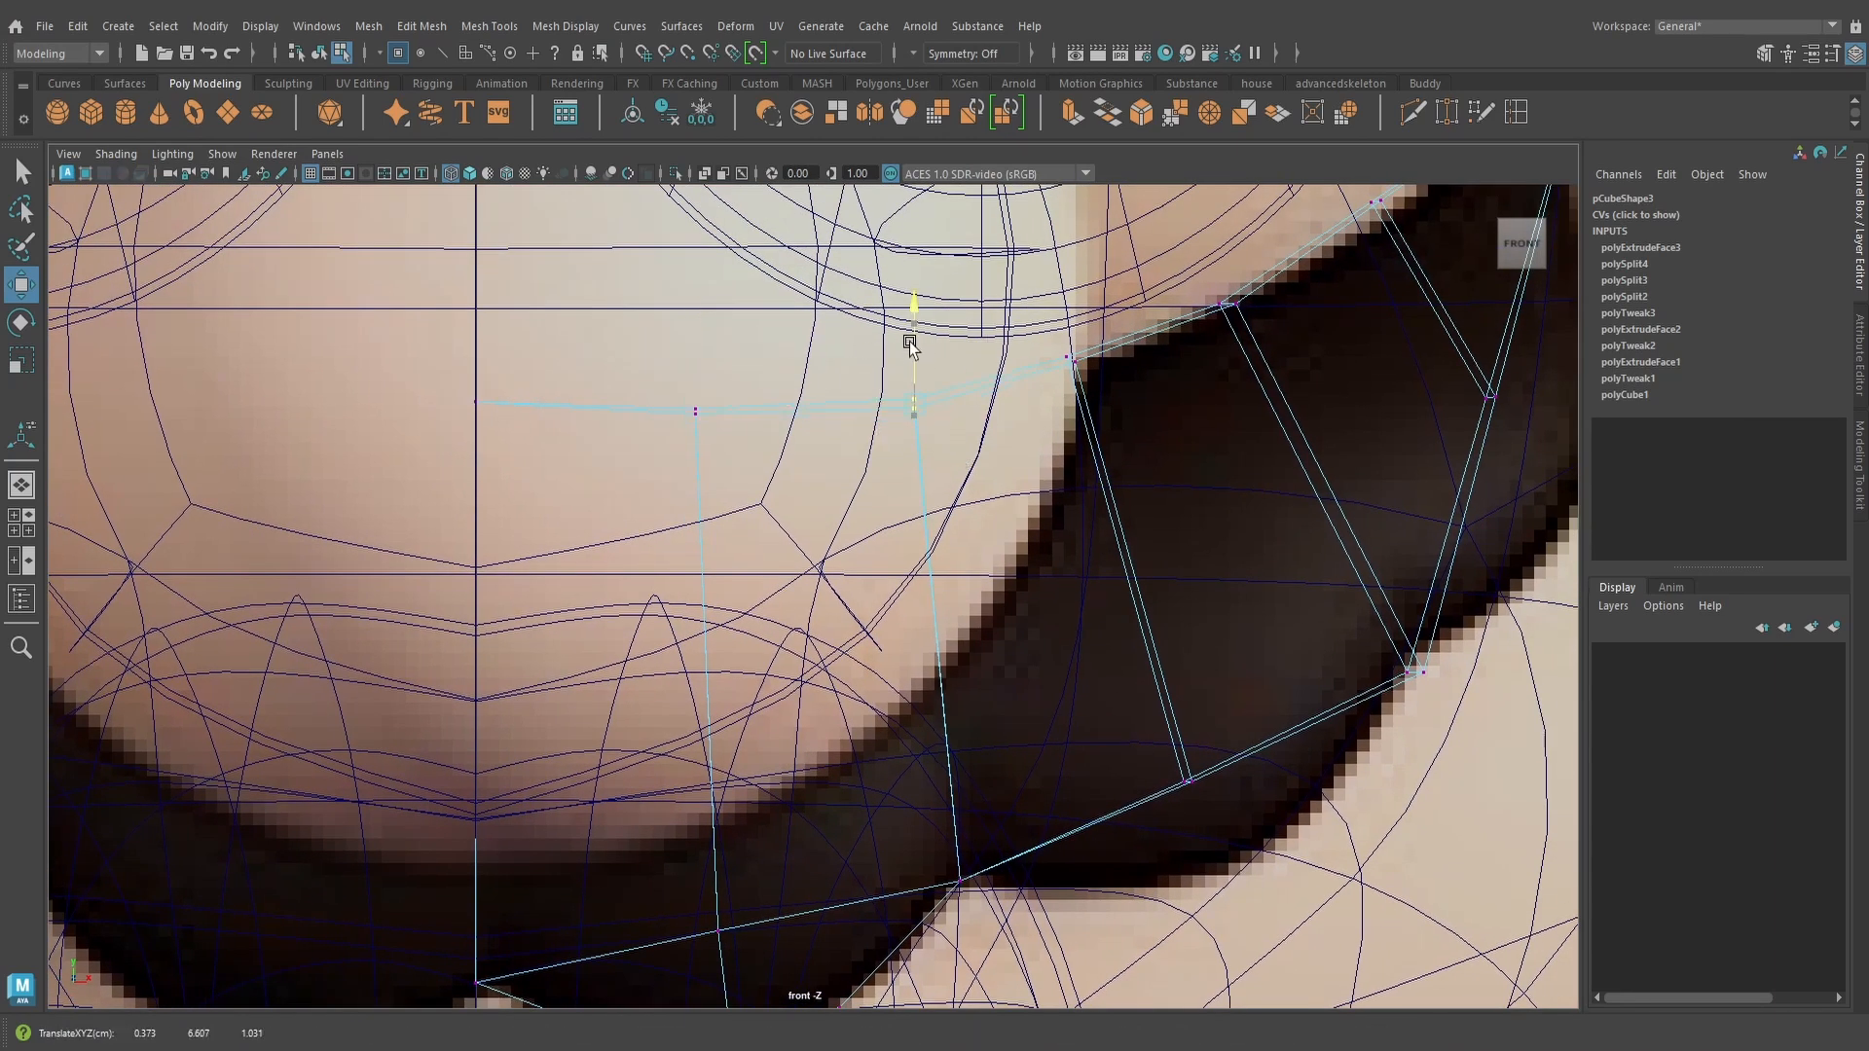
left_click_drag(1046, 327, 1116, 378)
left_click_drag(1074, 288, 1075, 295)
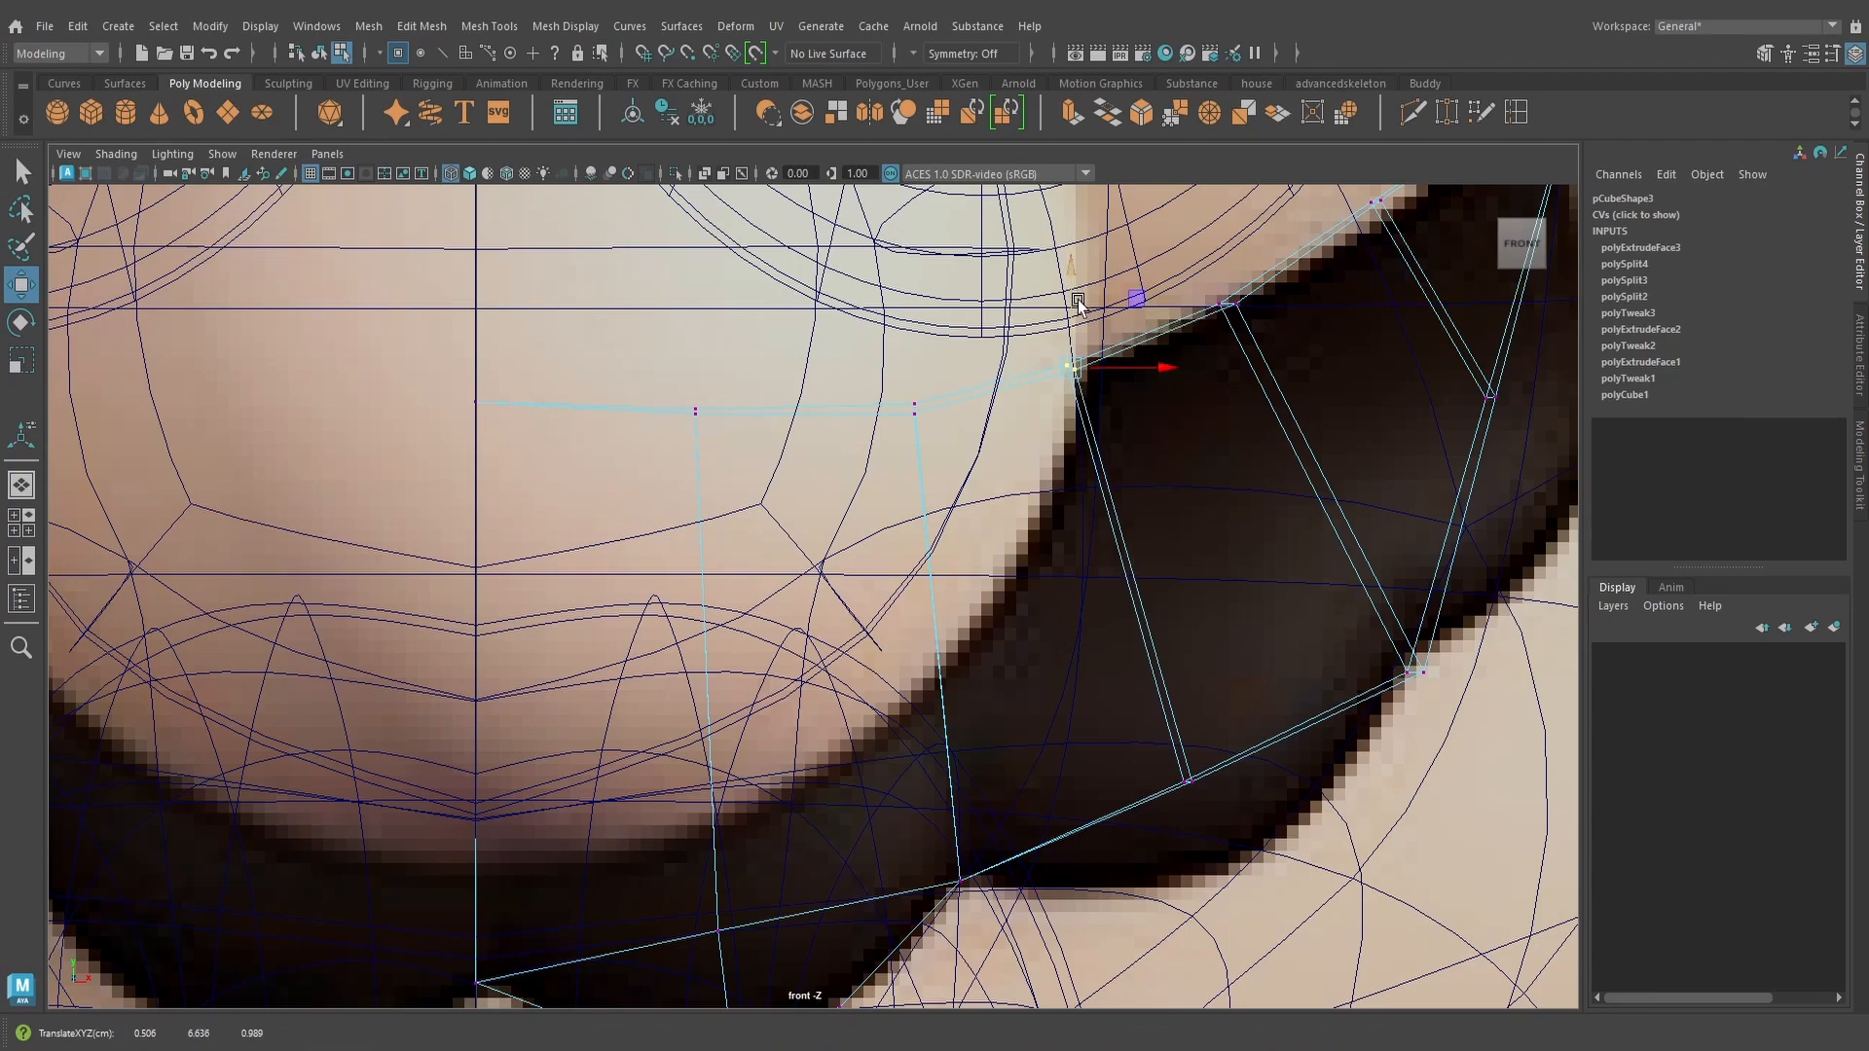
Examine the whole moustache in the textured perspective view in object mode, with the smooth preview switched on and off
middle_click_drag(1207, 571, 1142, 457, "alt")
scroll(1142, 457, "up", 2)
scroll(1142, 458, "down", 9)
scroll(1137, 467, "up", 7)
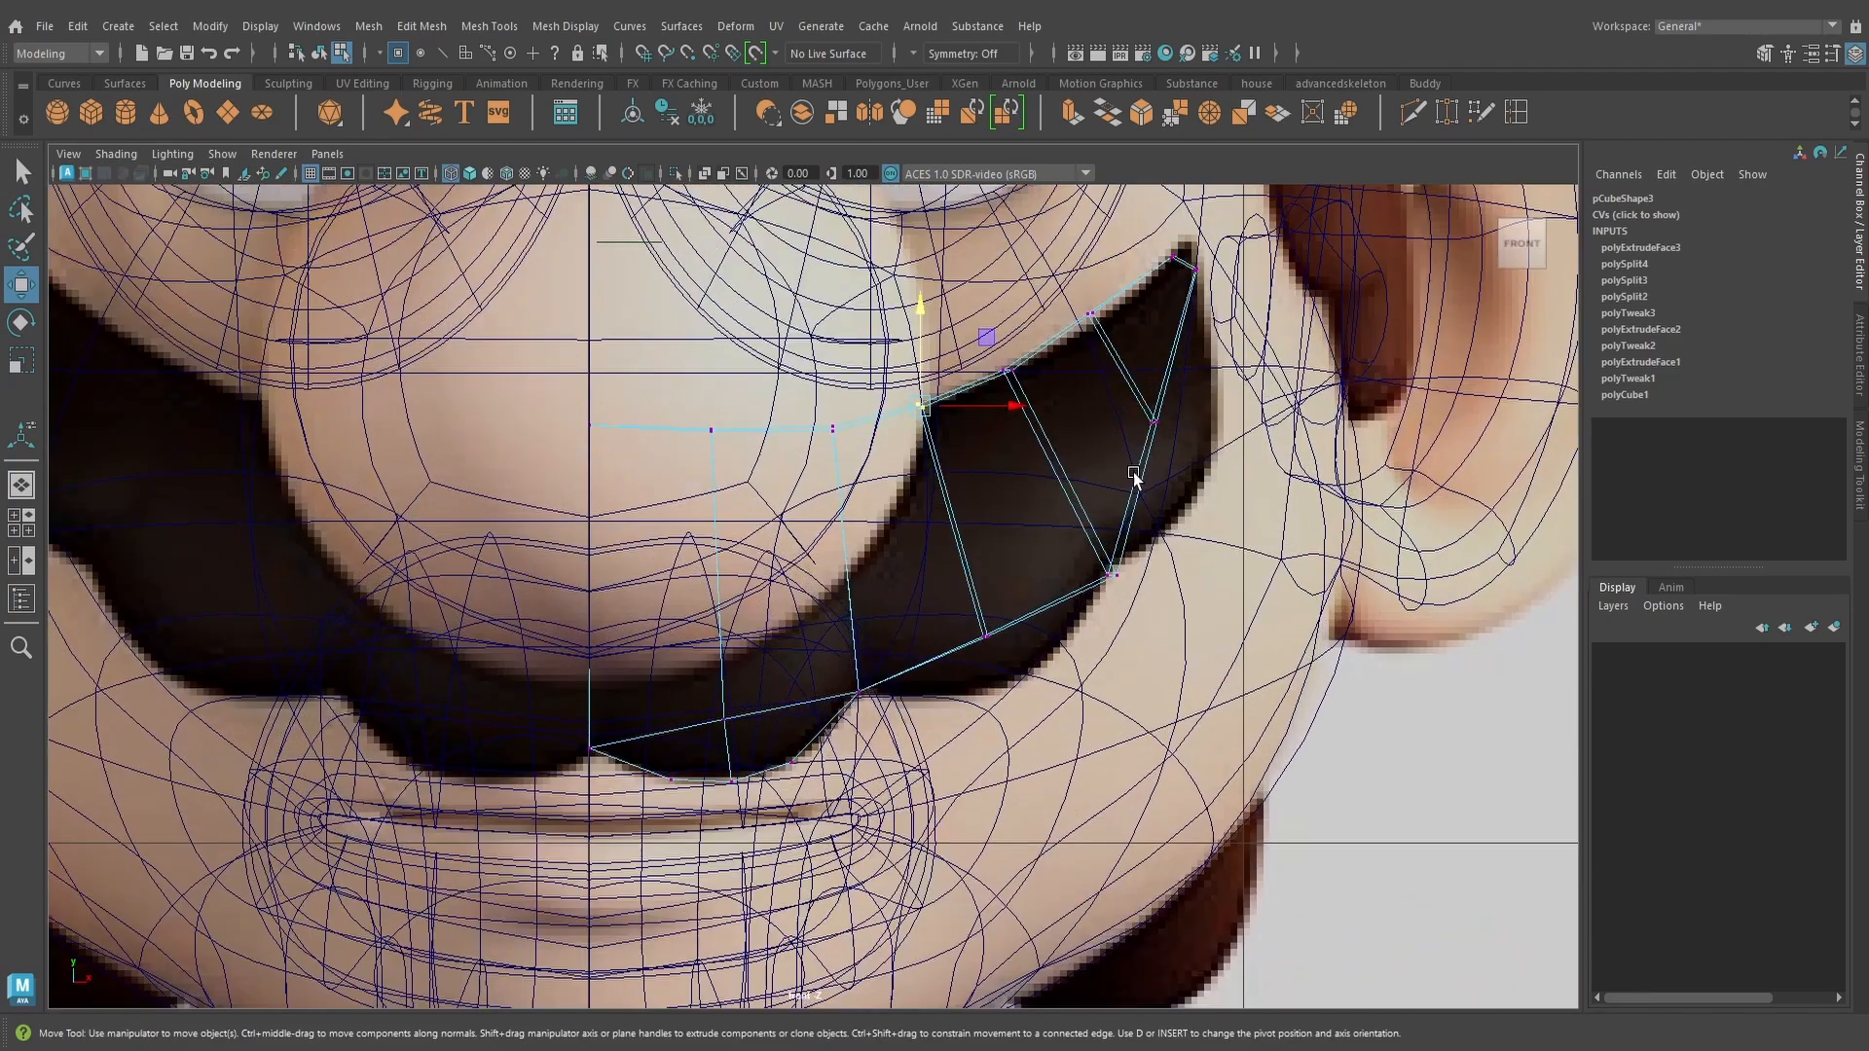
key("space")
left_click_drag(1119, 552, 1115, 496)
mouse_move(1069, 566)
left_mouse_down("alt")
mouse_move(1061, 611)
mouse_move(1041, 563)
left_mouse_up("alt")
key("6")
scroll(1056, 605, "down", 2)
right_click_drag(935, 620, 1022, 435)
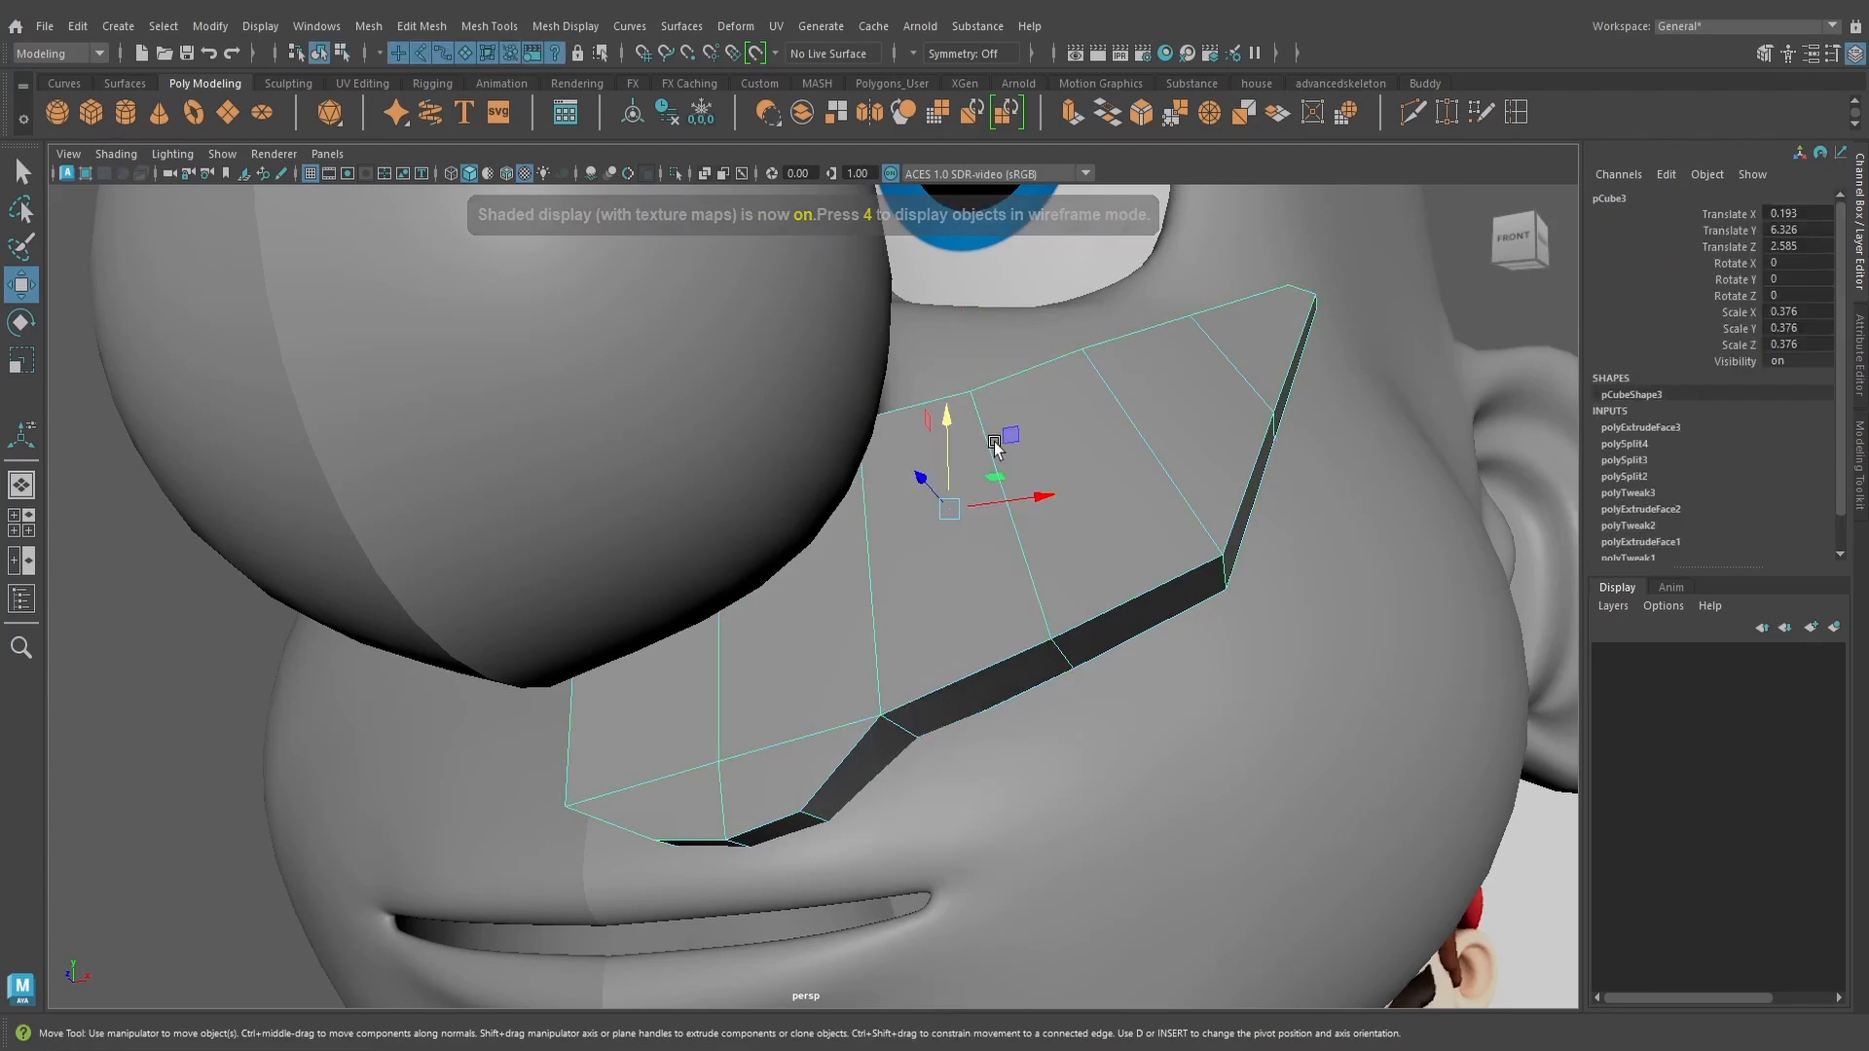
key("3")
left_click_drag(984, 531, 989, 699, "alt")
key("1")
scroll(1031, 604, "up", 2)
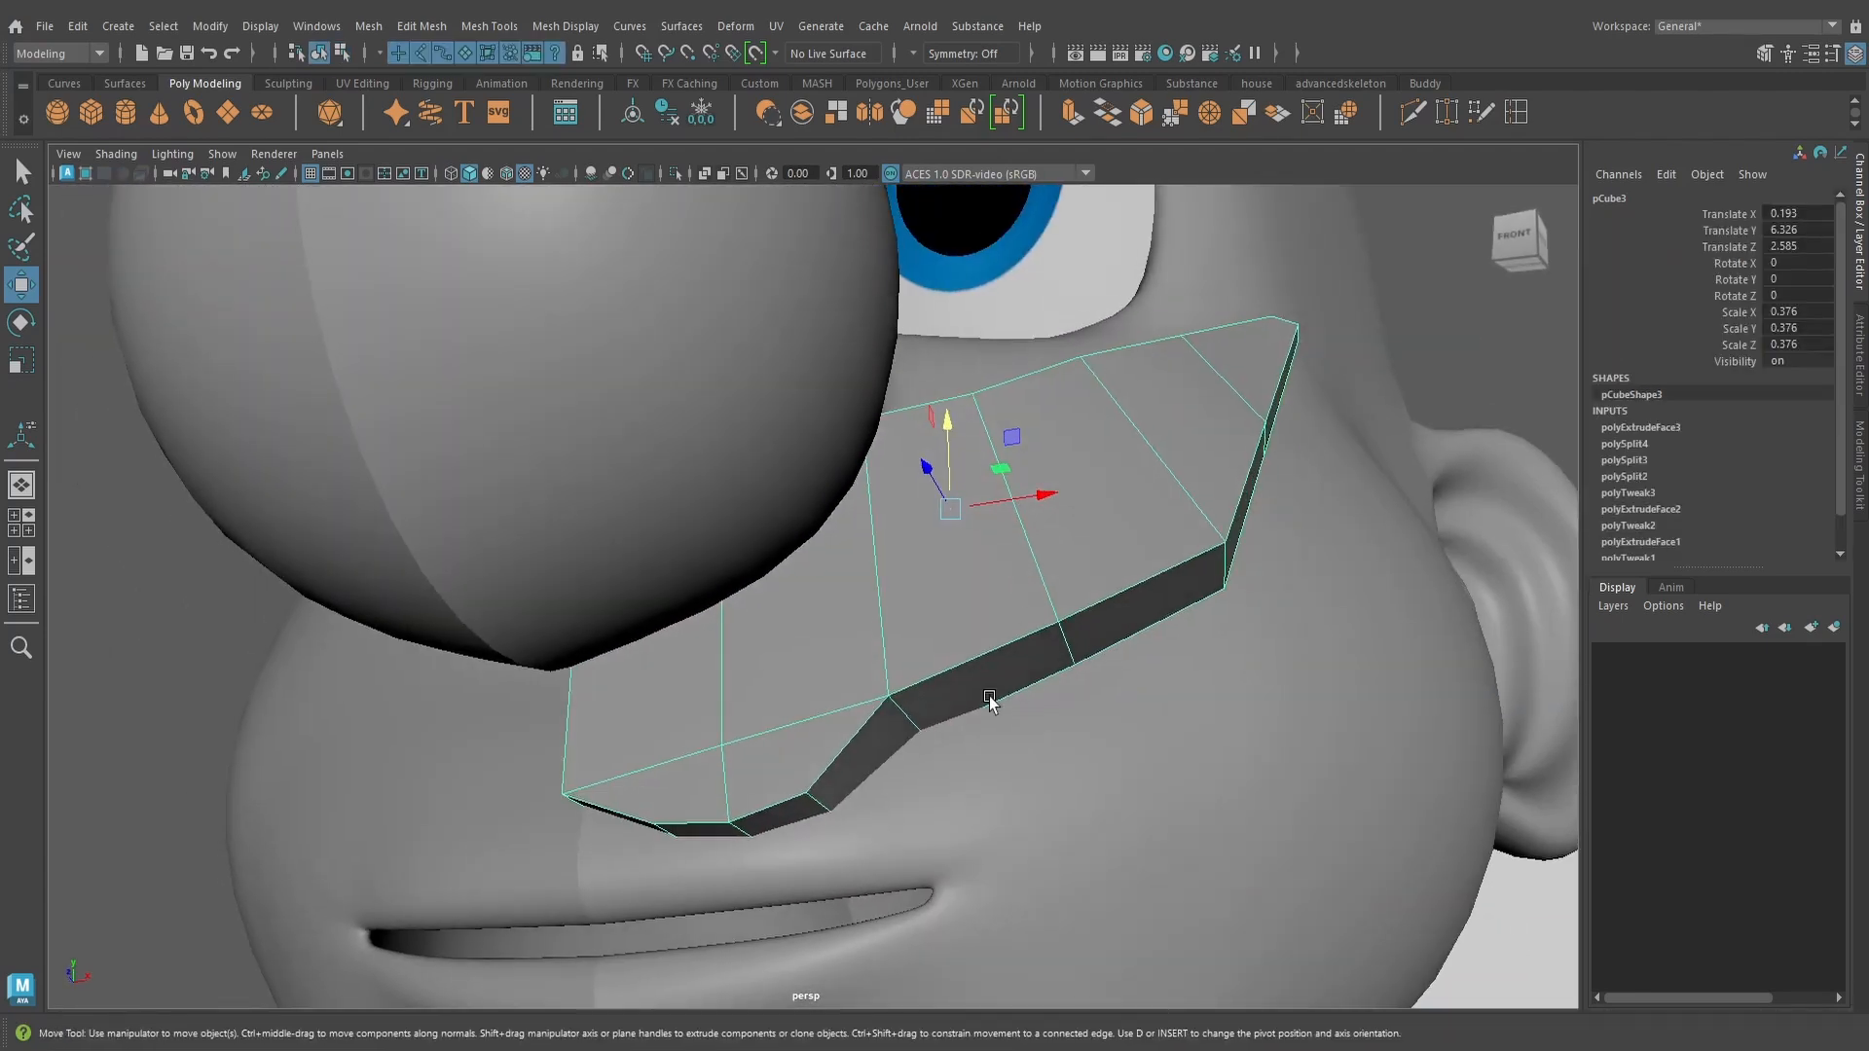
Extrude the two bottom faces of the moustache's middle segments about 0.073 downward and scale them to form the second lobe
right_click_drag(999, 663, 999, 535)
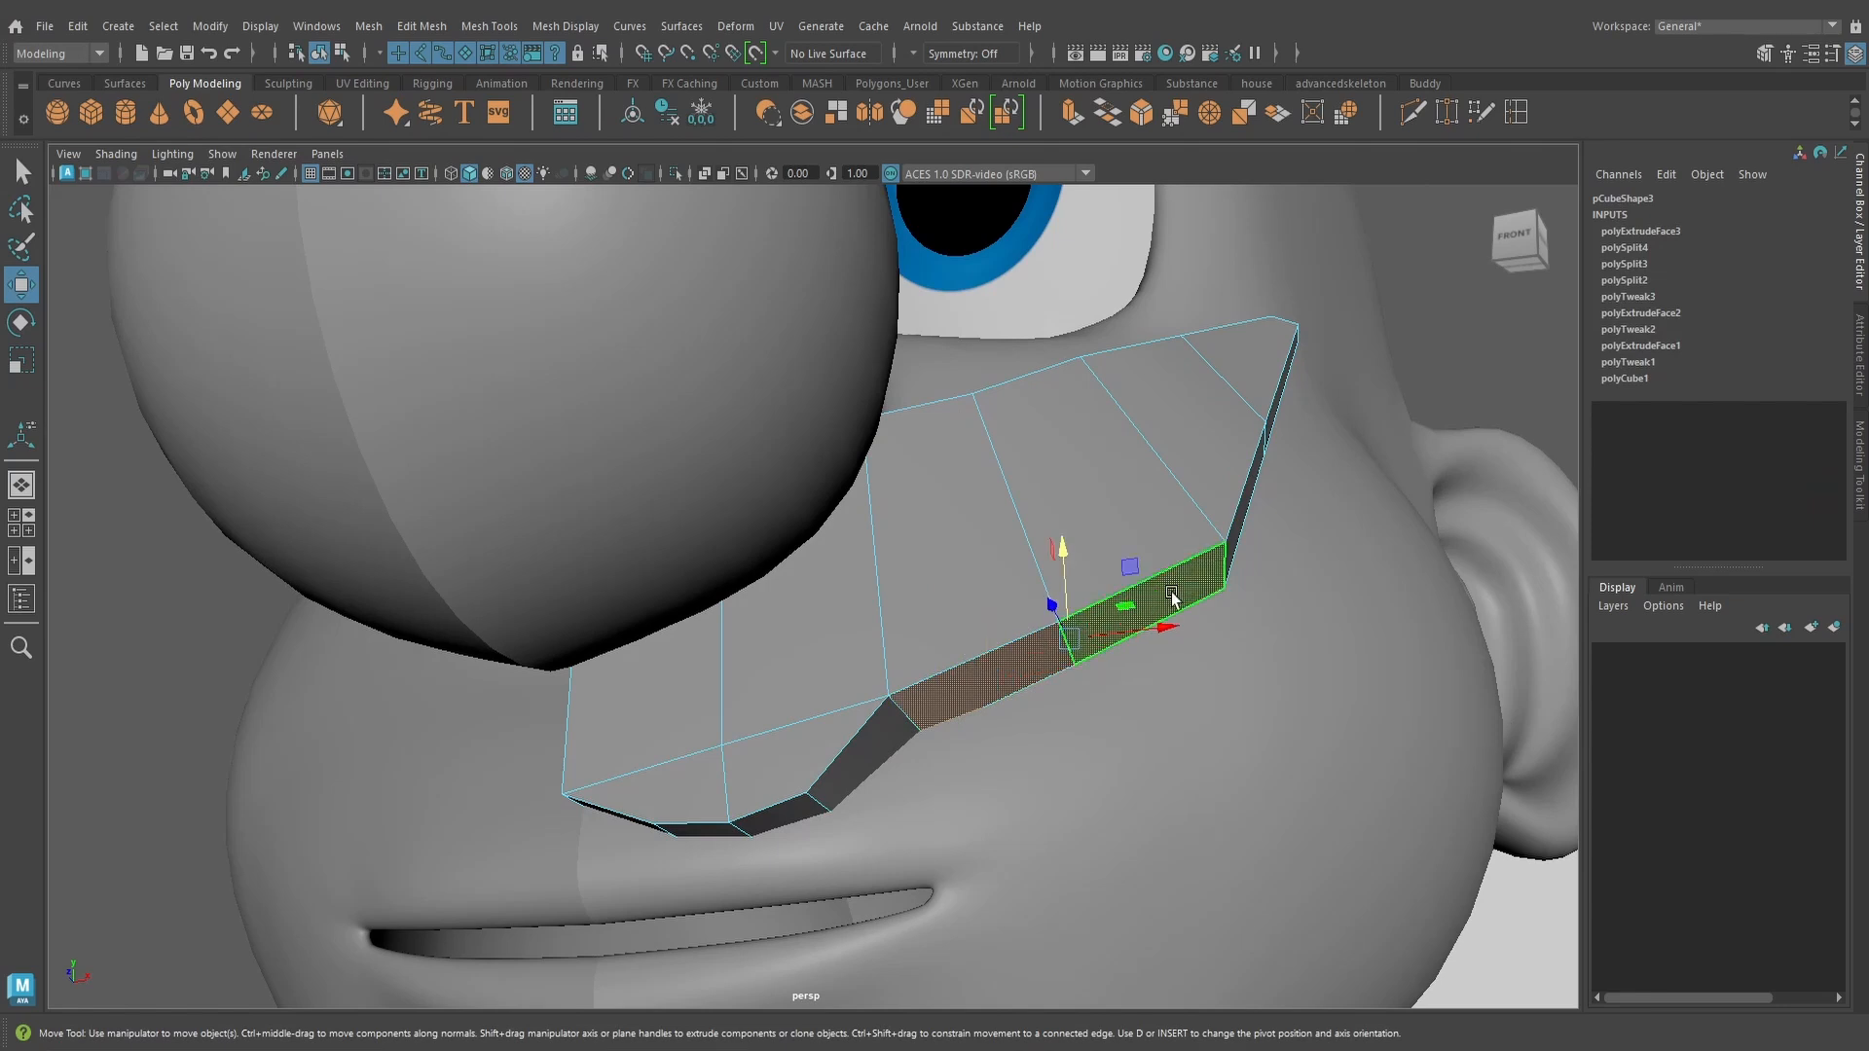
left_click_drag(1172, 592, 1136, 623, "alt")
key("space")
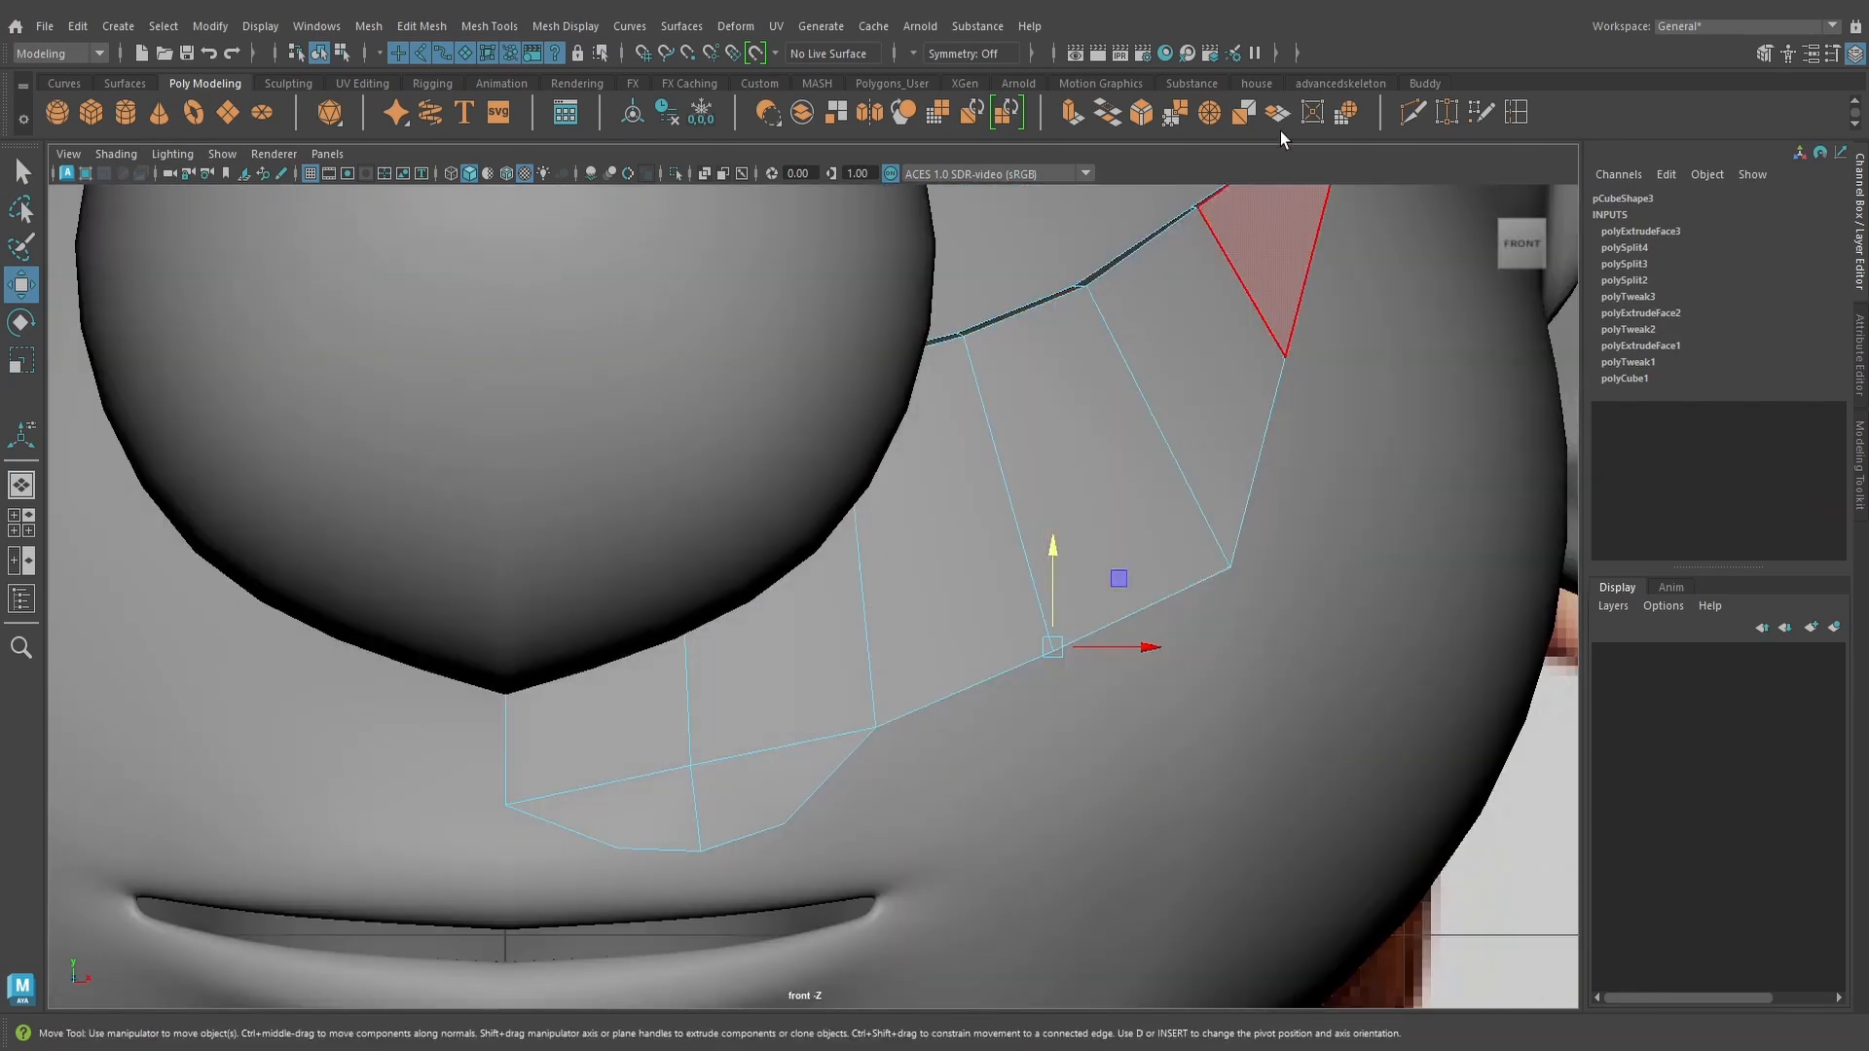
left_click(1071, 113)
key("4")
left_click_drag(1003, 773, 1018, 802)
left_click_drag(1072, 701, 1059, 713)
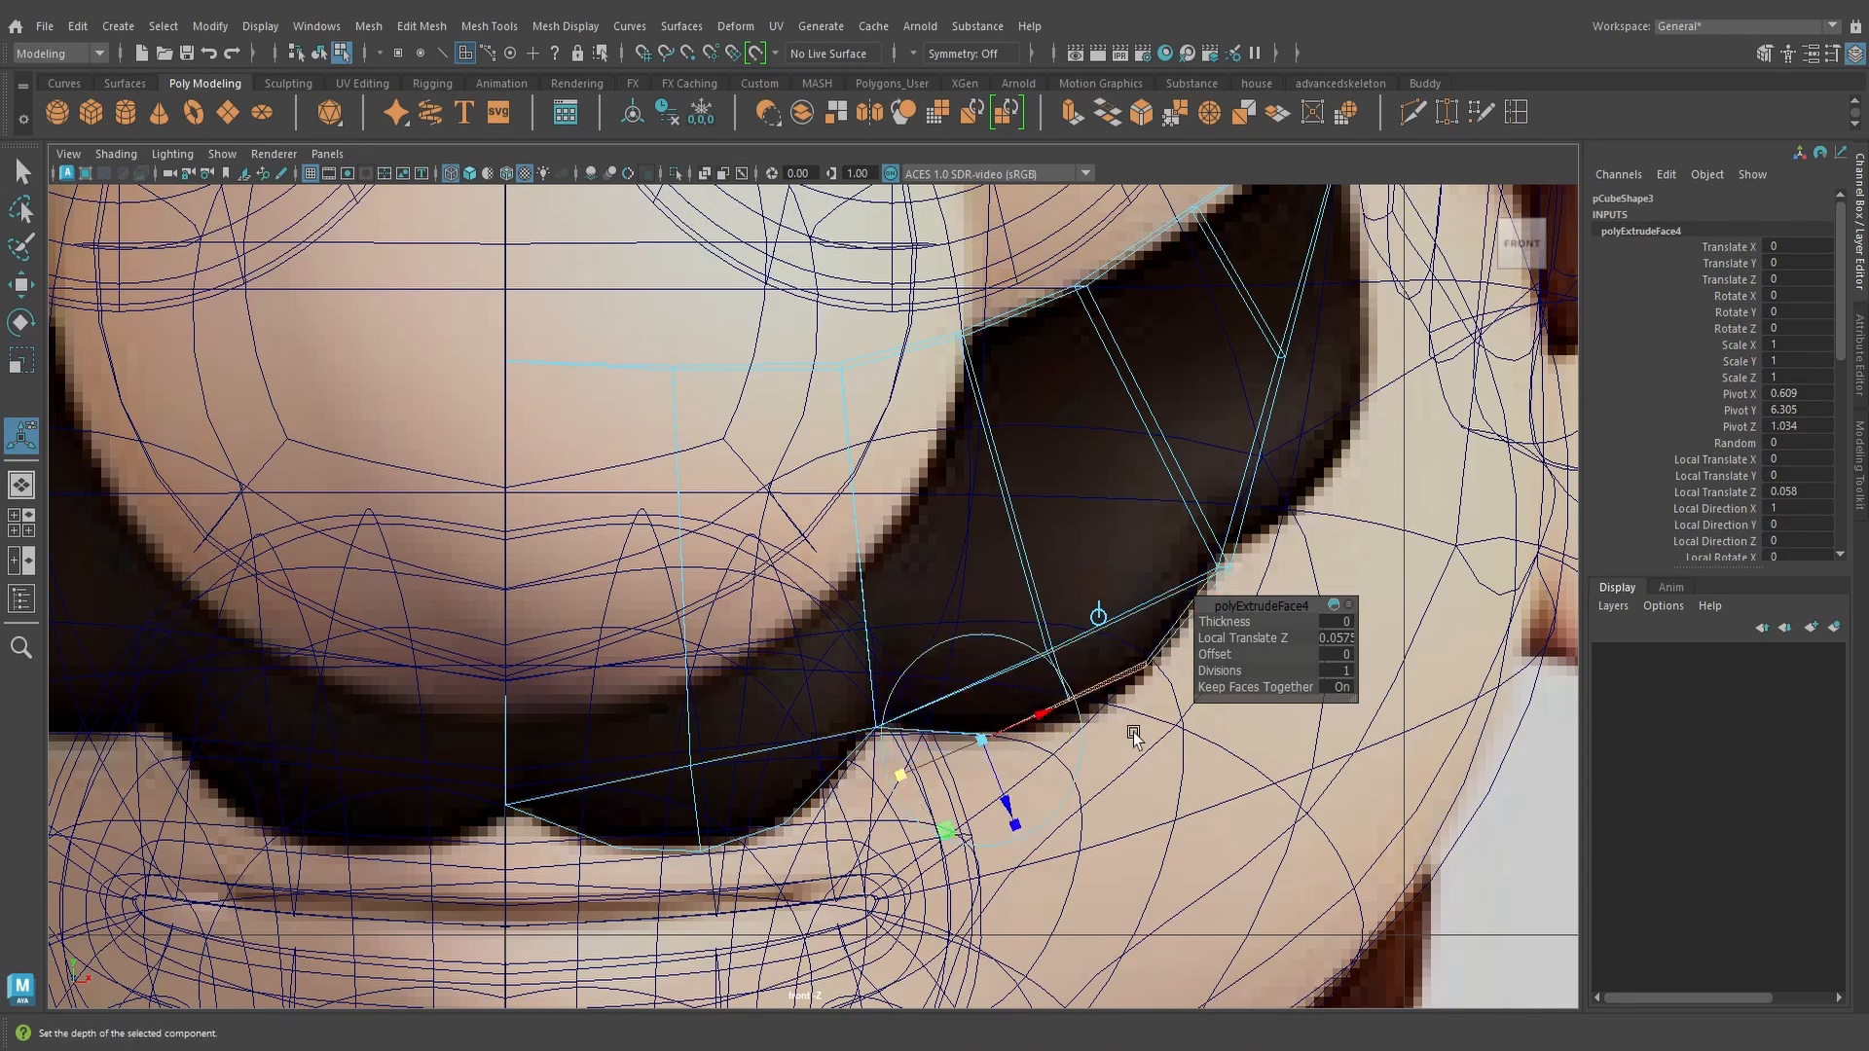
left_click_drag(1006, 808, 1052, 720)
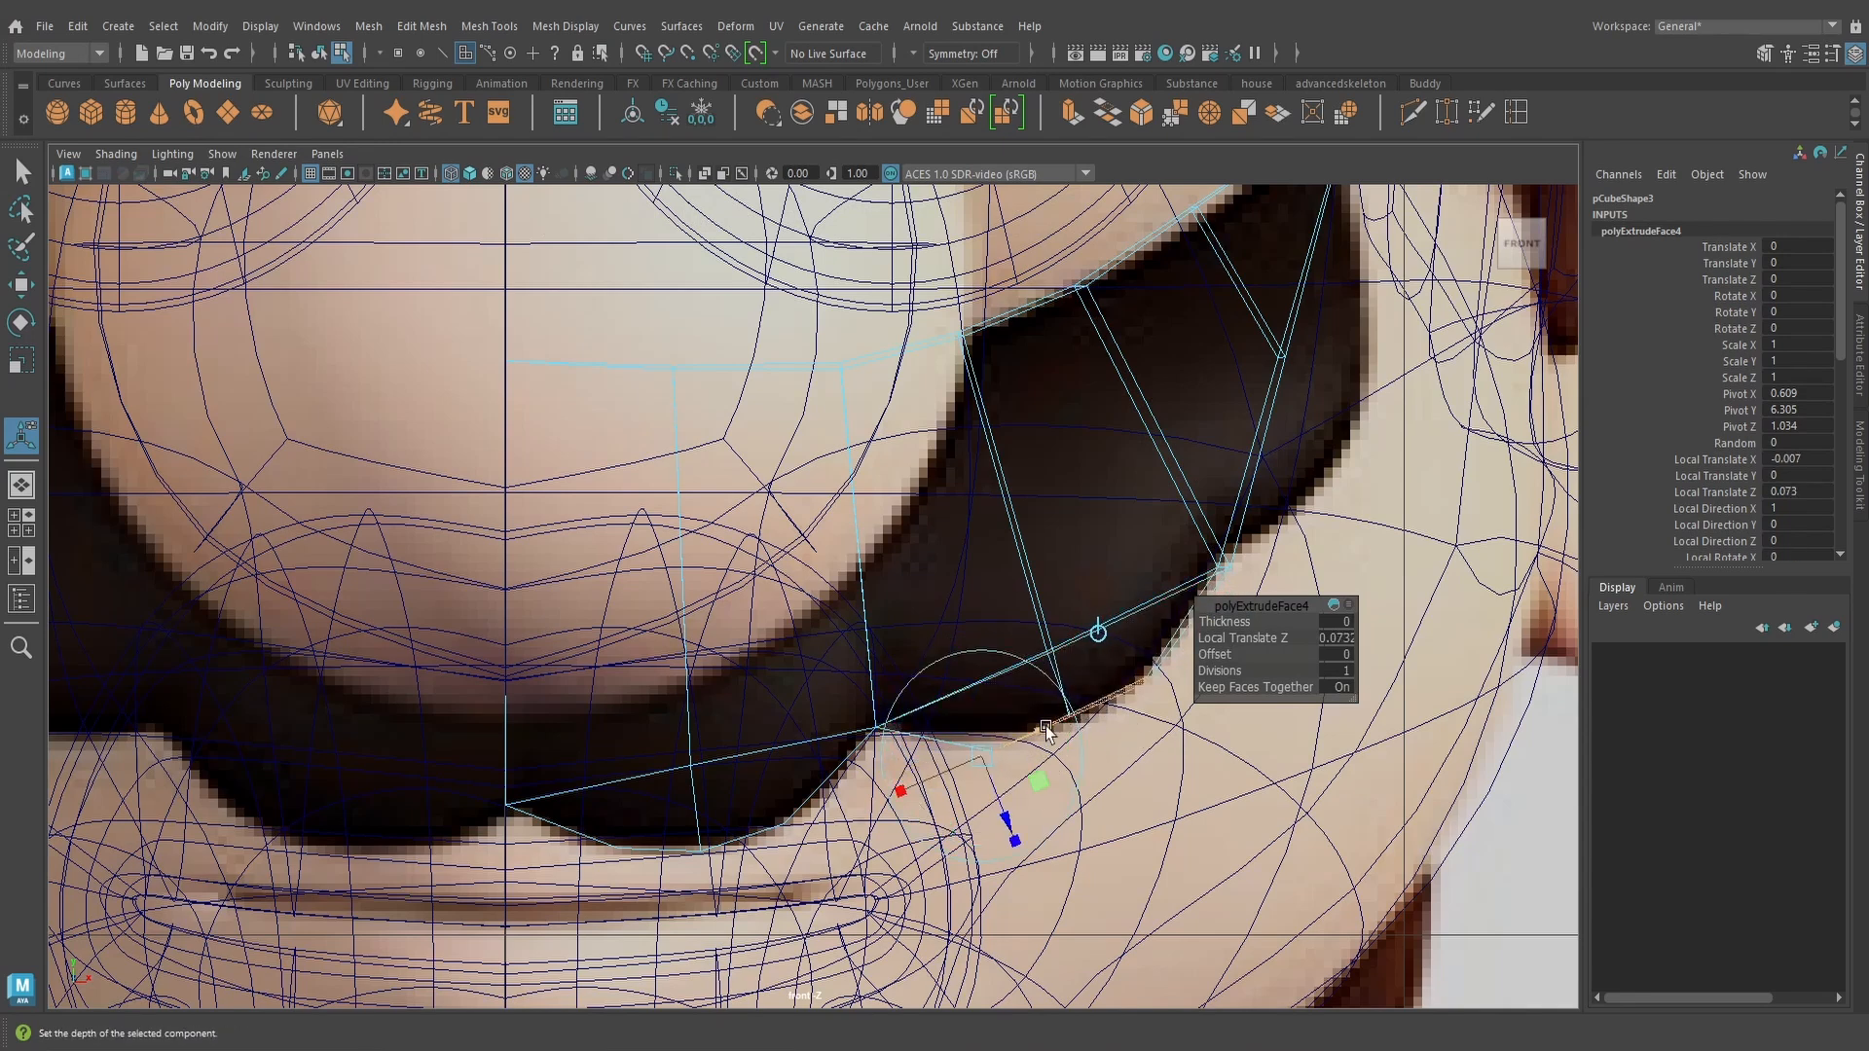
left_click(1107, 777)
Move the second lobe's lower vertices onto the reference moustache outline in the front view
right_click(1107, 685)
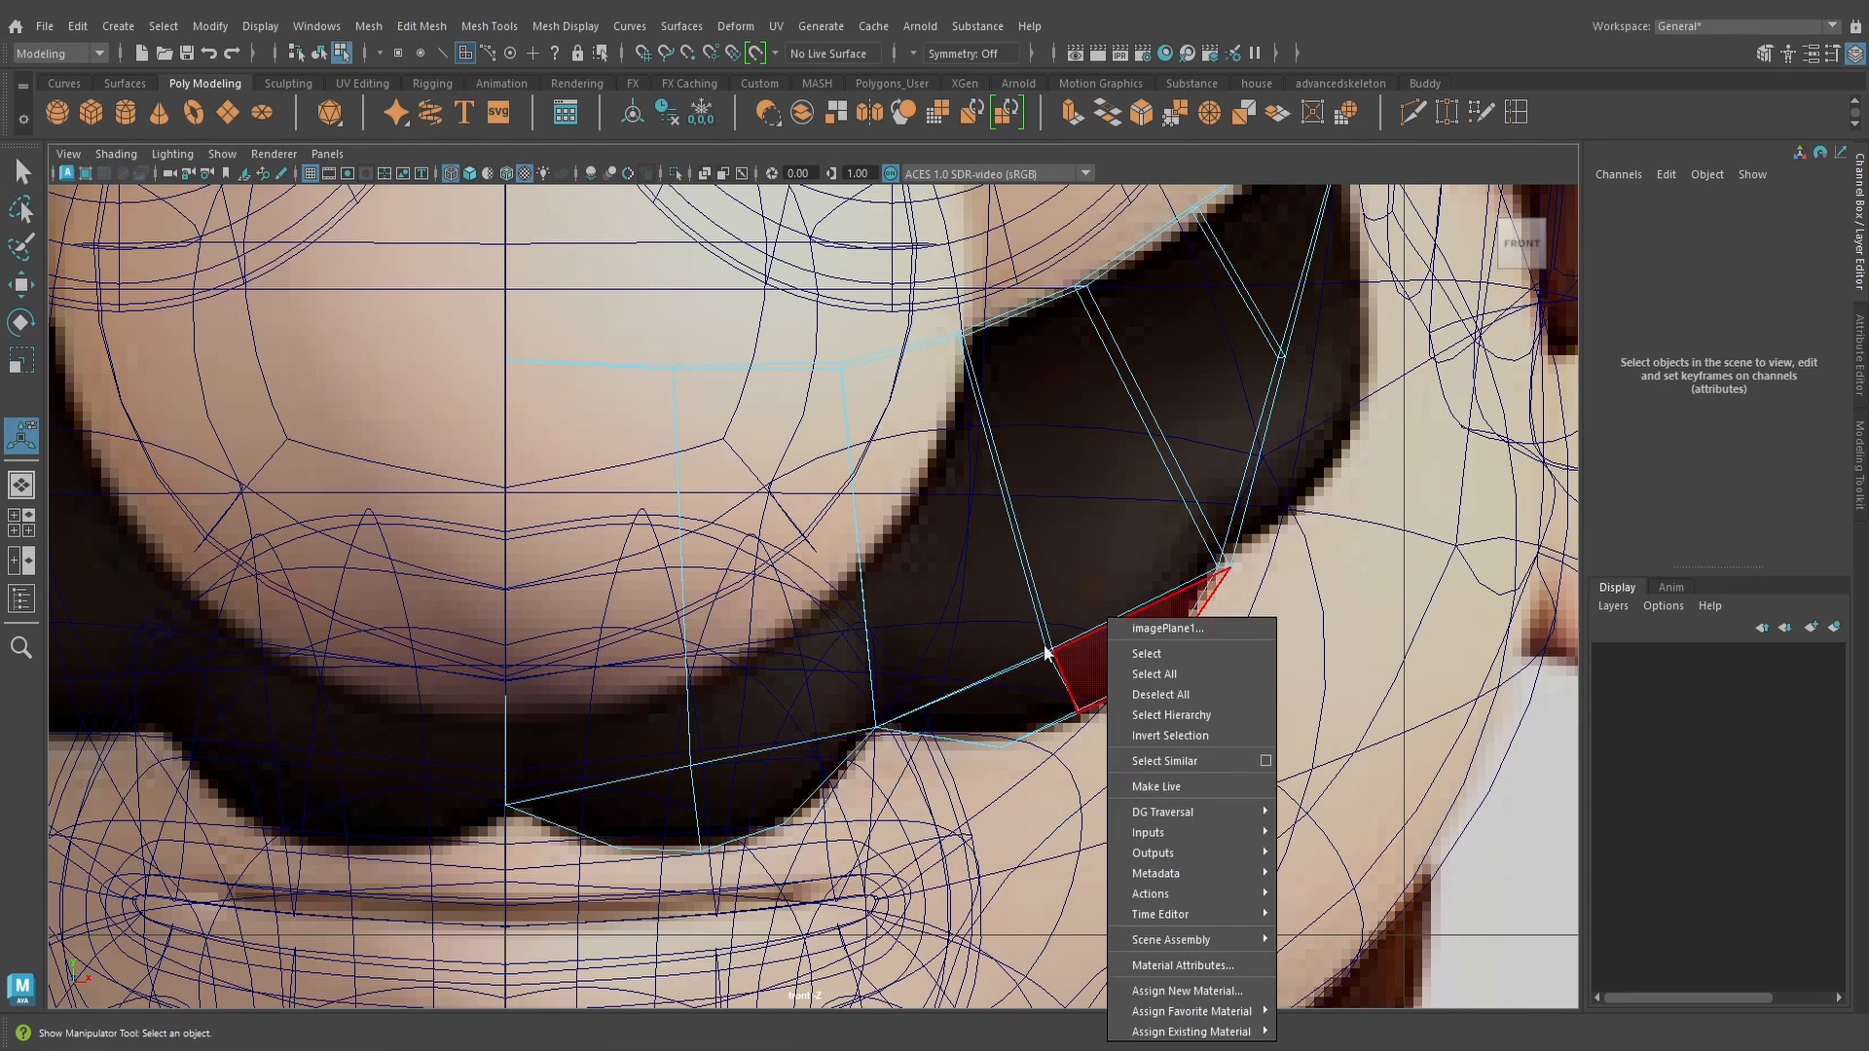
right_click(1069, 681)
left_click(994, 467)
left_click(1078, 711)
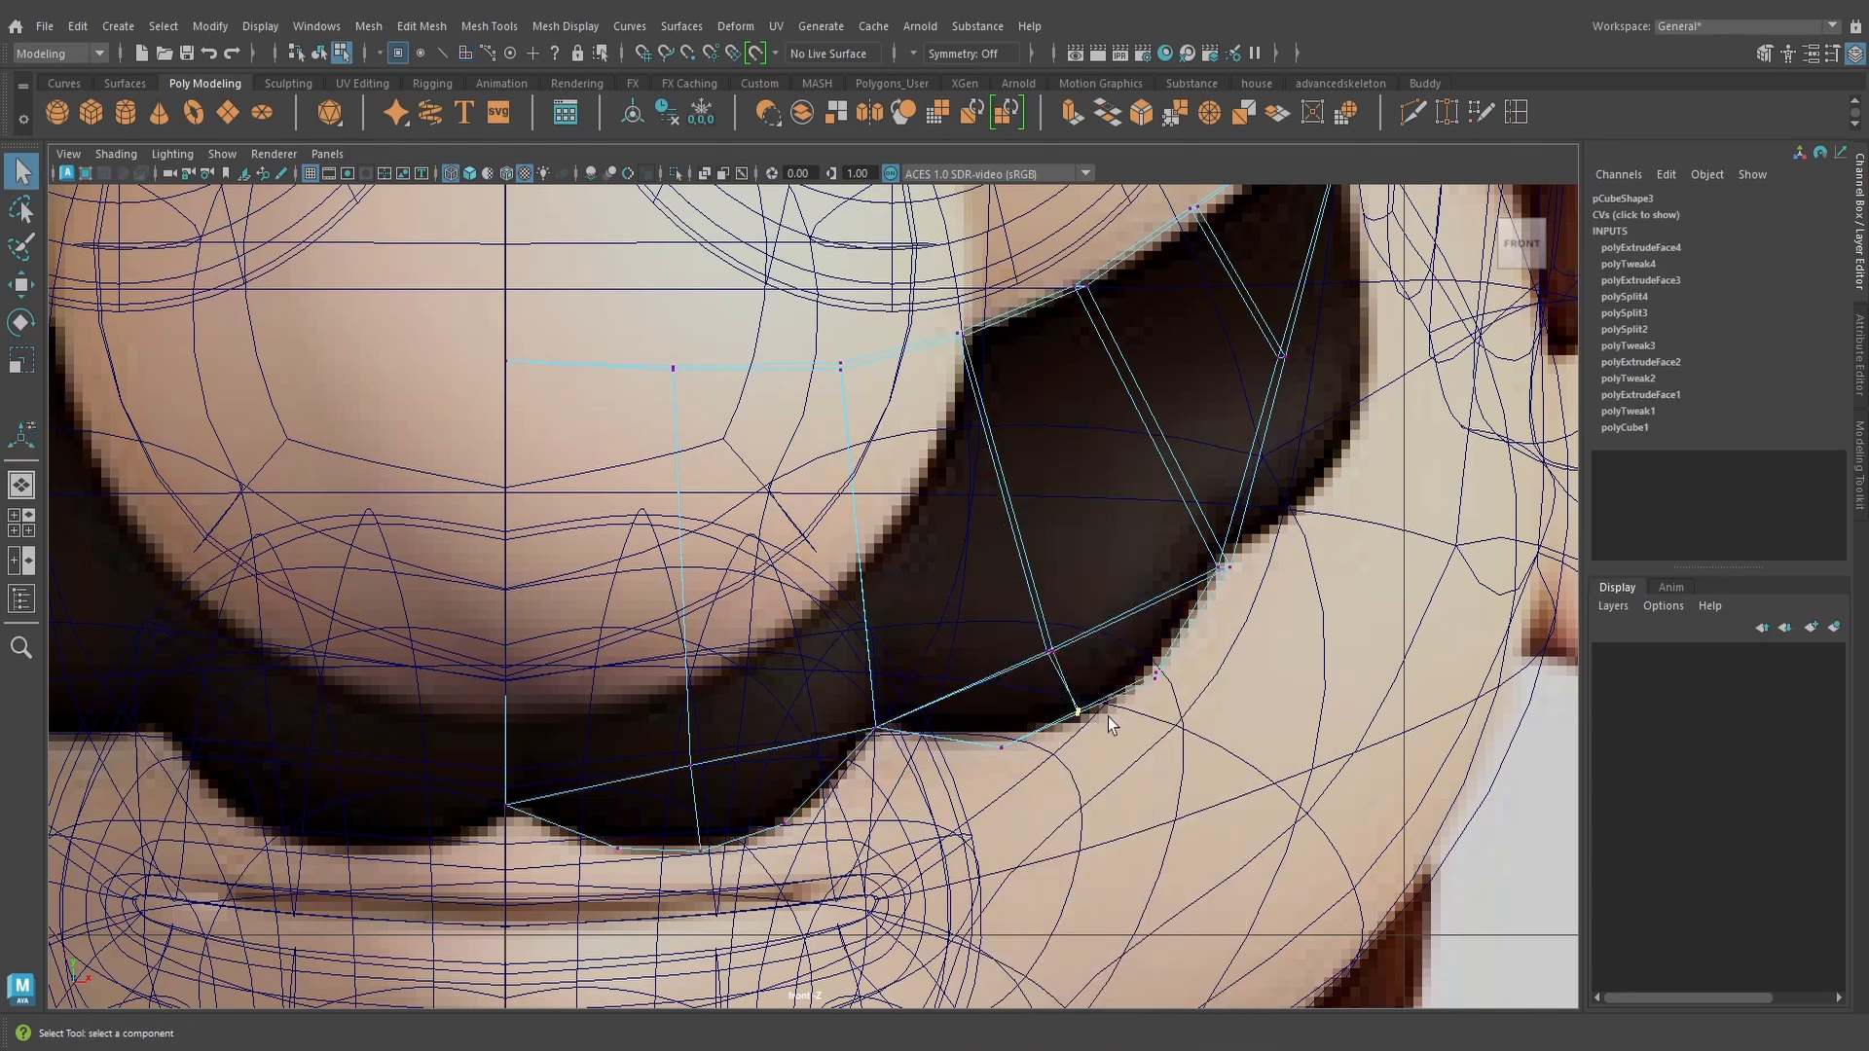
key("w")
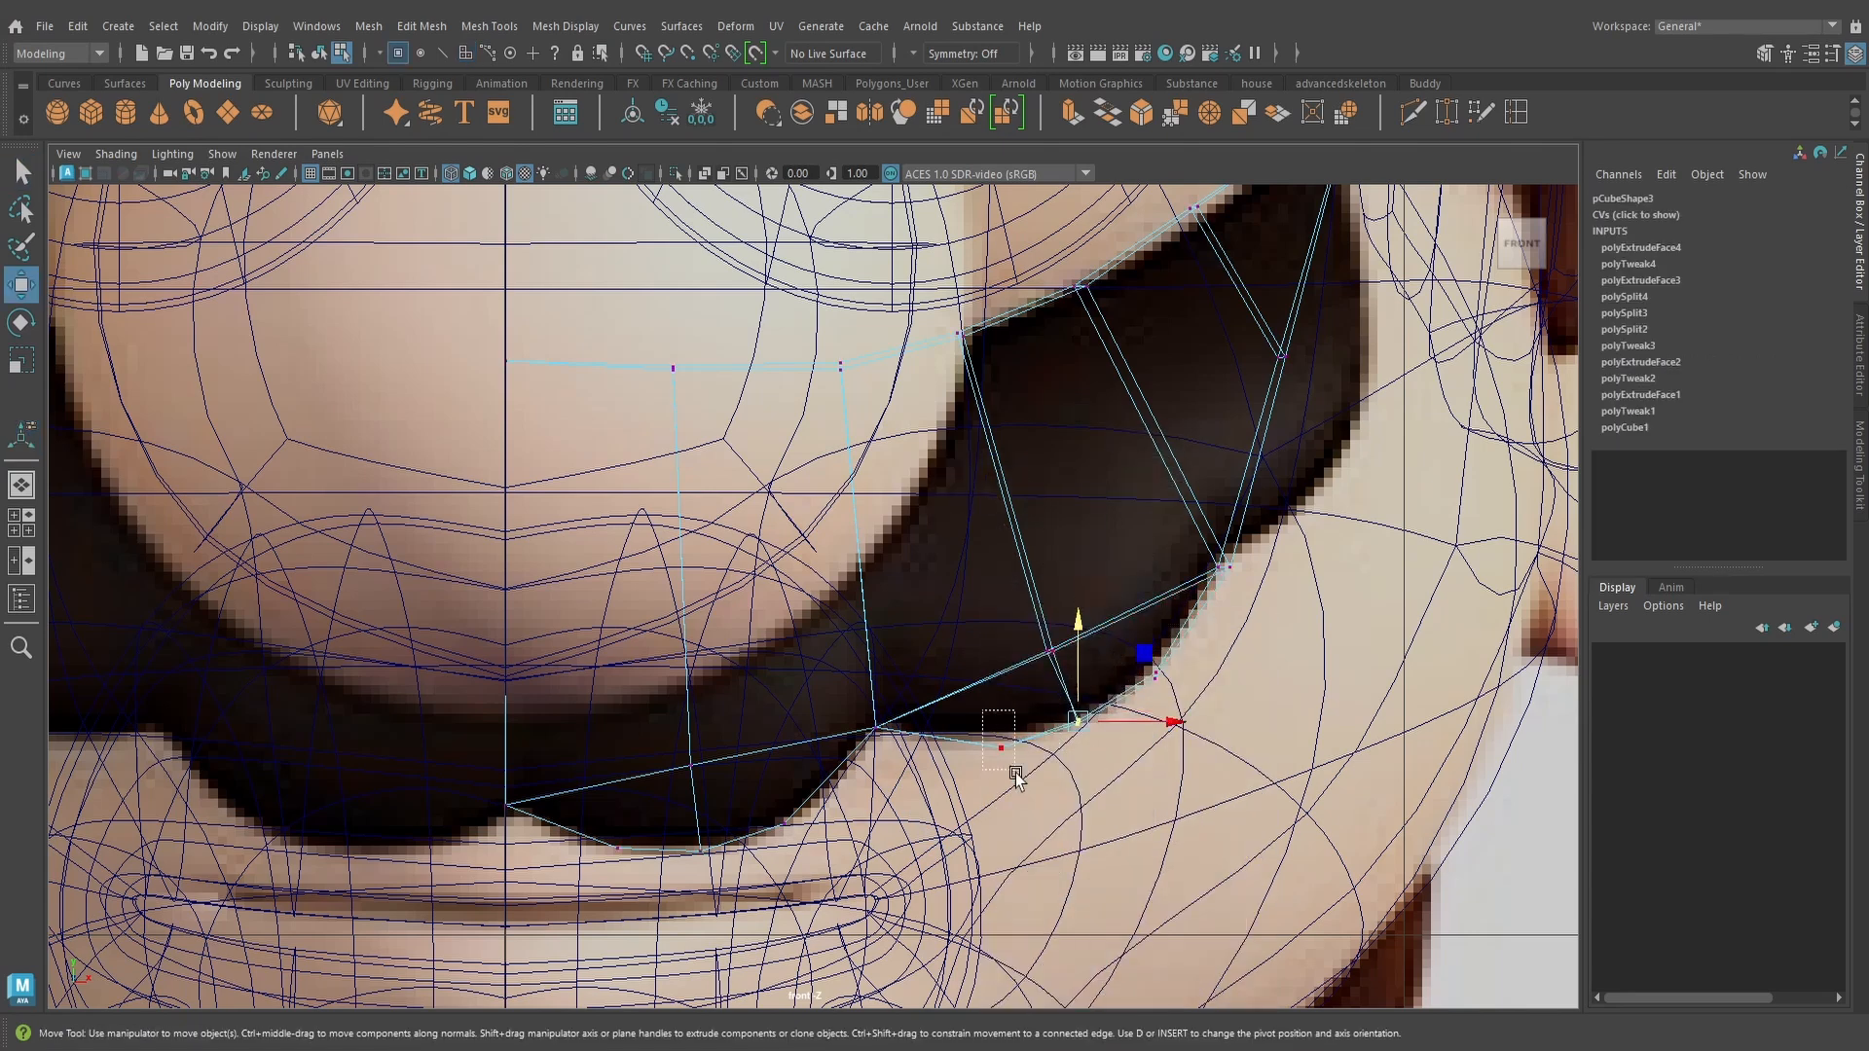
left_click_drag(1092, 635, 1001, 693)
left_click_drag(1152, 662, 1184, 535)
Examine both lobes in the textured perspective view in object mode, with the smooth preview switched on and off
key("space")
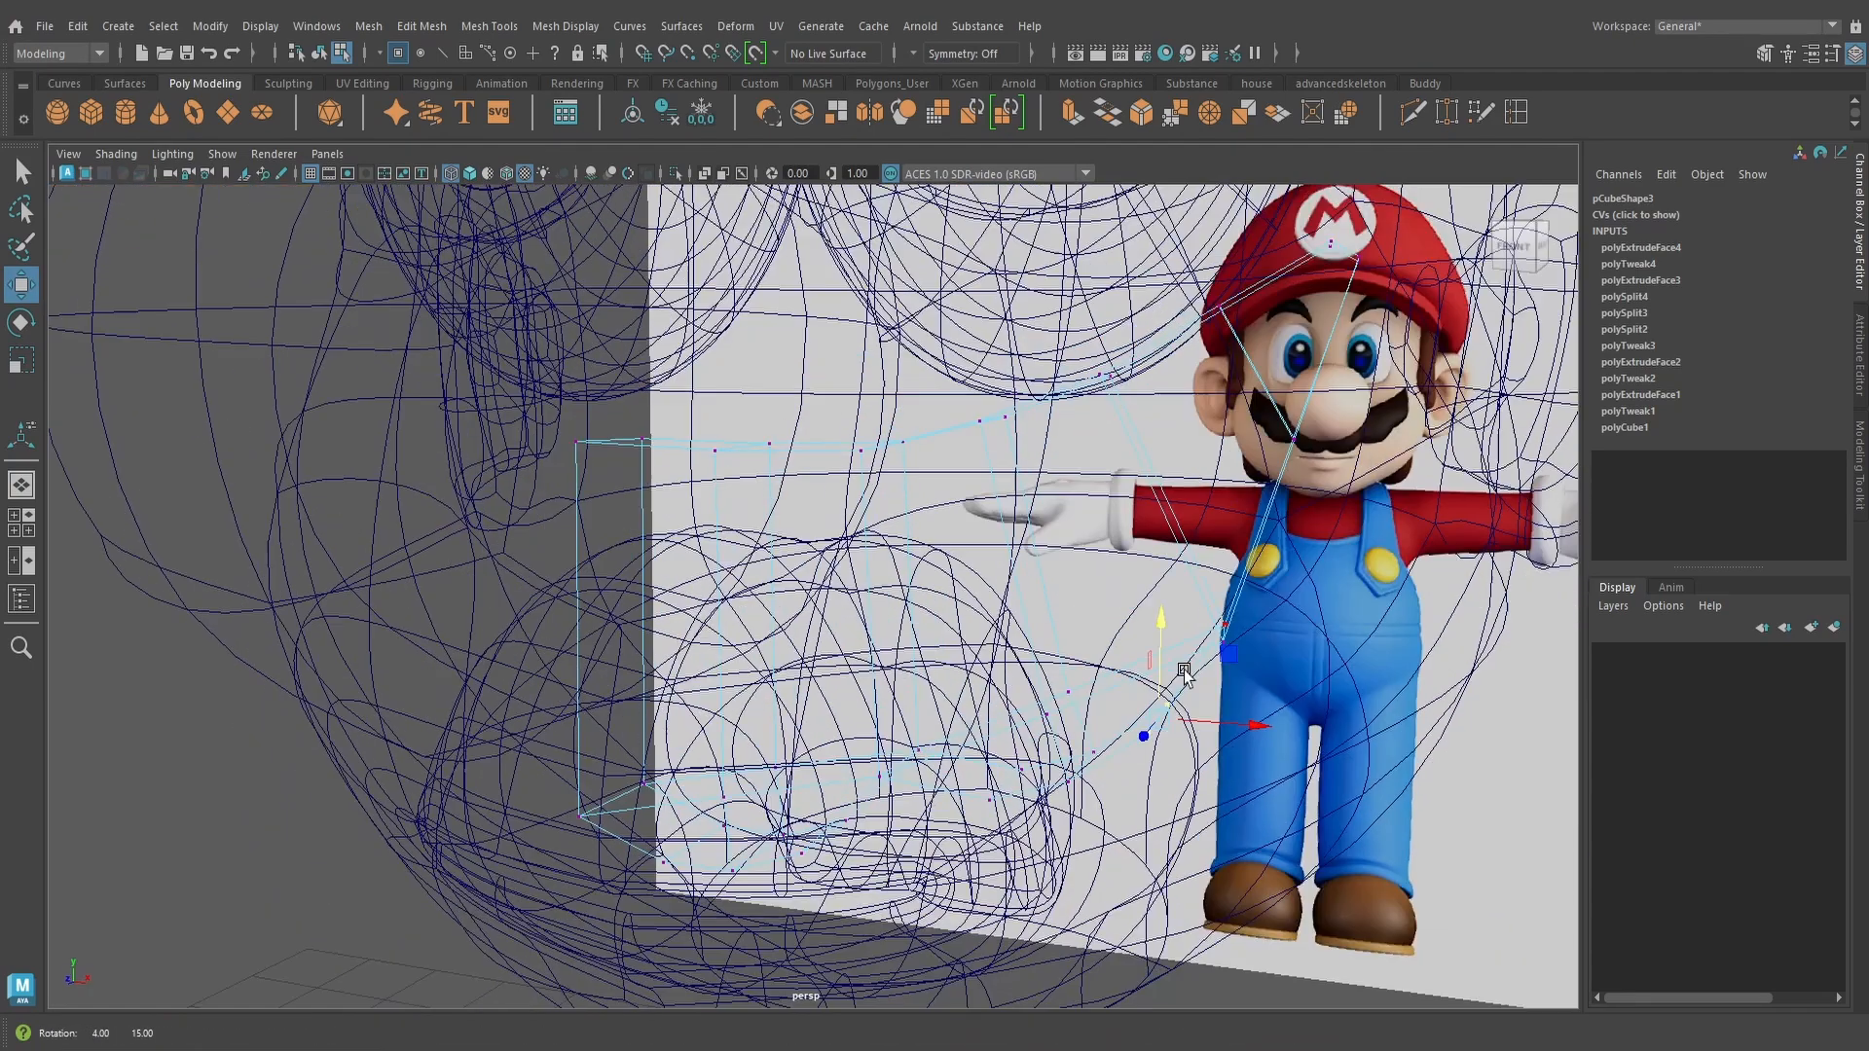
key("6")
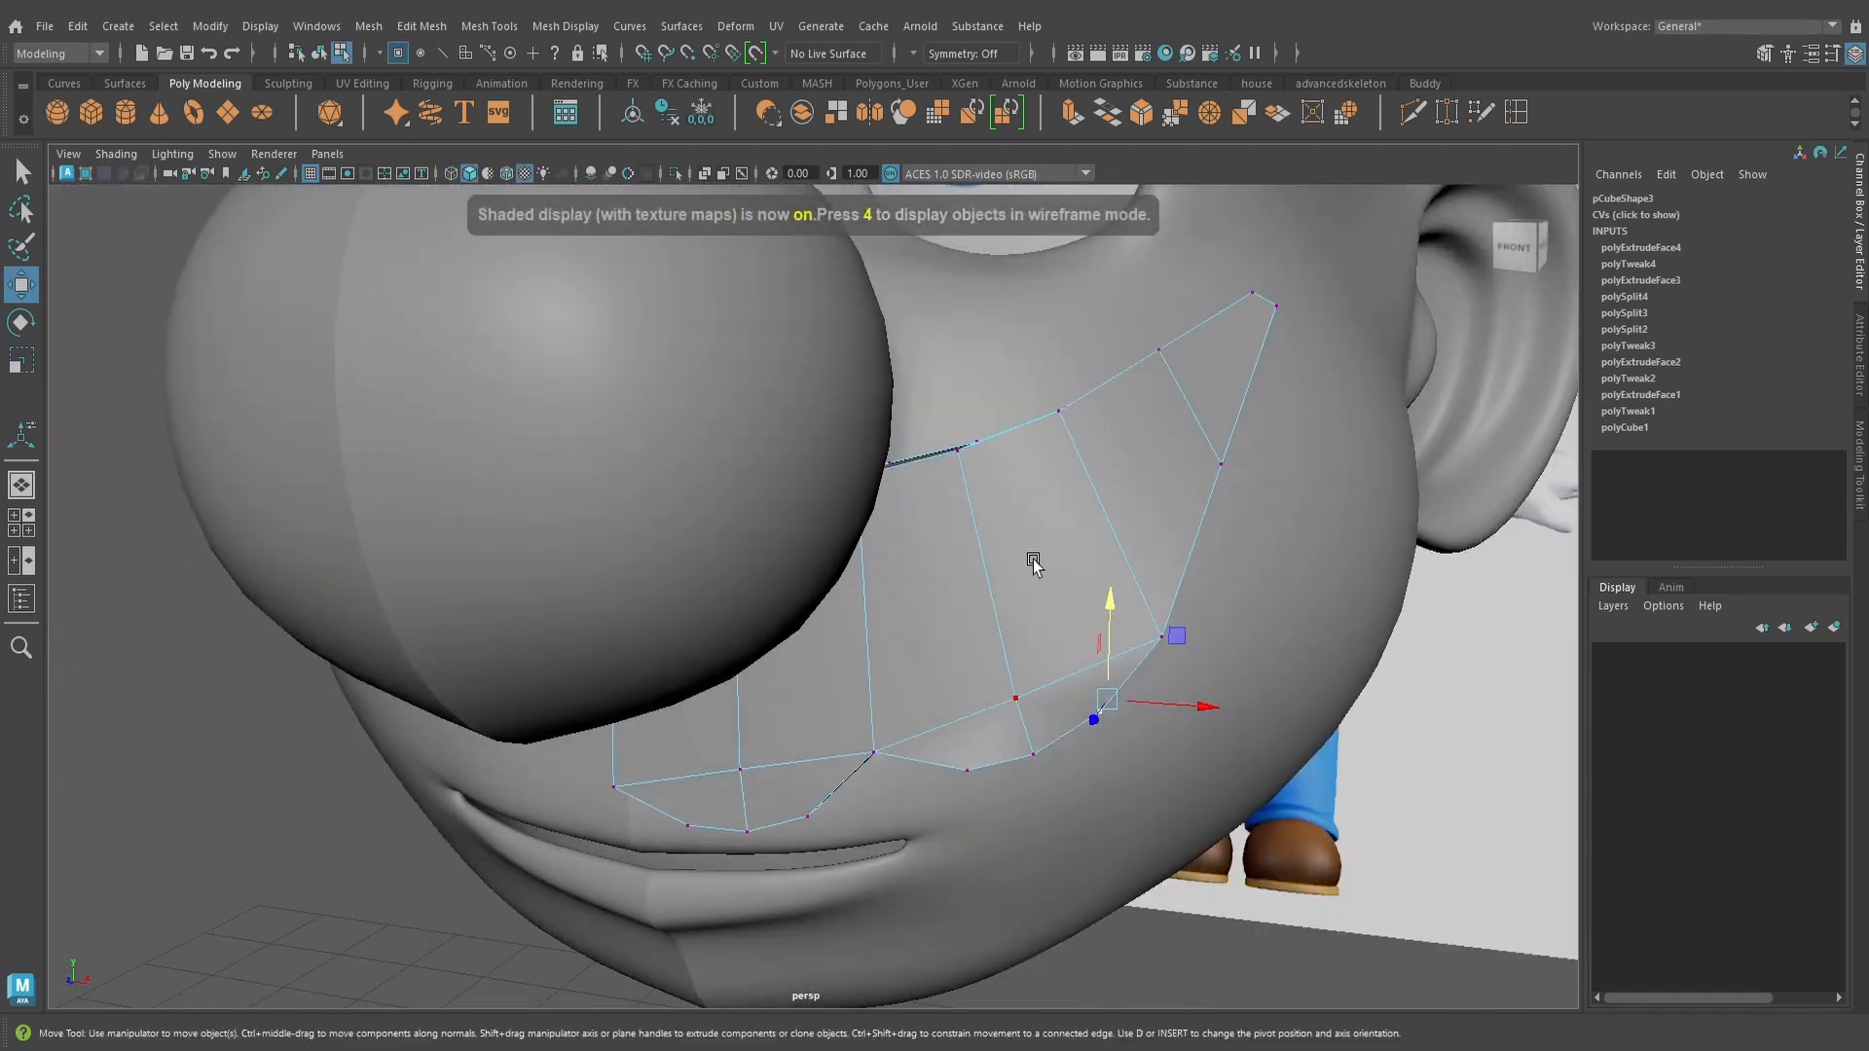
right_click_drag(1033, 468, 1090, 418)
left_click_drag(1131, 545, 1077, 577, "alt")
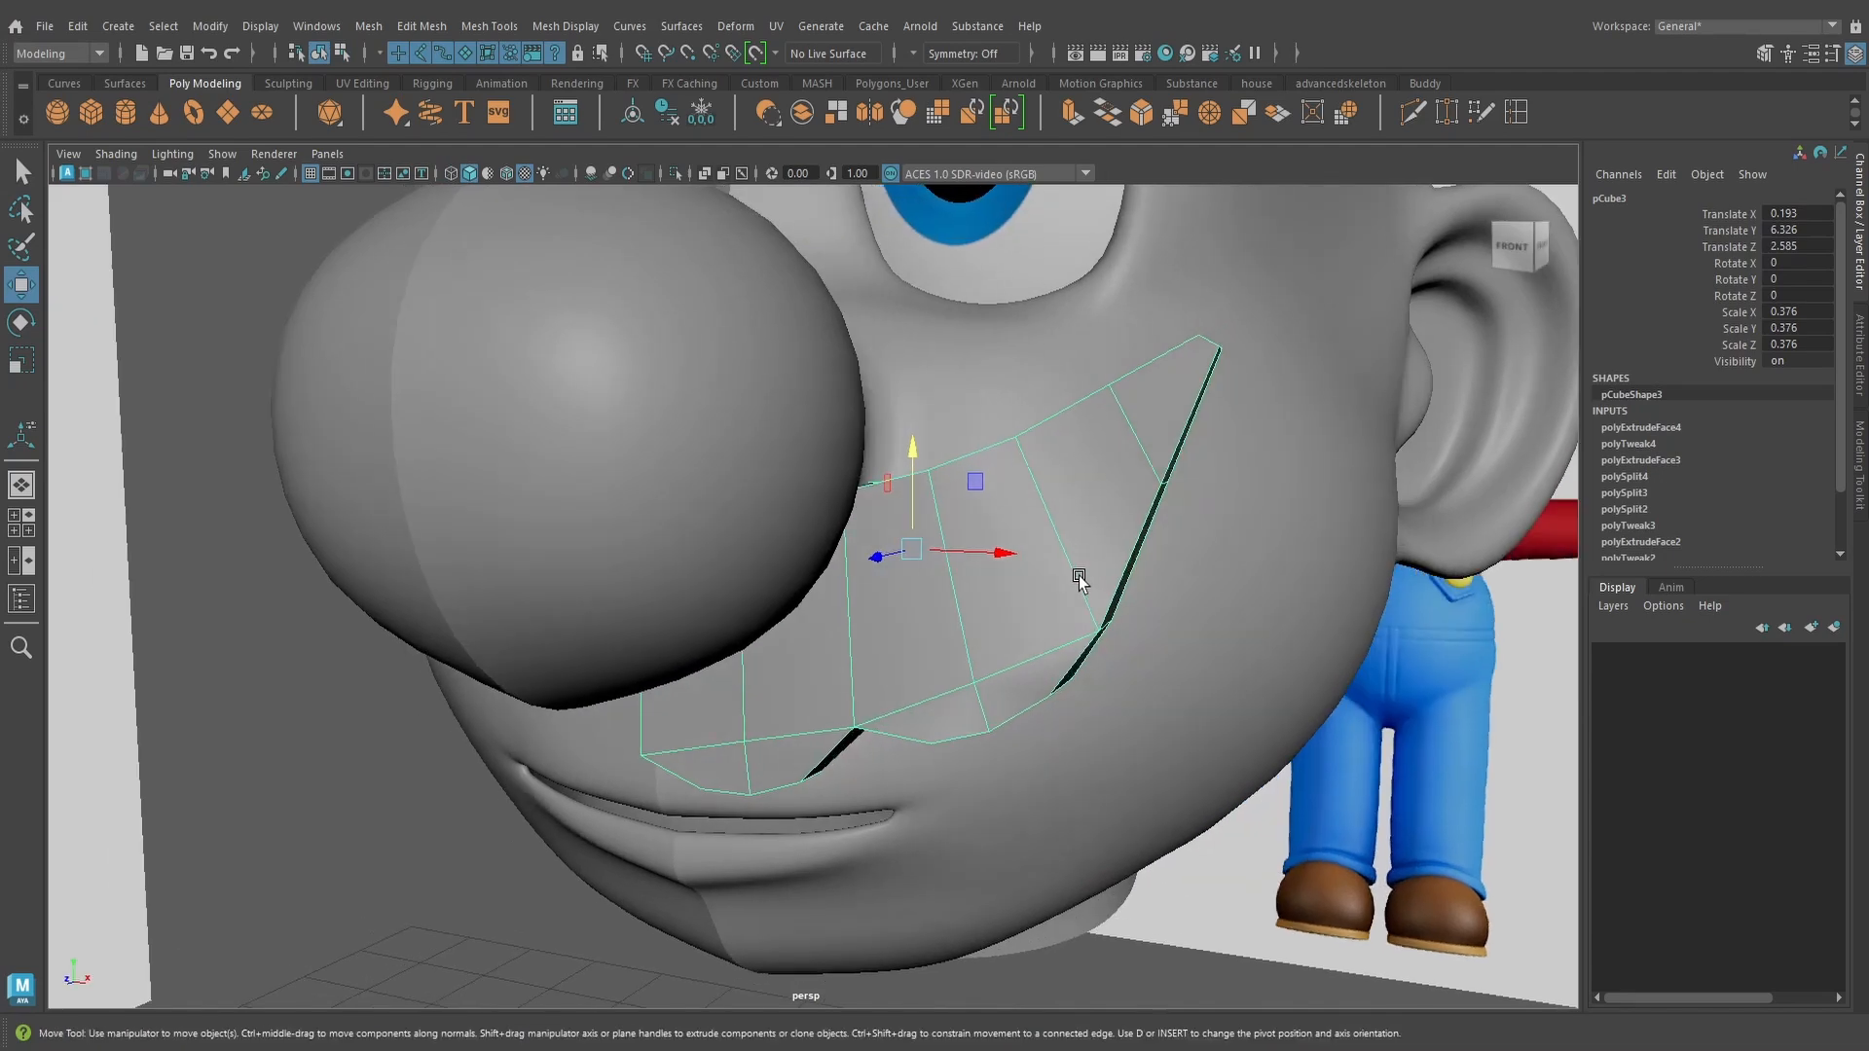
key("3")
left_click_drag(1021, 648, 1074, 606, "alt")
scroll(1061, 642, "down", 3)
scroll(1051, 622, "up", 3)
middle_click_drag(1075, 606, 1002, 666, "alt")
key("1")
right_click_drag(1002, 666, 1134, 625, "alt")
left_click_drag(1134, 625, 1103, 664, "alt")
Extrude the two outer side faces below the moustache's tip about 0.061 outward to the reference outline, and switch to vertex selection
key("space")
key("4")
scroll(1208, 664, "up", 1)
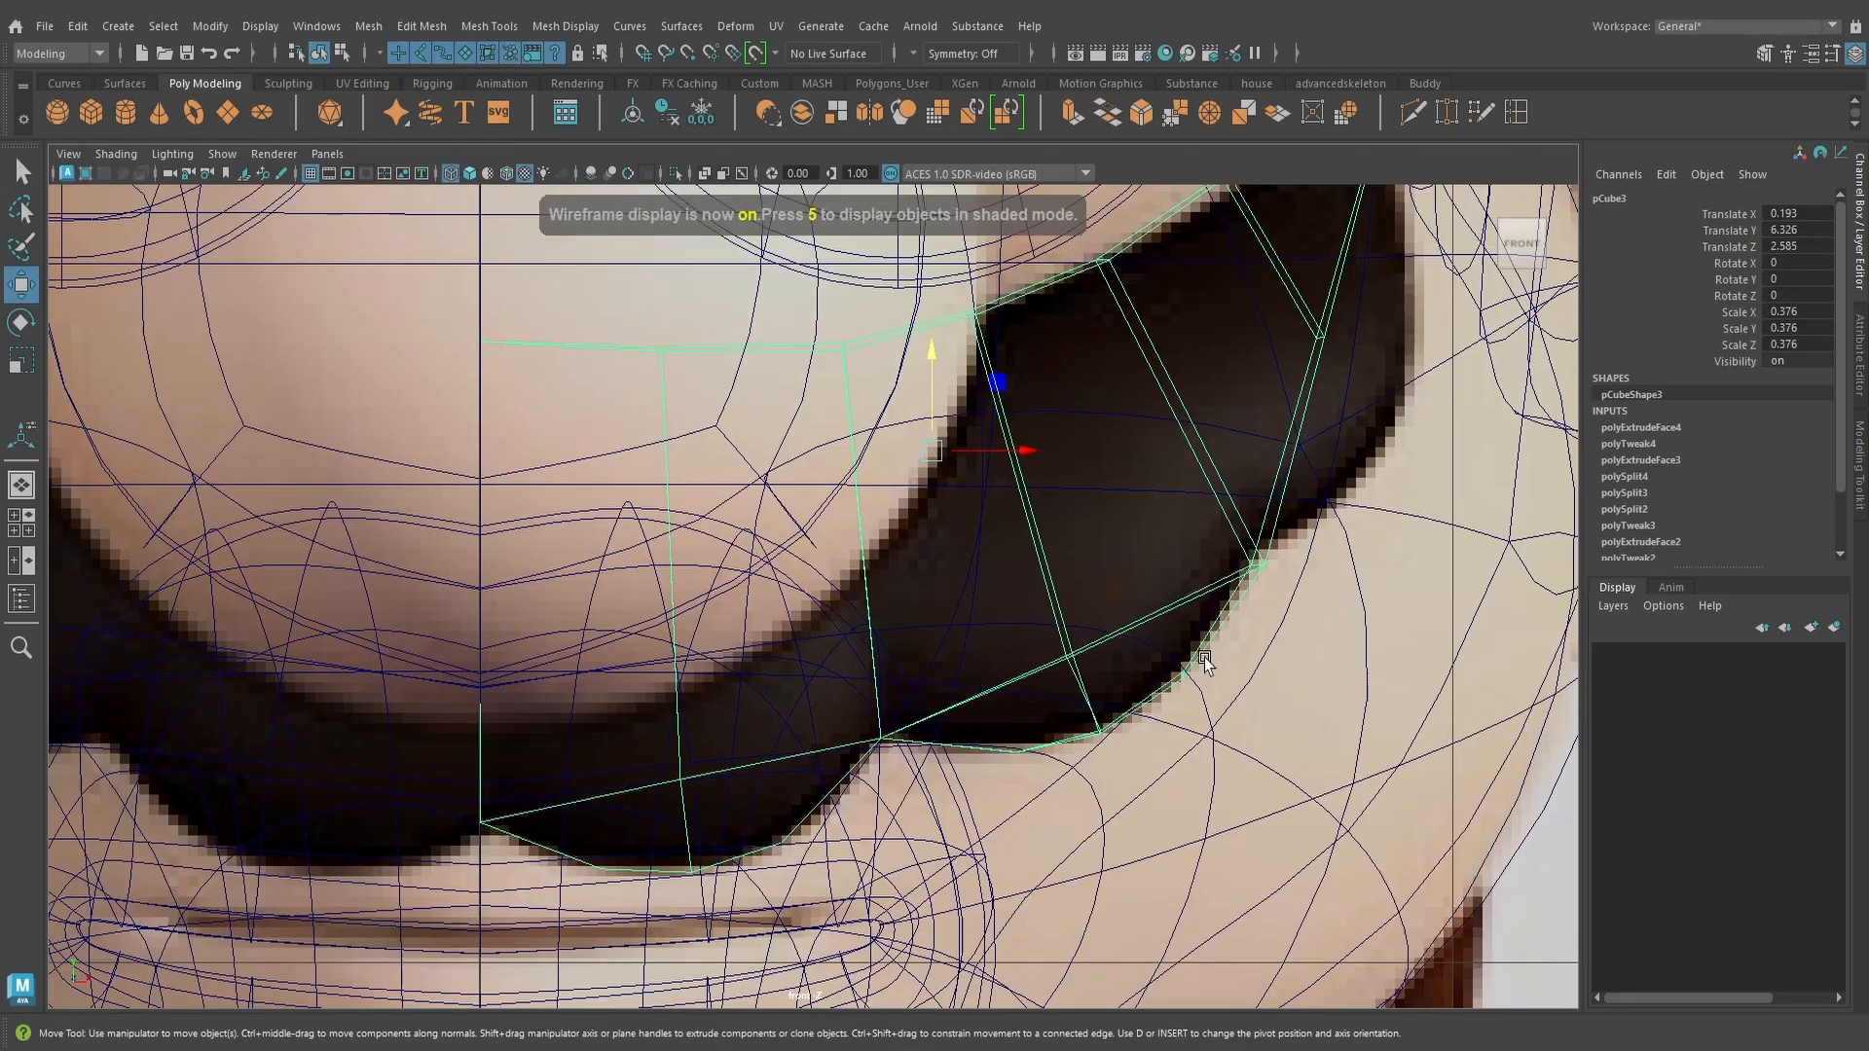
middle_click_drag(1307, 497, 1161, 684, "alt")
key("space")
mouse_move(1156, 630)
left_mouse_down()
mouse_move(1164, 581)
mouse_move(1166, 633)
mouse_move(1142, 628)
left_mouse_up()
right_click(1094, 616)
right_click_drag(1094, 616, 1097, 650)
left_click(1107, 634)
mouse_move(1107, 635)
left_mouse_down("alt")
mouse_move(1144, 620)
mouse_move(1092, 623)
mouse_move(1024, 686)
mouse_move(1129, 634)
mouse_move(1130, 653)
left_mouse_up("alt")
left_click(1139, 592, "shift")
key("space")
right_click_drag(1129, 652, 1243, 590, "alt")
middle_click_drag(1243, 590, 1159, 672, "alt")
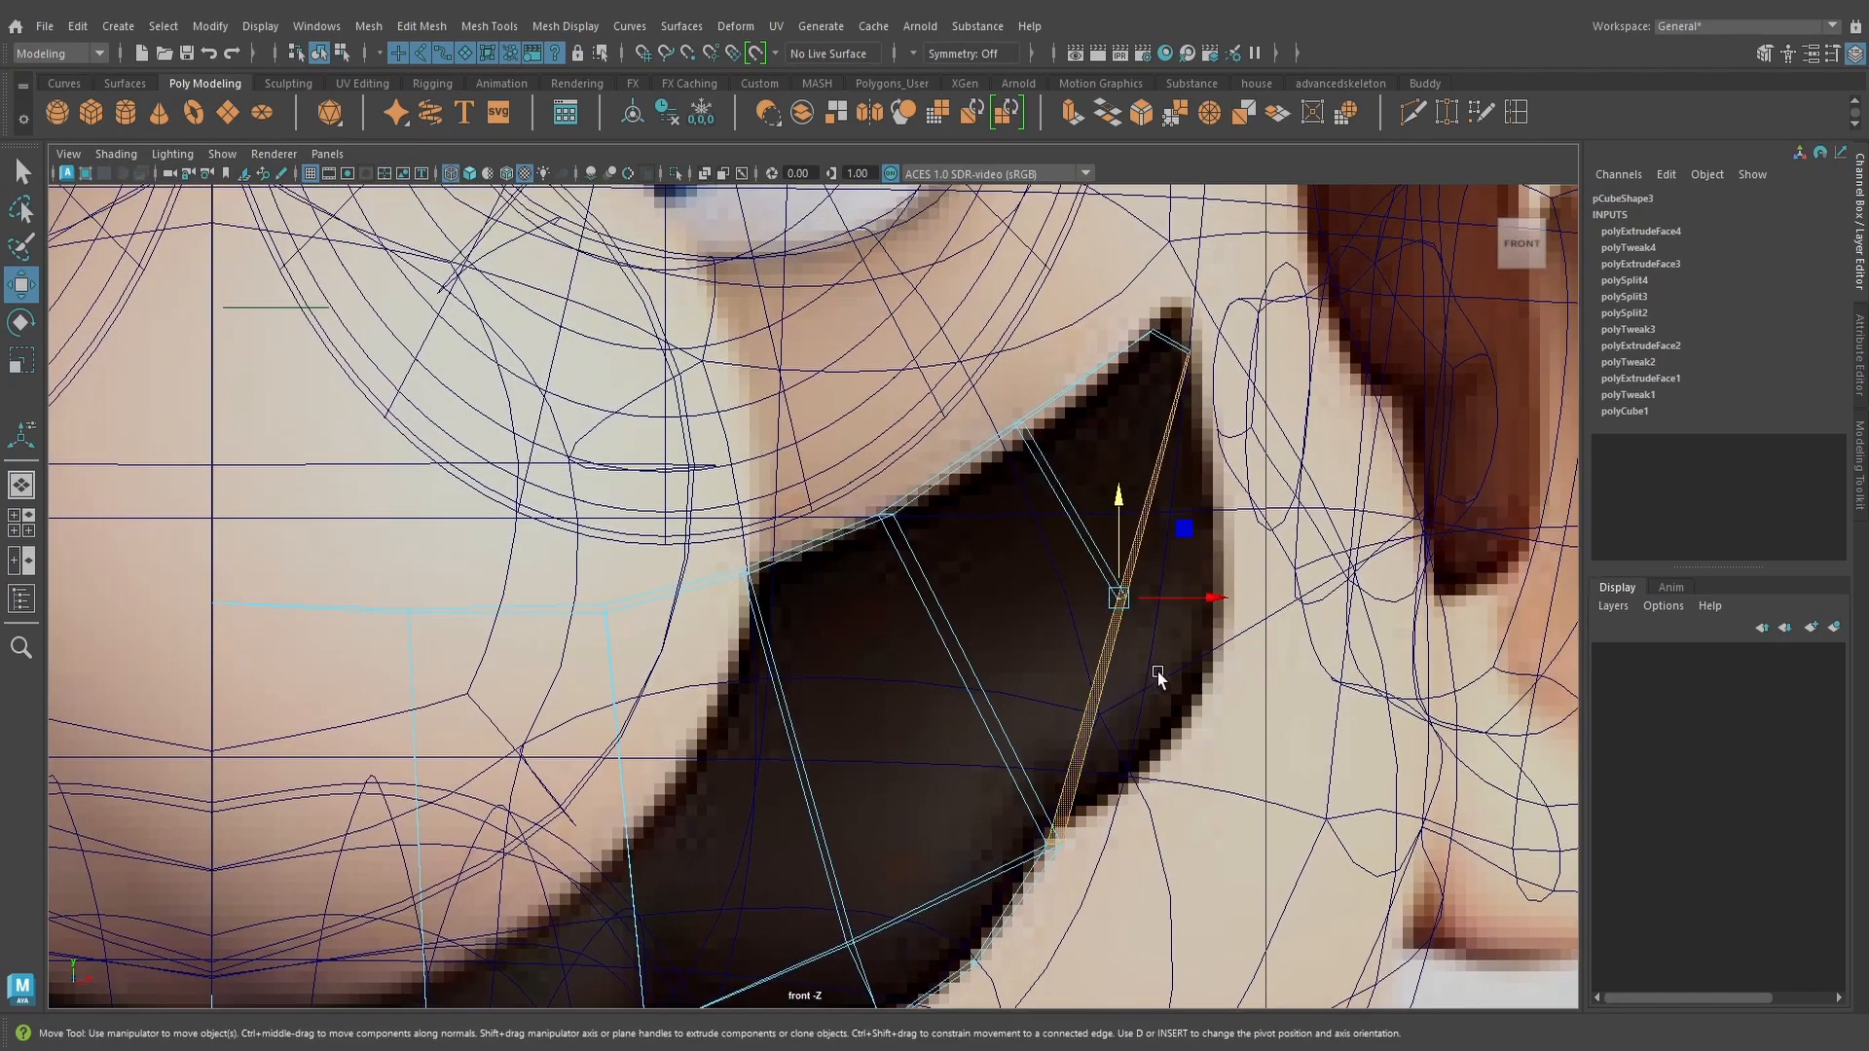
left_click(1071, 118)
left_click_drag(1150, 747, 1210, 767)
middle_click_drag(1281, 730, 1214, 749, "alt")
left_click_drag(1125, 694, 1071, 762)
middle_click_drag(1160, 742, 1064, 671, "alt")
right_click_drag(1062, 600, 988, 508)
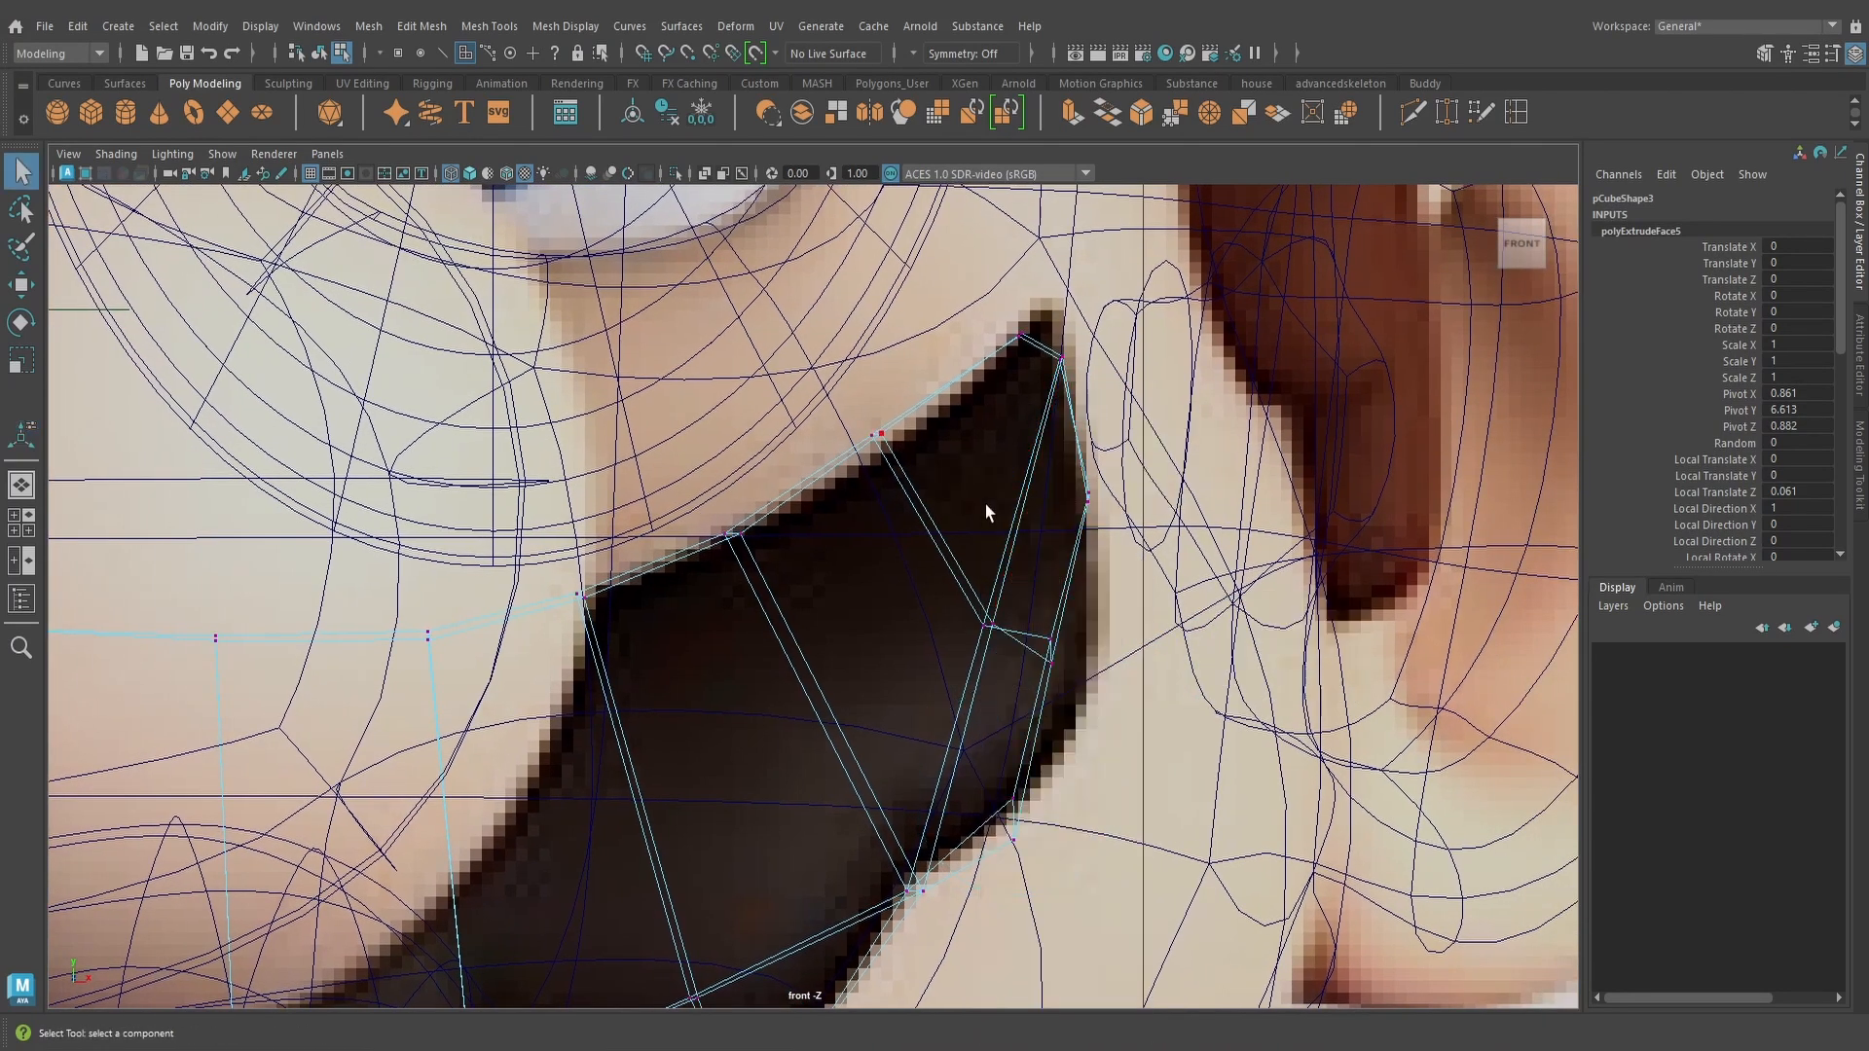
In the front view, move the extruded outer vertices below the moustache's tip and the tip's side vertex onto the reference outline
key("w")
left_click_drag(1132, 654, 1170, 663)
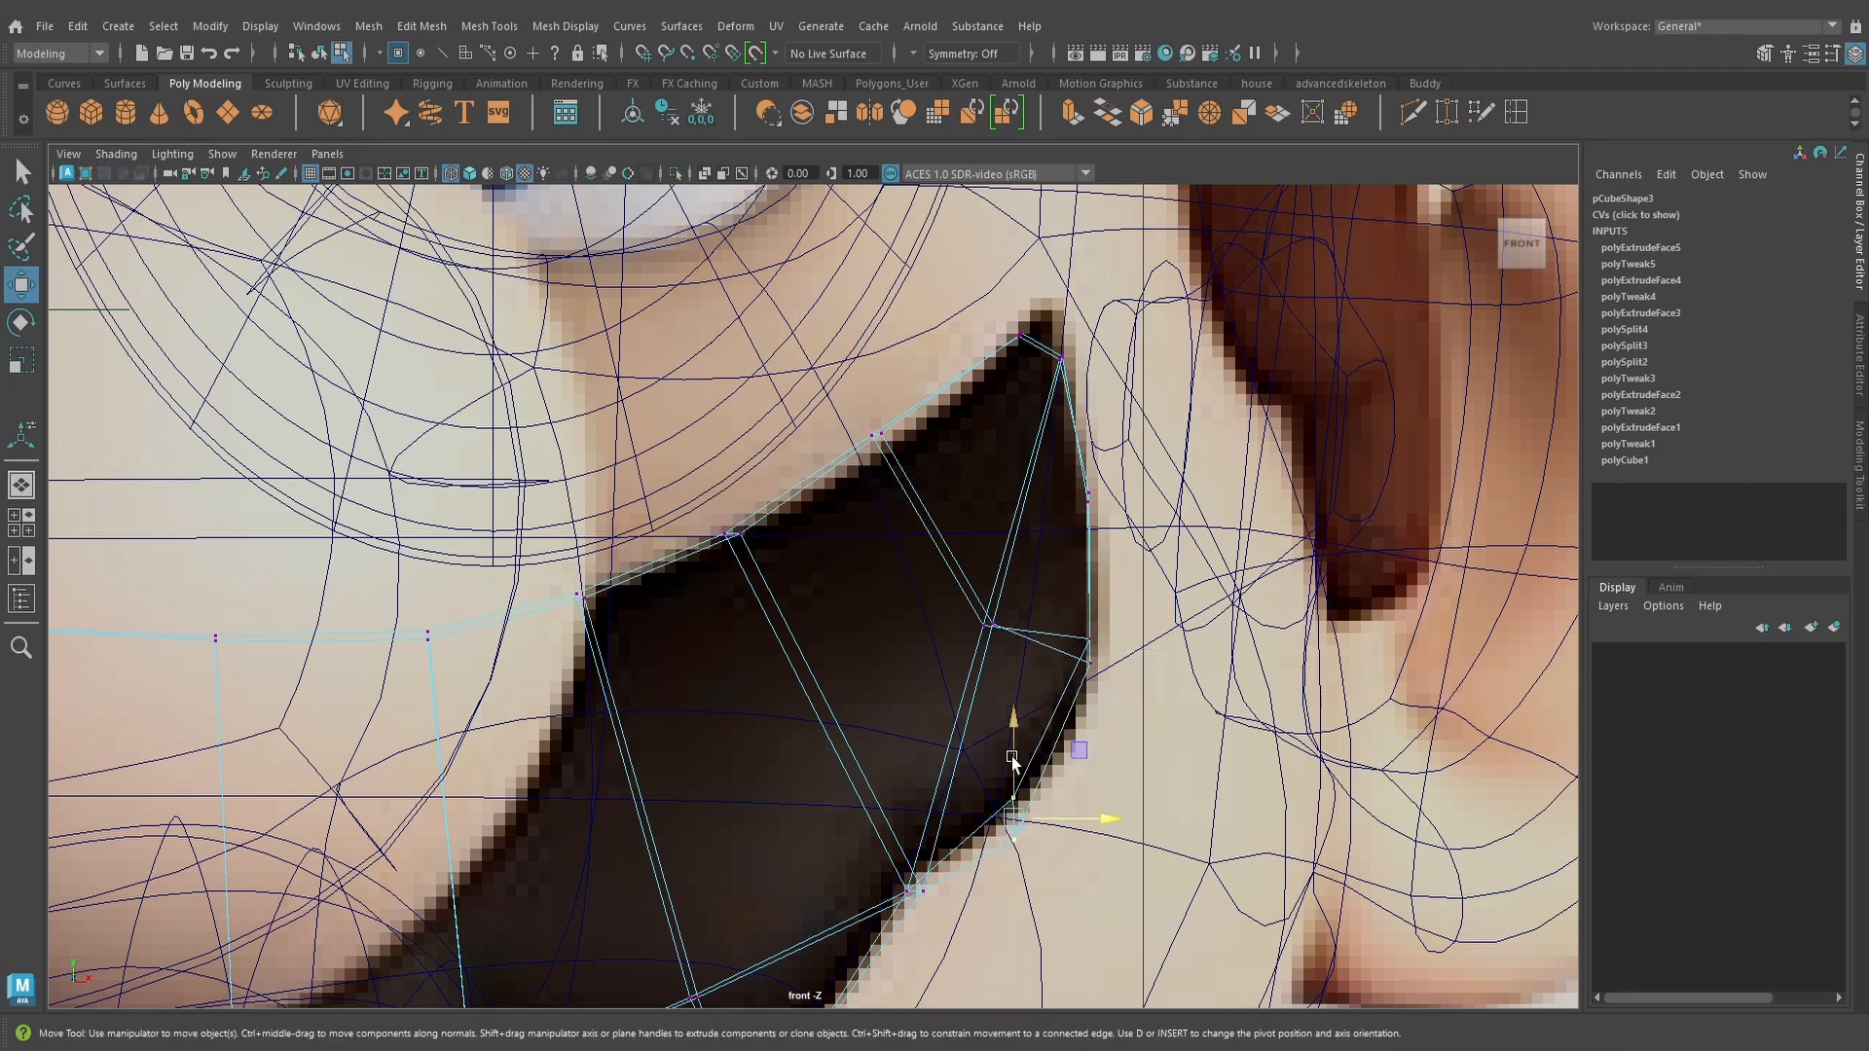
left_click_drag(1011, 756, 1012, 736)
middle_click_drag(1075, 543, 1005, 687, "alt")
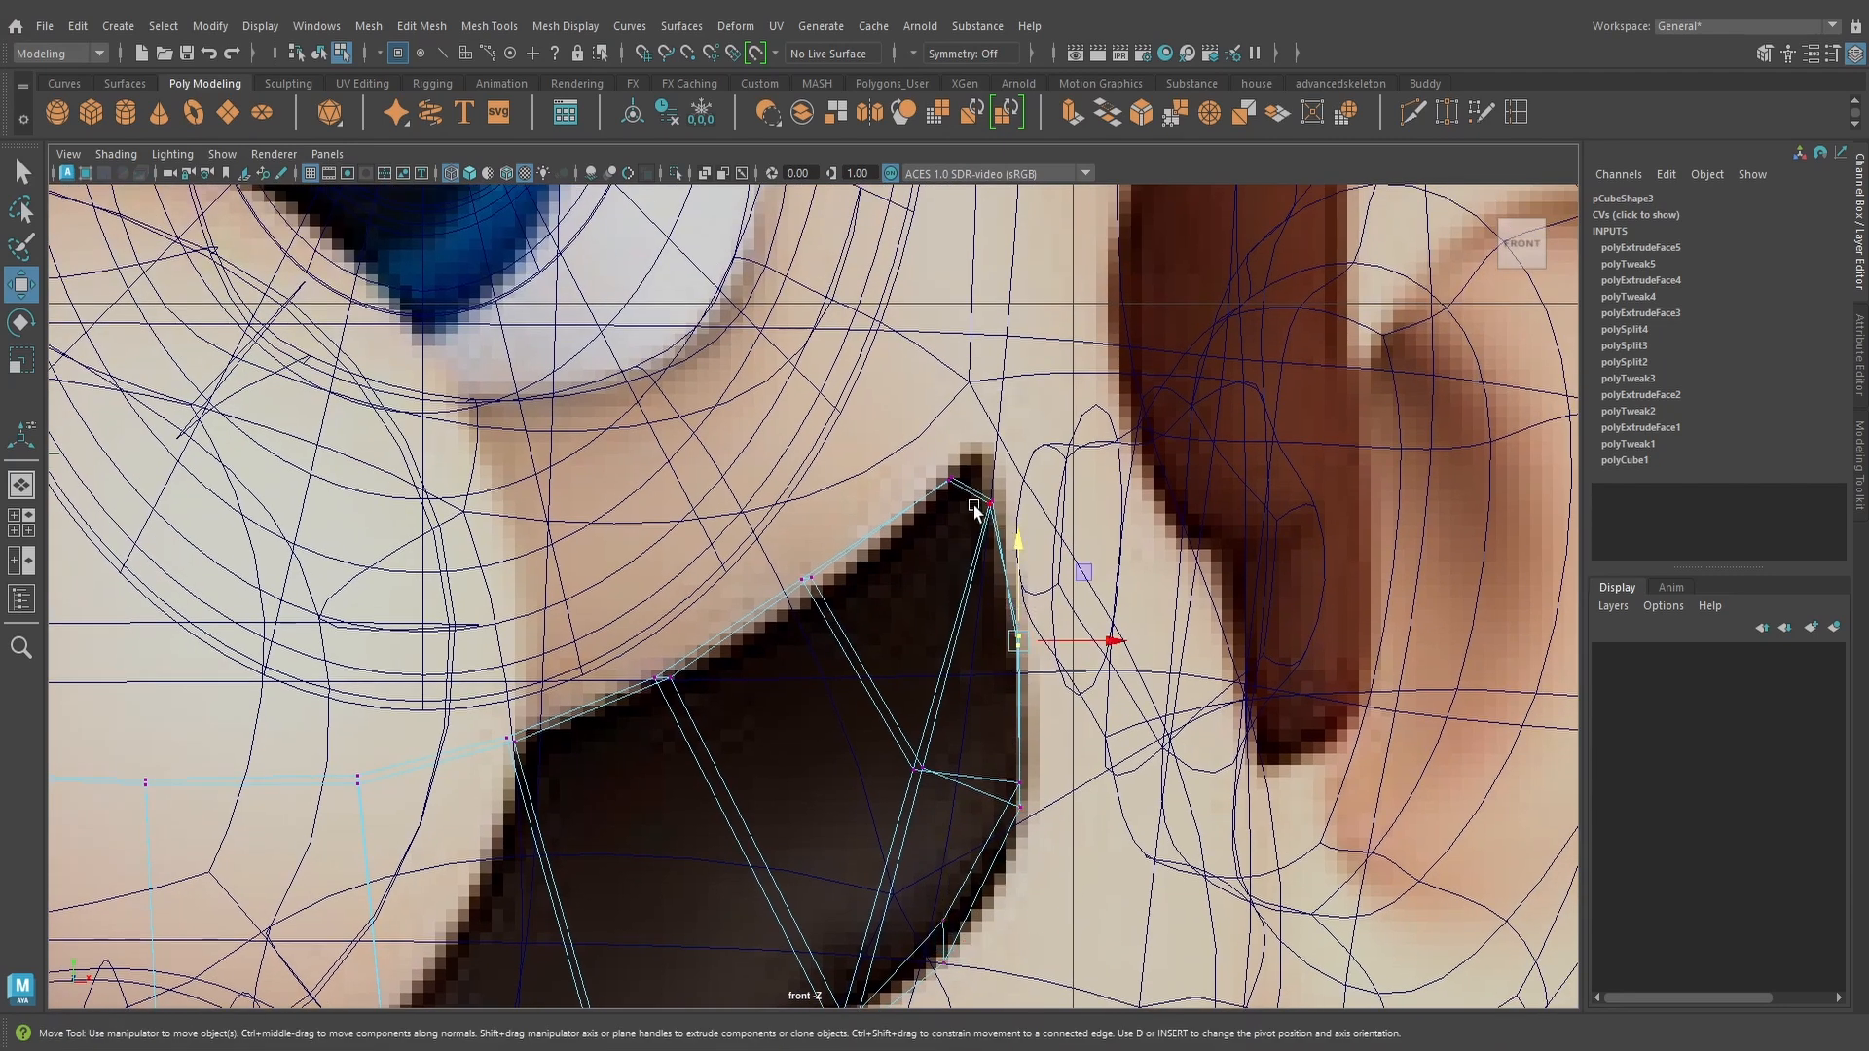
left_click_drag(1074, 504, 1071, 508)
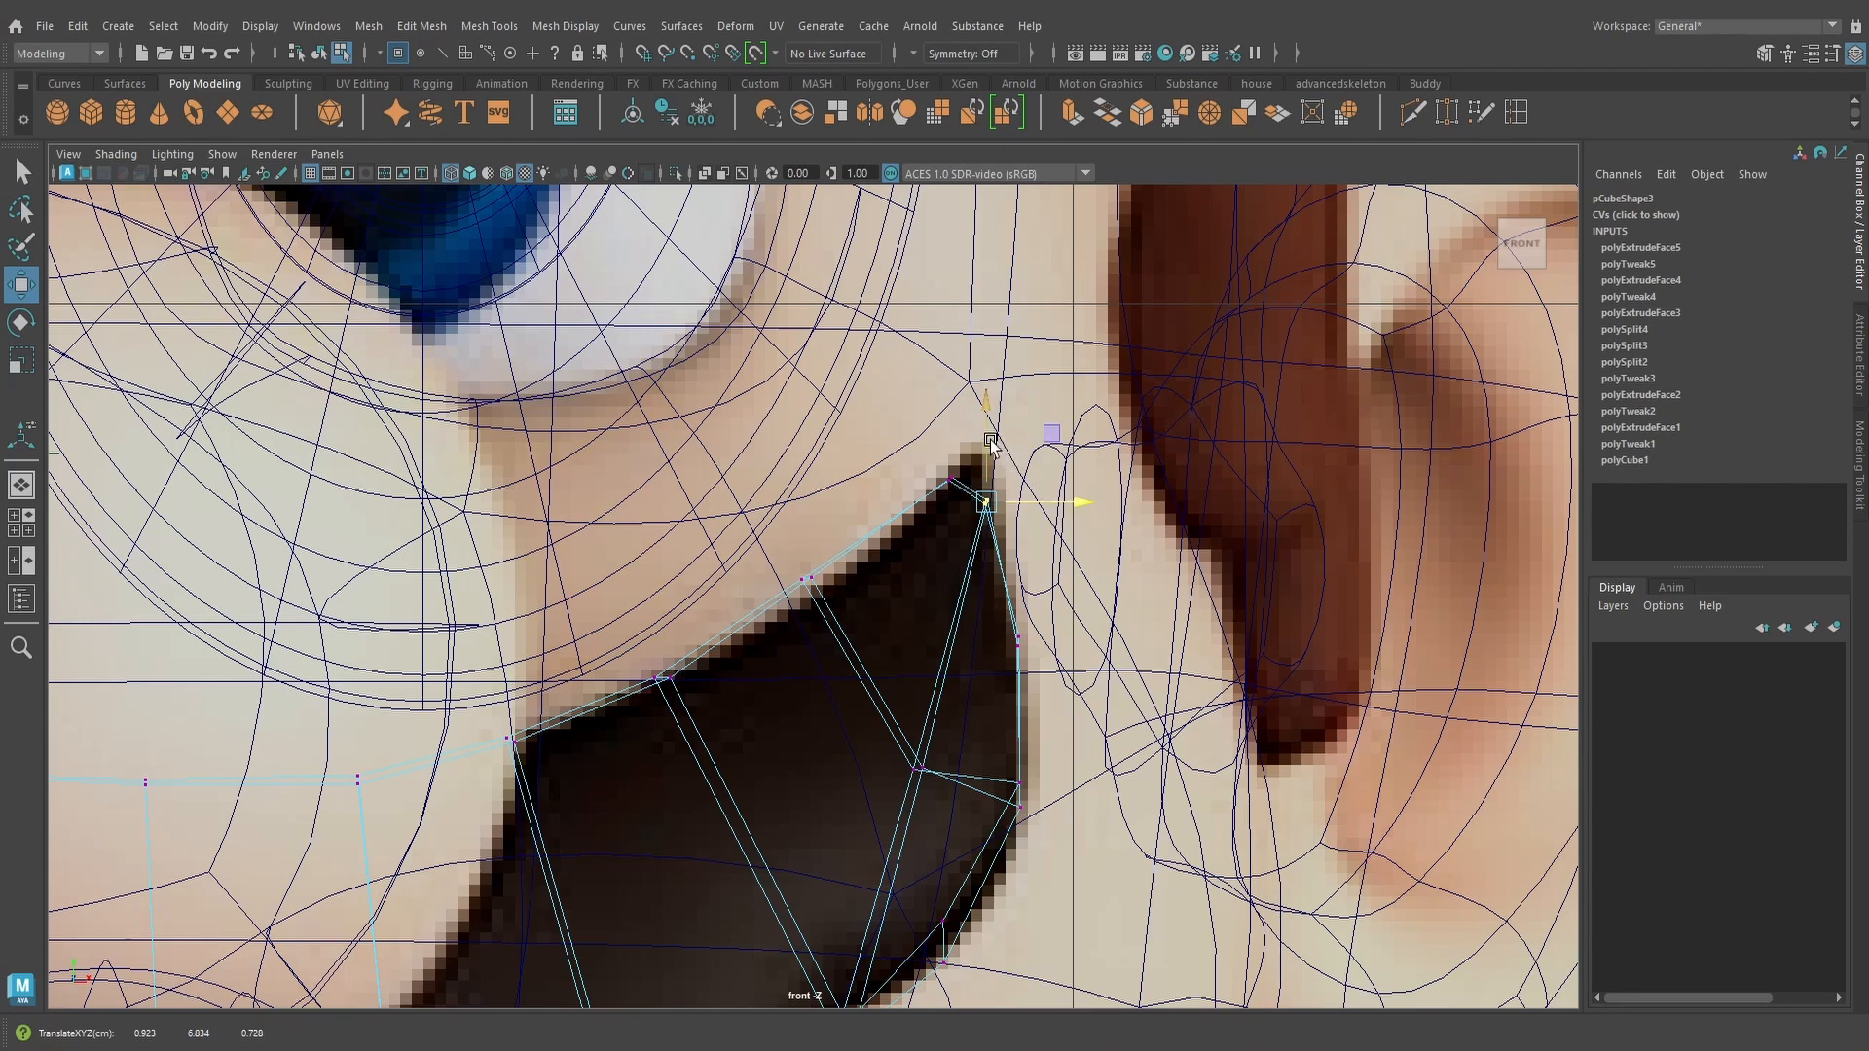
Raise the tip vertices to the reference tip, scale them narrower horizontally, and lower the neighbouring upper-edge vertices slightly
left_click_drag(905, 438, 1047, 481)
left_click(20, 360)
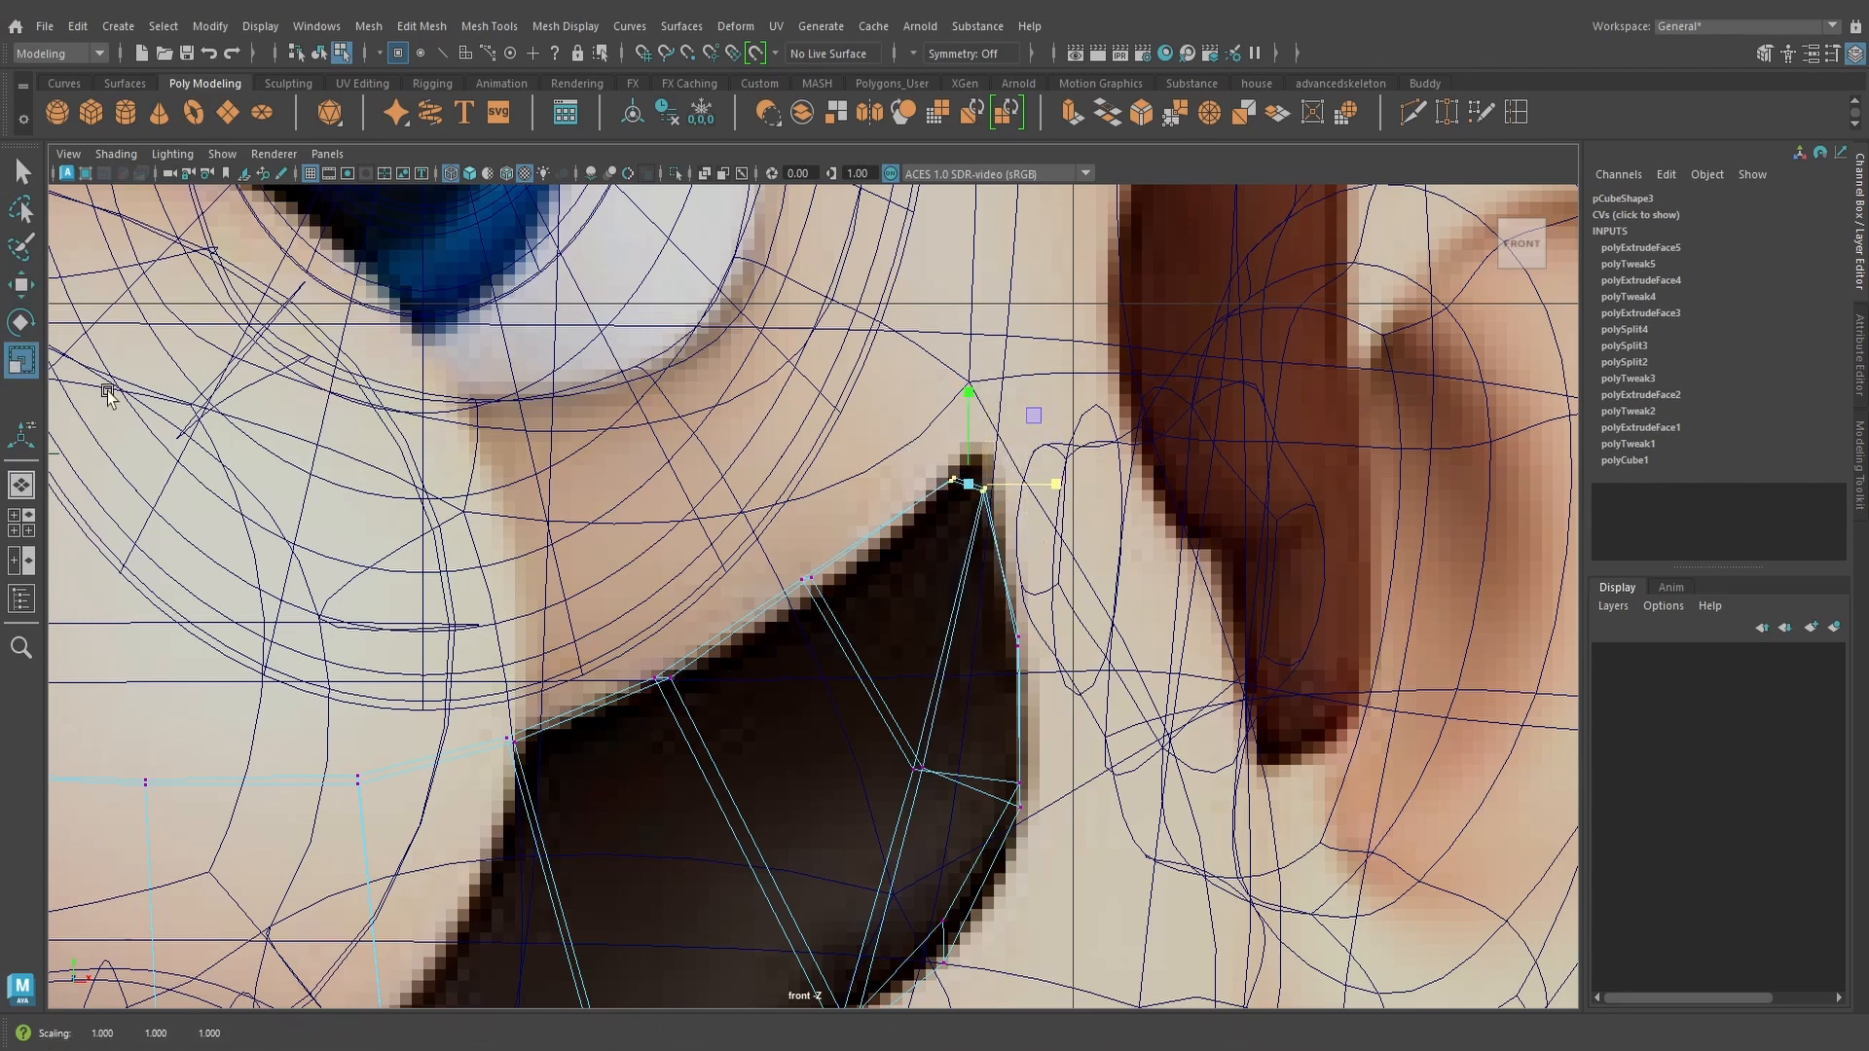
left_click(20, 284)
left_click_drag(967, 418, 968, 397)
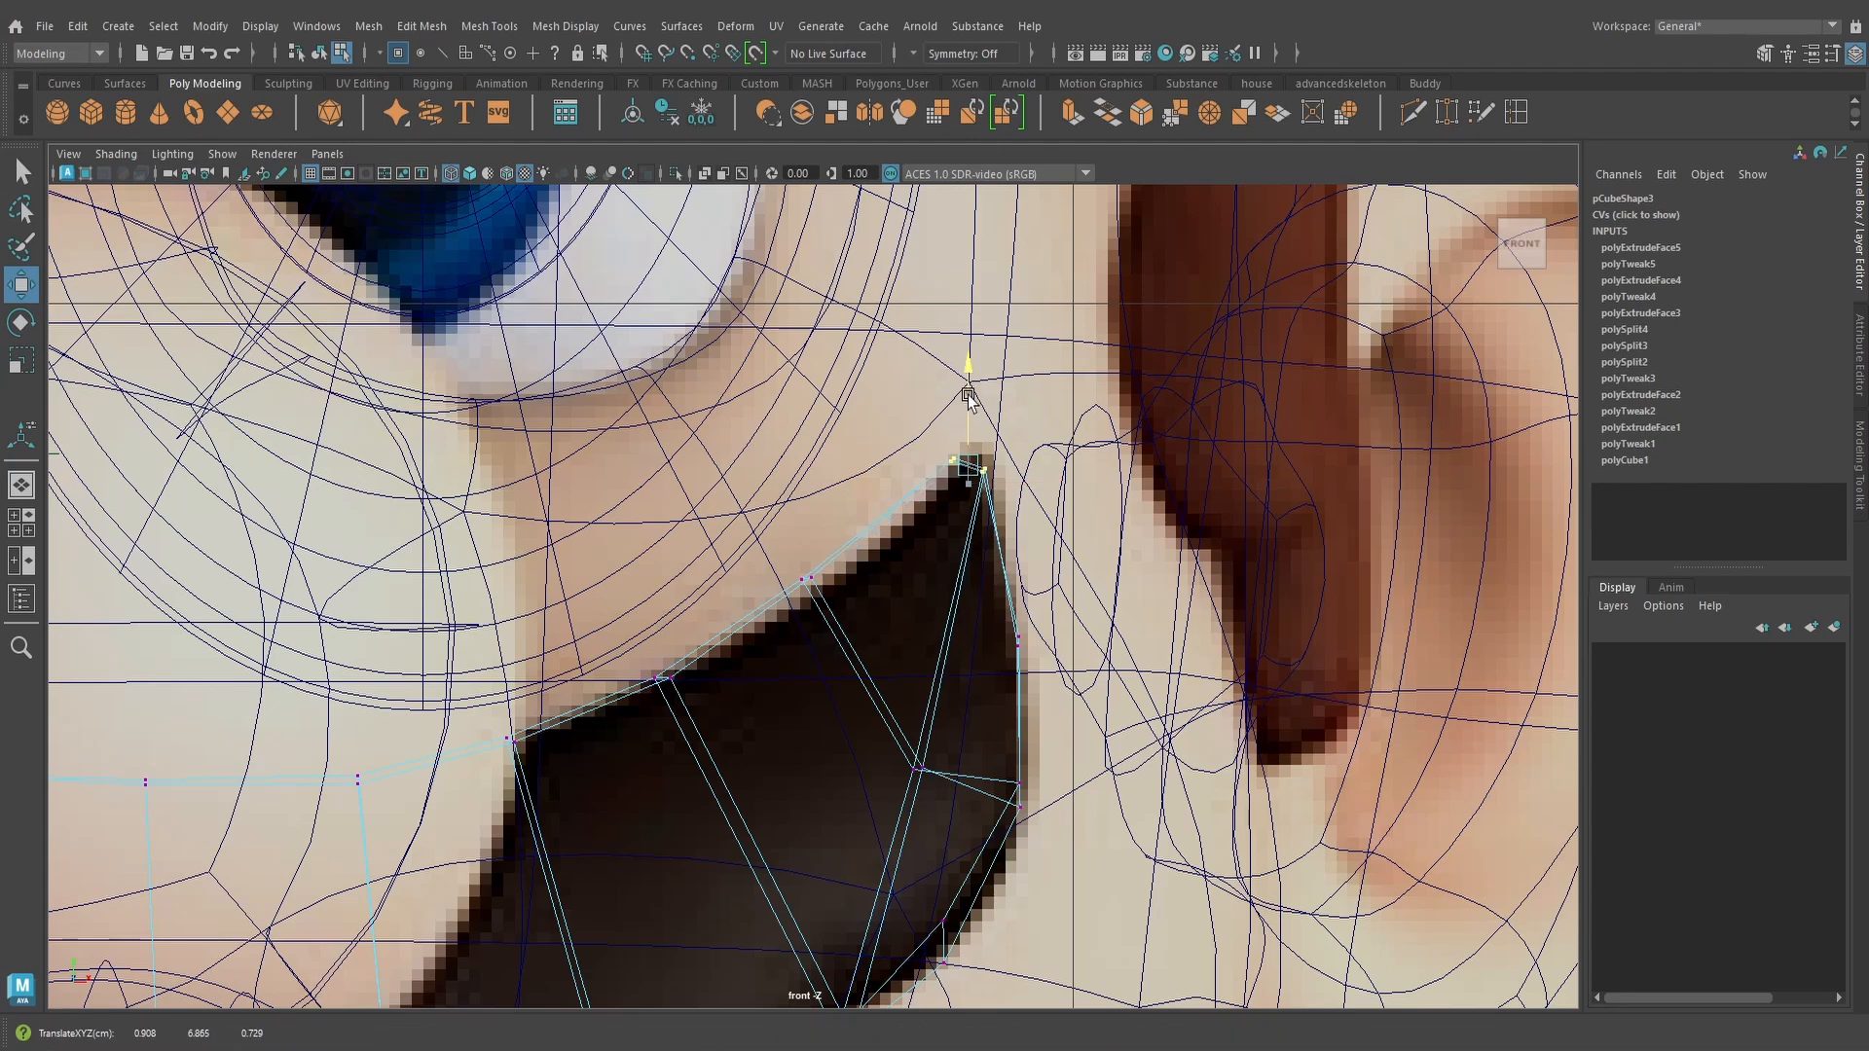
key("r")
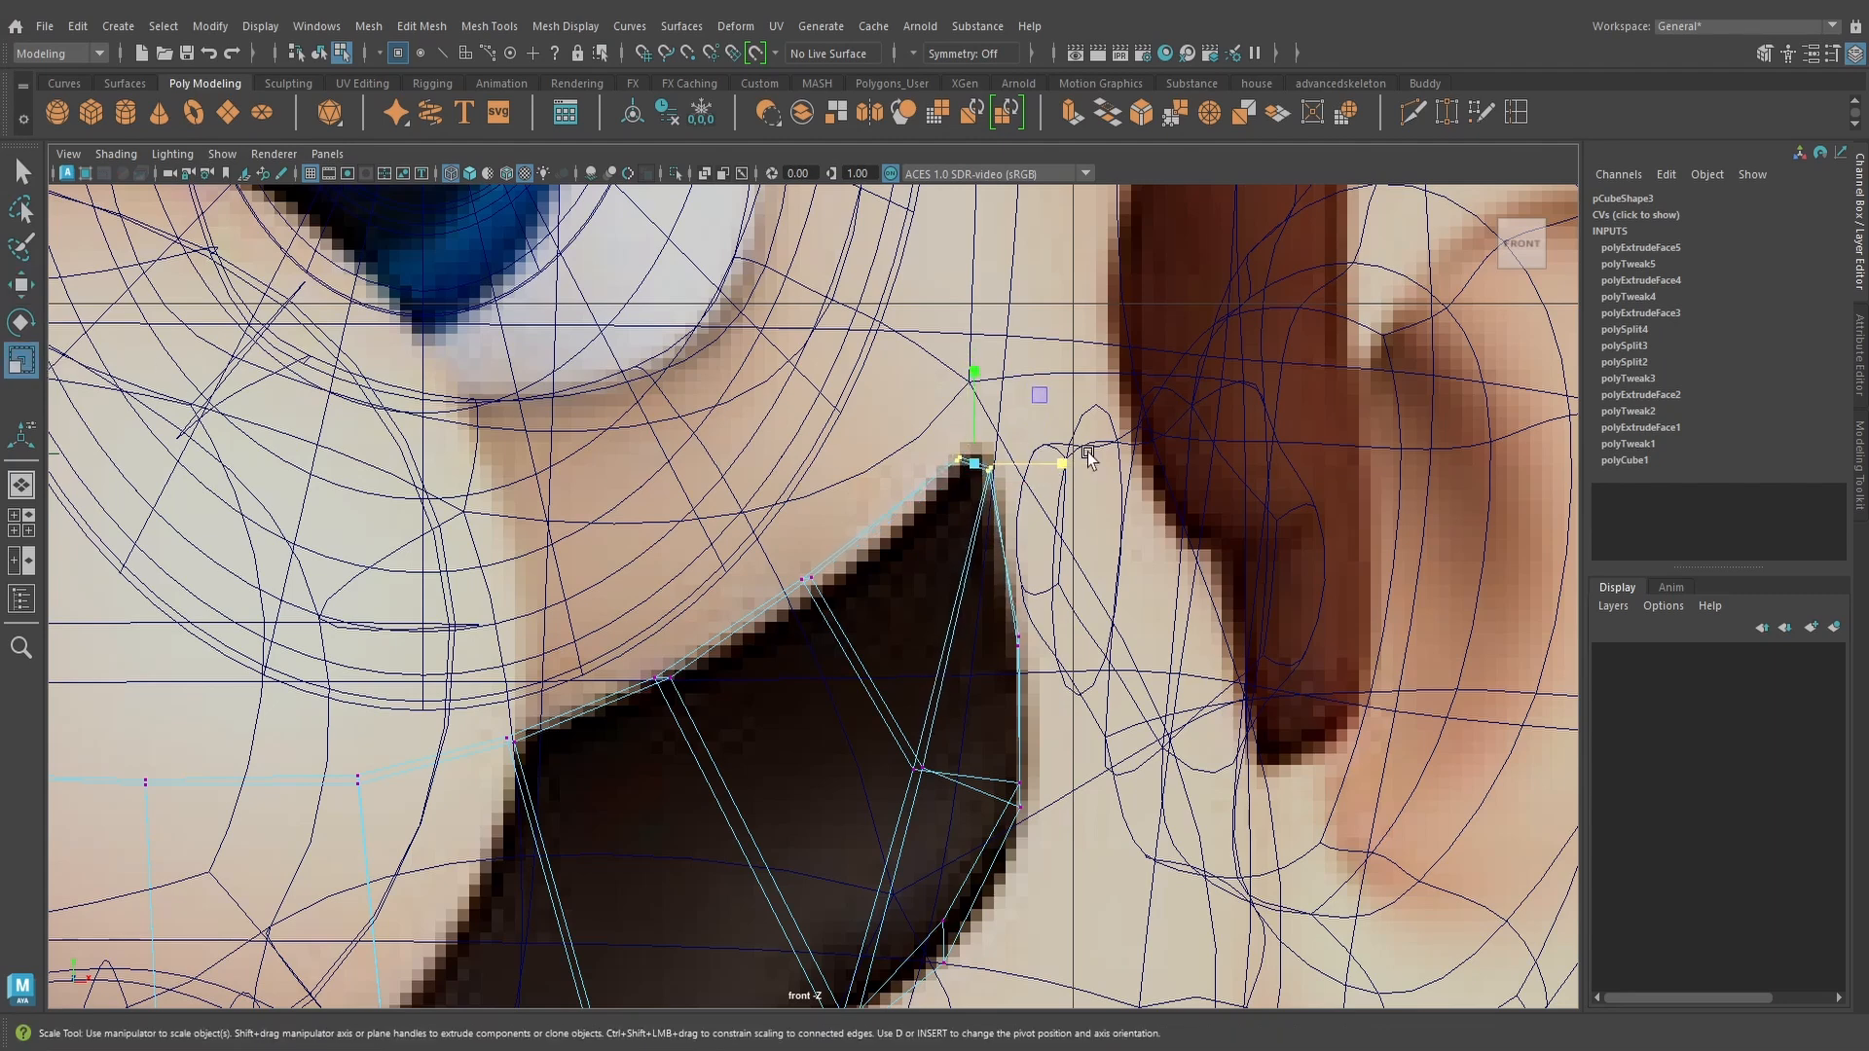
left_click_drag(1070, 450, 1054, 455)
left_click_drag(709, 532, 862, 623)
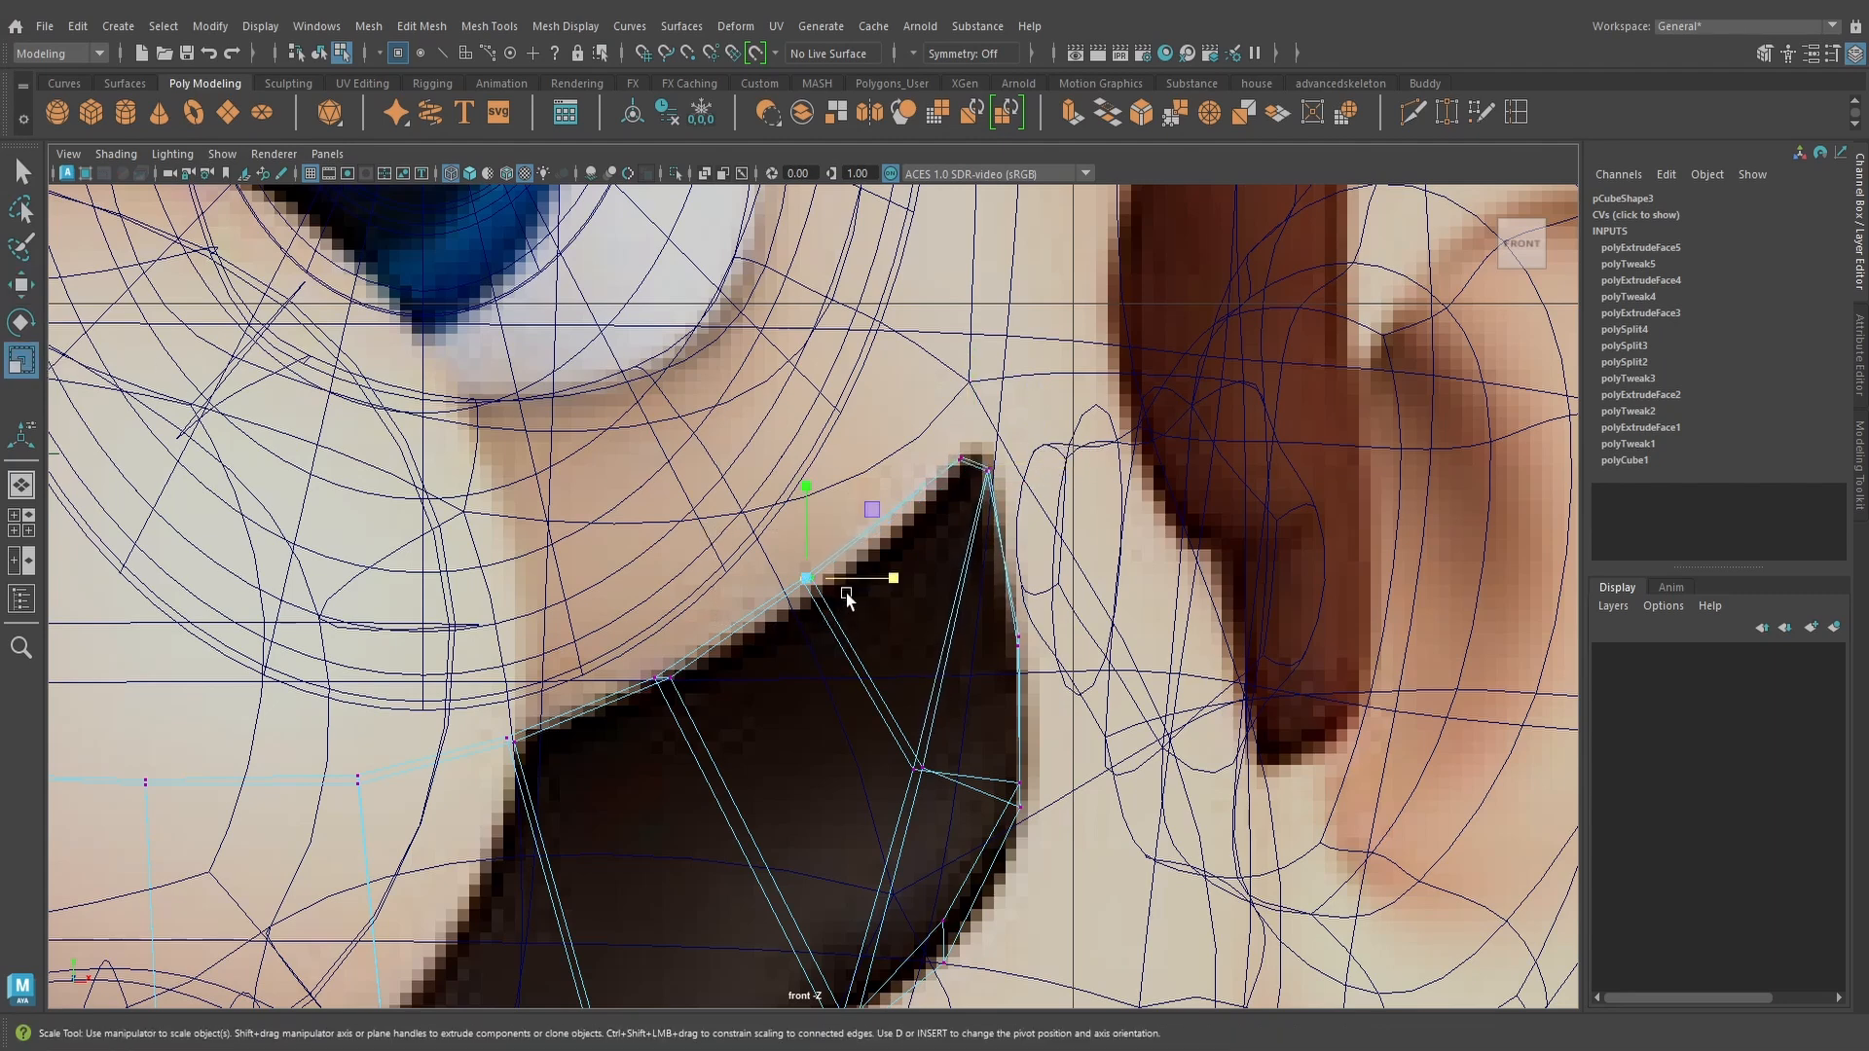
key("w")
left_click_drag(813, 476, 816, 496)
Examine the moustache with smooth preview in the textured perspective view in object mode
key("space")
mouse_move(990, 744)
left_mouse_down()
mouse_move(995, 687)
mouse_move(1035, 786)
mouse_move(1045, 766)
mouse_move(1002, 718)
left_mouse_up()
key("5")
scroll(1039, 778, "up", 3)
scroll(1086, 810, "down", 4)
key("3")
scroll(1043, 767, "down", 3)
right_click_drag(955, 600, 1038, 562)
scroll(1042, 605, "down", 4)
mouse_move(968, 651)
left_mouse_down("alt")
mouse_move(886, 710)
mouse_move(921, 808)
mouse_move(914, 783)
left_mouse_up("alt")
left_click(1076, 278)
scroll(921, 808, "down", 3)
key("6")
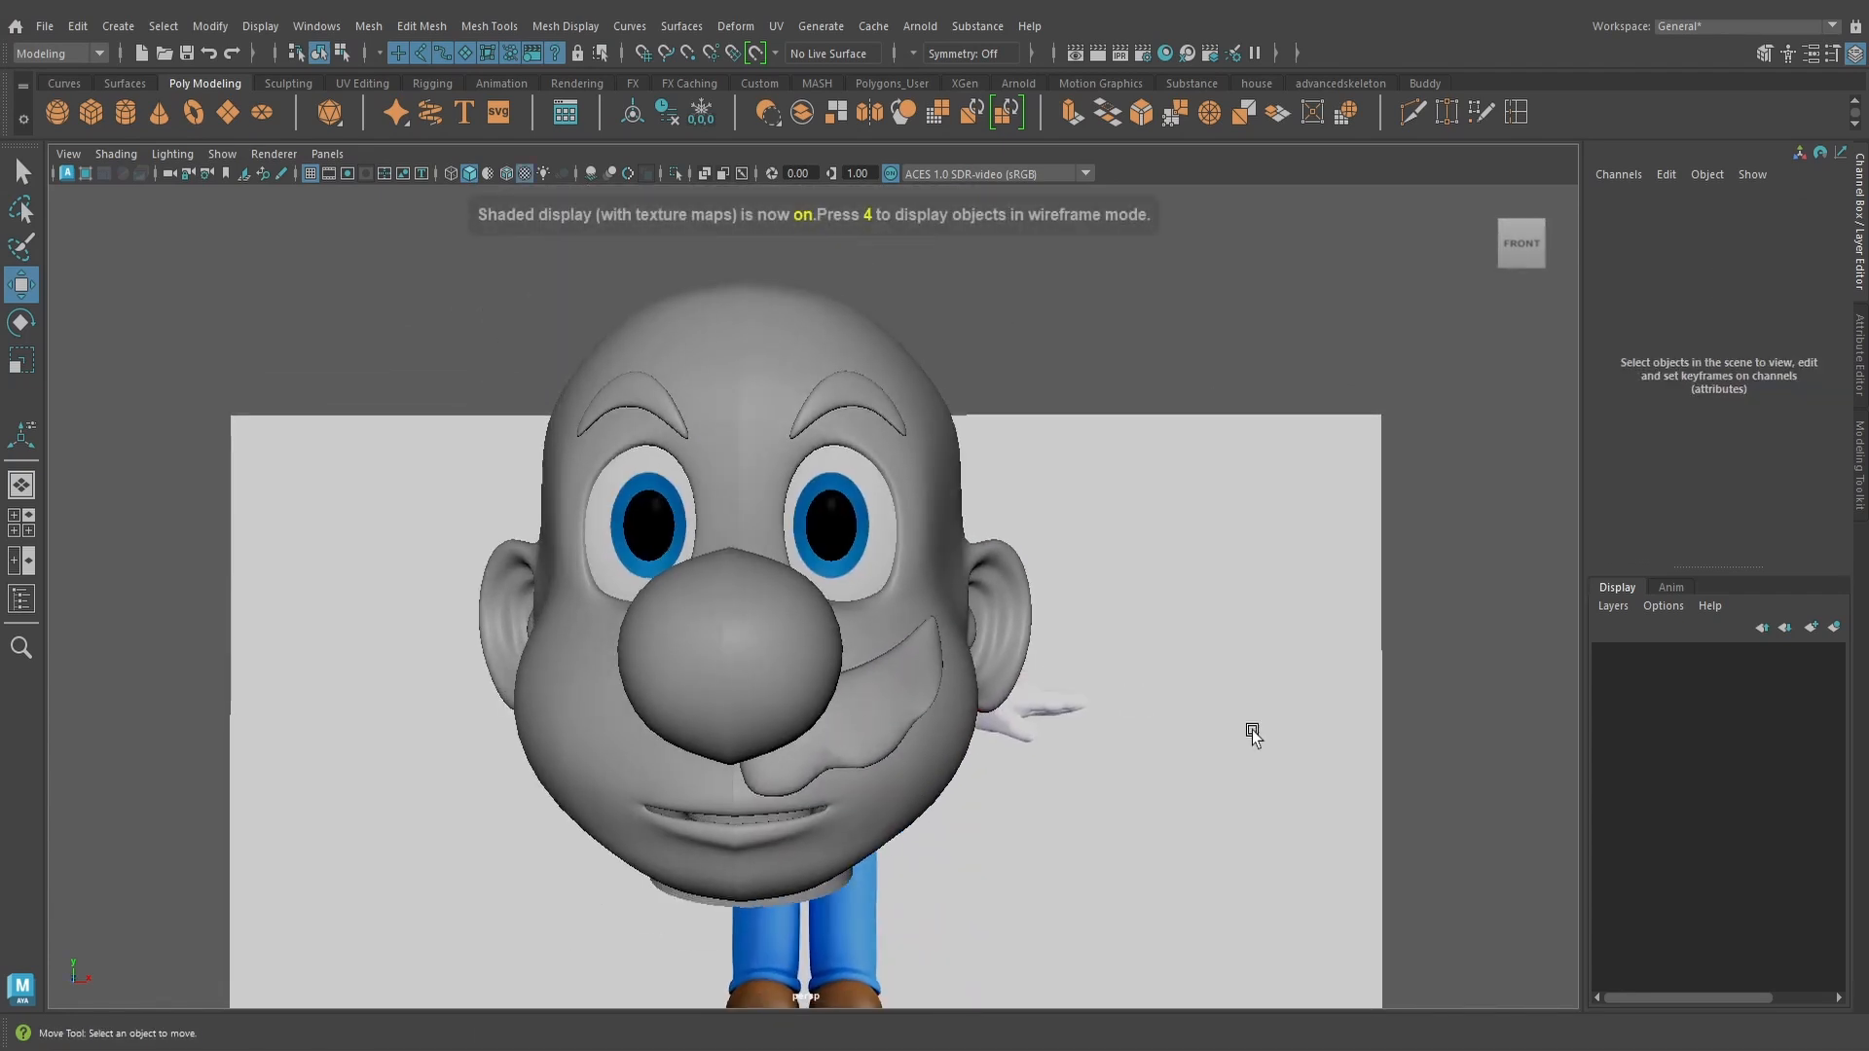
key("q")
scroll(983, 633, "down", 2)
left_click_drag(983, 613, 937, 654, "alt")
scroll(971, 647, "up", 4)
In the side wireframe view, turn off the moustache's smooth preview and move the first lobe's bottom vertices forward onto the reference
left_click(826, 705)
key("space")
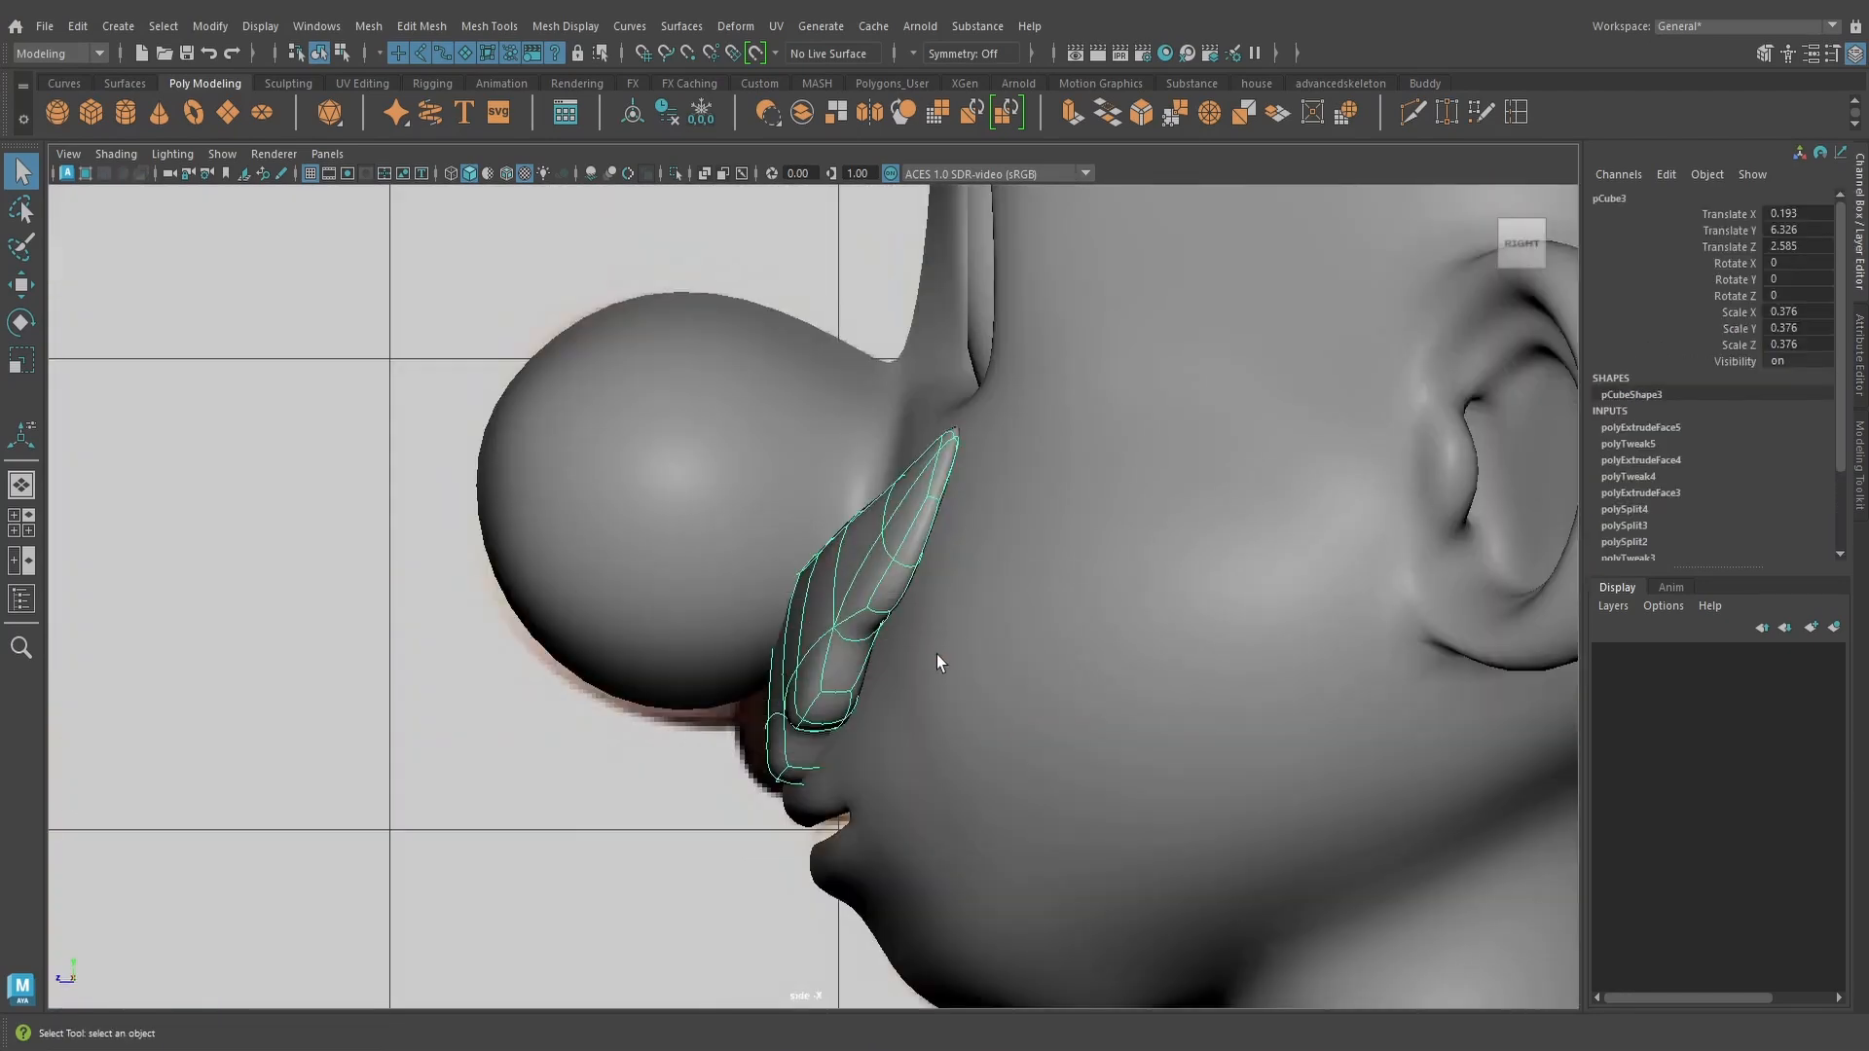
key("4")
scroll(853, 716, "up", 4)
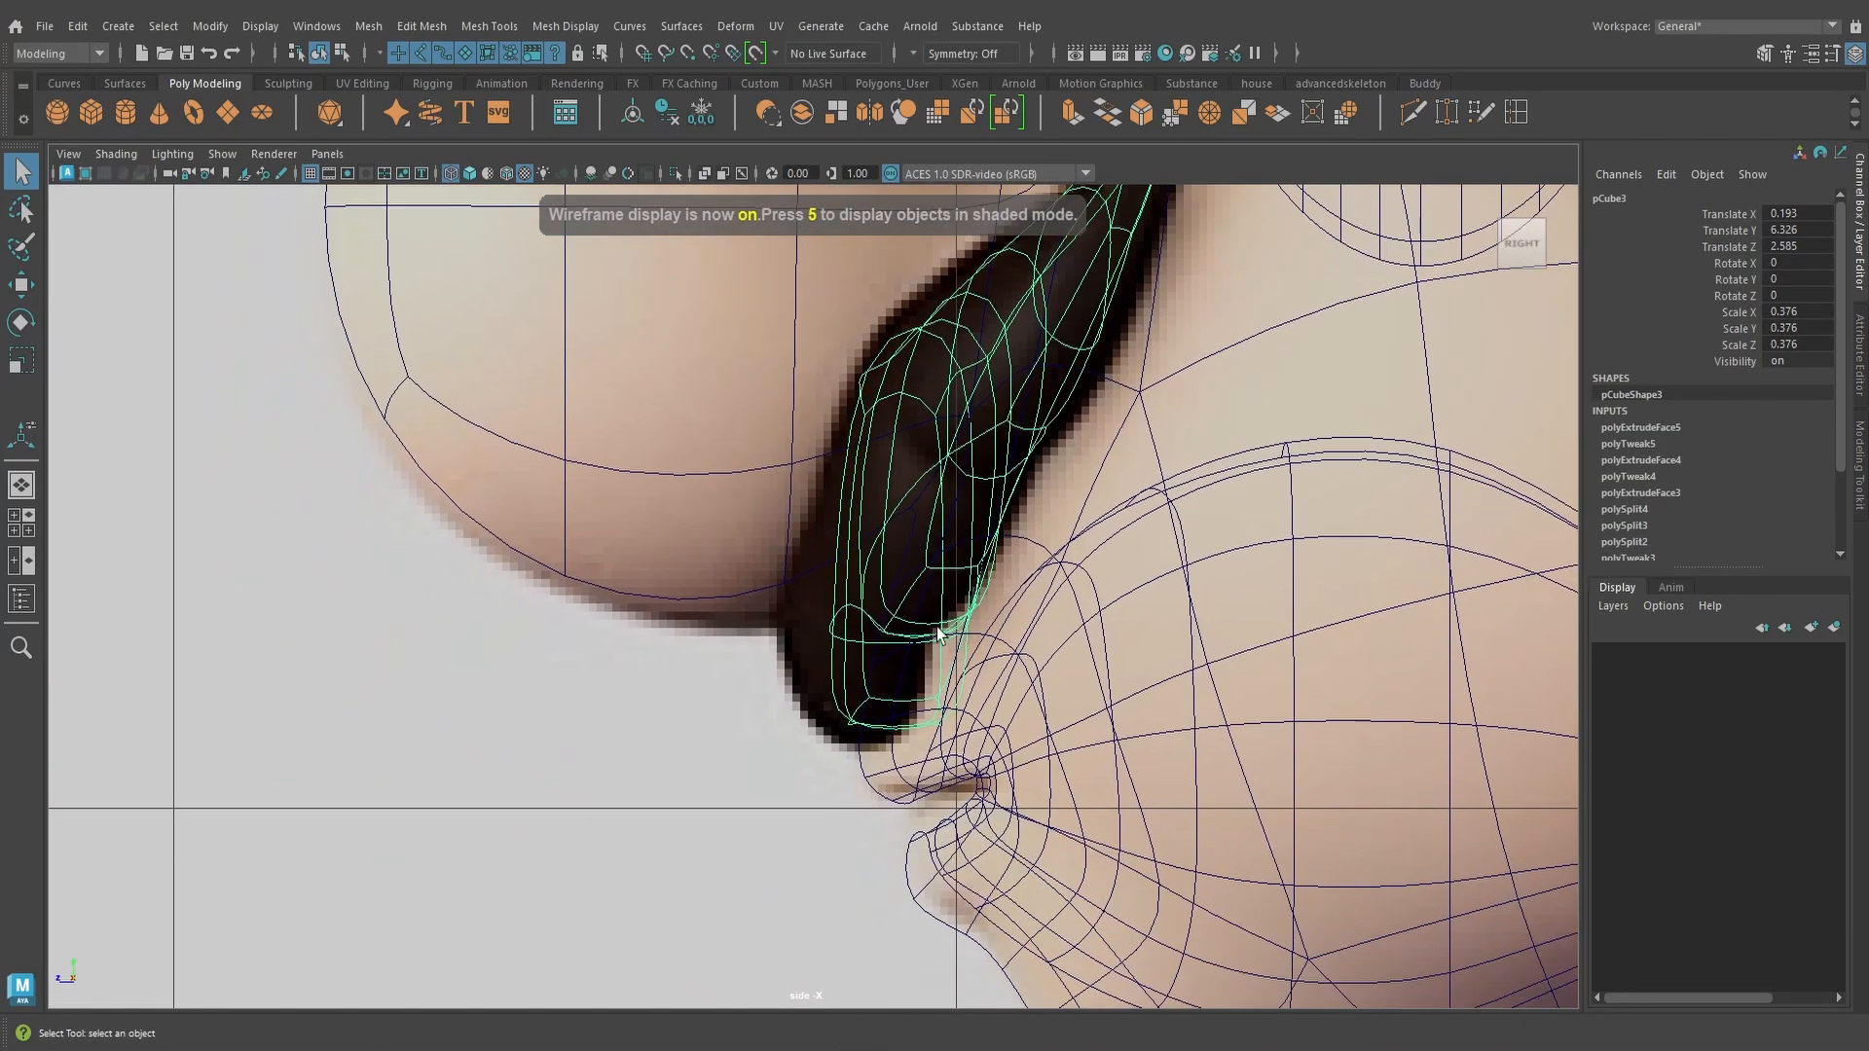
scroll(915, 672, "up", 1)
right_click_drag(876, 467, 779, 469)
left_click_drag(806, 681, 1020, 776)
key("1")
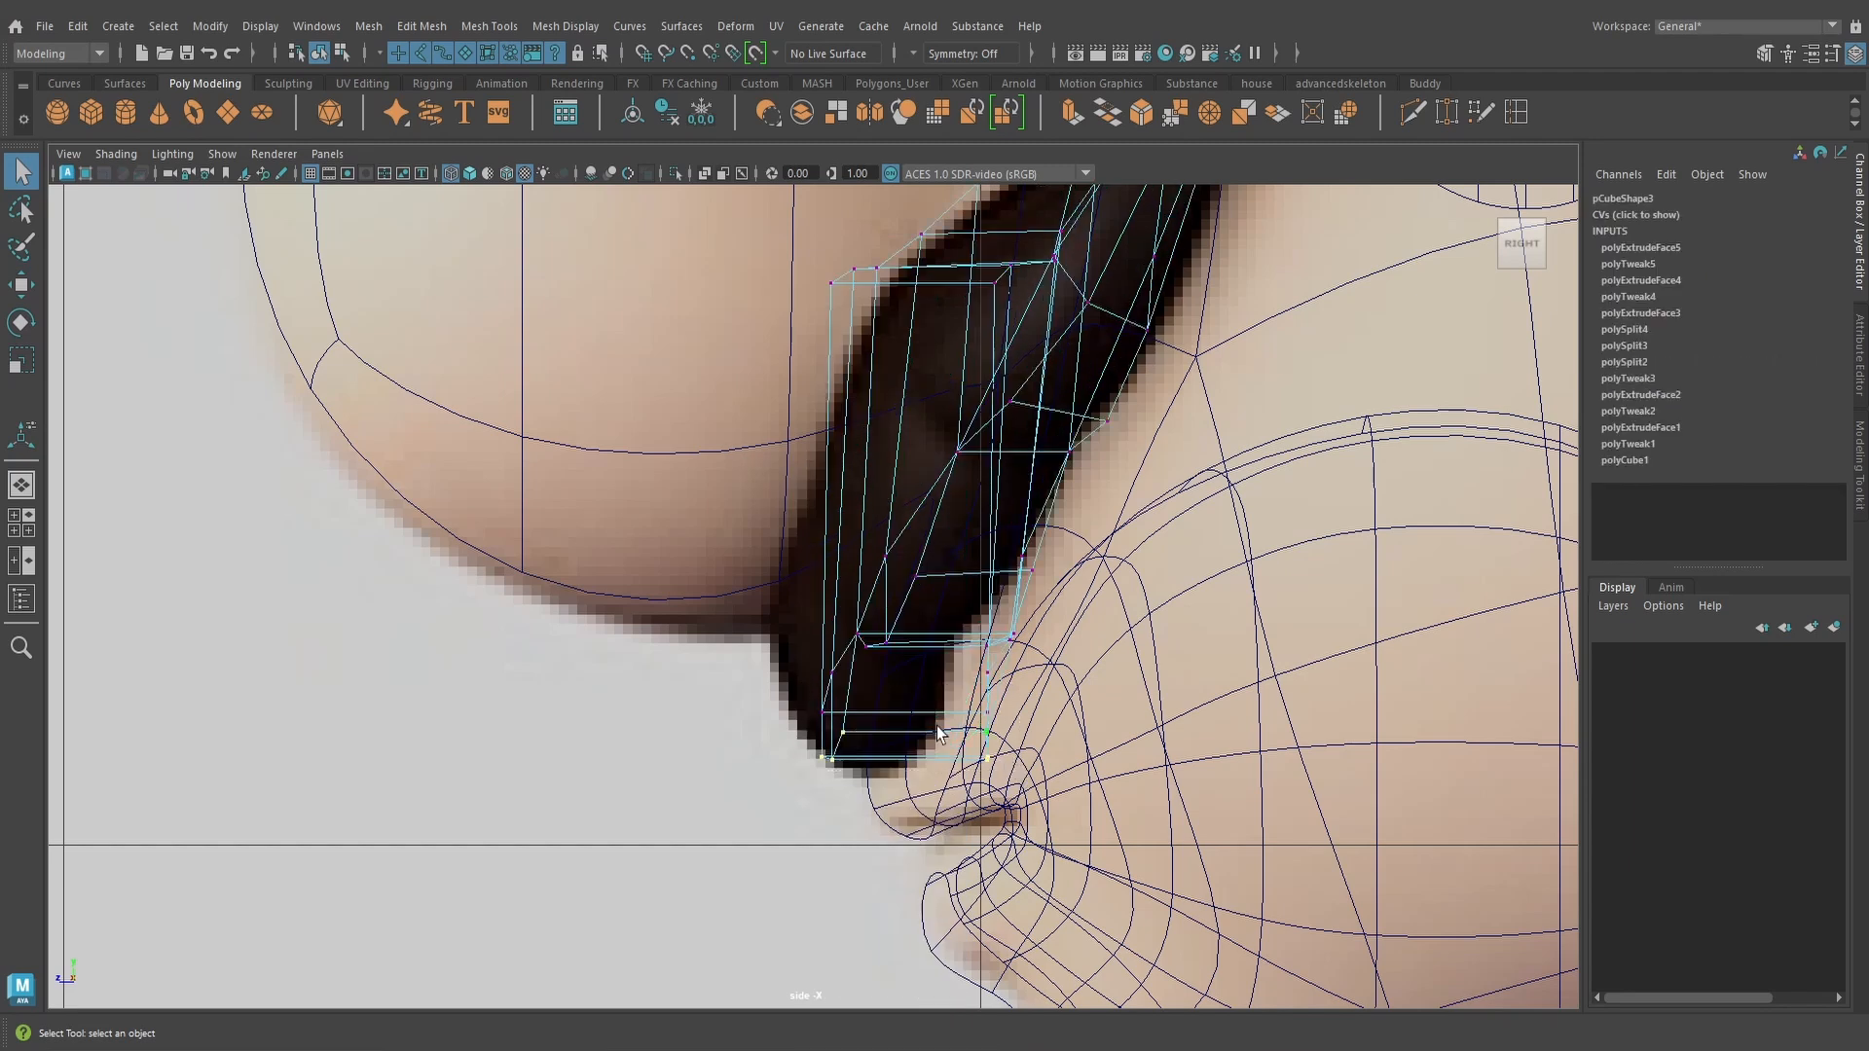
left_click(22, 287)
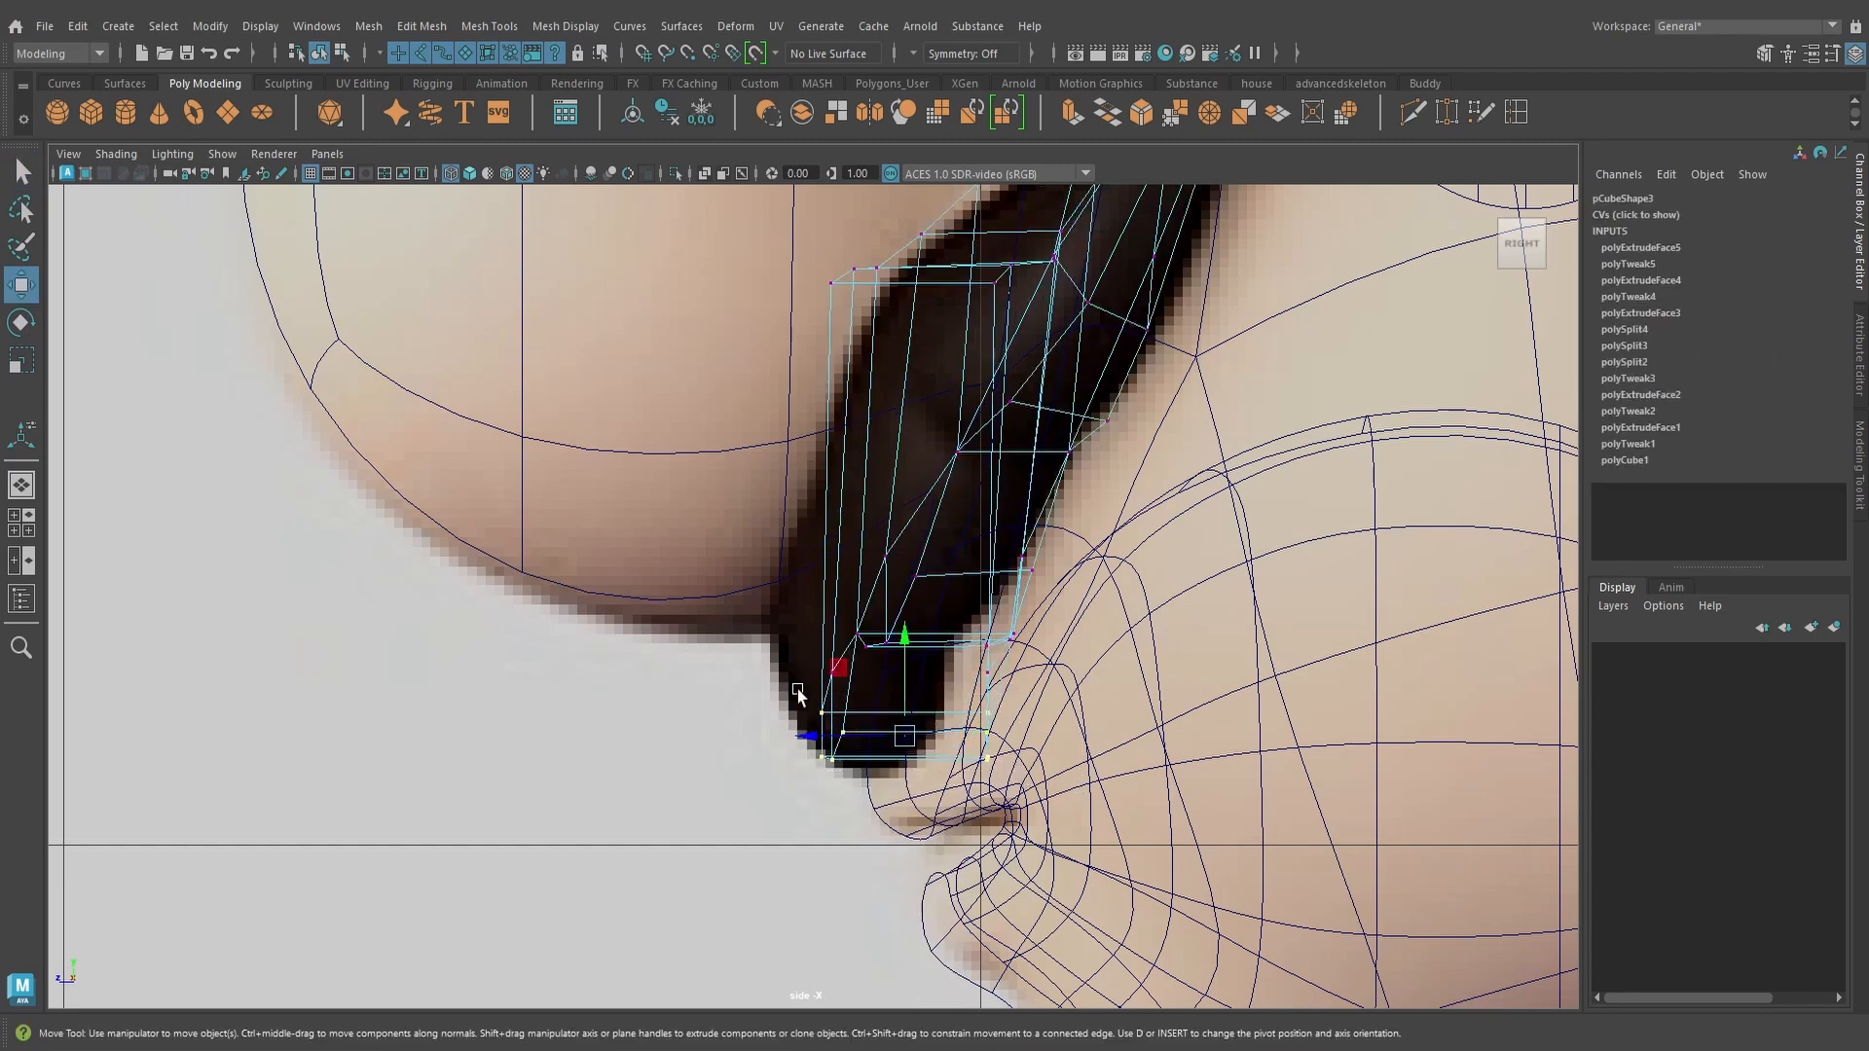
left_click_drag(812, 735, 767, 732)
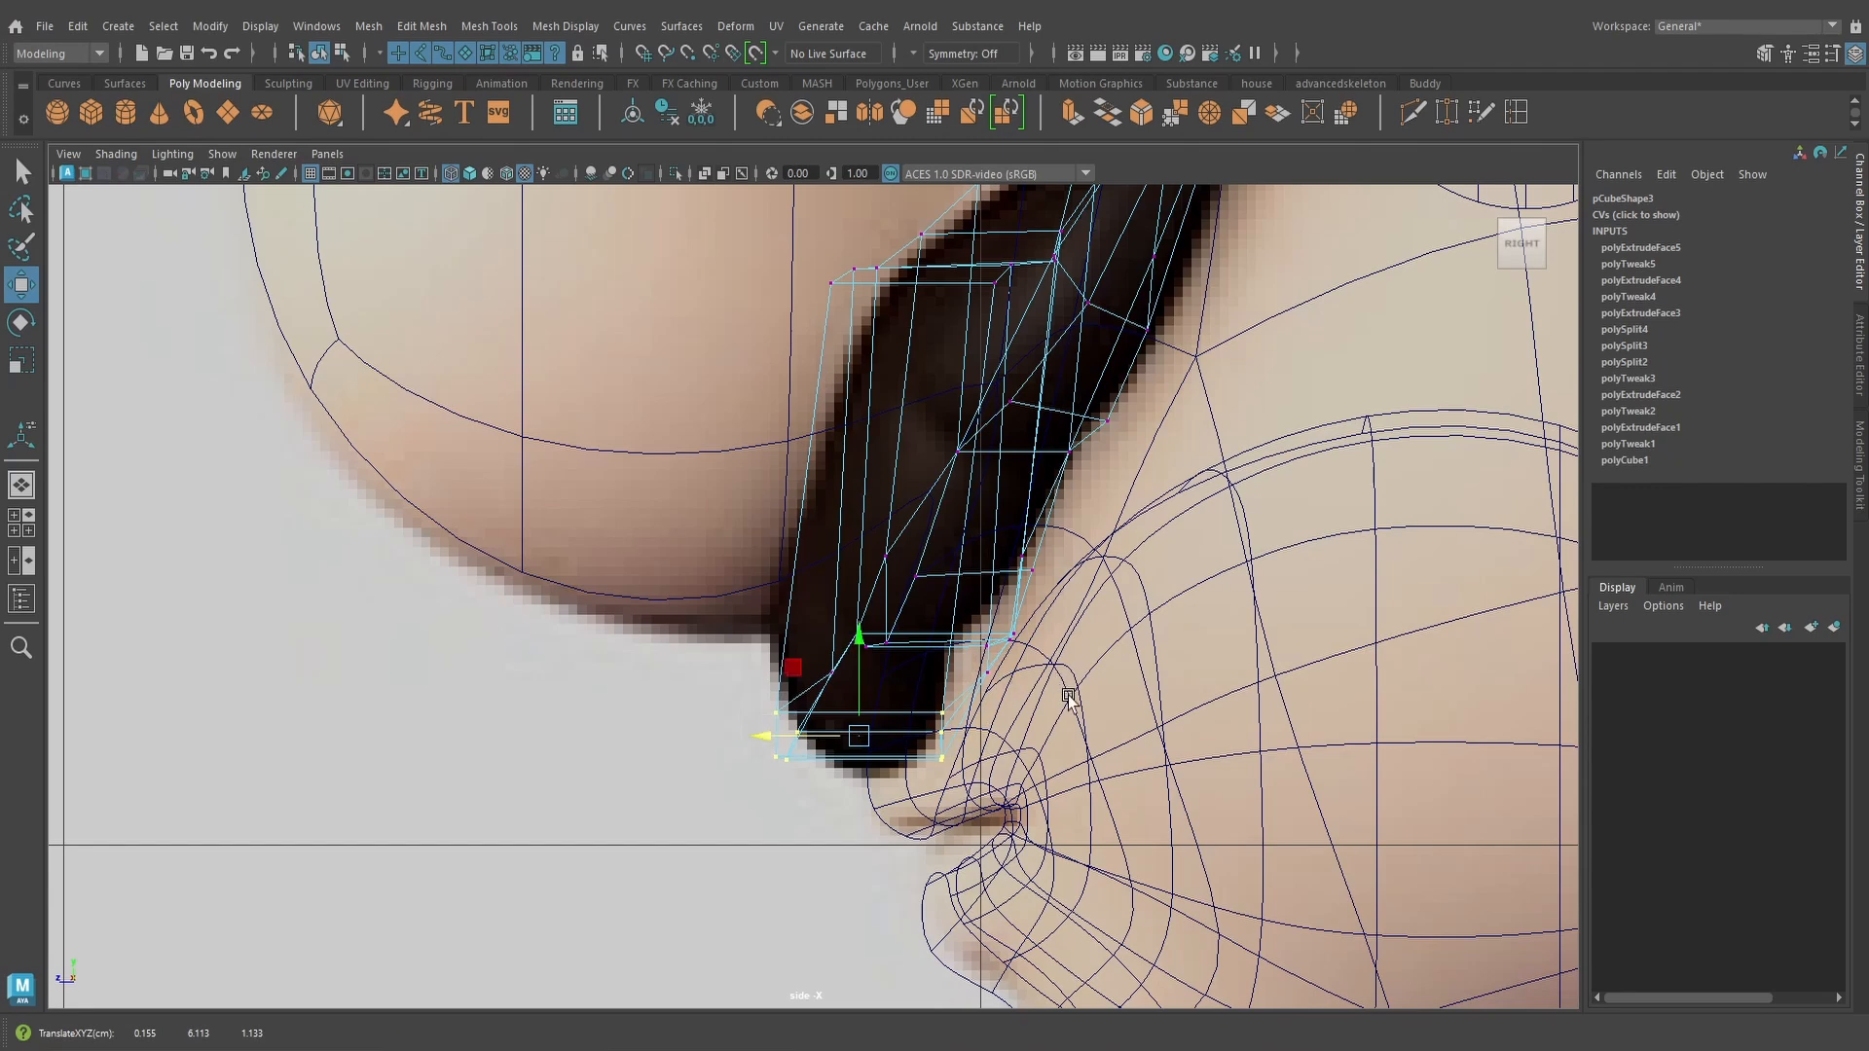
Move the second lobe's bottom vertices slightly in depth to fit the side reference
left_click_drag(1067, 696, 945, 677)
scroll(835, 589, "up", 2)
left_click_drag(874, 600, 868, 600)
Lower the front and rear top vertices near the moustache's centre and move the front ones back to the side reference outline
middle_click_drag(971, 567, 932, 746, "alt")
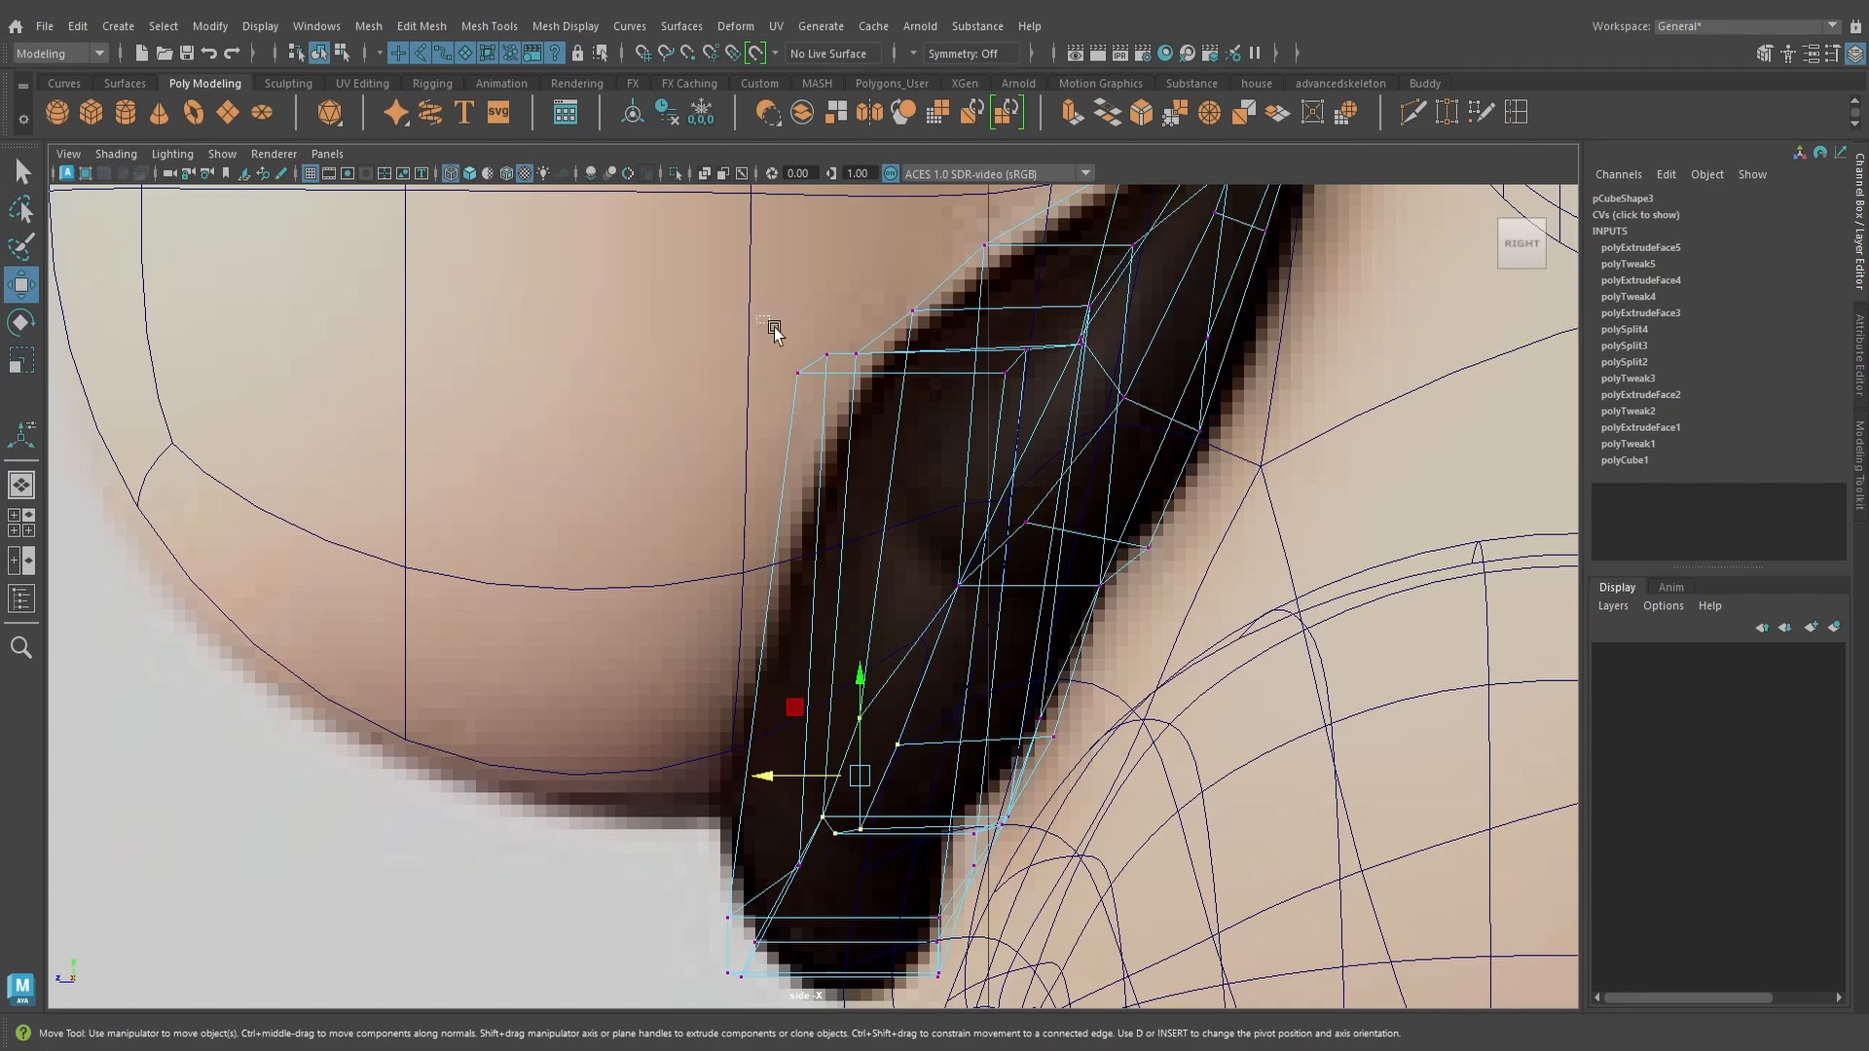
left_click_drag(844, 411, 843, 410)
middle_click_drag(843, 410, 837, 570, "alt")
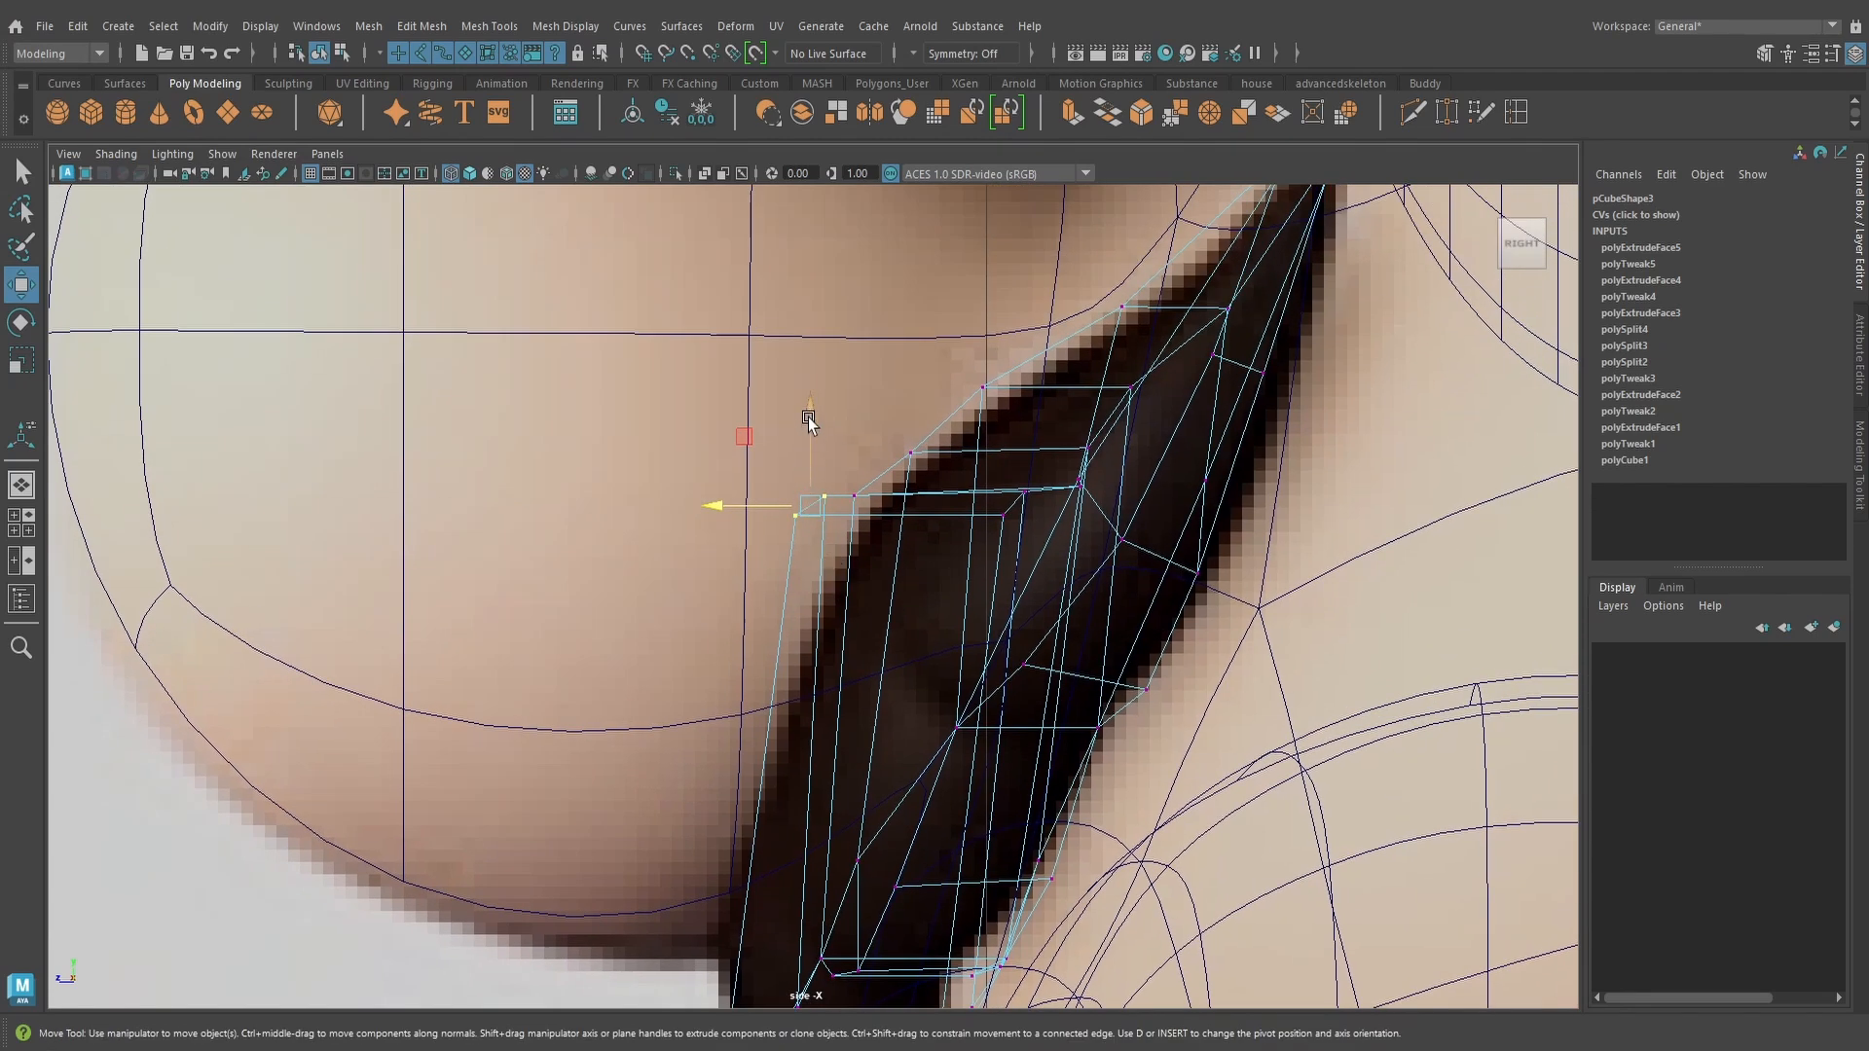
left_click_drag(746, 499, 757, 498)
left_click_drag(823, 433, 831, 453)
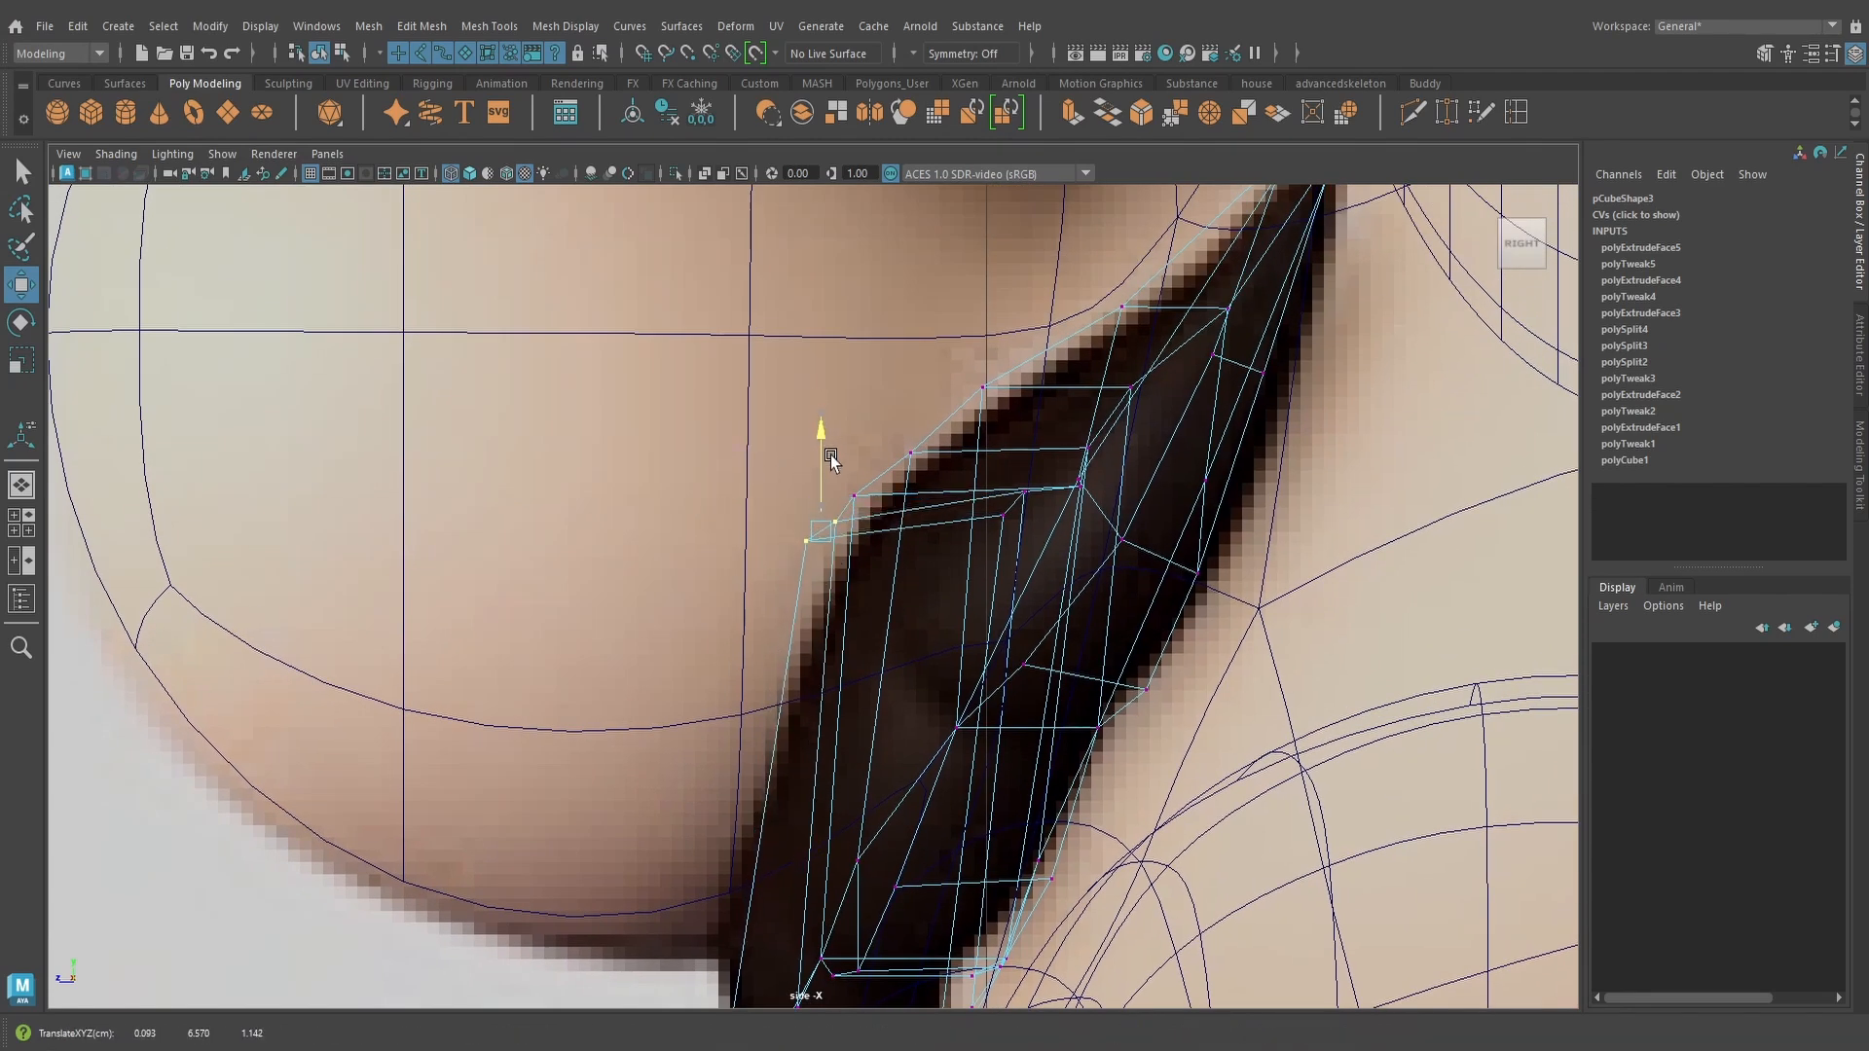
left_click_drag(1038, 543, 994, 481)
left_click_drag(1017, 414, 1020, 439)
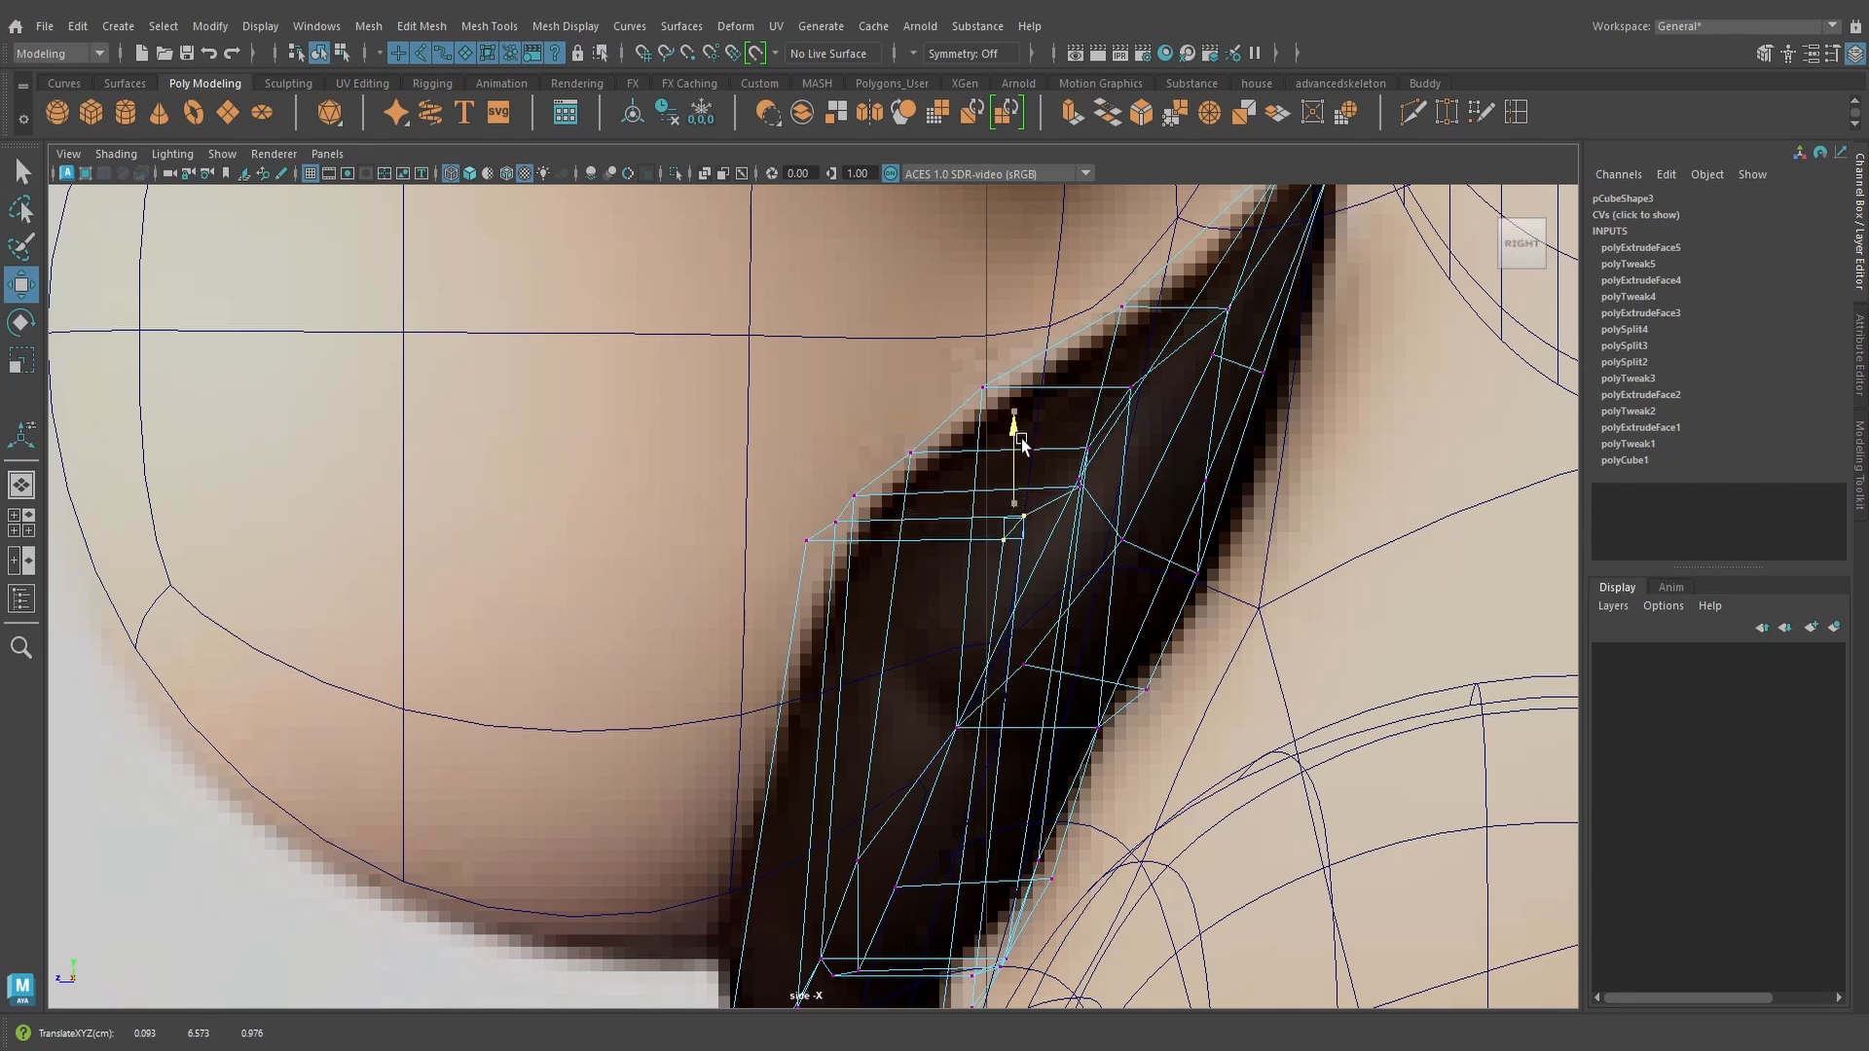
mouse_move(771, 510)
left_mouse_down()
mouse_move(845, 560)
mouse_move(781, 532)
left_mouse_up()
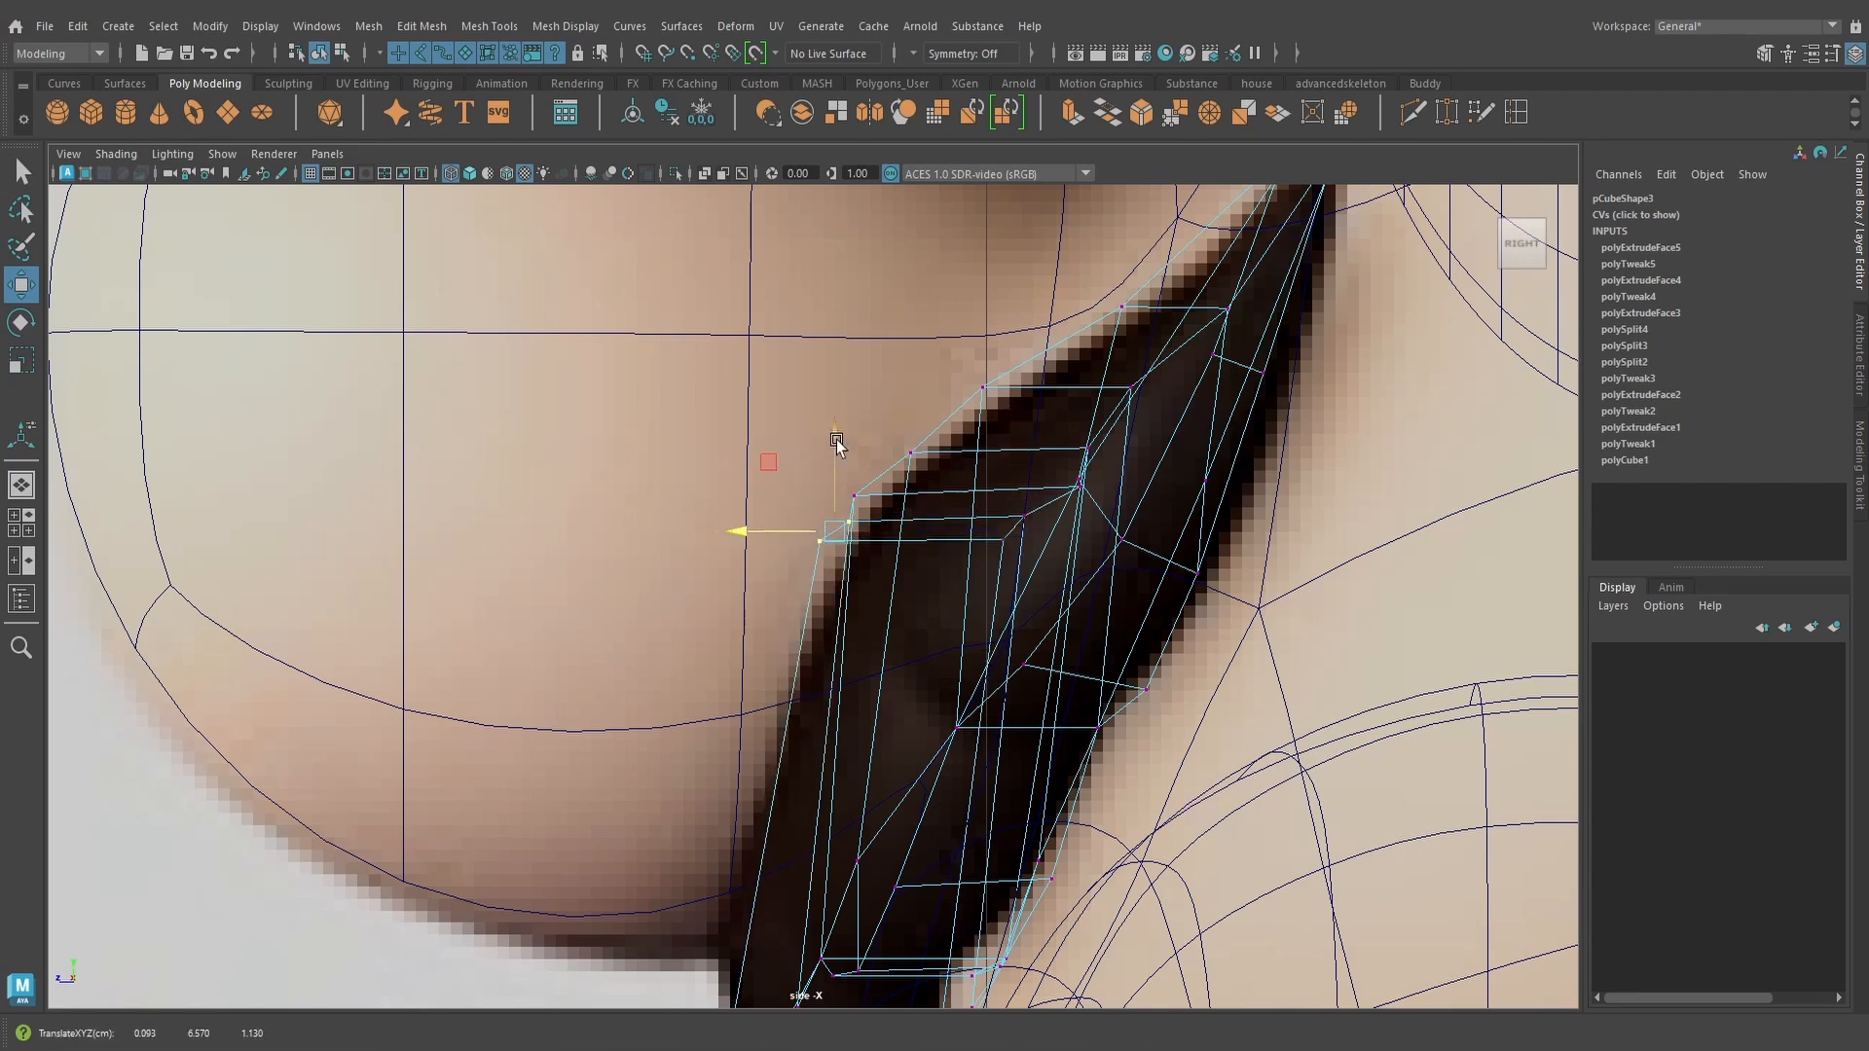
Align the remaining front upper-edge vertices with the side reference outline and lower the innermost front and rear top vertices
left_click_drag(906, 428, 833, 499)
left_click(983, 387)
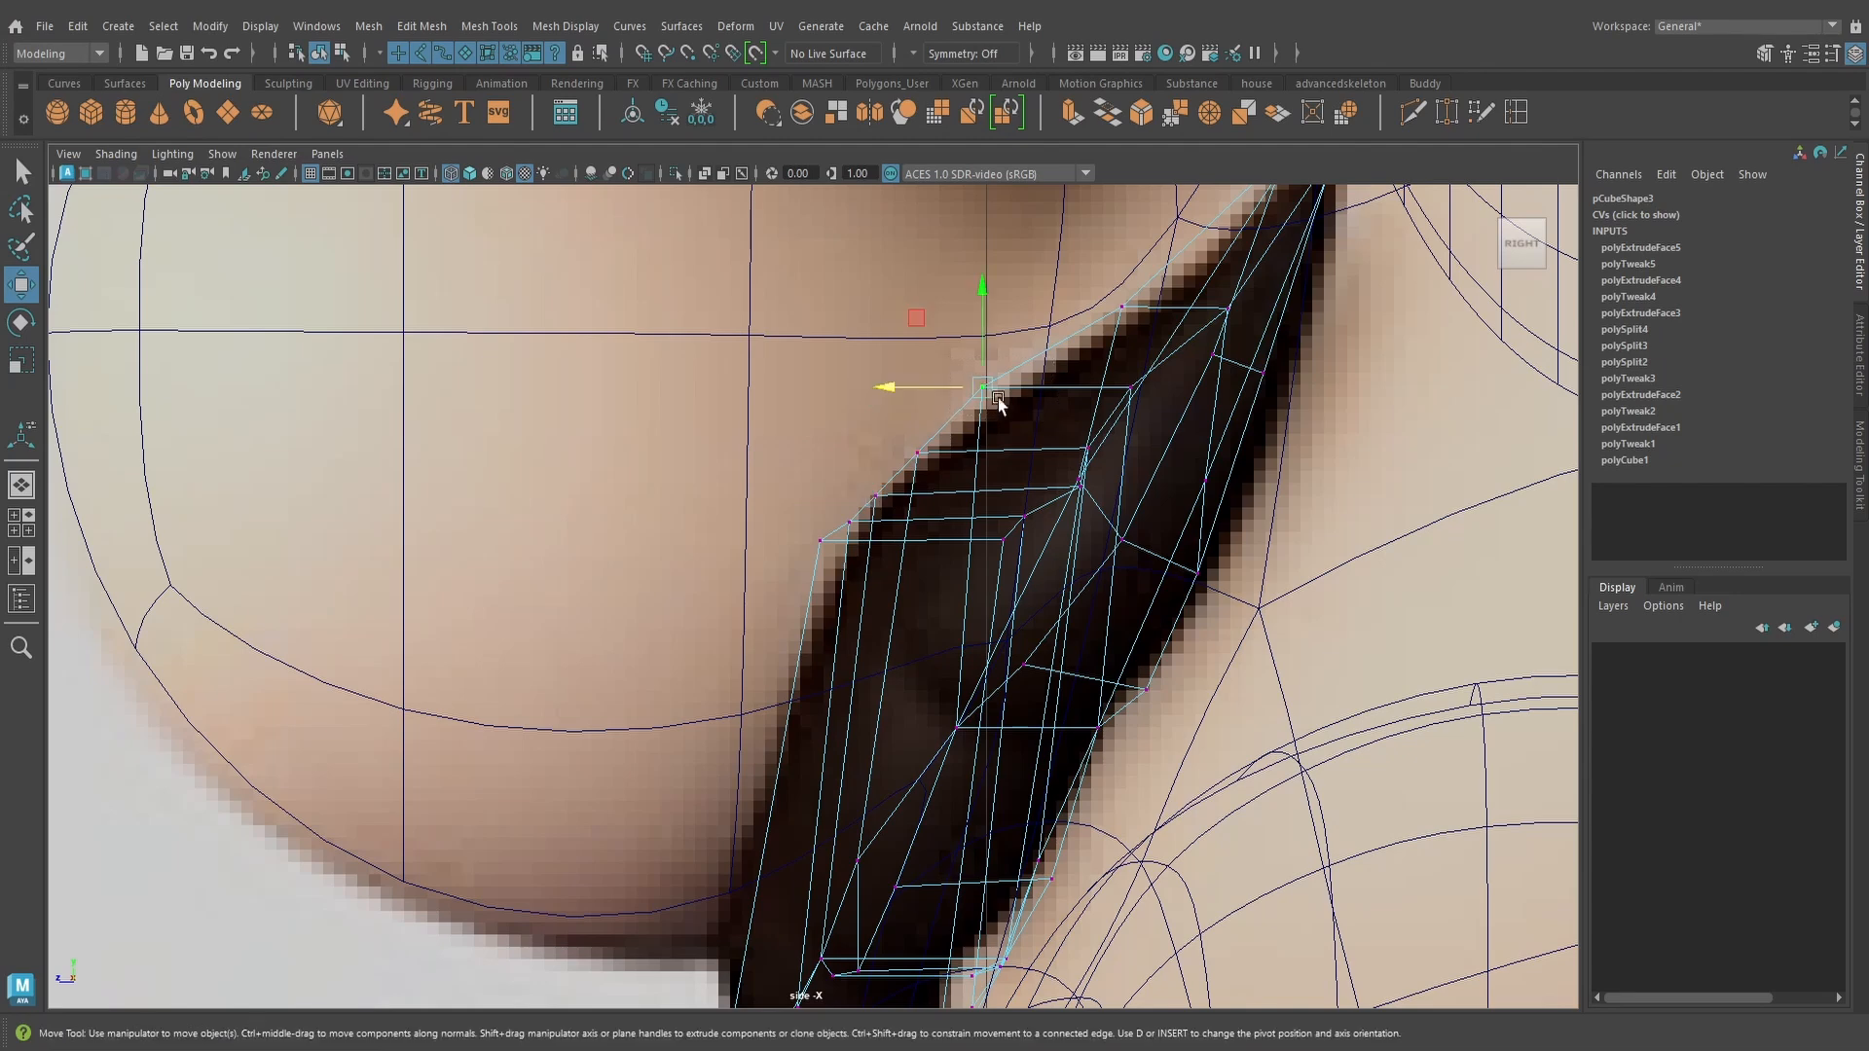
left_click_drag(946, 388, 958, 389)
left_click_drag(957, 487, 923, 519, "alt")
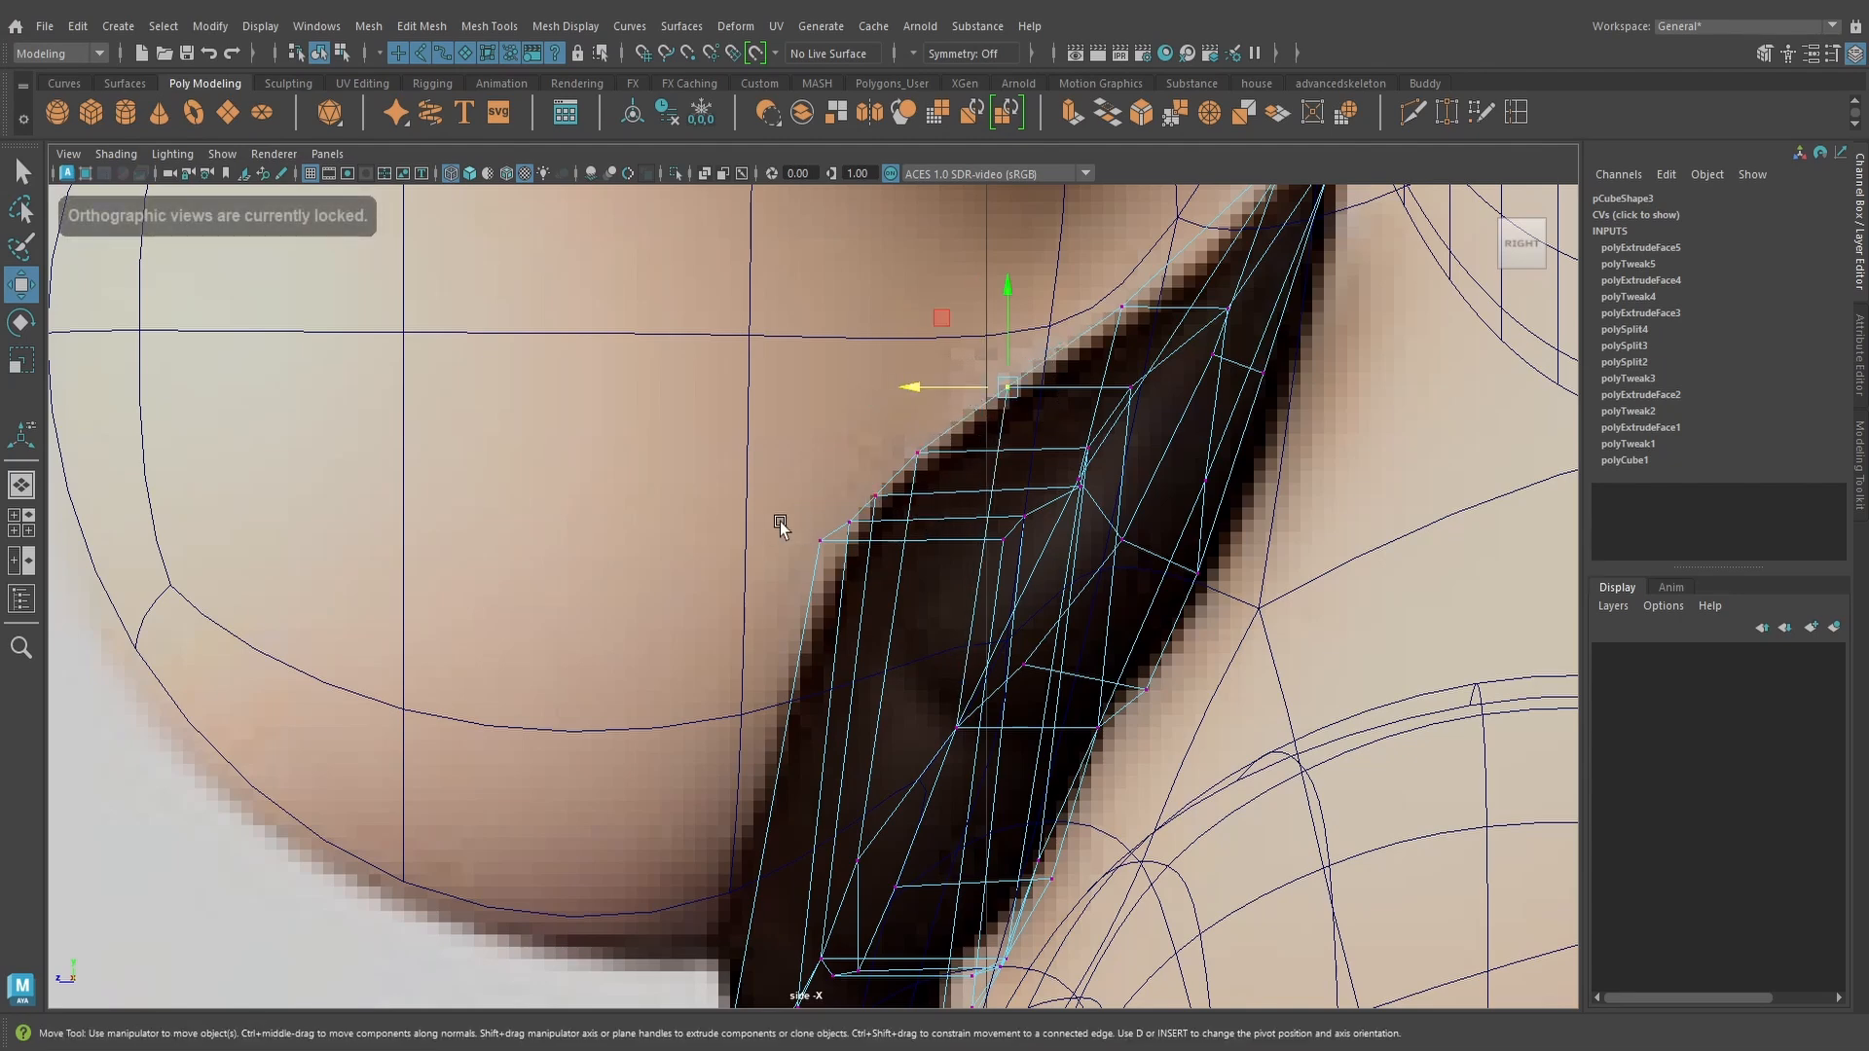
left_click_drag(824, 473, 826, 493)
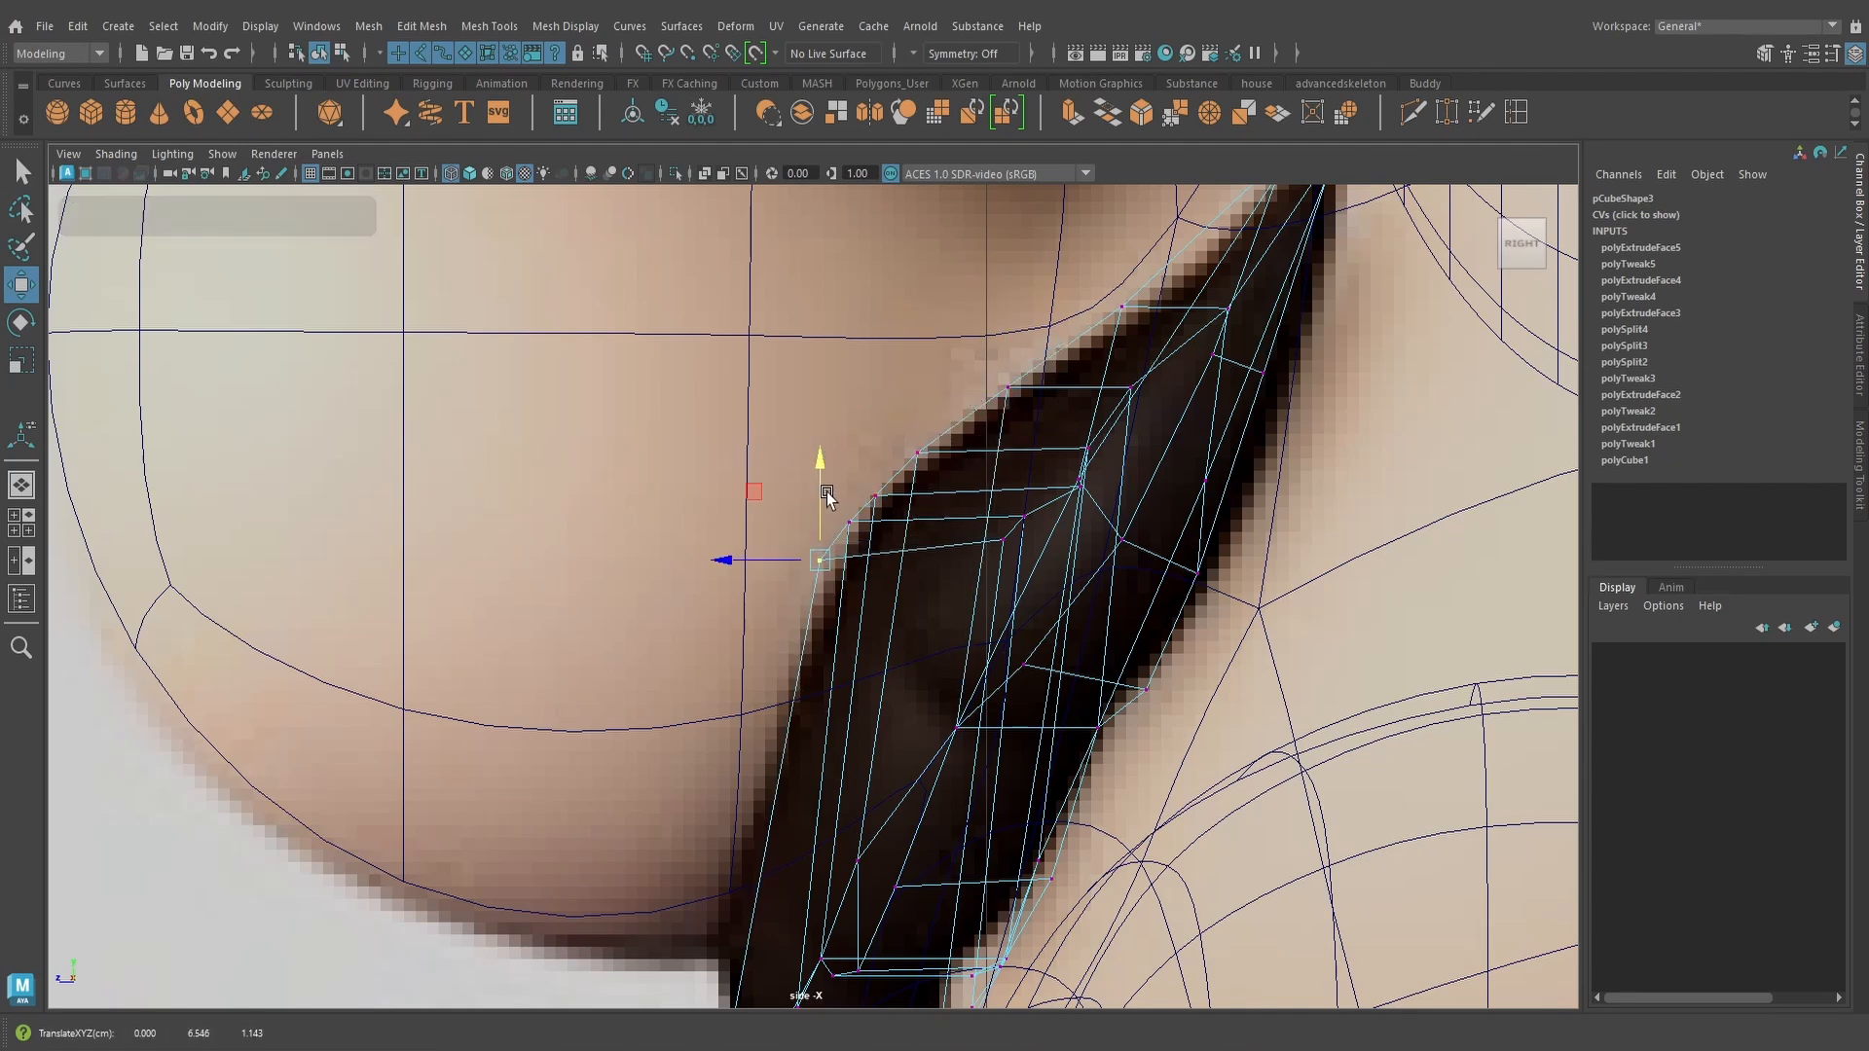
left_click(1006, 546)
left_click_drag(1006, 456, 1008, 464)
In the textured perspective view, turn on smooth preview and adjust the depth of a rear vertex on the moustache
key("space")
left_click_drag(965, 559, 1080, 623)
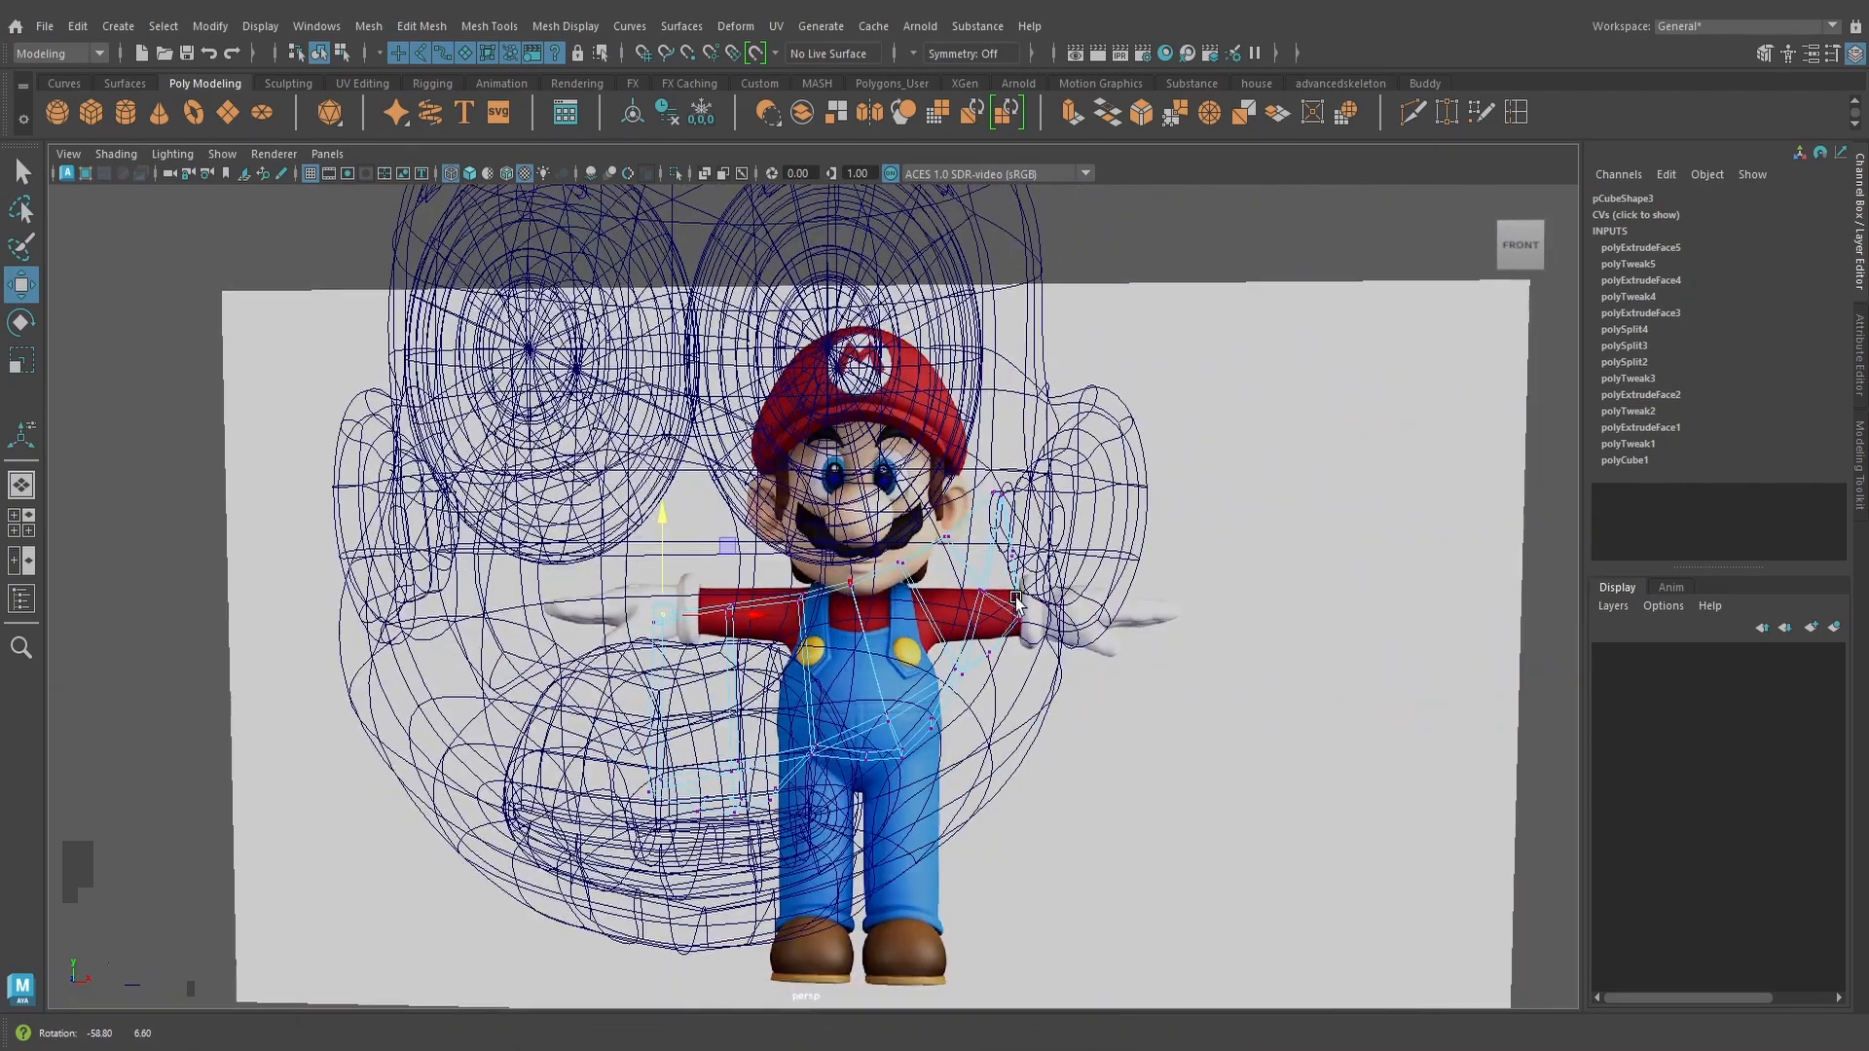
scroll(925, 644, "up", 2)
key("6")
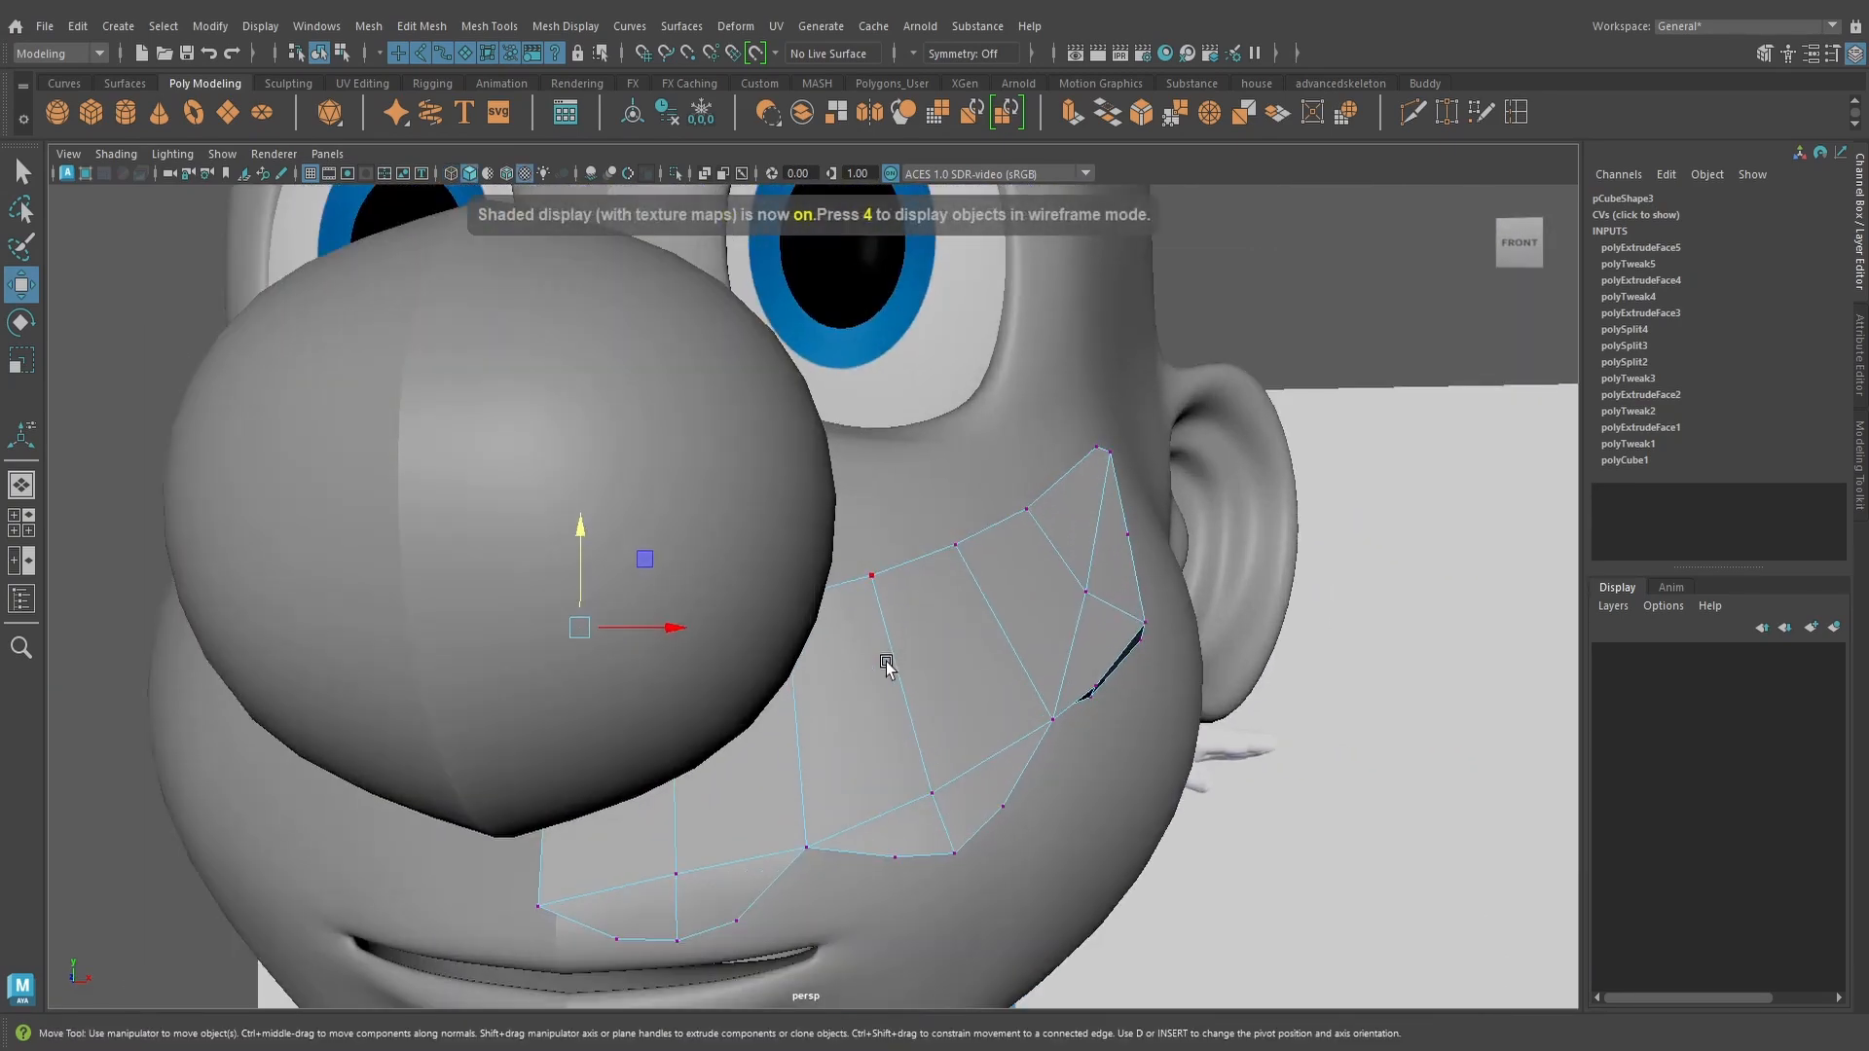
left_click_drag(886, 665, 739, 652, "alt")
key("3")
left_click(799, 597)
left_click(777, 698)
left_click_drag(680, 740, 690, 743)
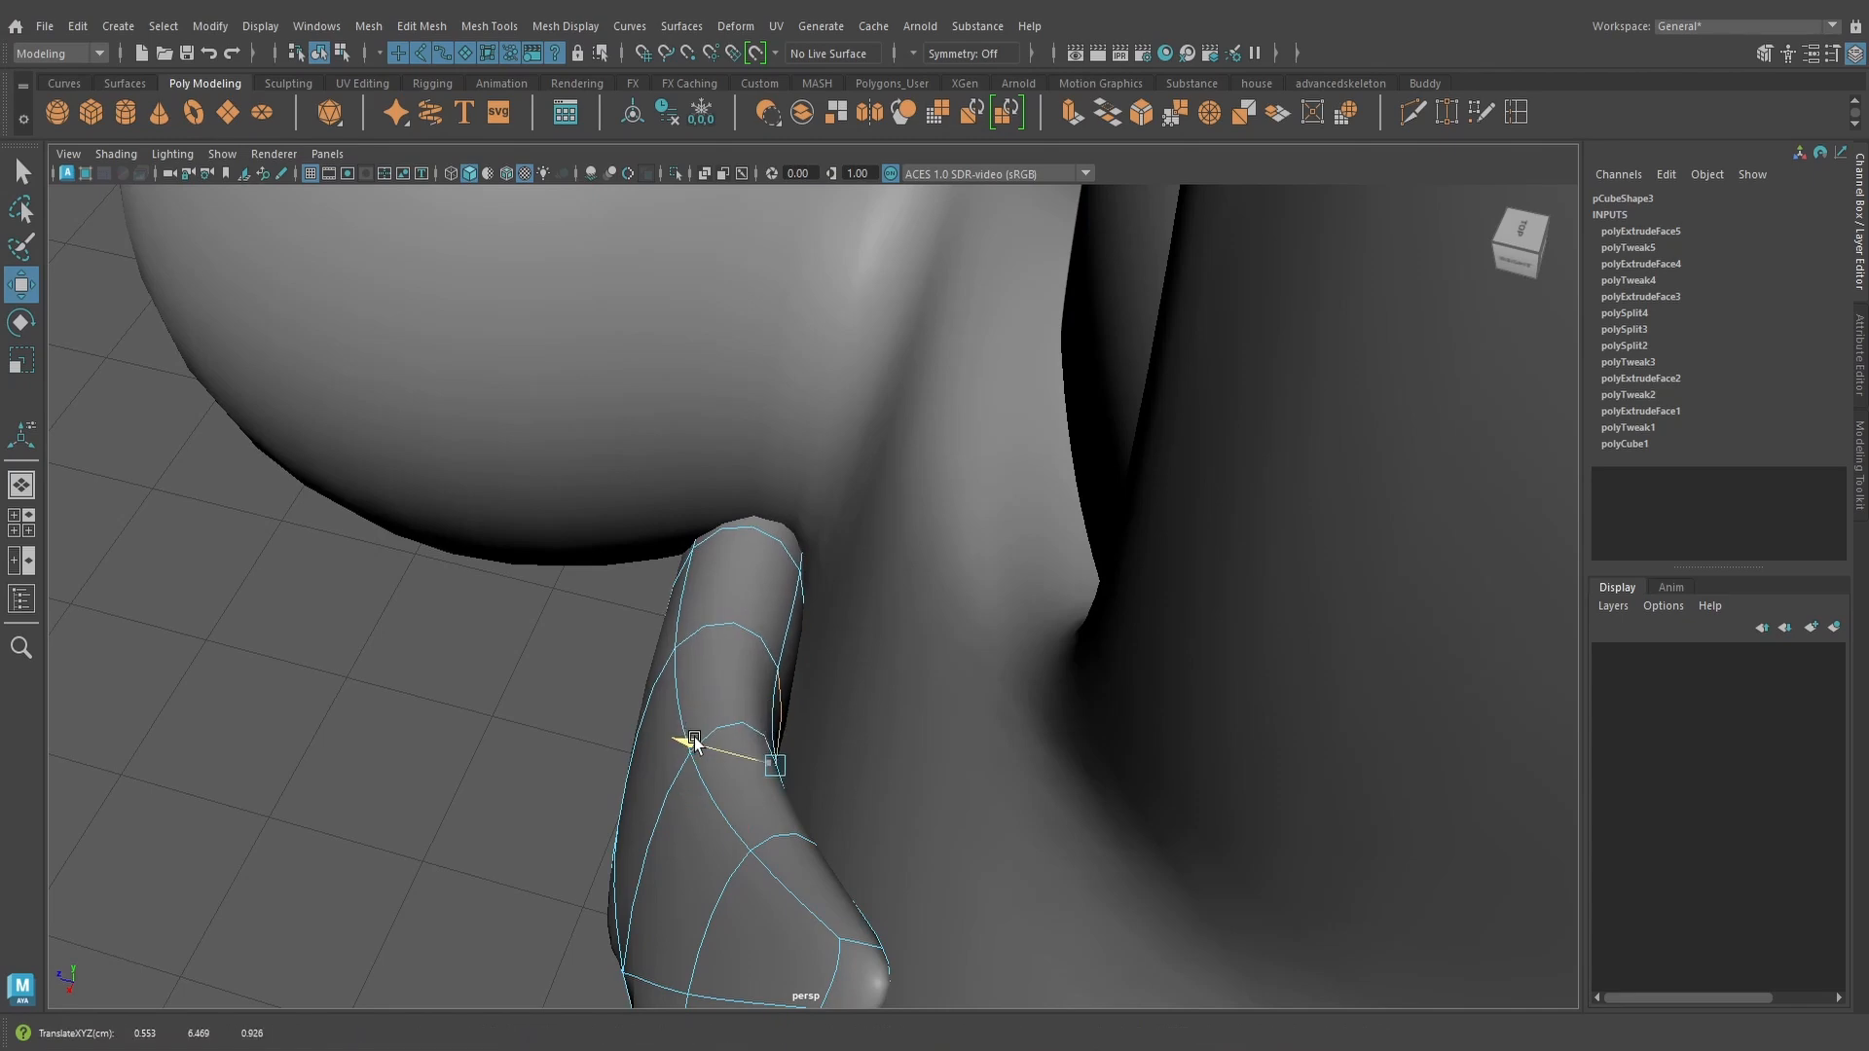
Examine the smoothed moustache against the nose and cheek from several angles in object mode
left_click_drag(863, 735, 915, 623, "alt")
left_click_drag(779, 655, 932, 642, "alt")
scroll(964, 617, "down", 3)
right_click_drag(956, 467, 1049, 438)
left_click_drag(1095, 487, 881, 595, "alt")
key("3")
scroll(1040, 517, "down", 3)
left_click(1222, 295)
Delete the moustache's inner end faces at the face's centre line
left_click(899, 591)
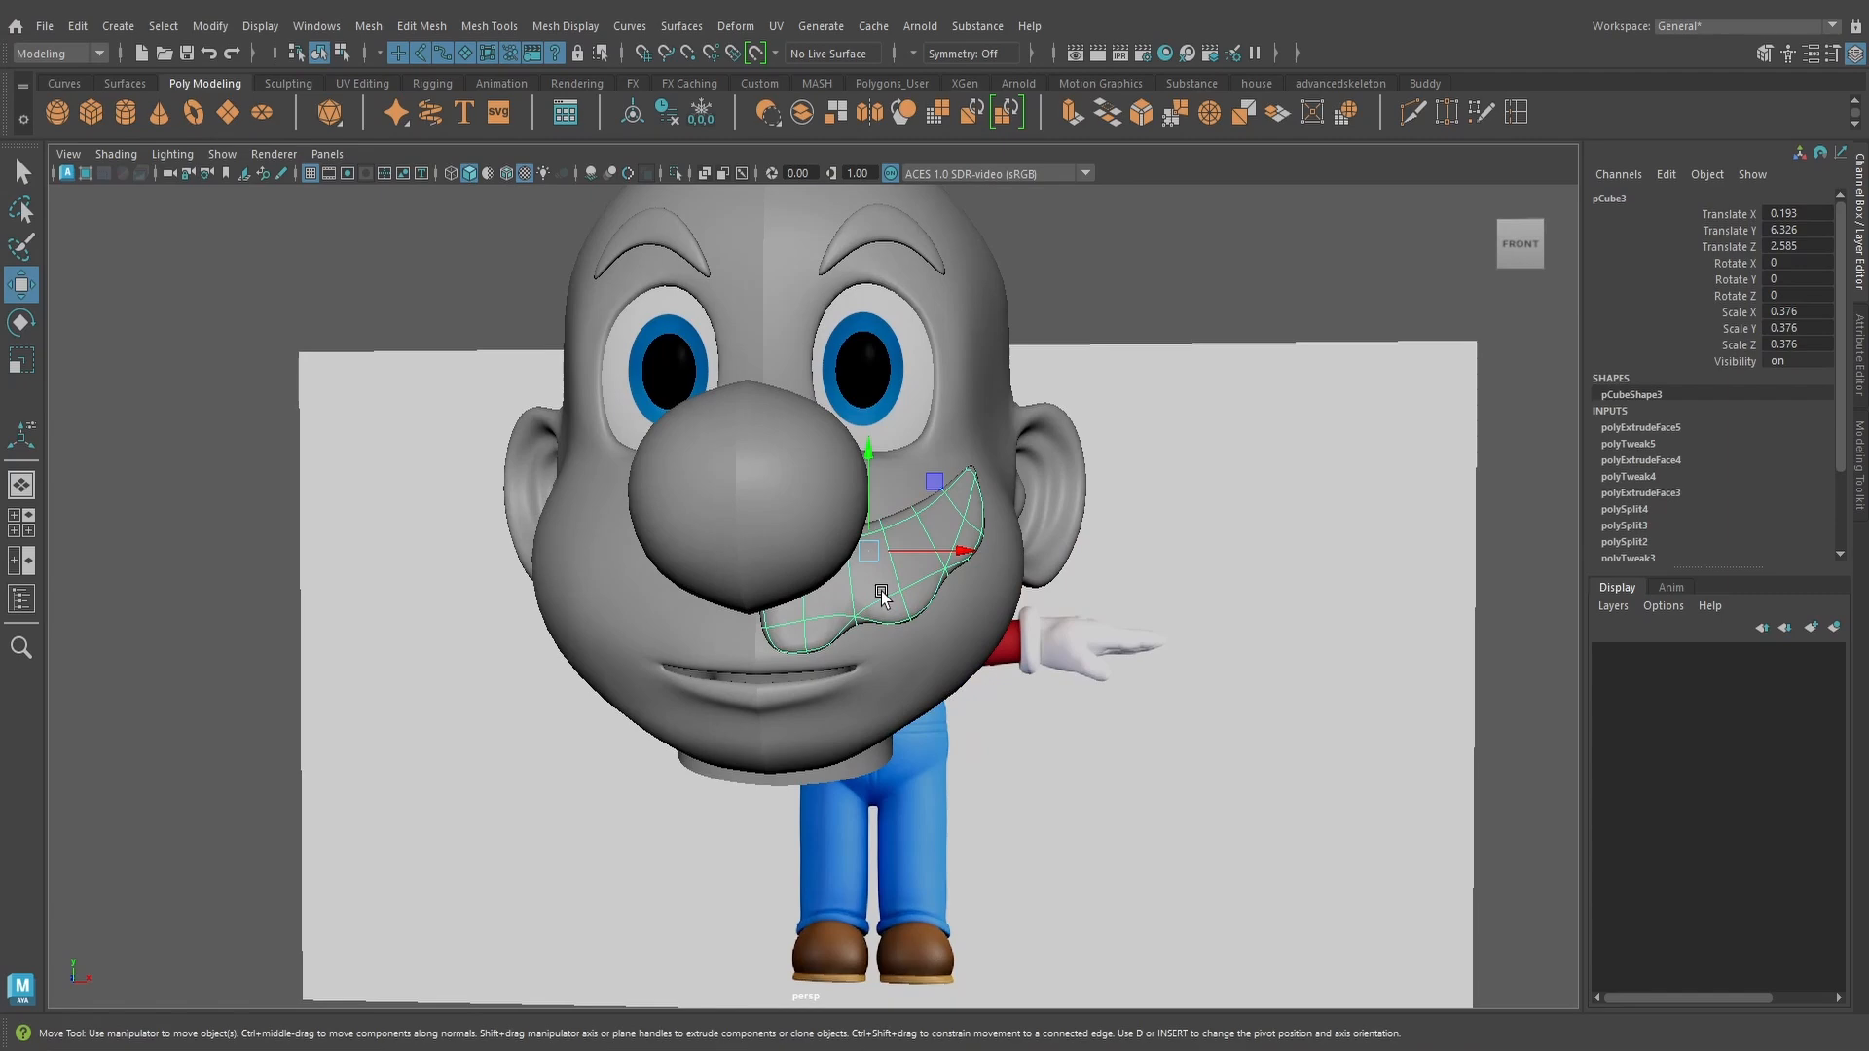
mouse_move(1024, 573)
left_mouse_down("alt")
mouse_move(947, 655)
mouse_move(1013, 539)
mouse_move(997, 584)
left_mouse_up("alt")
scroll(989, 572, "up", 5)
right_click_drag(879, 584, 856, 545)
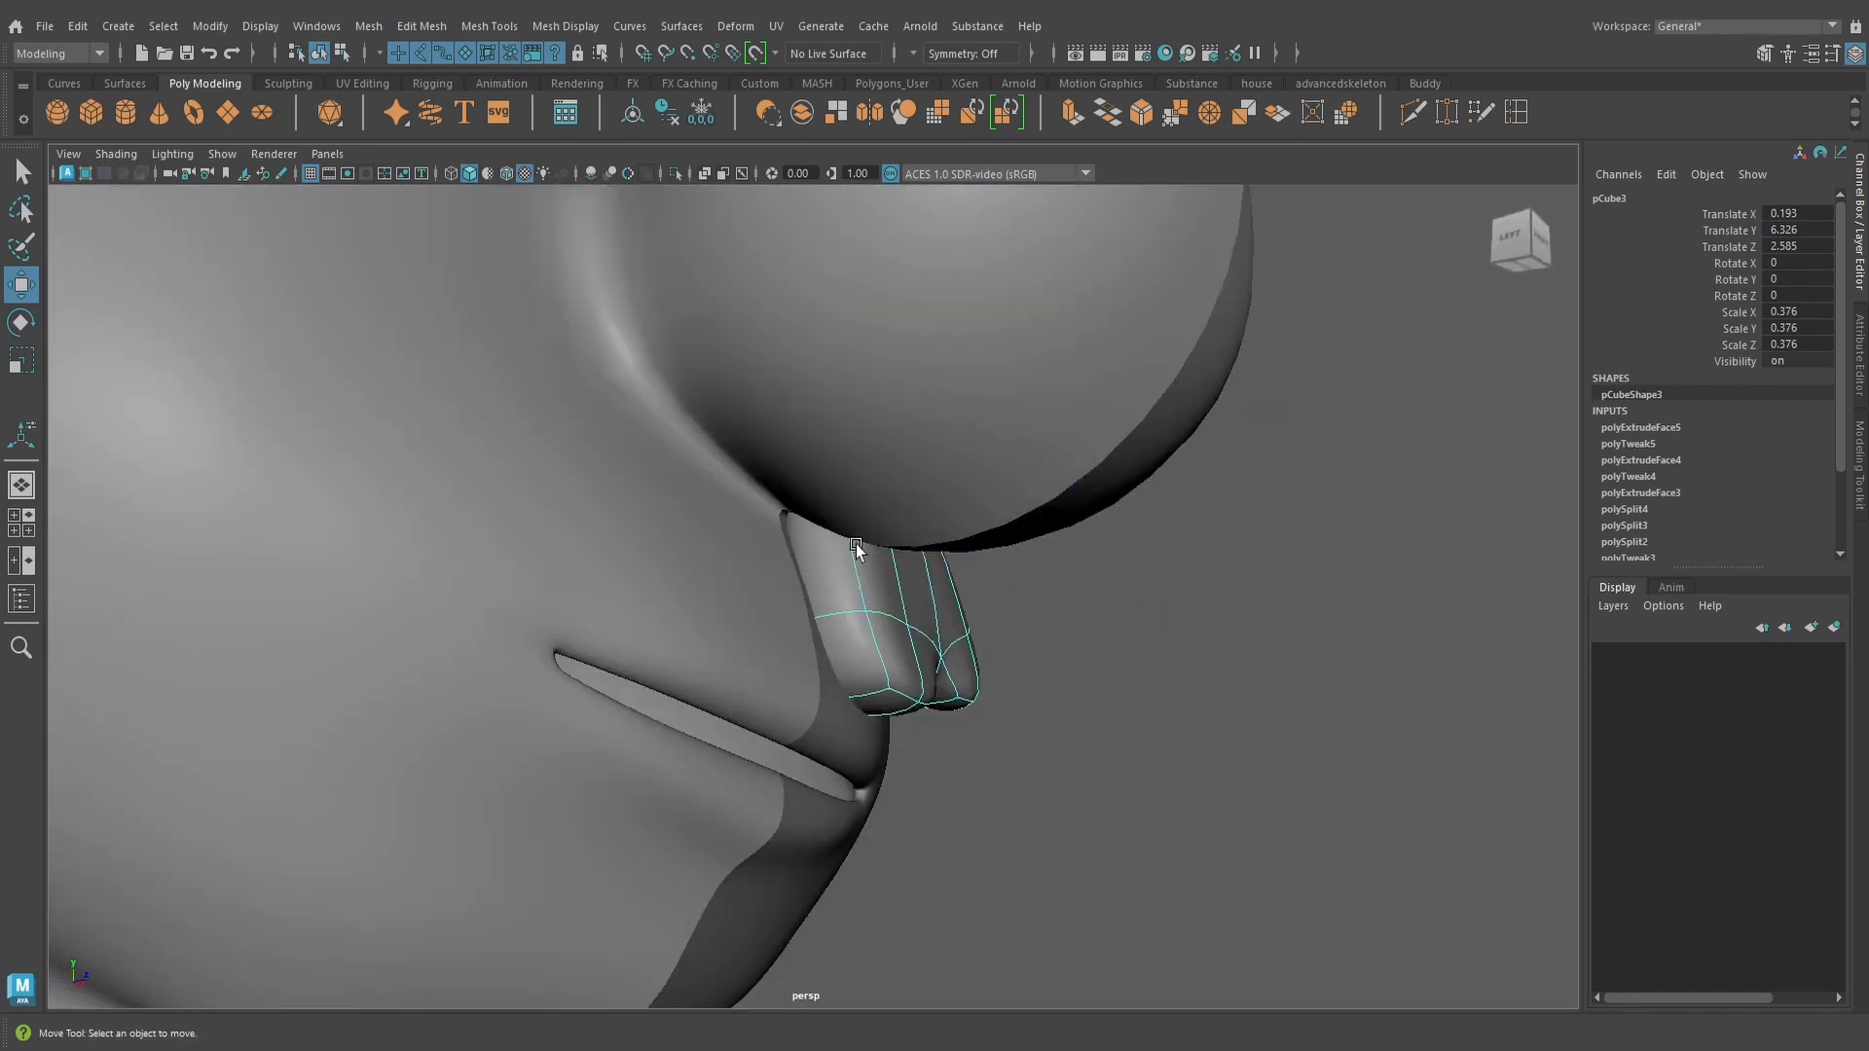
left_click(856, 545)
left_click_drag(924, 574, 748, 607, "alt")
key("Delete")
Examine the open-ended moustache half on the head with smooth preview in object mode
scroll(904, 607, "down", 2)
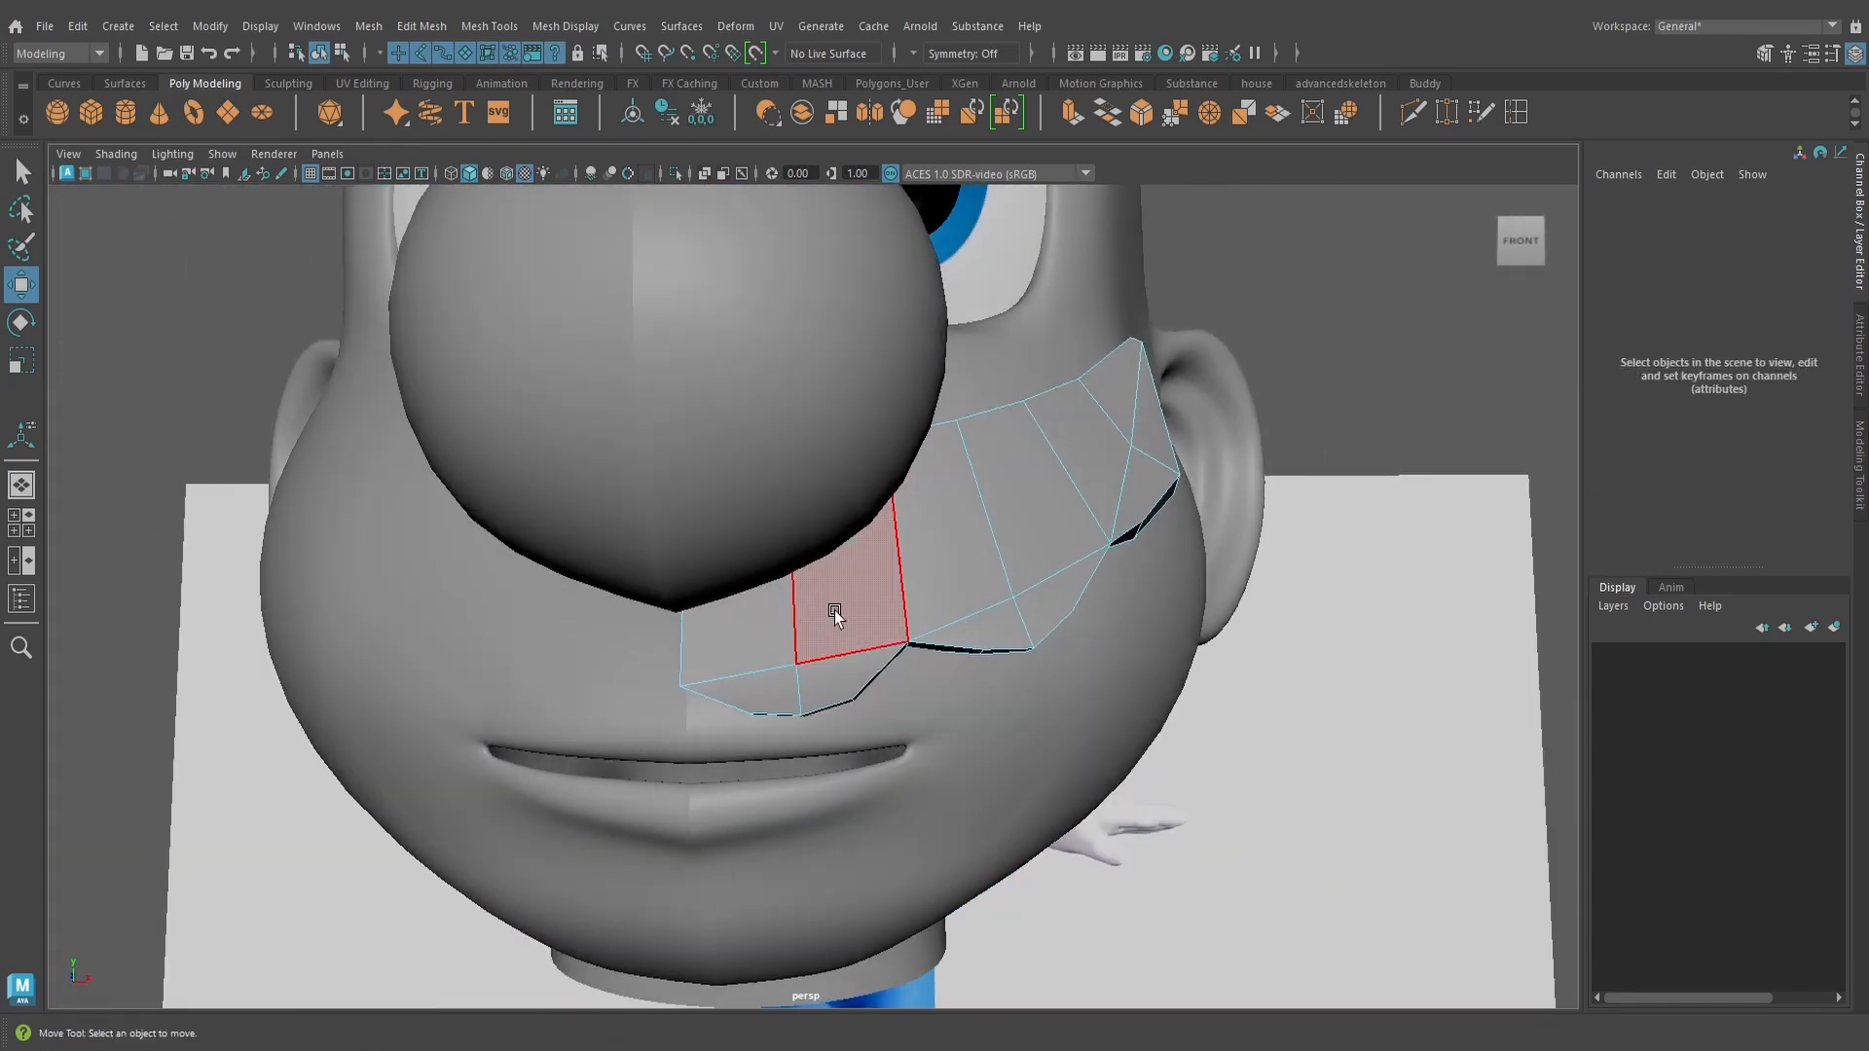
key("3")
scroll(851, 596, "up", 3)
left_click_drag(858, 584, 895, 609, "alt")
scroll(846, 601, "down", 2)
scroll(899, 594, "down", 4)
right_click_drag(913, 468, 963, 452)
scroll(962, 457, "down", 3)
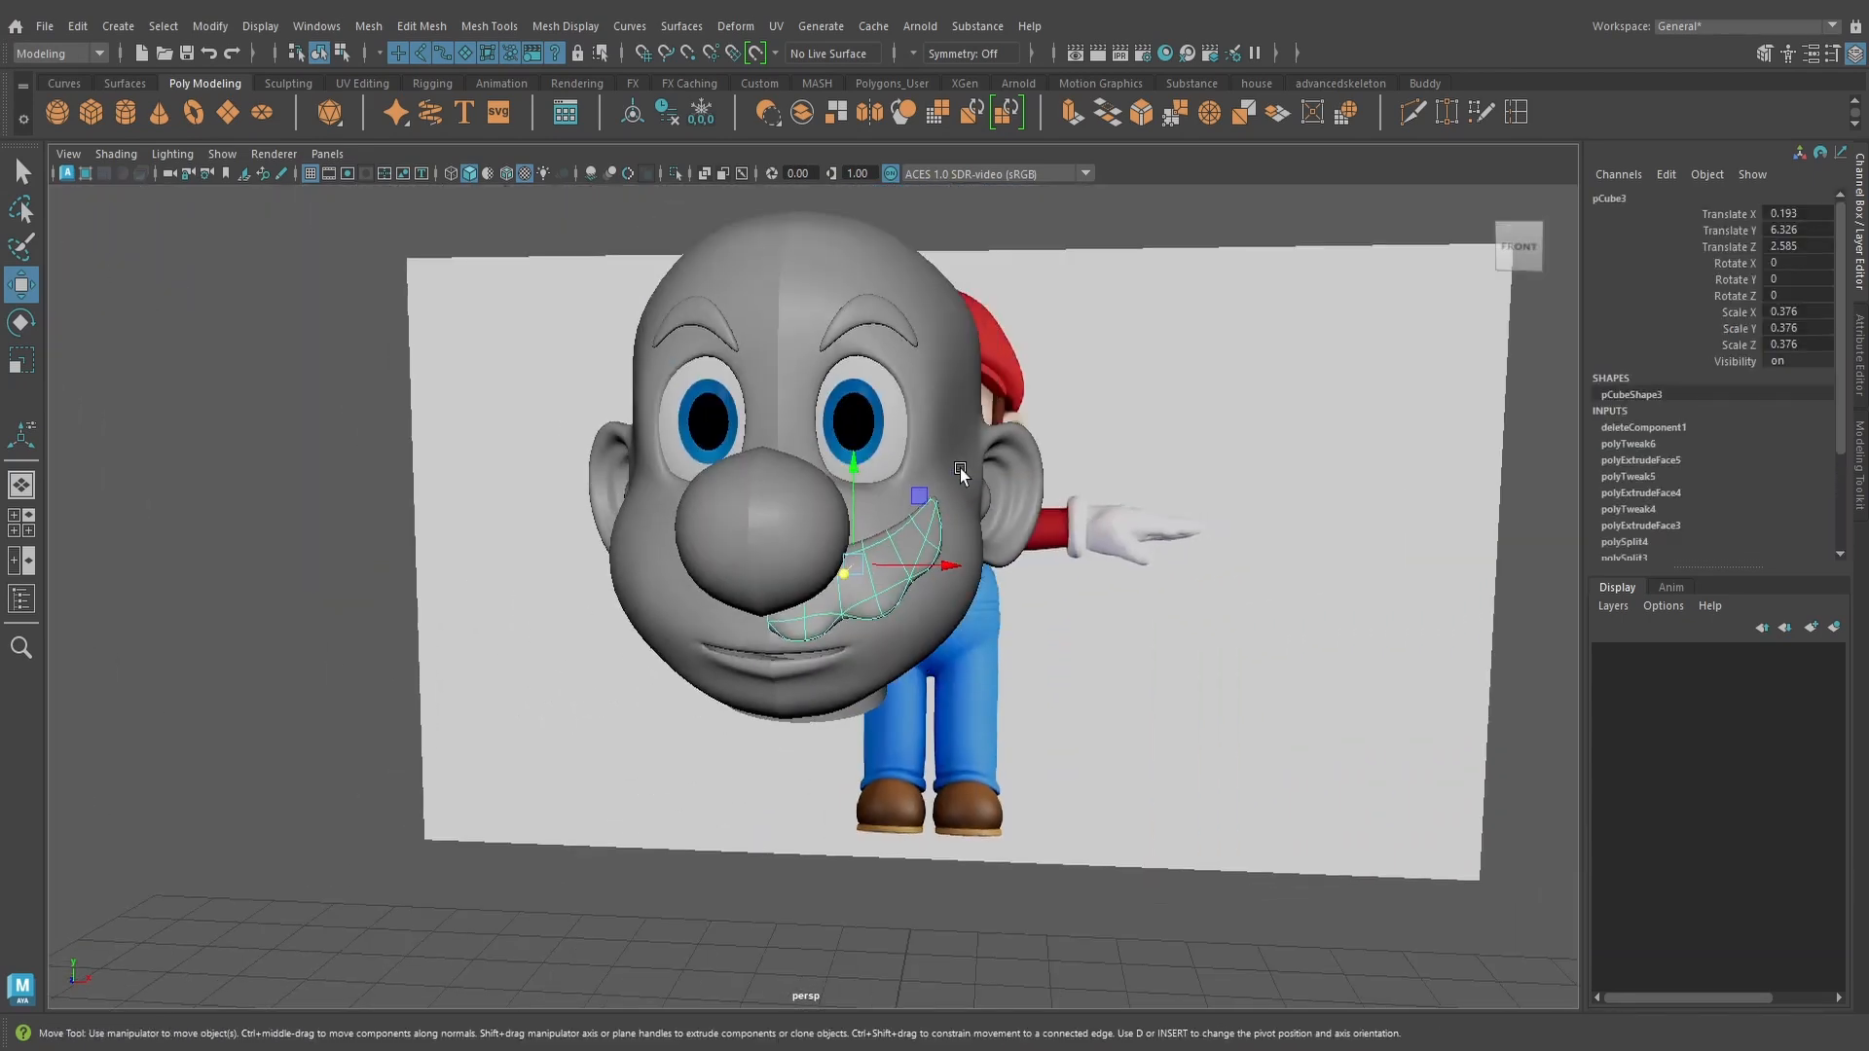
left_click(391, 700)
scroll(796, 697, "up", 2)
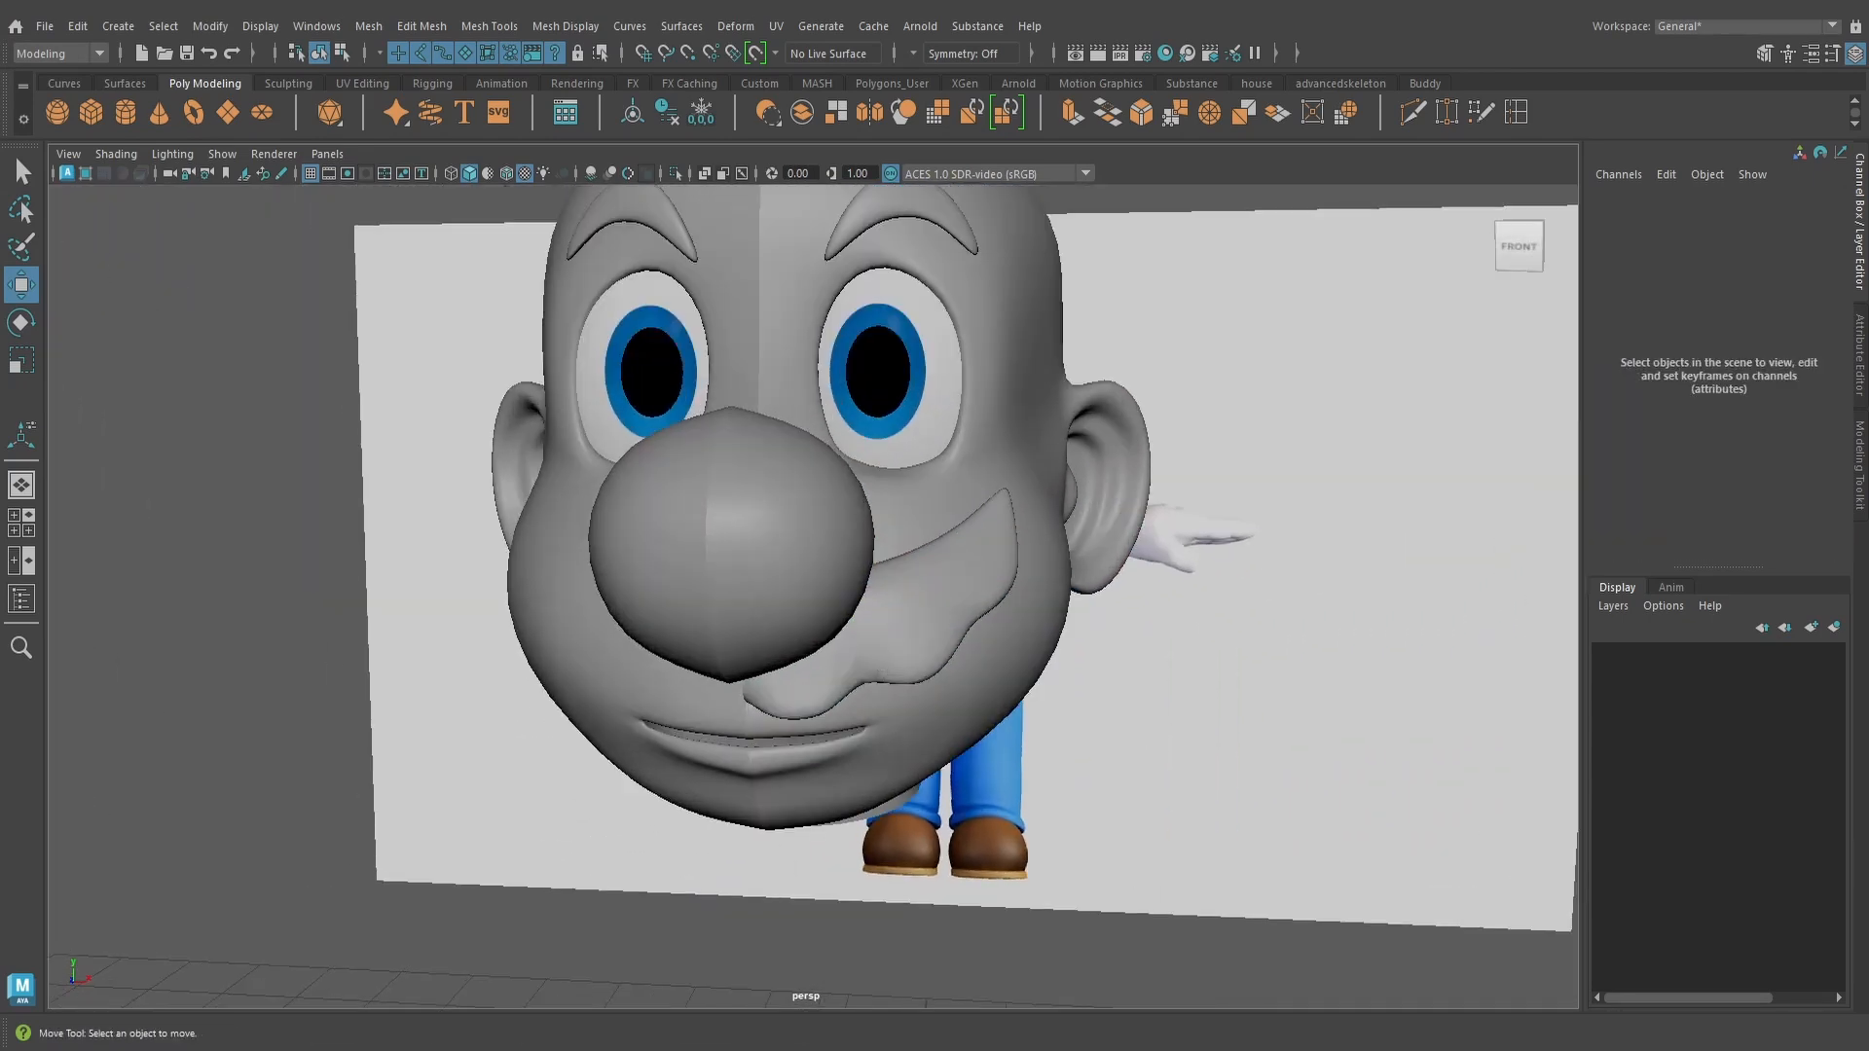
Isolate the moustache with smooth preview off and insert a vertical edge loop through the segment nearest the centre with Multi-Cut
key("q")
scroll(1000, 557, "down", 1)
left_click(1001, 558)
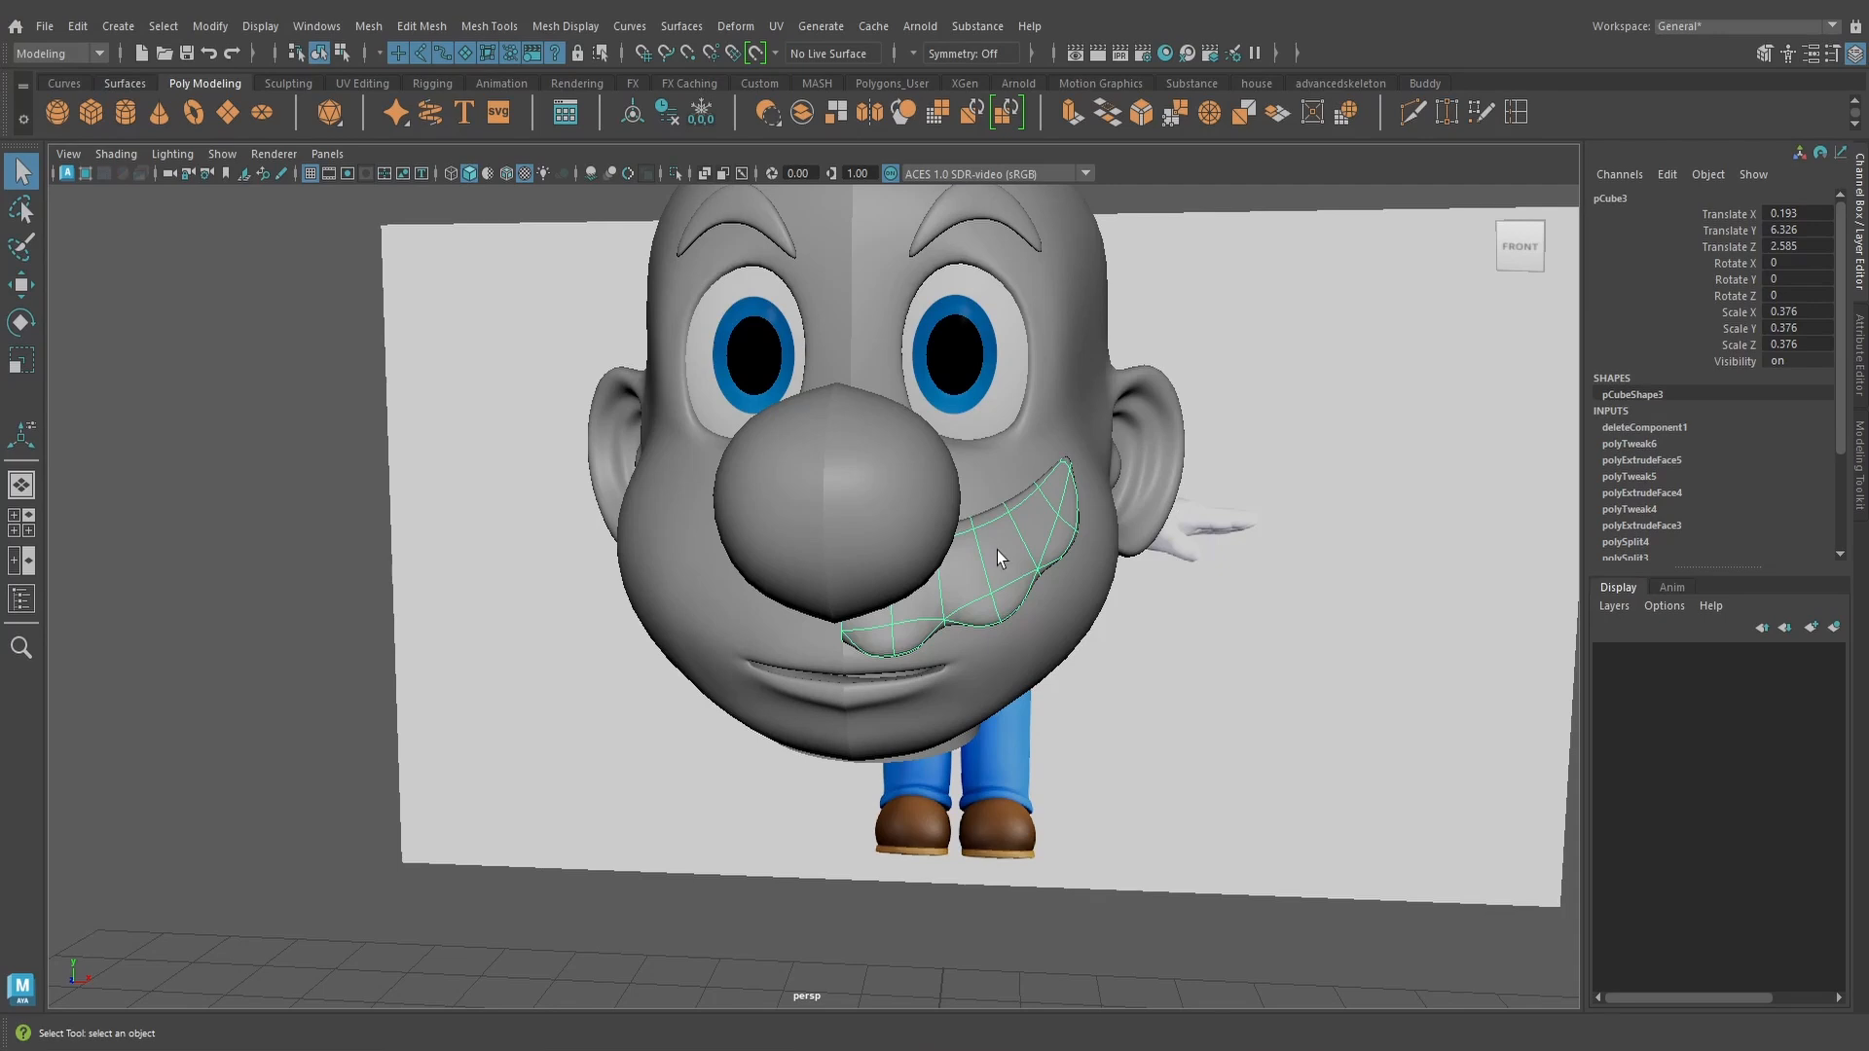
key("ctrl+1")
key("f")
left_click_drag(899, 625, 949, 530, "alt")
key("1")
left_click(1409, 113)
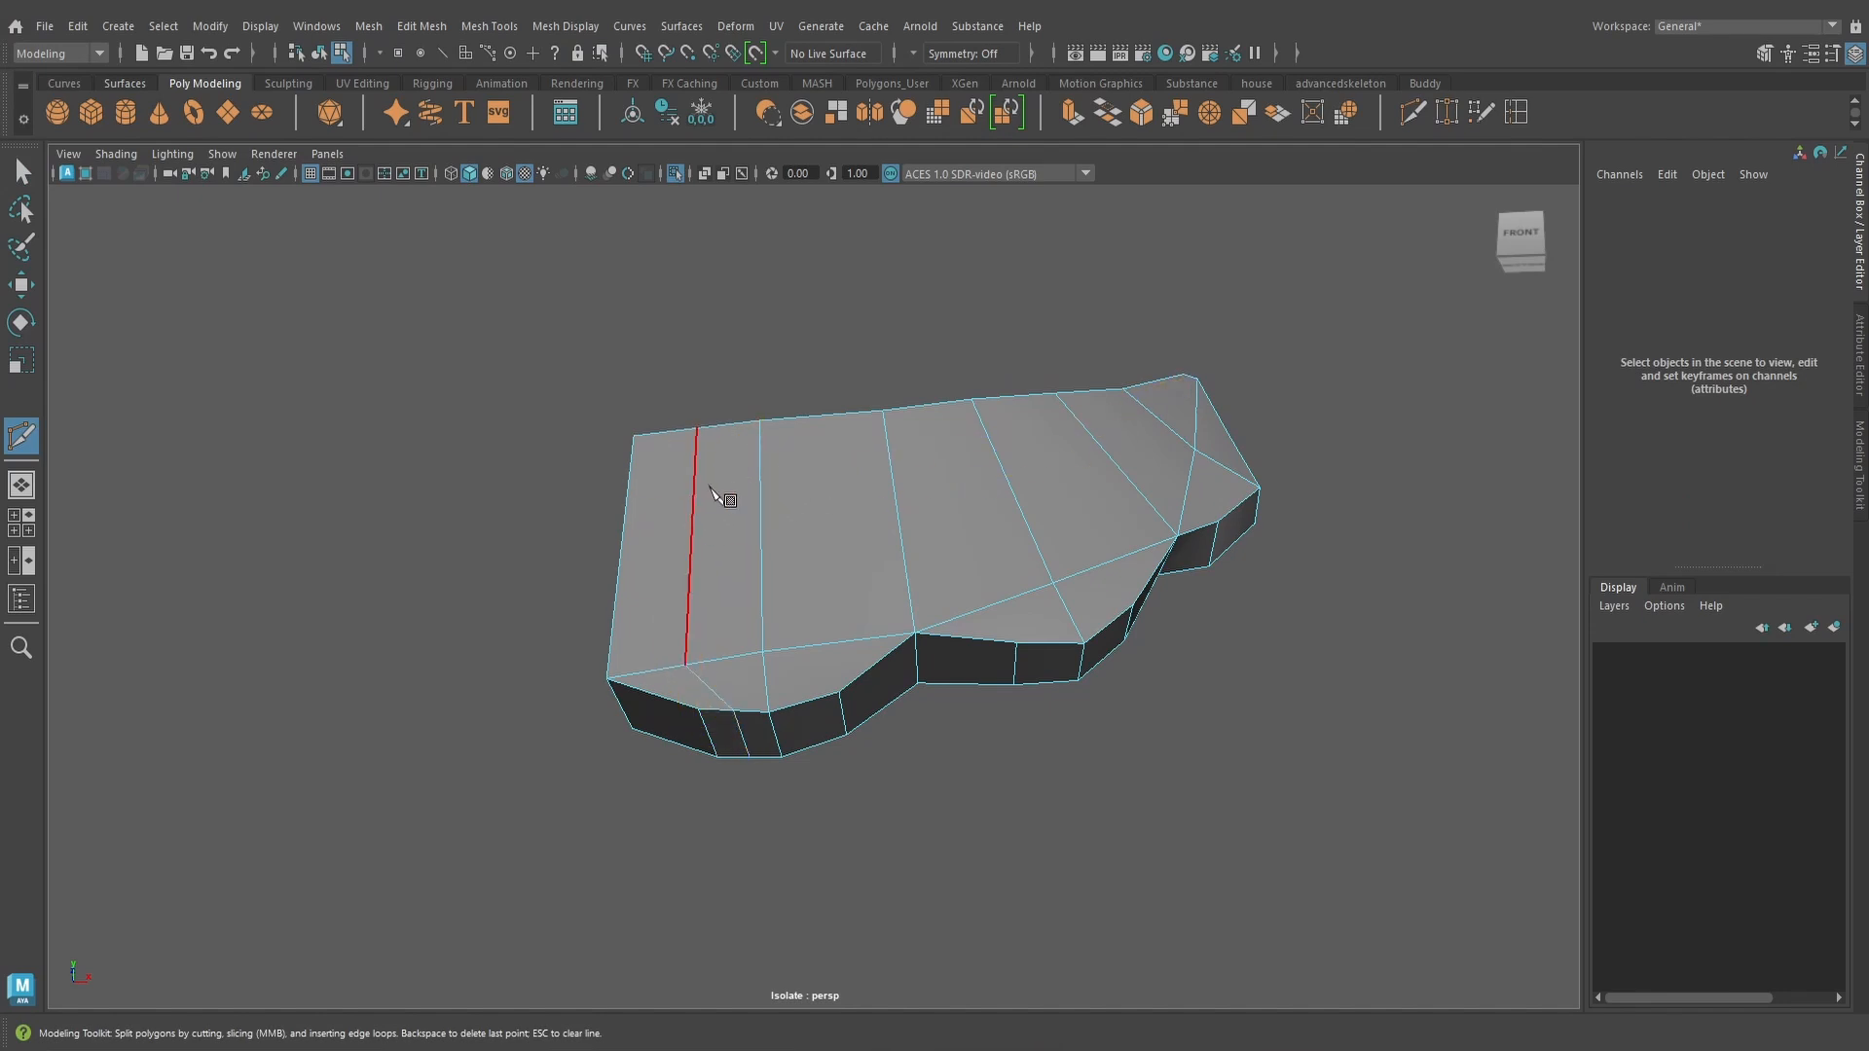
Delete the new loop's edges where they cross the front, underside and back of the first lobe
key("q")
left_click(720, 697)
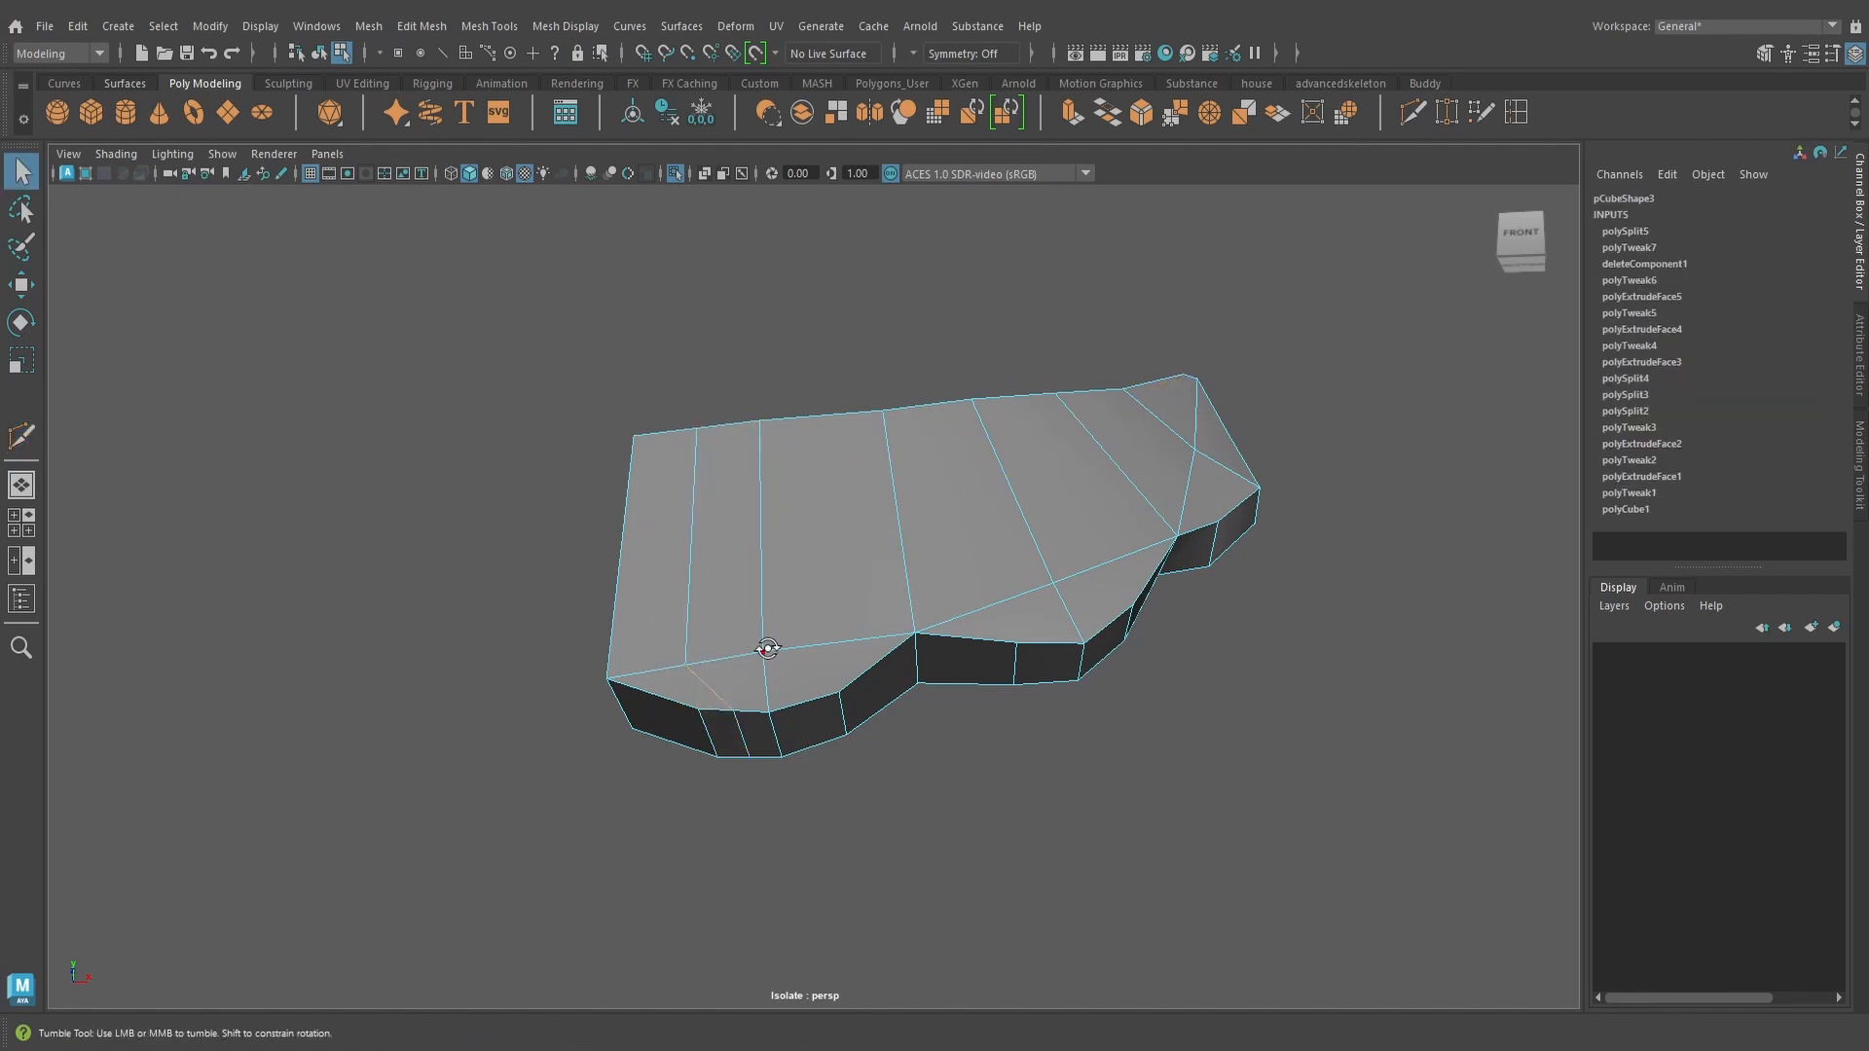
left_click_drag(768, 647, 979, 847, "alt")
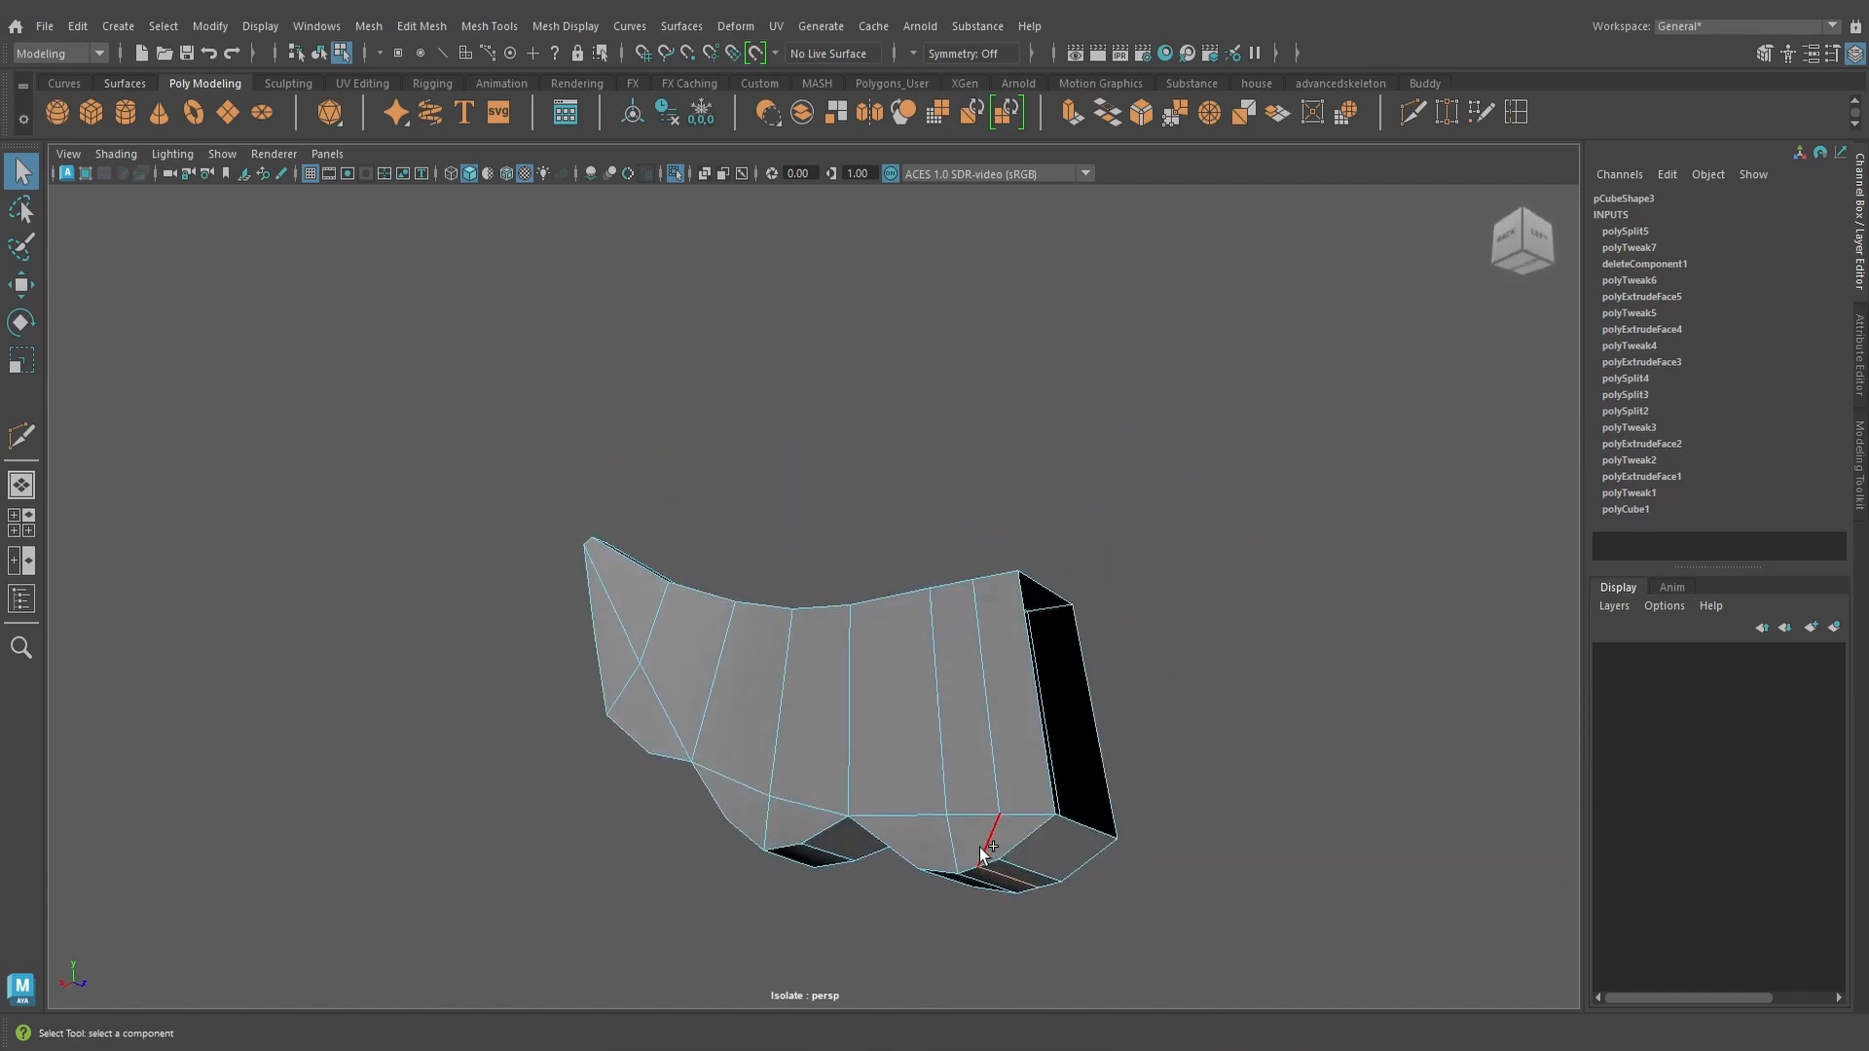
key("ctrl+Delete")
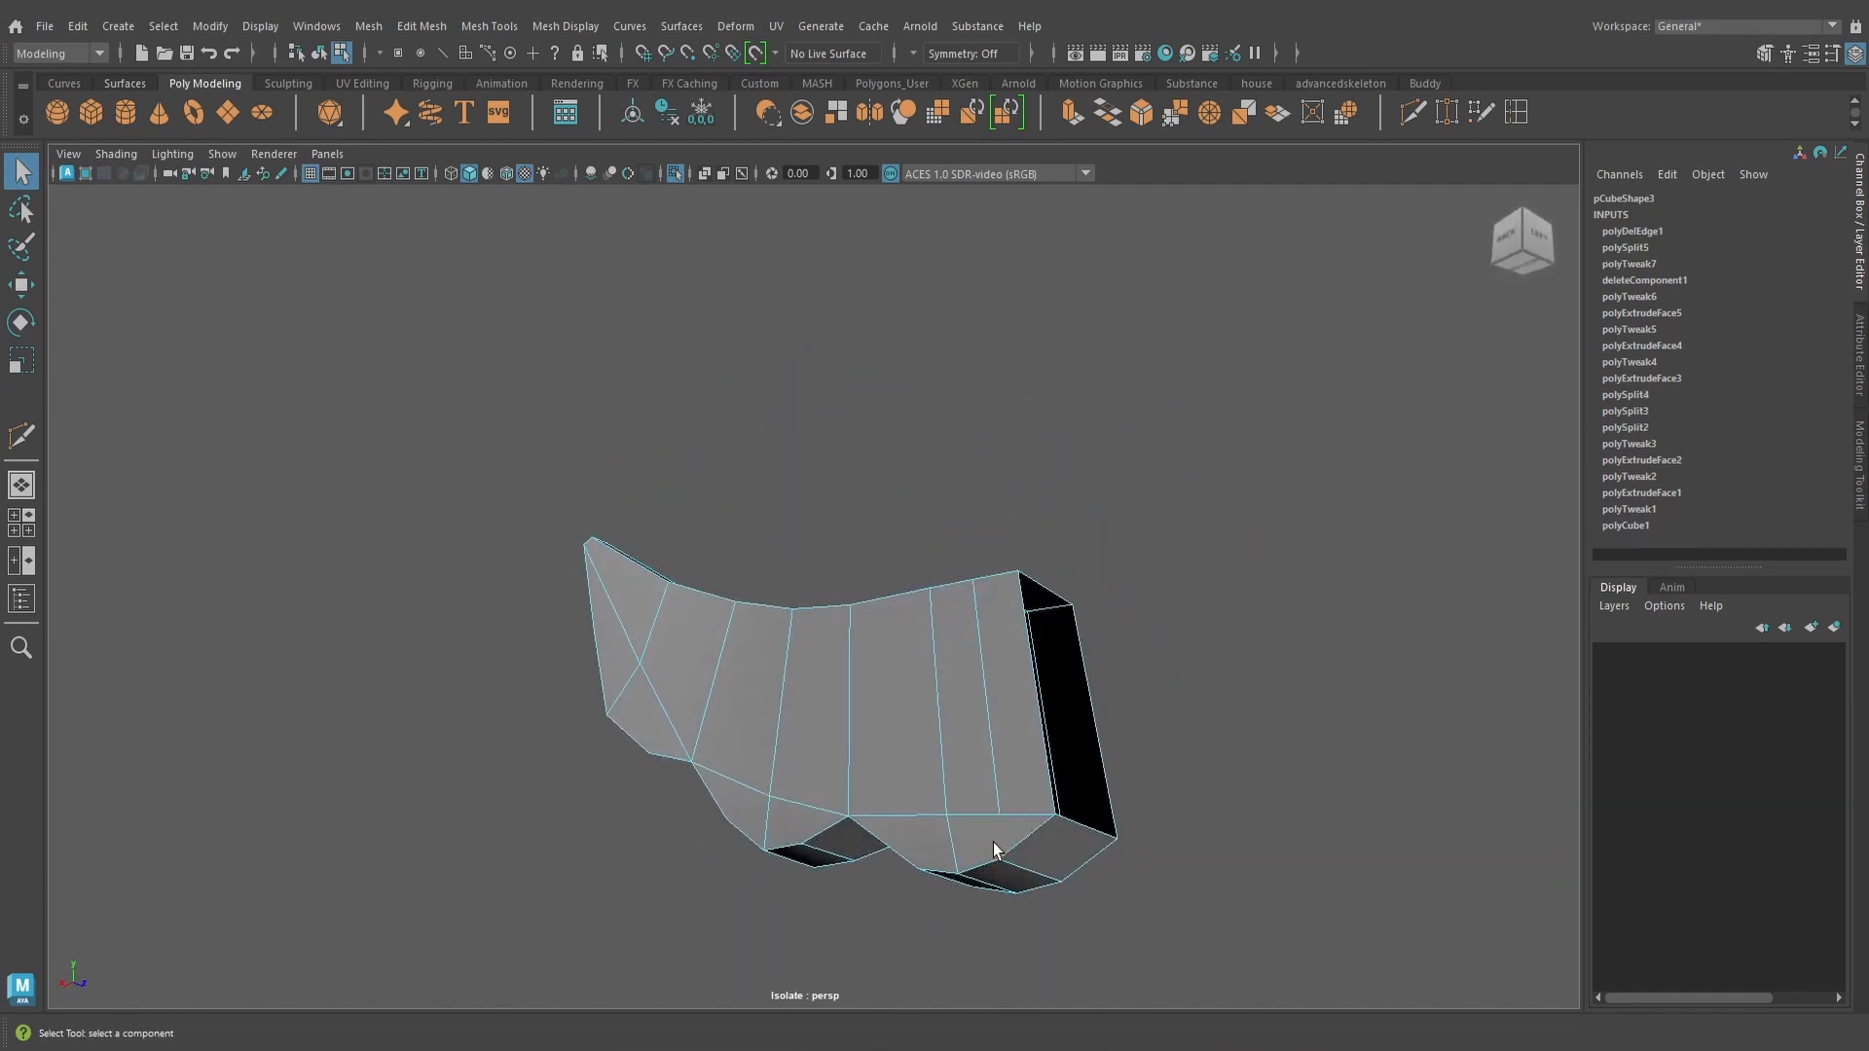
Connect the newest loop's open ends to the first lobe's lower corner on the back and front with Multi-Cut
left_click(1411, 111)
scroll(1091, 881, "up", 1)
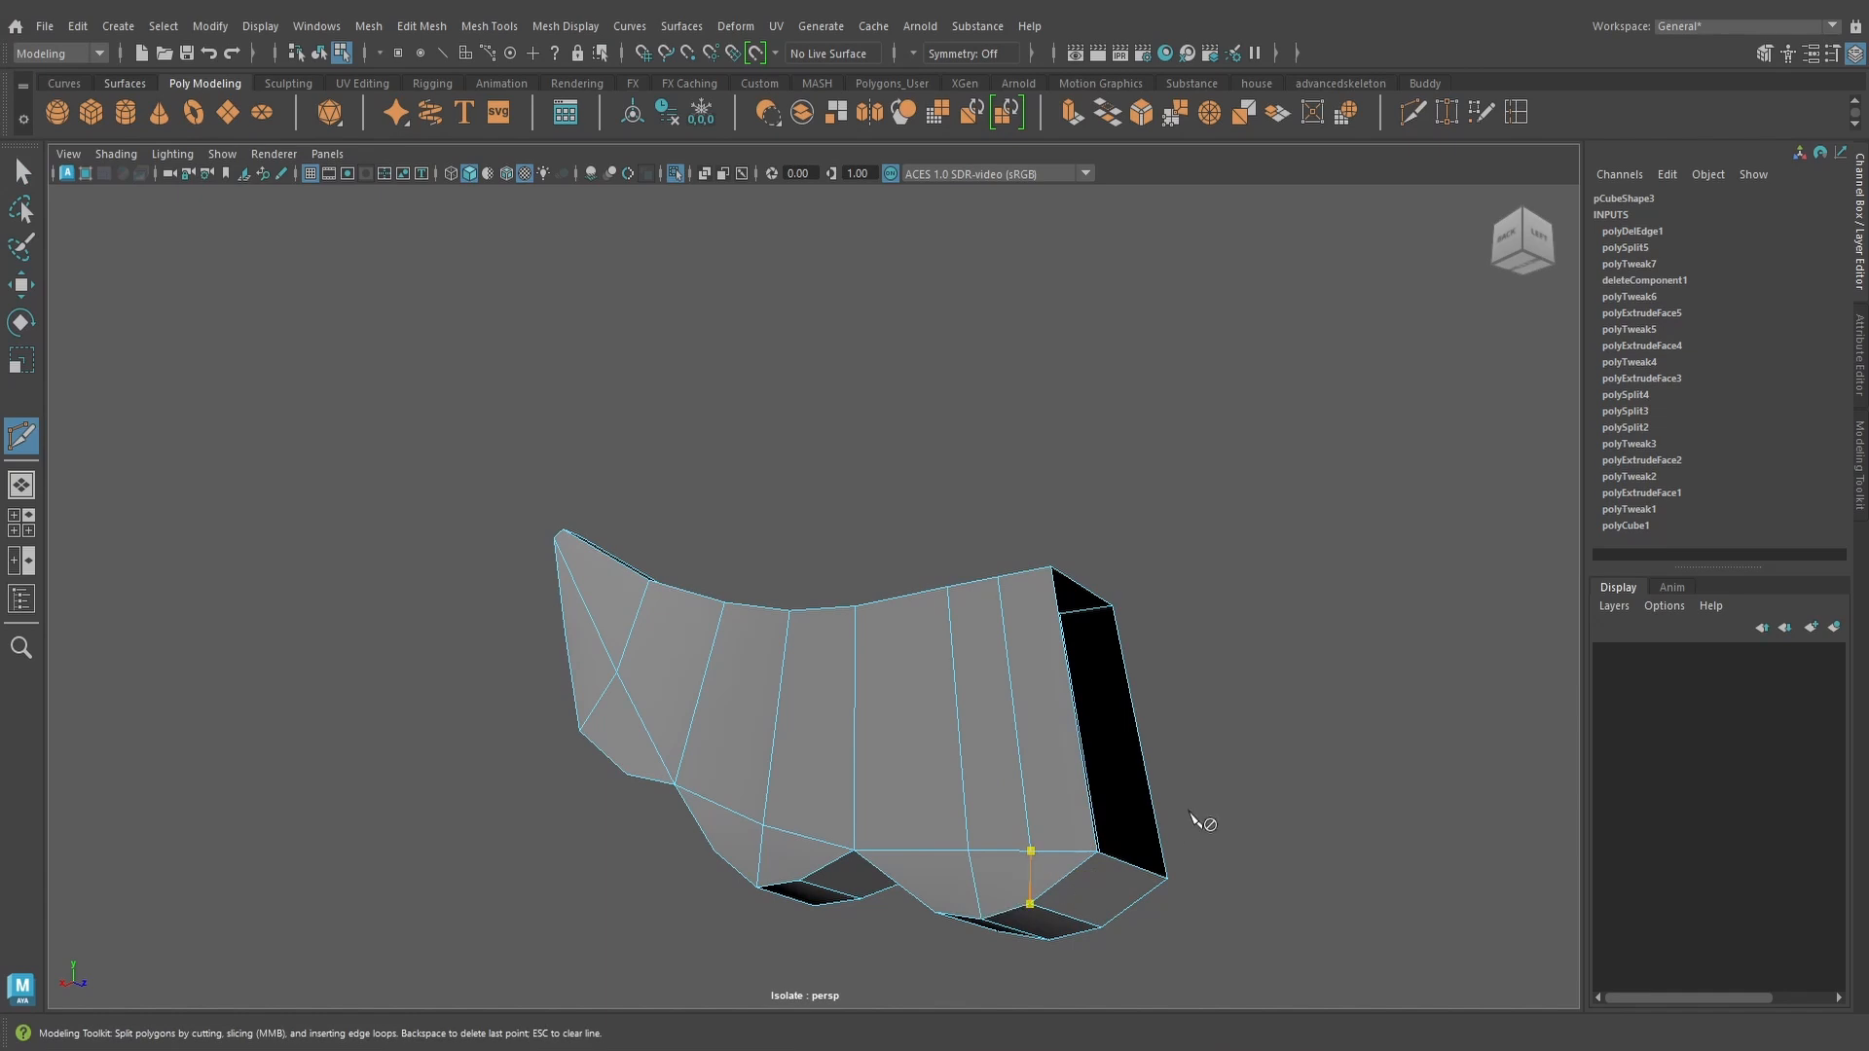
left_click_drag(1197, 820, 913, 811, "alt")
key("Escape")
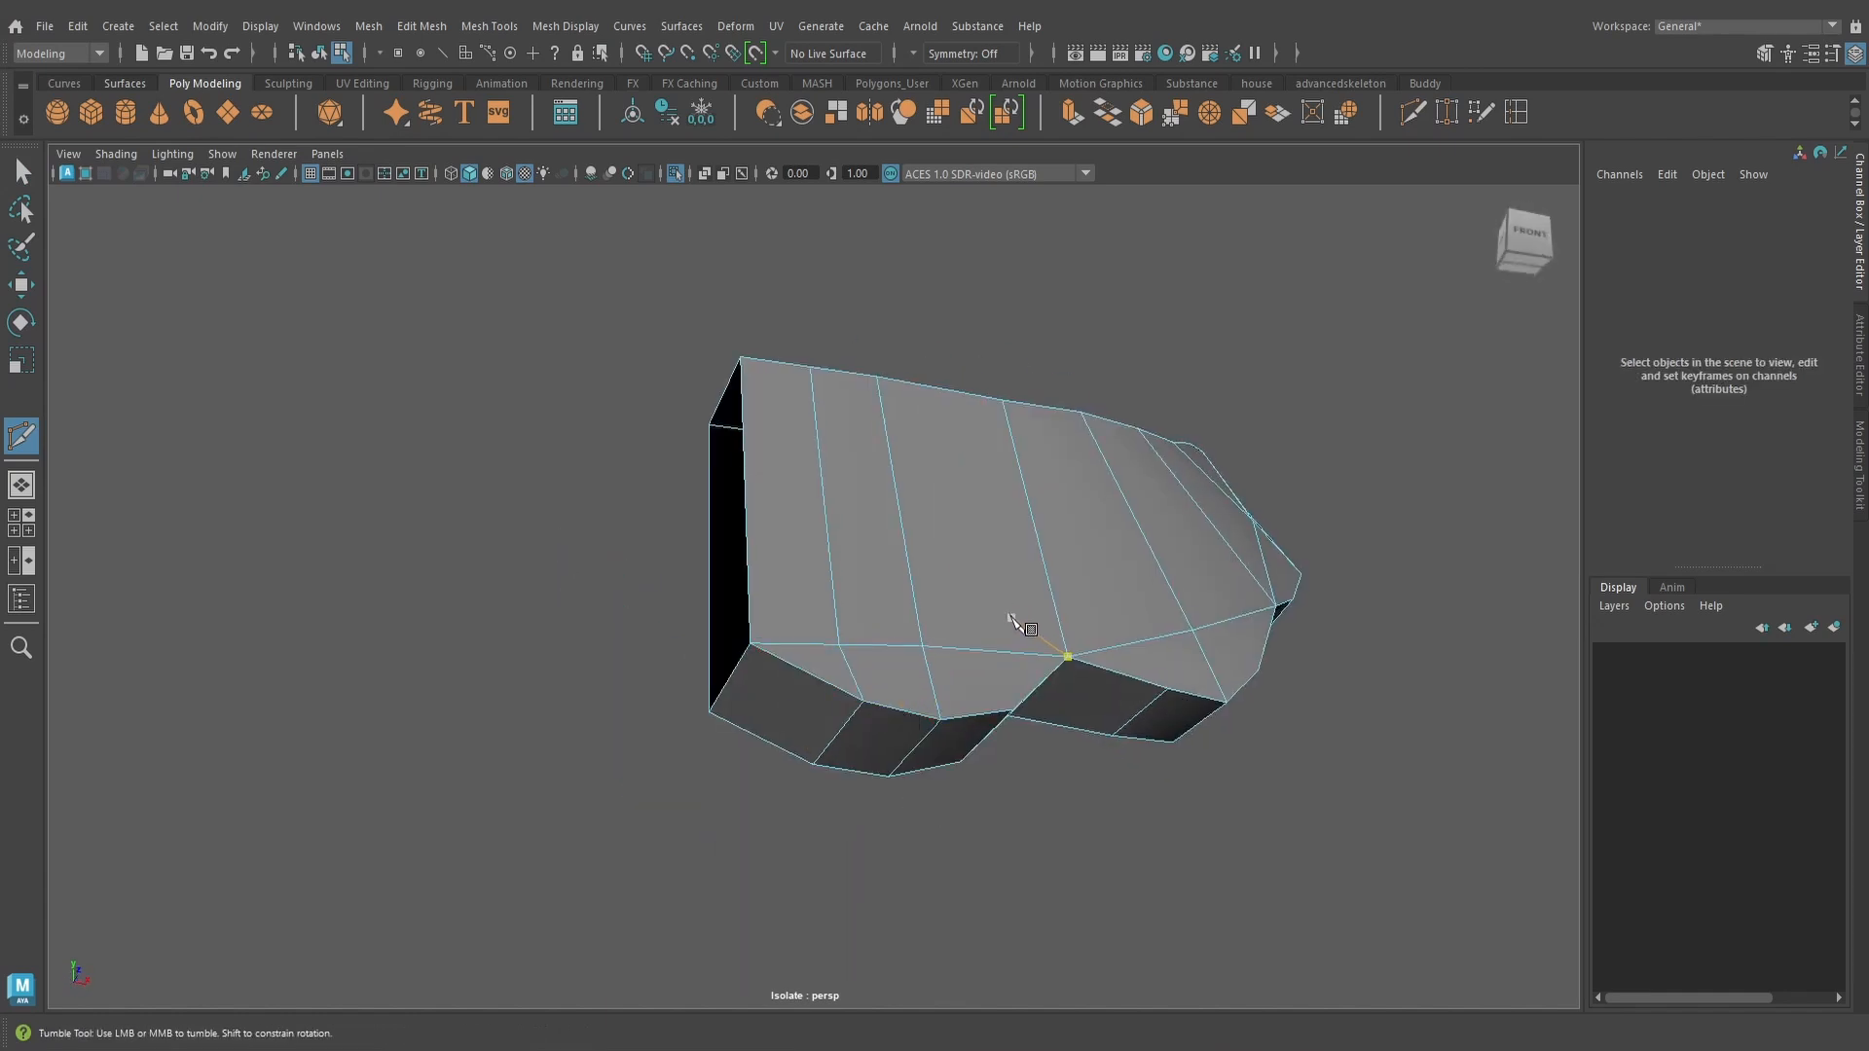
left_click_drag(1010, 617, 978, 593, "alt")
key("q")
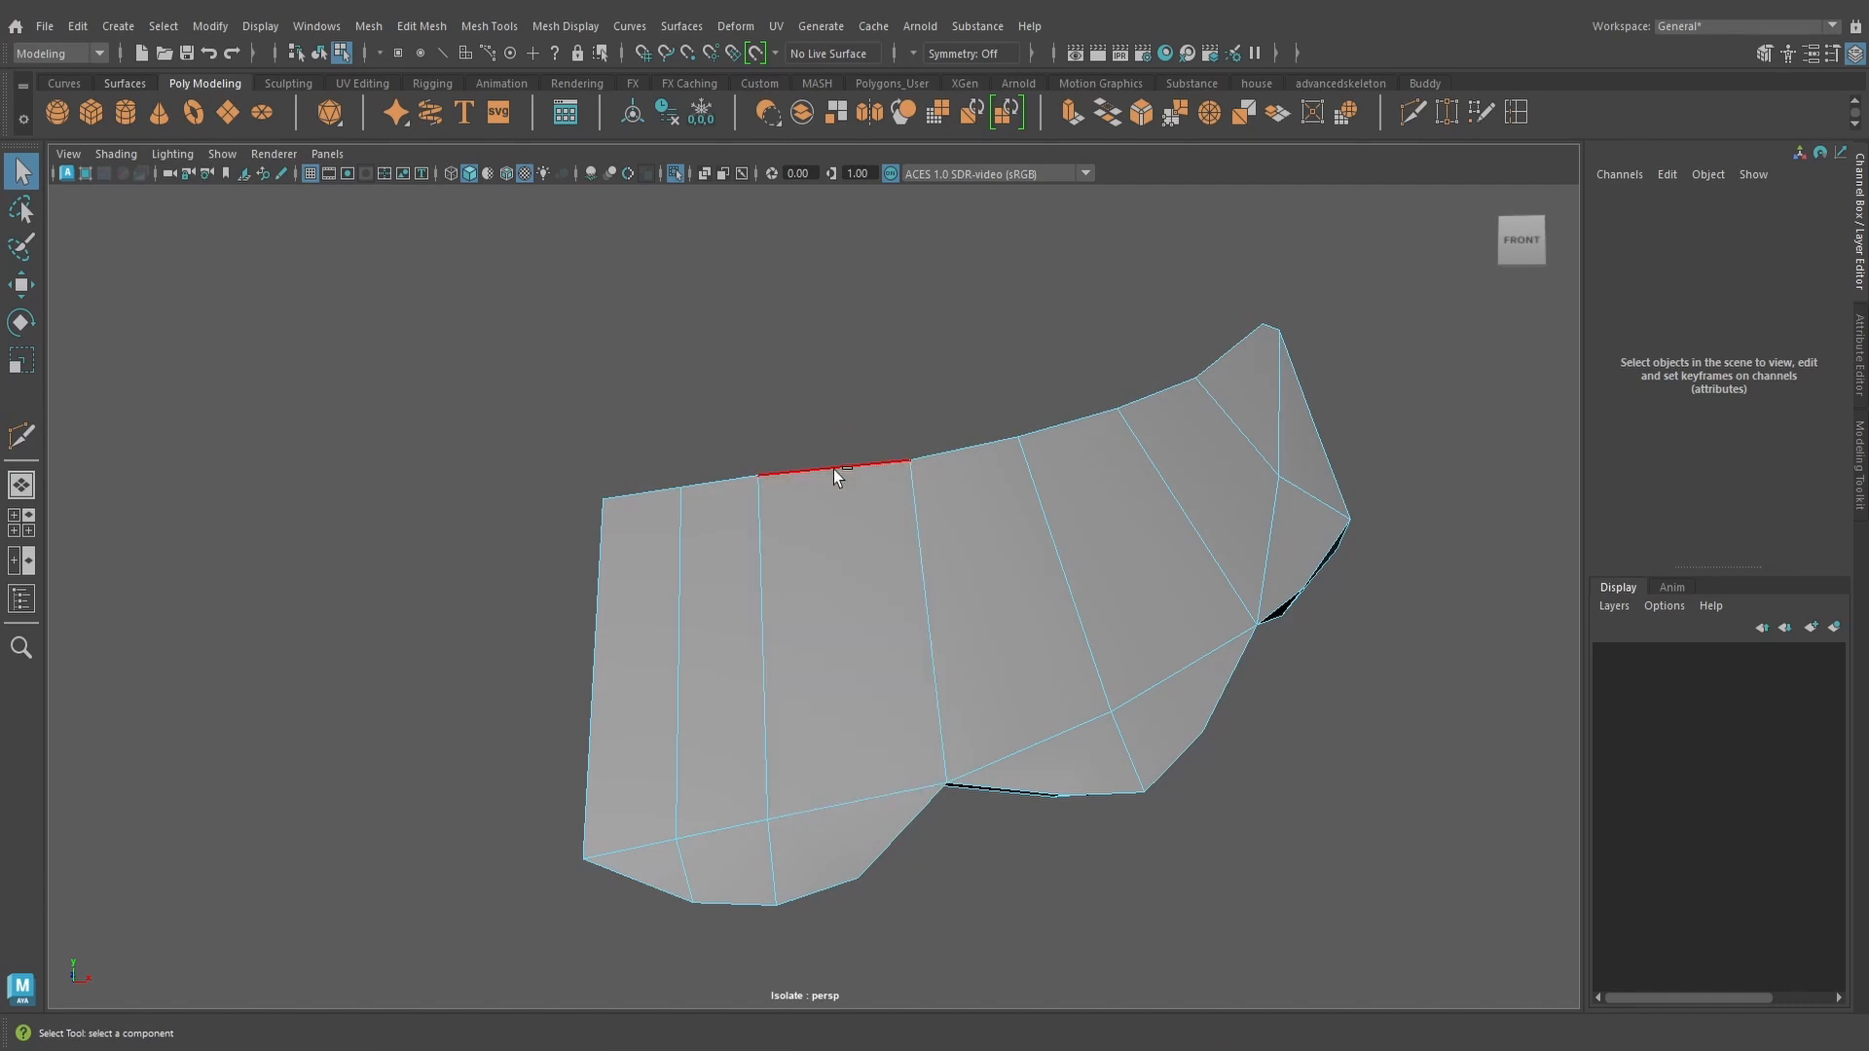
Insert a vertical edge loop through the segment above the first lobe's outer side and delete its edges across the lobe
left_click(1411, 114)
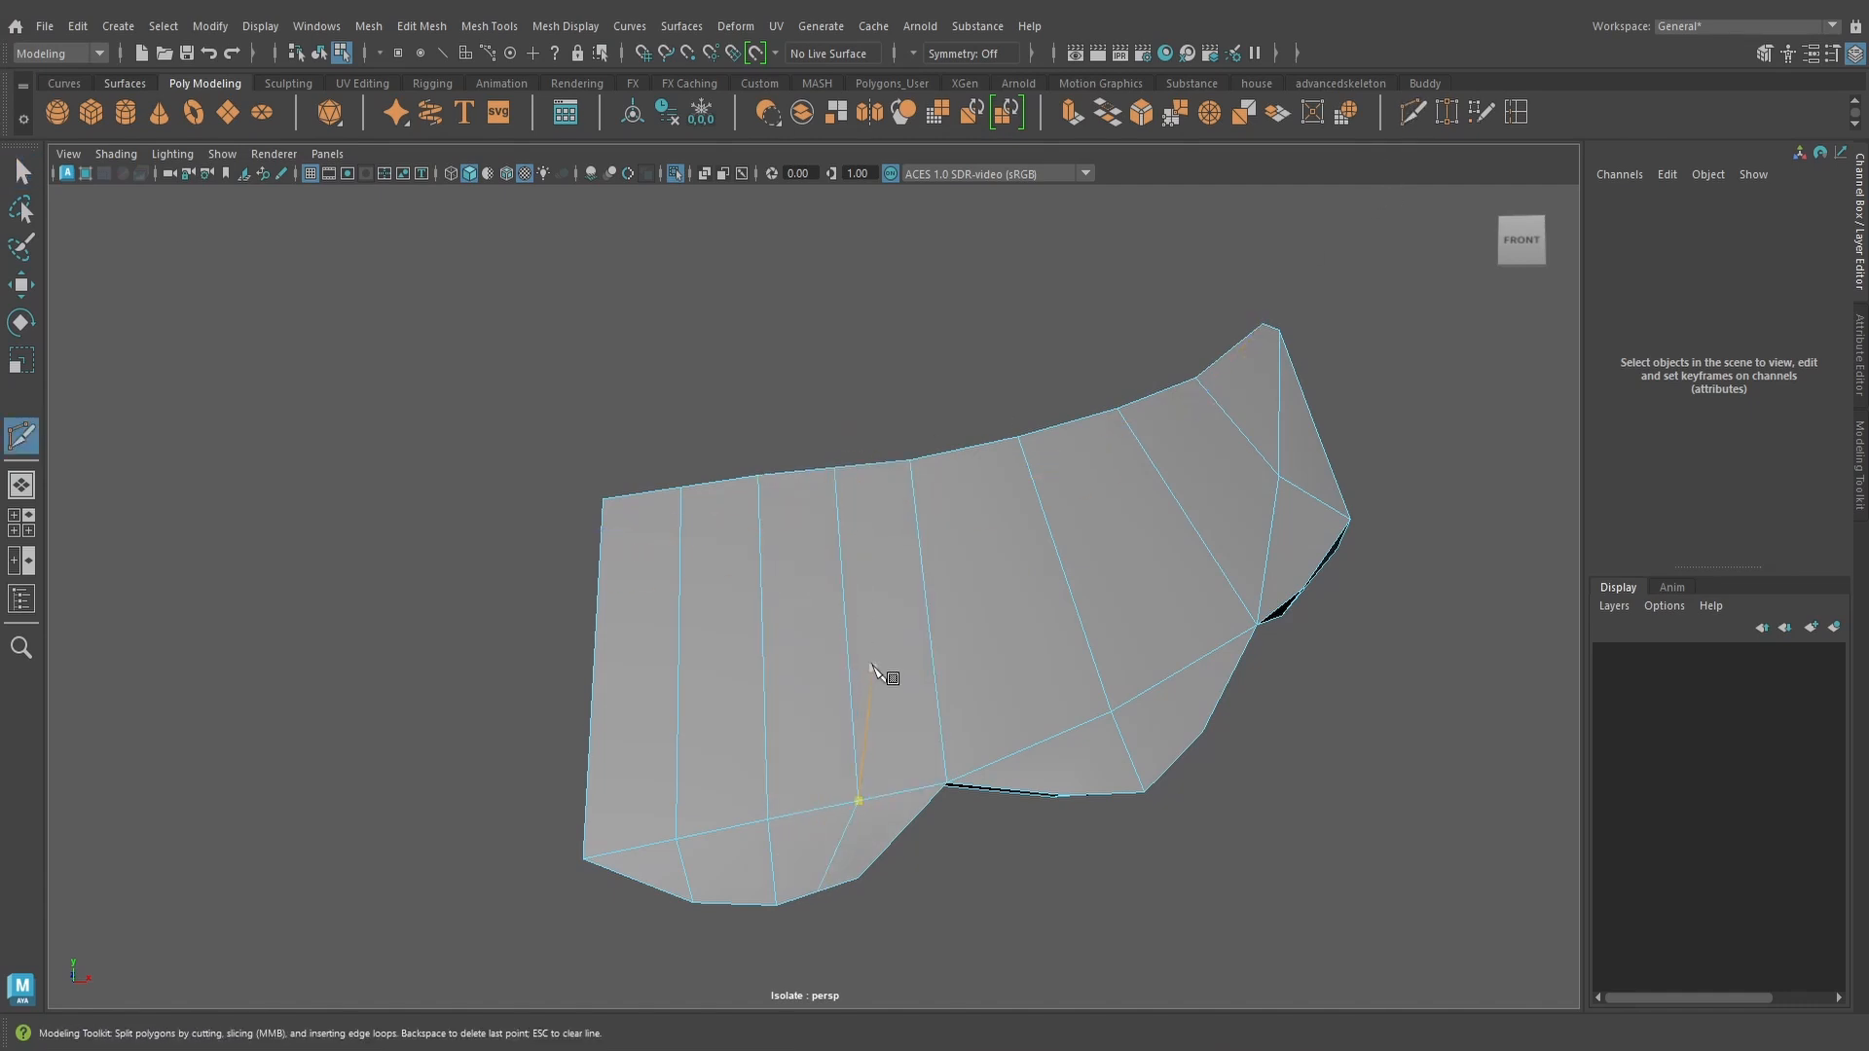
key("q")
left_click_drag(871, 668, 880, 651, "alt")
left_click(853, 699)
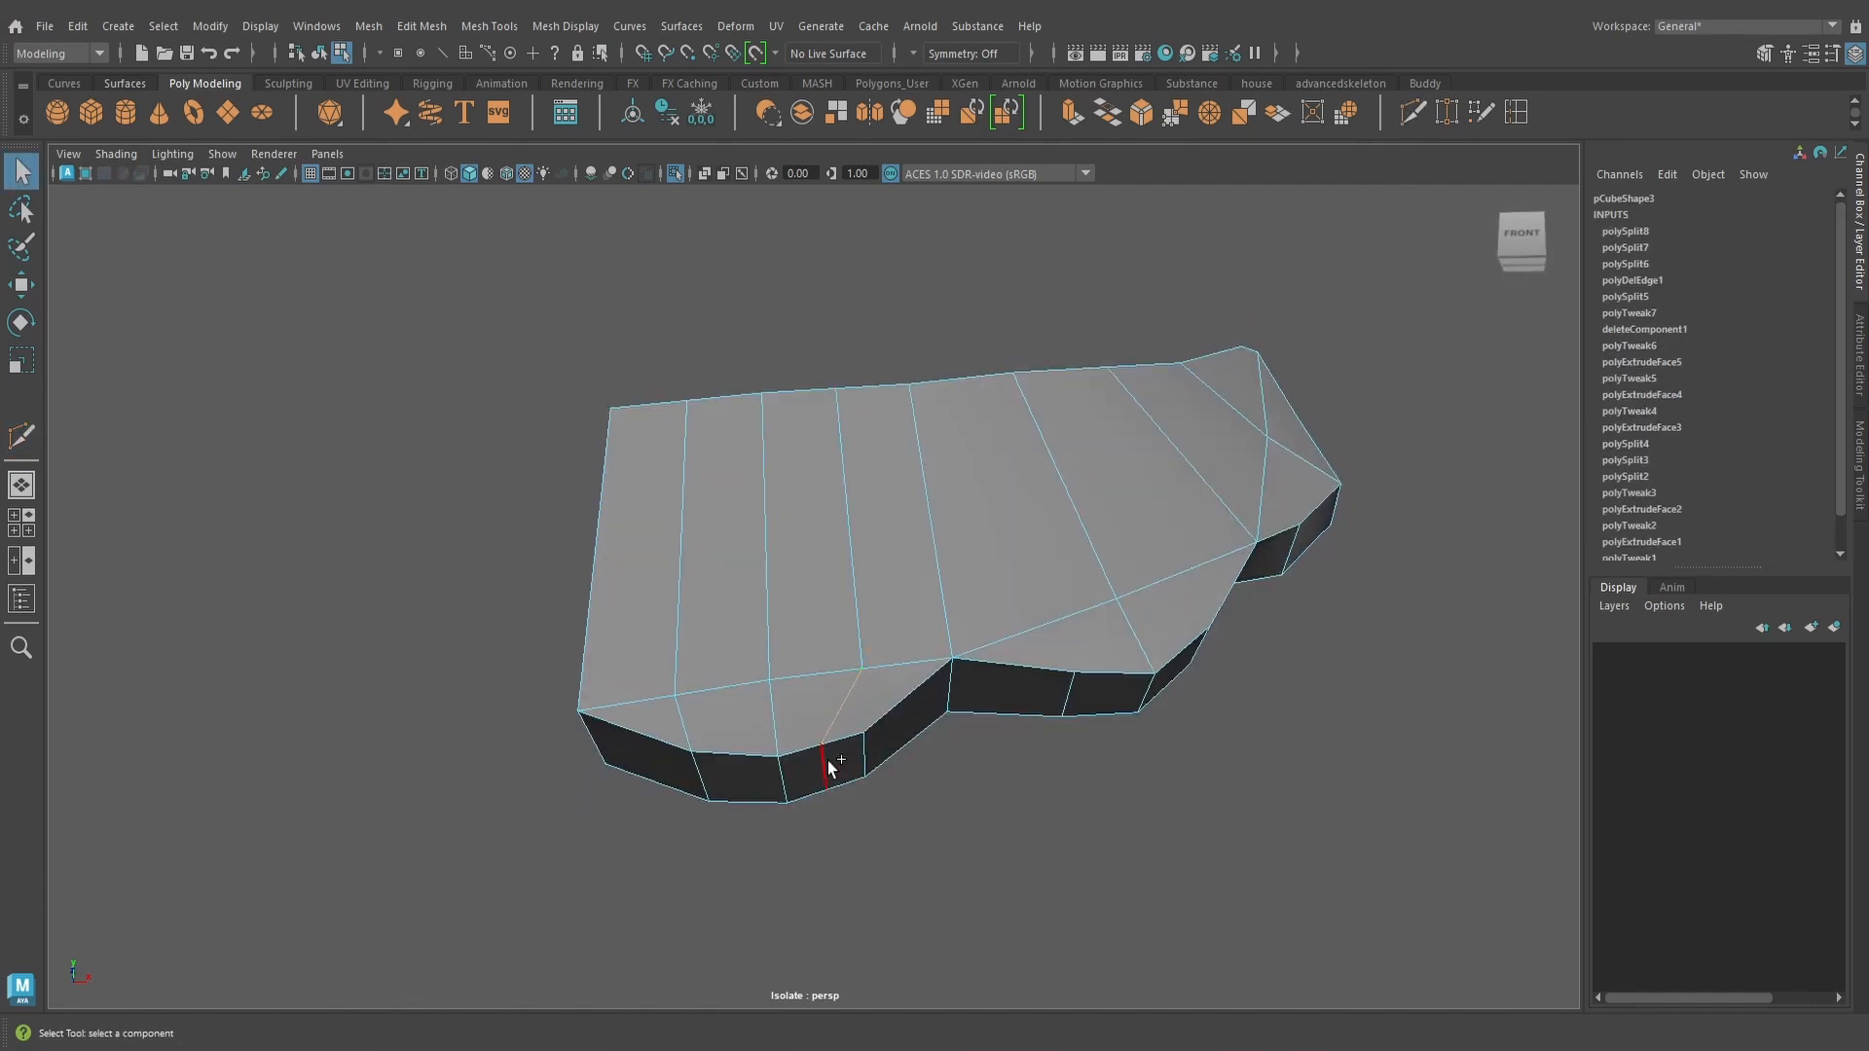
left_click_drag(825, 757, 876, 813, "alt")
key("ctrl+Delete")
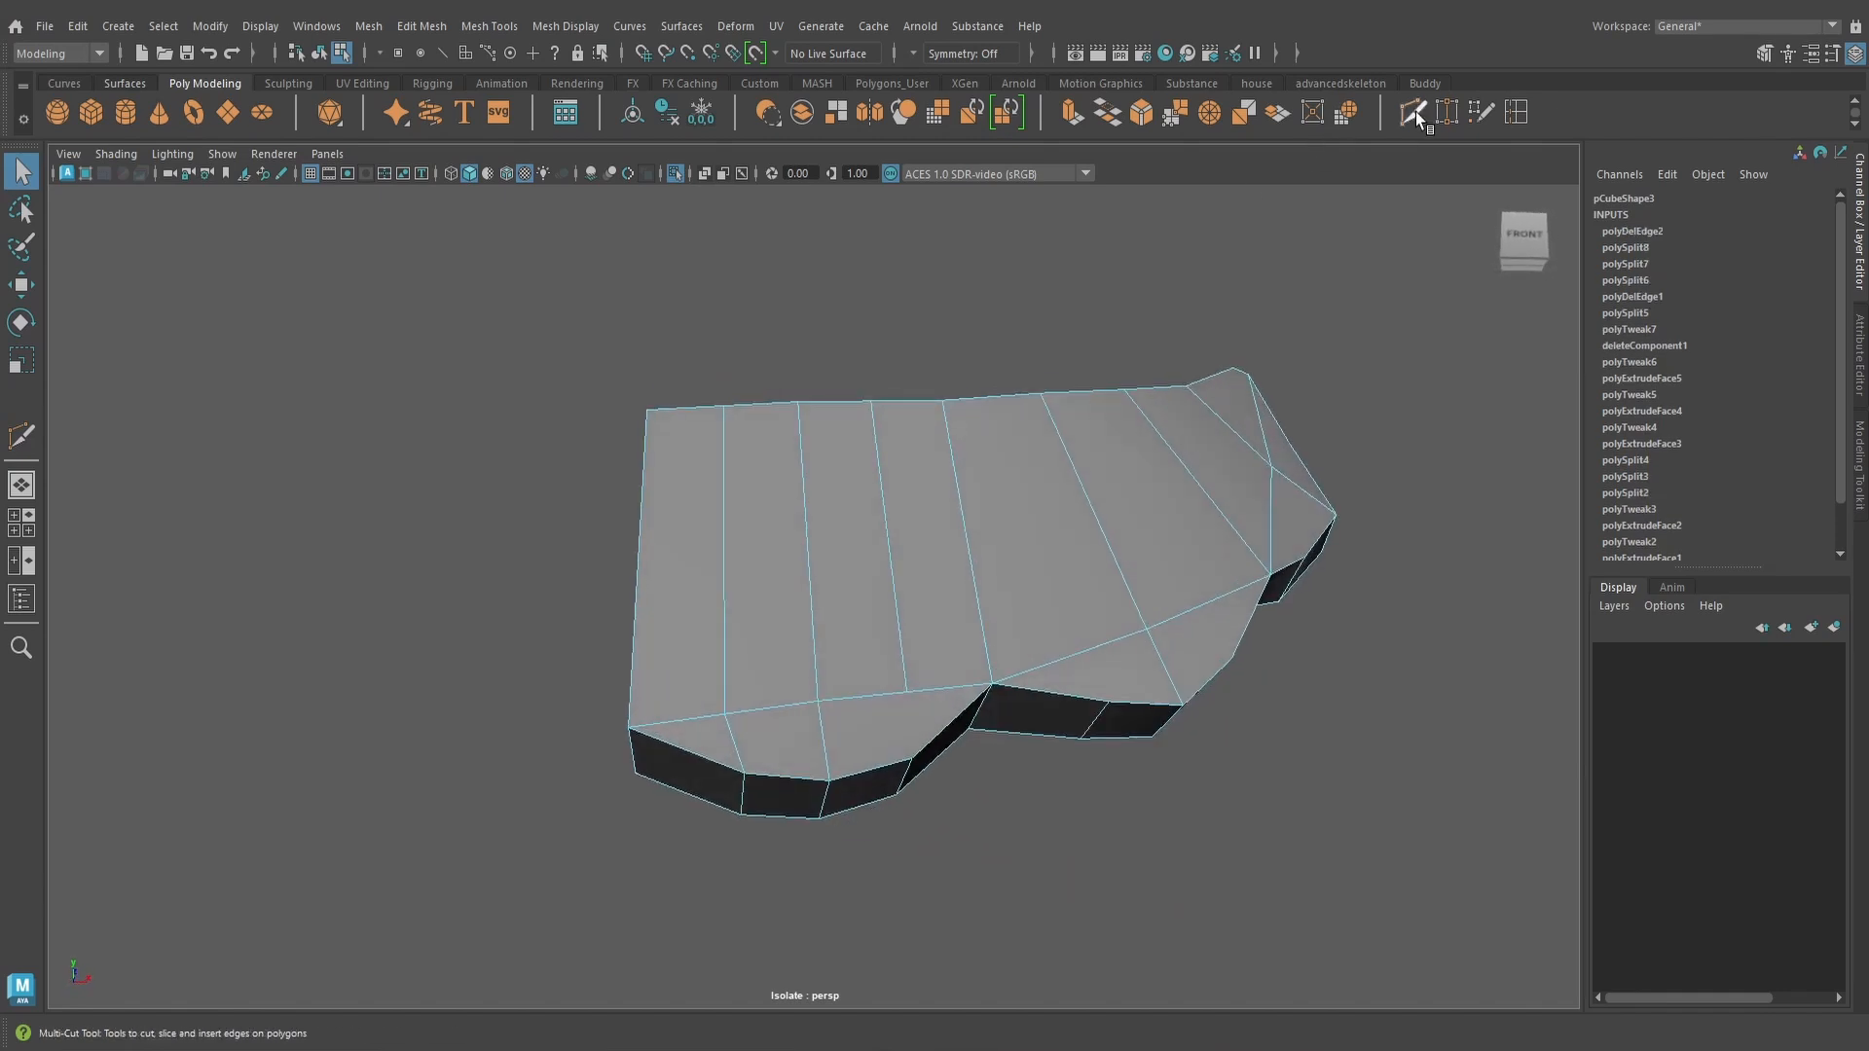
Join that loop's ends to the first lobe's outer lower corner on front and back, then check the smooth preview
left_click(1415, 114)
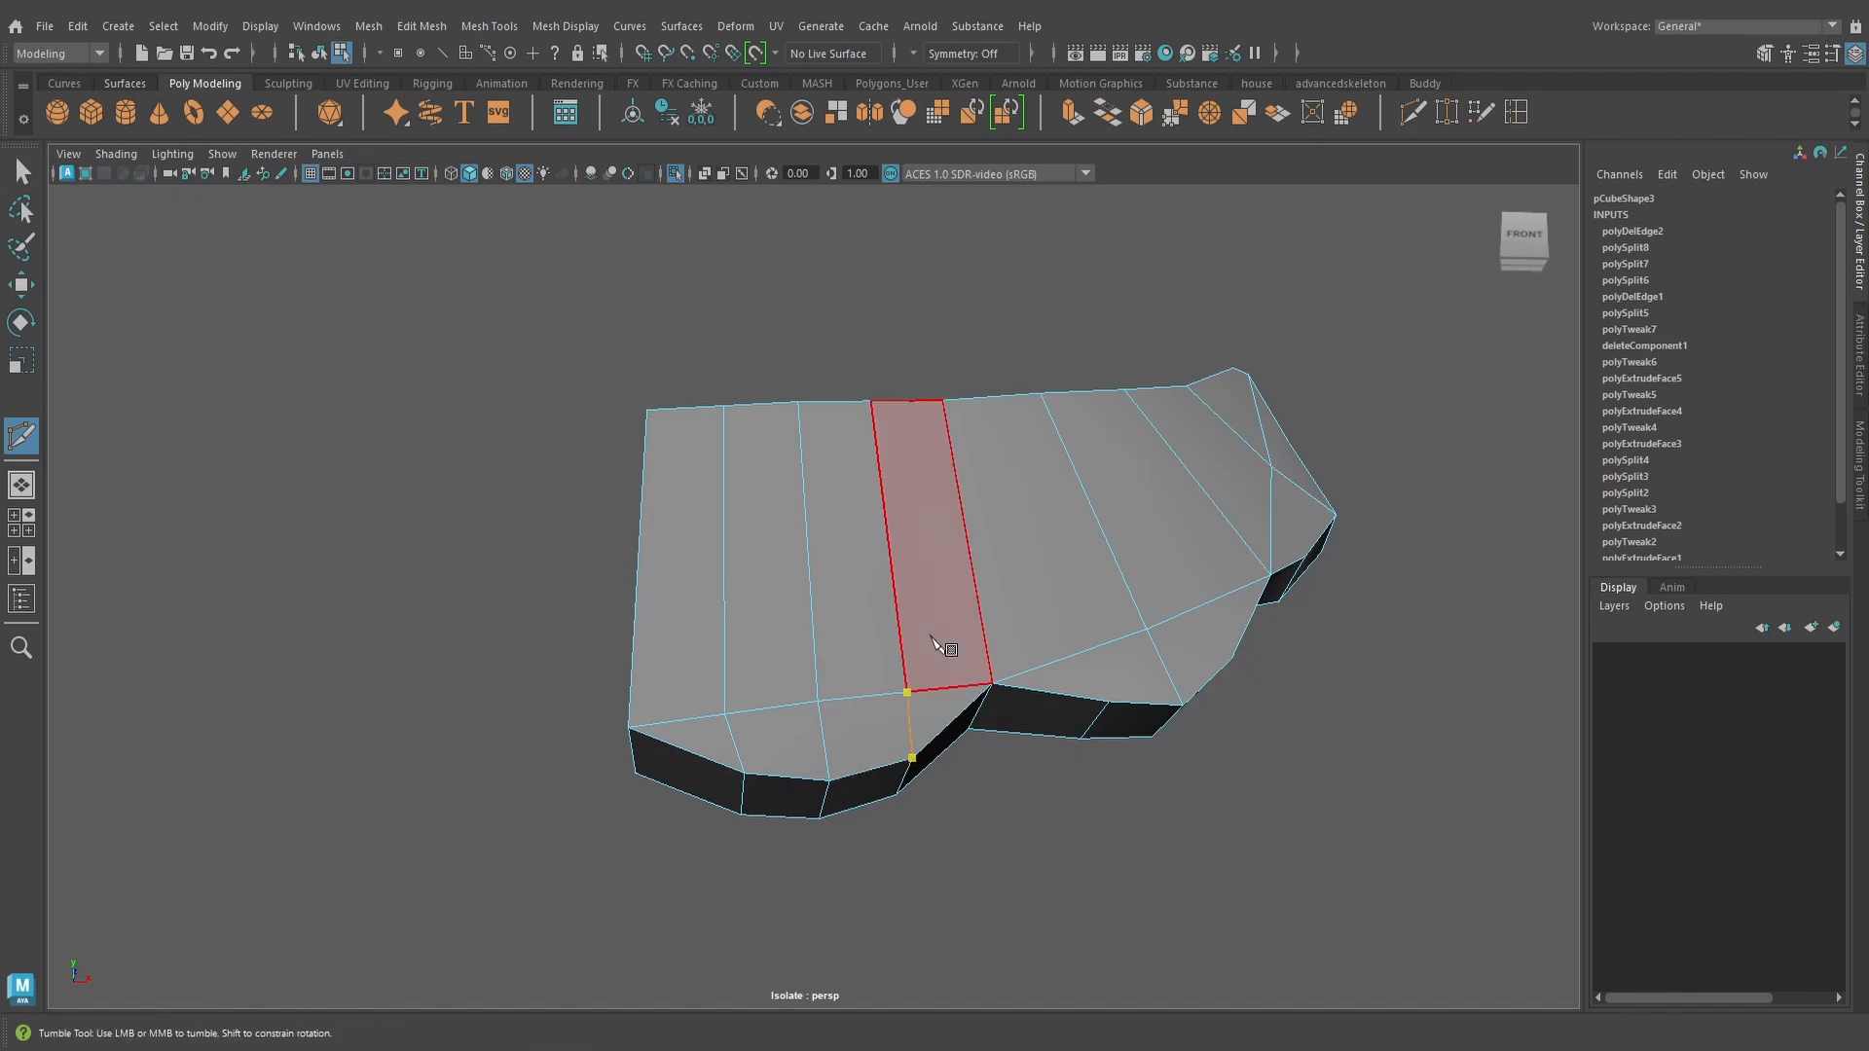
left_click_drag(951, 646, 805, 847, "alt")
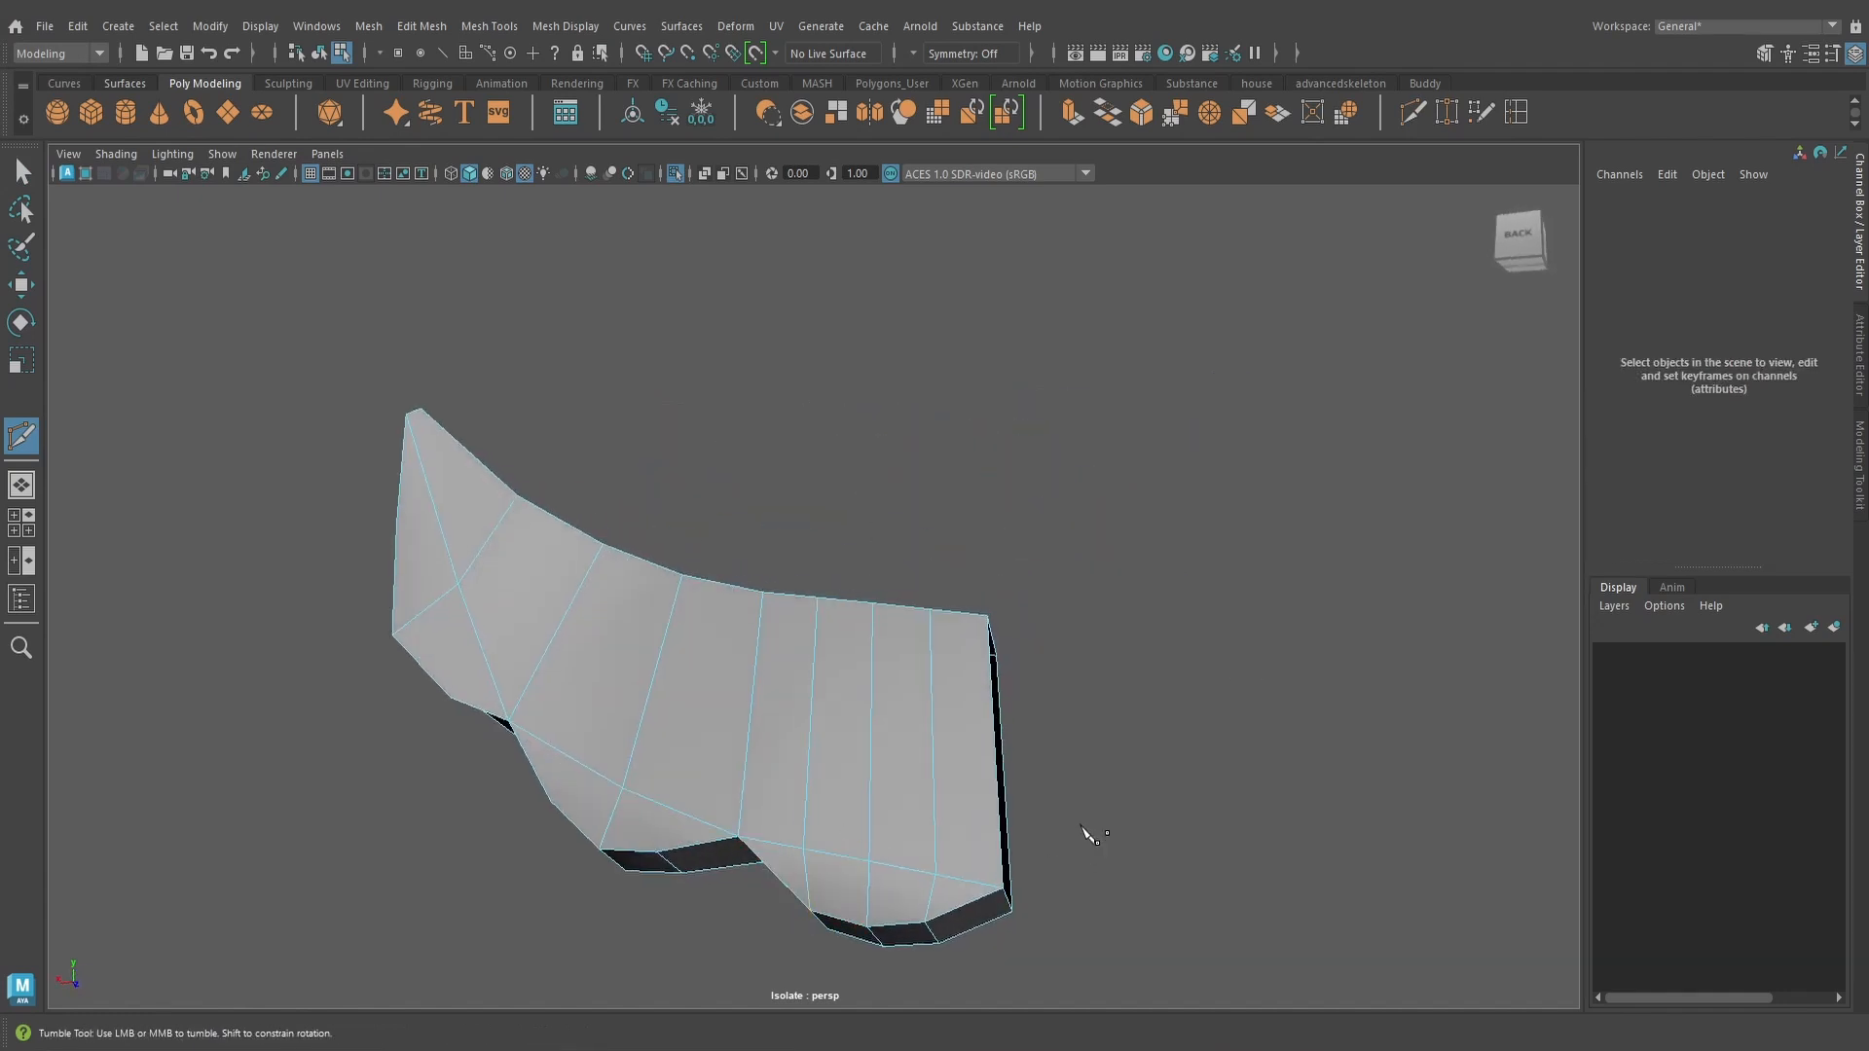
left_click_drag(1263, 803, 1002, 742, "alt")
key("3")
key("1")
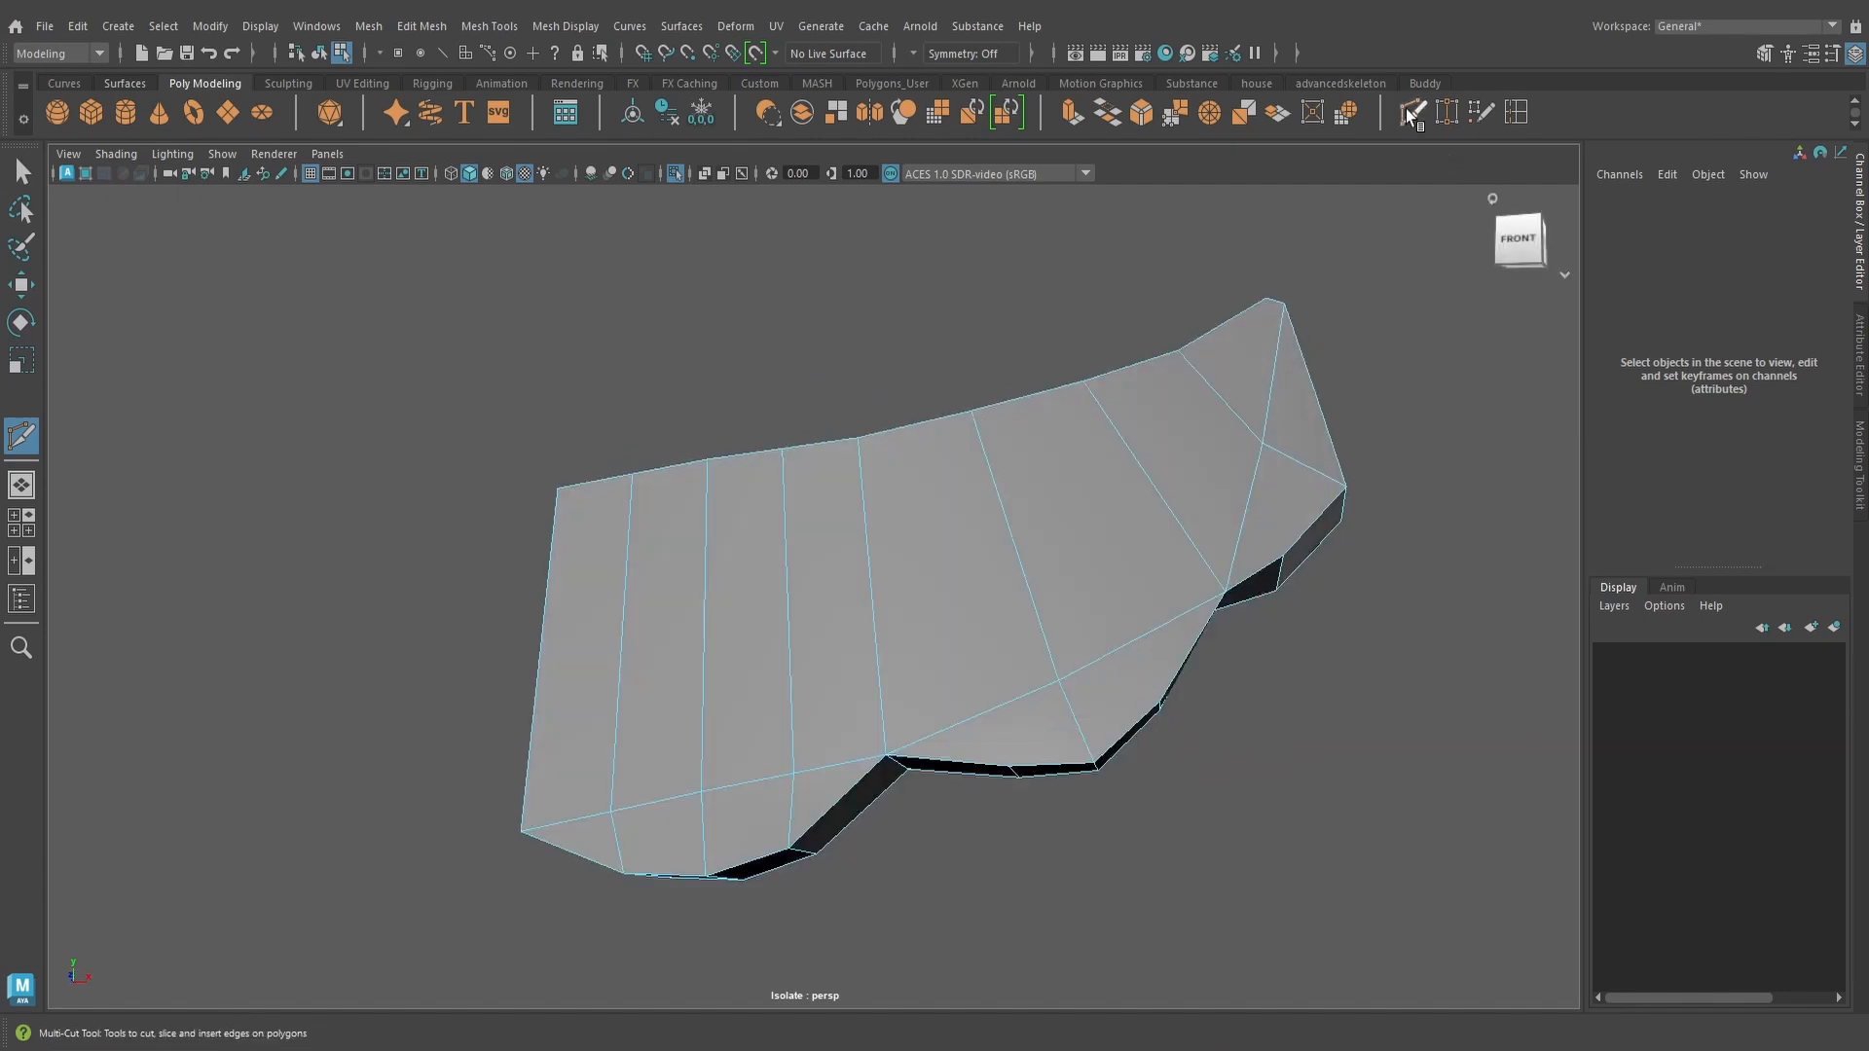
Insert an edge loop at 50% through the segment above the second lobe's inner side and delete its edges across the lobe
key("q")
key("y")
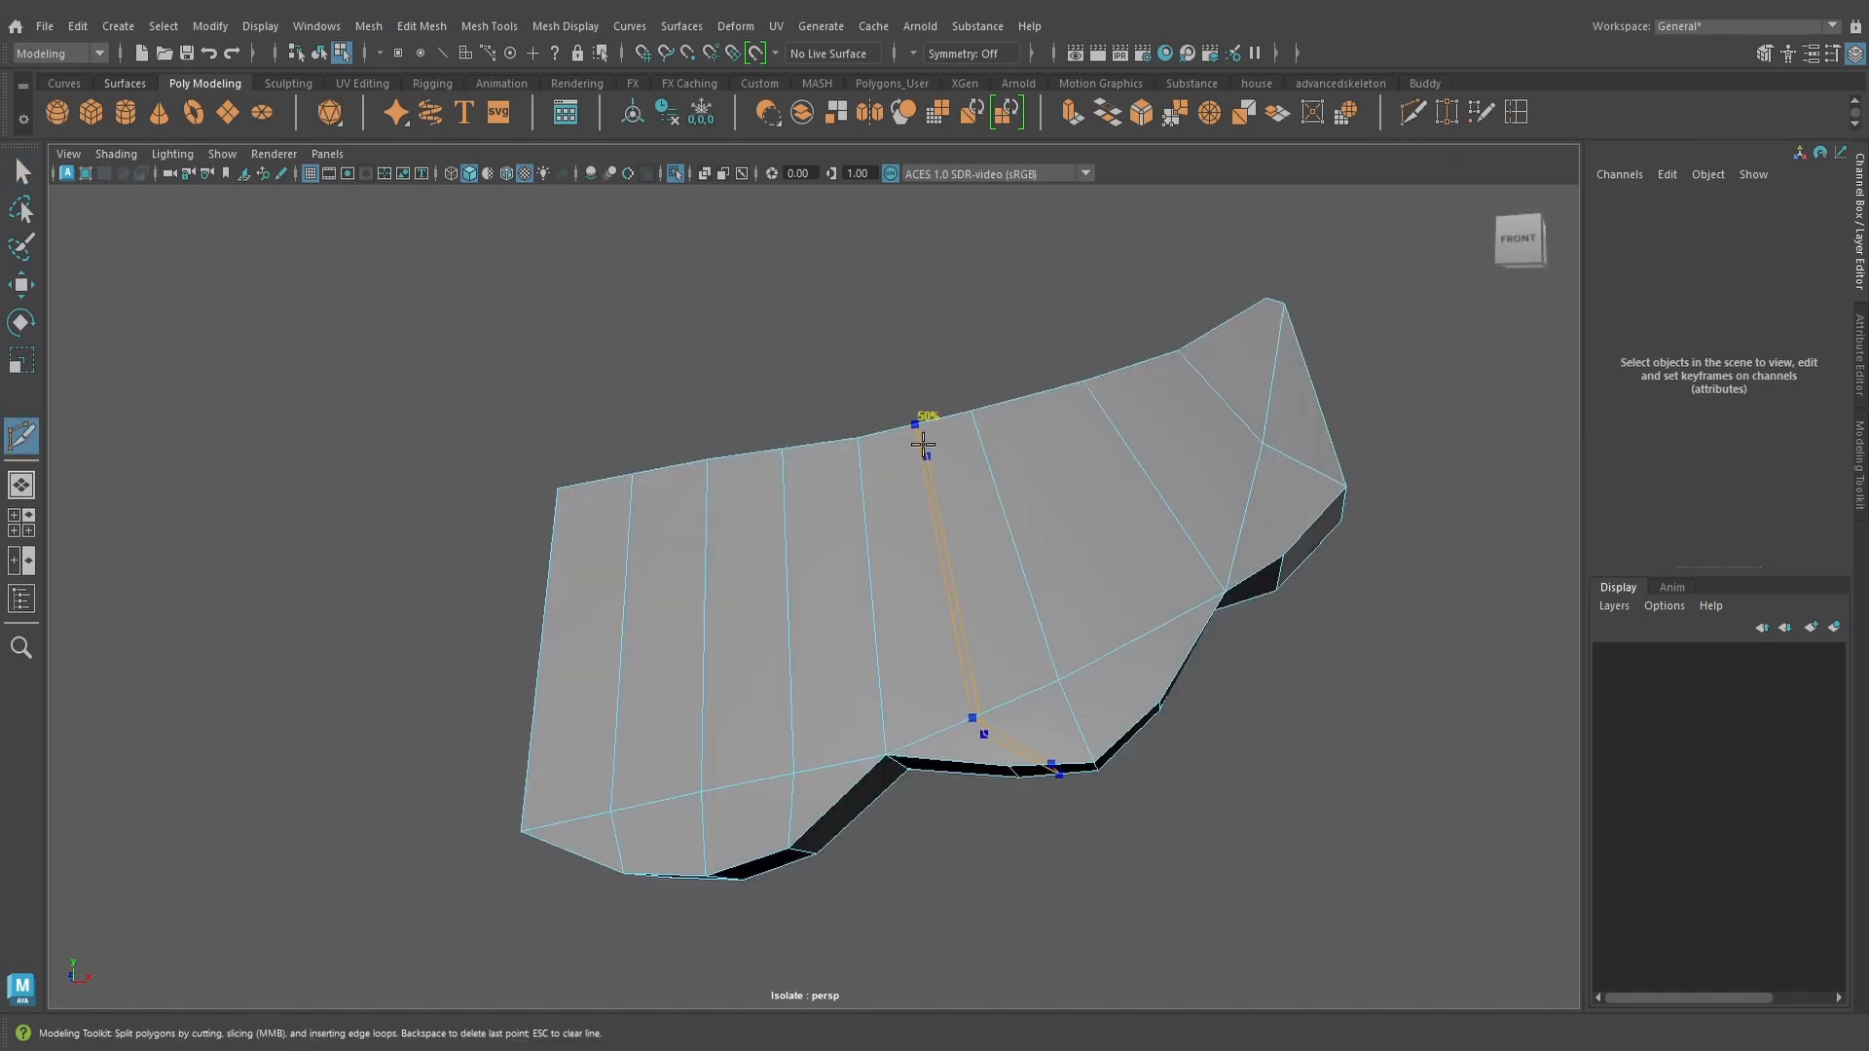
key("q")
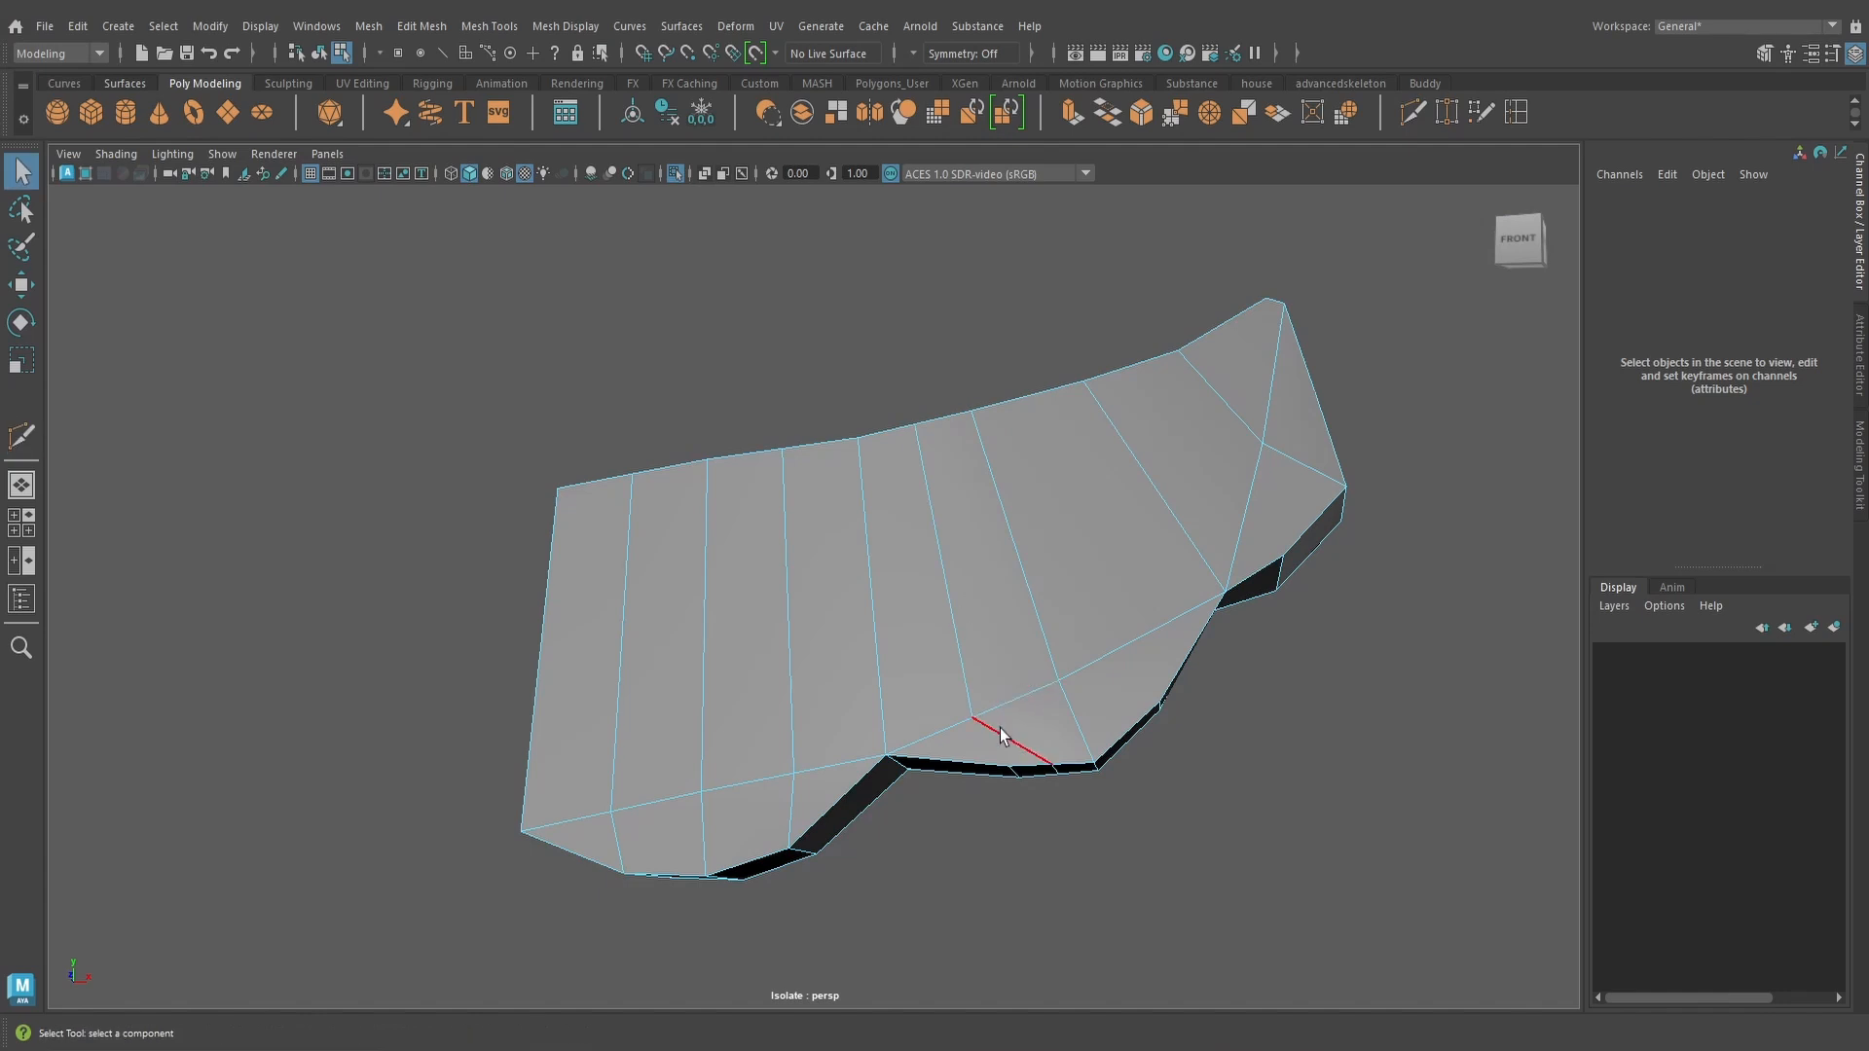
left_click(1000, 730)
left_click_drag(1010, 773, 1034, 710, "alt")
left_click(1038, 605, "shift")
left_click_drag(1034, 604, 1447, 553, "alt")
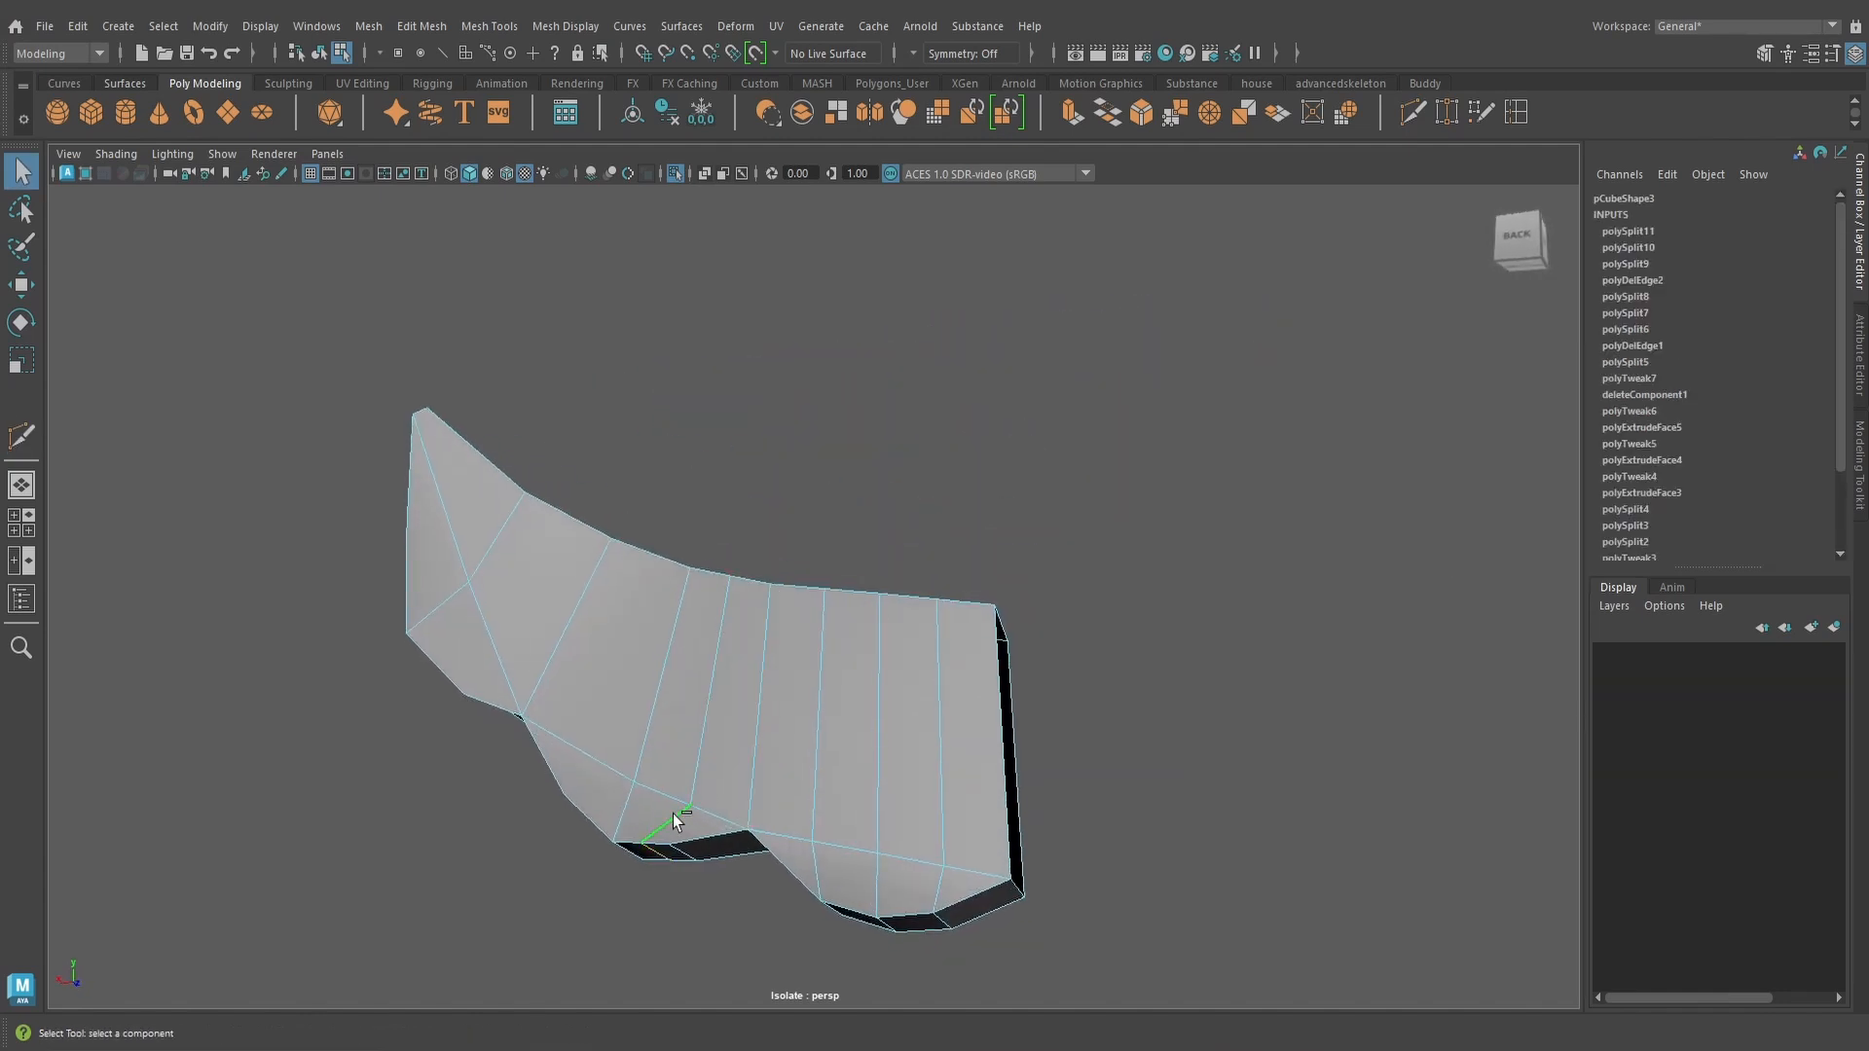
key("Delete")
left_click_drag(667, 814, 966, 628, "alt")
Connect the loop's ends to the second lobe's inner lower corner on the front and back with Multi-Cut
left_click(1413, 113)
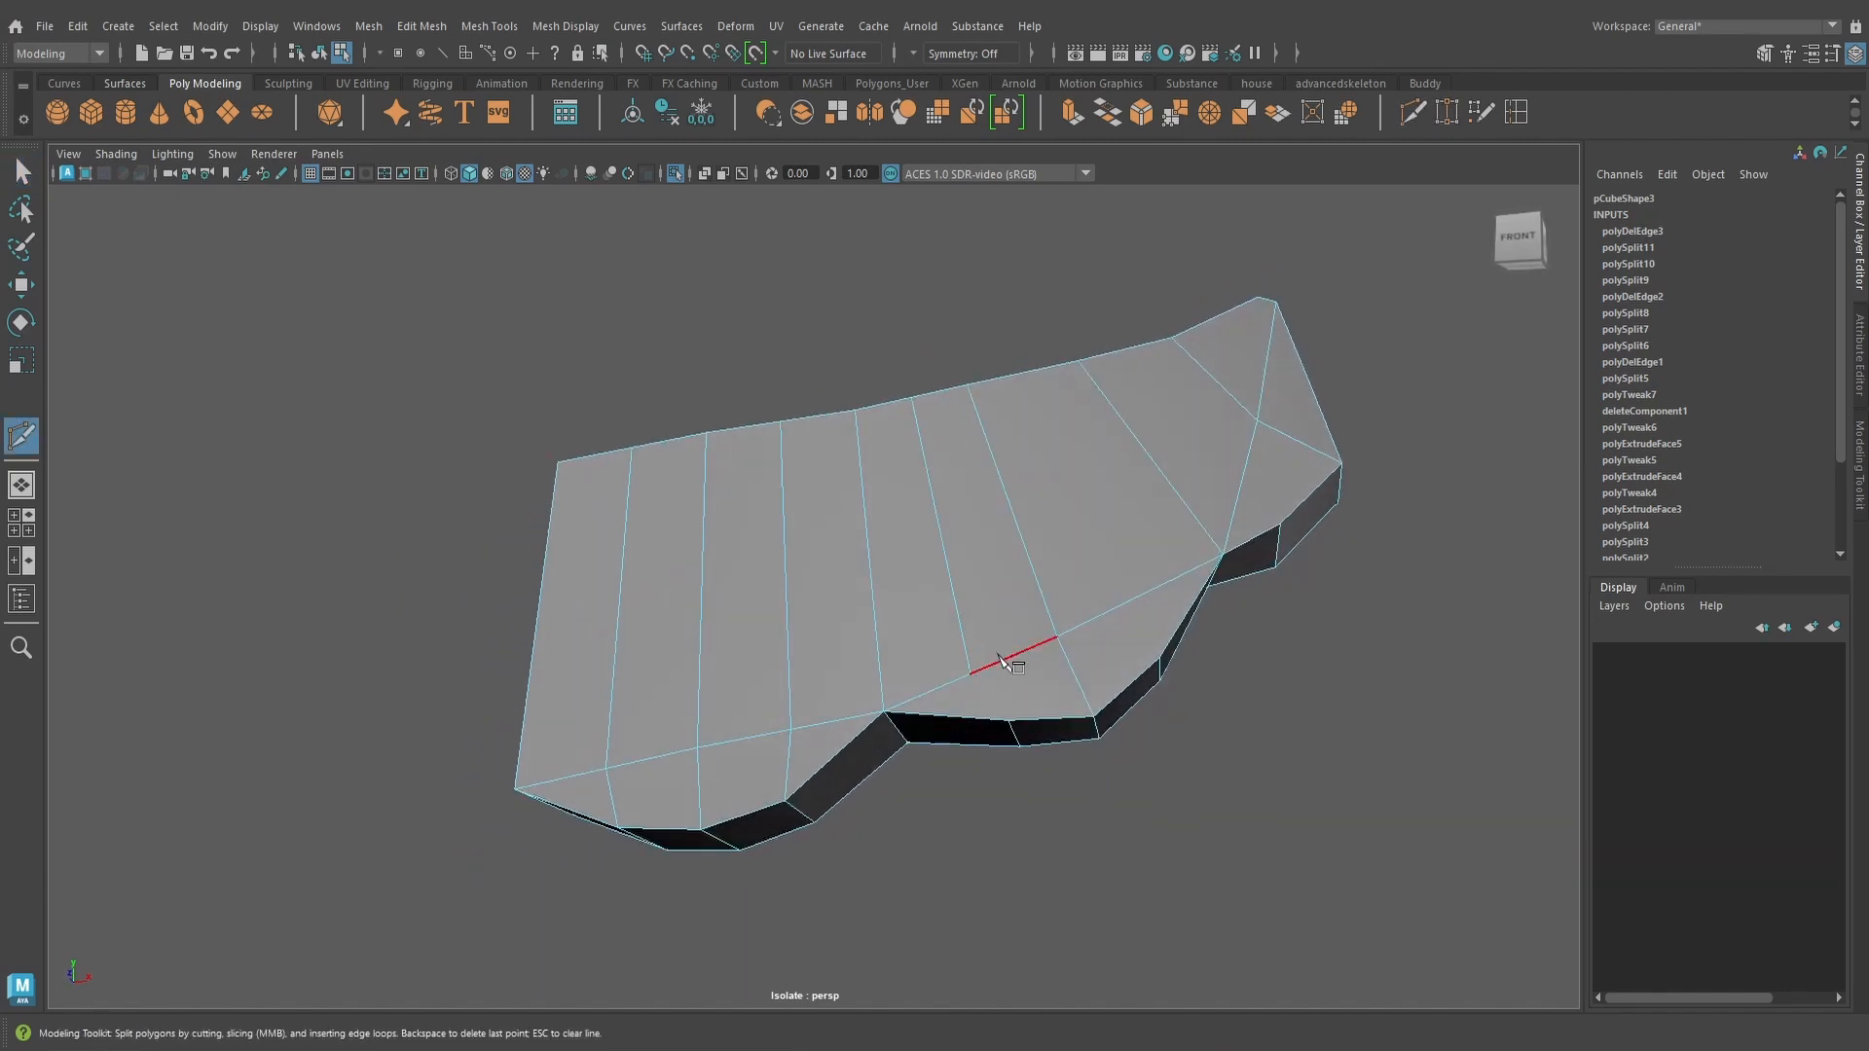
key("Return")
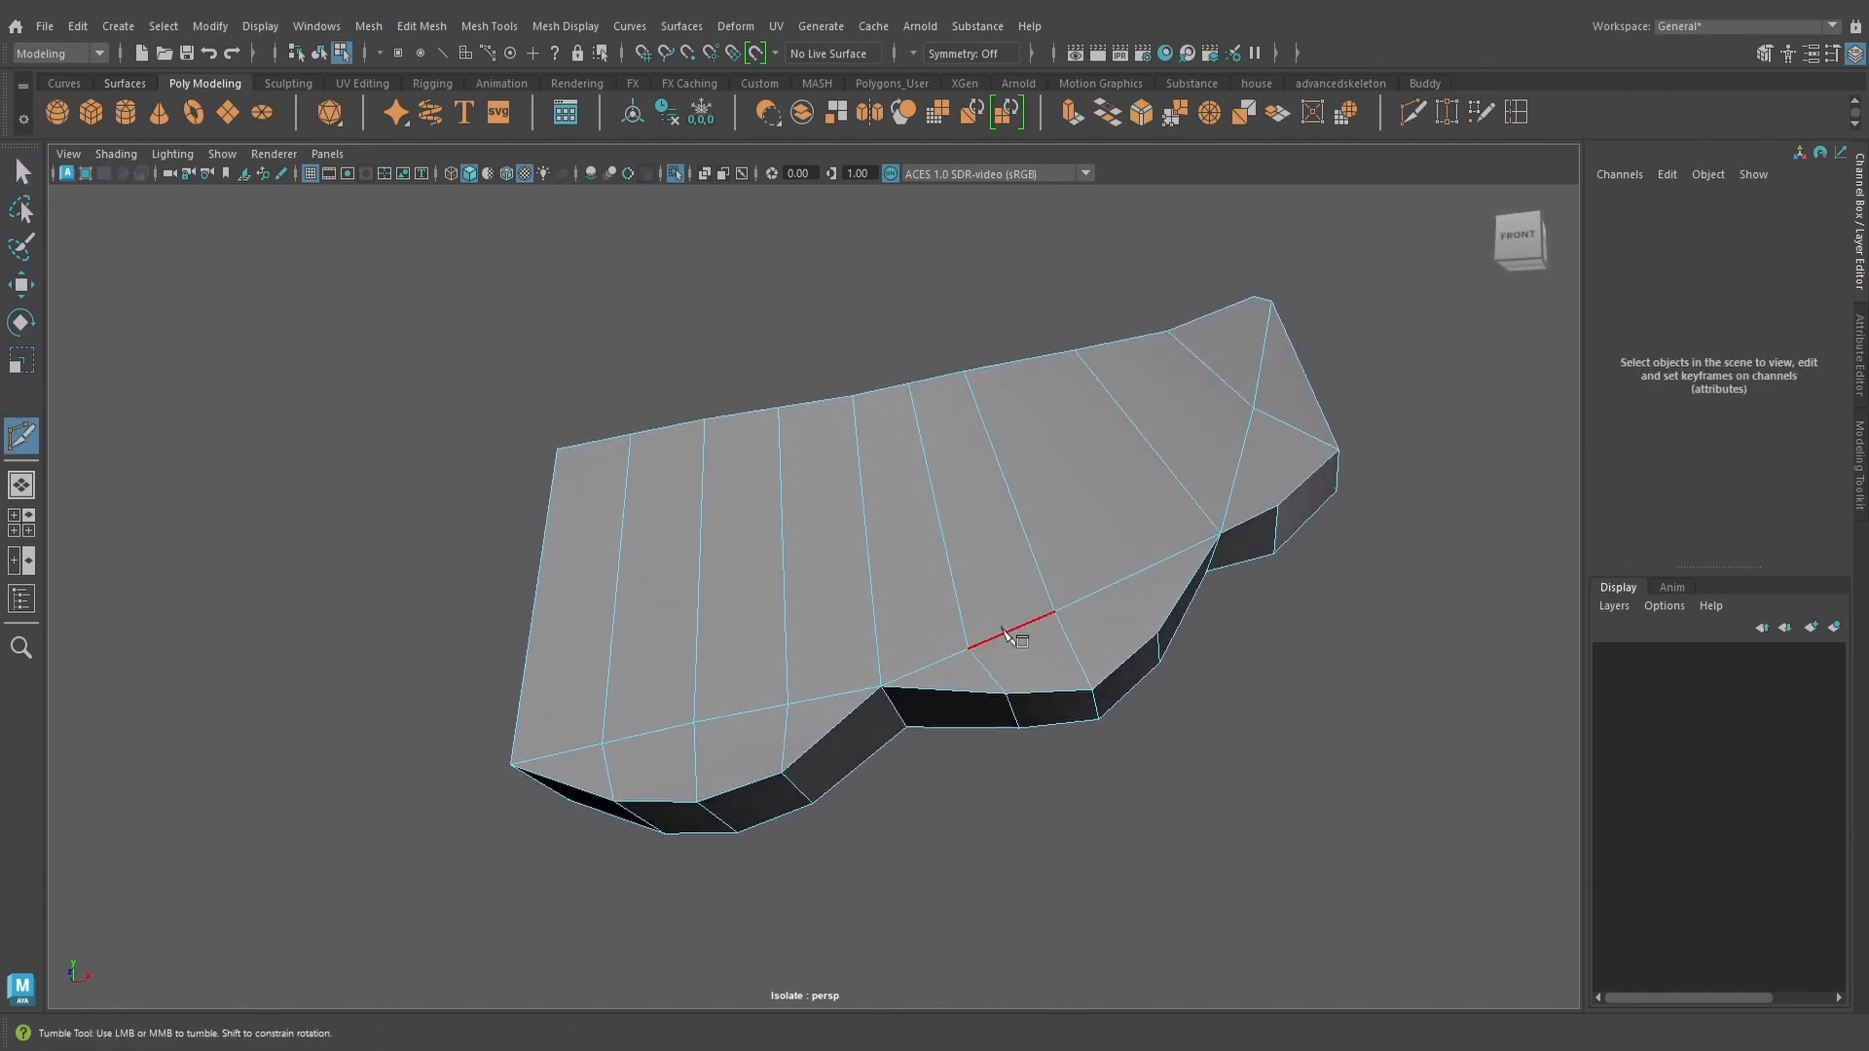
left_click_drag(952, 656, 1412, 674, "alt")
scroll(619, 862, "up", 2)
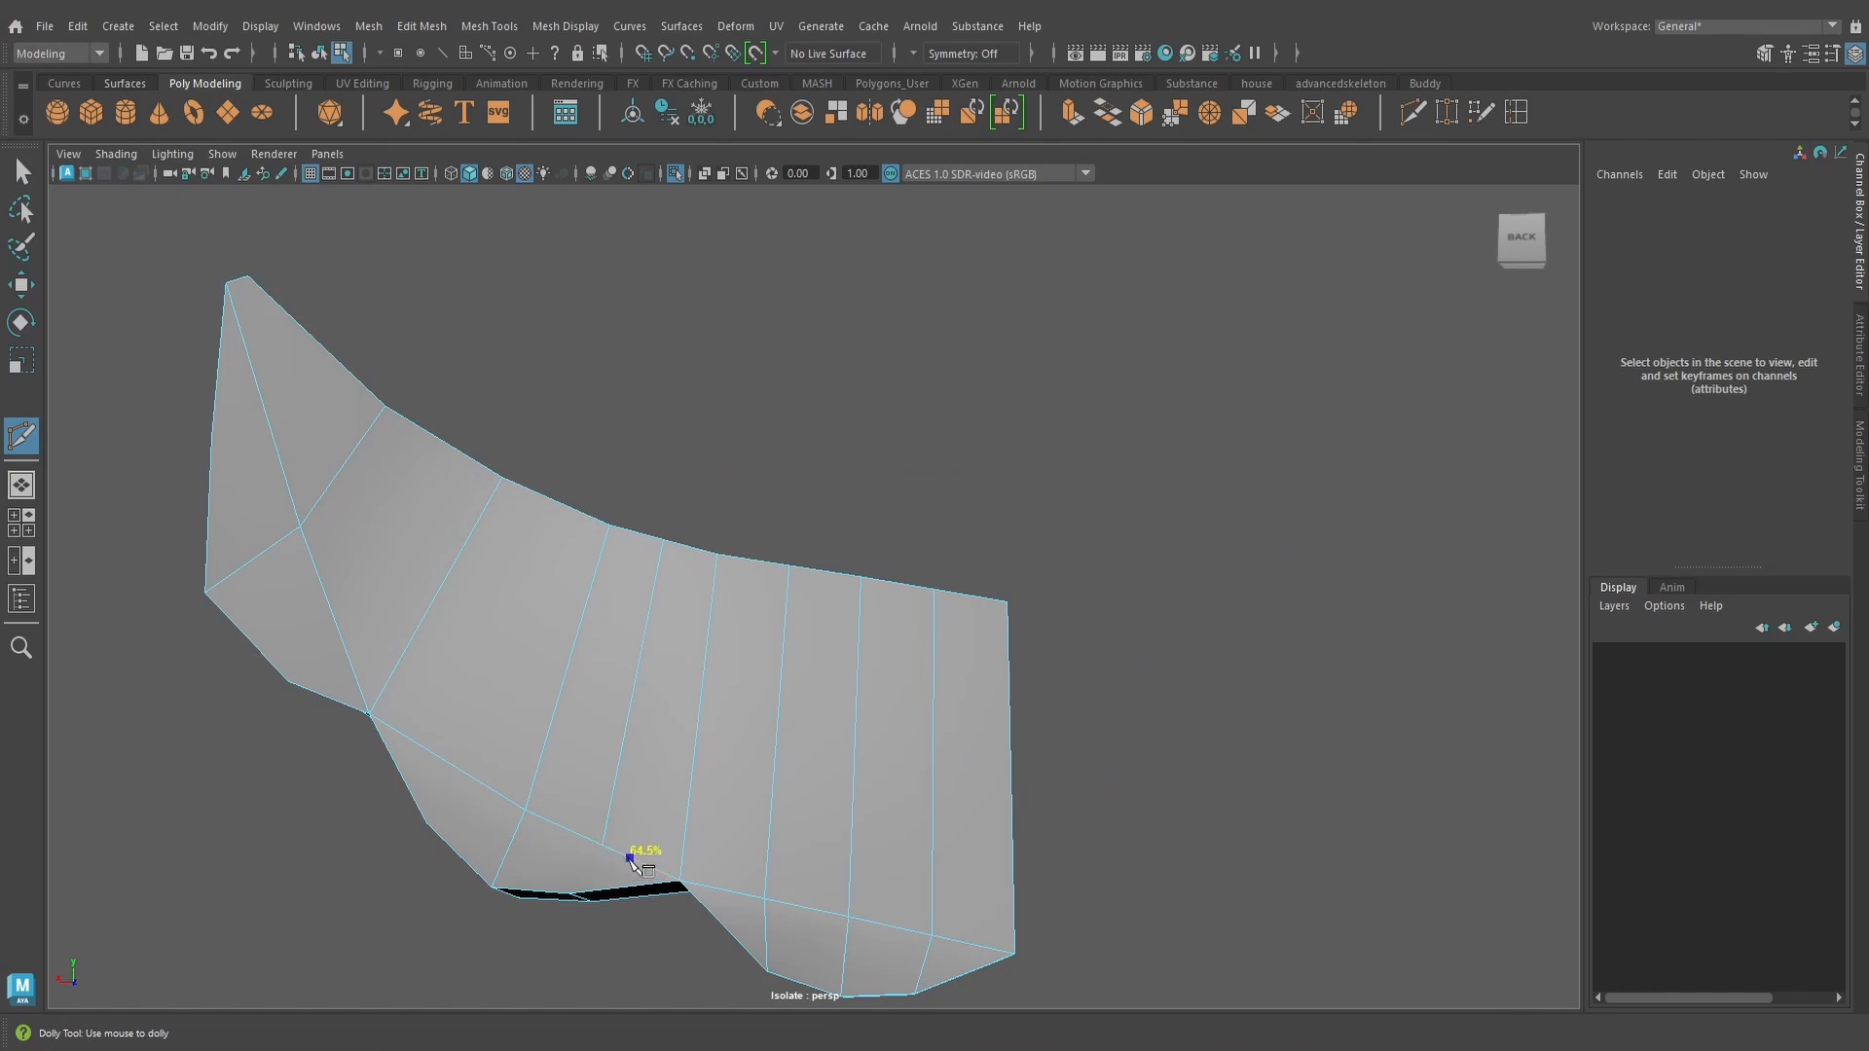
right_click(806, 785)
Shift the back vertex where the new loop meets the second lobe's upper line slightly outward
left_click(12, 172)
right_click_drag(669, 468, 572, 473)
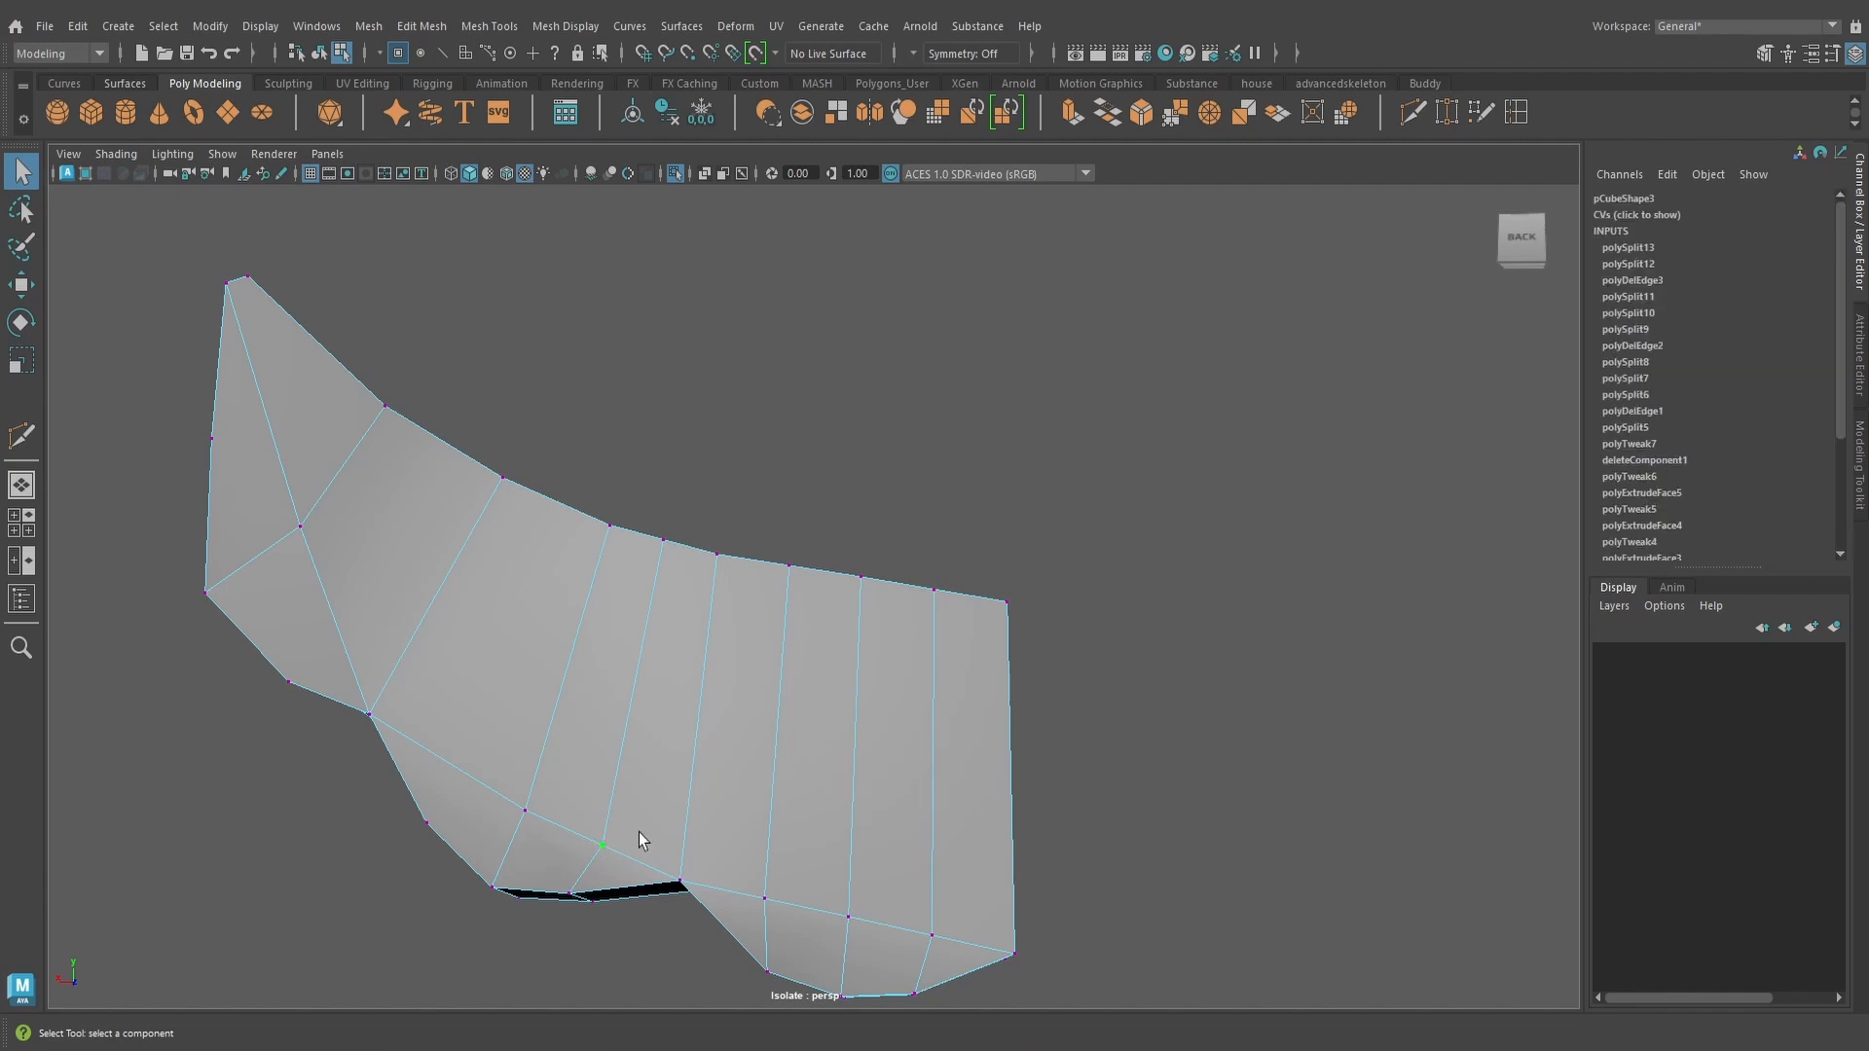
left_click(20, 287)
left_click_drag(599, 845, 586, 847)
left_click_drag(1128, 791, 675, 809, "alt")
scroll(1017, 748, "down", 4)
left_click_drag(1017, 747, 940, 676, "alt")
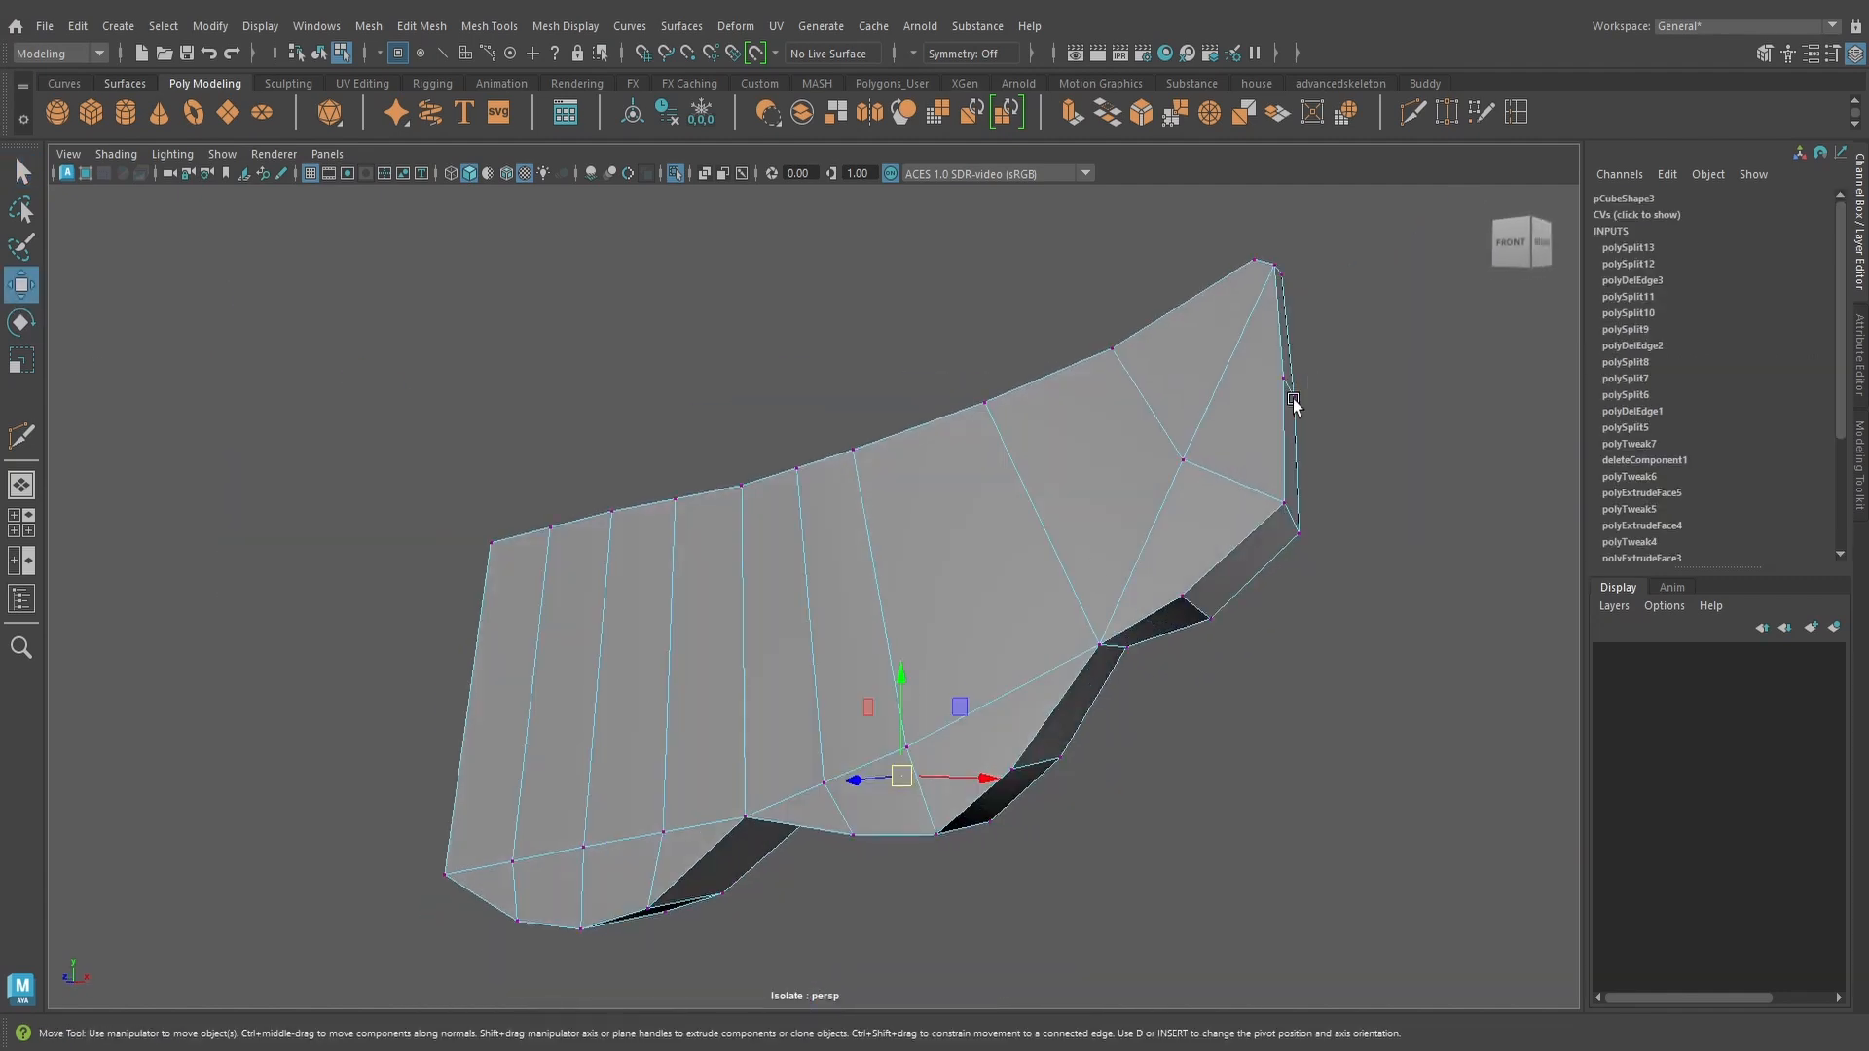
Insert a vertical edge loop through the segment above the second lobe's outer side with Multi-Cut
left_click(1427, 109)
left_click(930, 742)
left_click(1012, 656, "ctrl+shift")
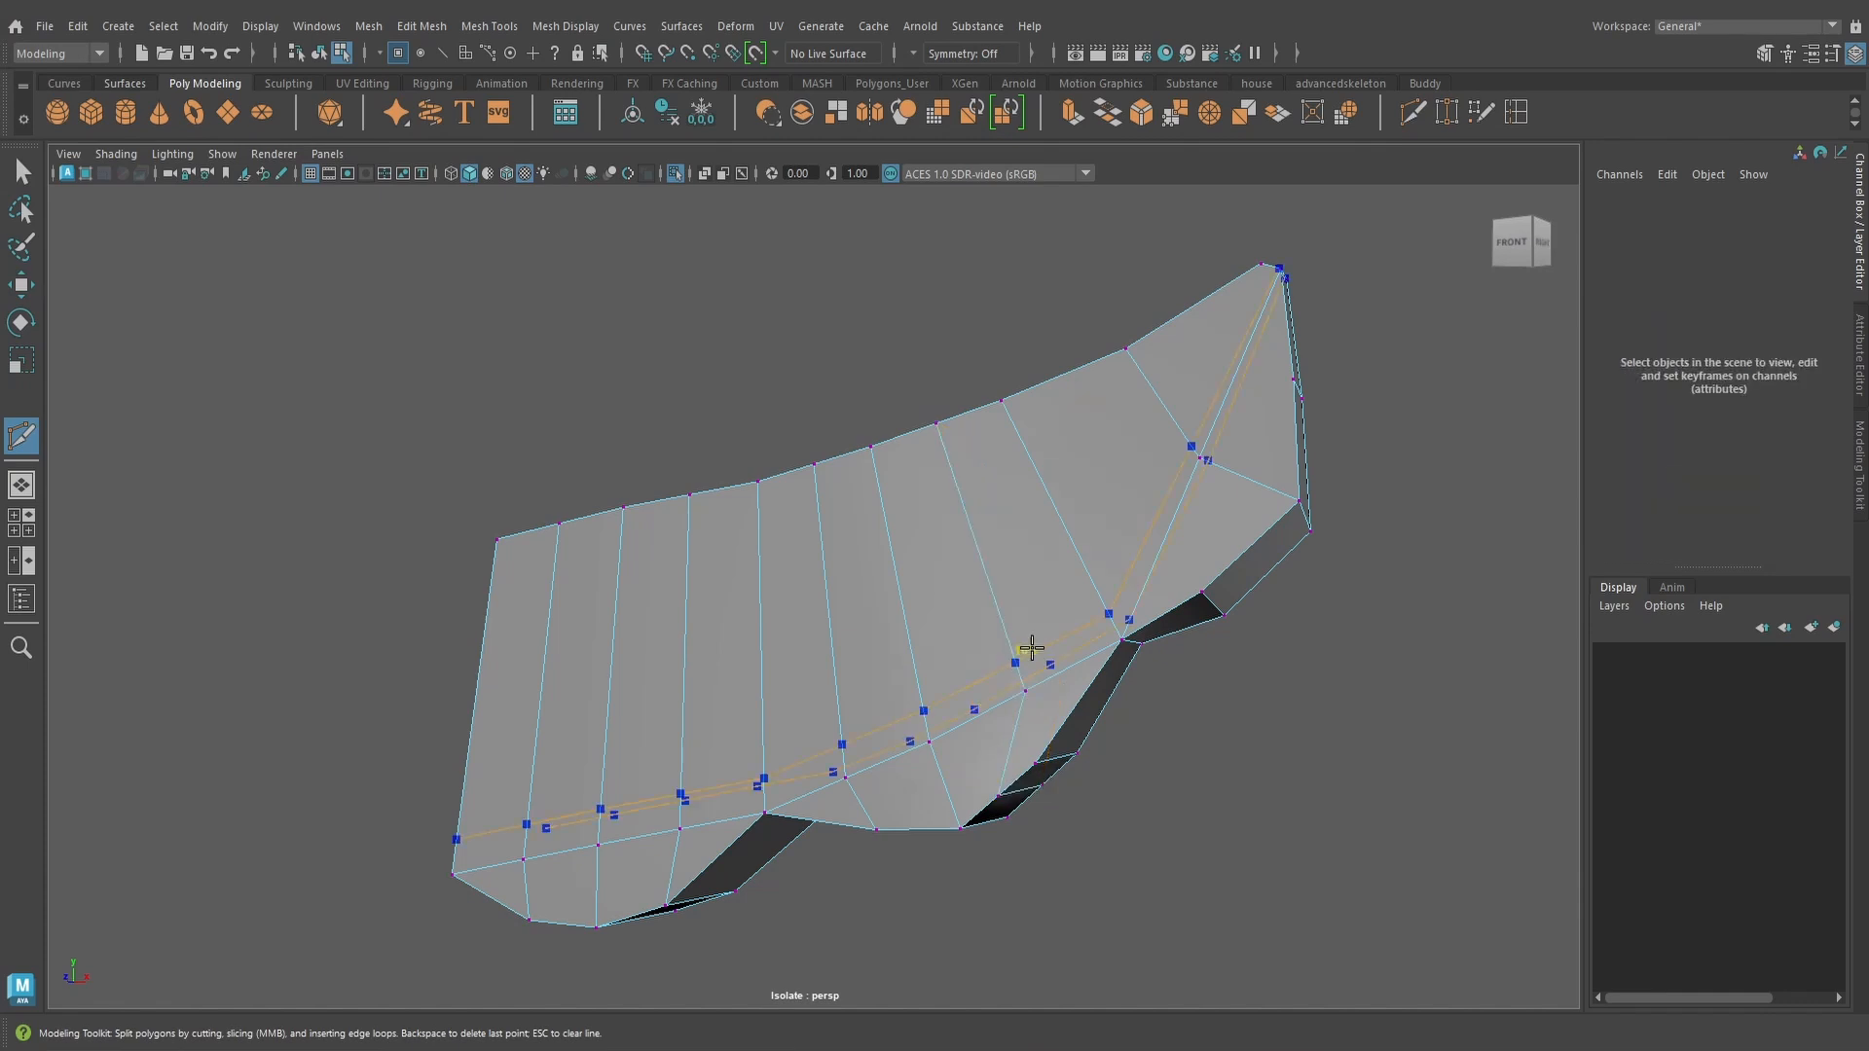
key("q")
Delete this loop's edges where they cross the second lobe's front, underside and back
right_click_drag(1024, 482, 1026, 417)
left_click(1009, 728)
left_click_drag(1010, 728, 1057, 674, "alt")
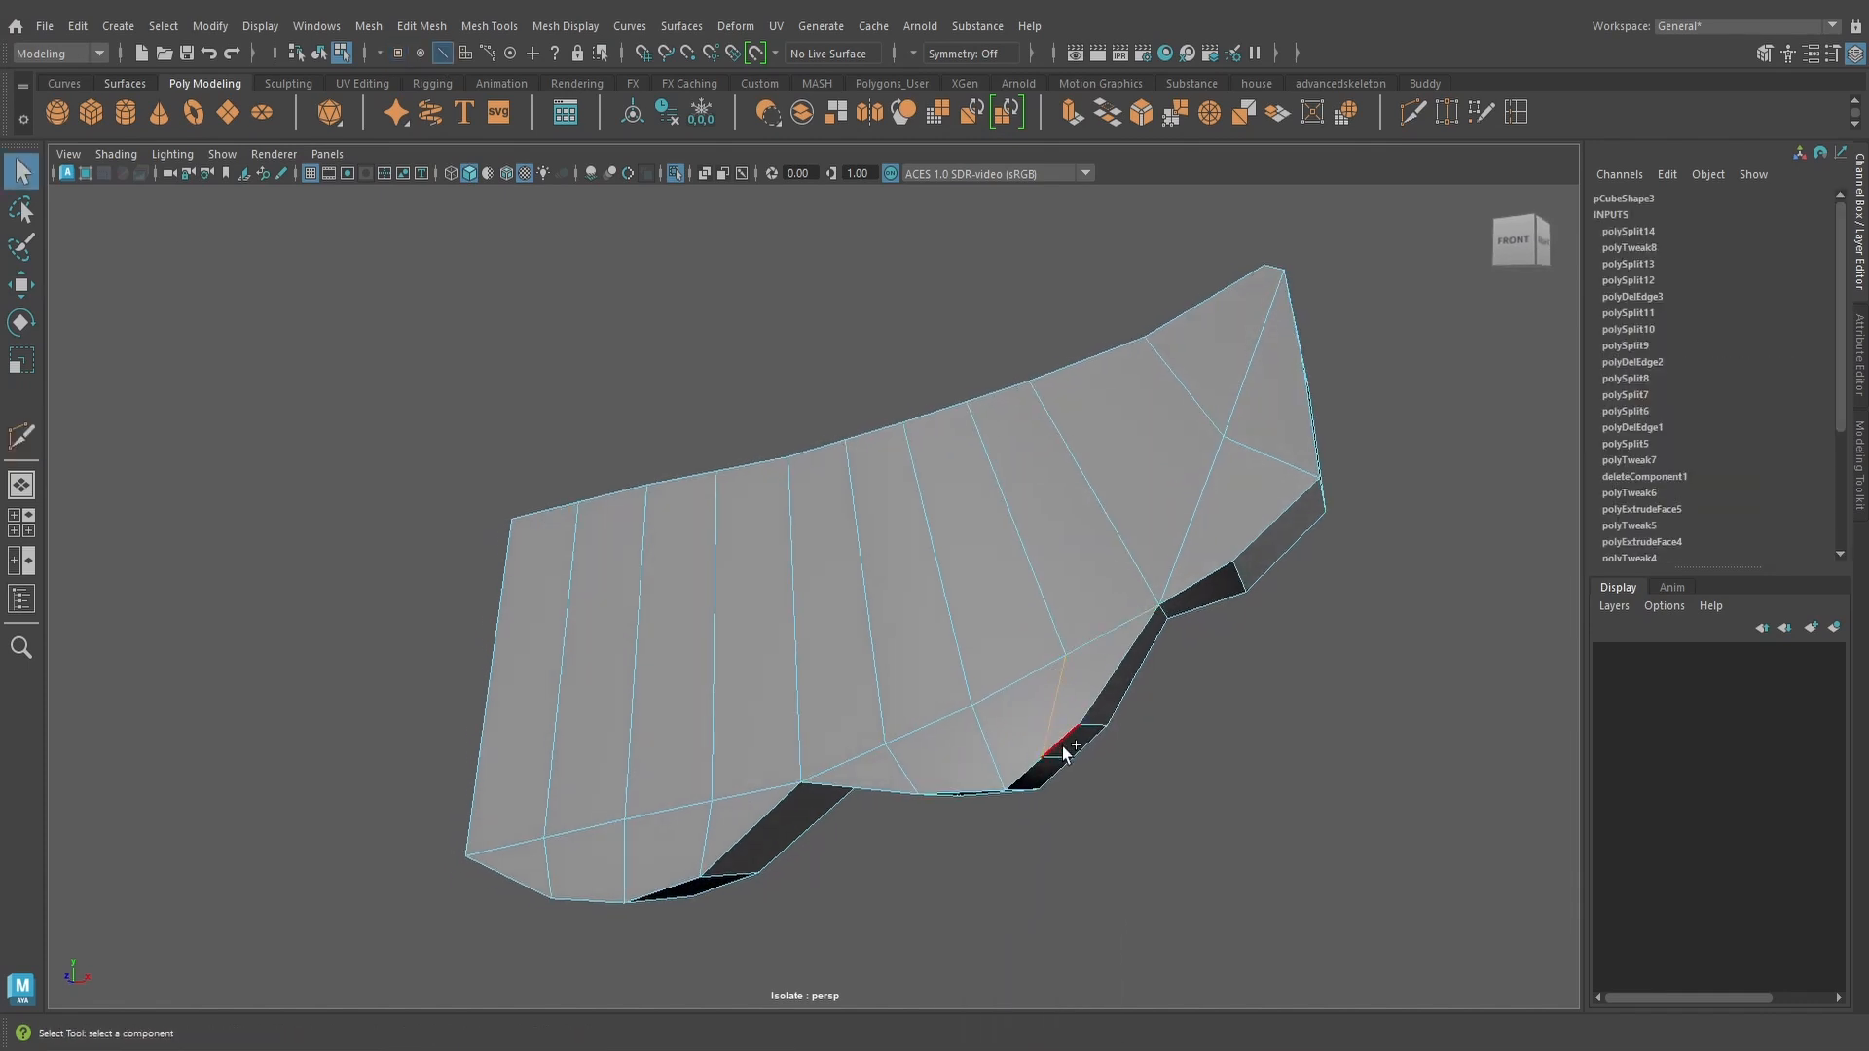
left_click_drag(1061, 755, 740, 714, "alt")
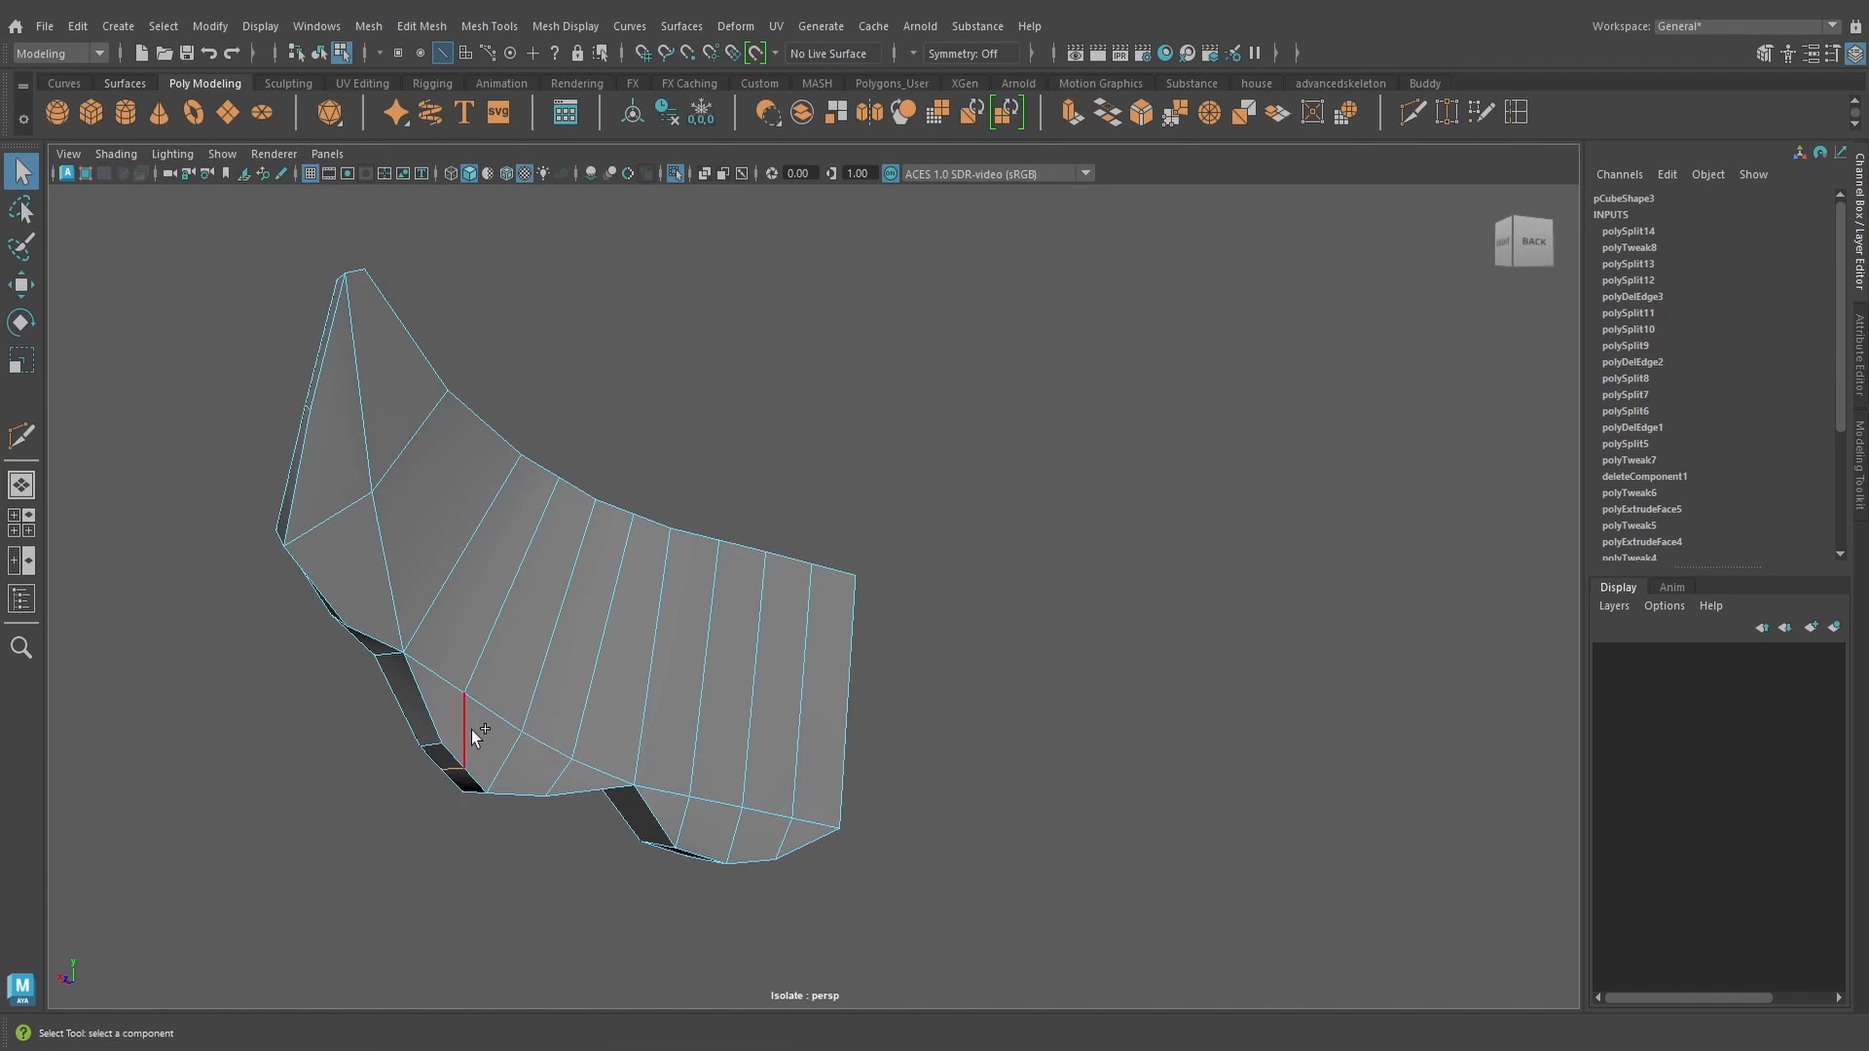
left_click_drag(471, 730, 847, 650, "alt")
key("Delete")
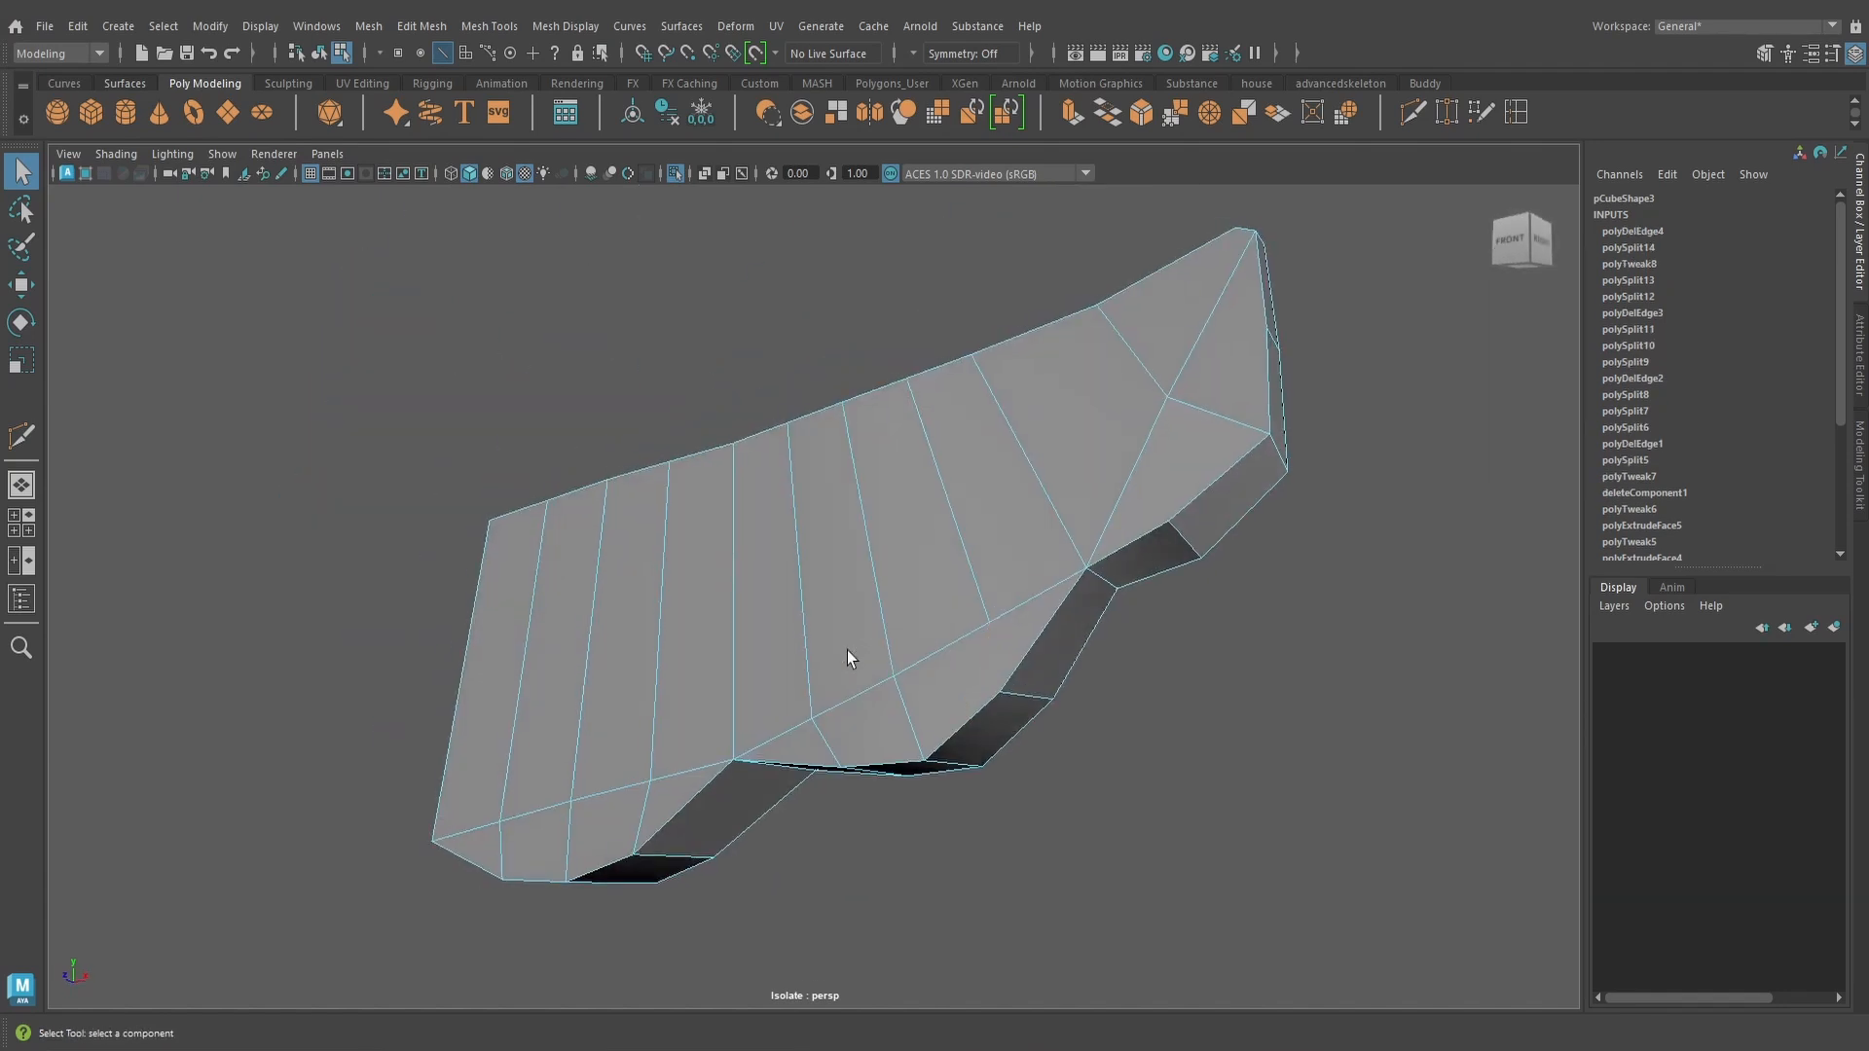
Connect the shortened loop to the second lobe's outer lower corner on the front and back with Multi-Cut
key("y")
left_click_drag(1034, 611, 1065, 615, "alt")
left_click(1063, 613)
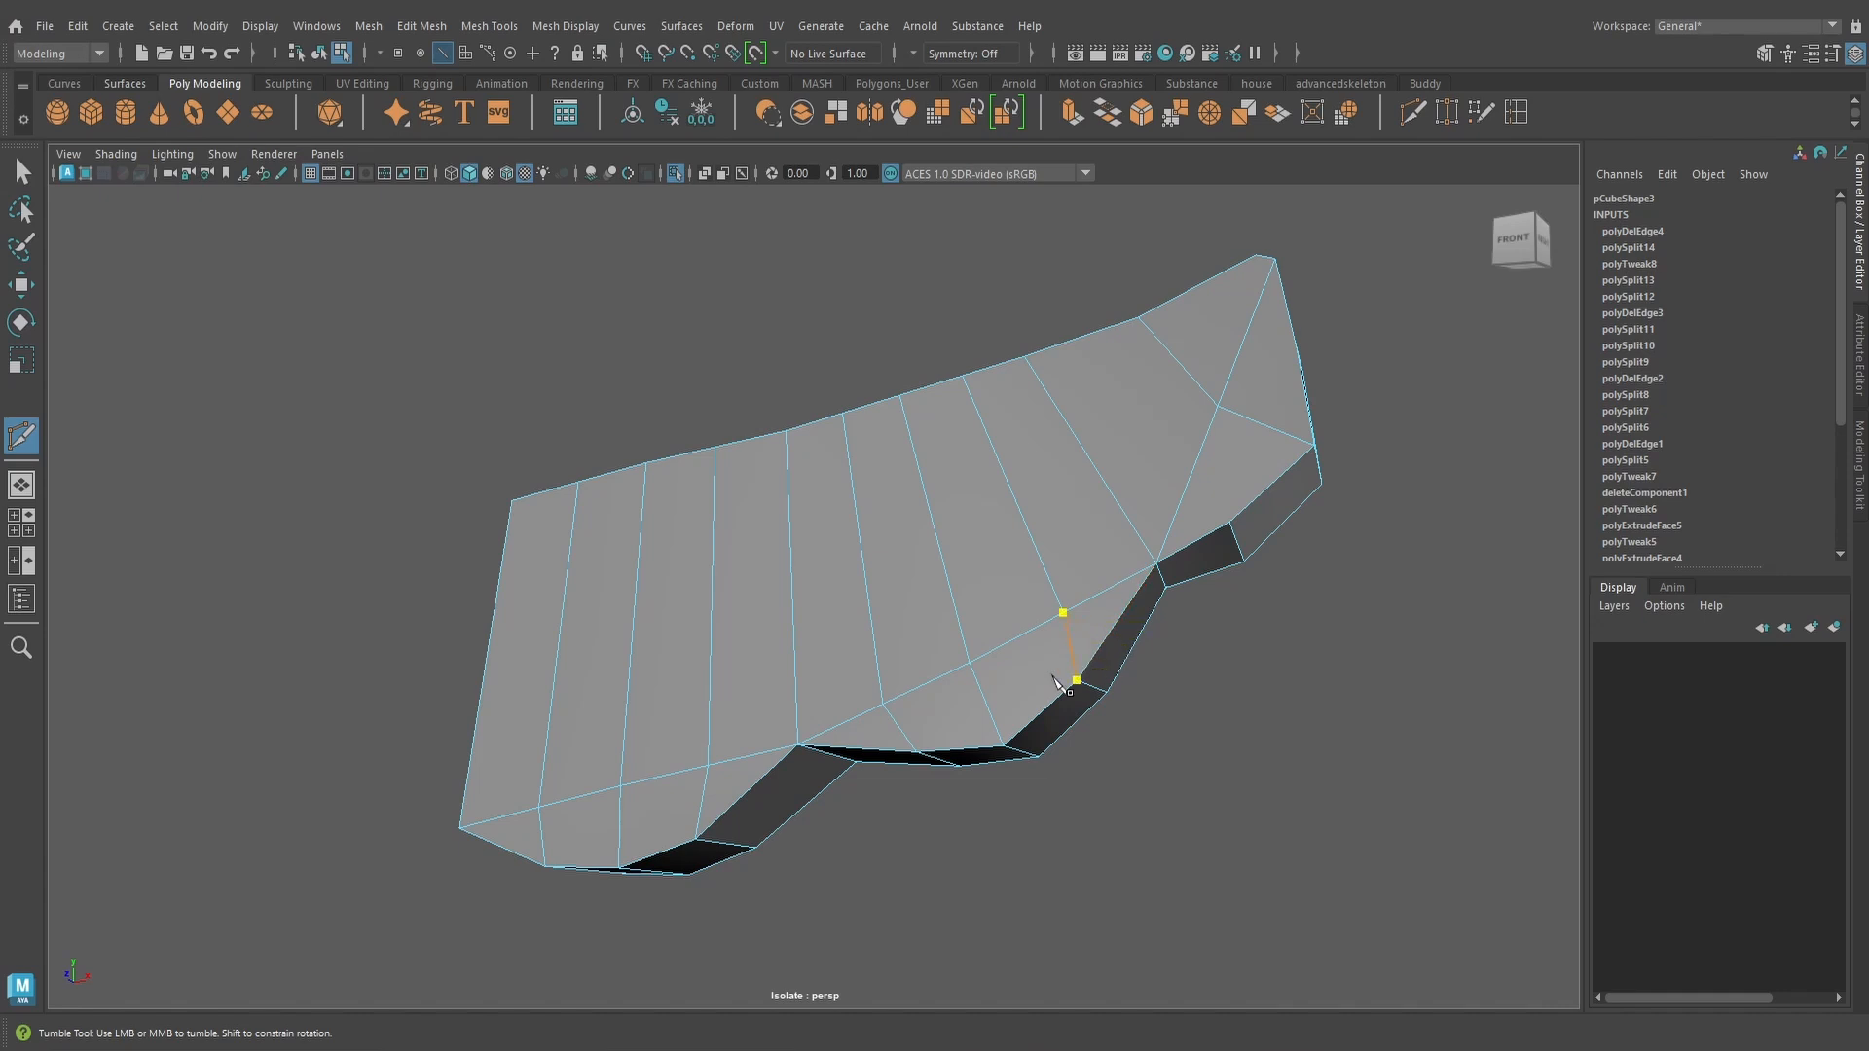
key("Return")
left_click_drag(1314, 647, 728, 660, "alt")
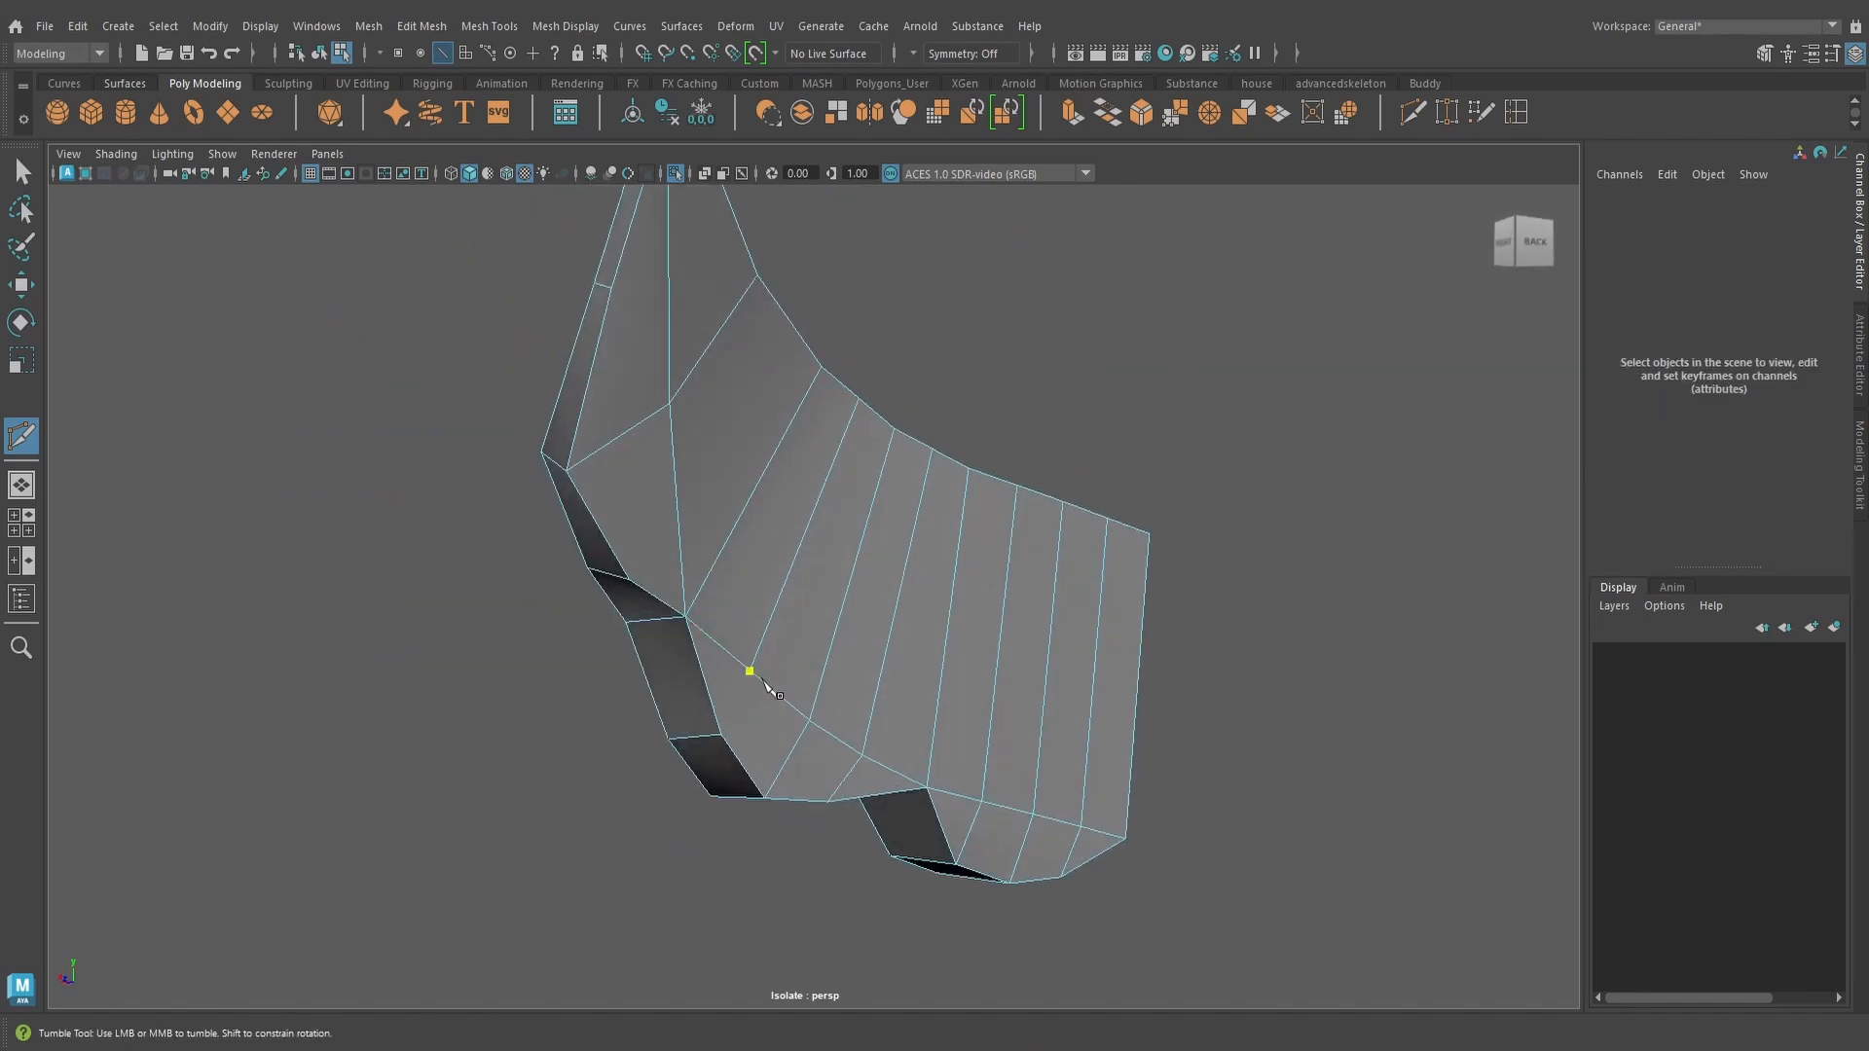
key("Return")
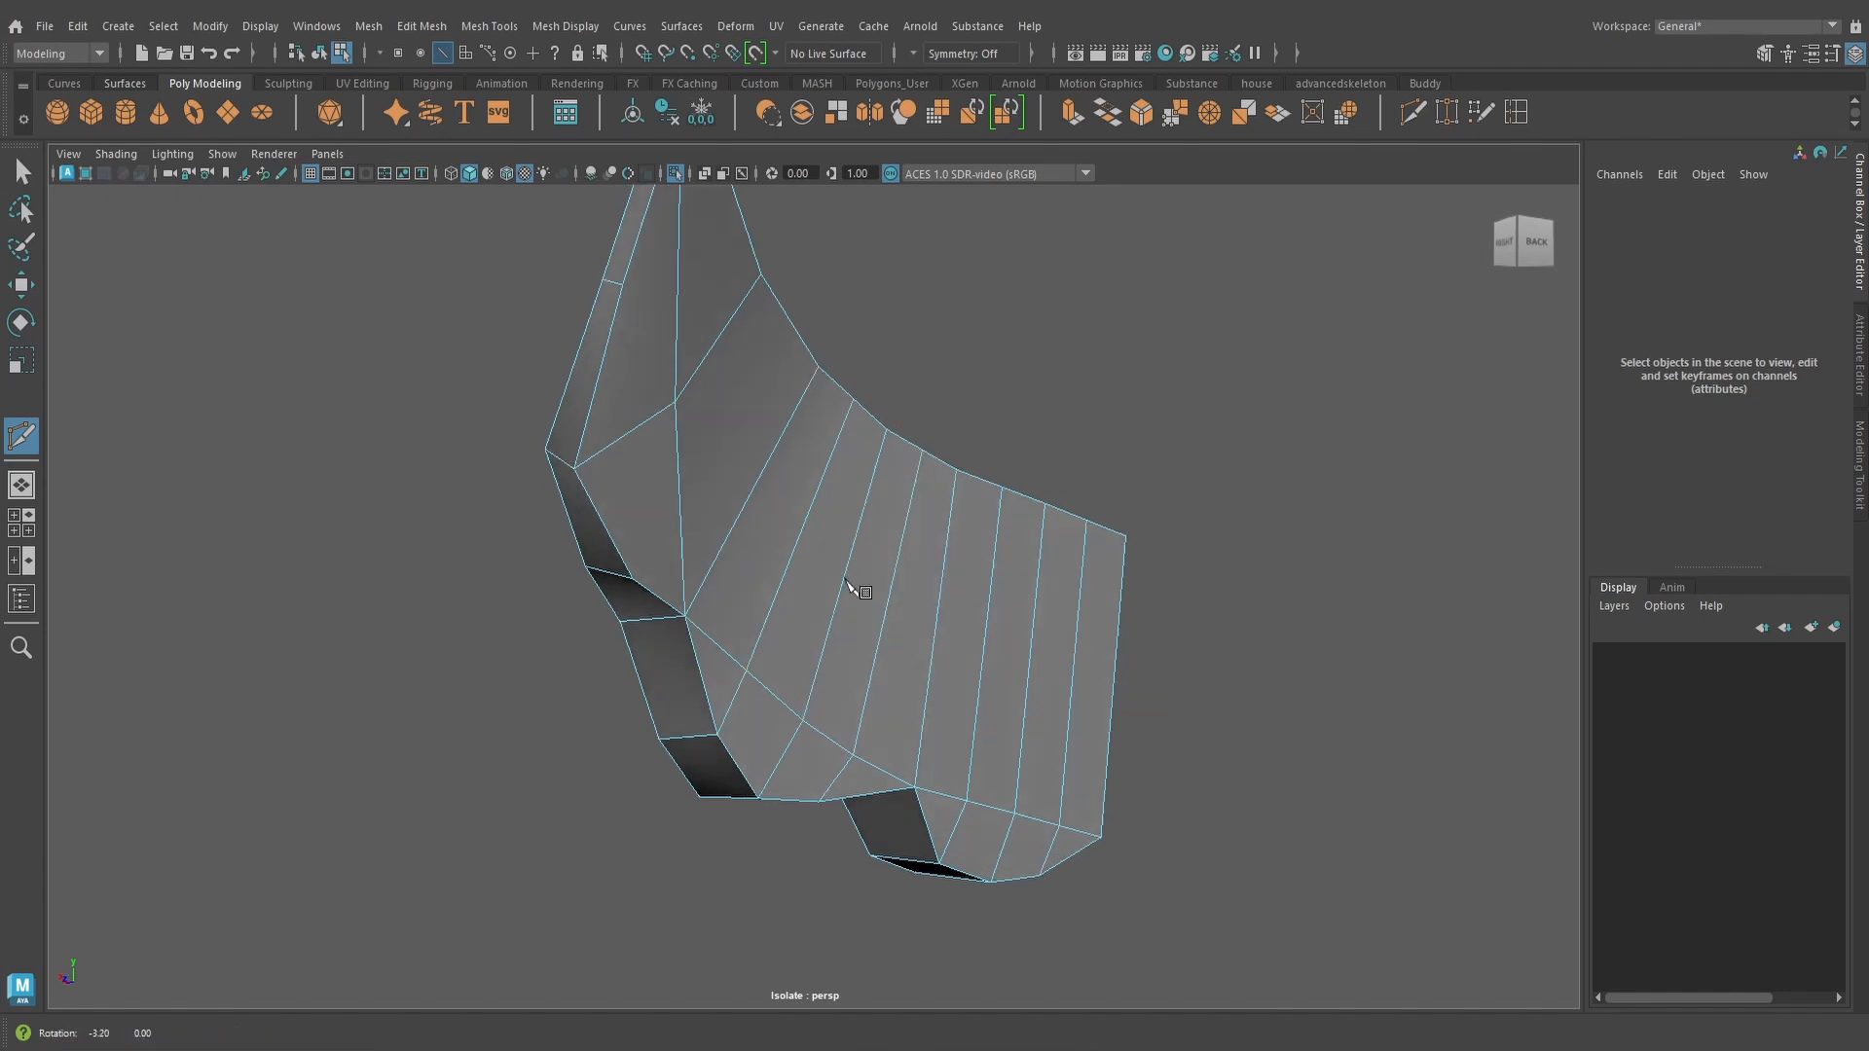
Insert an edge loop through the segment above the third lobe's inner side, near the moustache's tip
left_click_drag(856, 584, 1135, 597, "alt")
right_click_drag(1135, 596, 977, 589, "alt")
middle_click_drag(973, 584, 1032, 687, "alt")
left_click(975, 566)
scroll(1029, 671, "up", 2)
scroll(1030, 670, "down", 1)
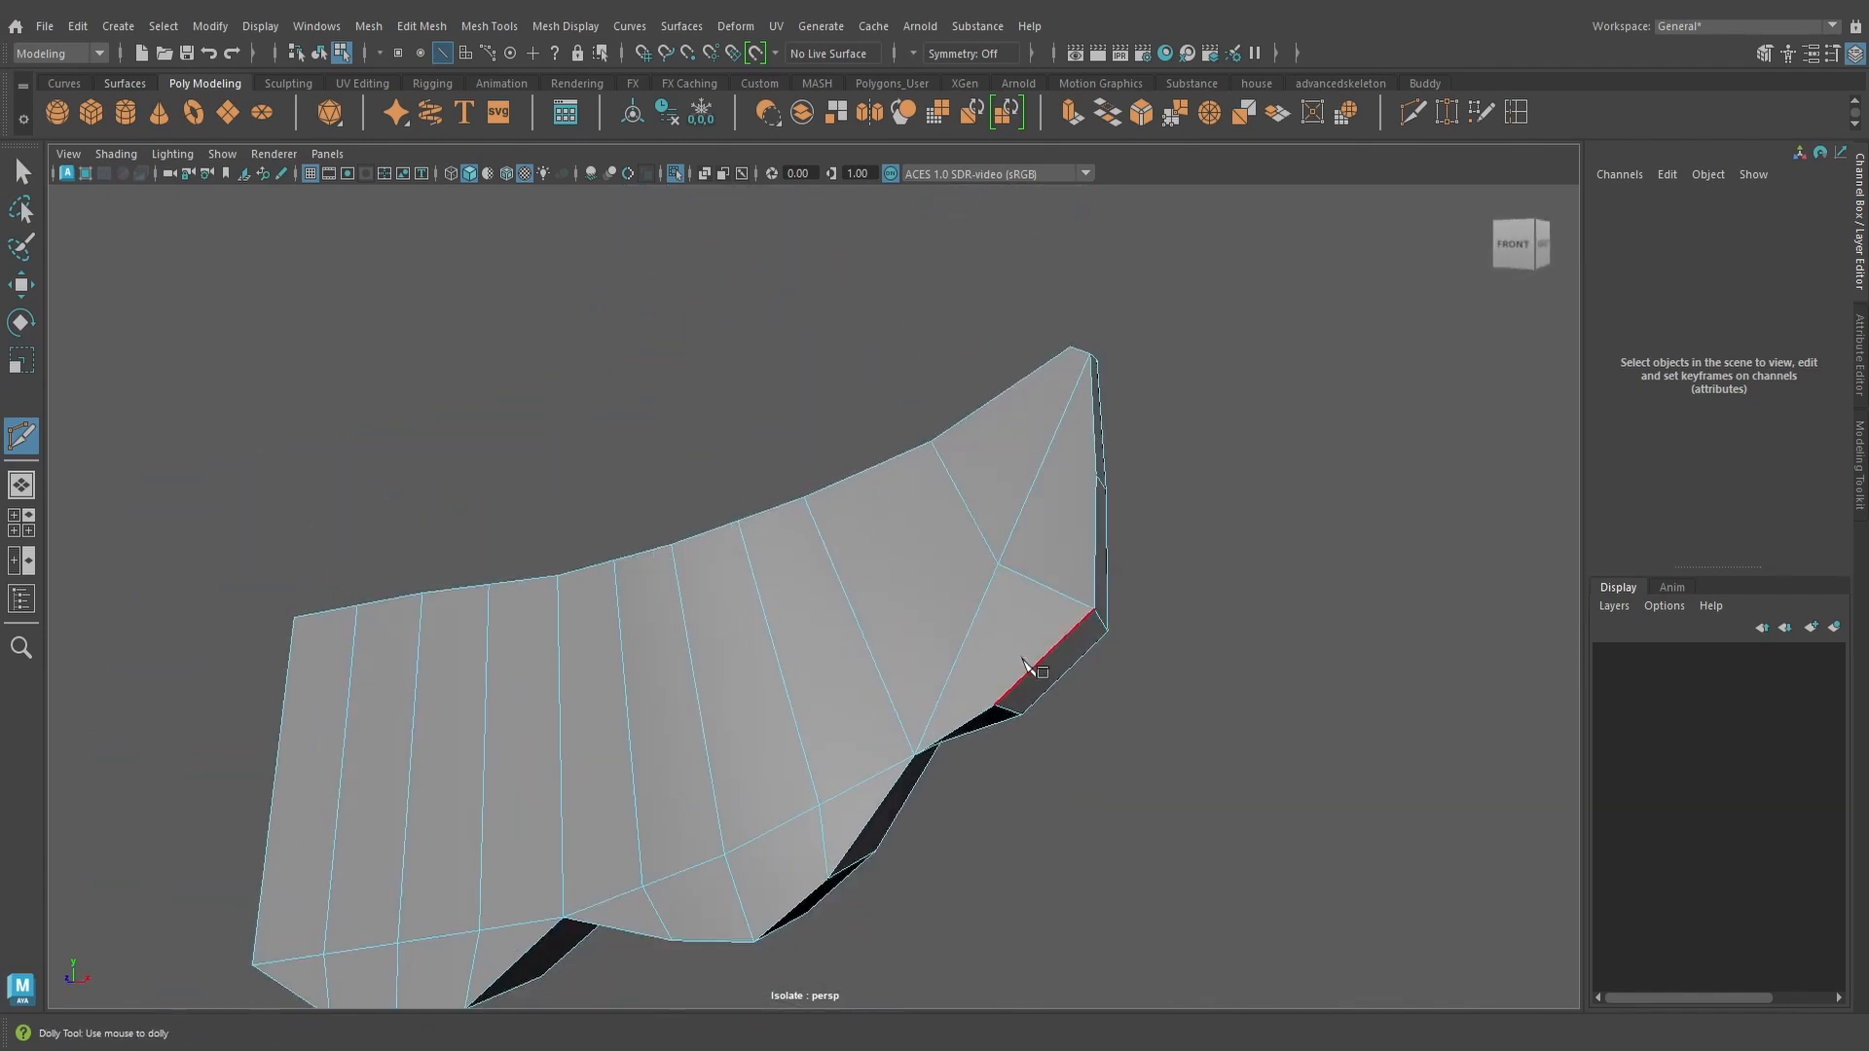
left_click_drag(1028, 668, 1030, 588, "alt")
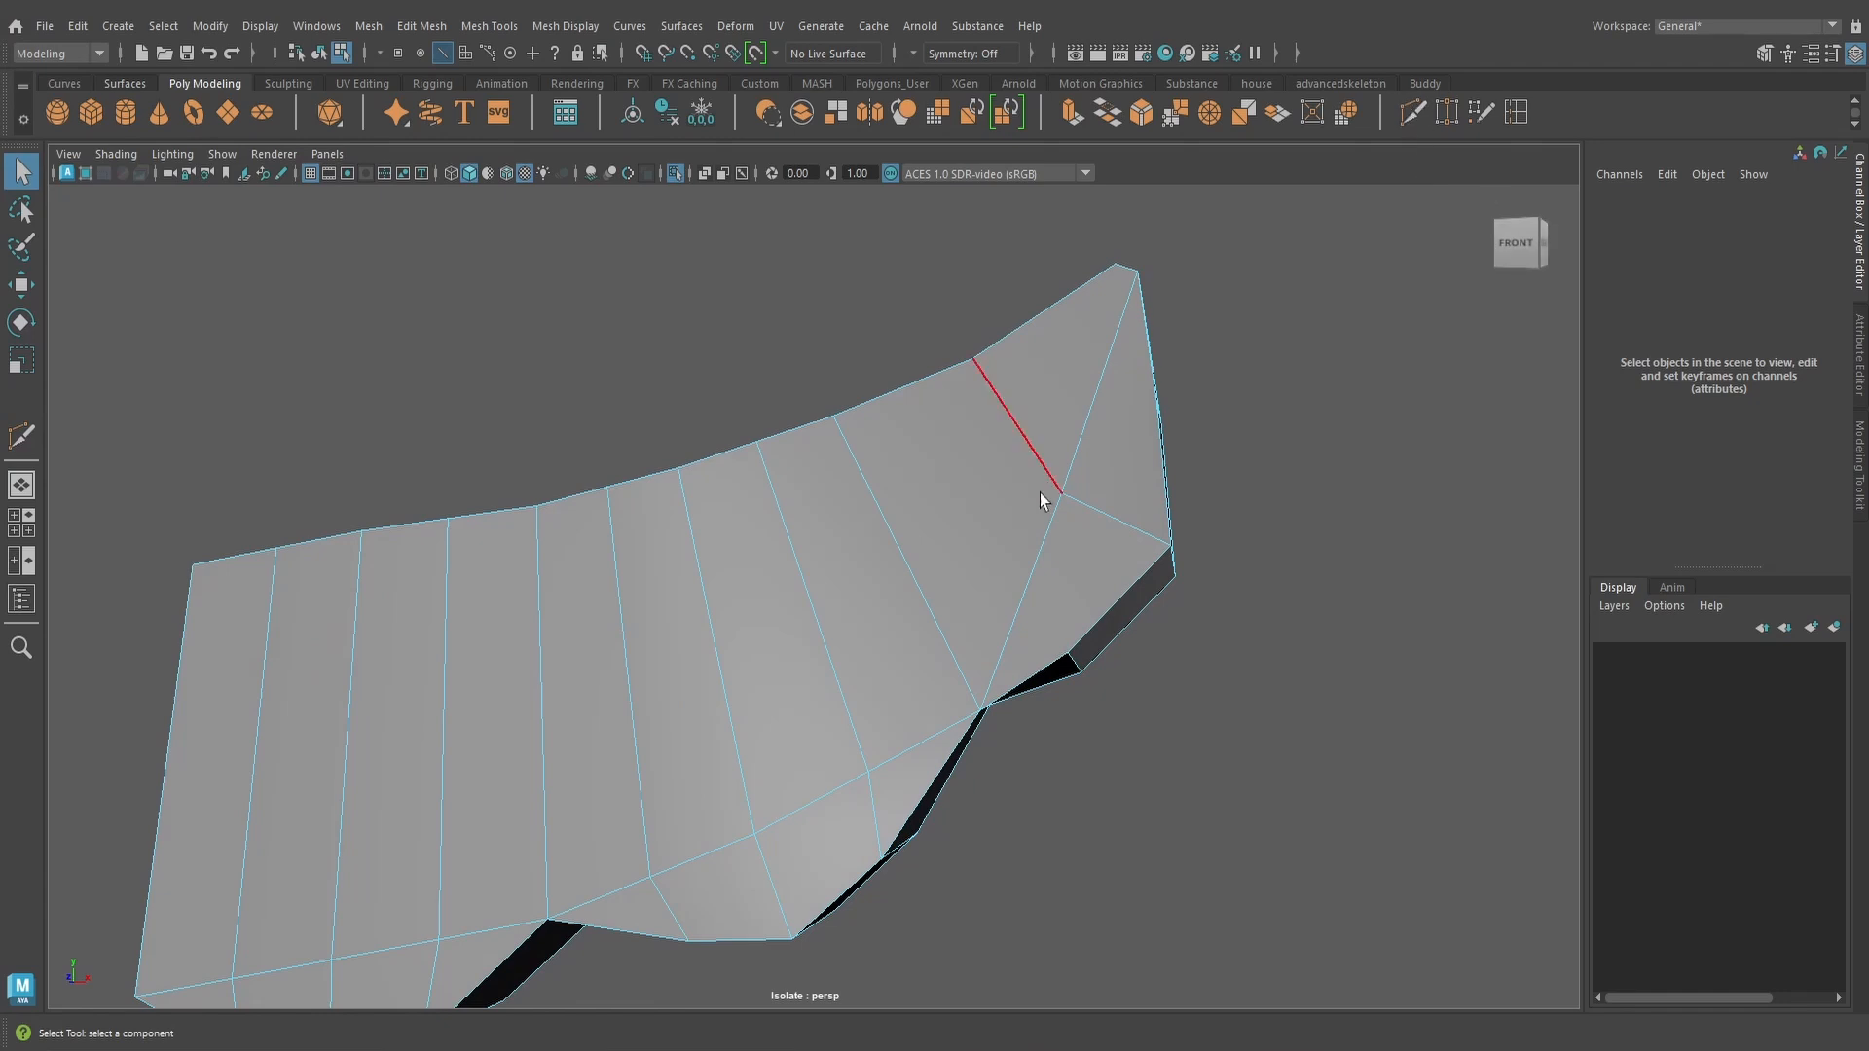
key("ctrl+shift+x")
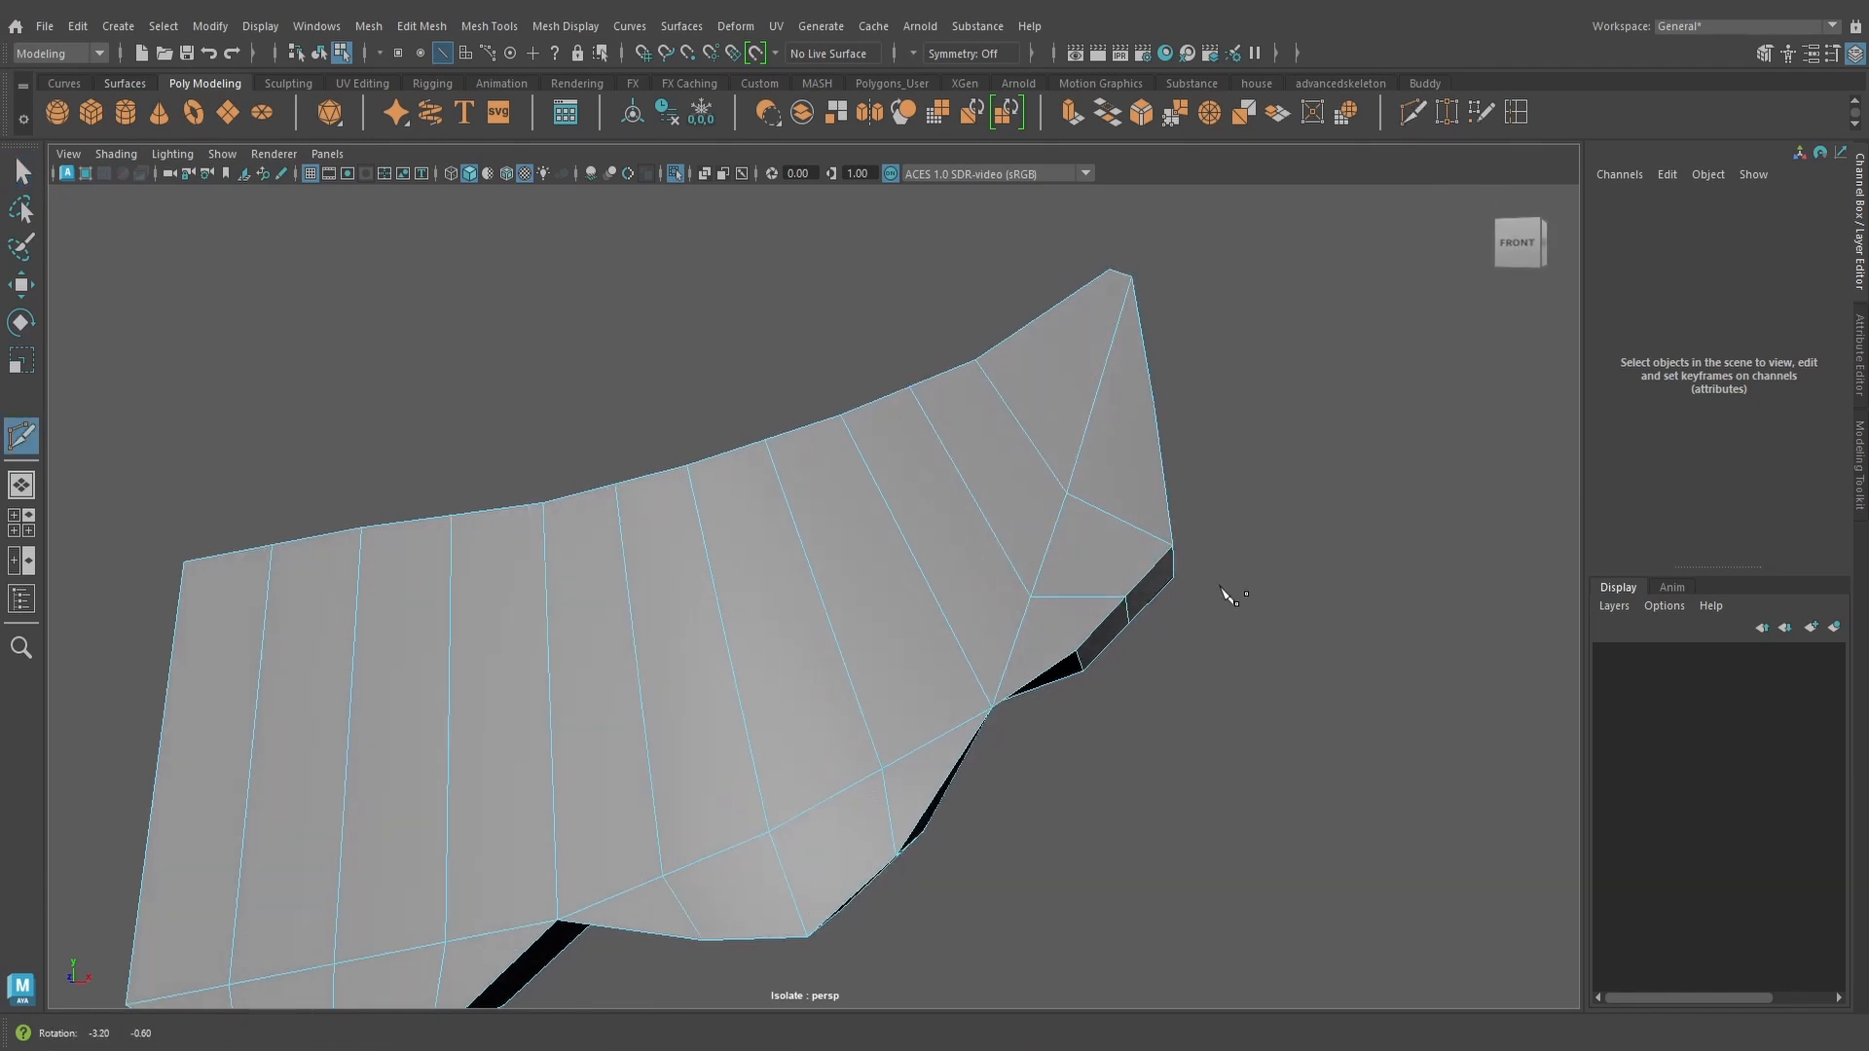
key("q")
Delete the newest loop's edges where they cross the third lobe's front, underside and back
left_click(1074, 600)
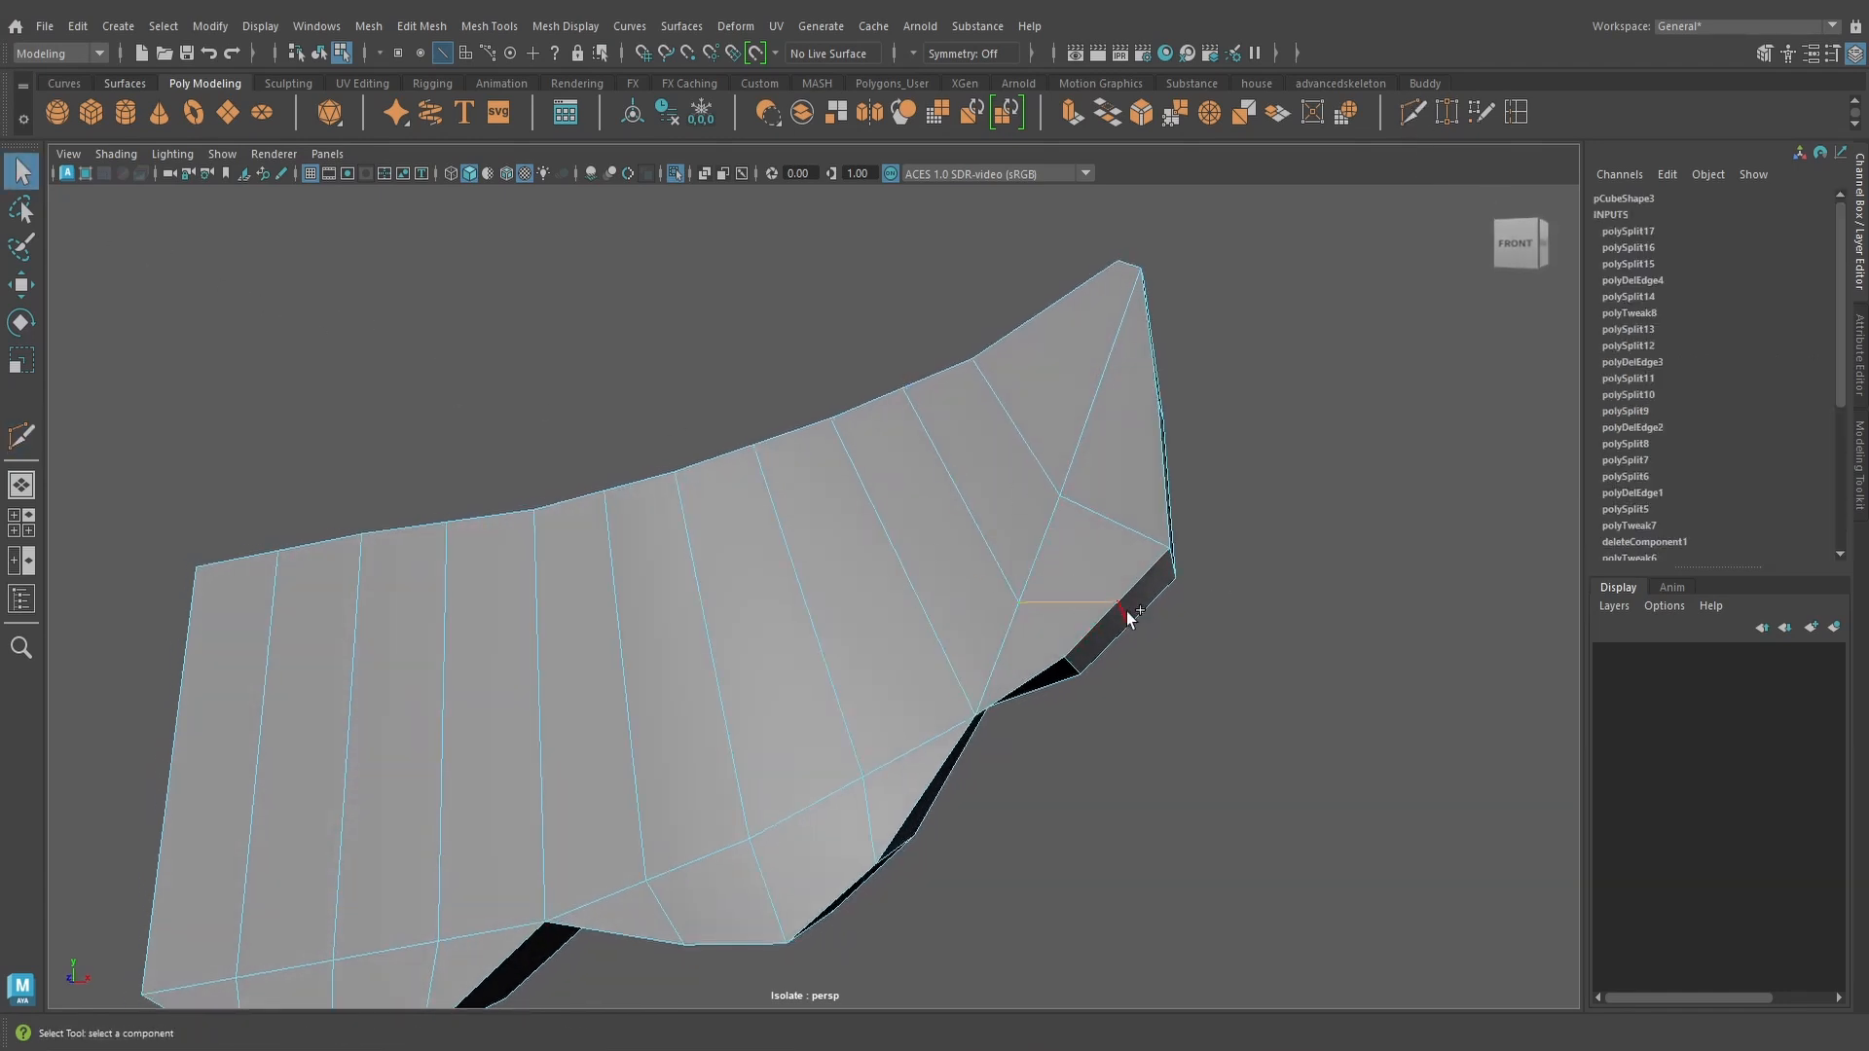
left_click_drag(1165, 582, 1060, 564, "alt")
key("Delete")
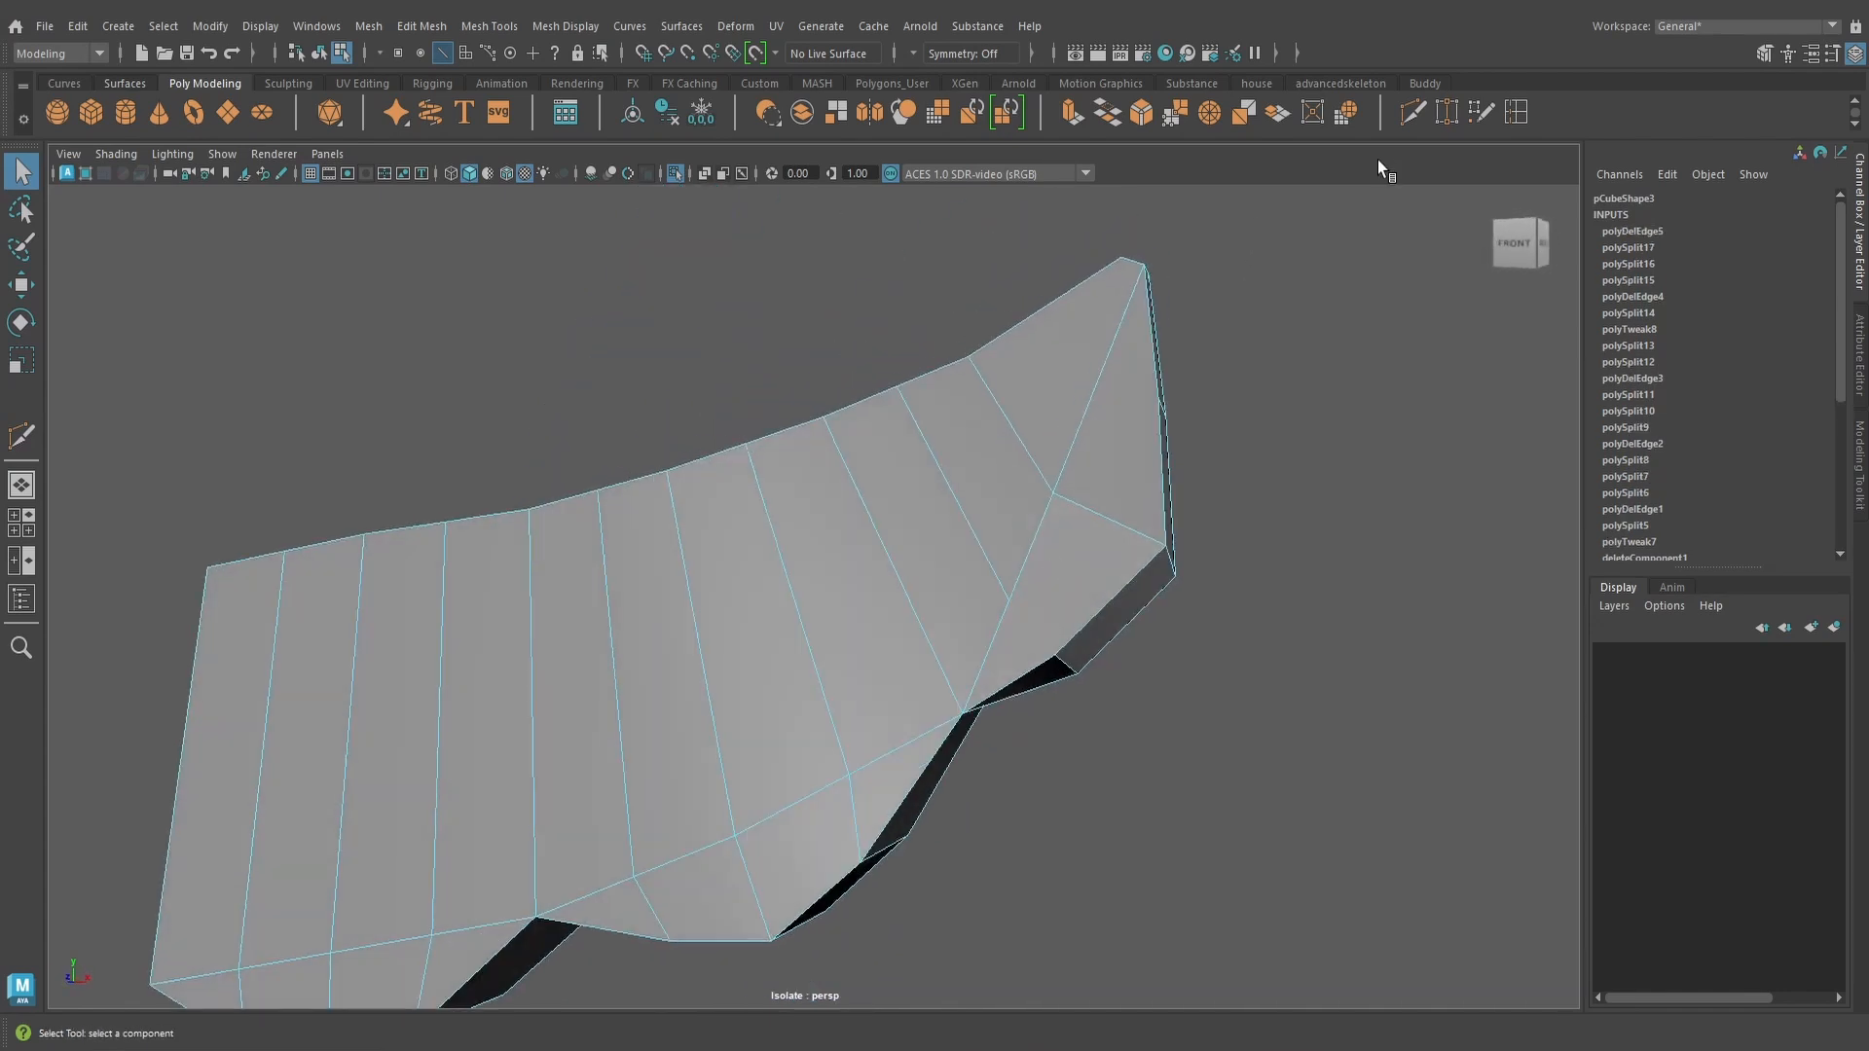
Cut from the loop's ends to the third lobe's inner lower corner on the front and back
key("y")
left_click(1009, 600)
left_click(1054, 654)
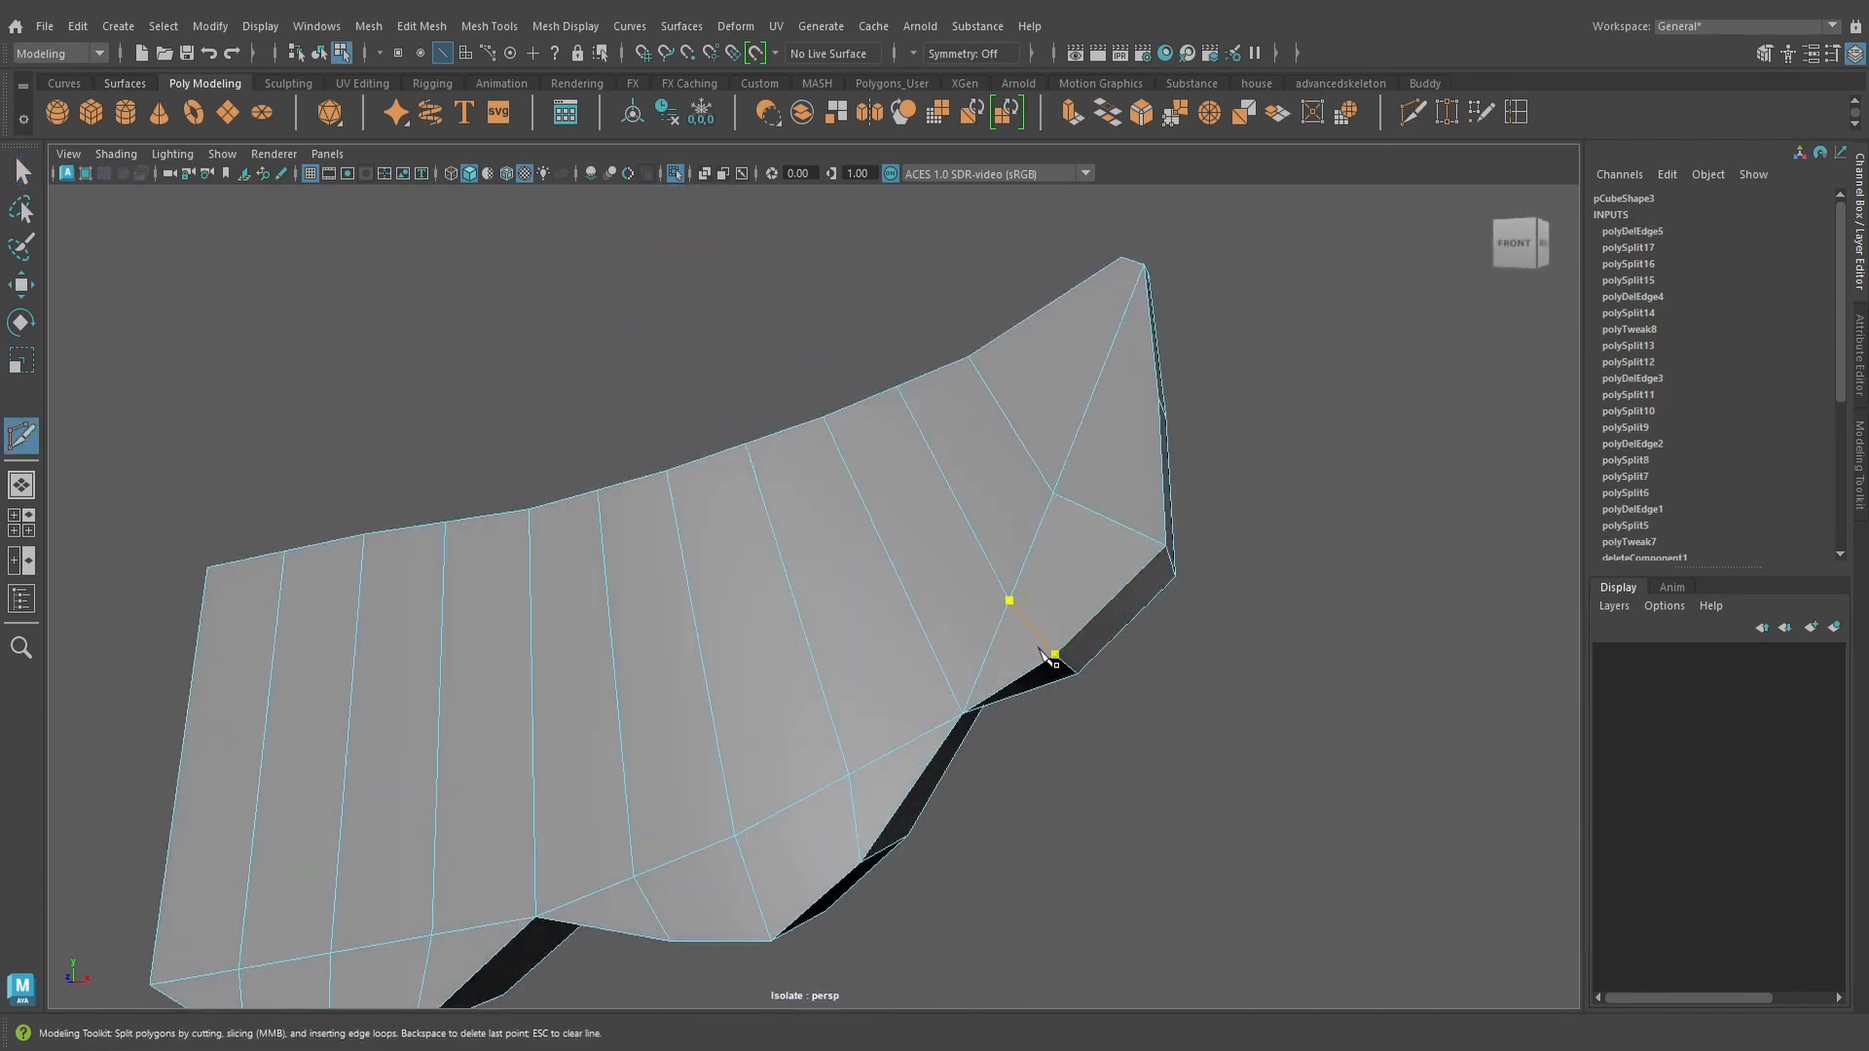
left_click_drag(1097, 588, 820, 572, "alt")
right_click(819, 572)
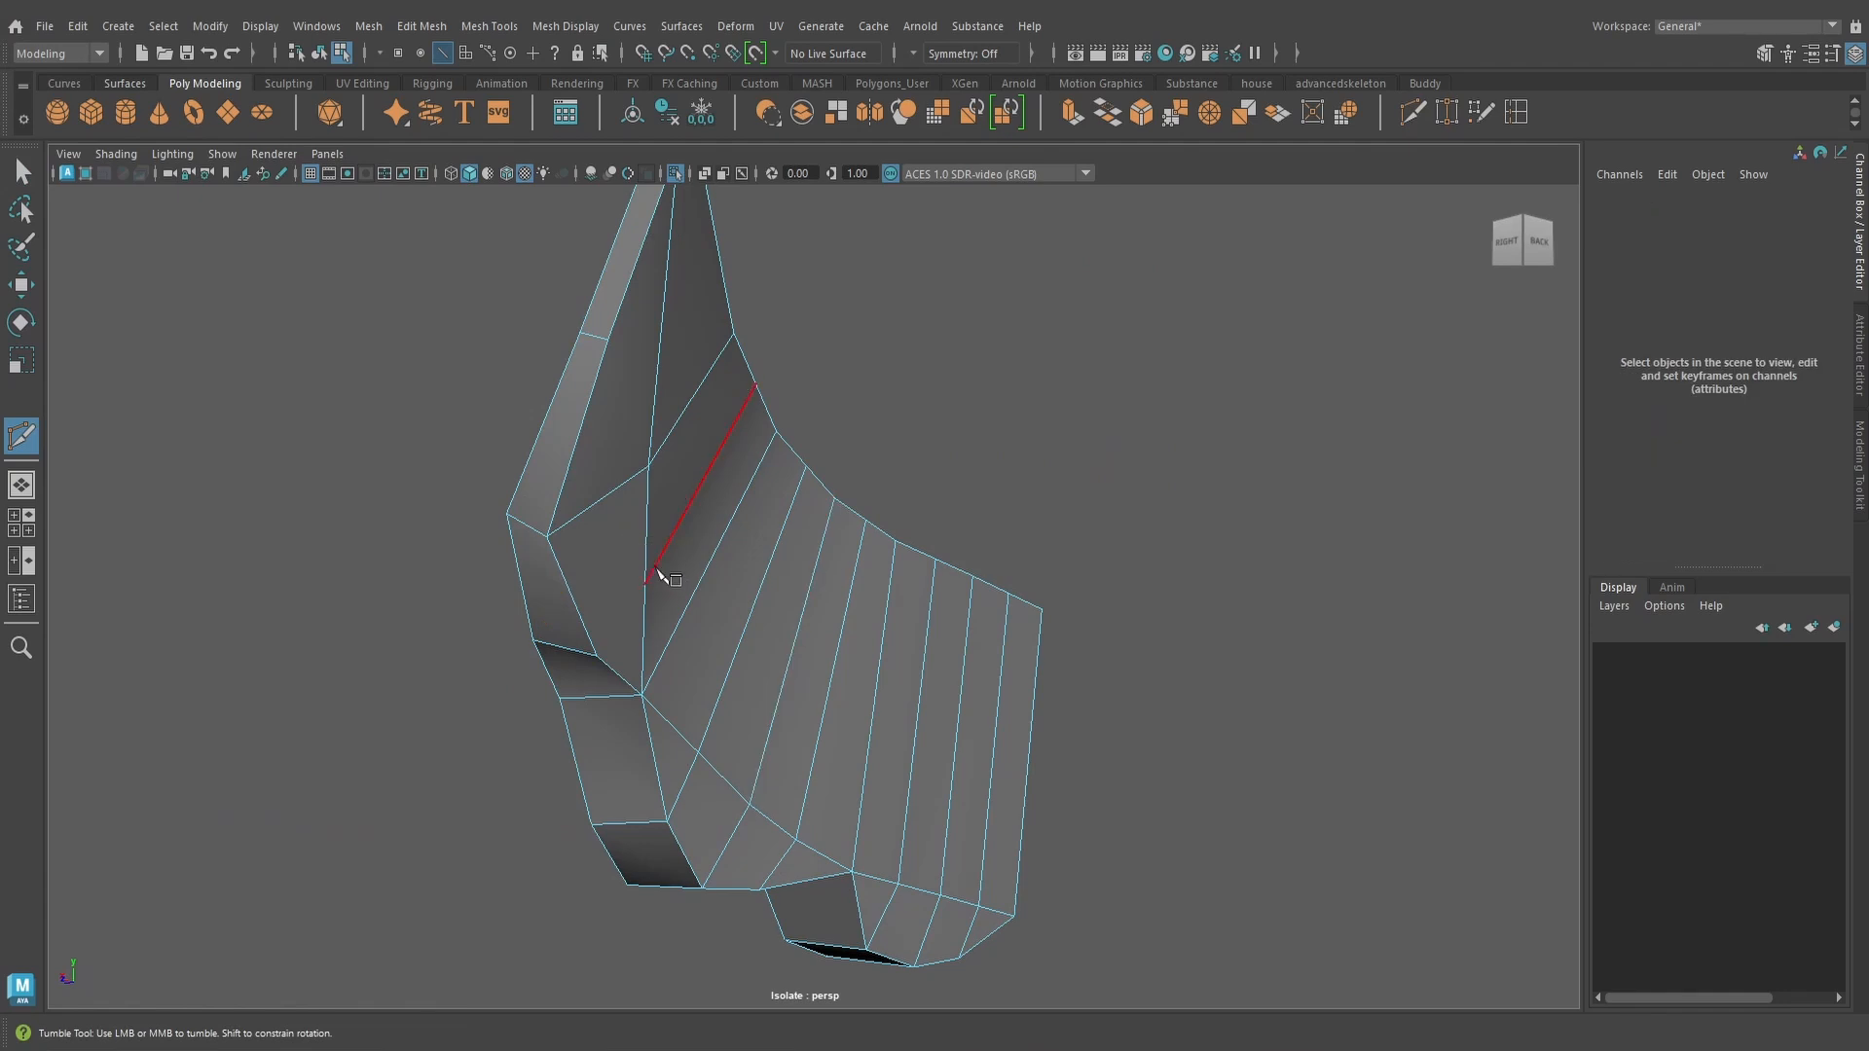
left_click_drag(655, 570, 604, 531, "alt")
left_click_drag(496, 617, 1144, 594, "alt")
Insert an edge loop through the moustache's tip segment and delete its edges between the diagonal and the outer side
key("q")
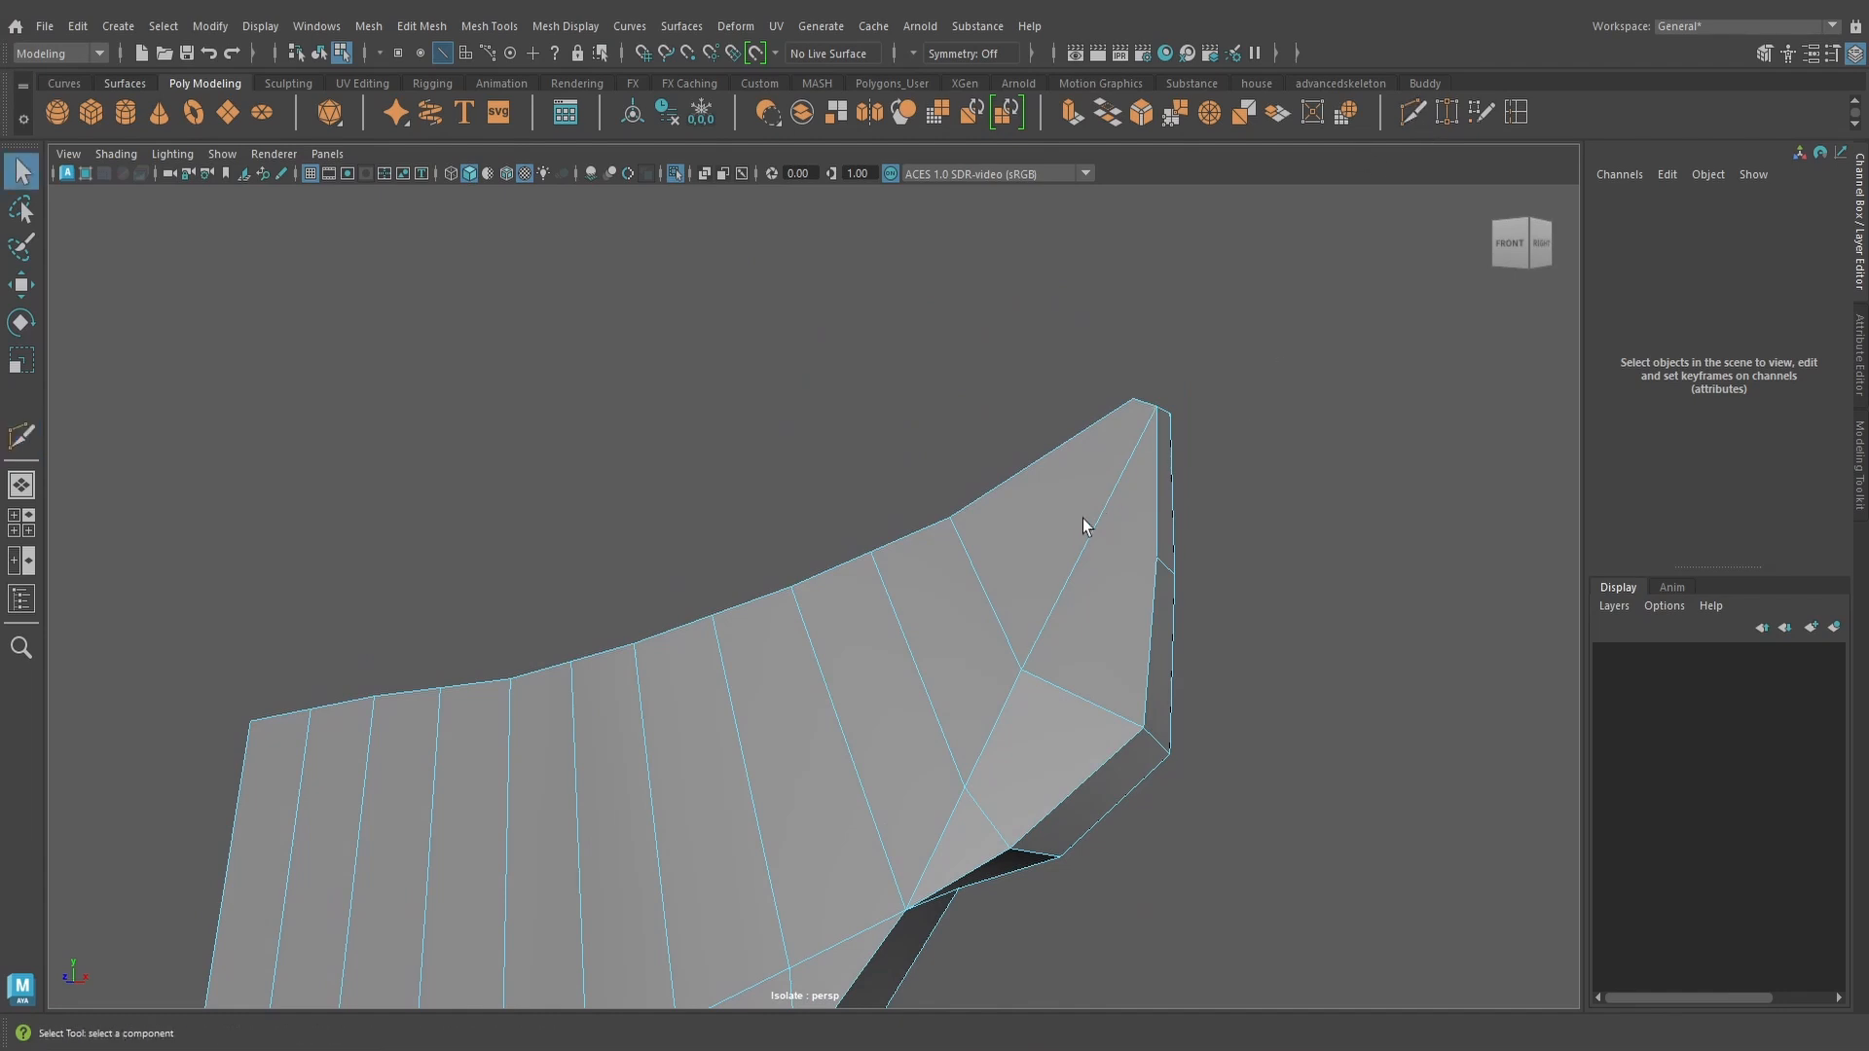
left_click(1411, 114)
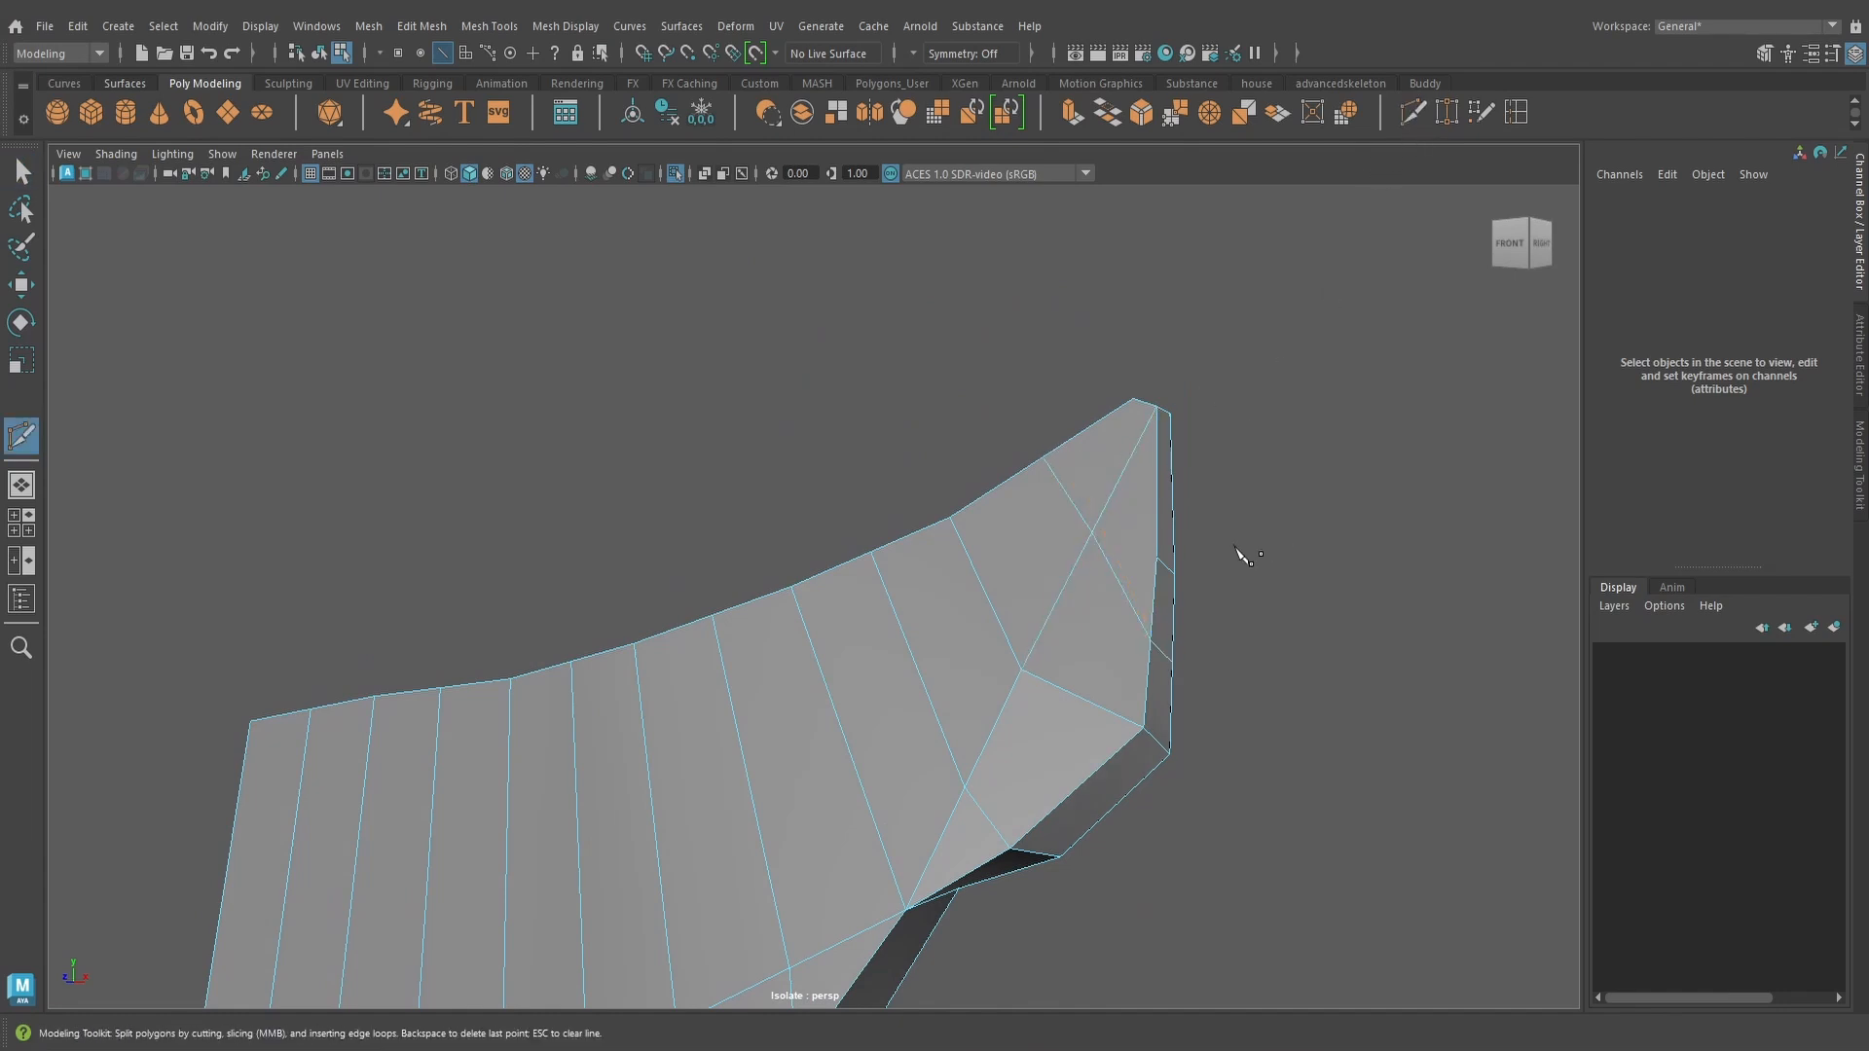
key("q")
left_click(1122, 609)
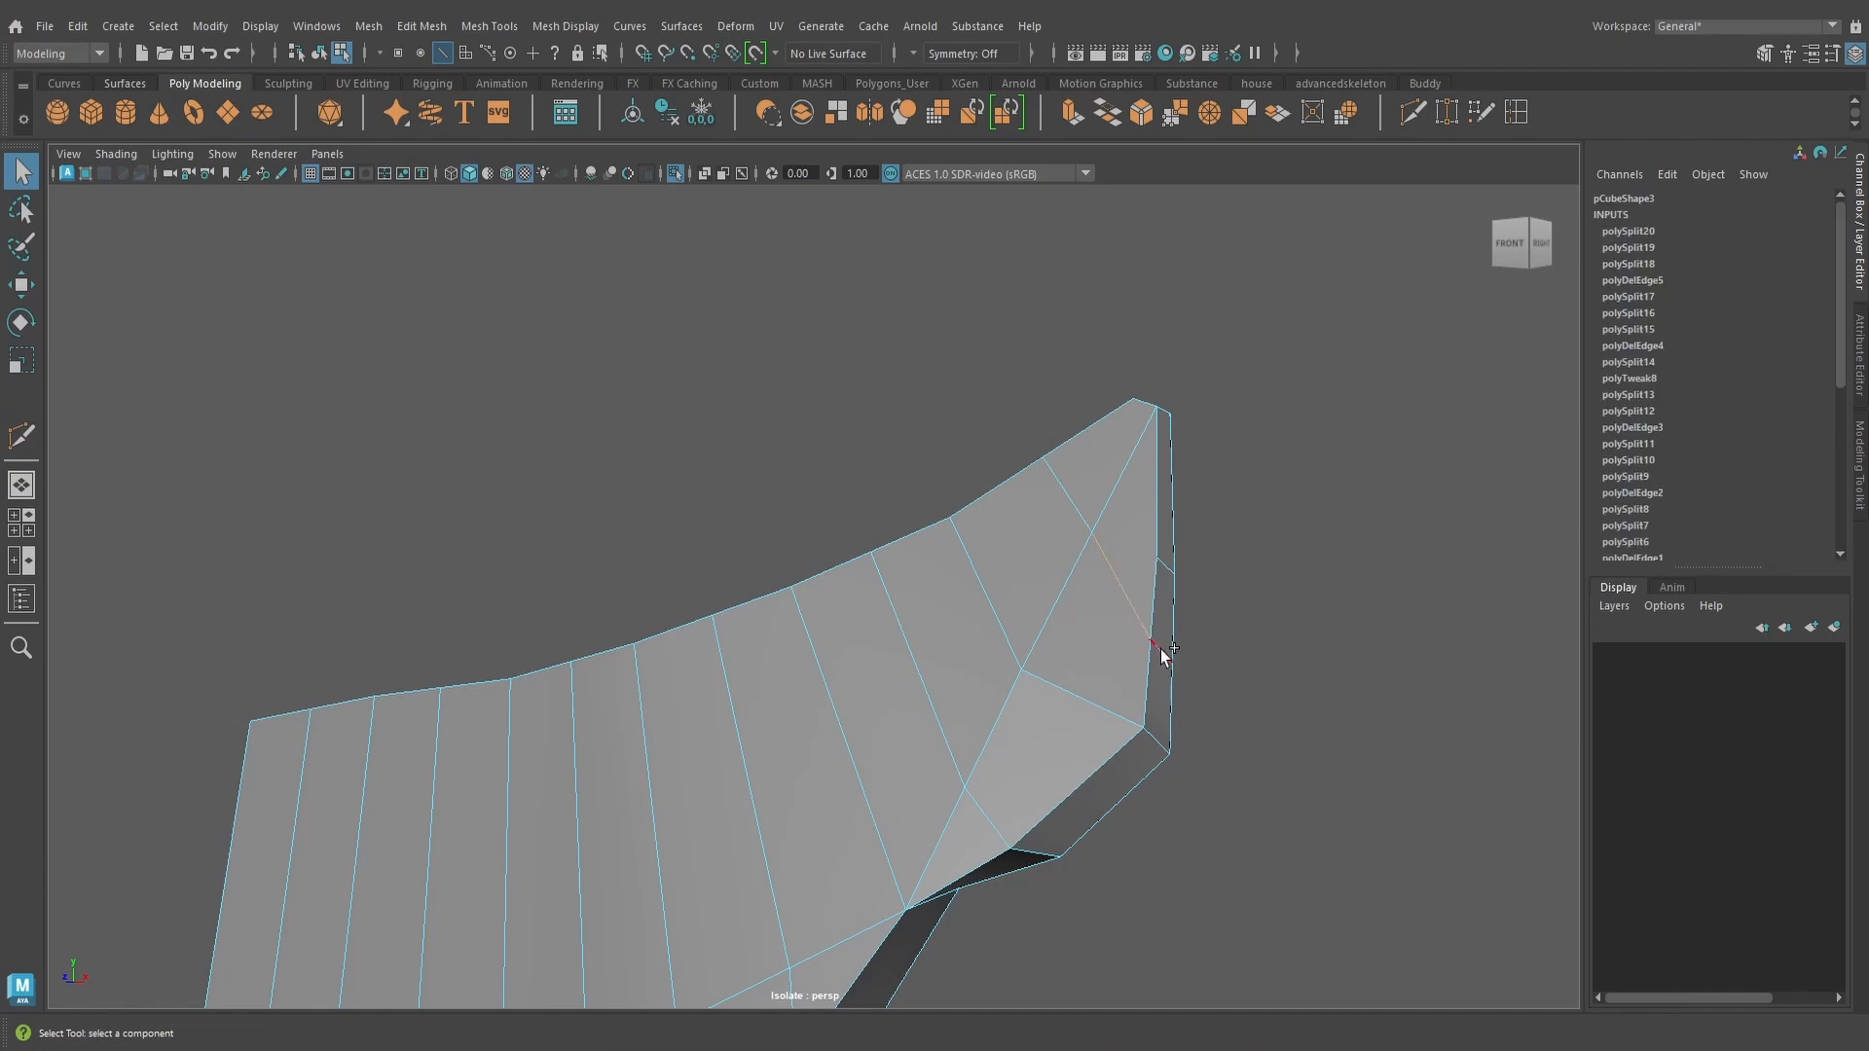
left_click_drag(1160, 655, 889, 650, "alt")
left_click_drag(552, 611, 704, 630, "alt")
left_click(1154, 615)
left_click_drag(1154, 614, 1070, 638, "alt")
Cut another loop between the newest one and the tip, crossing the upper edge and diagonal to the outer side on both faces
key("y")
left_click_drag(1231, 640, 792, 488, "alt")
left_click(1109, 664)
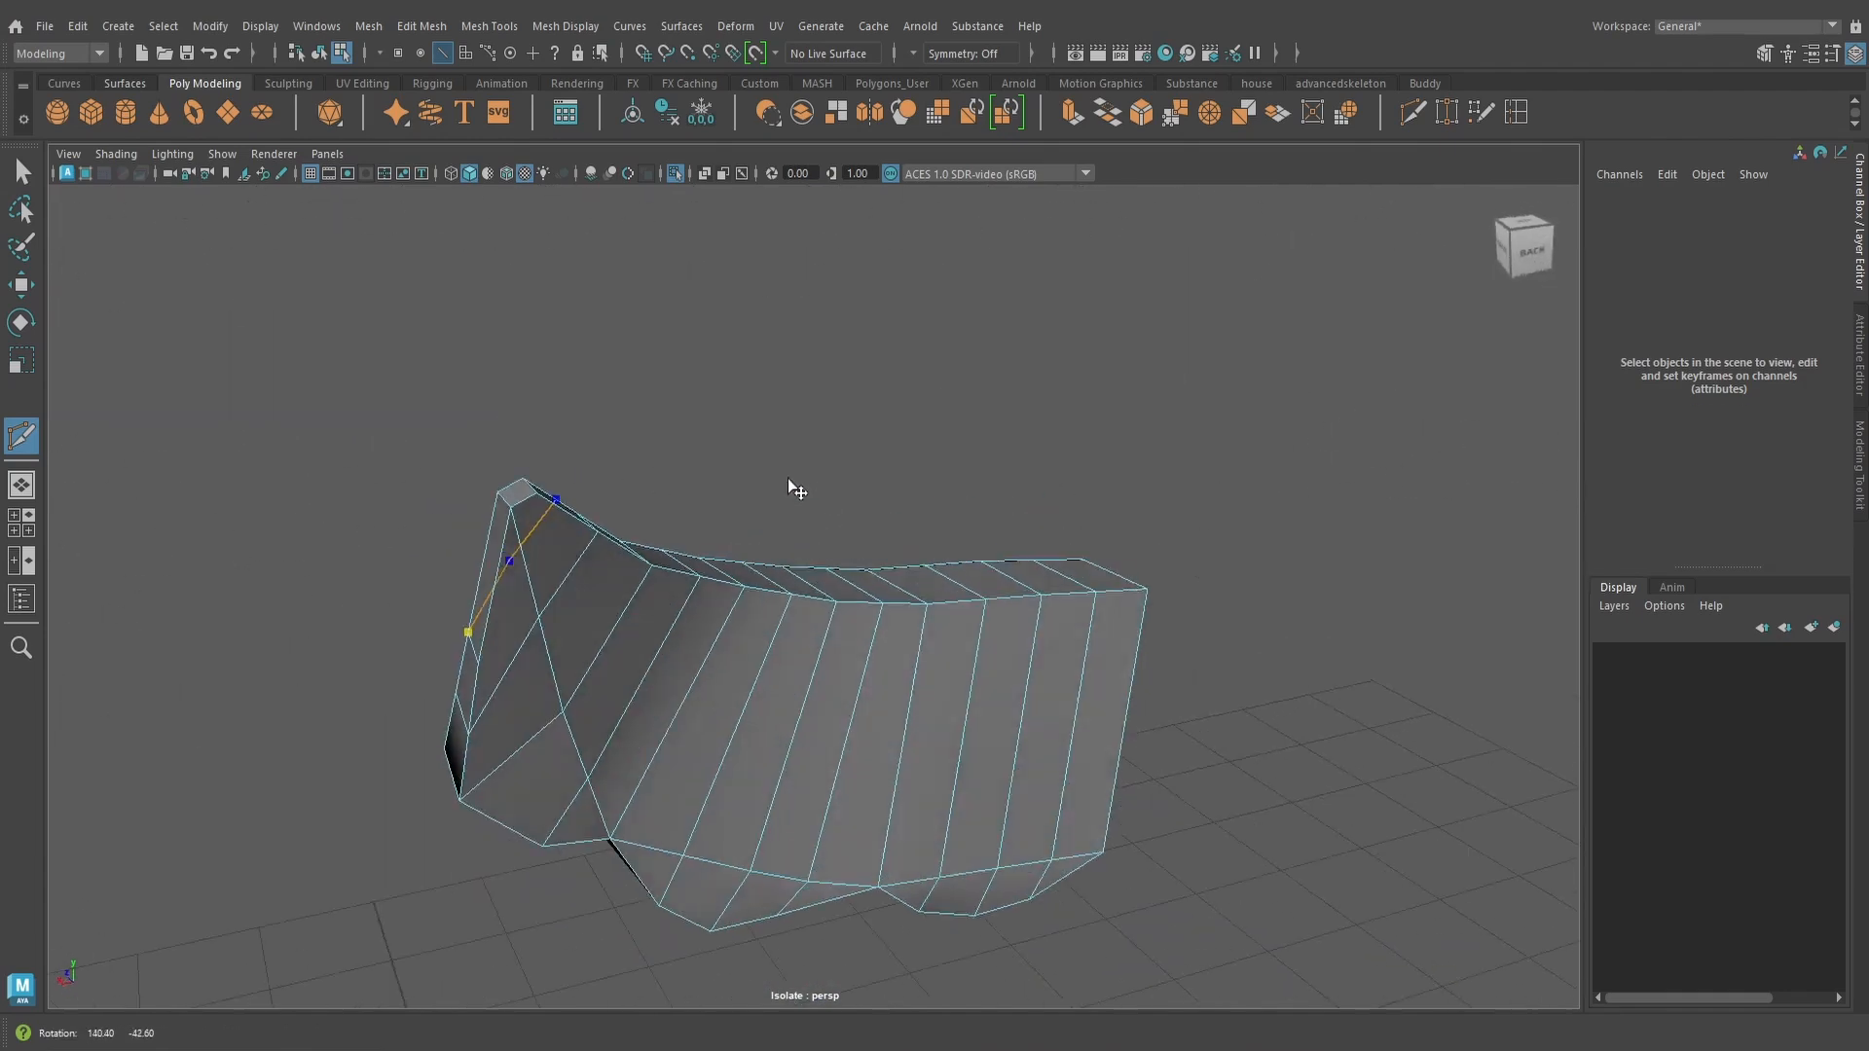
right_click_drag(793, 488, 881, 642, "alt")
mouse_move(881, 642)
left_mouse_down("alt")
mouse_move(742, 738)
mouse_move(886, 626)
left_mouse_up("alt")
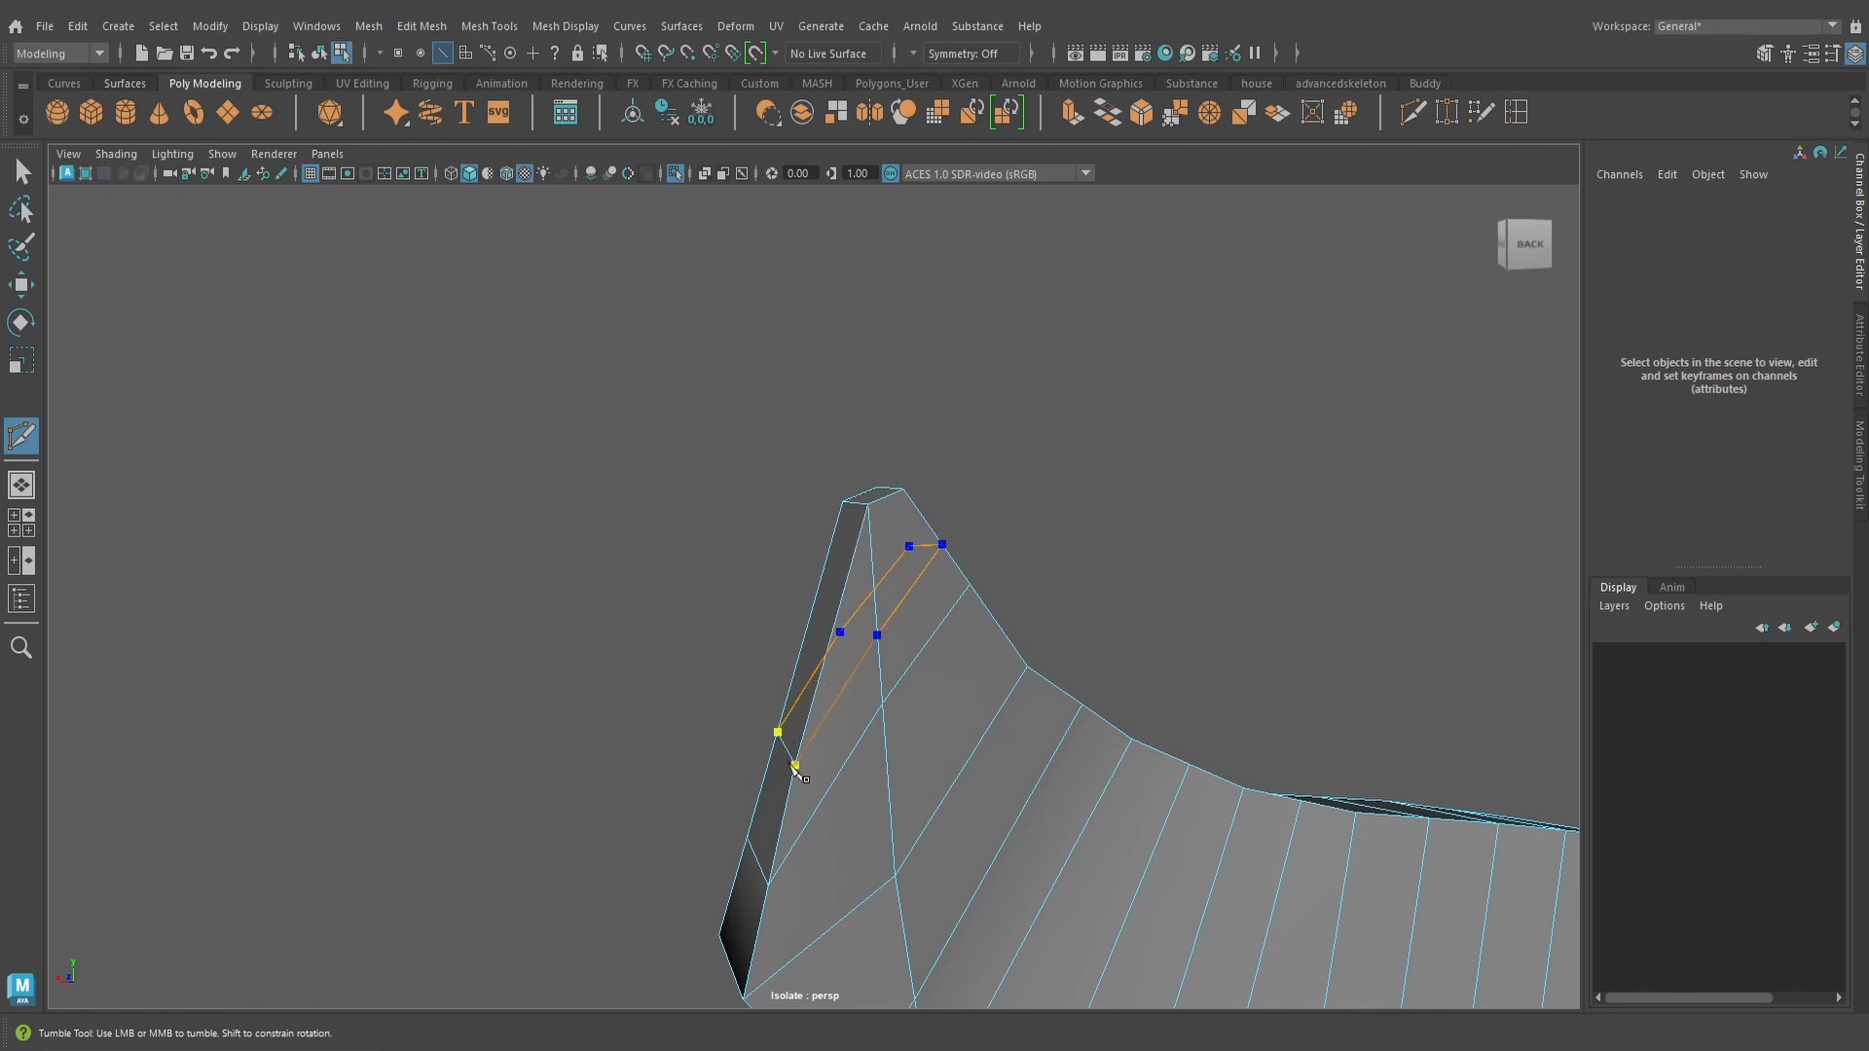
left_click_drag(926, 680, 1071, 701, "alt")
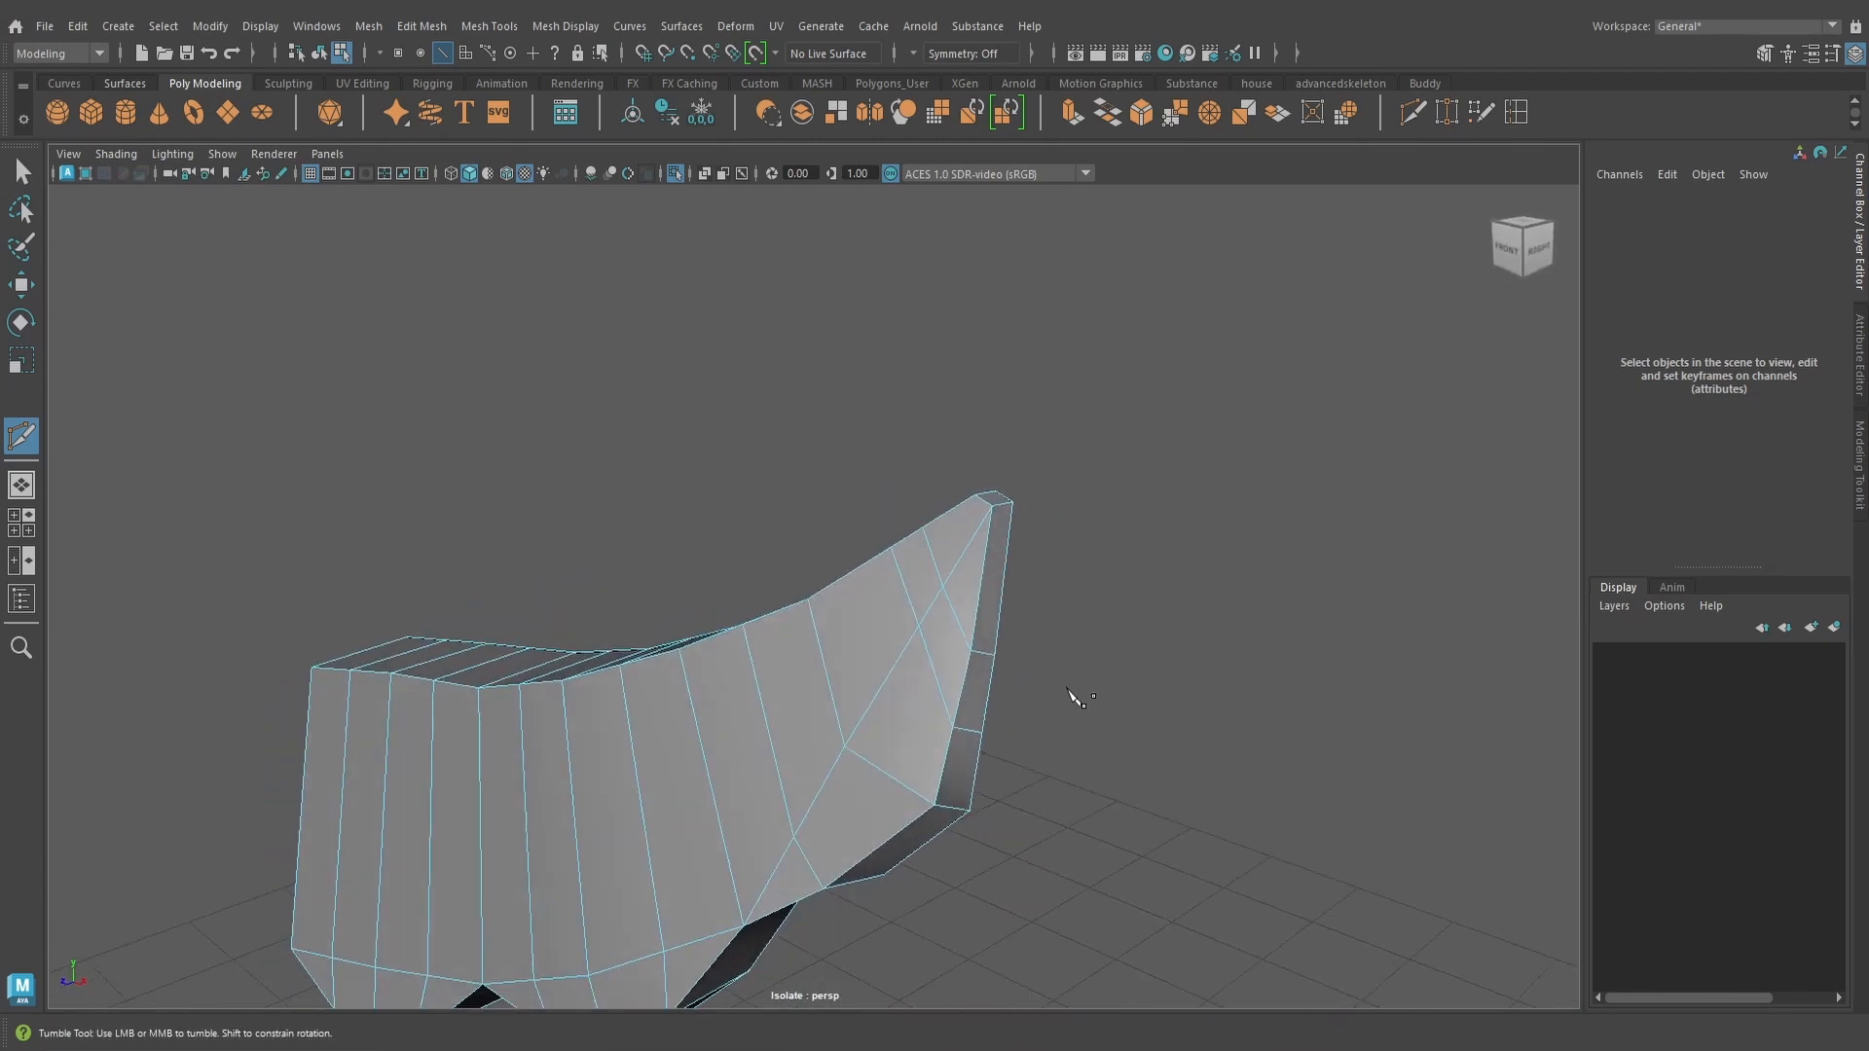
right_click_drag(1072, 701, 1210, 650, "alt")
left_click_drag(1210, 650, 869, 533, "alt")
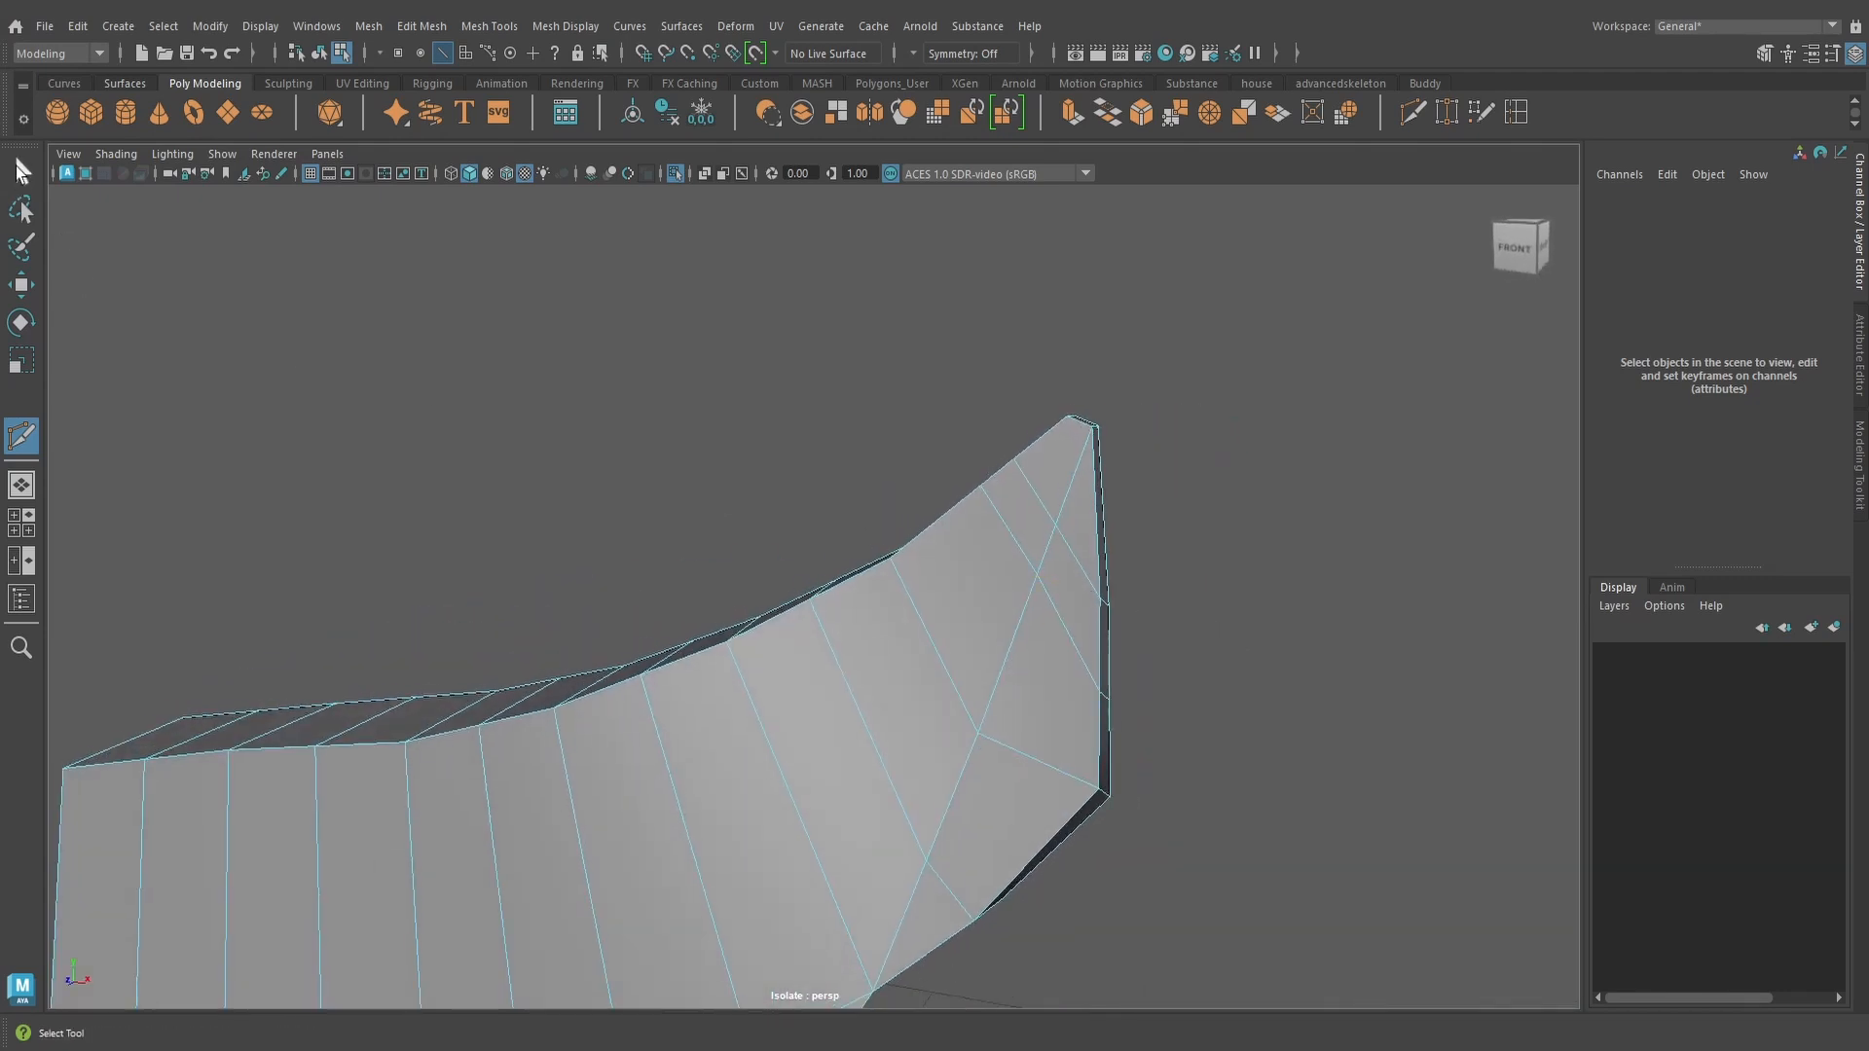
left_click(19, 169)
Examine the new edge layout around the isolated moustache half's tip and lobes
scroll(1135, 775, "down", 2)
mouse_move(974, 633)
left_mouse_down("alt")
mouse_move(1028, 651)
mouse_move(983, 632)
left_mouse_up("alt")
middle_click_drag(1012, 619, 1146, 550, "alt")
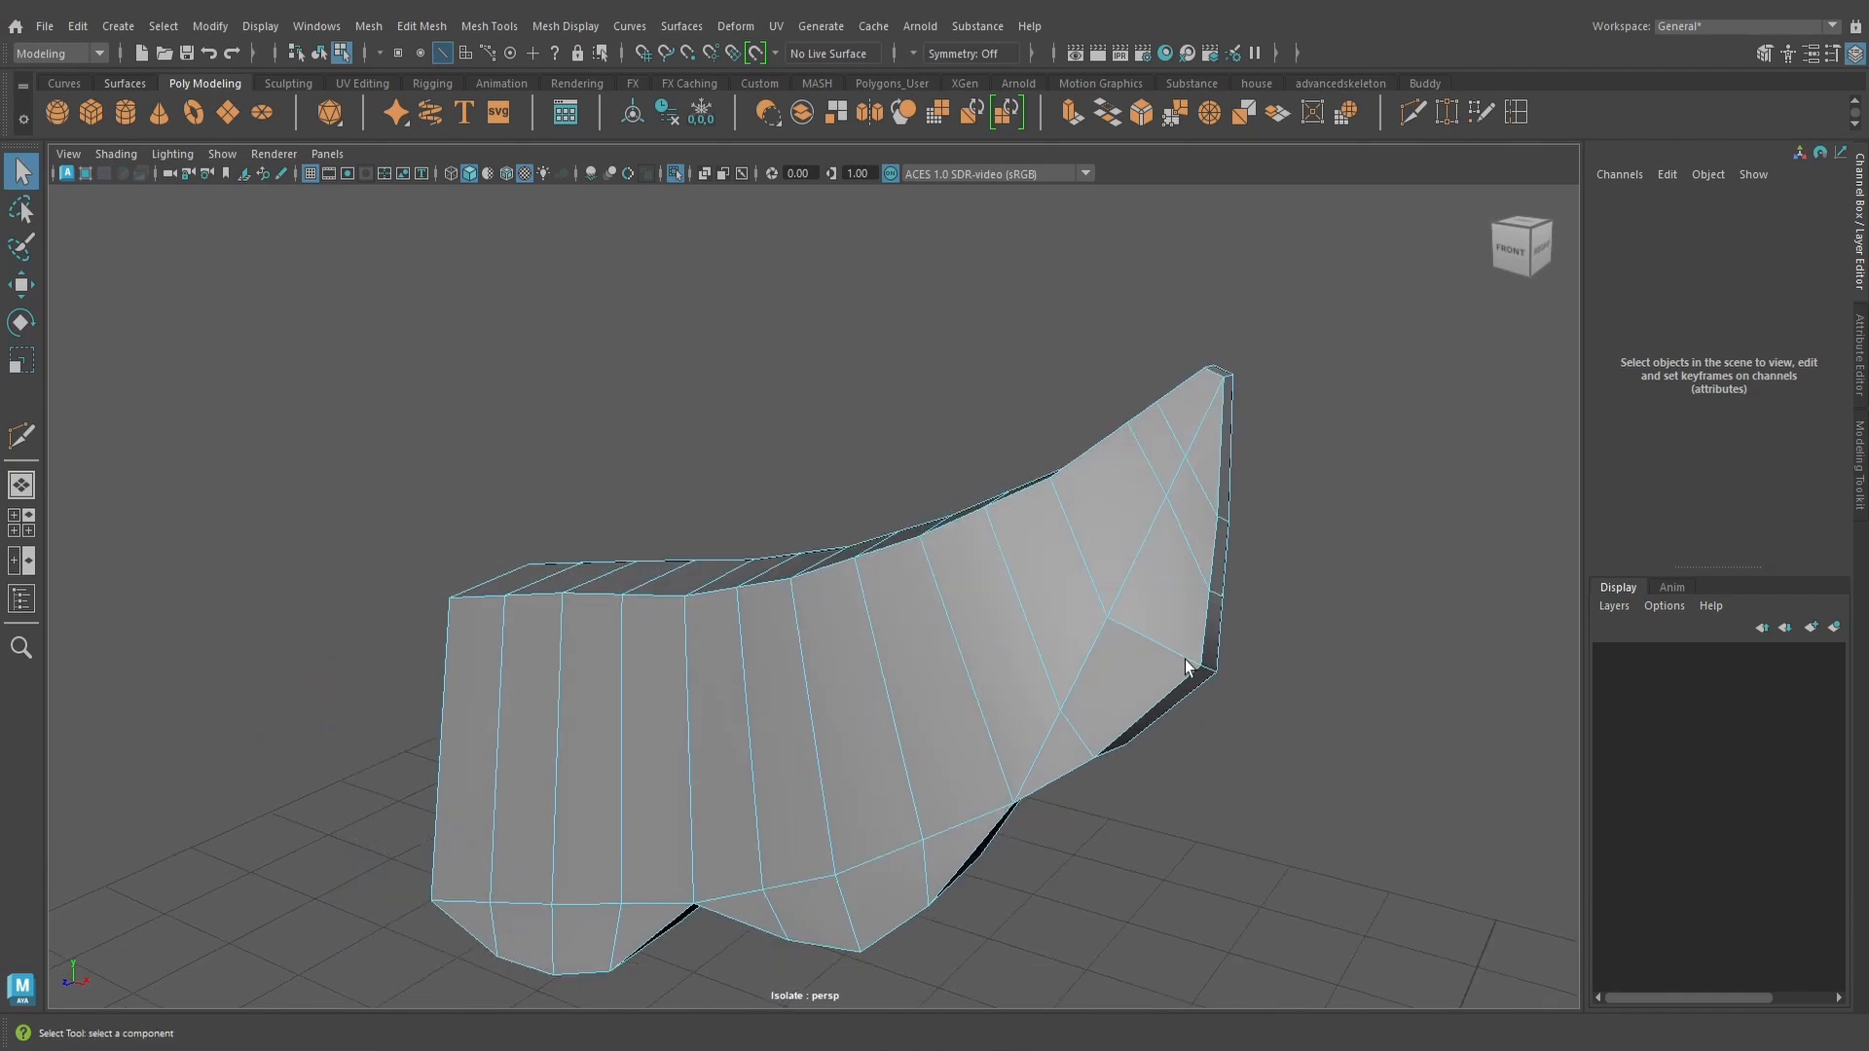
left_click_drag(1186, 667, 1208, 650, "alt")
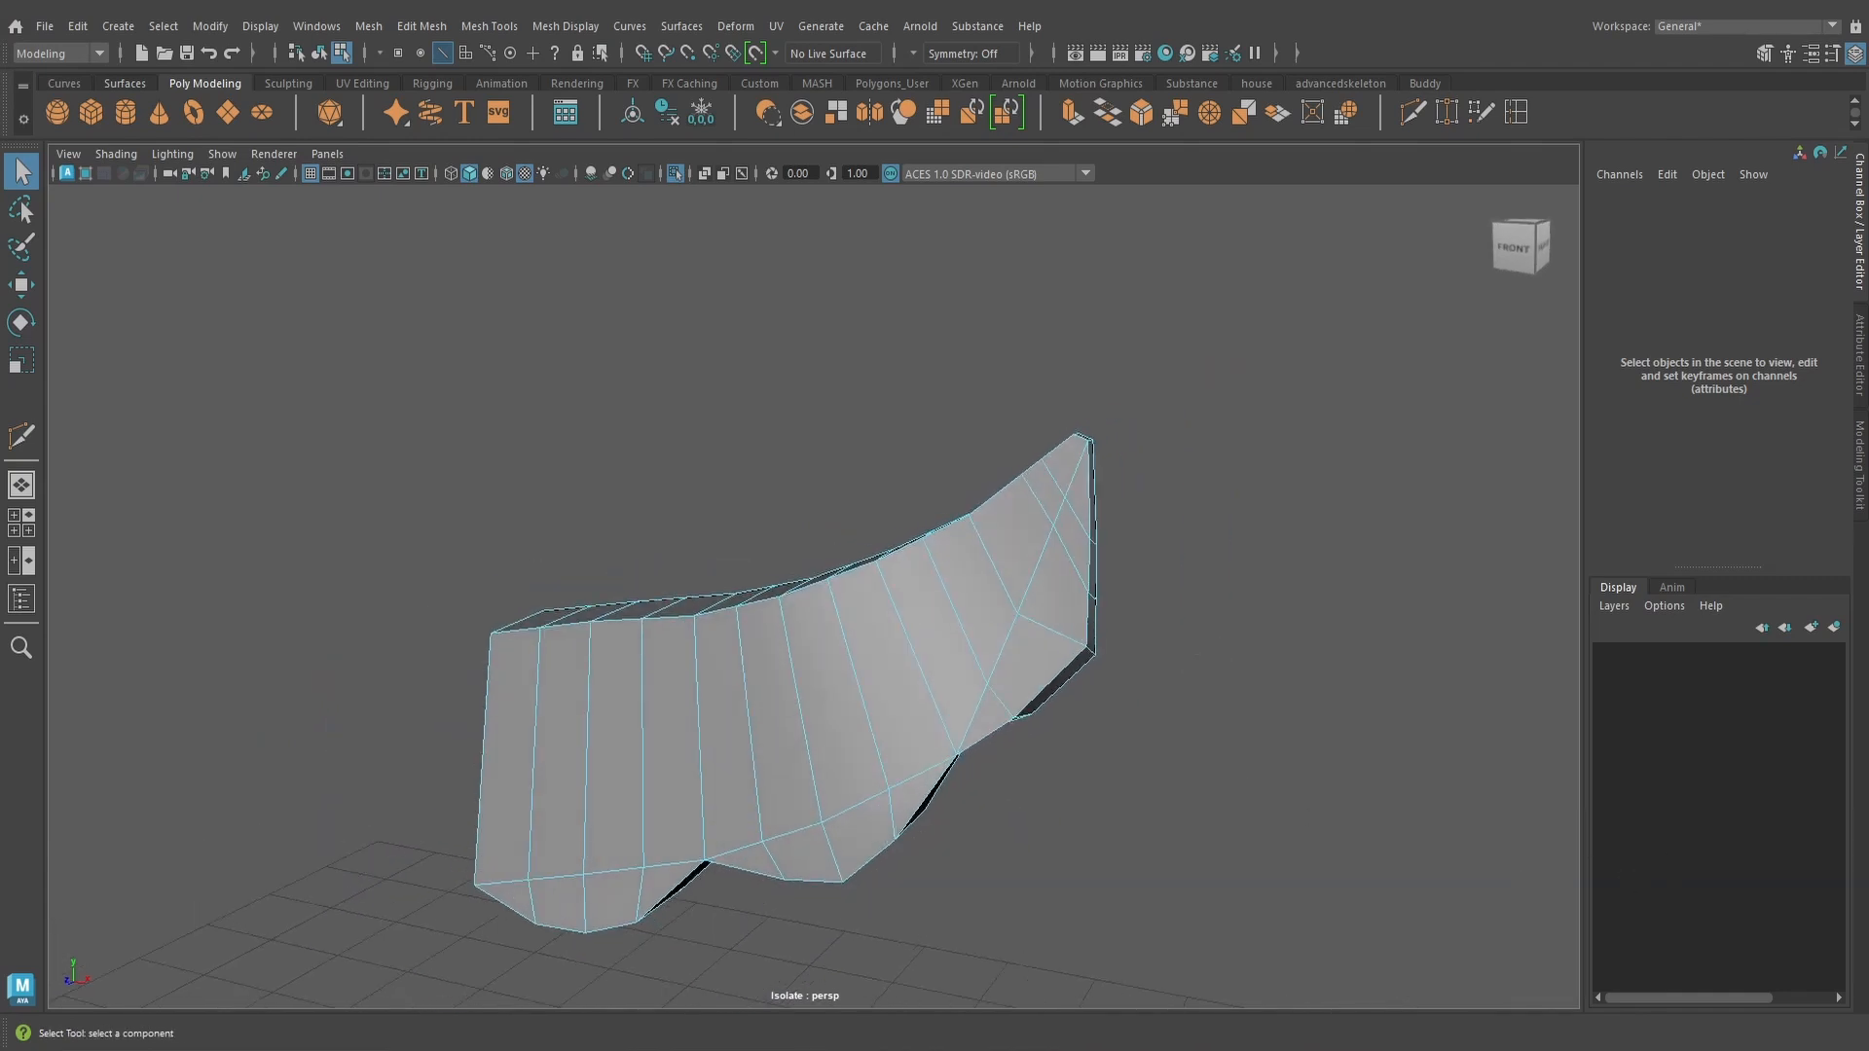
scroll(1207, 647, "down", 1)
left_click_drag(1129, 570, 1151, 586, "alt")
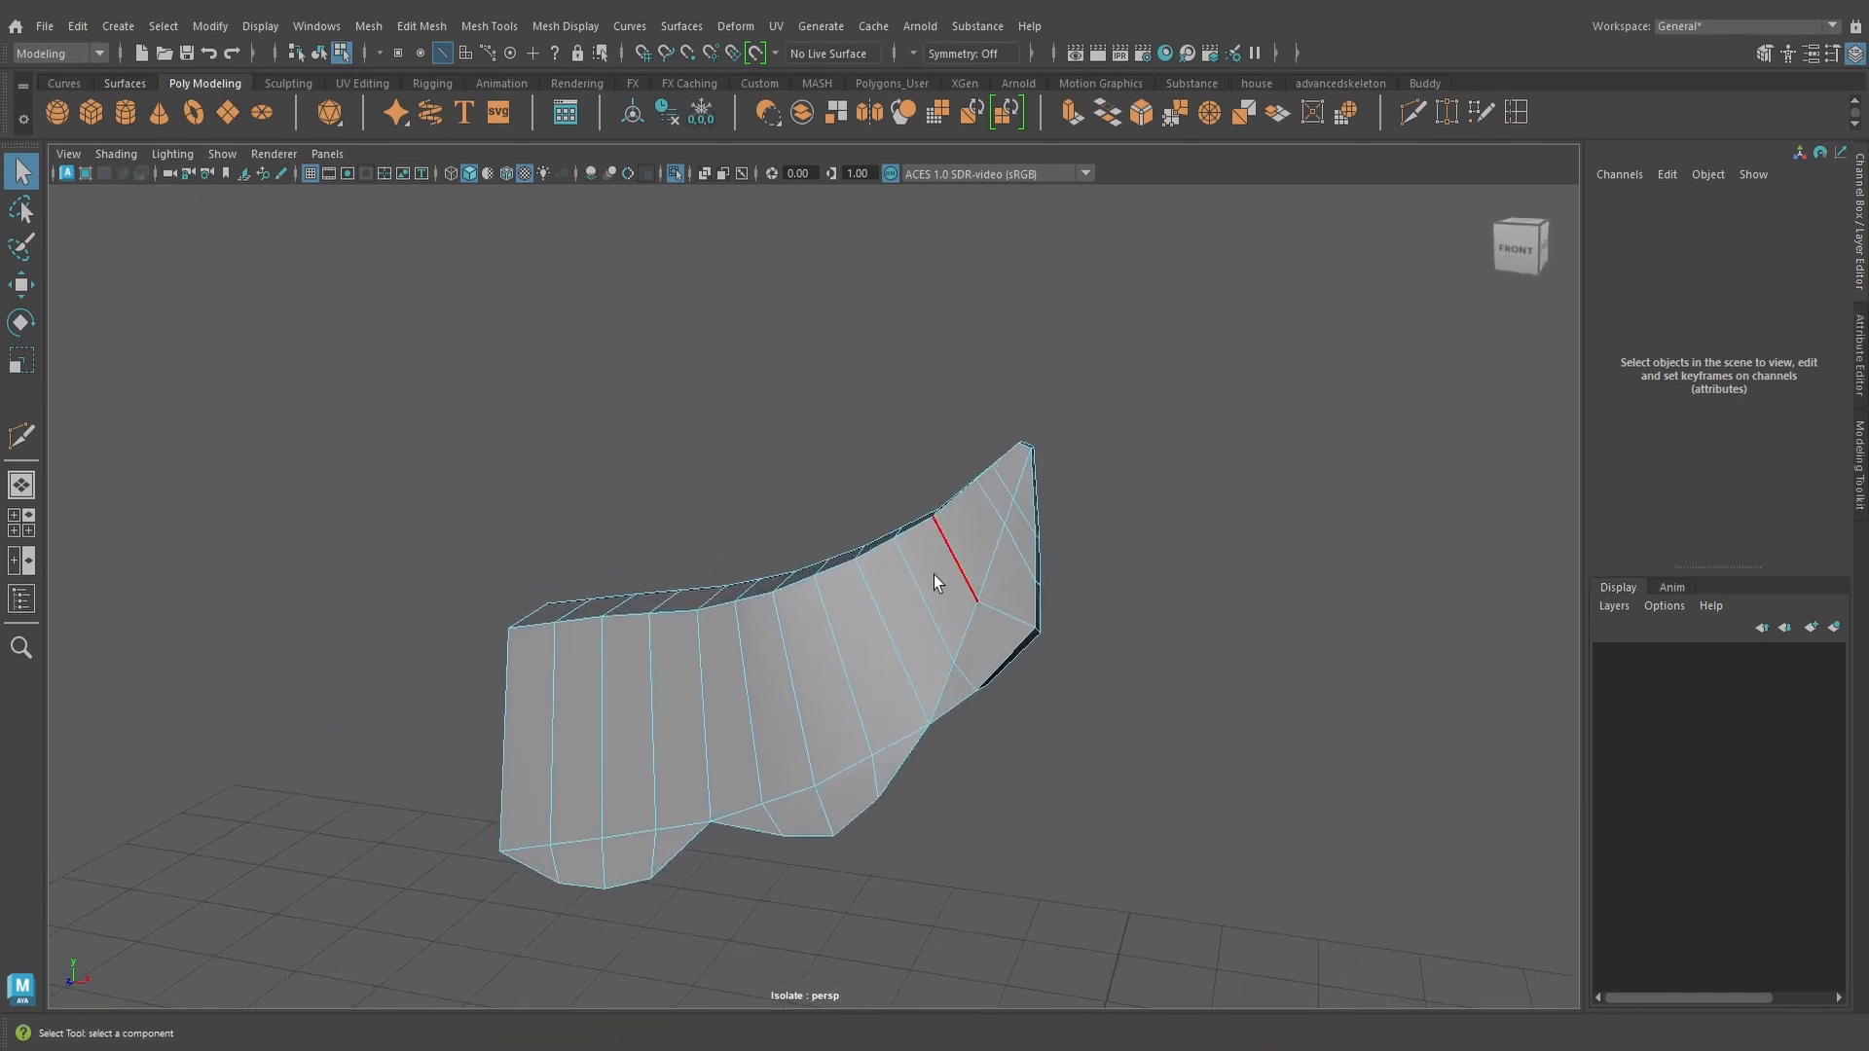
right_click_drag(932, 581, 996, 447)
left_click_drag(1069, 572, 1077, 633, "alt")
Exit isolation and, in front wireframe view, move the tip loops' vertices on the upper edge, outer side and diagonal to follow the reference
key("ctrl+1")
scroll(1065, 620, "up", 2)
key("4")
scroll(1078, 633, "up", 1)
middle_click_drag(1195, 488, 1069, 681, "alt")
scroll(1101, 651, "up", 4)
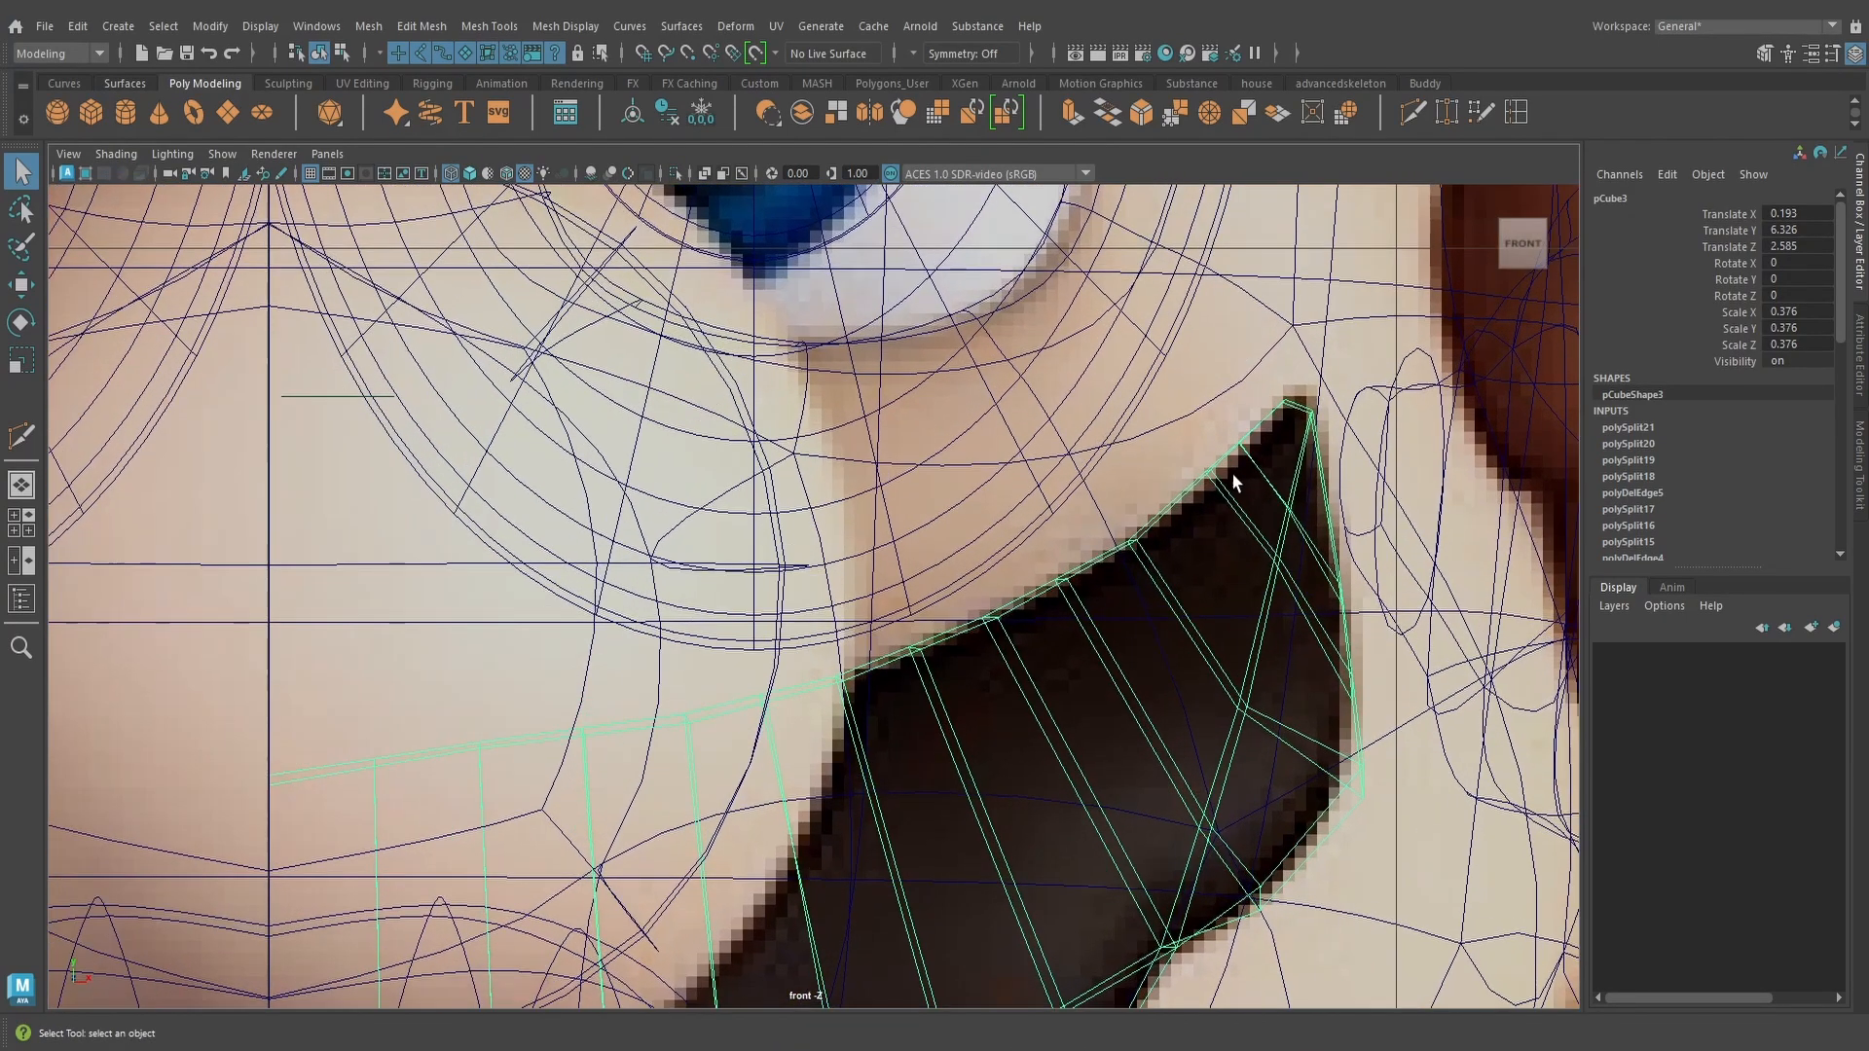
right_click_drag(1234, 475, 1150, 471)
left_click_drag(1187, 465, 1284, 578)
key("w")
left_click_drag(1276, 562, 1272, 599)
mouse_move(1390, 721)
left_mouse_down()
mouse_move(1322, 660)
mouse_move(1353, 690)
left_mouse_up()
left_click_drag(1320, 553, 1343, 592)
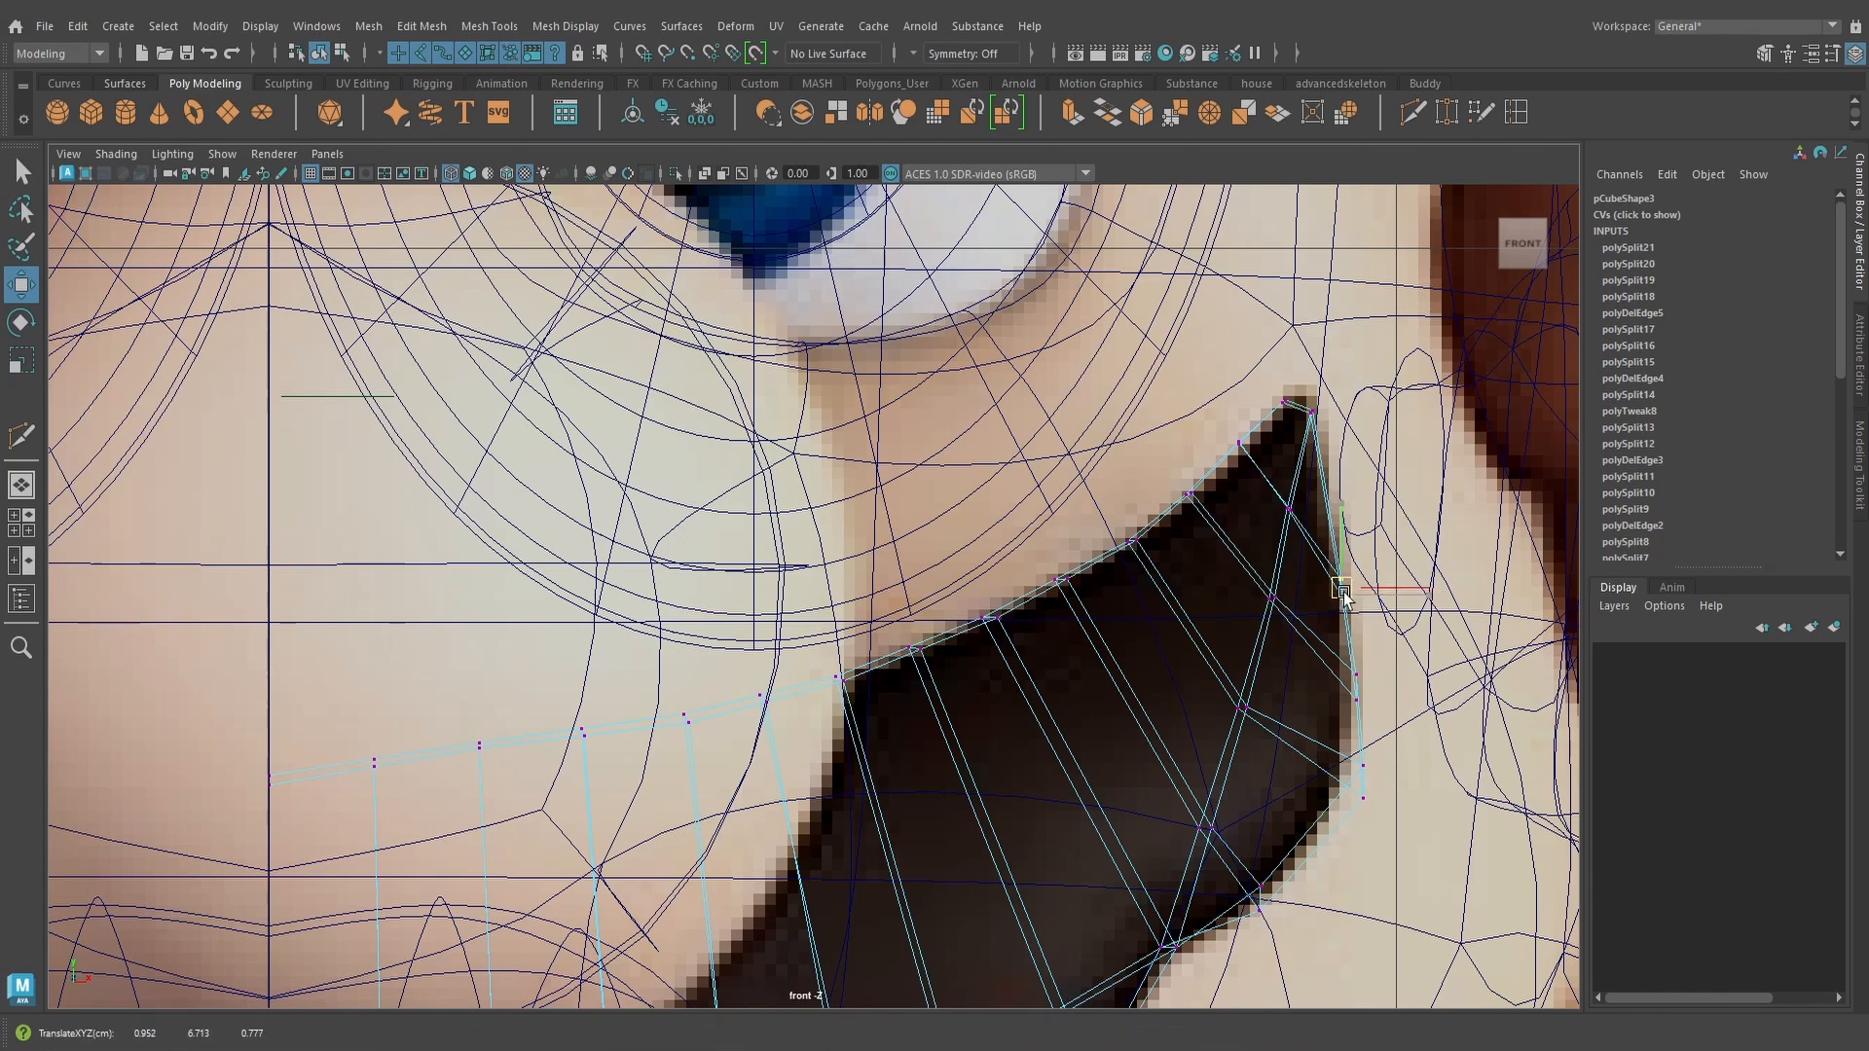
mouse_move(1301, 489)
left_mouse_down()
mouse_move(1271, 520)
mouse_move(1290, 515)
left_mouse_up()
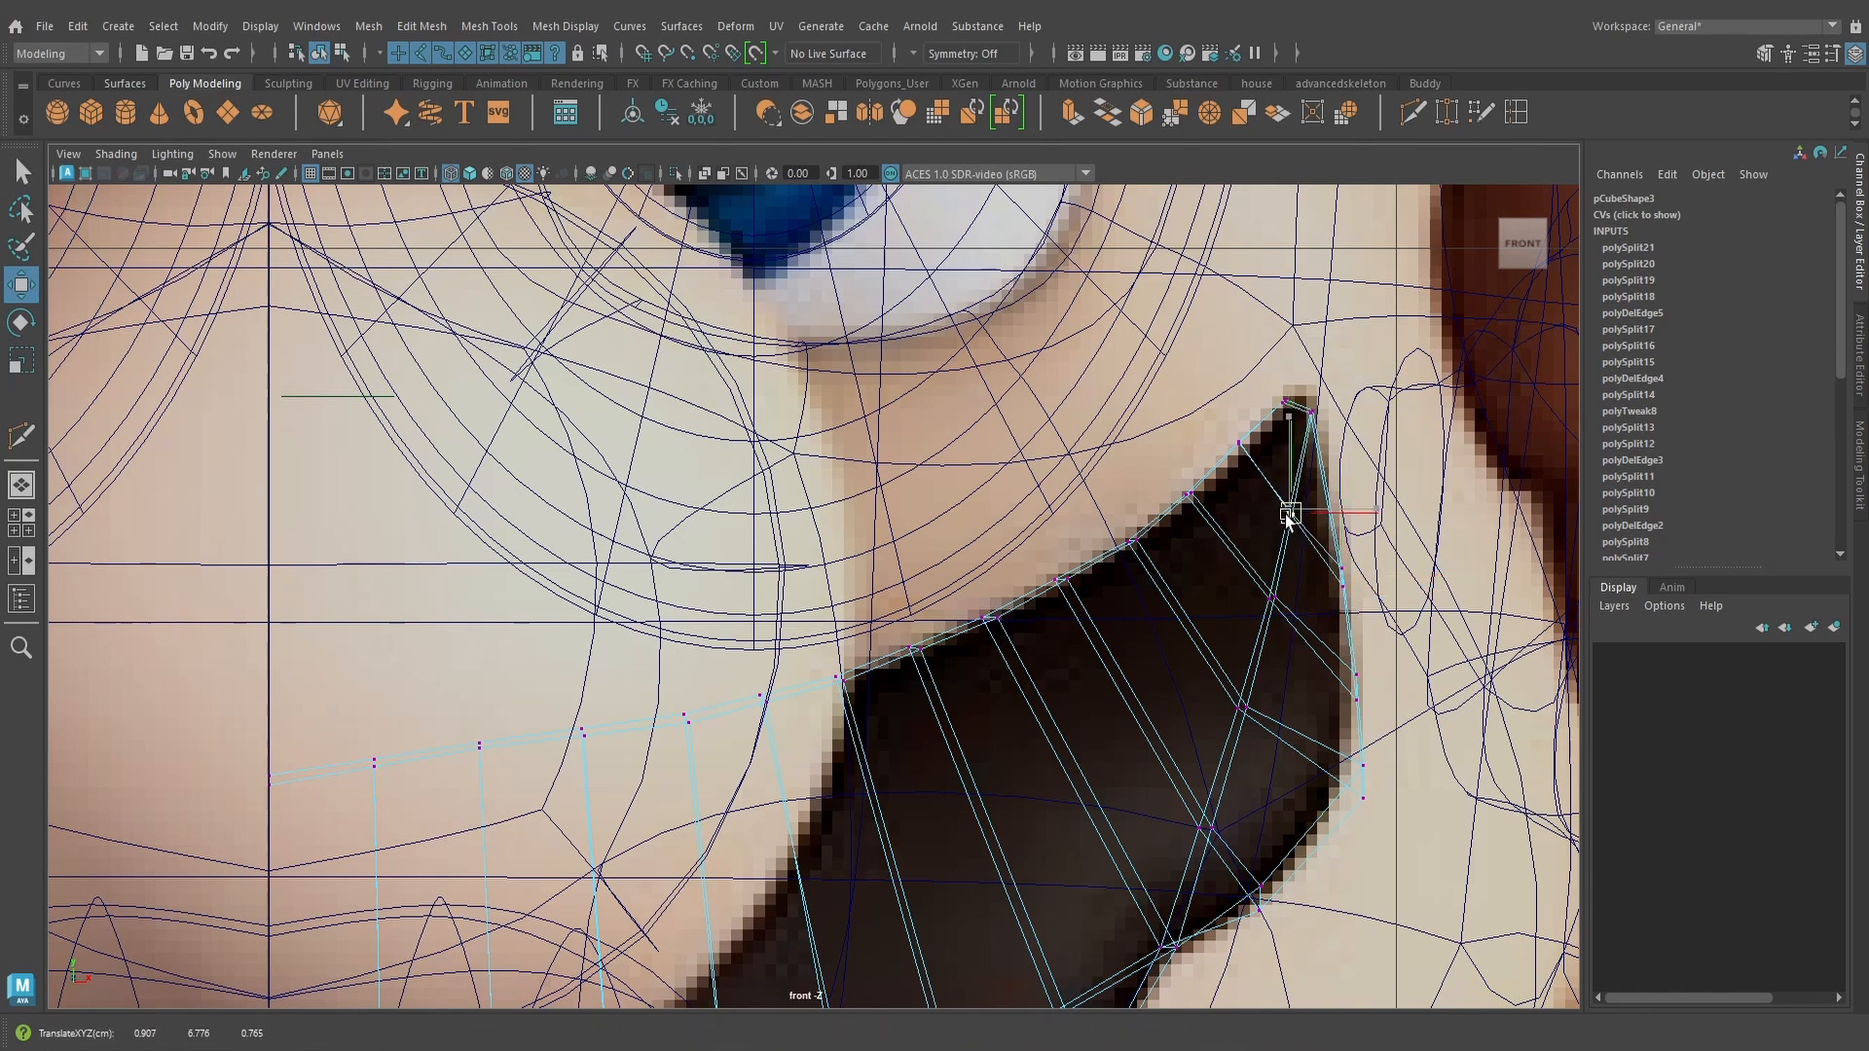
Align the upper-edge vertices at and just below the moustache's tip with the reference outline
left_click(1243, 444)
scroll(1360, 543, "up", 2)
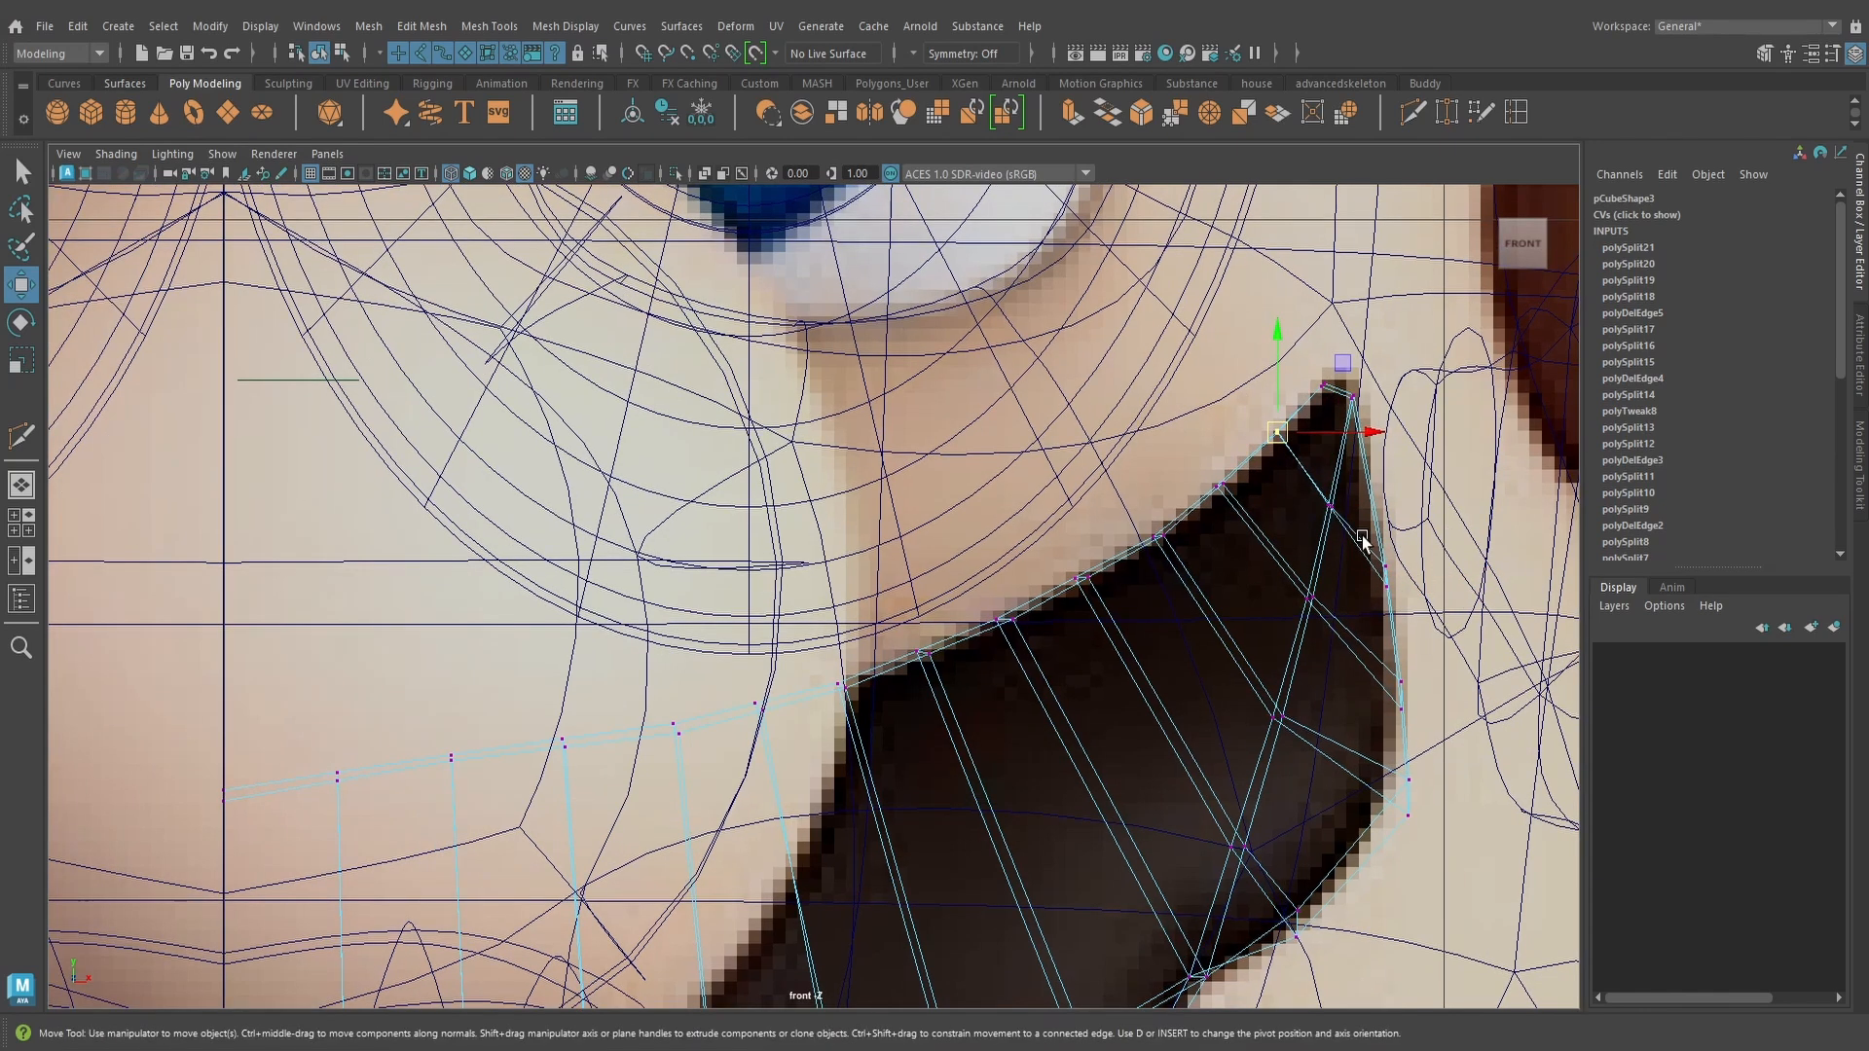
middle_click_drag(1360, 543, 1240, 586, "alt")
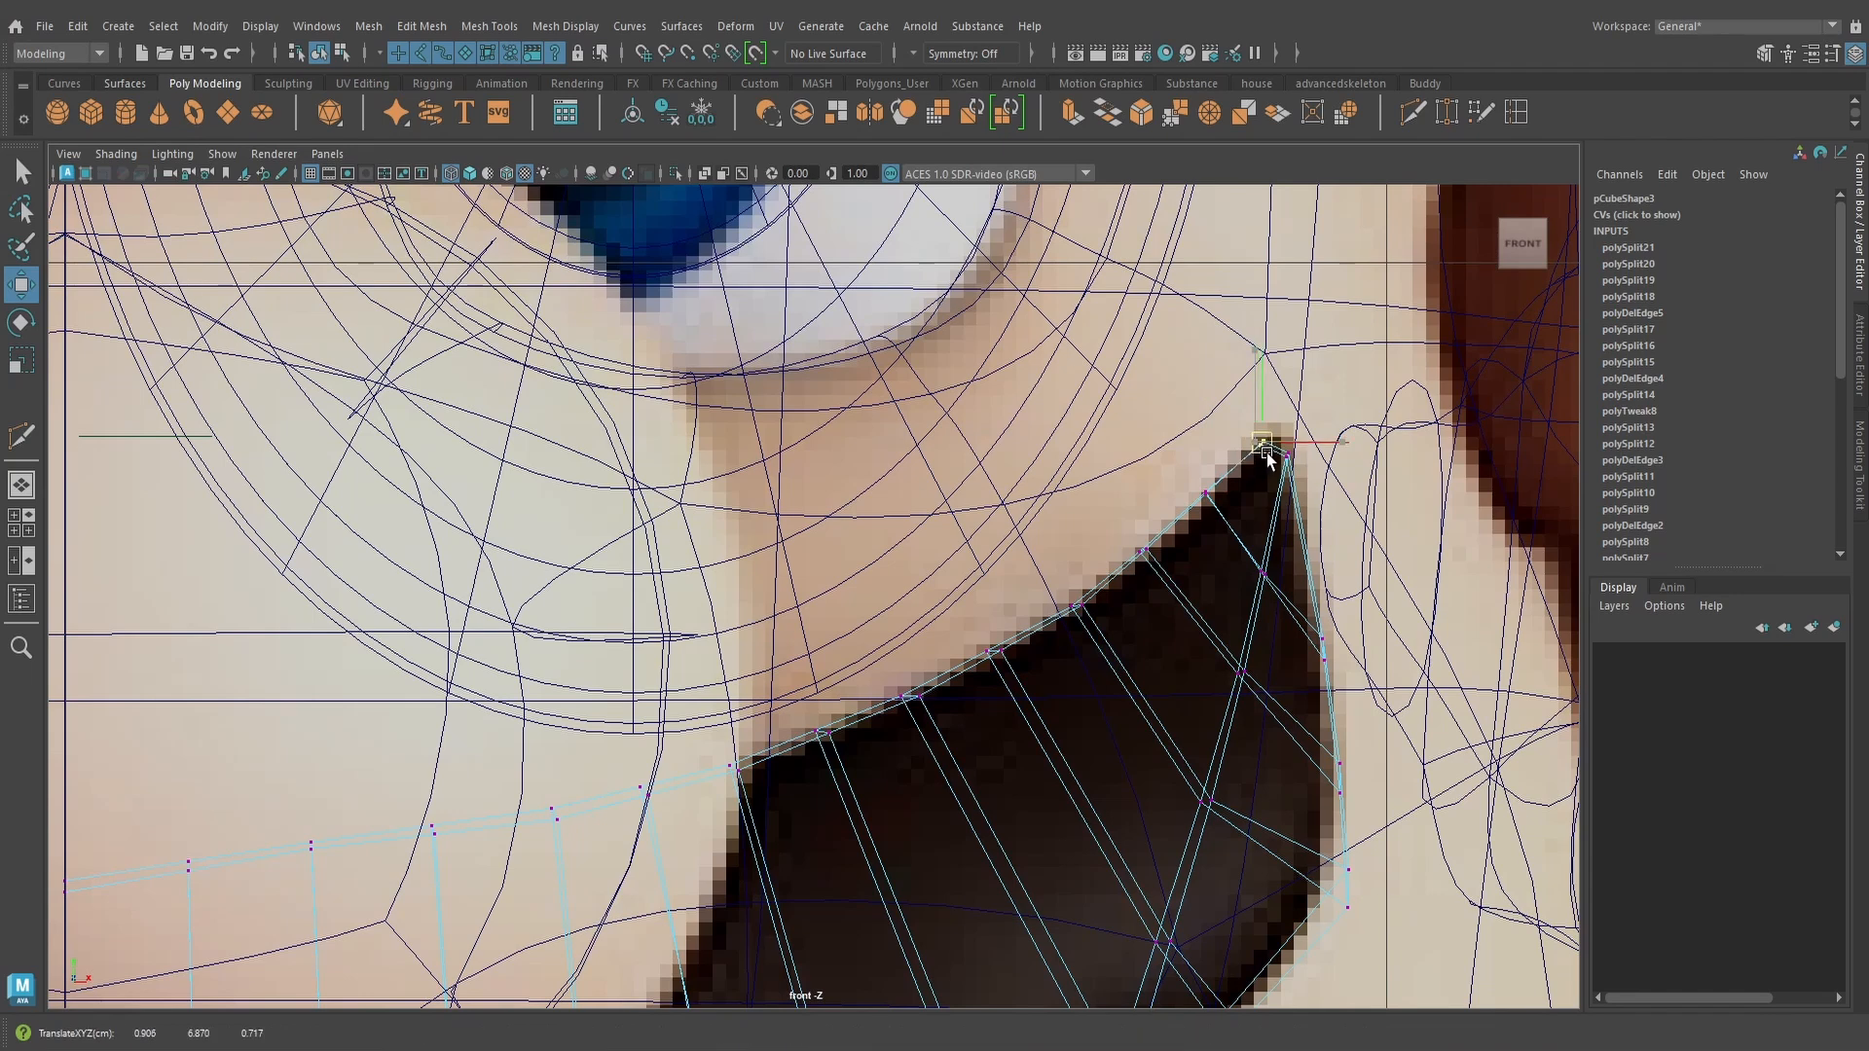
mouse_move(1259, 450)
left_mouse_down()
mouse_move(1283, 451)
mouse_move(1265, 438)
left_mouse_up()
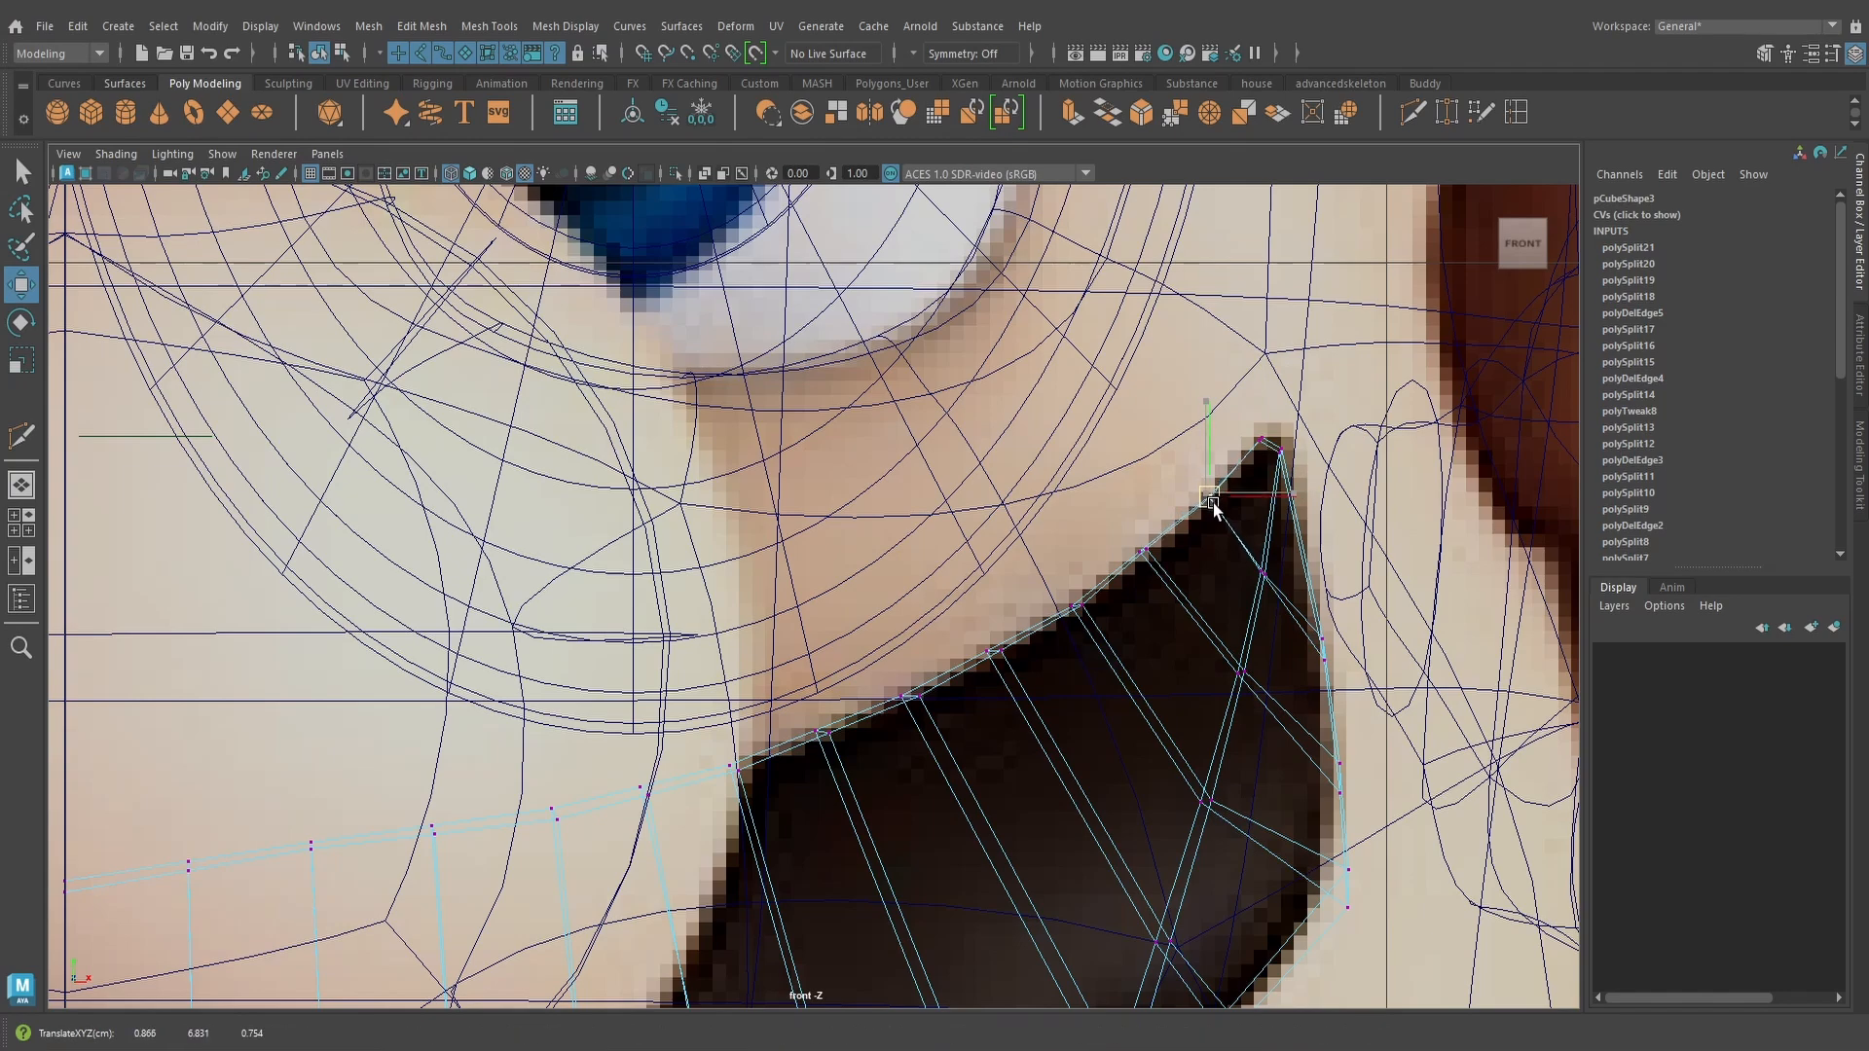
left_click(1143, 551)
middle_click_drag(1166, 647, 1195, 460, "alt")
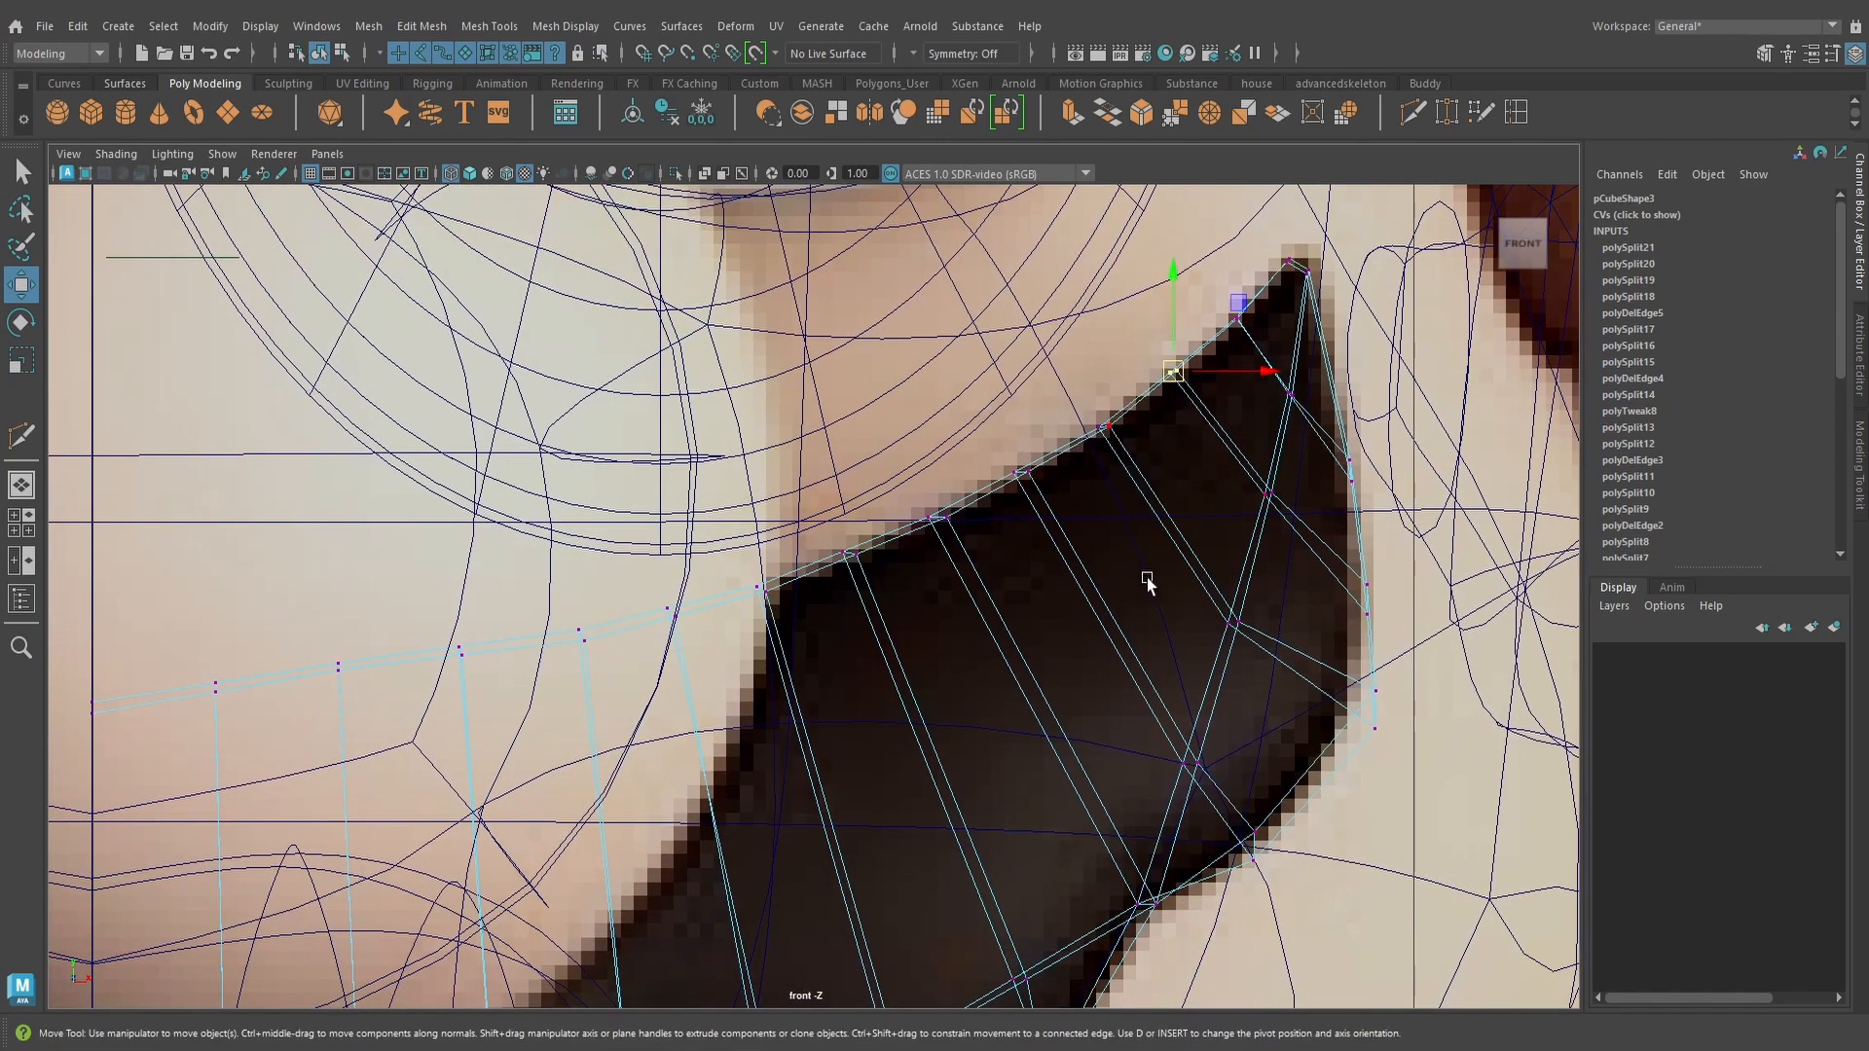
In shaded perspective view, reposition the front vertices between the moustache's tip and third lobe to even out the surface
middle_click_drag(1148, 582, 1157, 399, "alt")
left_click_drag(1325, 574, 1156, 658, "alt")
key("space")
key("ctrl+1")
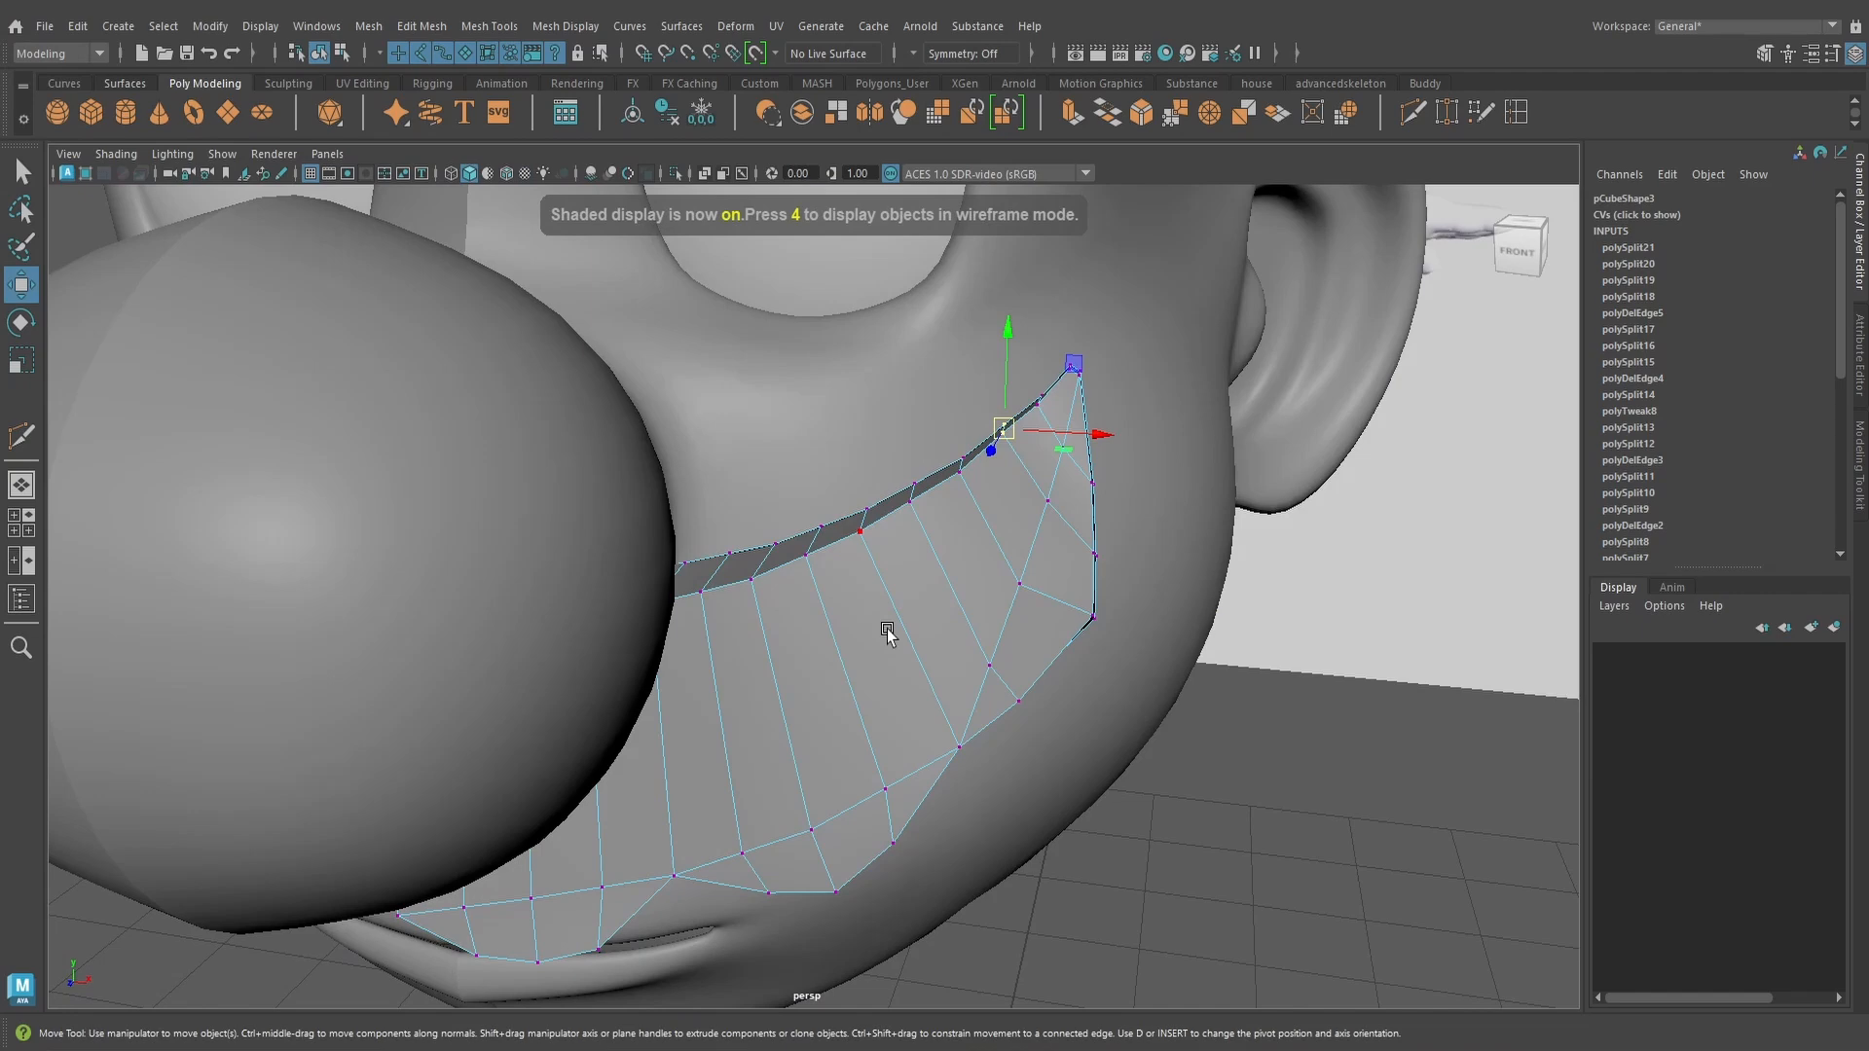
right_click_drag(886, 482, 973, 448)
left_click_drag(949, 589, 1015, 576, "alt")
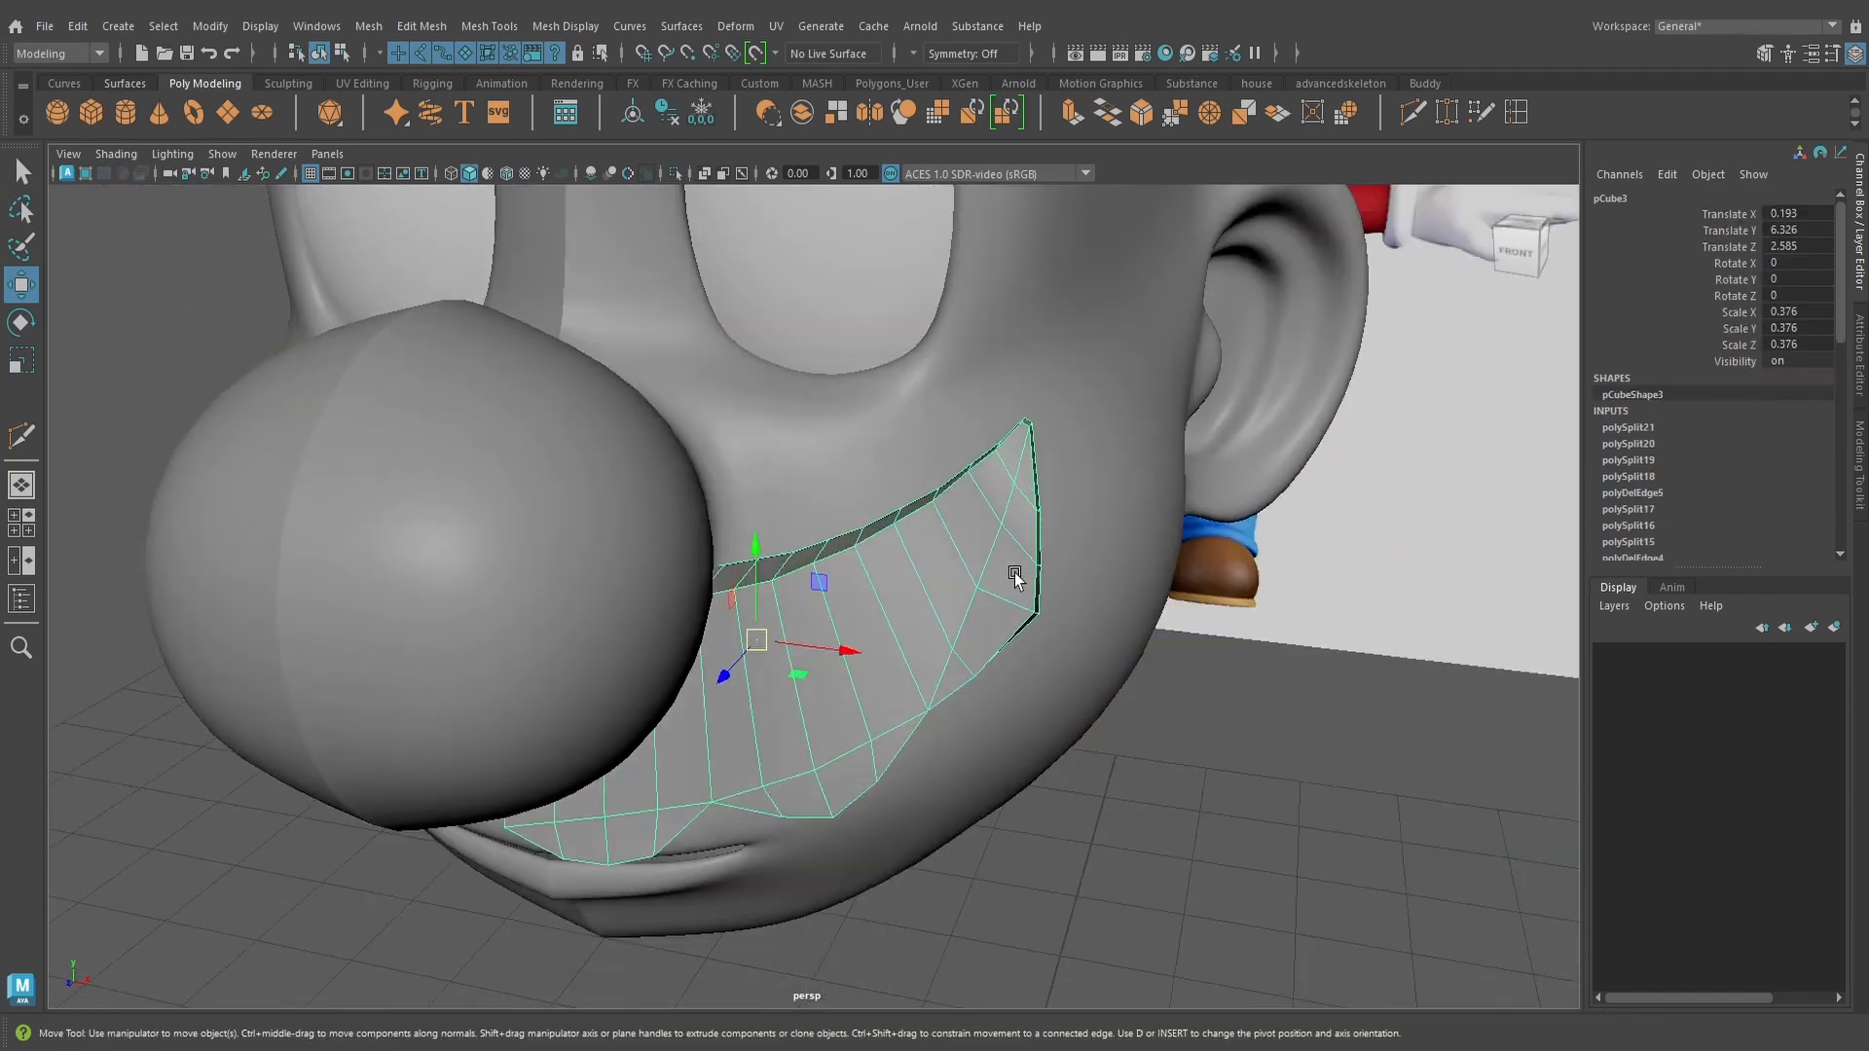
right_click_drag(1015, 577, 987, 589)
left_click(979, 588)
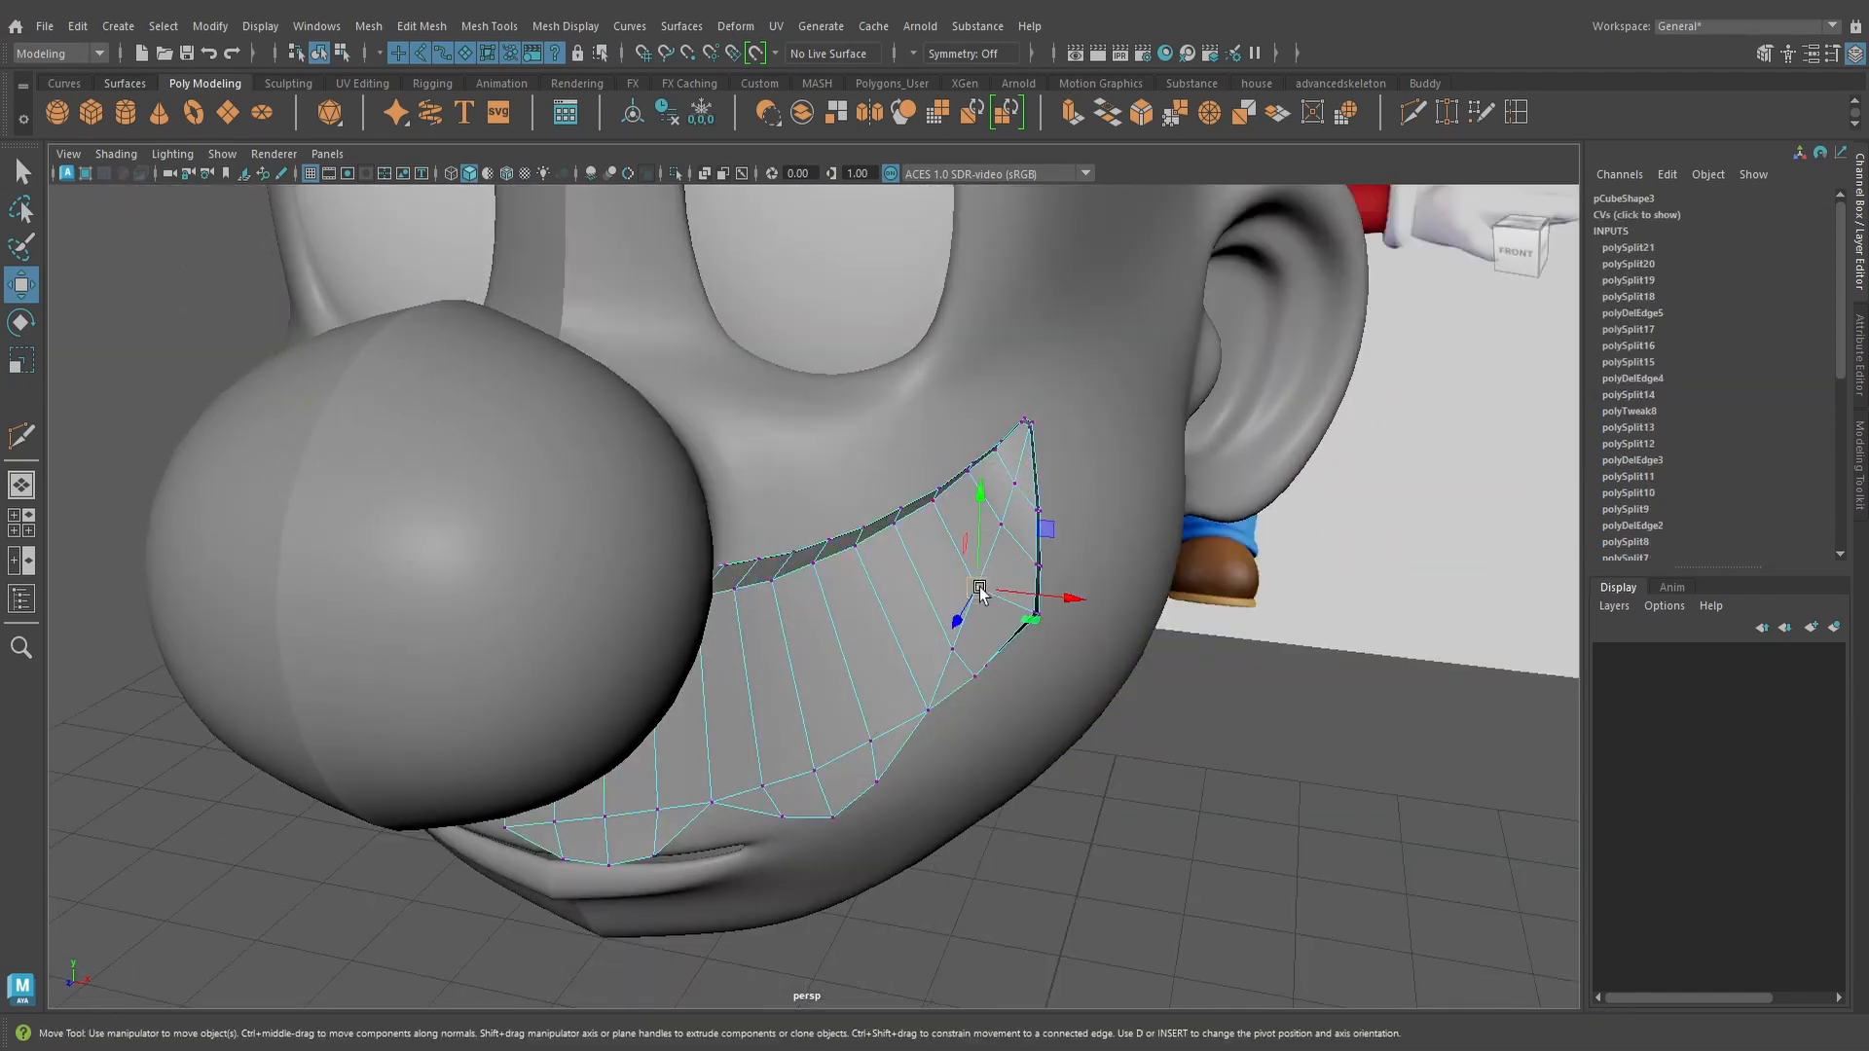
left_click_drag(980, 590, 986, 576)
left_click_drag(1117, 634, 929, 826, "alt")
left_click(1077, 726)
left_click(920, 823)
left_click(955, 853)
left_click_drag(928, 826, 1180, 644, "alt")
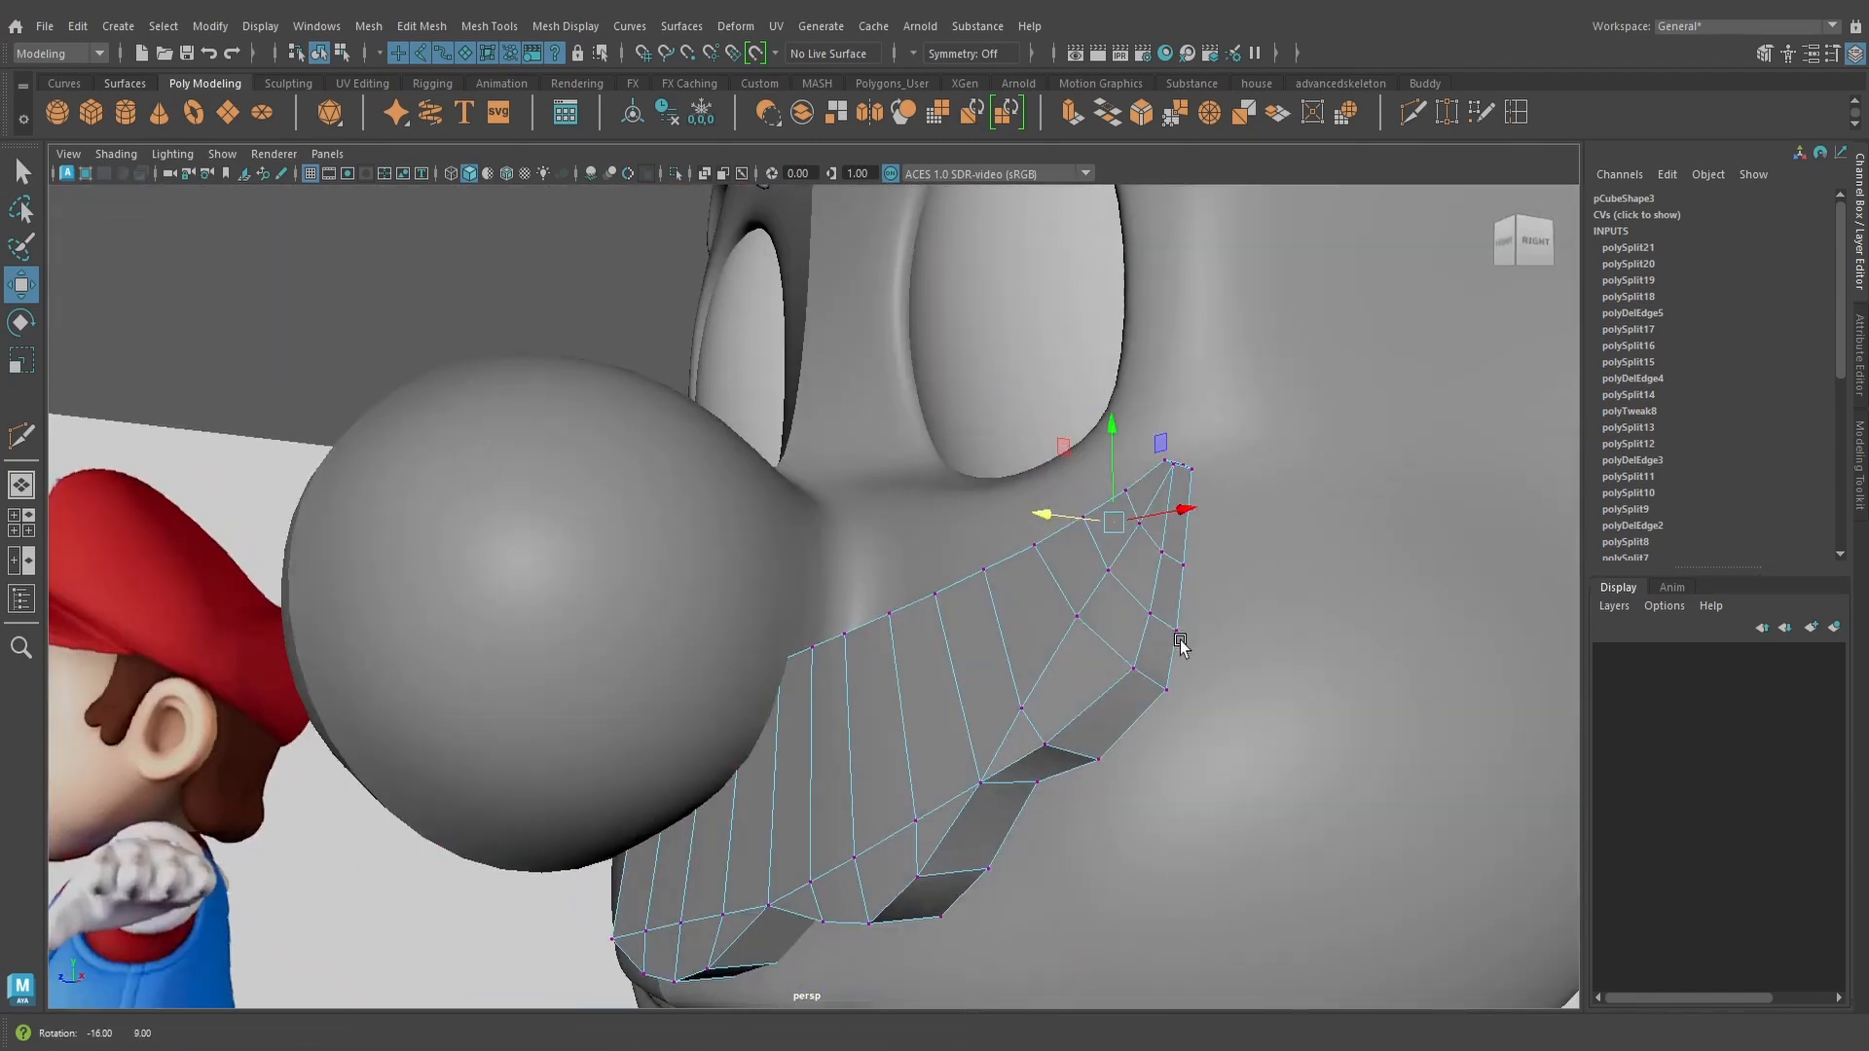
Shift the front vertices along the diagonal near the tip in depth, working from the side view
right_click_drag(1014, 467, 987, 584)
mouse_move(987, 584)
left_mouse_down("alt")
mouse_move(1091, 672)
mouse_move(1085, 564)
mouse_move(980, 613)
left_mouse_up("alt")
right_click_drag(1148, 493, 1144, 538)
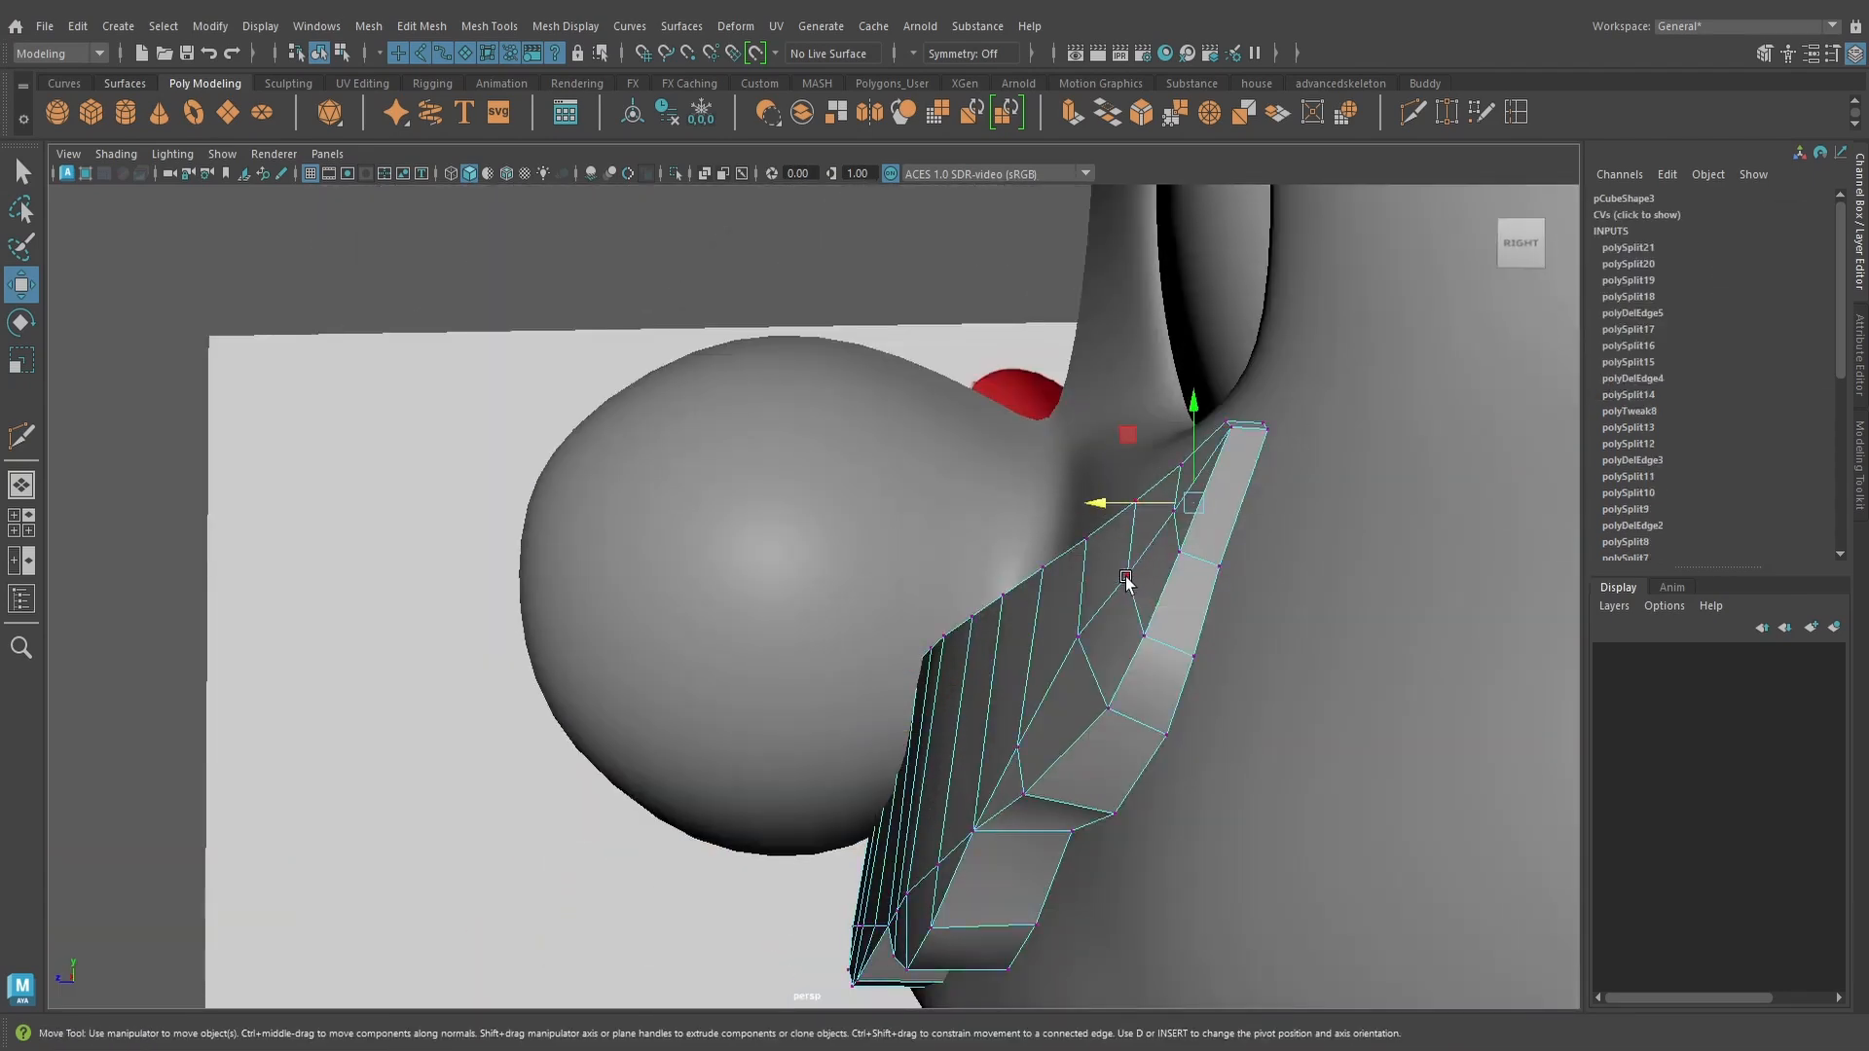
left_click_drag(1126, 582, 1138, 524)
left_click(1175, 504)
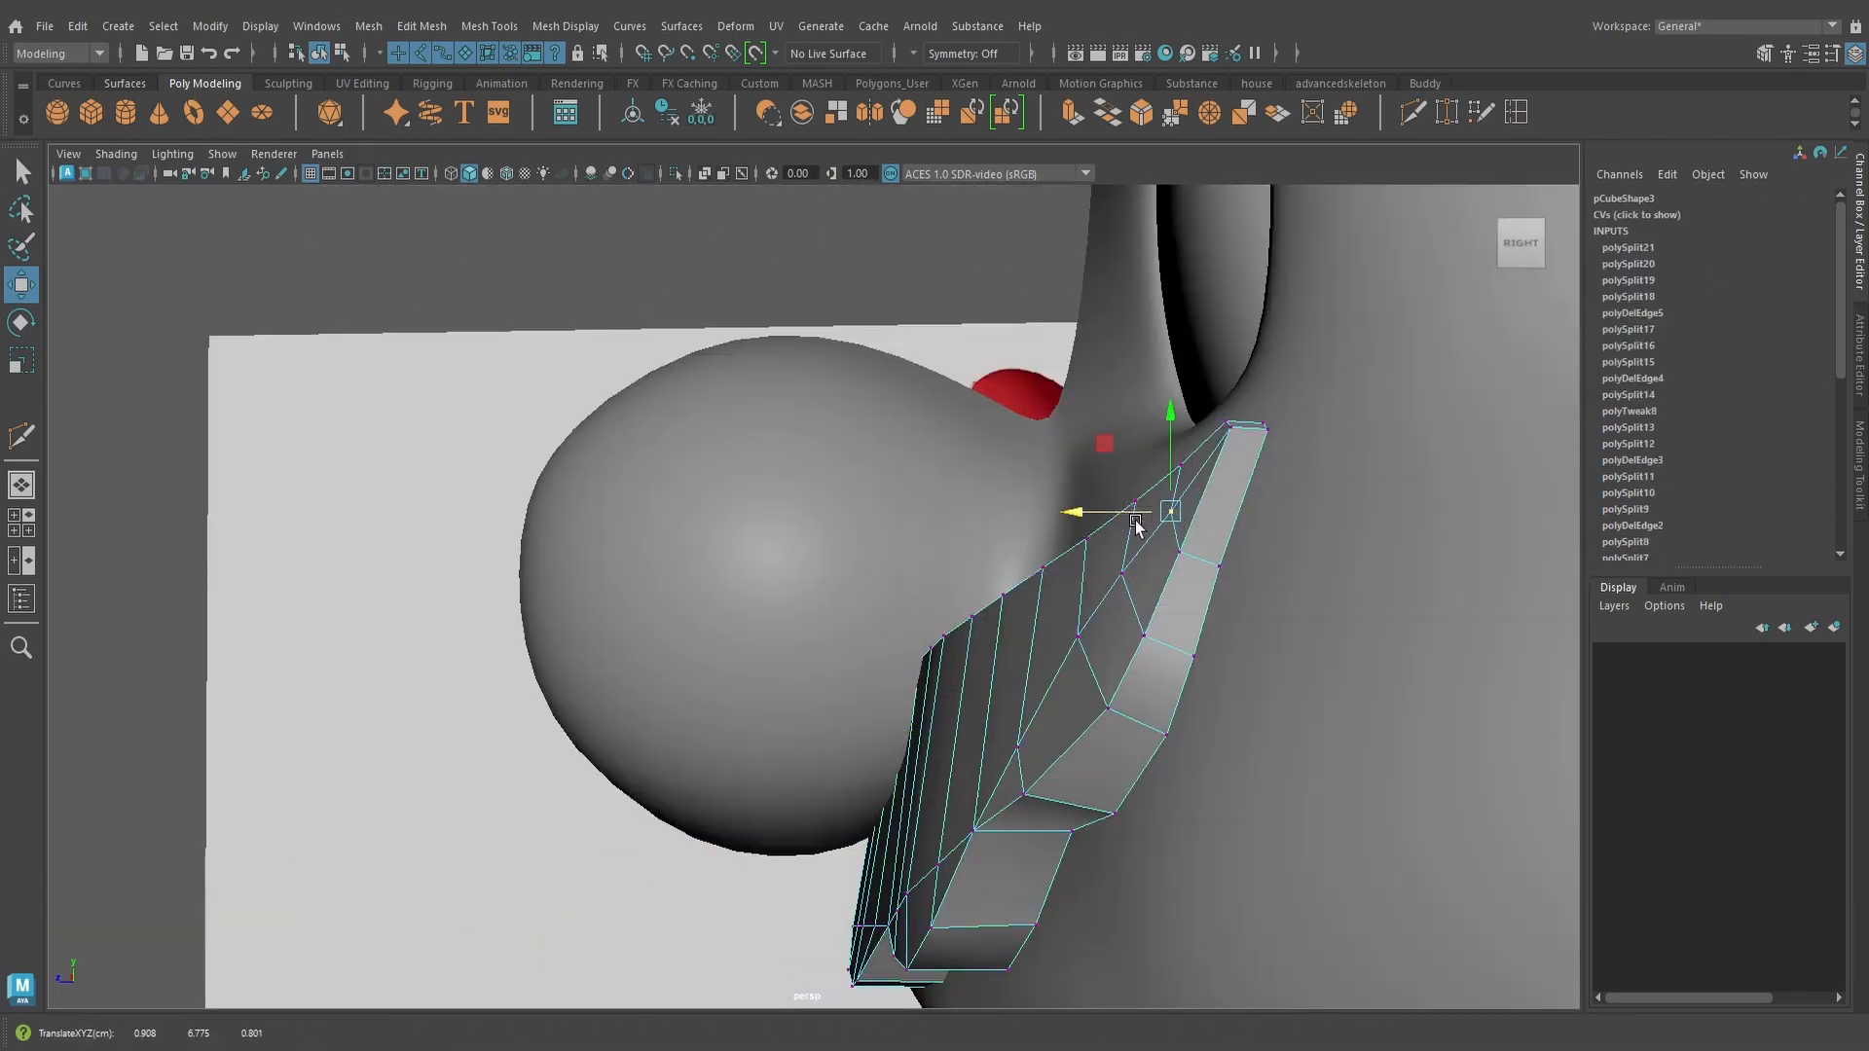
Insert an edge loop lengthwise through the middle of the moustache, from its inner end to the tip
left_click_drag(991, 589, 1182, 584, "alt")
right_click_drag(1080, 609, 1168, 440)
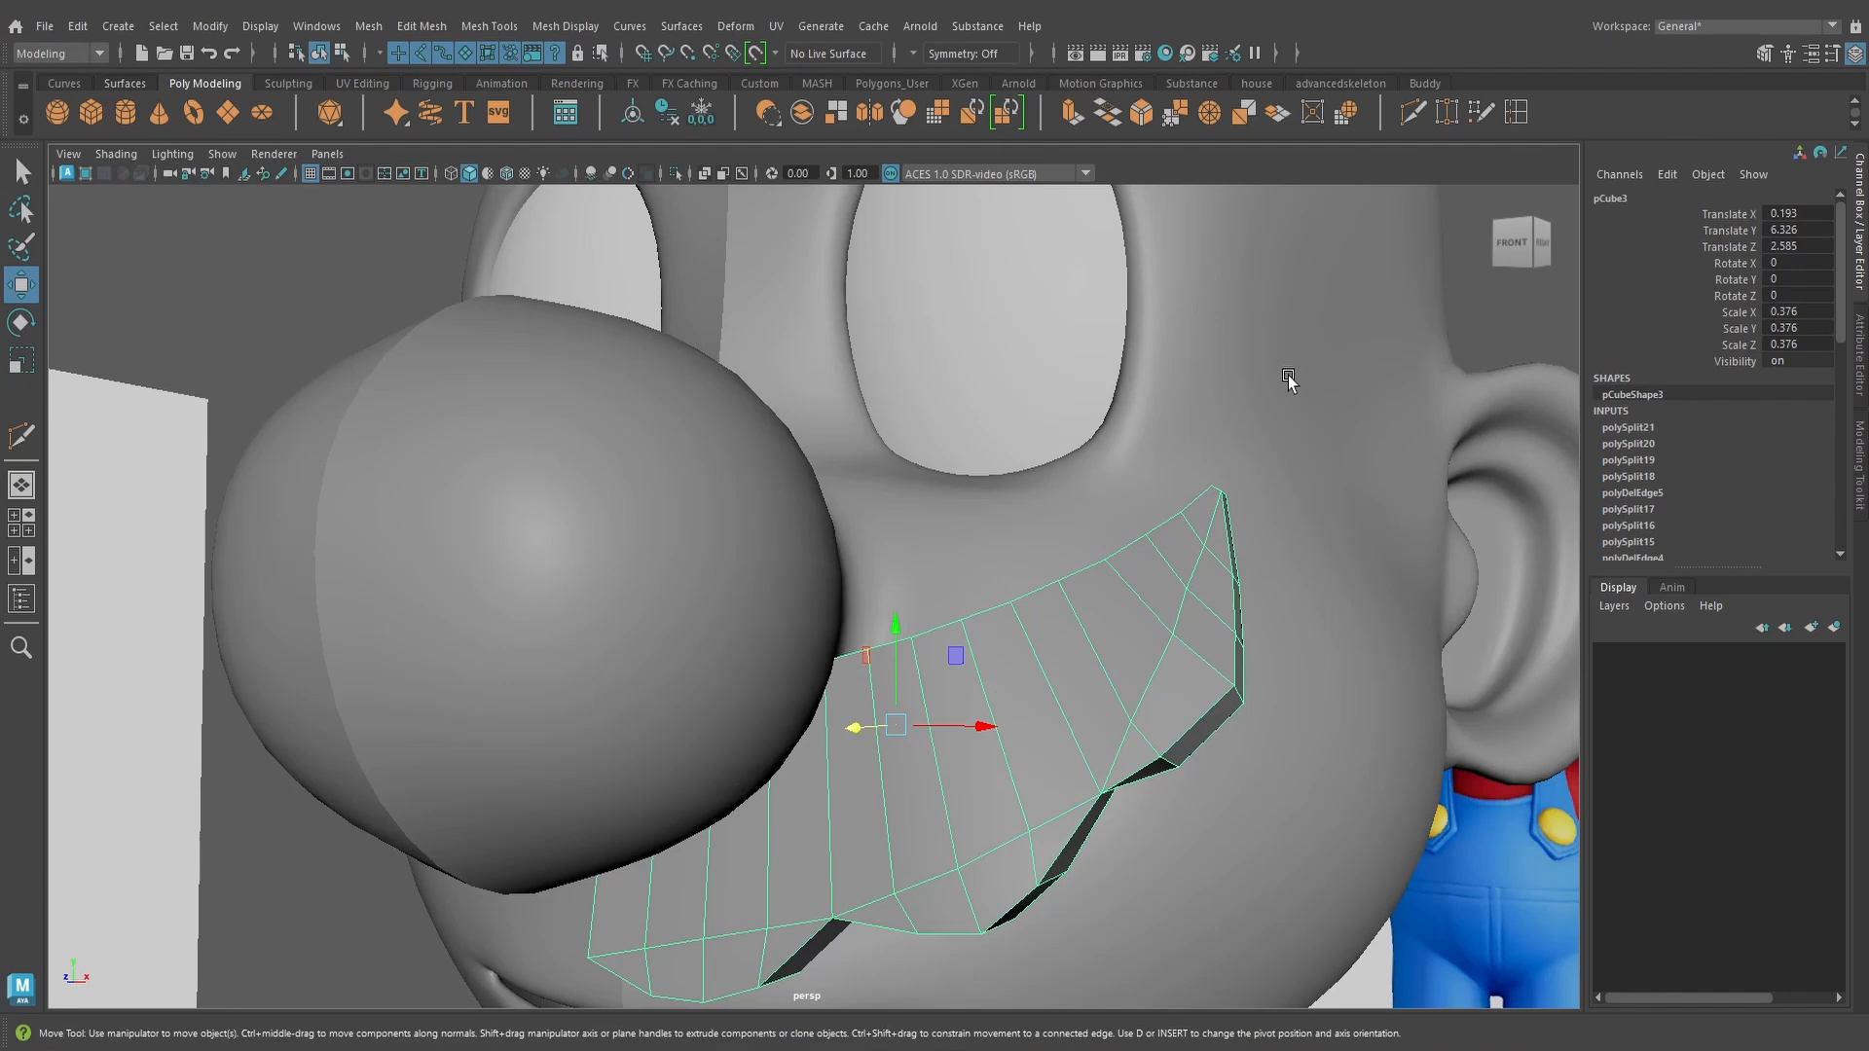
left_click(1409, 118)
left_click(1099, 794)
left_click_drag(1076, 769, 1003, 775, "alt")
scroll(1095, 785, "up", 2)
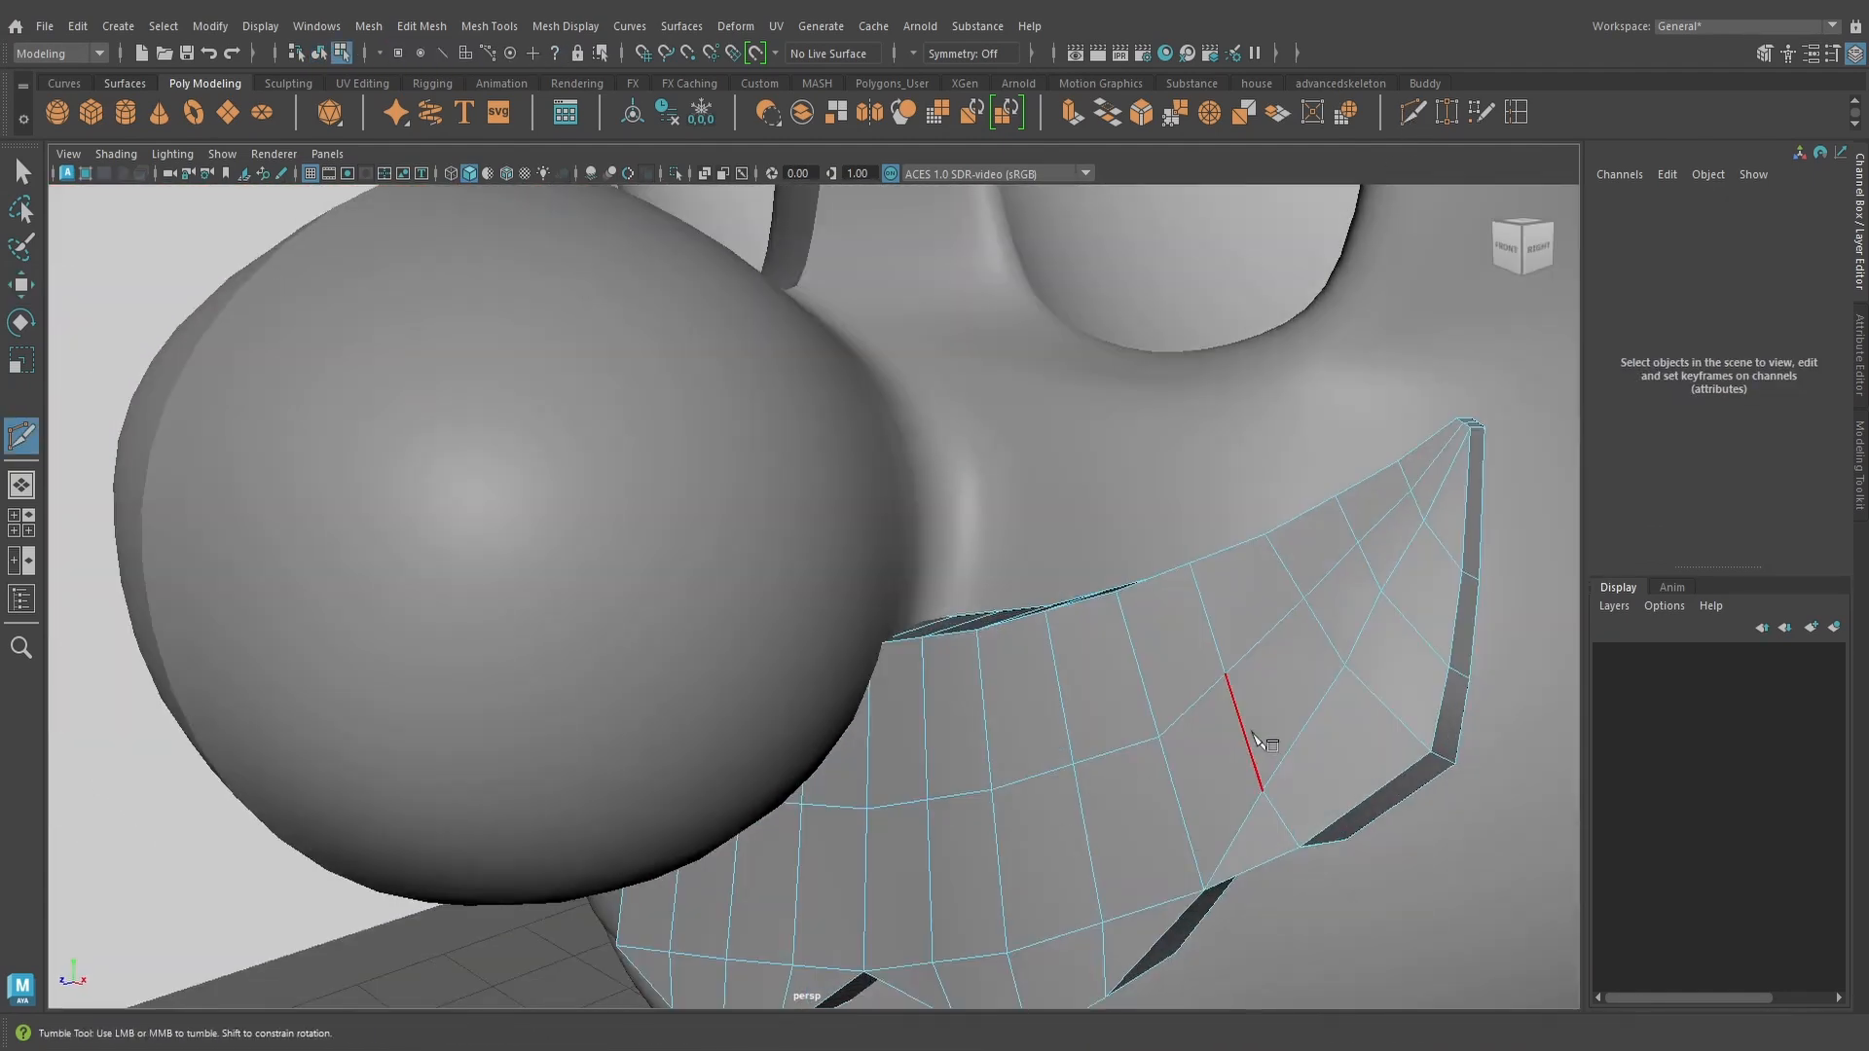
left_click_drag(1253, 733, 1209, 724, "alt")
scroll(1033, 754, "down", 3)
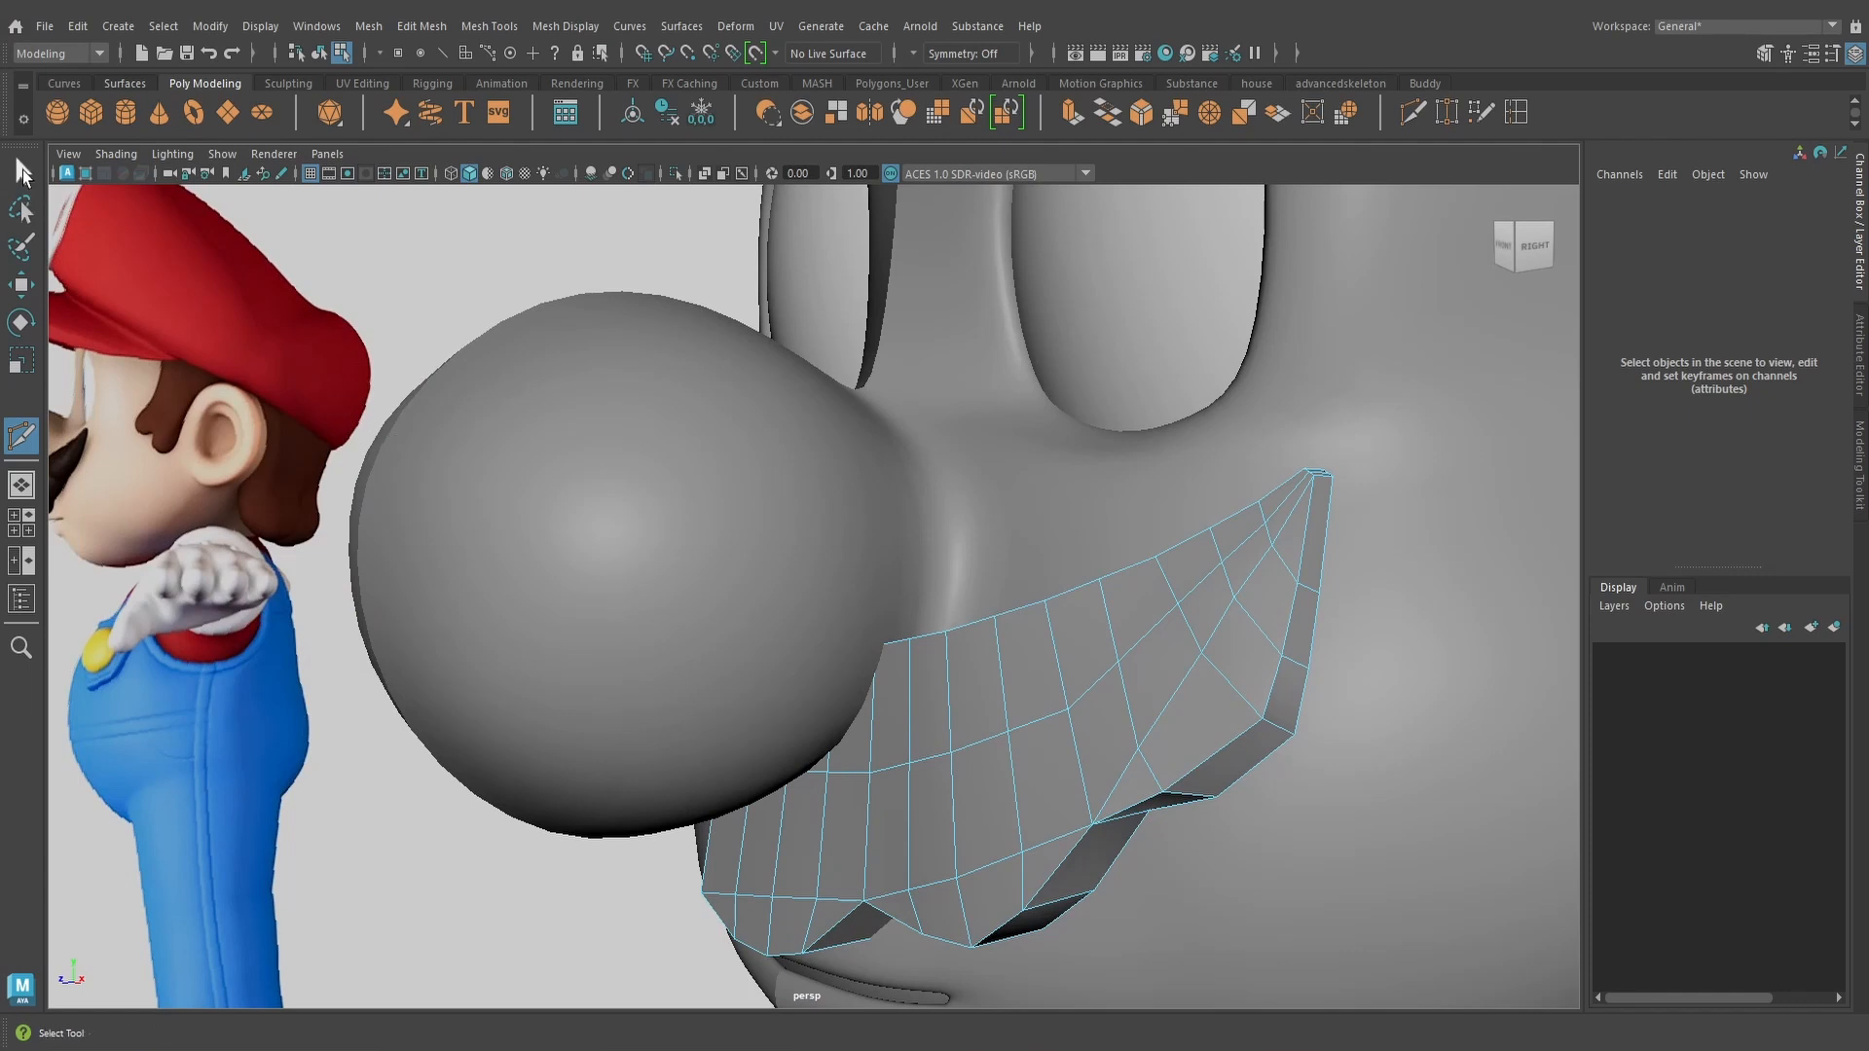
left_click(24, 173)
Select the lengthwise loop's front edges and pull them forward to give the moustache a rounded front
left_click(889, 765)
left_click_drag(889, 765, 945, 773, "alt")
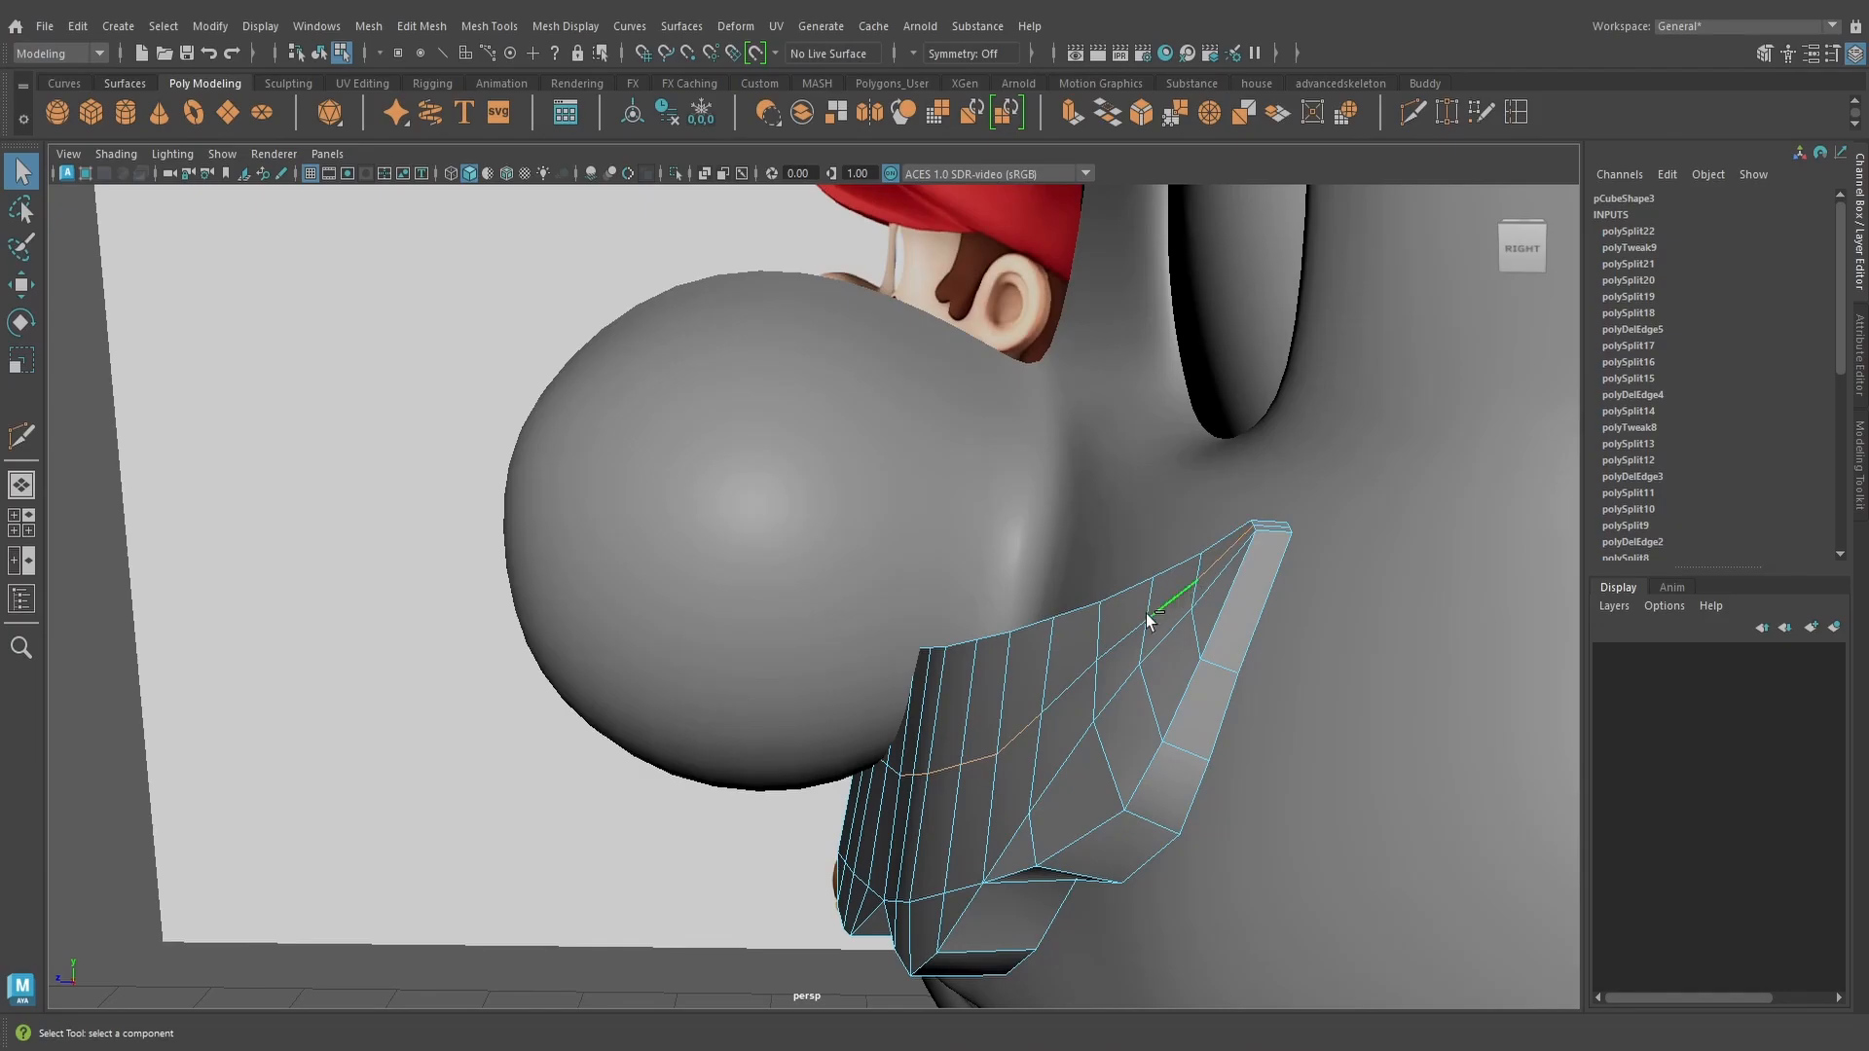
left_click_drag(966, 733, 680, 848, "alt")
key("4")
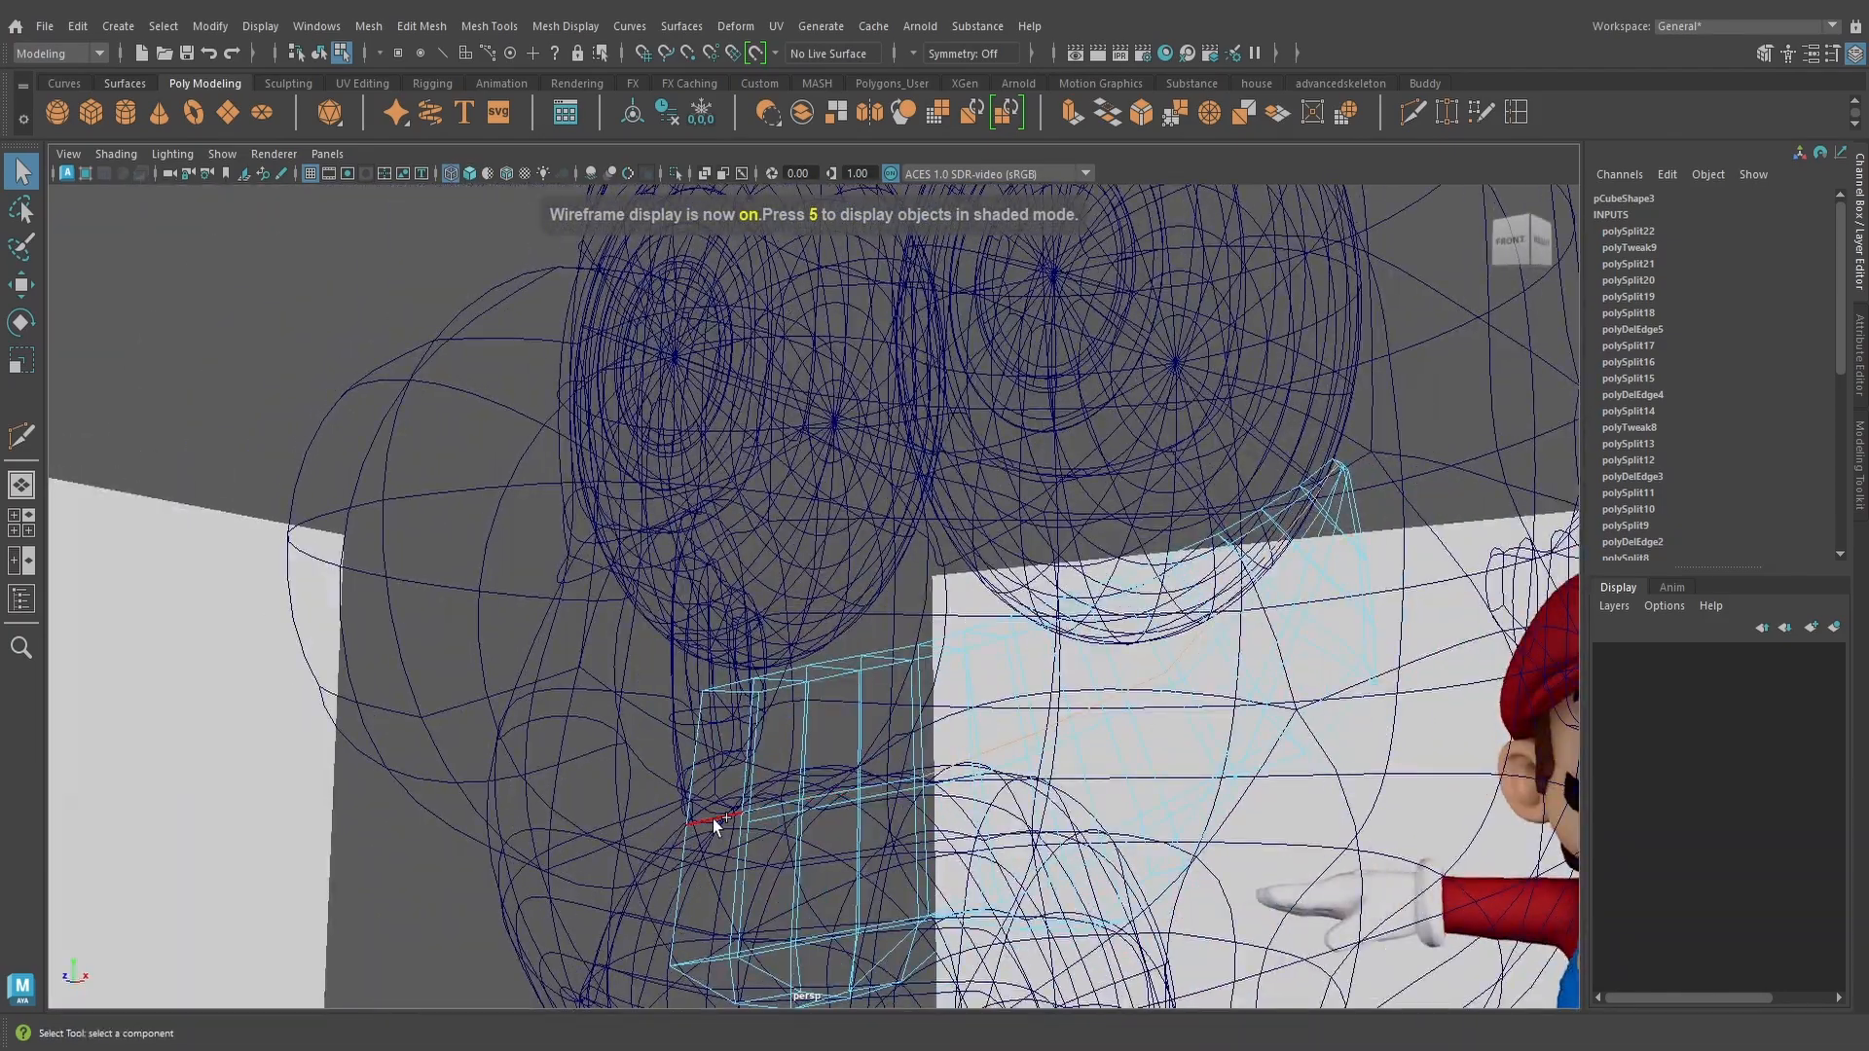
mouse_move(855, 792)
left_mouse_down("alt")
mouse_move(1005, 784)
mouse_move(872, 796)
left_mouse_up("alt")
key("5")
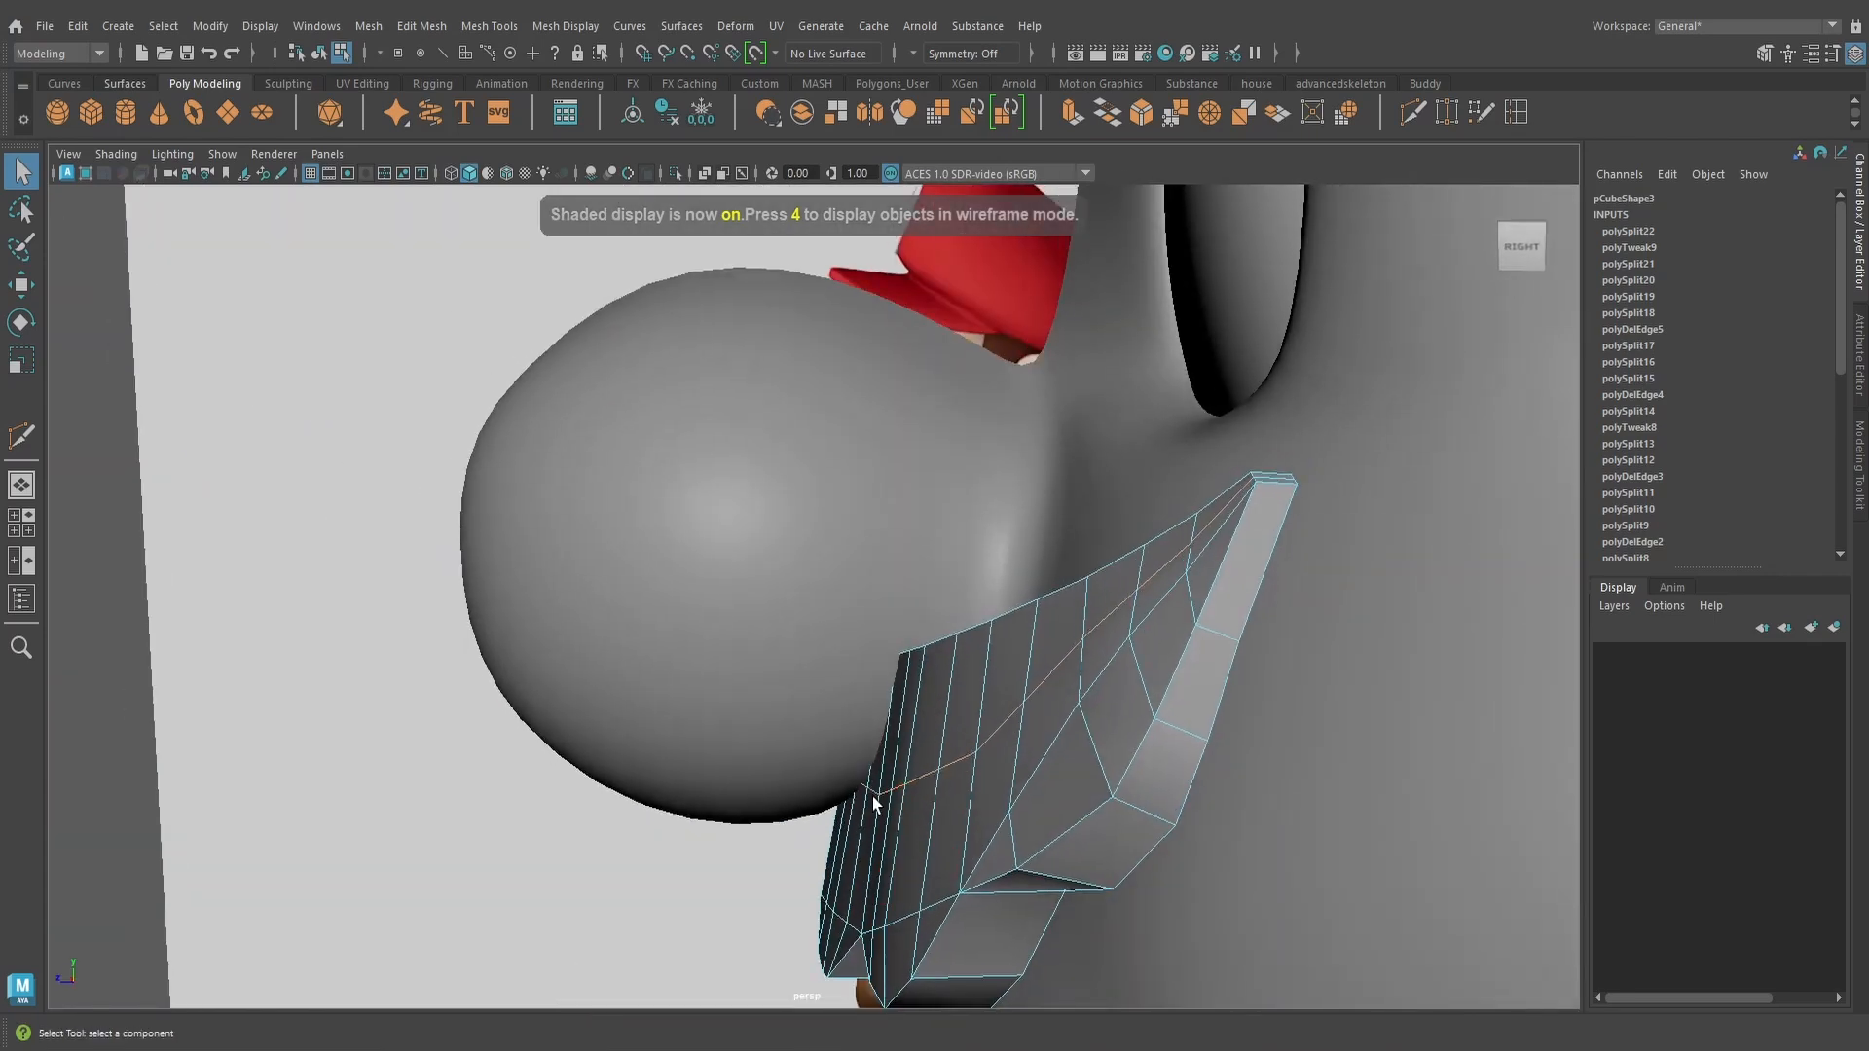
key("6")
key("w")
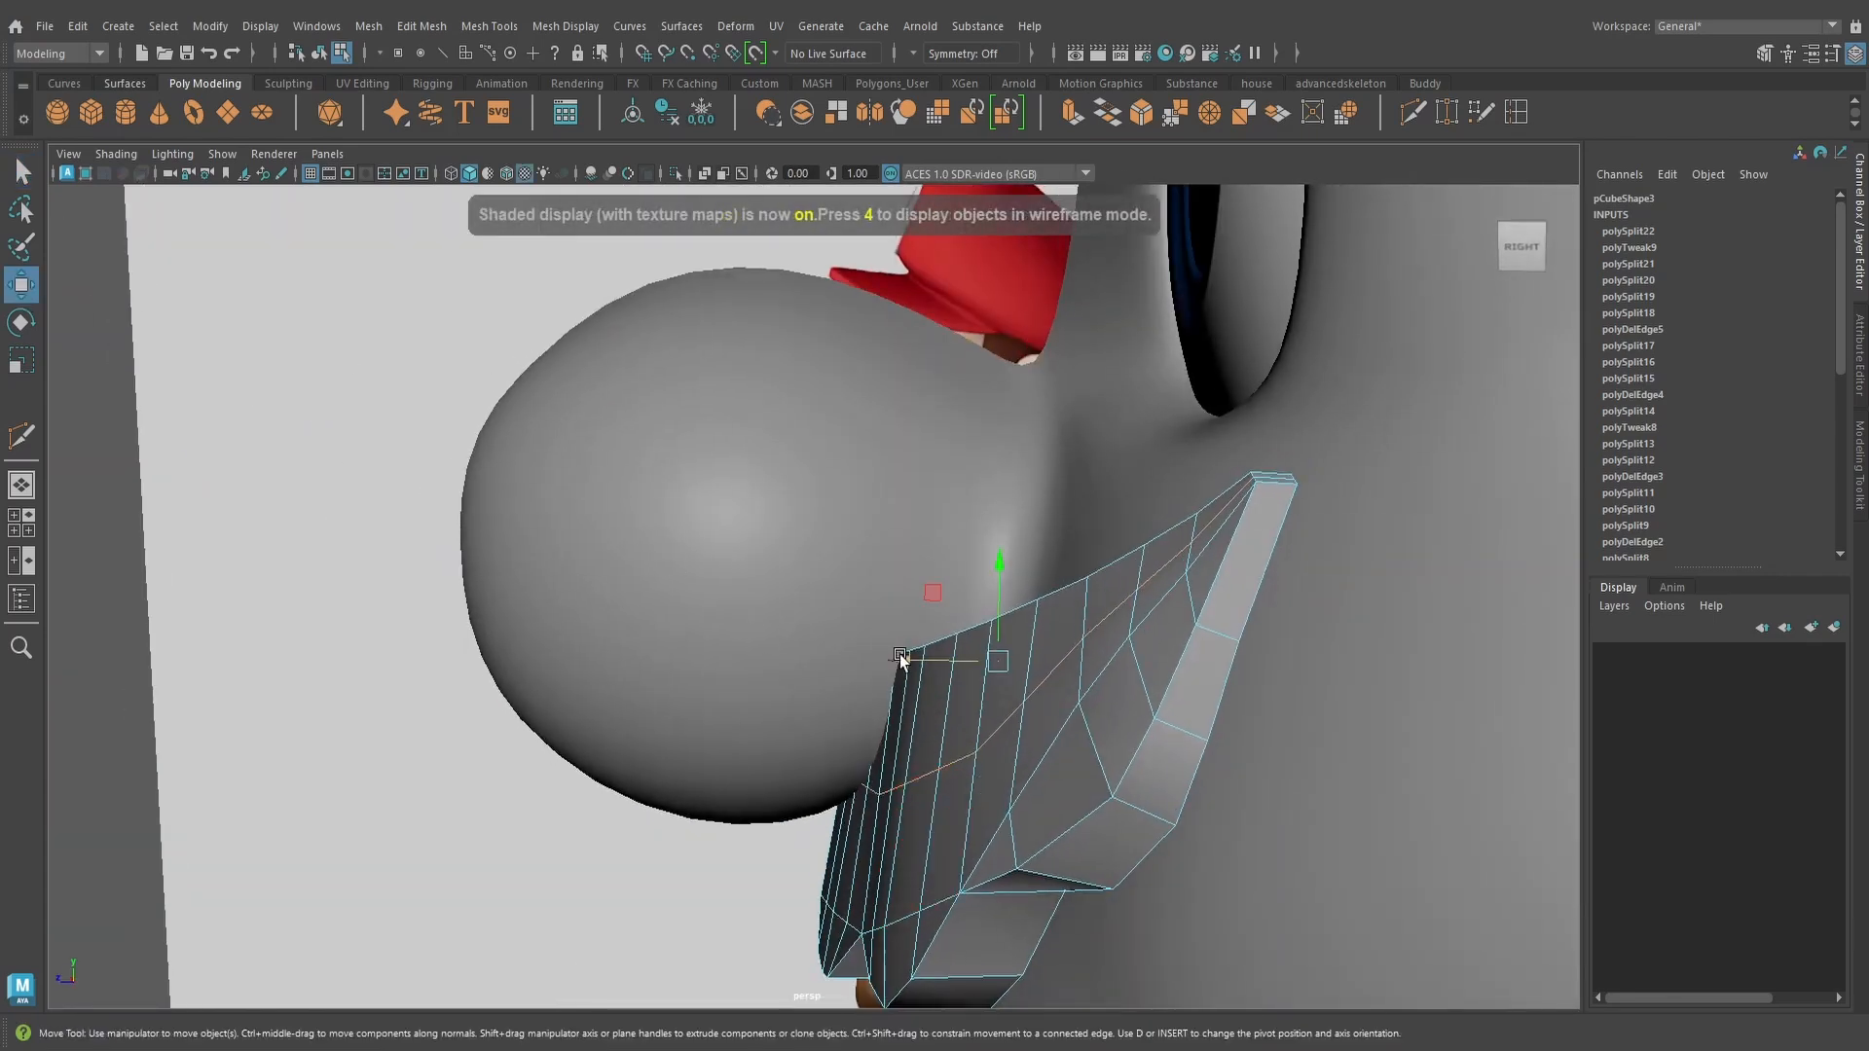
left_click_drag(900, 659, 1033, 680, "alt")
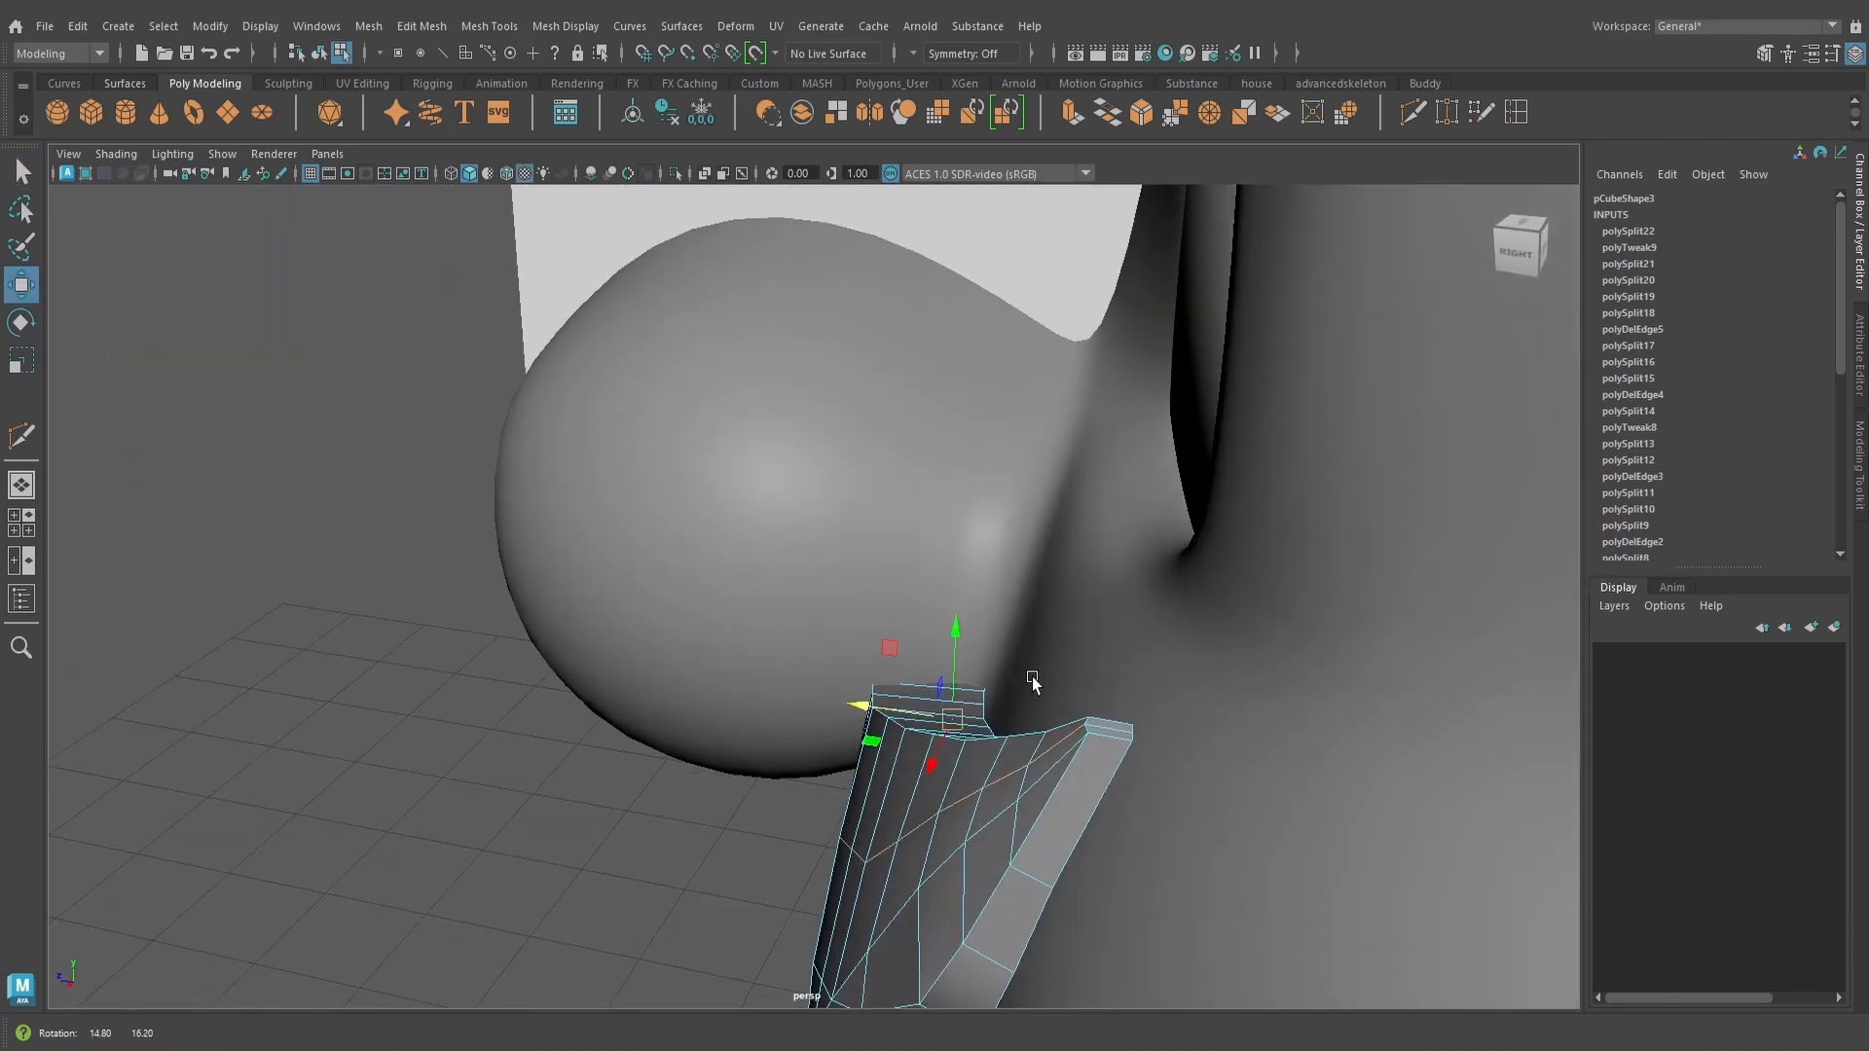
left_click_drag(1168, 747, 952, 701, "alt")
Pull the individual front vertices just above the first lobe forward to round out its surface
right_click_drag(985, 676, 893, 471)
left_click(930, 700)
left_click_drag(933, 697, 1090, 687, "alt")
left_click(873, 709)
left_click(954, 790)
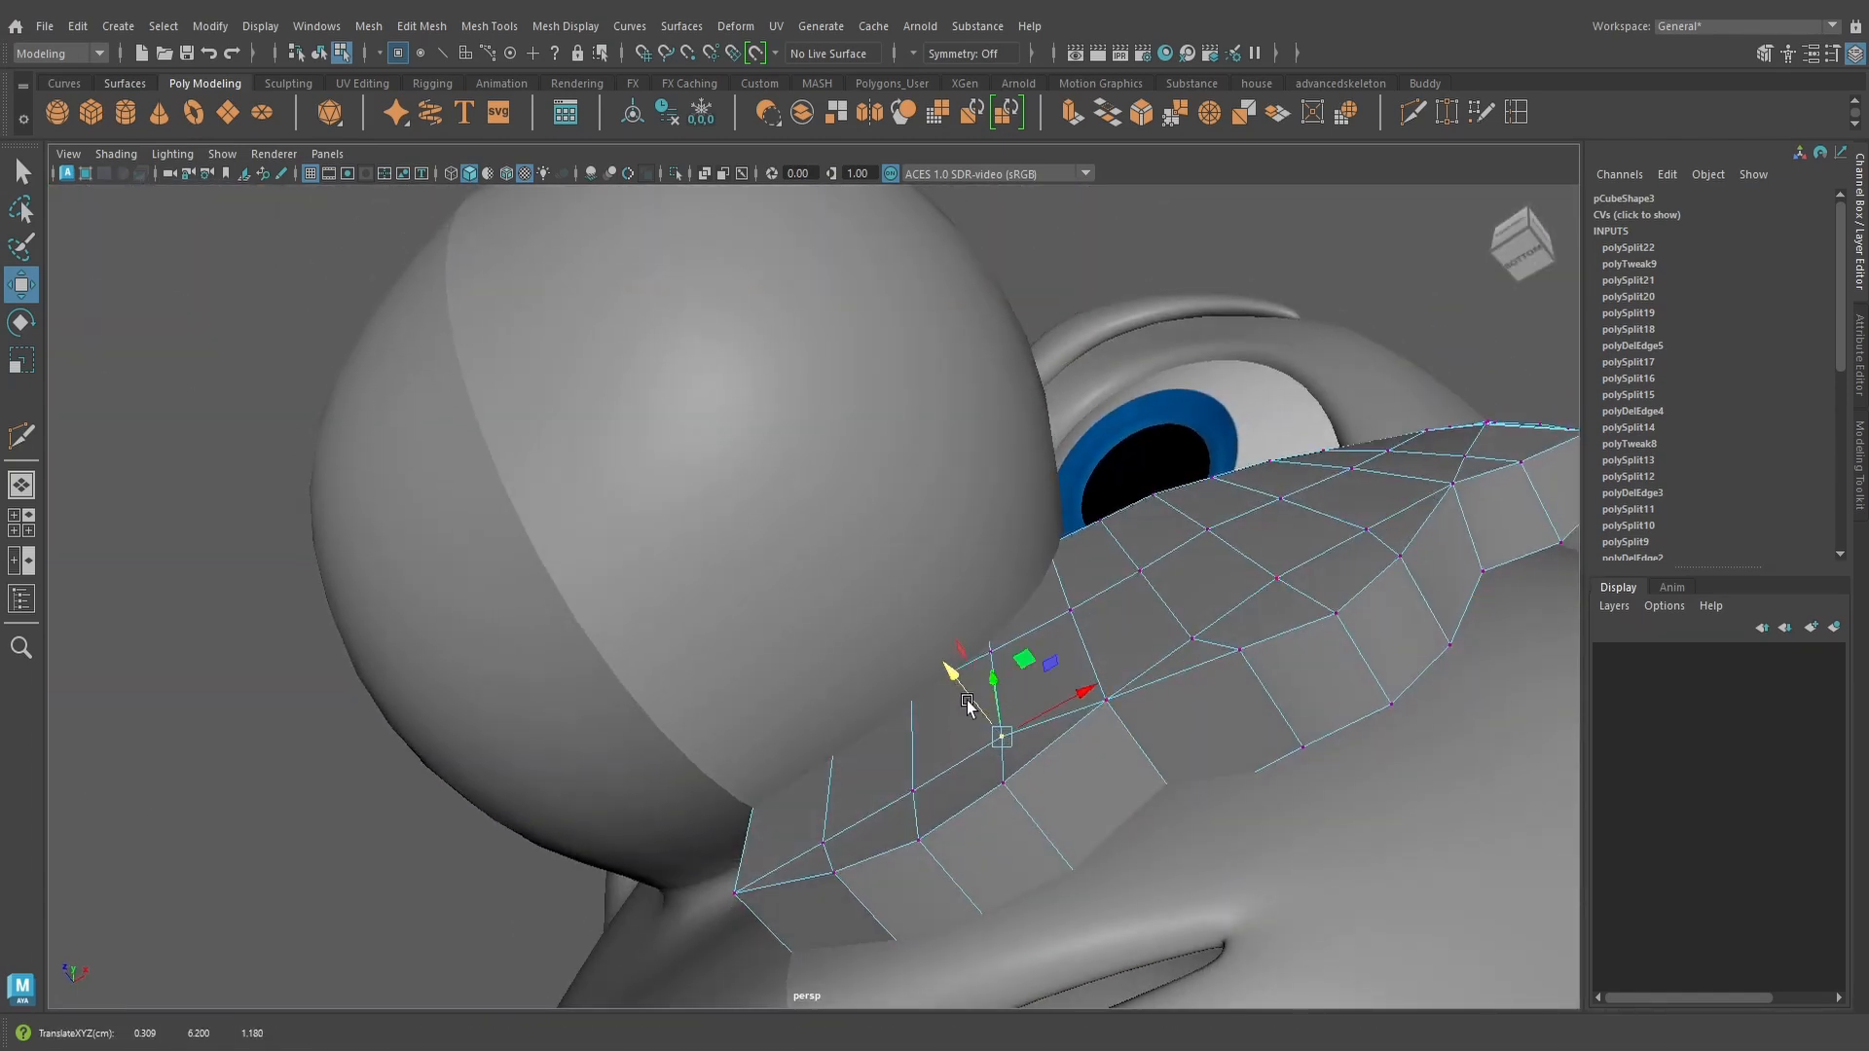
left_click_drag(971, 705, 872, 831, "alt")
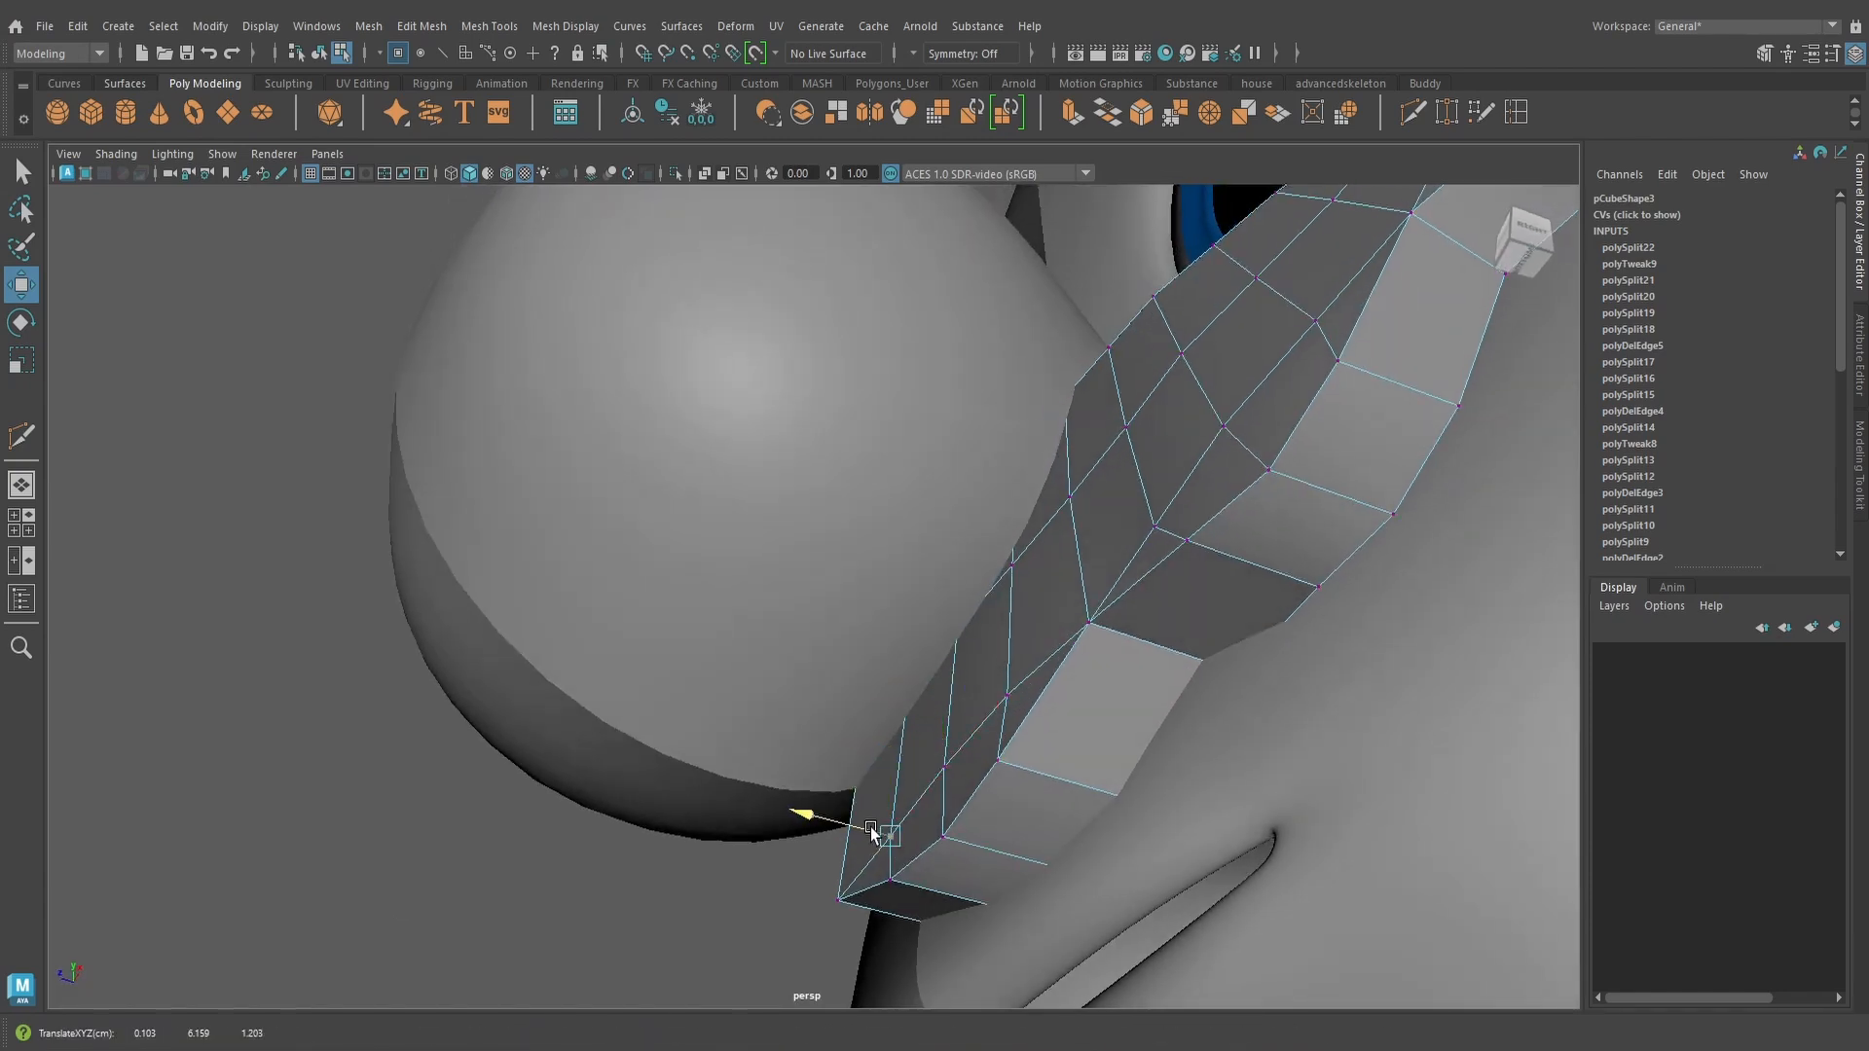
left_click_drag(1122, 611, 1225, 674, "alt")
Turn on the smooth mesh preview for the moustache and inspect its shape against the face from several angles
right_click_drag(1009, 646, 1066, 590)
scroll(1067, 590, "down", 4)
key("3")
left_click(1269, 379)
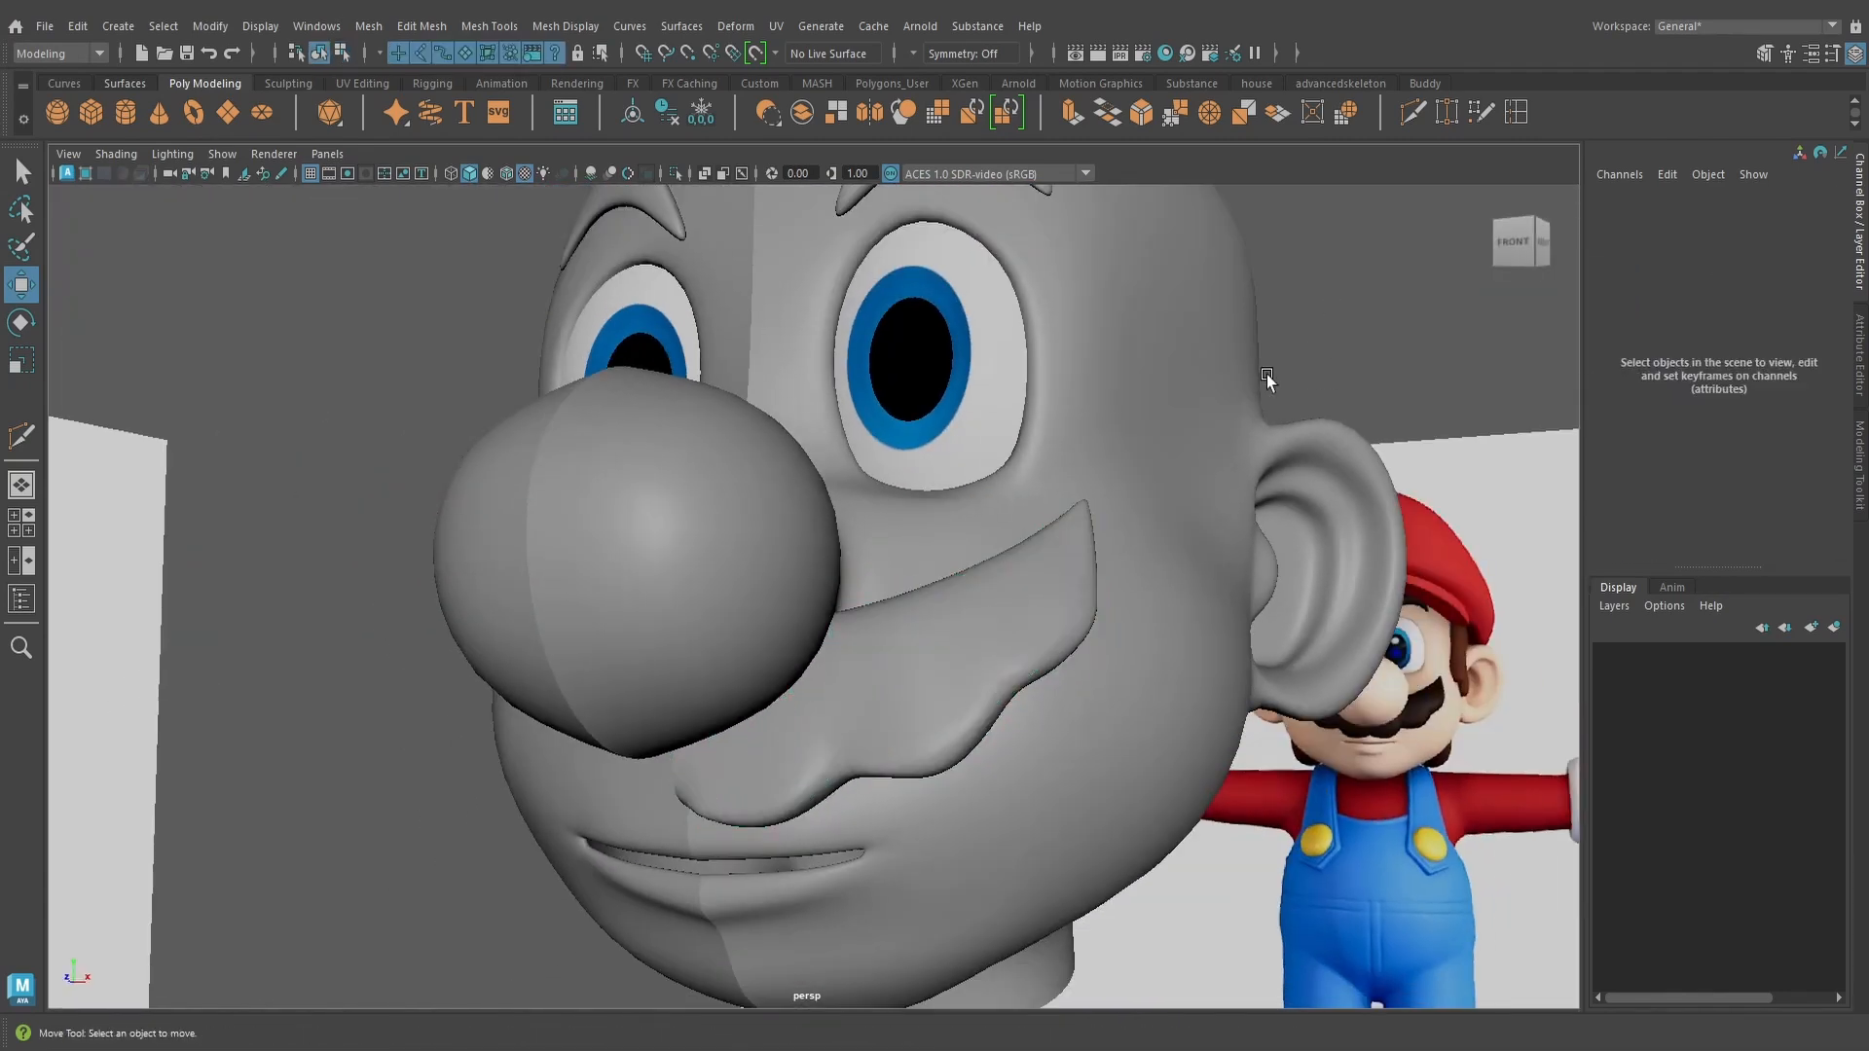
left_click_drag(1268, 380, 1309, 419, "alt")
left_click(1017, 646)
scroll(1015, 646, "up", 4)
left_click_drag(1148, 579, 1115, 650, "alt")
scroll(1115, 650, "down", 5)
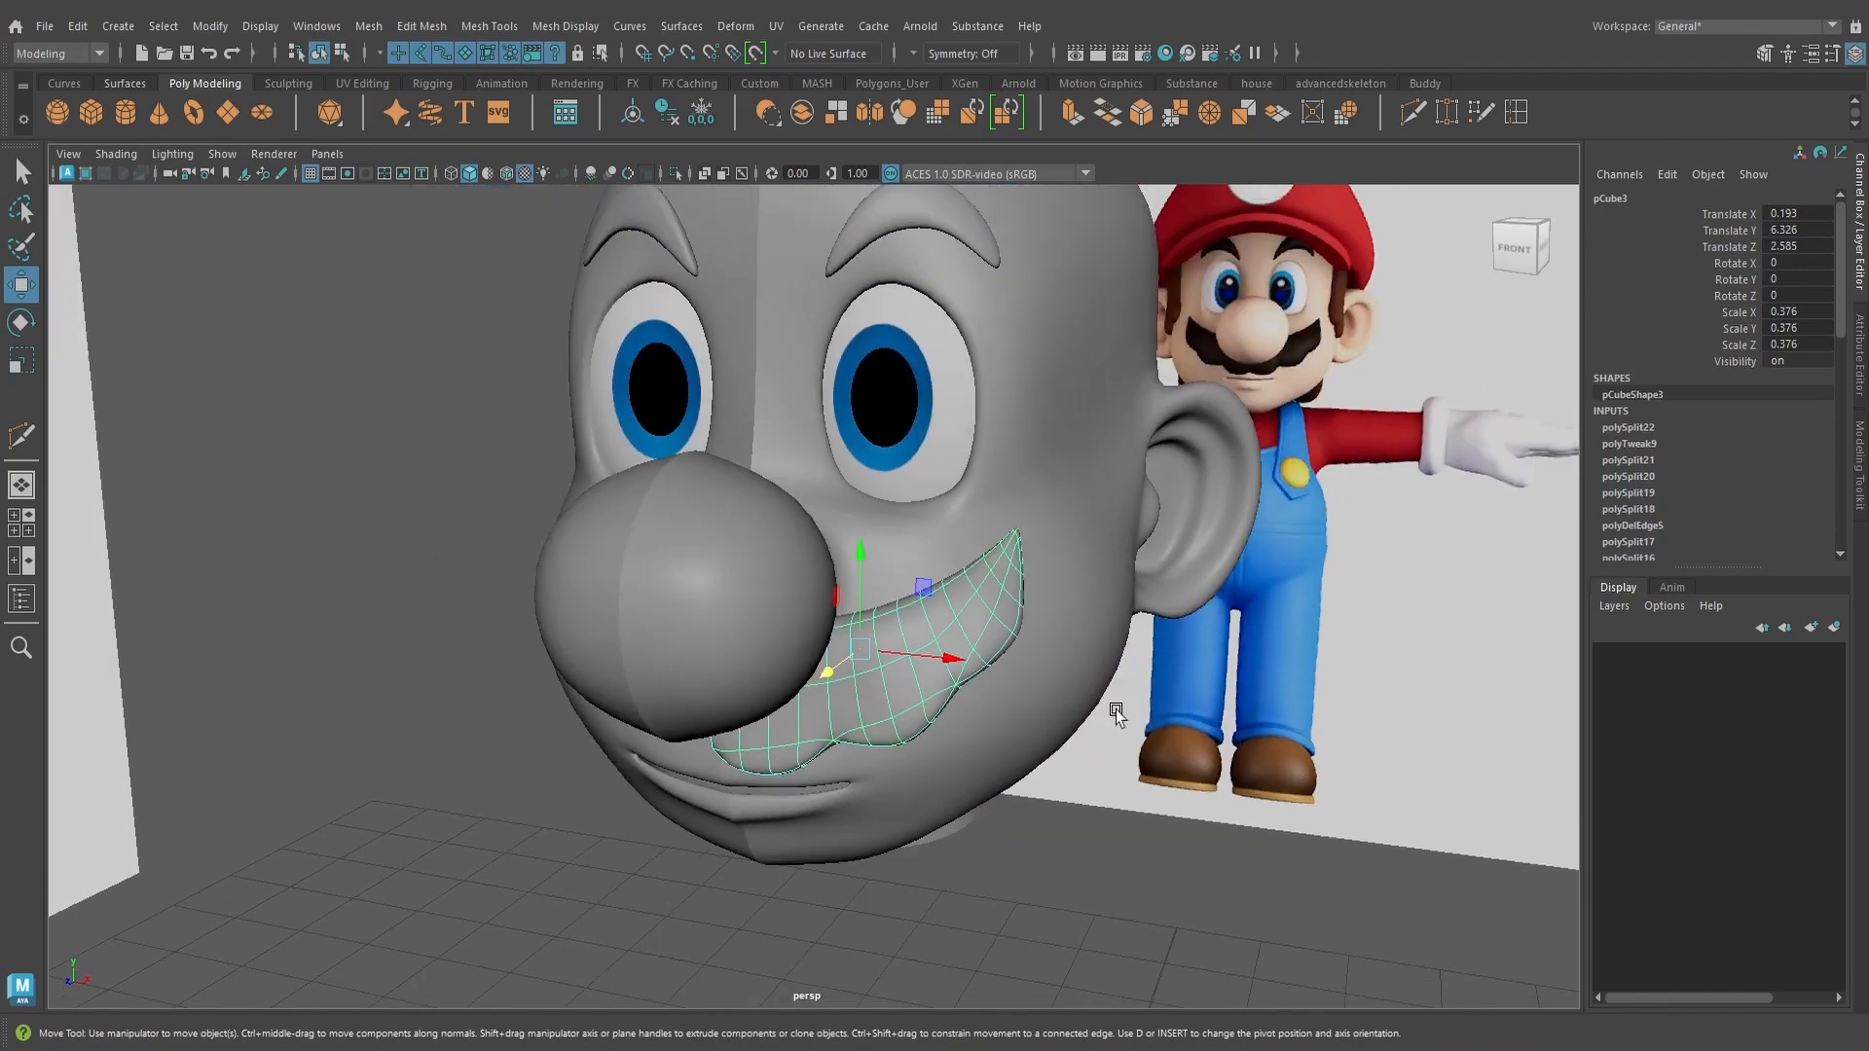
left_click(1190, 833)
left_click_drag(935, 840, 980, 809, "alt")
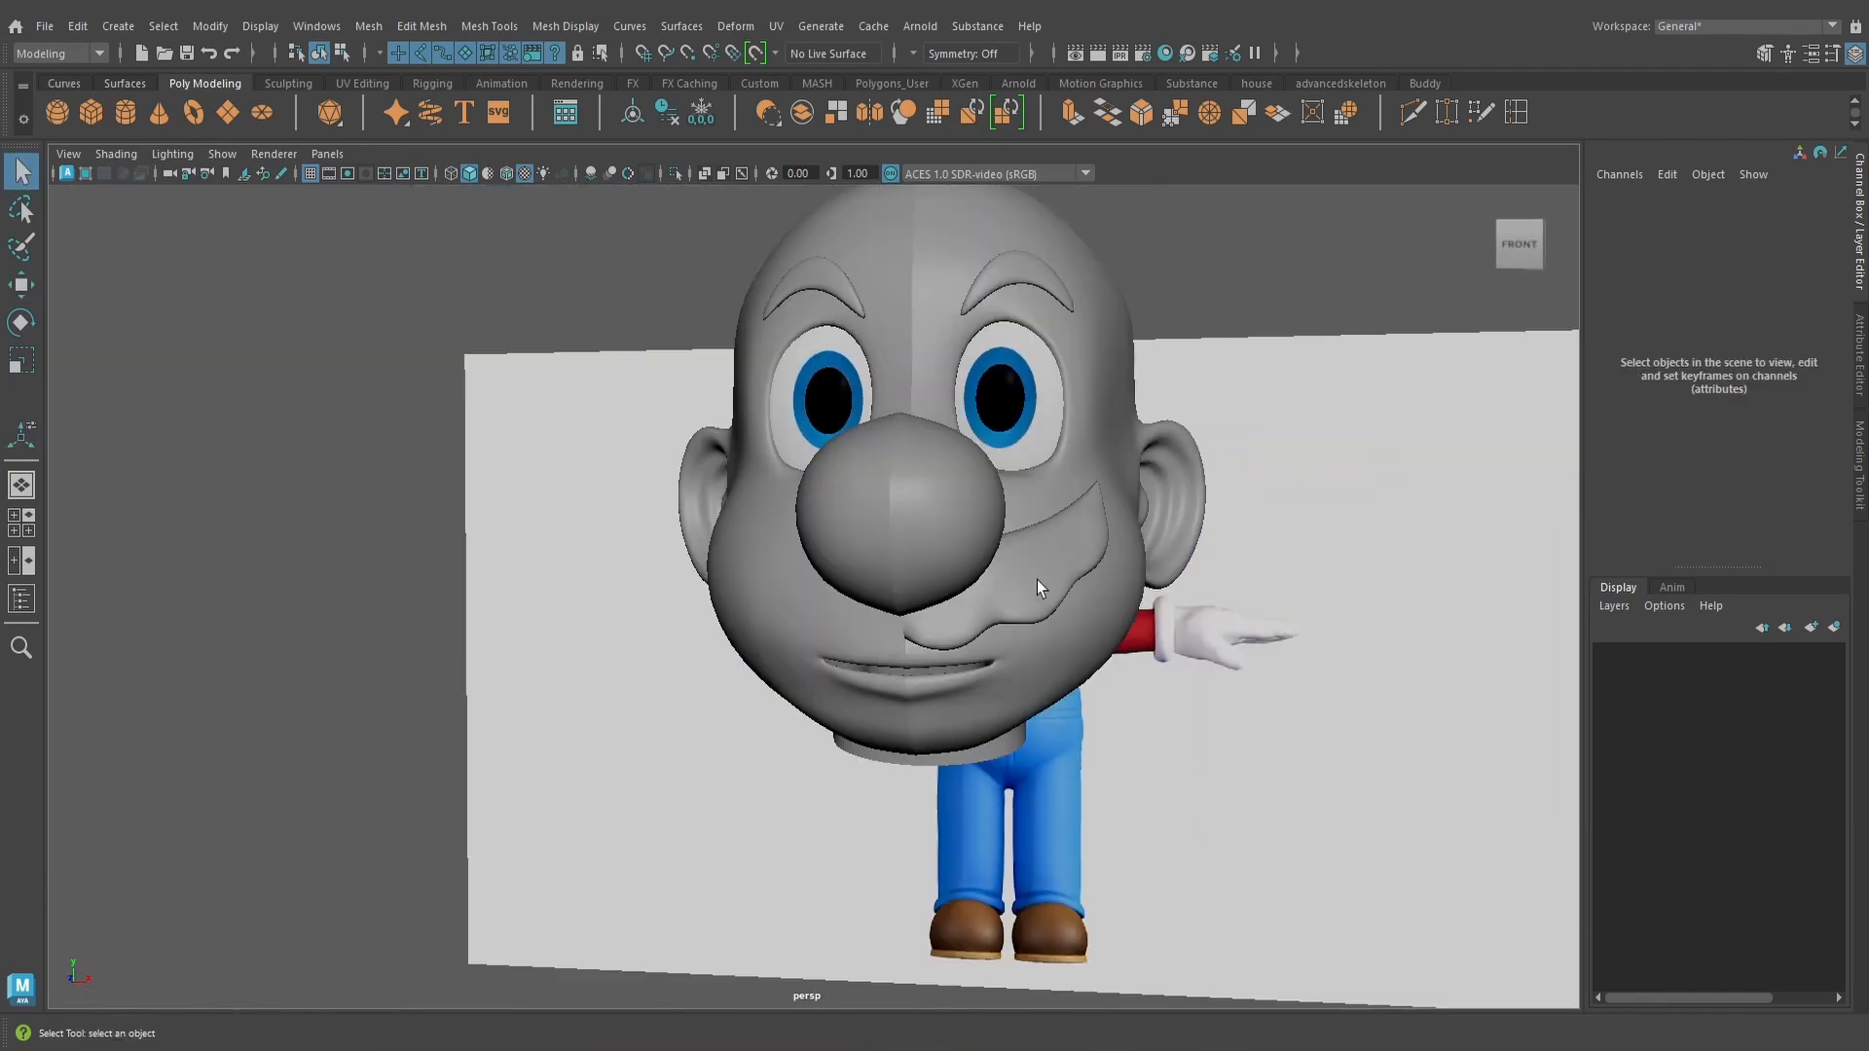
Isolate the moustache half and show it in the front view
left_click(1037, 583)
key("ctrl+1")
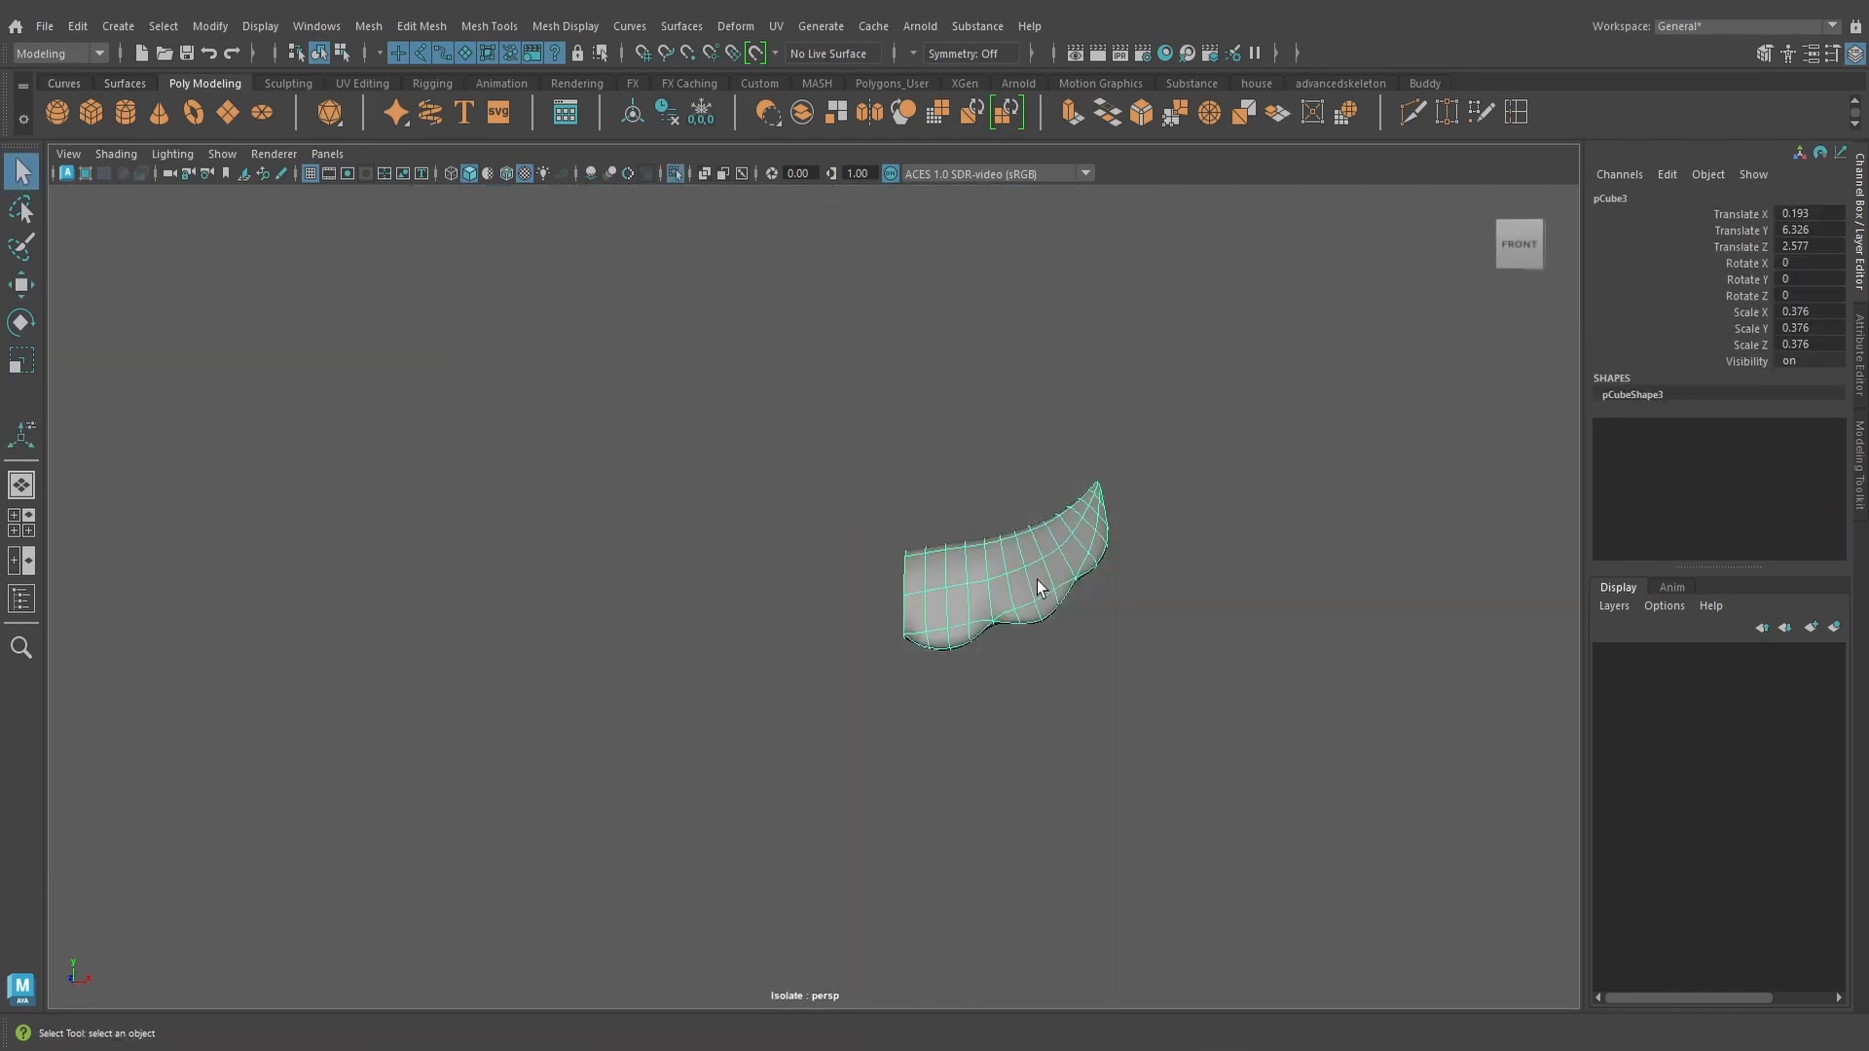
scroll(1036, 582, "up", 4)
left_click_drag(1108, 552, 1102, 582)
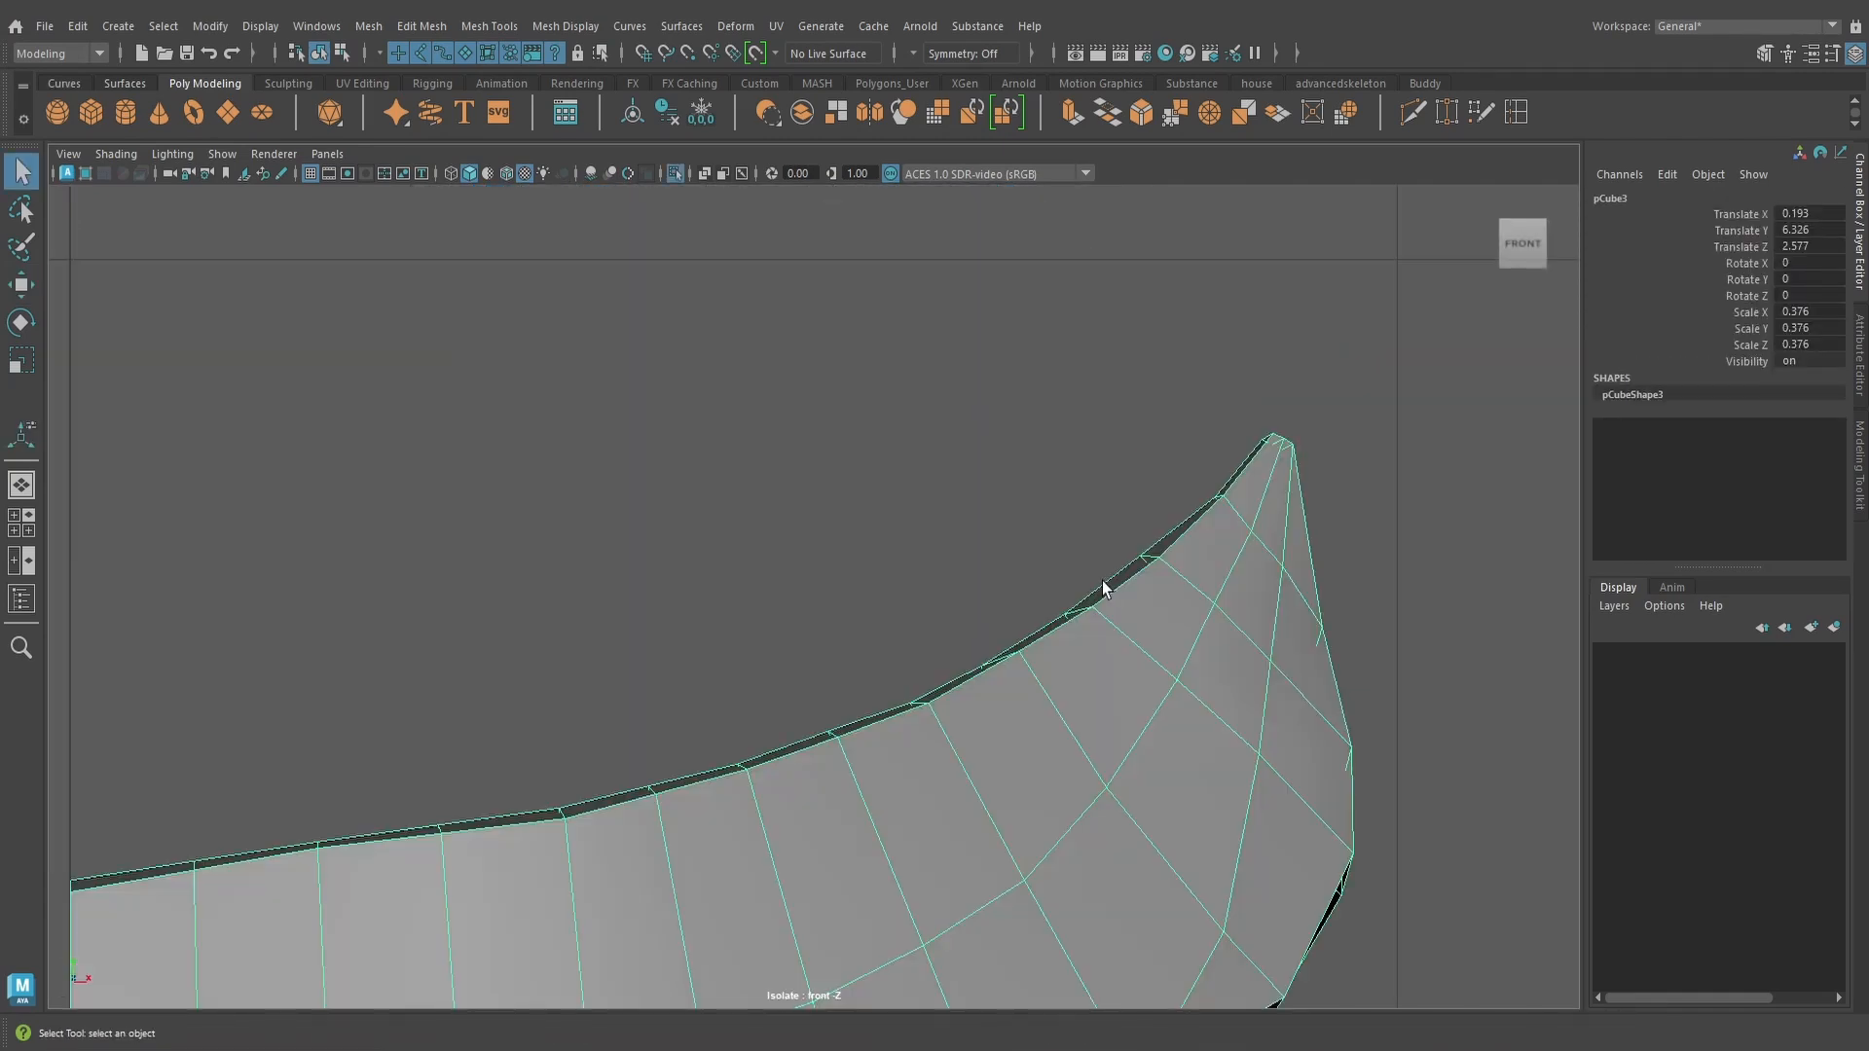
scroll(1102, 581, "down", 7)
scroll(759, 669, "up", 3)
middle_click_drag(695, 711, 853, 592, "alt")
scroll(852, 592, "up", 2)
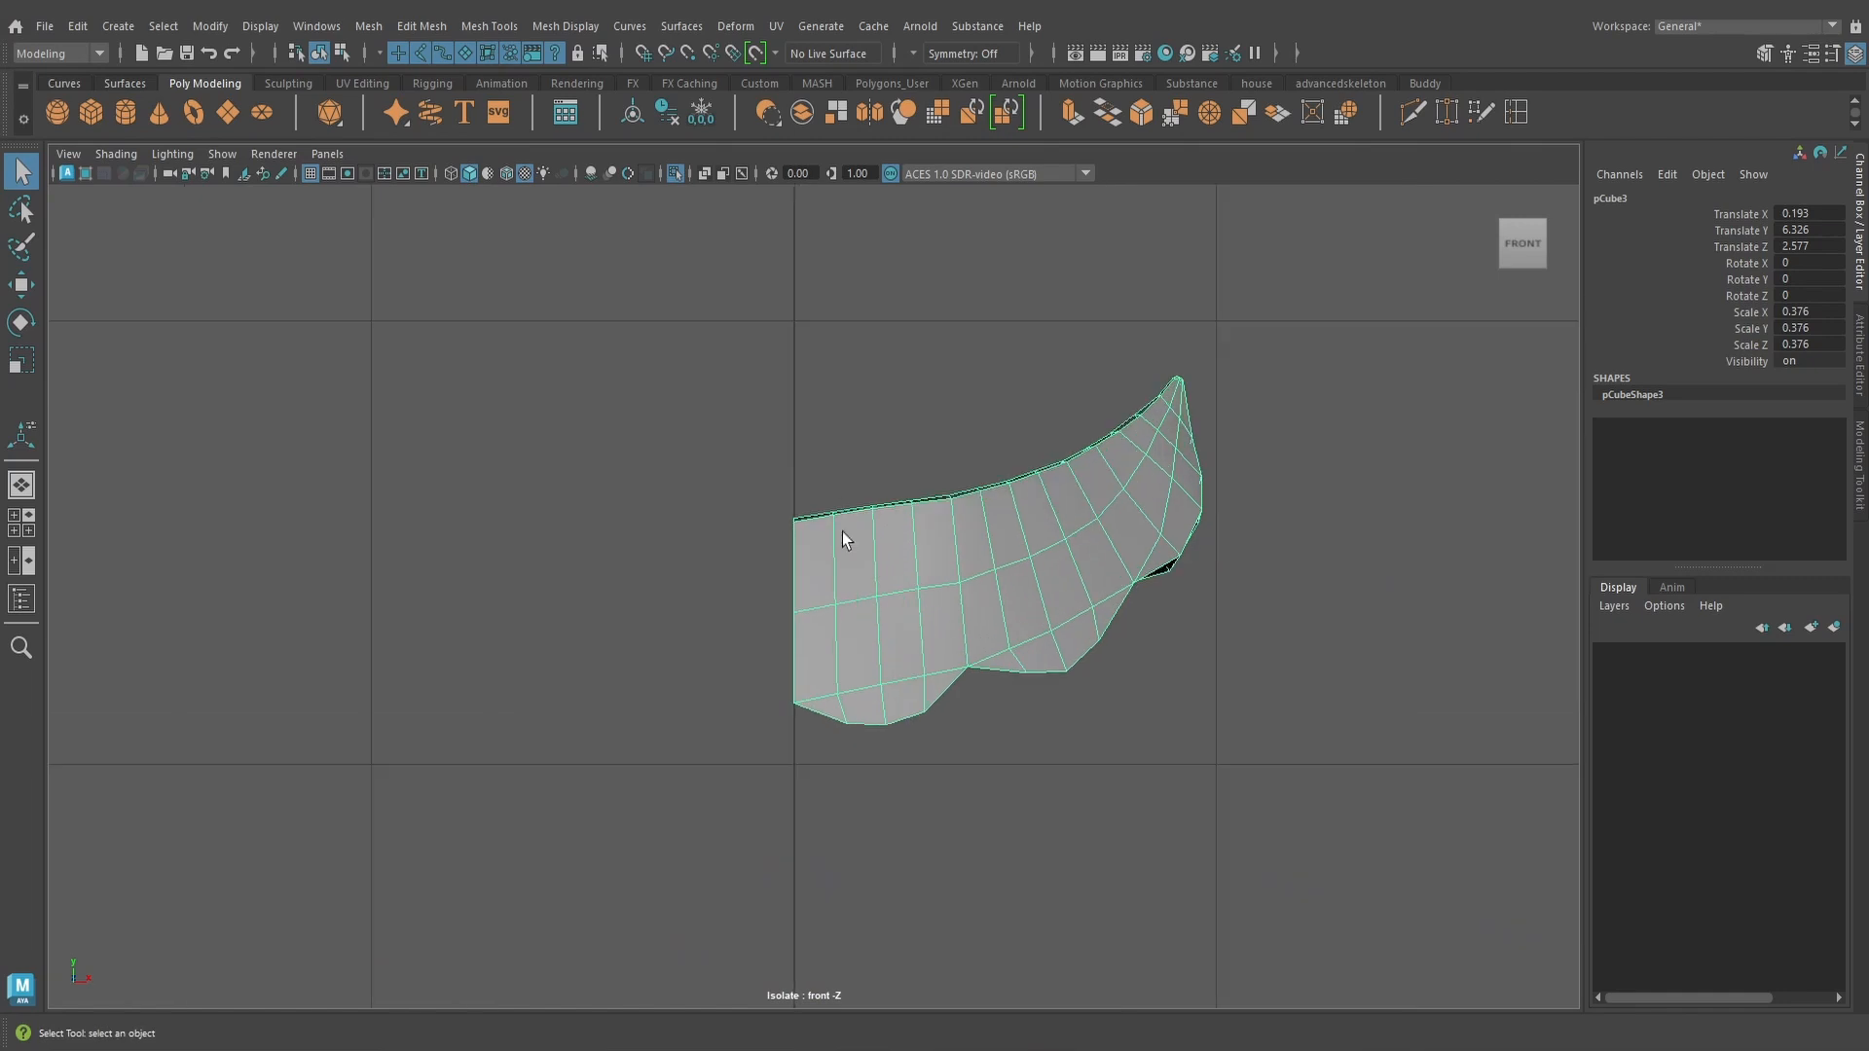
Try to move the moustache's inner-end vertices sideways along the X axis, and undo the move
right_click_drag(835, 471, 754, 470)
left_click_drag(720, 441, 804, 736)
scroll(860, 635, "up", 4)
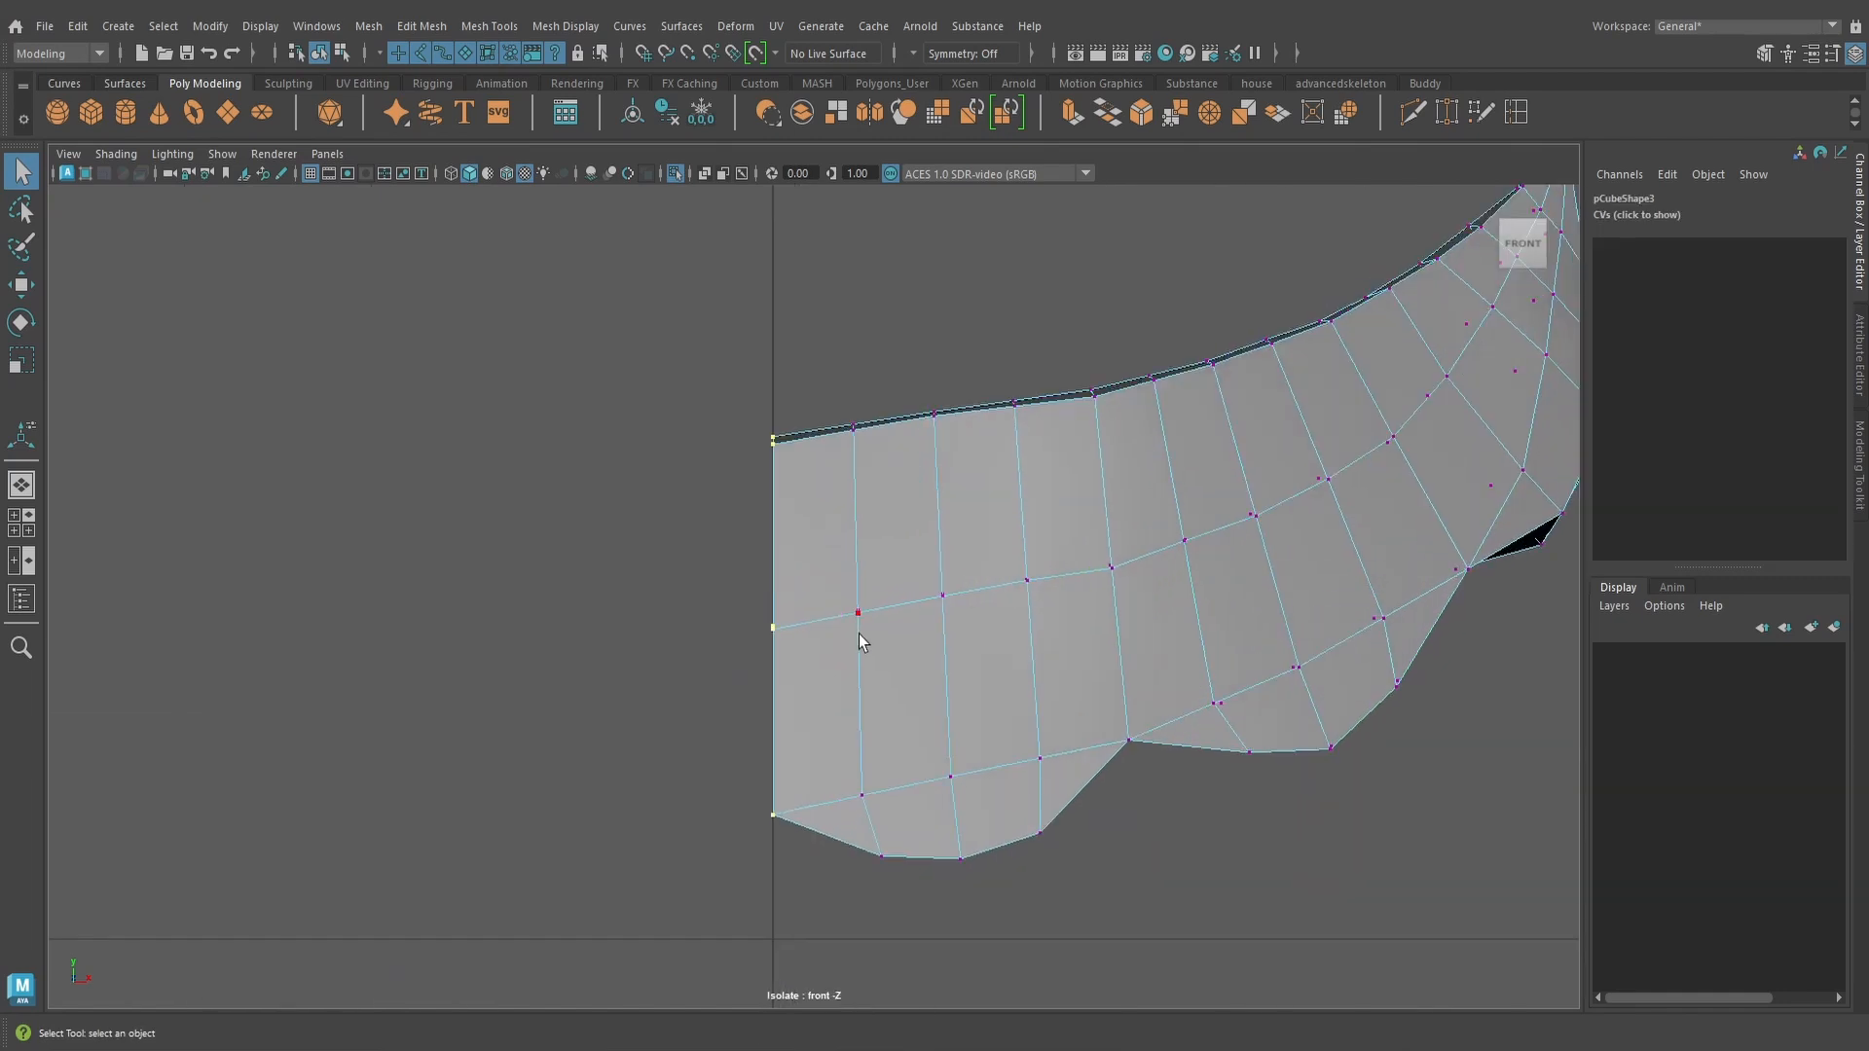
key("w")
scroll(888, 624, "down", 6)
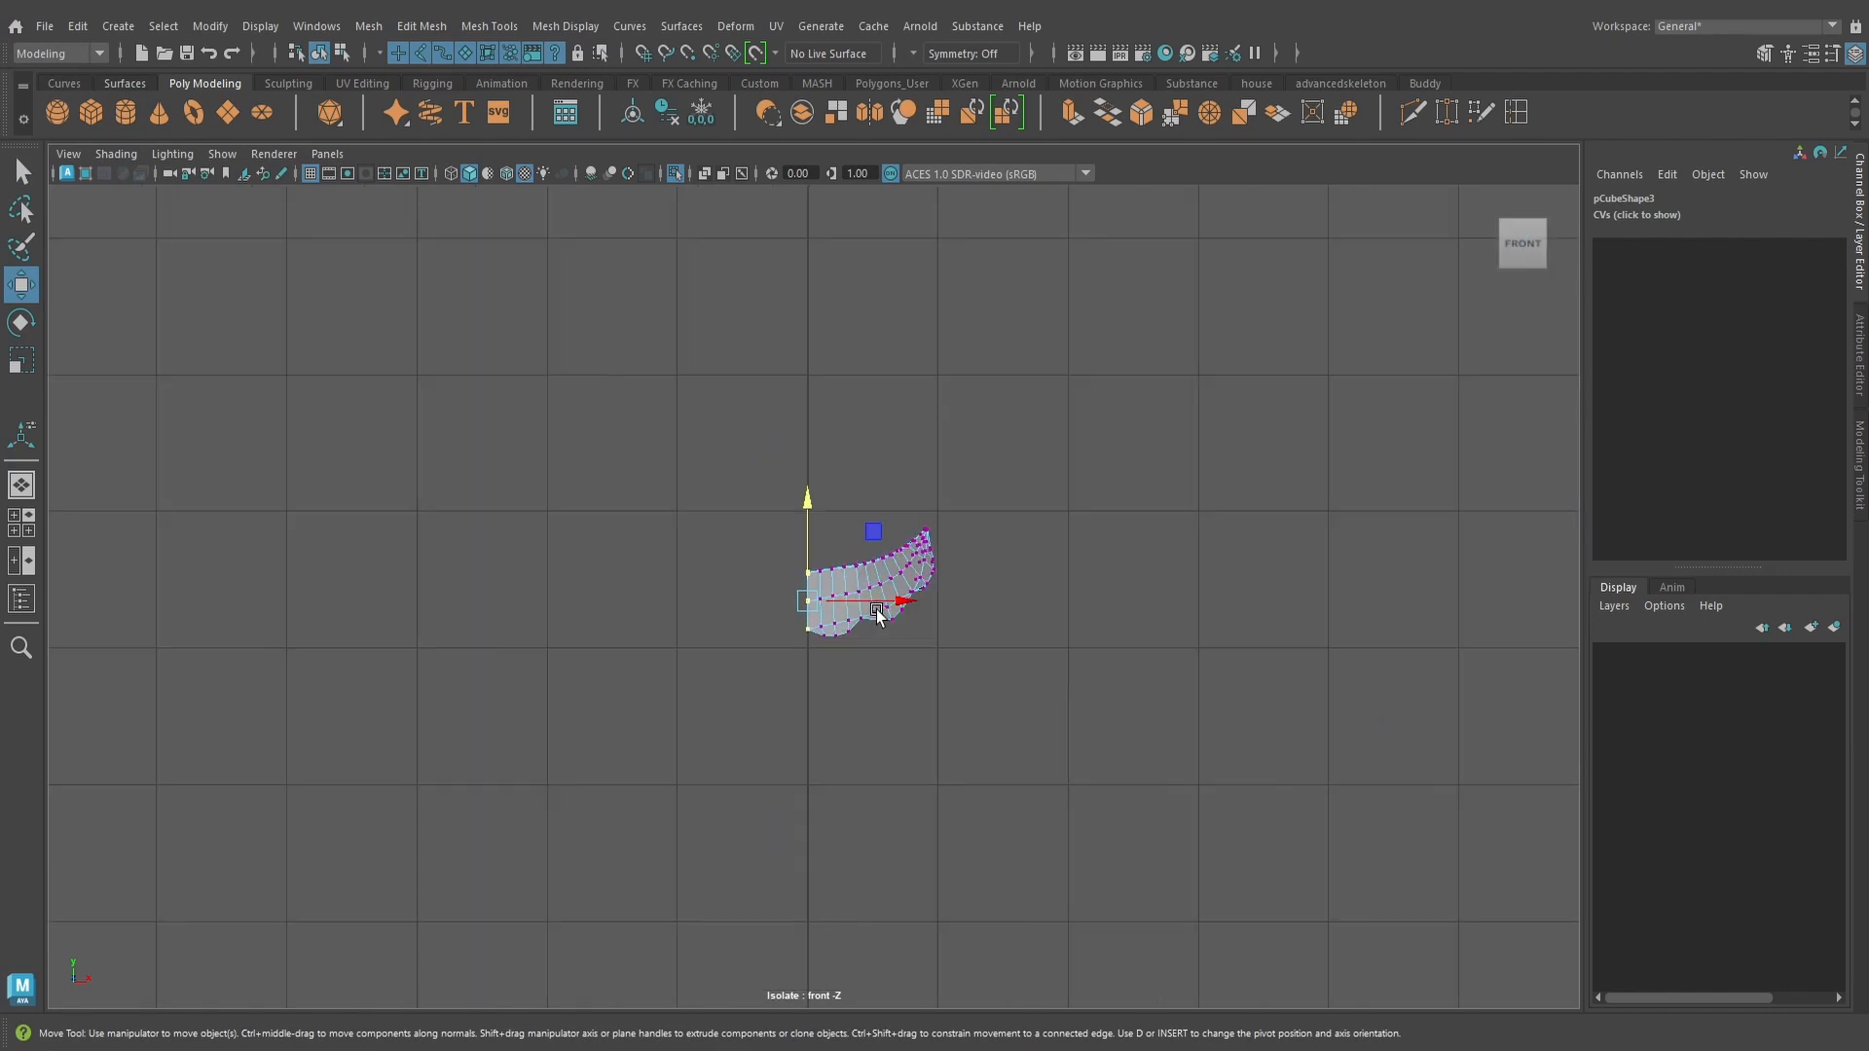
left_click_drag(840, 601, 701, 597)
key("ctrl+z")
scroll(822, 584, "up", 4)
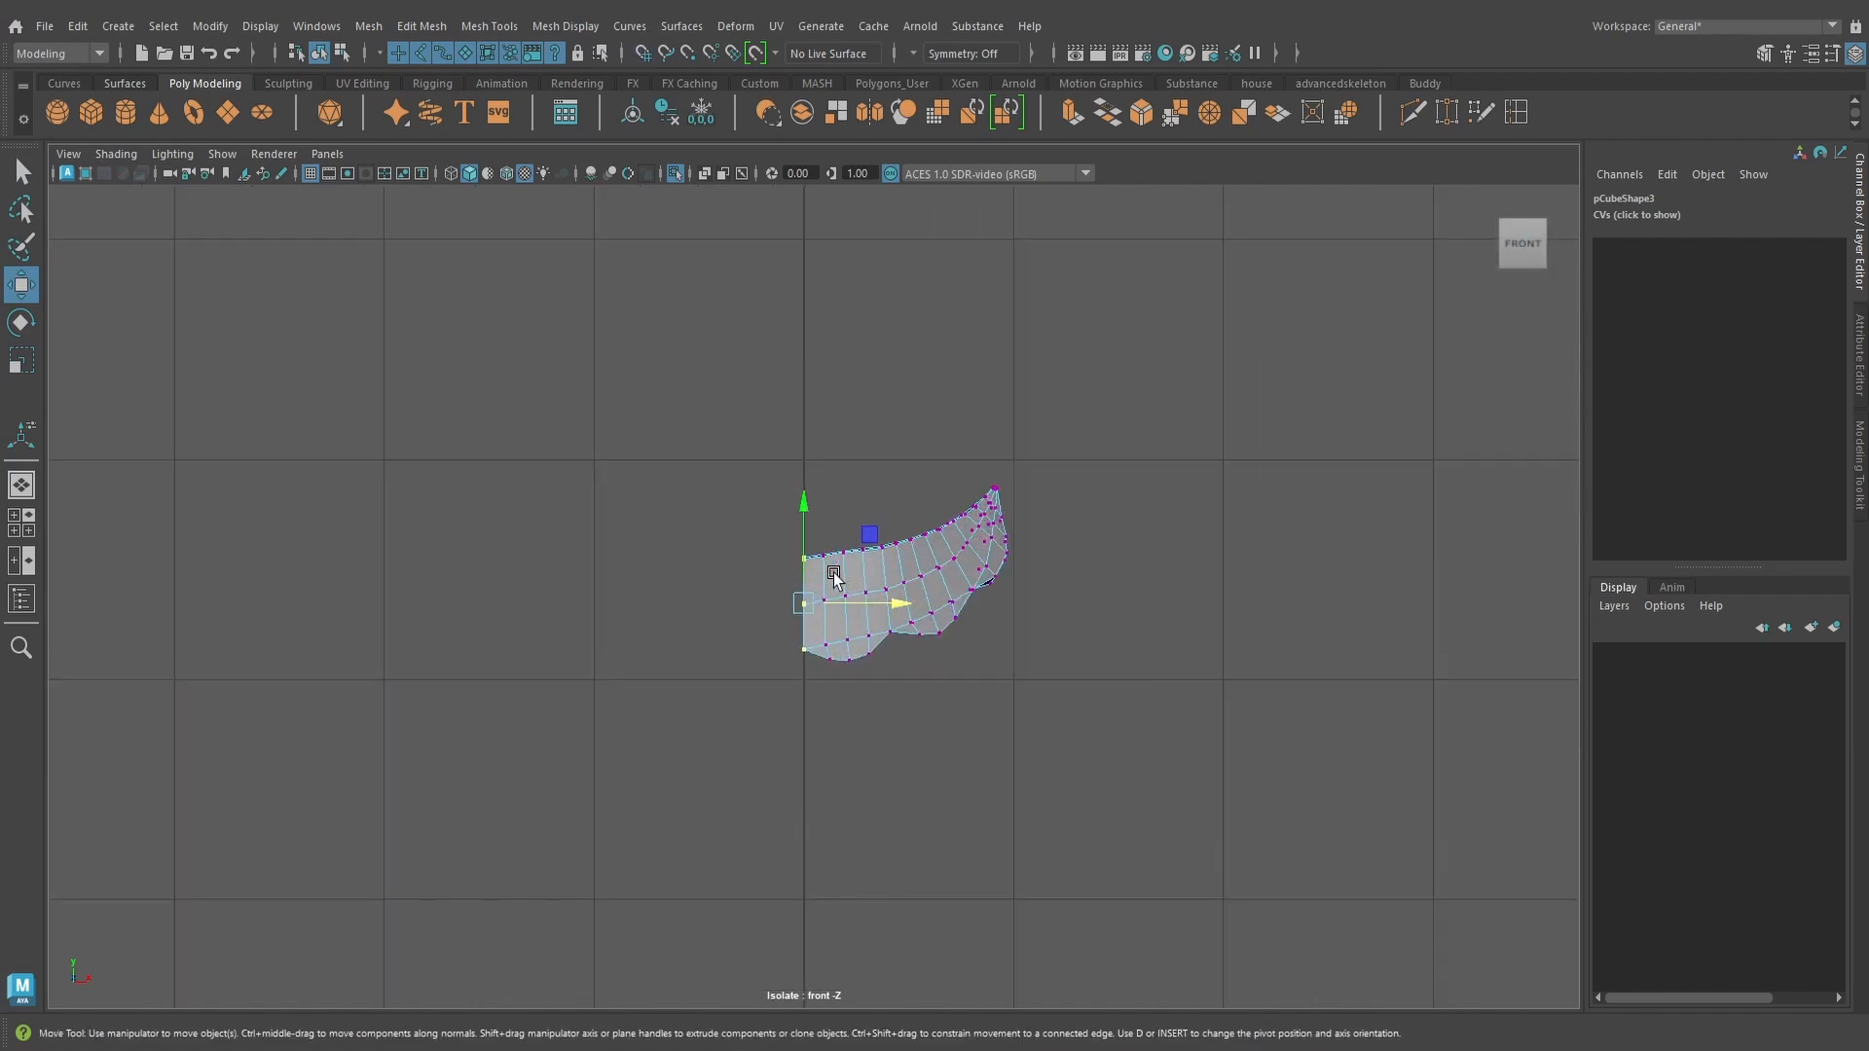
Mirror the moustache half as a combined copy across the world X axis, merging its border vertices
right_click_drag(898, 562, 949, 501)
scroll(936, 545, "up", 3)
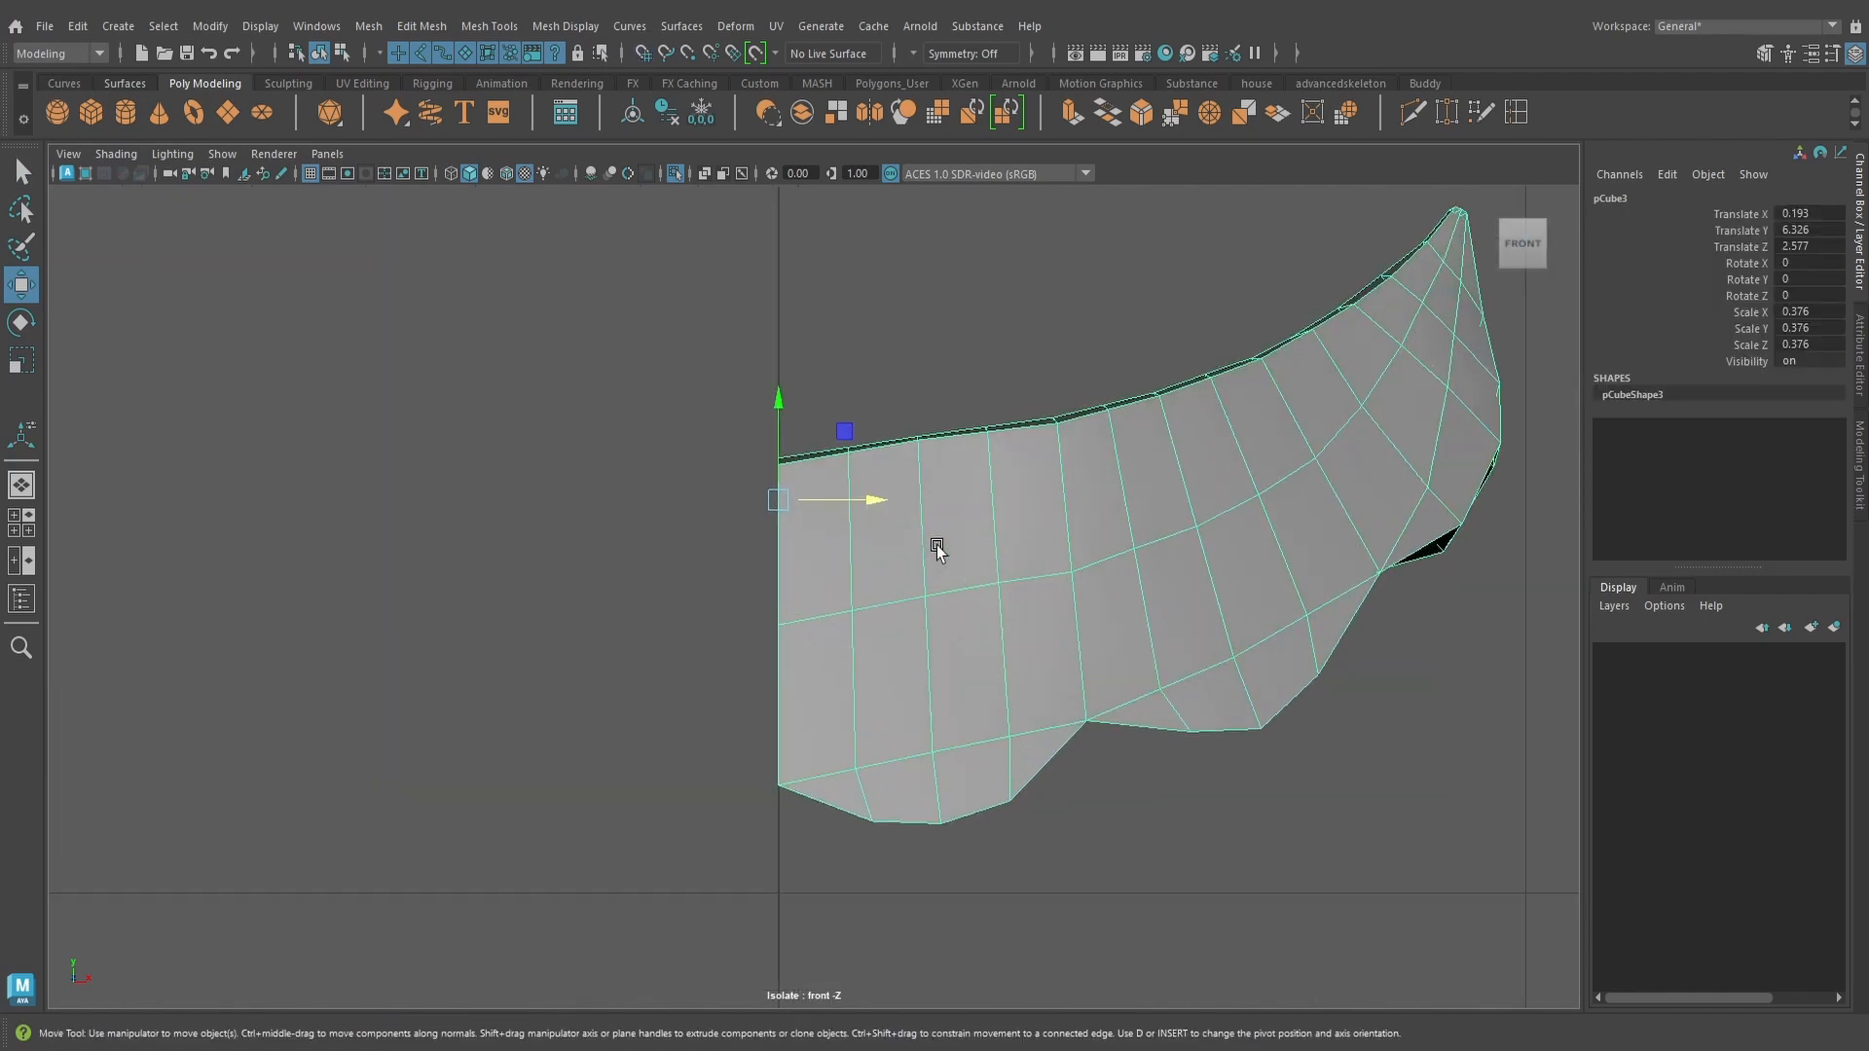
scroll(937, 545, "down", 5)
scroll(936, 545, "up", 3)
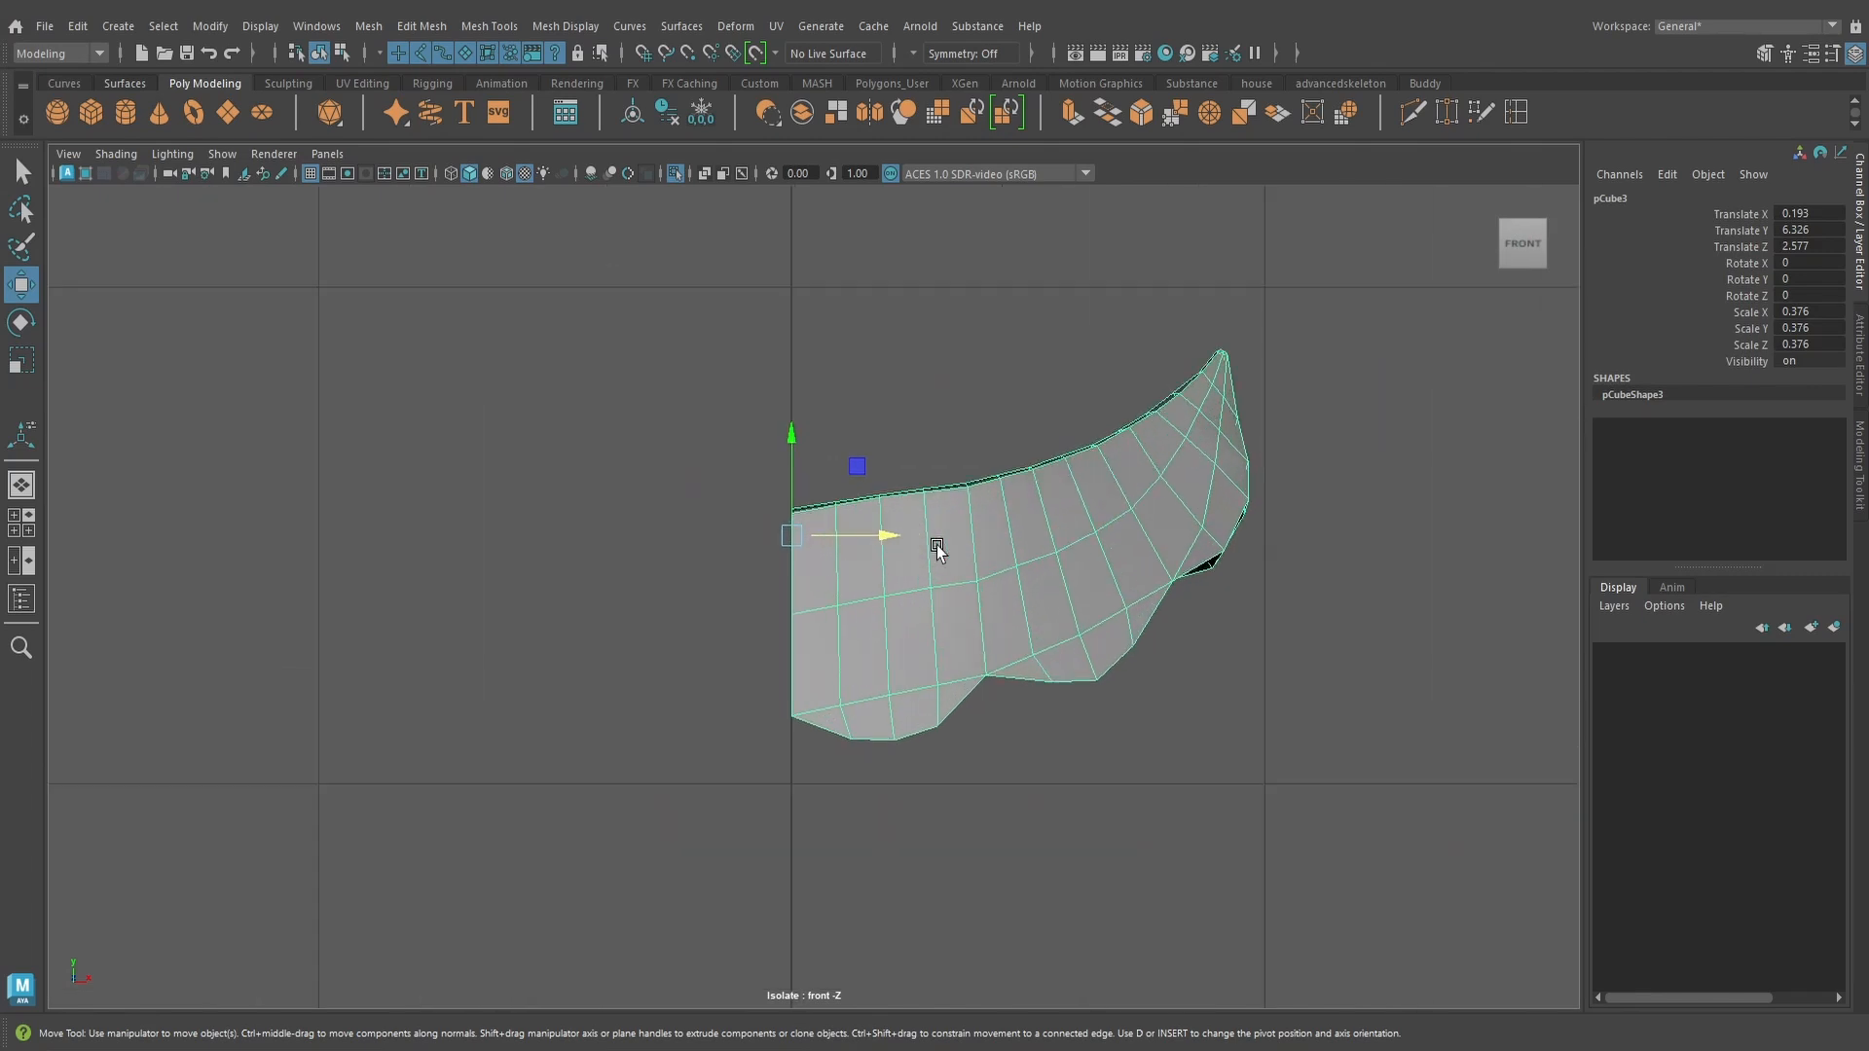
scroll(937, 545, "up", 1)
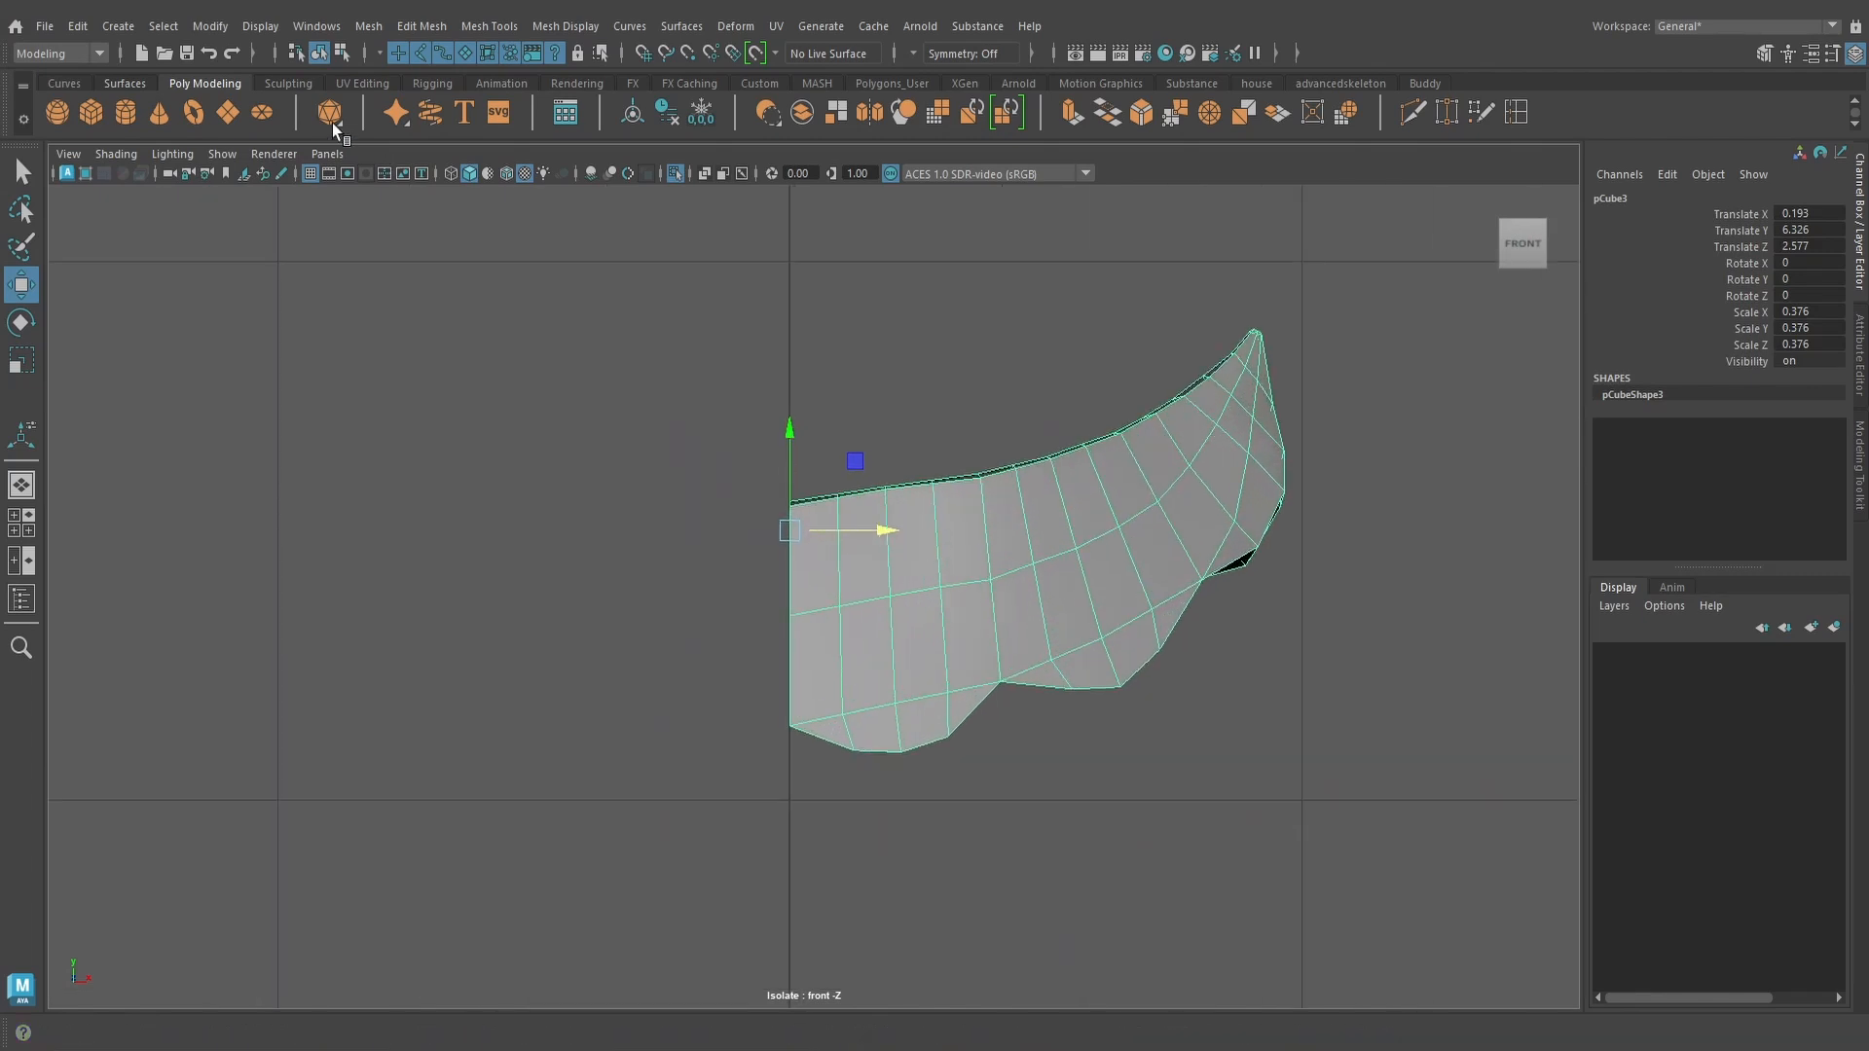
left_click(366, 29)
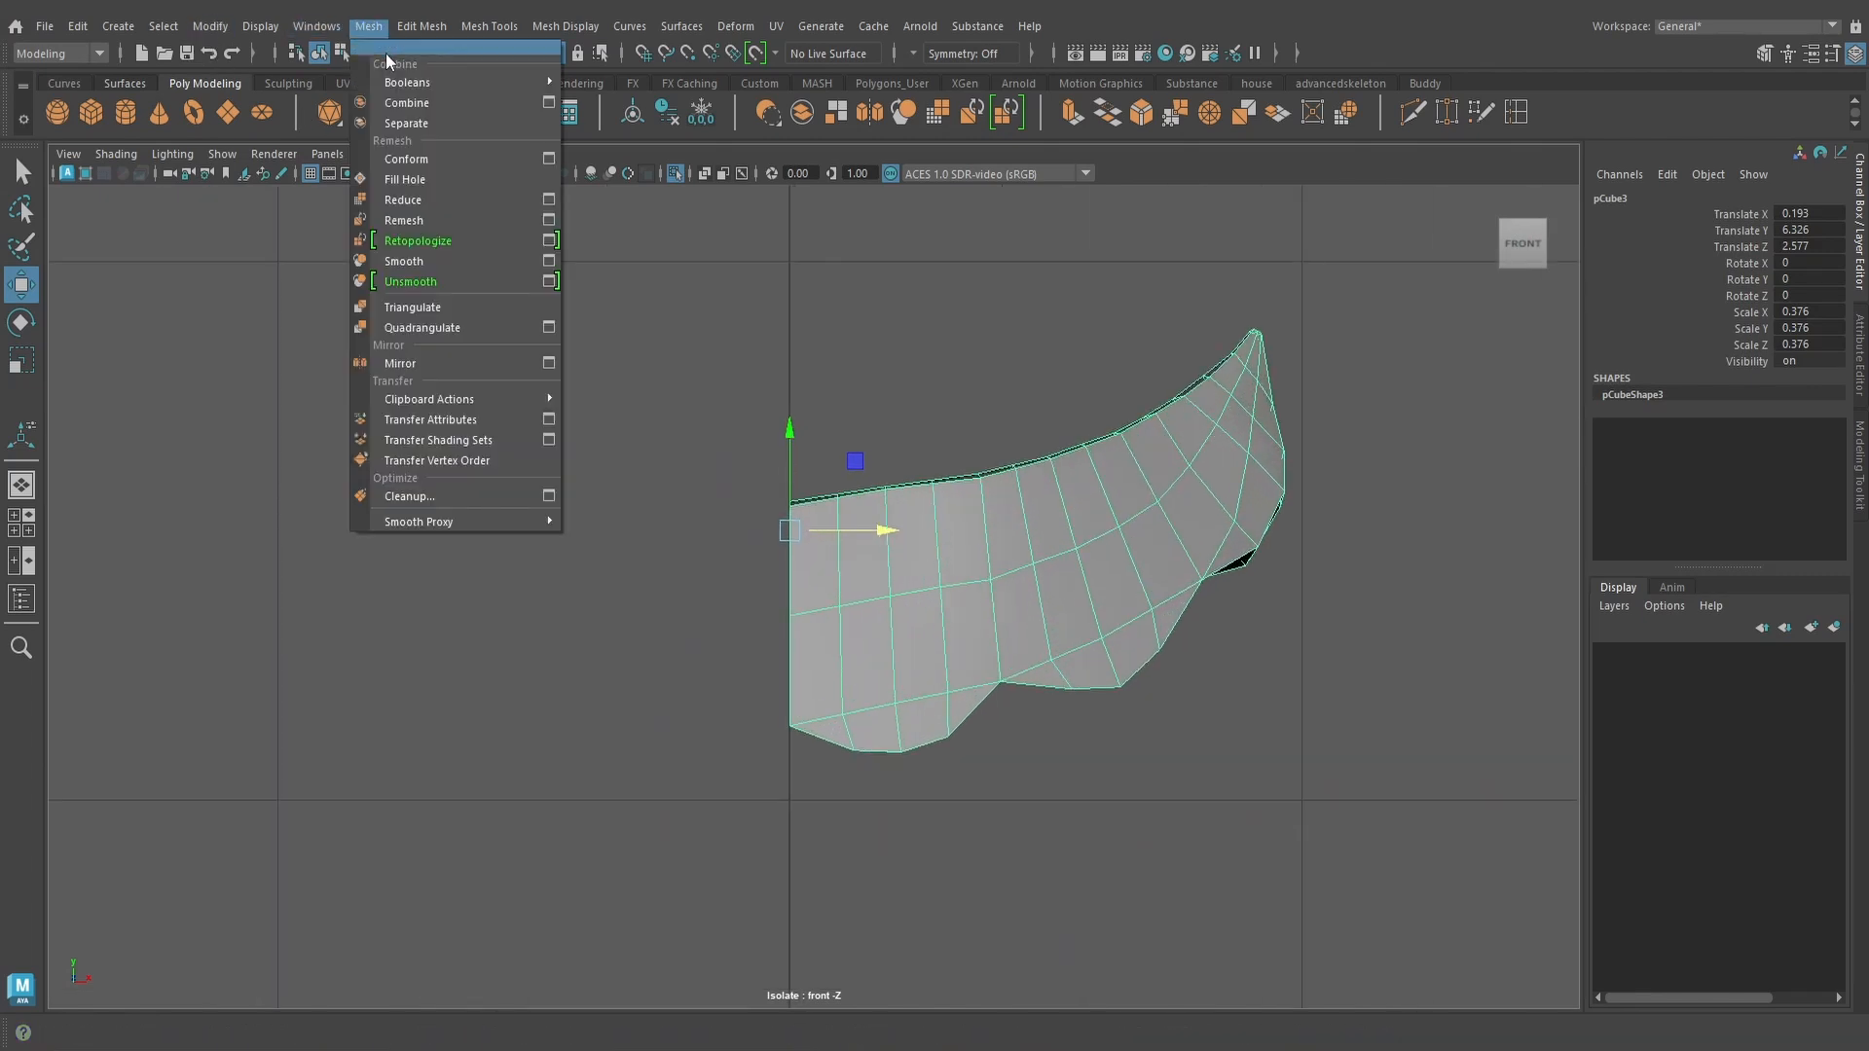
left_click(546, 367)
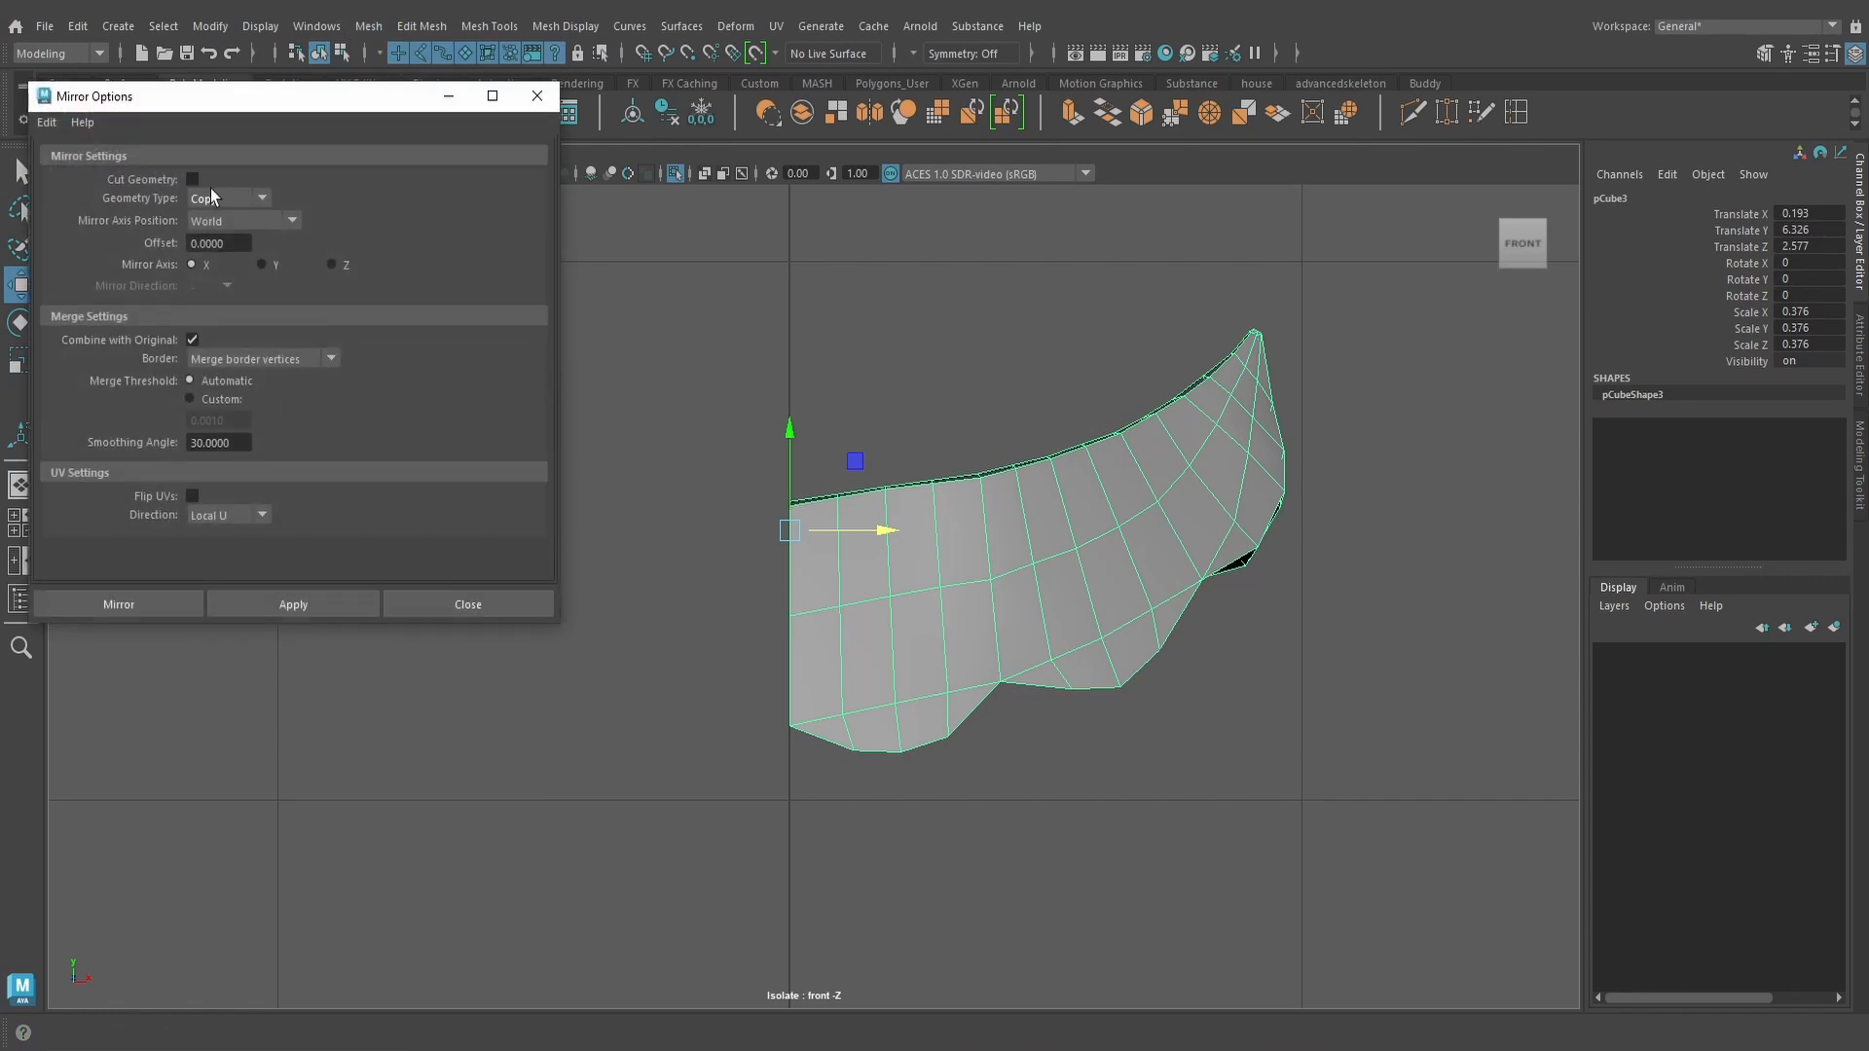
left_click(131, 606)
scroll(813, 542, "up", 2)
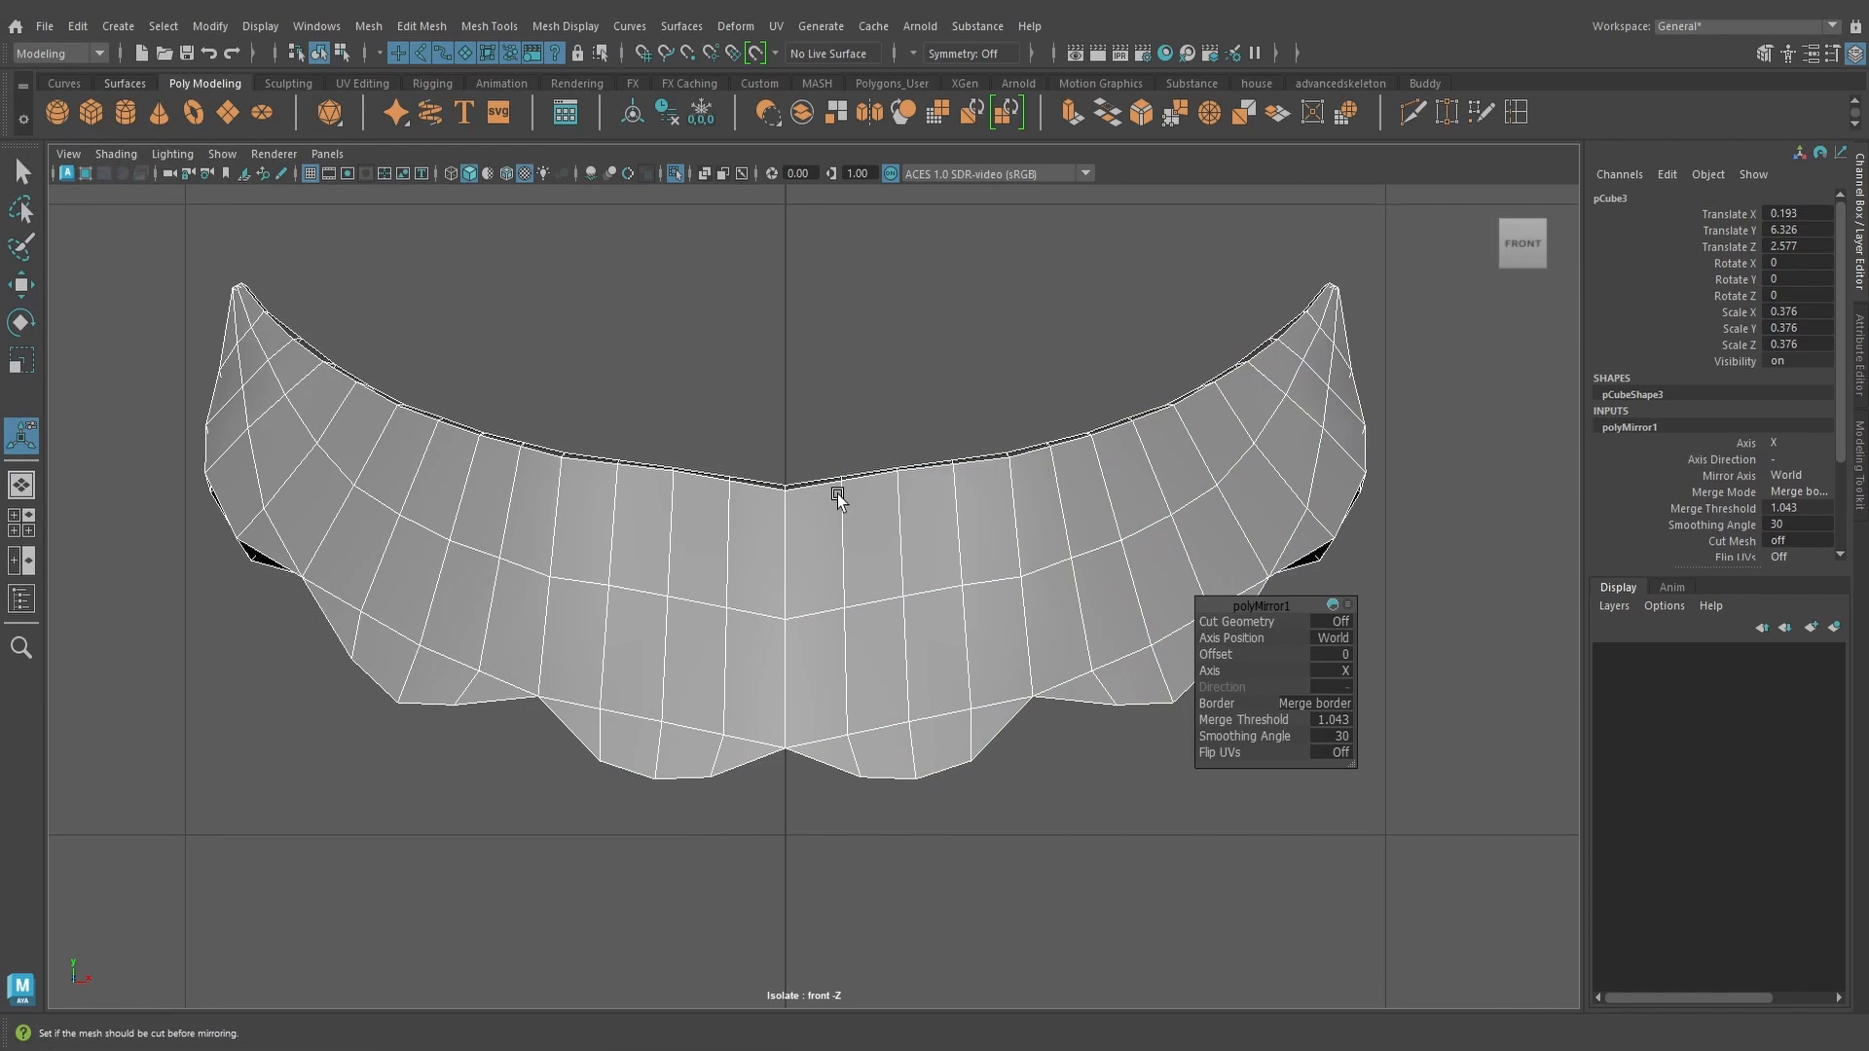
Raise the top centre vertices of the full moustache slightly to soften the dip in its upper edge
right_click_drag(788, 491, 750, 474)
left_click_drag(804, 510, 798, 506)
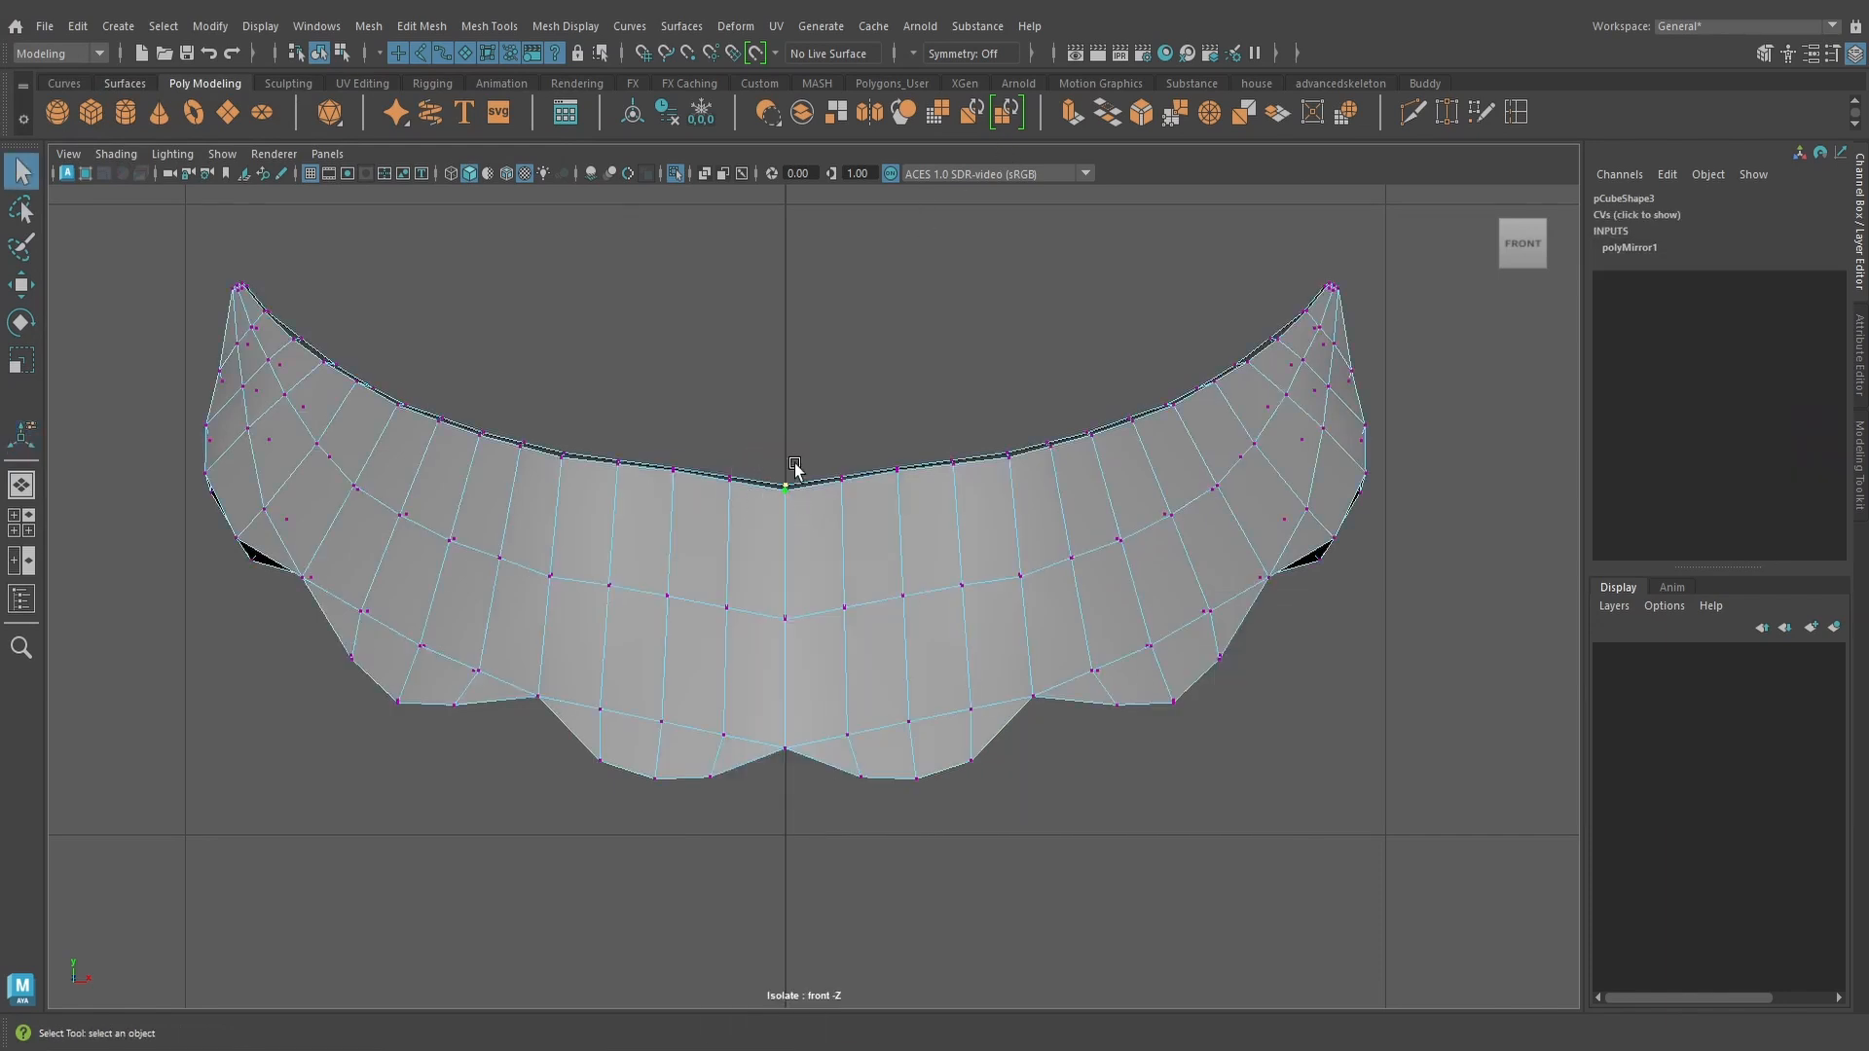
key("w")
left_click_drag(785, 435, 790, 489)
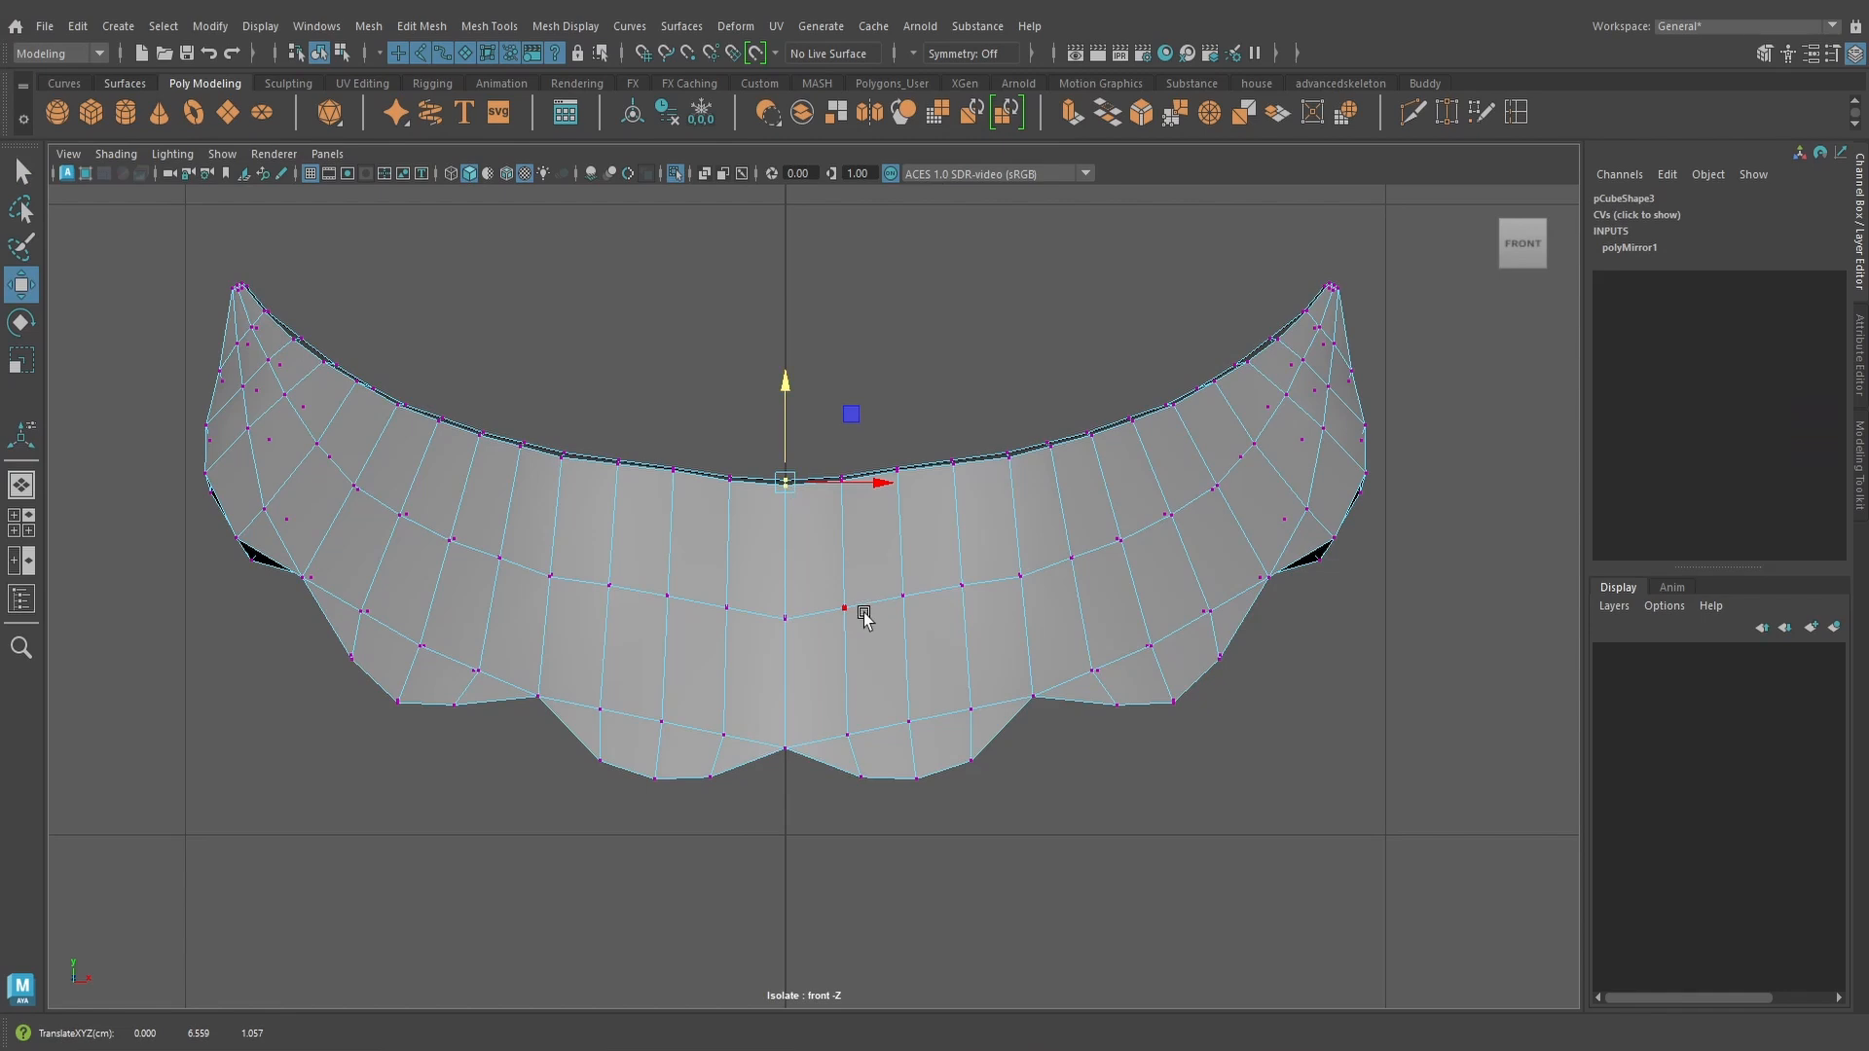
Return the moustache to object selection in the perspective view and freeze its transformations
key("space")
left_click_drag(864, 612, 861, 515)
left_click_drag(915, 575, 1022, 560, "alt")
right_click_drag(1028, 468, 1094, 435)
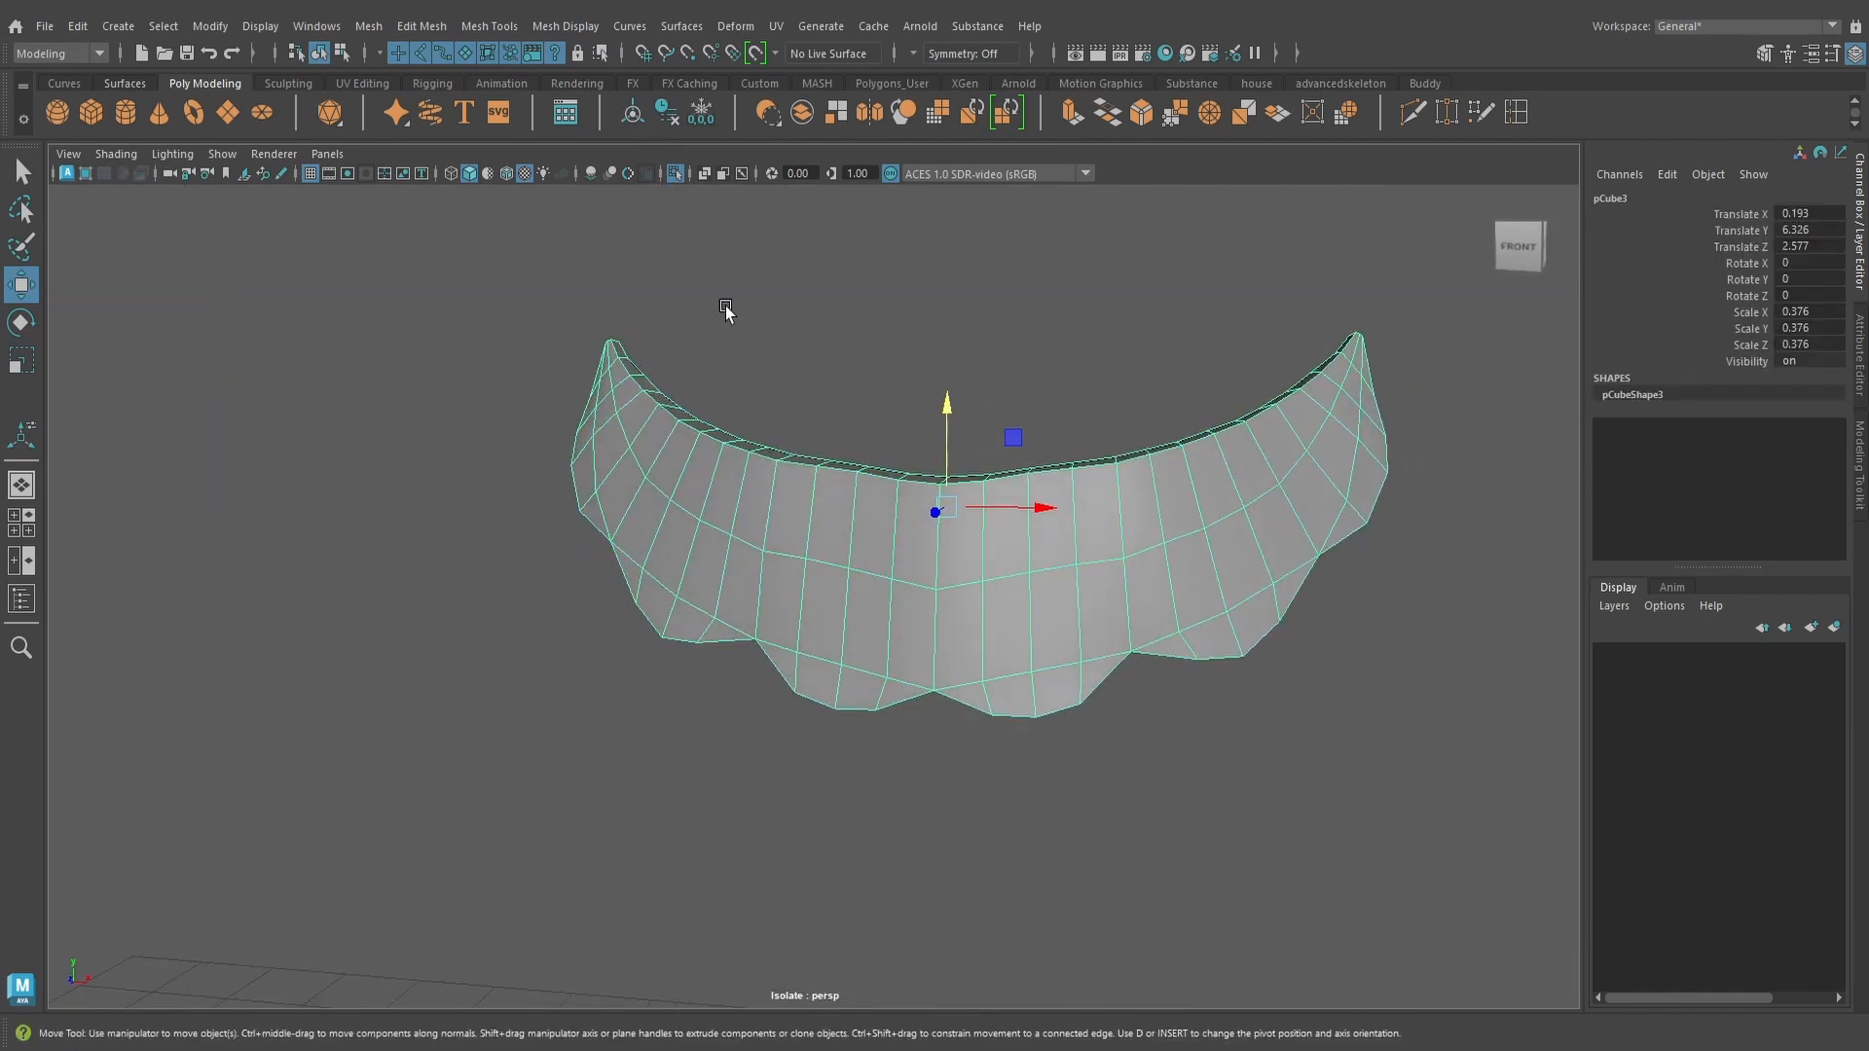
left_click(700, 114)
scroll(954, 545, "up", 2)
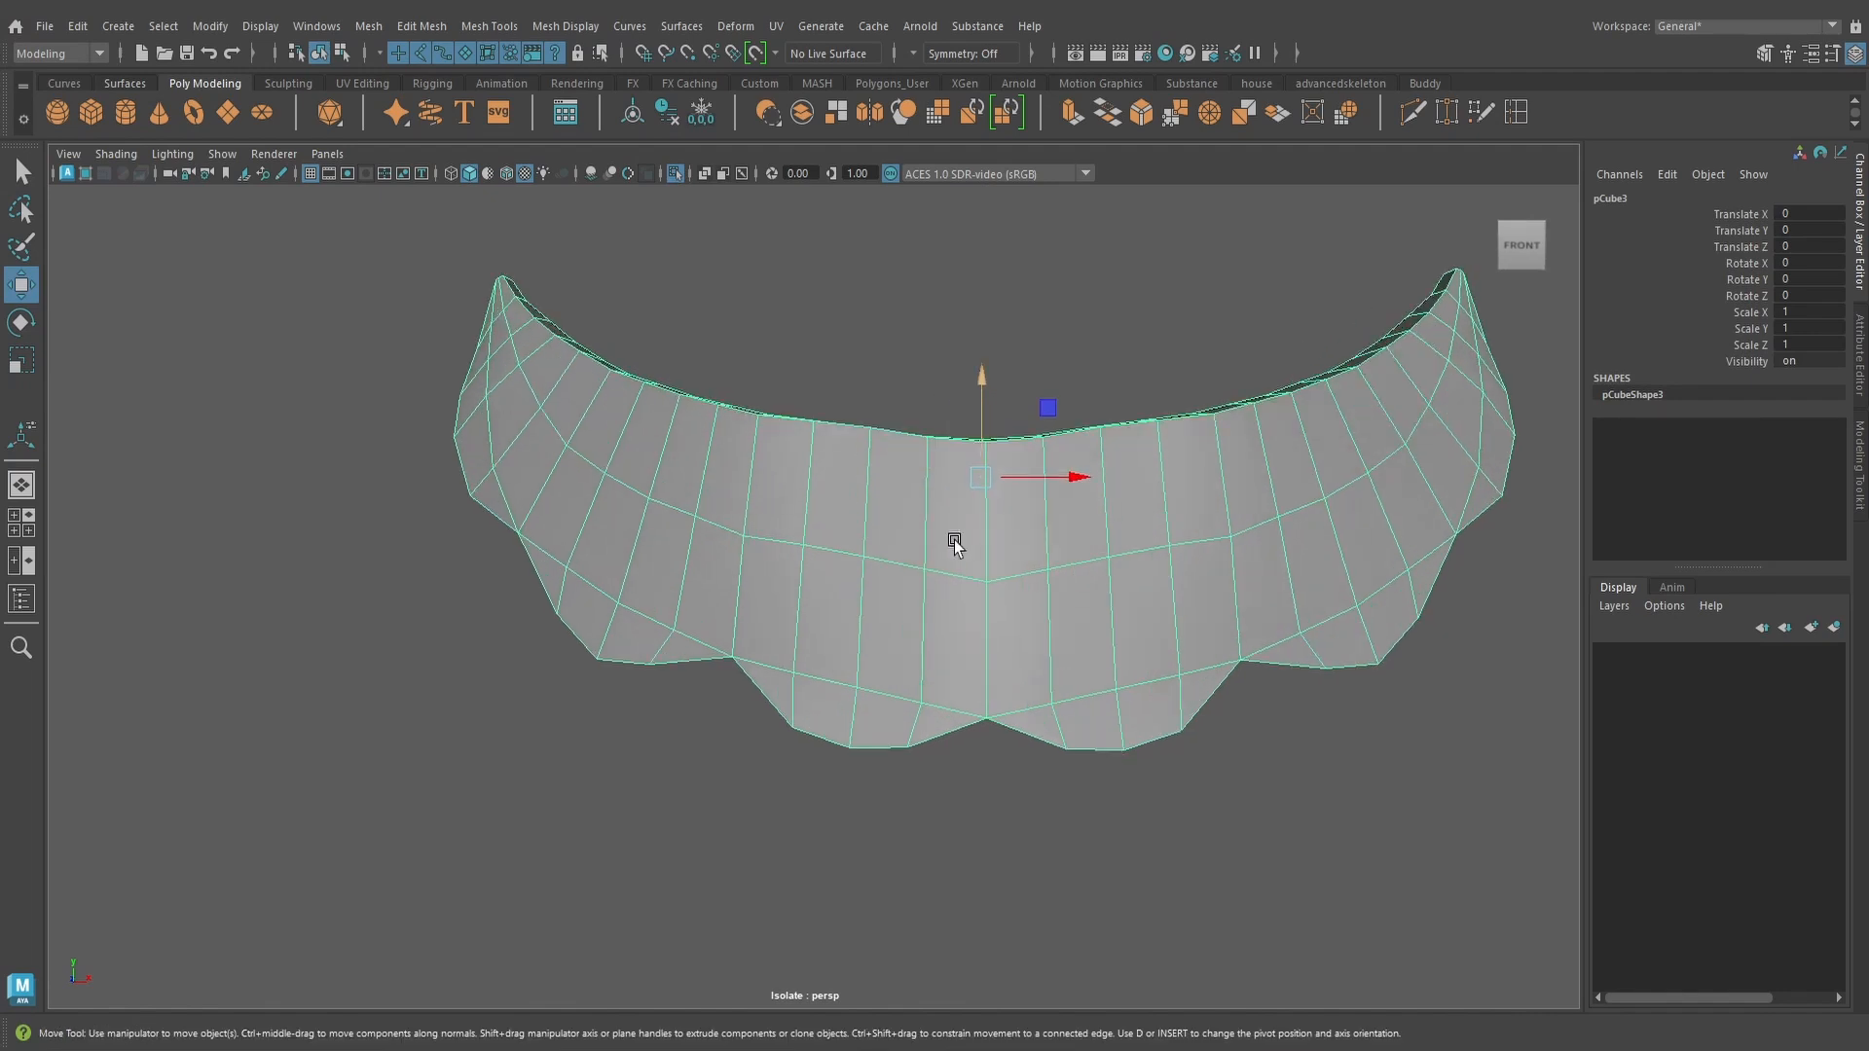
left_click_drag(954, 545, 1034, 535, "alt")
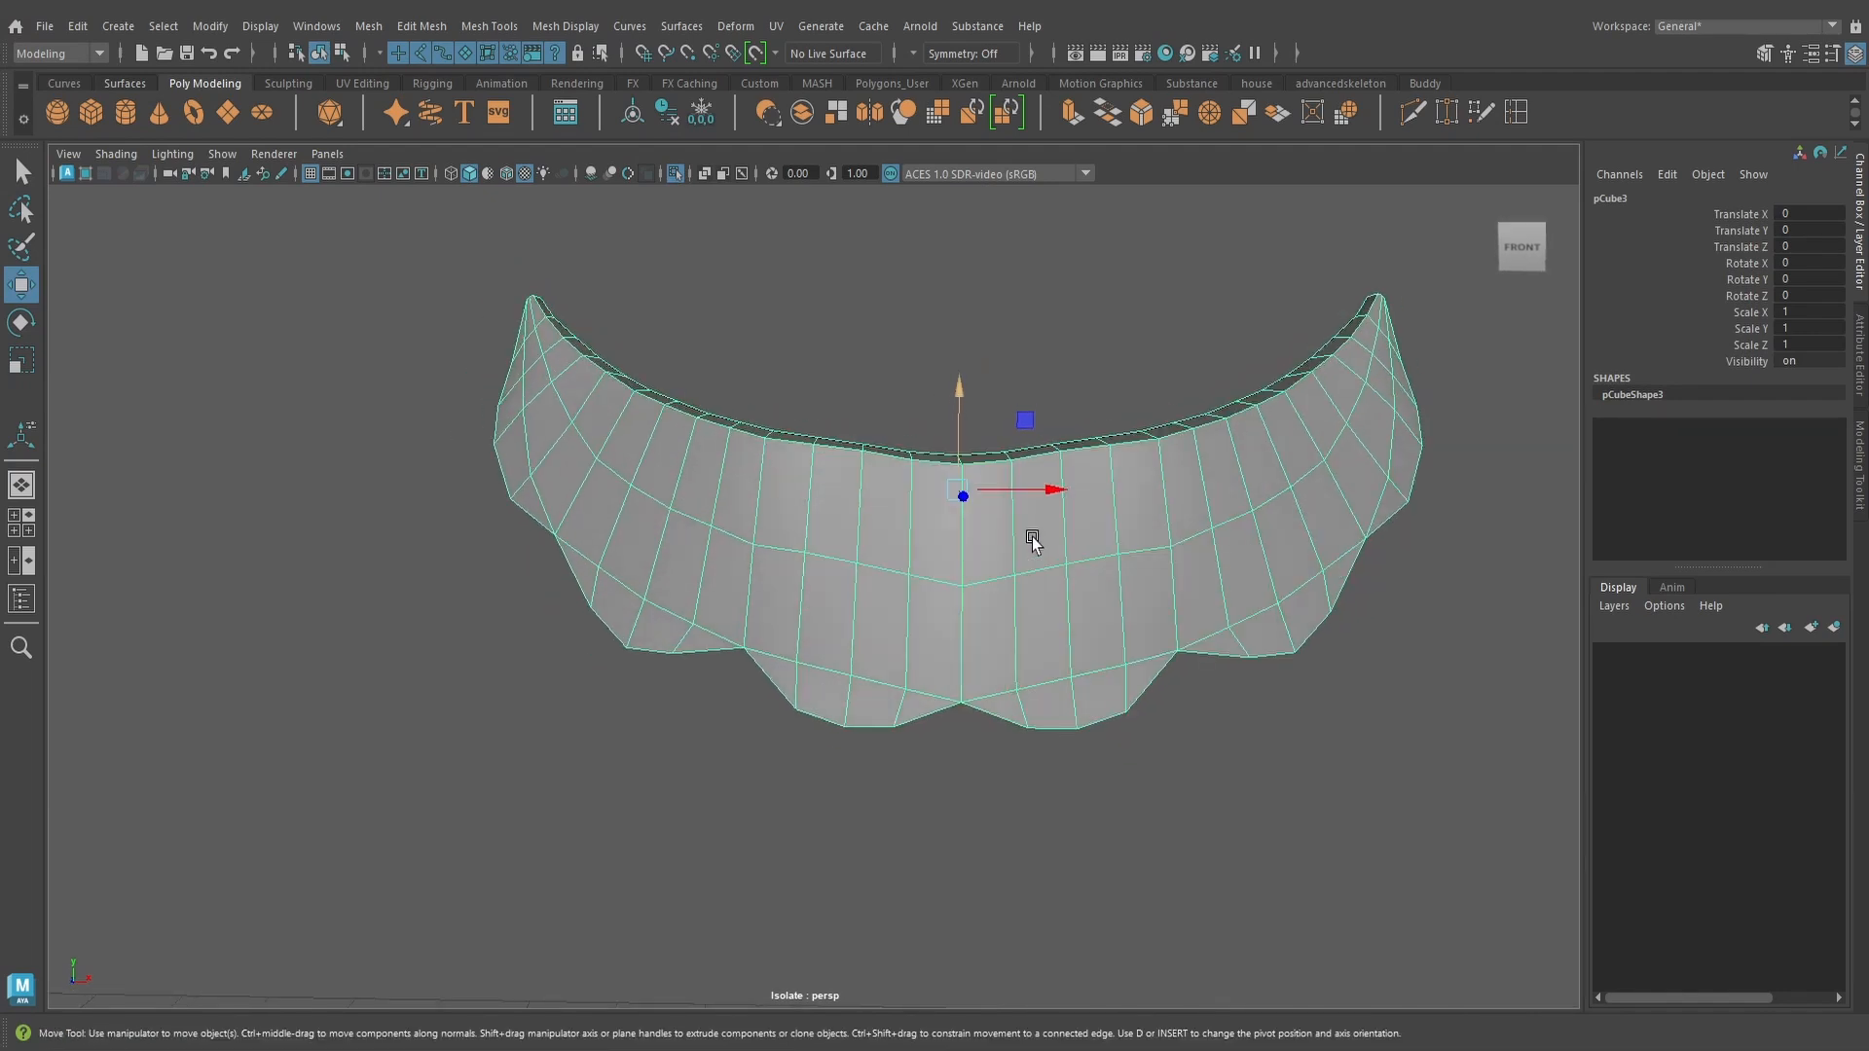
End the isolation of the moustache and check the full moustache against the face and nose
key("space")
left_click(1033, 541)
key("ctrl+1")
scroll(1033, 542, "down", 4)
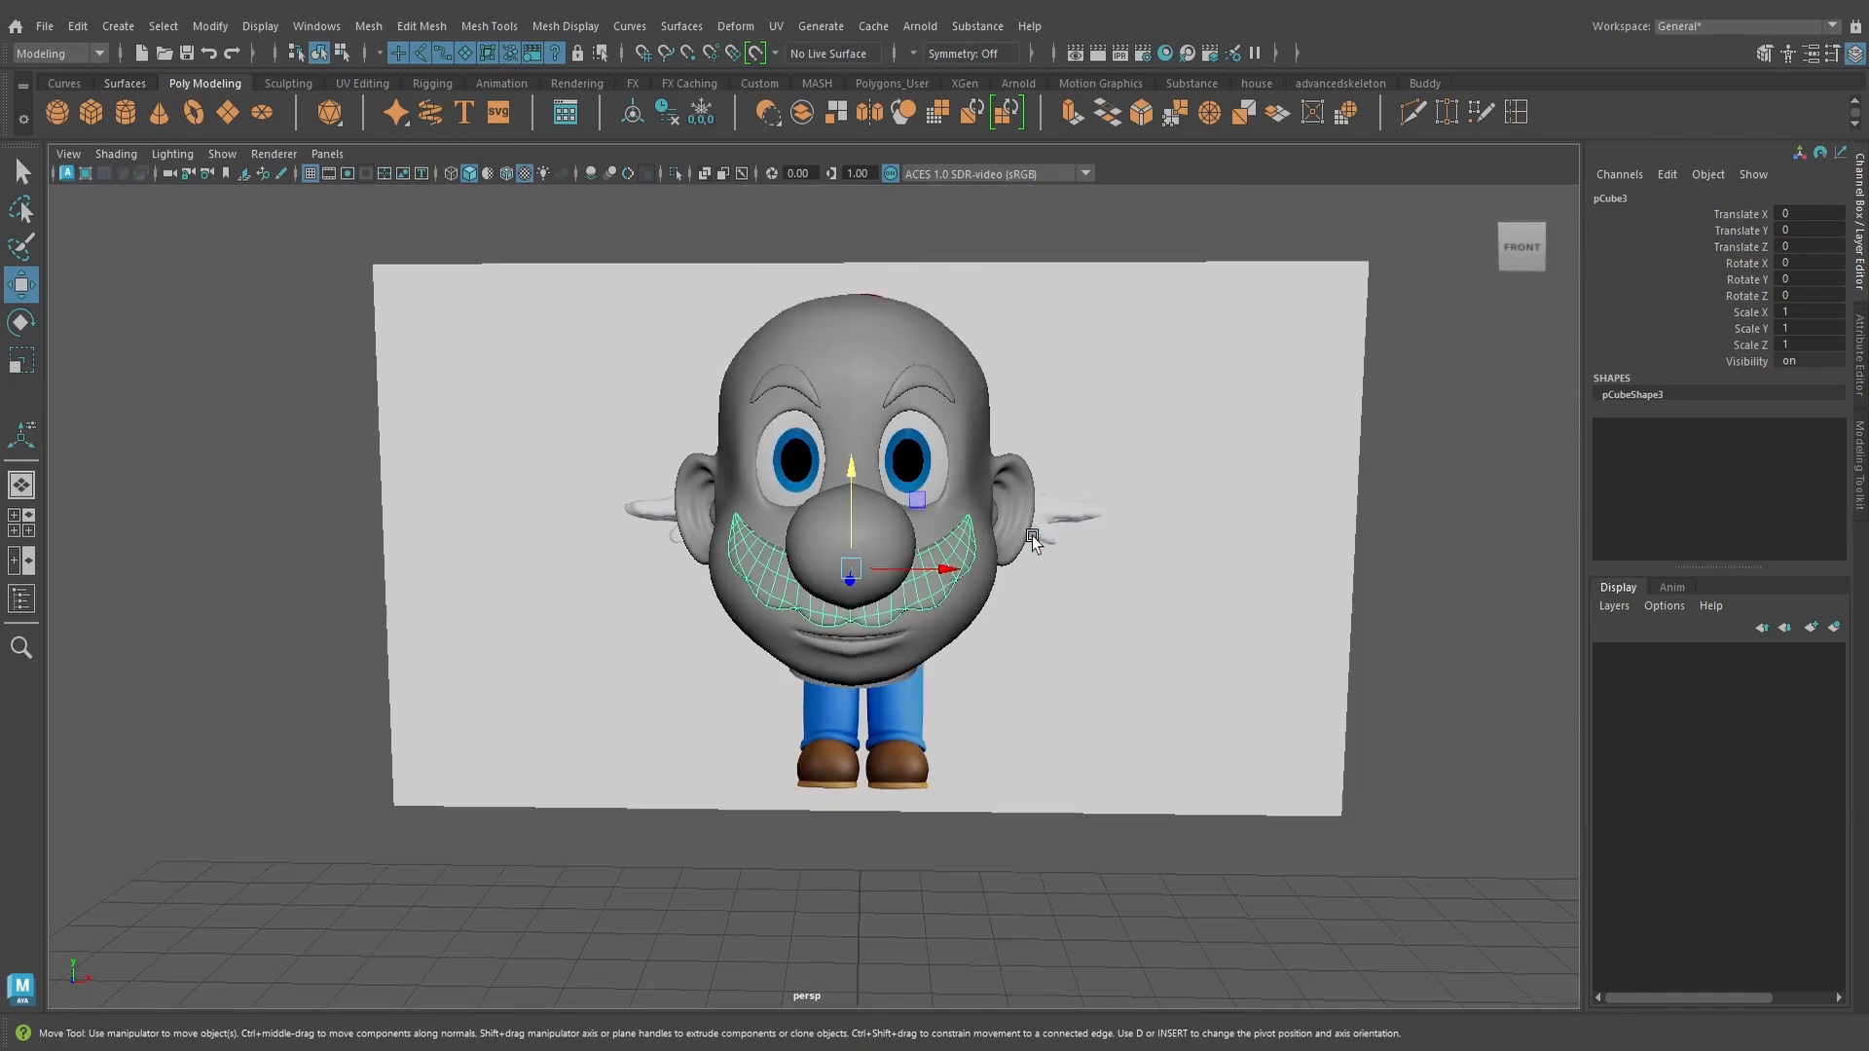
left_click_drag(1033, 542, 905, 526, "alt")
left_click(851, 688)
scroll(851, 688, "up", 3)
left_click_drag(851, 688, 922, 683, "alt")
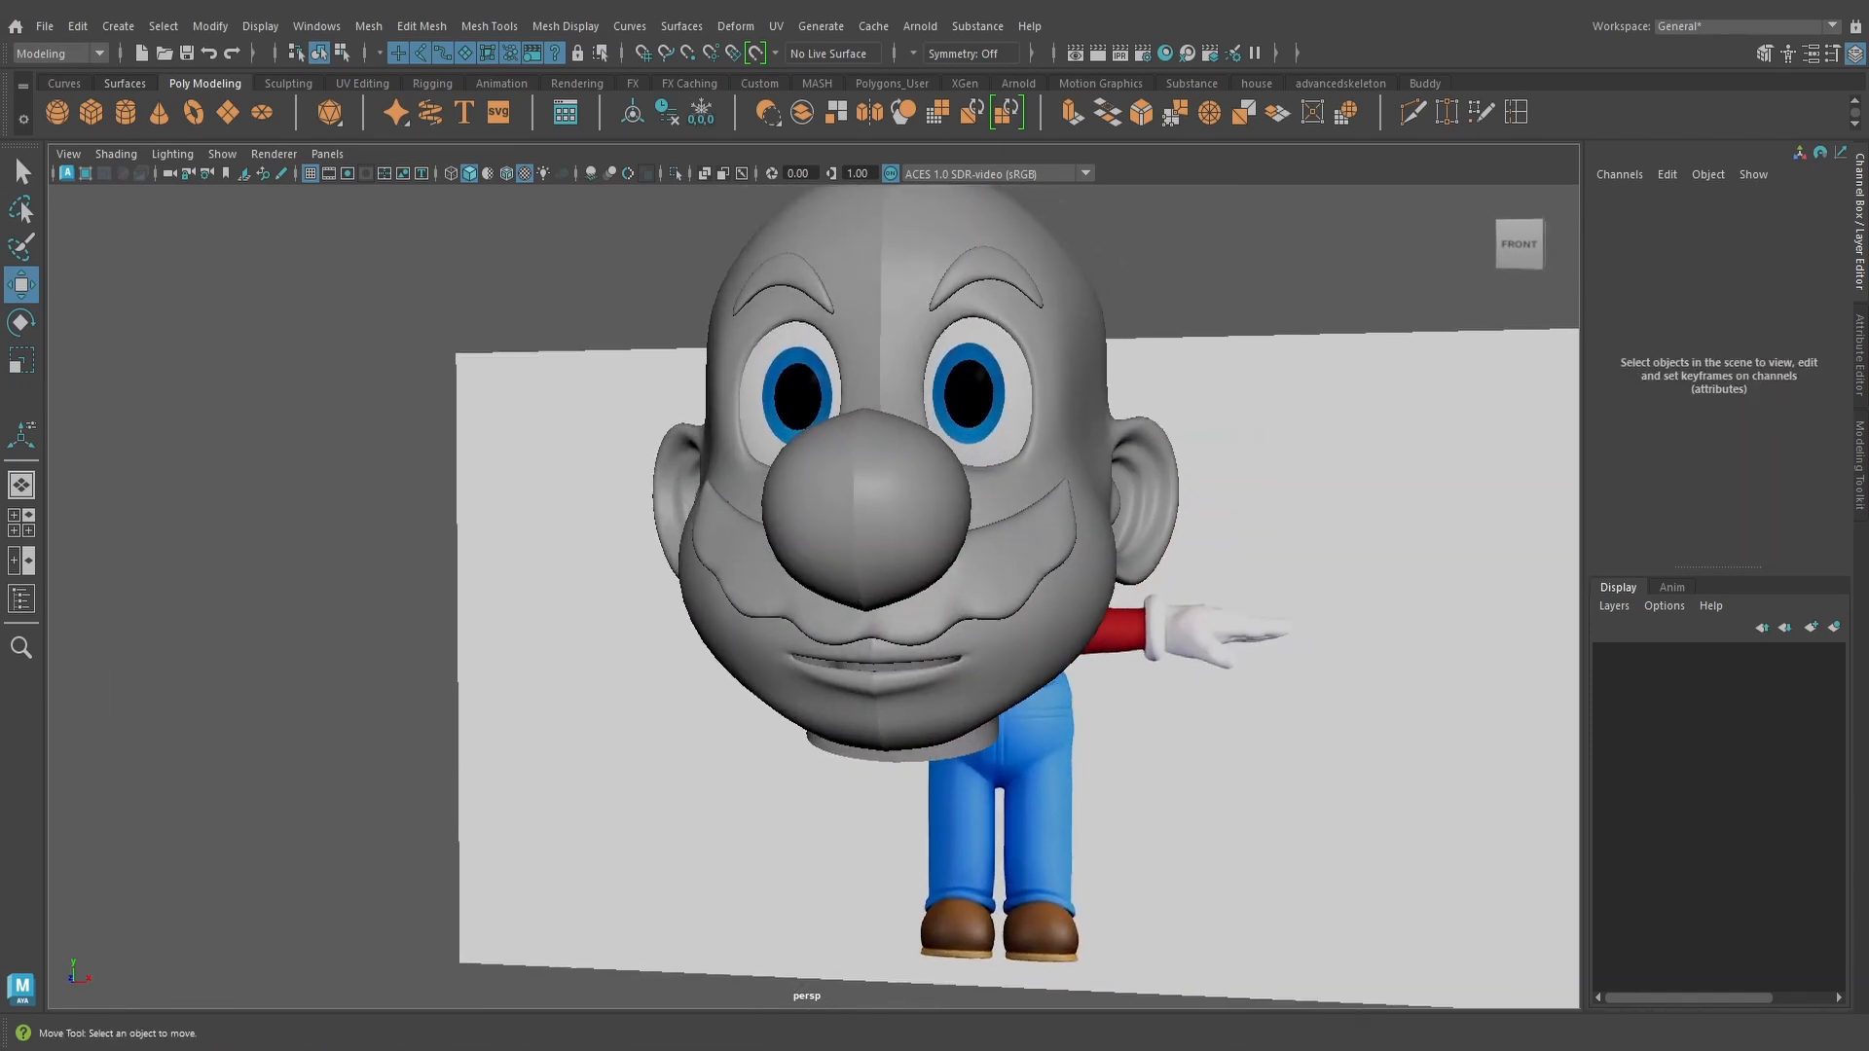
middle_click_drag(978, 479, 1055, 475, "alt")
Delete the mirrored half of the head, leaving the moustache, eyes and eyebrows in place
key("q")
left_click_drag(949, 538, 997, 541, "alt")
scroll(997, 541, "down", 3)
left_click(796, 649)
left_click_drag(937, 667, 962, 667, "alt")
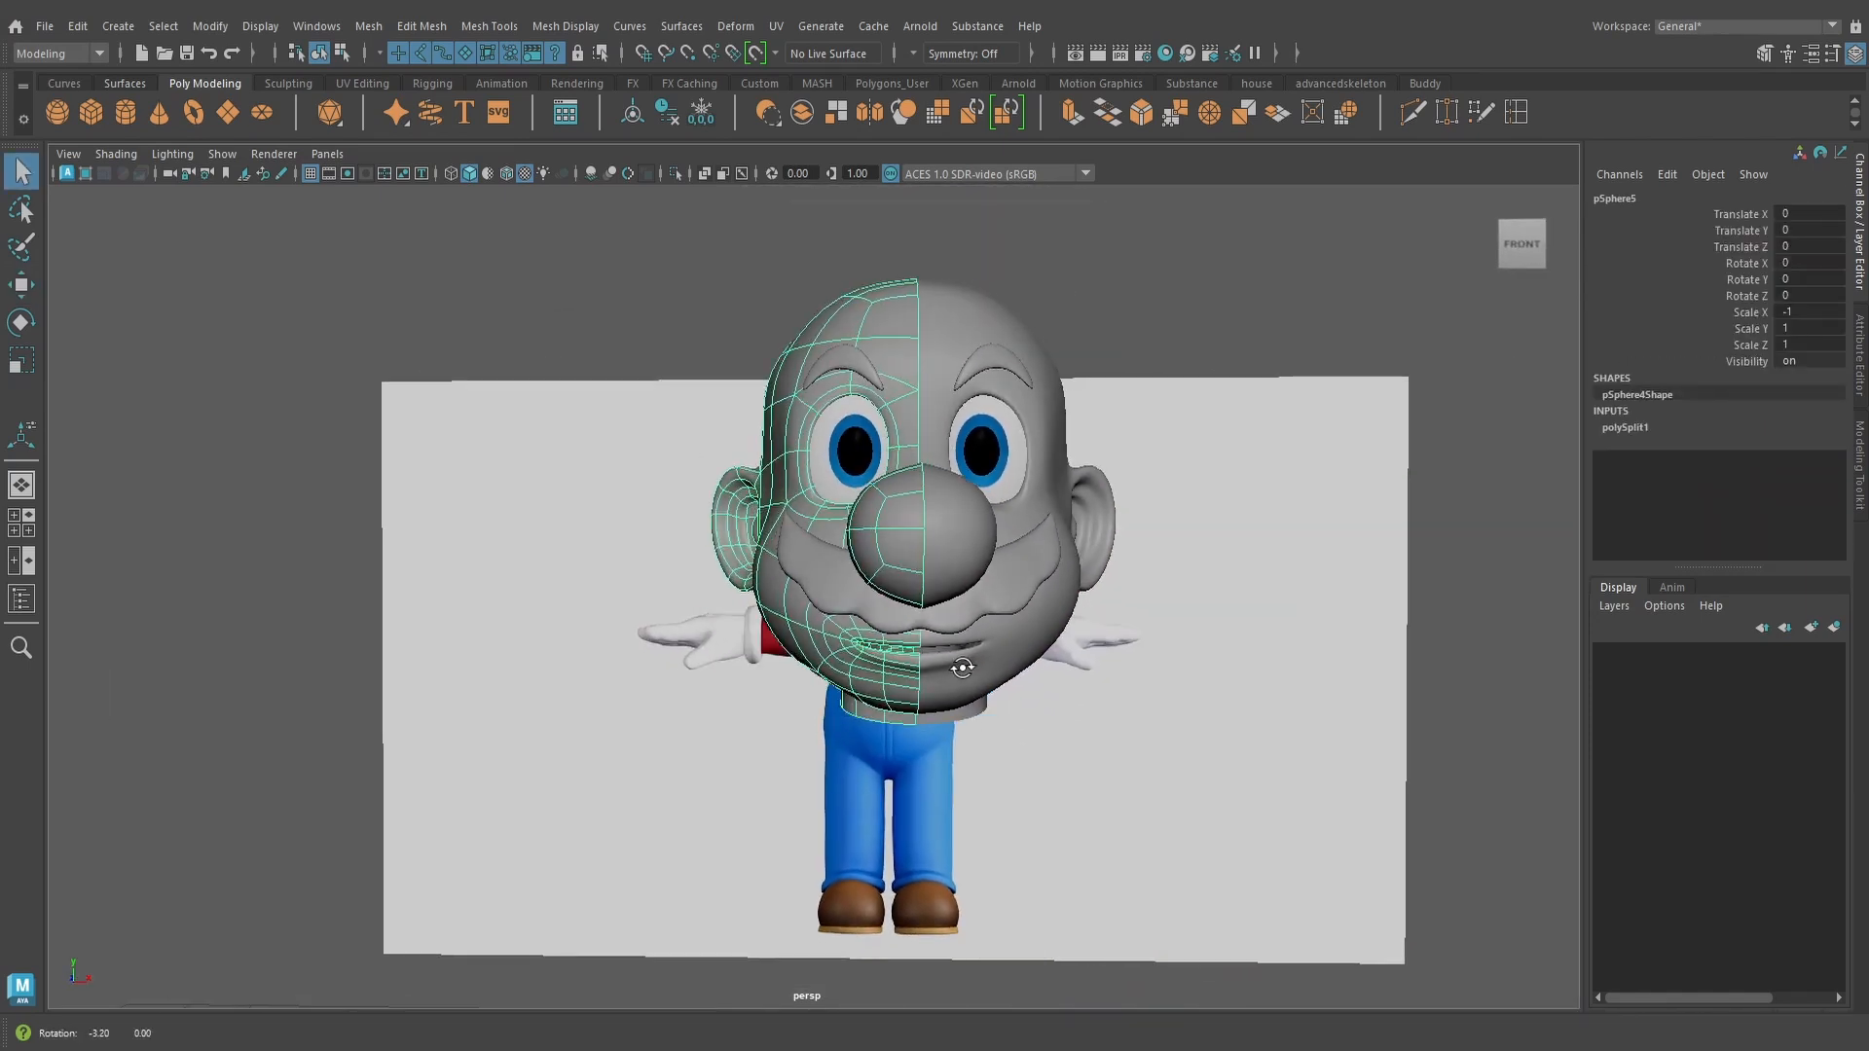
key("Delete")
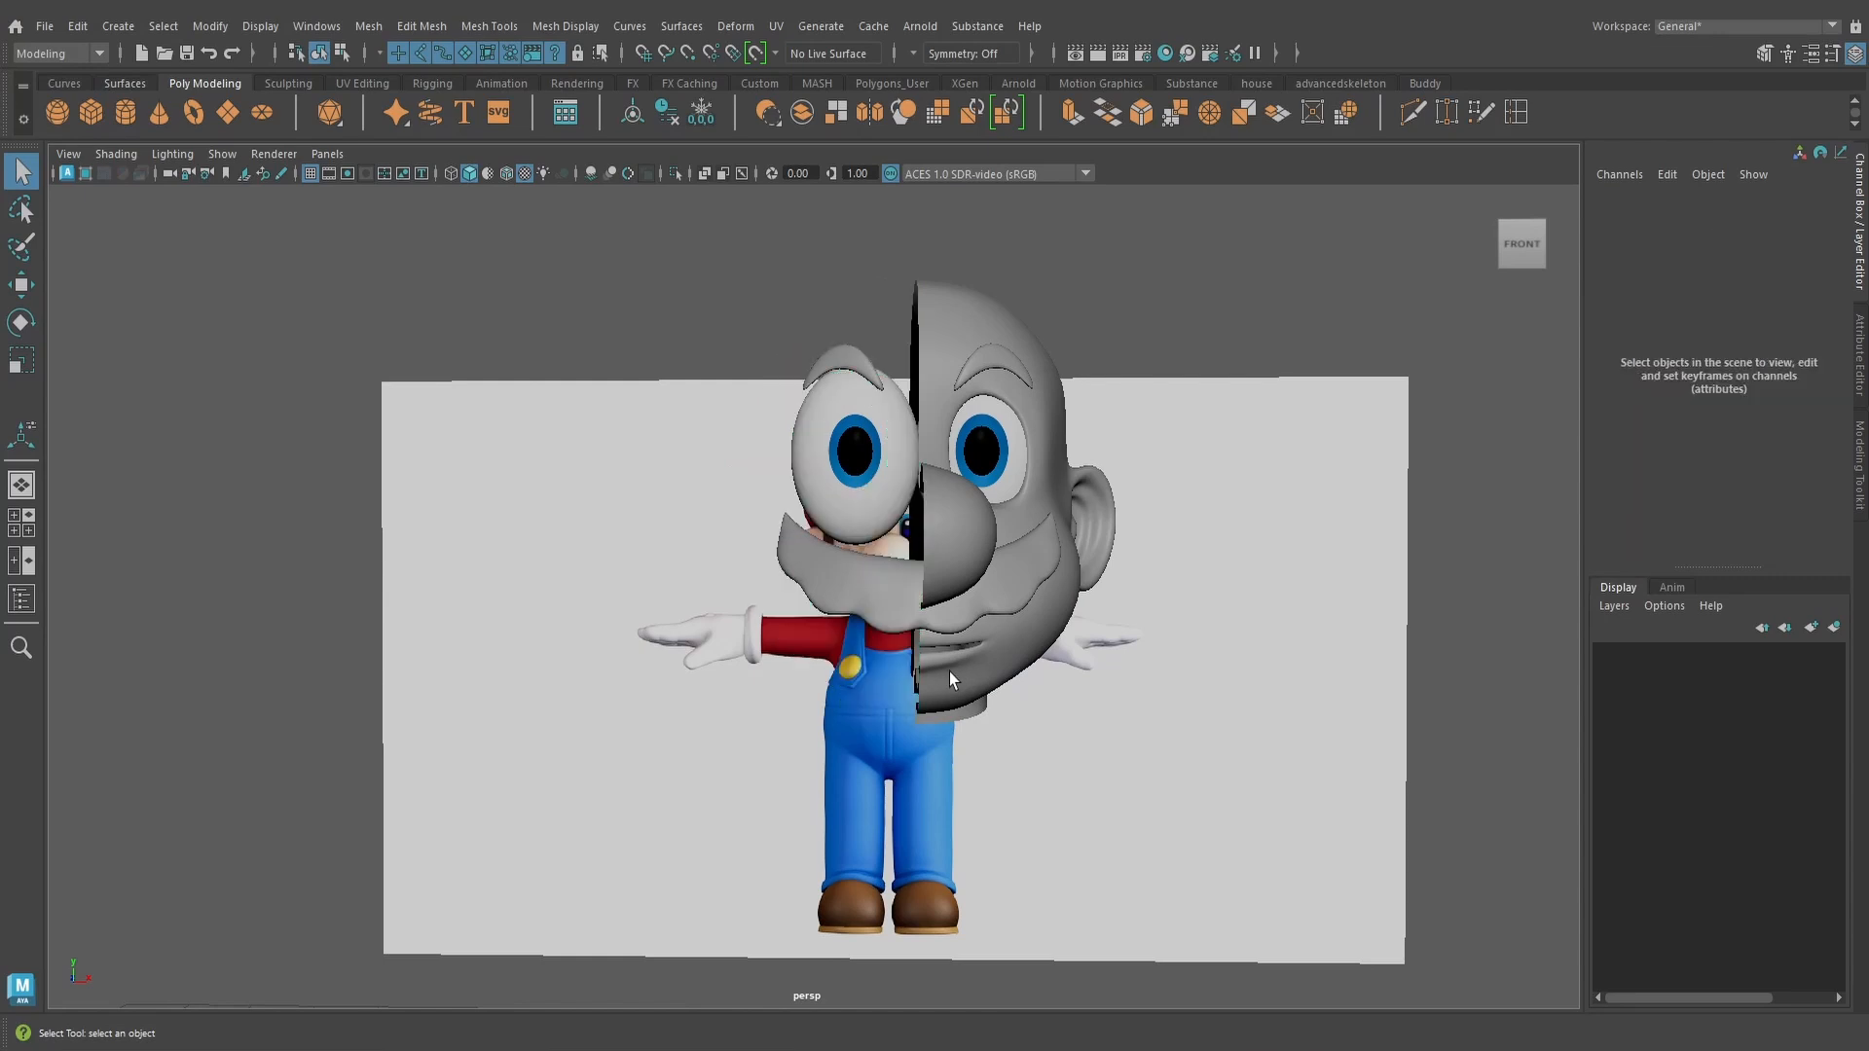
Isolate the remaining half of the head and delete its construction history
left_click_drag(1001, 647, 1022, 650, "alt")
left_click(1025, 652)
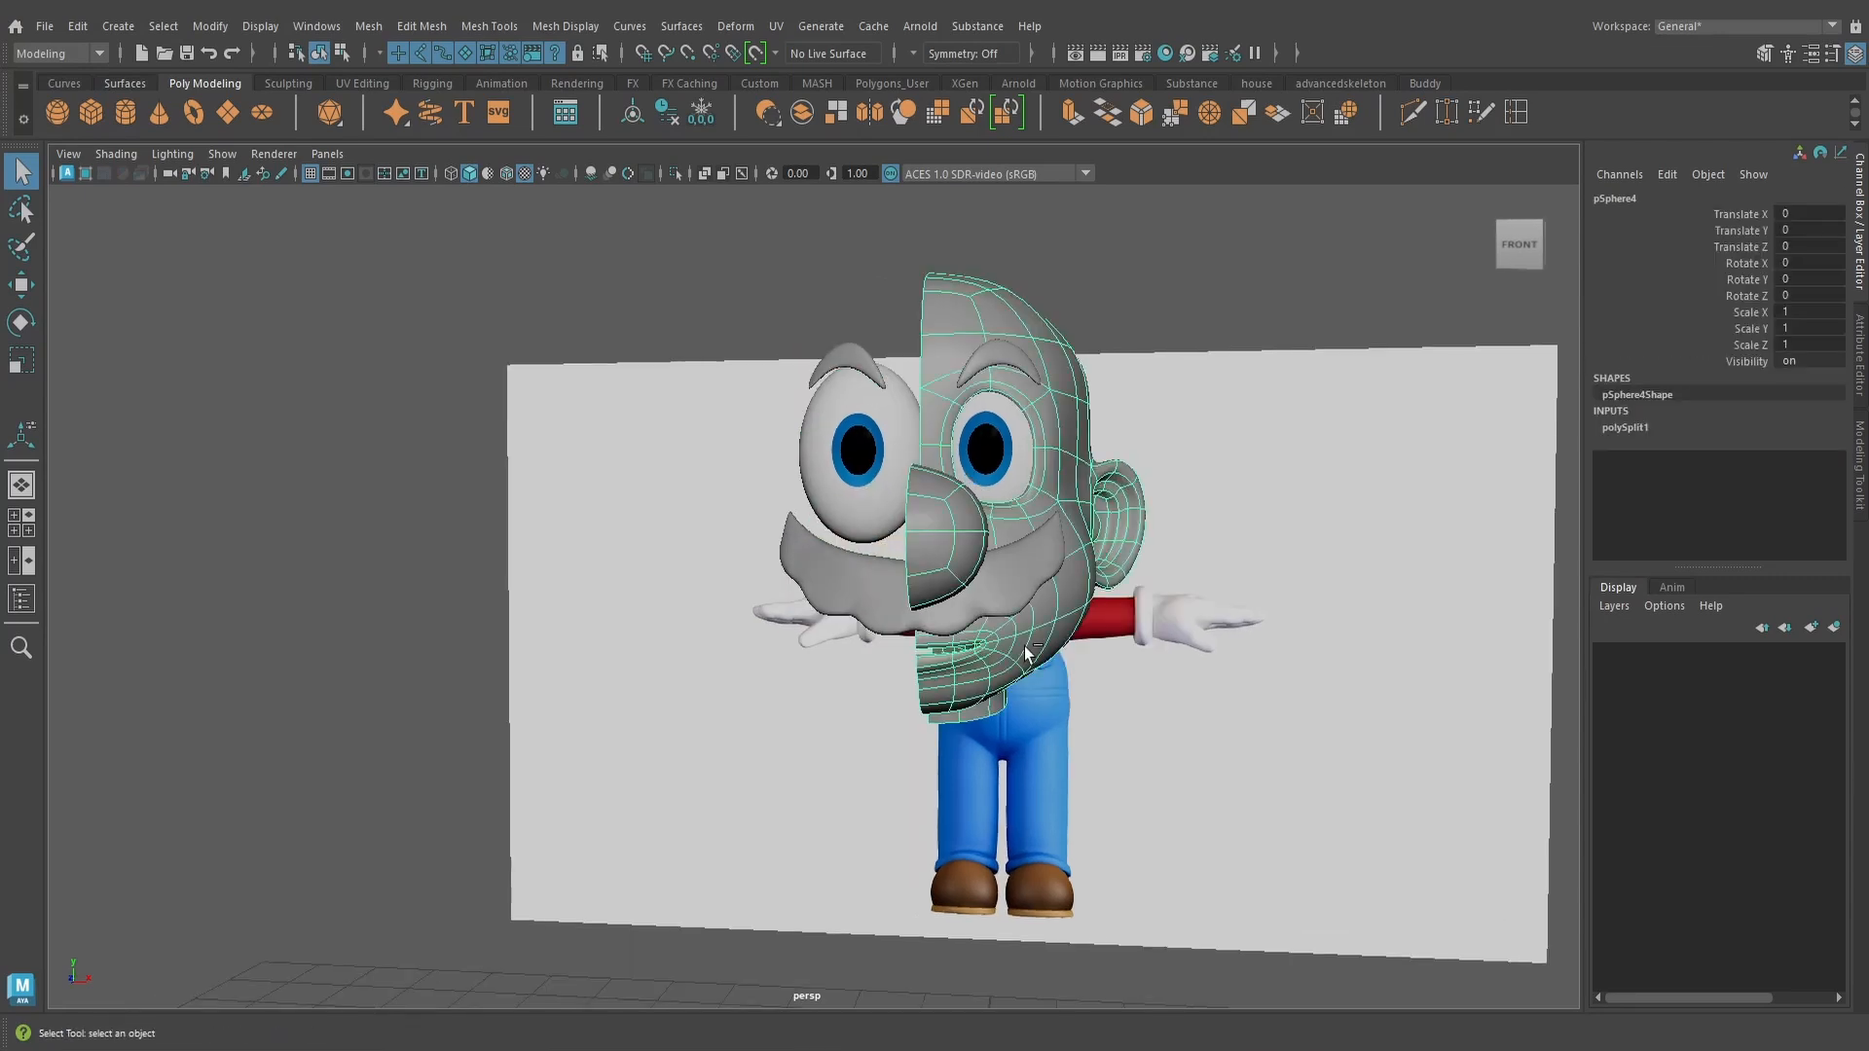
key("ctrl+1")
scroll(1025, 646, "up", 3)
middle_click_drag(1025, 647, 955, 711, "alt")
scroll(955, 710, "down", 1)
left_click(667, 113)
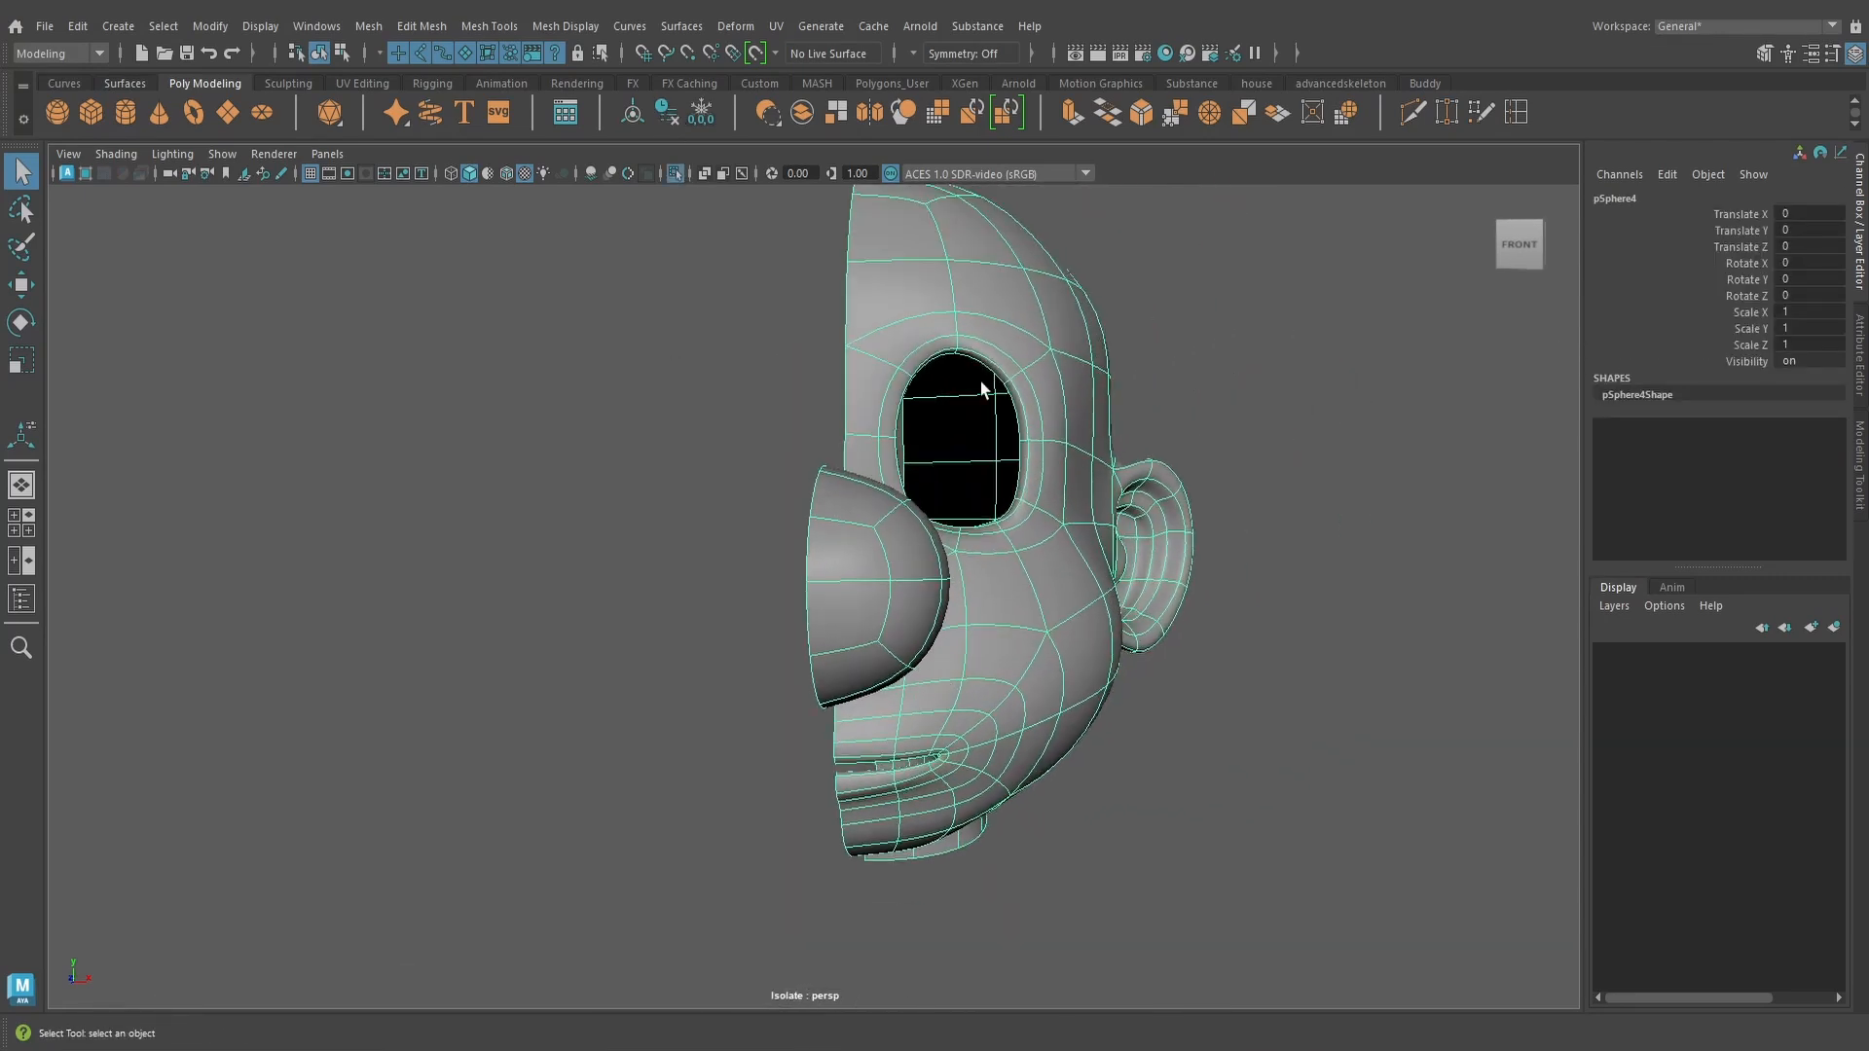
scroll(1181, 510, "down", 2)
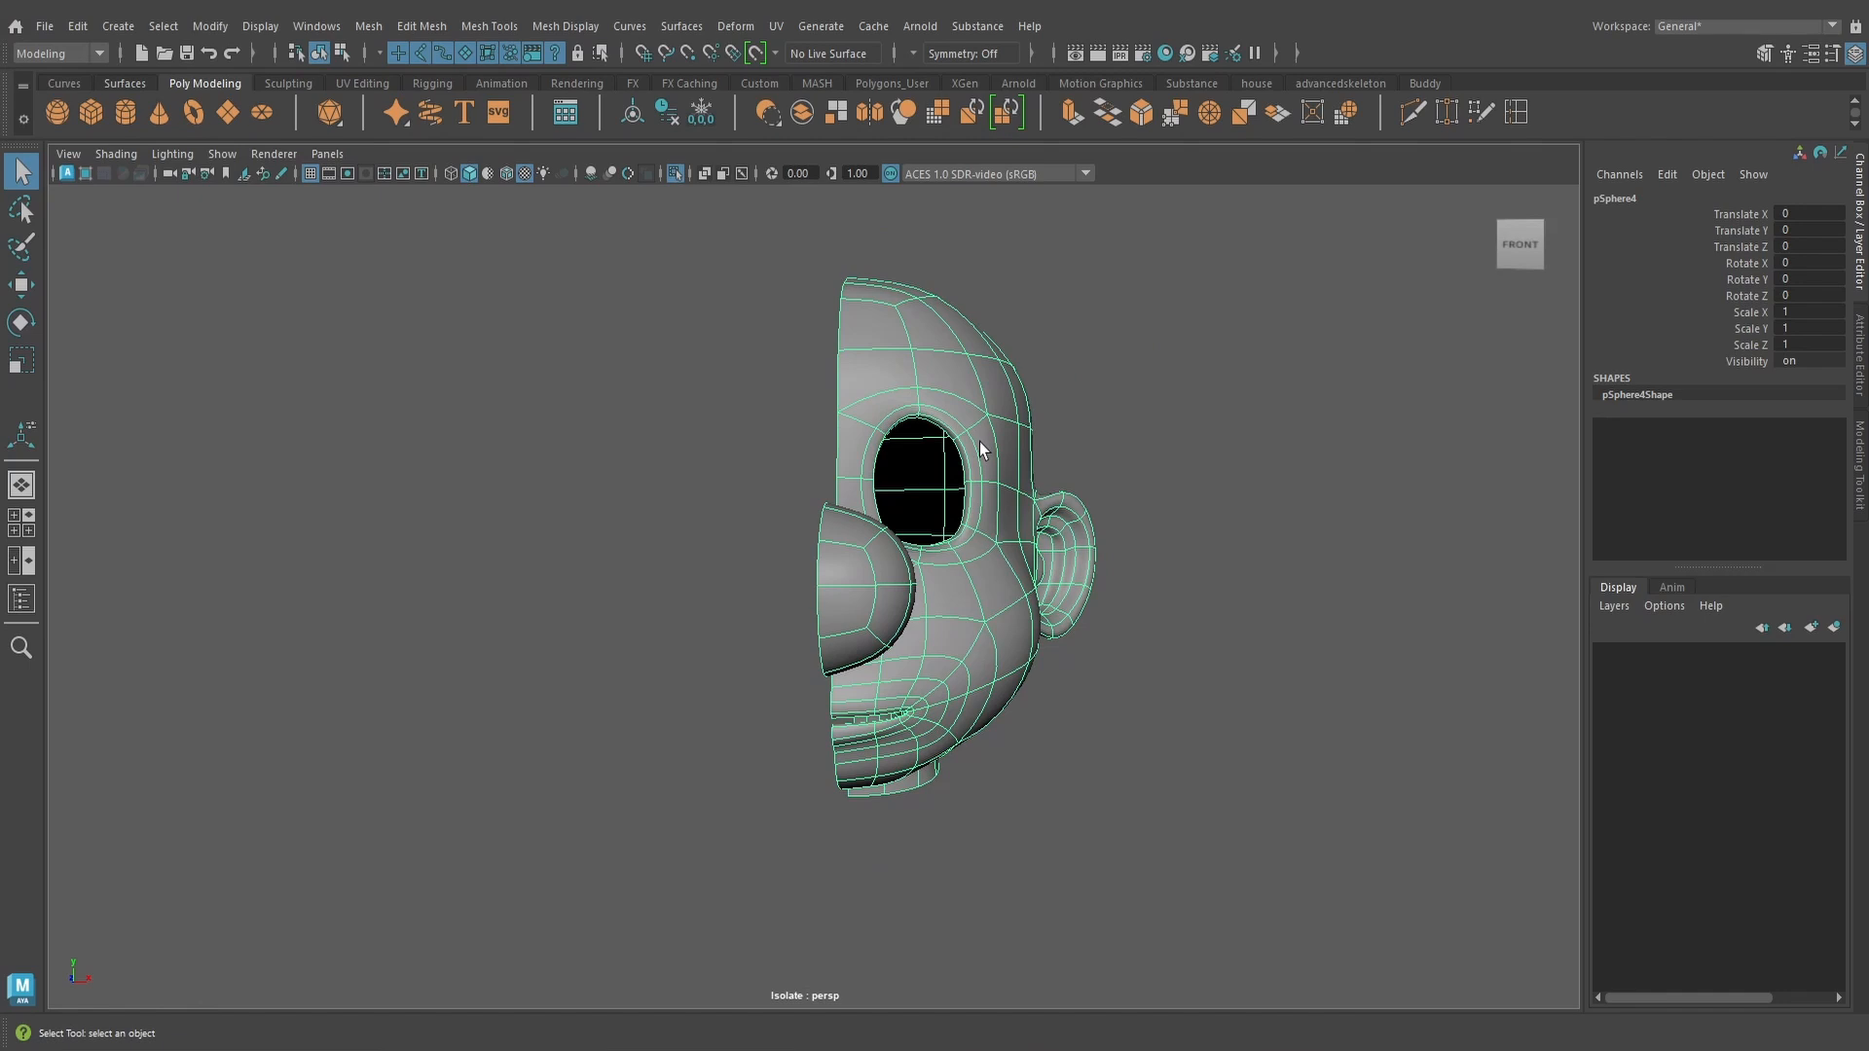
Turn off the head half's smooth preview and select all its centre-seam vertices in the front view
key("1")
key("space")
left_click_drag(980, 443, 973, 496)
scroll(903, 498, "up", 2)
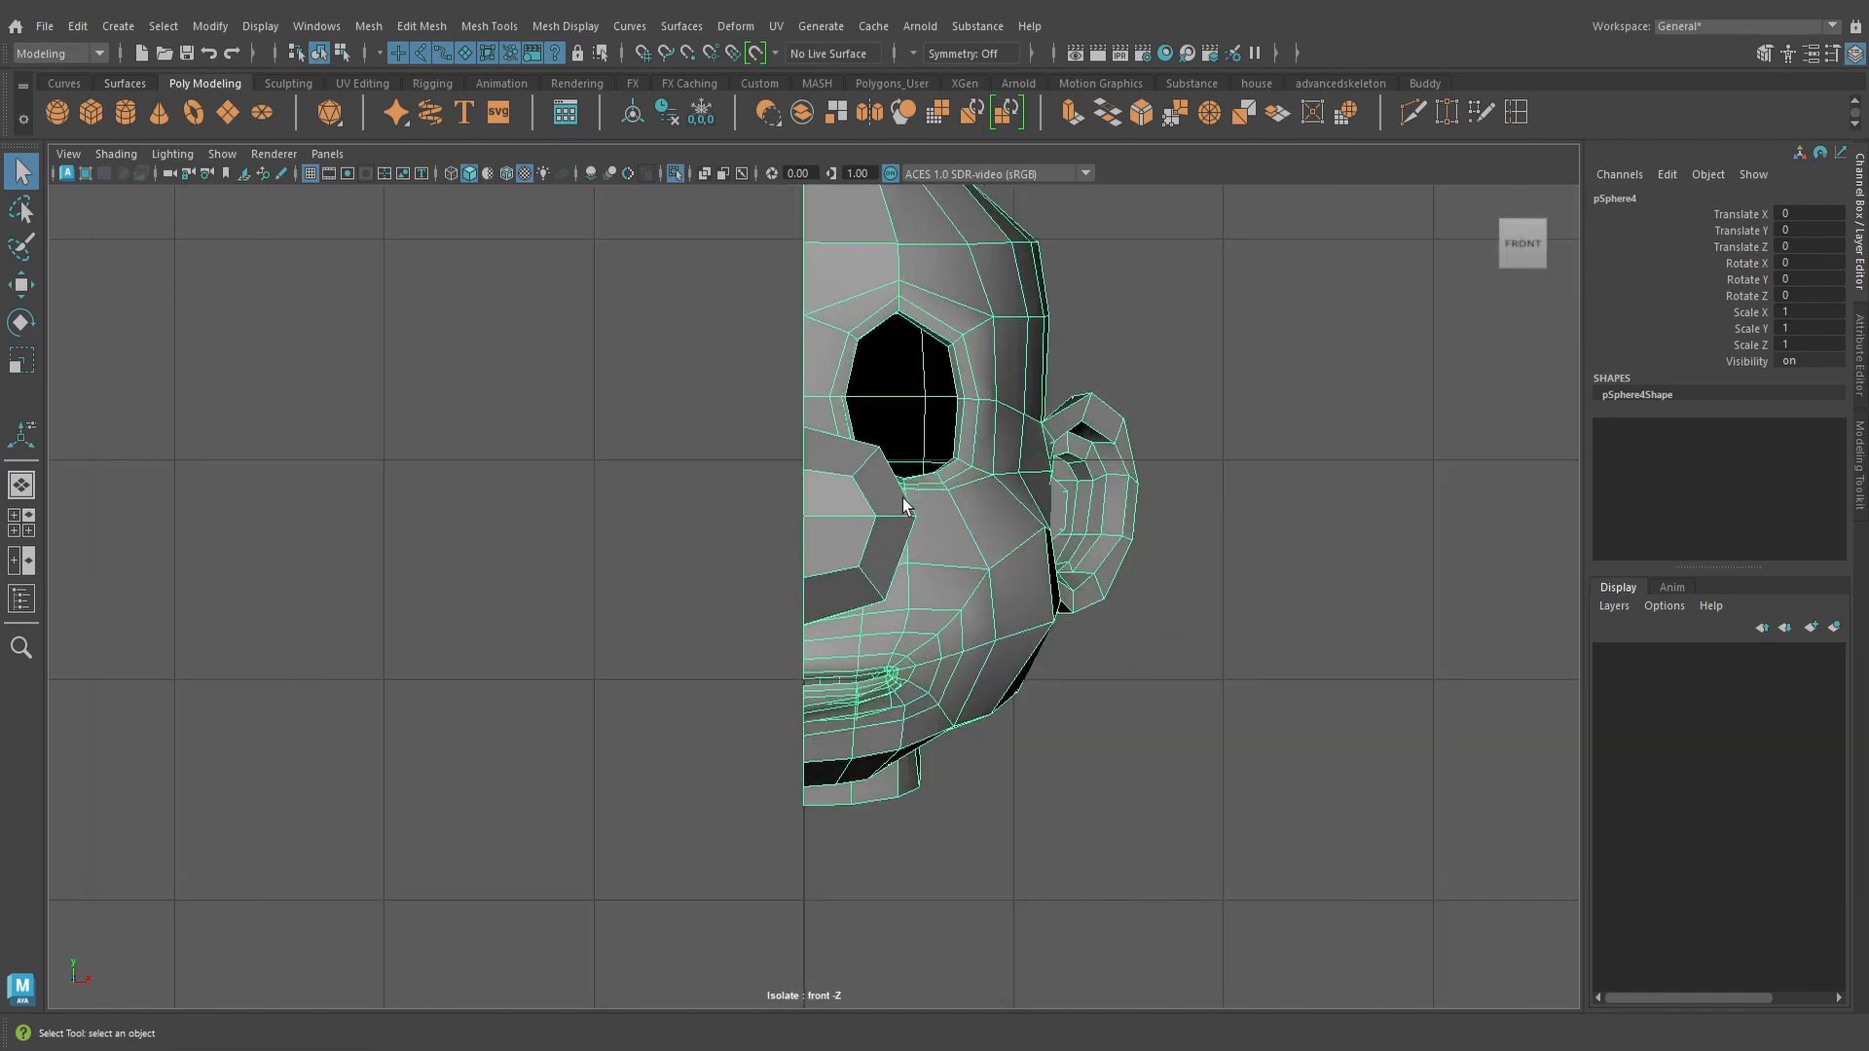
scroll(903, 498, "down", 3)
middle_click_drag(877, 467, 889, 492, "alt")
scroll(889, 493, "up", 2)
right_click_drag(855, 364, 783, 354)
left_click_drag(746, 274, 829, 837)
scroll(826, 824, "up", 2)
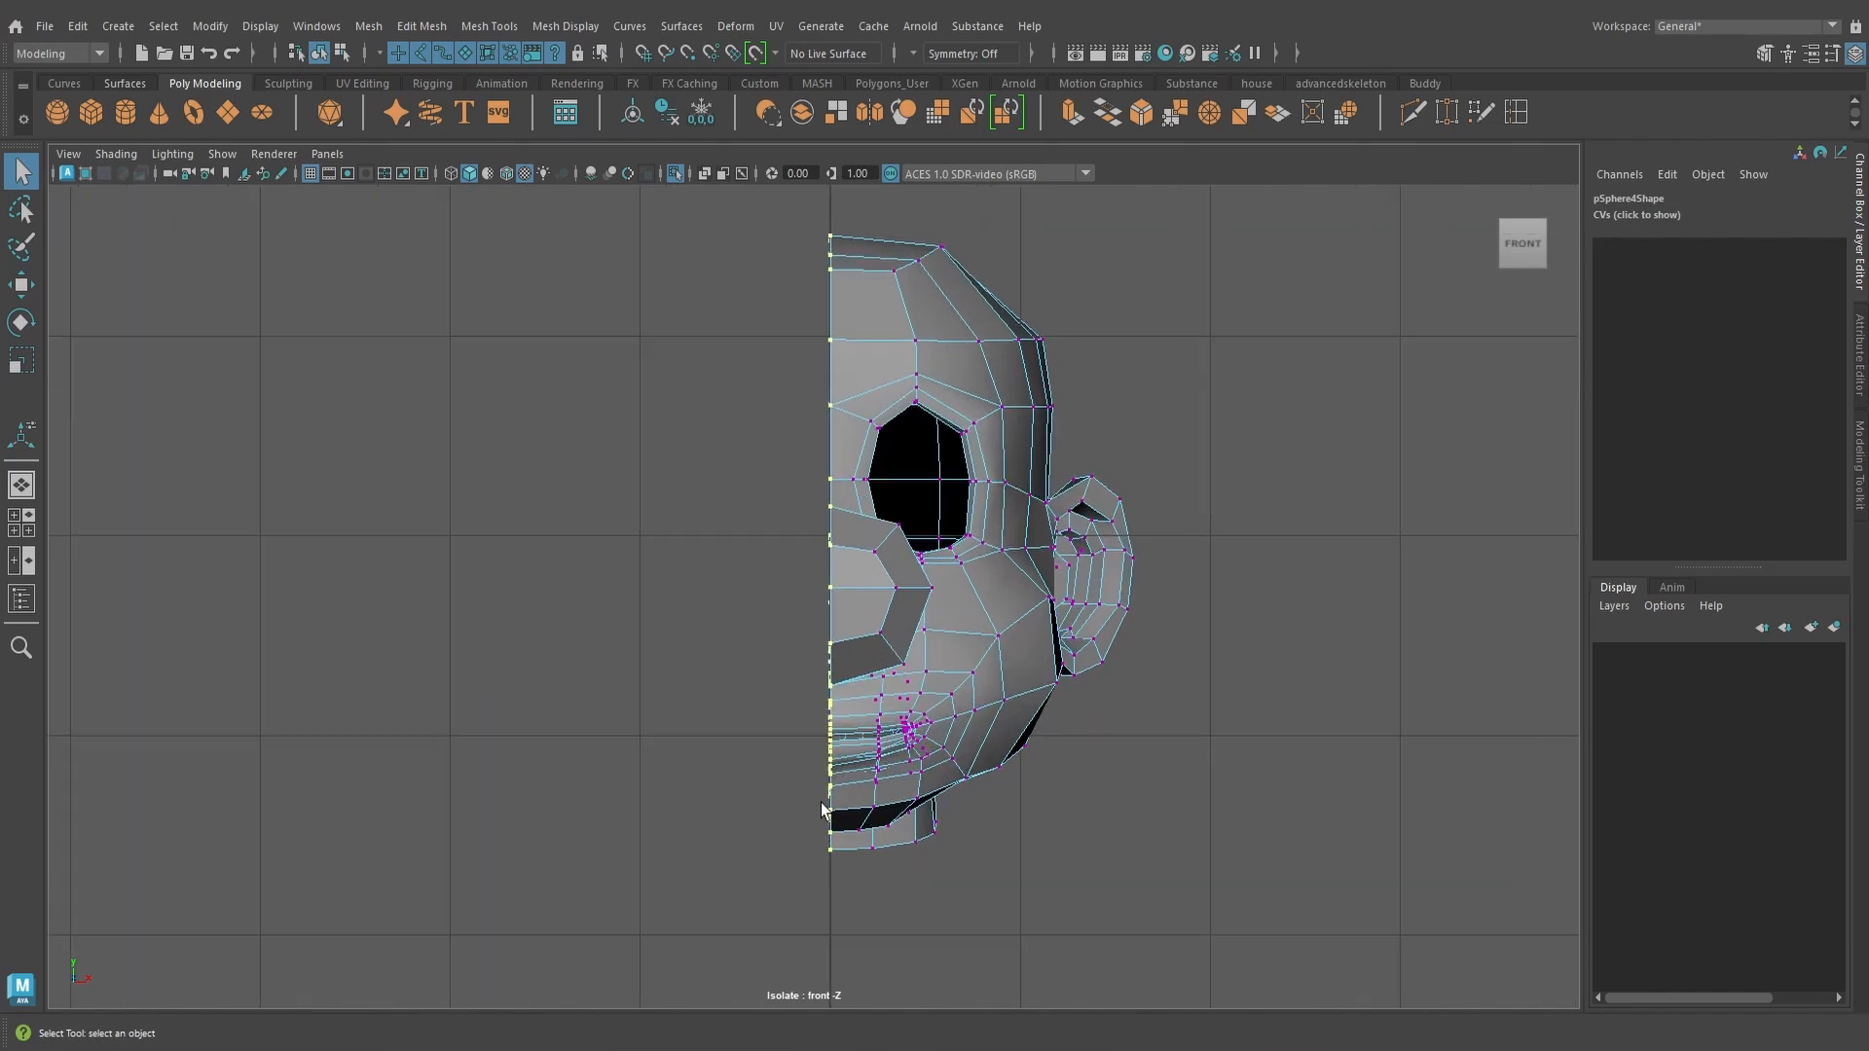
With Retain component spacing off, align all of the head half's centre-seam vertices on the vertical grid centre line and return to object selection
double_click(21, 287)
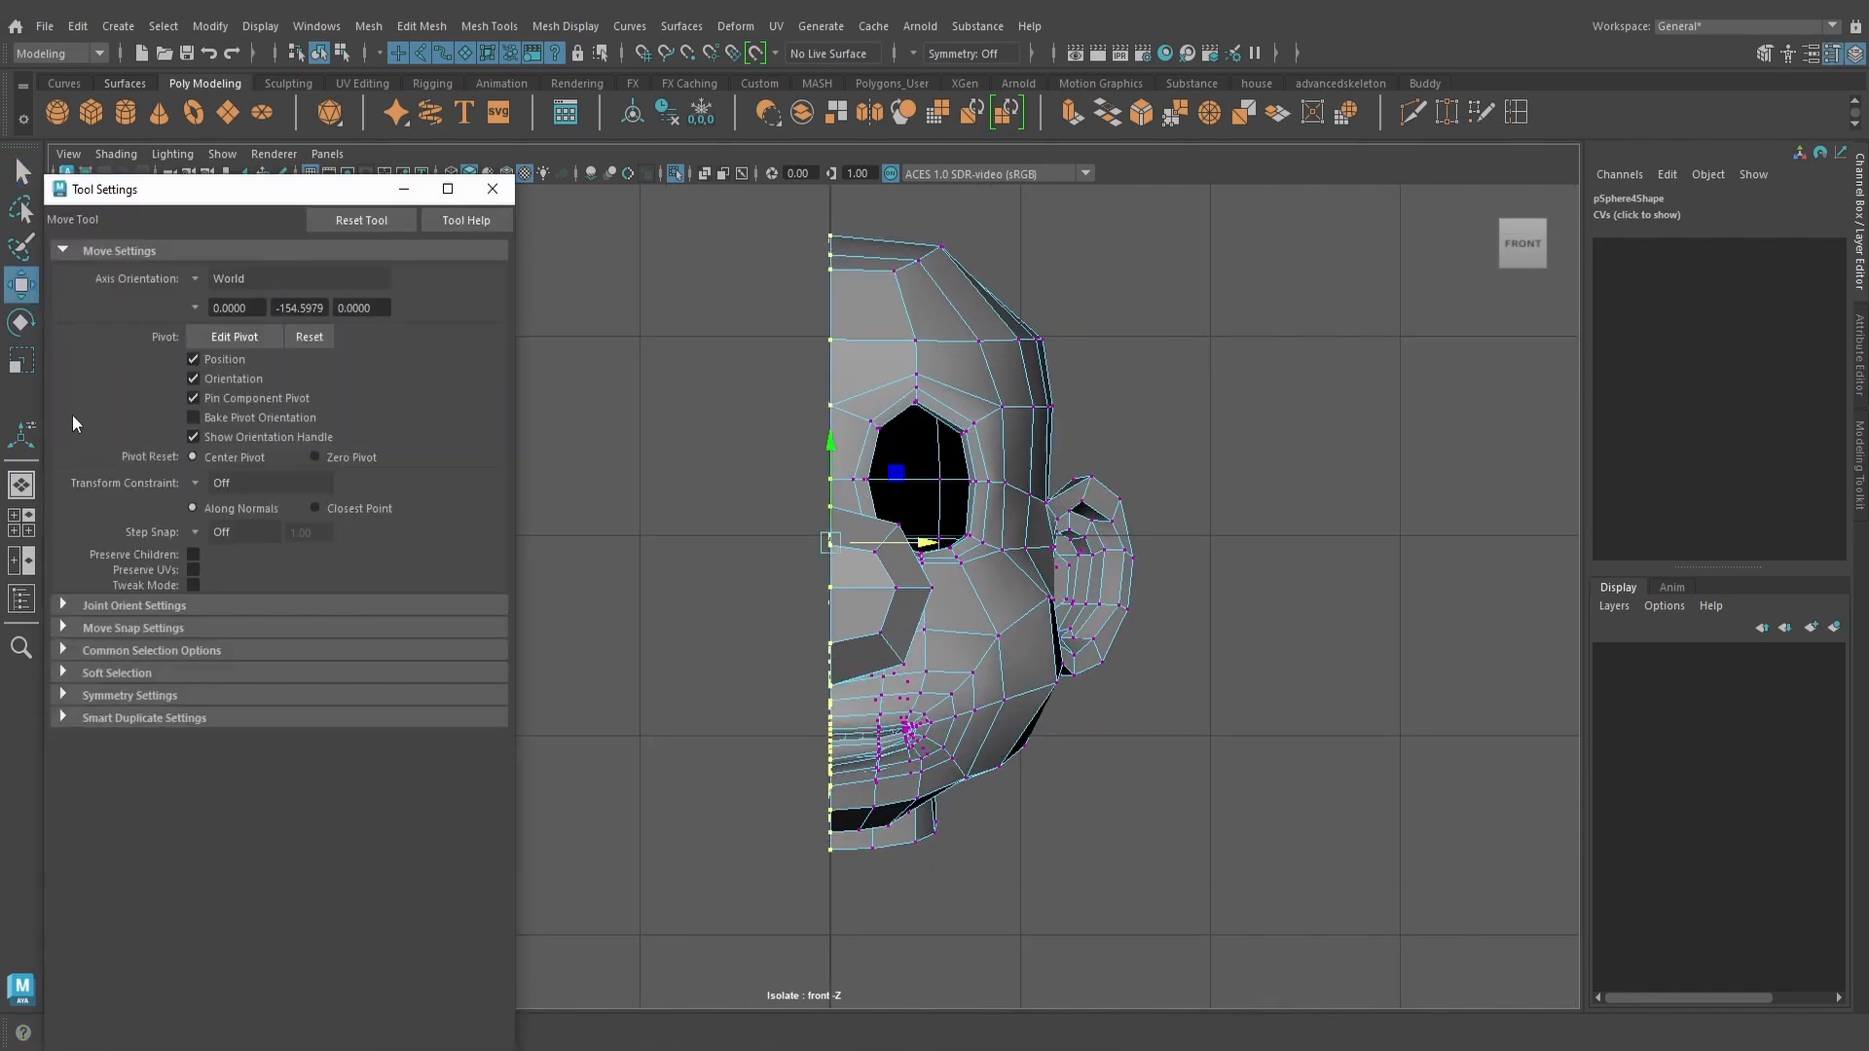
left_click(62, 628)
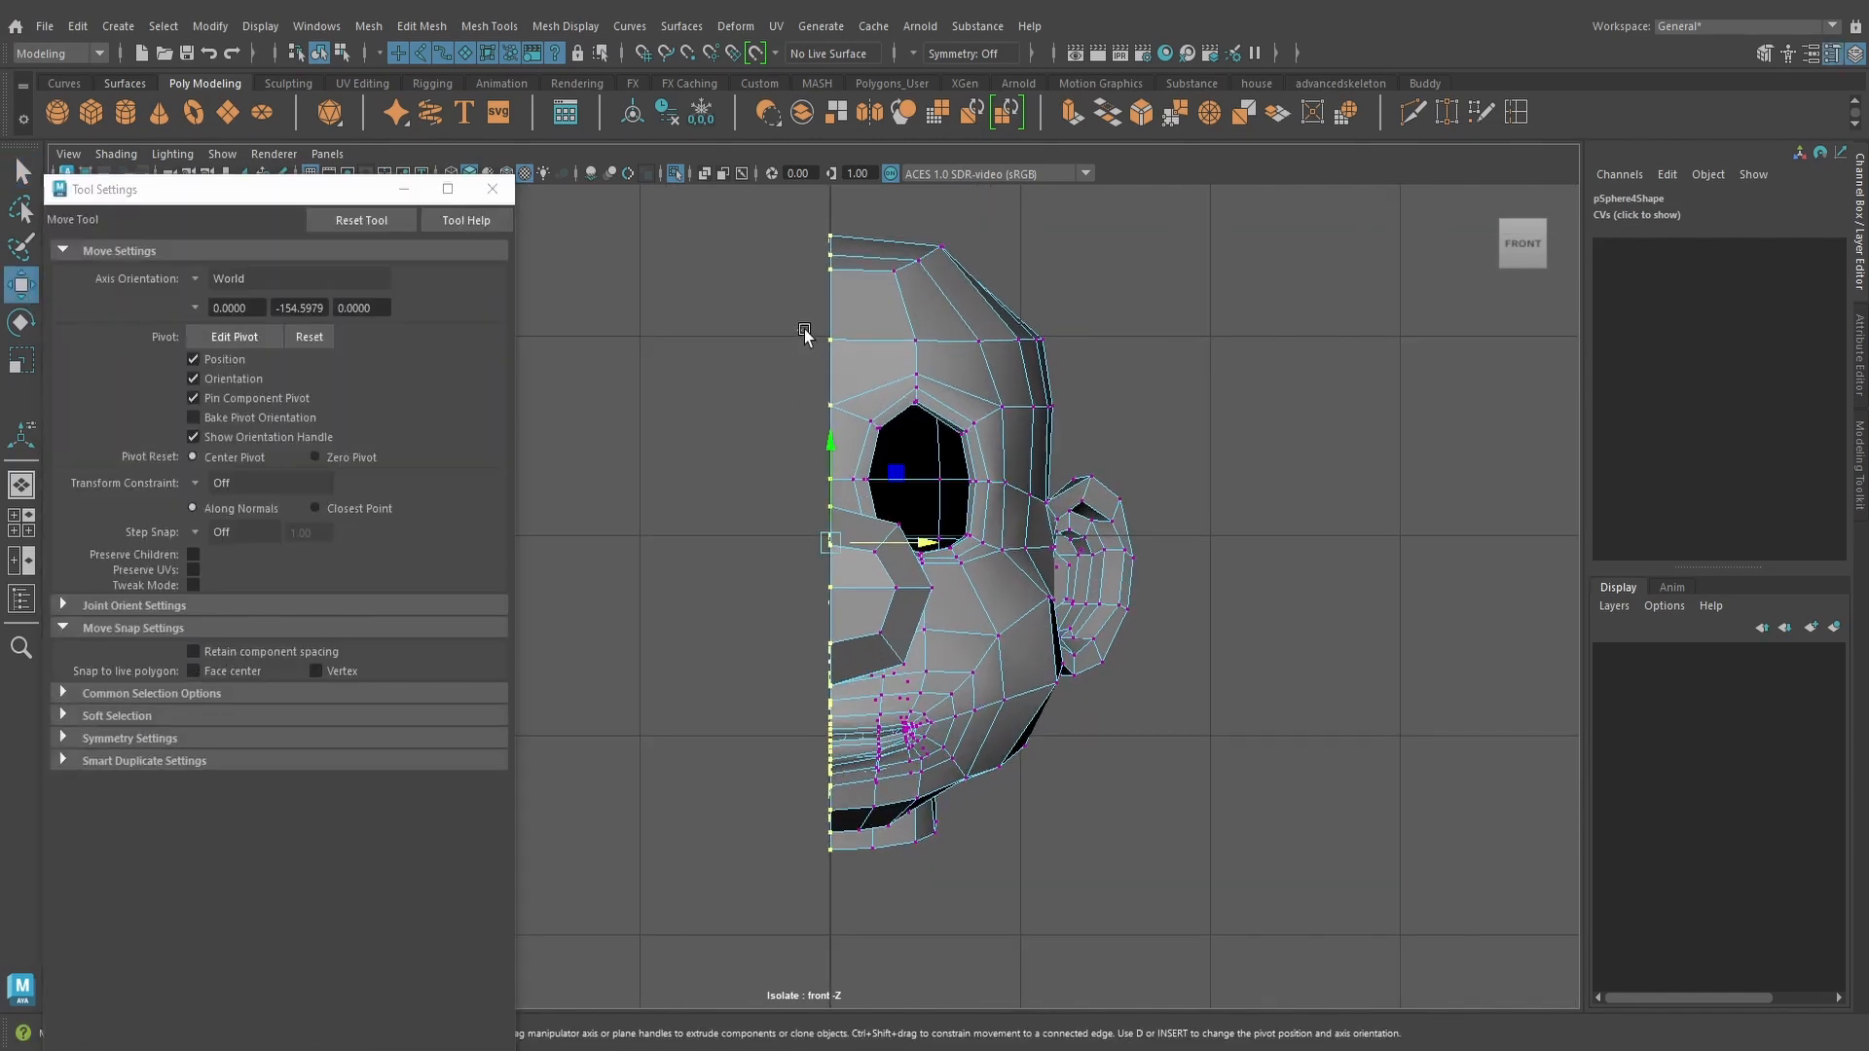
left_click_drag(803, 329, 853, 339)
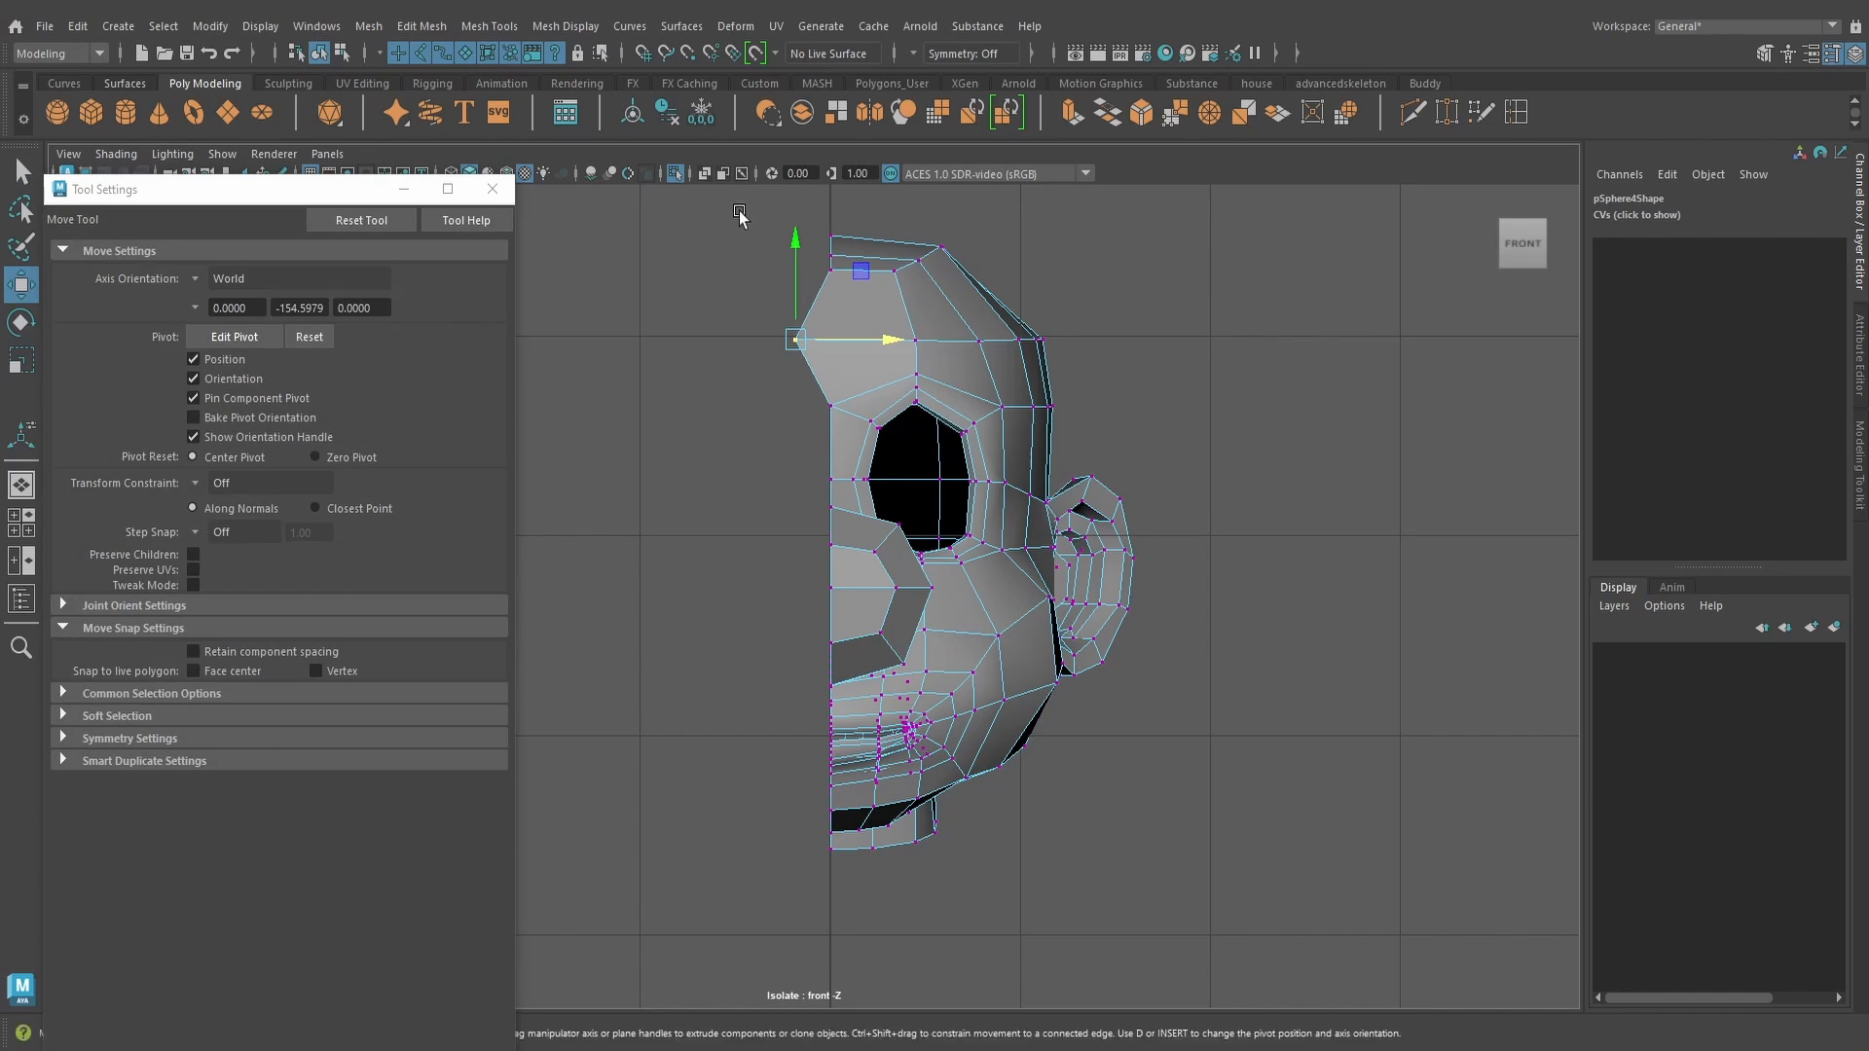
left_click_drag(744, 196, 836, 874)
left_click_drag(909, 542, 822, 546)
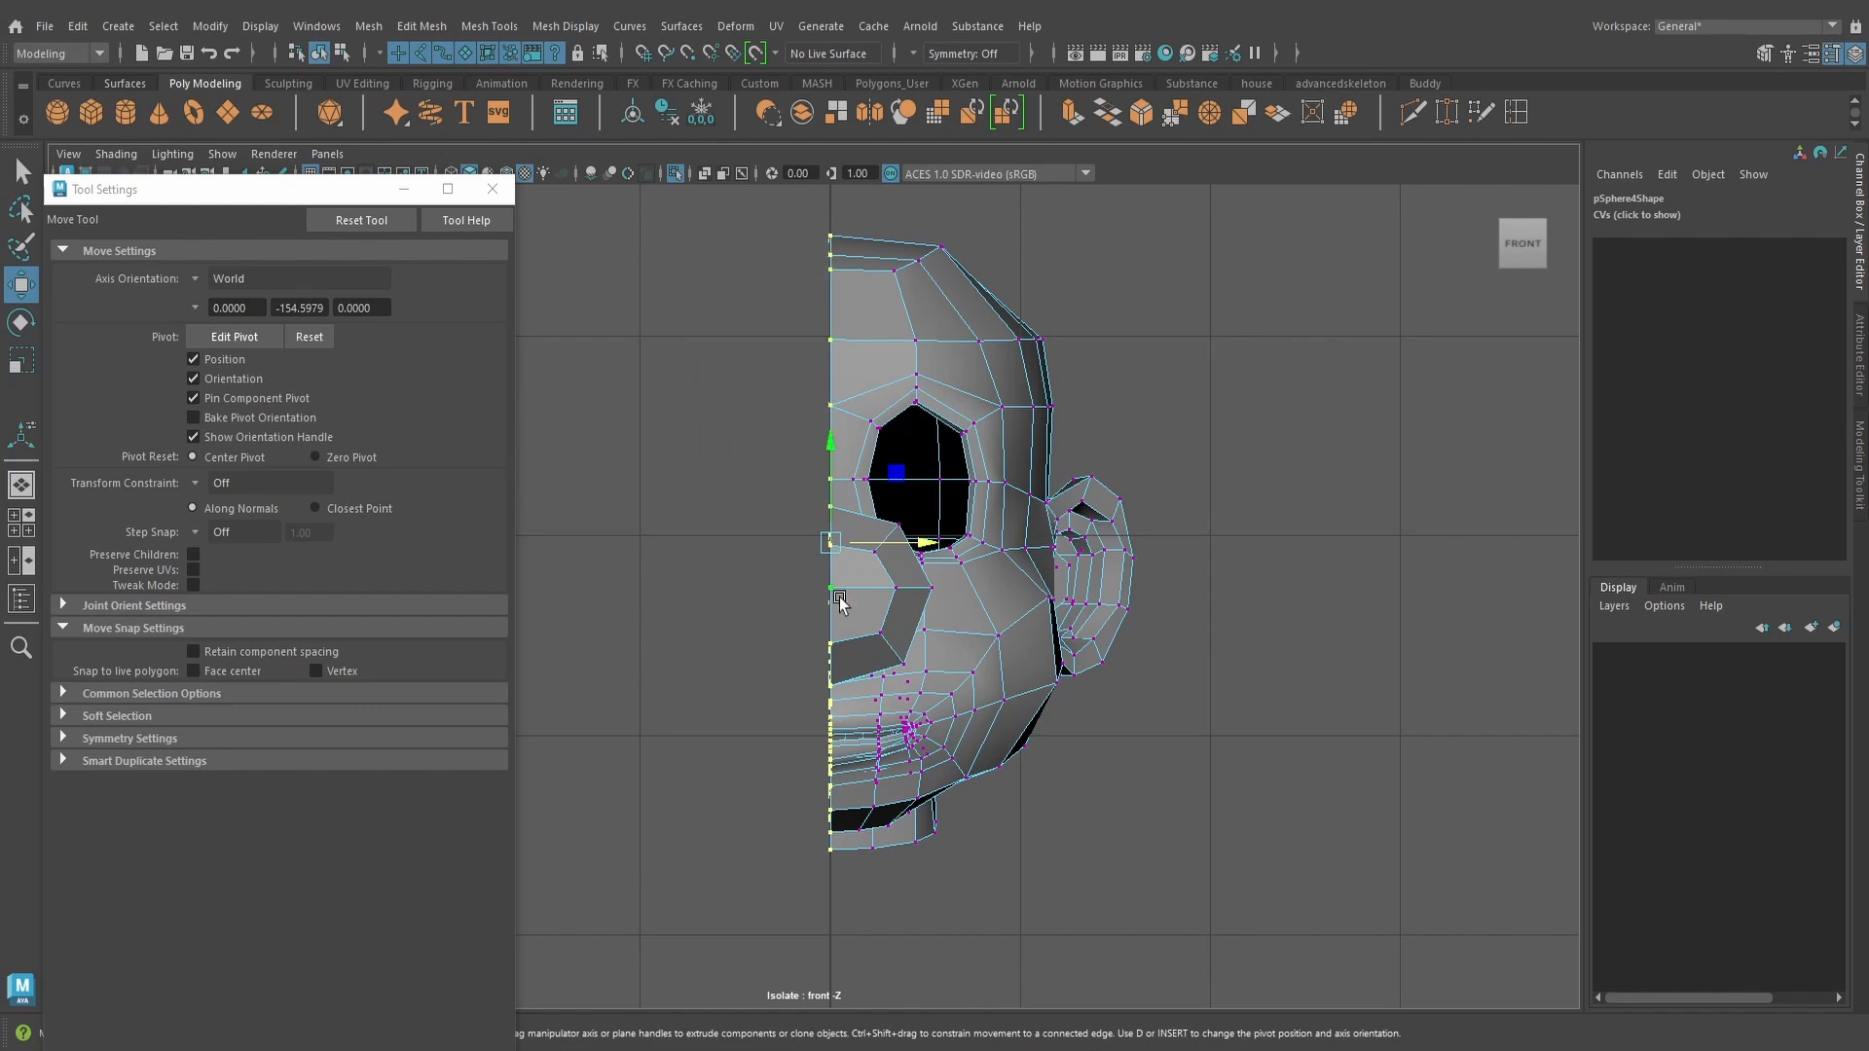
left_click(492, 189)
right_click_drag(870, 282, 950, 254)
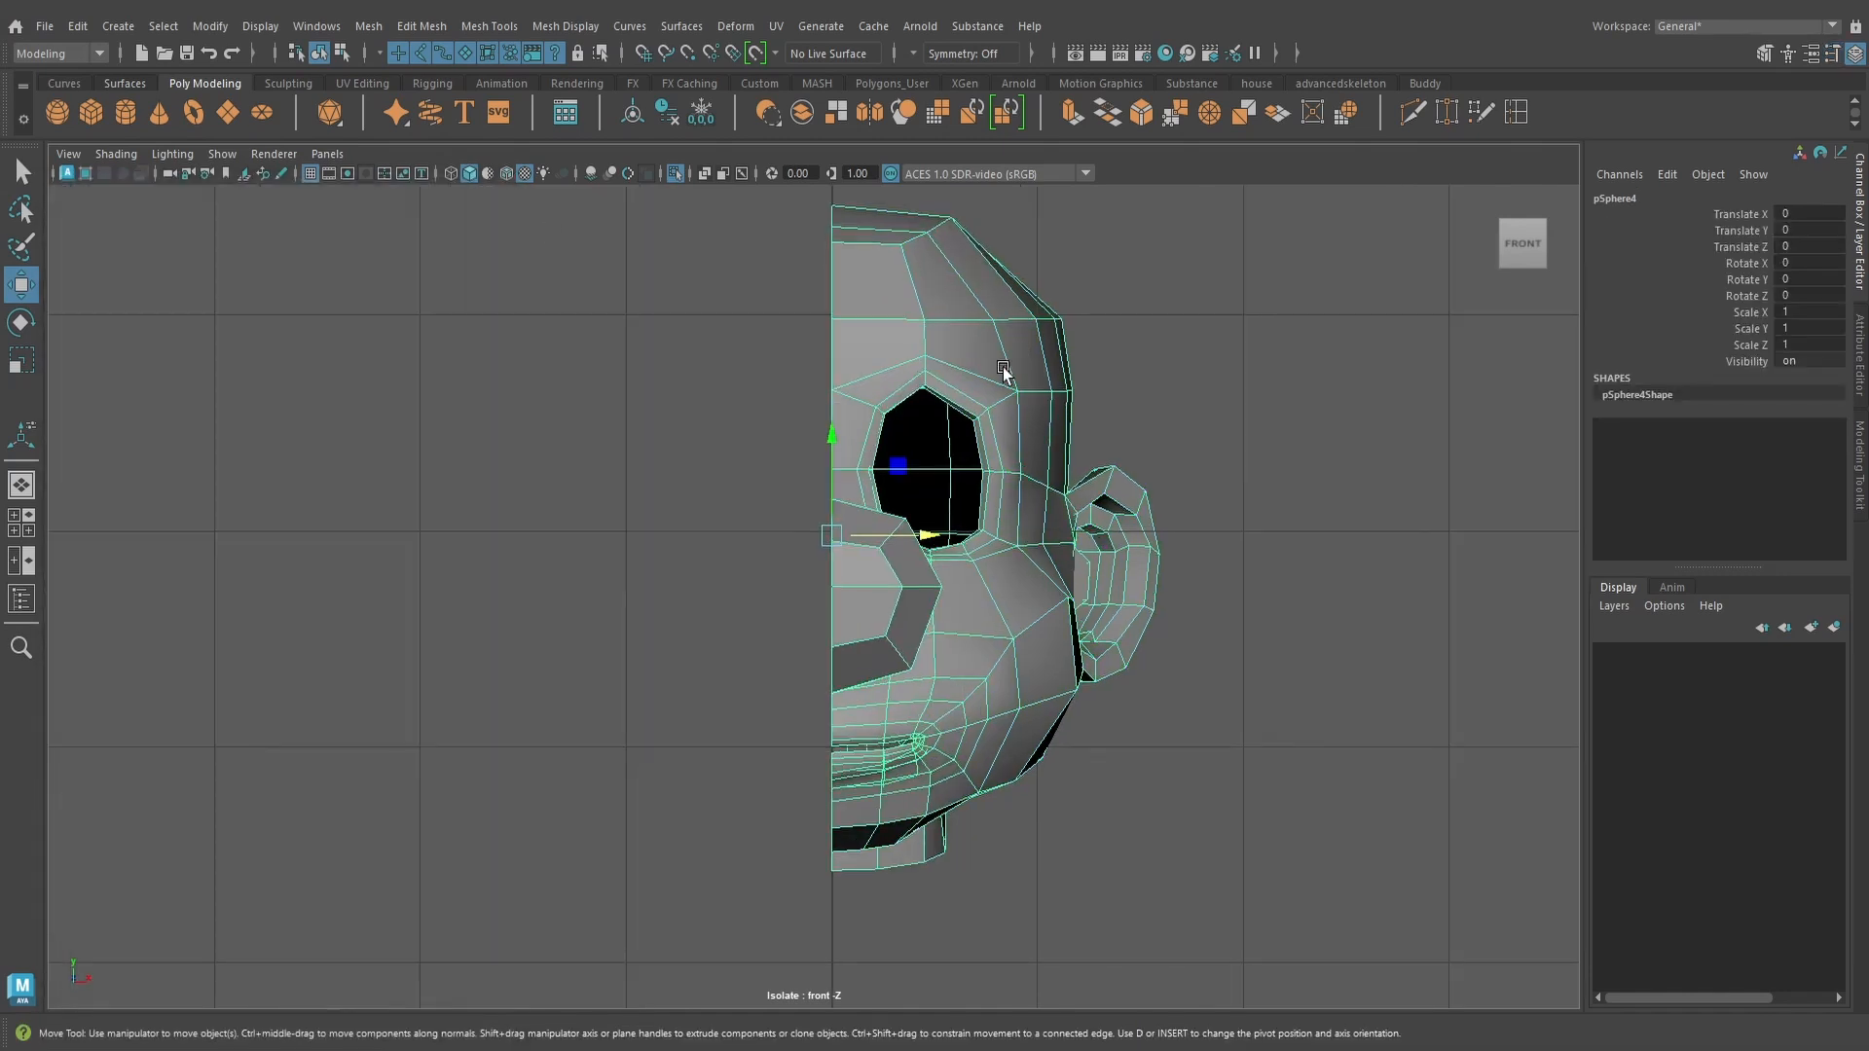
Mirror the half head across the world X axis, combining it with the original and merging border vertices
scroll(662, 239, "down", 3)
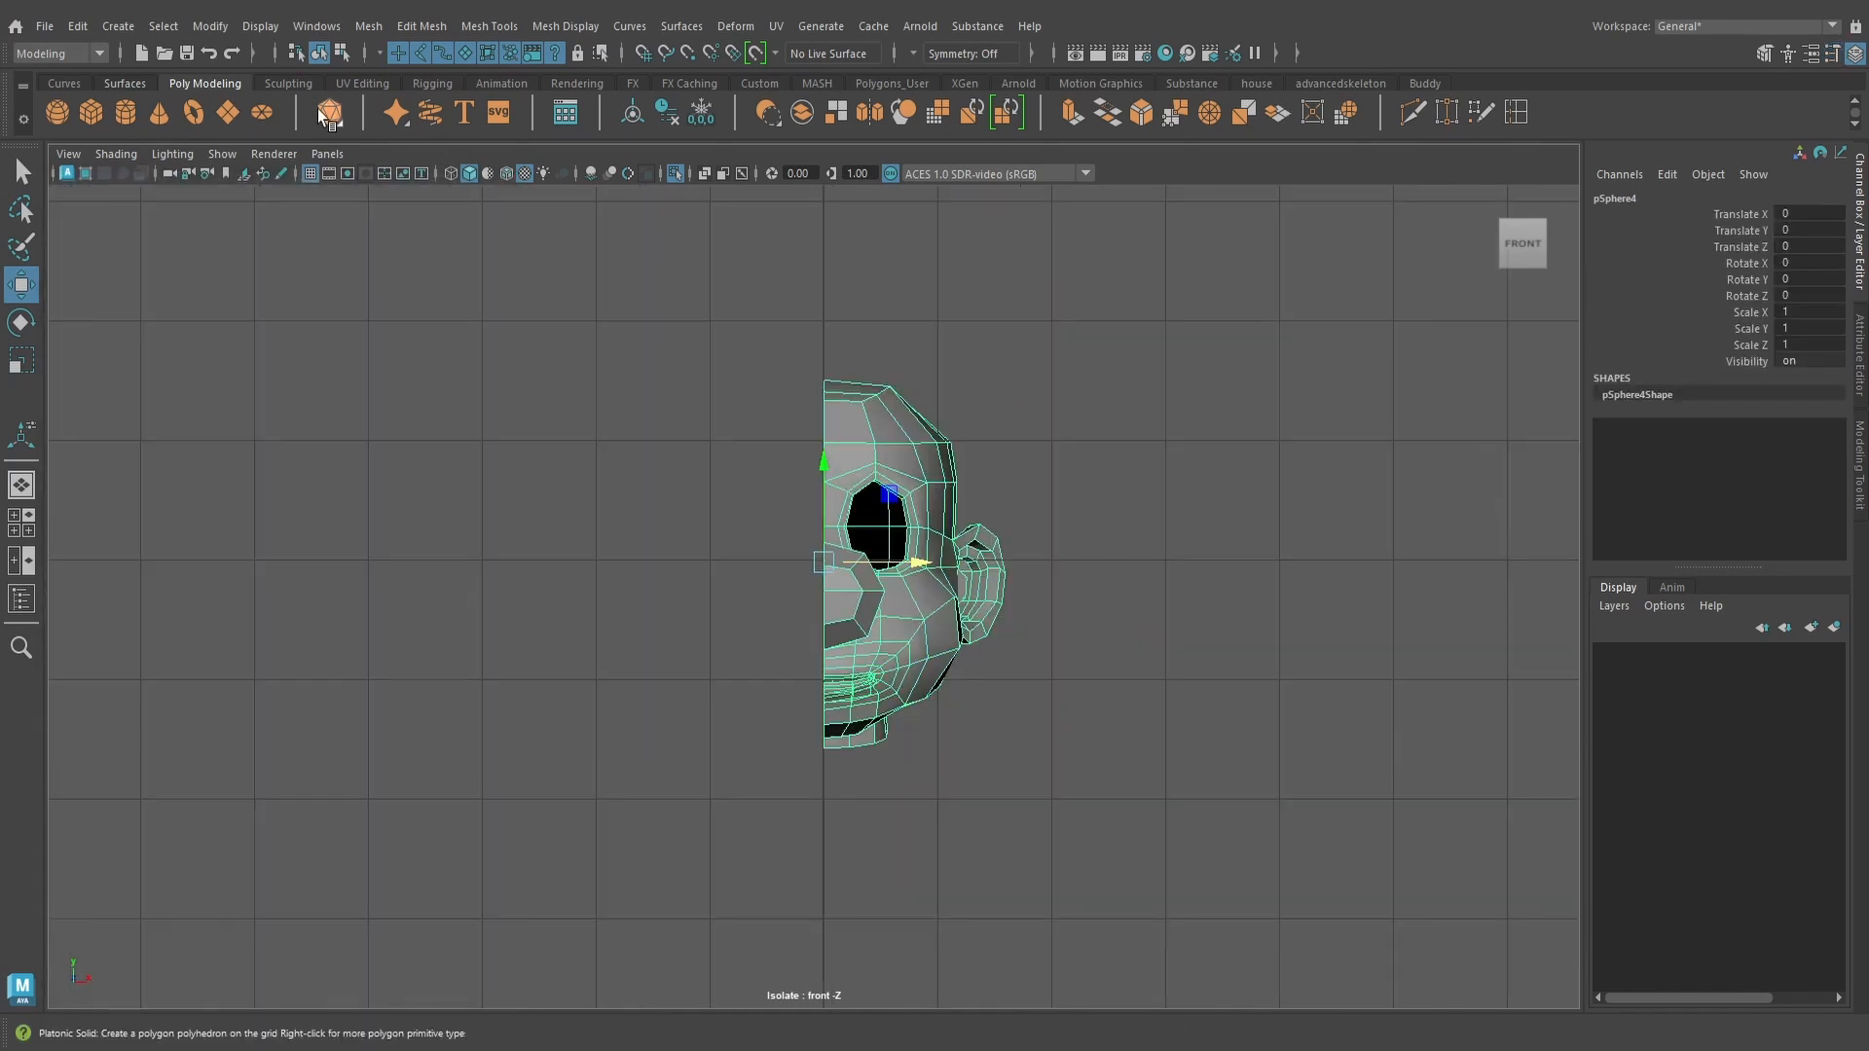
left_click(368, 26)
left_click(549, 364)
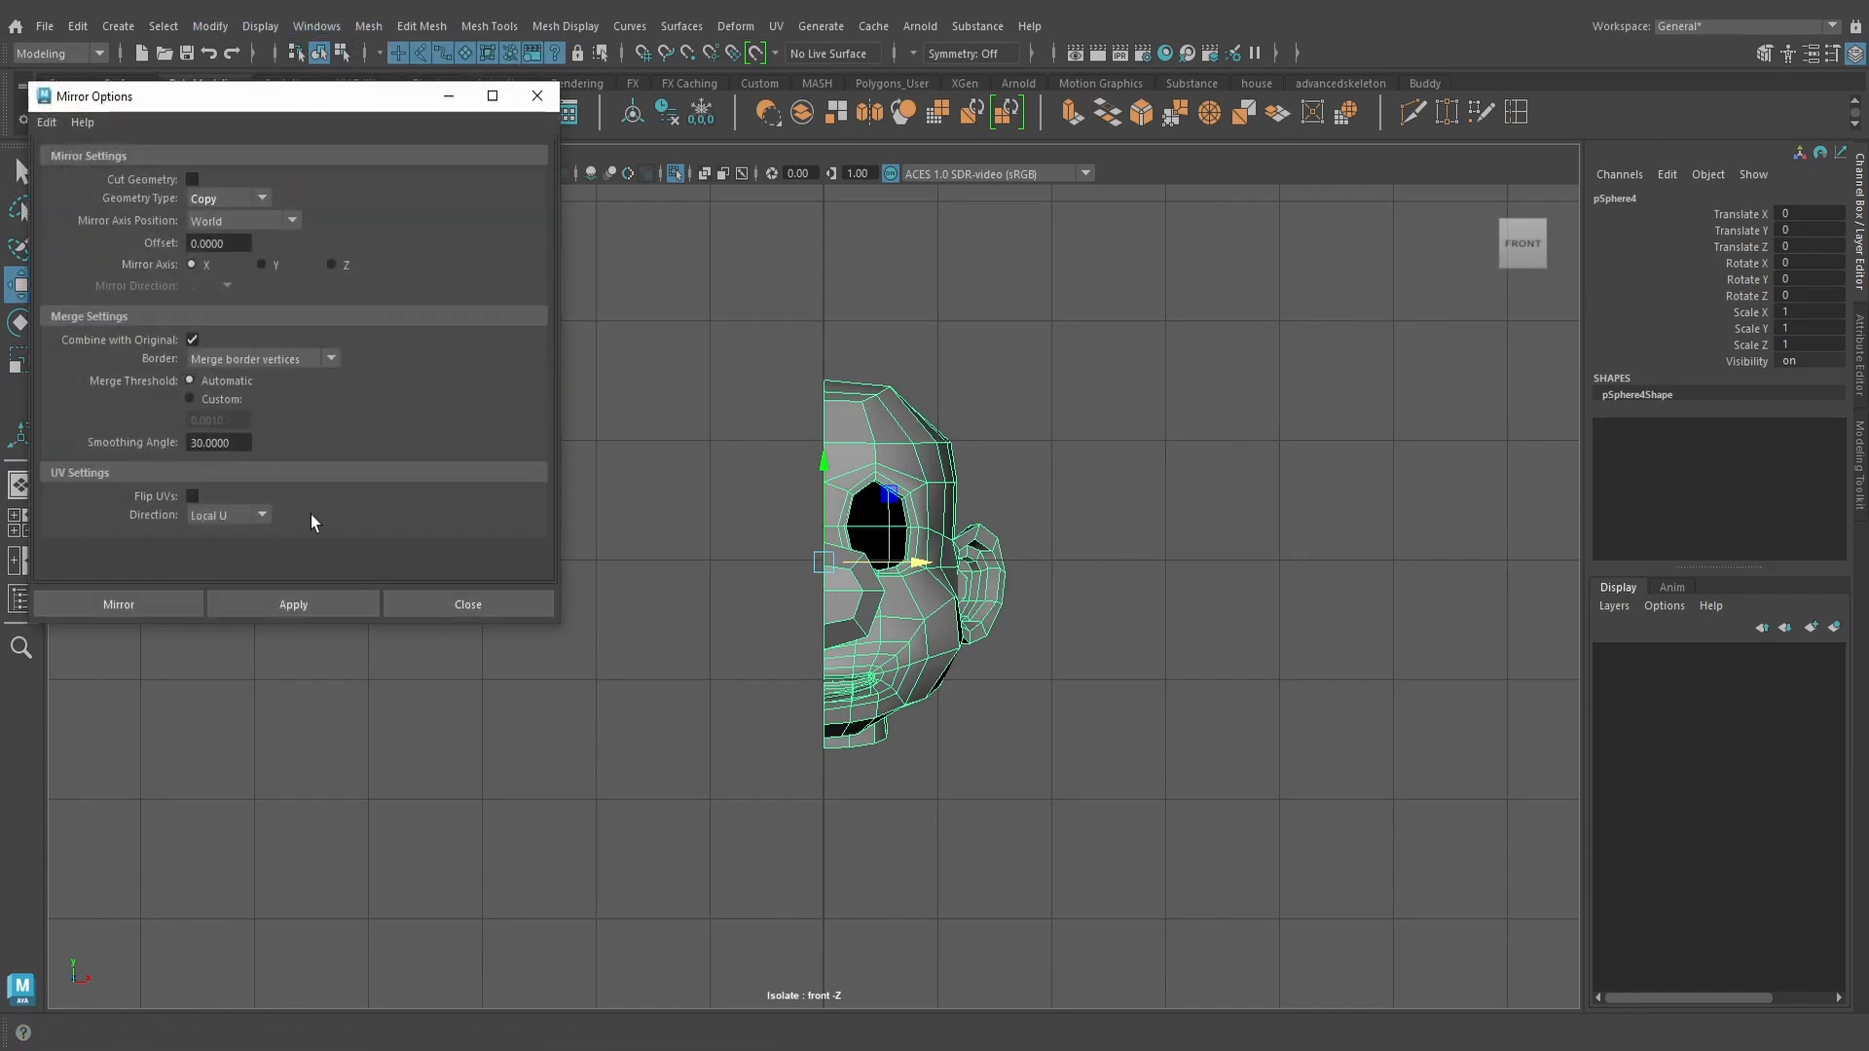
scroll(1164, 609, "up", 5)
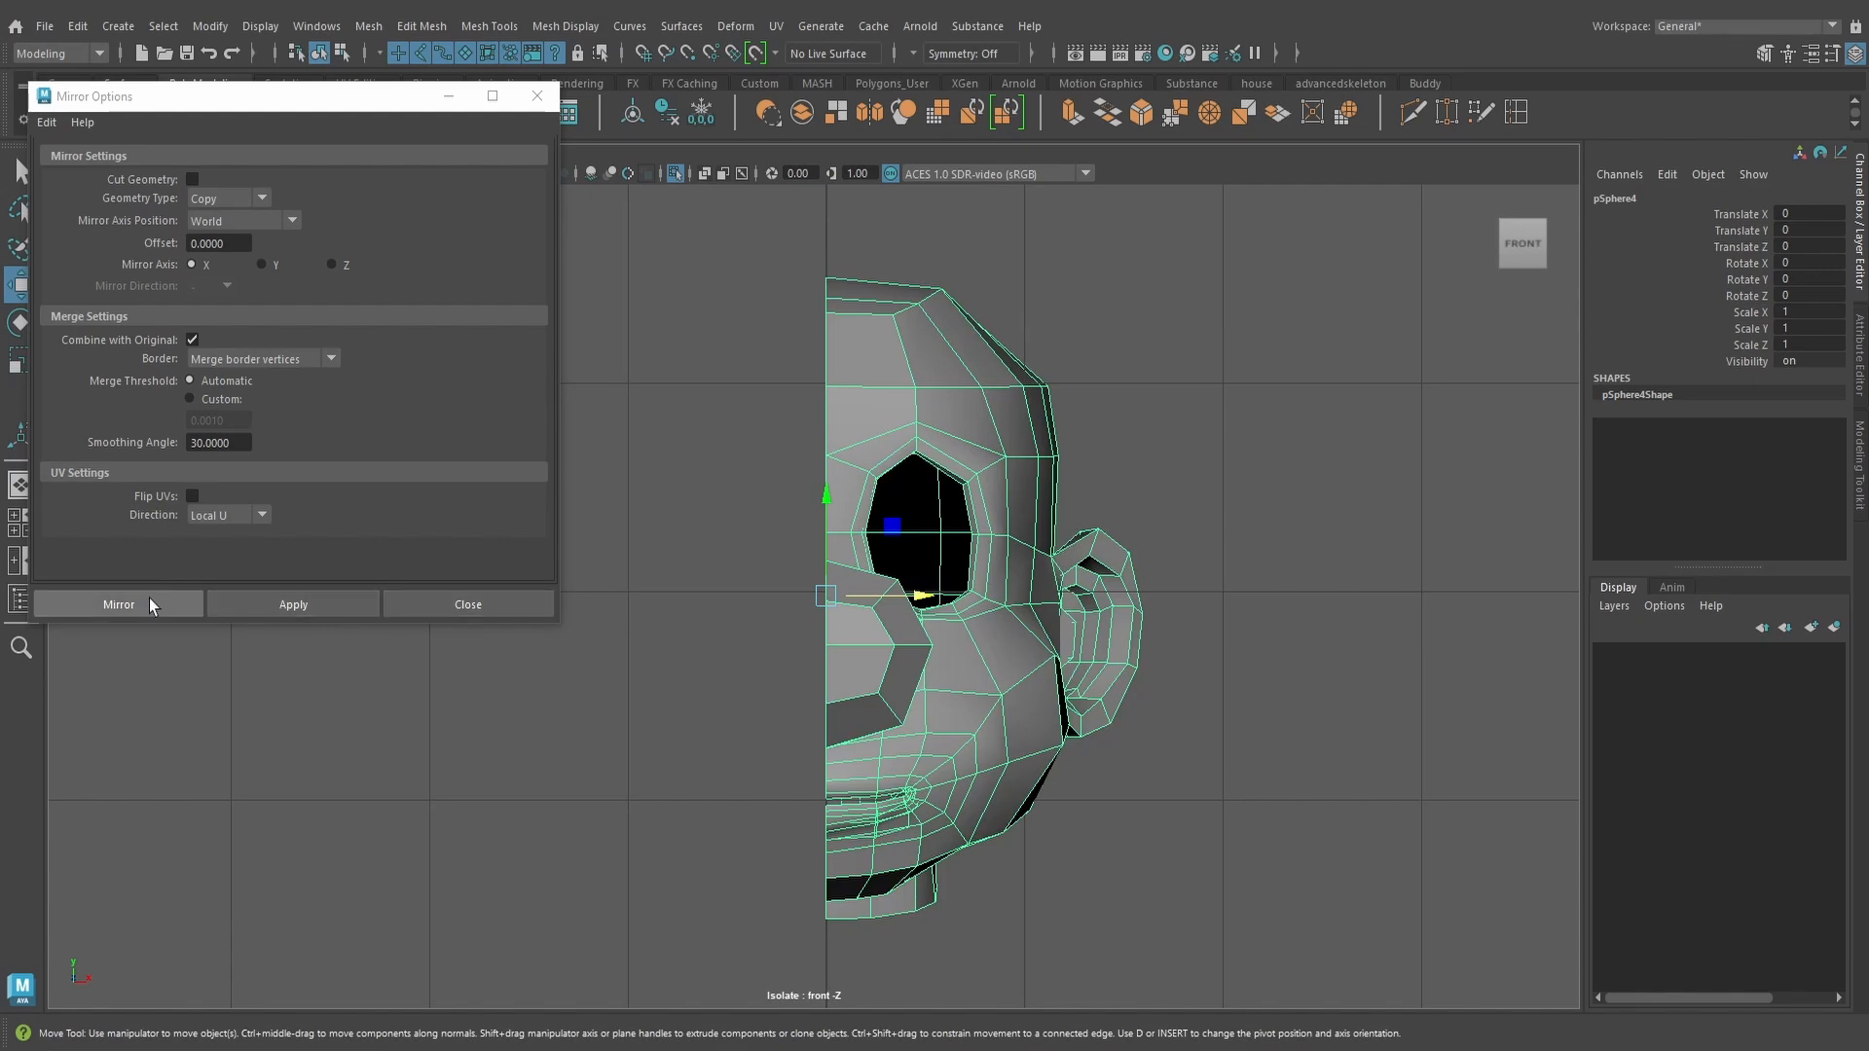
left_click(118, 604)
scroll(876, 710, "up", 3)
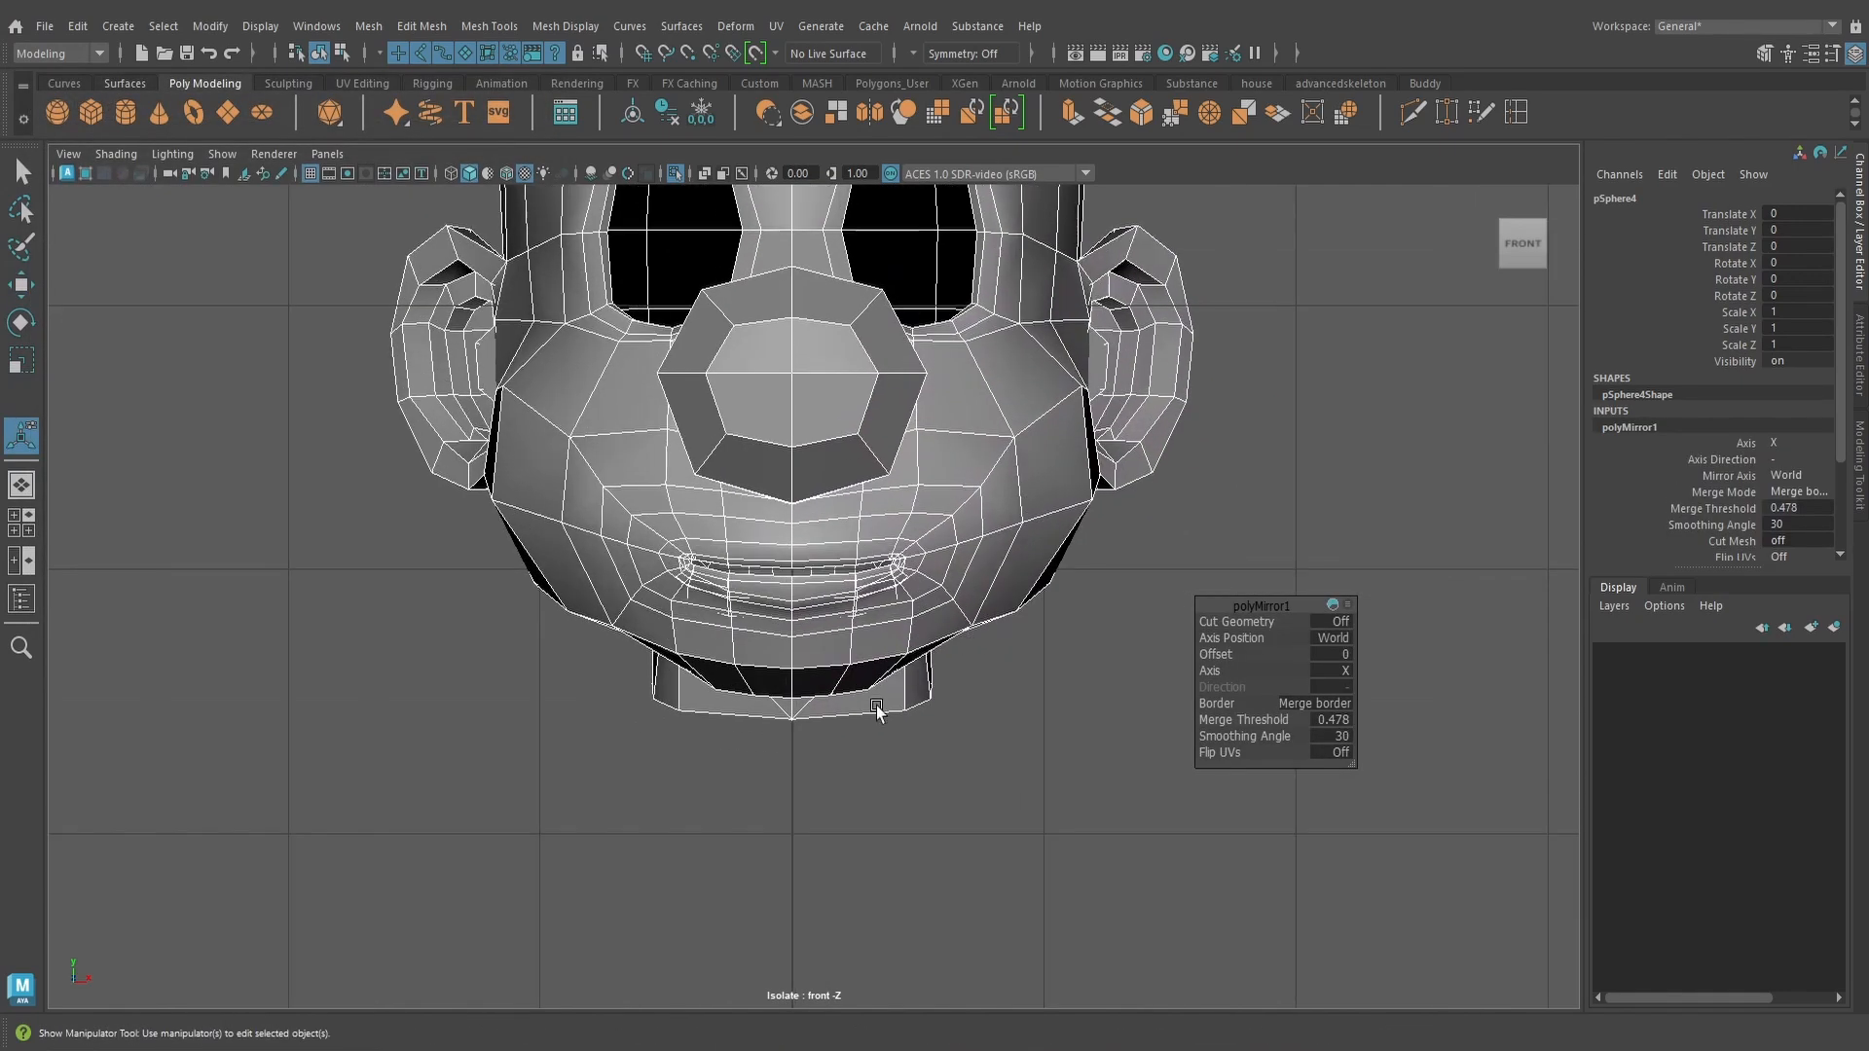
Examine the neck from below and set the mirror's merge threshold to 0.178
middle_click_drag(833, 721, 854, 644, "alt")
key("space")
left_click_drag(855, 645, 867, 596)
left_click_drag(871, 803, 880, 734, "alt")
scroll(878, 741, "up", 5)
middle_click_drag(876, 746, 940, 656, "alt")
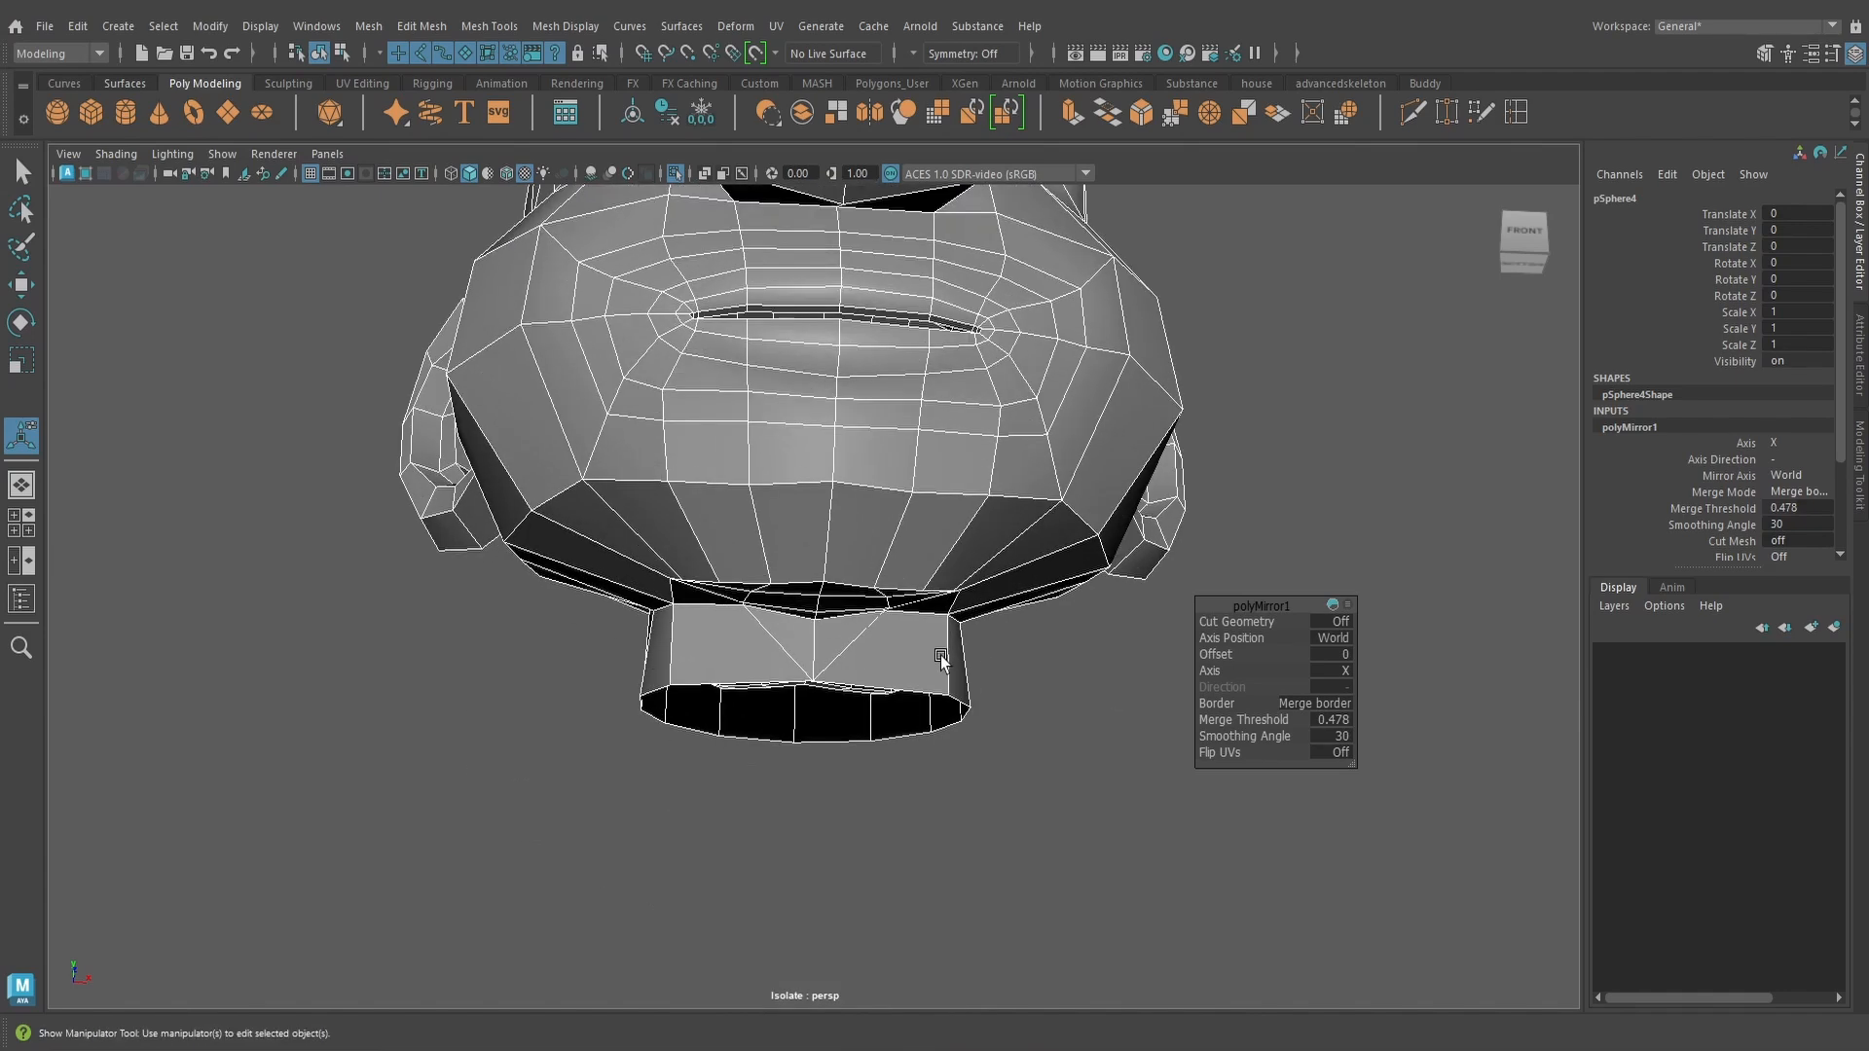
left_click_drag(941, 656, 875, 665, "alt")
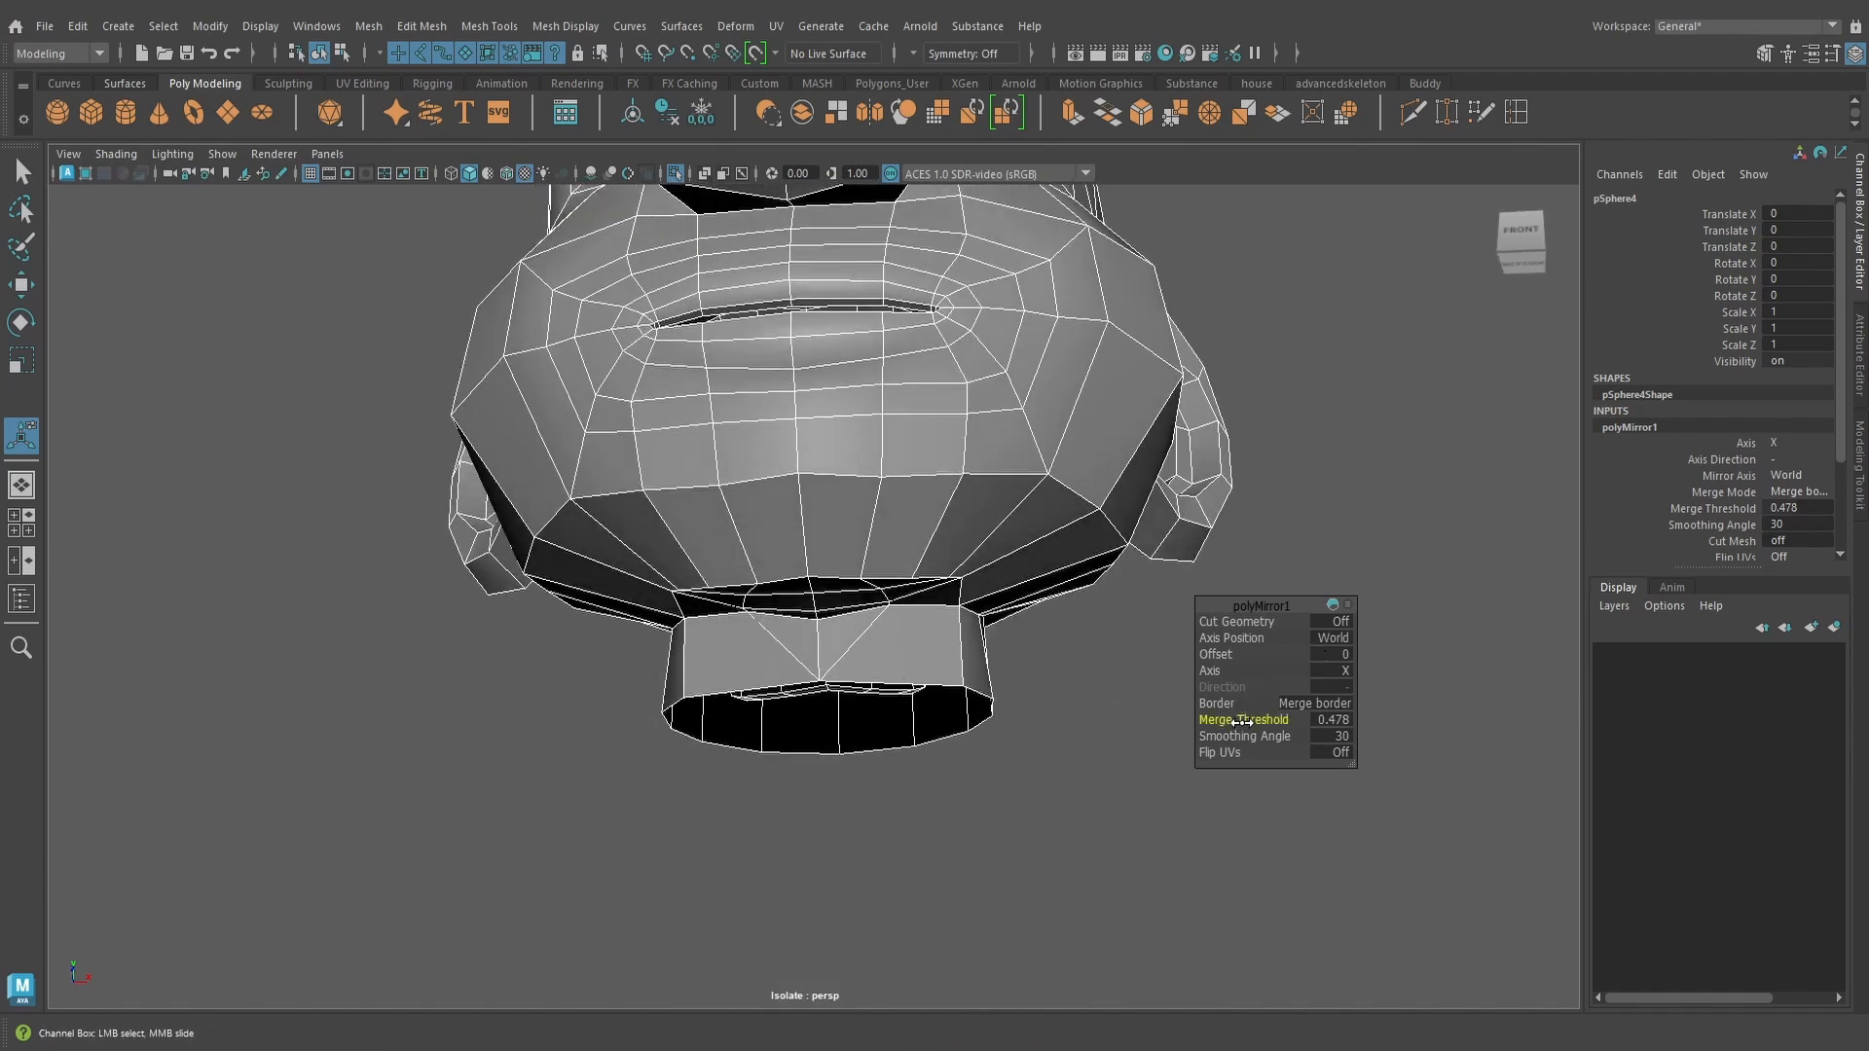
left_click_drag(1242, 722, 1239, 722)
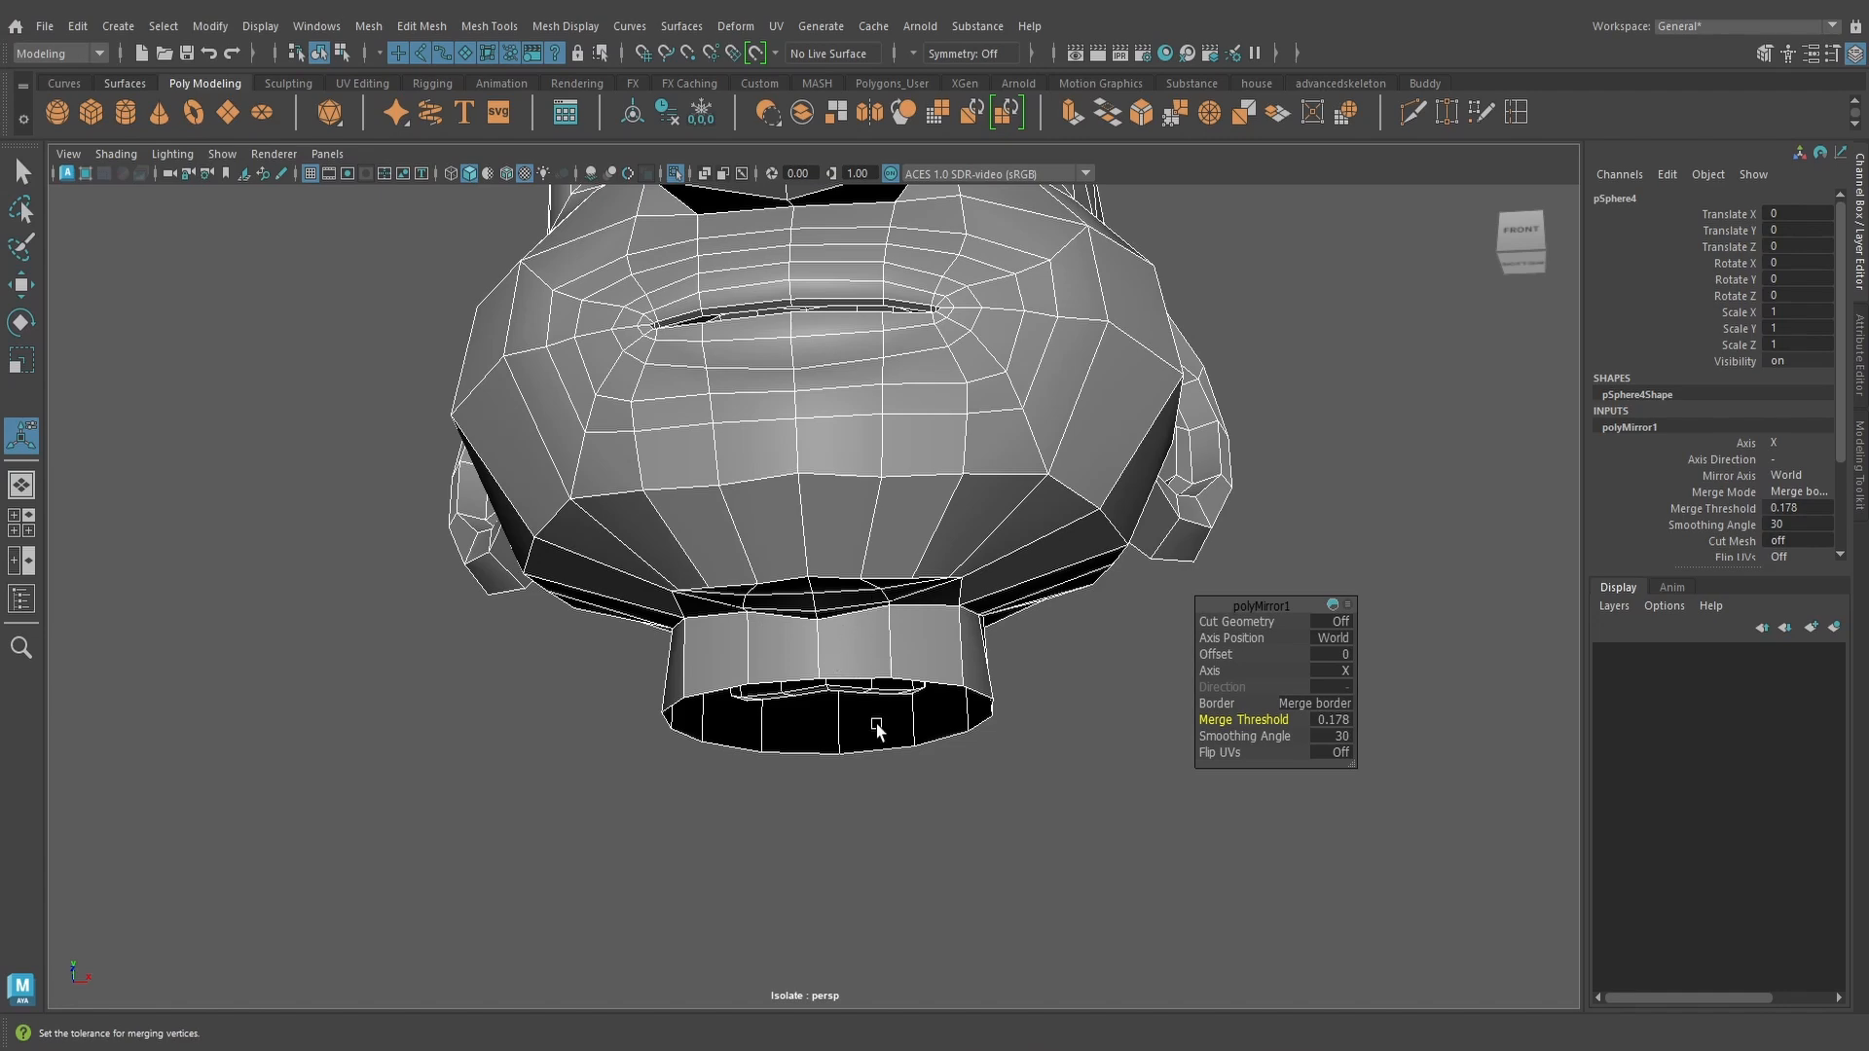
Return to object mode and turn on the smooth mesh preview for the mirrored head
left_click_drag(1034, 525, 1034, 583, "alt")
scroll(1032, 579, "down", 3)
middle_click_drag(1028, 530, 995, 692, "alt")
scroll(995, 692, "down", 3)
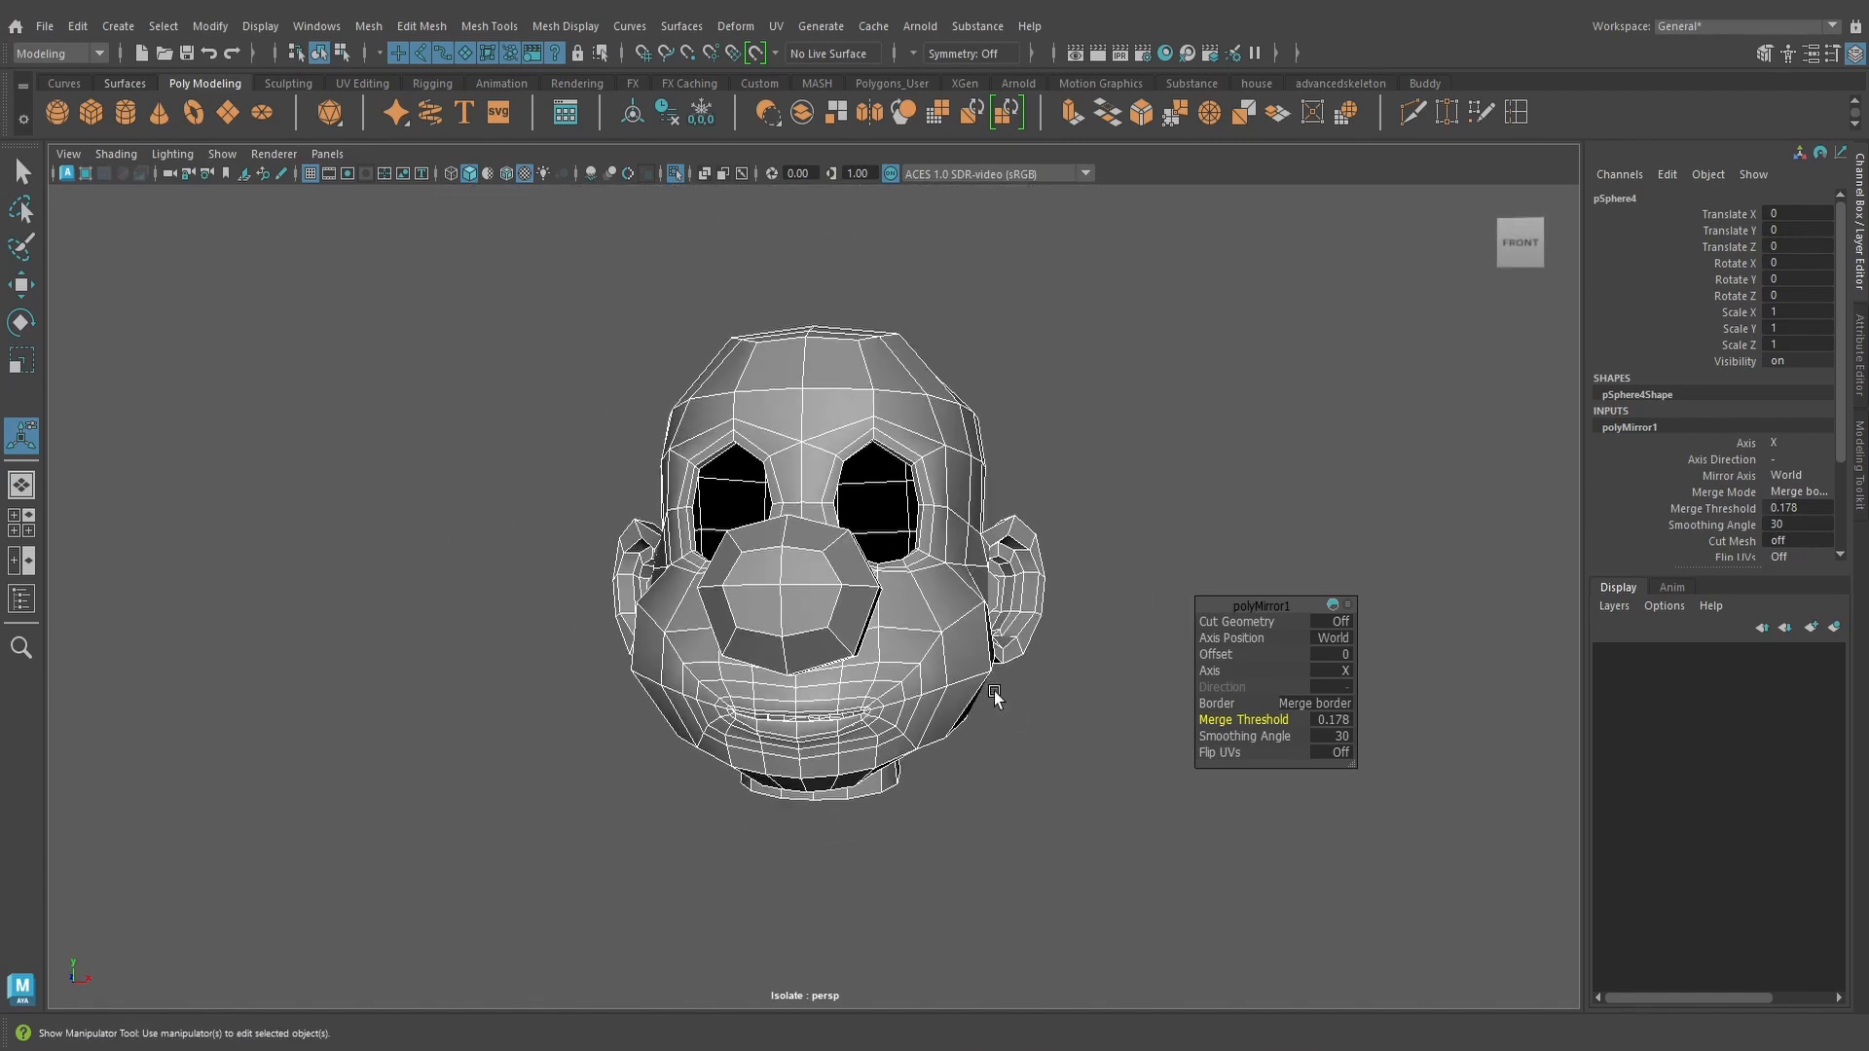
left_click_drag(995, 691, 998, 695, "alt")
right_click_drag(938, 467, 1060, 434)
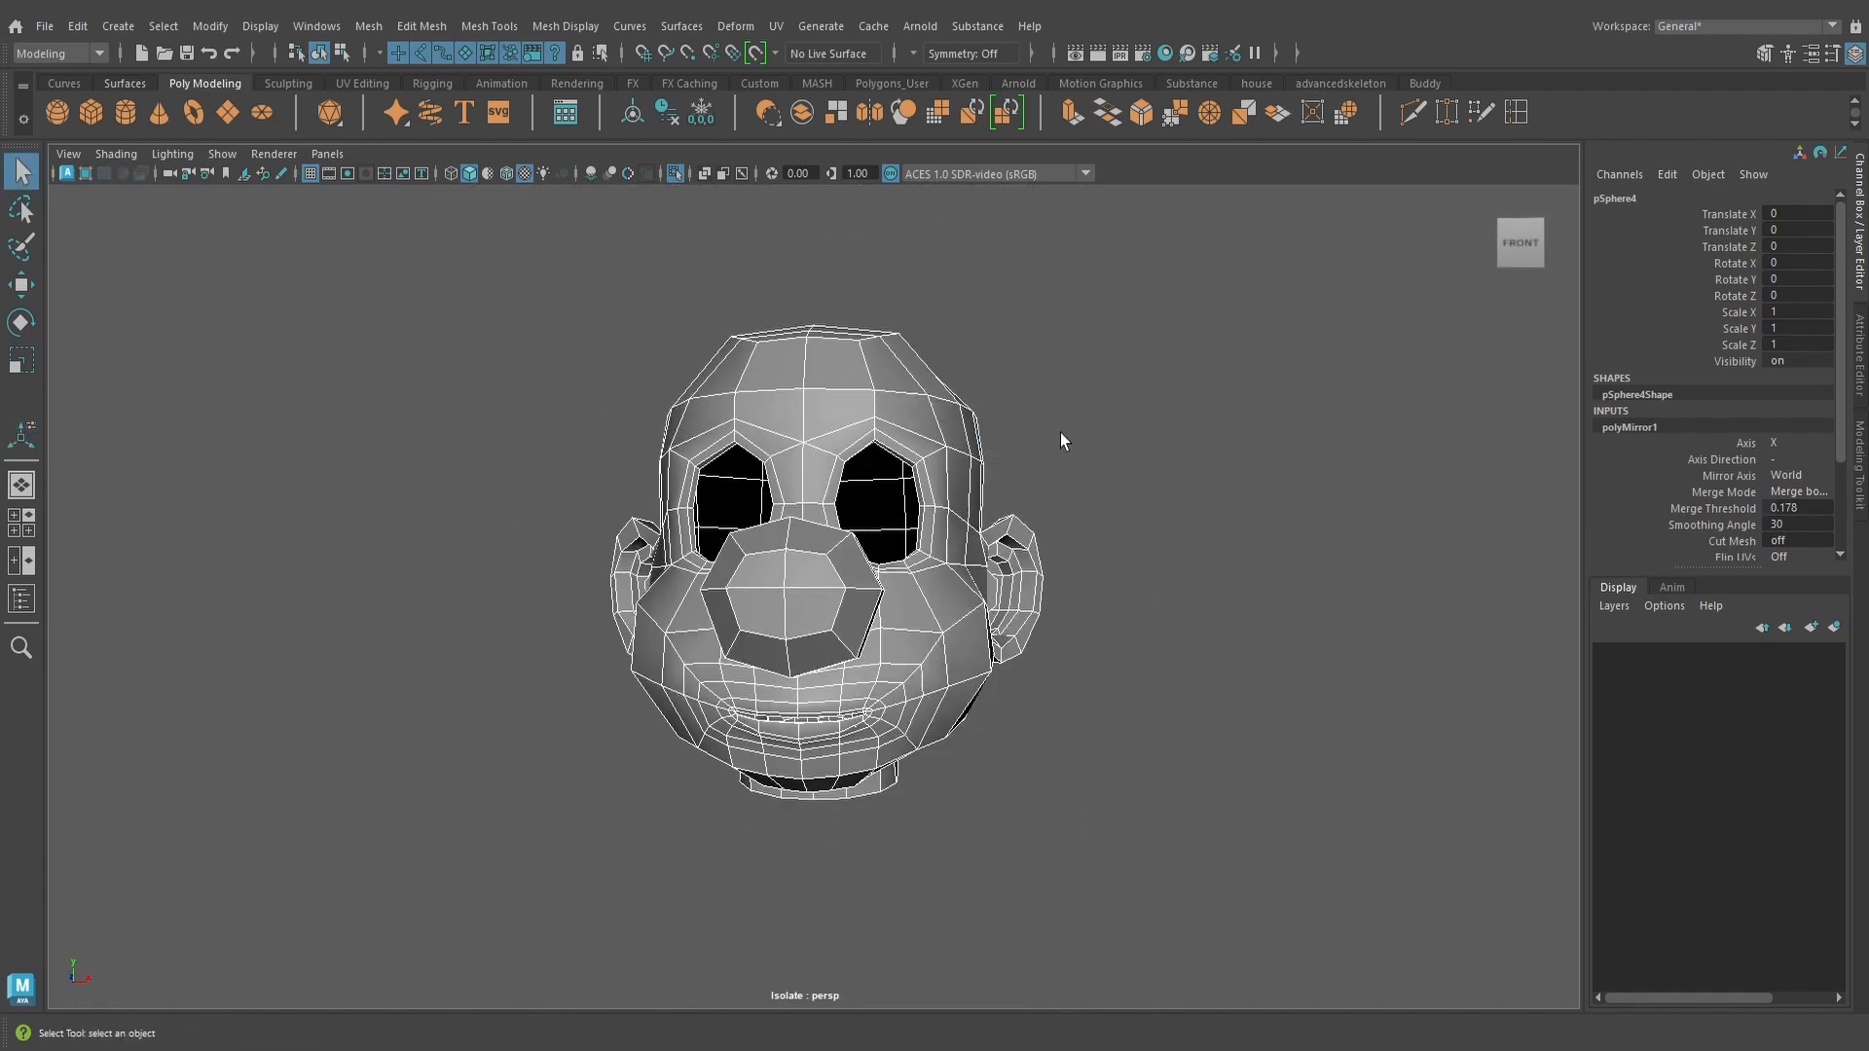
left_click(945, 422)
key("3")
left_click(1022, 462)
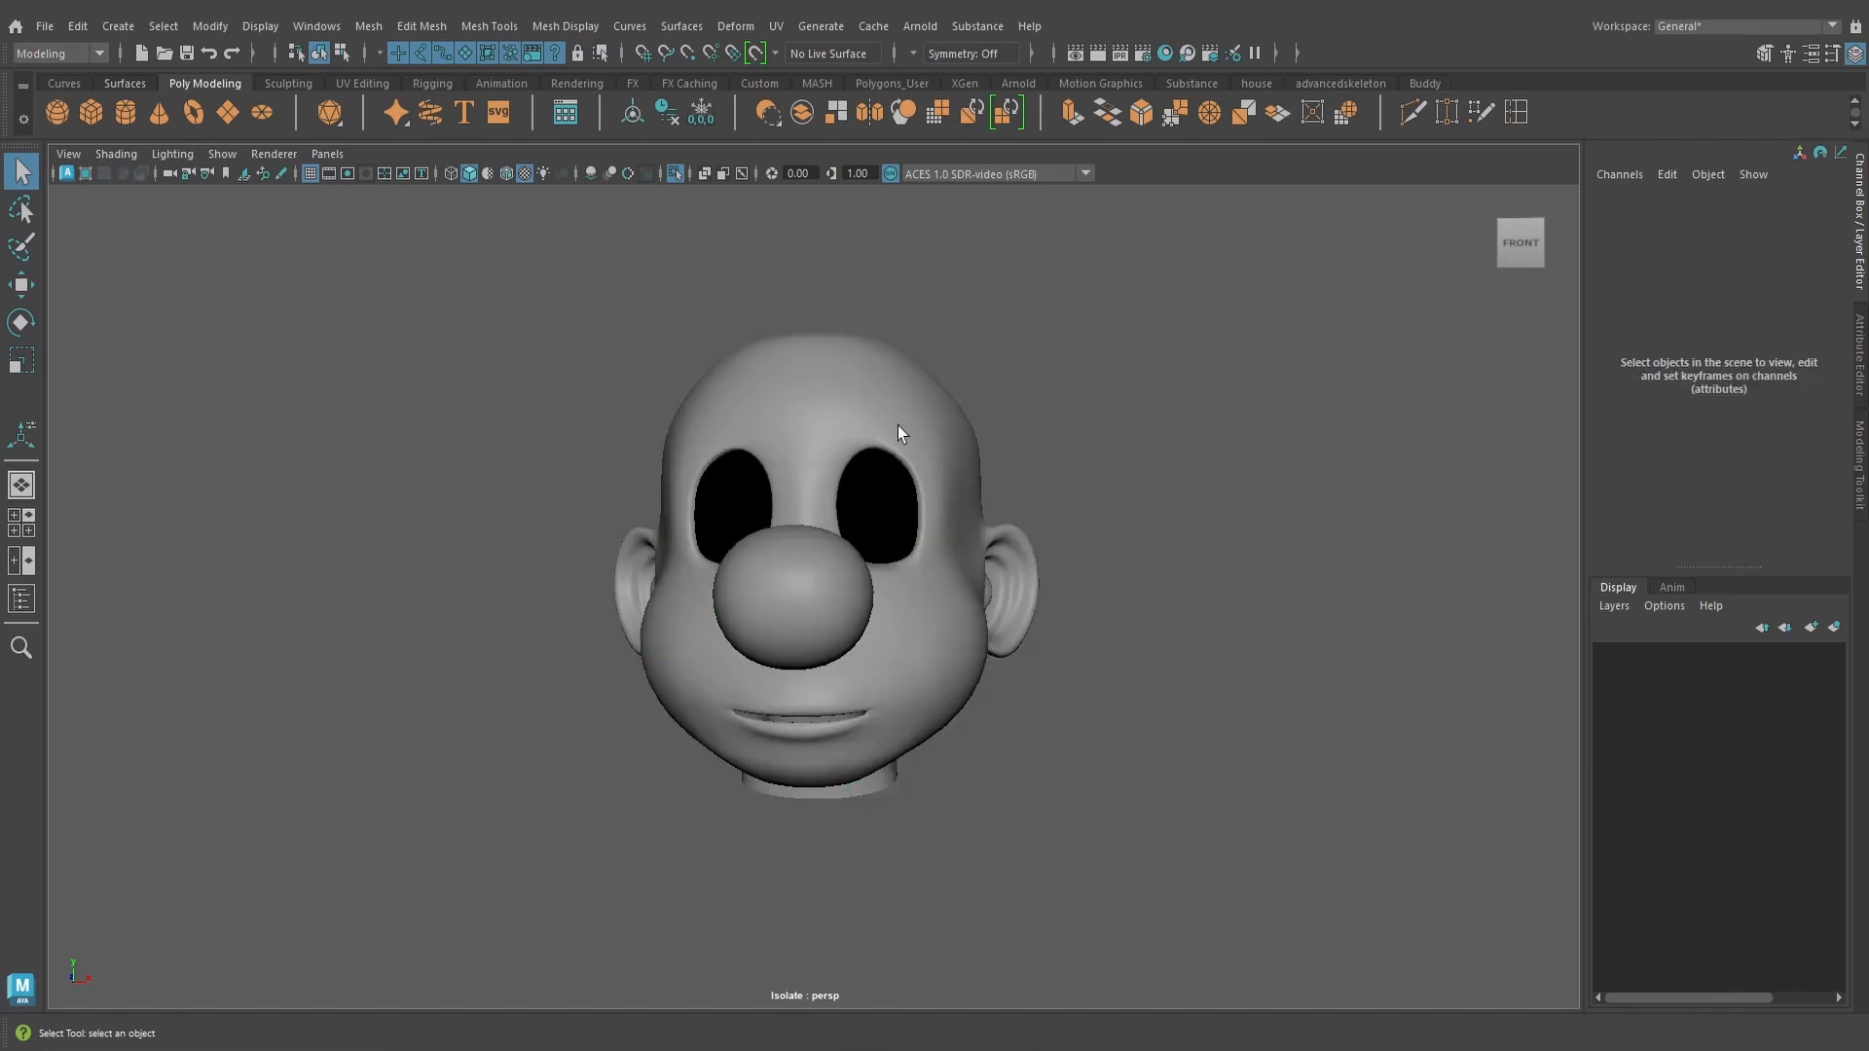
Exit isolate mode to show the head together with its eyes, eyebrows, moustache and the reference images
left_click(897, 424)
key("ctrl+1")
scroll(1060, 458, "up", 3)
left_click_drag(1060, 458, 1043, 574, "alt")
scroll(1064, 561, "up", 3)
scroll(1069, 596, "down", 4)
left_click(1068, 545)
scroll(1057, 565, "up", 4)
left_click_drag(1317, 657, 575, 370, "alt")
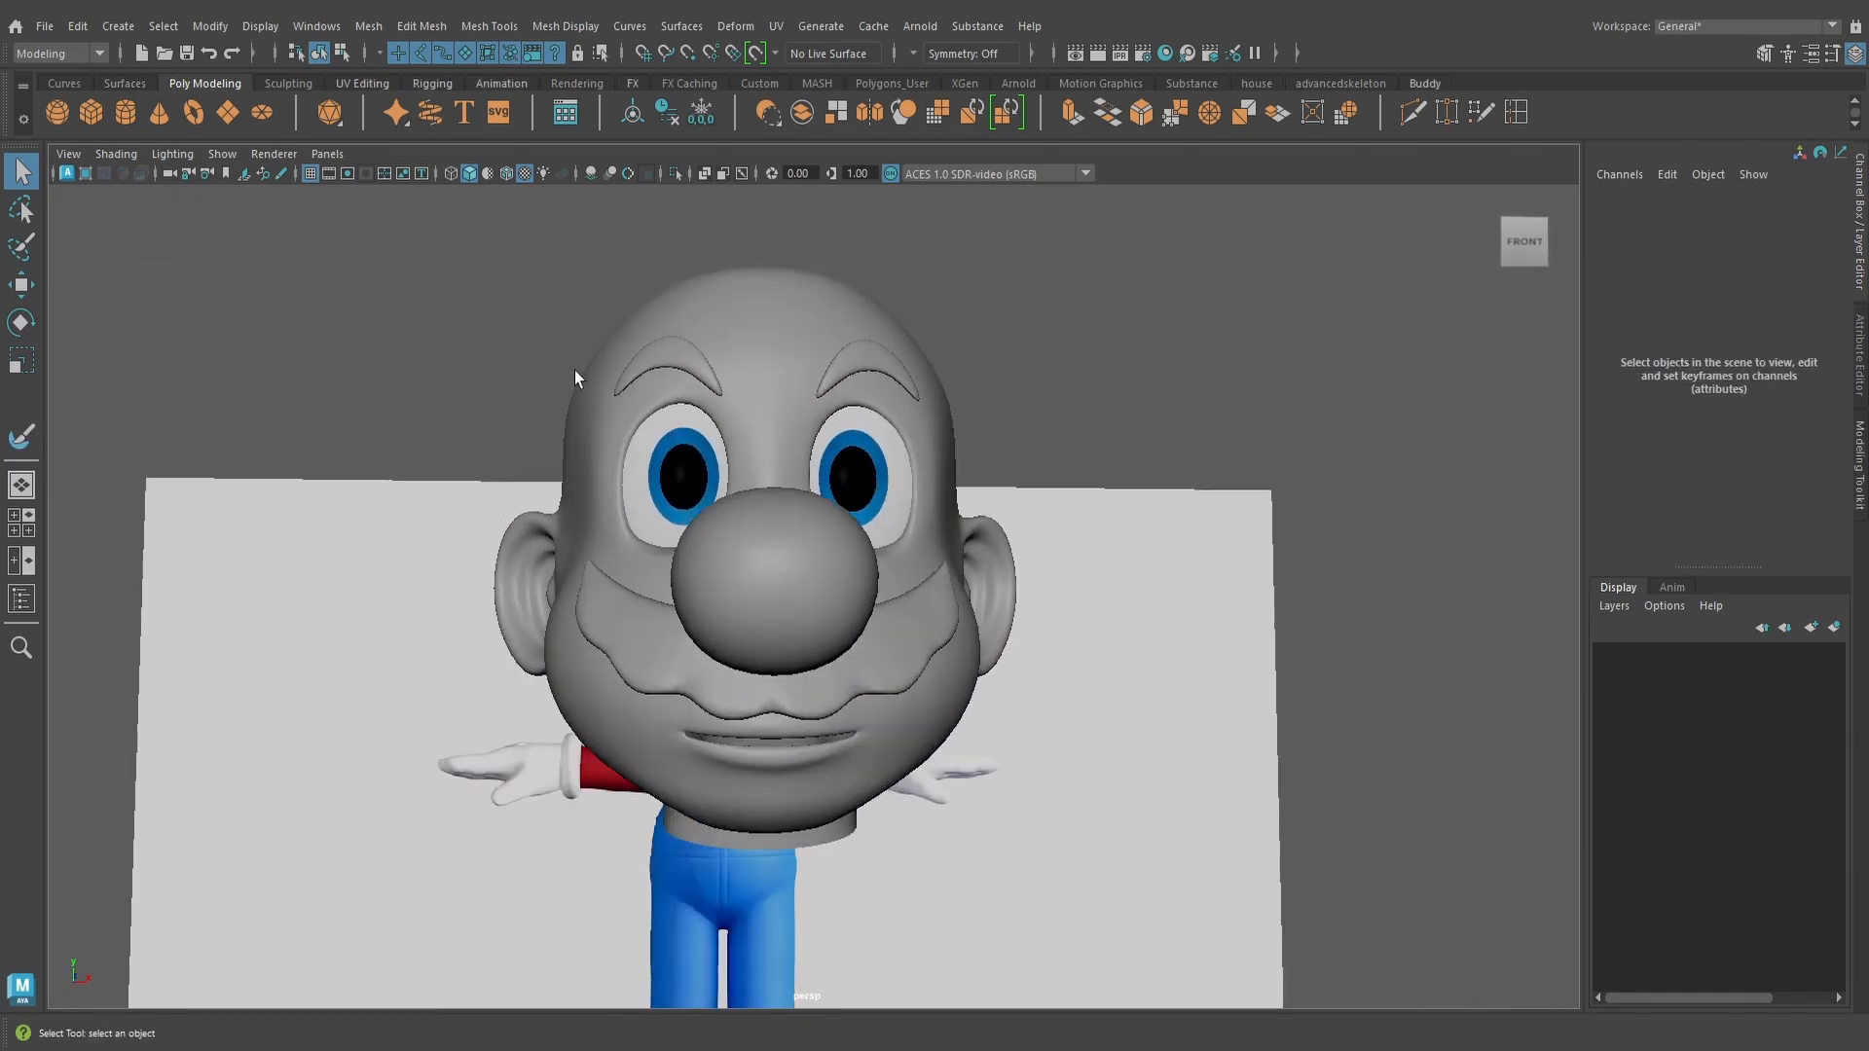
Open the Sculpt Geometry Tool settings with the stroke options expanded, and activate the tool on the head mesh
left_click(683, 26)
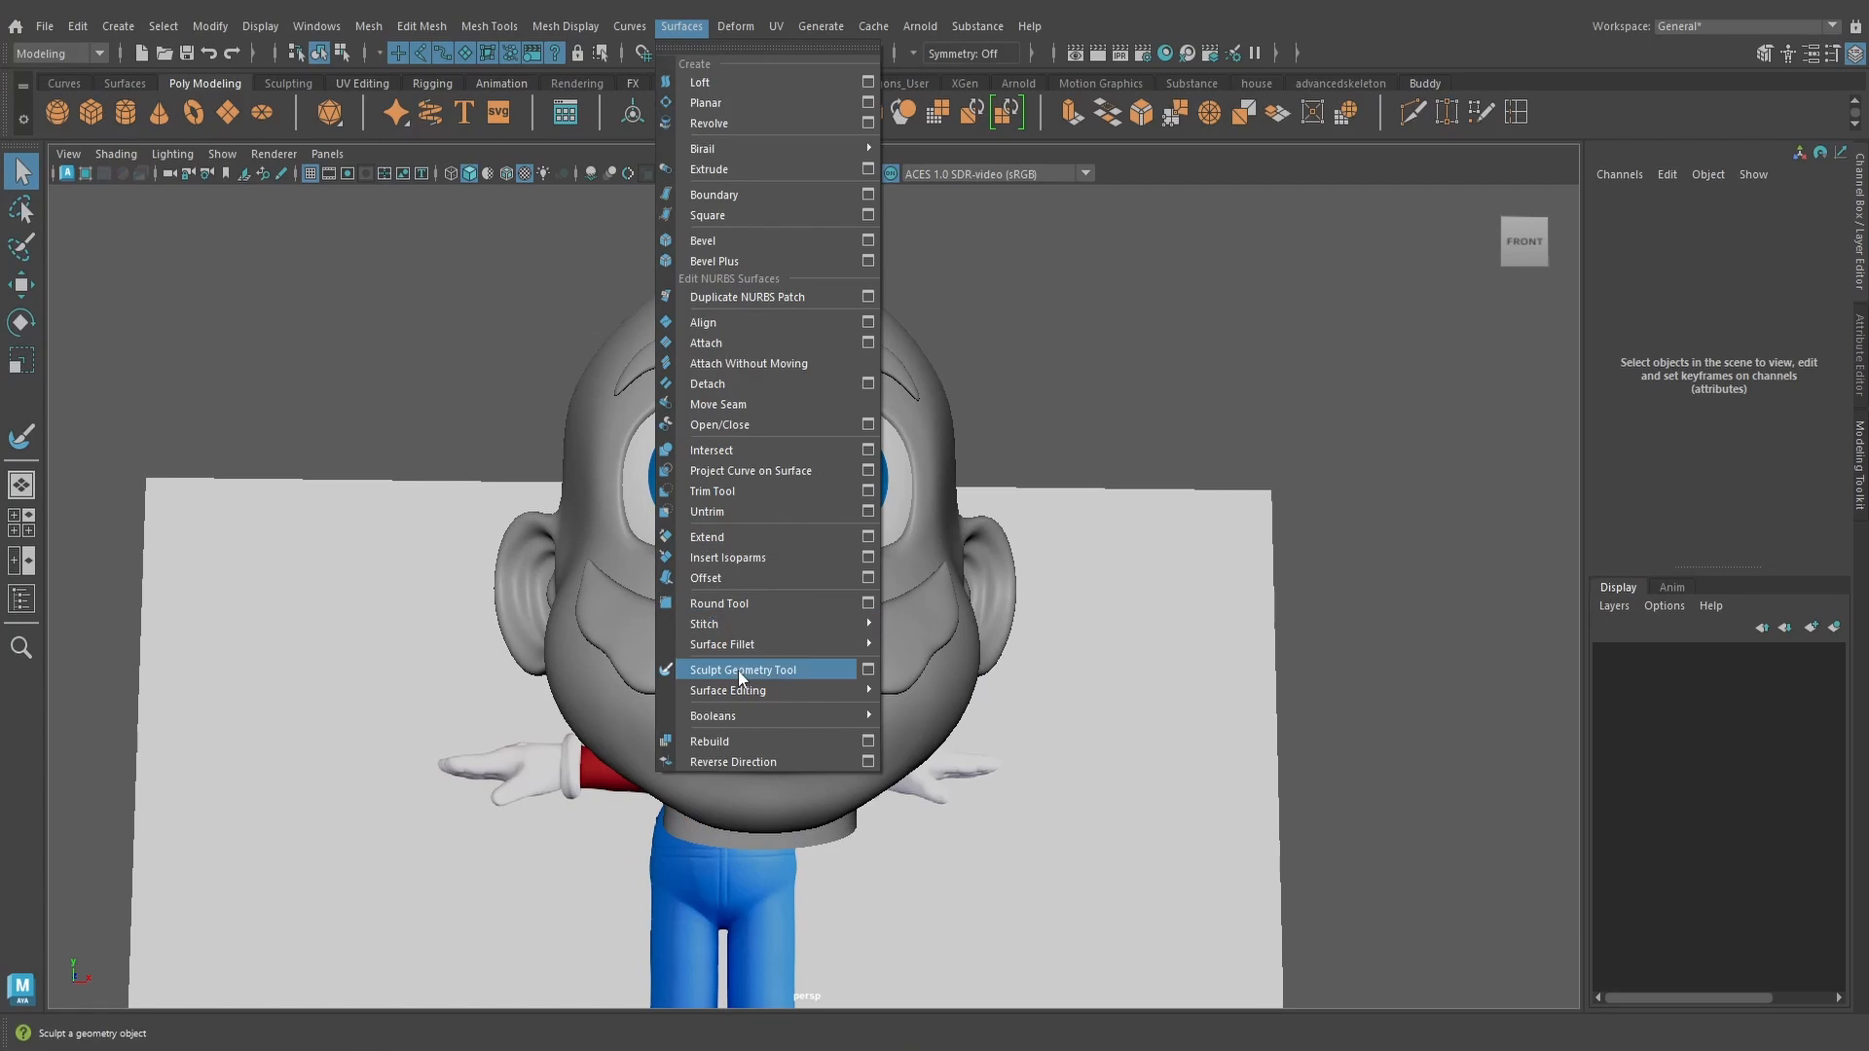
left_click(864, 670)
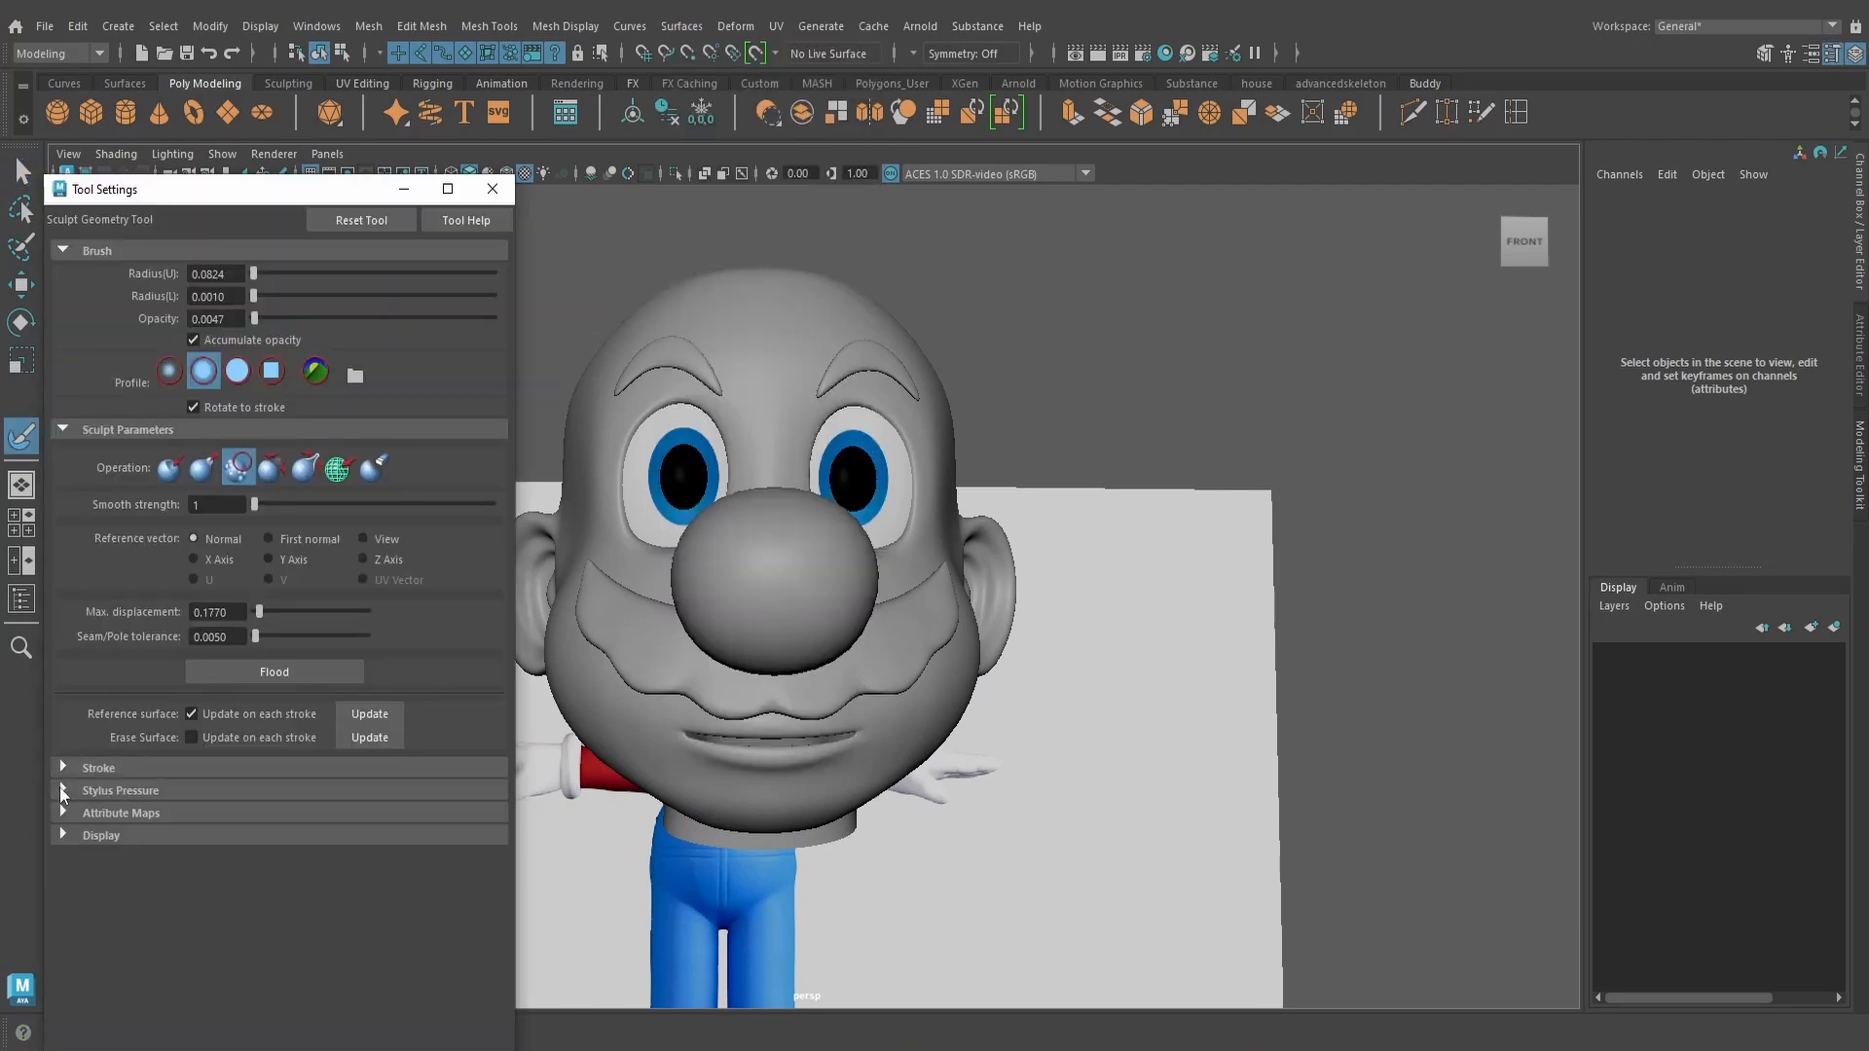
left_click(60, 768)
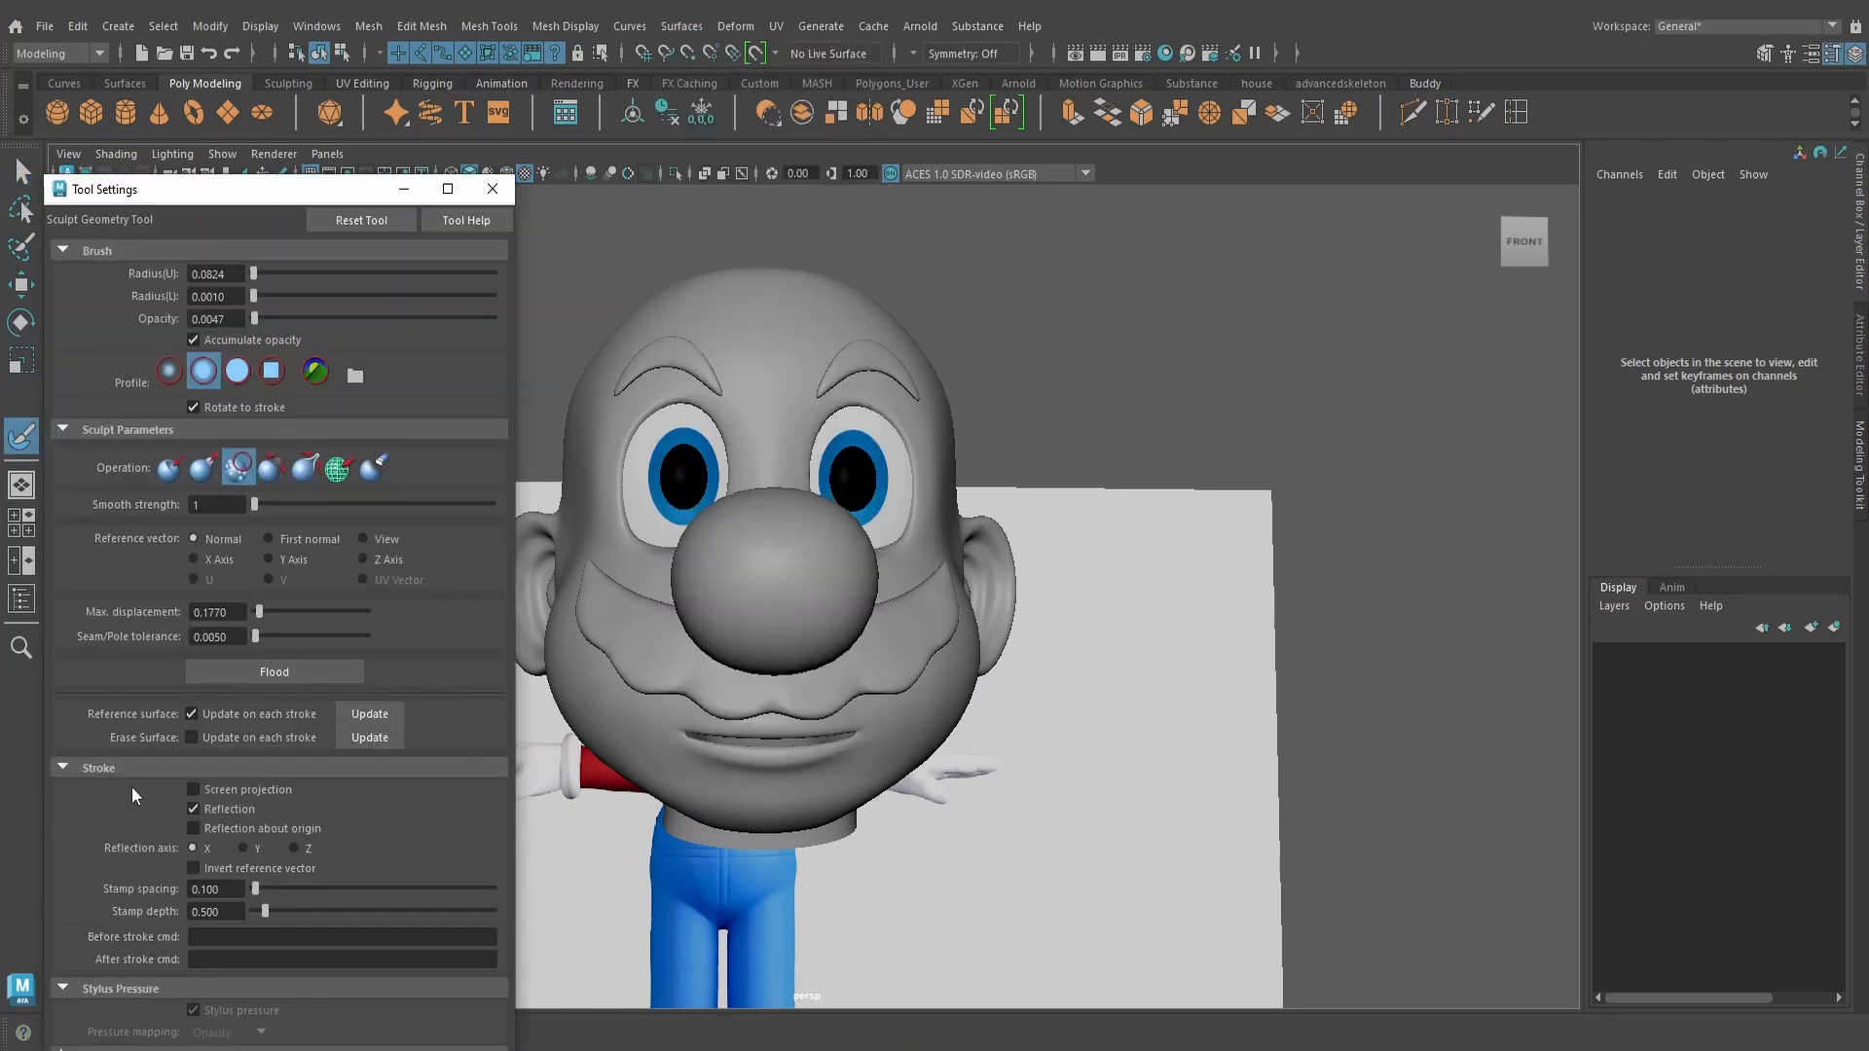
left_click_drag(989, 481, 973, 478, "alt")
key("q")
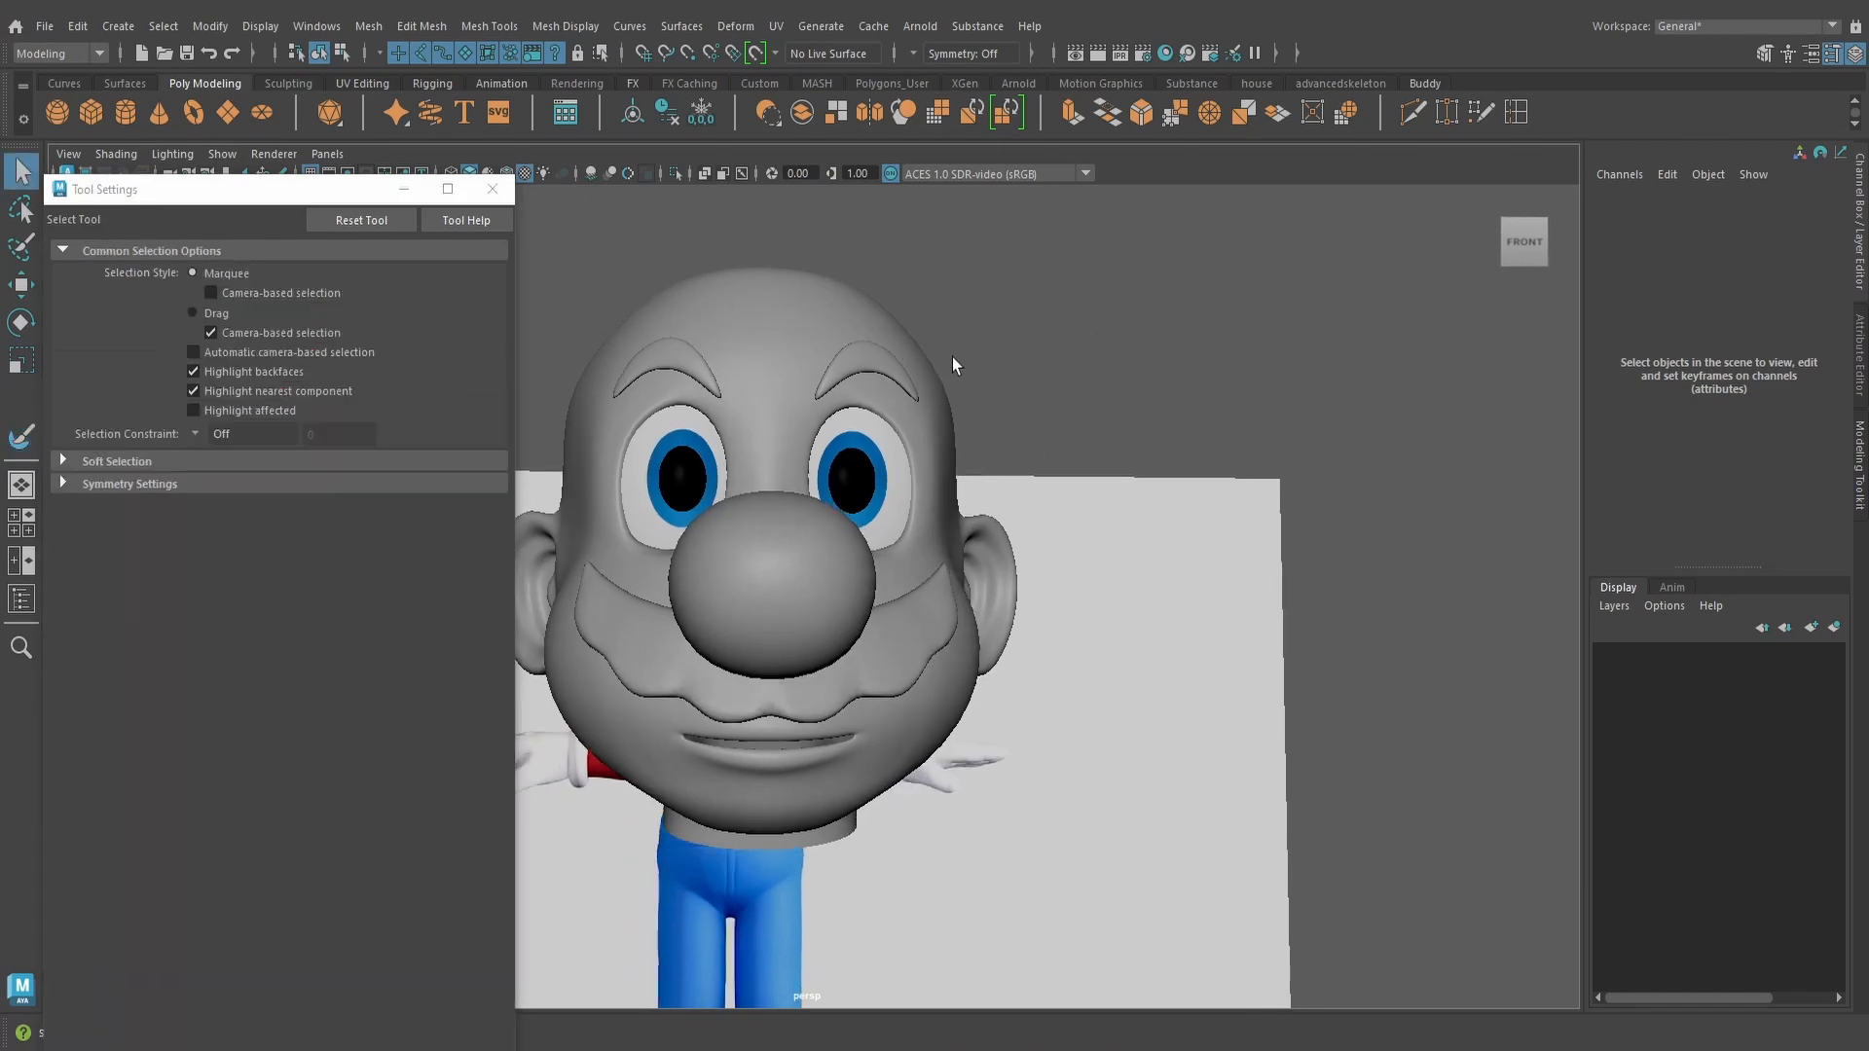
left_click(920, 360)
left_click_drag(1080, 371, 1040, 360, "alt")
left_click(19, 435)
Smooth the surface on the top front of the head with the Smooth sculpt operation
right_click_drag(966, 412, 1027, 399, "alt")
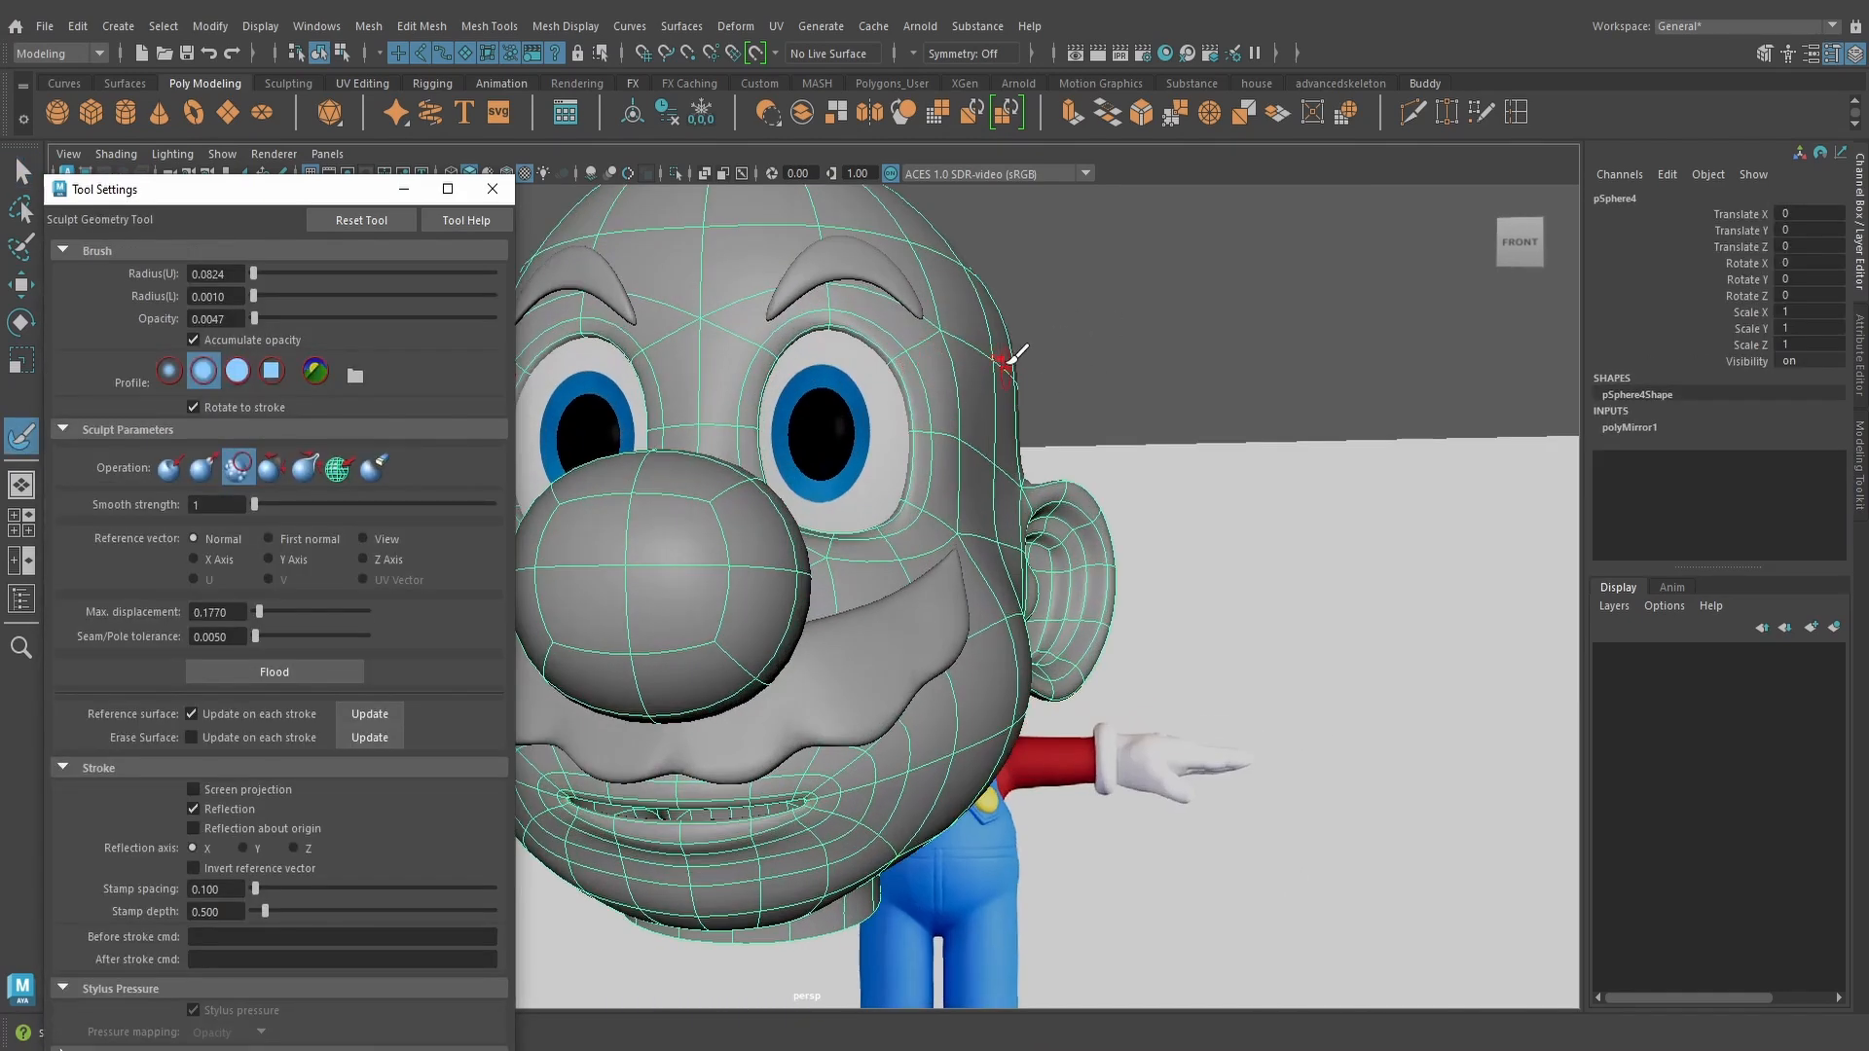
middle_click_drag(1027, 399, 1059, 540, "alt")
left_click_drag(925, 419, 890, 469, "alt")
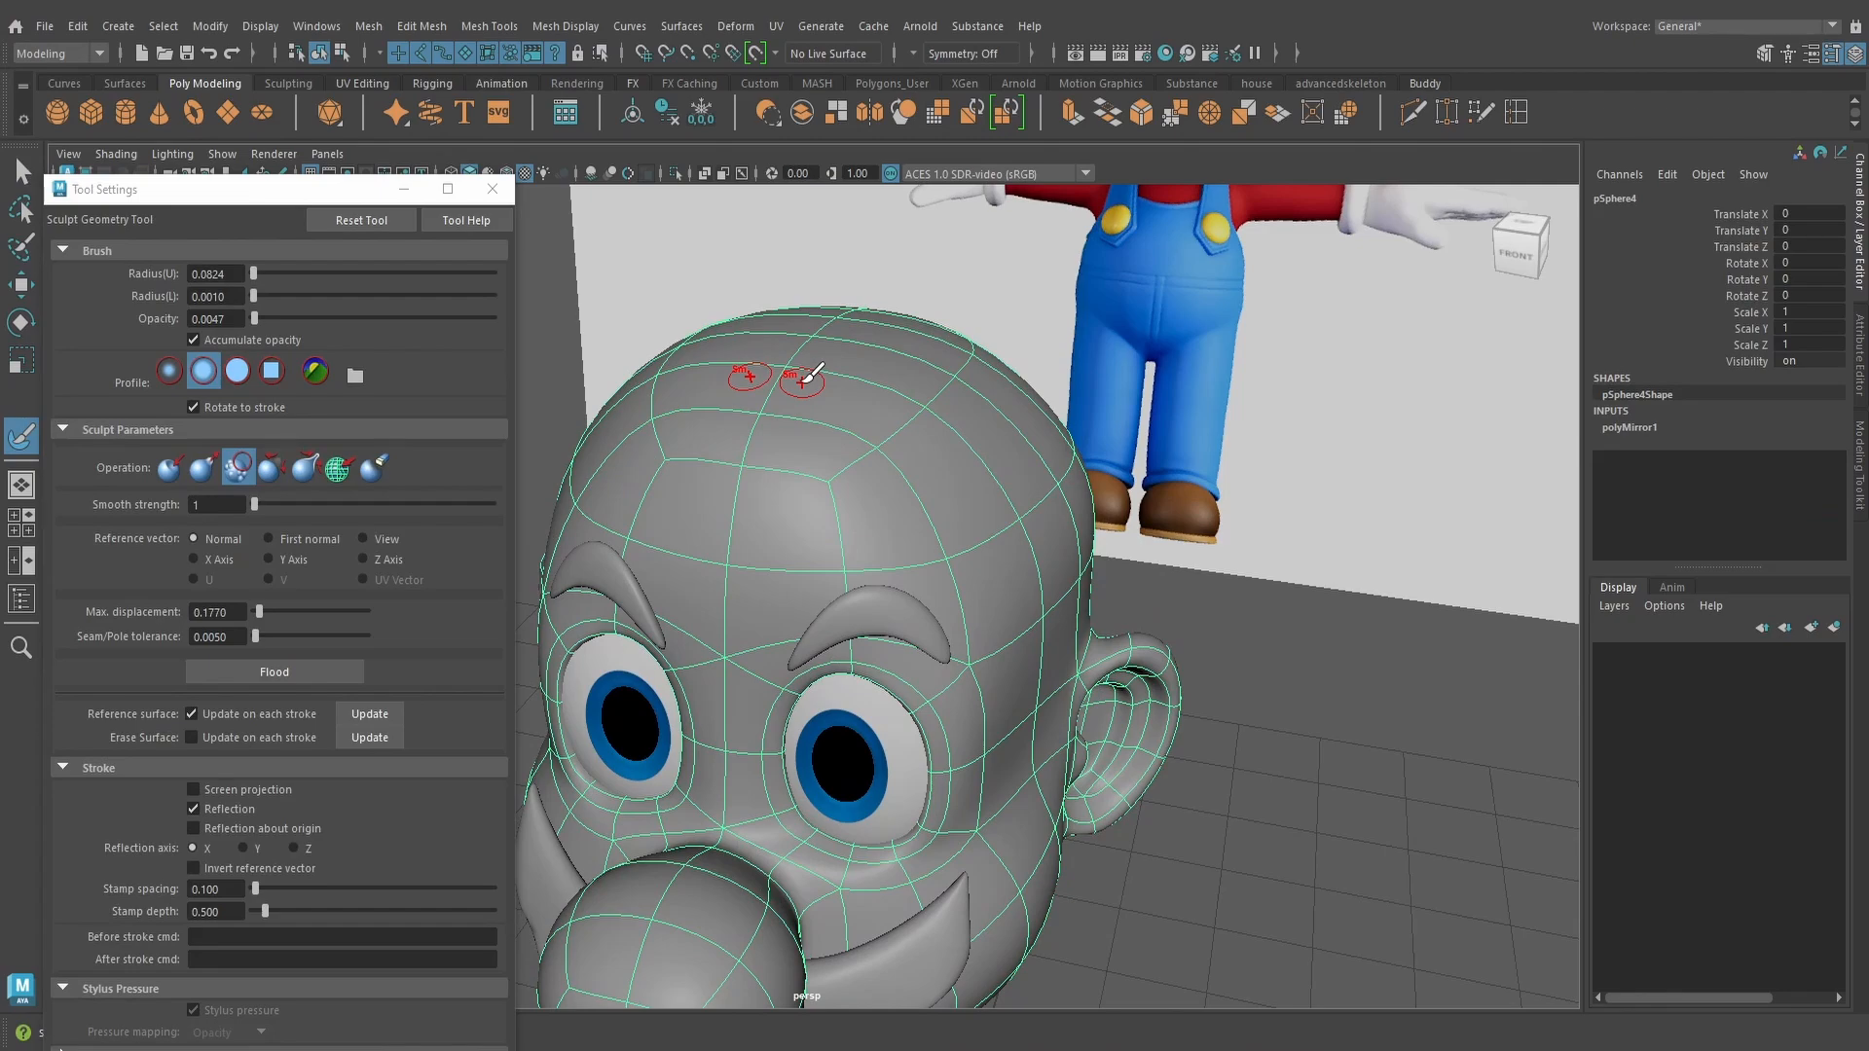
mouse_move(806, 385)
left_mouse_down()
mouse_move(963, 365)
mouse_move(779, 387)
left_mouse_up()
Shape the crown with the Pull sculpt operation, using a brush radius of 0.1894
left_click(202, 468)
left_click_drag(1255, 336, 1032, 360, "alt")
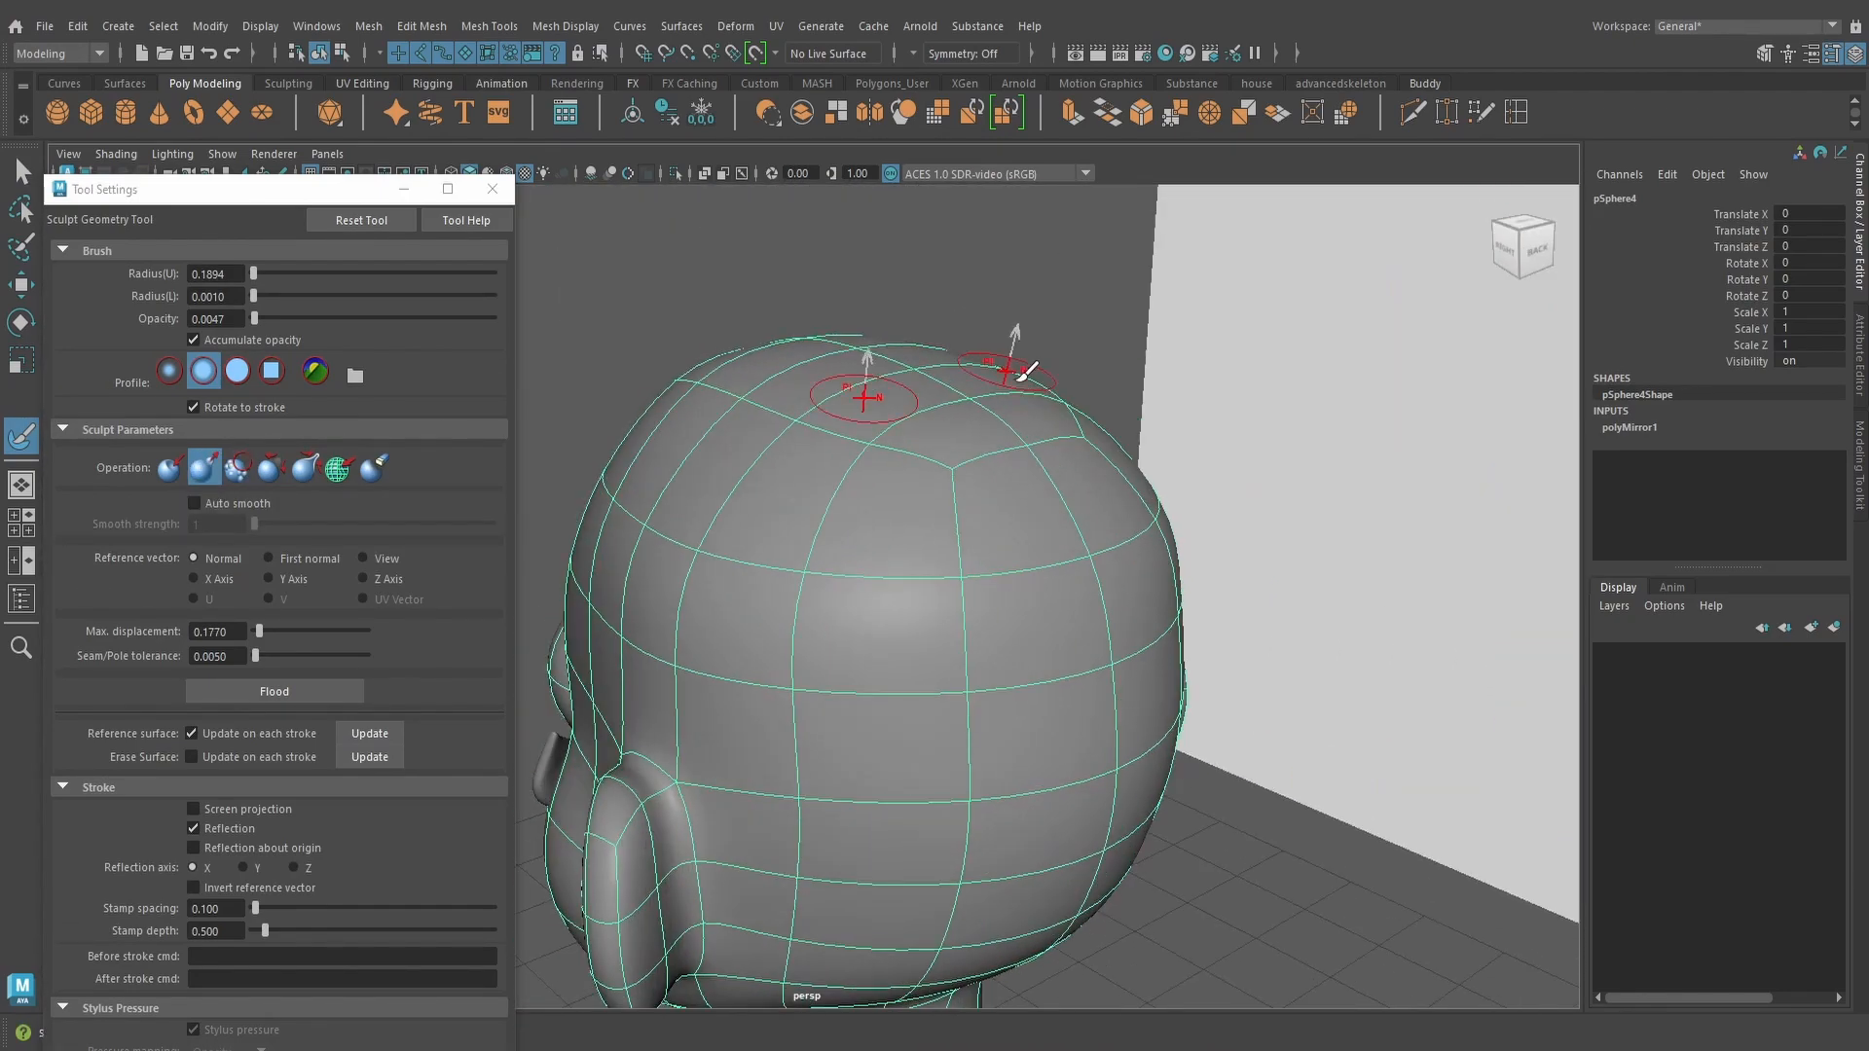
mouse_move(1110, 443)
left_mouse_down("alt")
mouse_move(1033, 504)
mouse_move(1007, 506)
mouse_move(954, 458)
mouse_move(951, 491)
left_mouse_up("alt")
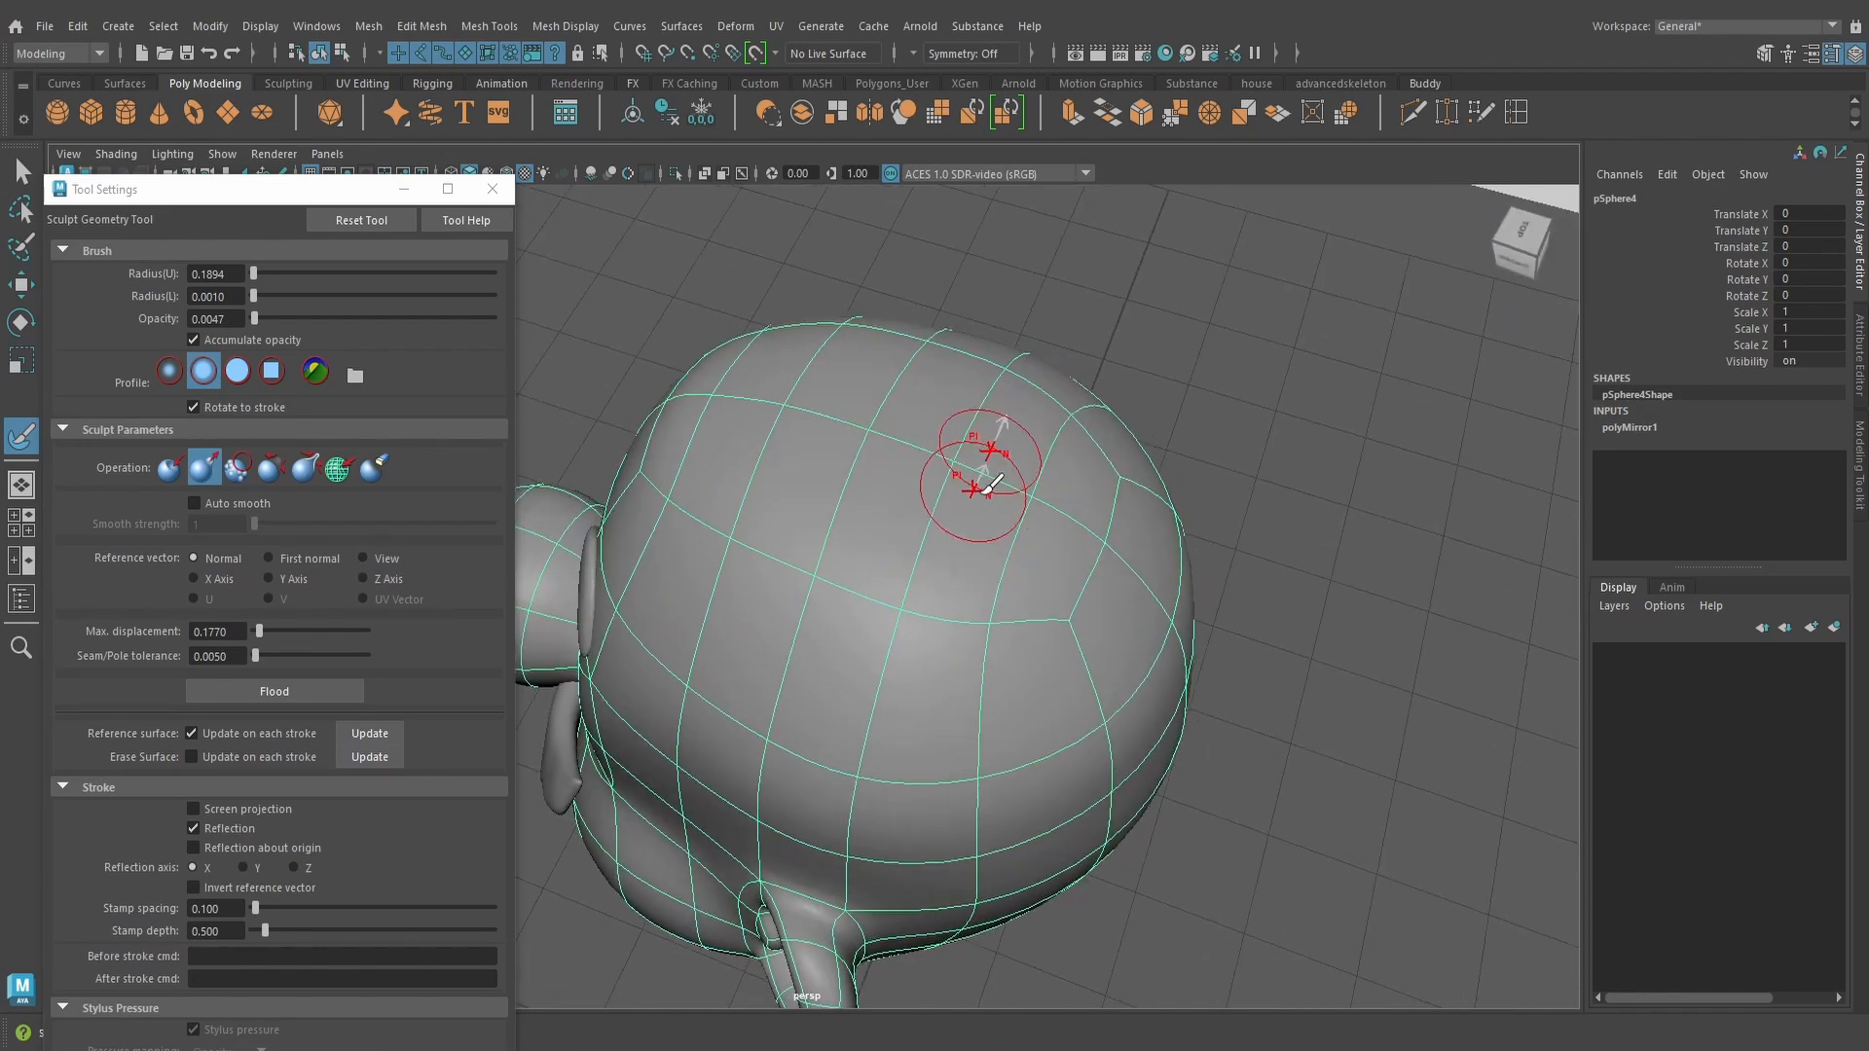
mouse_move(884, 424)
left_mouse_down("alt")
mouse_move(794, 355)
mouse_move(976, 388)
left_mouse_up("alt")
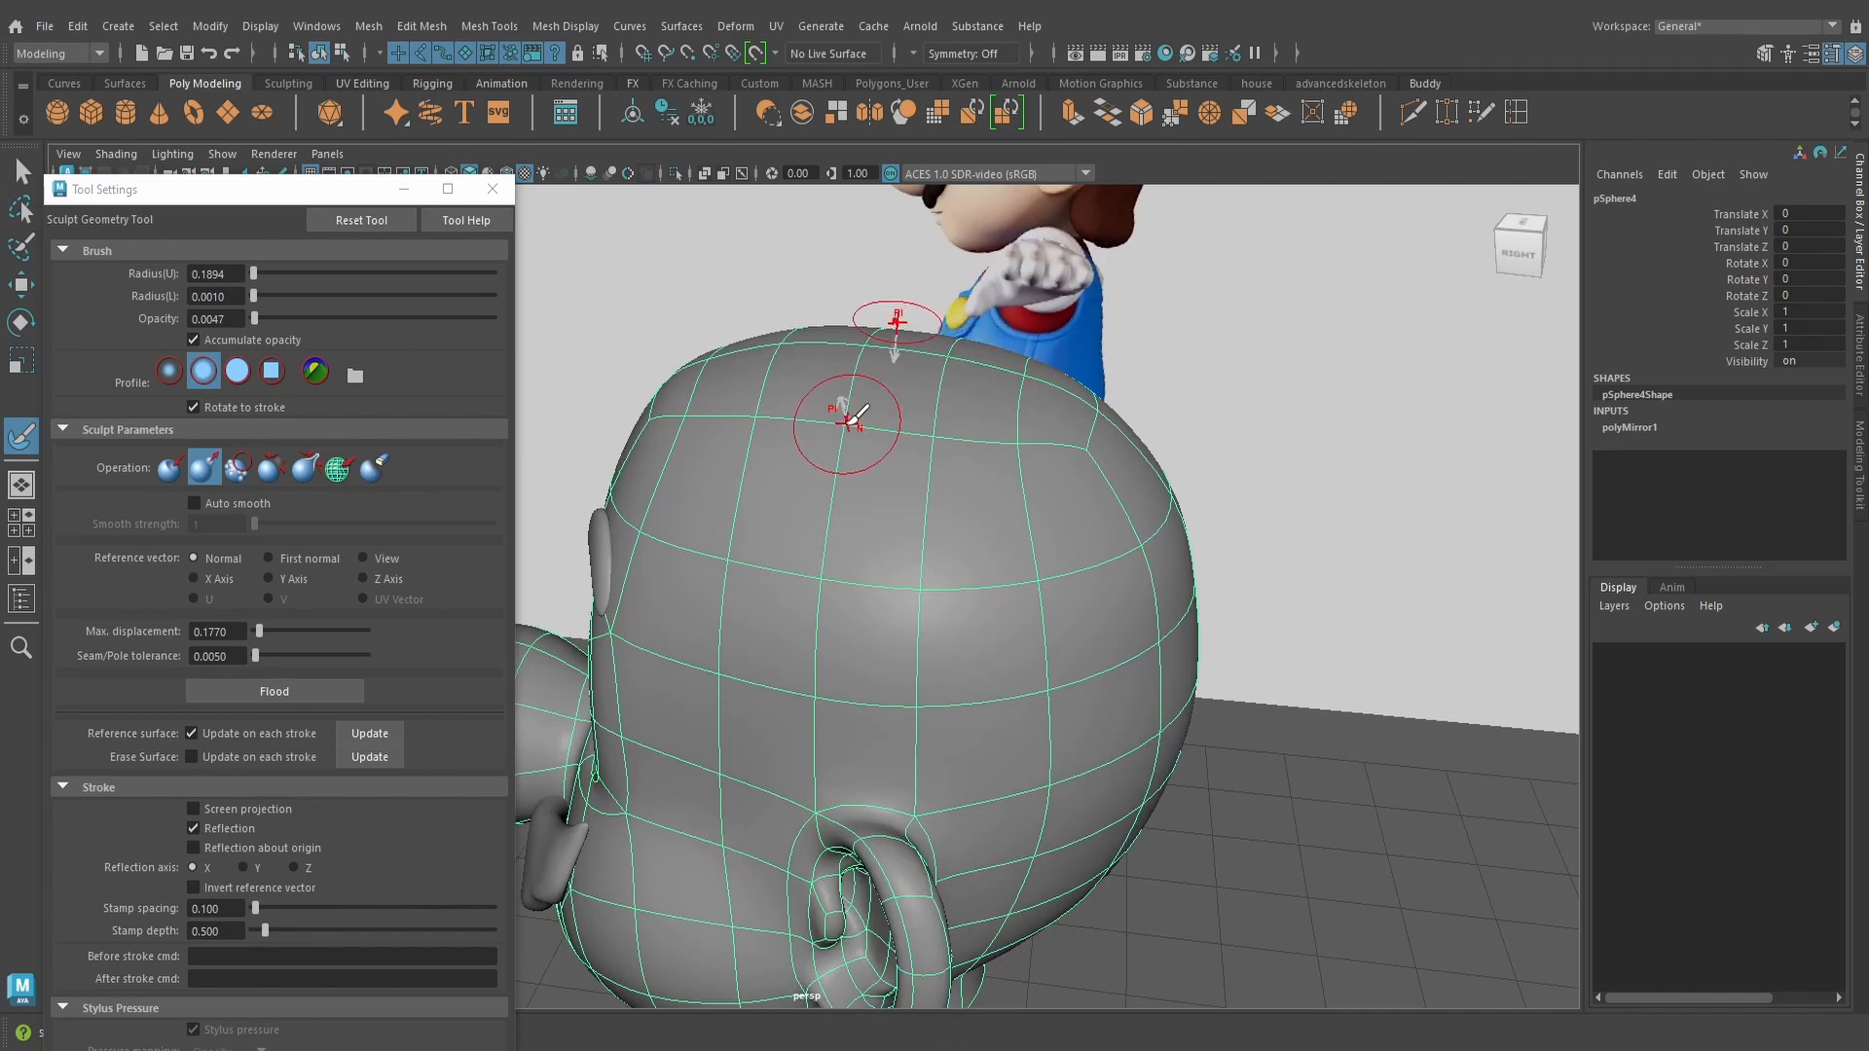
left_click_drag(785, 417, 920, 414, "alt")
Smooth the back and upper side of the skull with the Smooth sculpt operation, keeping the head selected
left_click(237, 469)
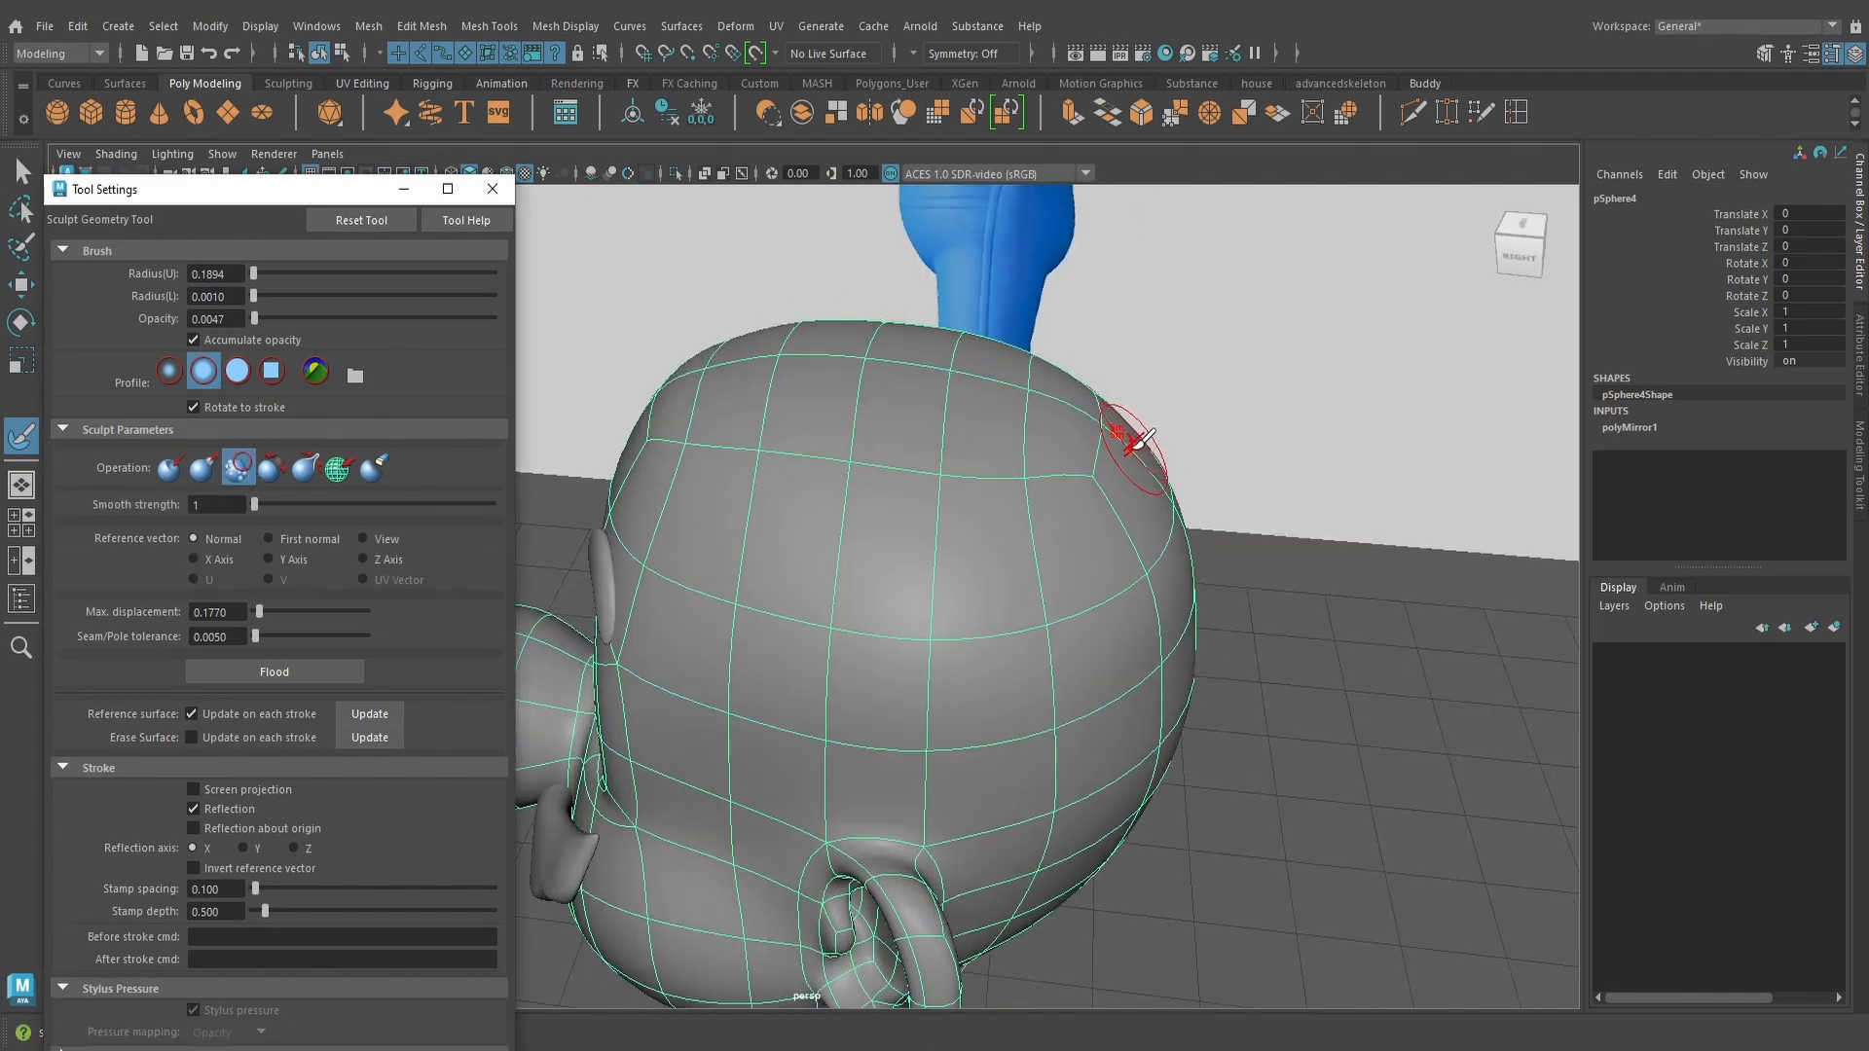
mouse_move(1137, 435)
left_mouse_down("alt")
mouse_move(983, 487)
mouse_move(1042, 334)
mouse_move(863, 409)
mouse_move(740, 377)
mouse_move(960, 559)
mouse_move(841, 551)
mouse_move(676, 501)
left_mouse_up("alt")
key("q")
left_click(876, 546)
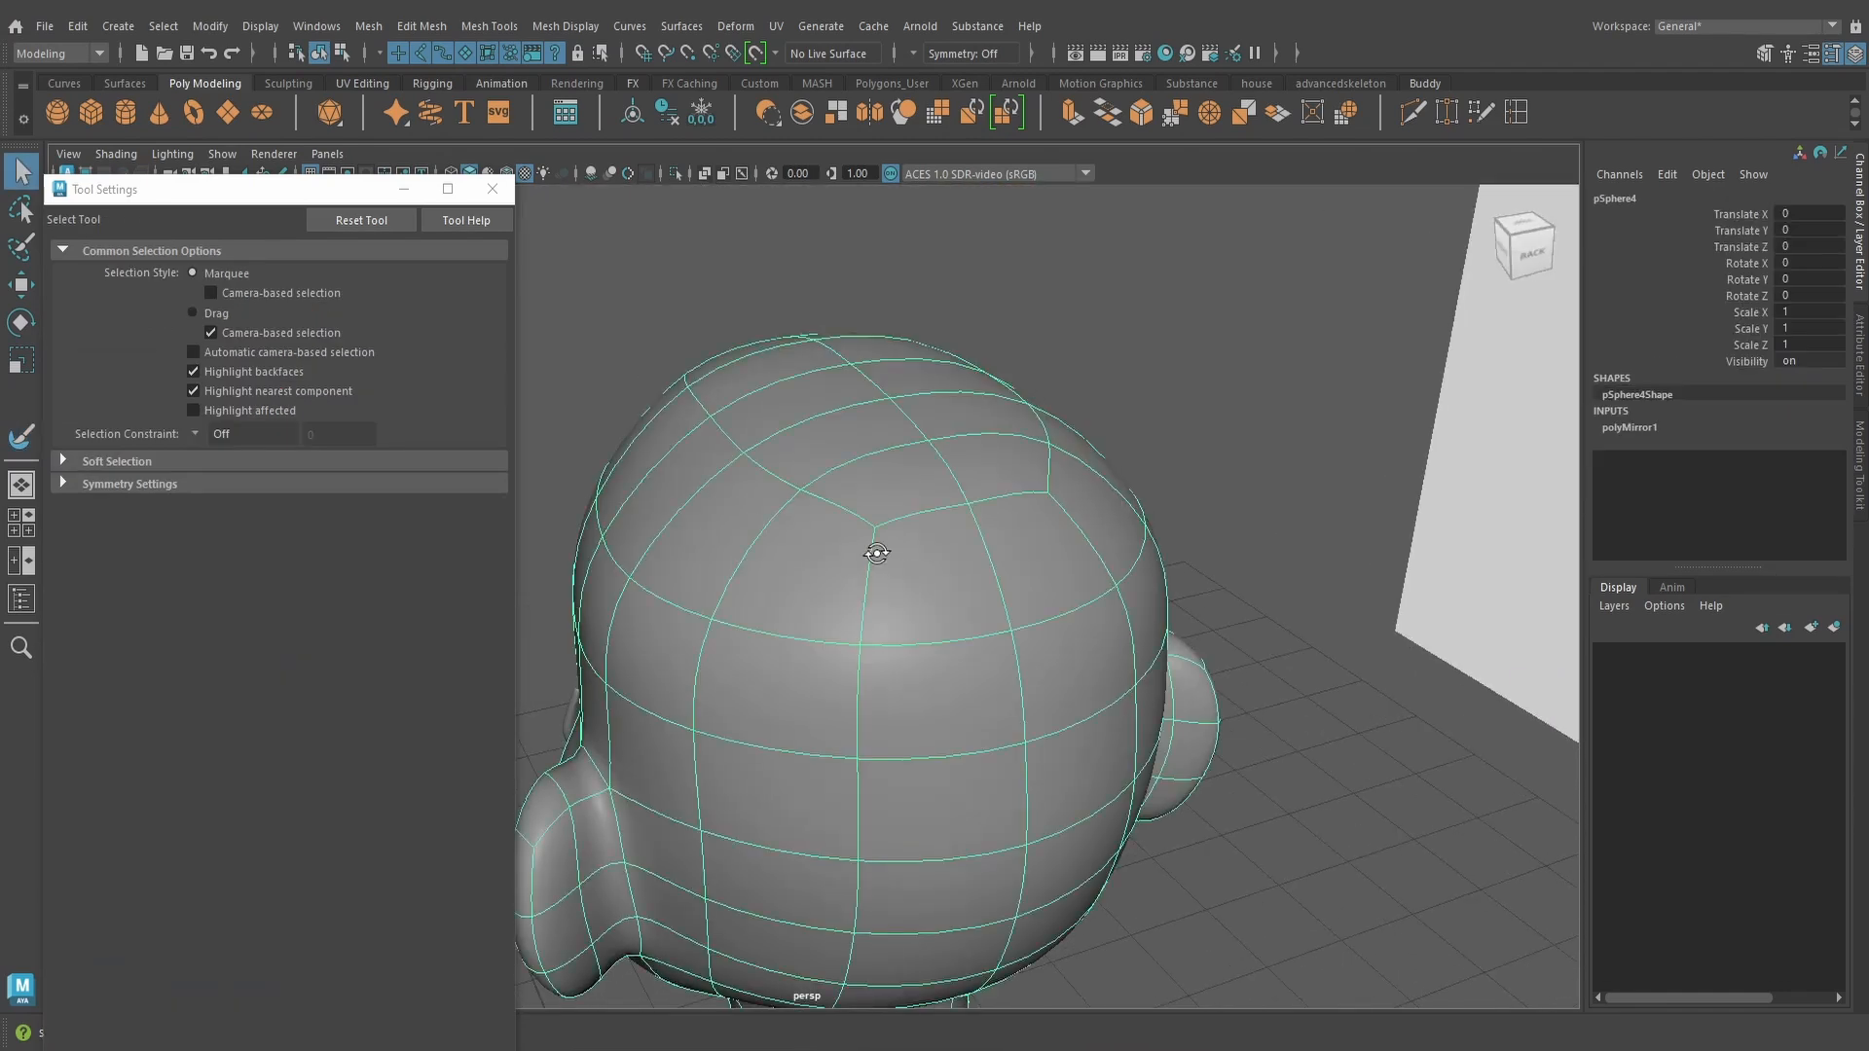
left_click_drag(876, 546, 927, 506, "alt")
Pull out the upper forehead corners, and smooth them together with the side of the skull
left_click(18, 435)
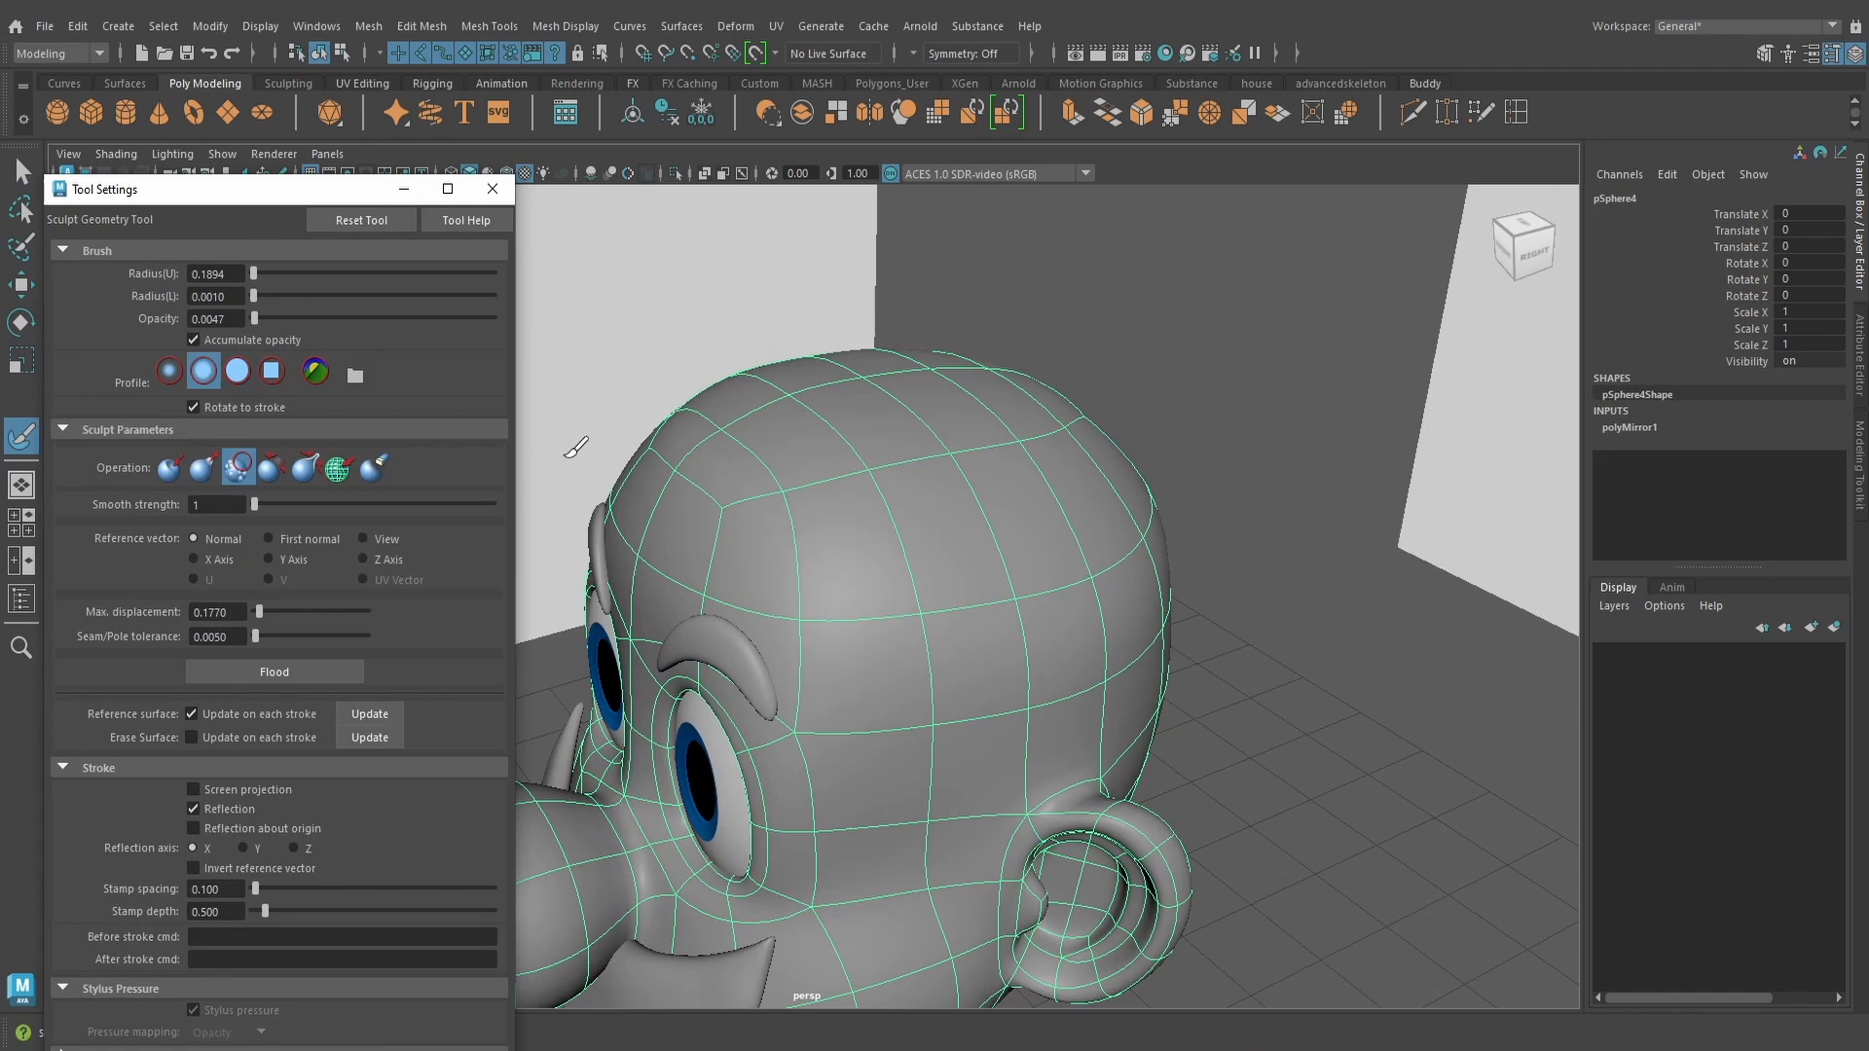
left_click(204, 468)
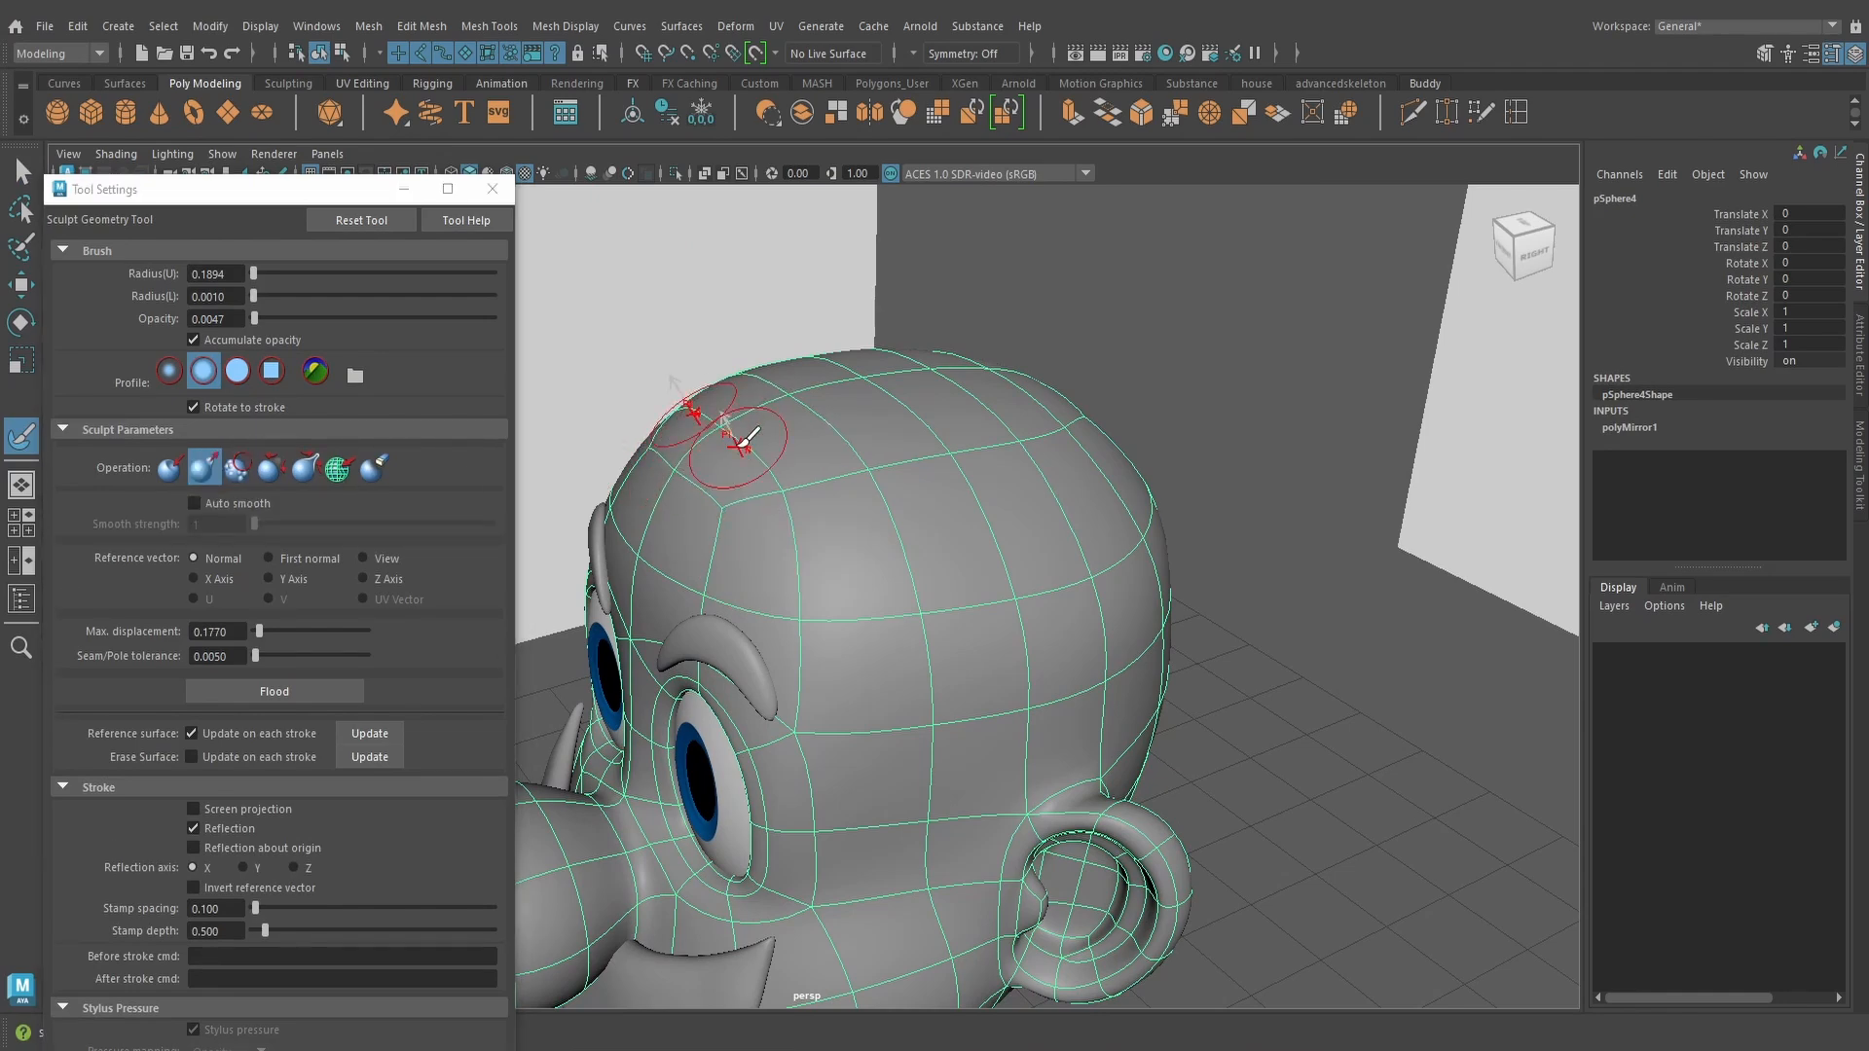
left_click_drag(814, 440, 936, 429, "alt")
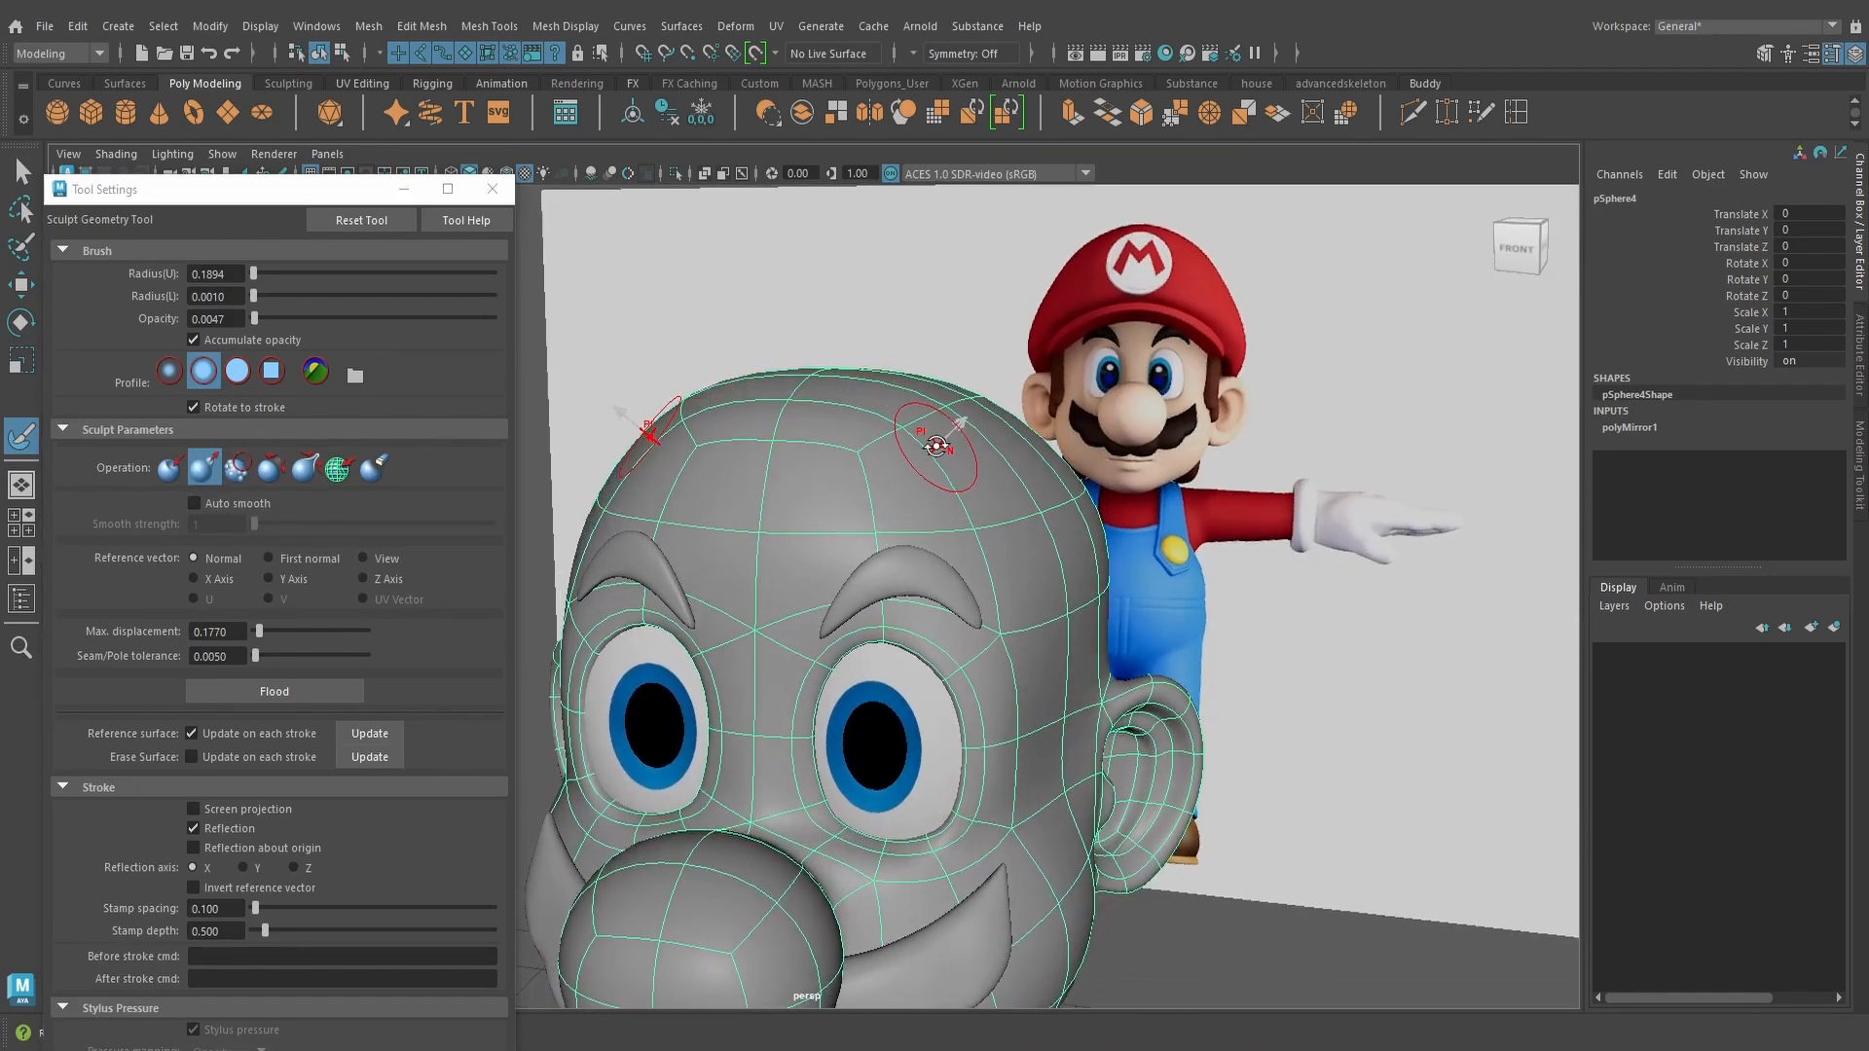
left_click(238, 458)
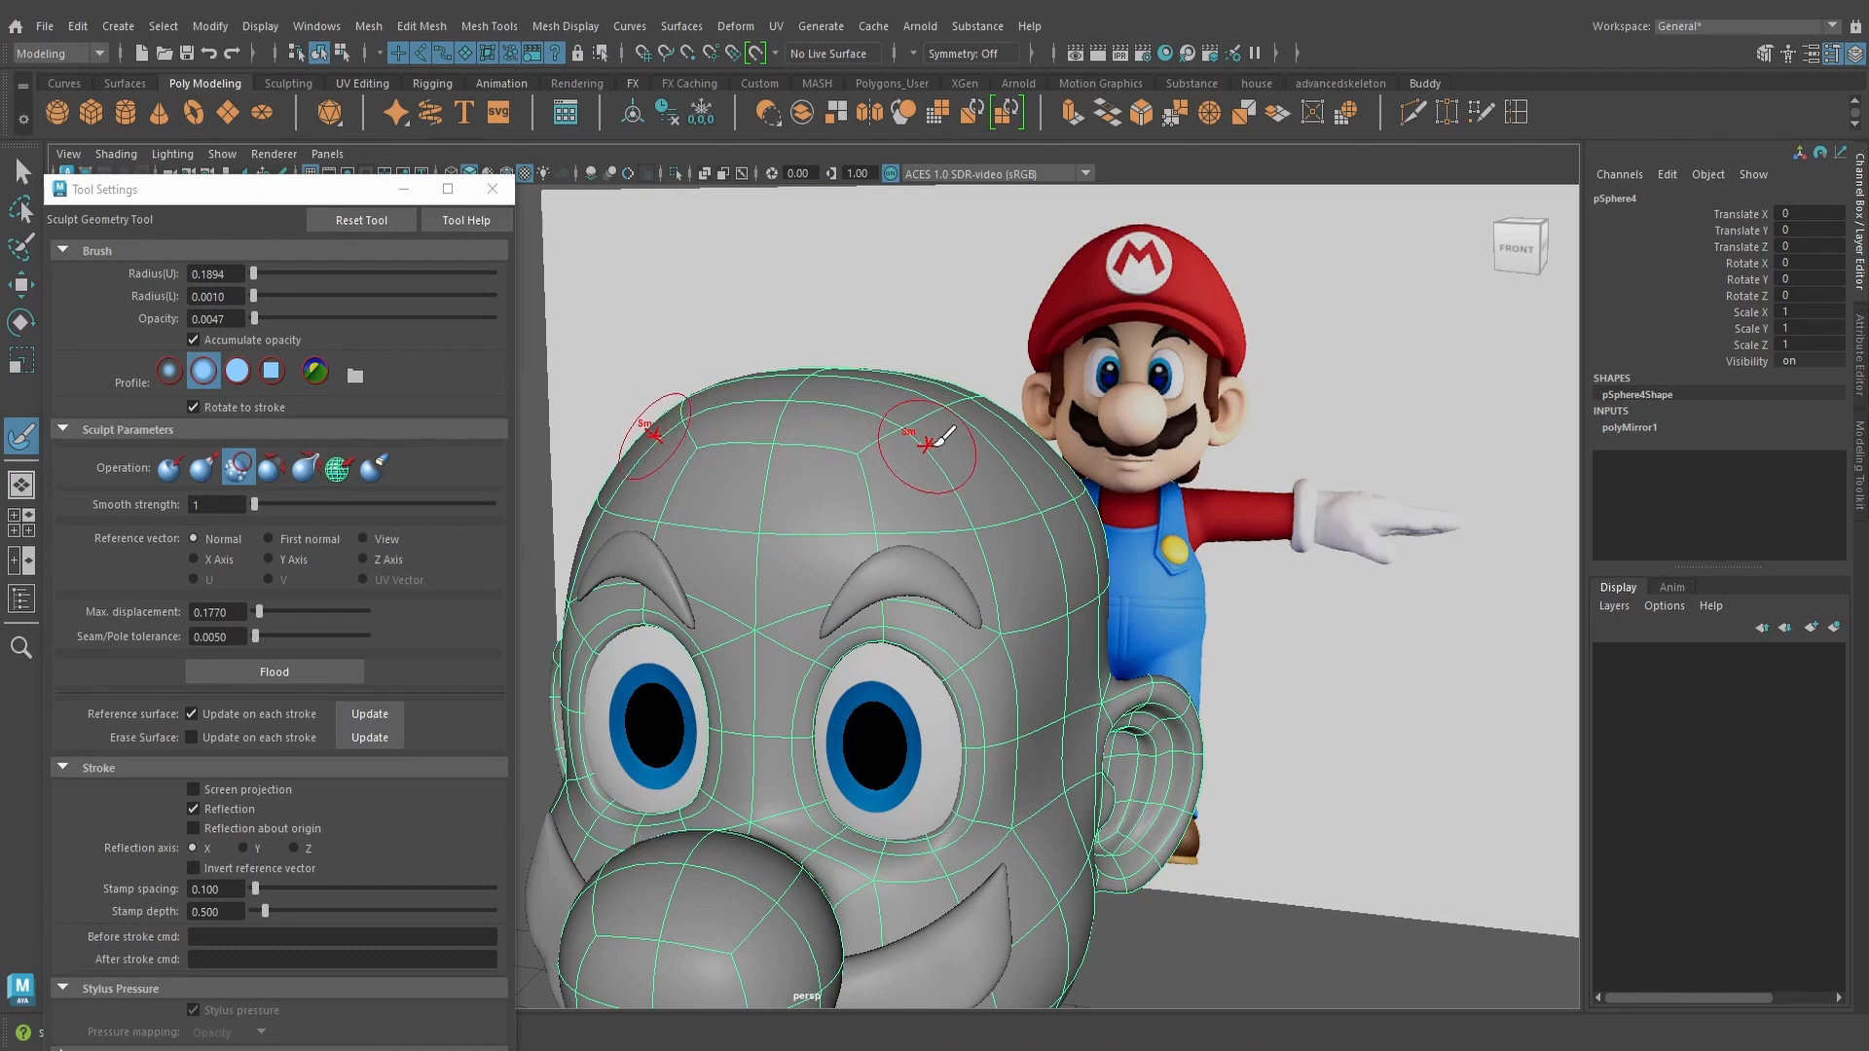
mouse_move(927, 444)
left_mouse_down("alt")
mouse_move(1002, 434)
mouse_move(889, 400)
mouse_move(896, 551)
mouse_move(829, 612)
mouse_move(1110, 595)
left_mouse_up("alt")
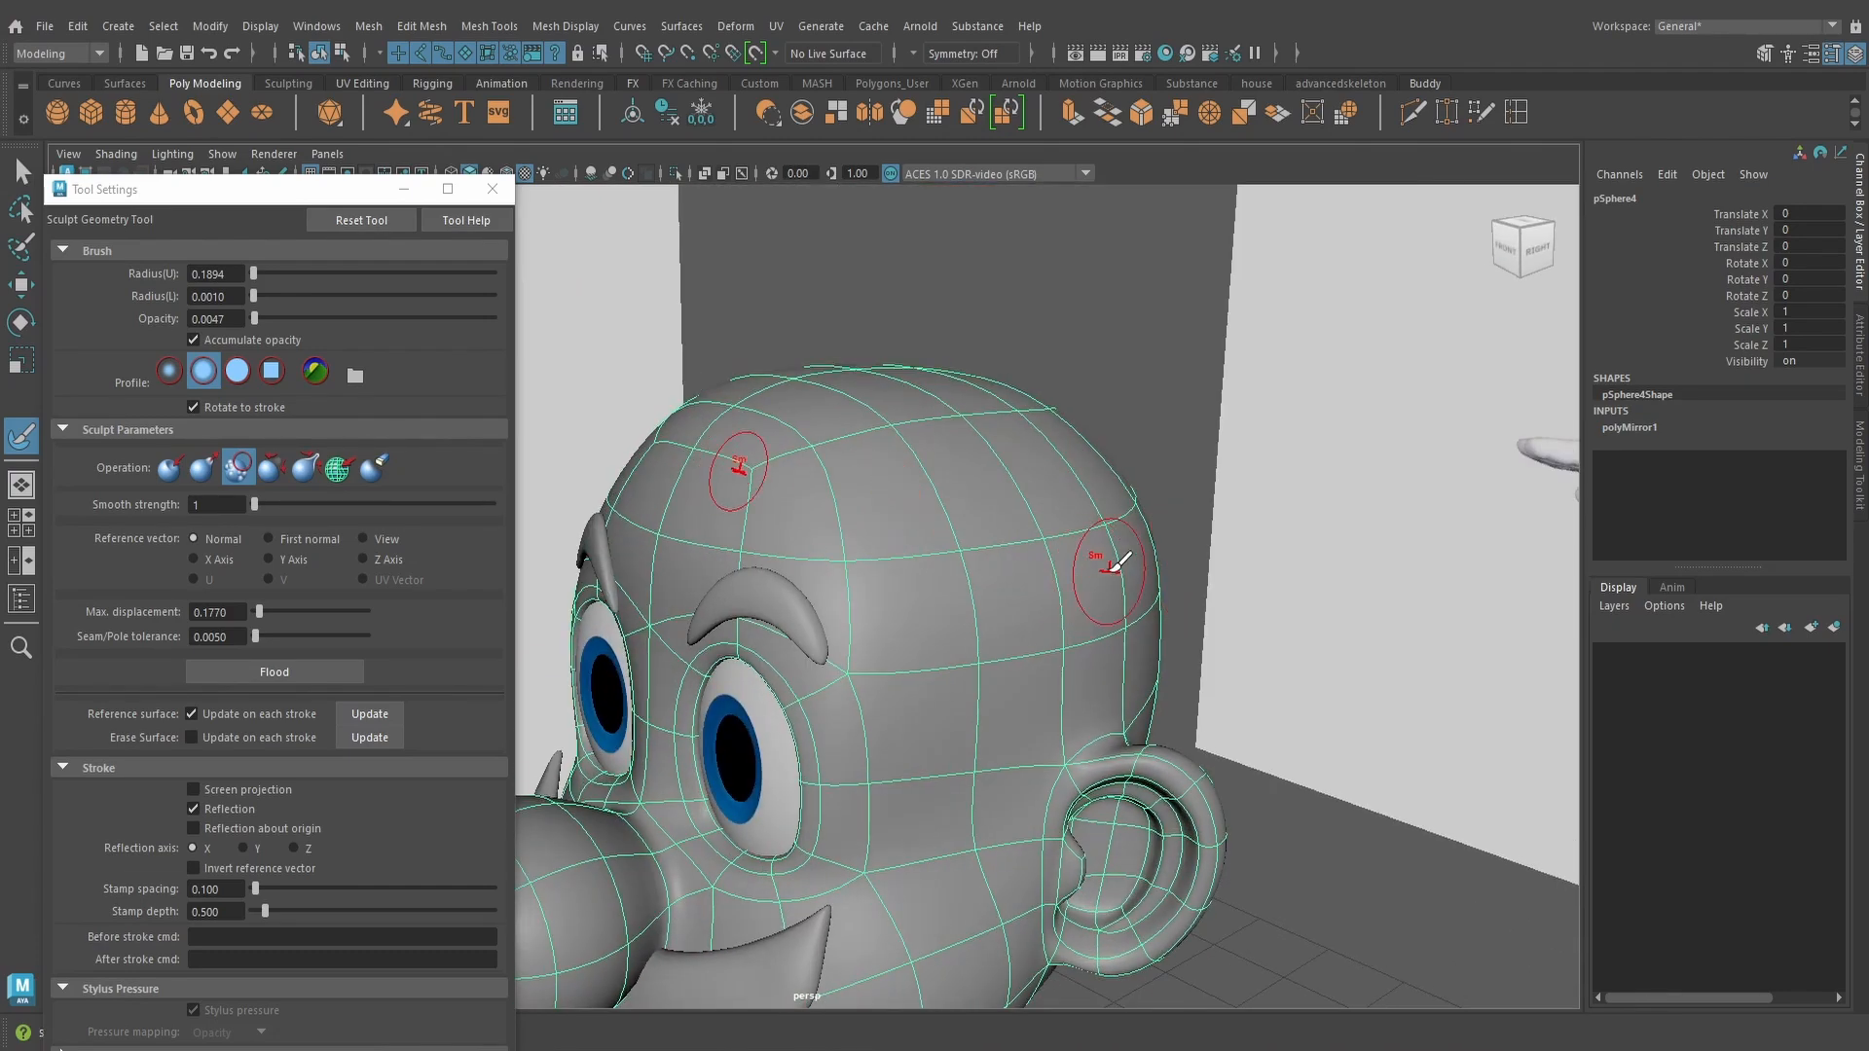
Smooth the brow and the area between the eyes, reducing the sculpt brush radius to 0.0643
key("q")
left_click(1094, 334)
mouse_move(1093, 334)
left_mouse_down("alt")
mouse_move(1119, 517)
mouse_move(1227, 442)
mouse_move(1076, 522)
mouse_move(1005, 529)
mouse_move(1142, 584)
mouse_move(964, 553)
mouse_move(984, 529)
mouse_move(1081, 613)
mouse_move(1160, 628)
mouse_move(1071, 565)
left_mouse_up("alt")
left_click(1013, 514)
left_click(21, 435)
scroll(779, 379, "up", 4)
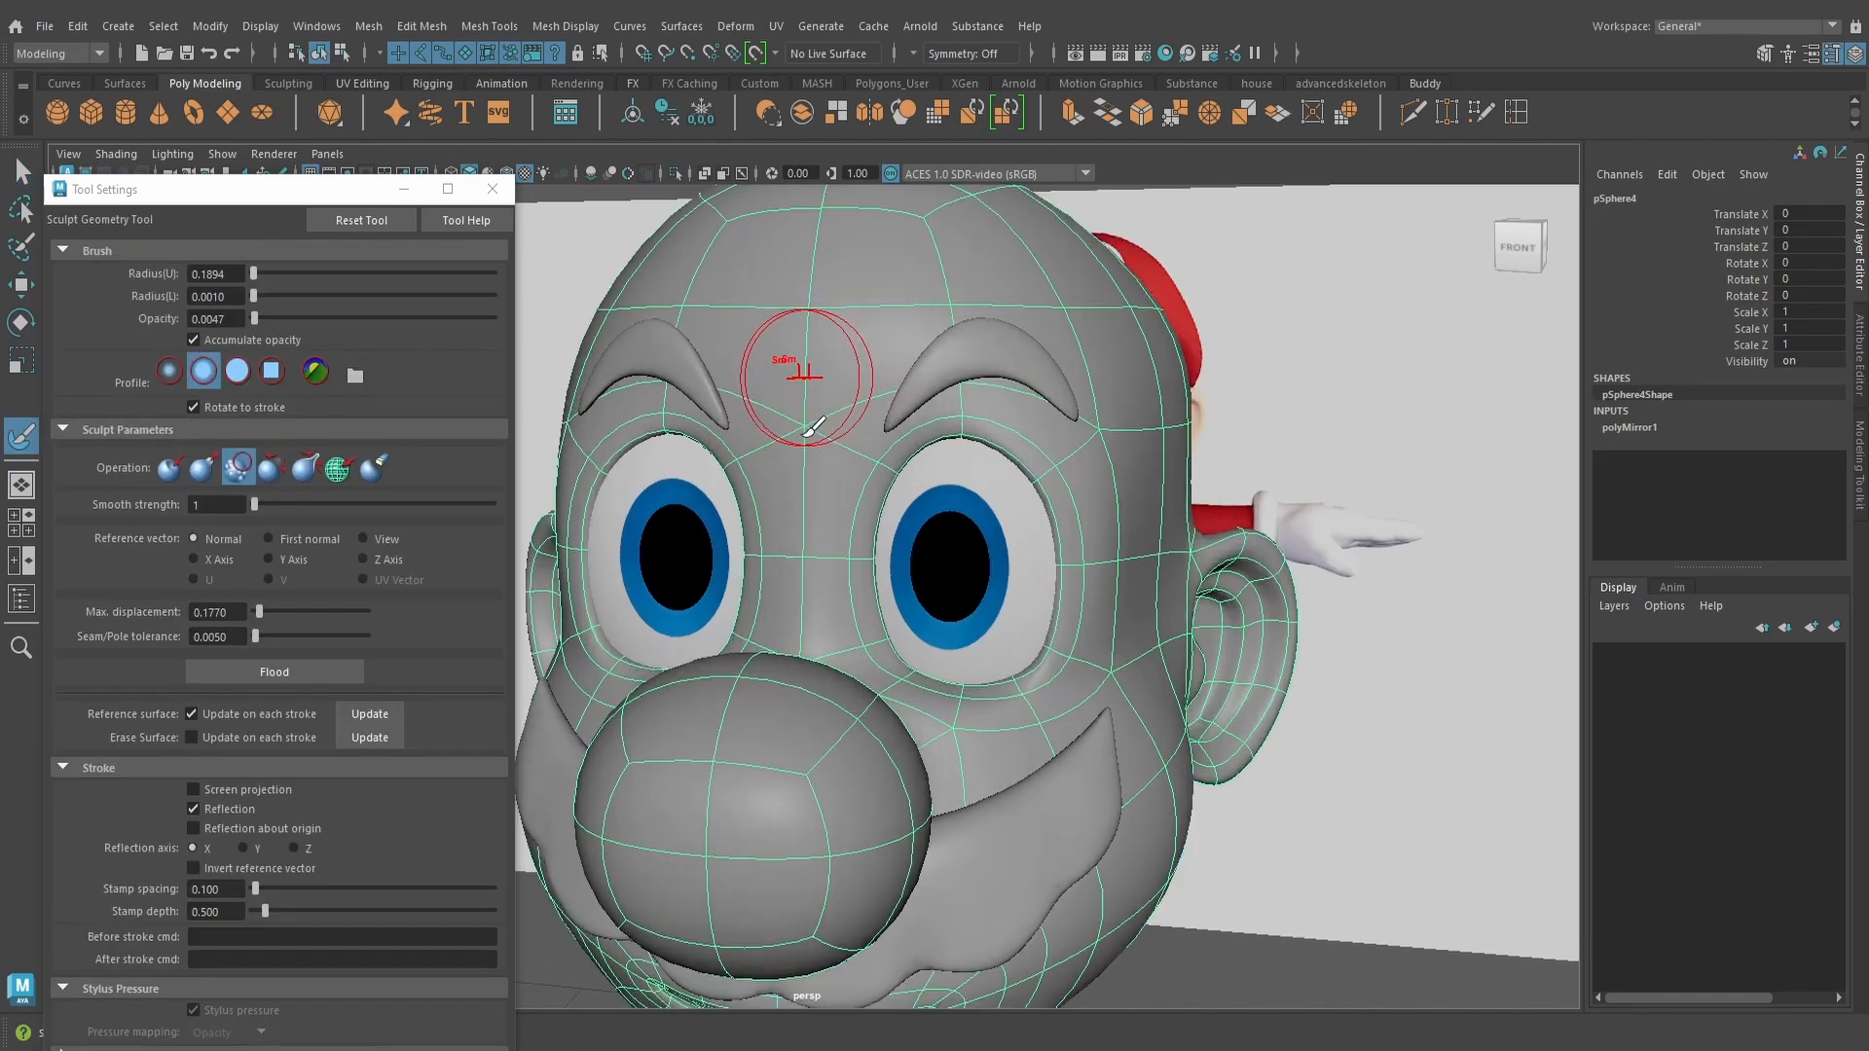
left_click_drag(787, 419, 771, 418)
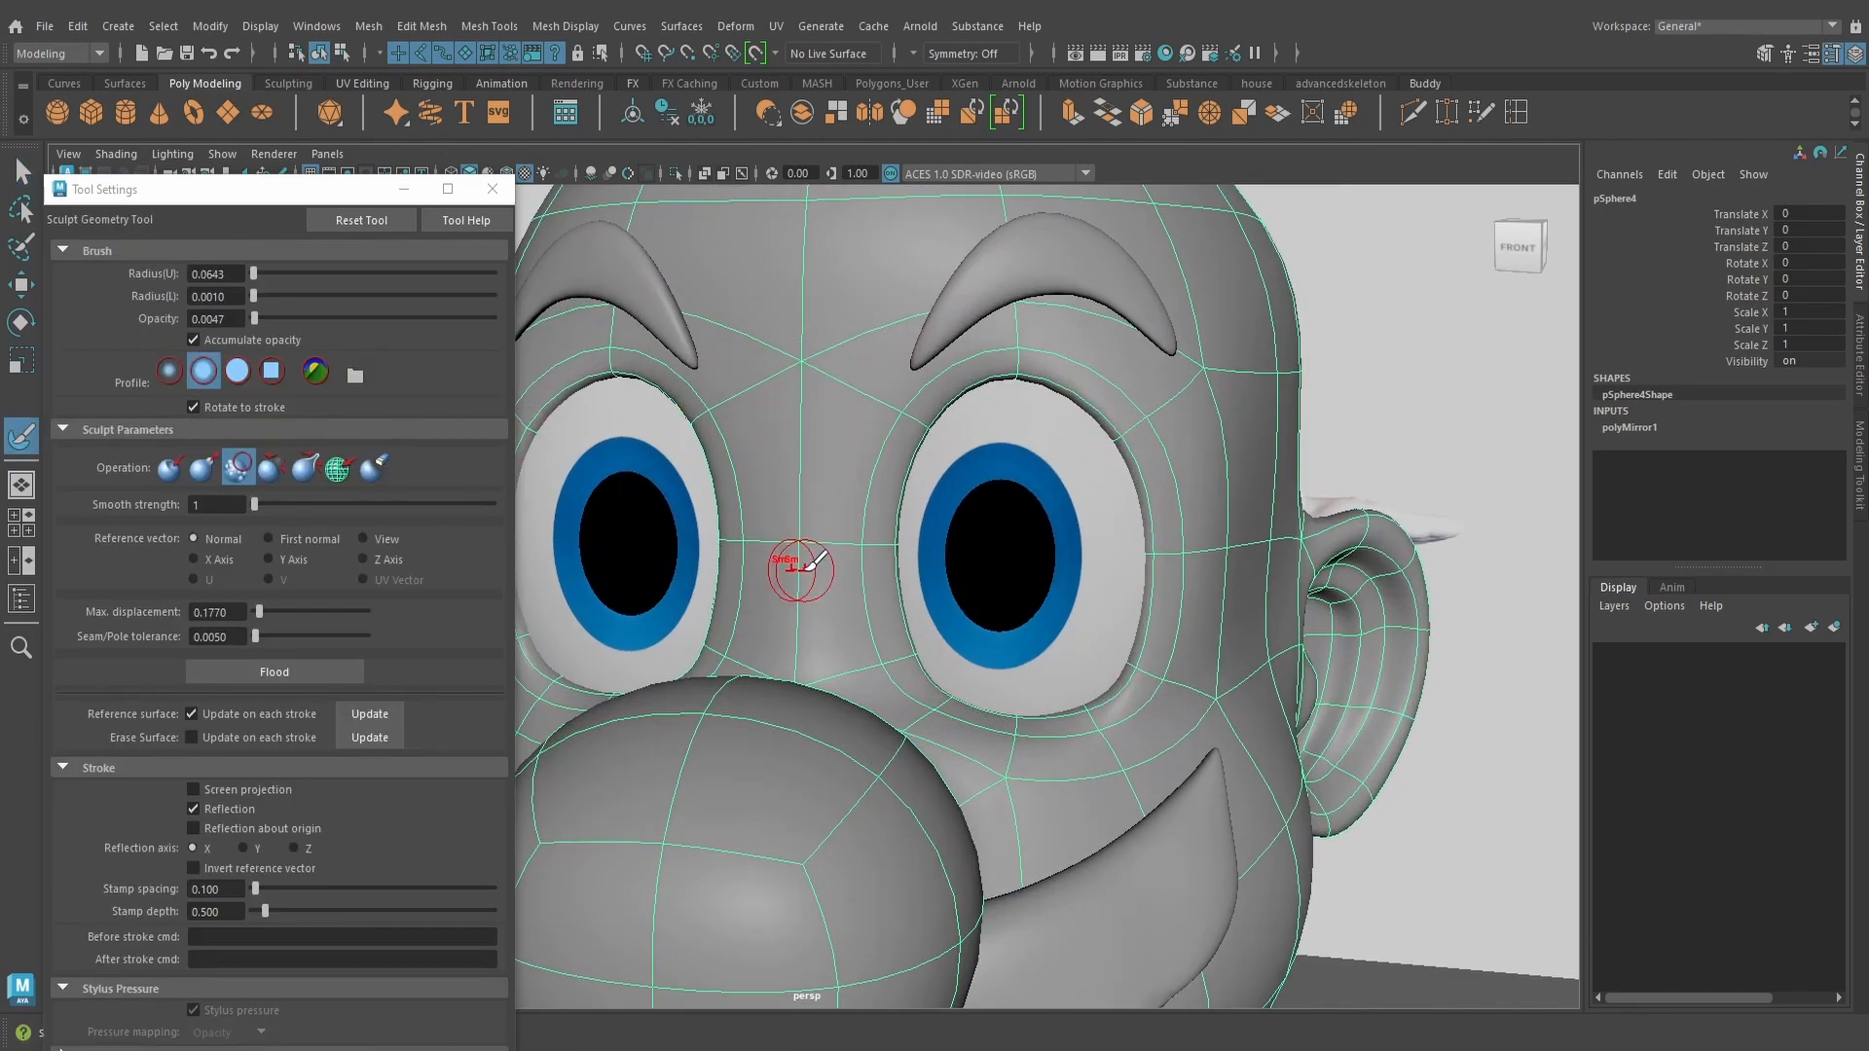
left_click_drag(792, 563, 793, 633, "alt")
left_click_drag(820, 428, 823, 372, "alt")
scroll(826, 443, "down", 3)
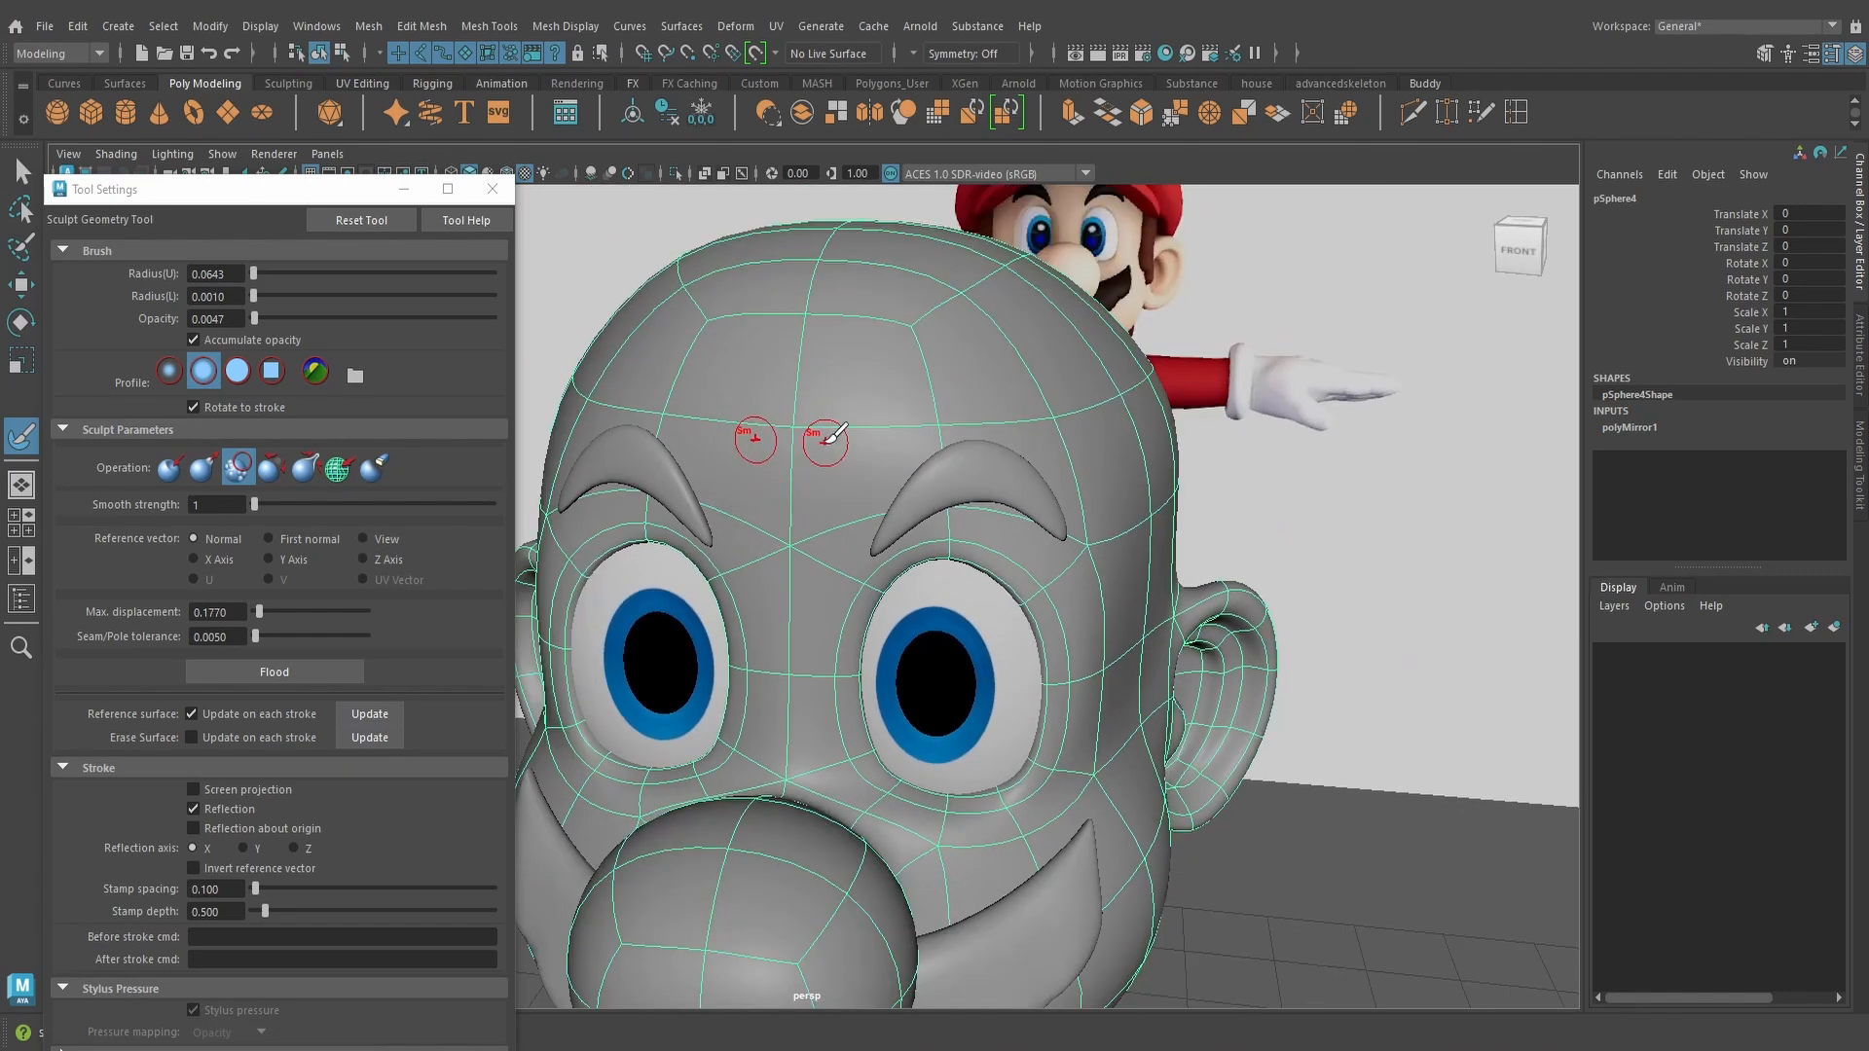
Leave the sculpt tool, deselect the head and close the tool settings
scroll(1283, 578, "down", 4)
key("q")
left_click(1148, 847)
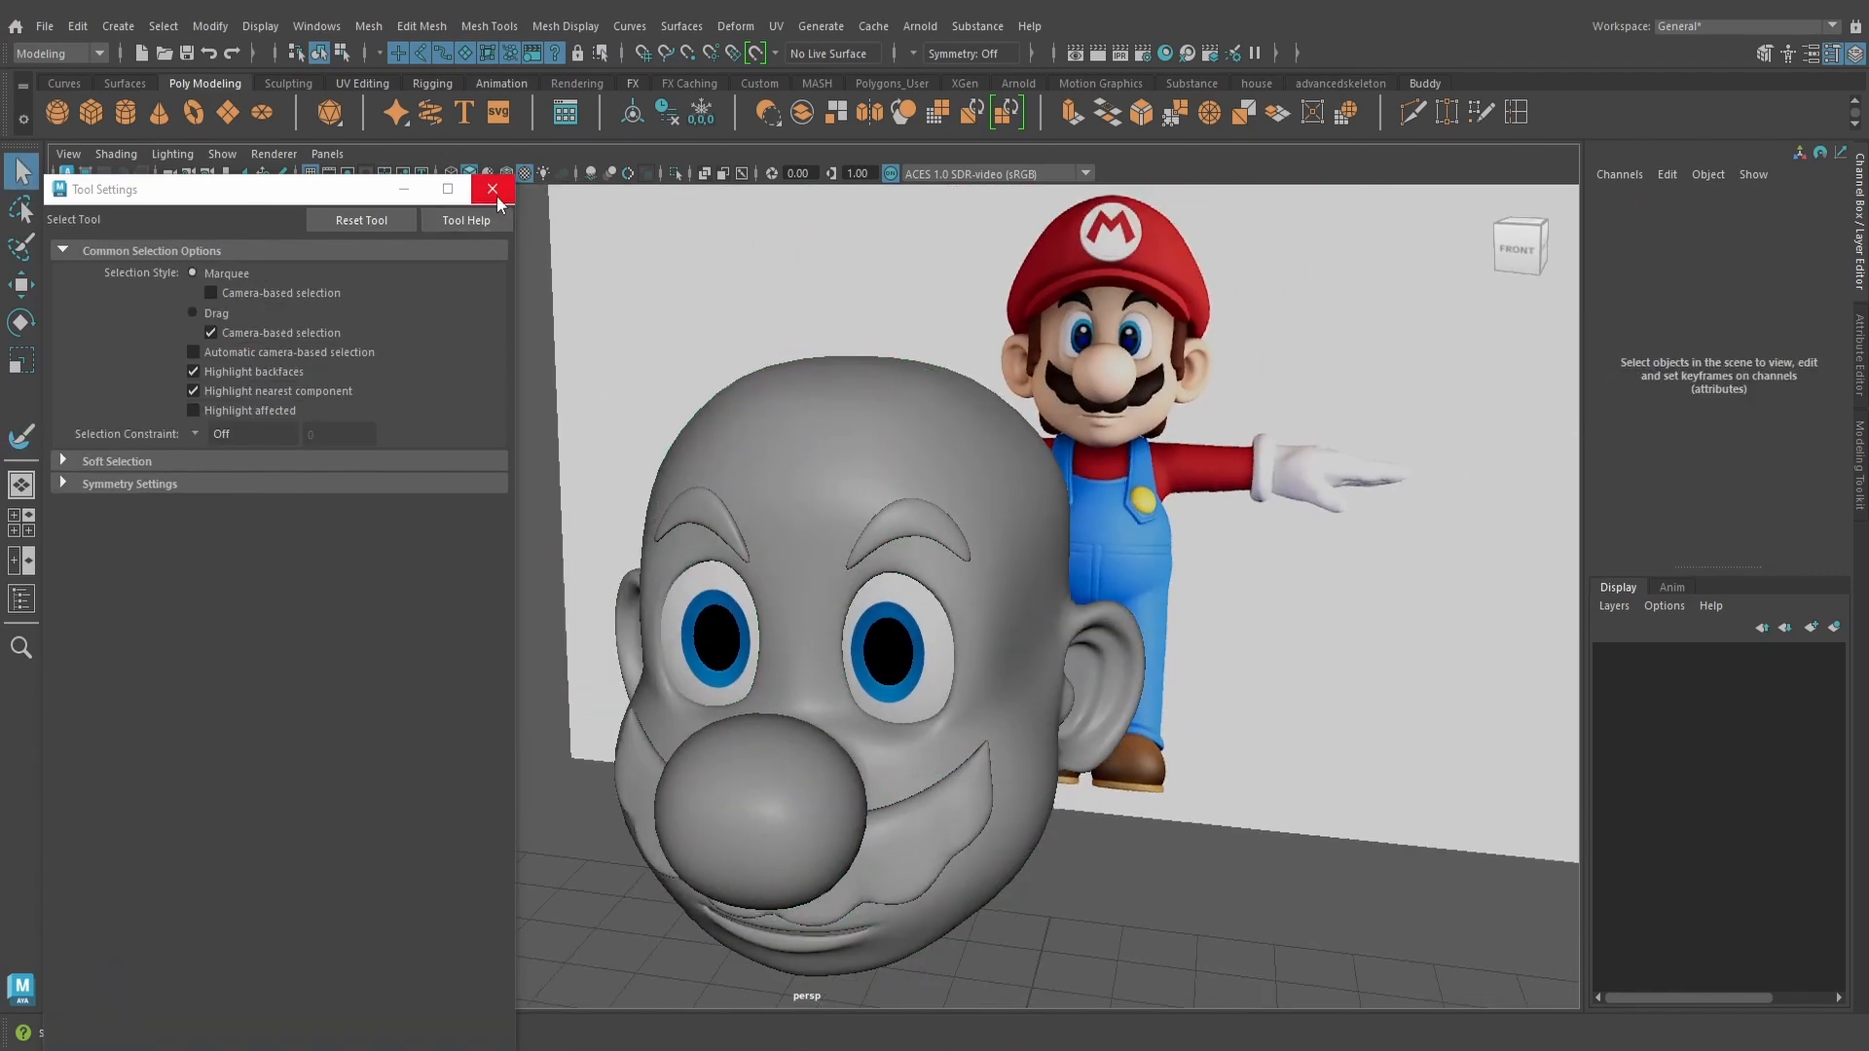
left_click(497, 196)
Examine the sculpted head from the side and front against the reference images
left_click_drag(1002, 589, 915, 584, "alt")
left_click(1002, 531)
left_click_drag(1047, 609, 958, 628, "alt")
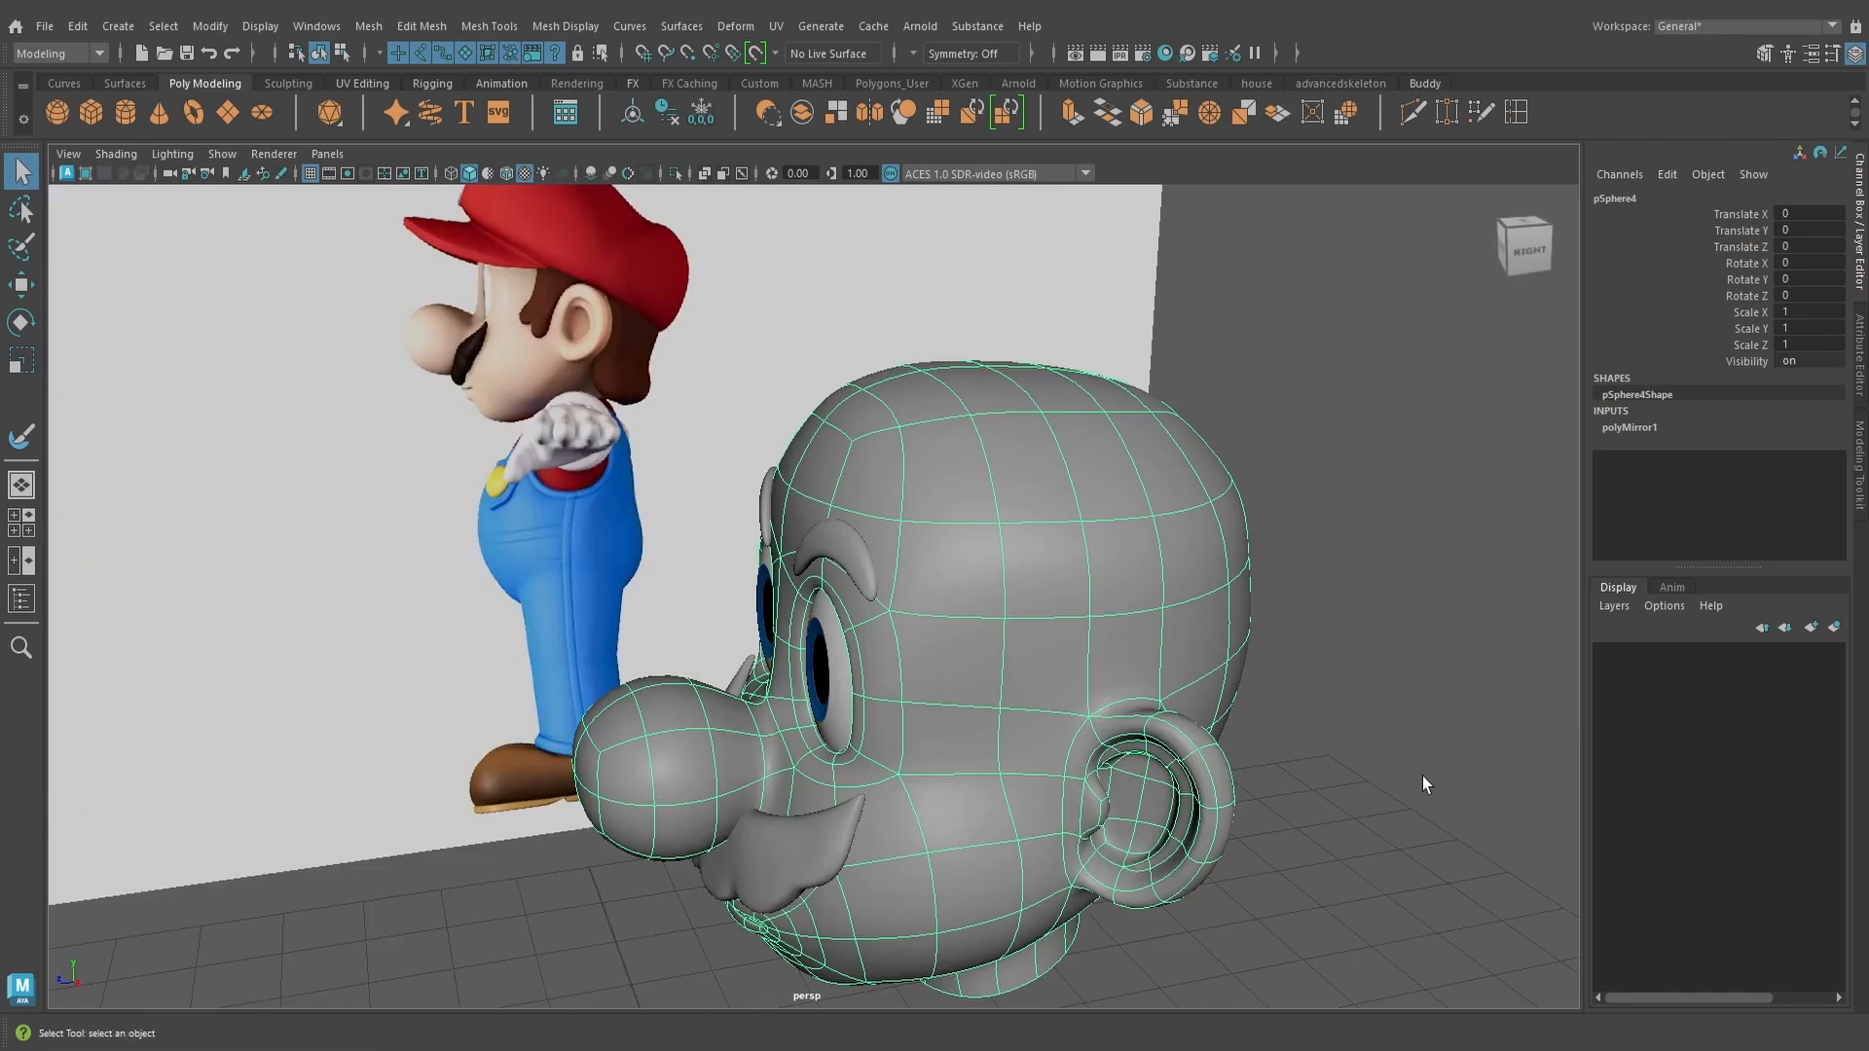
left_click(1422, 775)
left_click_drag(1105, 750, 1276, 734, "alt")
middle_click_drag(1275, 734, 1280, 477, "alt")
mouse_move(1103, 624)
left_mouse_down("alt")
mouse_move(1153, 556)
mouse_move(1265, 592)
mouse_move(1154, 561)
mouse_move(1106, 639)
left_mouse_up("alt")
scroll(1154, 561, "down", 3)
scroll(1095, 584, "down", 3)
middle_click_drag(1078, 520, 1082, 611, "alt")
left_click_drag(1082, 612, 1073, 630, "alt")
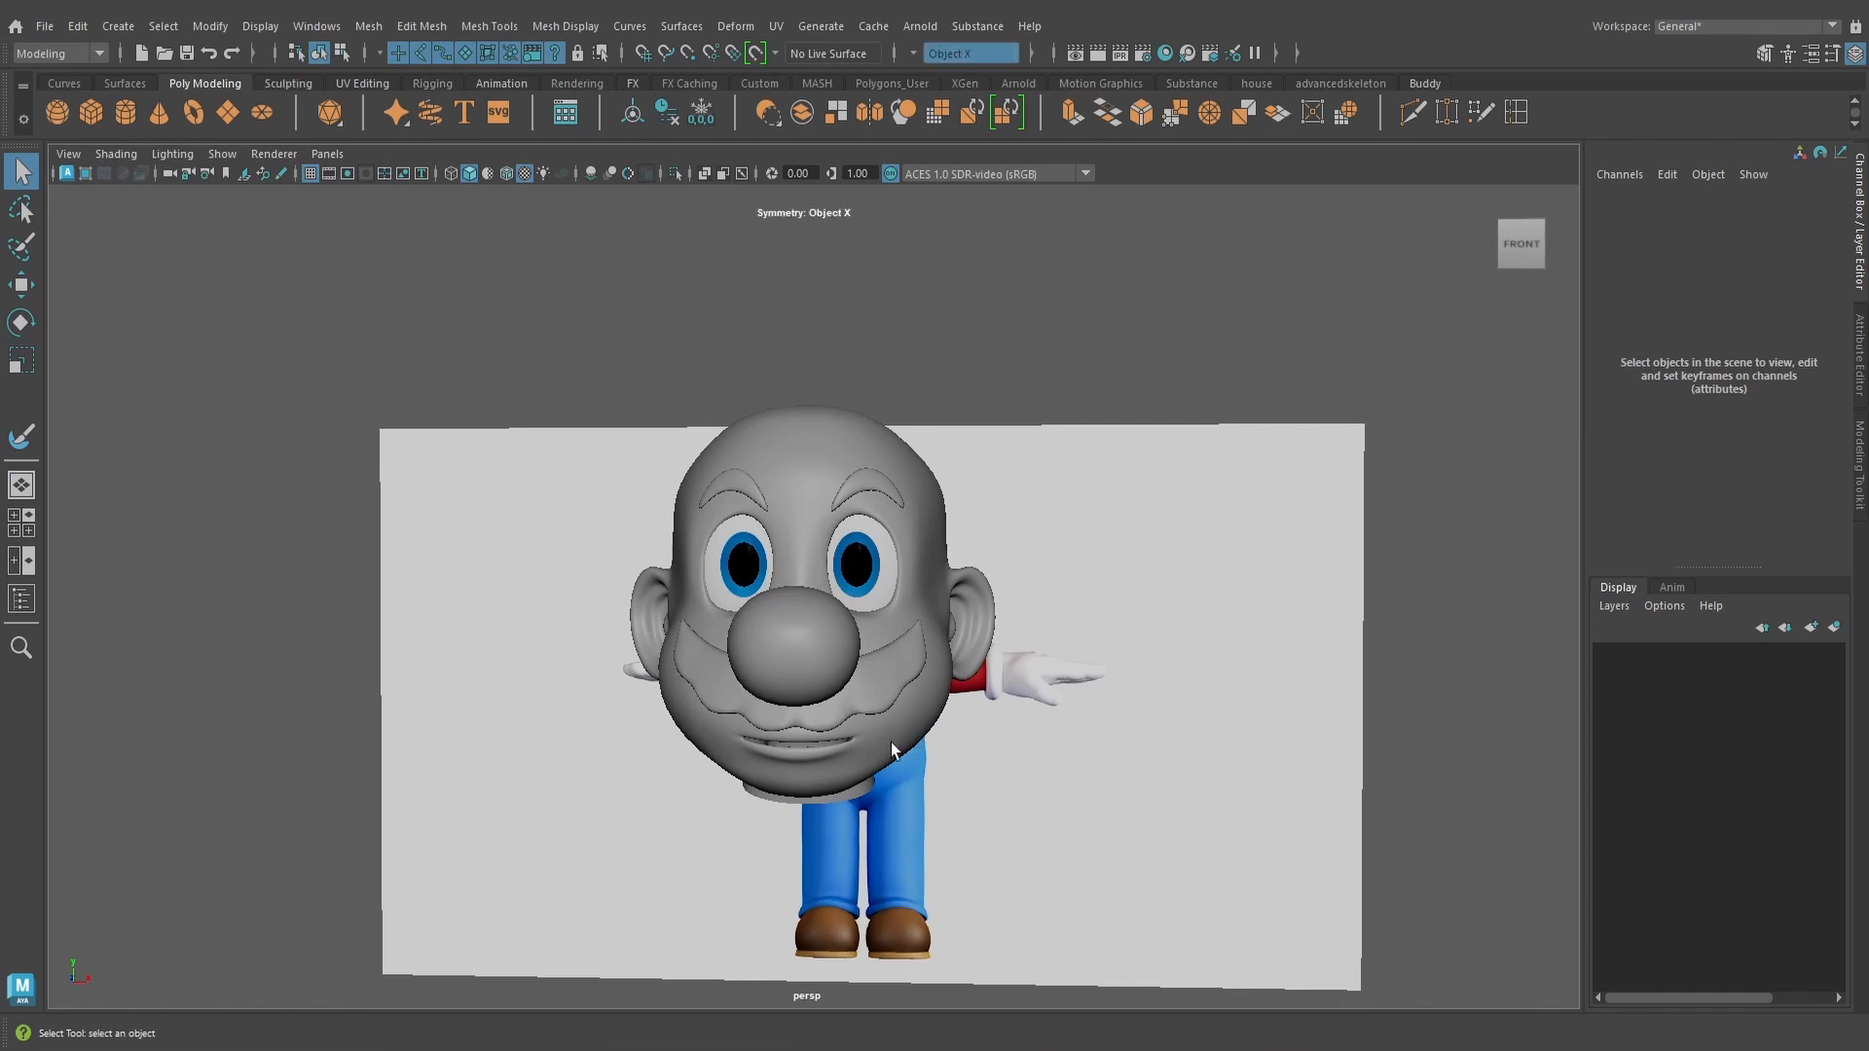
Select the moustache and set modeling symmetry to Object X
scroll(891, 750, "up", 4)
left_click(923, 752)
middle_click_drag(1077, 763, 1088, 693, "alt")
scroll(1088, 693, "up", 1)
scroll(1088, 693, "up", 1)
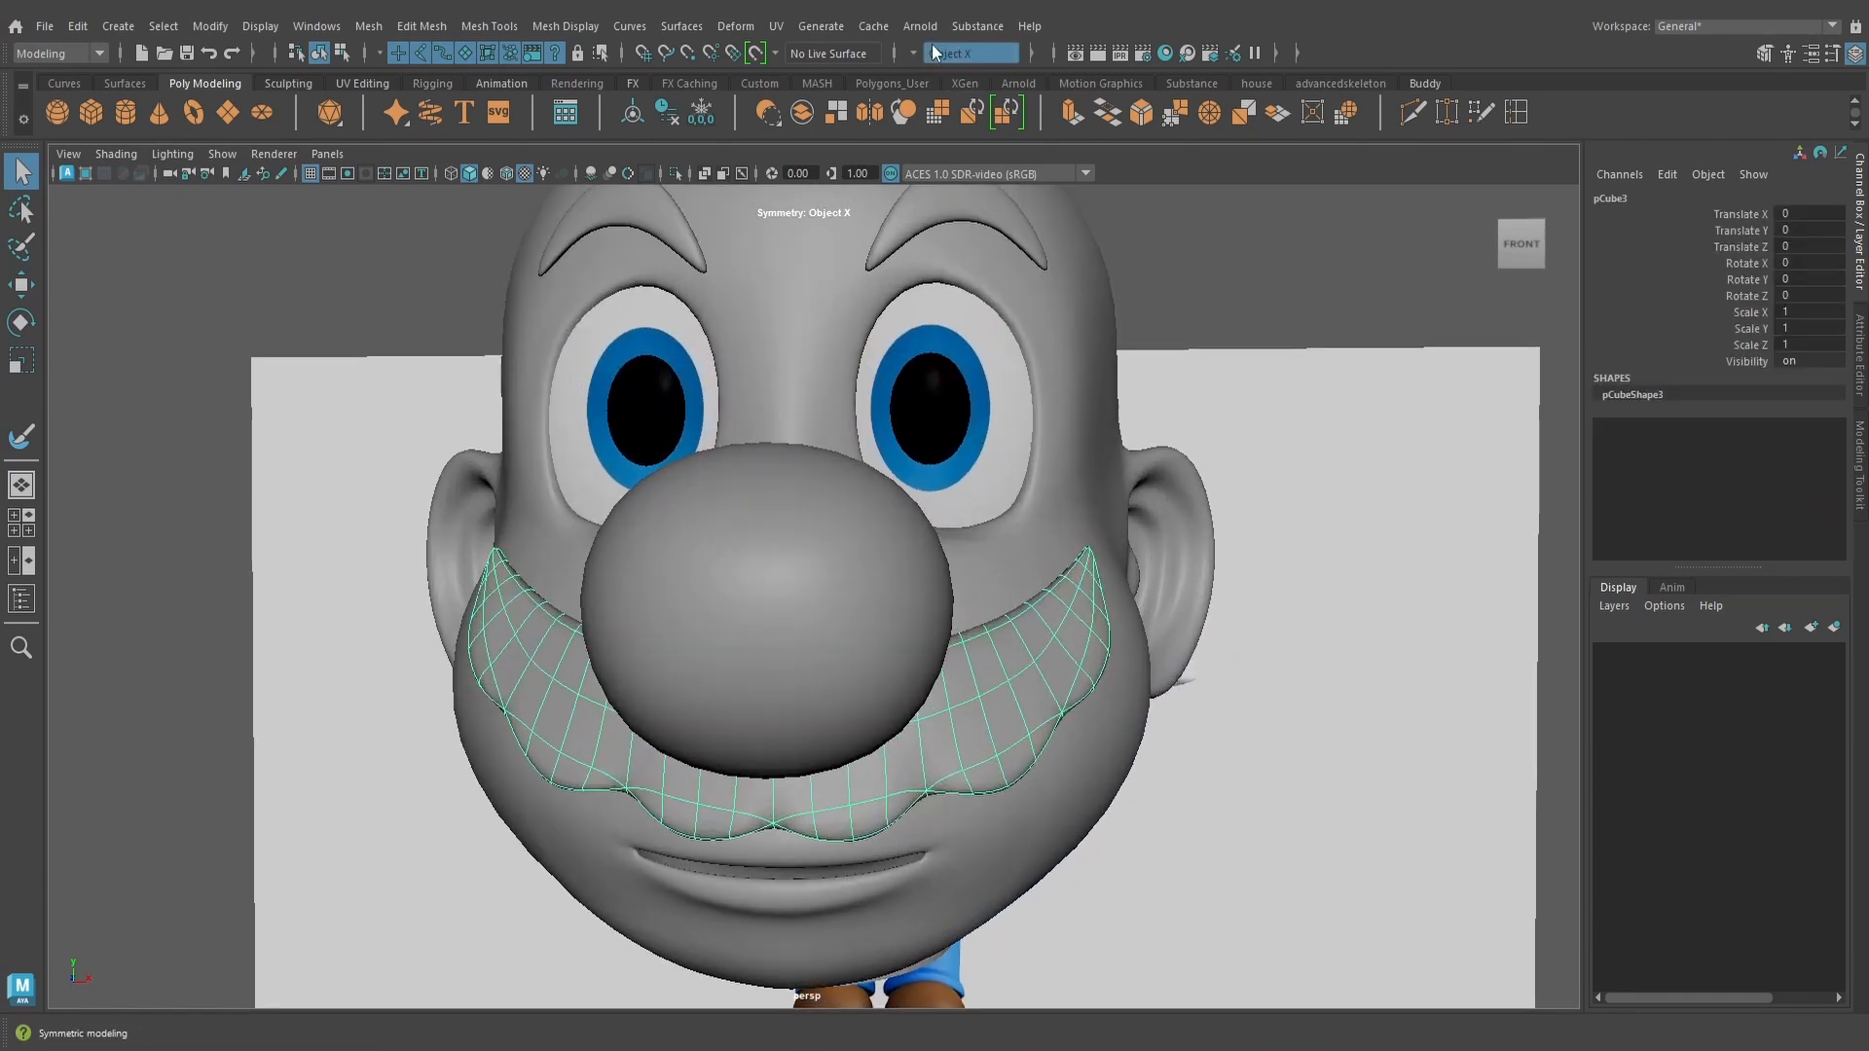
left_click(914, 53)
left_click(956, 78)
Select a pair of mirrored vertices on the moustache's front surface beside the nose and adjust their depth with the Move tool
right_click_drag(1087, 590, 1000, 470)
left_click_drag(1043, 506, 1152, 580)
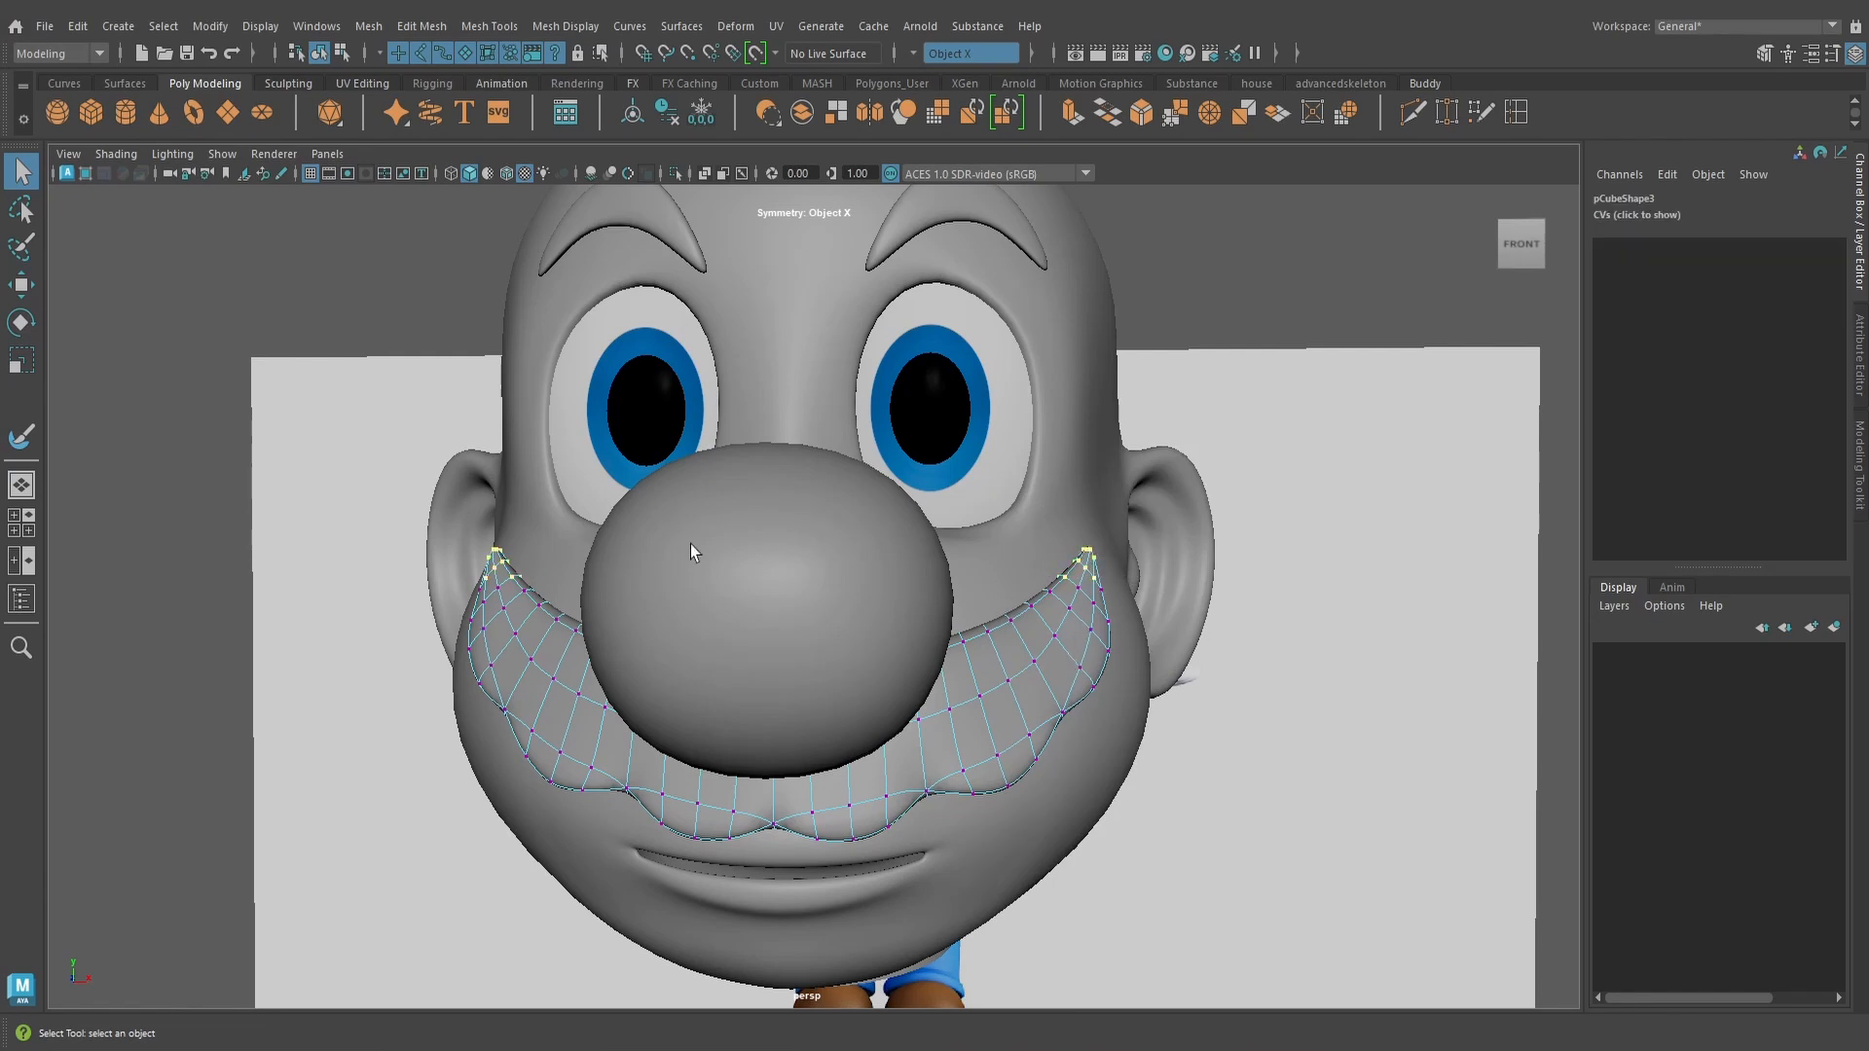
left_click(1225, 331)
left_click_drag(1018, 722, 964, 709, "alt")
left_click(952, 685)
left_click_drag(977, 769, 990, 721, "alt")
key("w")
left_click_drag(785, 844, 796, 835)
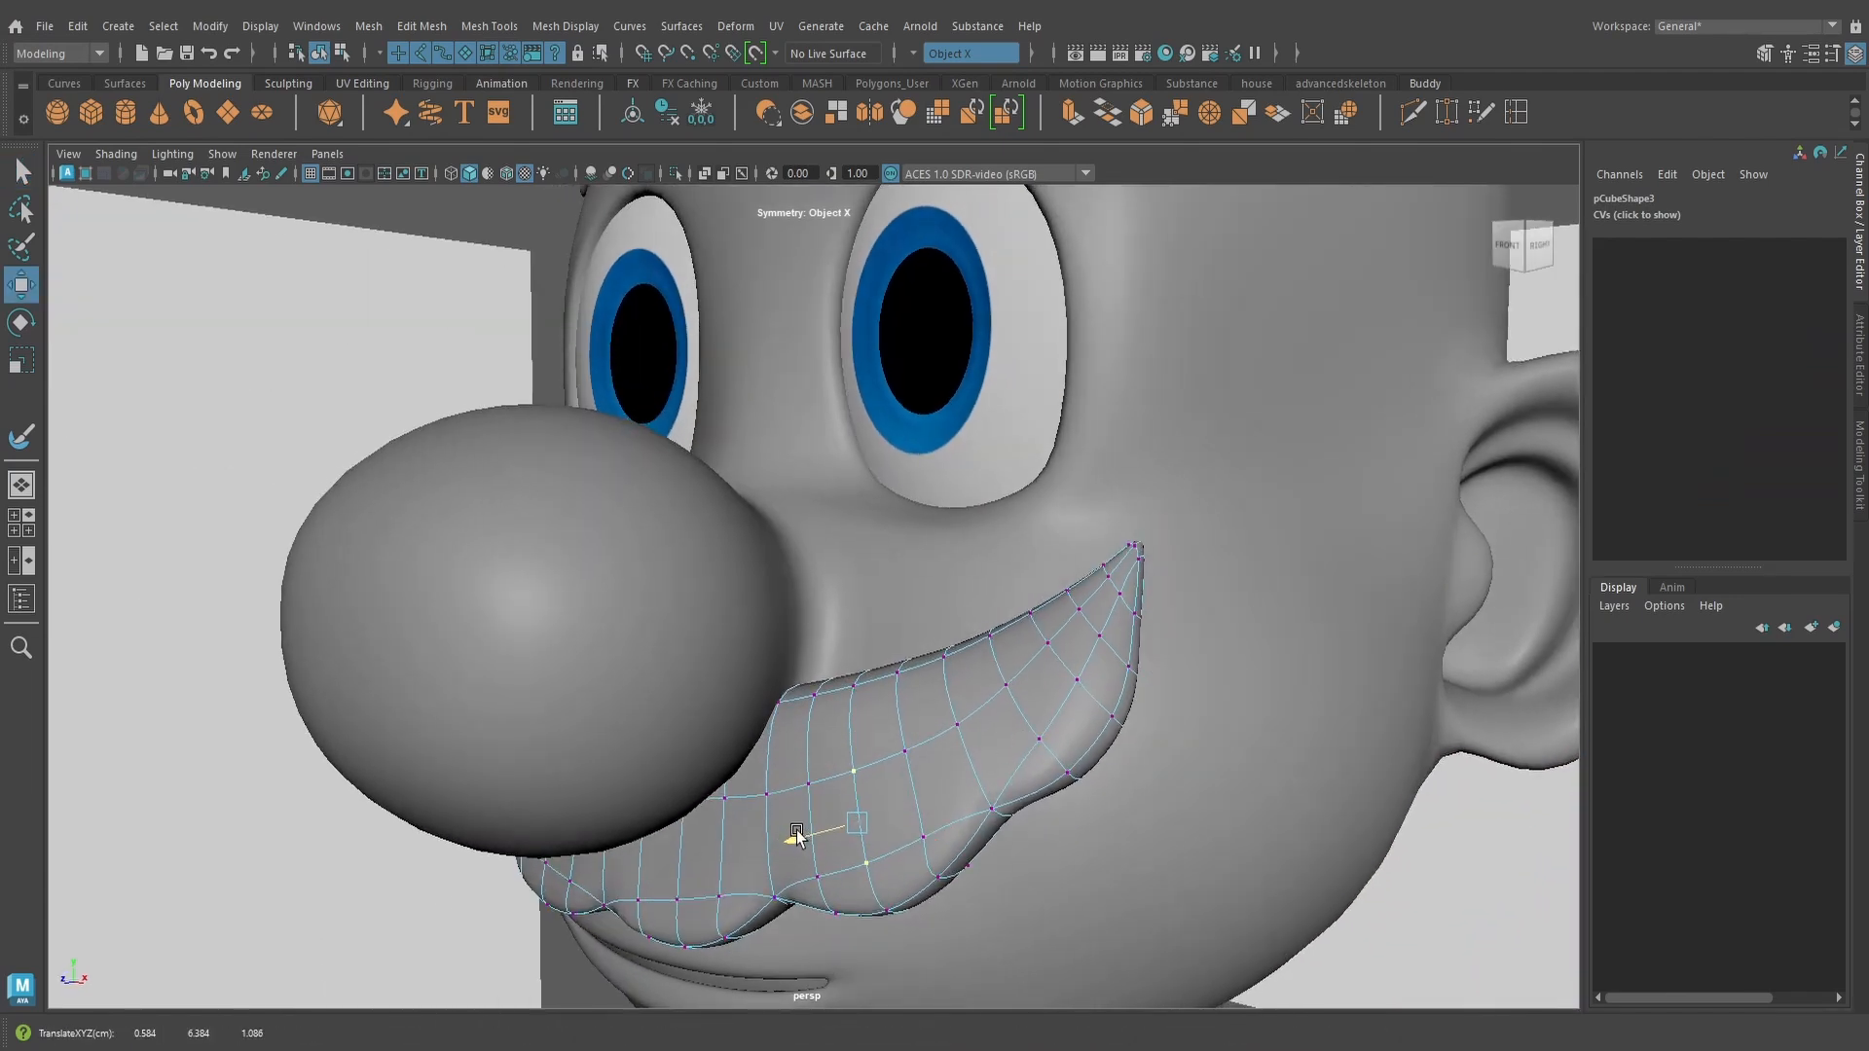
left_click_drag(872, 777, 765, 664, "alt")
left_click_drag(727, 603, 731, 608)
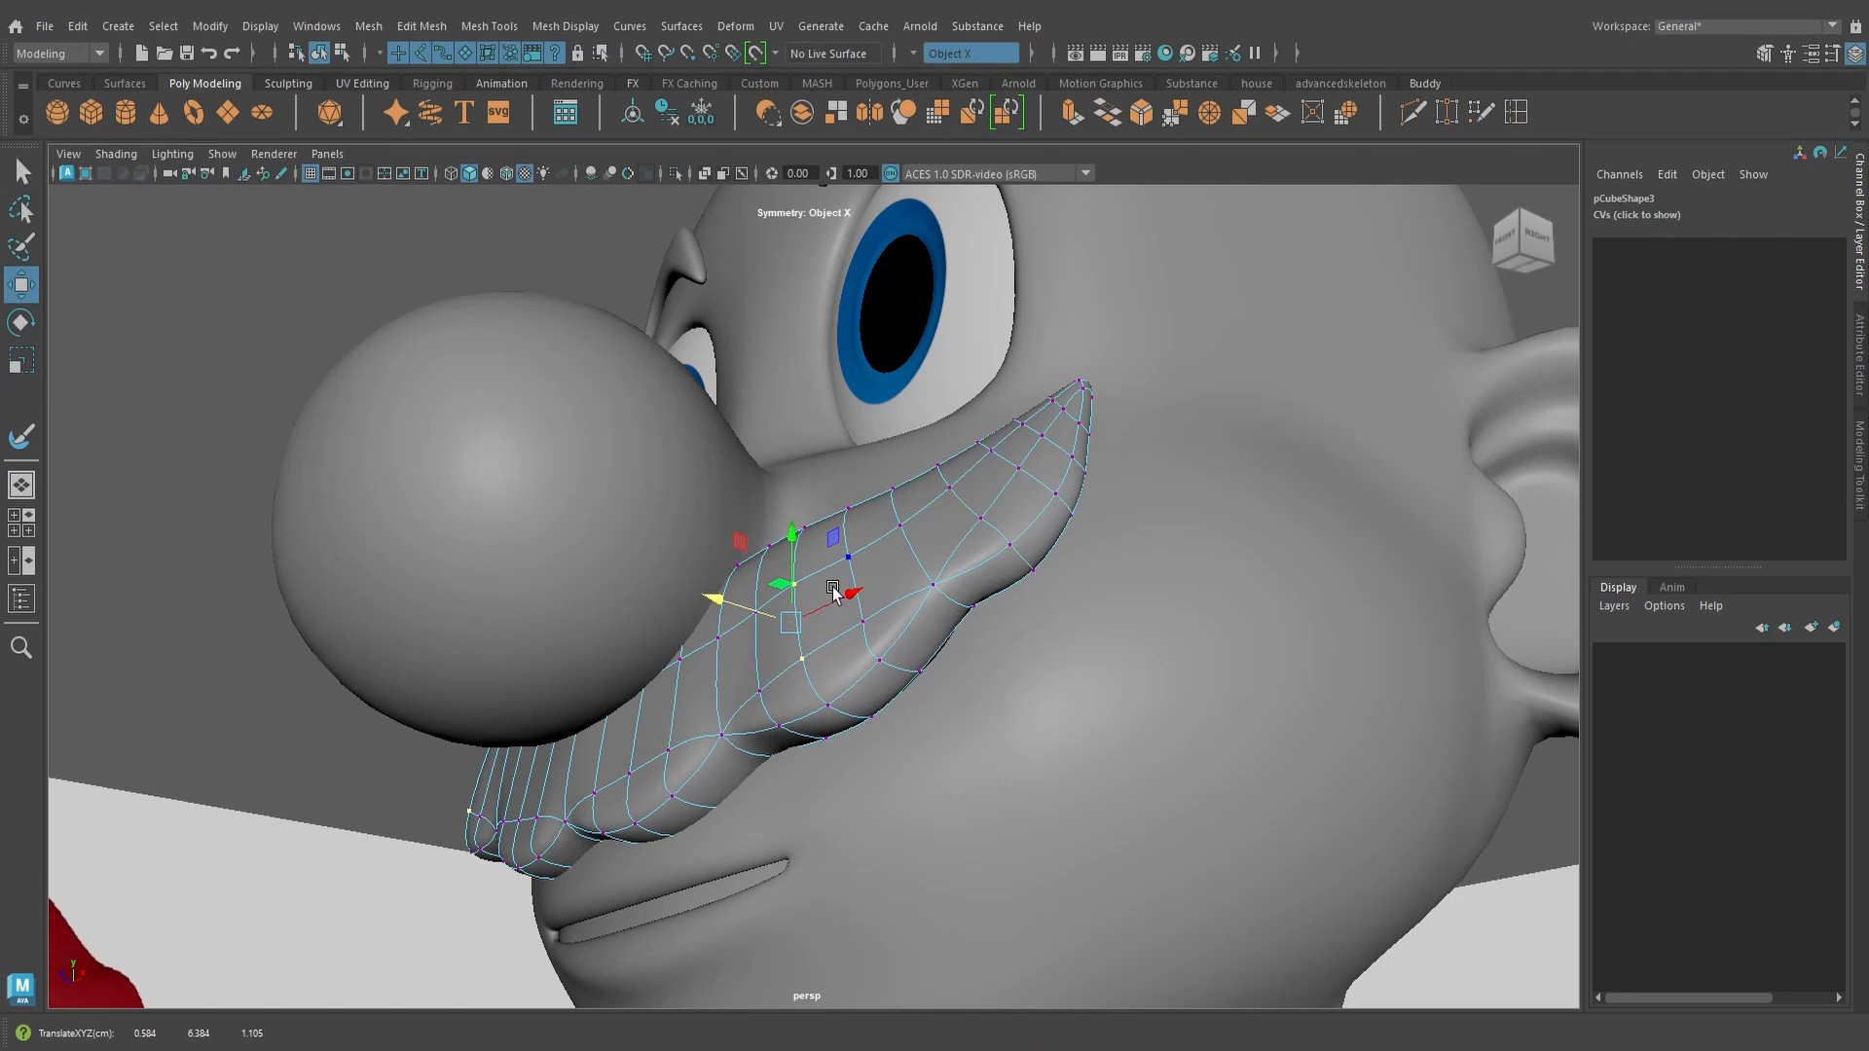
Select the neighbouring vertices toward the moustache's outer end and shift them in depth to even out the surface
key("q")
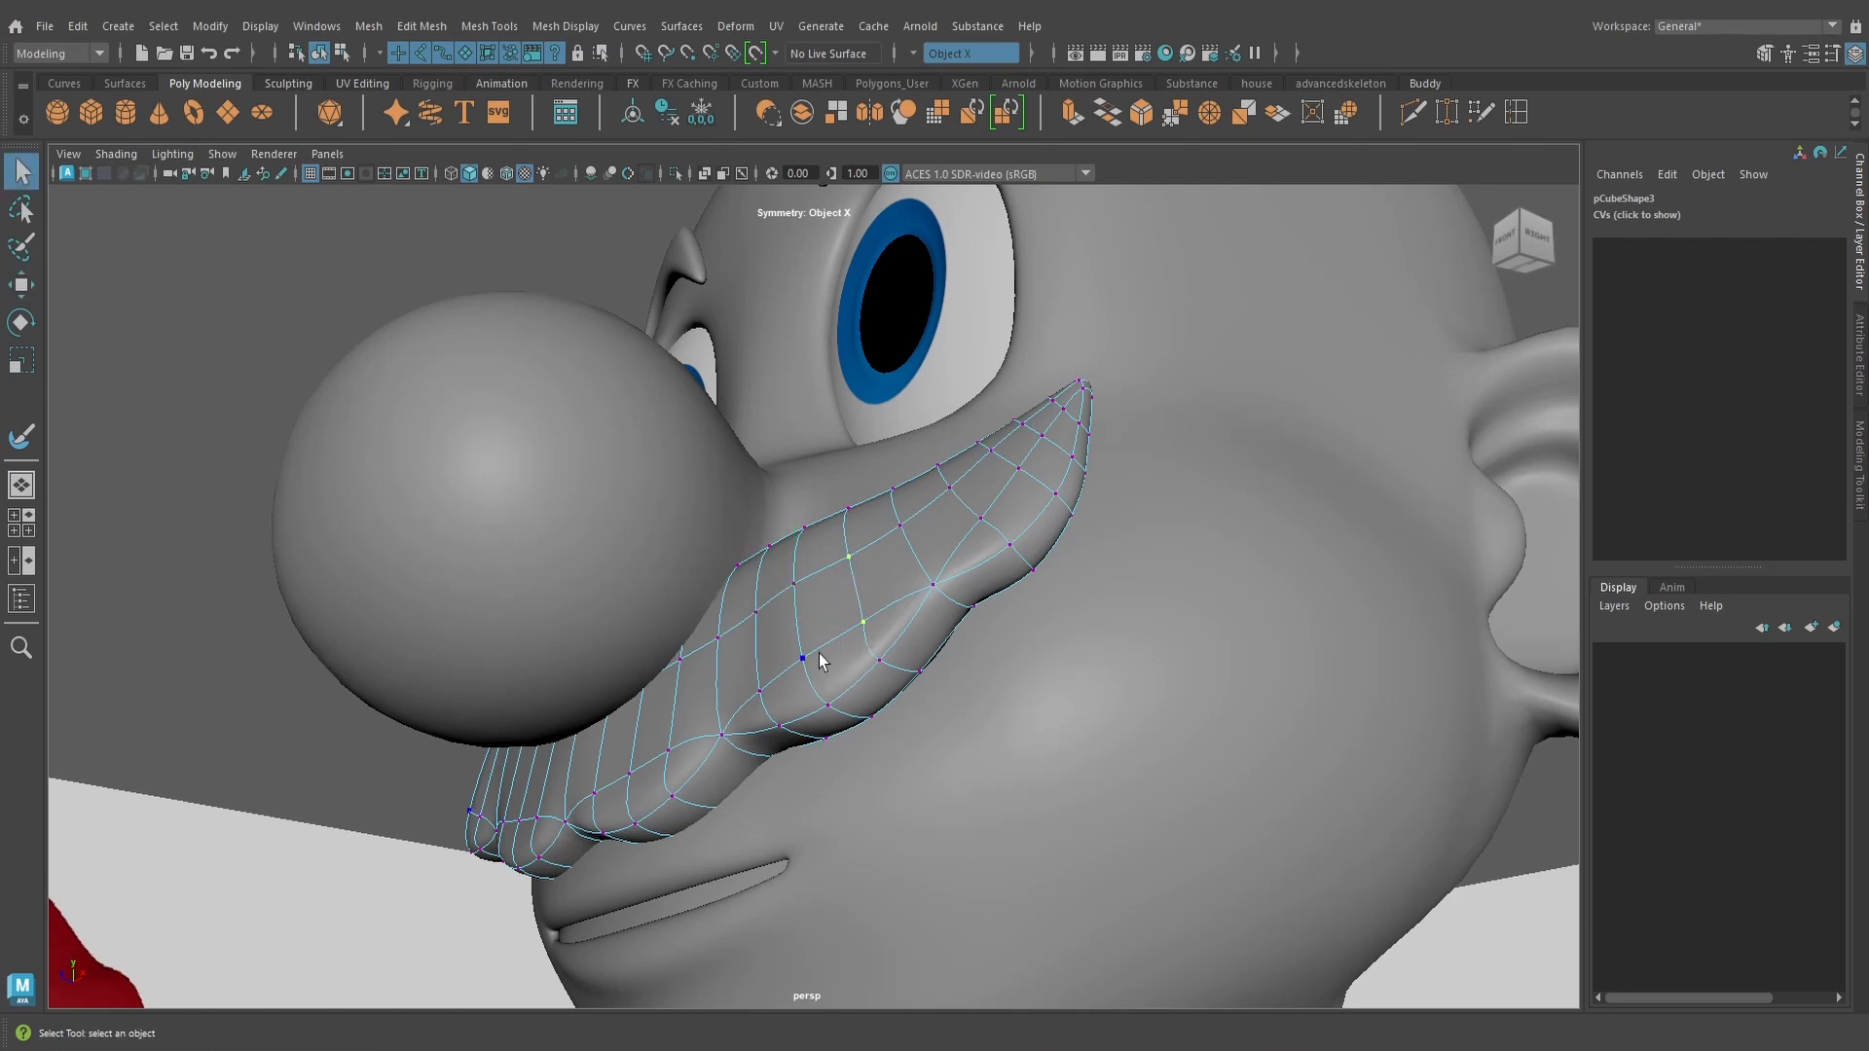
key("w")
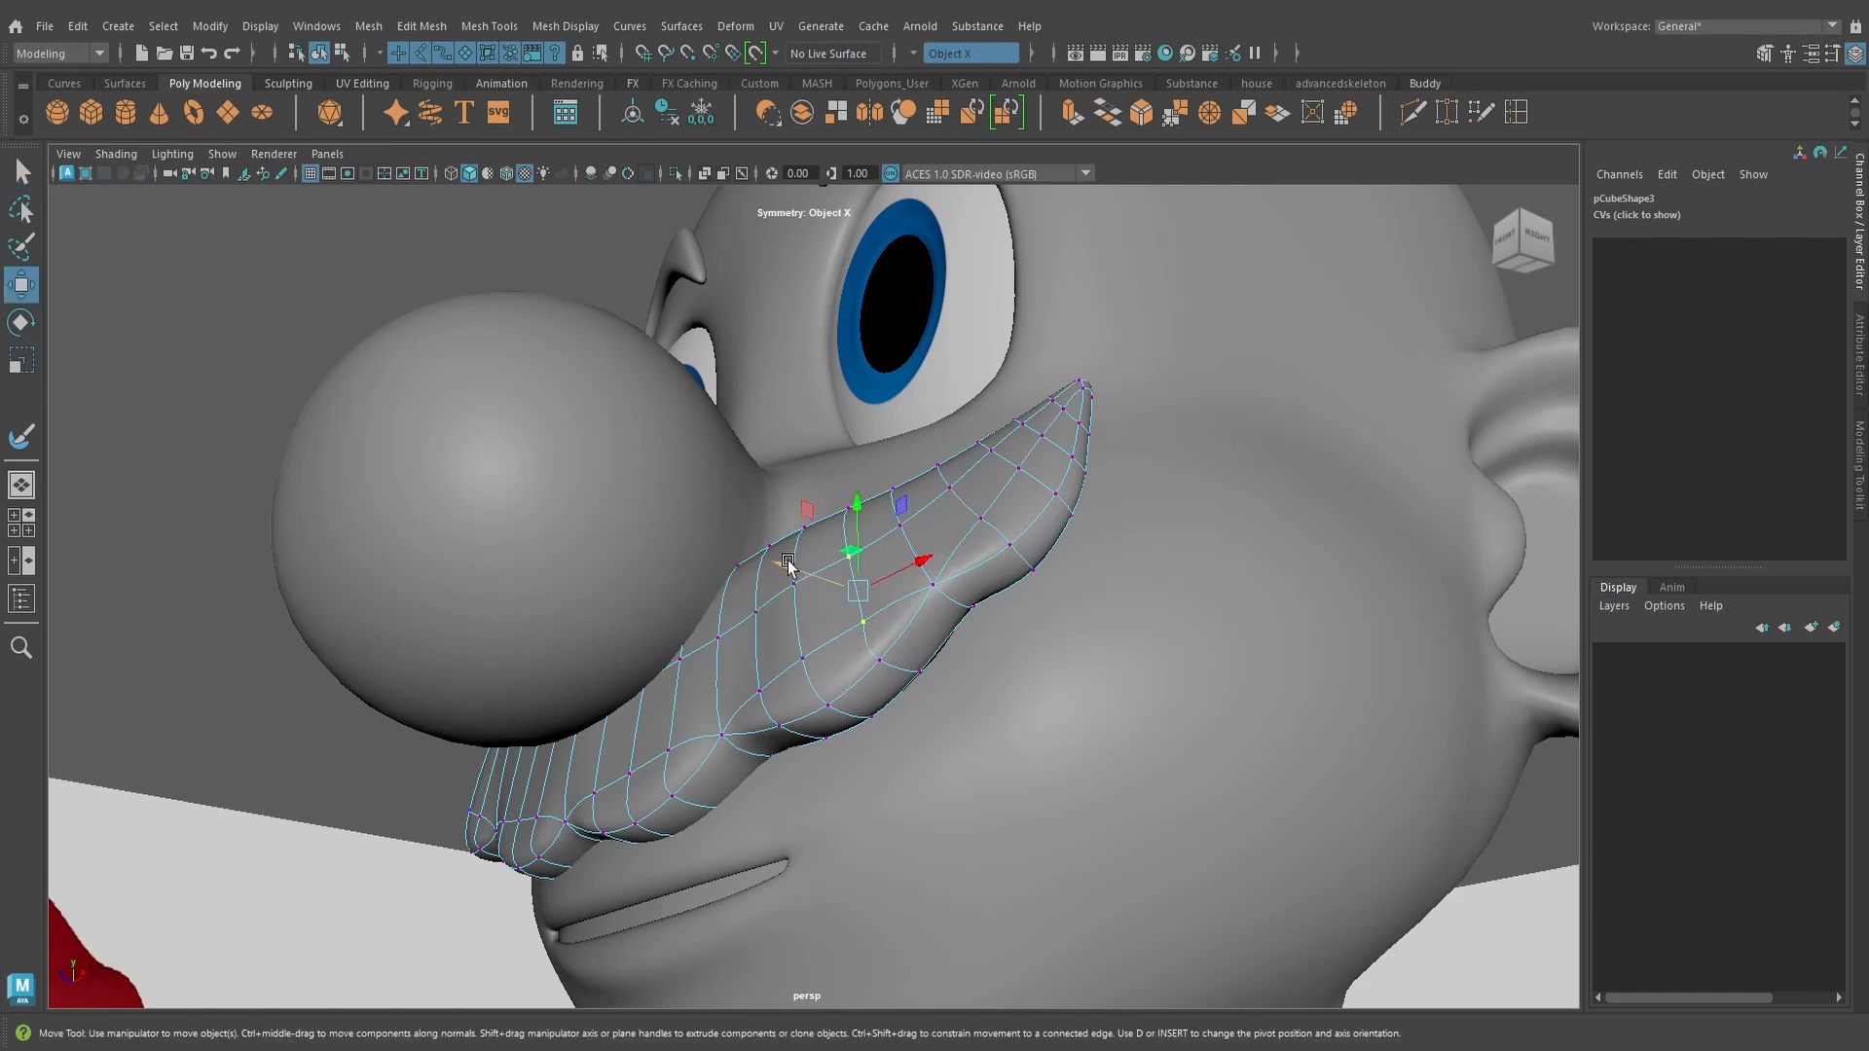
left_click_drag(786, 561, 904, 565)
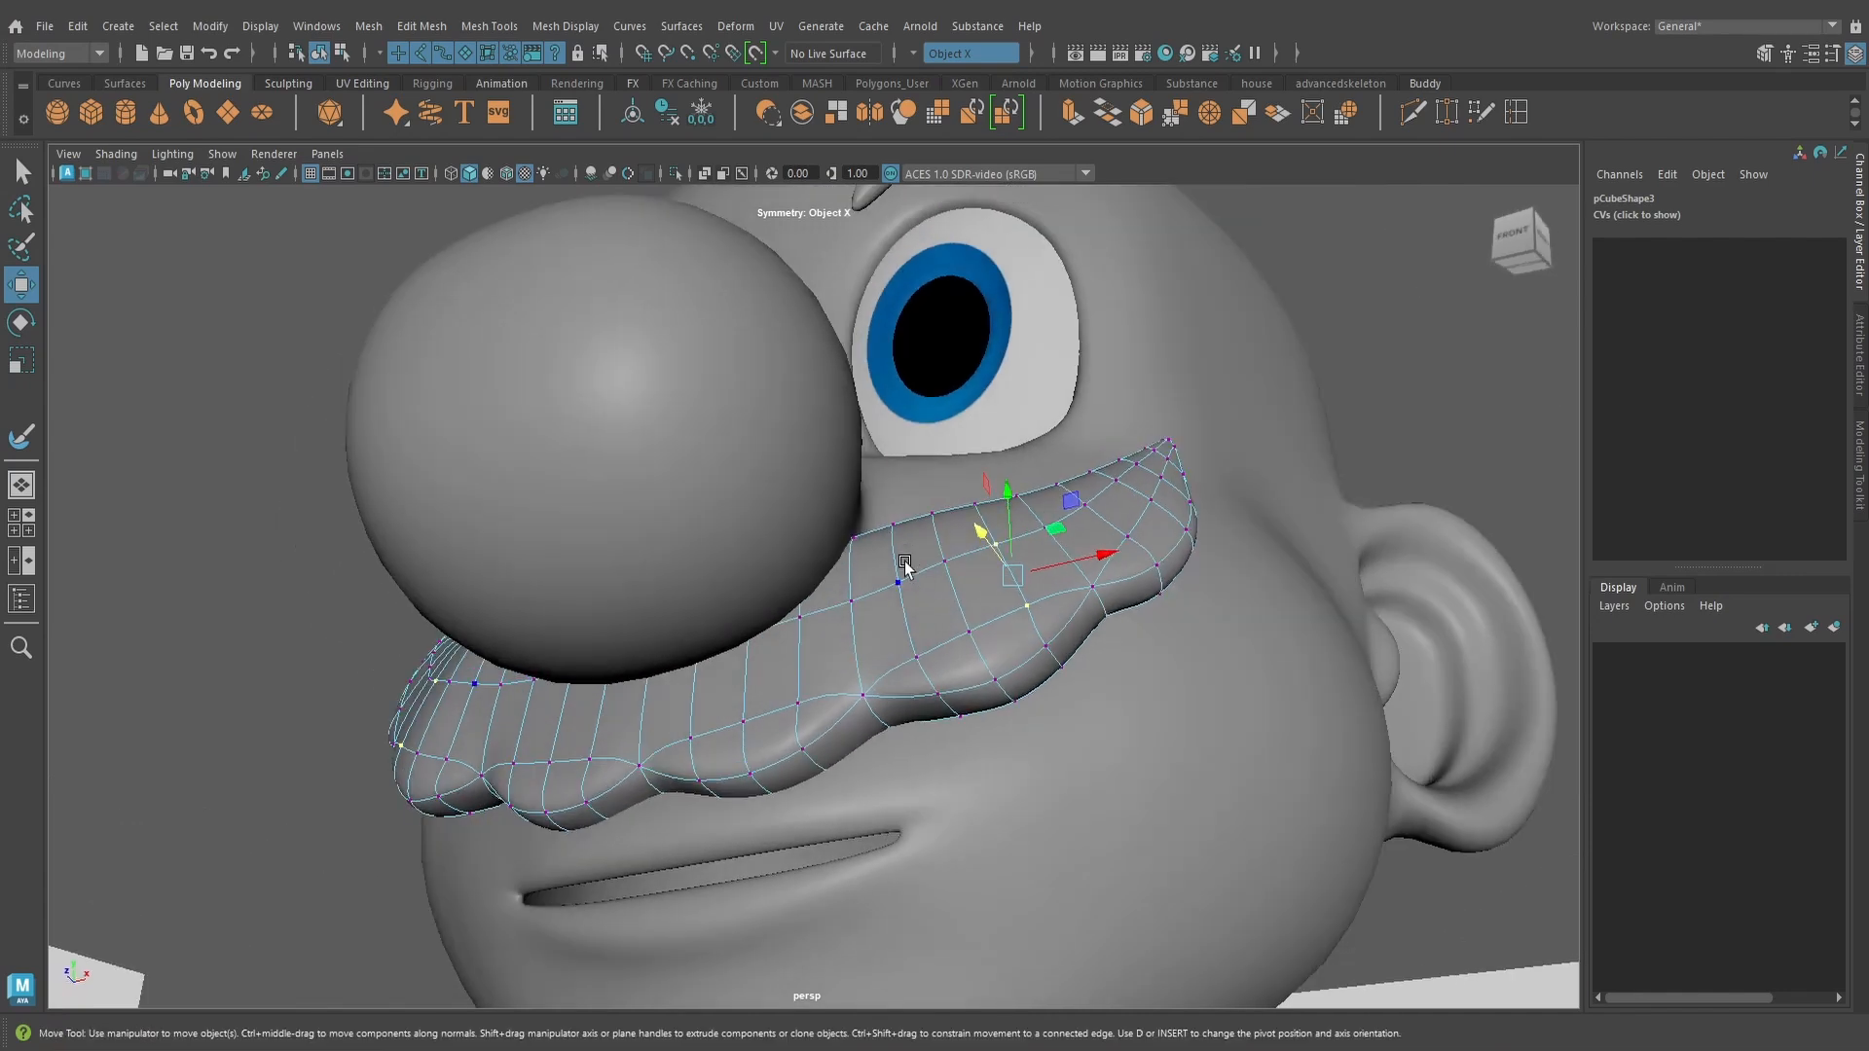
key("q")
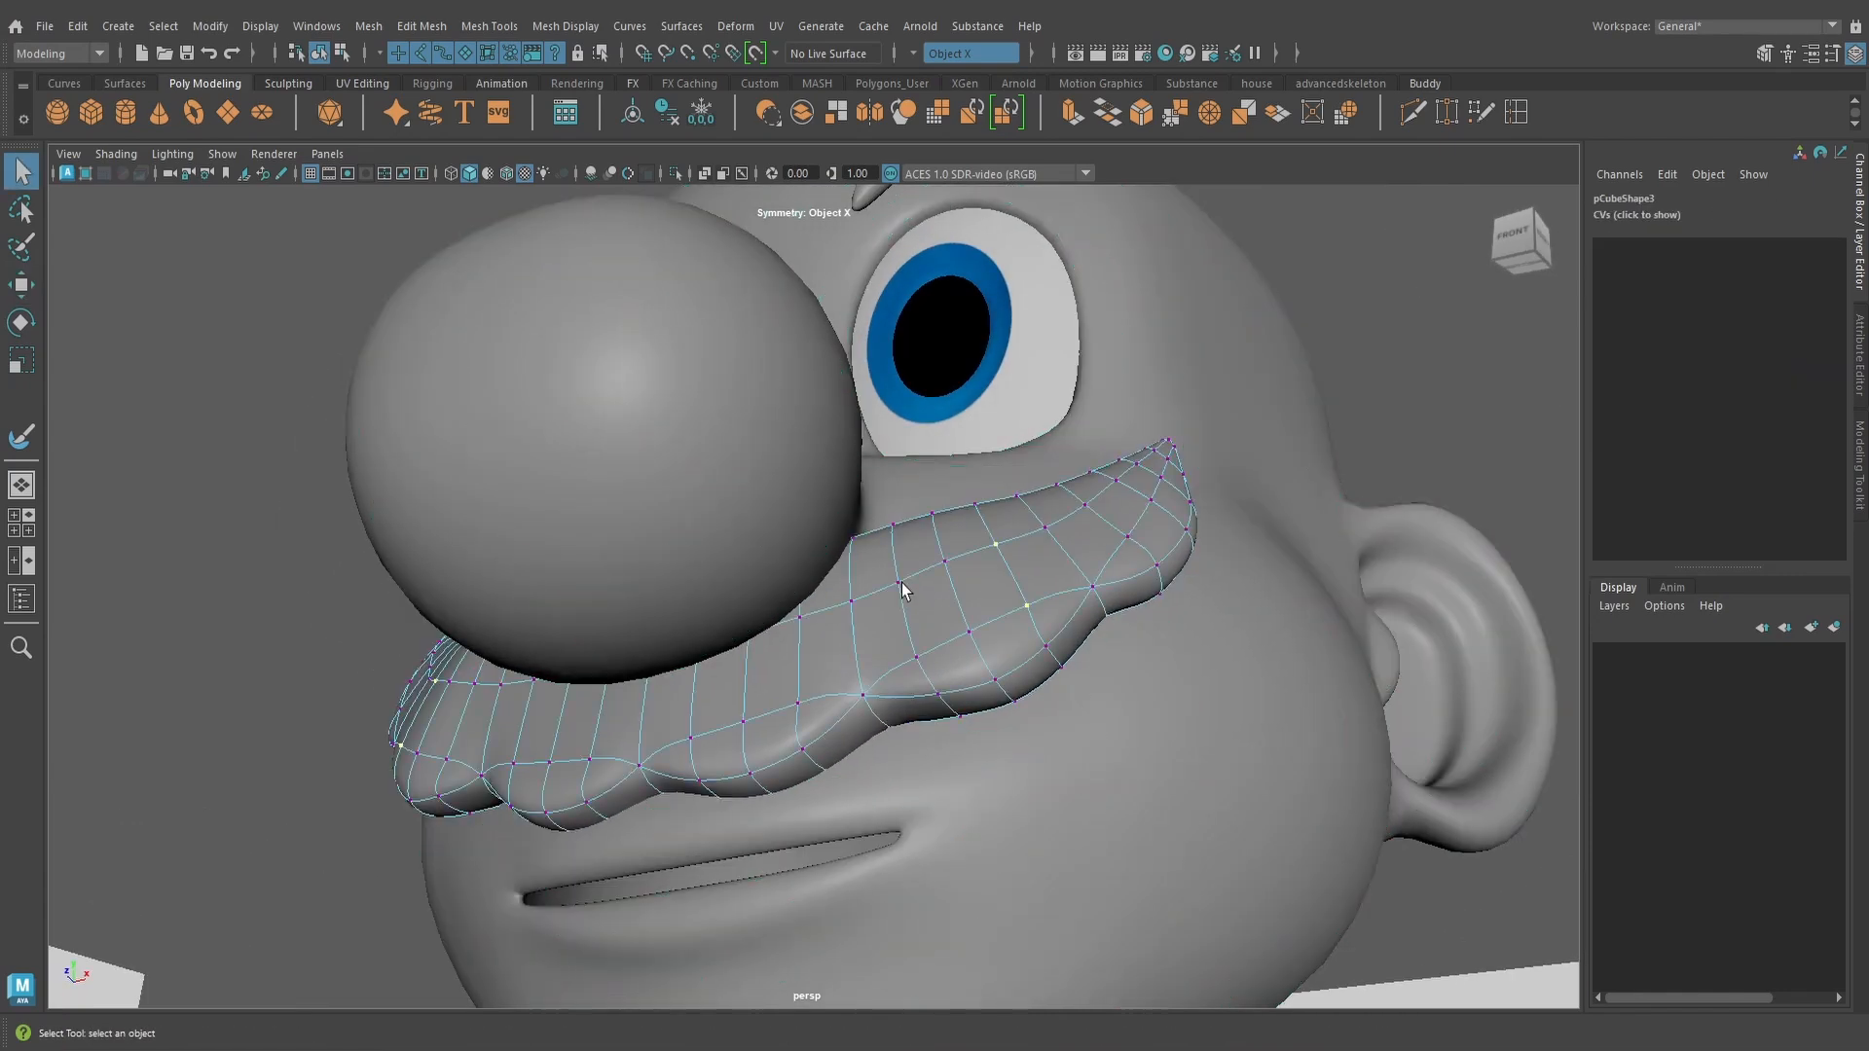
left_click_drag(918, 655, 989, 617, "alt")
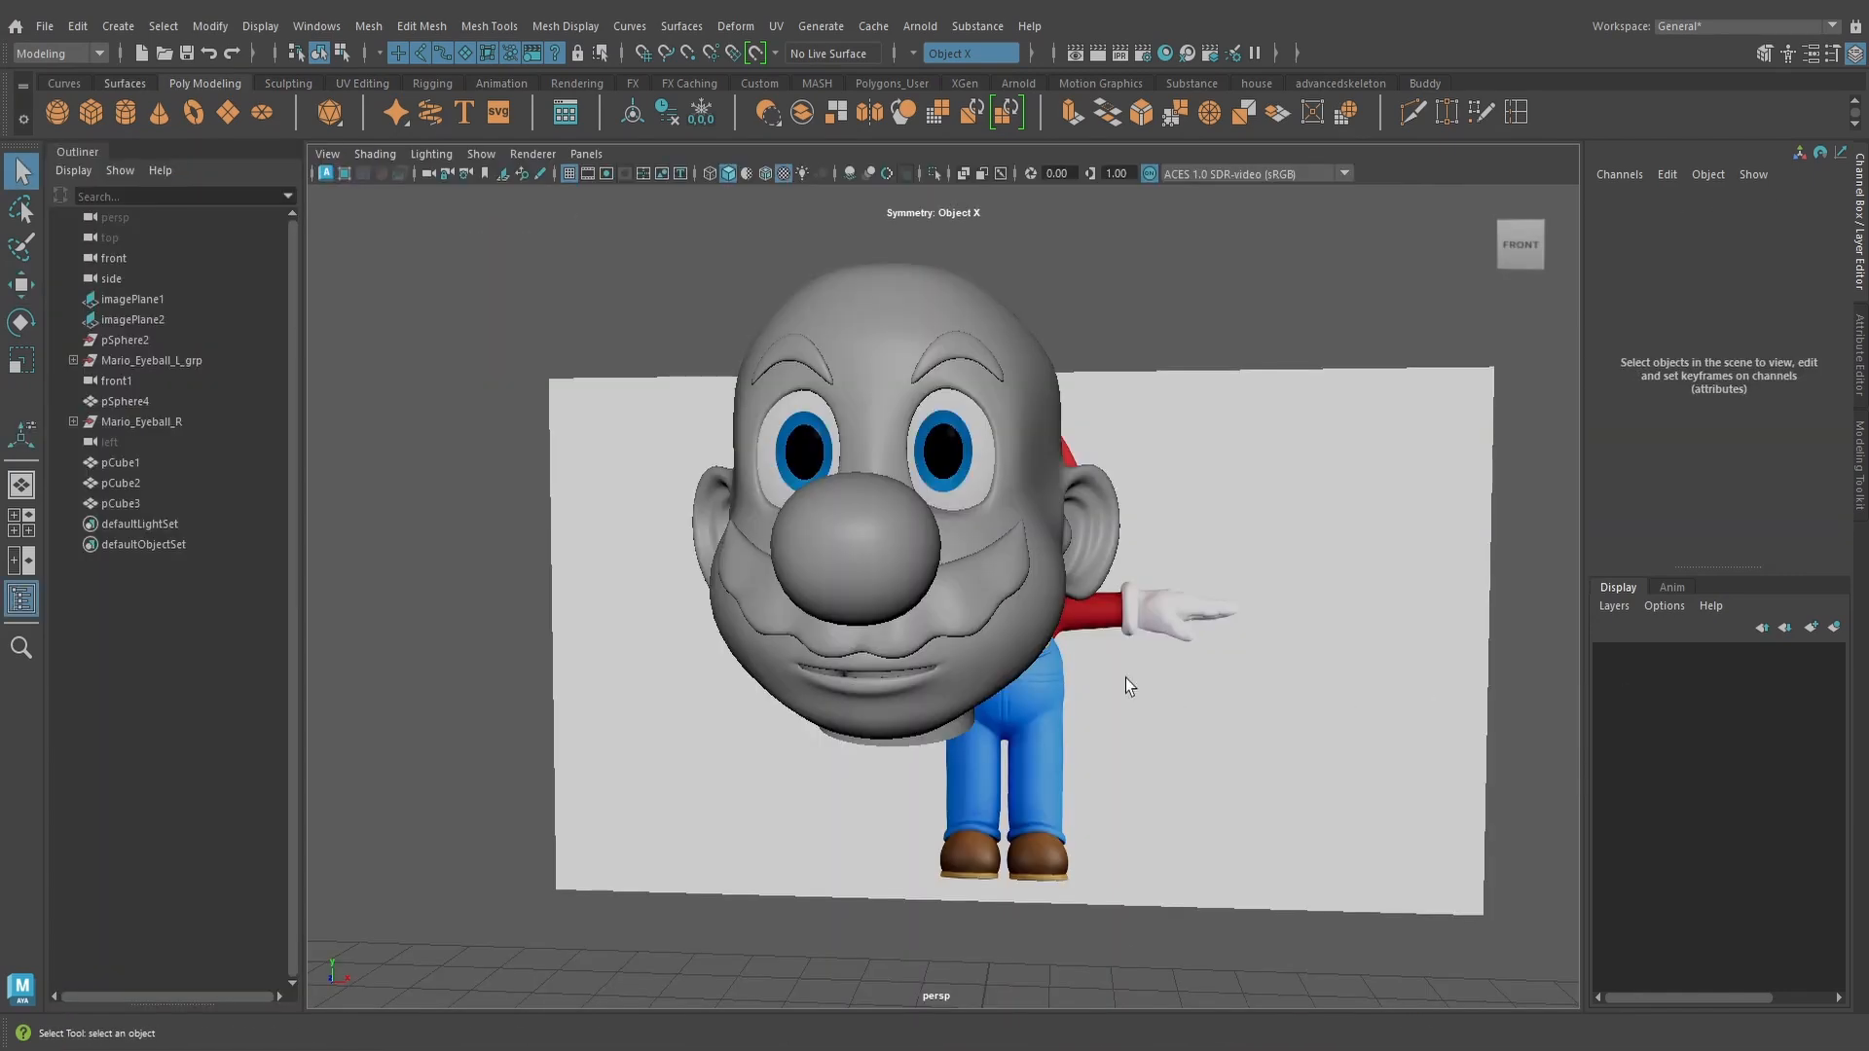
Select the head mesh, display it in smooth preview and set modeling symmetry to Object X
left_click(1032, 650)
left_click_drag(1032, 650, 1066, 561, "alt")
key("1")
key("3")
left_click(912, 54)
left_click(958, 85)
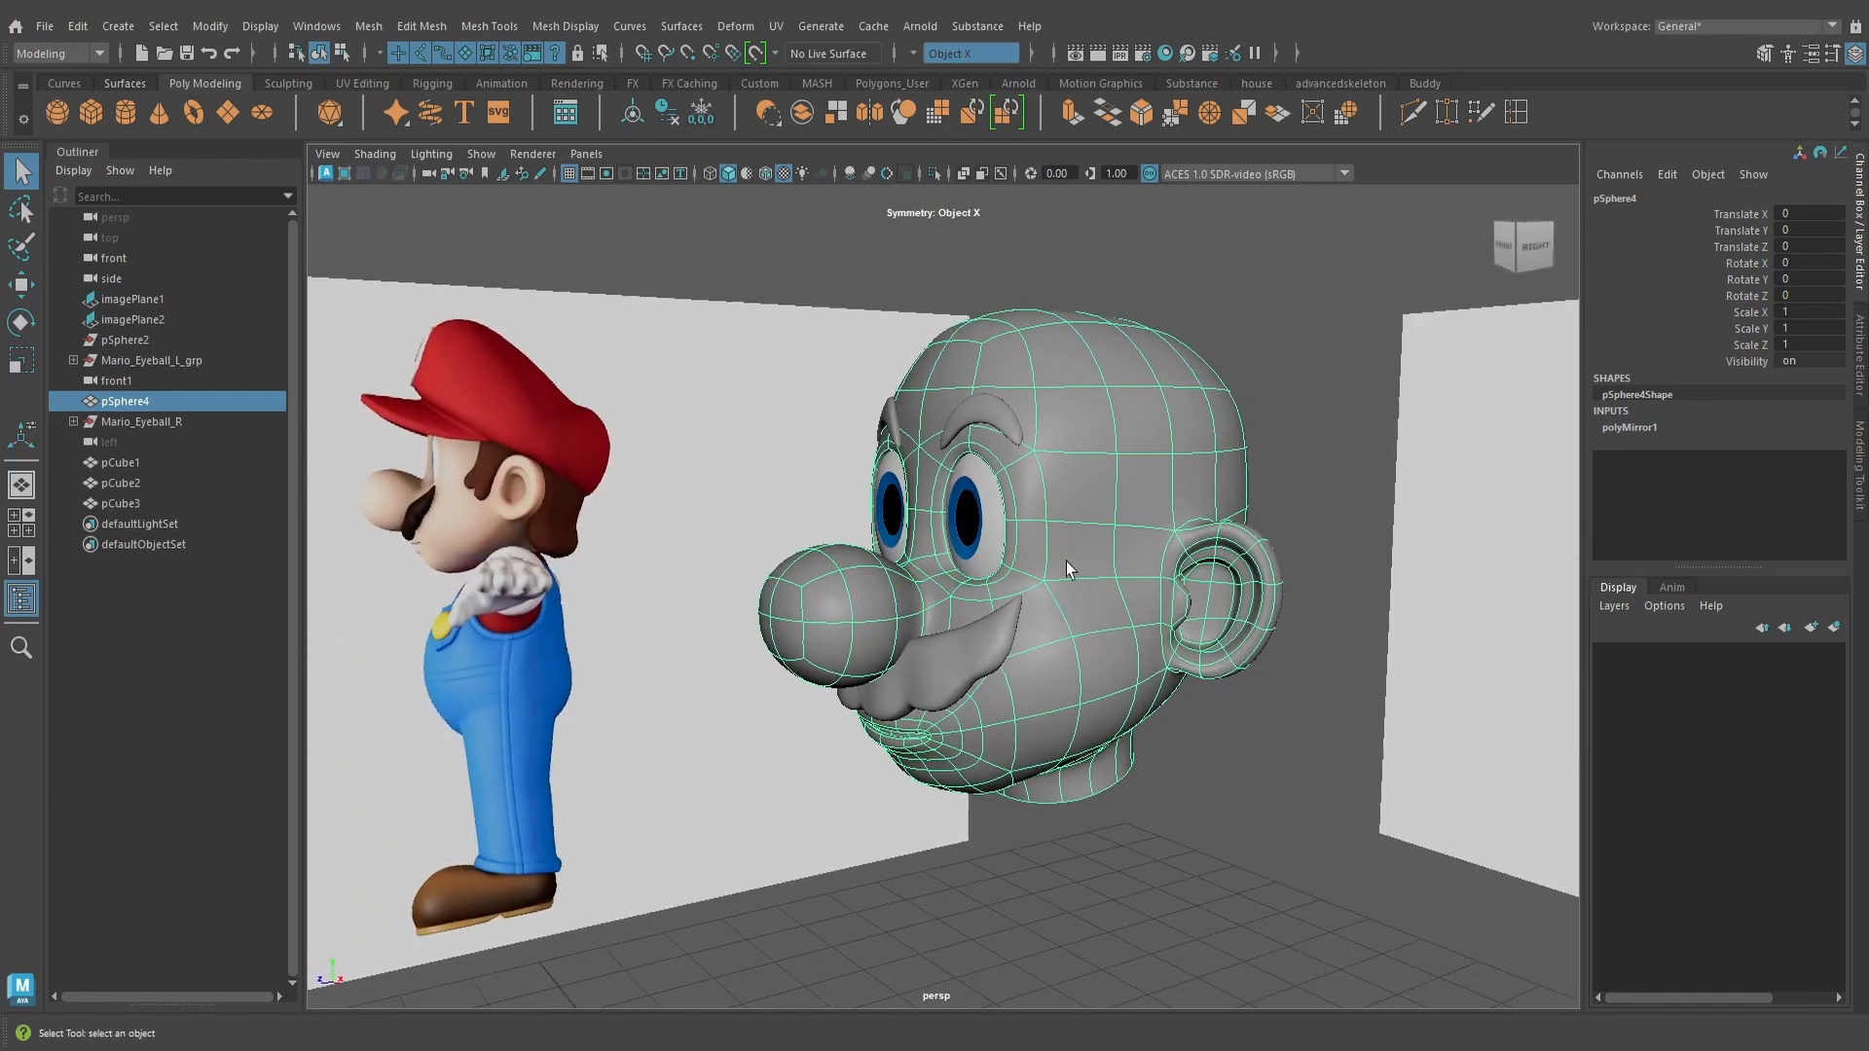
Select the head faces above, in front of and behind the ear and across the lower back for the hair
right_click_drag(1137, 446, 1148, 497)
left_click(1152, 488)
left_click(1155, 547, "shift")
left_click_drag(1195, 545, 1207, 478, "alt")
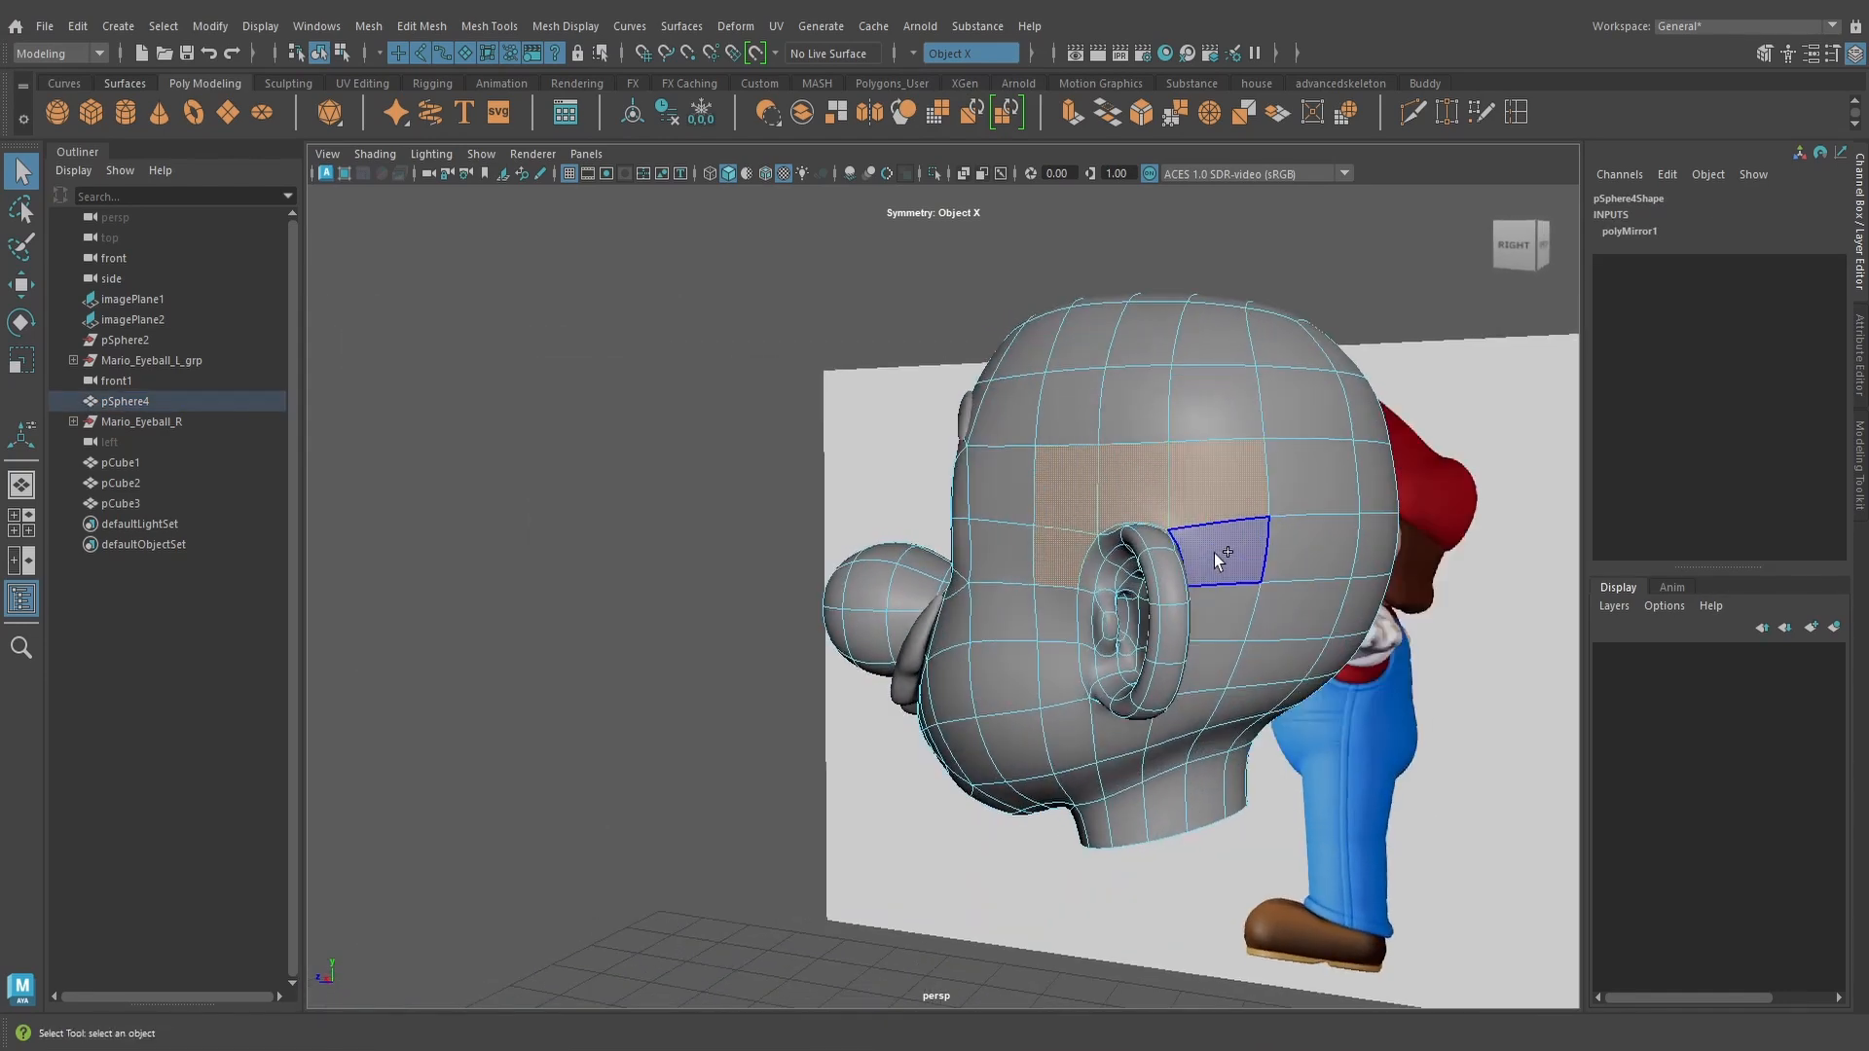
left_click_drag(1213, 553, 1119, 557, "alt")
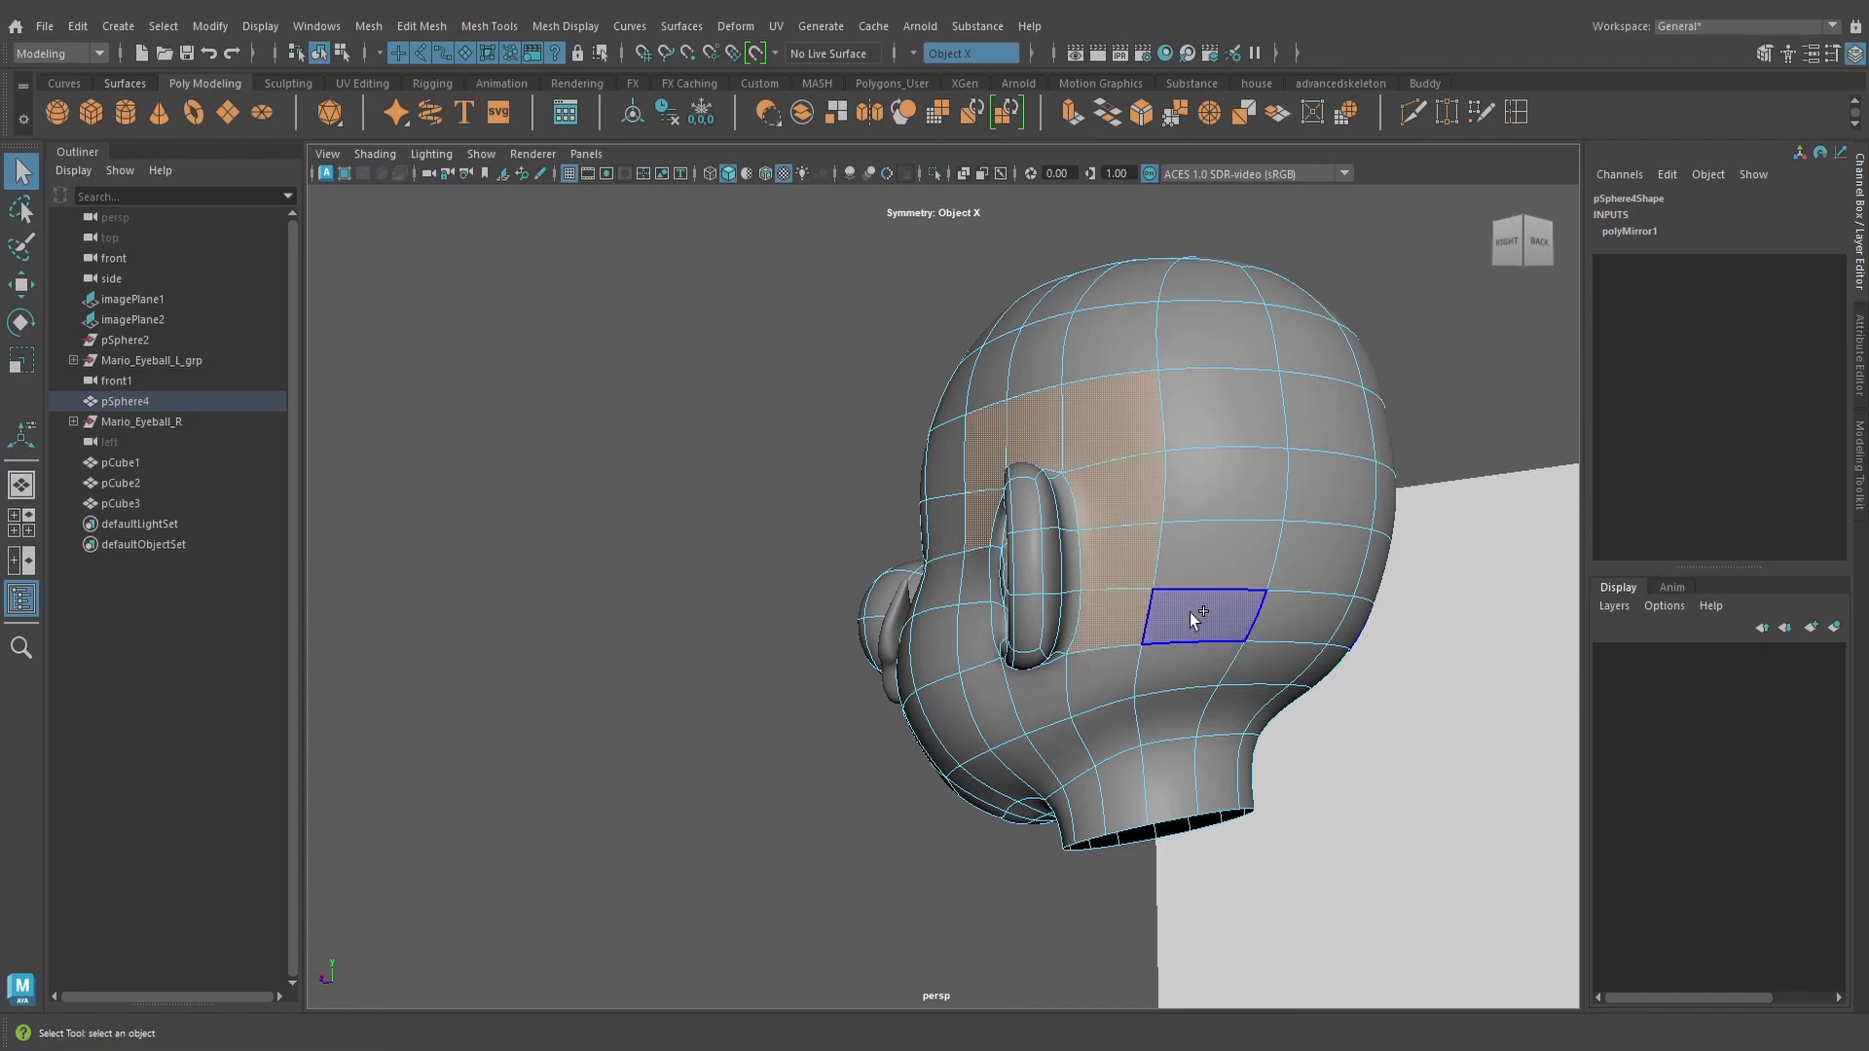
mouse_move(1189, 611)
left_mouse_down("shift")
mouse_move(1222, 480)
mouse_move(1310, 419)
mouse_move(1300, 625)
mouse_move(1240, 610)
mouse_move(1306, 621)
mouse_move(1232, 639)
mouse_move(1538, 611)
mouse_move(1210, 710)
mouse_move(879, 706)
mouse_move(1256, 637)
left_mouse_up("shift")
key("4")
key("5")
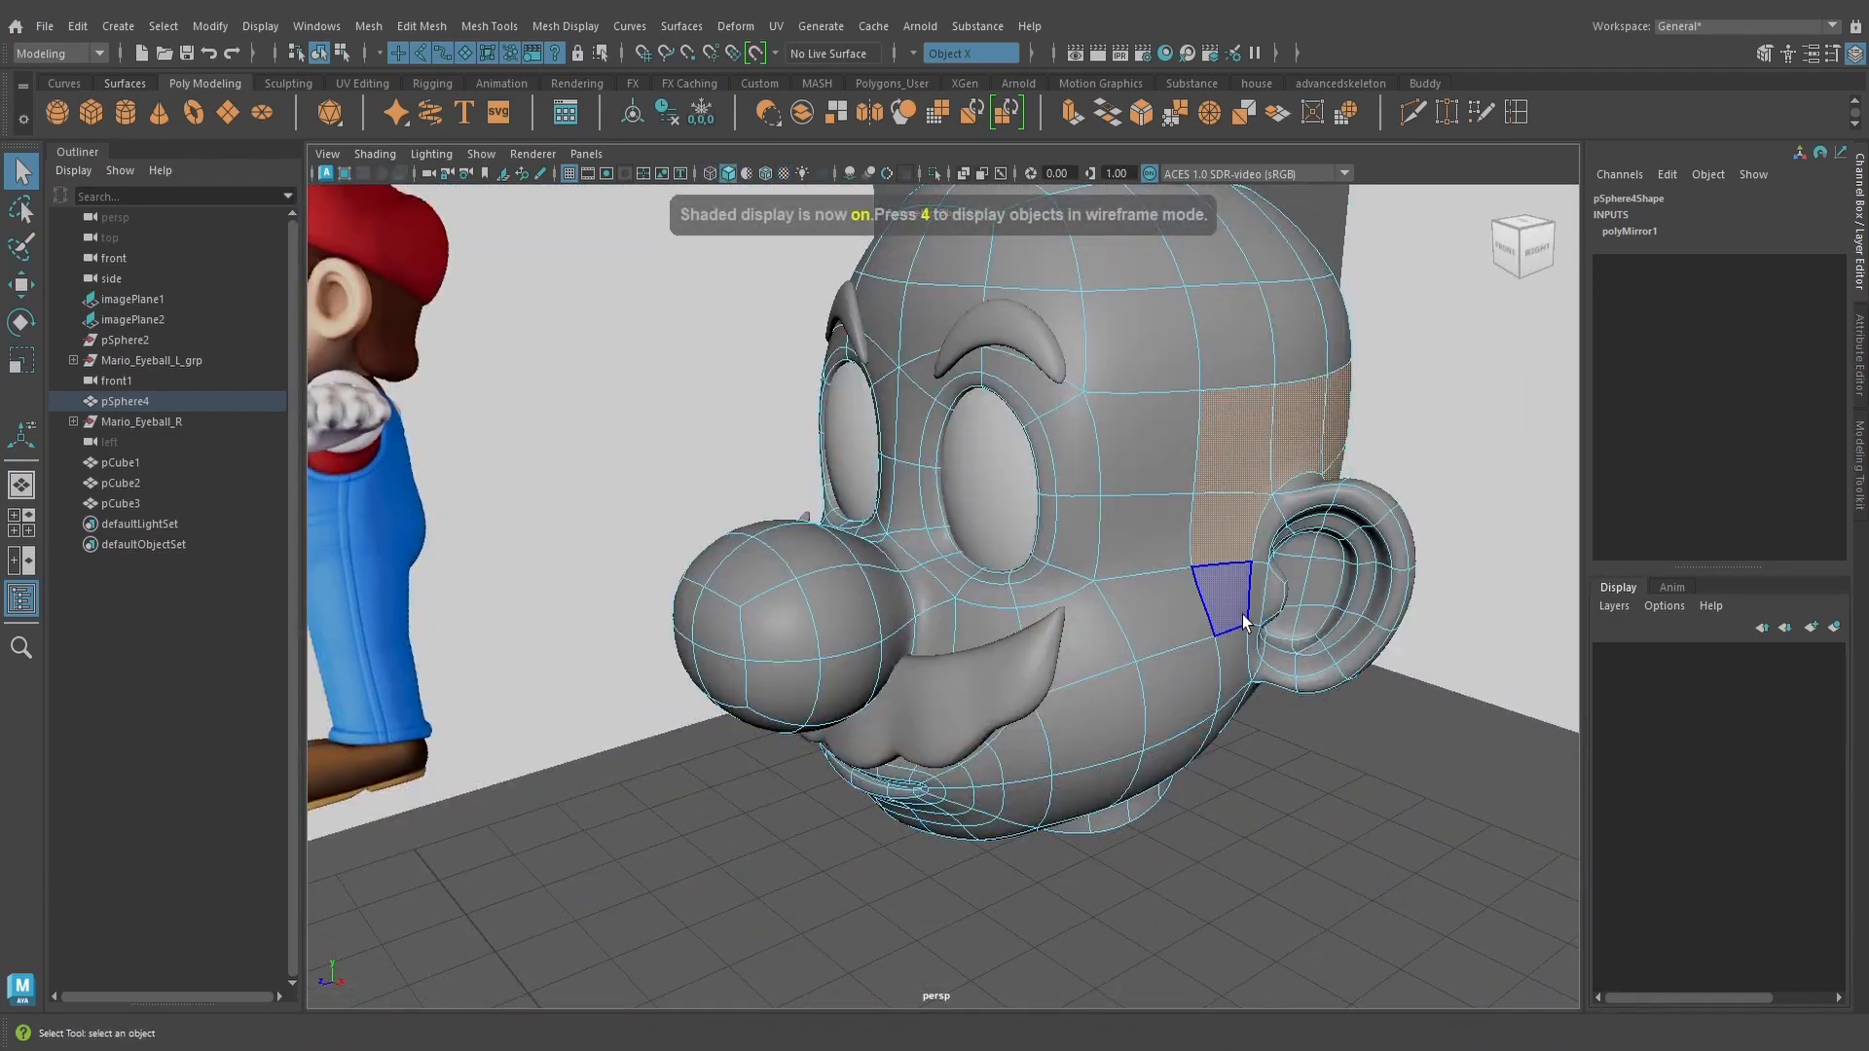
key("6")
mouse_move(1235, 607)
left_mouse_down("alt")
mouse_move(1242, 651)
mouse_move(1412, 648)
left_mouse_up("alt")
scroll(1242, 652, "down", 4)
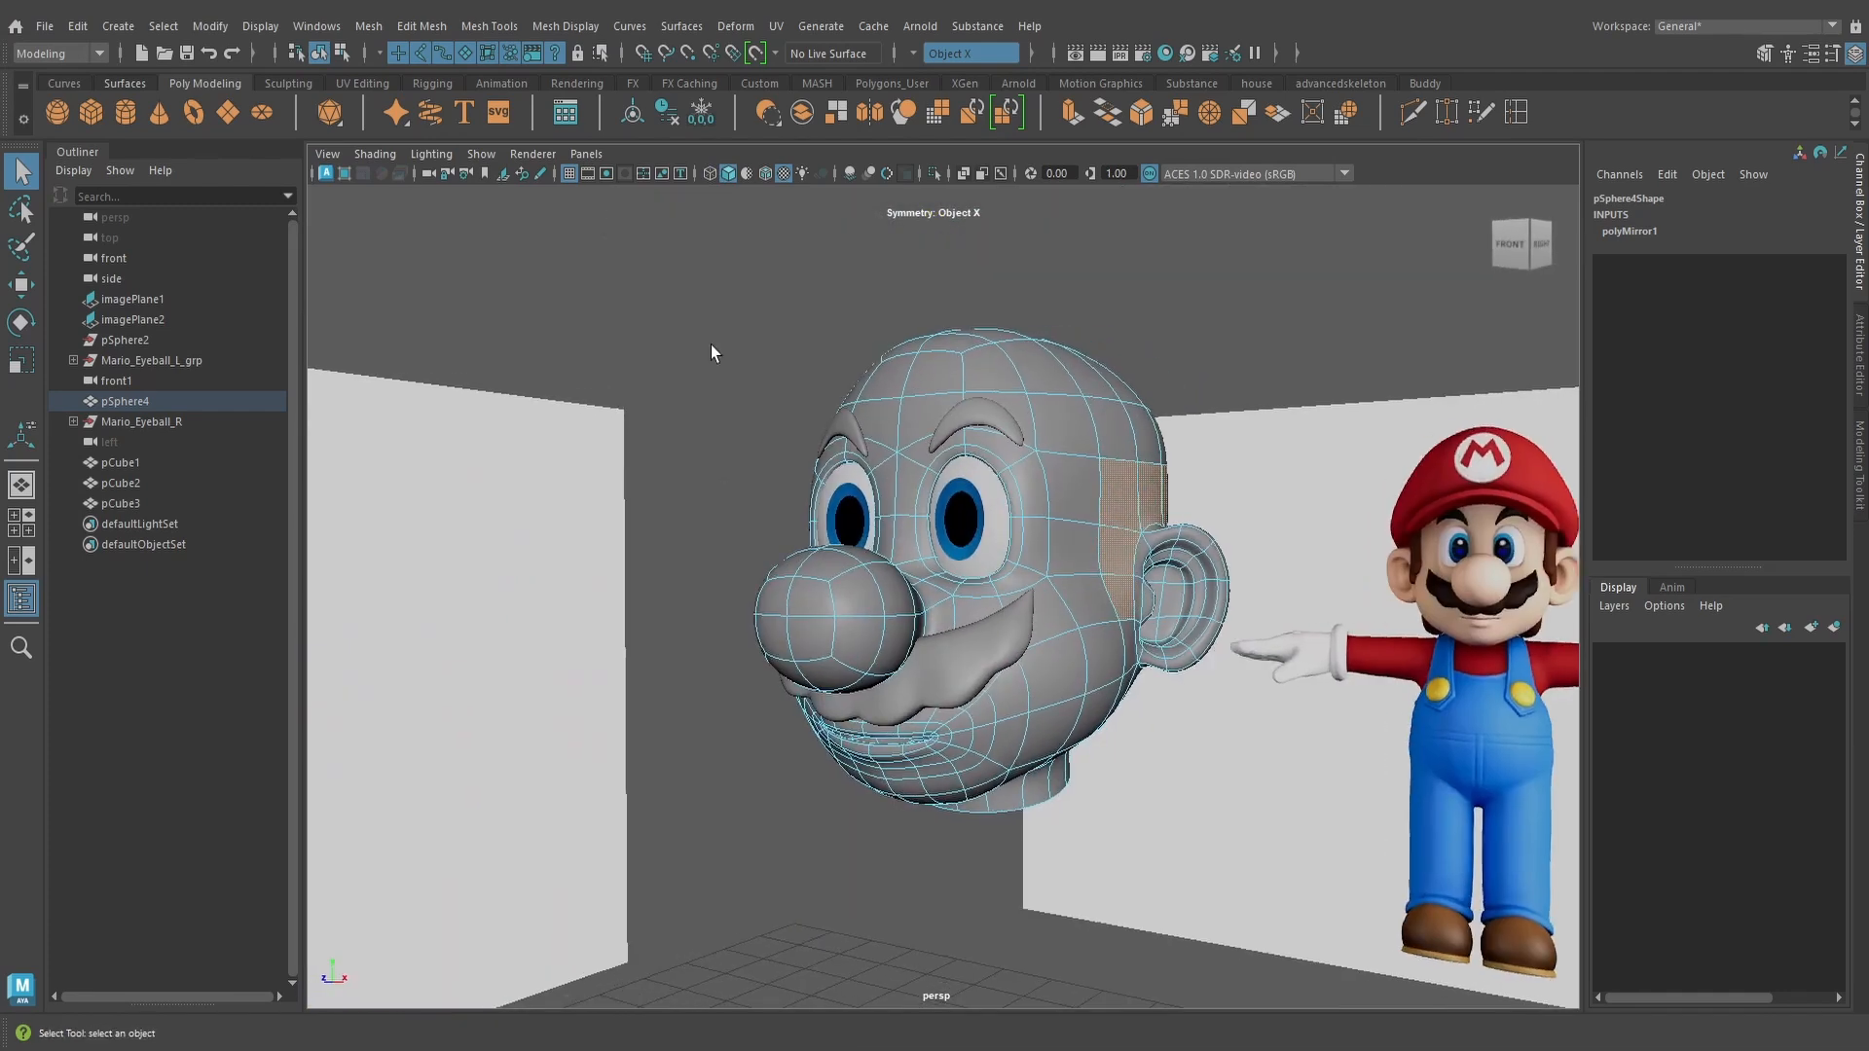
Duplicate the selected faces with Separate duplicated faces enabled and an offset of 0
left_click(422, 33)
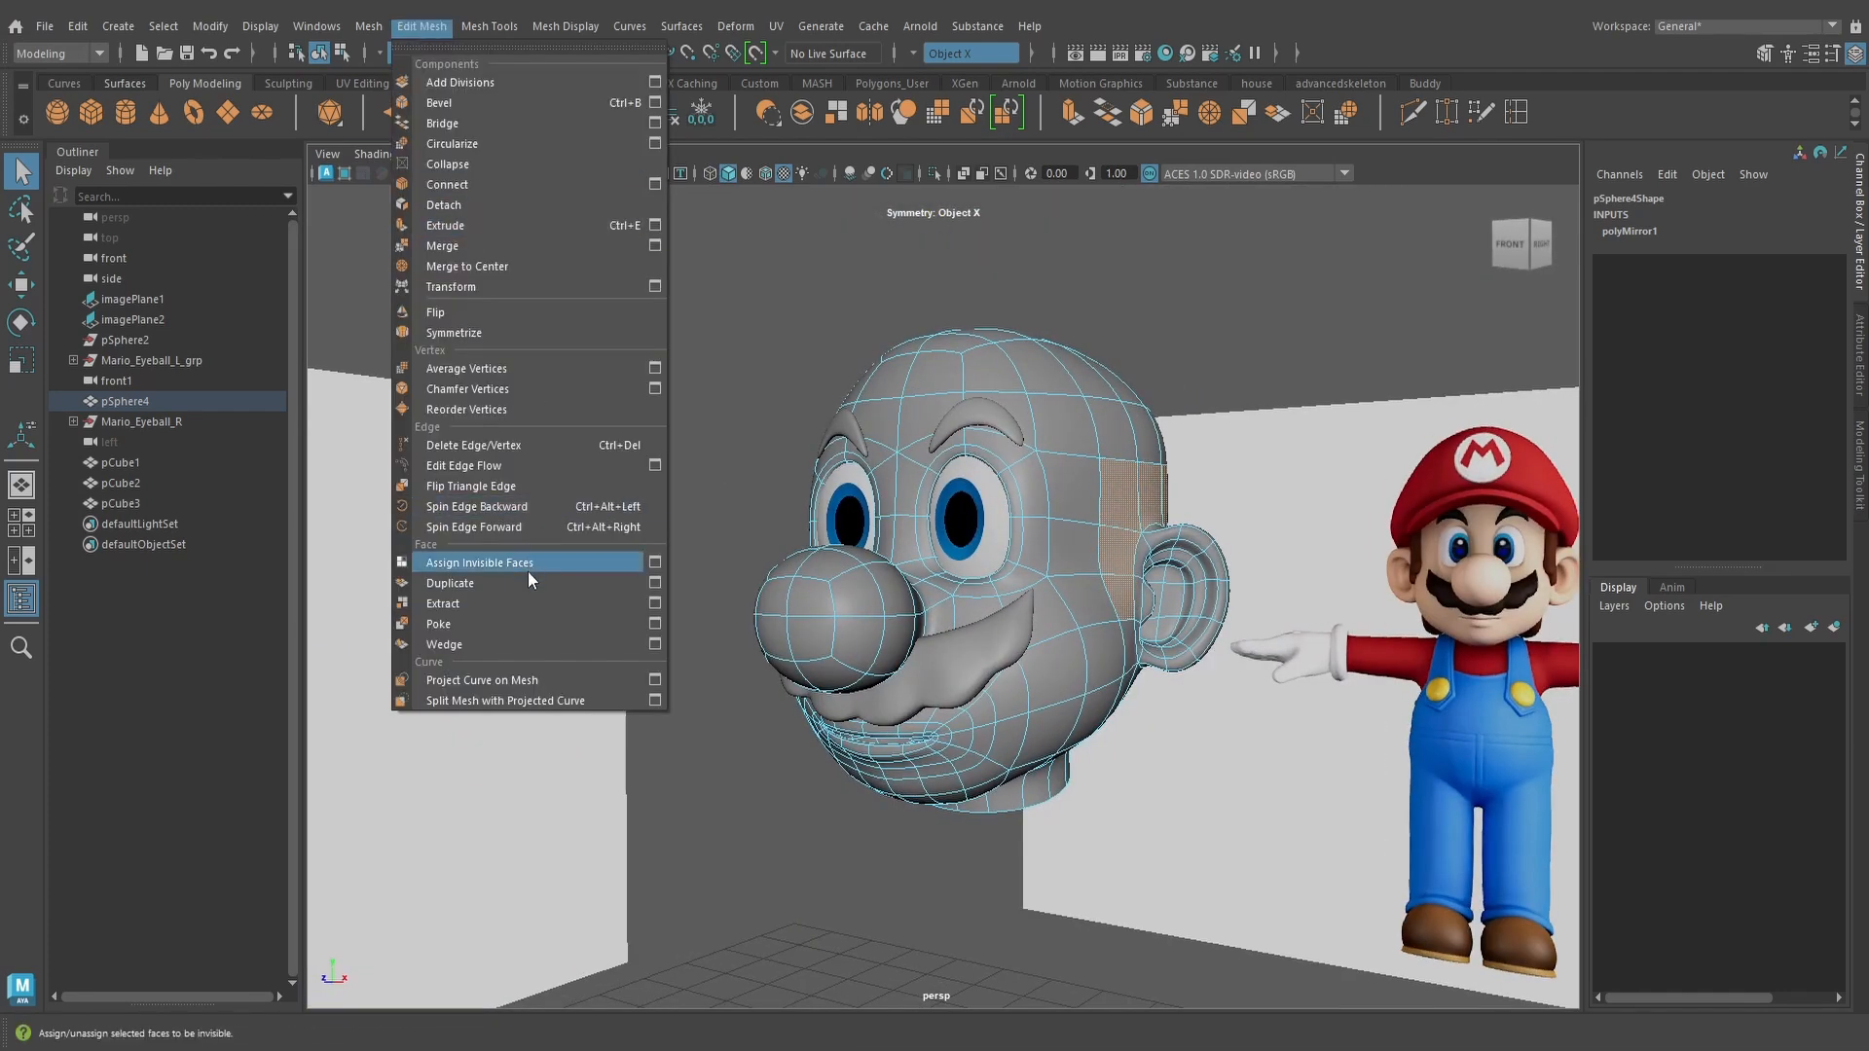
left_click(655, 582)
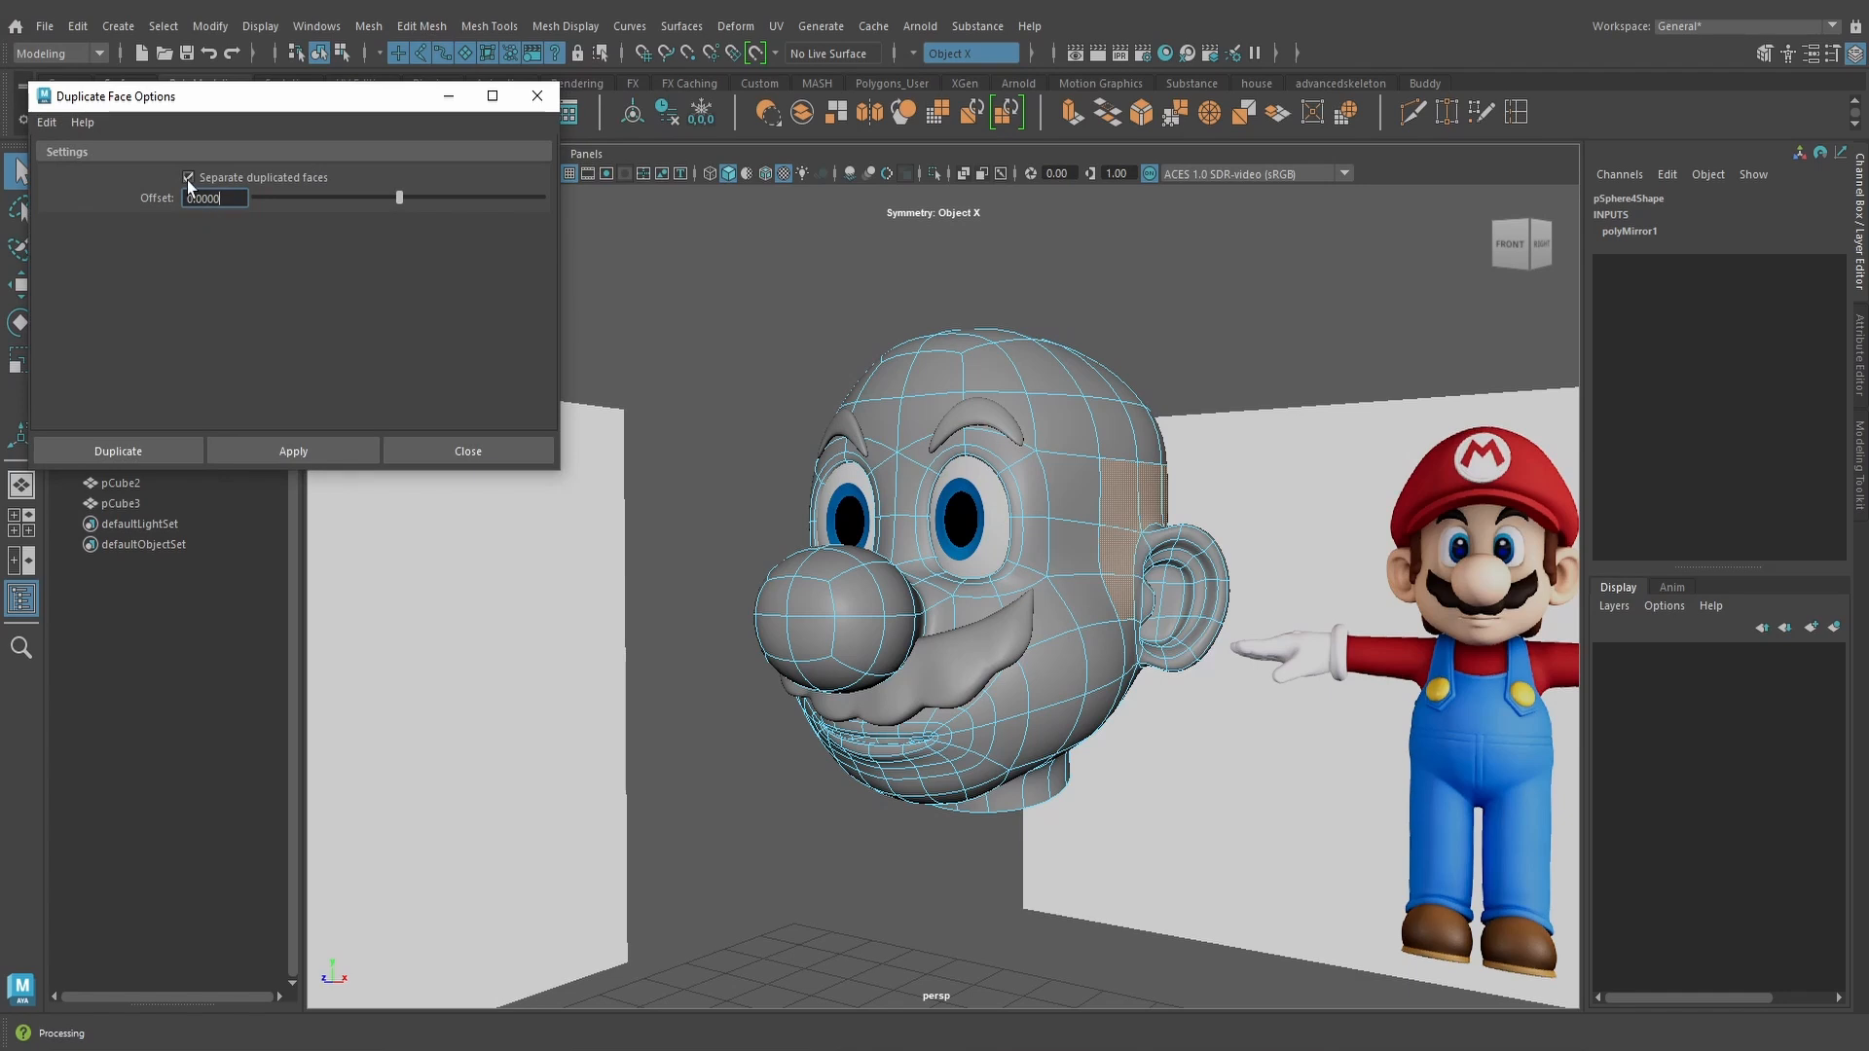
left_click(167, 454)
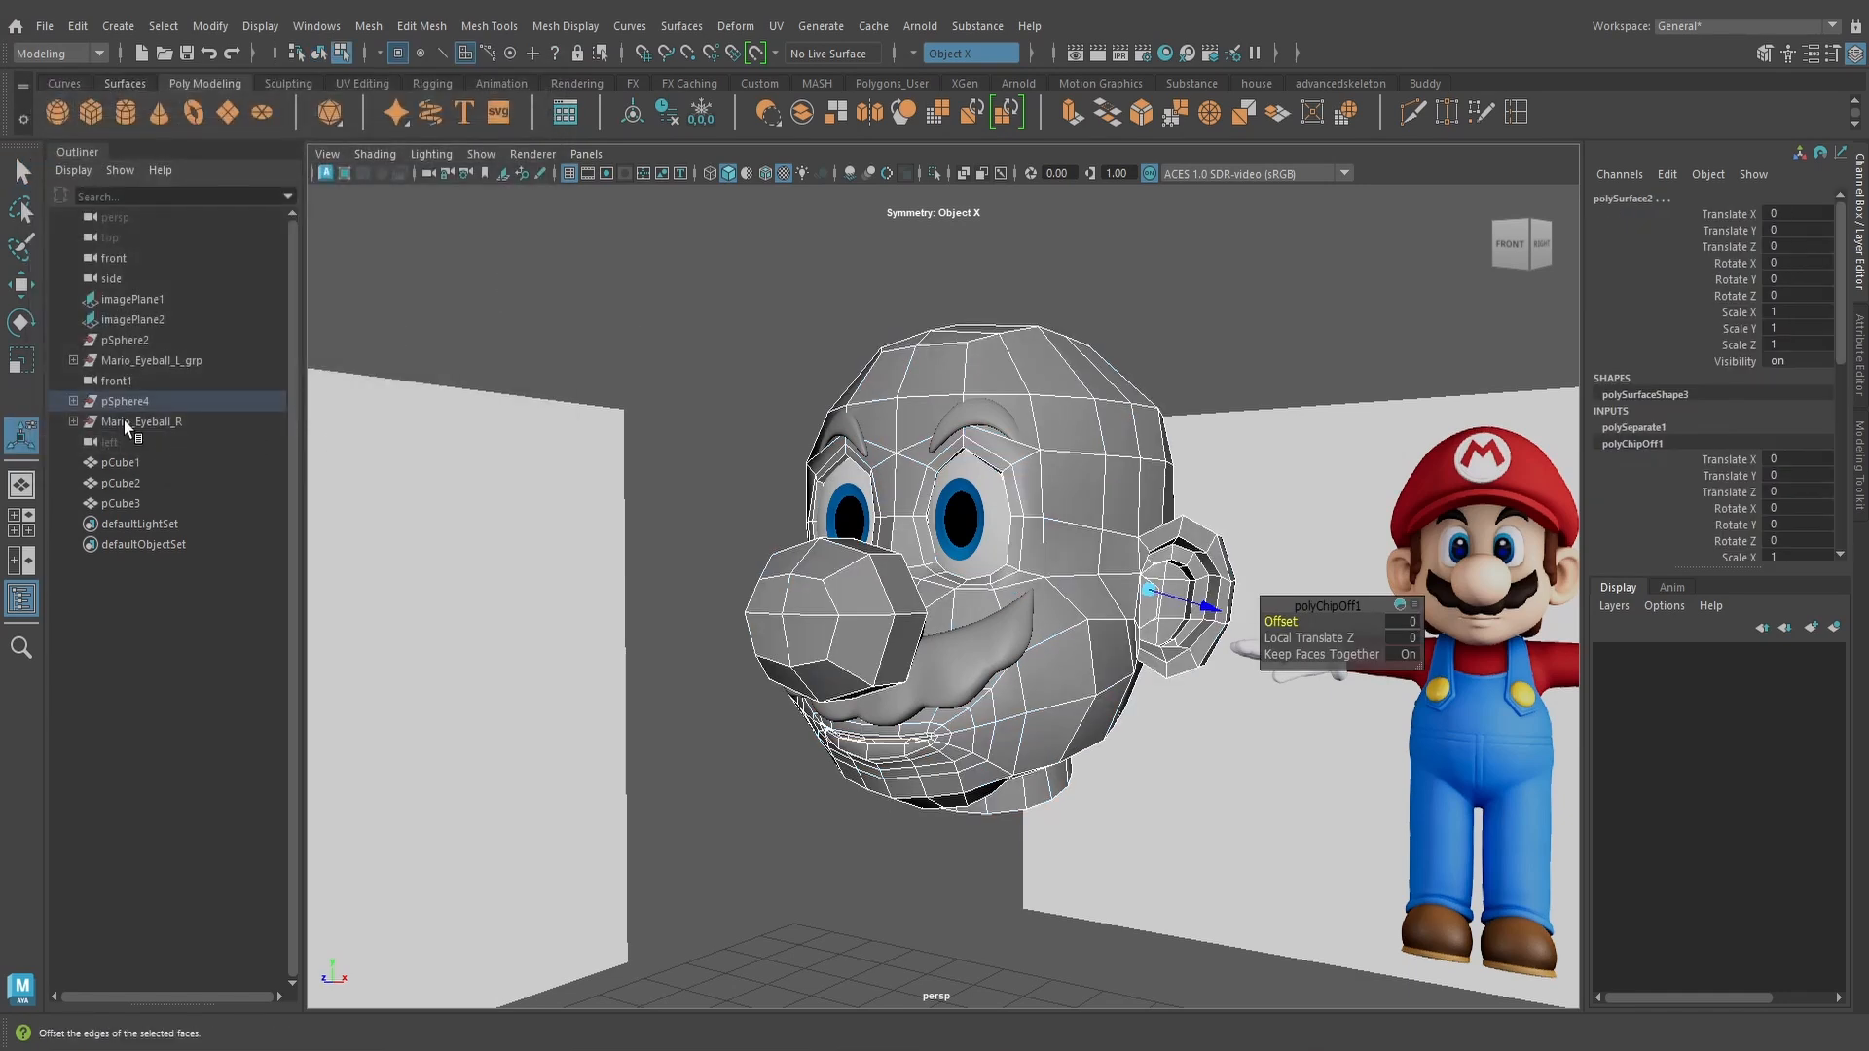
Expand the head group, return to object selection with smooth preview on, and select the duplicated hair faces
left_click(73, 401)
left_click(144, 421)
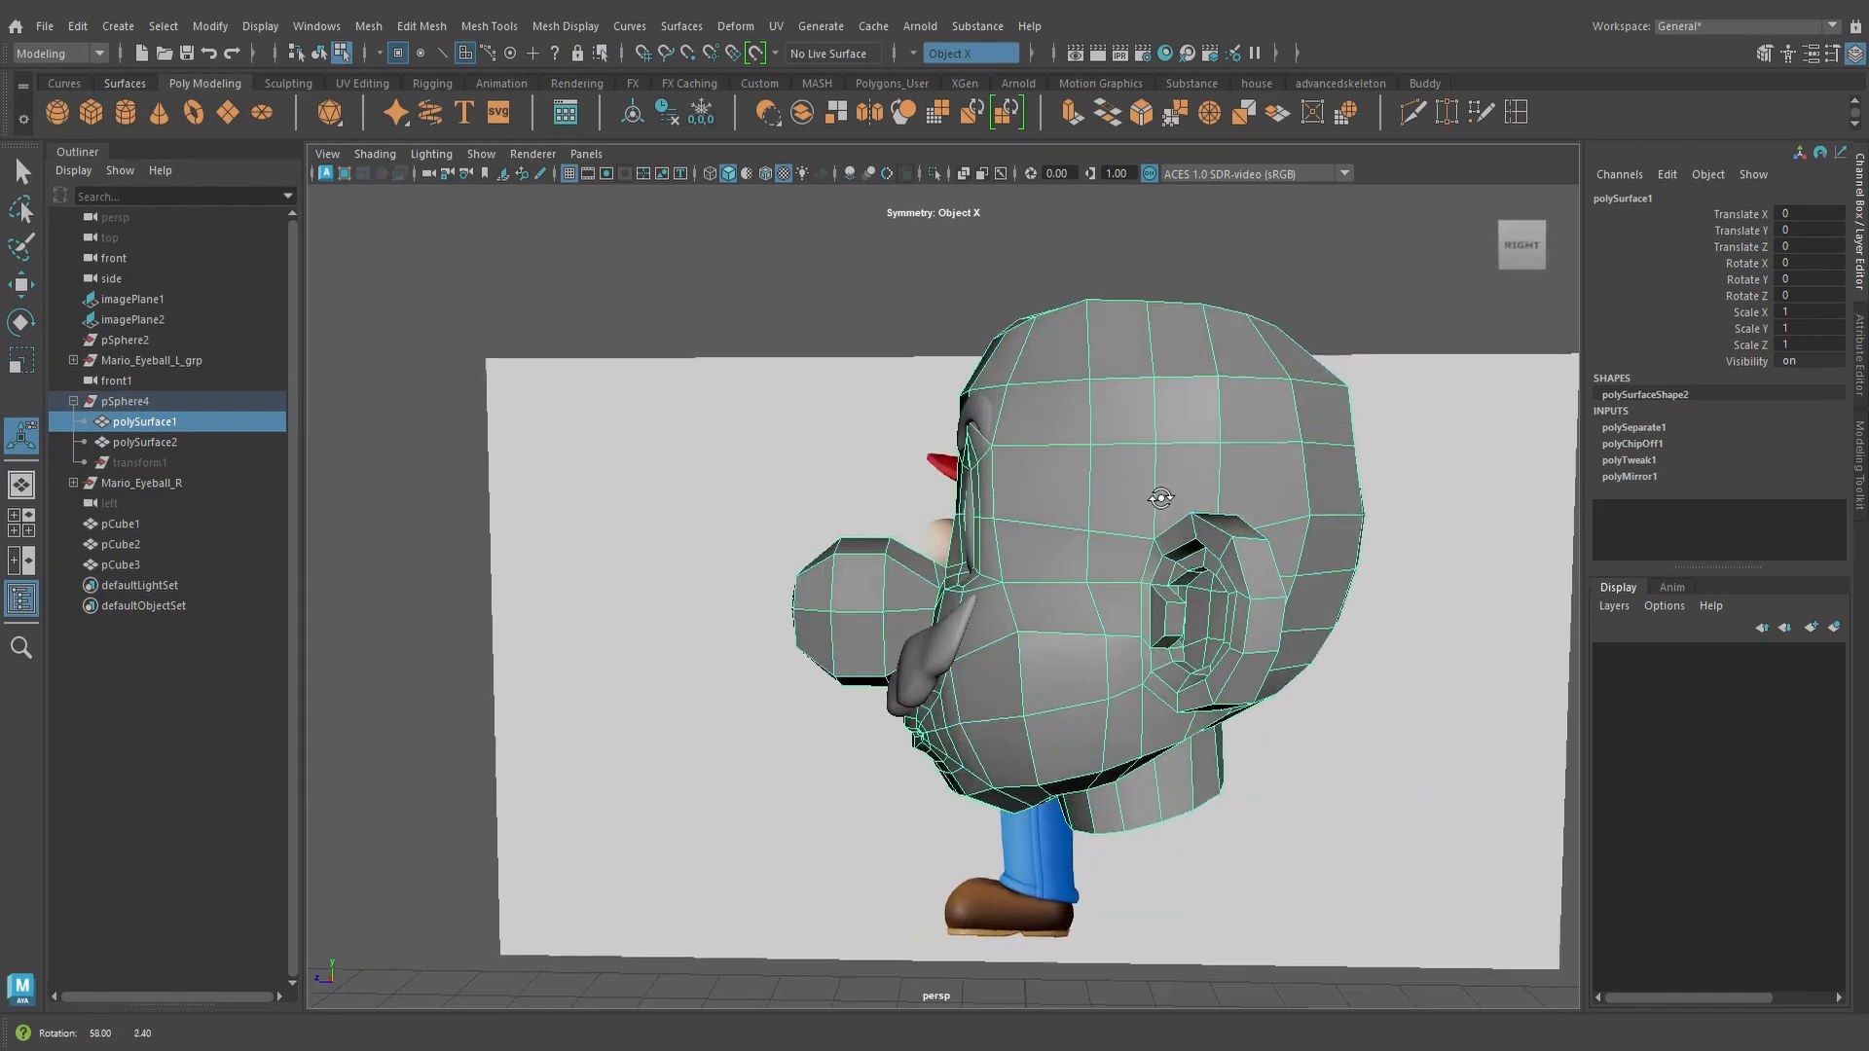
left_click(144, 442)
left_click_drag(983, 506, 1109, 542, "alt")
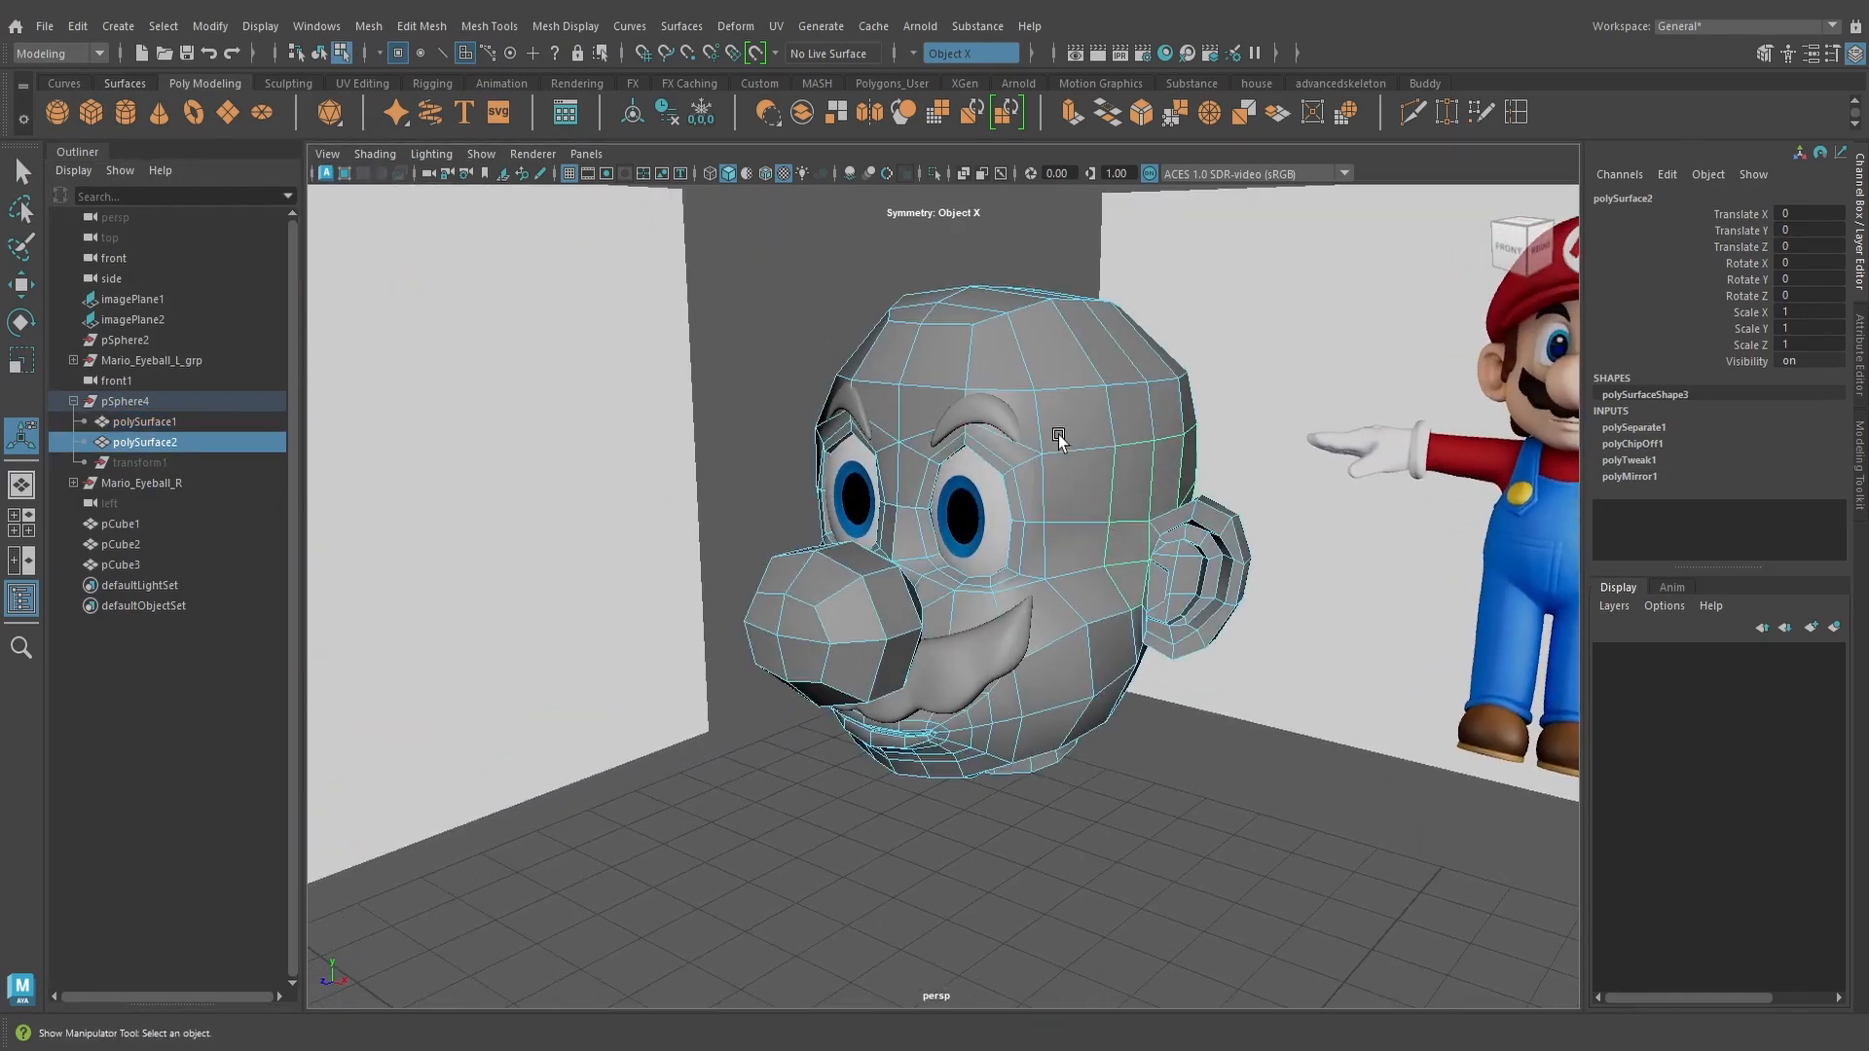
right_click_drag(1100, 399, 1123, 356)
key("3")
left_click(151, 443)
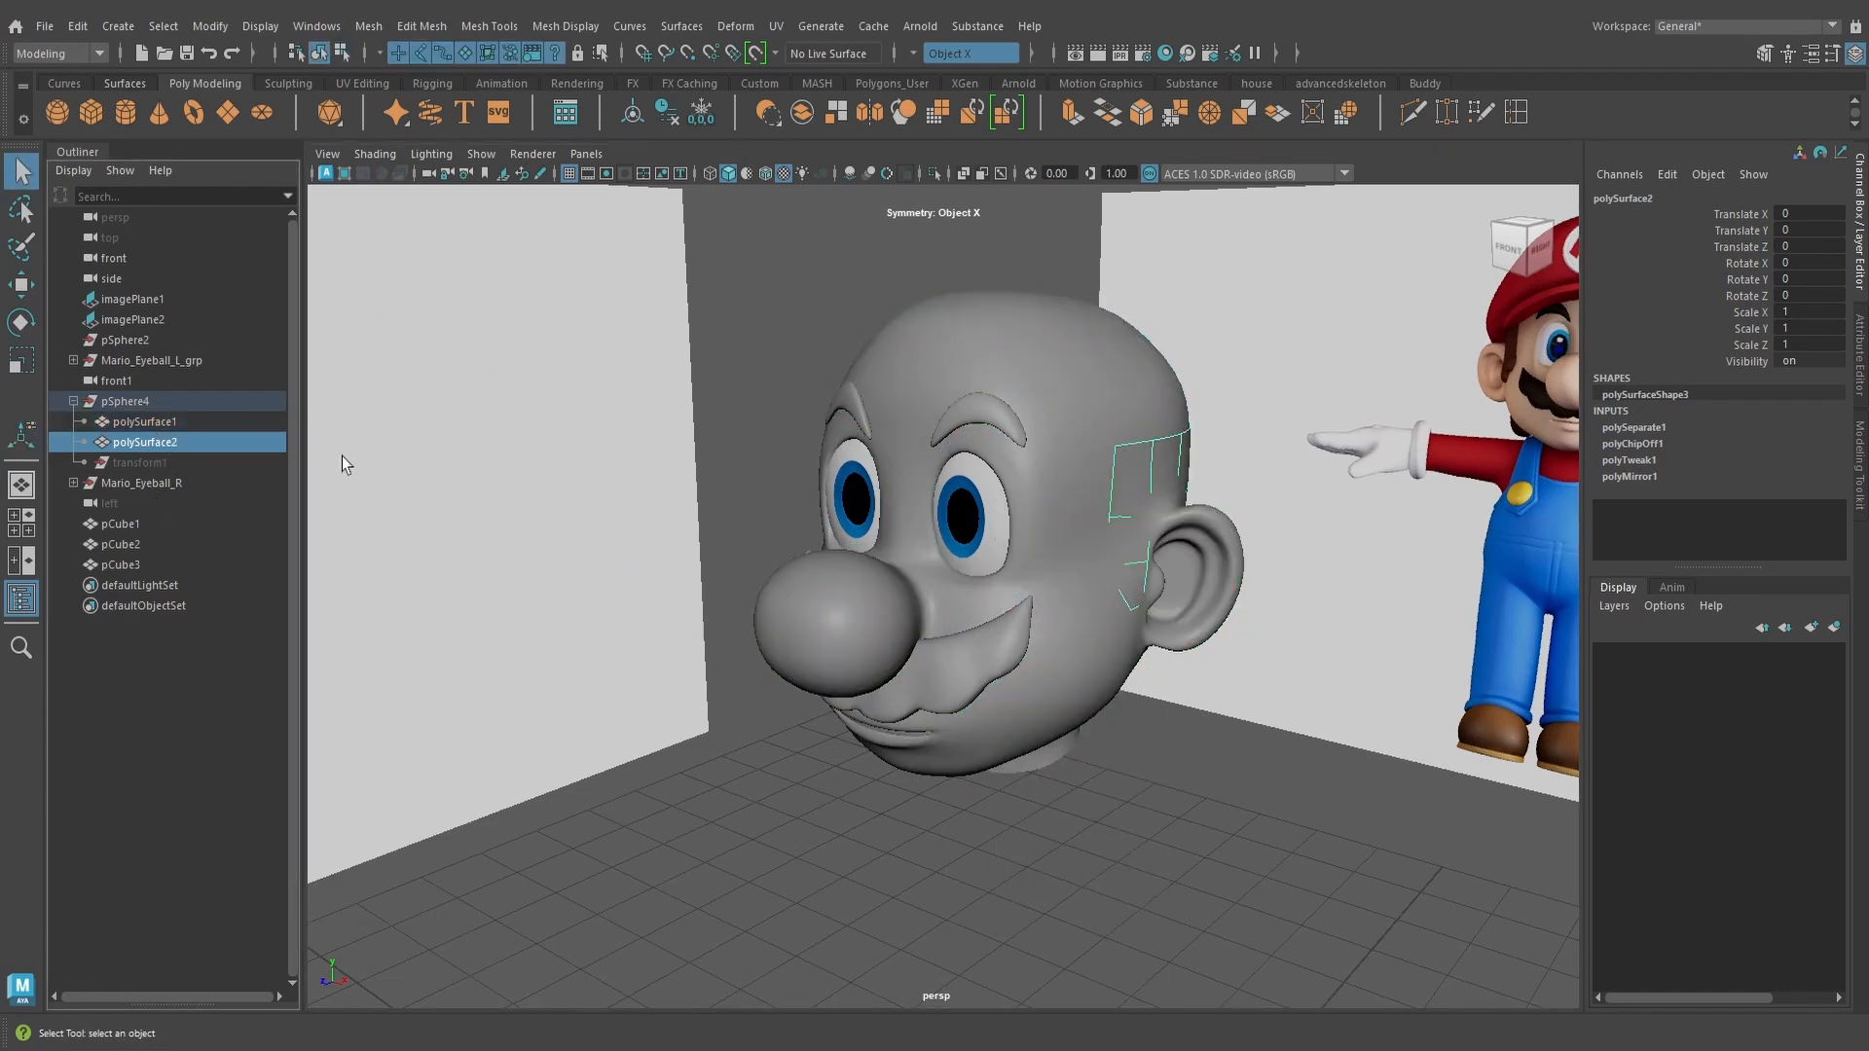
left_click_drag(1173, 475, 1027, 484, "alt")
left_click_drag(1314, 527, 1148, 528, "alt")
left_click_drag(1213, 393, 1154, 455, "alt")
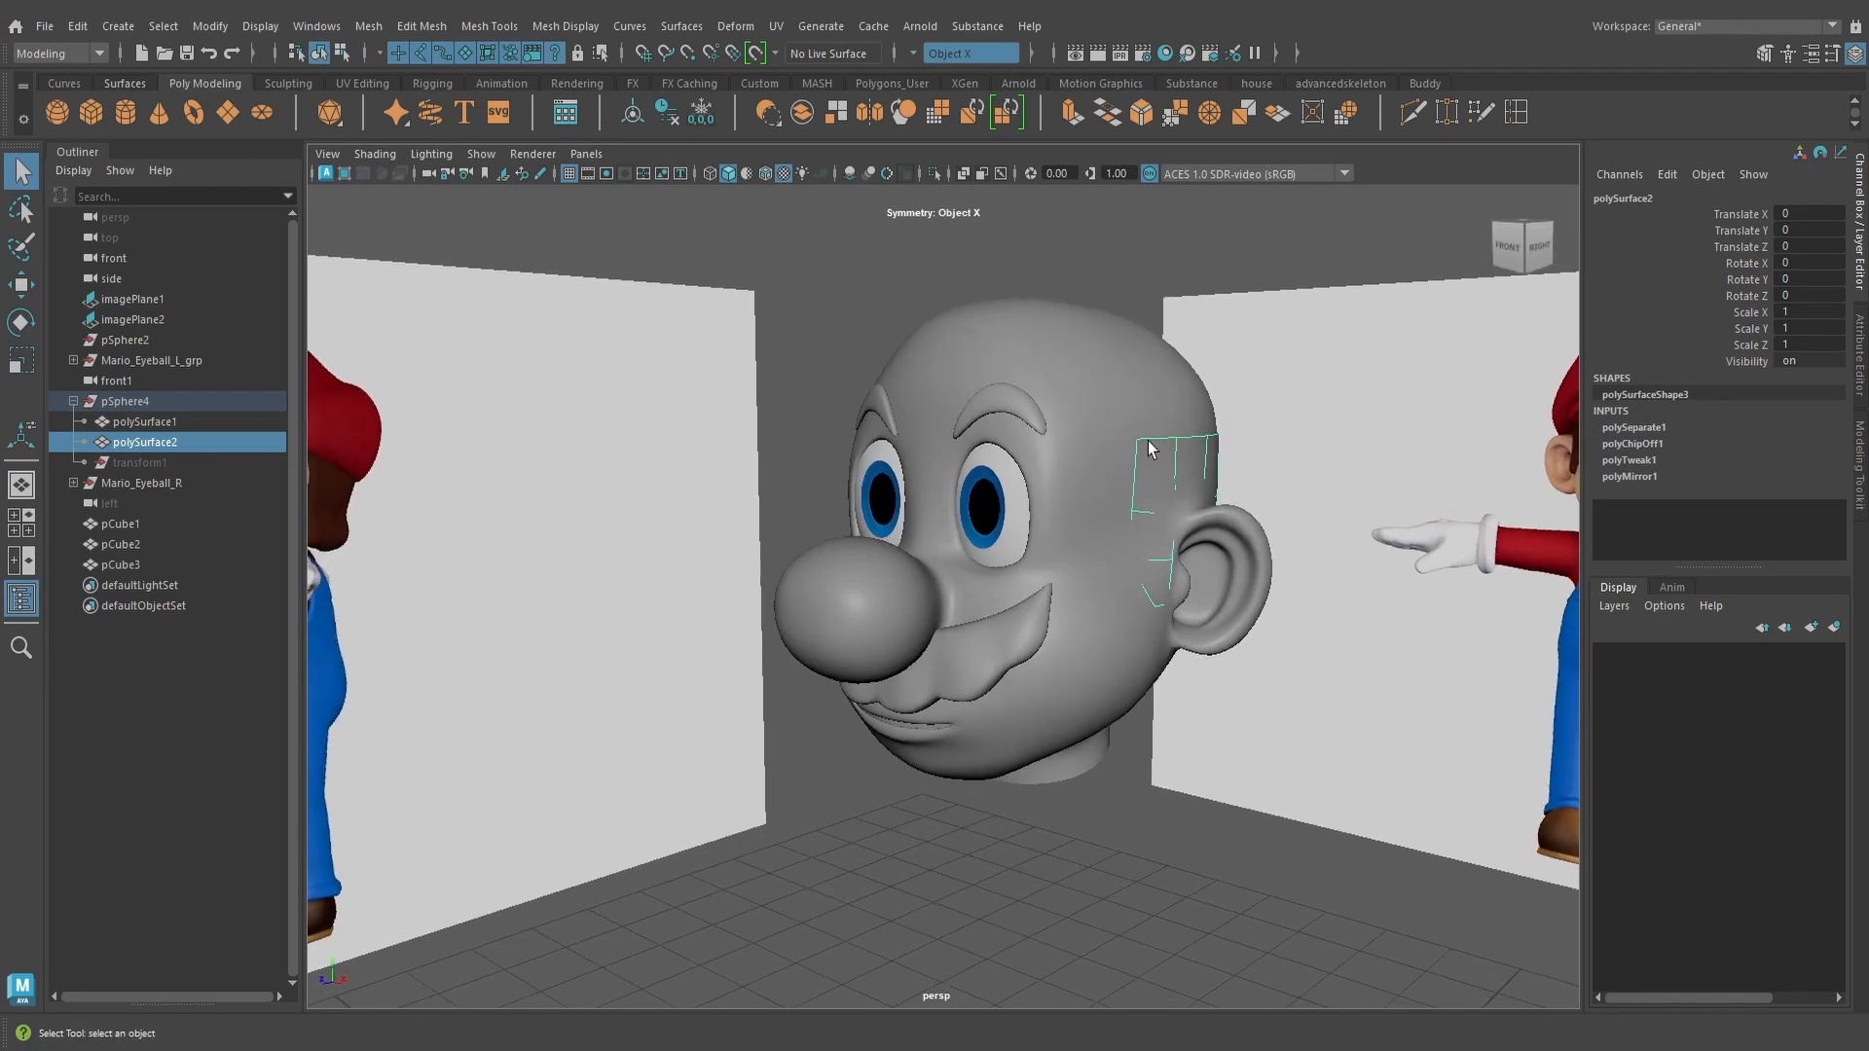
Select the main head mesh and create a new display layer
left_click(1131, 383)
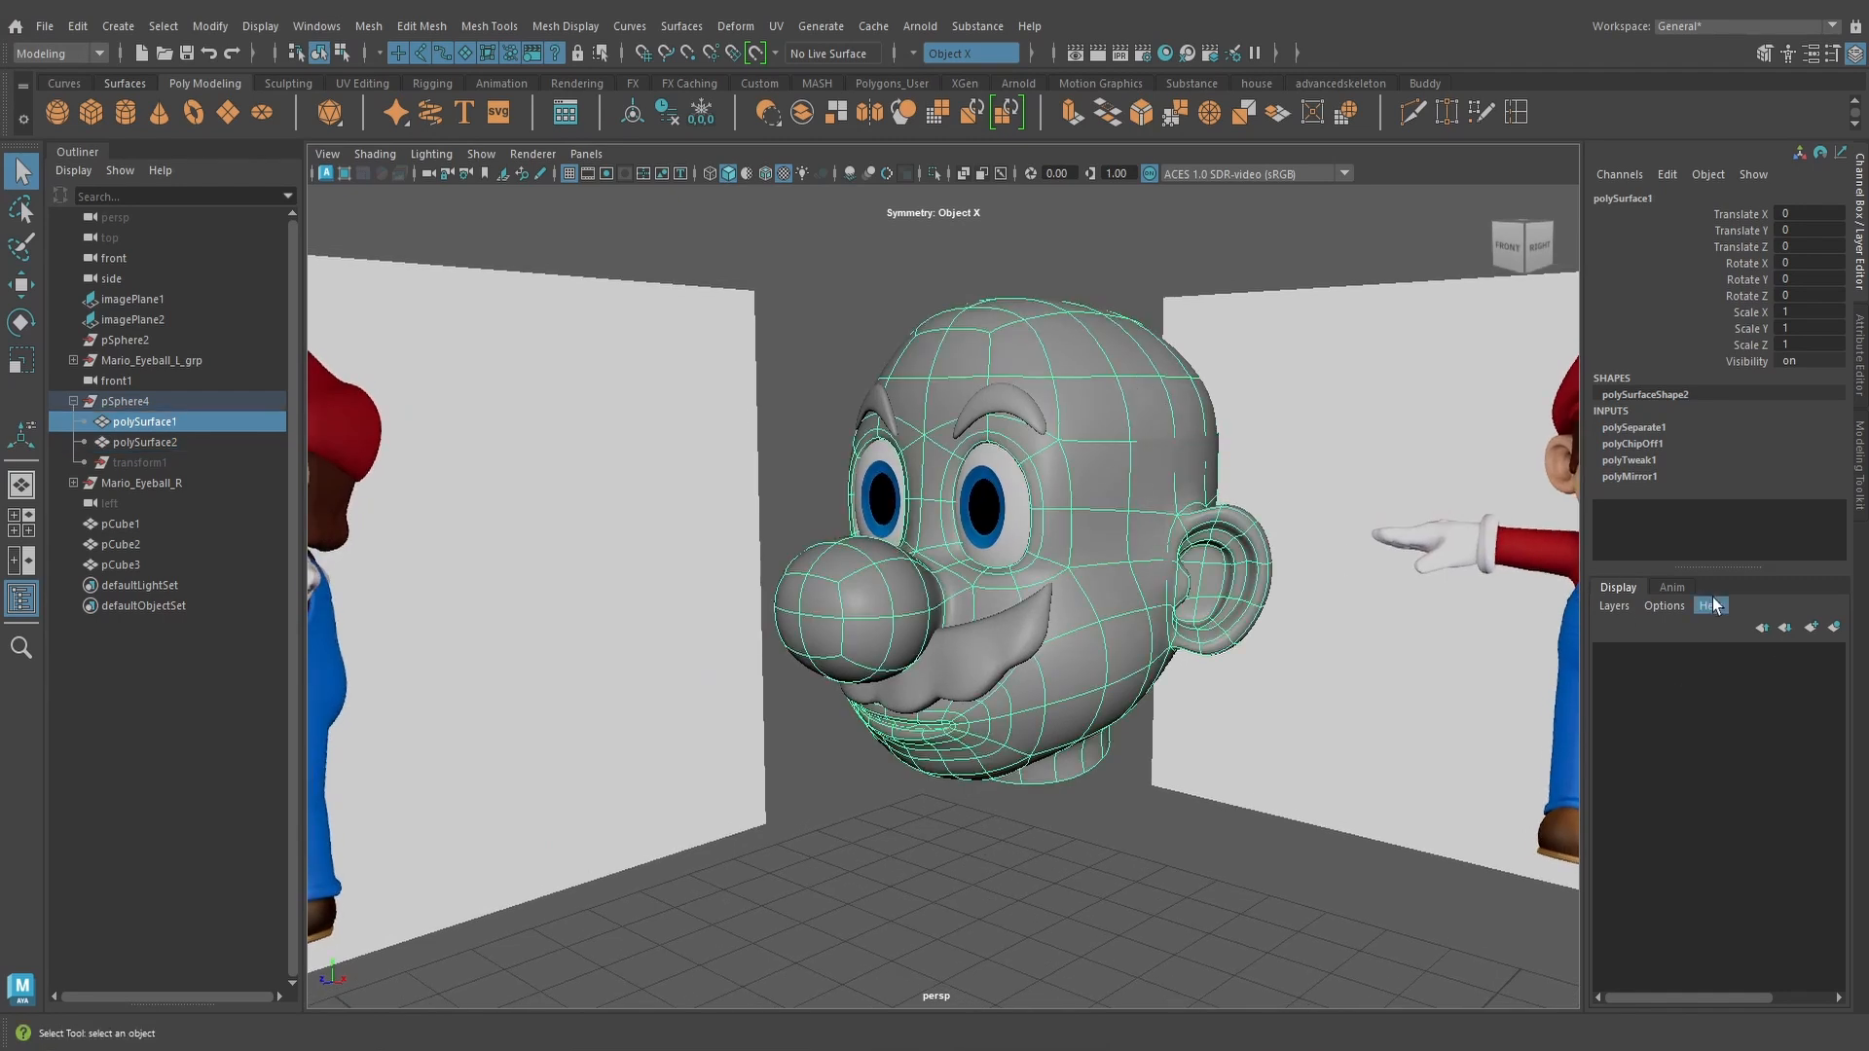
left_click(1816, 629)
left_click_drag(1184, 483, 1195, 479, "alt")
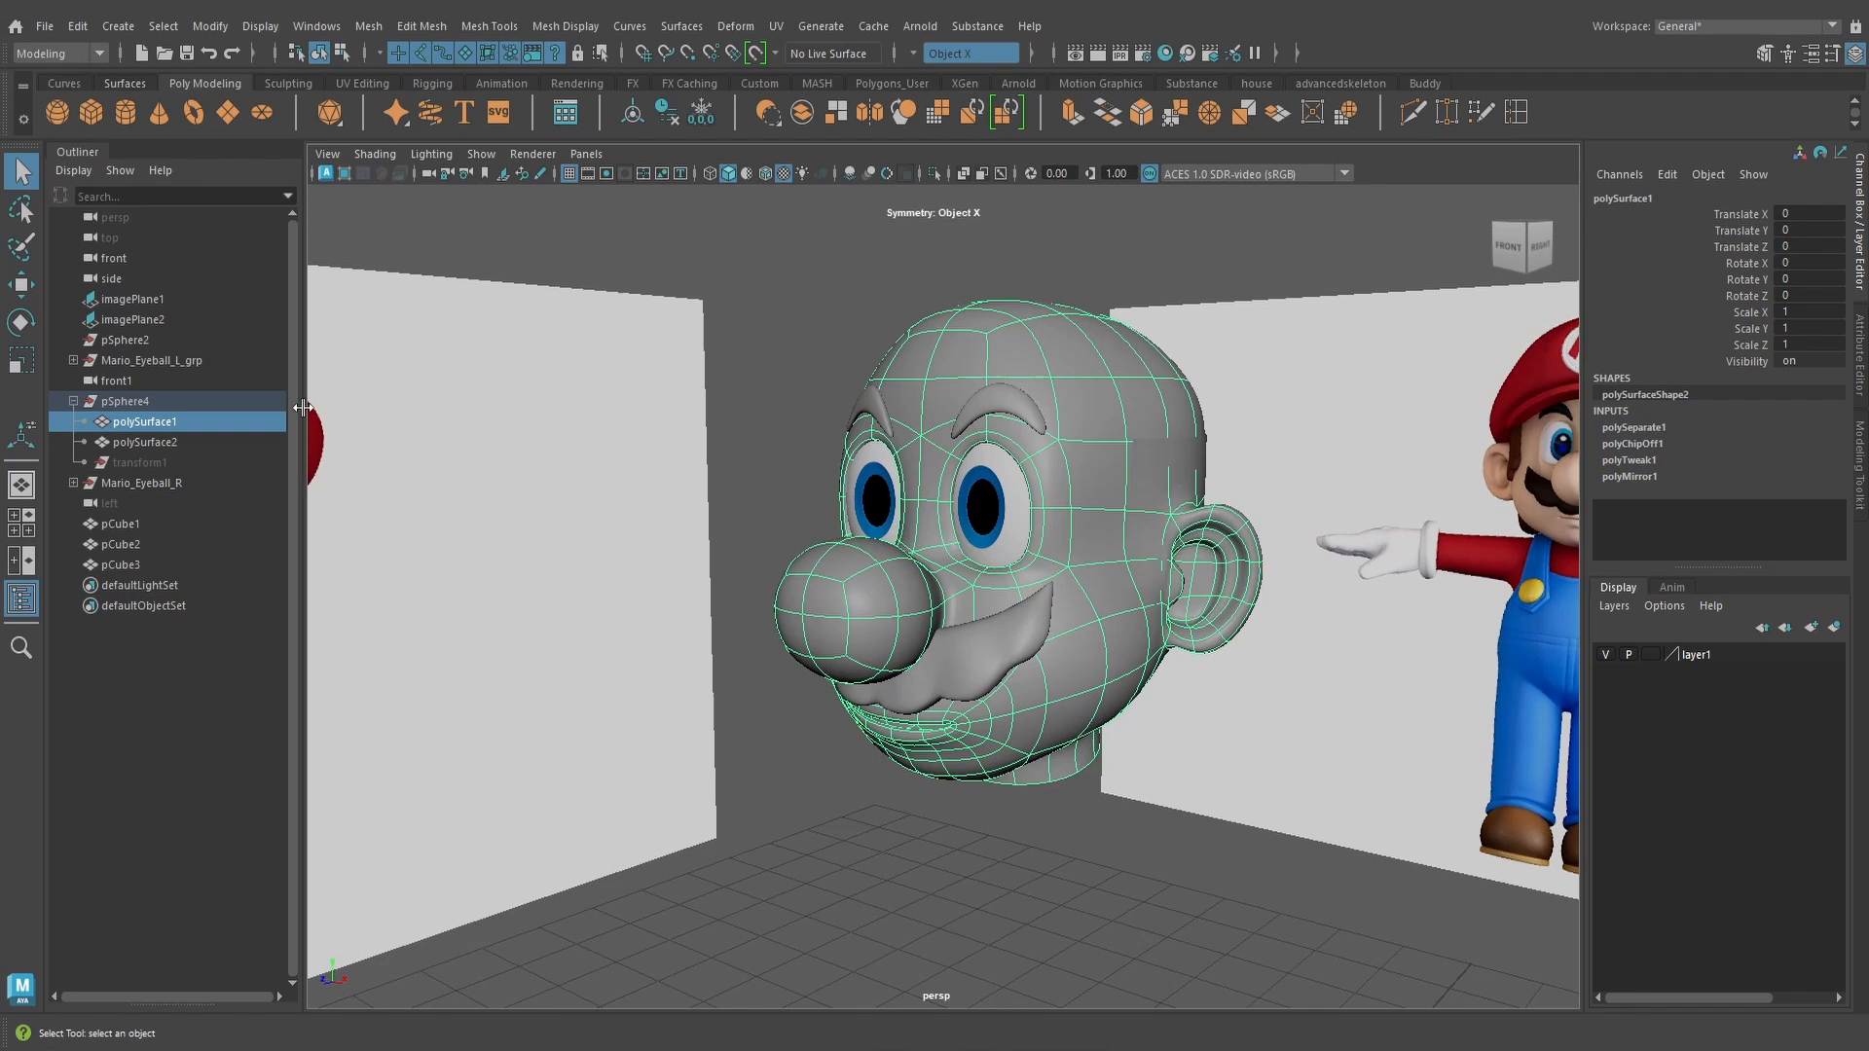
Rename the main head mesh head_geo and the duplicated faces hair_geo
double_click(149, 424)
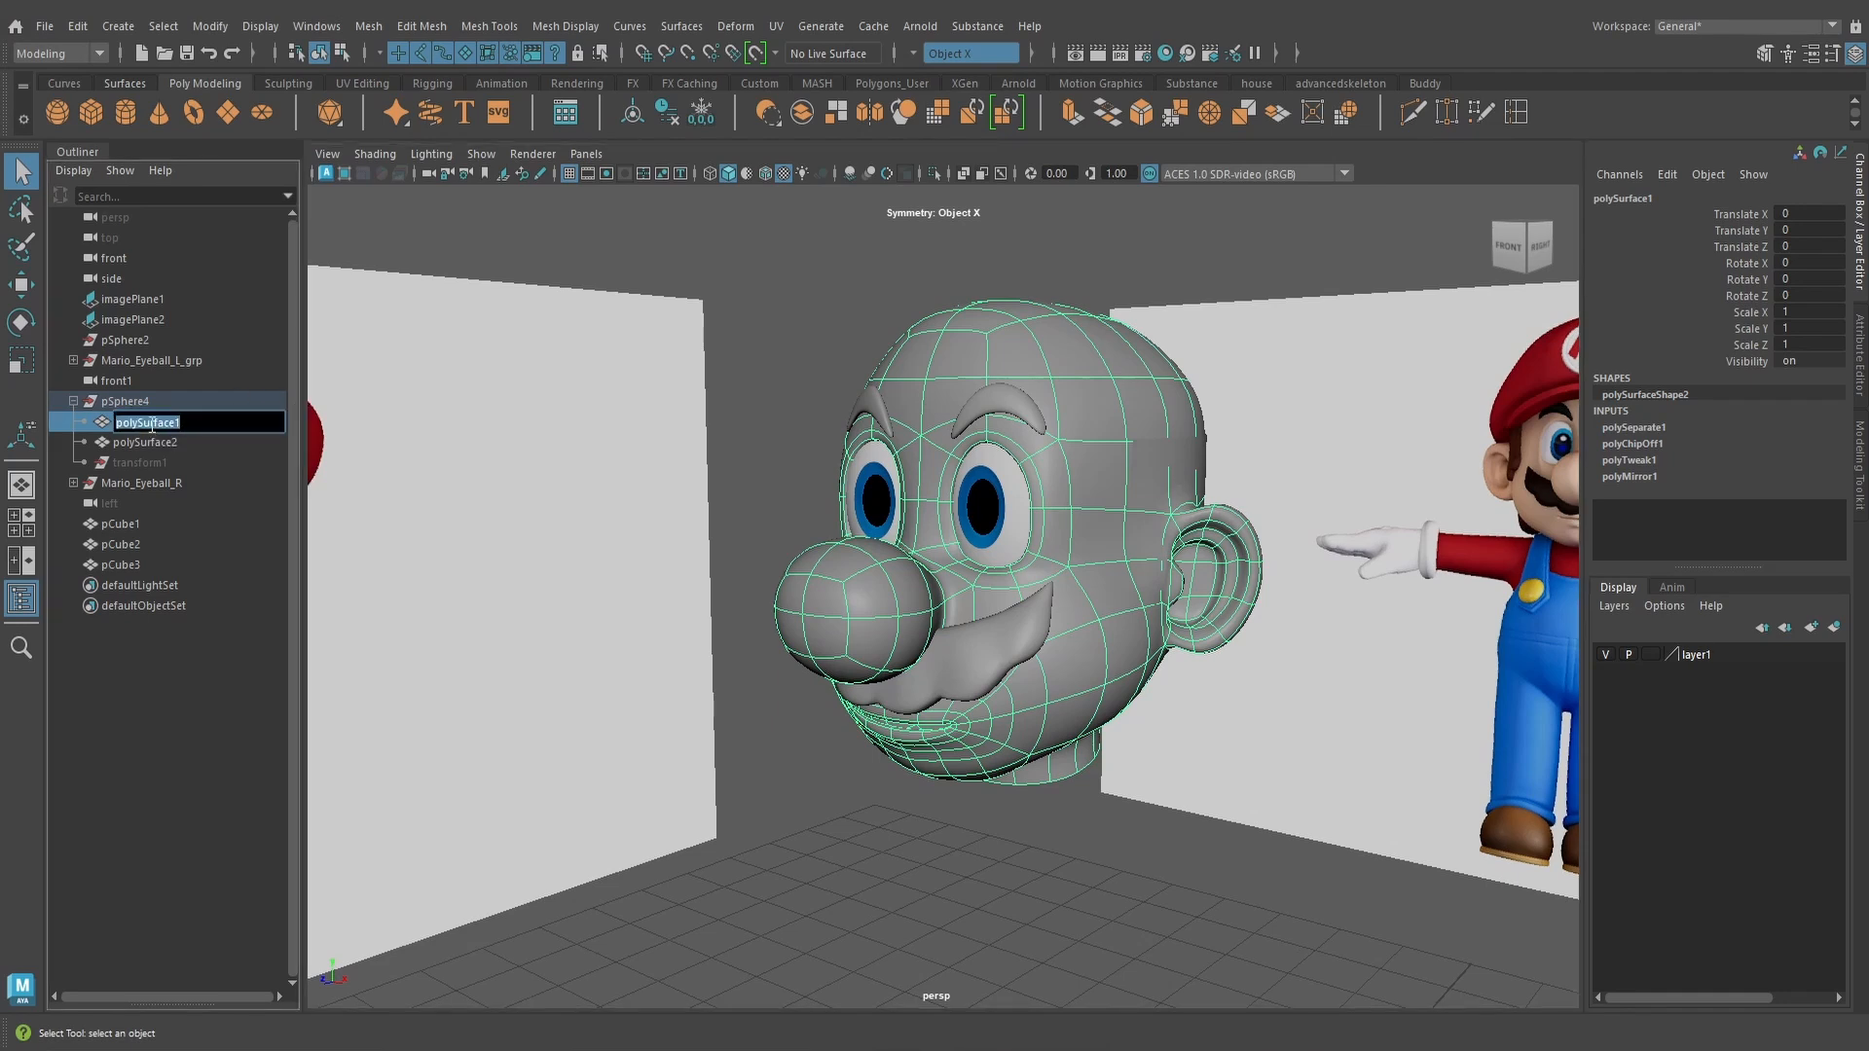
type("head_geo")
key("Return")
double_click(156, 440)
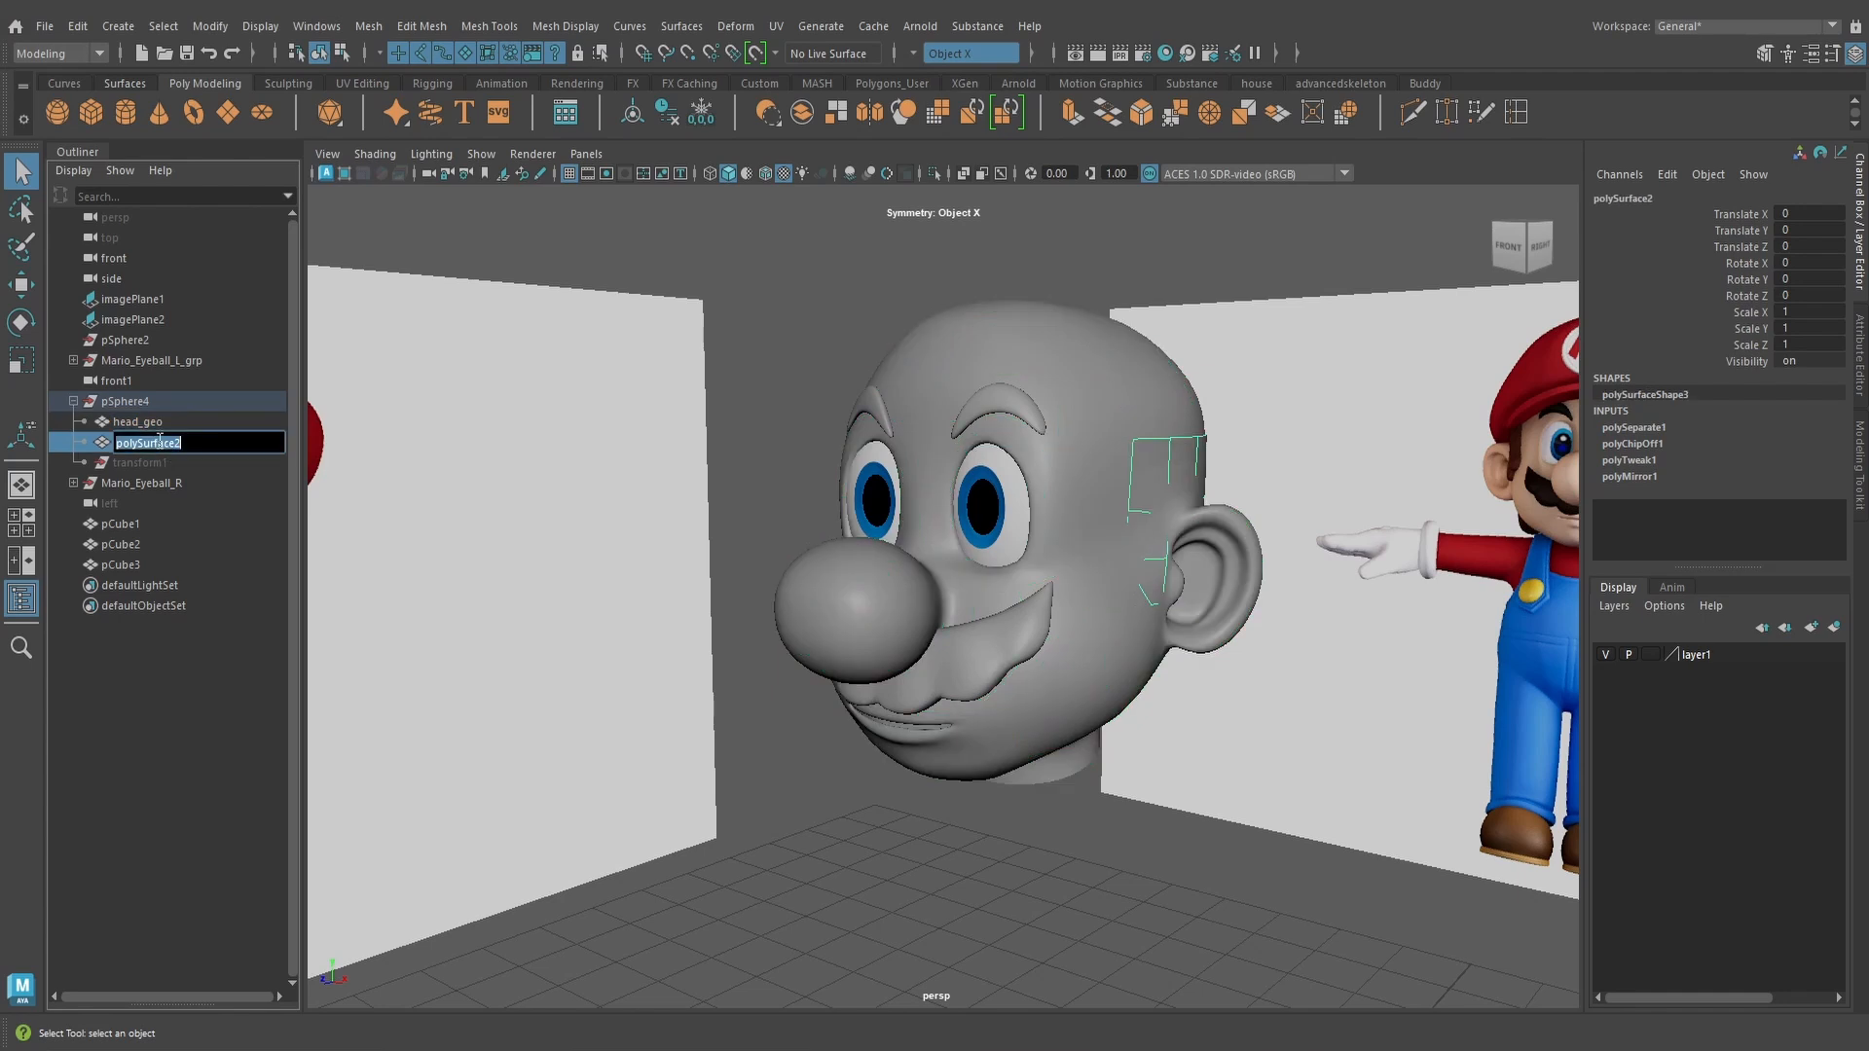
type("hair_geo")
key("Return")
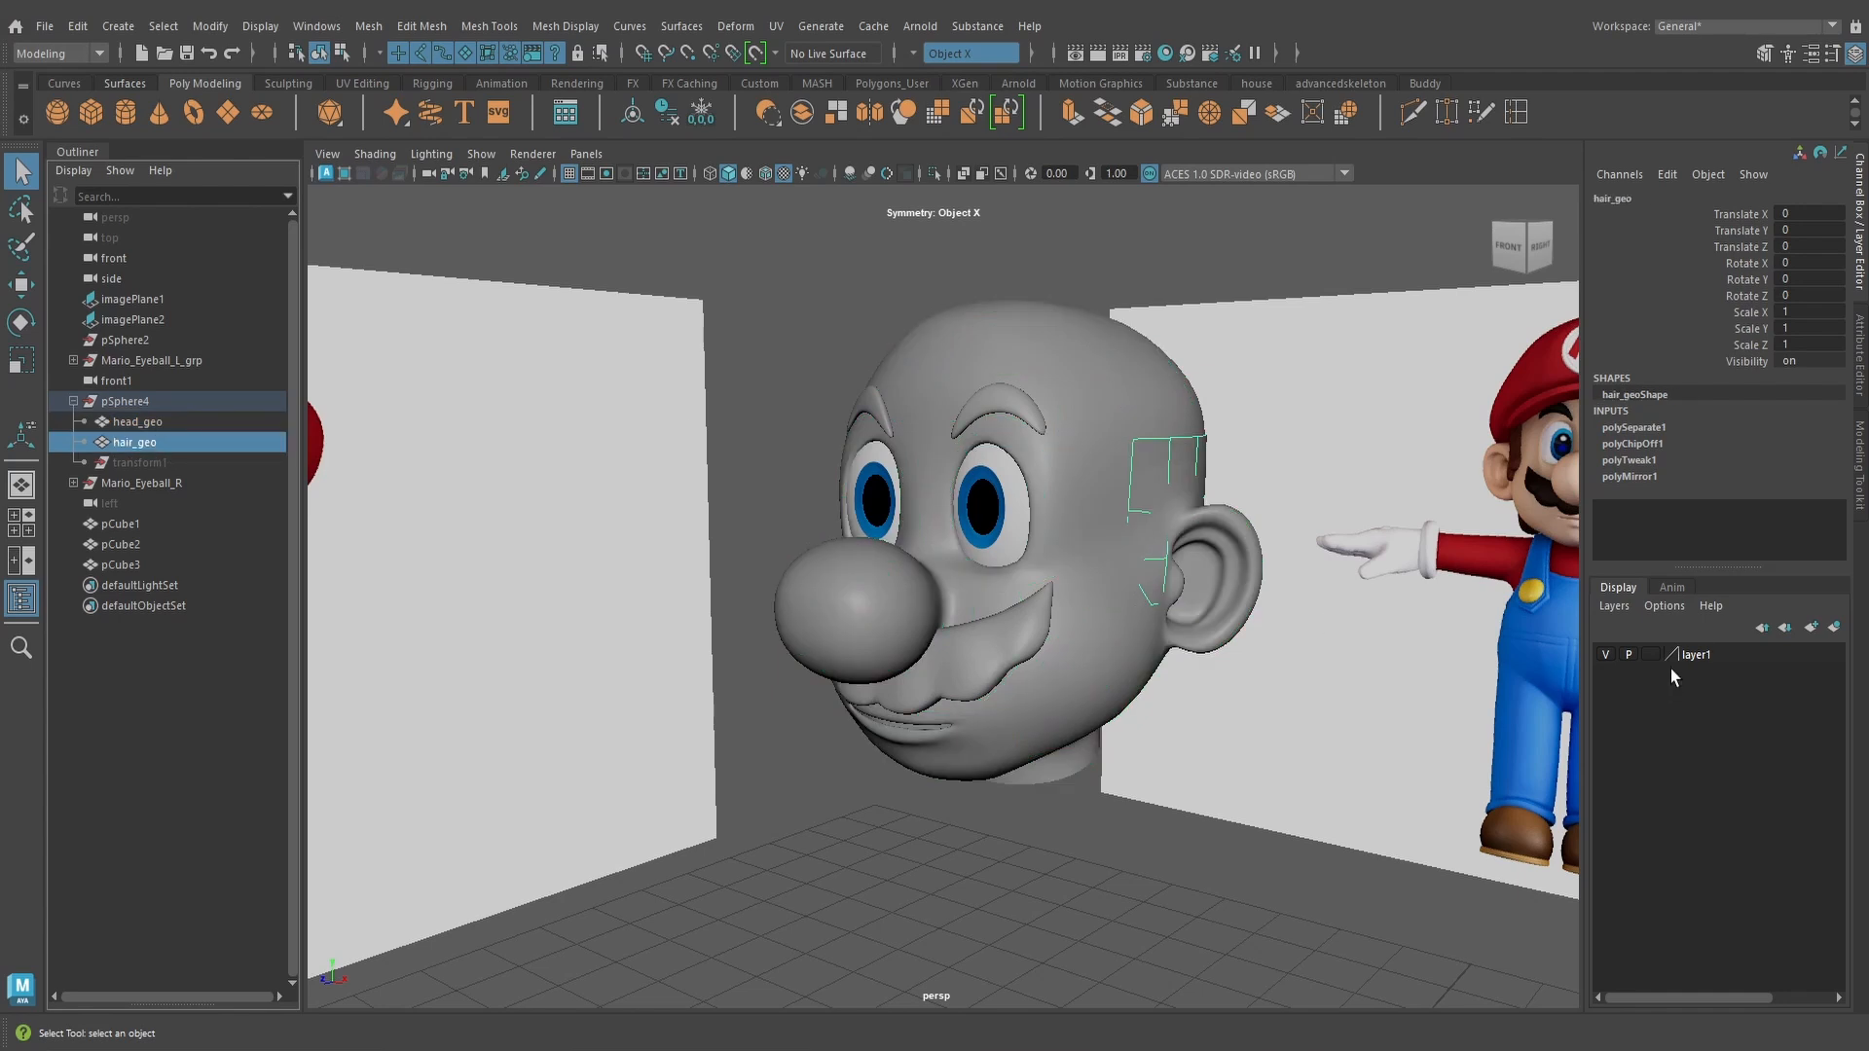
Add head_geo to the display layer layer1
left_click(1814, 655)
left_click(137, 421)
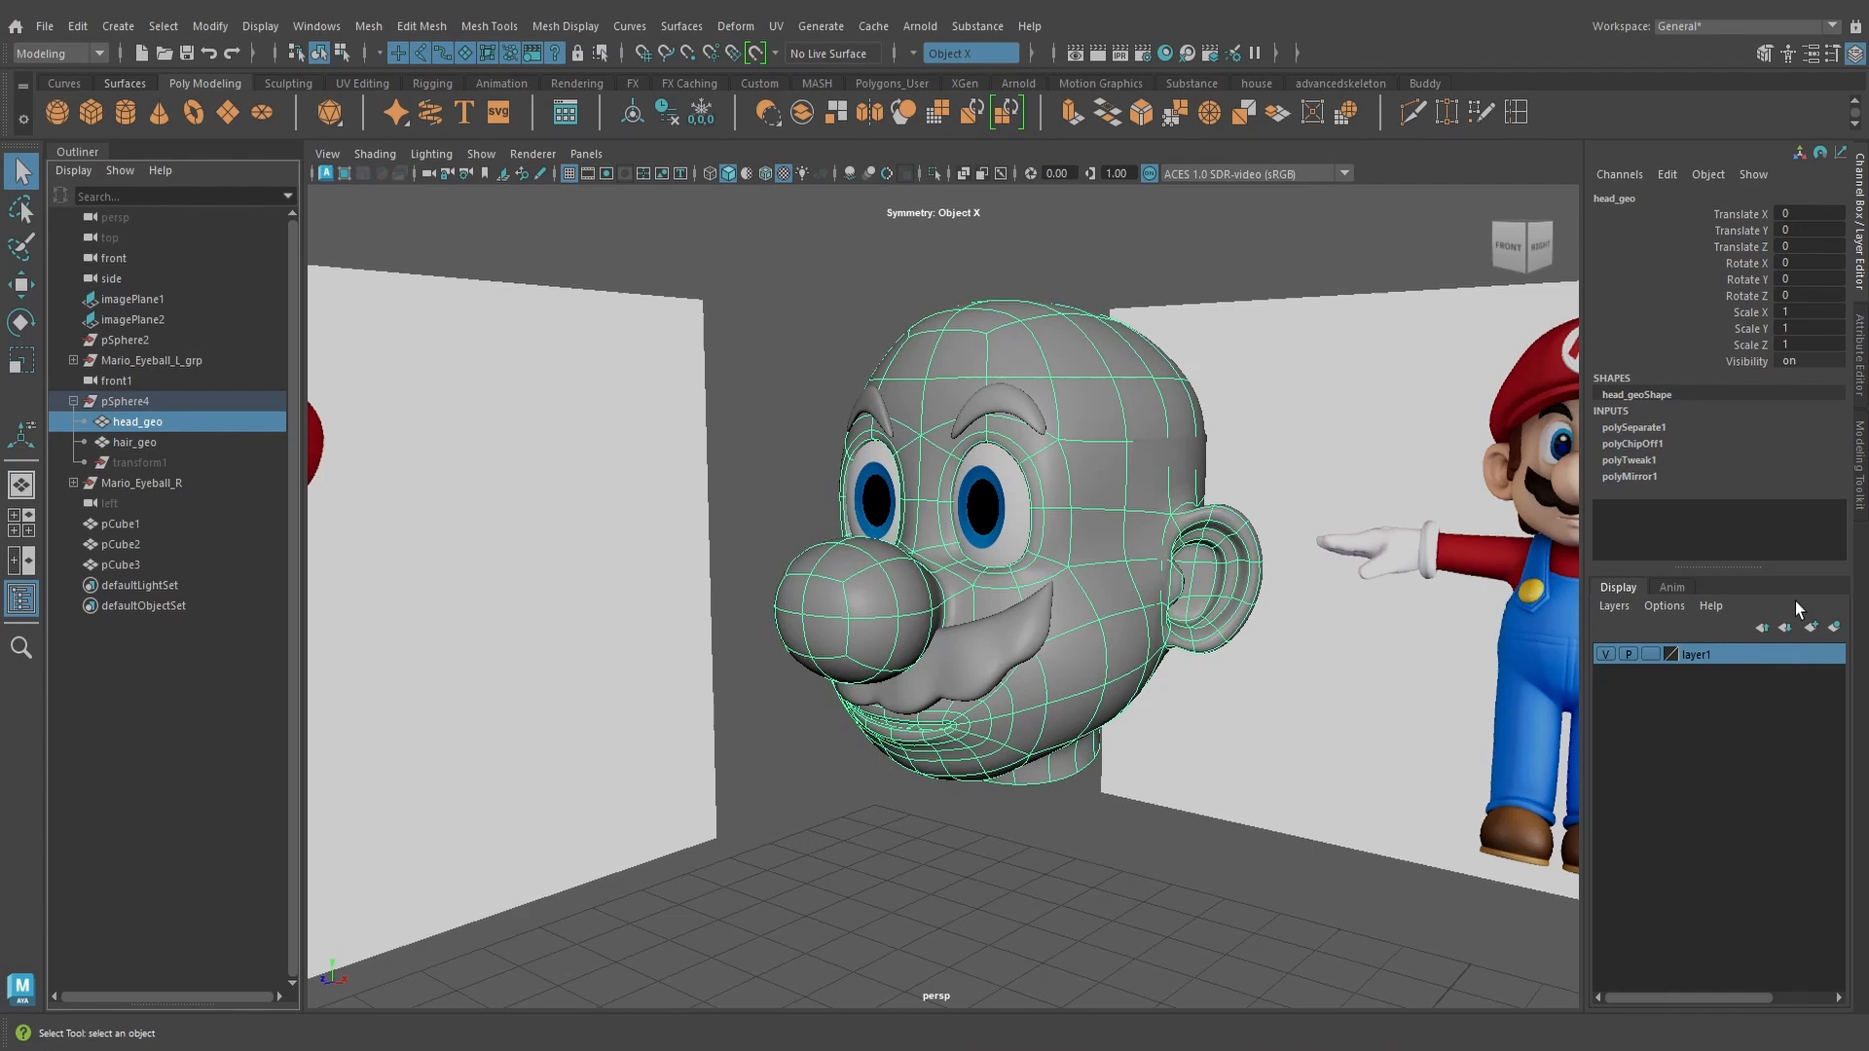
right_click(1738, 652)
left_click(1737, 699)
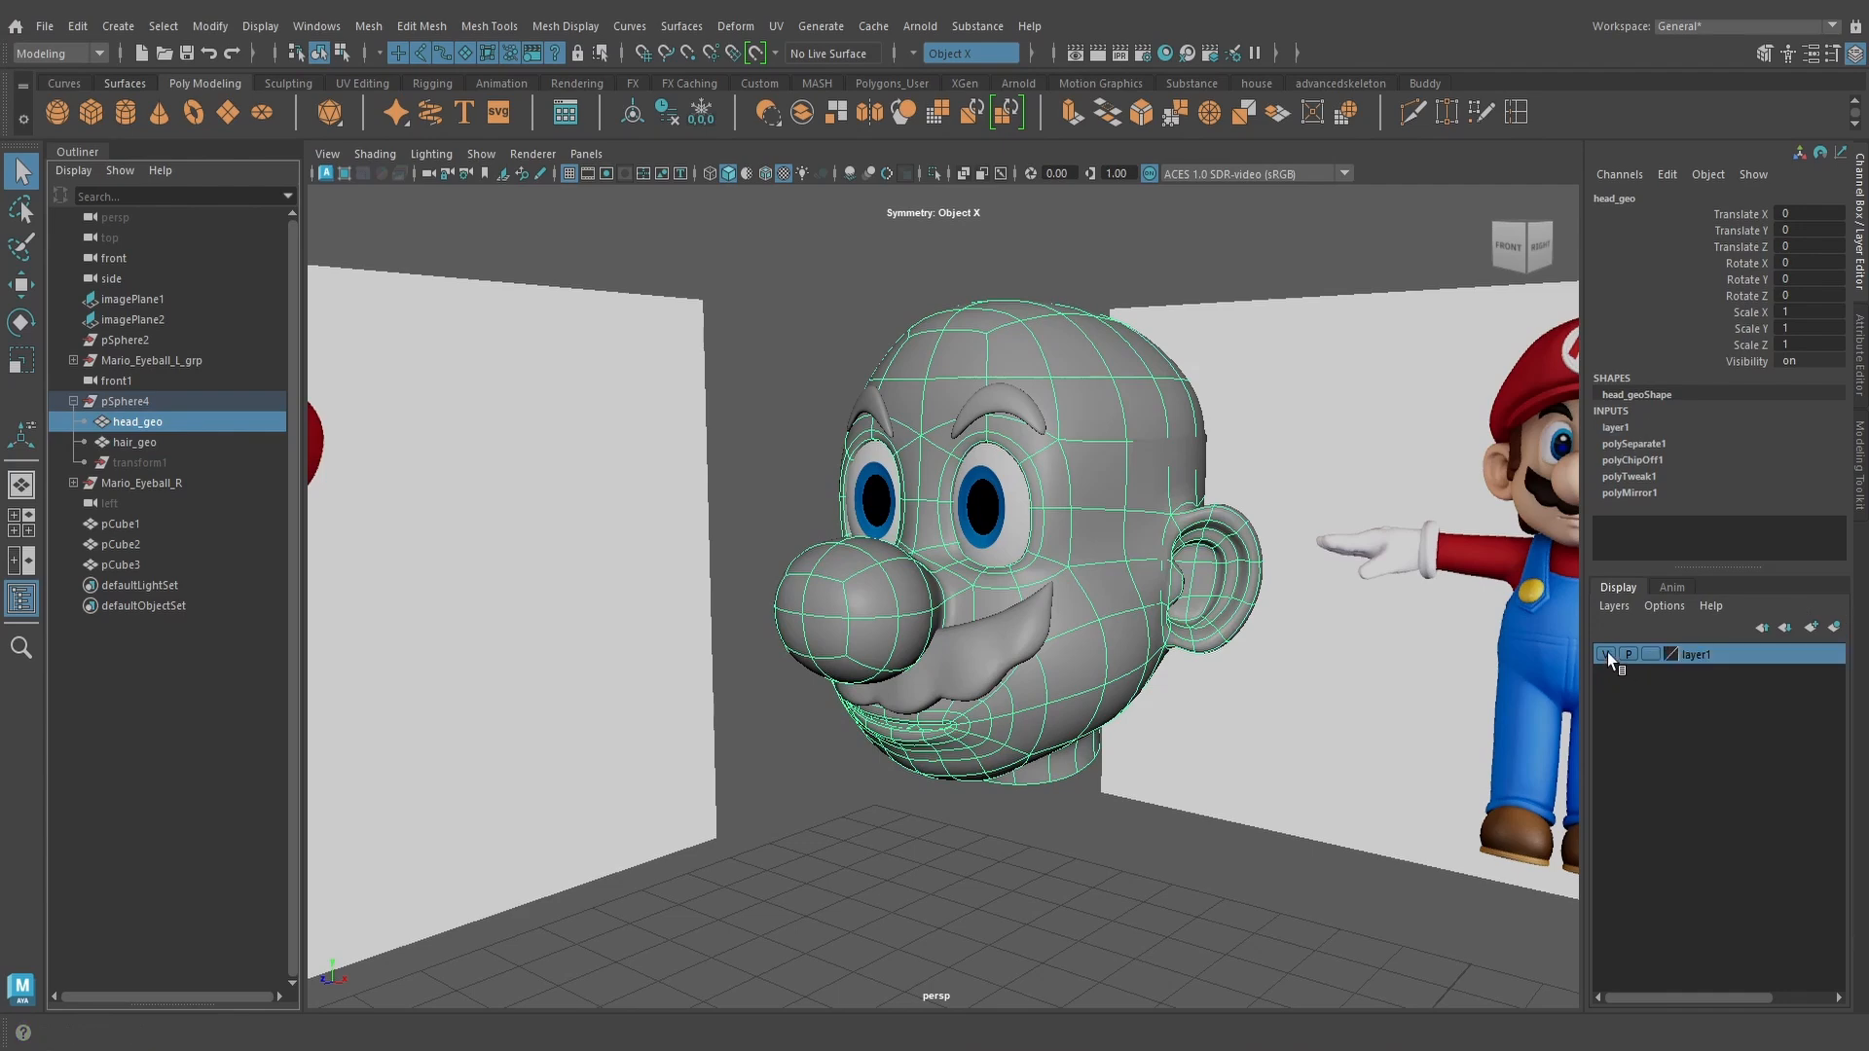
Test layer1's visibility toggle, set the layer's display type to Reference and deselect everything
left_click(1607, 654)
left_click(1607, 654)
left_click(1607, 654)
left_click(1607, 654)
left_click(1652, 655)
left_click(1651, 655)
left_click(1653, 655)
left_click(1653, 655)
left_click(1345, 738)
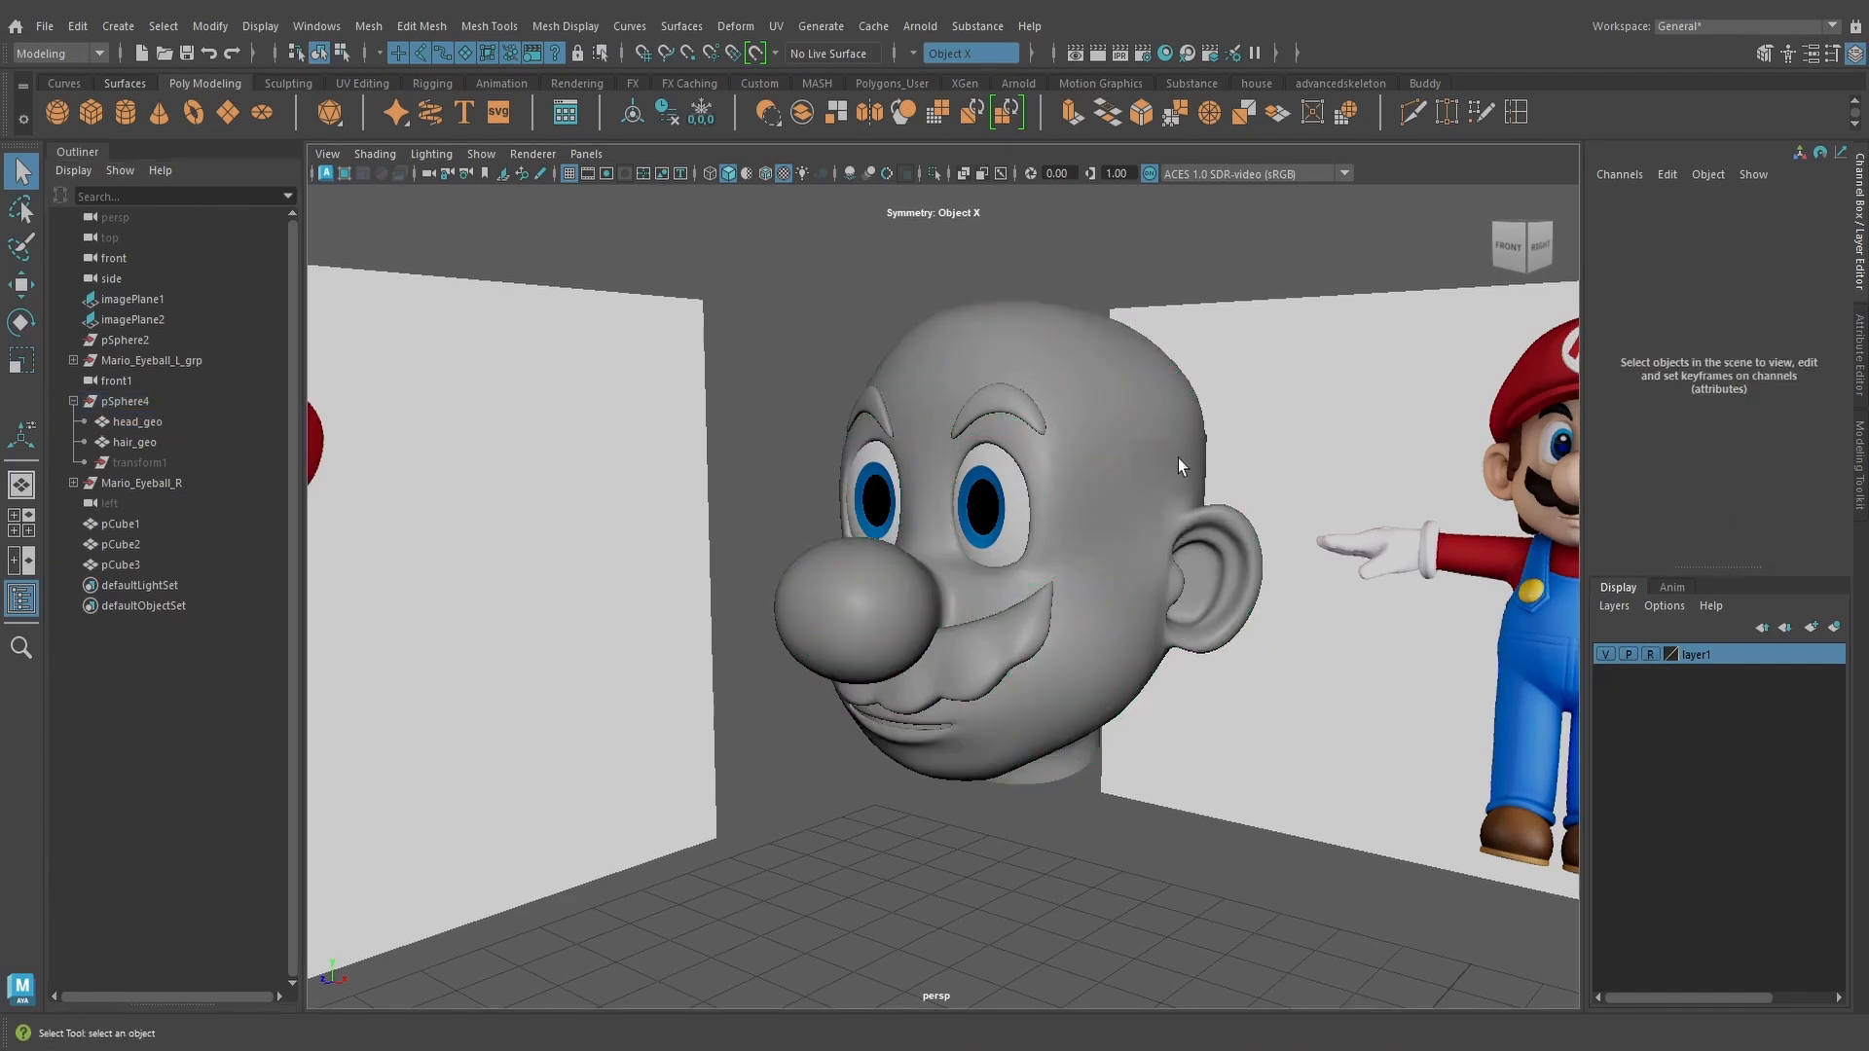
Delete the construction history of hair_geo and head_geo, and select hair_geo again
left_click(1178, 458)
left_click_drag(1279, 584, 1149, 529, "alt")
left_click(662, 117)
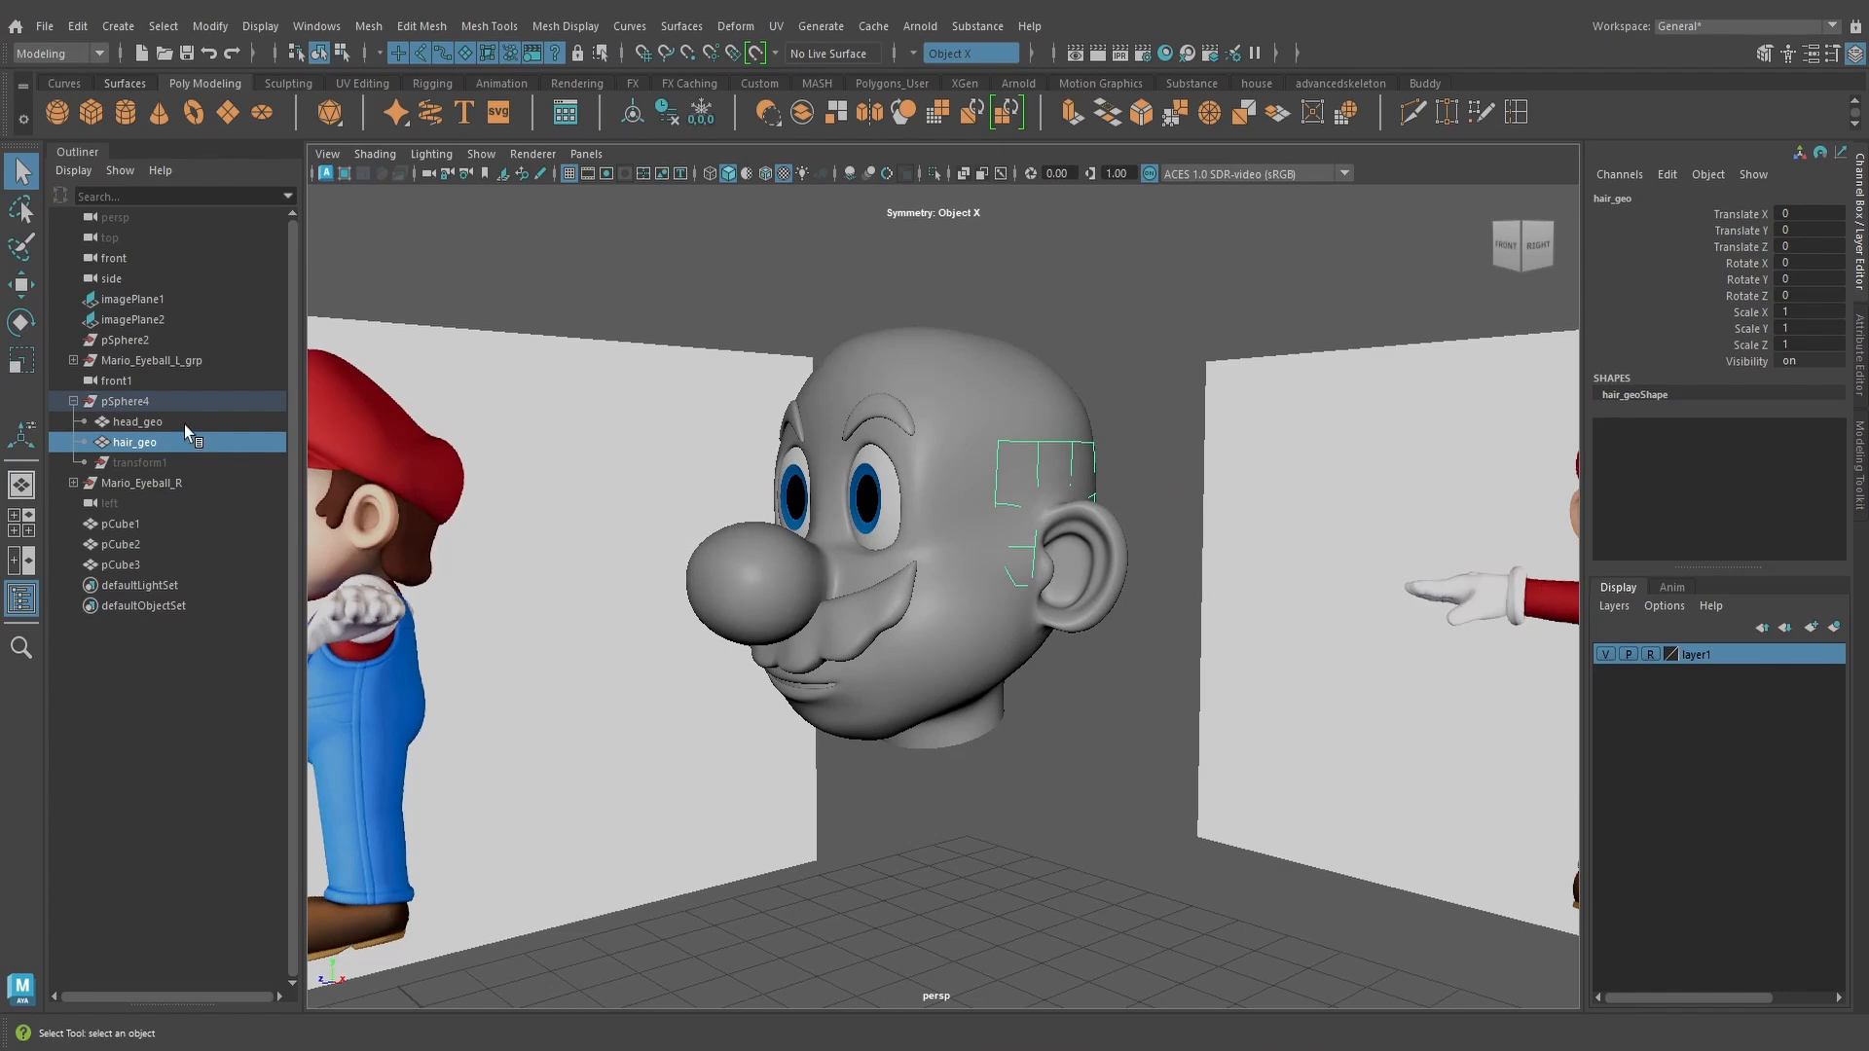
left_click(184, 425)
left_click(676, 114)
left_click_drag(1107, 699, 1035, 637, "alt")
left_click(161, 442)
scroll(1091, 613, "down", 4)
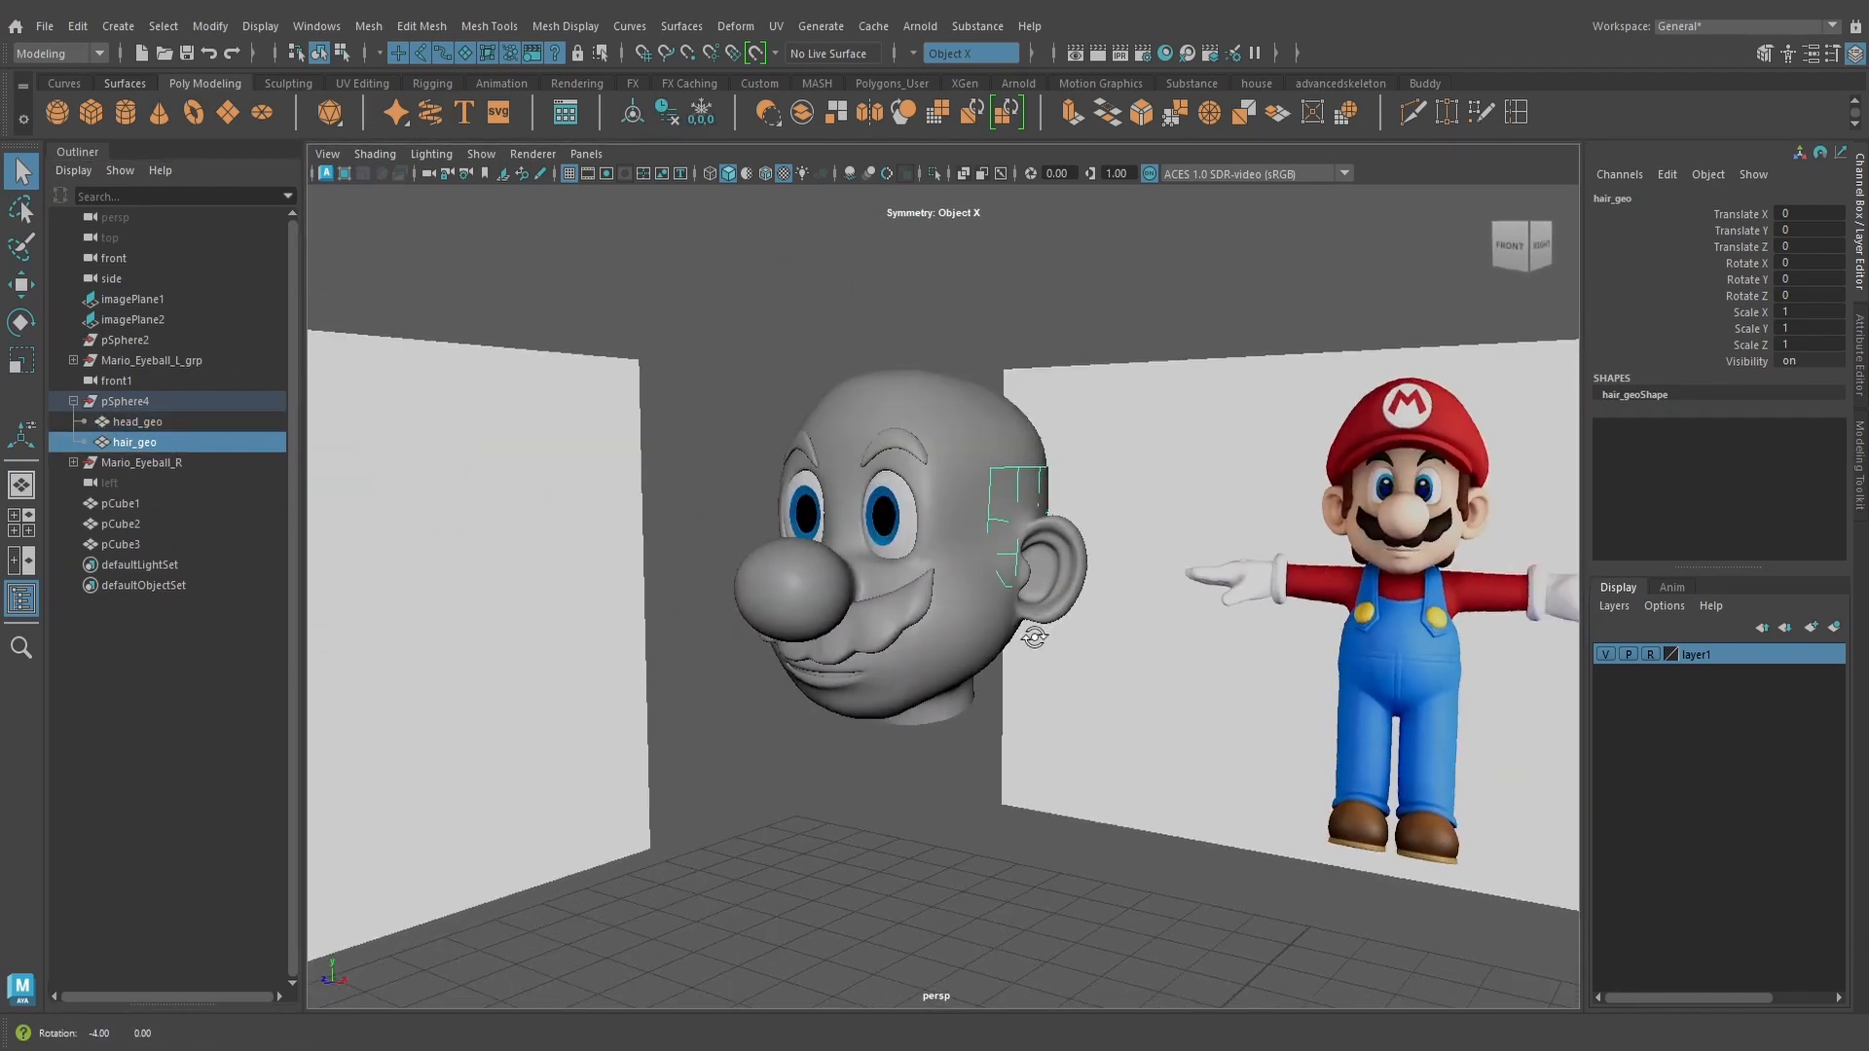
Create a second display layer, renaming layer1 to head and the new layer to mustache
left_click(1812, 628)
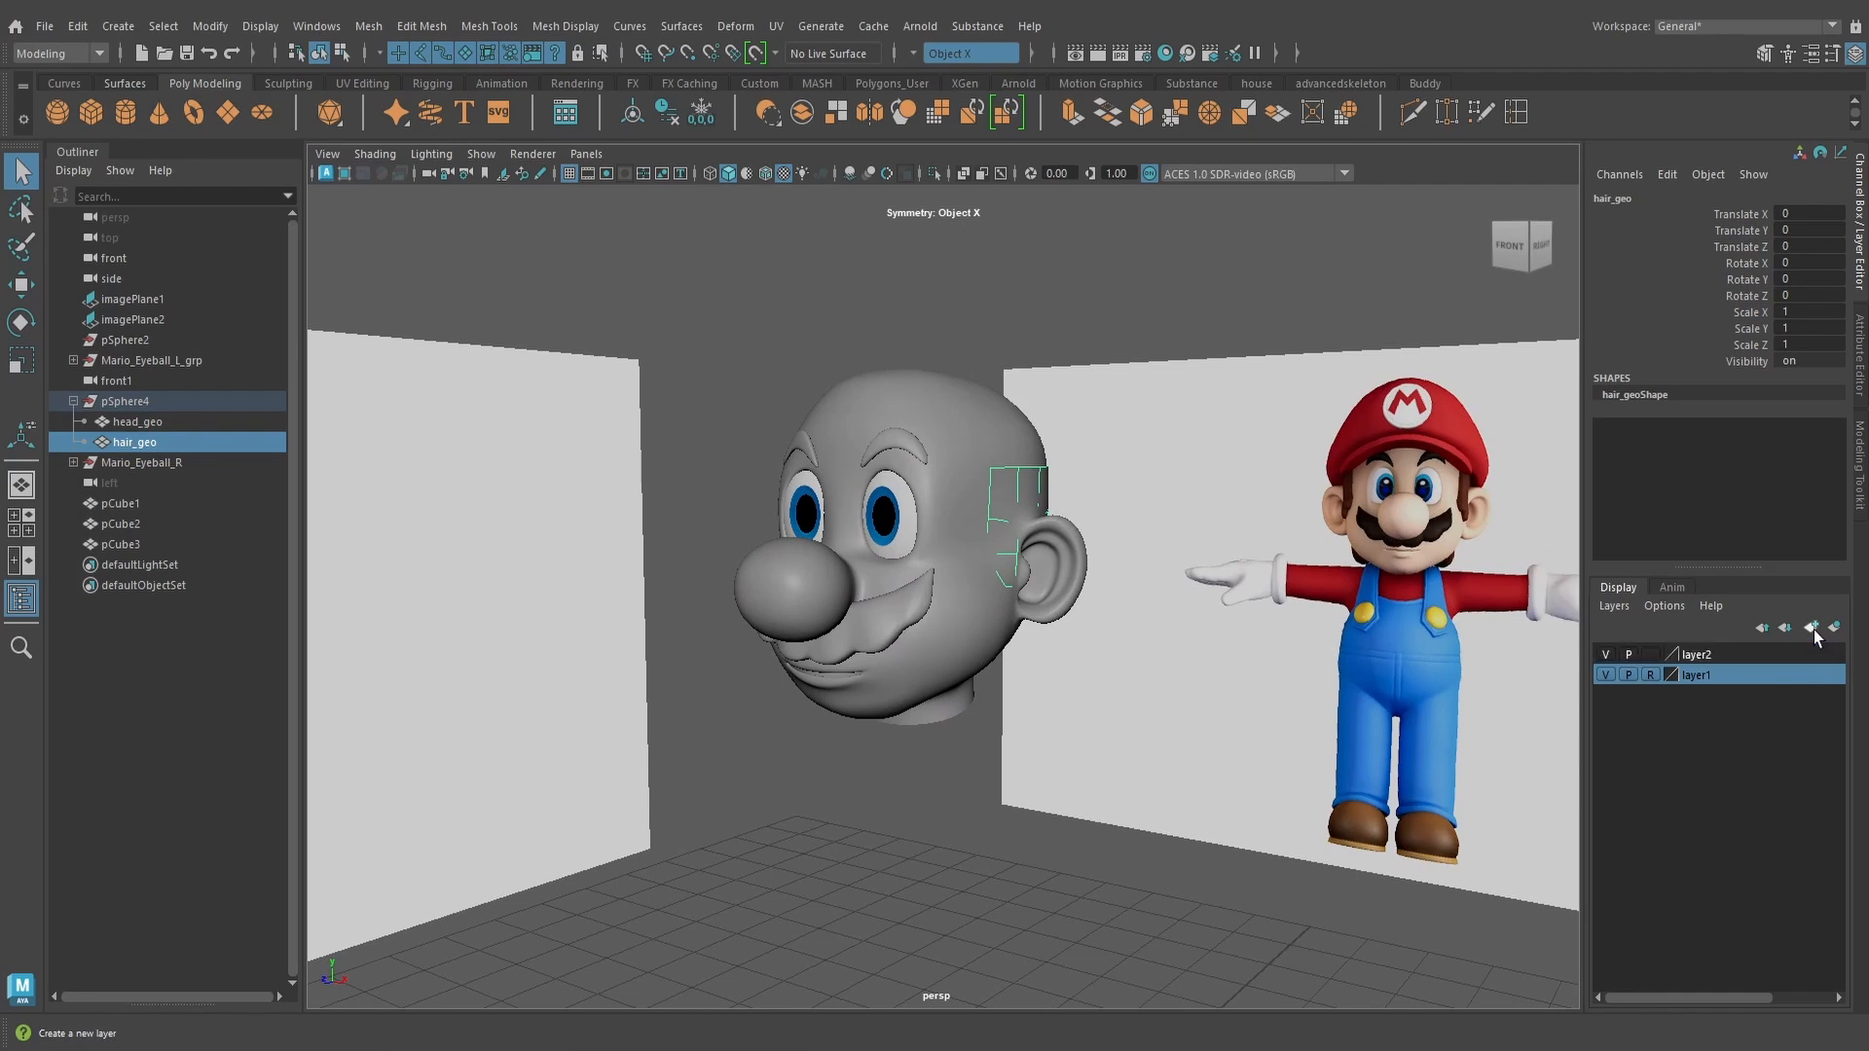
double_click(1704, 674)
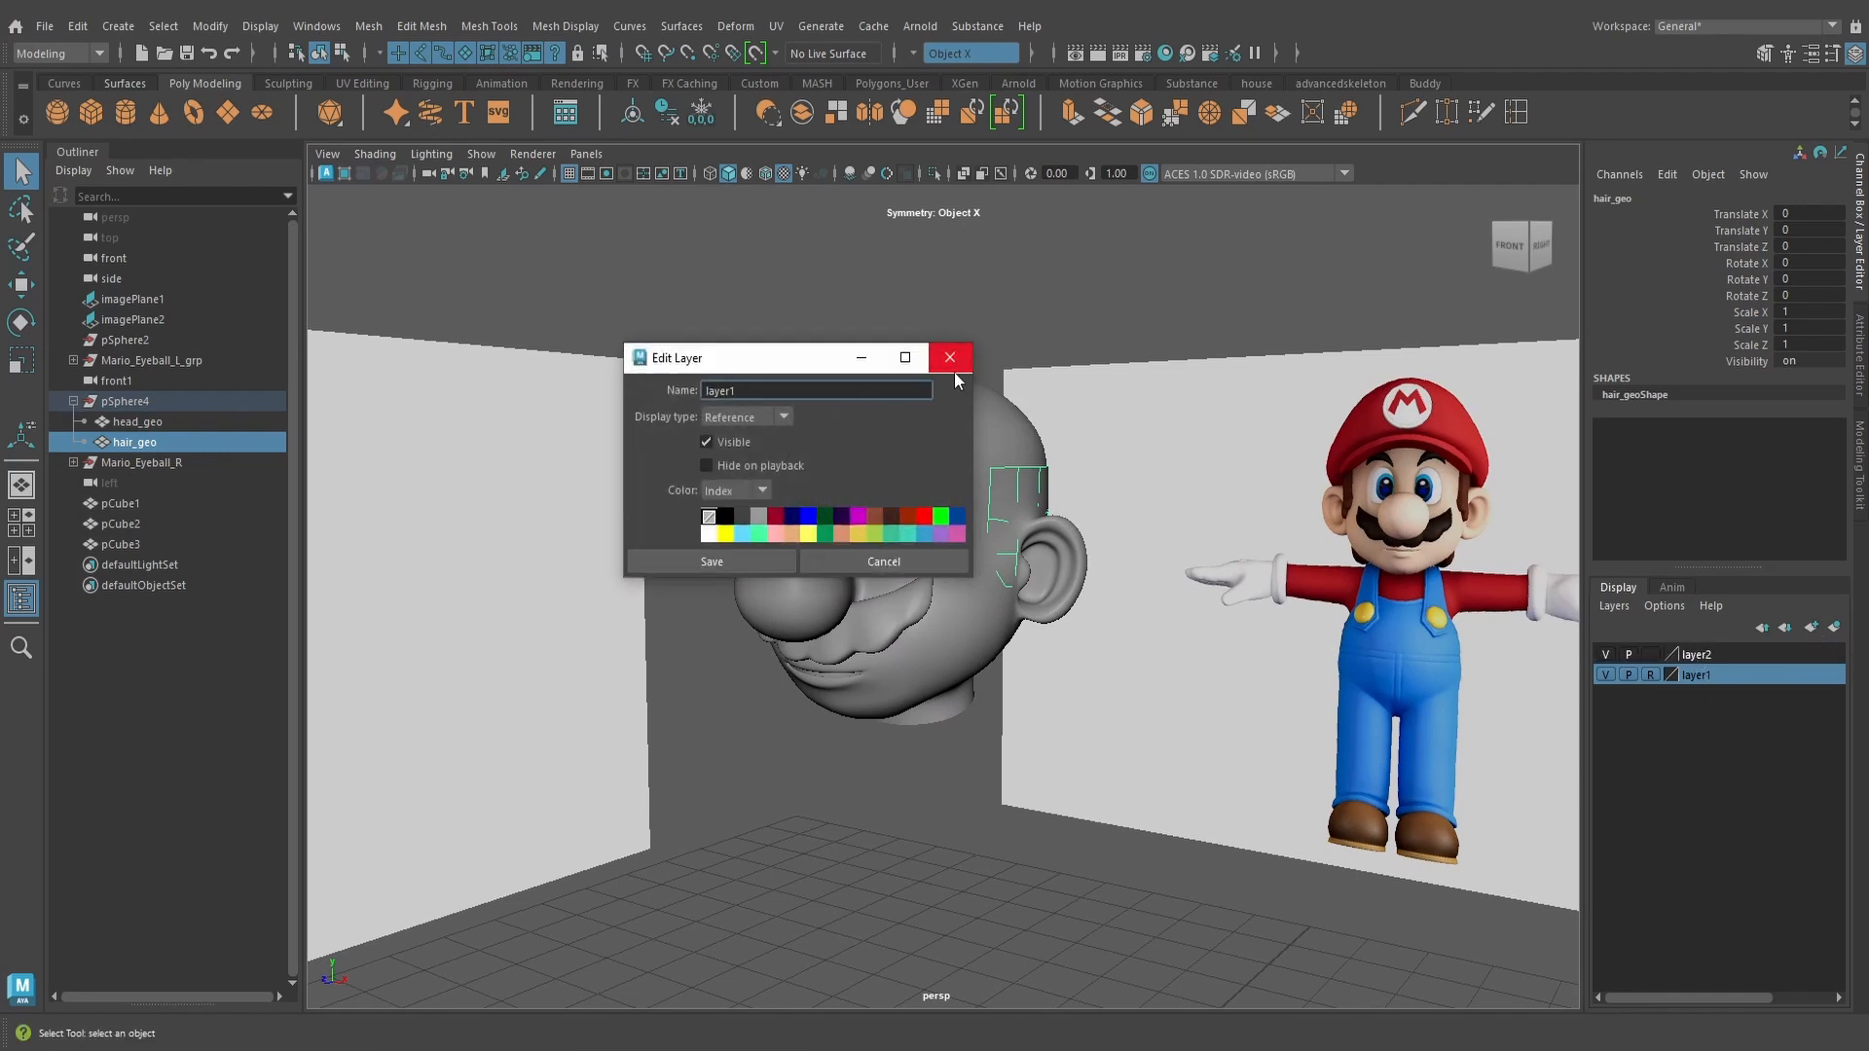
left_click_drag(745, 390, 647, 392)
left_click(742, 555)
double_click(1705, 654)
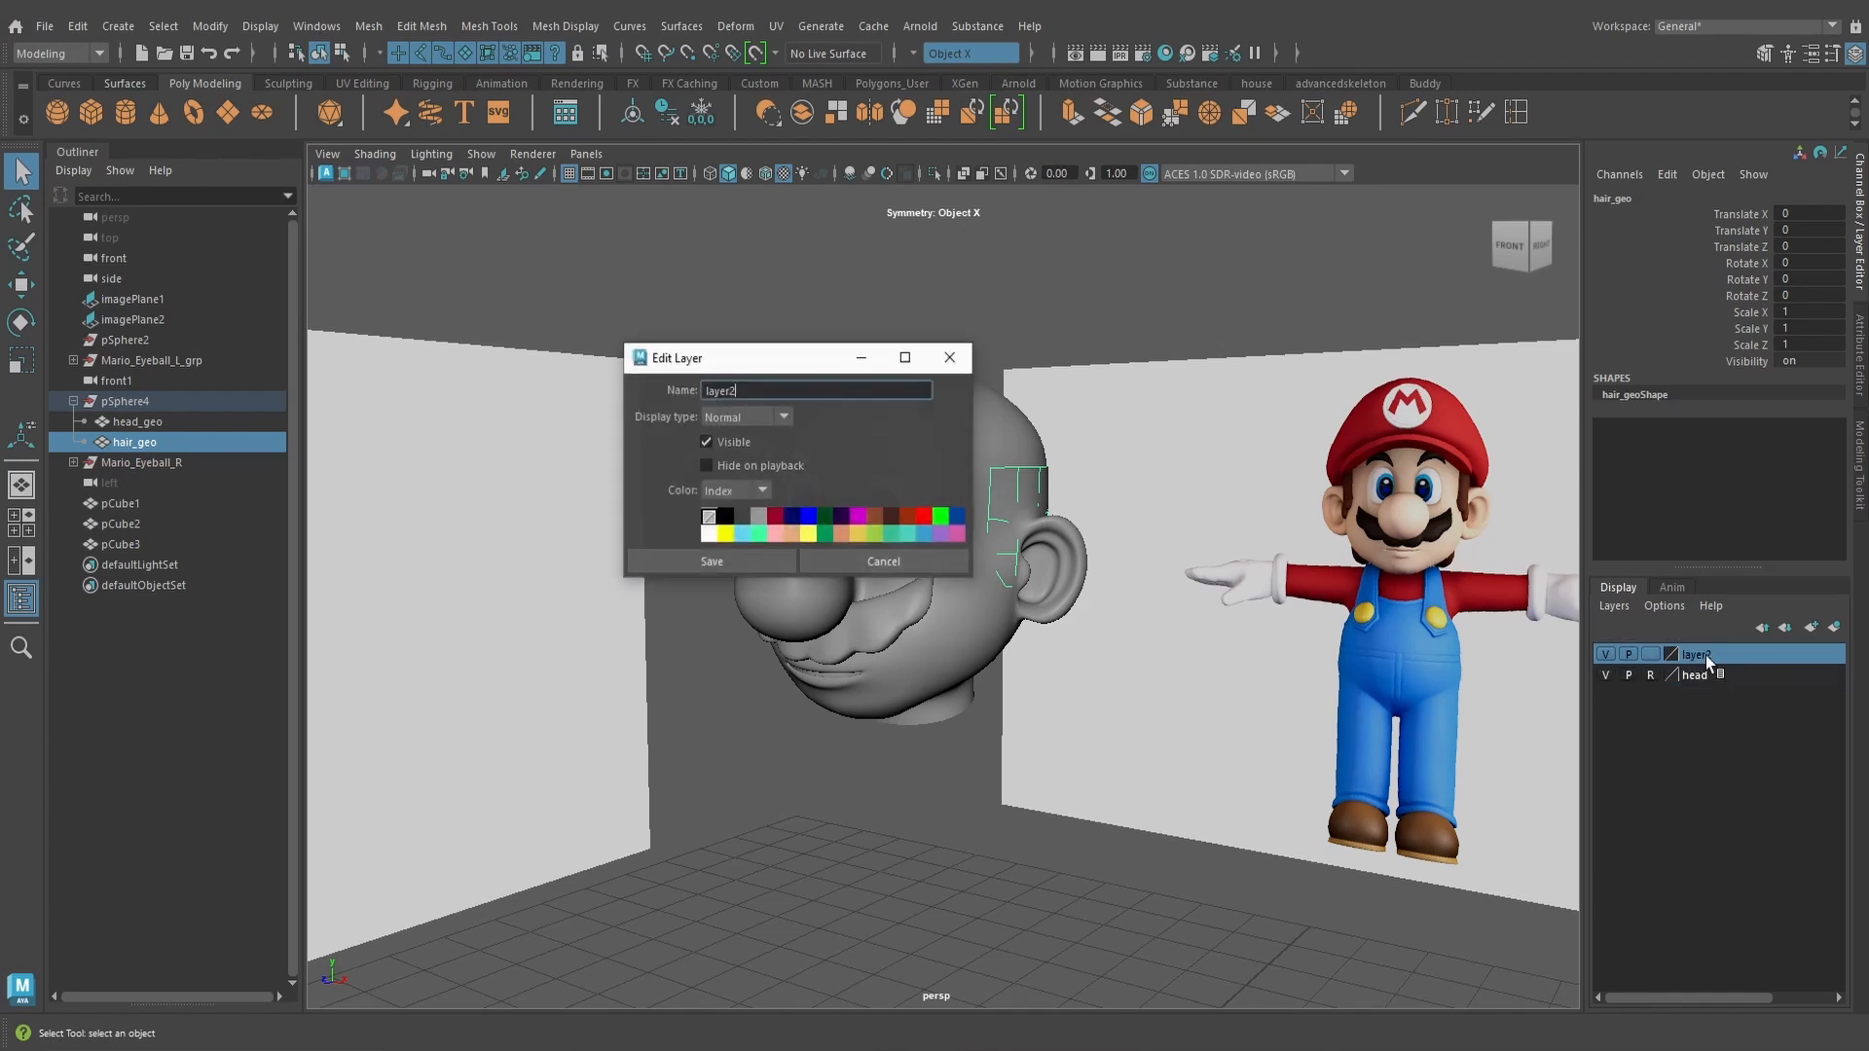
type("mustache")
left_click(686, 560)
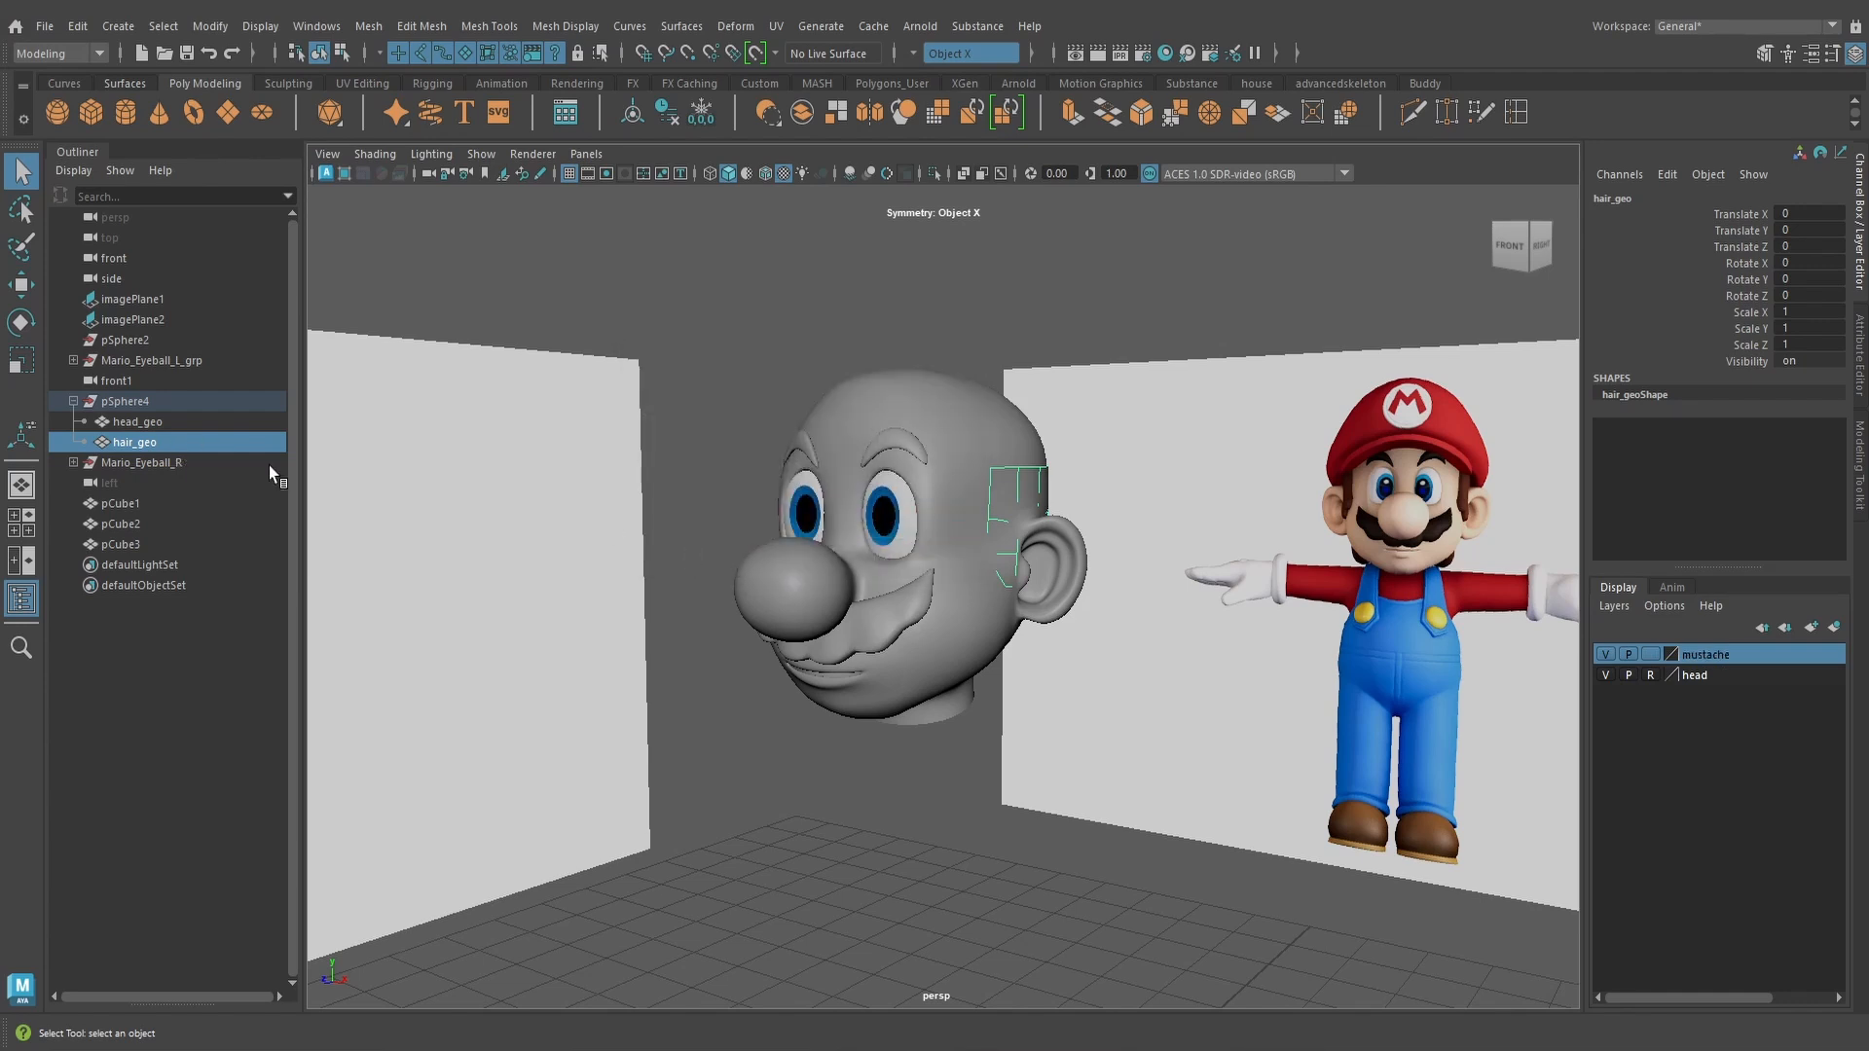
Add the moustache mesh pCube3 to the mustache display layer and set the layer's display type to Reference
left_click(896, 621)
right_click(1719, 654)
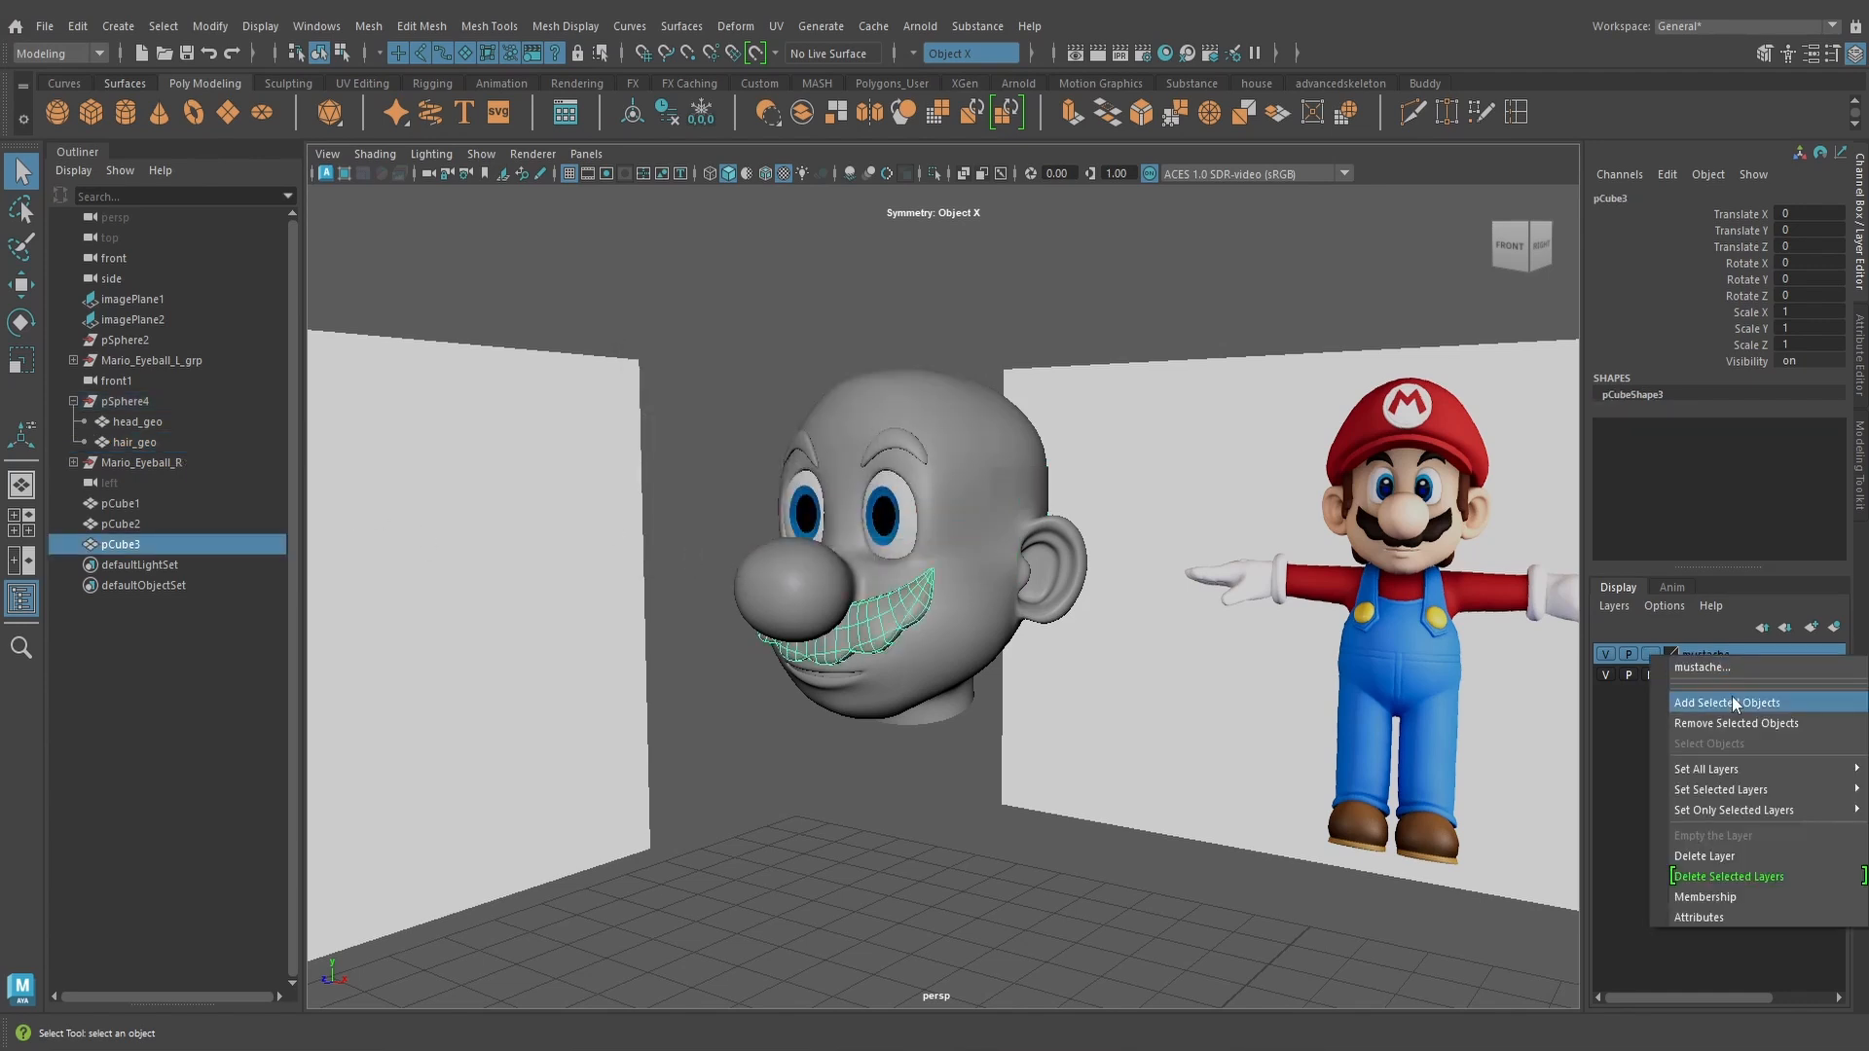
left_click(1721, 675)
left_click(1650, 653)
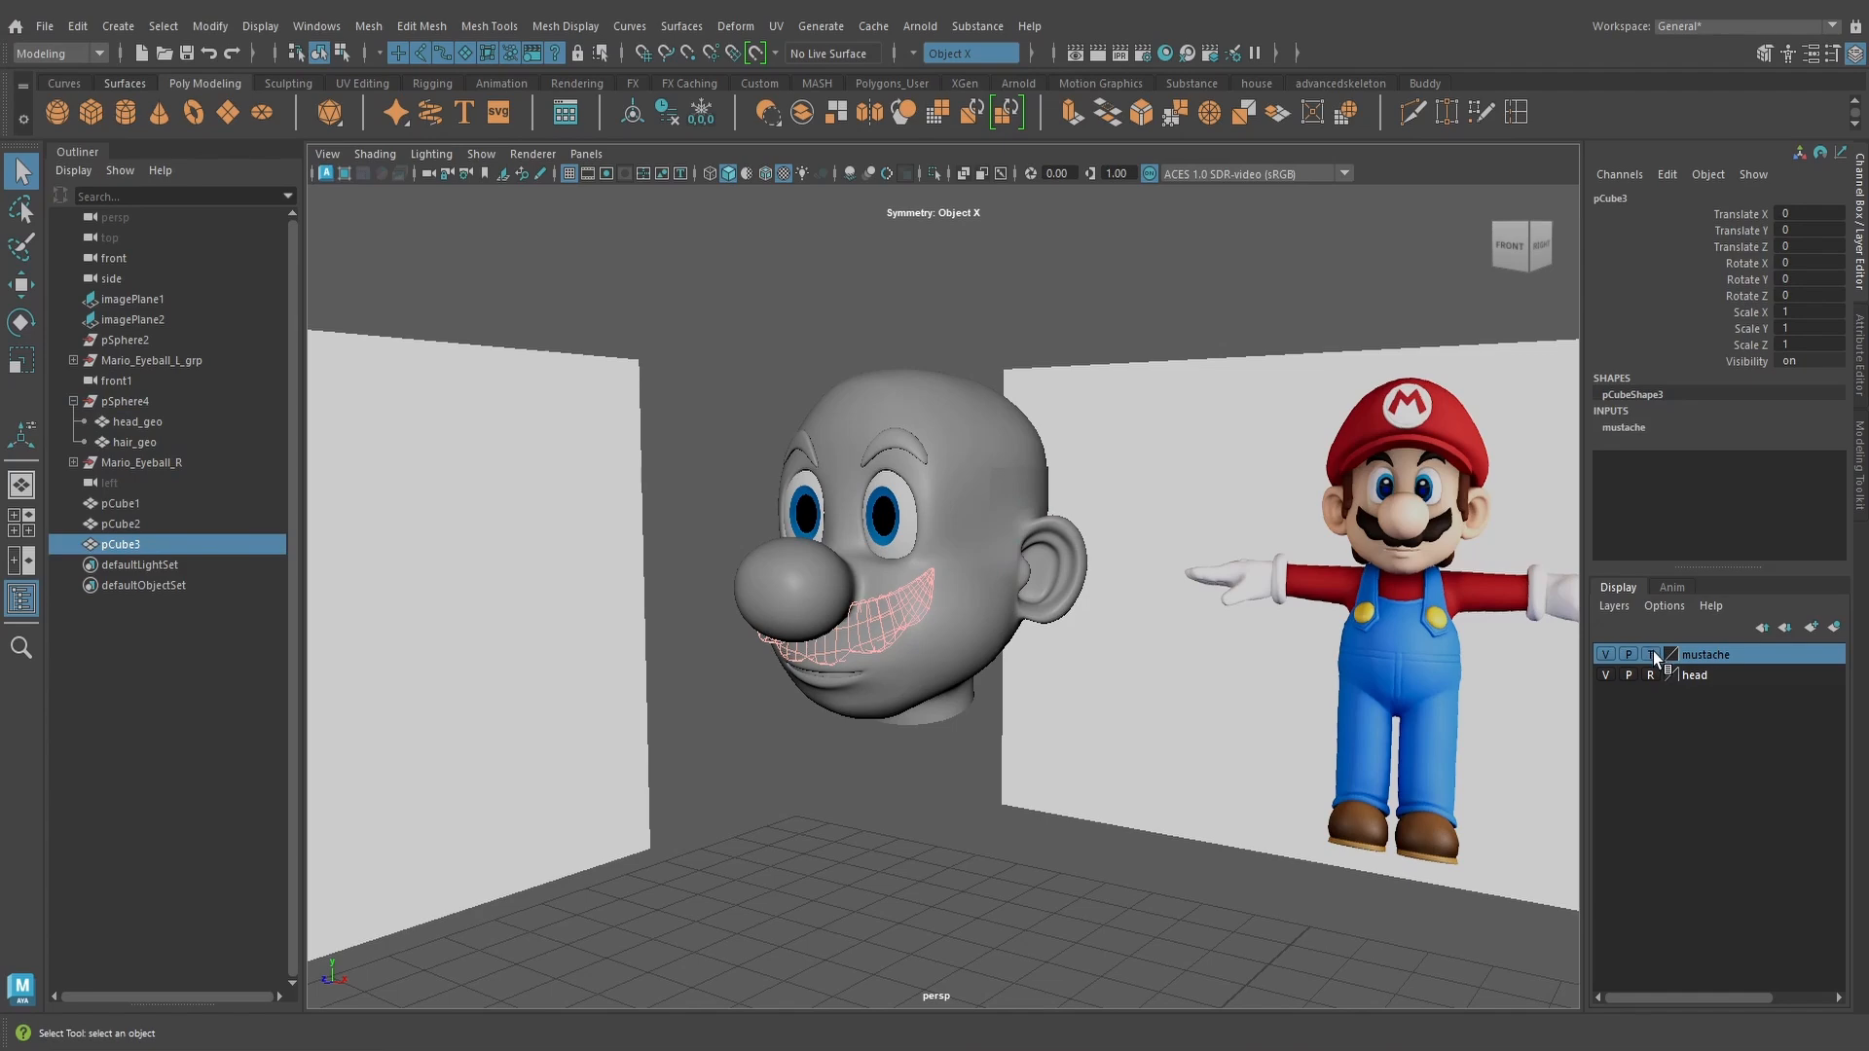
left_click(1651, 653)
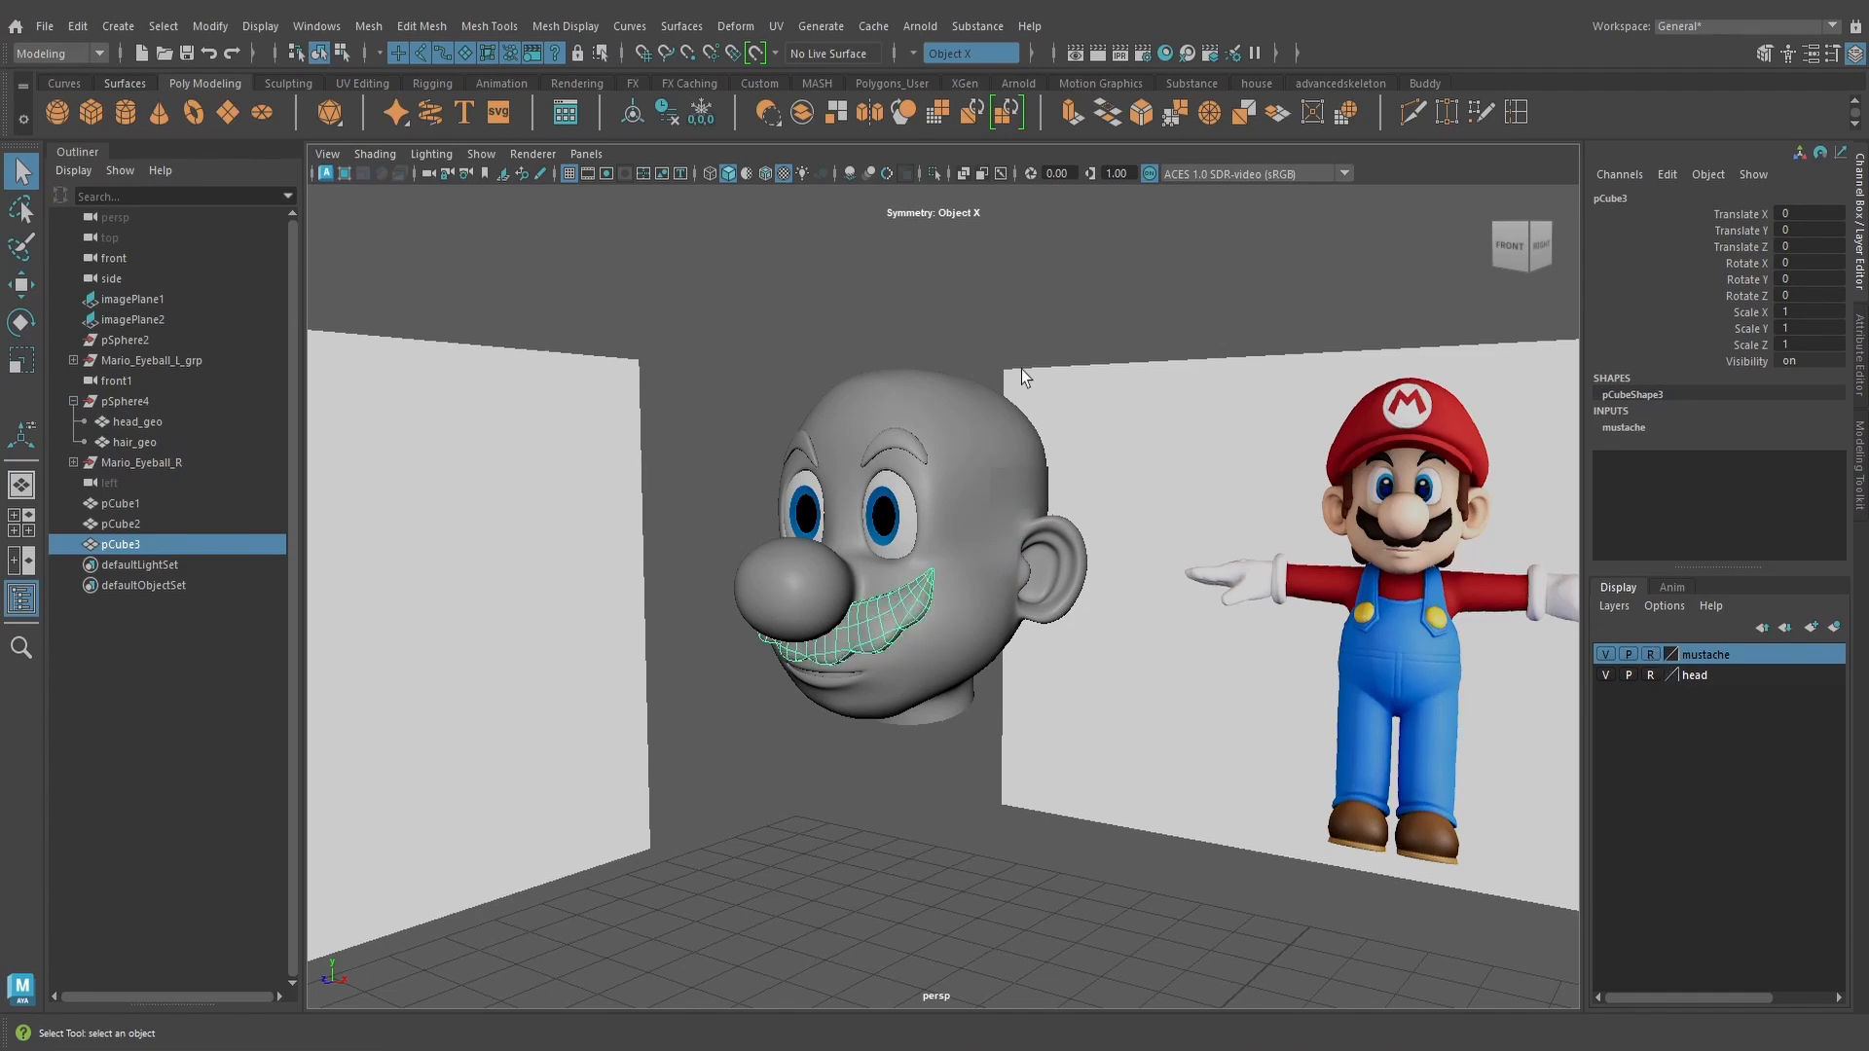
Set the head layer's display type to Template and select hair_geo
left_click(1028, 312)
left_click_drag(996, 490, 1148, 553, "alt")
left_click(1653, 674)
left_click(1113, 546)
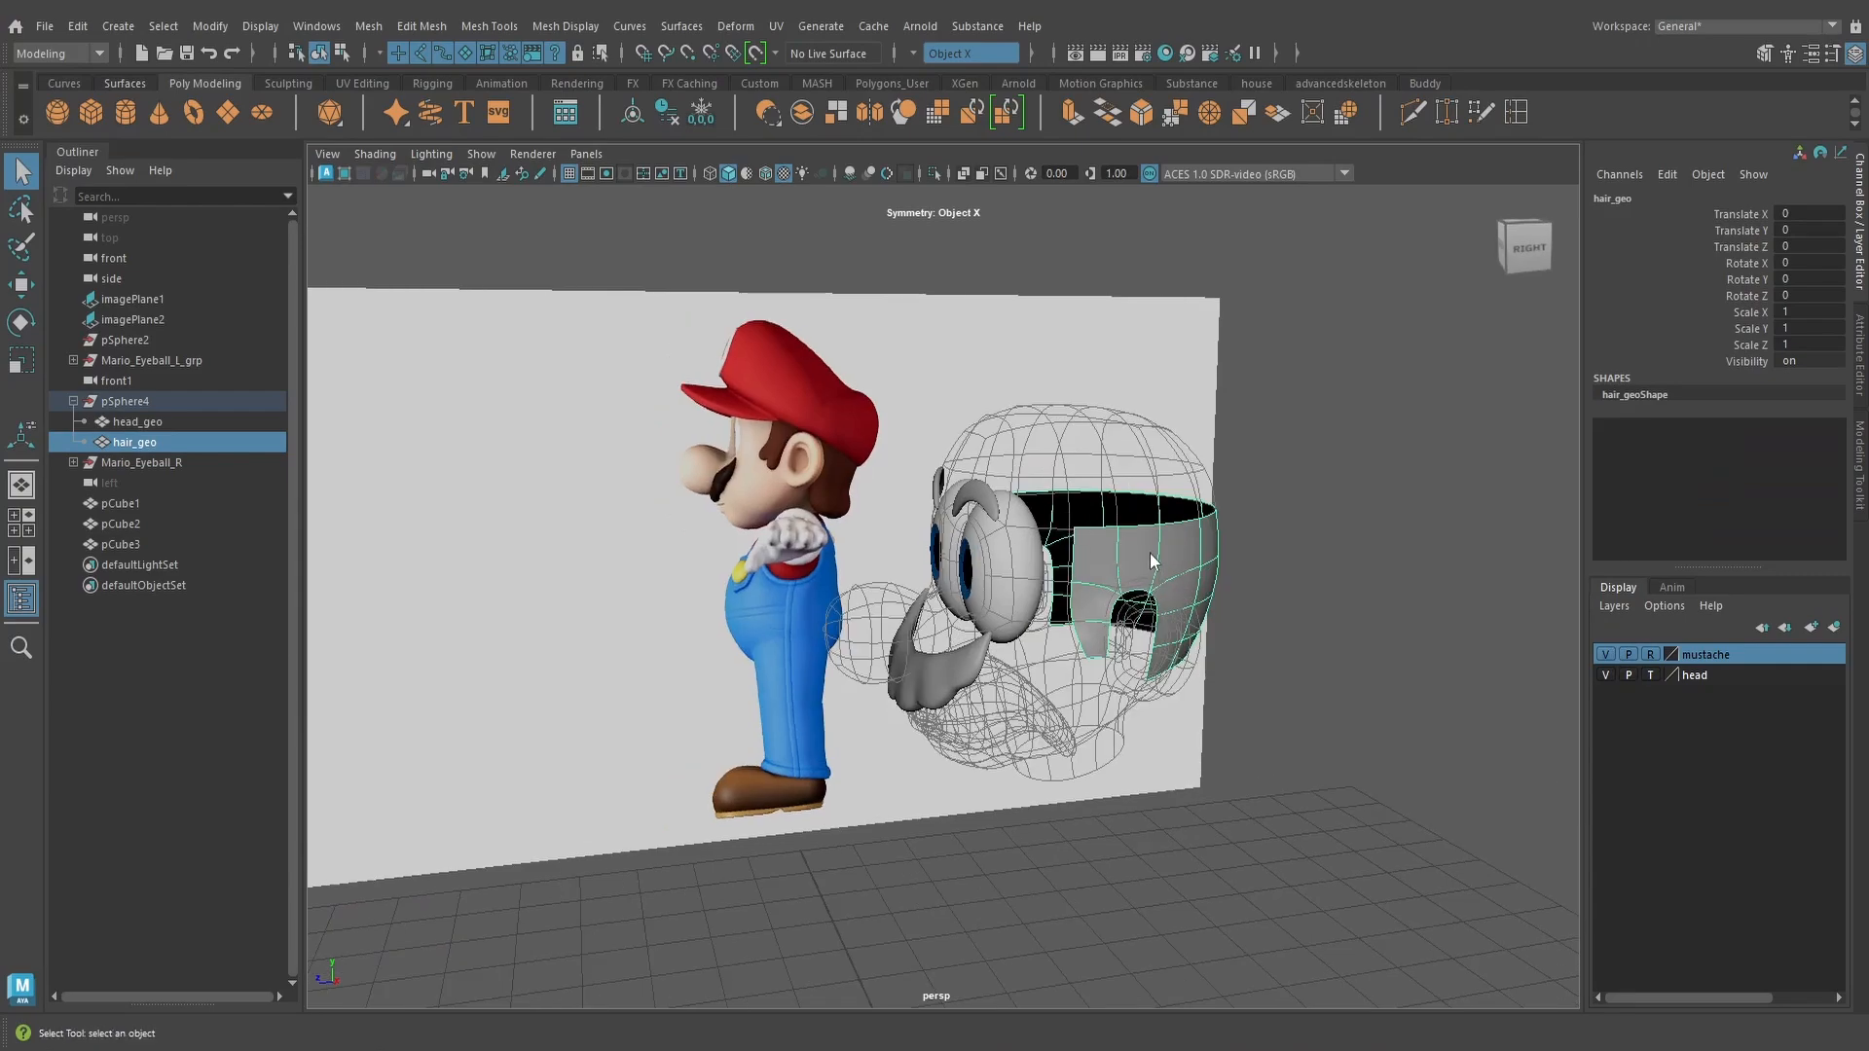
Extrude the hair_geo faces outward with a Local Translate Z of about 0.201, checking the thickness against the side reference
right_click_drag(1148, 553, 1149, 526)
left_click_drag(1141, 510, 1064, 651, "alt")
left_click(1072, 115)
left_click_drag(1176, 843, 1197, 876)
left_click_drag(1188, 751, 1152, 759, "alt")
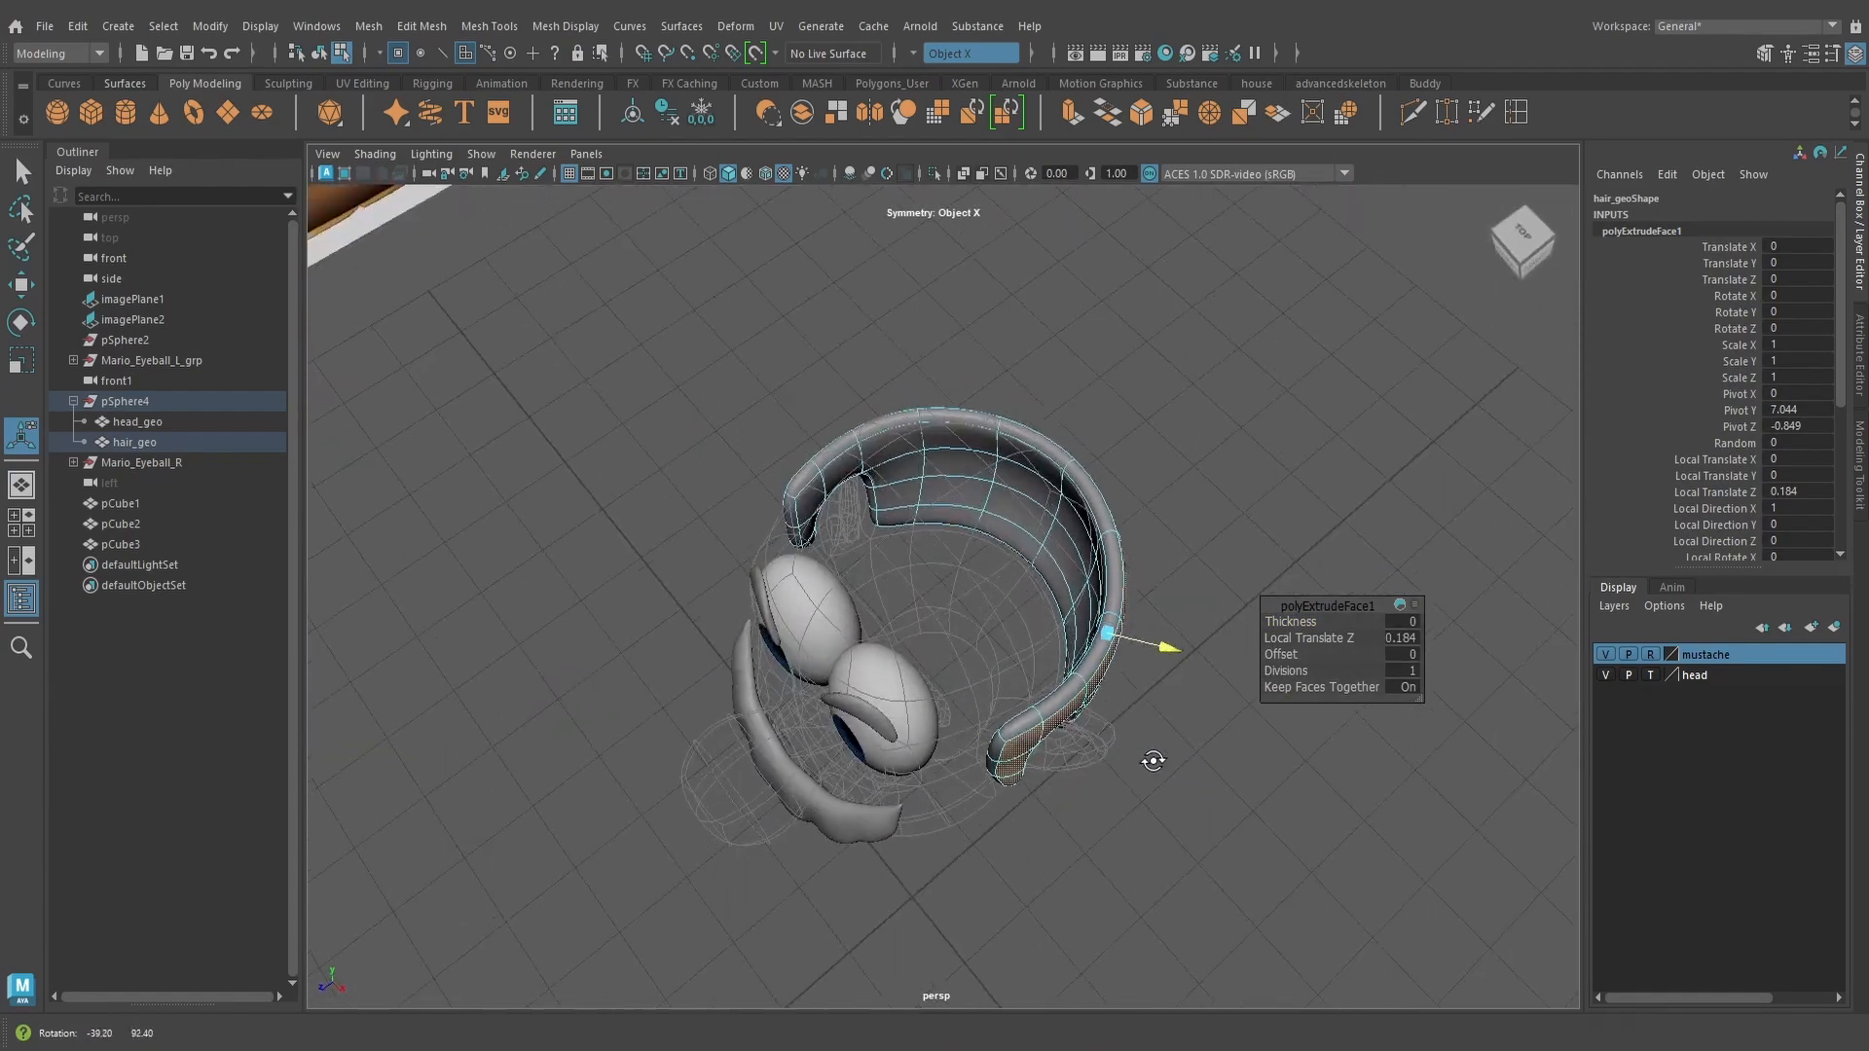
left_click_drag(1171, 652, 1158, 583)
key("space")
right_click_drag(1155, 584, 1113, 581, "alt")
middle_click_drag(1113, 581, 695, 575, "alt")
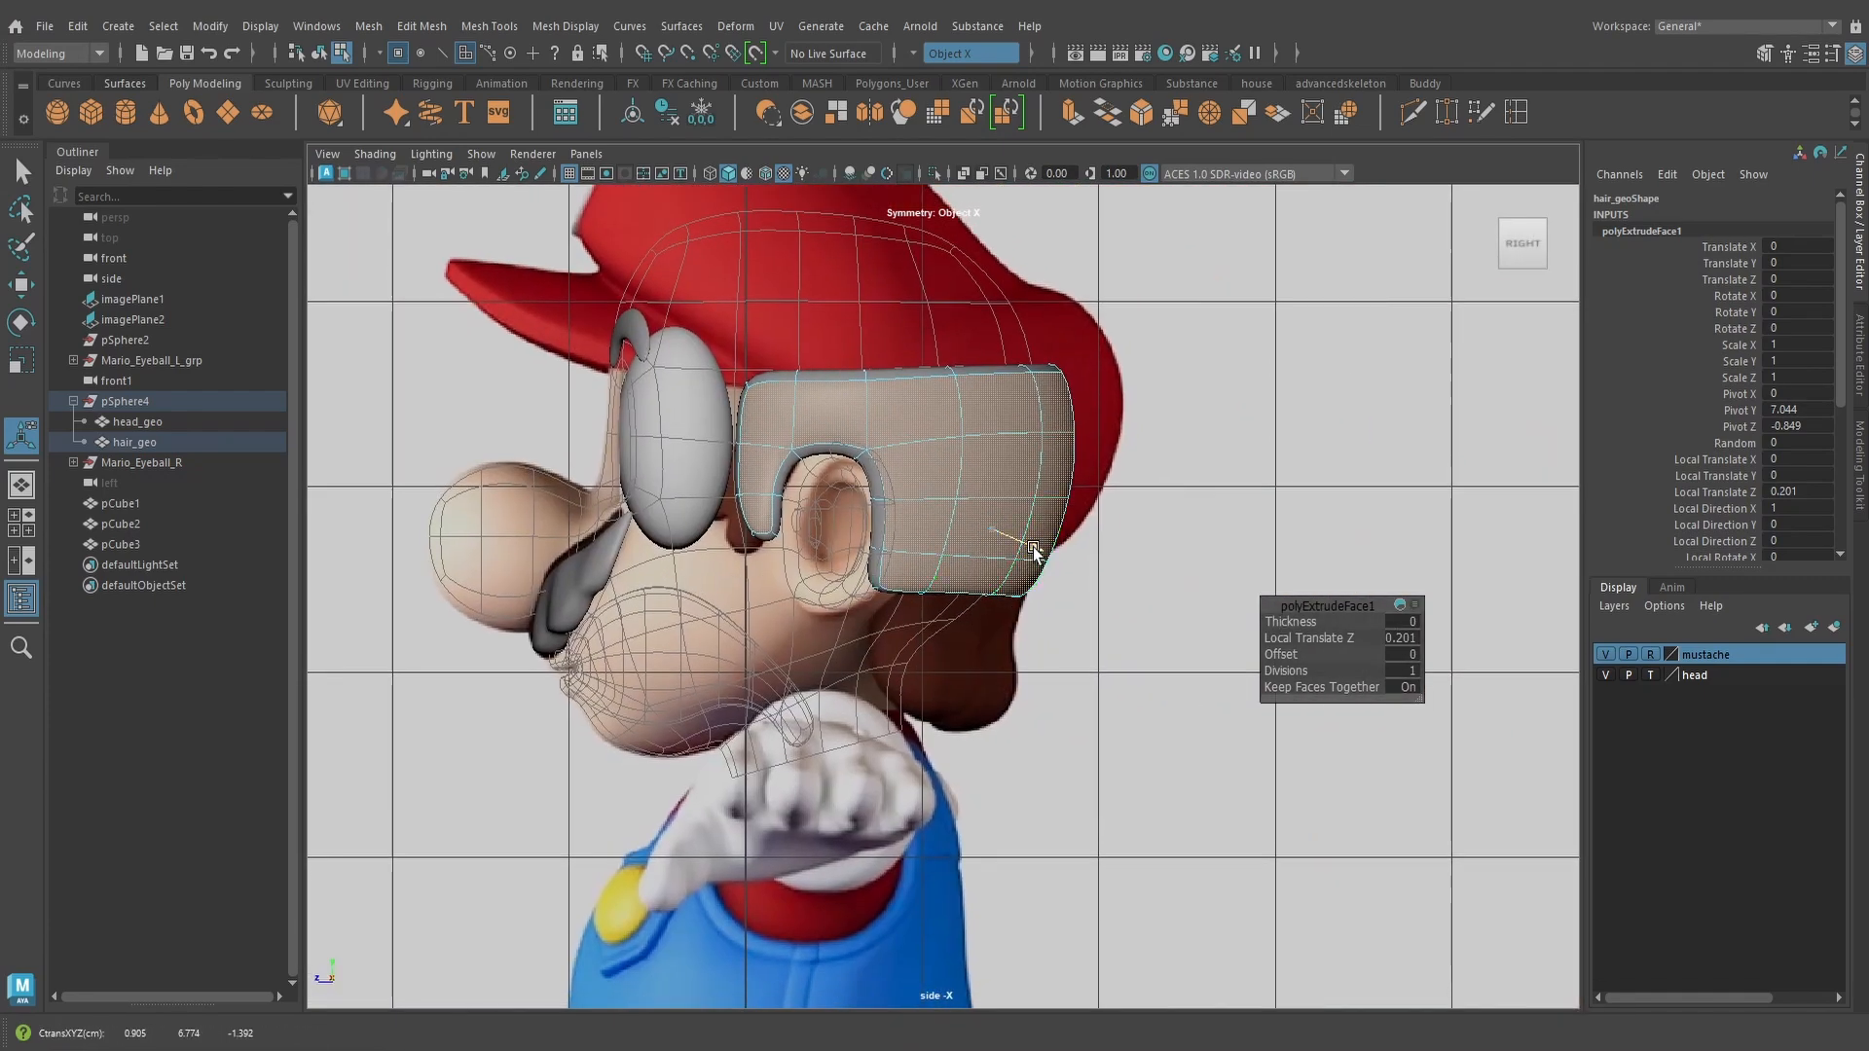
left_click_drag(1033, 548, 981, 574)
Return hair_geo to object mode and examine the extruded shell from several sides
key("space")
left_click(1205, 476)
left_click_drag(1102, 574, 1180, 541, "alt")
right_click_drag(1136, 467, 1194, 467)
right_click_drag(1113, 621, 1200, 496)
left_click_drag(1166, 718, 1195, 679, "alt")
left_click(1196, 681)
left_click_drag(1017, 823, 993, 665, "alt")
left_click(894, 698)
In the wireframe side view, move the sideburn's lowest vertices down and forward to match the reference sideburn
key("space")
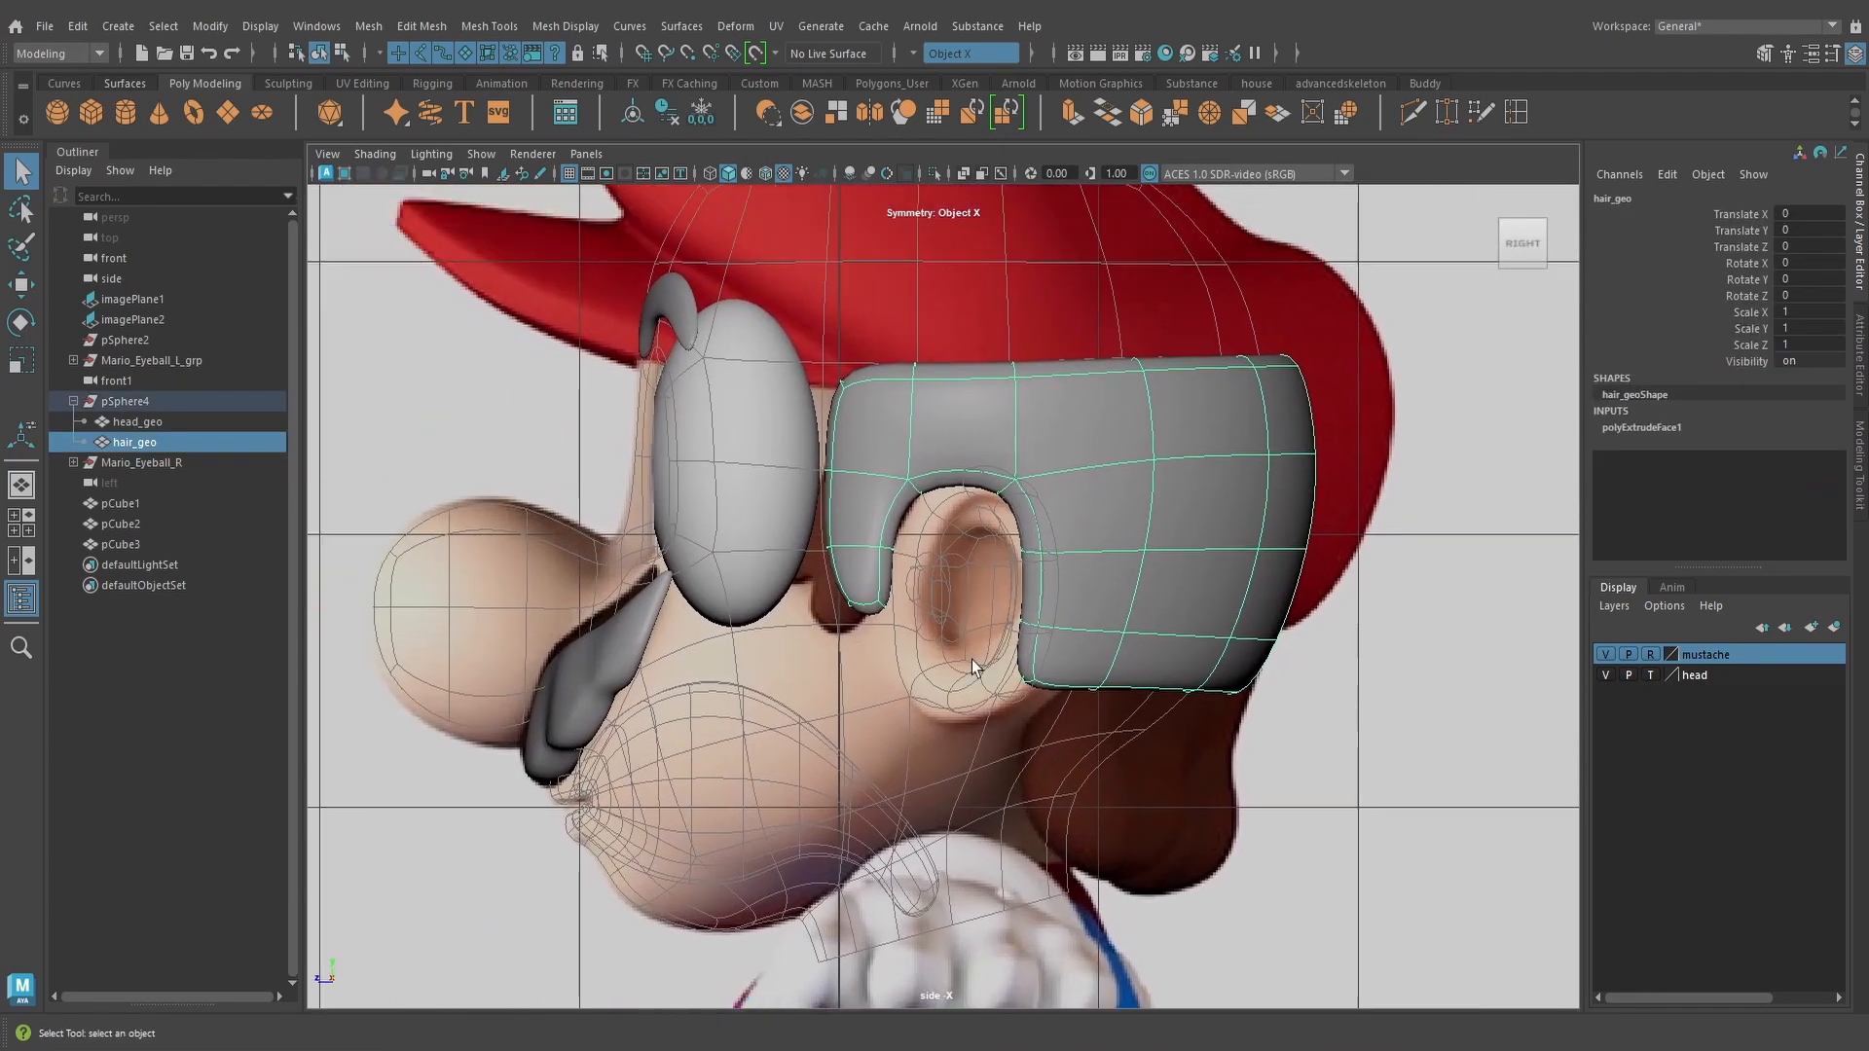
scroll(971, 658, "up", 5)
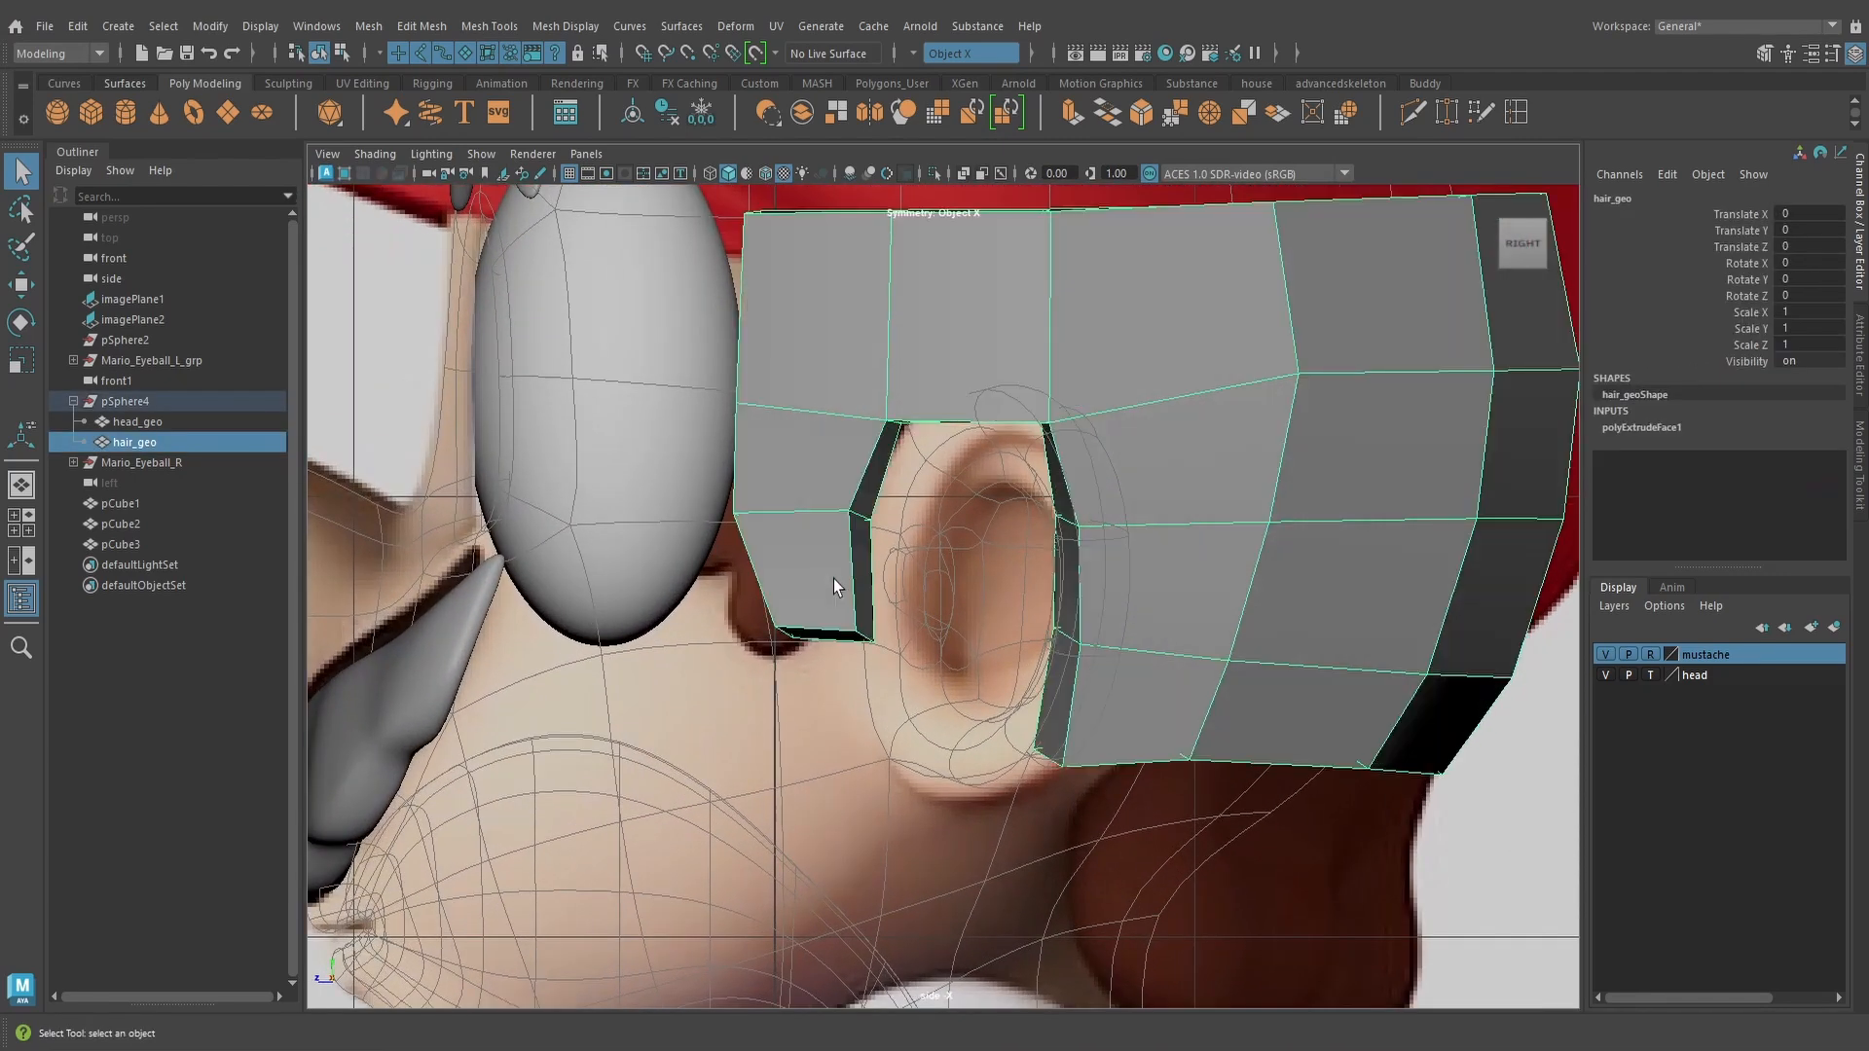
key("3")
key("4")
right_click(791, 543)
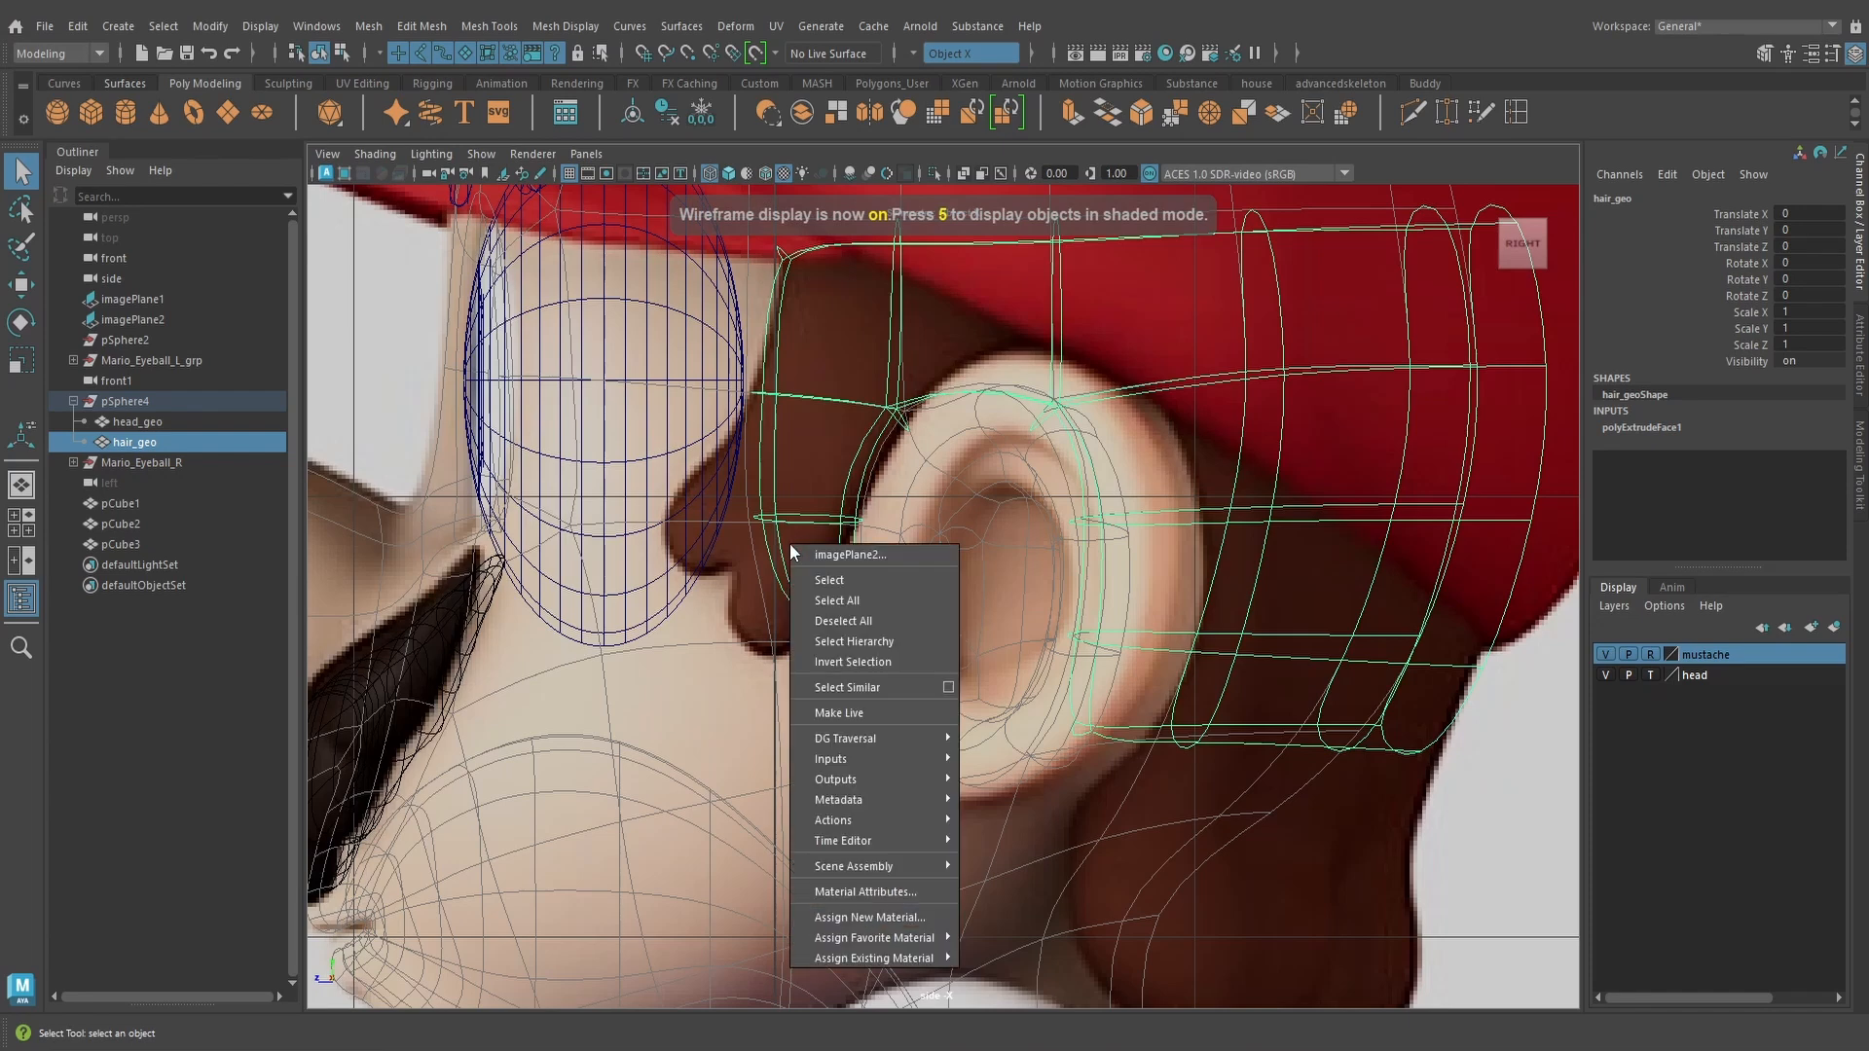
right_click_drag(793, 531, 750, 530)
left_click_drag(750, 529, 876, 639)
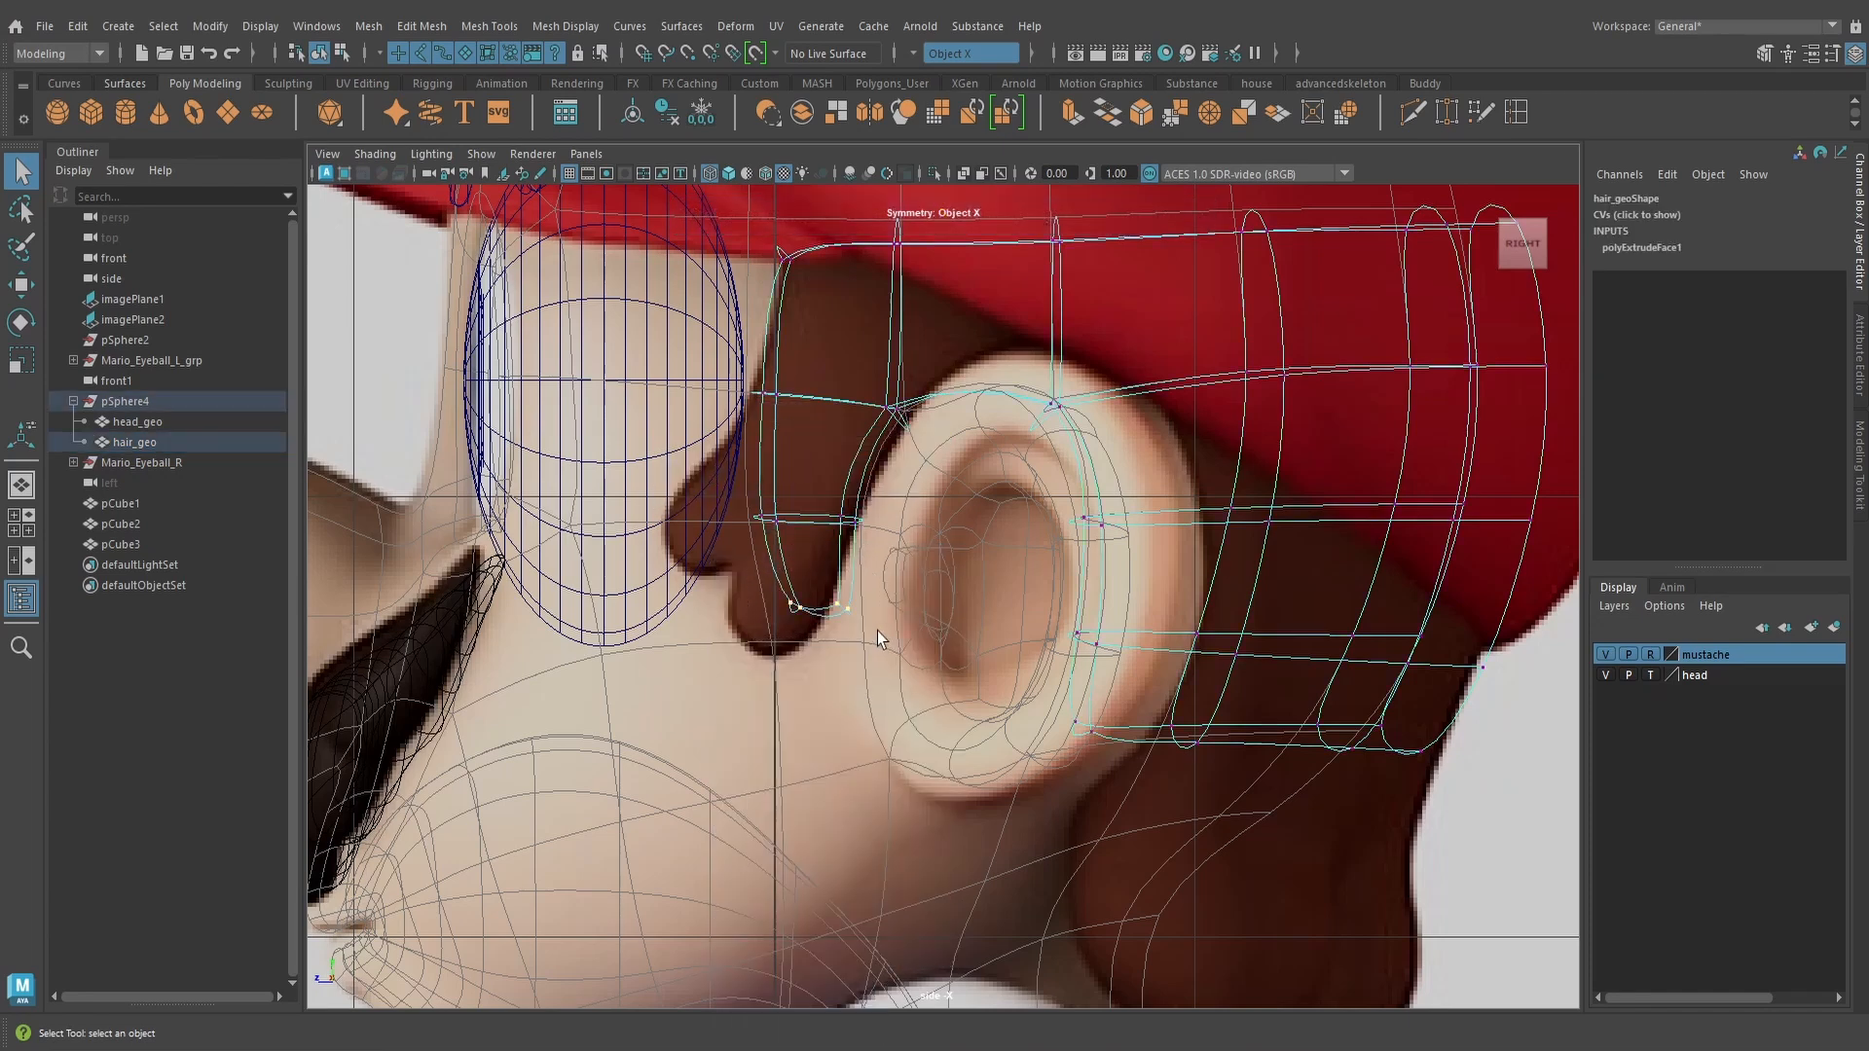
key("w")
left_click_drag(760, 636, 730, 635)
left_click_drag(790, 537, 790, 571)
Lower the sideburn's middle vertex row slightly, and scale and shift its tip vertices forward to fit the reference outline
left_click_drag(714, 486, 881, 570)
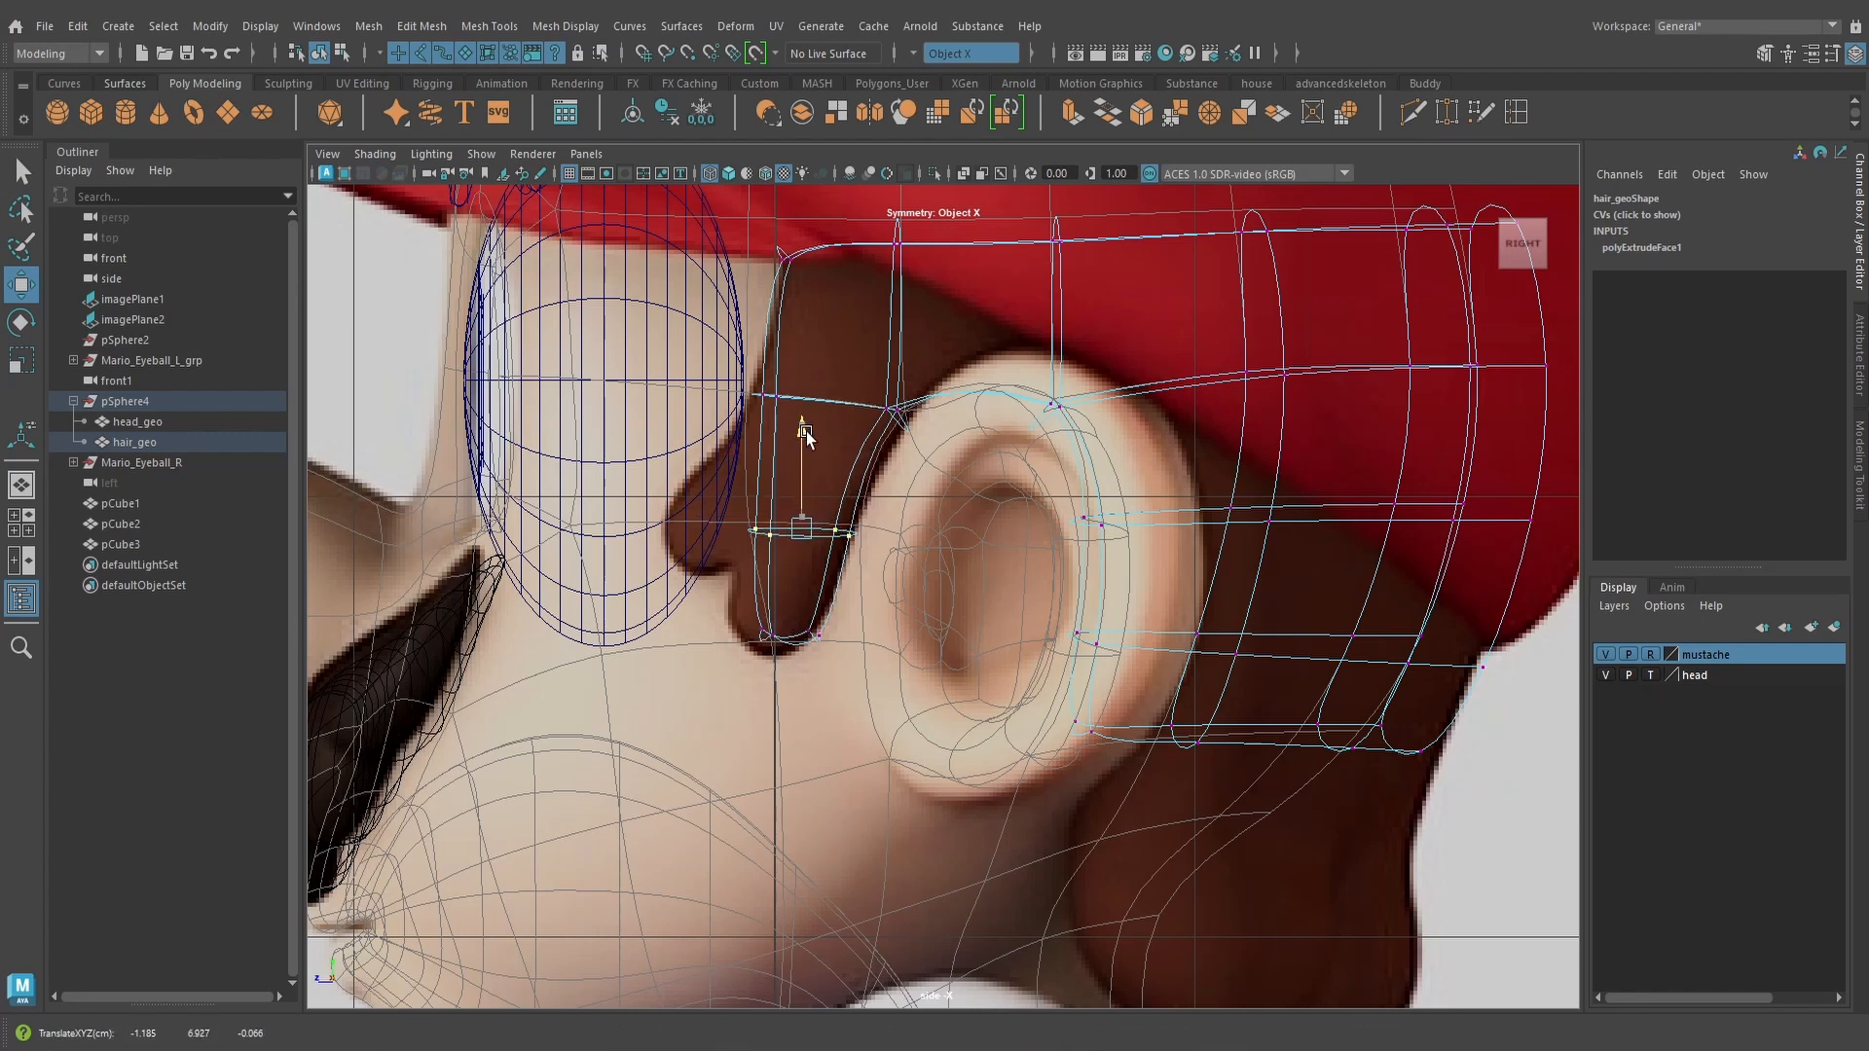
left_click_drag(801, 417, 804, 453)
left_click_drag(727, 594, 741, 662)
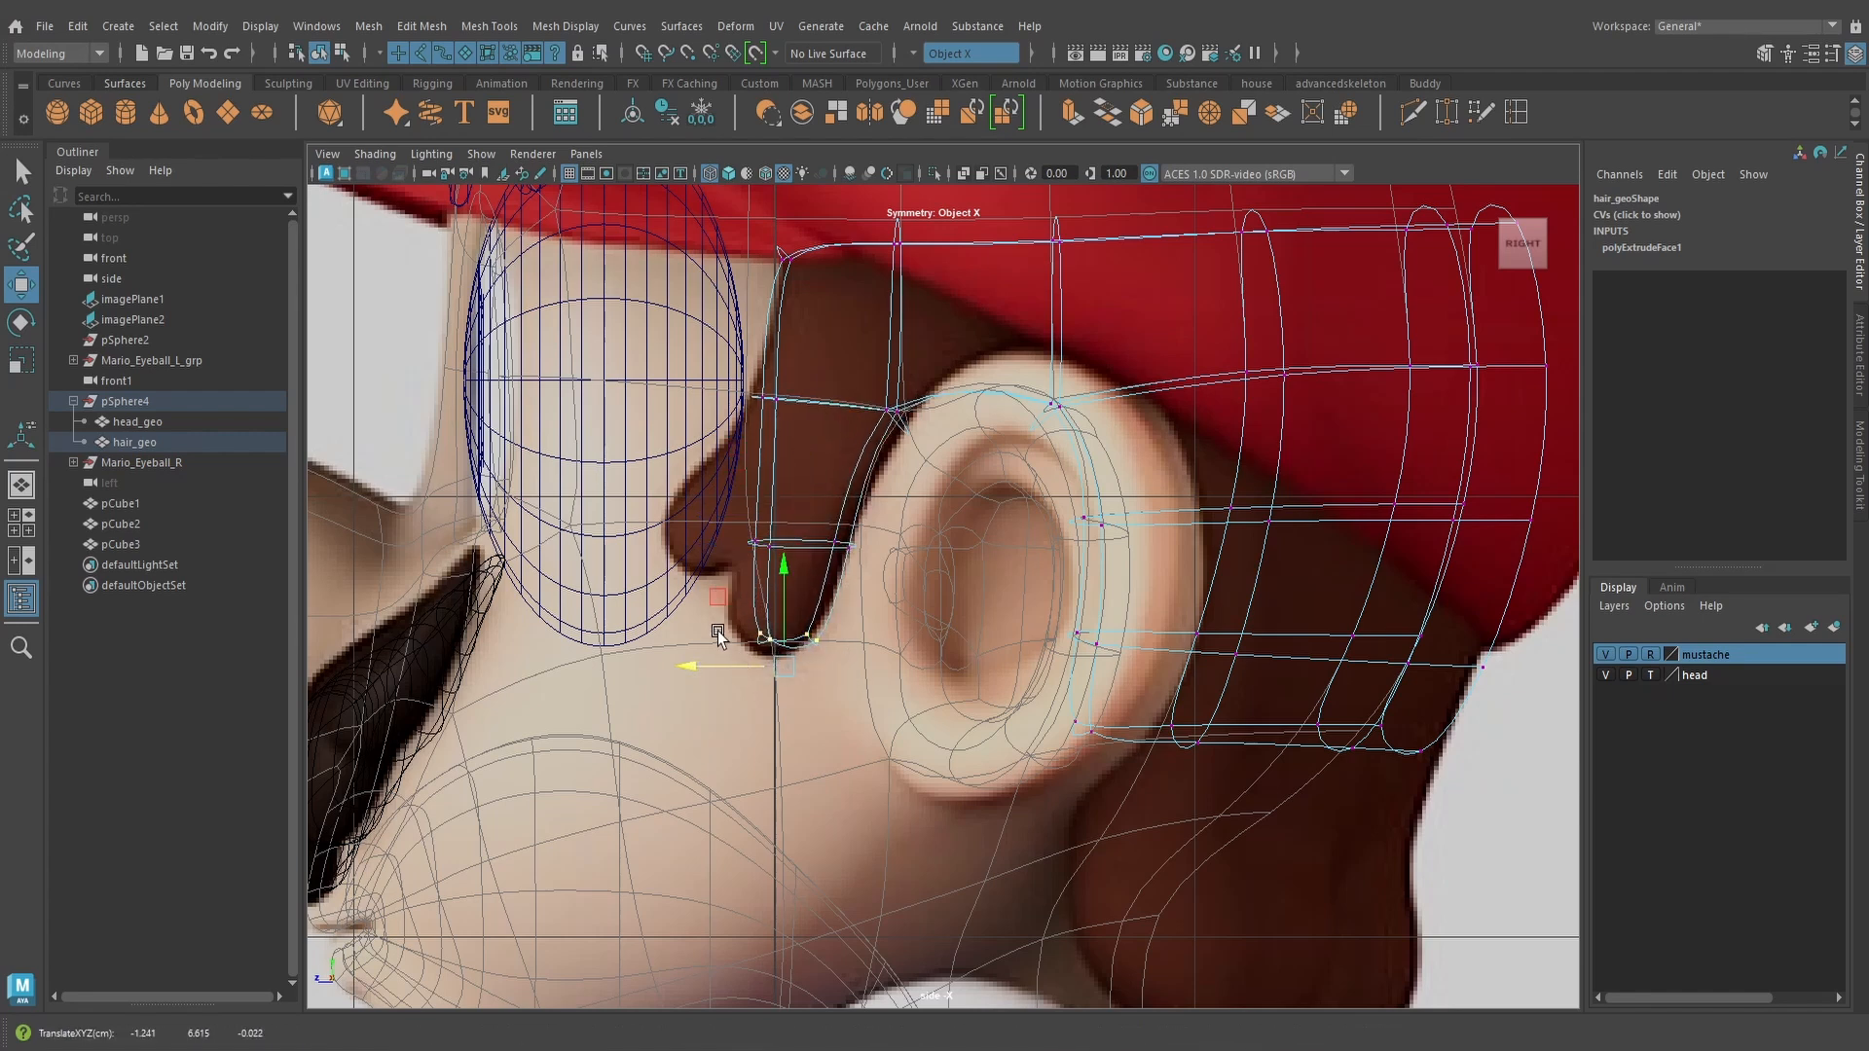
key("r")
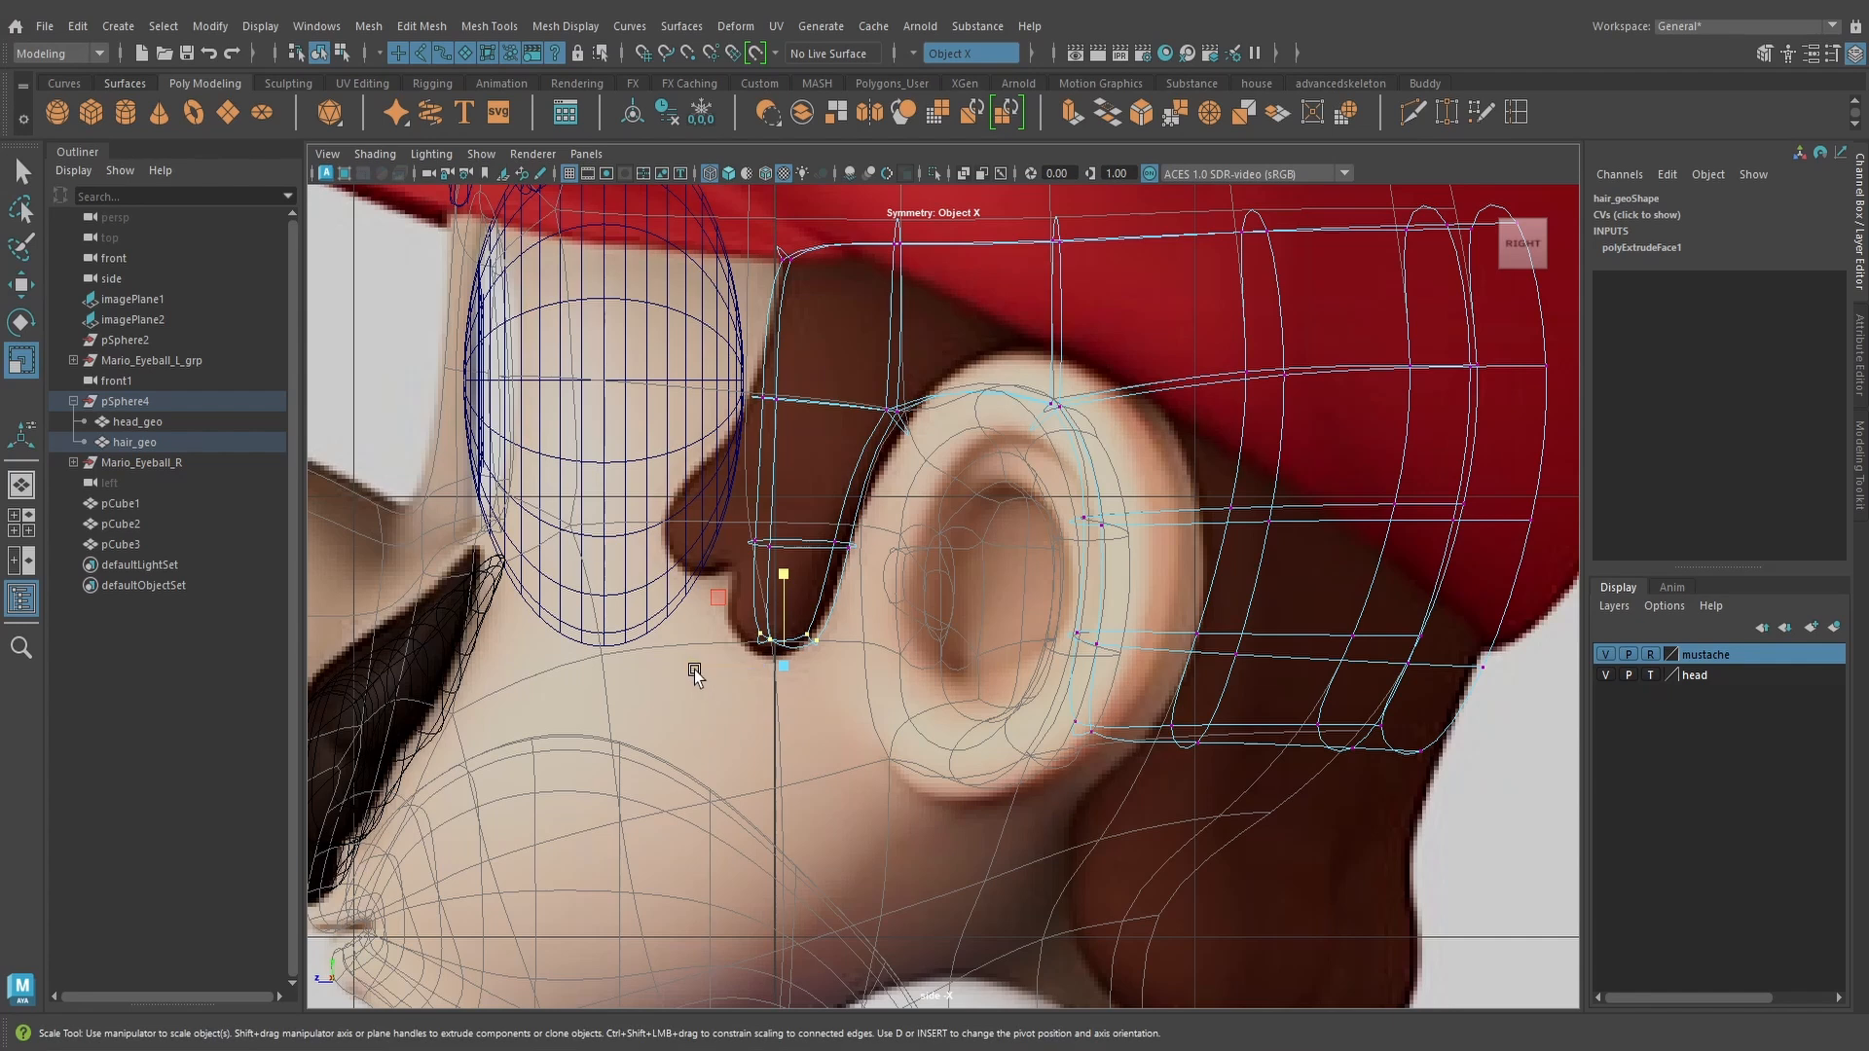
left_click(717, 597)
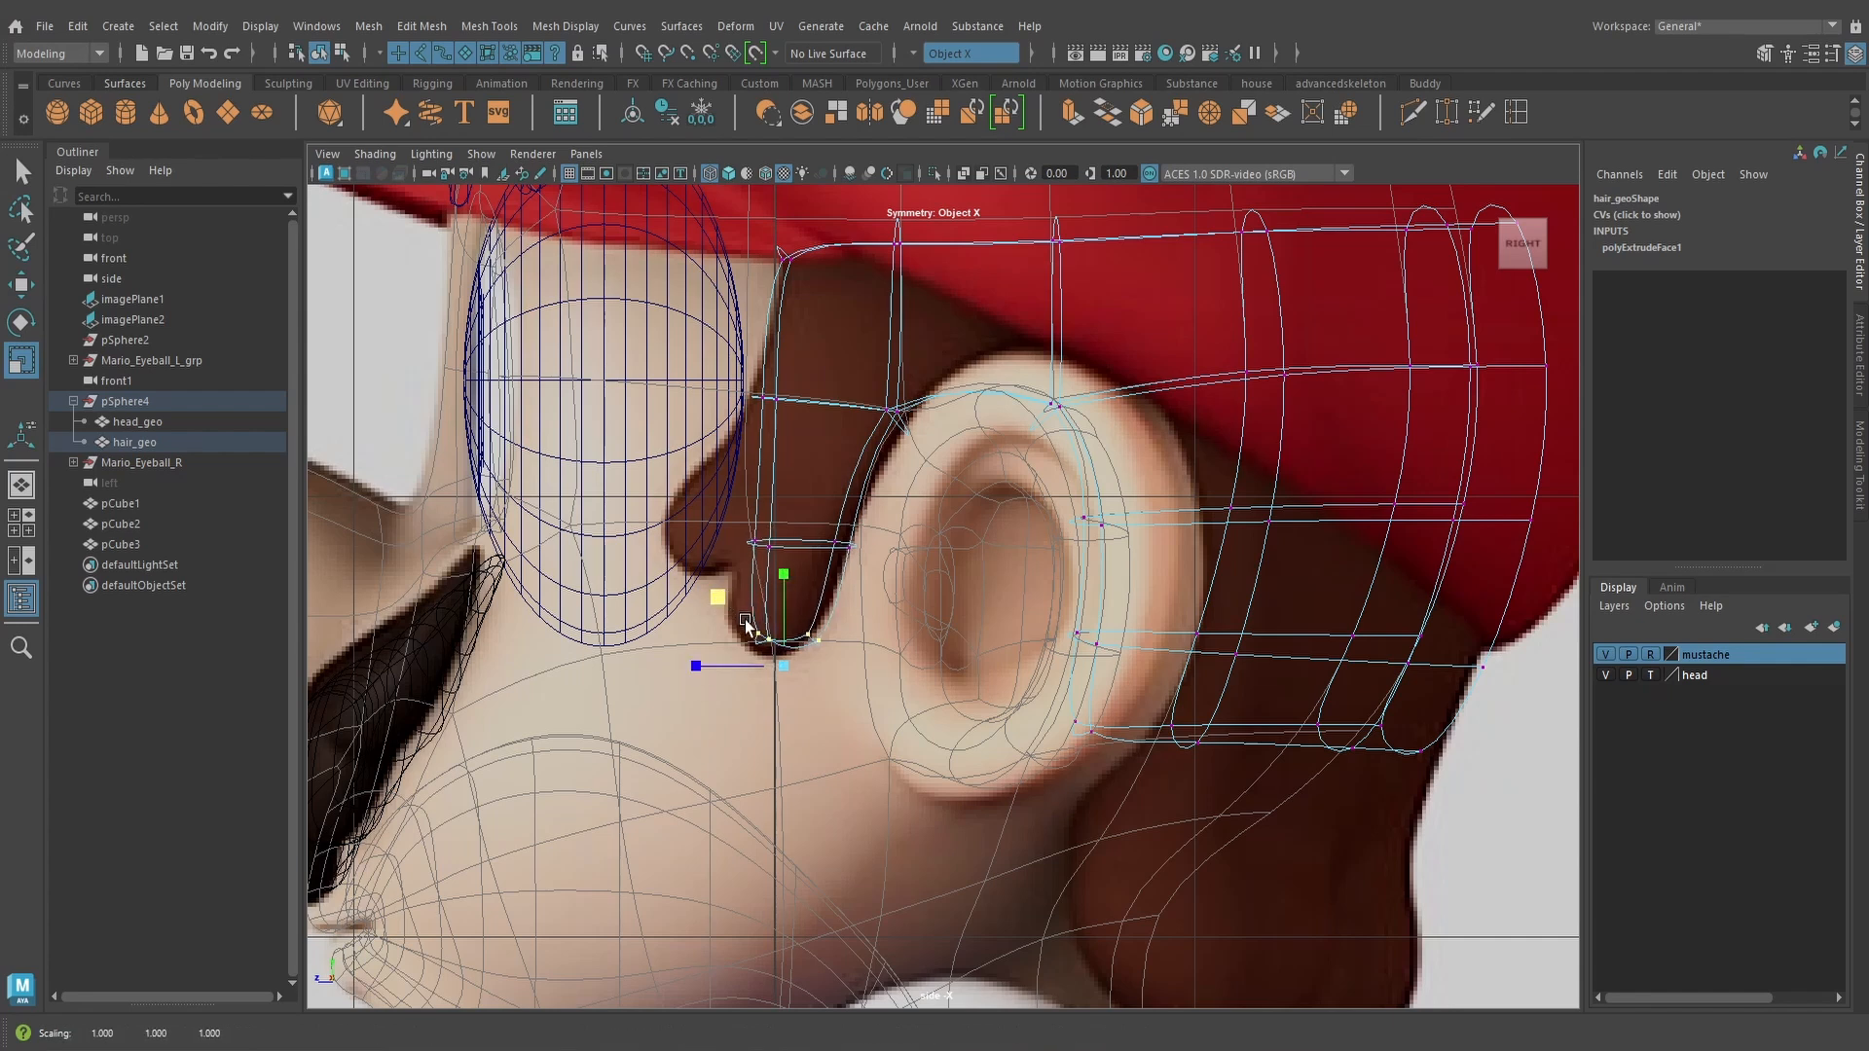
mouse_move(735, 666)
left_mouse_down()
mouse_move(634, 680)
mouse_move(634, 655)
mouse_move(762, 661)
mouse_move(740, 664)
left_mouse_up()
key("w")
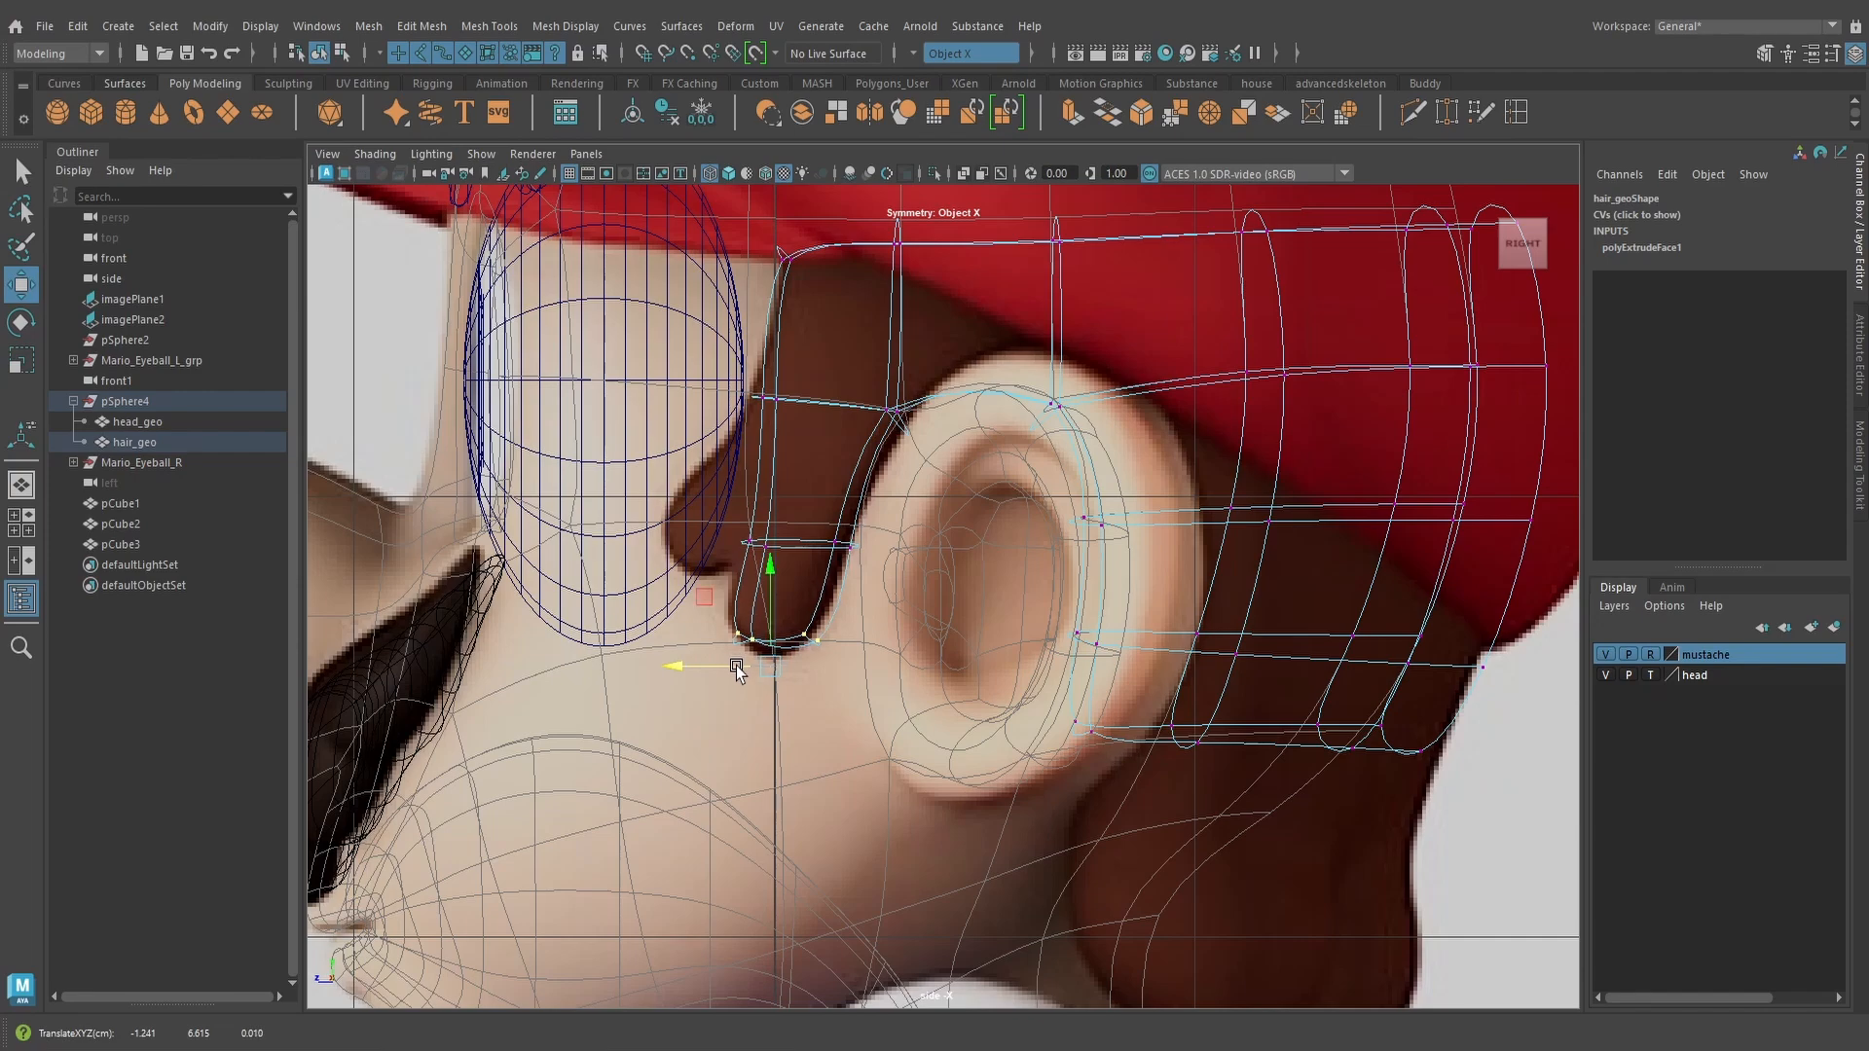
left_click_drag(710, 506, 690, 544)
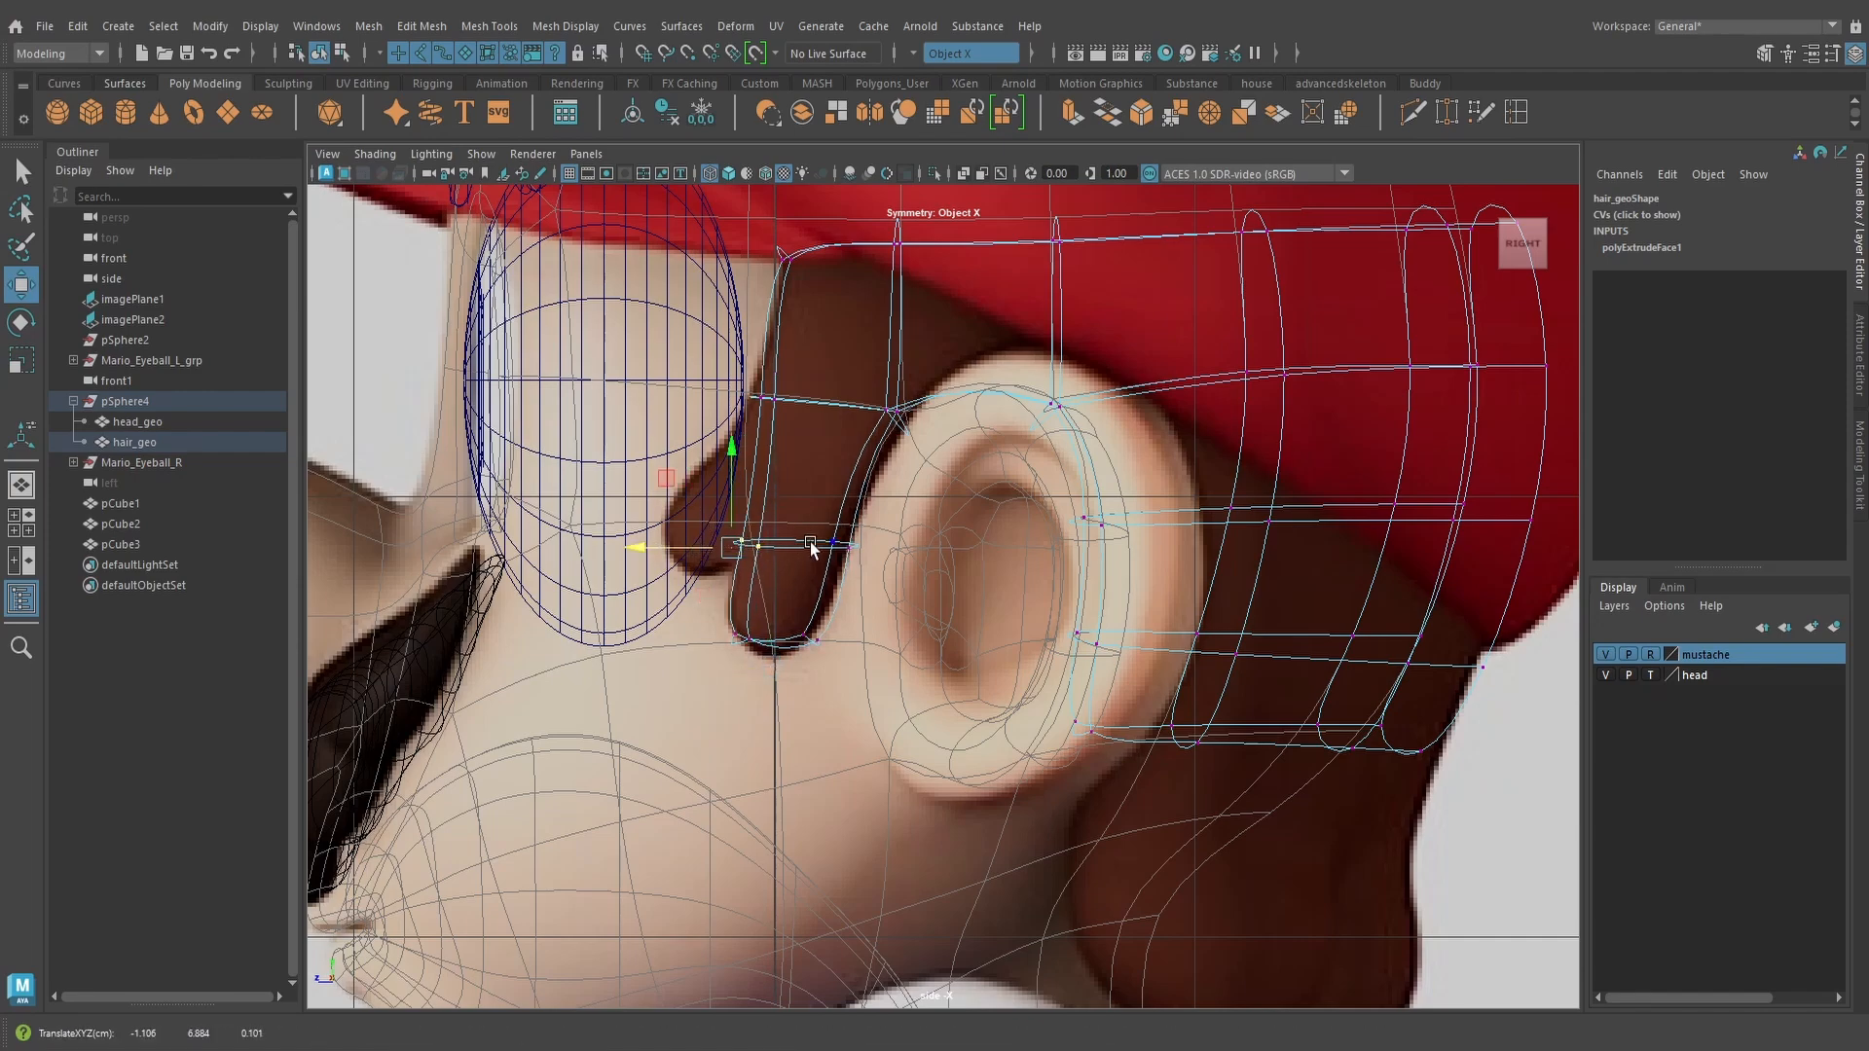
Return to the shaded perspective view, deselect the hair and set the head layer's display type back to Reference
key("space")
mouse_move(814, 574)
left_mouse_down()
mouse_move(851, 540)
mouse_move(1071, 720)
mouse_move(985, 710)
mouse_move(1280, 680)
mouse_move(905, 672)
mouse_move(1085, 643)
mouse_move(973, 672)
mouse_move(1012, 681)
mouse_move(993, 698)
mouse_move(969, 671)
left_mouse_up()
key("5")
key("6")
right_click_drag(981, 581, 1063, 433)
left_click_drag(1063, 592, 1034, 595, "alt")
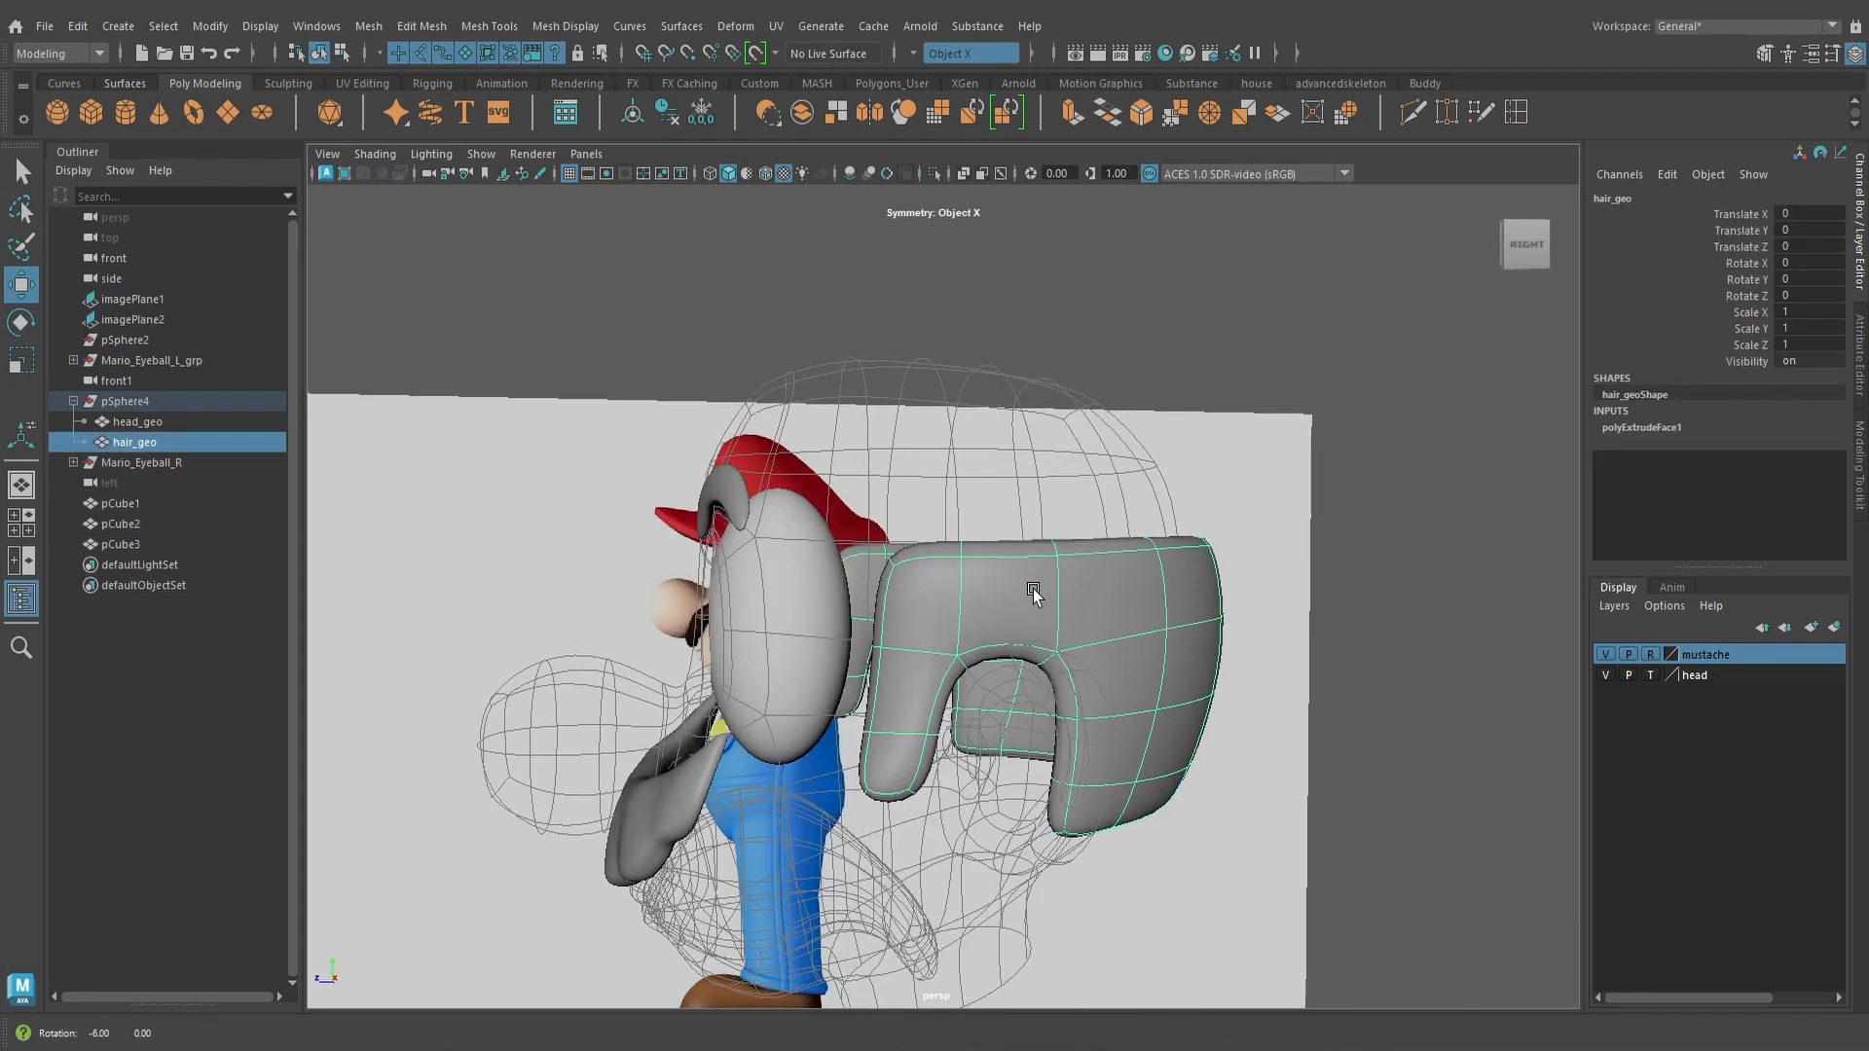
left_click(1318, 584)
left_click_drag(1318, 584, 1064, 672, "alt")
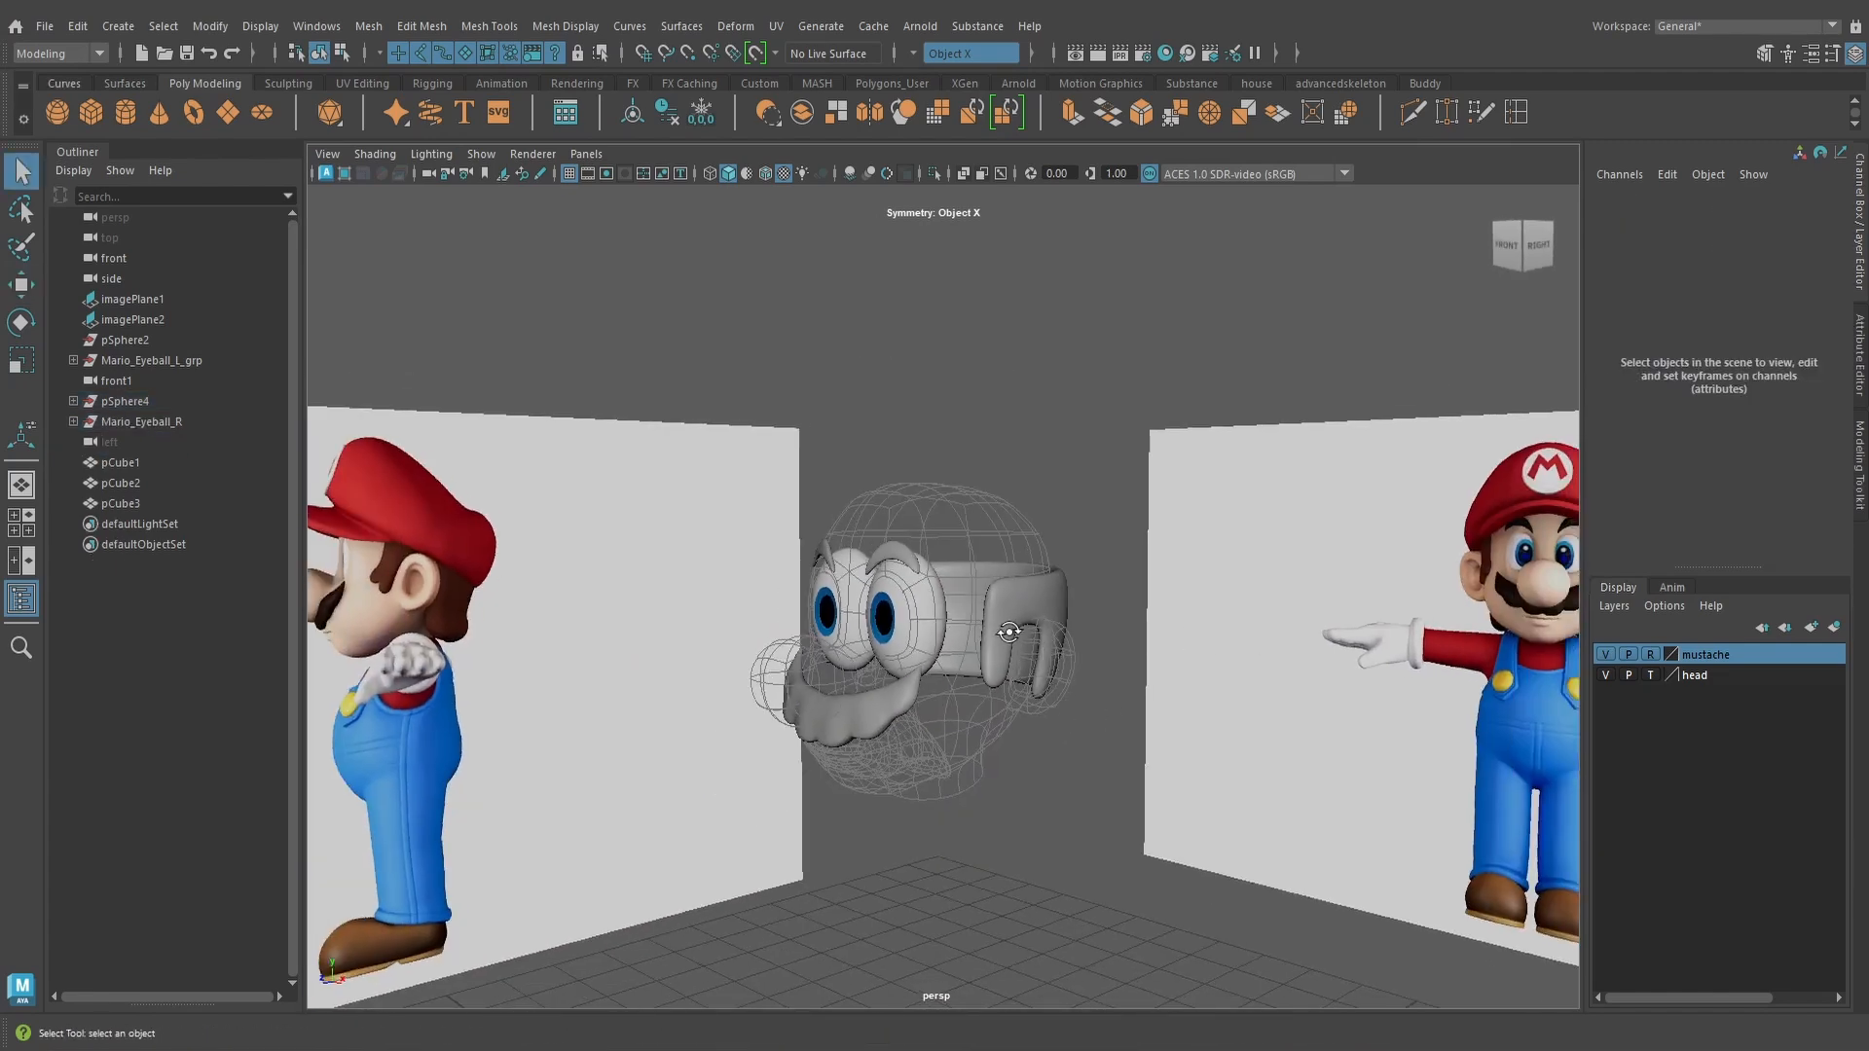
left_click_drag(1006, 633, 1018, 634, "alt")
scroll(1018, 634, "up", 4)
left_click(1649, 674)
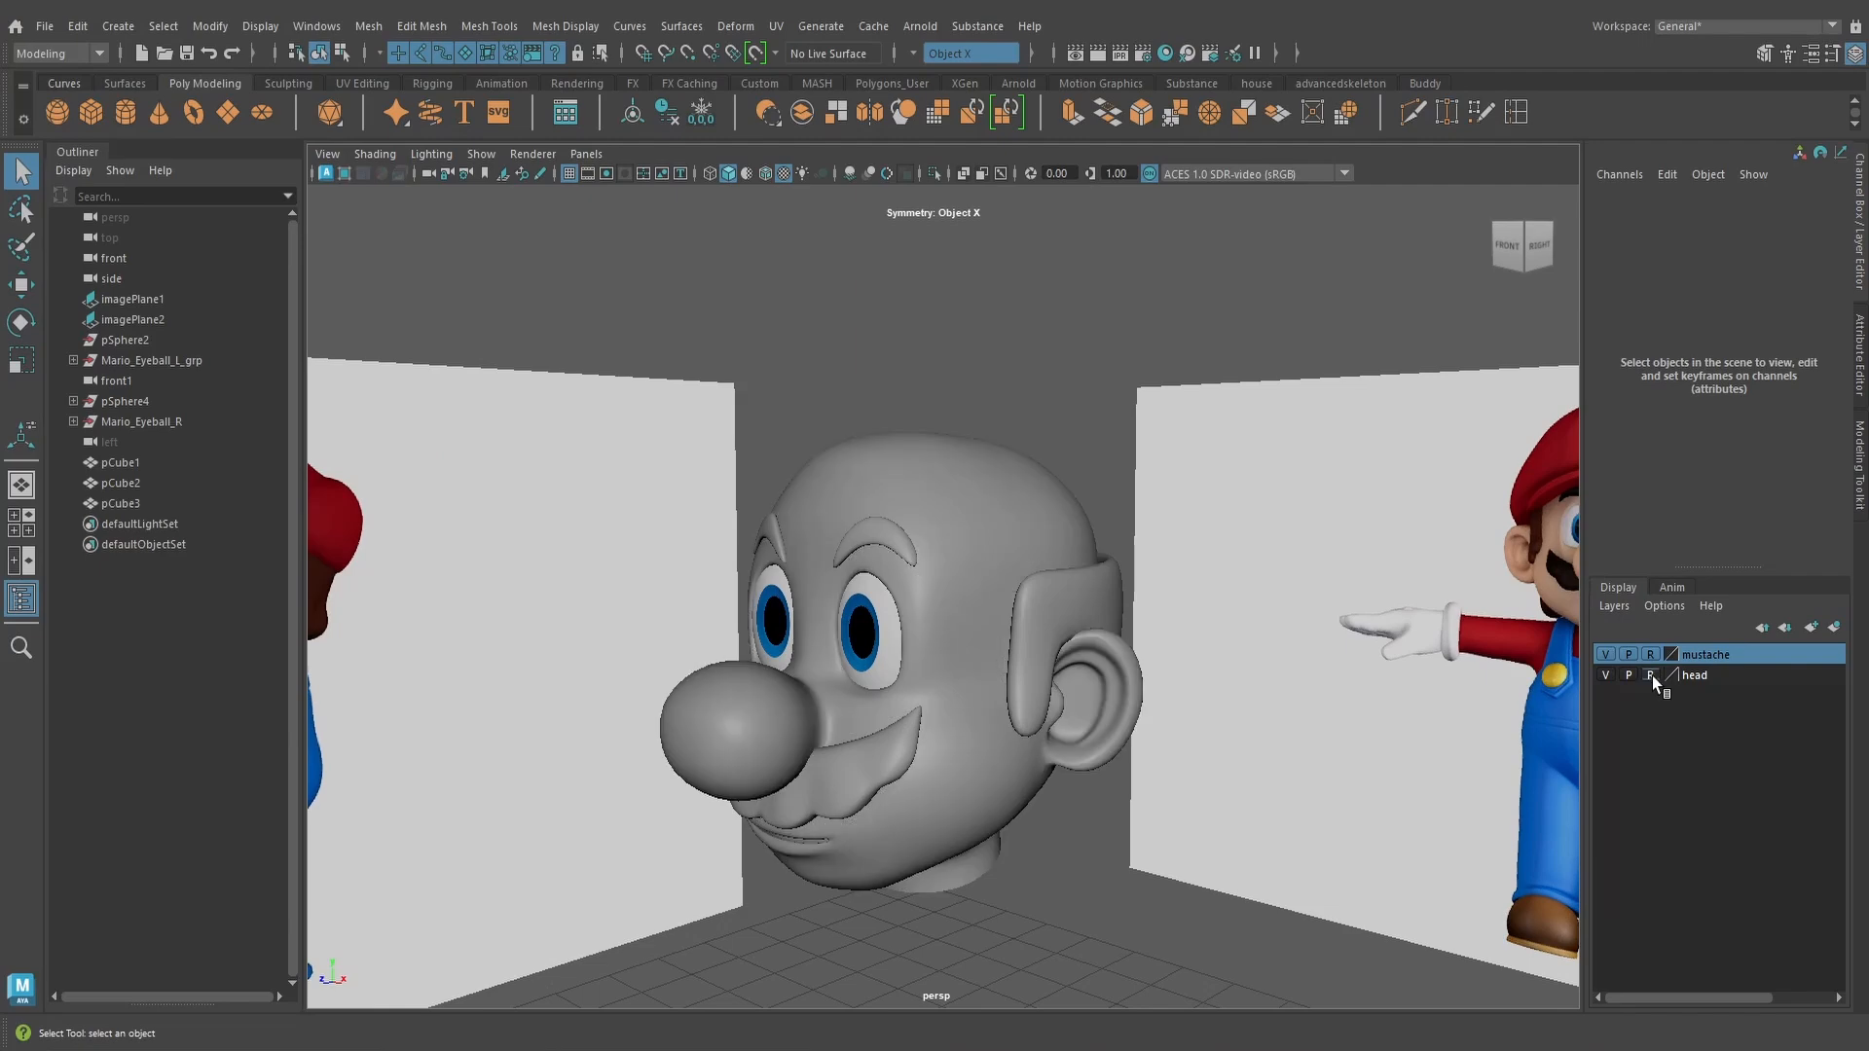
Select the vertices along the hair's upper rim and scale them horizontally inward to hug the head
left_click_drag(1125, 668, 1047, 641, "alt")
left_click_drag(1137, 652, 1105, 571, "alt")
right_click_drag(1106, 571, 999, 447)
left_click_drag(731, 406, 1288, 575)
left_click_drag(1289, 574, 1138, 638, "alt")
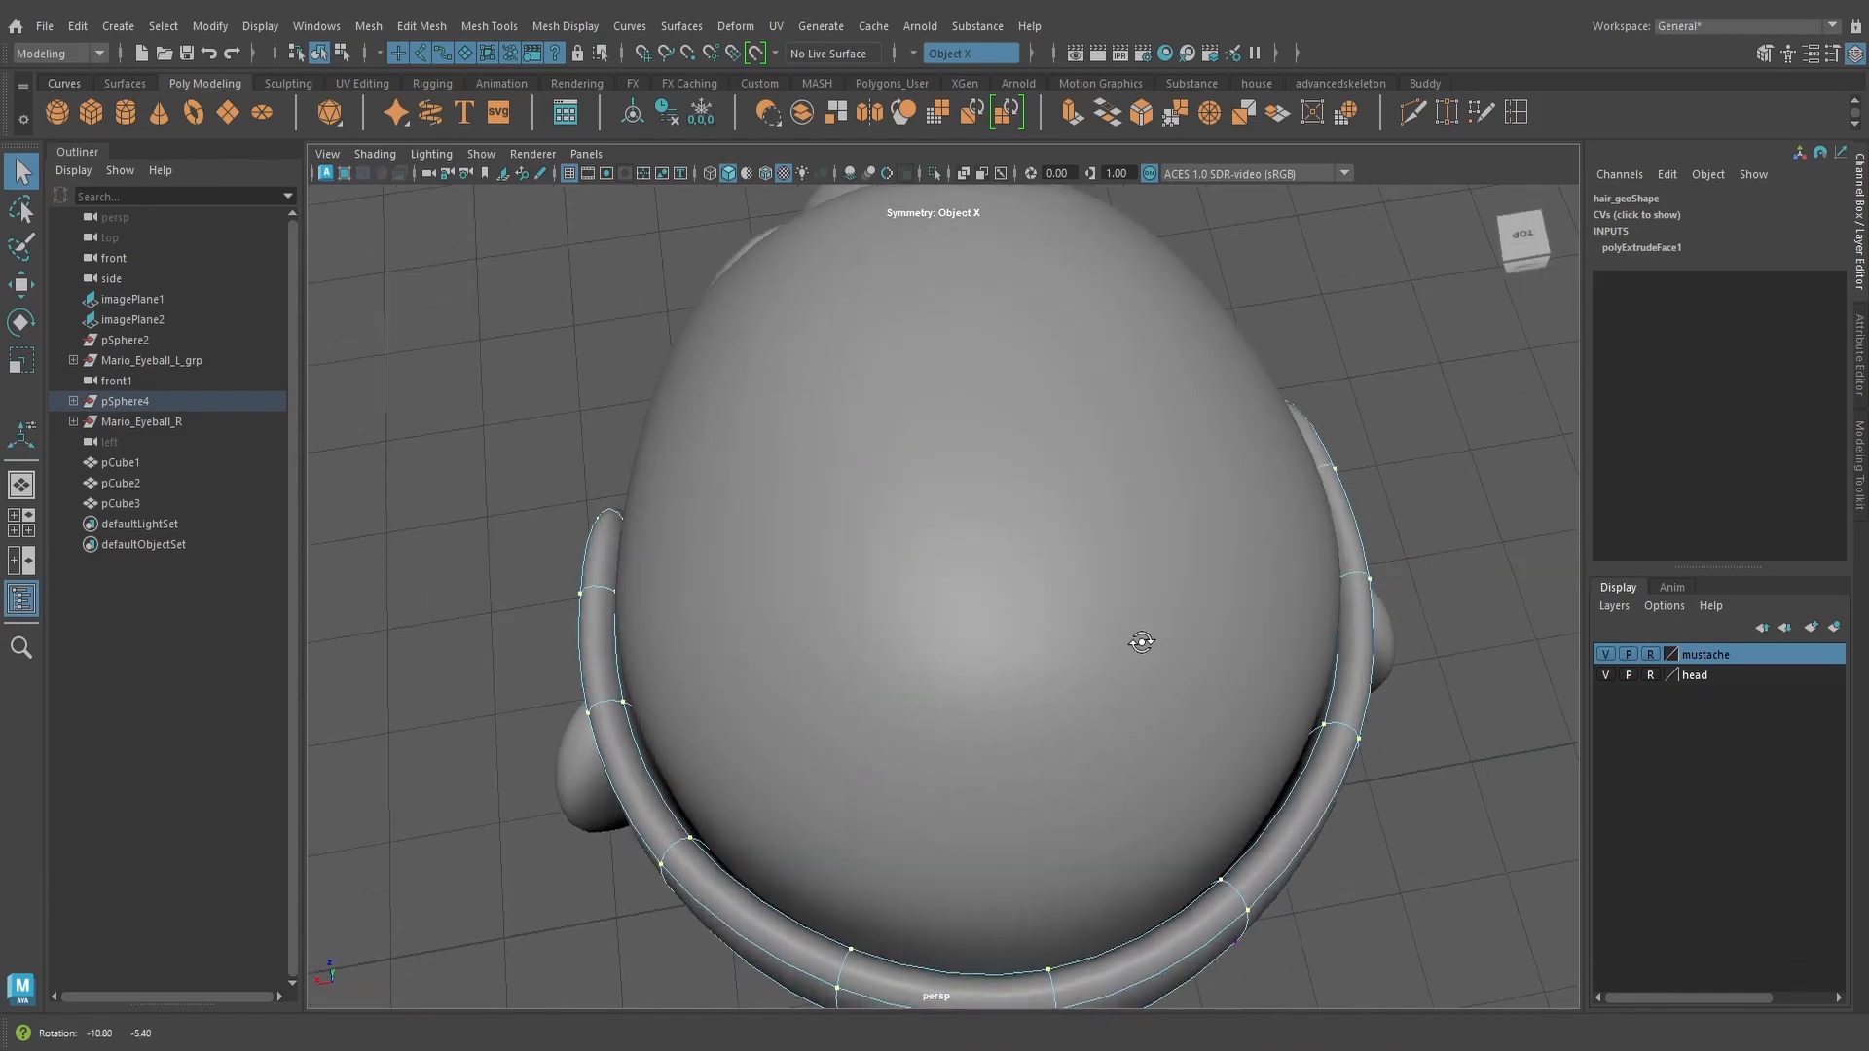
mouse_move(770, 719)
left_mouse_down("alt")
mouse_move(978, 615)
mouse_move(1091, 633)
mouse_move(1130, 596)
mouse_move(993, 655)
left_mouse_up("alt")
key("4")
key("5")
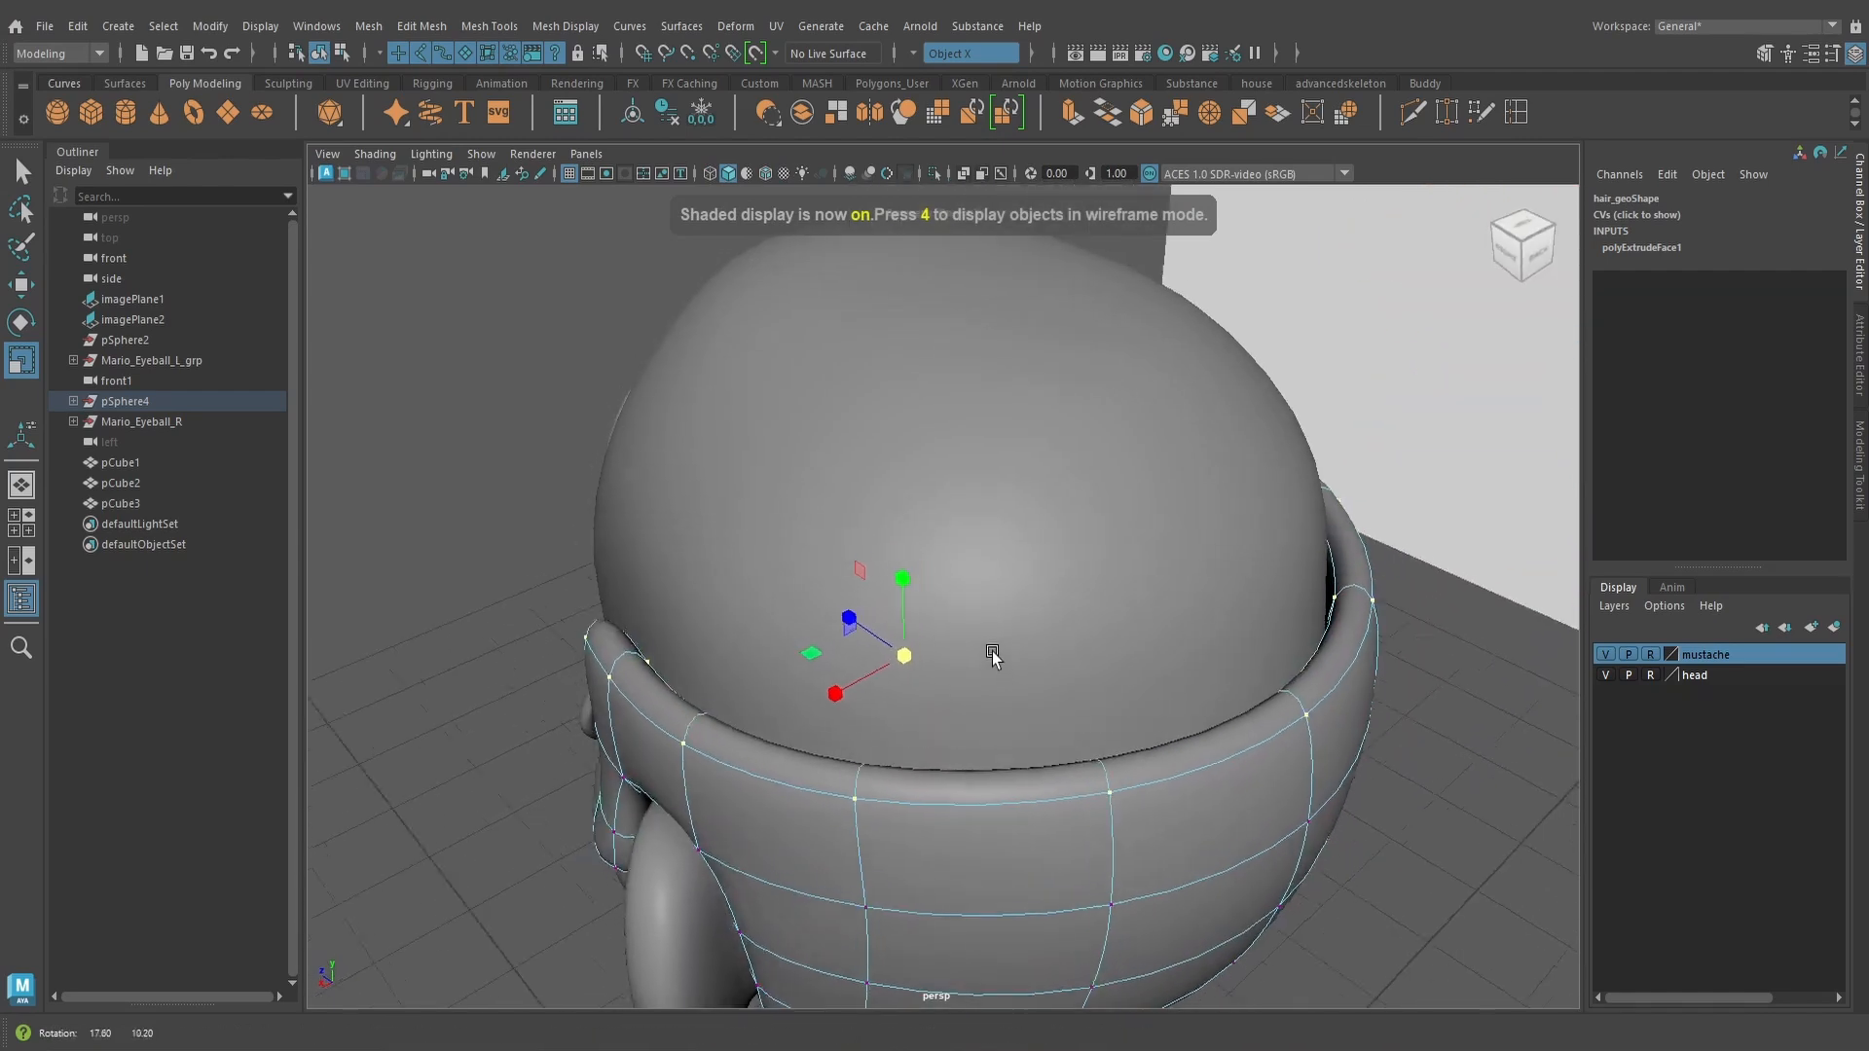
key("6")
left_click_drag(826, 663, 777, 664)
Select the upper cross edge of the hair's sideburn and shift it along the X axis
left_click_drag(979, 680, 1280, 621, "alt")
middle_click_drag(1280, 621, 1151, 587, "alt")
right_click_drag(1151, 587, 1176, 623, "alt")
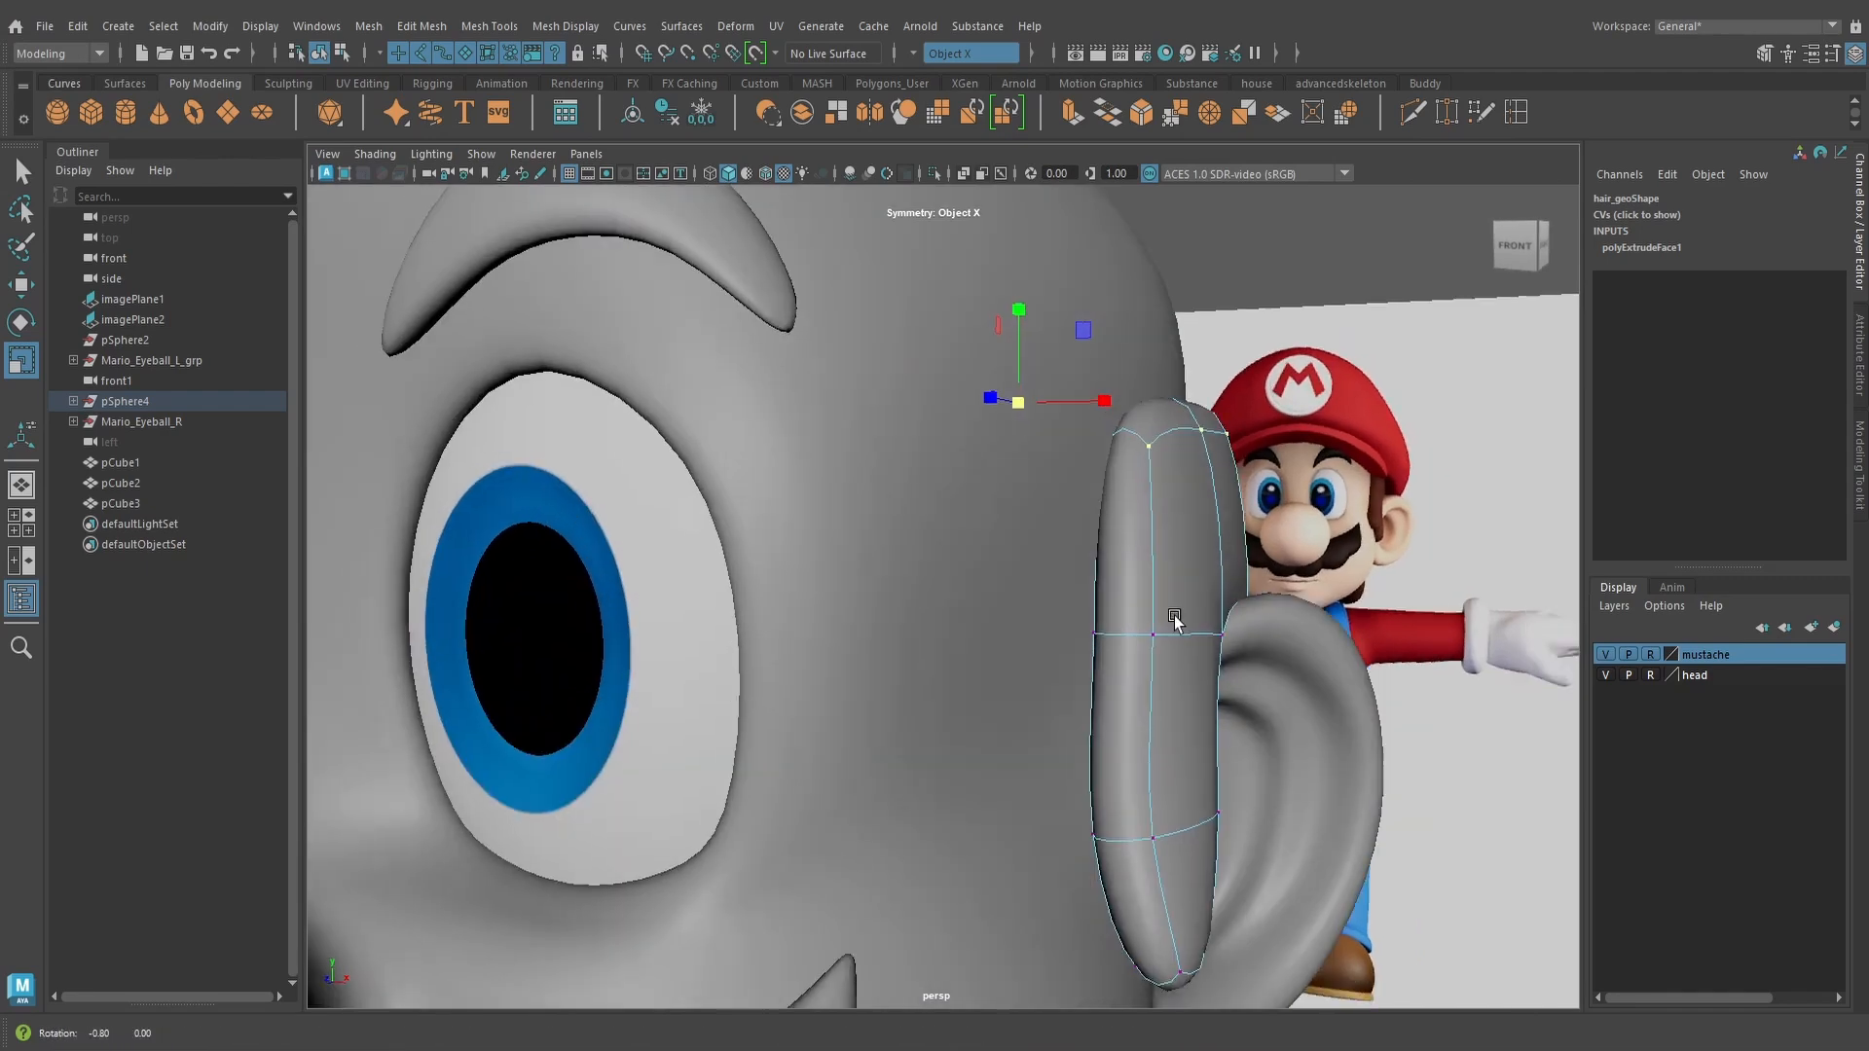
left_click_drag(1177, 623, 1033, 562, "alt")
right_click_drag(1034, 562, 1029, 388)
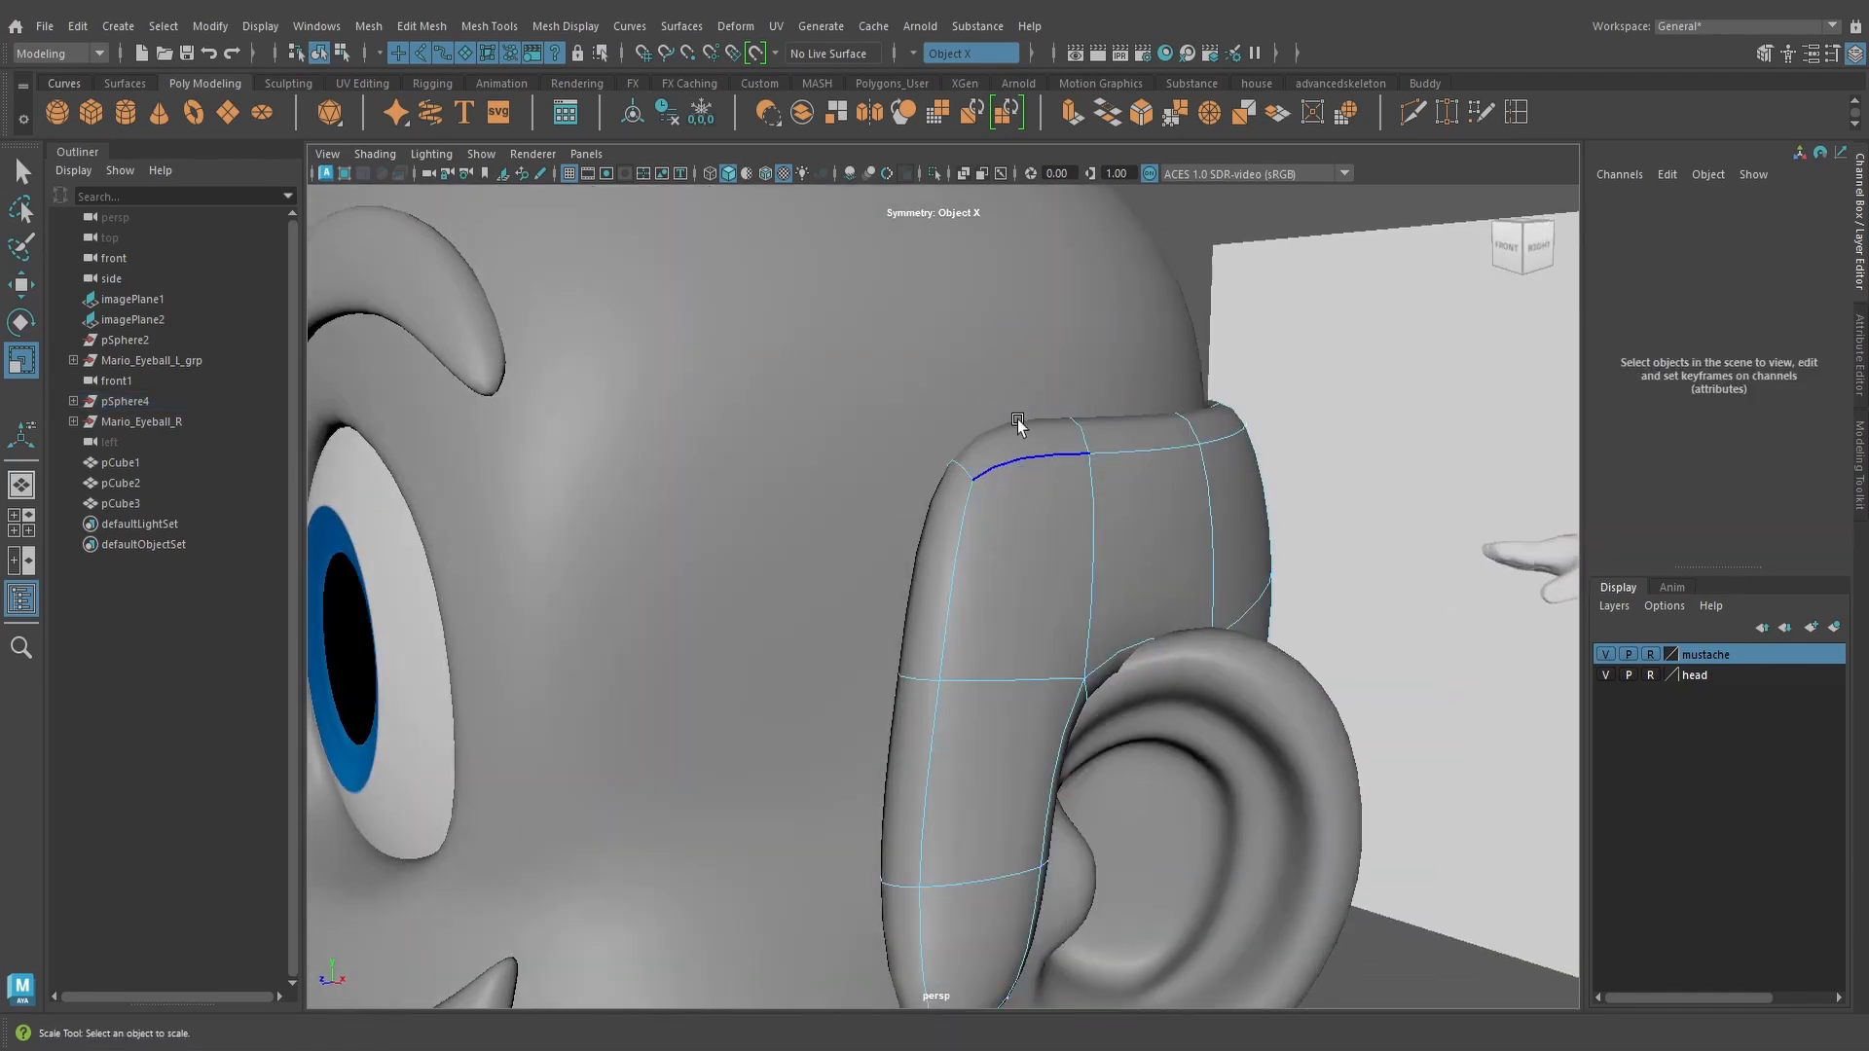
left_click(1018, 673)
left_click_drag(1047, 739, 1130, 743, "alt")
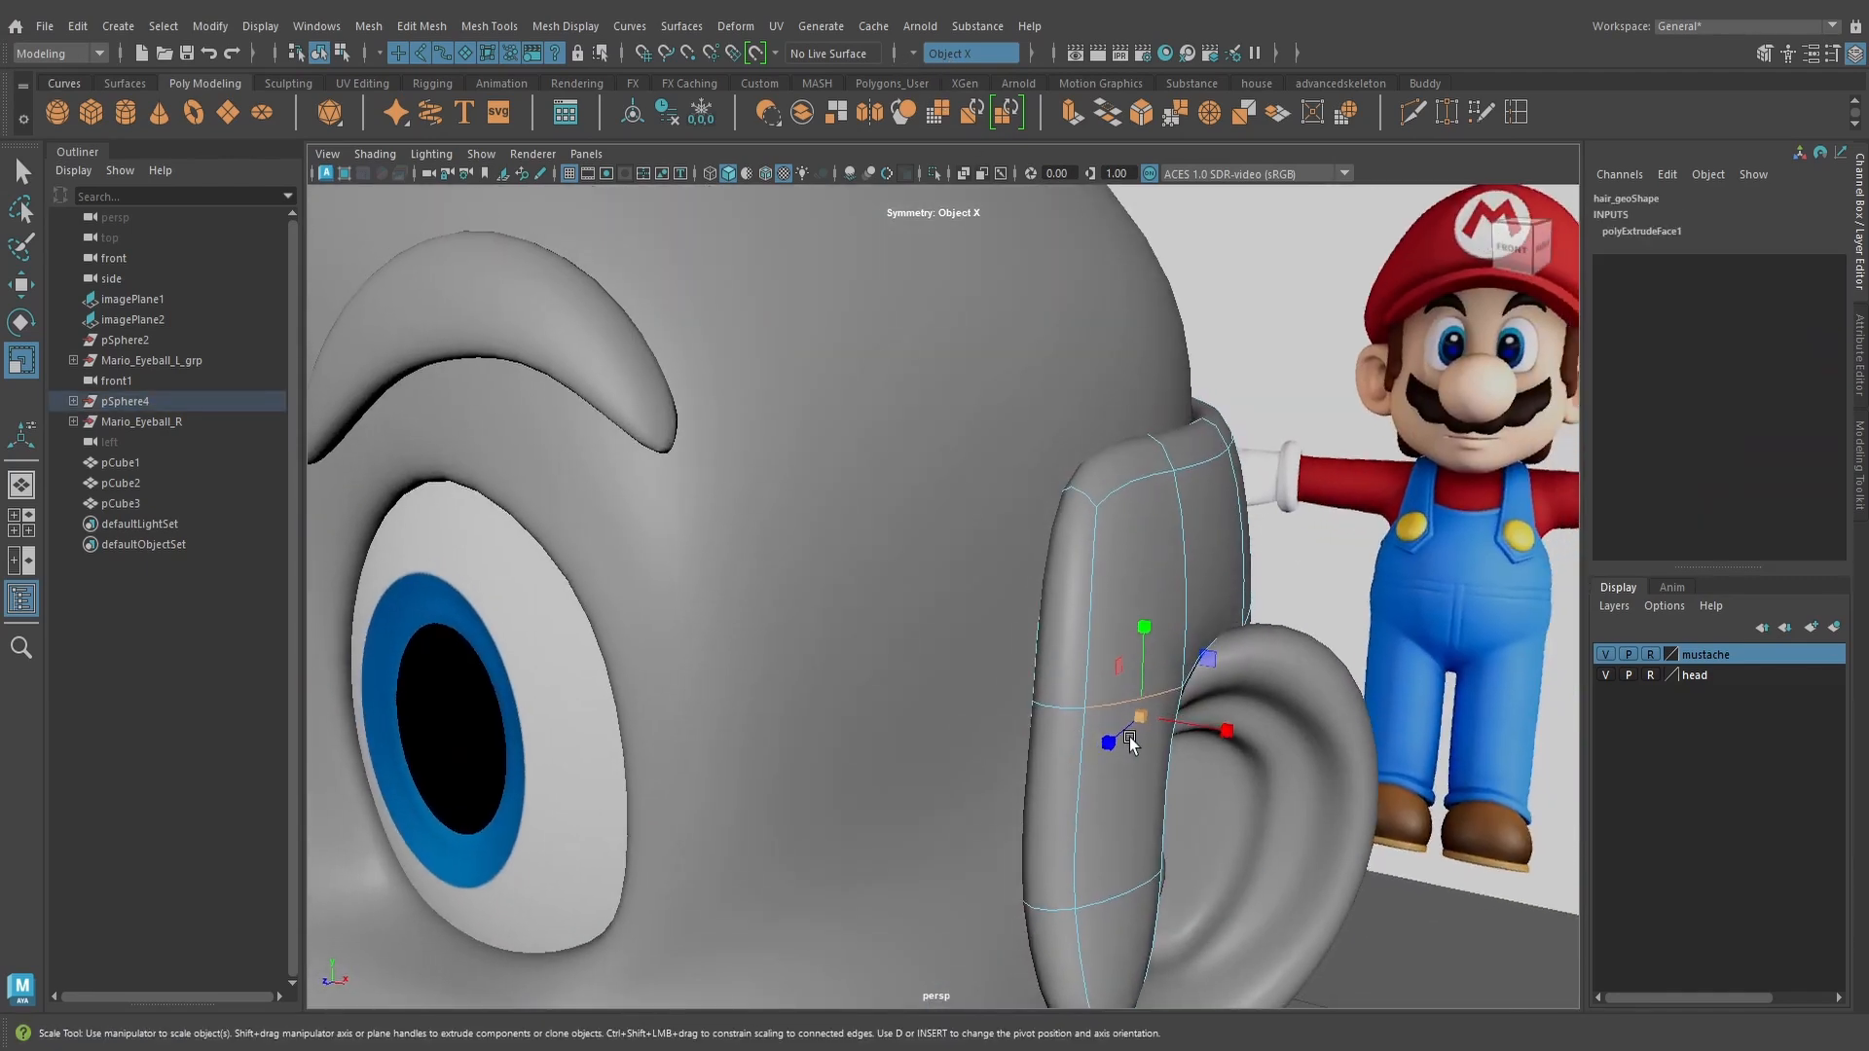
key("w")
right_click_drag(1131, 743, 1122, 697, "alt")
left_click_drag(1122, 697, 1223, 657, "alt")
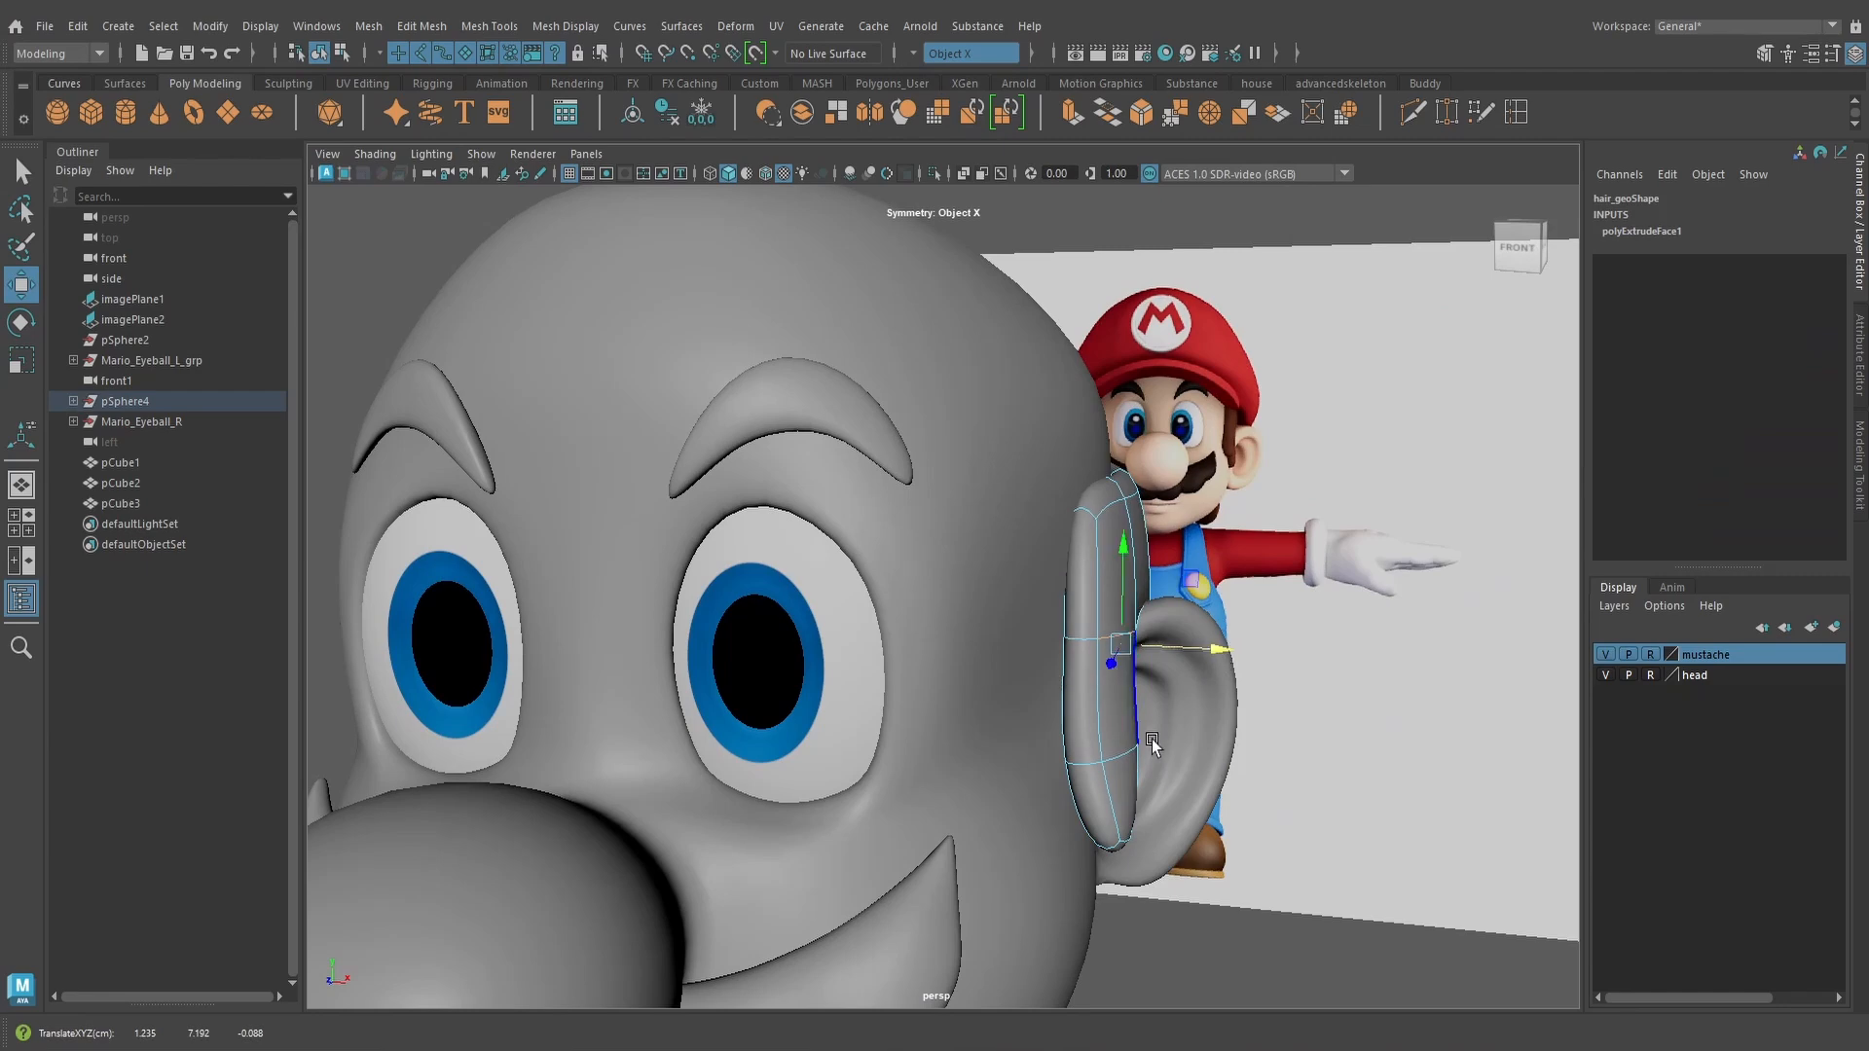
In the wireframe front view, move the sideburn's upper cross edge inward to follow the reference
key("space")
left_click_drag(1159, 719, 1164, 773)
middle_click_drag(1228, 471, 1171, 726, "alt")
right_click_drag(1171, 726, 1185, 696, "alt")
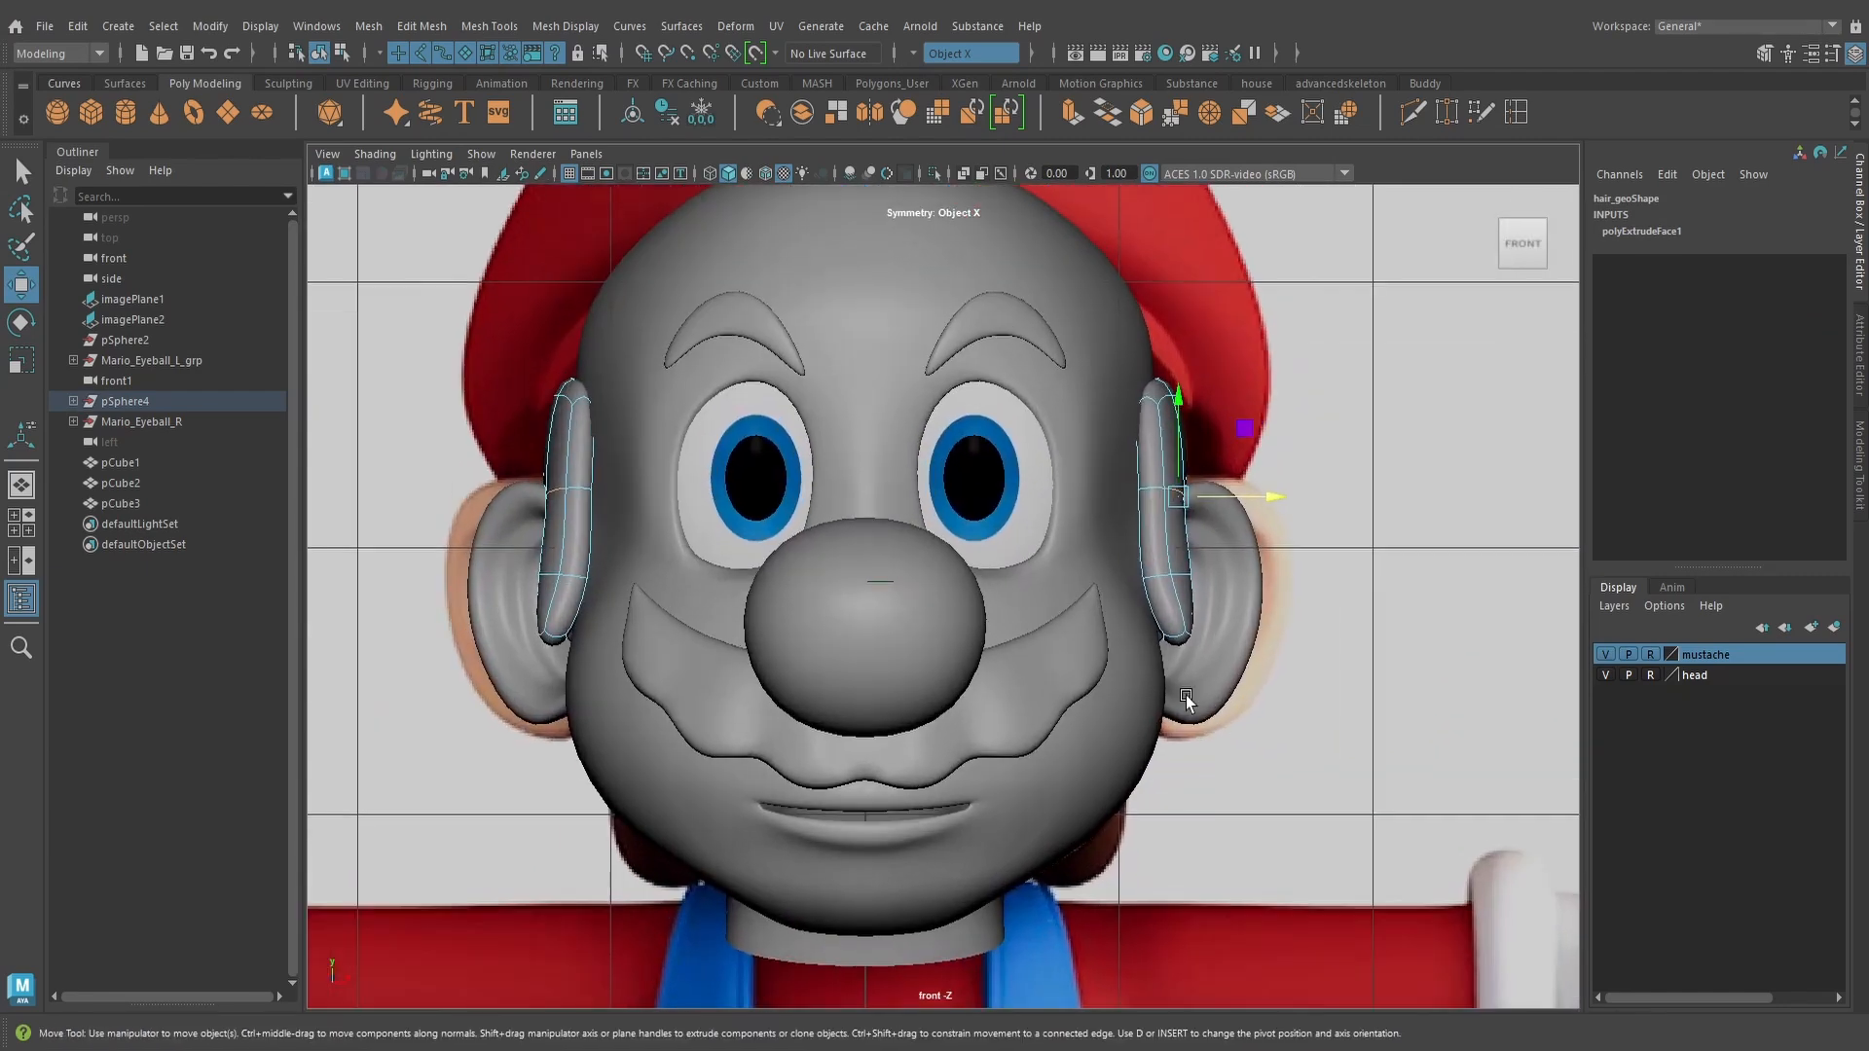
key("4")
scroll(1314, 526, "up", 3)
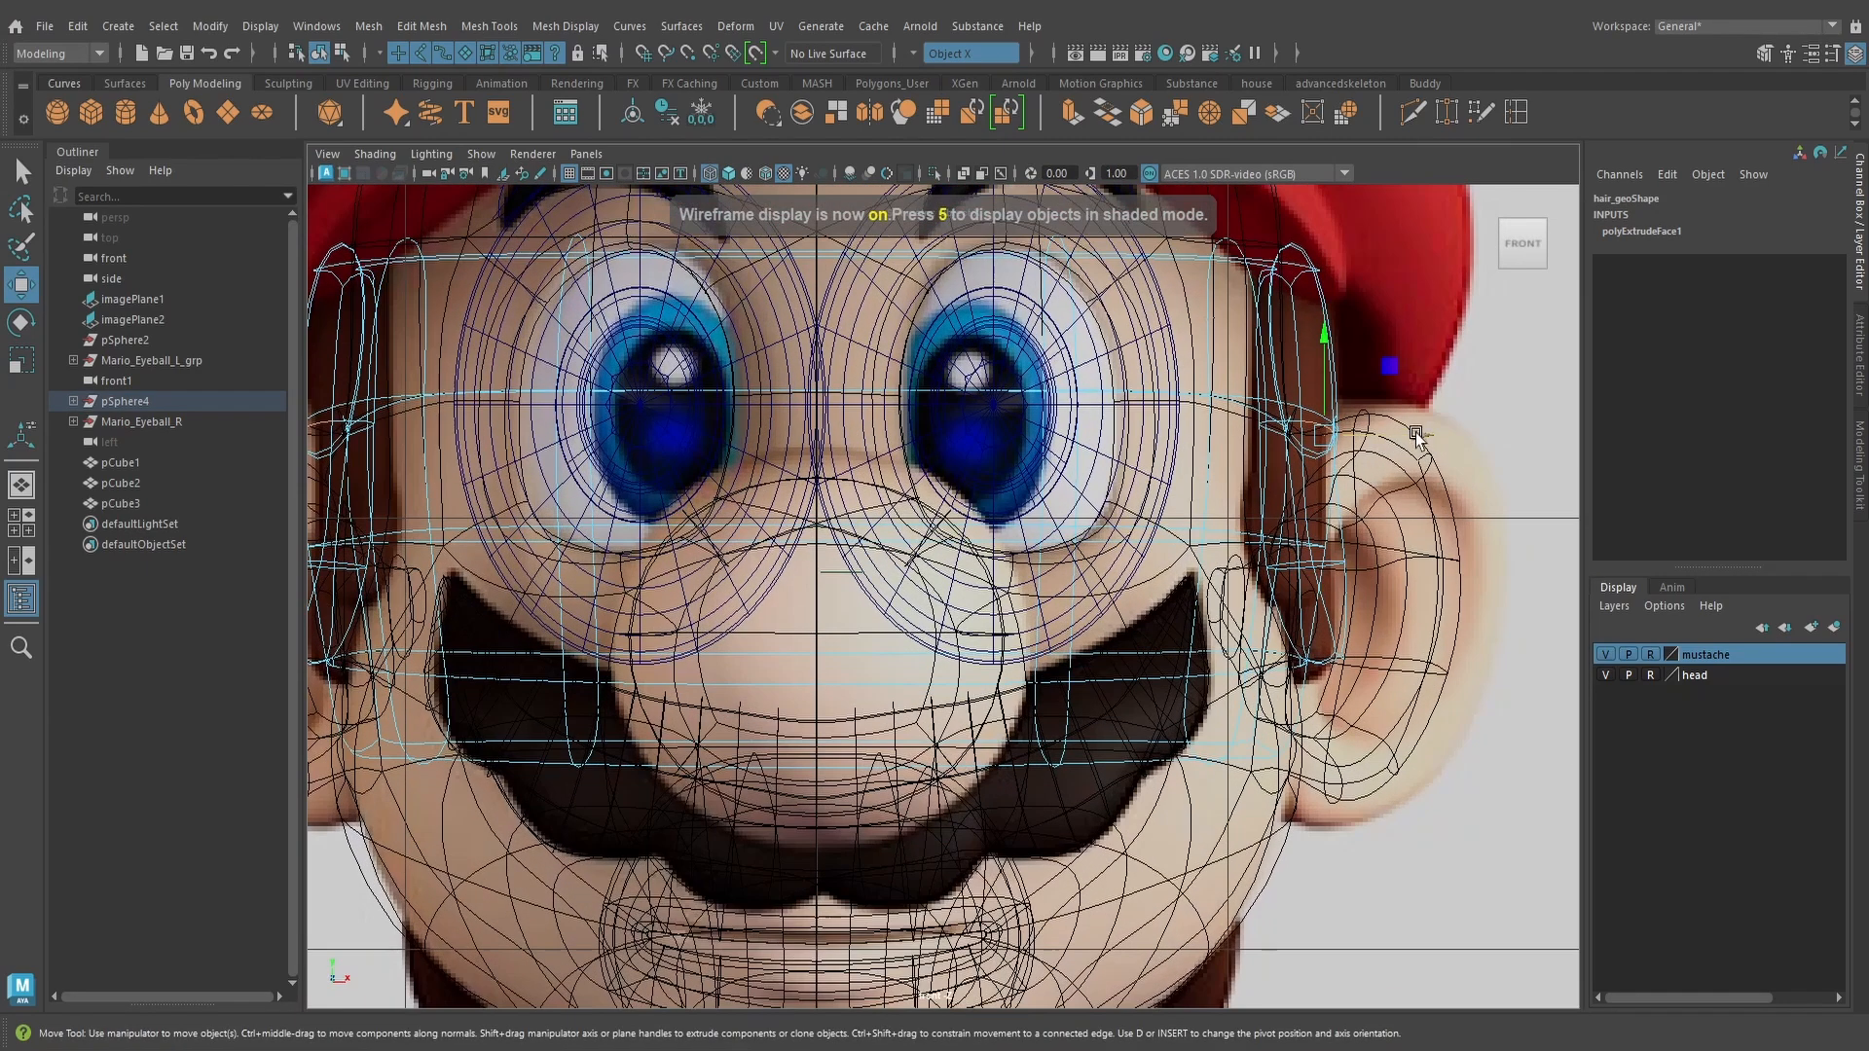
left_click_drag(1416, 433, 1404, 431)
Select the sideburn's next lower cross edge and move it inward along the X axis toward the reference hair
left_click(1339, 557)
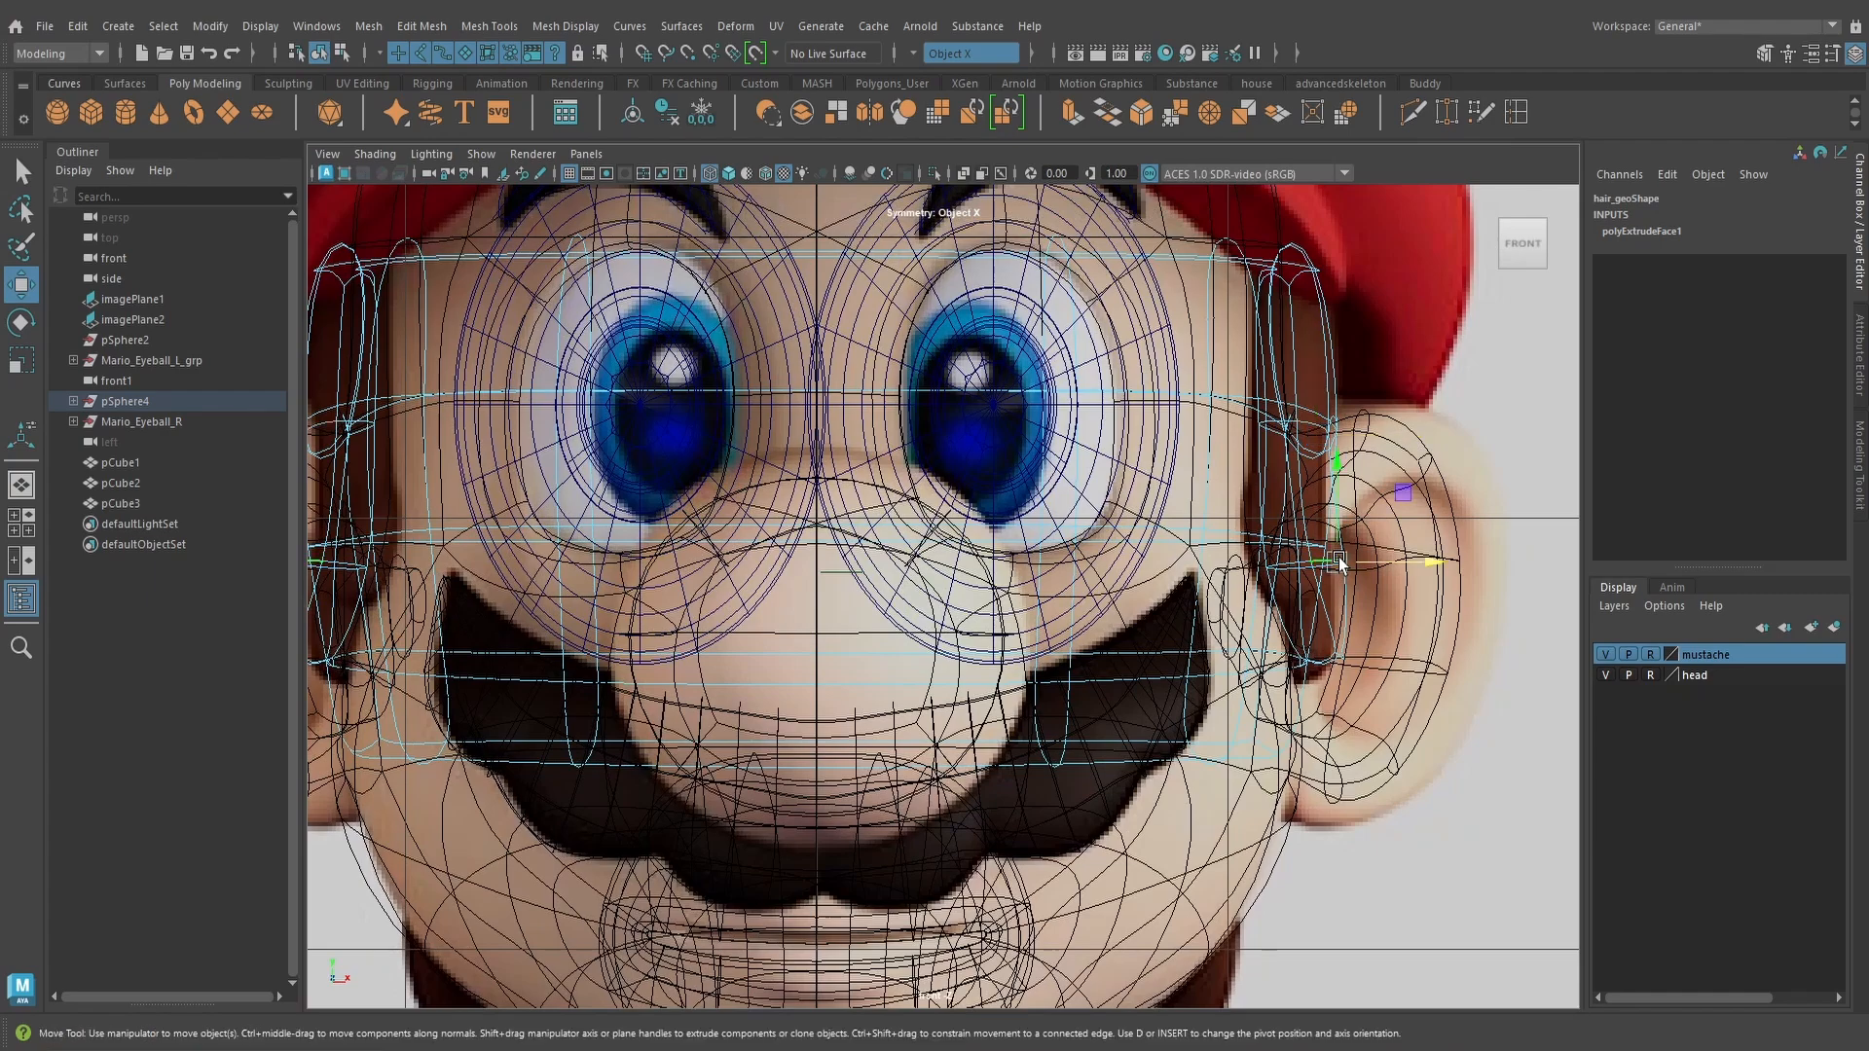
key("space")
left_click_drag(1339, 557, 1246, 609)
key("space")
mouse_move(1246, 609)
left_mouse_down()
mouse_move(1245, 661)
mouse_move(1247, 647)
left_mouse_up()
mouse_move(1416, 558)
left_mouse_down()
mouse_move(1396, 560)
mouse_move(1389, 530)
mouse_move(1277, 631)
mouse_move(1049, 724)
mouse_move(1189, 743)
mouse_move(1193, 716)
left_mouse_up()
In the shaded perspective view, select the sideburn's upper cross row of vertices and move it slightly inward
key("space")
key("5")
right_click_drag(1194, 715, 1252, 710, "alt")
middle_click_drag(1252, 710, 1223, 681, "alt")
right_click_drag(1219, 618, 1172, 619)
left_click_drag(1292, 749, 1053, 615)
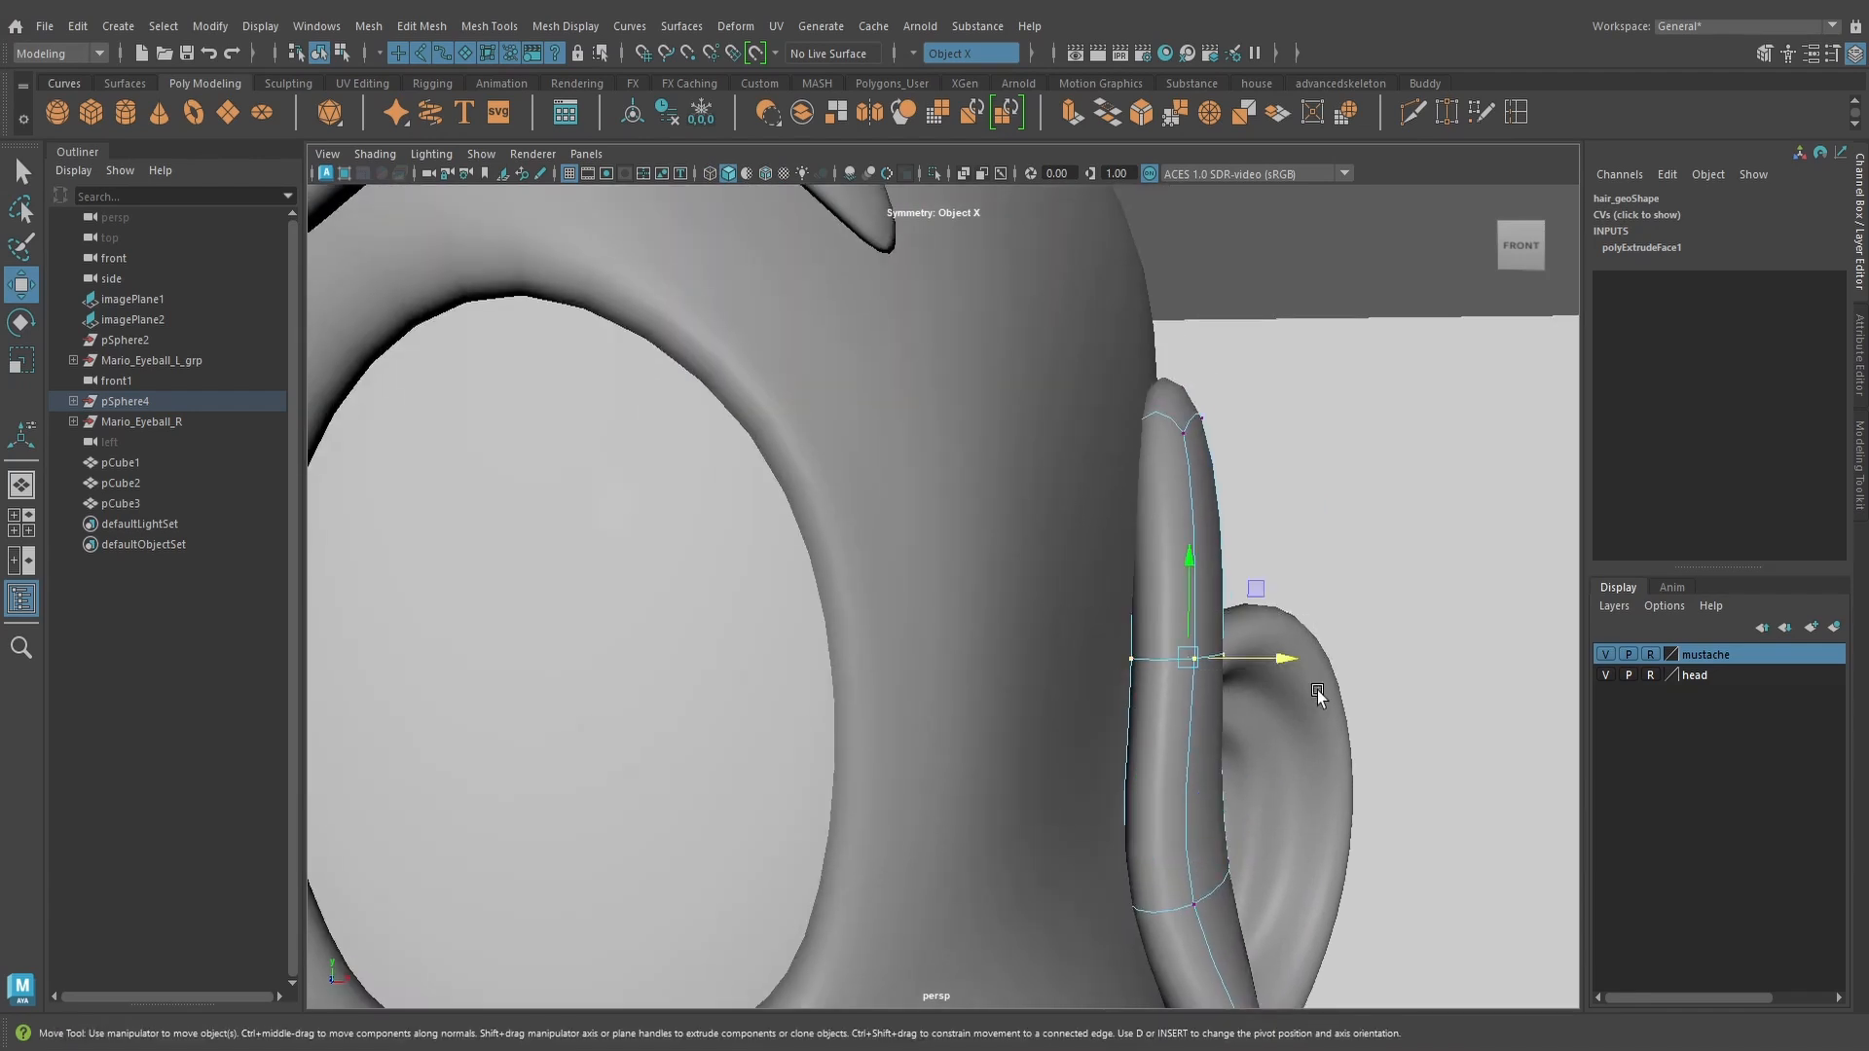
left_click_drag(1286, 660, 1278, 662)
Select the sideburn's tip vertices and adjust their position along X and Y to match the front reference
middle_click_drag(1273, 797, 1262, 589, "alt")
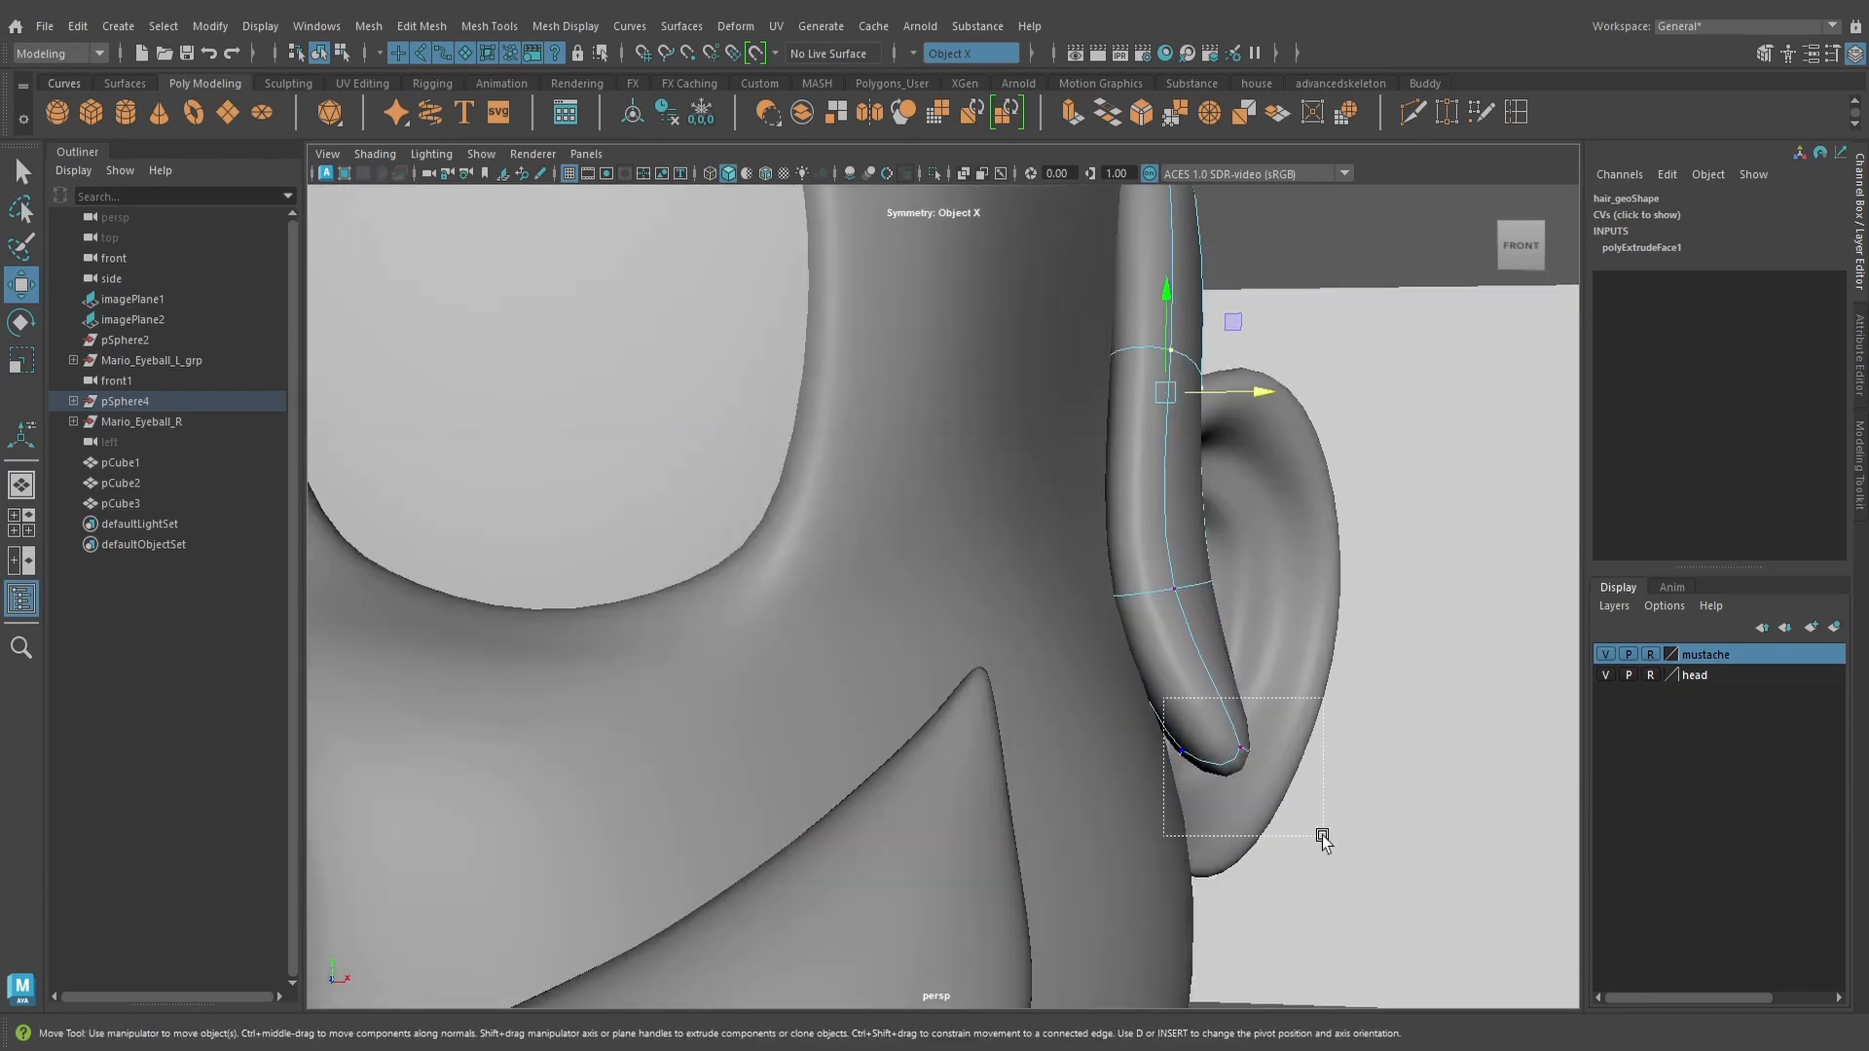
left_click_drag(1319, 784, 1236, 827)
scroll(1285, 769, "down", 5)
key("space")
left_click_drag(1051, 485, 1062, 535)
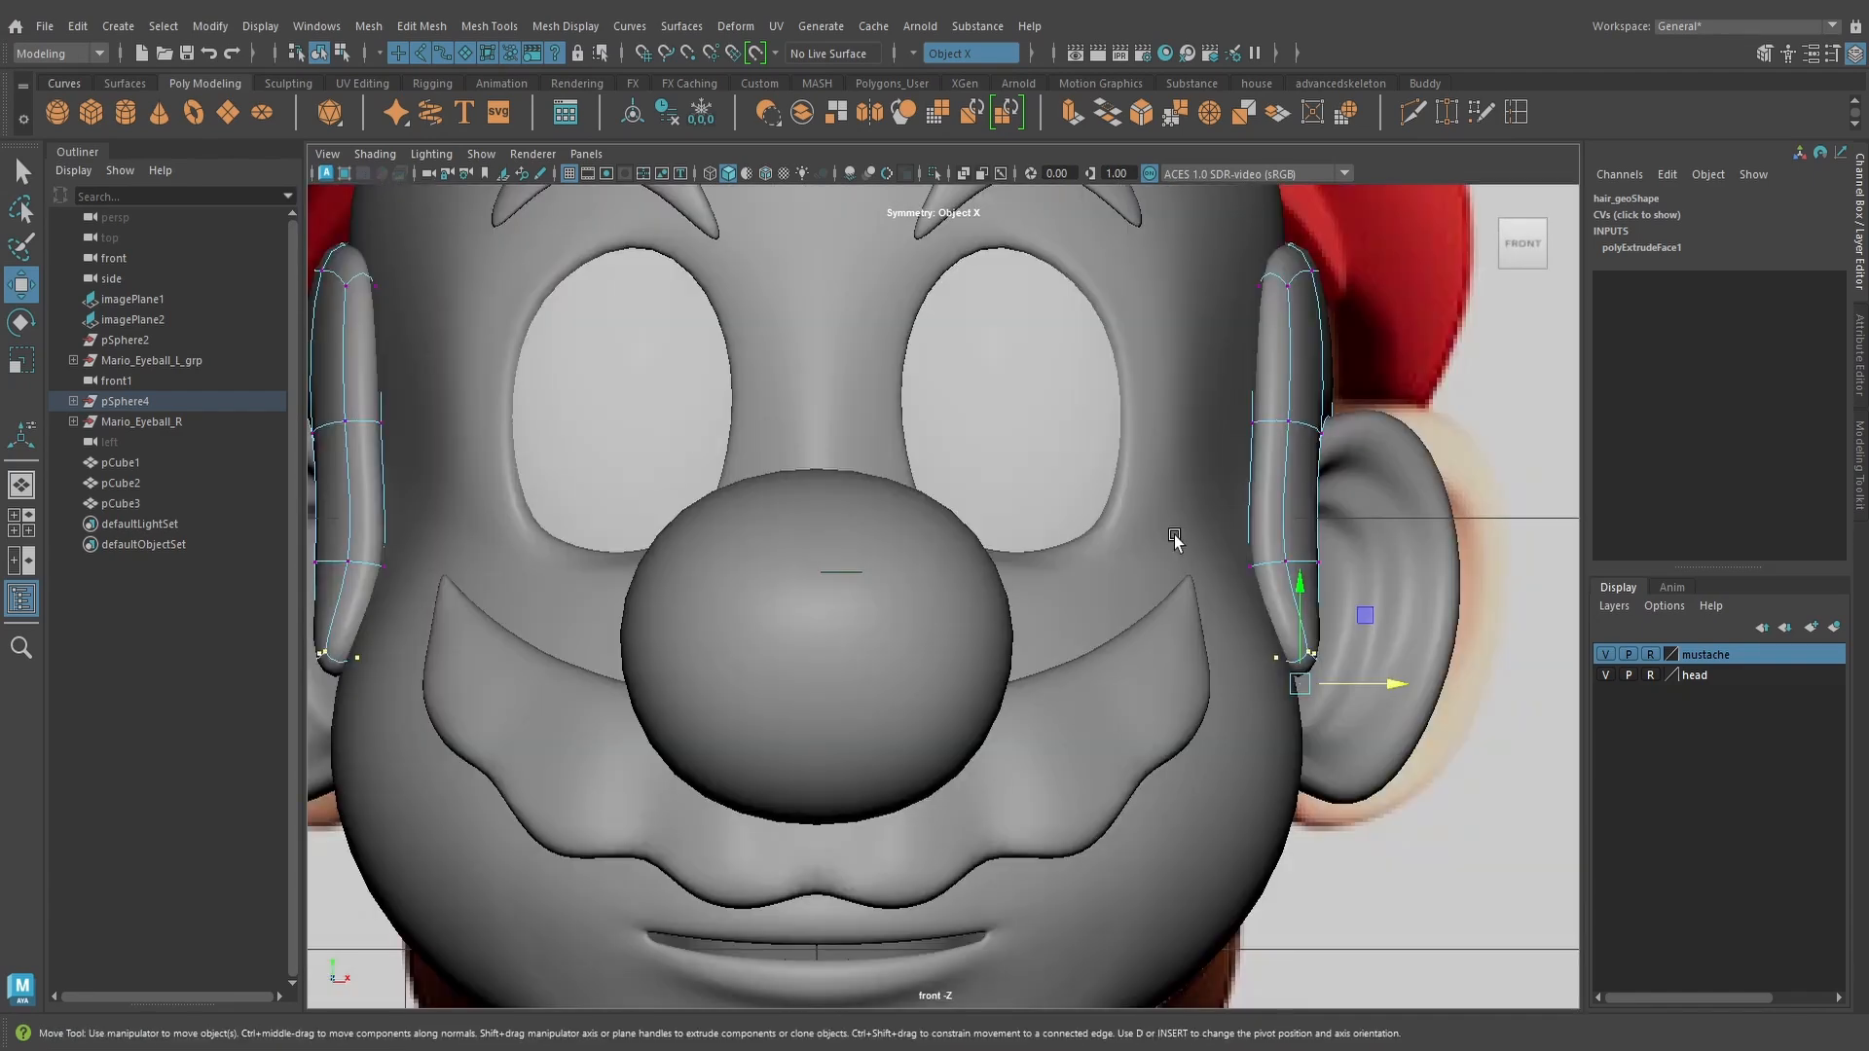
key("6")
key("5")
scroll(1268, 574, "up", 1)
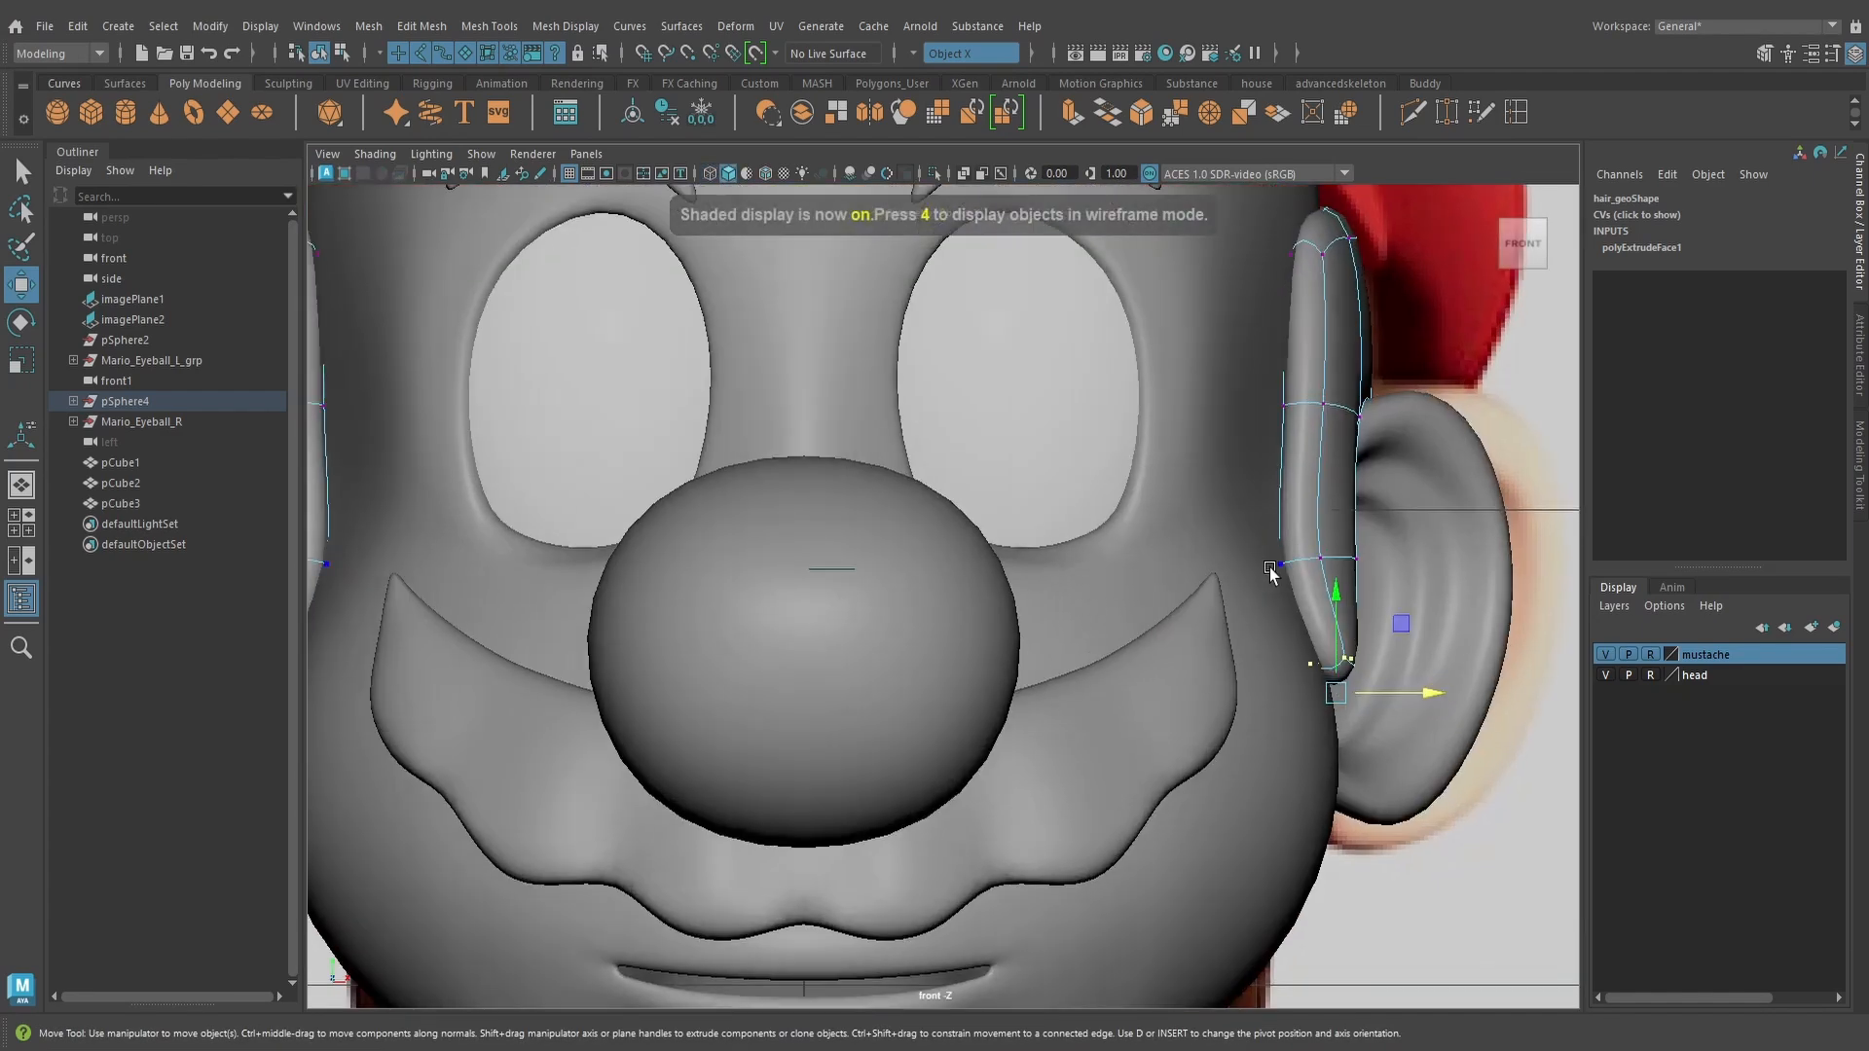
key("4")
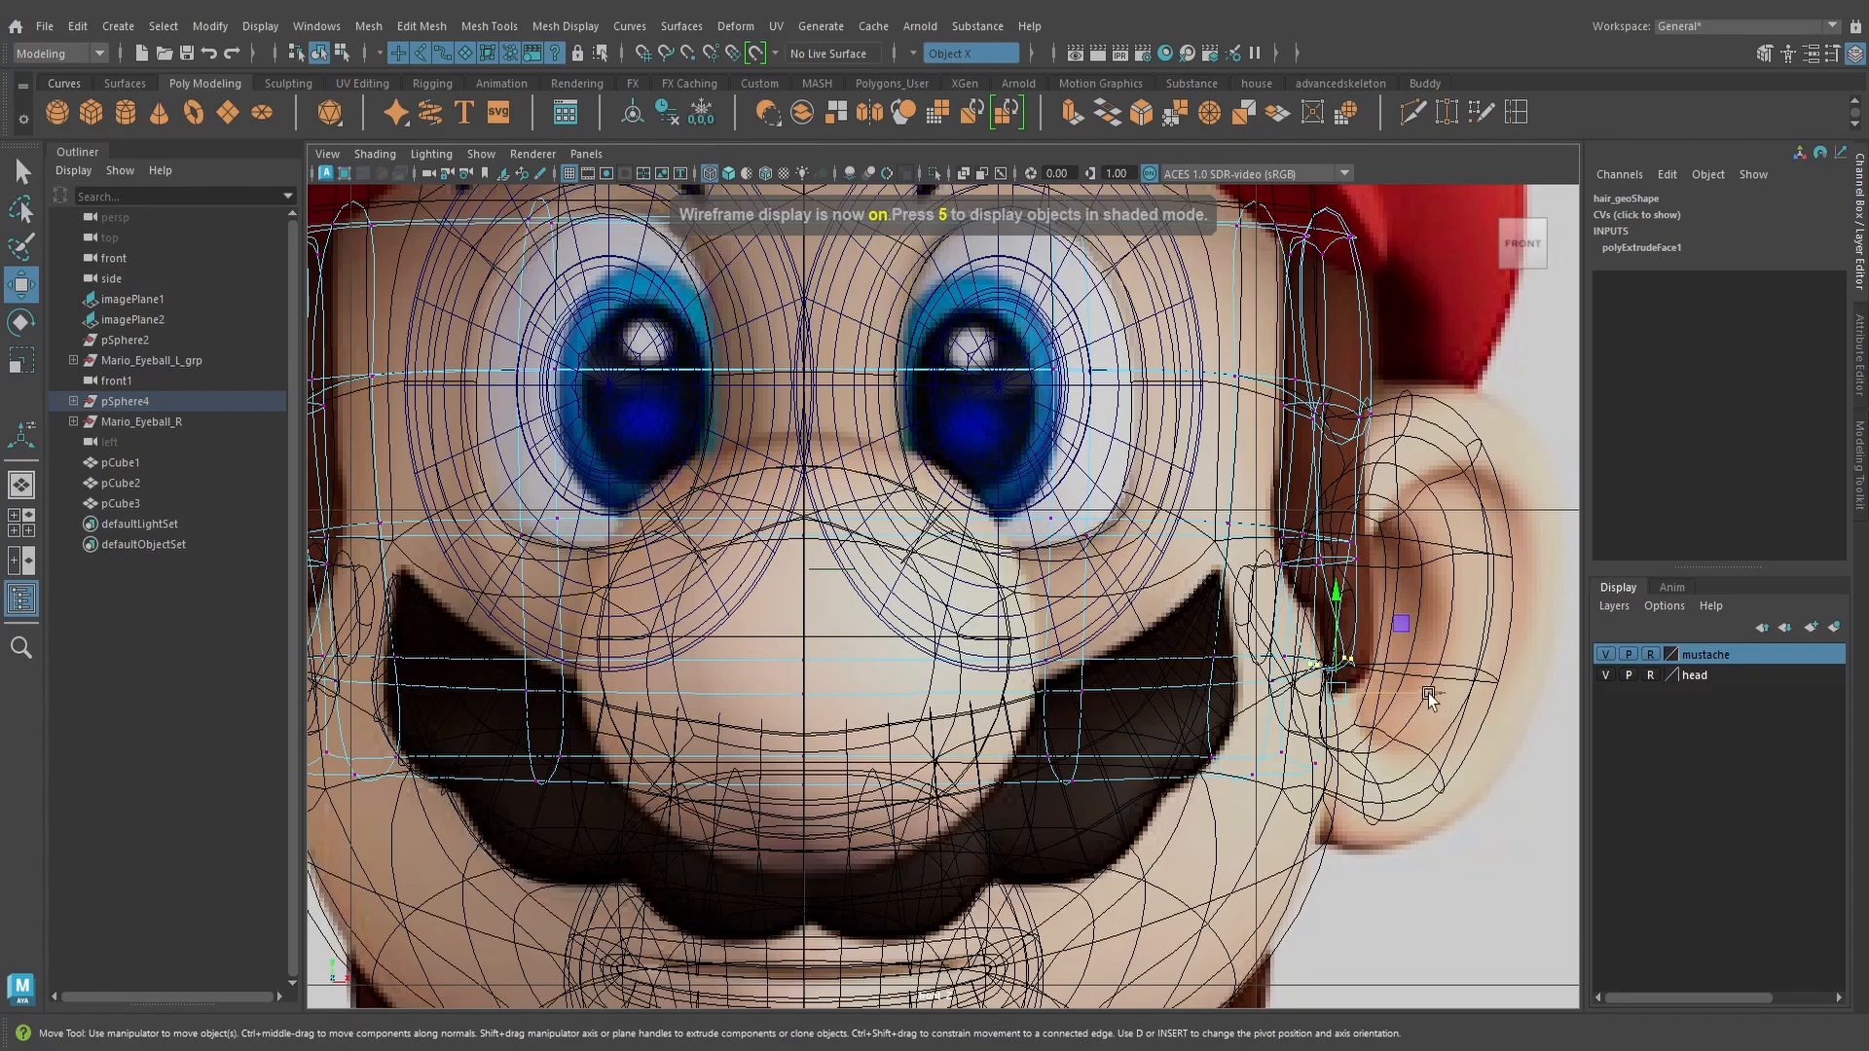
left_click_drag(1428, 697, 1450, 697)
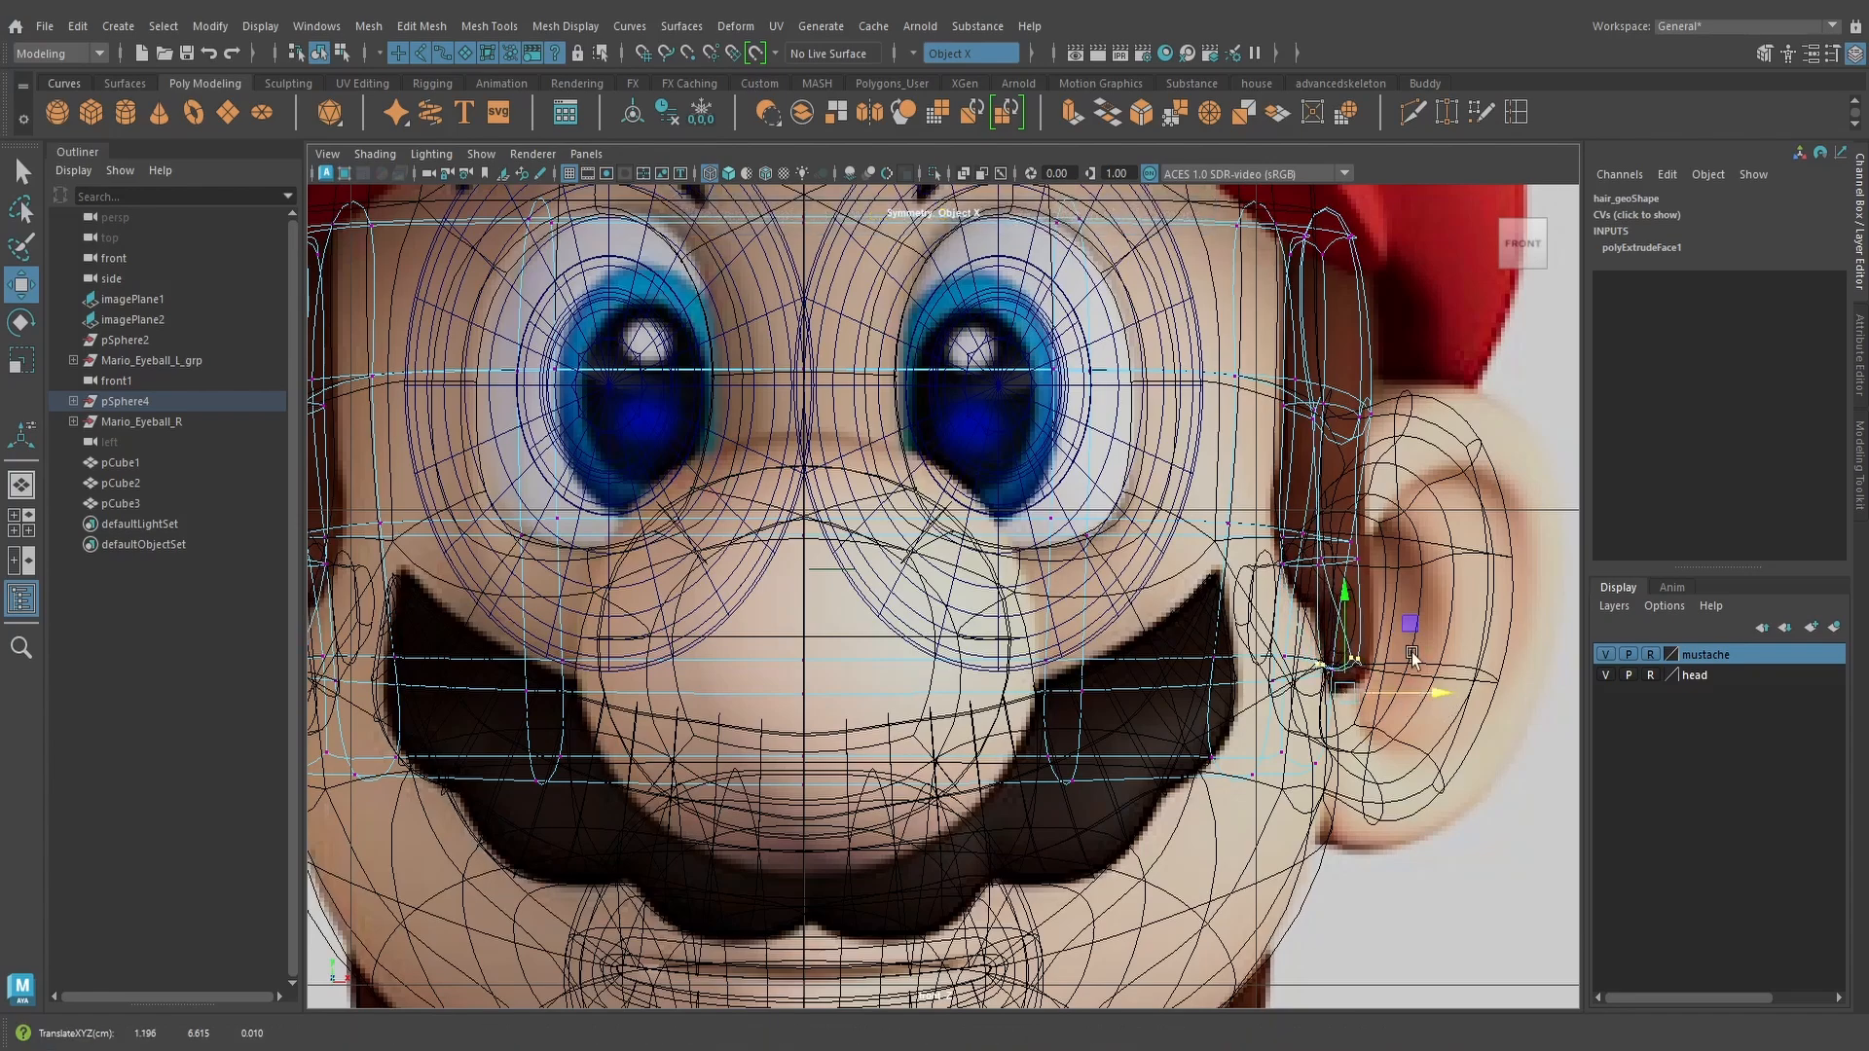
mouse_move(1346, 595)
left_mouse_down()
mouse_move(1348, 616)
mouse_move(1287, 600)
mouse_move(1081, 635)
mouse_move(1085, 542)
mouse_move(1235, 571)
mouse_move(1141, 538)
left_mouse_up()
In the shaded perspective view, select the hair's upper middle row of vertices around the back and adjust it along Z
key("space")
key("space")
key("5")
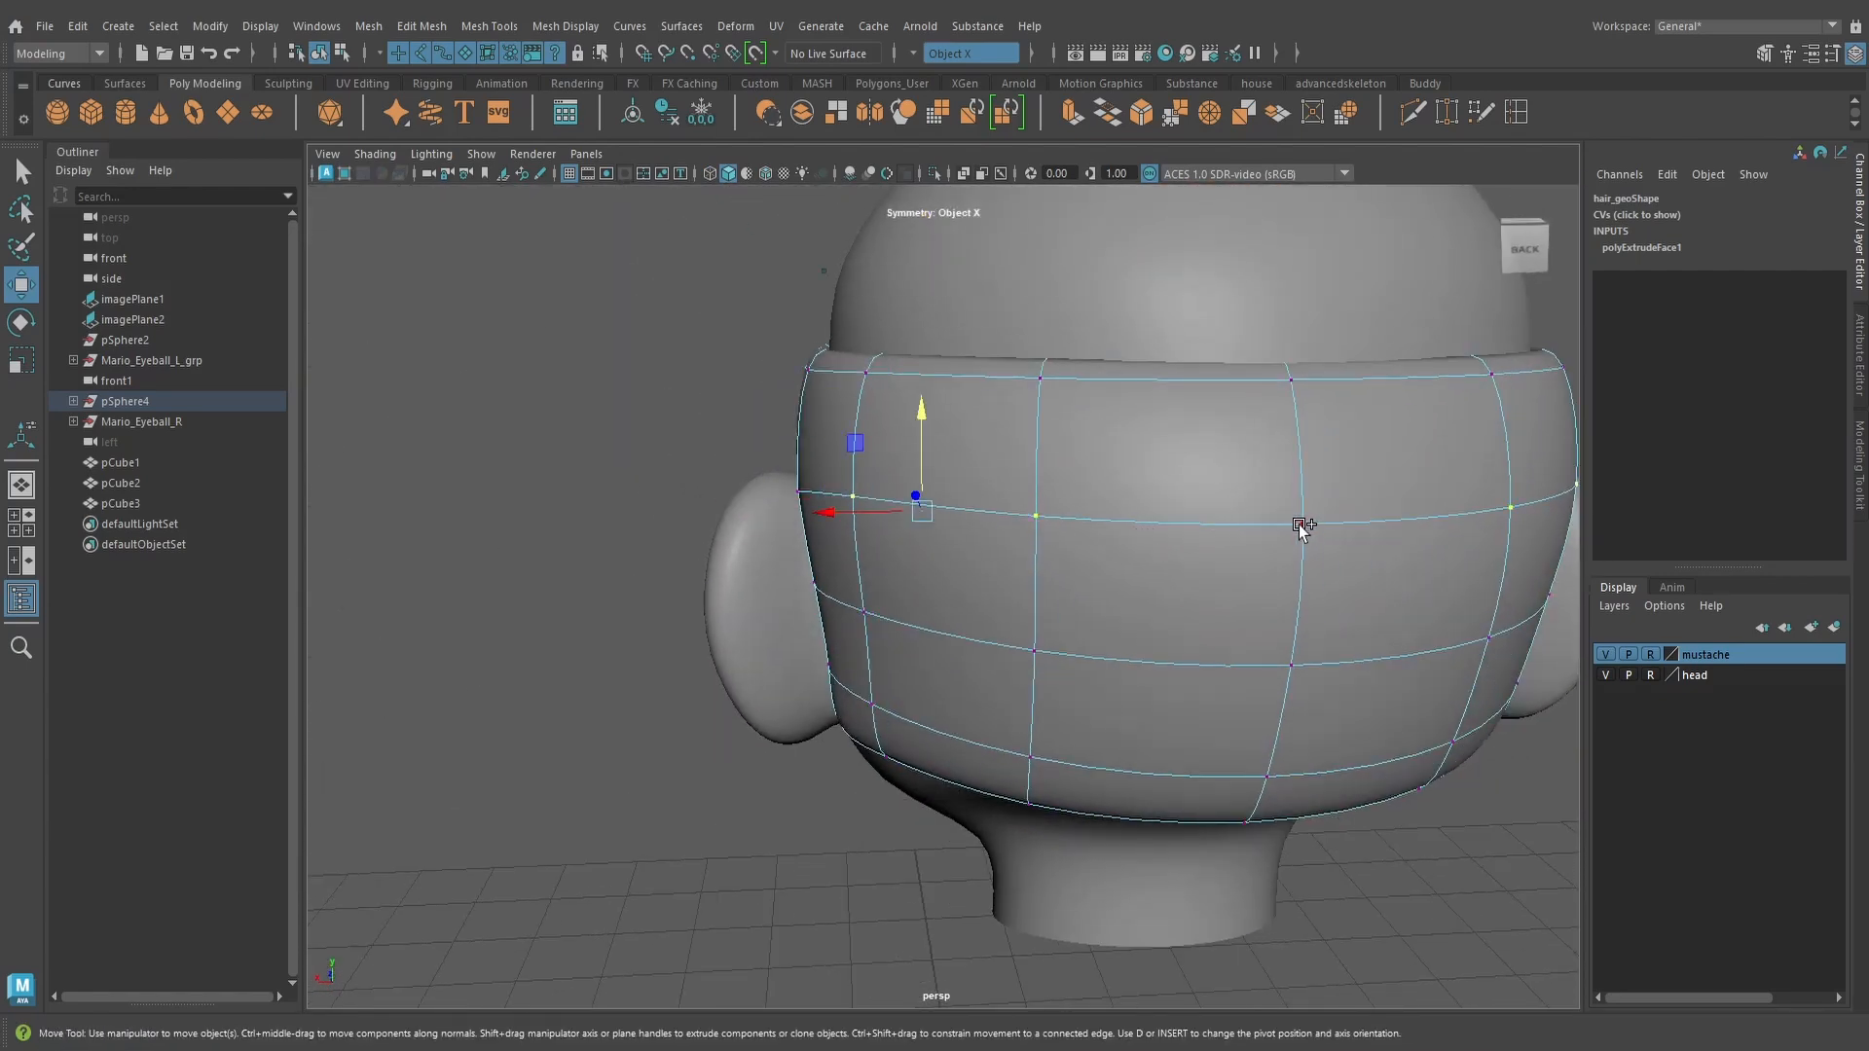
left_click(1299, 525, "shift")
left_click_drag(1305, 531, 1406, 594, "alt")
left_click_drag(1222, 522, 1257, 494)
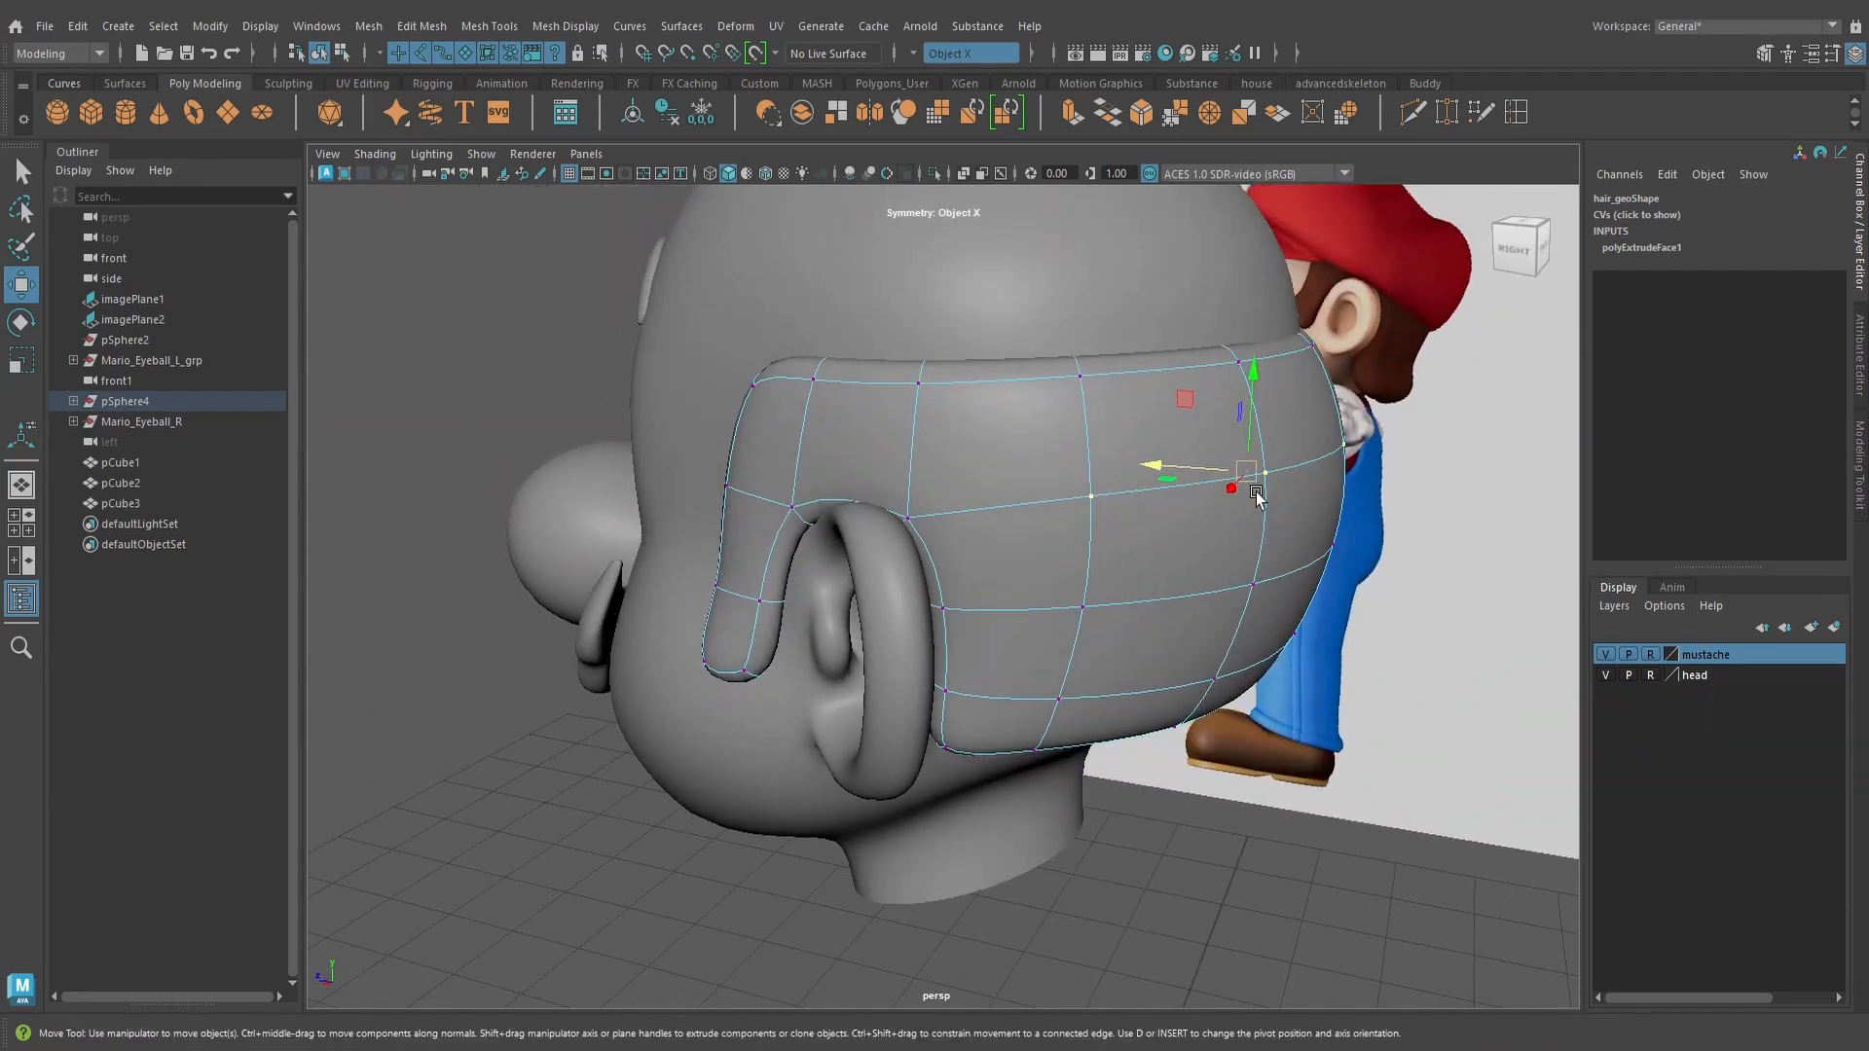
Select the next lower row of vertices across the back of the hair and shift it along the Z axis
left_click(1088, 613)
left_click_drag(1088, 613, 1340, 597, "alt")
key("q")
key("w")
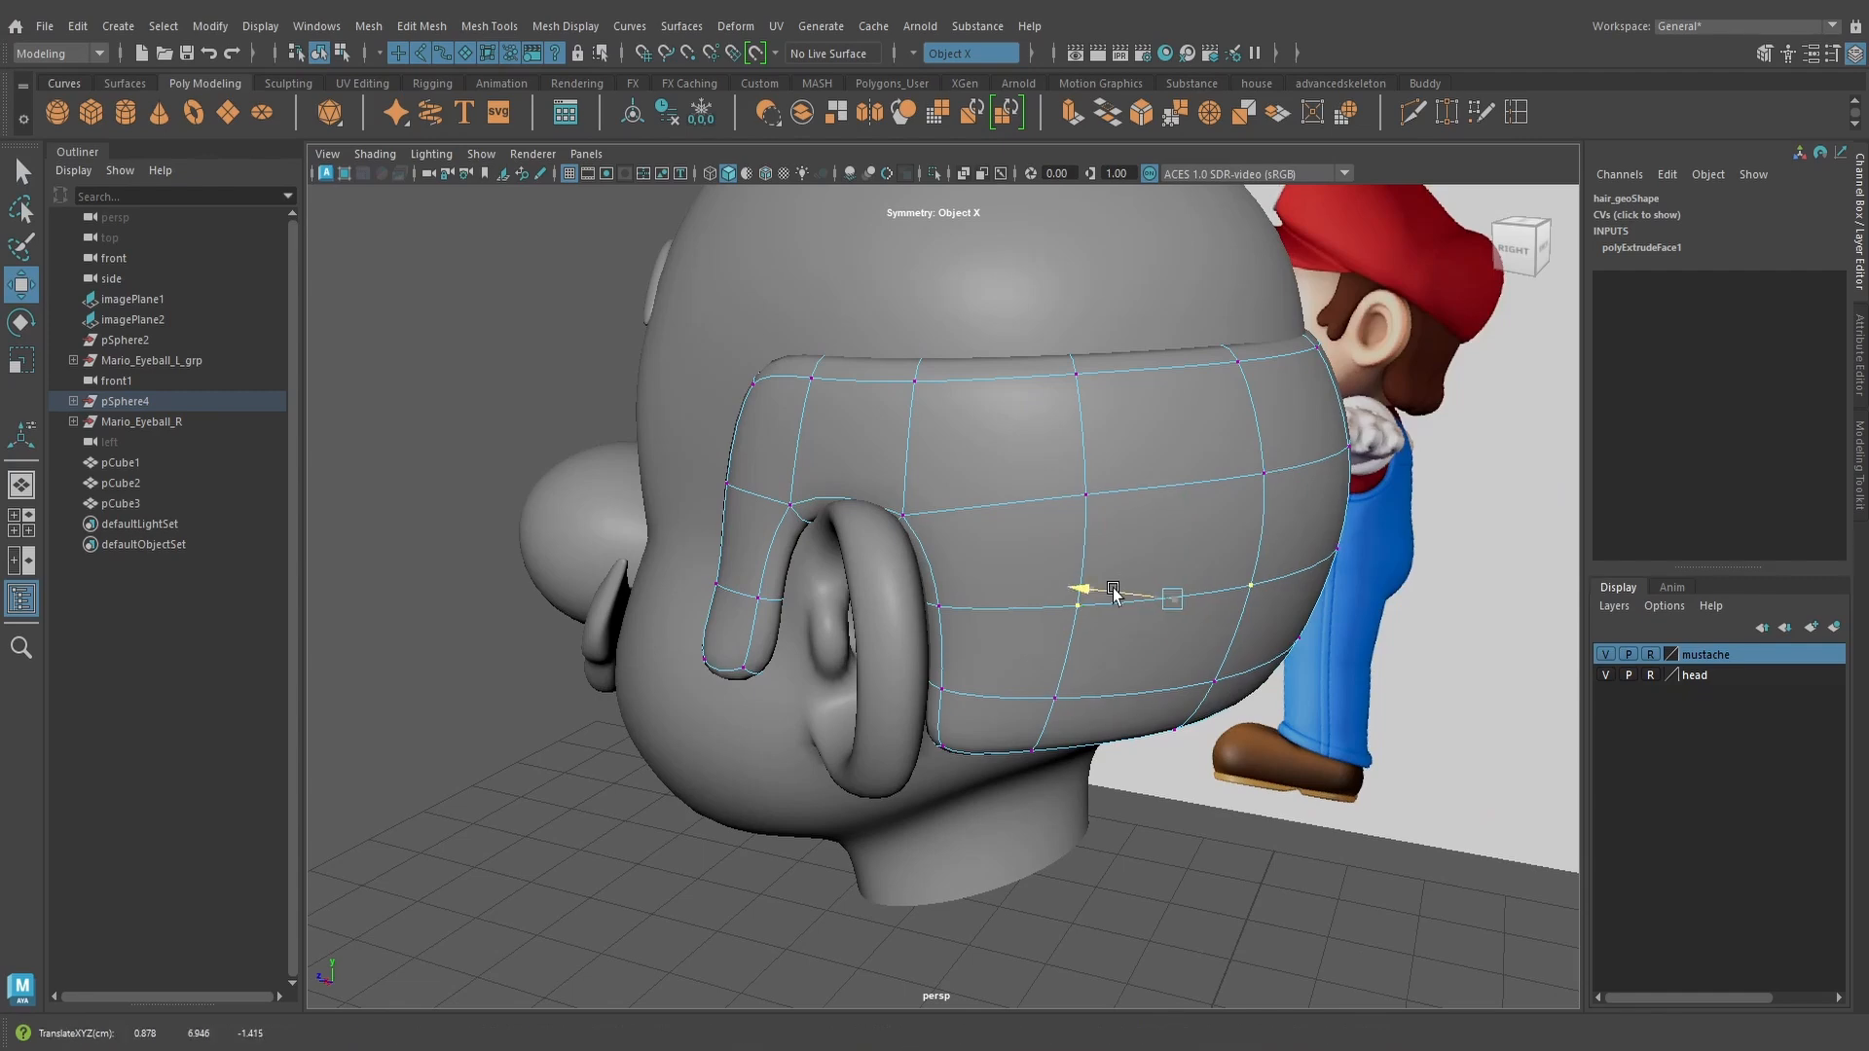
left_click_drag(1157, 596, 1160, 564, "alt")
right_click_drag(1013, 572, 1066, 569, "alt")
In the wireframe side view, raise the hair vertices directly above the ear to follow the reference
key("space")
left_click_drag(1066, 568, 1119, 564)
middle_click_drag(1024, 523, 1050, 604, "alt")
key("4")
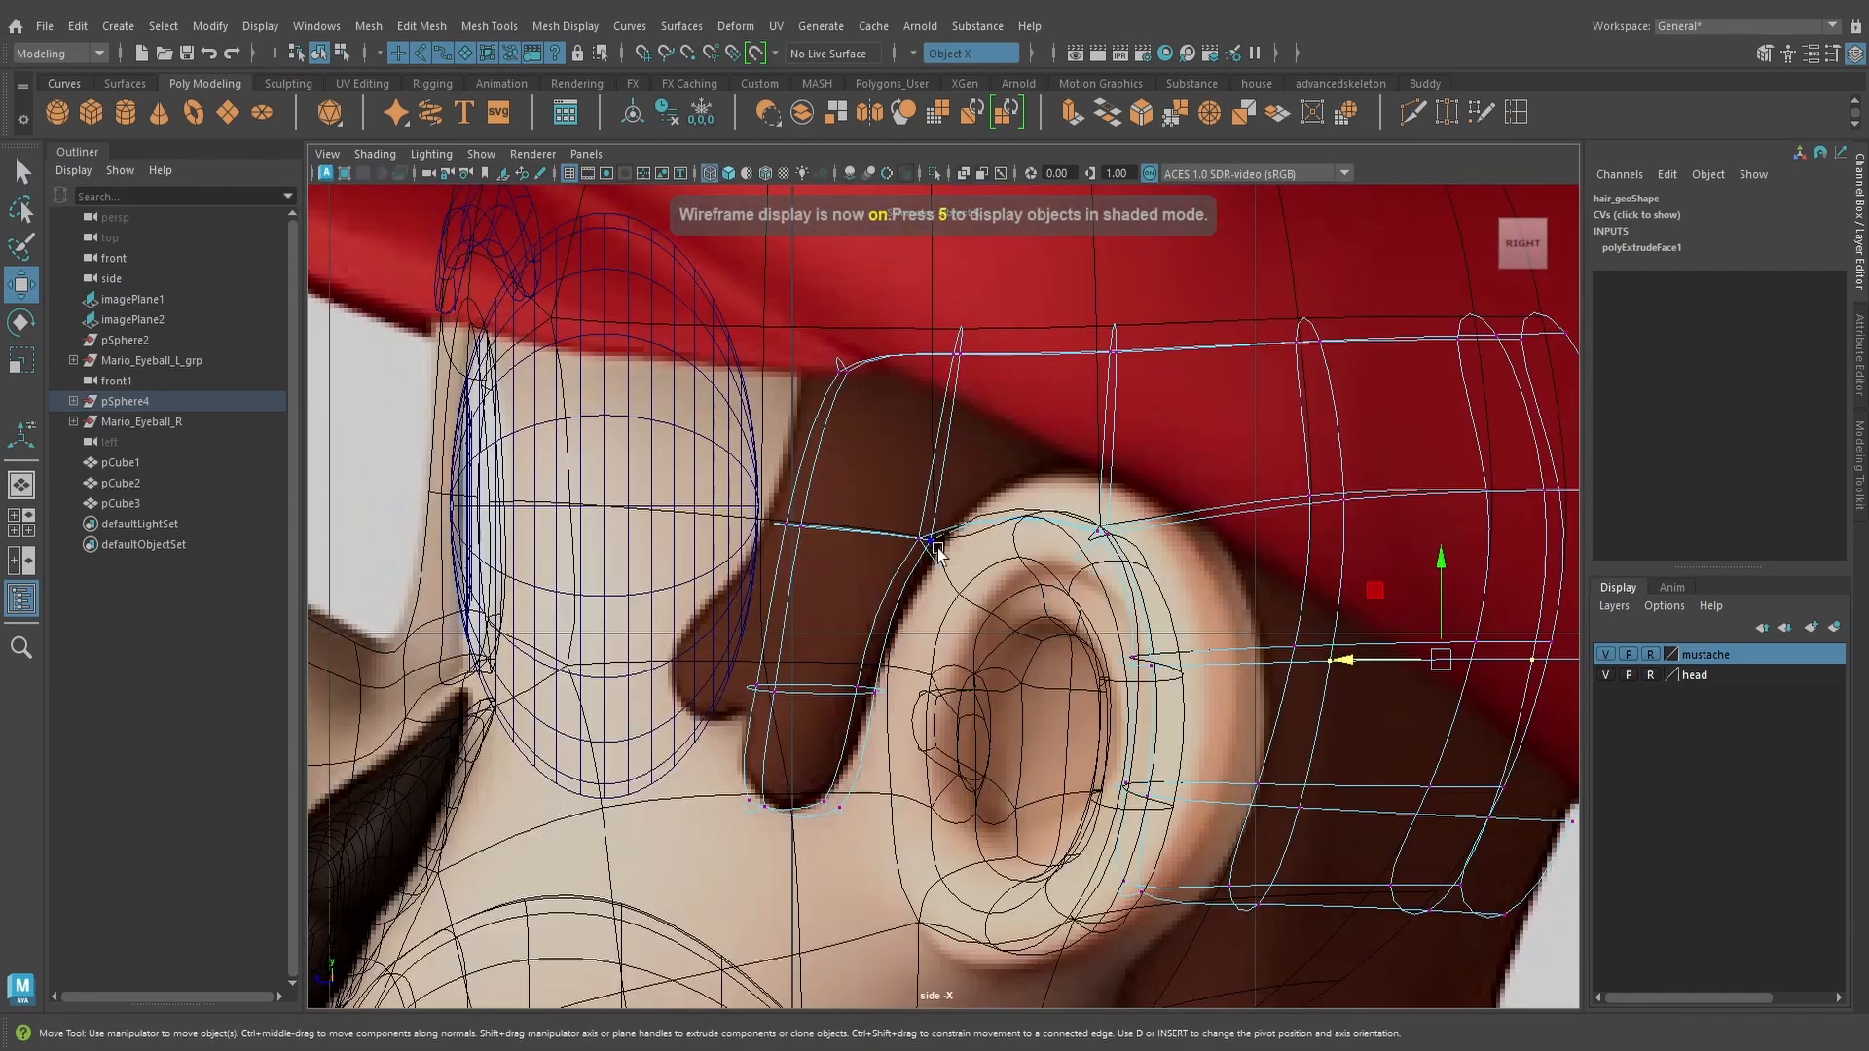
left_click_drag(927, 484, 928, 479)
left_click(1082, 487)
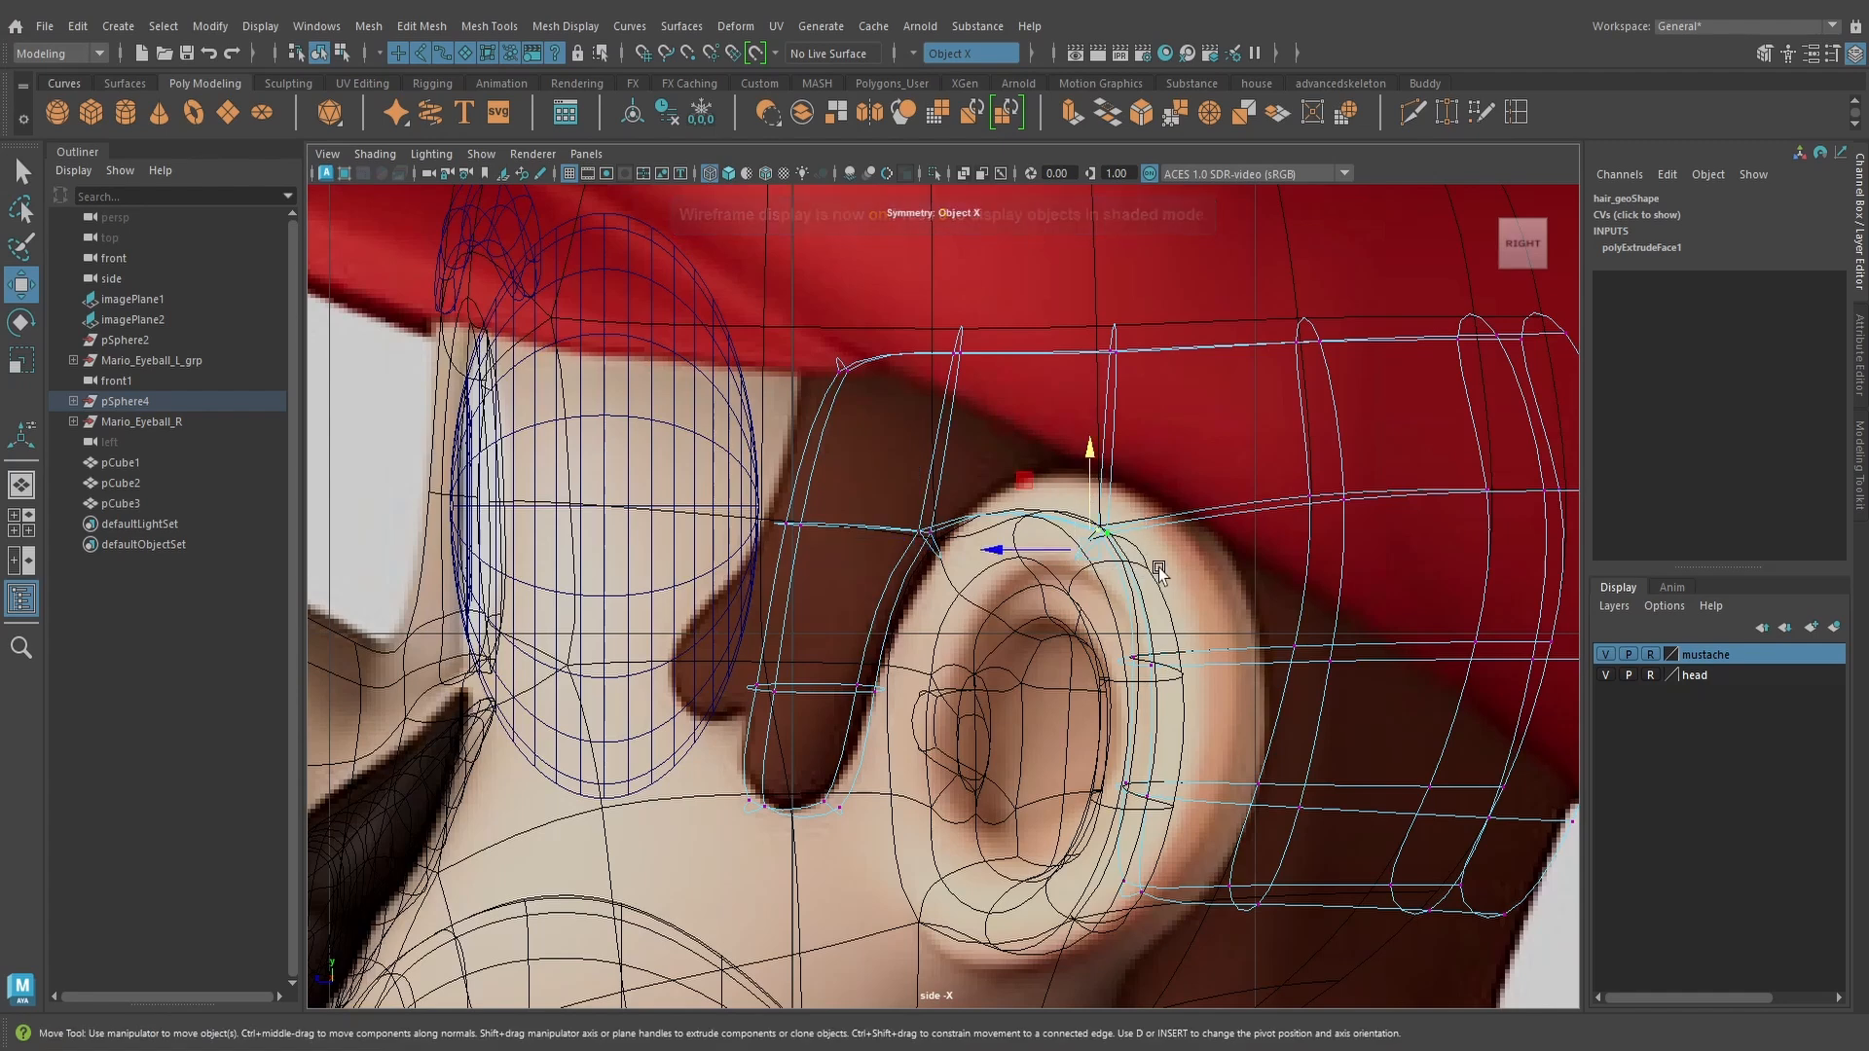
Move the hair's edge vertices behind the ear along Z, down to the lower corner
left_click_drag(1115, 660, 1100, 664)
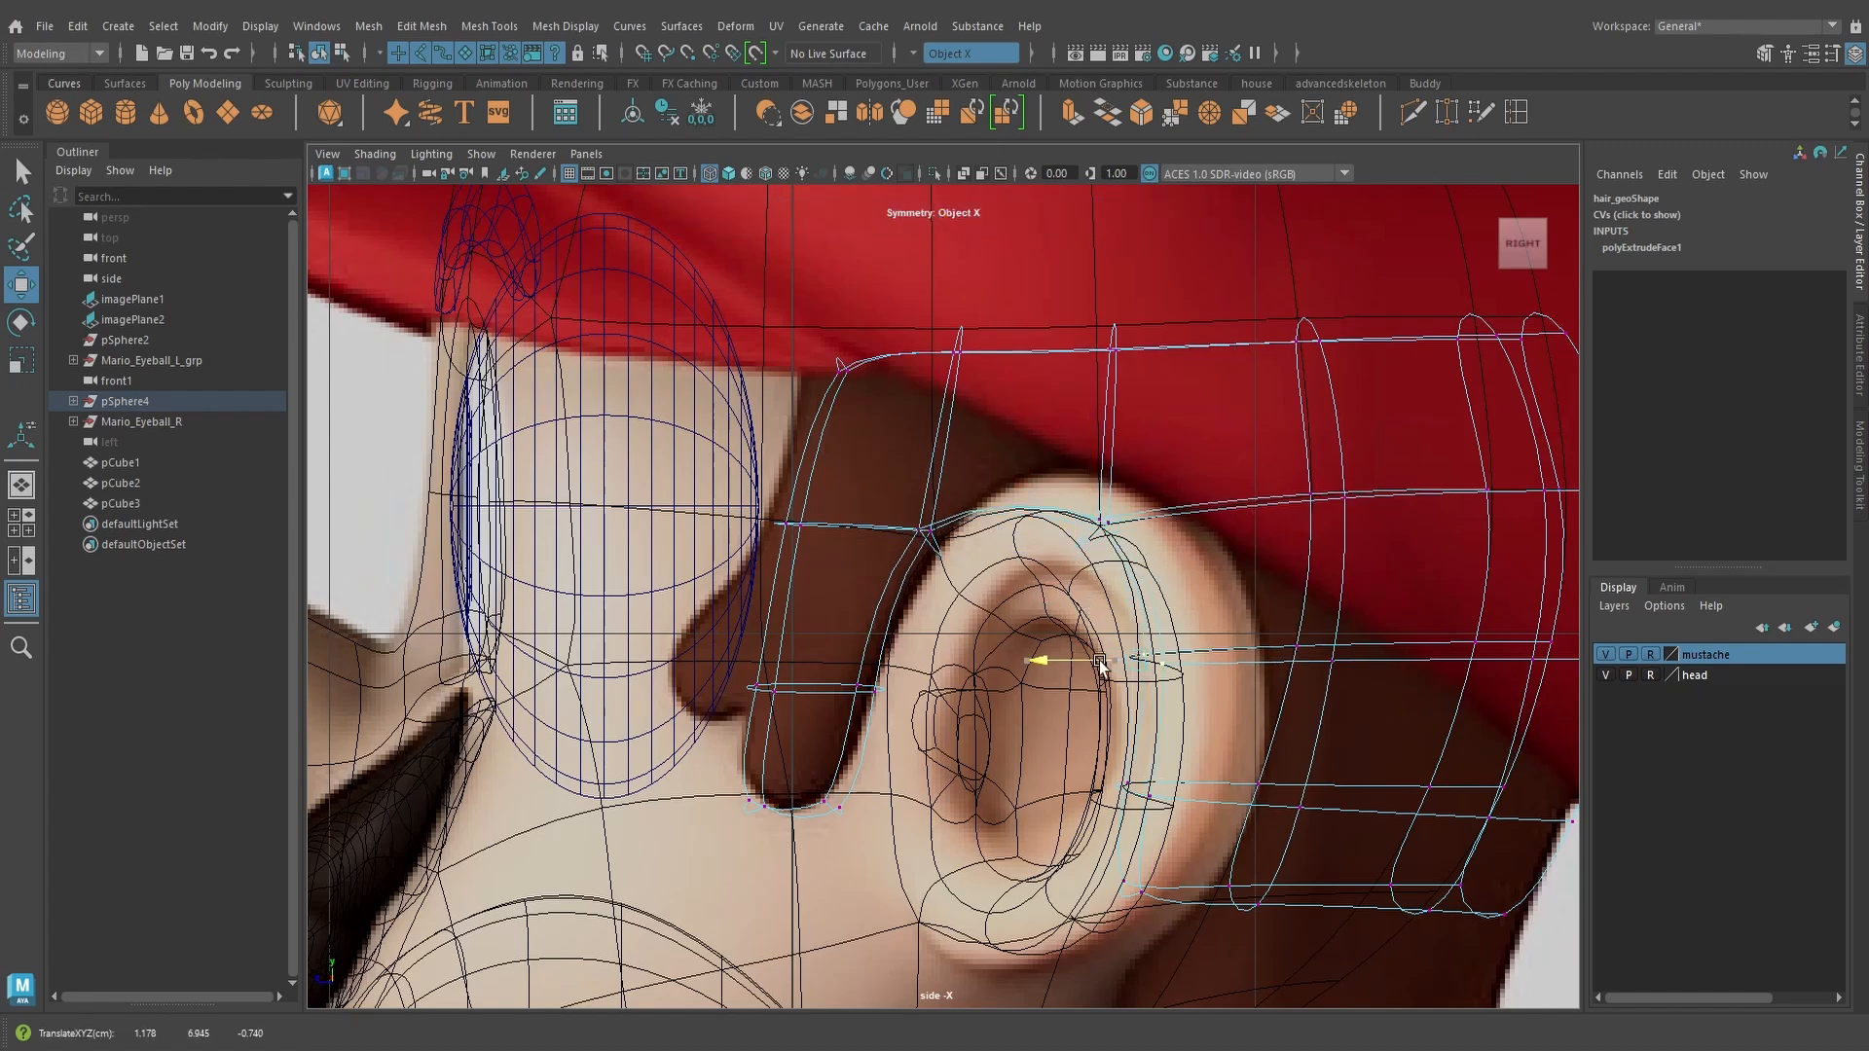
middle_click_drag(1119, 669, 1196, 535, "alt")
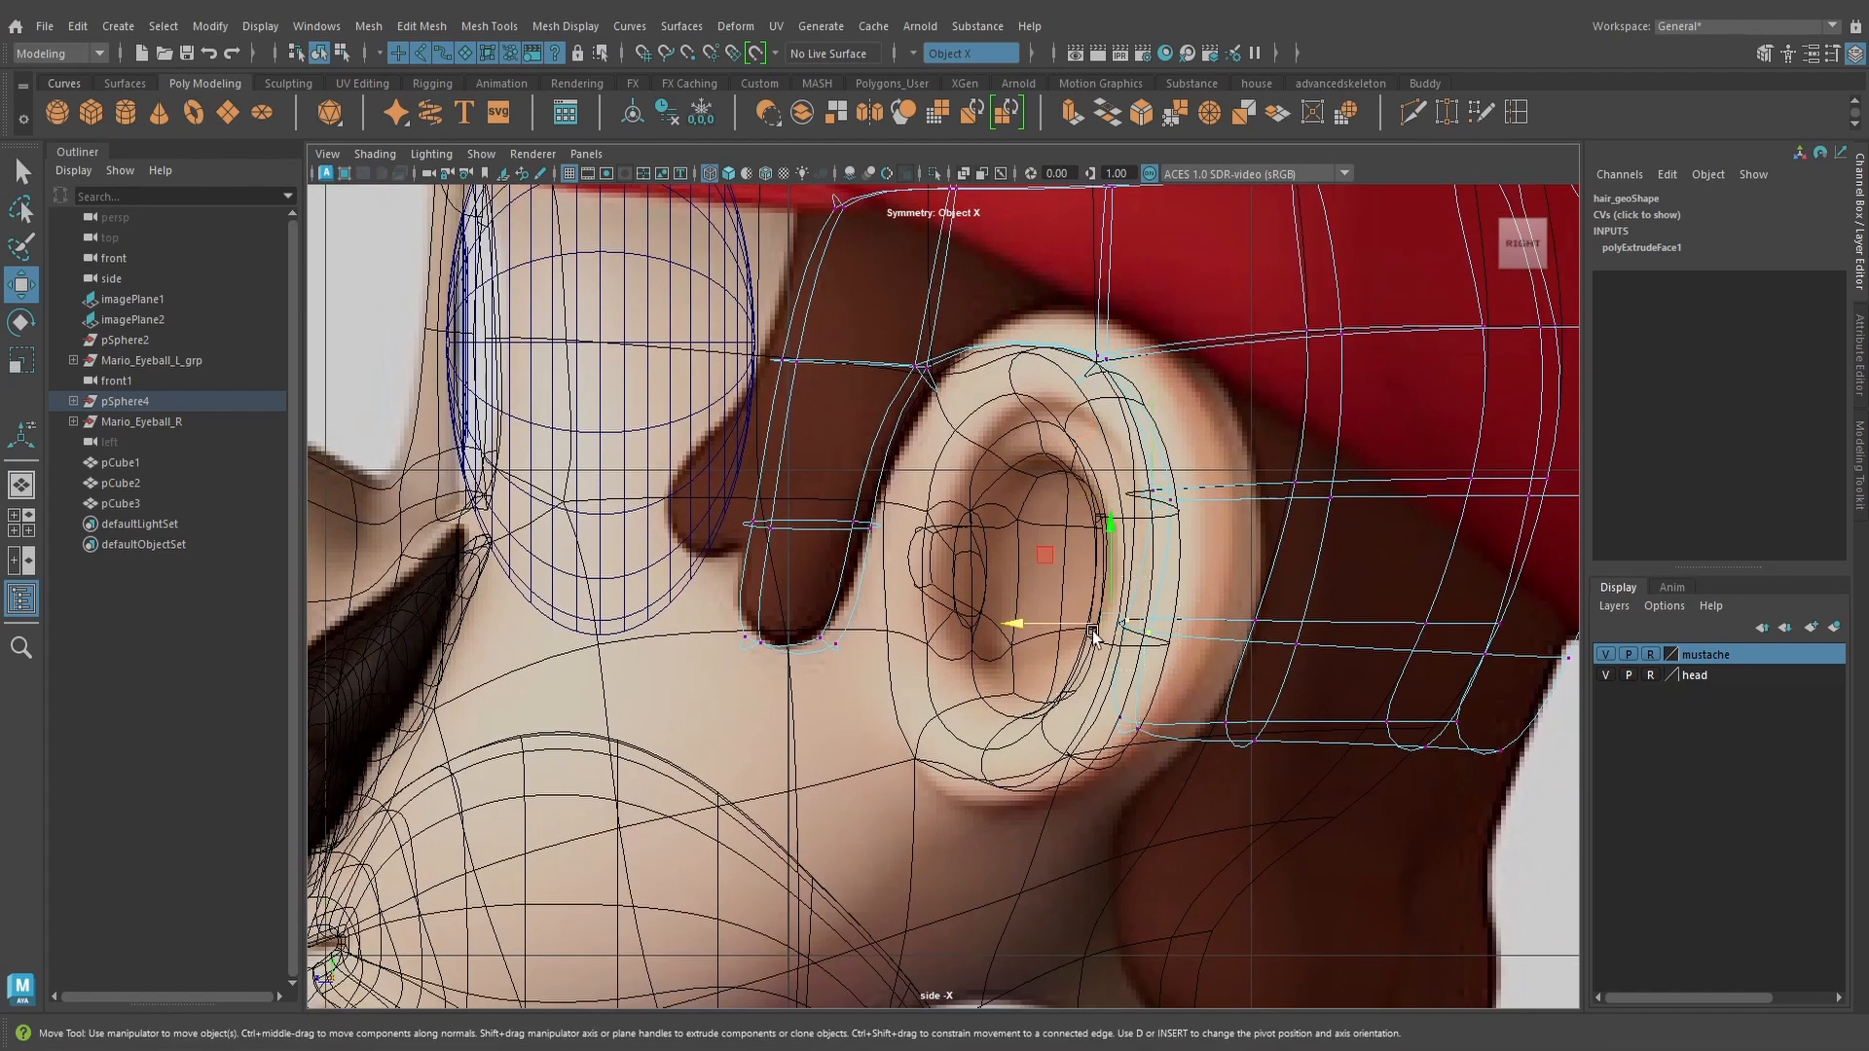
left_click_drag(1147, 726, 1080, 759)
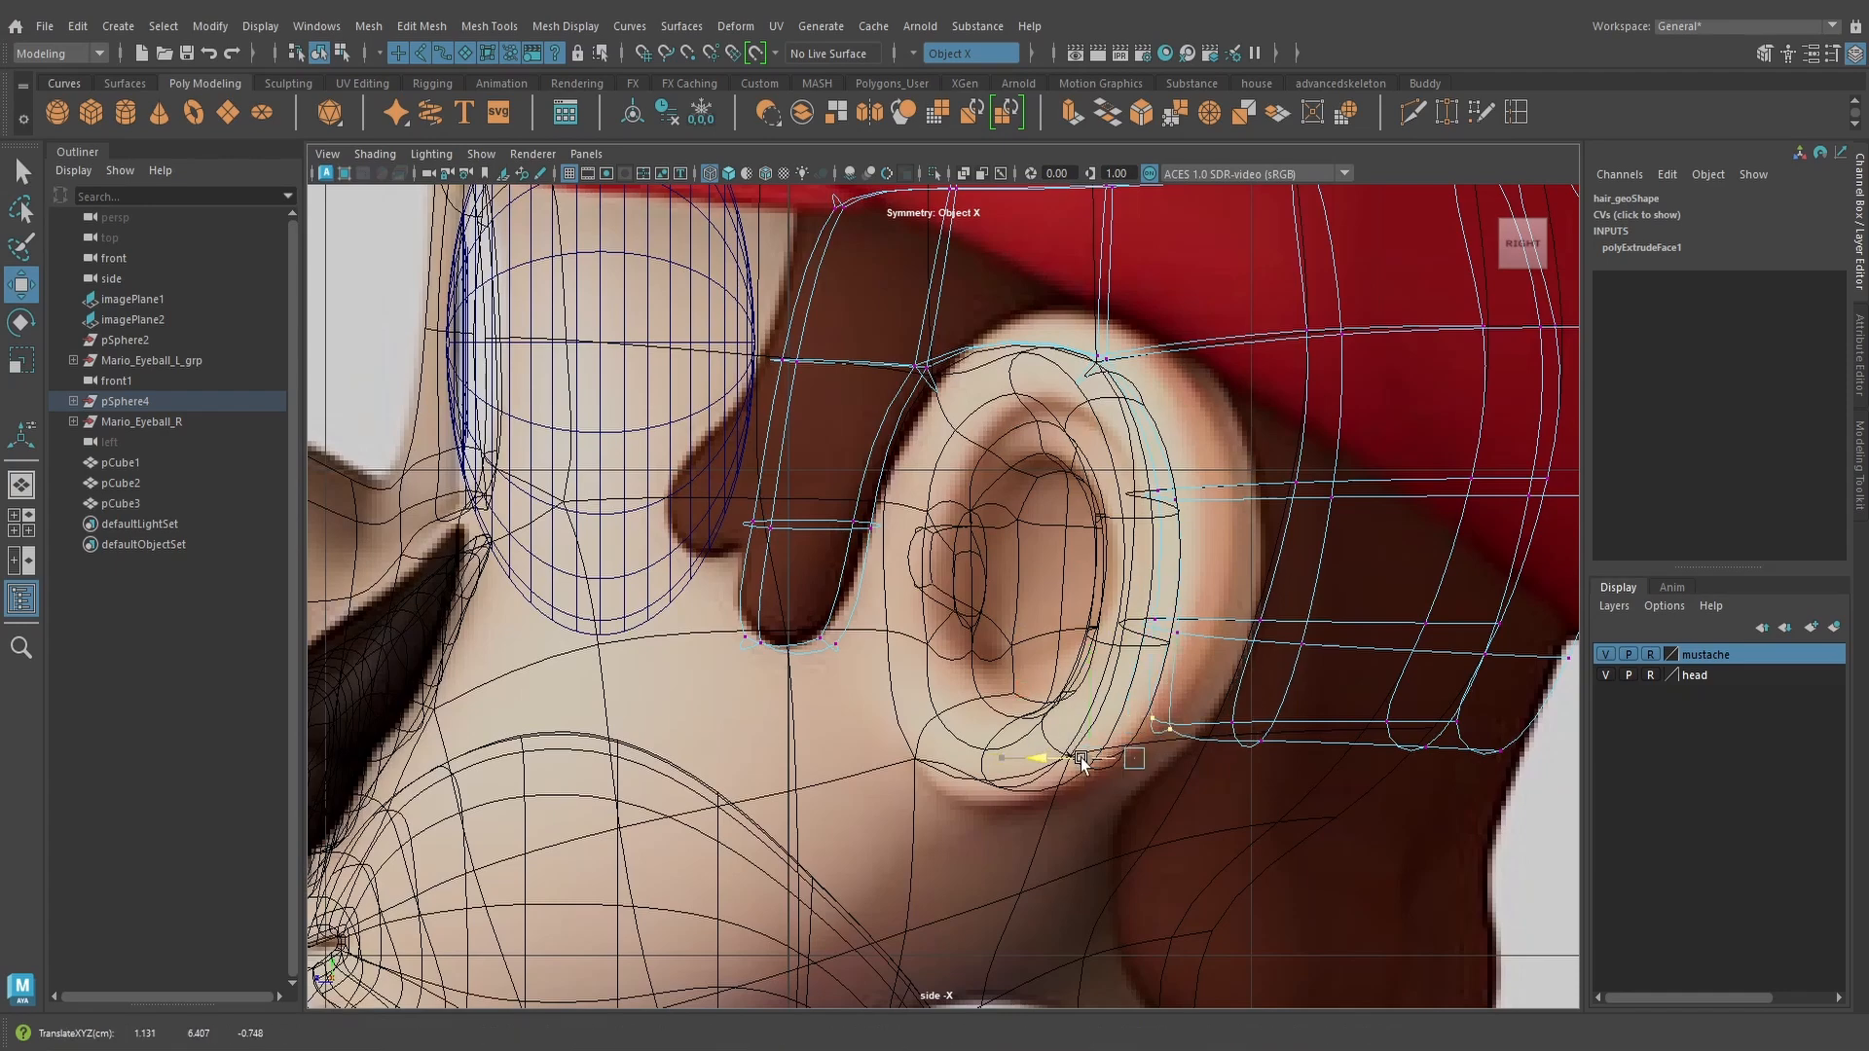
In the shaded perspective view, move the hair's lower corner vertices behind the ear inward along X
key("space")
mouse_move(1231, 619)
left_mouse_down()
mouse_move(1214, 567)
mouse_move(1192, 615)
left_mouse_up()
key("6")
right_click_drag(1191, 615, 1187, 581, "alt")
left_click_drag(1187, 582, 979, 474, "alt")
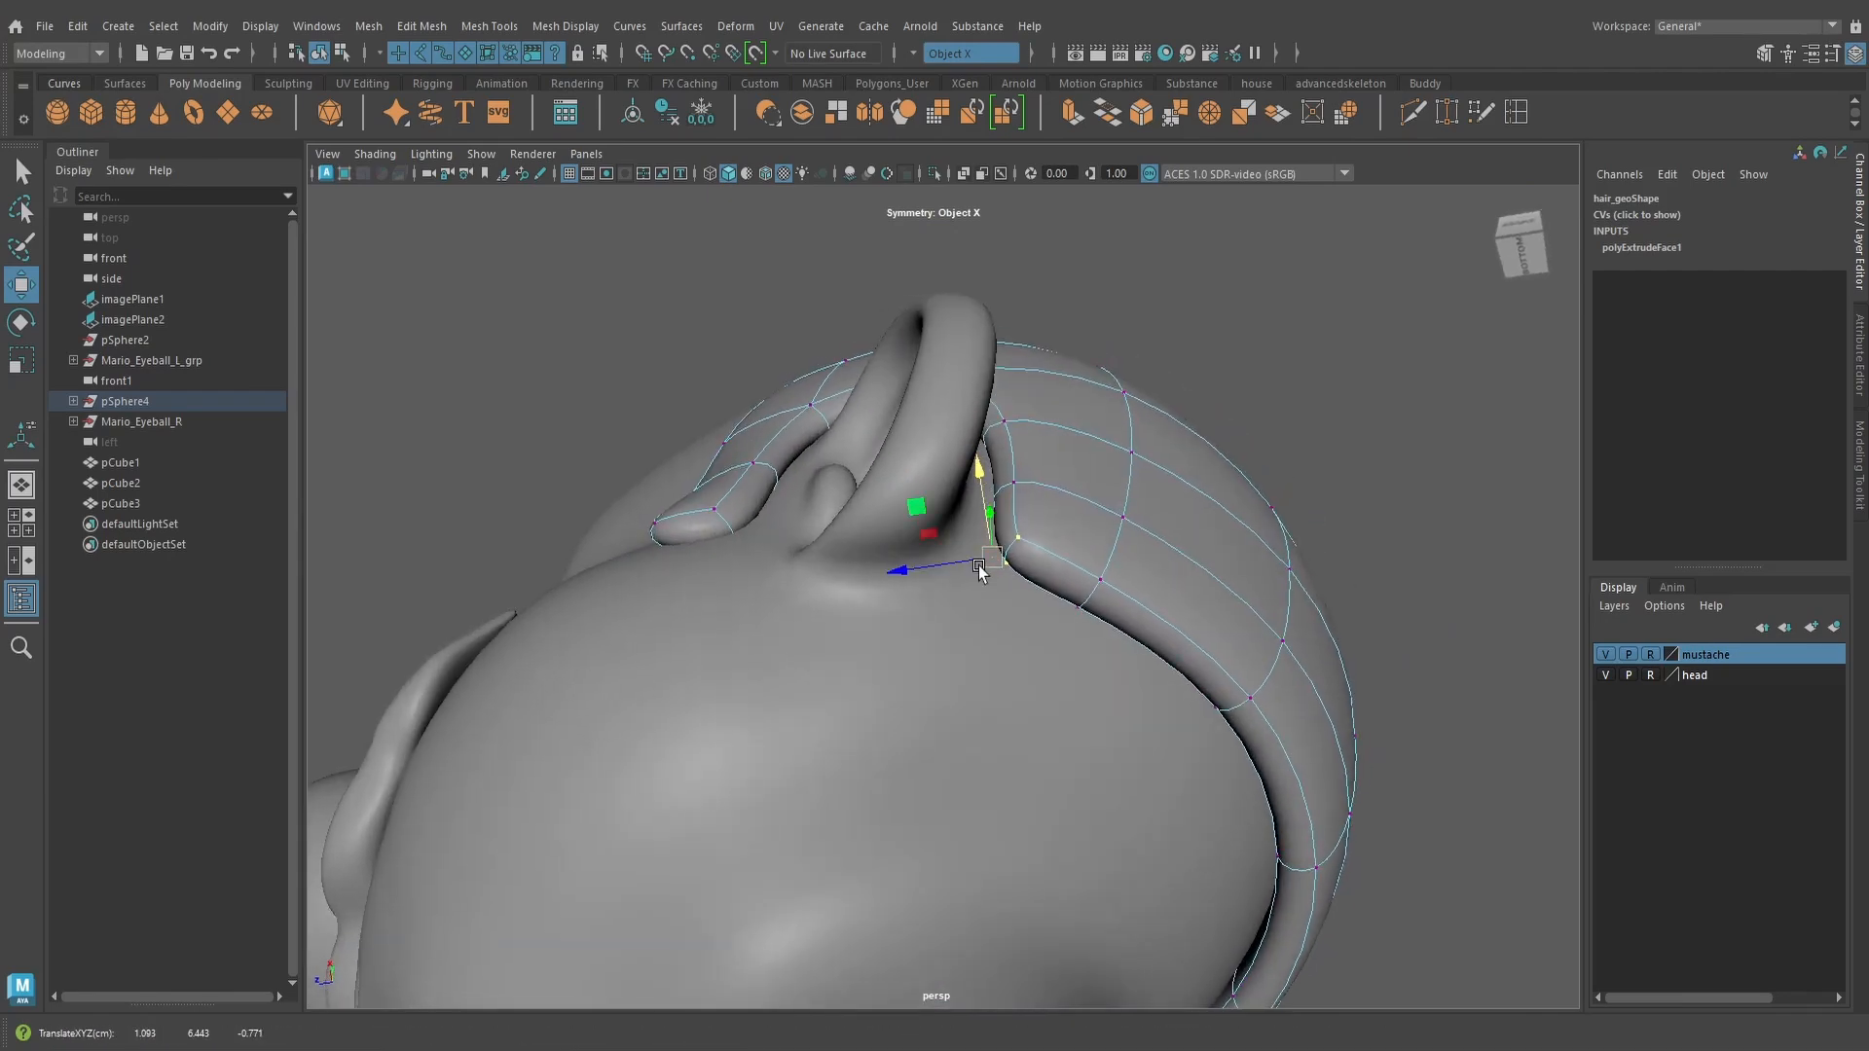
left_click_drag(978, 570, 1184, 617, "alt")
In the wireframe side view, reposition the hair vertices at the front and rear of the ear's upper arc along Y and Z
key("space")
key("4")
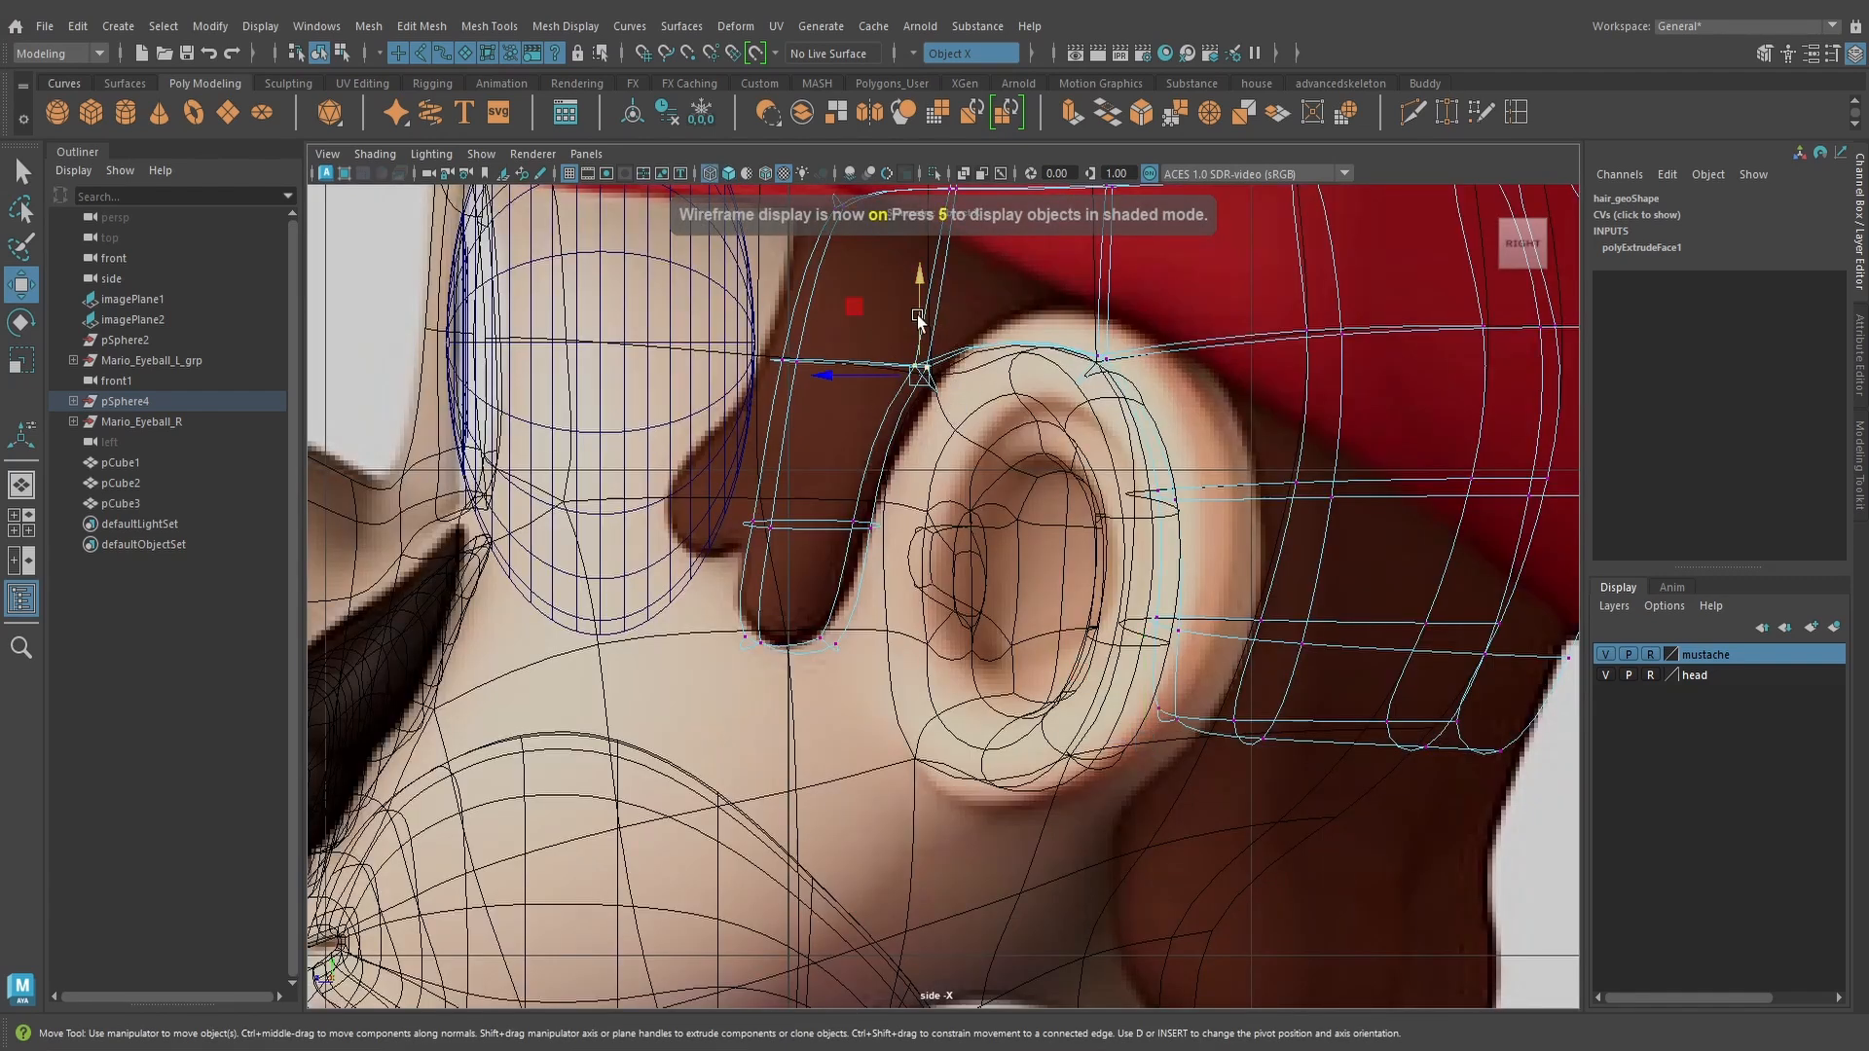
left_click_drag(871, 359, 905, 361)
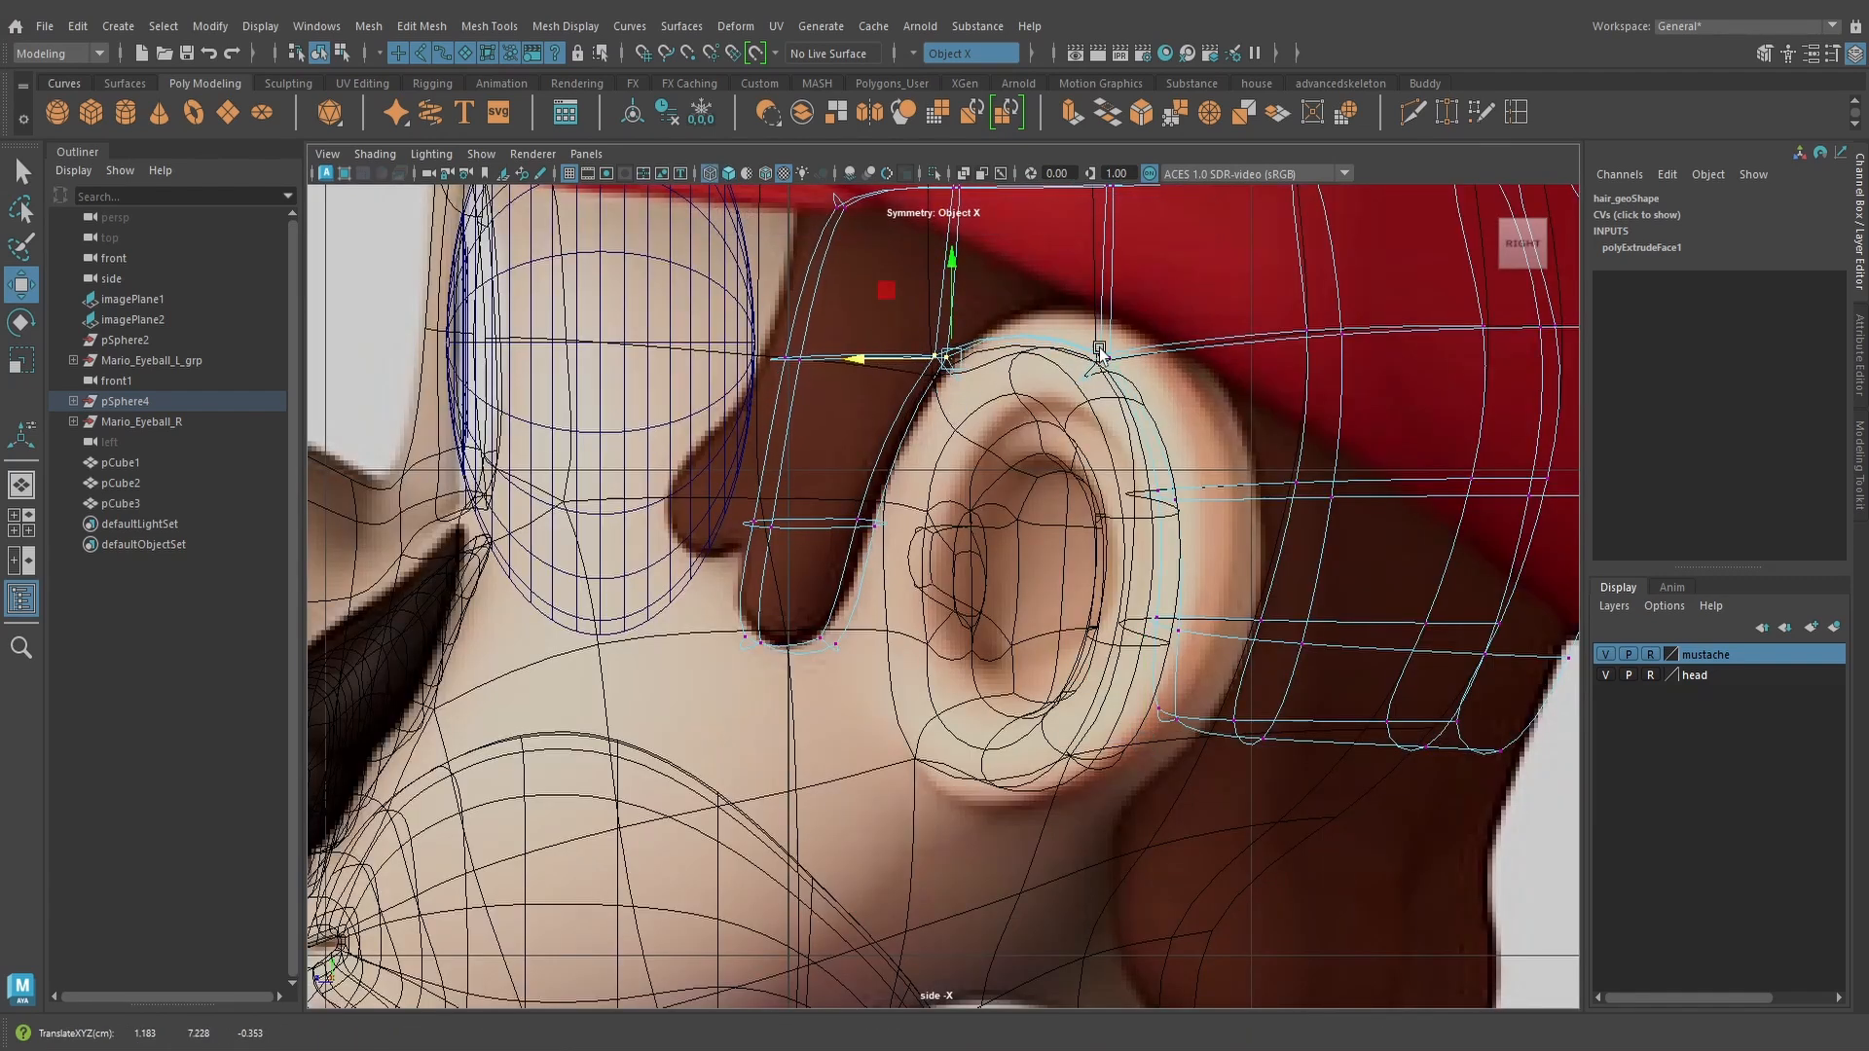
left_click_drag(1046, 314, 1159, 404)
left_click_drag(1089, 284, 1091, 270)
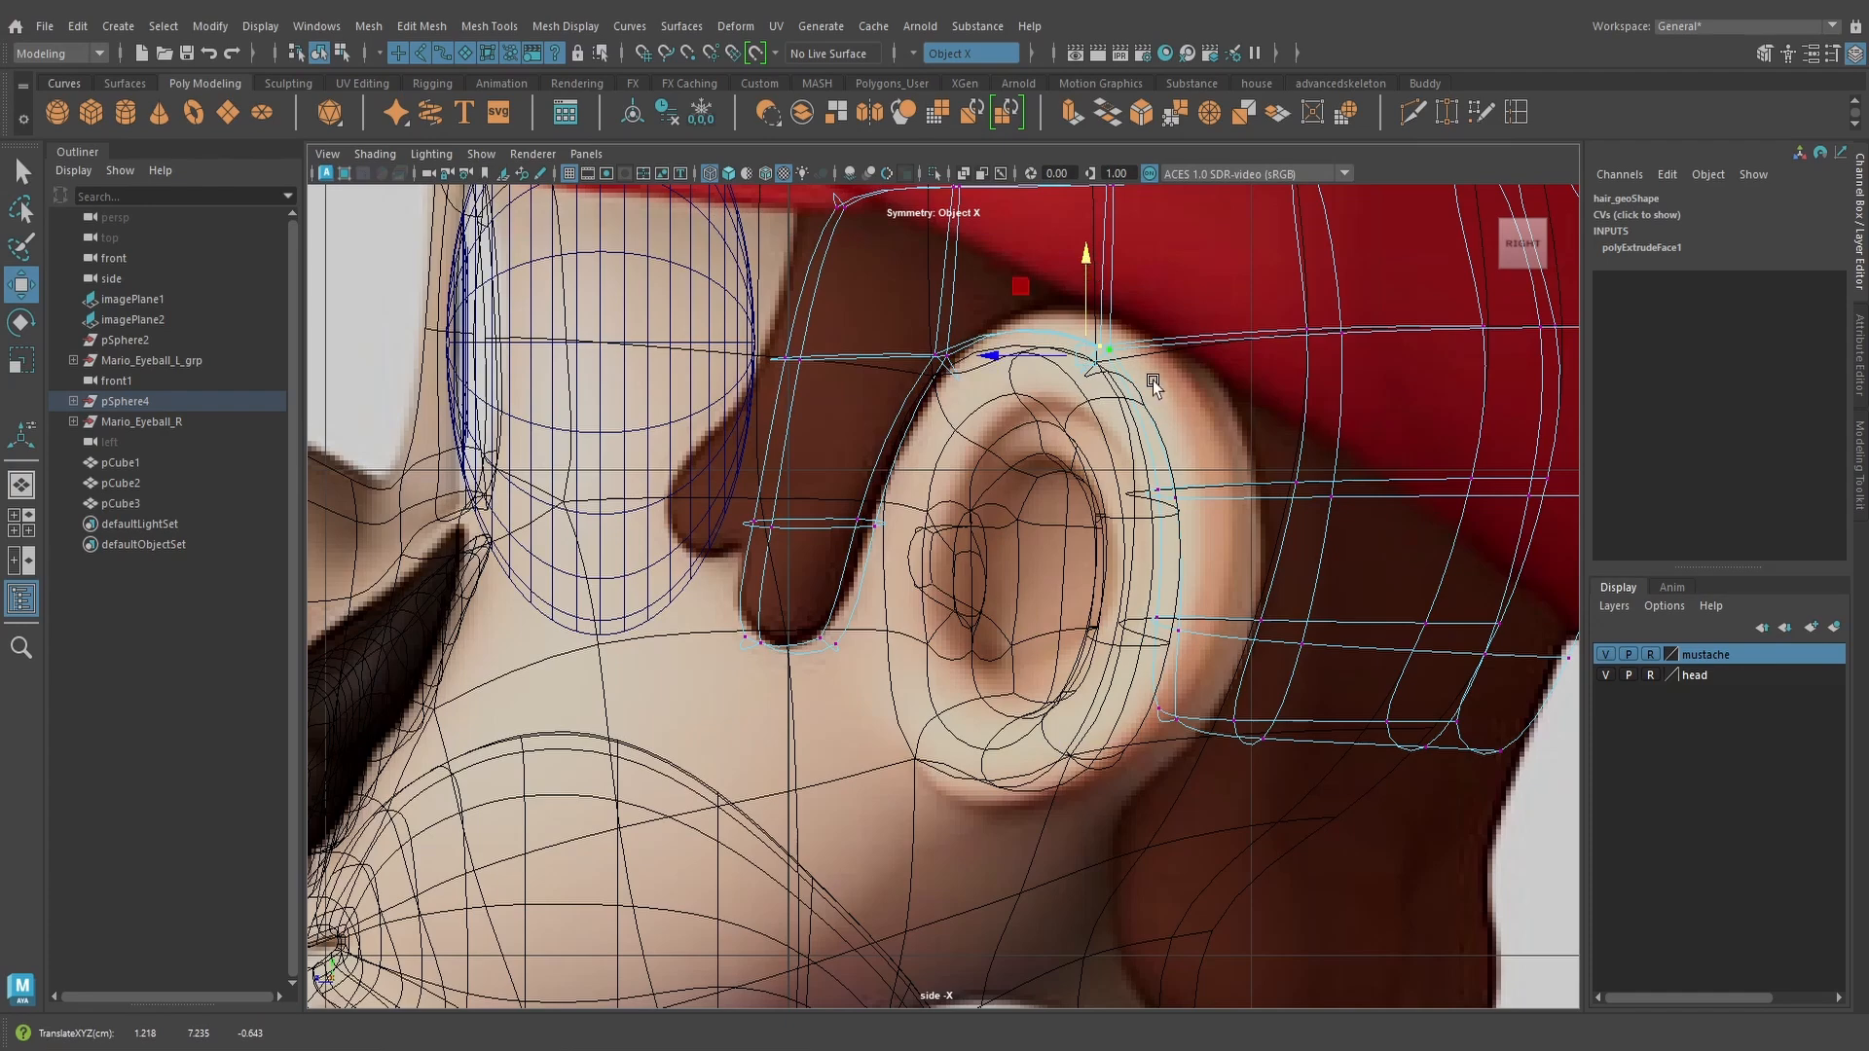
Examine the shaded hair shape from several angles and compare its side profile with the reference
key("space")
mouse_move(1218, 438)
left_mouse_down()
mouse_move(1218, 465)
mouse_move(1097, 527)
left_mouse_up()
key("6")
scroll(1219, 465, "down", 5)
right_click_drag(1077, 467, 1166, 417)
scroll(1214, 652, "down", 4)
left_click_drag(1214, 651, 1093, 689, "alt")
right_click_drag(1104, 467, 1015, 469)
left_click_drag(1028, 594, 1215, 665, "alt")
key("space")
scroll(1198, 715, "down", 5)
scroll(1210, 701, "up", 8)
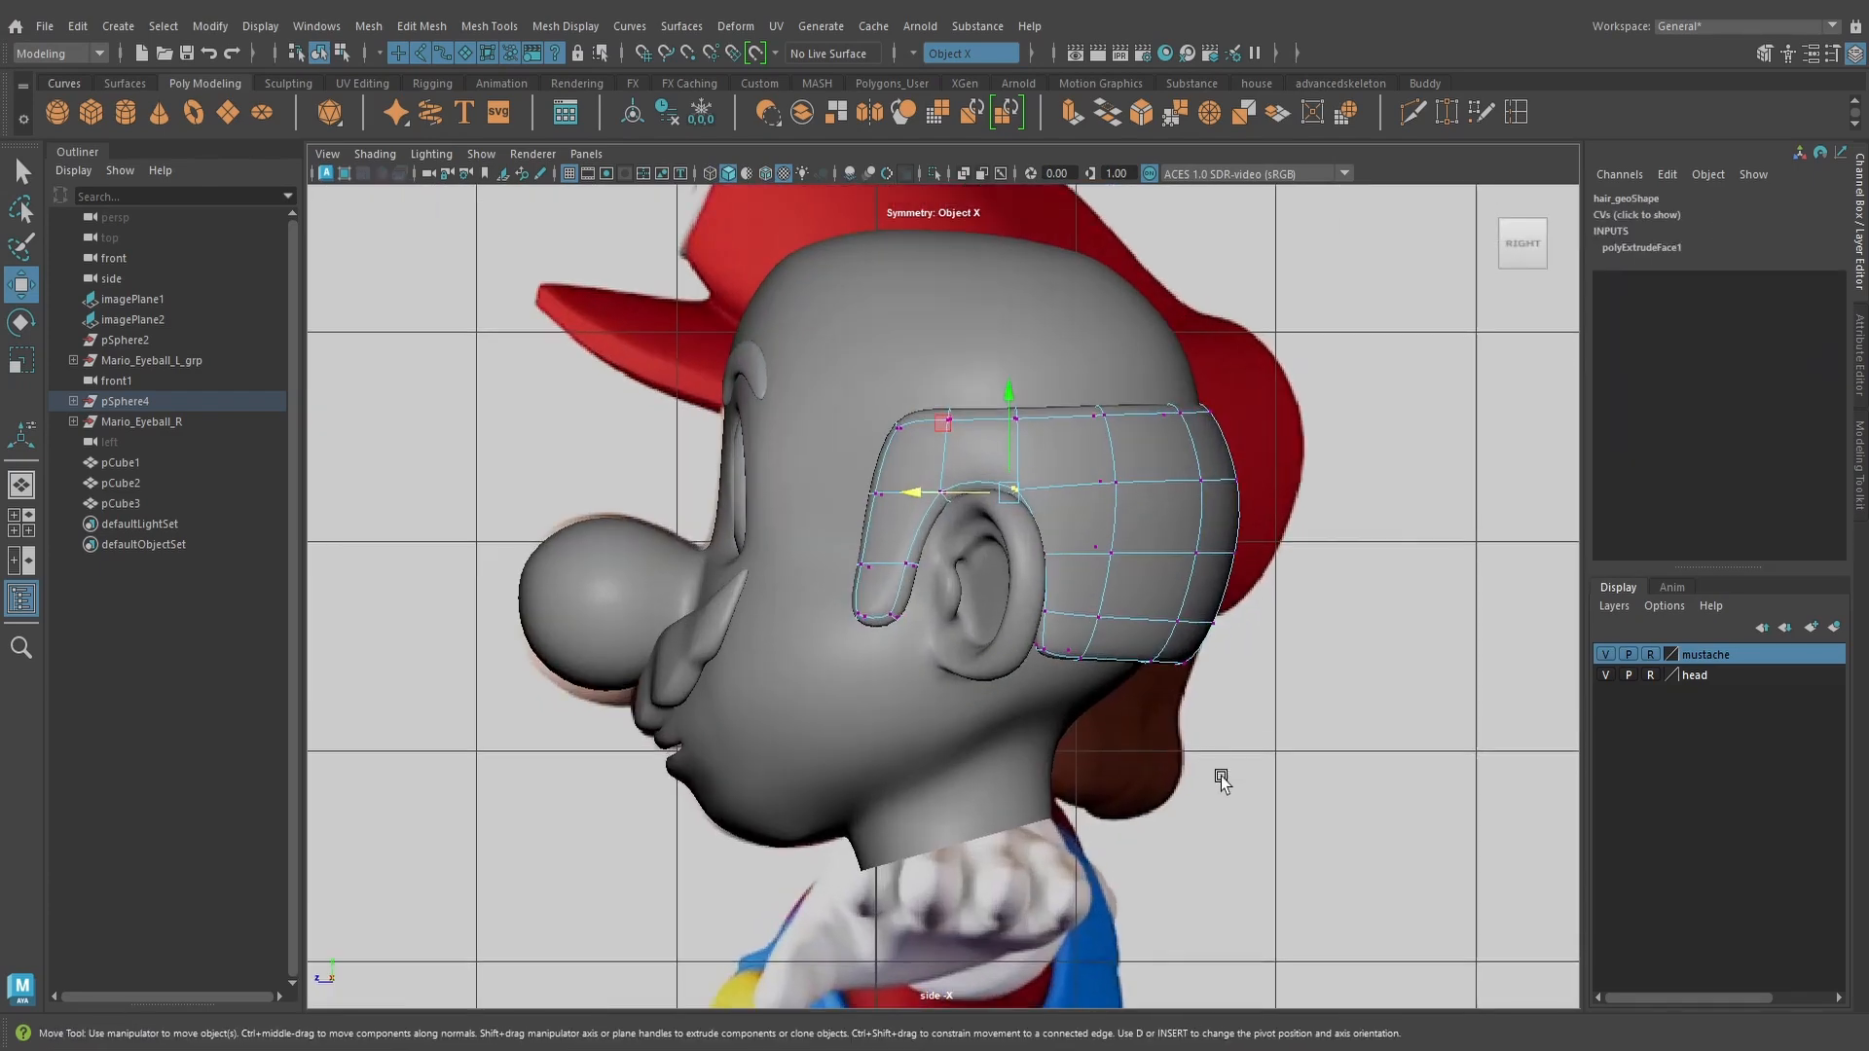
Select the hair's bottom edge vertices and scale them uniformly to about 0.855 so the lower edge tucks toward the head
key("4")
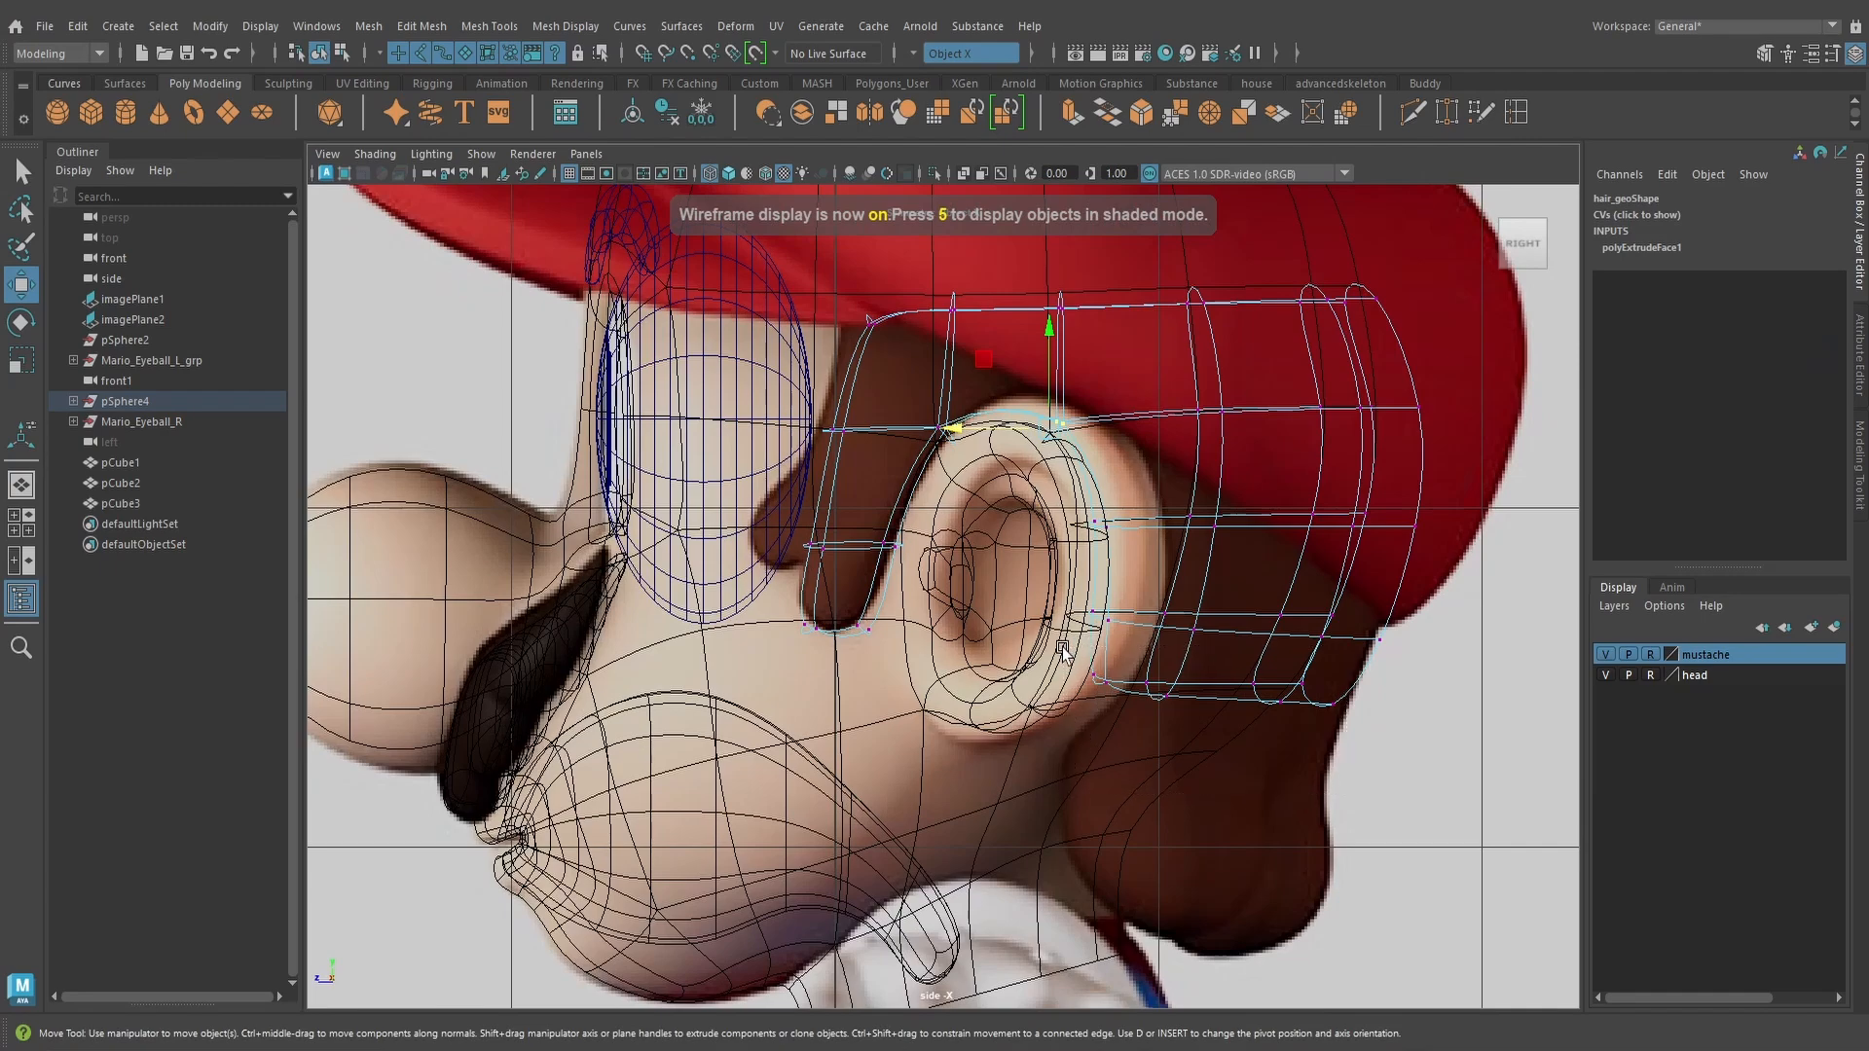
key("space")
mouse_move(1256, 650)
left_mouse_down()
mouse_move(1340, 640)
mouse_move(1276, 655)
mouse_move(1102, 605)
mouse_move(911, 620)
left_mouse_up()
key("6")
left_click(24, 363)
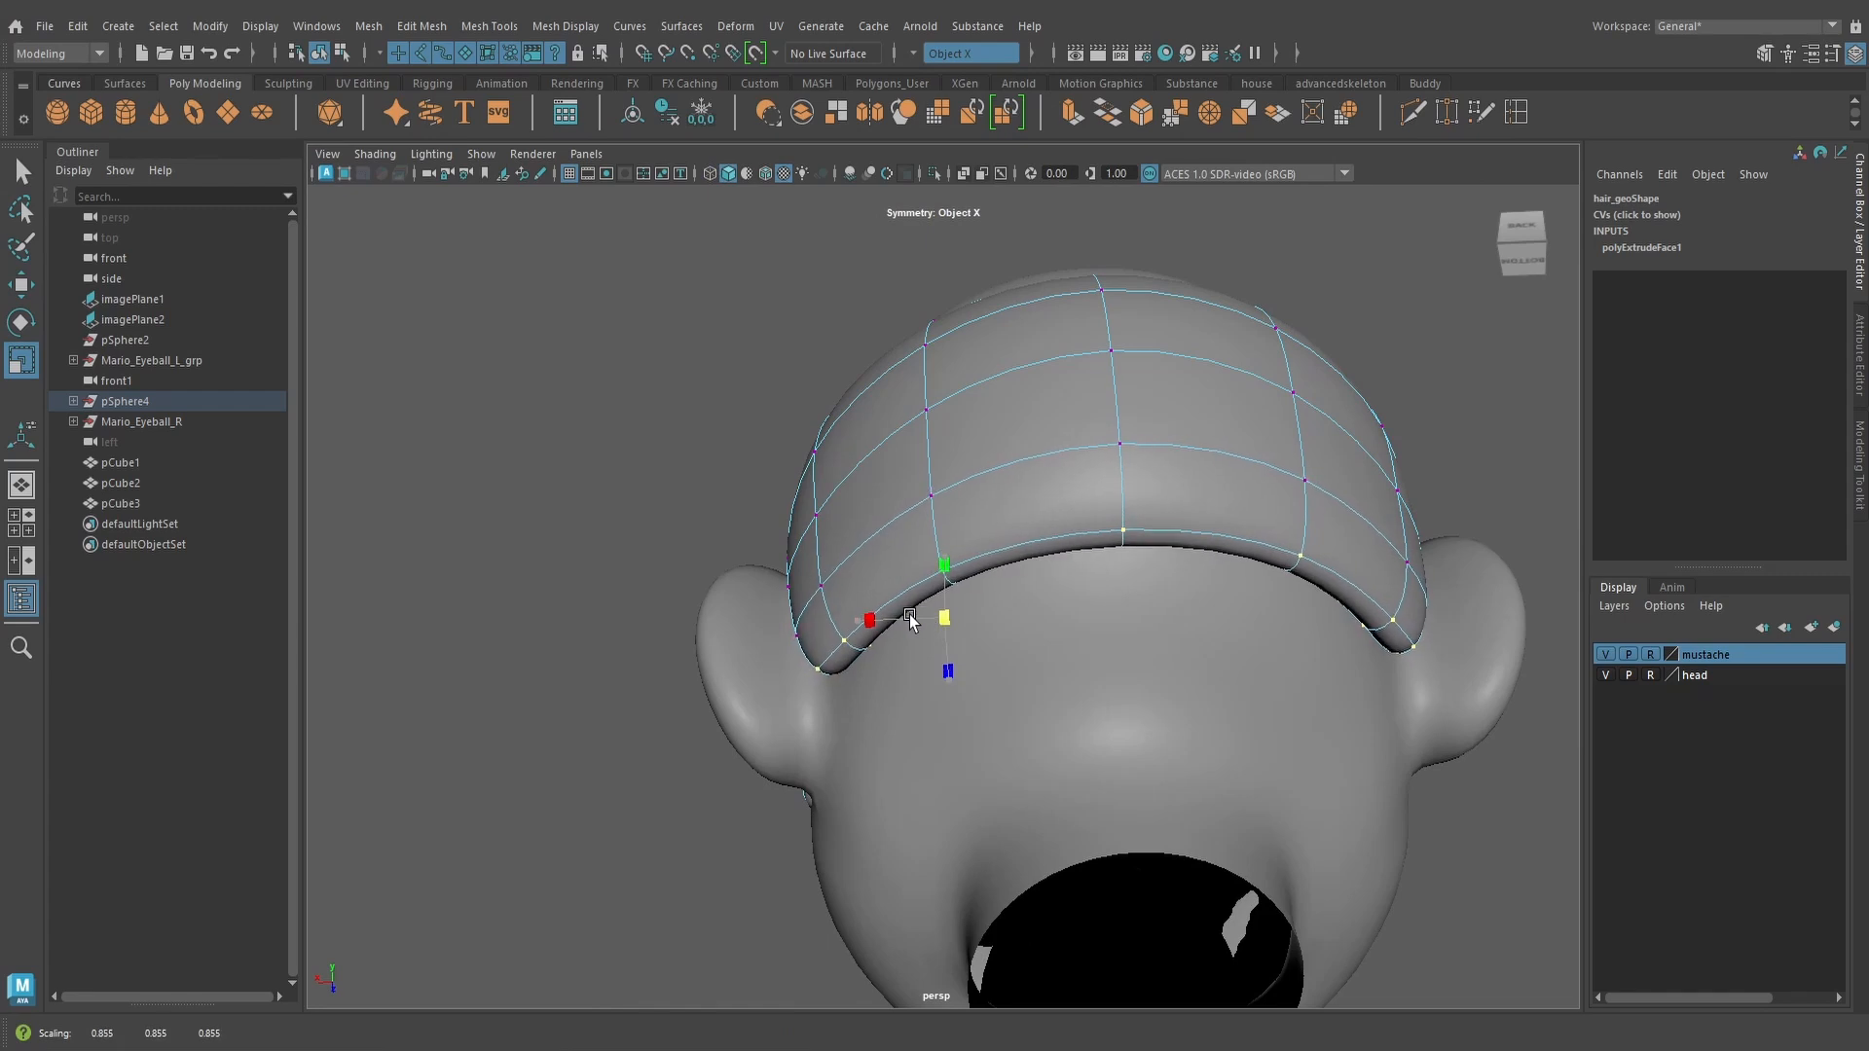
left_click_drag(1098, 619, 1109, 588, "alt")
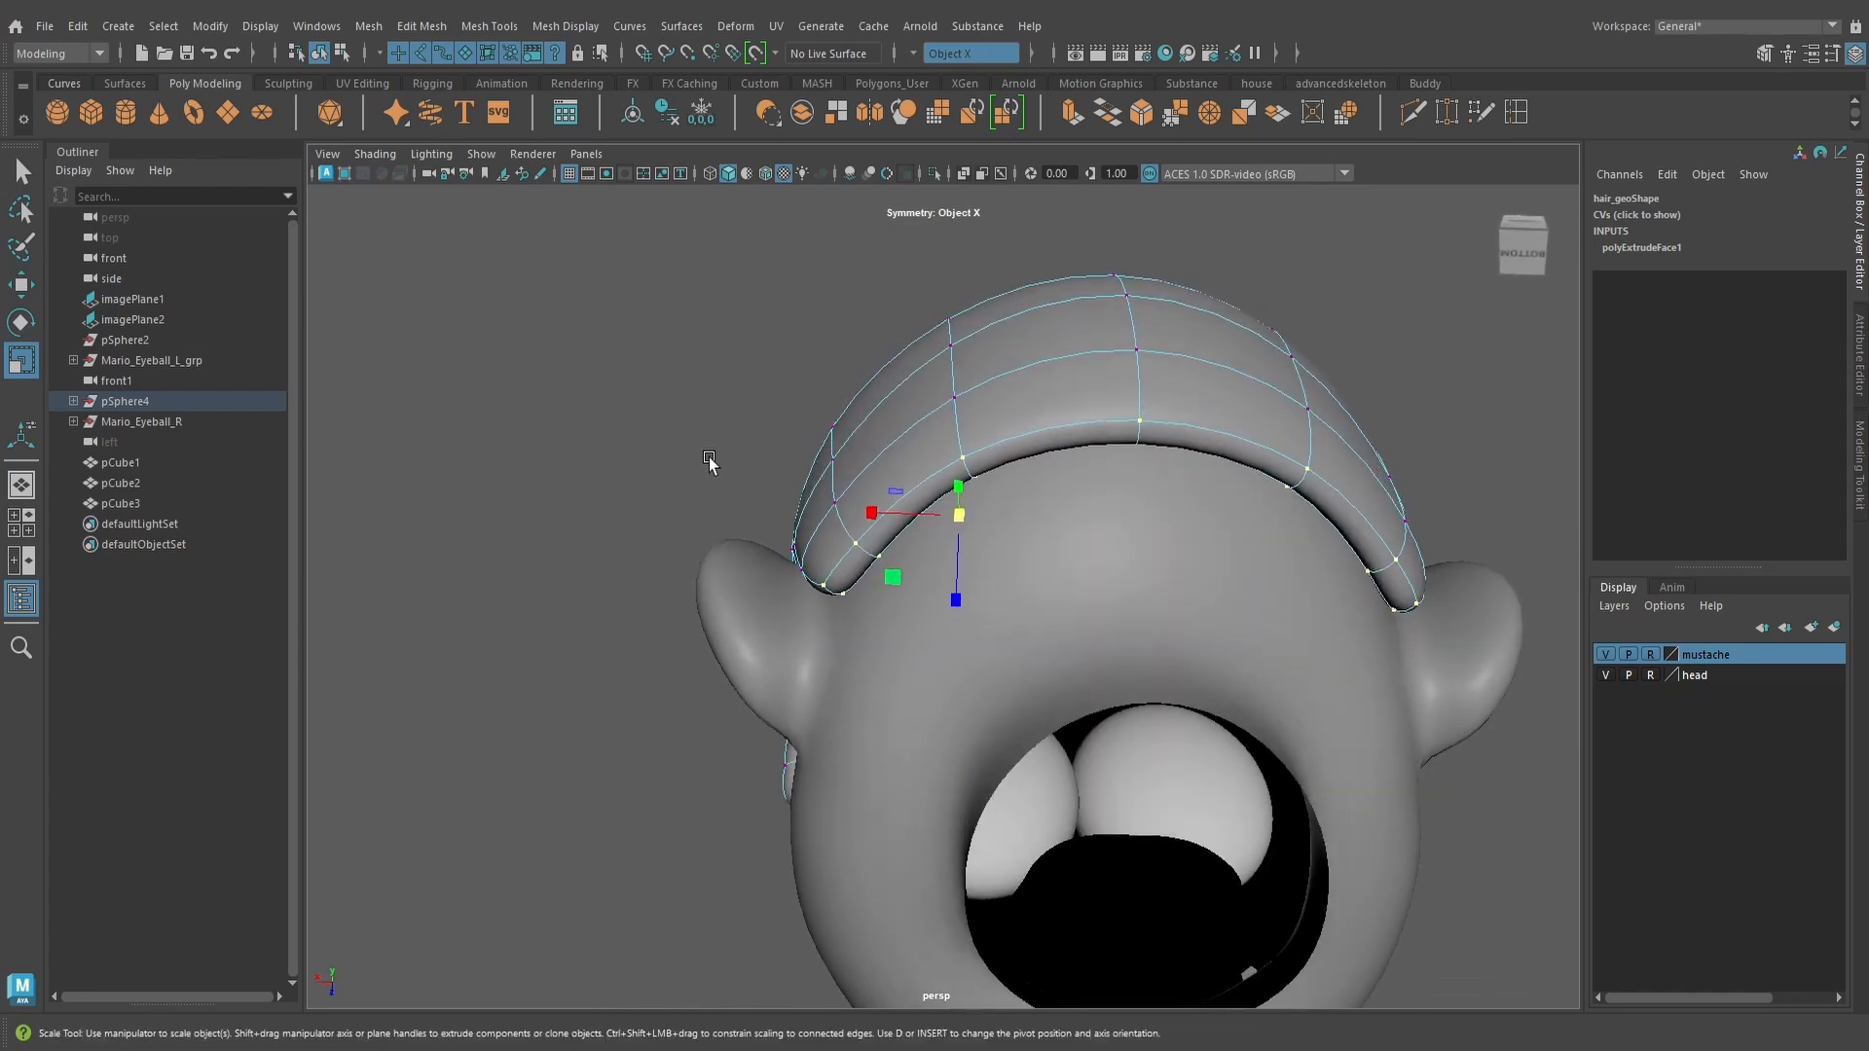
key("w")
left_click_drag(970, 608, 1252, 517)
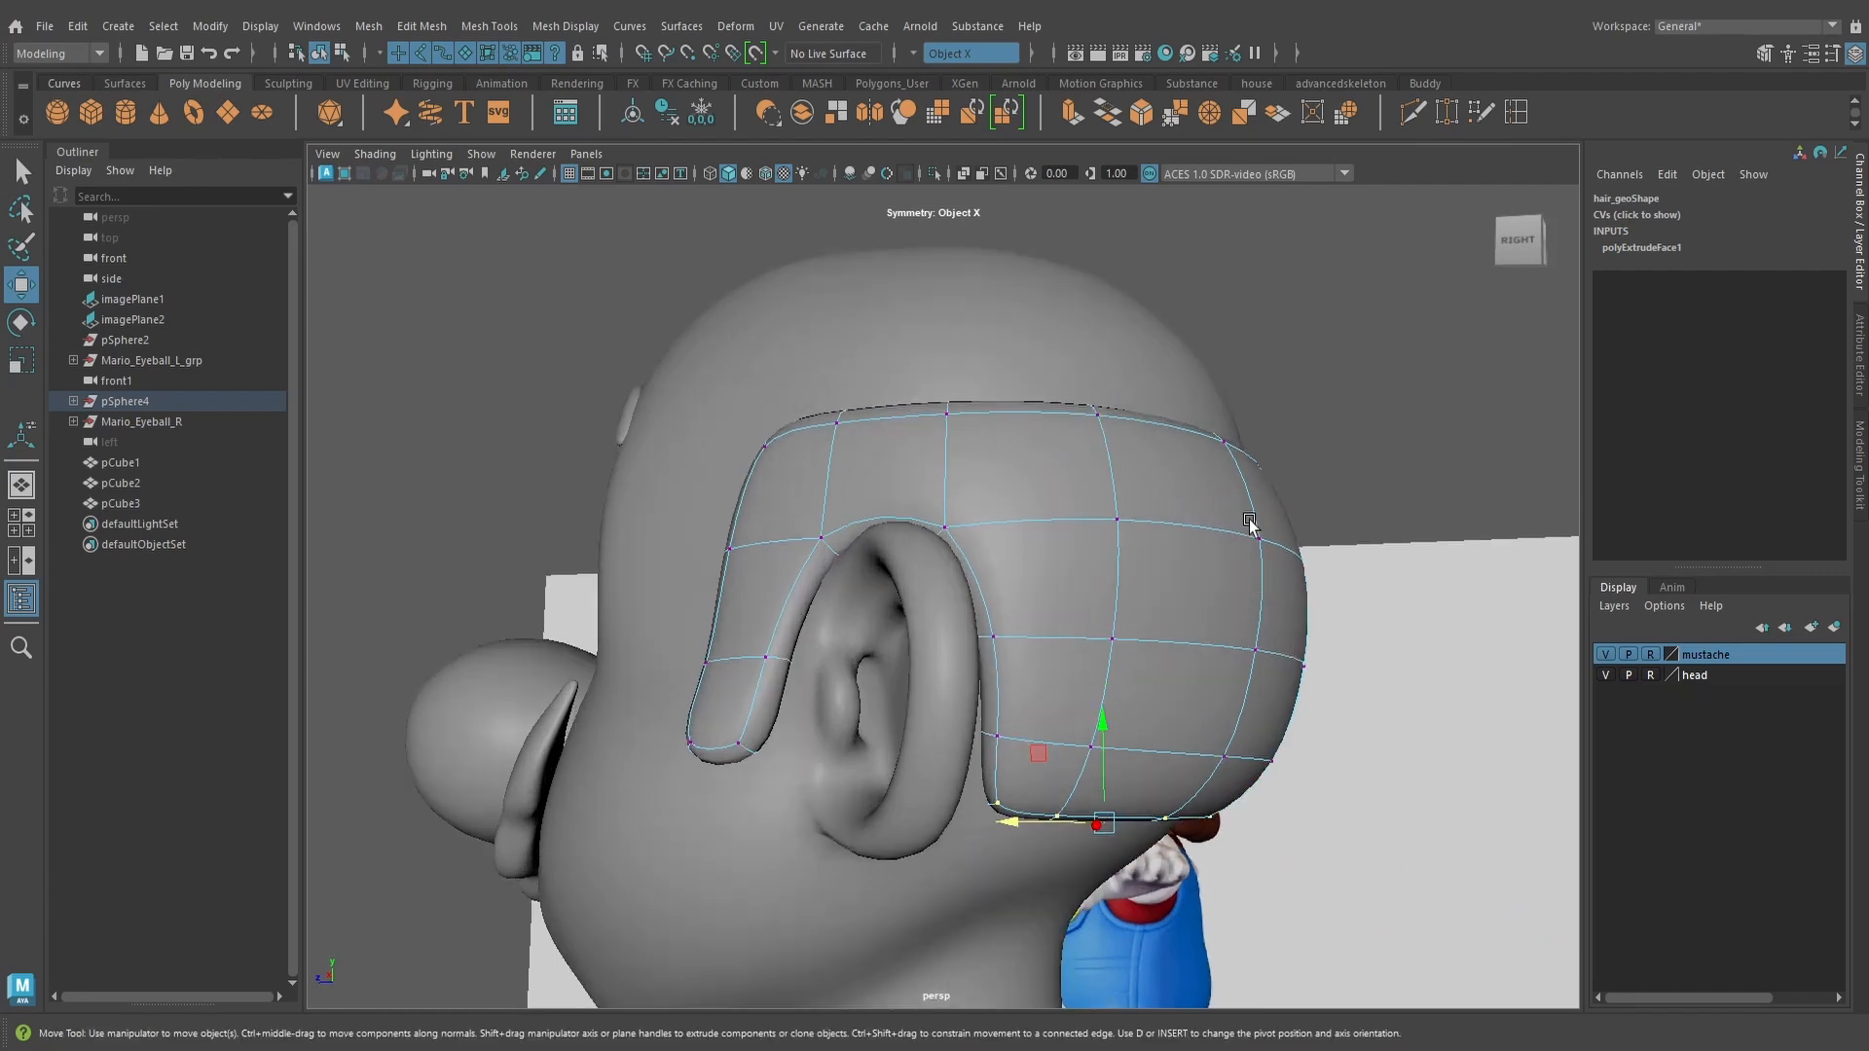
Return to object mode and inspect the hair from the front, side and underneath
right_click_drag(1250, 466, 1293, 453)
left_click_drag(1294, 454, 1056, 587, "alt")
left_click_drag(1093, 785, 1013, 734, "alt")
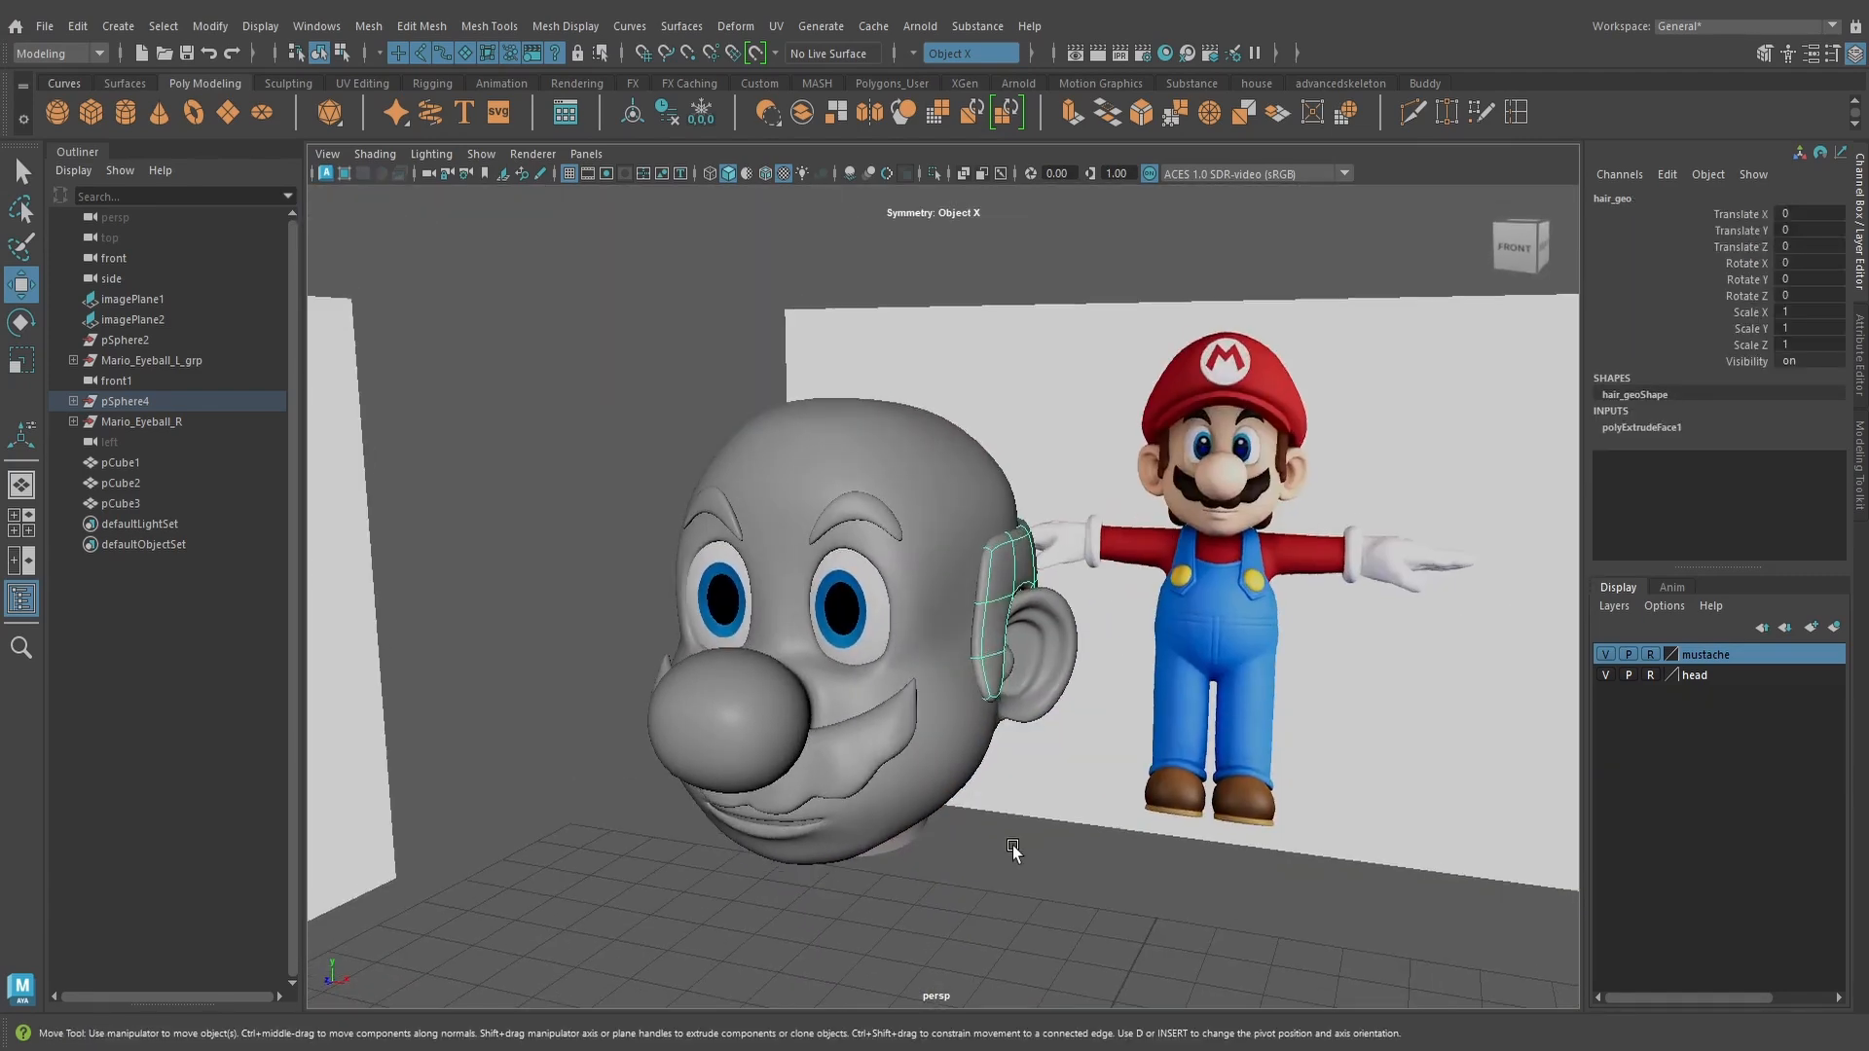
left_click(1035, 847)
left_click_drag(1034, 847, 1022, 801, "alt")
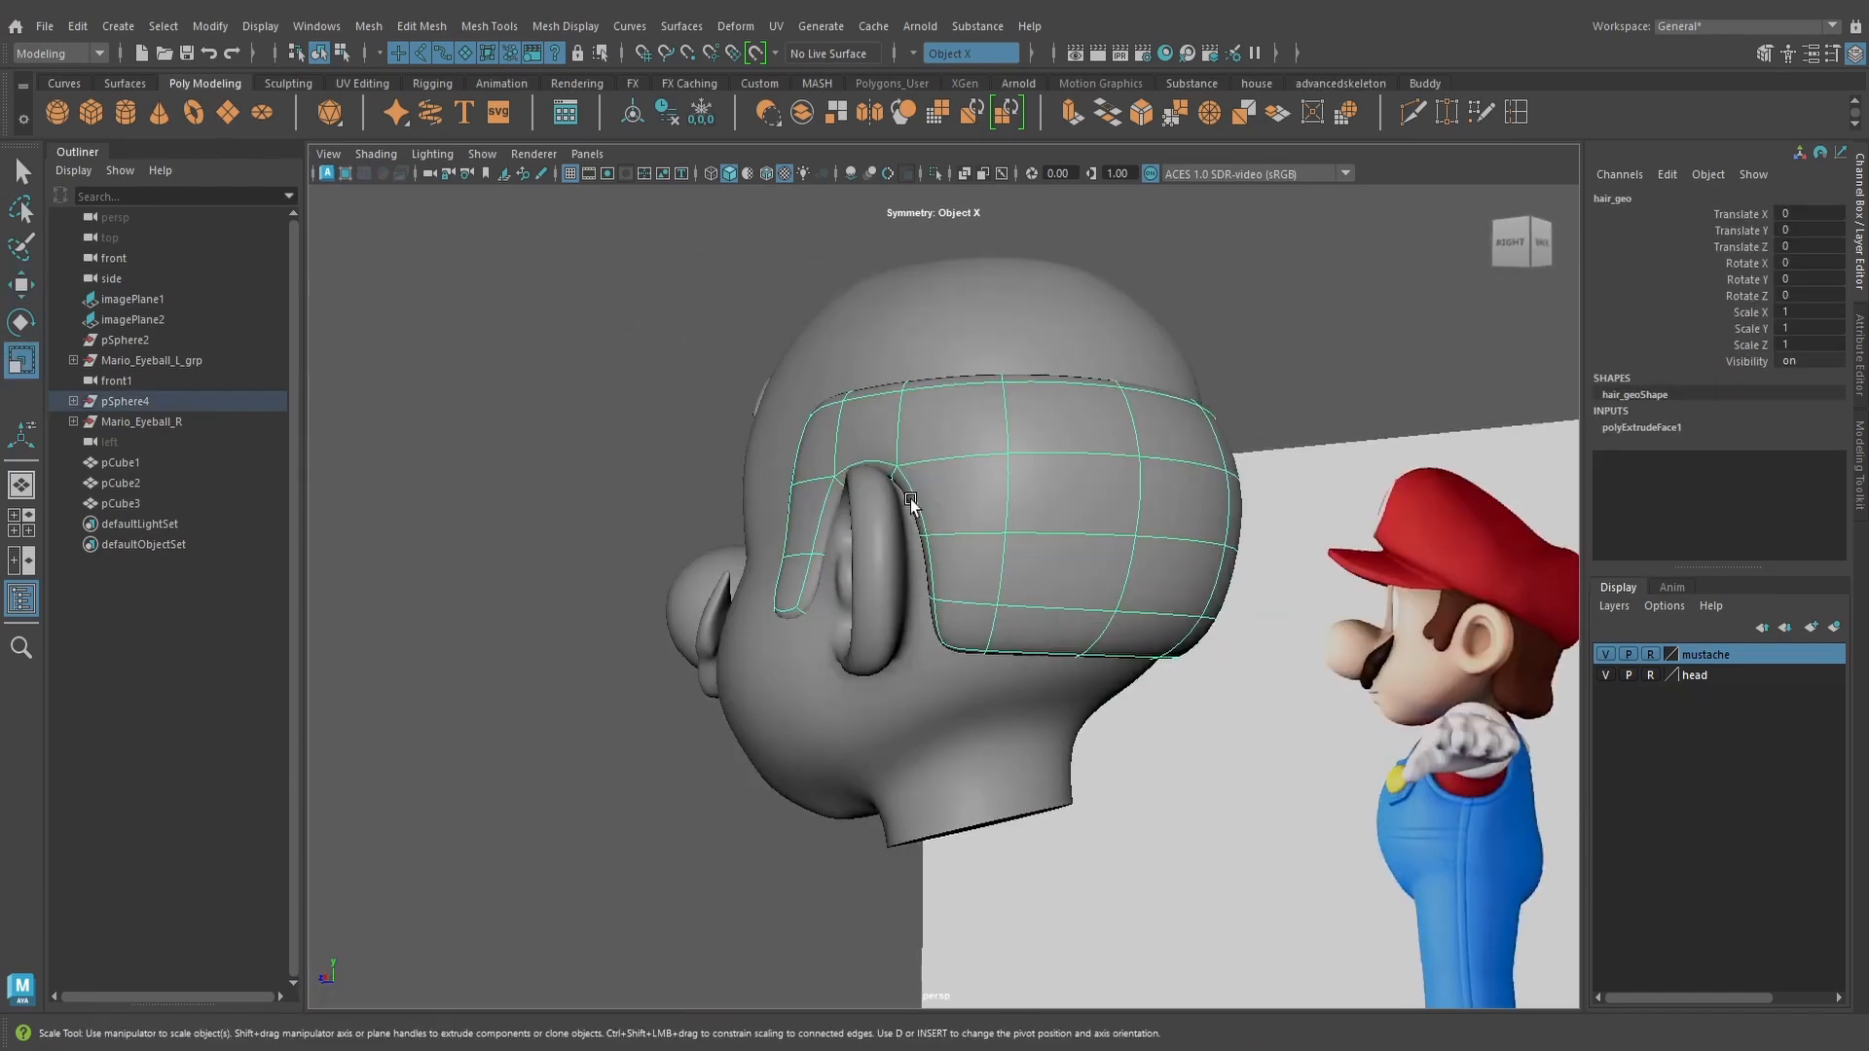
right_click_drag(911, 500, 1047, 534, "alt")
left_click_drag(1204, 574, 1101, 451, "alt")
scroll(1136, 545, "down", 2)
Turn off the hair's smooth preview, select the face strip along its lower rim and scale it along Y
key("1")
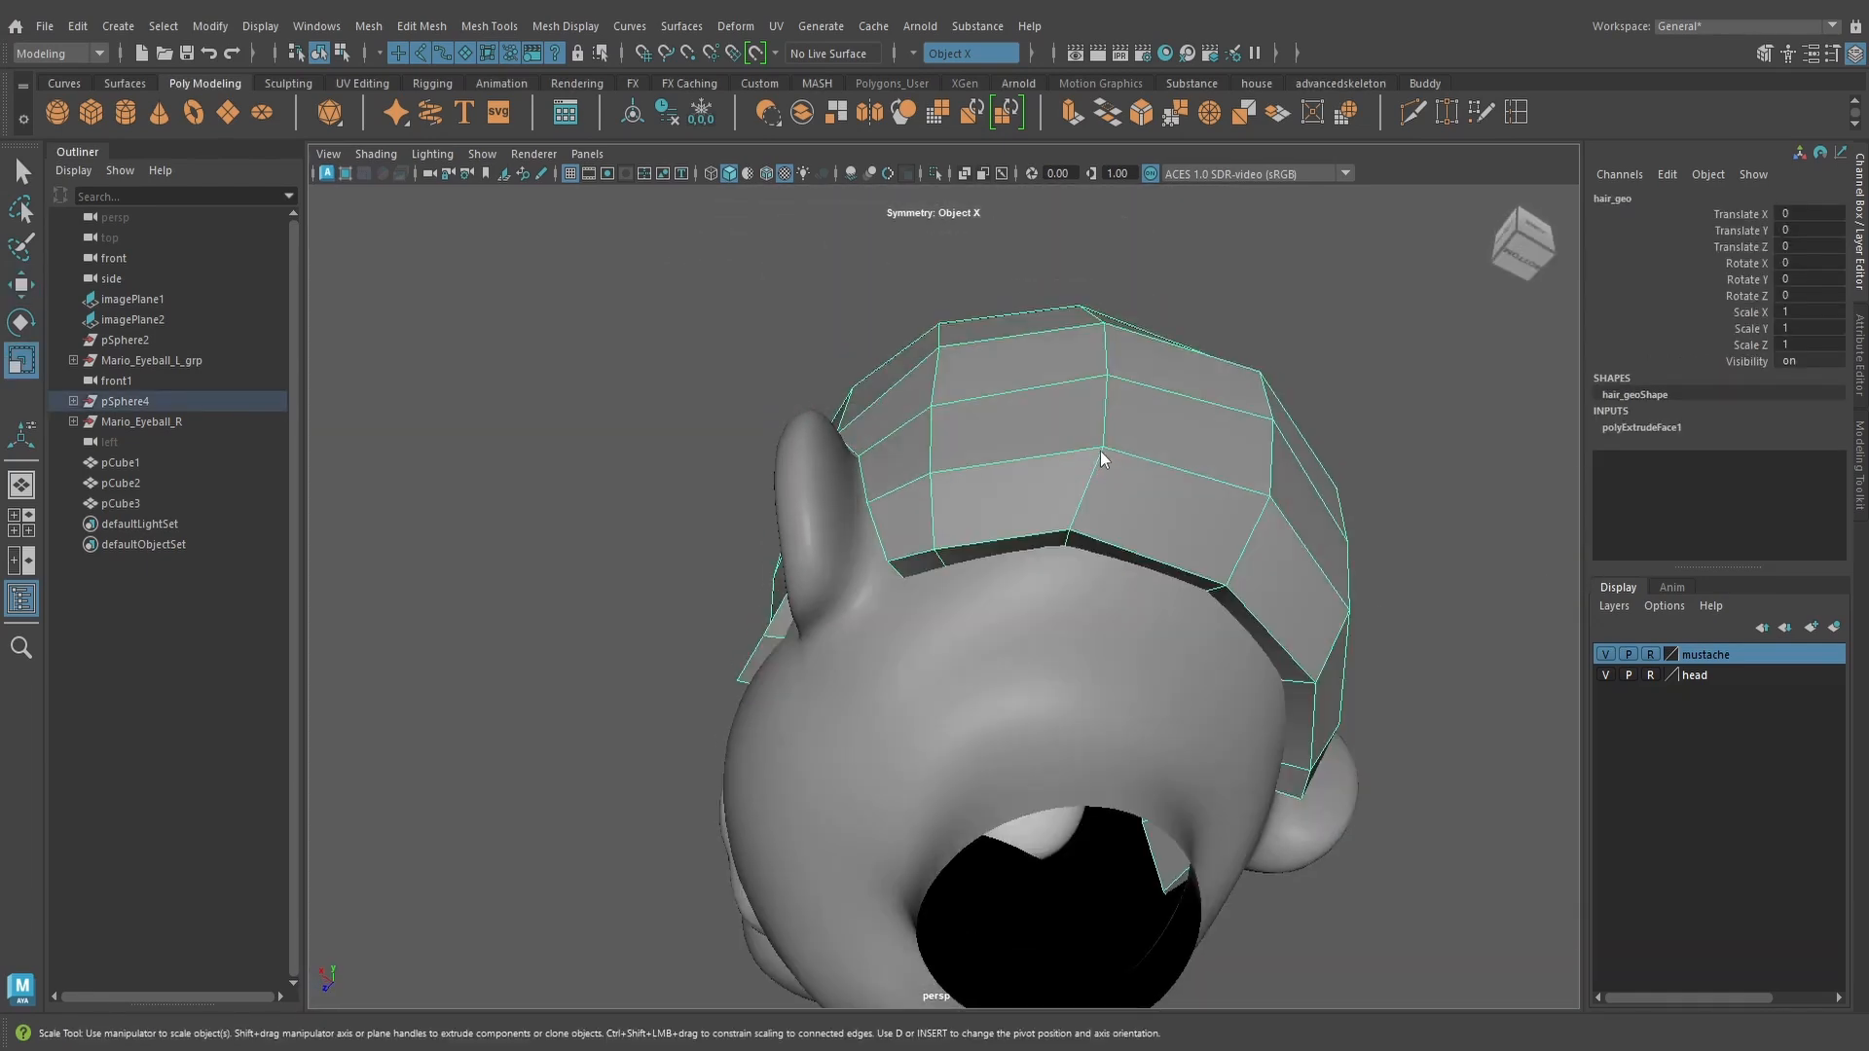
right_click_drag(1101, 451, 1105, 502)
double_click(1081, 544)
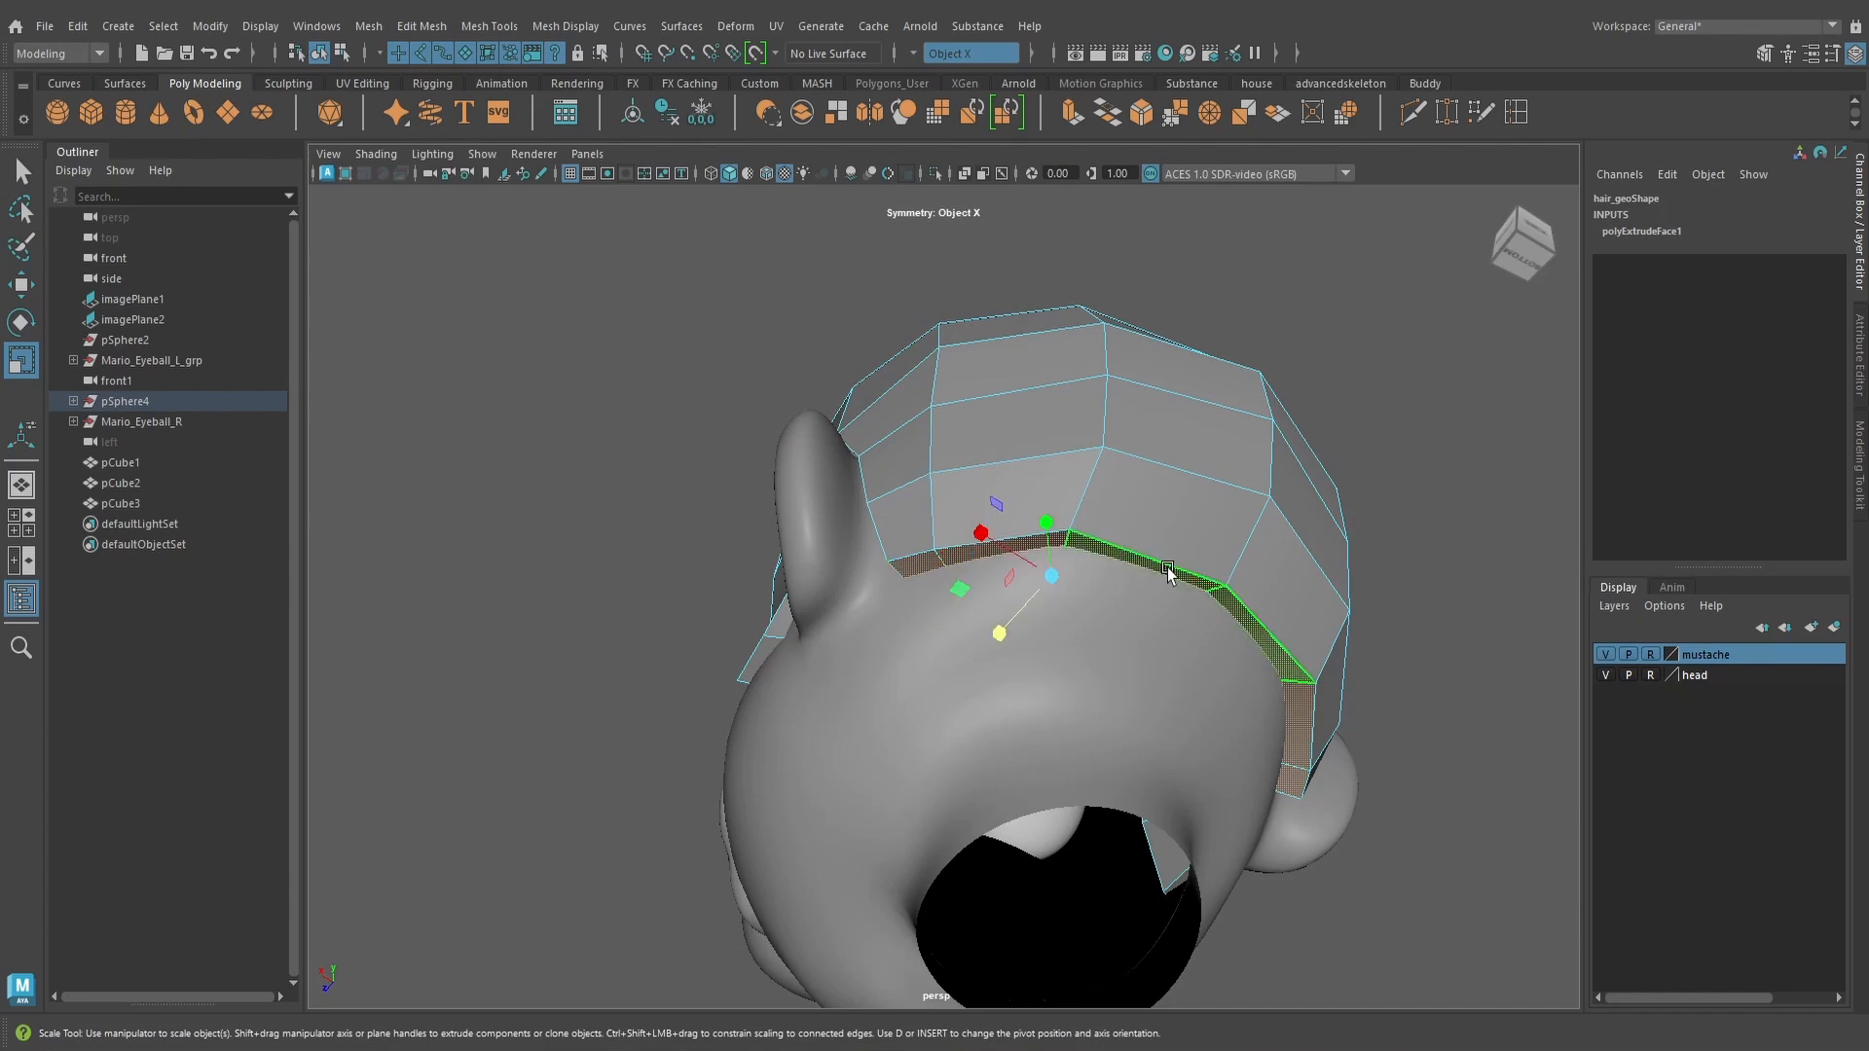
left_click_drag(1168, 573, 1042, 634, "alt")
scroll(1027, 672, "up", 4)
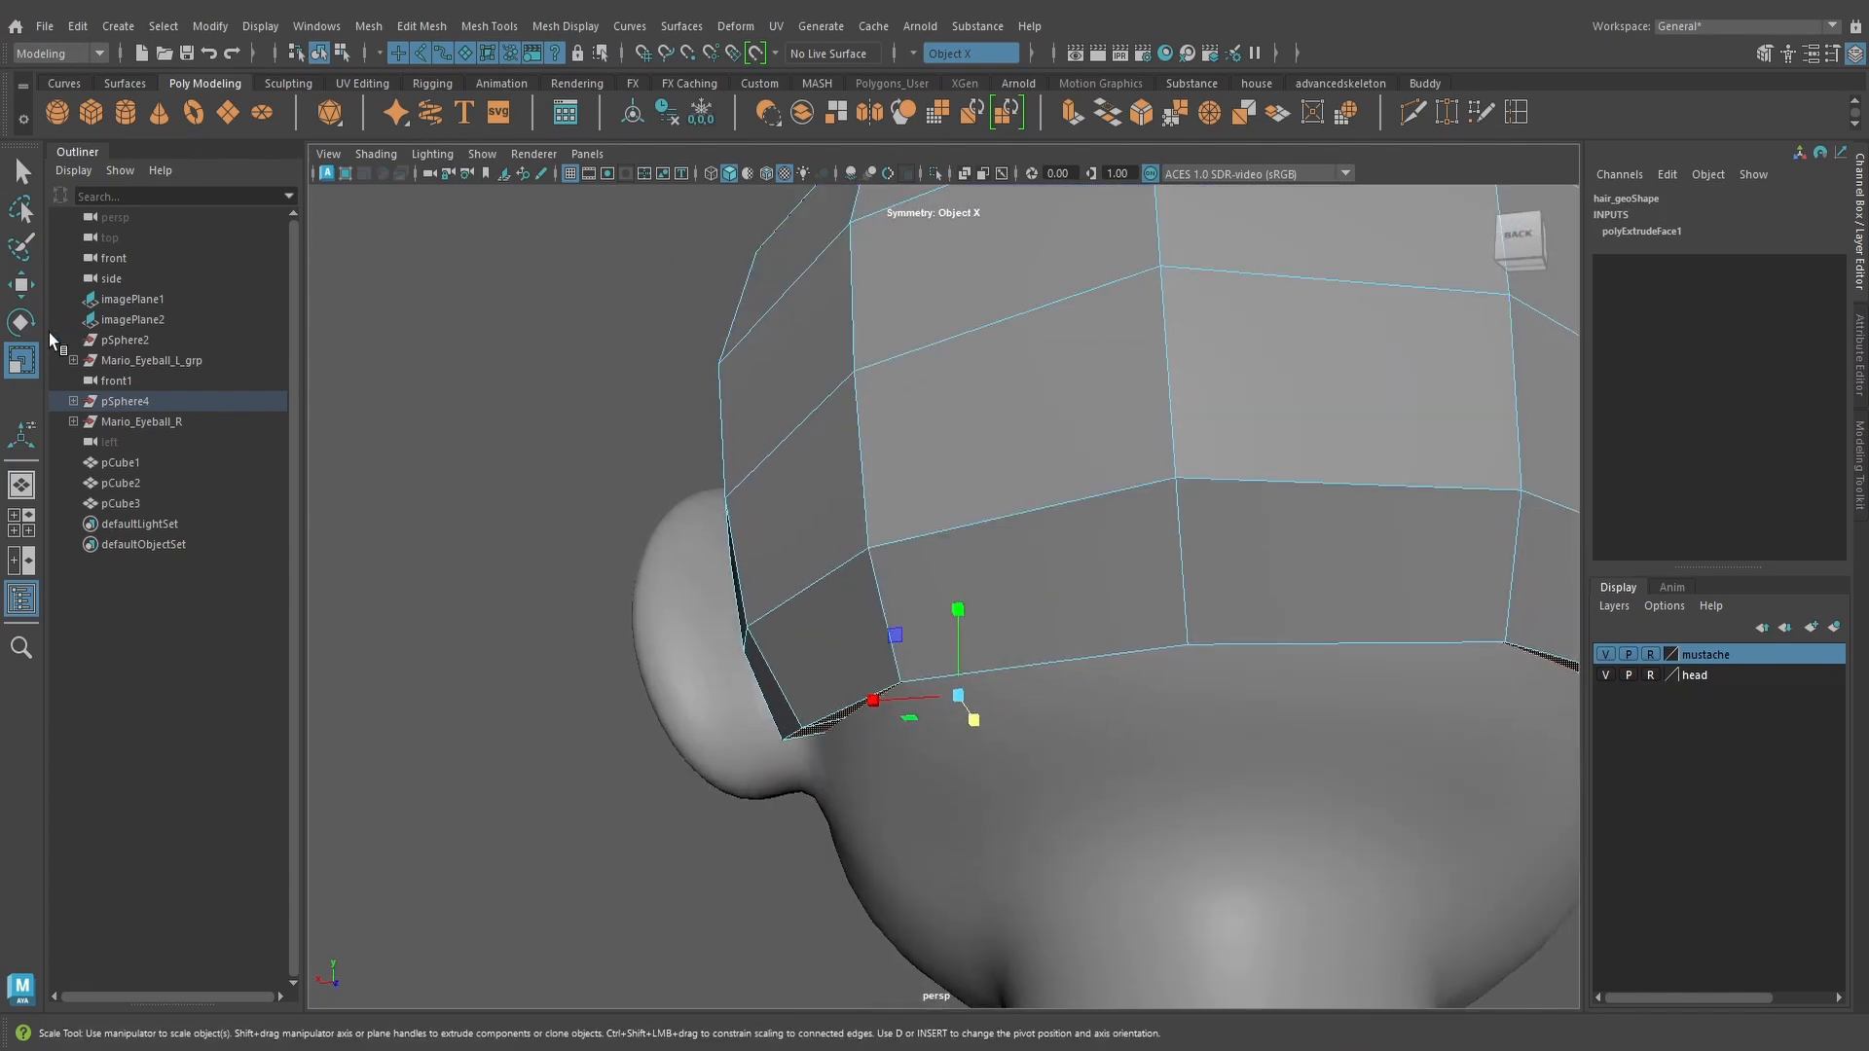
left_click_drag(958, 611, 1072, 614)
scroll(1030, 709, "down", 4)
scroll(1074, 584, "up", 3)
left_click(1072, 613)
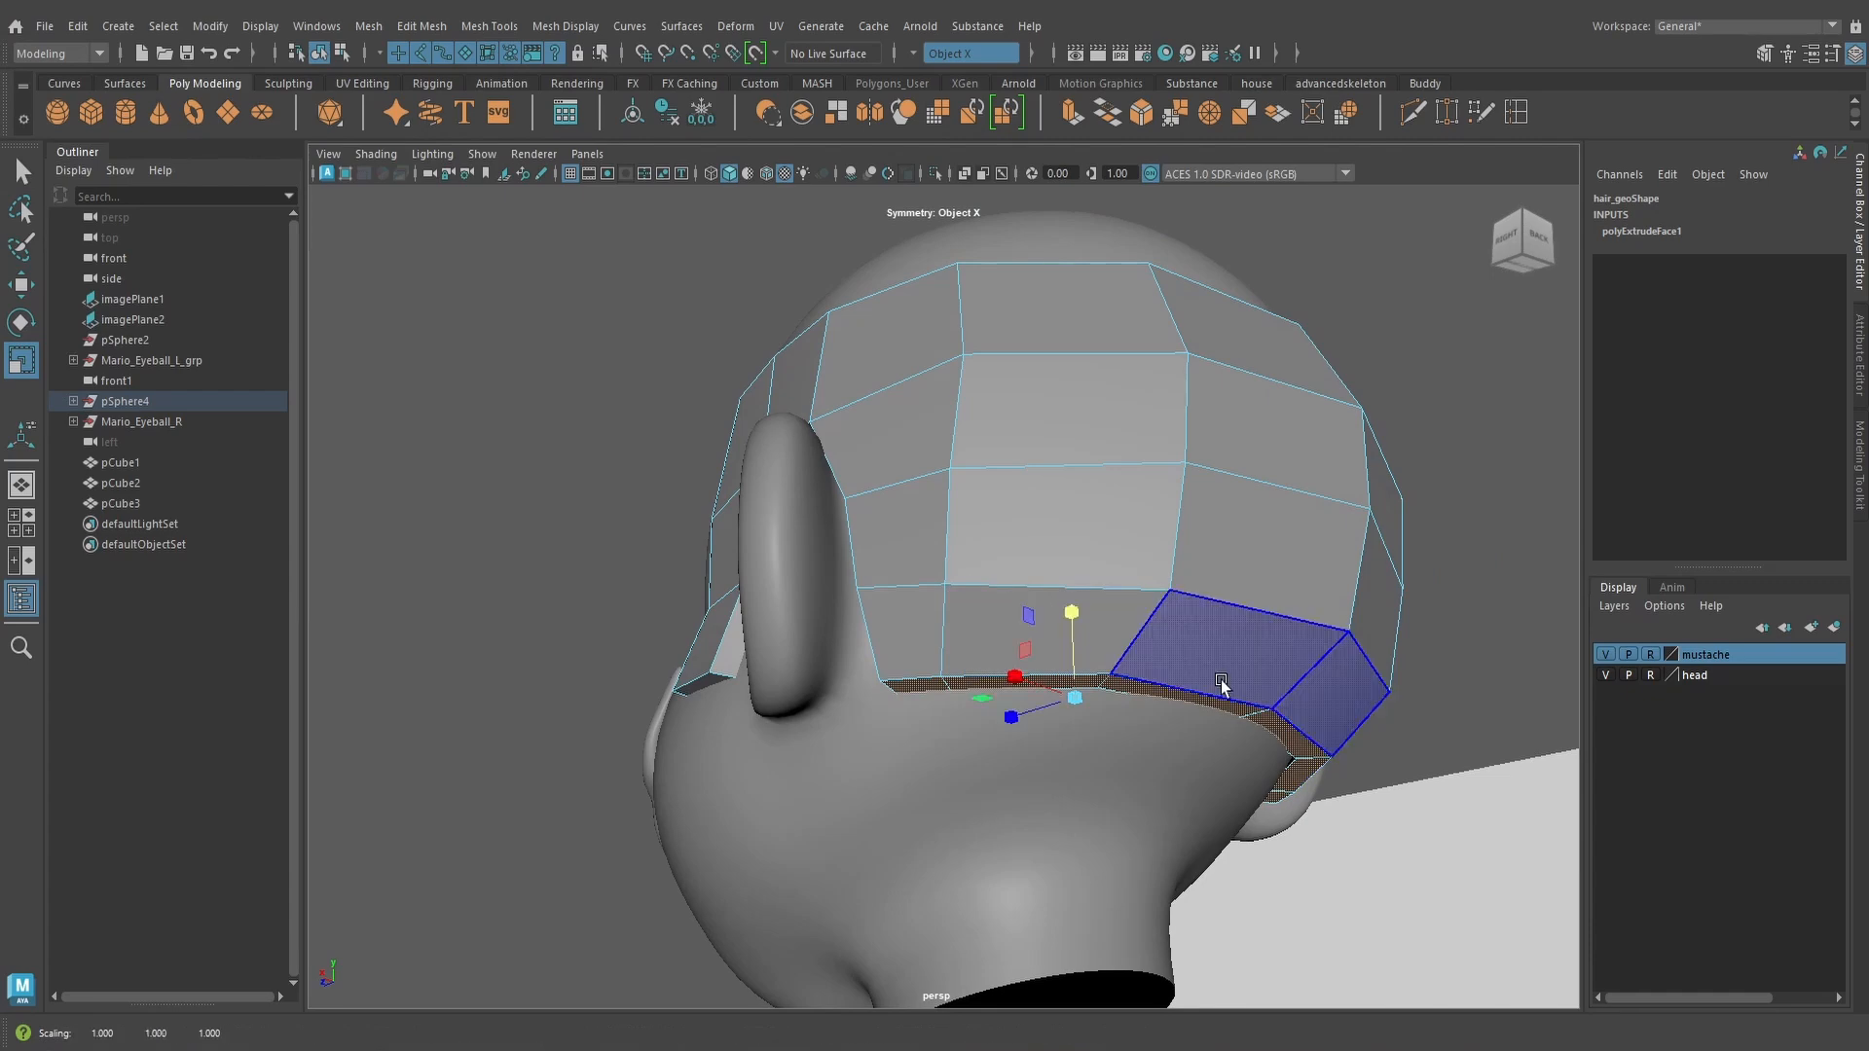
left_click_drag(1221, 685, 1134, 665, "alt")
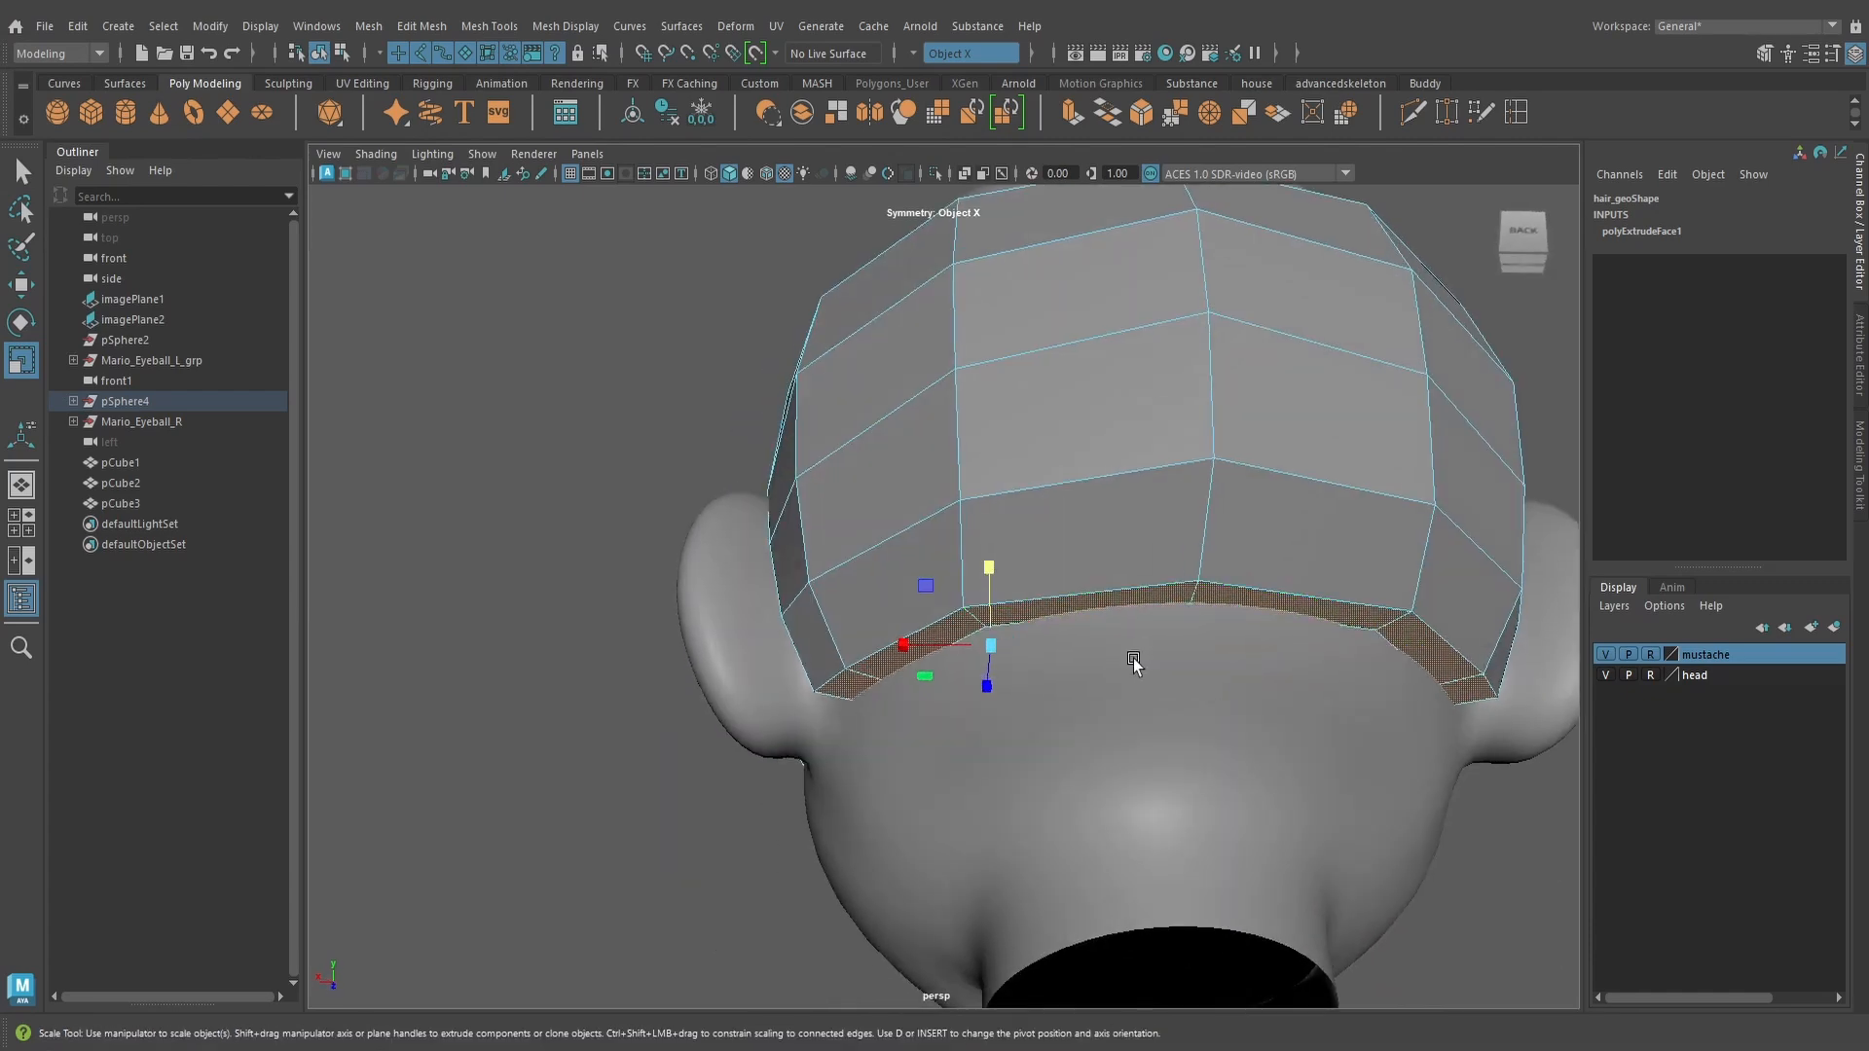
Extrude the hair's lower rim faces downward by 0.253 and move them forward along Z toward the neck
left_click(1072, 112)
left_click_drag(1091, 725, 1087, 753)
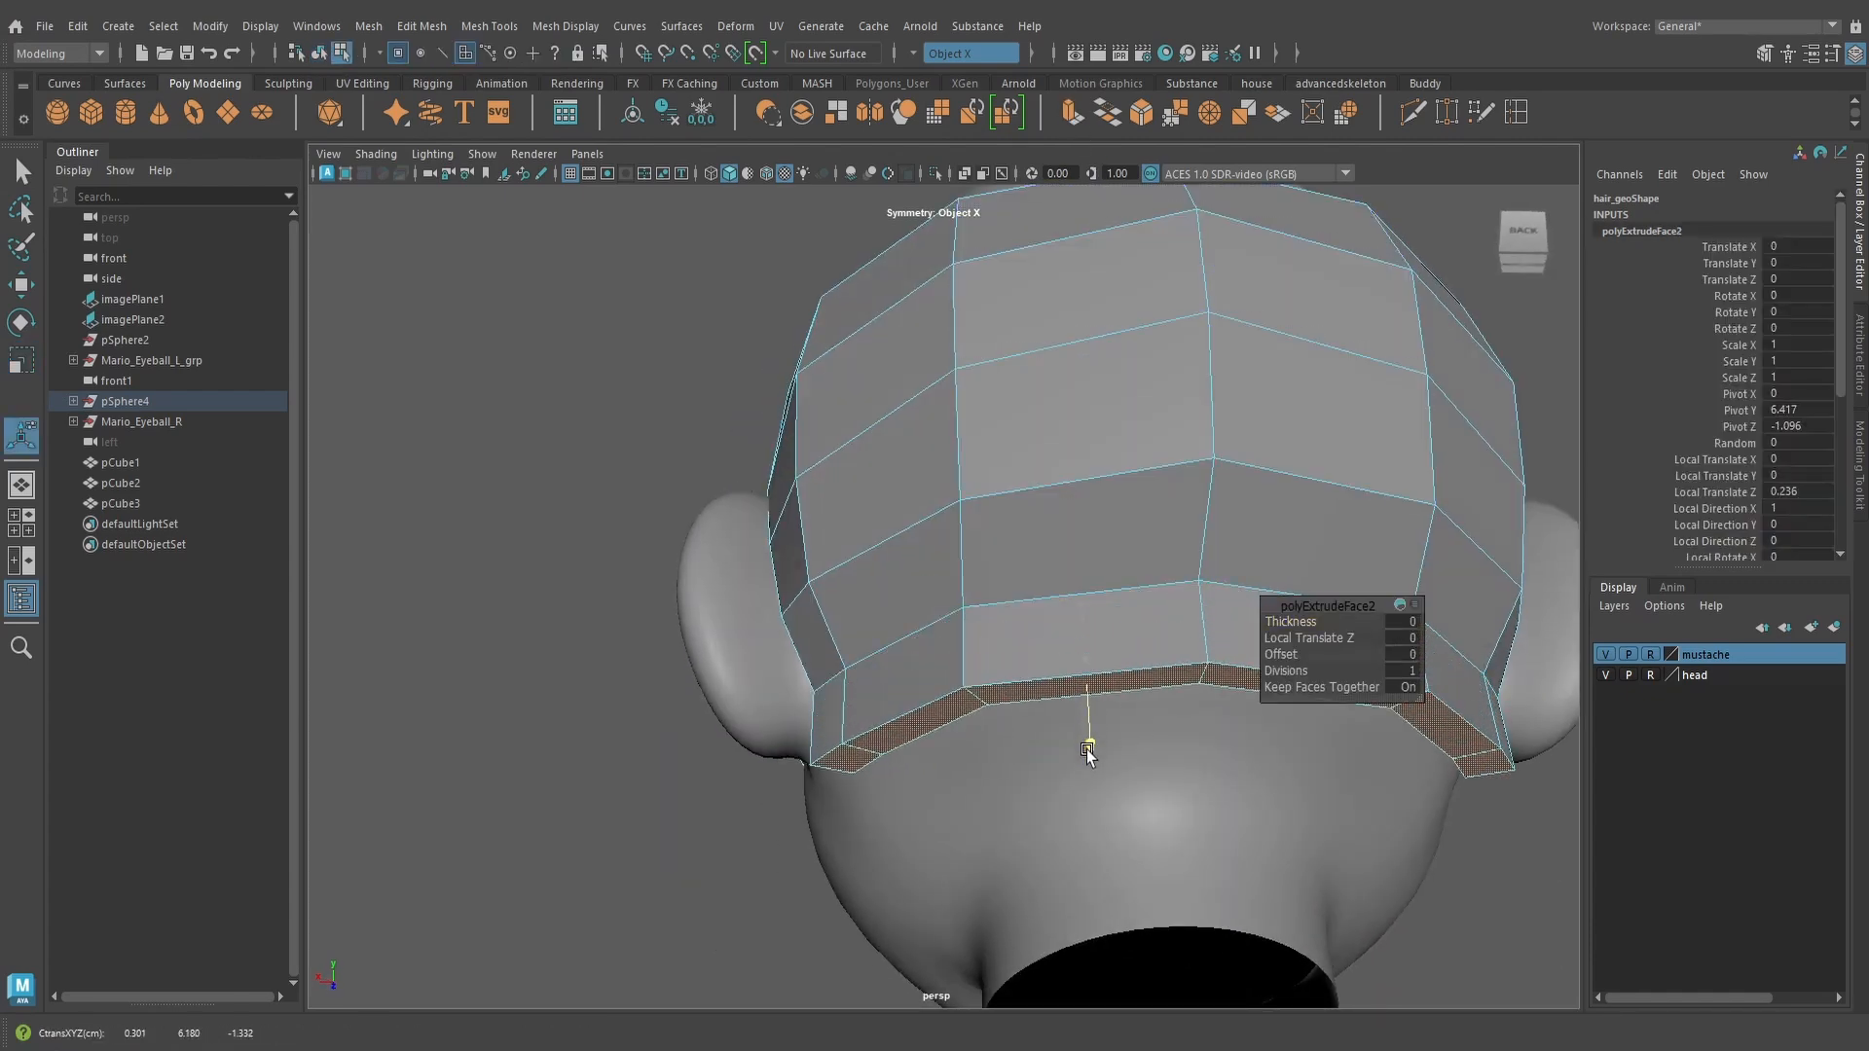
left_click_drag(1152, 670, 1239, 782, "alt")
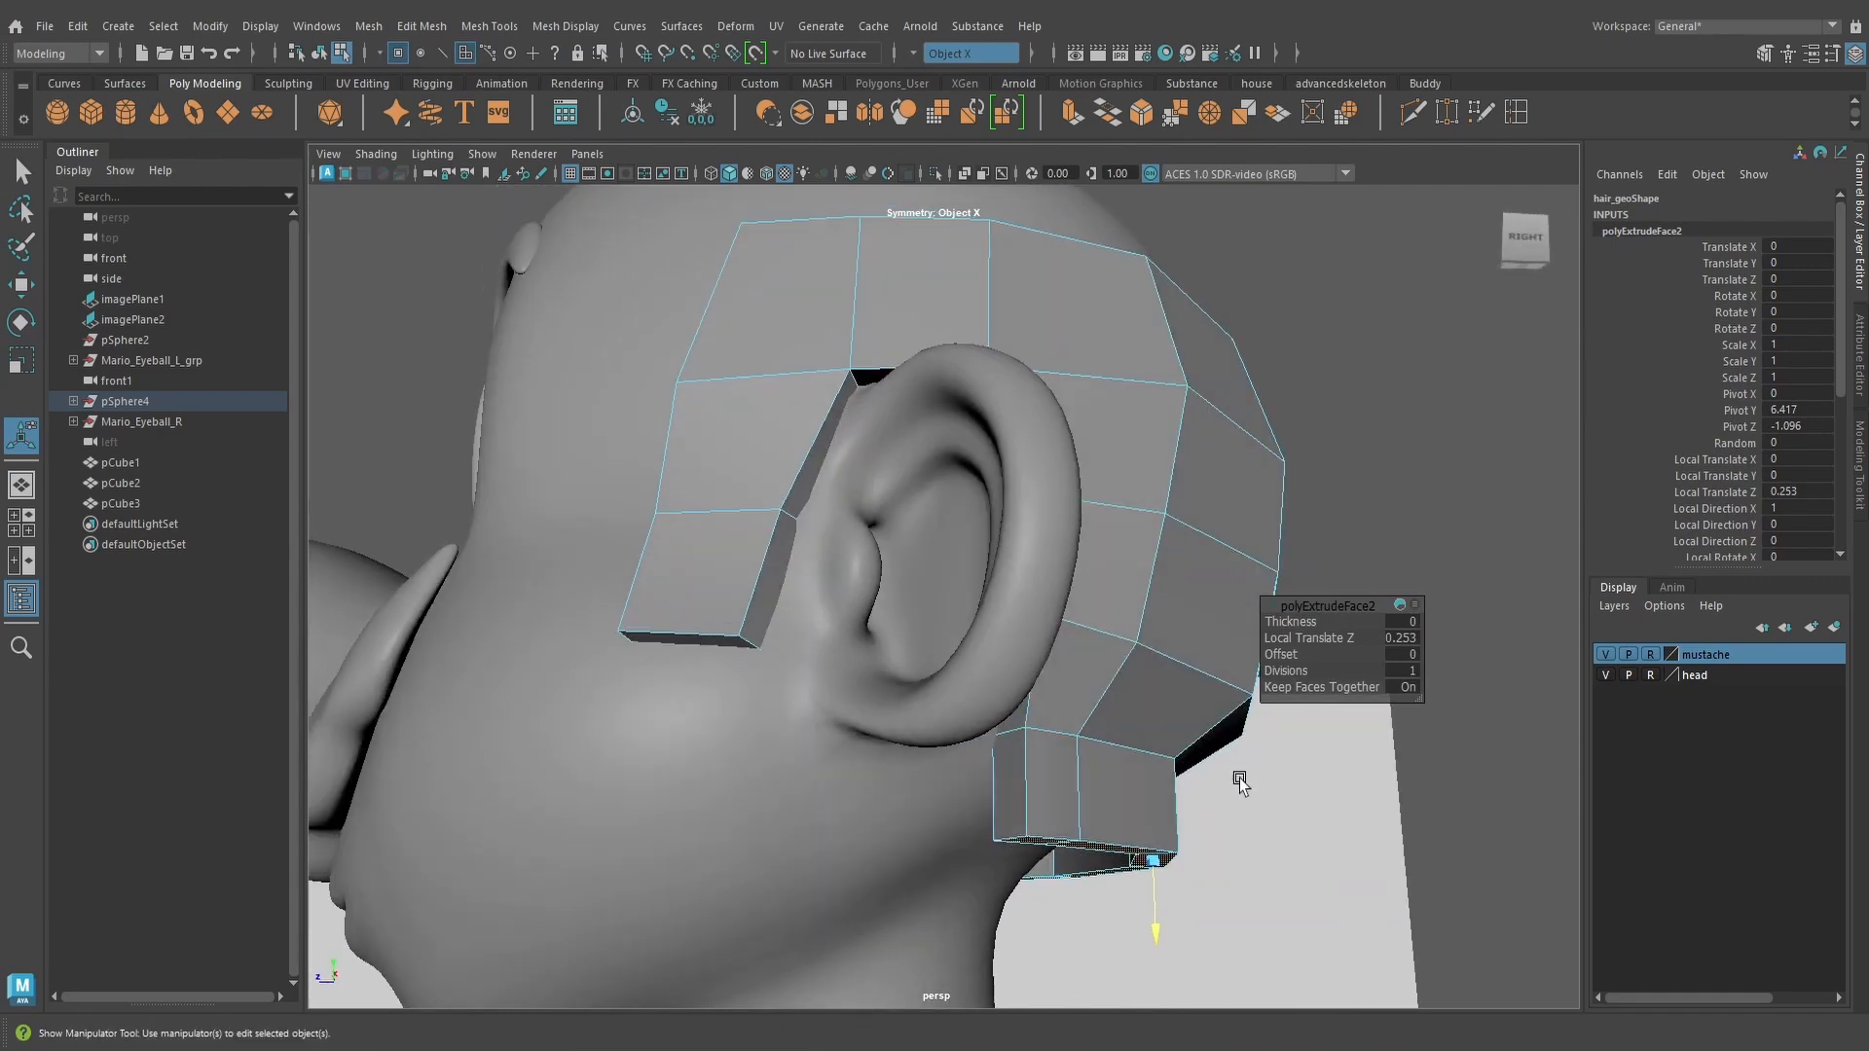
key("w")
left_click_drag(1048, 859, 915, 853)
scroll(1171, 784, "down", 5)
left_click_drag(1171, 785, 974, 735, "alt")
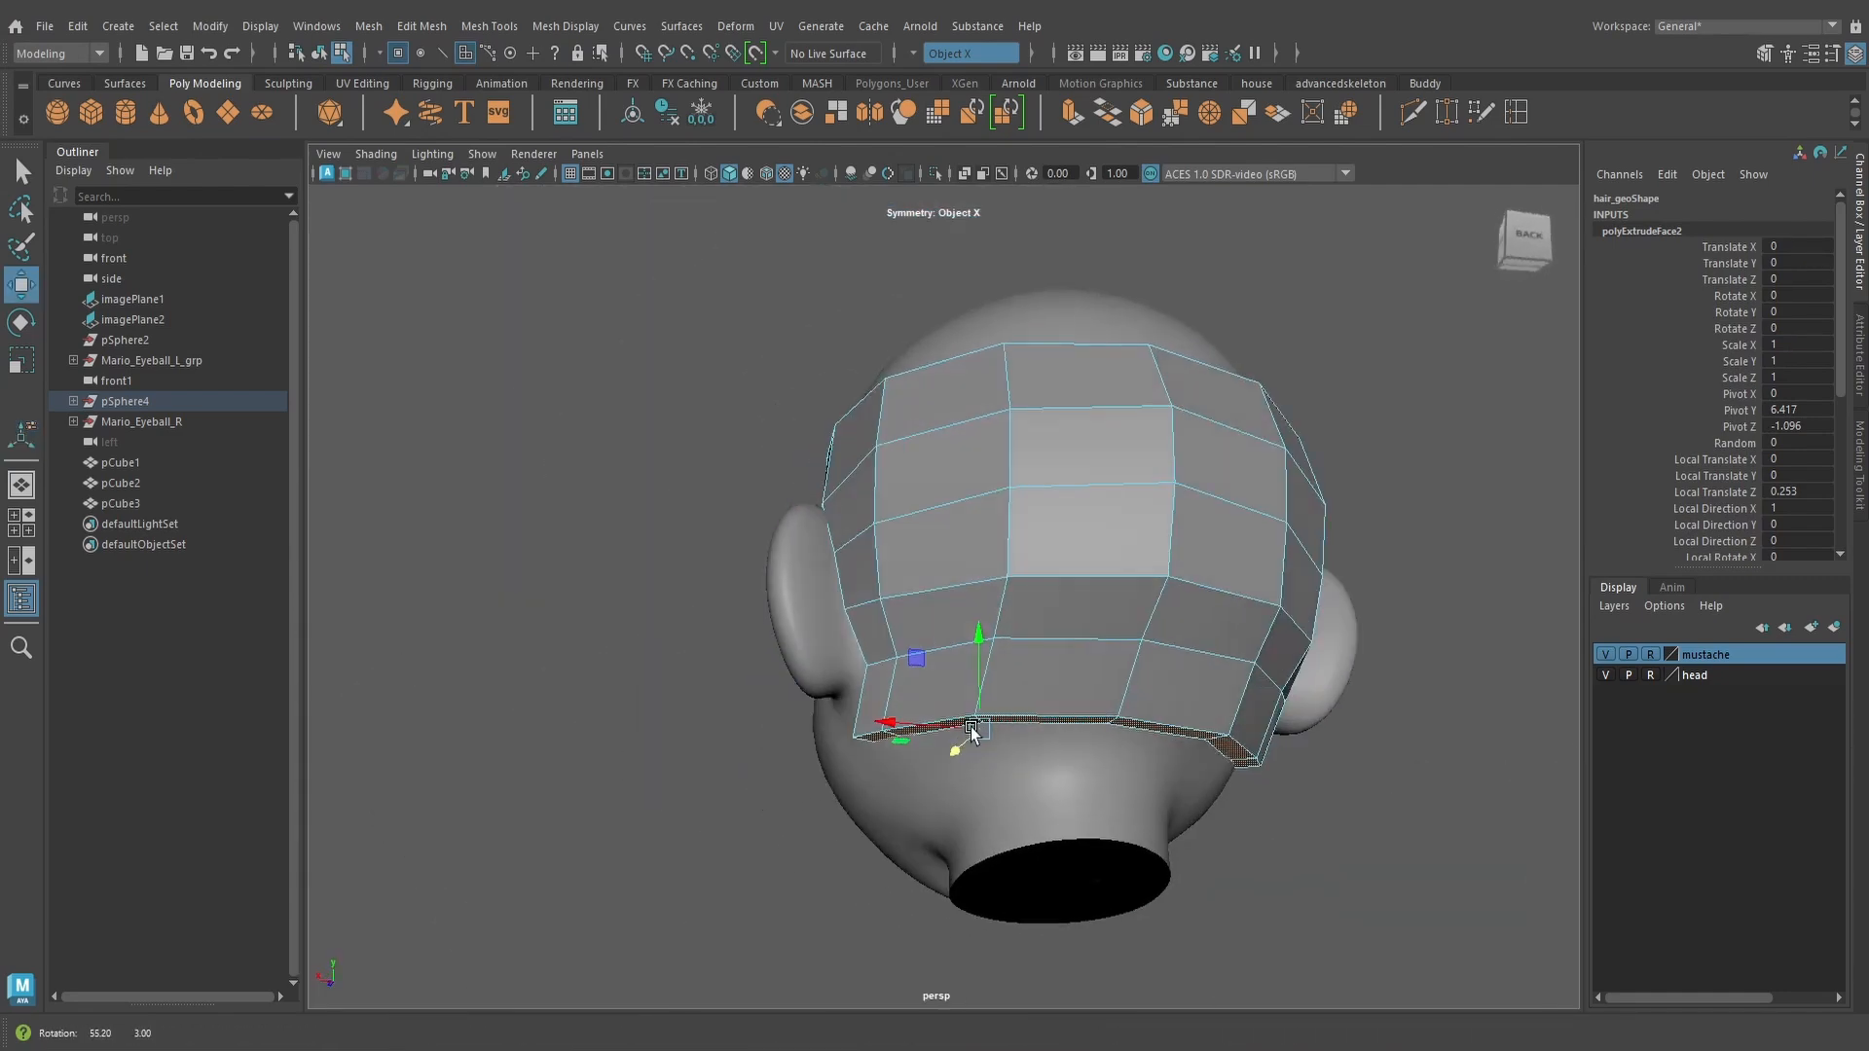
Raise the extruded rim slightly along Y and fine-tune its depth along Z
left_click_drag(983, 641, 988, 627)
left_click_drag(988, 647, 1130, 638, "alt")
left_click_drag(905, 742, 925, 744)
left_click_drag(1149, 681, 1119, 732, "alt")
scroll(1083, 681, "up", 3)
scroll(1086, 679, "down", 3)
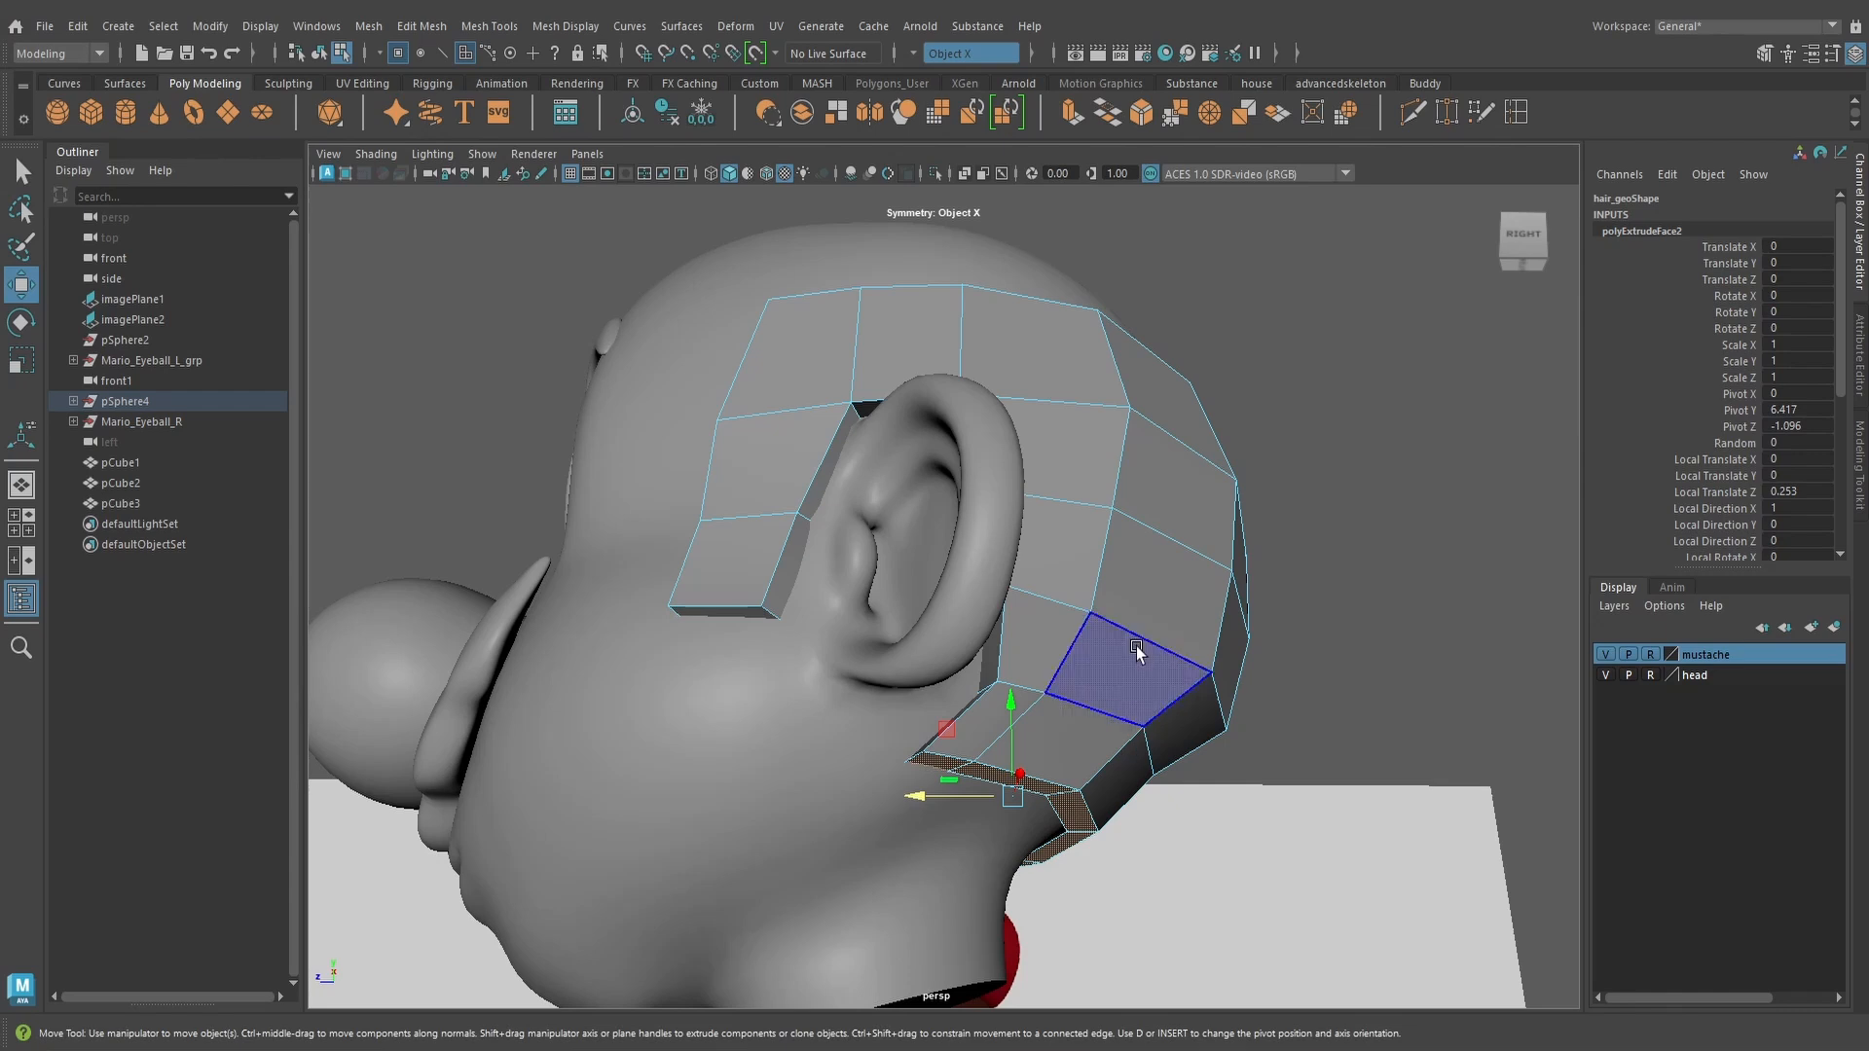
Extrude the lower rim faces again by 0.223 and move them forward along Z
left_click(1069, 118)
left_click_drag(1236, 788, 1189, 776, "alt")
left_click_drag(1115, 873, 1167, 883)
key("w")
left_click_drag(973, 866, 927, 869)
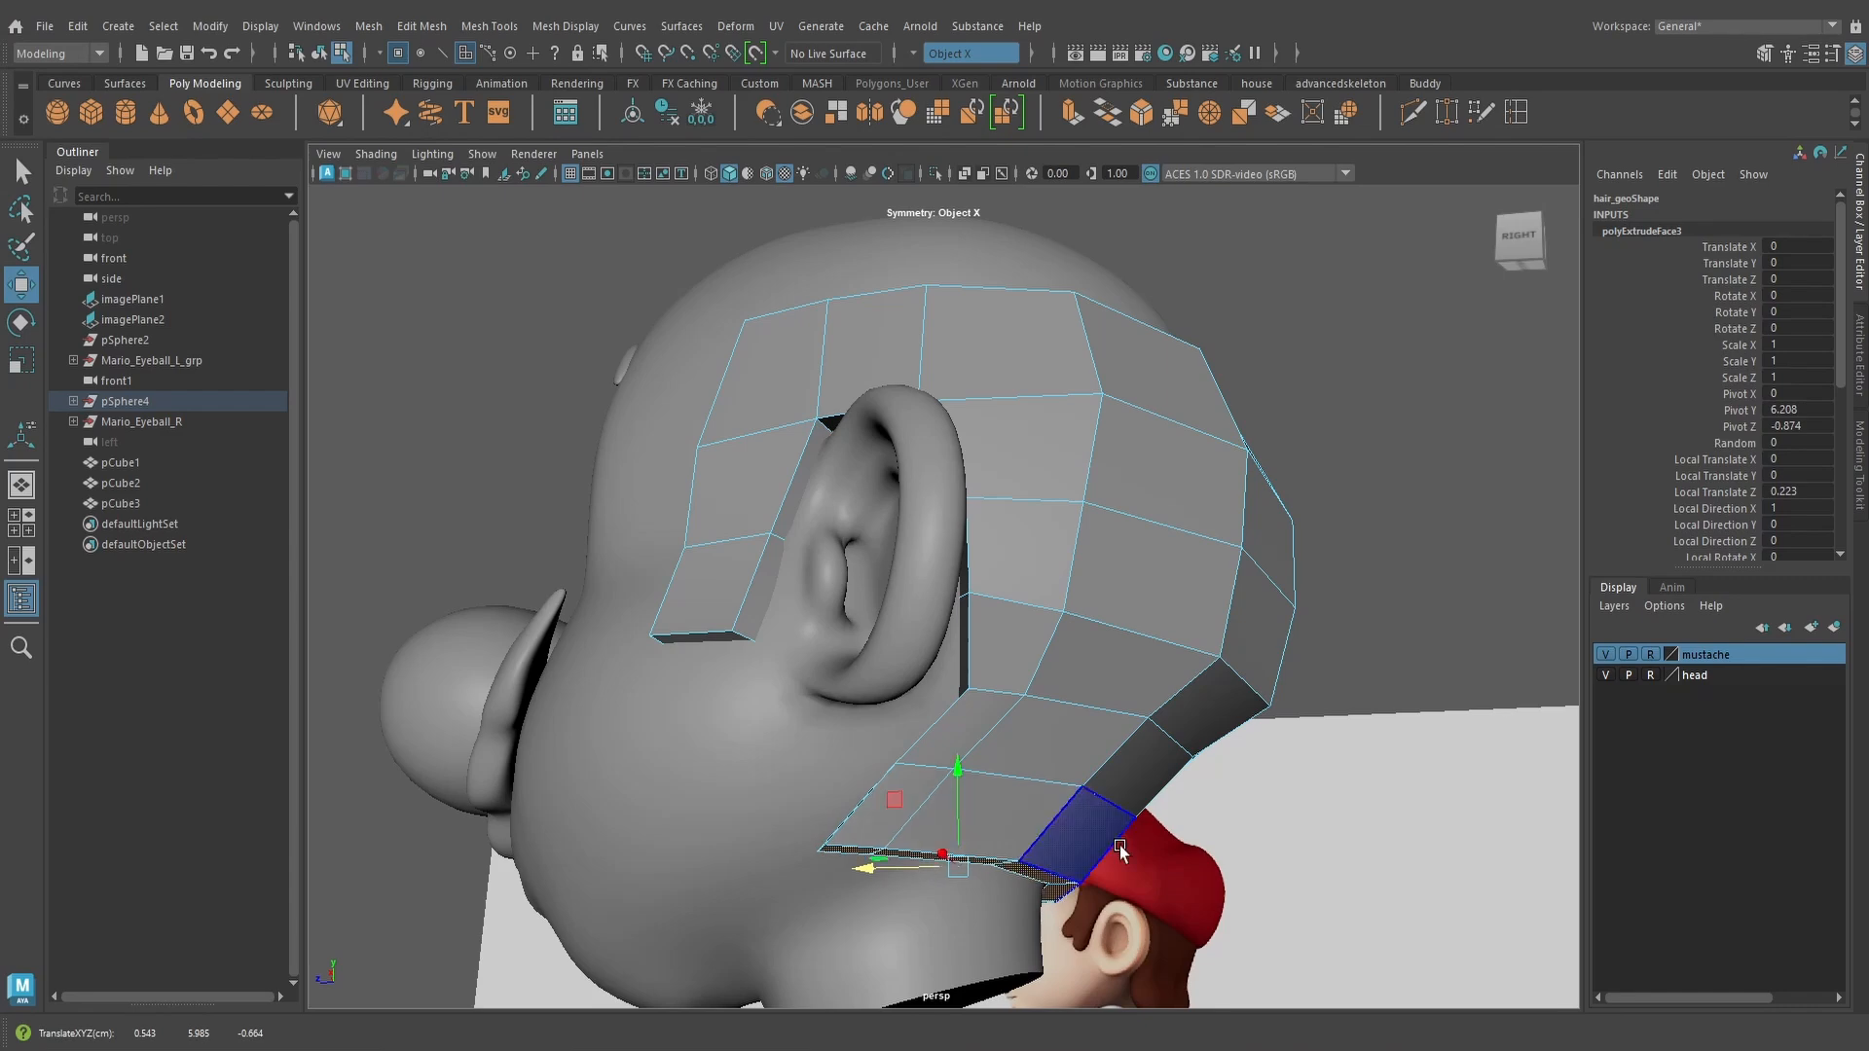
Select the lowest front corner vertices of the hair beside the neck and adjust them along X and Z
scroll(1117, 839, "down", 3)
scroll(1099, 794, "up", 1)
left_click_drag(1097, 792, 1056, 631, "alt")
scroll(994, 799, "down", 2)
scroll(959, 804, "up", 3)
scroll(1022, 806, "up", 2)
key("1")
scroll(1056, 627, "up", 3)
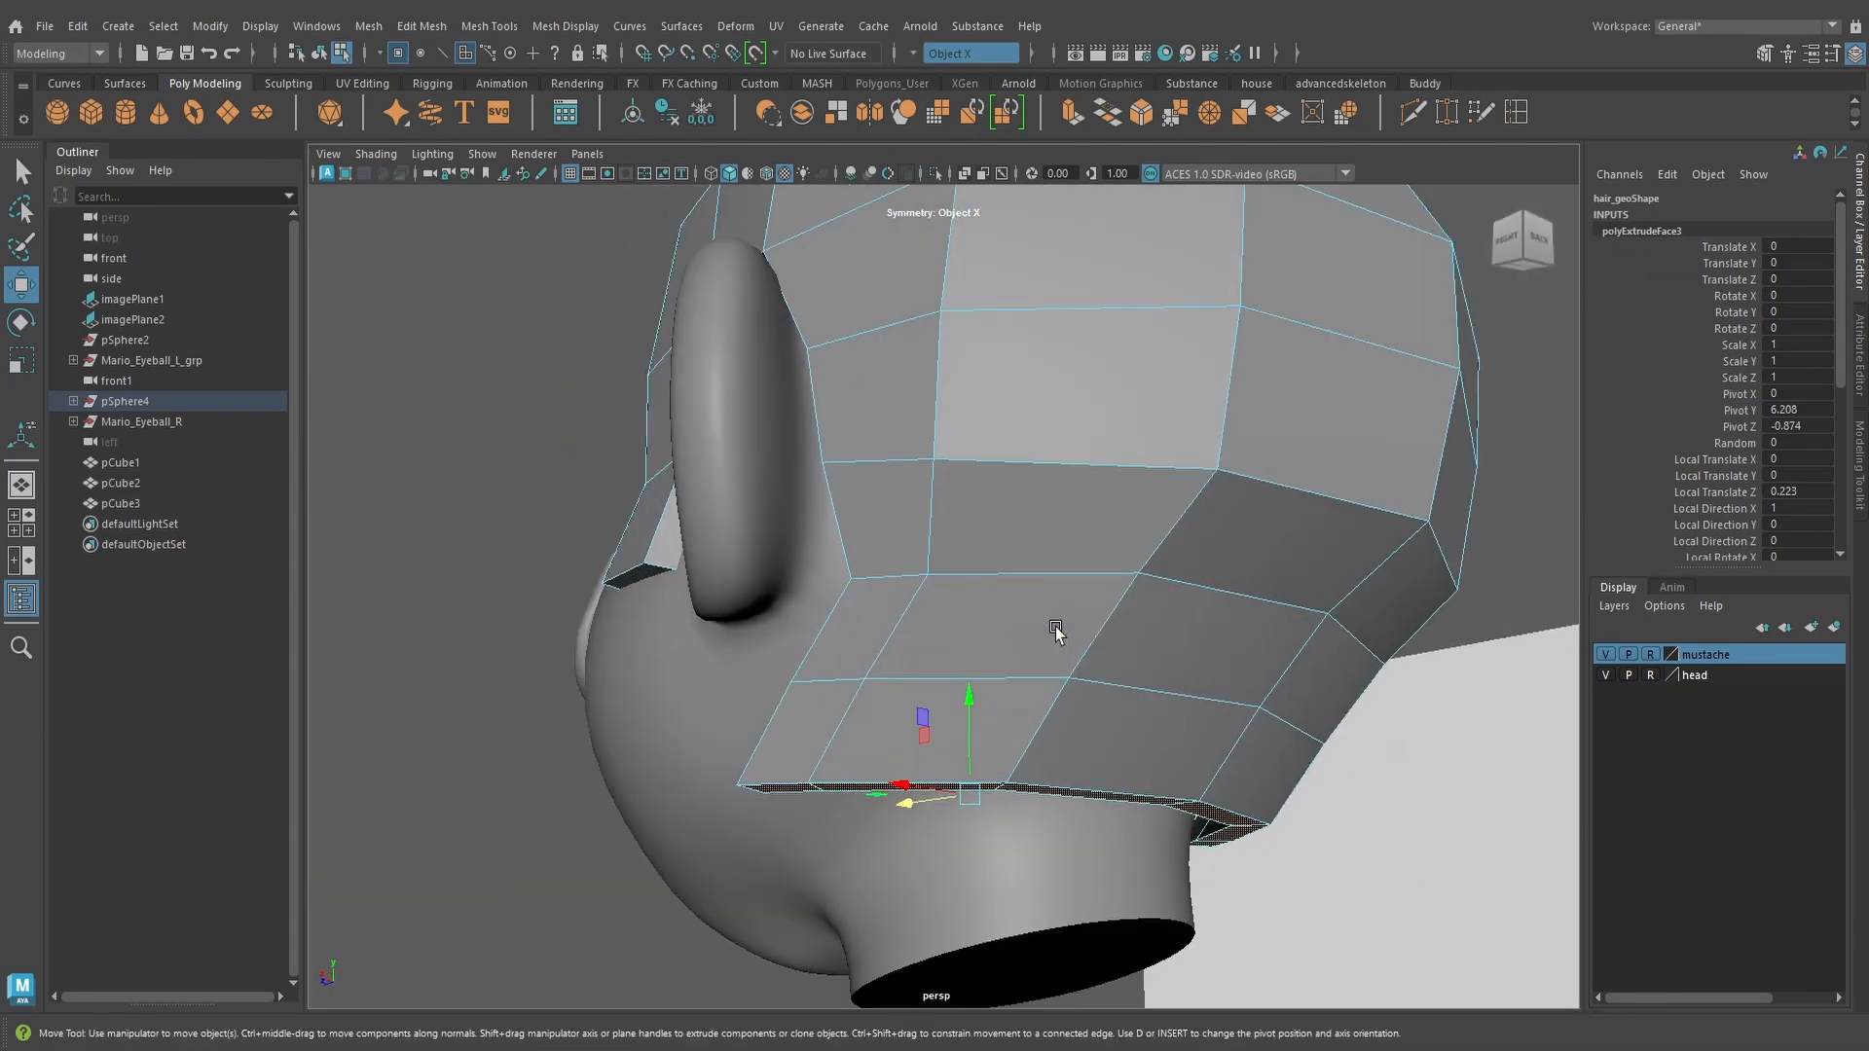
right_click_drag(993, 625, 904, 472)
left_click_drag(844, 694, 1010, 722)
left_click_drag(890, 749, 921, 748)
left_click_drag(962, 732, 817, 714, "alt")
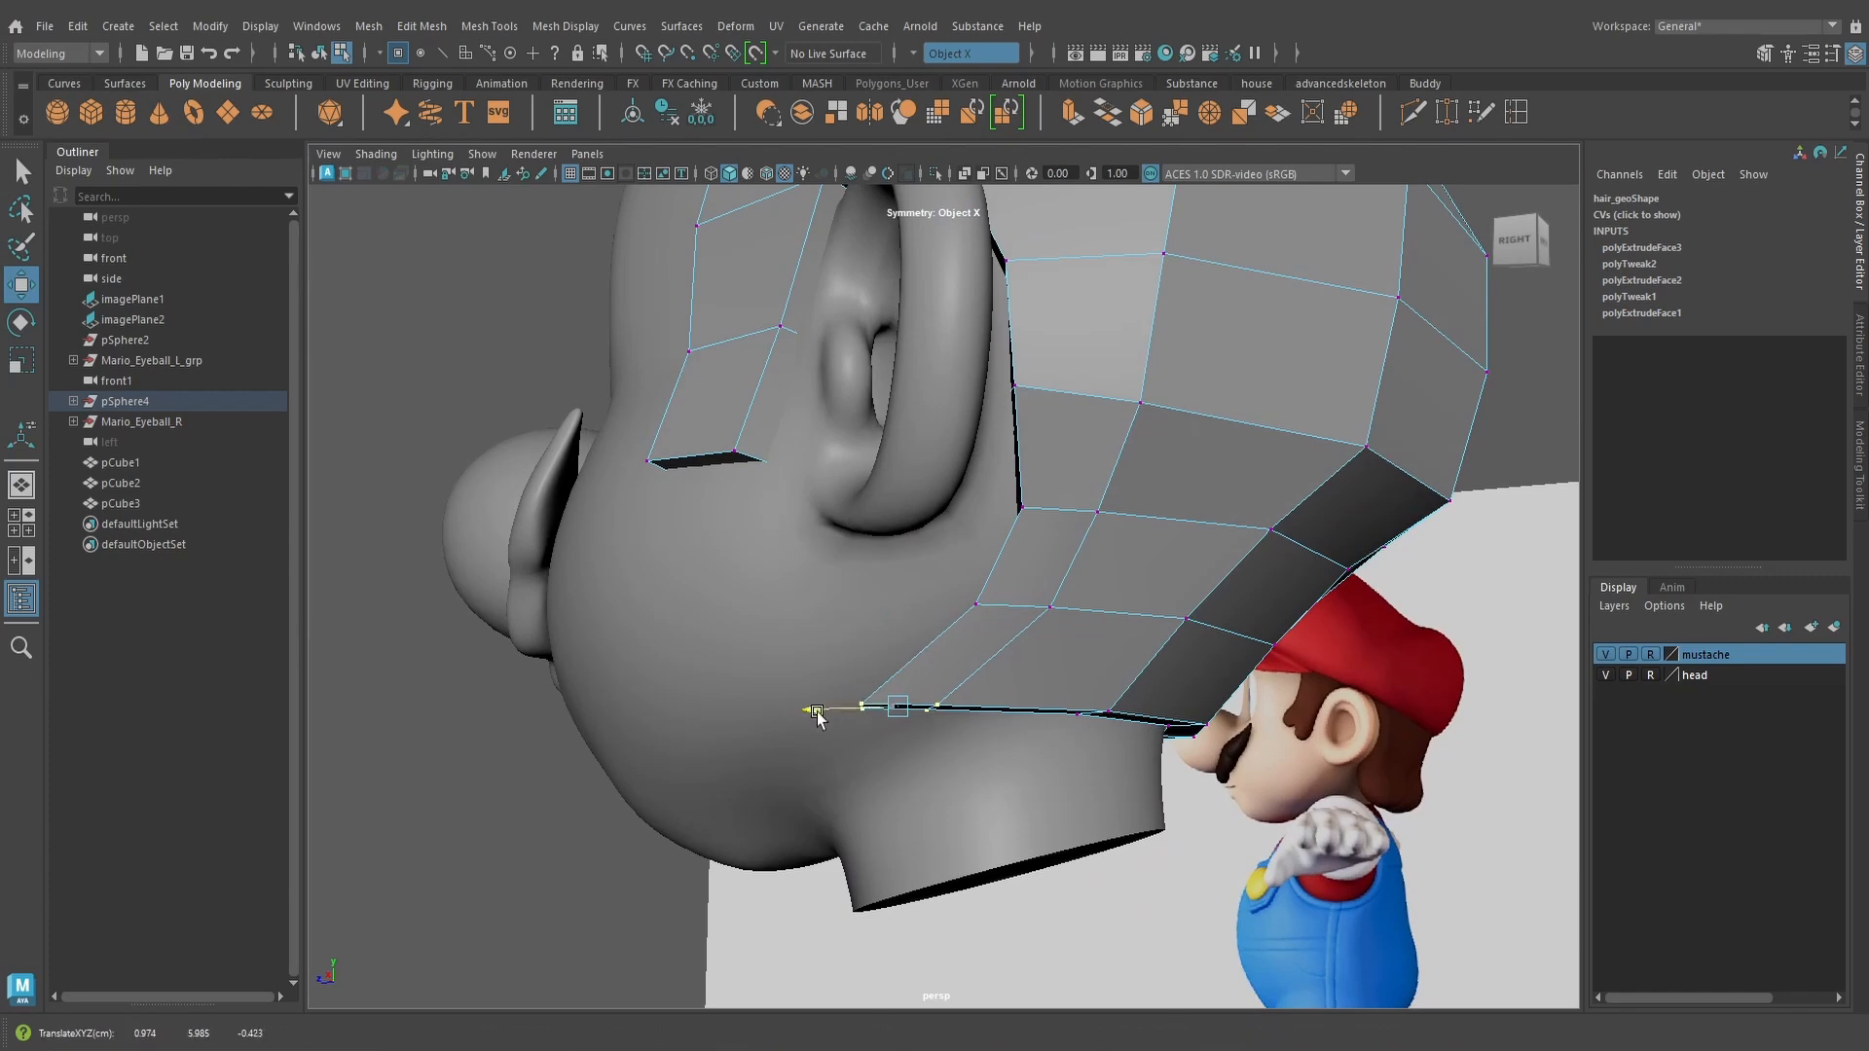
Adjust the height of the lower front corner vertices and reposition the bottom edge vertices beside the neck
left_click_drag(966, 626, 1059, 682, "alt")
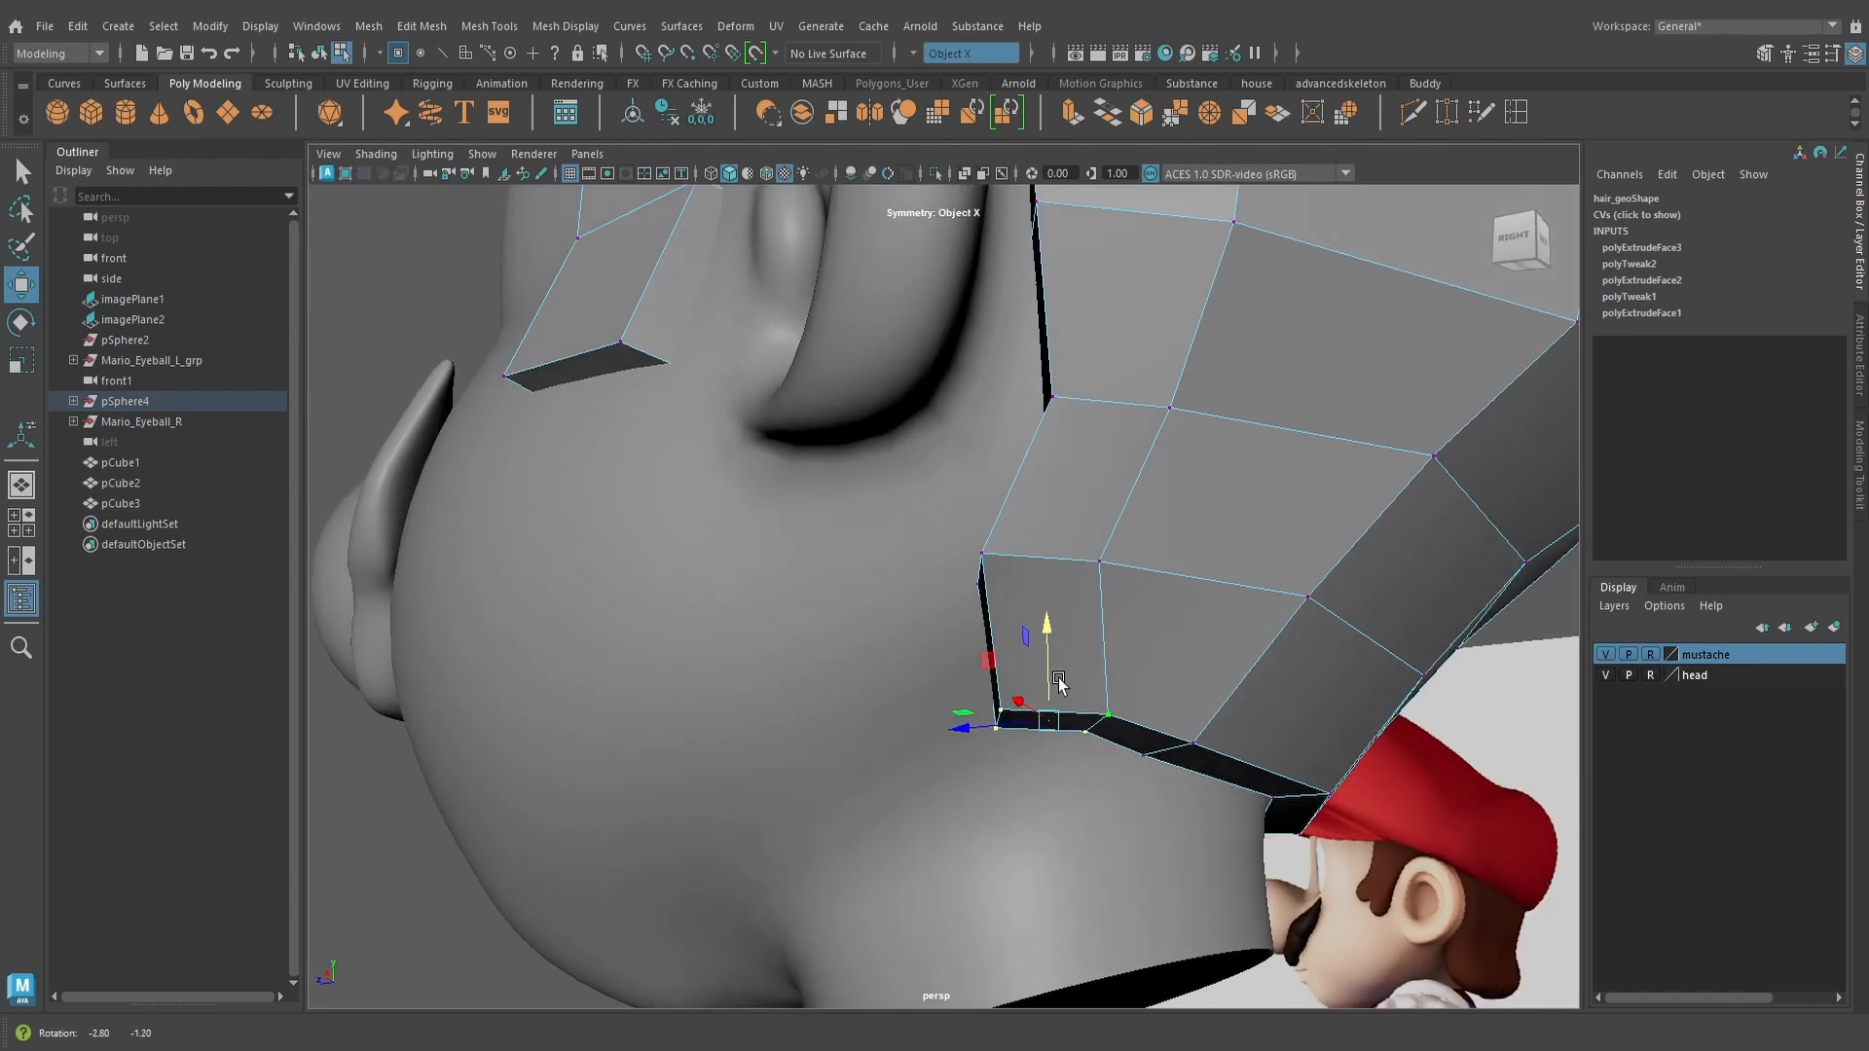
scroll(1061, 730, "down", 3)
left_click_drag(1034, 769, 1110, 714)
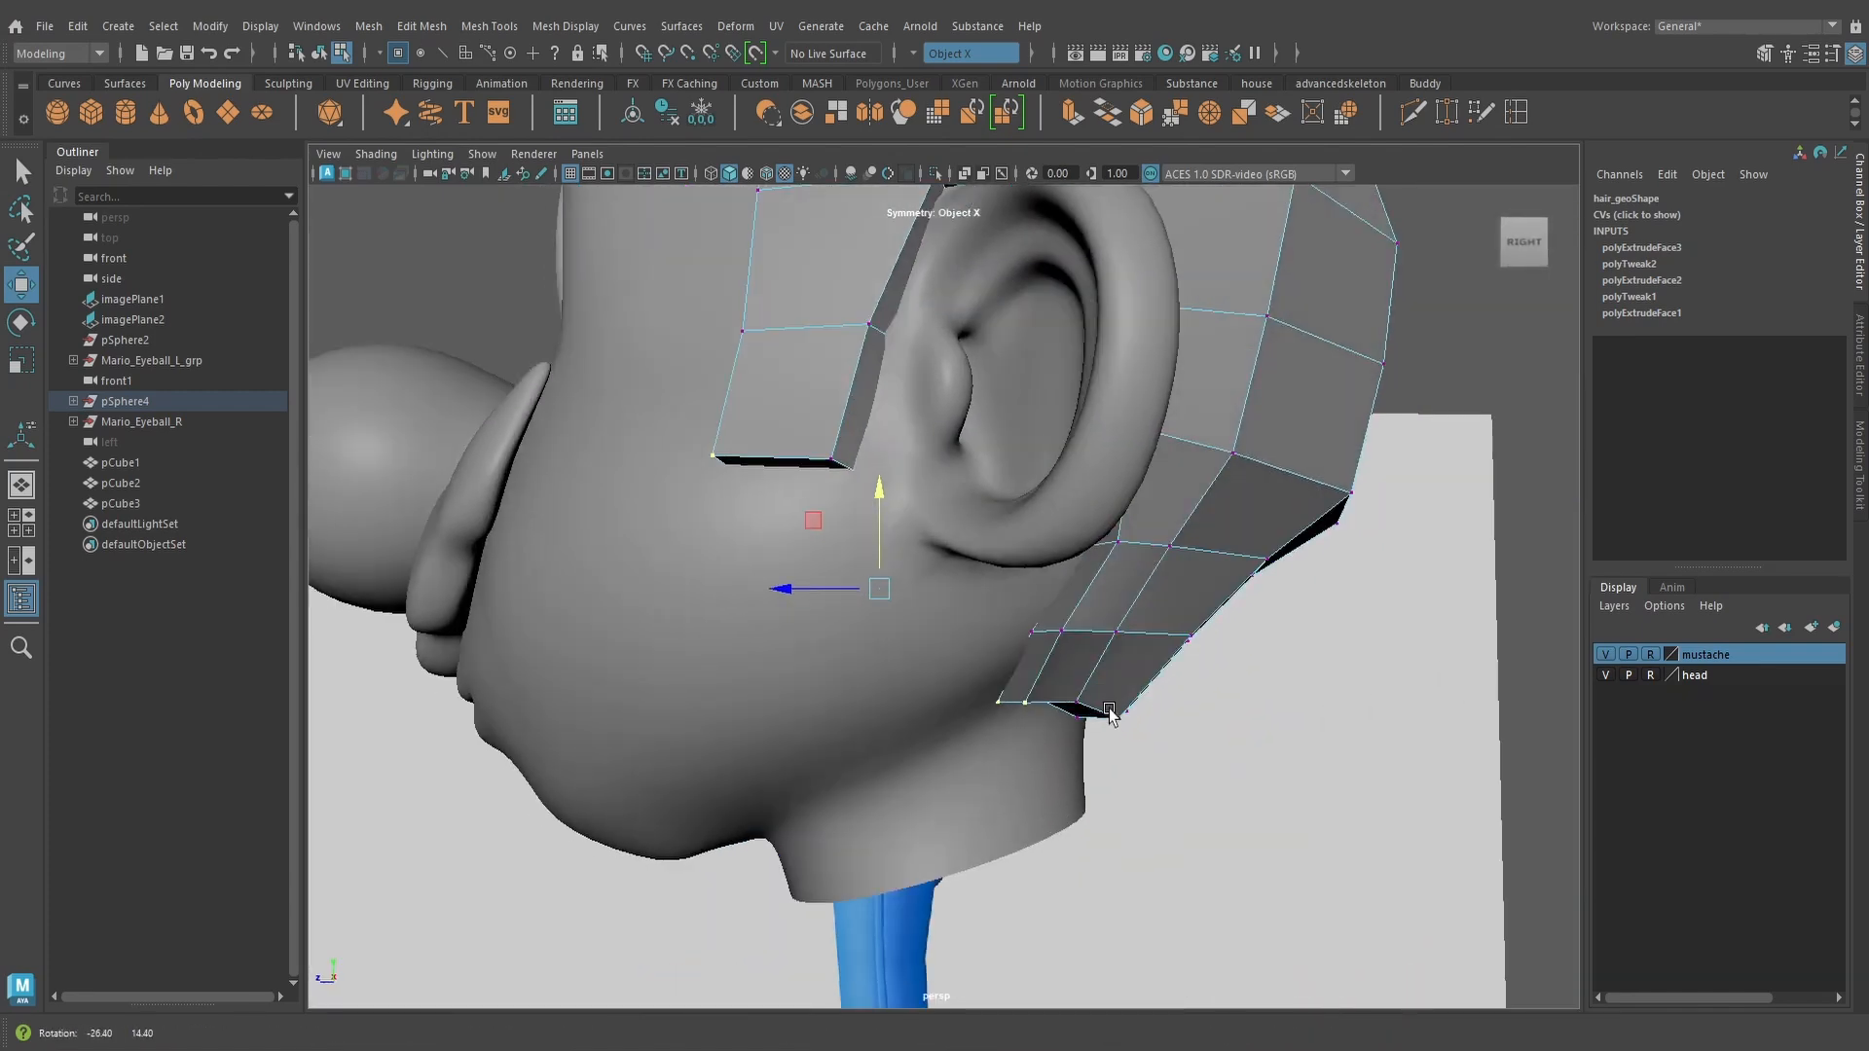
left_click(1289, 769)
left_click_drag(992, 686, 1122, 738)
left_click_drag(967, 698, 856, 736)
left_click_drag(845, 680, 994, 614)
left_click(990, 638)
Move the individual vertices above the hair's lower rim behind the ear along Z to even out the new rows
left_click_drag(1003, 643, 1084, 676, "alt")
left_click_drag(960, 684, 1076, 702)
left_click_drag(1076, 695, 1078, 696)
left_click_drag(1016, 638, 968, 573, "alt")
left_click(1112, 728)
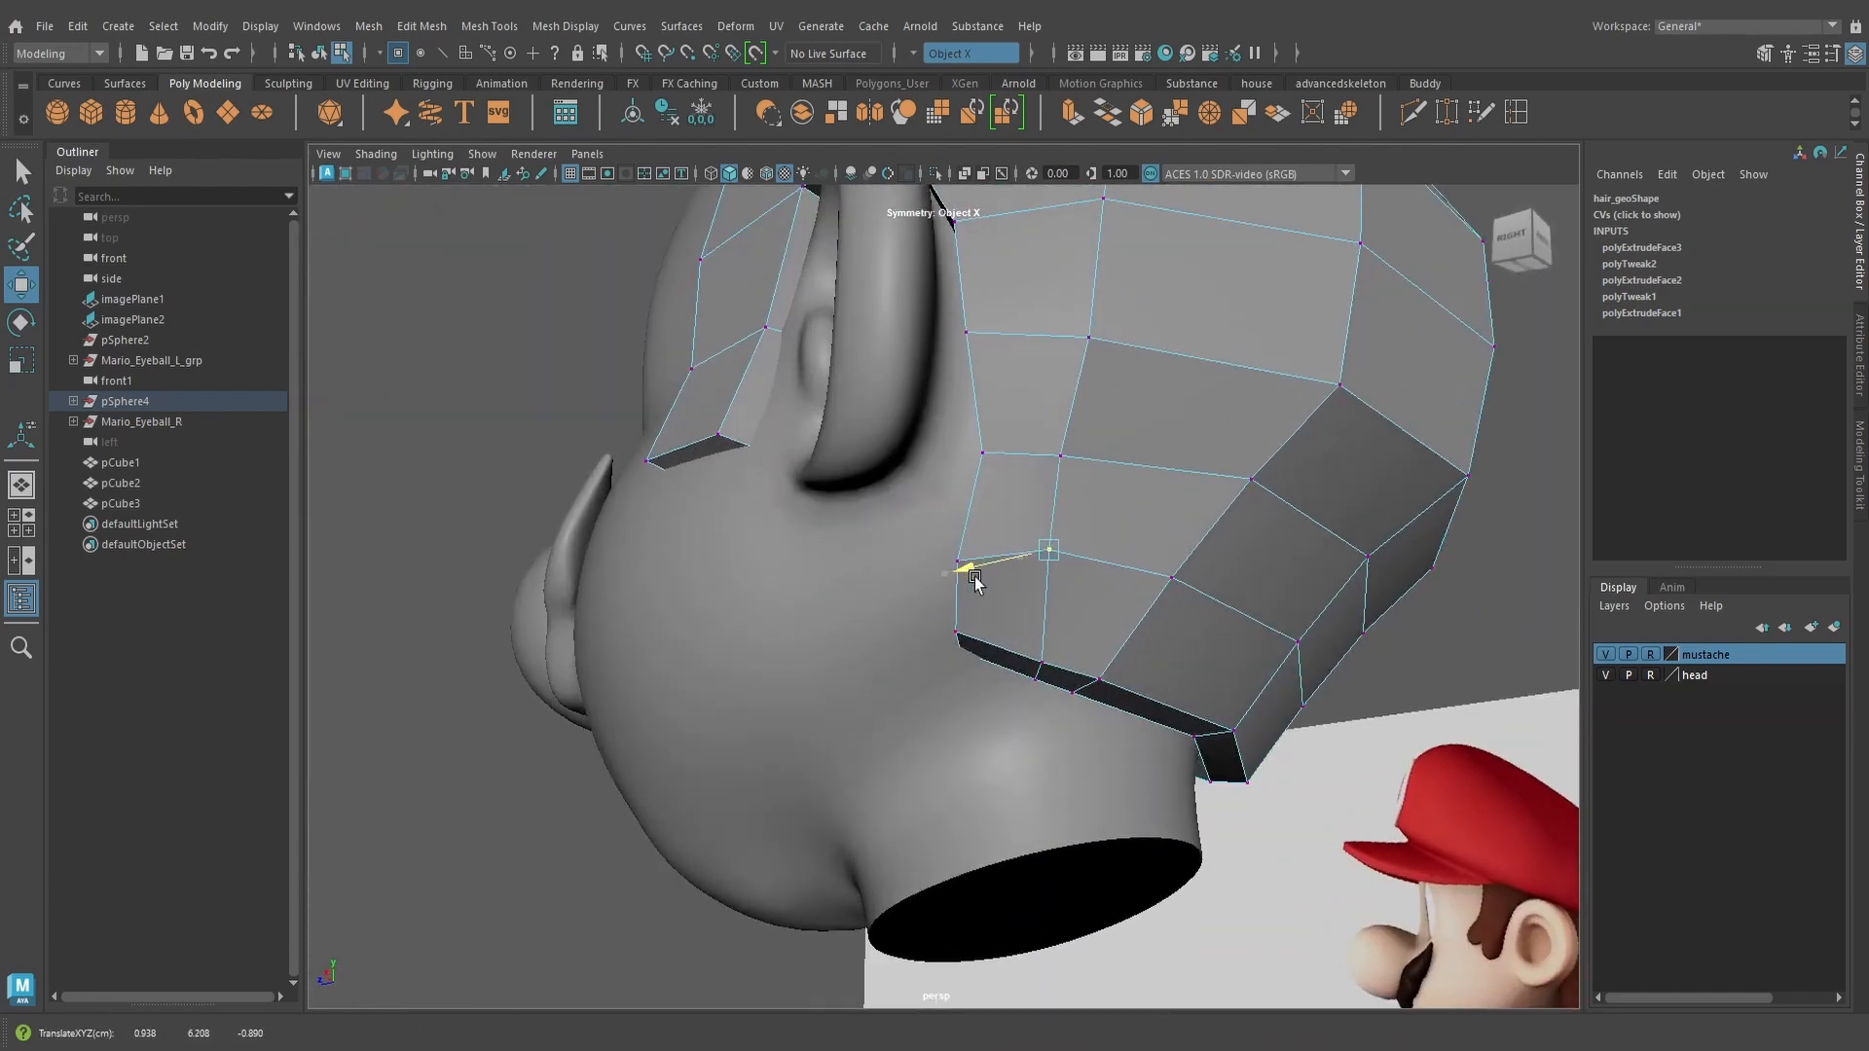
left_click_drag(1049, 508, 1101, 660, "alt")
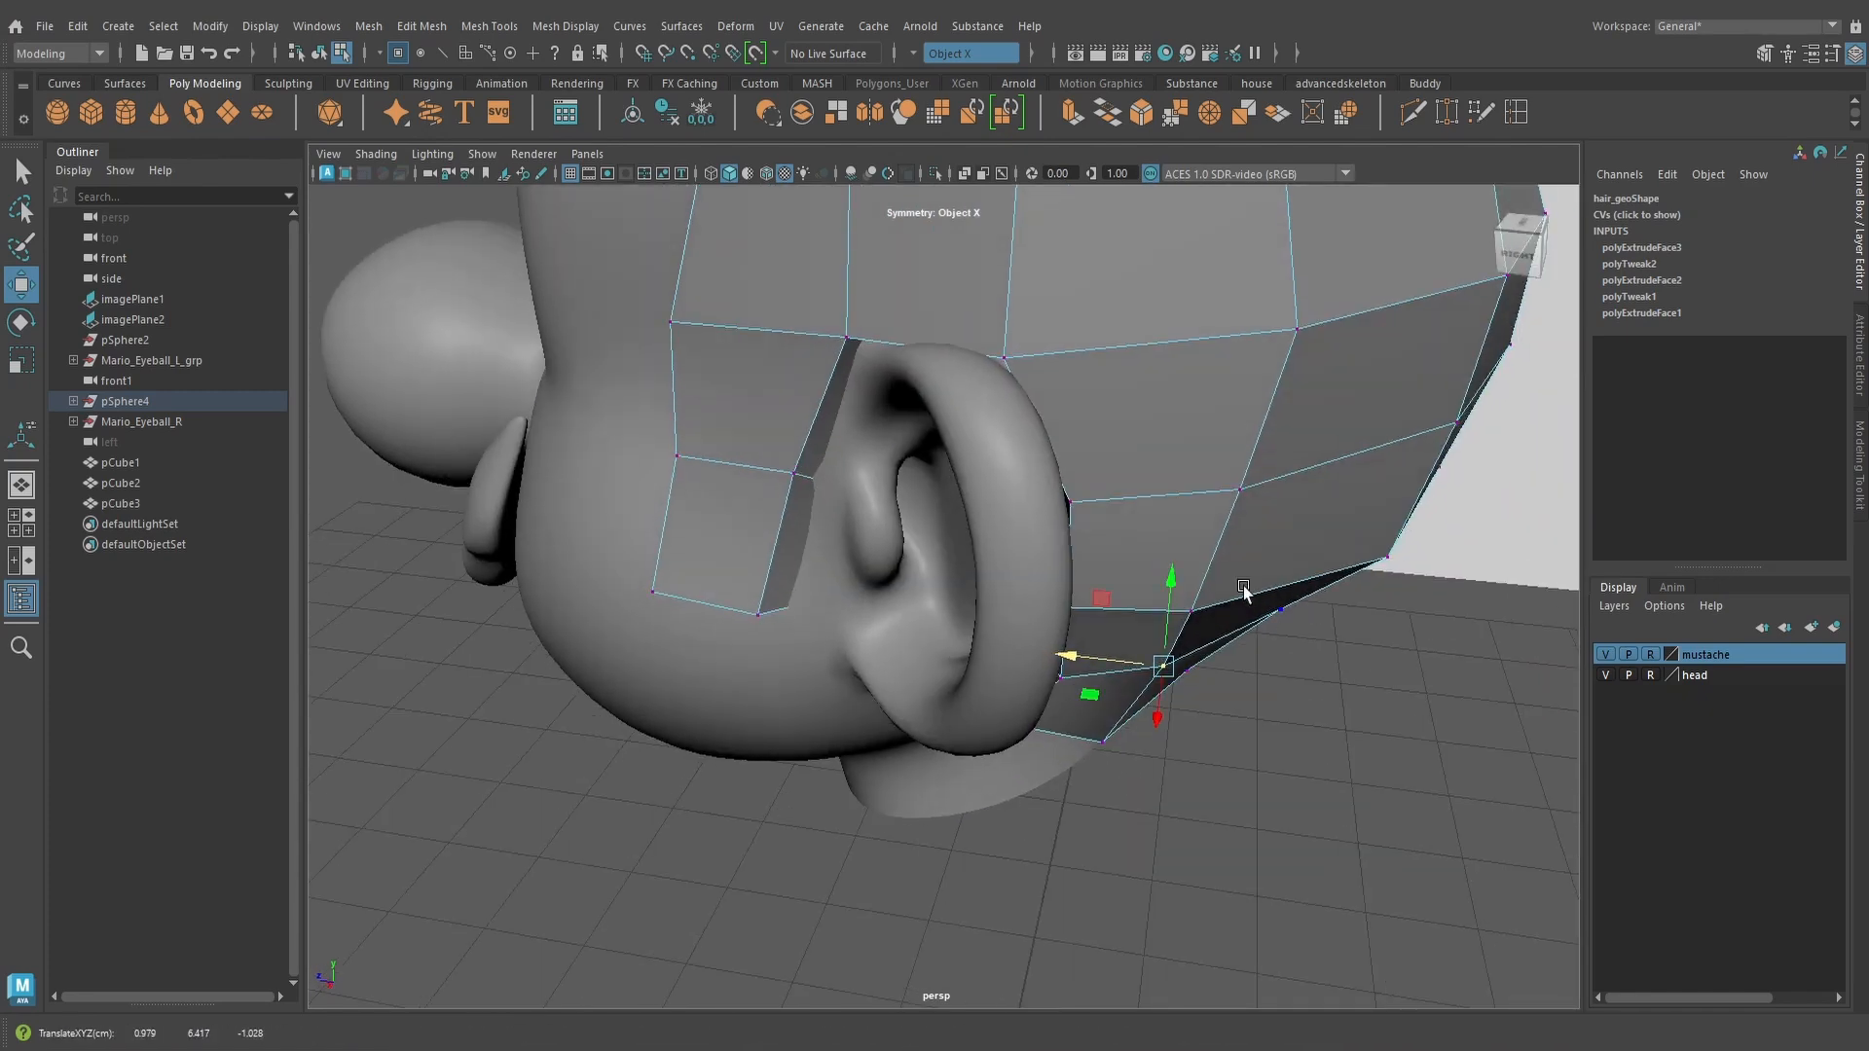
Select the hair's lower corner vertex below the ear and move it to refine the rim beside the neck
left_click_drag(1243, 589, 1151, 721, "alt")
left_click(920, 795)
left_click_drag(921, 796, 898, 846, "alt")
left_click_drag(899, 846, 914, 815)
Set the Move tool's axis orientation to Component and slide the vertex pair at the hair's rear rim corner
left_click_drag(1022, 754, 1152, 611, "alt")
left_click_drag(1012, 533, 1009, 534)
left_click_drag(1198, 644, 1100, 584, "alt")
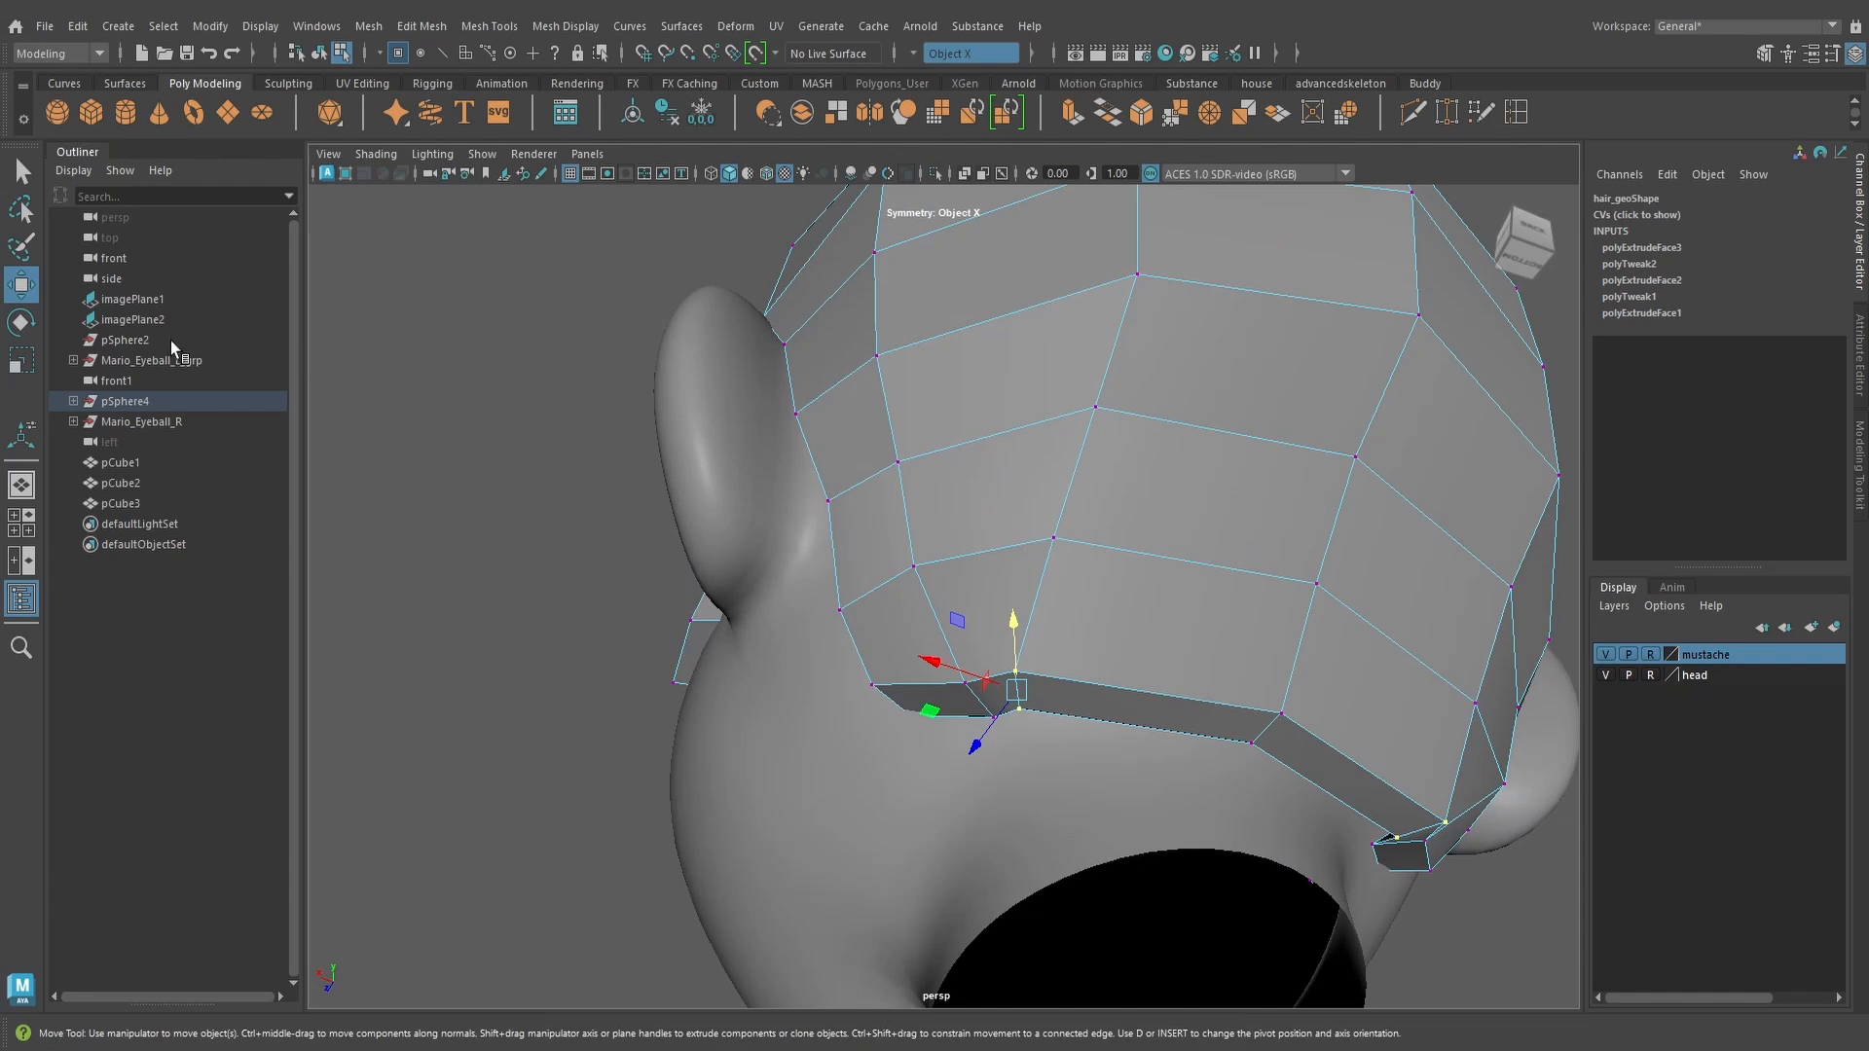
double_click(24, 290)
left_click(243, 279)
left_click(282, 329)
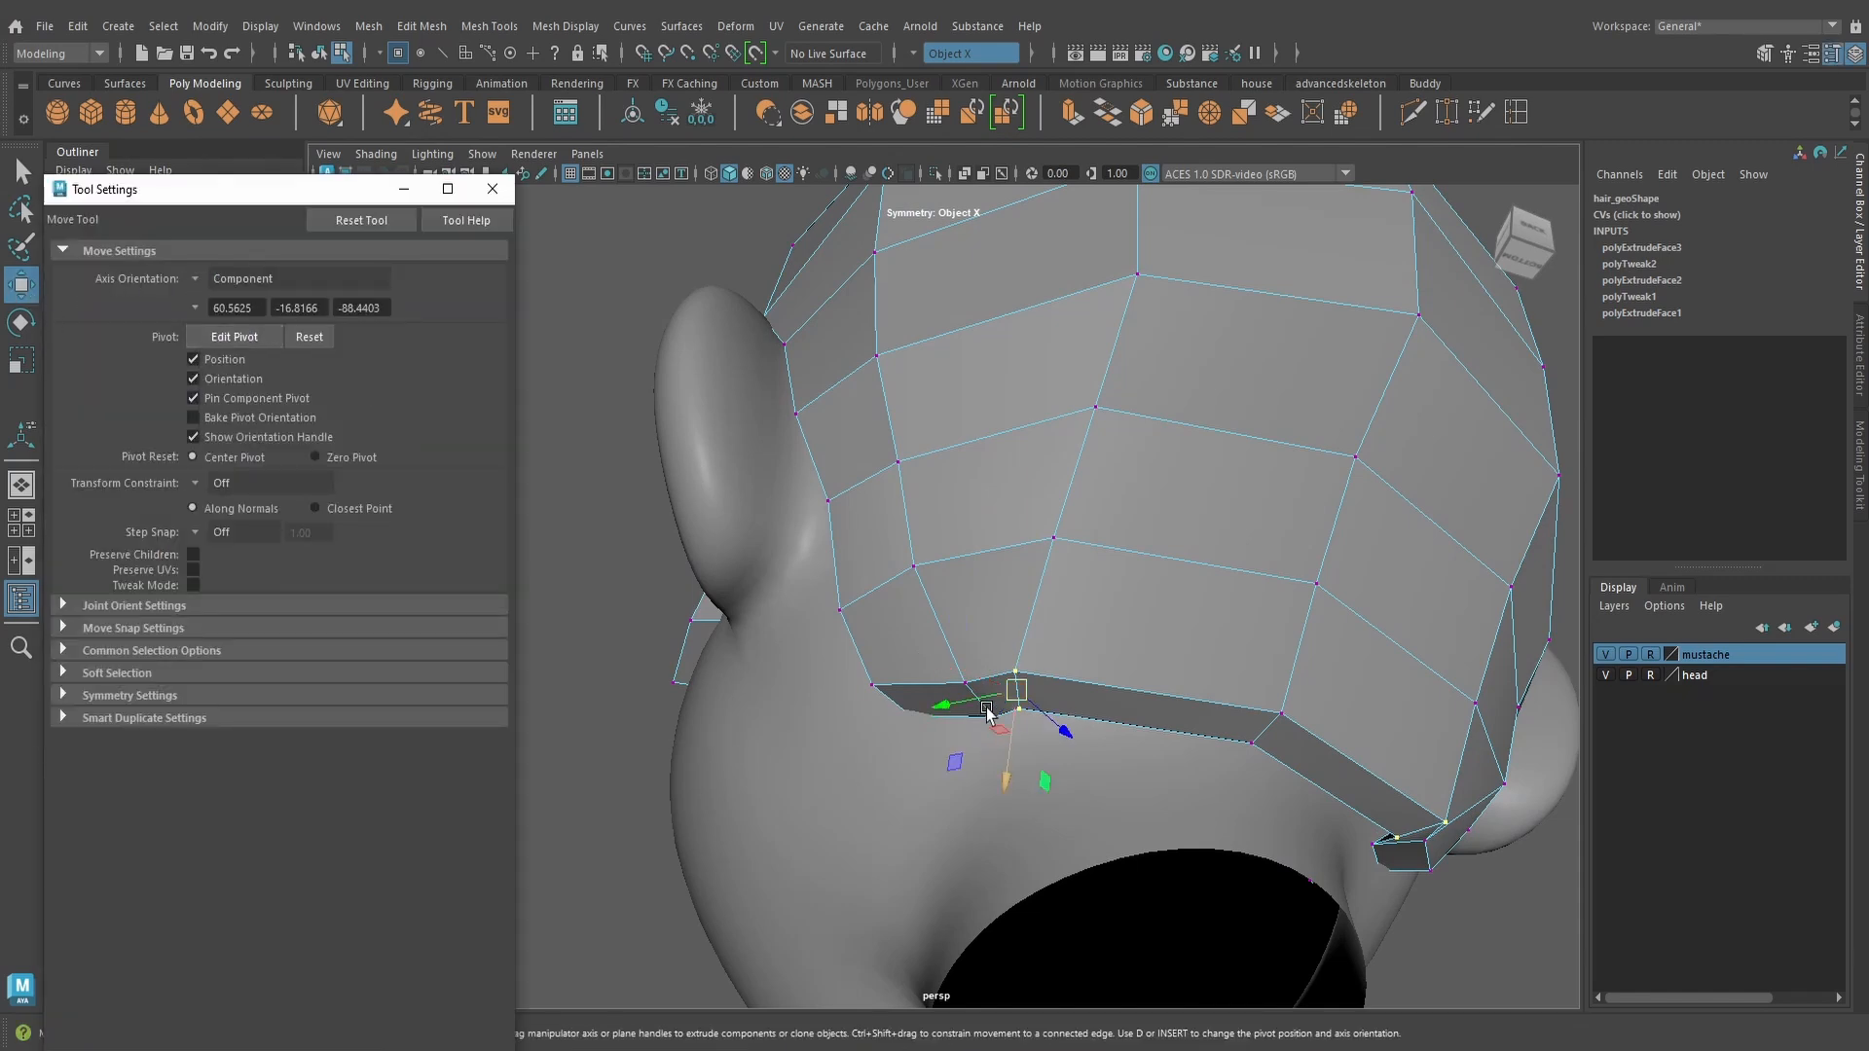
left_click_drag(953, 711, 1075, 582)
left_click_drag(1018, 703, 1097, 720, "alt")
Adjust the lower rim vertices at the back of the hair to even out the thickness edge
left_click_drag(1104, 696, 1251, 718, "alt")
left_click_drag(1121, 952, 1123, 913)
left_click_drag(1163, 739, 1107, 677, "alt")
left_click_drag(1197, 623, 1123, 710, "alt")
left_click_drag(1142, 826, 1149, 839)
left_click_drag(1251, 730, 919, 687, "alt")
scroll(905, 689, "up", 3)
Move the vertices in the row above the rear rim, then shift the rim vertex pair along its component axis
left_click(784, 720)
left_click_drag(793, 715, 988, 605, "alt")
left_click_drag(999, 649, 1120, 722)
left_click_drag(988, 908, 964, 604, "alt")
key("q")
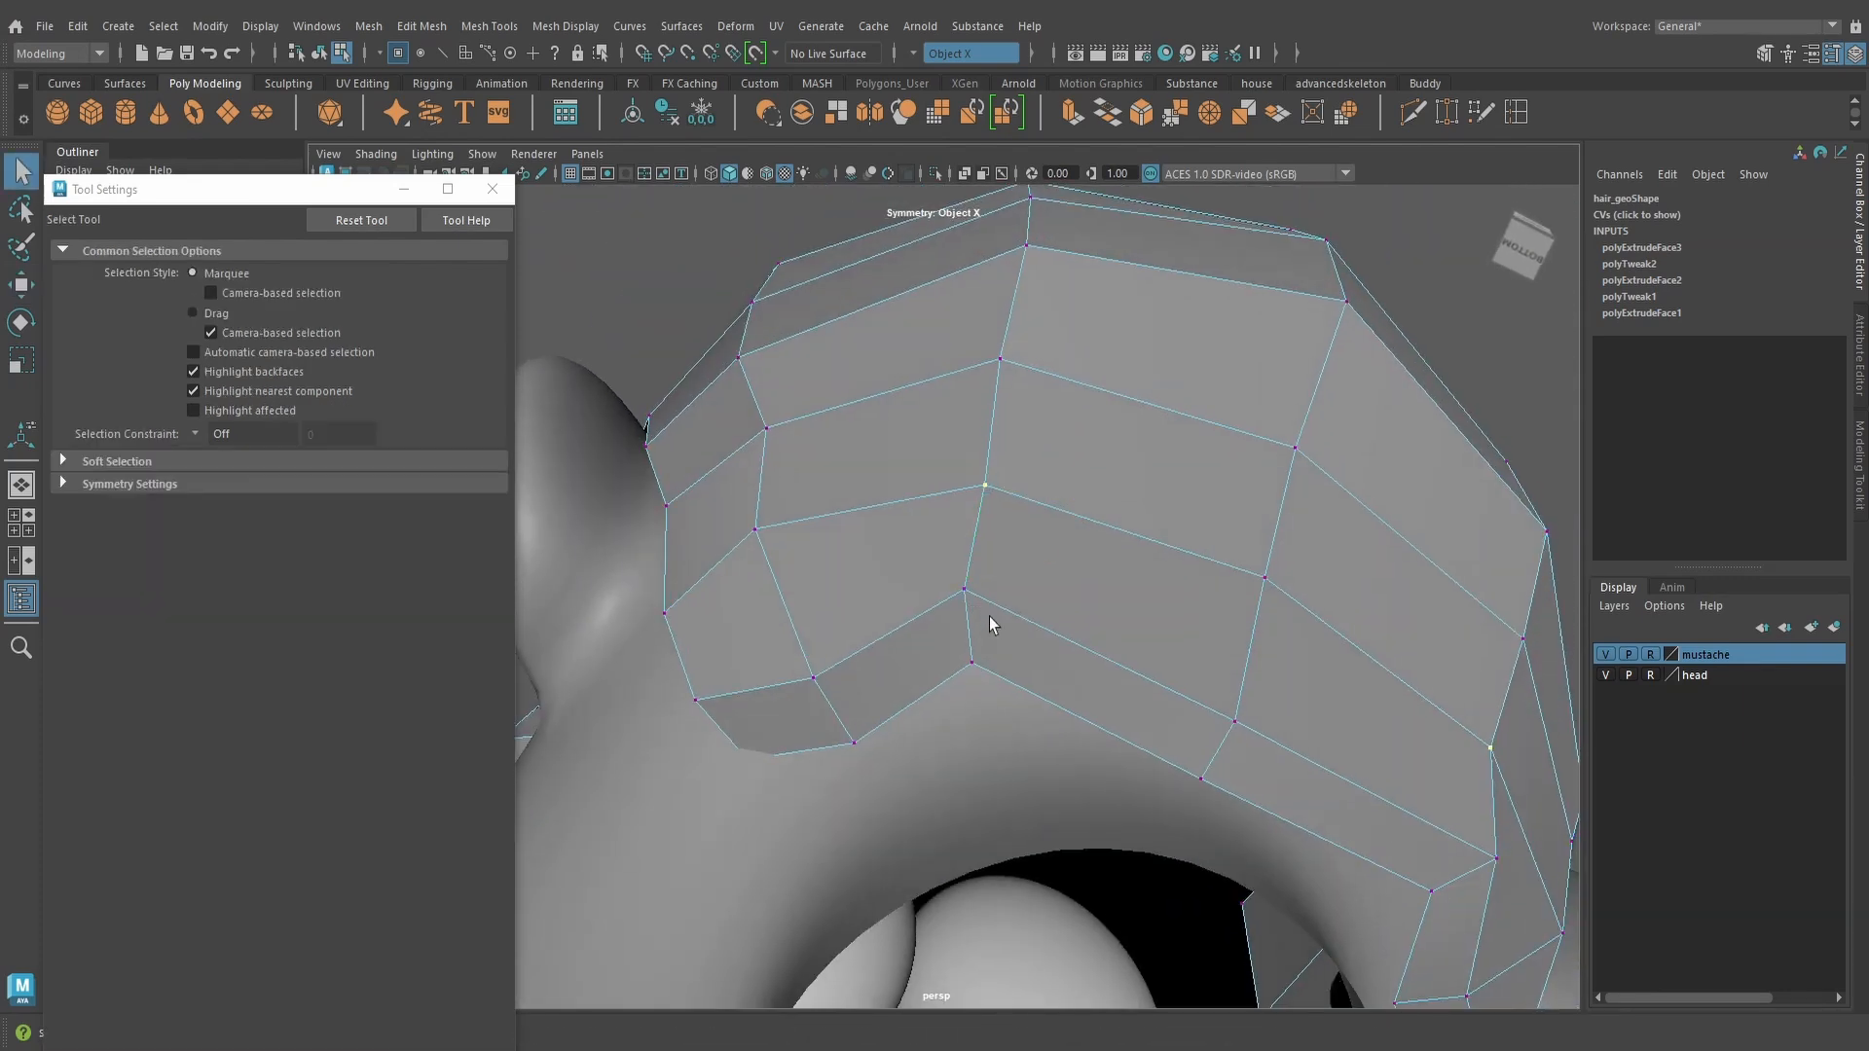
left_click(11, 283)
left_click_drag(1002, 705, 1091, 708)
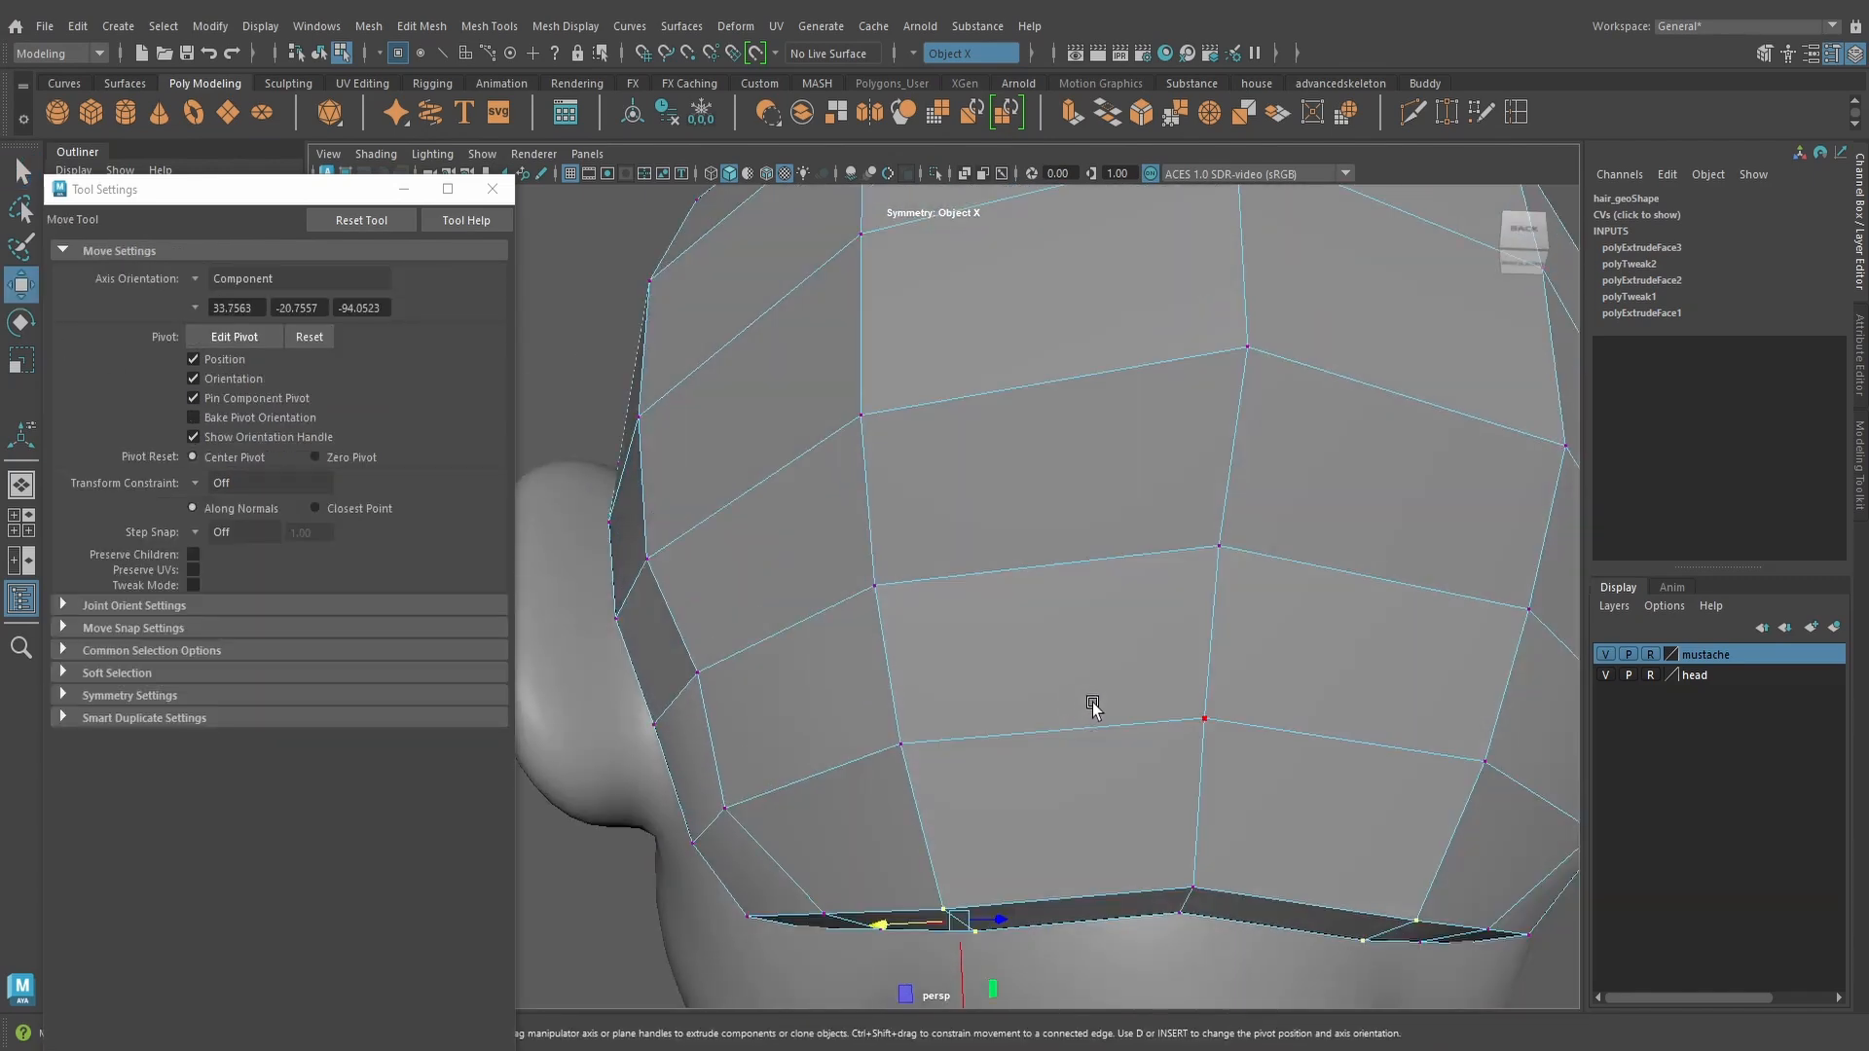
Preview the hair smoothed in object mode beside the side reference and close the Move tool's settings
key("3")
right_click_drag(1086, 568, 1114, 554)
left_click_drag(1114, 554, 1126, 684, "alt")
left_click(1093, 671)
left_click(490, 191)
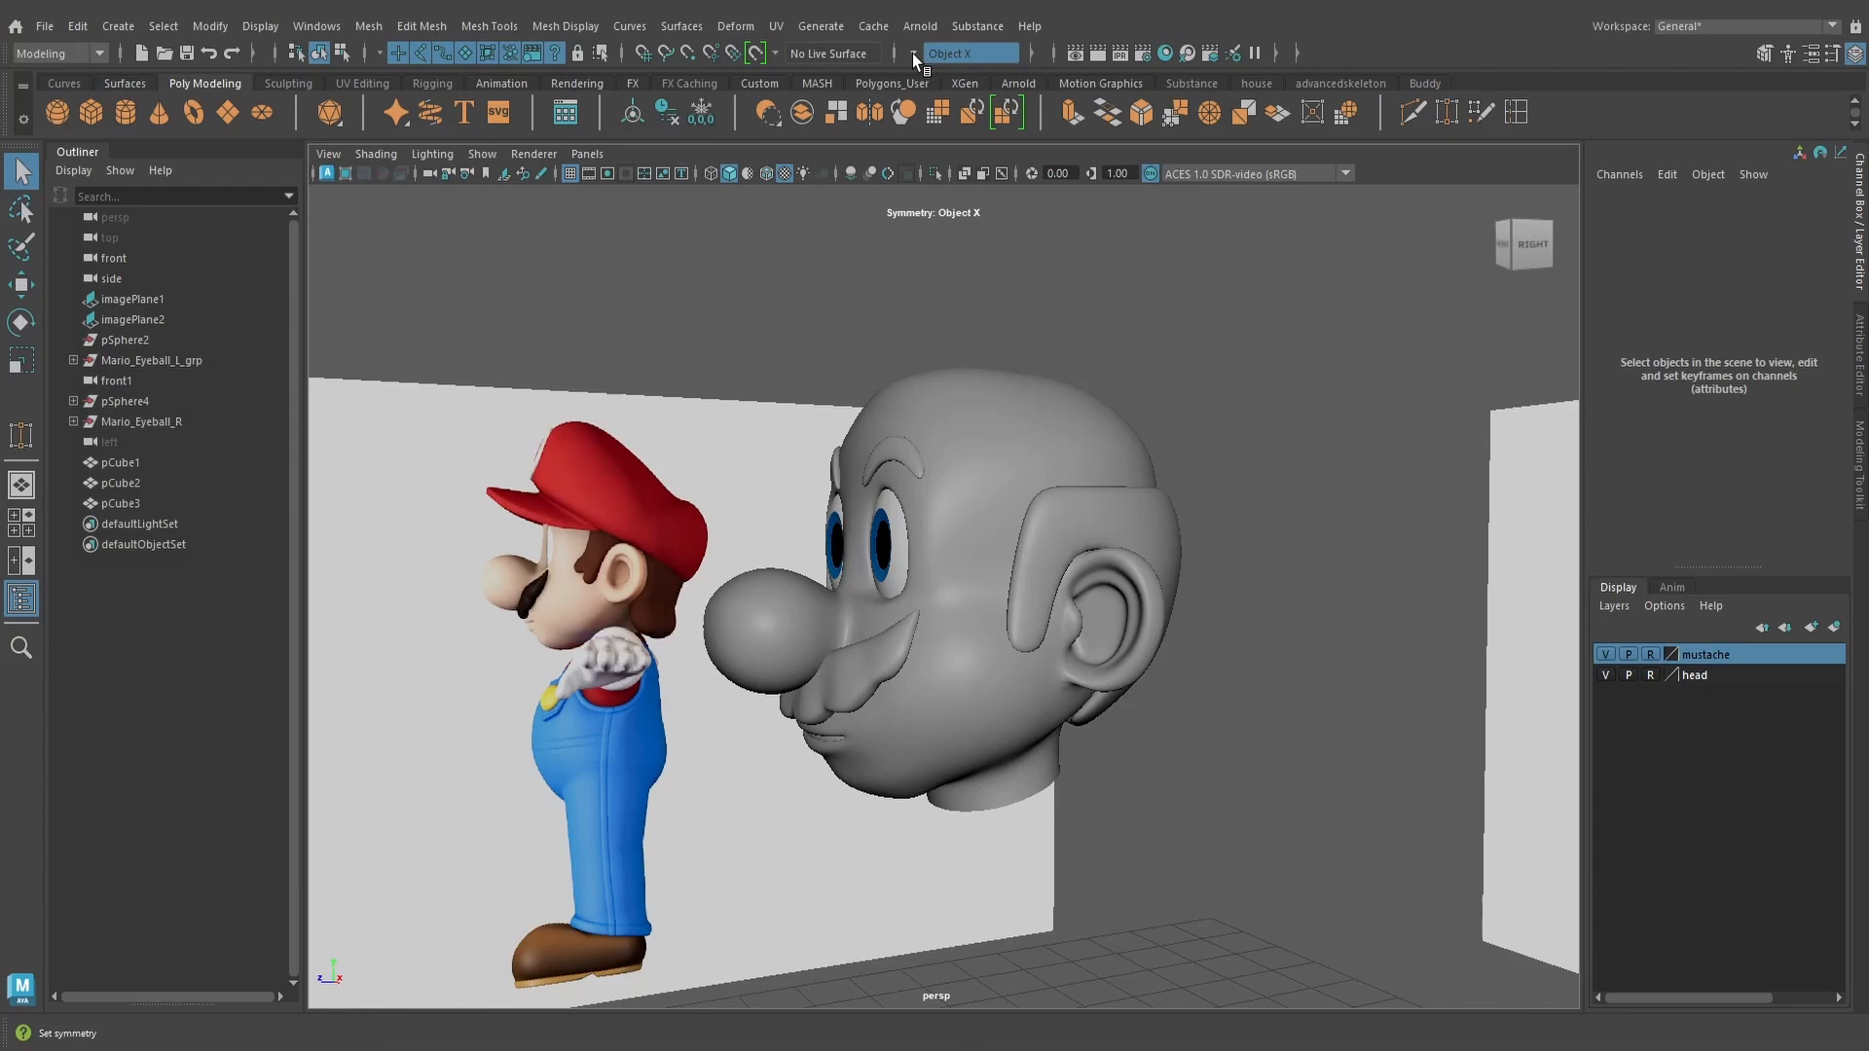
Turn symmetry off and delete the faces on one half of the hair mesh, as divided by its centre line
left_click(913, 53)
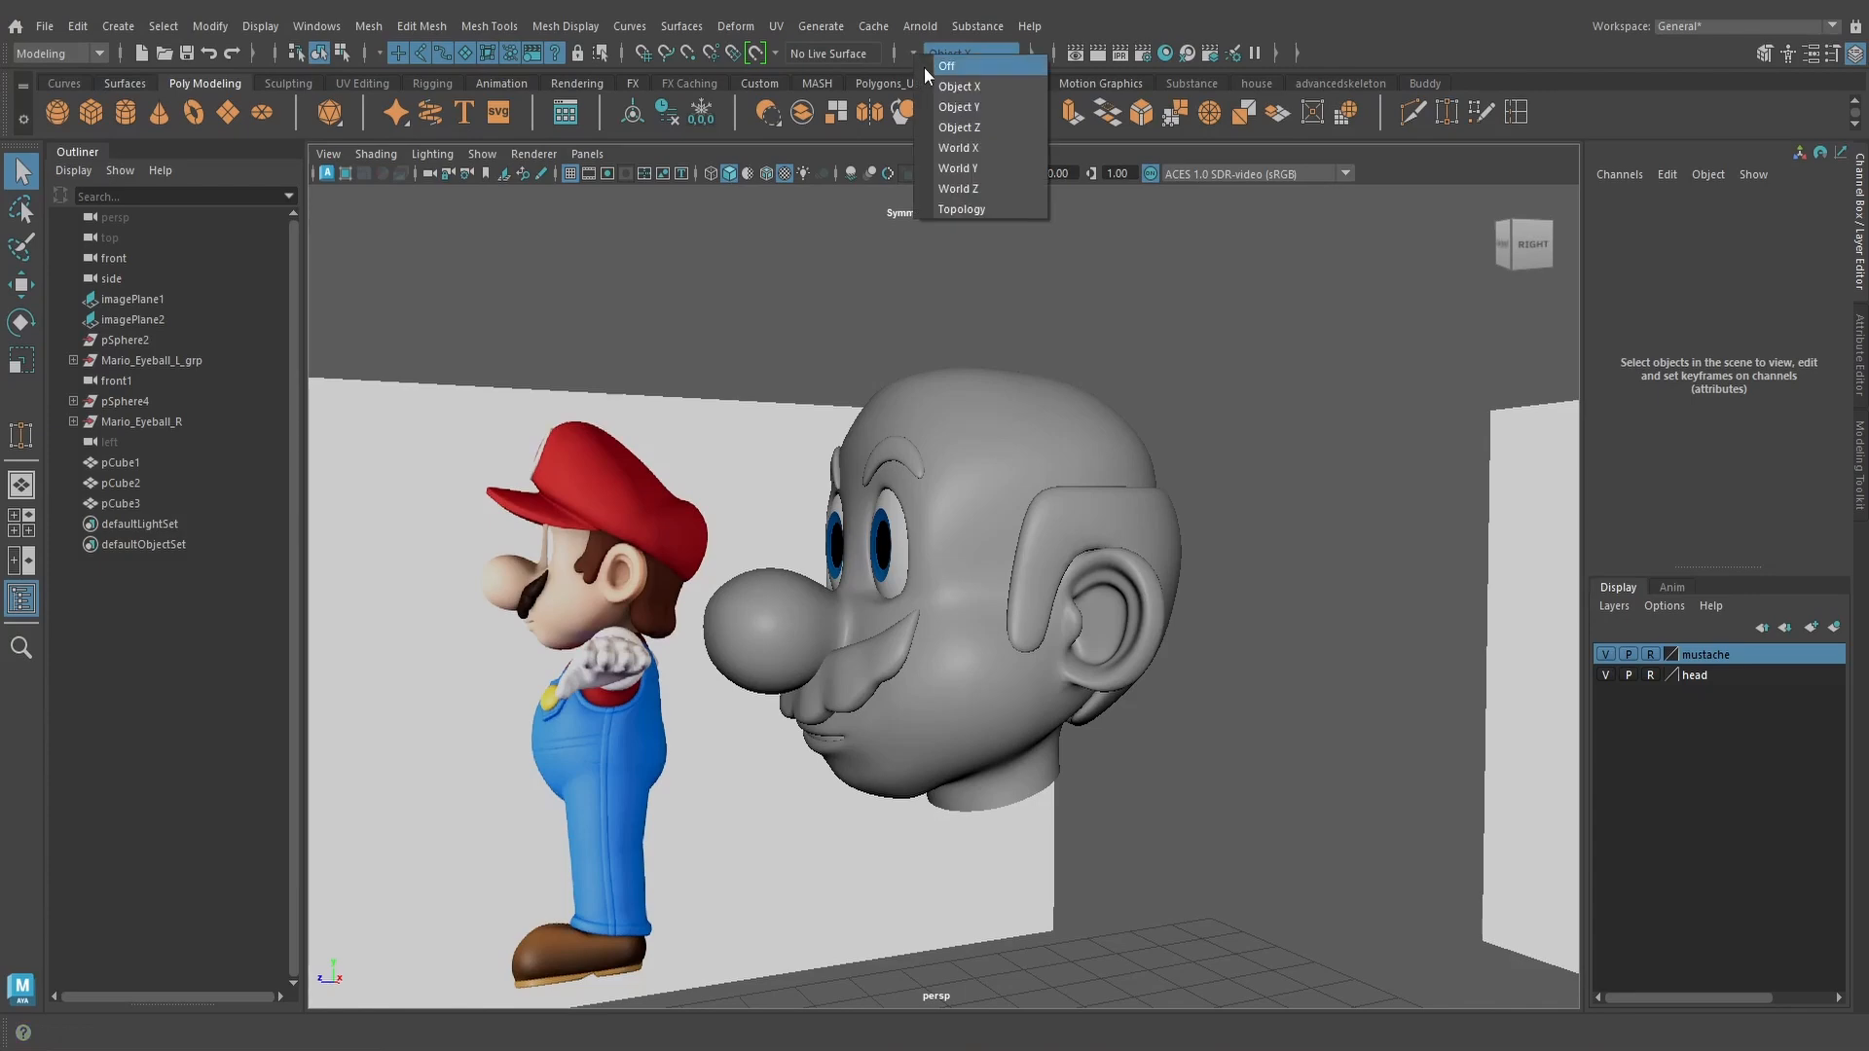
left_click(929, 65)
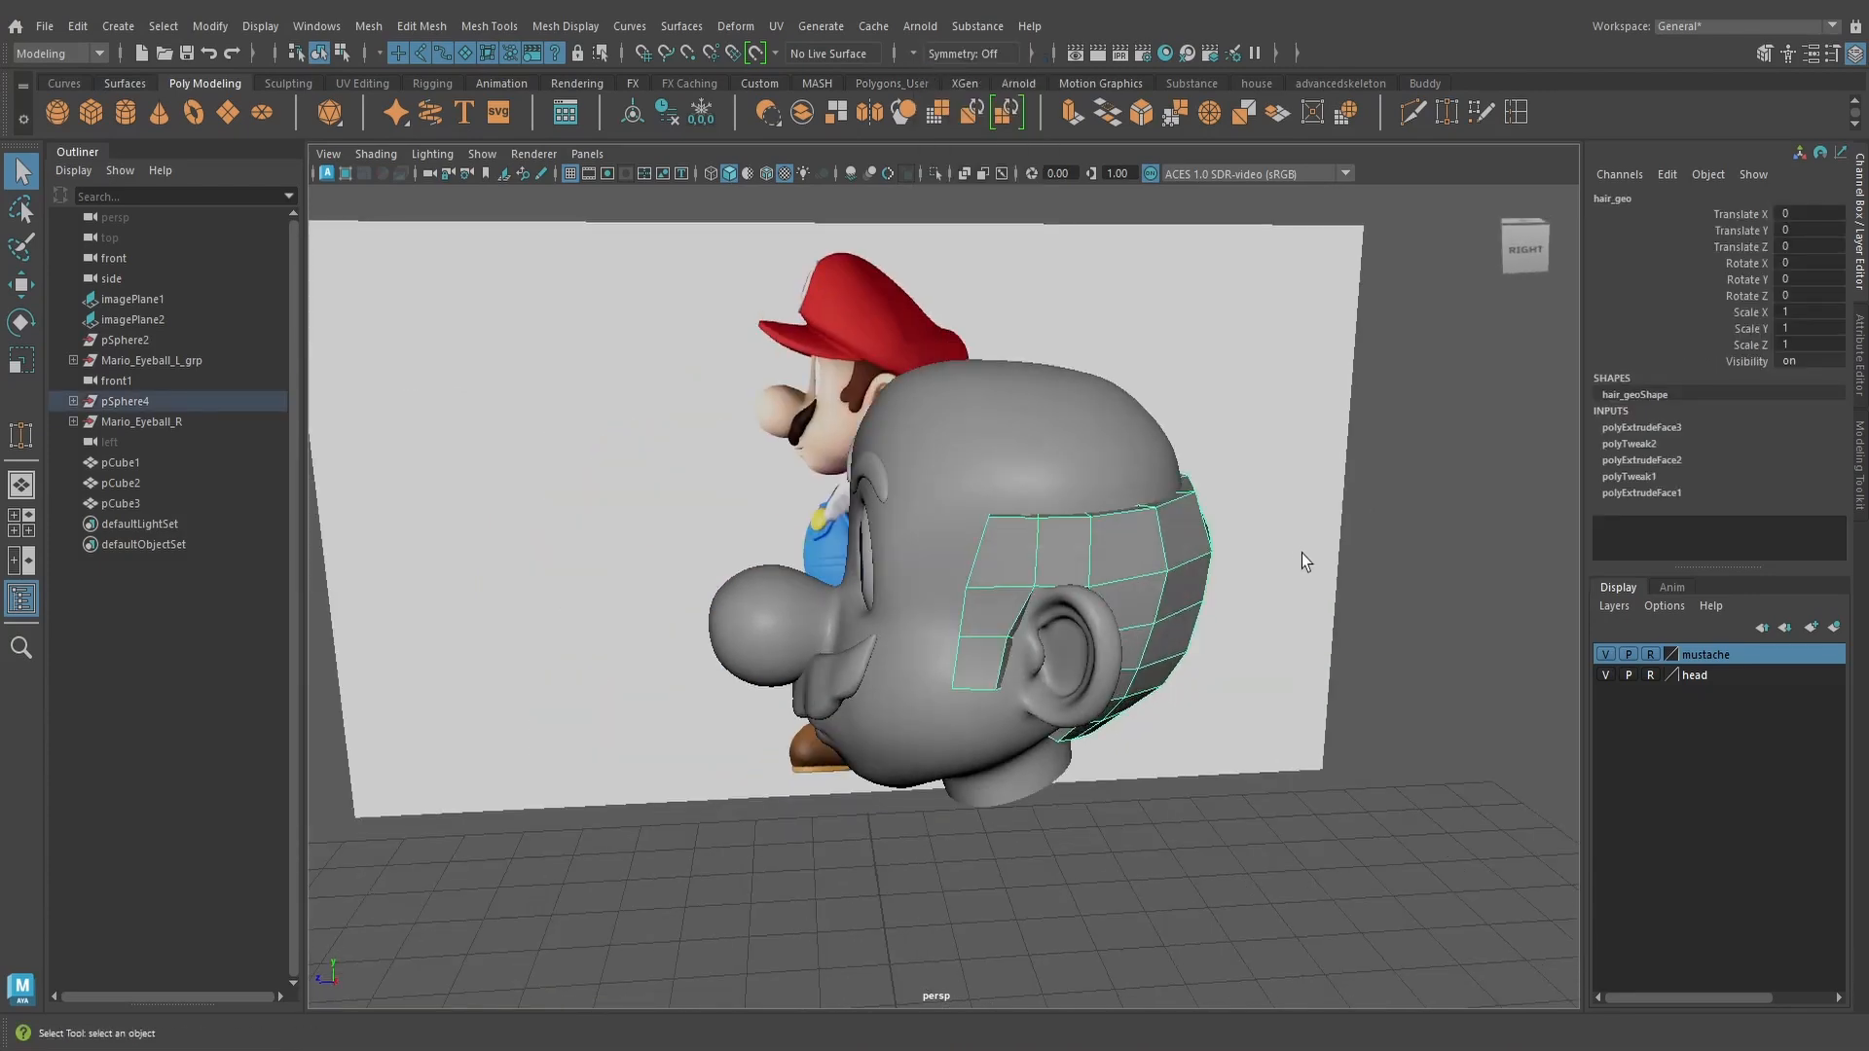
left_click_drag(1302, 553, 1127, 533, "alt")
scroll(1149, 542, "down", 4)
right_click_drag(1058, 467, 1059, 526)
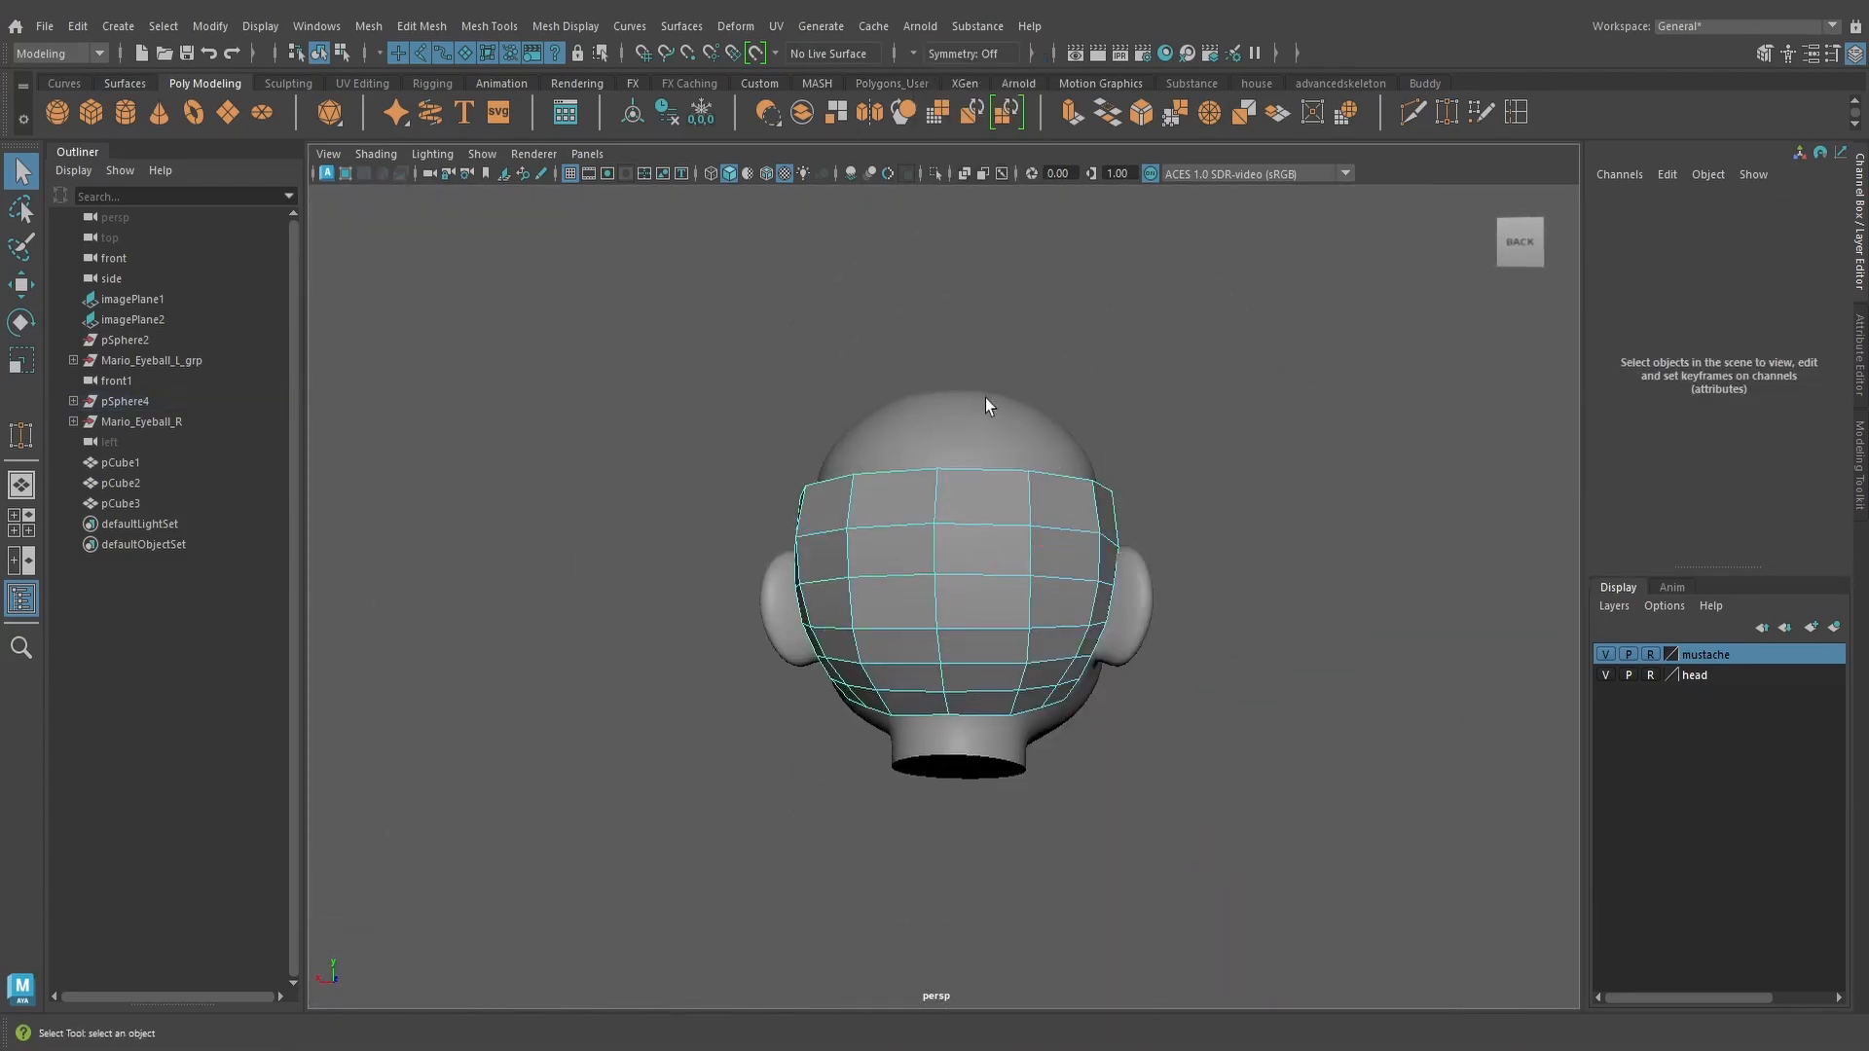
left_click_drag(1184, 783, 1184, 784)
mouse_move(1080, 623)
left_mouse_down("alt")
mouse_move(1081, 559)
mouse_move(1117, 754)
mouse_move(1113, 701)
mouse_move(834, 383)
mouse_move(876, 384)
mouse_move(1098, 580)
mouse_move(1066, 519)
mouse_move(1256, 609)
mouse_move(1277, 640)
left_mouse_up("alt")
key("4")
key("6")
key("Delete")
Return the half hair mesh to object mode and delete its construction history
right_click(911, 428)
left_click(1004, 394)
left_click(674, 113)
In the wireframe side view, move the hair's bottom vertex row down and backward toward the reference hair outline
key("space")
key("4")
middle_click_drag(1072, 789, 1097, 611, "alt")
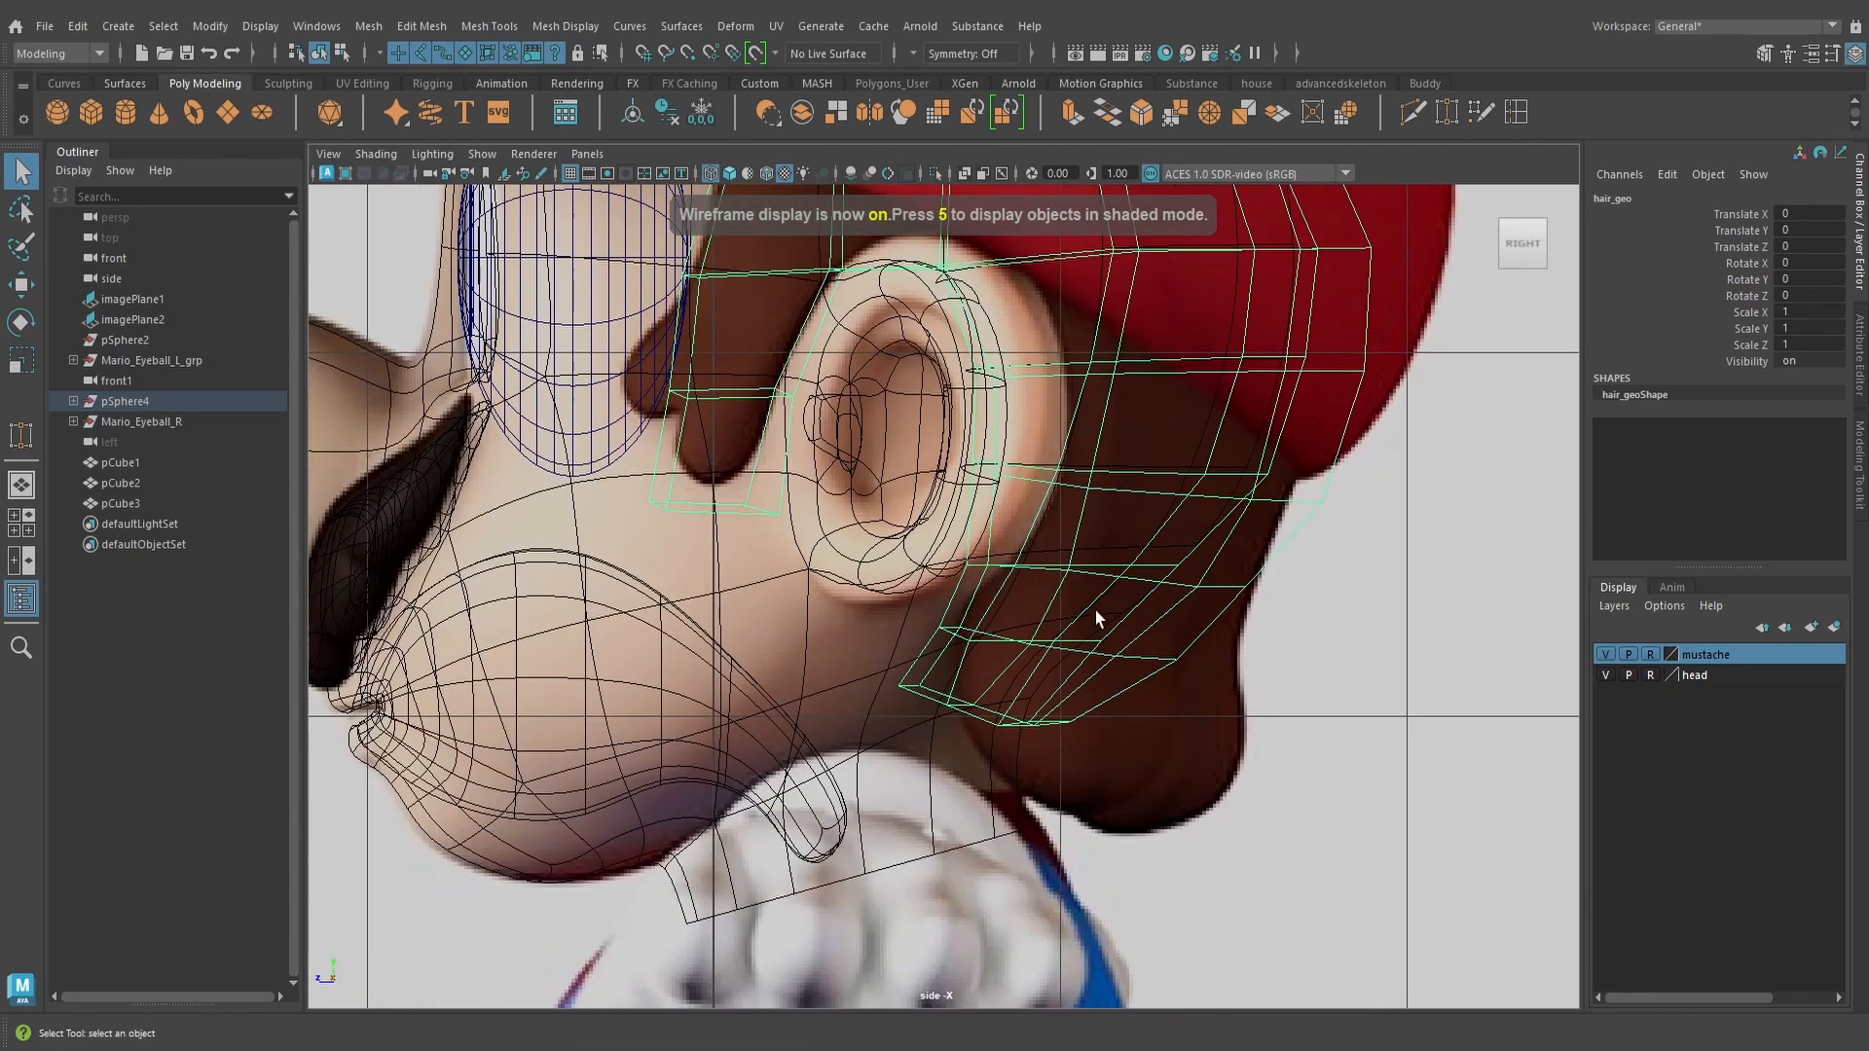
right_click(1096, 611)
right_click_drag(1129, 467, 1056, 497)
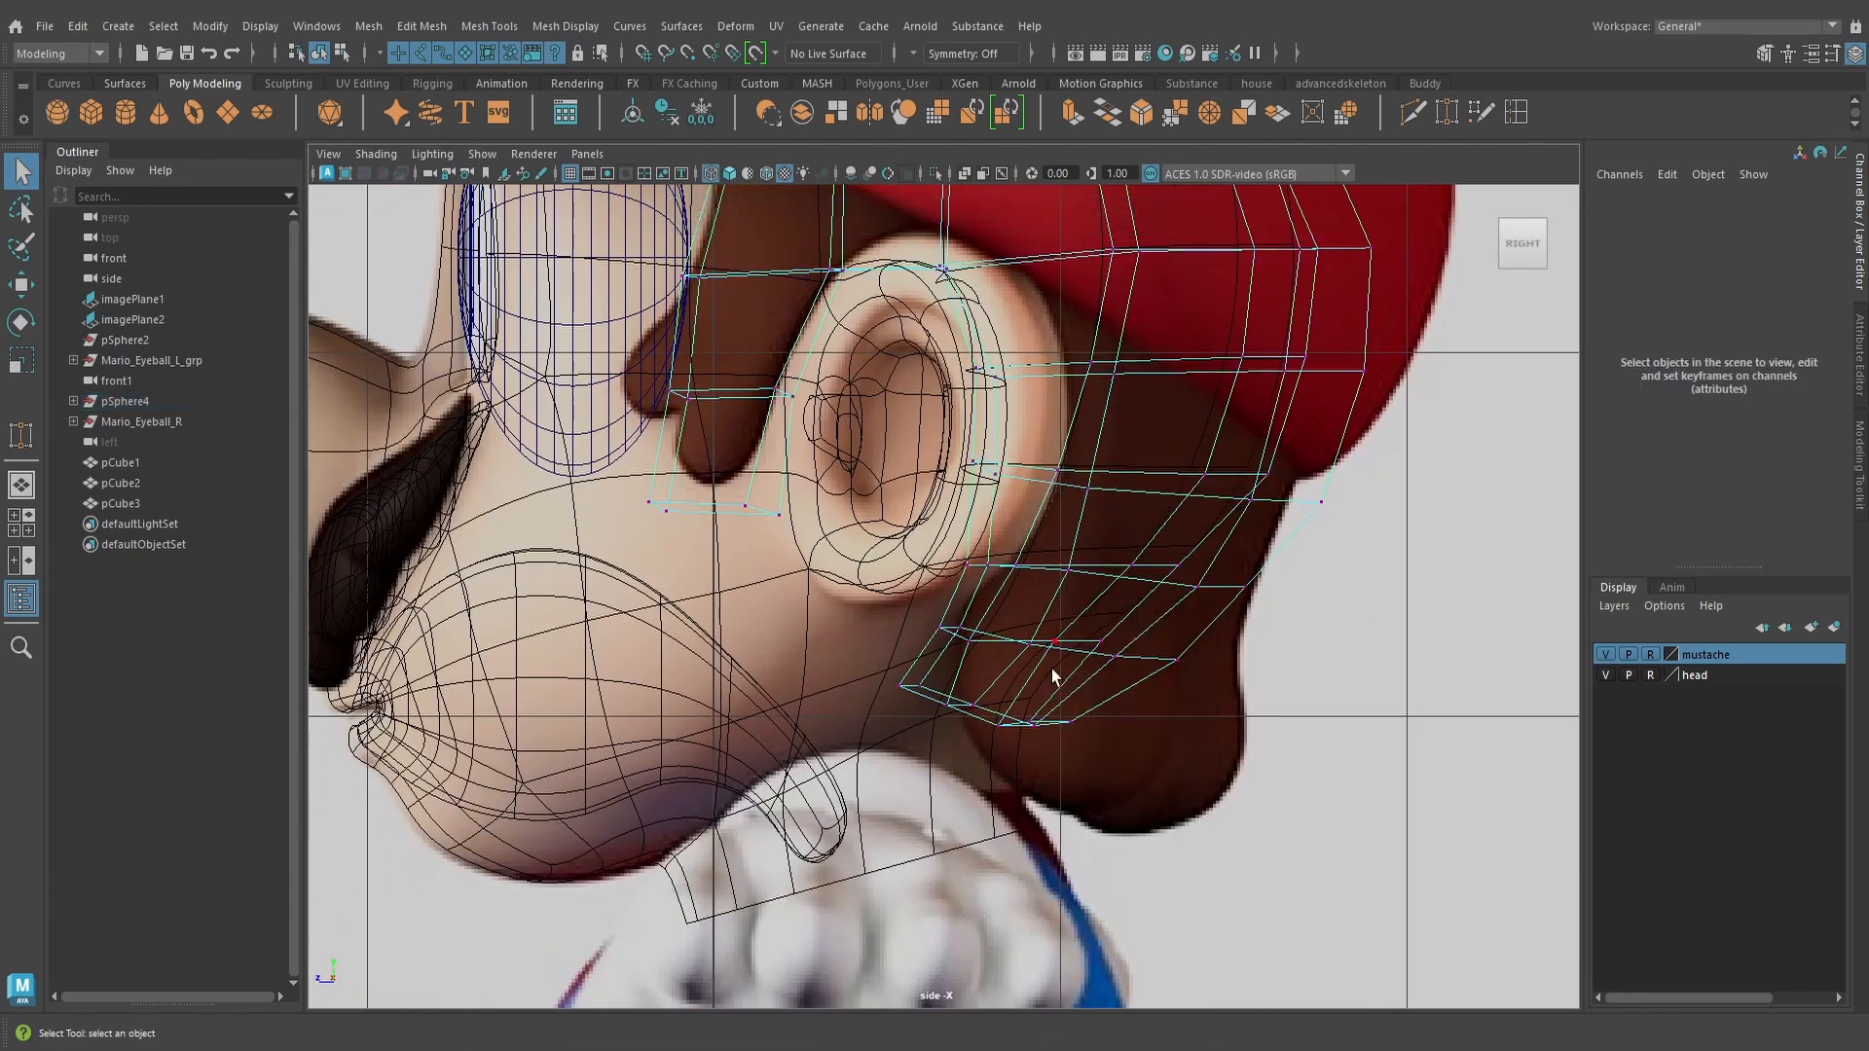
left_click_drag(1086, 778, 1086, 777)
key("w")
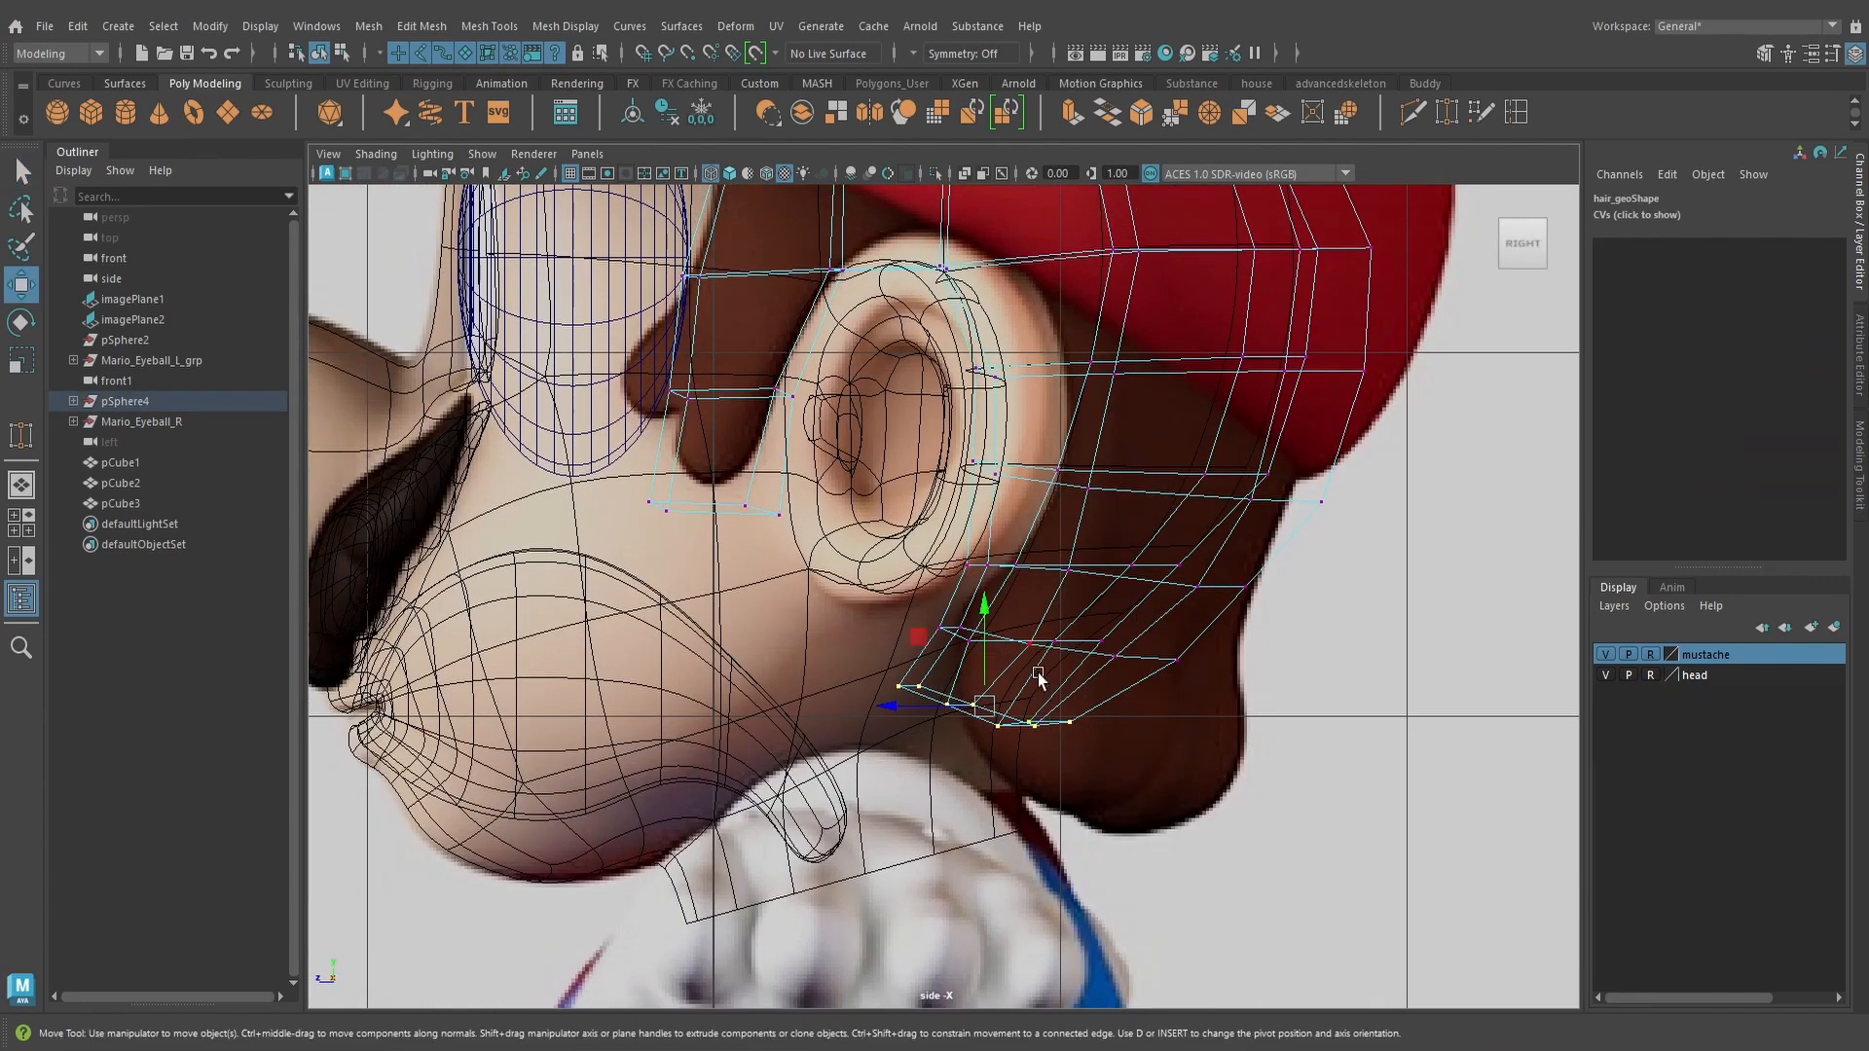
left_click_drag(985, 604, 985, 623)
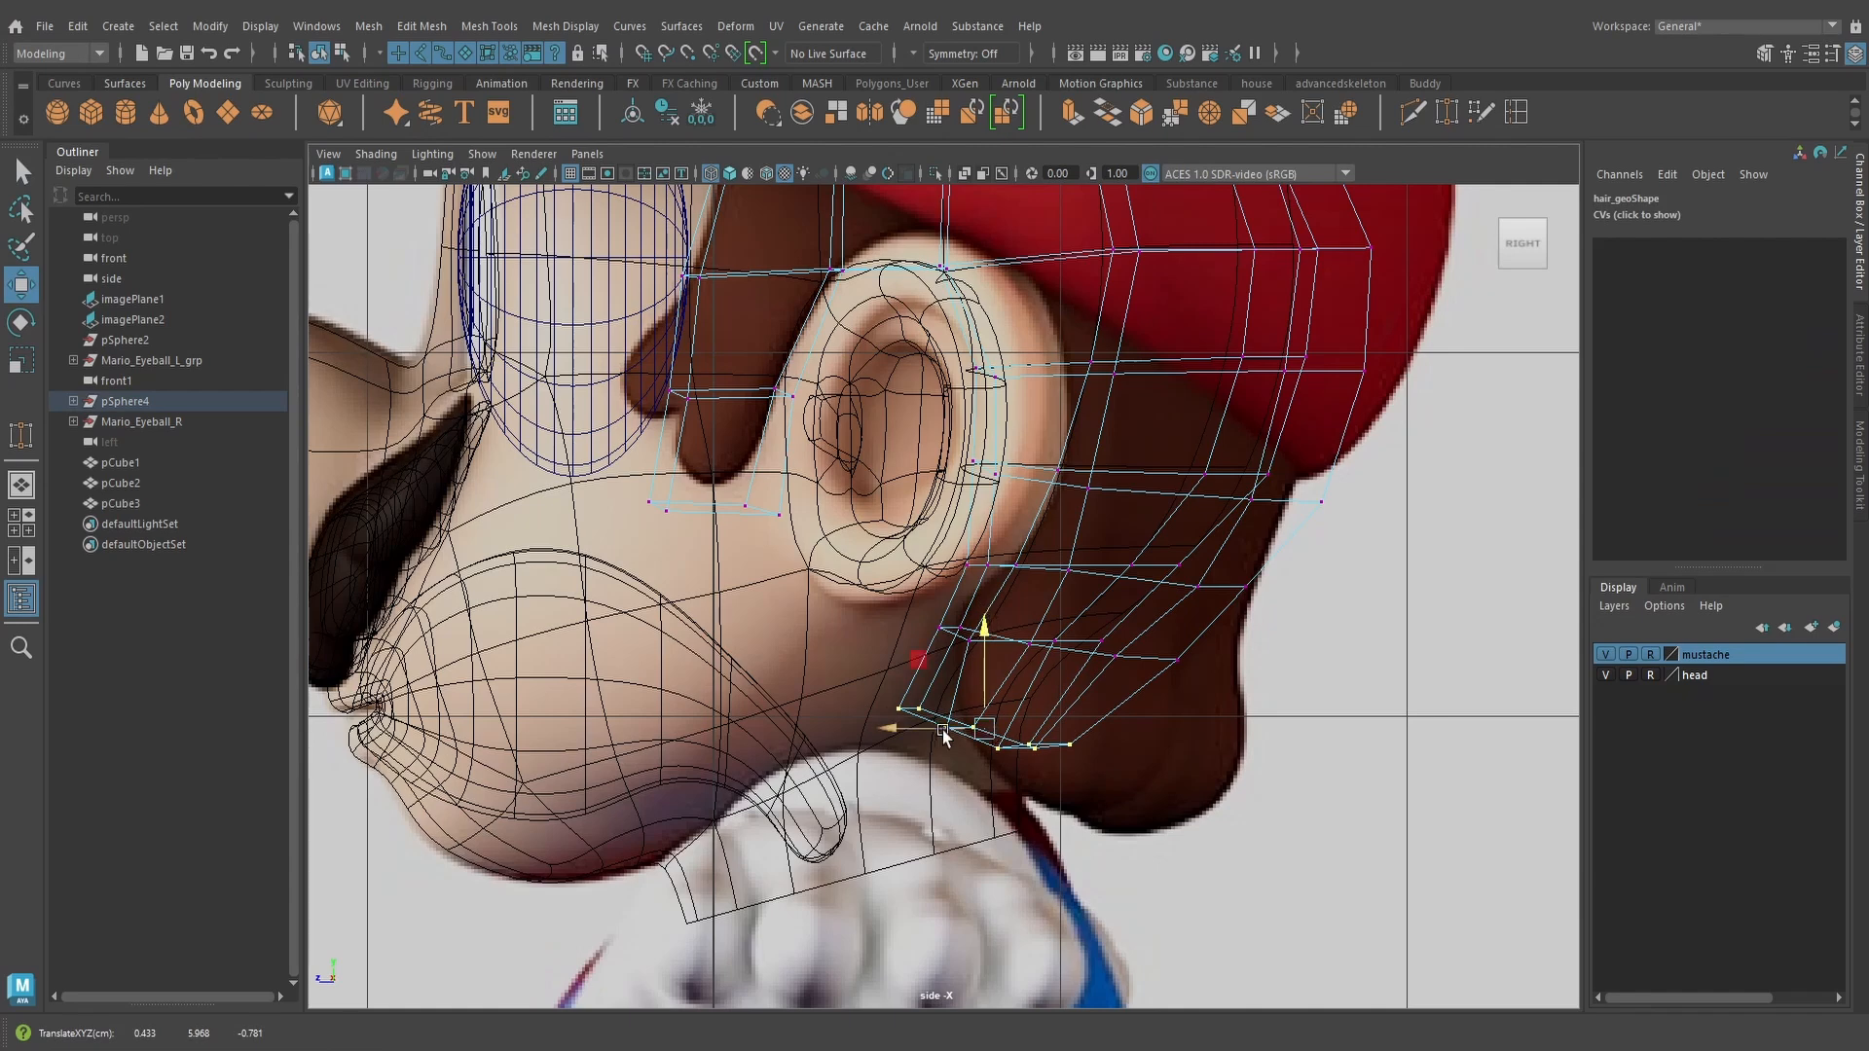
mouse_move(942, 730)
left_mouse_down()
mouse_move(926, 726)
mouse_move(1034, 664)
mouse_move(1118, 743)
mouse_move(1053, 739)
left_mouse_up()
key("space")
key("5")
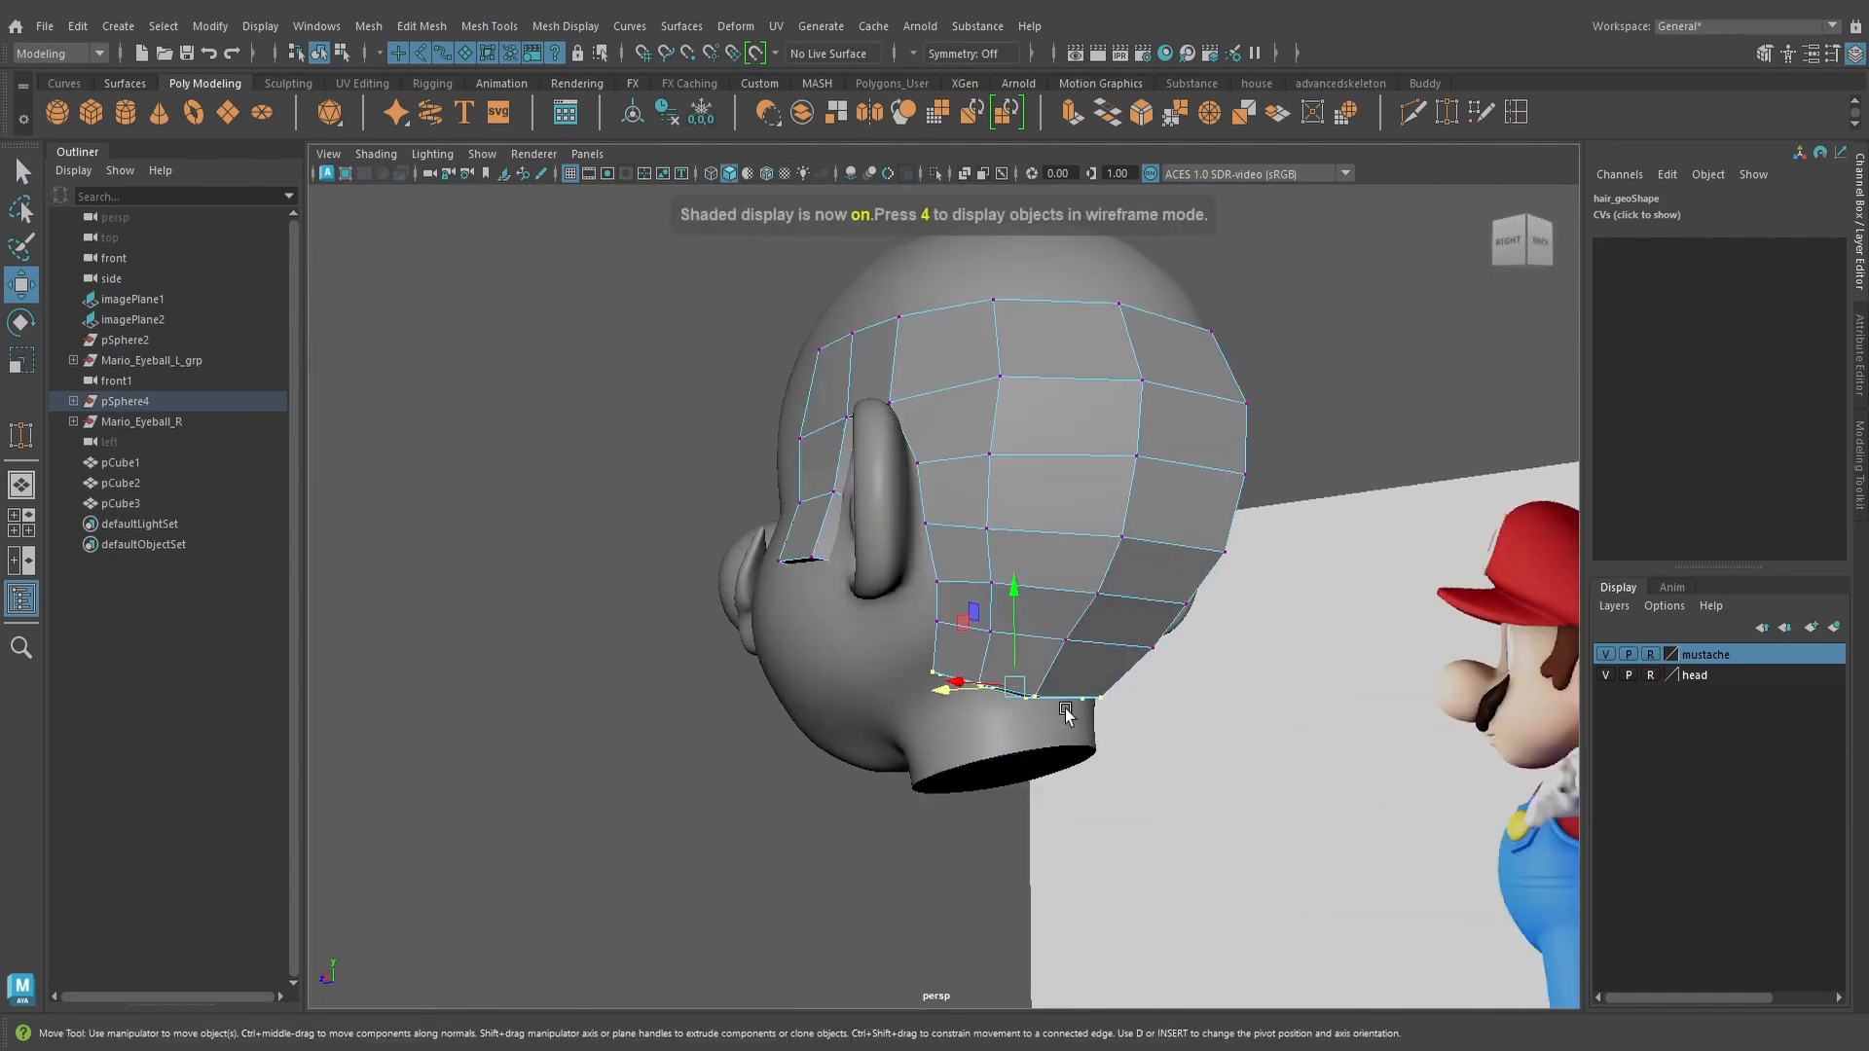
Insert a vertical edge loop with Multi-Cut through the half hair's column next to the centre line
right_click(1044, 442)
right_click_drag(1044, 442, 1139, 412)
left_click(1323, 441)
left_click_drag(1299, 457, 956, 593, "alt")
left_click(1080, 584)
scroll(979, 596, "up", 4)
middle_click_drag(956, 593, 978, 703, "alt")
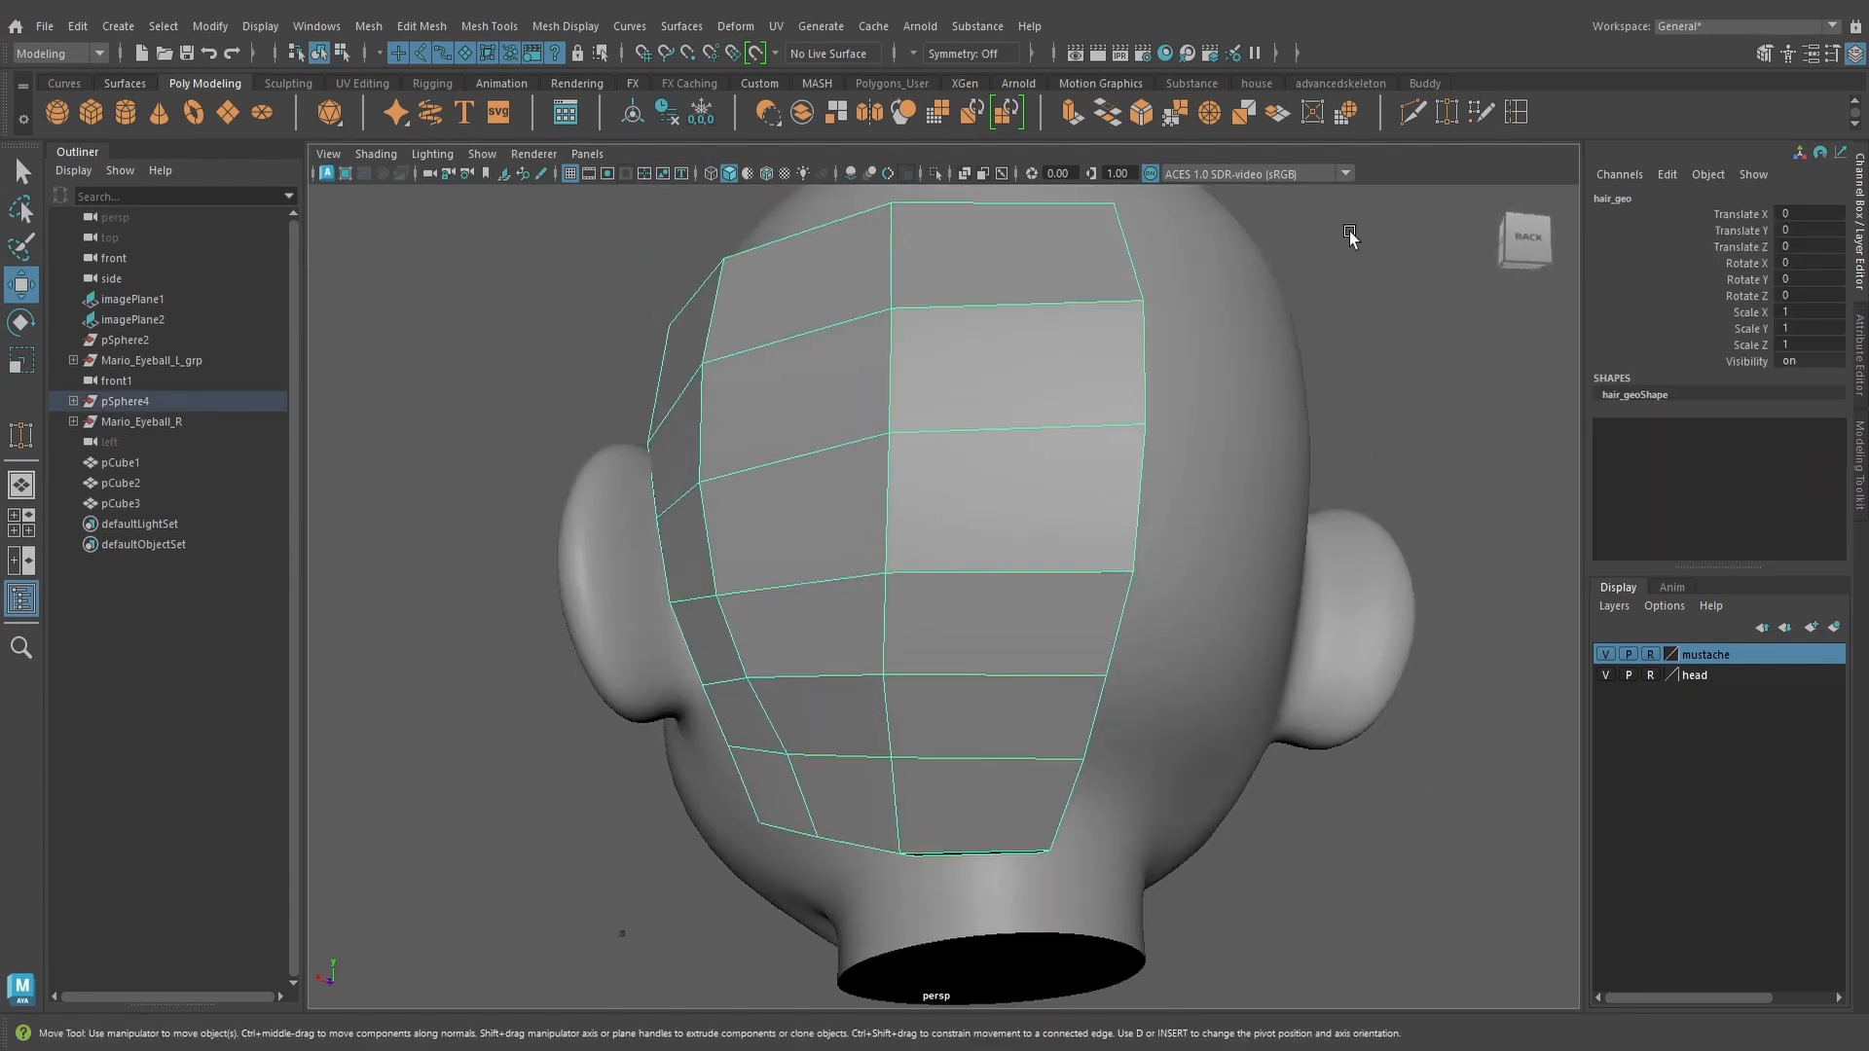
left_click(1413, 112)
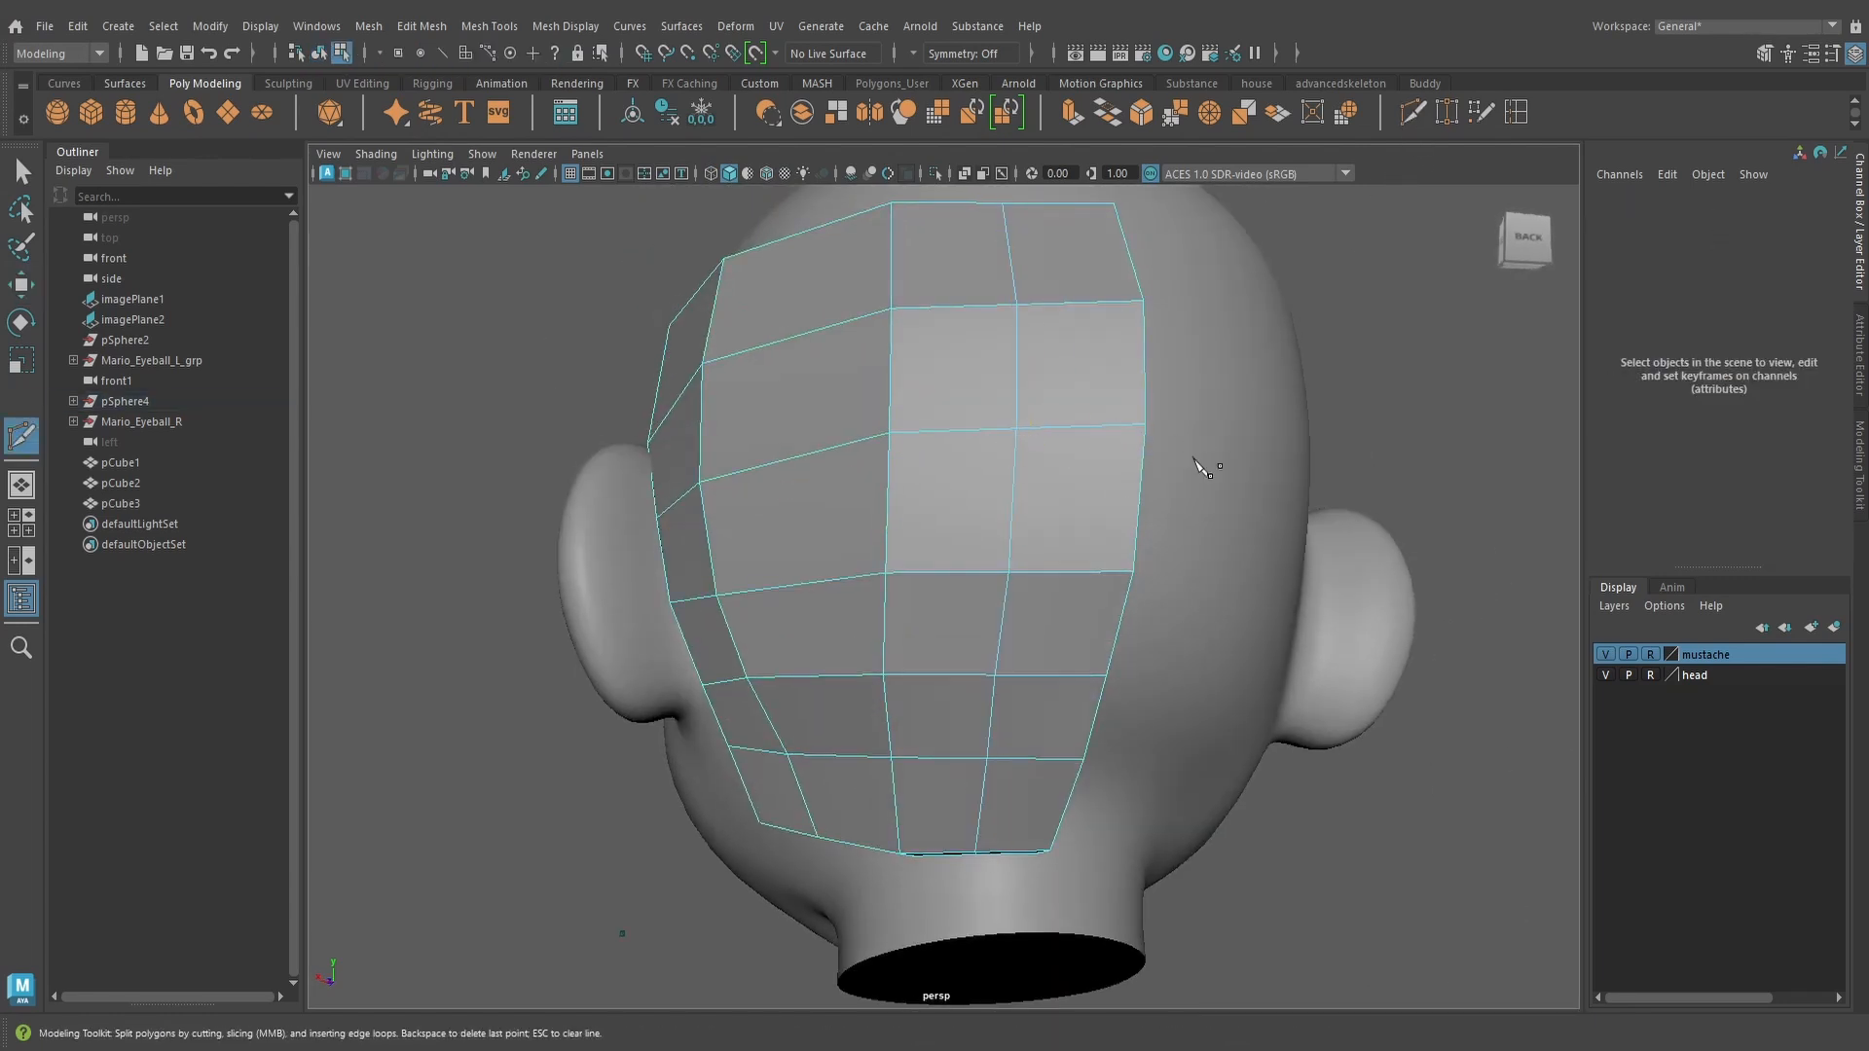
left_click_drag(1193, 457, 1202, 484, "alt")
left_click(21, 173)
Create a polygon sphere and raise it to Translate Y 4.739, just below the head
scroll(1073, 679, "down", 5)
scroll(1059, 756, "up", 5)
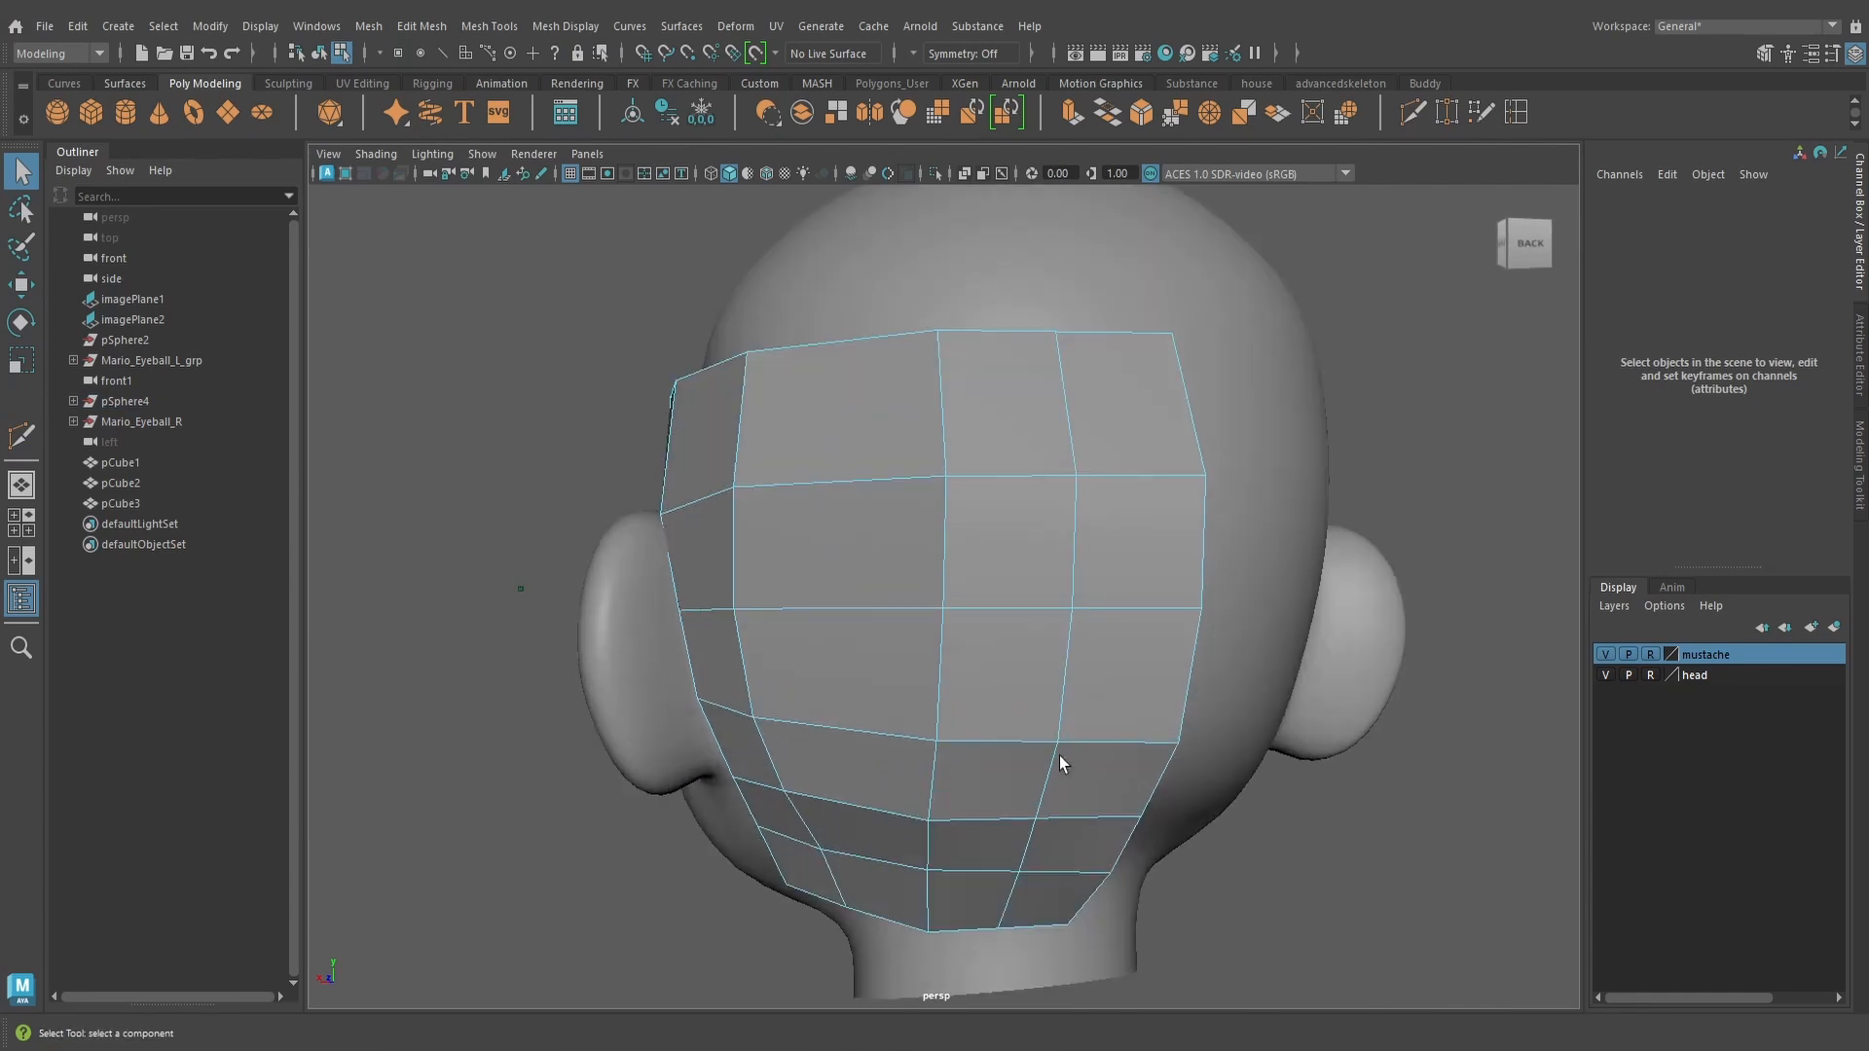
middle_click_drag(1059, 756, 1078, 615, "alt")
scroll(1078, 615, "down", 2)
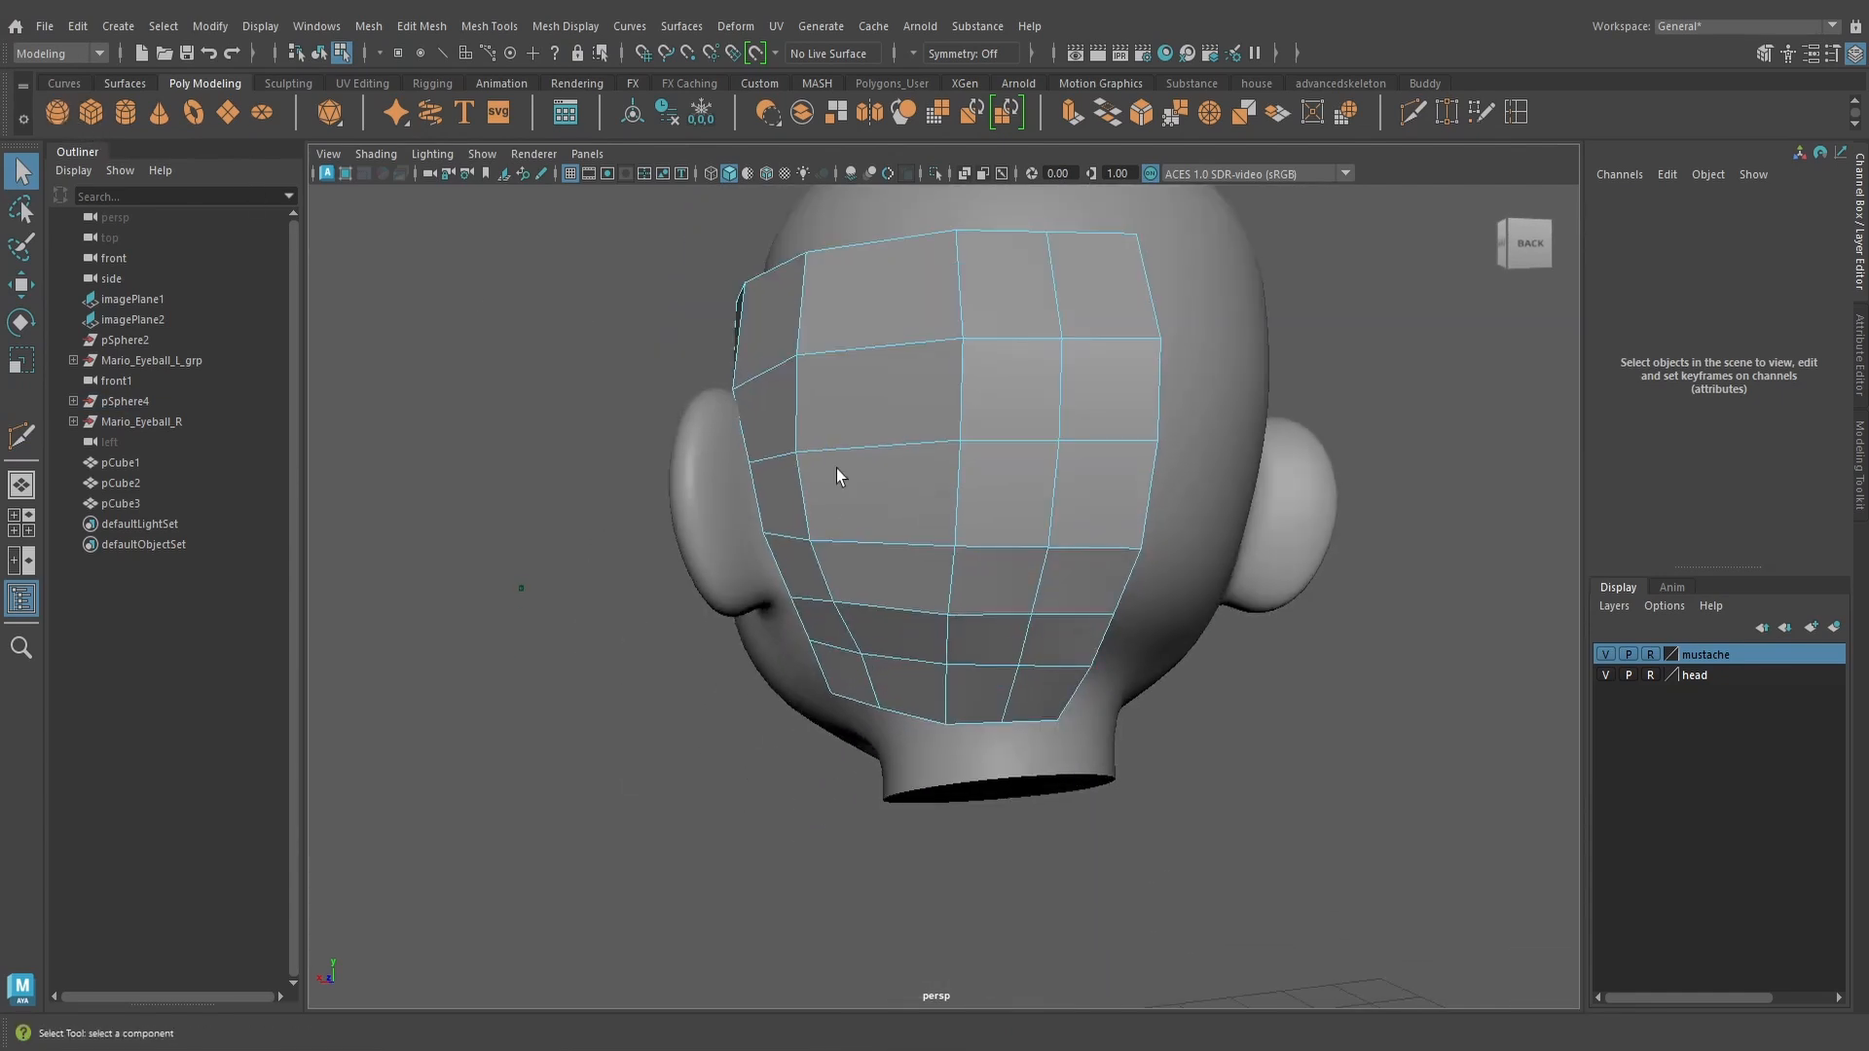
scroll(1032, 740, "down", 3)
middle_click_drag(1065, 783, 1137, 561, "alt")
scroll(1132, 594, "down", 4)
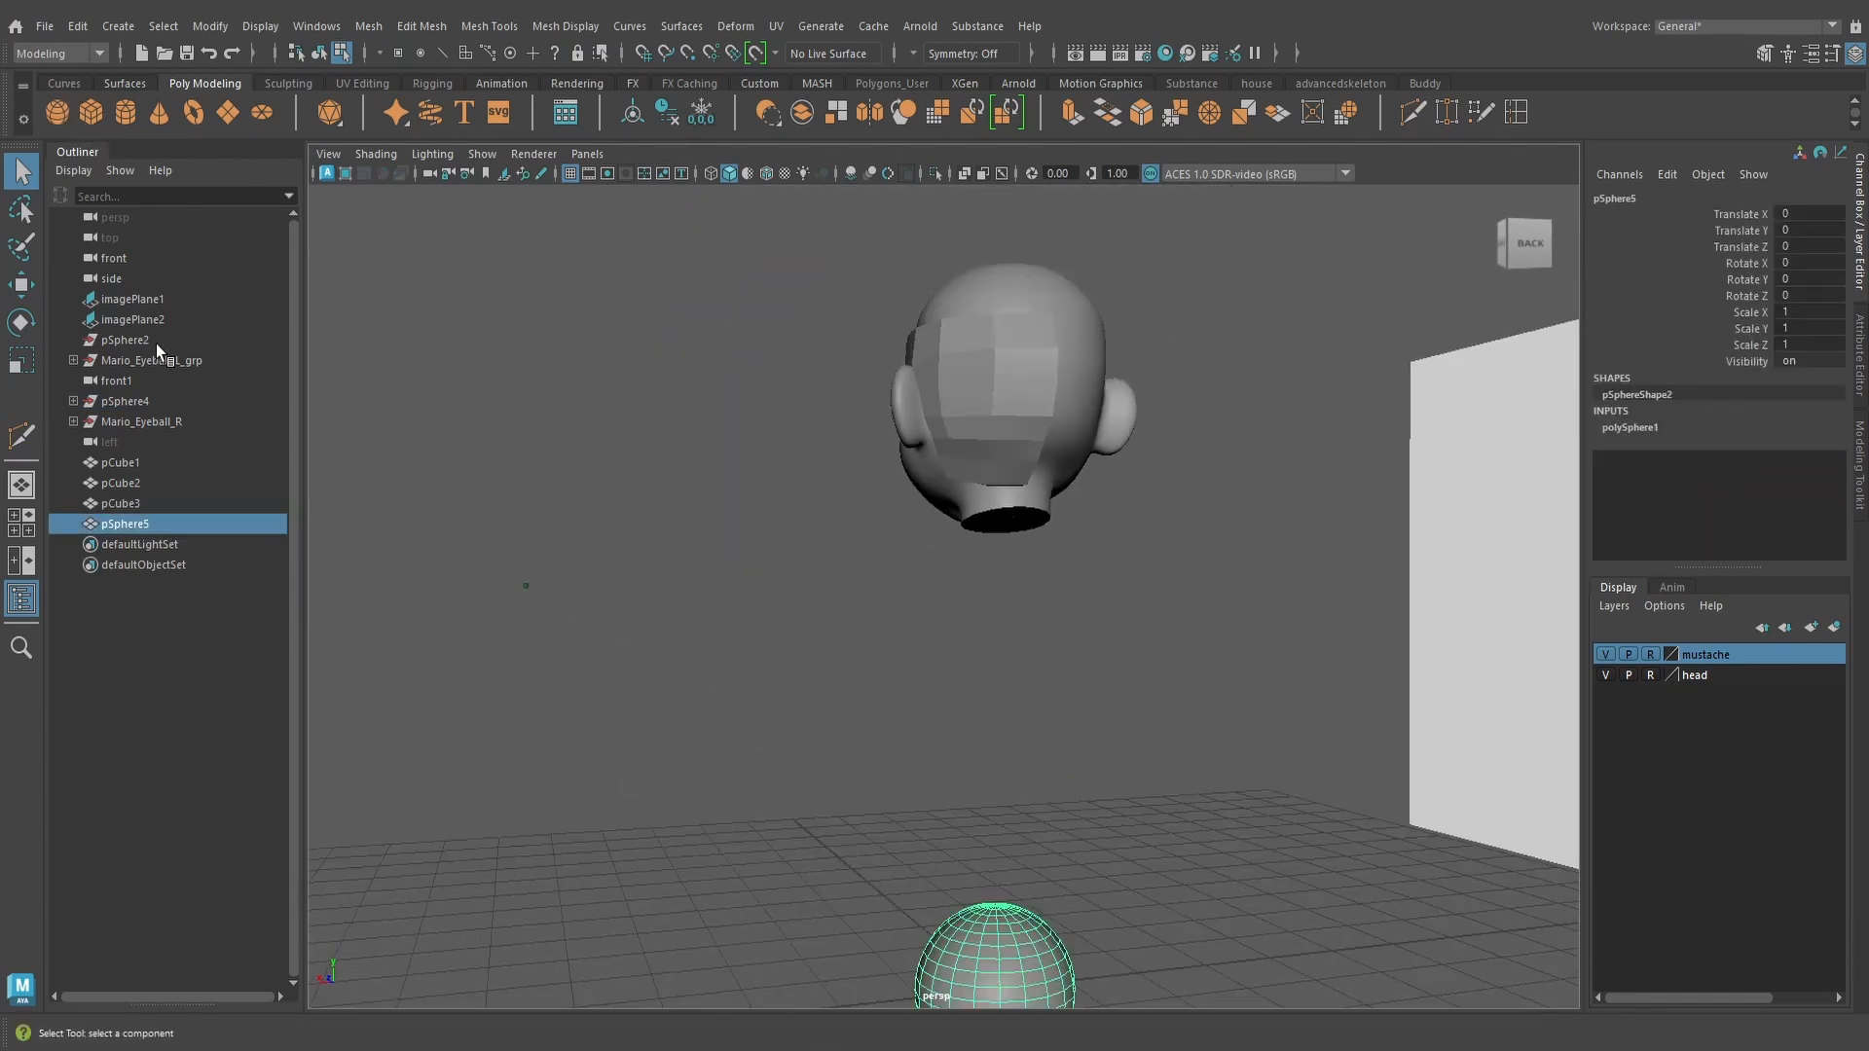
left_click(31, 290)
left_click_drag(991, 897, 996, 498)
scroll(1008, 594, "up", 3)
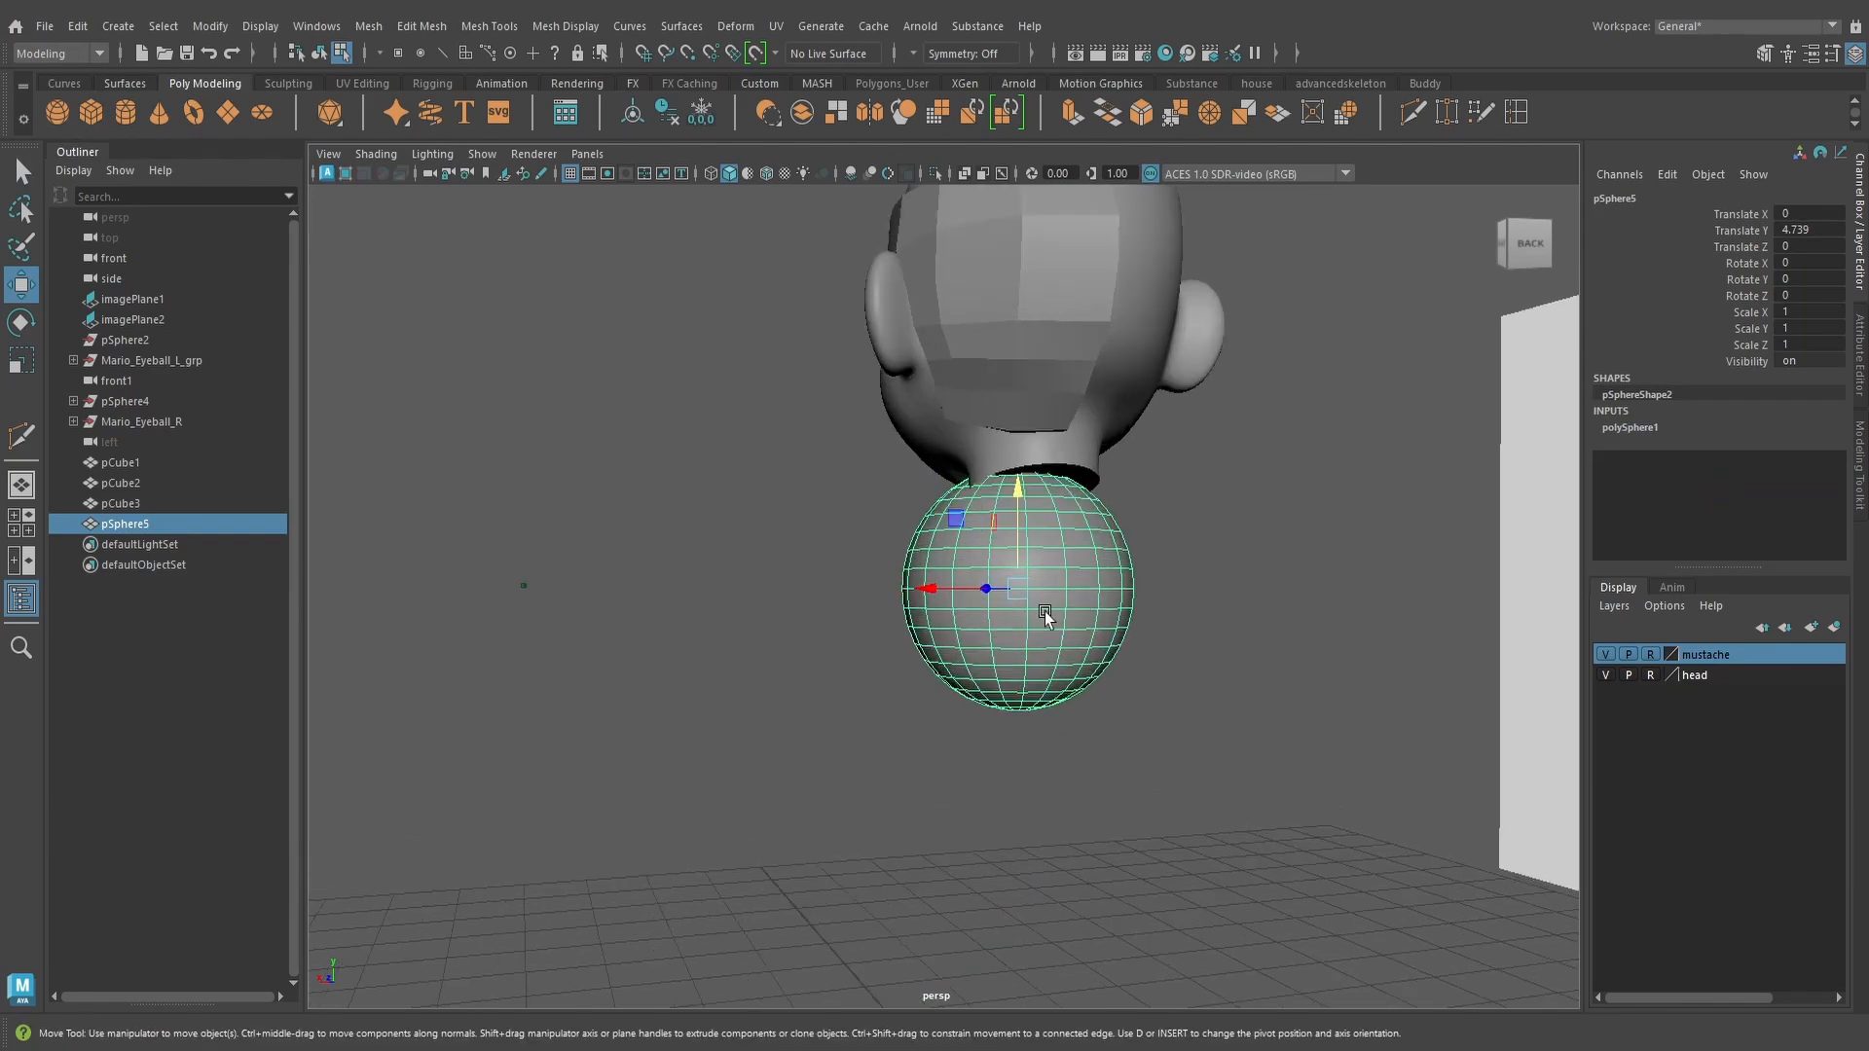
Scale the new sphere uniformly down to 0.319
left_click_drag(1047, 615, 939, 553, "alt")
key("r")
scroll(1056, 581, "up", 2)
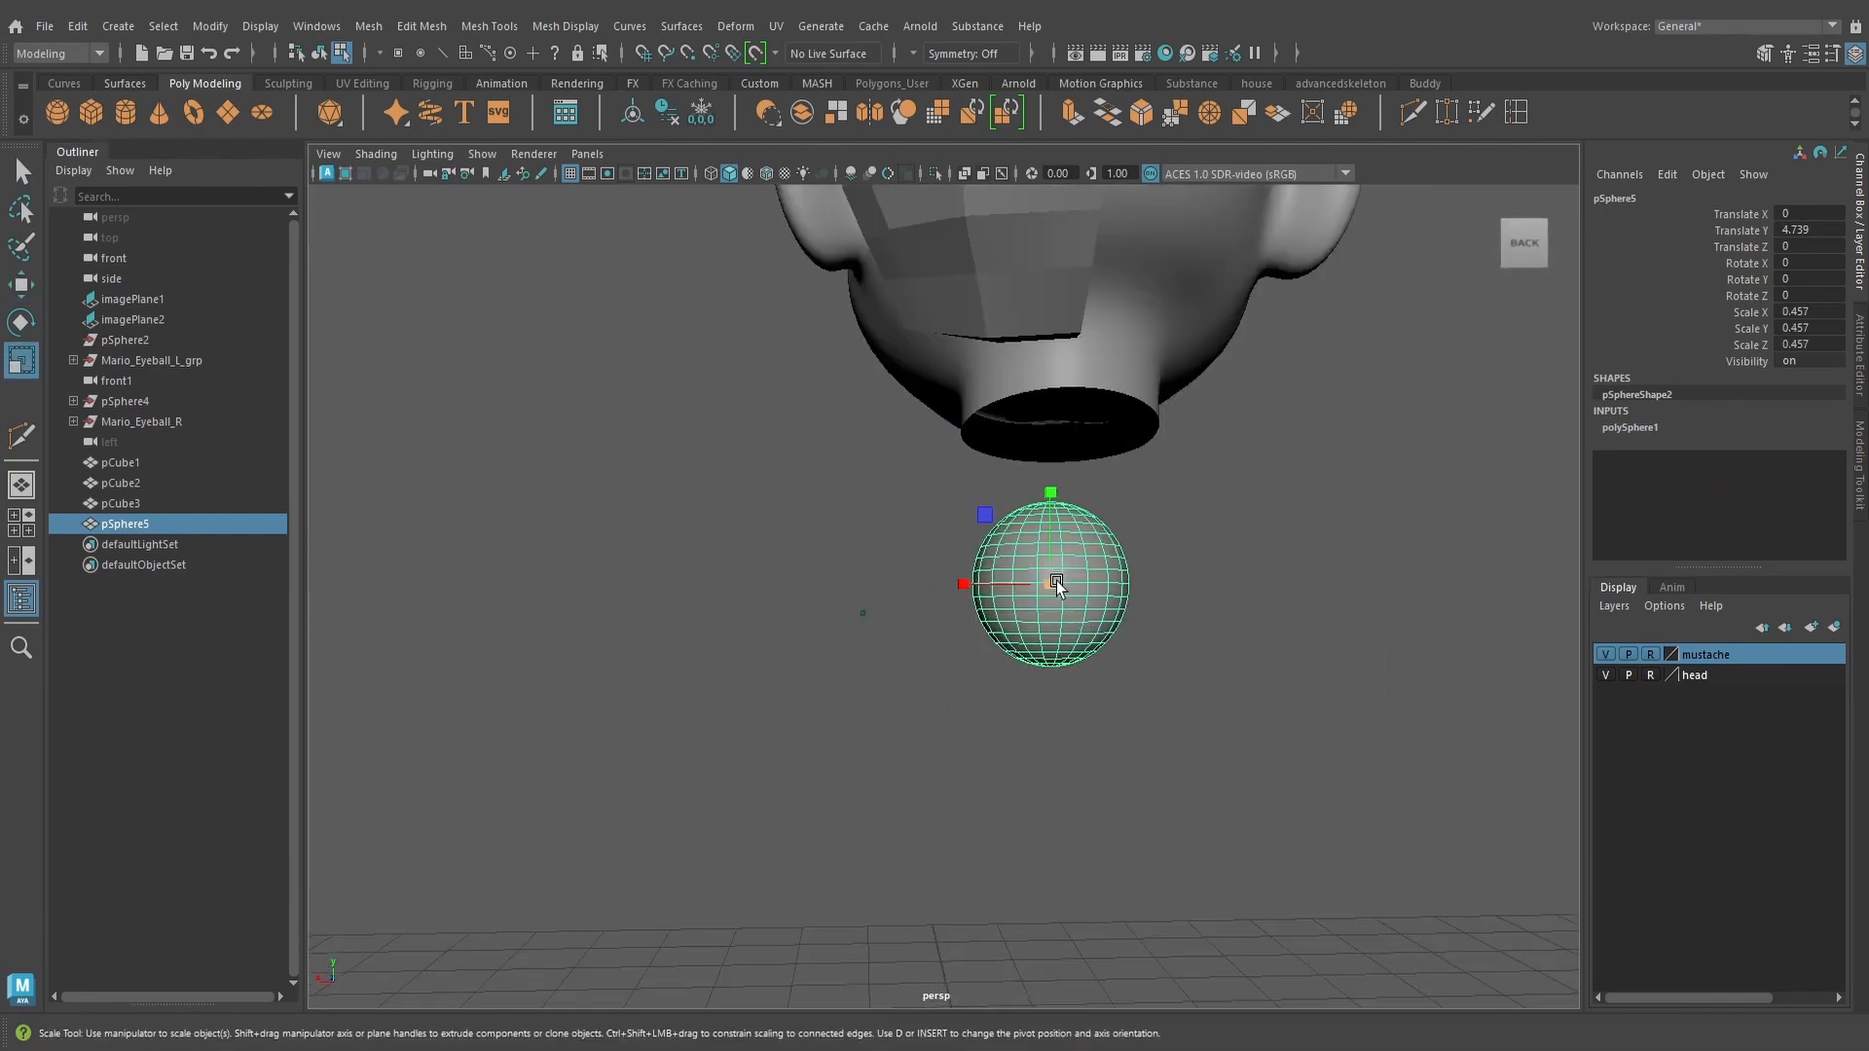
left_click_drag(1055, 581, 1018, 545)
scroll(962, 645, "up", 2)
scroll(962, 645, "up", 1)
left_click_drag(962, 645, 981, 645, "alt")
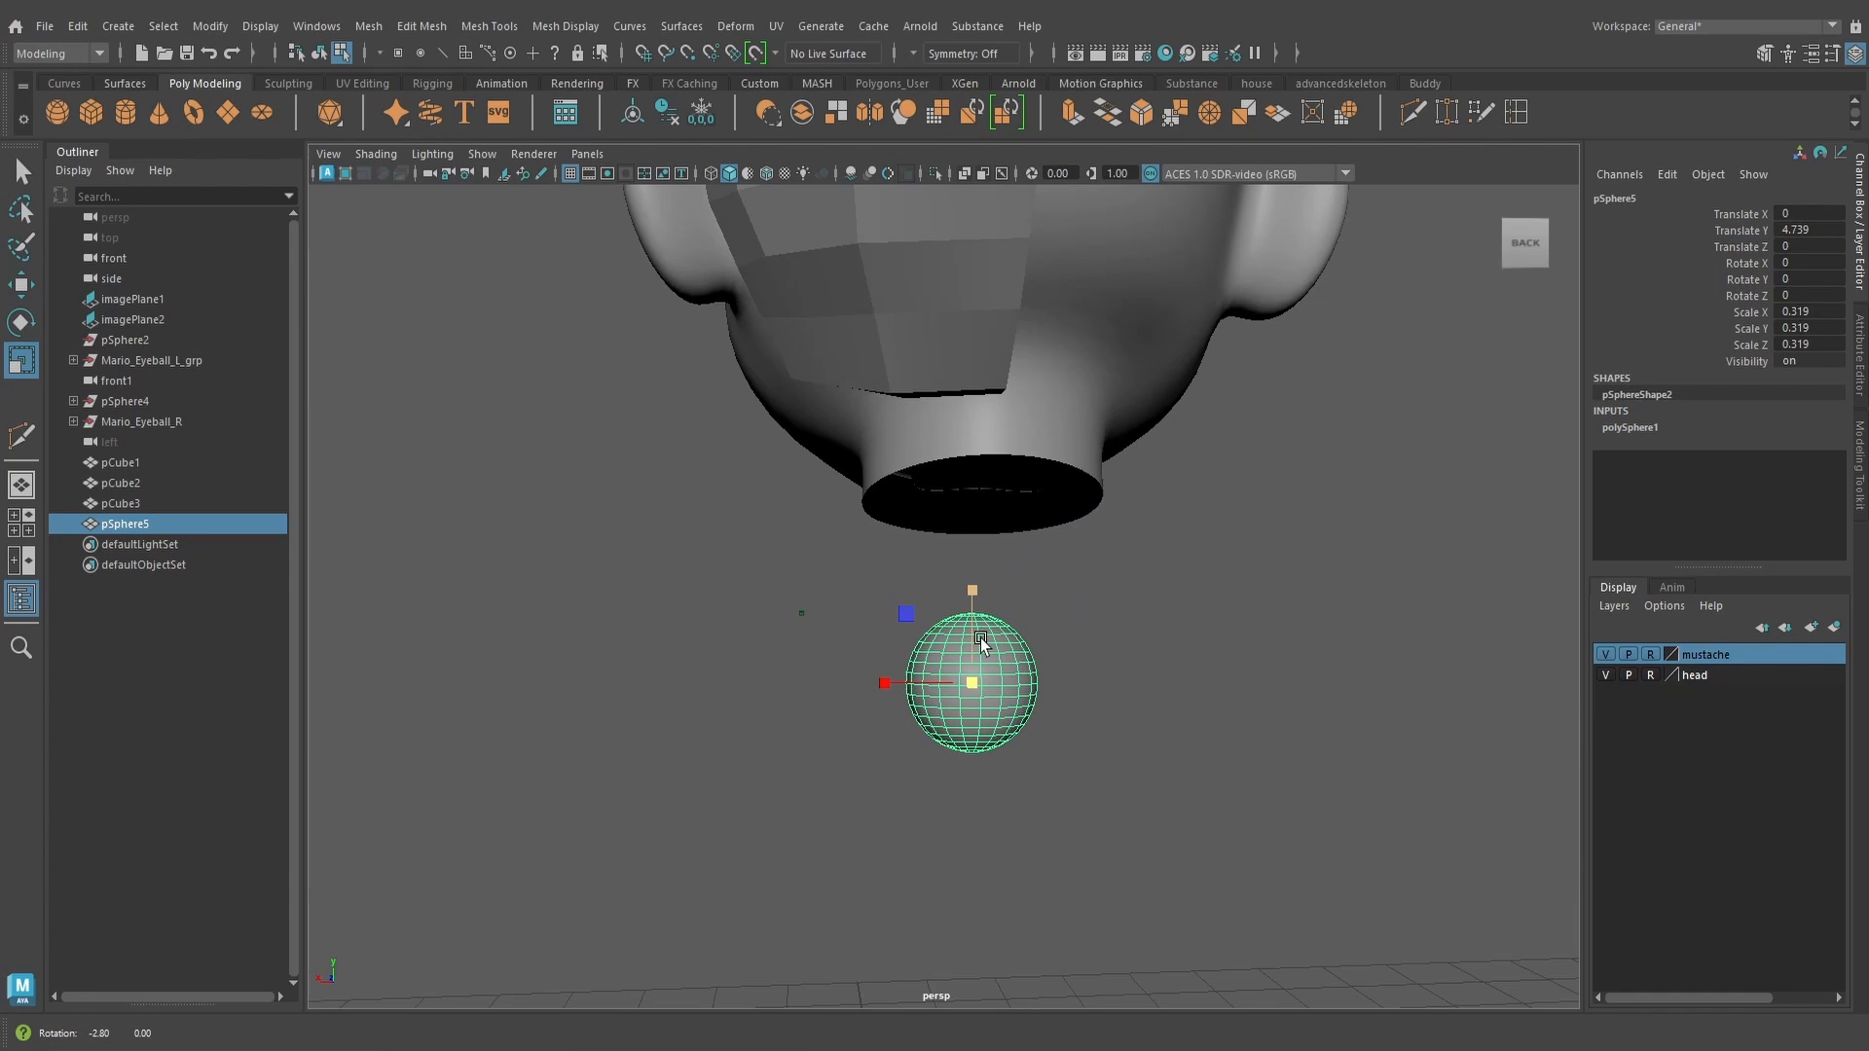
Set the sphere's Subdivisions Axis and Subdivisions Height to 8
left_click(1630, 427)
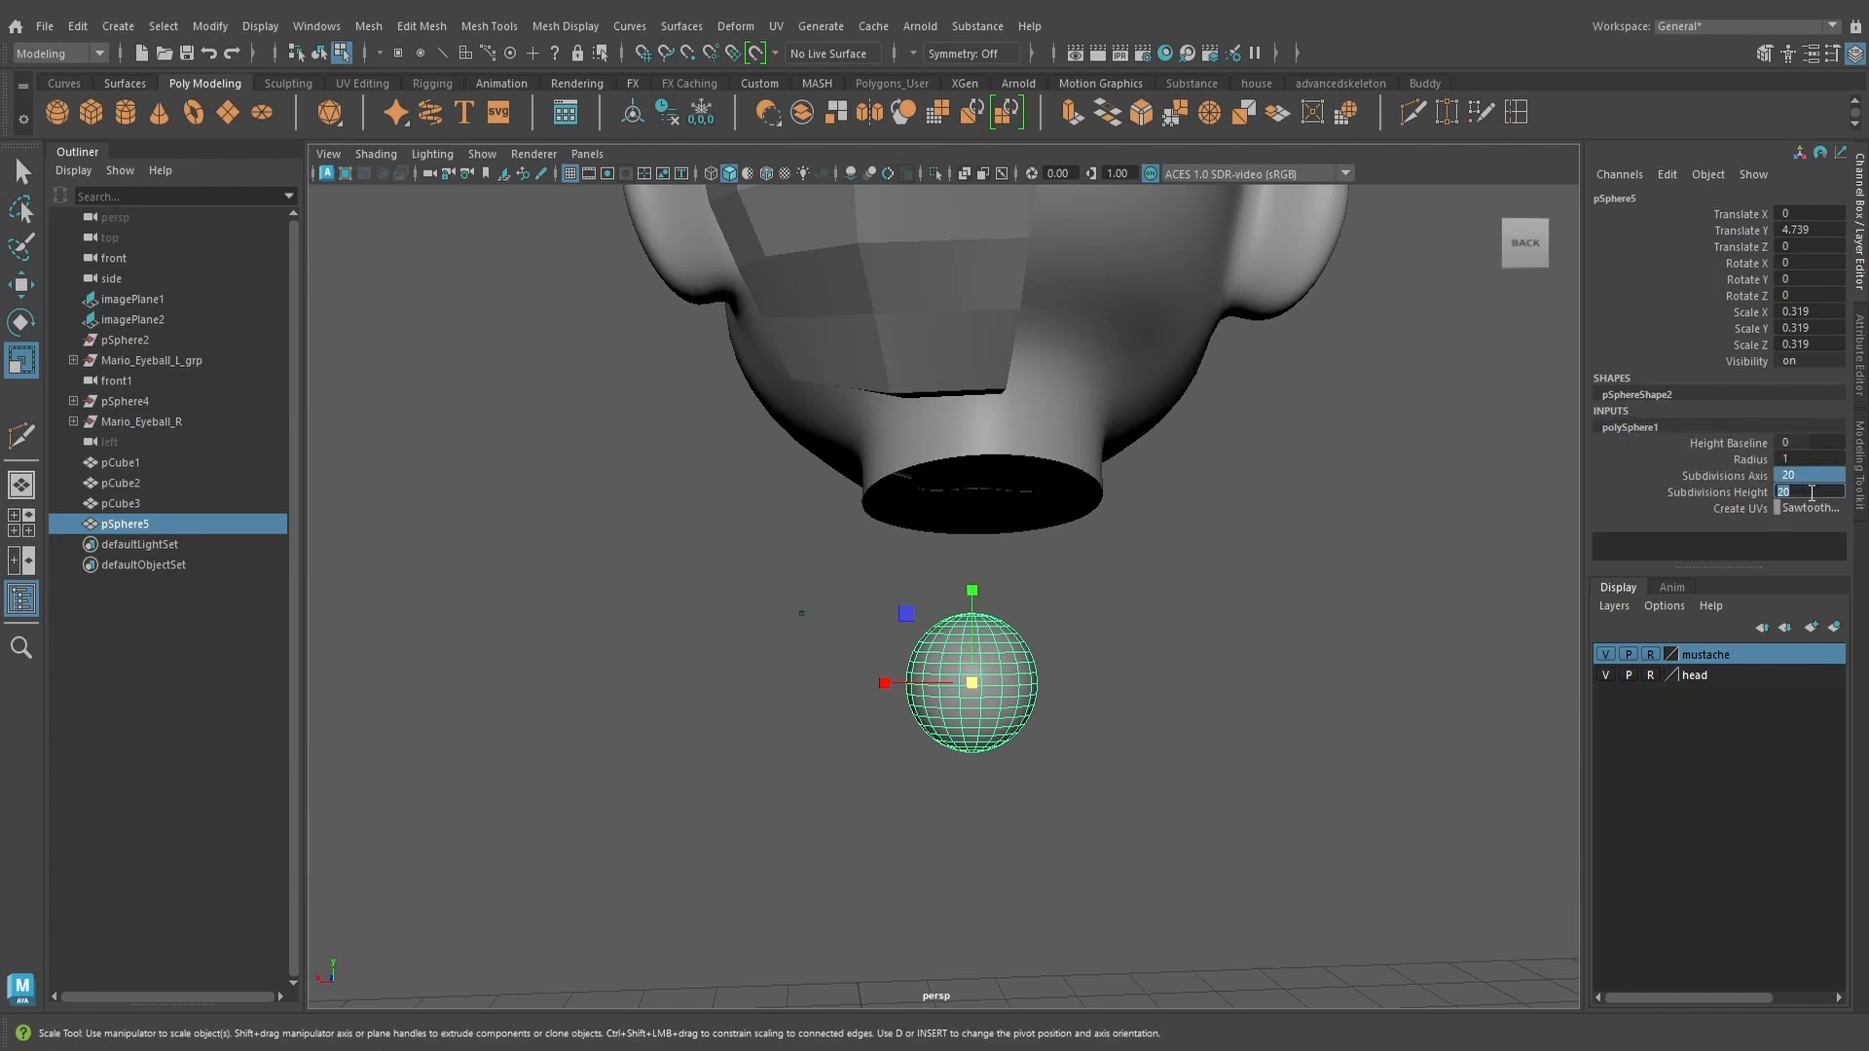
type("8")
key("Return")
scroll(1038, 674, "up", 3)
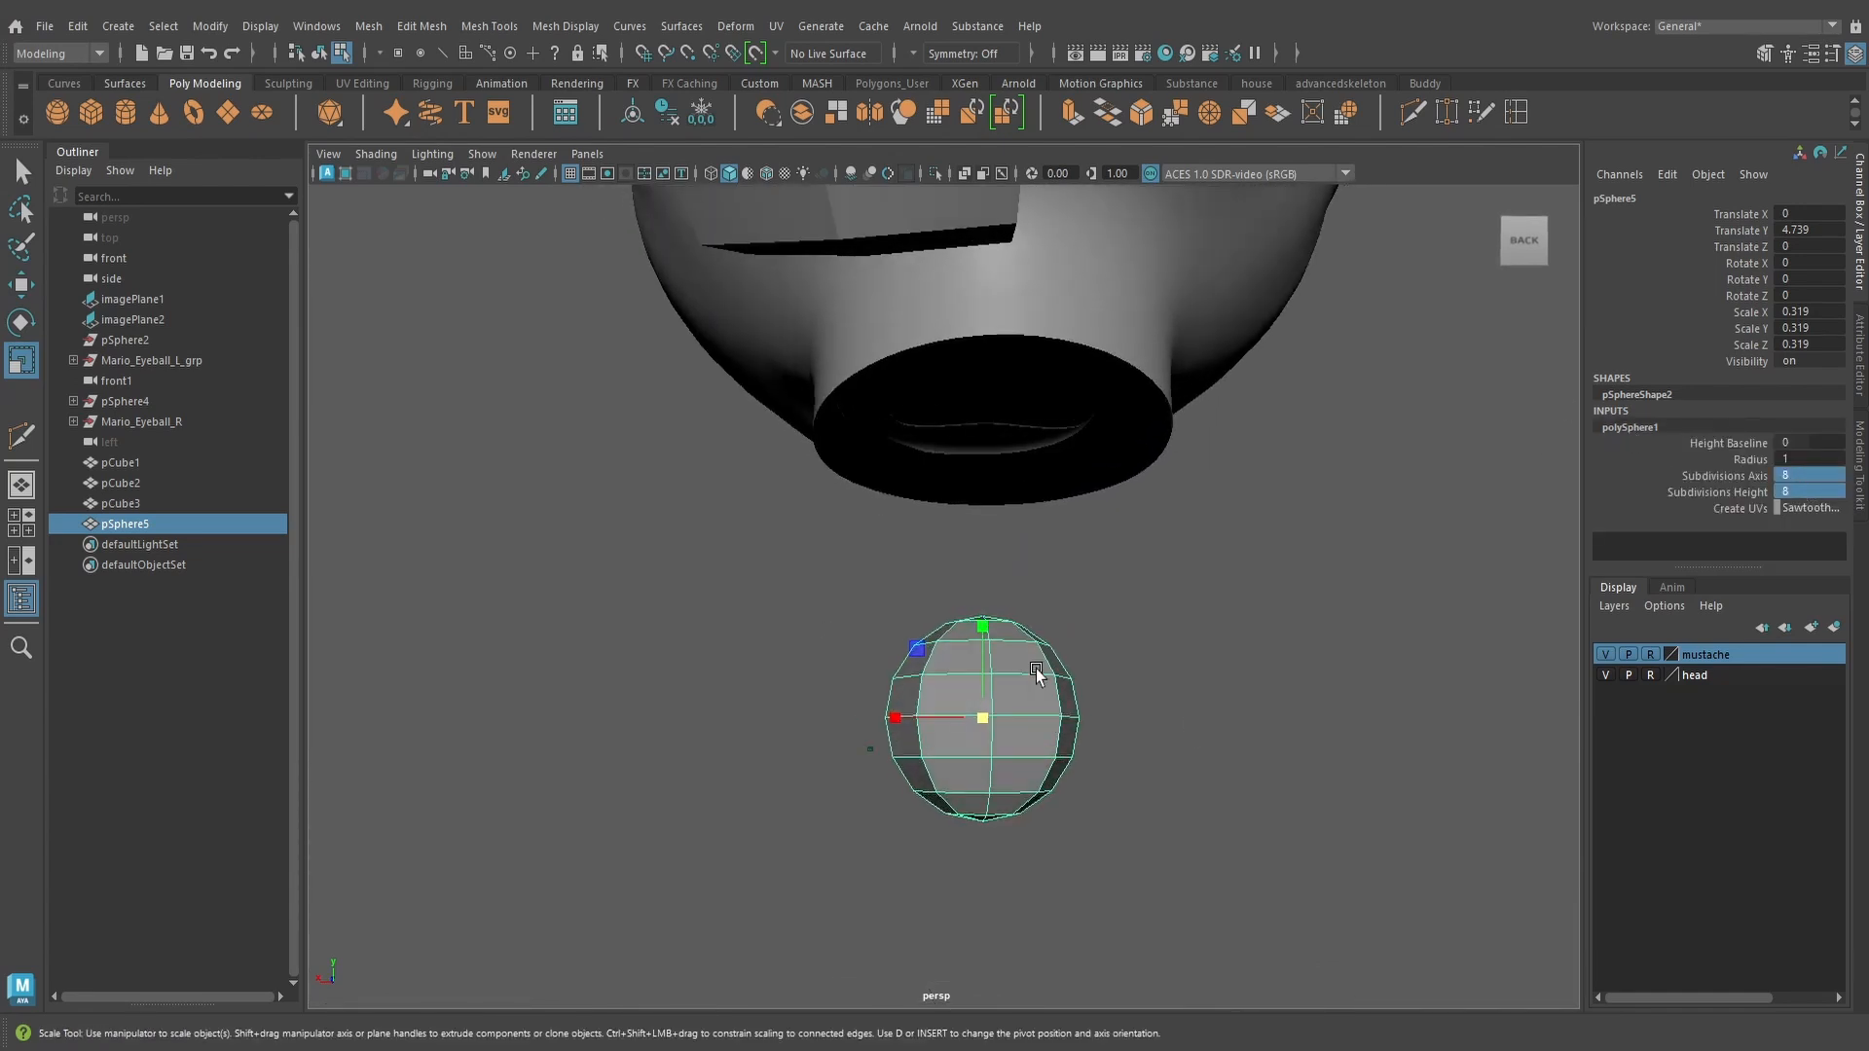
Select the faces of the sphere's lower half and delete them, leaving a dome
right_click_drag(1022, 669, 1020, 526)
left_click_drag(1137, 855, 1137, 854)
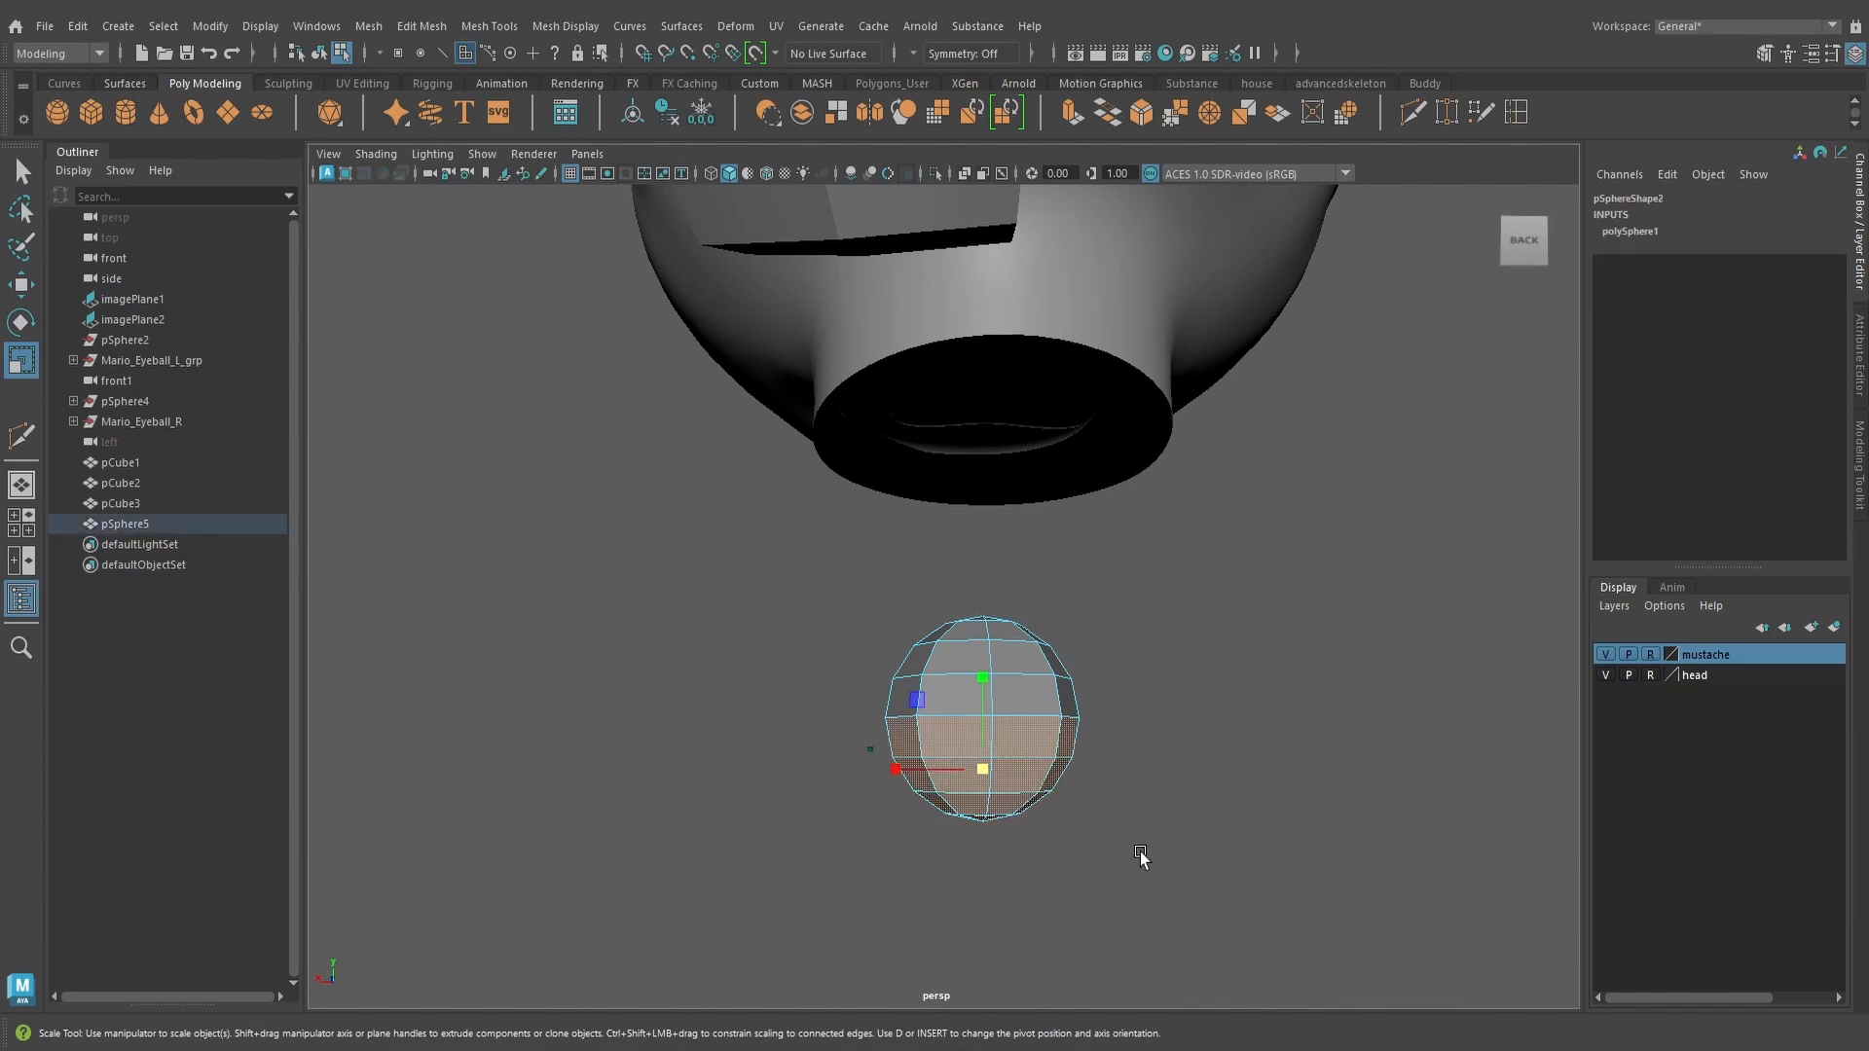
key("Delete")
scroll(1097, 785, "up", 2)
left_click_drag(1058, 742, 1048, 766, "alt")
scroll(1048, 766, "down", 4)
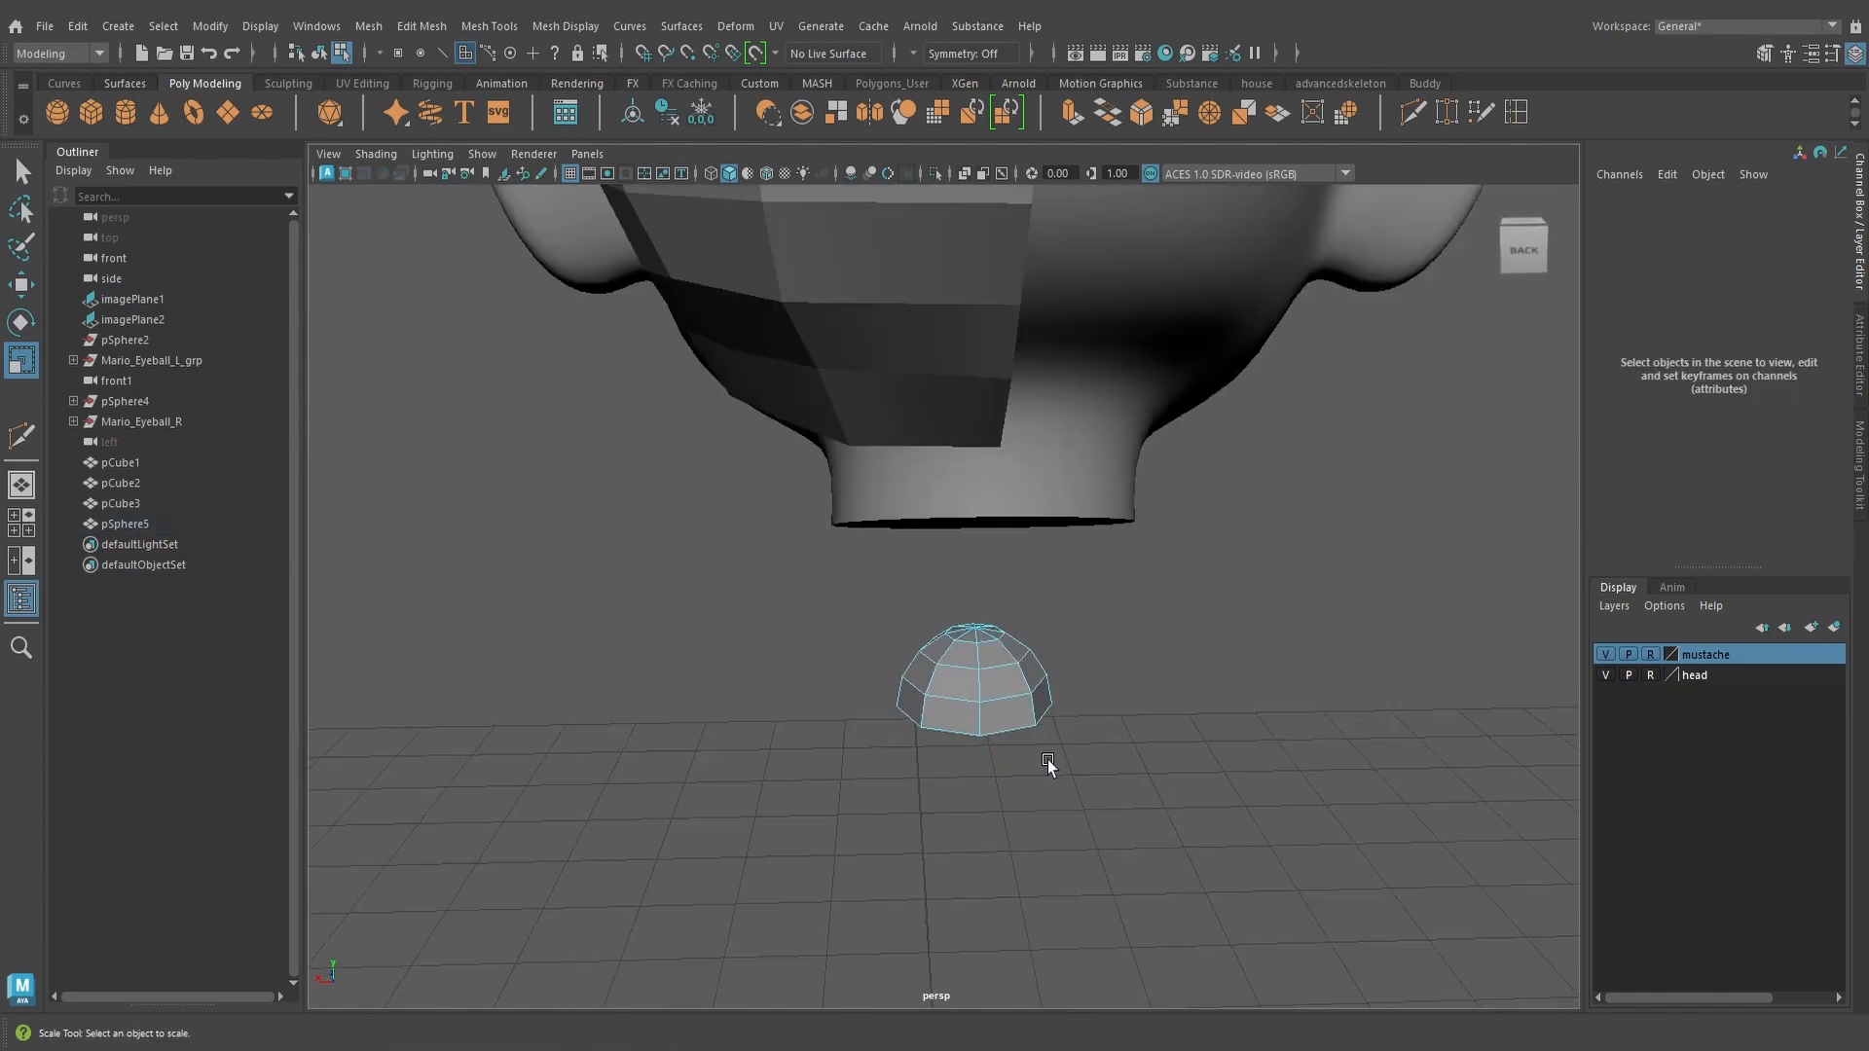
Move the half sphere behind the neck below the hair, at X 0.228, Y 5.666, Z -1.22
right_click_drag(985, 678, 999, 651)
key("w")
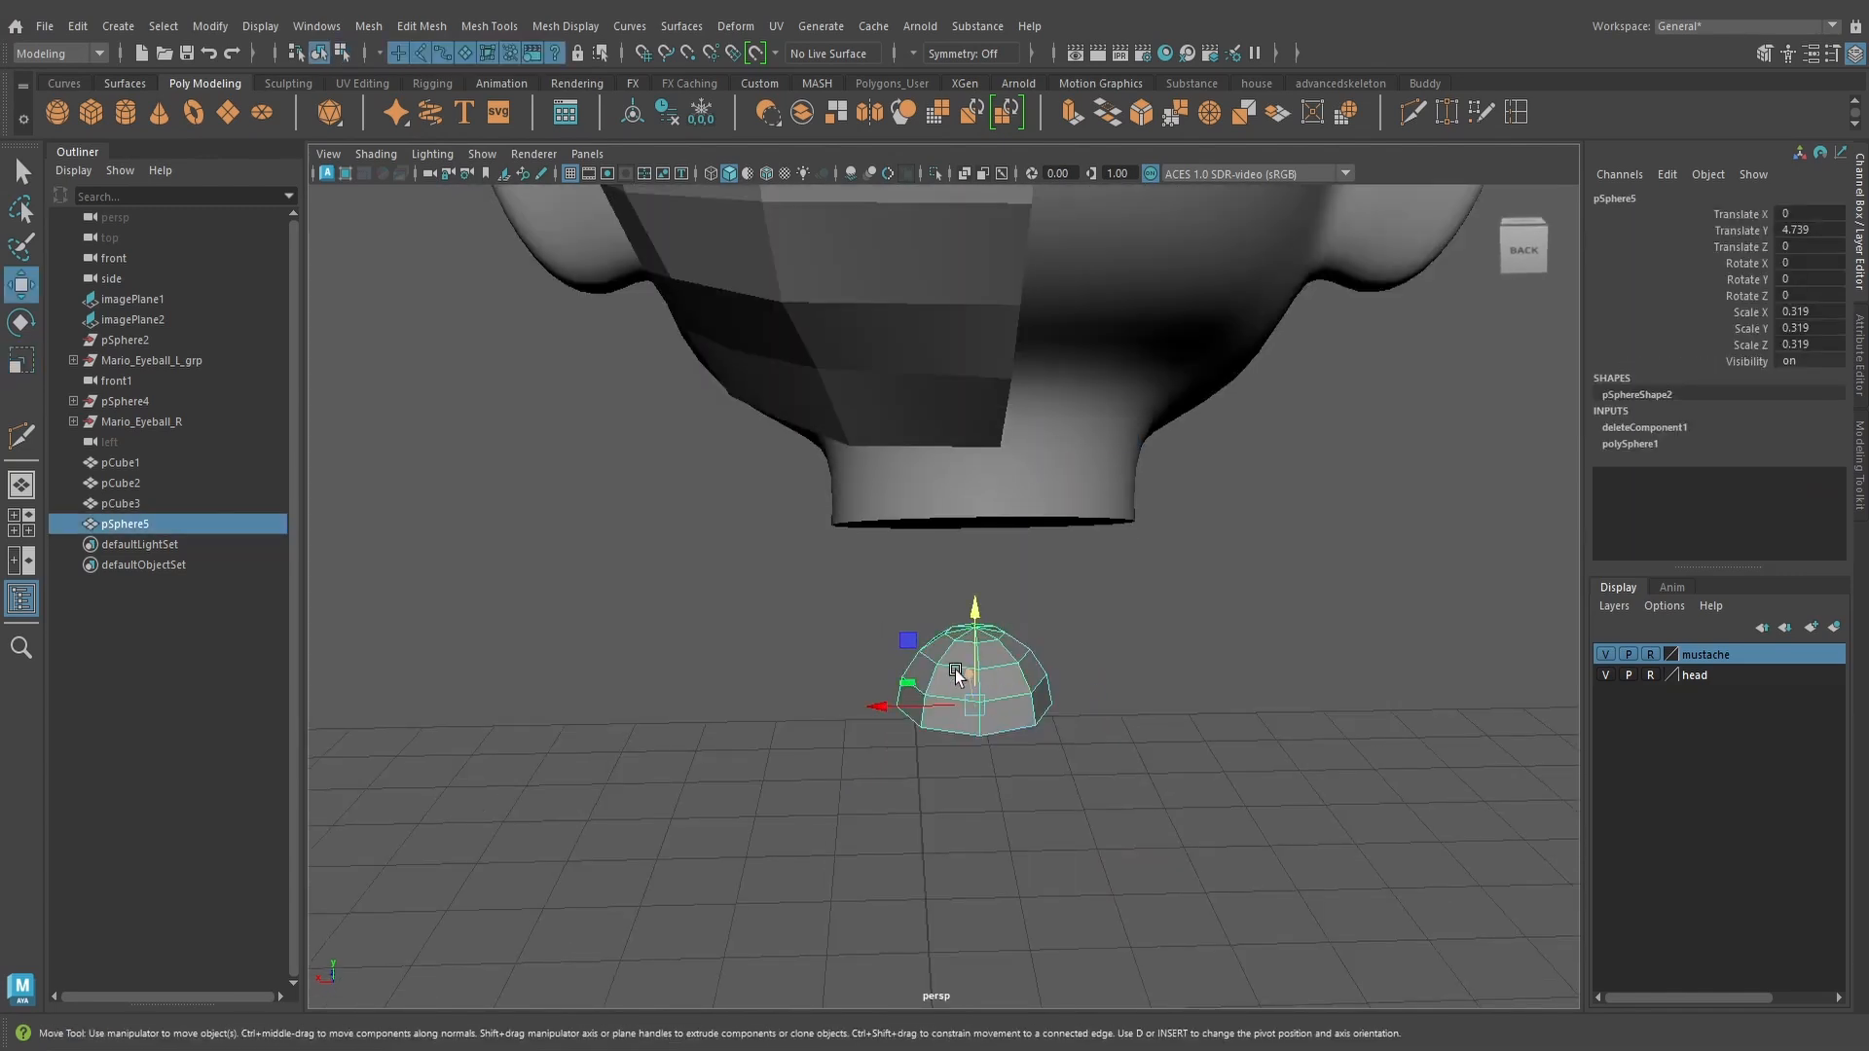
left_click_drag(898, 662, 1001, 463, "alt")
left_click_drag(954, 546, 877, 532)
scroll(934, 526, "down", 3)
middle_click_drag(977, 511, 993, 695, "alt")
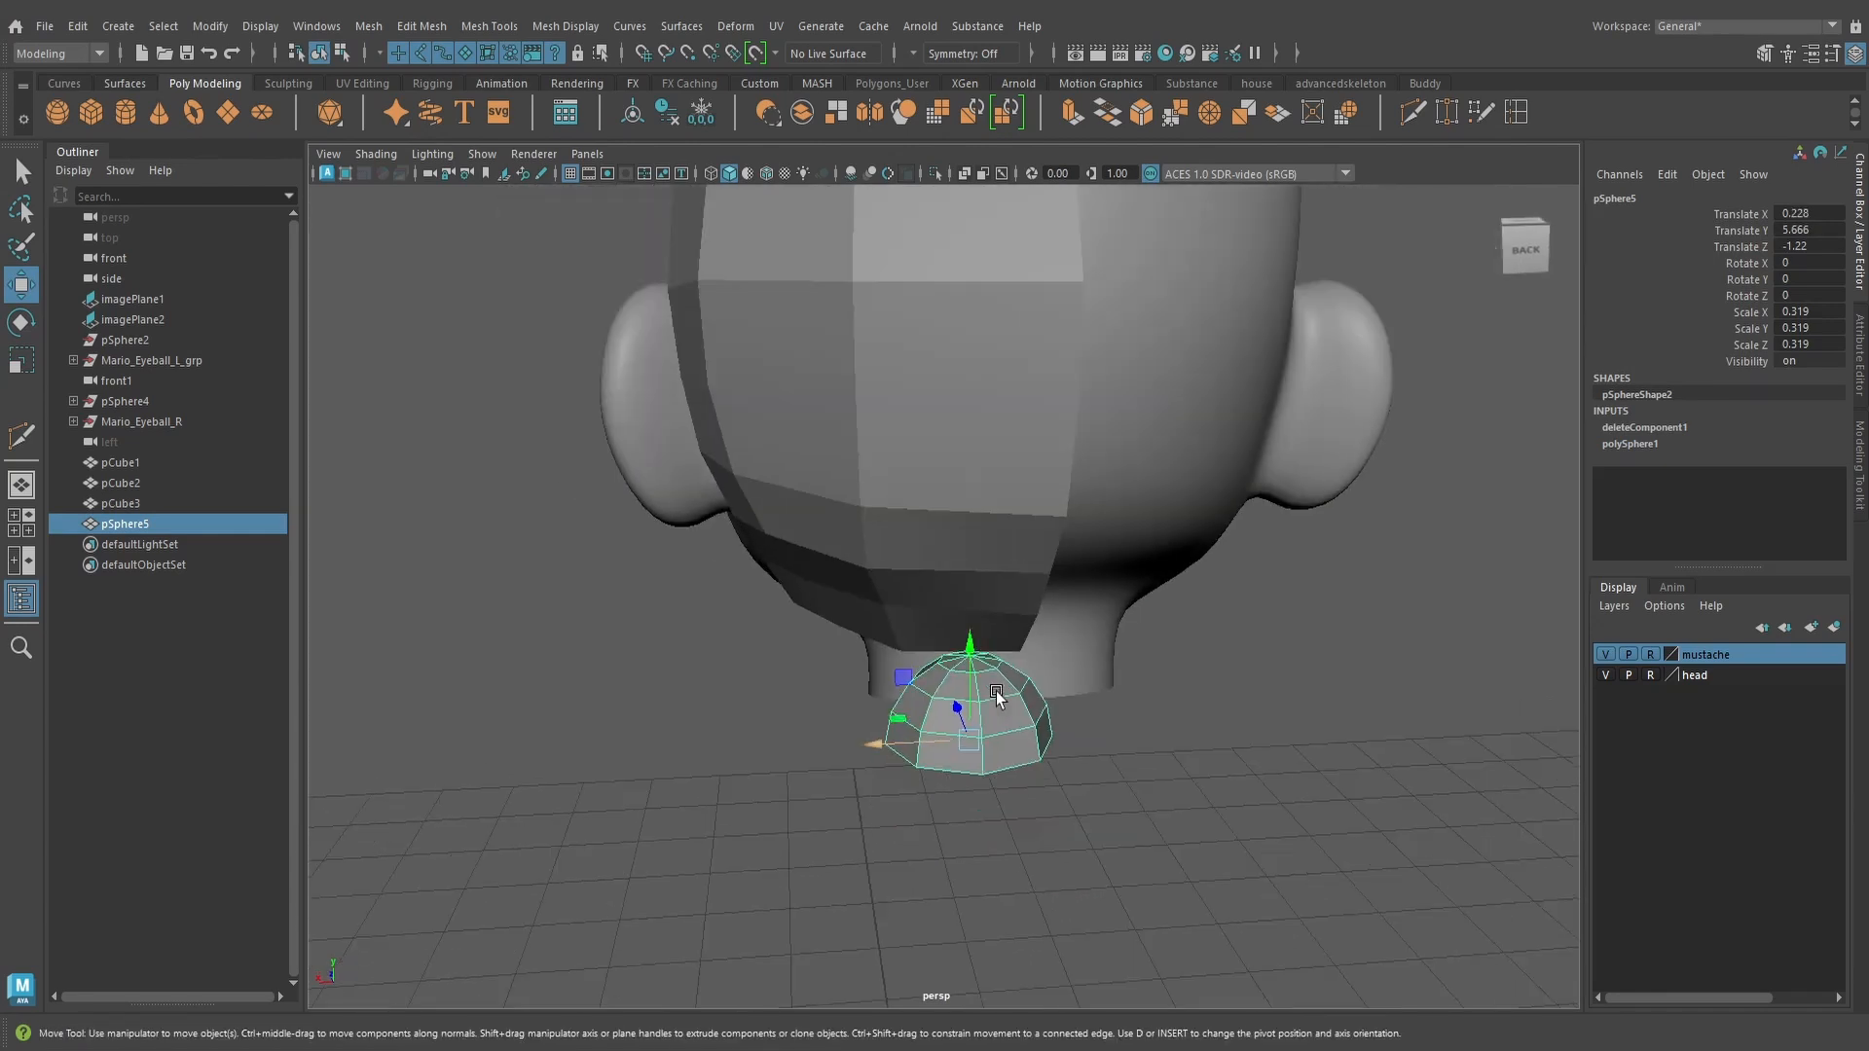
scroll(993, 662, "up", 4)
Shift the half sphere to Translate Z -1.124 and rotate it to -120 degrees about X
left_click_drag(993, 630, 1095, 648, "alt")
left_click_drag(1212, 820, 1061, 915)
key("e")
left_click_drag(1168, 740, 1267, 701, "alt")
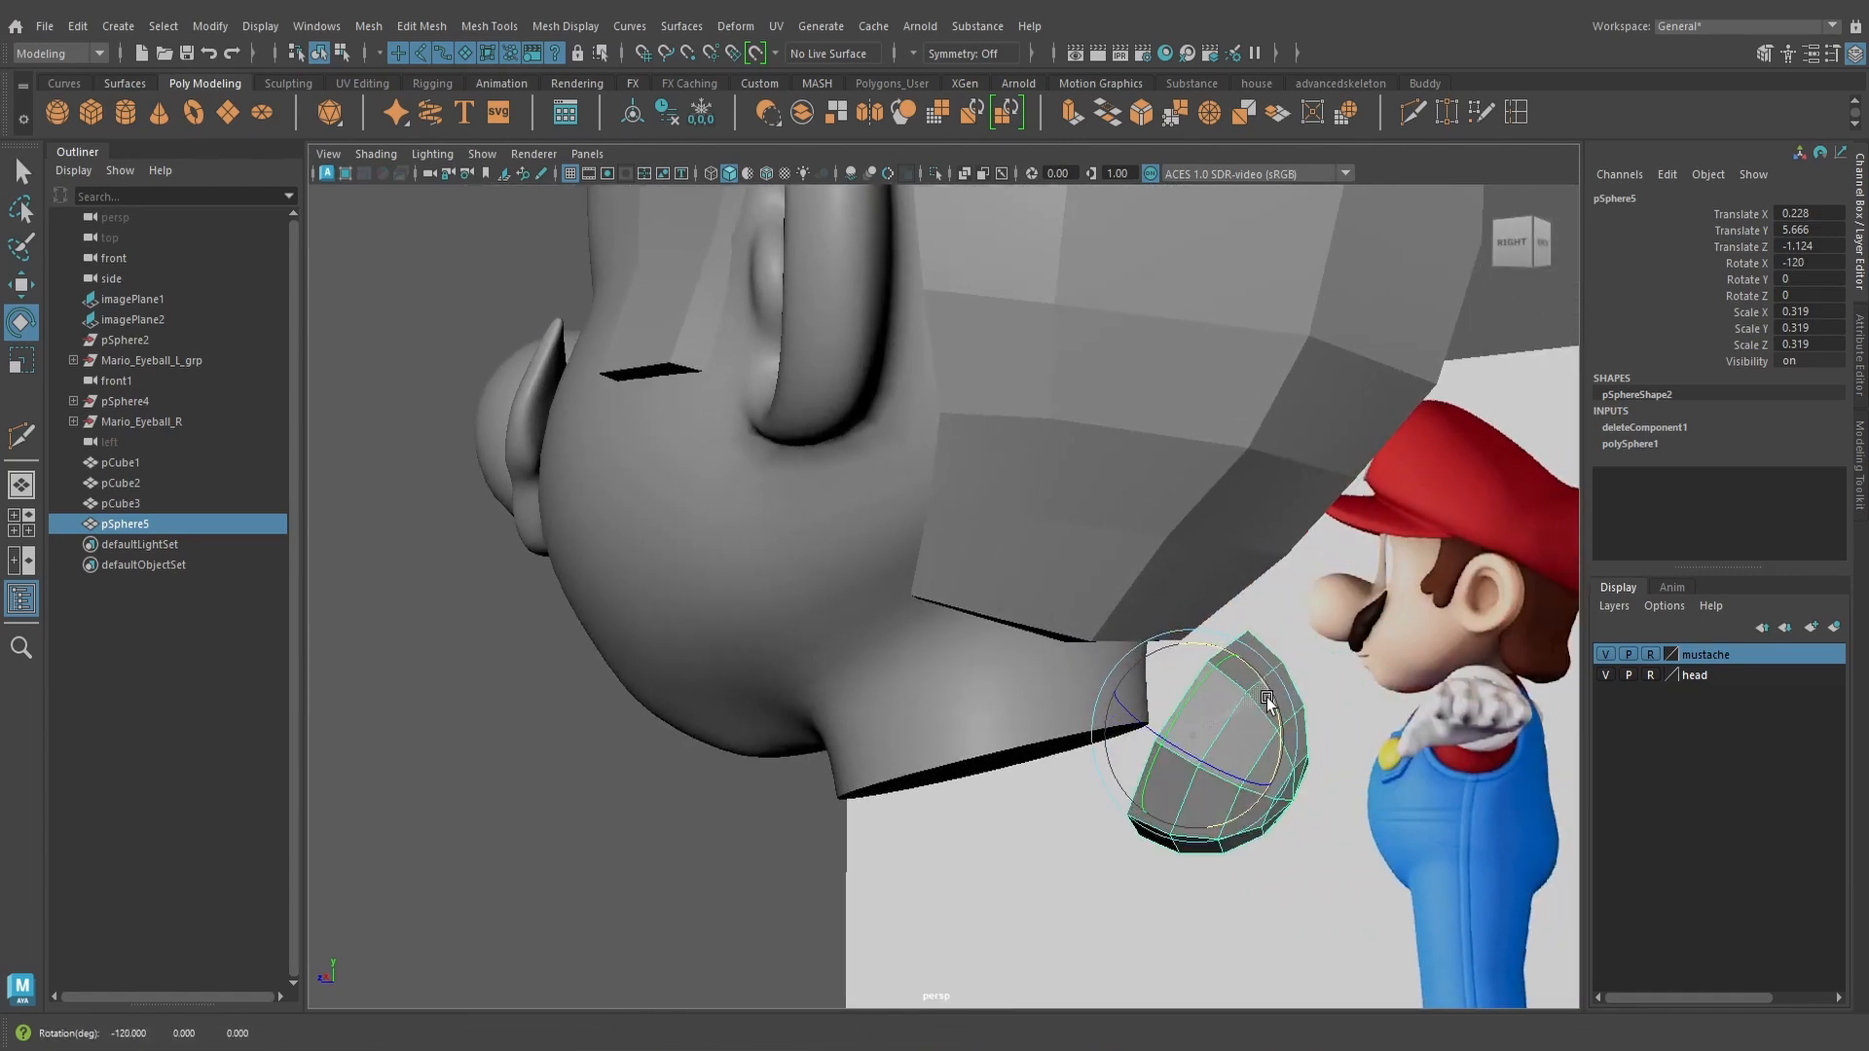
Move the half sphere up against the hair's bottom edge and compare its edges with the hair mesh's
key("w")
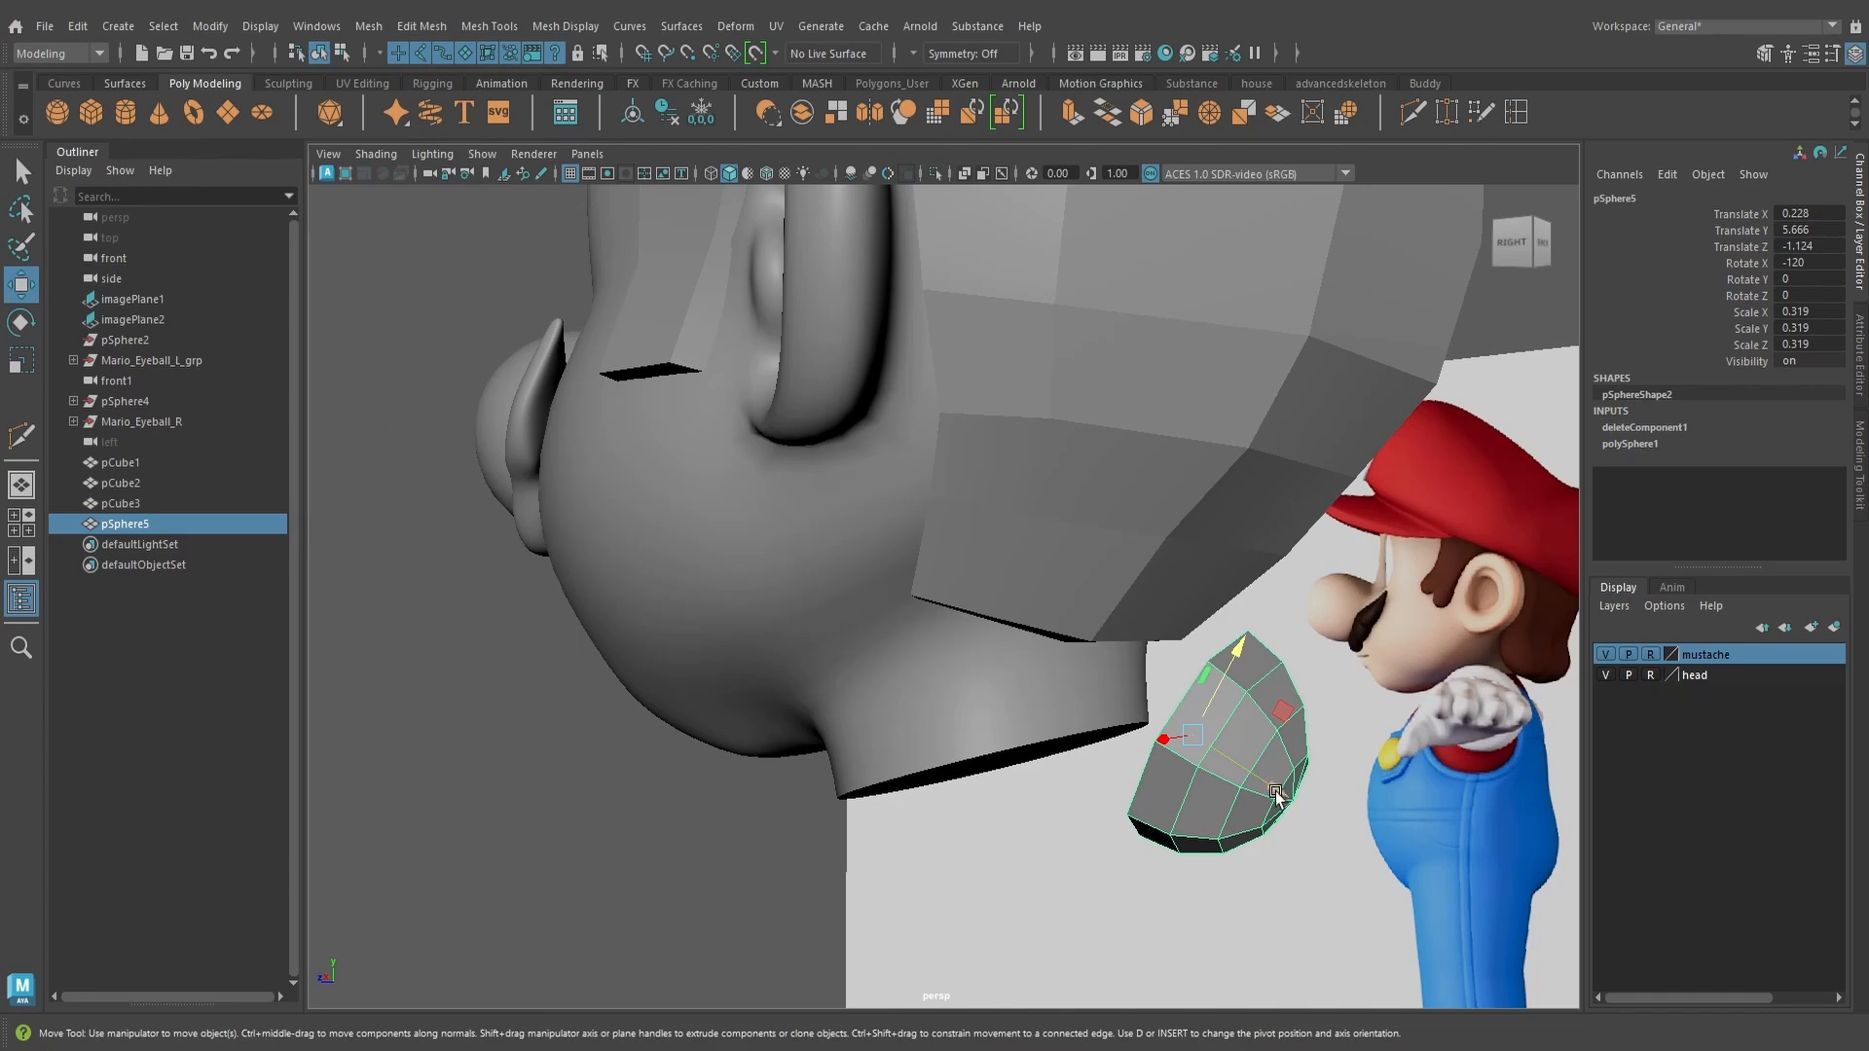
left_click_drag(1271, 789, 1064, 575)
left_click(1064, 522)
scroll(1070, 526, "up", 5)
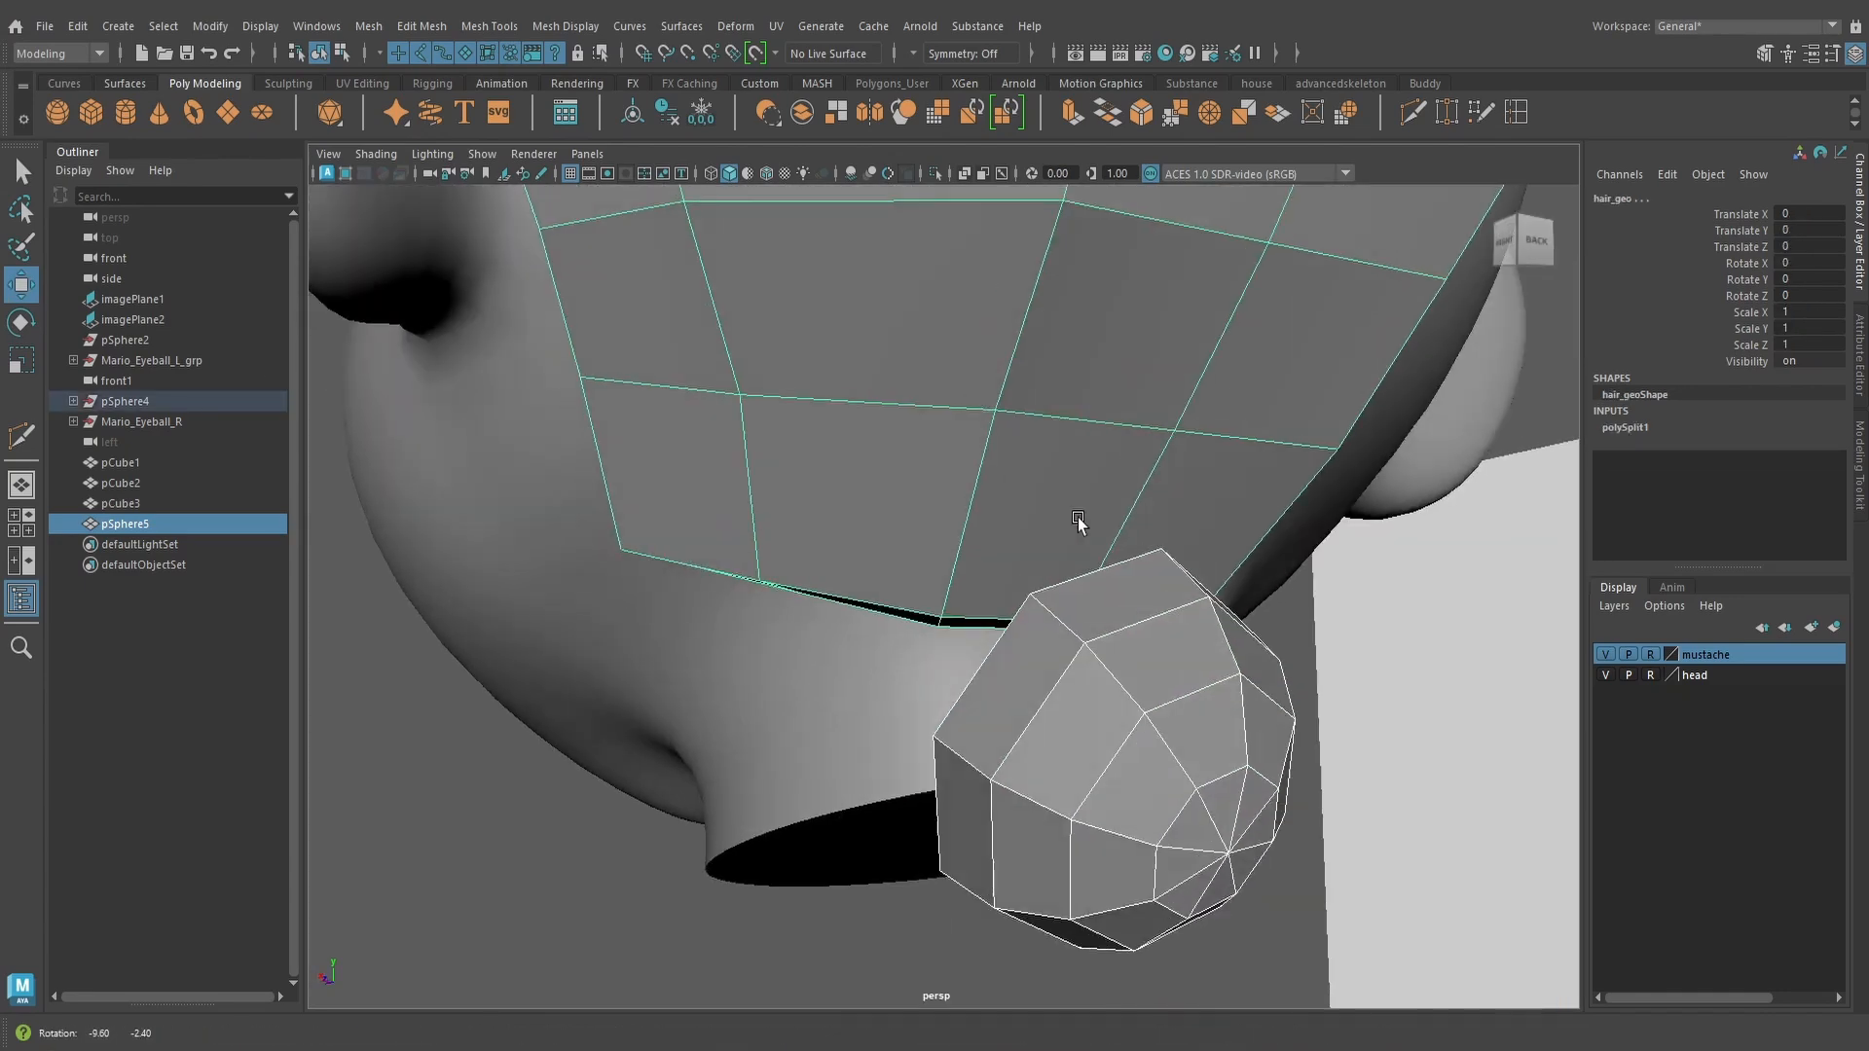
left_click_drag(1050, 509, 921, 541, "alt")
left_click(997, 642)
Scale the half sphere uniformly to 0.217 and place it at X 0.259, Y 5.971, Z -1.154
key("r")
left_click(22, 284)
left_click(933, 467)
left_click(902, 645)
left_click_drag(793, 659, 778, 656)
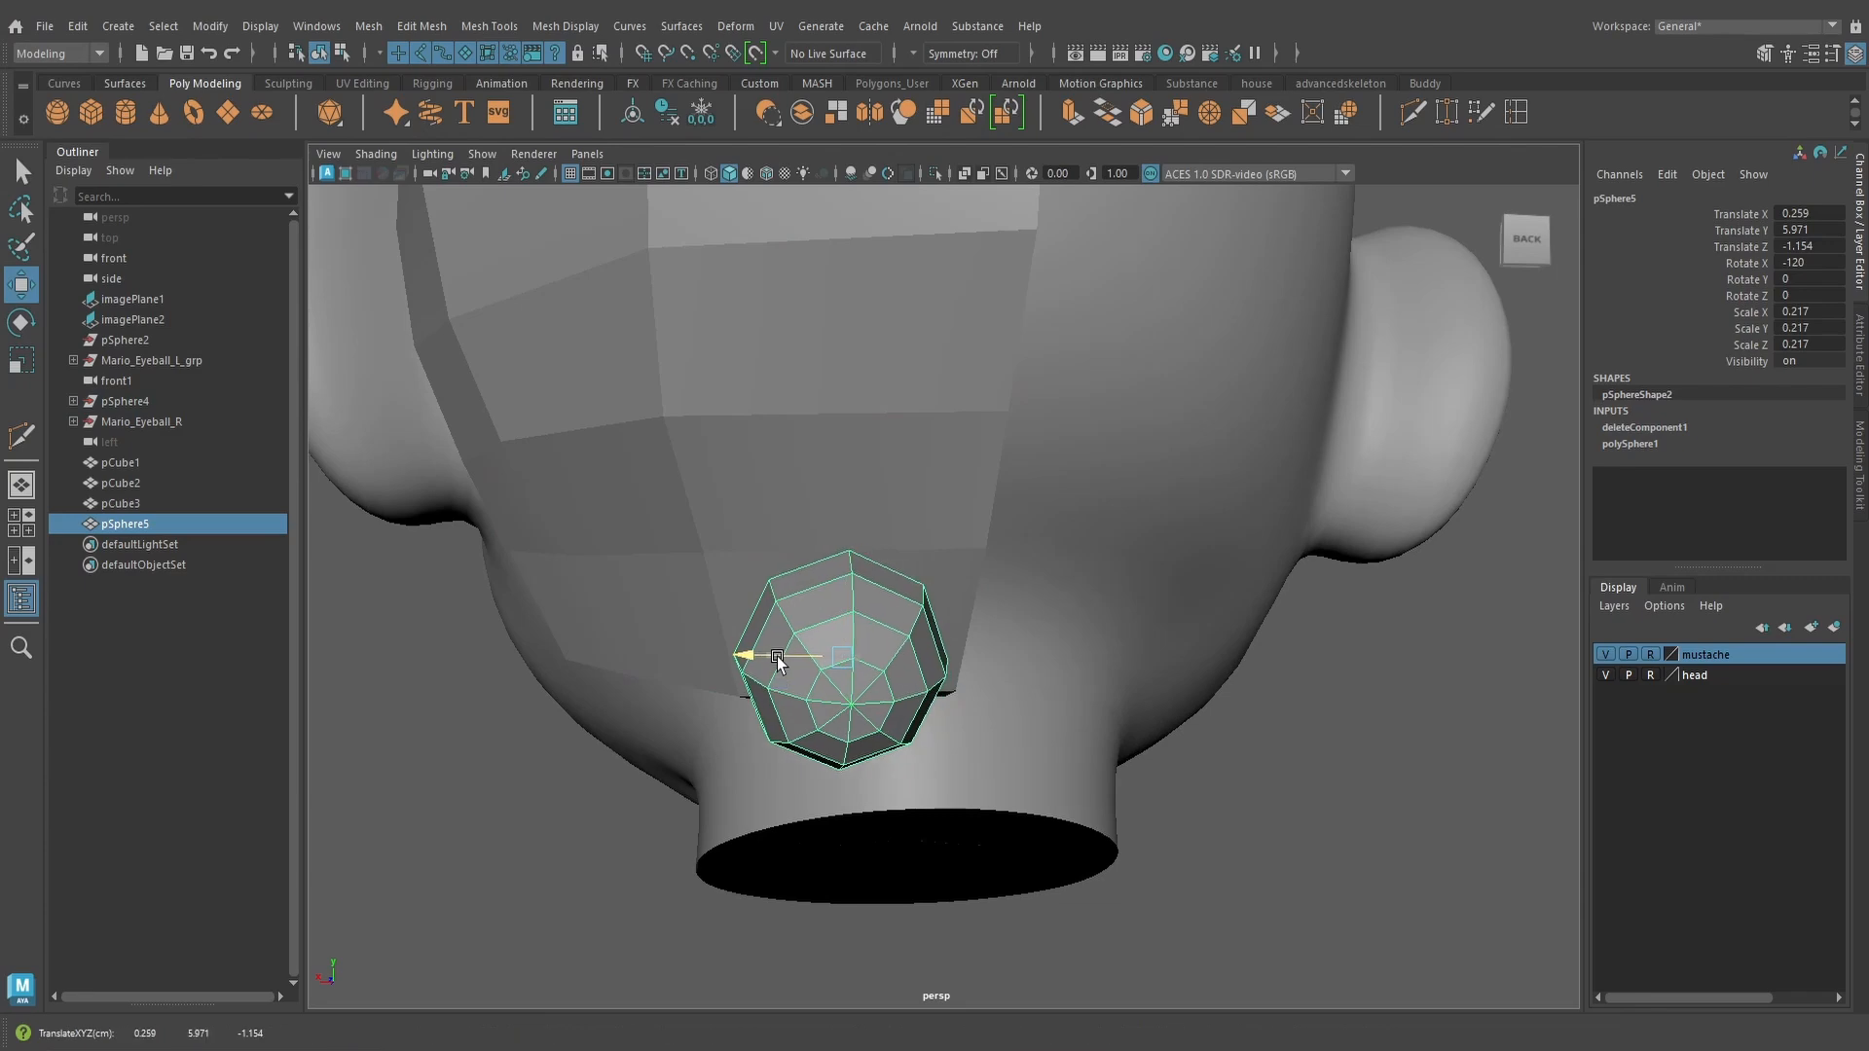
Rotate the half sphere slightly on its axes to tilt it in line with the hair's bottom edge
left_click(969, 574, "shift")
mouse_move(970, 576)
left_mouse_down("alt")
mouse_move(964, 616)
mouse_move(968, 588)
left_mouse_up("alt")
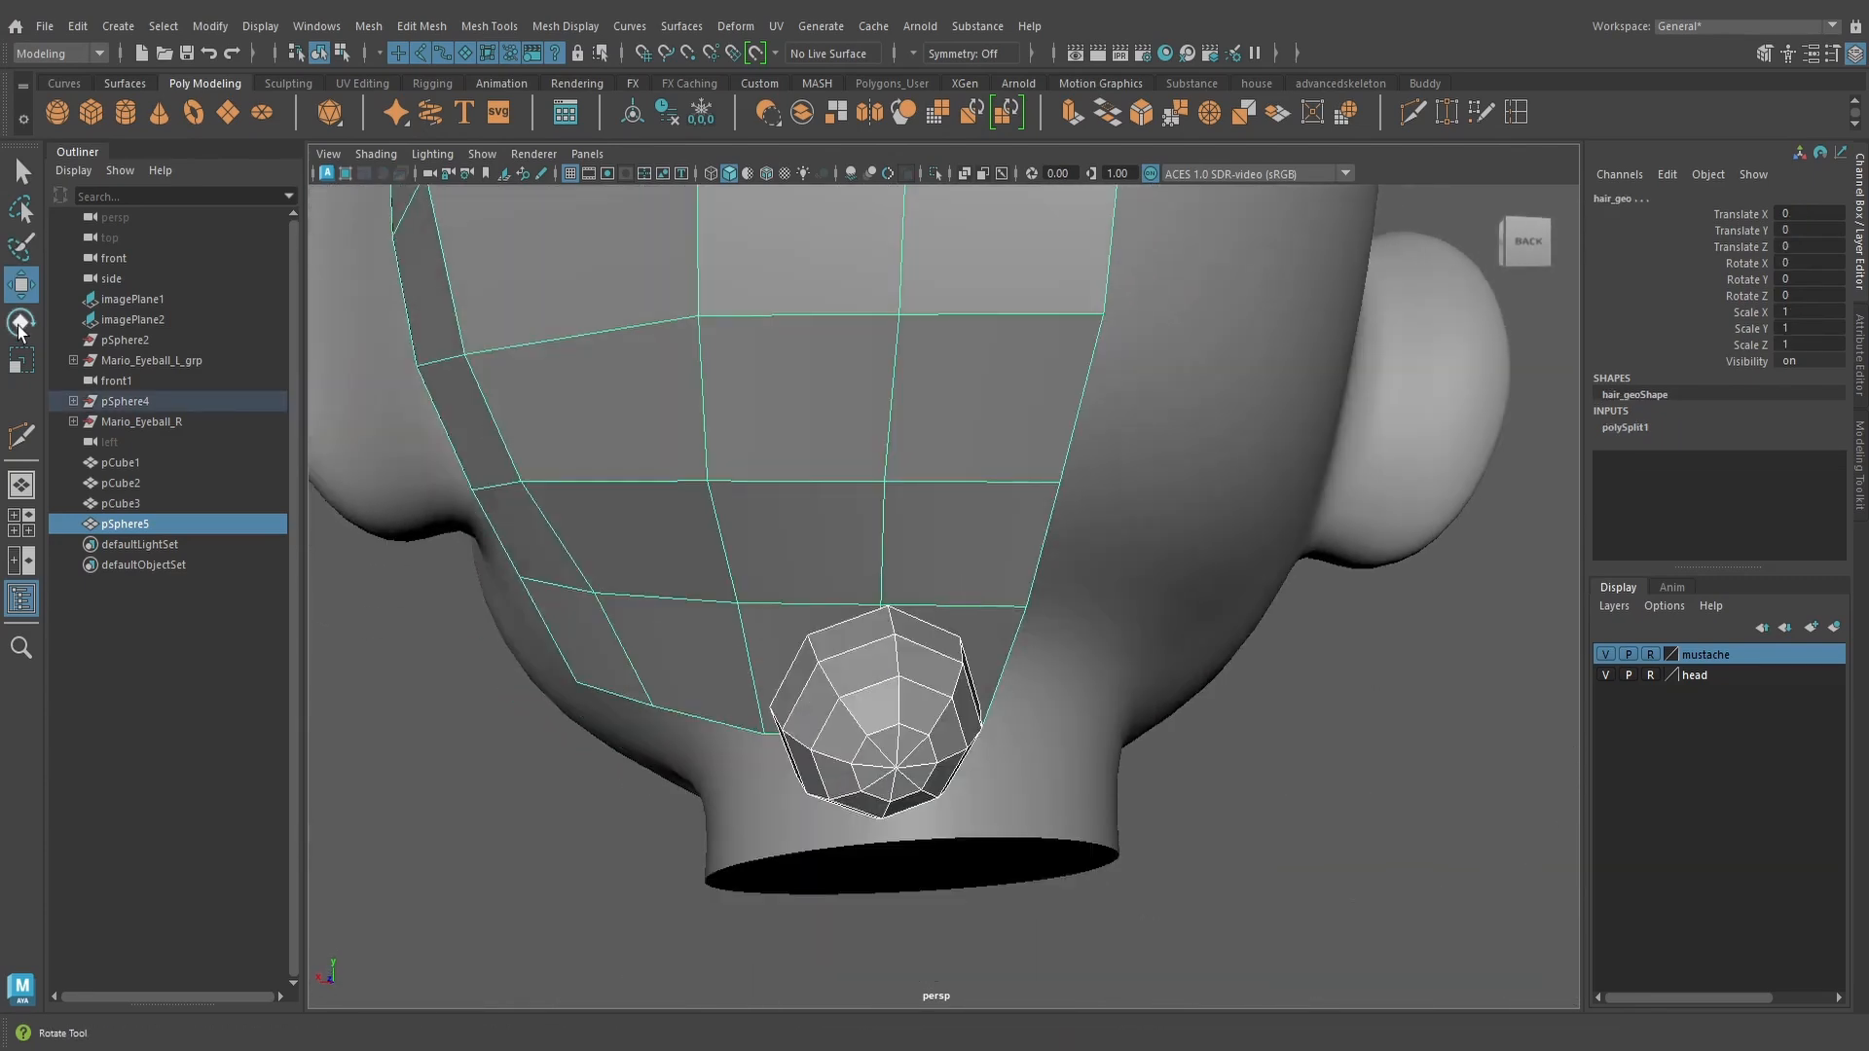
left_click(20, 325)
right_click(937, 673)
key("ctrl+z")
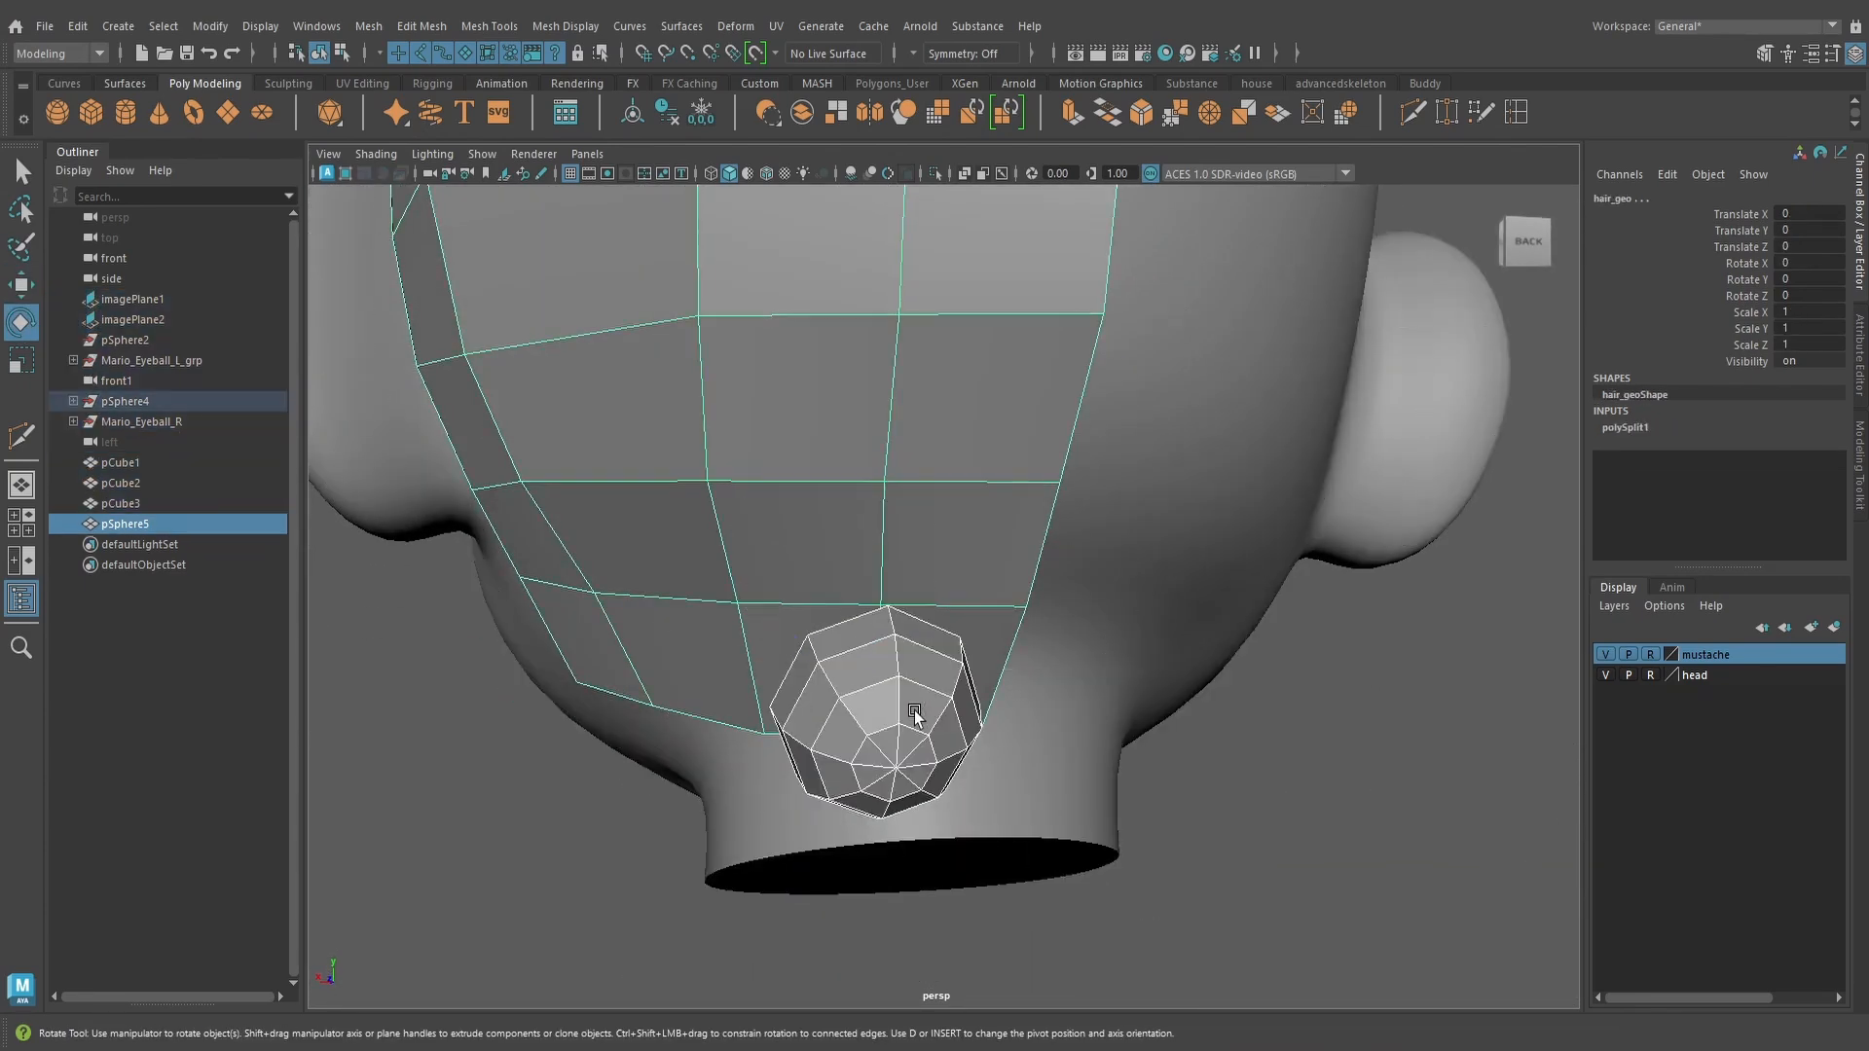
left_click(916, 713)
left_click_drag(930, 753, 1231, 705)
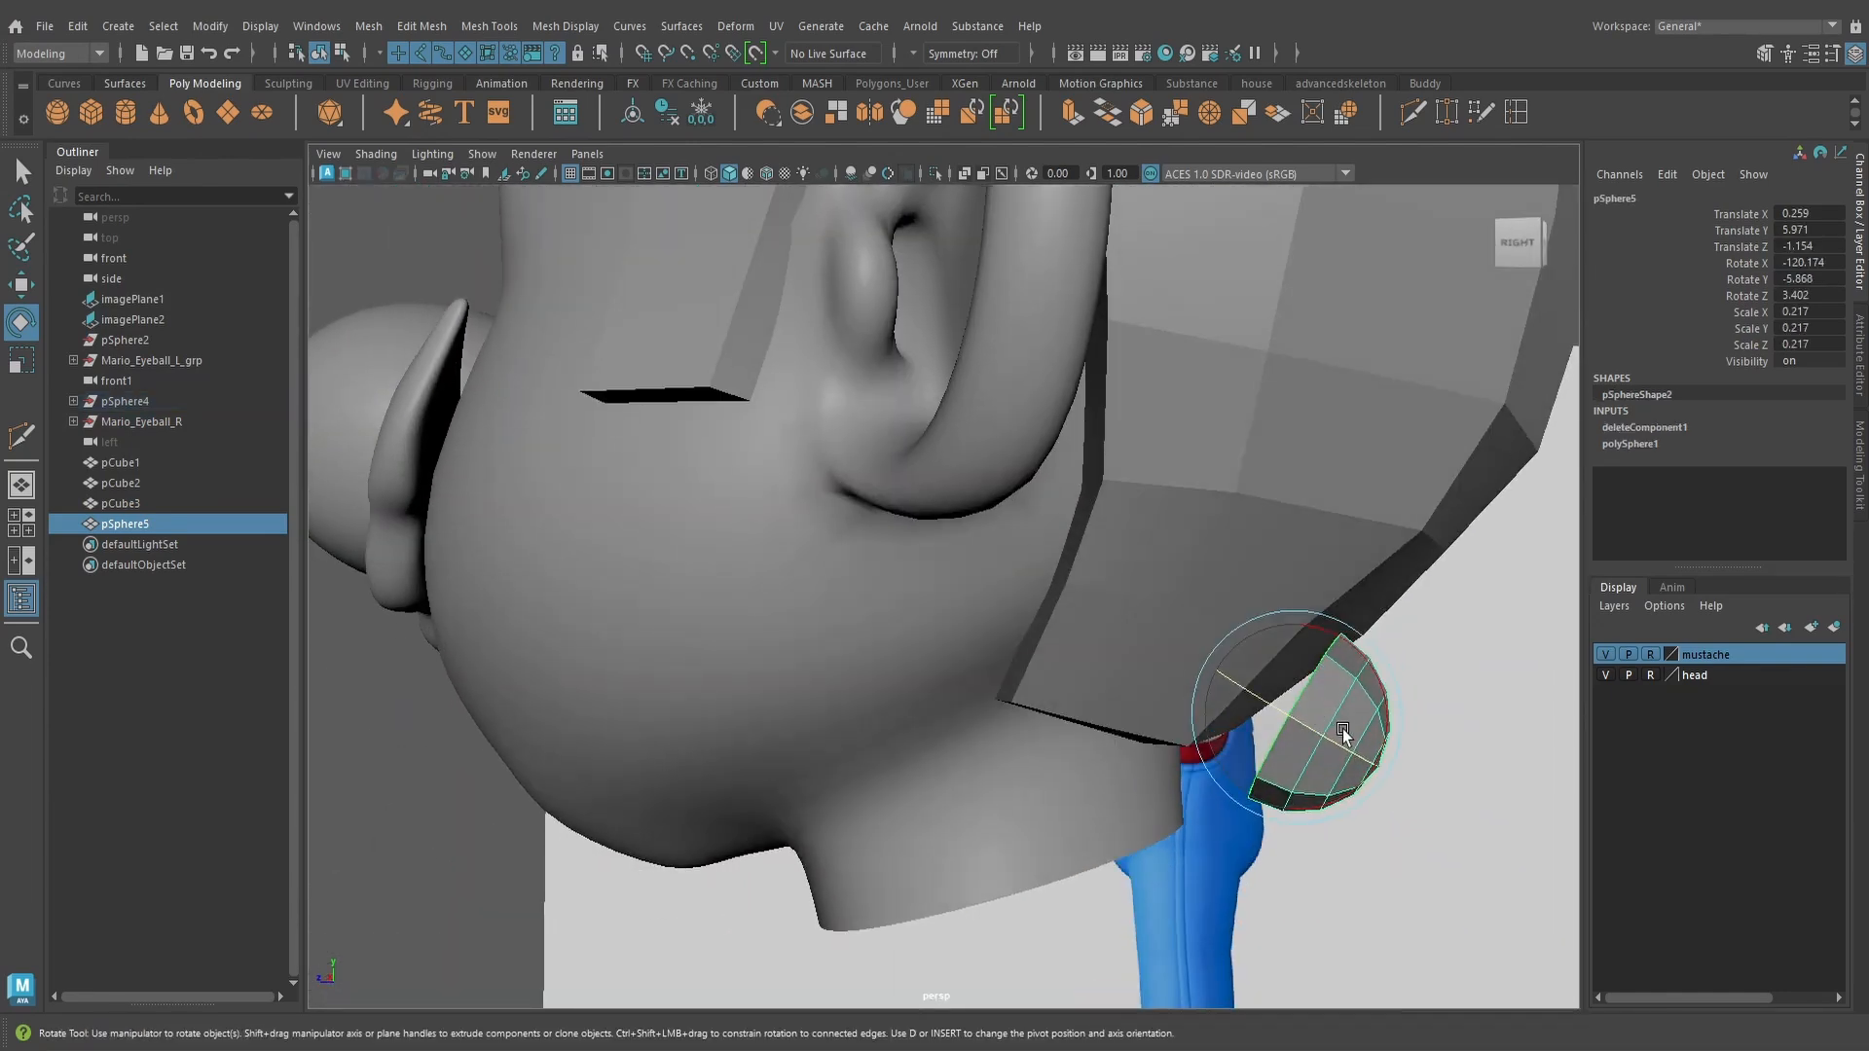
left_click_drag(1343, 736, 1338, 747)
Delete the two outer hair faces behind the half sphere at the bottom of the back of the head
left_click_drag(1290, 615, 1138, 623, "alt")
left_click(902, 568)
scroll(909, 580, "up", 1)
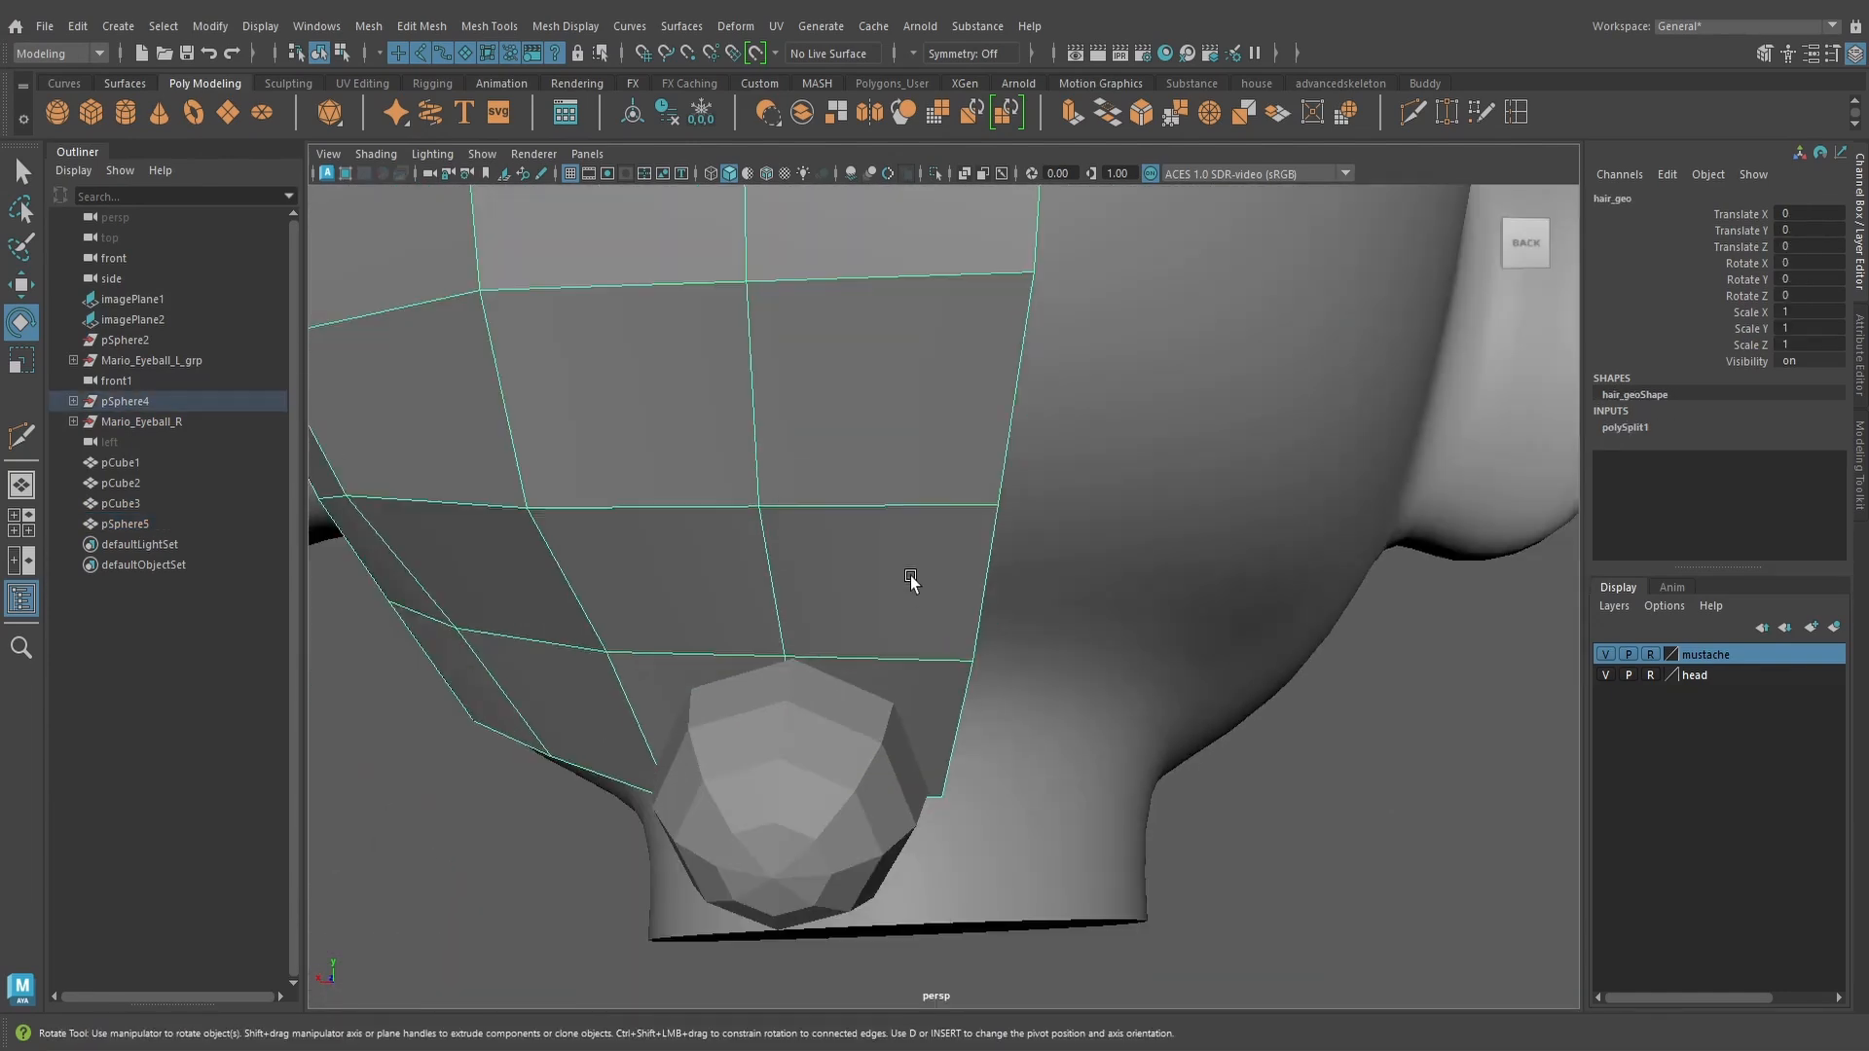
scroll(909, 582, "down", 1)
left_click_drag(910, 584, 847, 581, "alt")
right_click_drag(843, 549, 844, 524)
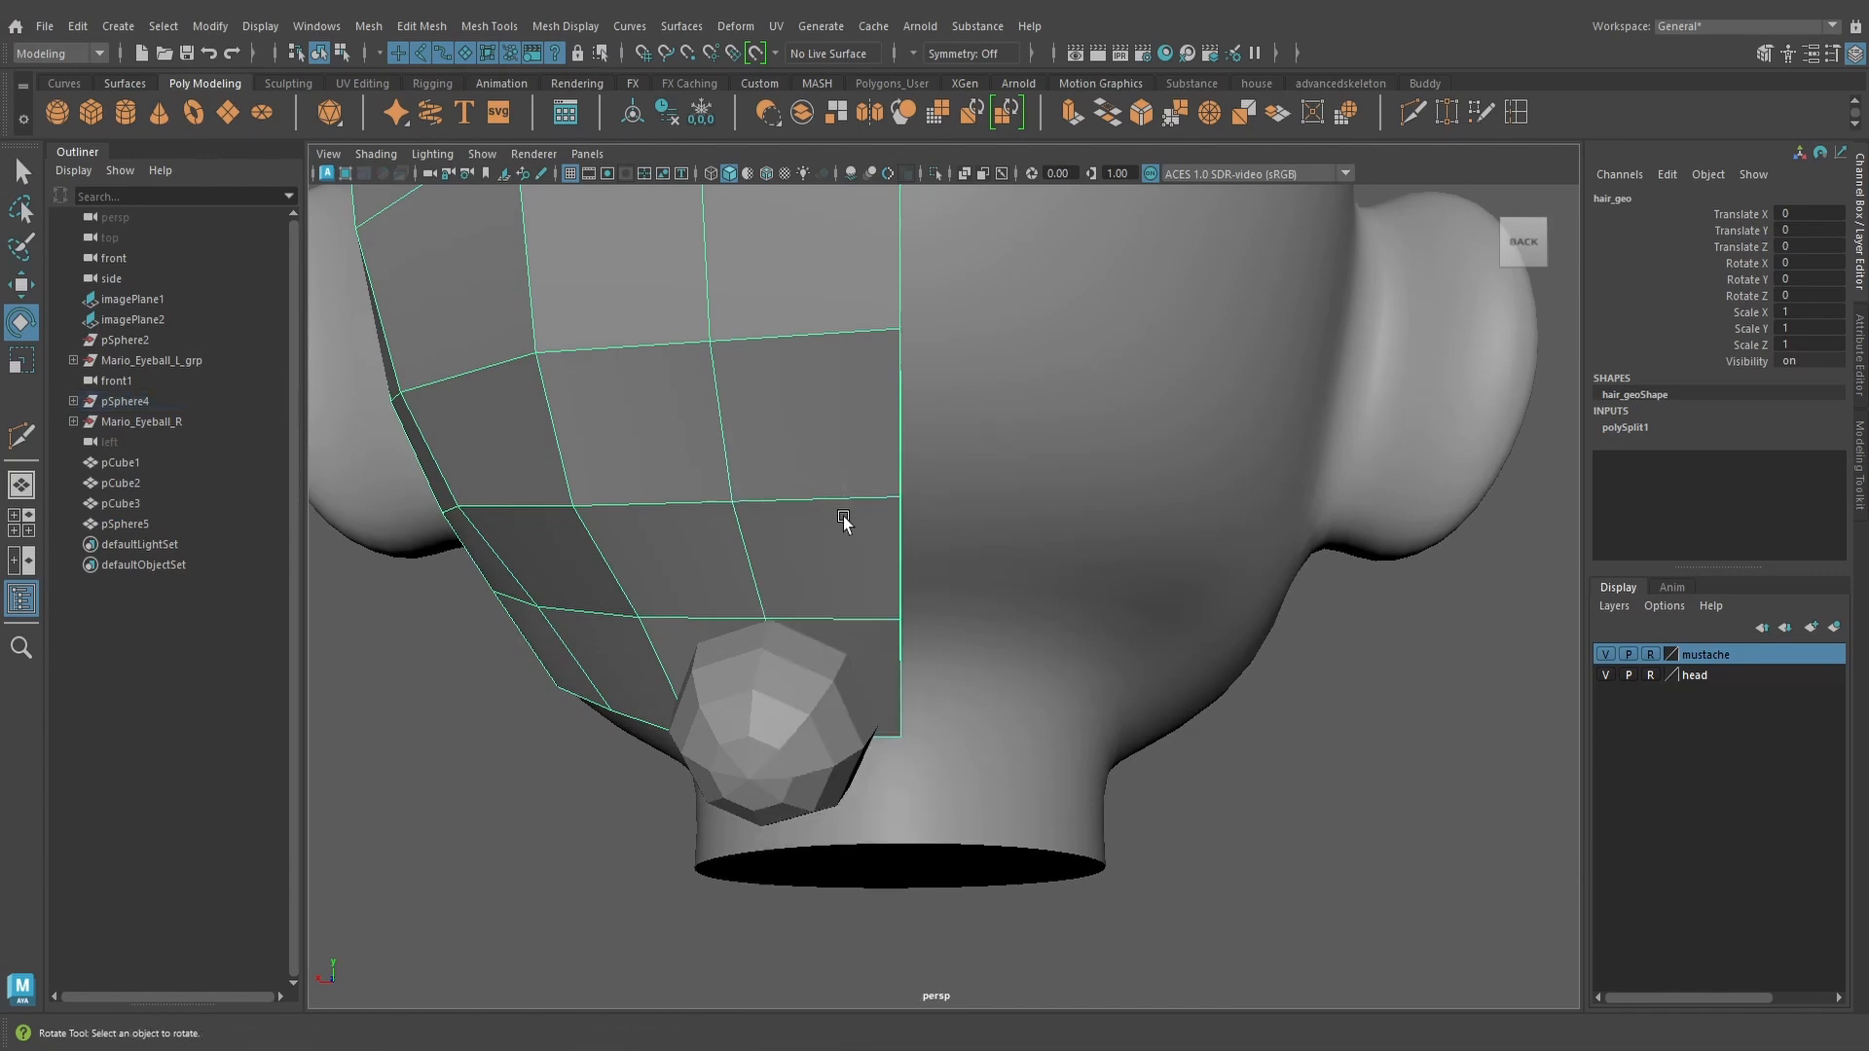
left_click(880, 658)
left_click_drag(693, 638, 714, 649, "alt")
key("q")
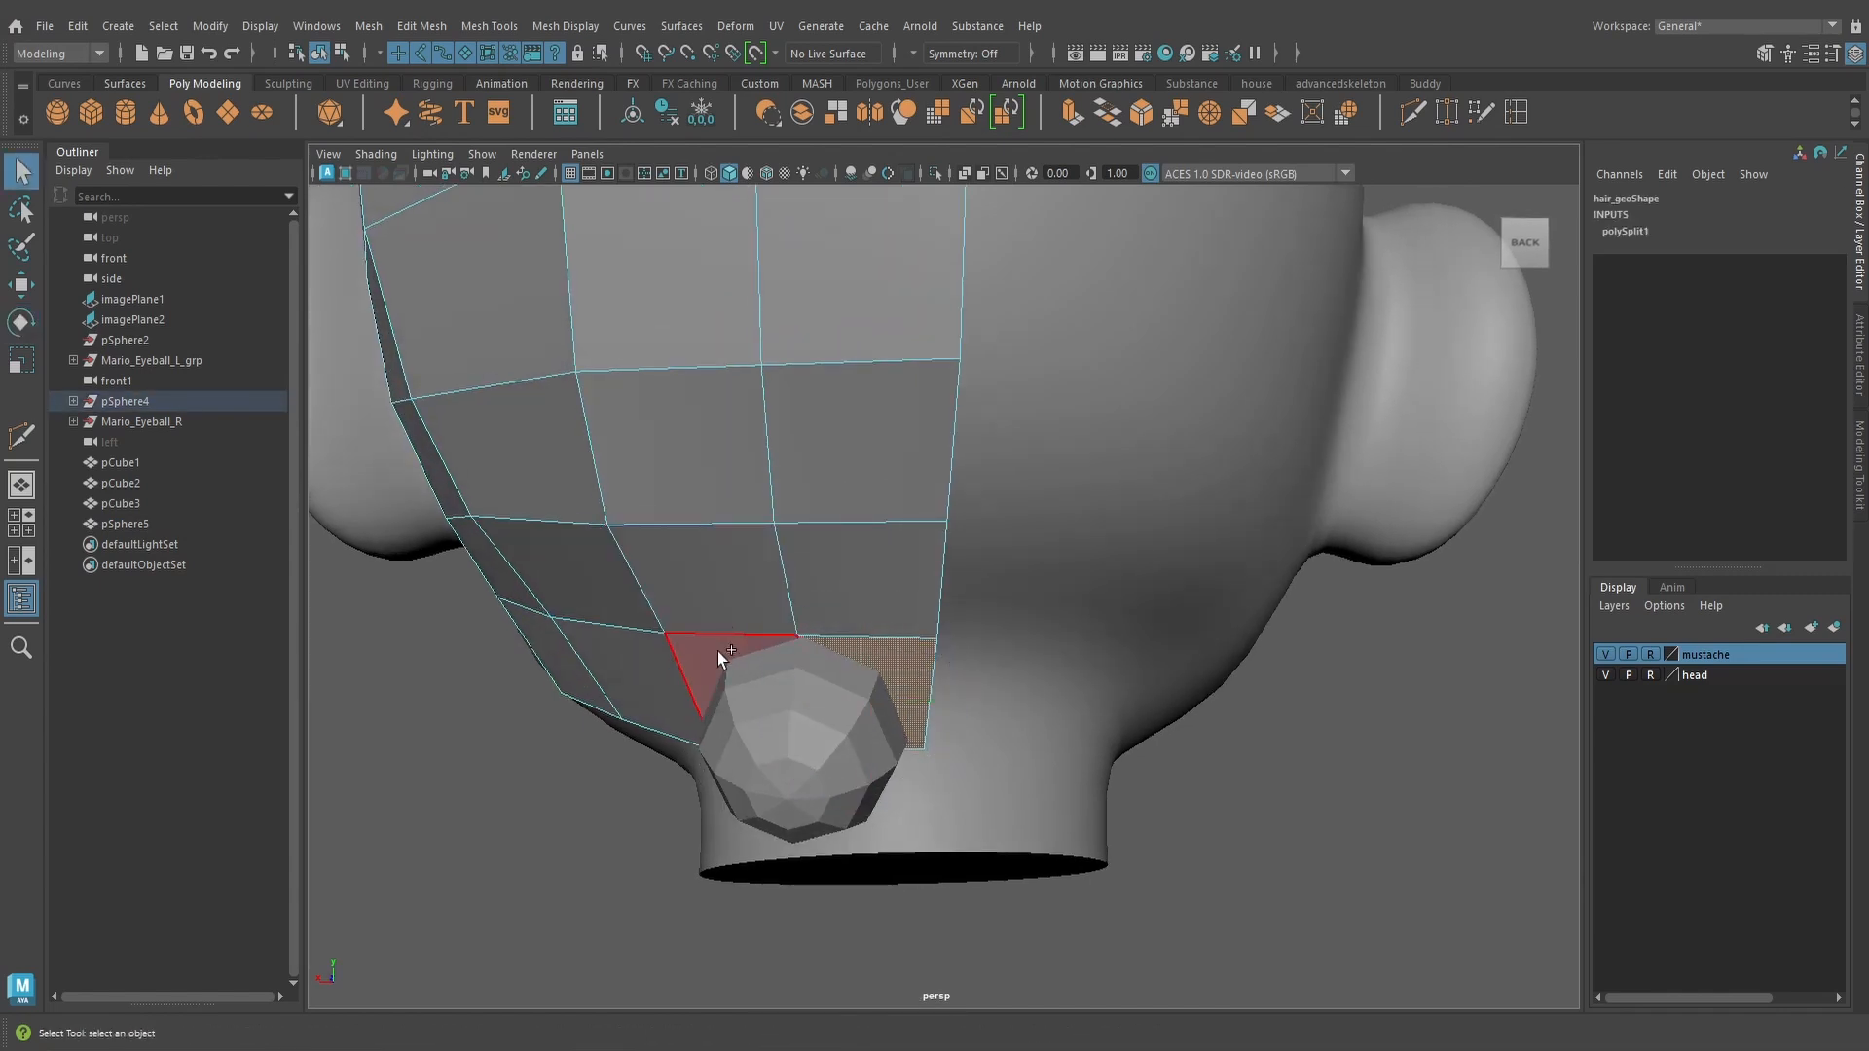
key("Delete")
left_click_drag(887, 576, 878, 573, "alt")
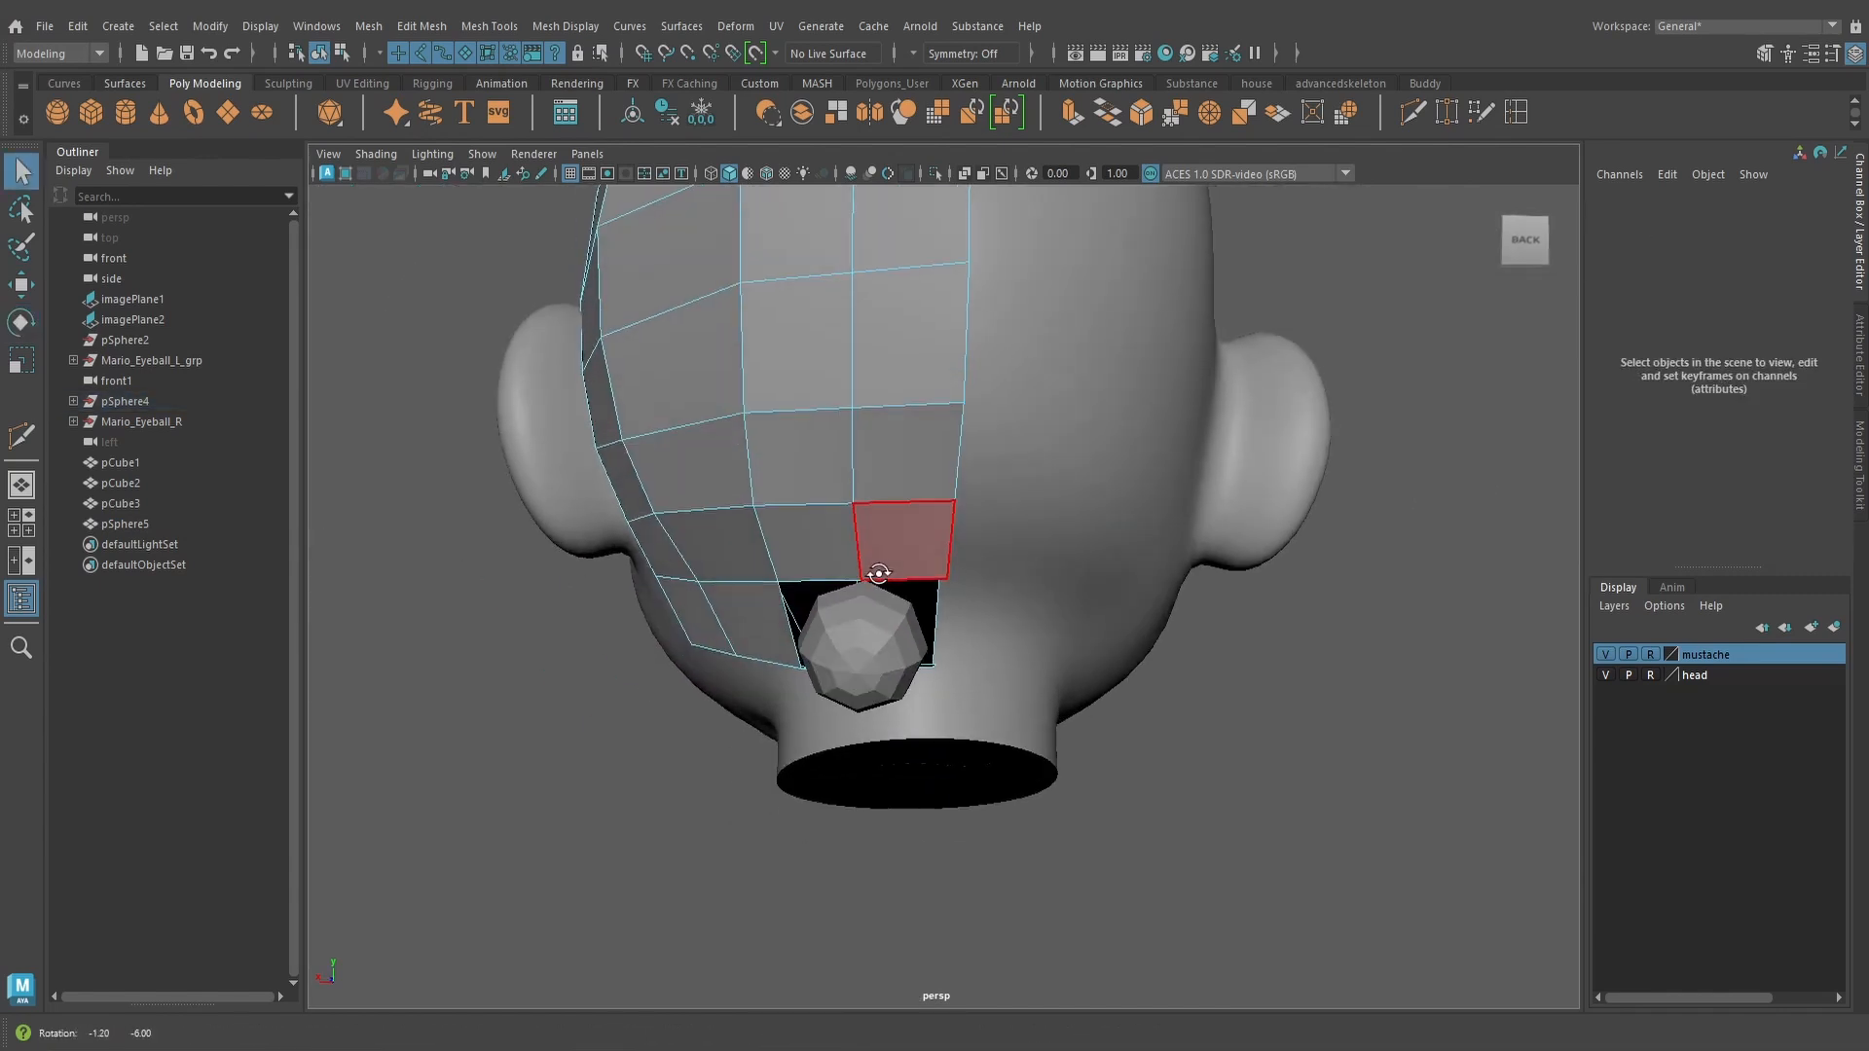
scroll(871, 614, "up", 4)
Duplicate the half sphere and move the copy sideways along the hair's bottom edge to X 0.748, Y 6.005, Z -1.095
right_click_drag(853, 631, 858, 619)
left_click(854, 605)
left_click_drag(894, 649, 909, 658, "alt")
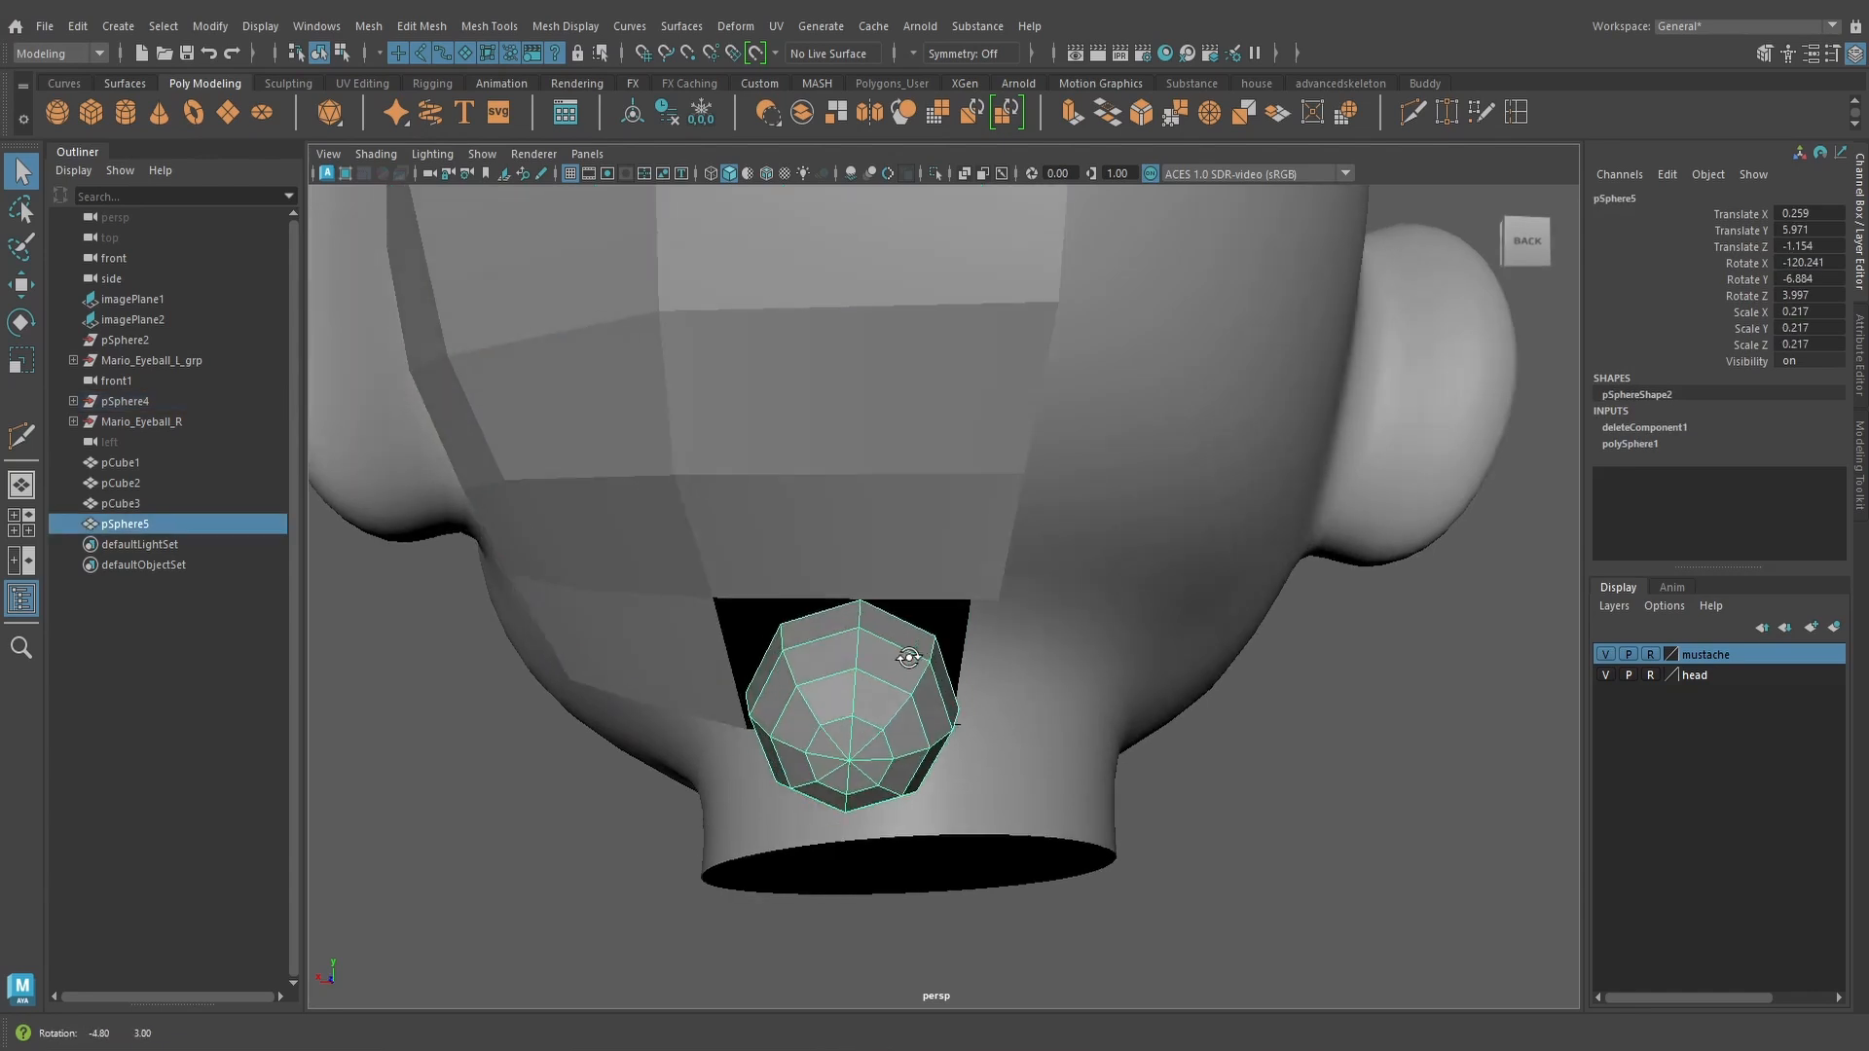
left_click(76, 32)
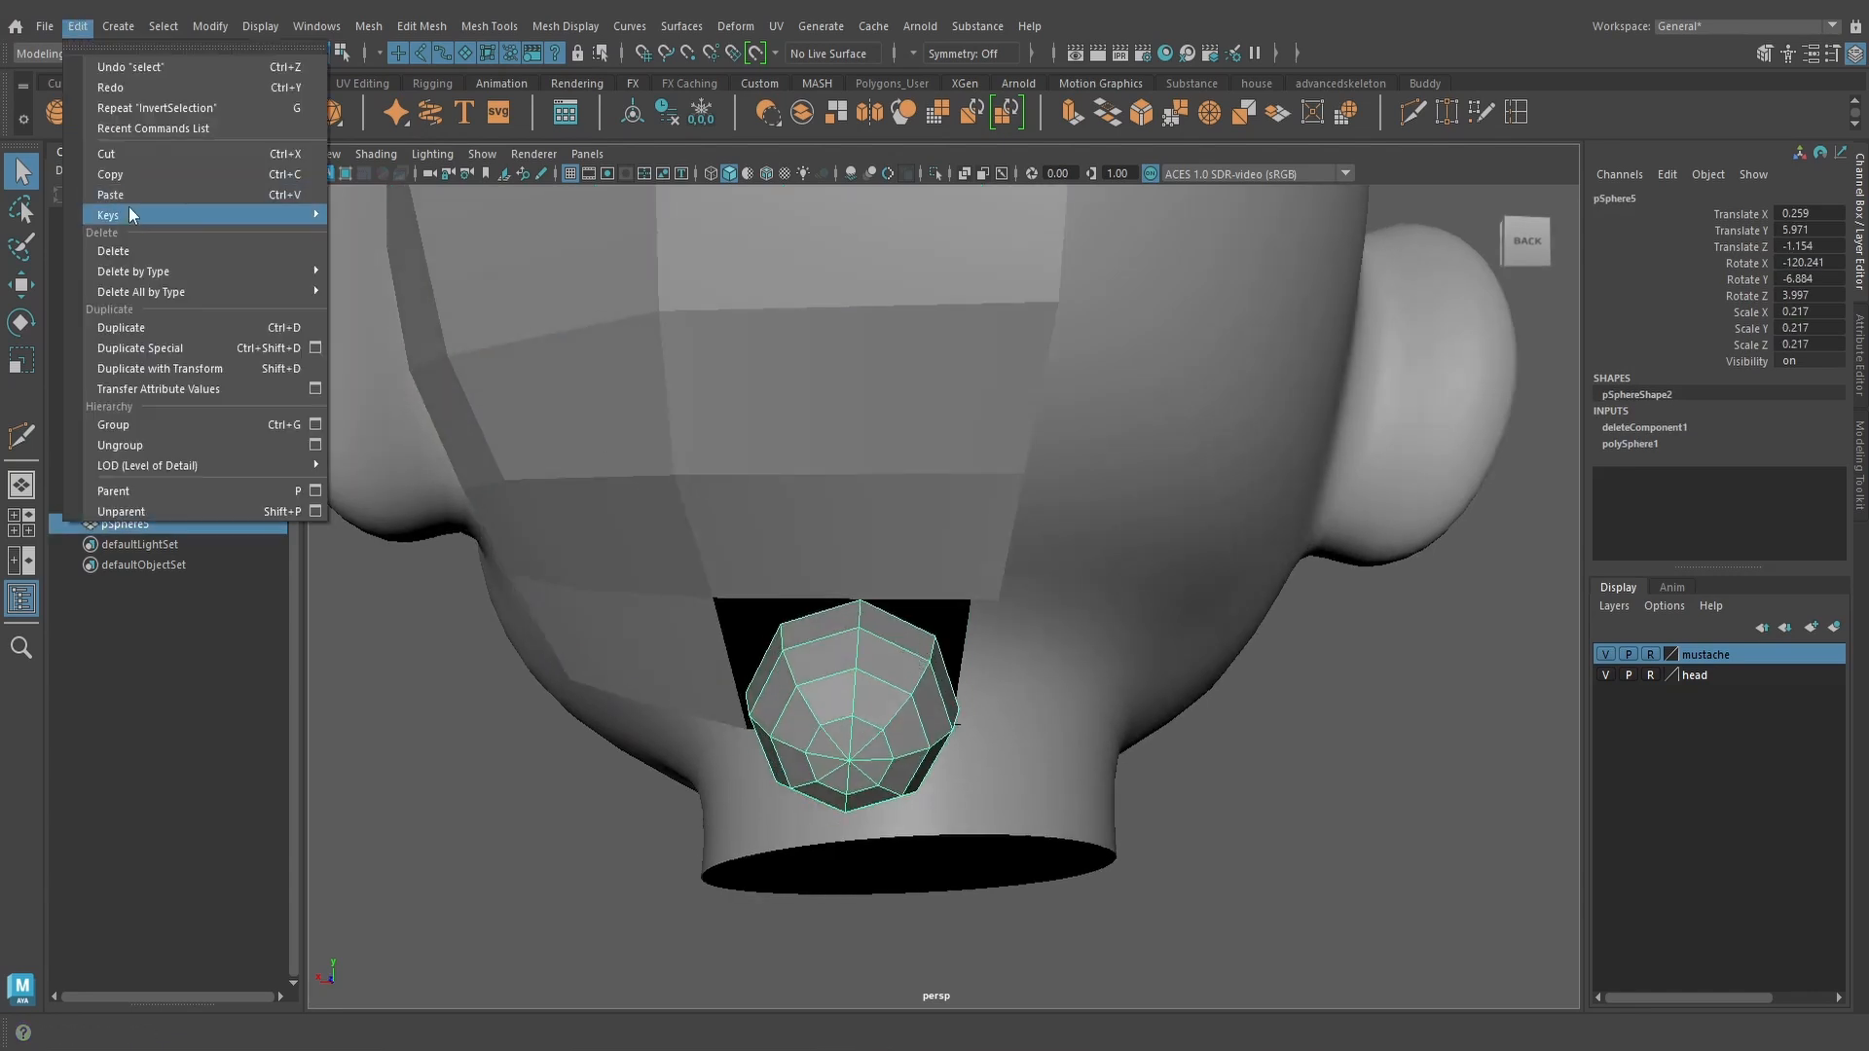
left_click(140, 331)
key("w")
left_click_drag(758, 695, 513, 683)
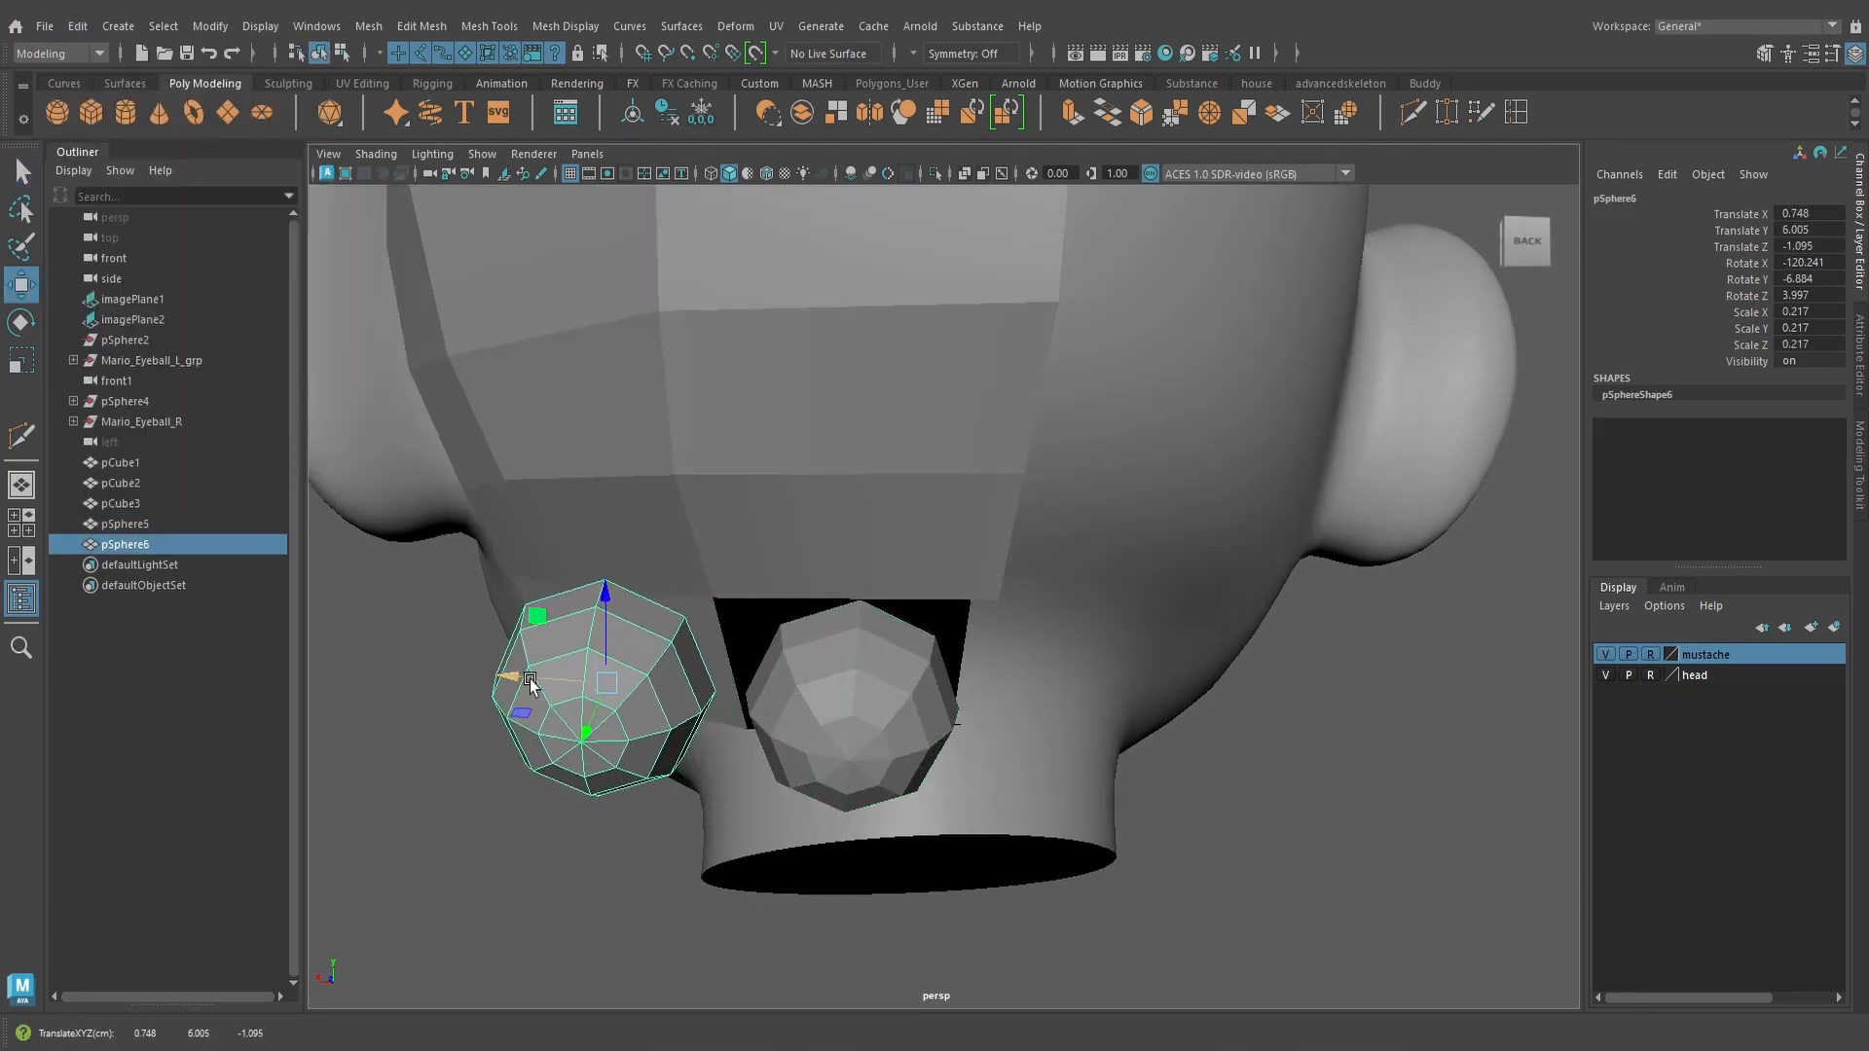
left_click_drag(923, 615, 1039, 598, "alt")
scroll(953, 608, "down", 4)
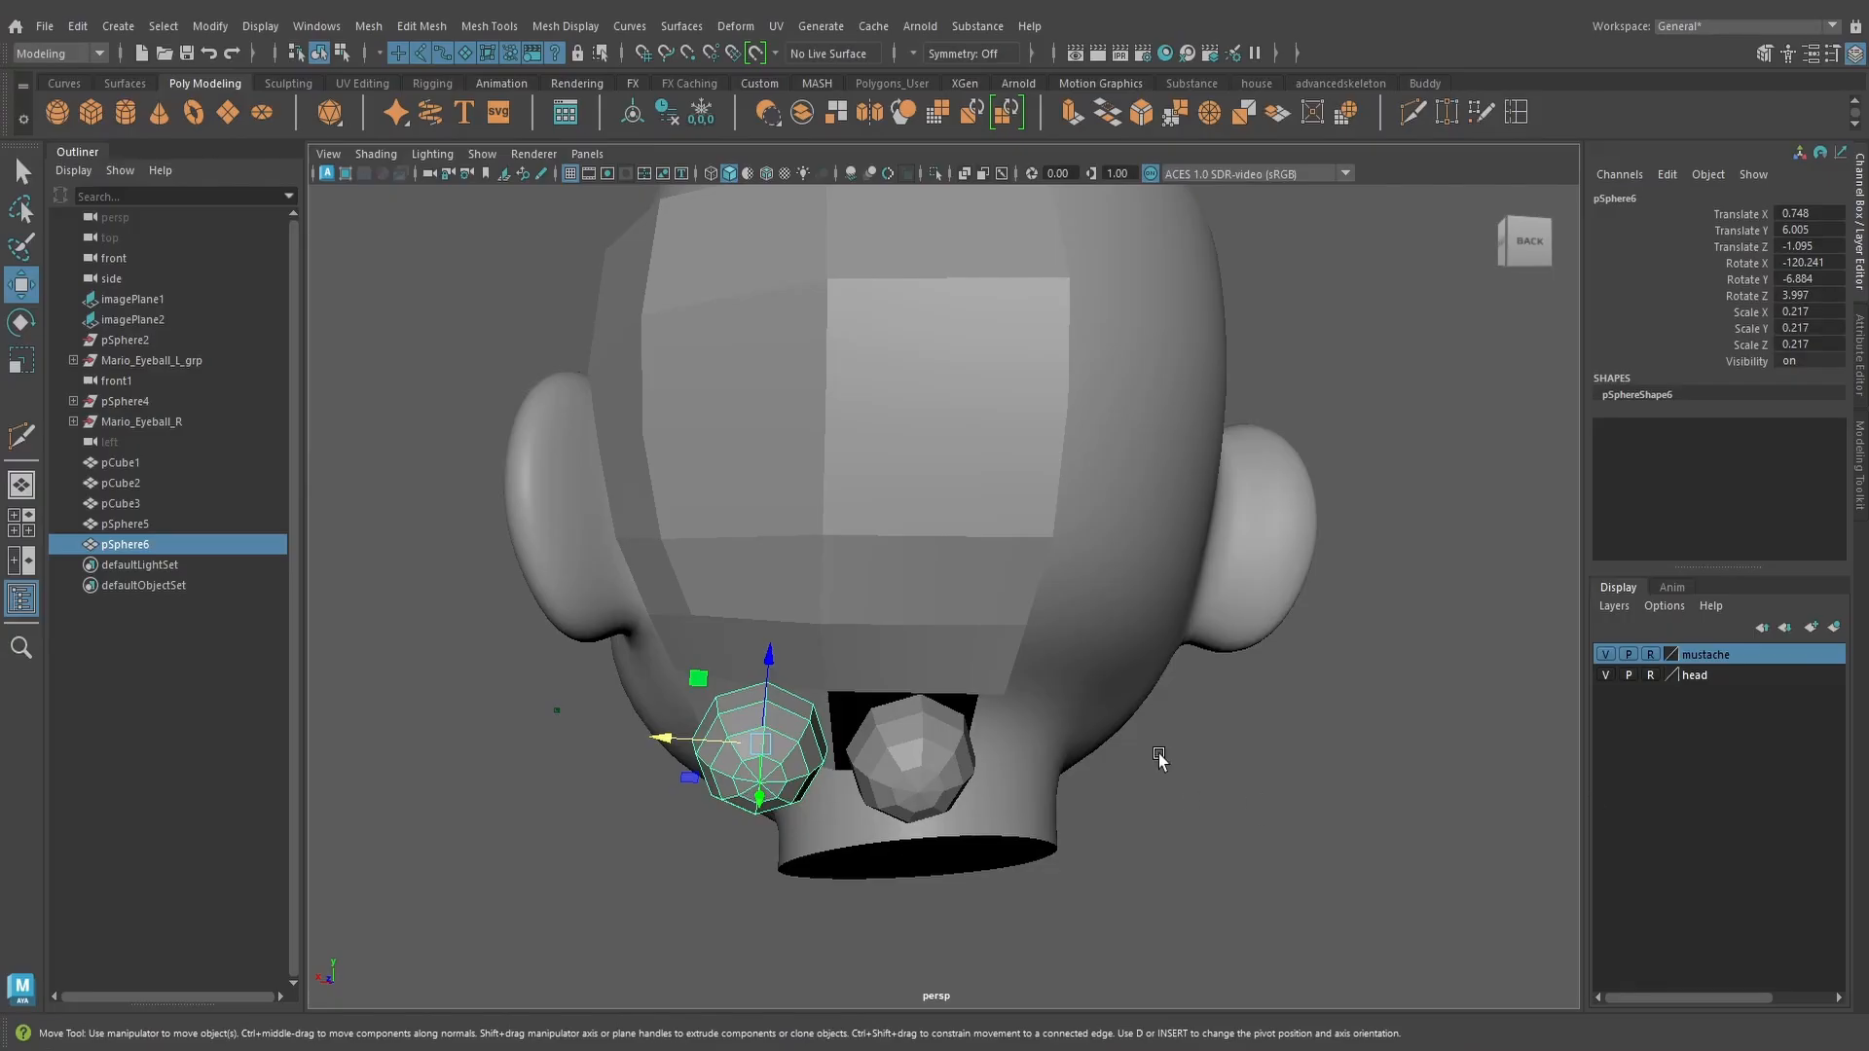
scroll(1061, 726, "up", 3)
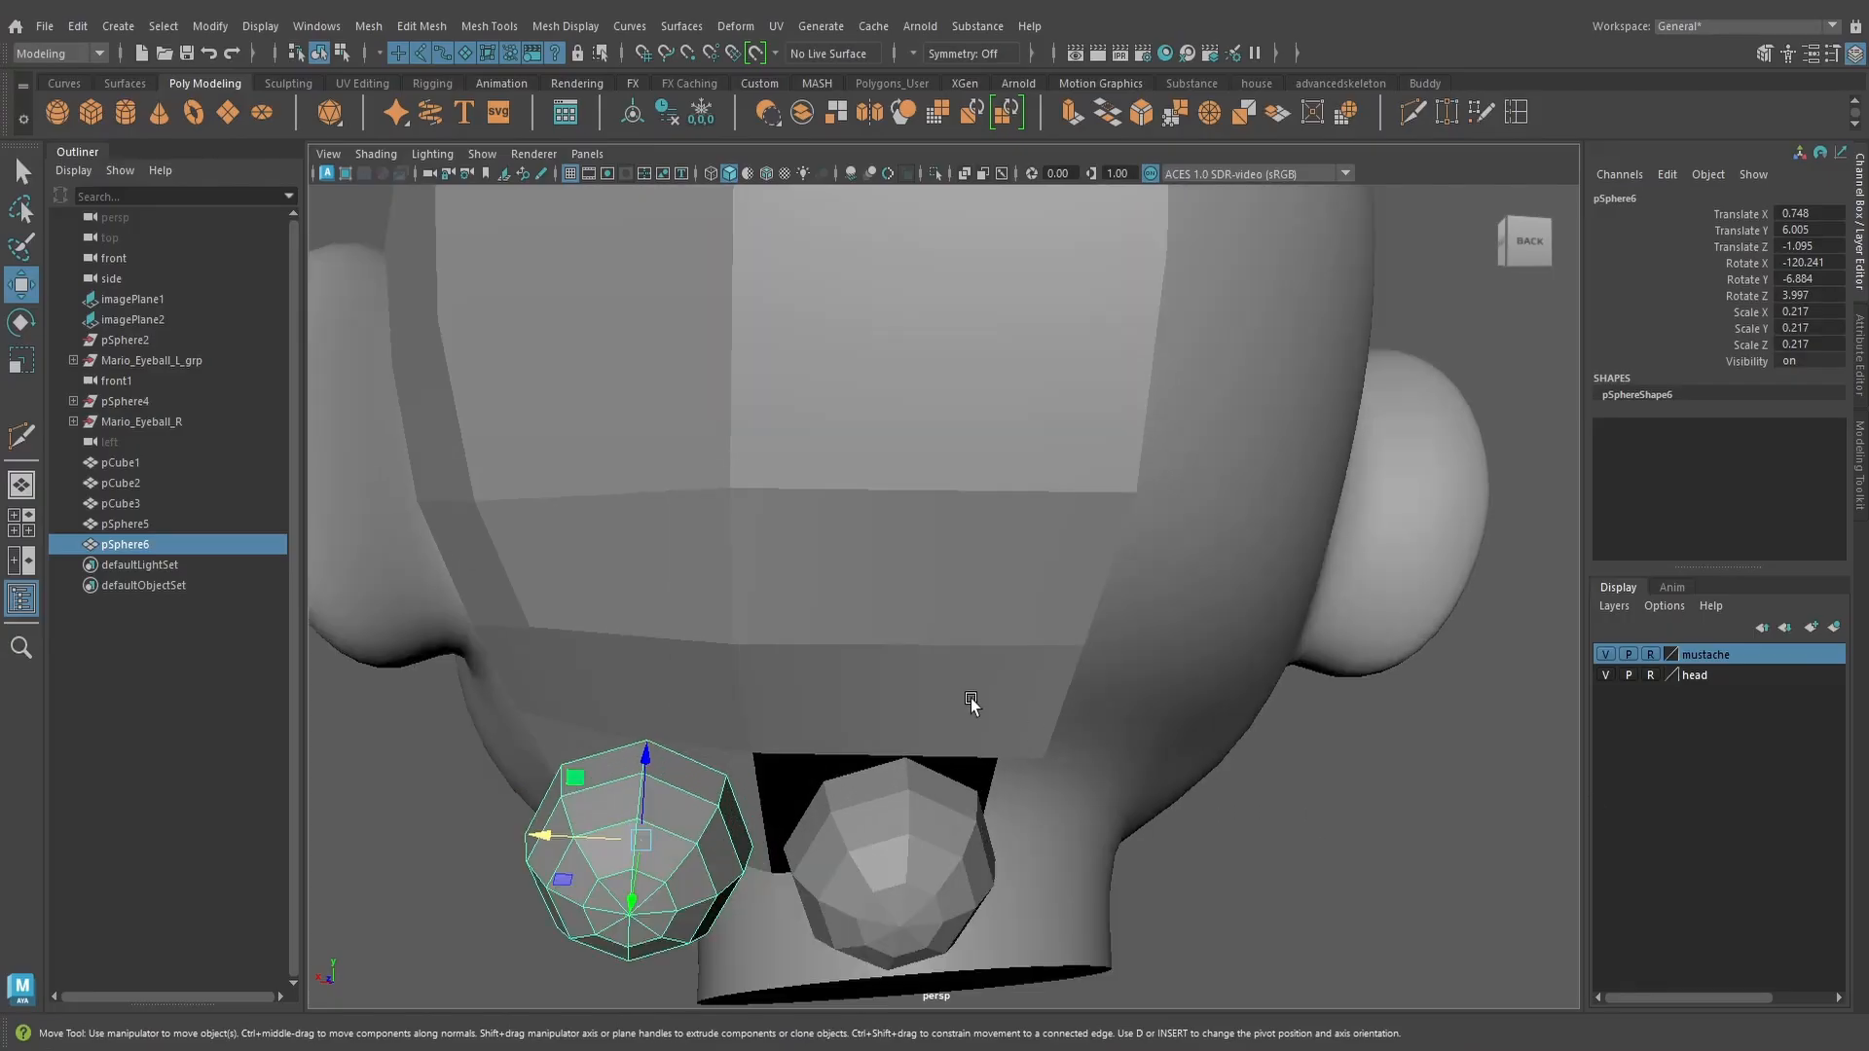
Scale the original half sphere over the hole uniformly to 0.252
left_click(971, 698)
scroll(966, 701, "down", 3)
left_click(922, 754)
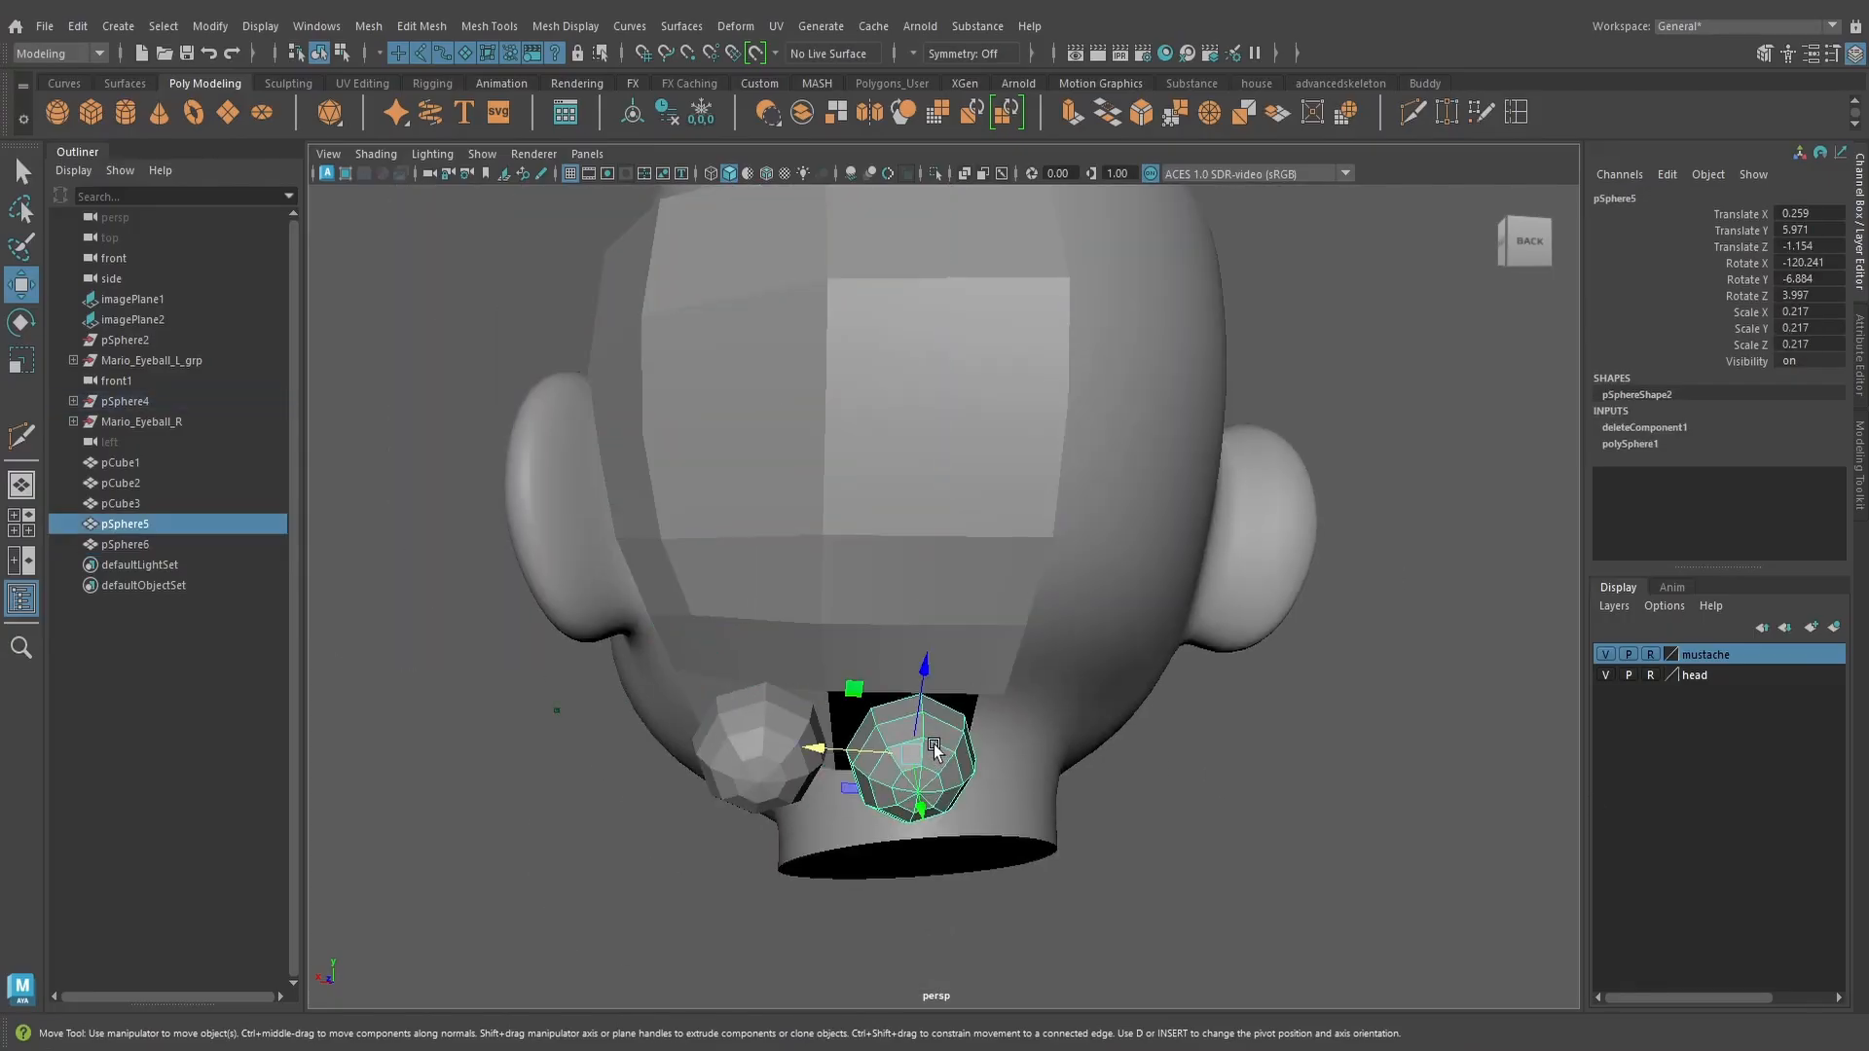
key("r")
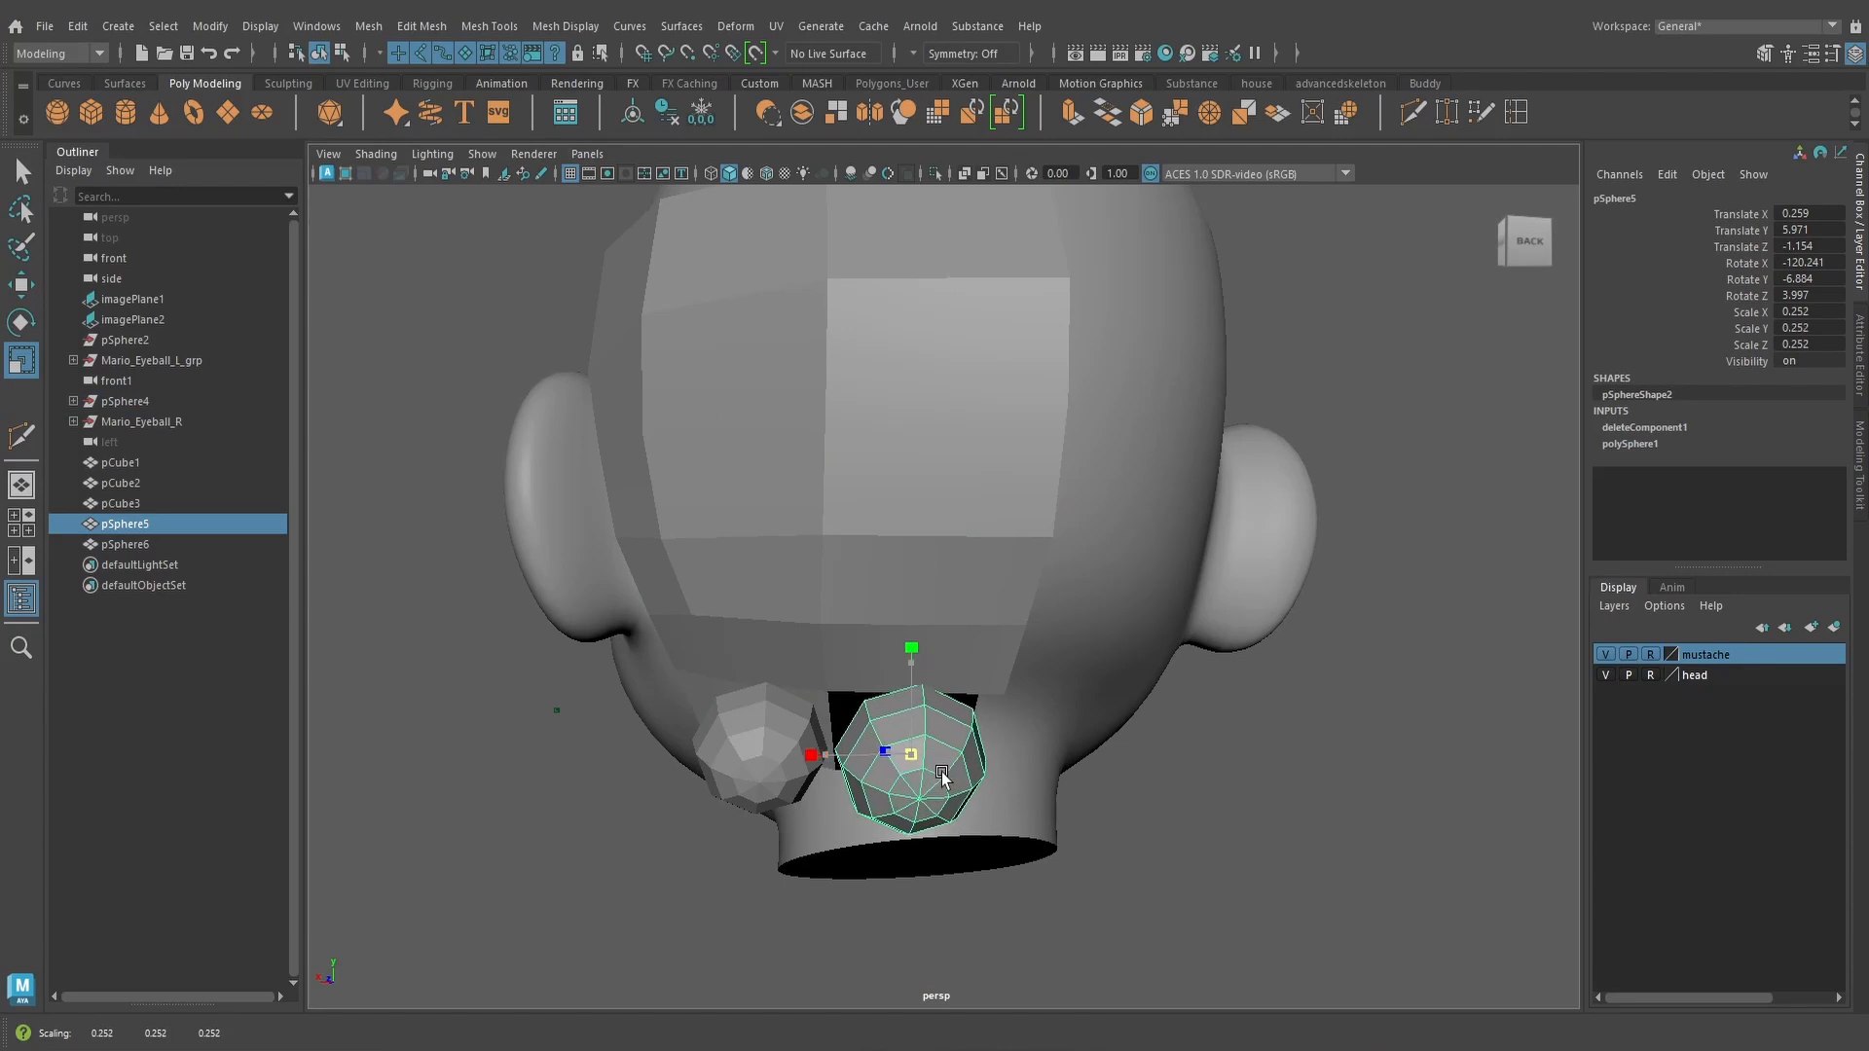
Combine the hair mesh and the enlarged half sphere over the hole into one mesh
left_click(978, 667, "shift")
left_click_drag(980, 669, 973, 632, "alt")
left_click(984, 669)
left_click(942, 657)
scroll(973, 633, "up", 2)
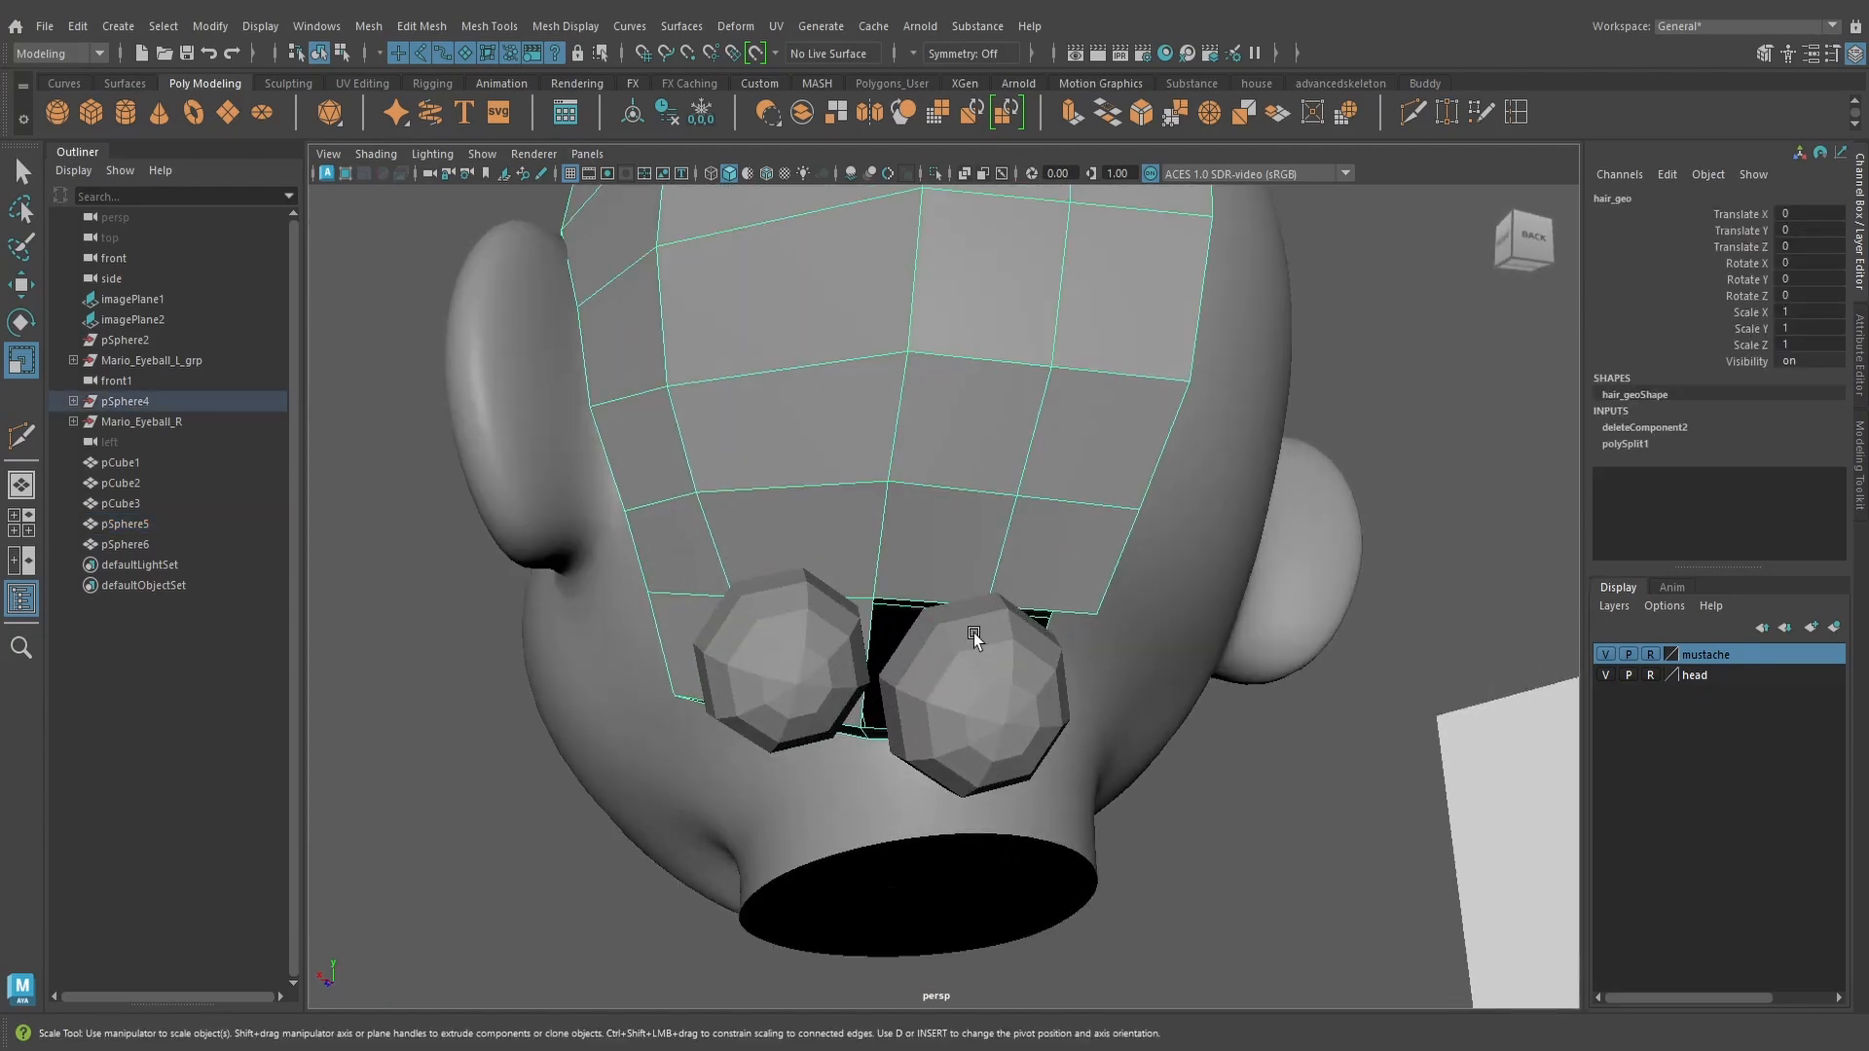
left_click(973, 633)
scroll(1070, 690, "down", 2)
left_click_drag(1090, 691, 1041, 640, "alt")
key("w")
scroll(1071, 689, "down", 3)
left_click(368, 25)
left_click(400, 89)
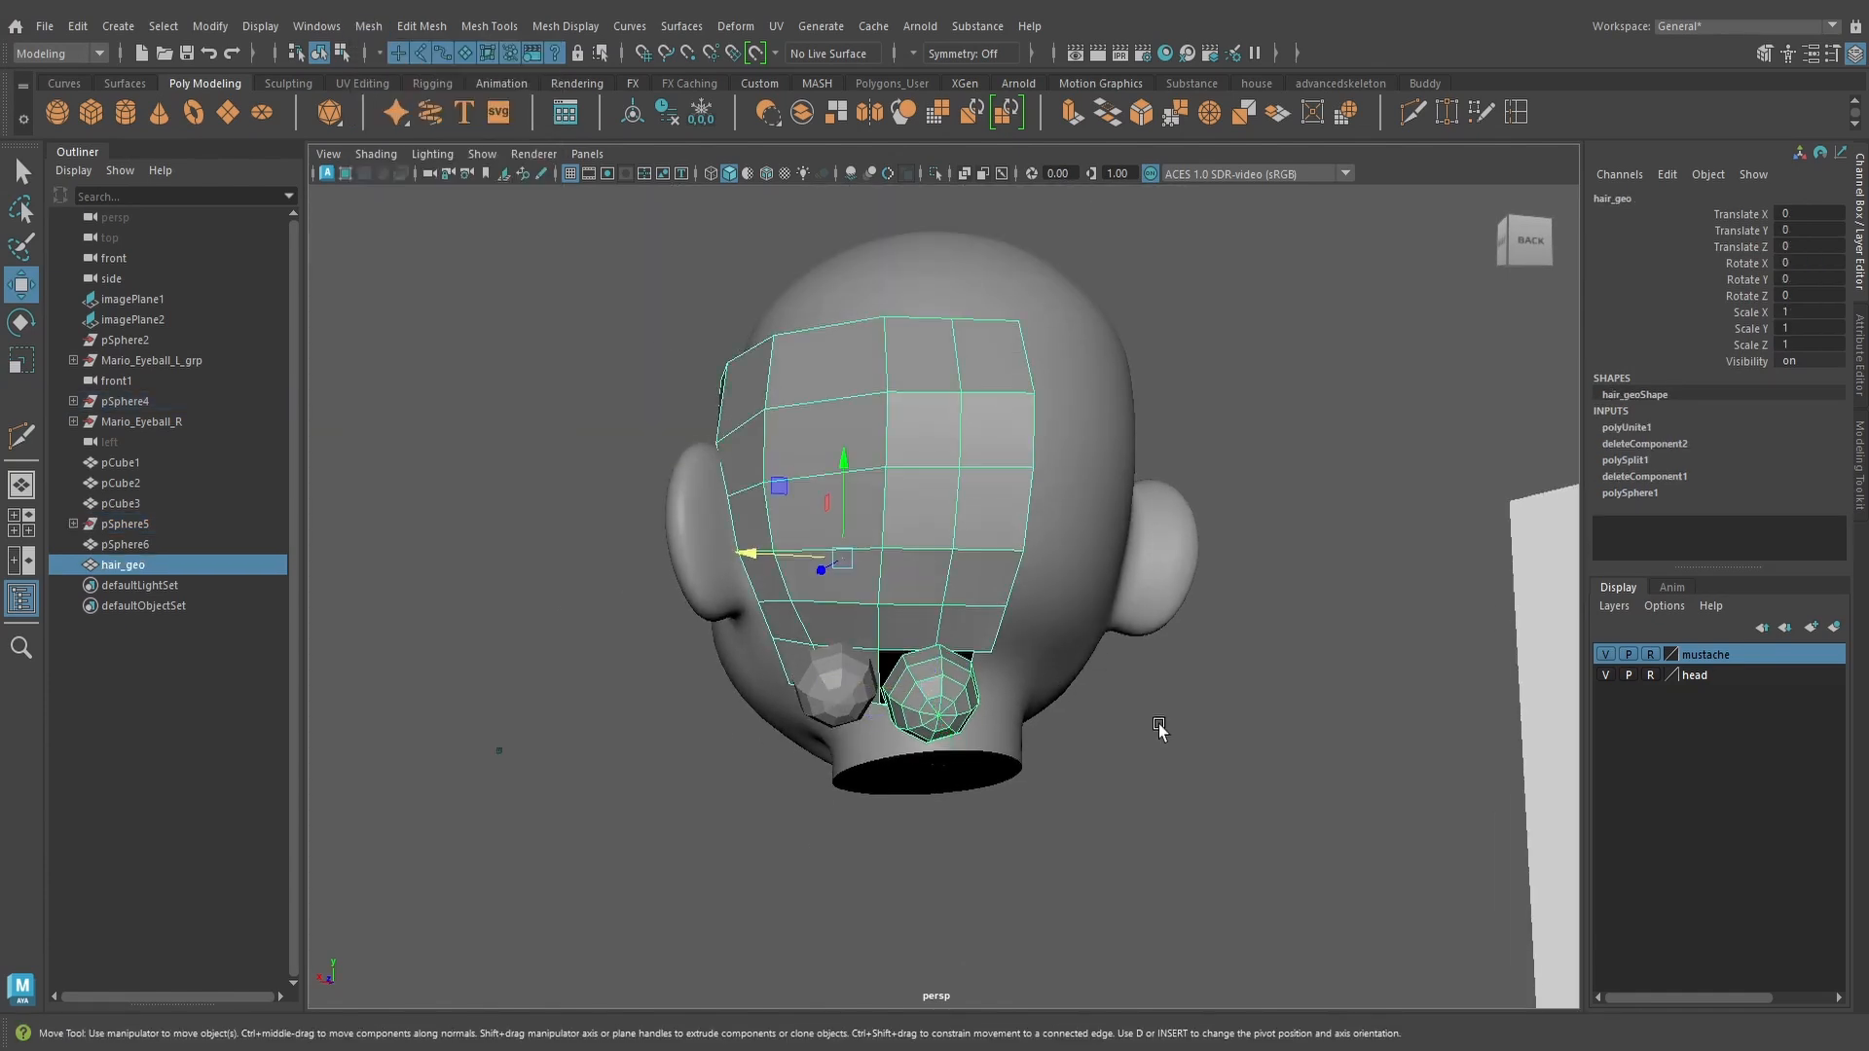
Use Target Weld to merge the tuft's upper vertex nearest the head's centre line into the hair hole's corner
scroll(1029, 722, "up", 3)
left_click_drag(954, 792, 1091, 725, "alt")
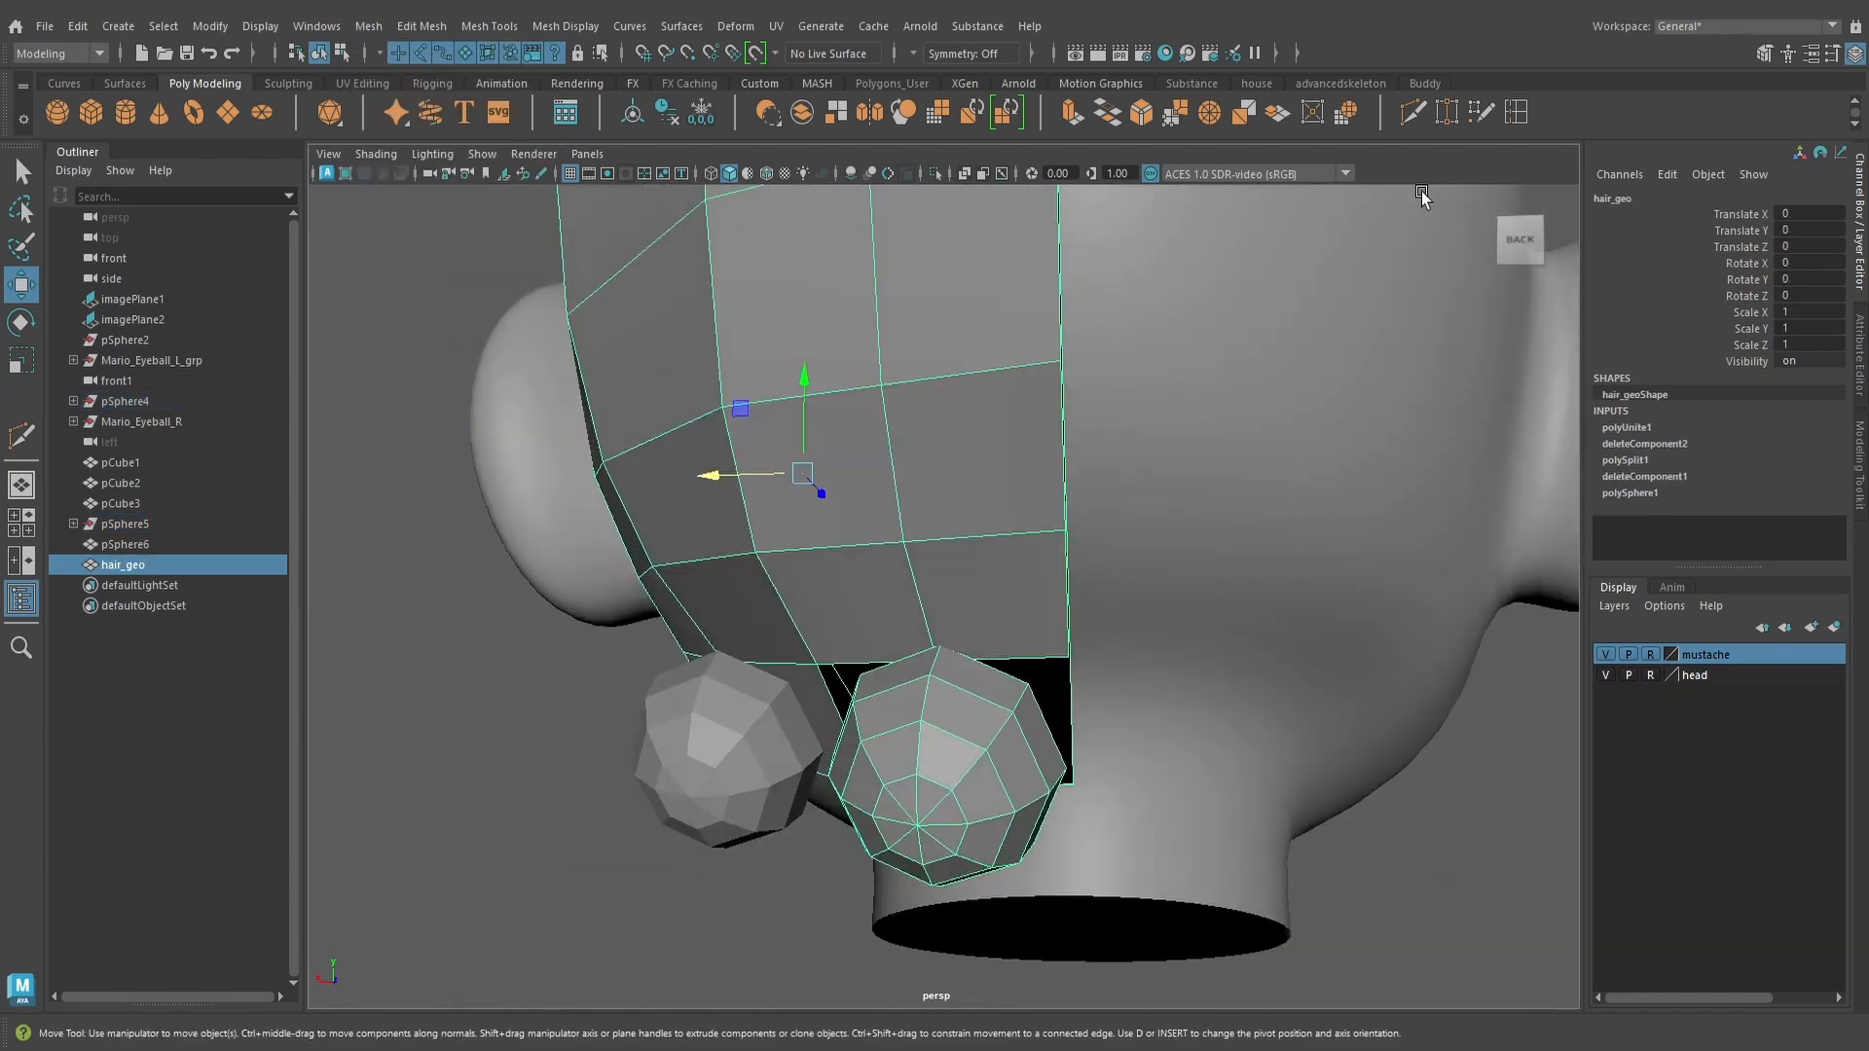
left_click(1447, 115)
scroll(901, 779, "up", 2)
left_click_drag(902, 780, 827, 742, "alt")
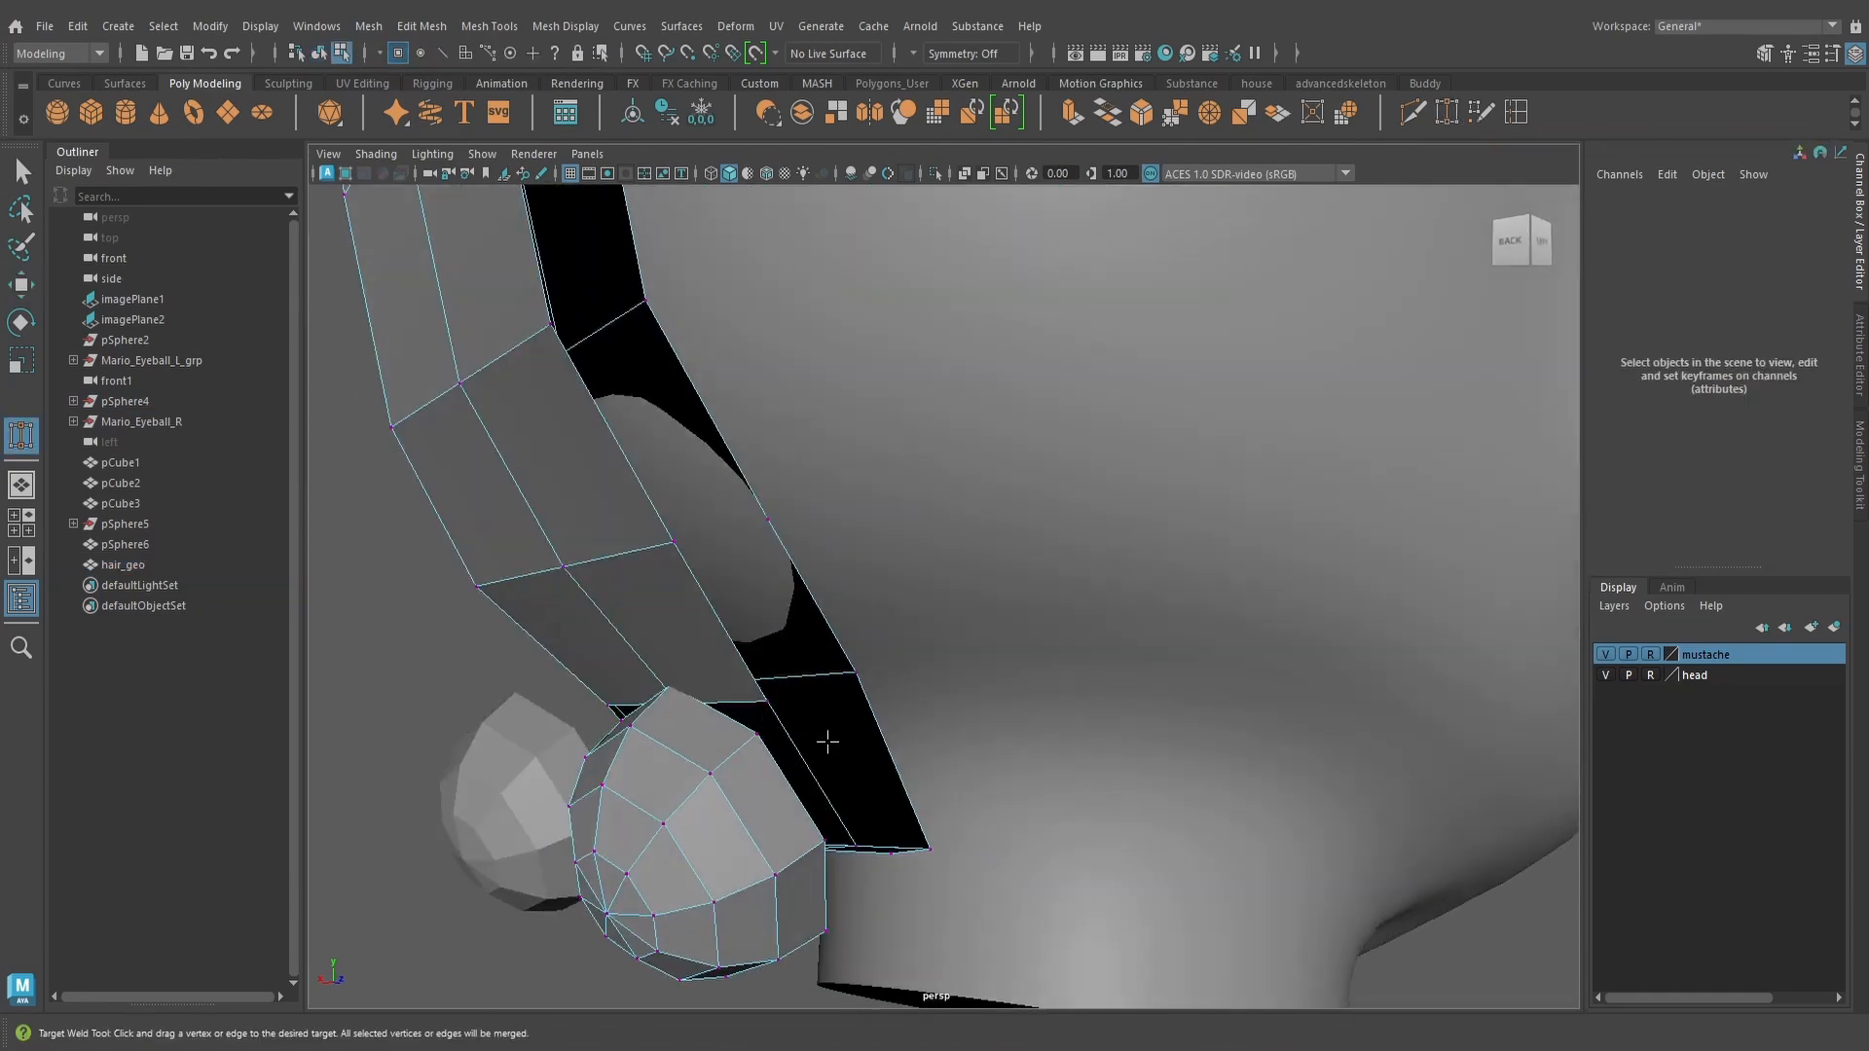
middle_click_drag(827, 742, 1055, 701, "alt")
scroll(1055, 700, "up", 2)
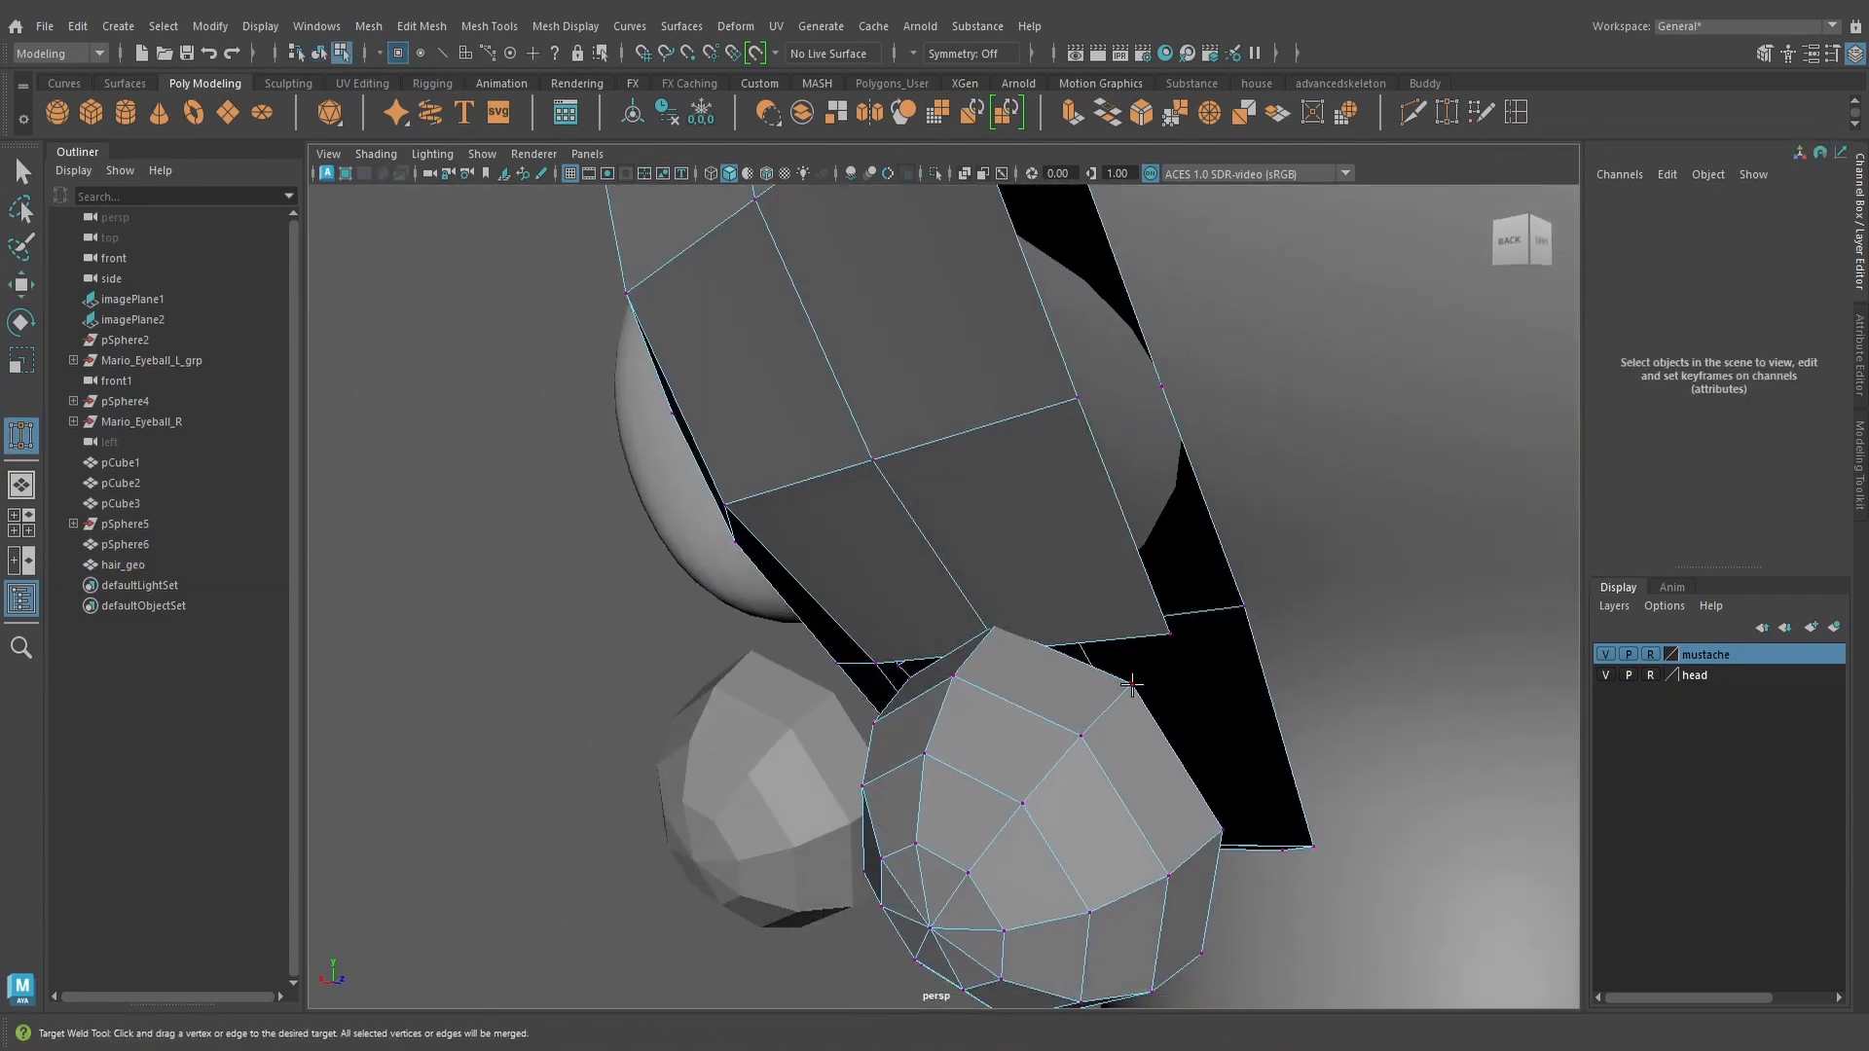
left_click_drag(1131, 686, 1239, 706, "alt")
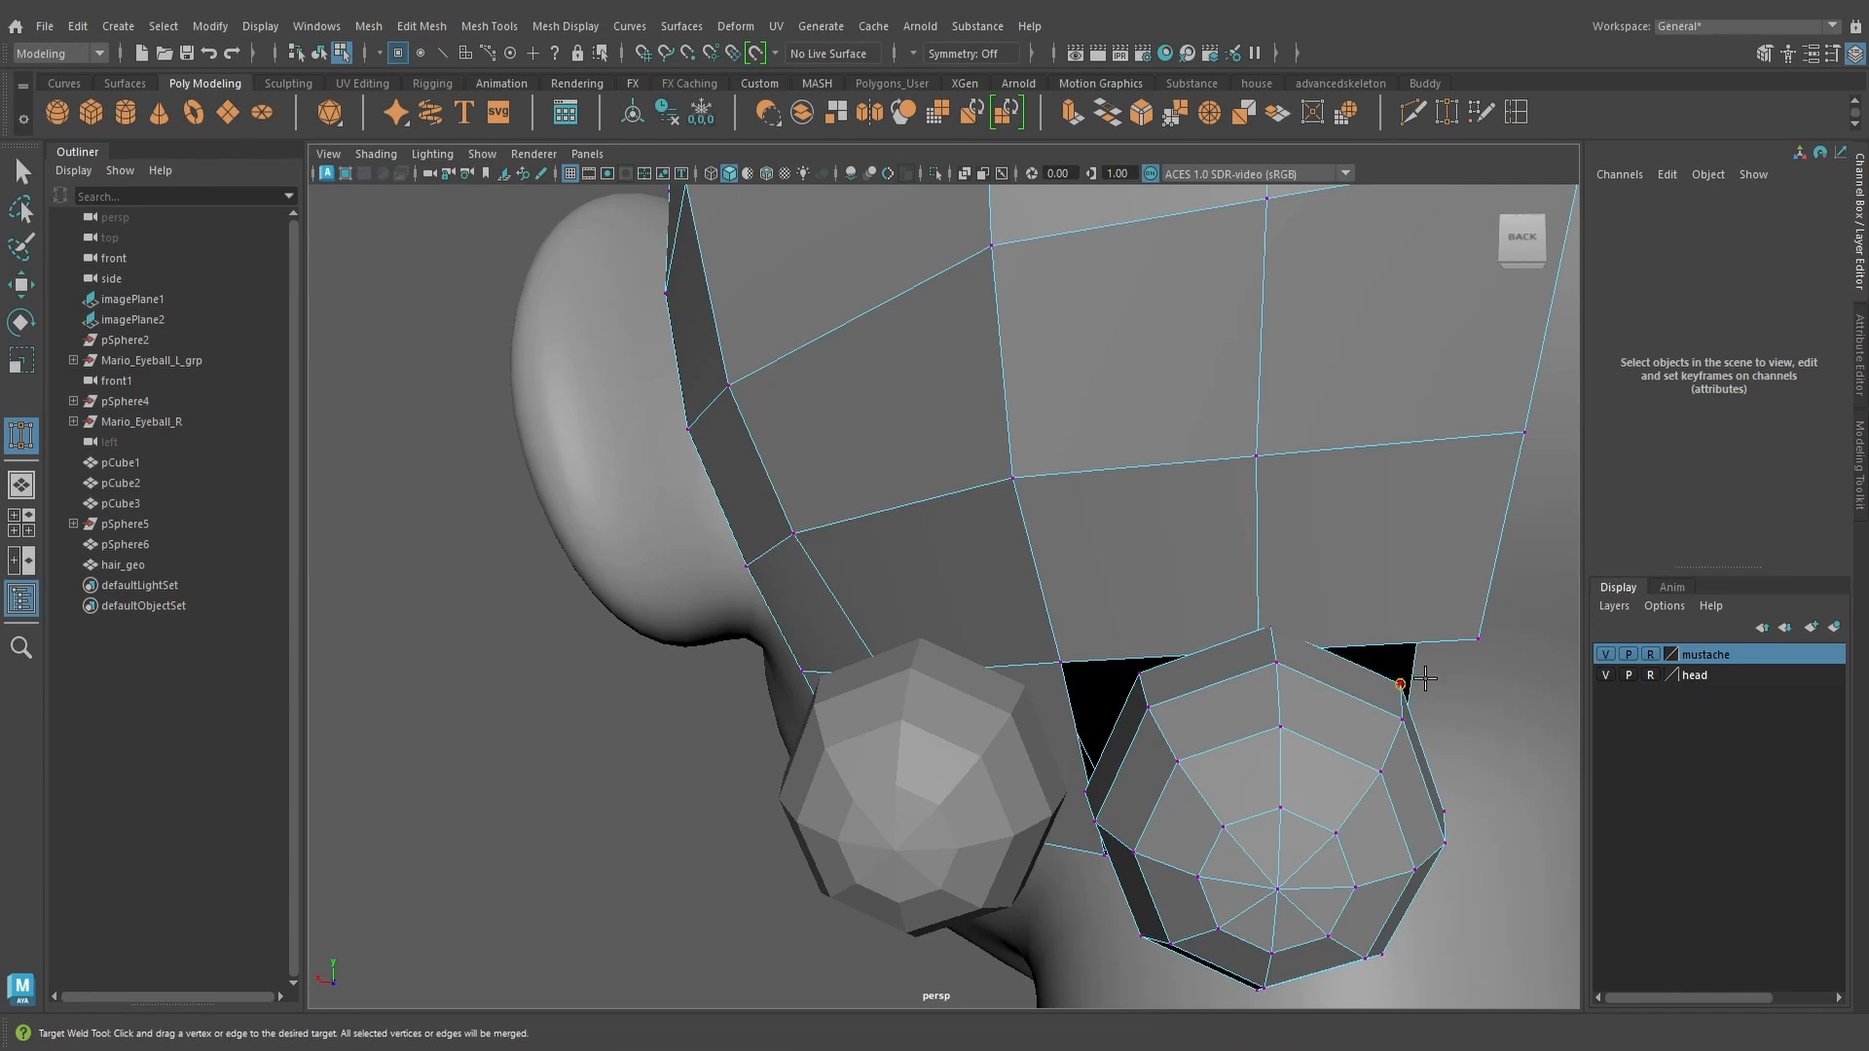
left_click_drag(1424, 678, 1477, 638)
Weld the tuft's remaining upper vertices to the hair hole's ear-side corner and top middle vertex, using wireframe display to find them
left_click_drag(1263, 677, 1289, 651, "alt")
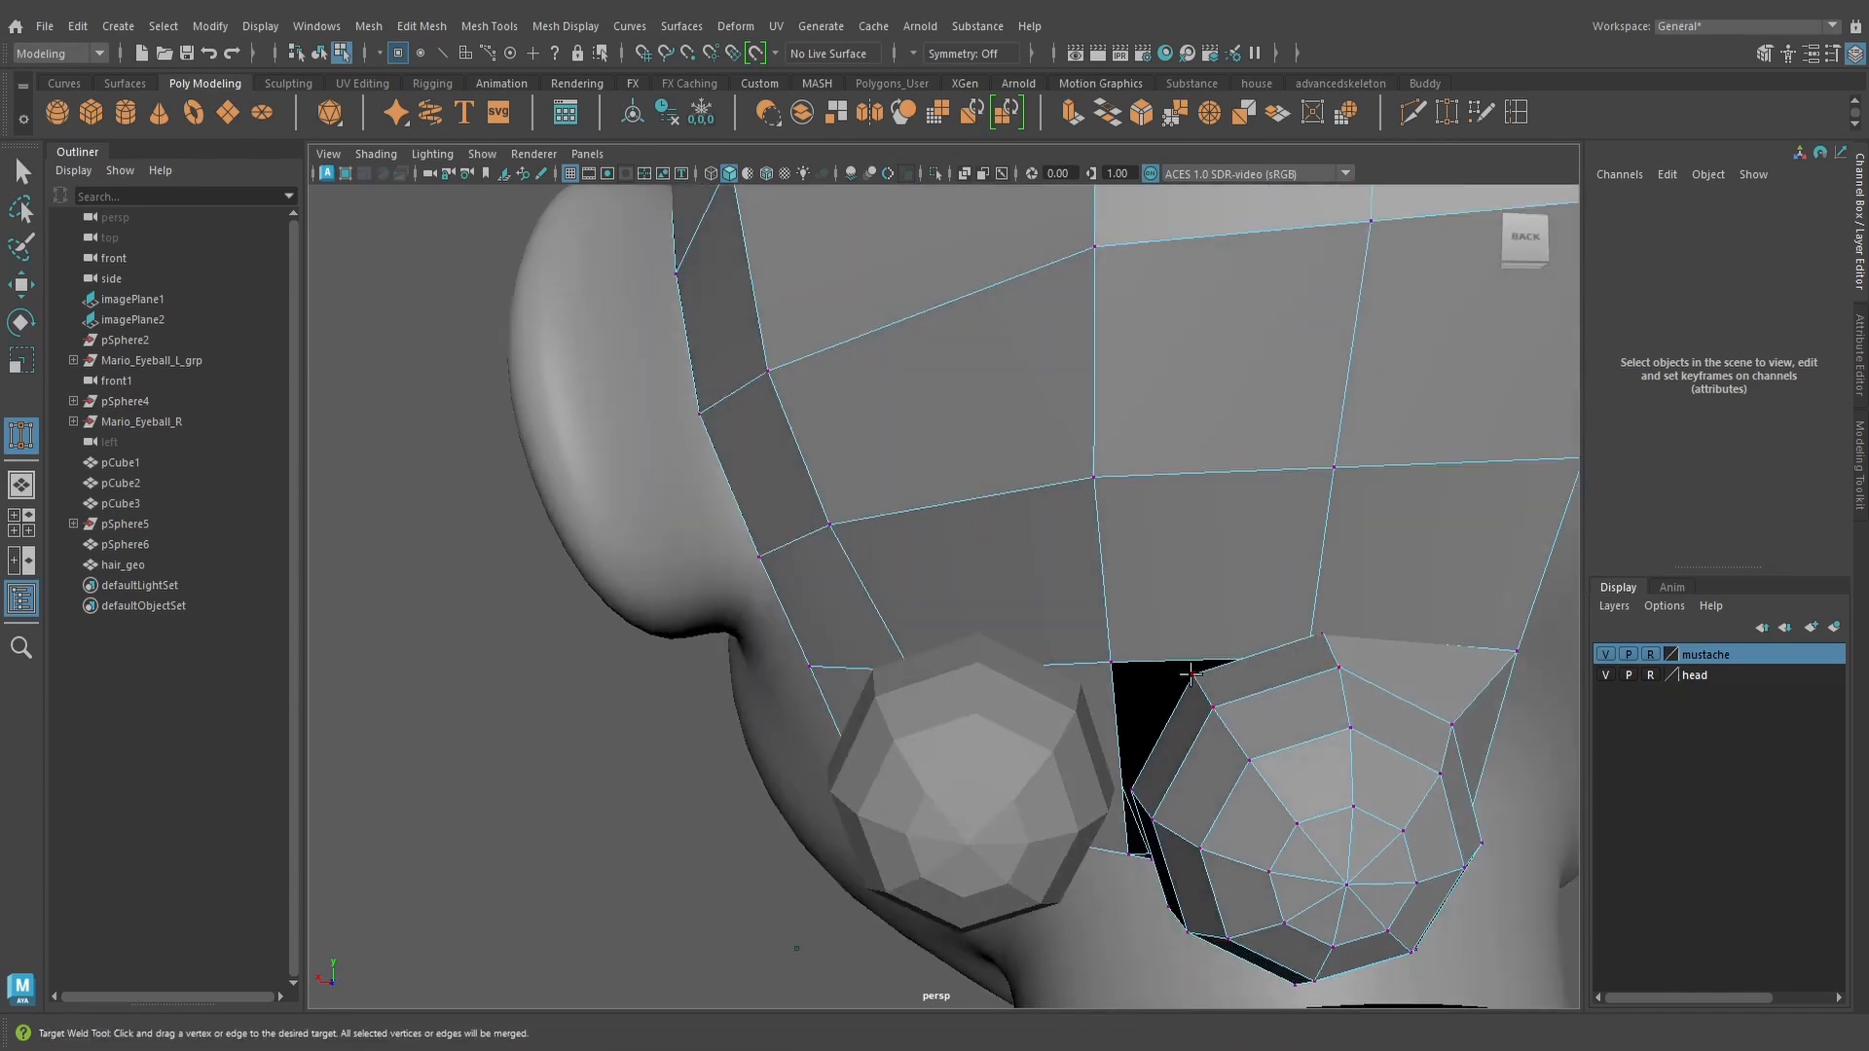
mouse_move(1152, 670)
left_mouse_down()
mouse_move(1112, 663)
mouse_move(1244, 672)
mouse_move(1387, 639)
left_mouse_up()
key("4")
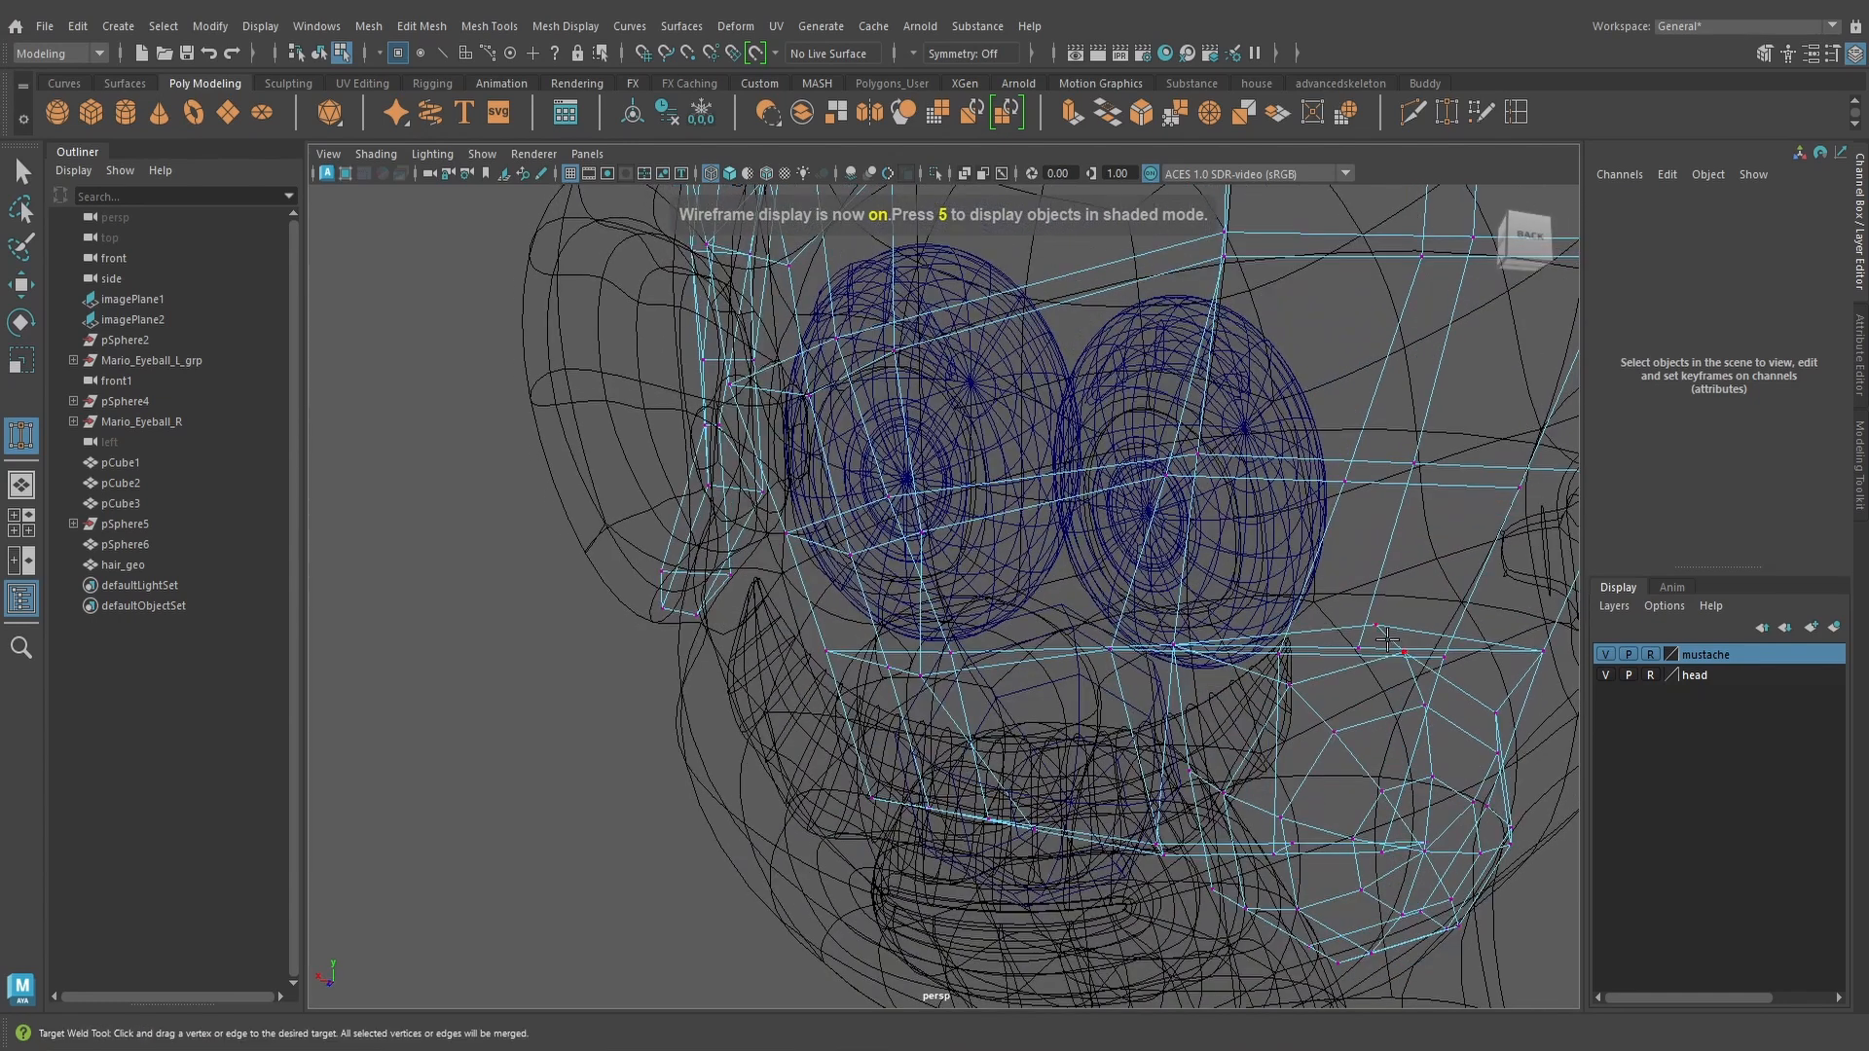
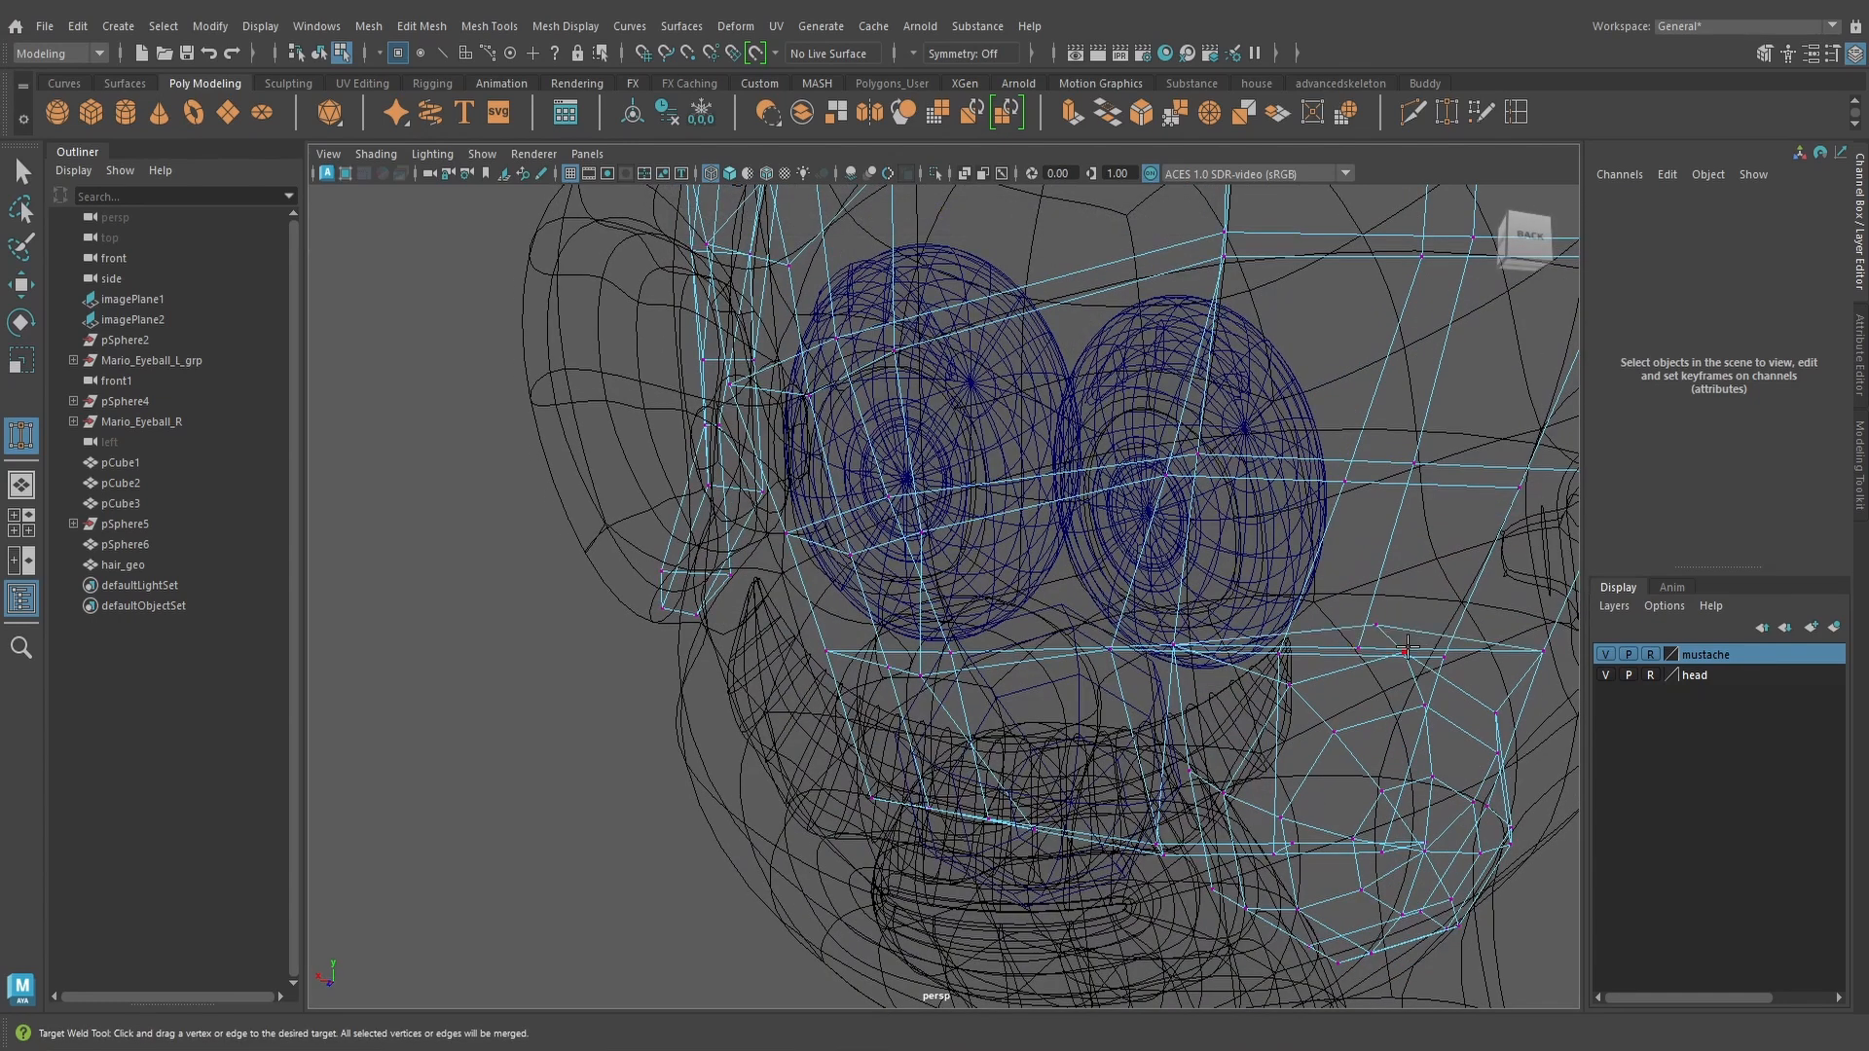
key("5")
left_click_drag(1422, 611, 1273, 632, "alt")
Weld the tuft's lower vertex nearest the head's centre line to the hole's lower corner on the hair's underside
left_click_drag(1176, 706, 1149, 654, "alt")
right_click_drag(1148, 654, 1197, 666, "alt")
left_click_drag(1197, 667, 1228, 651, "alt")
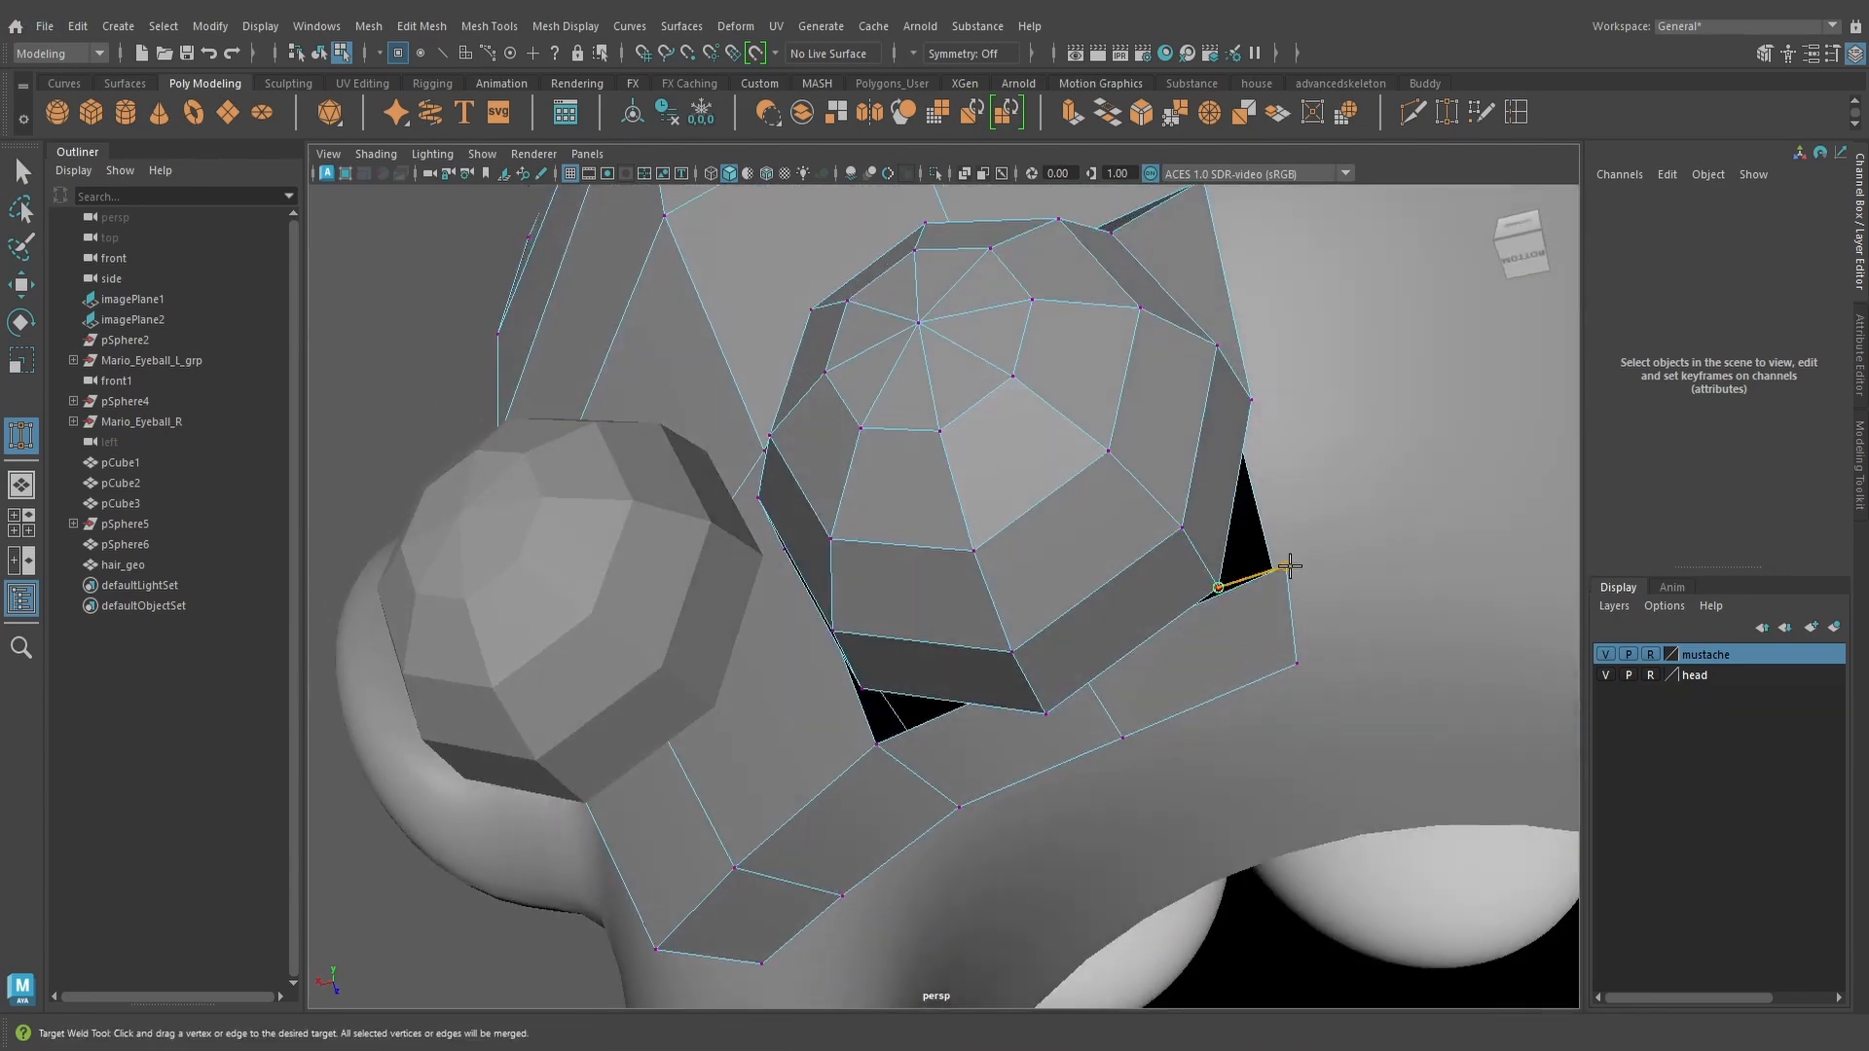
left_click_drag(1288, 566, 1287, 568)
Weld the tuft's lower middle vertex to the matching middle vertex on the hair's underside edge
left_click_drag(1205, 628, 1262, 611, "alt")
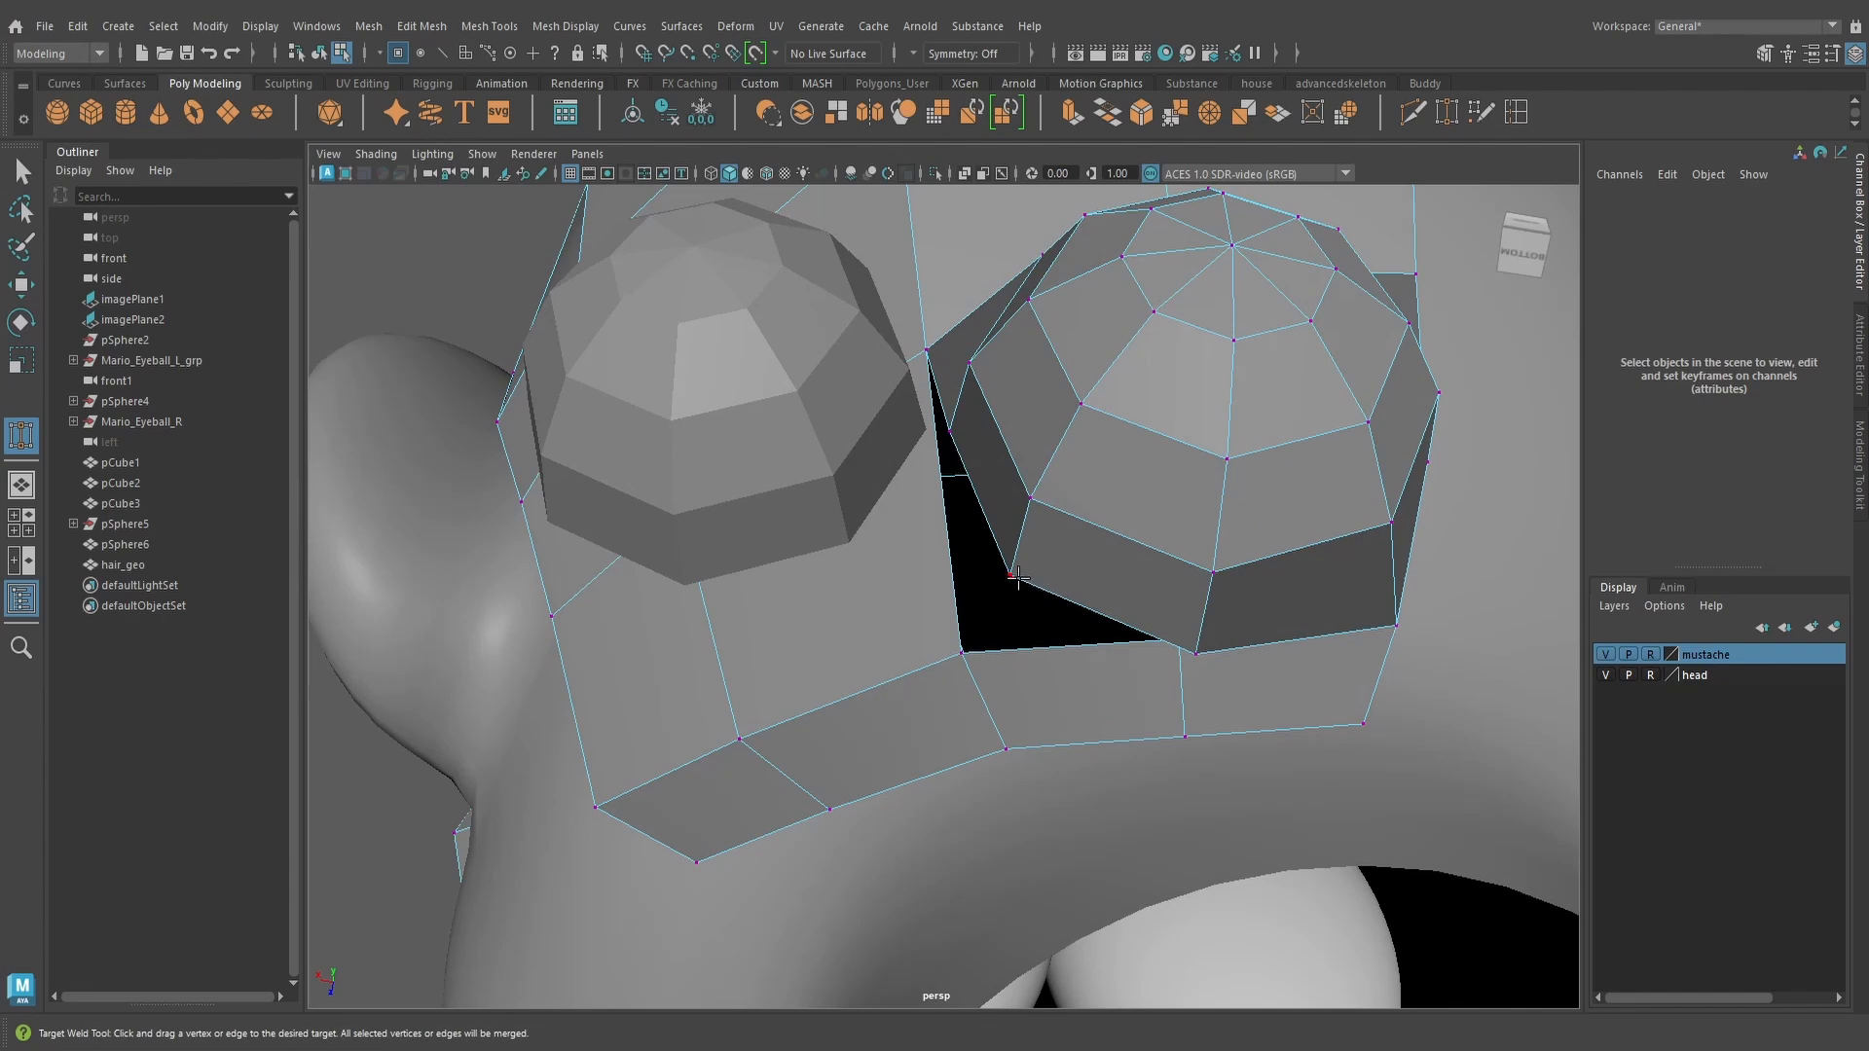
left_click_drag(967, 669, 1155, 577, "alt")
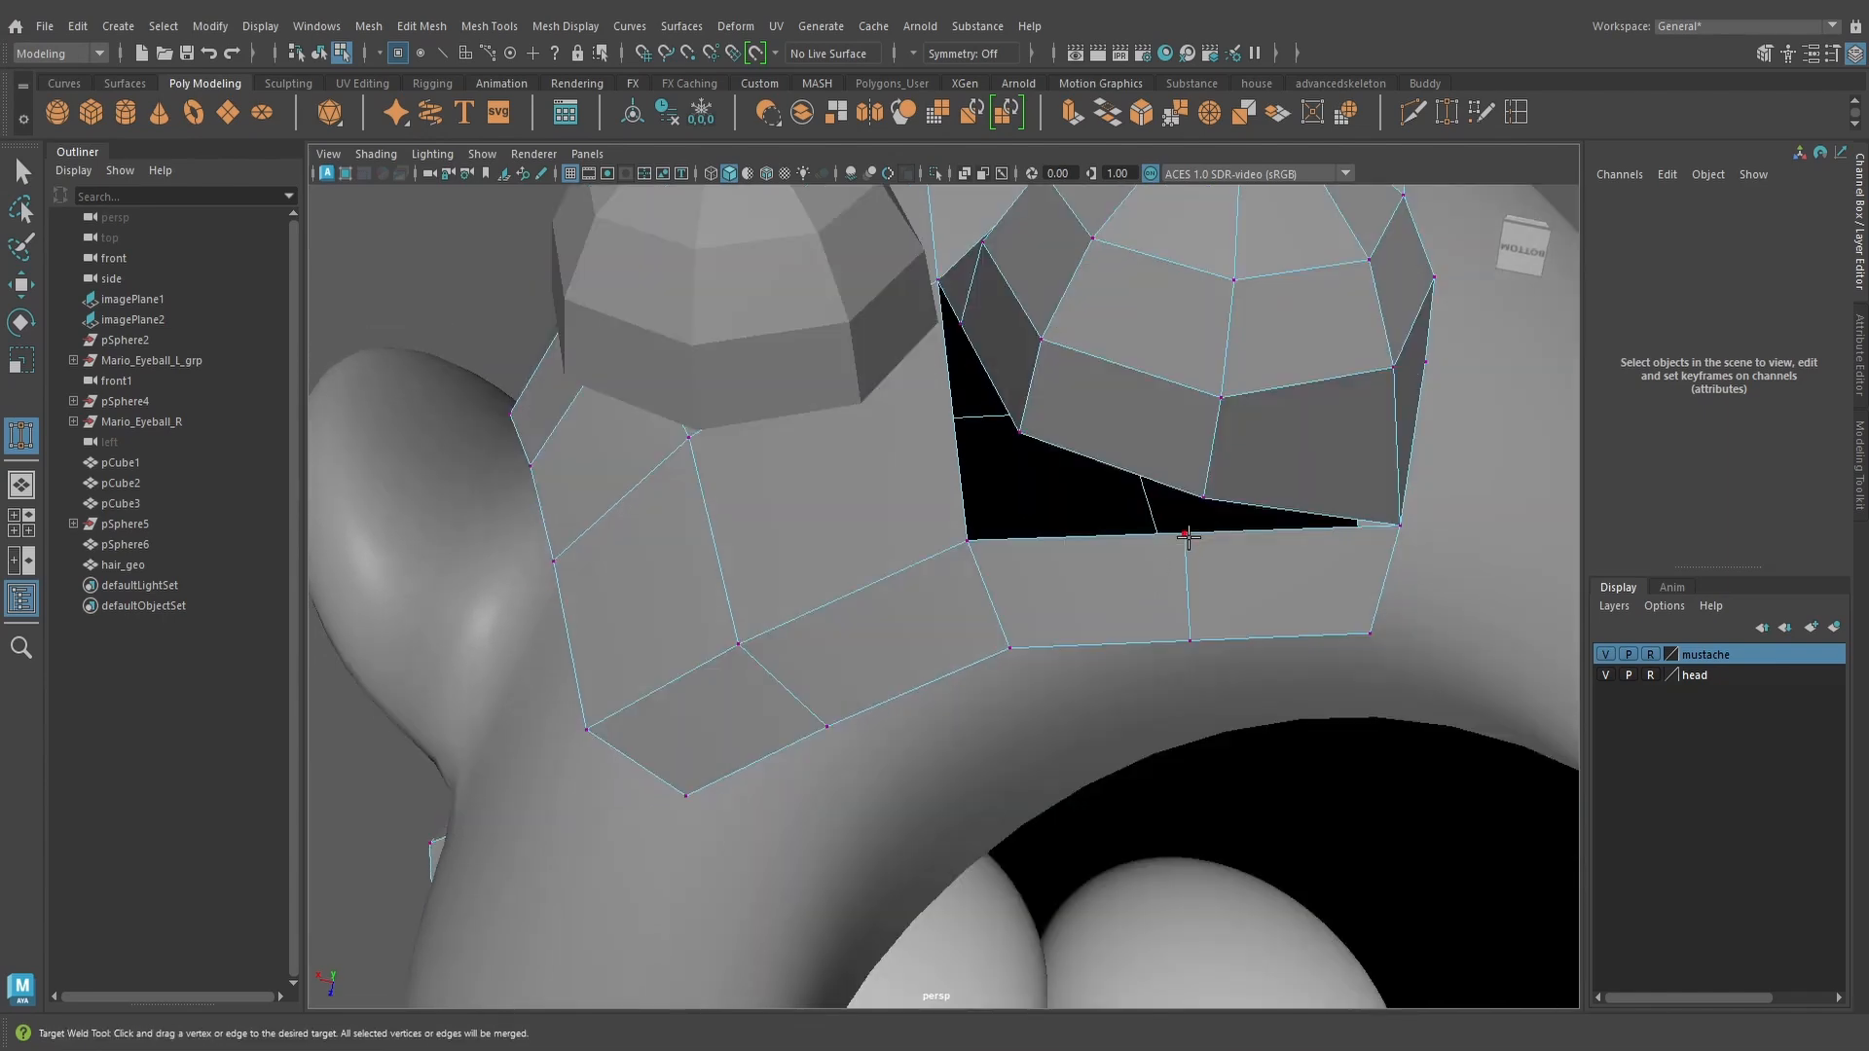
left_click_drag(1200, 510, 1131, 625)
scroll(1207, 506, "down", 3)
scroll(1127, 636, "up", 3)
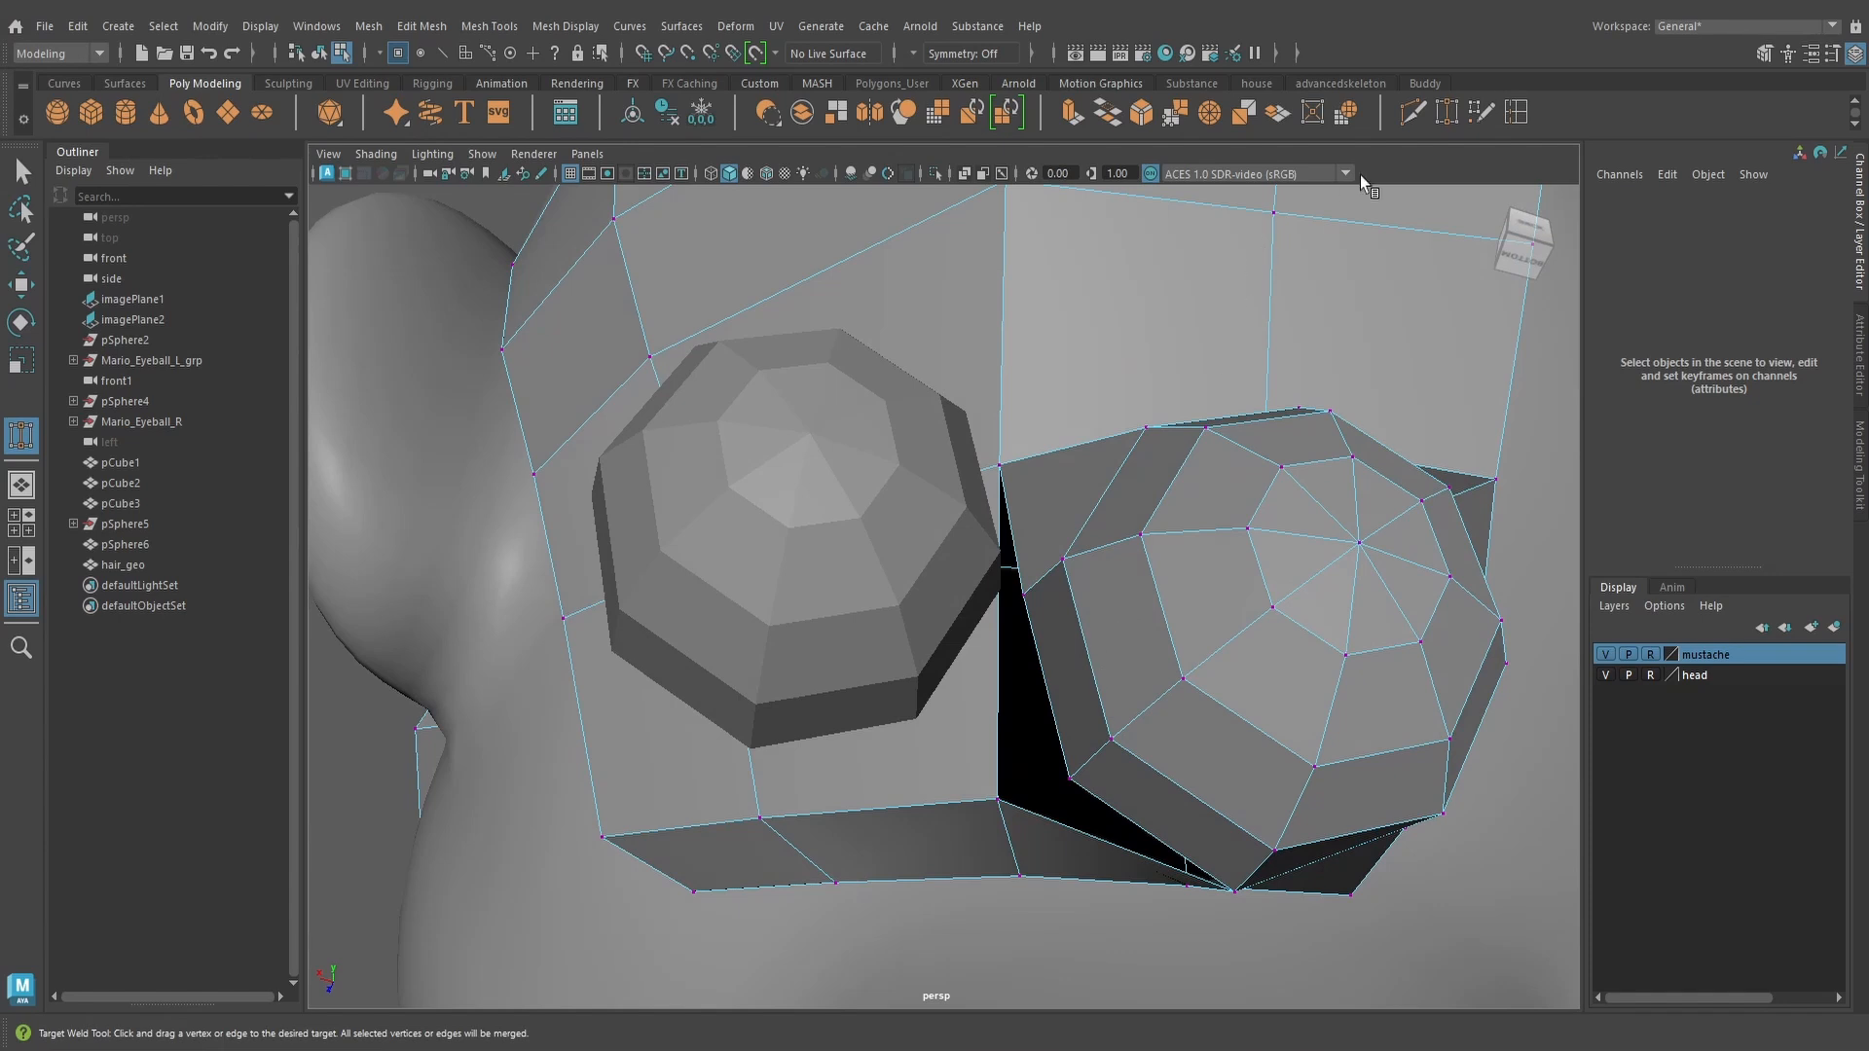
Cut a new edge into the hair beside the hole with Multi-Cut and weld the tuft's side vertex to it
left_click(1410, 118)
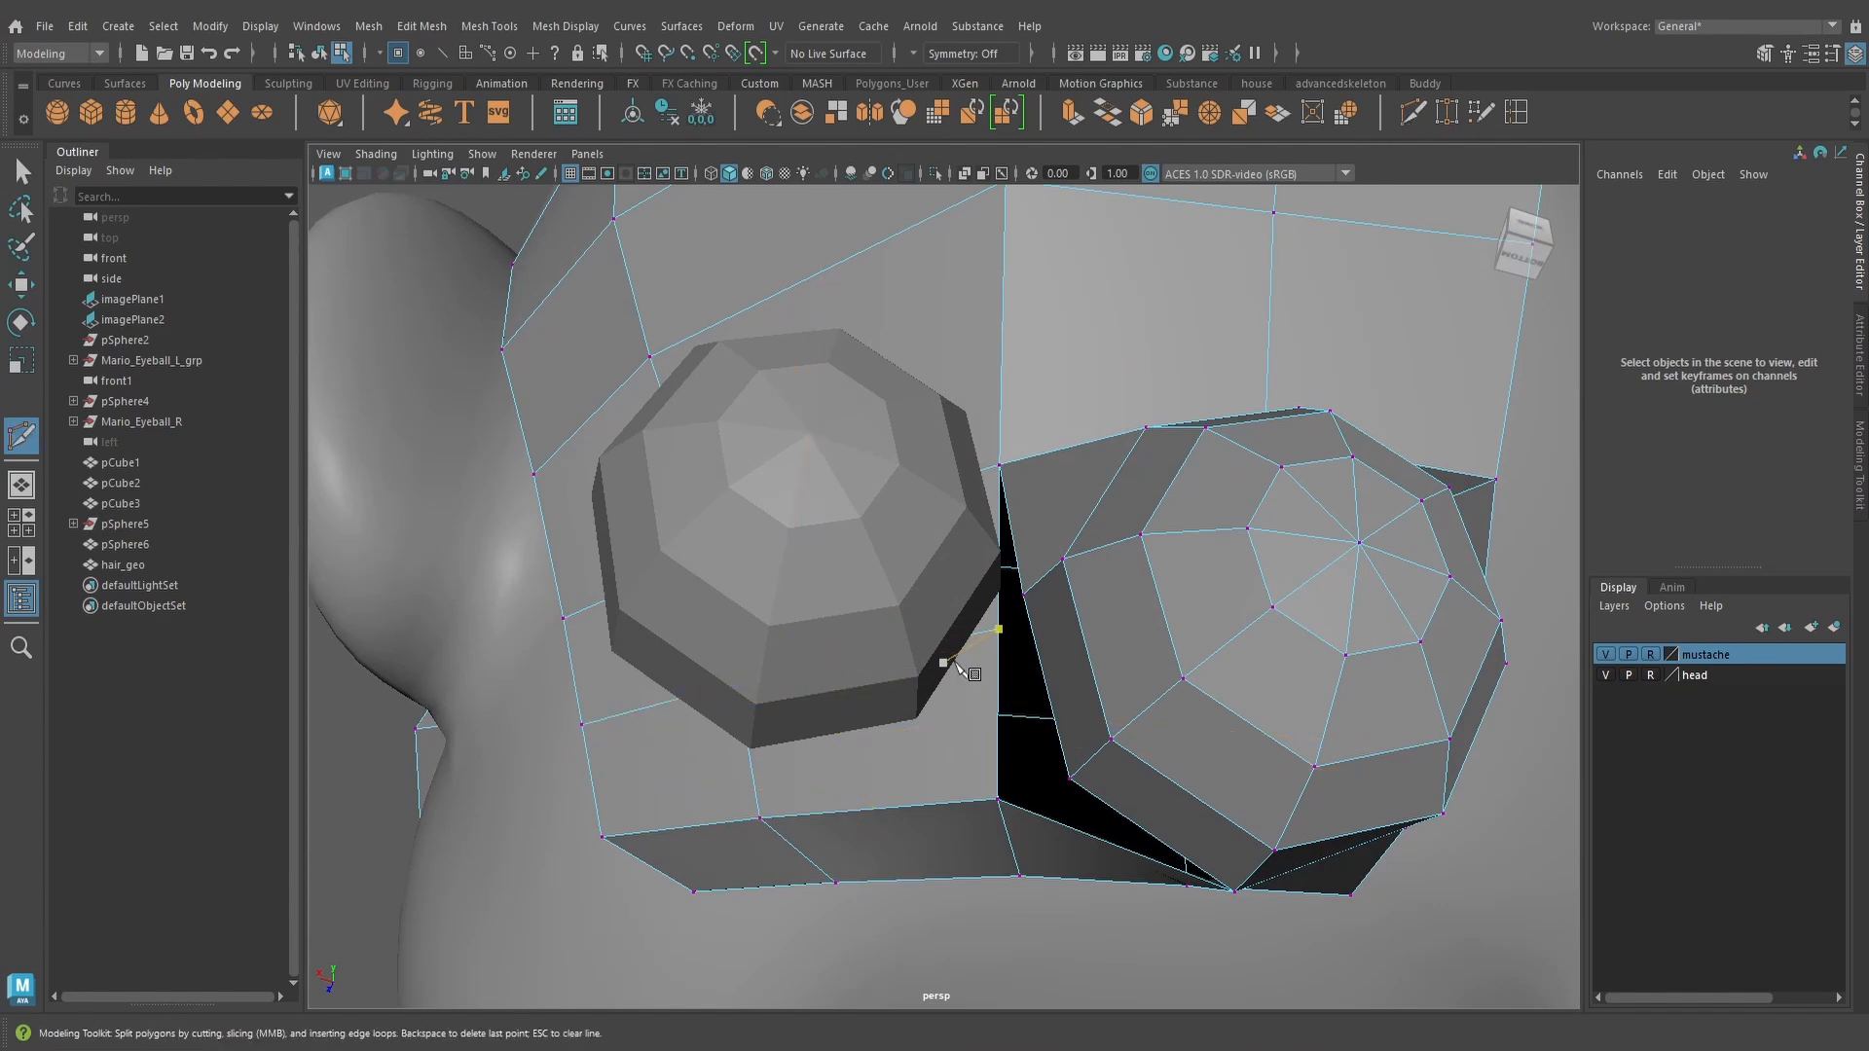
left_click(1447, 114)
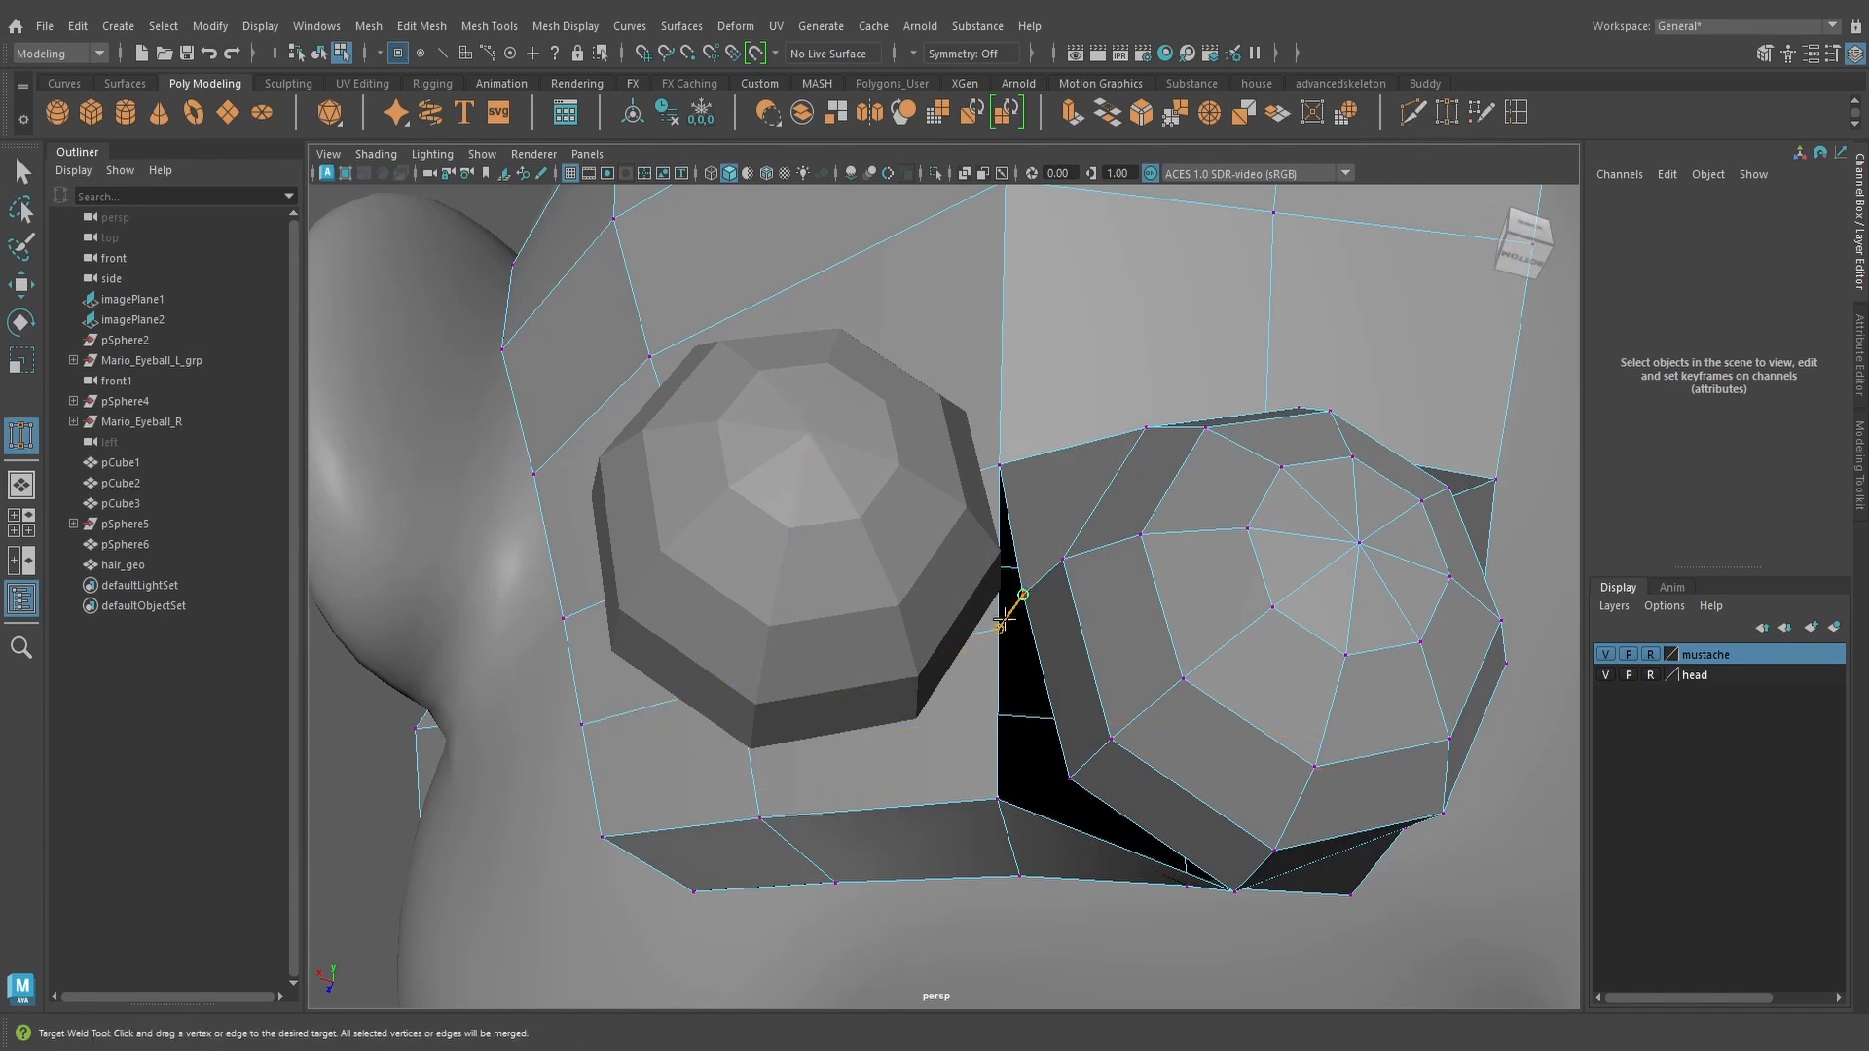
left_click_drag(1003, 621, 999, 628)
Inspect the joined tuft in smooth preview and return the hair mesh to its unsmoothed display
left_click_drag(1068, 782, 1141, 877, "alt")
scroll(1087, 820, "up", 2)
middle_click_drag(1142, 877, 1179, 743, "alt")
scroll(1179, 743, "up", 2)
left_click_drag(1179, 742, 1178, 681, "alt")
scroll(1163, 703, "up", 2)
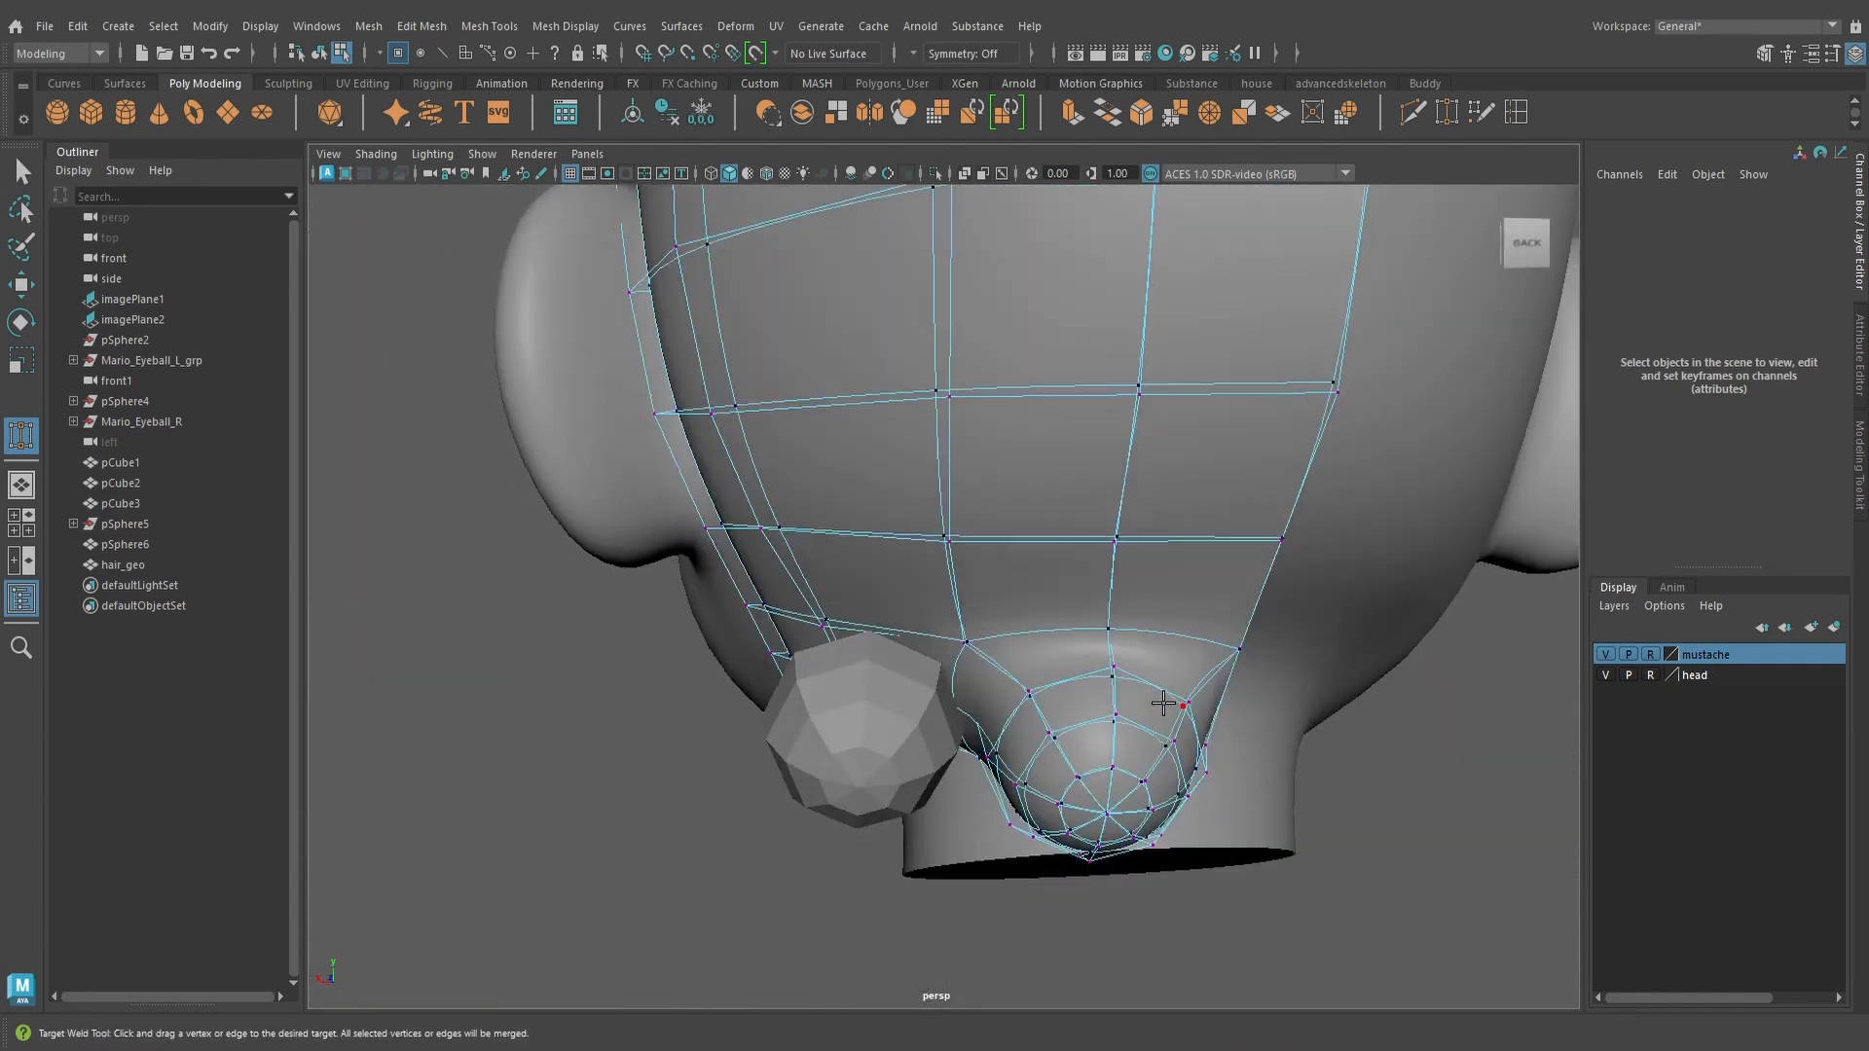
right_click_drag(1193, 467, 1259, 435)
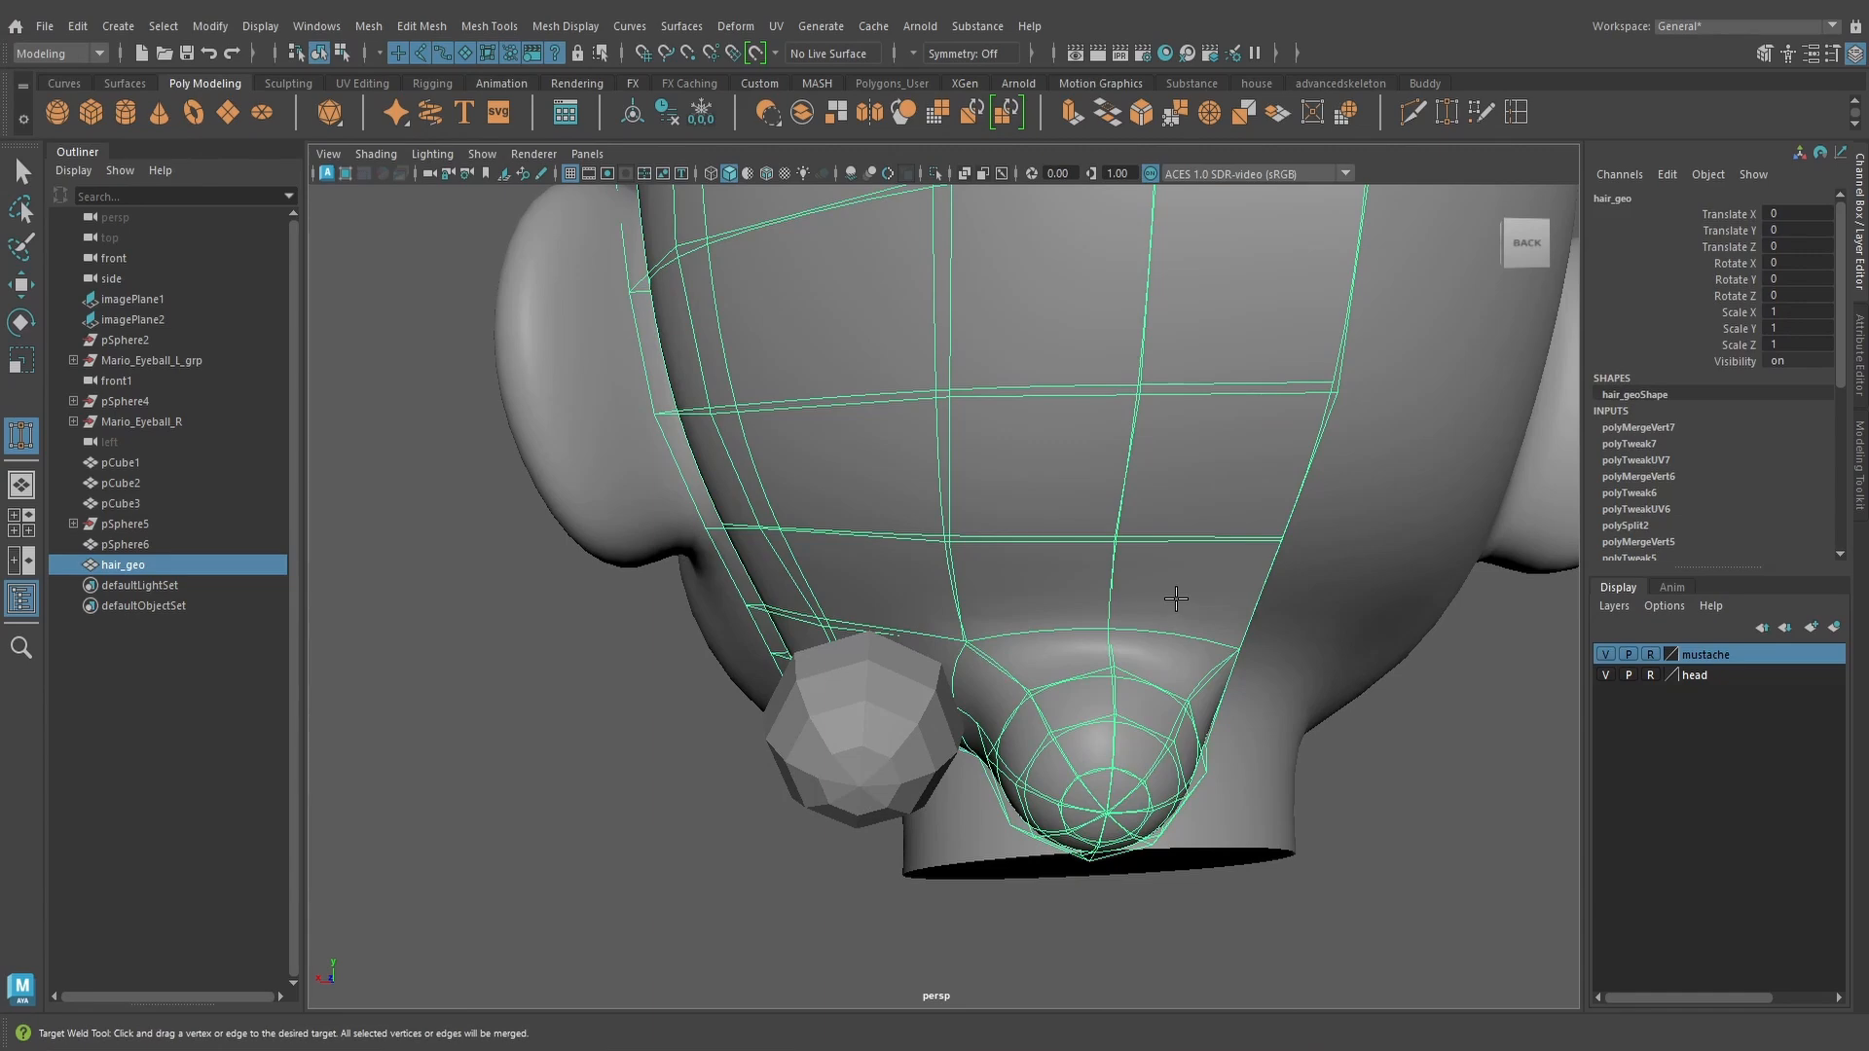
key("1")
key("2")
key("1")
Select the tuft's vertices and reposition them to refine its shape below the hair's bottom edge
left_click_drag(1177, 599, 1160, 685, "alt")
right_click(1160, 682)
left_click(1091, 473)
left_click_drag(973, 769, 1329, 751)
key("q")
key("e")
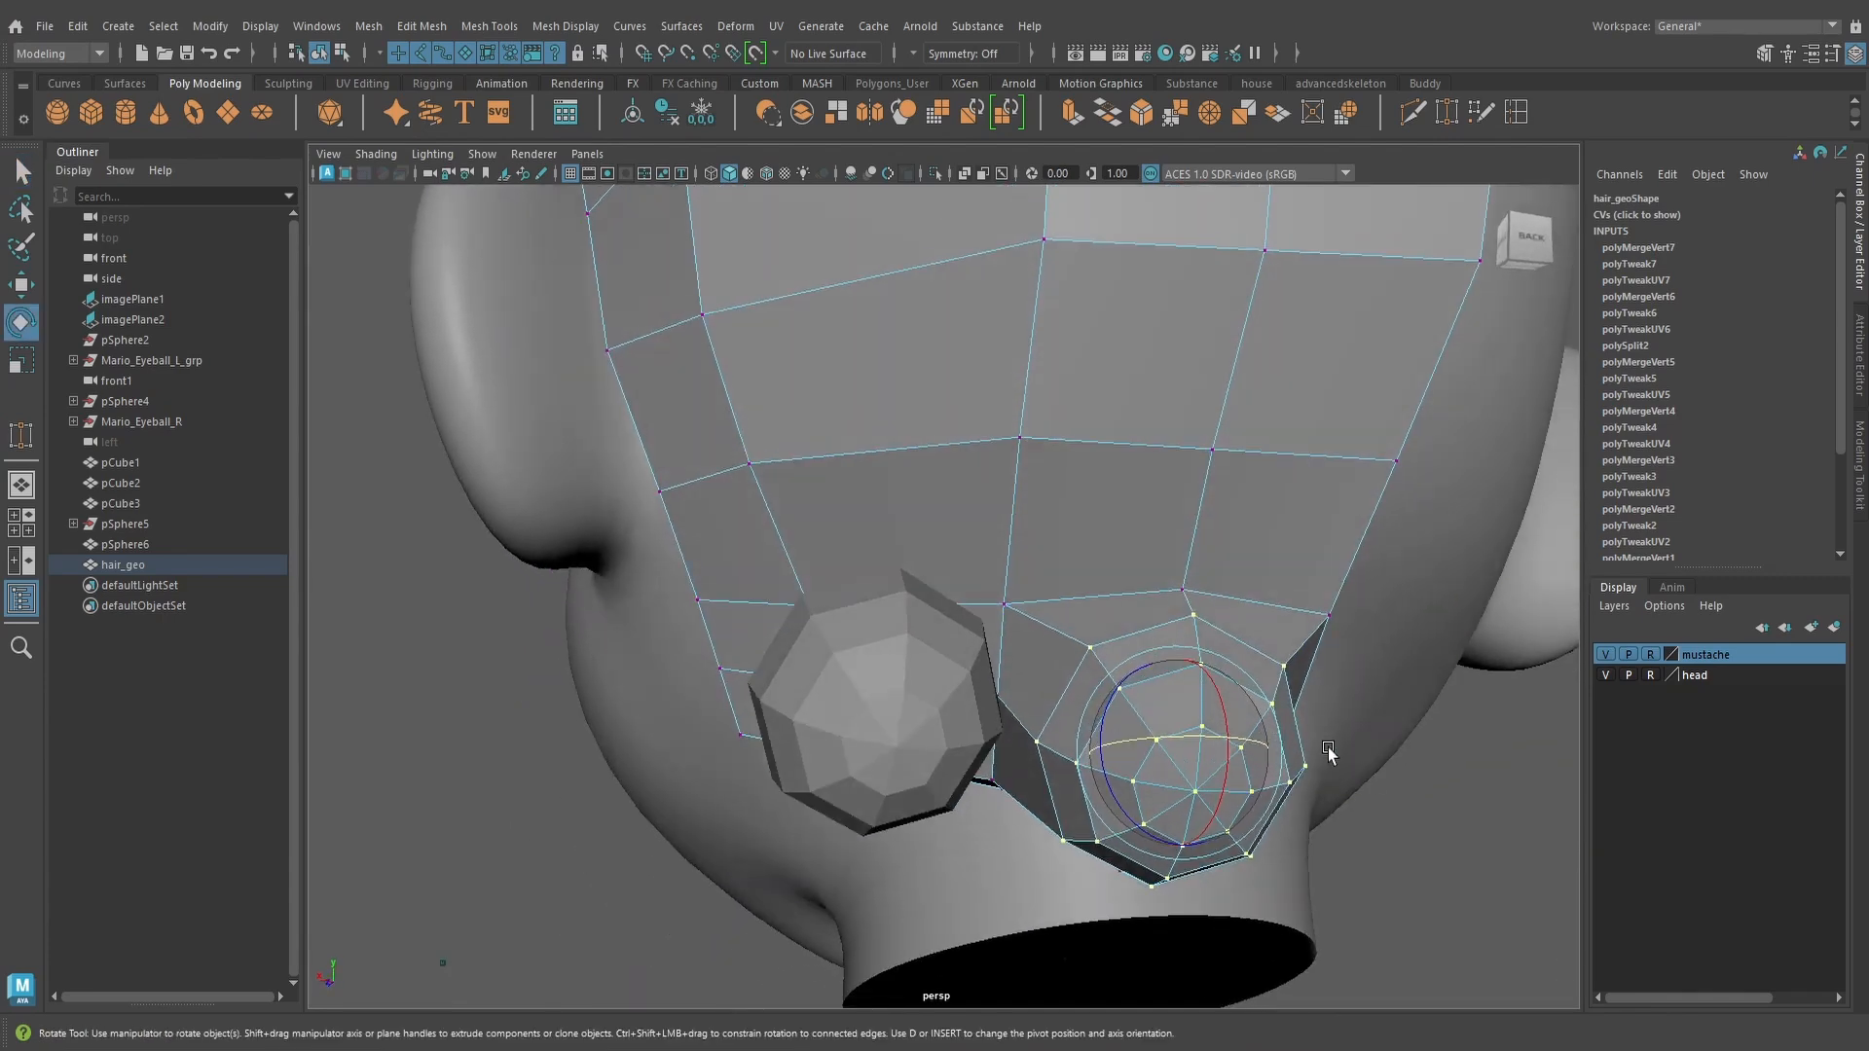
key("w")
left_click_drag(1134, 751, 1121, 630)
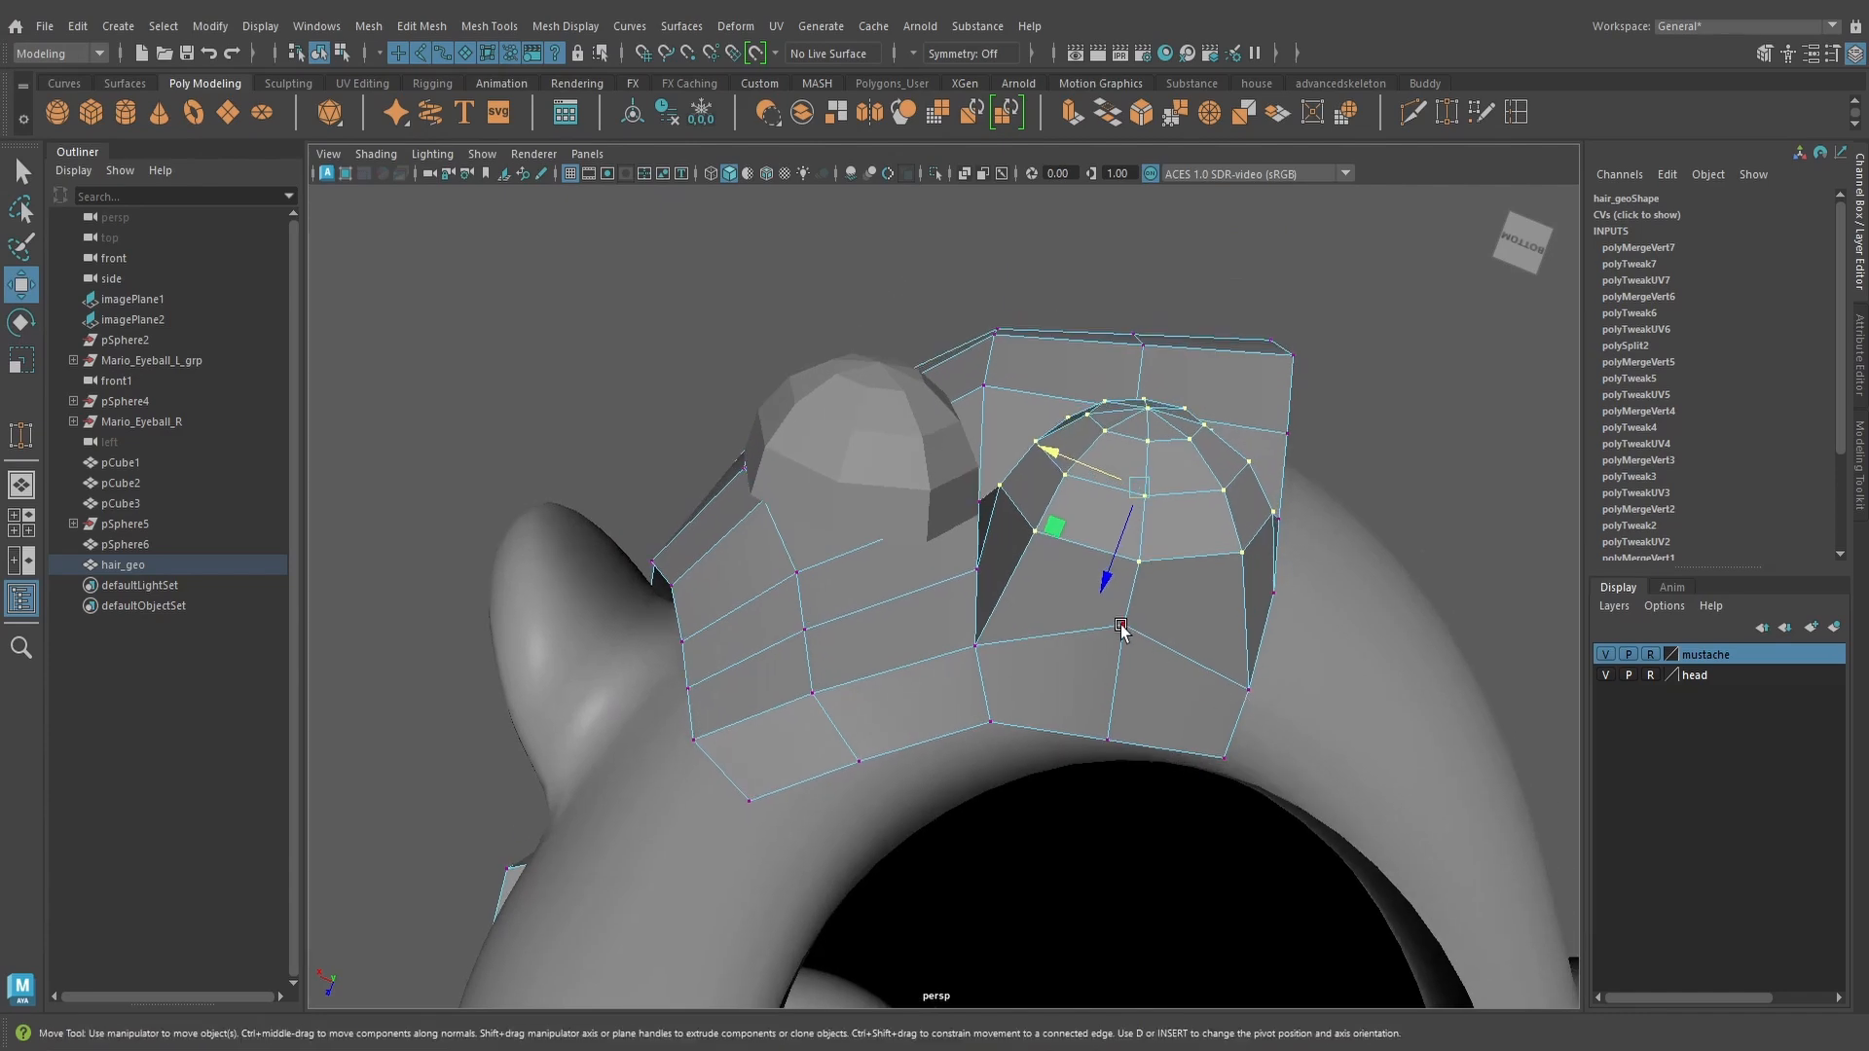
left_click_drag(1092, 704, 1217, 692)
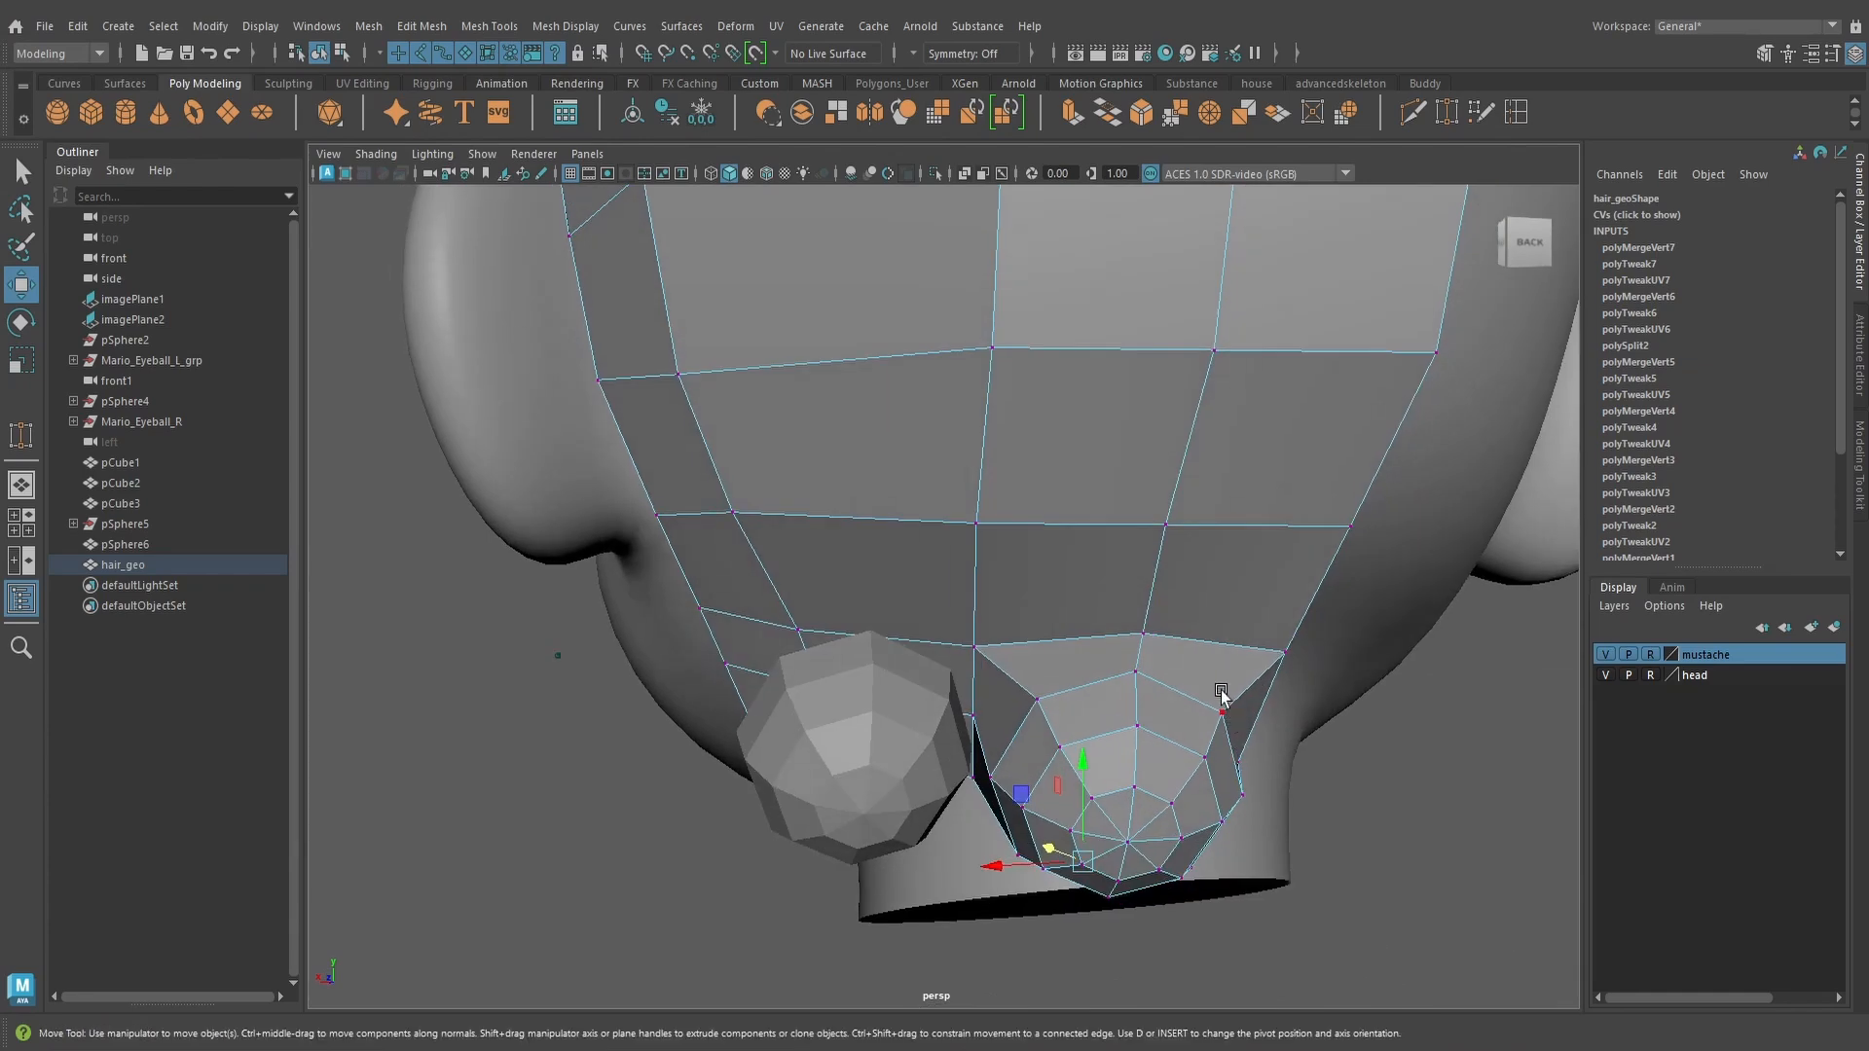
Display the hair in smooth preview and delete its construction history
key("3")
right_click_drag(1186, 467, 1234, 460)
left_click_drag(1234, 460, 1114, 670, "alt")
scroll(1113, 667, "down", 5)
middle_click_drag(1088, 592, 1097, 681, "alt")
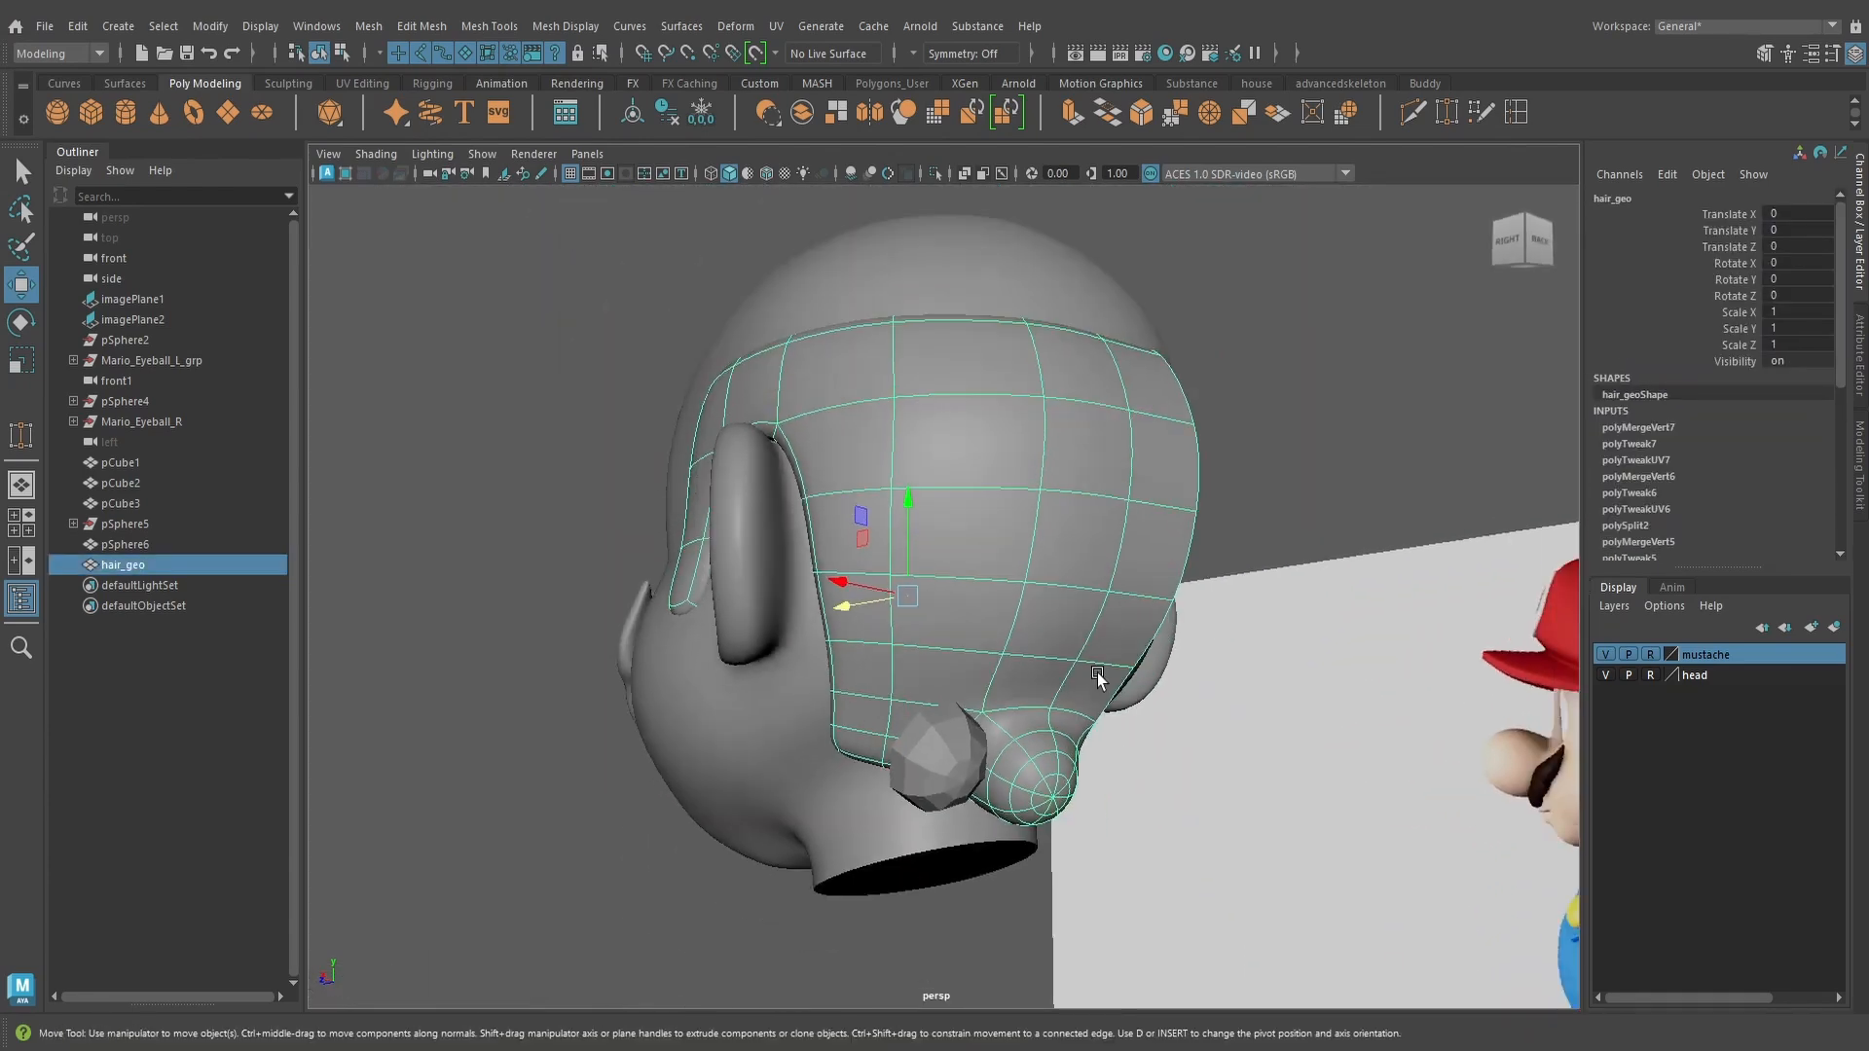
left_click(667, 113)
Rotate the unattached half-sphere tuft to about -35 degrees in Y so it faces away from the hair's bottom edge
left_click_drag(979, 497, 1004, 562, "alt")
left_click(842, 900)
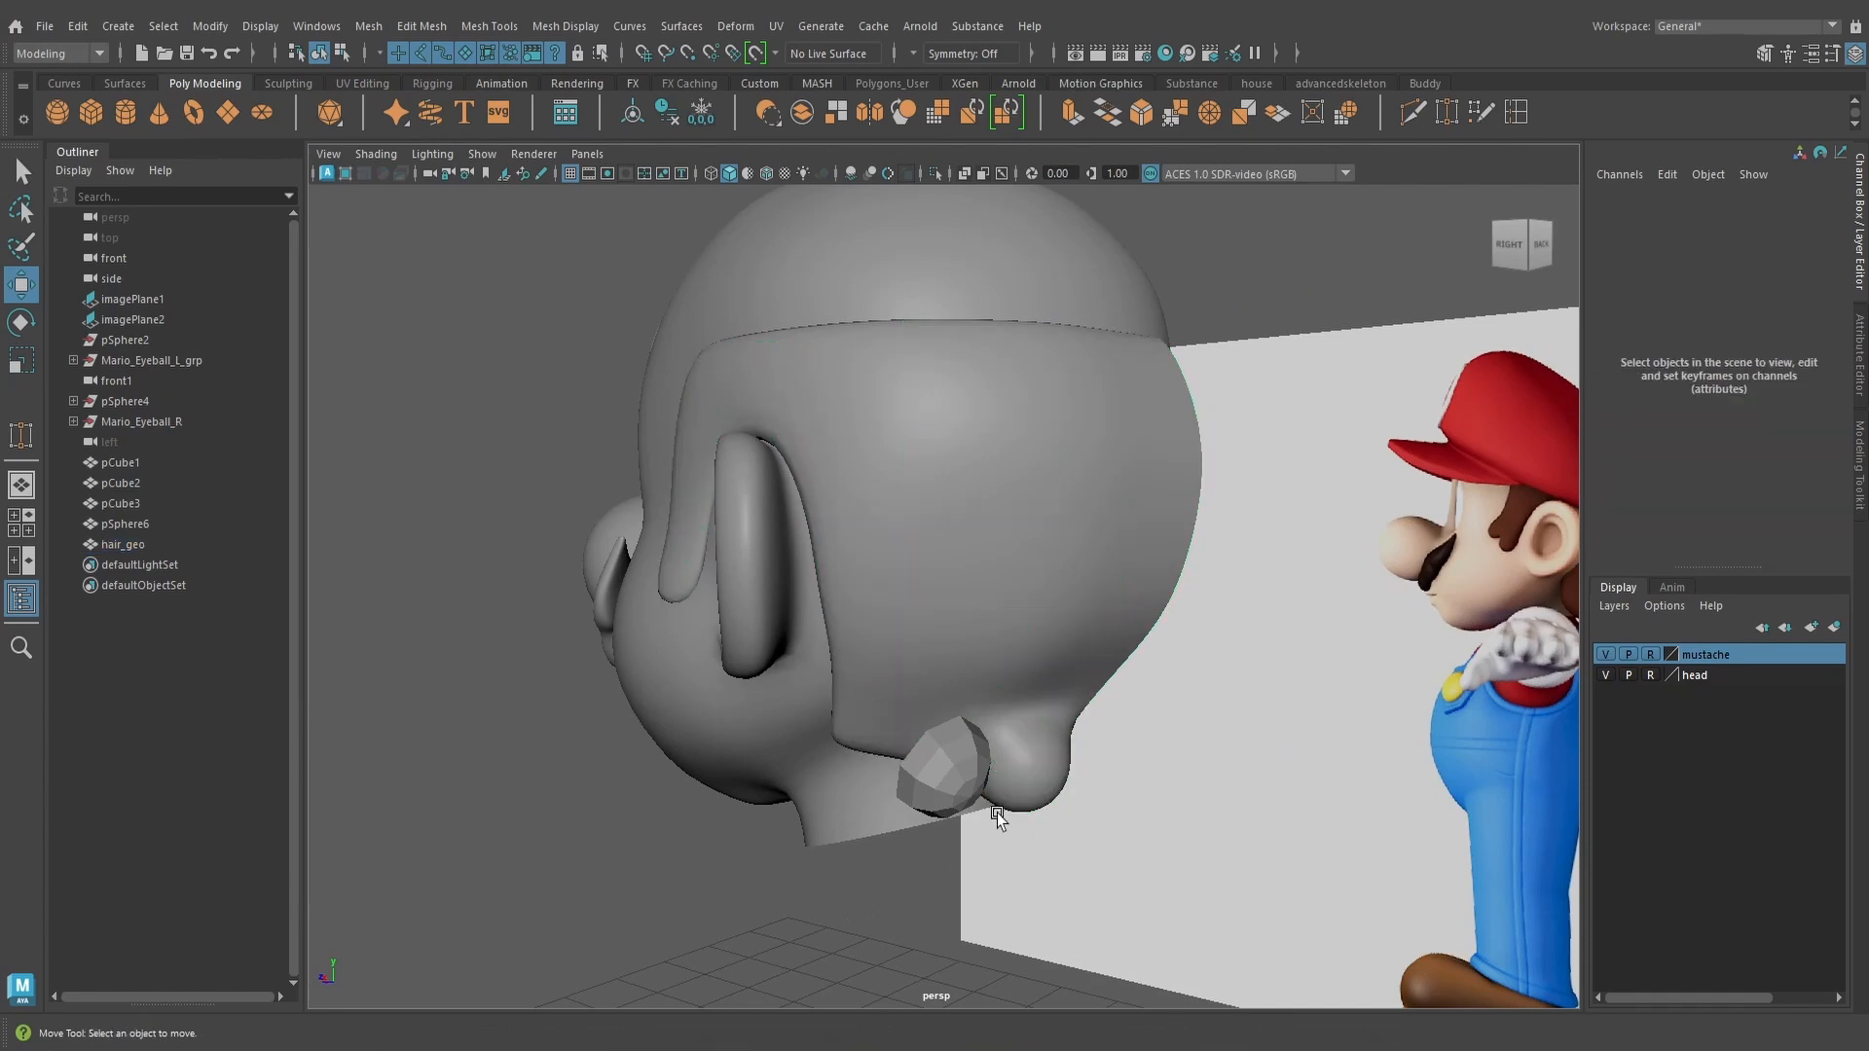
left_click_drag(995, 814, 943, 837, "alt")
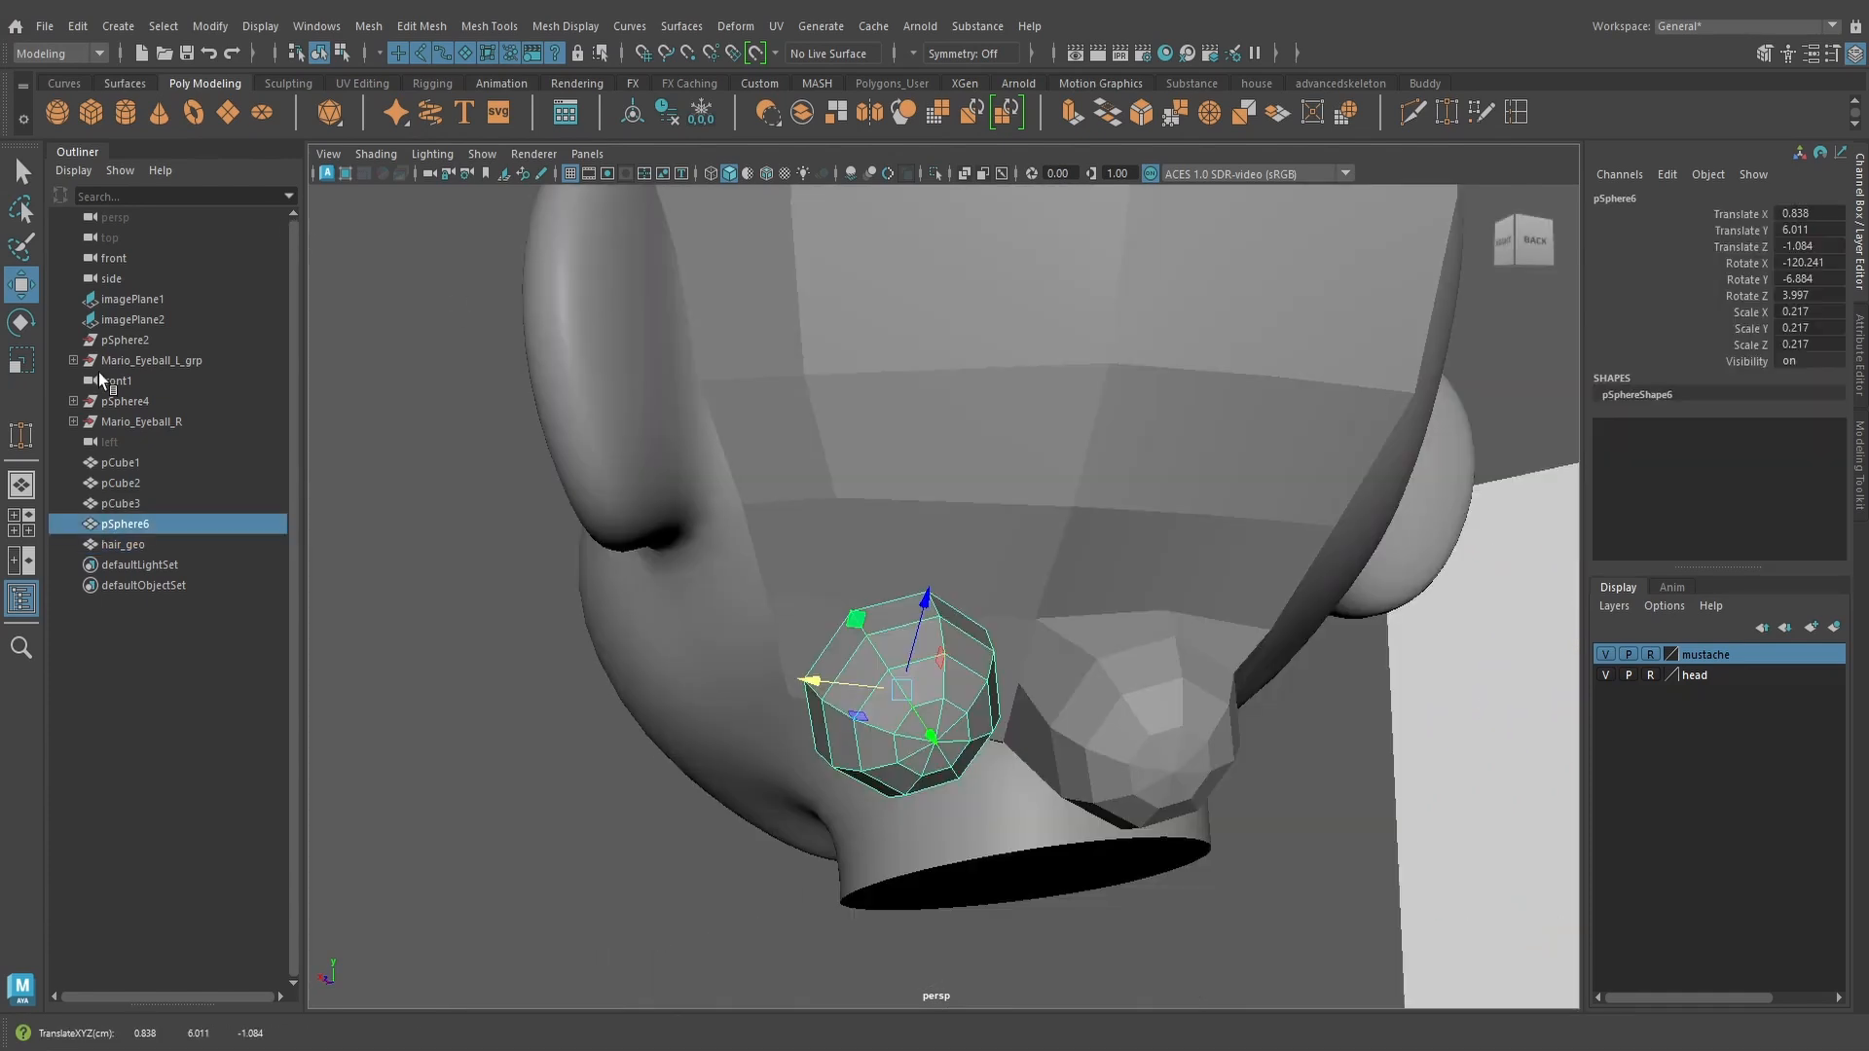
left_click(22, 322)
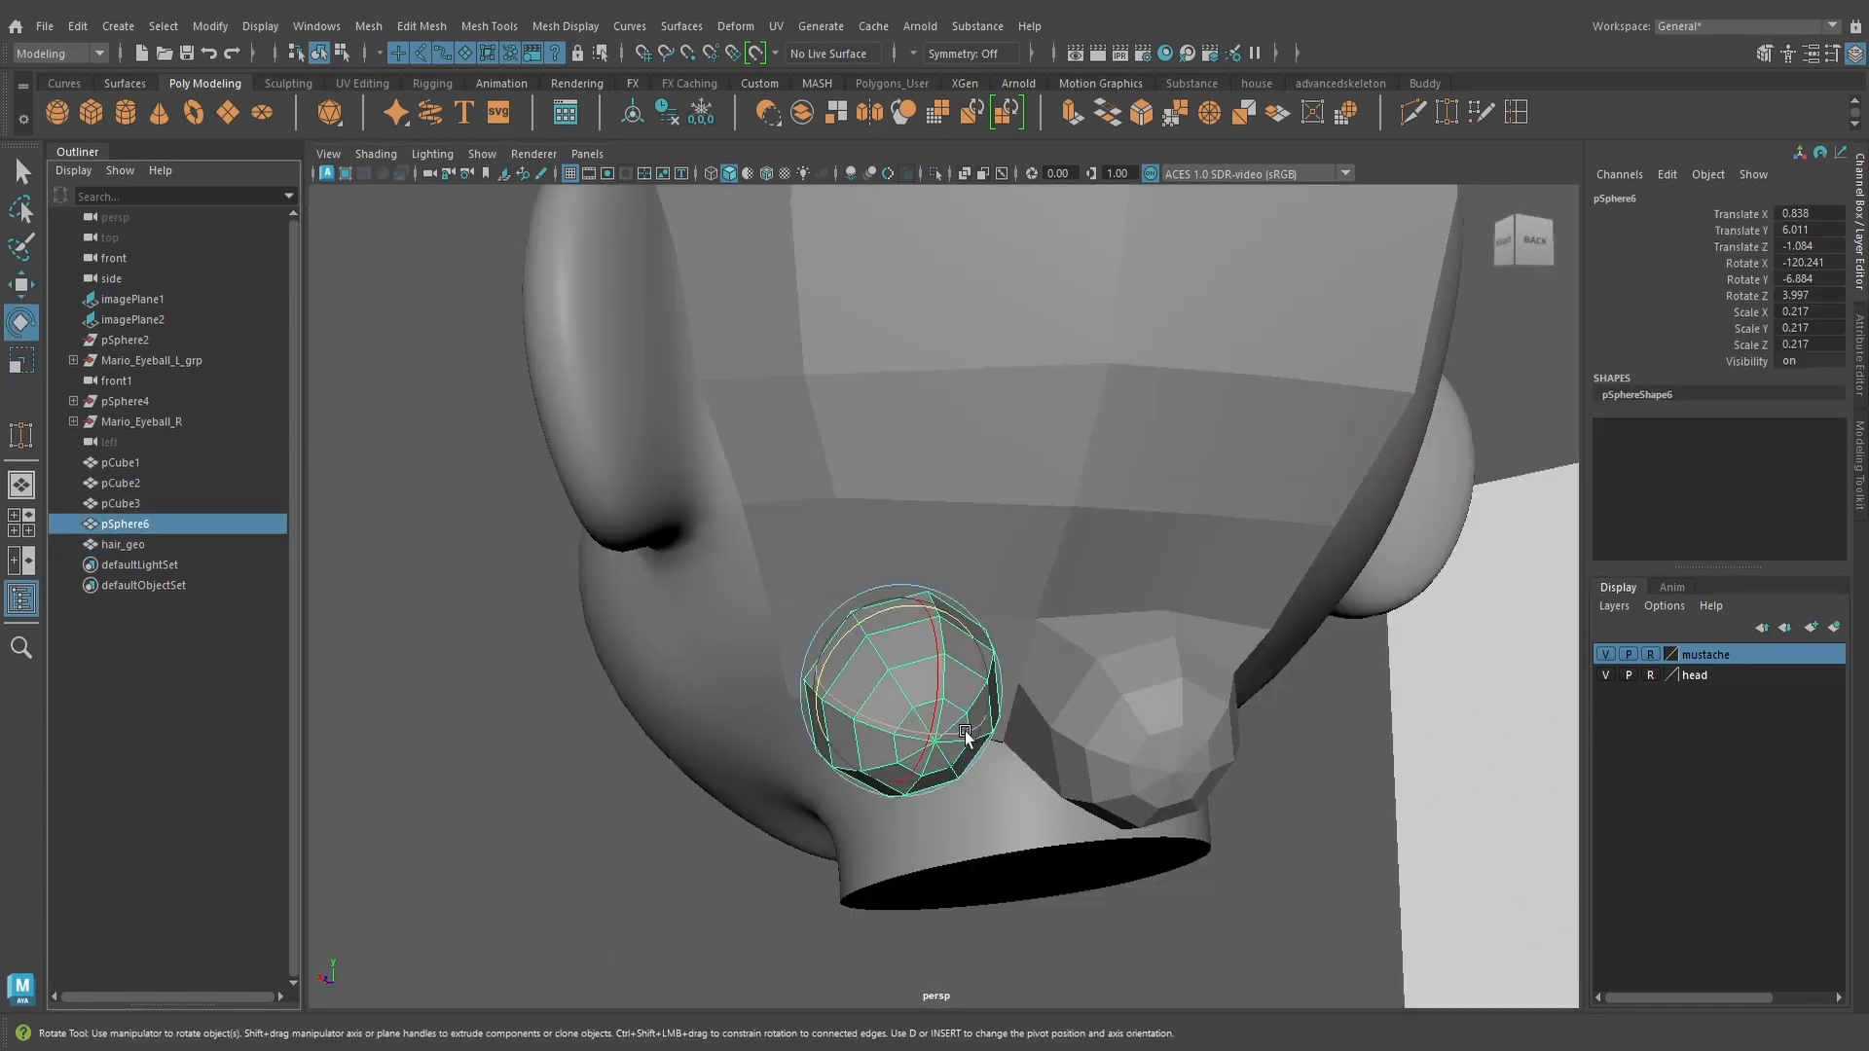
left_click_drag(961, 737, 927, 732)
mouse_move(969, 662)
left_mouse_down("alt")
mouse_move(991, 674)
mouse_move(961, 635)
left_mouse_up("alt")
Reposition the hair mesh's vertices above and behind the unattached tuft so the edge line runs toward the tuft
left_click(959, 604)
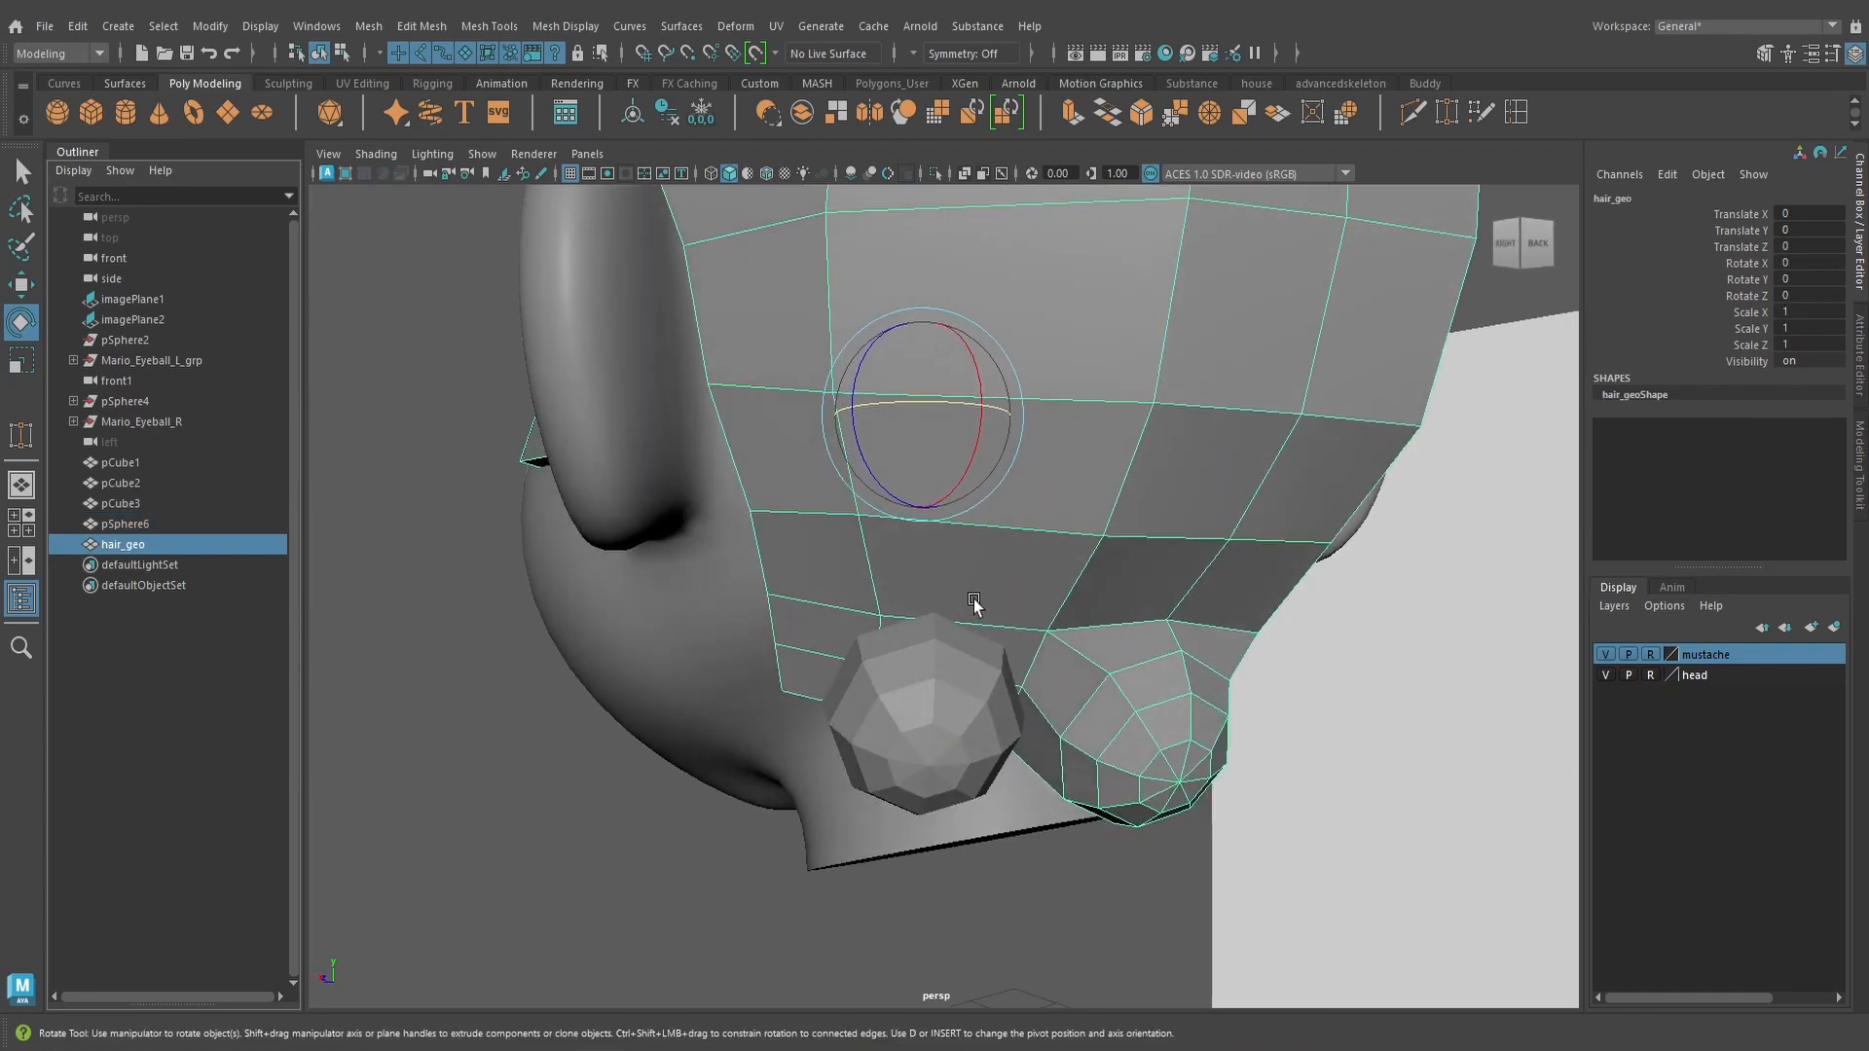
right_click_drag(973, 599, 1043, 603, "alt")
scroll(1043, 596, "up", 2)
scroll(1045, 589, "down", 4)
right_click_drag(1119, 484, 1051, 469)
left_click_drag(1054, 468, 977, 457, "alt")
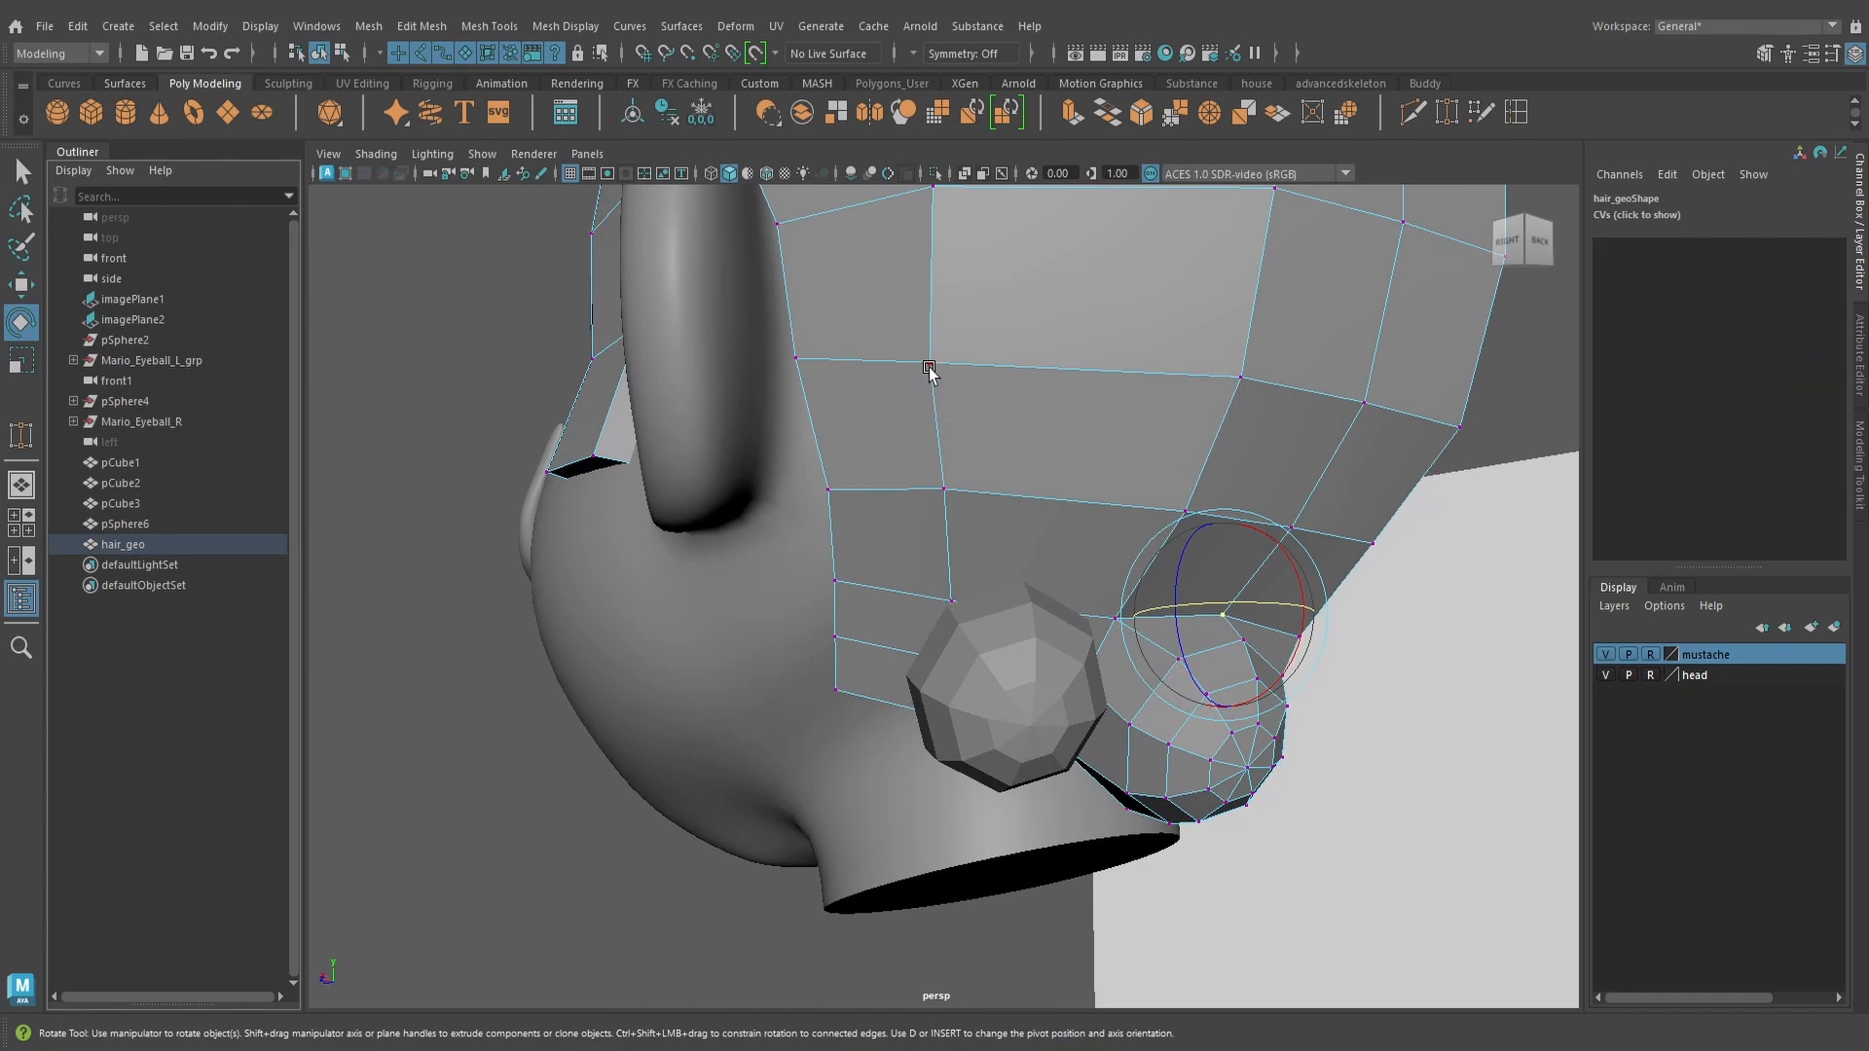
left_click(929, 368)
key("w")
left_click_drag(937, 366, 982, 372)
left_click(945, 487)
left_click_drag(944, 487, 991, 504)
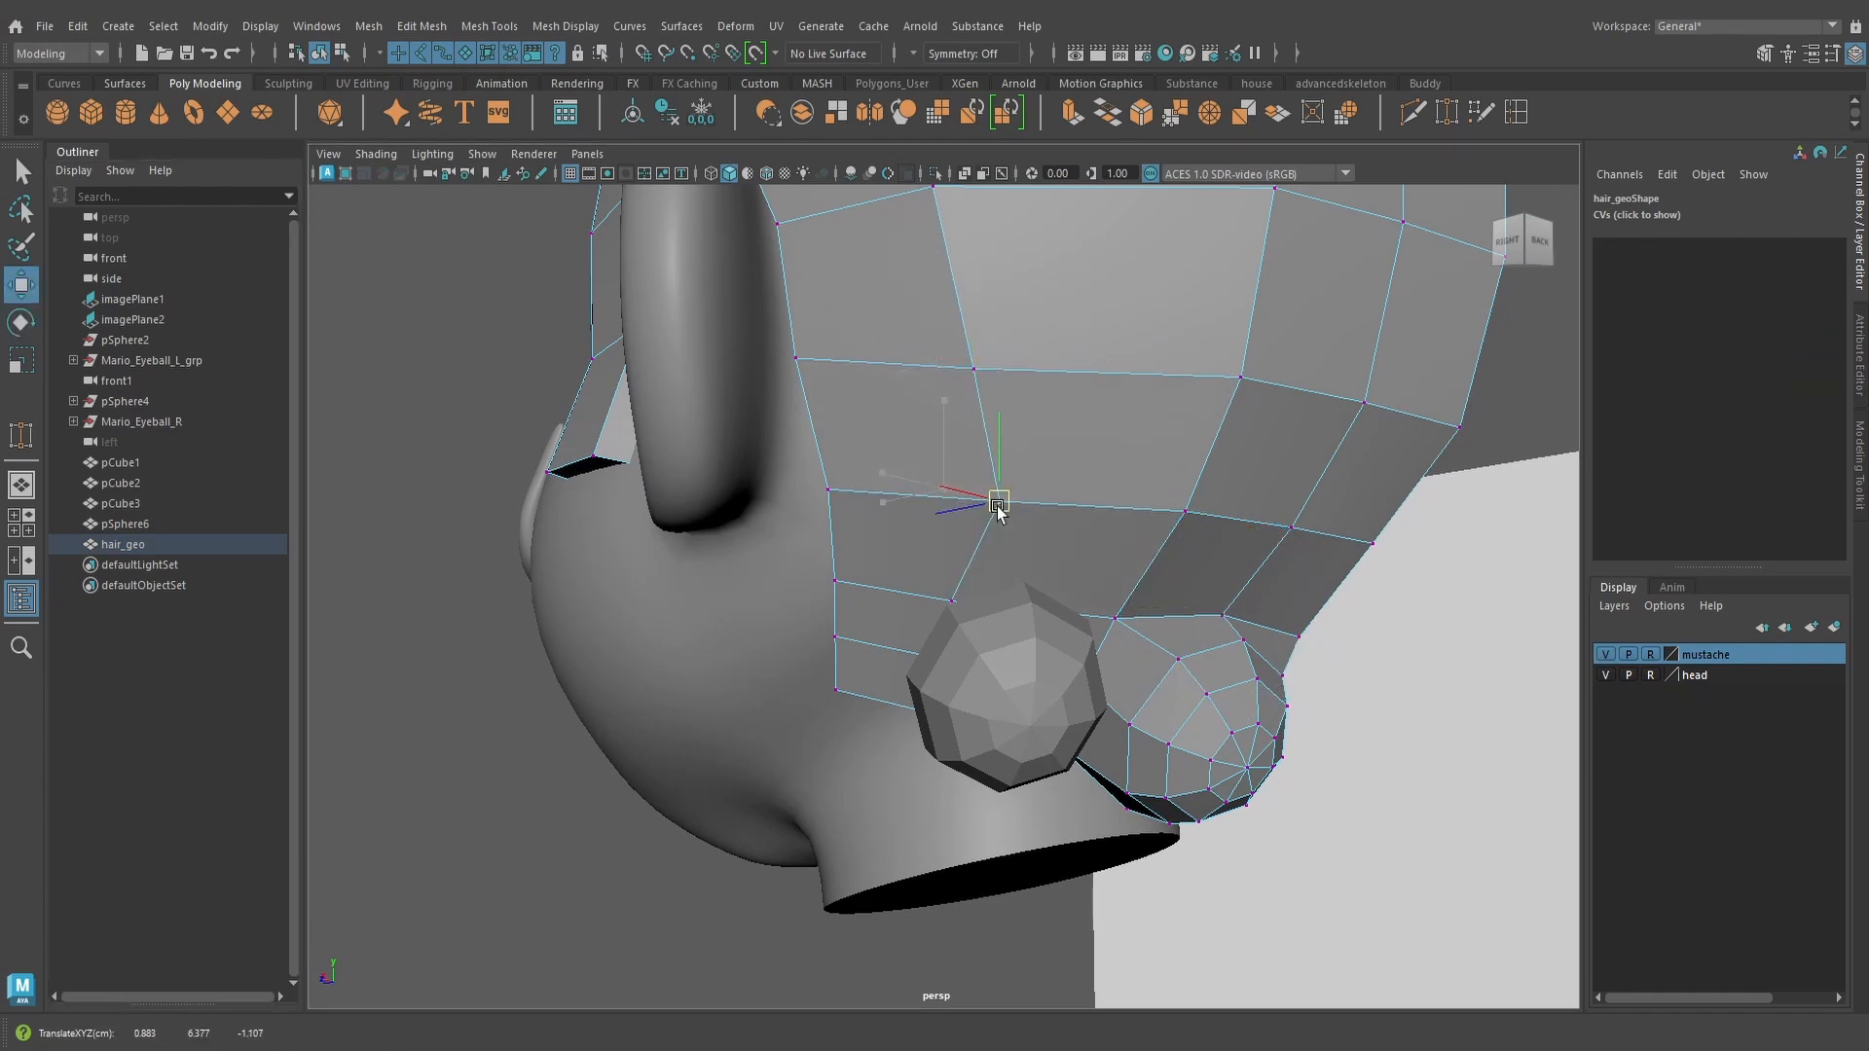
left_click(962, 599)
left_click_drag(961, 598, 978, 633)
left_click(939, 601)
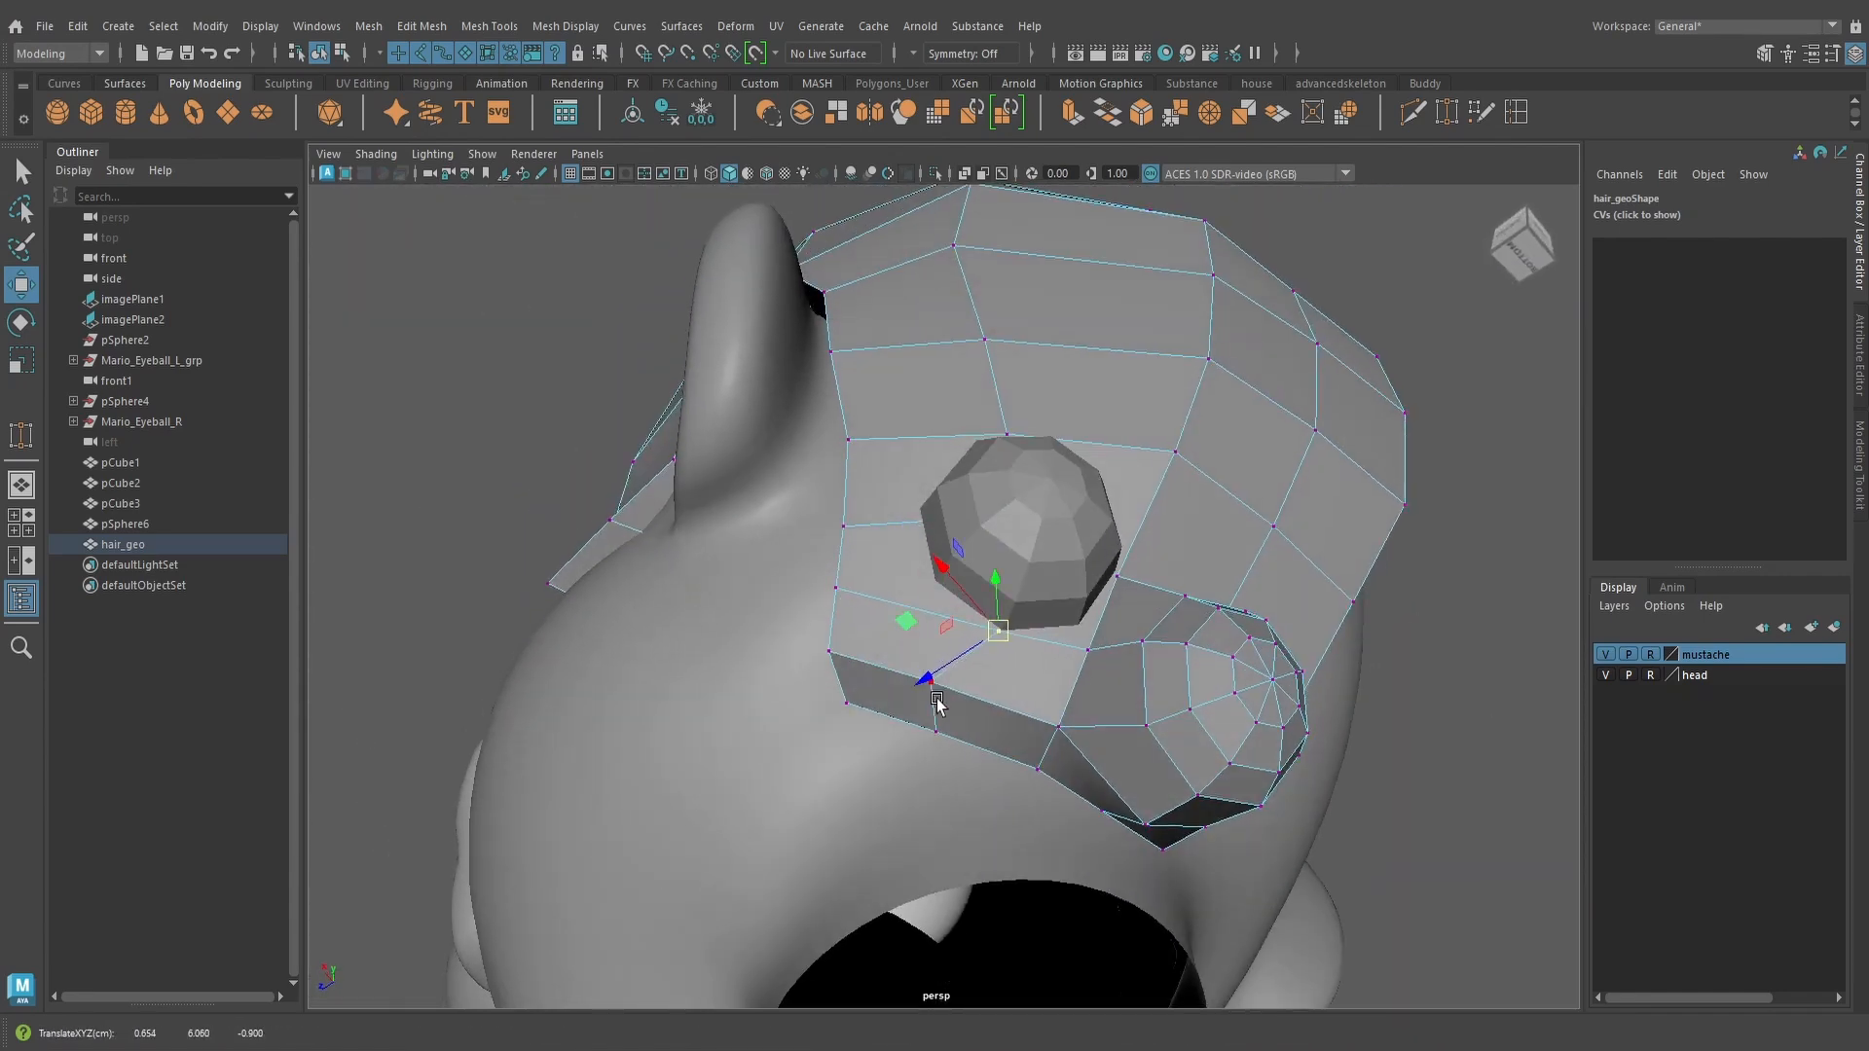
Select the unattached half-sphere and move it into place against the hair's bottom edge beside the first tuft
left_click_drag(936, 701, 1063, 687, "alt")
right_click_drag(1063, 656, 1072, 641)
left_click(1063, 638)
left_click_drag(1063, 639, 1086, 763, "alt")
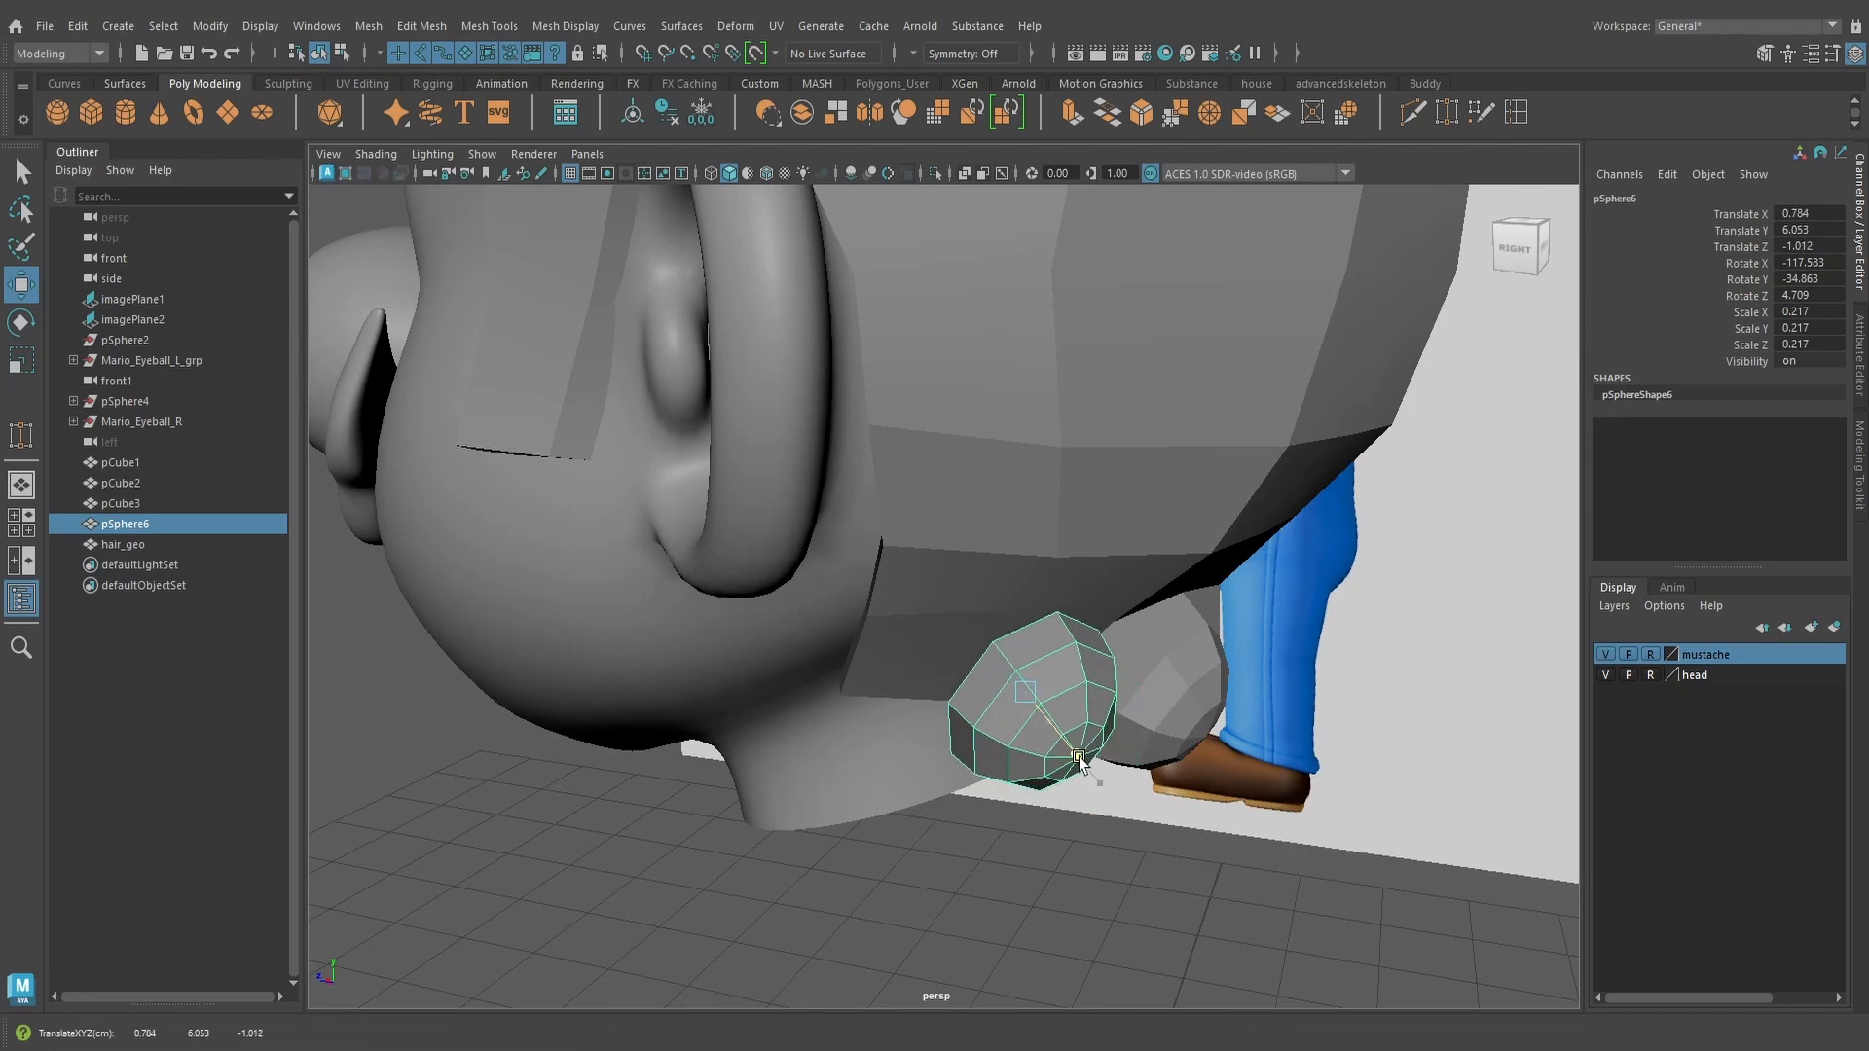
left_click(1110, 576, "shift")
left_click_drag(1109, 575, 1066, 506, "alt")
left_click(1033, 652)
left_click_drag(1034, 652, 1092, 720, "alt")
left_click_drag(1067, 586, 1088, 660)
left_click(1114, 564, "shift")
left_click(1049, 603)
Scale the half-sphere to 0.238, rotate it to about -134 degrees in X, and reposition it over the hair's edge
key("r")
left_click(1008, 551, "shift")
scroll(980, 562, "down", 1)
scroll(980, 562, "up", 1)
left_click(960, 614)
key("e")
key("w")
left_click_drag(1069, 767, 1045, 744)
left_click_drag(1036, 677, 944, 612, "alt")
left_click(990, 531, "shift")
scroll(1004, 545, "up", 4)
Select the hair faces behind the second half-sphere and delete them to open a hole for the tuft
right_click_drag(974, 559, 978, 528)
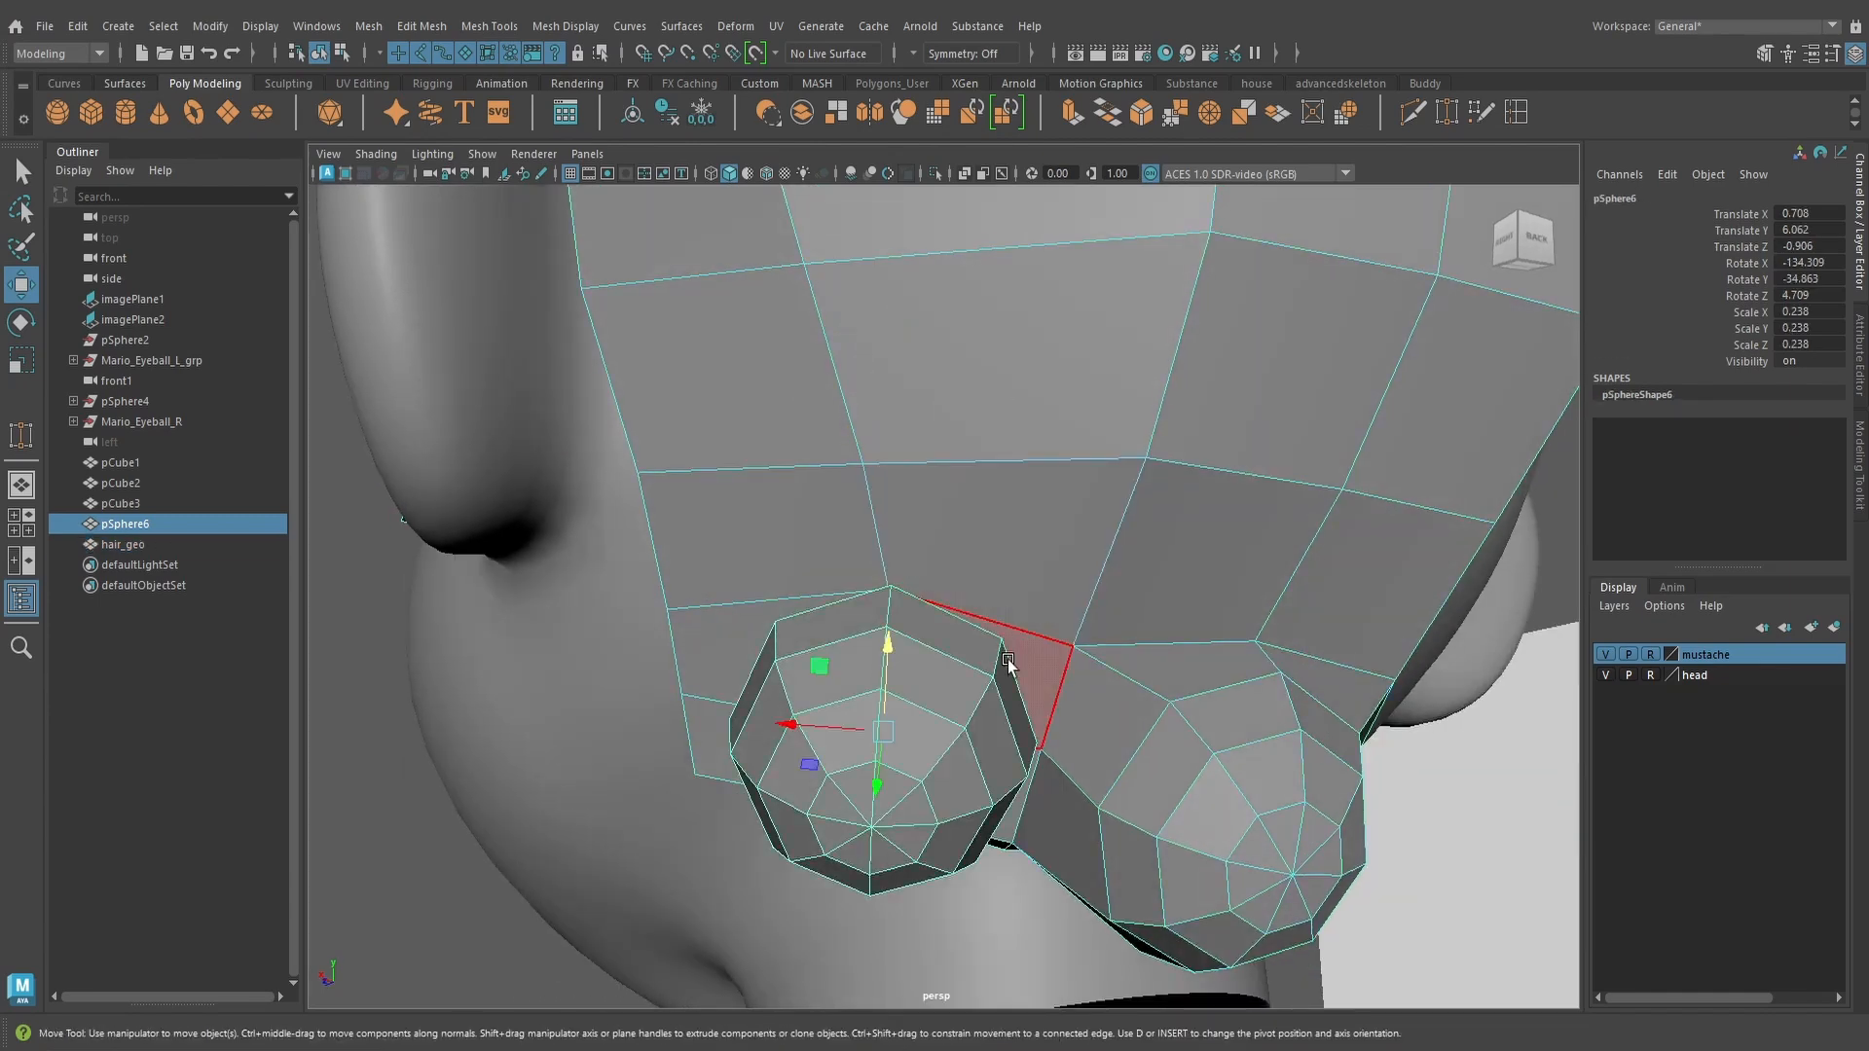
left_click(1008, 658)
left_click(728, 644, "shift")
left_click_drag(933, 669, 929, 576, "alt")
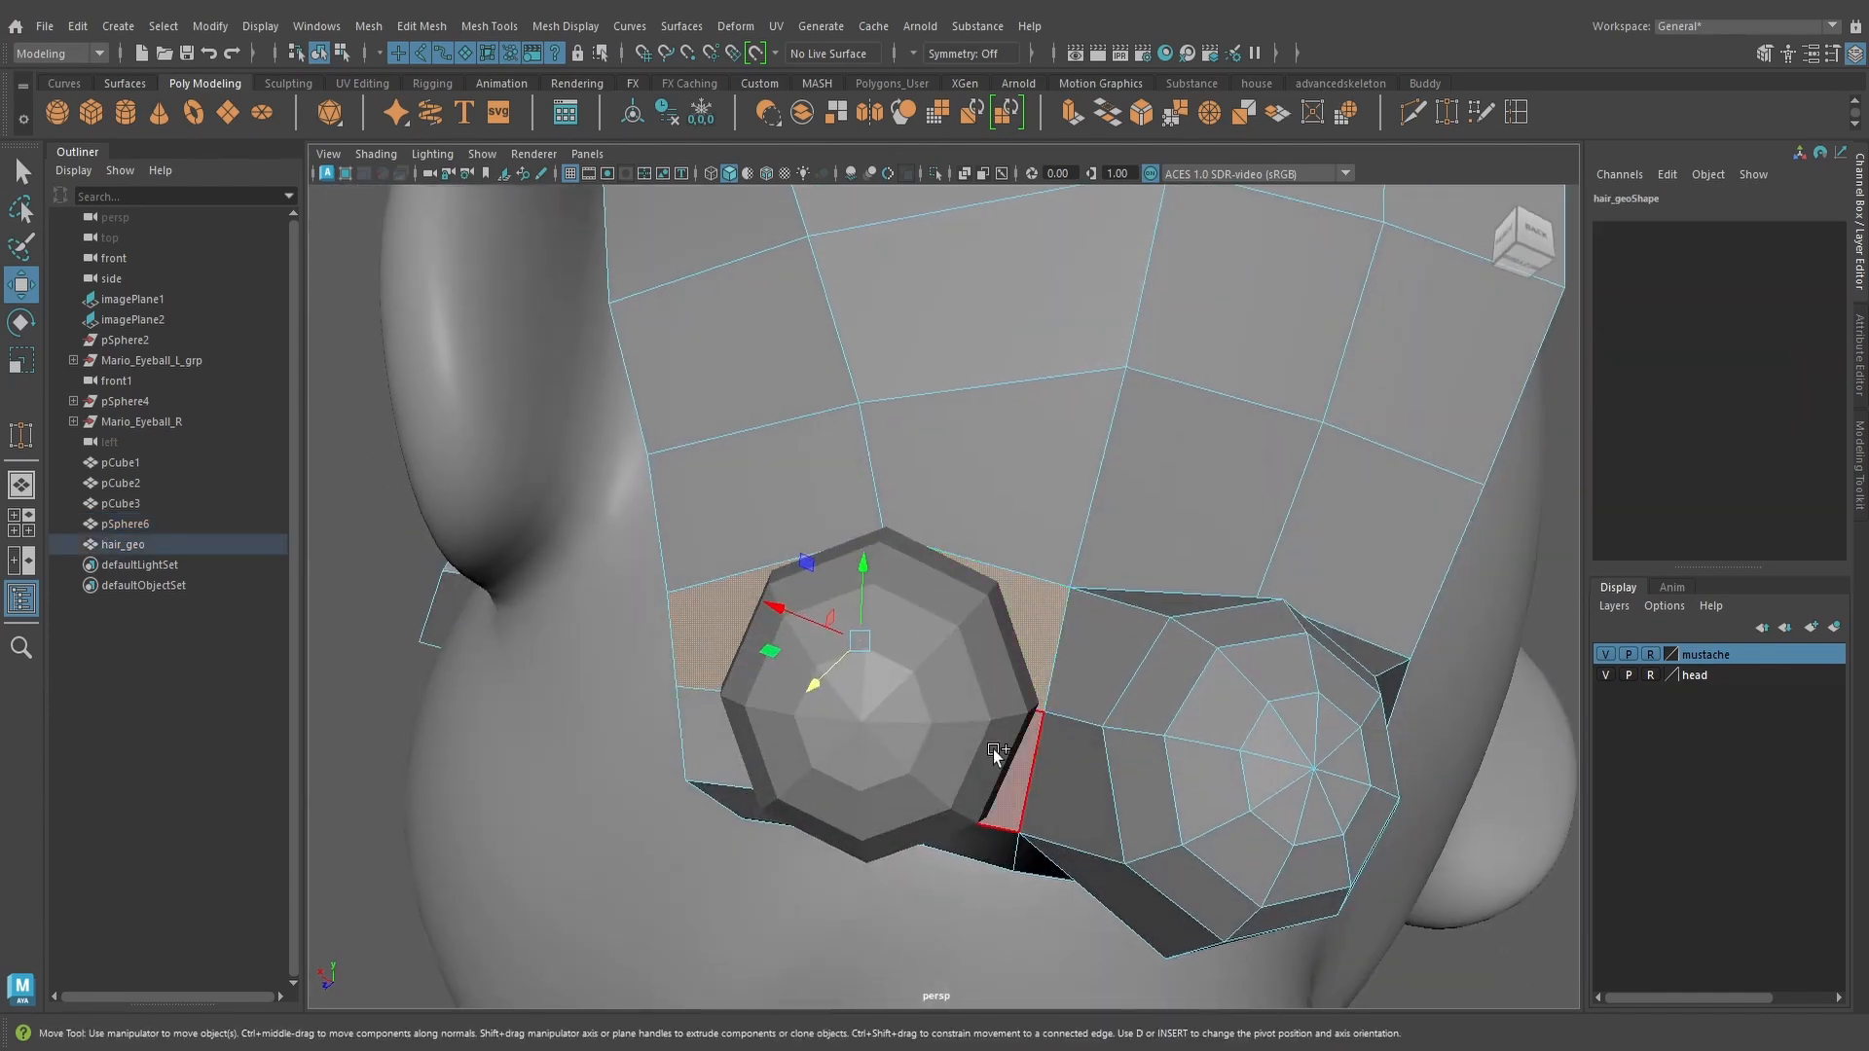
left_click(997, 755, "shift")
left_click_drag(821, 714, 935, 742, "alt")
left_click(762, 698, "shift")
mouse_move(886, 654)
left_mouse_down("alt")
mouse_move(973, 727)
mouse_move(856, 689)
mouse_move(889, 575)
left_mouse_up("alt")
key("4")
scroll(972, 699, "down", 3)
key("5")
key("Delete")
Select the half-sphere together with the hair mesh and combine them into one object
scroll(867, 593, "up", 3)
scroll(1108, 483, "up", 3)
left_click_drag(959, 493, 1006, 516, "alt")
right_click_drag(1022, 514, 946, 504)
mouse_move(1039, 545)
left_mouse_down("alt")
mouse_move(1125, 592)
mouse_move(1091, 615)
mouse_move(1061, 560)
left_mouse_up("alt")
left_click(1116, 611)
right_click_drag(1061, 497, 1114, 440)
left_click(983, 687)
left_click(1041, 533, "shift")
left_click_drag(1041, 533, 1006, 582, "alt")
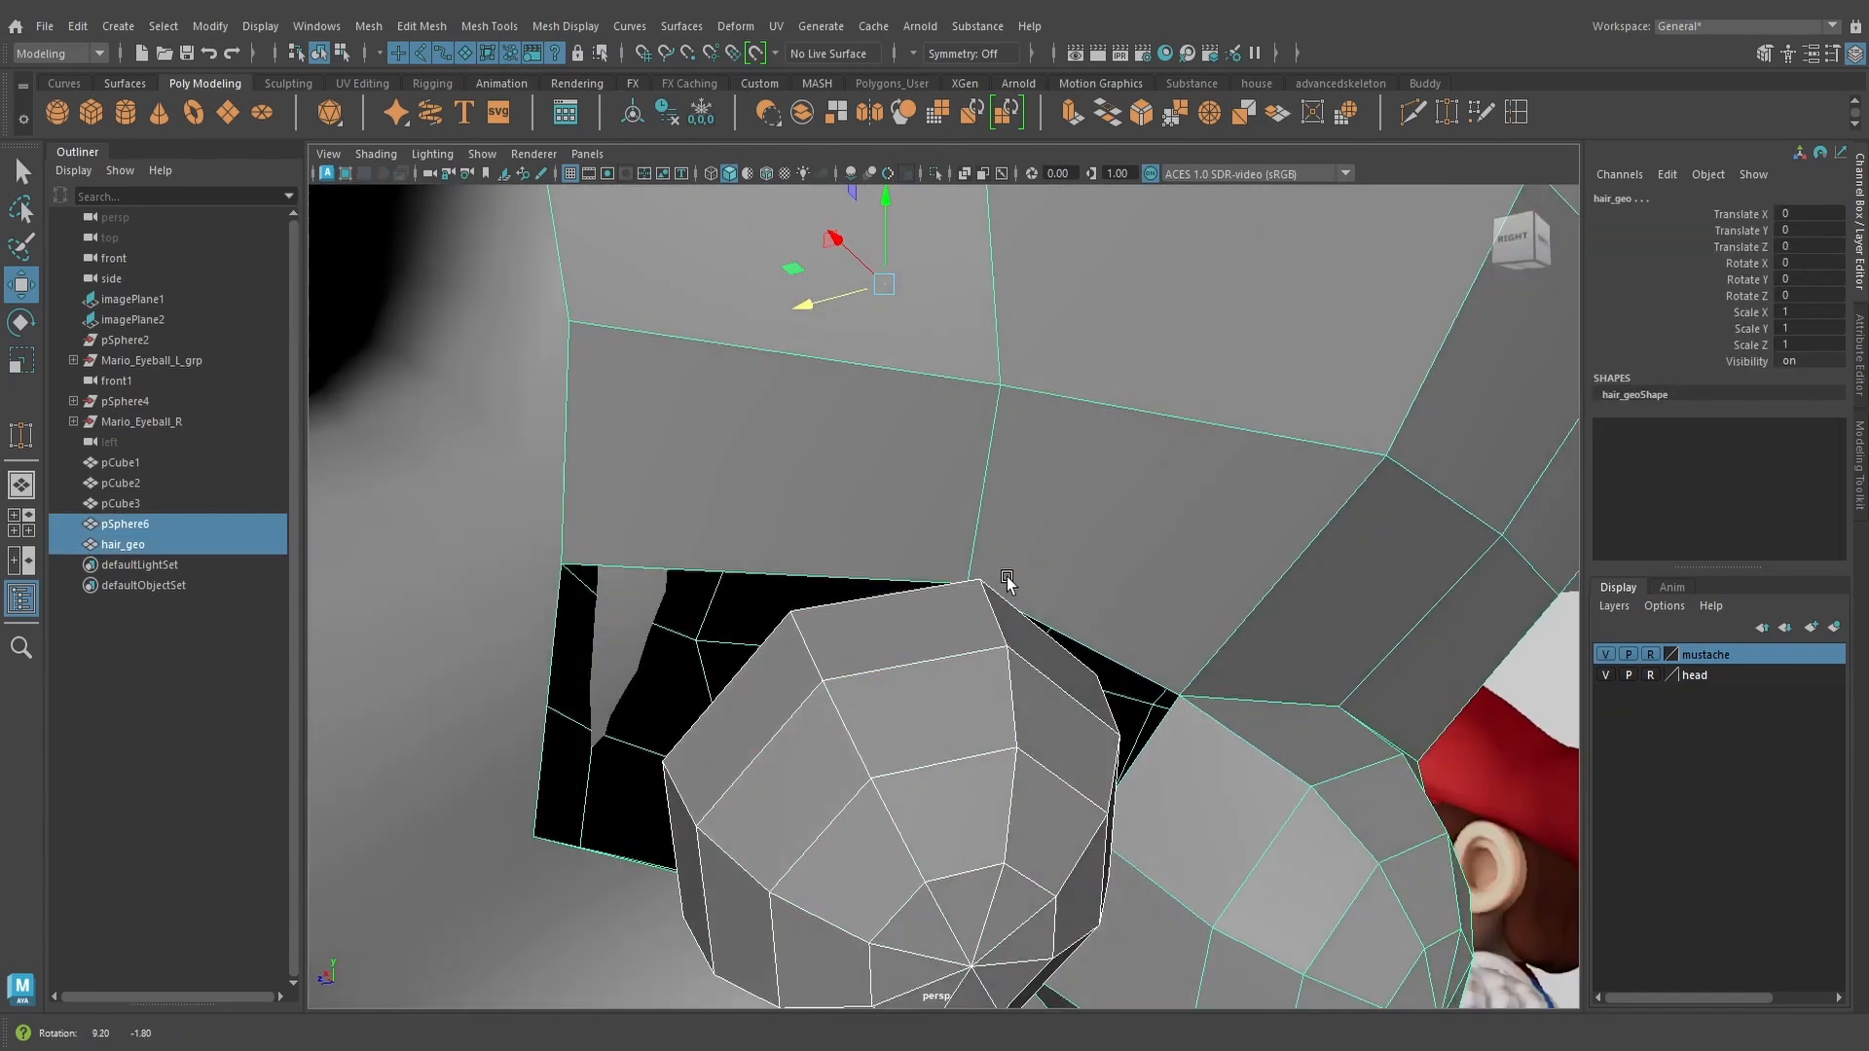
scroll(1003, 580, "down", 2)
left_click(369, 27)
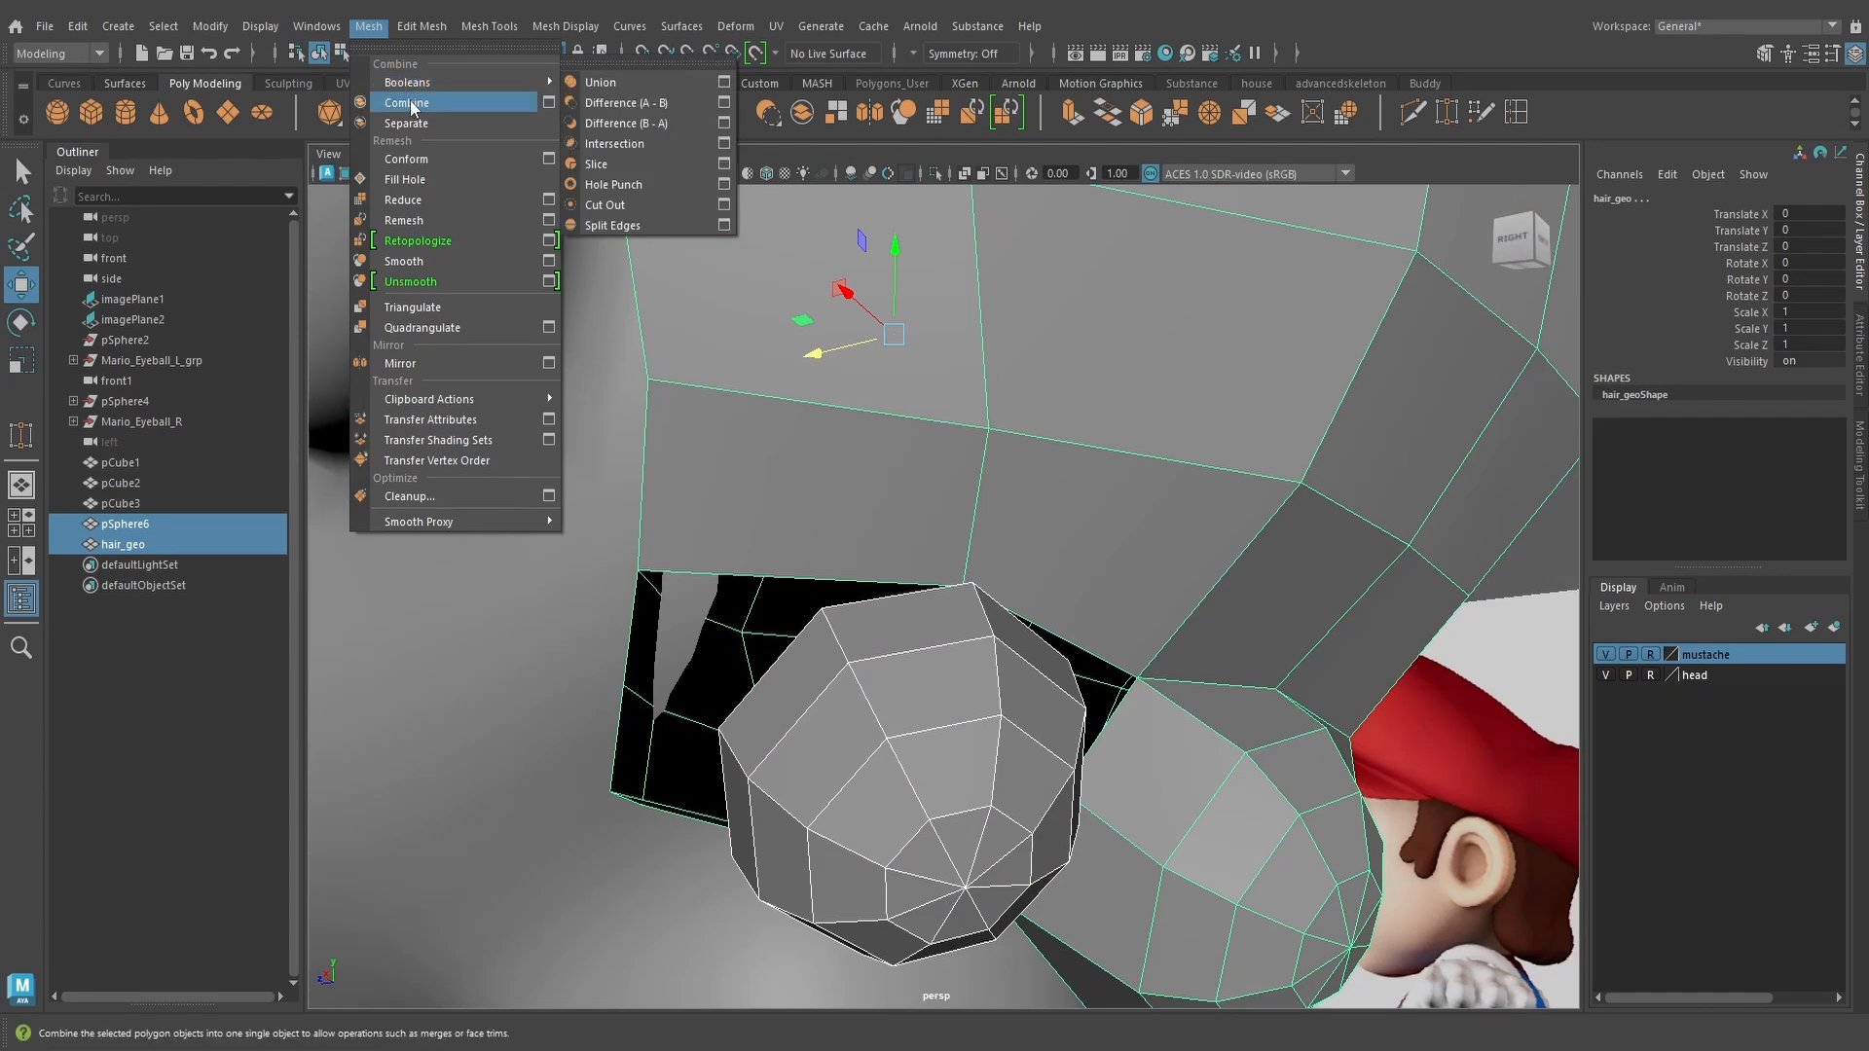
left_click(399, 107)
Weld the second tuft's top vertex to the hair vertex directly above it with Target Weld
scroll(1042, 623, "up", 2)
right_click(1035, 597)
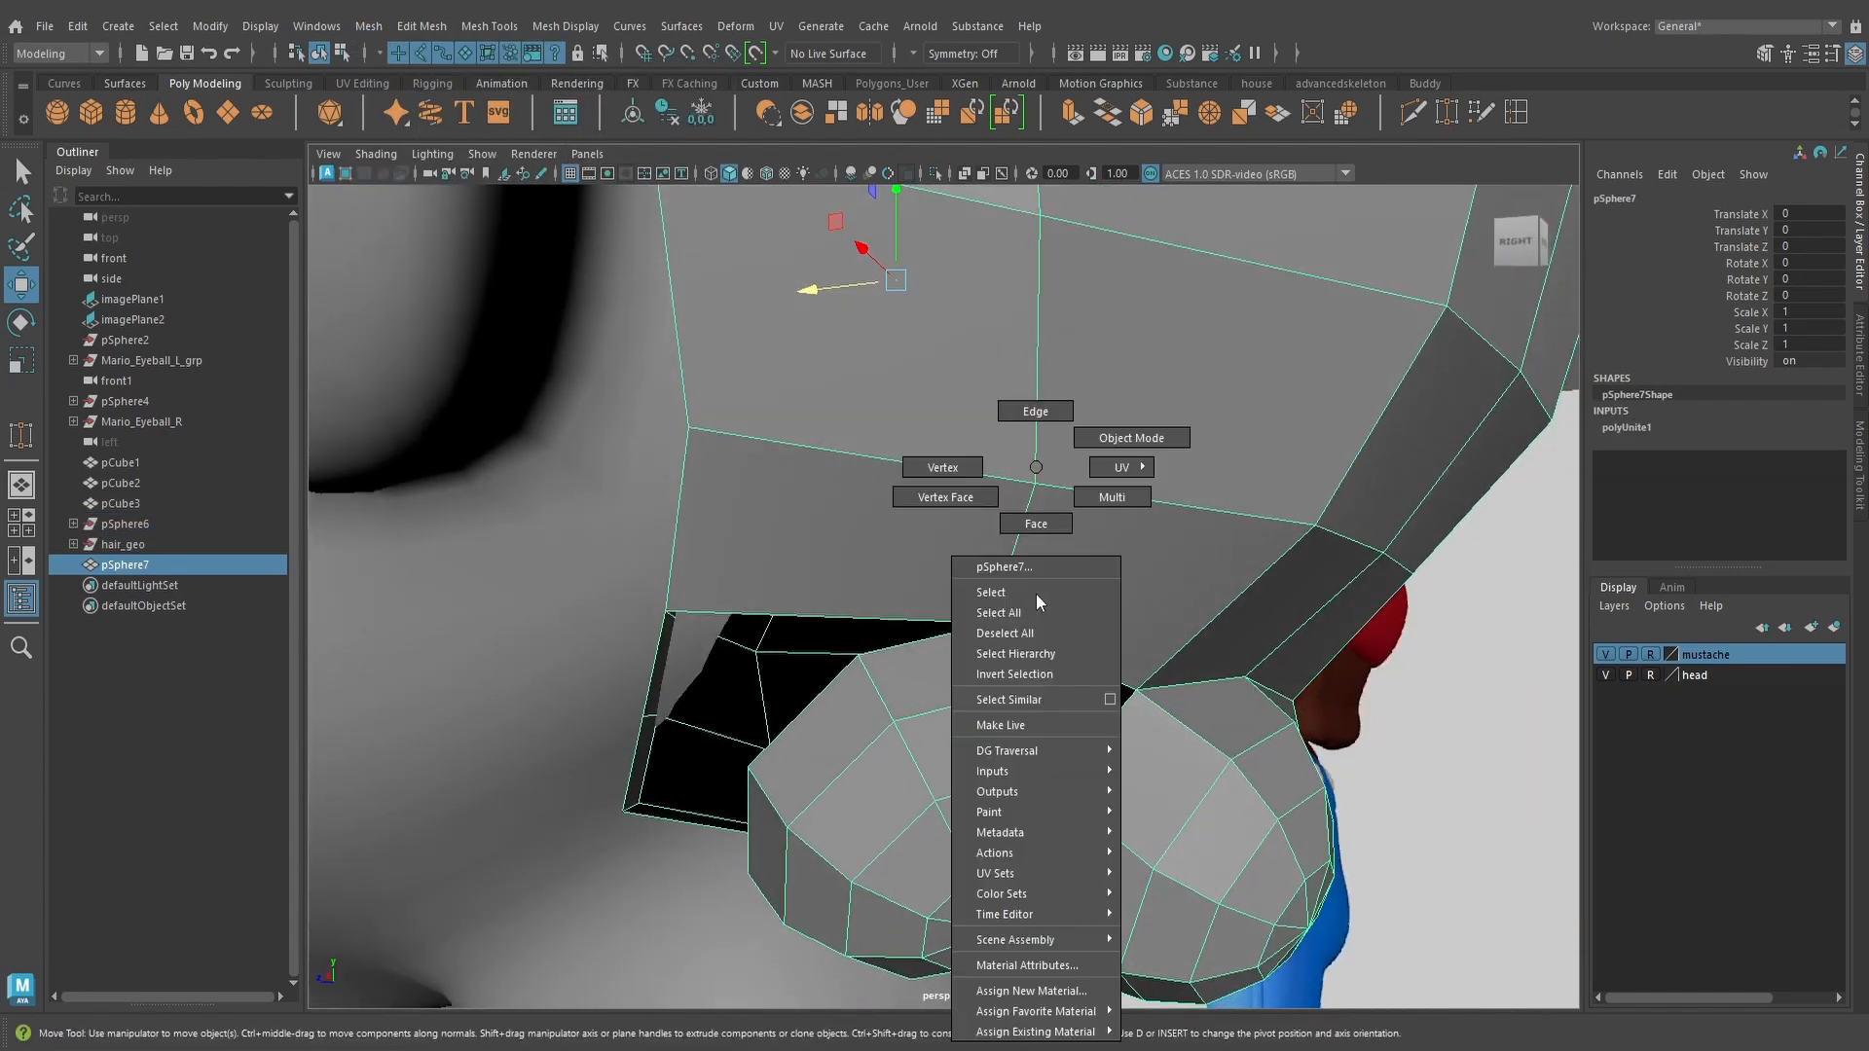
right_click_drag(968, 485, 944, 469)
left_click(989, 626)
left_click_drag(1051, 593, 1085, 626, "alt")
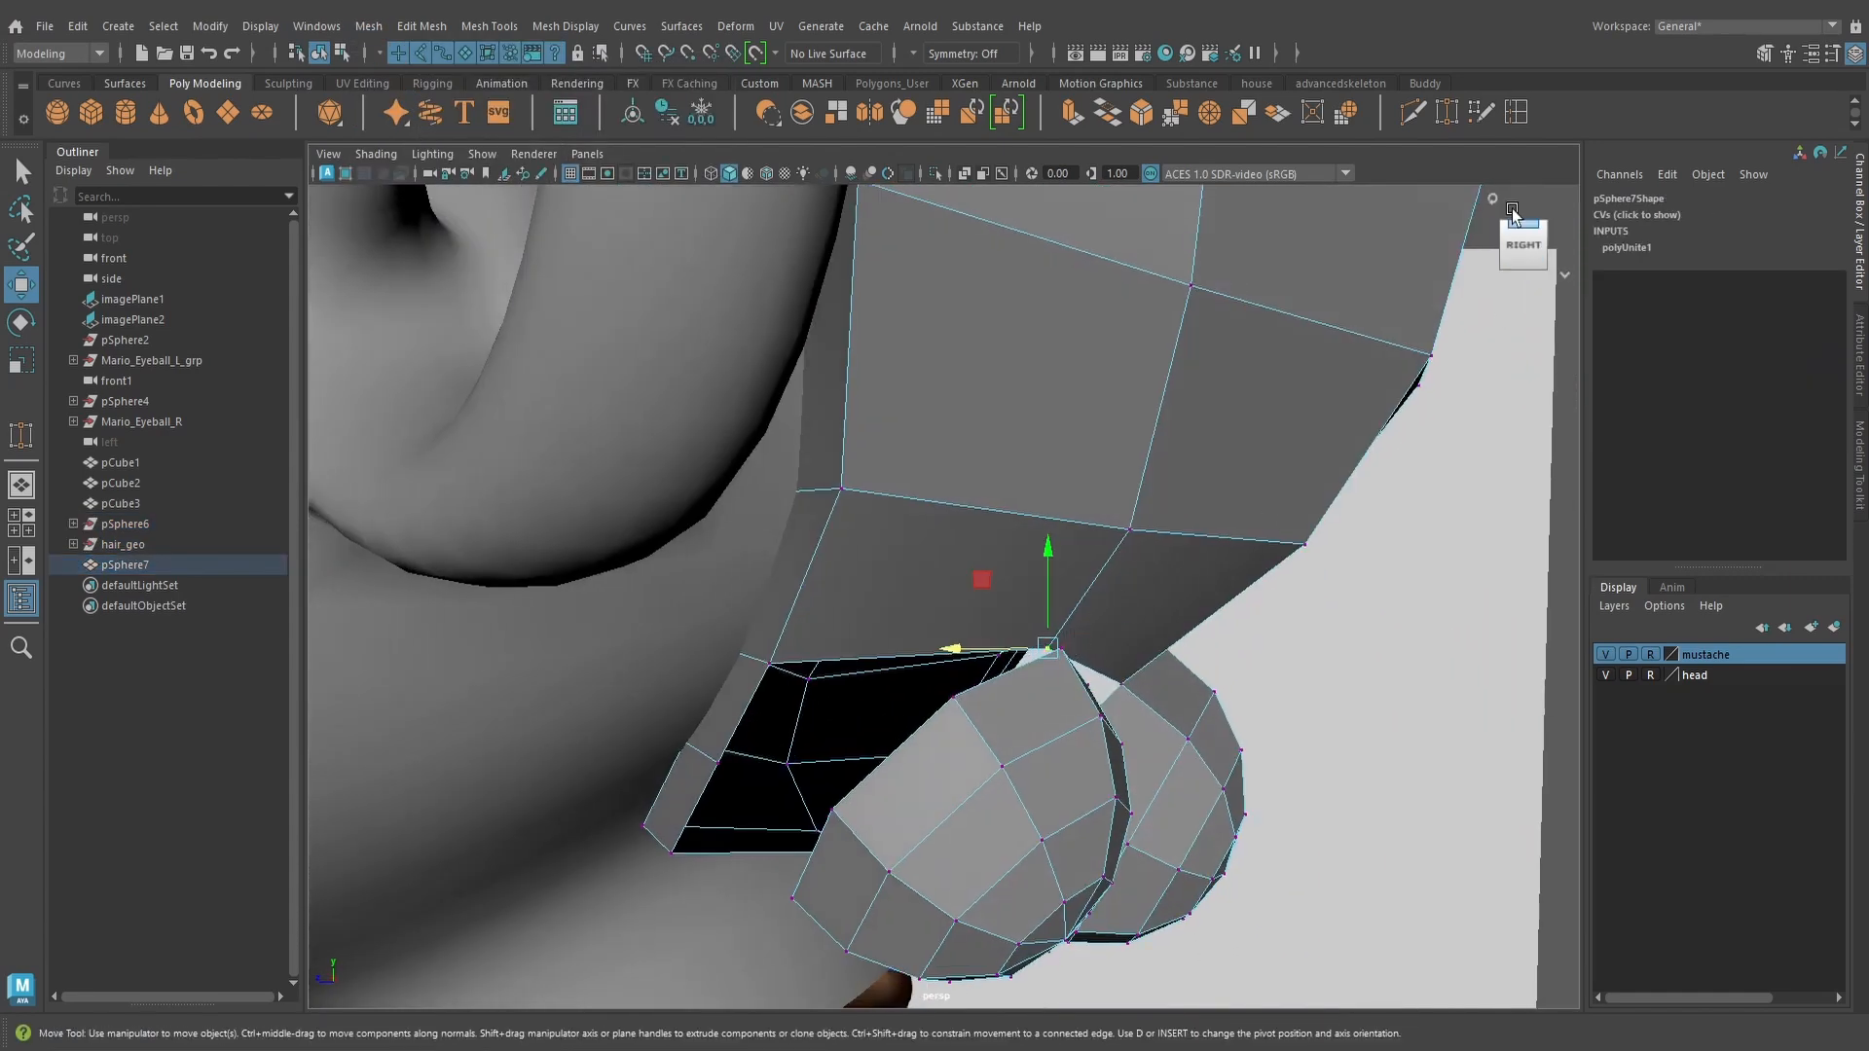
left_click(1412, 114)
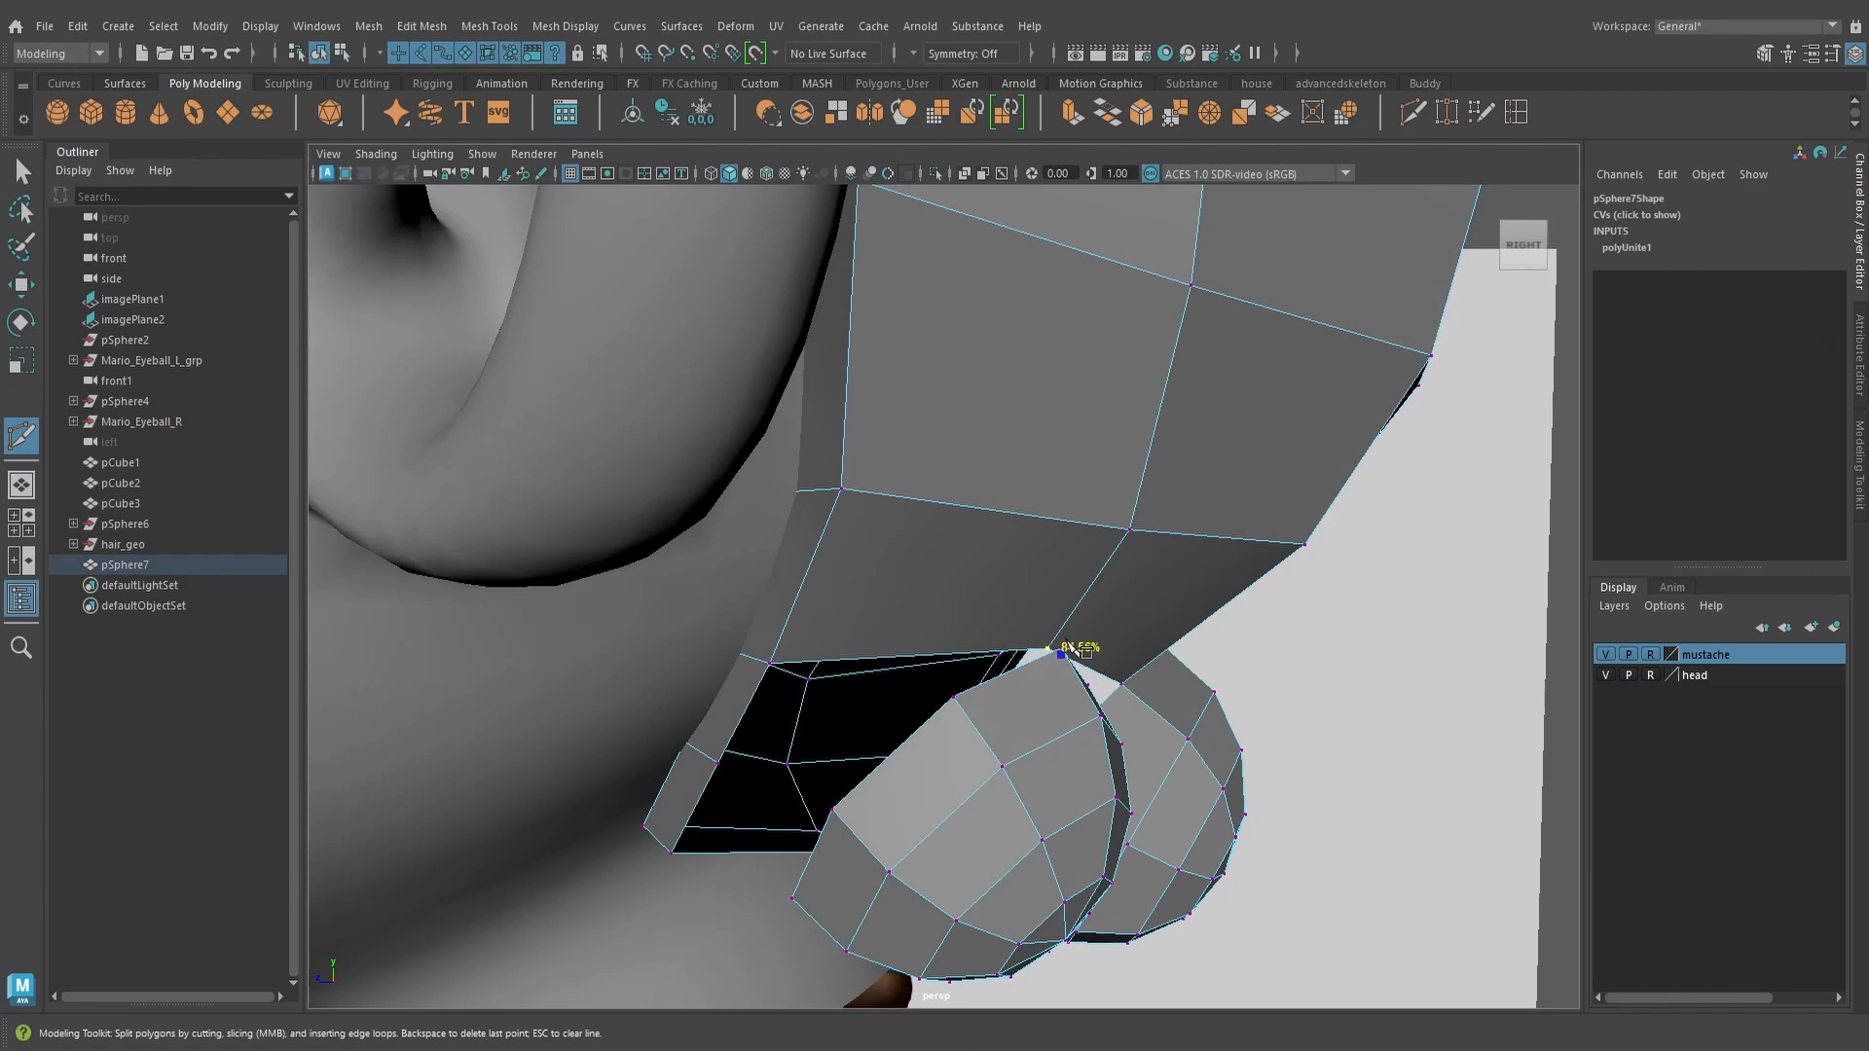
left_click_drag(1128, 628, 1190, 634, "alt")
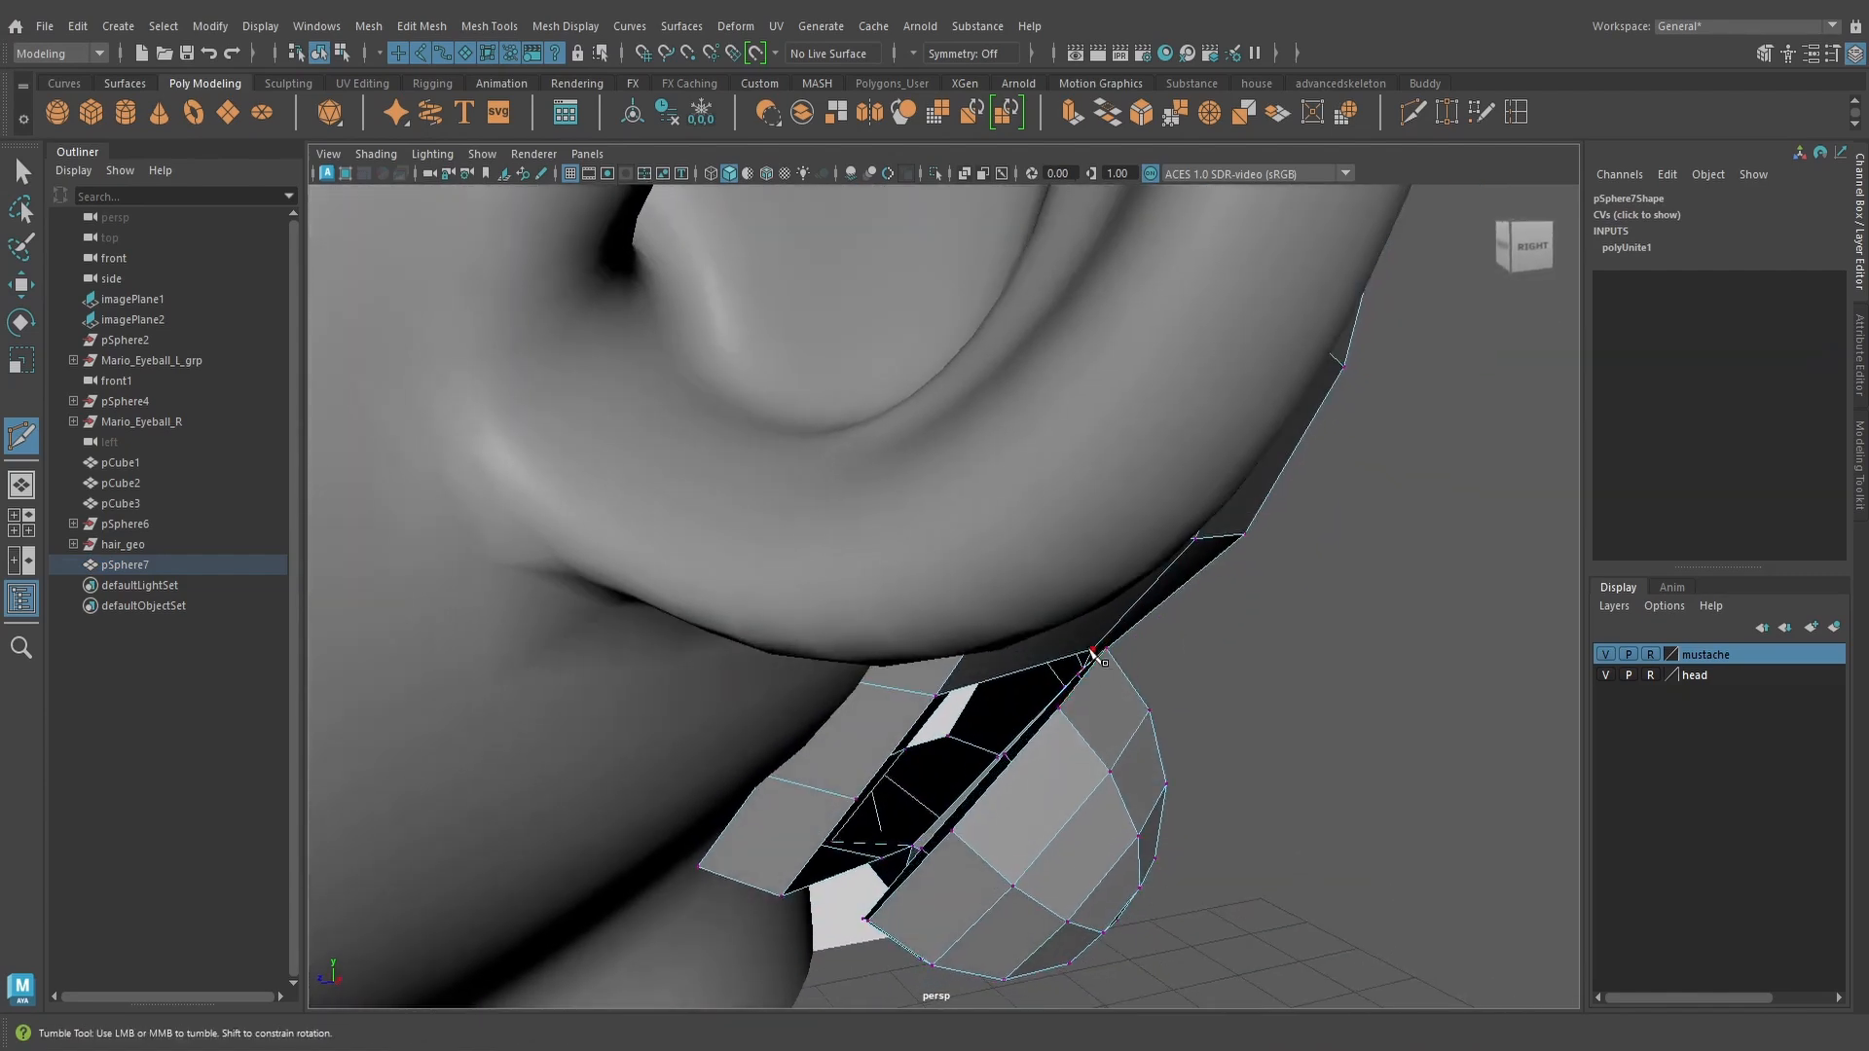
left_click(1447, 114)
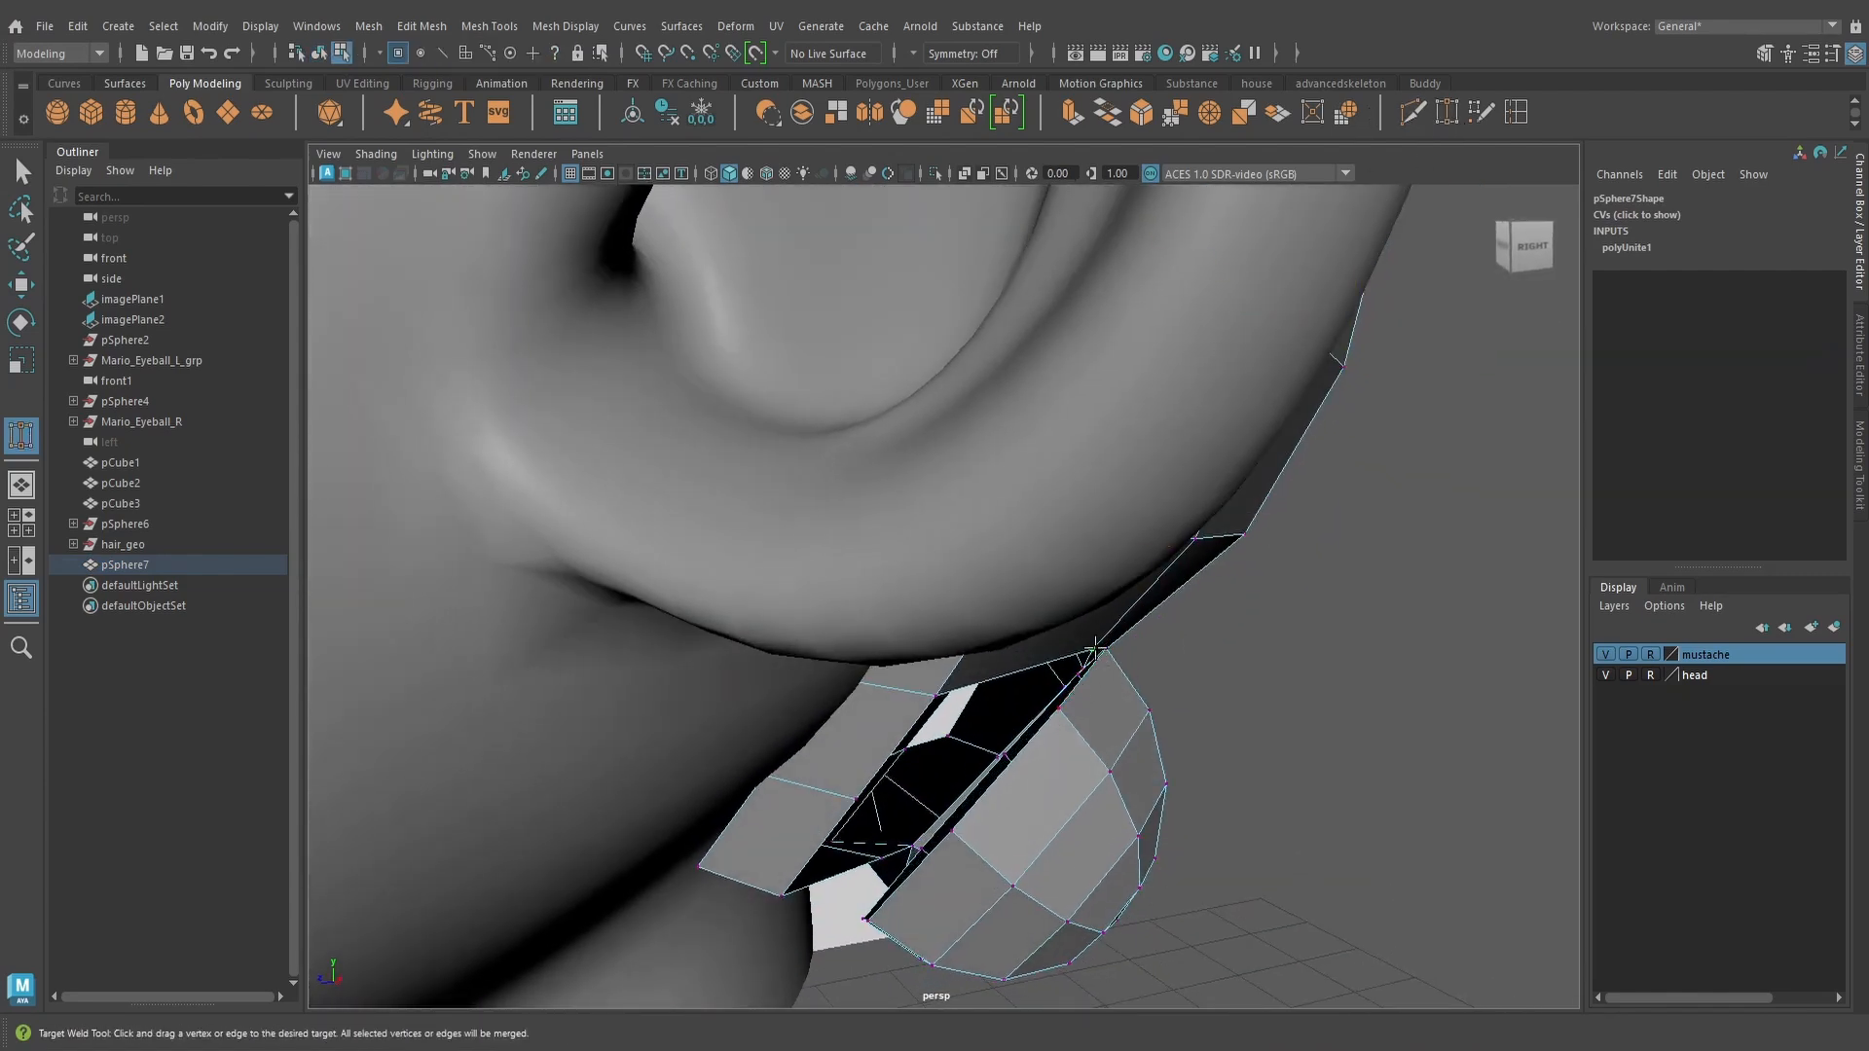
left_click_drag(1095, 648, 1095, 601)
scroll(1048, 615, "up", 3)
Weld the second tuft's remaining border vertices to the matching corners and bottom vertices of the hair hole
scroll(1067, 619, "down", 4)
mouse_move(1079, 718)
left_mouse_down("alt")
mouse_move(1048, 682)
mouse_move(1094, 721)
left_mouse_up("alt")
scroll(1072, 699, "up", 2)
left_click_drag(1109, 771, 1117, 740, "alt")
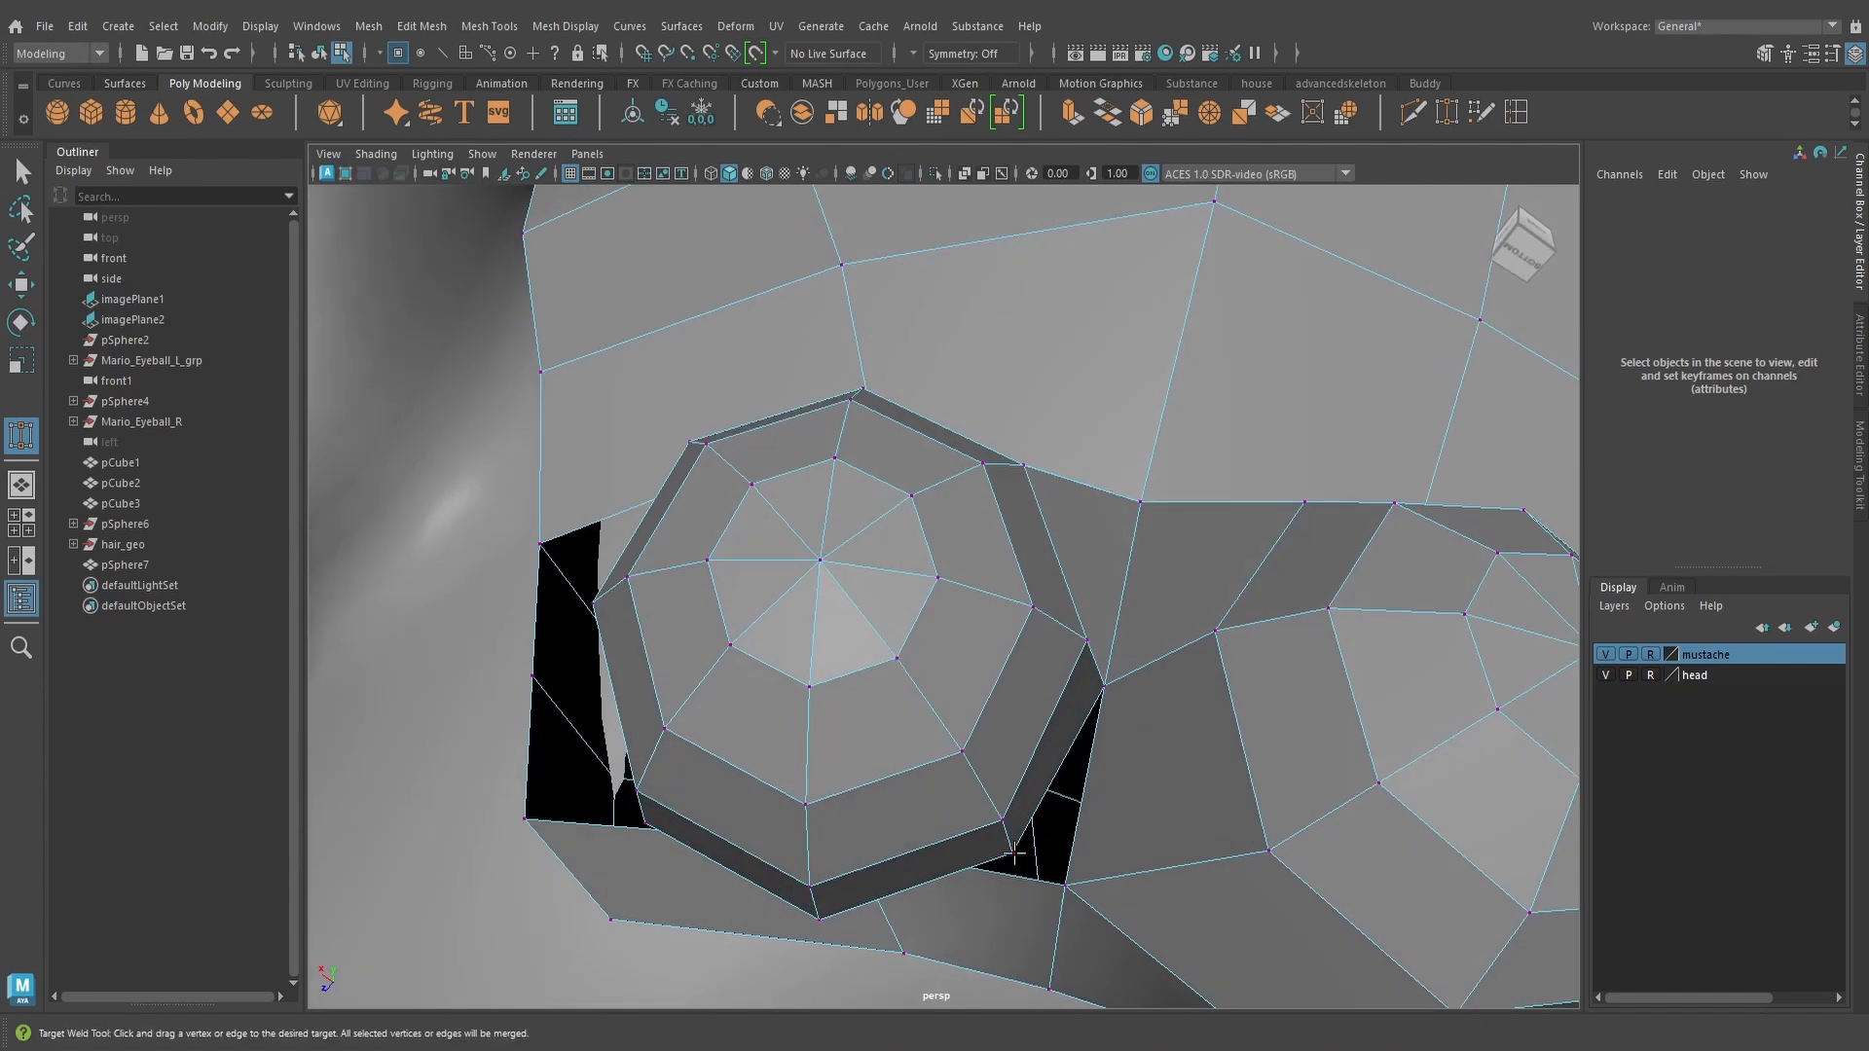
left_click_drag(1068, 886, 1068, 886)
left_click_drag(1068, 886, 1319, 831, "alt")
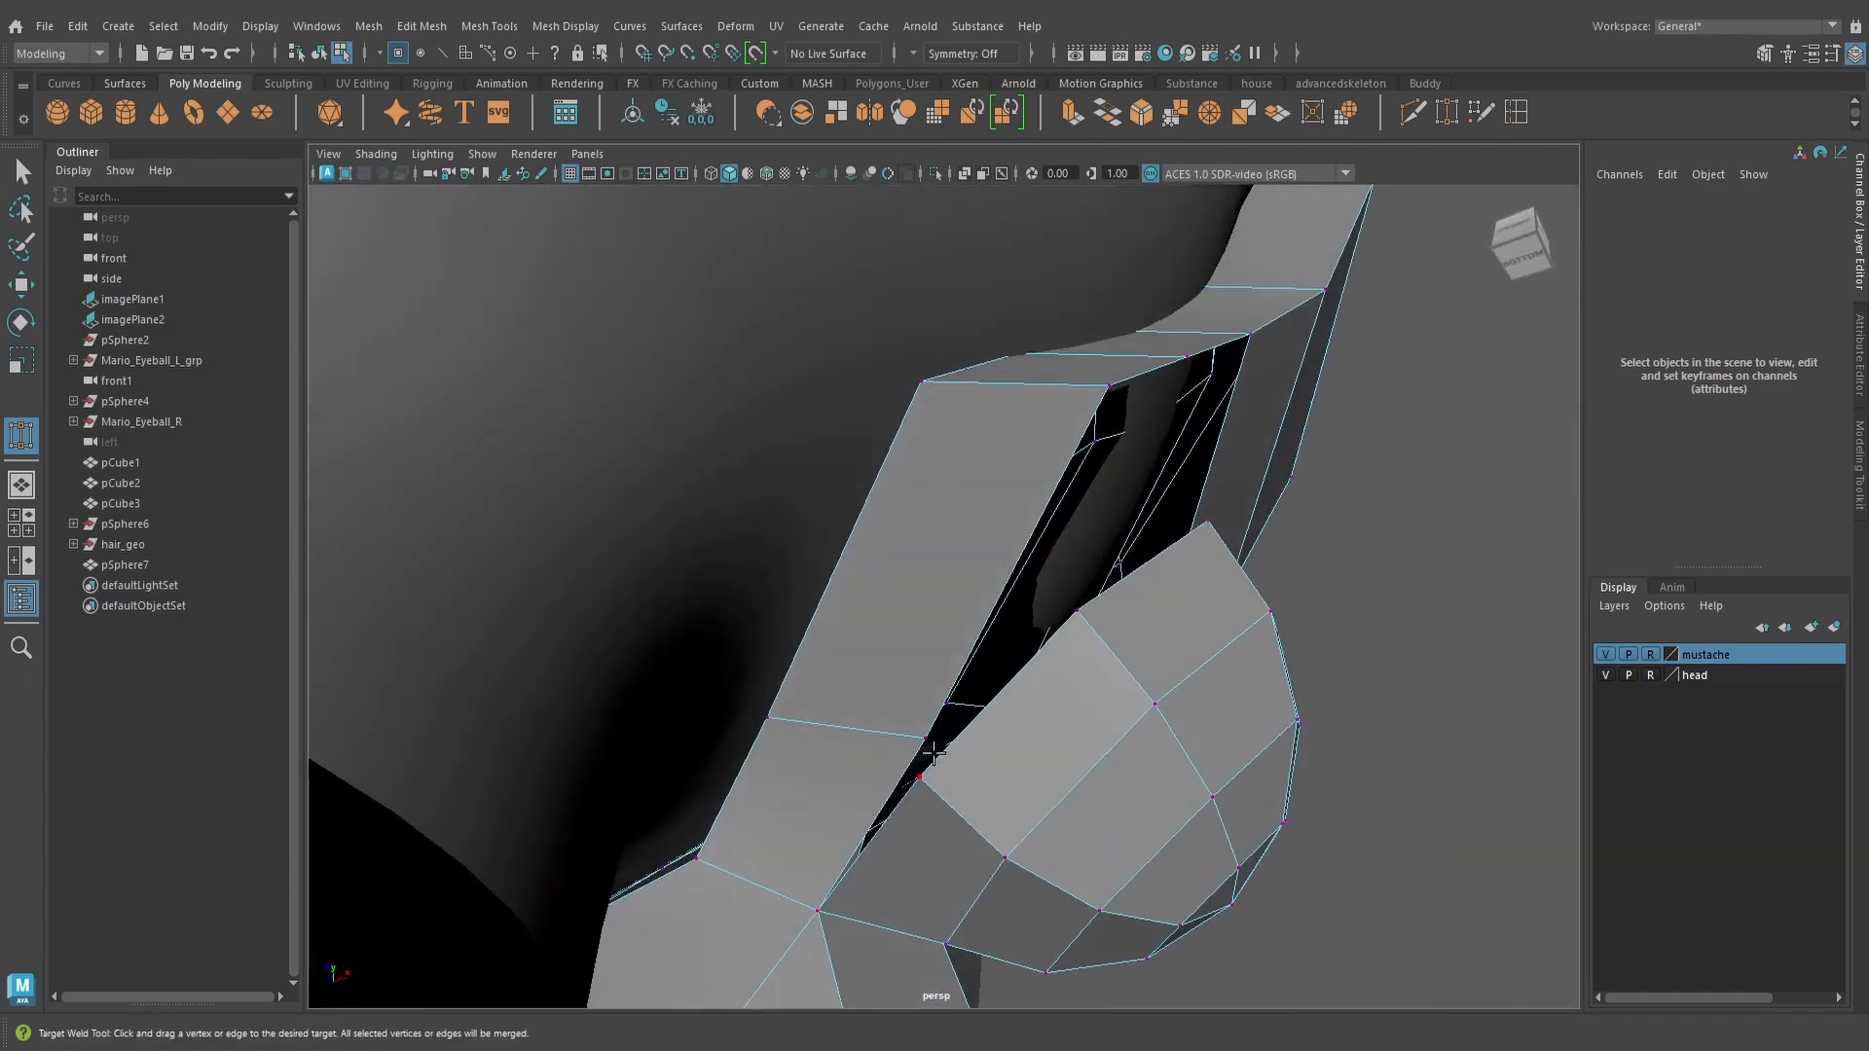
left_click_drag(921, 734, 841, 693)
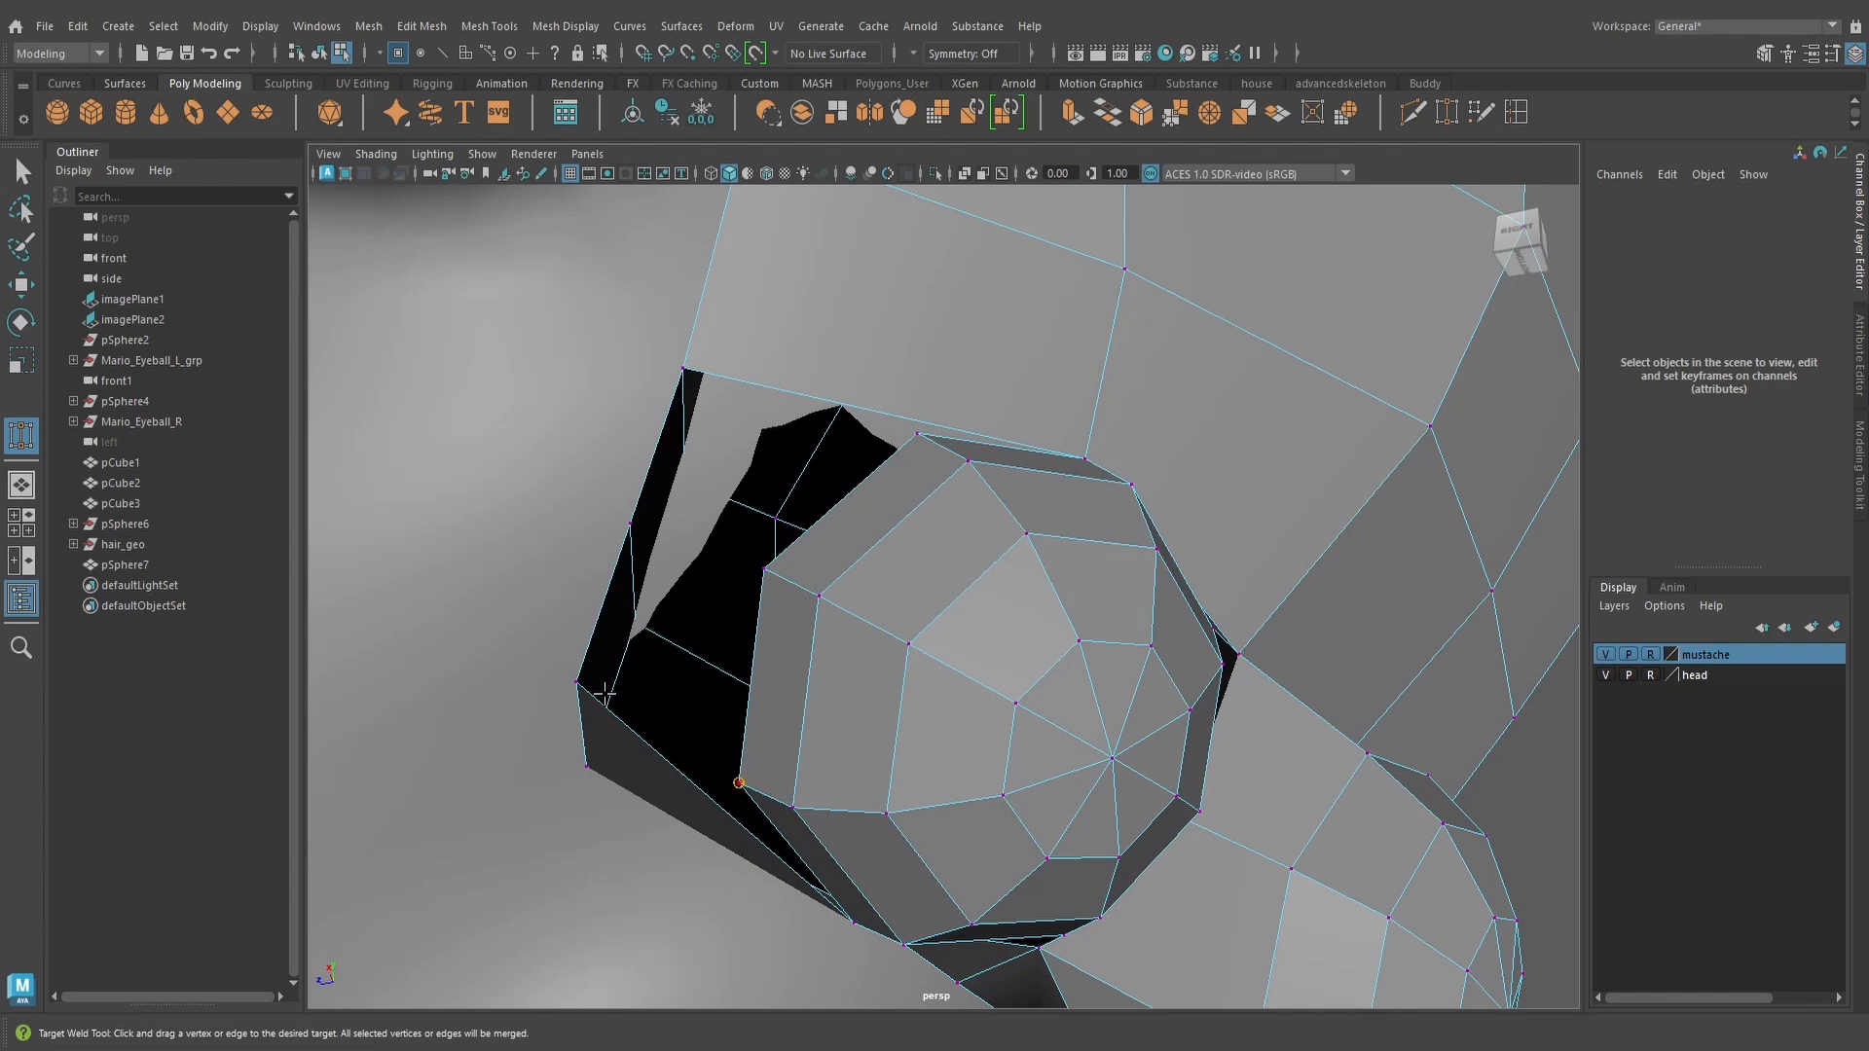
left_click_drag(550, 661, 552, 663)
left_click_drag(666, 556, 602, 609, "alt")
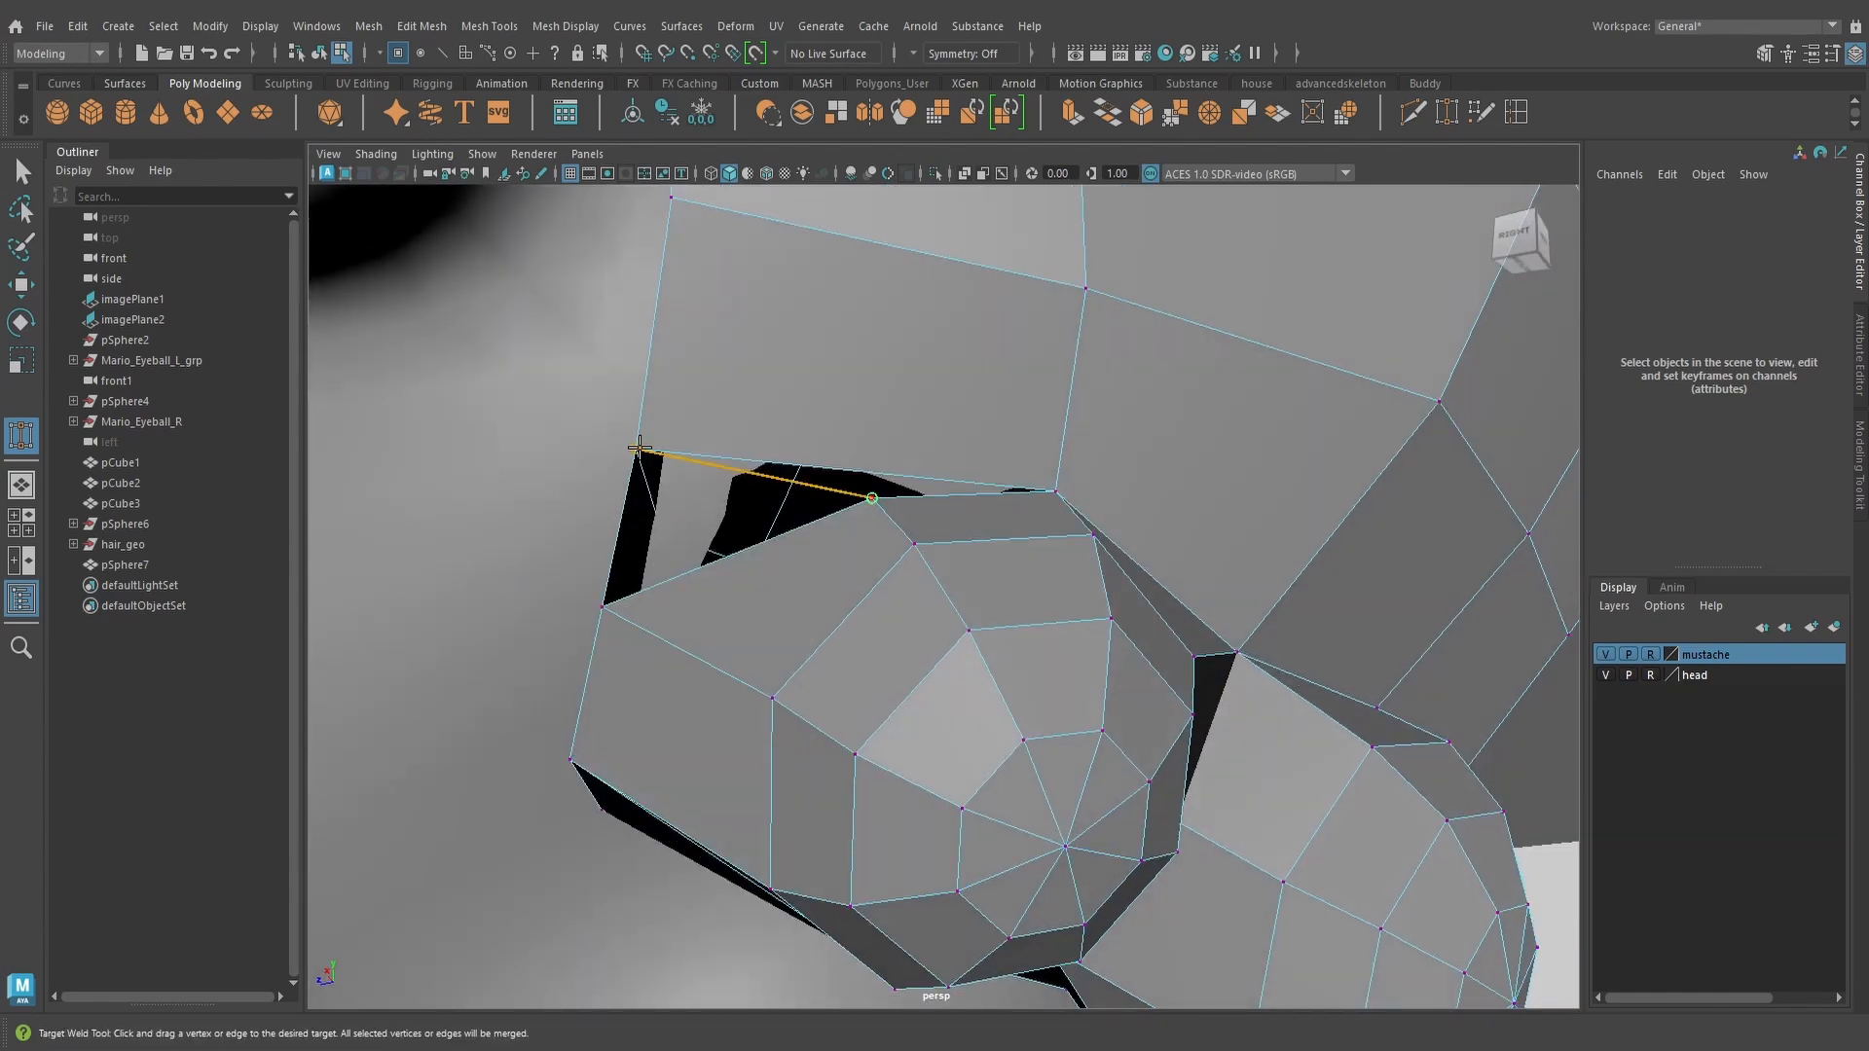
left_click_drag(638, 447, 638, 447)
left_click_drag(641, 450, 973, 794, "alt")
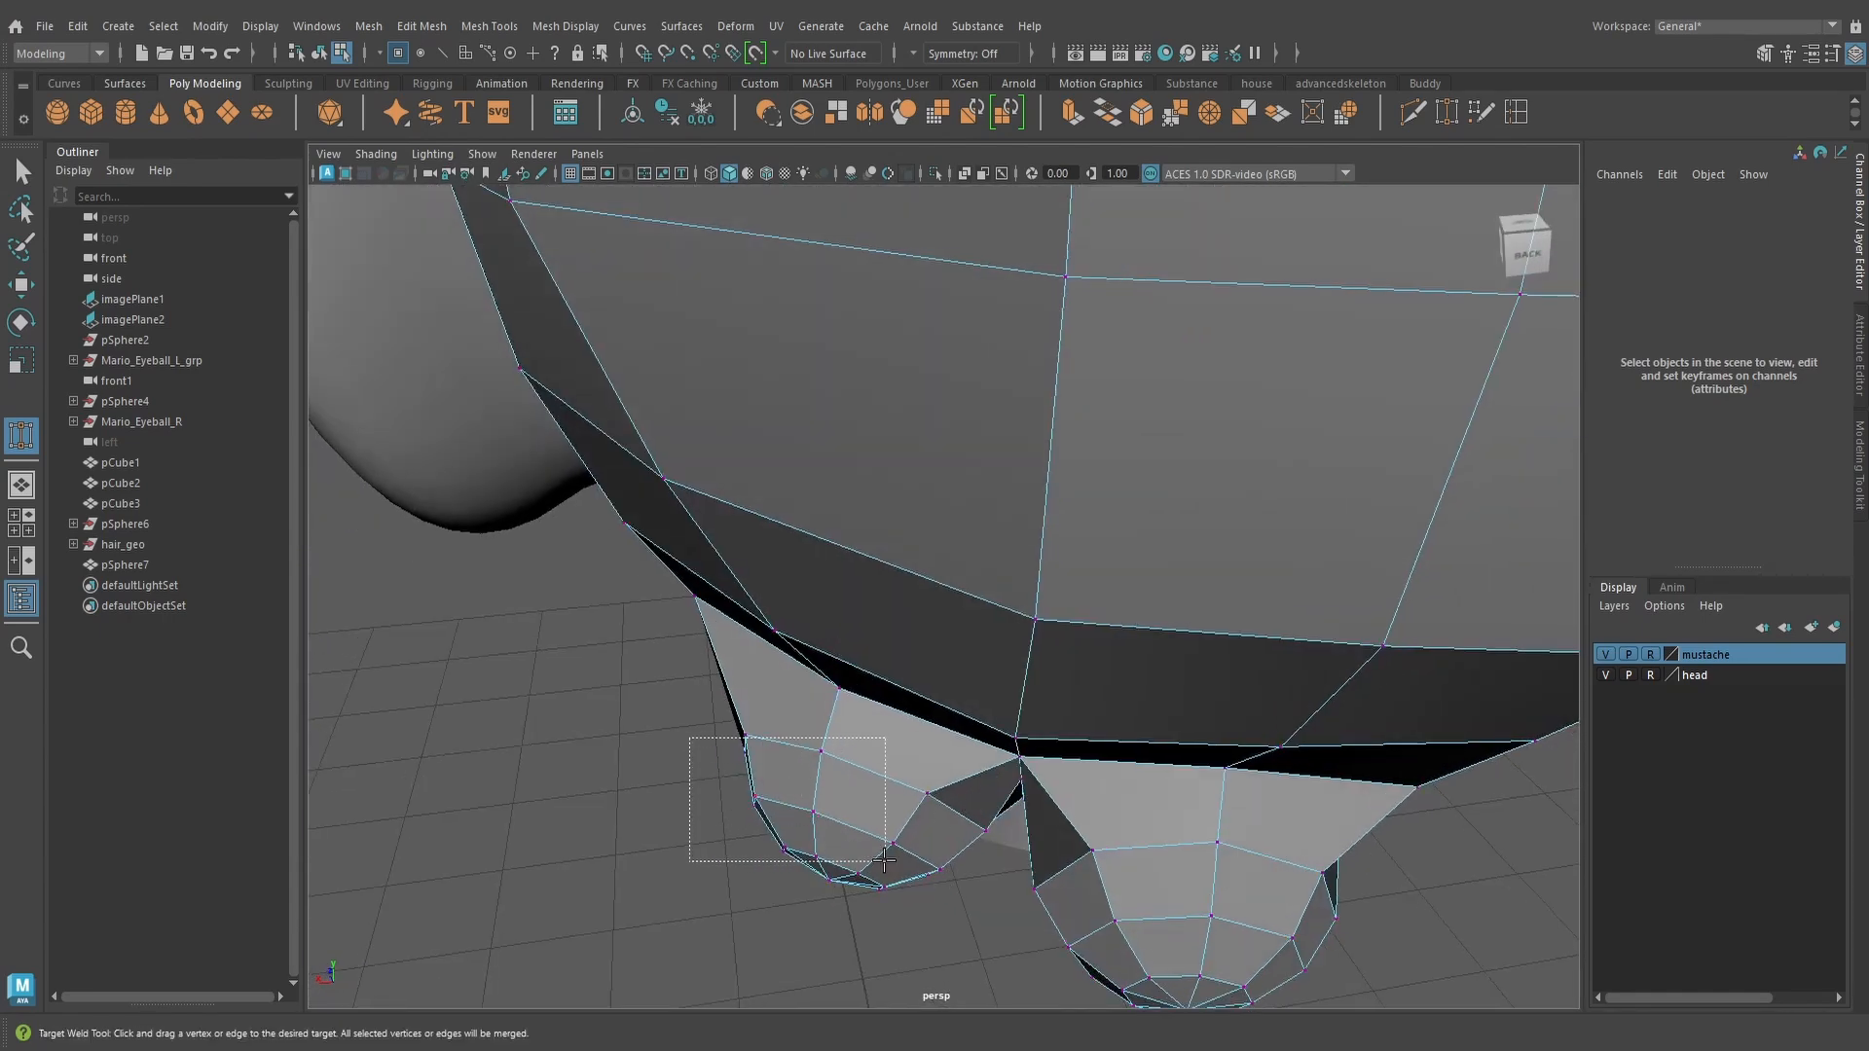
Select the second tuft's rounded vertices and move them to refine its position between the surrounding hair vertices
left_click(766, 777)
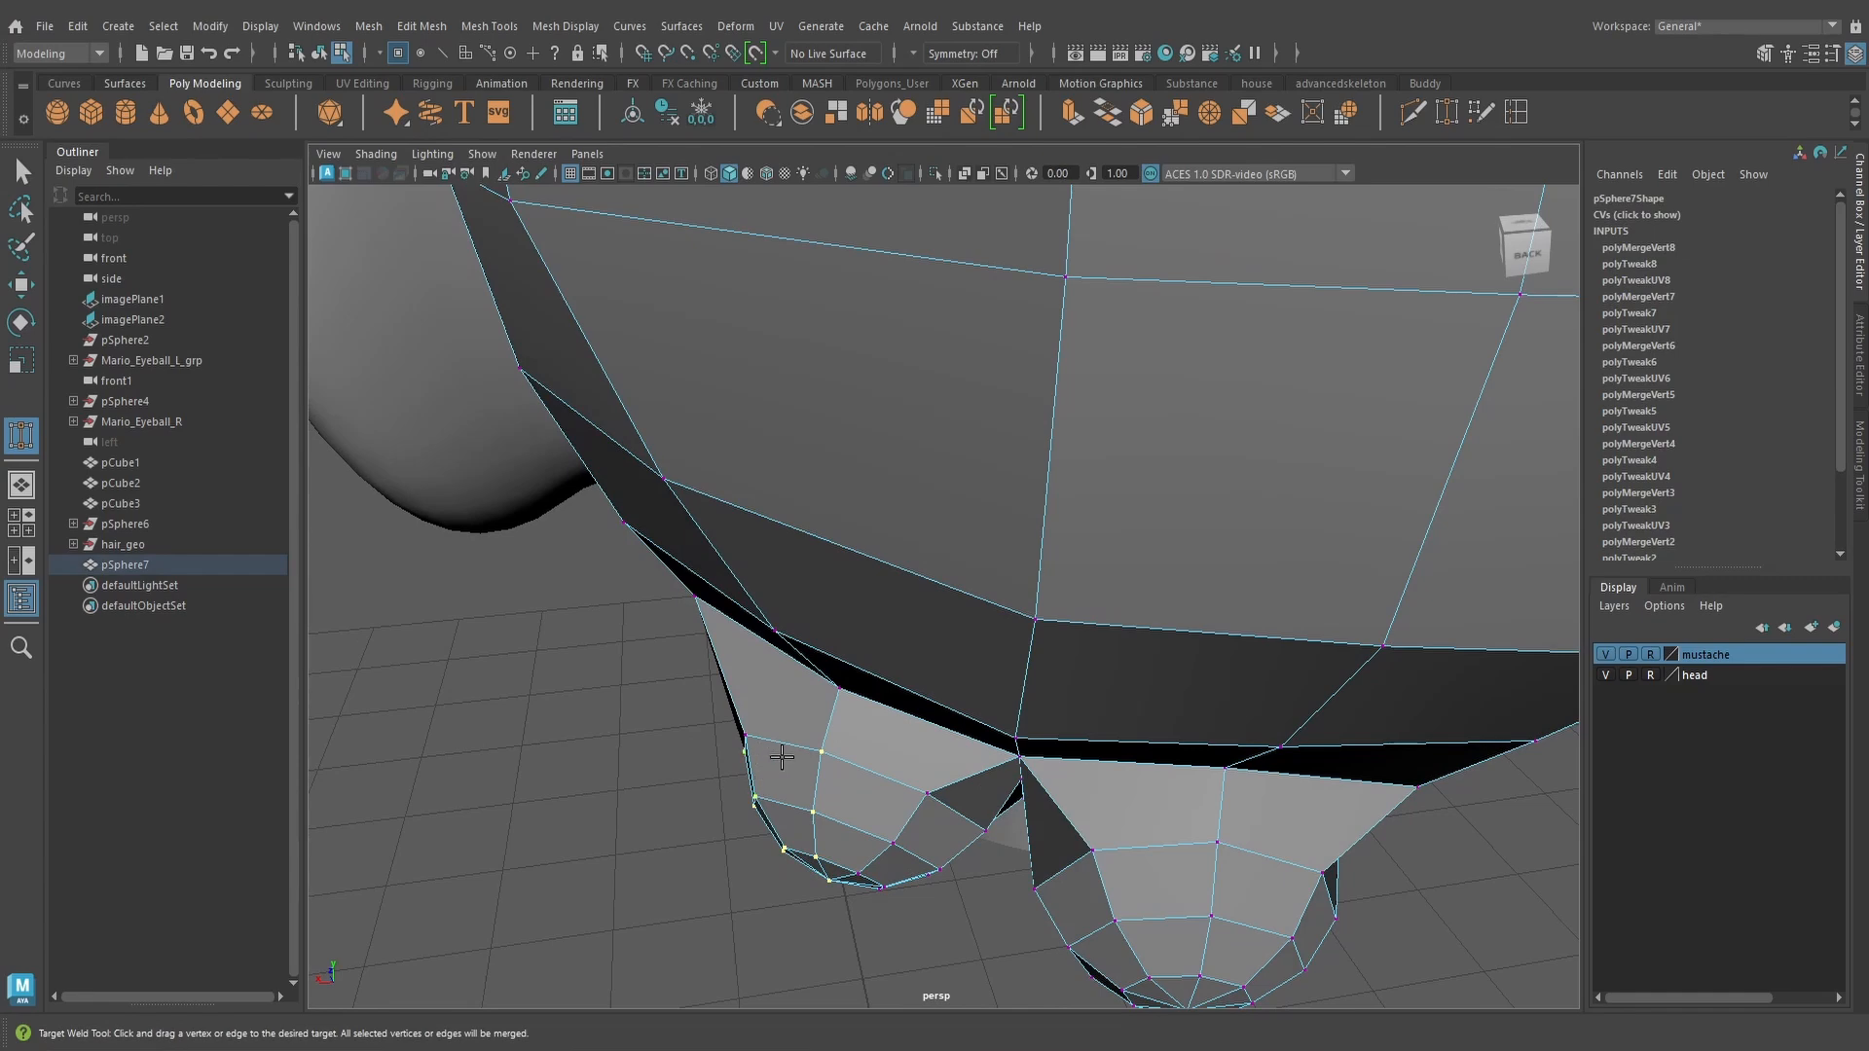
key("q")
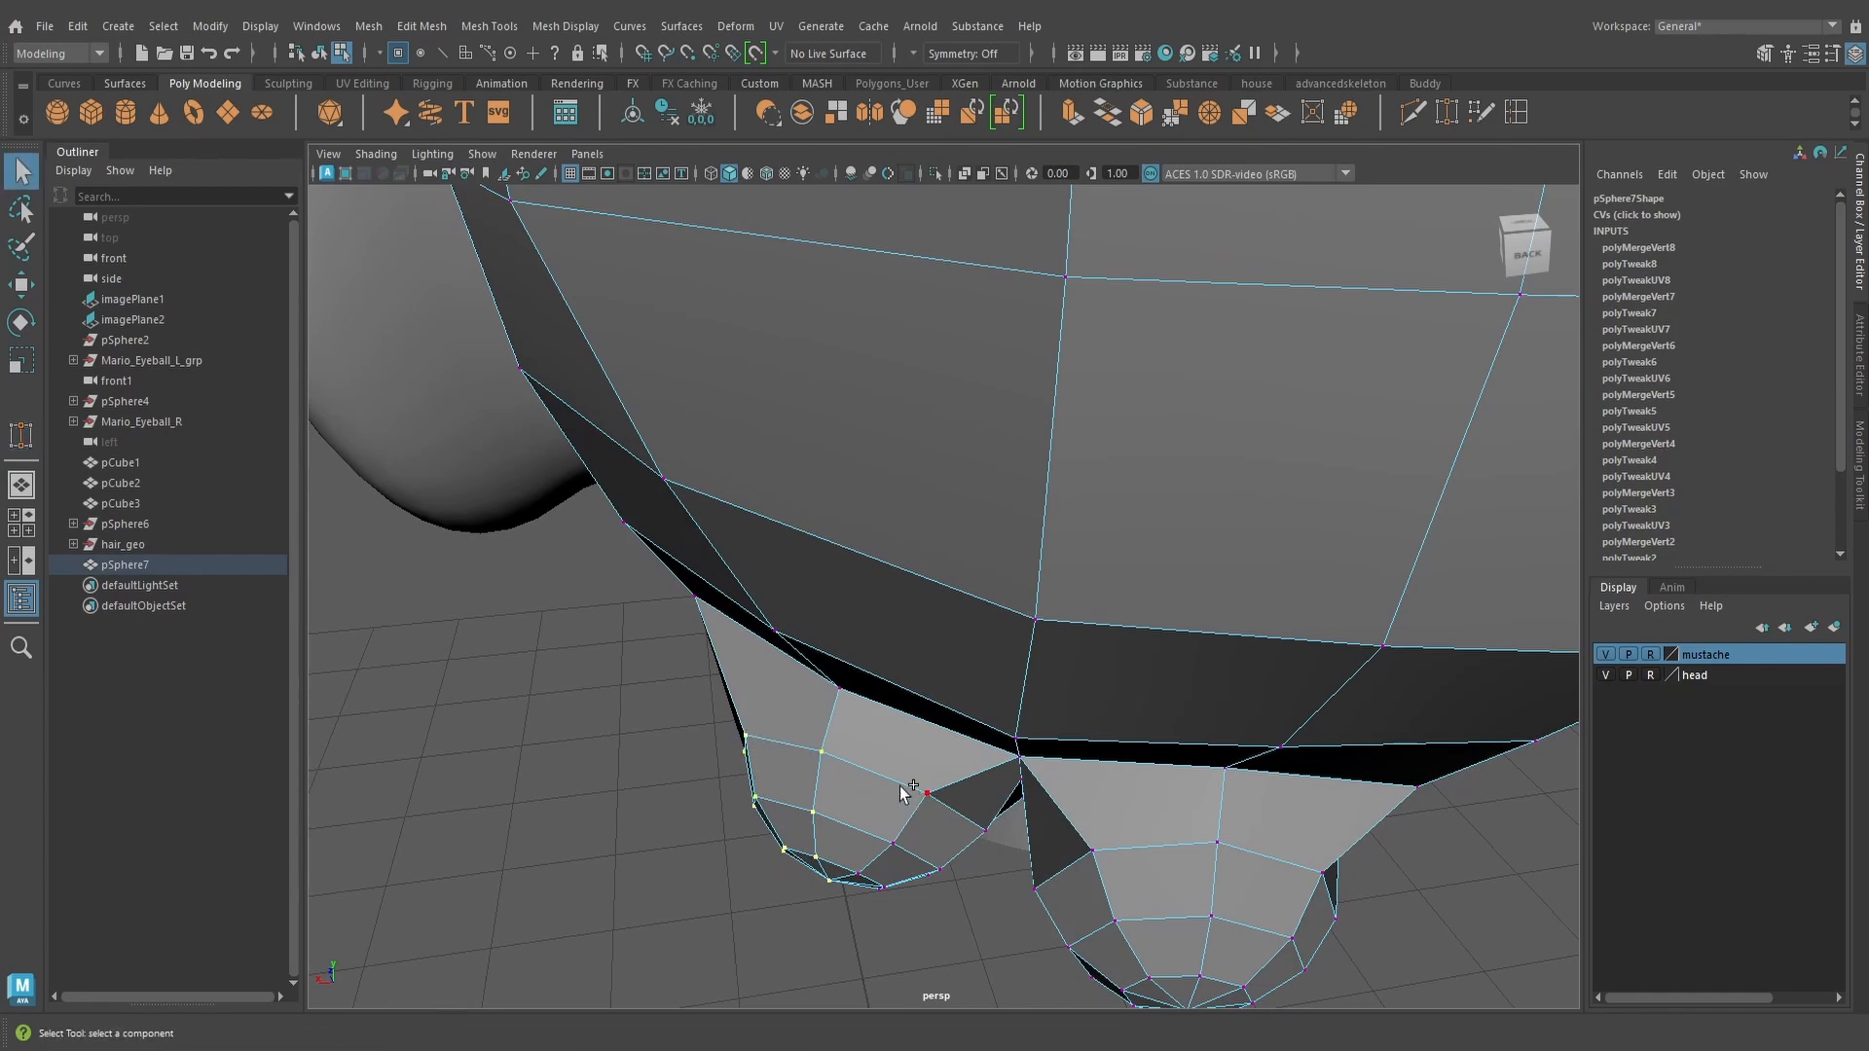
left_click_drag(905, 793, 976, 693, "alt")
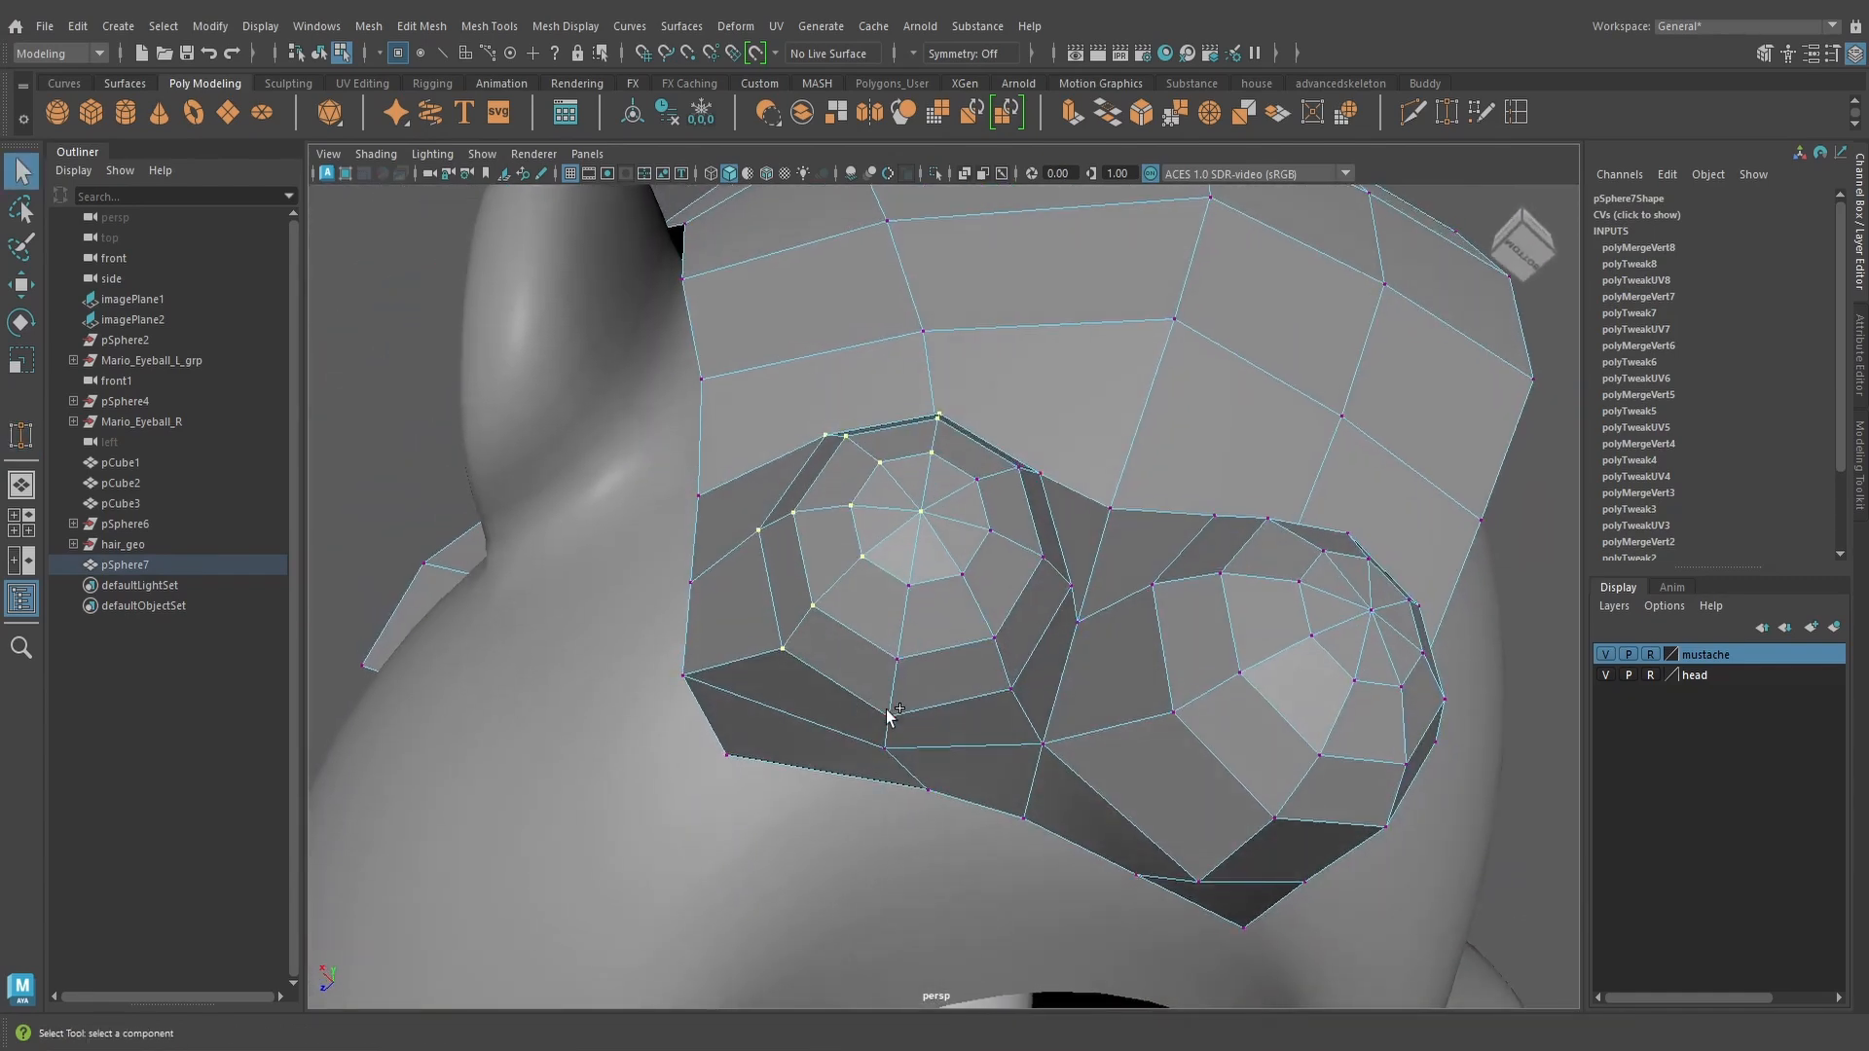
left_click_drag(966, 568, 925, 572, "alt")
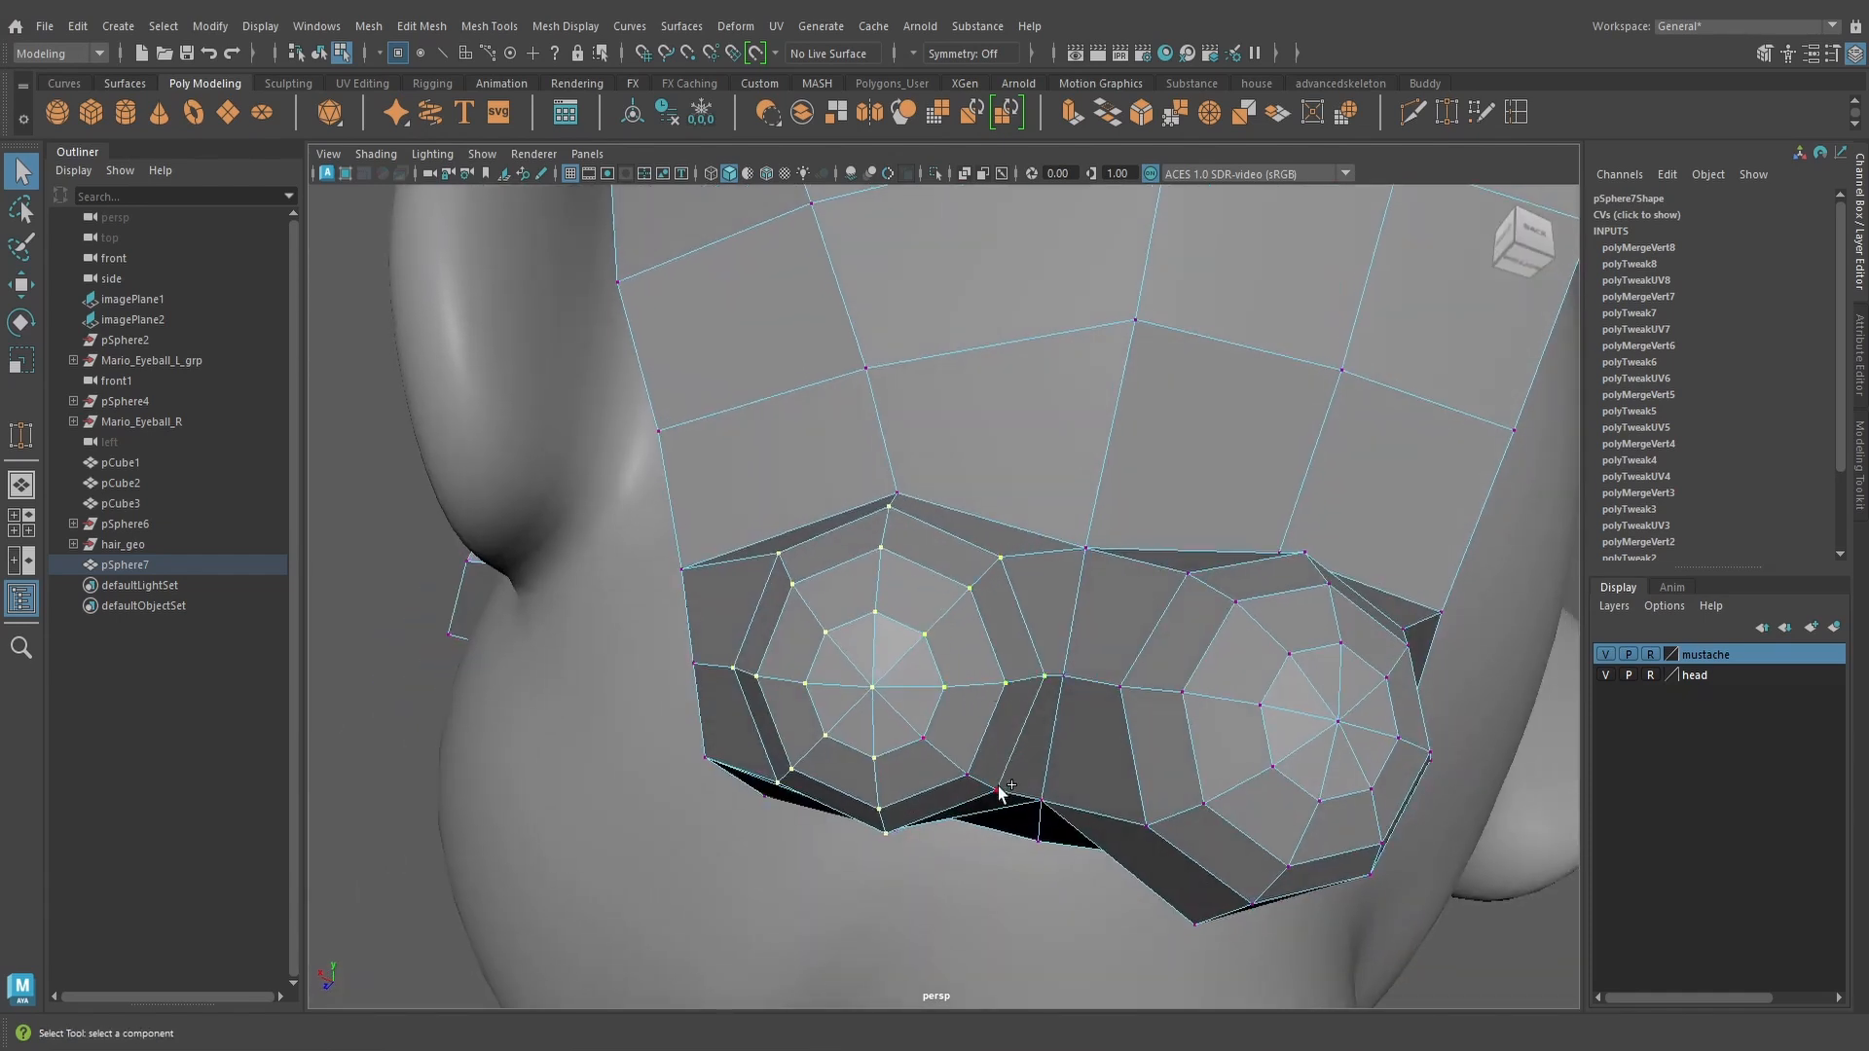
left_click_drag(968, 769, 1061, 826, "alt")
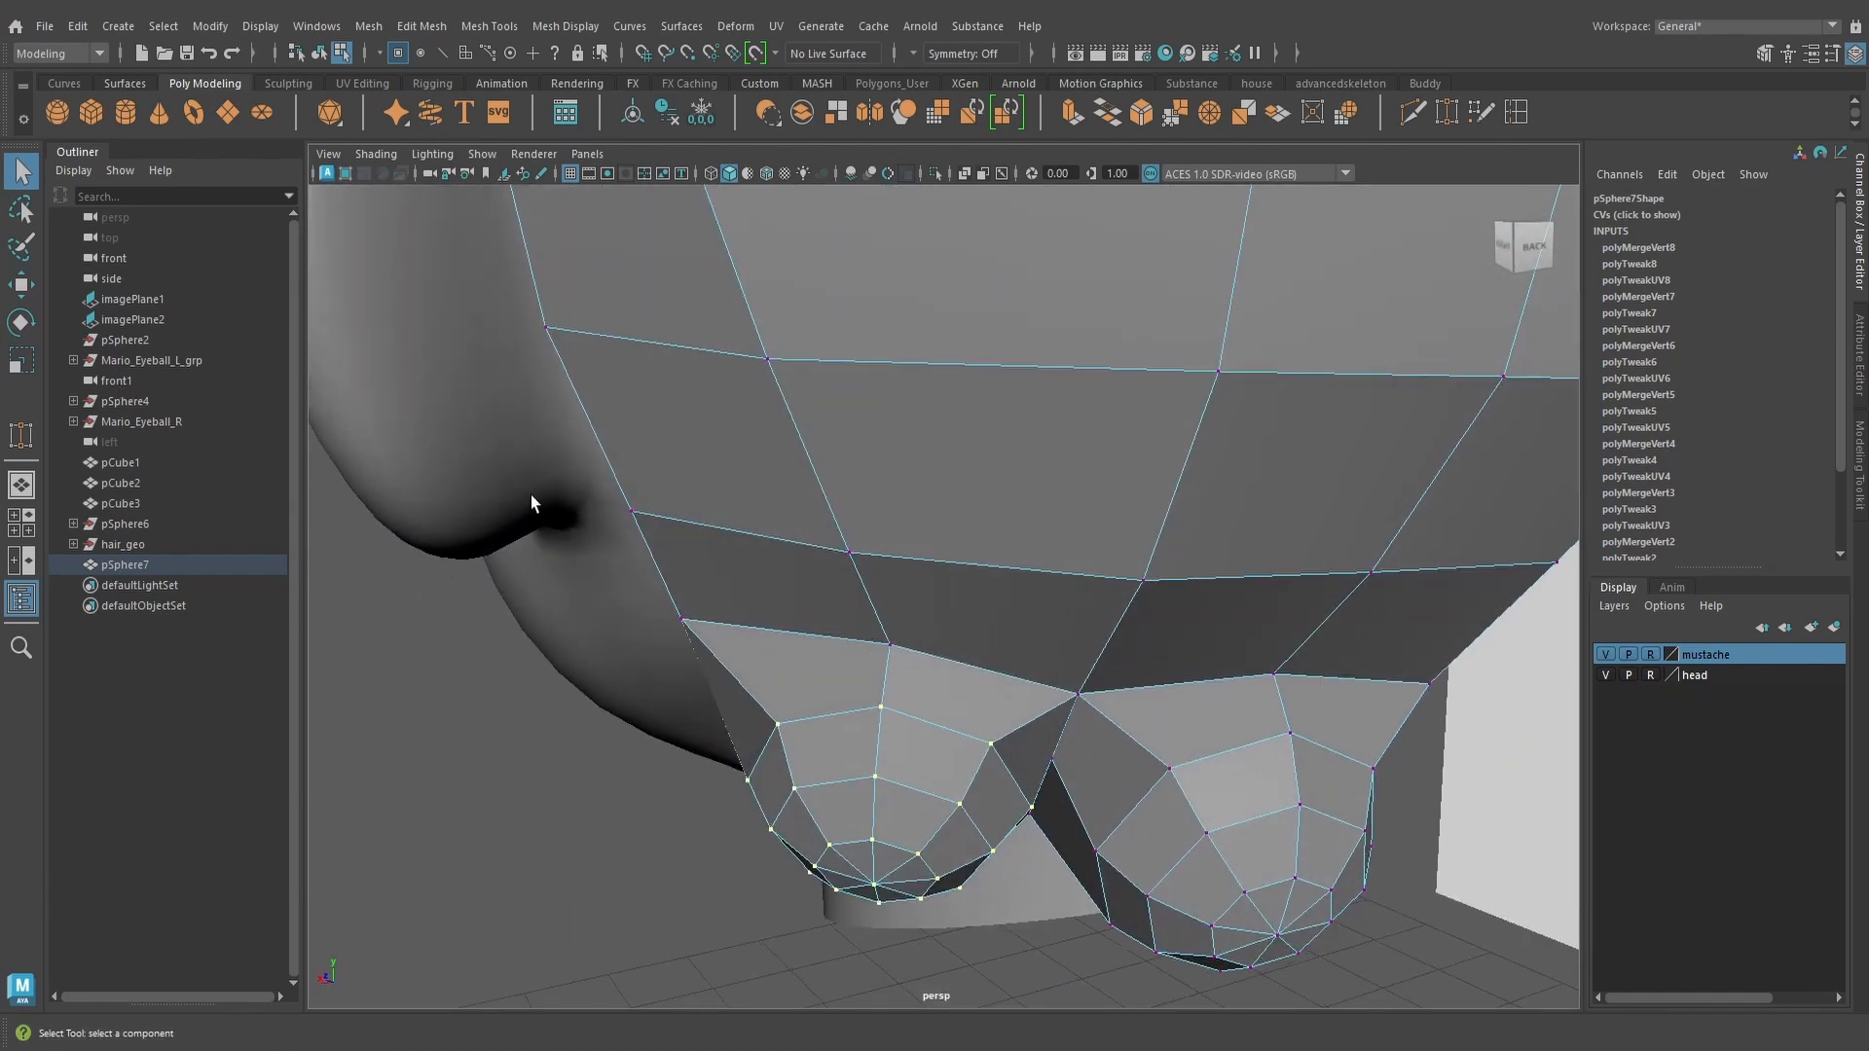
key("e")
left_click_drag(955, 817, 1023, 686)
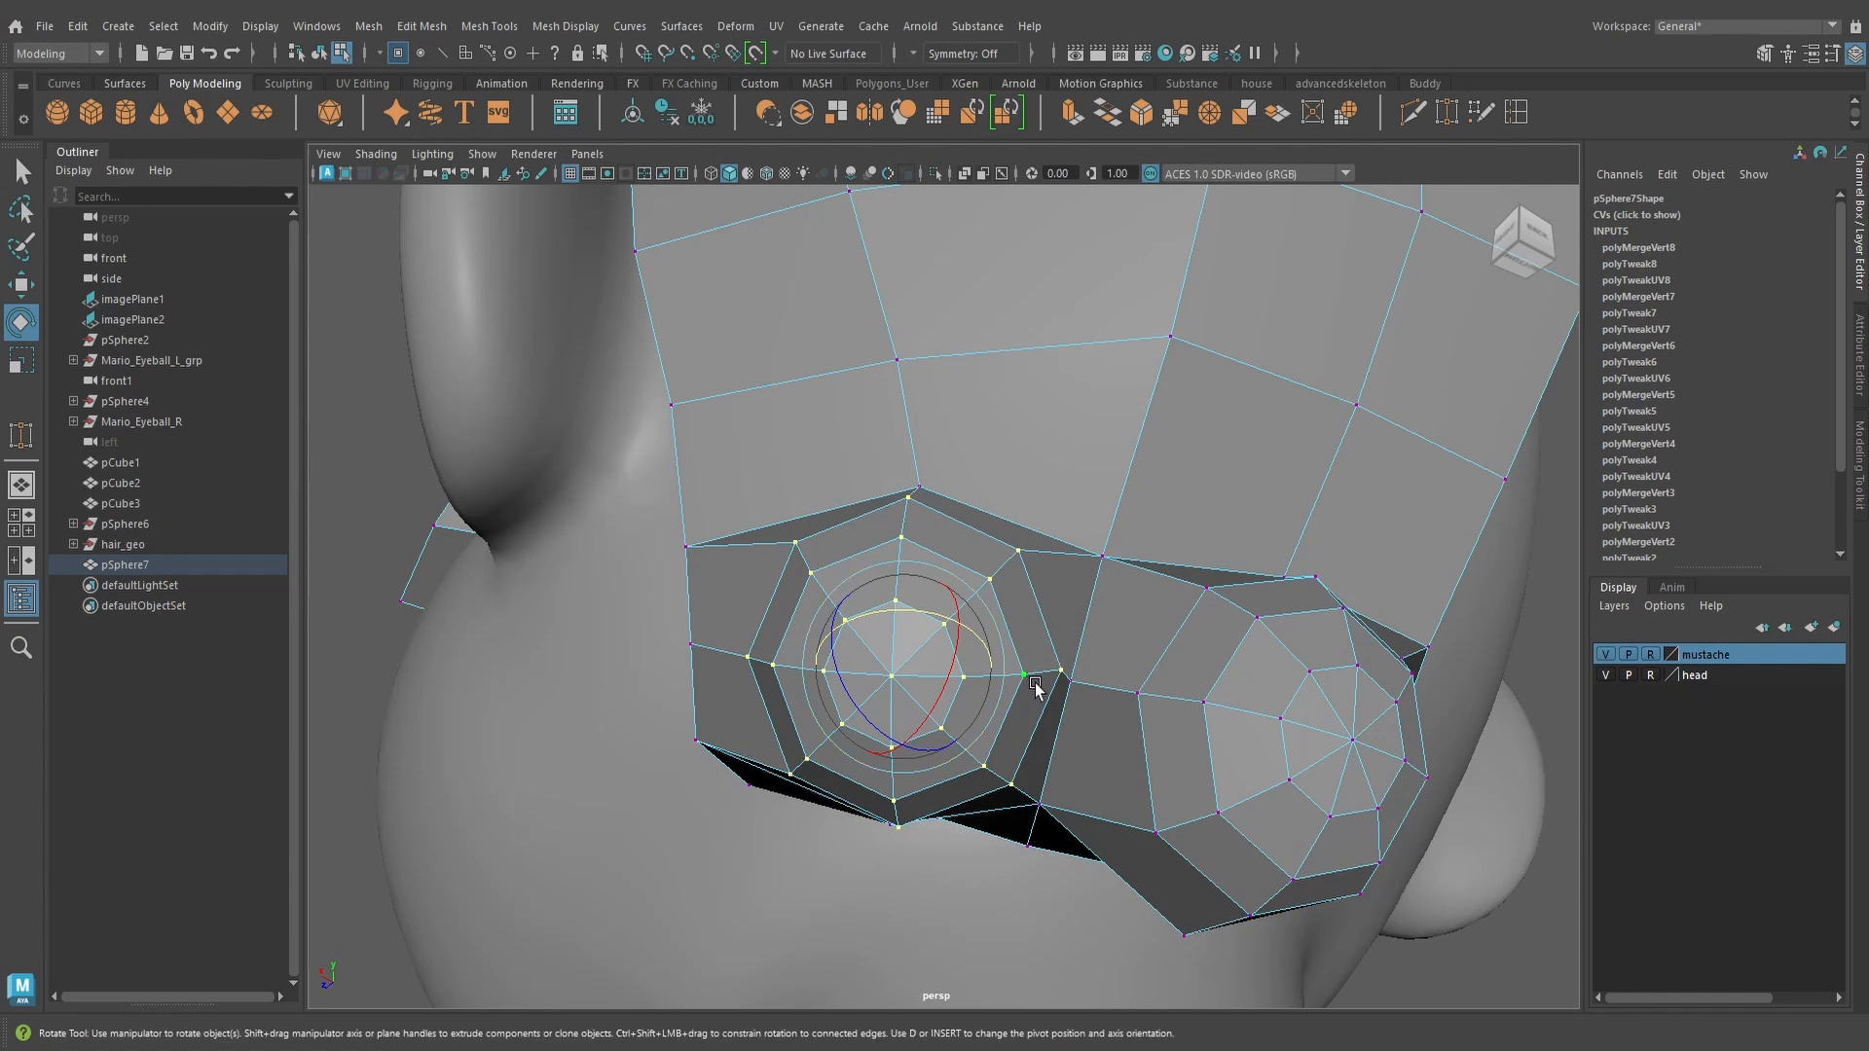
key("w")
left_click_drag(817, 643, 819, 631)
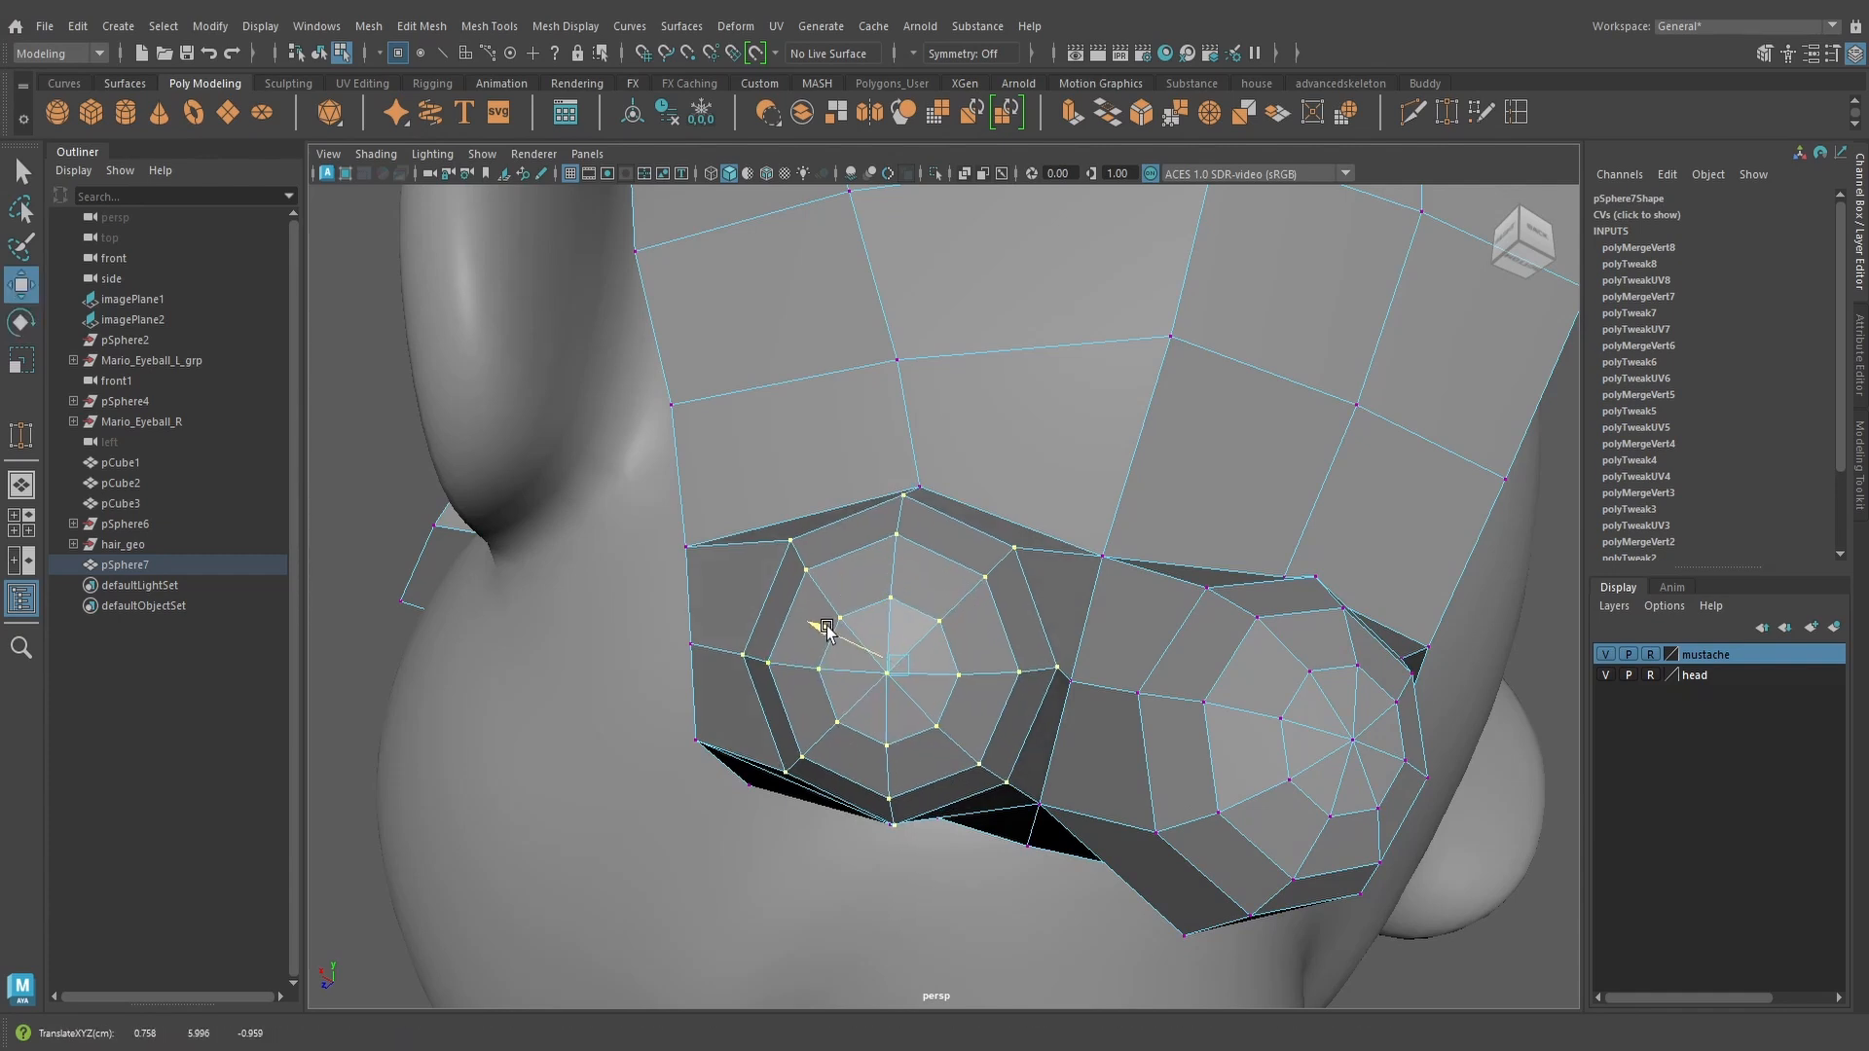
left_click_drag(895, 582, 845, 632)
left_click_drag(842, 625, 972, 601)
Select the hair vertex directly above the second tuft and shift it to smooth the transition into the tuft
right_click_drag(1033, 468, 985, 501)
left_click(735, 712)
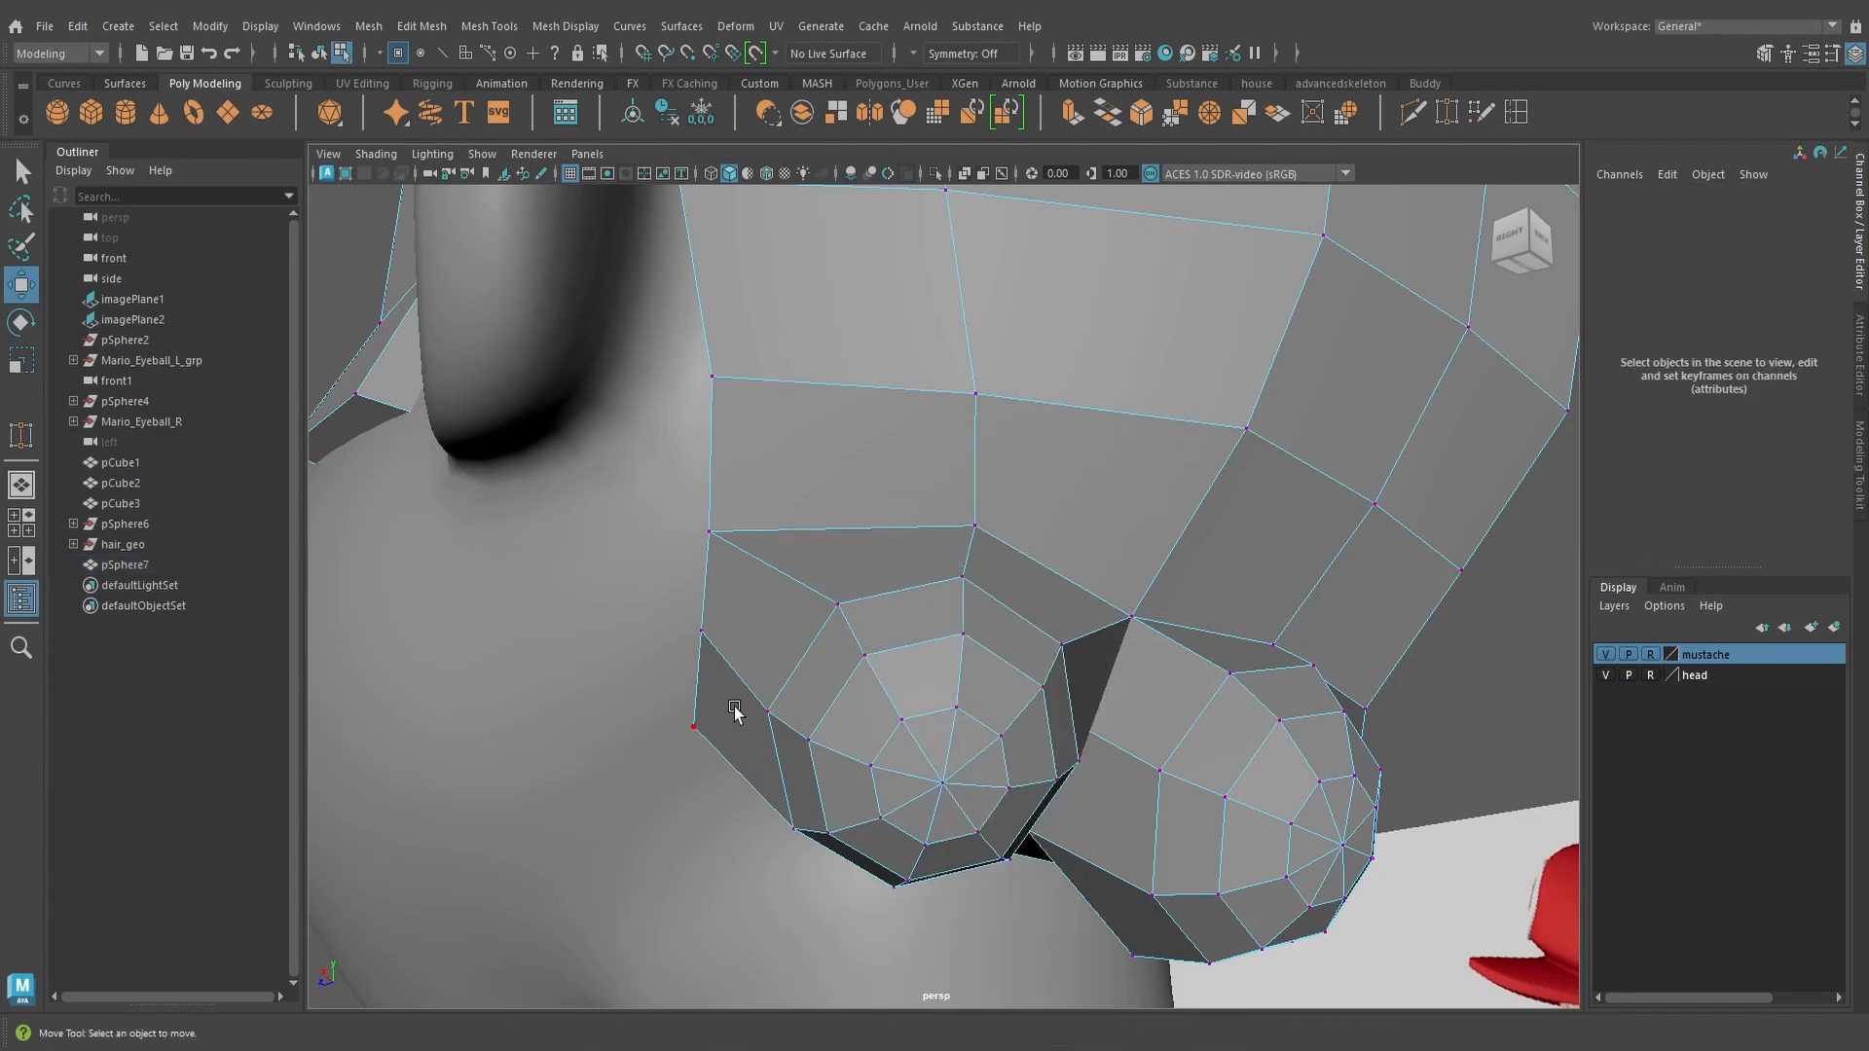
left_click(977, 526)
left_click_drag(978, 524, 890, 521, "alt")
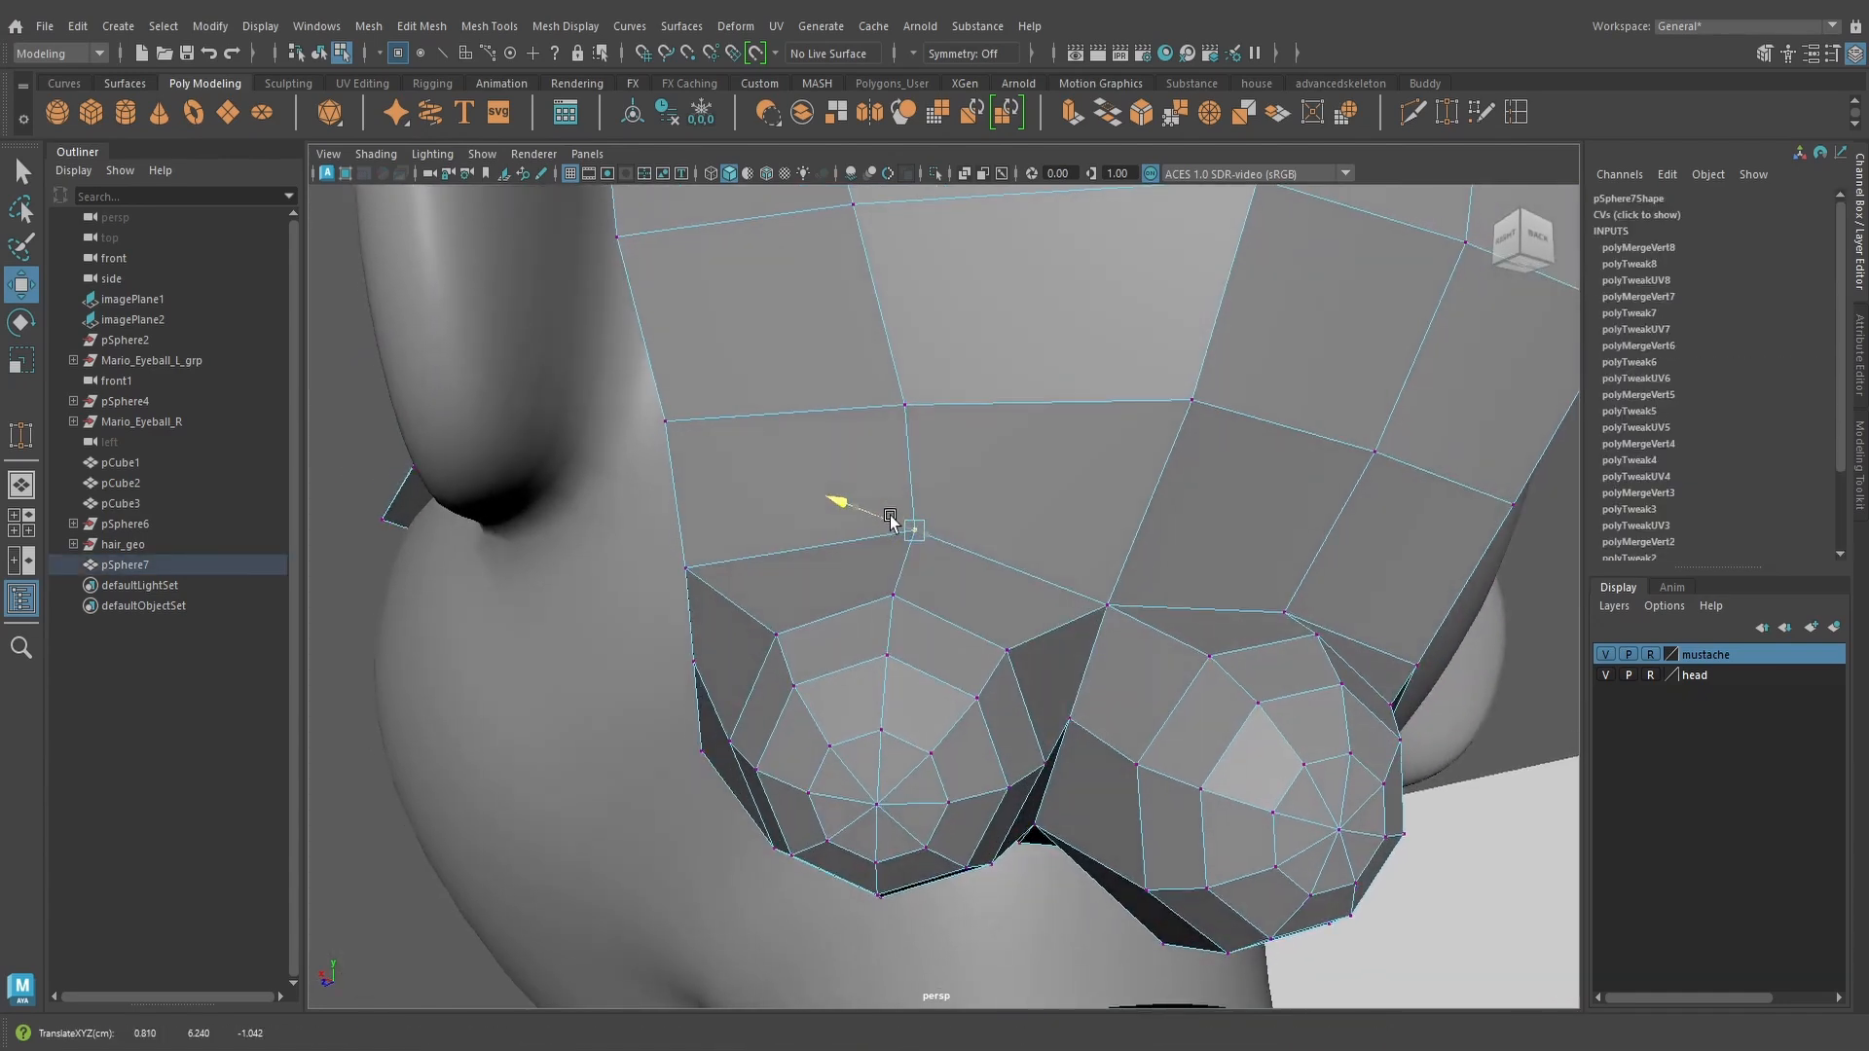
mouse_move(999, 495)
left_mouse_down("alt")
mouse_move(1014, 534)
mouse_move(1013, 463)
mouse_move(1005, 617)
mouse_move(1003, 530)
left_mouse_up("alt")
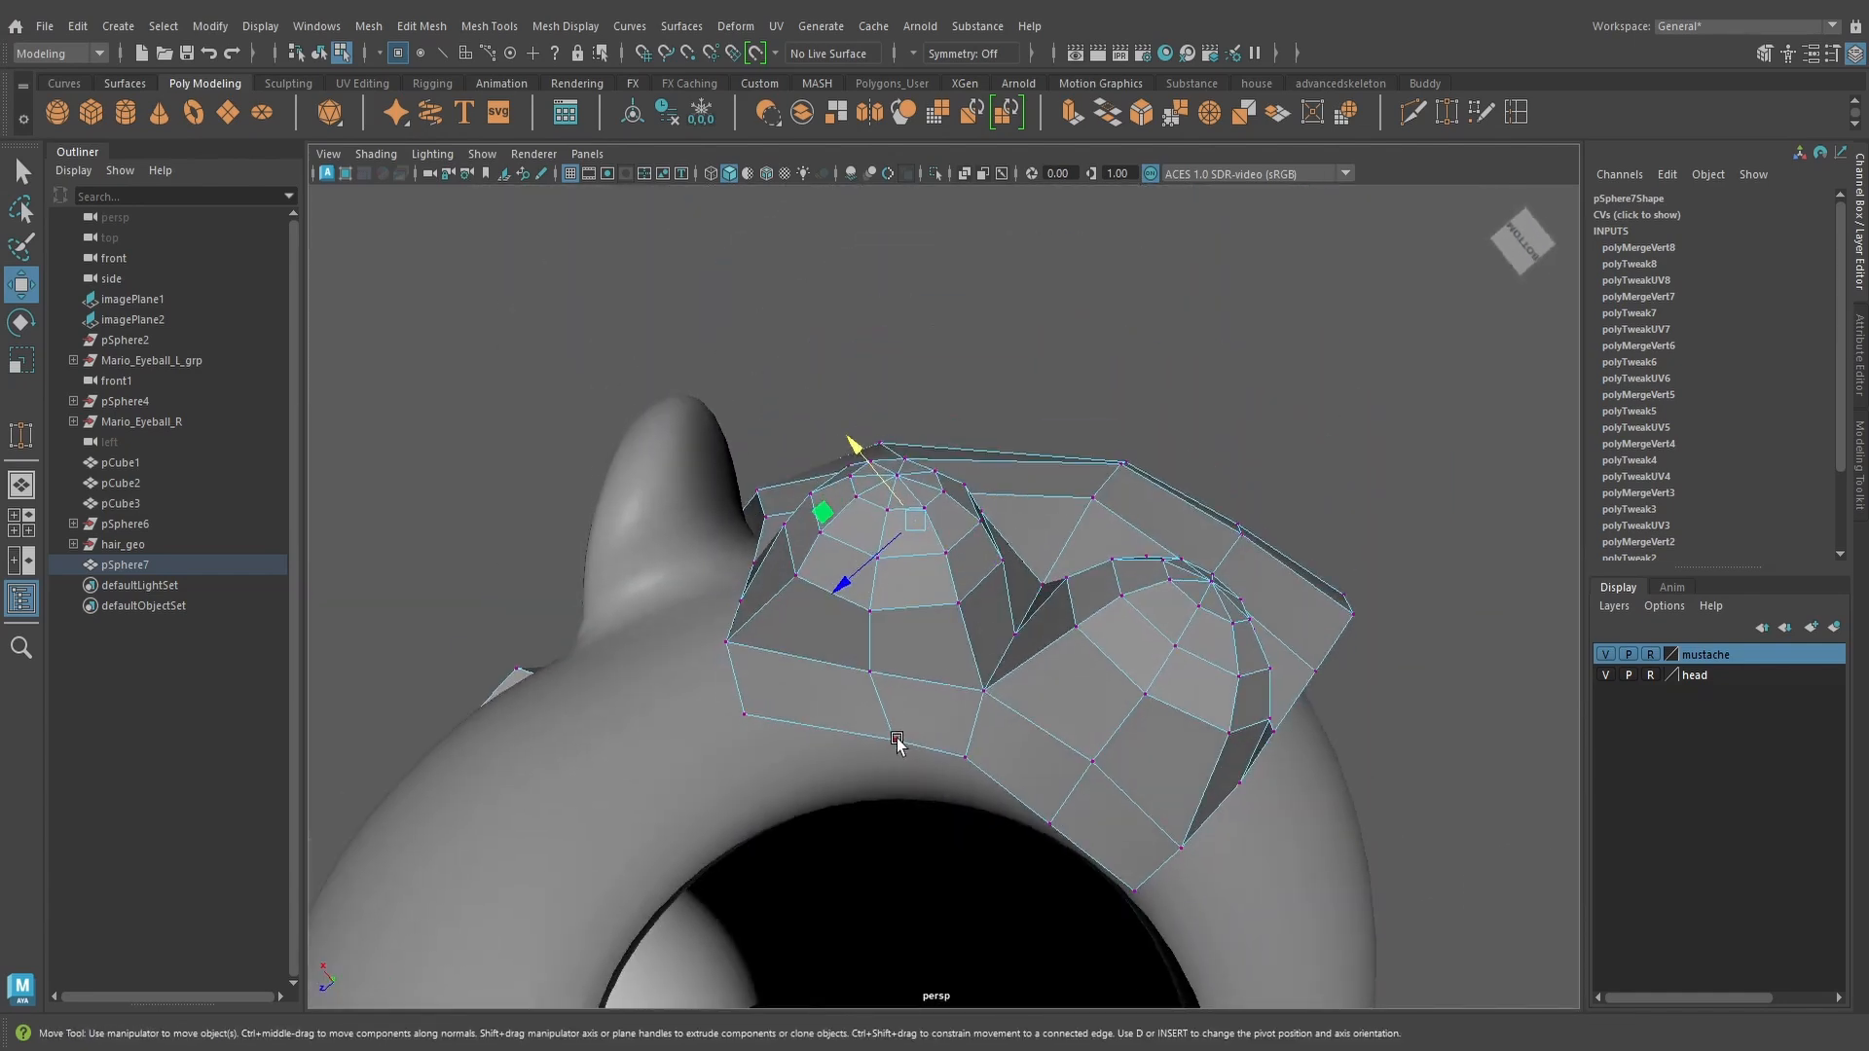
Set the Move tool's axis orientation to Component and slide the inner bottom-edge vertex behind the second tuft along its border
double_click(22, 285)
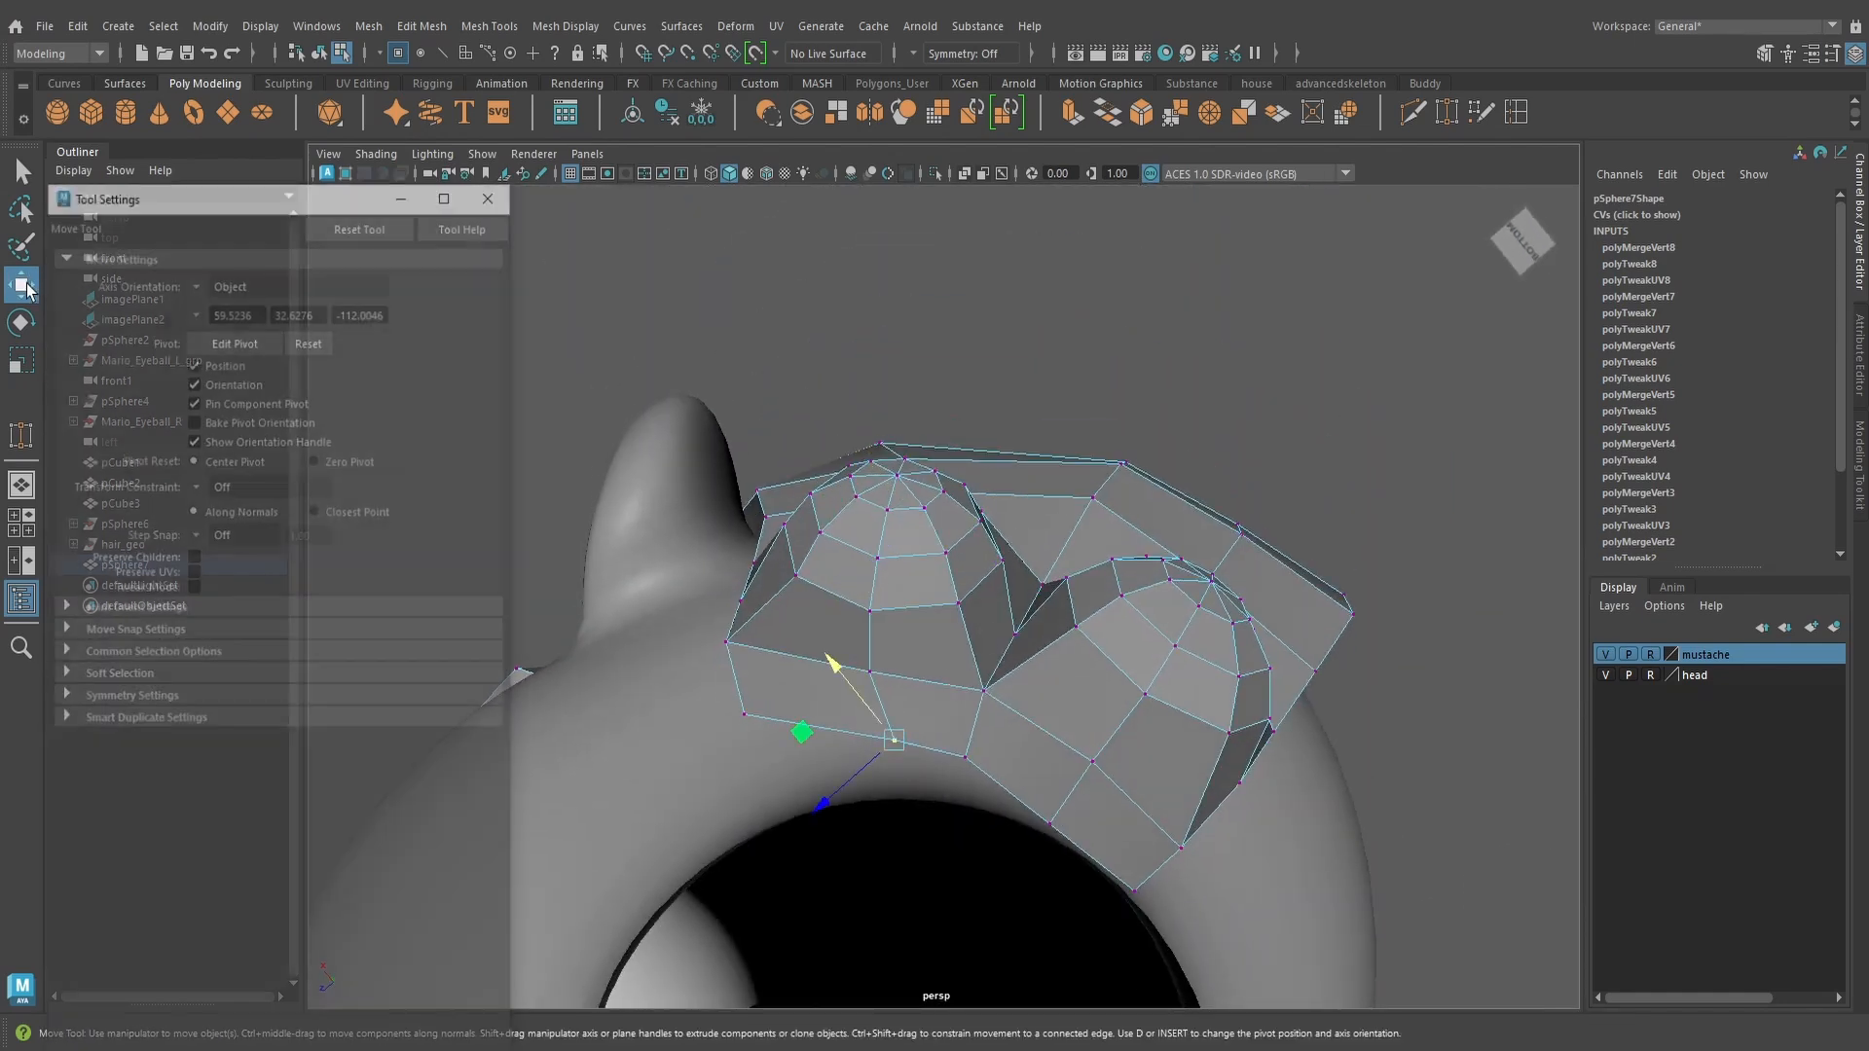
left_click(200, 278)
left_click(222, 308)
left_click(207, 281)
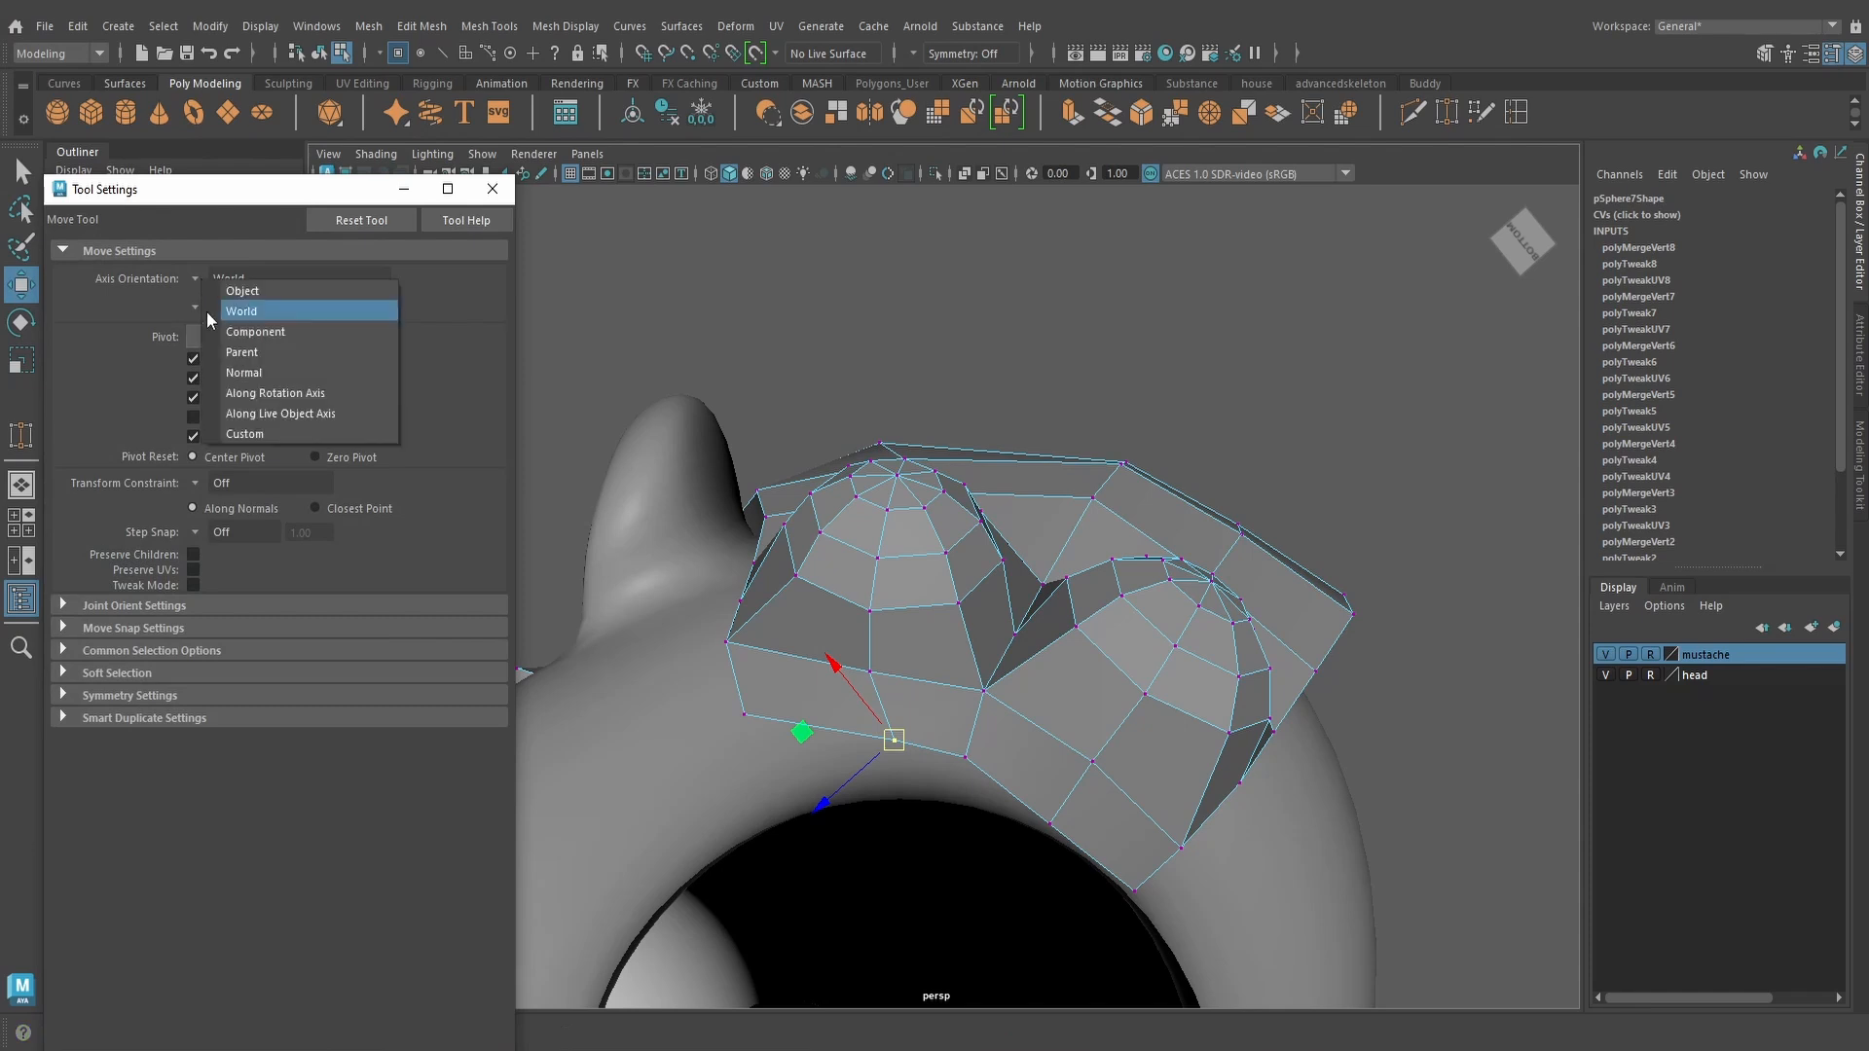
left_click(222, 329)
left_click_drag(915, 749, 796, 709, "alt")
left_click_drag(867, 778, 866, 749, "alt")
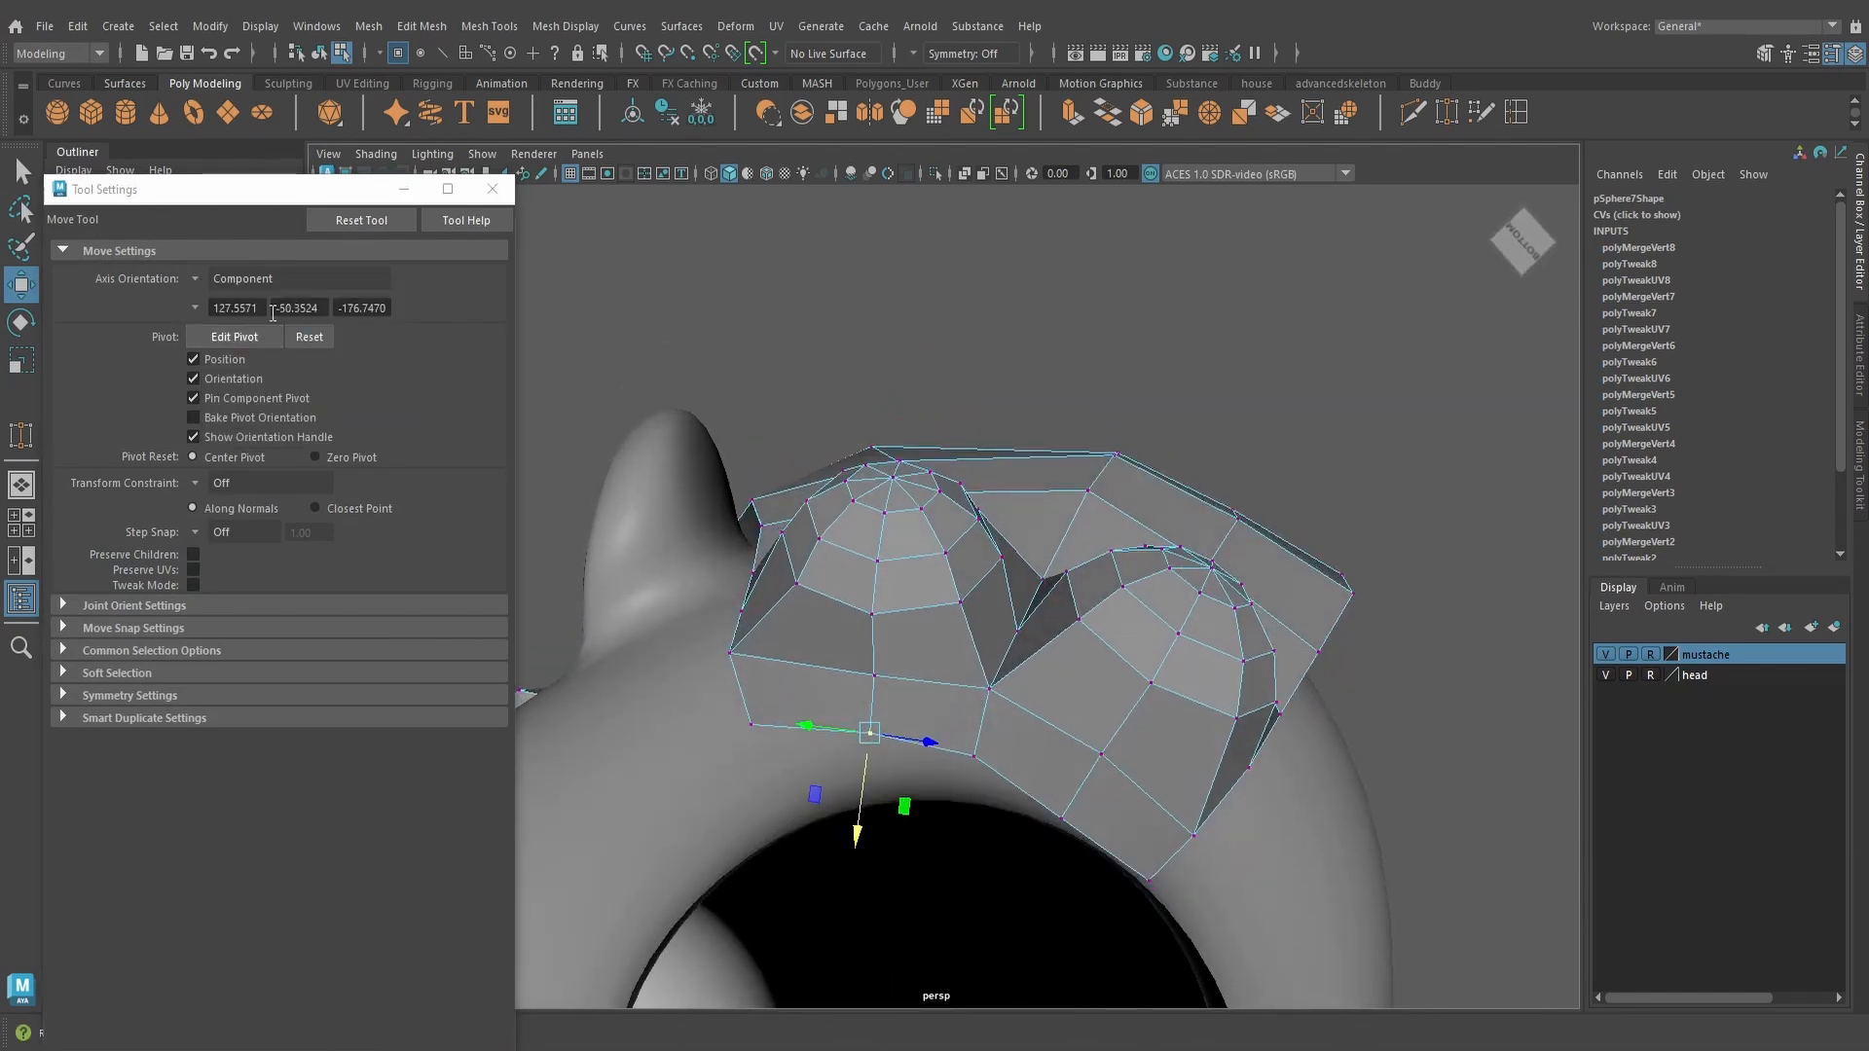
Switch the Move tool's axis orientation away from Component and close the tool settings
left_click(206, 279)
left_click(222, 307)
left_click(493, 189)
left_click_drag(963, 555, 968, 697, "alt")
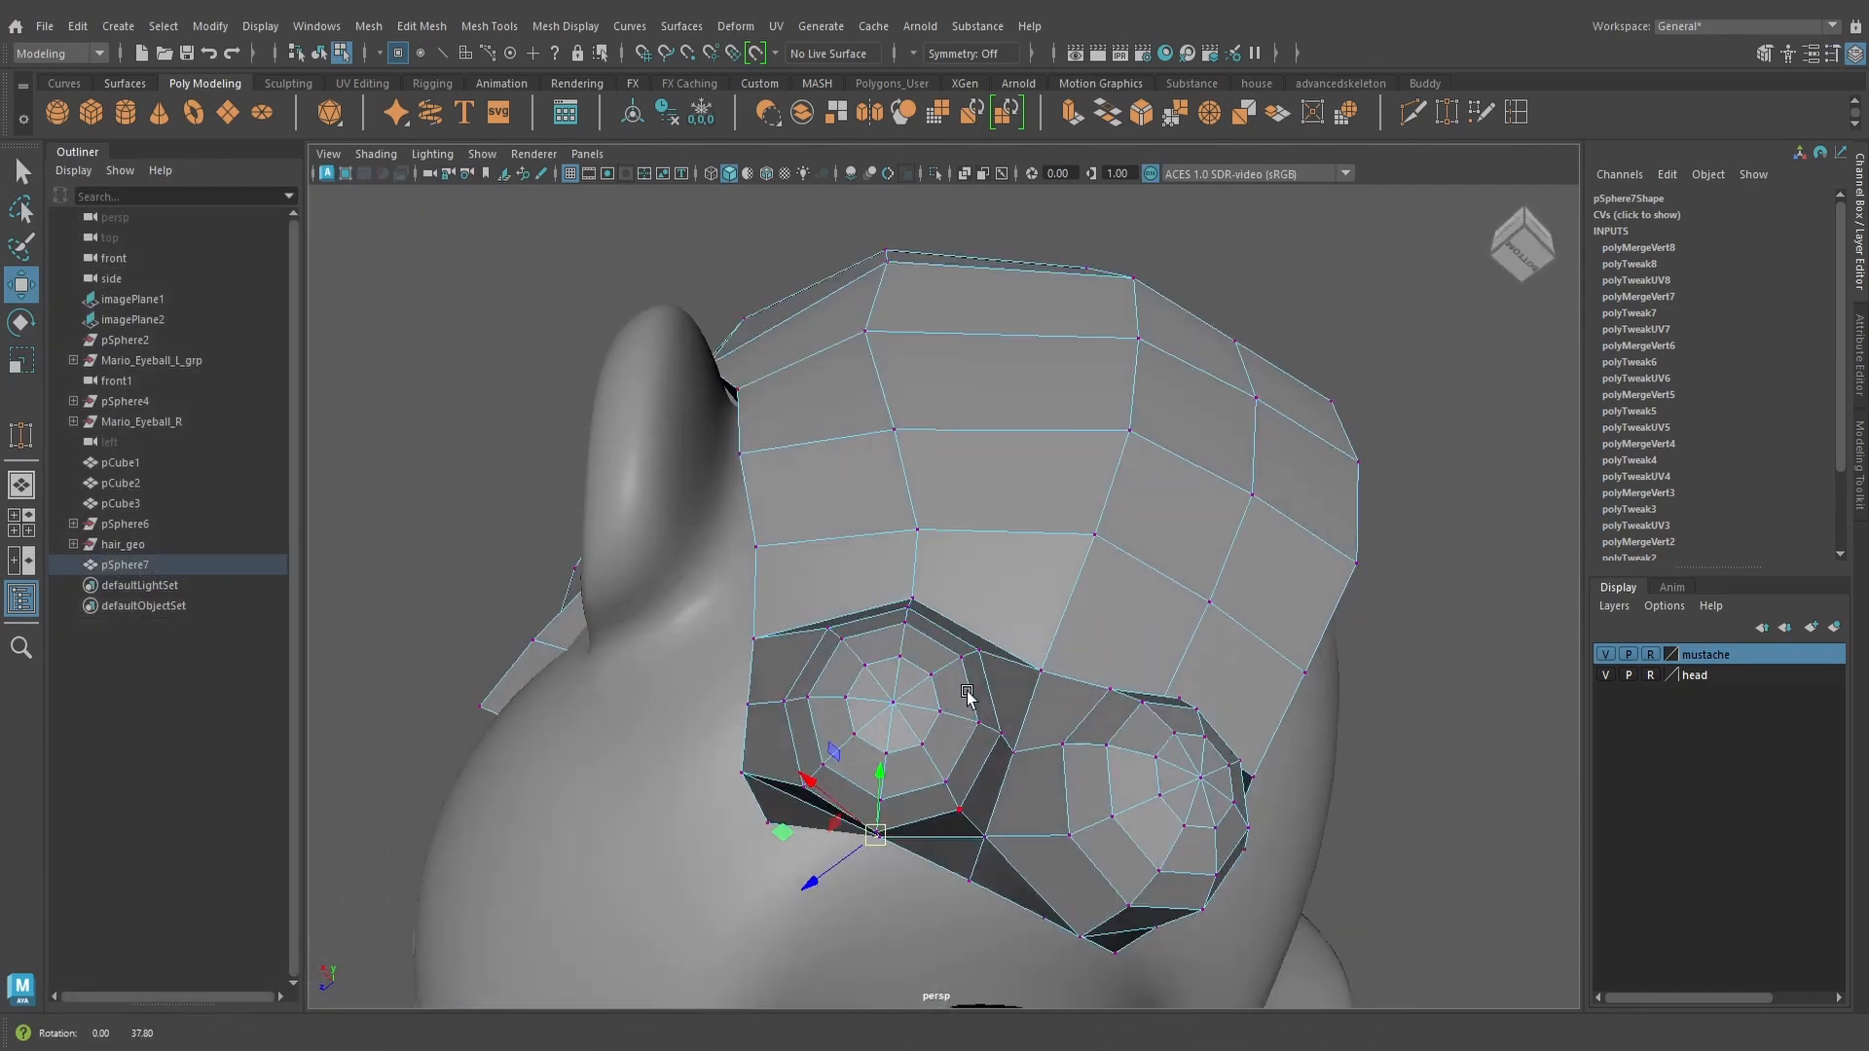
Select the inner bottom-edge vertices behind the two tufts and shift them slightly to even out the hair's lower border
middle_click_drag(910, 725, 955, 575, "alt")
left_click_drag(955, 575, 952, 592, "alt")
left_click_drag(929, 657, 1100, 699, "alt")
left_click(882, 698)
middle_click_drag(949, 676, 876, 563, "alt")
left_click_drag(876, 563, 866, 516, "alt")
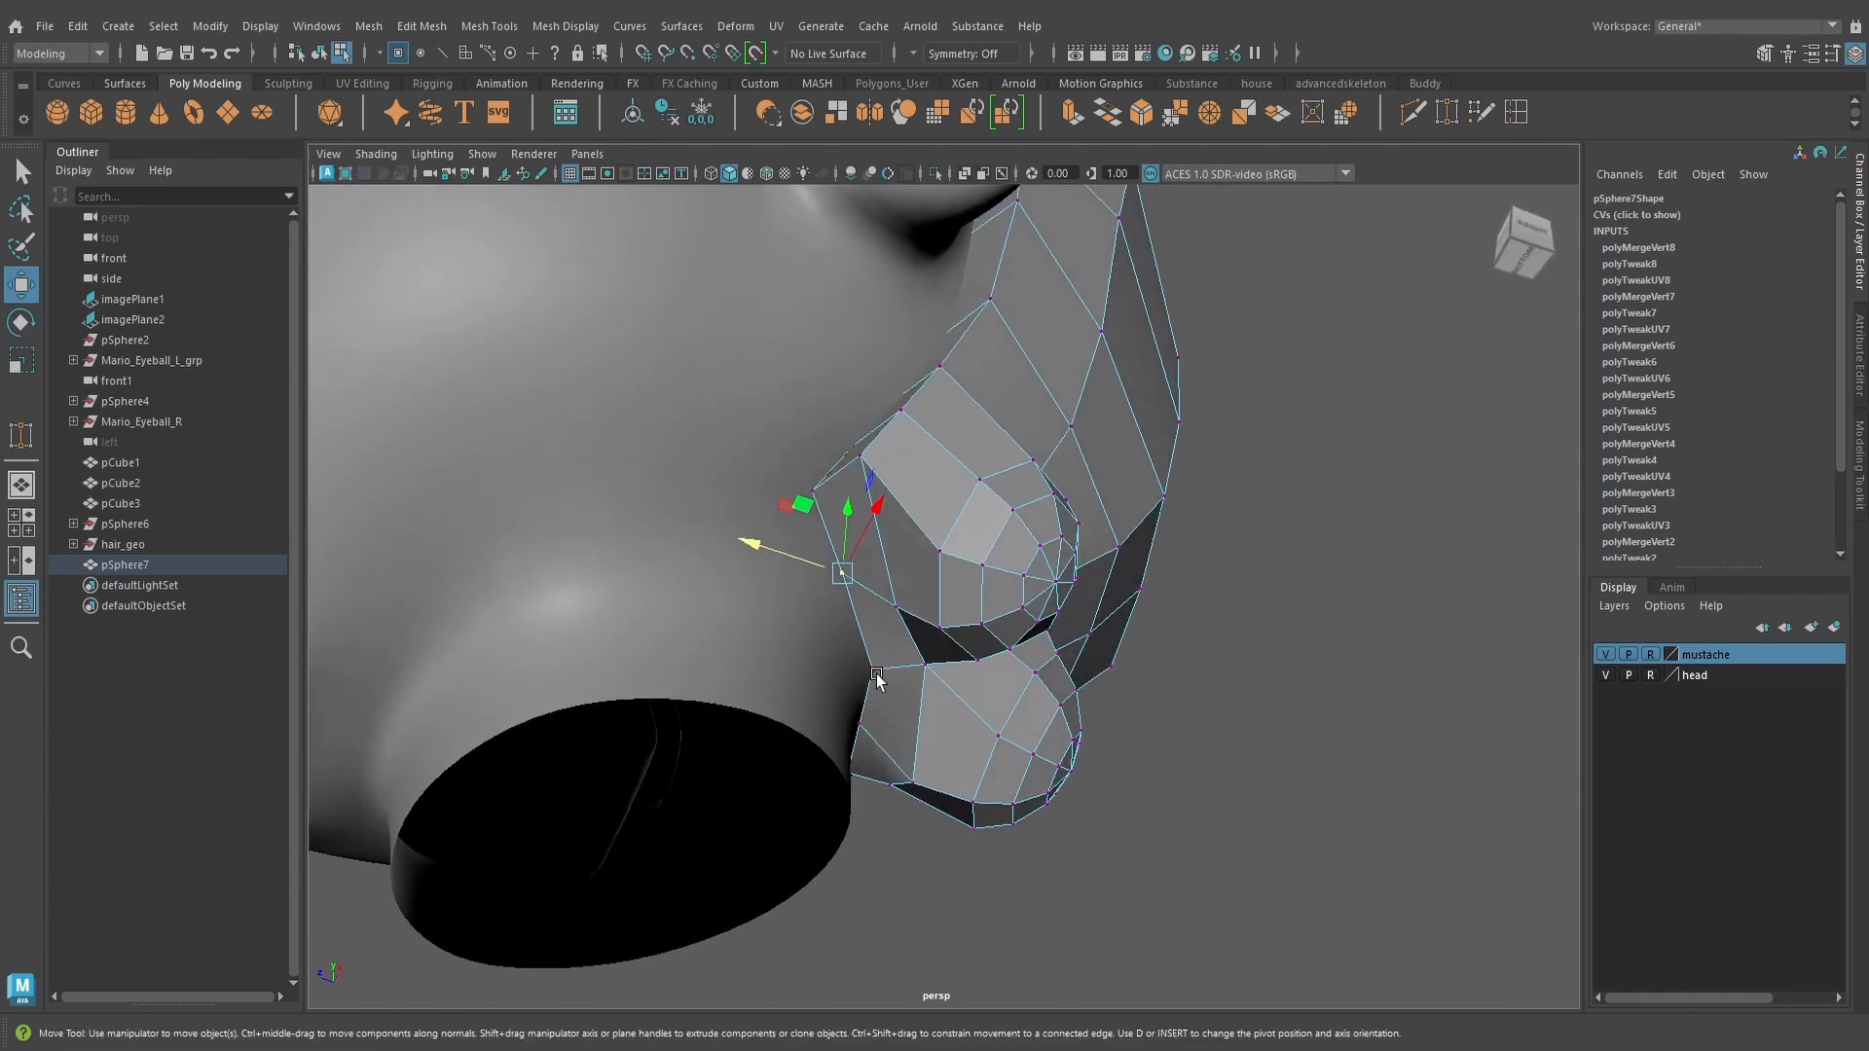
left_click(868, 643)
left_click_drag(876, 645, 917, 683, "alt")
left_click_drag(852, 666, 846, 665)
left_click_drag(982, 637, 768, 626, "alt")
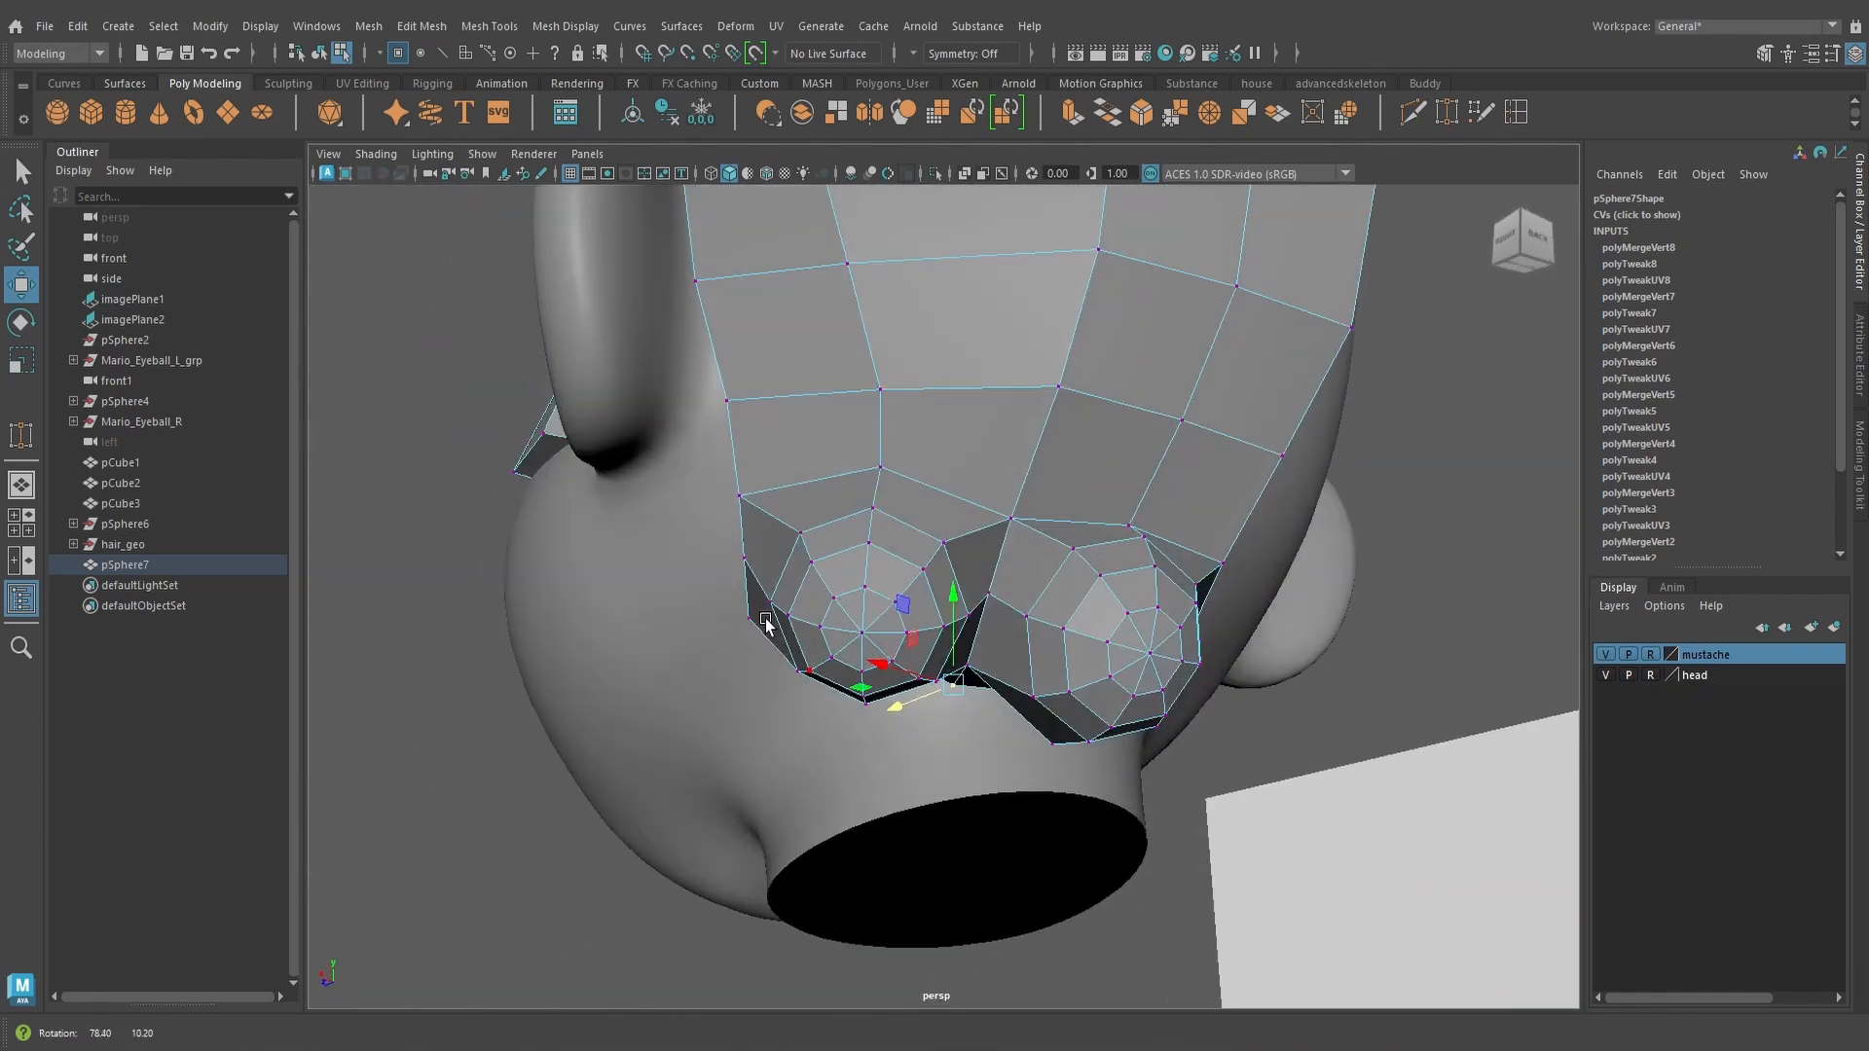
Return the hair to object mode and examine it smoothed on the textured head from the back and side
right_click_drag(1030, 385, 1086, 351)
left_click_drag(1080, 471, 1079, 508, "alt")
key("3")
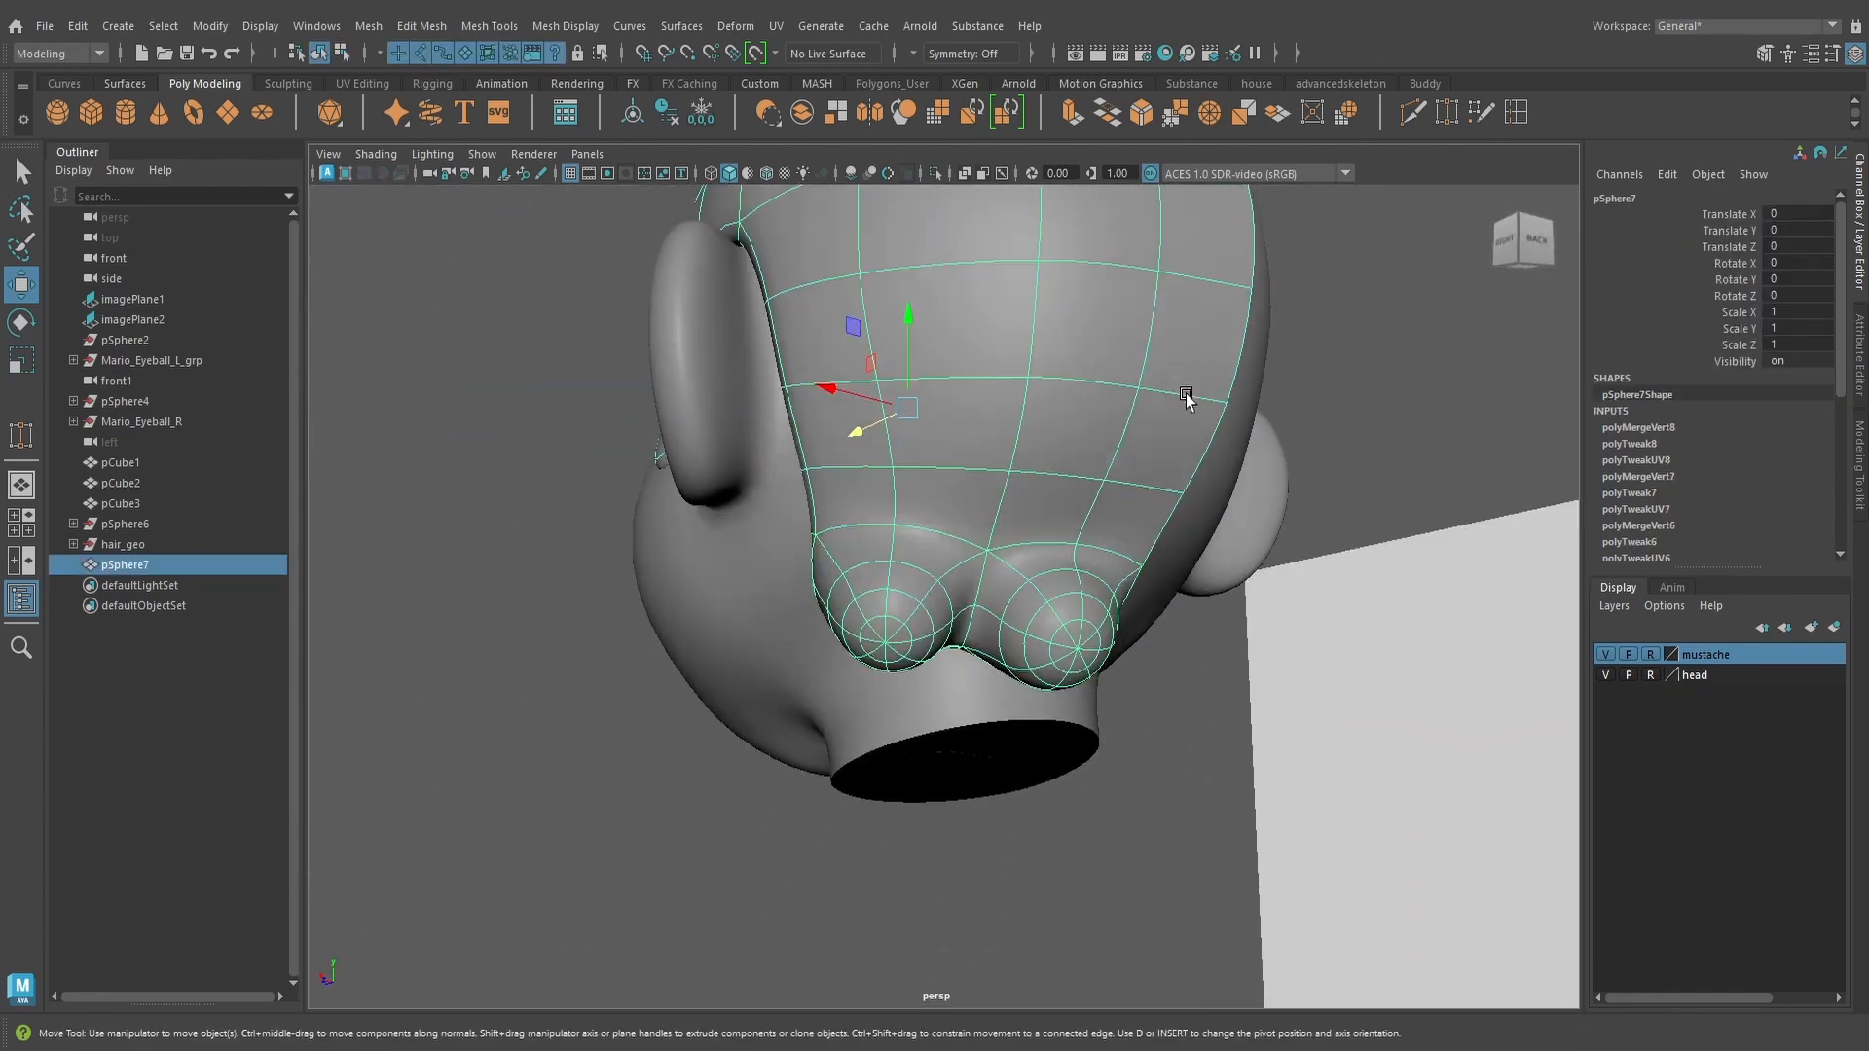
left_click(1326, 481)
mouse_move(1325, 481)
left_mouse_down("alt")
mouse_move(1085, 522)
mouse_move(967, 701)
mouse_move(1135, 692)
mouse_move(1129, 748)
mouse_move(1151, 743)
mouse_move(1110, 742)
mouse_move(1168, 740)
mouse_move(1093, 717)
mouse_move(1106, 734)
left_mouse_up("alt")
key("6")
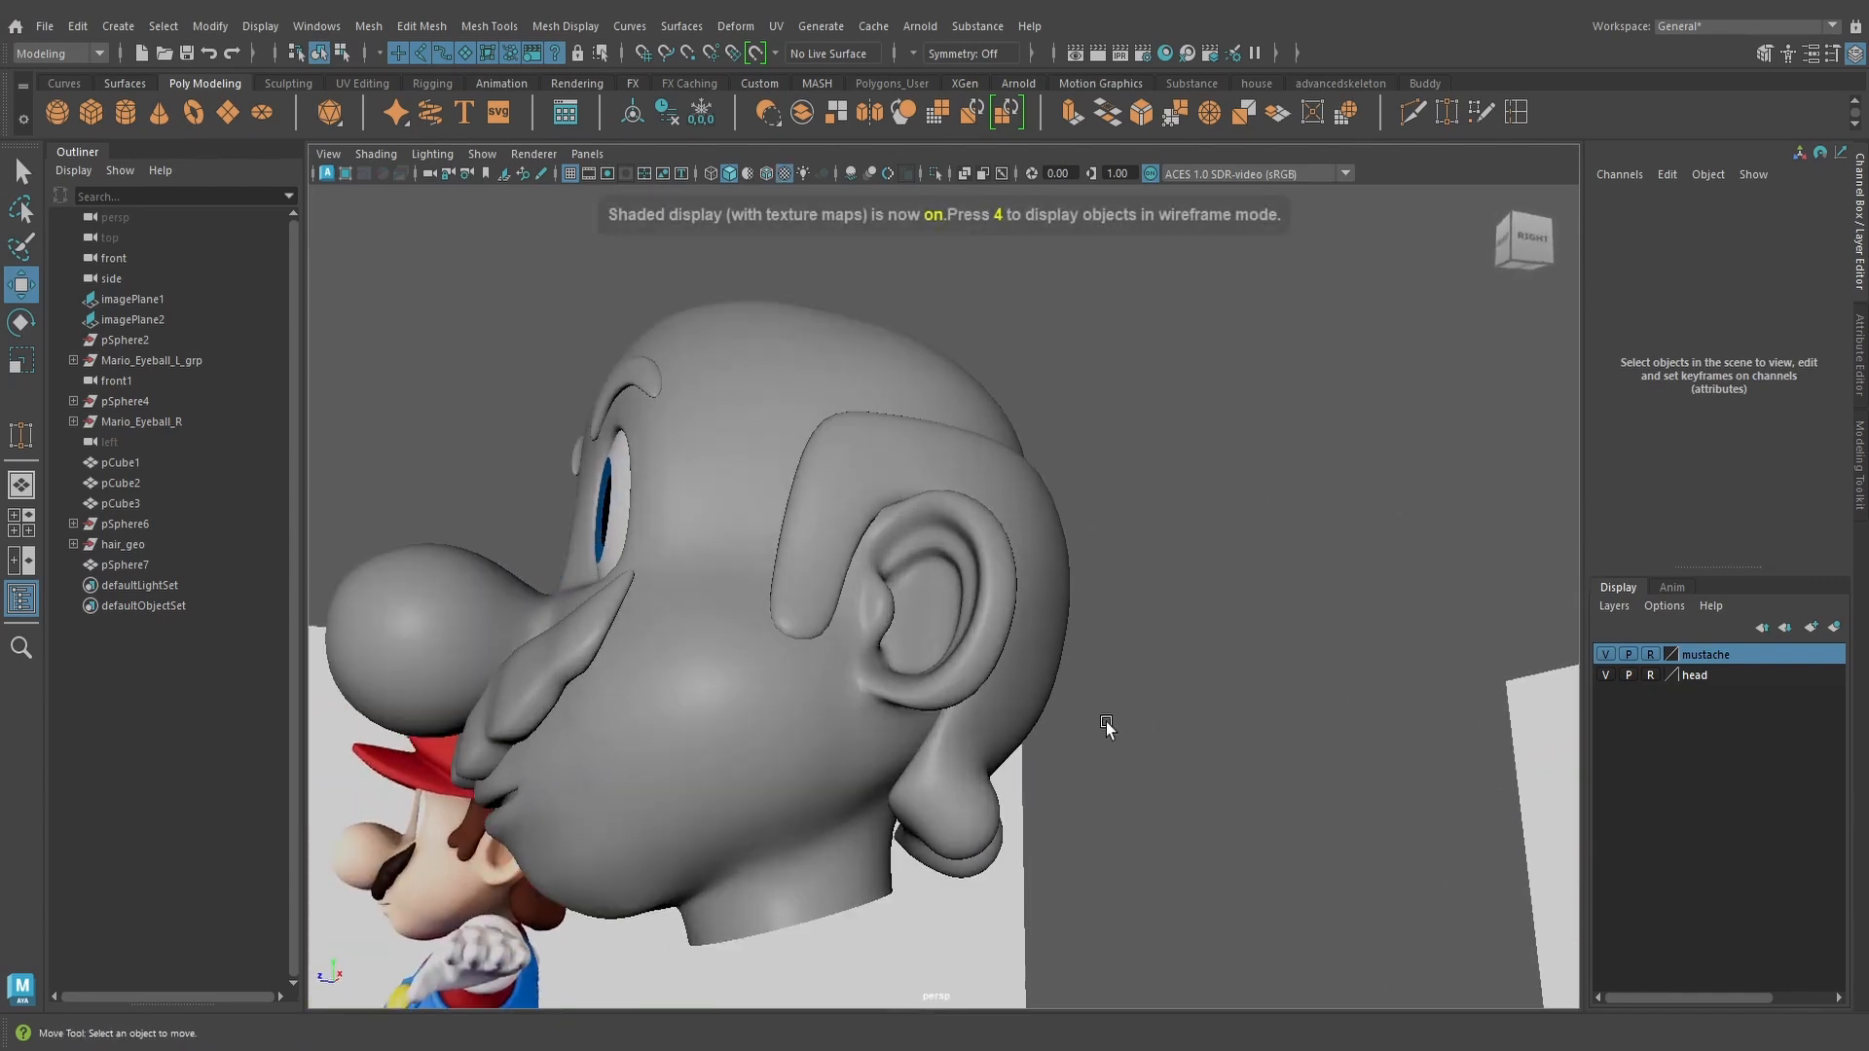
left_click_drag(1173, 676, 1070, 756, "alt")
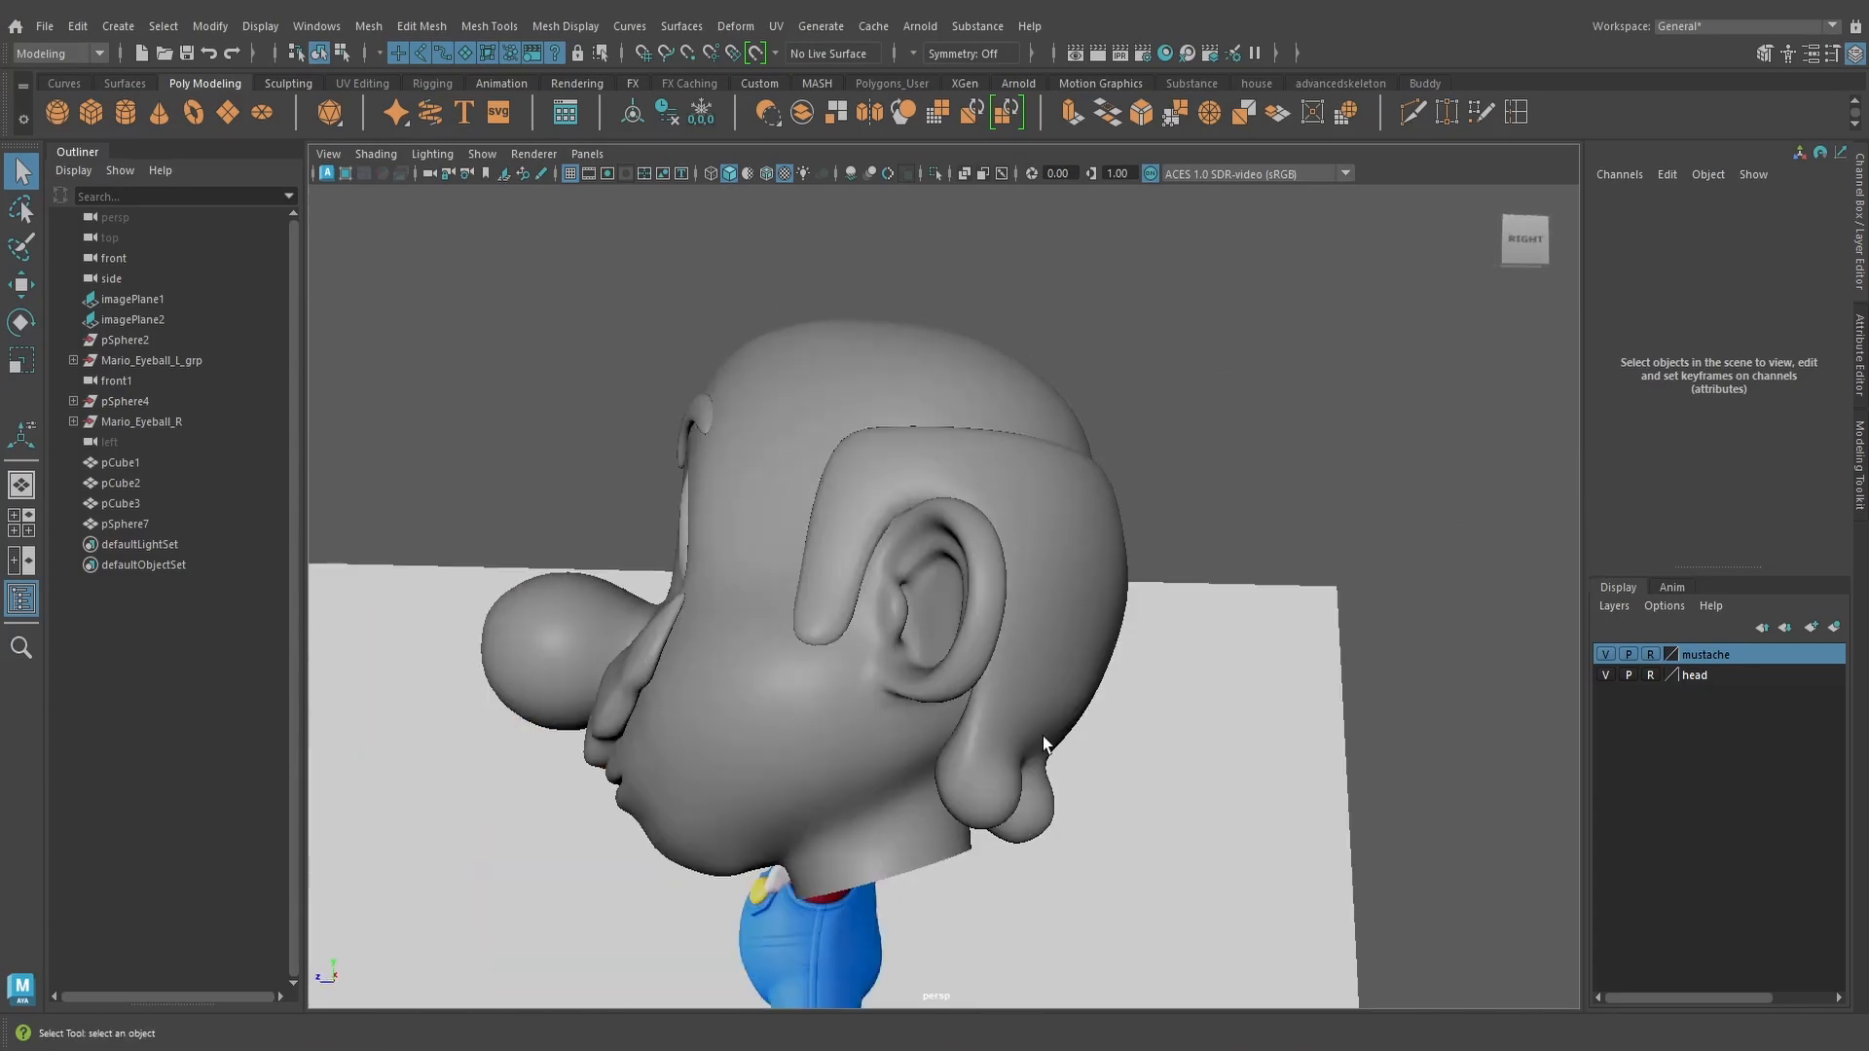
Select all vertices of both tufts and adjust their height against the front reference image
left_click(1045, 738)
right_click(1045, 631)
right_click_drag(1044, 631, 983, 475)
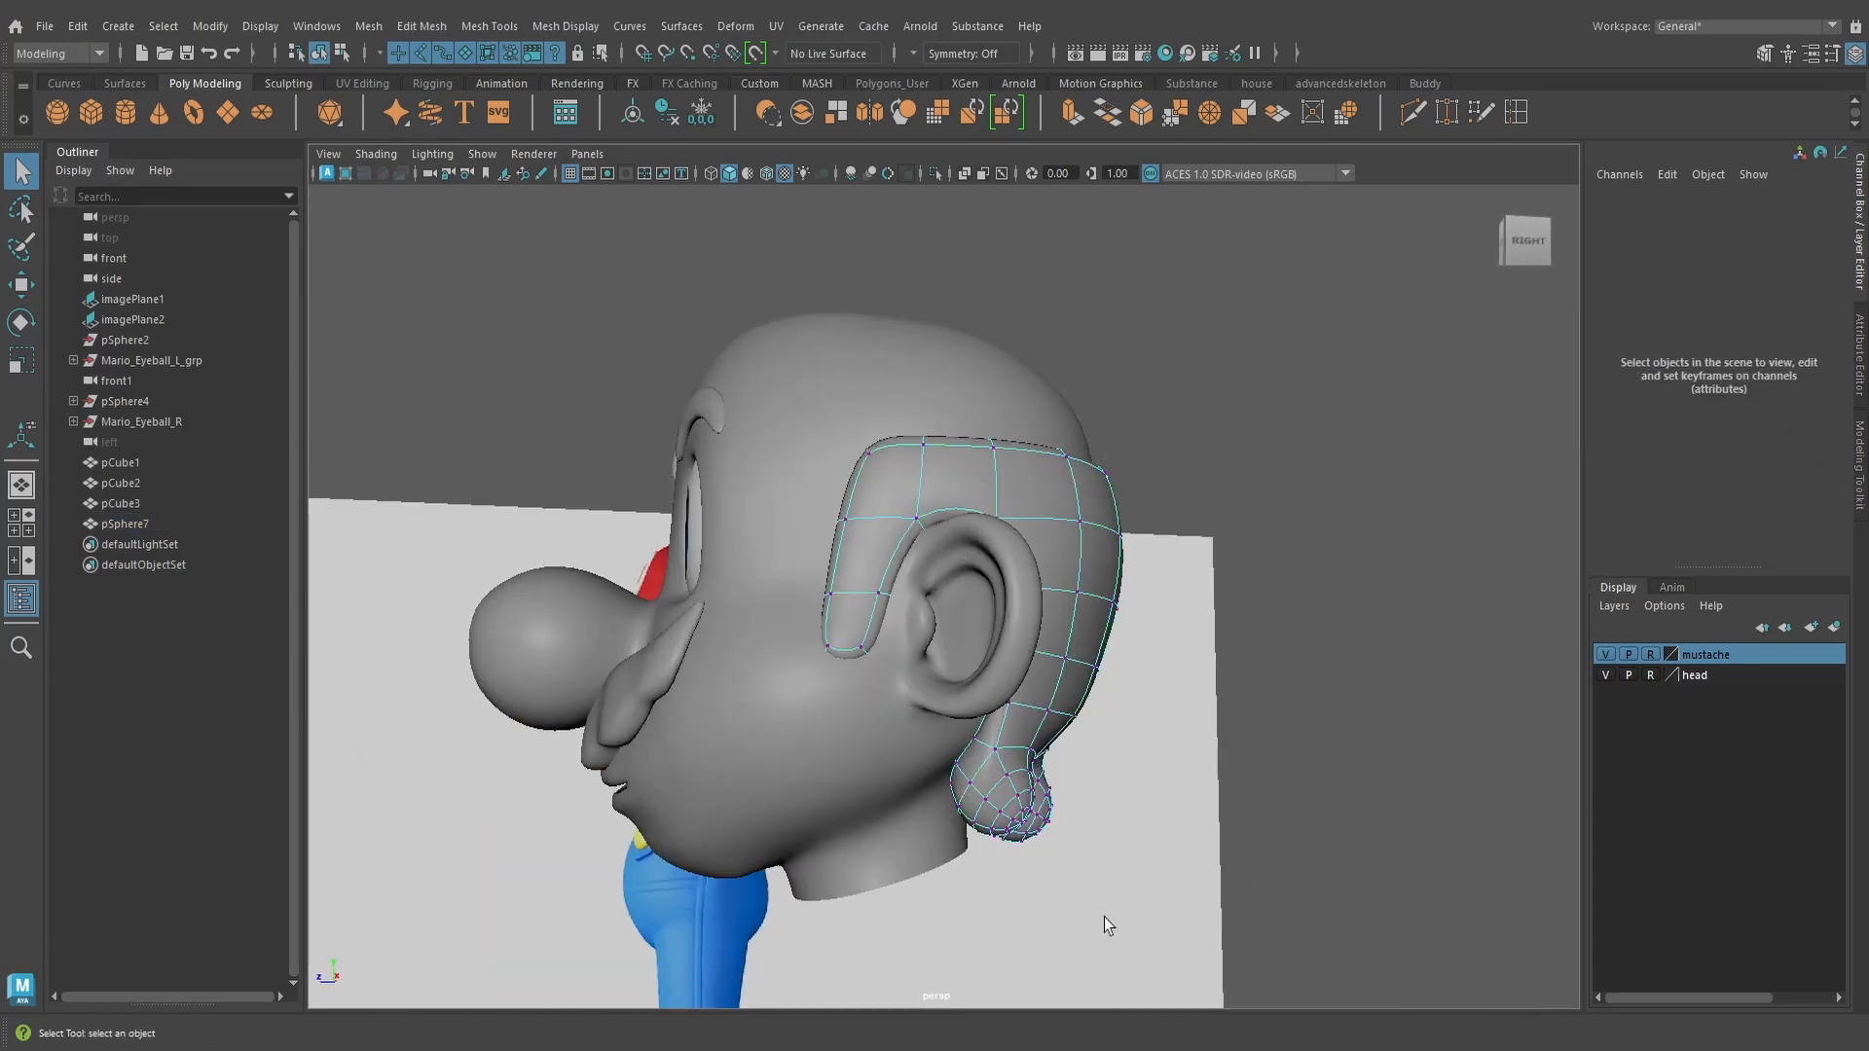
left_click_drag(1105, 918, 938, 728)
left_click_drag(949, 747, 1101, 751, "alt")
key("space")
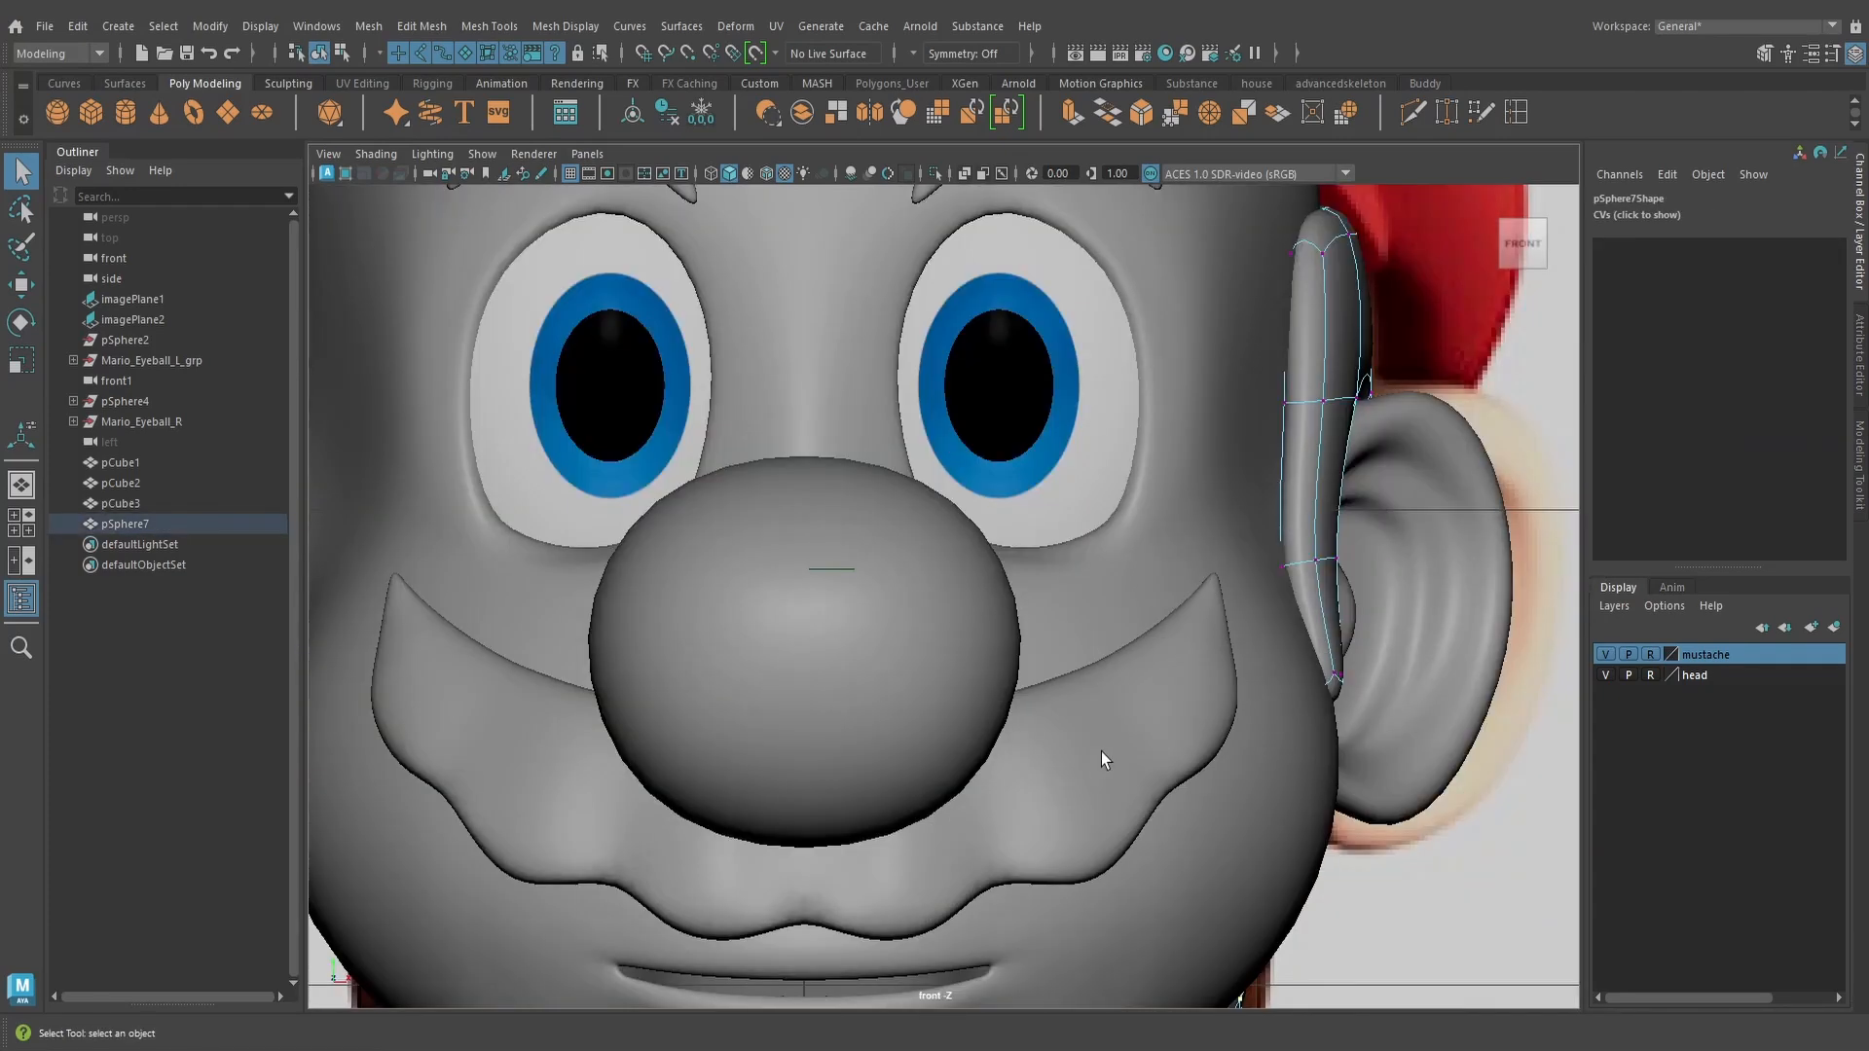
scroll(1101, 751, "down", 5)
scroll(1102, 750, "up", 2)
middle_click_drag(1102, 751, 1108, 679, "alt")
key("w")
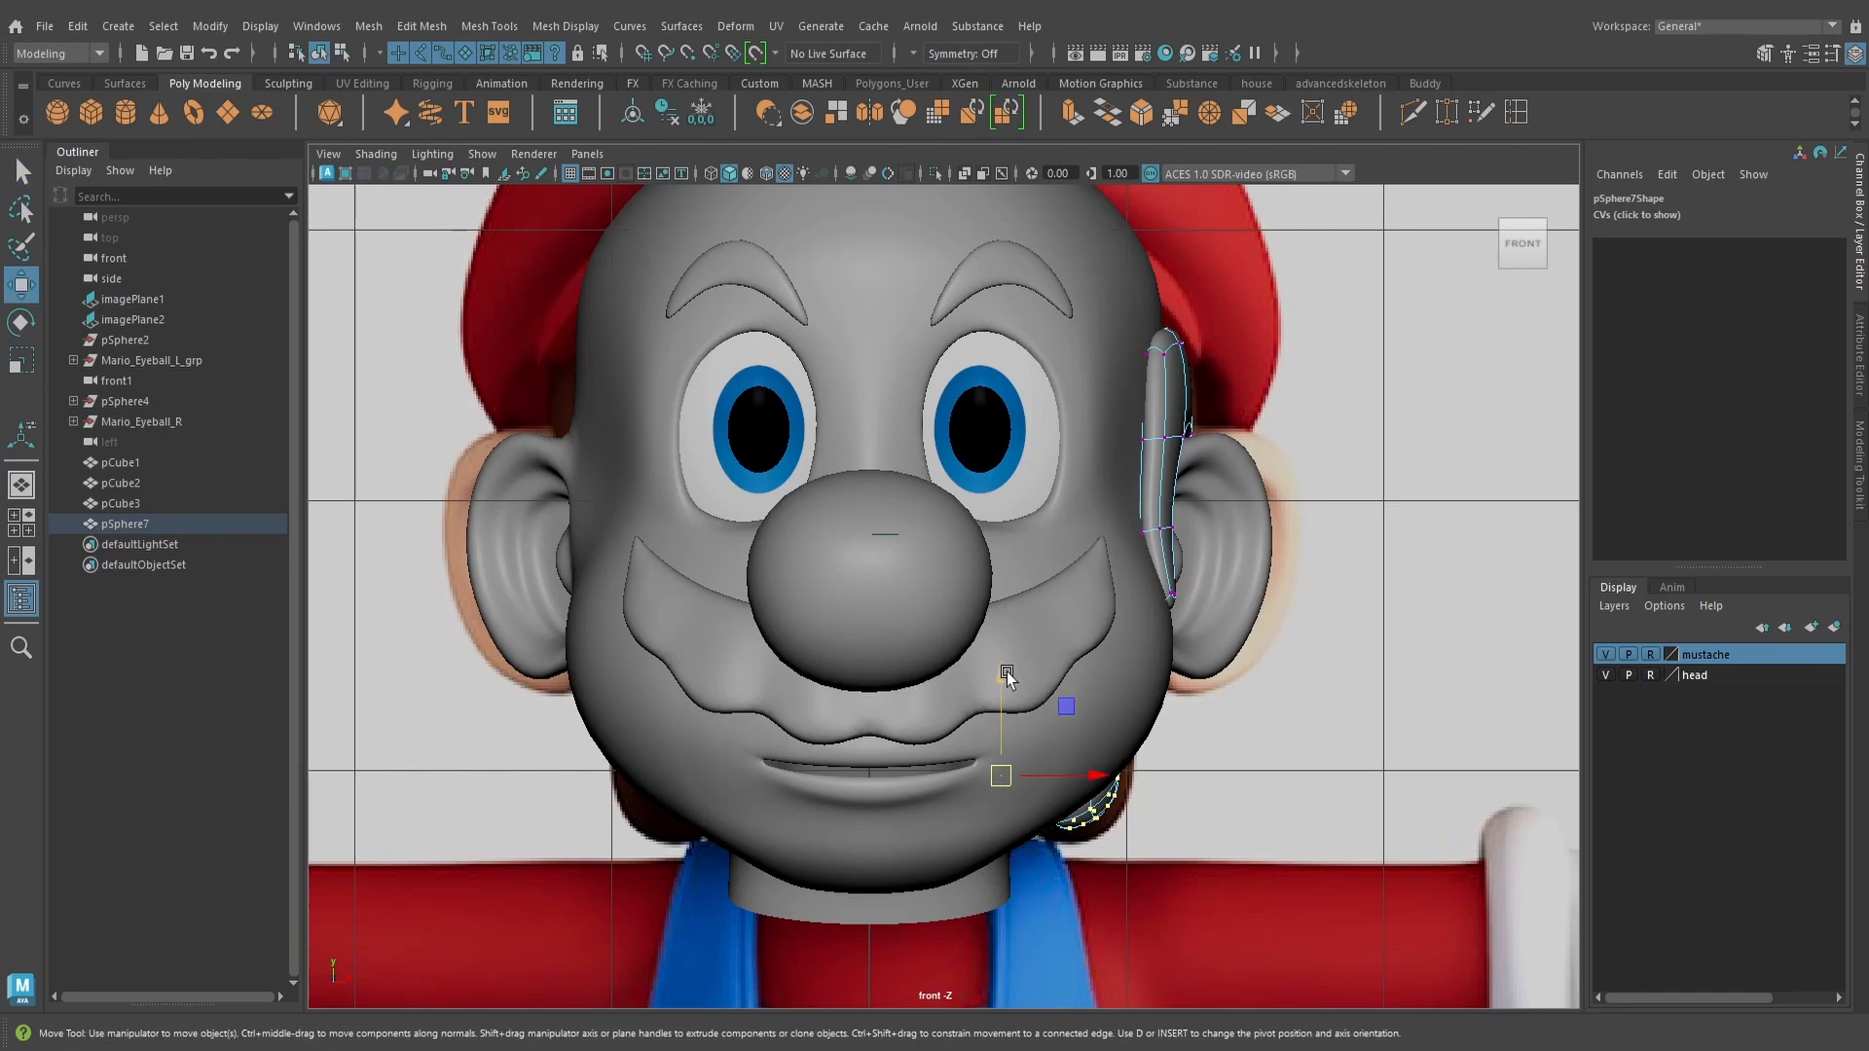
key("space")
left_click_drag(1306, 731, 1177, 726)
scroll(1184, 728, "up", 2)
scroll(1185, 728, "down", 2)
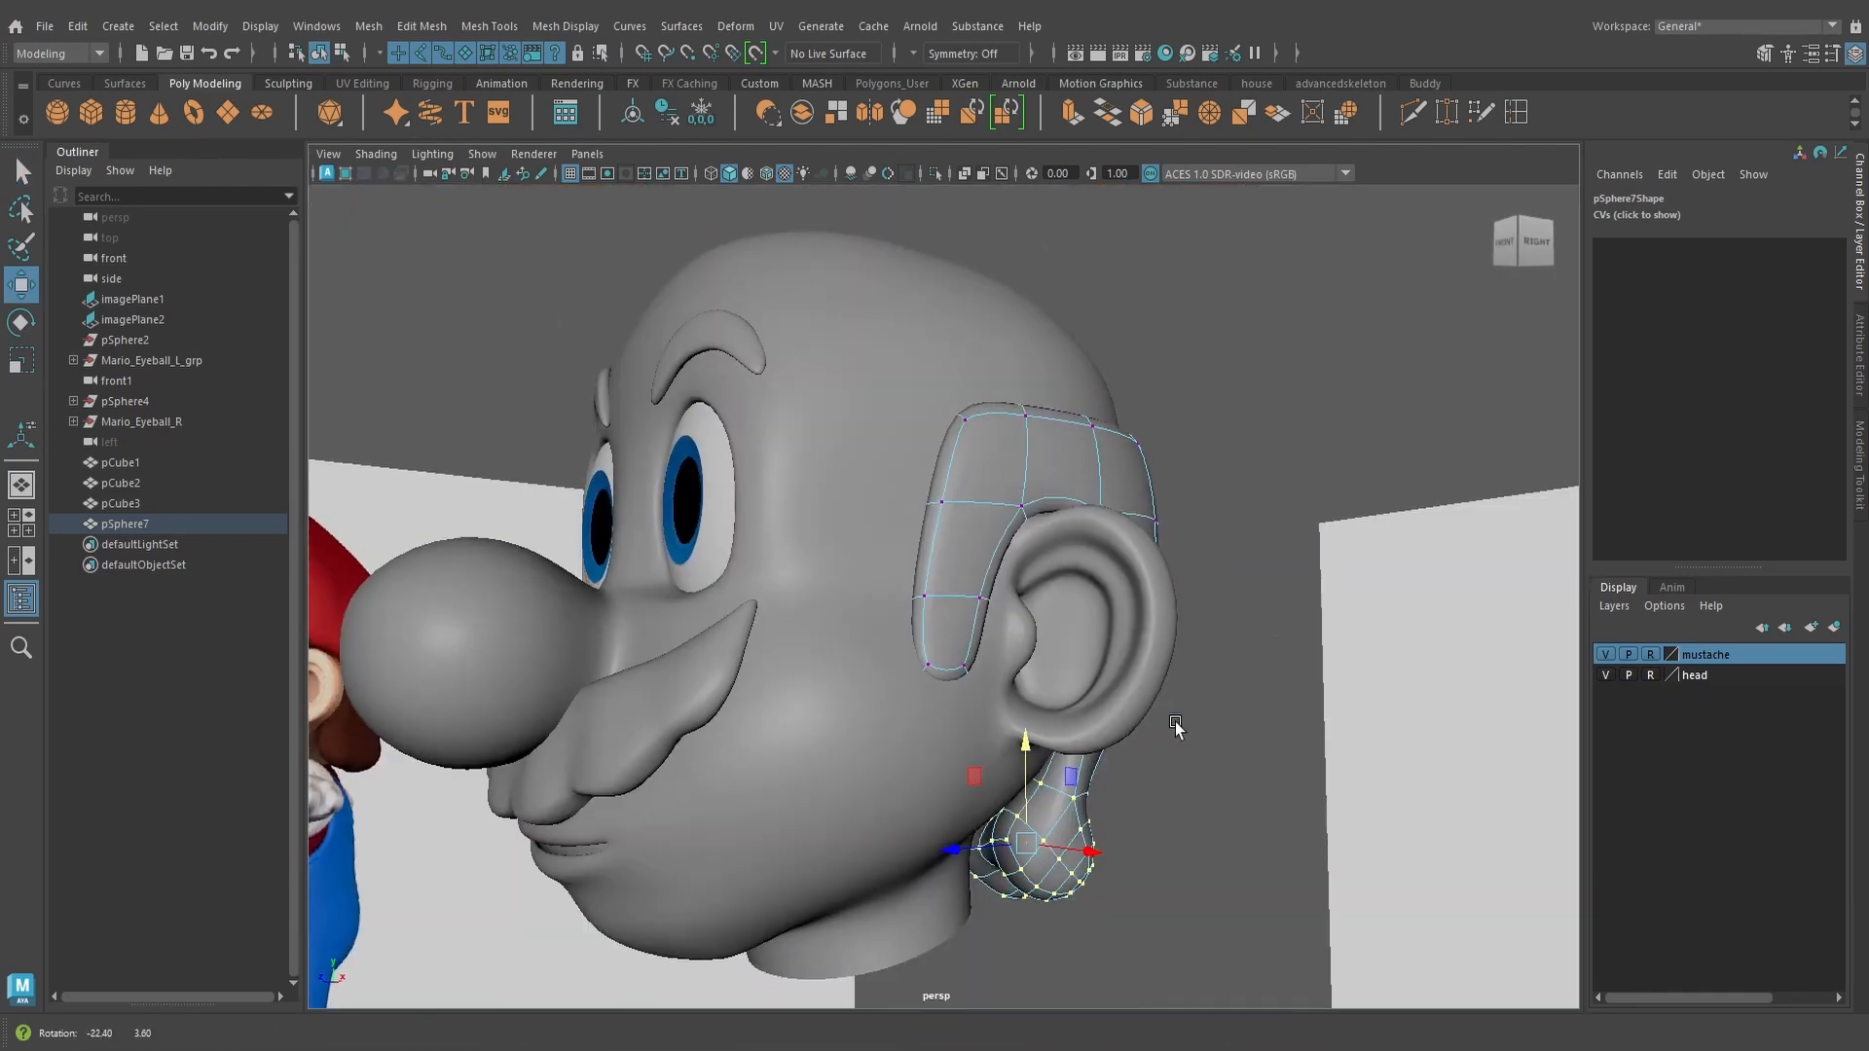
left_click(1178, 726)
Extrude the front-edge face of the sideburn's middle segment with a local Z translation of 0.108 towards the reference lock
left_click_drag(1055, 552, 1043, 606, "alt")
key("1")
scroll(1063, 555, "up", 3)
right_click_drag(1042, 605, 966, 621)
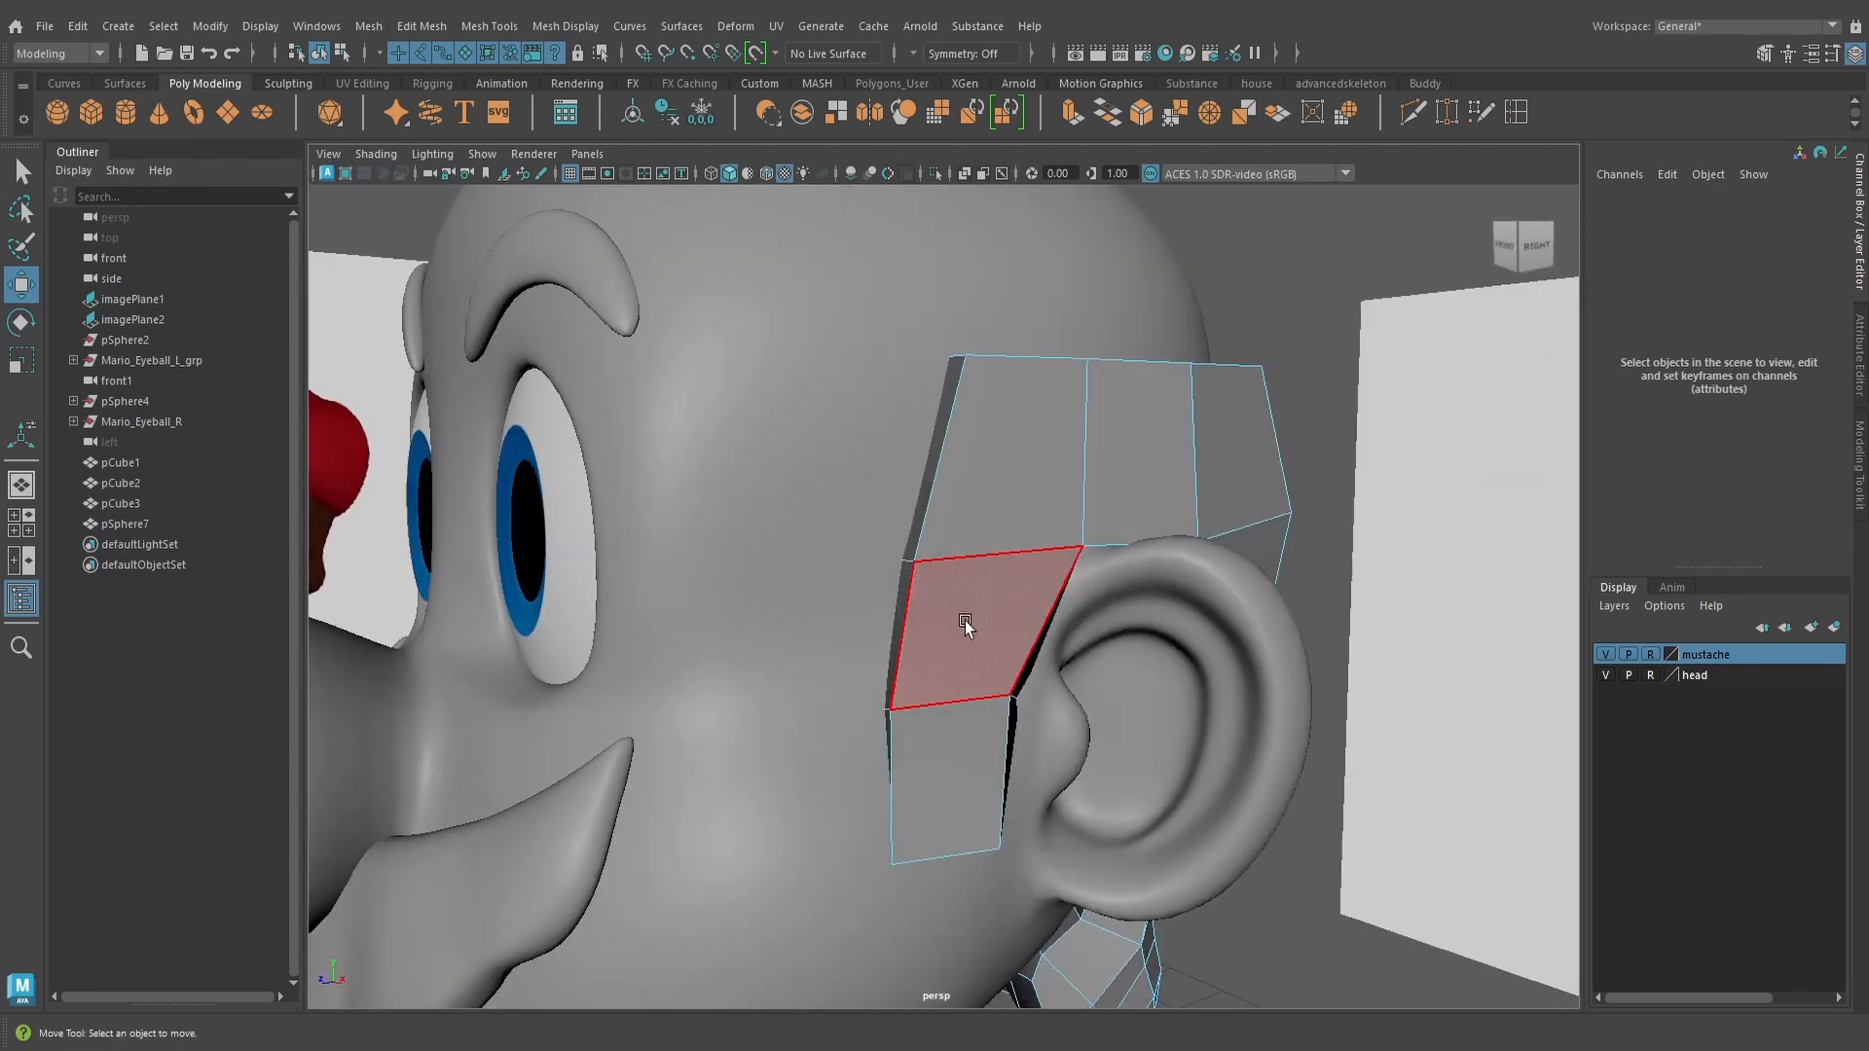
left_click_drag(965, 621, 1010, 580, "alt")
left_click(1075, 662)
key("space")
scroll(1009, 580, "up", 1)
middle_click_drag(679, 541, 863, 612, "alt")
key("4")
scroll(843, 581, "up", 1)
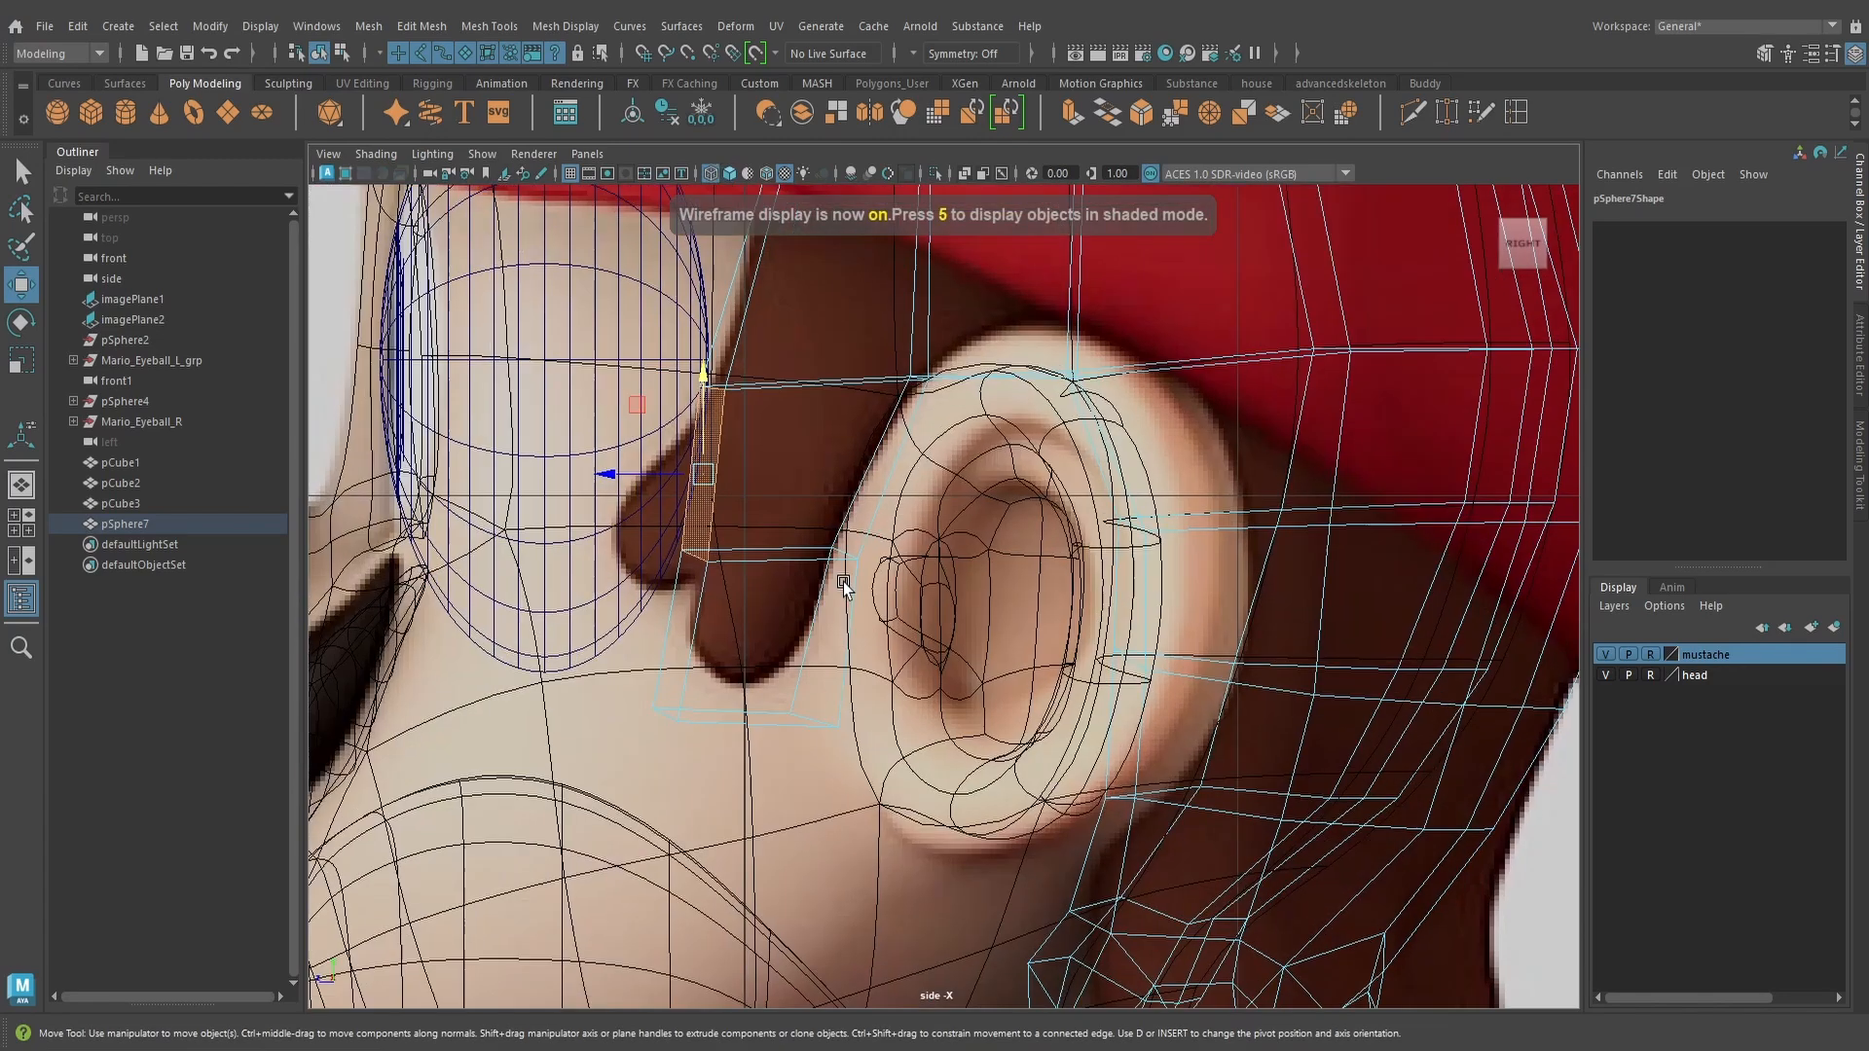
middle_click_drag(760, 540, 839, 584, "alt")
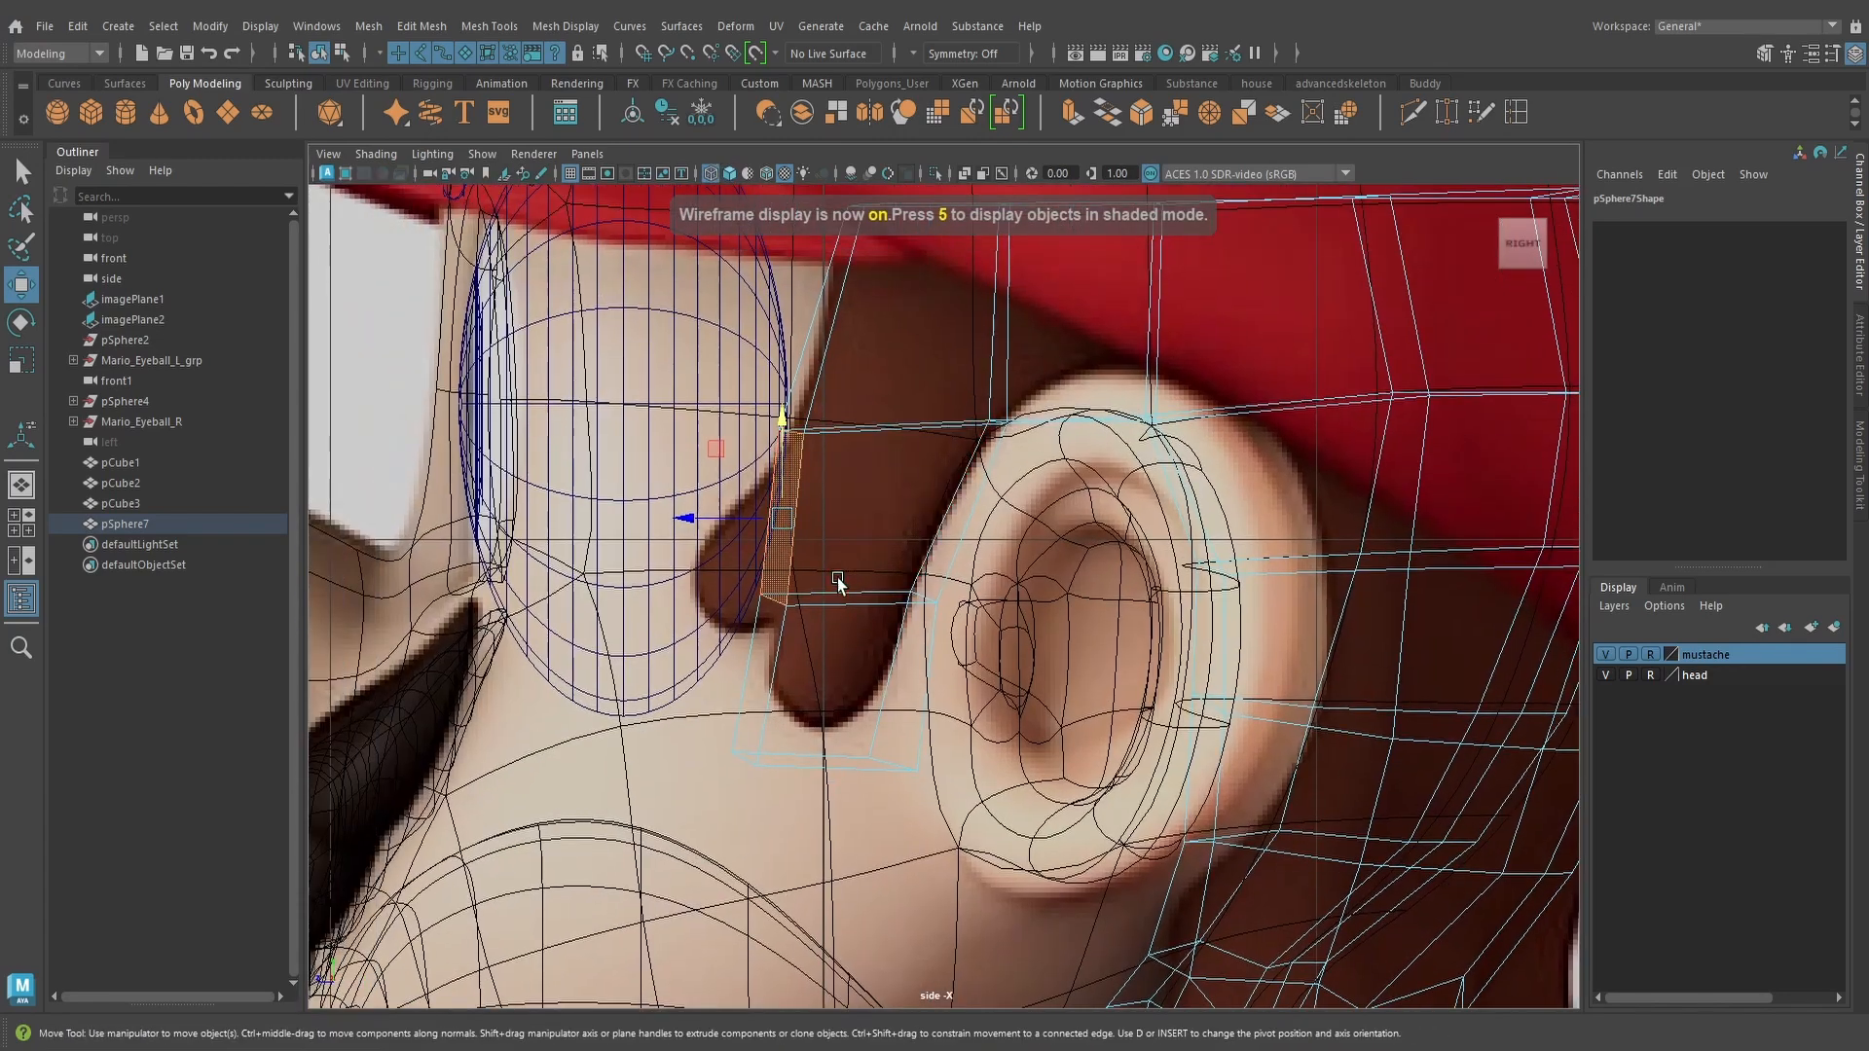
left_click(1068, 120)
left_click_drag(722, 510, 712, 570)
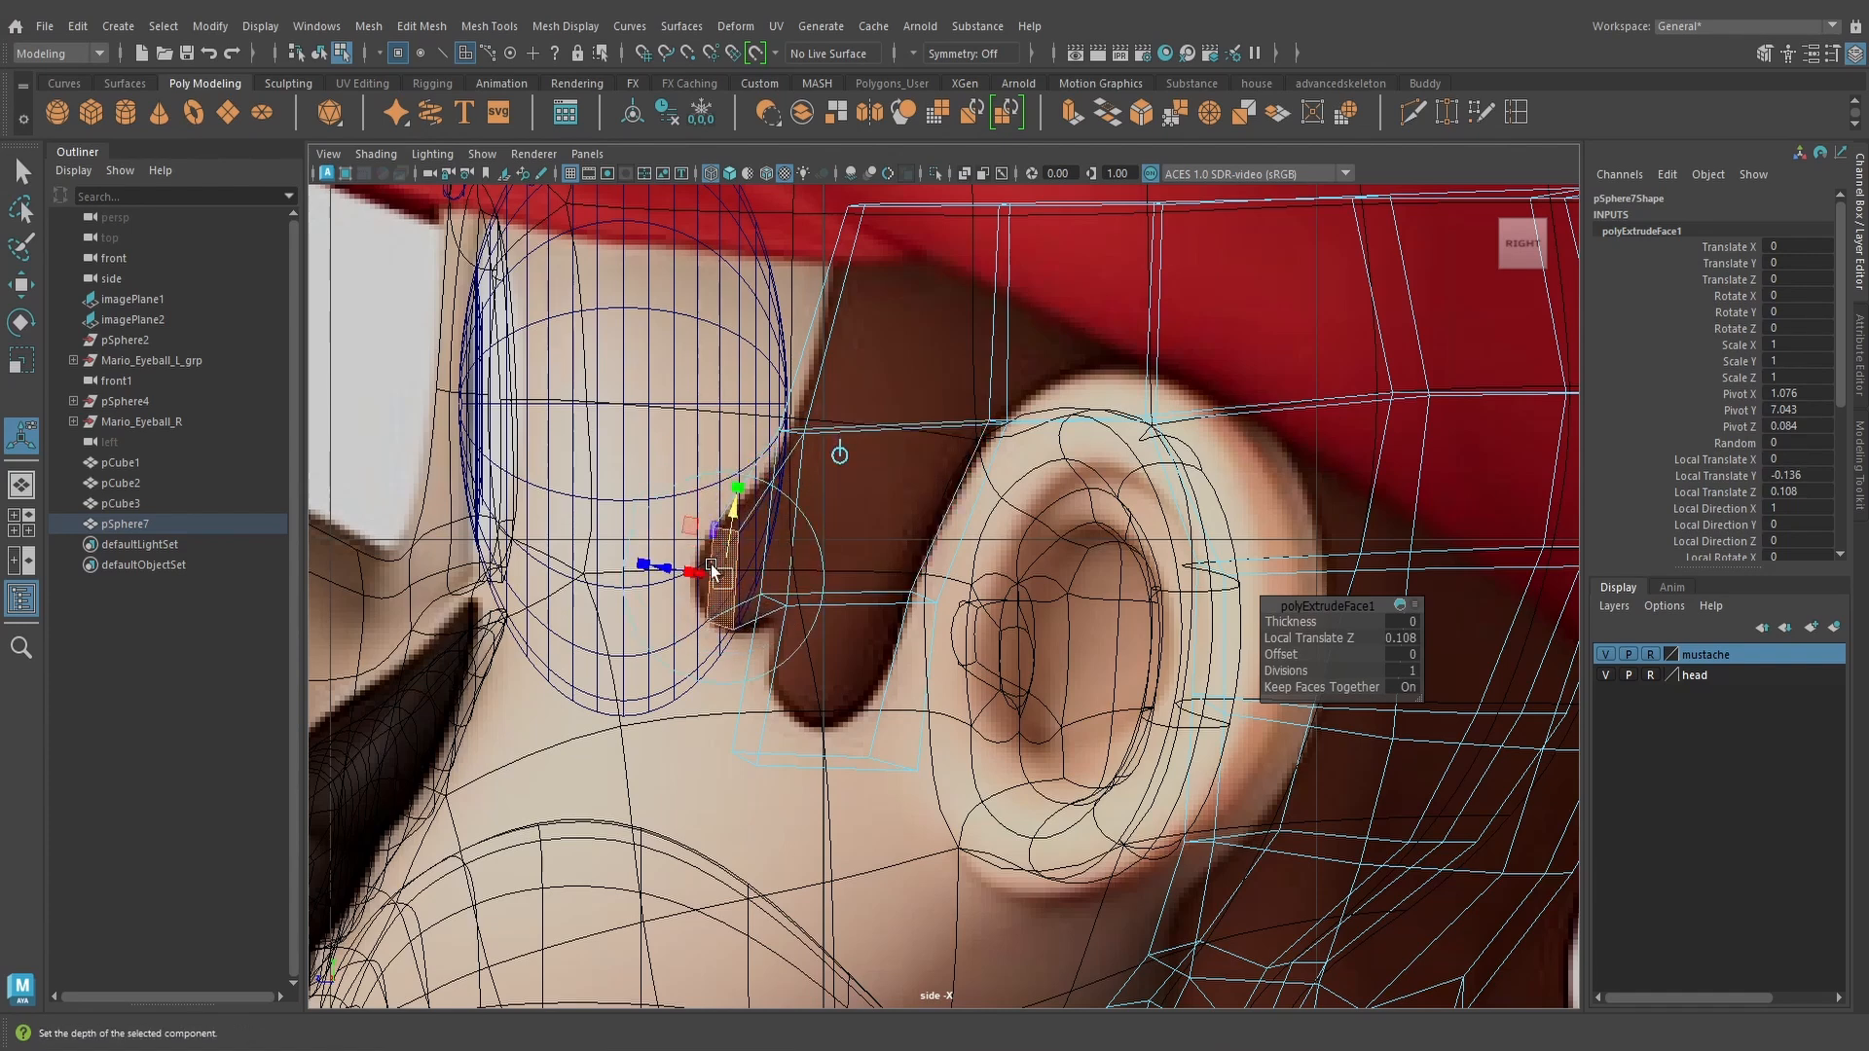
Shift the extruded sideburn face to local translate X 0.048 and Y -0.14 to fit the side reference's small front lock
left_click_drag(737, 507, 734, 484)
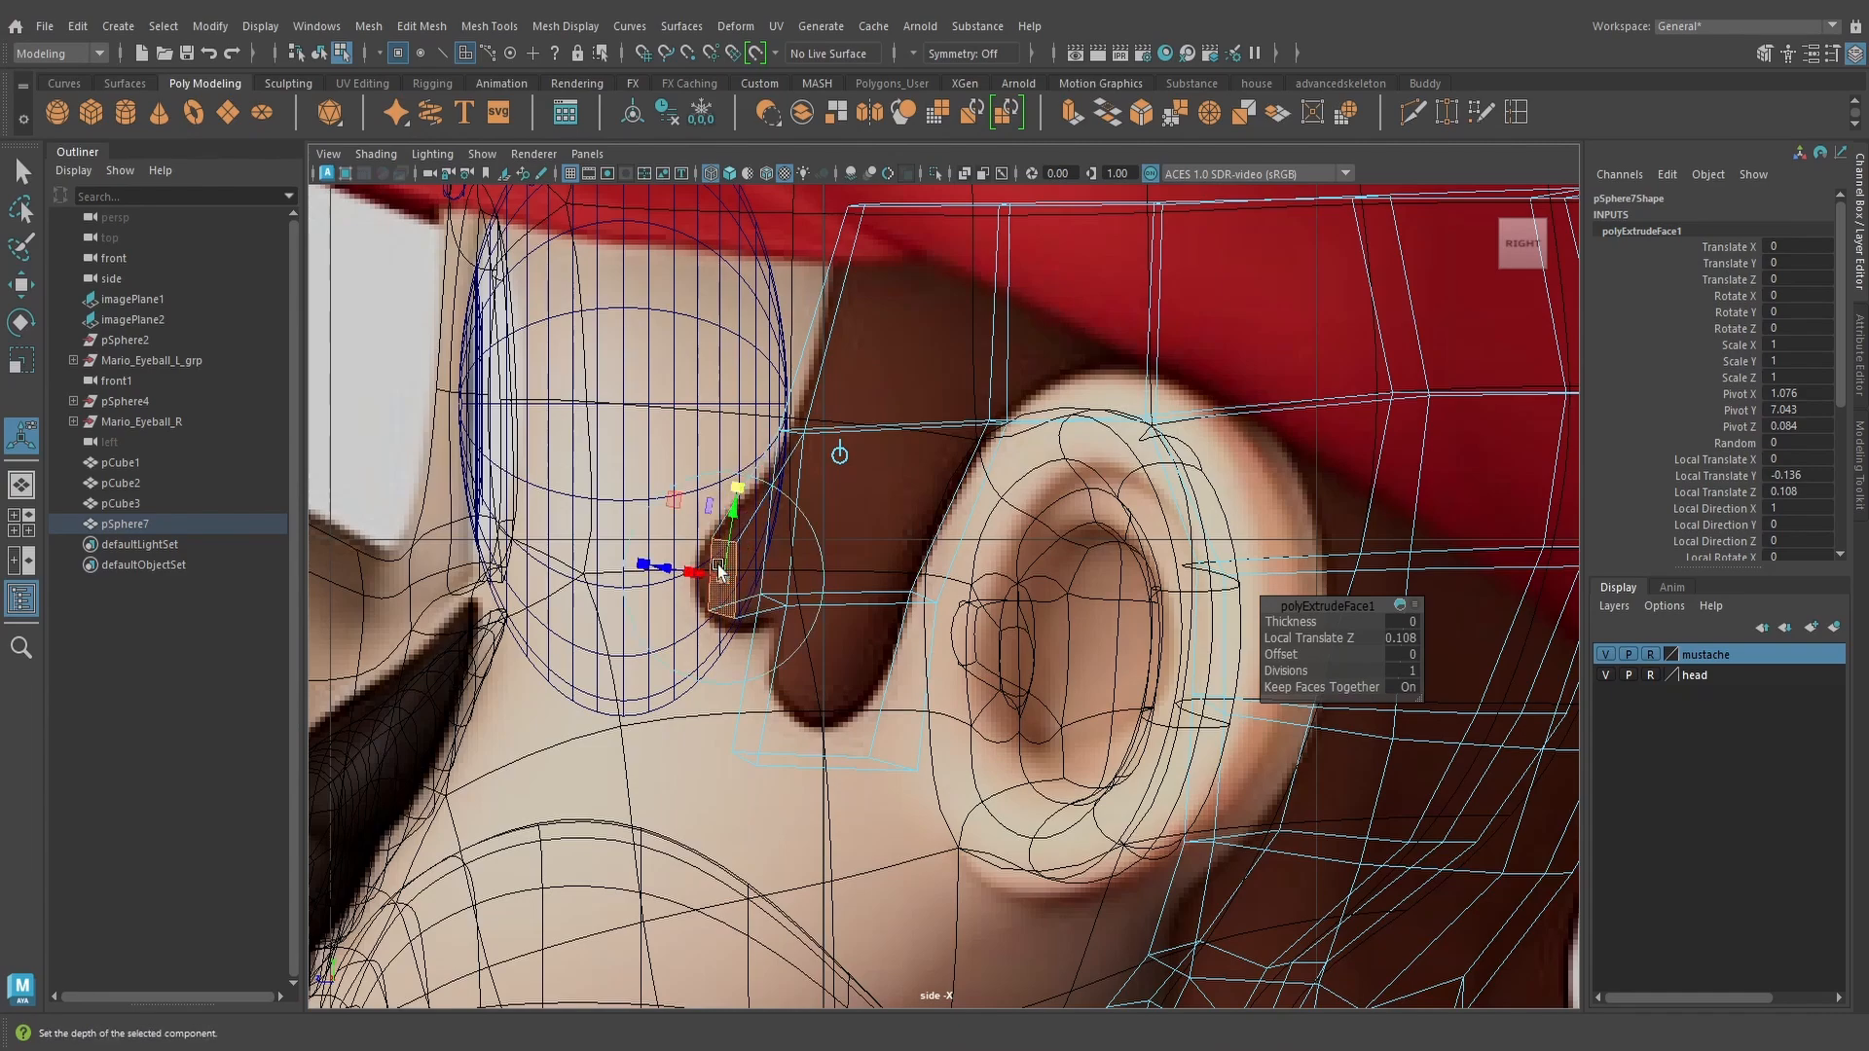
left_click_drag(720, 570, 799, 473)
scroll(778, 535, "up", 1)
key("space")
mouse_move(869, 525)
left_mouse_down("alt")
mouse_move(895, 550)
mouse_move(949, 545)
left_mouse_up("alt")
key("5")
scroll(1202, 679, "up", 3)
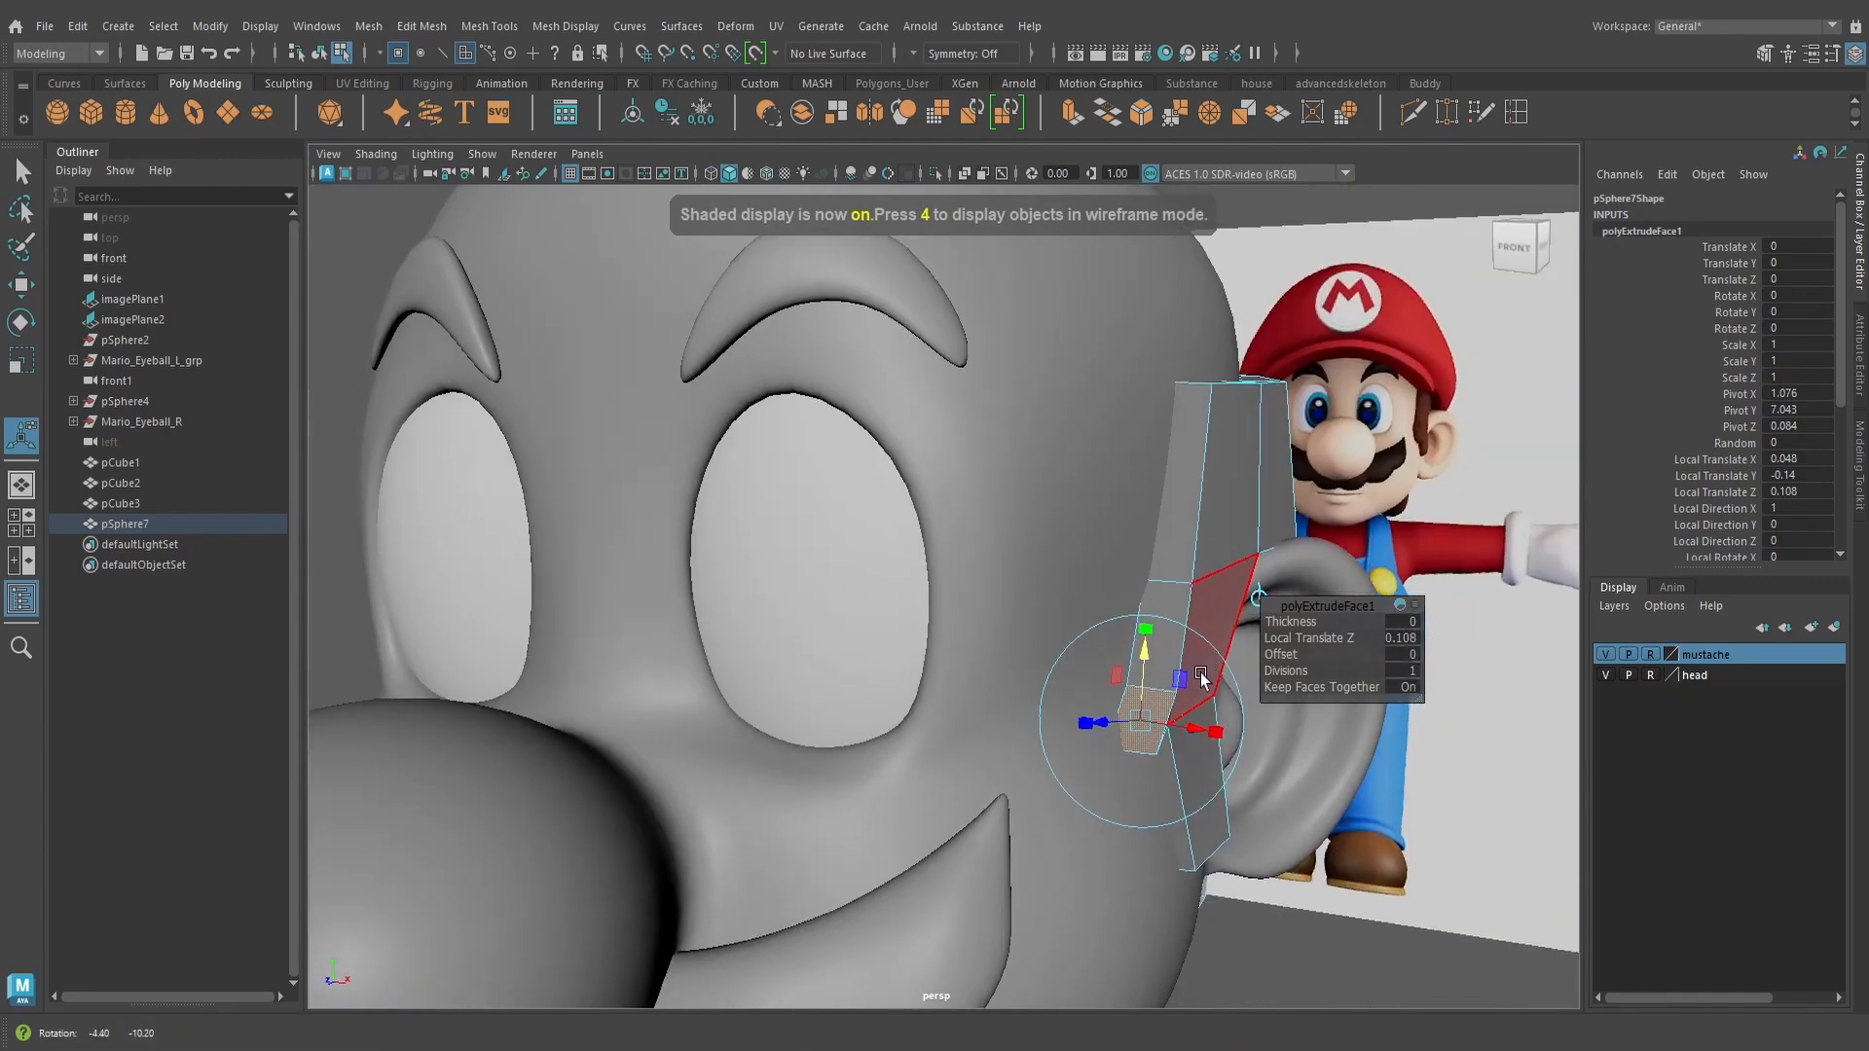
Refine the extruded lock's end face with the Rotate and Move tools while previewing the smoothed, textured hair
key("e")
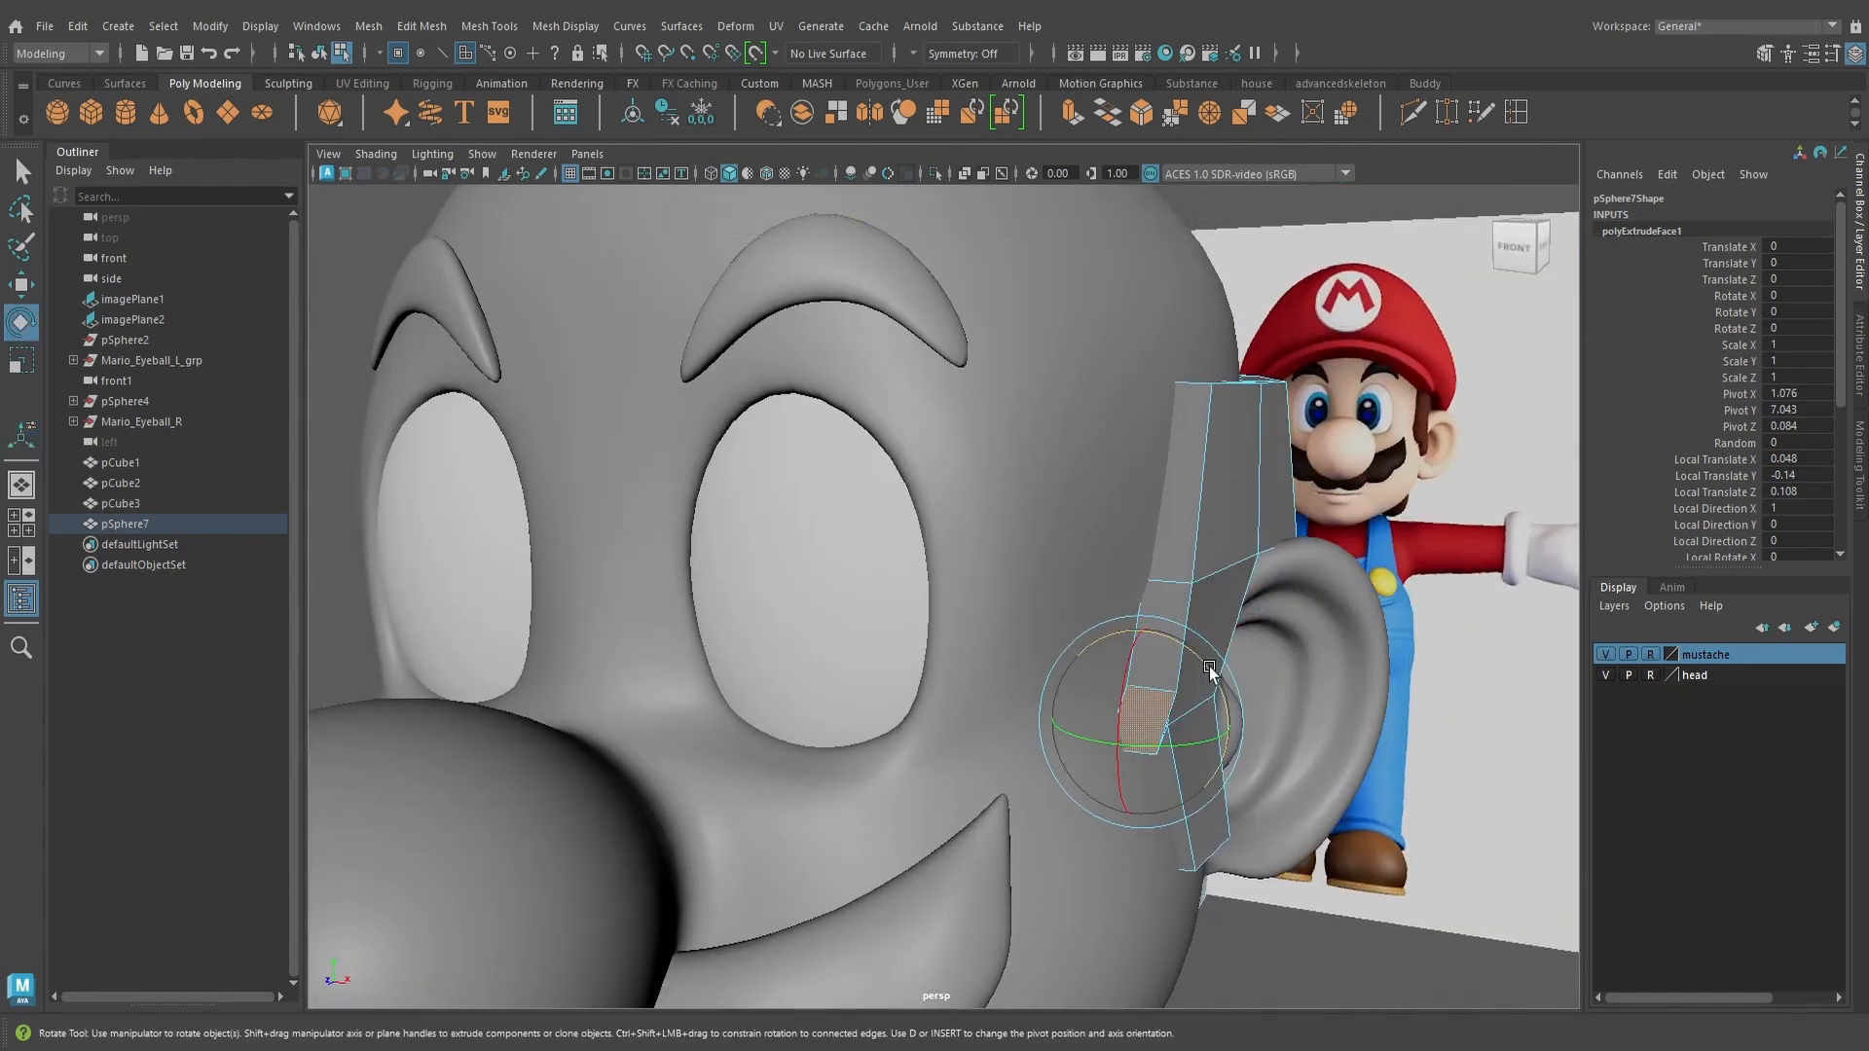
left_click_drag(1199, 662, 1238, 681, "alt")
key("w")
key("3")
key("e")
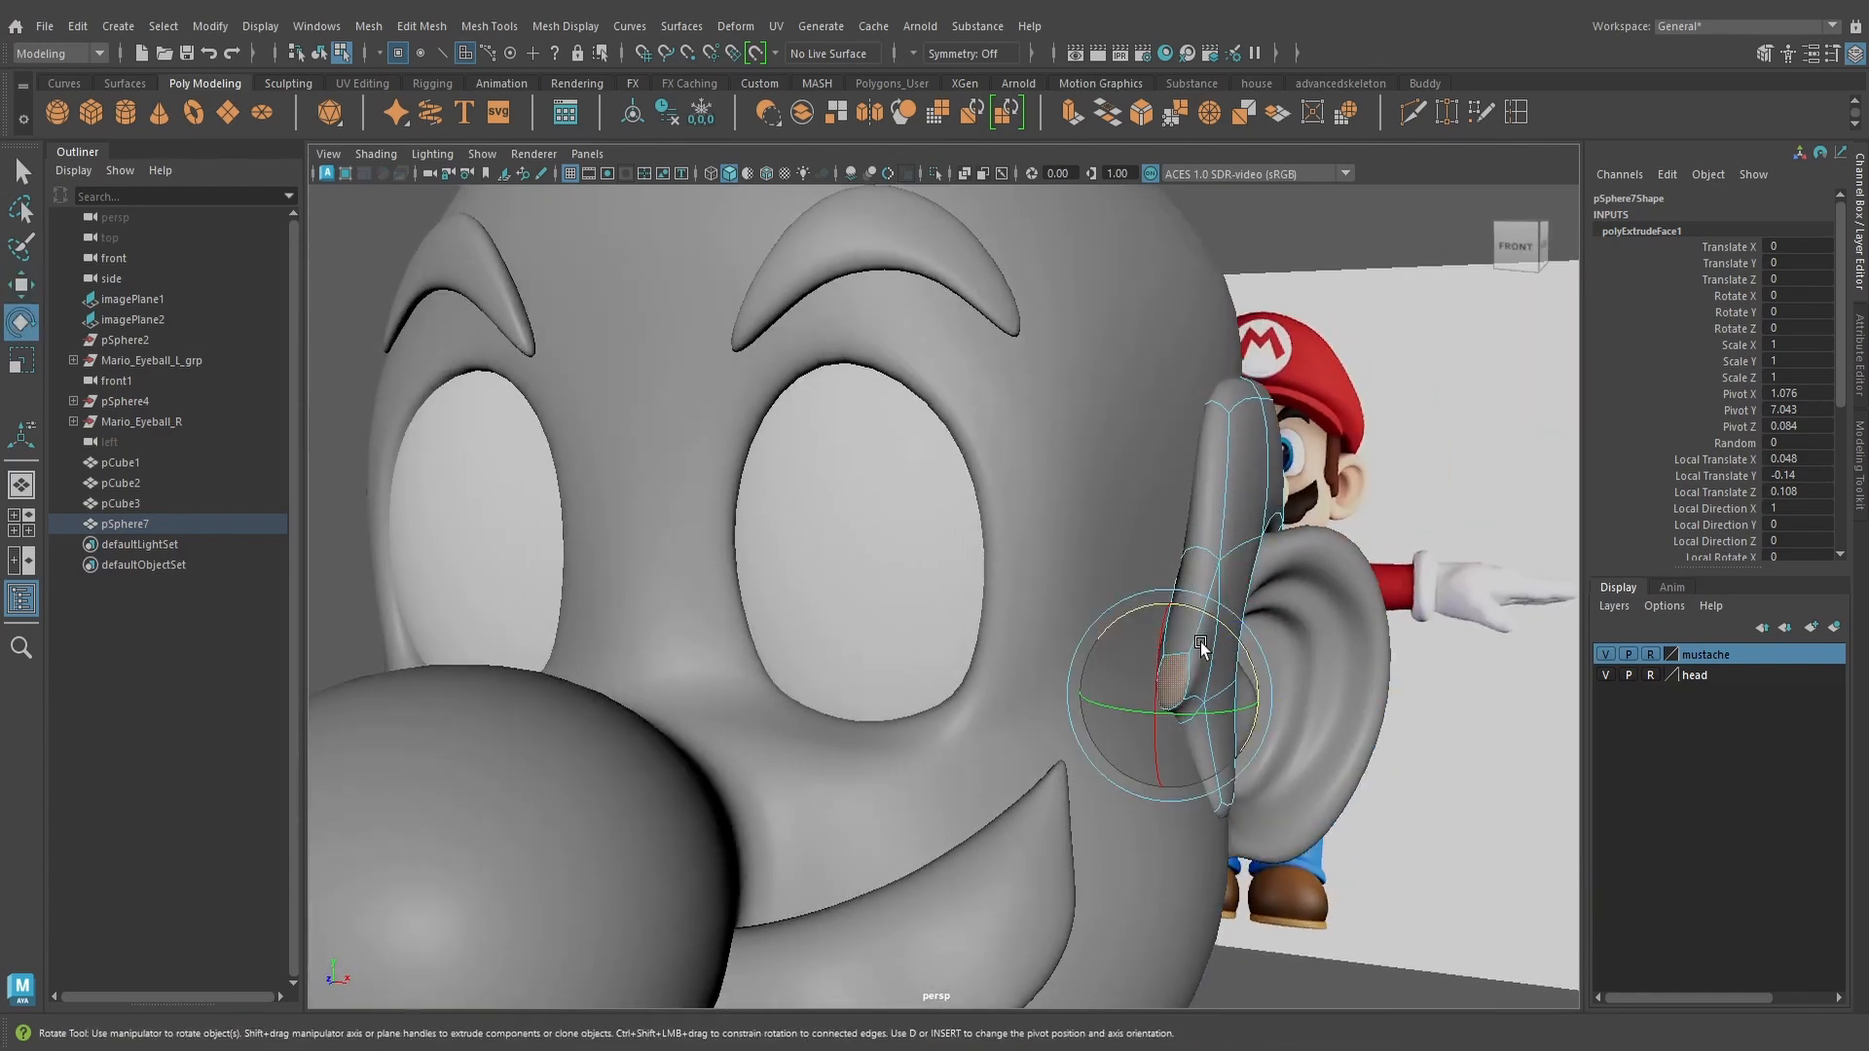
key("6")
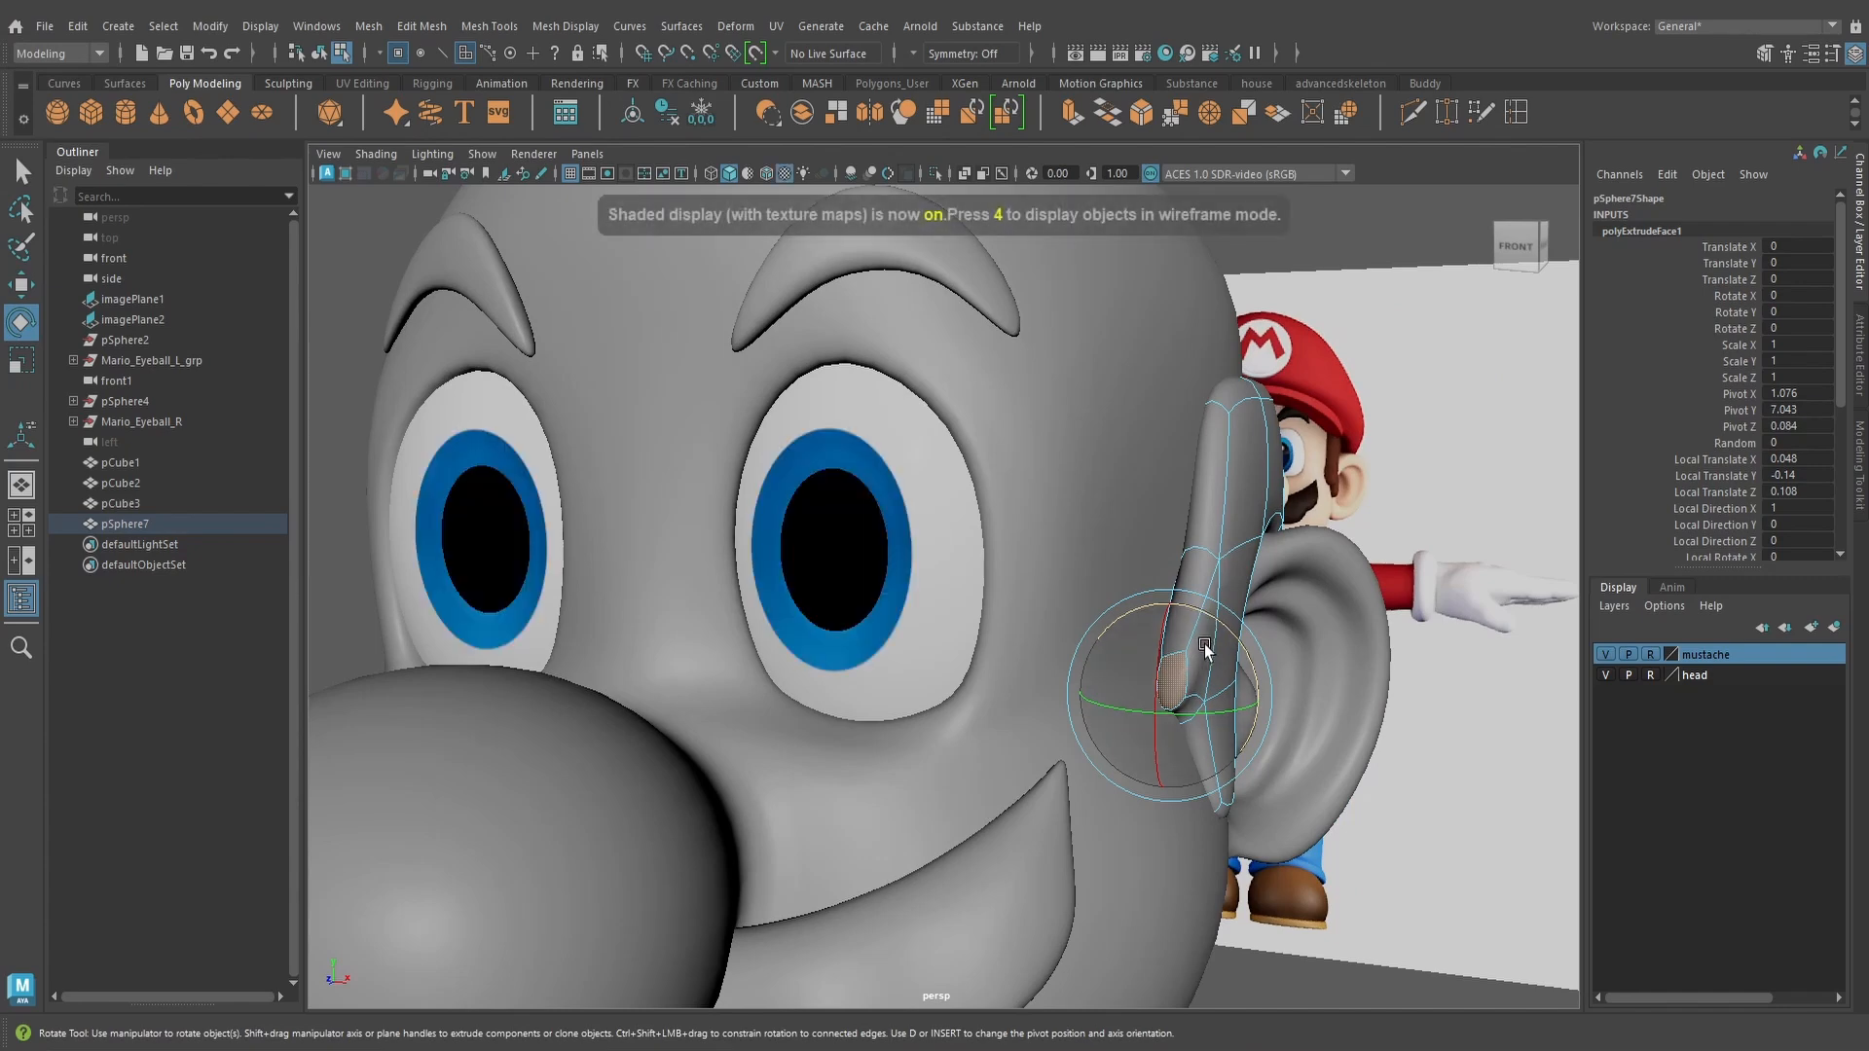
left_click_drag(1207, 644, 1191, 656, "alt")
left_click_drag(1191, 656, 1158, 656, "alt")
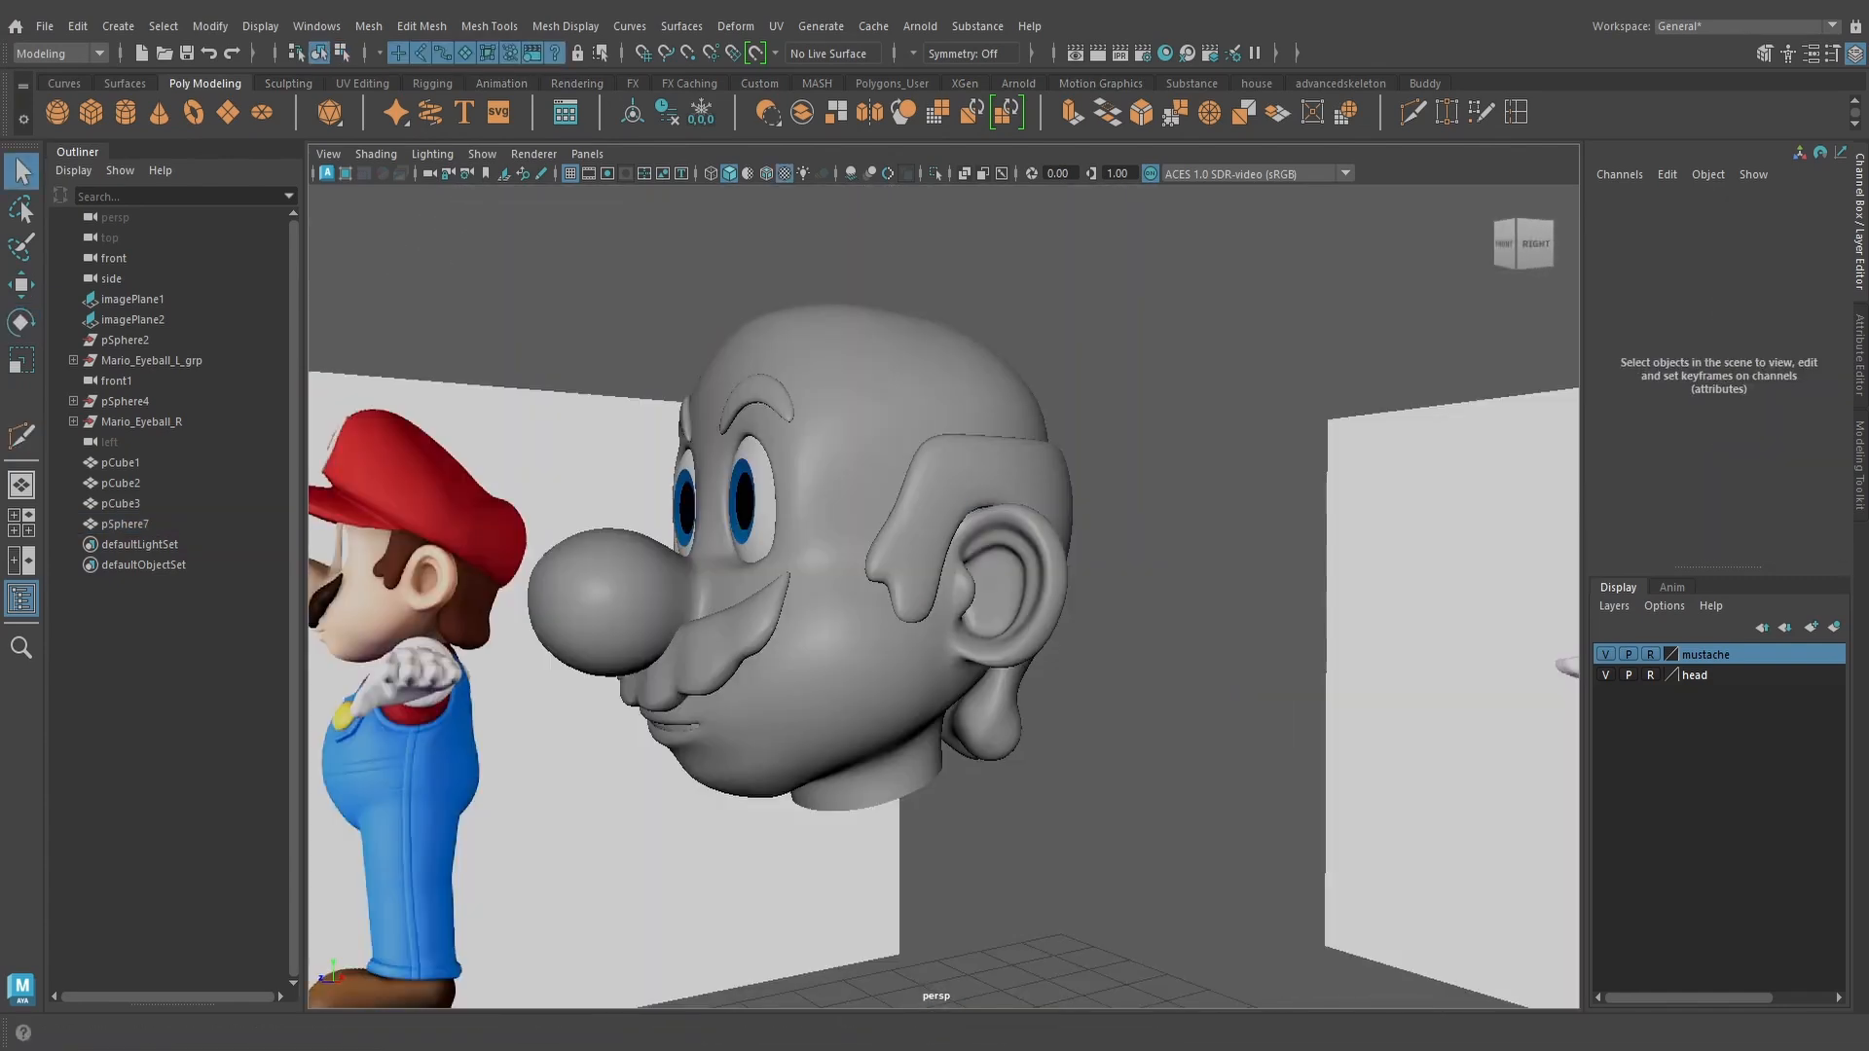
Cut a vertical edge loop down the sideburn and a horizontal one across its front lock with Multi-Cut
left_click(1013, 479)
left_click_drag(1007, 471, 995, 474, "alt")
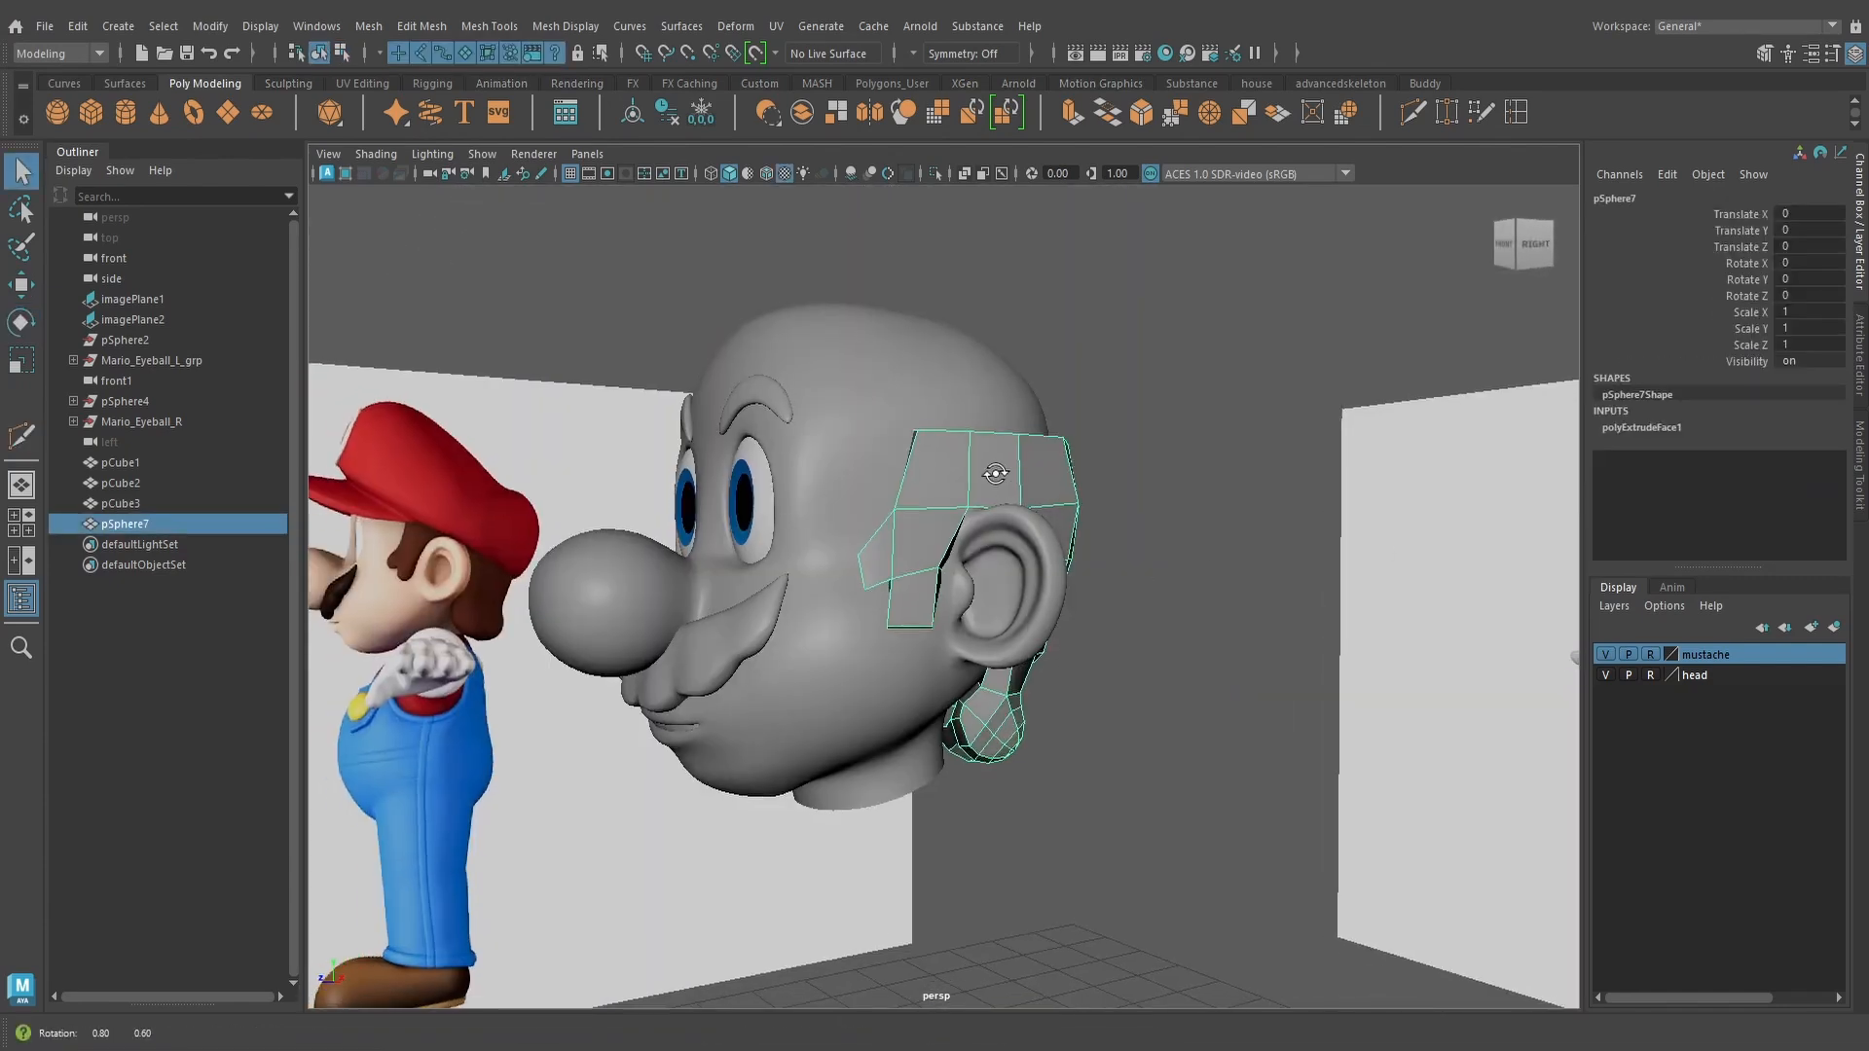
scroll(994, 474, "up", 4)
left_click(1412, 114)
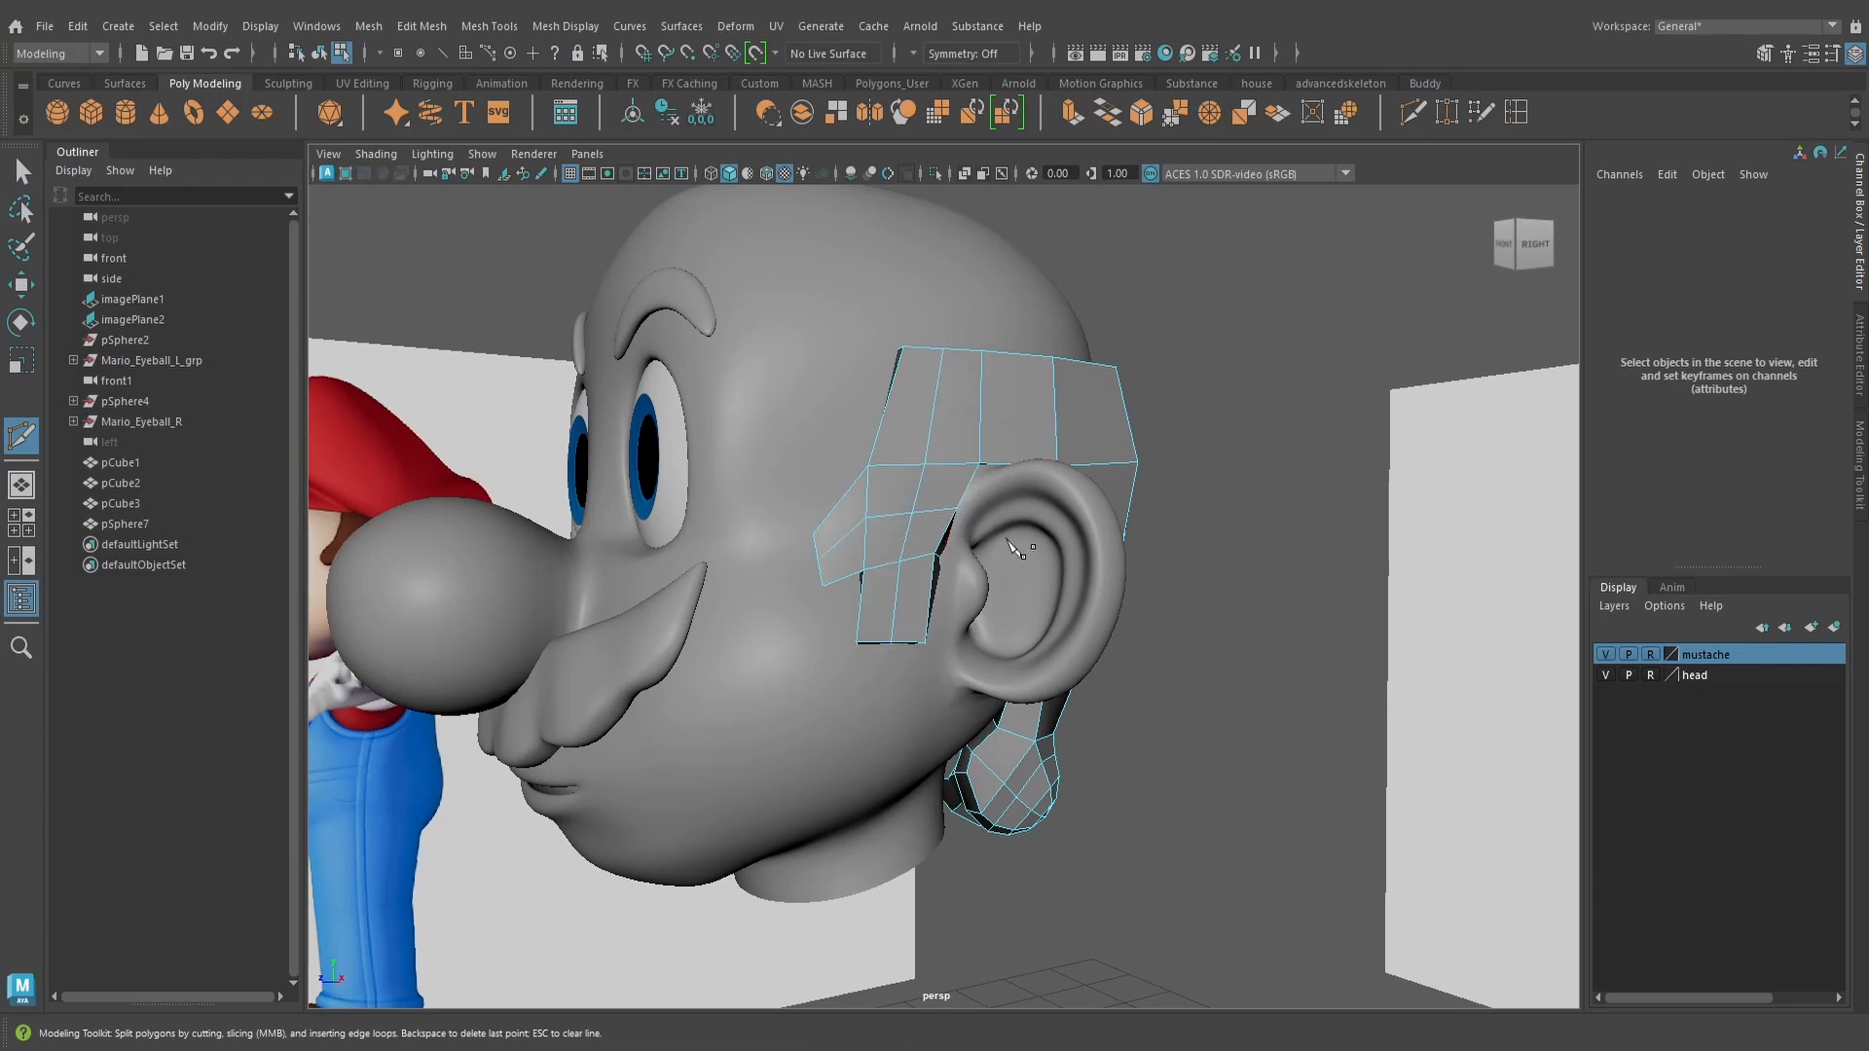
key("w")
left_click_drag(985, 563, 925, 557, "alt")
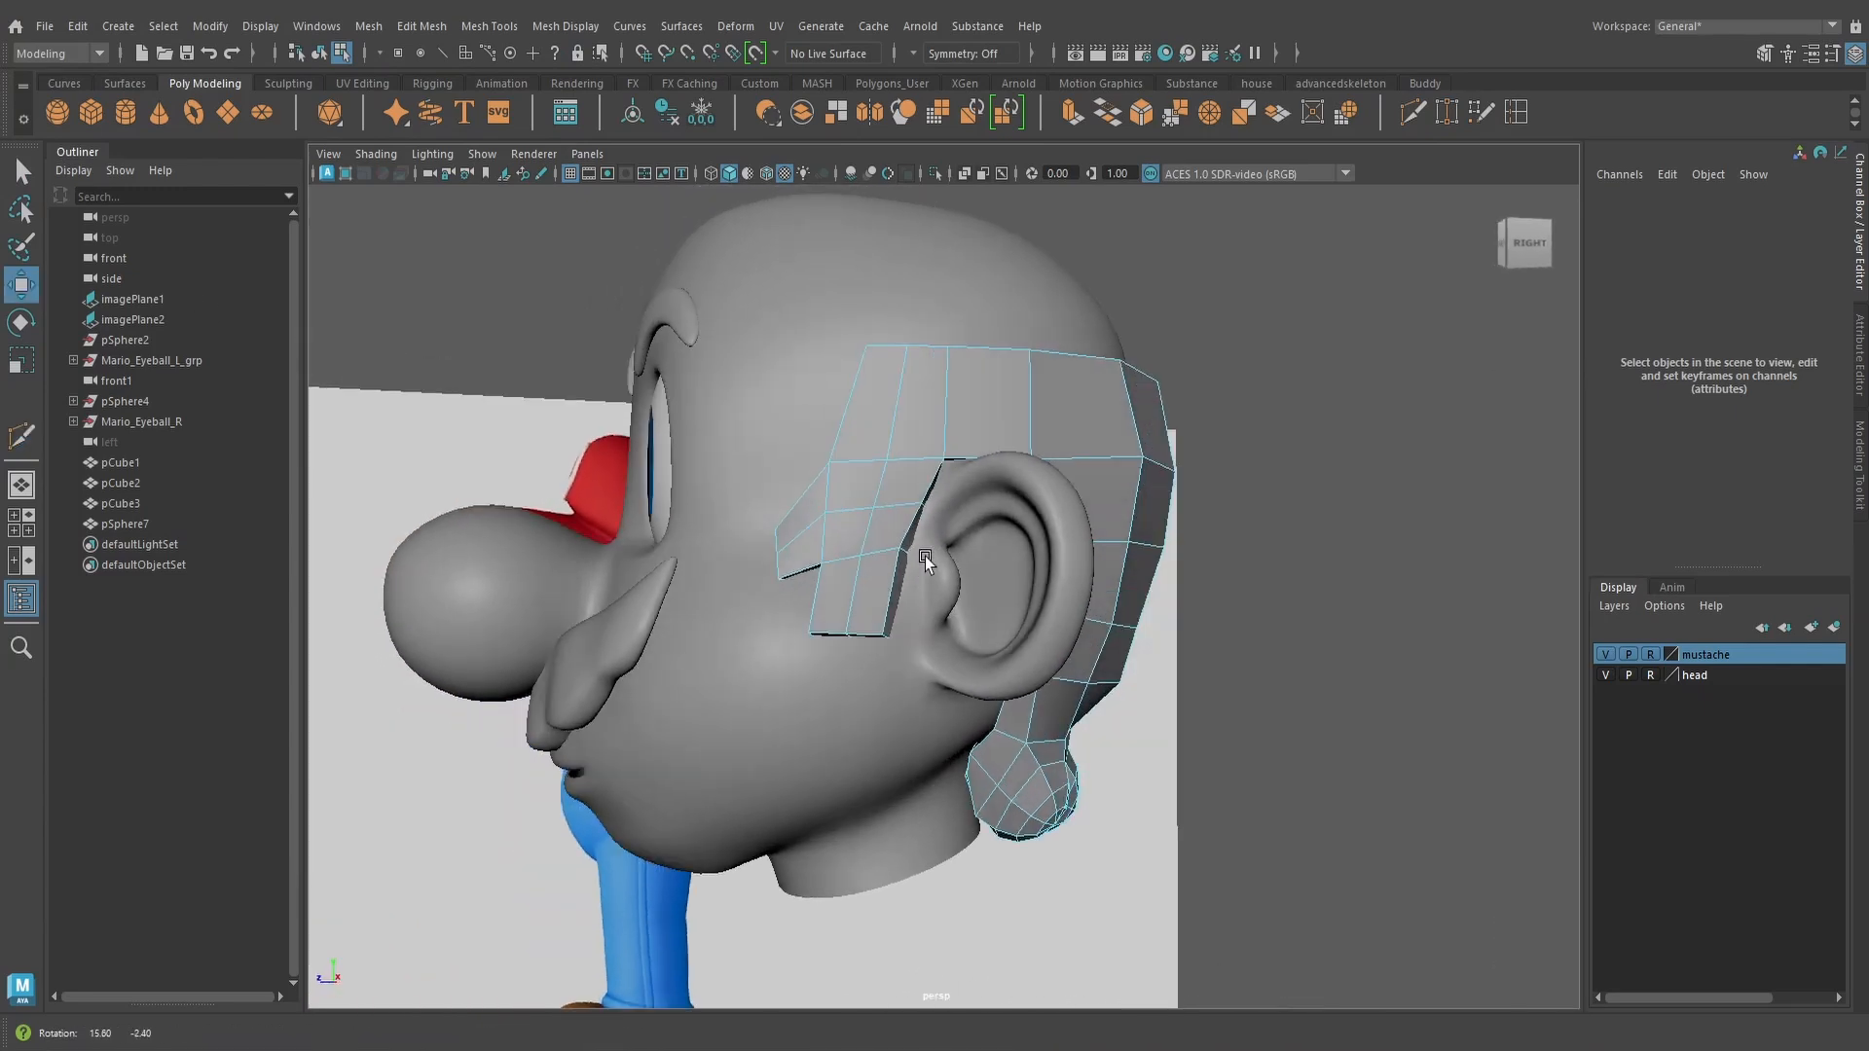
Raise the sideburn's bottom vertices in the side view so its rounded tip matches the reference image
key("space")
left_click_drag(868, 503, 974, 503)
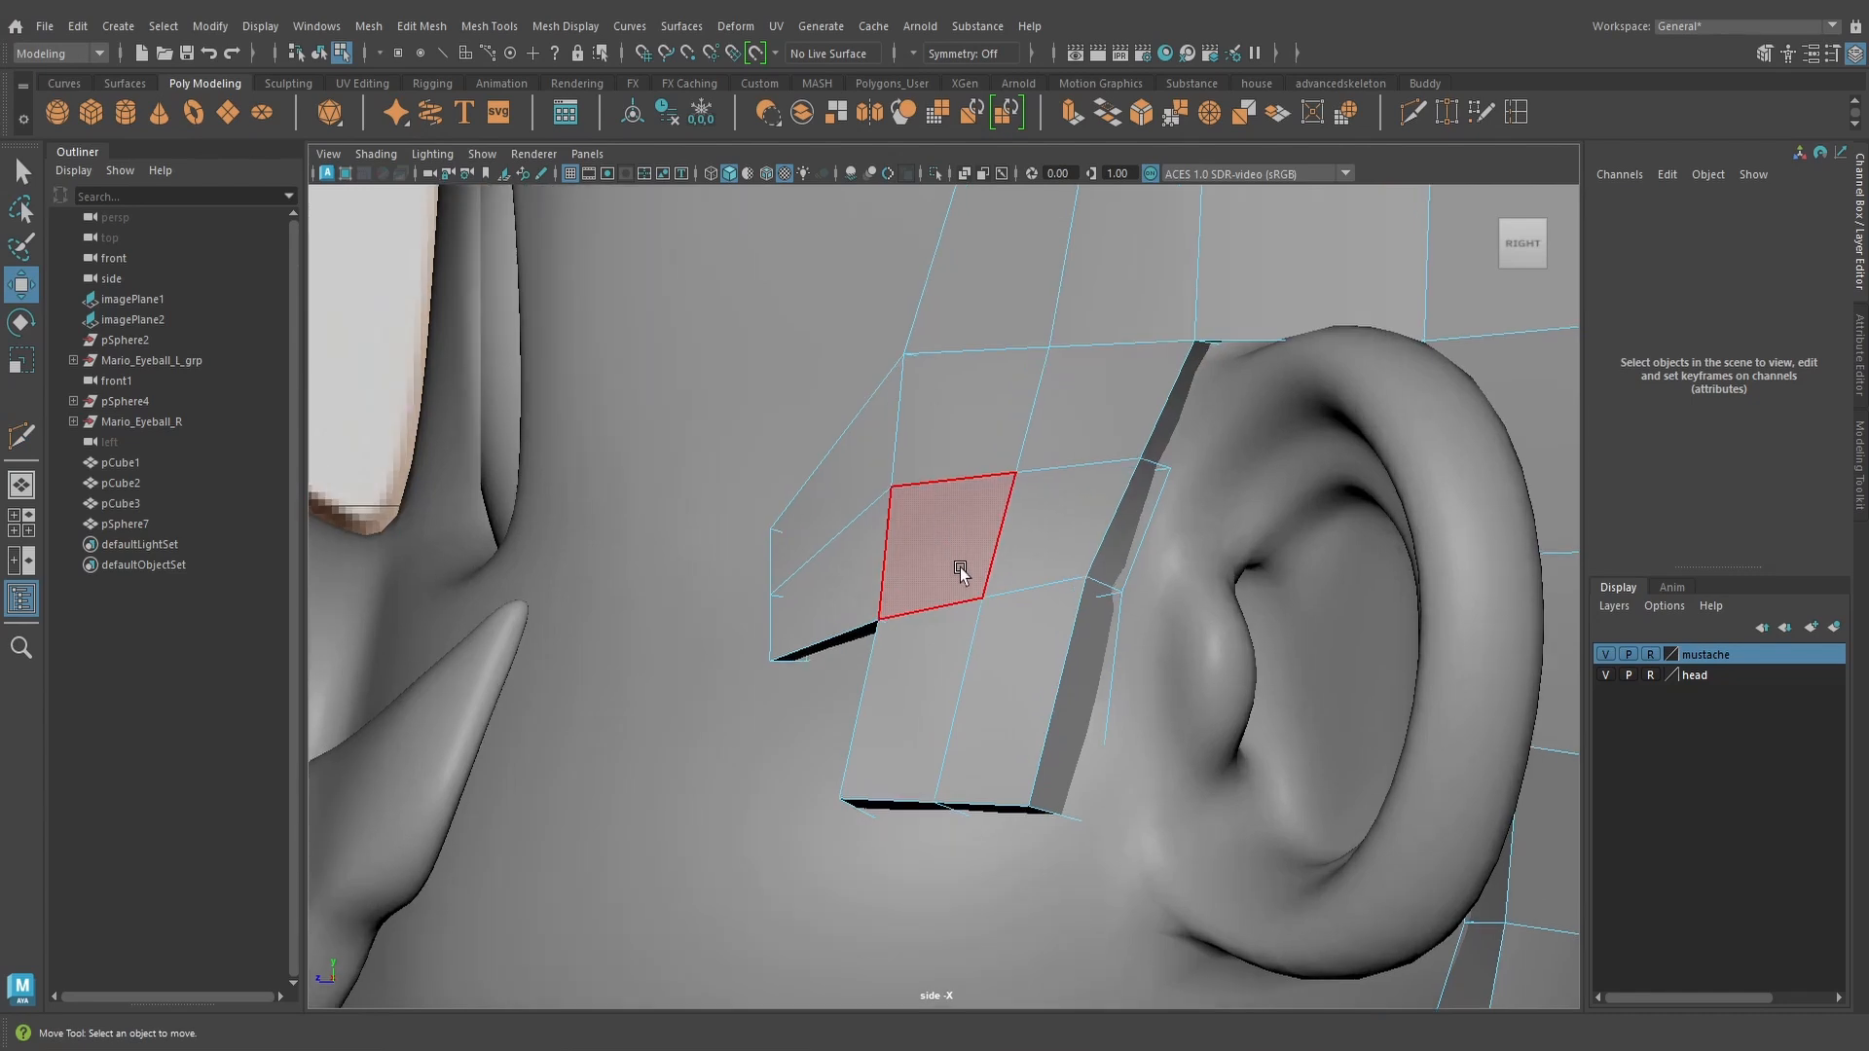
key("4")
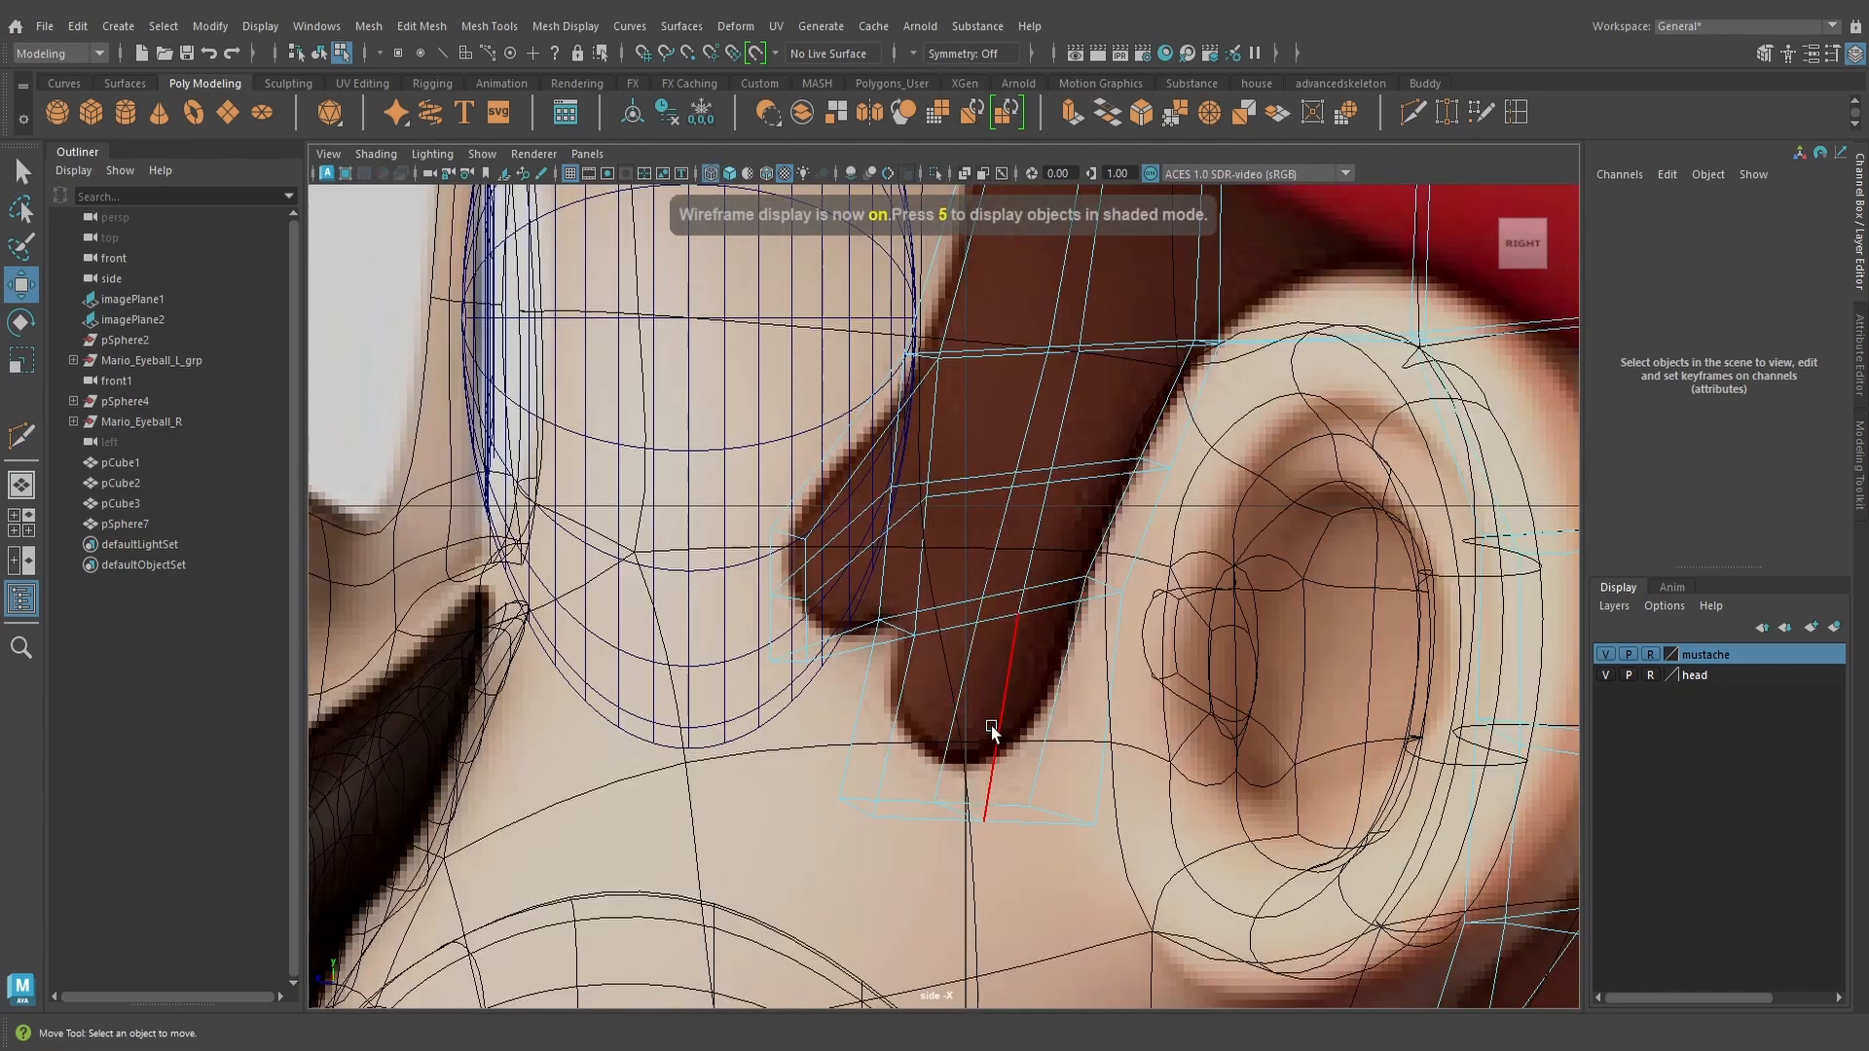
right_click(962, 682)
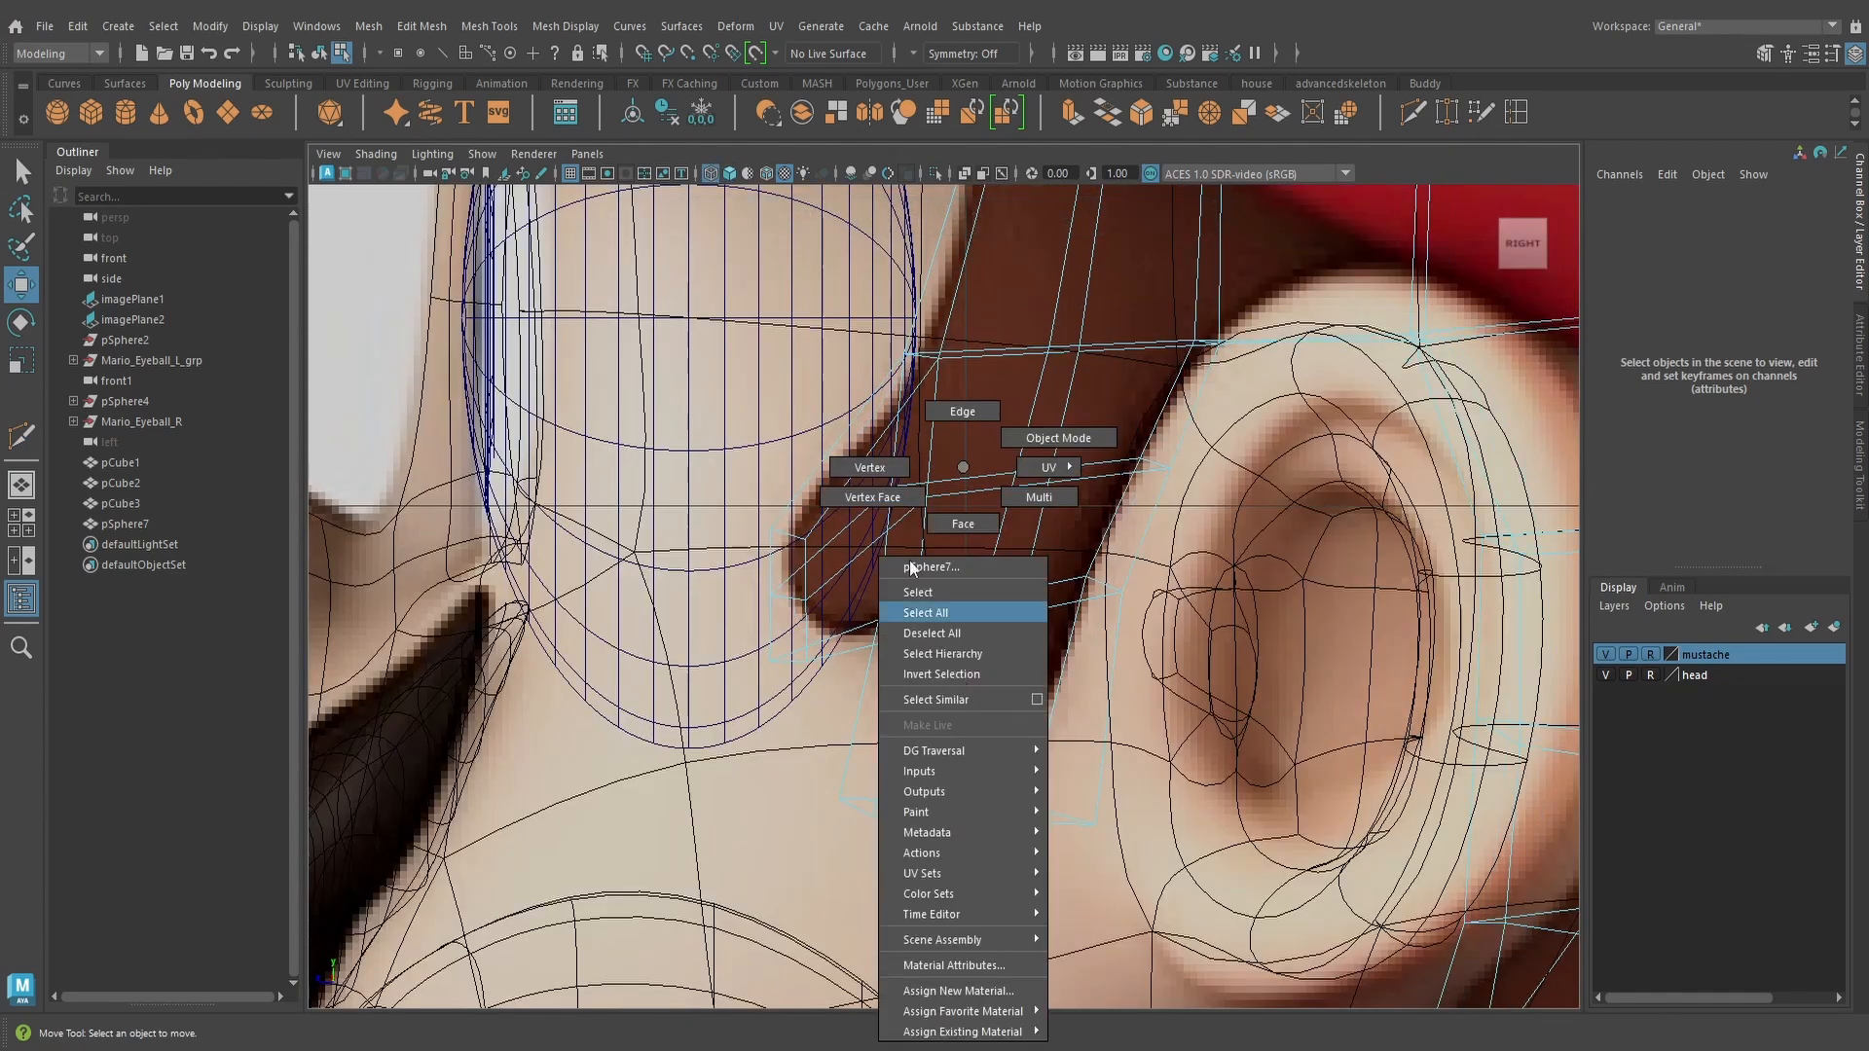
left_click(869, 467)
left_click_drag(978, 839, 981, 841)
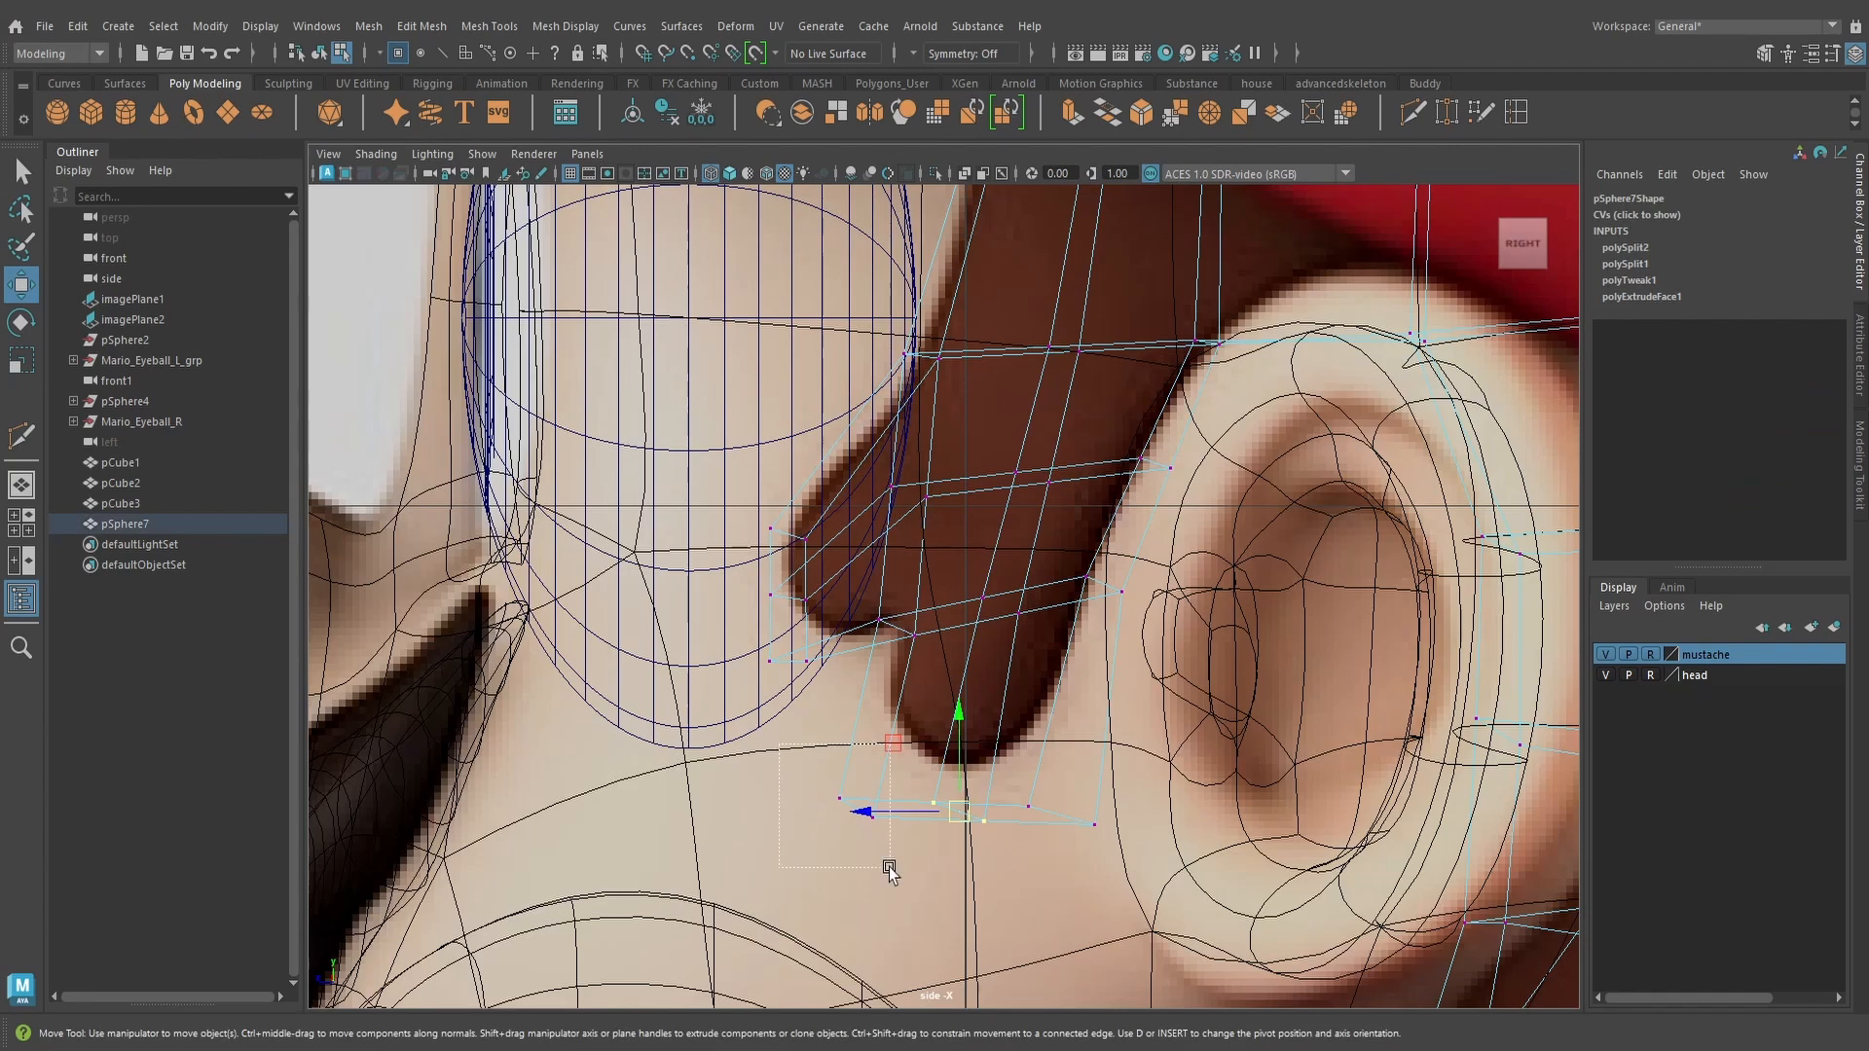
left_click_drag(987, 723, 967, 693)
left_click_drag(860, 712, 1095, 819)
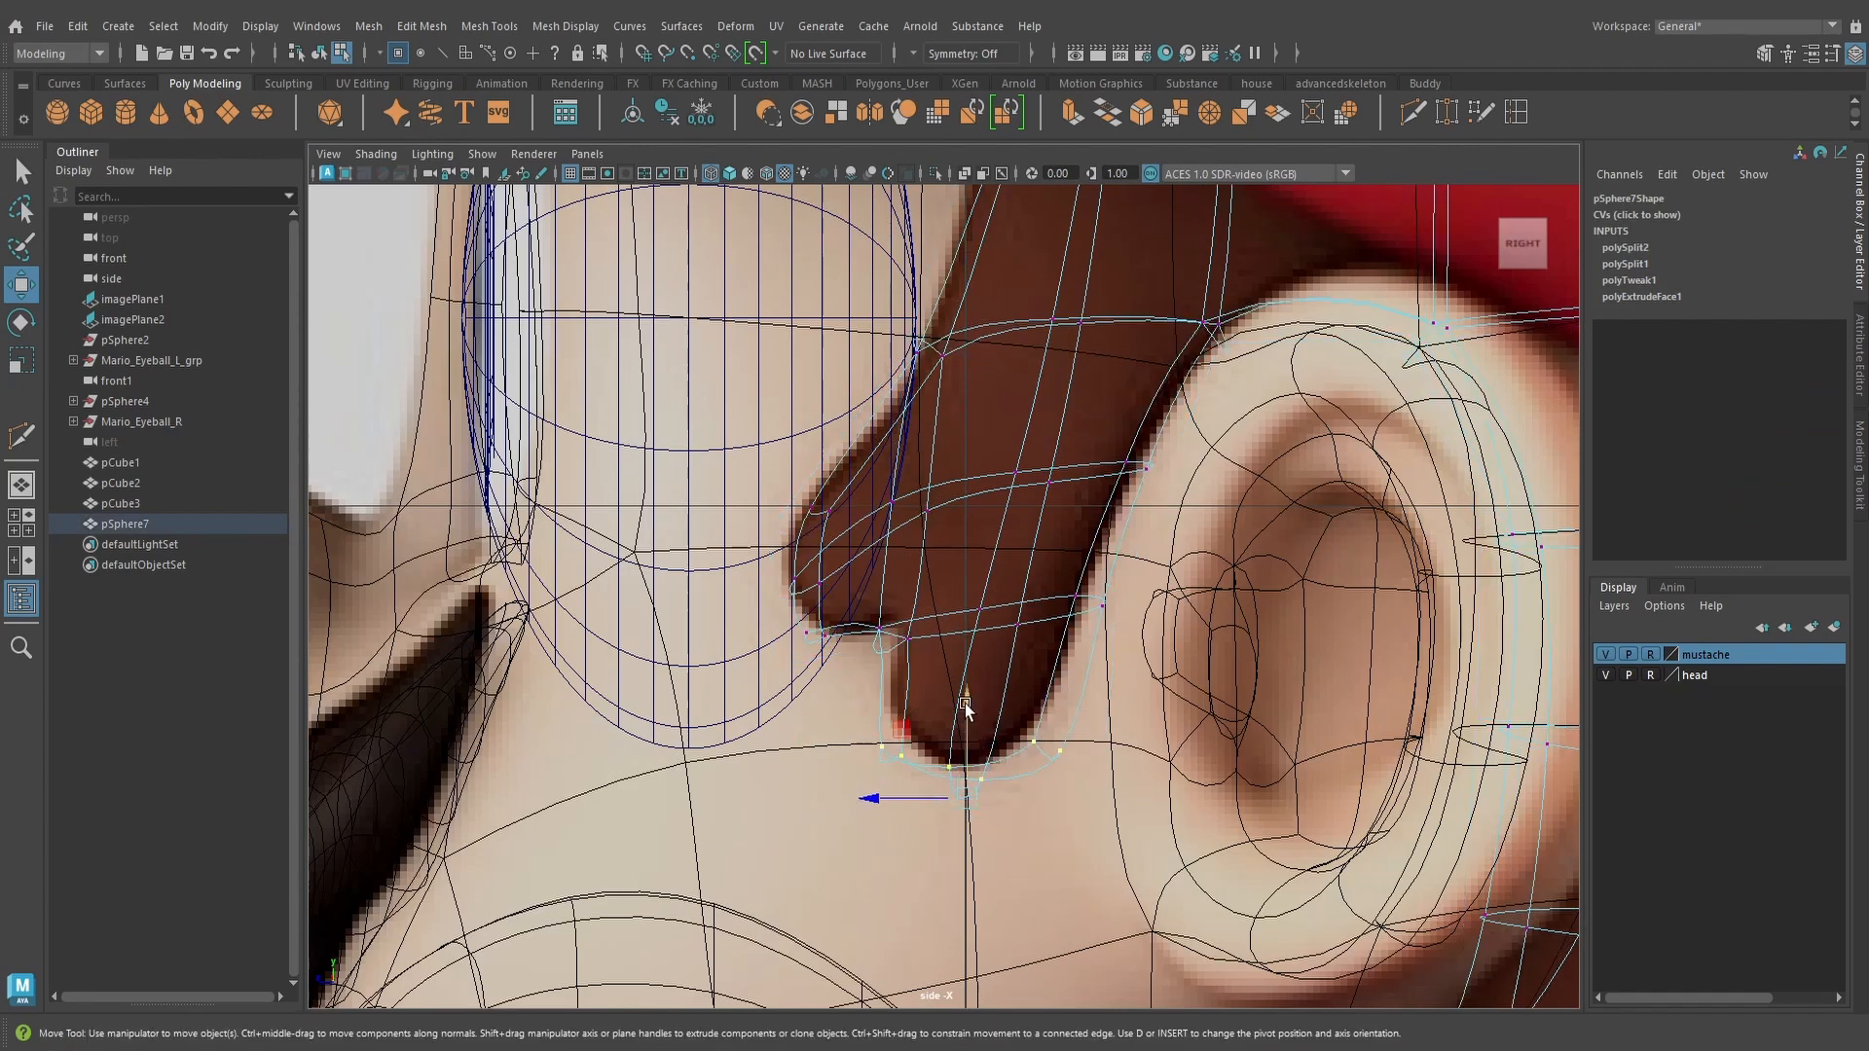
left_click_drag(966, 703, 966, 687)
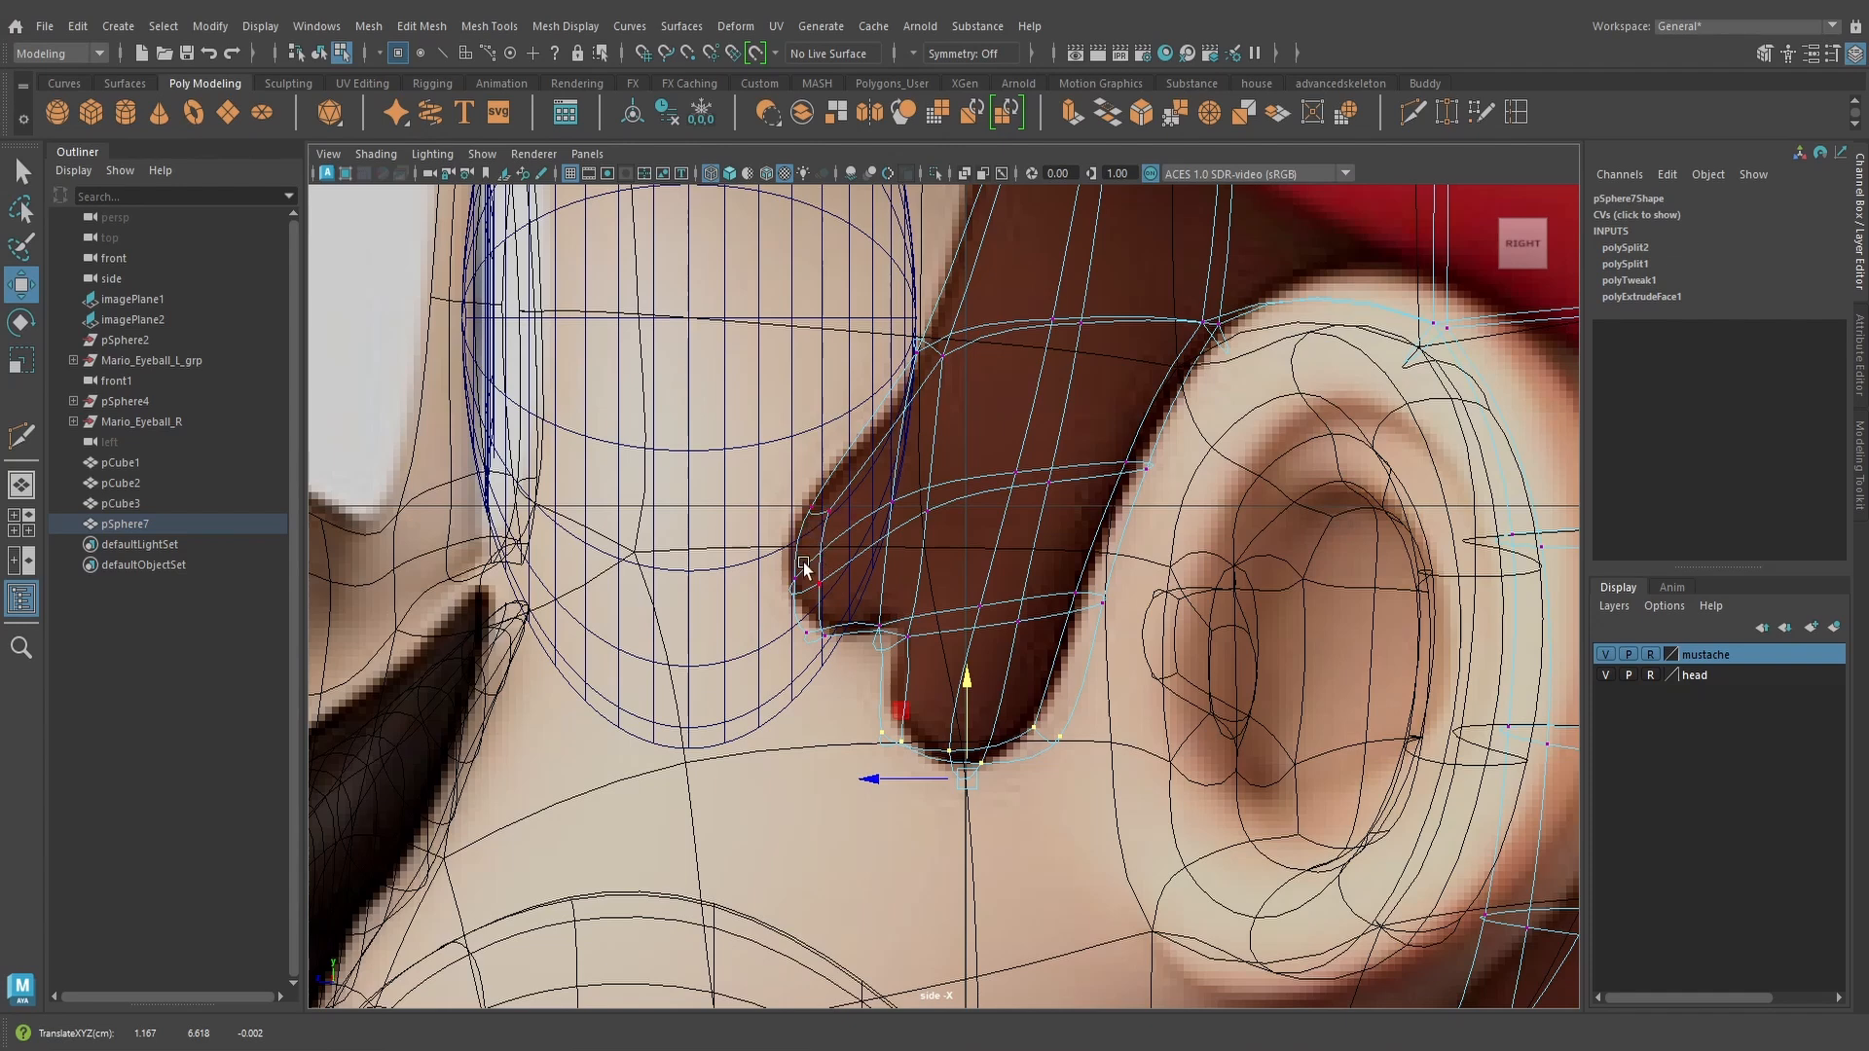
Move the front lock's tip vertices and the corner vertex above it to follow the reference hair outline
left_click_drag(787, 563, 839, 592)
left_click(767, 598)
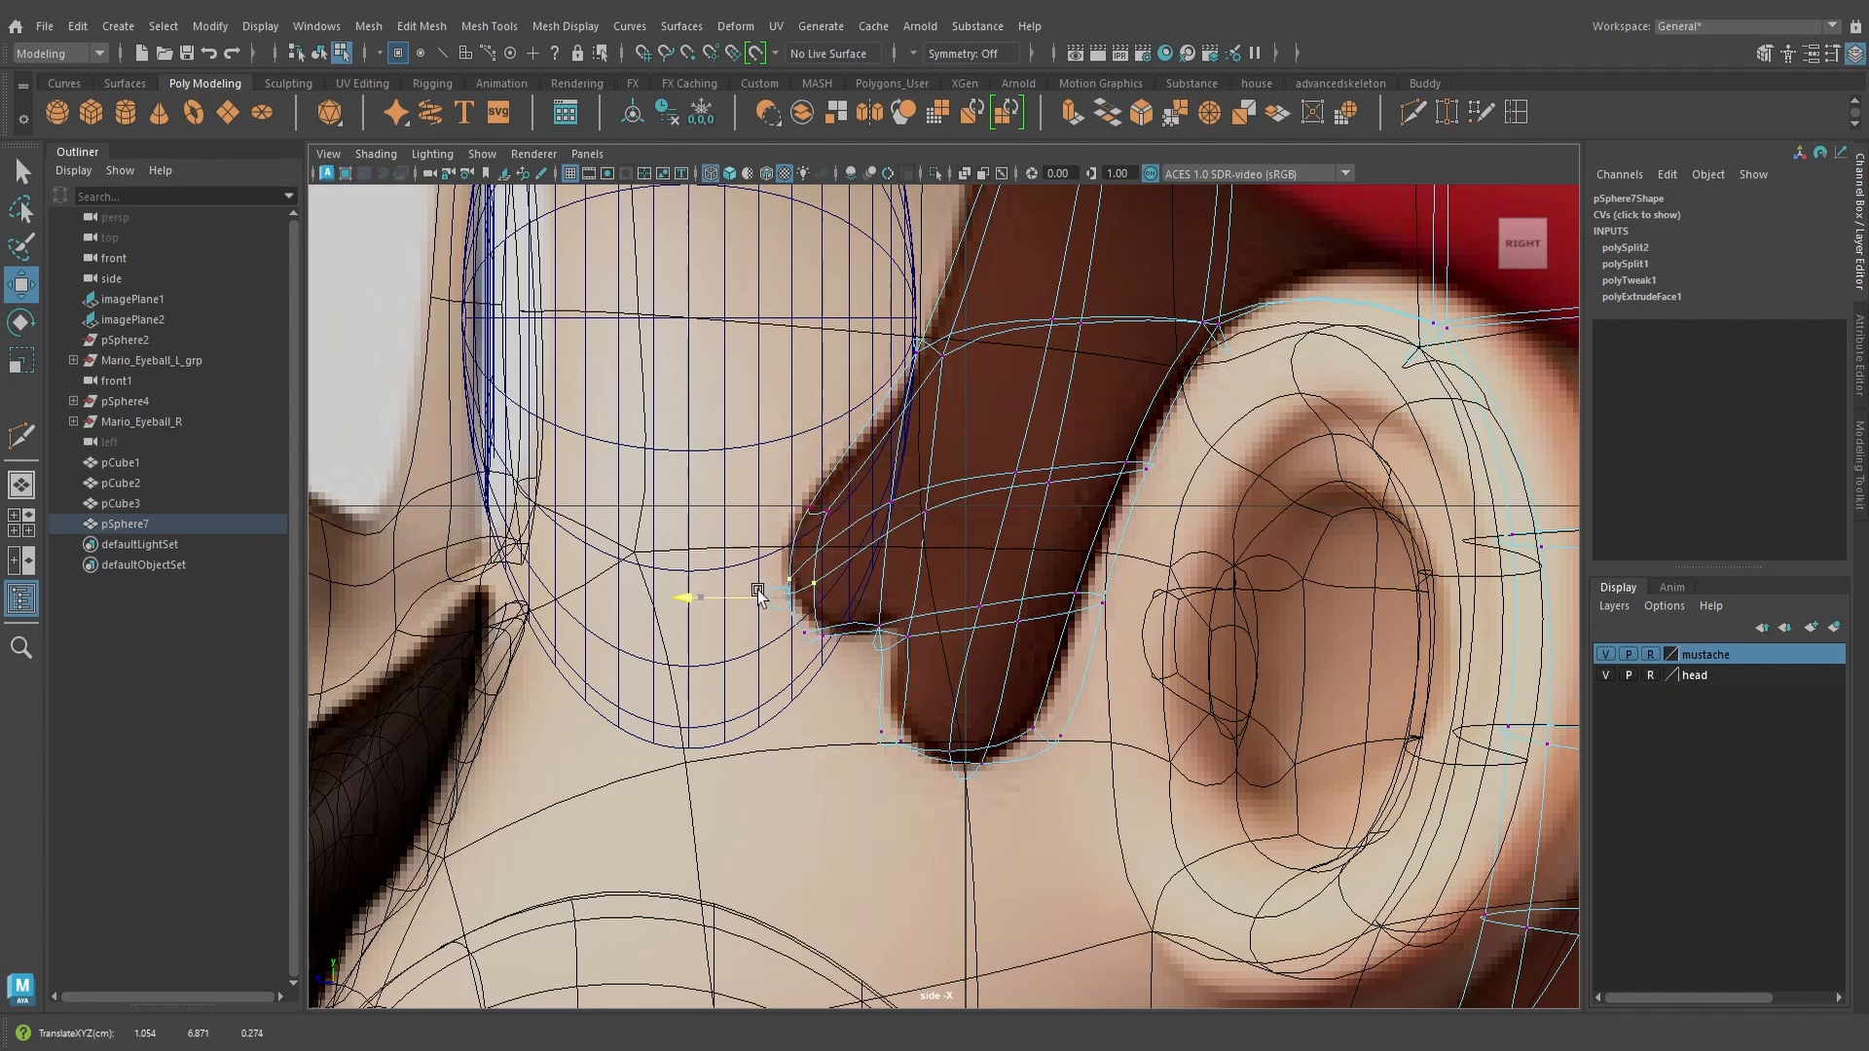
left_click_drag(838, 669, 793, 593)
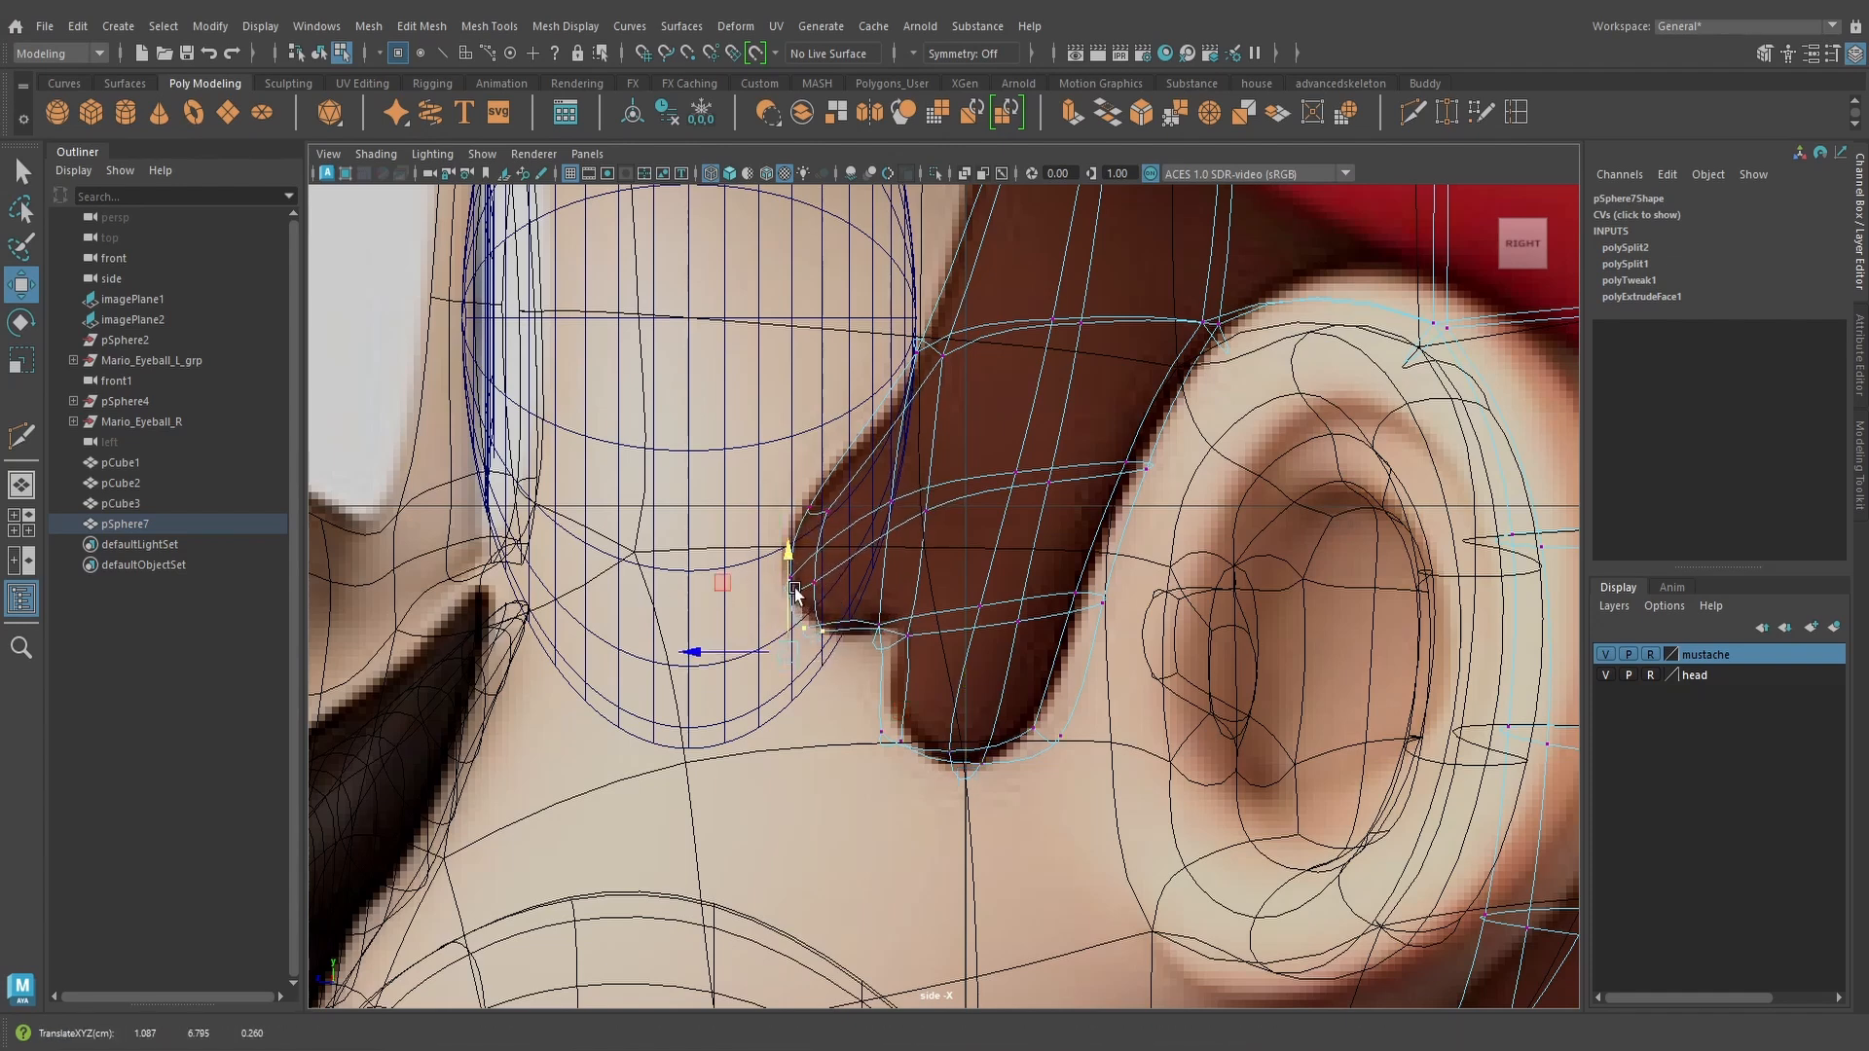
mouse_move(776, 475)
left_mouse_down()
mouse_move(836, 519)
mouse_move(784, 477)
left_mouse_up()
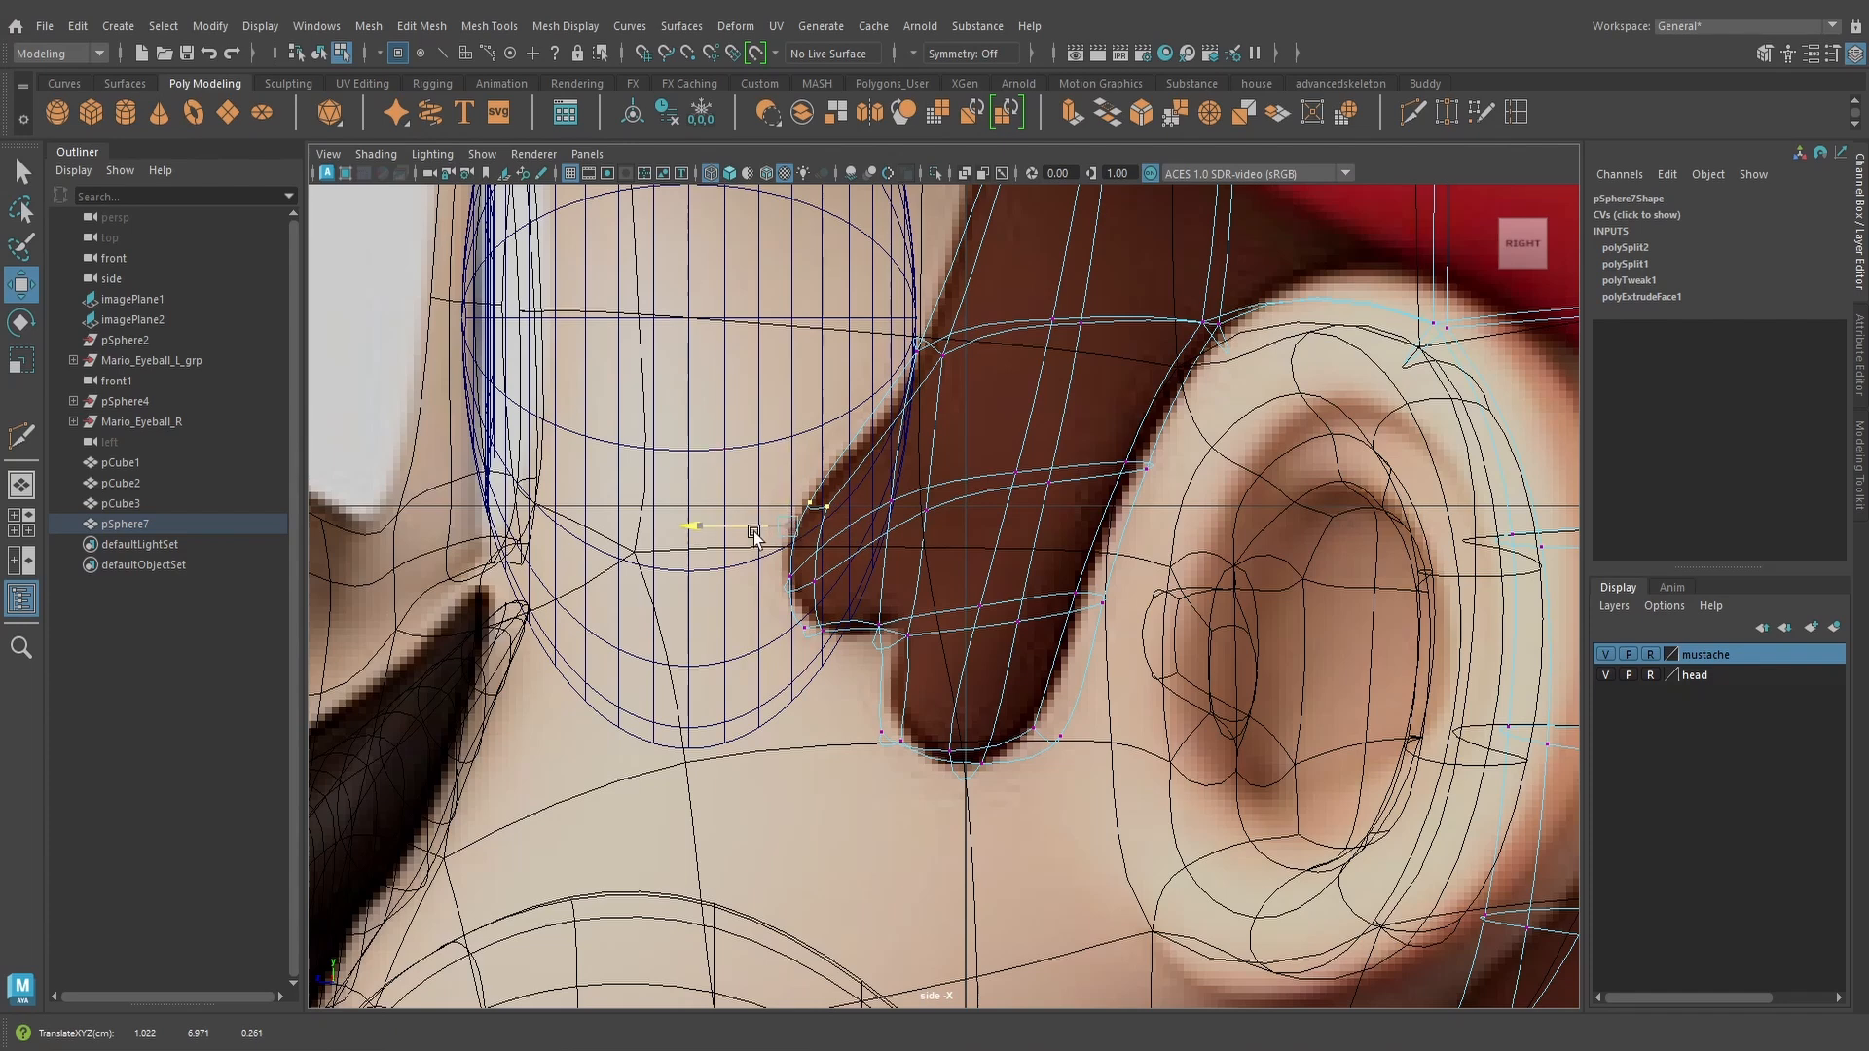
left_click_drag(910, 331, 1004, 545)
Lower the inner vertex where the front lock meets the sideburn slightly in the shaded perspective view
key("space")
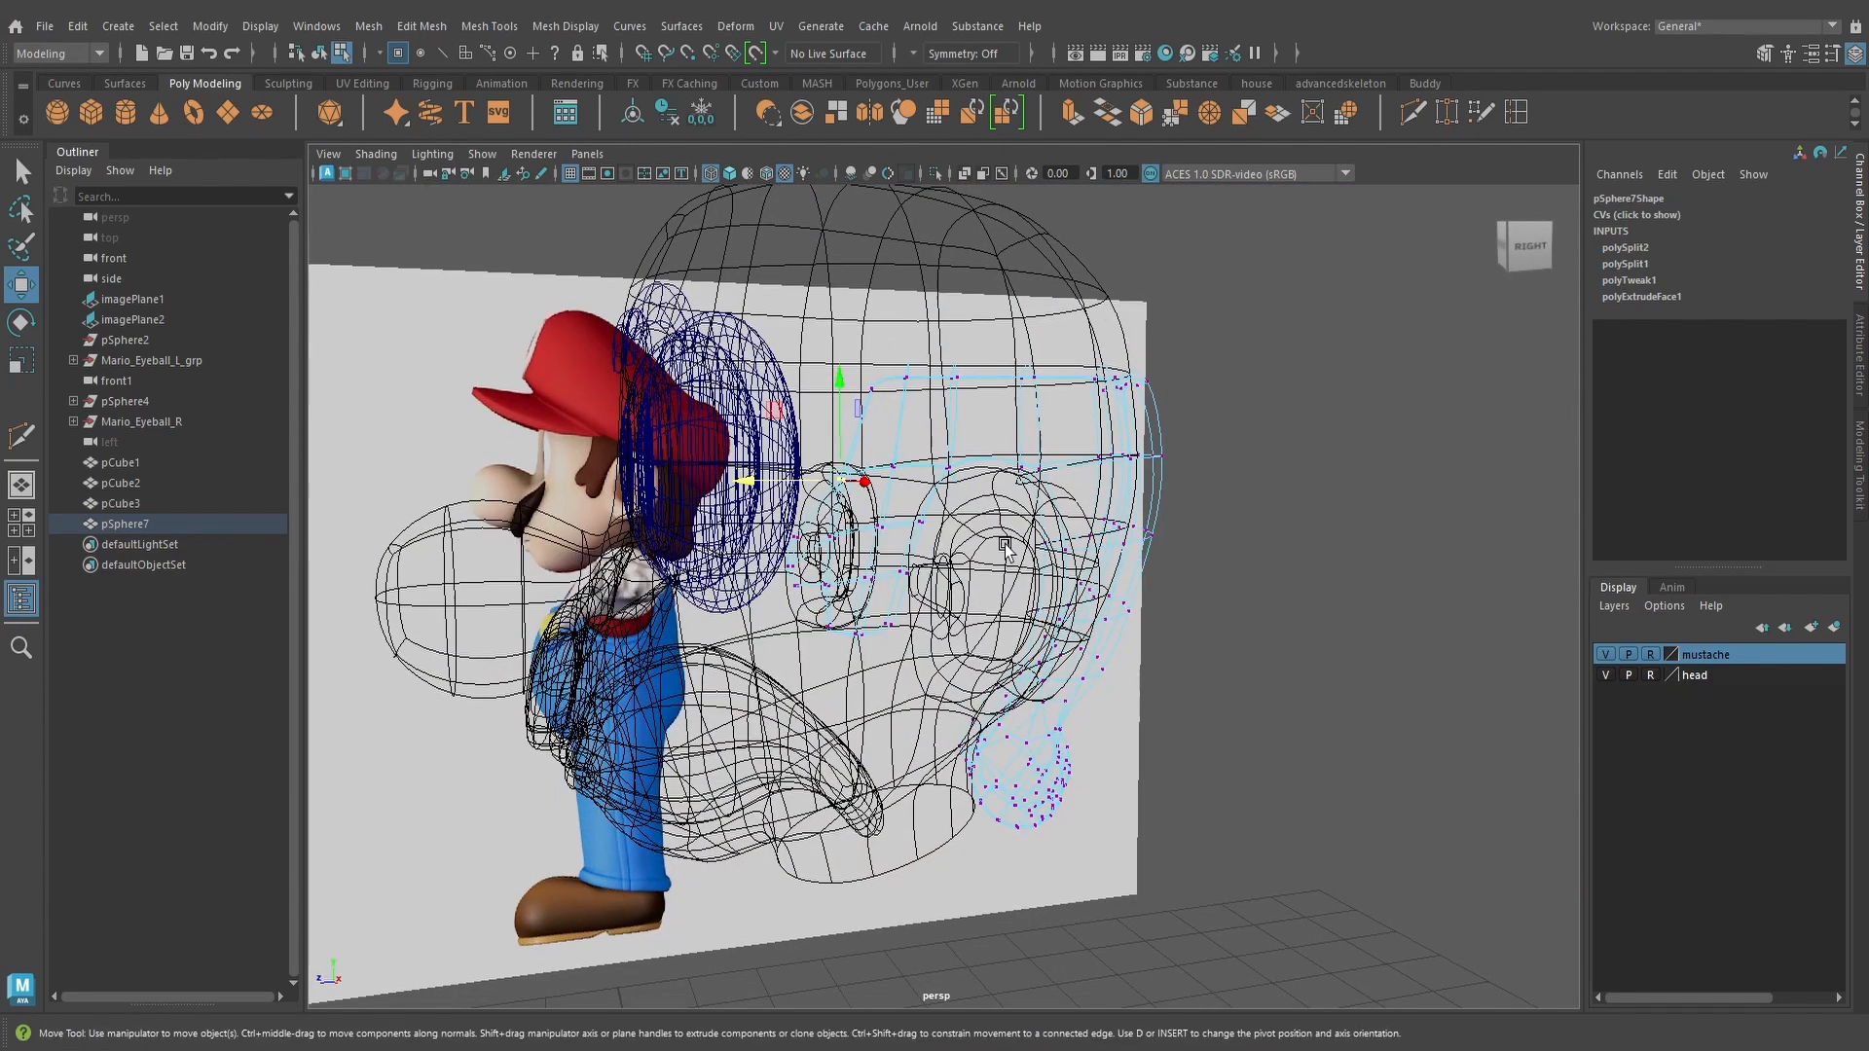
key("6")
scroll(1012, 539, "up", 5)
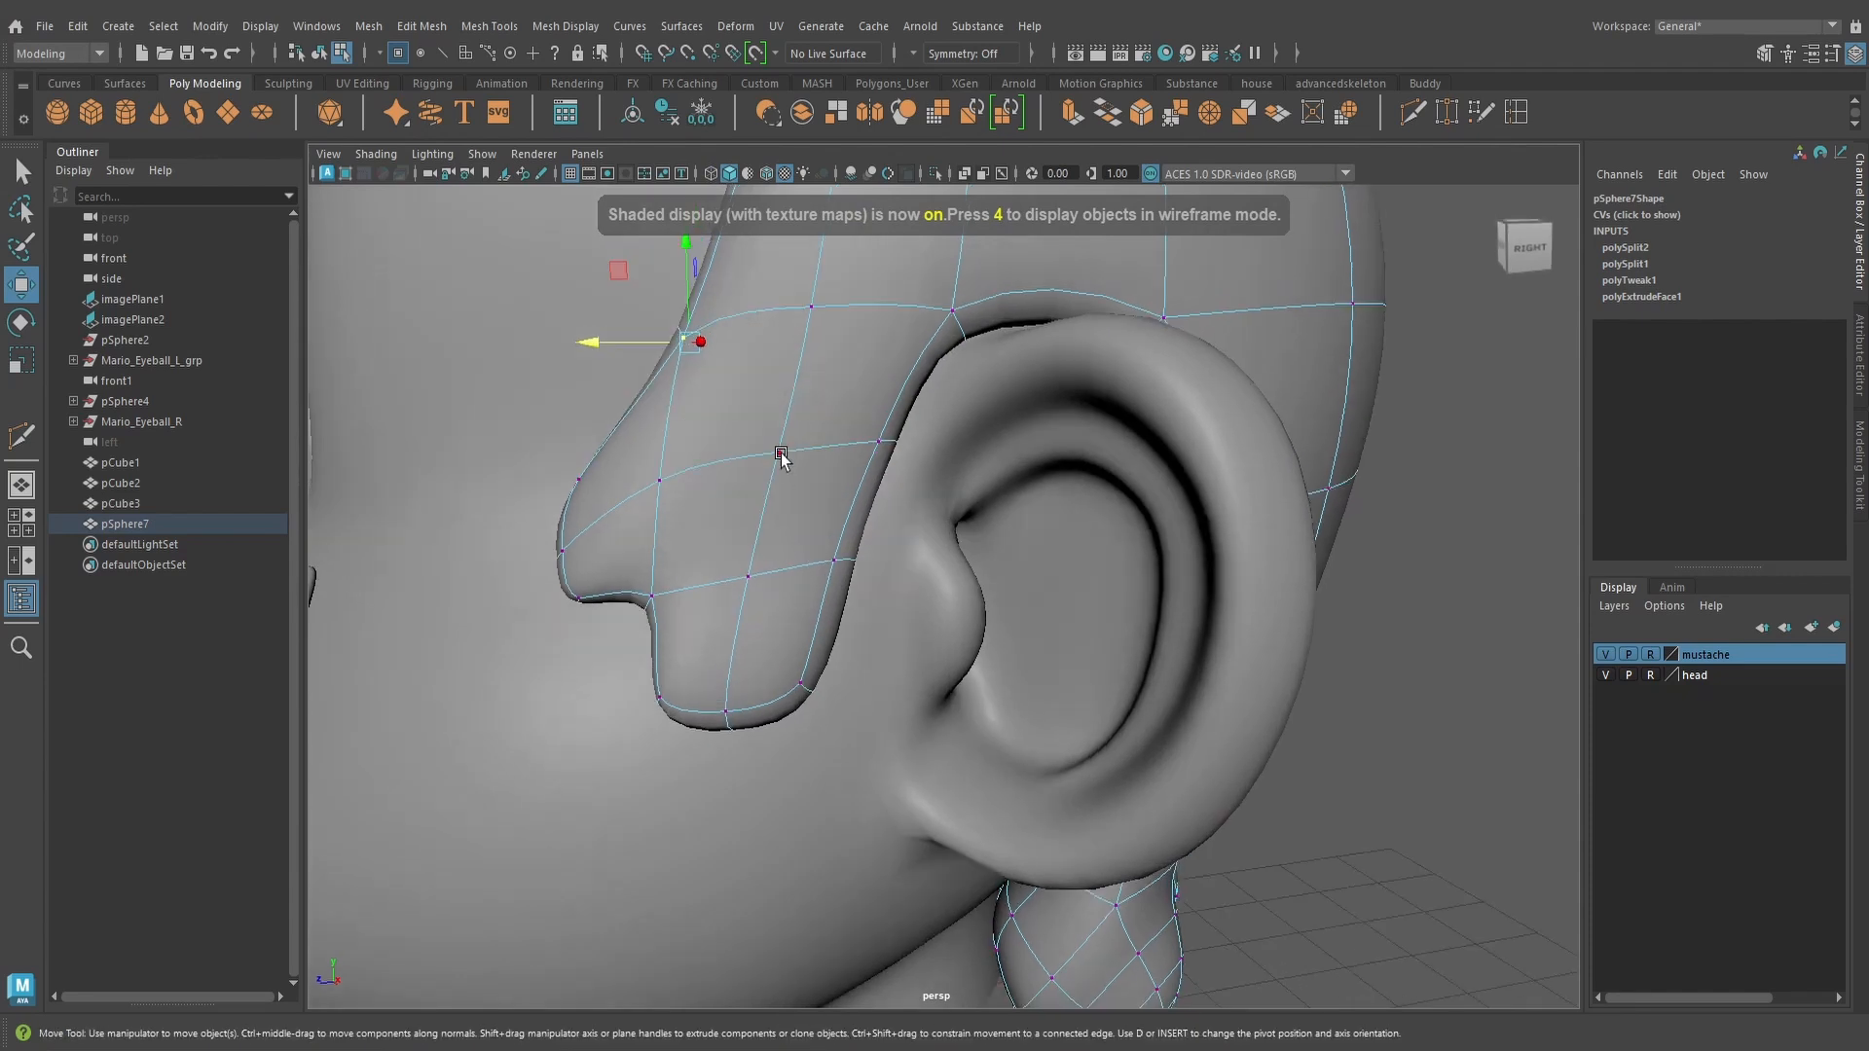
left_click_drag(774, 402, 778, 411)
left_click(658, 481)
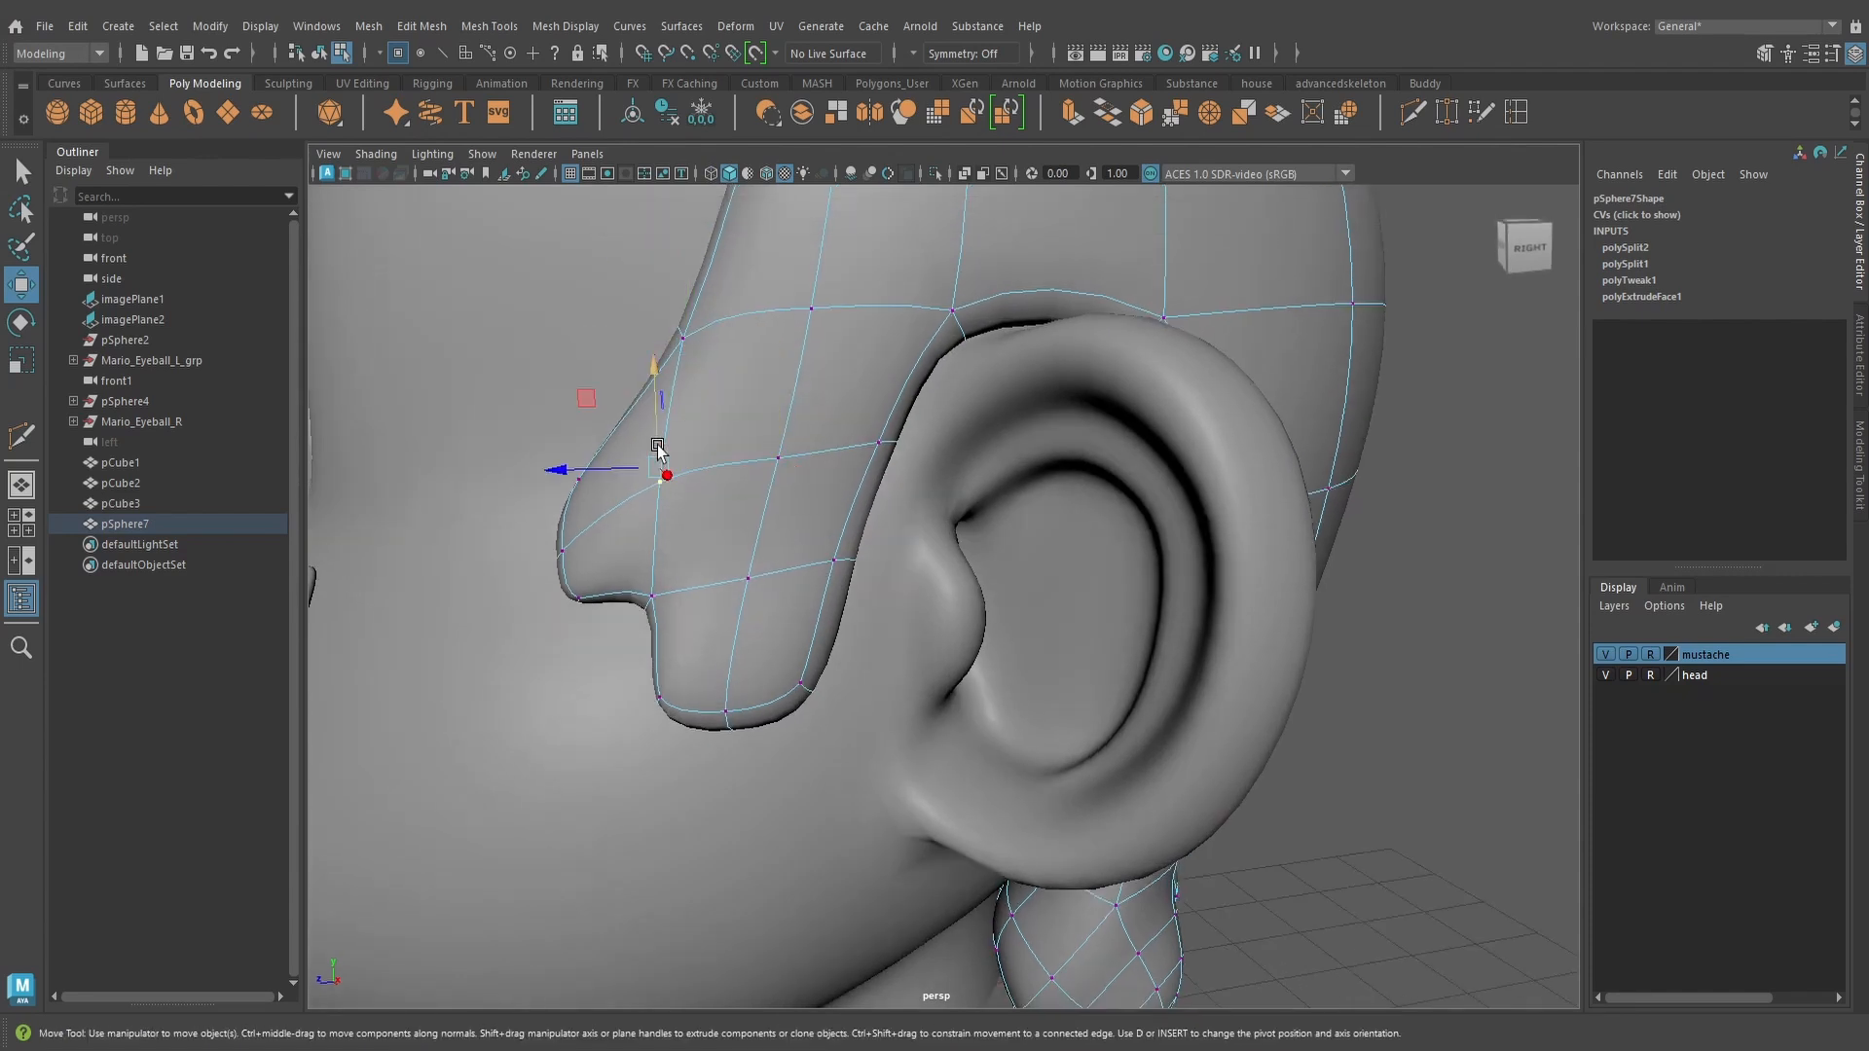
left_click_drag(659, 451, 661, 461)
scroll(862, 487, "down", 10)
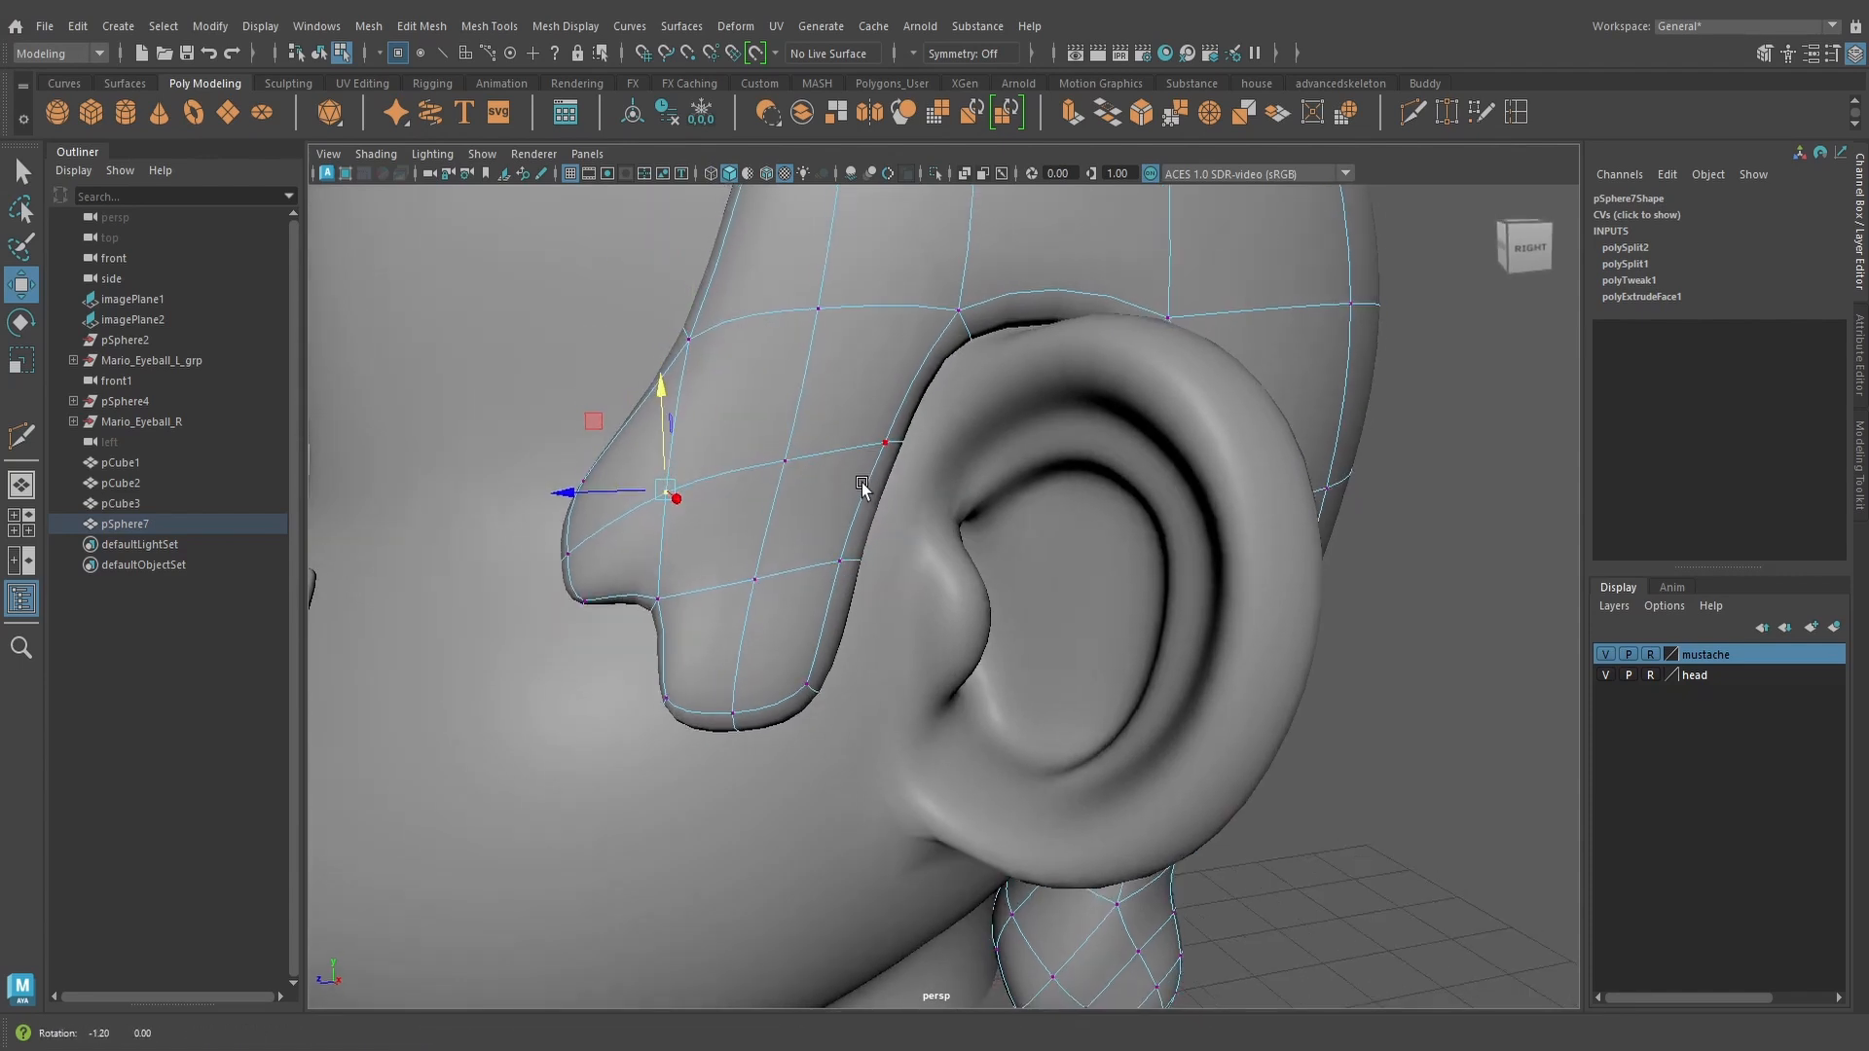
Return the hair to object mode and set the head layer to template display
right_click_drag(924, 387, 1024, 358)
left_click_drag(1030, 447, 961, 622, "alt")
scroll(1085, 502, "down", 4)
left_click(1125, 486)
left_click(1083, 590)
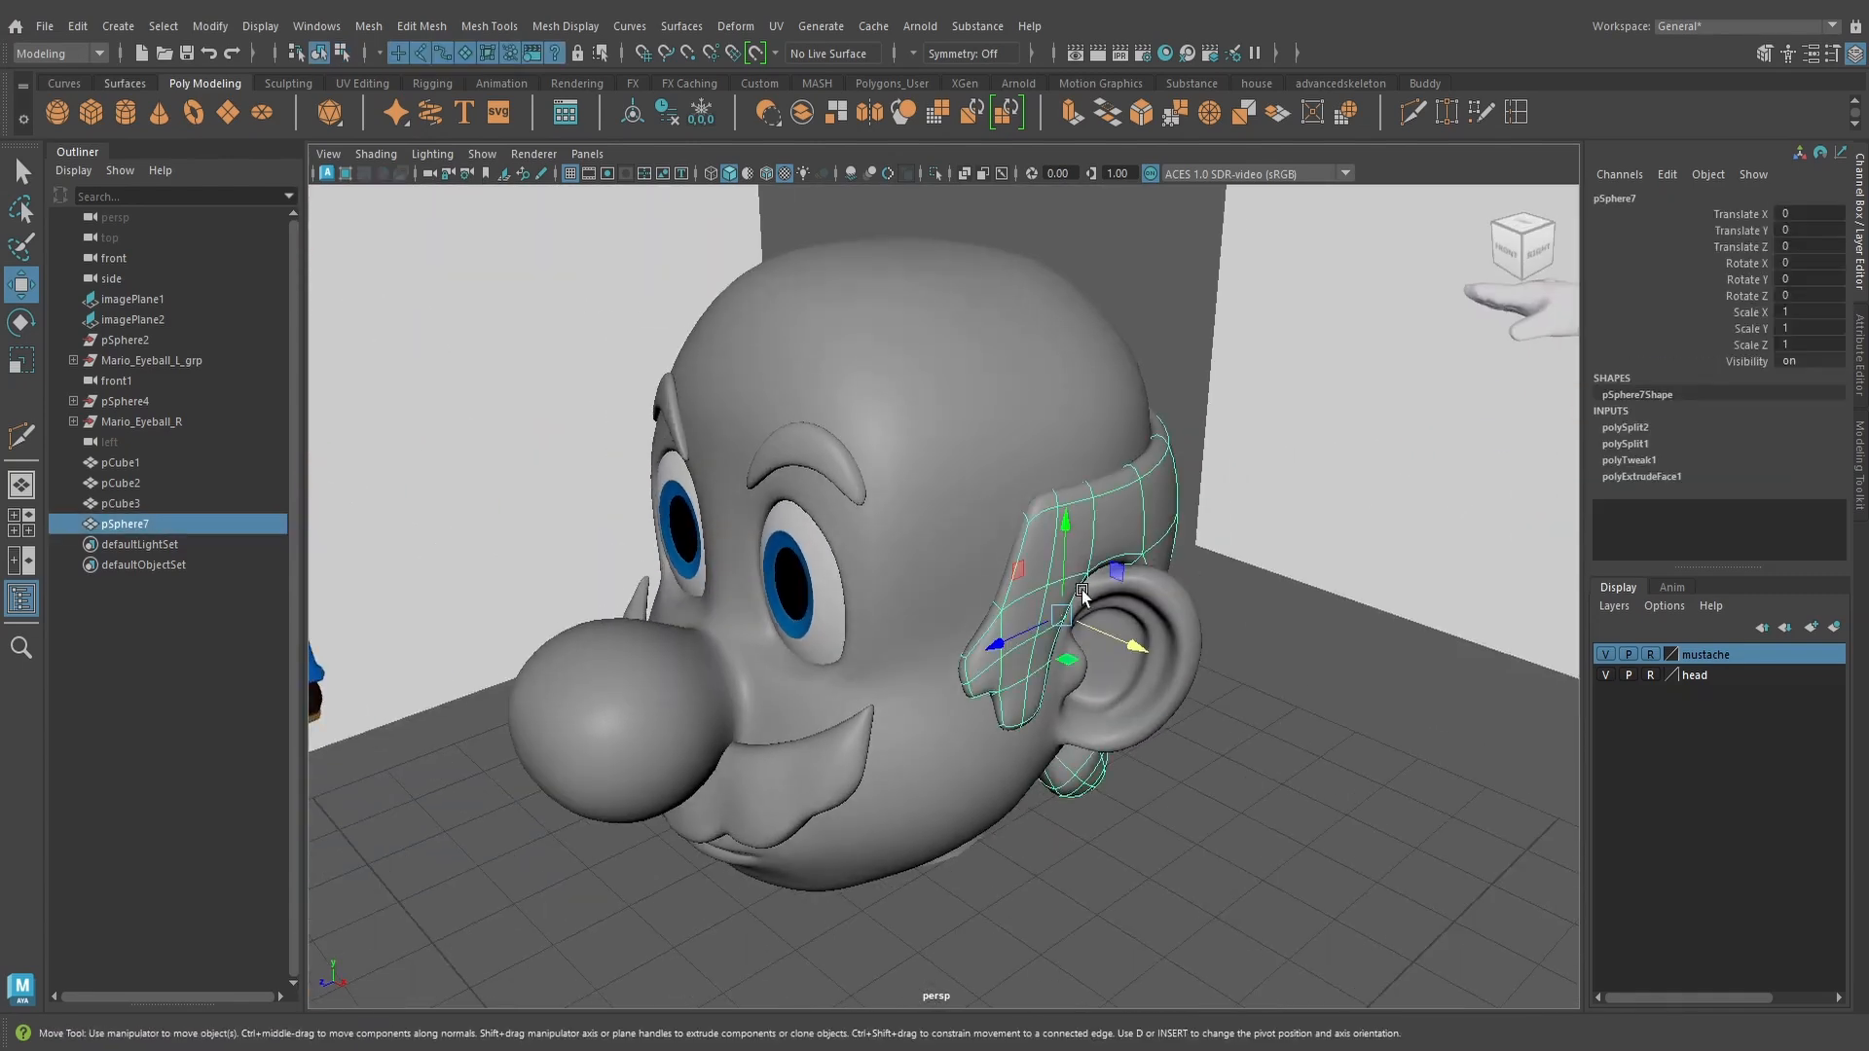
left_click_drag(1083, 590, 1037, 590, "alt")
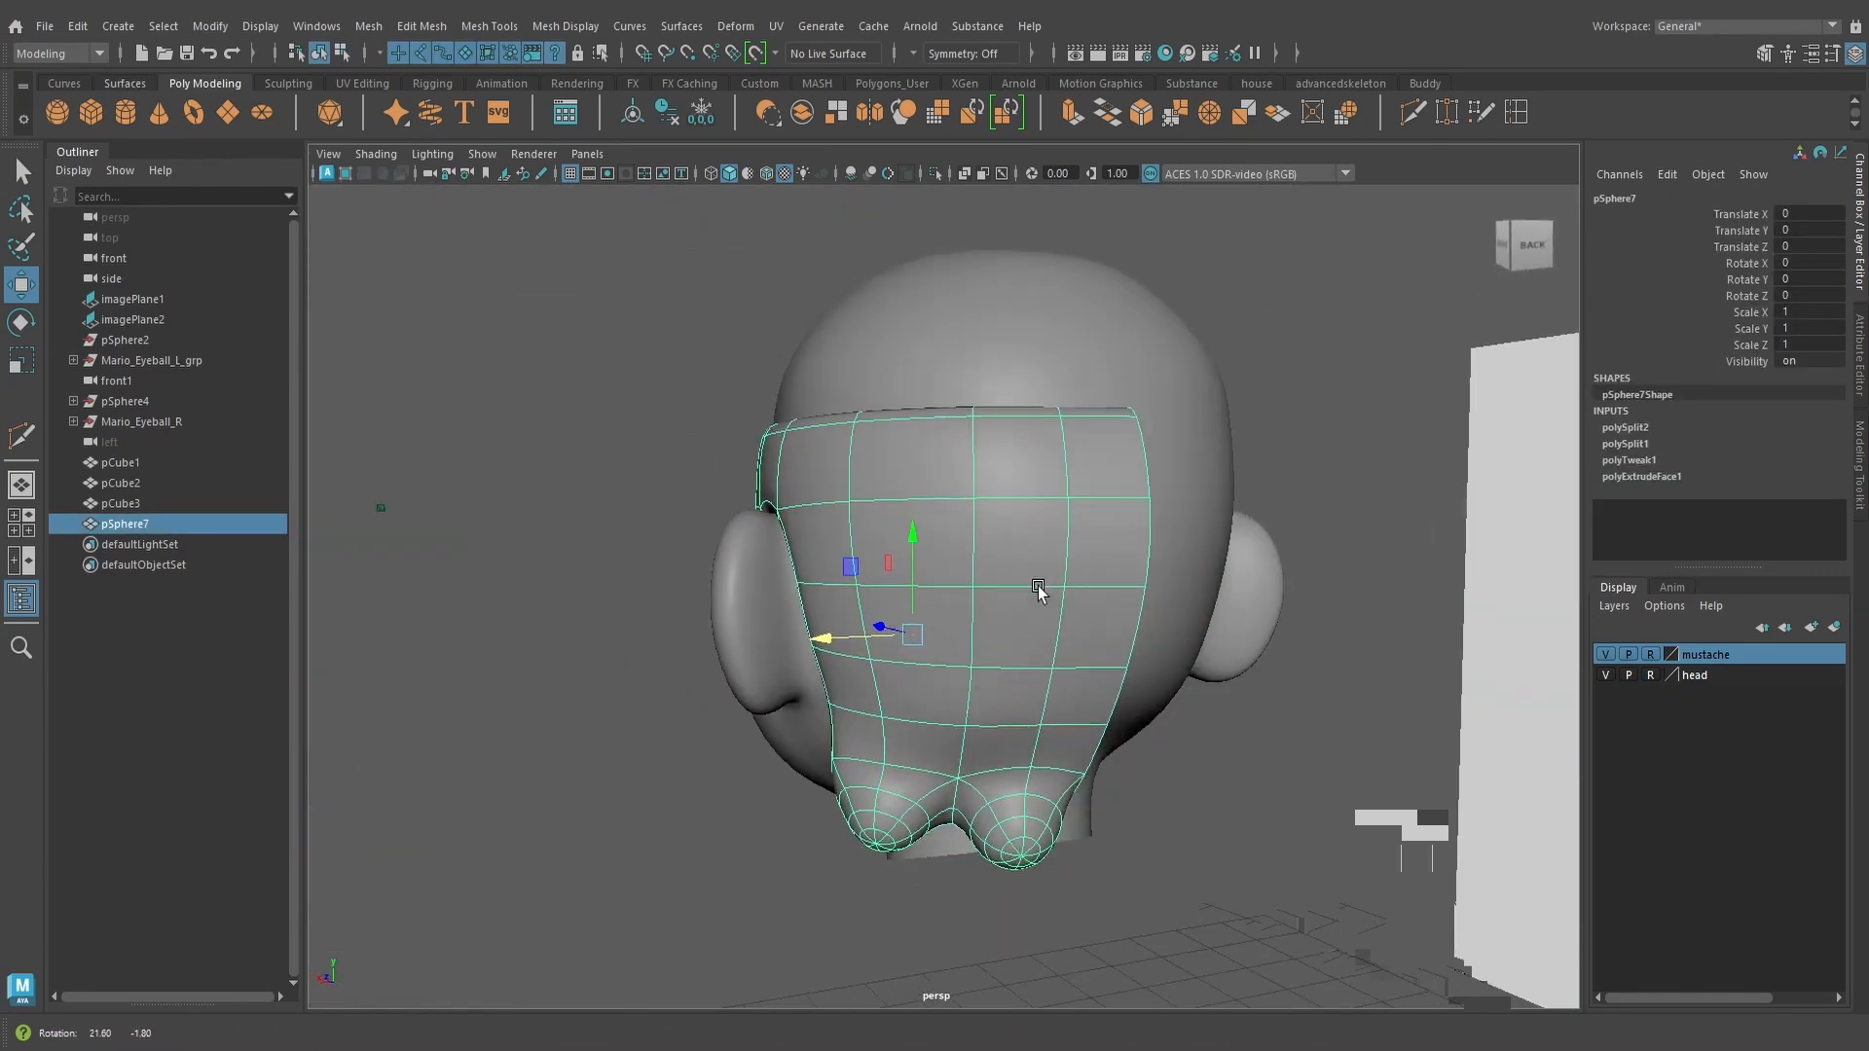
left_click(1653, 676)
left_click_drag(935, 623, 808, 388, "alt")
scroll(906, 456, "up", 3)
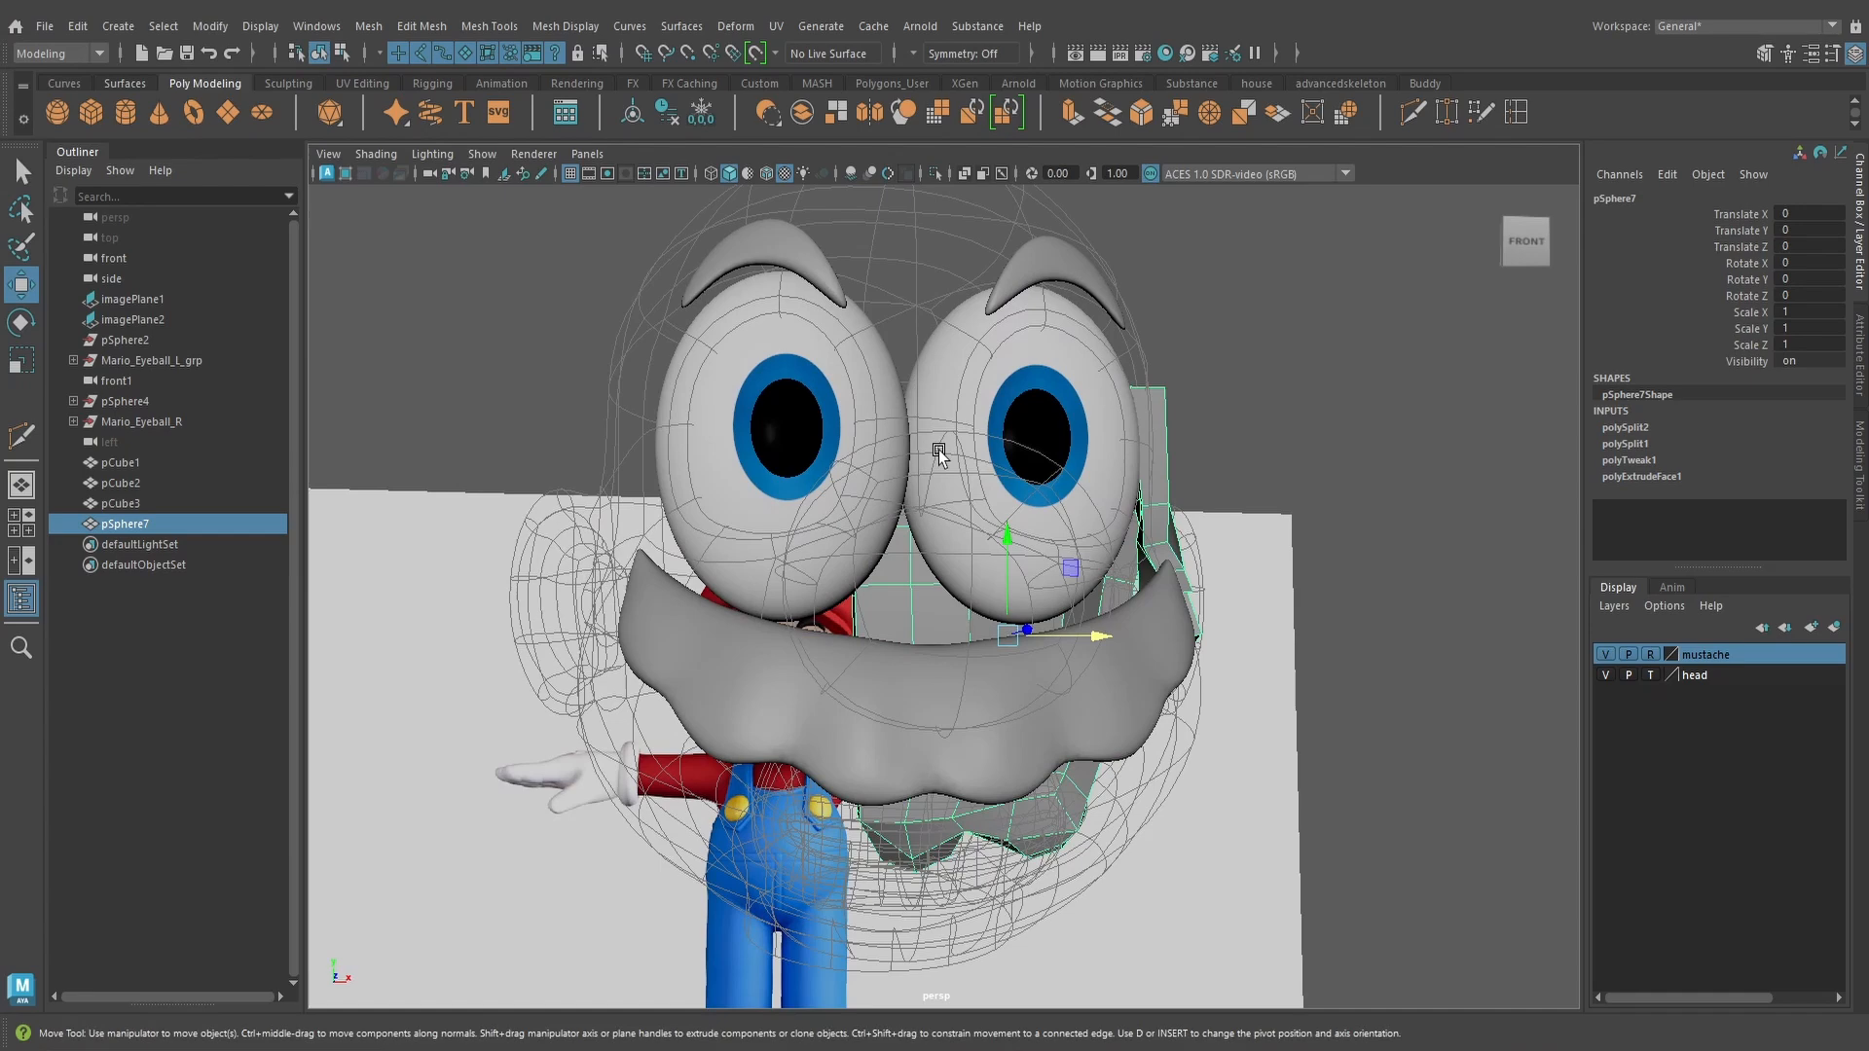
Select the hair's centre border vertices and snap them to the grid's vertical centre line in the front view
key("space")
left_click(920, 538)
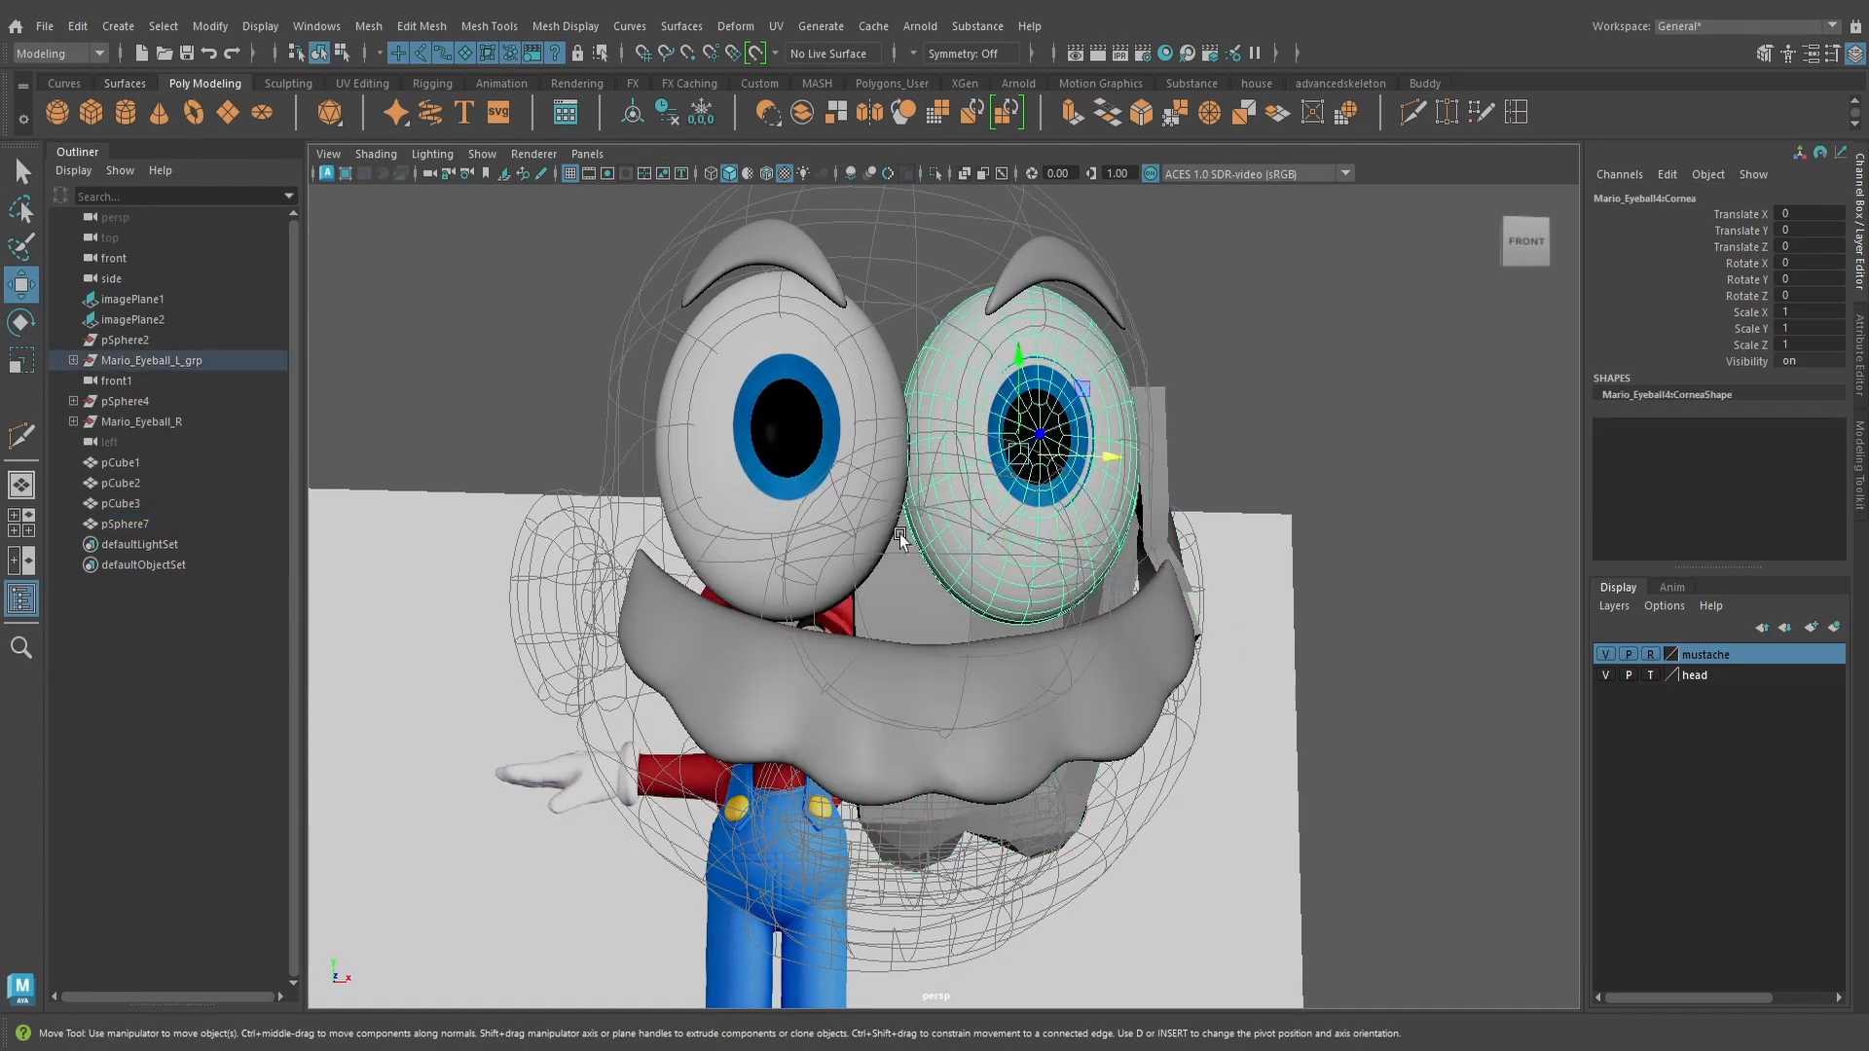
key("space")
left_click_drag(903, 539, 908, 586)
left_click(889, 591)
right_click_drag(889, 467, 808, 467)
left_click_drag(869, 837, 879, 854)
key("space")
left_click_drag(1006, 780, 1012, 724)
left_click_drag(1194, 730, 1101, 725, "alt")
key("space")
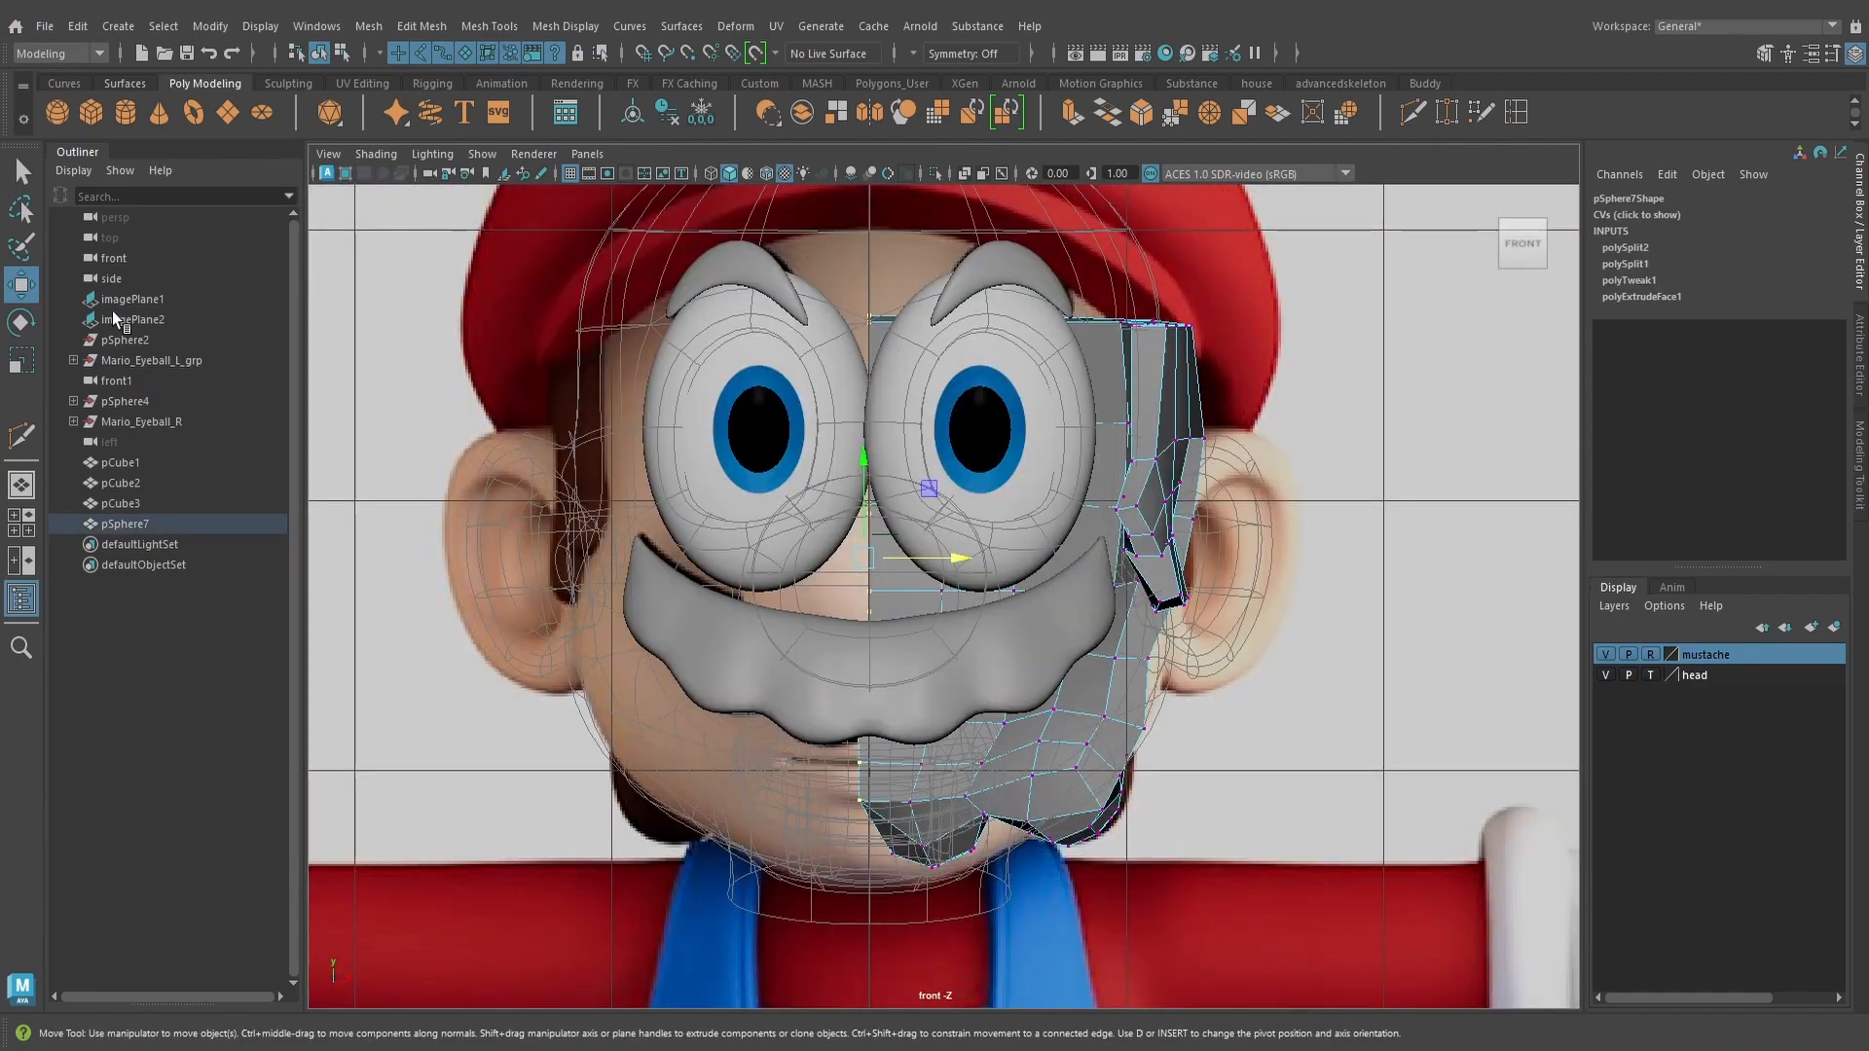
double_click(22, 285)
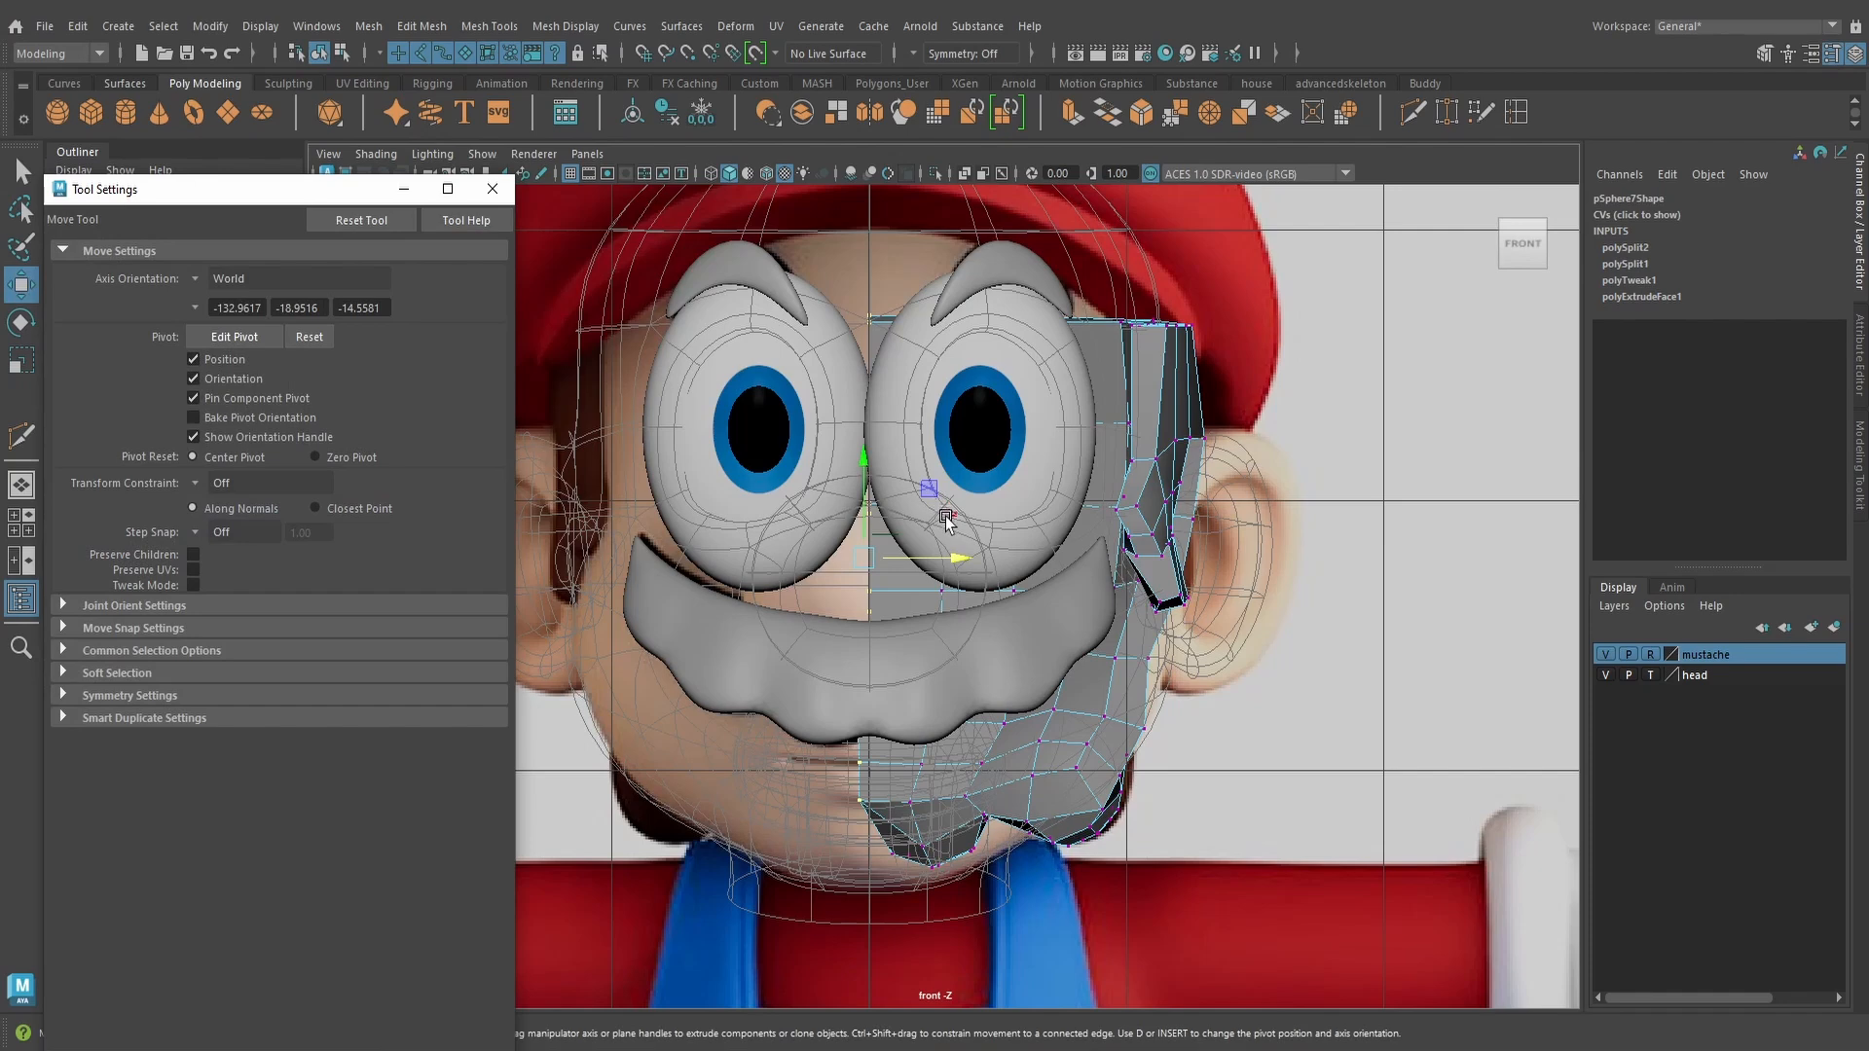
key("x")
left_click_drag(958, 558, 871, 556)
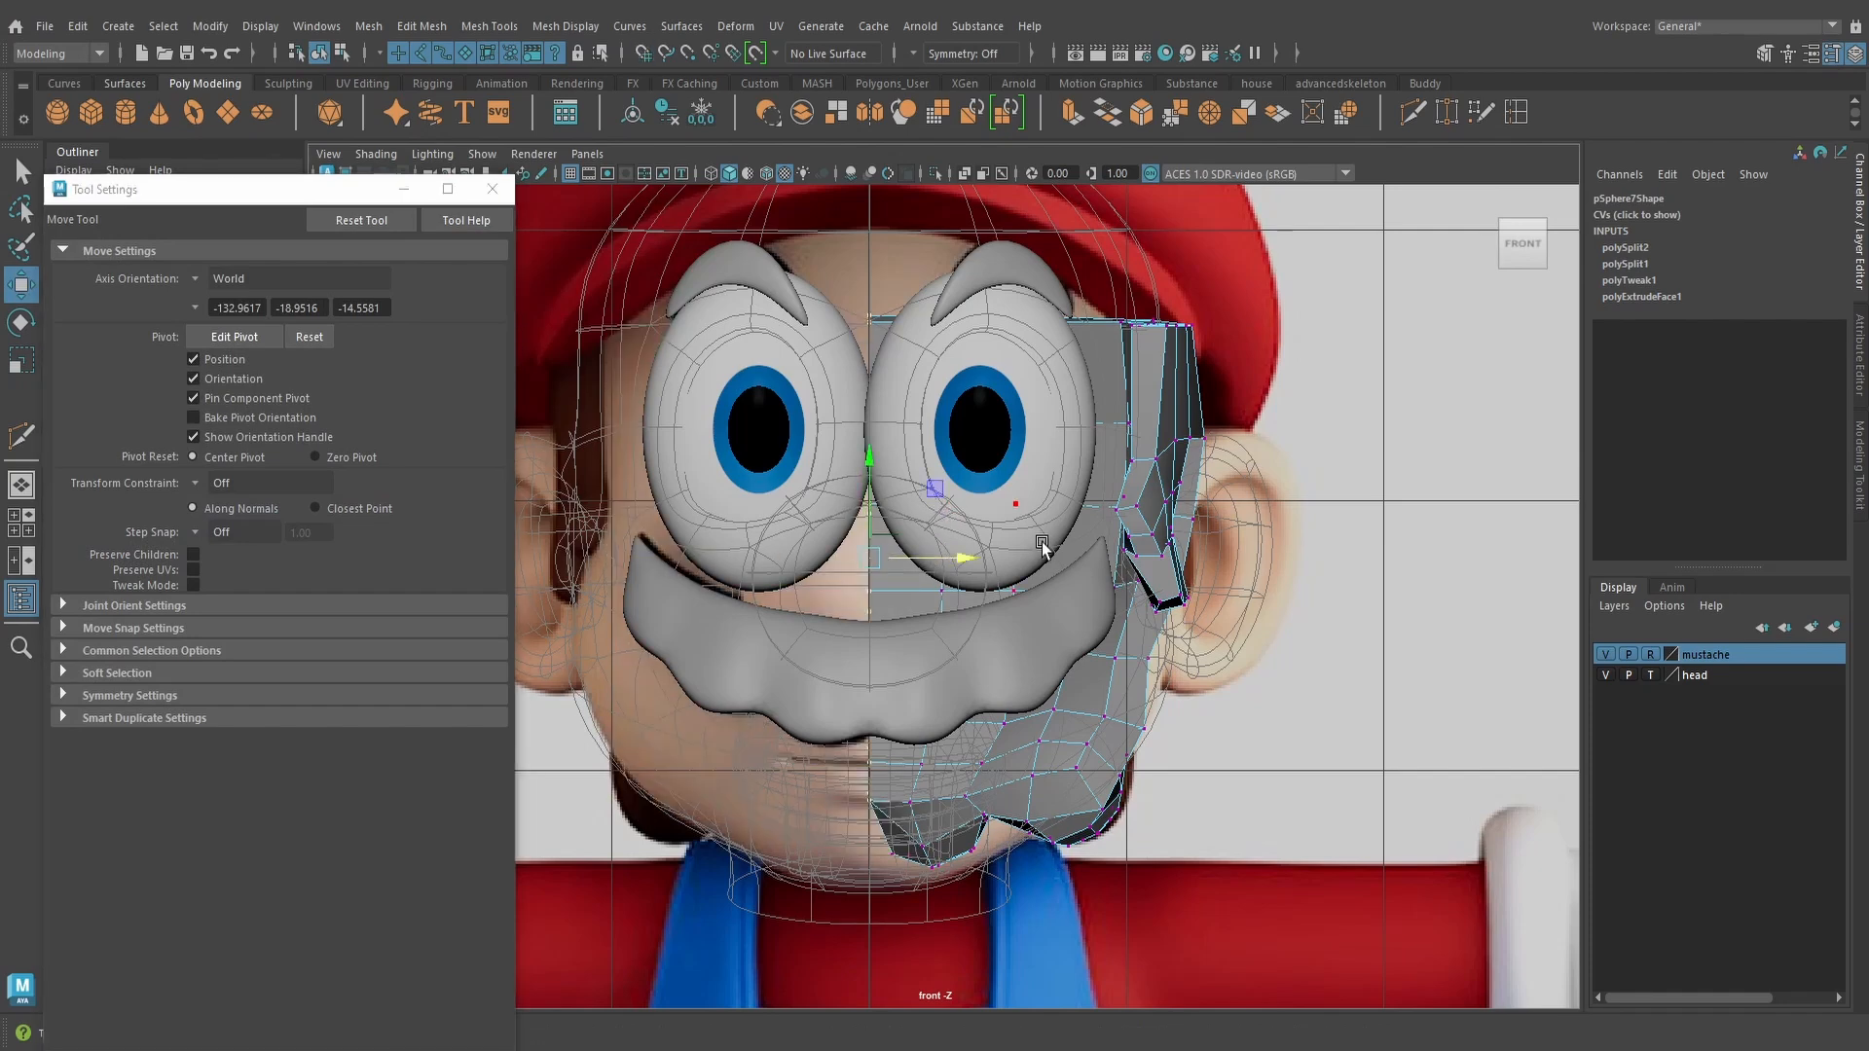
Move the hair object's pivot onto the head's centre line and close the Move tool settings
right_click_drag(1189, 365, 1261, 313)
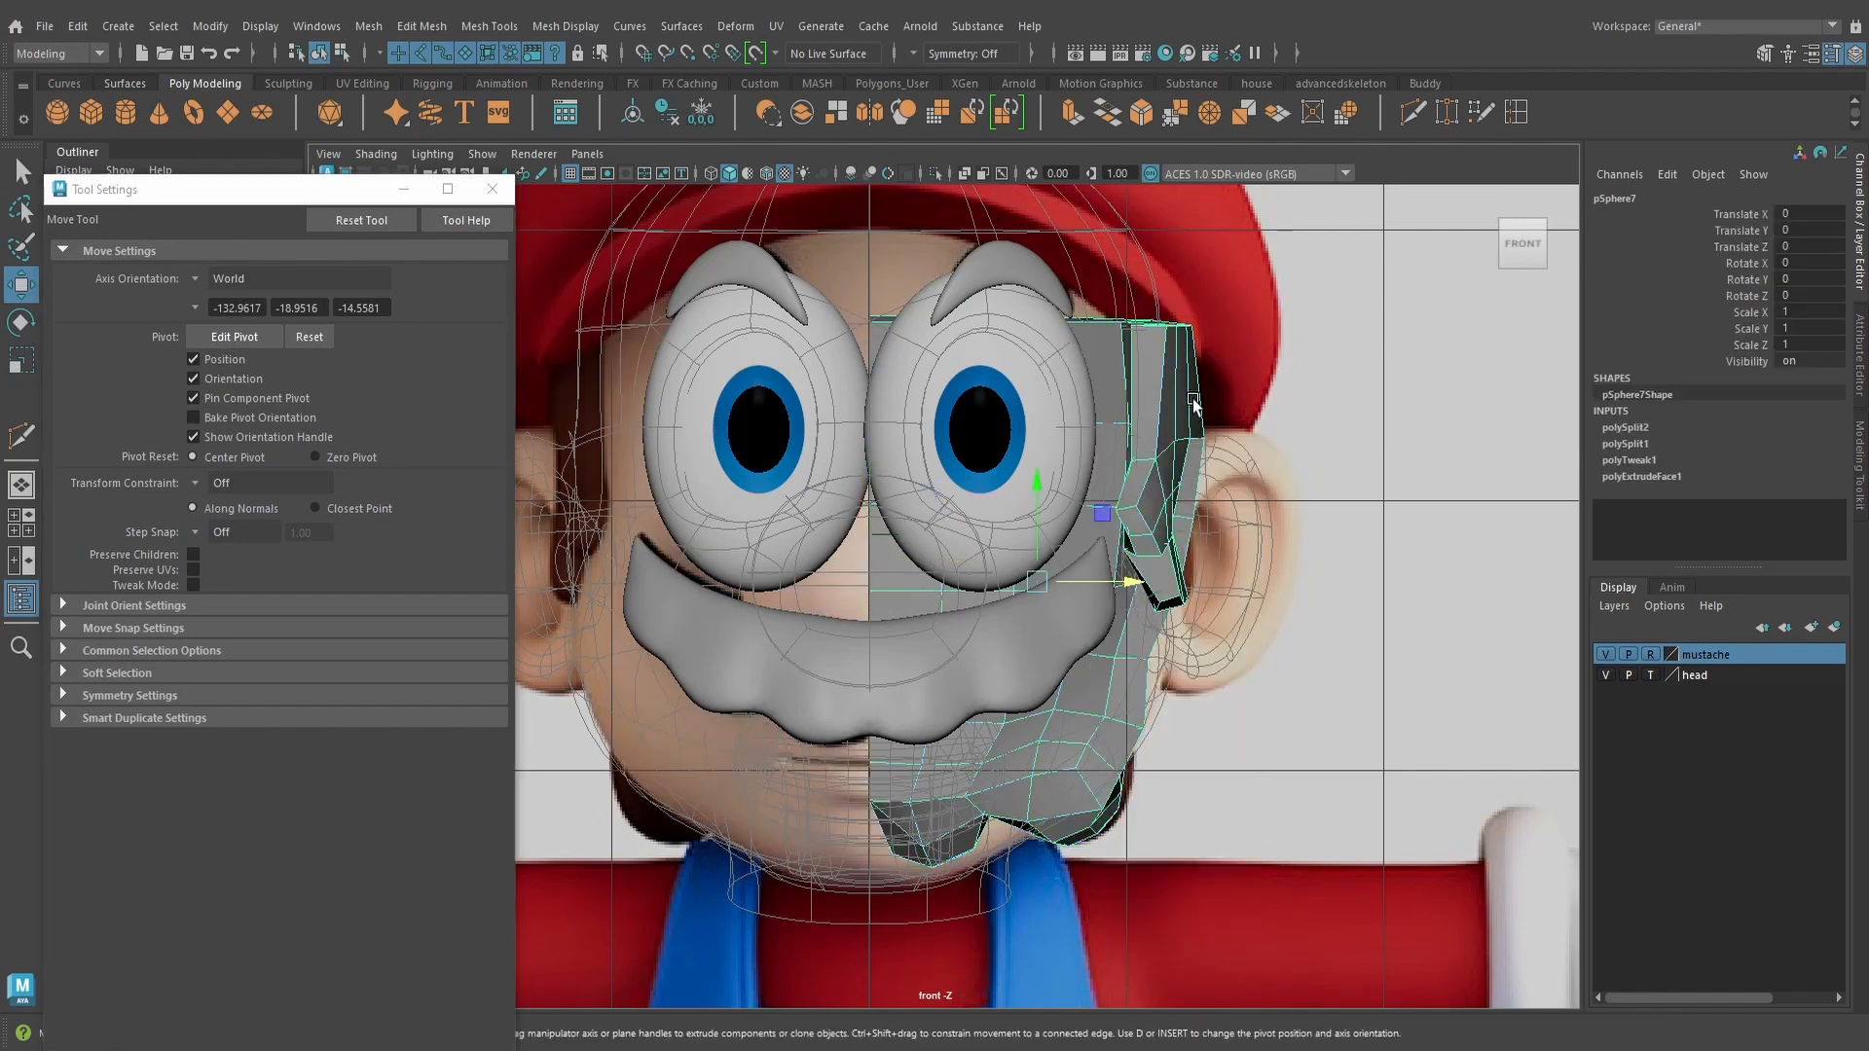
key("d")
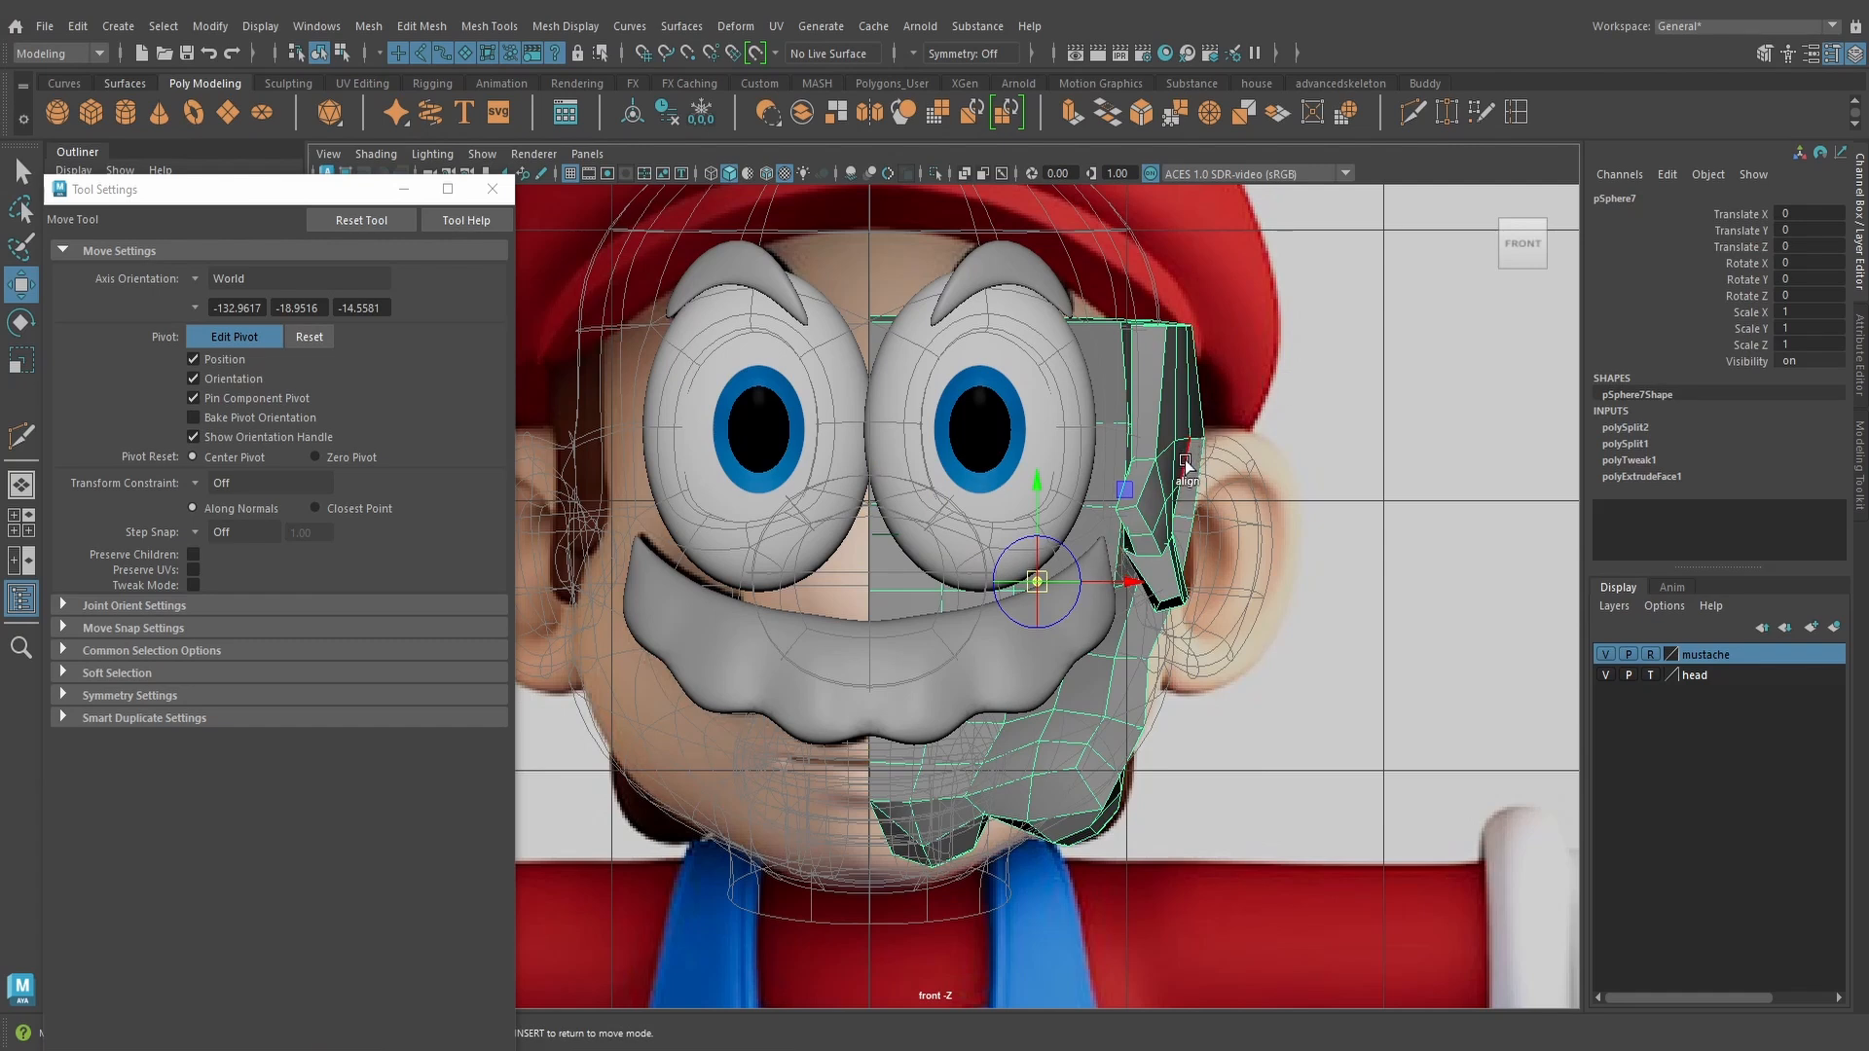
left_click_drag(1106, 576, 1078, 587)
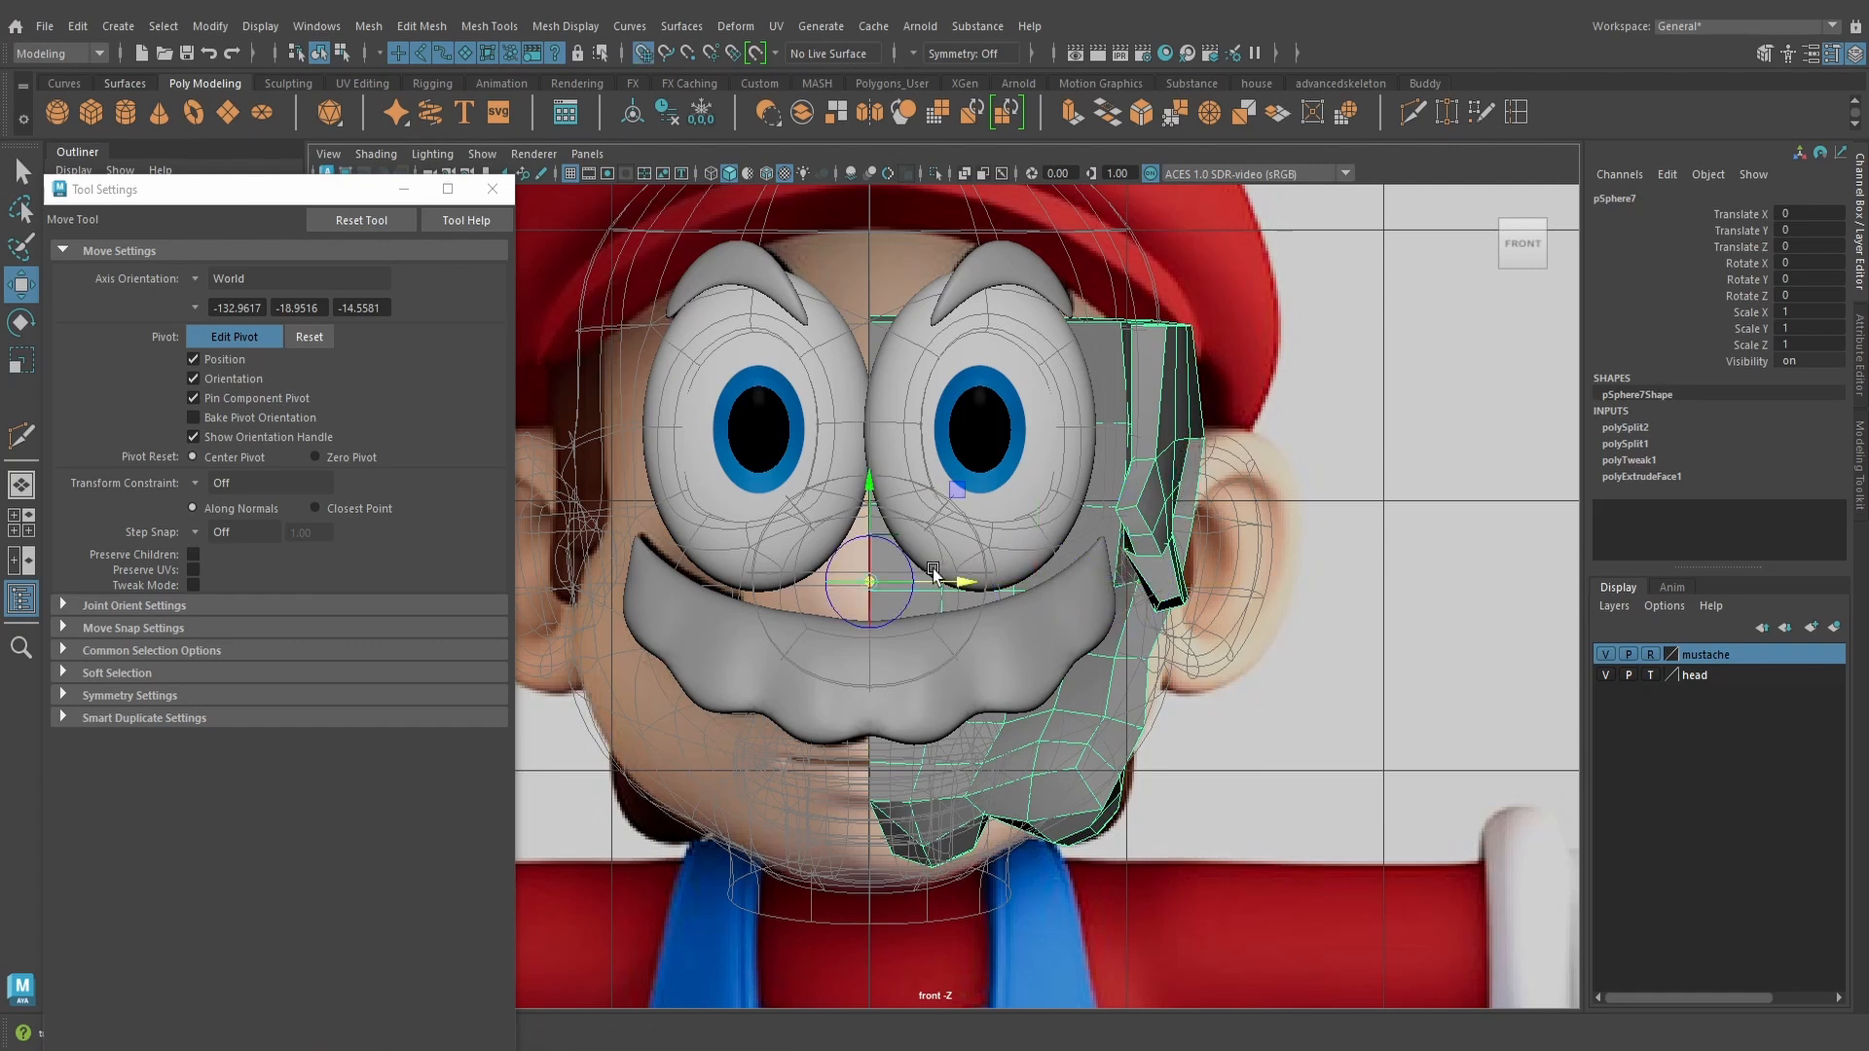
key("d")
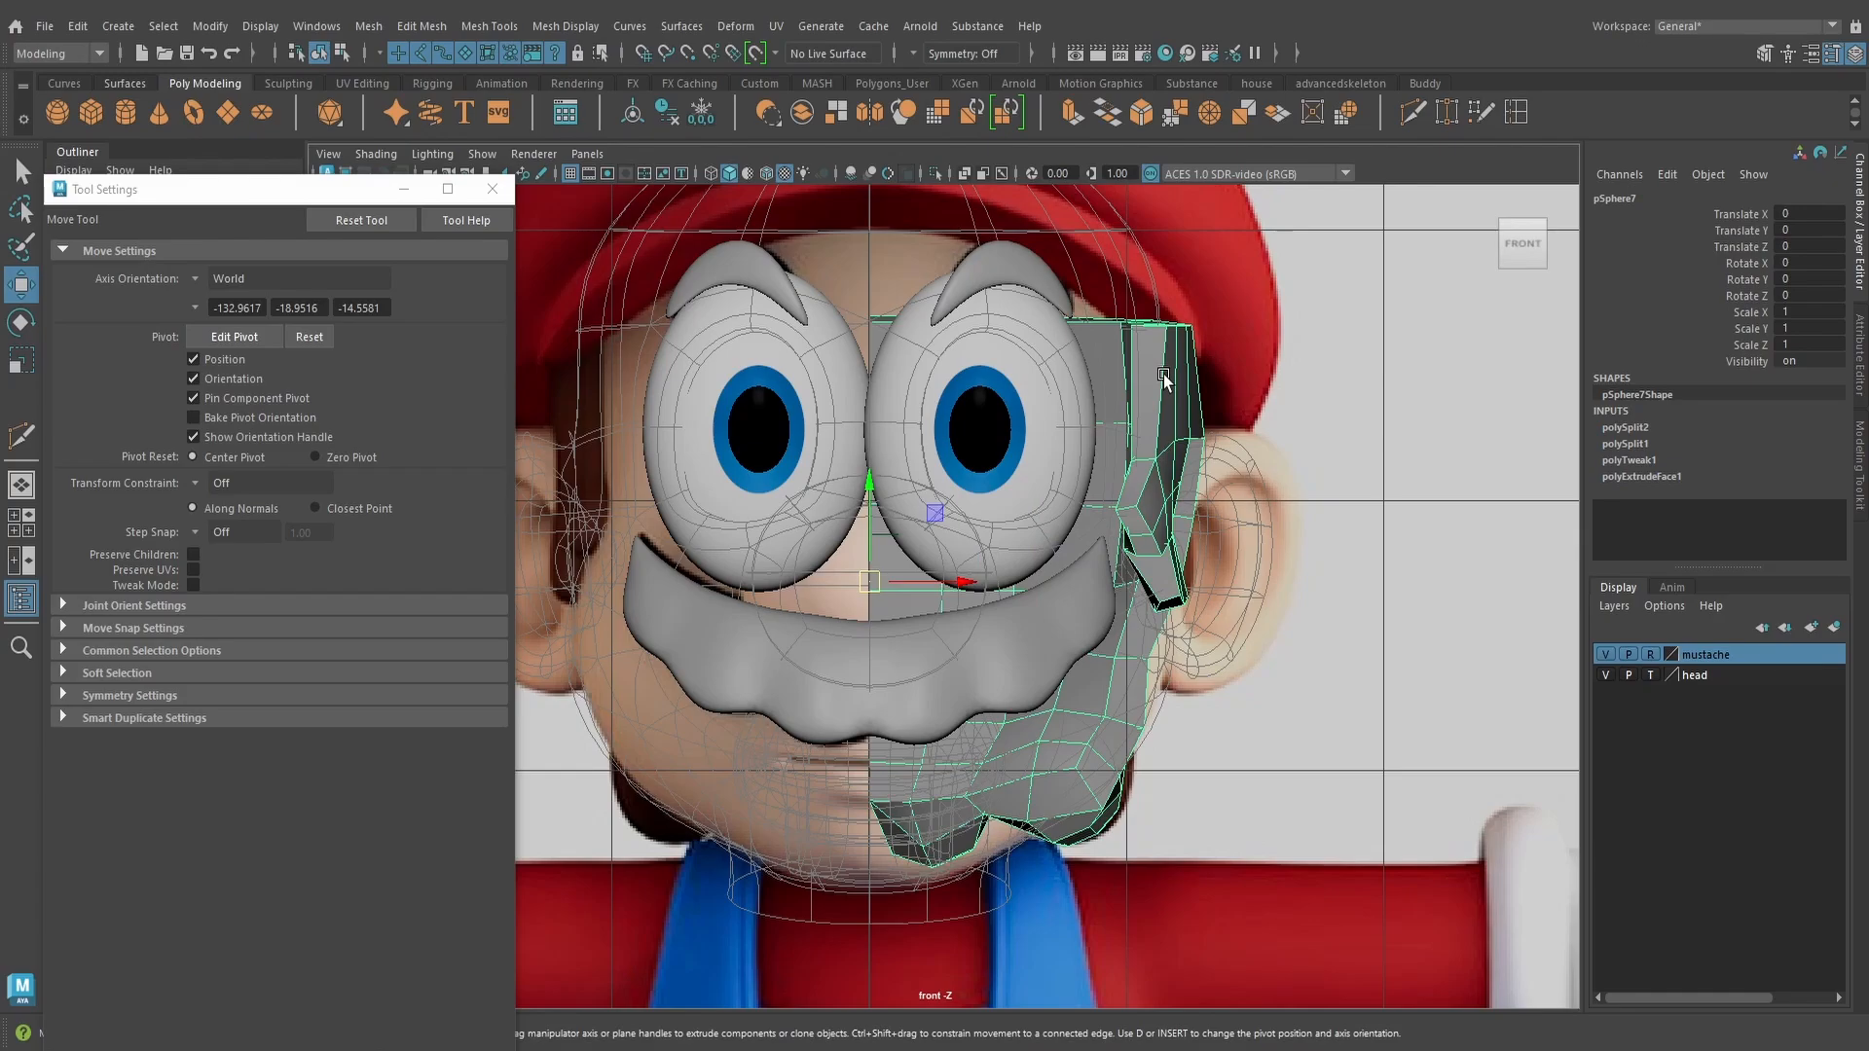
key("space")
left_click_drag(1163, 374, 881, 493)
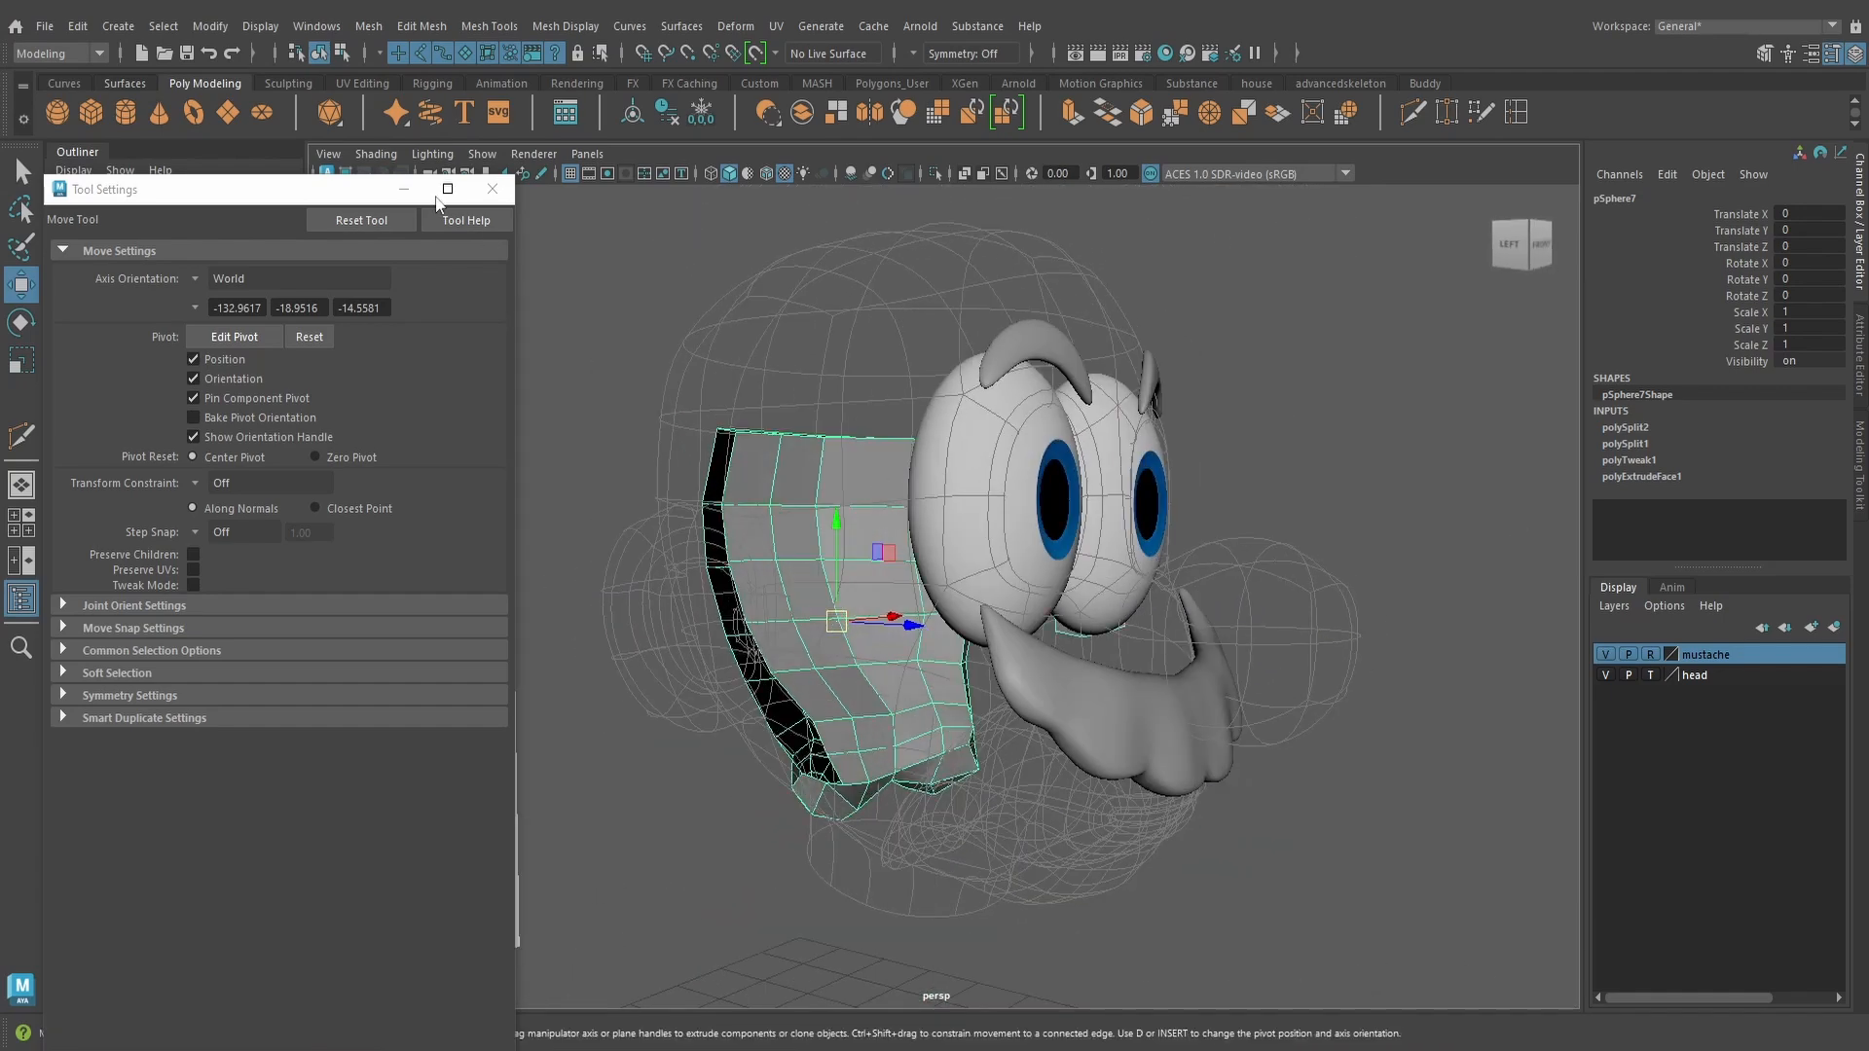
left_click(492, 188)
Mirror the hair as a copy across the world X axis, combined with the original and with border vertices merged
left_click(368, 27)
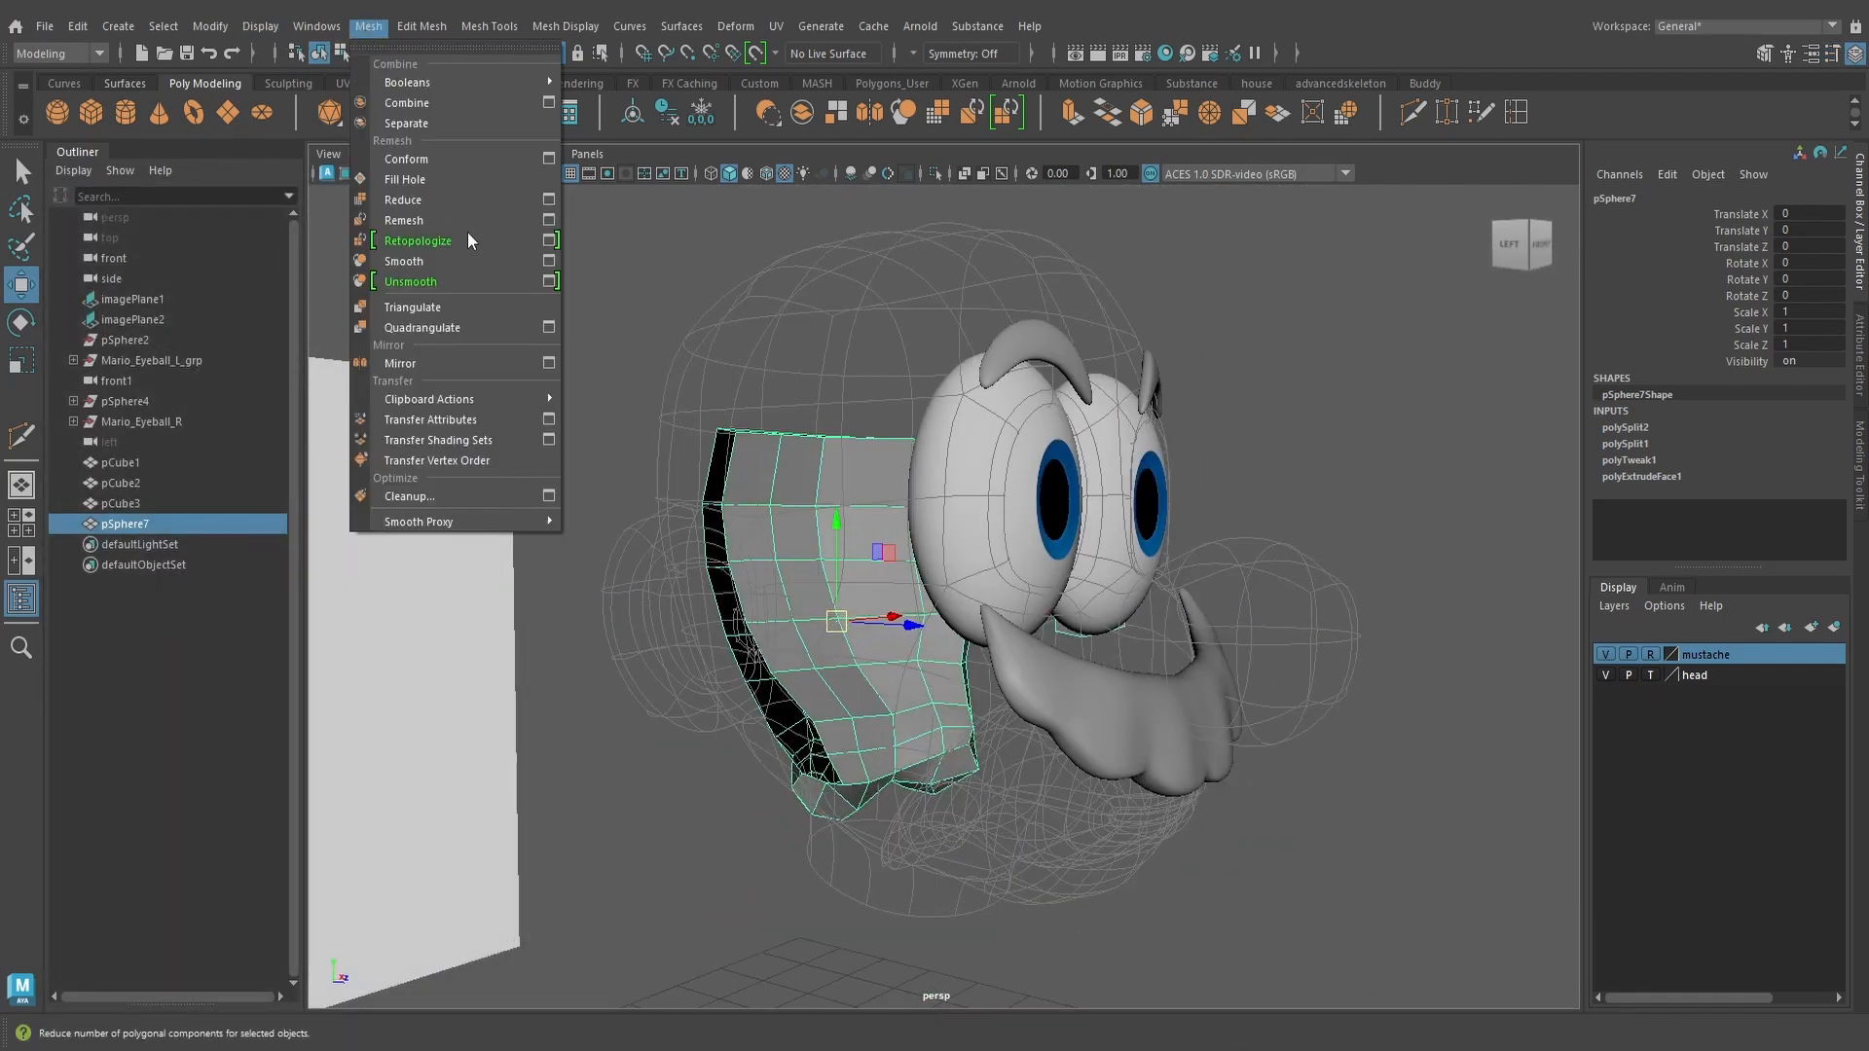
left_click(543, 363)
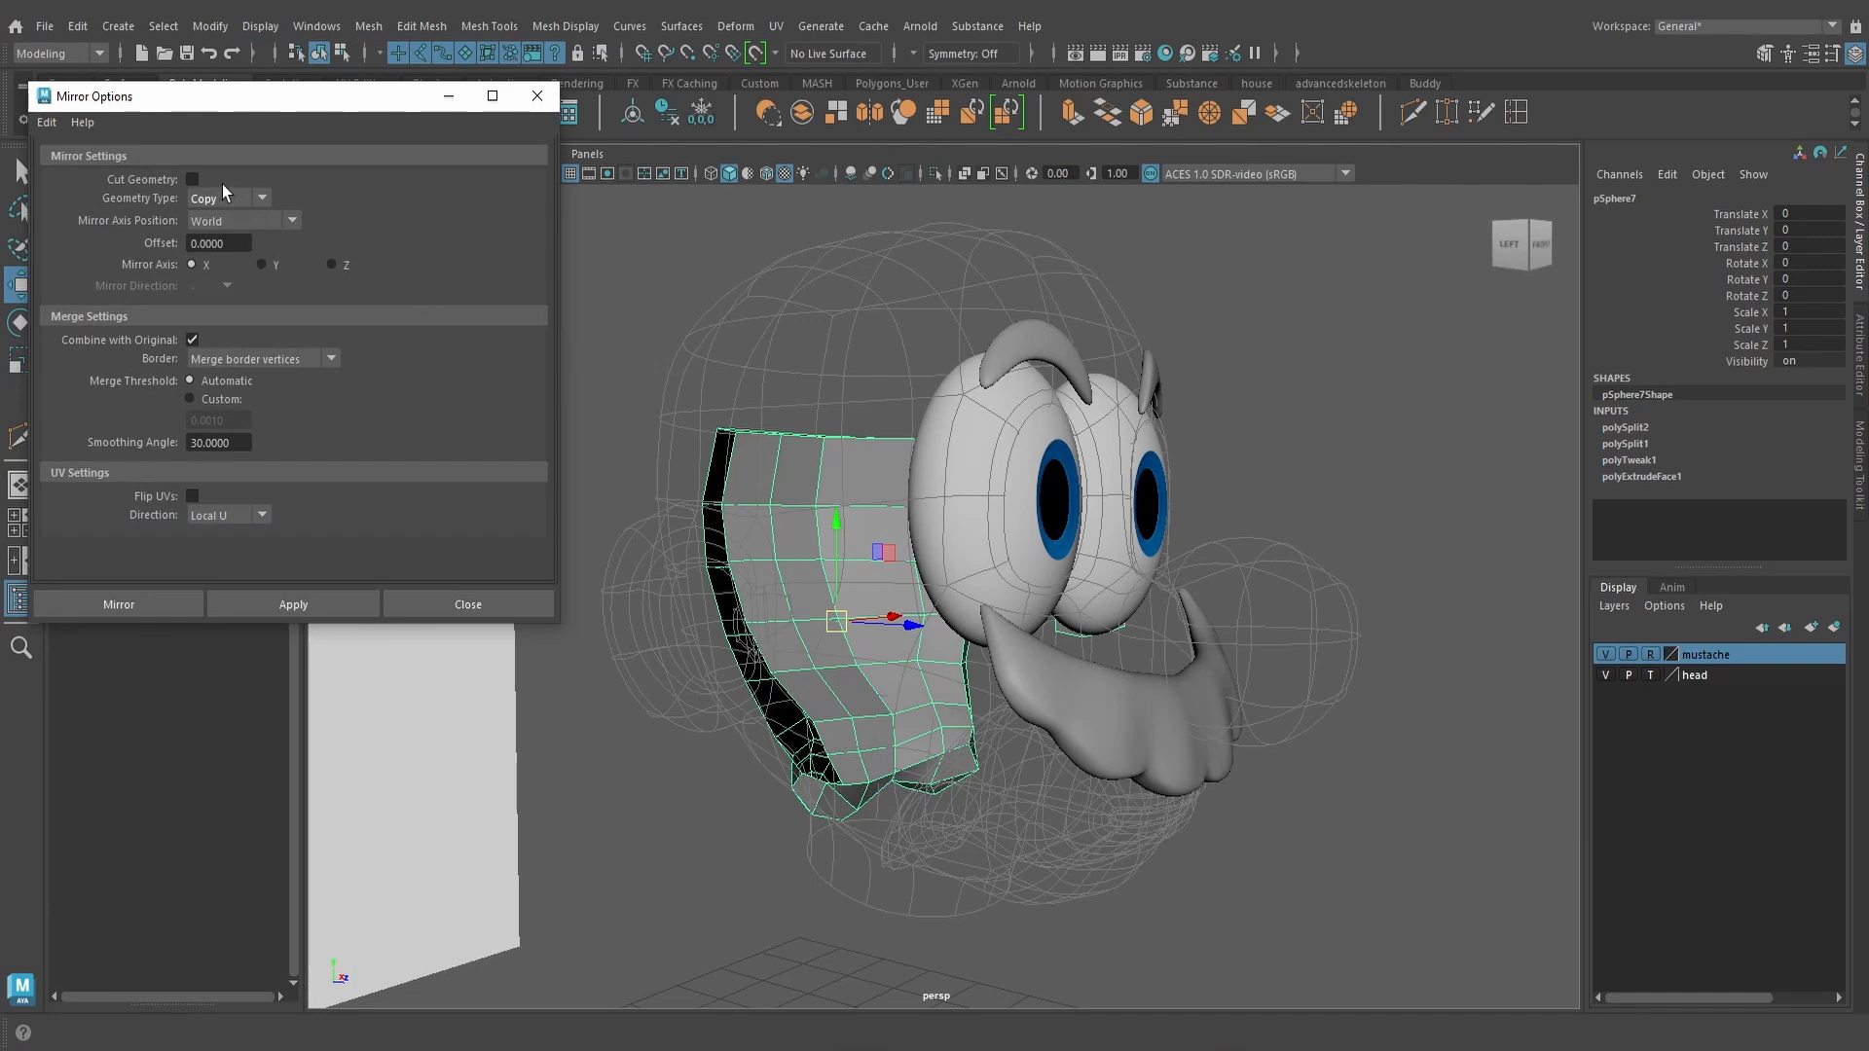
left_click(161, 604)
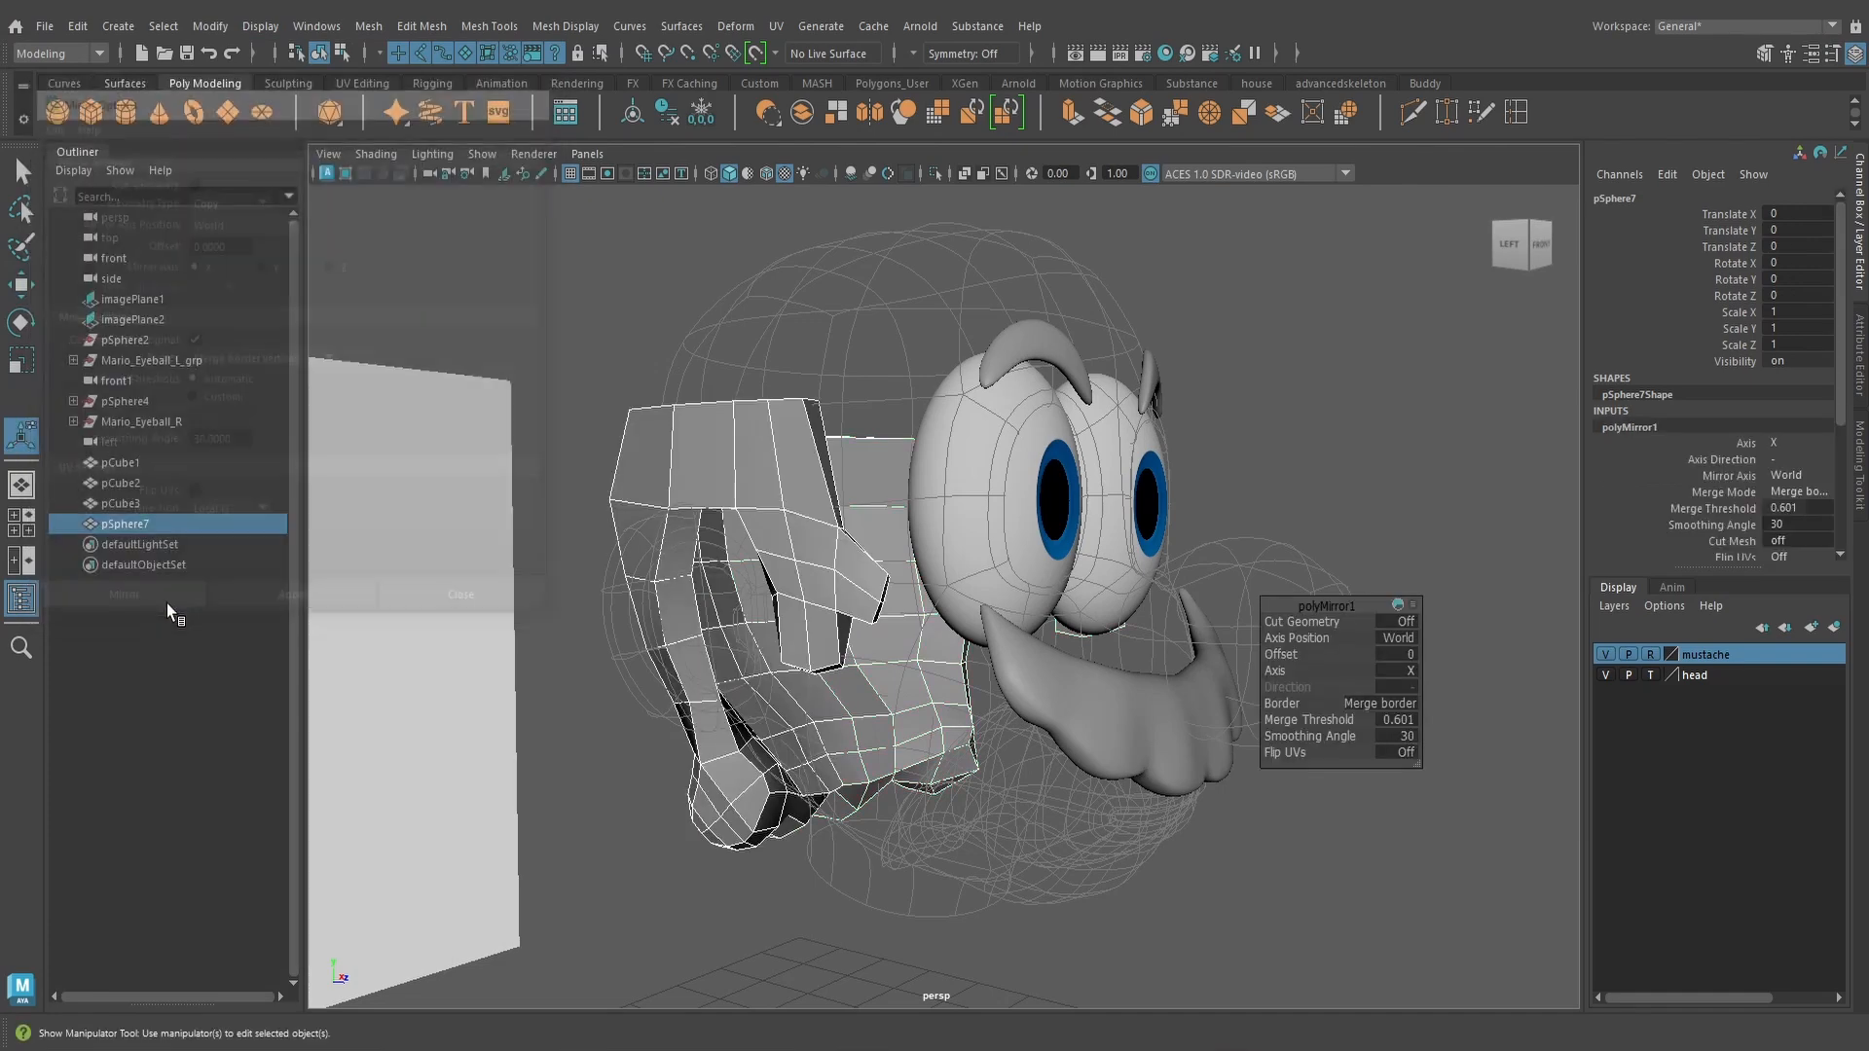
left_click_drag(1363, 516, 1207, 671, "alt")
left_click_drag(1054, 741, 776, 734, "alt")
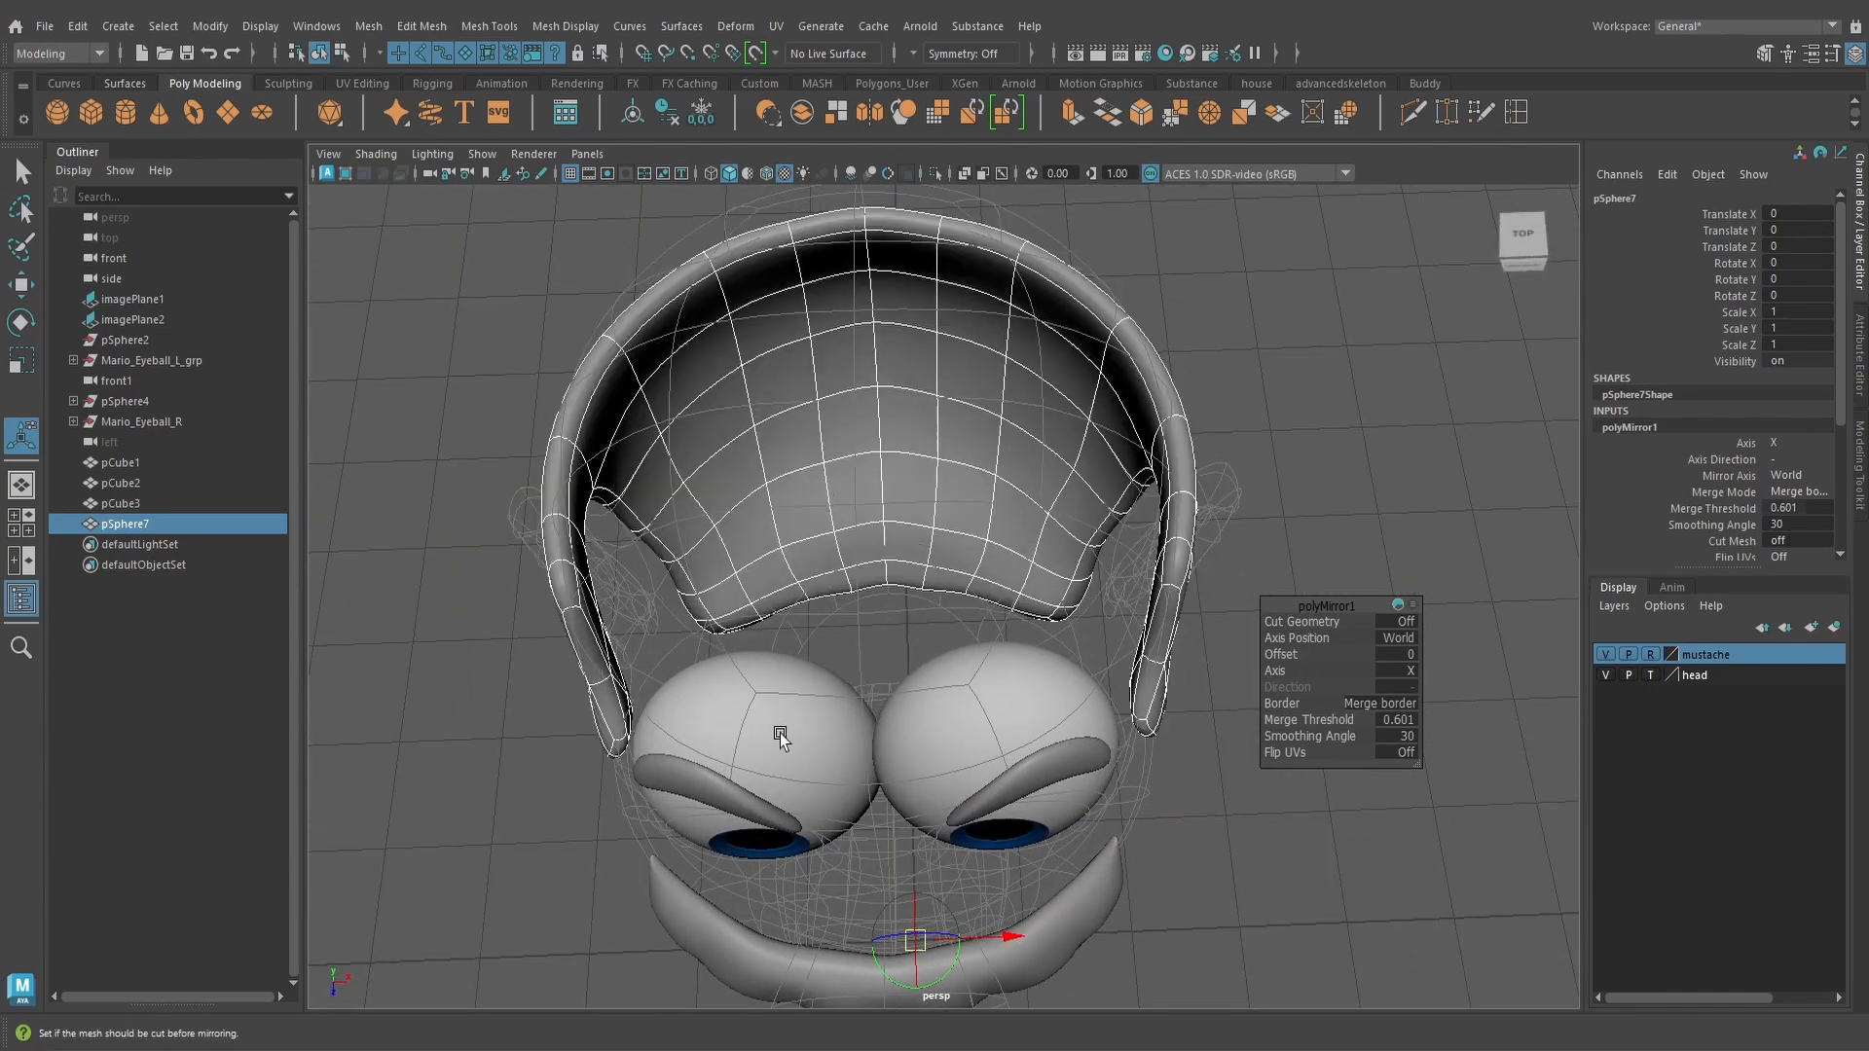
Nudge a vertex on the inner surface of the mirrored hair, close to a bottom tuft
scroll(788, 714, "up", 5)
left_click_drag(1149, 584, 1028, 649, "alt")
scroll(1028, 650, "up", 4)
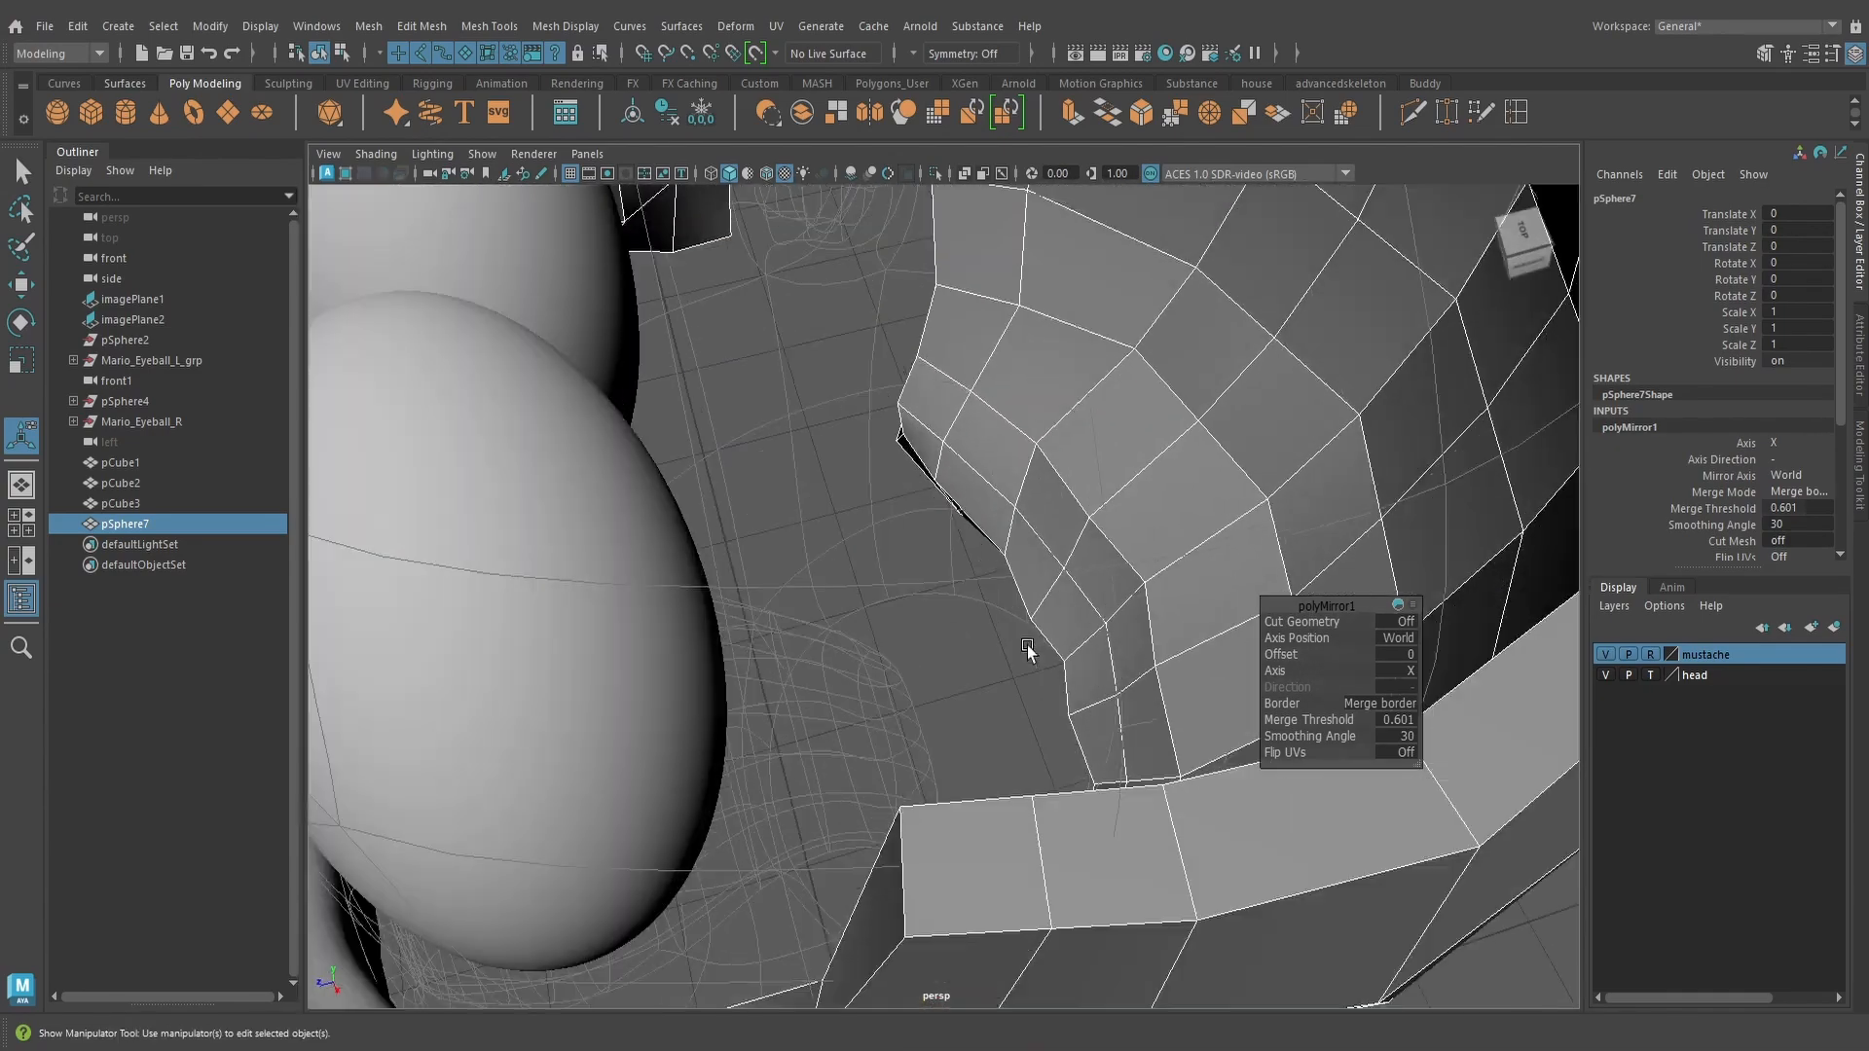
right_click_drag(1181, 570, 1105, 473)
left_click(1108, 624)
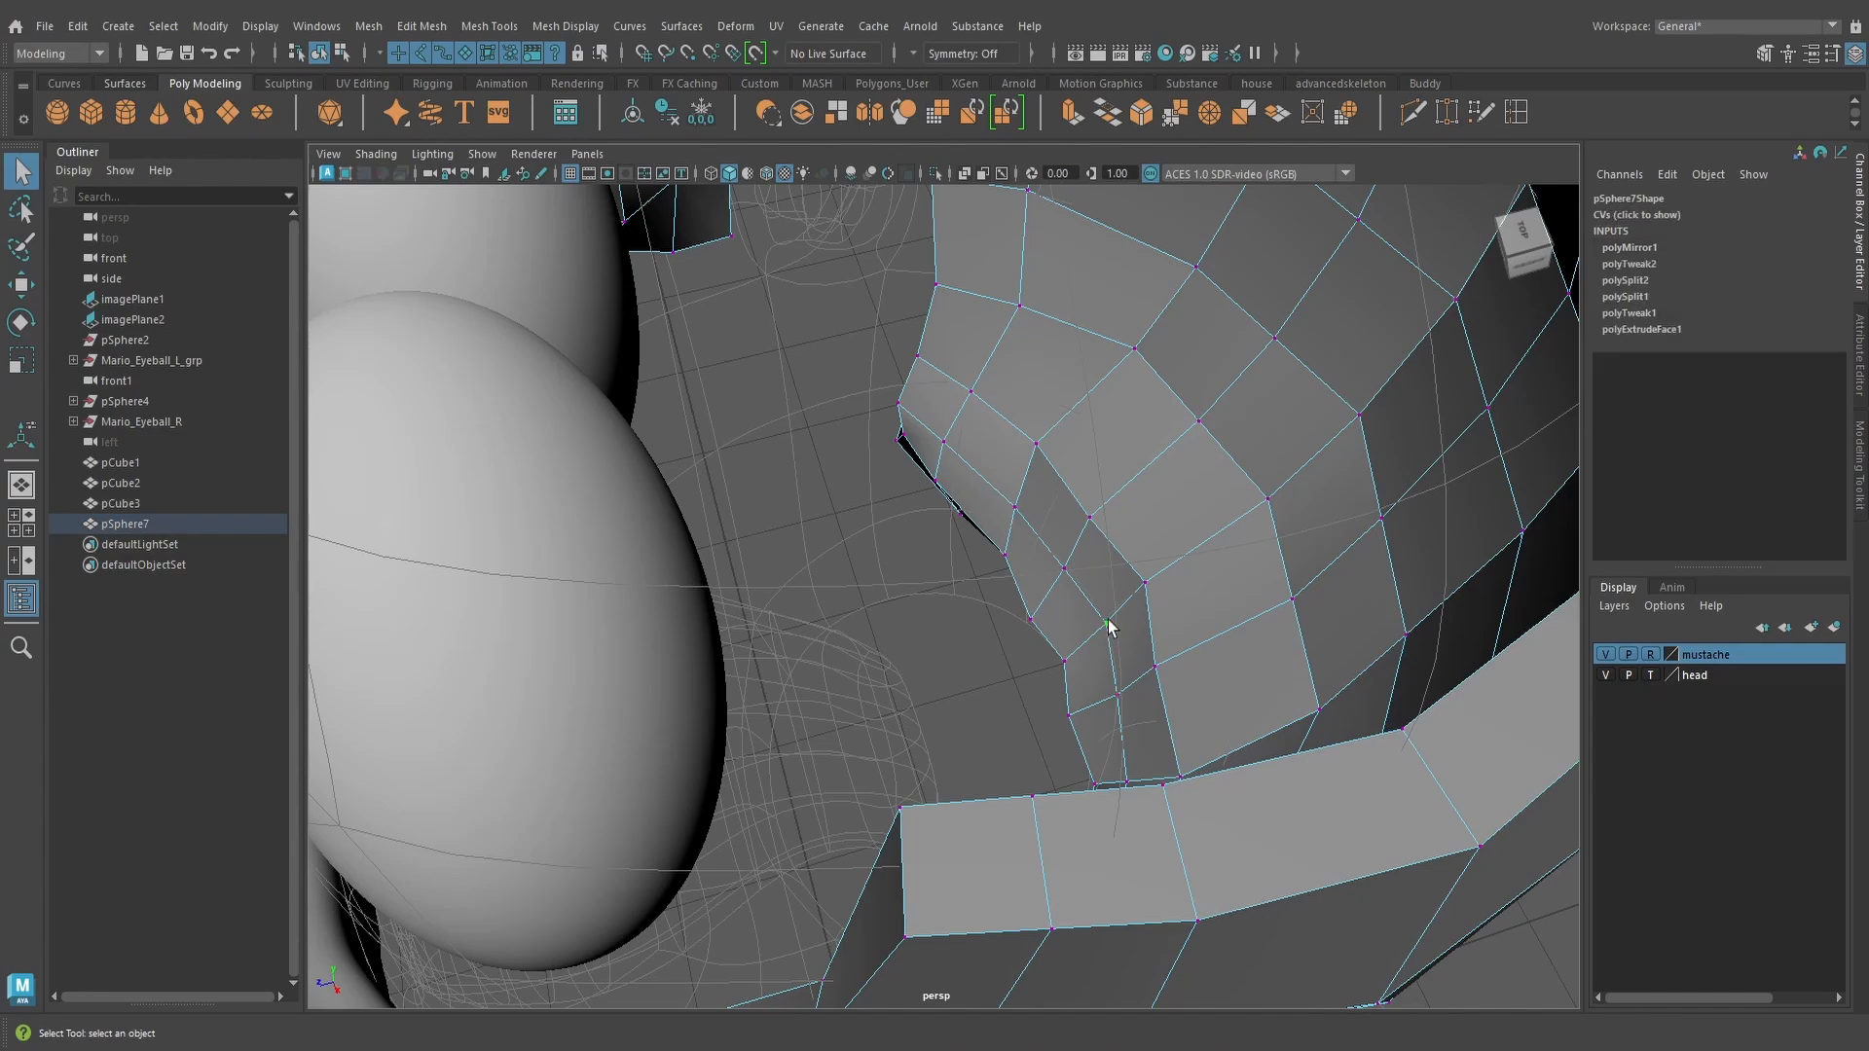
key("w")
mouse_move(1108, 624)
left_mouse_down()
mouse_move(1068, 634)
mouse_move(1100, 603)
left_mouse_up()
left_click(1145, 584)
left_click_drag(1148, 686, 1214, 626, "alt")
scroll(1176, 599, "down", 5)
scroll(1258, 781, "down", 4)
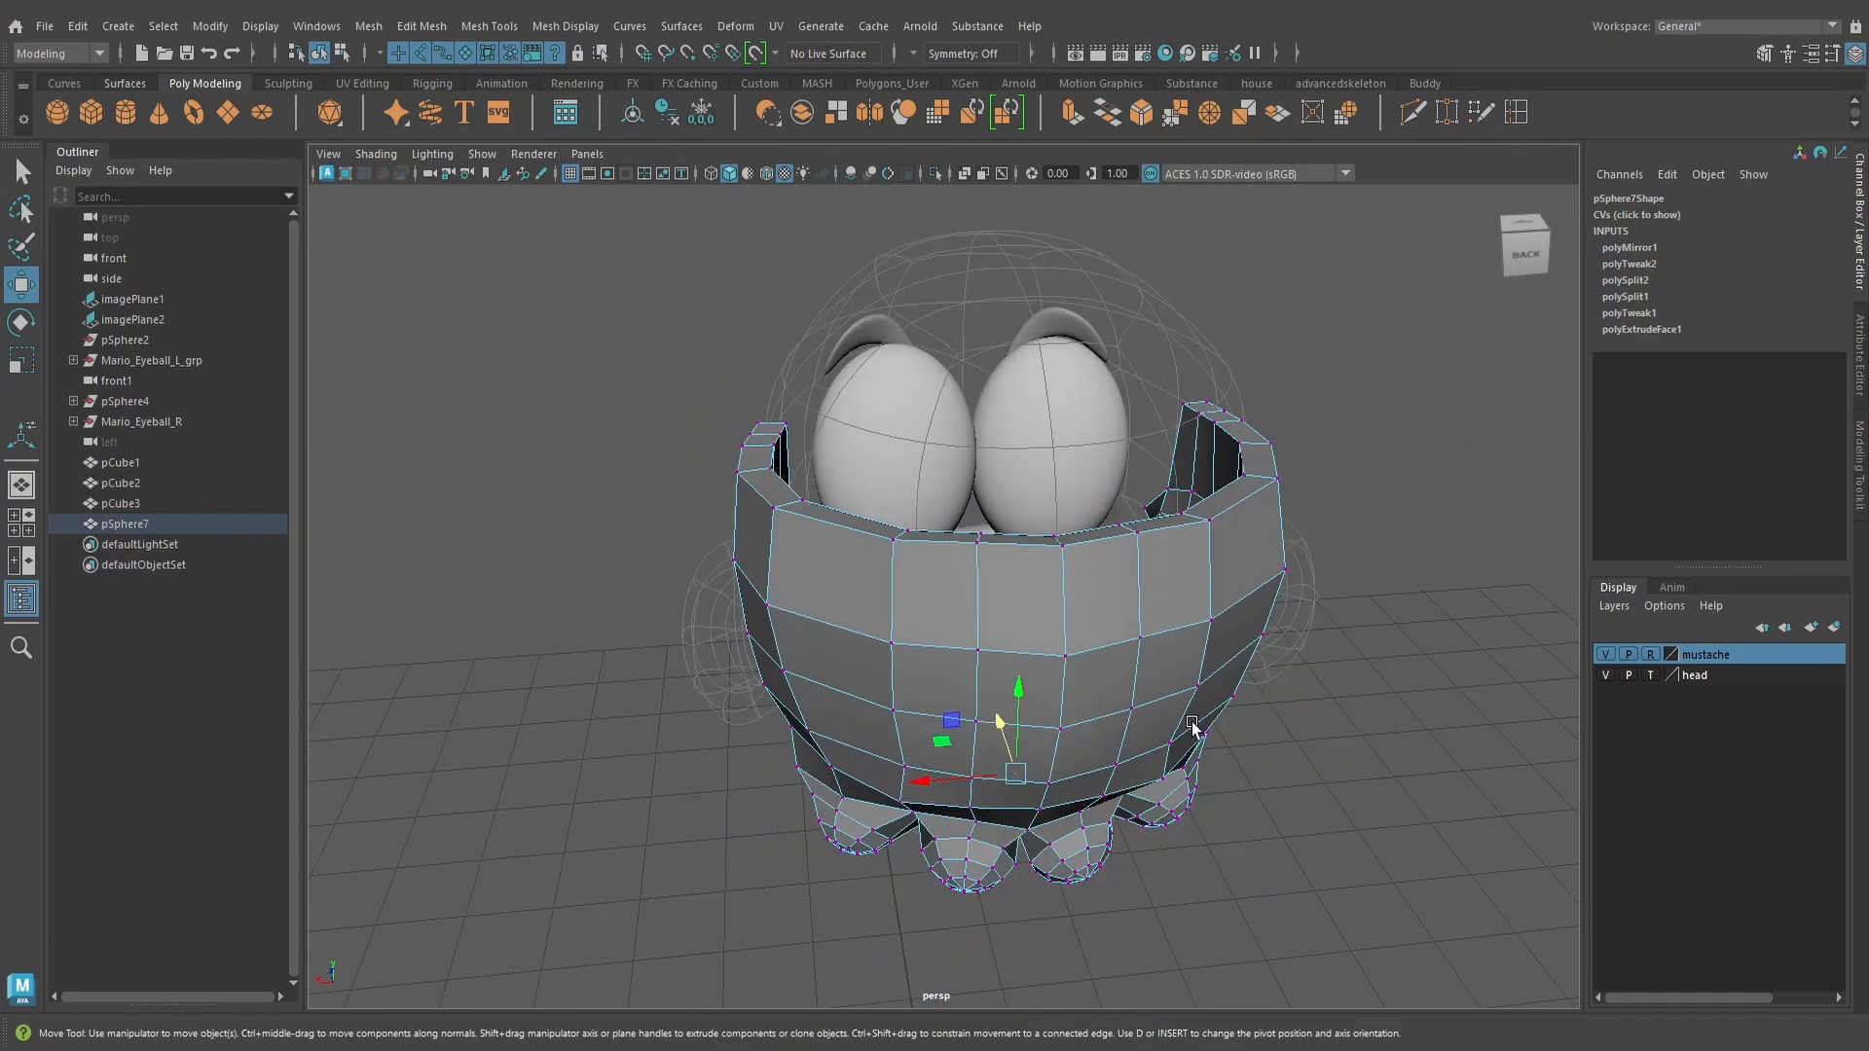
Return the mirrored hair to object mode and examine it from all sides with smooth preview on
left_click_drag(1194, 730, 1119, 582, "alt")
right_click_drag(1119, 550, 1207, 443)
scroll(1177, 568, "up", 4)
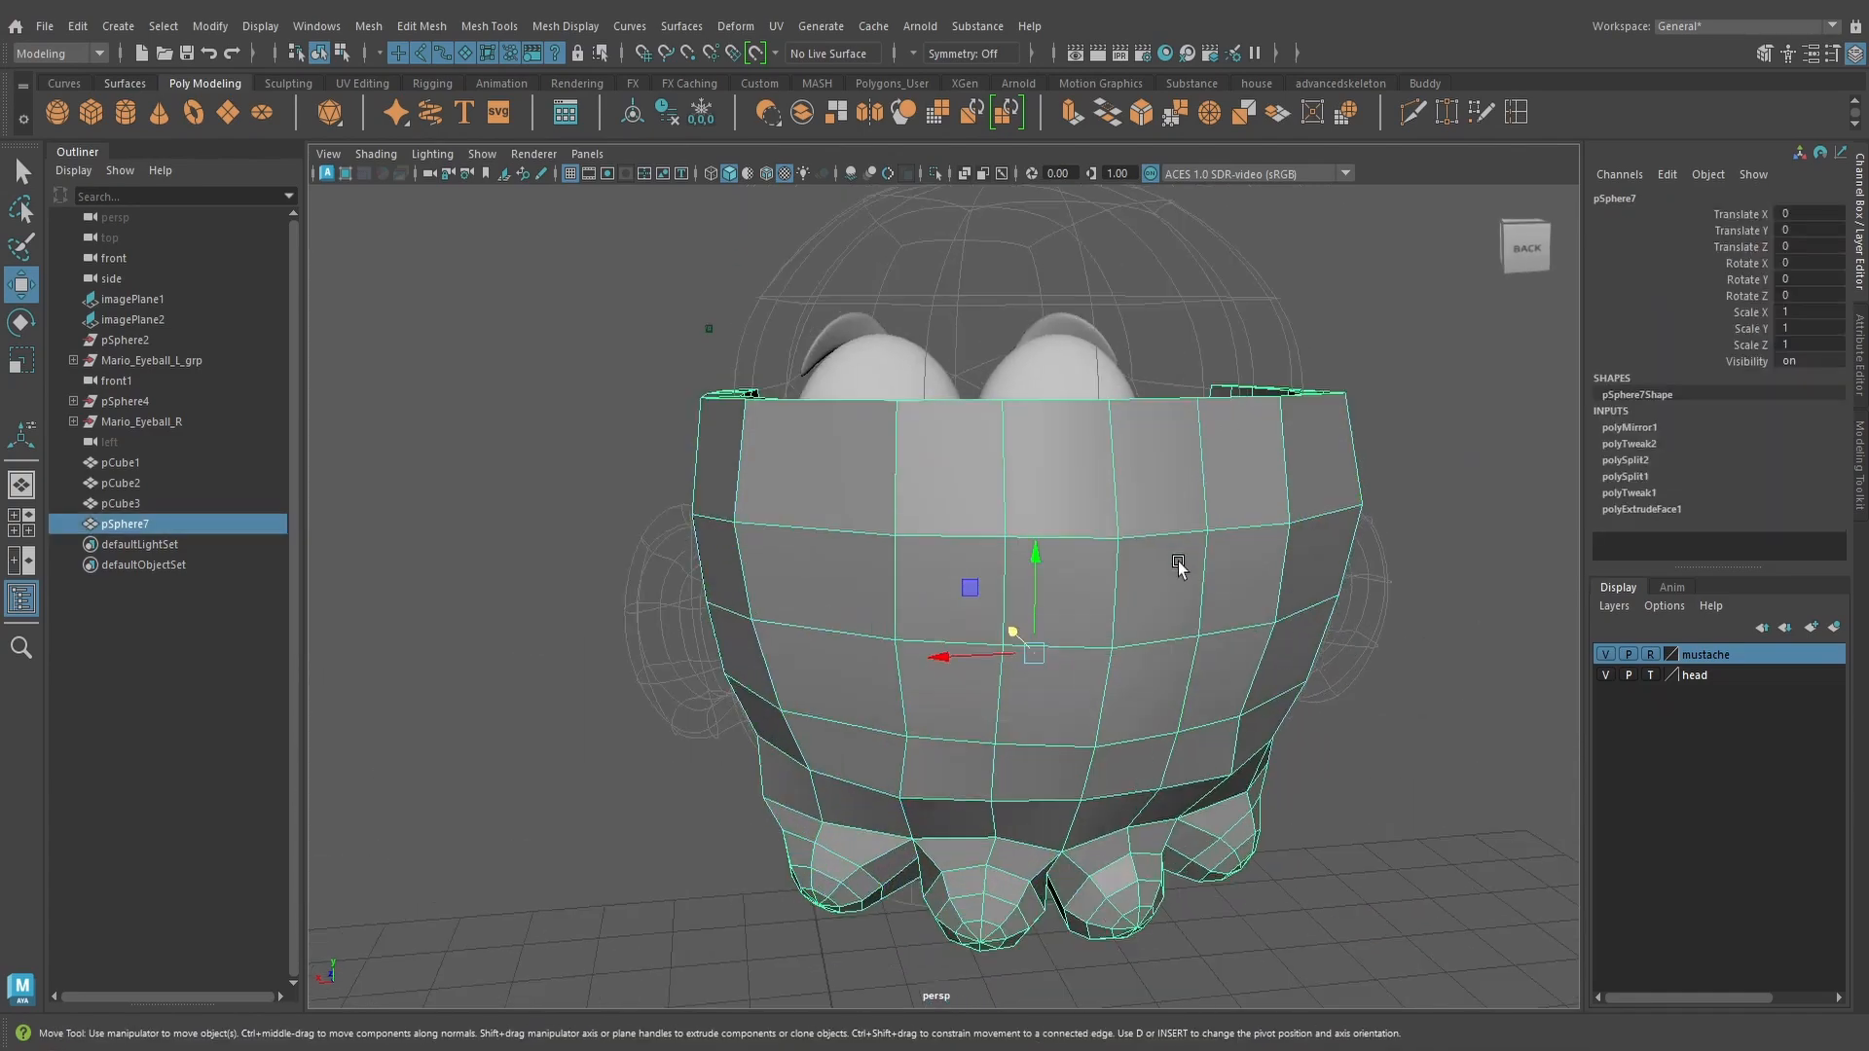
left_click_drag(1176, 568, 1228, 525, "alt")
left_click_drag(1188, 461, 1470, 557, "alt")
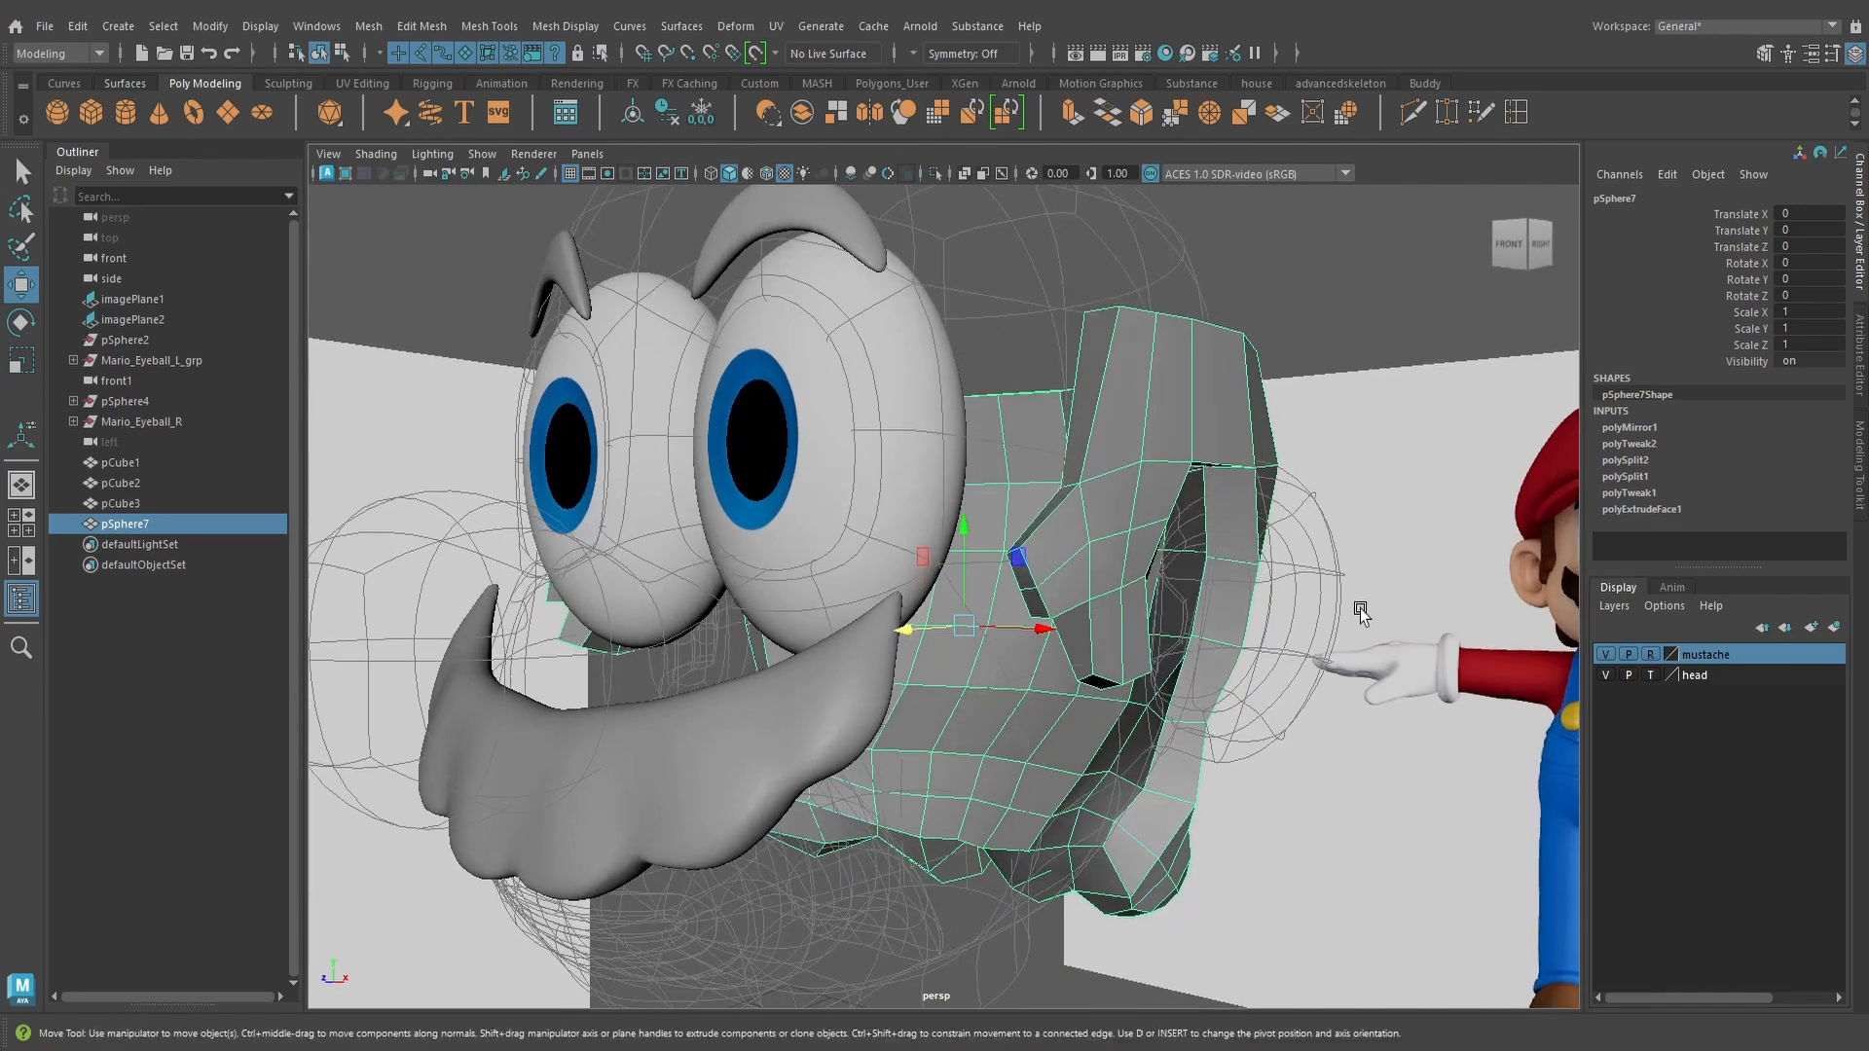
key("3")
left_click_drag(1361, 611, 1119, 617, "alt")
scroll(1230, 539, "down", 5)
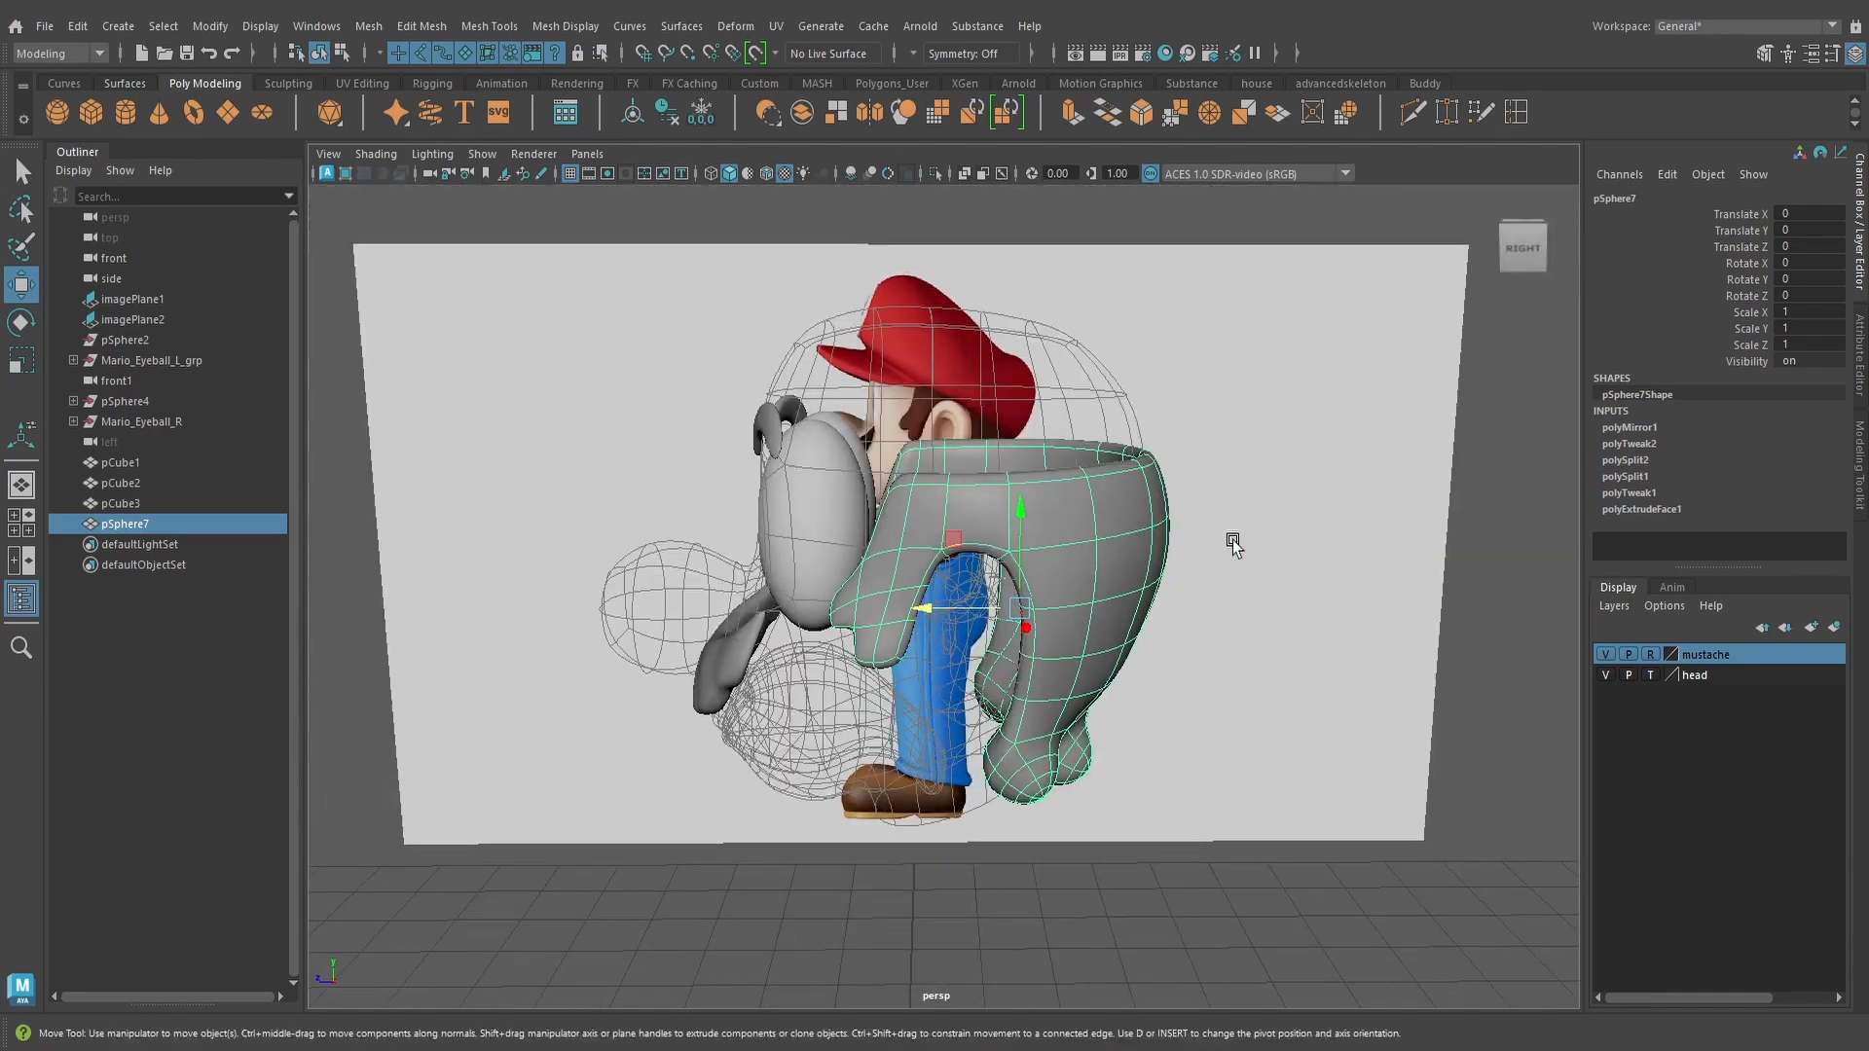
right_click_drag(1139, 515, 1197, 438)
left_click_drag(1024, 549, 1203, 525, "alt")
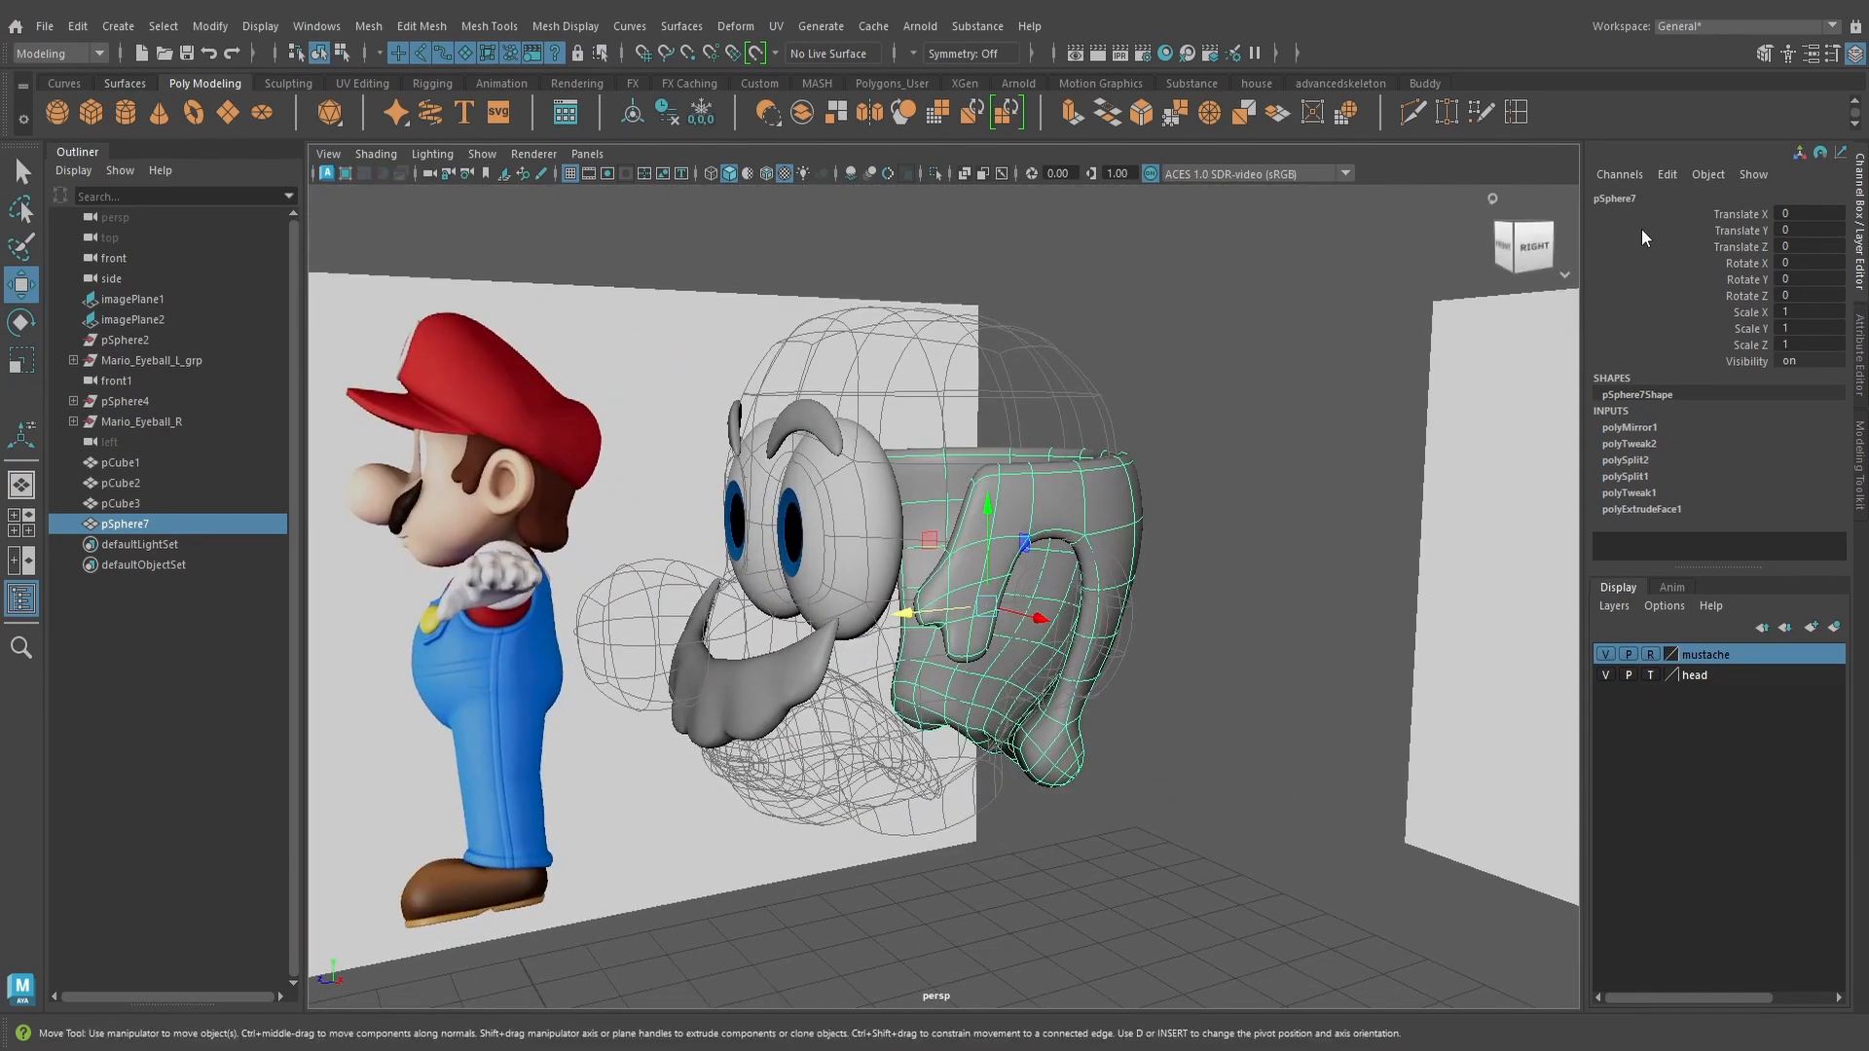
Rename the mirrored hair mesh to "hair" and deselect it
double_click(1622, 197)
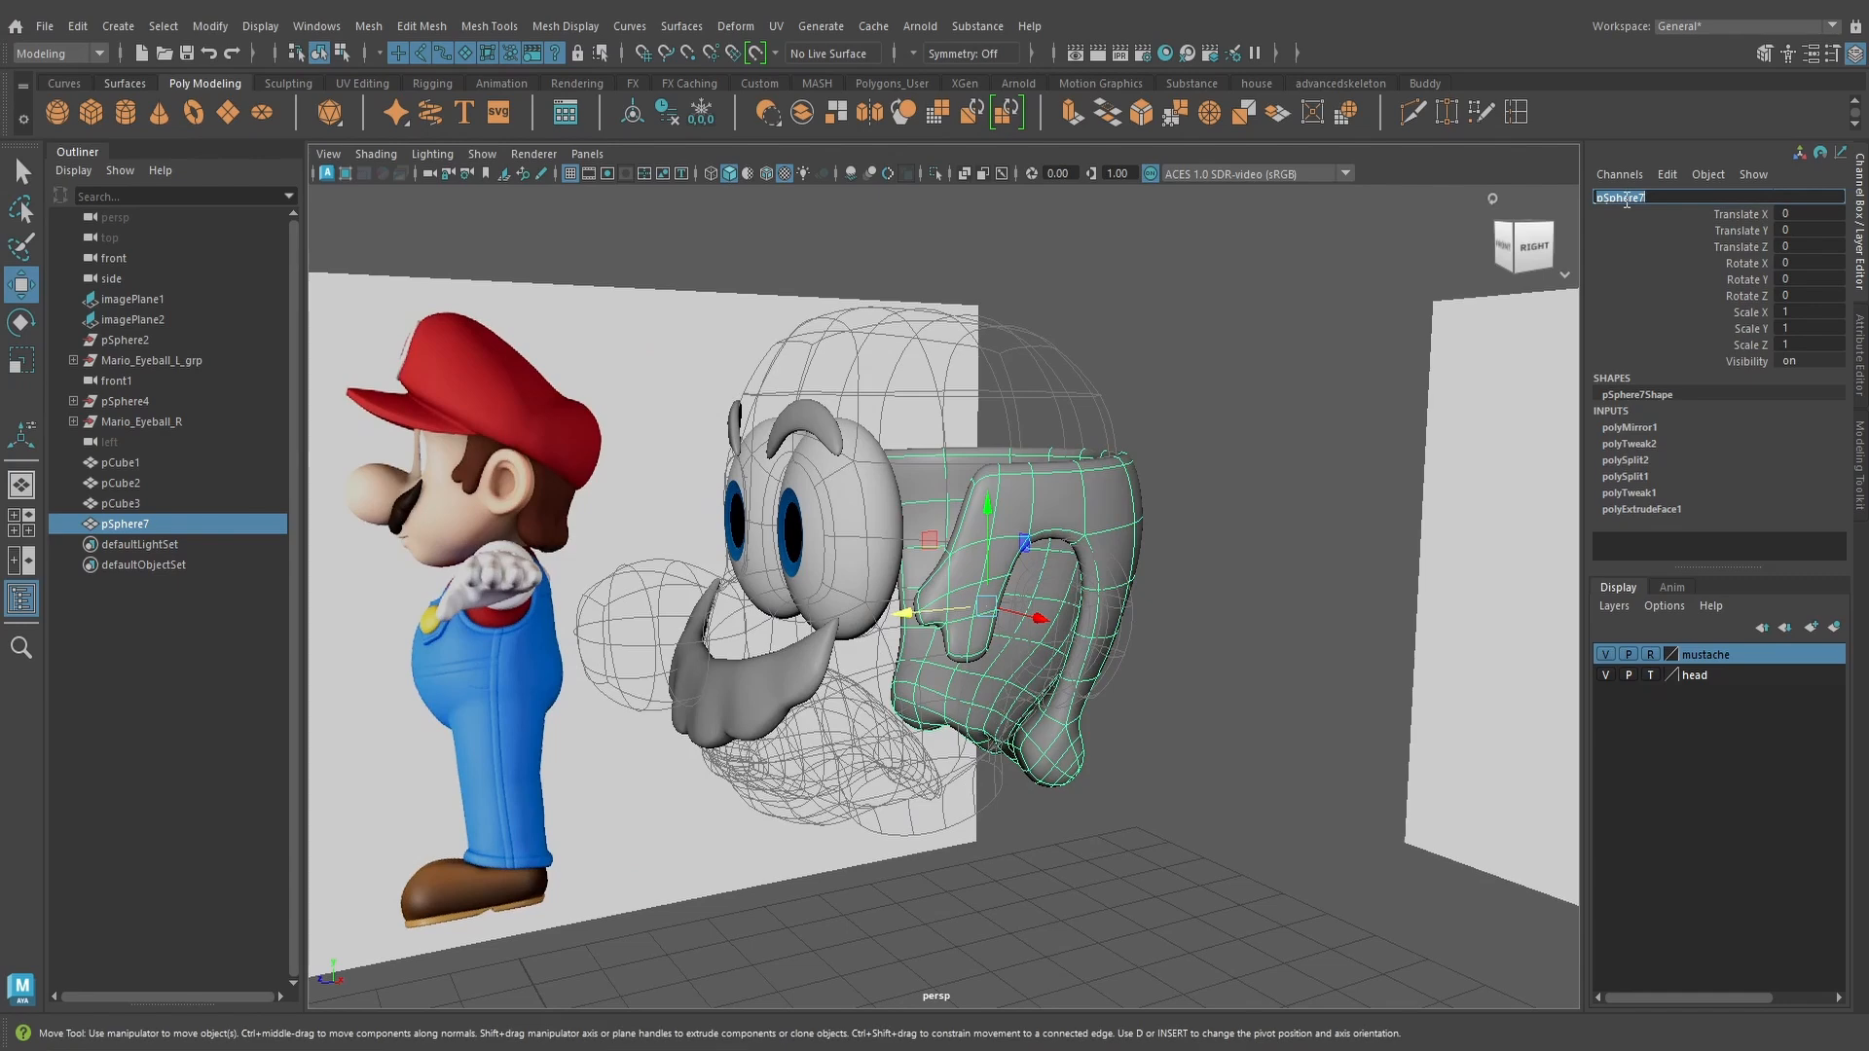
type("hair")
key("Return")
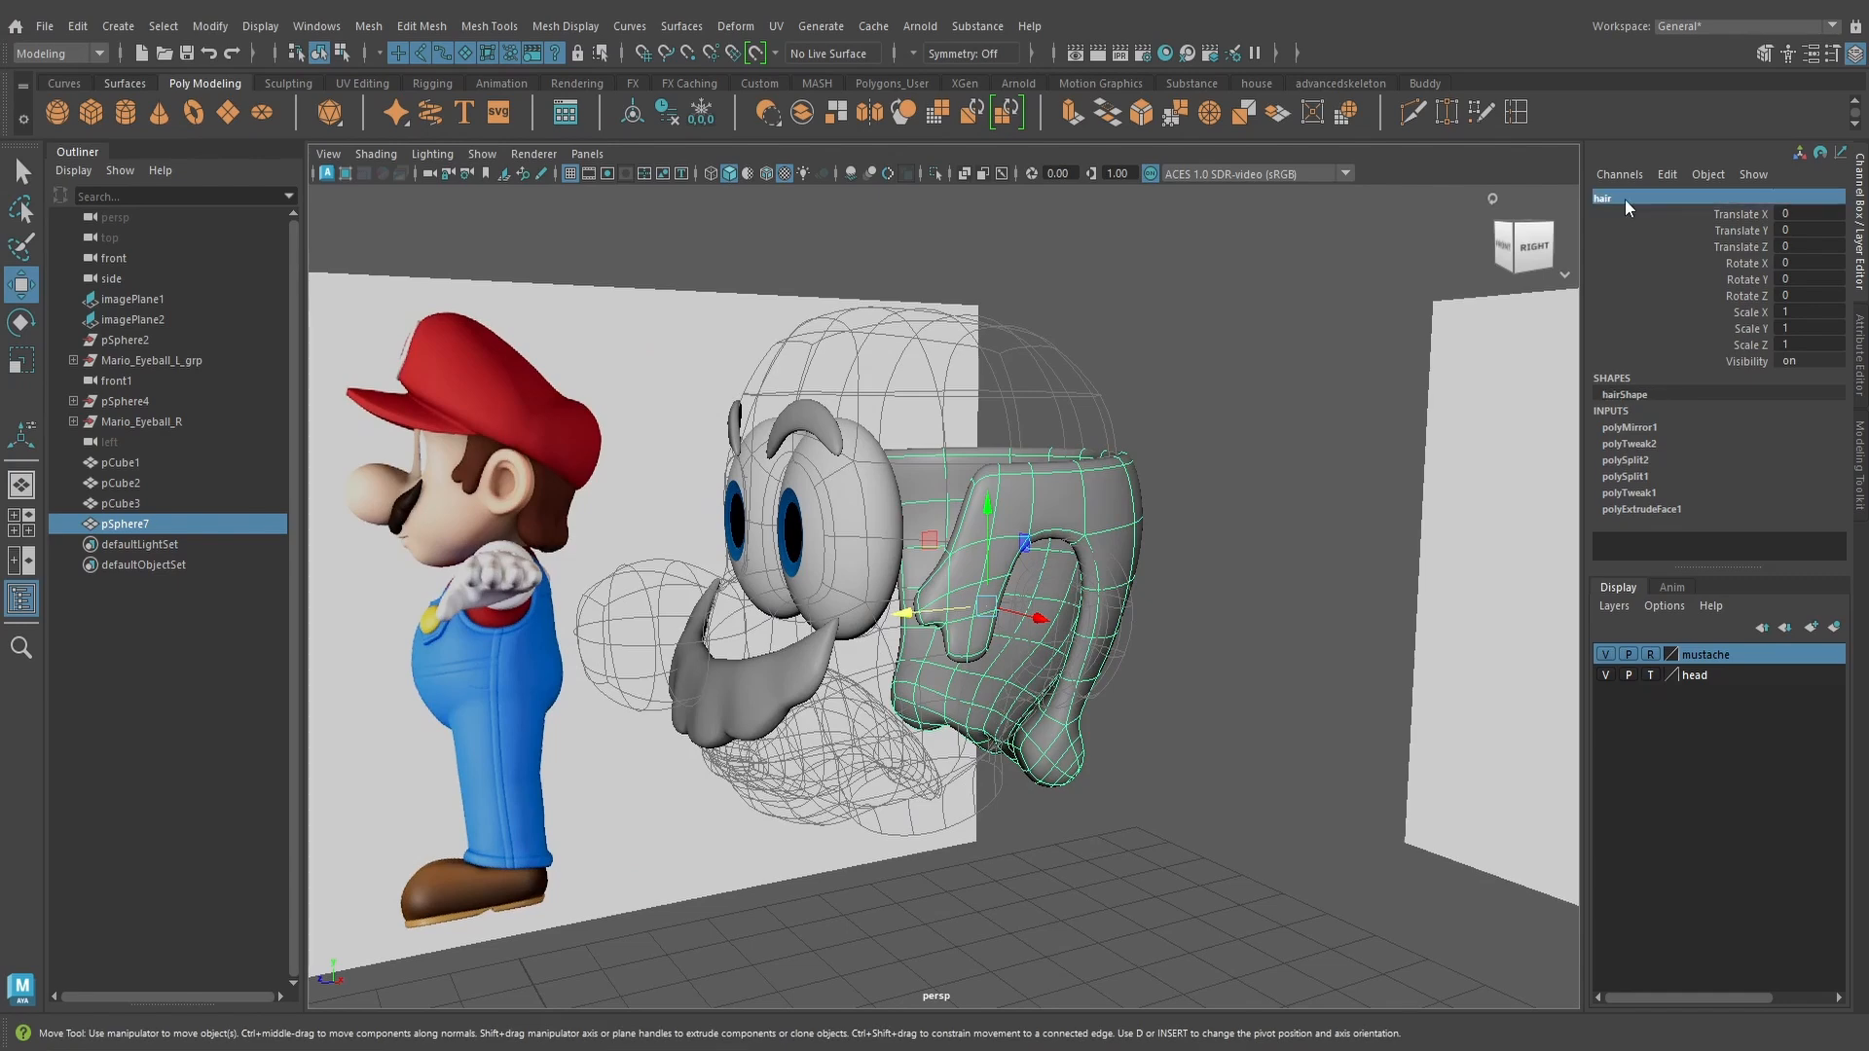
left_click(1235, 539)
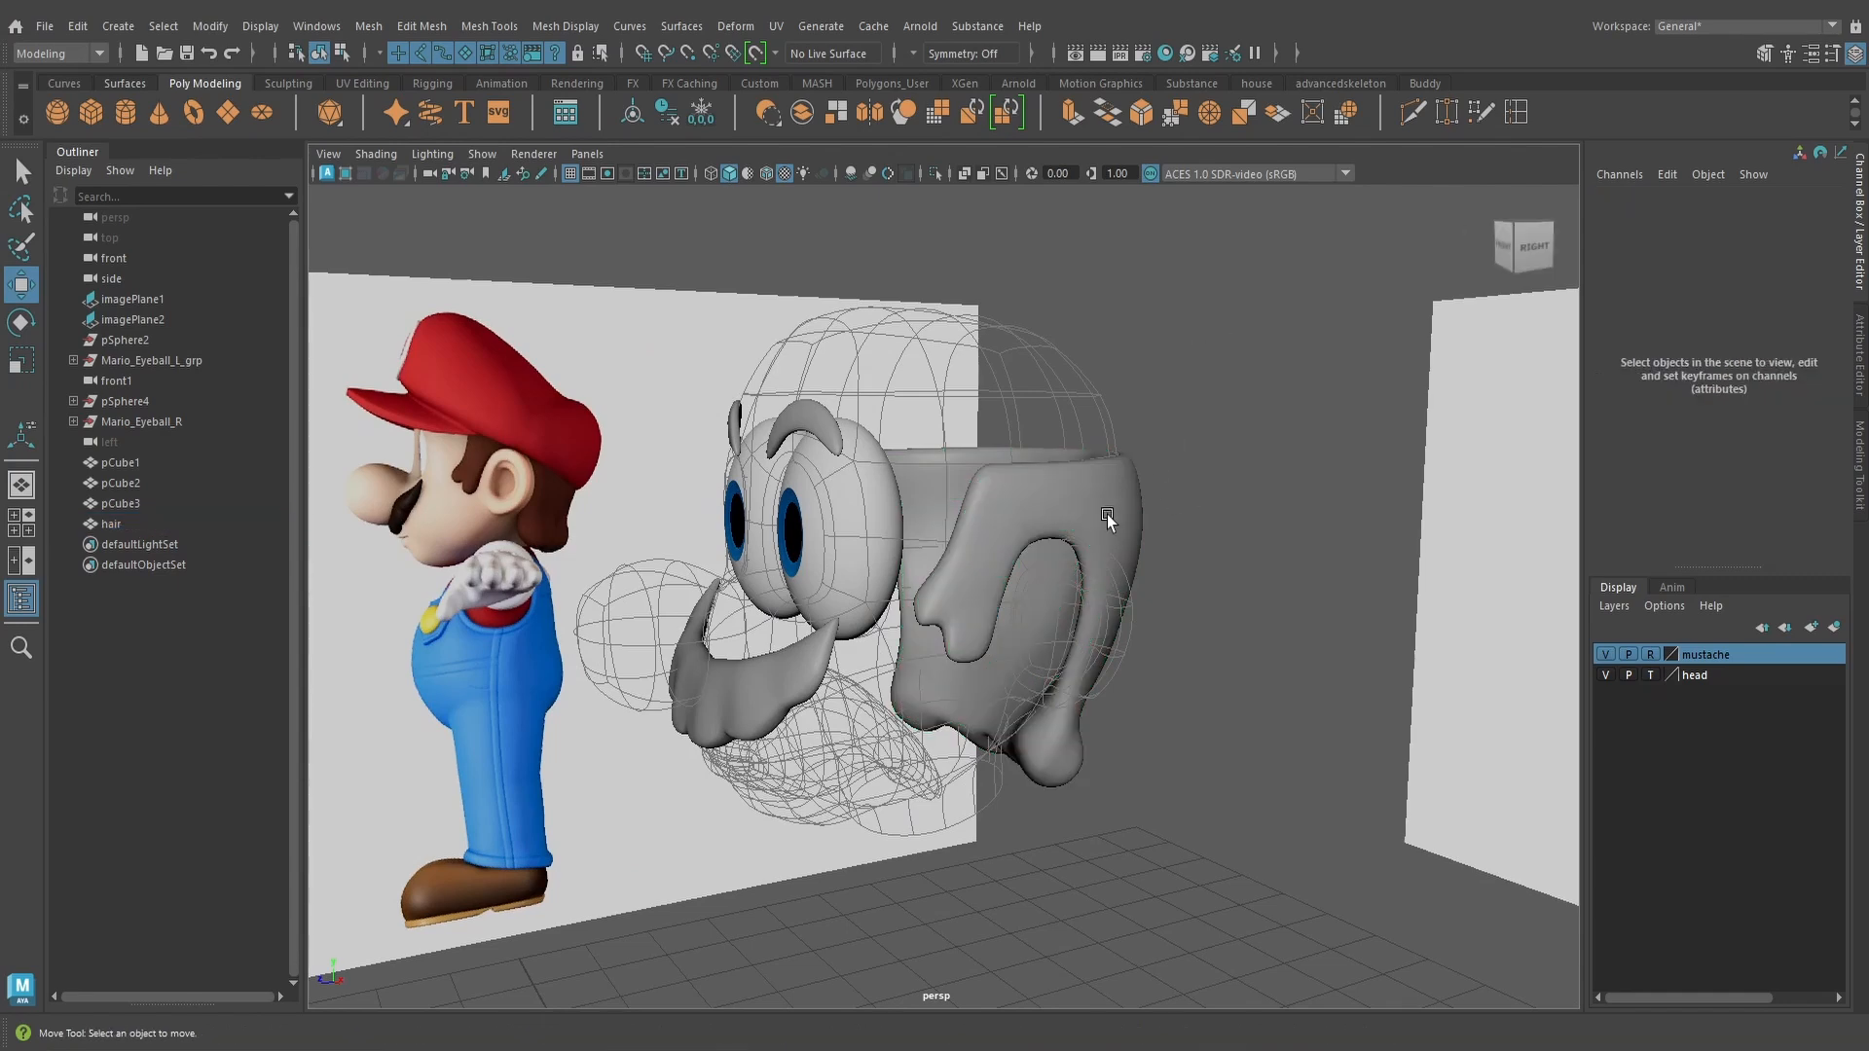
Restore the head layer from template to reference display and view the hair on the head from behind
left_click(1106, 514)
left_click(1650, 675)
left_click_drag(1442, 698, 1732, 682, "alt")
left_click(1287, 619)
Delete the hair mesh's construction history and deselect it
left_click(980, 634)
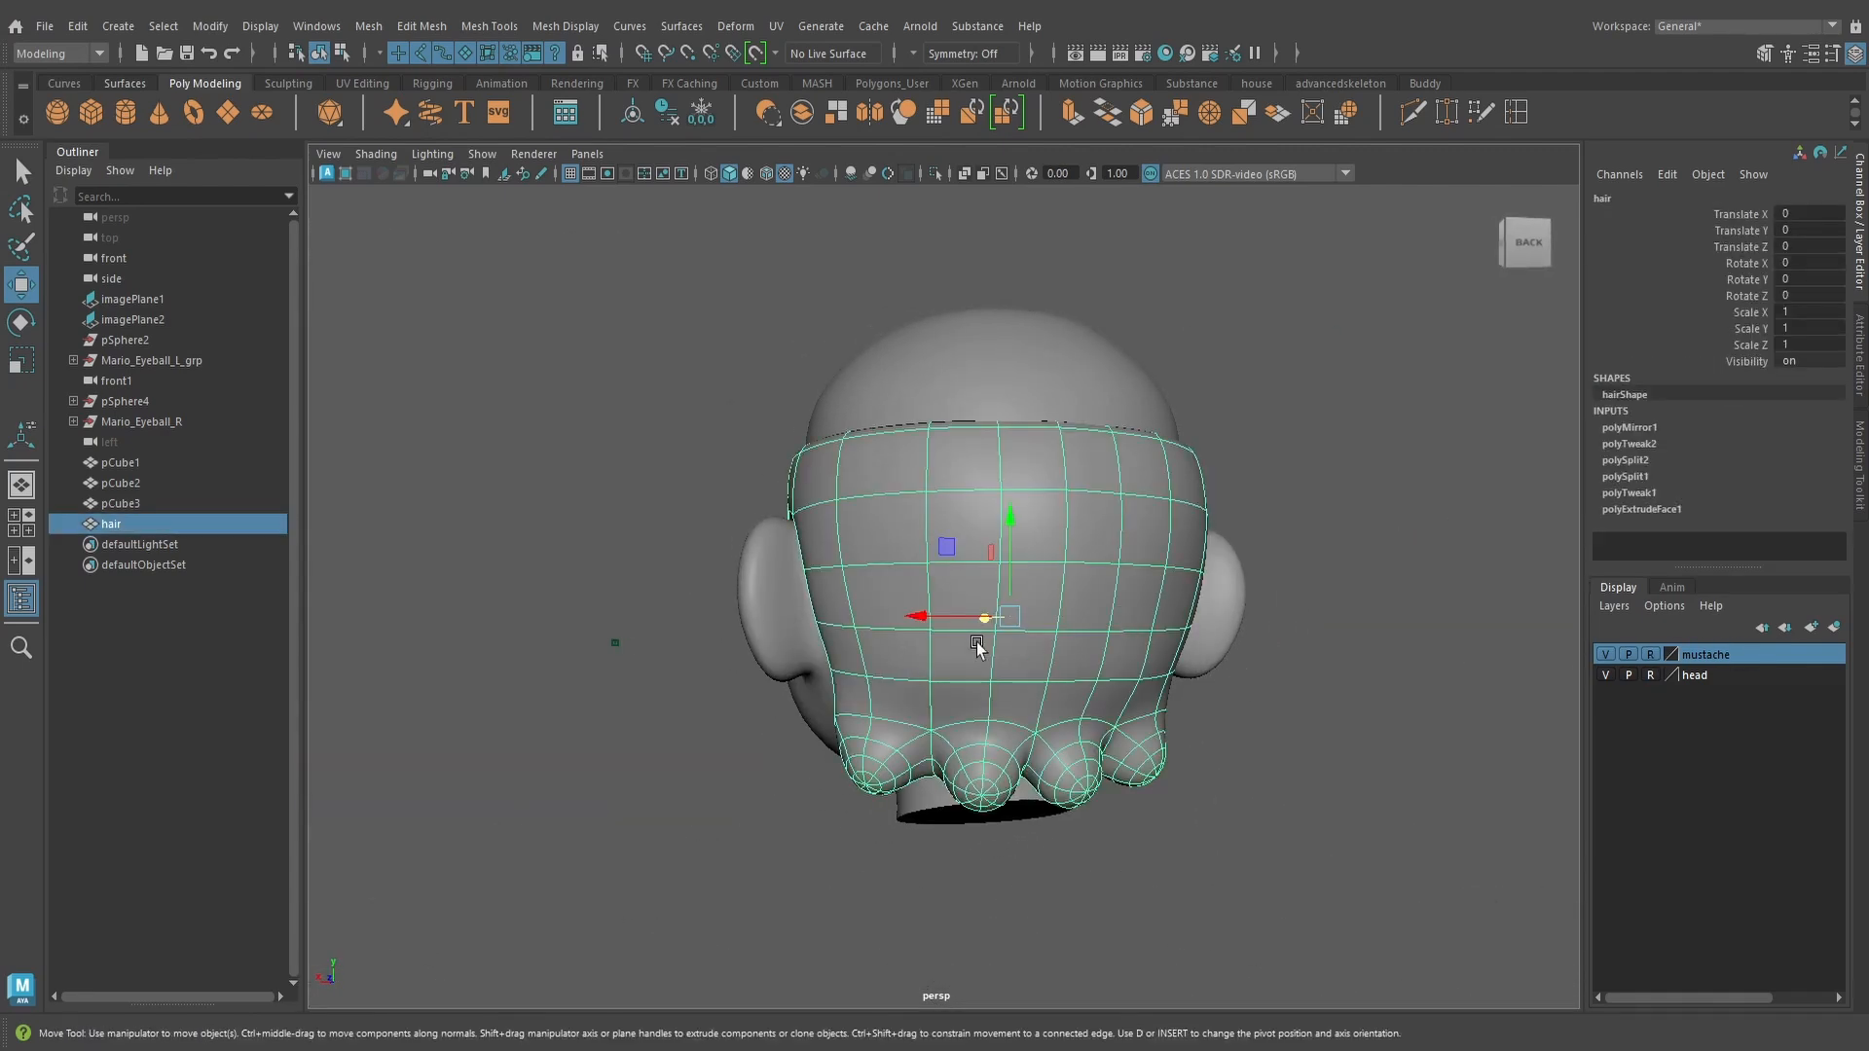
left_click_drag(980, 633, 1078, 635, "alt")
left_click(668, 113)
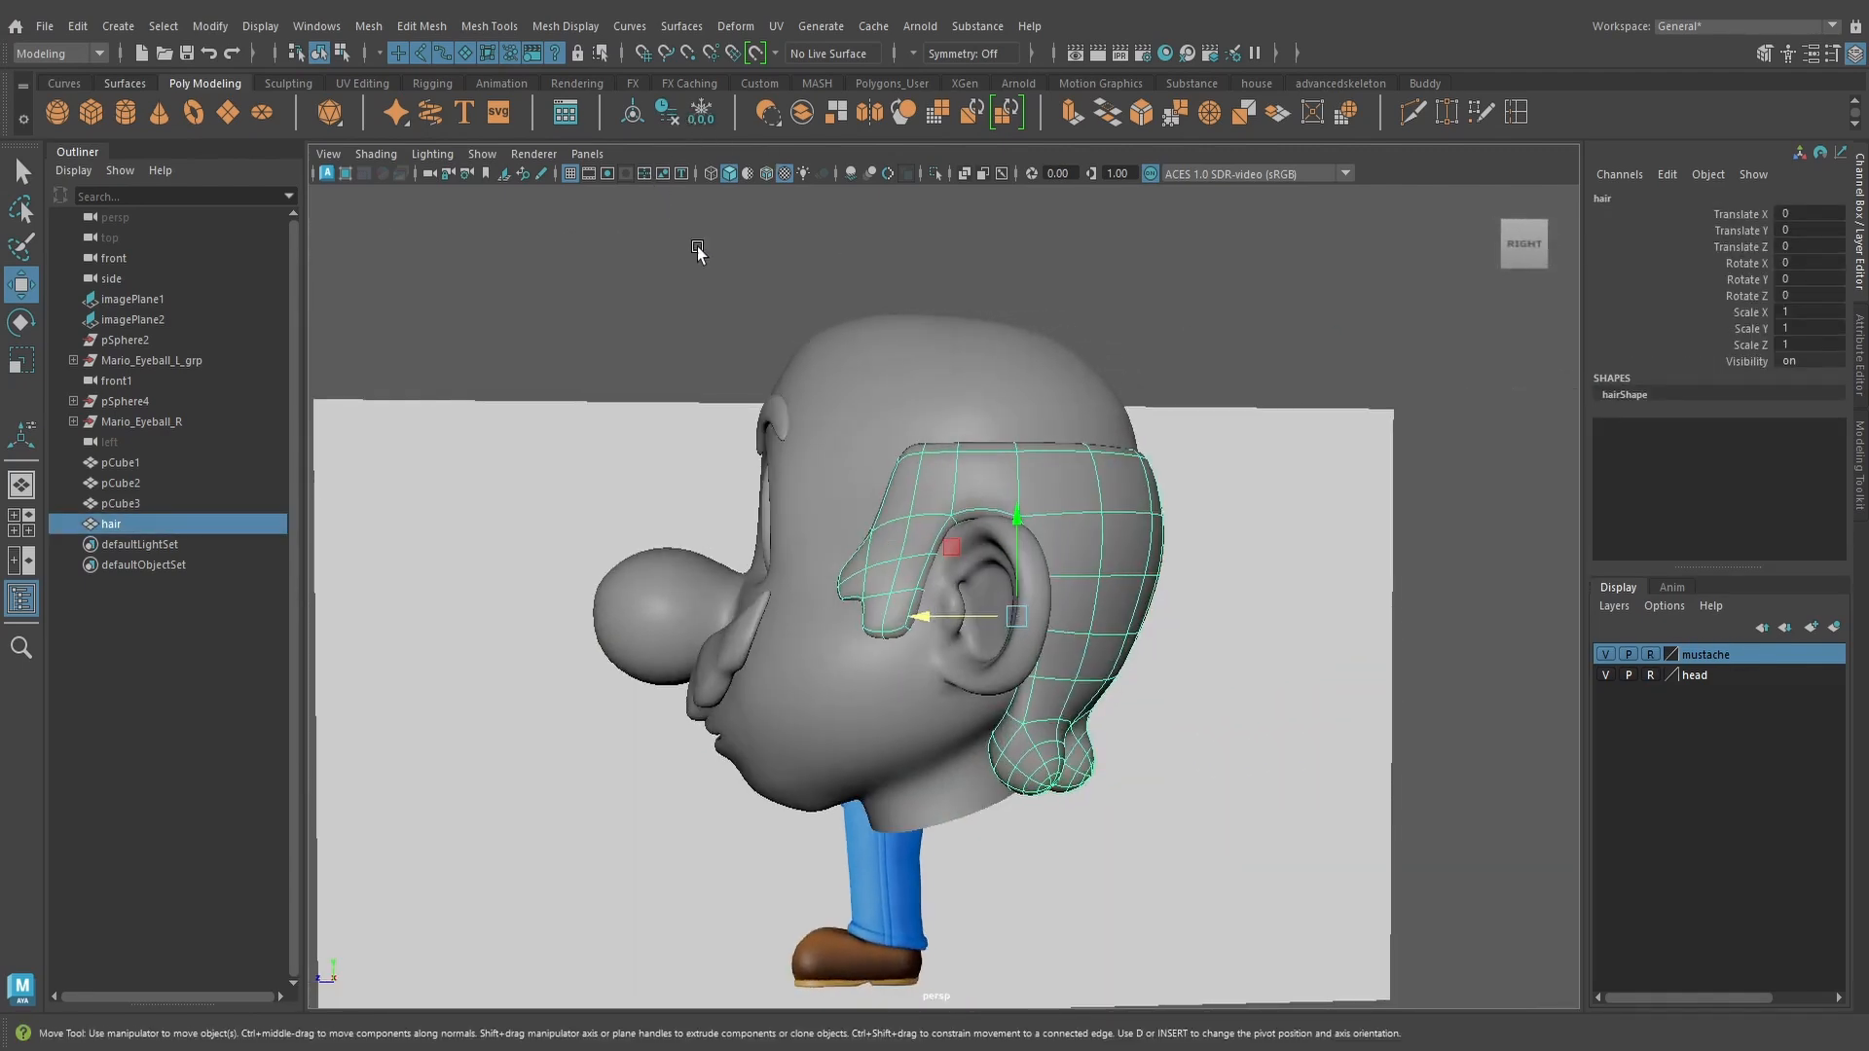
left_click_drag(759, 428, 1114, 372, "alt")
left_click(1114, 372)
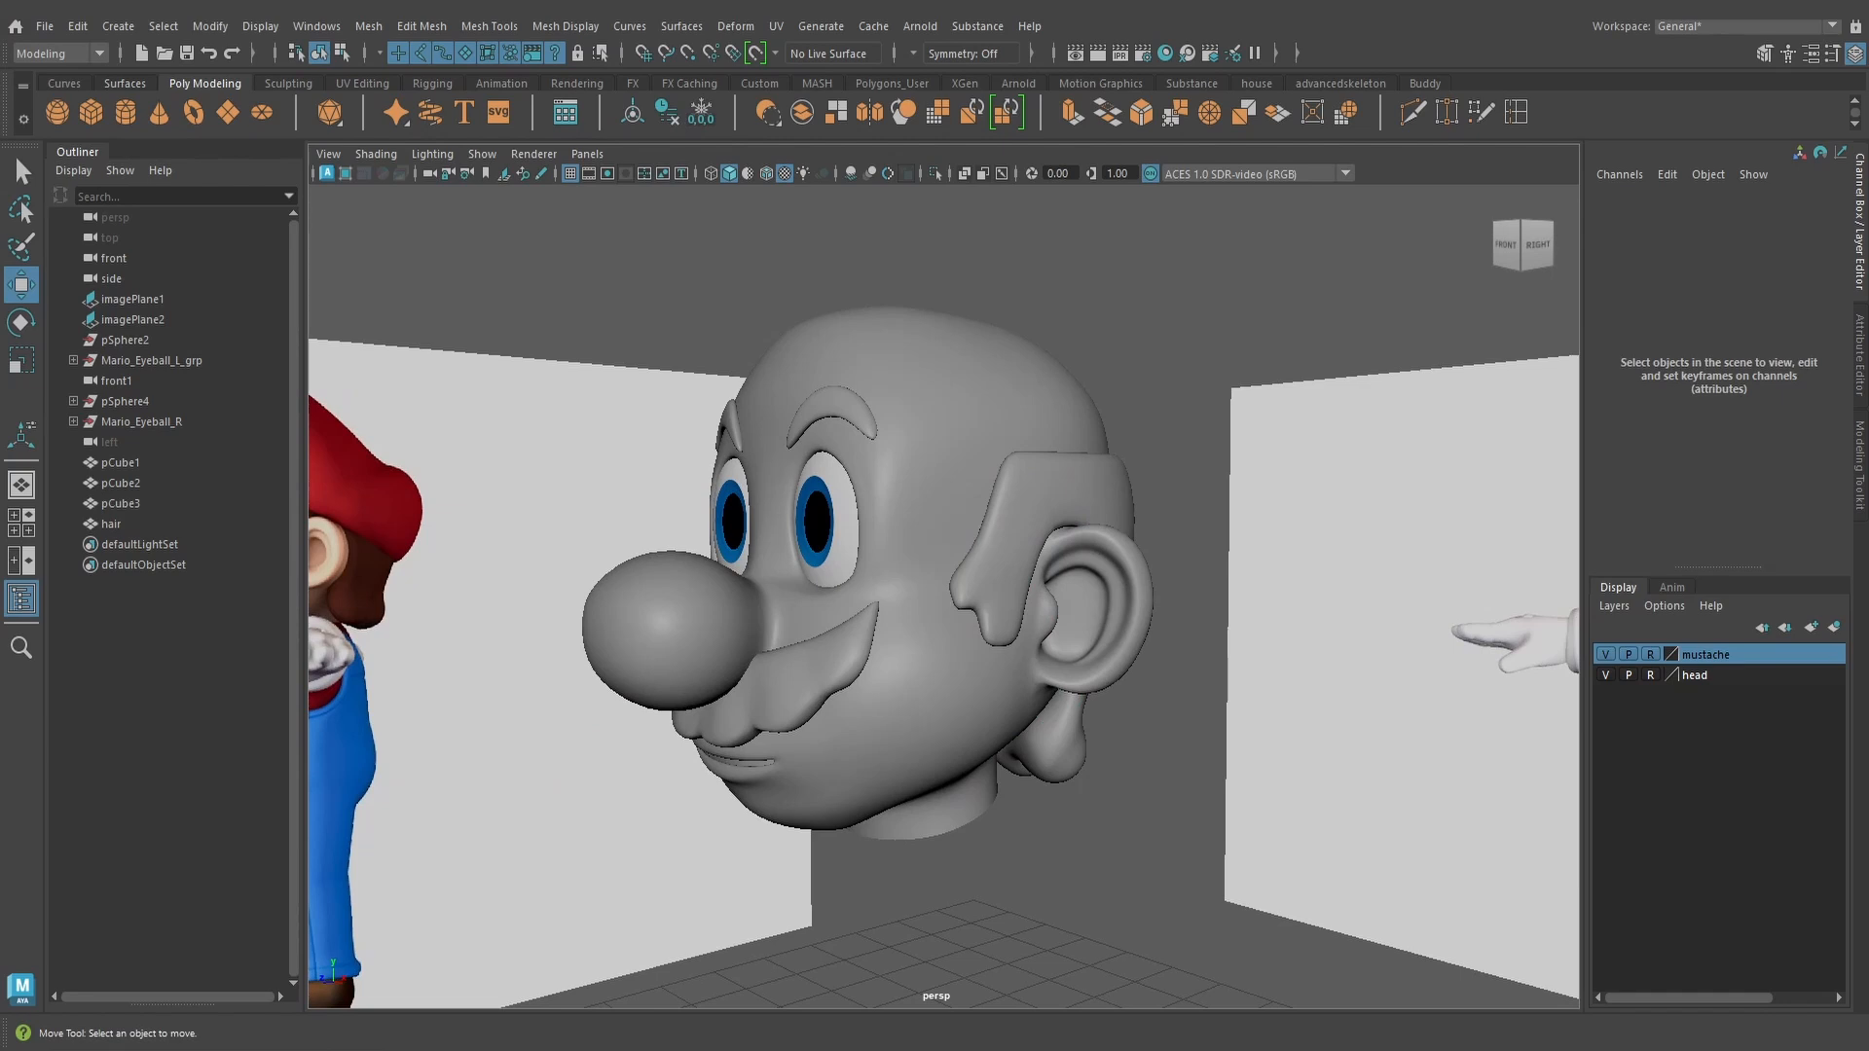